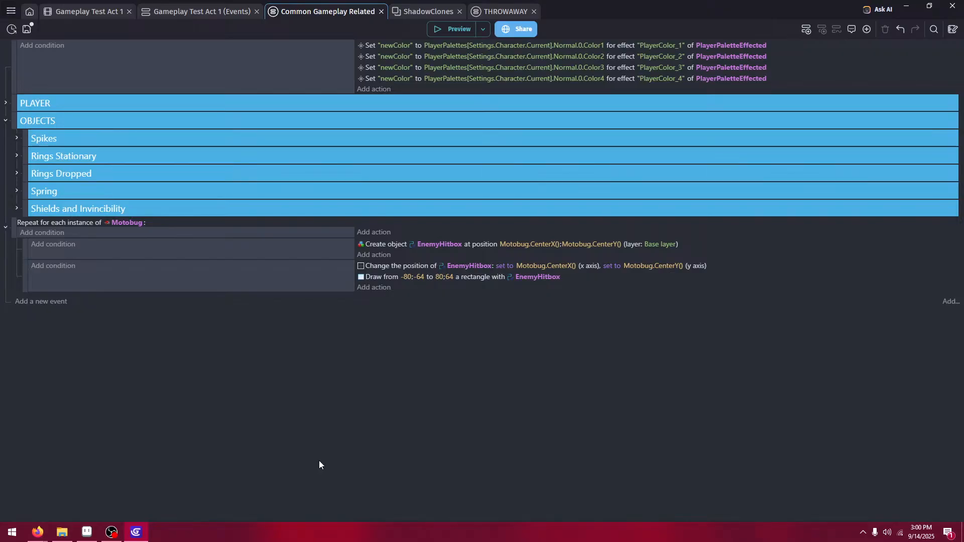
- Switch to File Explorer and delete all BaseKnuckles_Animations PNG frames from the Knuckles folder
left_click(63, 531)
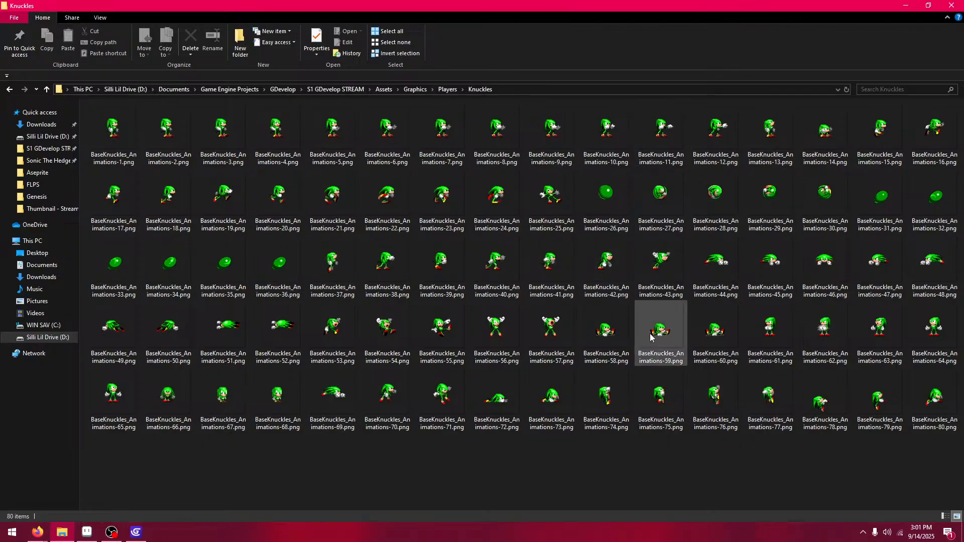
mouse_move(651, 337)
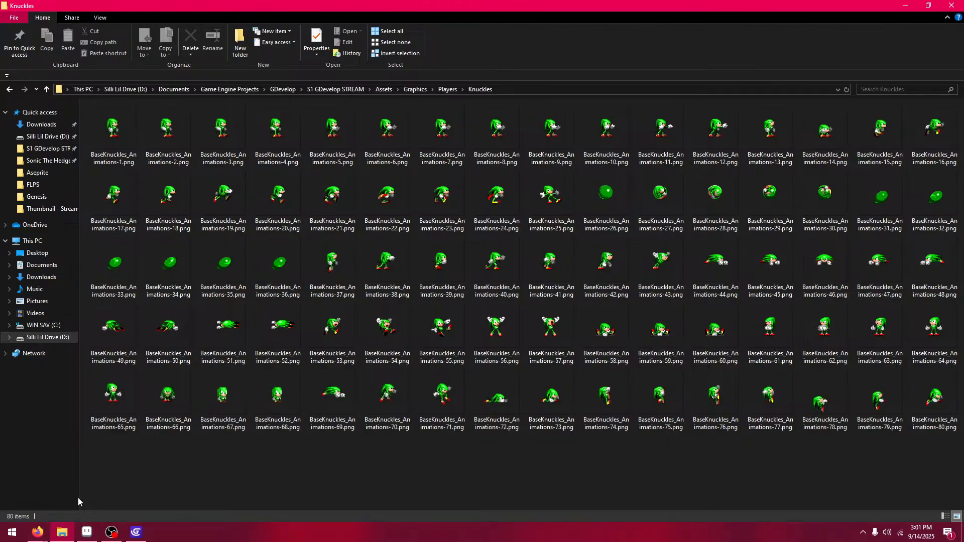
left_click_drag(954, 455, 92, 102)
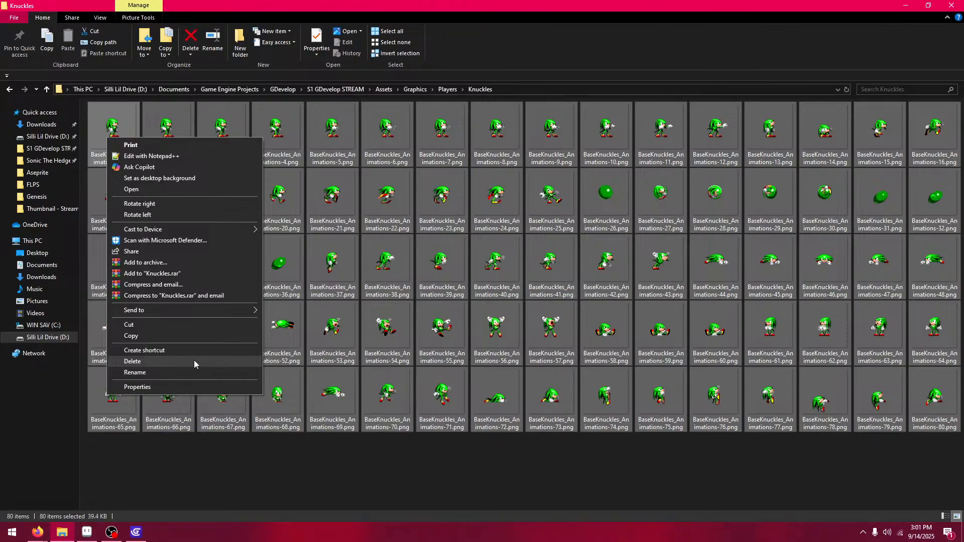
left_click(194, 361)
- Switch to Aseprite and delete frame 69 from the BaseKnuckles_Animations-1.png animation
key("alt+Tab")
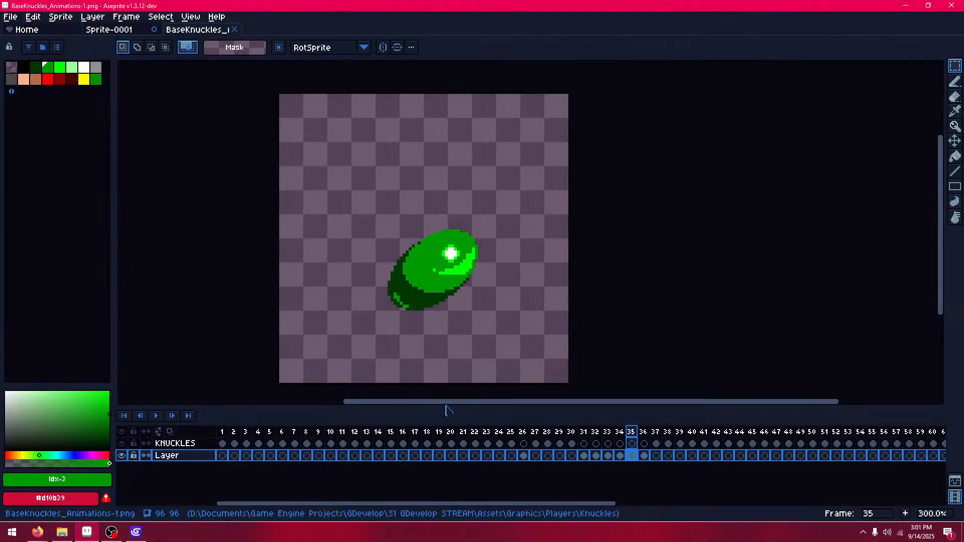
key("Right")
key("Right")
key("Right")
key("Right")
key("Right")
key("Right")
key("Right")
key("Right")
key("Right")
key("Right")
key("Right")
key("Right")
key("Right")
key("Right")
key("Right")
key("Right")
key("Right")
key("Right")
key("Right")
key("Right")
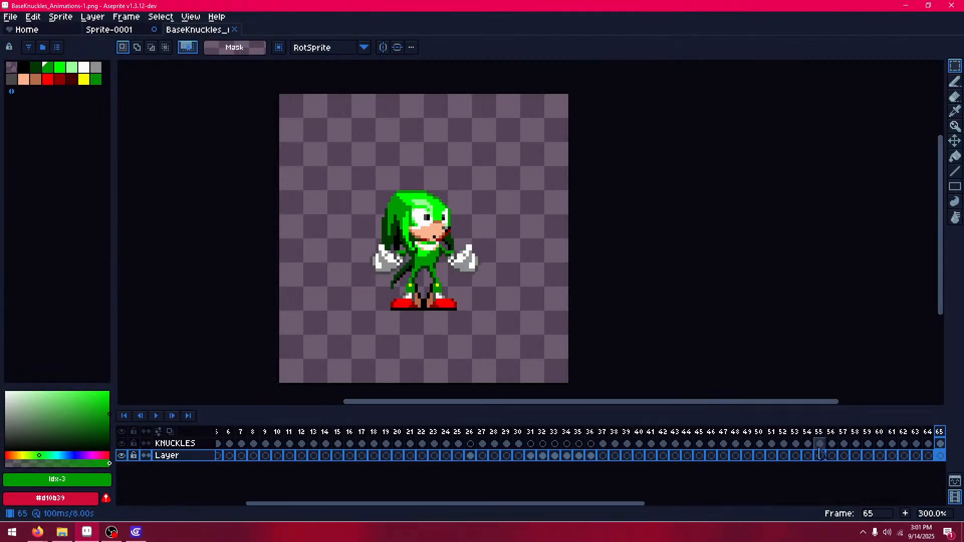
key("Right")
key("Right")
key("Right")
key("Right")
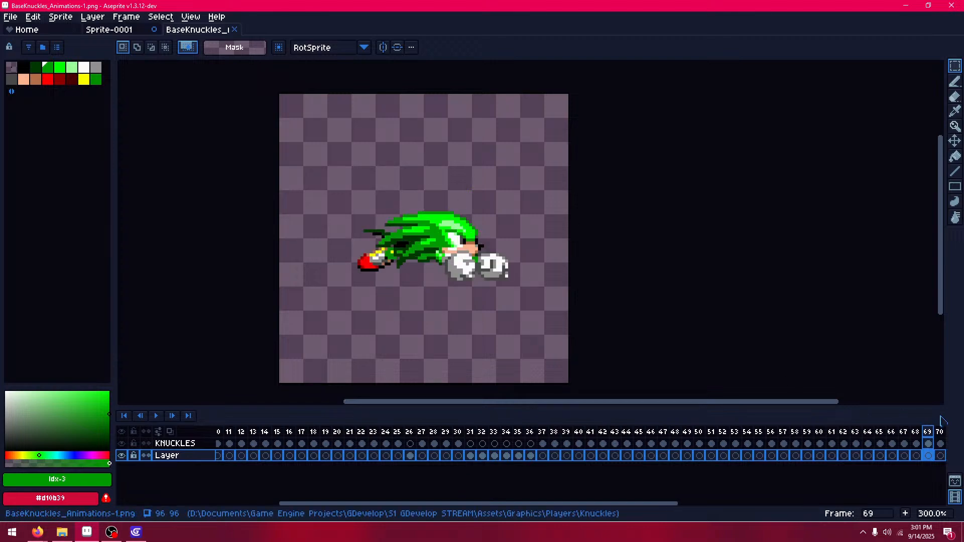
right_click(928, 431)
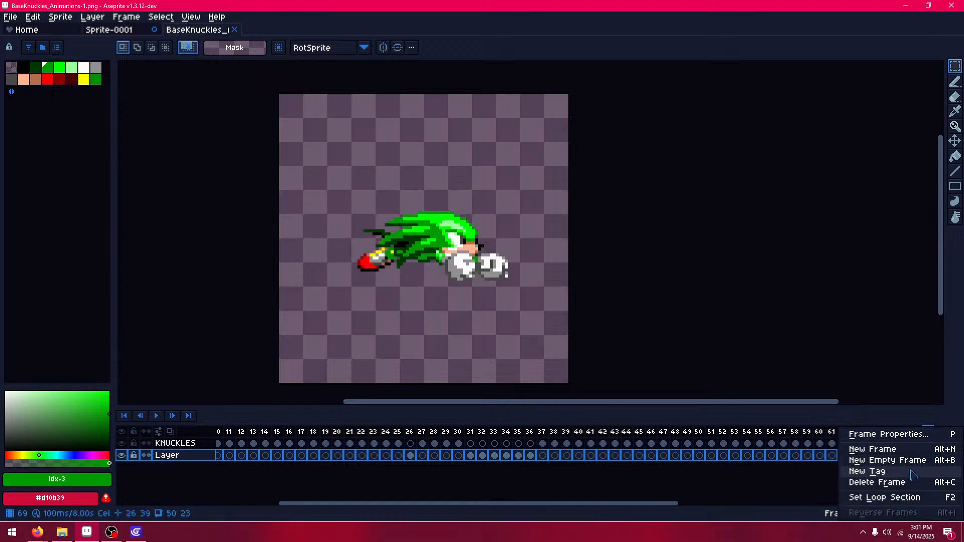
left_click(899, 482)
- Compare the Knuckles frames around frame 69 to check how the animation plays through frame 72
key("Left")
key("Right")
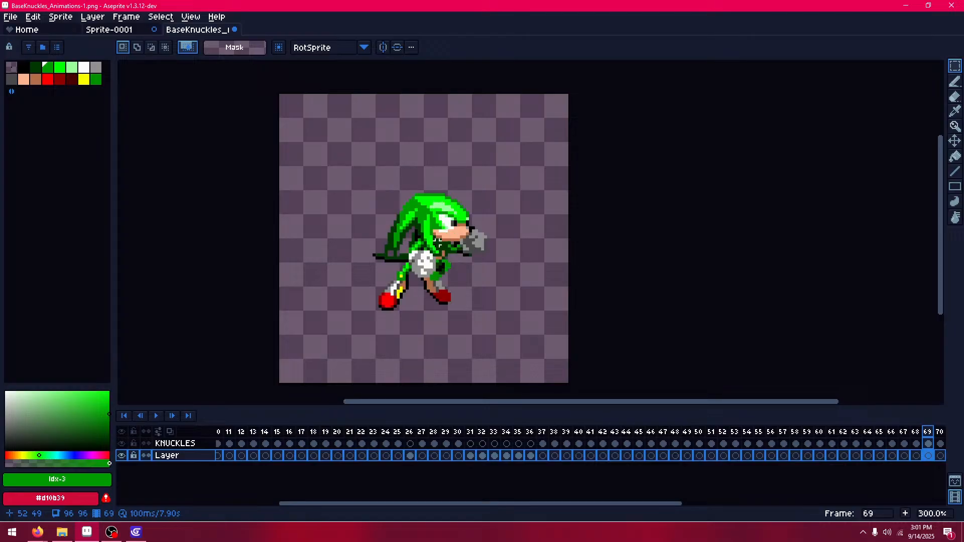
key("Right")
key("Left")
key("Left")
key("Right")
key("Right")
key("Left")
key("Right")
key("Left")
key("Right")
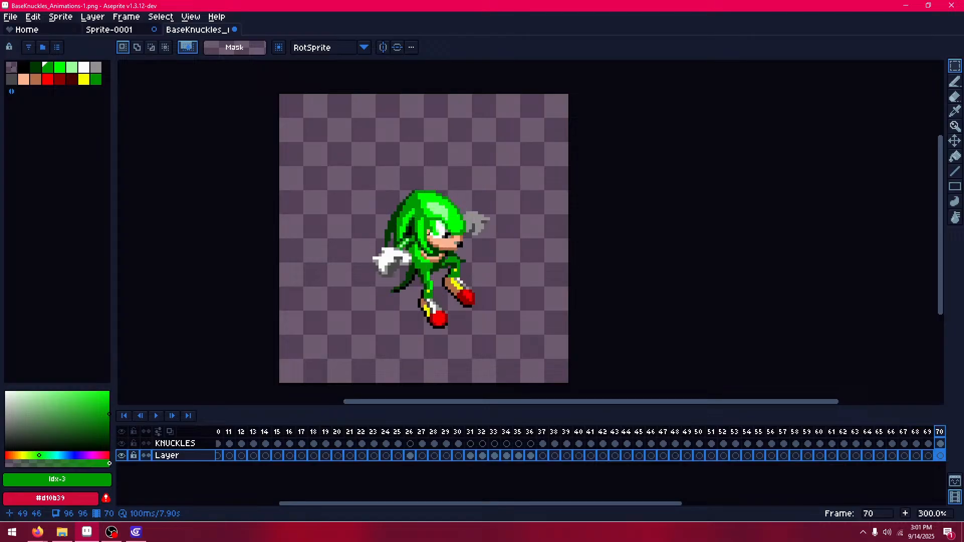
key("Left")
key("Right")
key("Right")
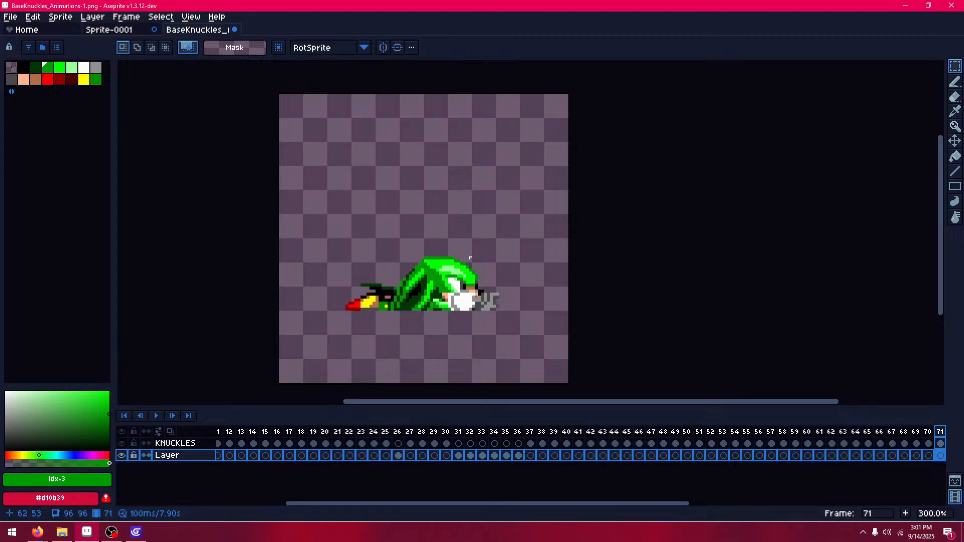
key("Right")
key("Left")
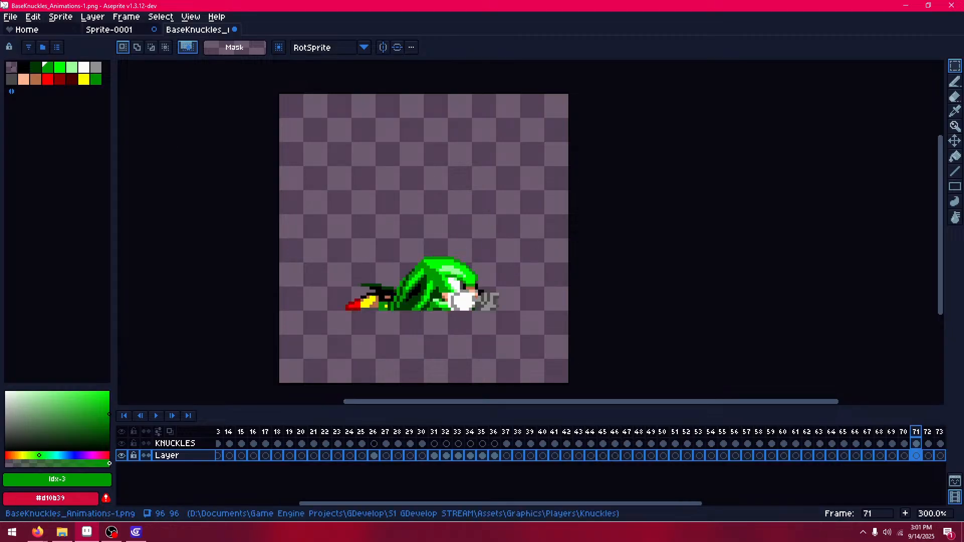
- Save the animation as BaseKnuckles_Animations-1.png in the Knuckles folder
left_click(11, 16)
left_click(60, 78)
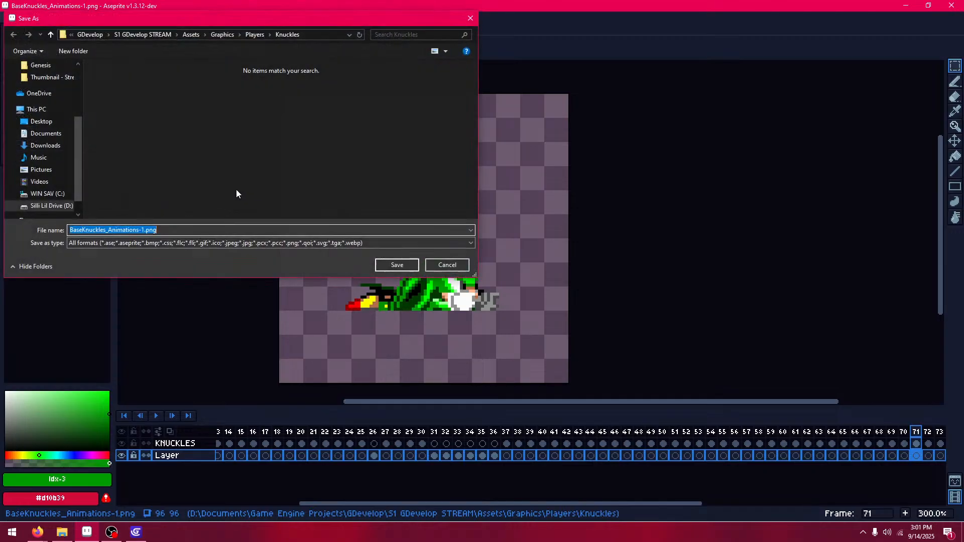
left_click(397, 265)
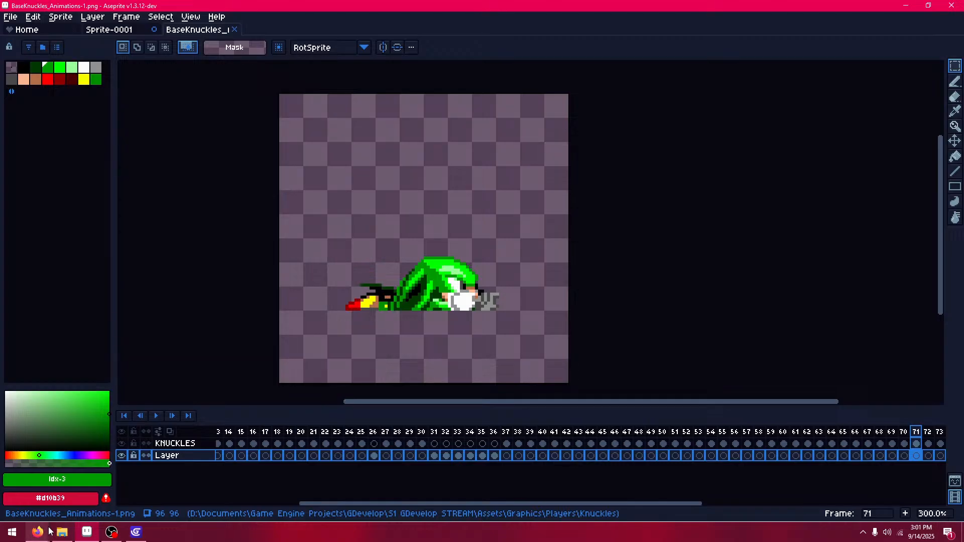
- Switch to File Explorer and check the exported Knuckles frames in the Knuckles folder
mouse_move(50, 531)
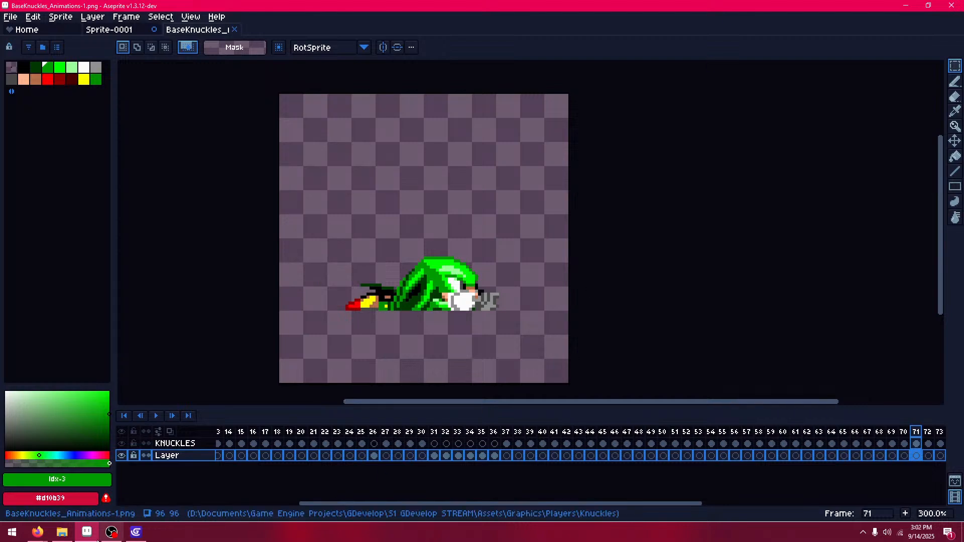
left_click(134, 533)
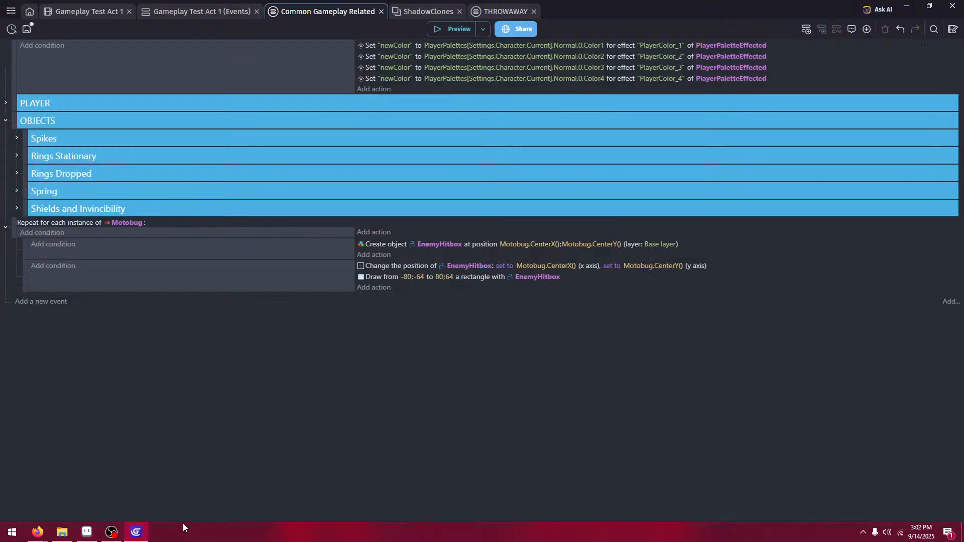
left_click(69, 532)
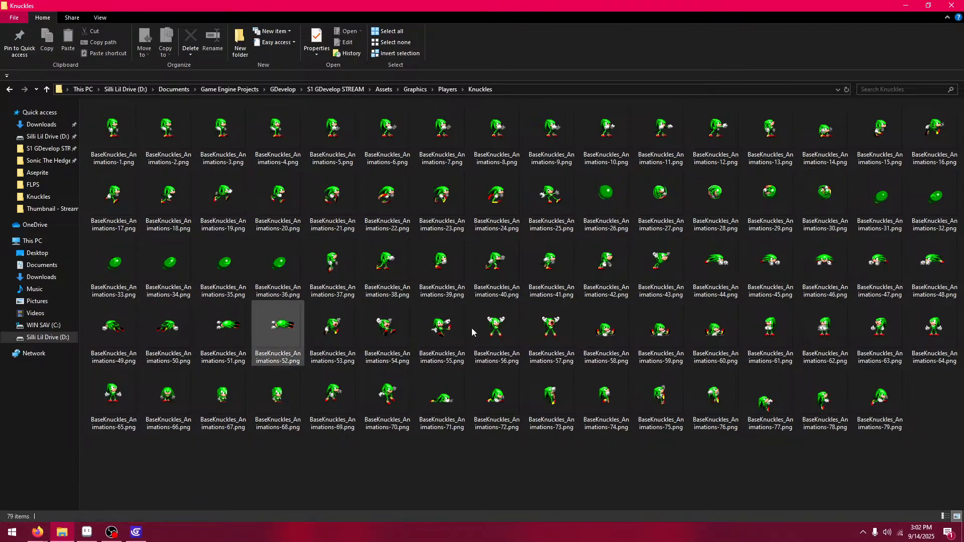
left_click(82, 536)
- Switch to GDevelop, save the project from the Gameplay Test Act 1 scene and expand the Player Graphics object folder
left_click(136, 532)
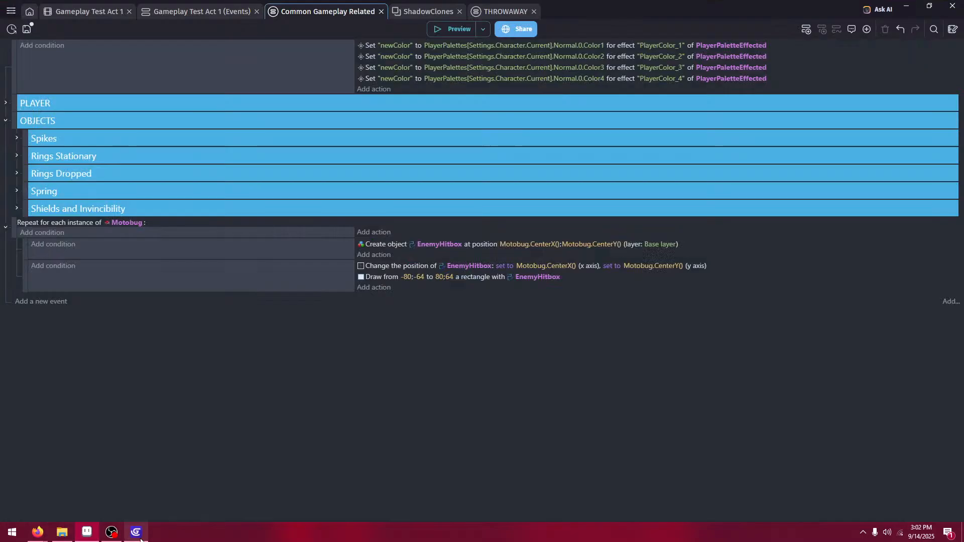
left_click(76, 11)
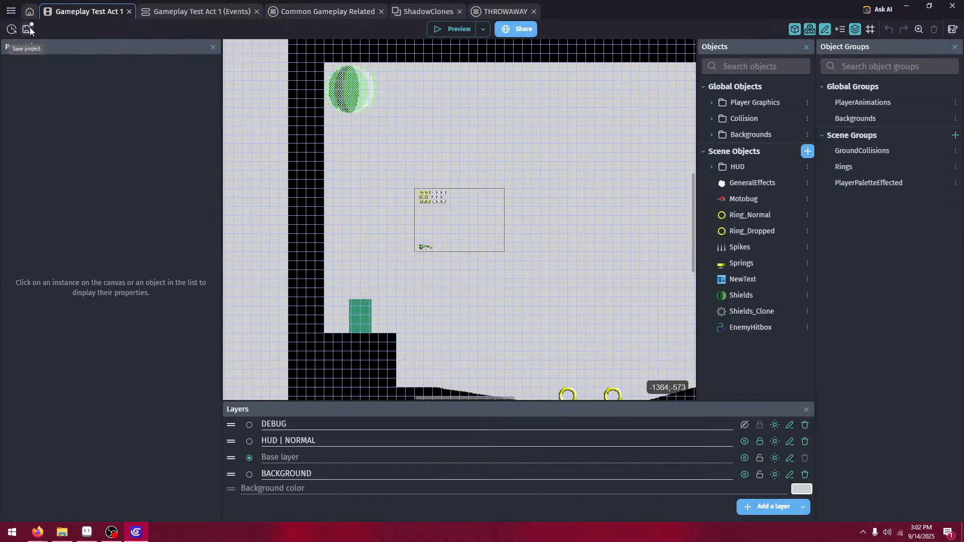
left_click(28, 29)
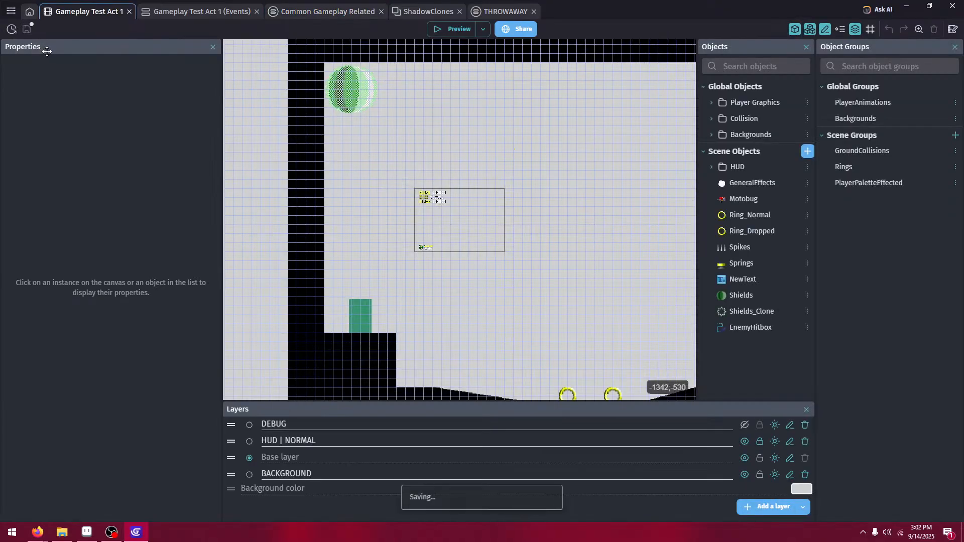
left_click(11, 10)
left_click(562, 186)
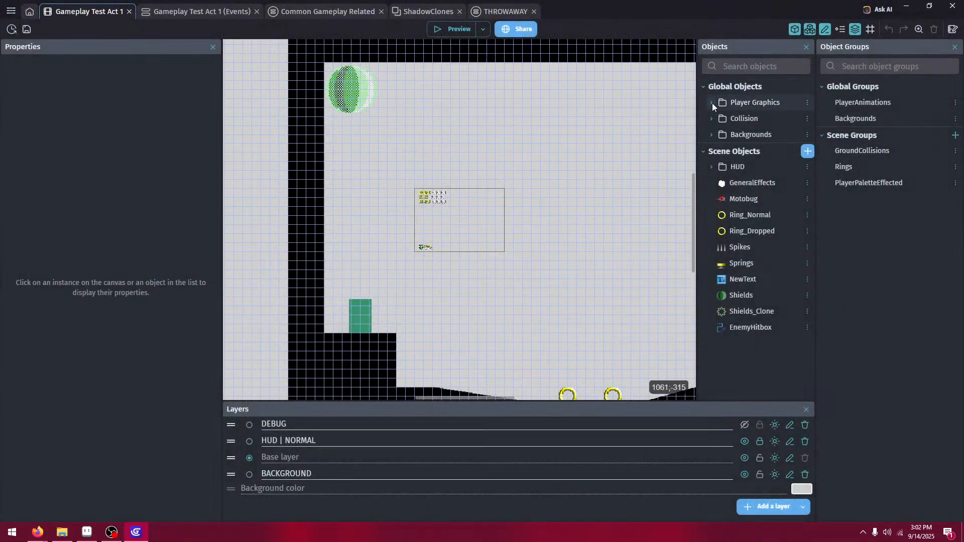
left_click(712, 103)
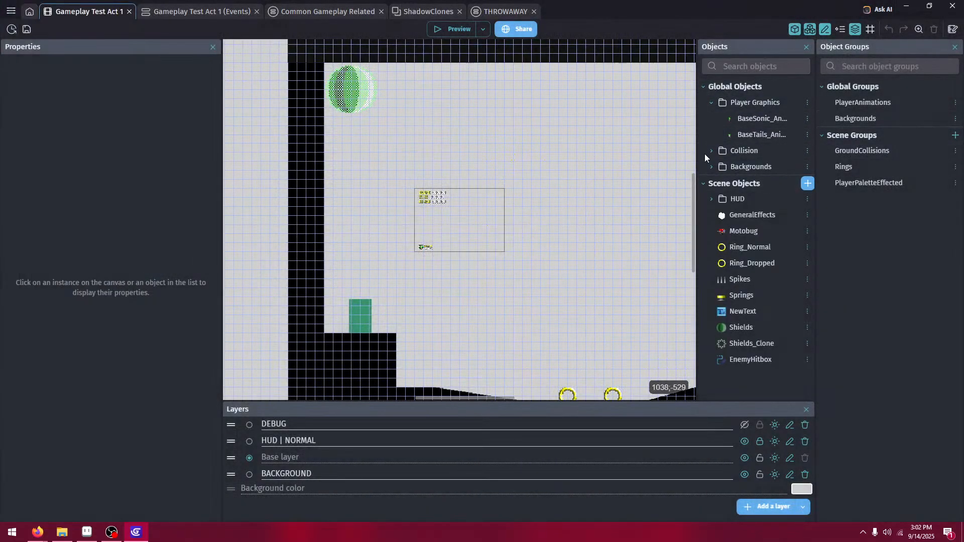
- Open the project's global variables and collapse the Character and BaseTails structures
left_click(10, 14)
left_click(68, 101)
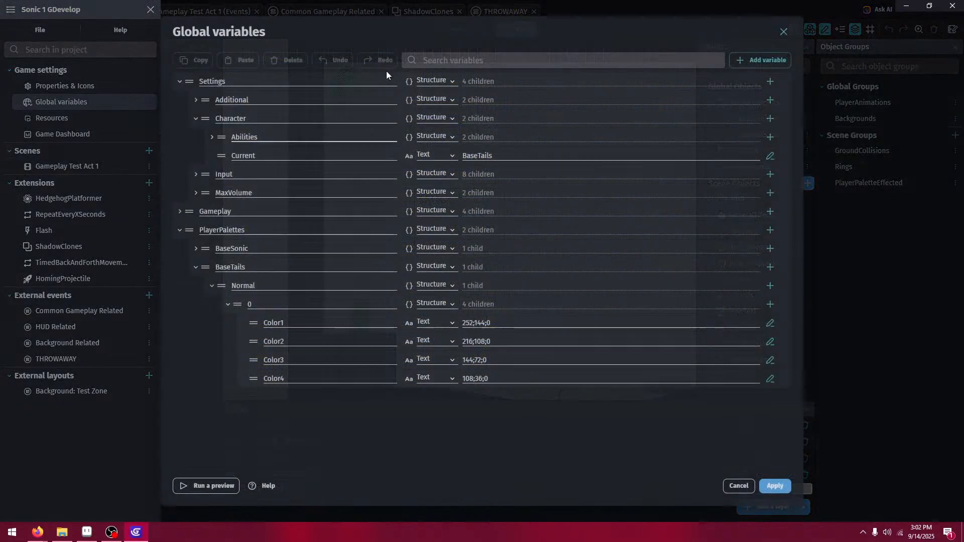
left_click(196, 118)
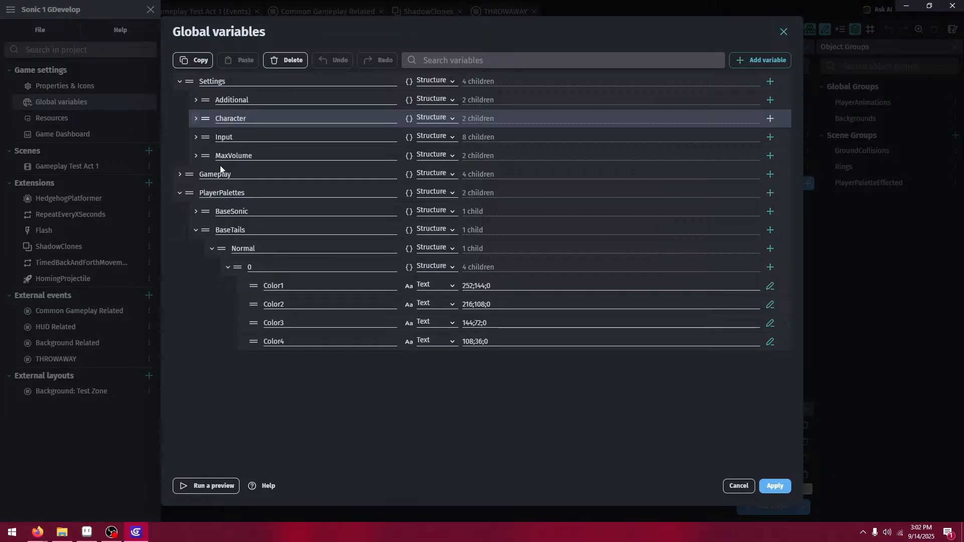
left_click(195, 230)
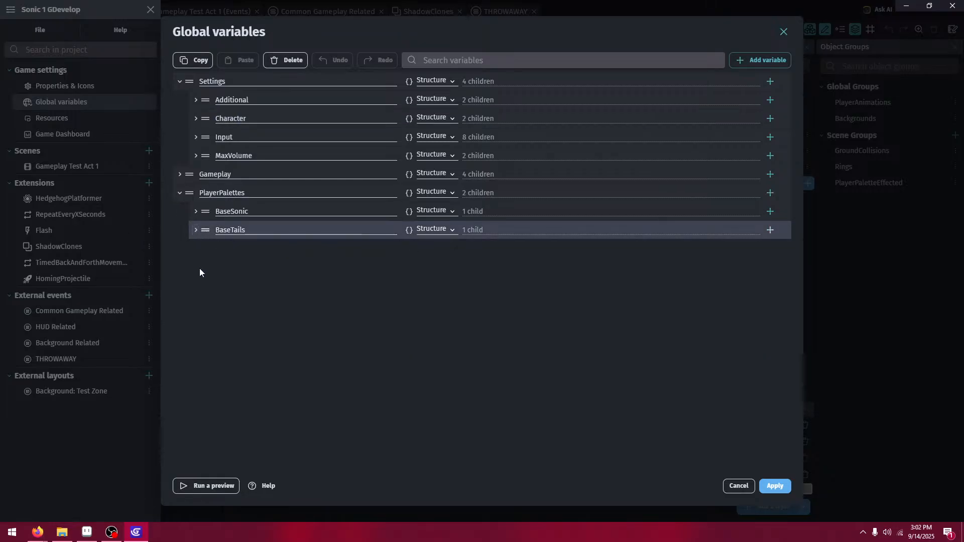
- Switch to Aseprite and undo the edits on the Sprite-0001 sheet back to the original red Knuckles palette
left_click(86, 532)
left_click(115, 30)
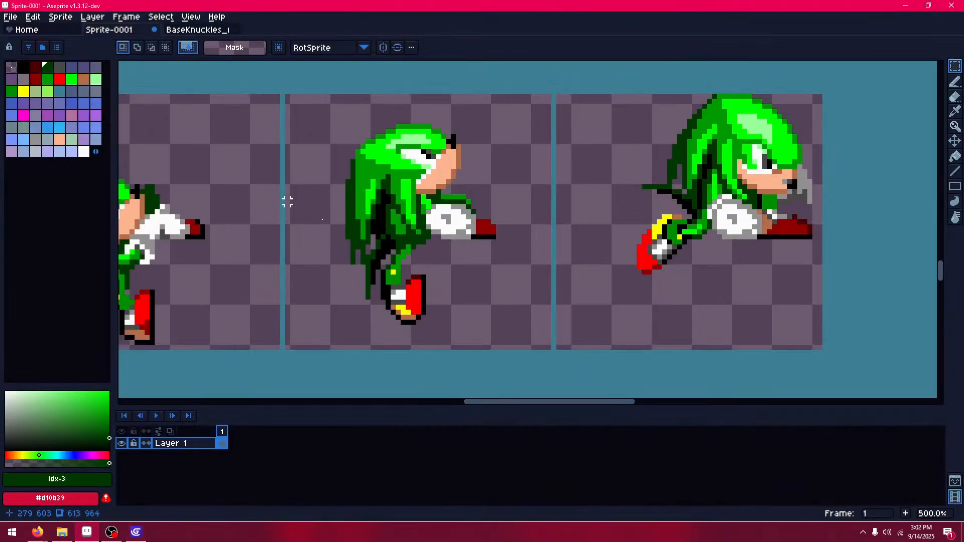
scroll(427, 229, "down", 3)
key("ctrl+z")
key("ctrl+z")
key("ctrl+z")
key("ctrl+z")
key("ctrl+z")
key("ctrl+z")
key("ctrl+z")
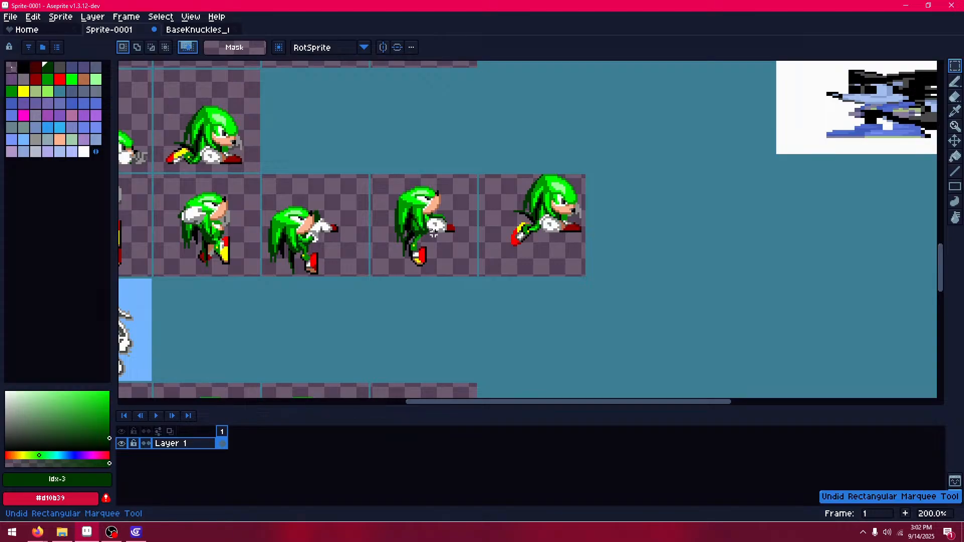
key("ctrl+z")
scroll(363, 195, "down", 6)
scroll(496, 241, "up", 2)
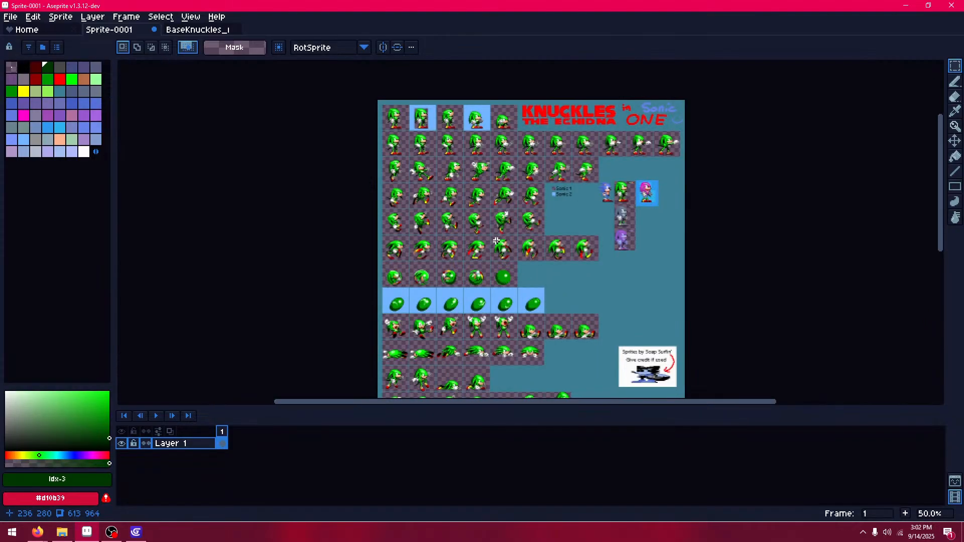
key("ctrl+z")
key("ctrl+z")
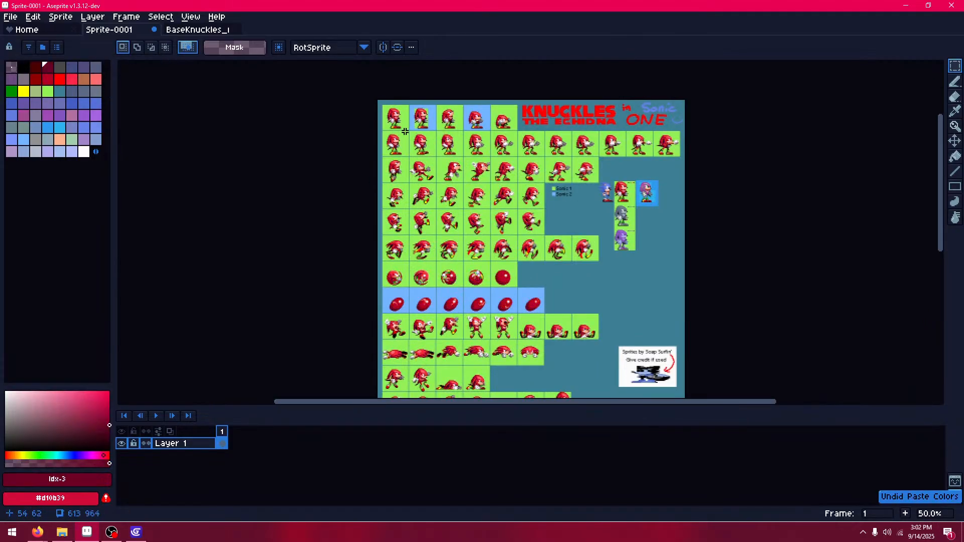
scroll(405, 132, "up", 5)
key("ctrl+y")
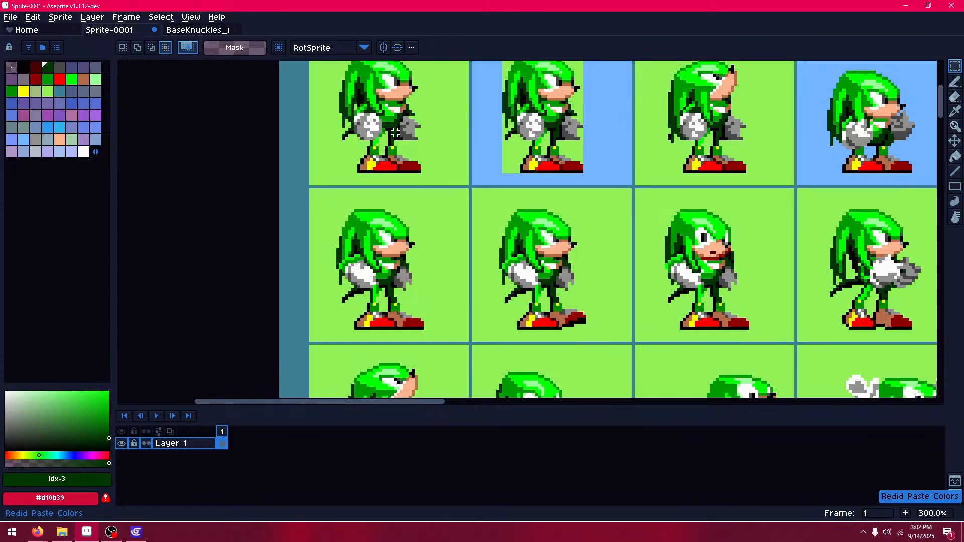
key("ctrl+z")
middle_click_drag(395, 132, 397, 274)
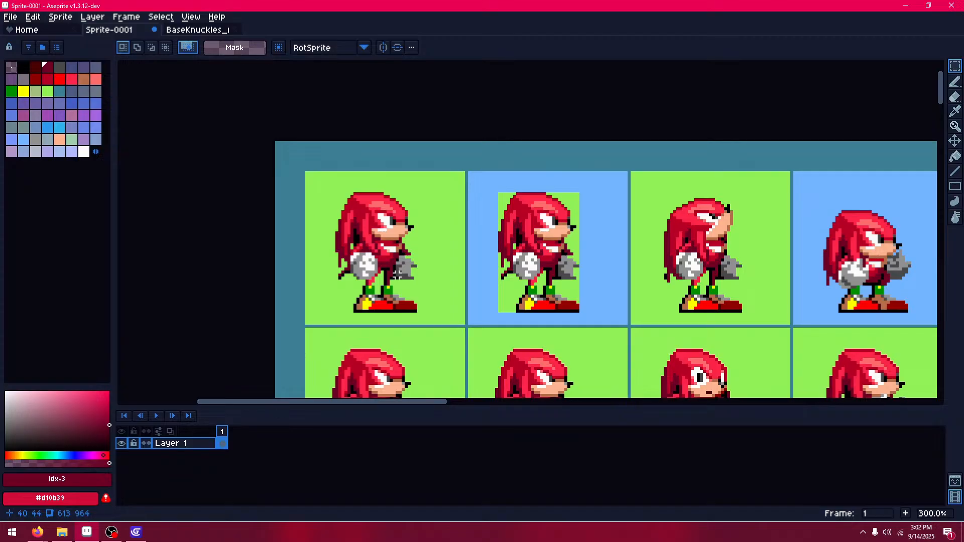
- Examine the red Knuckles sprite sheet and the palette samples beside the Sonic sprite
scroll(410, 281, "down", 2)
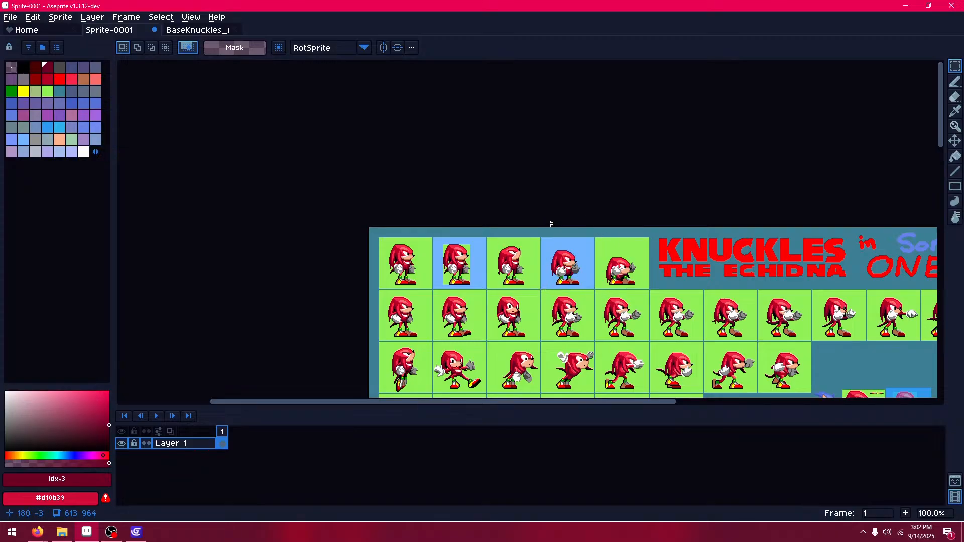
scroll(490, 271, "up", 2)
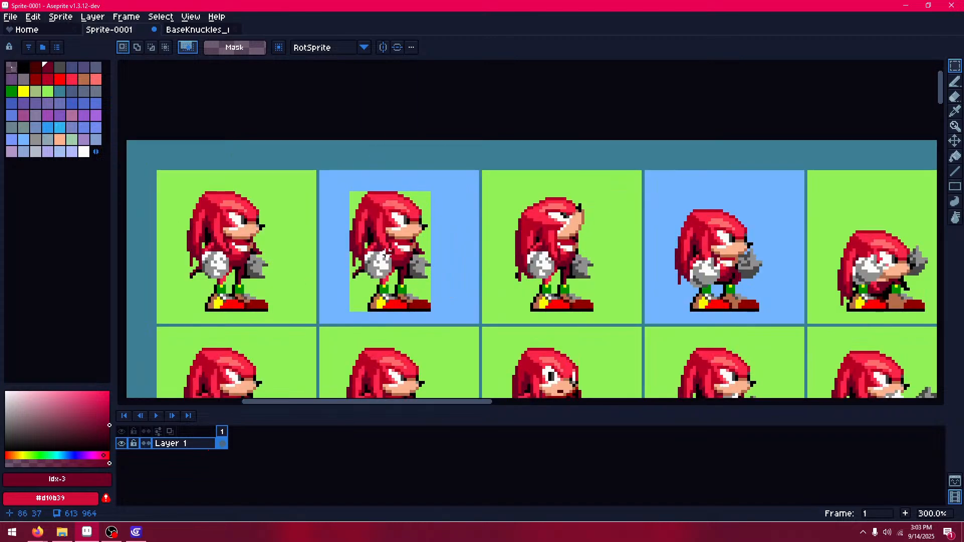
scroll(205, 160, "down", 4)
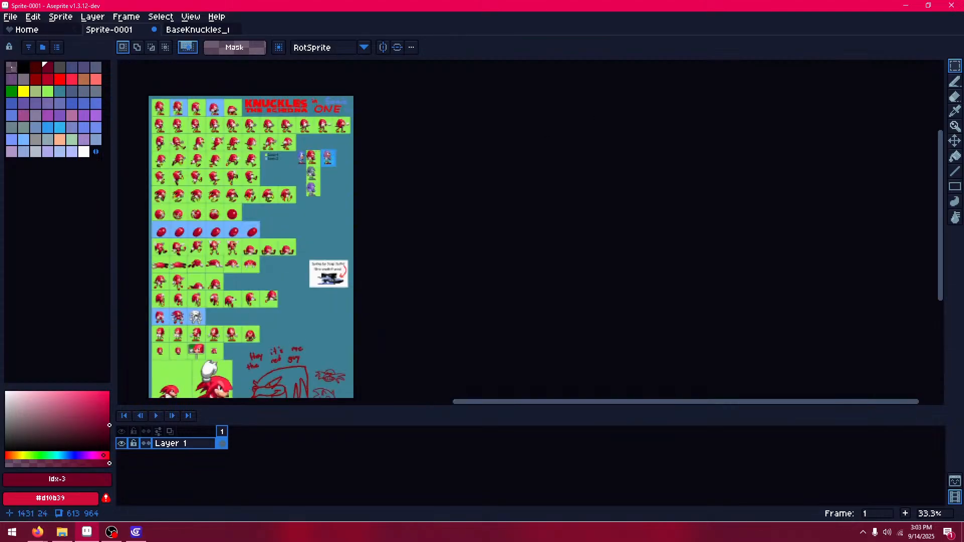
scroll(204, 160, "up", 1)
scroll(205, 161, "up", 1)
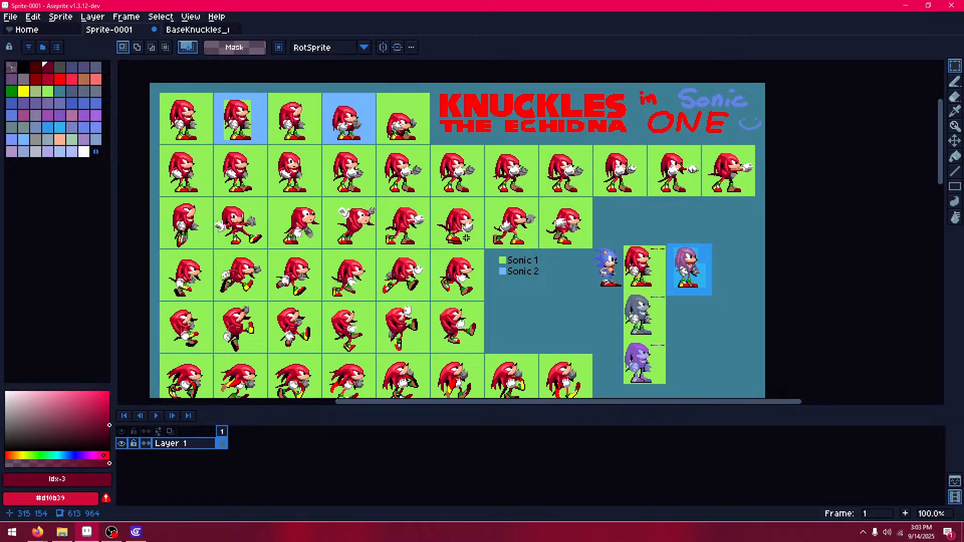
scroll(751, 259, "up", 2)
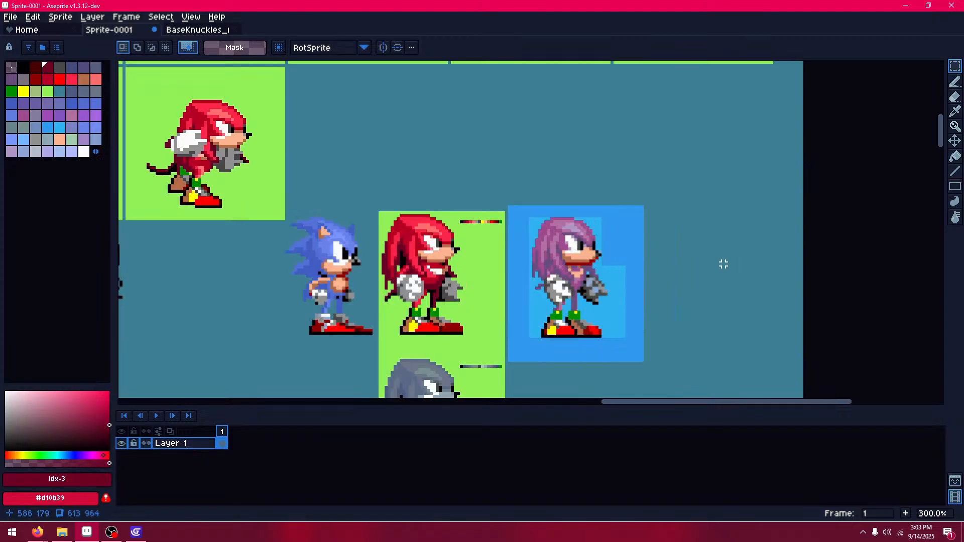
- Examine the recolored Knuckles sprite on the blue background and the sprite credit note on the Sprite-0001 sheet
left_click_drag(522, 201, 630, 357)
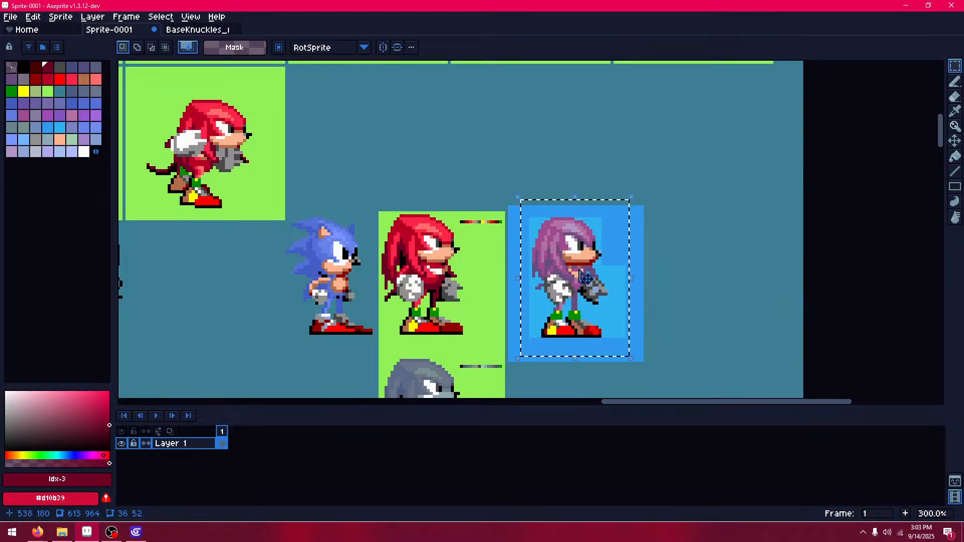
left_click(437, 200)
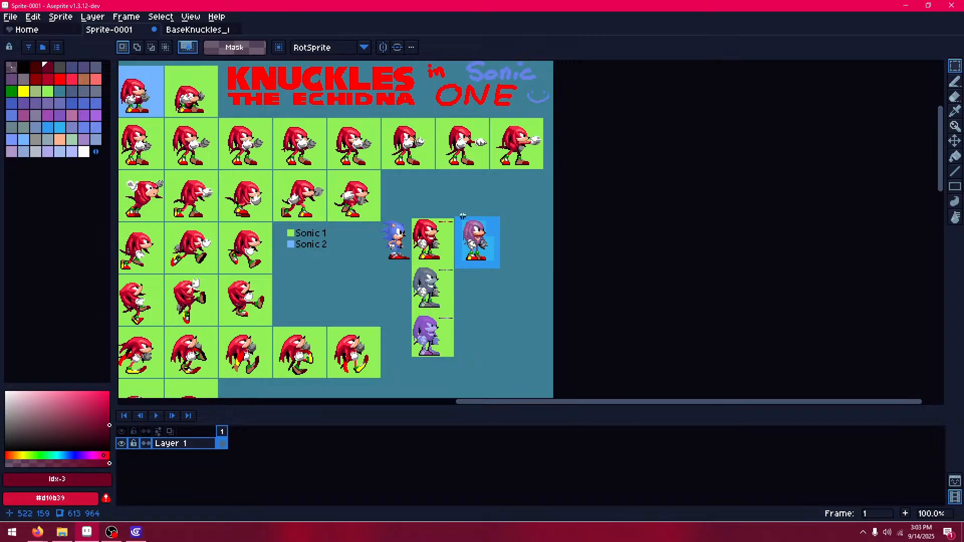
scroll(424, 243, "up", 2)
scroll(496, 124, "down", 3)
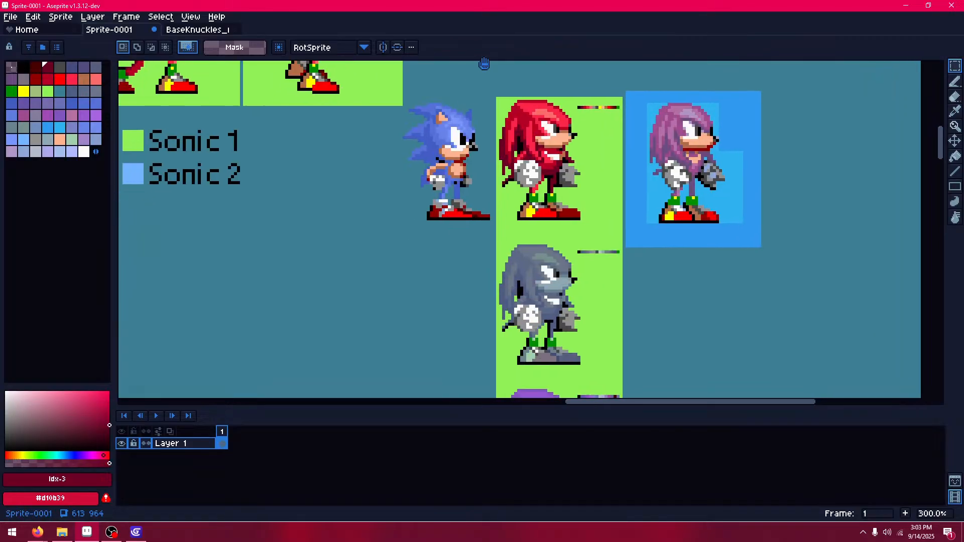
scroll(500, 277, "up", 2)
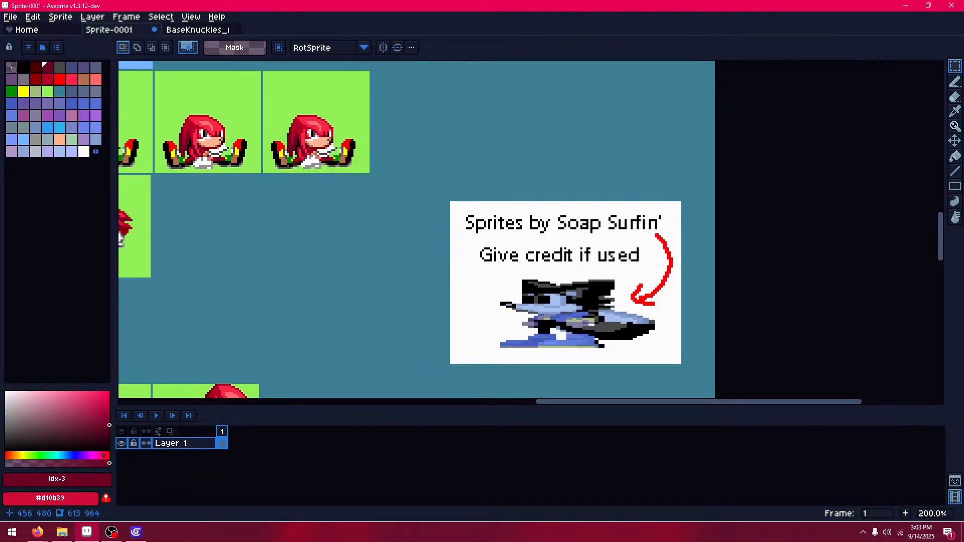
left_click_drag(262, 91, 405, 231)
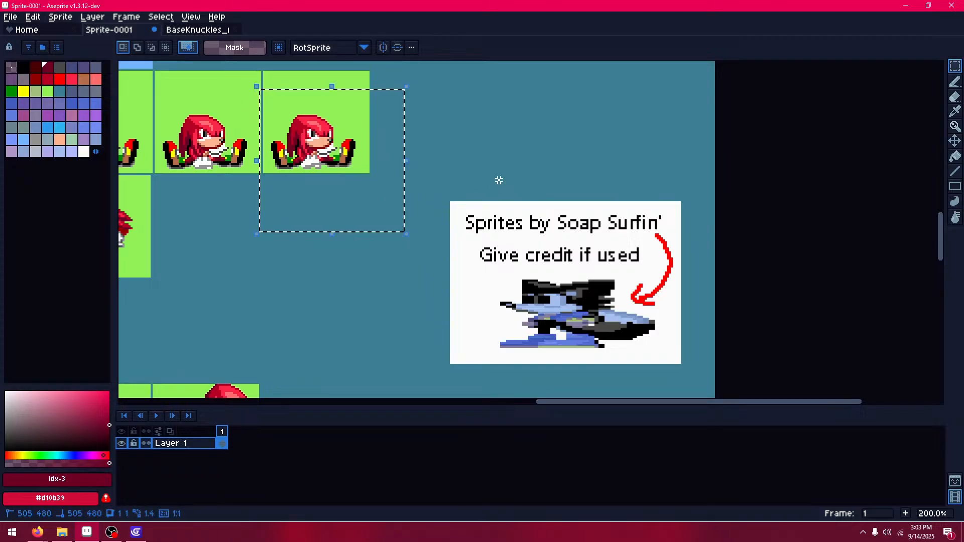
left_click_drag(415, 144, 696, 326)
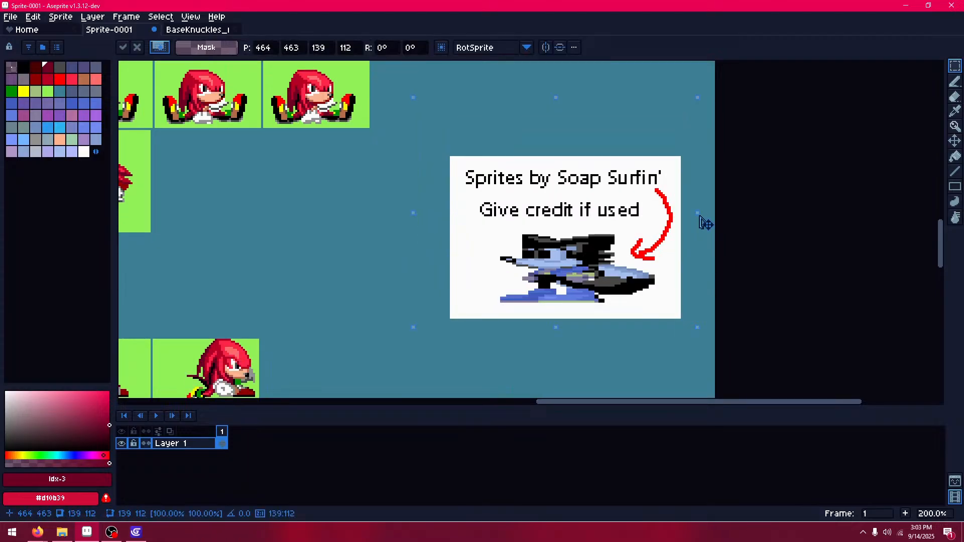
- Switch to Firefox, view the Tails (Sonic 1-Style) asset on The Spriters Resource, and return to the Sonic the Hedgehog Customs list
mouse_move(38, 532)
left_click(43, 512)
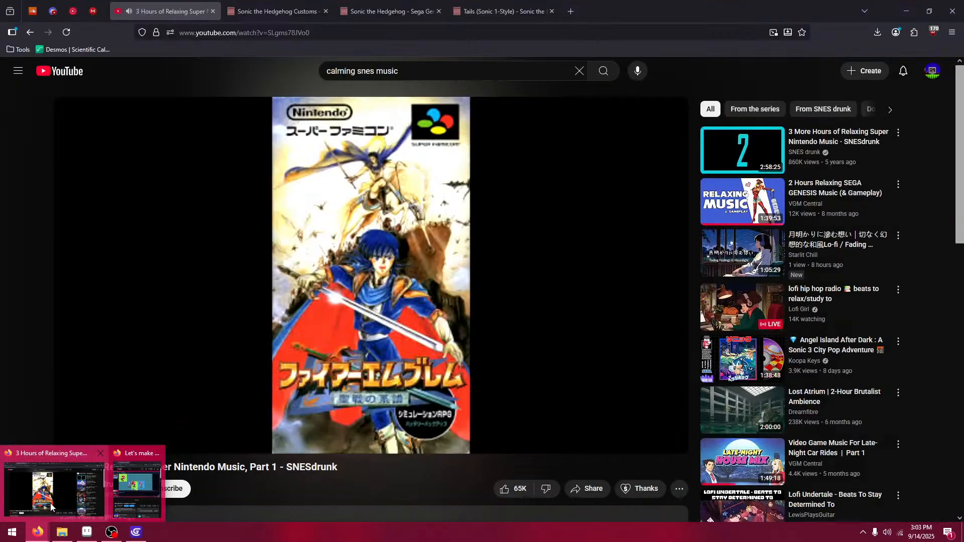
left_click(274, 11)
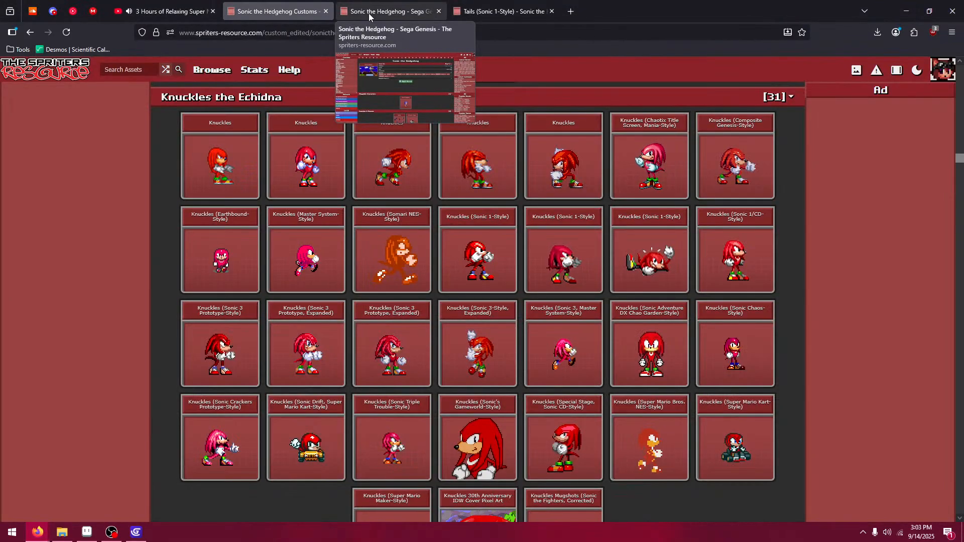
scroll(694, 348, "up", 10)
scroll(697, 348, "up", 8)
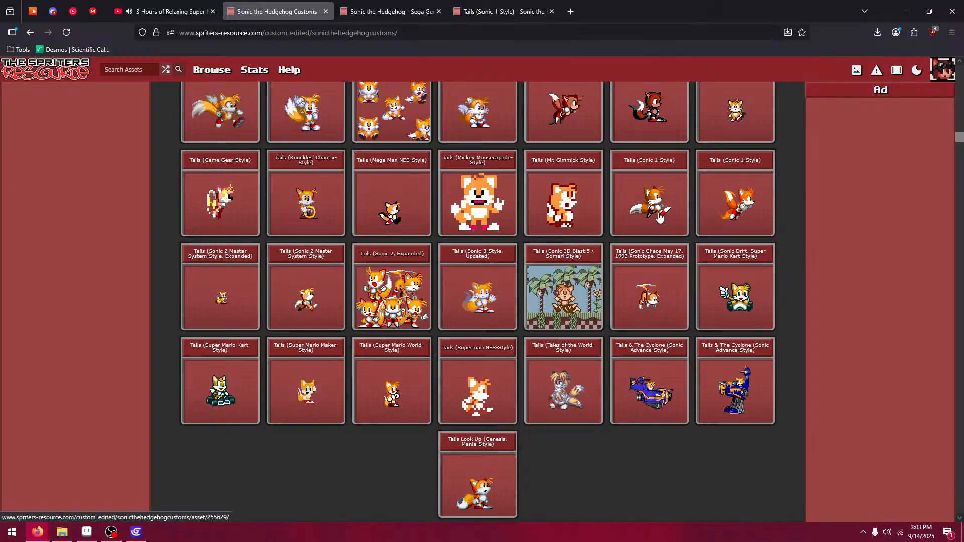
left_click(681, 234)
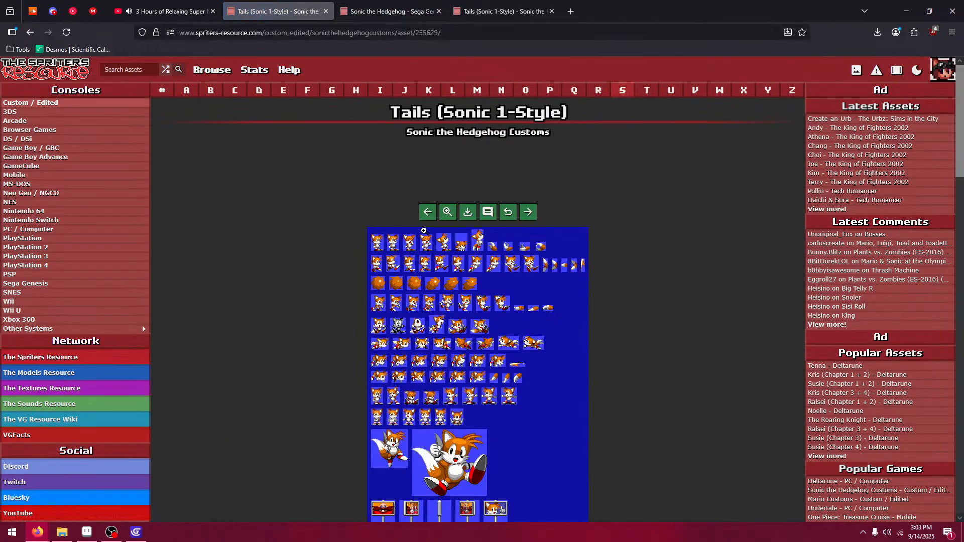
scroll(656, 322, "down", 4)
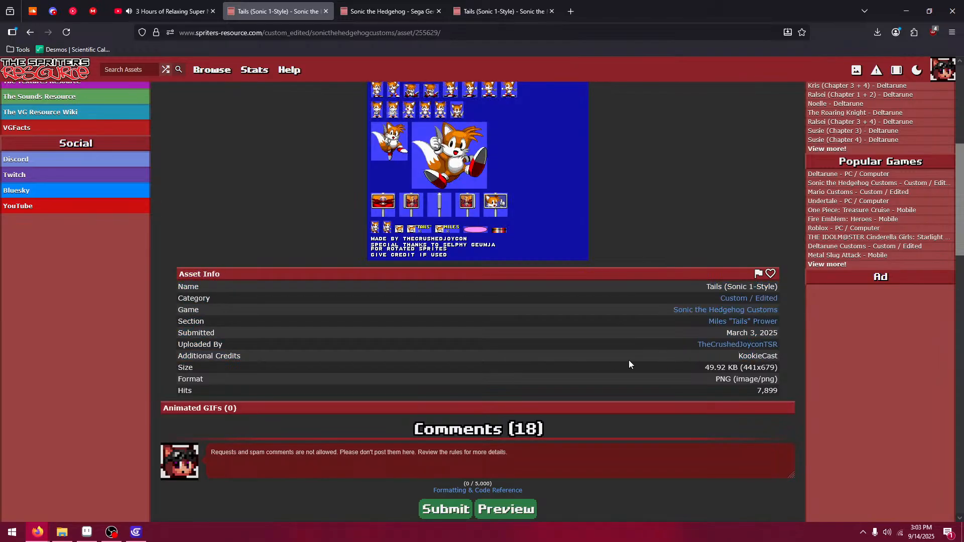
scroll(629, 360, "up", 4)
left_click(30, 32)
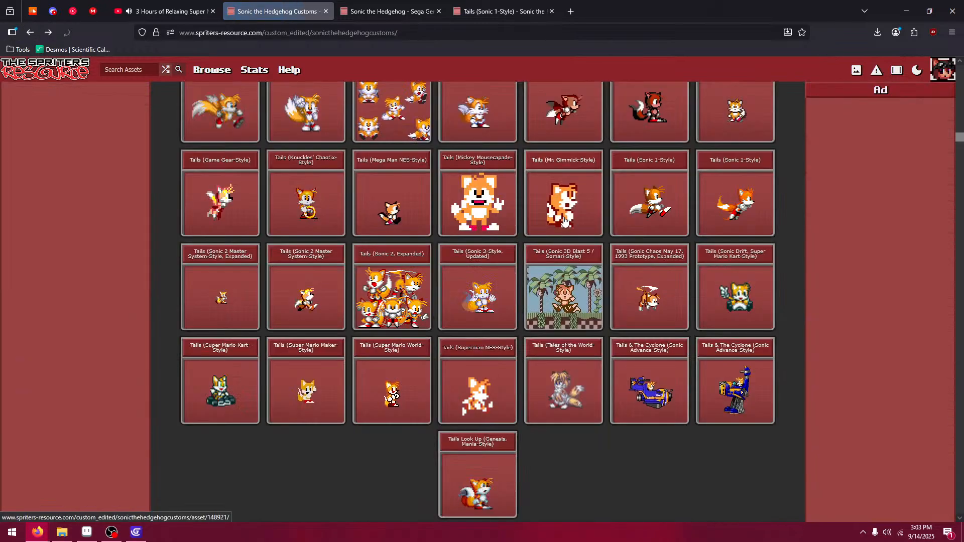
- Switch to GDevelop, duplicate the BaseTails structure in PlayerPalettes, name the copy BaseKnuckles and apply the global variables
left_click(143, 530)
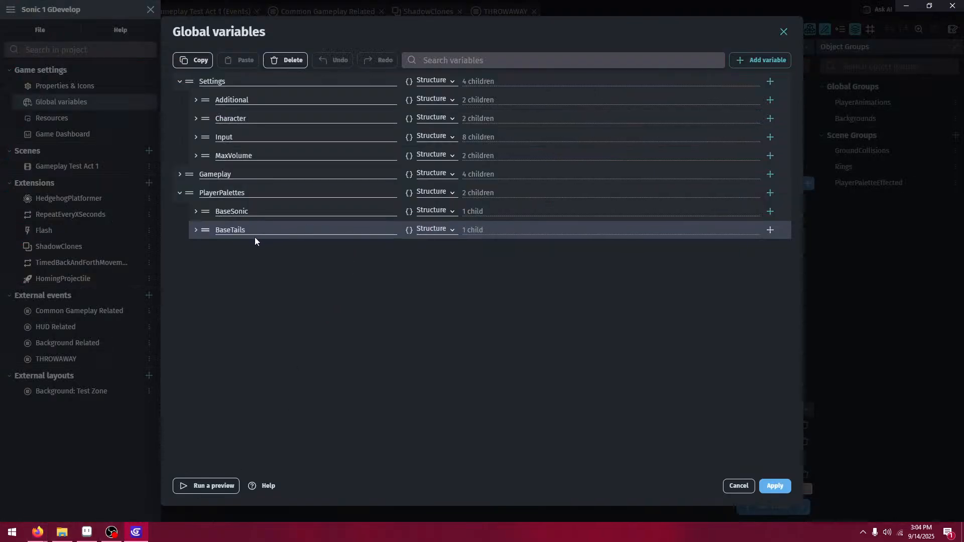
left_click(195, 60)
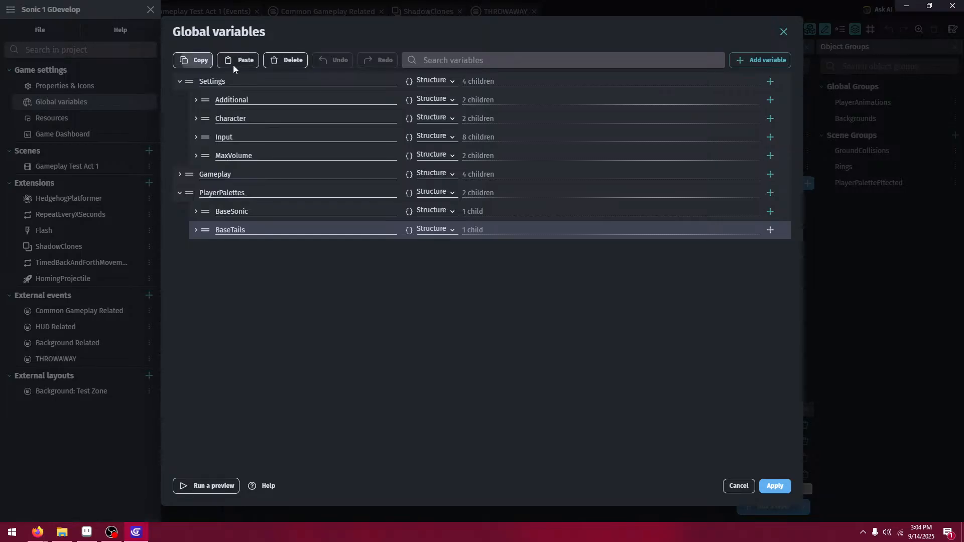
left_click(233, 63)
double_click(284, 249)
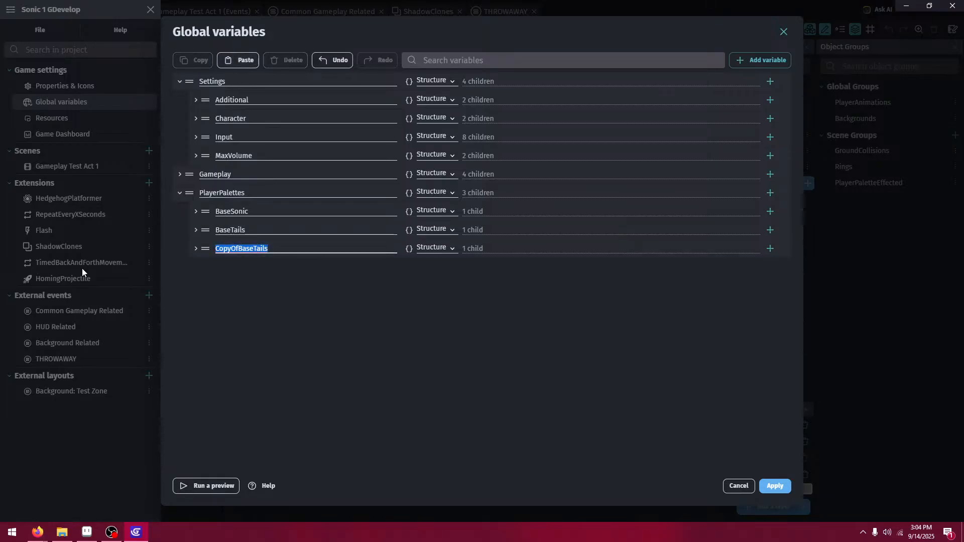
type("Base")
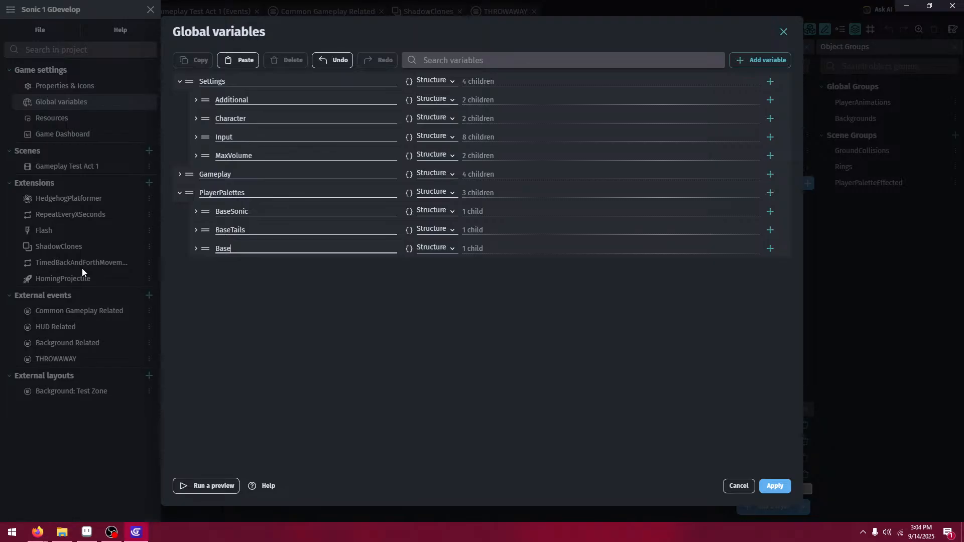
type("Knuckles")
left_click(313, 319)
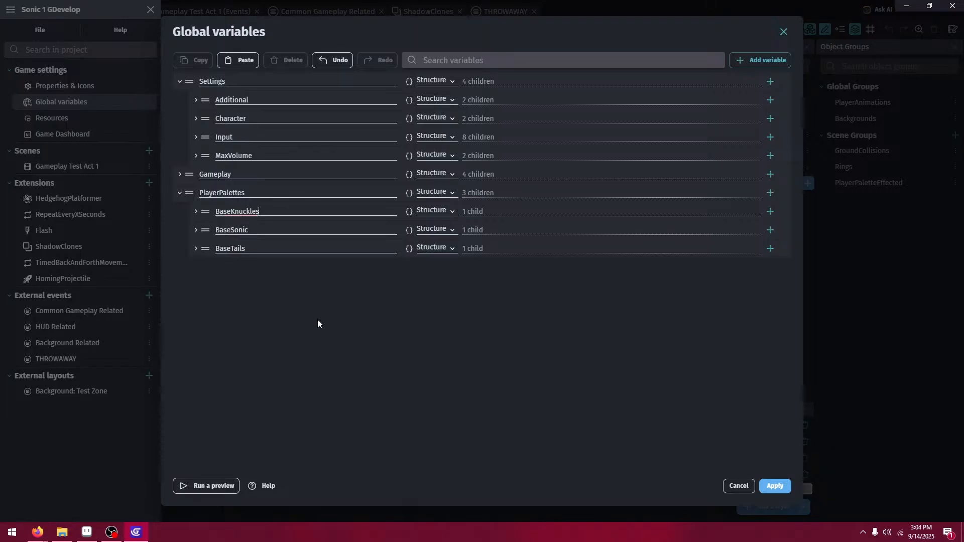
left_click(329, 351)
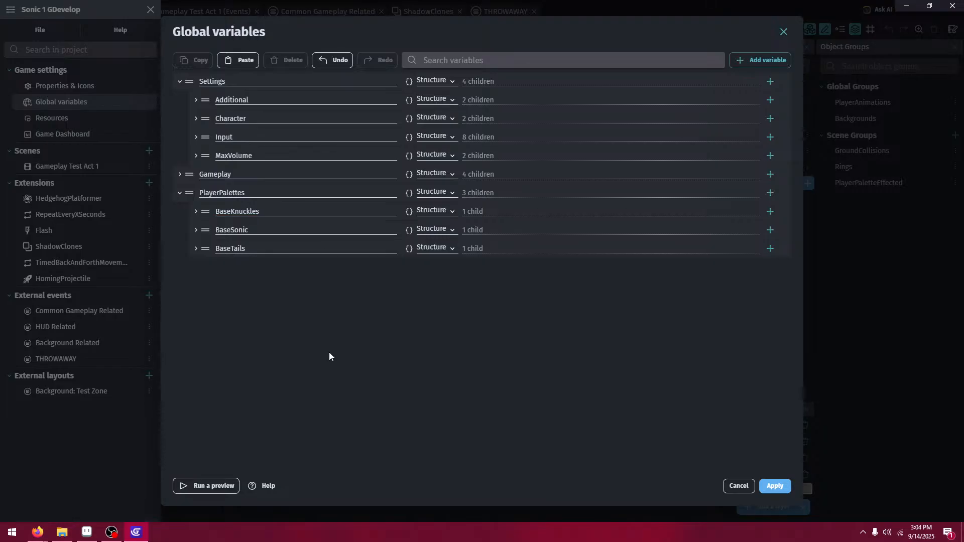
left_click(777, 491)
- Switch to Firefox and open the Knuckles (Sonic 1-Style) asset through the profile of the Tails (Sonic 1-Style) uploader
left_click(32, 499)
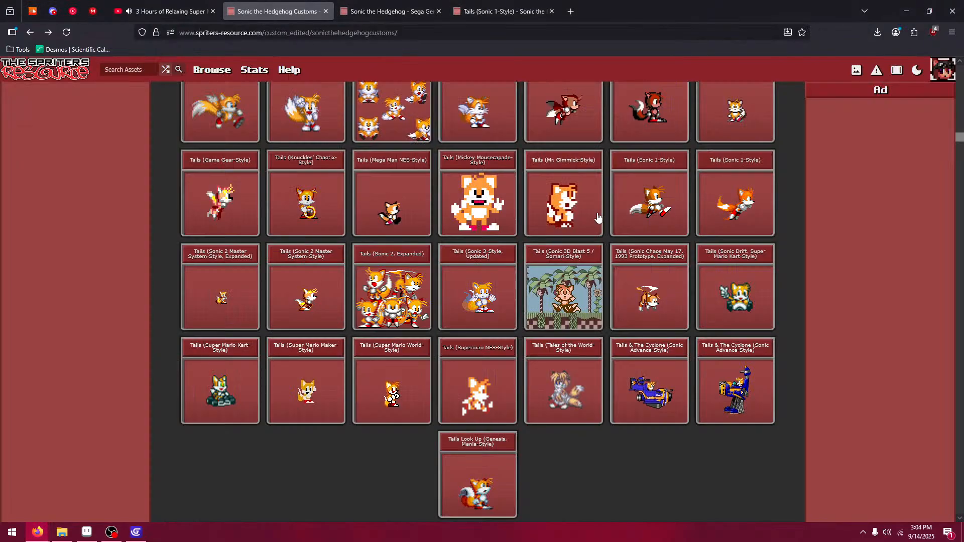
left_click(623, 206)
scroll(607, 286, "down", 8)
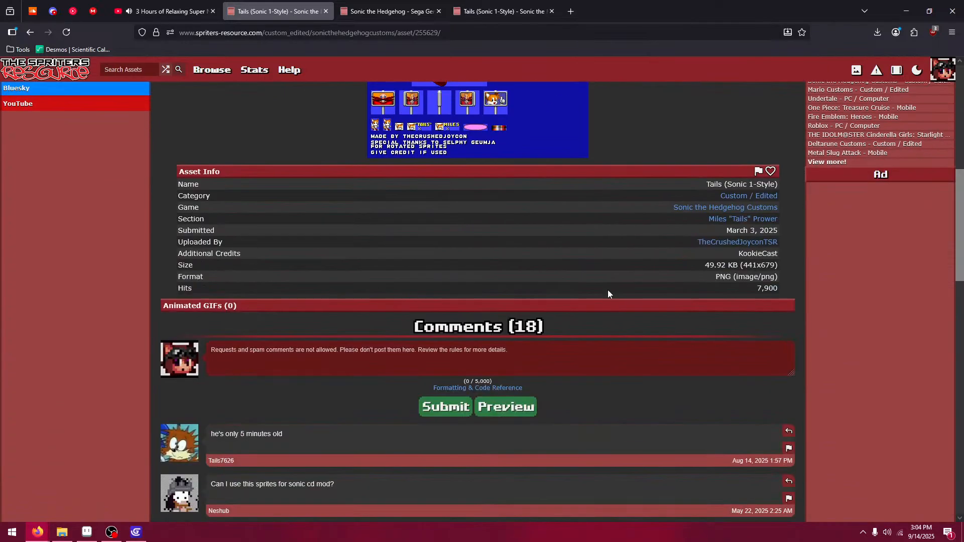
left_click(742, 243)
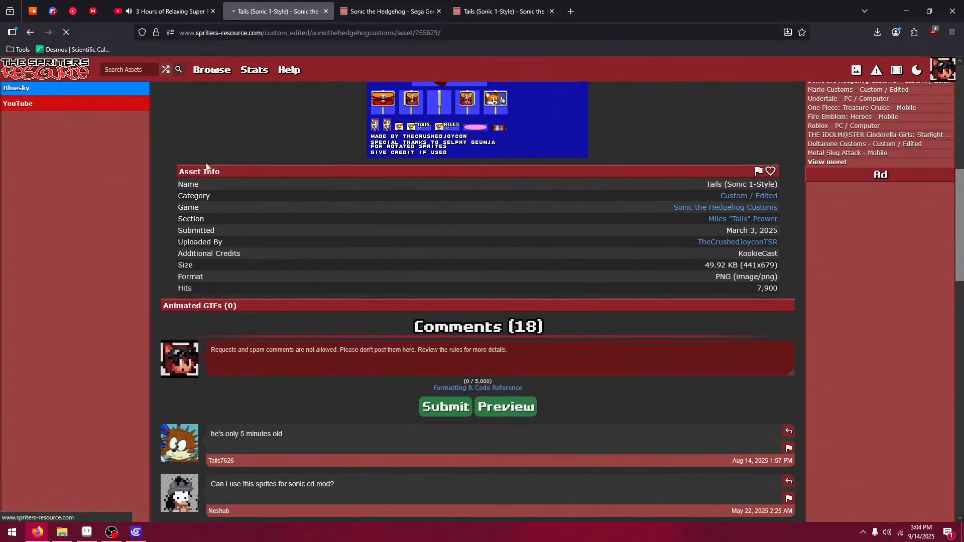
scroll(367, 281, "down", 3)
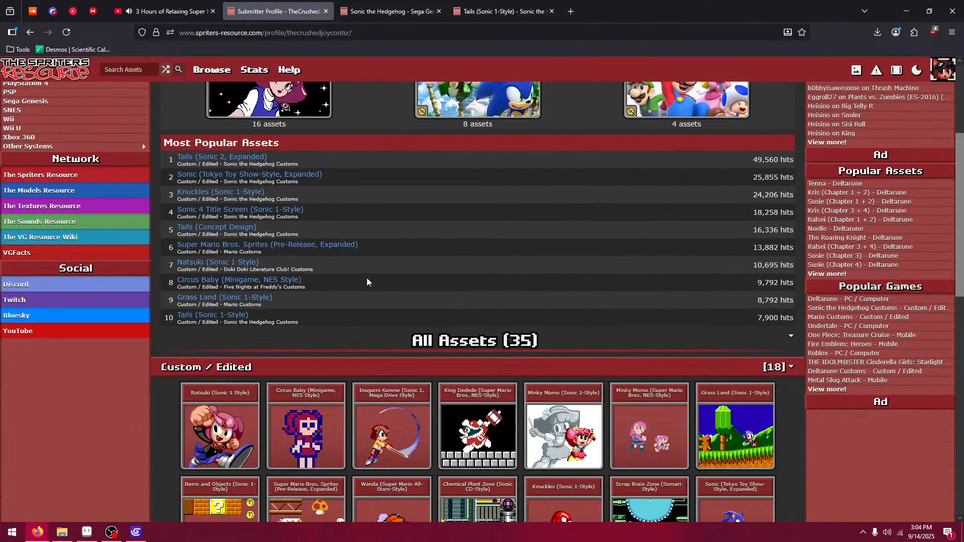
scroll(367, 282, "down", 2)
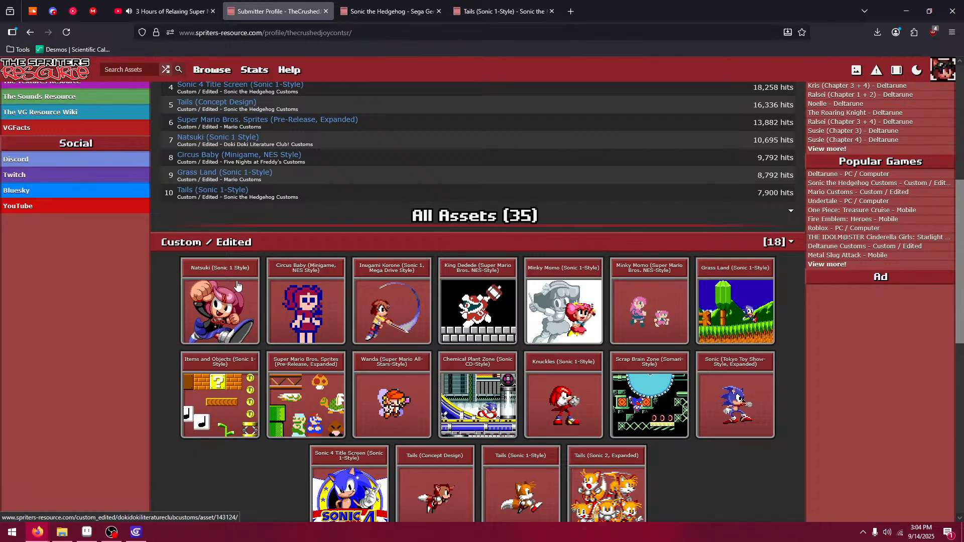
left_click(556, 424)
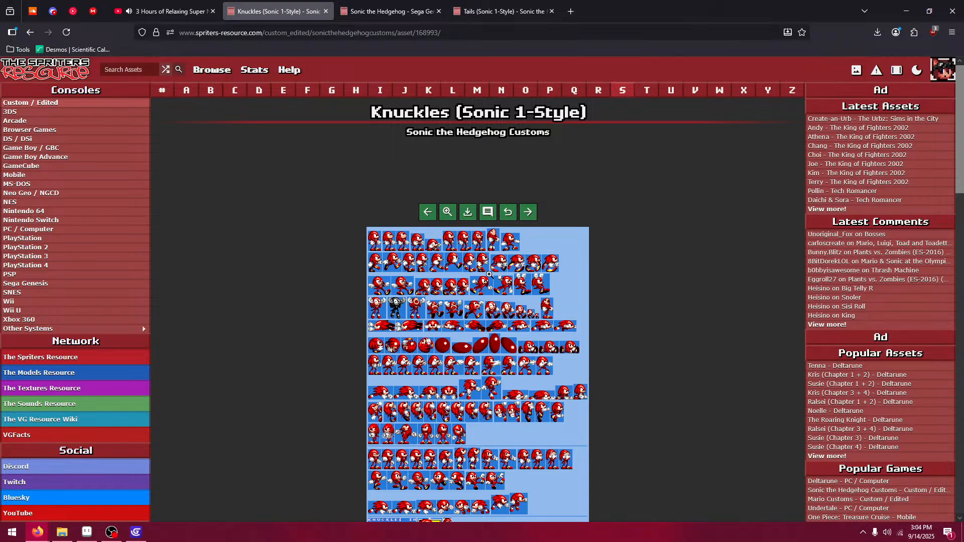
- Examine the Knuckles (Sonic 1-Style) sprite sheet at 4x and 2x magnification, from the gliding and climbing frames to the title graphics
scroll(488, 275, "down", 2)
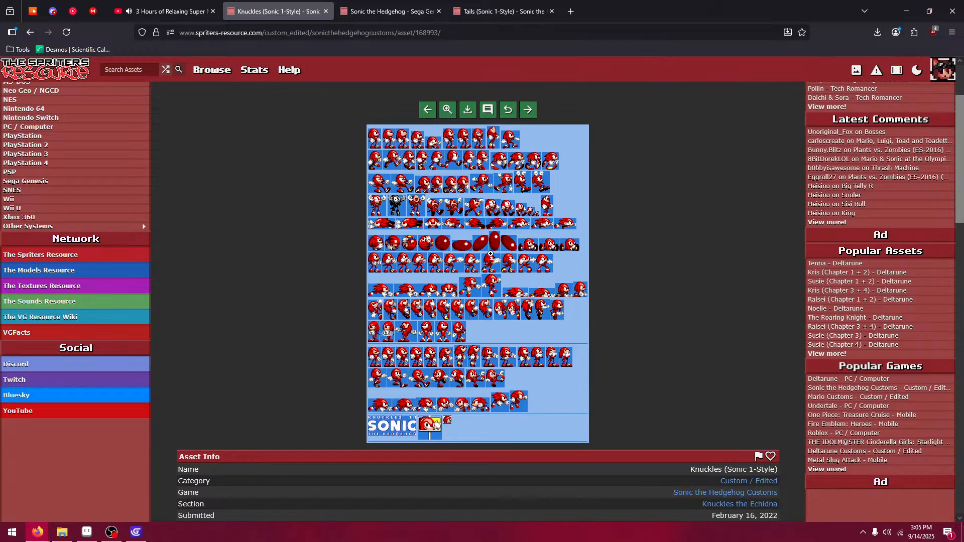
left_click(421, 289)
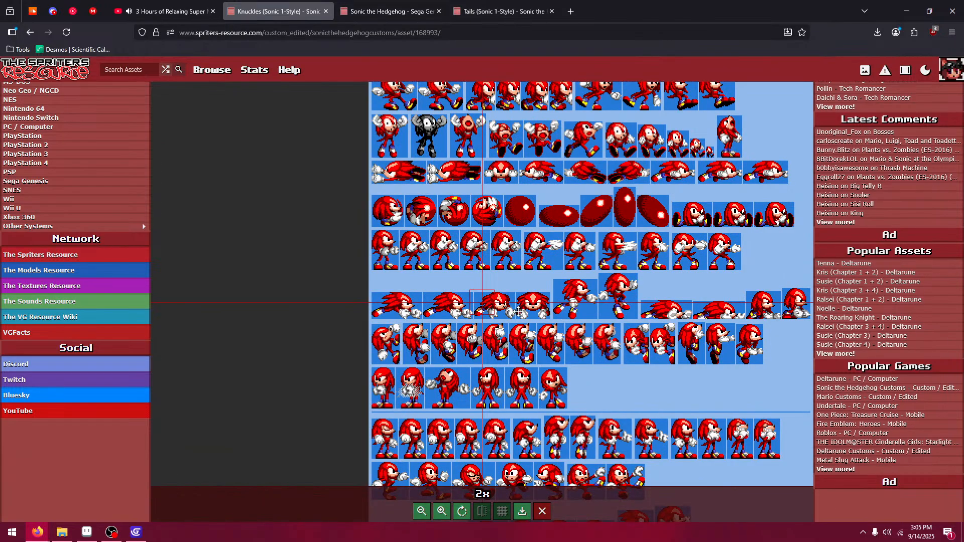
left_click(441, 511)
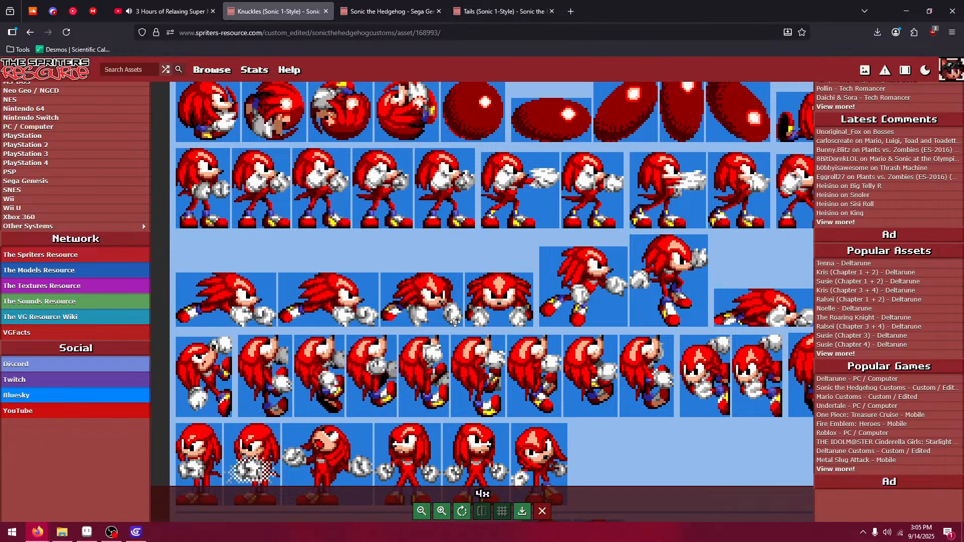
left_click_drag(443, 364, 459, 217)
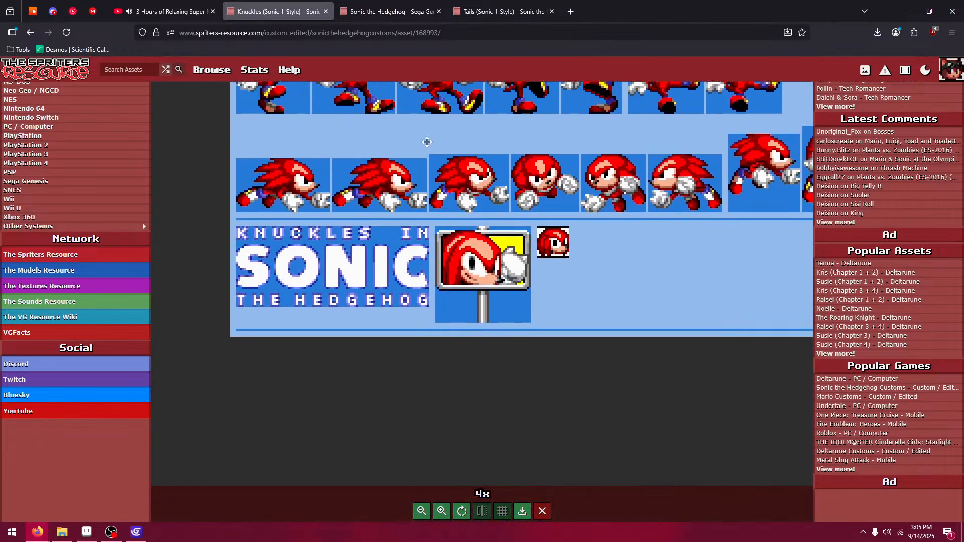
left_click_drag(552, 184, 344, 297)
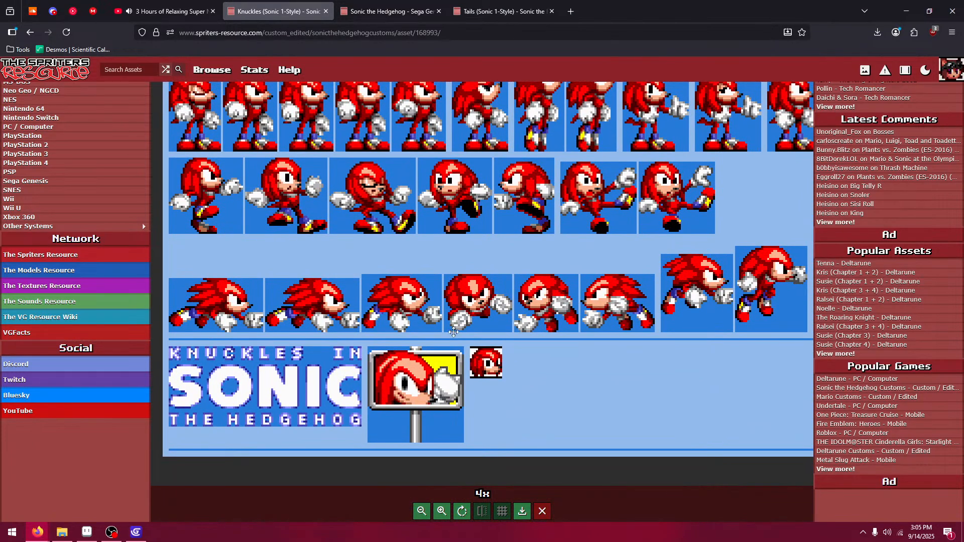
left_click_drag(662, 281, 566, 382)
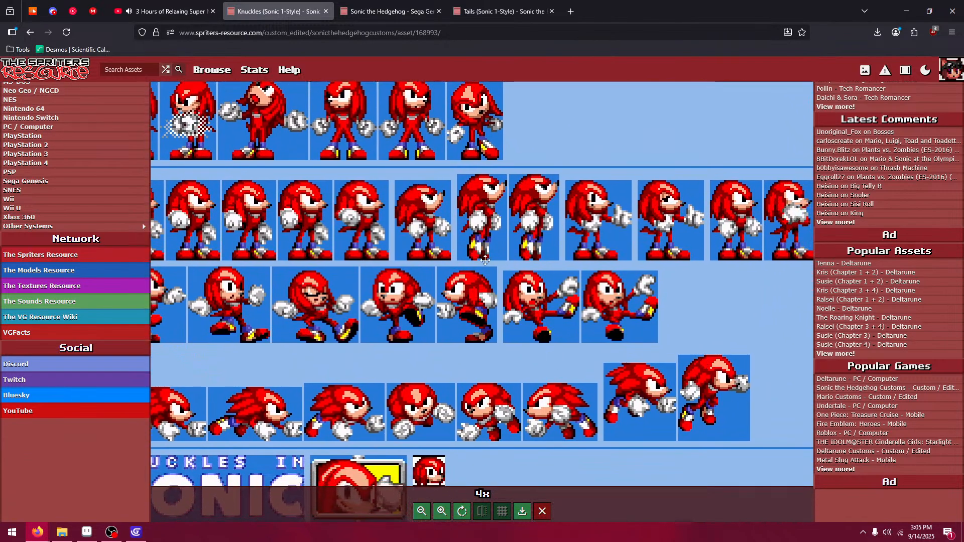
left_click_drag(369, 213, 452, 450)
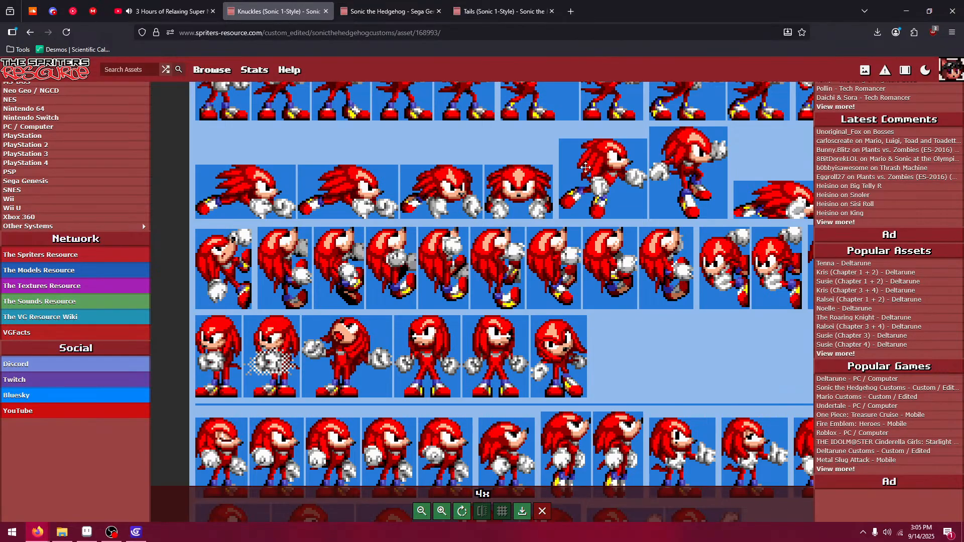
left_click_drag(586, 167, 414, 220)
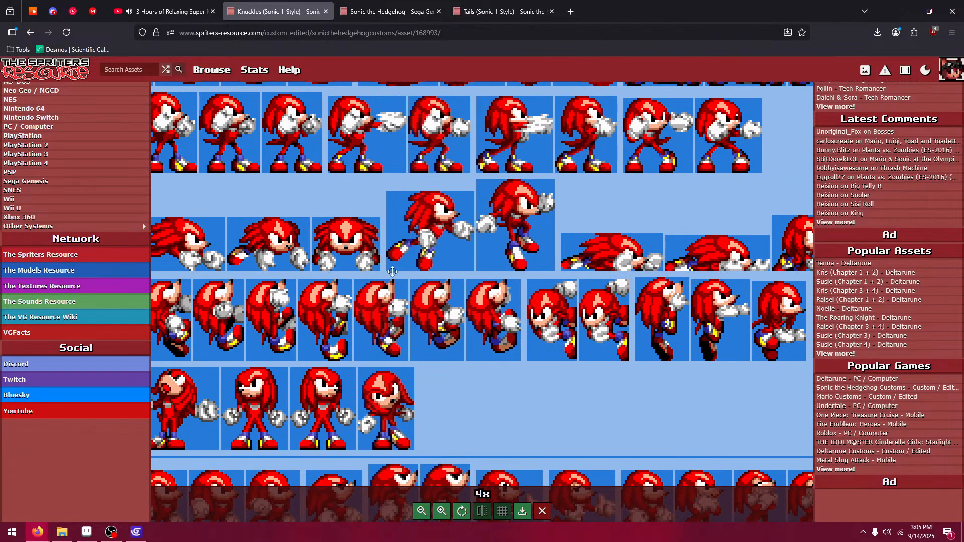
left_click_drag(586, 278, 719, 215)
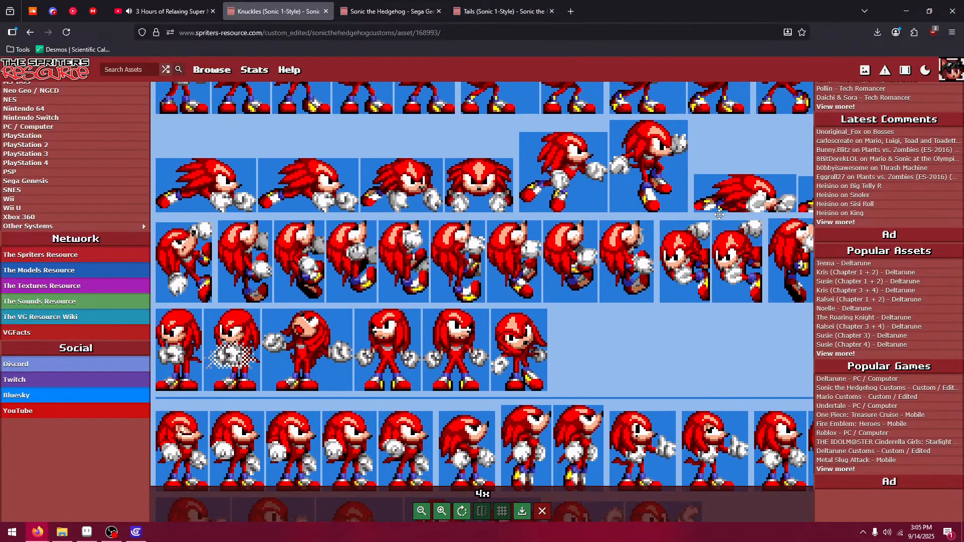
scroll(448, 222, "down", 2)
scroll(430, 182, "up", 1)
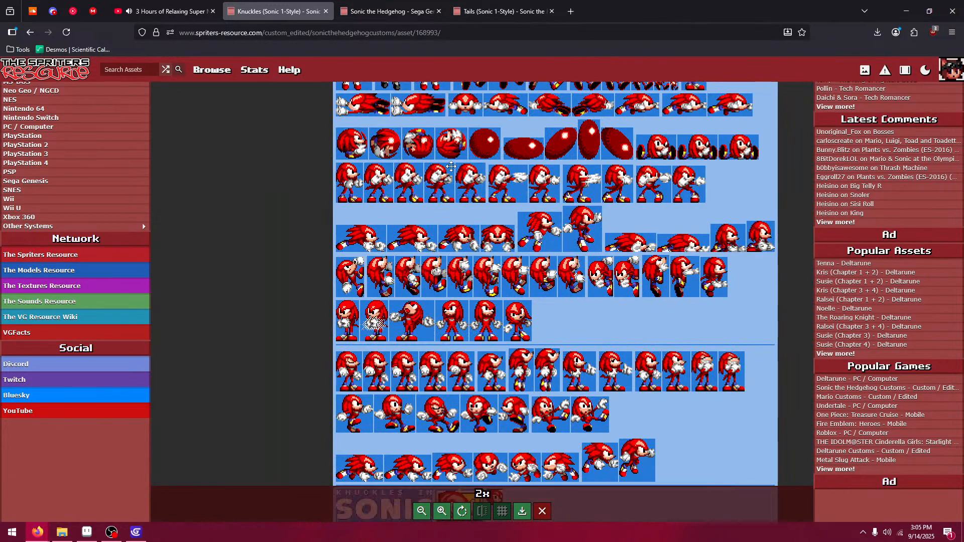
left_click_drag(451, 176, 401, 420)
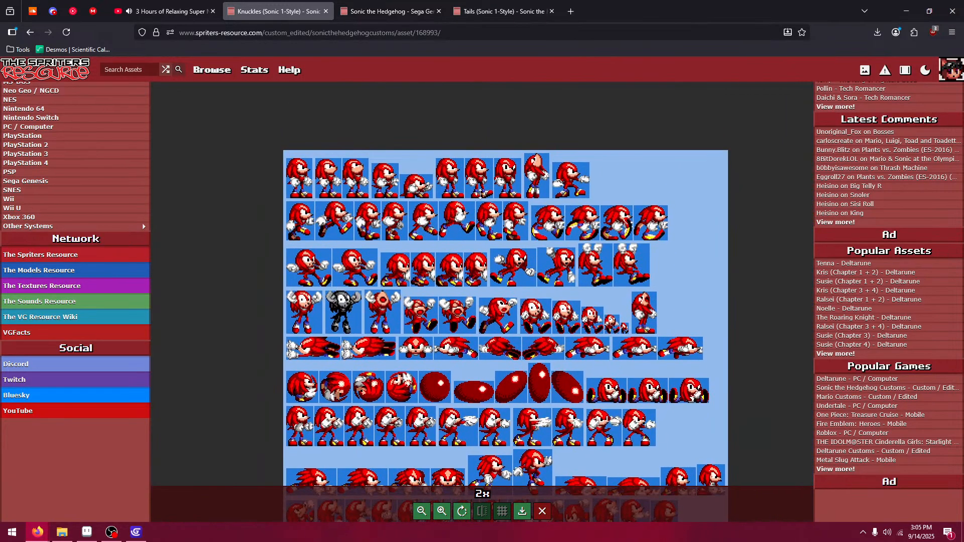
- Return to the Natsuki (Sonic 1 Style) asset on The Spriters Resource and enlarge its sprite sheet to 4x
left_click(29, 33)
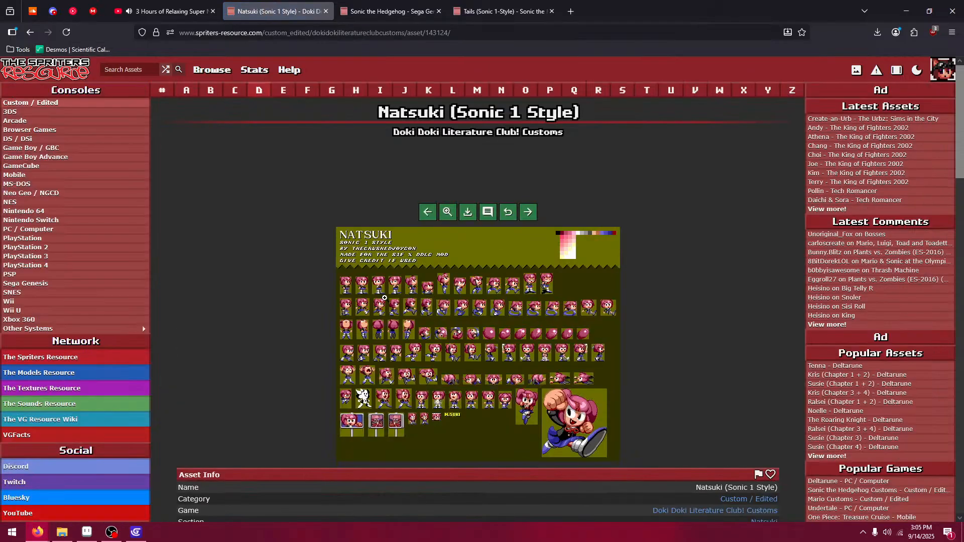
left_click(385, 298)
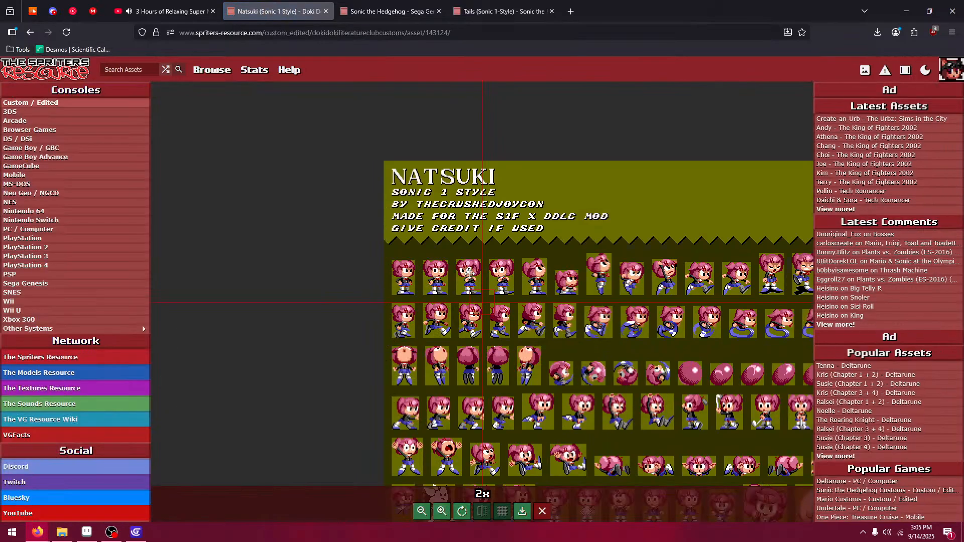
left_click(441, 512)
left_click(441, 511)
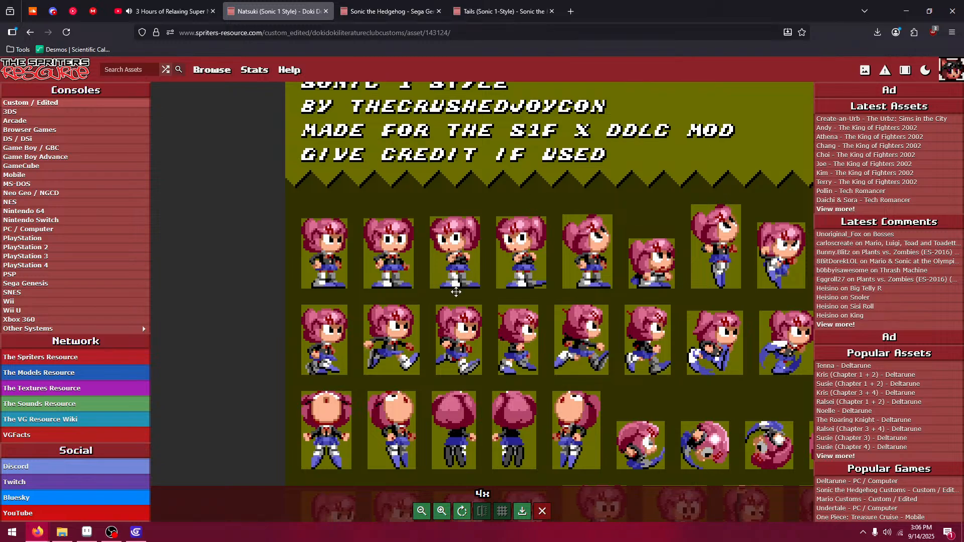
- Examine the Natsuki sprite sheet from the standing and running frames to the large title artwork, ending at 3x, and close the enlarged view
left_click_drag(638, 316, 243, 222)
left_click_drag(623, 225, 688, 202)
left_click_drag(355, 338, 535, 172)
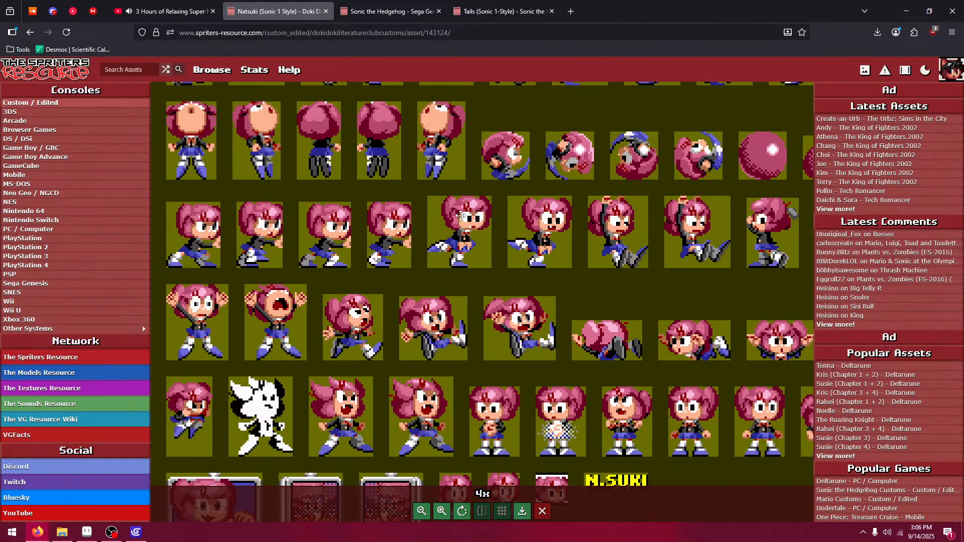
left_click_drag(303, 374, 366, 160)
left_click_drag(628, 187, 311, 279)
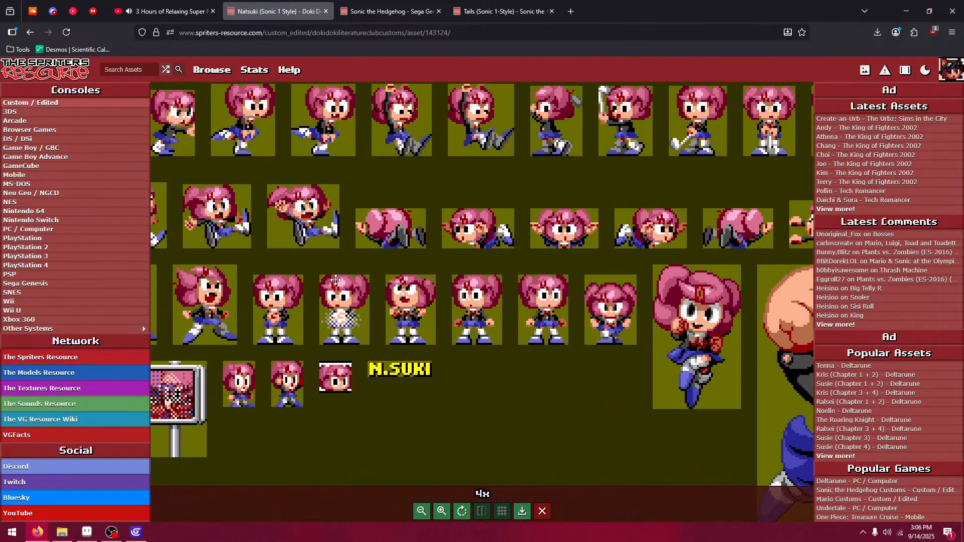
left_click_drag(617, 384, 391, 282)
left_click(422, 511)
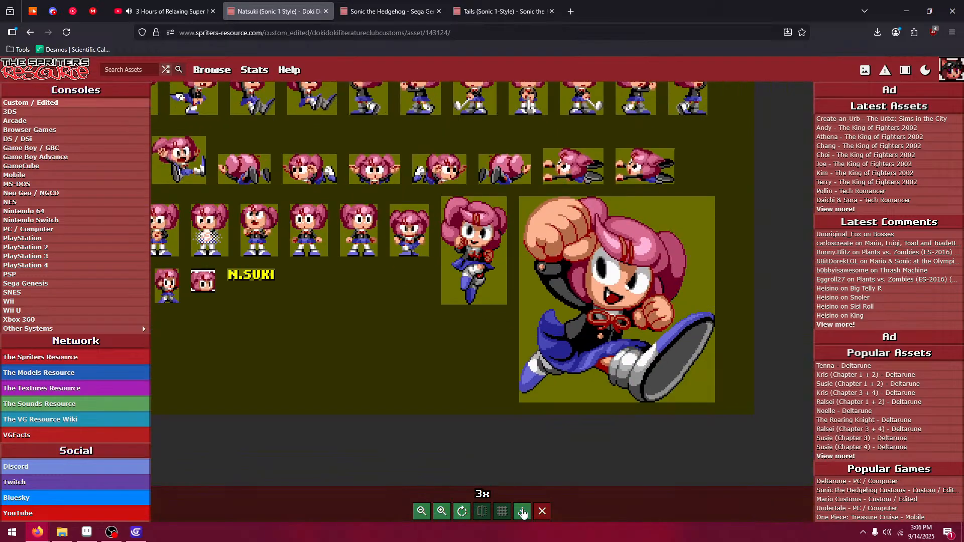
left_click(543, 511)
- Skim the comments on the Natsuki (Sonic 1 Style) asset page and return to its sprite sheet preview
scroll(451, 302, "down", 5)
scroll(450, 304, "down", 20)
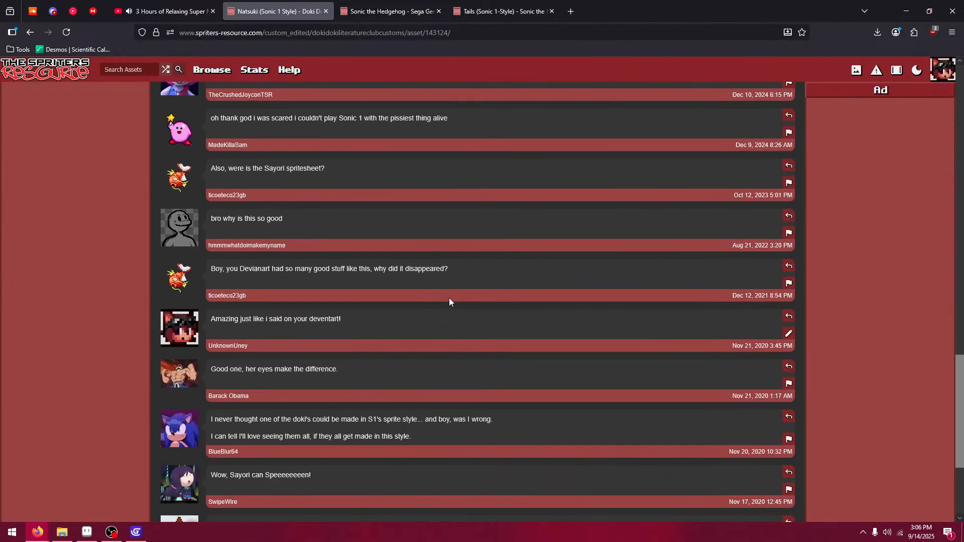
scroll(472, 322, "up", 14)
scroll(463, 314, "up", 11)
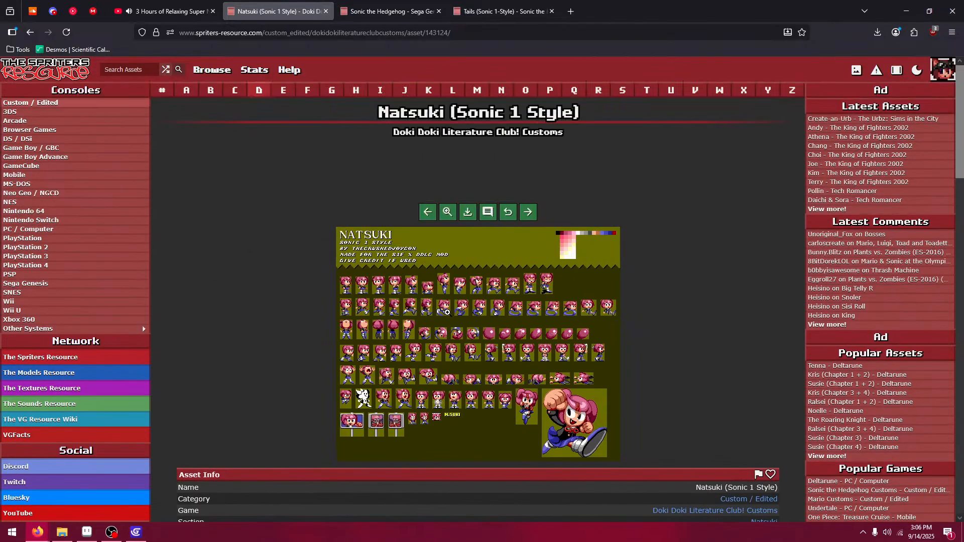
- Search Google in a new tab for the username of the artist credited on the Natsuki sheet, correcting its spelling
left_click(570, 11)
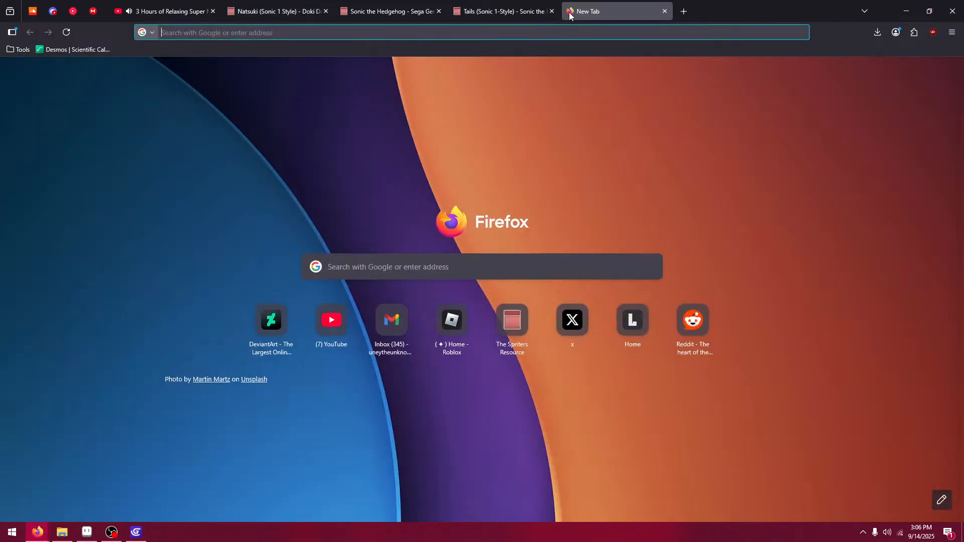
type("theCrushJoycon")
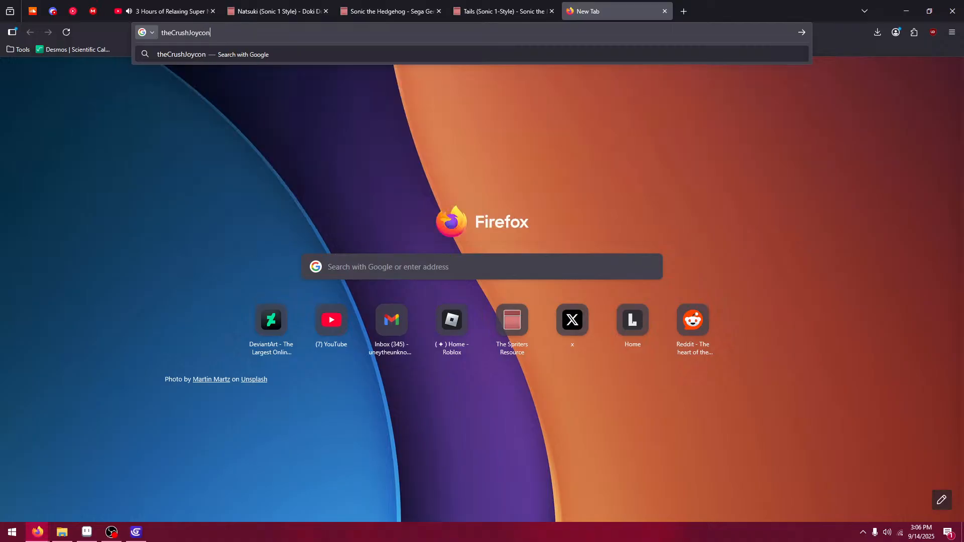
key("Return")
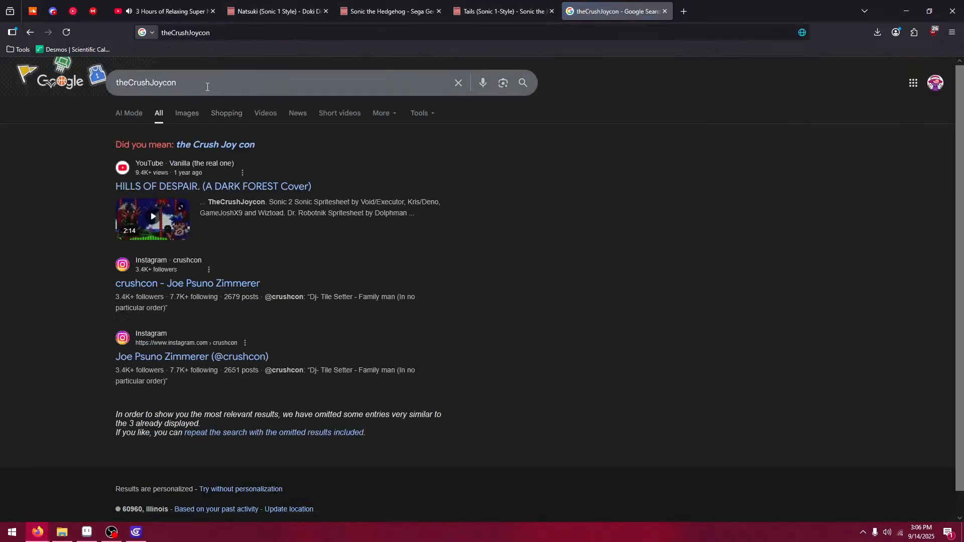
left_click(151, 84)
type("ed")
key("Return")
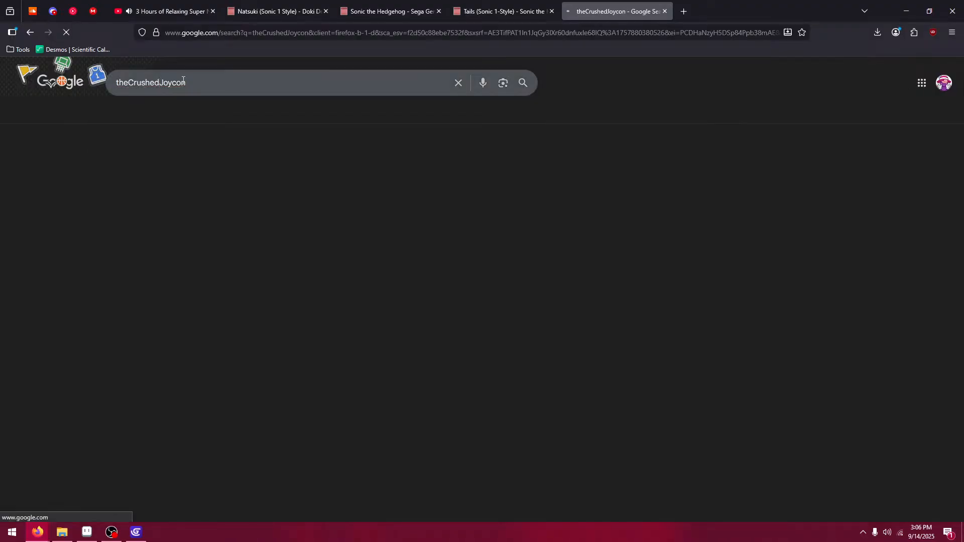
- Open DeviantArt and search it for the credited sprite artist's username
left_click(192, 389)
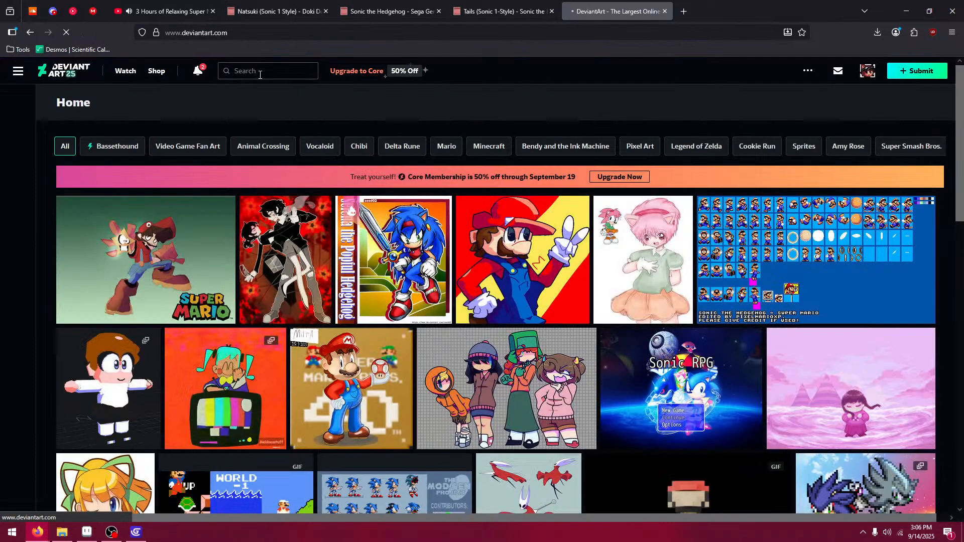
left_click(260, 74)
type("TheCrushedJoycon")
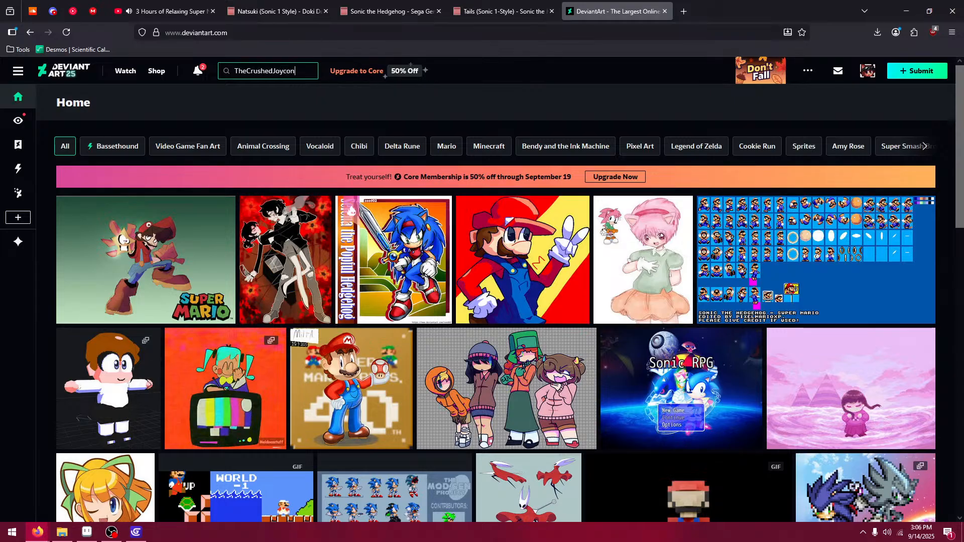
key("Return")
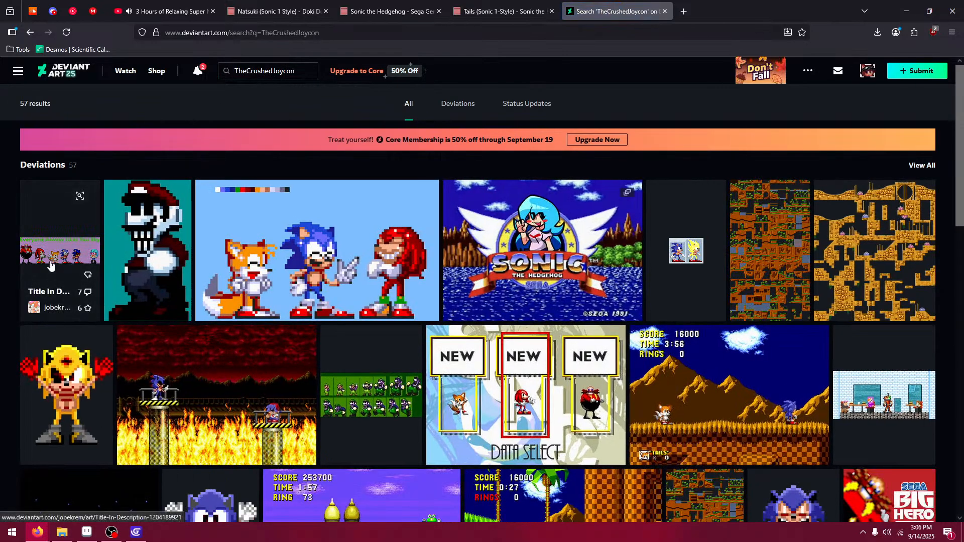
- Replace the DeviantArt search with "Sonic 1 Natsuki"
left_click(311, 73)
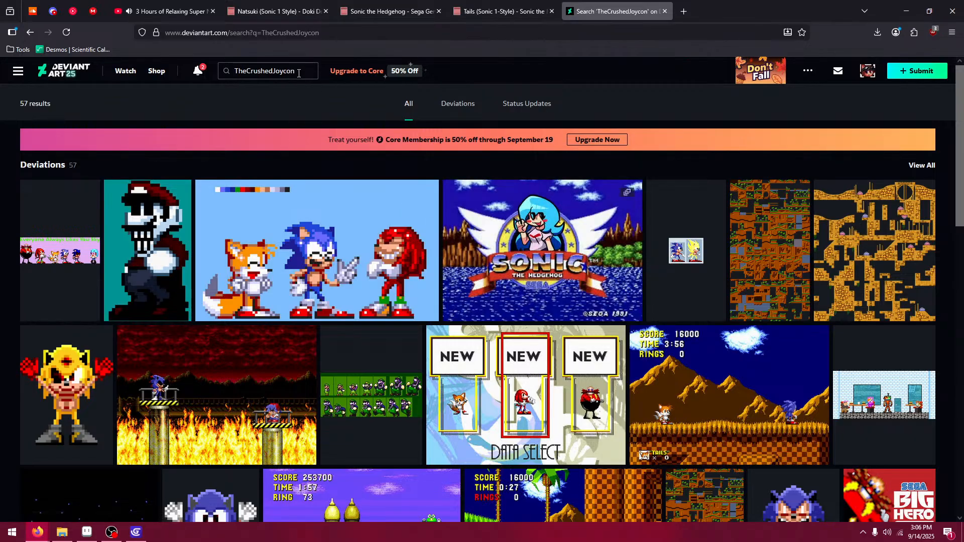
key("ctrl+a")
type("So")
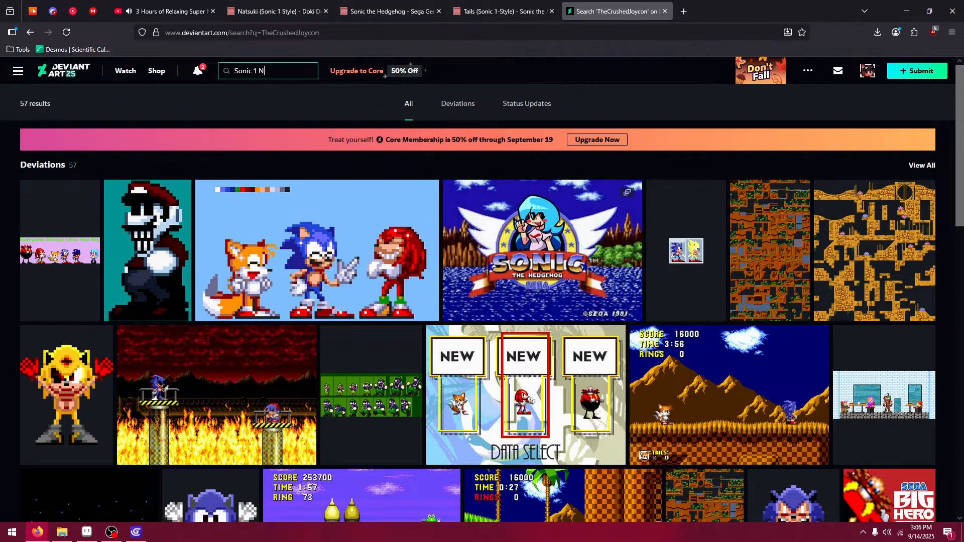
key("Return")
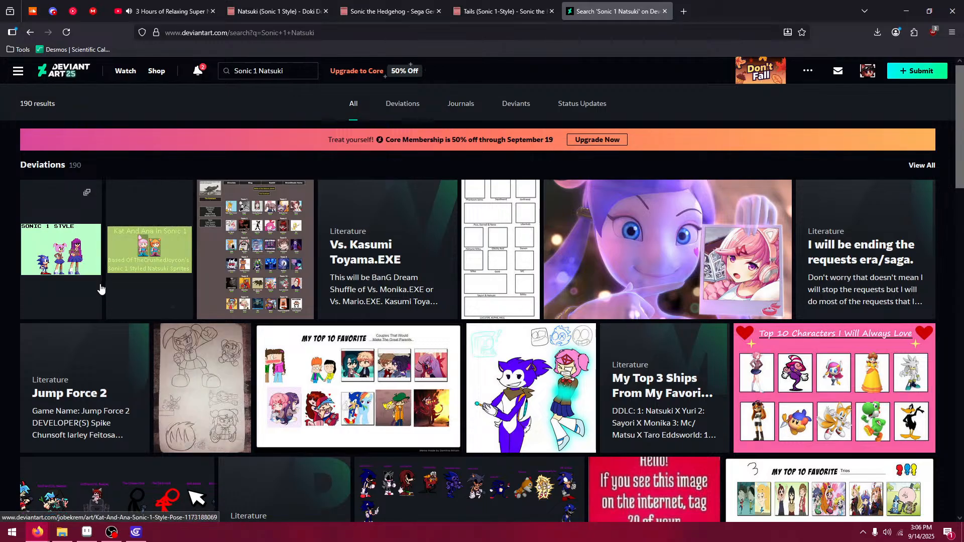
- Close DeviantArt and search Google Images for "Sonic 1 Natsuki" in a new tab
left_click(665, 12)
left_click(572, 11)
type("S")
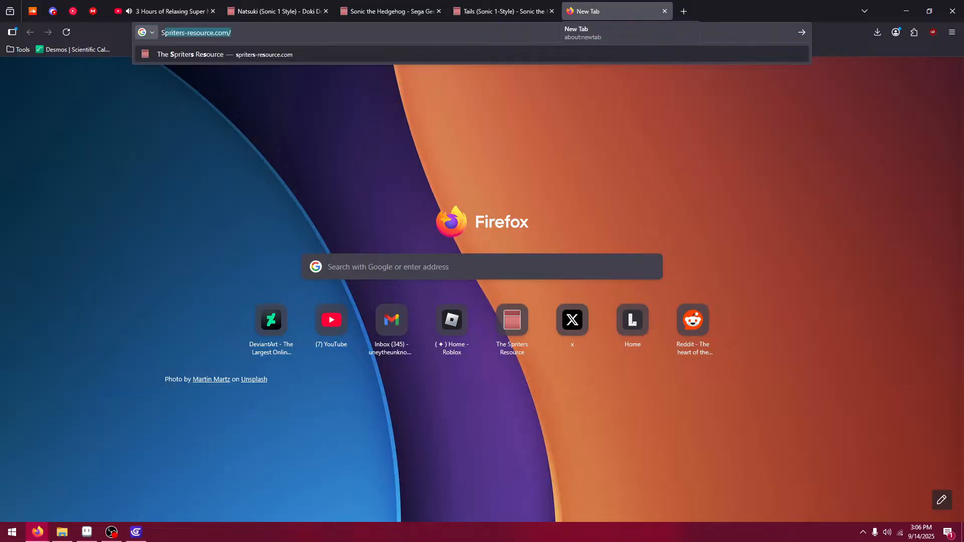
type("onic 1 Natsuki")
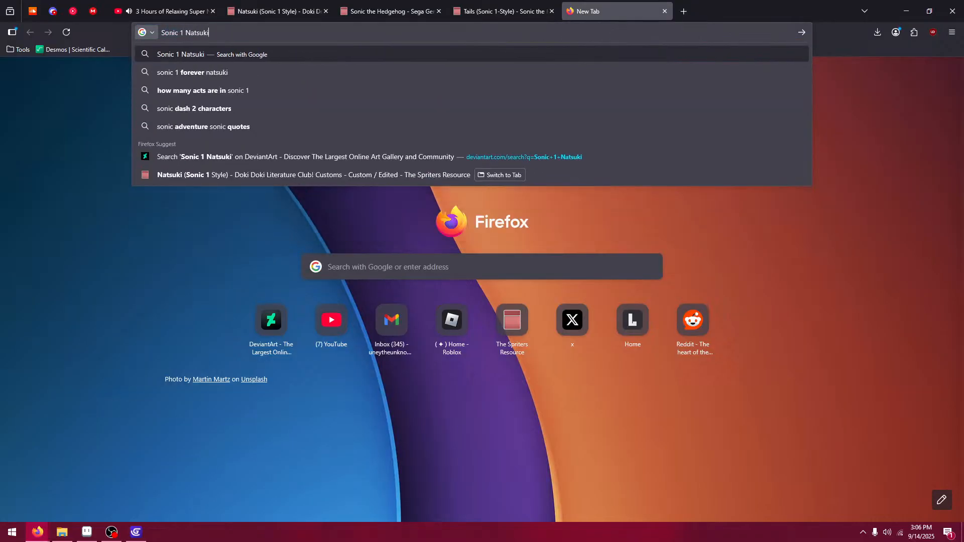
key("Return")
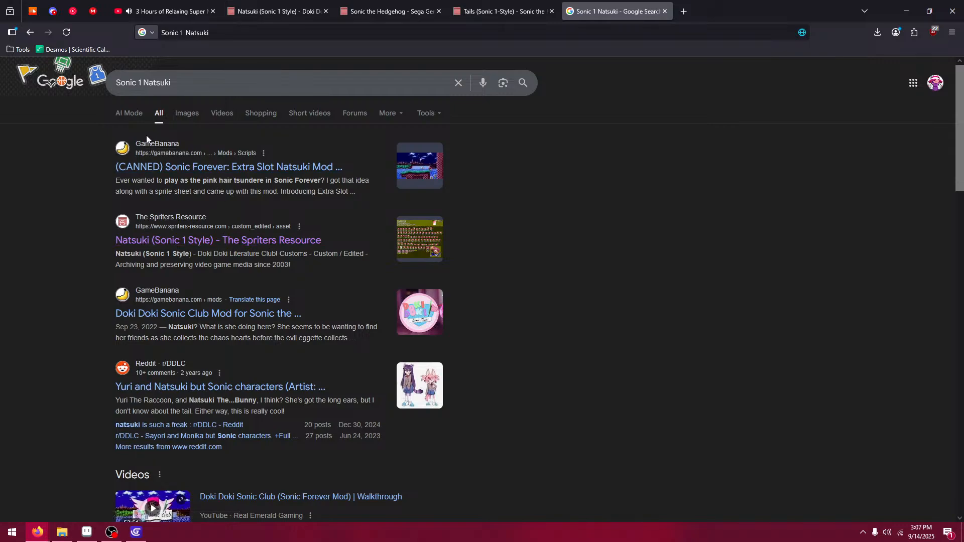
left_click(187, 113)
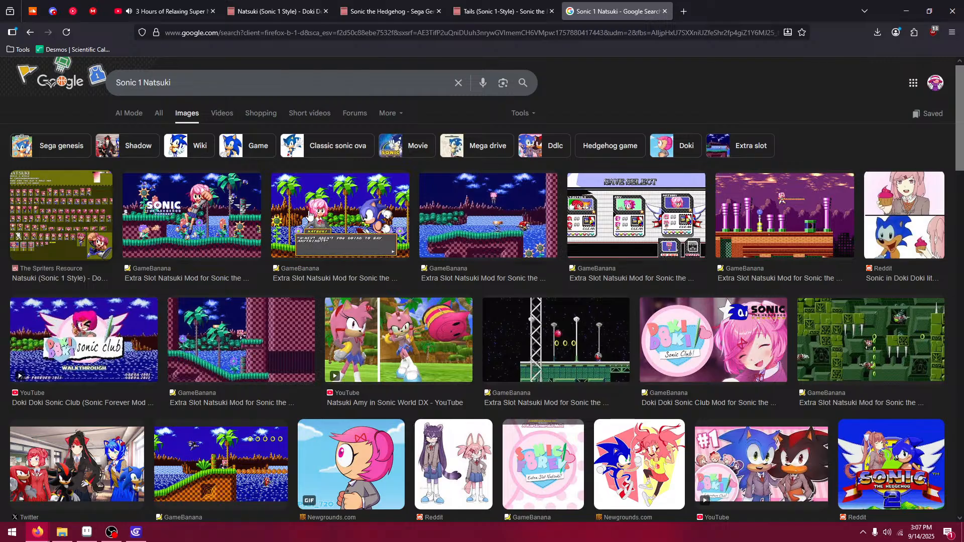
- Open the GameBanana page of the Sonic Forever: Extra Slot Natsuki mod from its Green Hill image result in a new tab
scroll(270, 285, "down", 2)
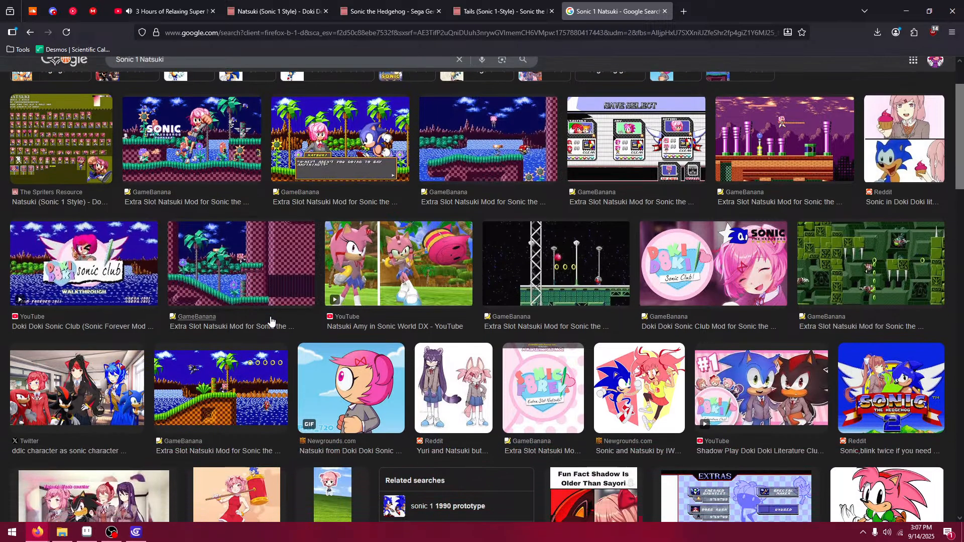
left_click(249, 348)
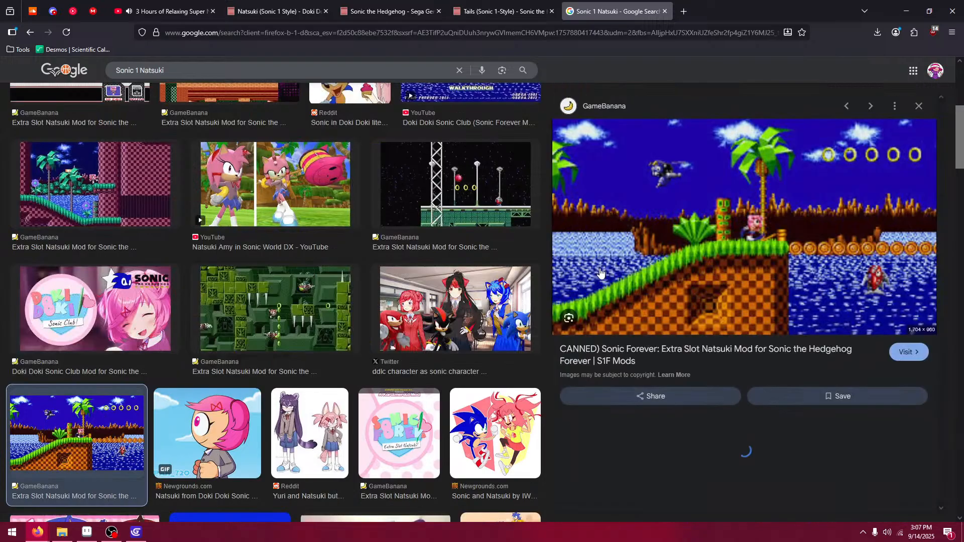
right_click(758, 232)
left_click(778, 231)
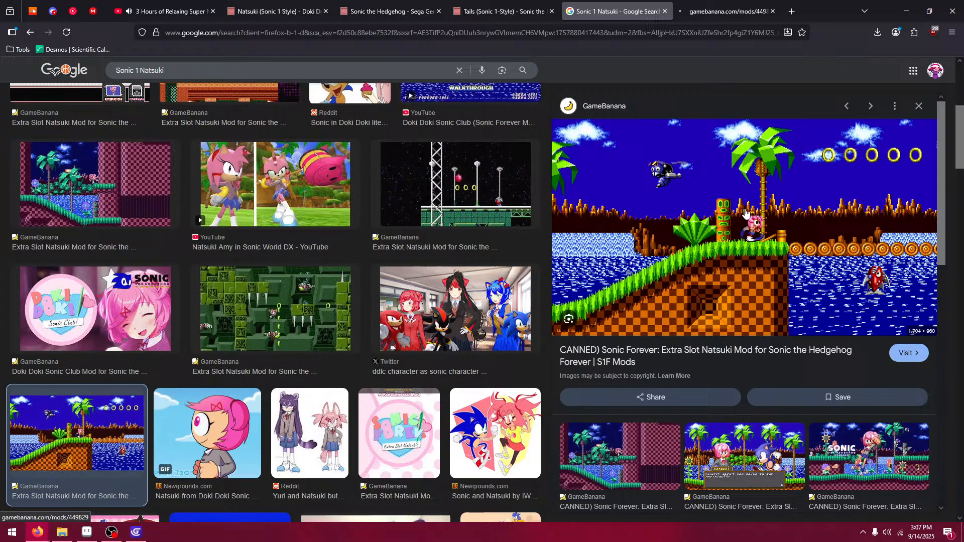
left_click(715, 15)
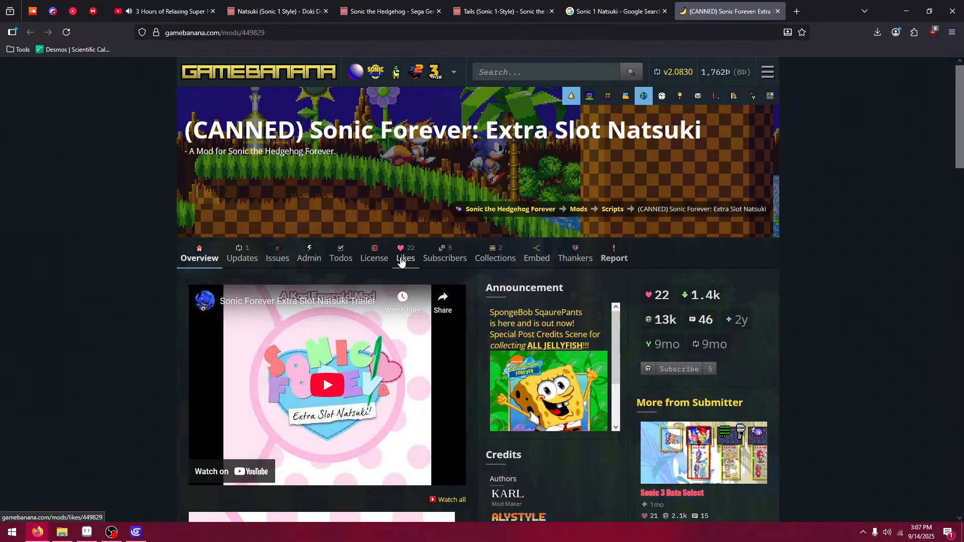
- Examine the Extra Slot Natsuki mod's credits and updates, and browse its screenshots backwards from image 11 to image 2
scroll(382, 271, "down", 10)
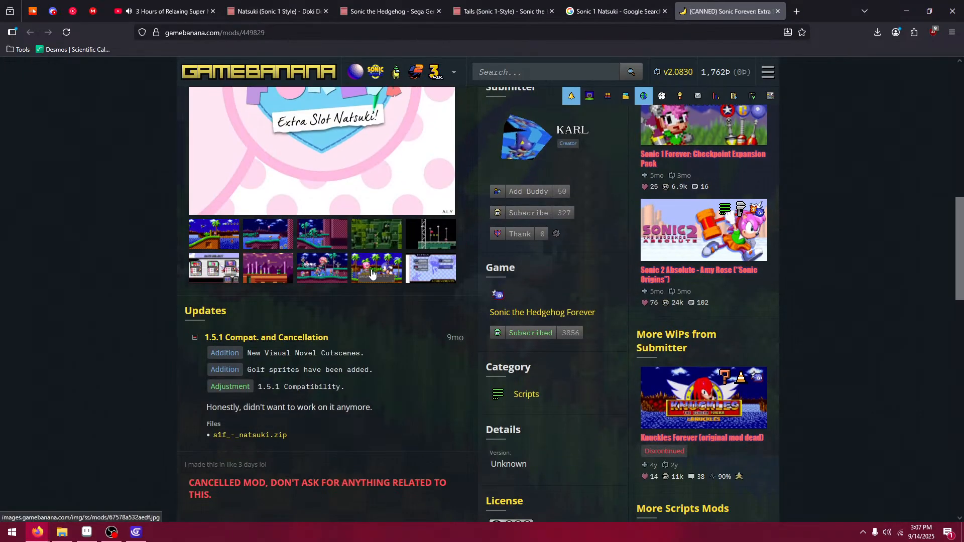
scroll(424, 334, "up", 4)
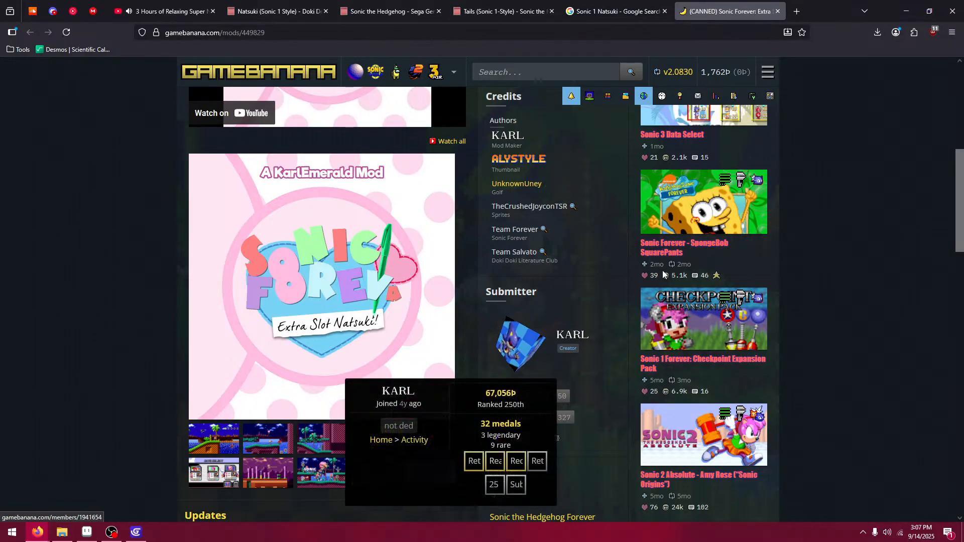
left_click(430, 471)
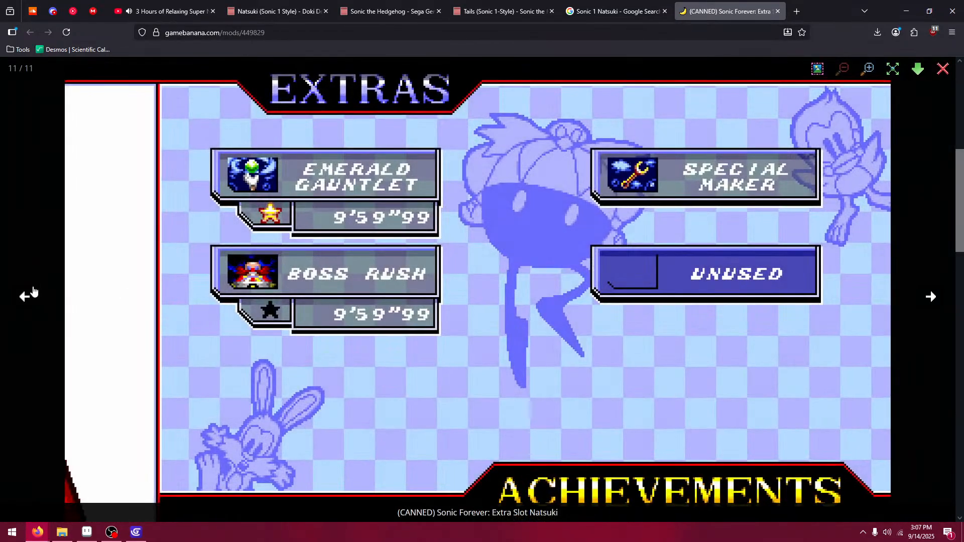
left_click(26, 297)
left_click(26, 298)
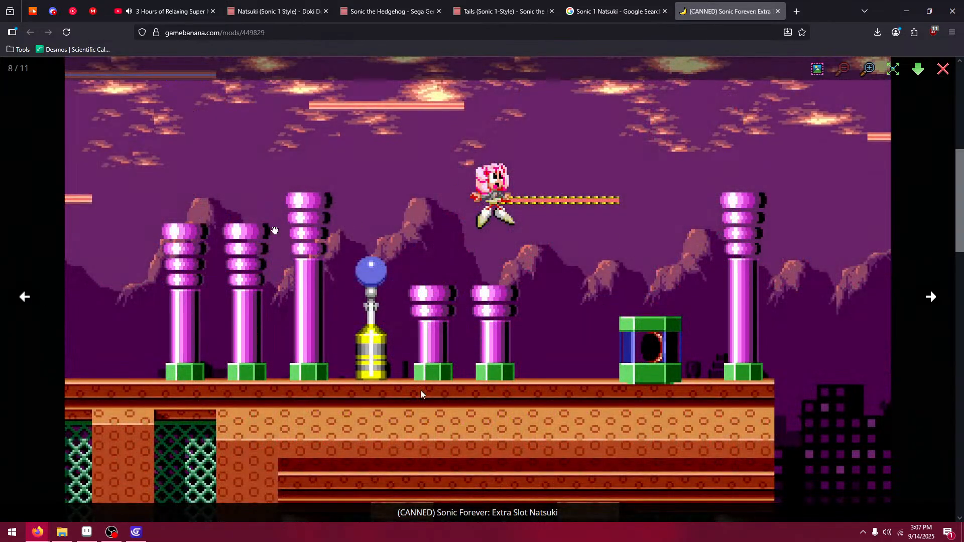
left_click(23, 298)
left_click(23, 298)
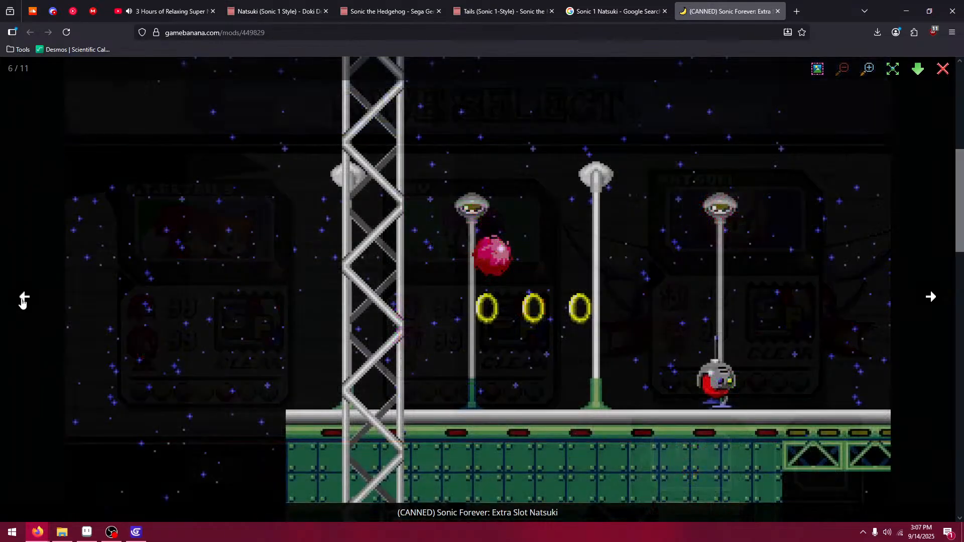
left_click(22, 301)
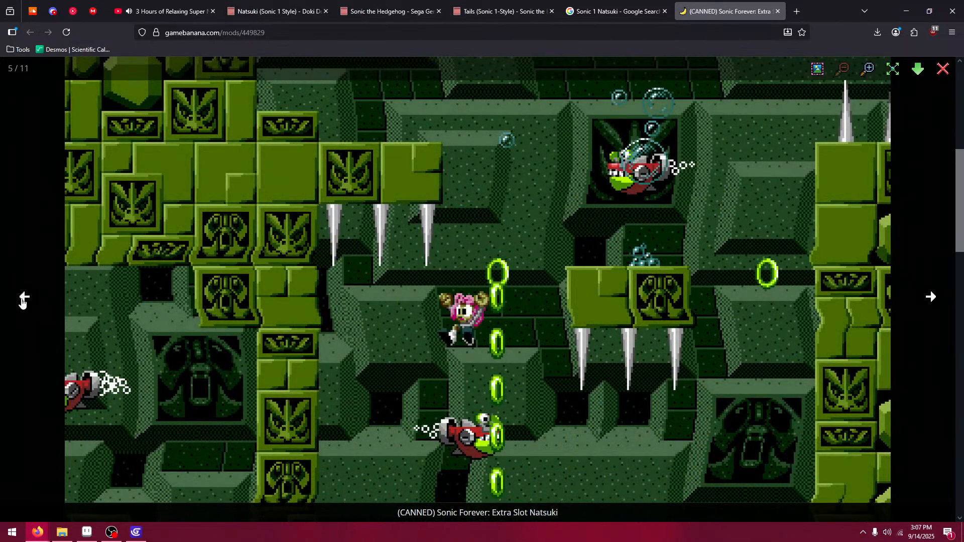
left_click(22, 301)
left_click(23, 300)
left_click(22, 301)
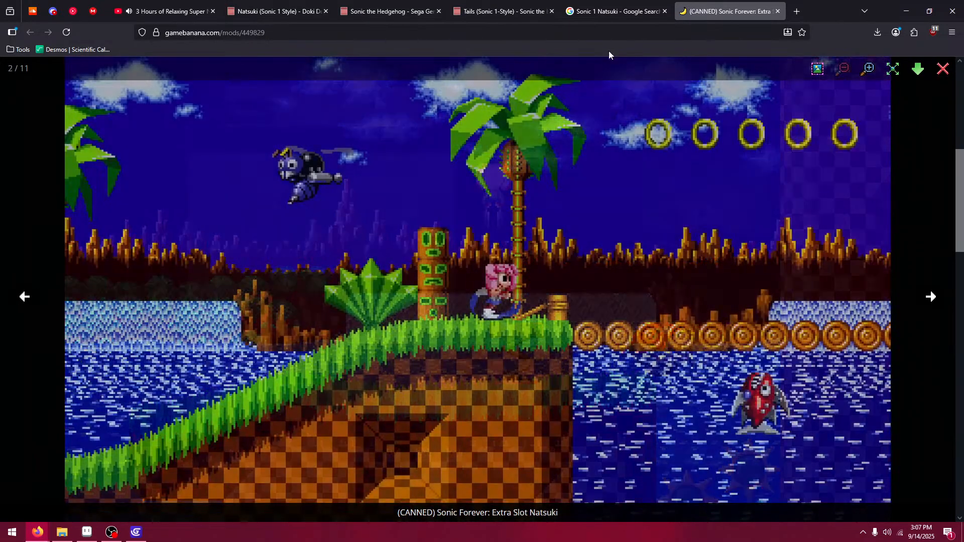
- Close the GameBanana and Google Images tabs and return to the Natsuki (Sonic 1 Style) asset page
left_click(778, 11)
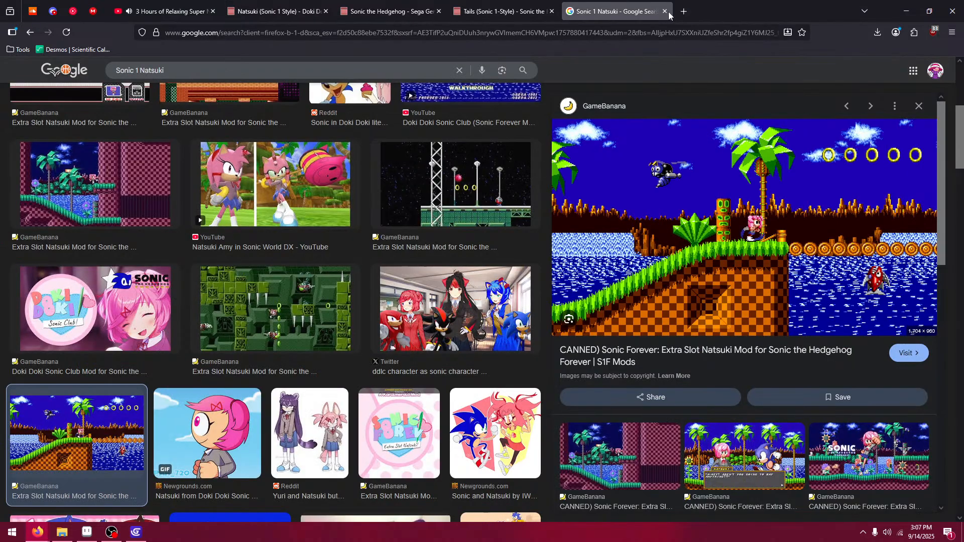
left_click(664, 11)
left_click(384, 5)
left_click(308, 5)
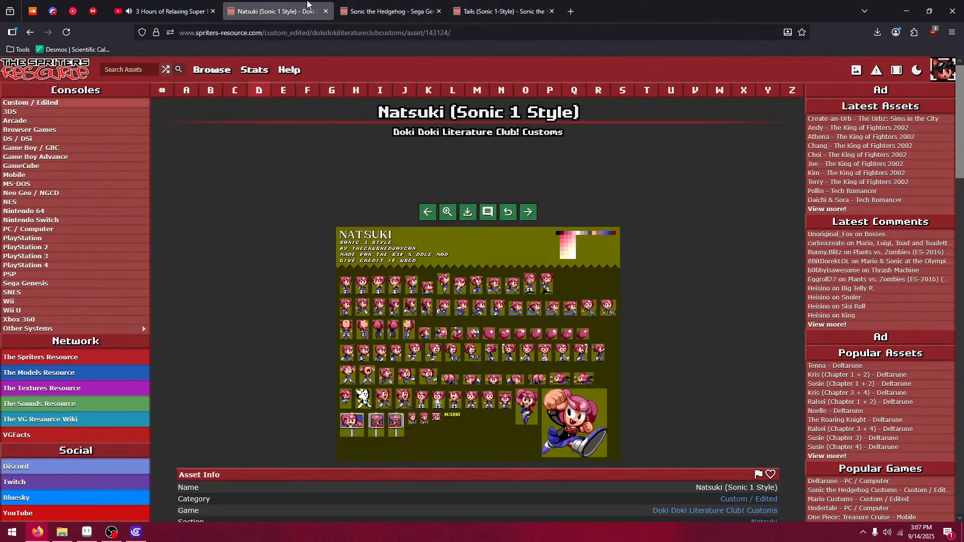
- Examine the animation rows of the Natsuki (Sonic 1 Style) sprite sheet at 4x zoom, and close its tab
left_click(452, 292)
left_click(444, 513)
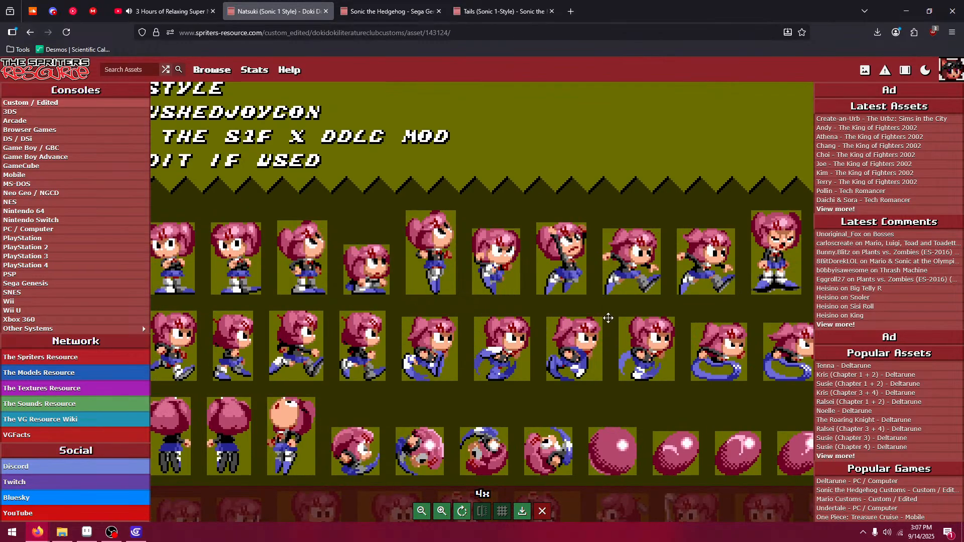
left_click_drag(608, 318, 715, 96)
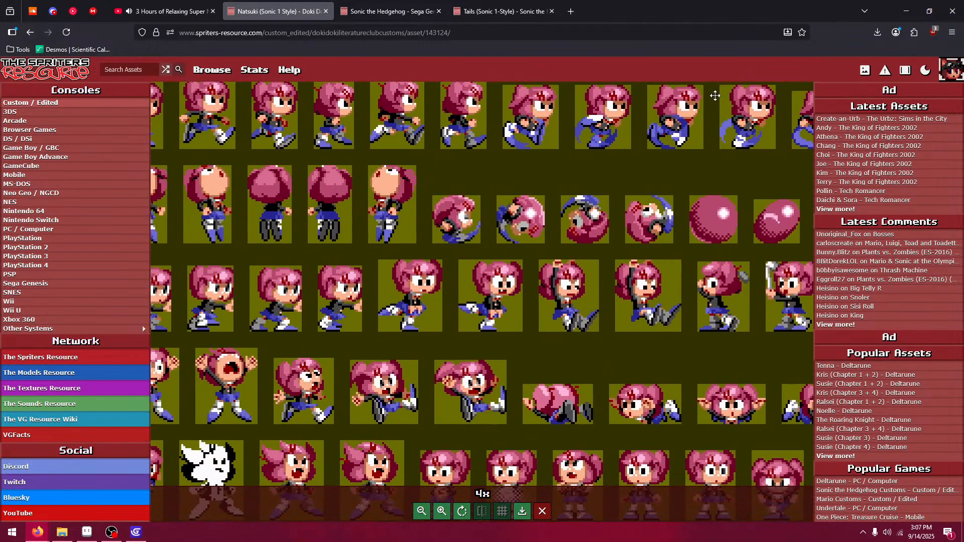
left_click_drag(721, 270, 400, 245)
left_click_drag(648, 270, 707, 170)
left_click_drag(357, 254, 461, 268)
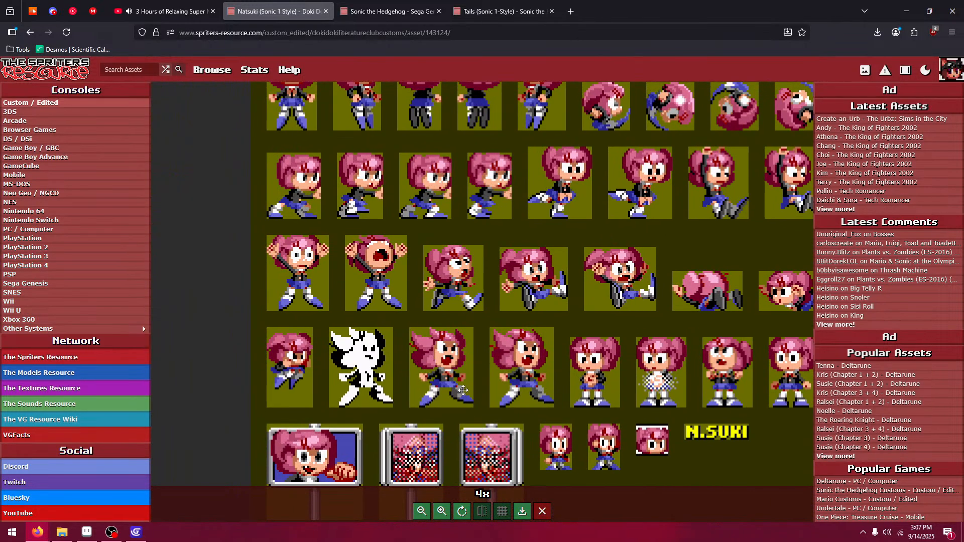
left_click(542, 511)
middle_click(301, 11)
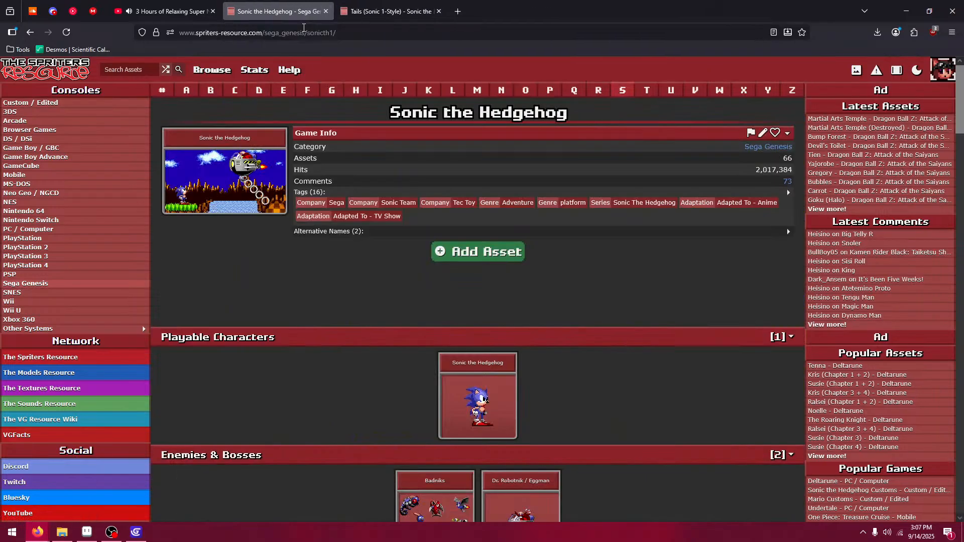
- Reopen the Natsuki sheet's submitter profile from the browsing history in a new tab, look through its custom assets, and close it
left_click(457, 11)
left_click(952, 32)
left_click(864, 139)
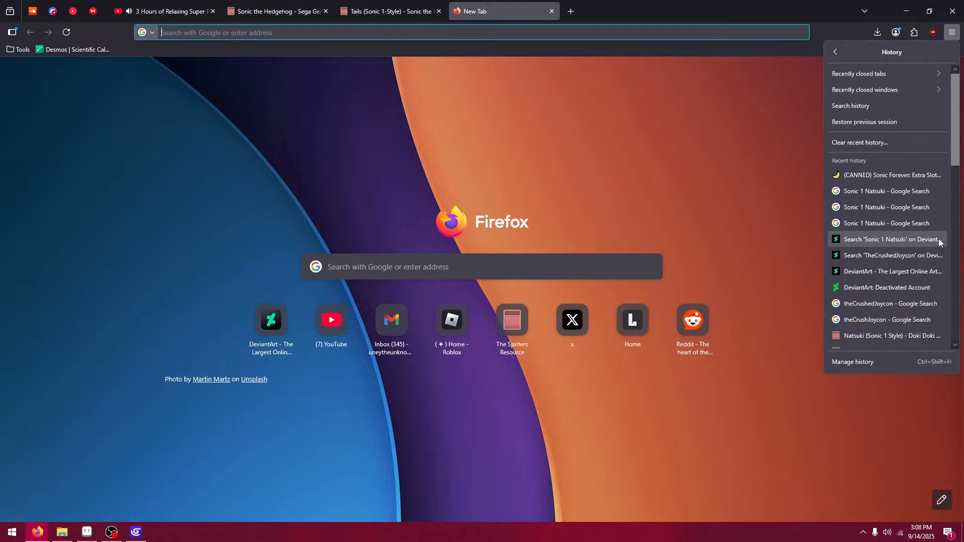
scroll(935, 266, "down", 2)
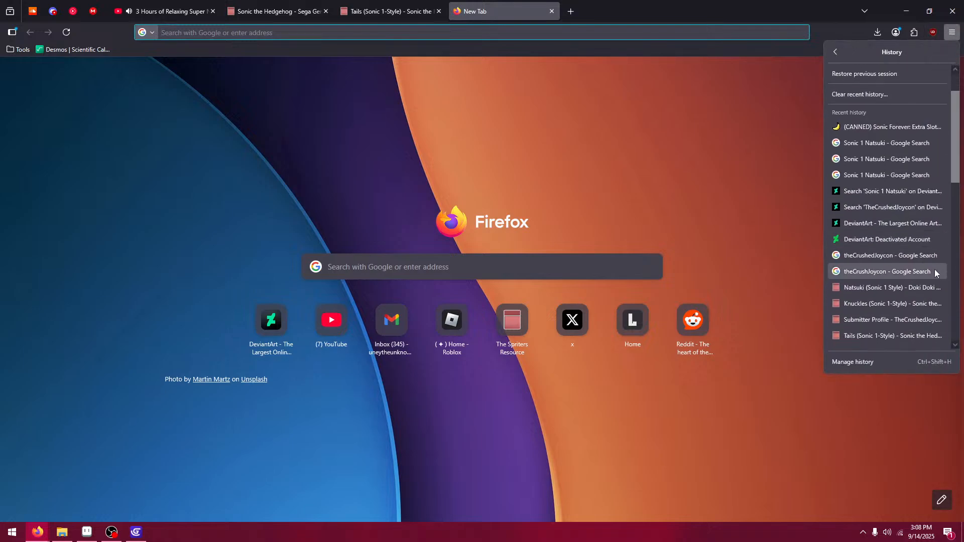
left_click(928, 321)
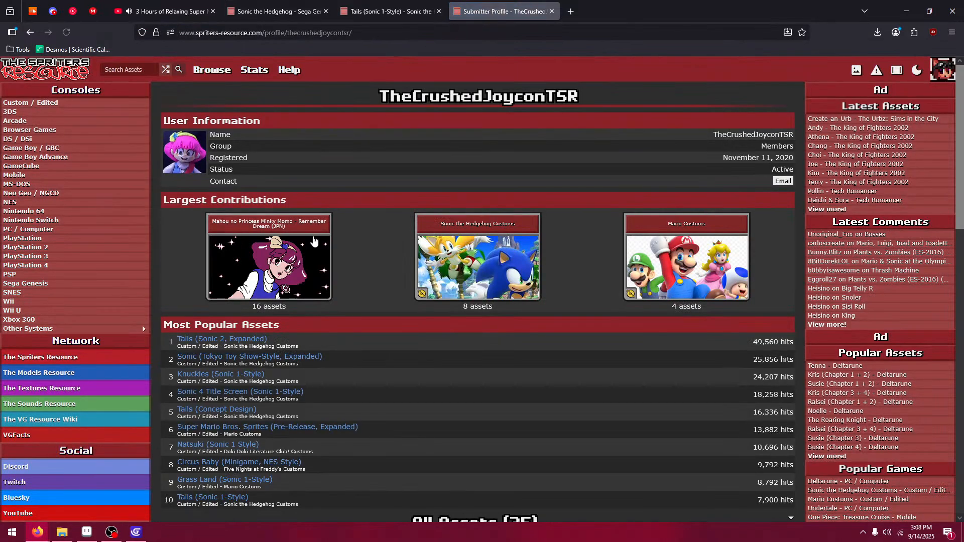
scroll(316, 242, "down", 5)
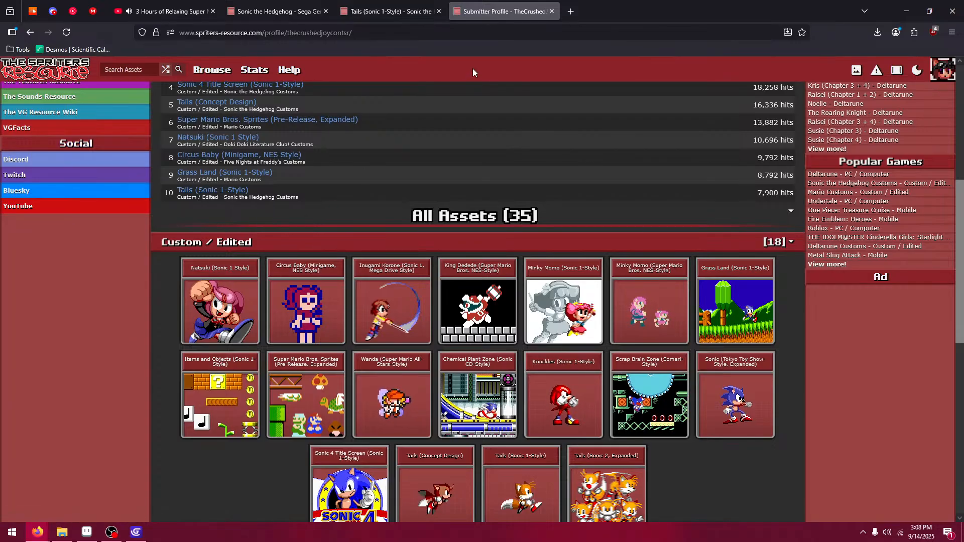
left_click(551, 12)
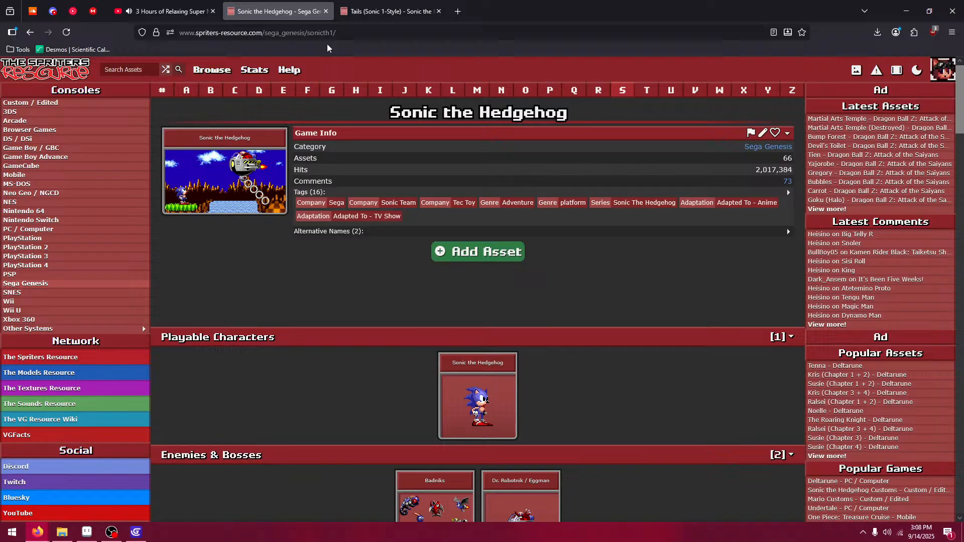
- Look through the stages and backgrounds on the Sega Genesis Sonic the Hedgehog page
left_click(166, 11)
left_click(290, 6)
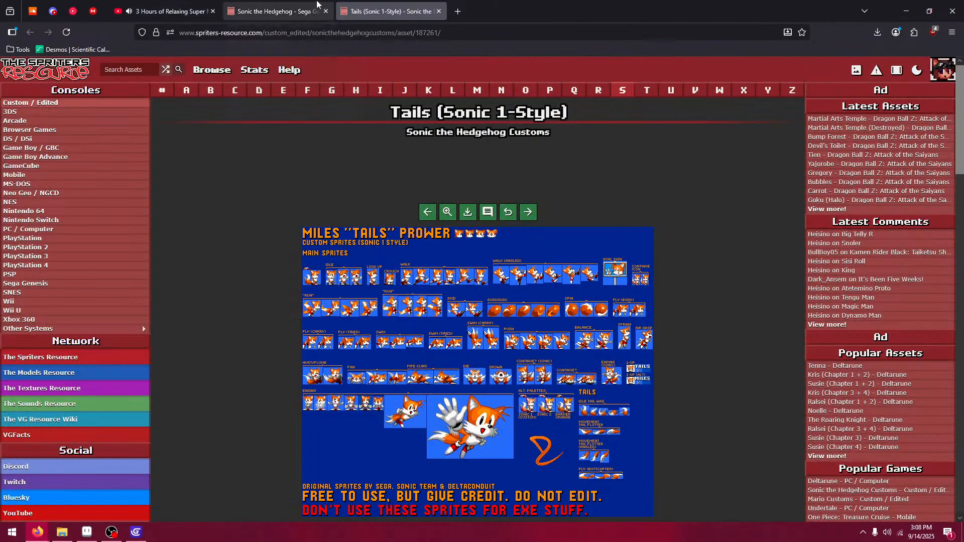
scroll(416, 233, "down", 15)
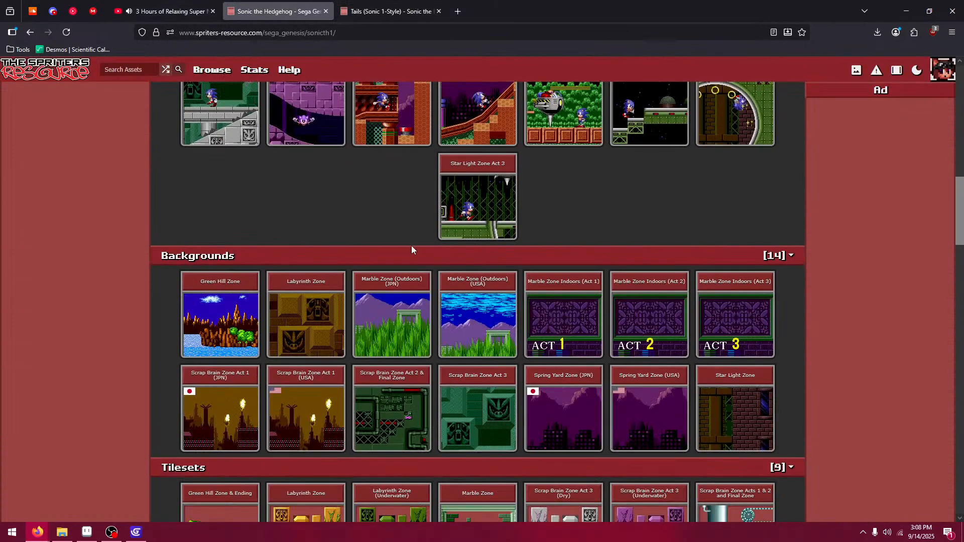
scroll(392, 221, "up", 9)
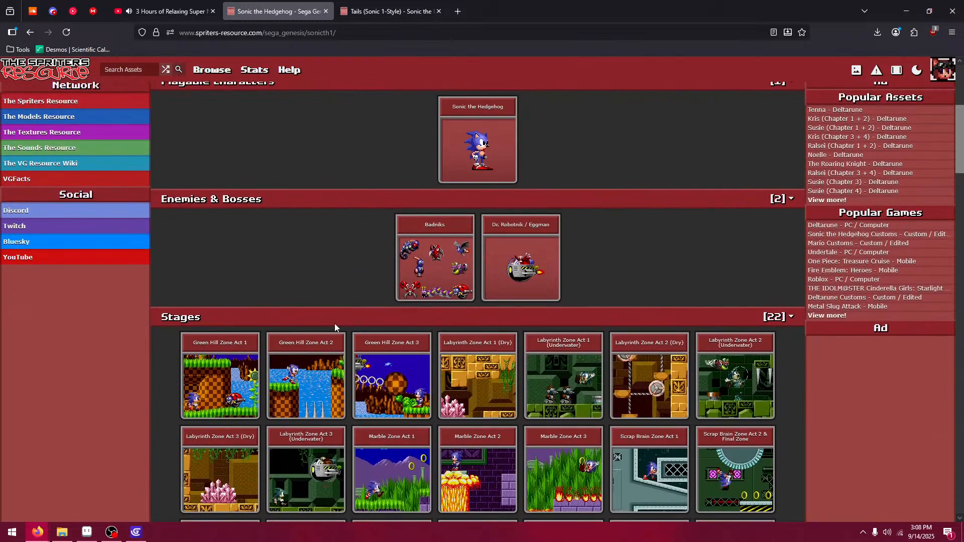
scroll(233, 257, "up", 5)
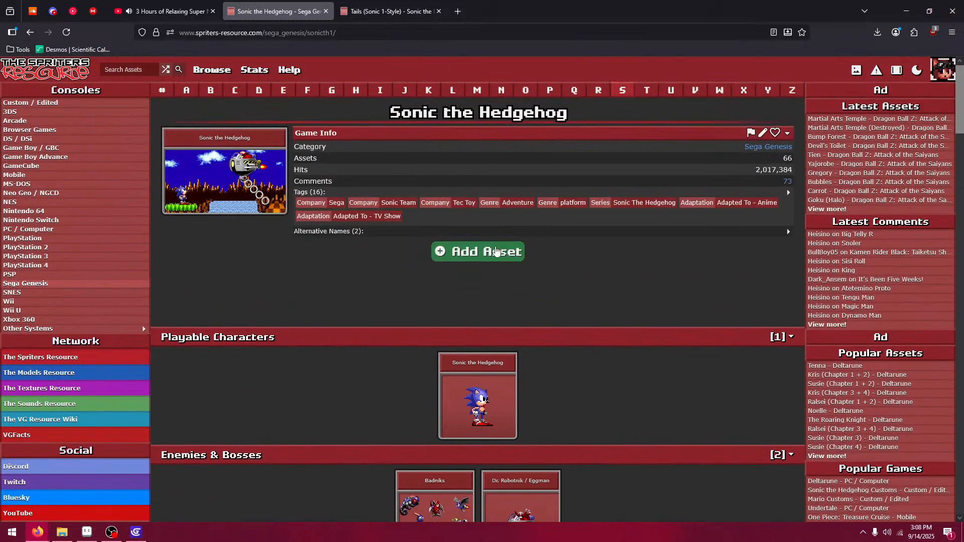
- Examine the Tails (Sonic 1-Style) sprite sheet at 4x zoom, from the walk, run and spin rows to the balance and ending poses
left_click(364, 15)
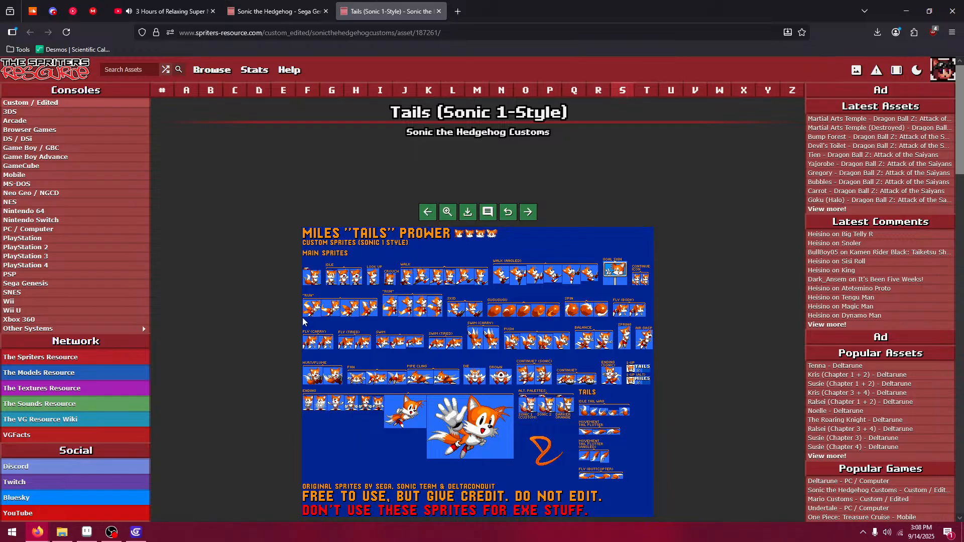
left_click(327, 247)
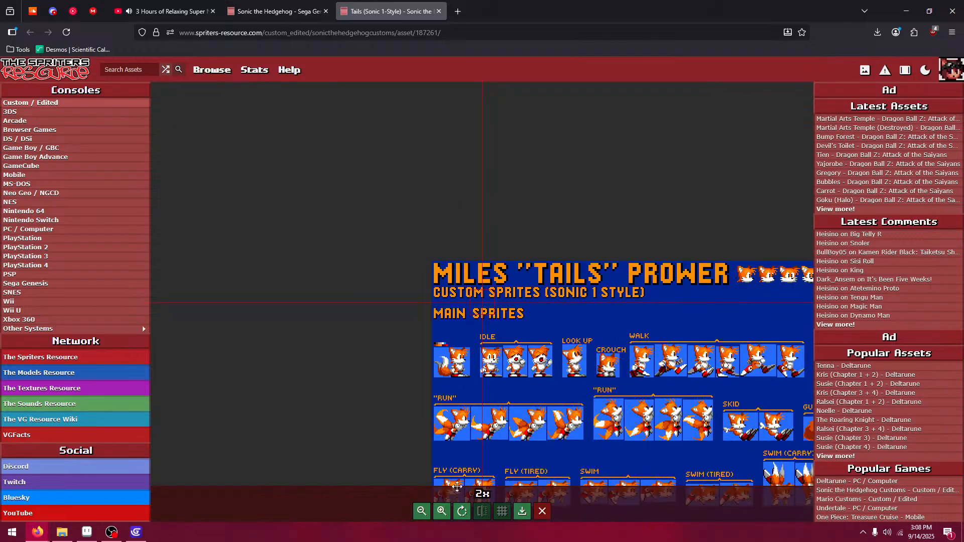
left_click(442, 511)
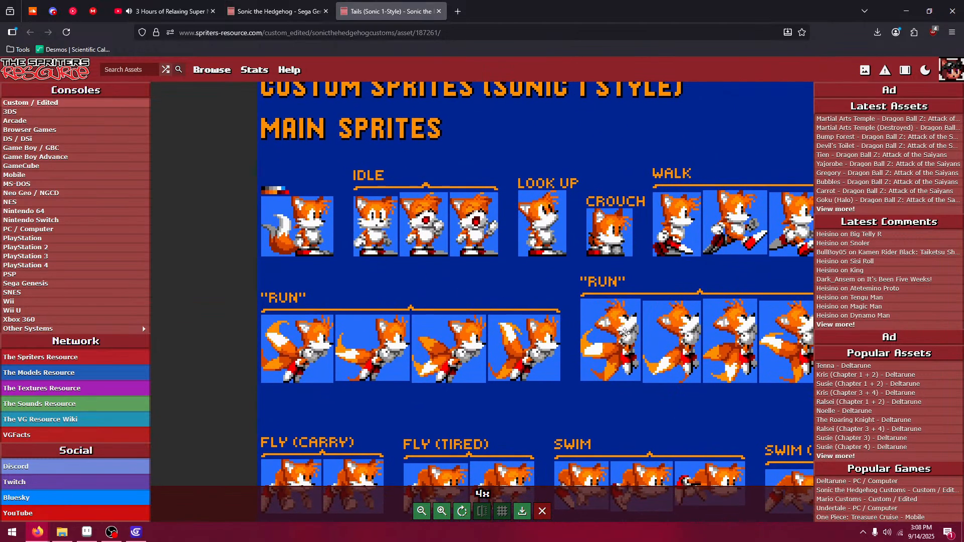
left_click_drag(624, 333, 328, 317)
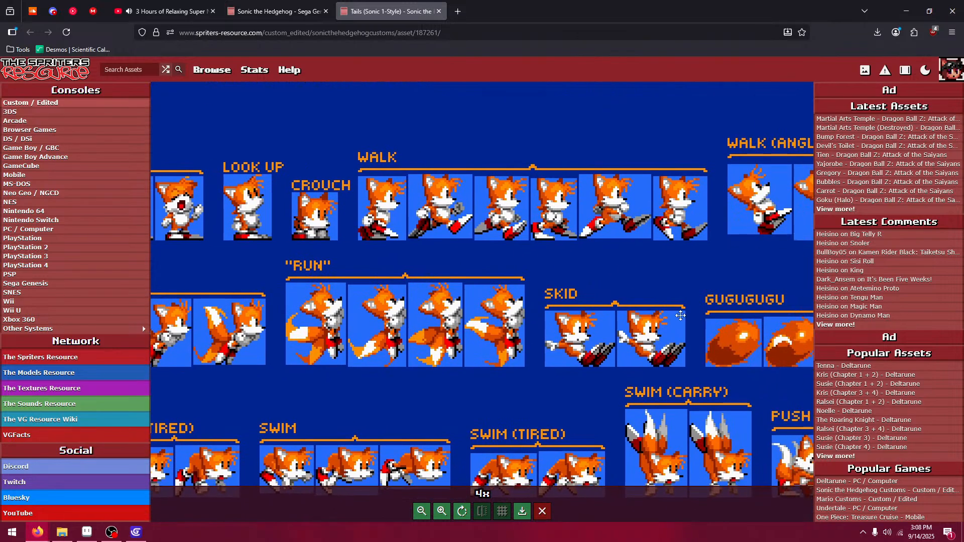
left_click_drag(681, 315, 341, 319)
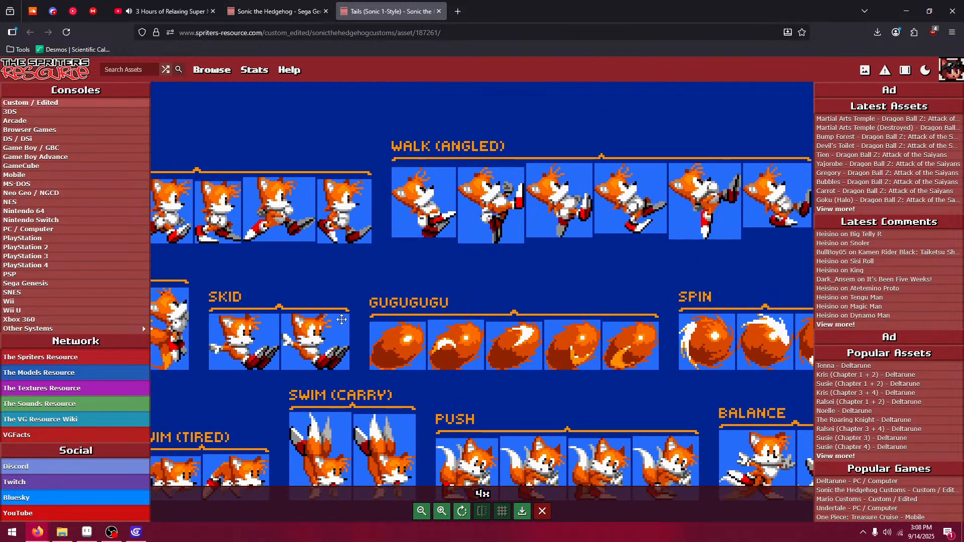
left_click_drag(460, 360, 225, 312)
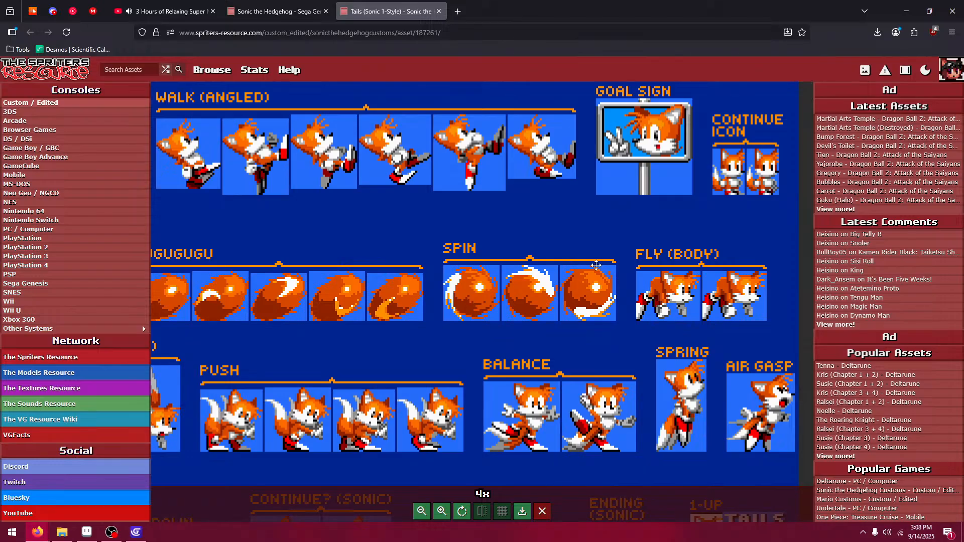
left_click_drag(517, 282, 641, 176)
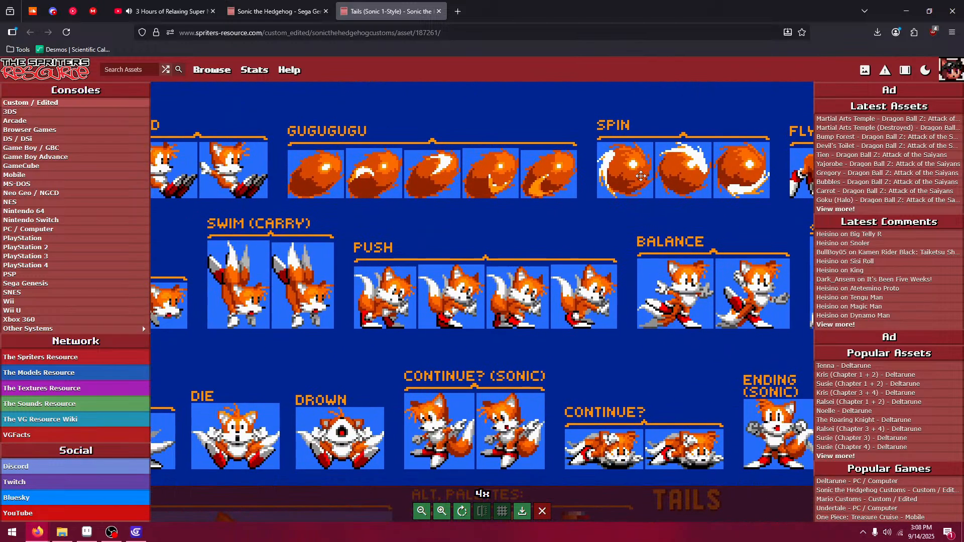
left_click_drag(445, 296, 714, 82)
left_click_drag(393, 291, 596, 496)
left_click_drag(609, 326, 518, 282)
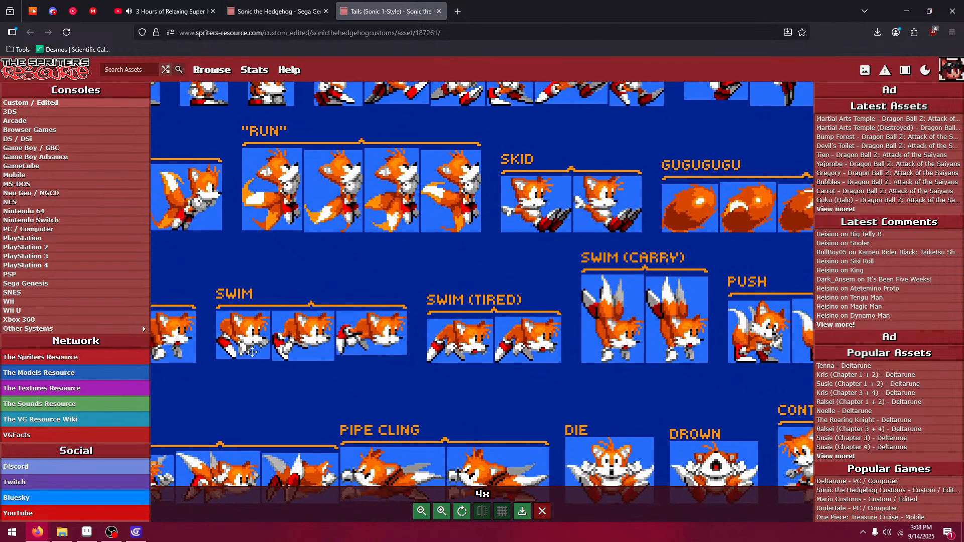
left_click_drag(555, 382, 350, 373)
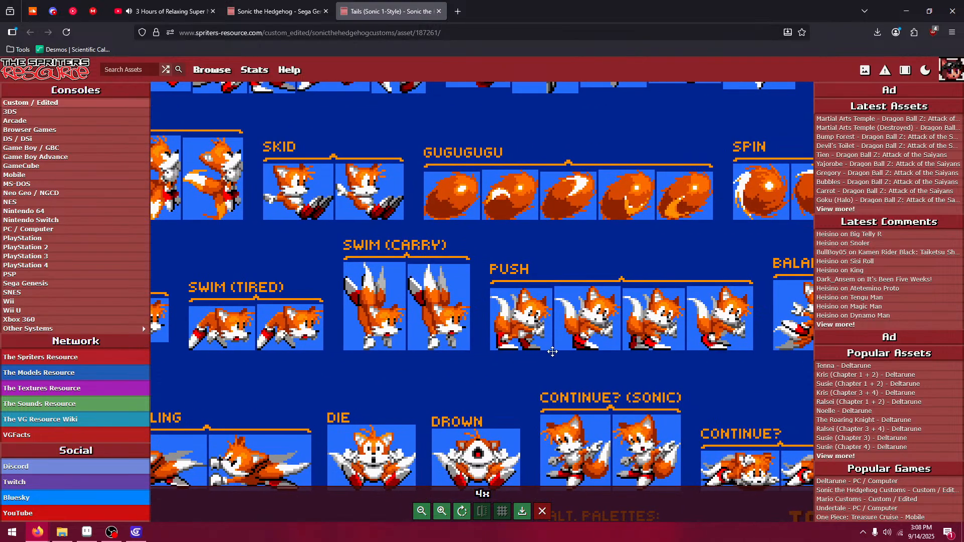
left_click_drag(553, 352, 287, 214)
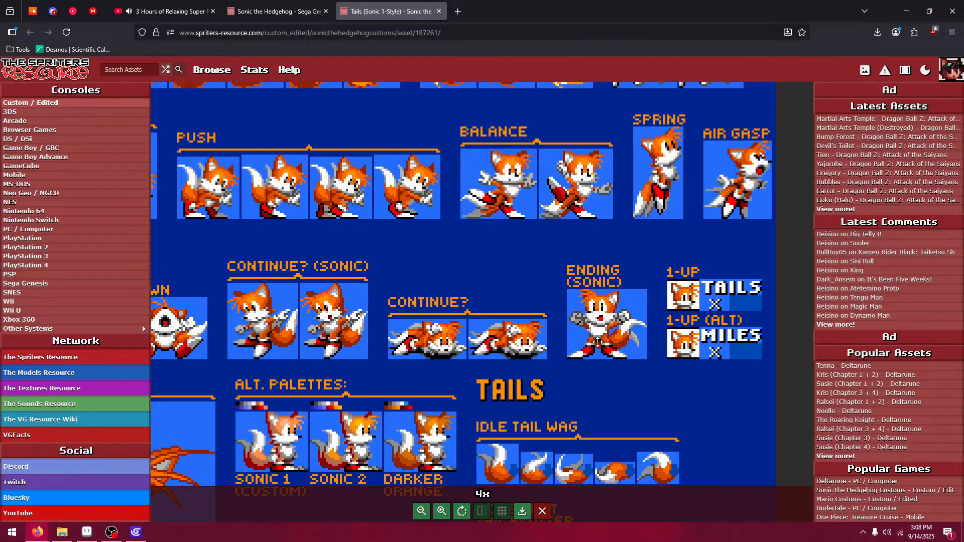
mouse_move(567, 305)
left_mouse_down()
mouse_move(569, 278)
mouse_move(563, 314)
left_mouse_up()
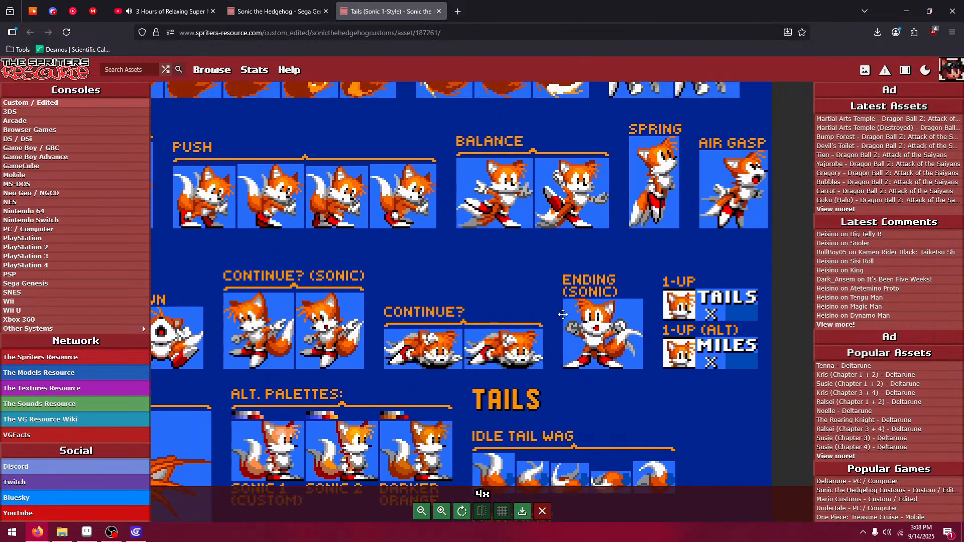
left_click_drag(568, 259, 574, 359)
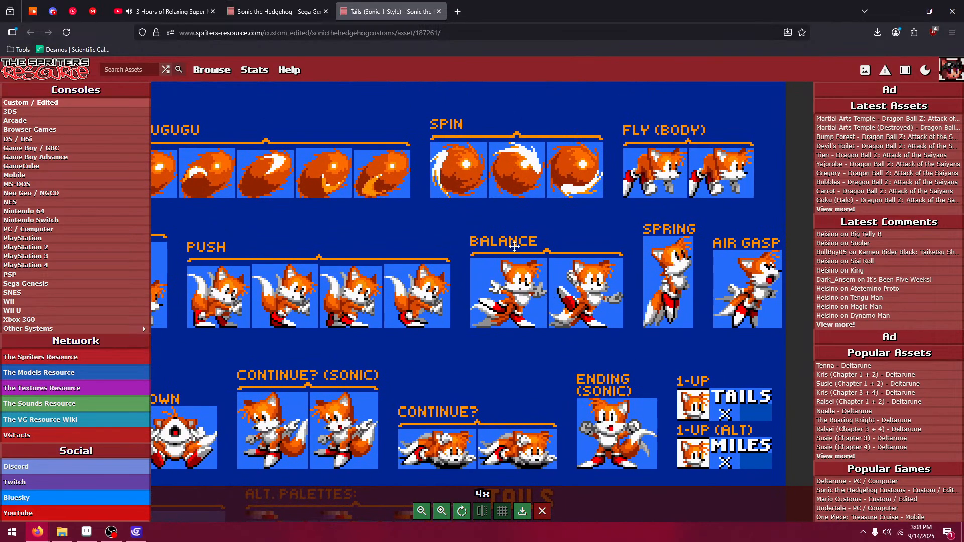
left_click_drag(515, 247, 514, 253)
left_click(542, 512)
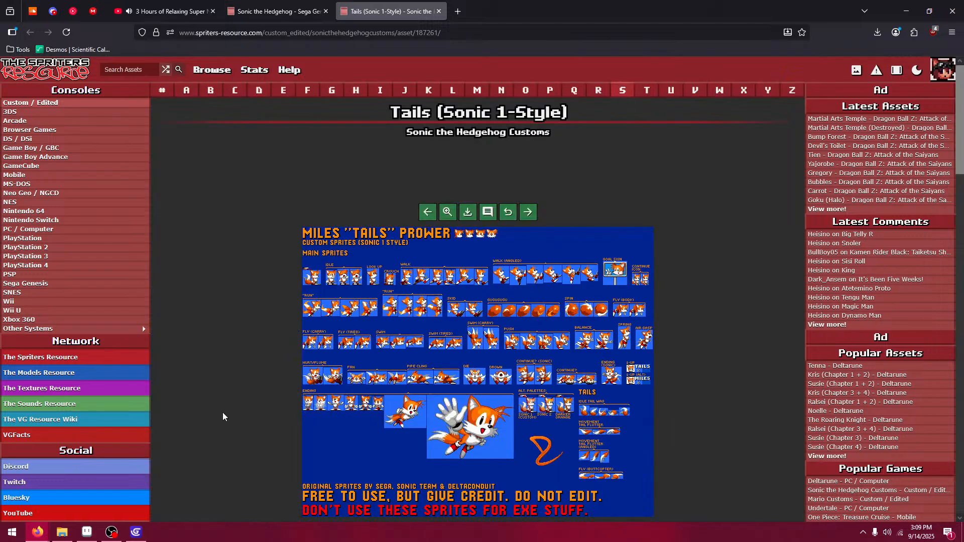
- Switch to GDevelop and duplicate the BaseSonic_Animations object in the Player Graphics folder
left_click(136, 532)
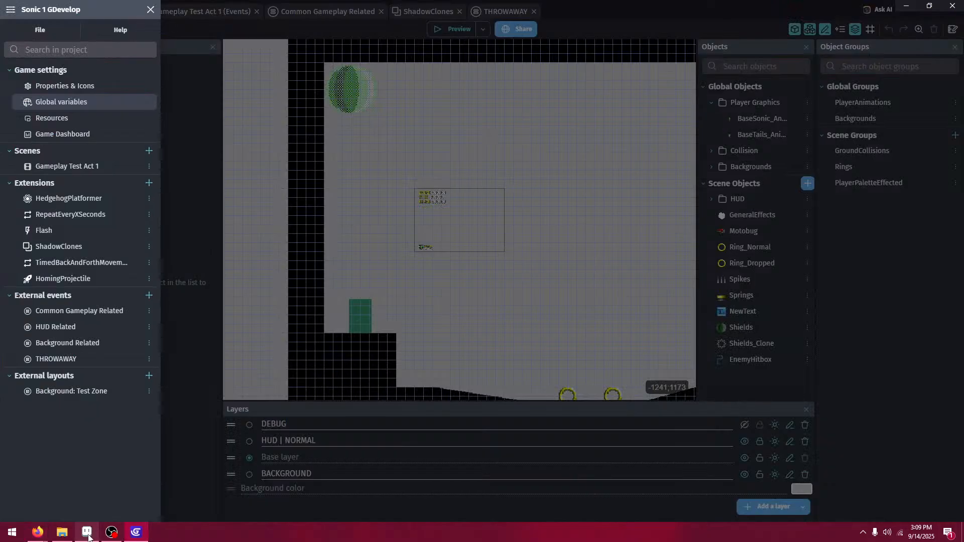
left_click(292, 360)
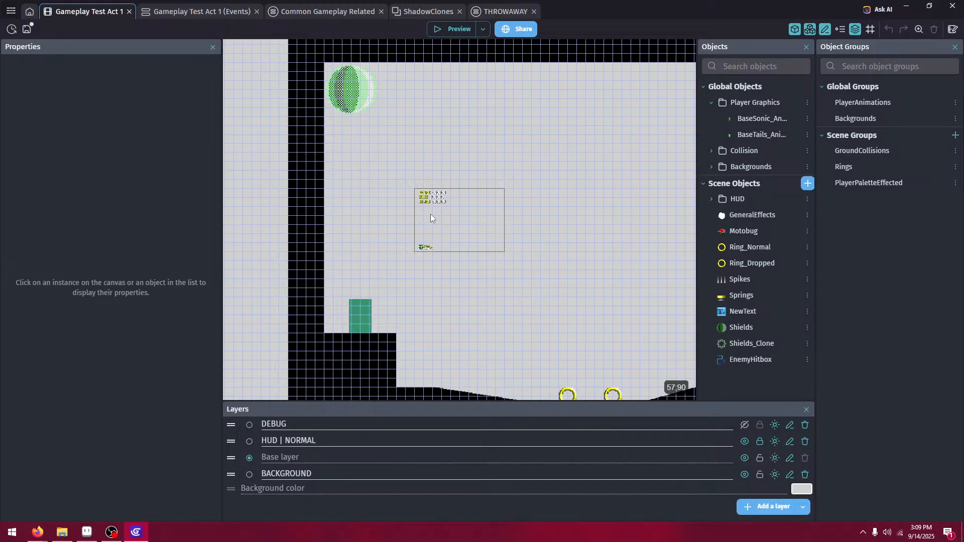
left_click(755, 133)
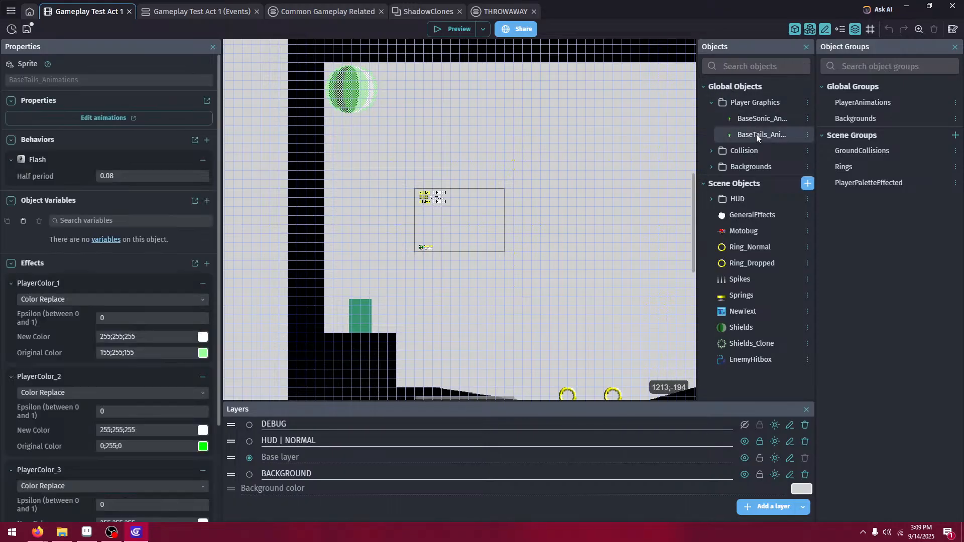
right_click(759, 119)
left_click(790, 166)
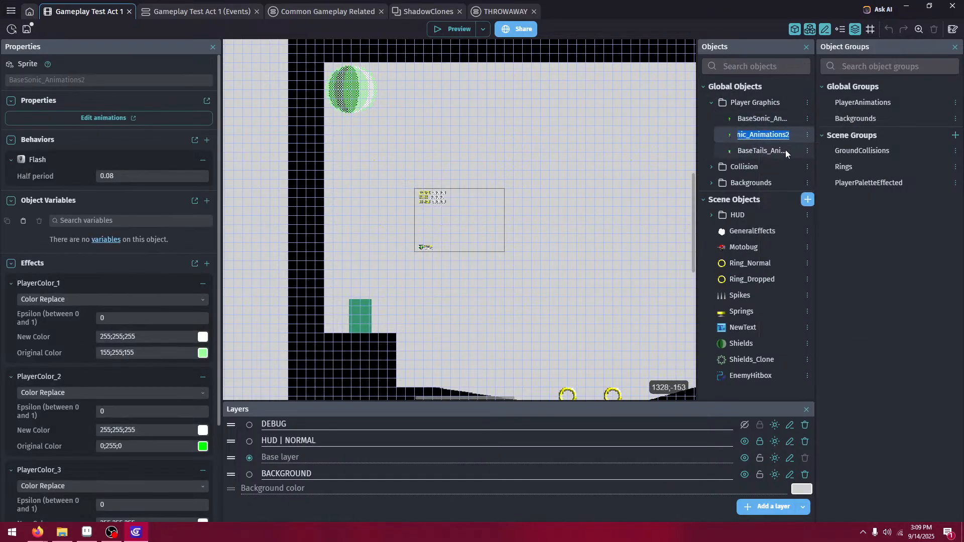
- Rename the duplicated object BaseKnuckles_Animations and place it below BaseTails_Animations in the Player Graphics folder
left_click(794, 134)
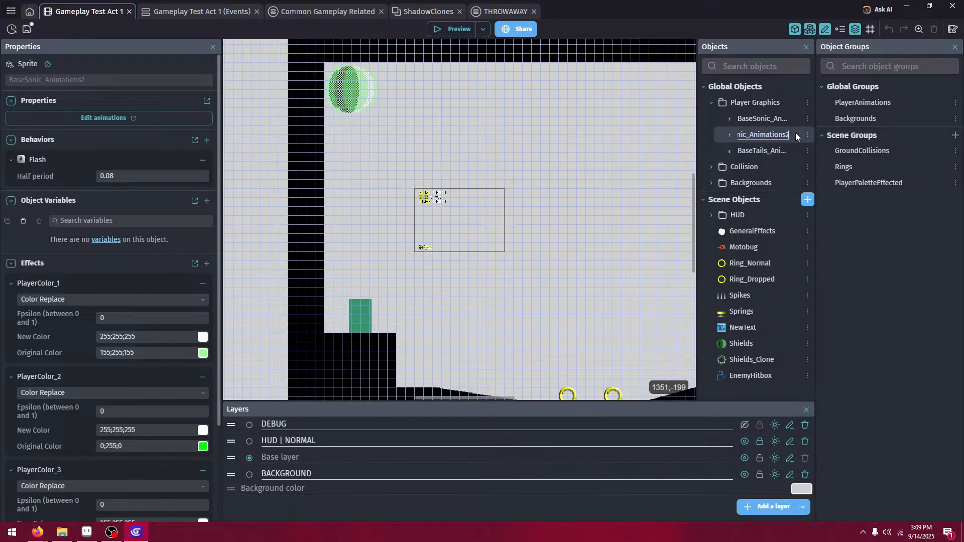
key("BackSpace")
key("Left")
key("Left")
key("Left")
key("Left")
key("Left")
key("Left")
key("Left")
key("Left")
key("Left")
key("Left")
key("Left")
key("BackSpace")
key("BackSpace")
key("BackSpace")
key("BackSpace")
key("BackSpace")
type("Knuck")
key("Return")
left_click_drag(772, 157, 772, 151)
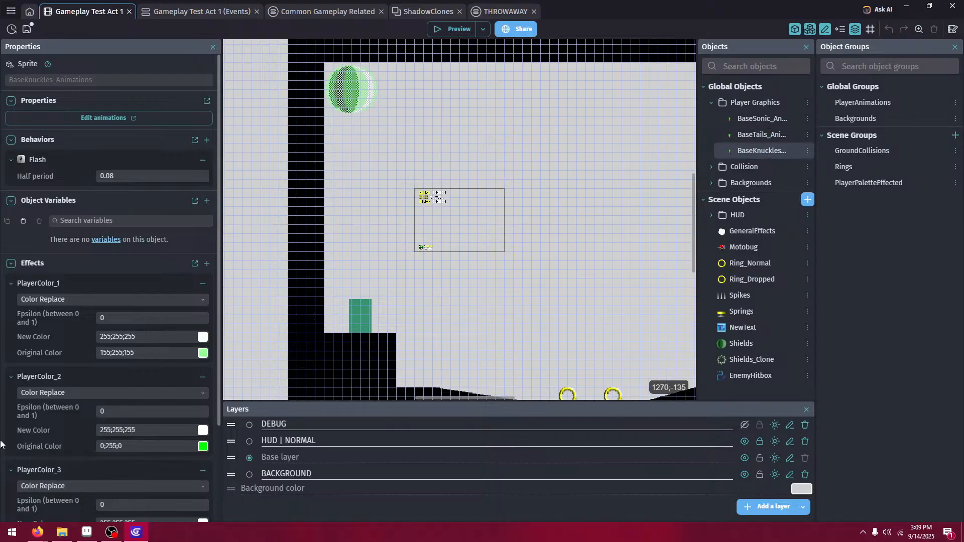
double_click(772, 150)
- Switch to Firefox, search The Spriters Resource for "sonic origins", and show the matching games
mouse_move(38, 532)
left_click(44, 509)
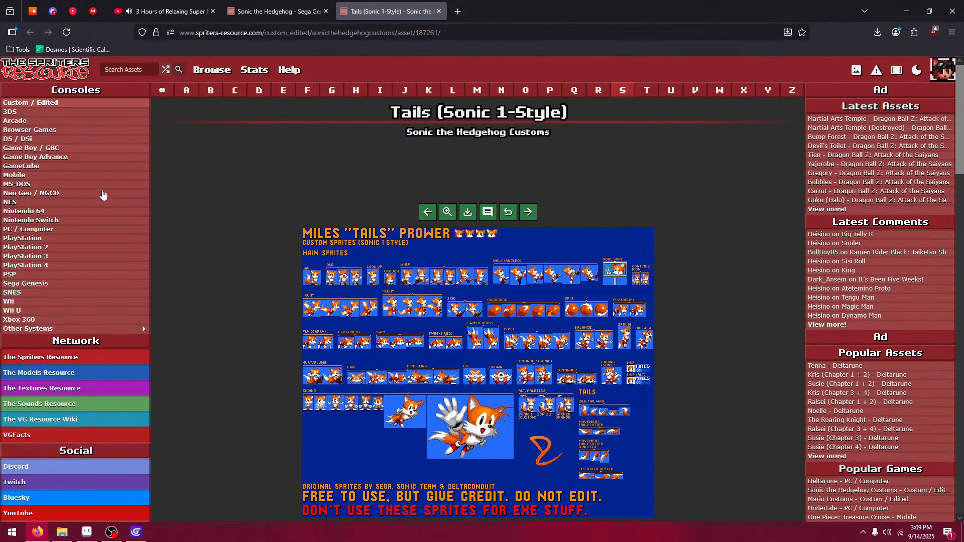
left_click(126, 71)
type("sonic origins")
key("Return")
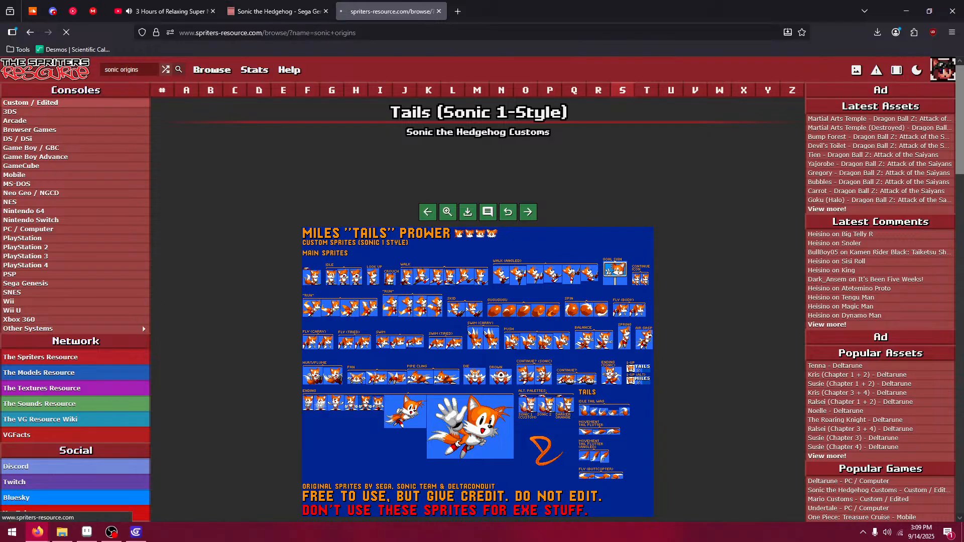
left_click(554, 136)
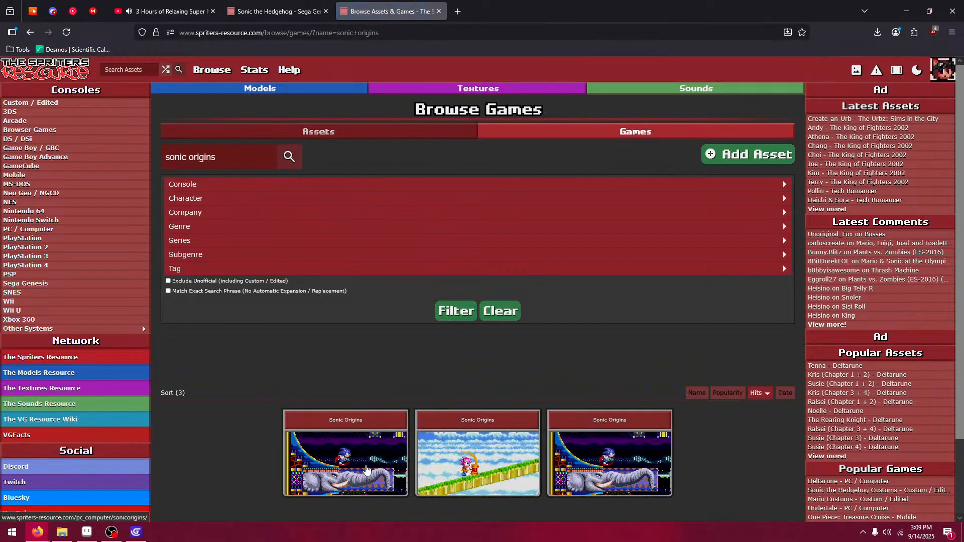
- Open the Knuckles the Echidna sheet from the PC version of Sonic Origins and view it at 3x zoom
left_click(367, 470)
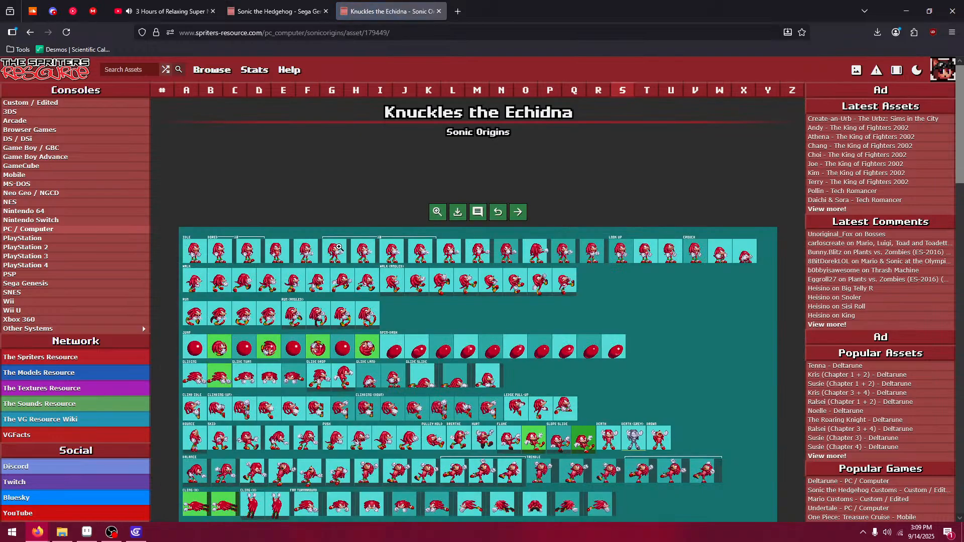
left_click(339, 248)
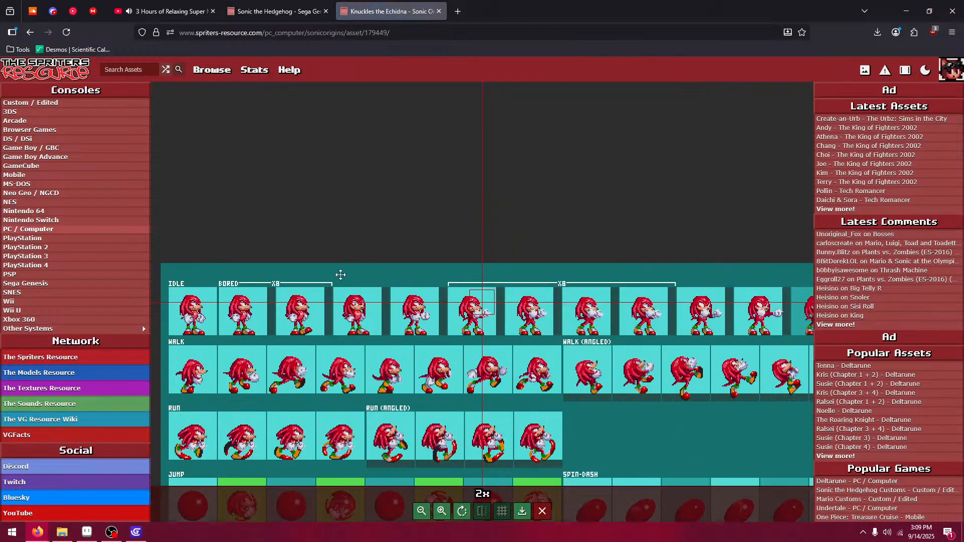
left_click(441, 511)
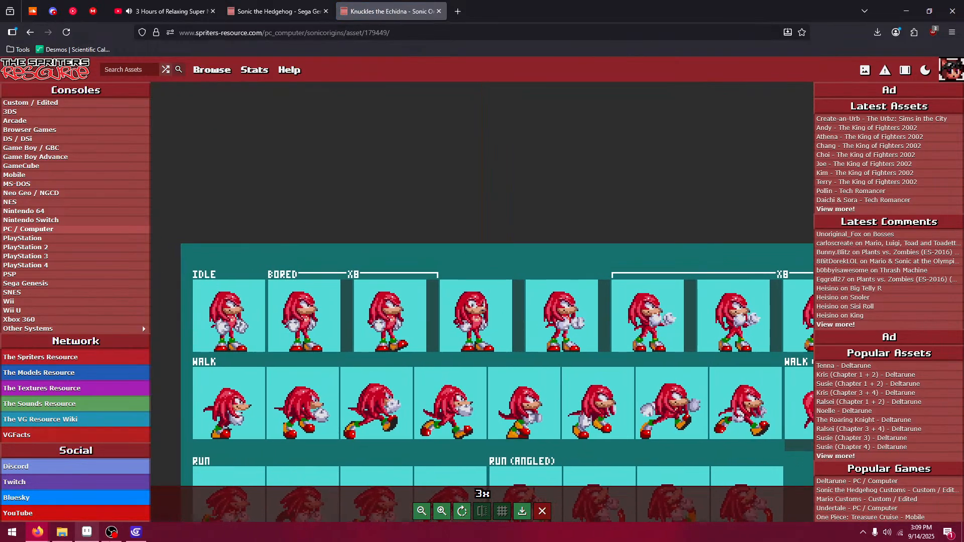
- Switch to GDevelop and replace the Idle animation's sprite with BaseKnuckles_Animations-1.png from the Graphics/Players/Knuckles folder
left_click(136, 535)
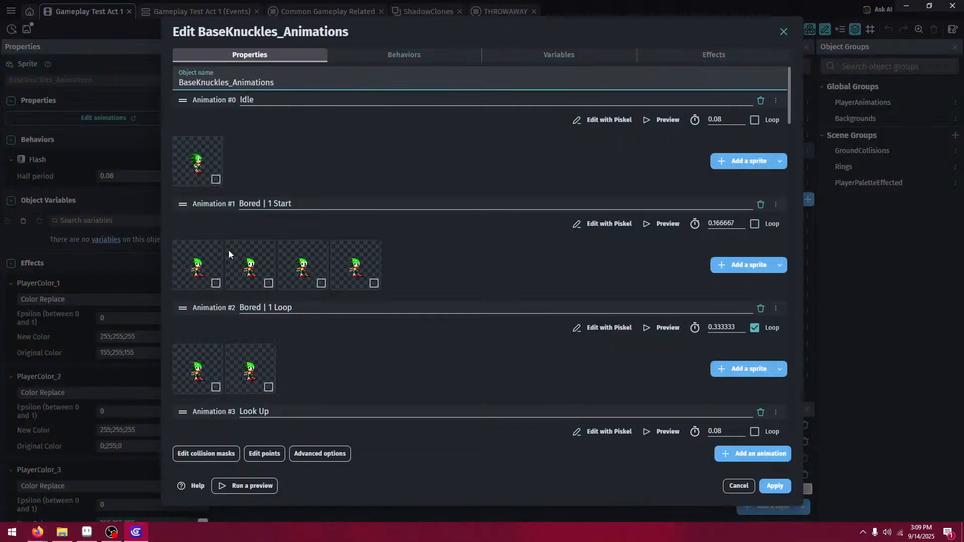
right_click(215, 156)
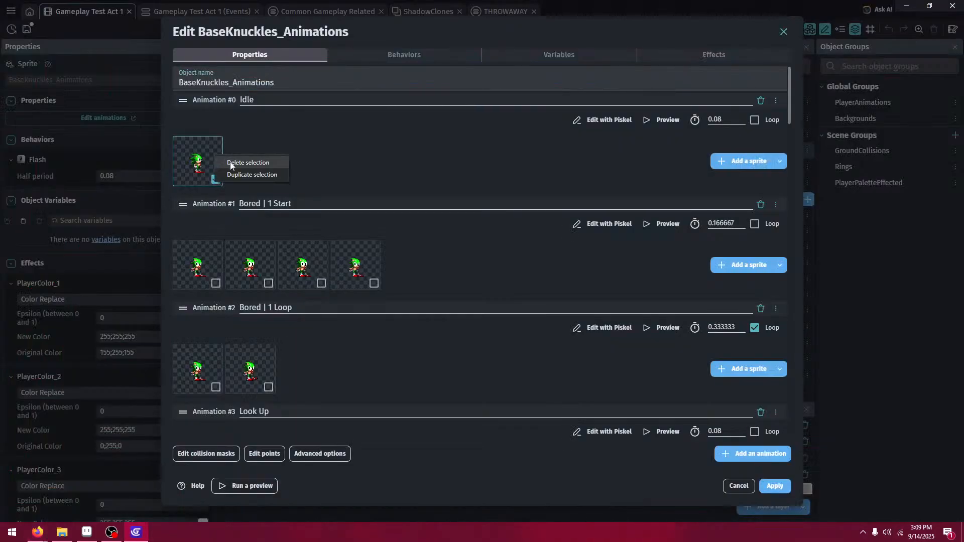
left_click(231, 162)
left_click(725, 160)
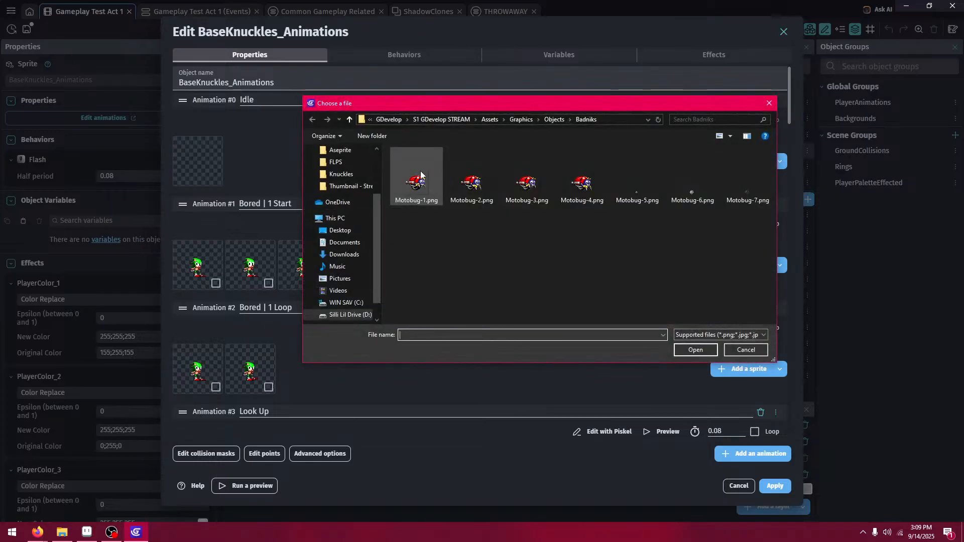
left_click(555, 120)
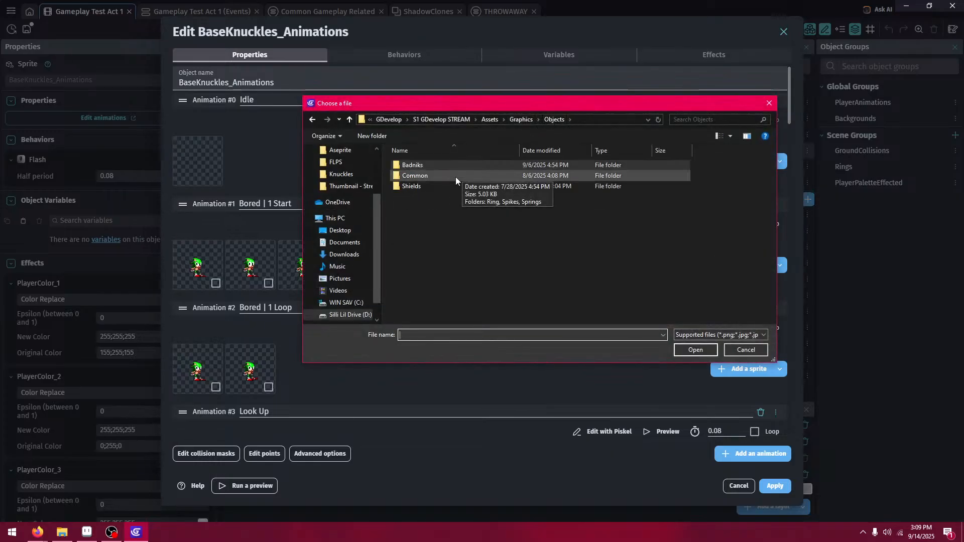
left_click(520, 120)
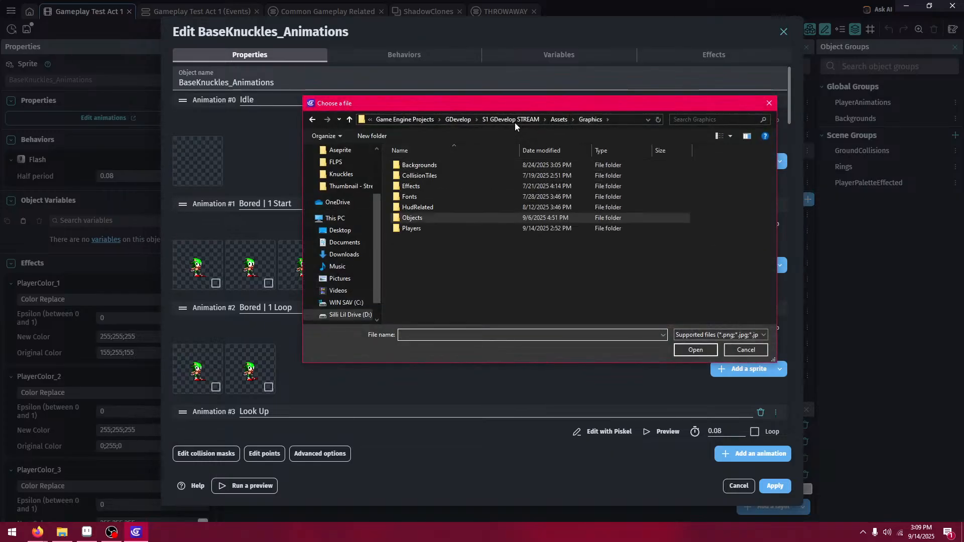
double_click(436, 229)
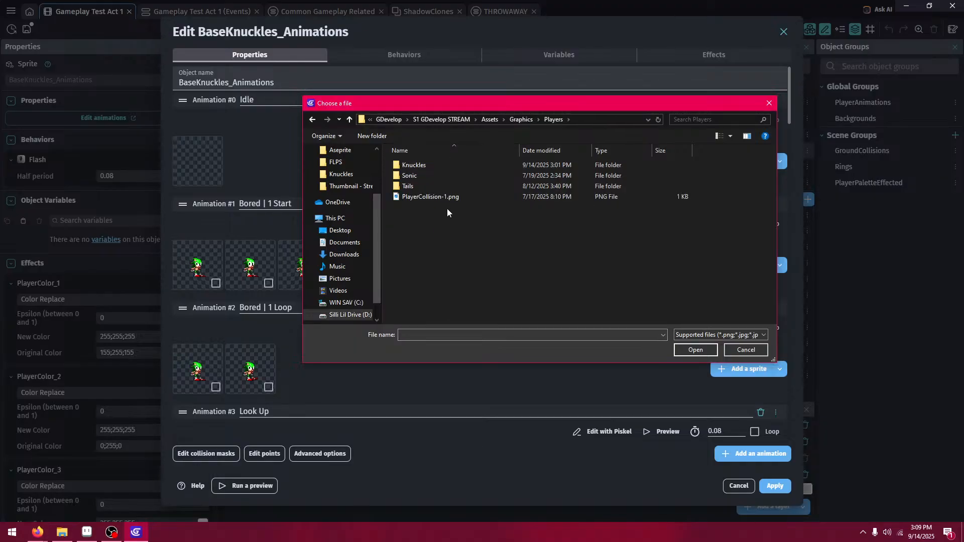
double_click(439, 167)
double_click(419, 174)
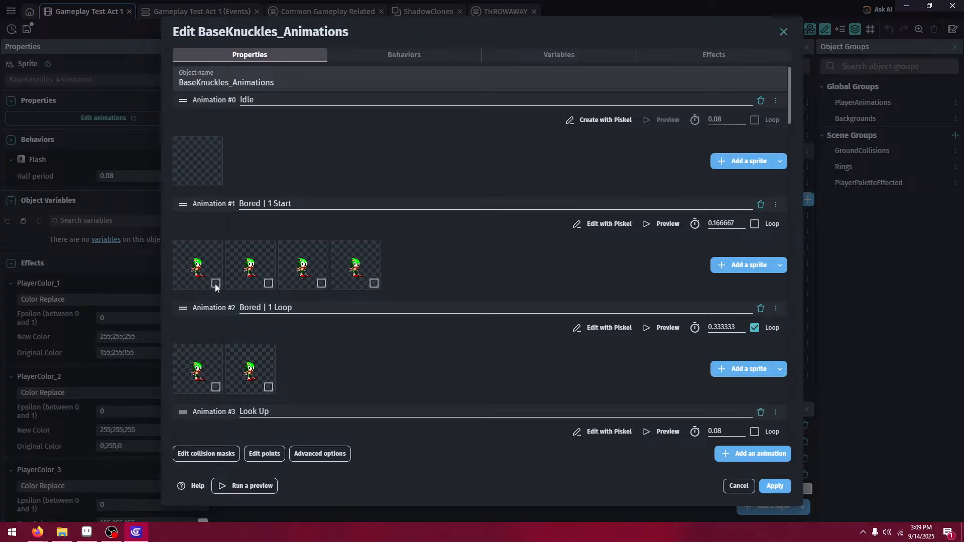
- Switch to Firefox and examine the order and repeat counts of Knuckles' idle and bored frames on the sprite sheet
mouse_move(44, 533)
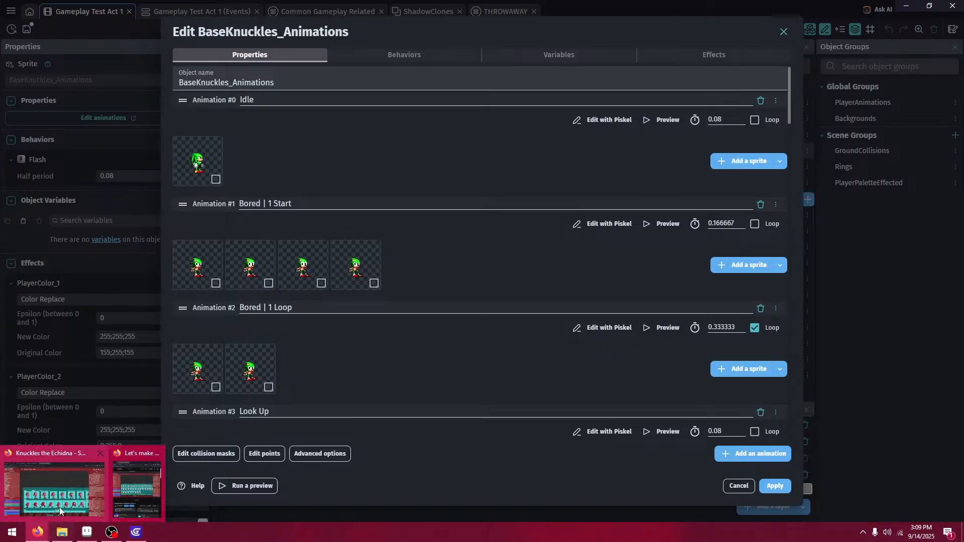
left_click(60, 508)
left_click_drag(566, 337, 632, 341)
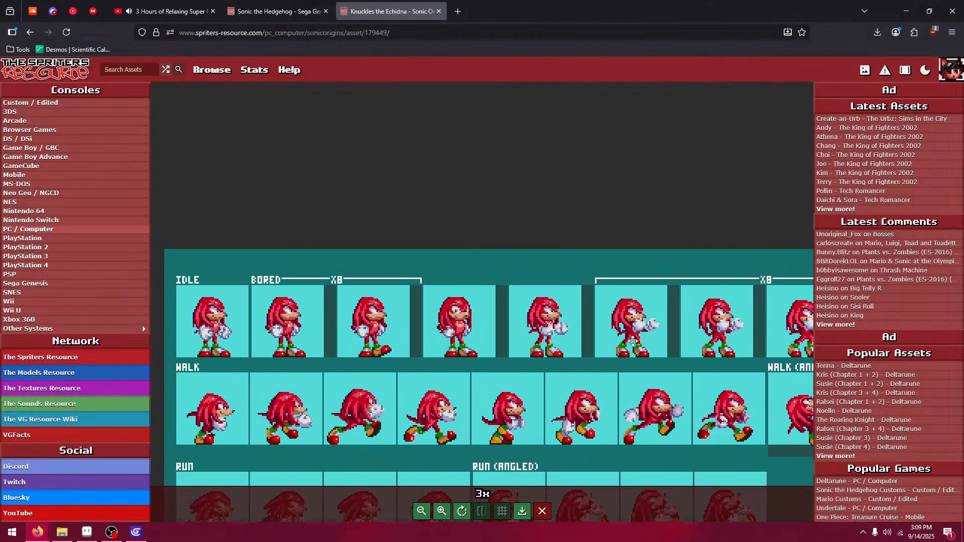
left_click_drag(704, 305, 456, 304)
left_click_drag(615, 319, 469, 325)
left_click_drag(393, 319, 834, 324)
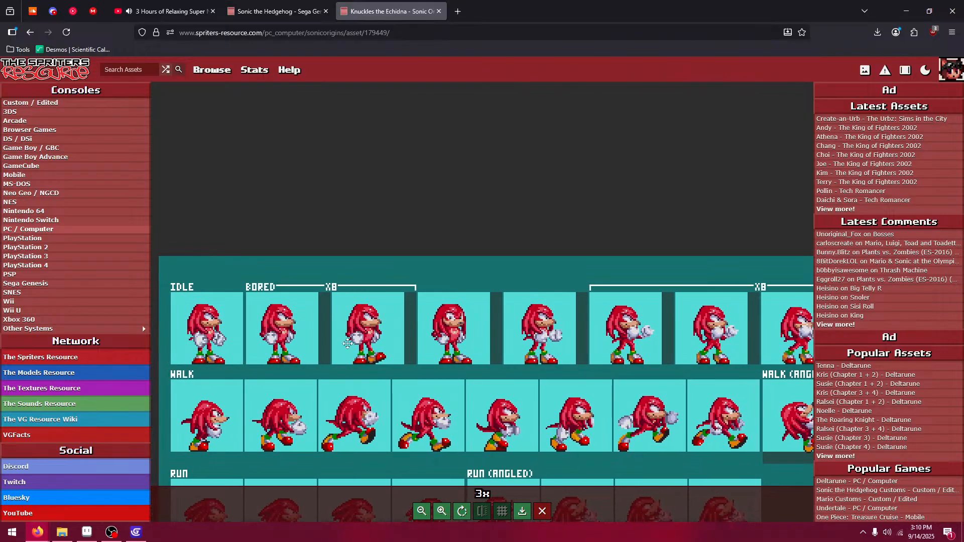
left_click_drag(598, 313, 492, 296)
left_click_drag(599, 388, 512, 328)
left_click_drag(586, 336, 435, 330)
left_click_drag(294, 335, 453, 336)
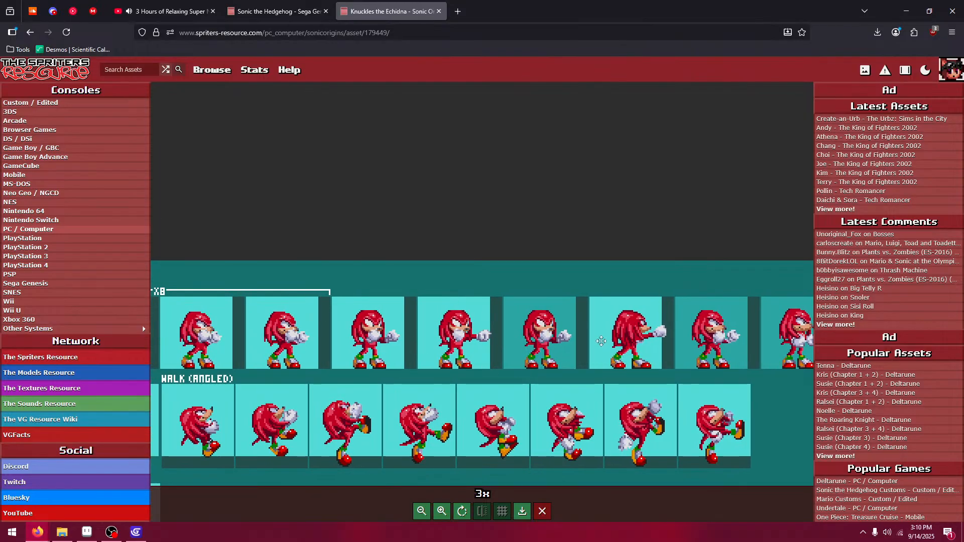
left_click_drag(651, 363, 445, 346)
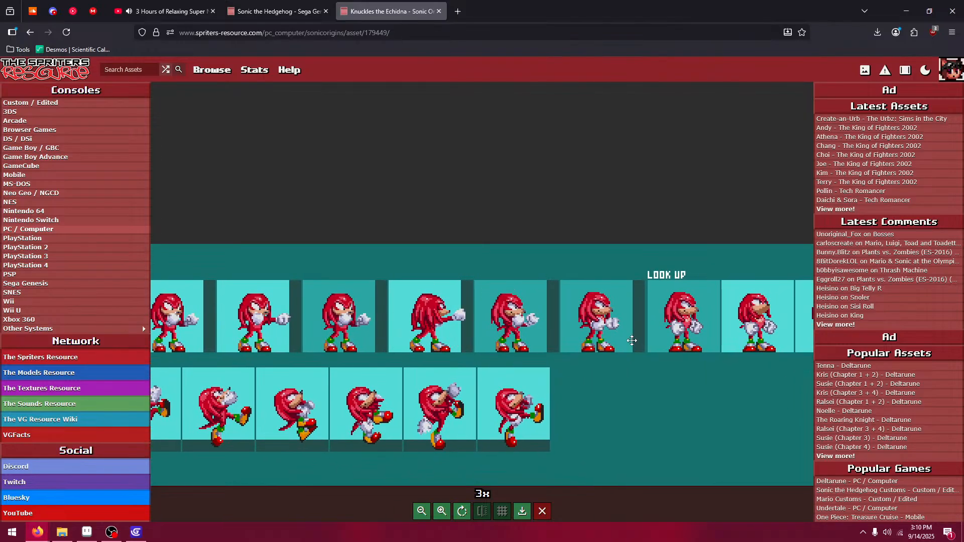
left_click_drag(422, 298, 852, 299)
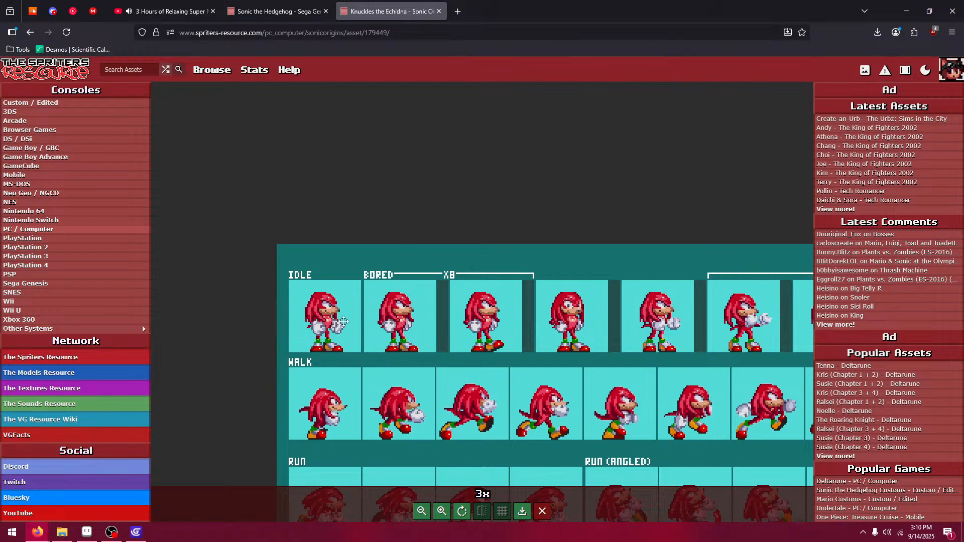
left_click_drag(535, 374, 328, 373)
left_click_drag(587, 373, 471, 374)
- Switch back to GDevelop and delete all four old sprites from the Bored | 1 Start animation
left_click(140, 530)
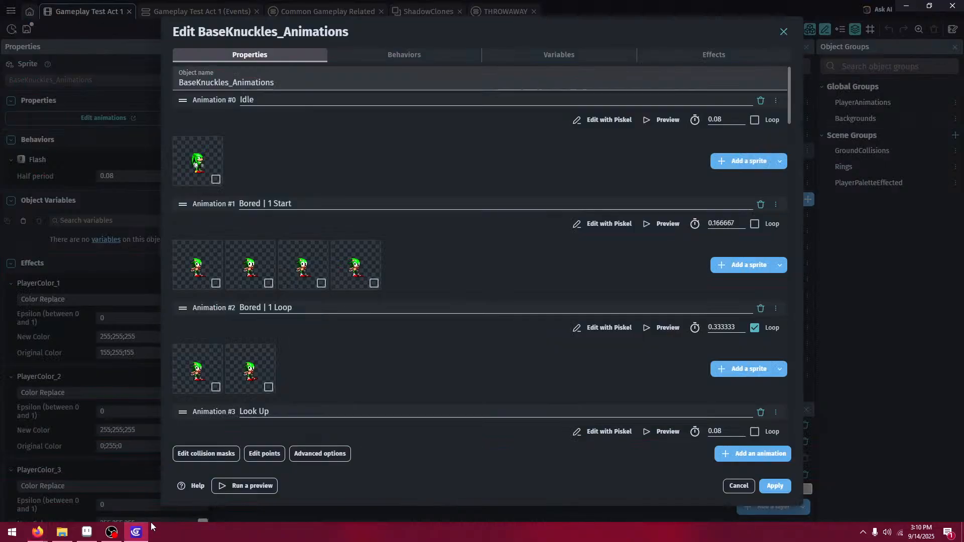
left_click(216, 283)
left_click(269, 283)
left_click(322, 284)
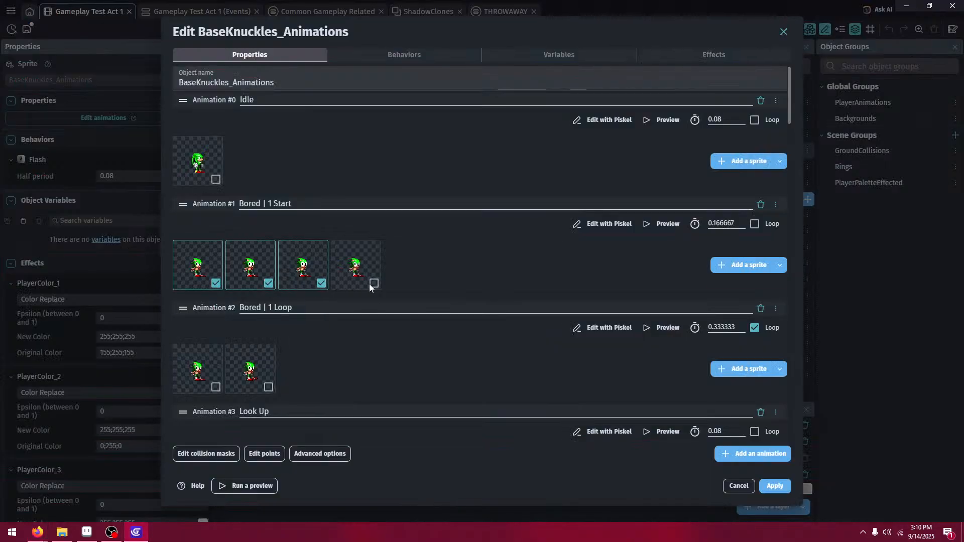
left_click(374, 283)
right_click(369, 263)
left_click(405, 271)
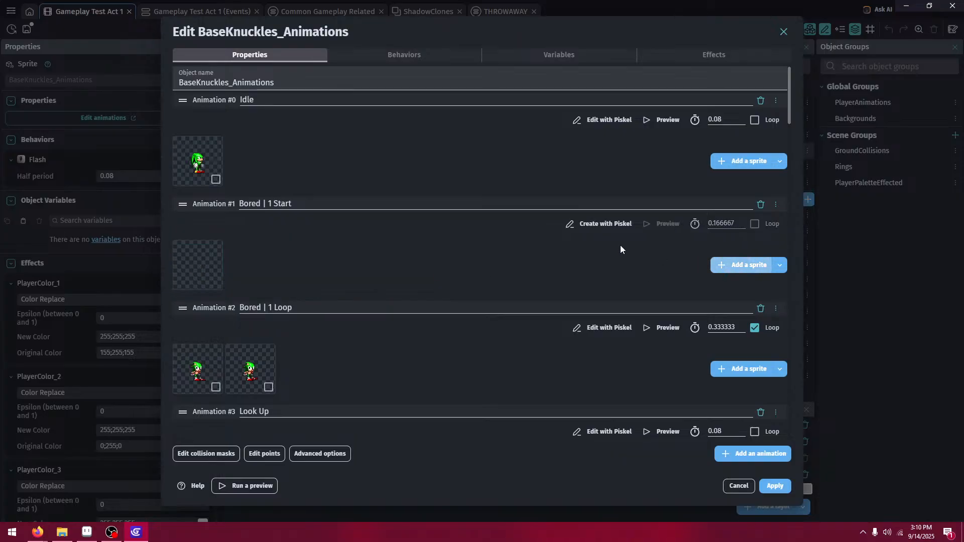
- Add BaseKnuckles_Animations-4.png to the Bored | 1 Start animation and duplicate it once
left_click(738, 264)
double_click(586, 168)
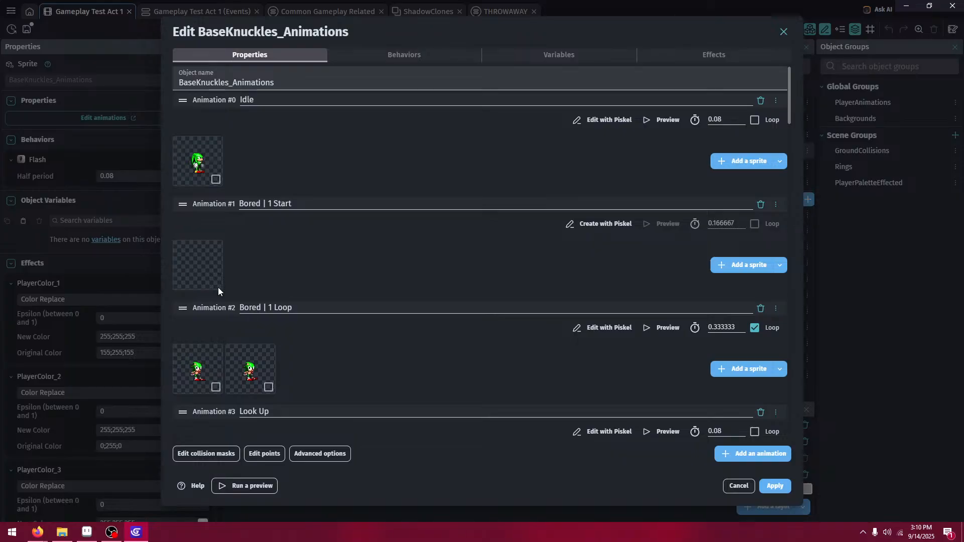
right_click(203, 259)
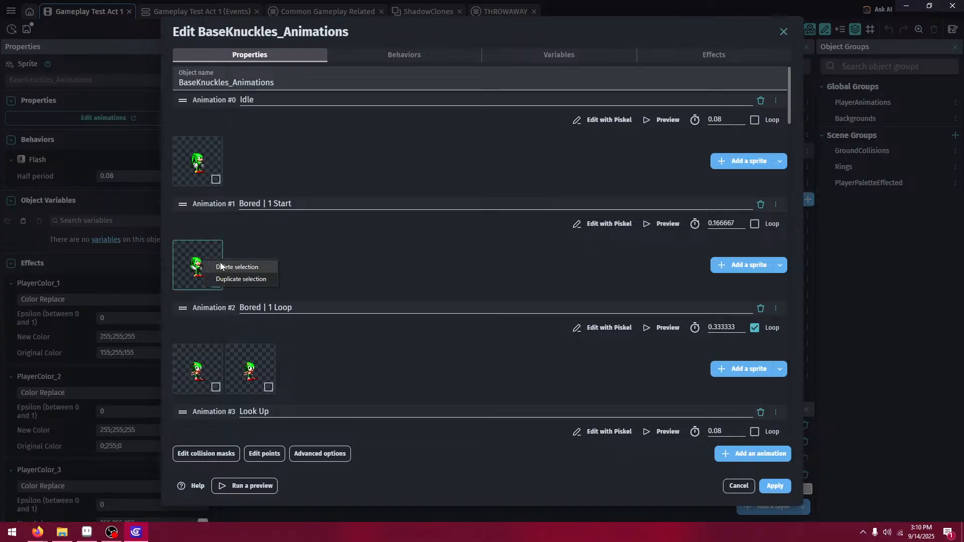
left_click(241, 279)
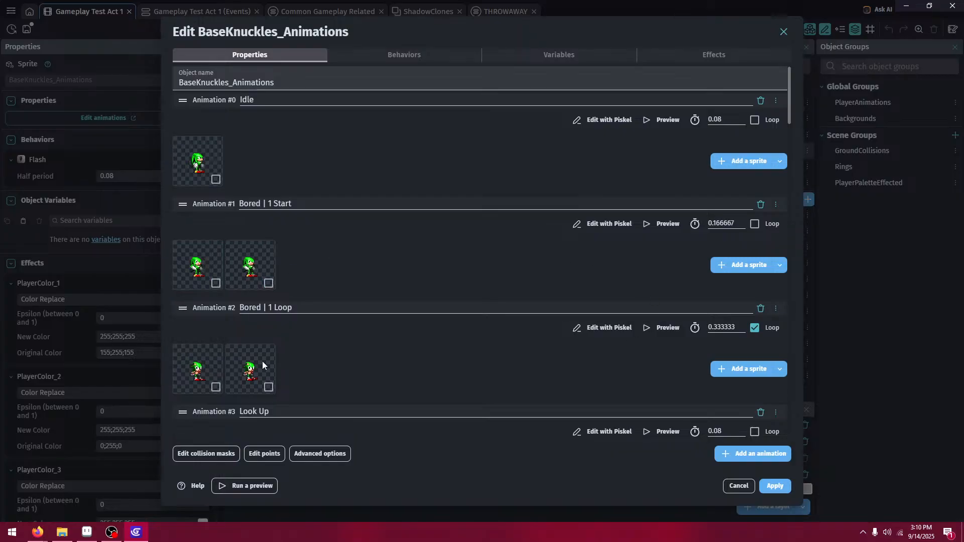
- Replace both sprites of the Bored | 1 Loop animation with BaseKnuckles_Animations-2.png and BaseKnuckles_Animations-3.png
left_click(275, 386)
left_click(215, 388)
right_click(218, 370)
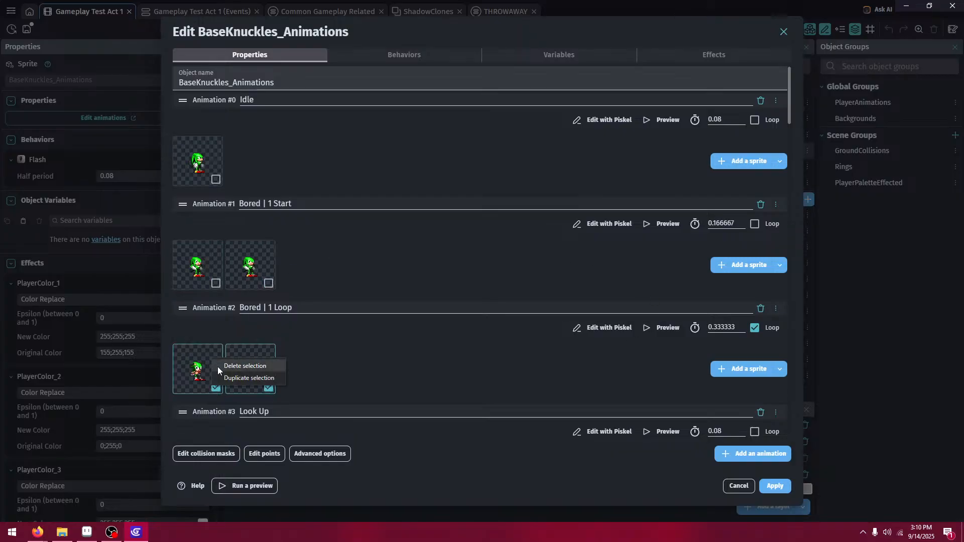
left_click(245, 366)
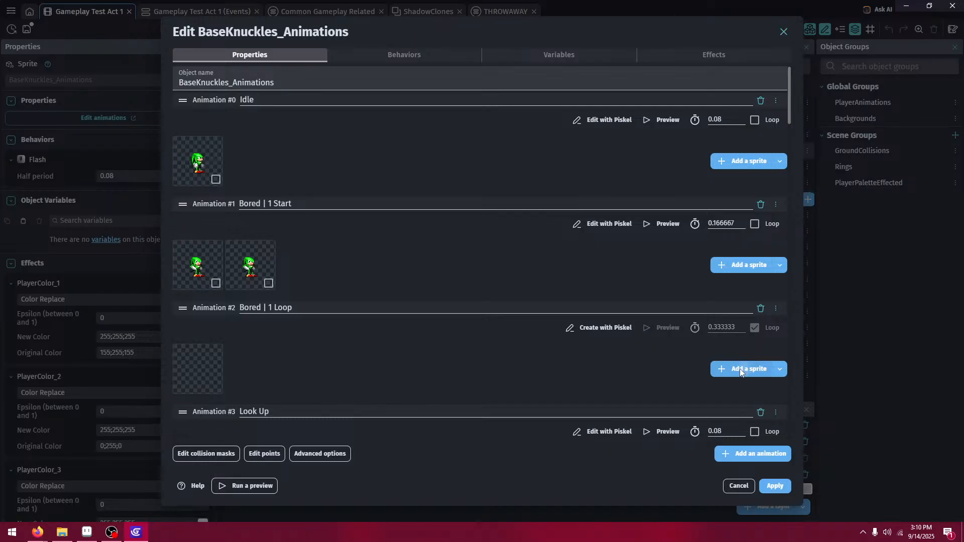
left_click(741, 372)
left_click(478, 164)
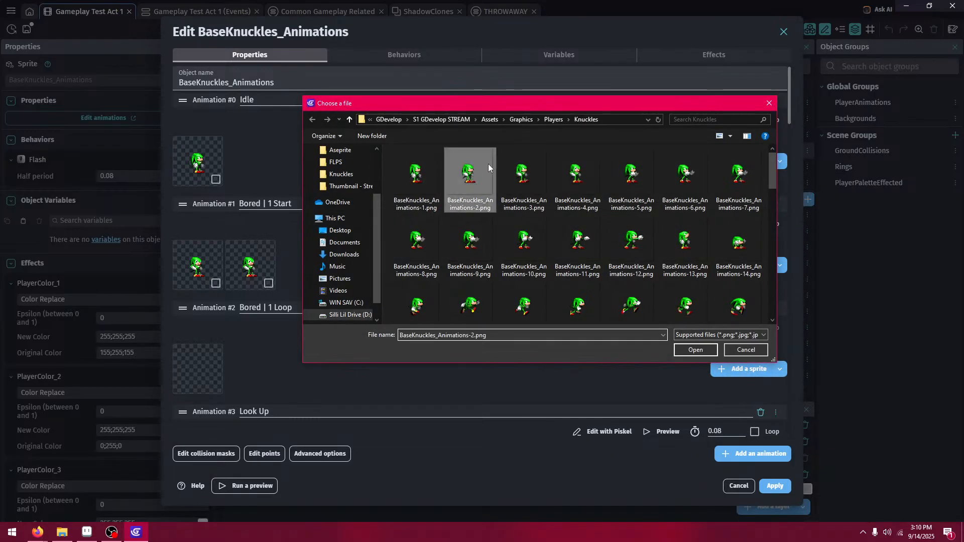
left_click(523, 174, "shift")
left_click(695, 350)
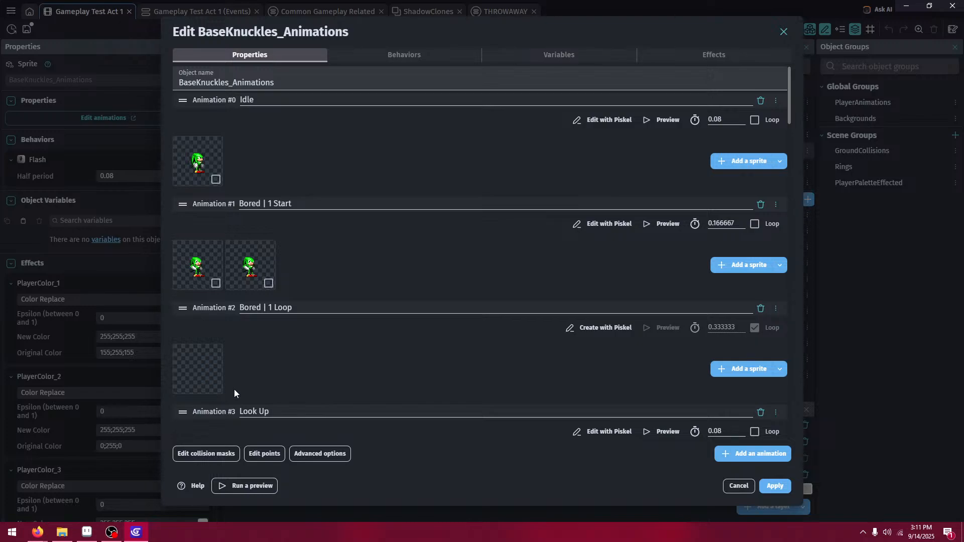
- Duplicate the two Bored | 1 Loop frames, and duplicate the resulting four again to make eight frames
left_click(216, 387)
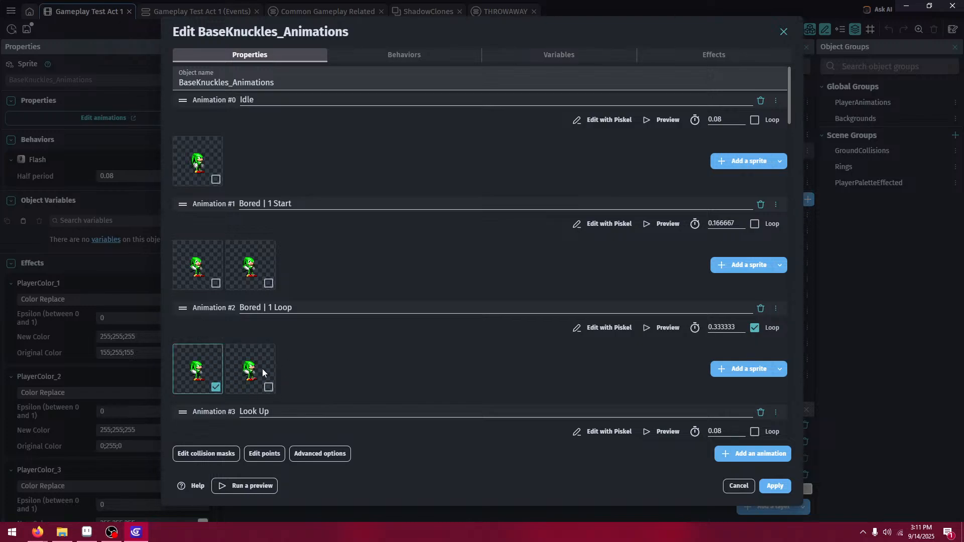
right_click(254, 360)
left_click(281, 376)
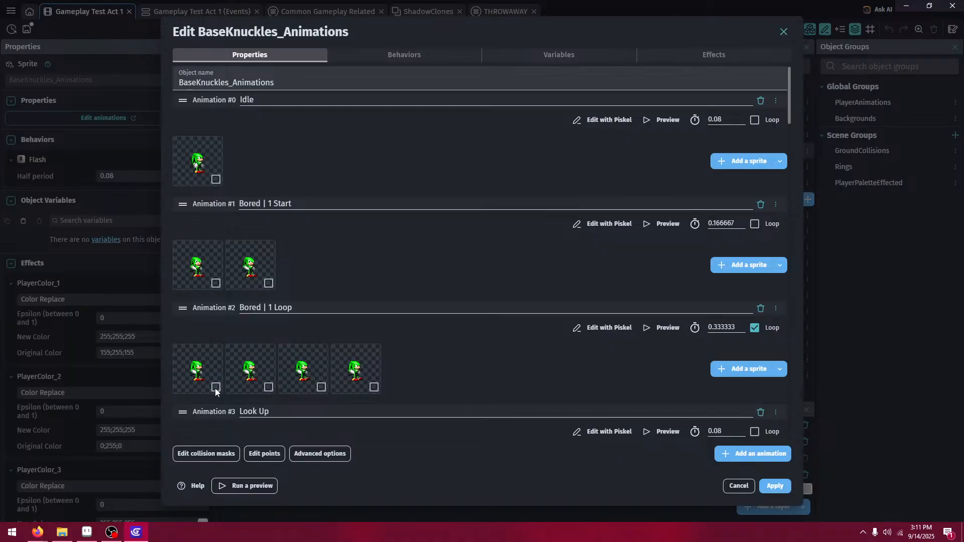
left_click(321, 388)
left_click(374, 388)
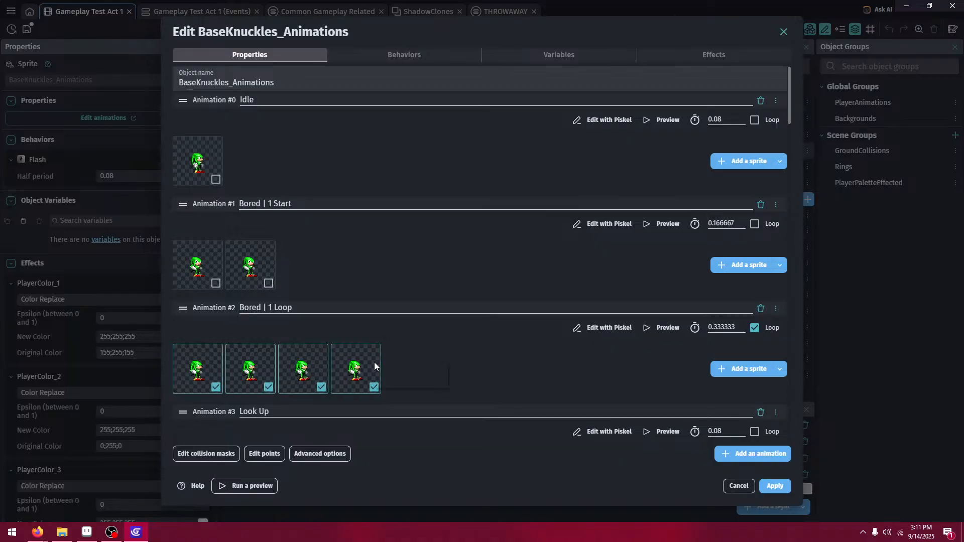
right_click(375, 363)
left_click(401, 379)
- Select all eight Bored | 1 Loop frames and duplicate them to make sixteen frames
left_click(216, 387)
left_click(268, 388)
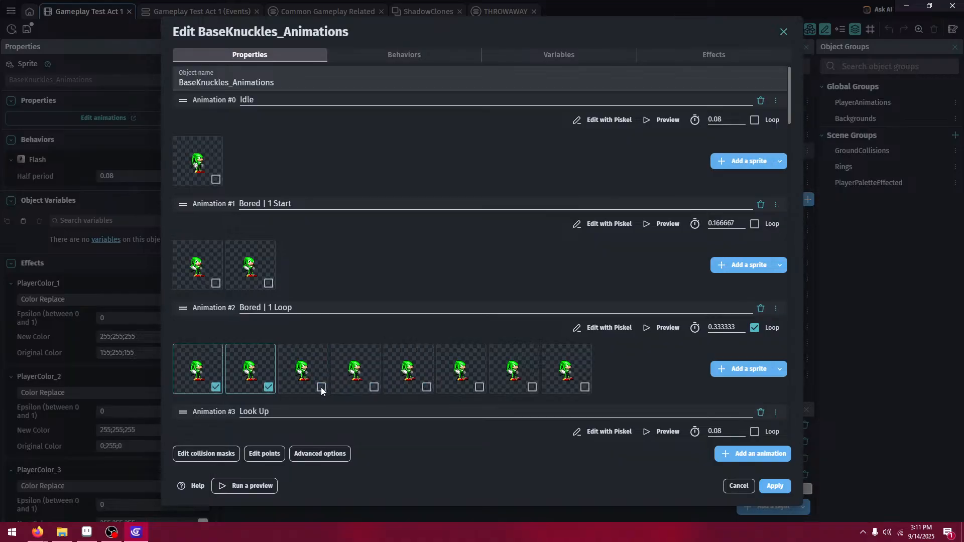
left_click(321, 388)
left_click(374, 388)
left_click(427, 387)
left_click(479, 387)
left_click(532, 388)
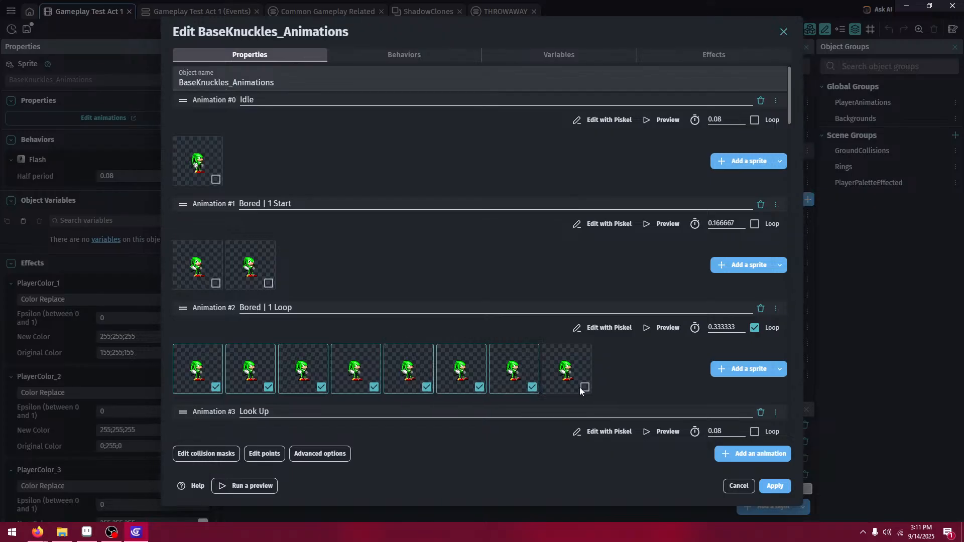
left_click(585, 387)
right_click(577, 370)
left_click(590, 392)
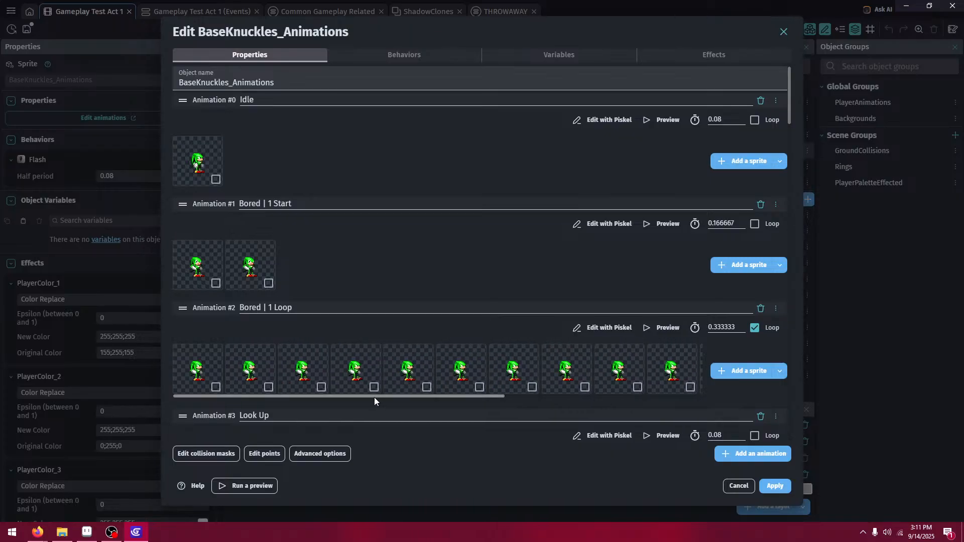
- Check the row of Bored | 1 Loop frames through to its end and preview the animation
left_click_drag(375, 397, 433, 403)
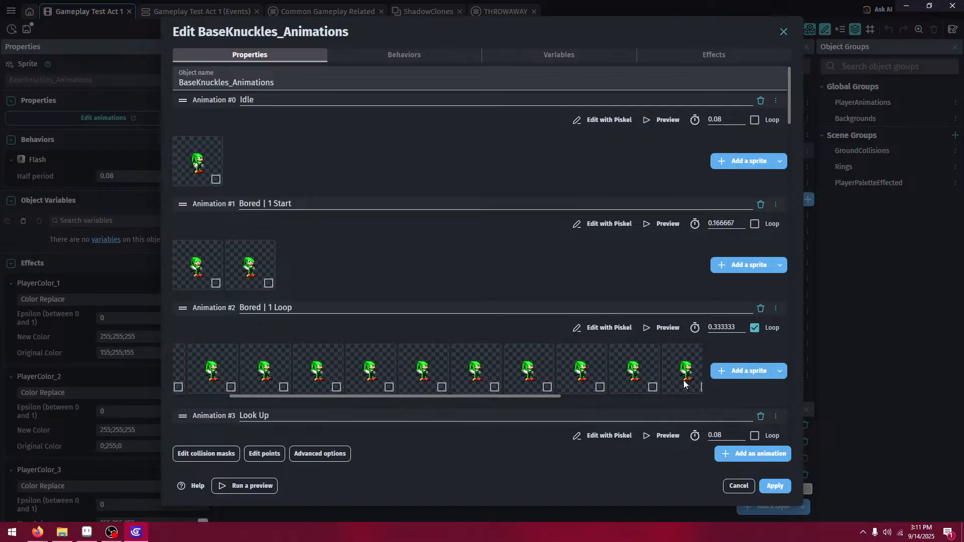
left_click_drag(460, 396, 600, 399)
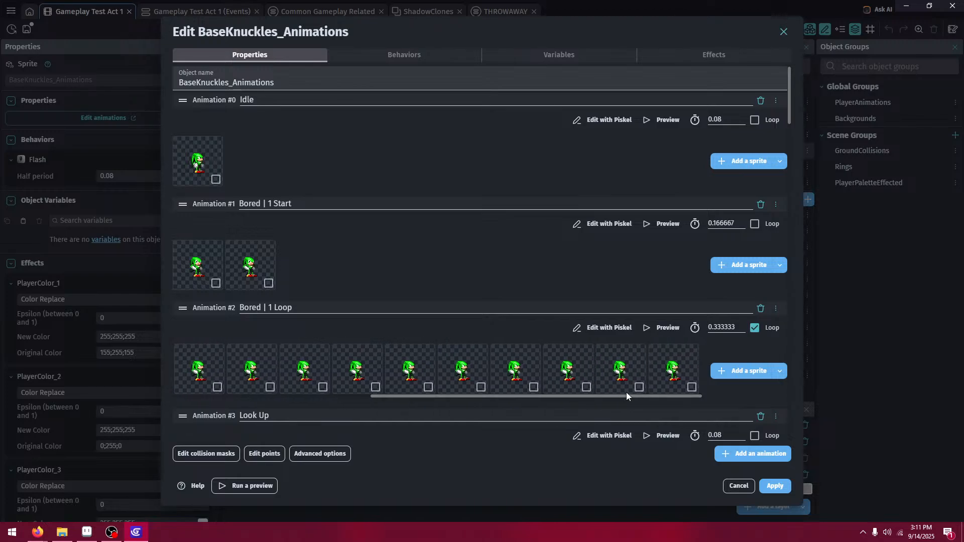
left_click(658, 328)
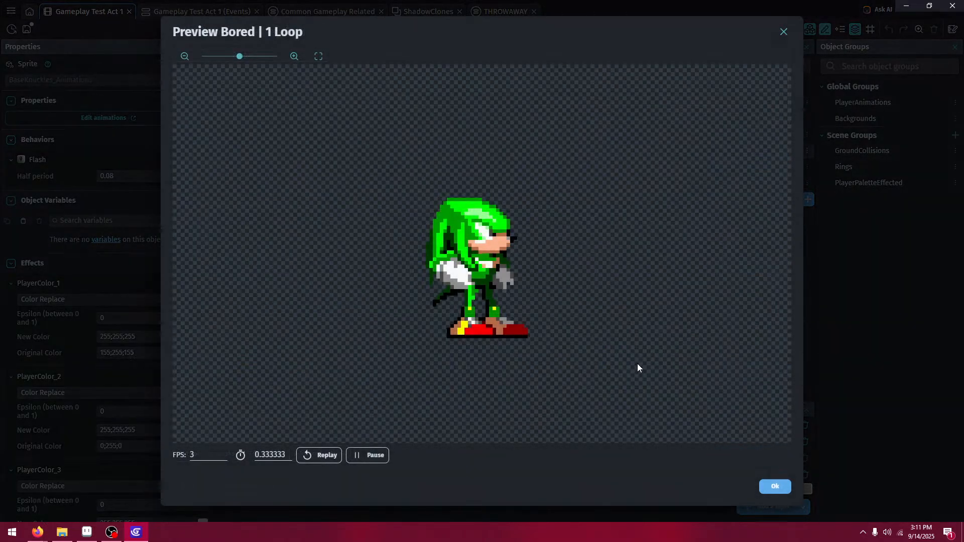
- Check the Knuckles reference sheet, add BaseKnuckles_Animations-4.png to the end of Bored | 1 Loop, and duplicate that frame
left_click(772, 488)
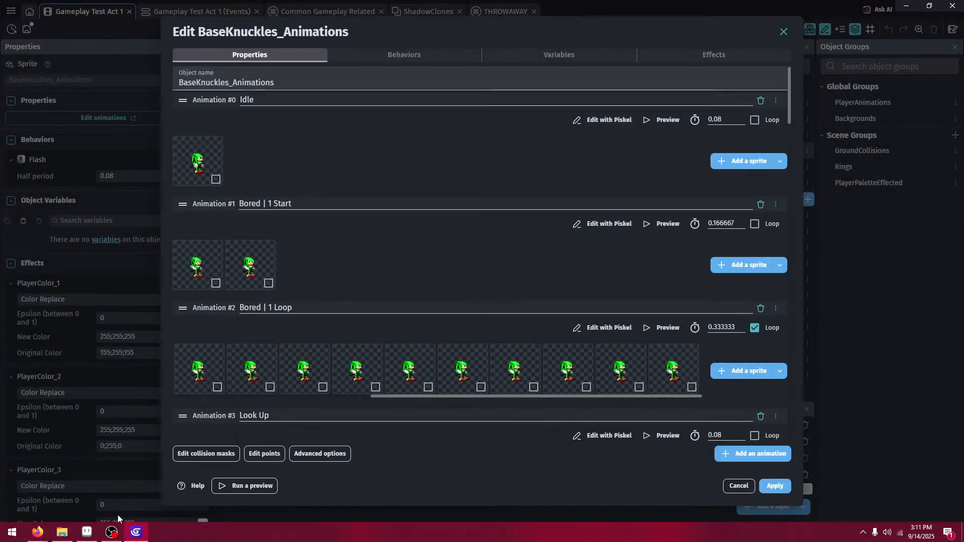
left_click(726, 371)
left_click(47, 482)
left_click_drag(339, 356, 715, 373)
left_click_drag(676, 346, 626, 338)
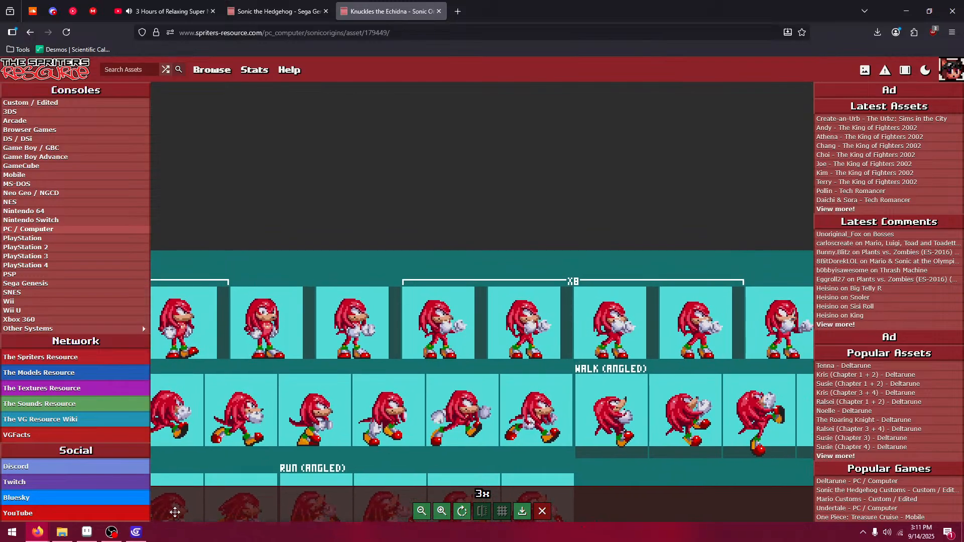
left_click(135, 533)
left_click(572, 181)
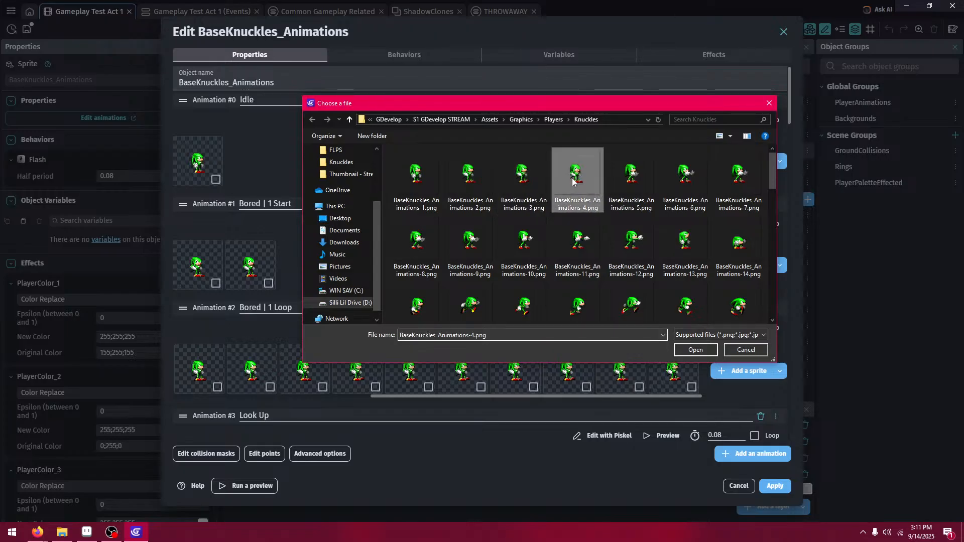
double_click(573, 181)
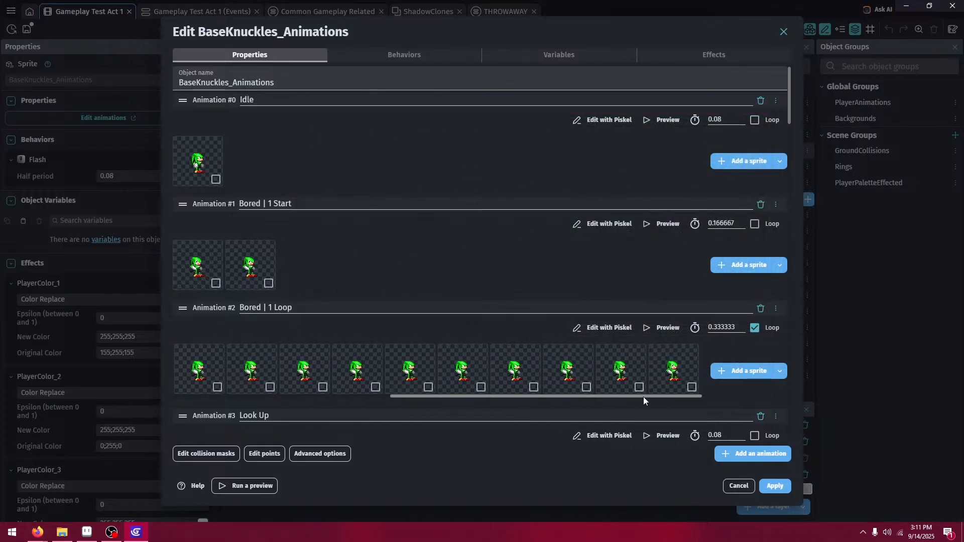
right_click(693, 380)
left_click(718, 382)
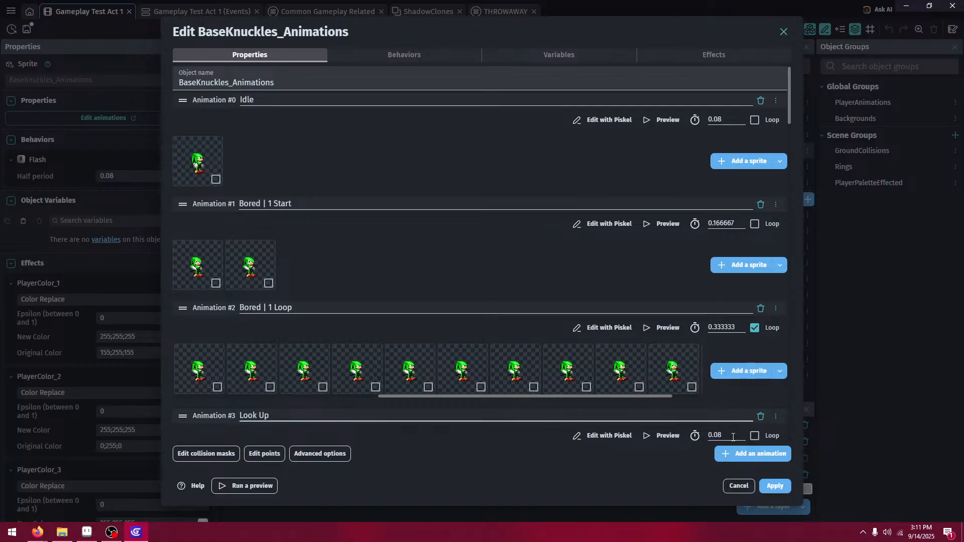
- Apply the BaseKnuckles_Animations edits and set the global variable Current under Settings, Character to BaseKnuckles, reusing the object's name prefix
left_click_drag(229, 82, 120, 106)
key("ctrl+c")
left_click(768, 487)
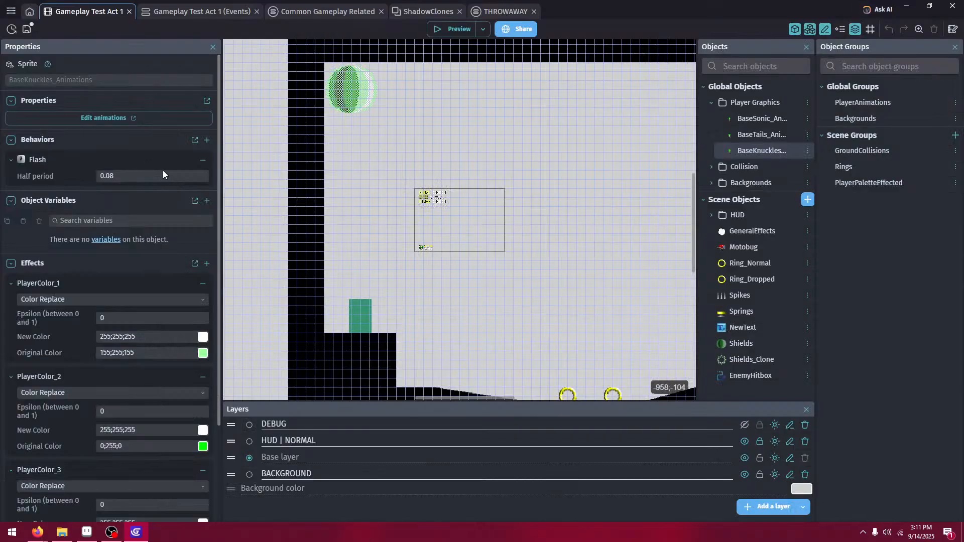
left_click(10, 11)
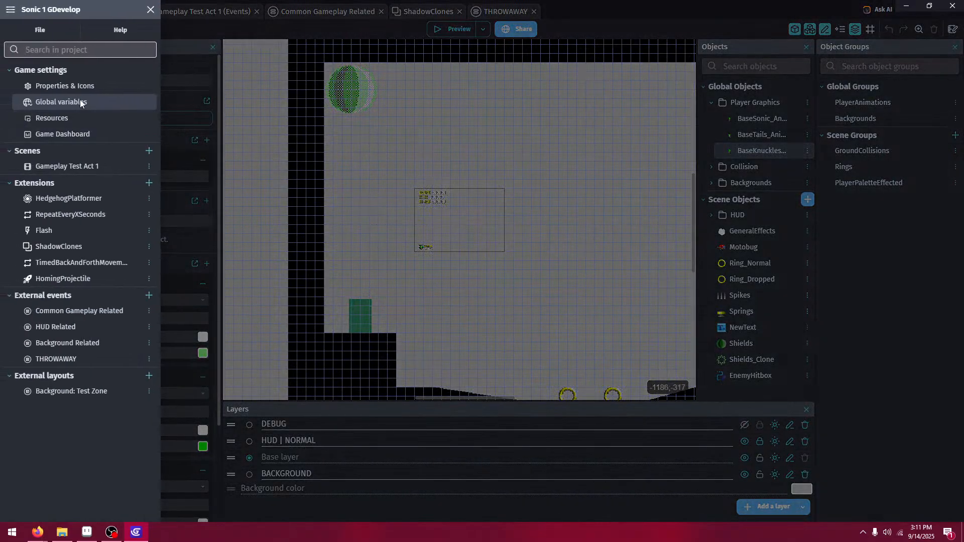
left_click(80, 100)
left_click(196, 118)
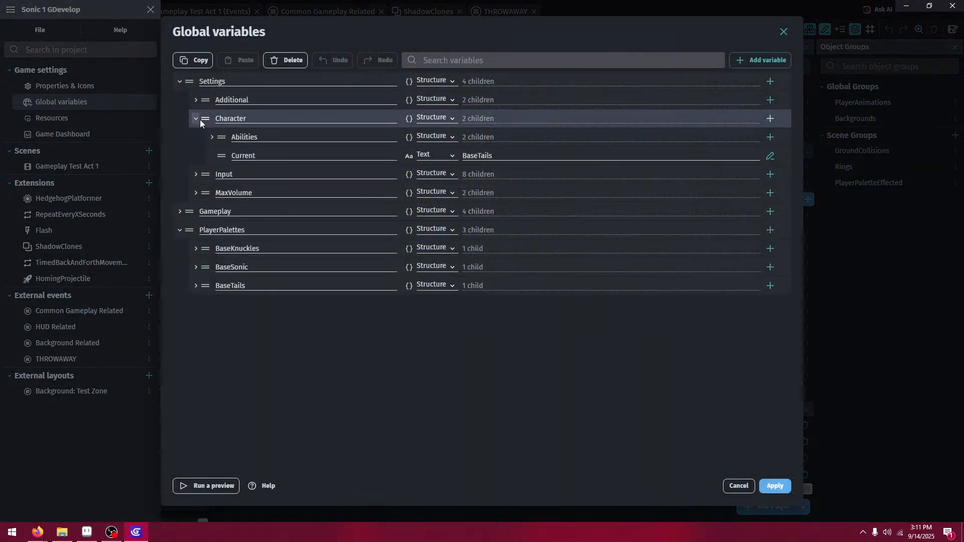
left_click_drag(502, 155, 394, 159)
key("ctrl+v")
left_click(573, 379)
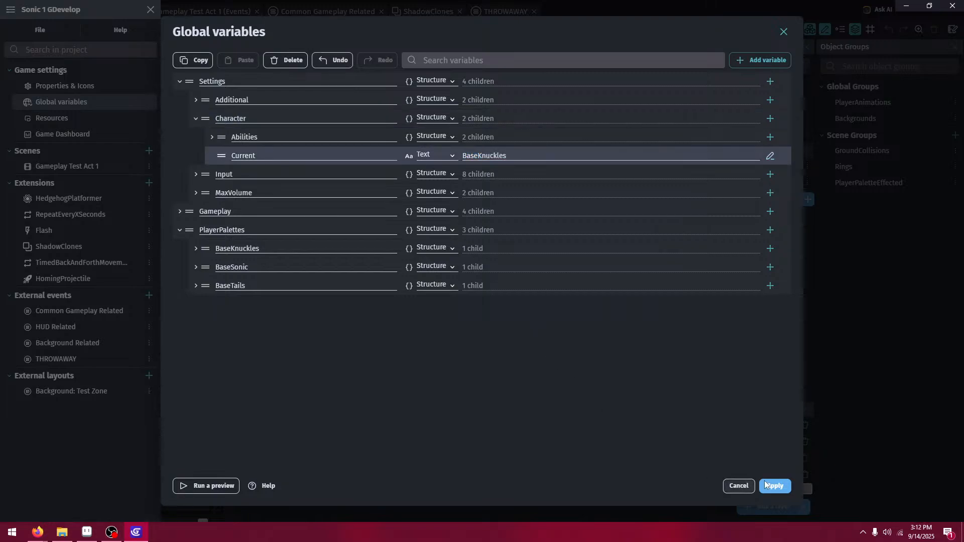
left_click(765, 483)
- Preview the game, move Knuckles in both directions to check his sprites, and close the preview
left_click(447, 60)
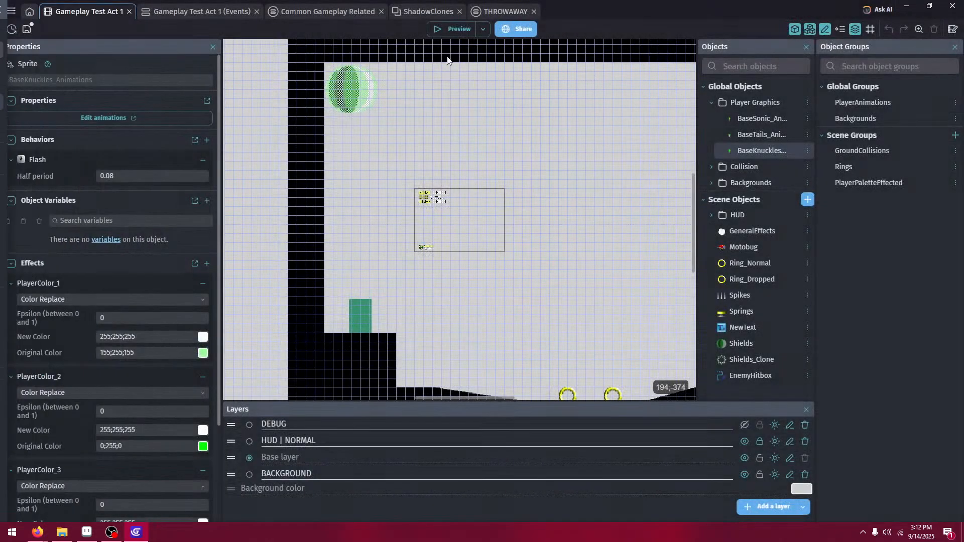
left_click(439, 31)
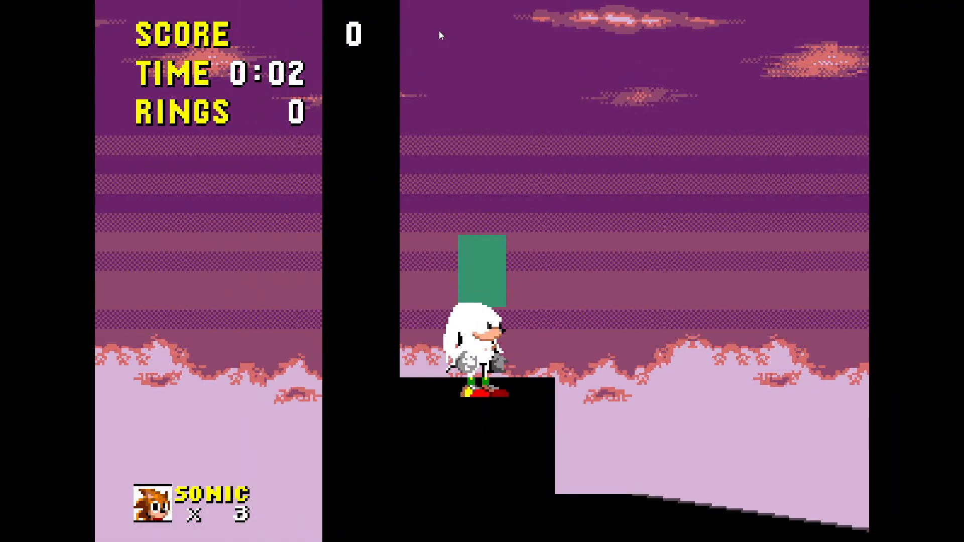
key("Left")
key("Right")
key("F11")
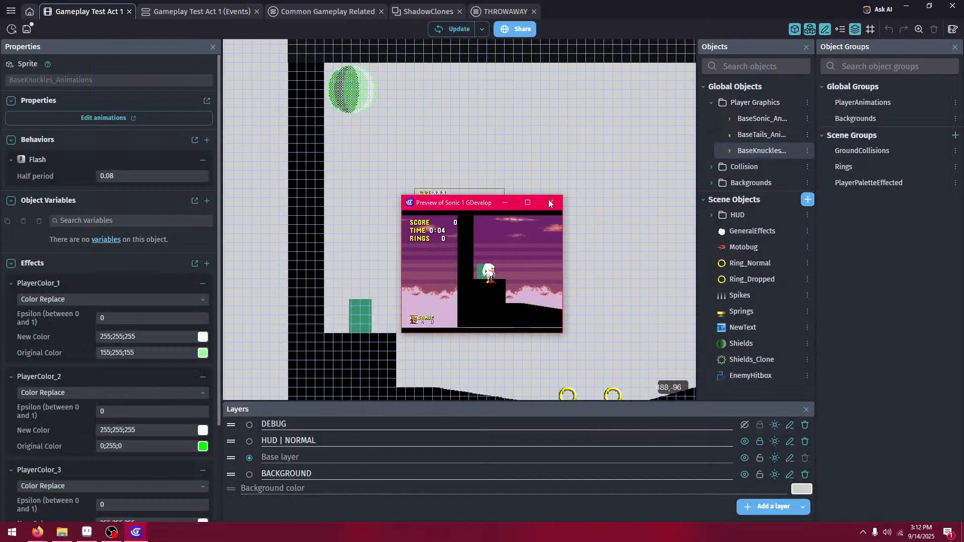
left_click(551, 203)
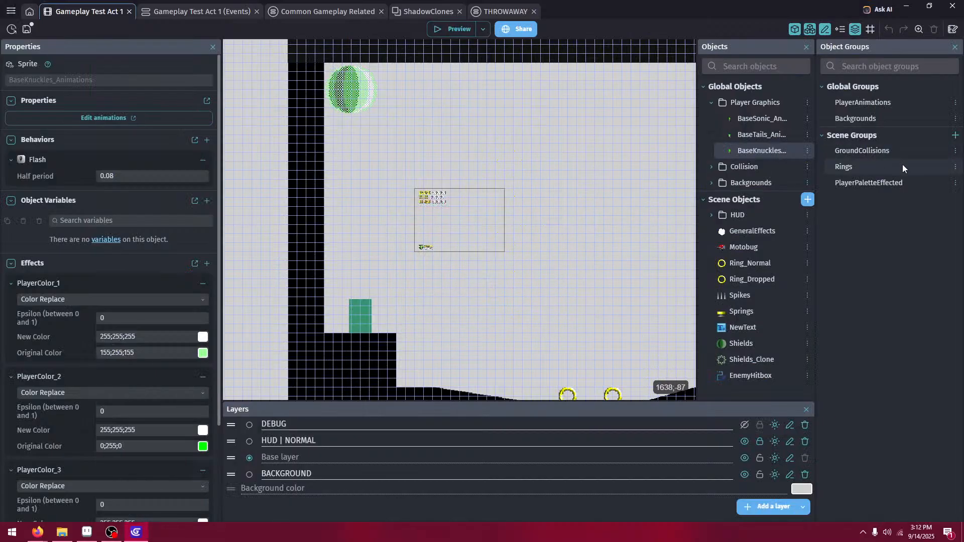
- Add BaseKnuckles_Animations to the PlayerPaletteEffected object group and apply
double_click(905, 181)
left_click(467, 222)
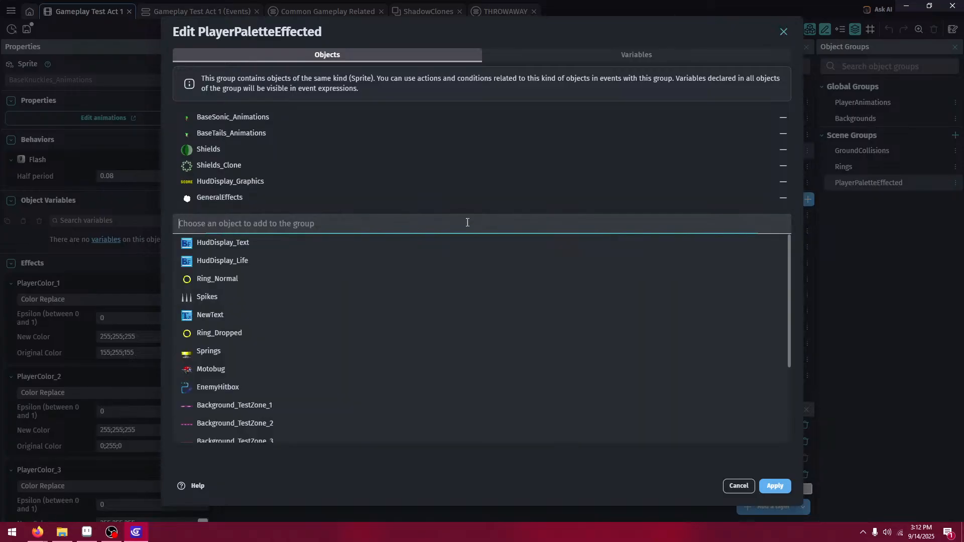
scroll(267, 382, "down", 5)
left_click(276, 429)
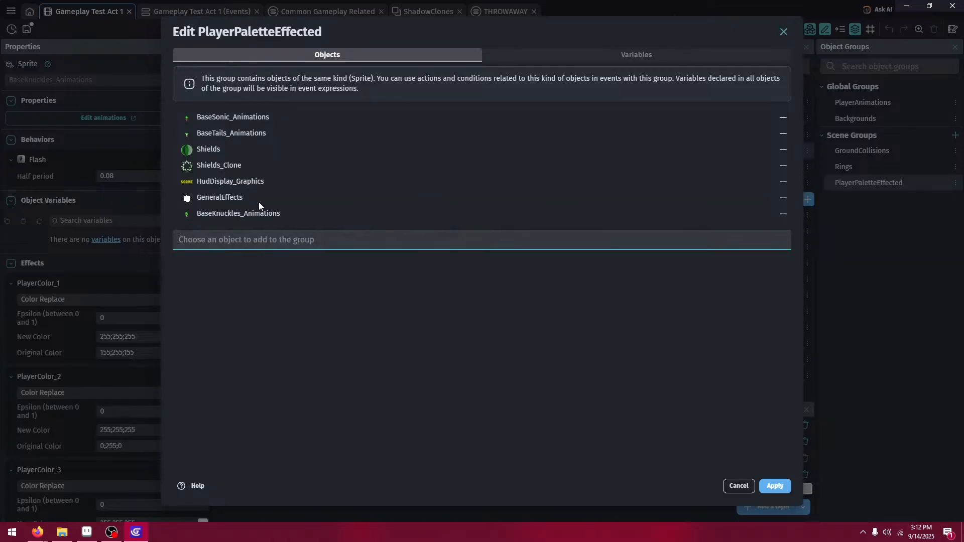
left_click(763, 486)
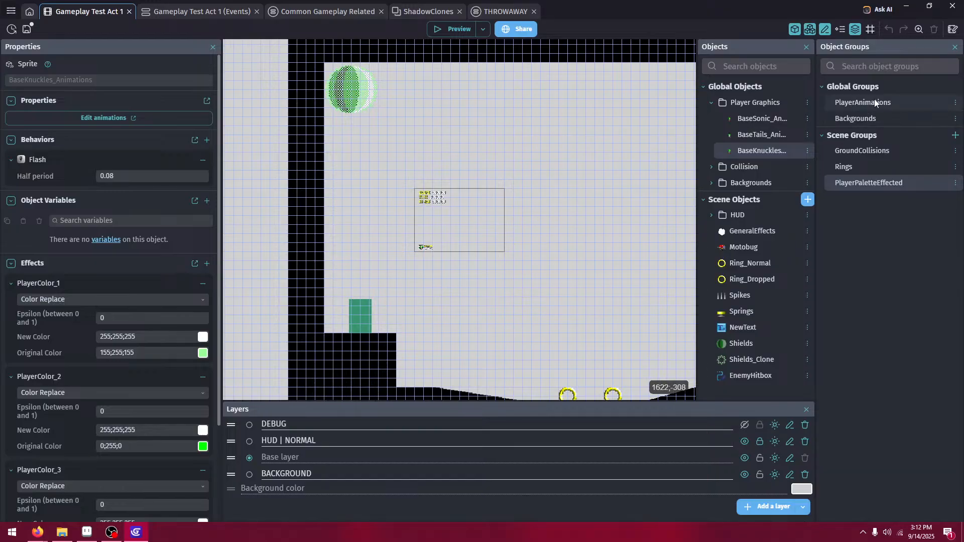
- Add BaseKnuckles_Animations to the PlayerAnimations global group and apply
double_click(863, 102)
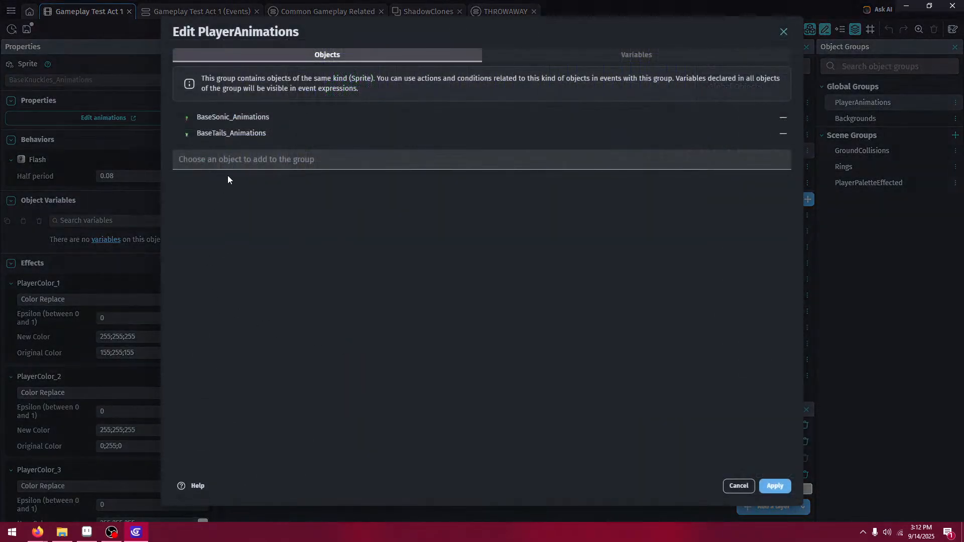
left_click(229, 159)
scroll(269, 330, "down", 3)
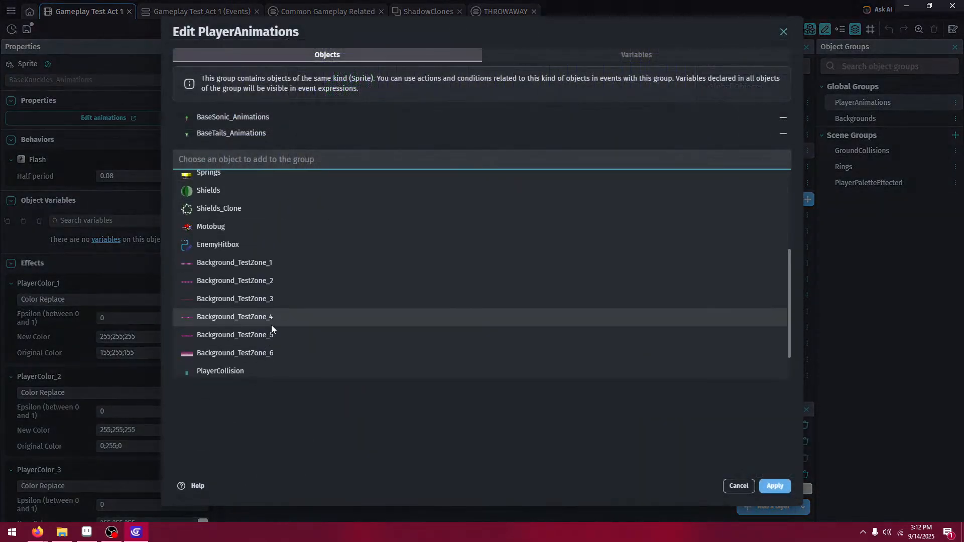
scroll(271, 324, "down", 1)
left_click(269, 370)
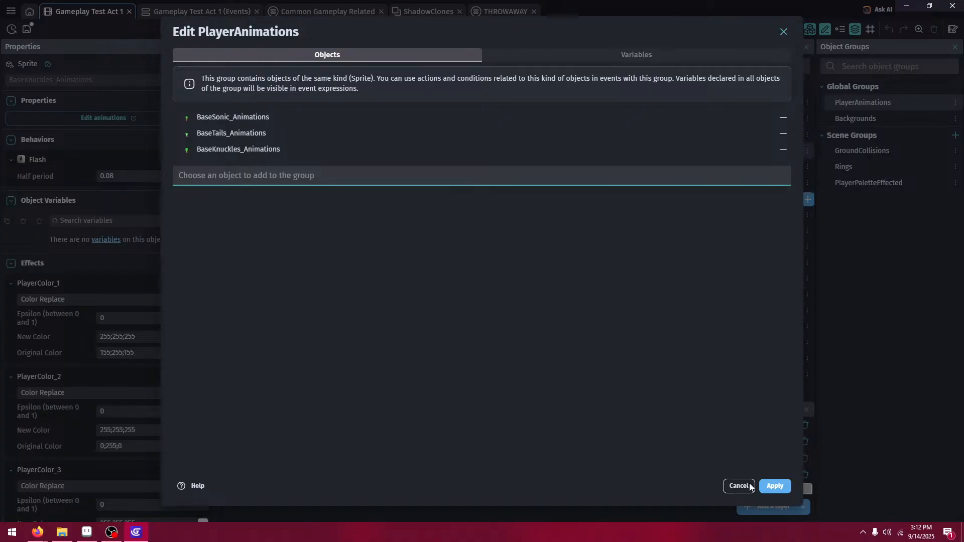
left_click(766, 487)
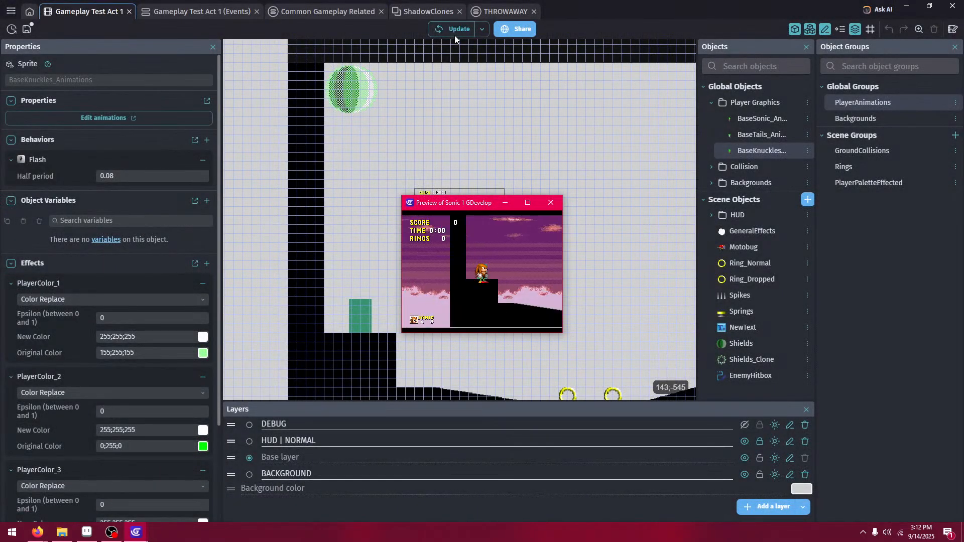
- Test Knuckles in a game preview by running both ways and jumping, and close the preview
key("Right")
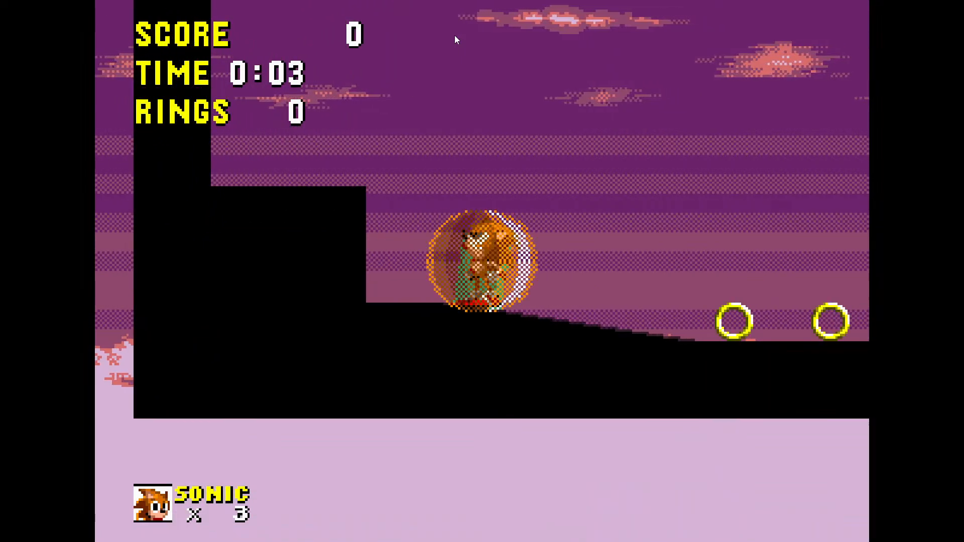
key("Left")
key("space")
key("Right")
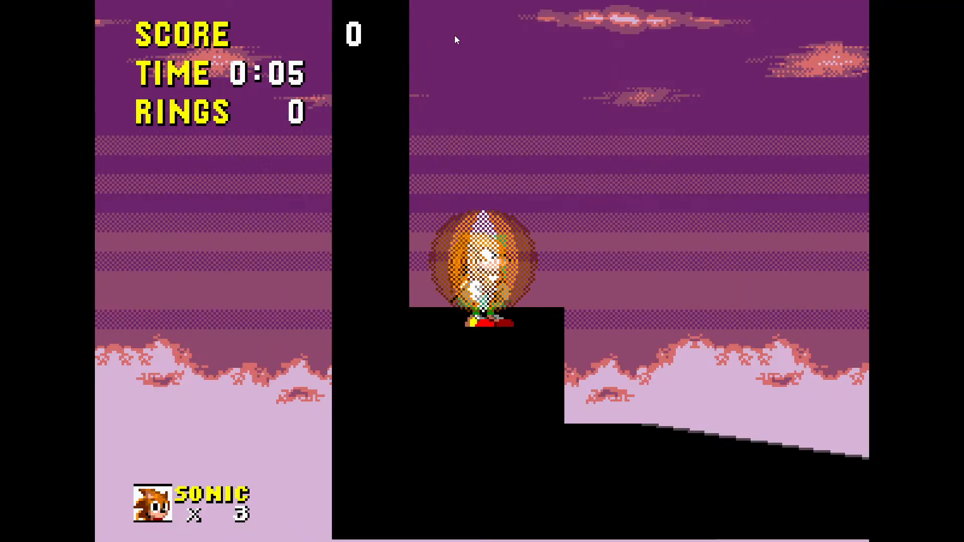
key("F11")
left_click(551, 202)
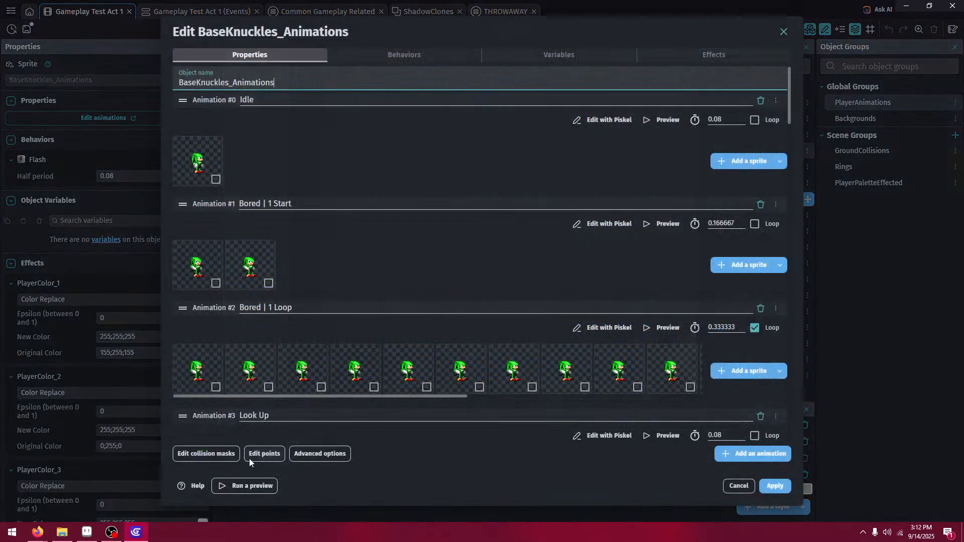
- Share the Look Up animation's points across all BaseKnuckles_Animations animations and apply the points
left_click(264, 454)
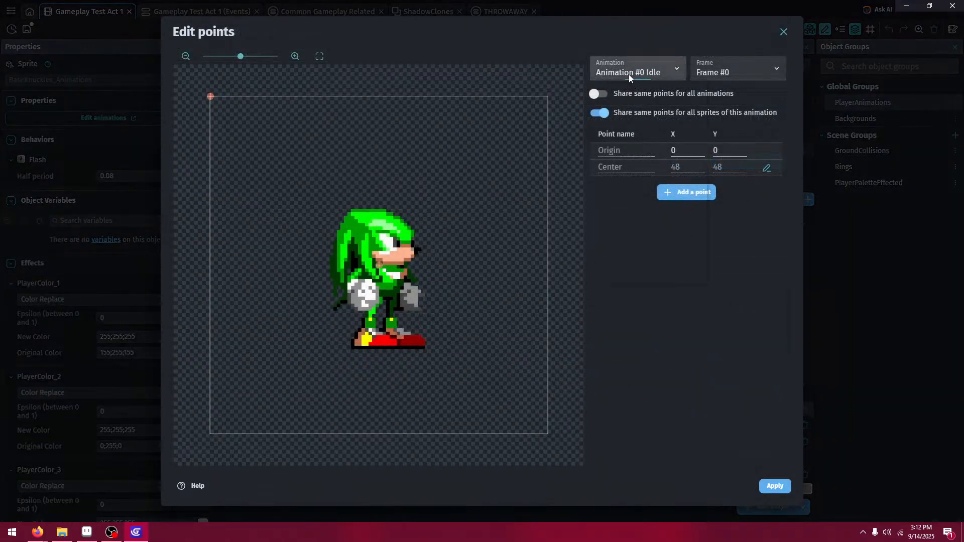
key("Down")
key("Down")
key("Down")
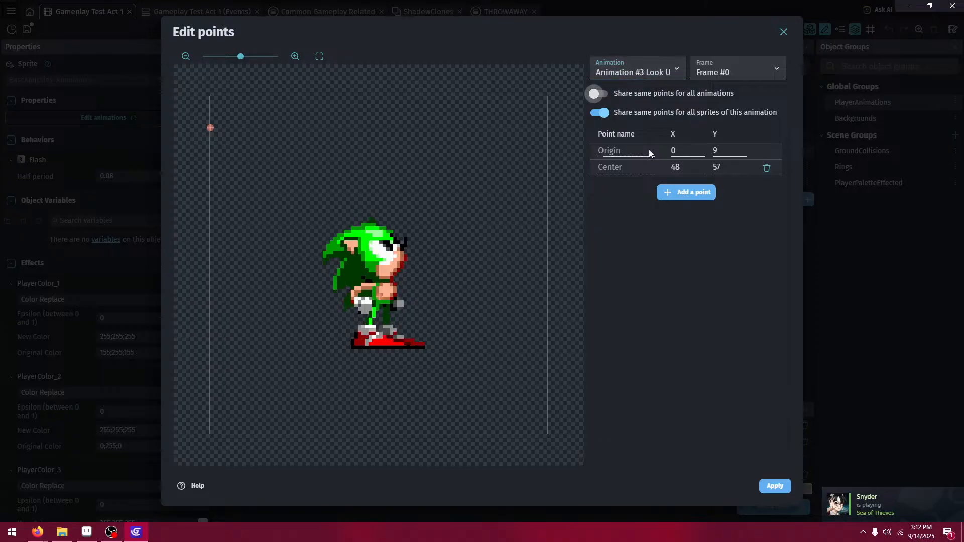
left_click(597, 94)
left_click(542, 307)
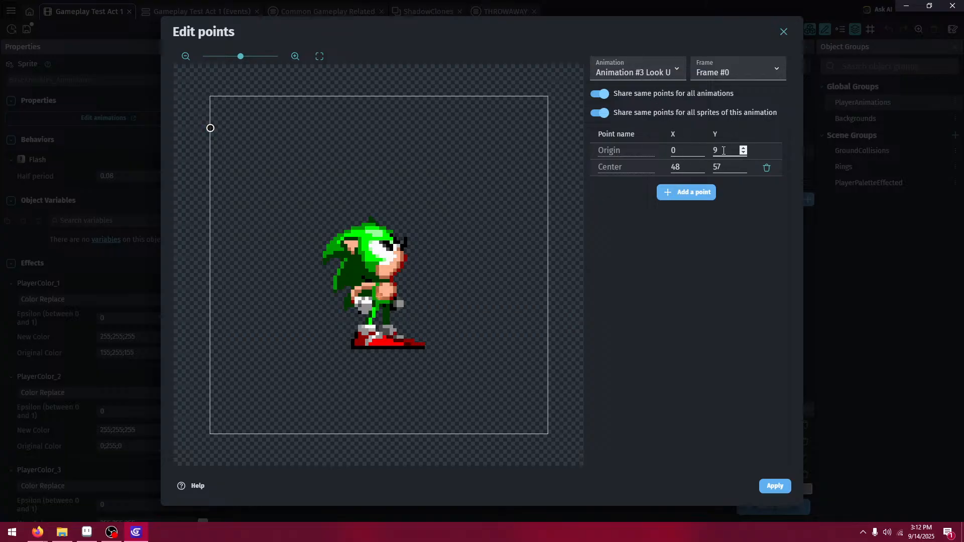
left_click(774, 487)
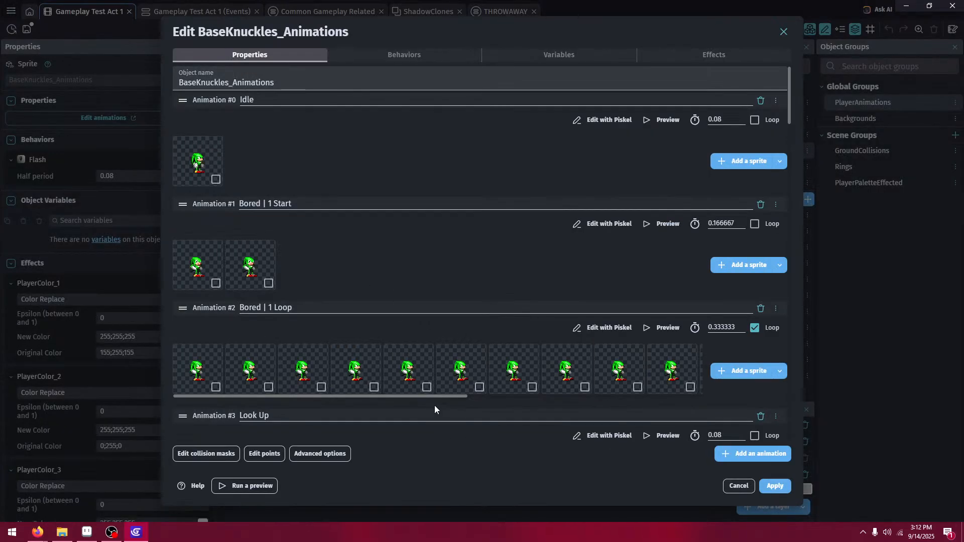
- Add sprites BaseKnuckles_Animations-5.png through BaseKnuckles_Animations-9.png to the end of the Bored | 1 Loop animation
left_click_drag(436, 396, 737, 399)
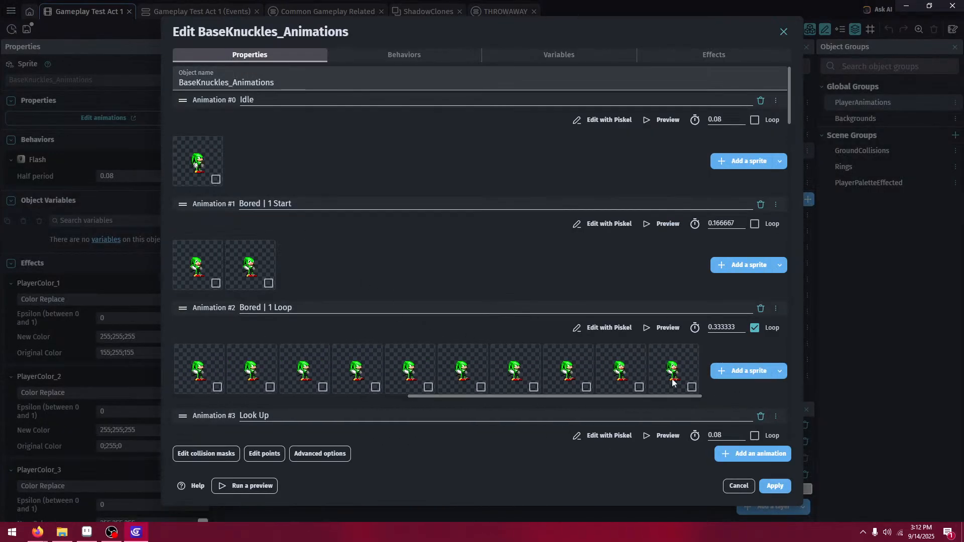
left_click(737, 372)
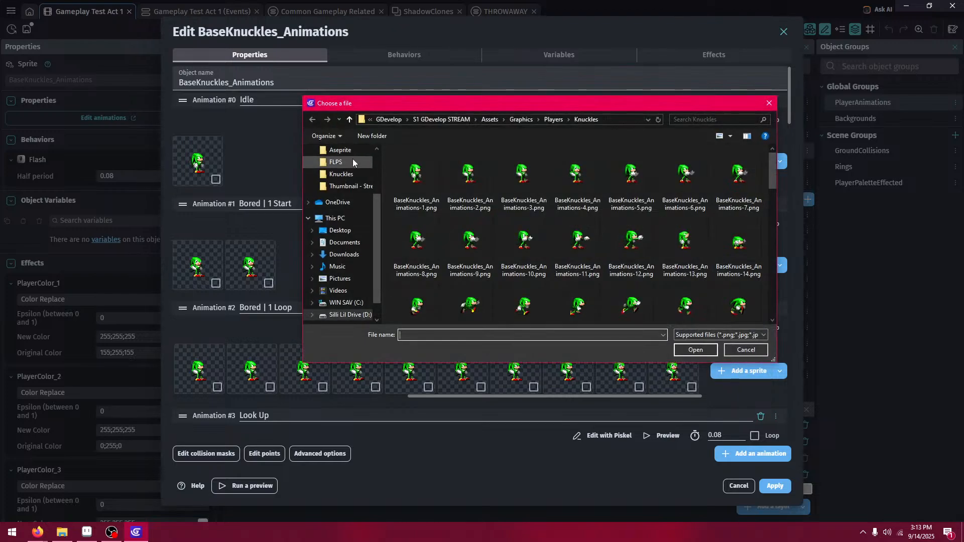
left_click(633, 180)
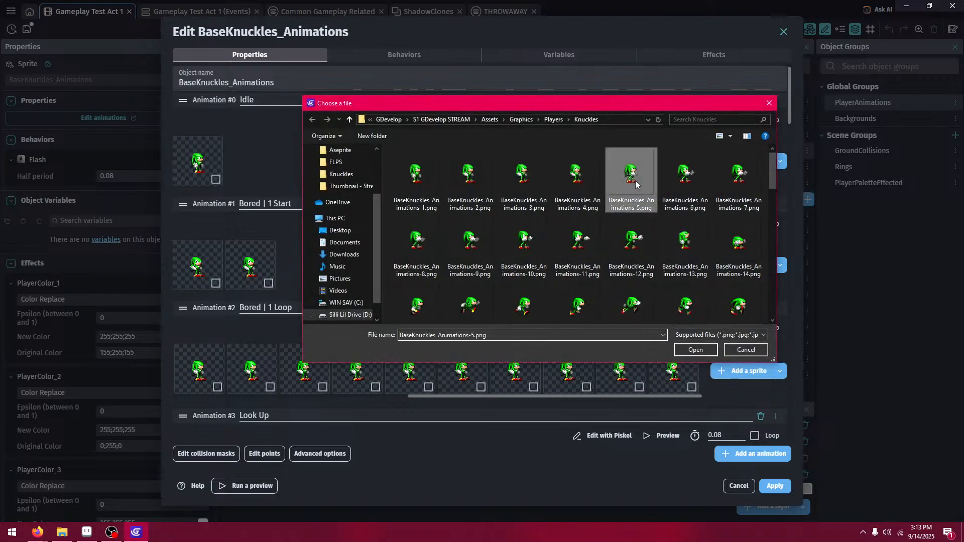
left_click(470, 241, "shift")
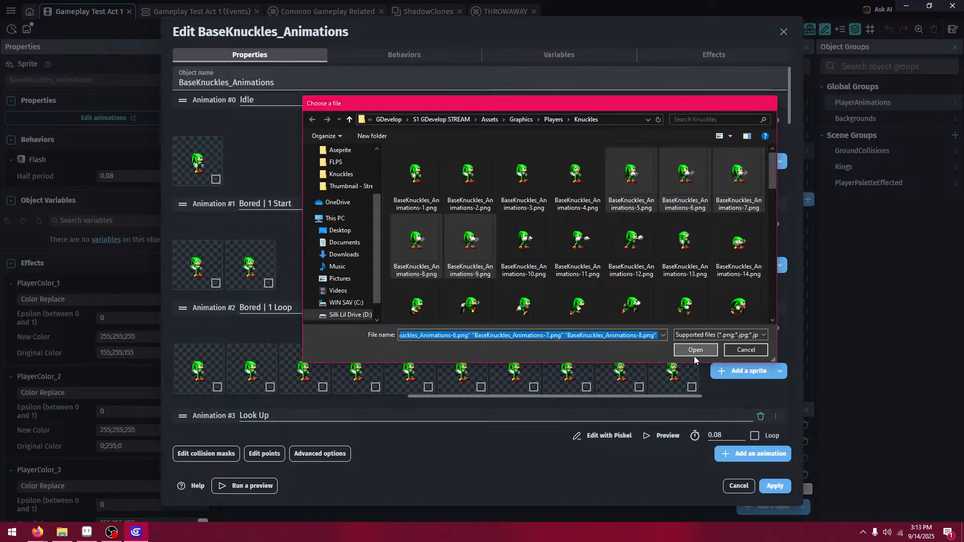
left_click(695, 352)
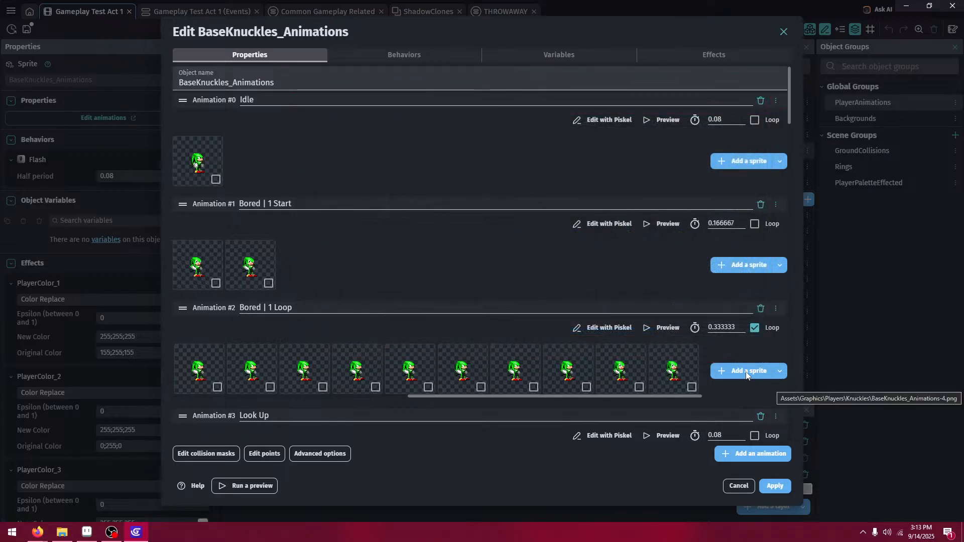
- Append BaseKnuckles_Animations-6.png through BaseKnuckles_Animations-9.png once more to the Bored | 1 Loop animation
left_click(746, 372)
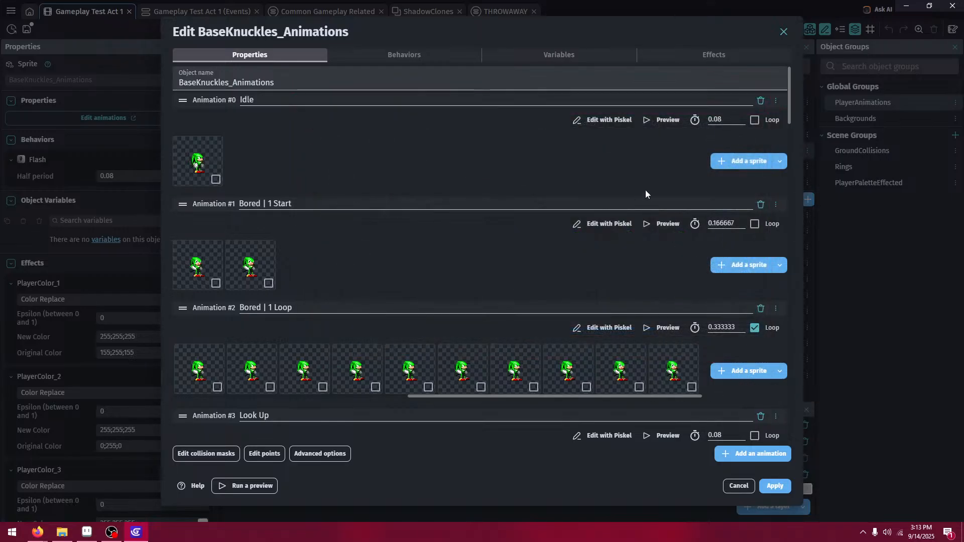
left_click(695, 203)
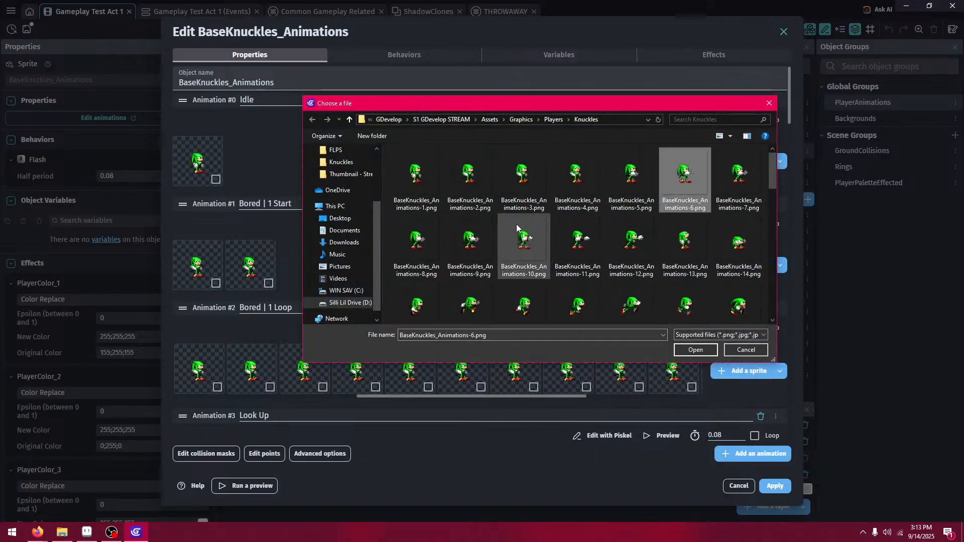
left_click(470, 241, "shift")
left_click(709, 354)
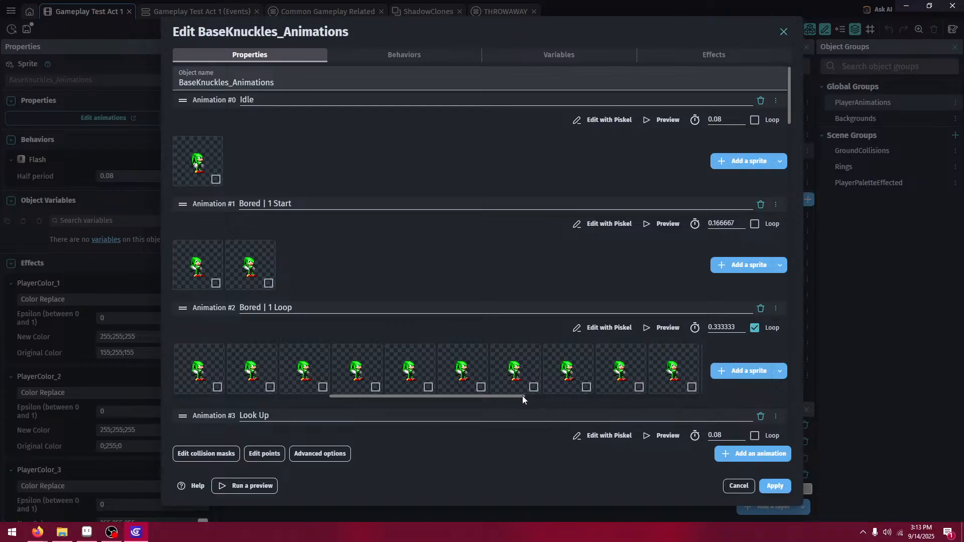
- Append a third set of BaseKnuckles_Animations-6.png through BaseKnuckles_Animations-9.png to the end of the Bored | 1 Loop animation
left_click_drag(515, 397, 758, 395)
left_click(738, 371)
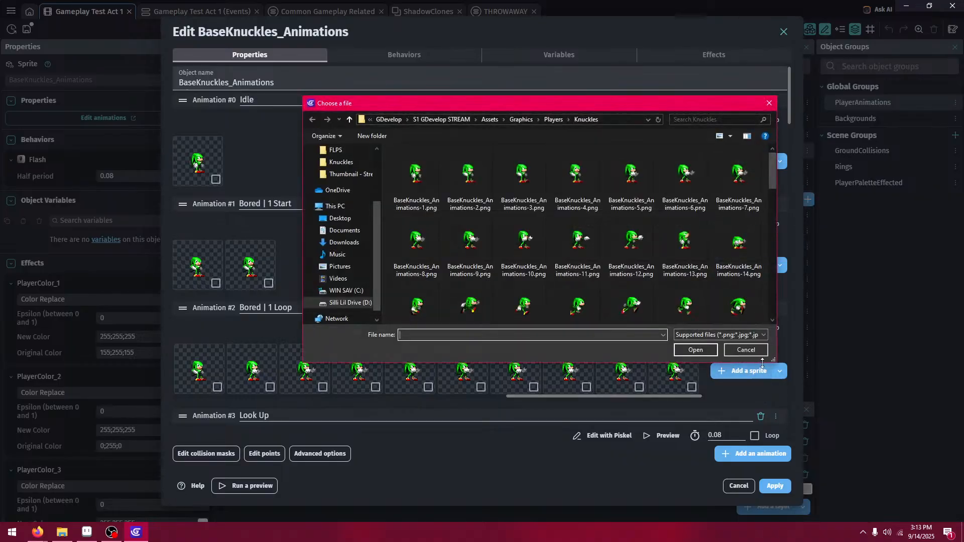
left_click(685, 178)
left_click(471, 231, "shift")
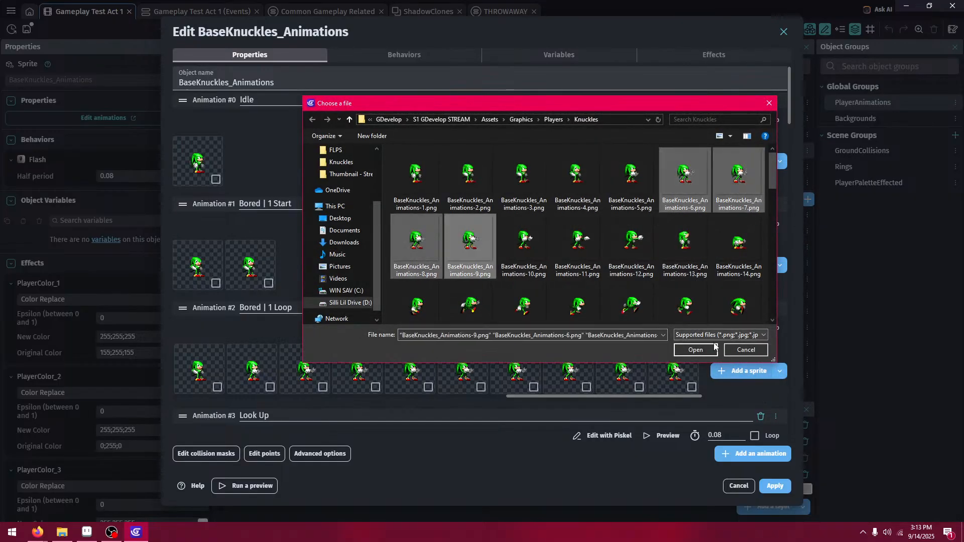
left_click(695, 350)
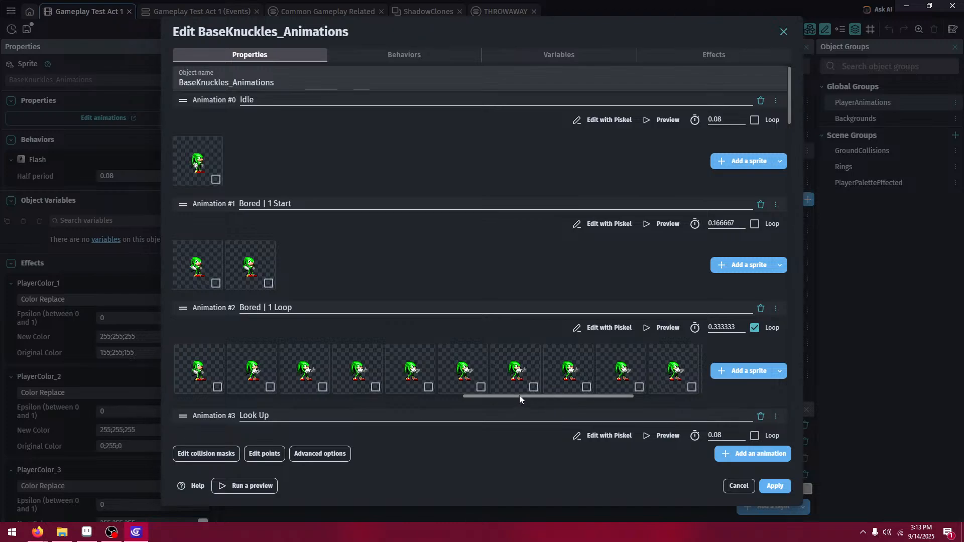
- Mark two frames near the end of Bored | 1 Loop to check the cycle, and append BaseKnuckles_Animations-6.png through BaseKnuckles_Animations-9.png again
left_click_drag(519, 396, 481, 410)
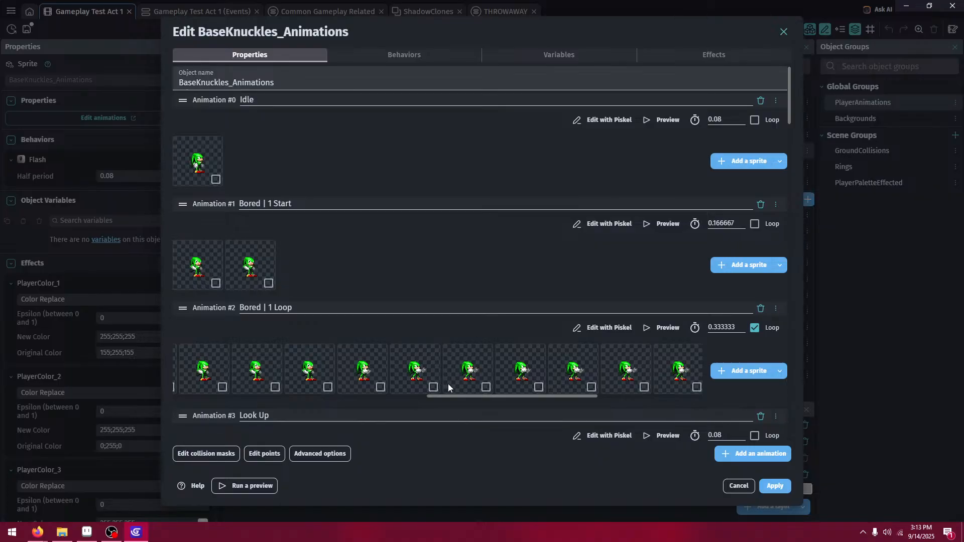
left_click(433, 387)
left_click(649, 388)
left_click_drag(580, 396, 679, 399)
left_click(627, 388)
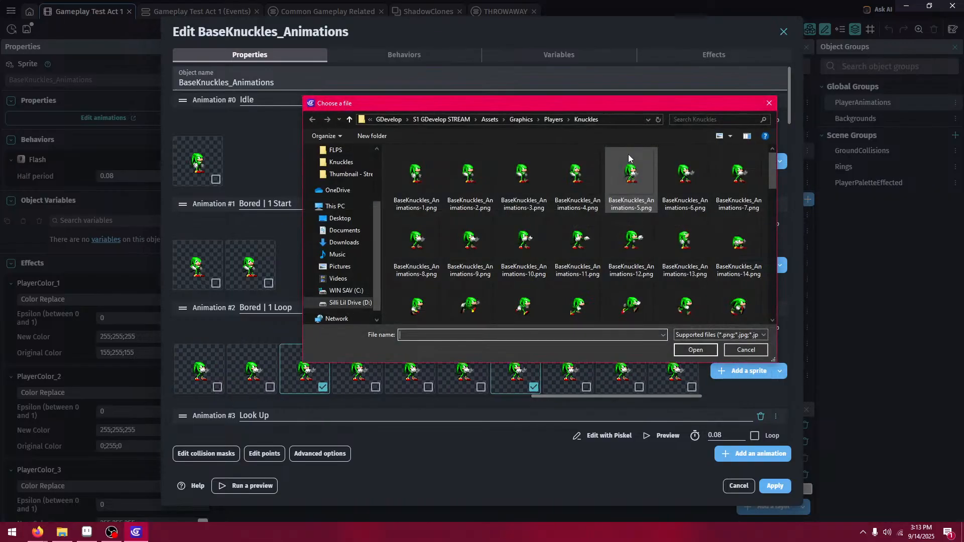
left_click(685, 176)
left_click(470, 241, "shift")
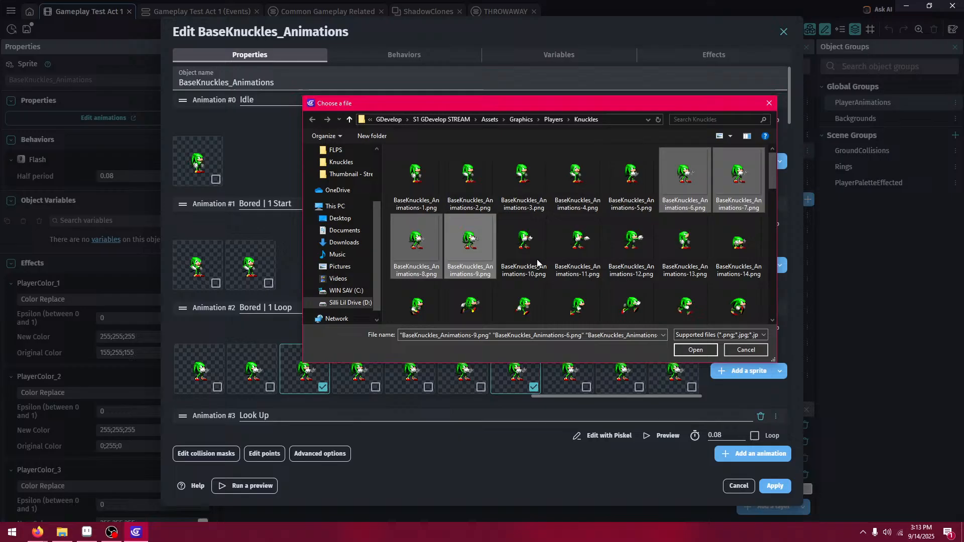
left_click(695, 350)
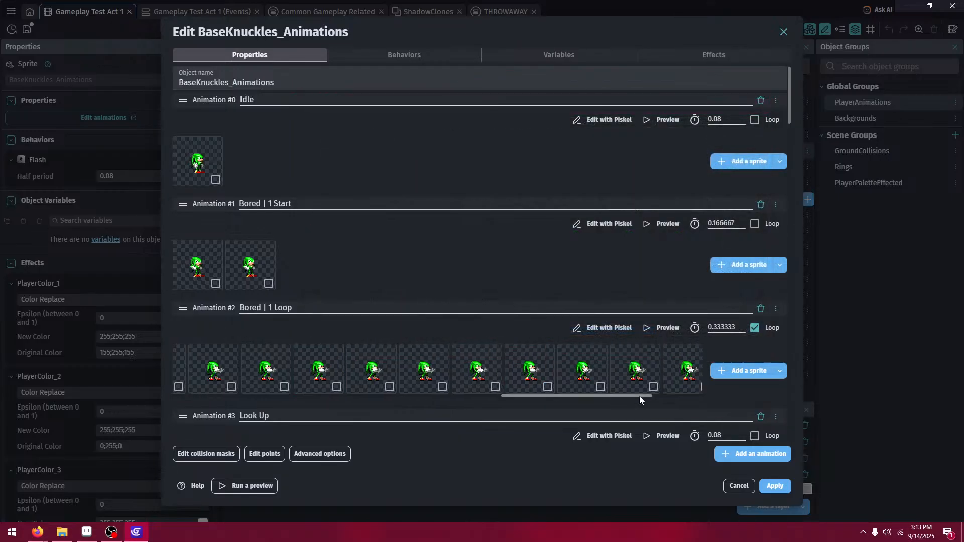
- Append BaseKnuckles_Animations-6.png through BaseKnuckles_Animations-9.png four more times to the end of the Bored | 1 Loop animation
left_click(740, 371)
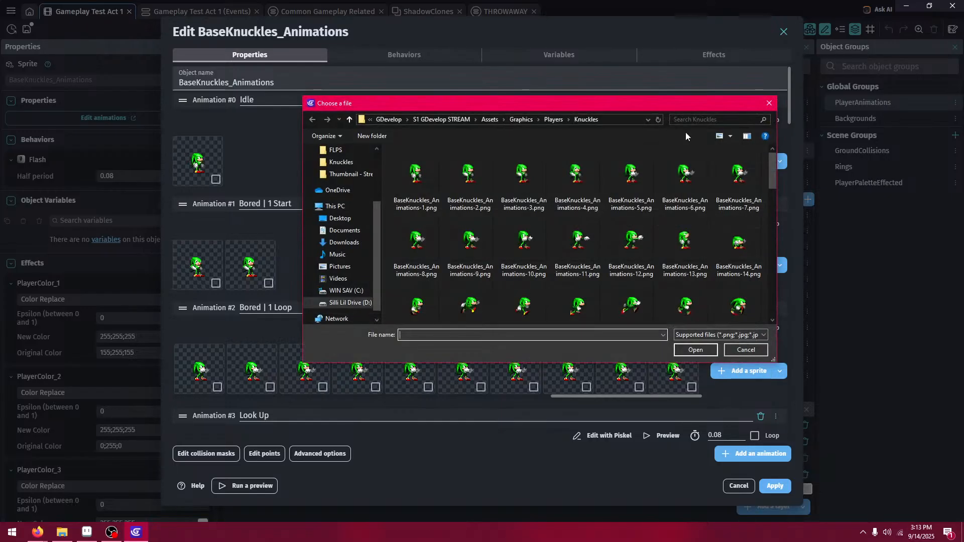
left_click(685, 176)
left_click(466, 246, "shift")
left_click(696, 350)
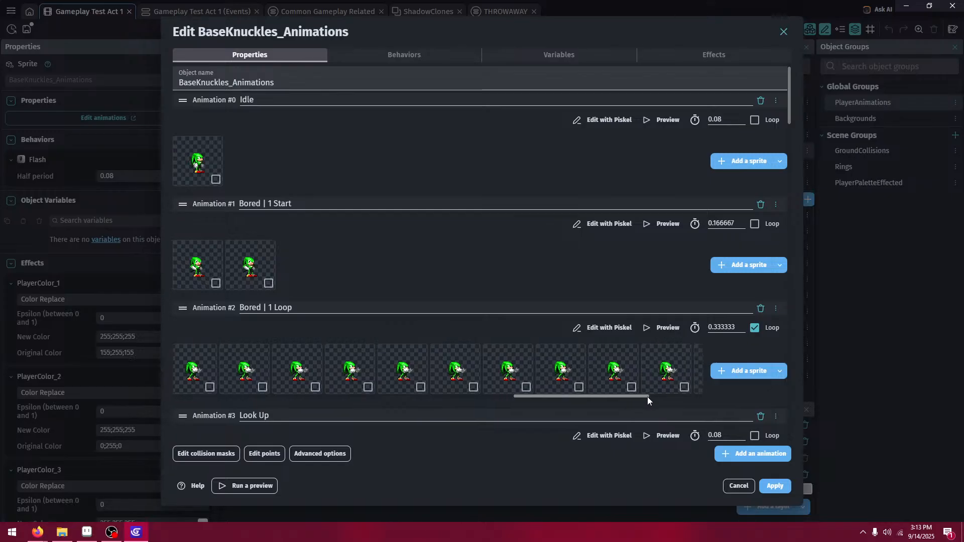
left_click(739, 375)
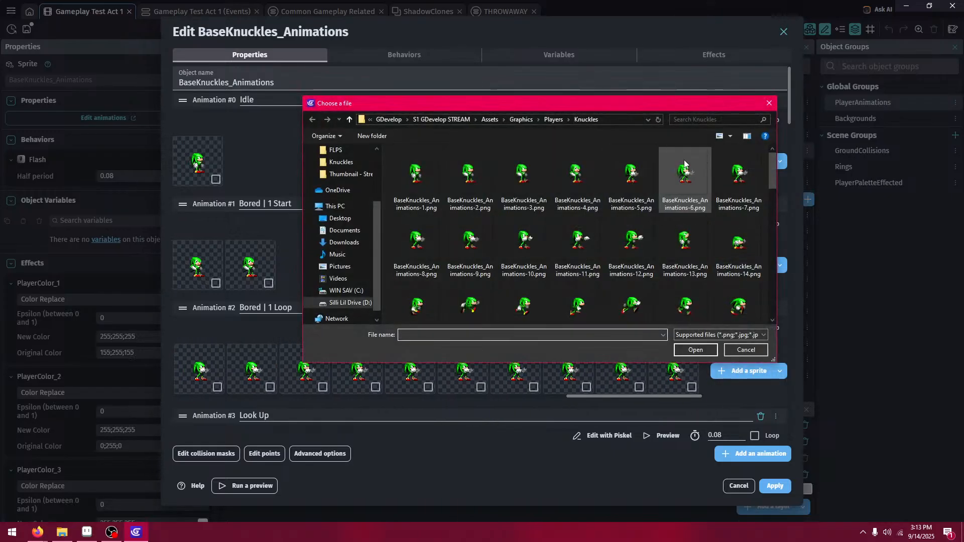
left_click(478, 239, "shift")
left_click(695, 350)
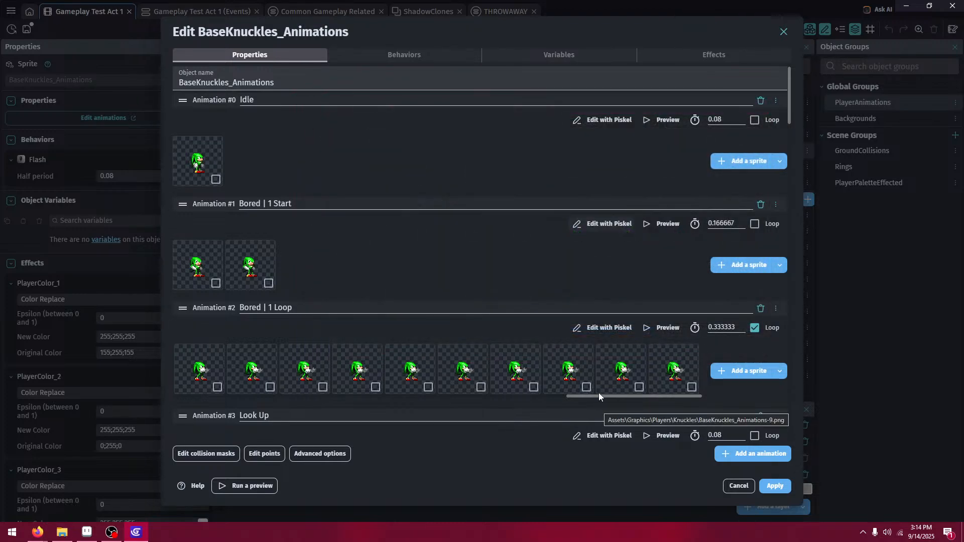
left_click(728, 370)
left_click(684, 176)
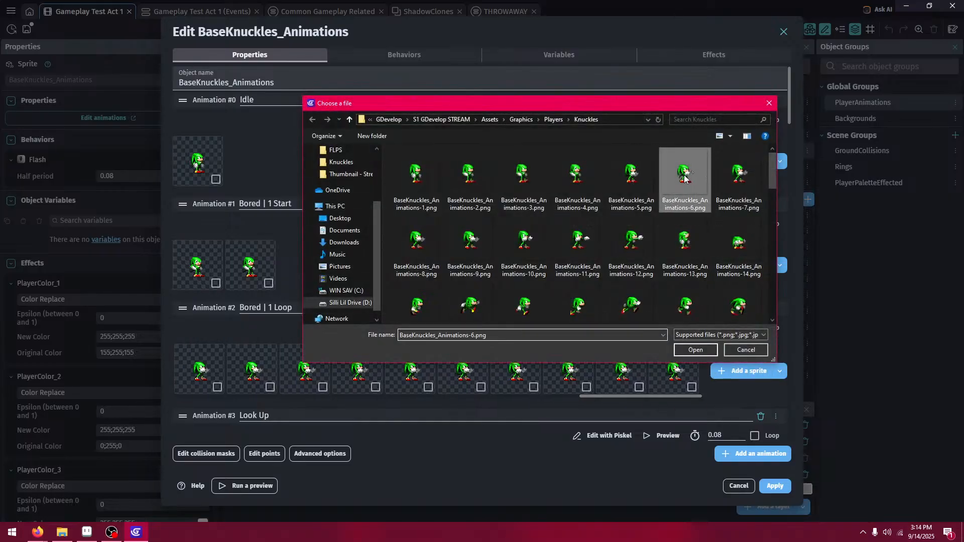
left_click(416, 241, "shift")
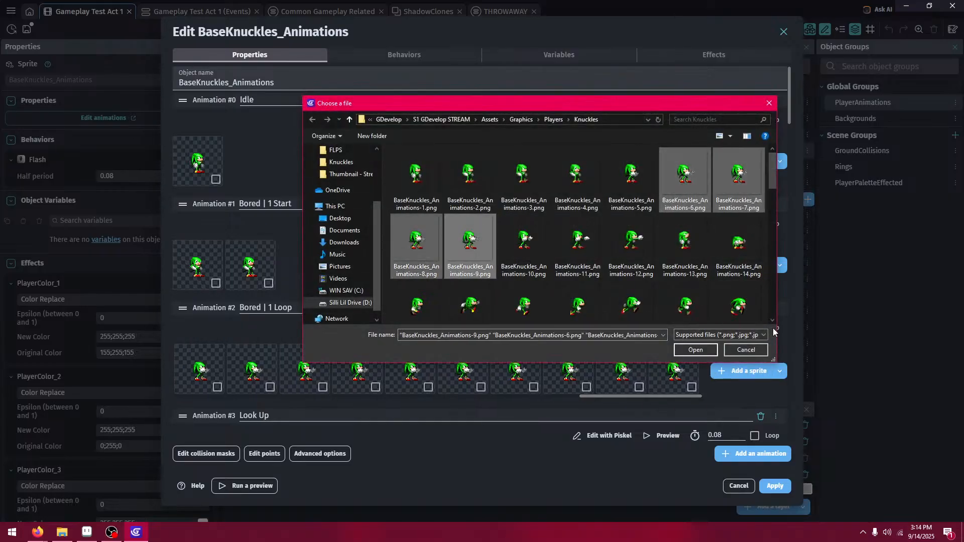
left_click(699, 351)
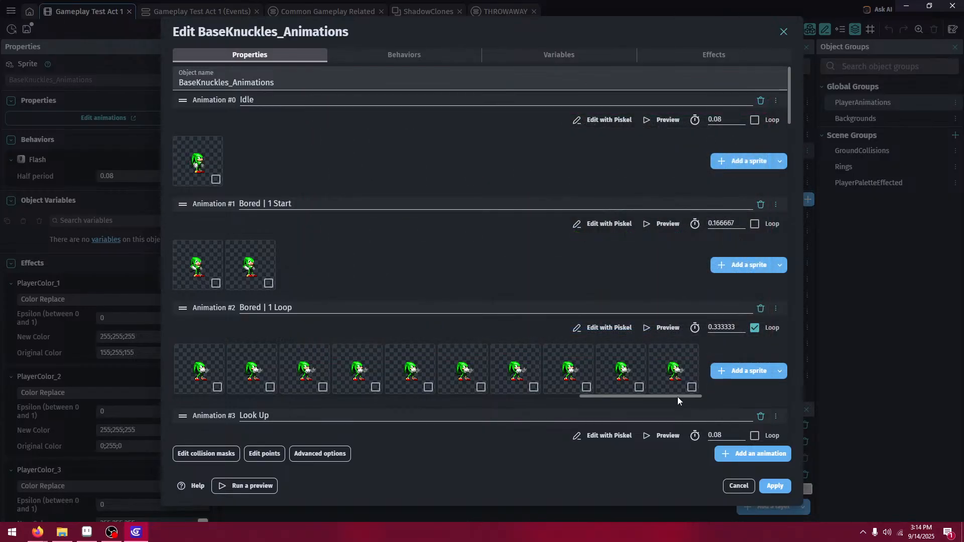
left_click_drag(677, 397, 713, 396)
left_click(723, 371)
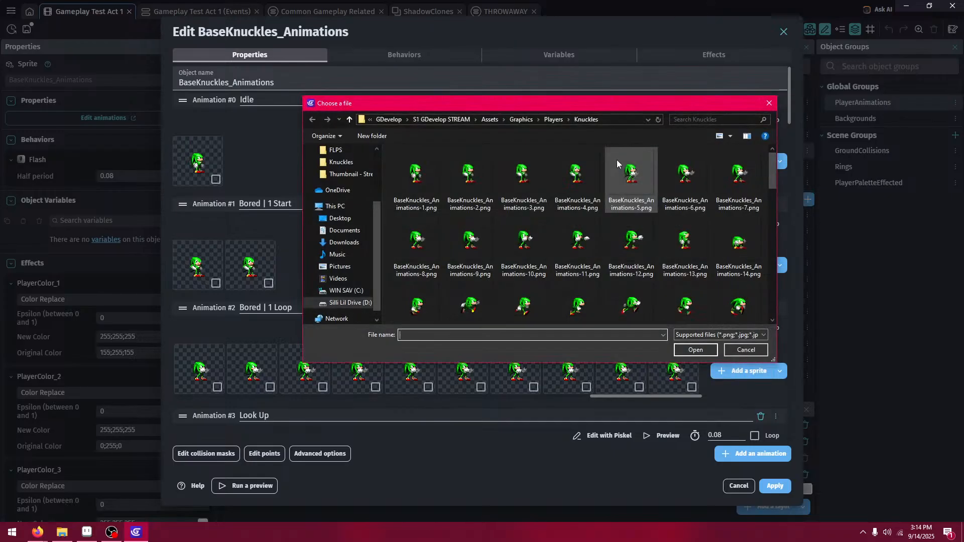
left_click(685, 173)
left_click(470, 240, "shift")
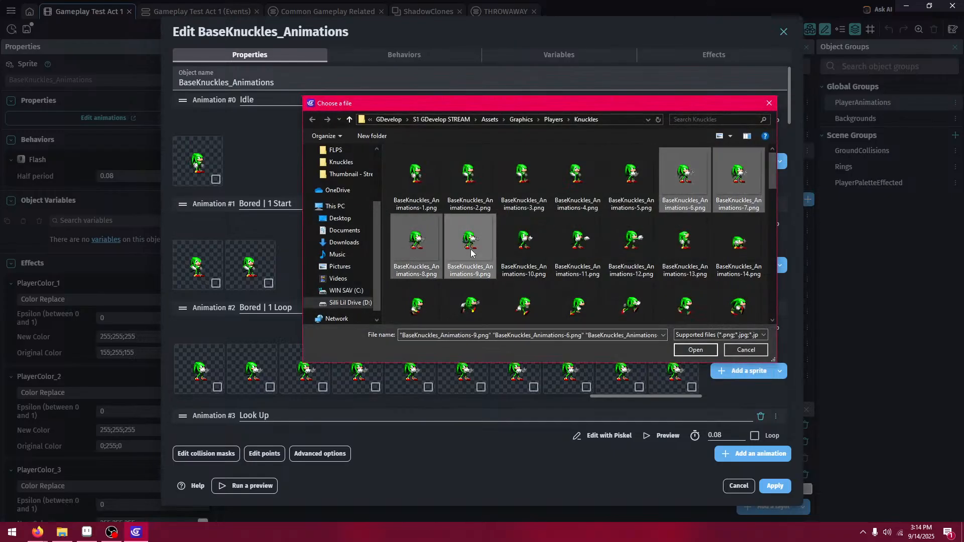
left_click(692, 348)
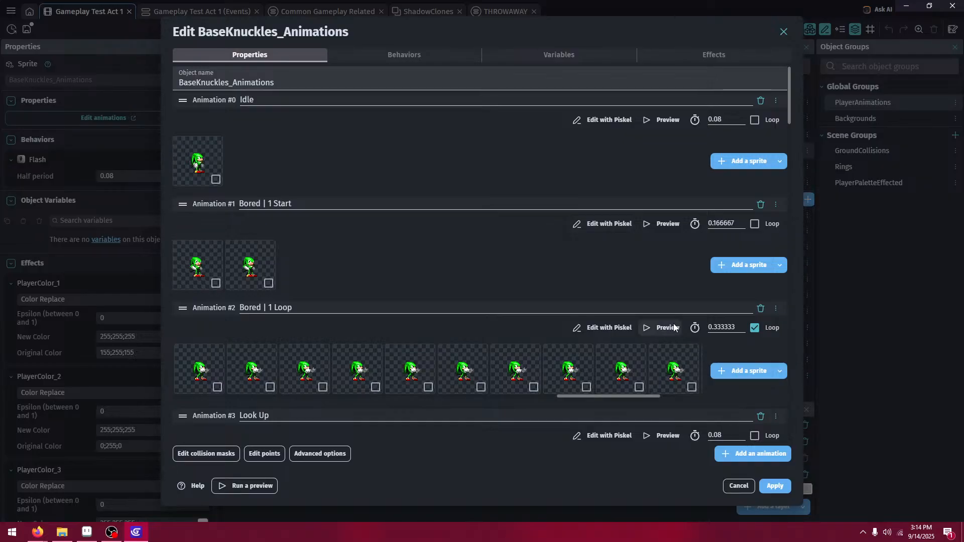
- Add BaseKnuckles_Animations-10.png and BaseKnuckles_Animations-11.png to the end of the Bored | 1 Loop animation
left_click_drag(638, 397, 706, 405)
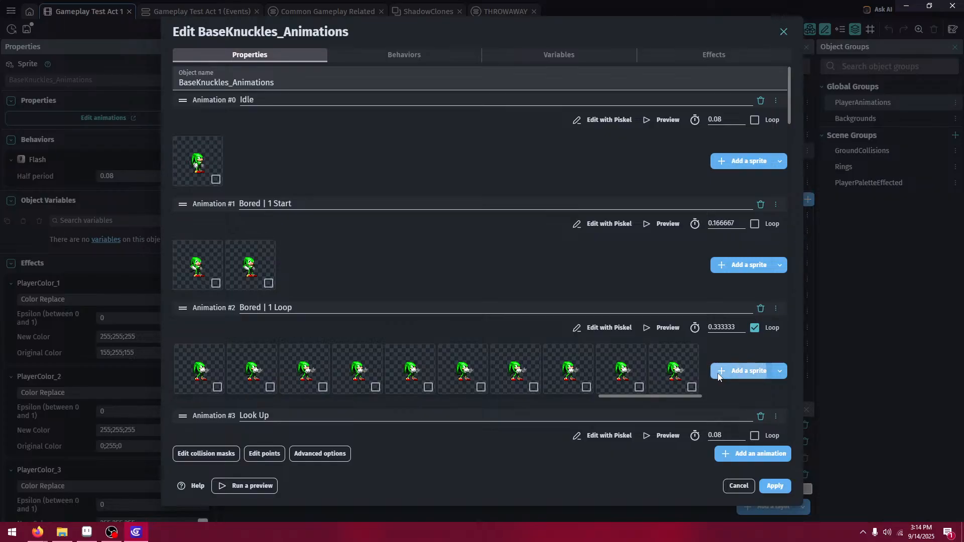
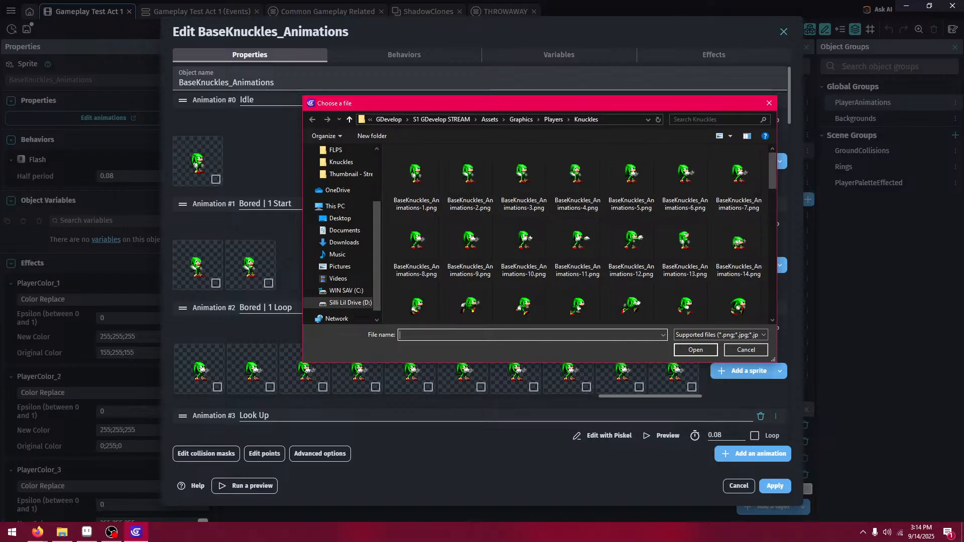
left_click(521, 242)
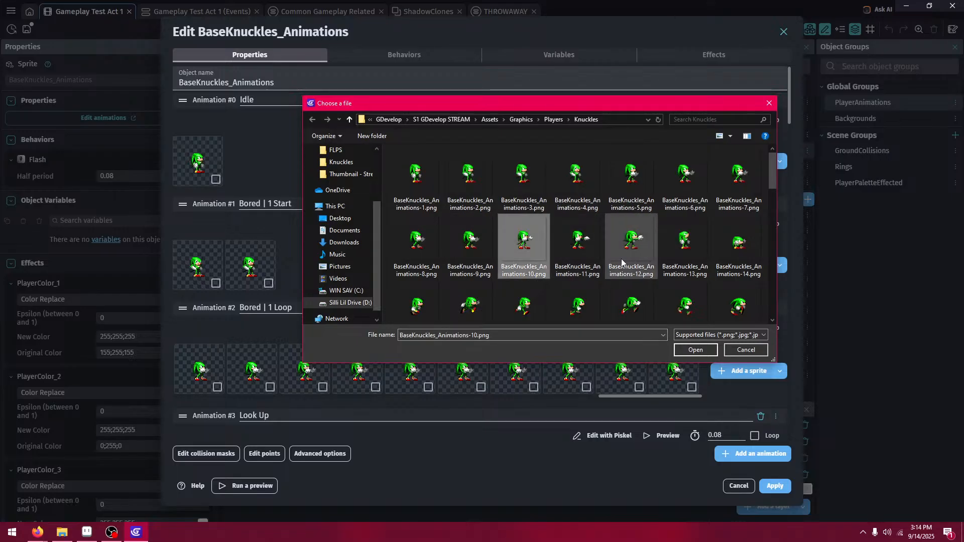
left_click(578, 241, "ctrl")
left_click(696, 351)
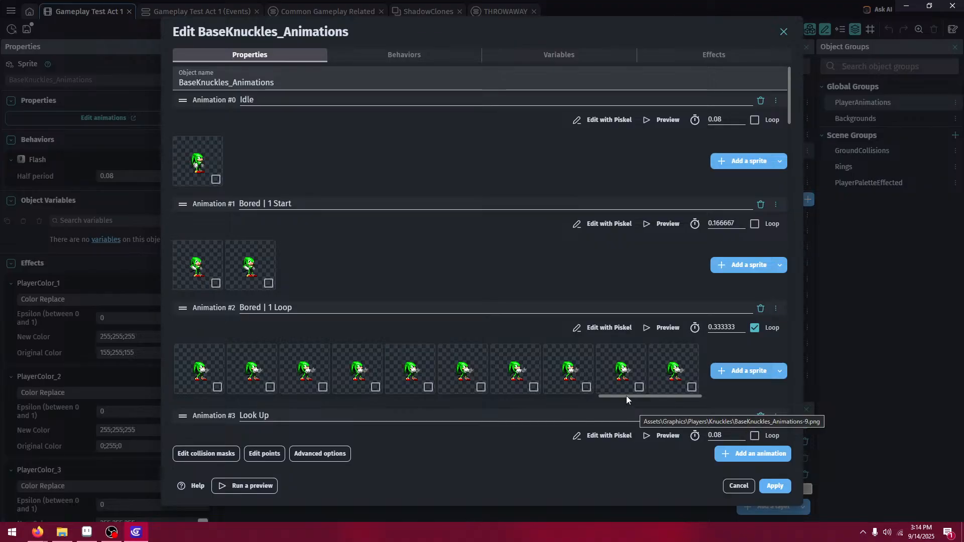
- Duplicate the last two Bored | 1 Loop frames and reorder the copies so that sprites 10 and 11 alternate
left_click_drag(627, 397, 635, 397)
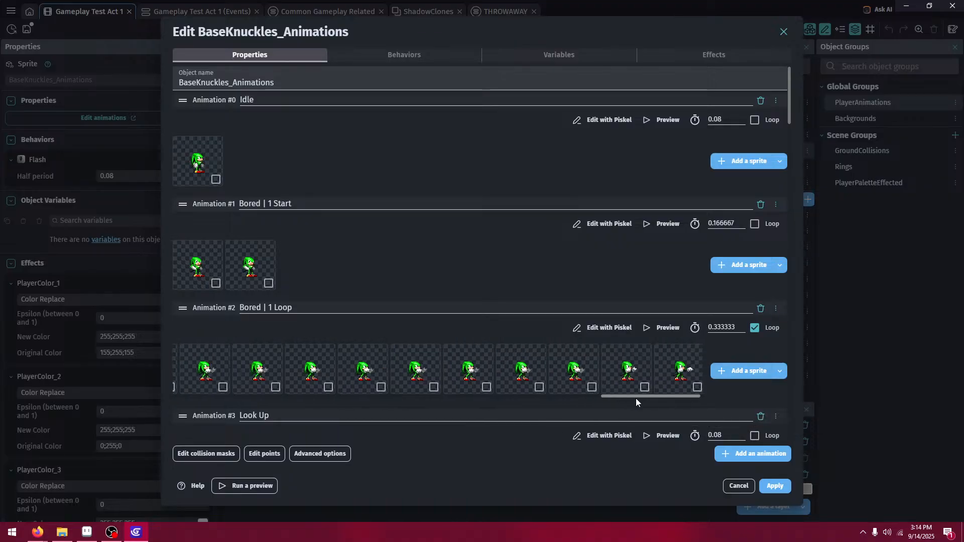
left_click(639, 387)
left_click(692, 387)
right_click(680, 366)
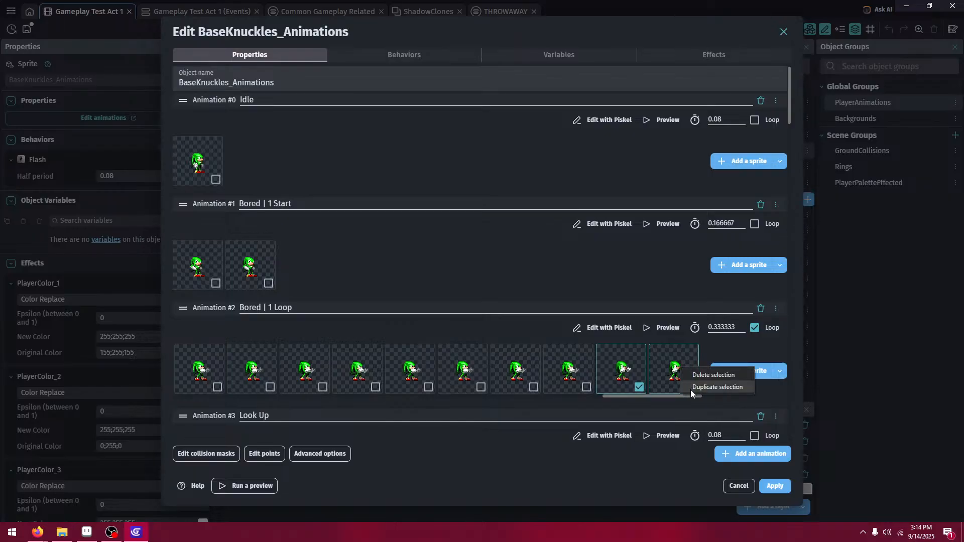
left_click(692, 390)
left_click_drag(660, 397, 703, 398)
left_click_drag(572, 374, 643, 384)
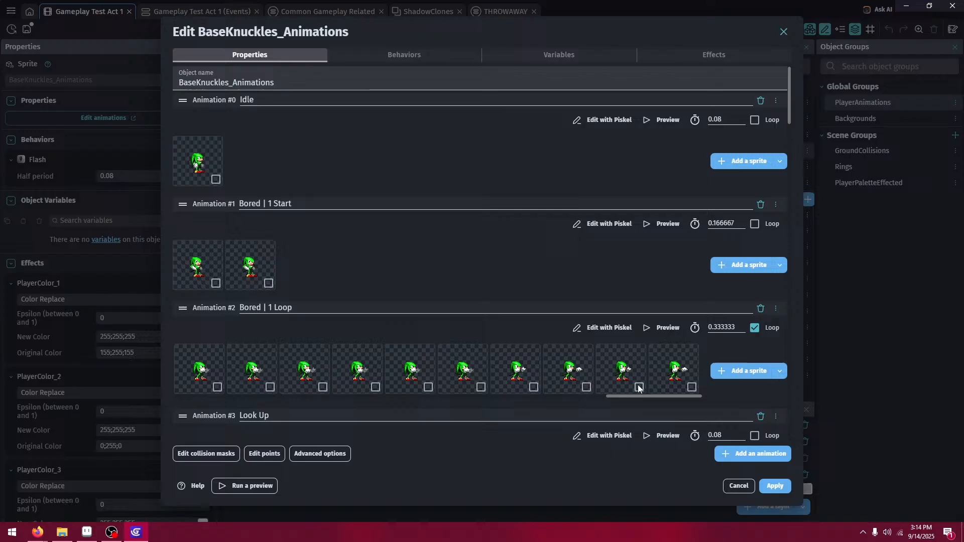
- Add BaseKnuckles_Animations-12.png to the end of the Bored | 1 Loop animation and duplicate that frame
left_click(736, 372)
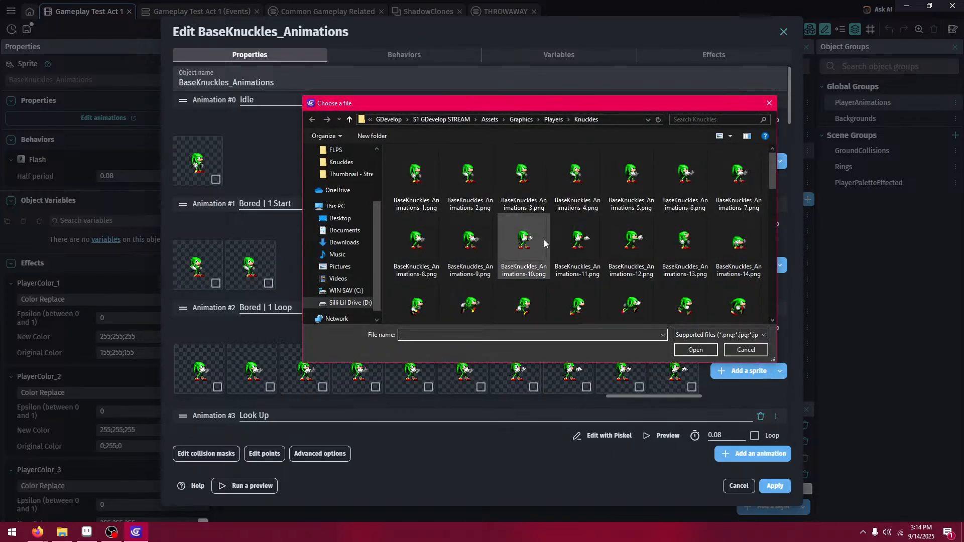
double_click(631, 240)
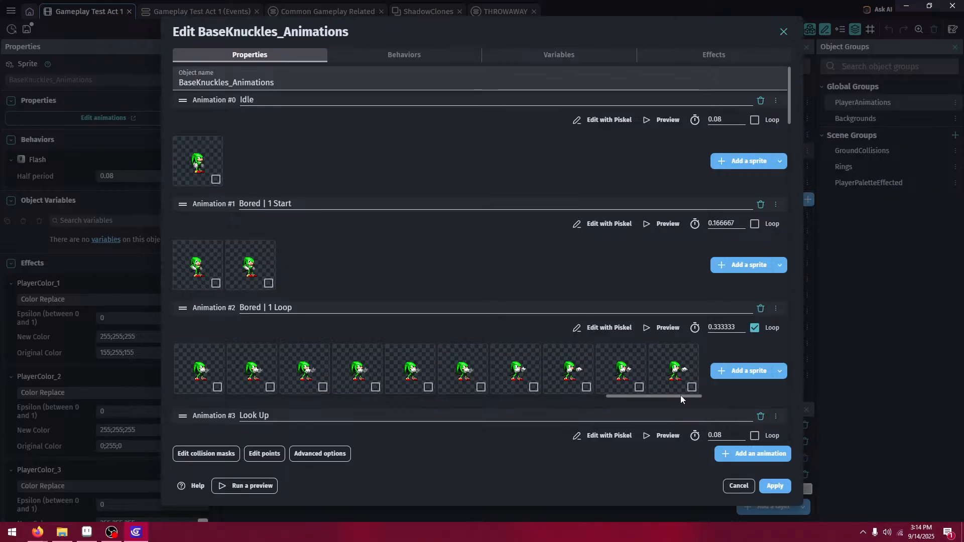
right_click(688, 372)
left_click(707, 388)
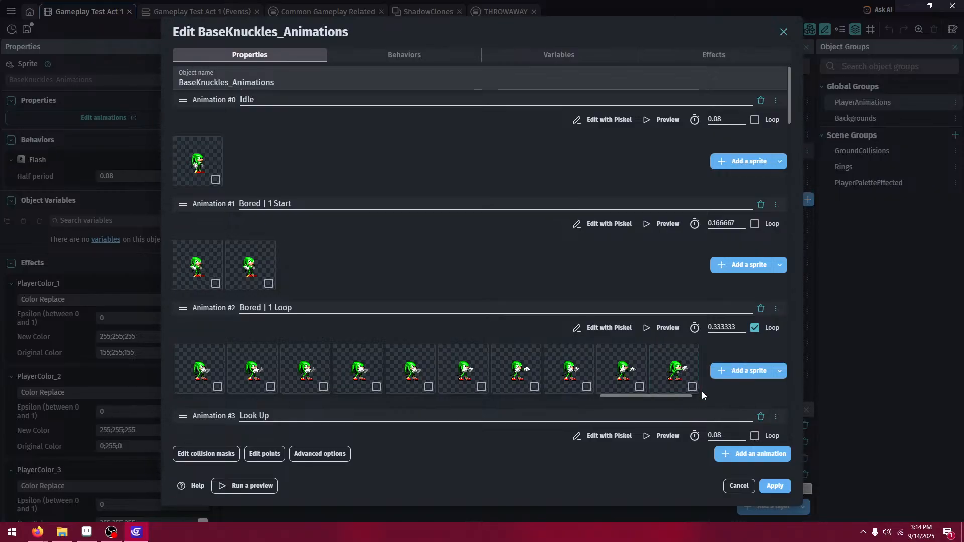
left_click_drag(667, 396, 715, 396)
- Preview the Bored | 1 Loop animation, try 6 FPS, and set its playback speed to 8 FPS
left_click(670, 328)
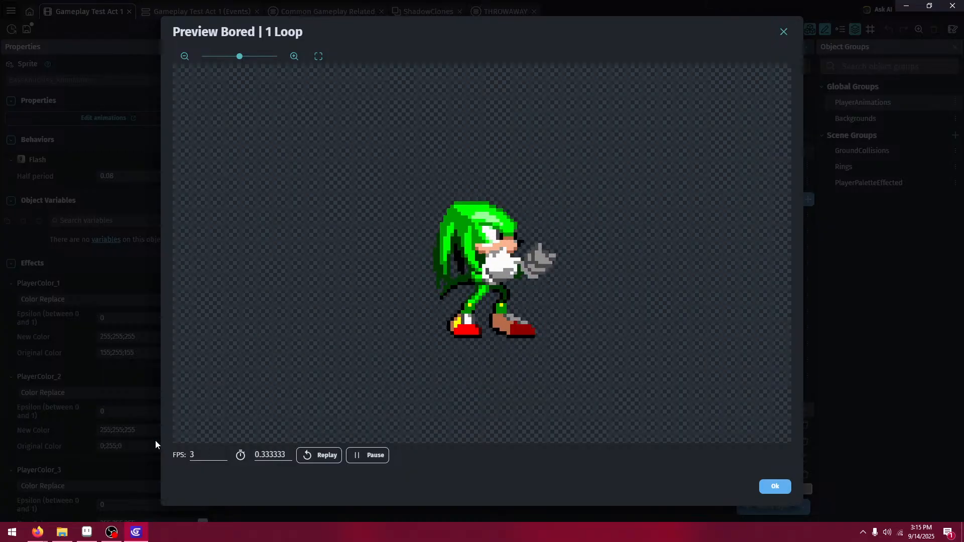
double_click(201, 455)
type("6")
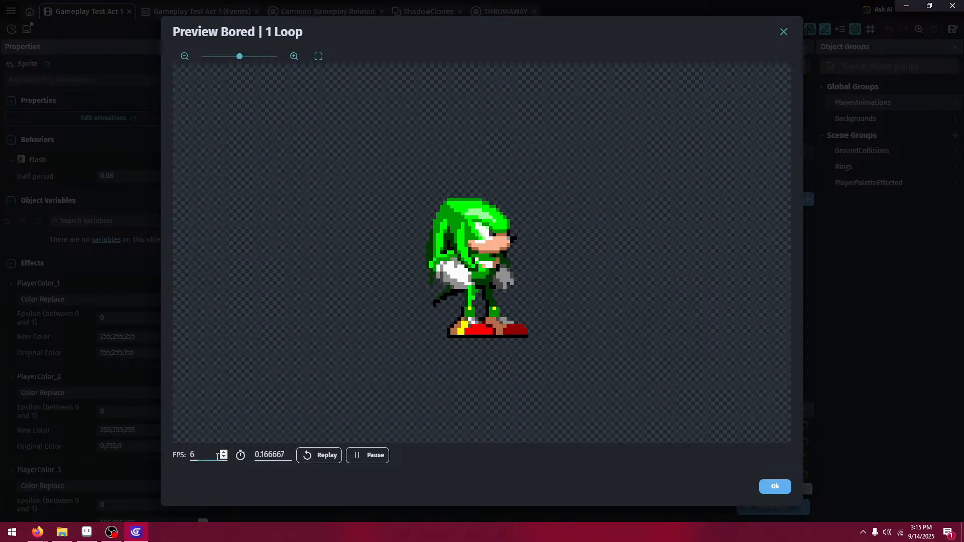
double_click(196, 455)
type("8")
left_click(264, 487)
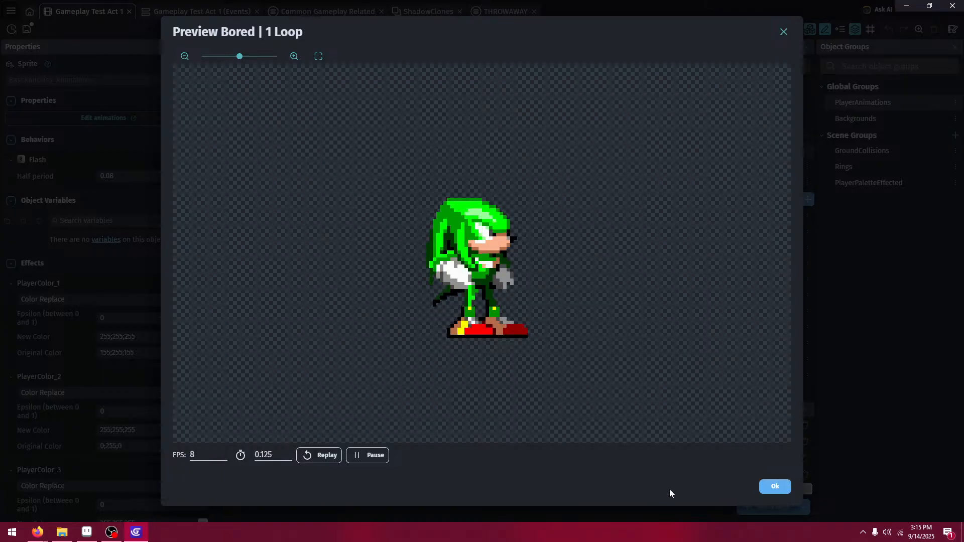
left_click(764, 488)
- Duplicate all the opening standing frames before the hand-raising frames in Bored | 1 Loop, and preview the animation
left_click_drag(637, 396, 198, 418)
left_click(210, 390)
left_click(263, 388)
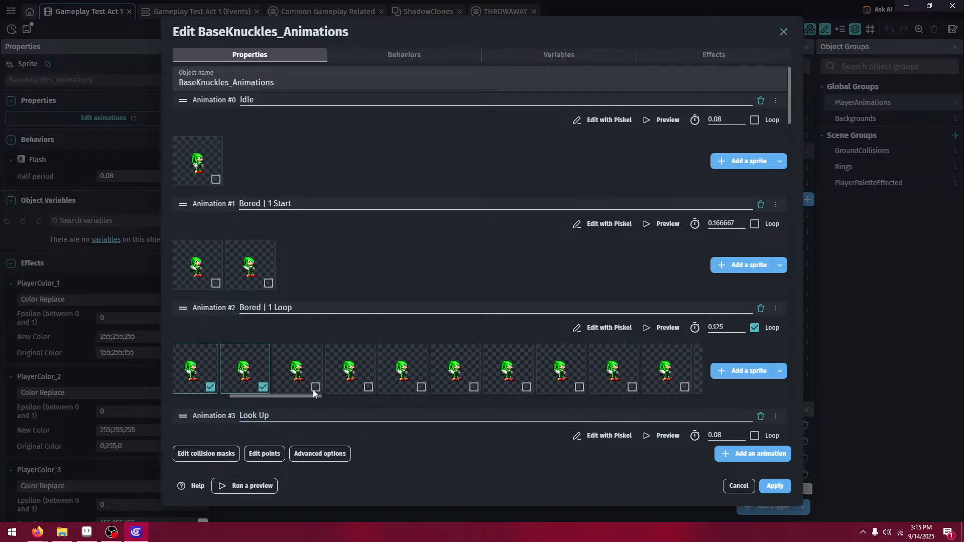
left_click(316, 389)
left_click_drag(286, 397, 225, 385)
left_click(217, 388)
left_click(269, 387)
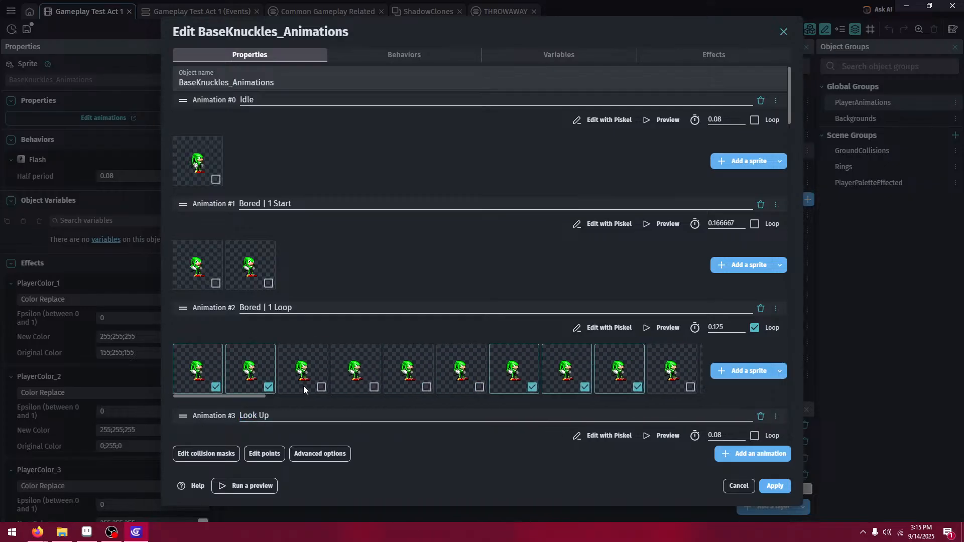
left_click(321, 387)
left_click(373, 387)
left_click(426, 388)
left_click(479, 387)
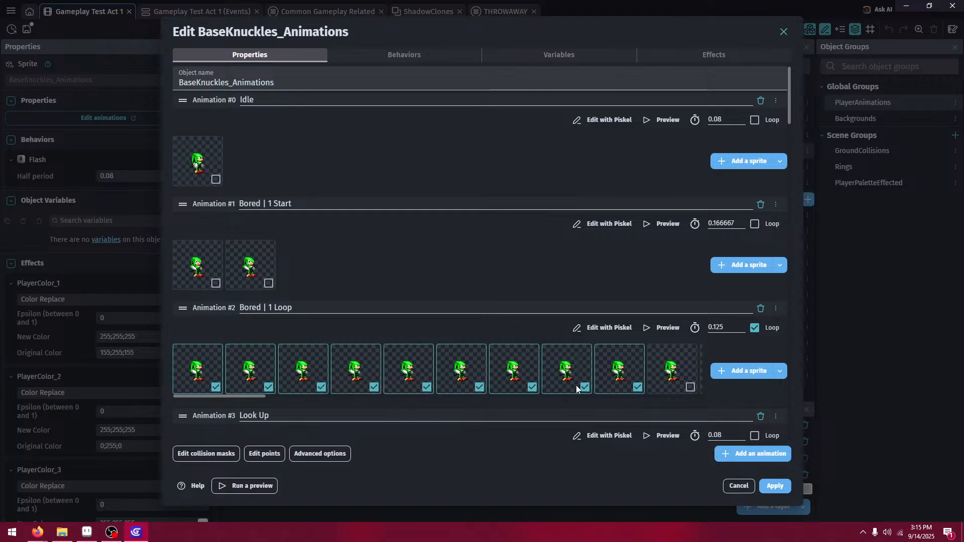
left_click_drag(228, 395, 290, 397)
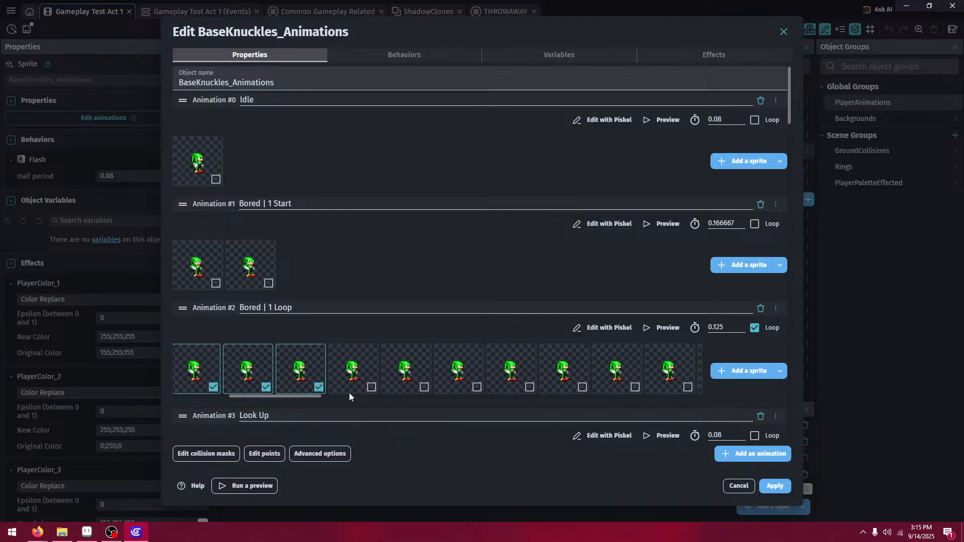
left_click(372, 388)
left_click(424, 388)
left_click(477, 387)
left_click(529, 387)
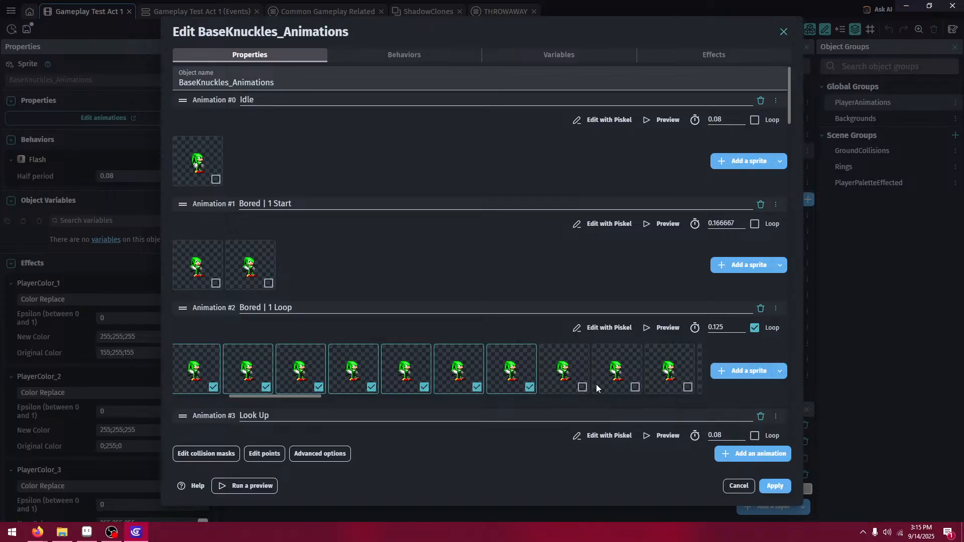
left_click(583, 388)
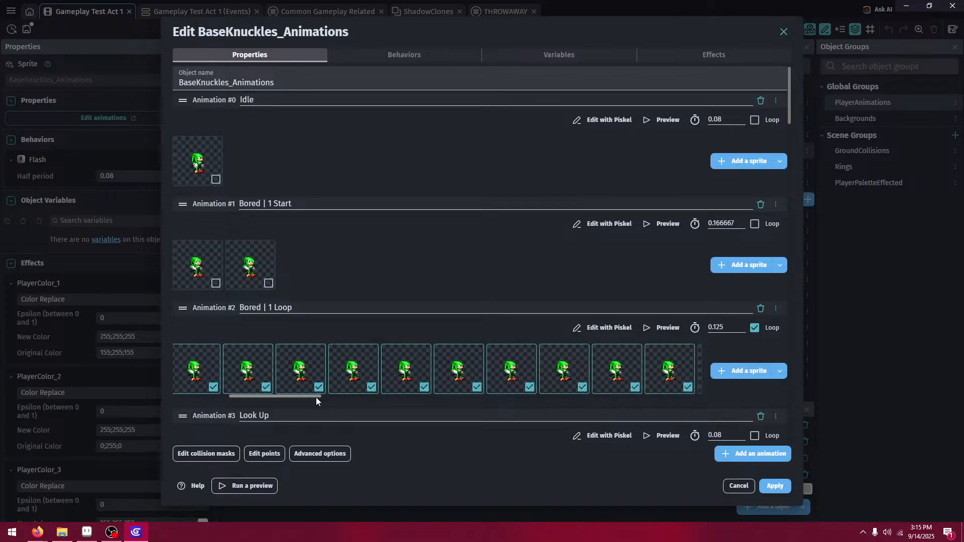
left_click_drag(315, 396, 382, 406)
left_click(361, 387)
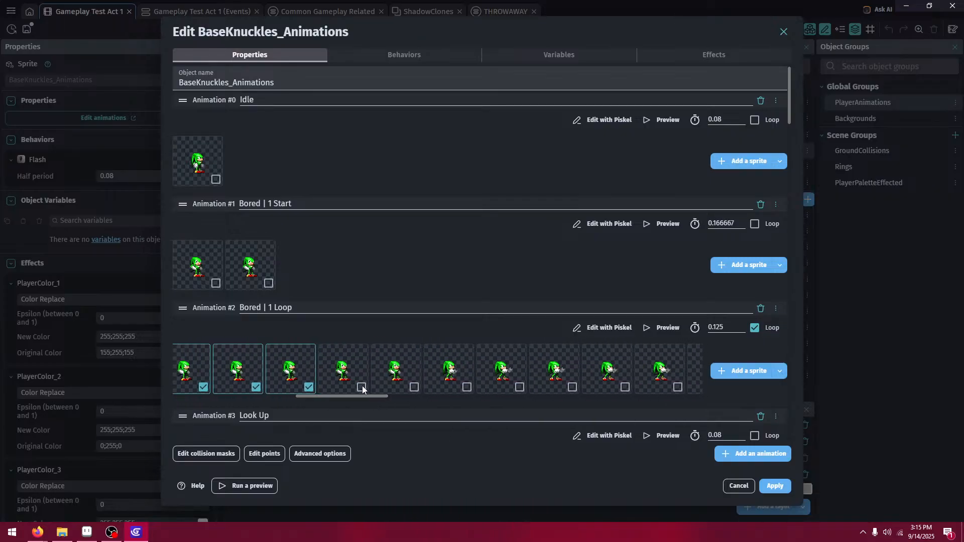
left_click(414, 387)
right_click(402, 361)
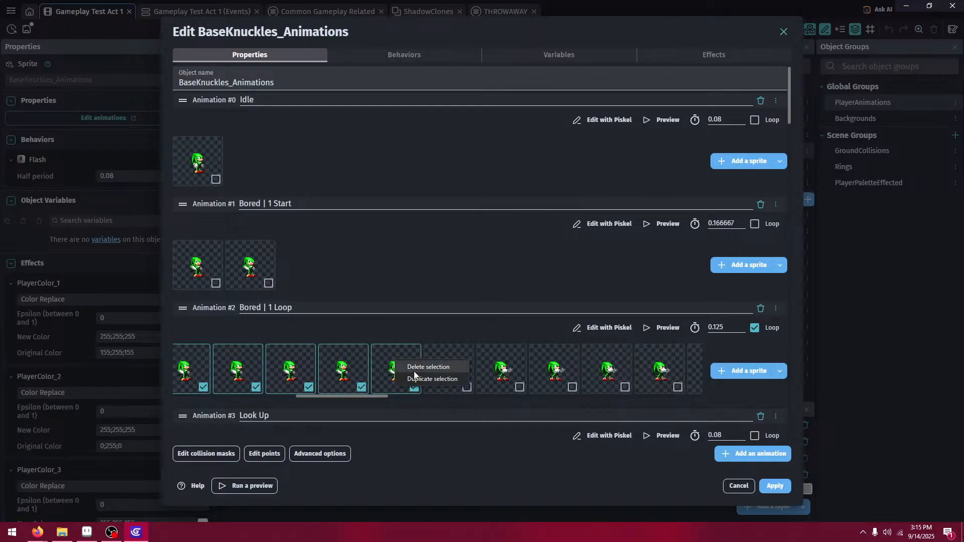
left_click(423, 380)
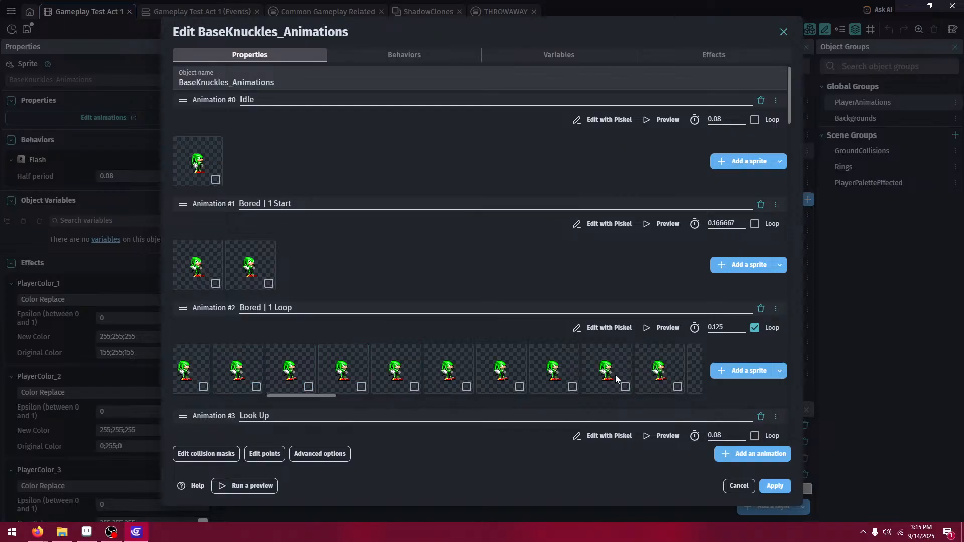
left_click(663, 328)
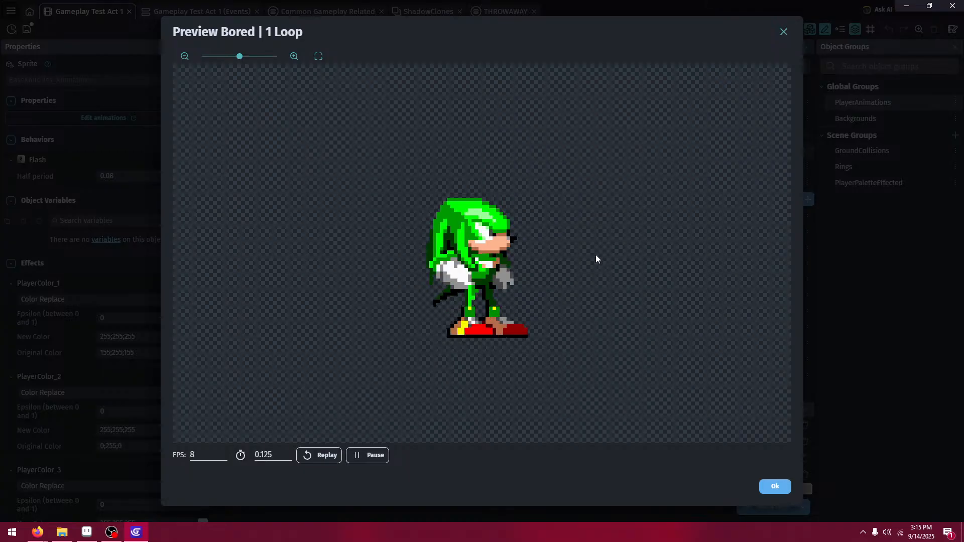
left_click(774, 487)
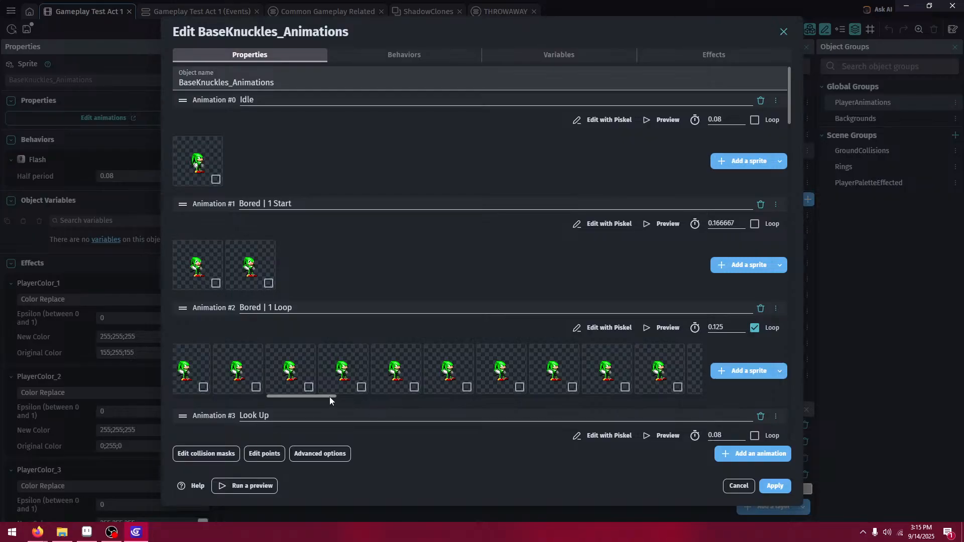
left_click_drag(330, 396, 679, 448)
left_click(731, 435)
type("5")
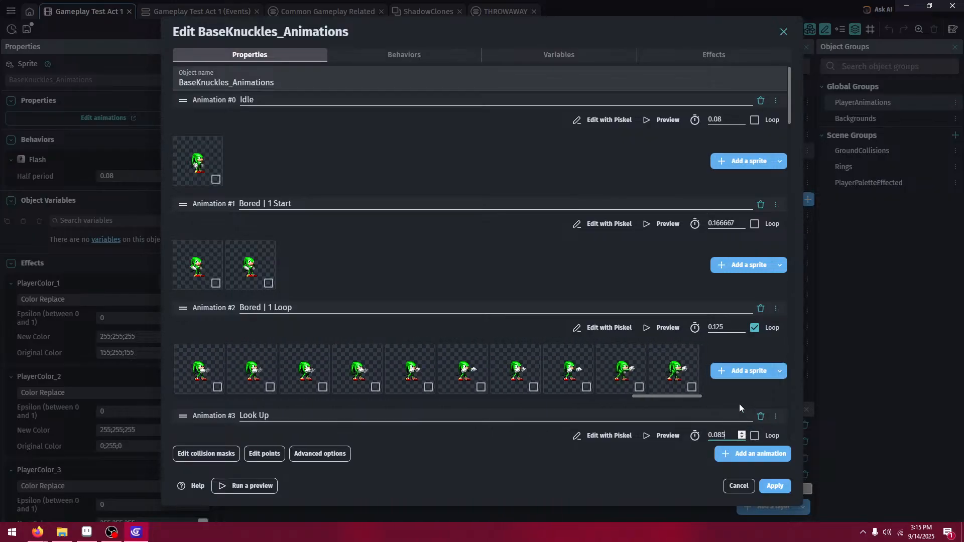
scroll(737, 403, "down", 1)
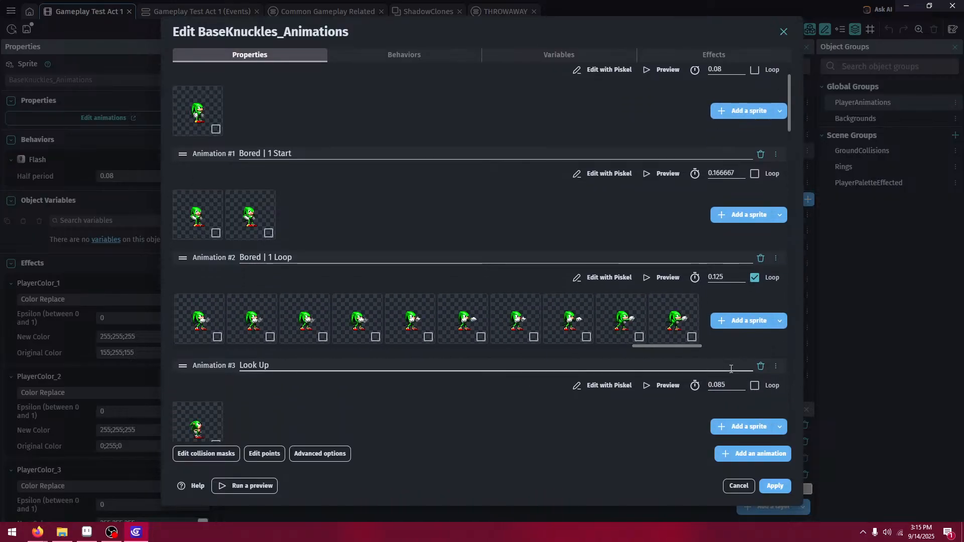
scroll(732, 370, "up", 1)
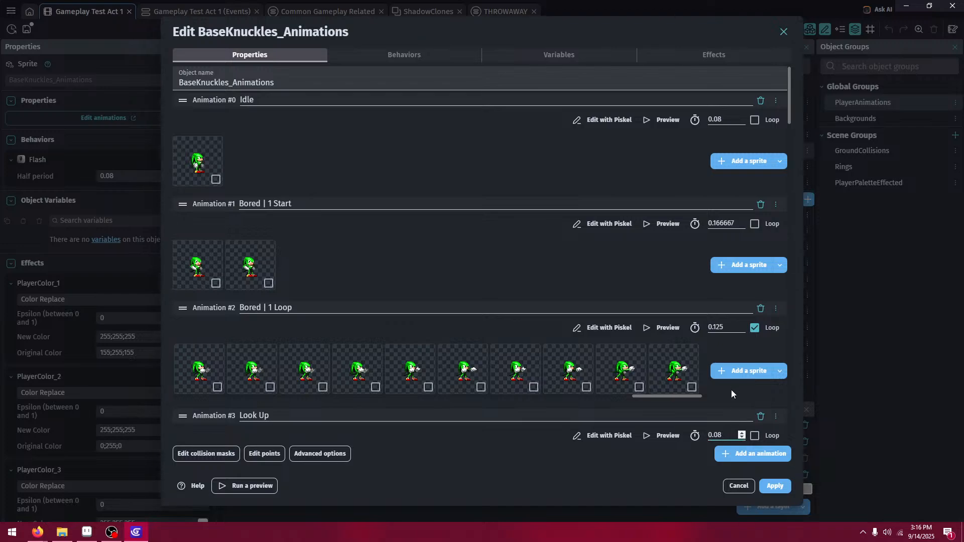
- Add BaseKnuckles_Animations-5.png to the end of the Bored | 1 Loop animation
left_click(735, 370)
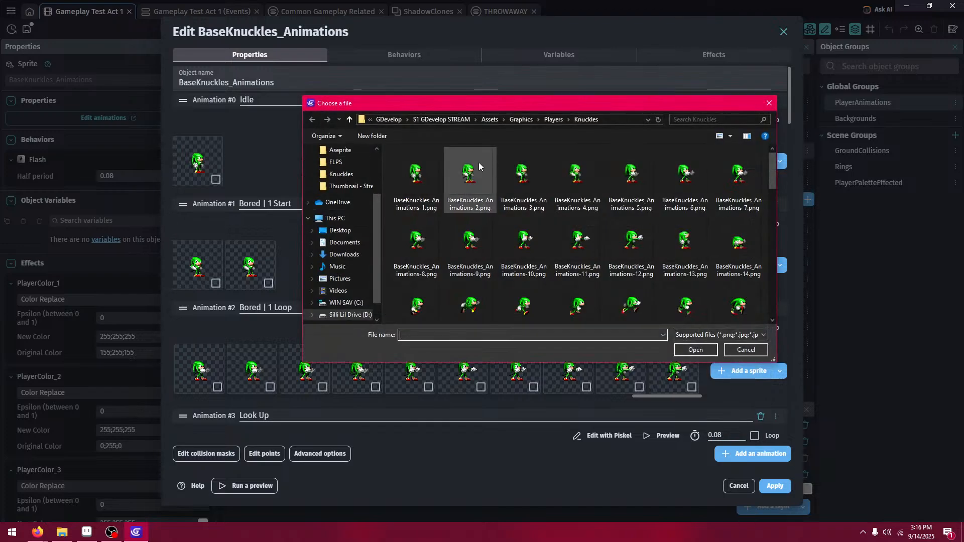
double_click(631, 173)
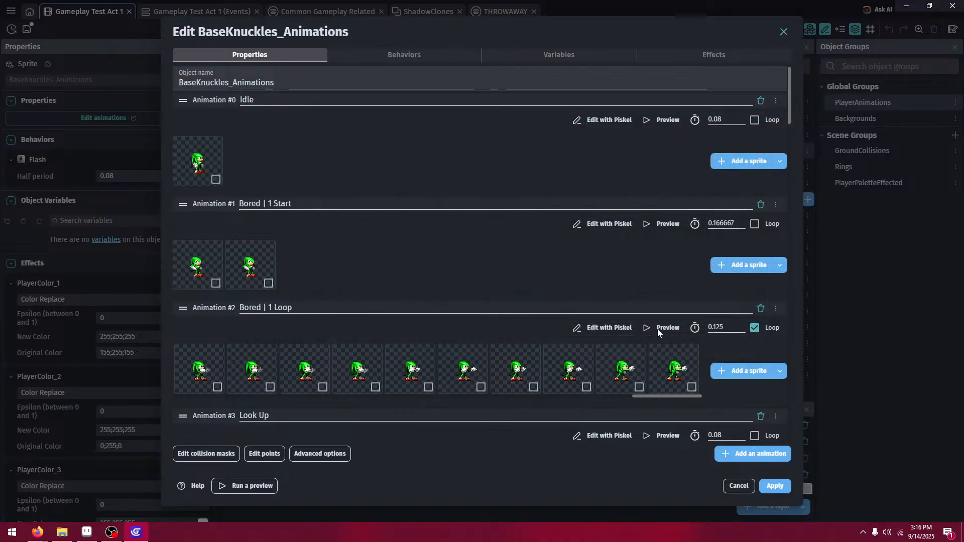
left_click_drag(650, 396, 659, 397)
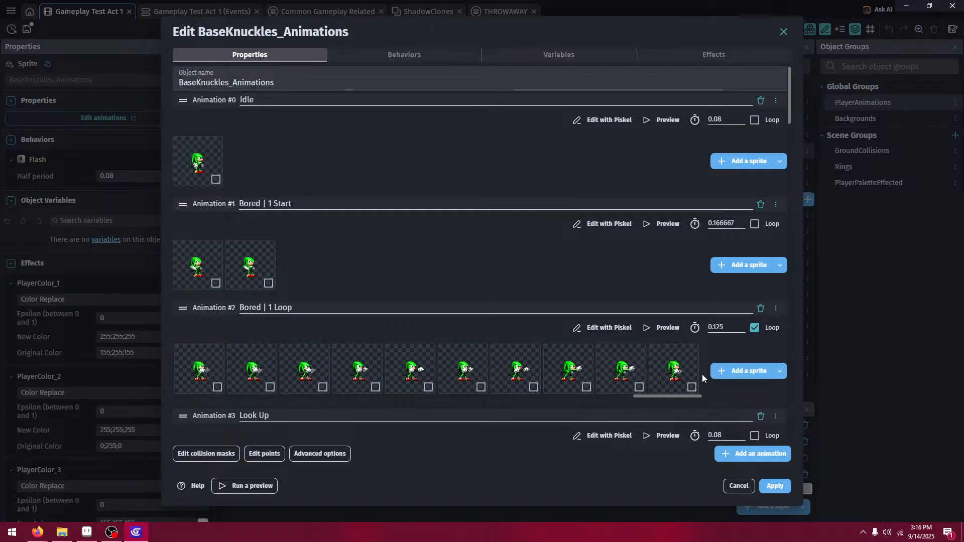
- Replace the Look Up animation's only frame with BaseKnuckles_Animations-13.png
scroll(678, 364, "down", 3)
right_click(210, 318)
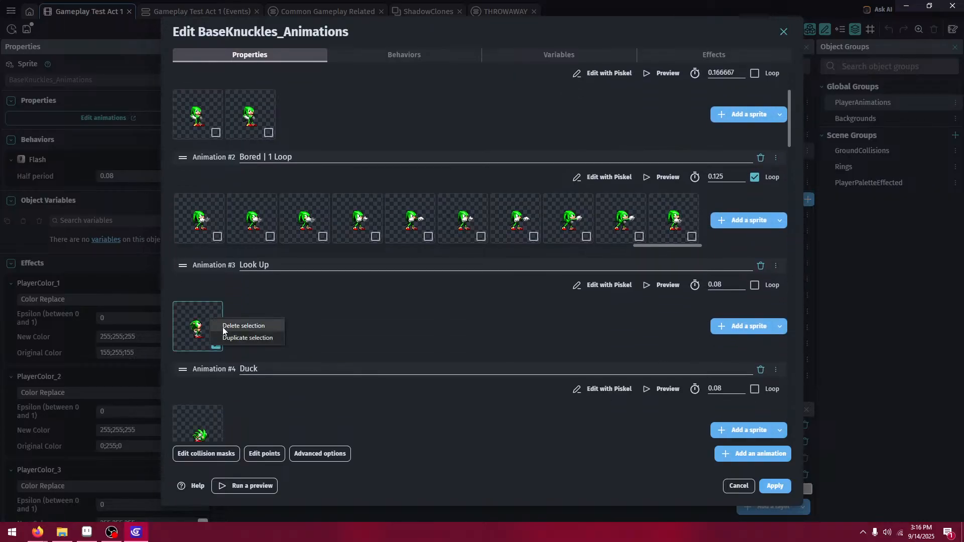
left_click(233, 323)
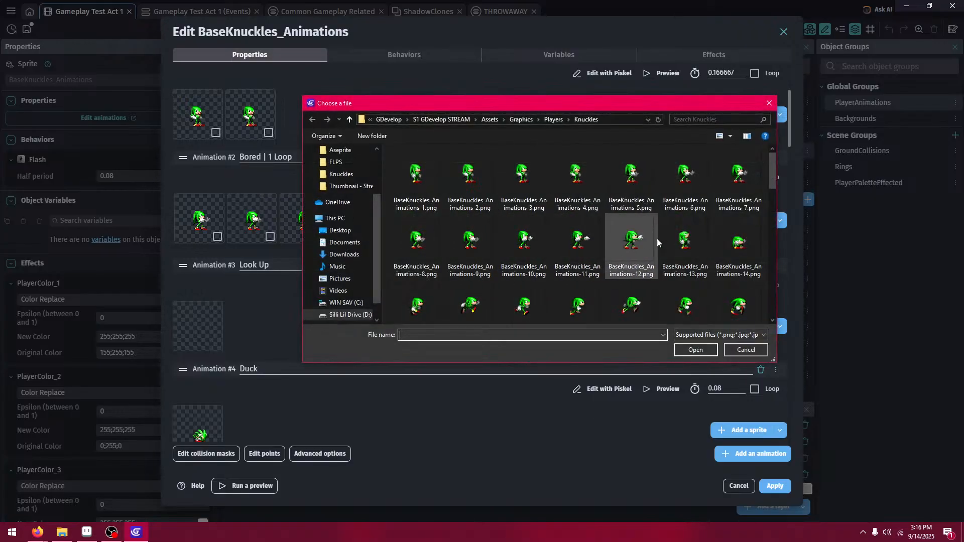
double_click(685, 236)
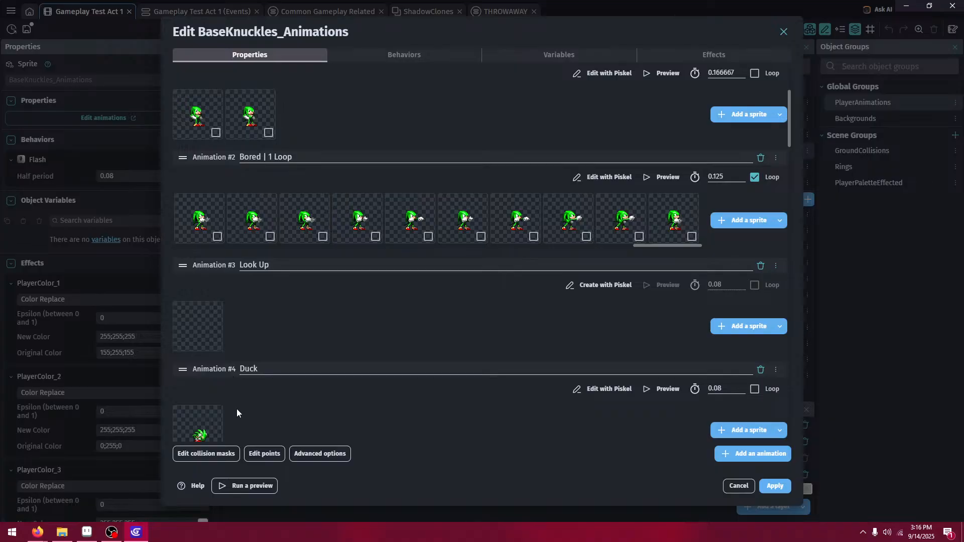
- Replace the Duck animation's only frame with BaseKnuckles_Animations-14.png
scroll(236, 408, "down", 6)
scroll(221, 226, "up", 3)
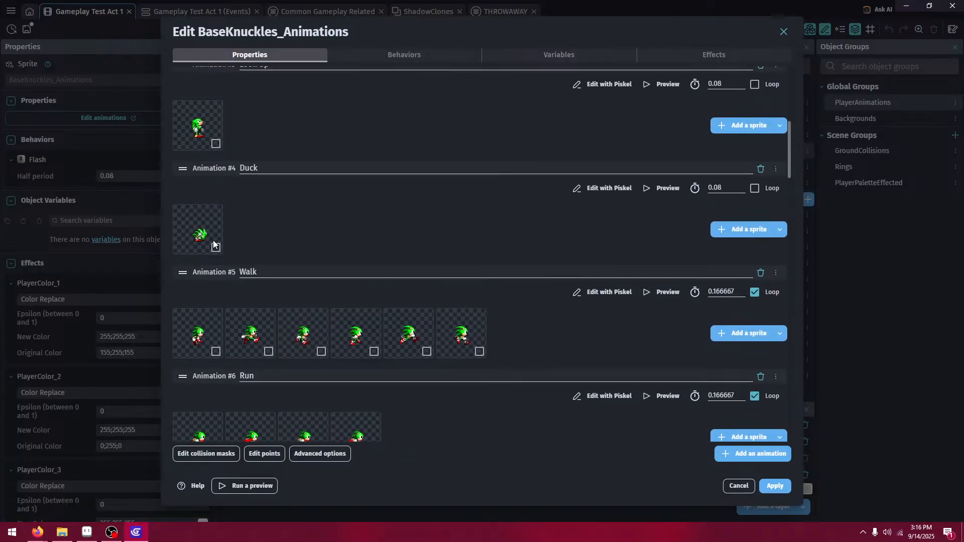
left_click(216, 248)
right_click(201, 214)
left_click(226, 222)
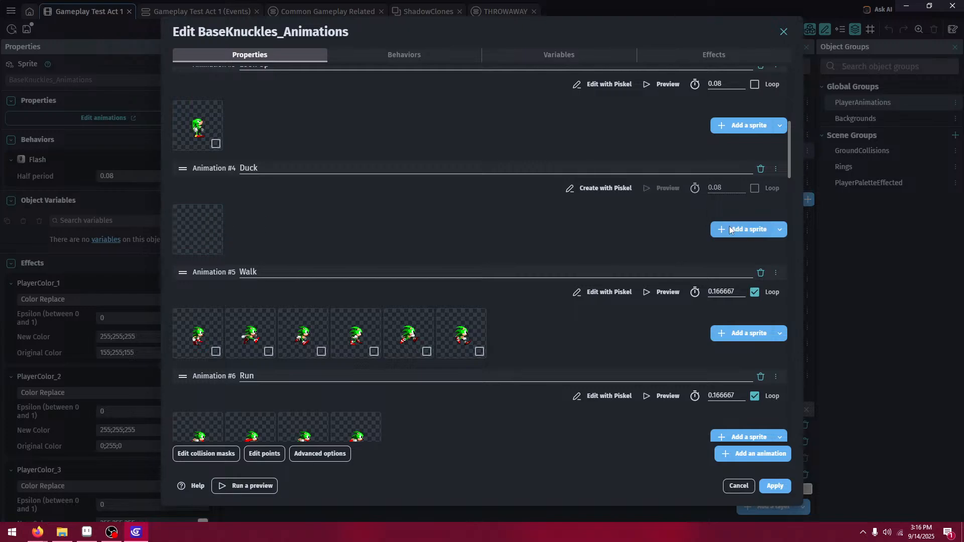
left_click(731, 230)
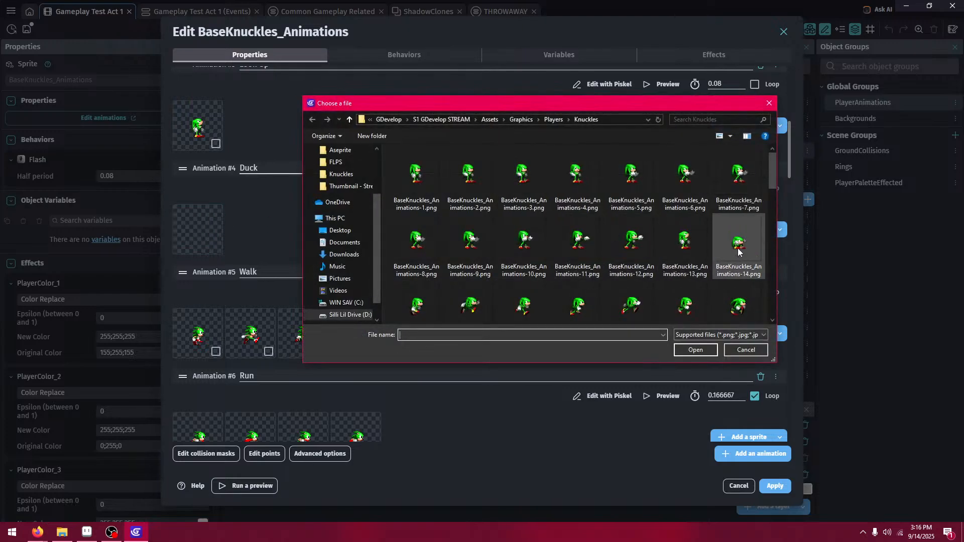
double_click(738, 246)
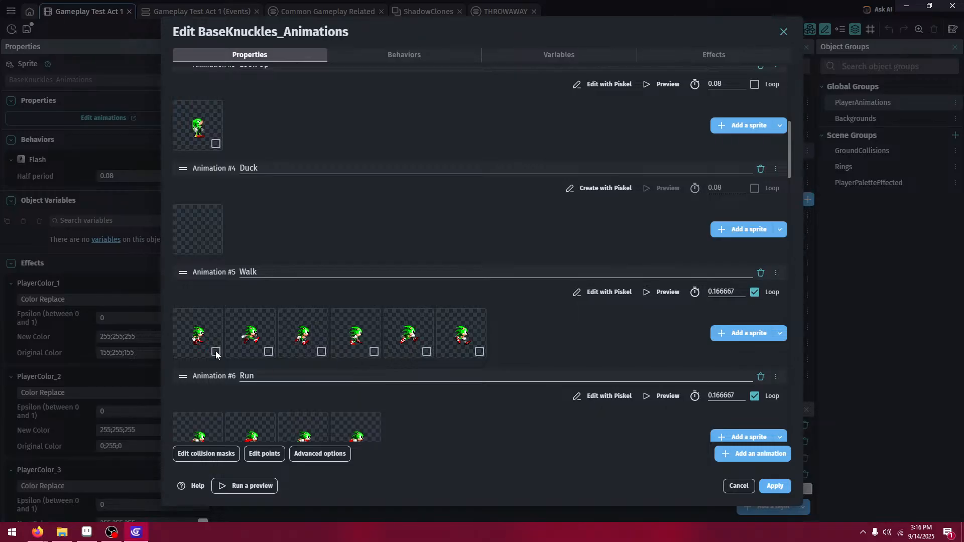
- Replace all six Walk frames with BaseKnuckles_Animations-15.png through BaseKnuckles_Animations-20.png
left_click(268, 353, "shift")
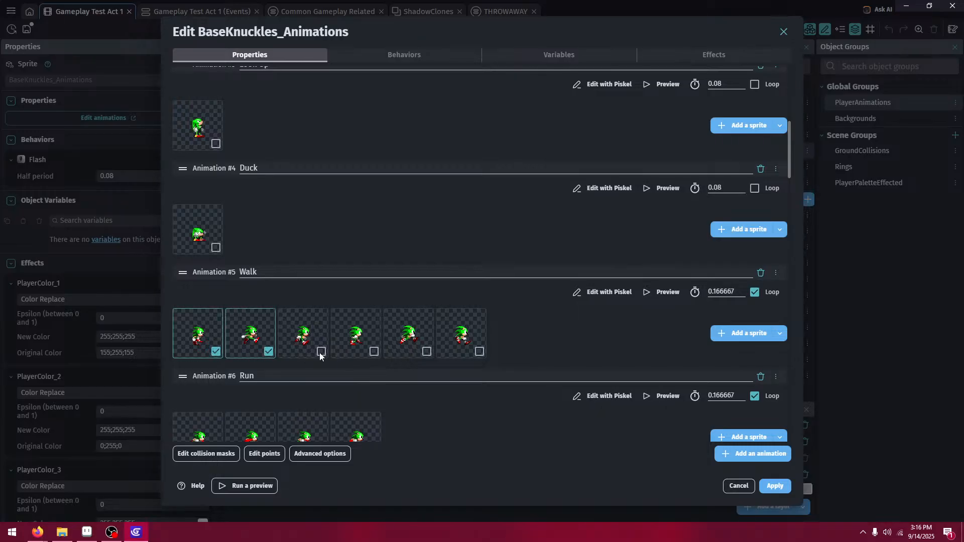
left_click(322, 352)
left_click(374, 352)
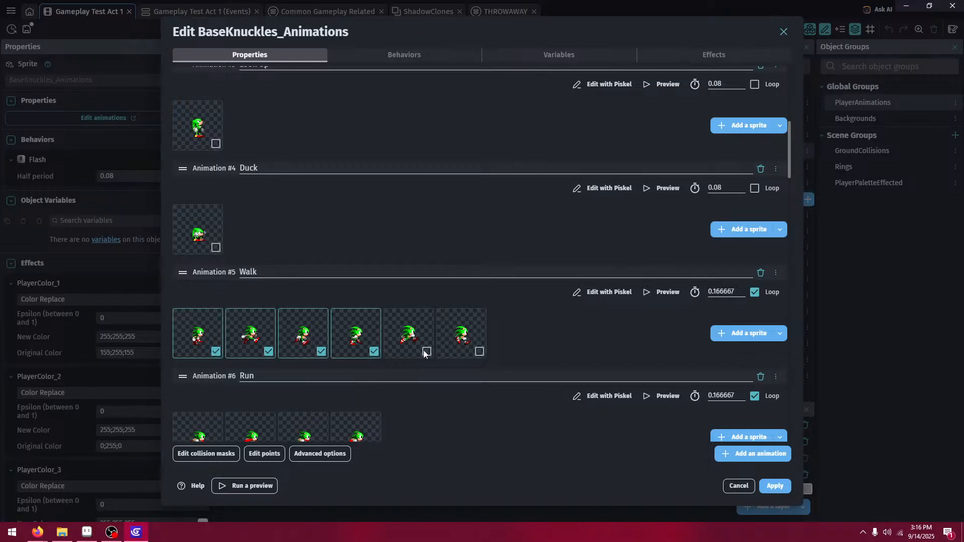
left_click(427, 352)
left_click(480, 352)
right_click(472, 337)
left_click(504, 341)
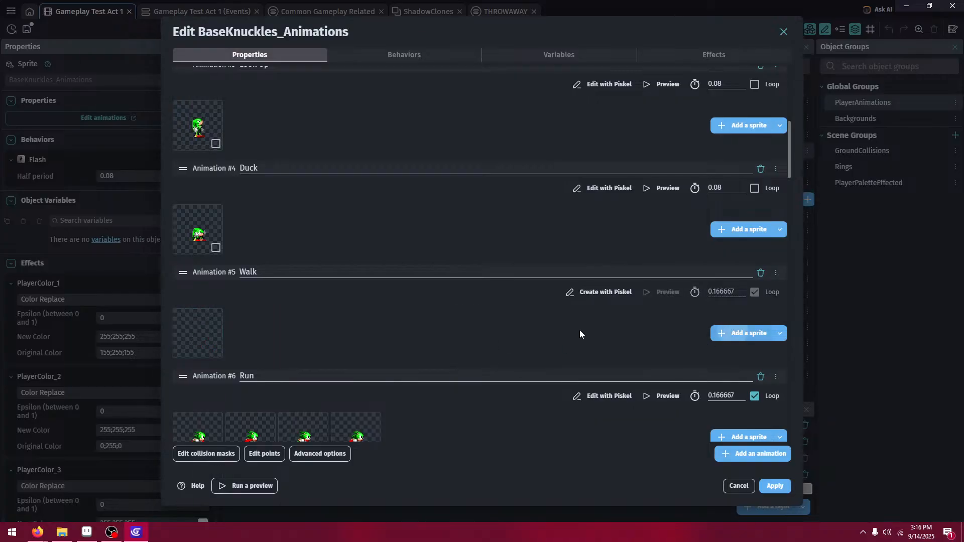
left_click(743, 334)
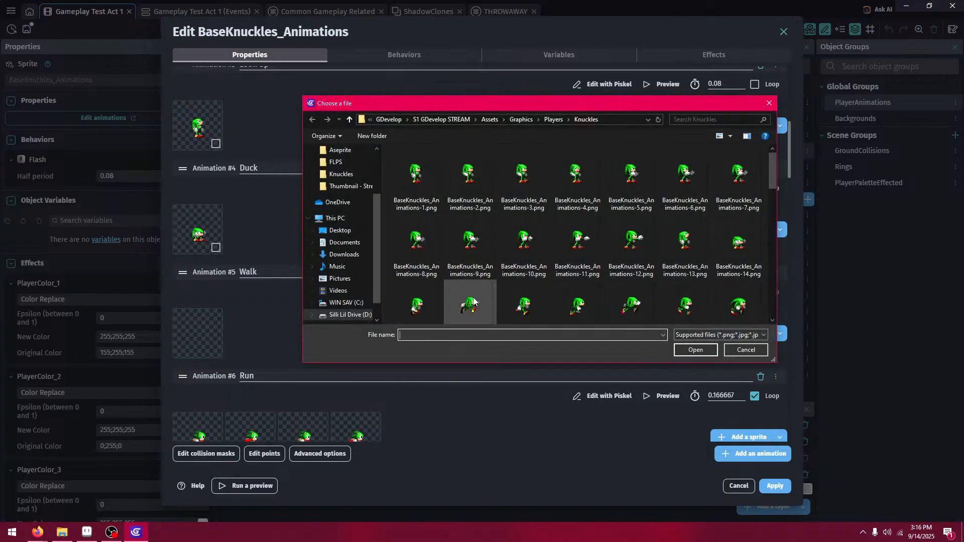
left_click(416, 304)
left_click(703, 282, "shift")
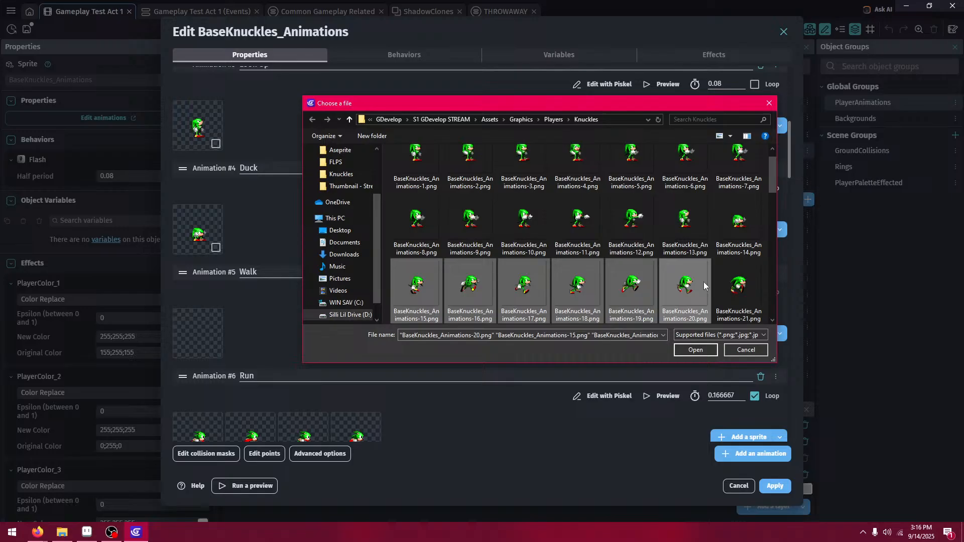
left_click(706, 351)
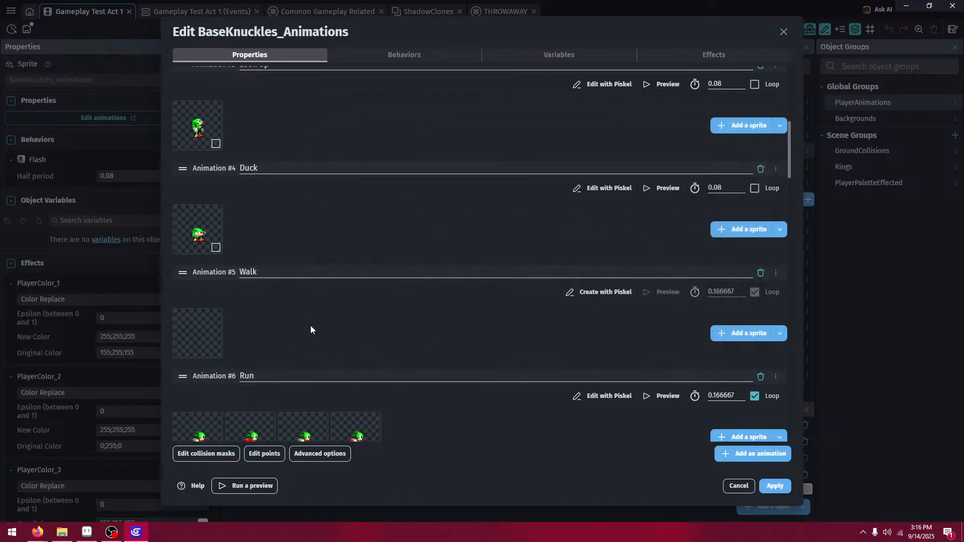
- Duplicate the four existing frames of the Run animation
scroll(301, 334, "down", 2)
left_click(216, 355)
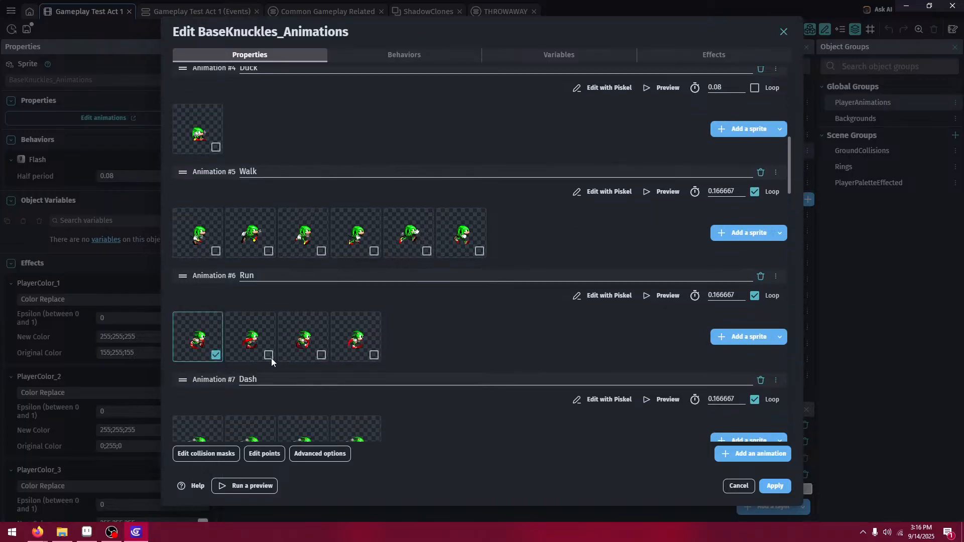
left_click(269, 355)
left_click(321, 355)
left_click(374, 355)
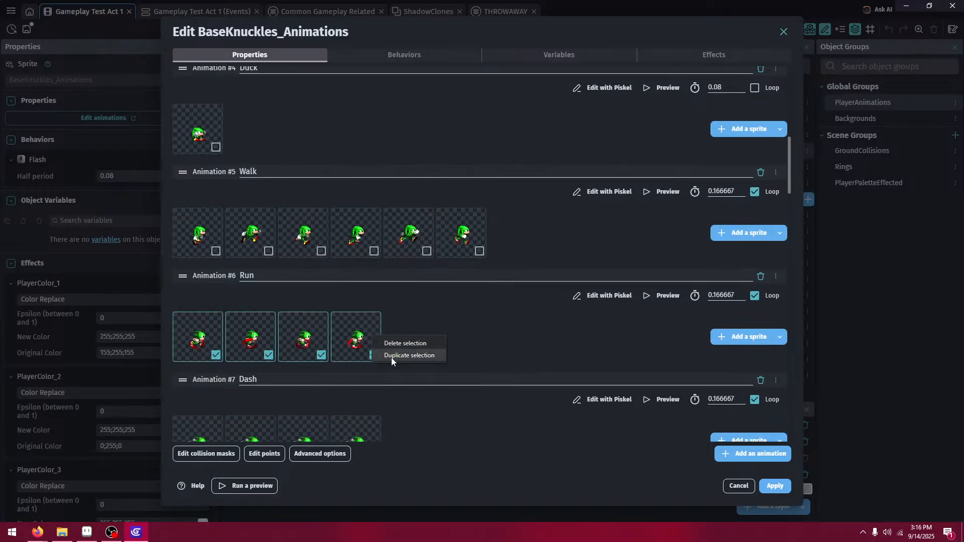
left_click(390, 357)
- Delete all eight frames of the Run animation, including the duplicates
left_click(585, 355)
left_click(533, 355)
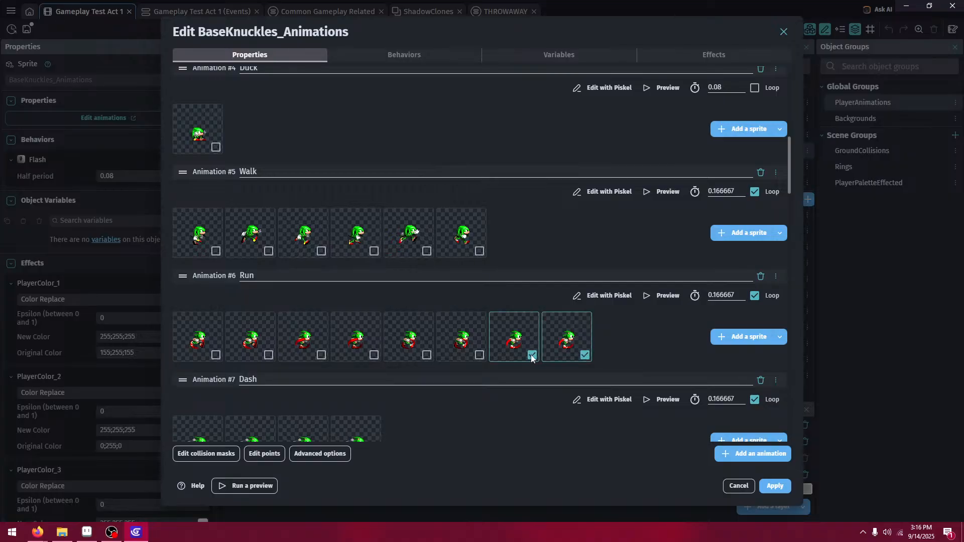
left_click(468, 357)
left_click(417, 357)
left_click(365, 356)
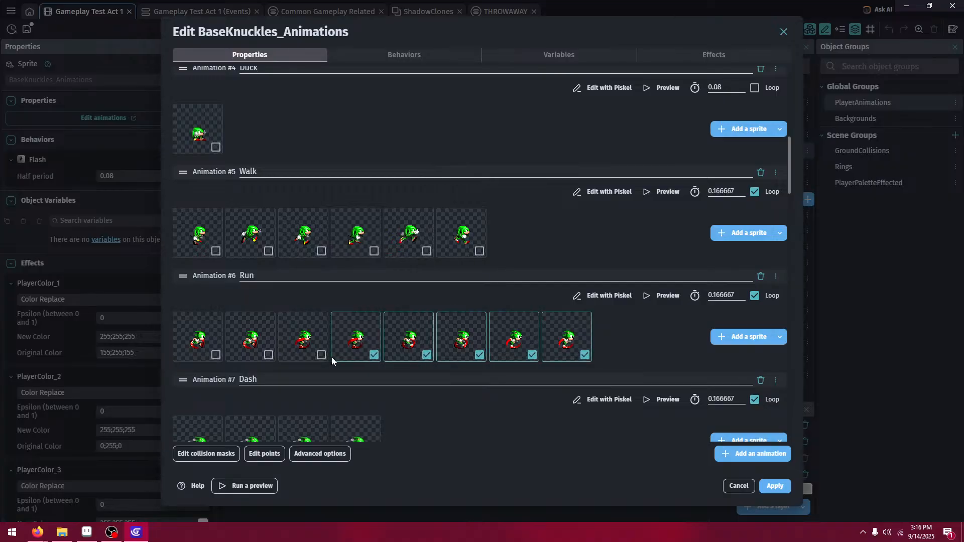
left_click(311, 357)
left_click(251, 358)
left_click(216, 355)
right_click(208, 337)
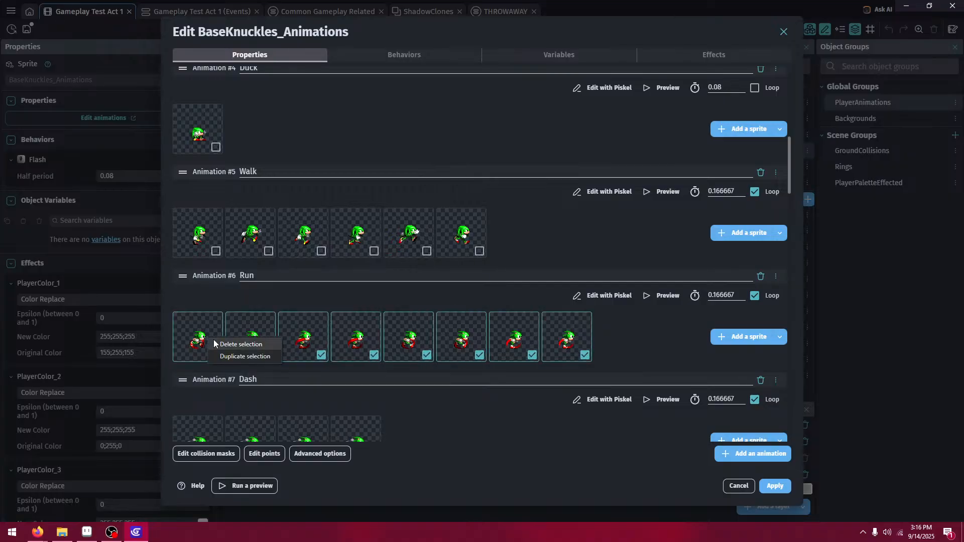
left_click(231, 340)
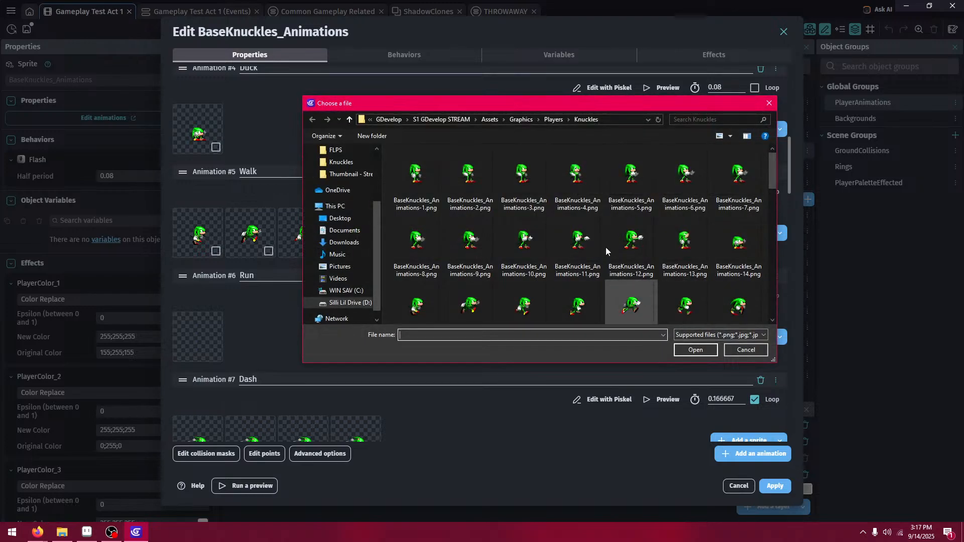
- Add BaseKnuckles_Animations-21.png through BaseKnuckles_Animations-24.png as the Run animation's frames
left_click(729, 289)
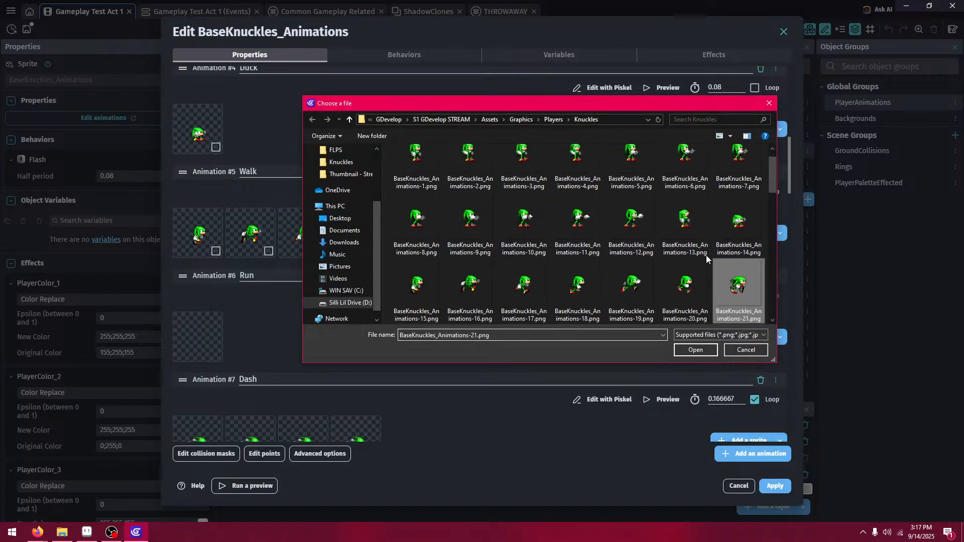
scroll(693, 236, "down", 2)
left_click(517, 189)
left_click(523, 226, "shift")
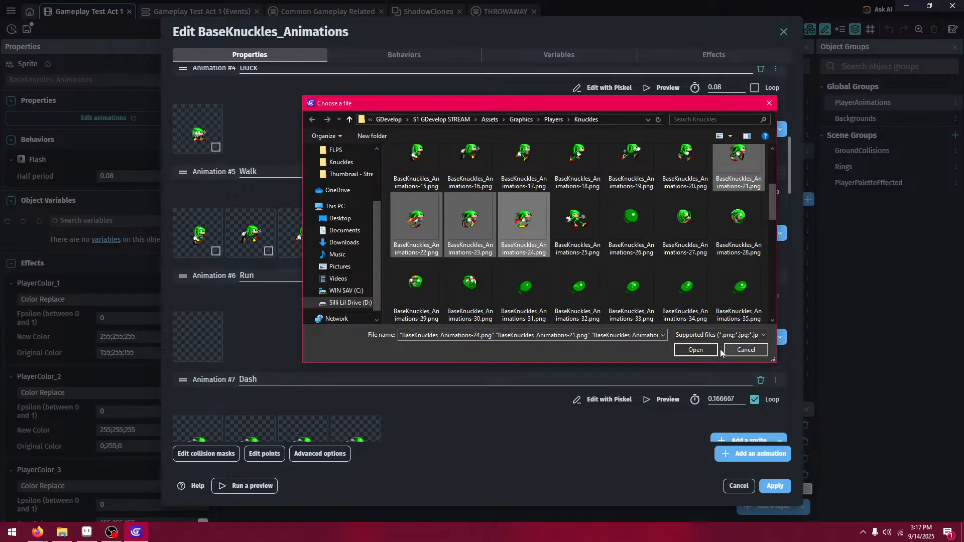
left_click(700, 350)
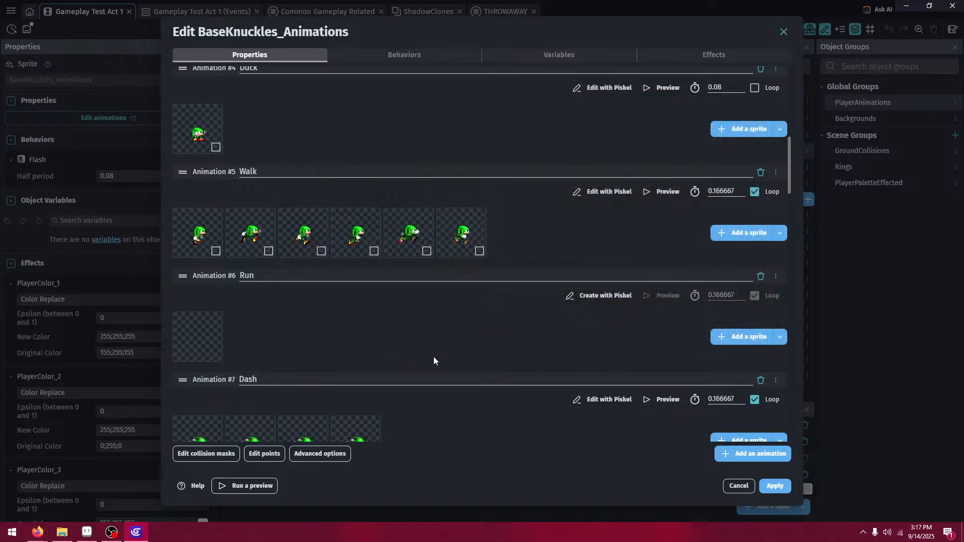
- Delete all four placeholder frames of the Dash animation
scroll(433, 357, "down", 5)
left_click(342, 214)
left_click(322, 209)
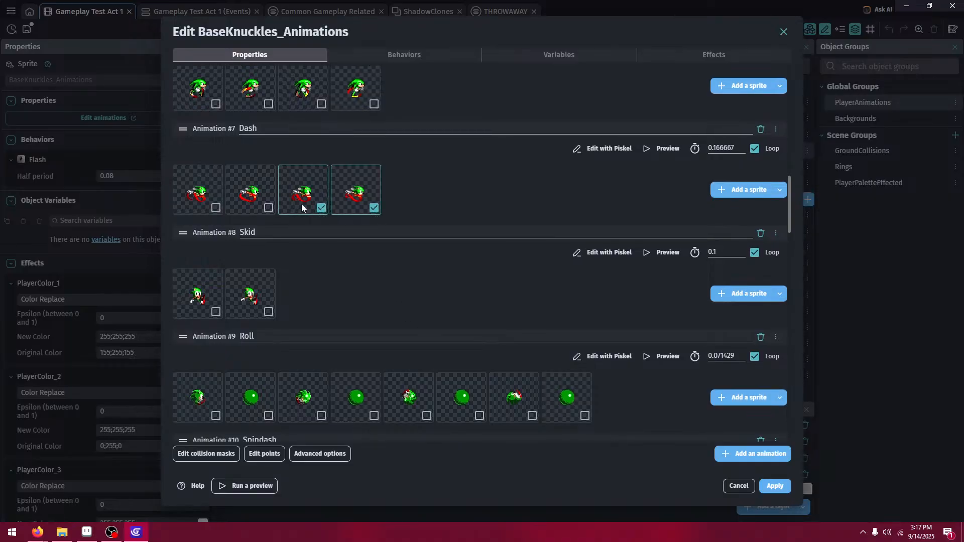
left_click(267, 209)
left_click(216, 208)
right_click(207, 189)
left_click(216, 195)
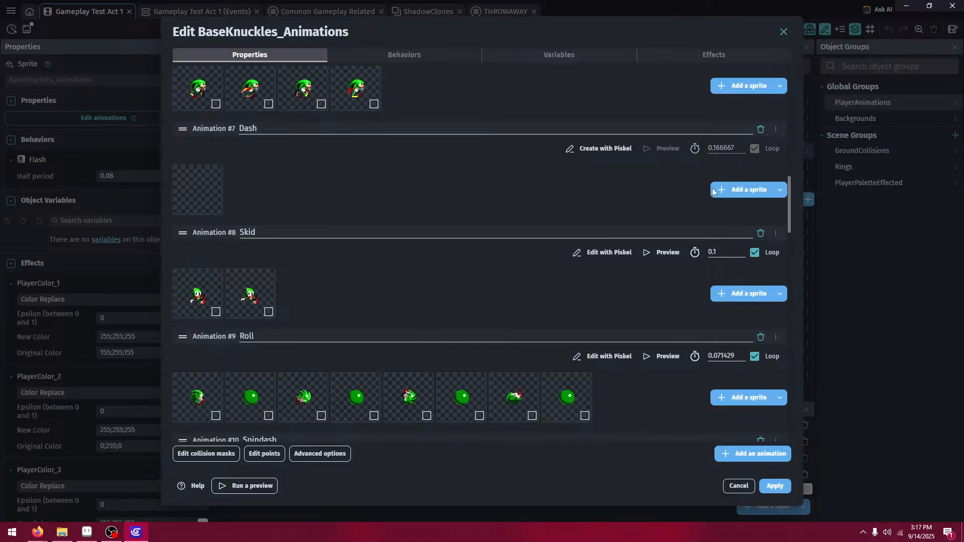
- Add BaseKnuckles_Animations-21.png through BaseKnuckles_Animations-24.png as the Dash animation's frames
left_click(717, 190)
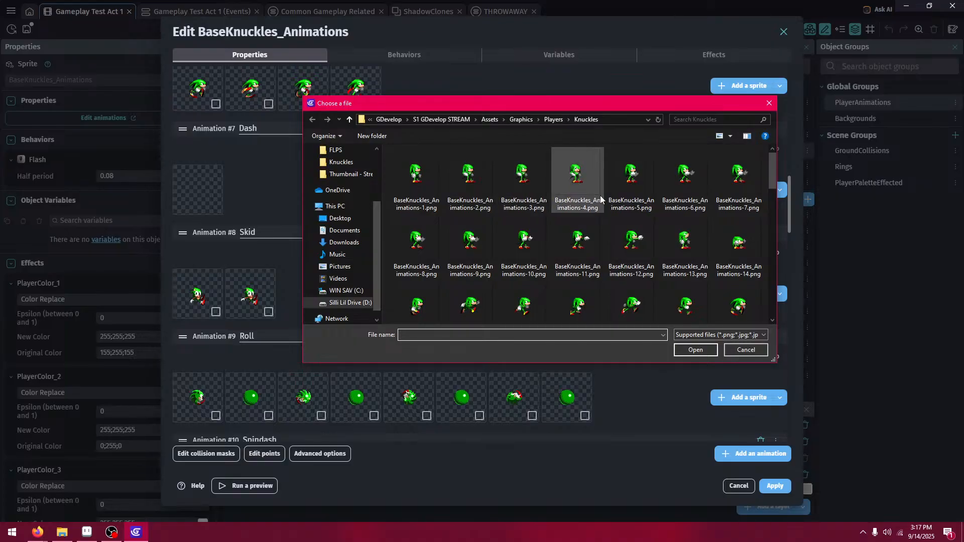
scroll(603, 206, "down", 1)
left_click(738, 286)
scroll(519, 279, "down", 3)
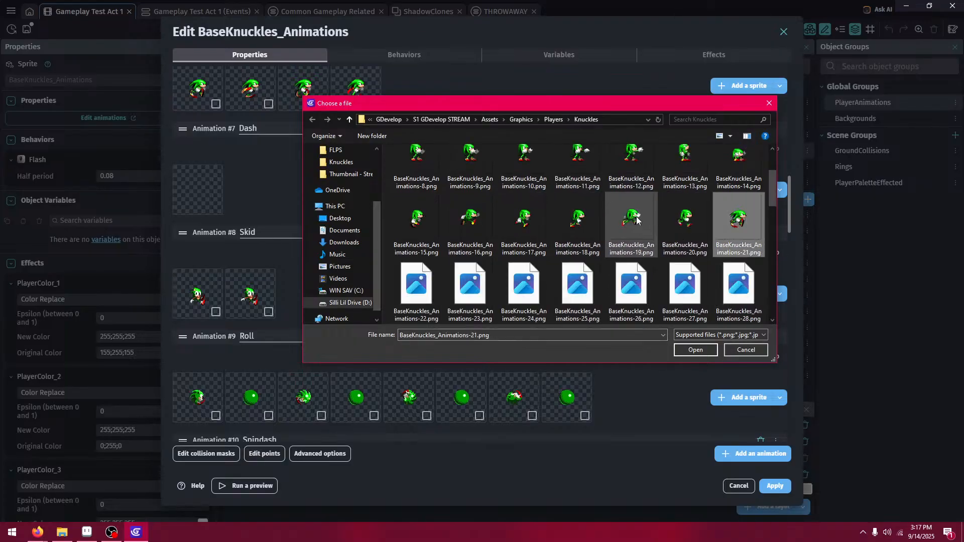
left_click(516, 278, "shift")
left_click(696, 350)
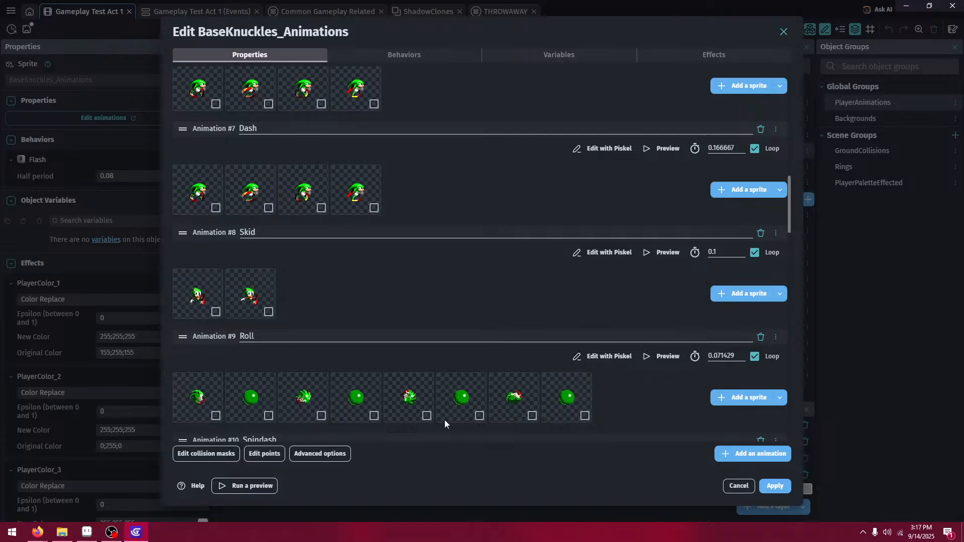
- Replace both Skid frames with the single image BaseKnuckles_Animations-25.png
left_click(221, 317)
left_click(268, 312)
right_click(262, 296)
left_click(291, 299)
left_click(729, 296)
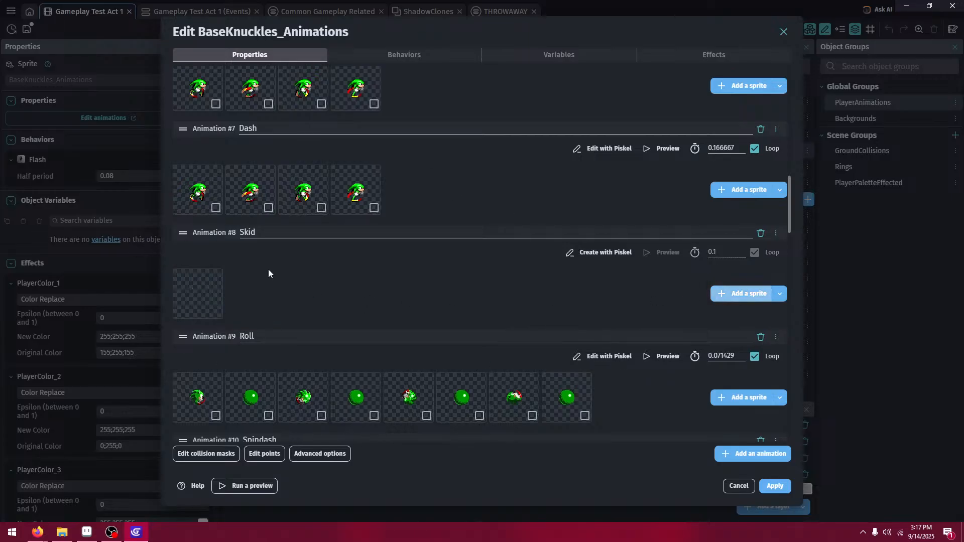
scroll(502, 221, "down", 1)
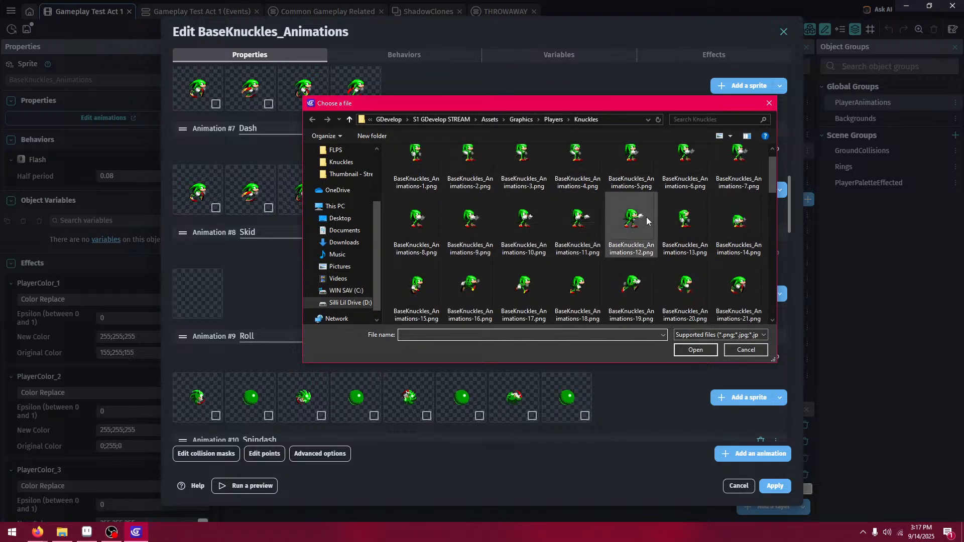
double_click(587, 282)
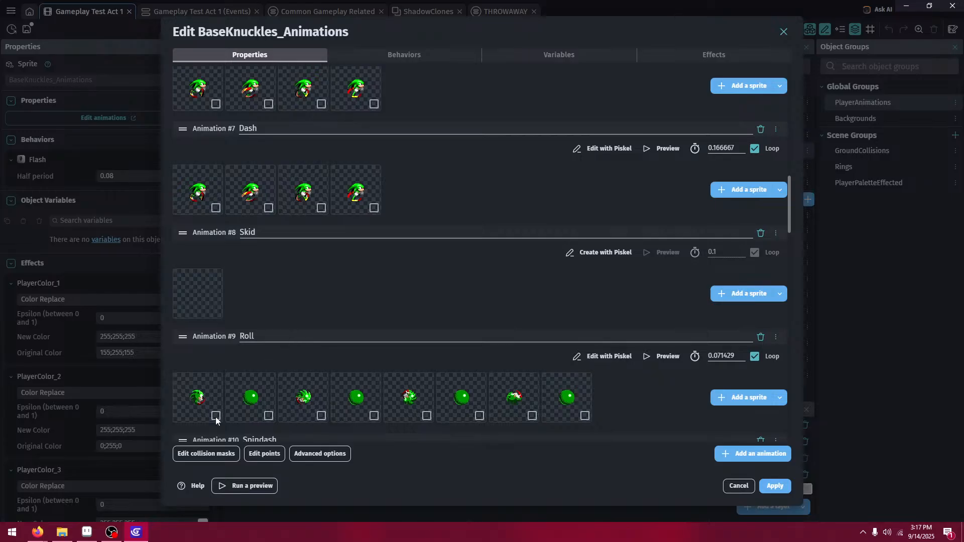
- Delete all eight placeholder frames of the Roll animation
scroll(217, 417, "down", 1)
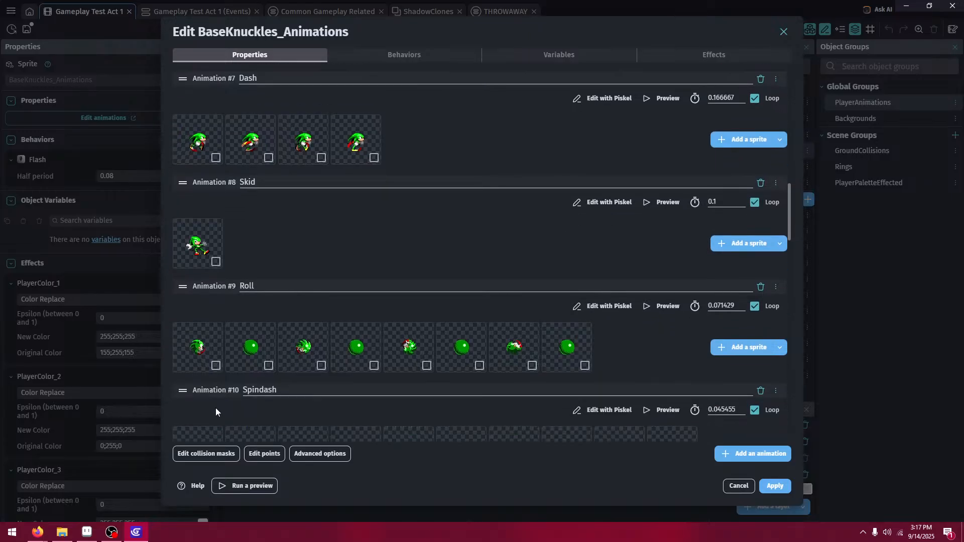
left_click(301, 366)
left_click(372, 366)
left_click(427, 366)
left_click(475, 366)
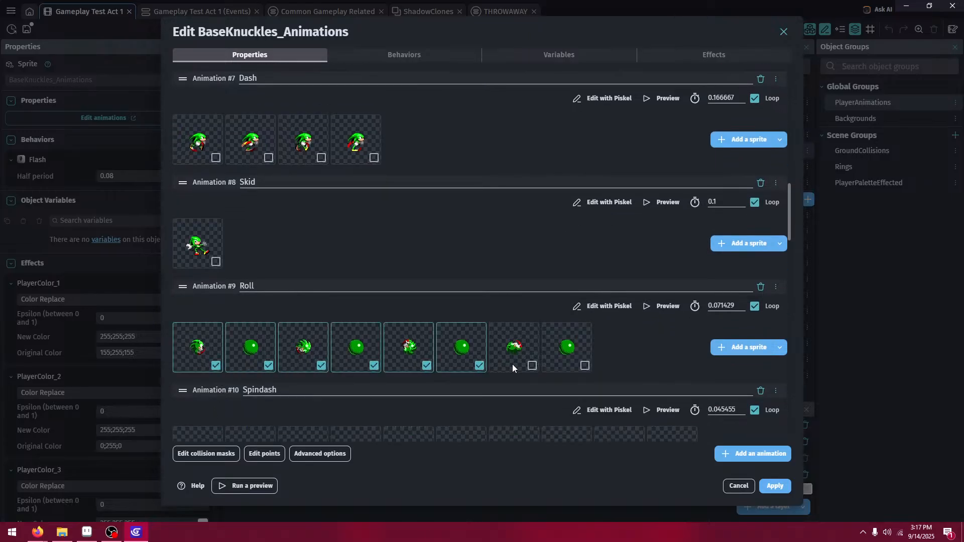
left_click(532, 365)
left_click(585, 366)
right_click(577, 349)
left_click(603, 355)
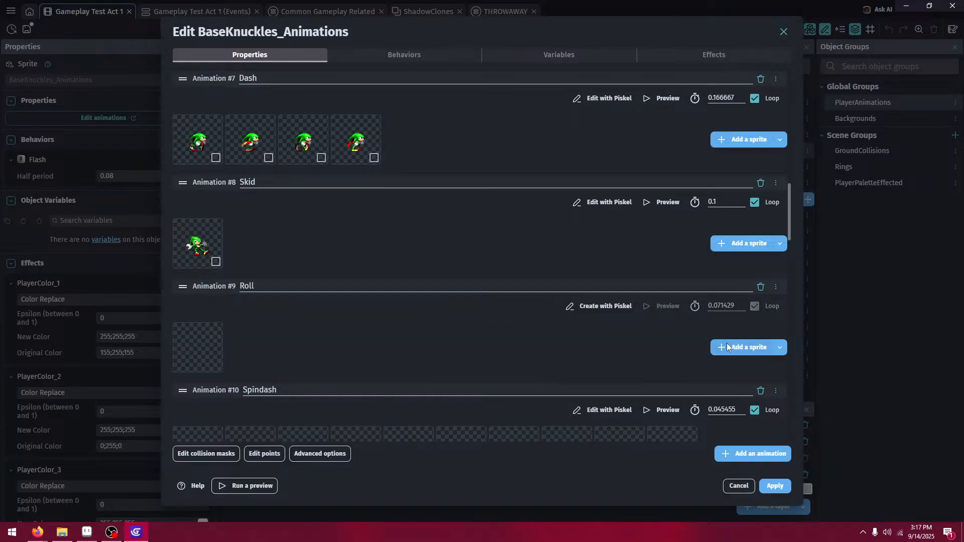
- Add BaseKnuckles_Animations-26.png through BaseKnuckles_Animations-30.png as the Roll animation's frames
left_click(728, 347)
scroll(615, 241, "down", 1)
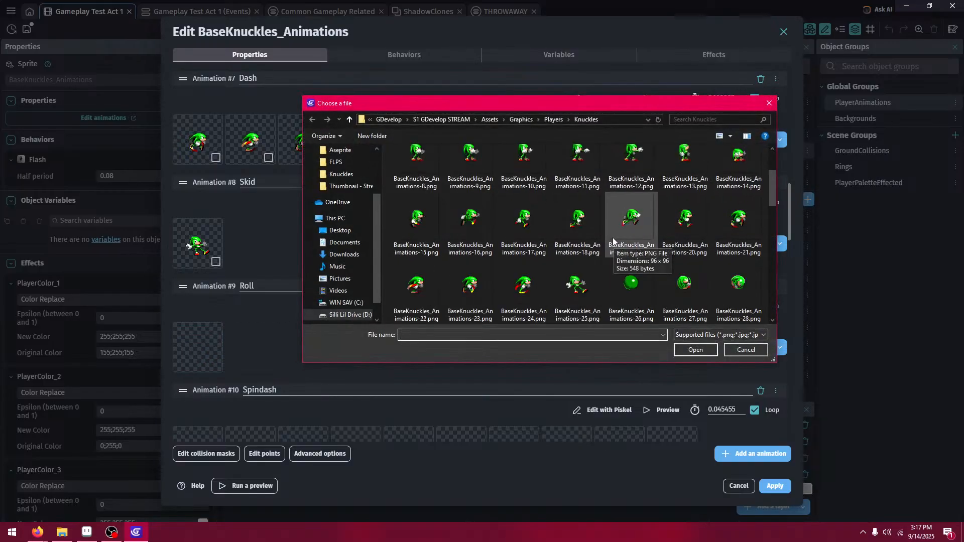
scroll(613, 242, "down", 1)
left_click(625, 219)
left_click(477, 294, "shift")
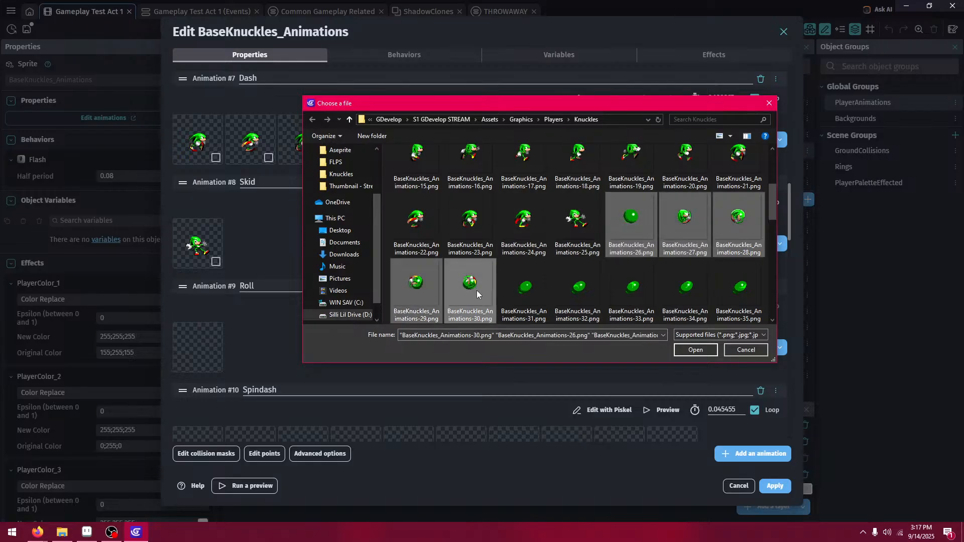
left_click(707, 352)
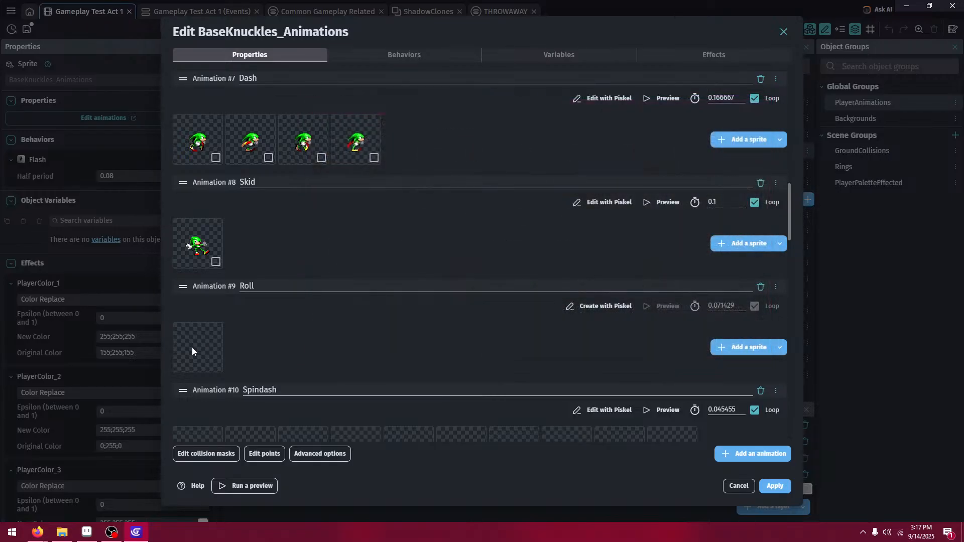
- Switch to Aseprite, examine the frame timeline of BaseKnuckles_Animations-1.png, and return to GDevelop
left_click(87, 532)
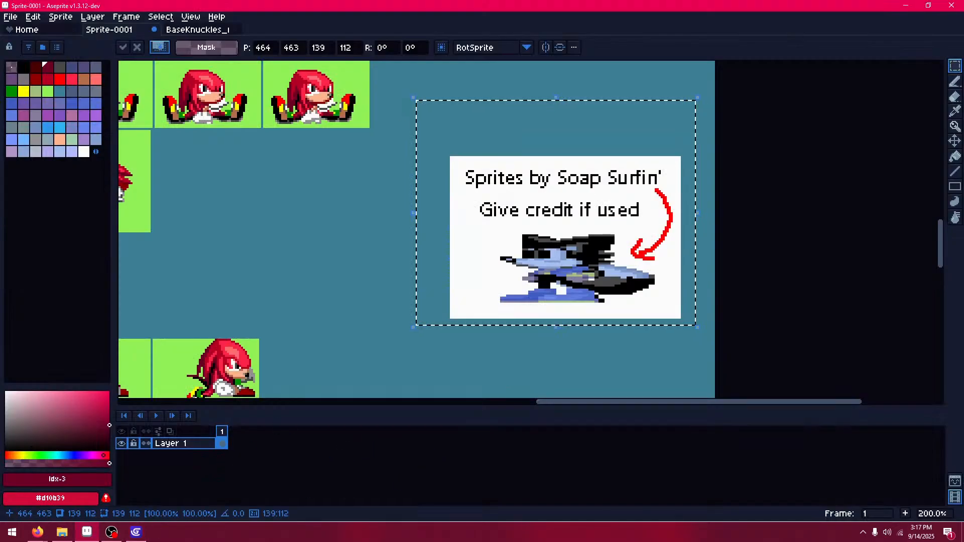
left_click(178, 31)
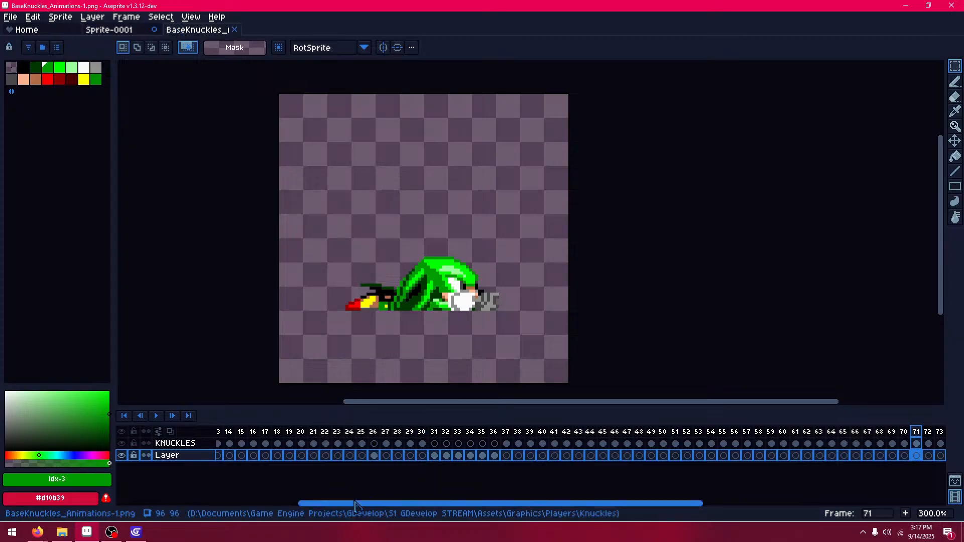
left_click_drag(354, 504, 271, 505)
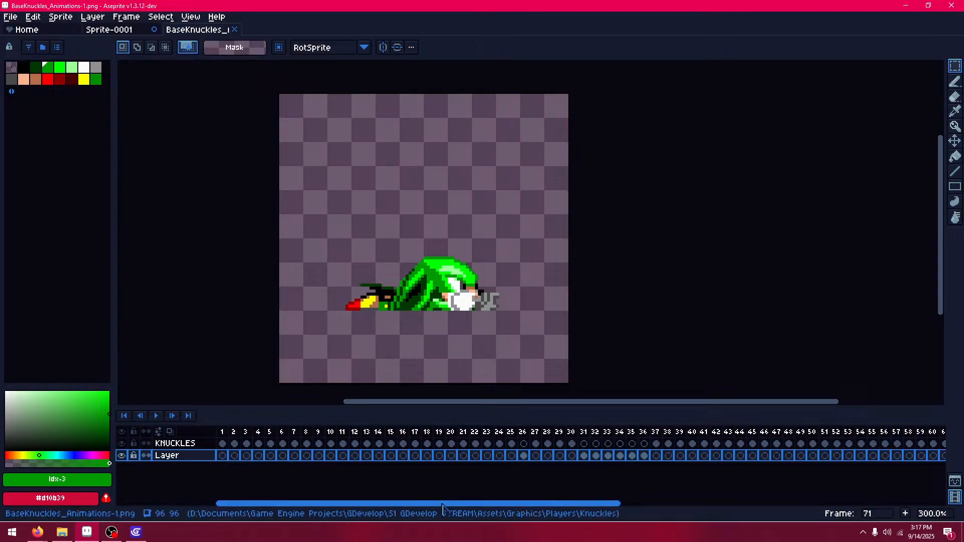
left_click_drag(443, 509, 495, 508)
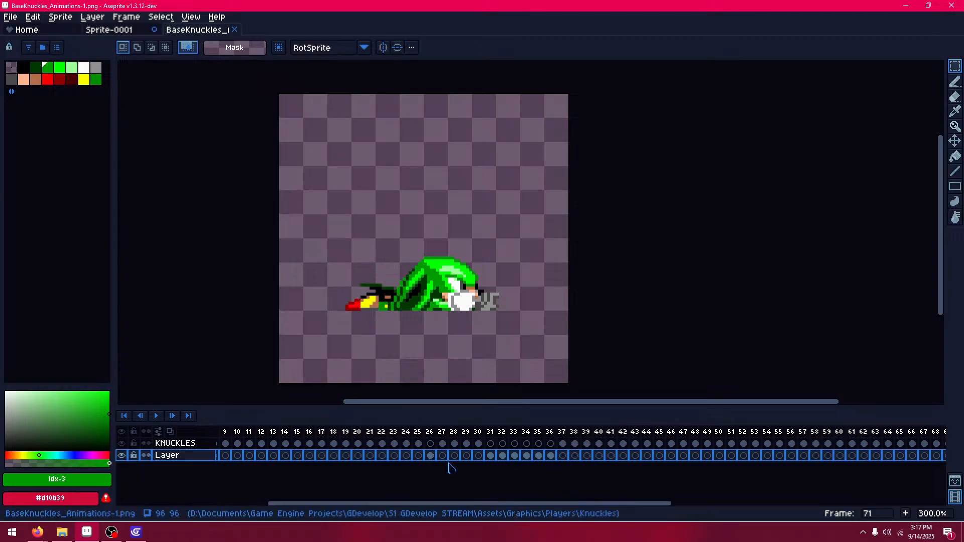
left_click(136, 531)
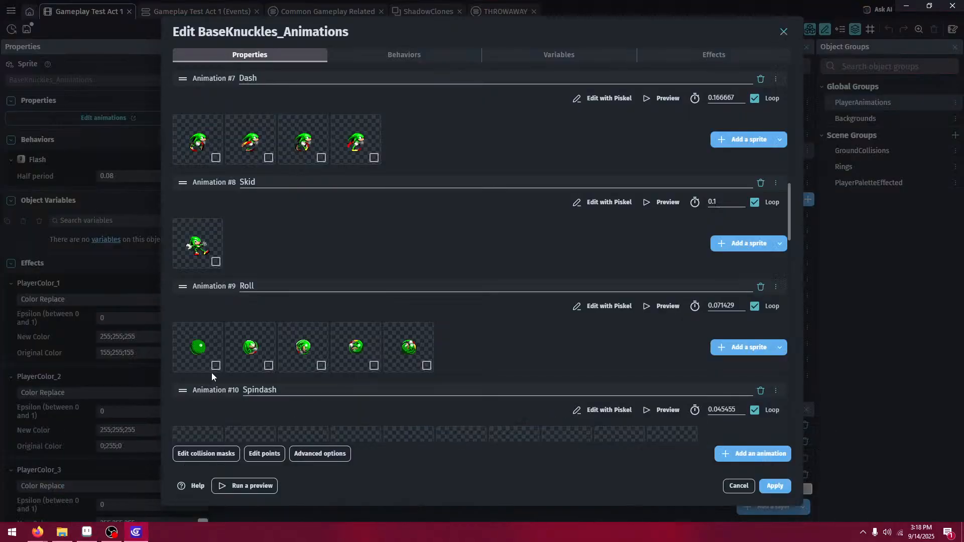
- Move and duplicate the plain ball sprite so it follows each of the four detailed Roll frames, and preview the animation
left_click_drag(198, 347, 261, 350)
right_click(259, 343)
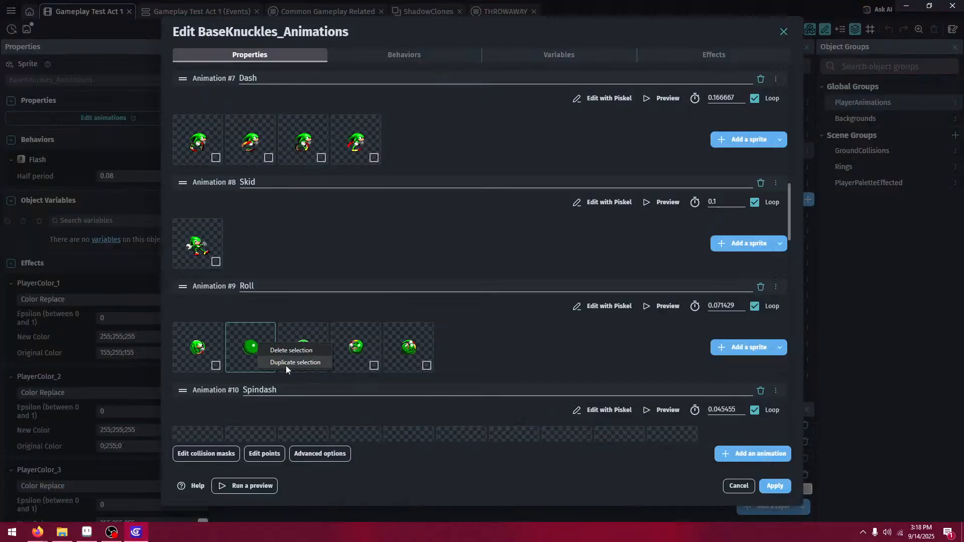
left_click(287, 365)
left_click_drag(321, 352, 463, 354)
right_click(368, 344)
left_click(393, 364)
right_click(475, 346)
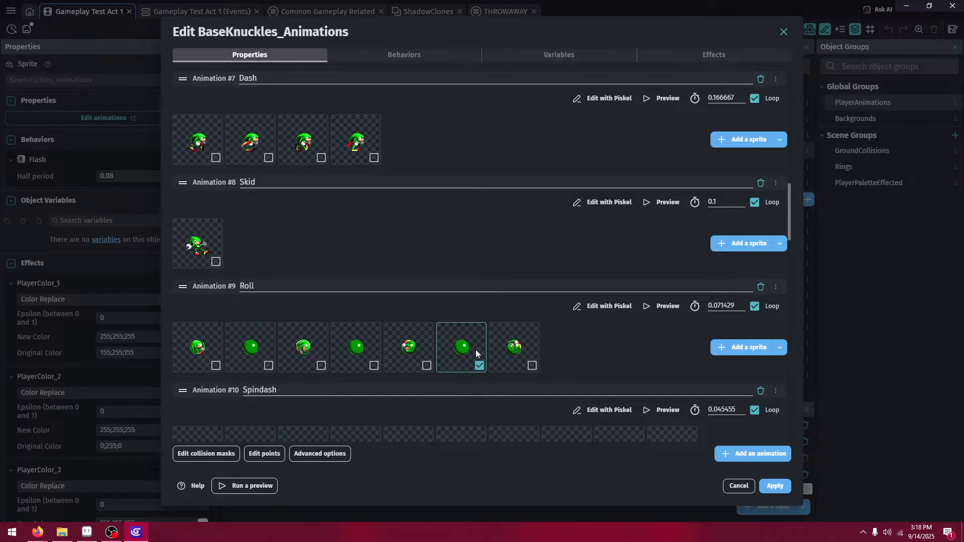
right_click(476, 354)
left_click(496, 371)
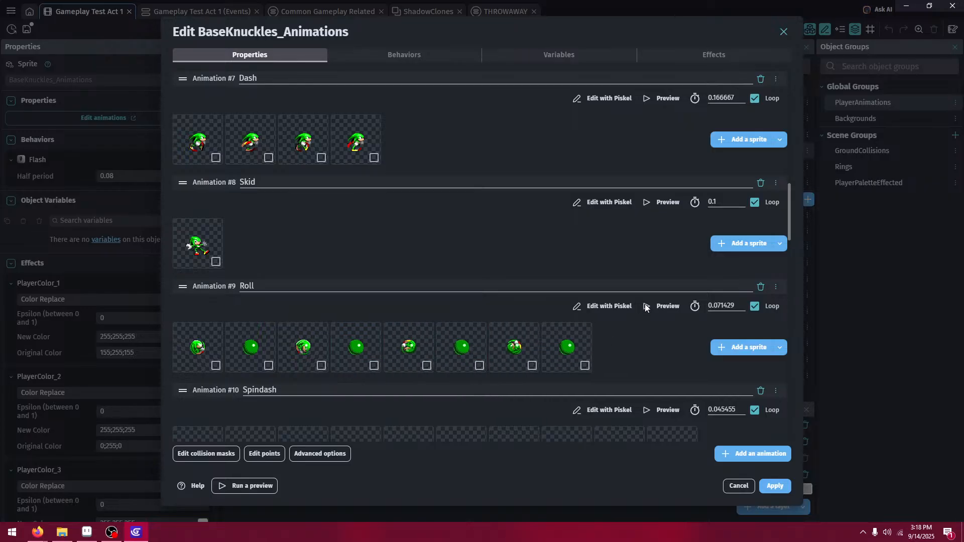
left_click(647, 306)
left_click(774, 487)
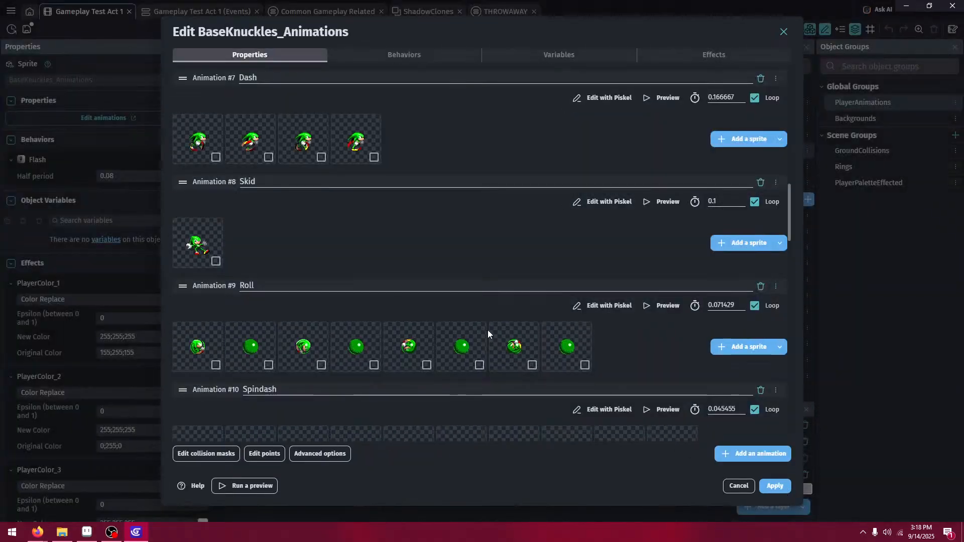
- Delete all ten placeholder frames of the Spindash animation
scroll(230, 311, "down", 3)
left_click(269, 319)
left_click(321, 320)
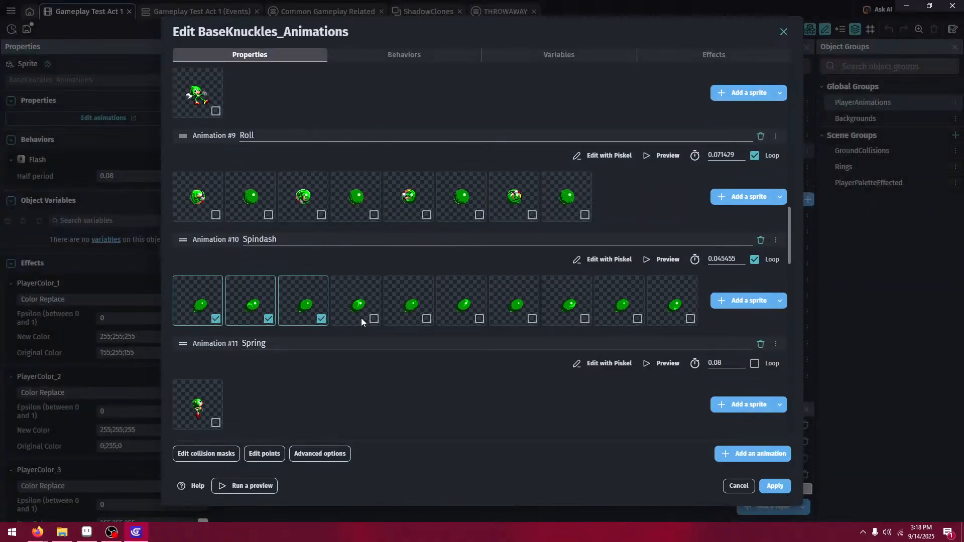
left_click(373, 319)
left_click(427, 320)
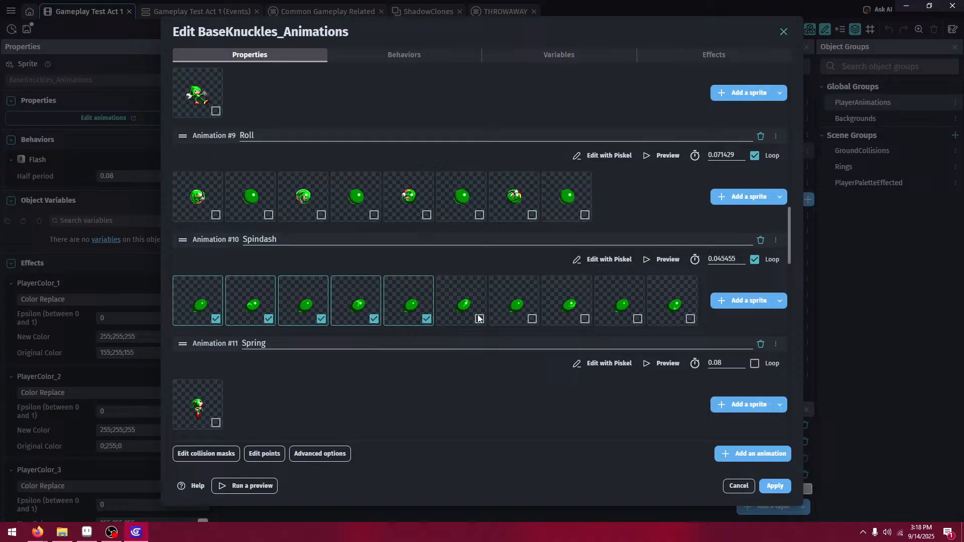
left_click(531, 319)
left_click(584, 319)
left_click(637, 319)
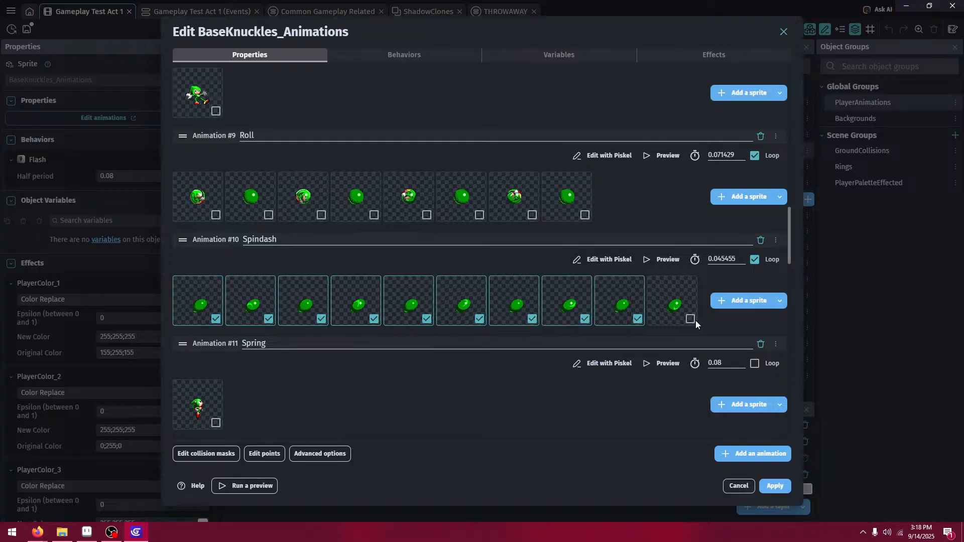
left_click(691, 319)
key("Delete")
- Add BaseKnuckles_Animations-31.png through BaseKnuckles_Animations-36.png as the Spindash animation's frames
left_click(734, 301)
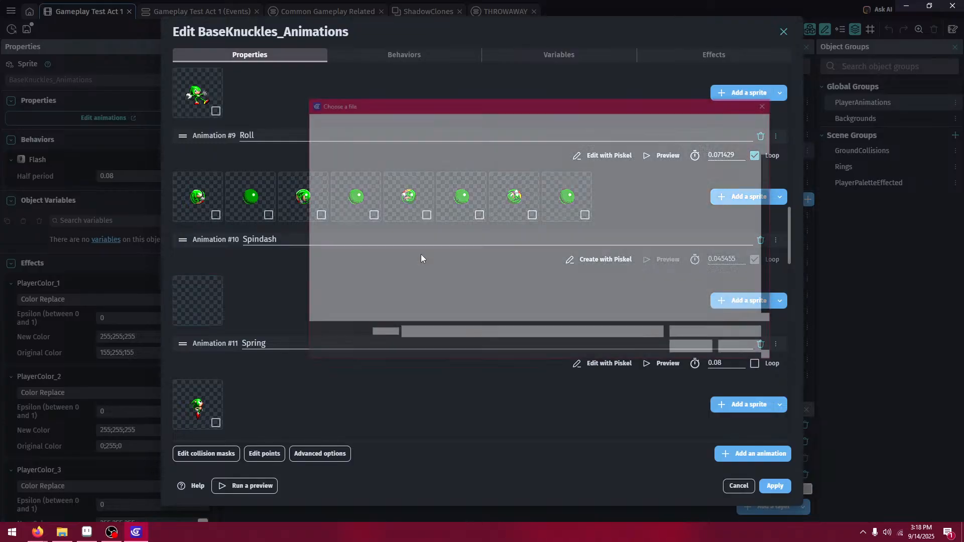
scroll(660, 211, "down", 3)
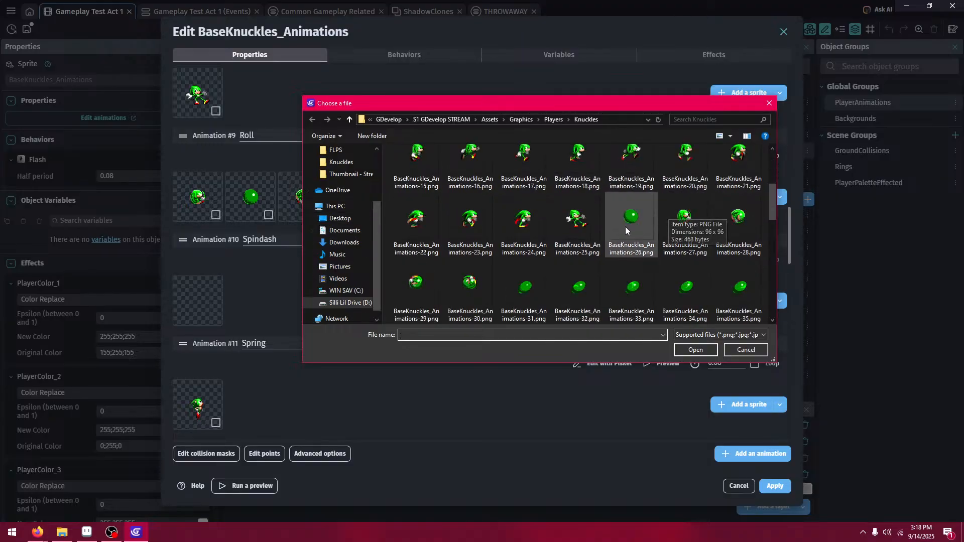
left_click(524, 286)
scroll(715, 255, "down", 1)
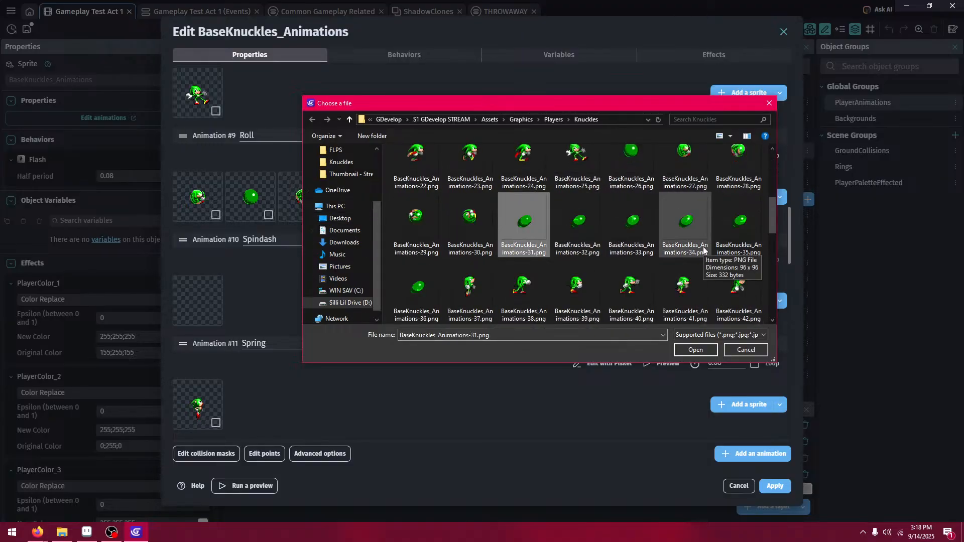
left_click(440, 286, "shift")
left_click(714, 351)
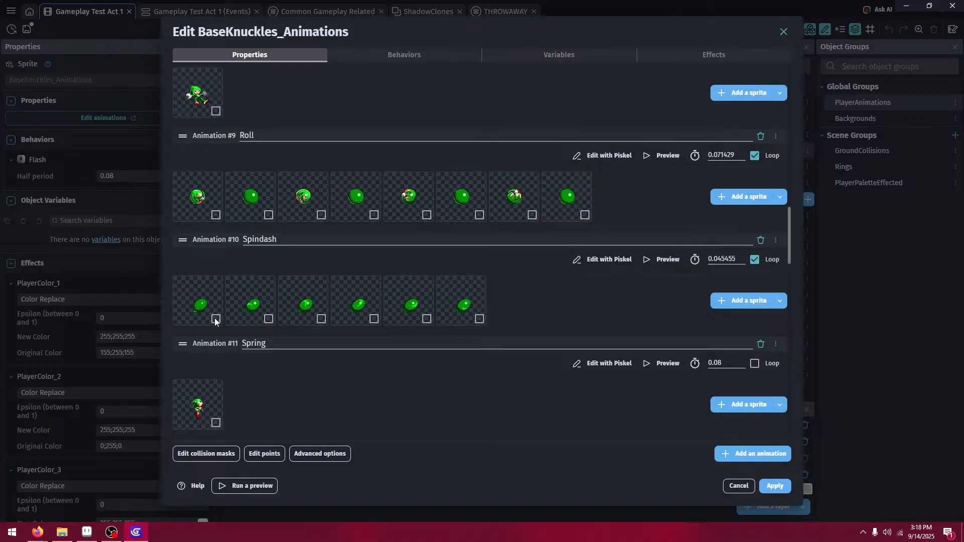
- Duplicate the first Spindash frame and place copies so it precedes each of the other five frames, and preview the animation
left_click_drag(235, 309, 283, 313)
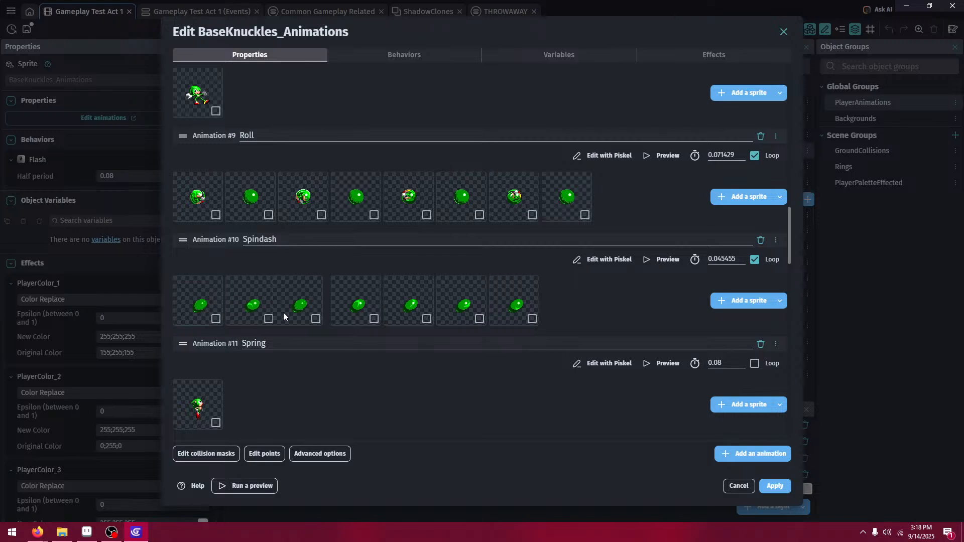
right_click(322, 319)
left_click(341, 326)
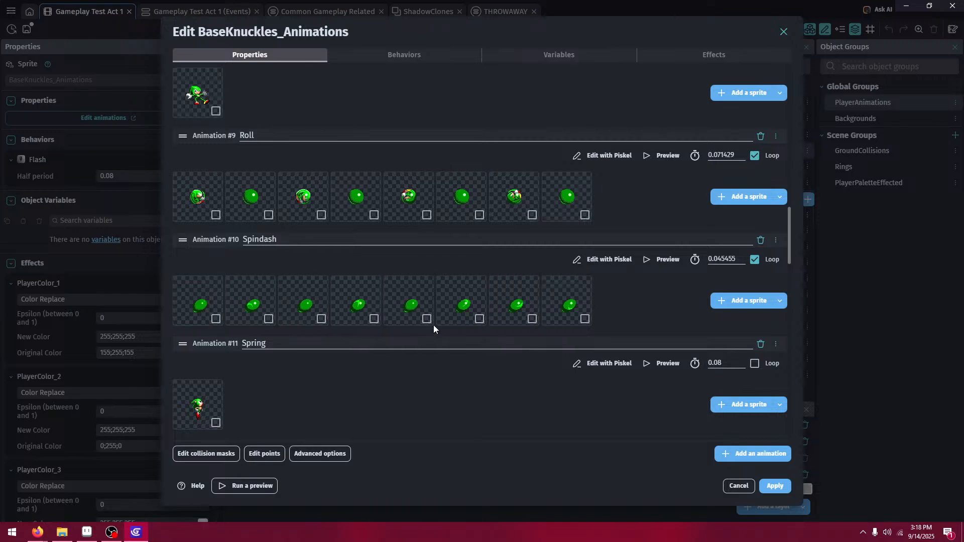
right_click(420, 288)
left_click(445, 313)
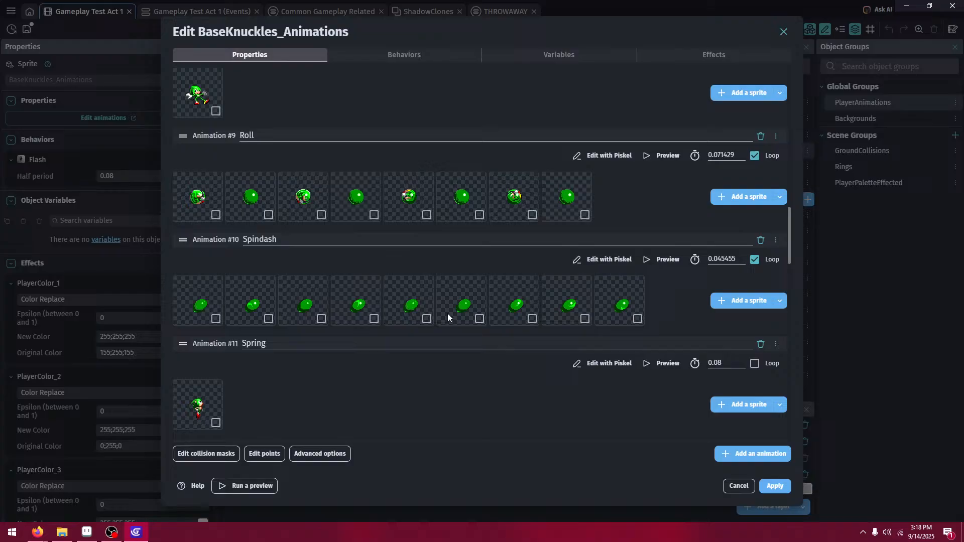
left_click(529, 308)
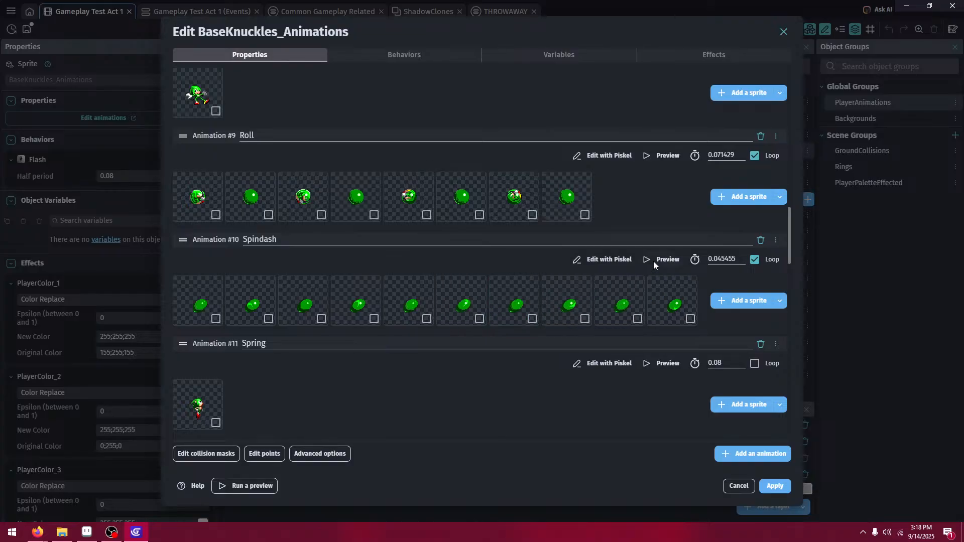
left_click(652, 260)
left_click(775, 487)
- Replace the Spring animation's placeholder frame with BaseKnuckles_Animations-37.png
right_click(207, 409)
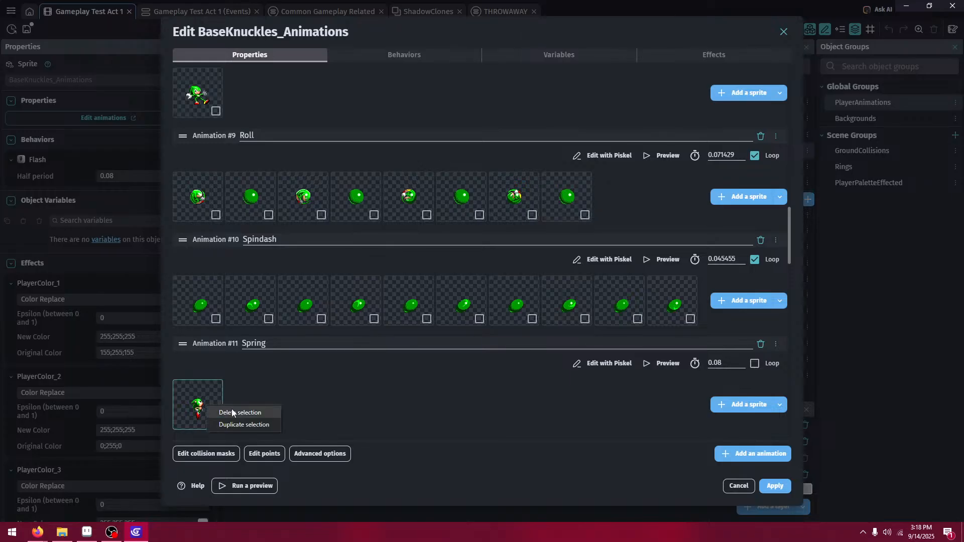
left_click(228, 411)
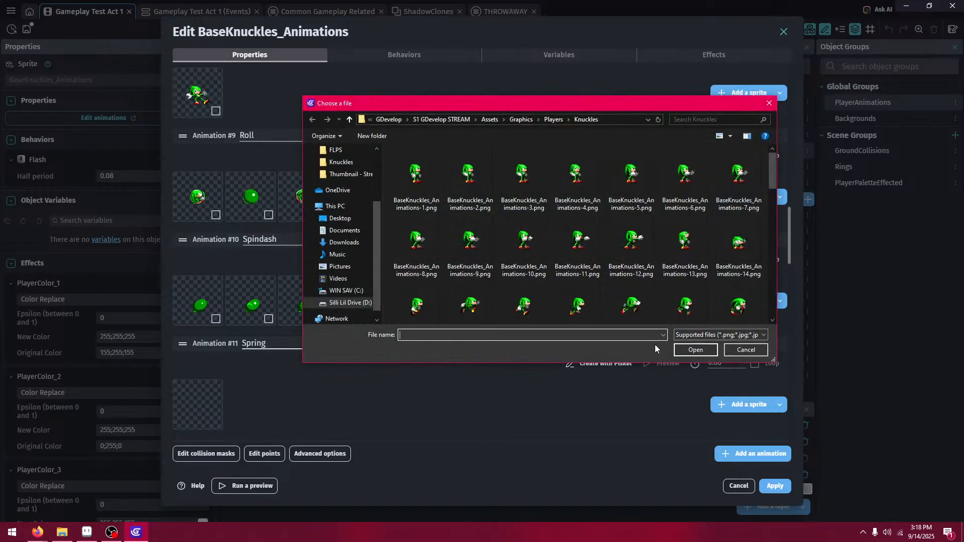
scroll(563, 211, "down", 1)
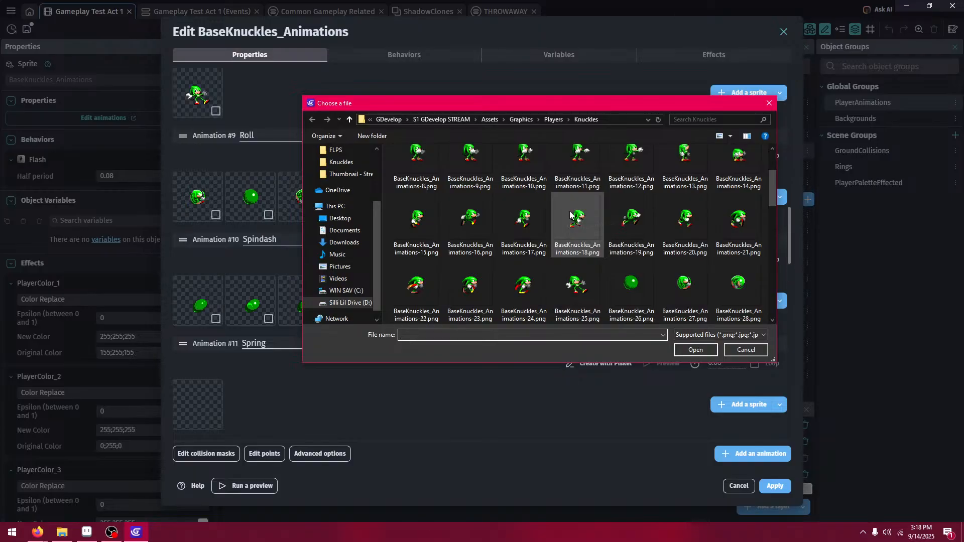
scroll(568, 214, "down", 1)
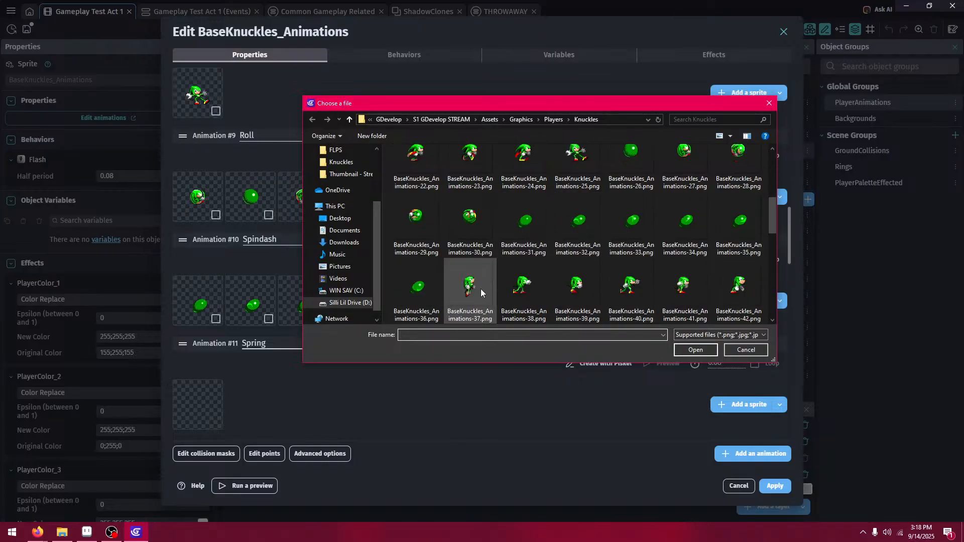
double_click(480, 288)
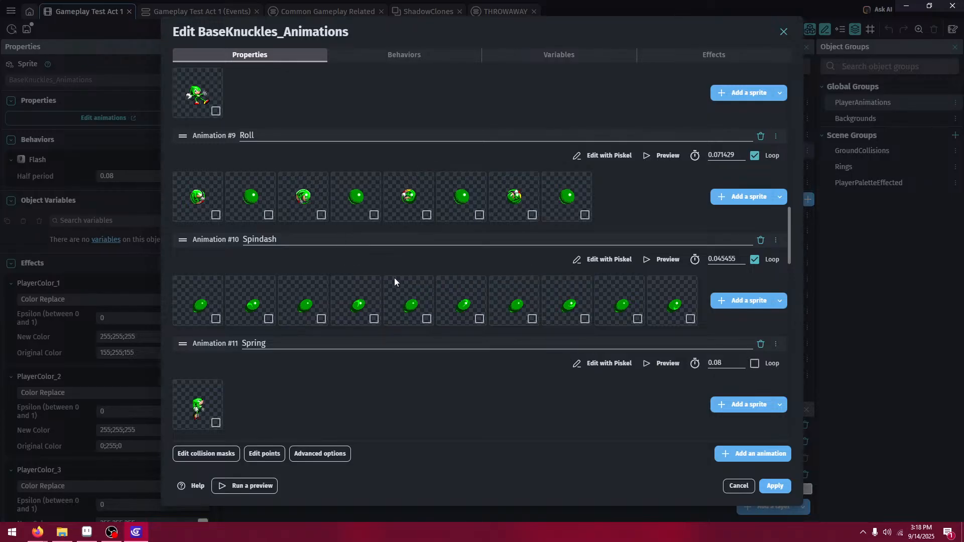
- Delete all four placeholder frames of the Push animation
scroll(388, 284, "down", 1)
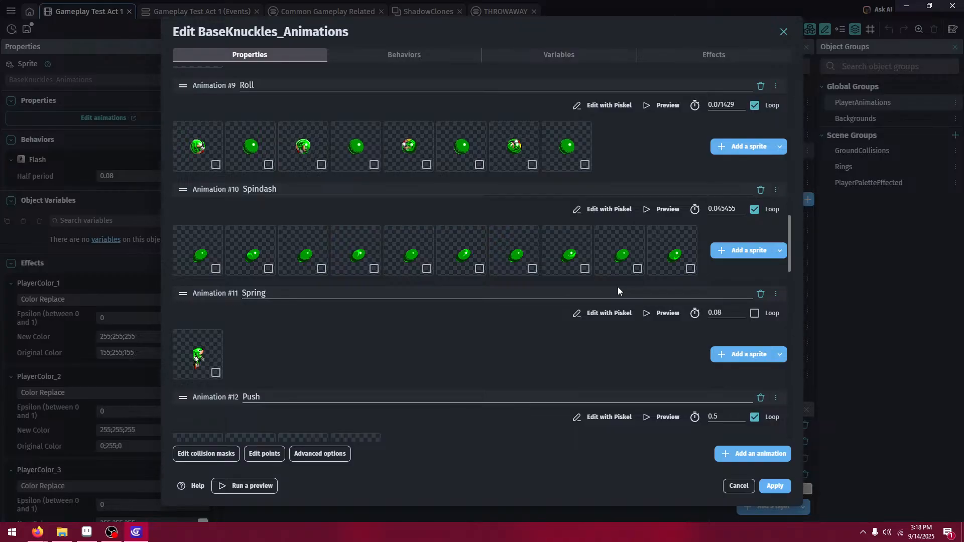
scroll(240, 323, "down", 2)
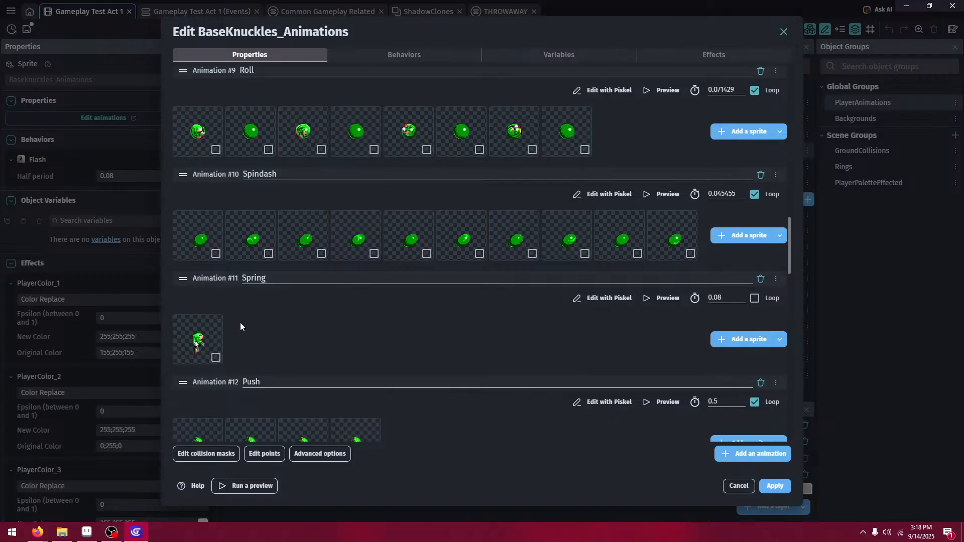
left_click(268, 377)
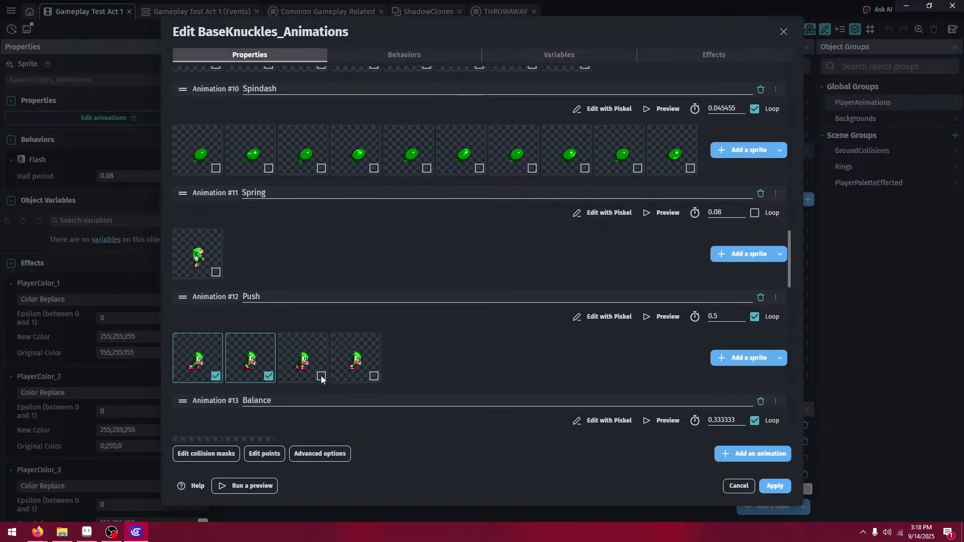
left_click(321, 376)
left_click(373, 376)
right_click(366, 354)
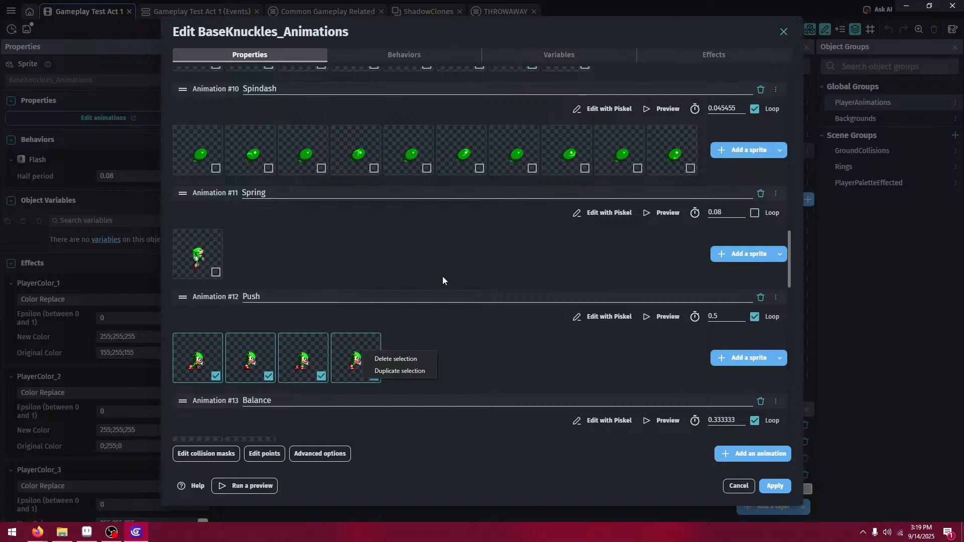
left_click(402, 360)
- Add BaseKnuckles_Animations-38.png through BaseKnuckles_Animations-41.png as the Push animation's frames
left_click(744, 355)
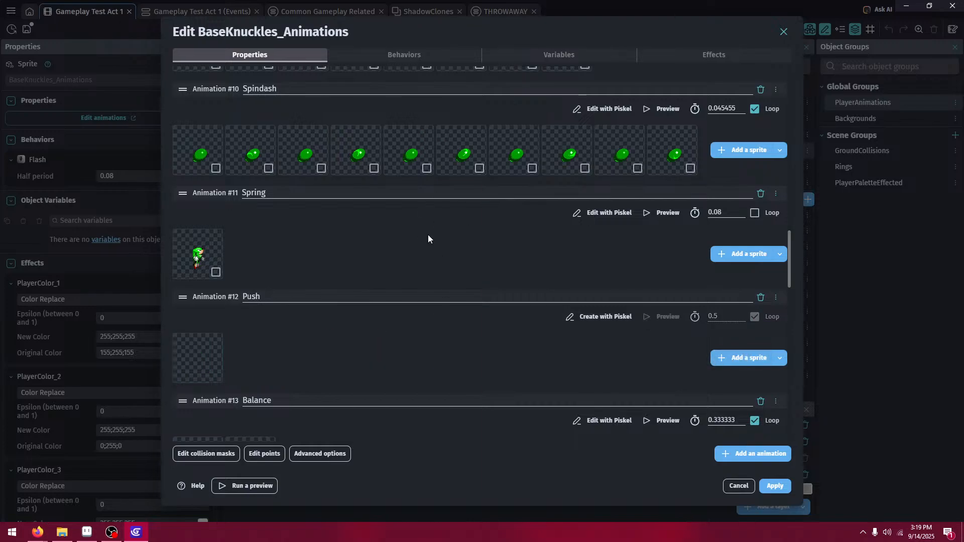
scroll(502, 216, "down", 3)
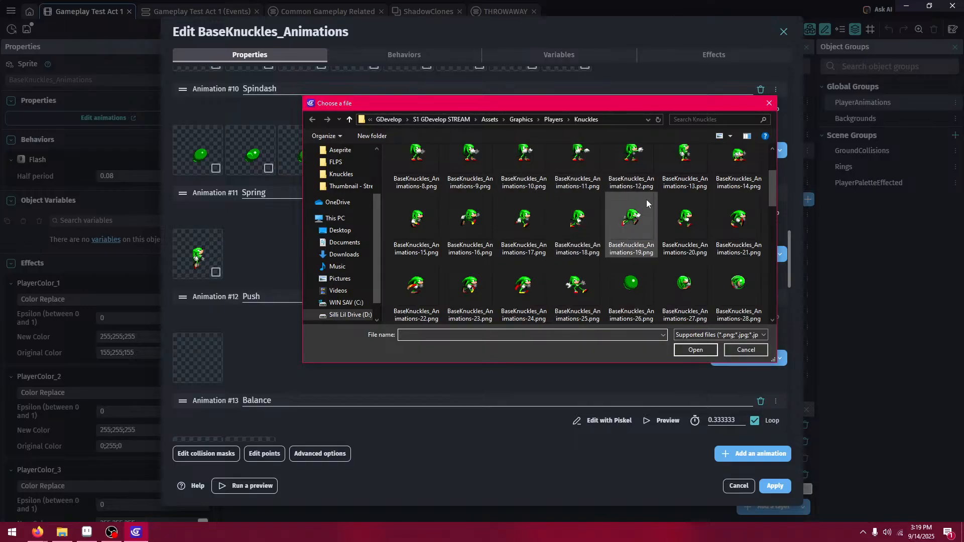
scroll(617, 203, "down", 2)
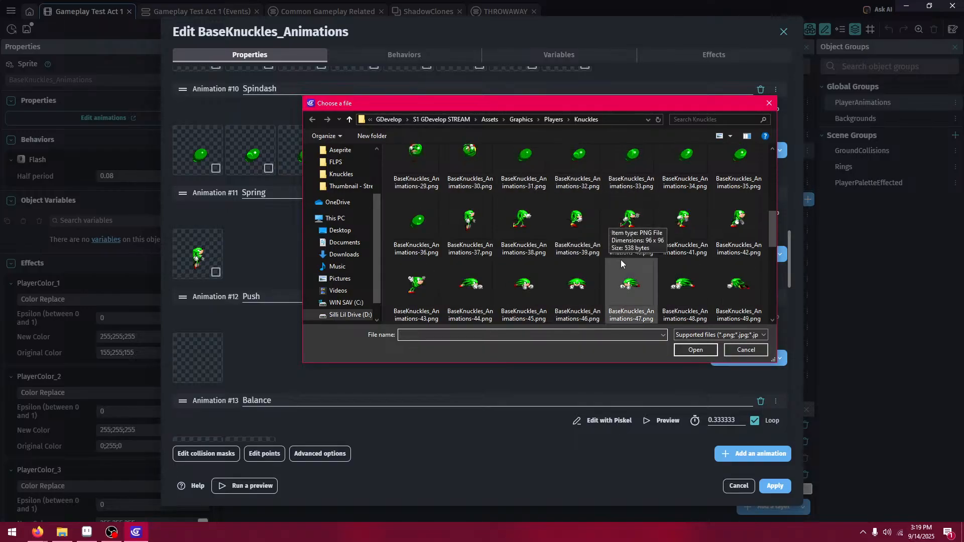
left_click(524, 218)
left_click(703, 218, "shift")
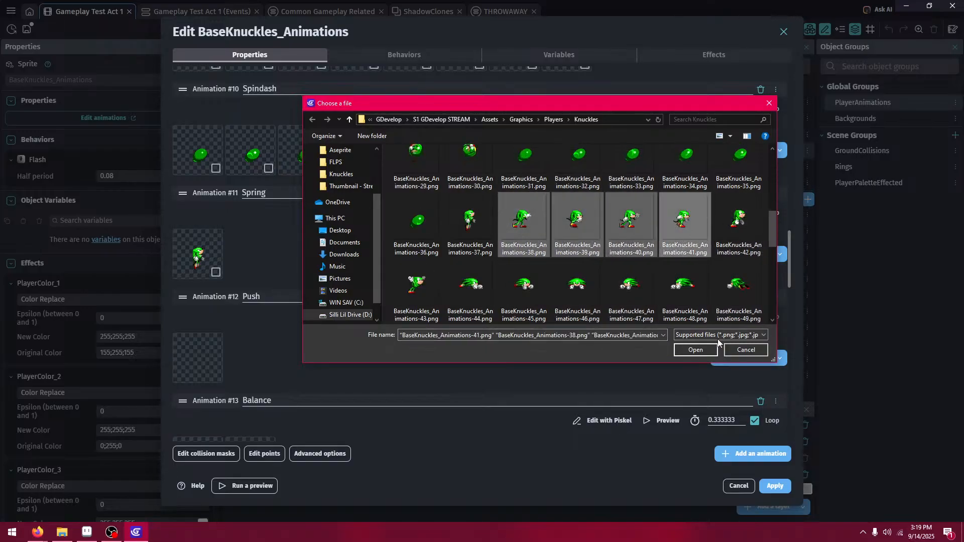
left_click(699, 351)
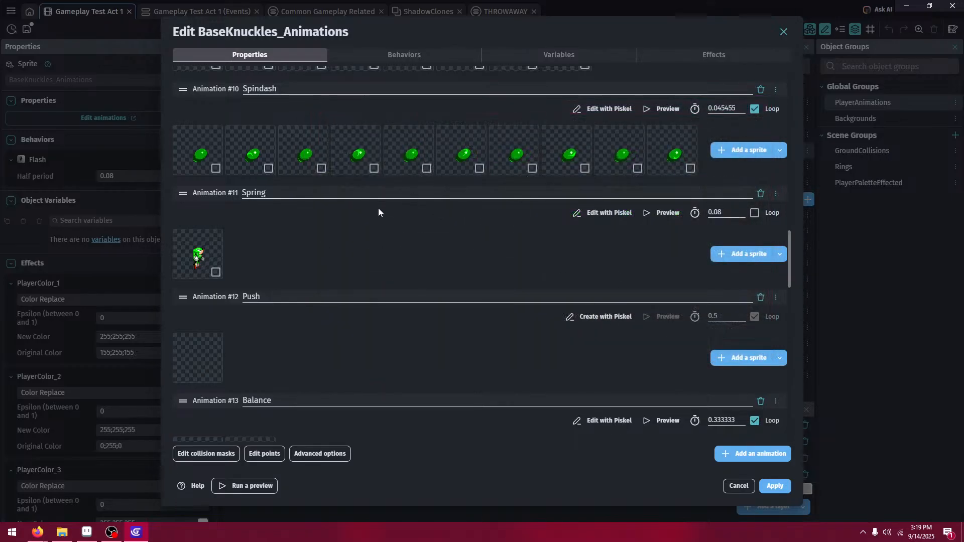
scroll(355, 290, "down", 1)
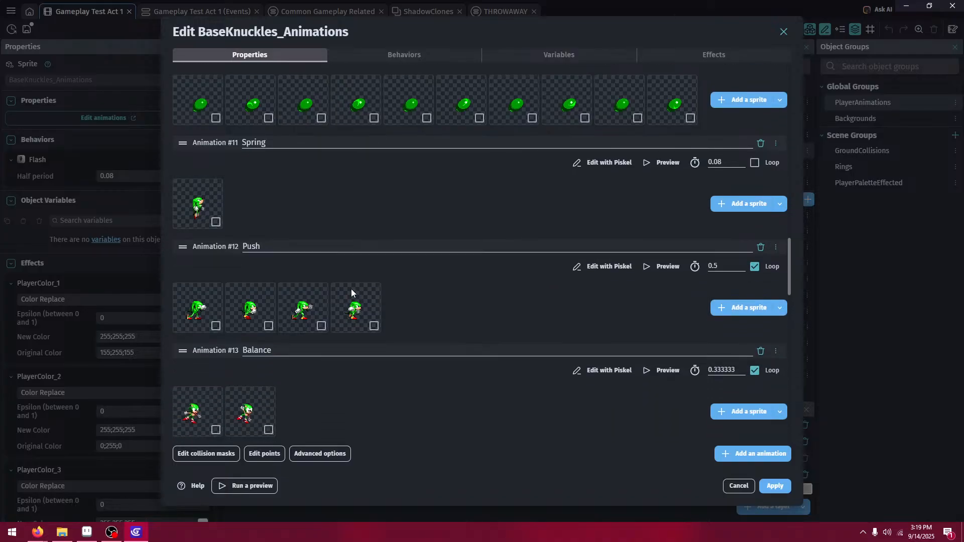
scroll(347, 279, "up", 2)
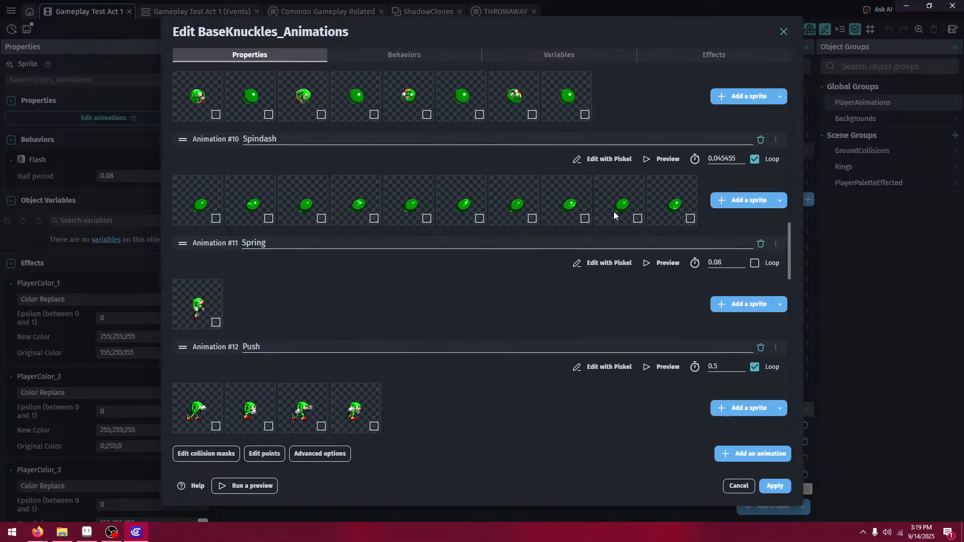
- Delete both placeholder frames of the Balance animation
scroll(457, 342, "down", 4)
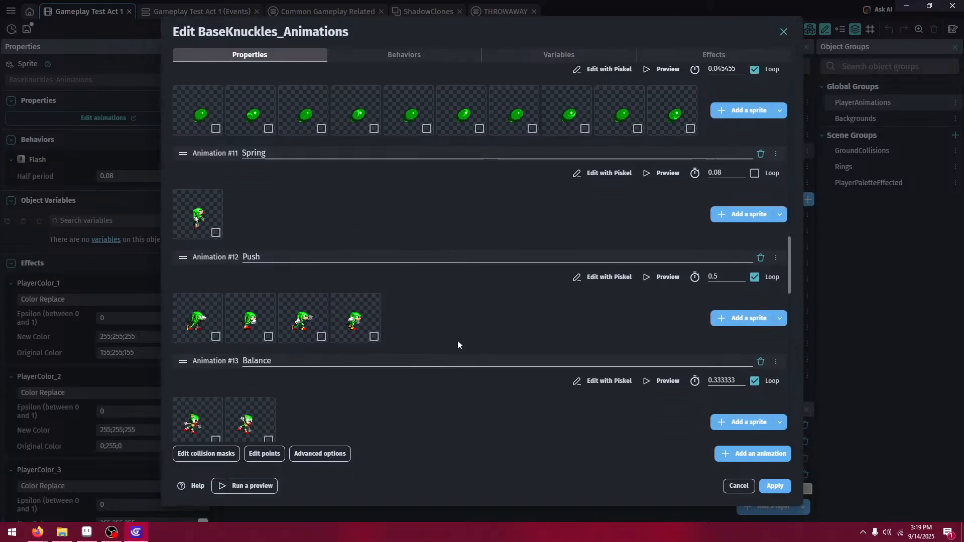
left_click(270, 329)
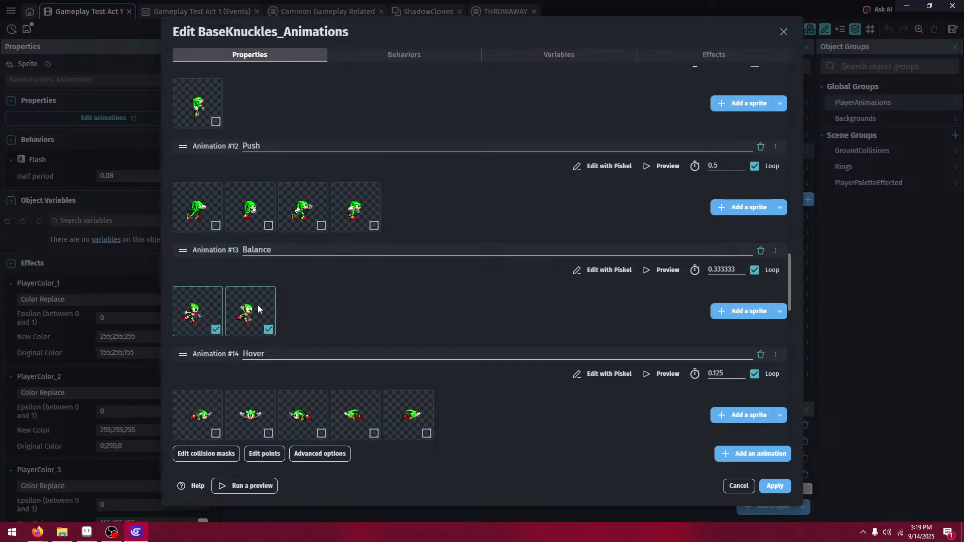
right_click(258, 307)
left_click(282, 312)
- Add BaseKnuckles_Animations-42.png and BaseKnuckles_Animations-43.png as the Balance animation's frames and preview the animation
left_click(735, 315)
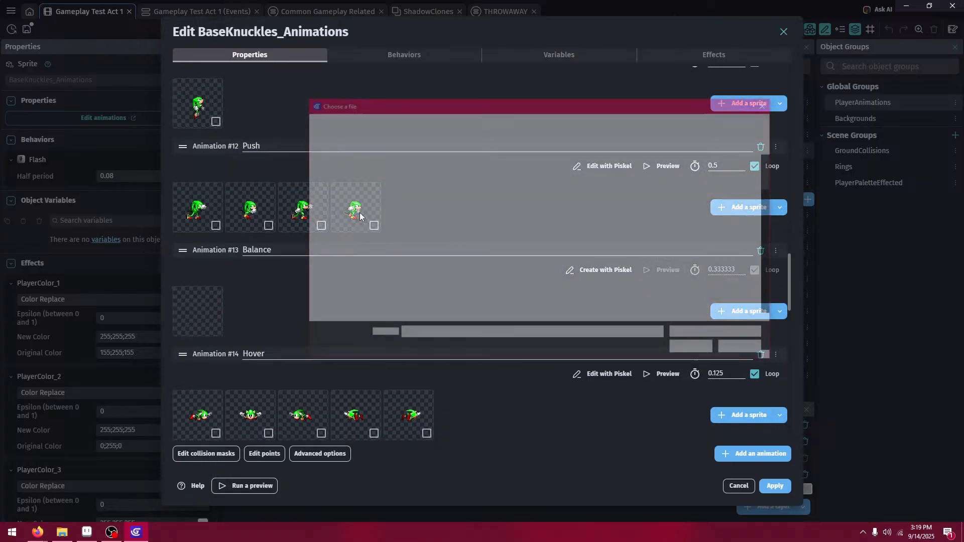
scroll(427, 211, "down", 1)
scroll(518, 224, "down", 2)
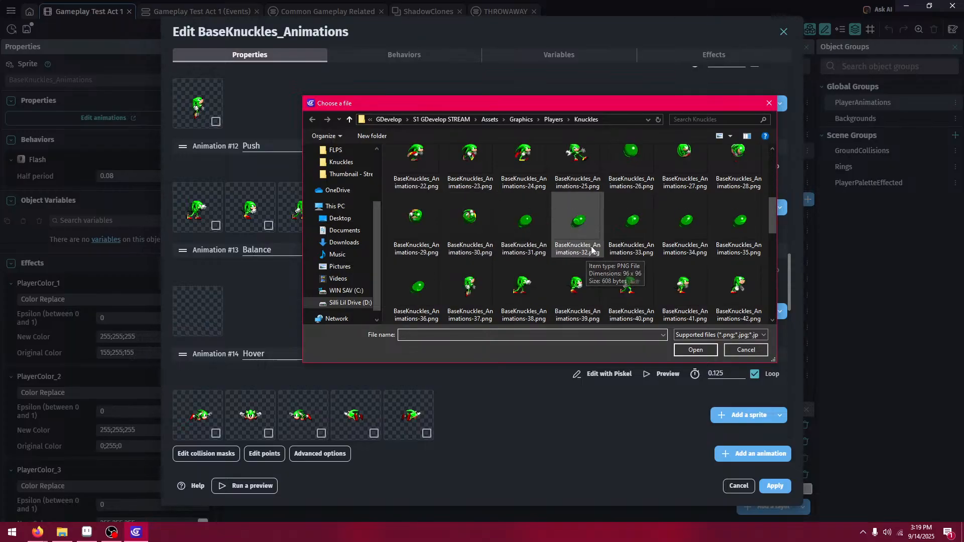
scroll(622, 246, "down", 1)
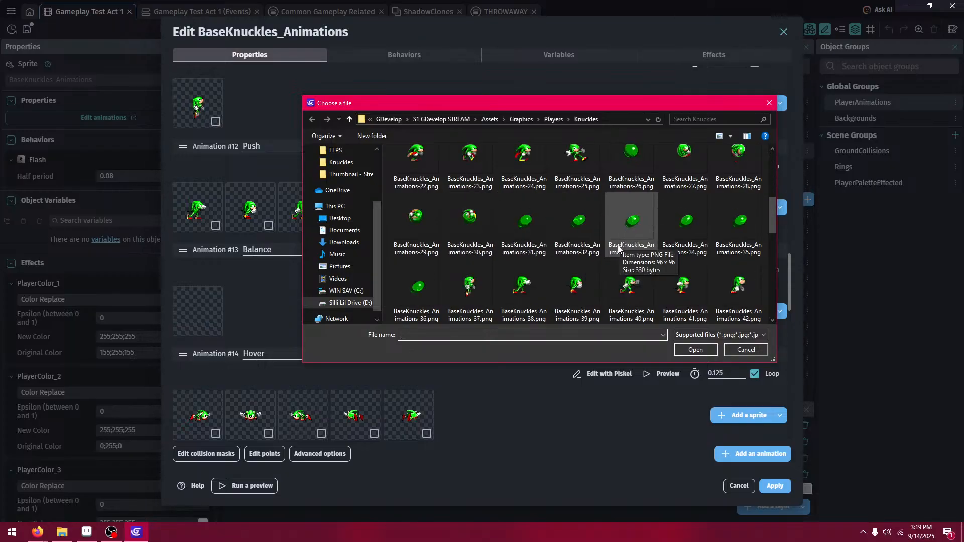
left_click(523, 285)
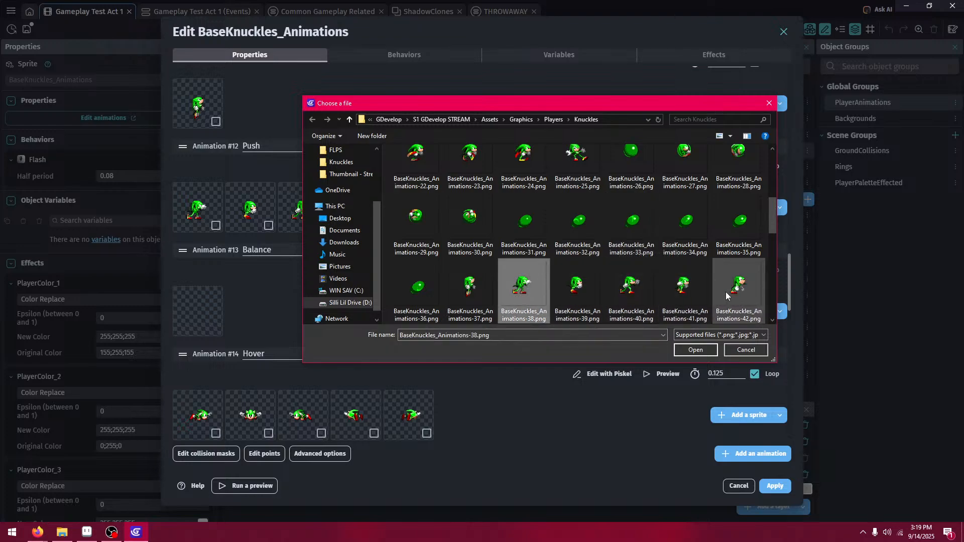
left_click(728, 287)
scroll(728, 287, "down", 2)
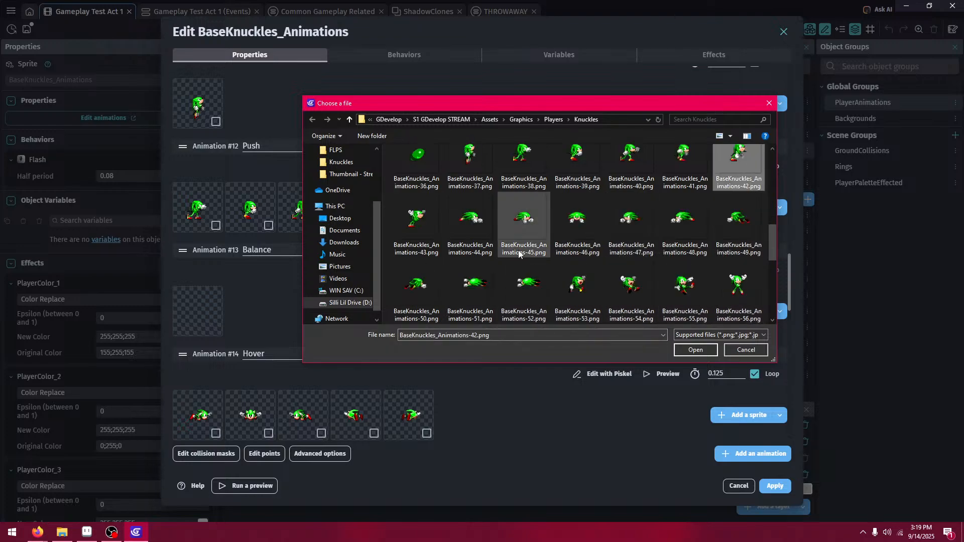
left_click(416, 221, "ctrl")
left_click(695, 350)
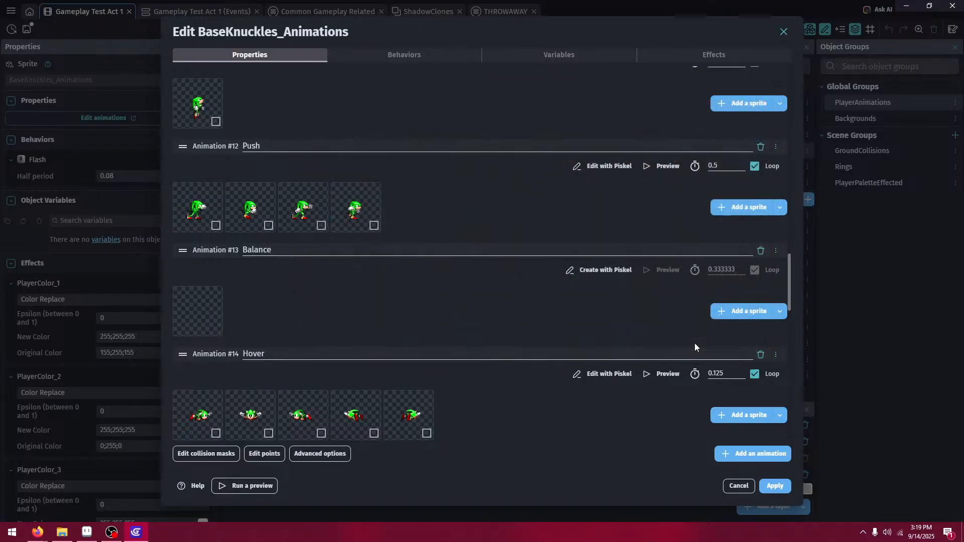
left_click(650, 272)
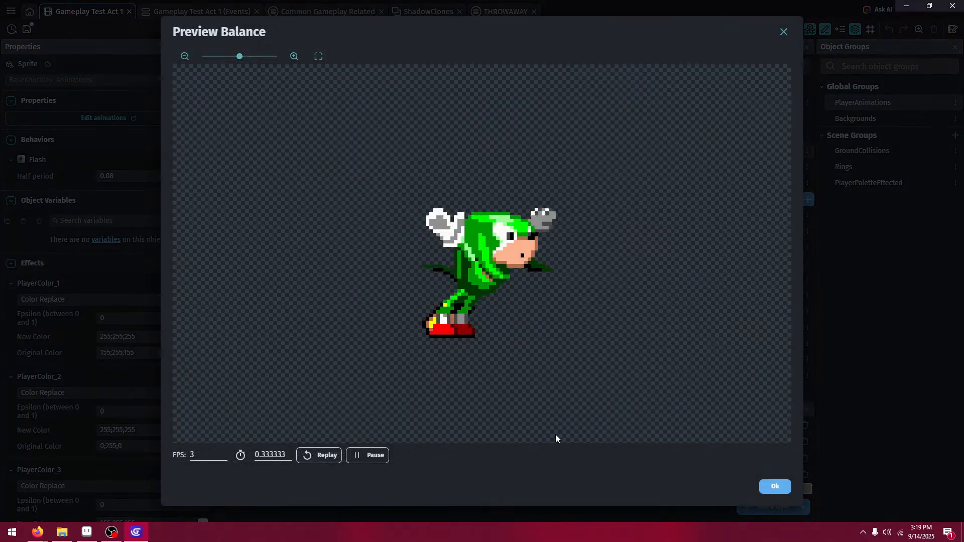
left_click(778, 485)
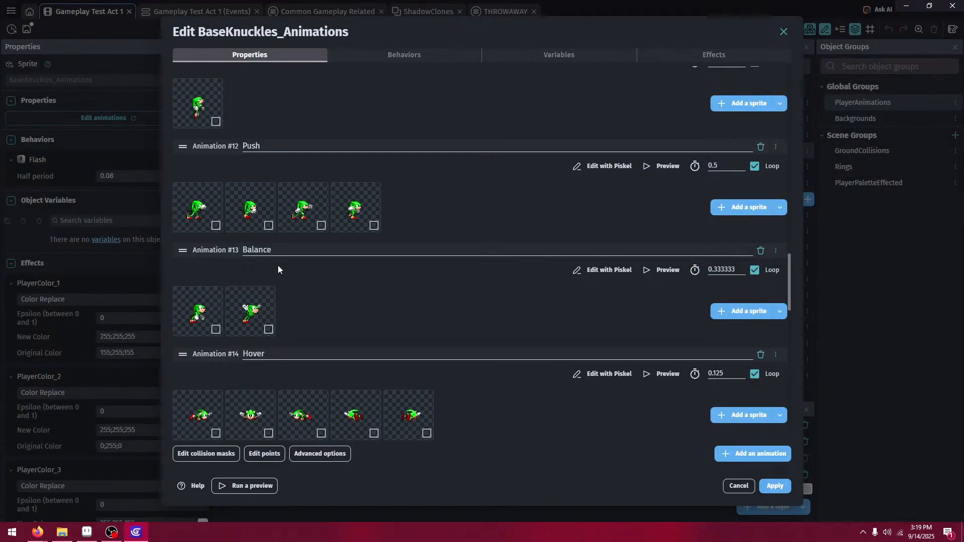
- Switch to the browser and check the open Sonic the Hedgehog and Knuckles the Echidna sprite pages
left_click(38, 533)
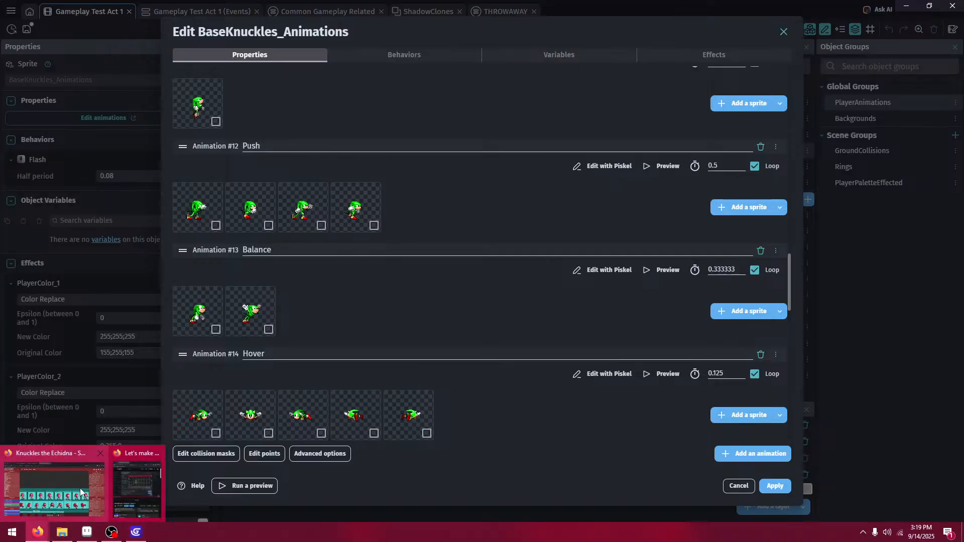
left_click(90, 502)
left_click(281, 11)
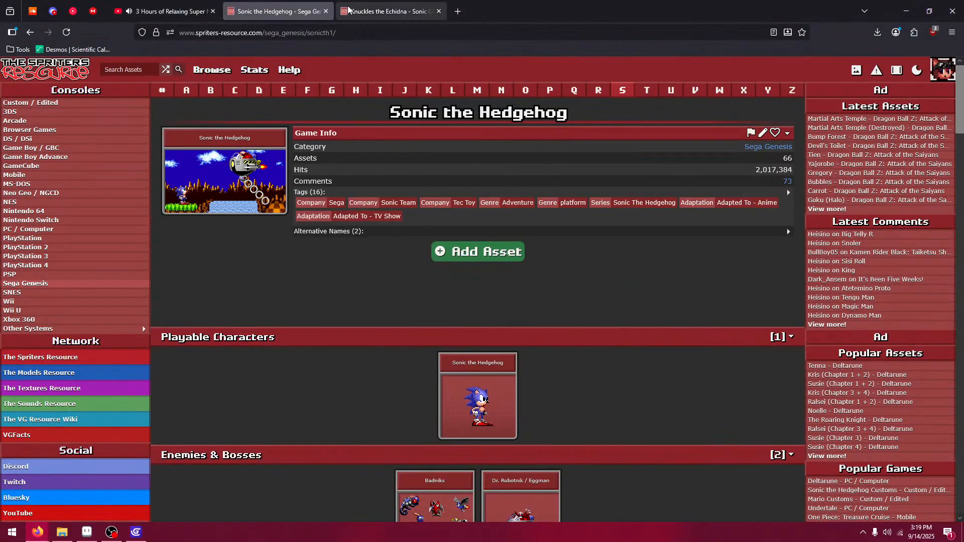
left_click(367, 11)
- Switch to Aseprite and examine the artist's credit note on the Knuckles sprite sheet in Sprite-0001
left_click(88, 532)
scroll(279, 275, "down", 1)
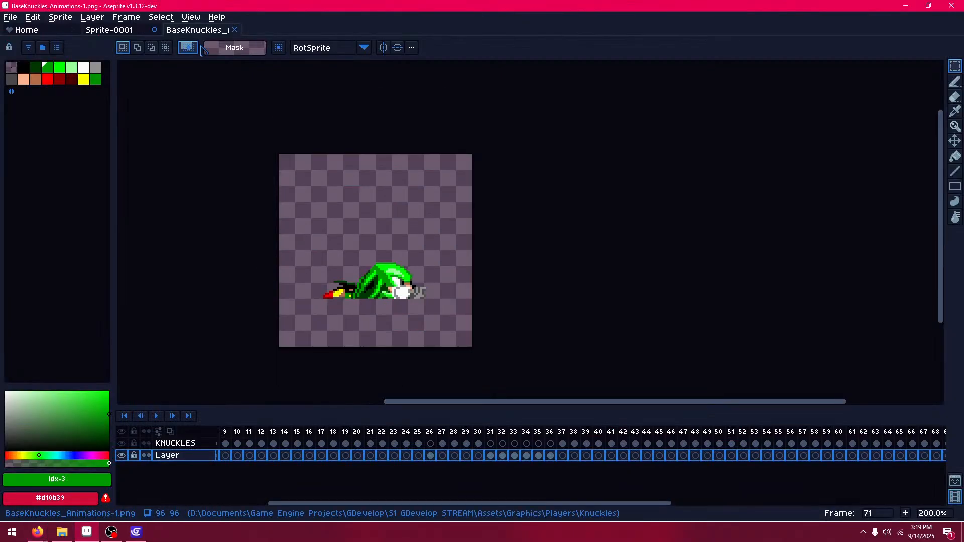
left_click(109, 30)
scroll(465, 143, "down", 5)
scroll(486, 149, "up", 3)
left_click(581, 102)
scroll(450, 138, "up", 5)
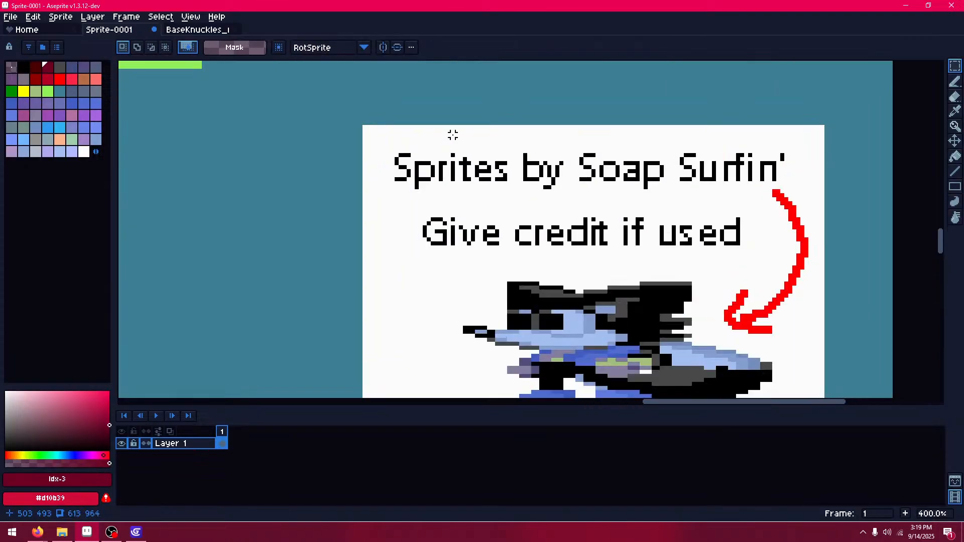
middle_click_drag(495, 136, 377, 110)
left_click_drag(261, 112, 691, 242)
scroll(658, 292, "down", 2)
scroll(657, 291, "down", 3)
scroll(547, 264, "up", 2)
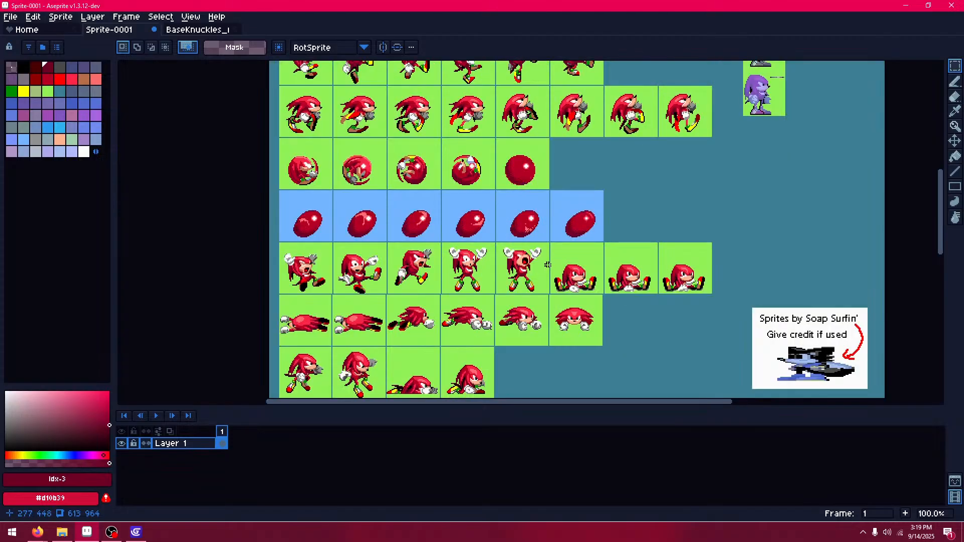
- Examine the sprite rows of the Knuckles sheet for poses that could serve the Hover animation
mouse_move(355, 251)
middle_mouse_down()
mouse_move(290, 86)
mouse_move(381, 208)
mouse_move(394, 93)
middle_mouse_up()
scroll(404, 146, "up", 1)
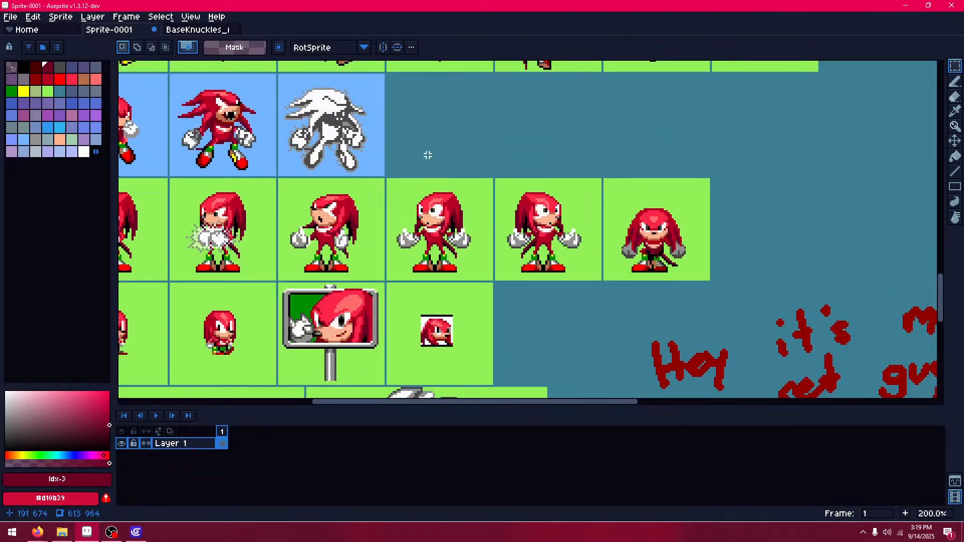
middle_click_drag(431, 177, 467, 297)
scroll(467, 297, "down", 1)
middle_click_drag(397, 96, 378, 347)
middle_click_drag(331, 150, 332, 325)
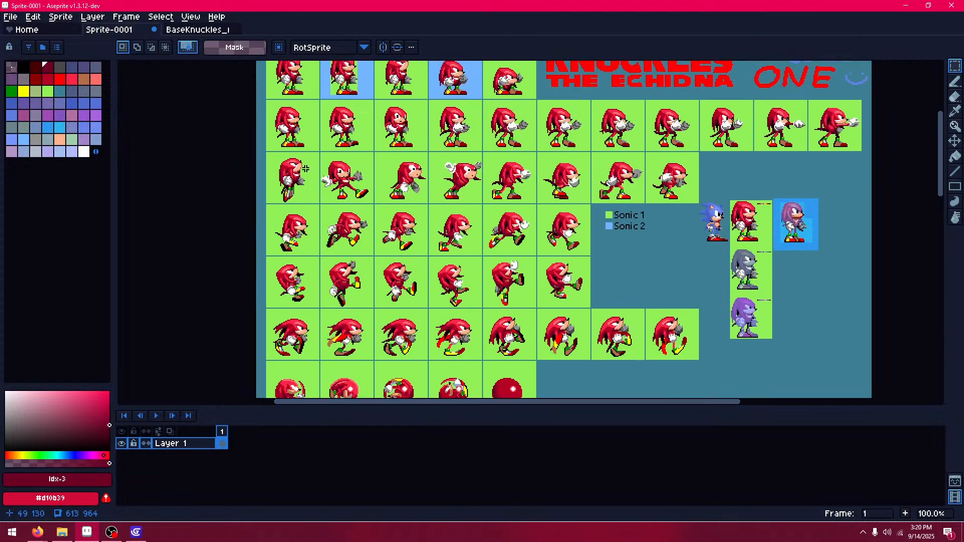
middle_click_drag(305, 169, 331, 338)
scroll(367, 237, "up", 2)
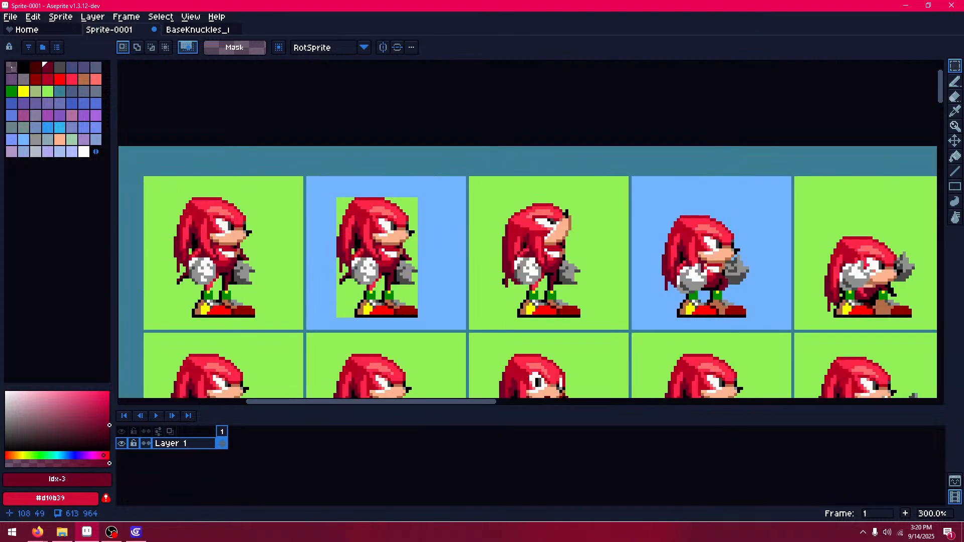
- Switch to GDevelop and delete all five placeholder frames of the Hover animation
left_click(136, 532)
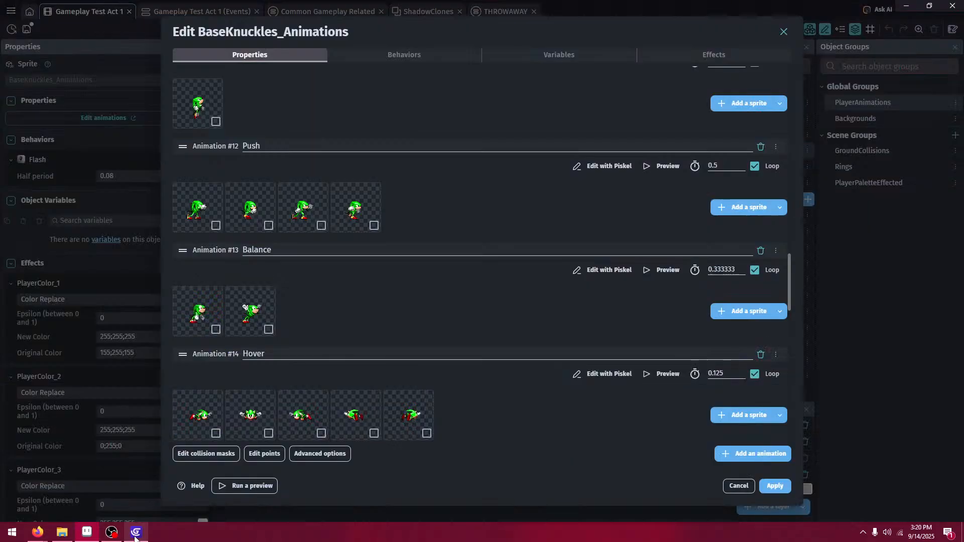
scroll(219, 350, "down", 2)
left_click(216, 333)
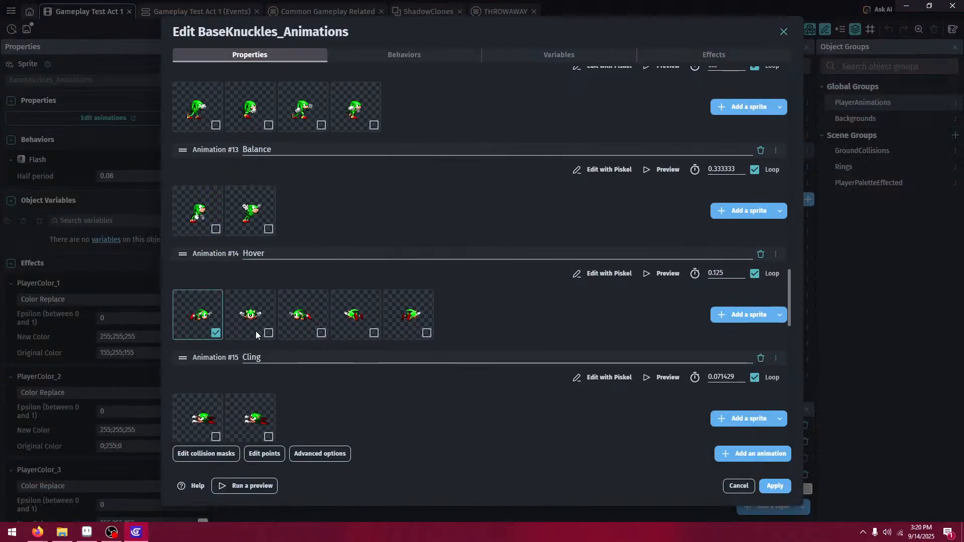
left_click(268, 332)
left_click(374, 333)
left_click(427, 333)
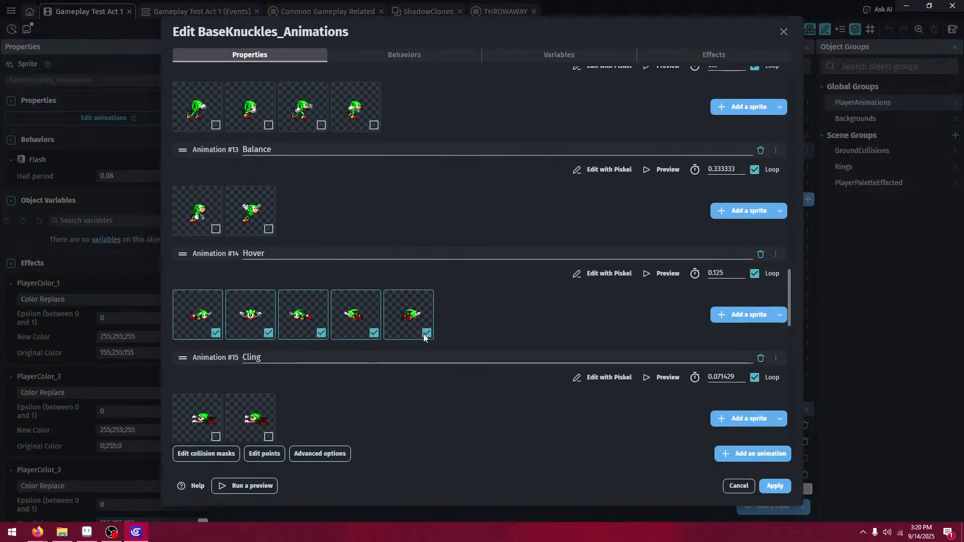
right_click(420, 305)
left_click(441, 311)
- Switch to the browser, open the Custom / Edited section in a new tab and browse the Sonic the Hedgehog Customs sprites
mouse_move(37, 532)
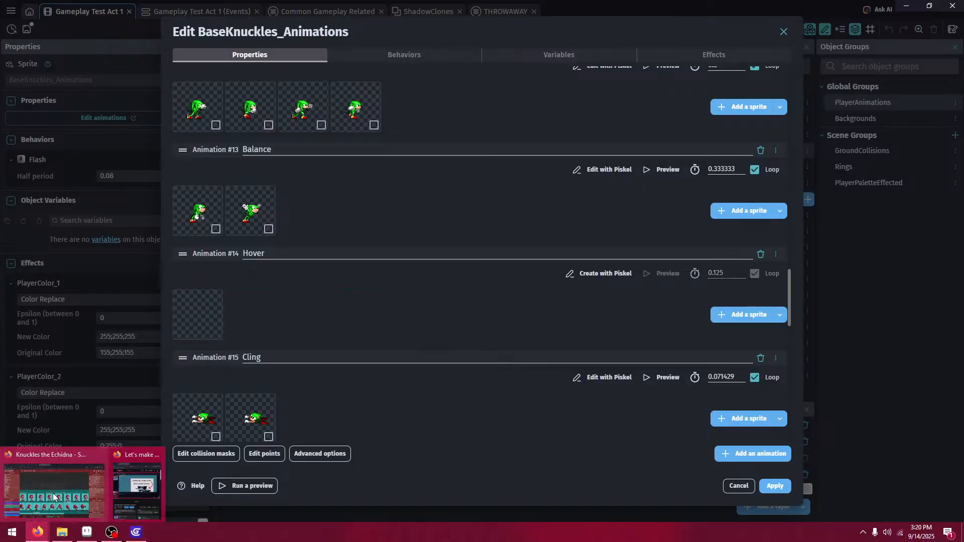
left_click(55, 488)
left_click(31, 33)
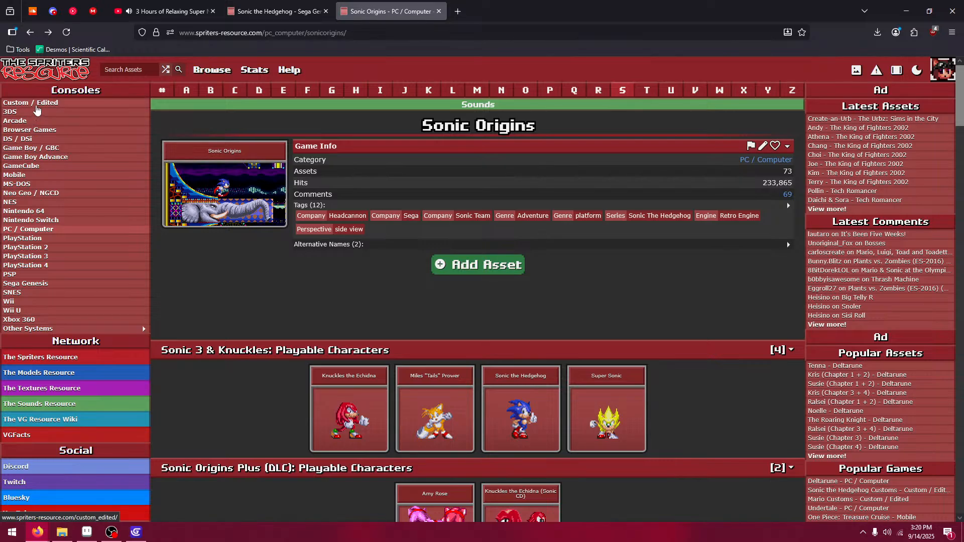
right_click(36, 103)
left_click(65, 115)
scroll(362, 221, "down", 4)
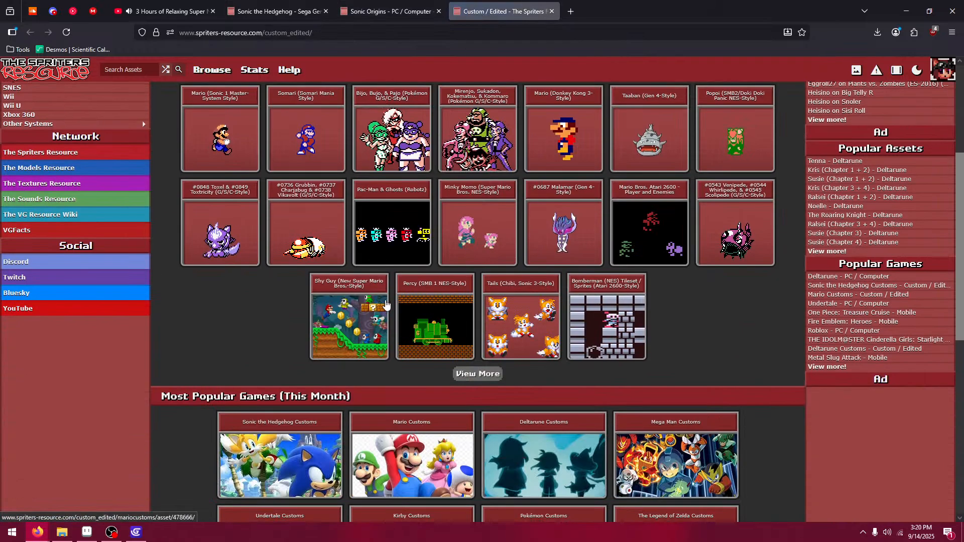
left_click(329, 428)
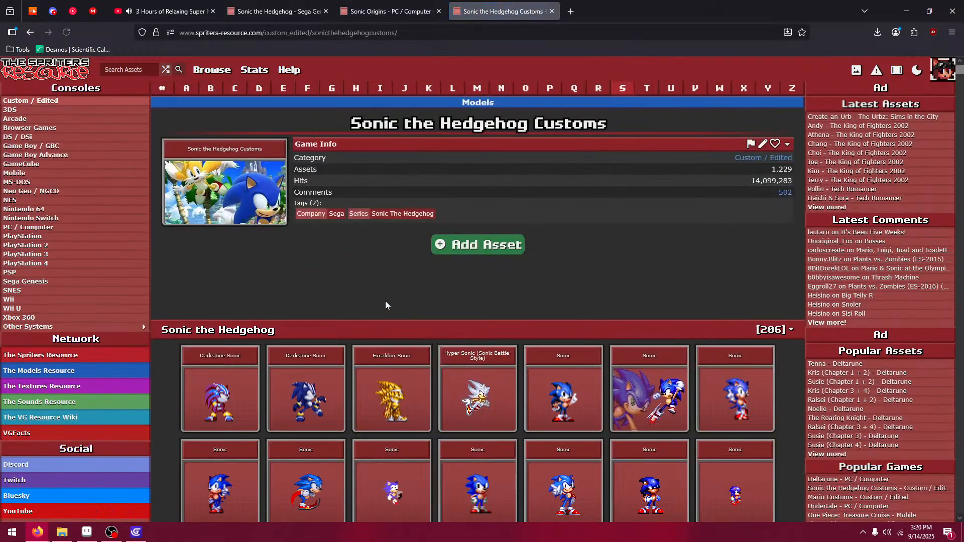
scroll(385, 301, "down", 20)
scroll(617, 279, "down", 20)
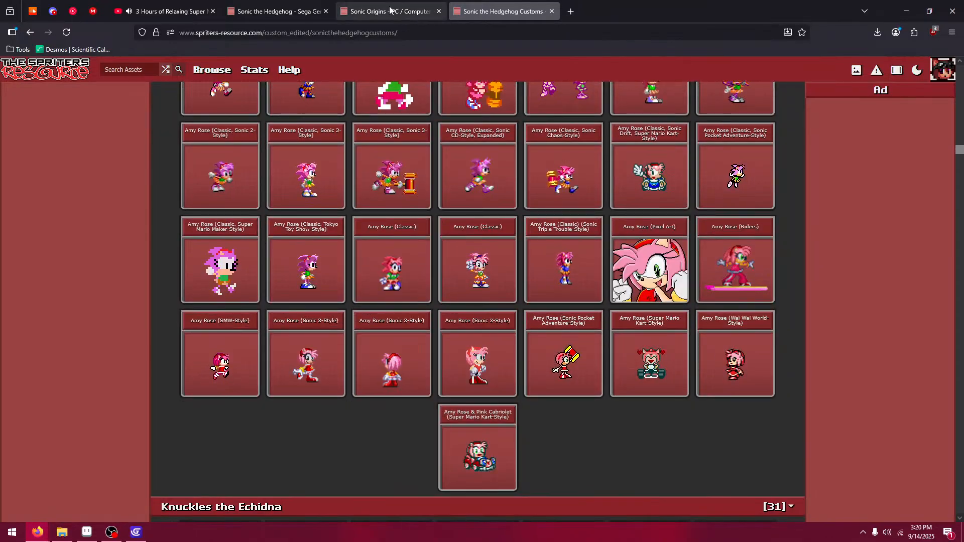
- View the Sonic 3 & Knuckles sheet of Knuckles the Echidna from the Sonic Origins page
left_click(390, 10)
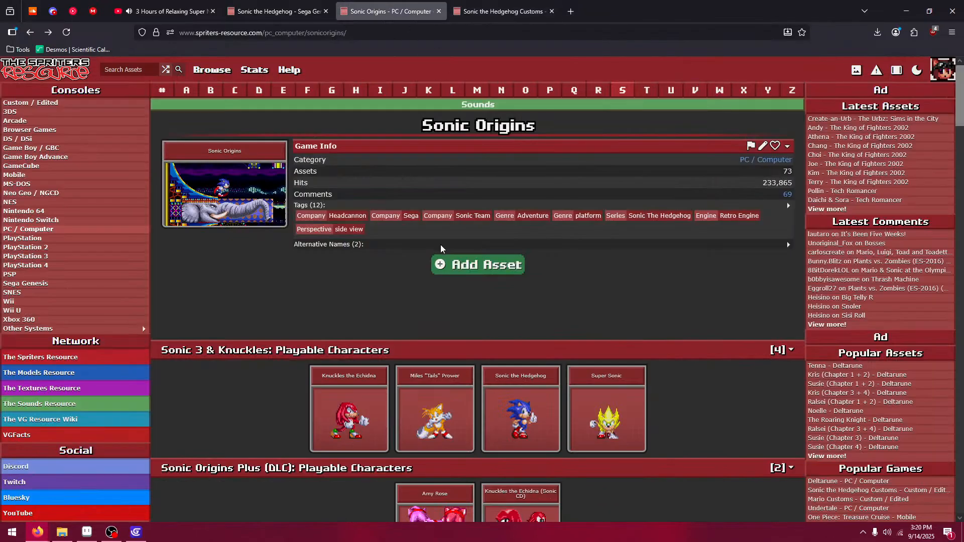
left_click(369, 398)
scroll(505, 302, "down", 3)
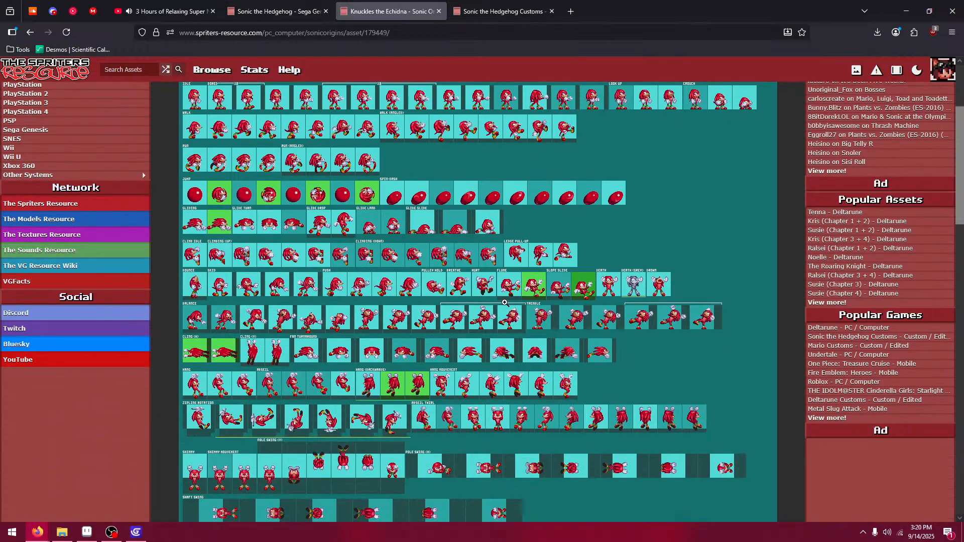
- Return to the Sonic Origins page, open the Knuckles the Echidna (Sonic CD) sheet and magnify it to 4x
left_click(28, 36)
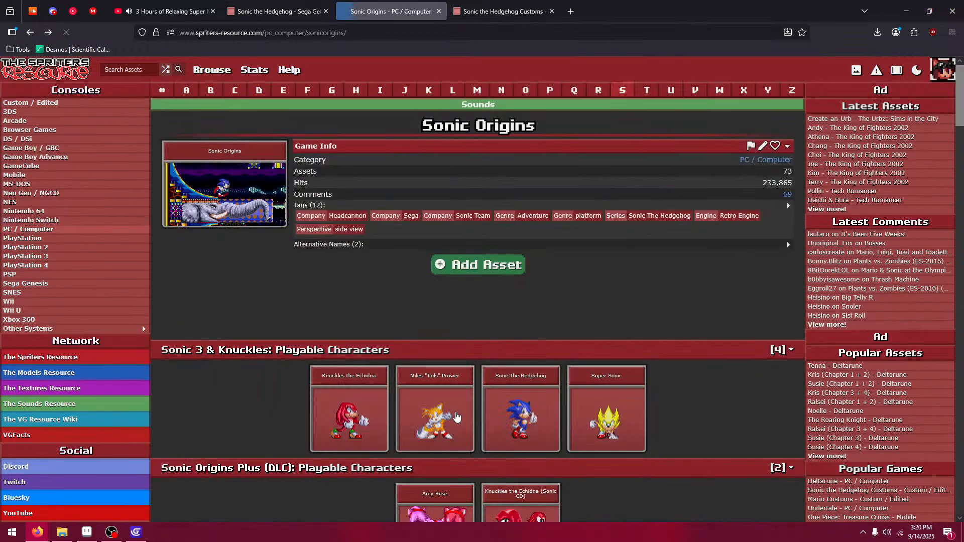
left_click(501, 504)
left_click(394, 230)
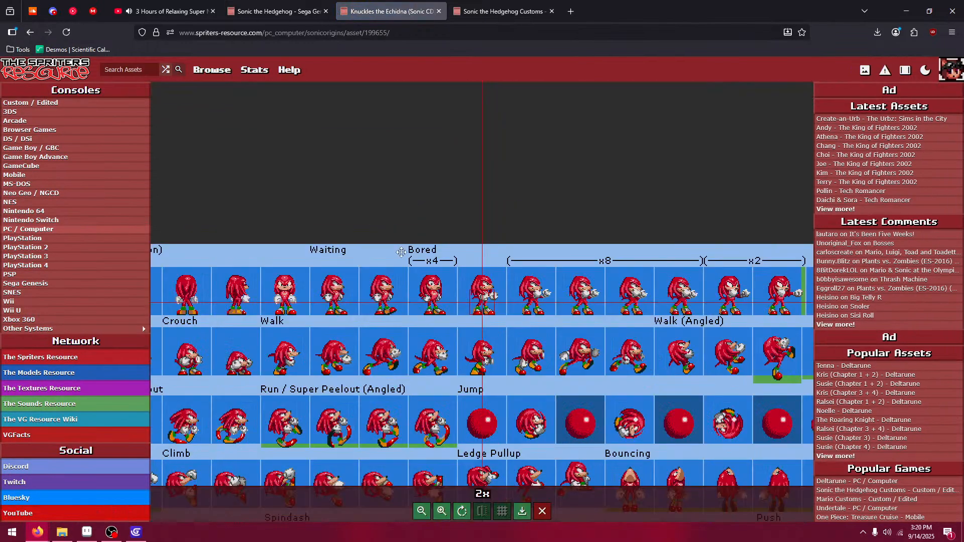
left_click(462, 510)
left_click(442, 511)
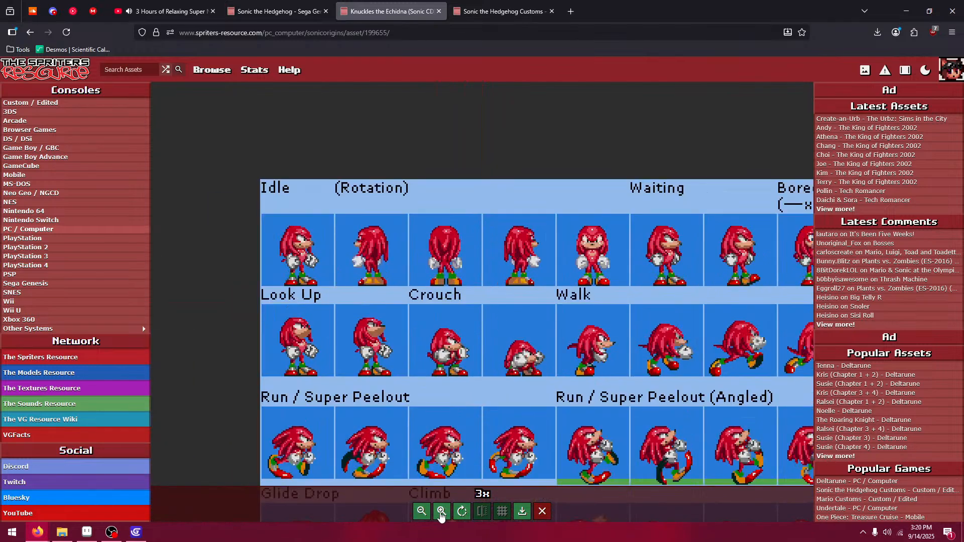
left_click(441, 511)
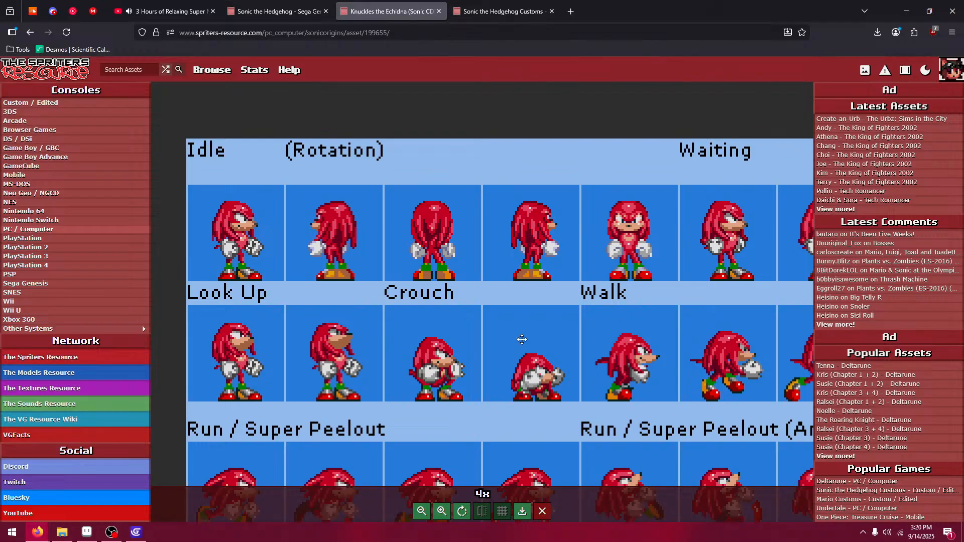
- Examine the Balance, Spring CS, Ride, Cling, Flume and Transform sprites on the Sonic CD Knuckles sheet
scroll(516, 330, "down", 15)
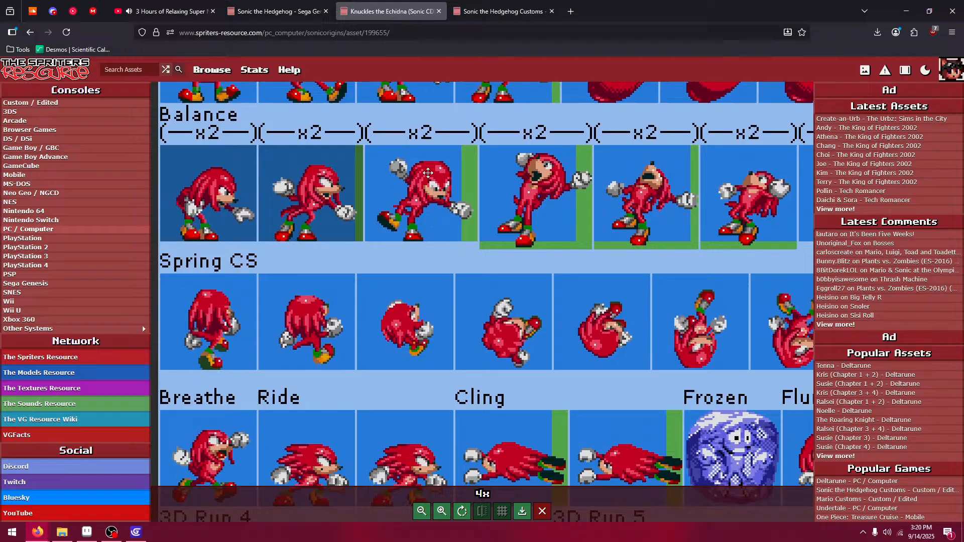
left_click_drag(418, 422, 423, 196)
left_click_drag(419, 411, 406, 428)
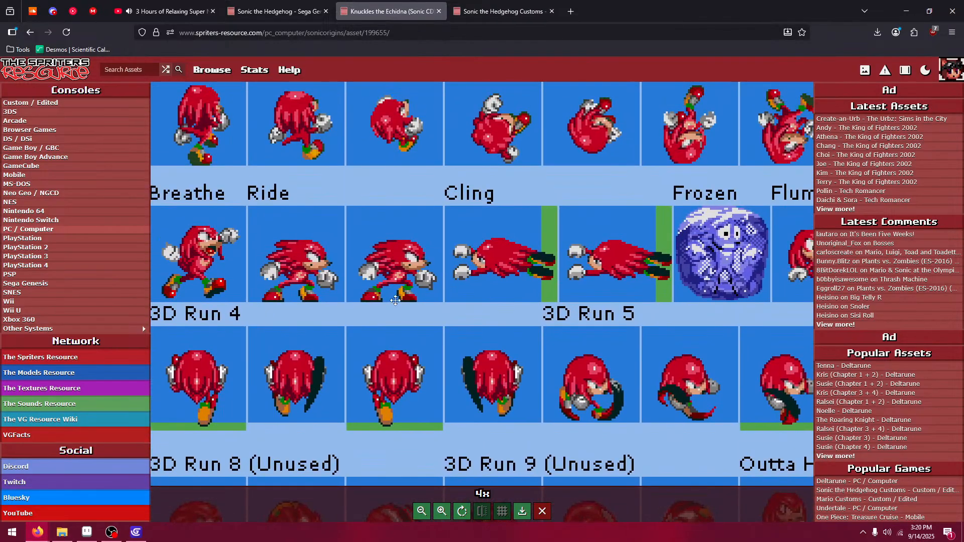
left_click_drag(378, 279, 441, 367)
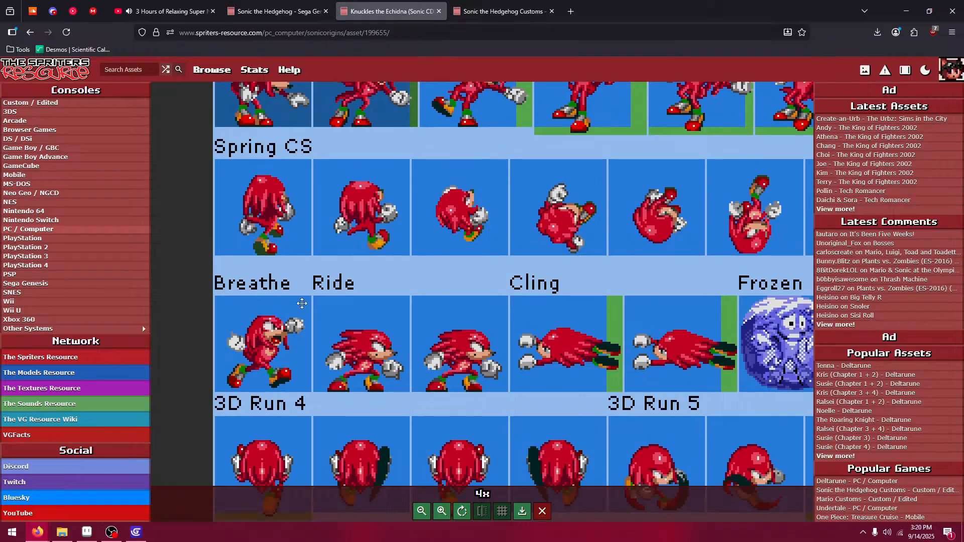
left_click_drag(555, 352, 219, 349)
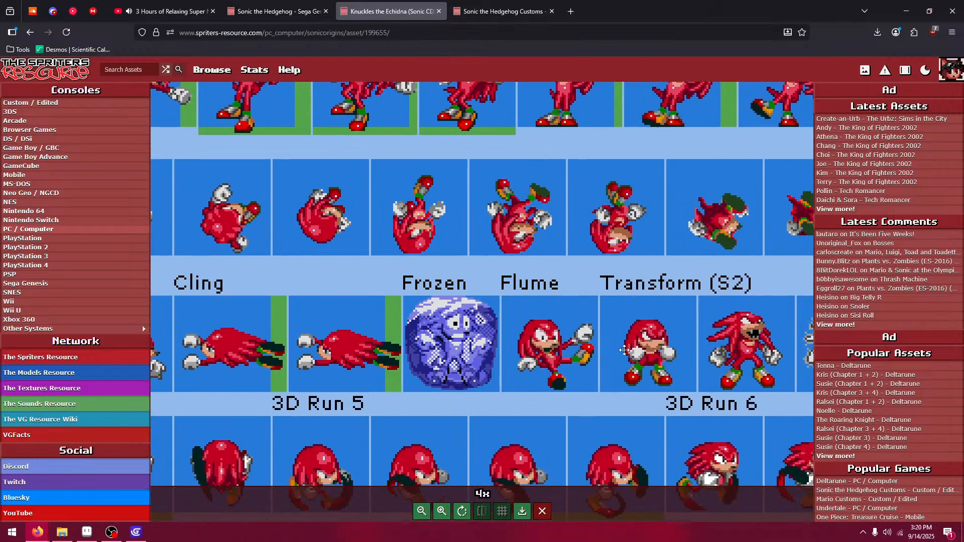
left_click_drag(649, 347, 294, 346)
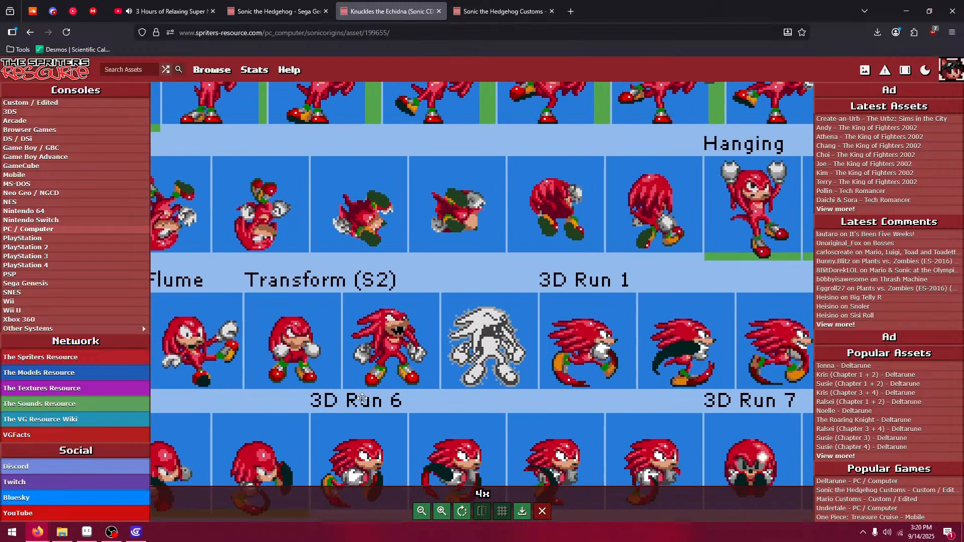
- Examine the Hanging, 3D Run, Outta Here and Continue screen sprites on the Sonic CD Knuckles sheet
left_click_drag(744, 208, 543, 310)
left_click_drag(337, 440, 602, 238)
left_click_drag(384, 401, 560, 200)
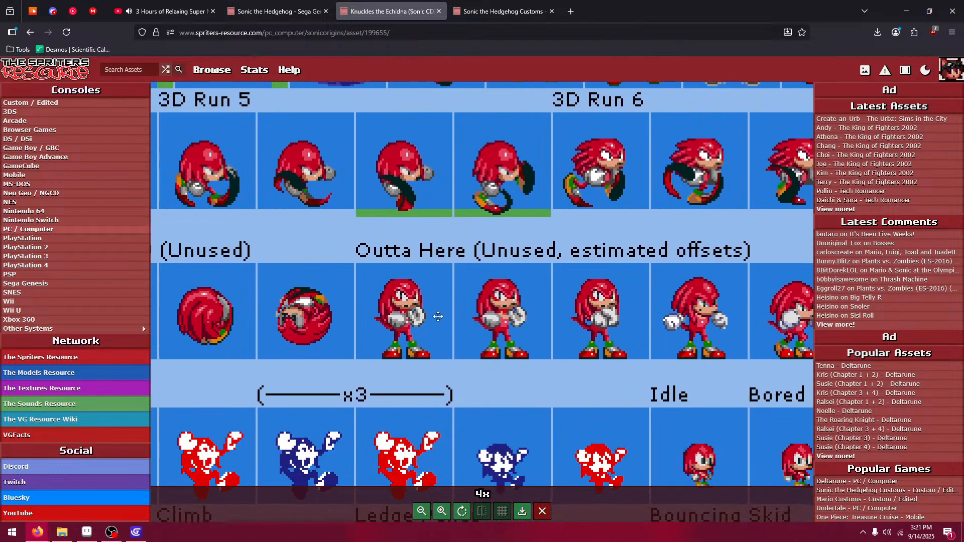
left_click_drag(439, 316, 326, 316)
left_click_drag(656, 310, 331, 326)
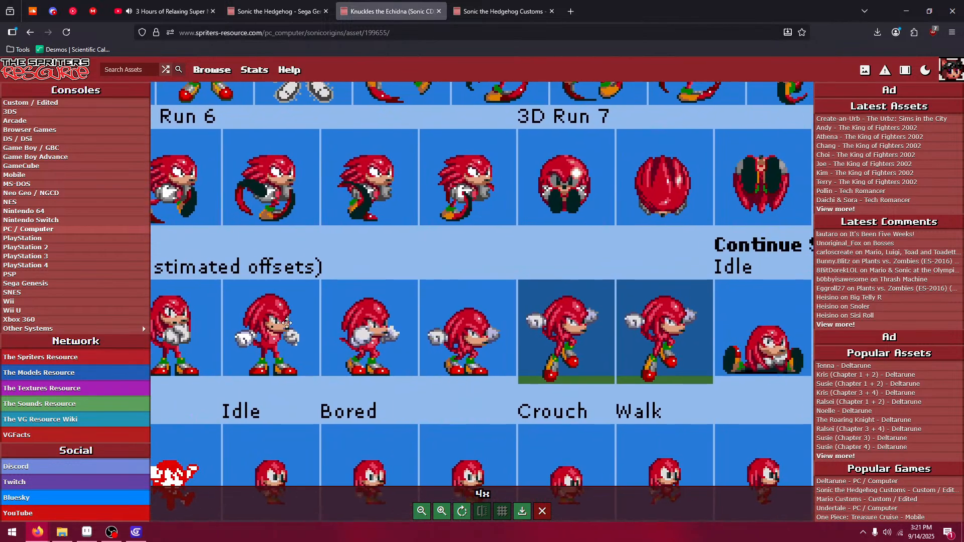
left_click_drag(613, 340, 787, 342)
left_click_drag(408, 363, 915, 354)
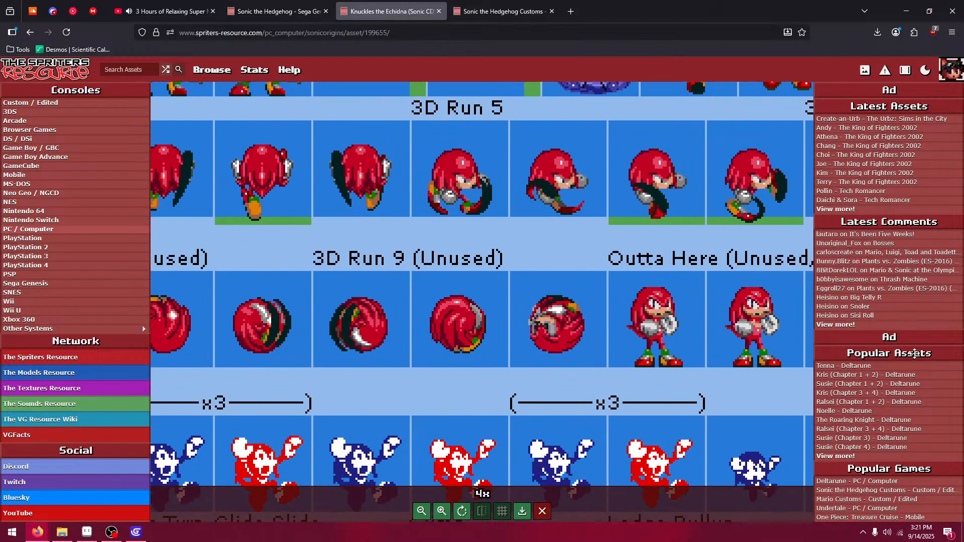
left_click_drag(475, 357, 731, 357)
left_click_drag(444, 372, 403, 247)
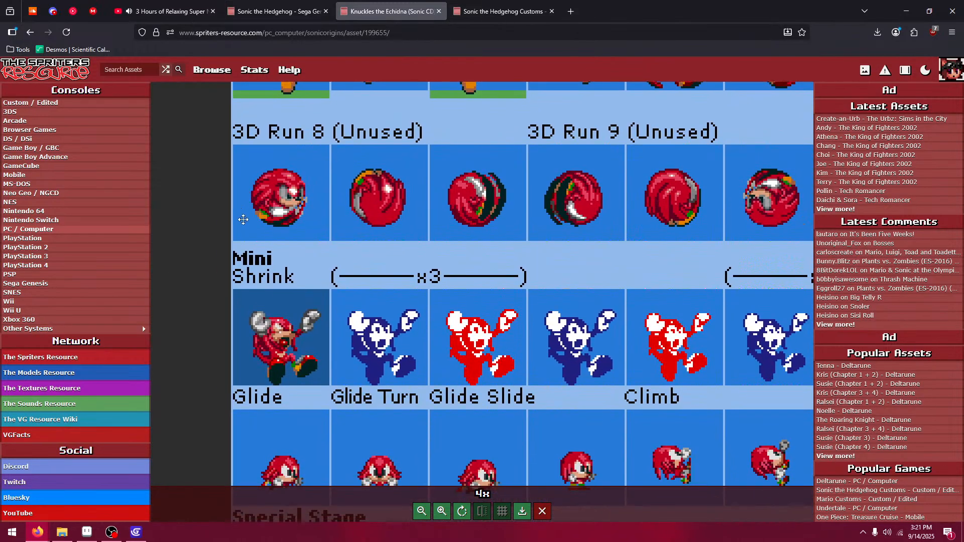
- Examine the Mini and Special Stage sprites on the Sonic CD Knuckles sheet
left_click_drag(481, 298, 457, 181)
left_click_drag(410, 360, 434, 273)
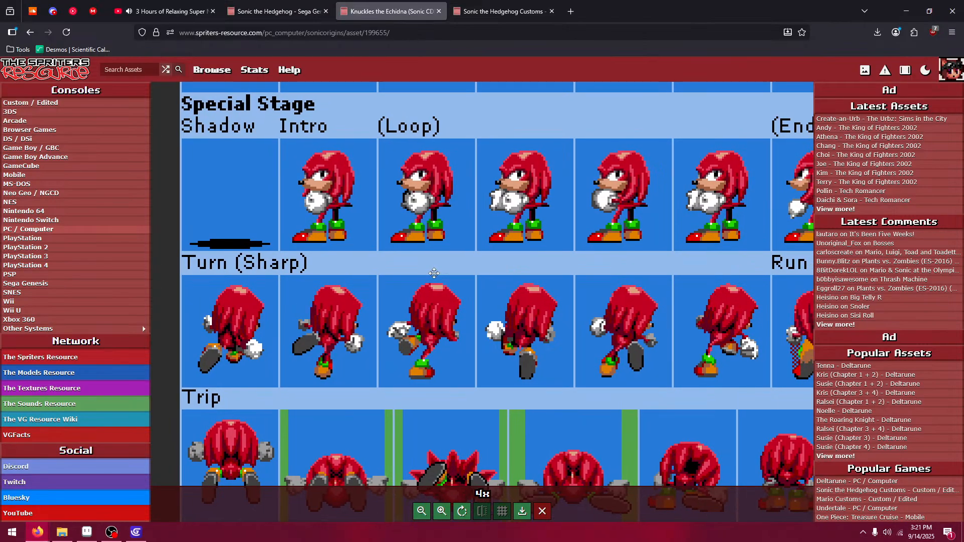
left_click_drag(653, 289, 431, 290)
left_click_drag(639, 290, 282, 287)
left_click_drag(400, 287, 748, 286)
left_click_drag(346, 282, 776, 275)
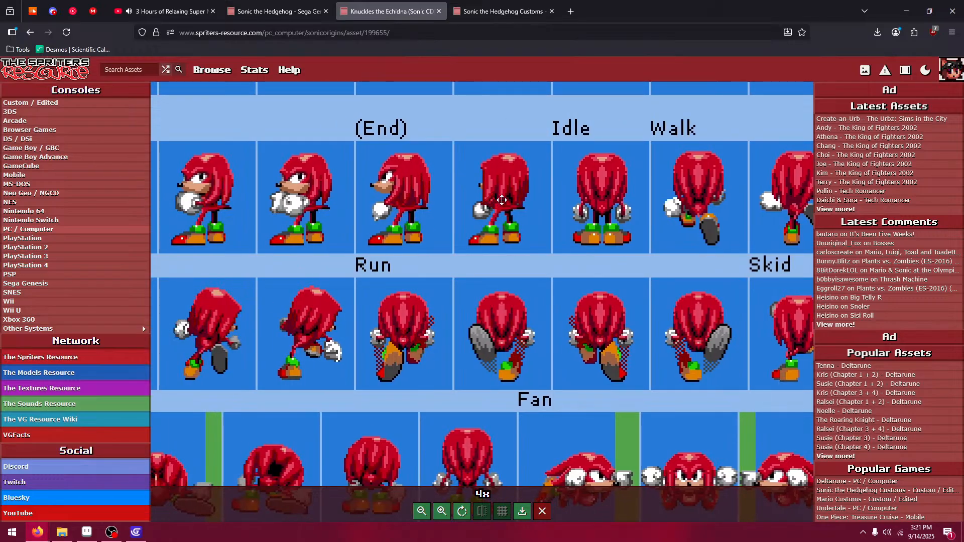
- Open the last-column-but-two Knuckles (Sonic 1-Style) asset from the Sonic the Hedgehog Customs list and go to its uploader's profile
left_click_drag(266, 202, 556, 260)
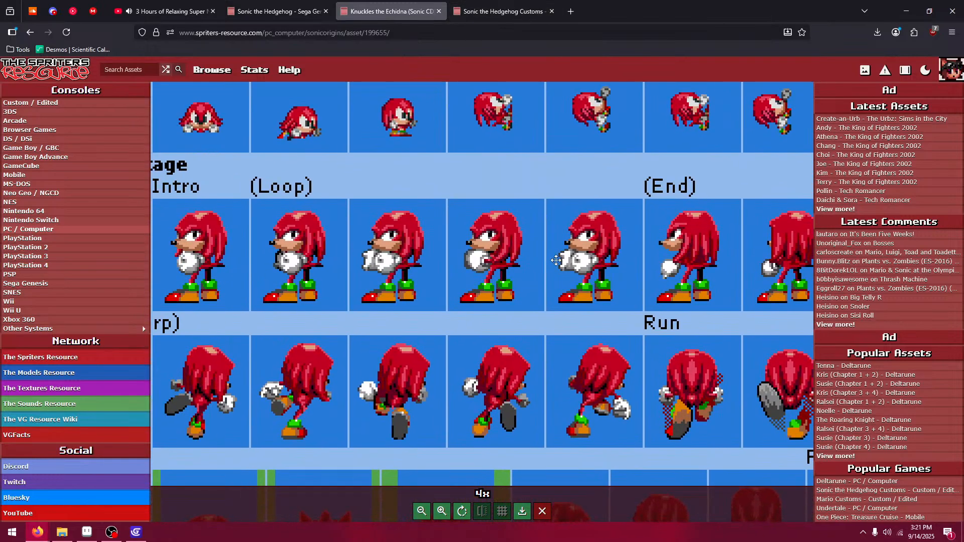
left_click(493, 12)
scroll(434, 270, "down", 7)
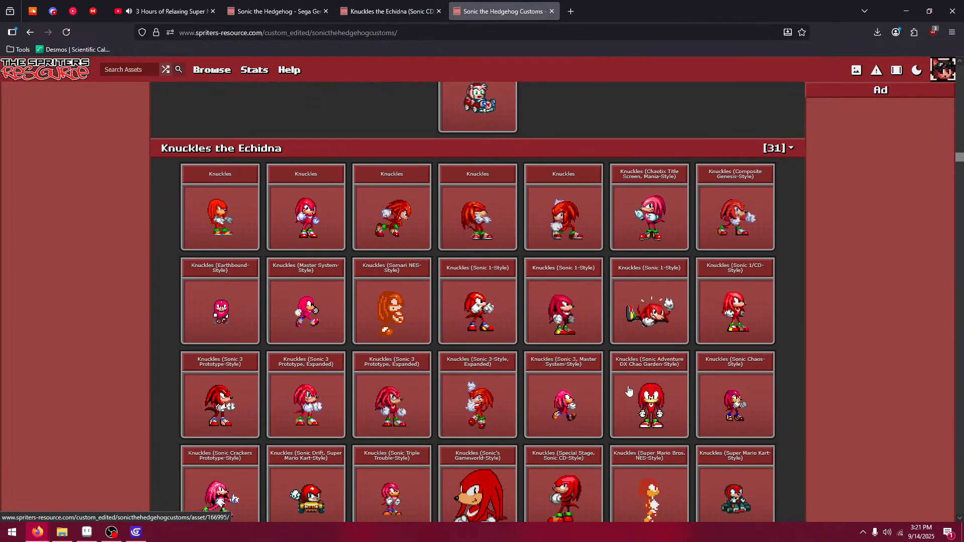
left_click(544, 323)
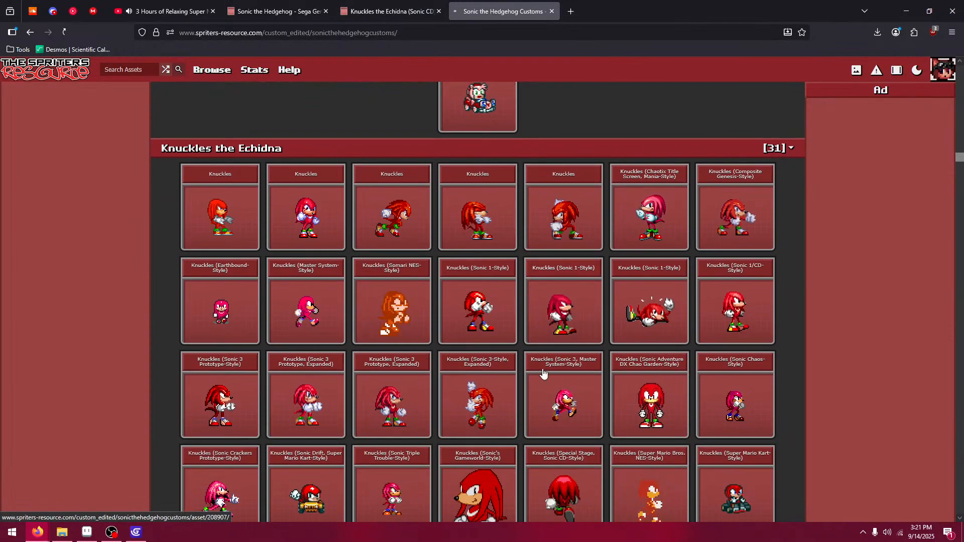
scroll(653, 318, "down", 9)
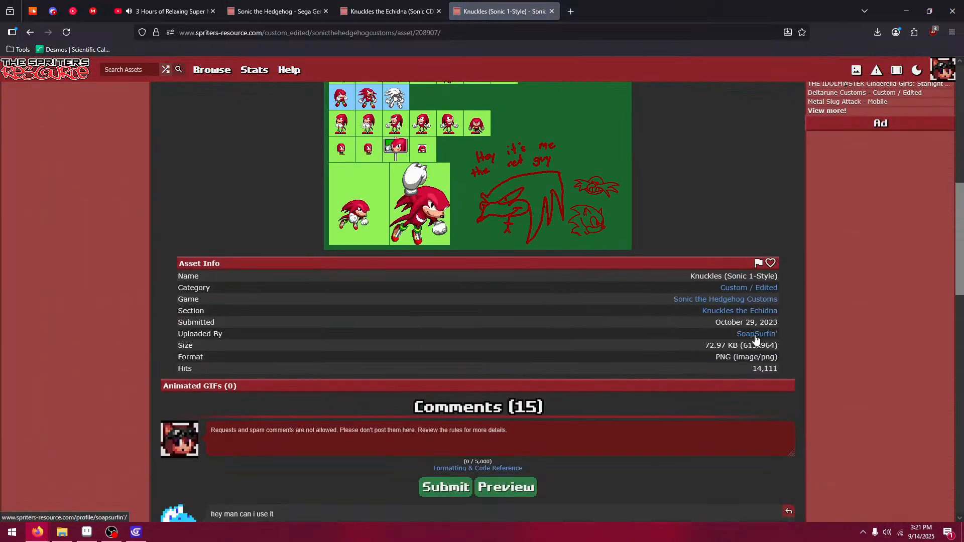
left_click(756, 335)
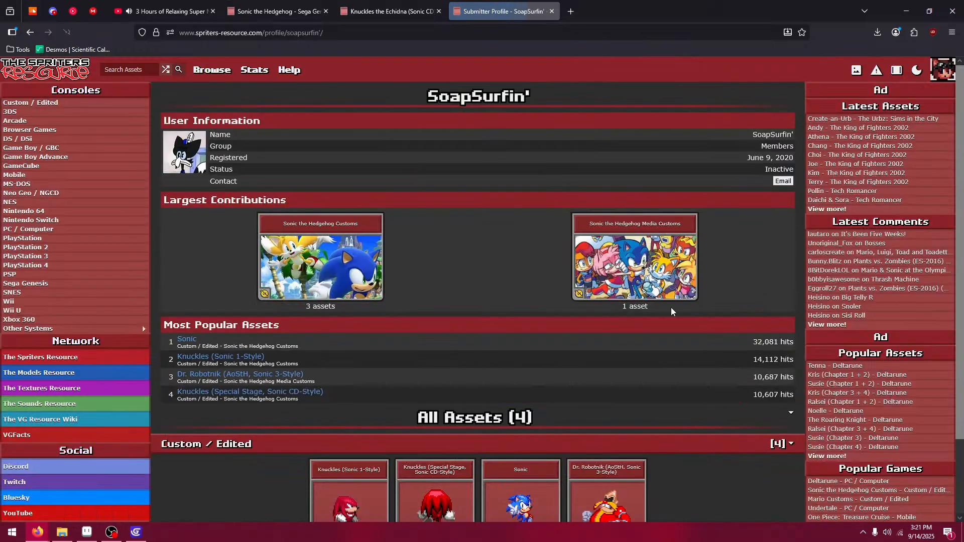
- Open the uploader's Knuckles (Special Stage, Sonic CD-Style) sprite sheet and enlarge it to 4x
scroll(628, 366, "down", 3)
left_click(435, 455)
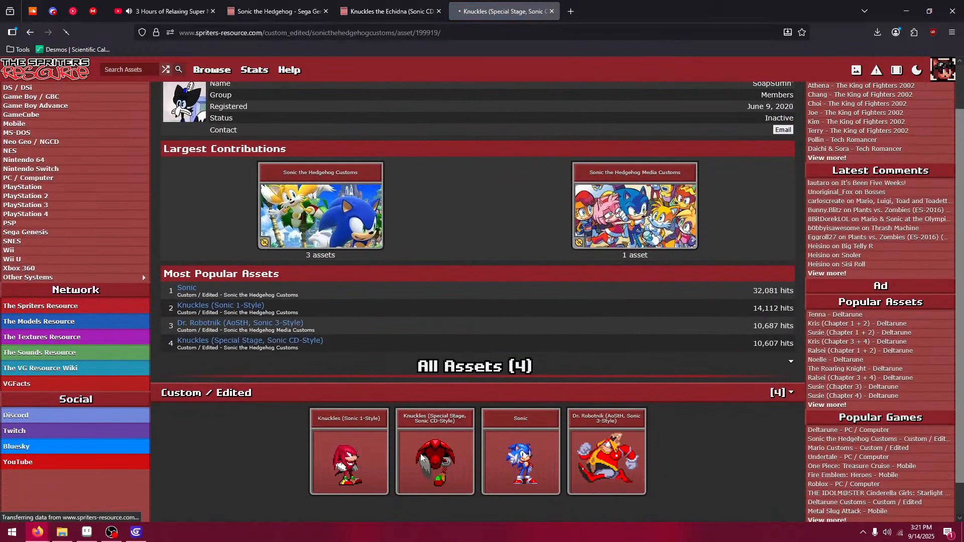
left_click(464, 322)
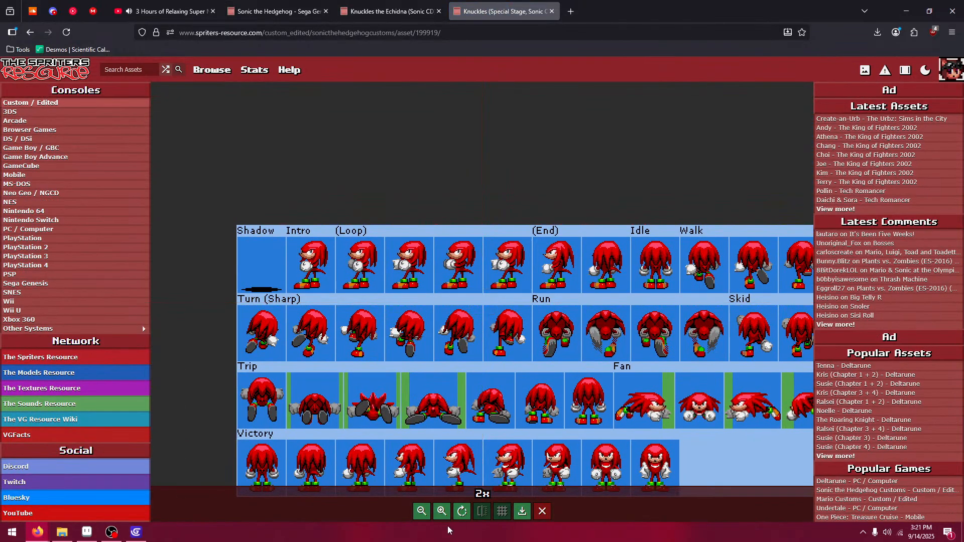
left_click(442, 511)
- Examine the intro, run, turn, jump, fan and victory sprites across the custom special stage sheet
left_click_drag(334, 306, 510, 353)
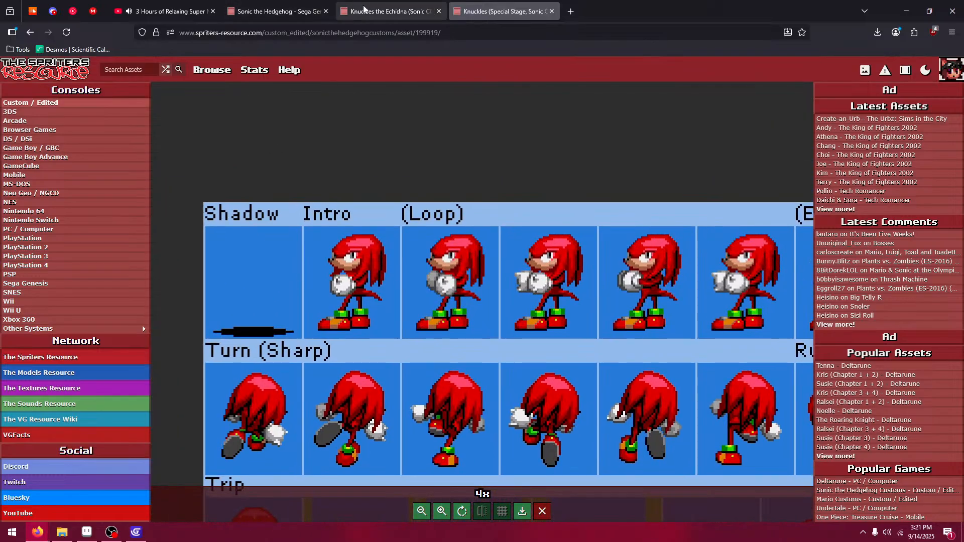
left_click_drag(546, 238, 438, 231)
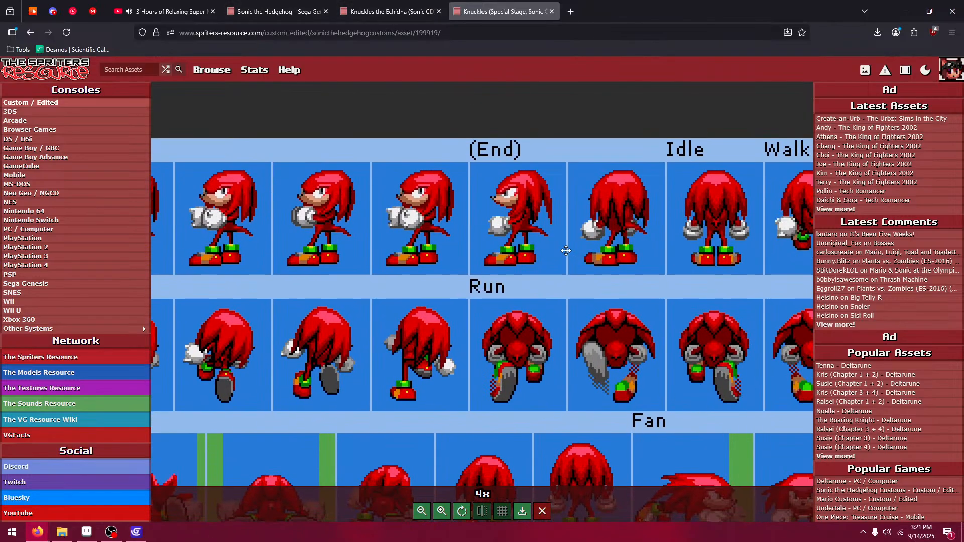
left_click_drag(566, 251, 232, 224)
left_click_drag(572, 281, 243, 195)
left_click_drag(624, 240, 231, 240)
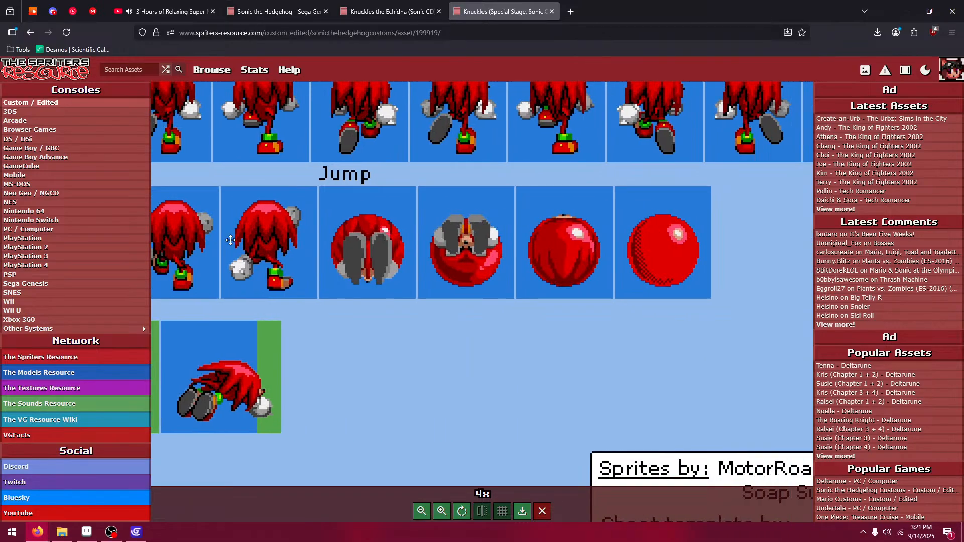
left_click_drag(517, 237, 772, 299)
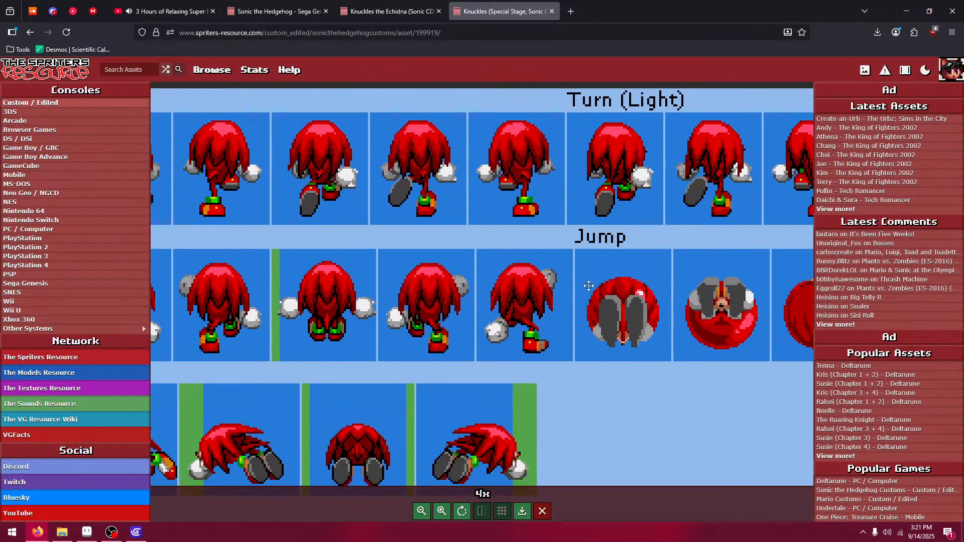
left_click_drag(171, 305, 878, 281)
left_click_drag(208, 408, 176, 204)
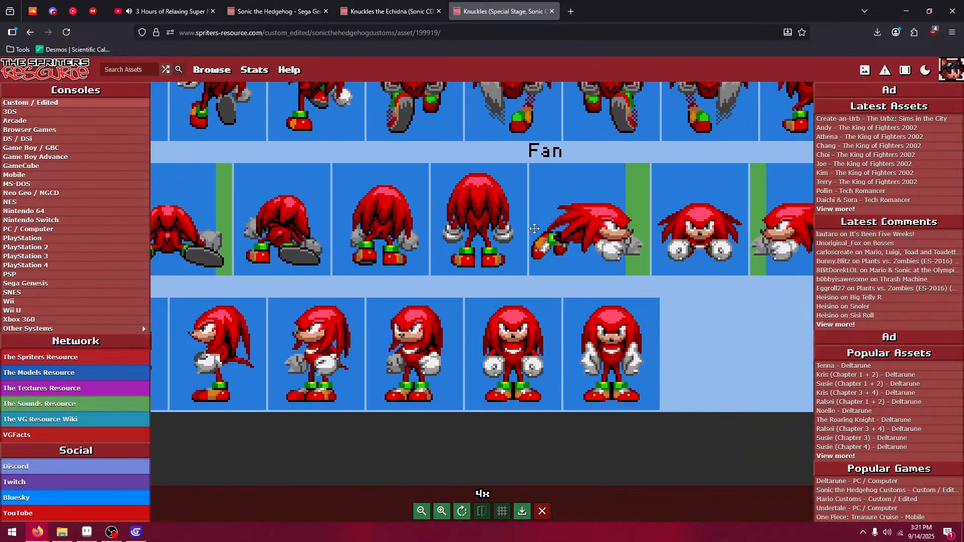
left_click_drag(306, 227, 397, 223)
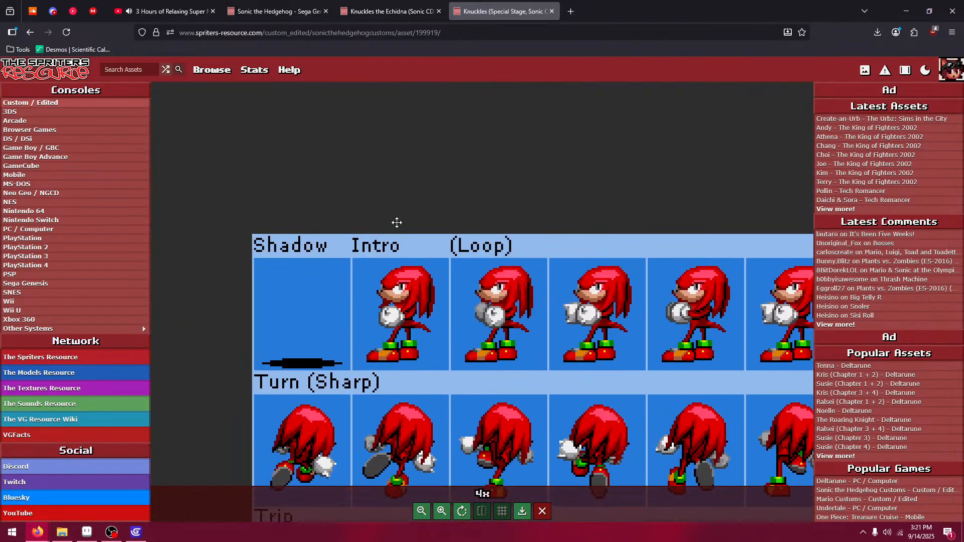
- Compare the special stage sprites on the Sonic Origins Knuckles sheet with those on the custom Sonic CD-style sheet
left_click(378, 15)
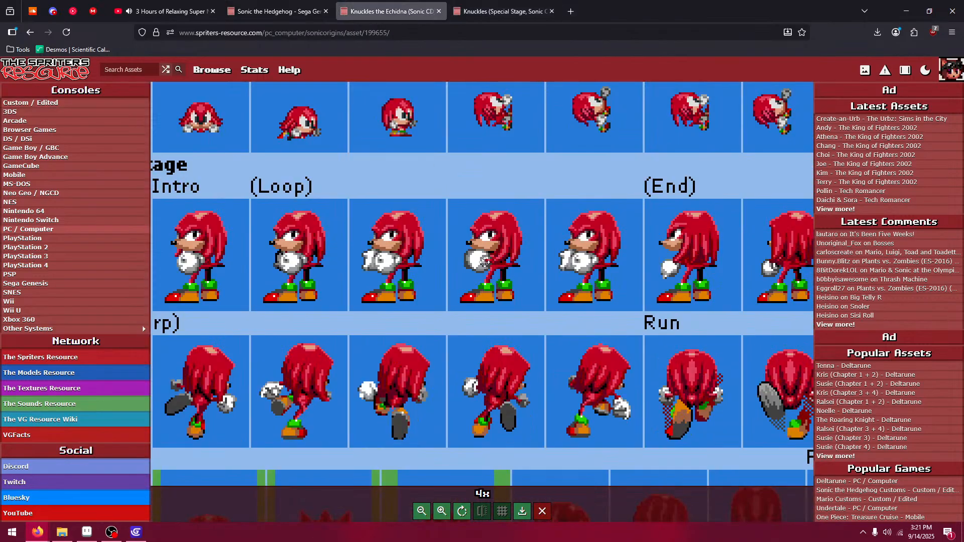
left_click(474, 14)
left_click(408, 18)
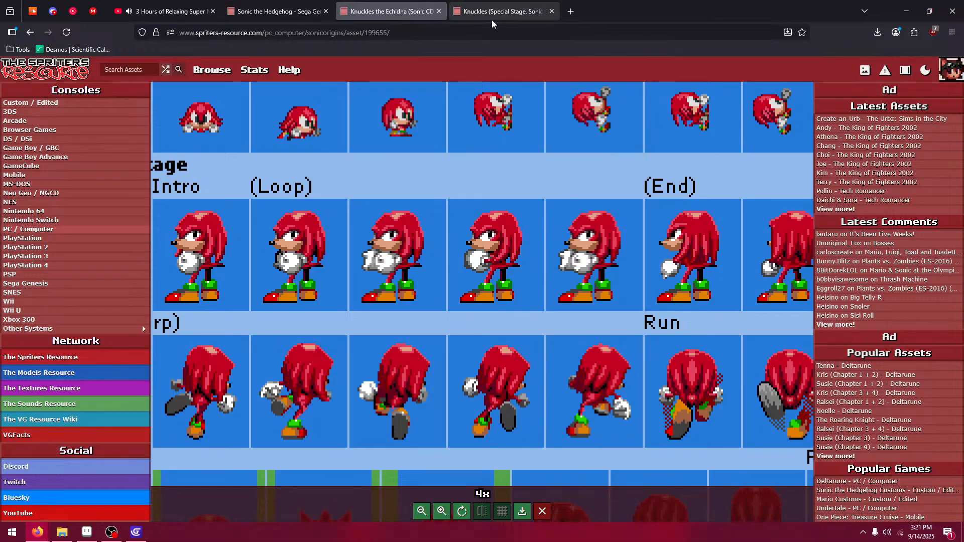
mouse_move(492, 24)
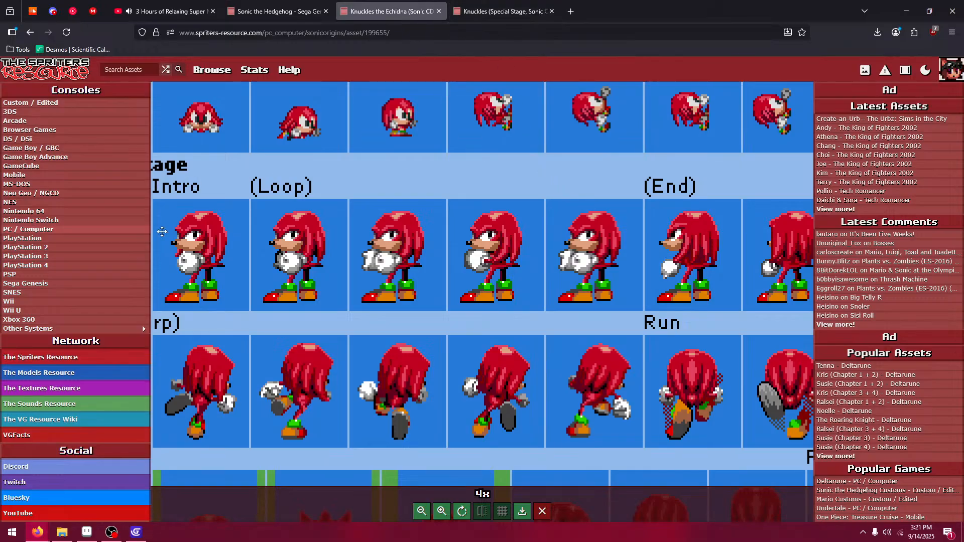
left_click_drag(161, 232, 313, 318)
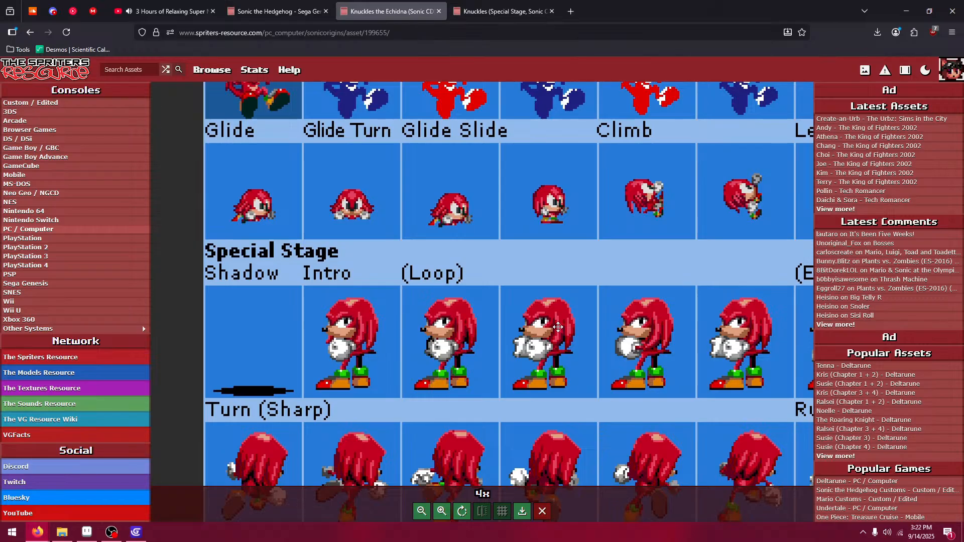
key("ctrl+Tab")
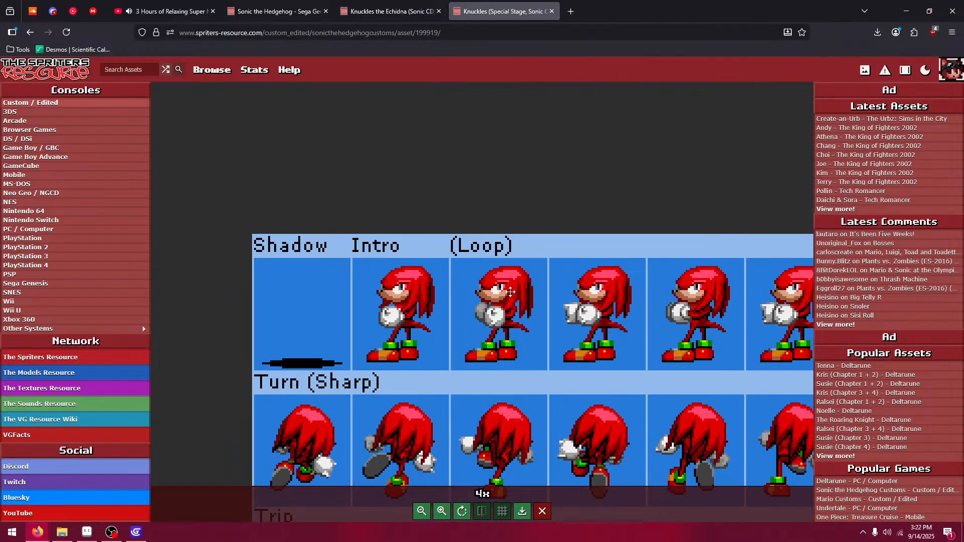
left_click_drag(625, 340, 460, 322)
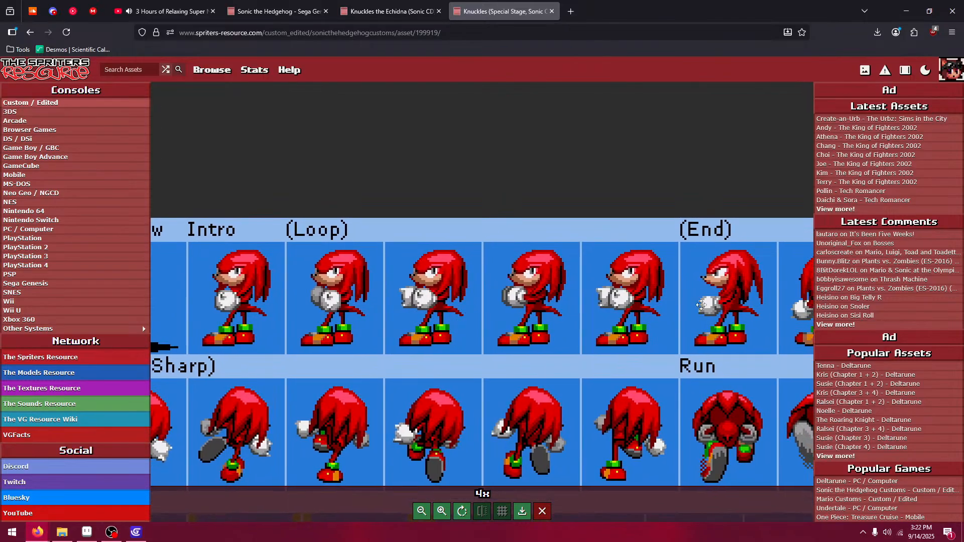
left_click_drag(701, 383, 730, 200)
left_click_drag(415, 300, 506, 340)
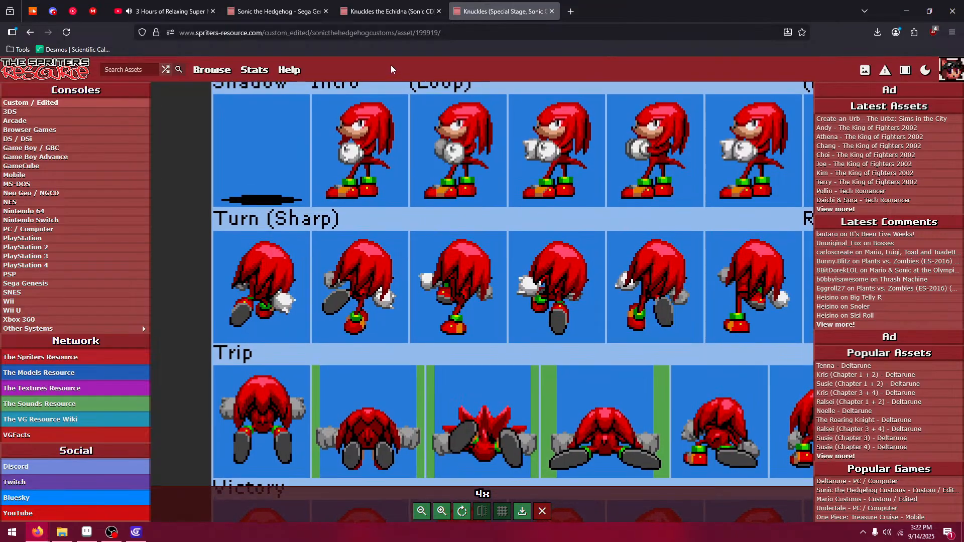
left_click(386, 14)
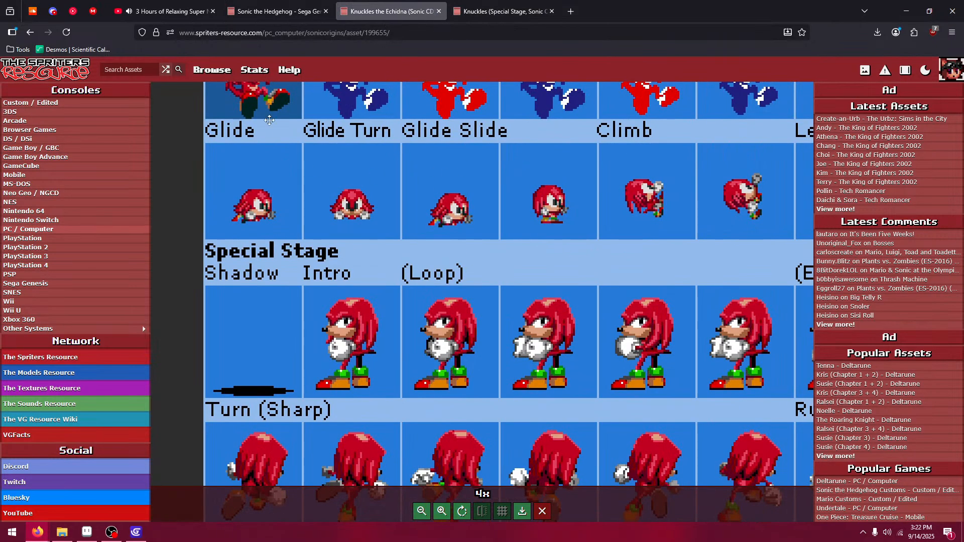
left_click_drag(300, 134, 311, 241)
left_click_drag(374, 338, 394, 233)
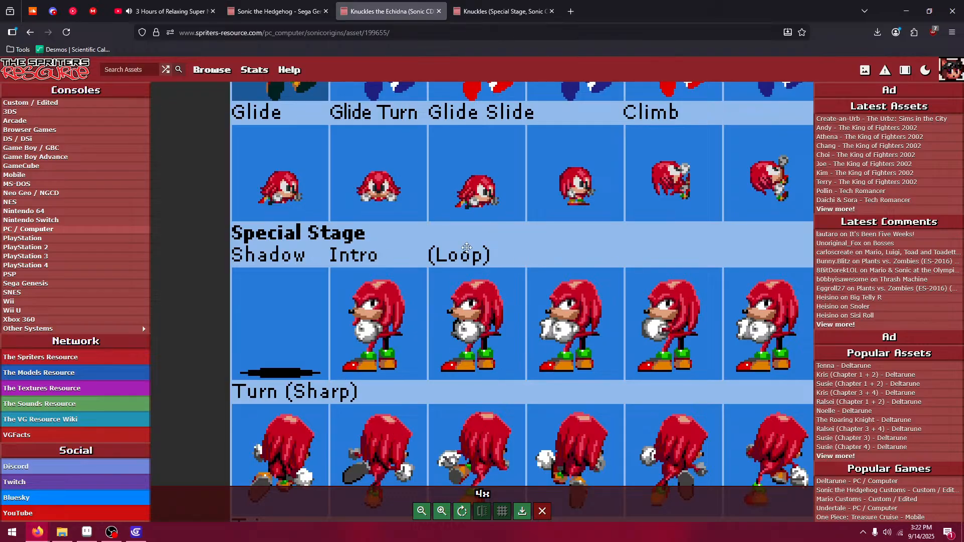
left_click(497, 12)
left_click_drag(648, 500, 379, 312)
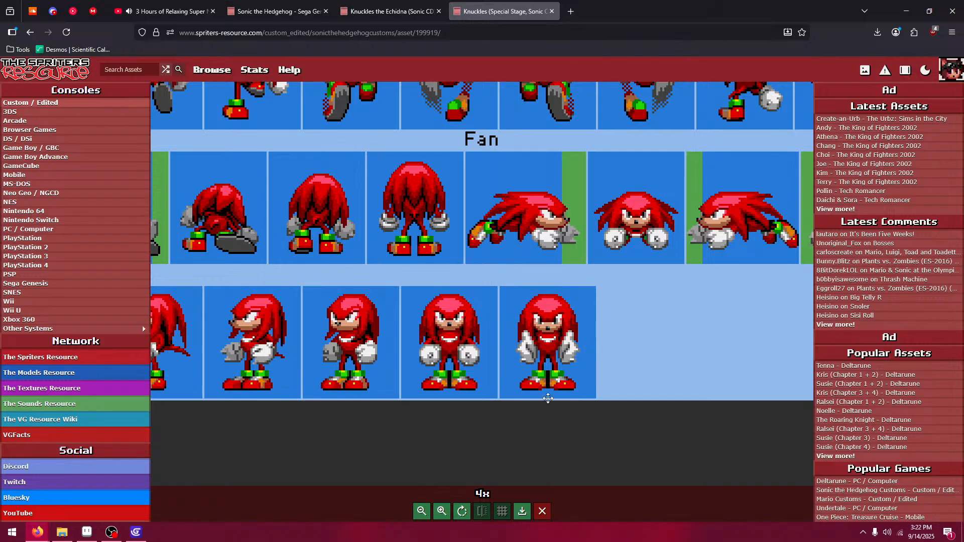
- Switch to GDevelop and add BaseKnuckles_Animations-44, 46, 48, 49 and 50.png as frames of the Hover animation
left_click(136, 532)
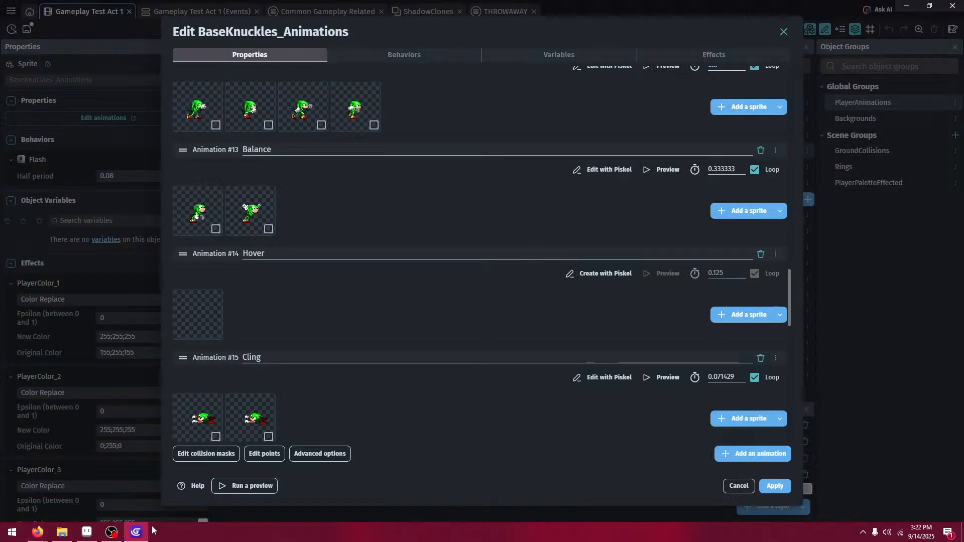
left_click(725, 315)
scroll(492, 227, "down", 5)
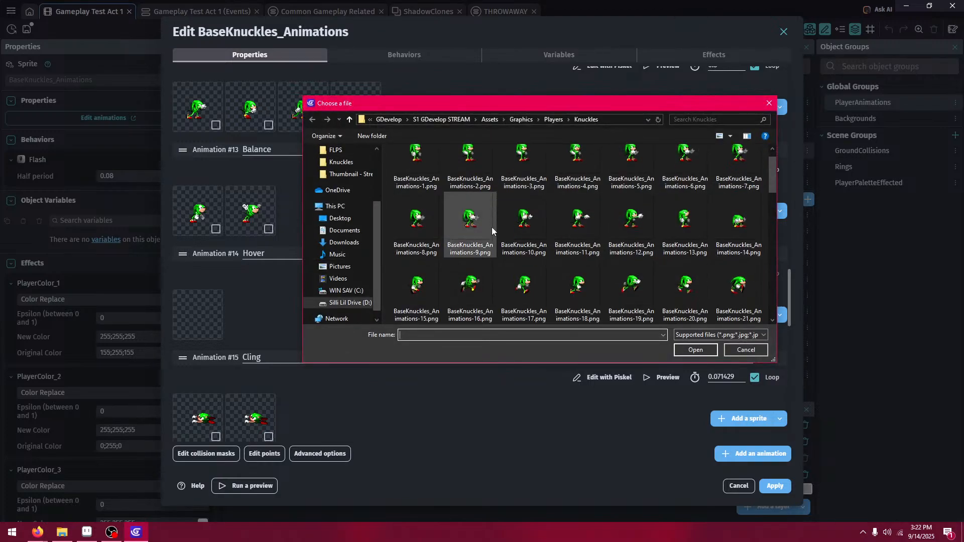
scroll(559, 245, "down", 1)
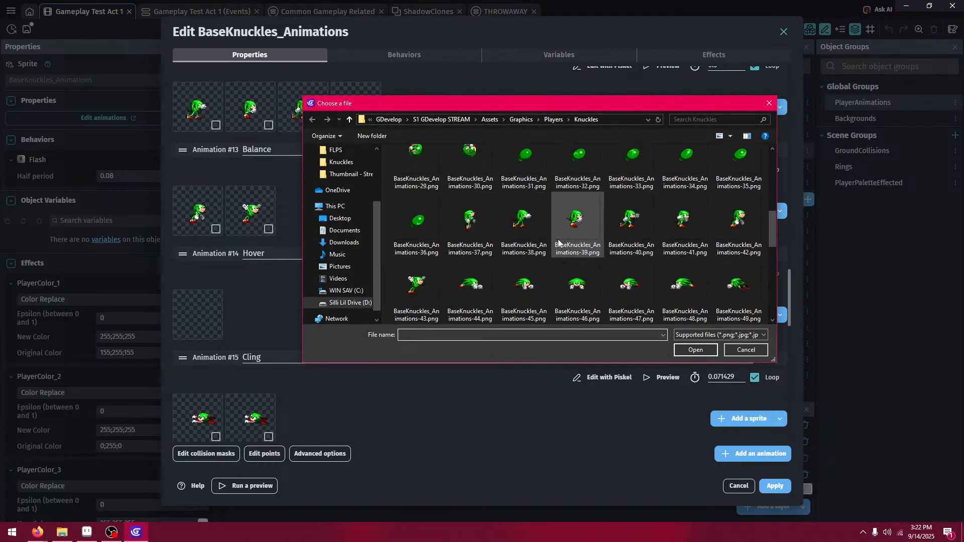
left_click(471, 283)
left_click(577, 284, "ctrl")
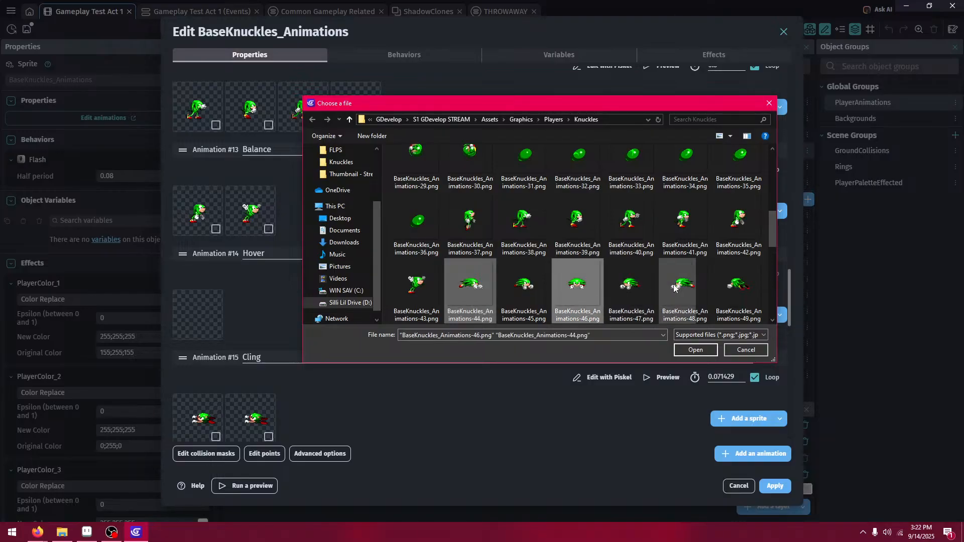
left_click(685, 284, "ctrl")
left_click(738, 284, "ctrl")
scroll(659, 267, "down", 1)
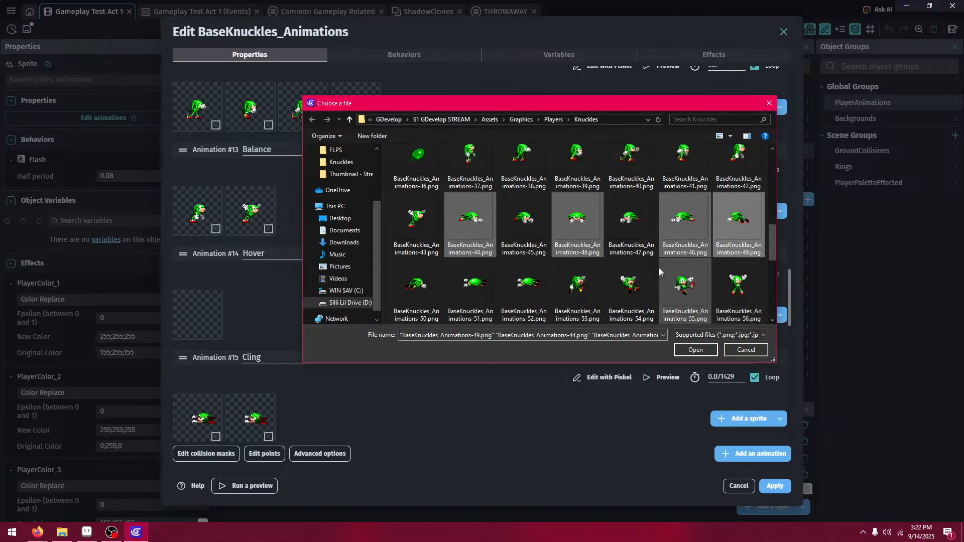
left_click(696, 350)
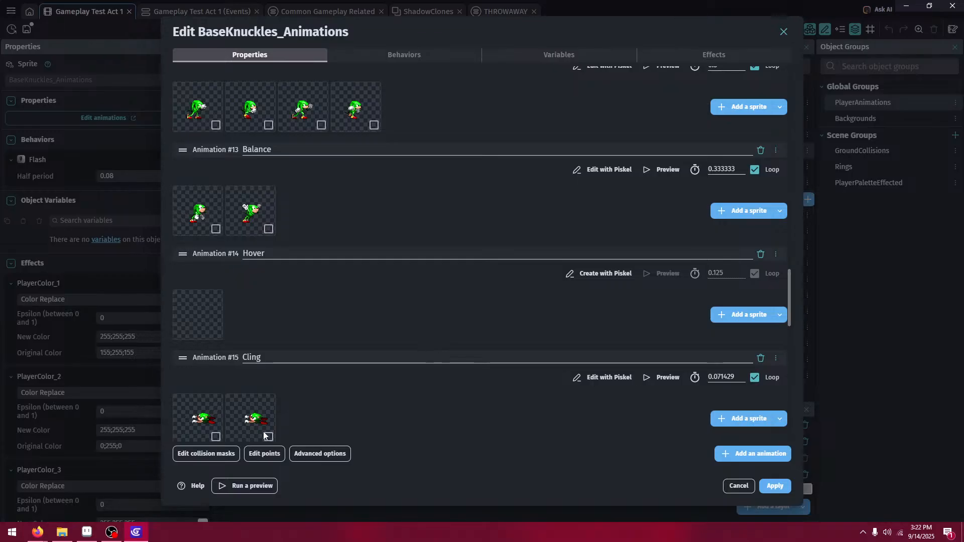
- Delete both existing frames from the Cling animation
scroll(265, 436, "down", 1)
left_click(269, 386)
left_click(216, 387)
right_click(220, 370)
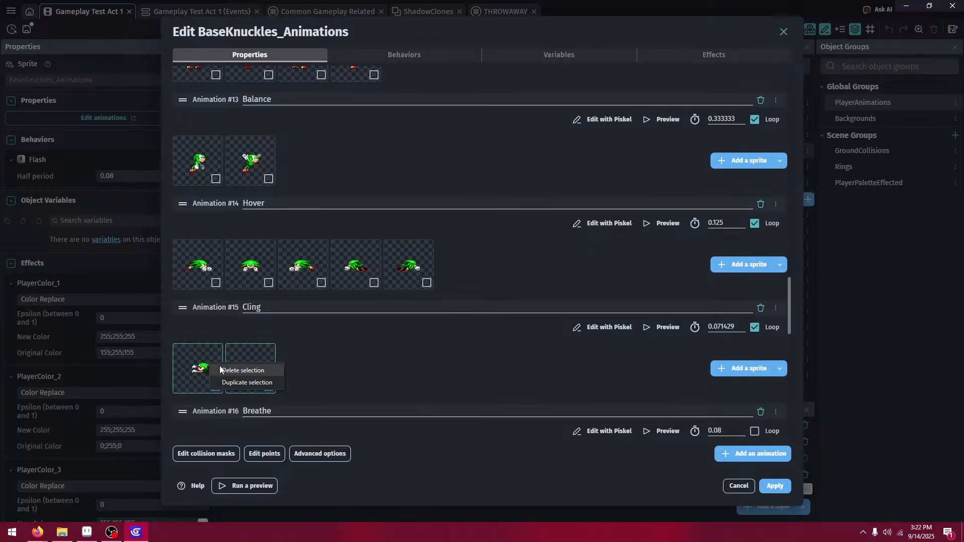
left_click(243, 370)
- Add BaseKnuckles_Animations-51.png and BaseKnuckles_Animations-52.png as frames of the Cling animation
left_click(724, 367)
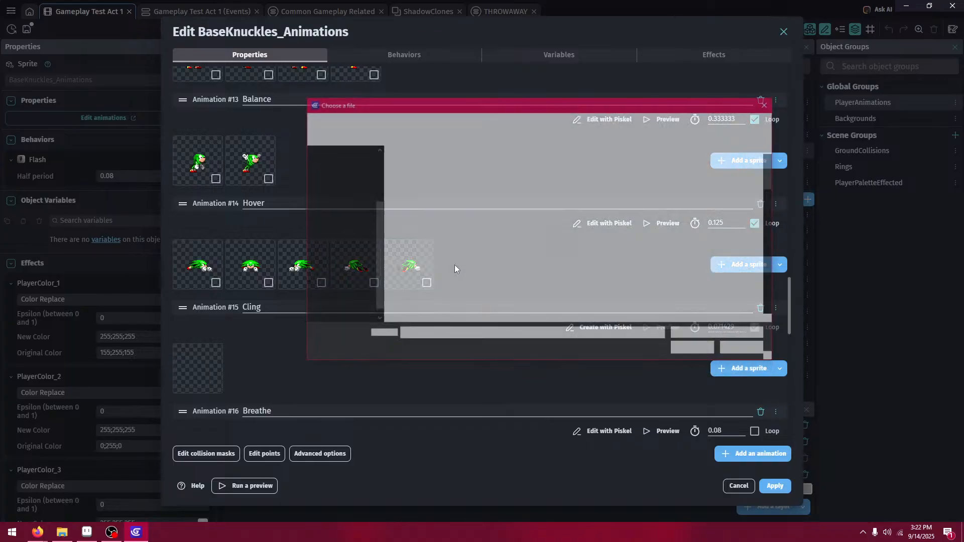
scroll(443, 216, "down", 3)
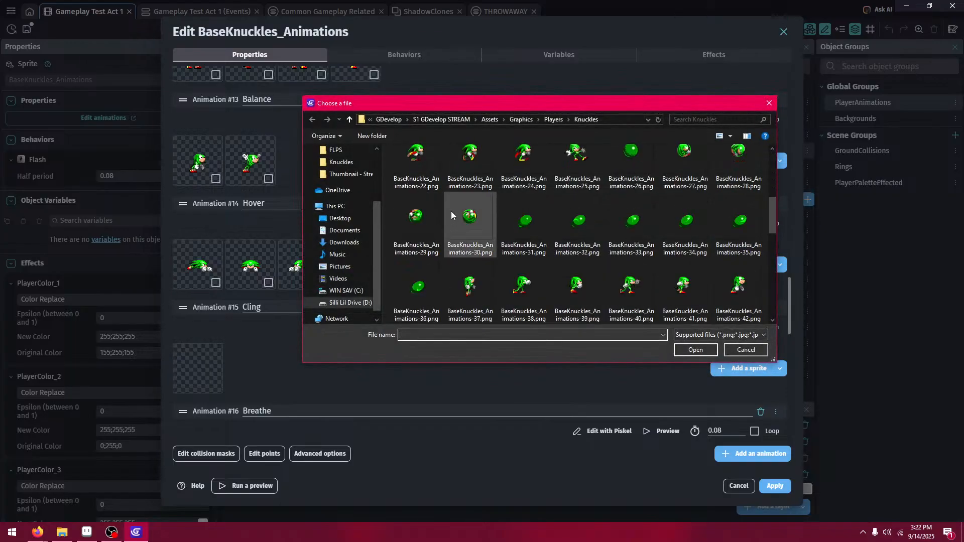
scroll(477, 241, "down", 2)
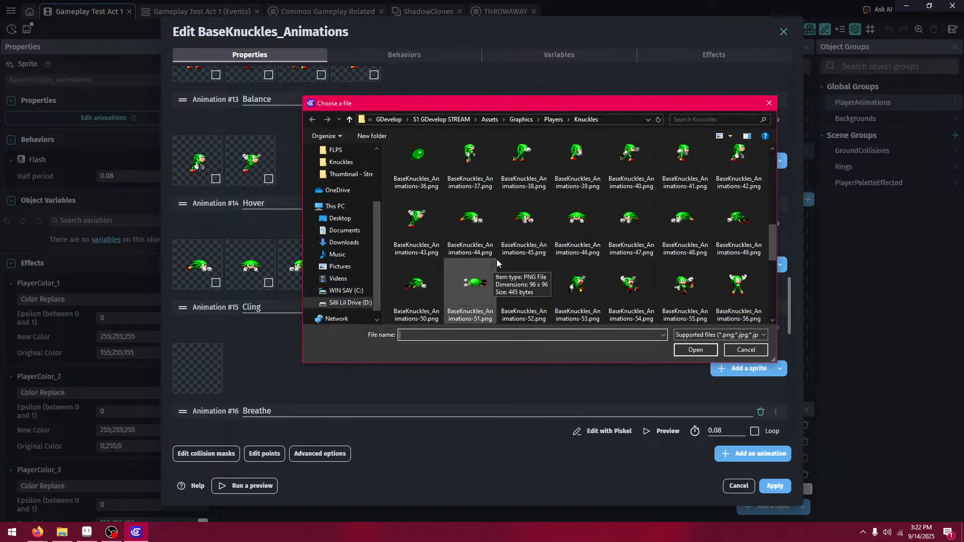
left_click(477, 284)
left_click(515, 284, "shift")
left_click(696, 350)
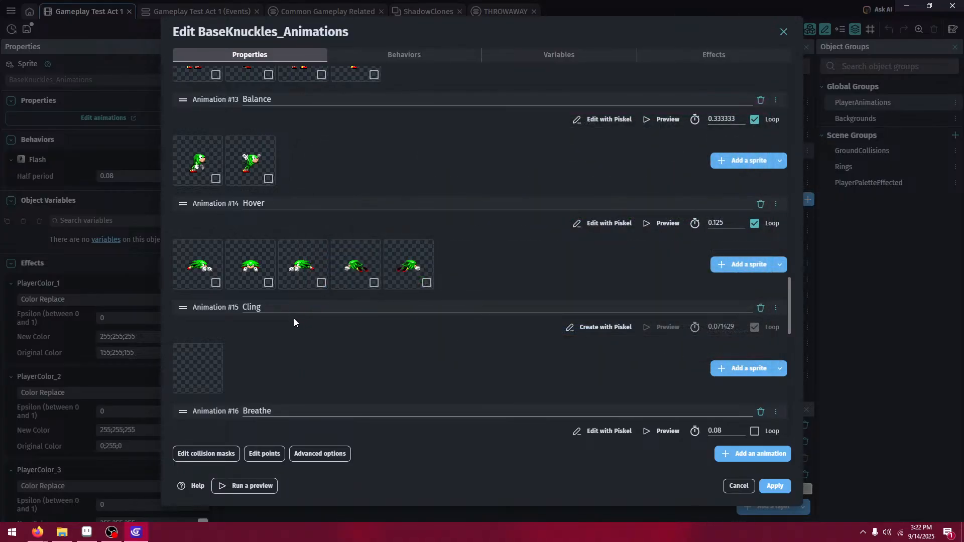
scroll(301, 329, "down", 4)
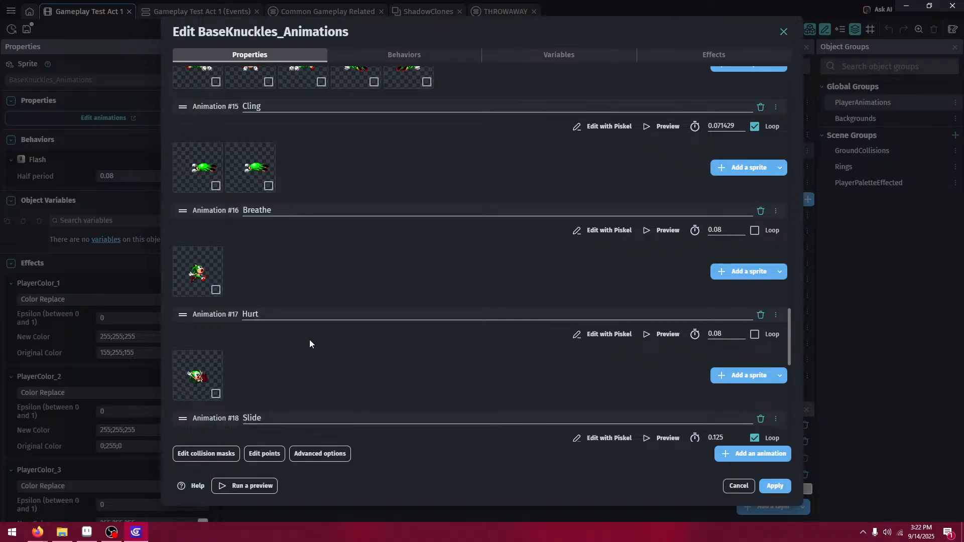
- Delete all existing frames from the Breathe, Hurt and Slide animations
scroll(318, 351, "down", 2)
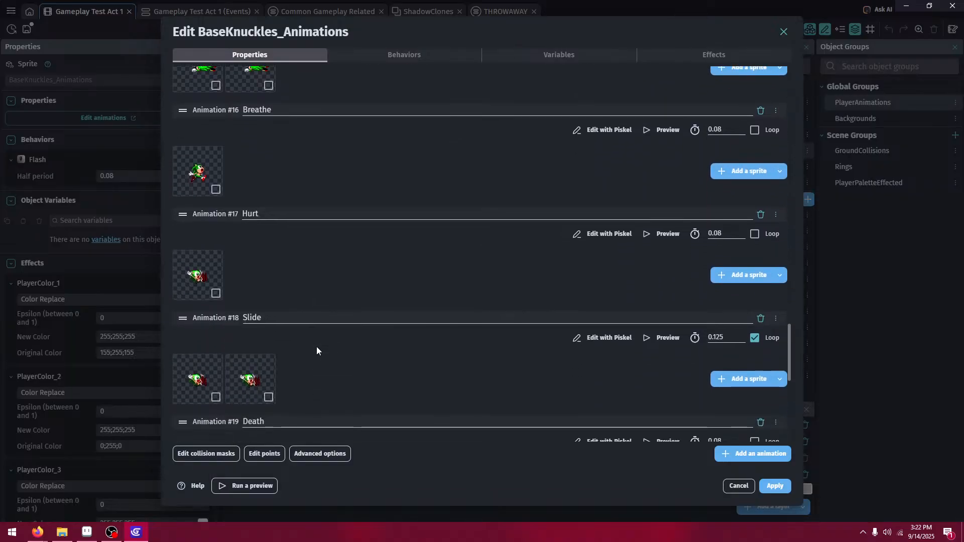
left_click(217, 190)
left_click(216, 293)
left_click(215, 396)
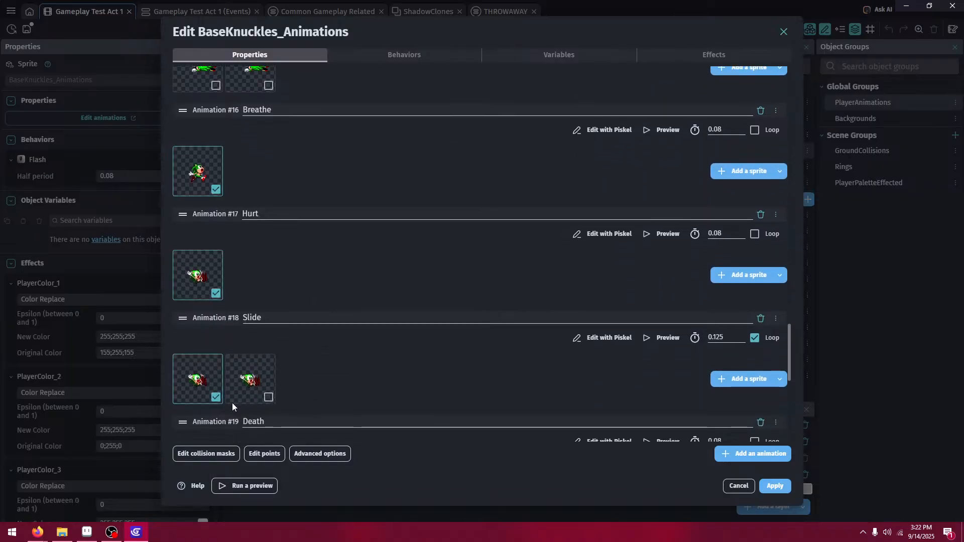
left_click(264, 381)
right_click(264, 382)
left_click(276, 380)
right_click(216, 271)
left_click(258, 273)
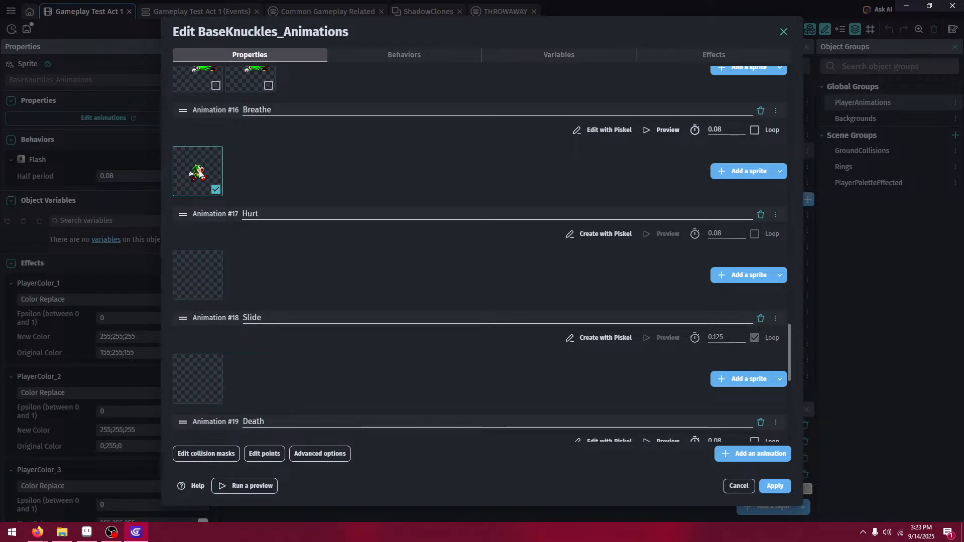
right_click(211, 176)
left_click(221, 175)
- Add BaseKnuckles_Animations-53.png as the frame of the Breathe animation
left_click(745, 170)
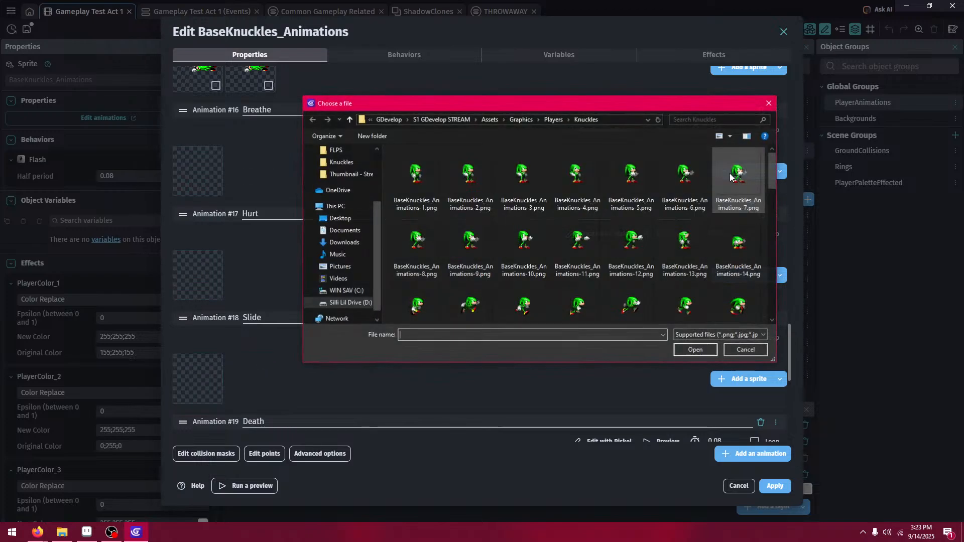
scroll(477, 198, "down", 4)
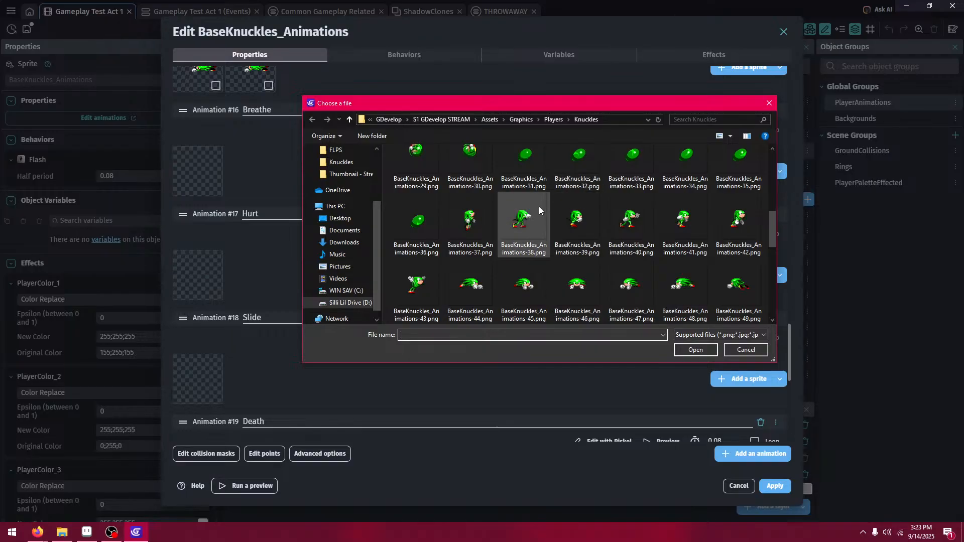
scroll(552, 226, "down", 1)
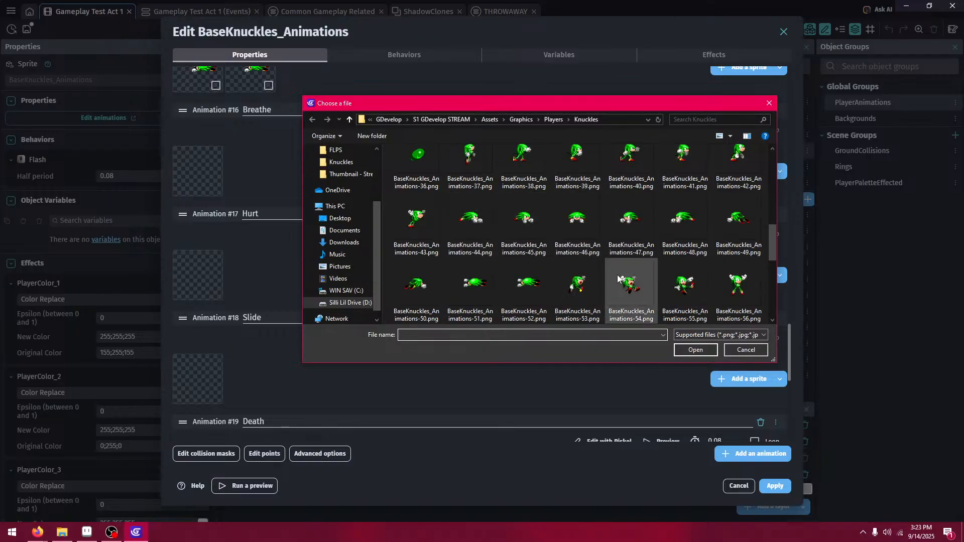
left_click(586, 279)
double_click(585, 279)
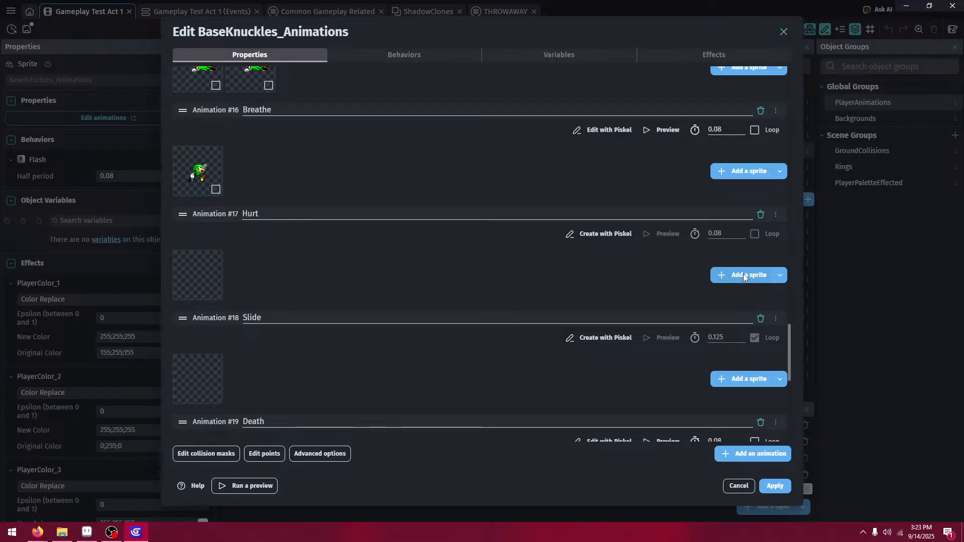
- Add BaseKnuckles_Animations-54.png to the Hurt animation and BaseKnuckles_Animations-55.png to the Slide animation
left_click(741, 275)
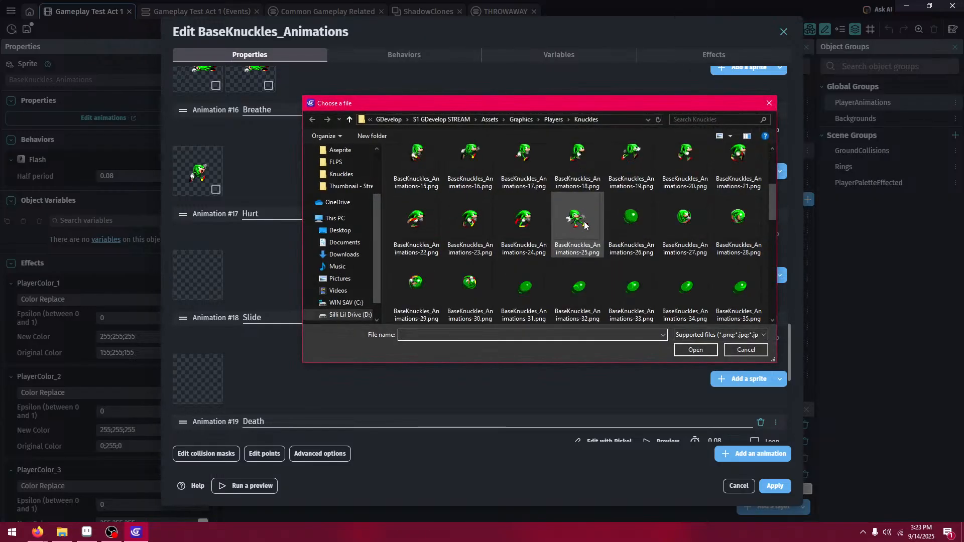
double_click(629, 283)
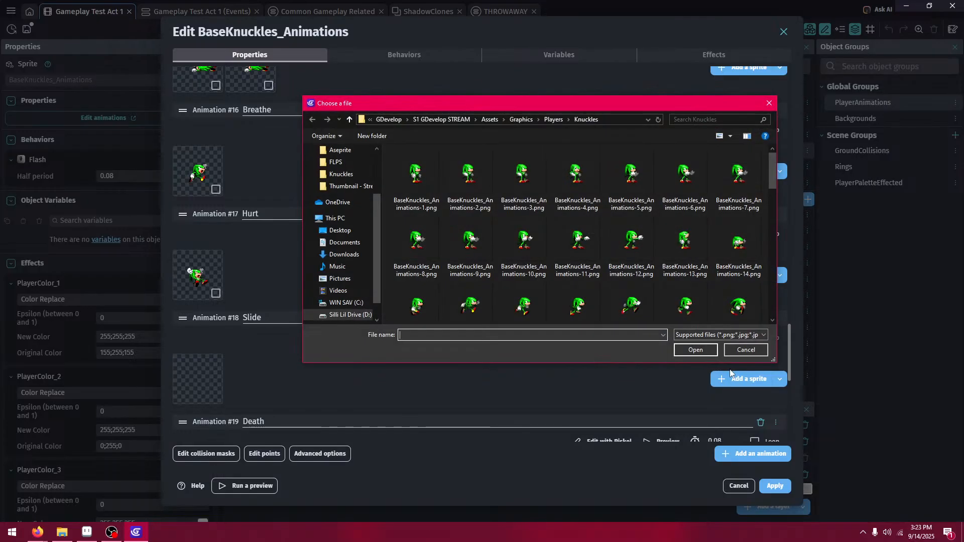
scroll(644, 230, "down", 2)
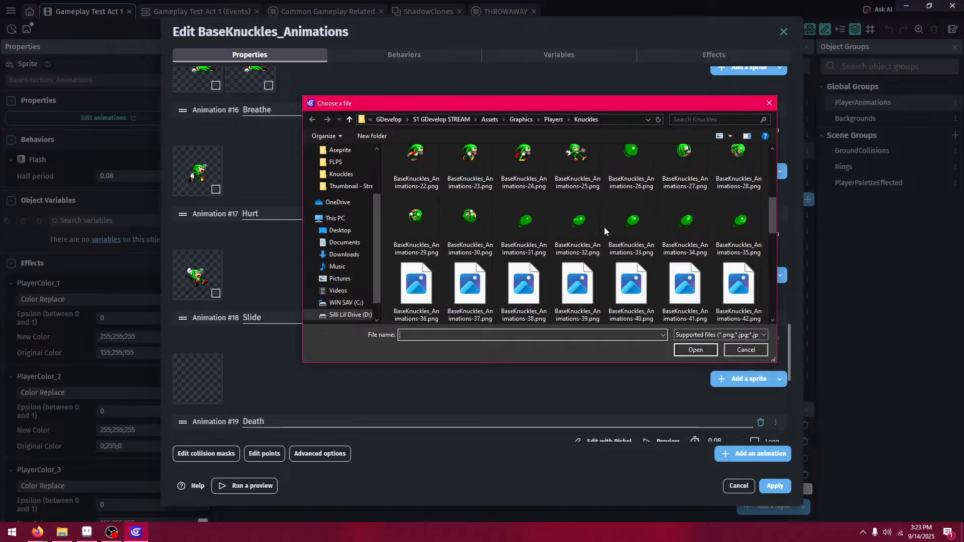
scroll(534, 249, "down", 2)
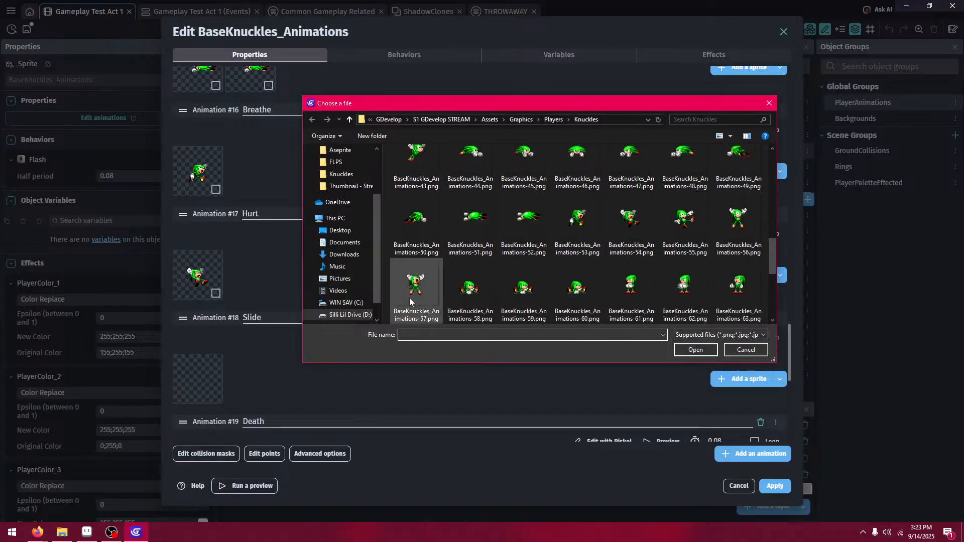
double_click(679, 224)
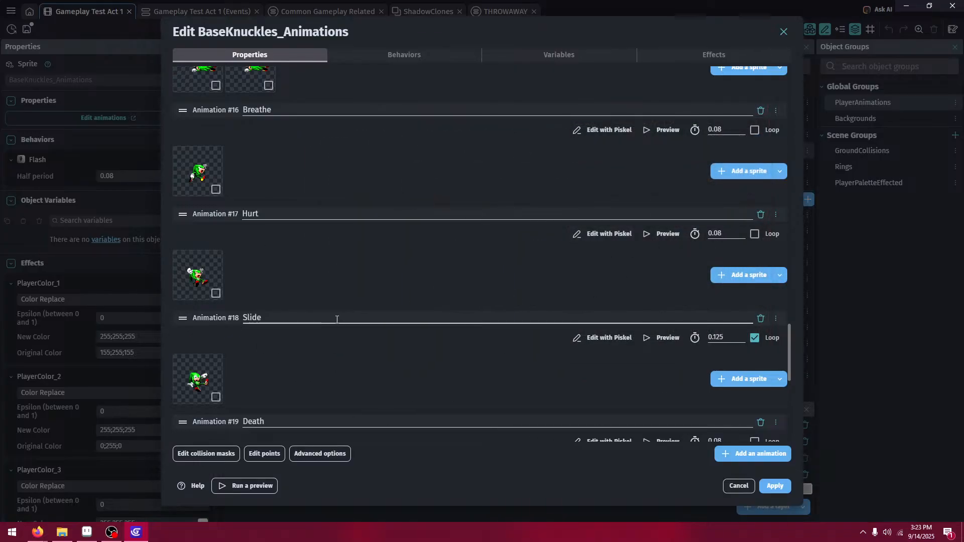
- Delete the existing frames from the Death and Drown animations
scroll(500, 288, "down", 1)
scroll(500, 289, "down", 3)
scroll(198, 230, "up", 2)
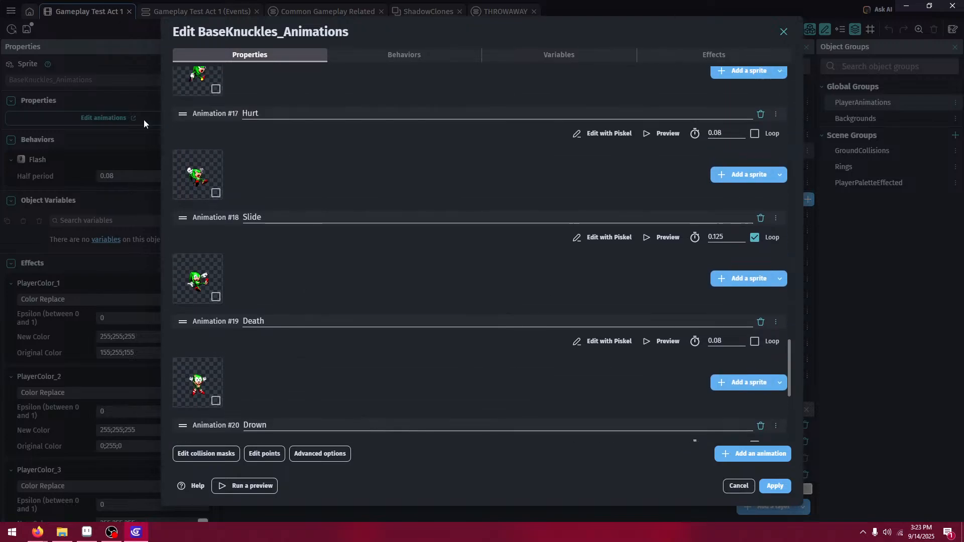
scroll(251, 321, "down", 1)
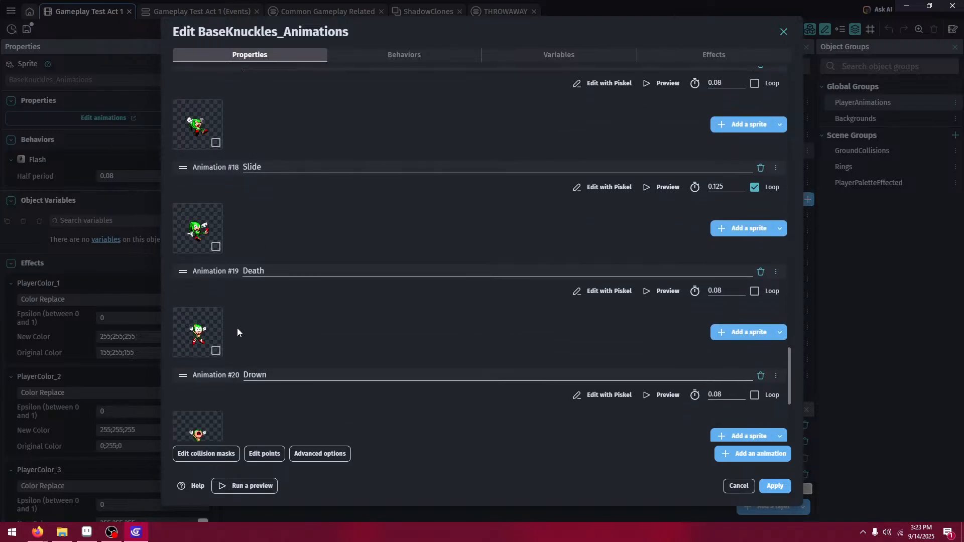
left_click(218, 331)
scroll(248, 335, "down", 2)
left_click(216, 307)
right_click(202, 272)
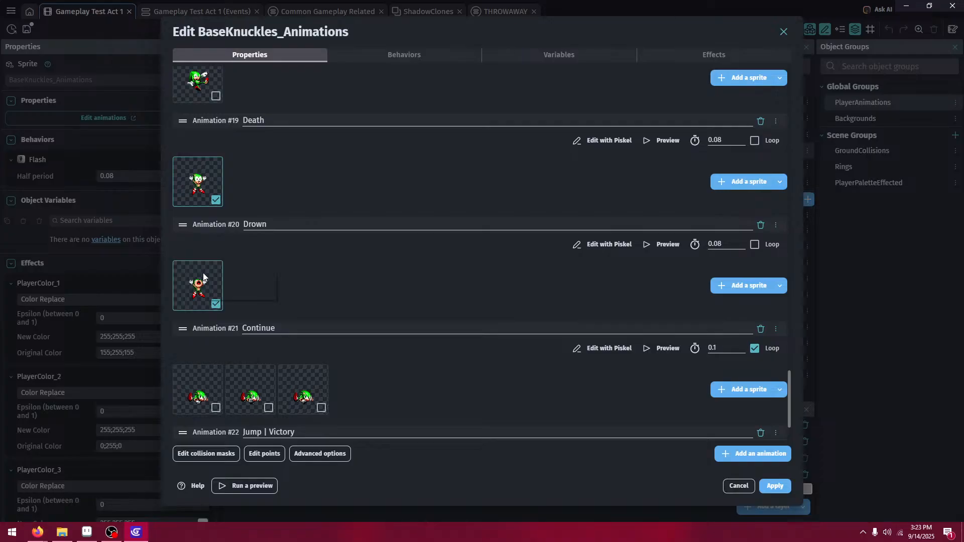
left_click(214, 280)
right_click(194, 160)
left_click(206, 169)
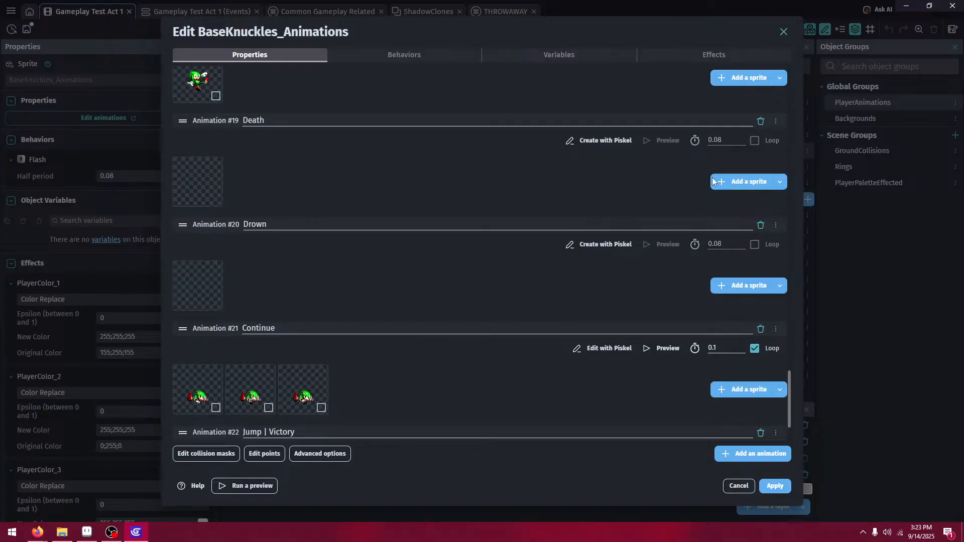
- Add BaseKnuckles_Animations-56.png to the Death animation and BaseKnuckles_Animations-57.png to the Drown animation
left_click(714, 181)
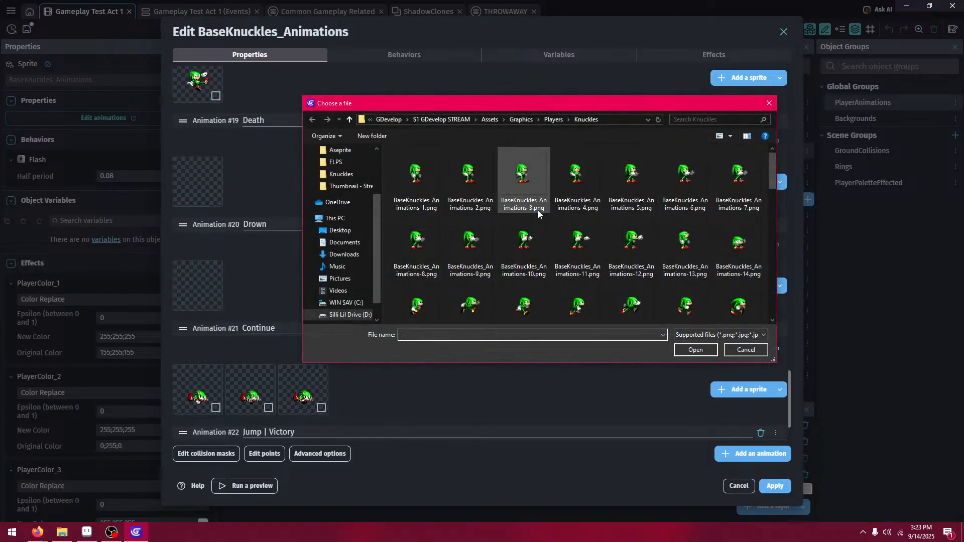
scroll(536, 212, "down", 5)
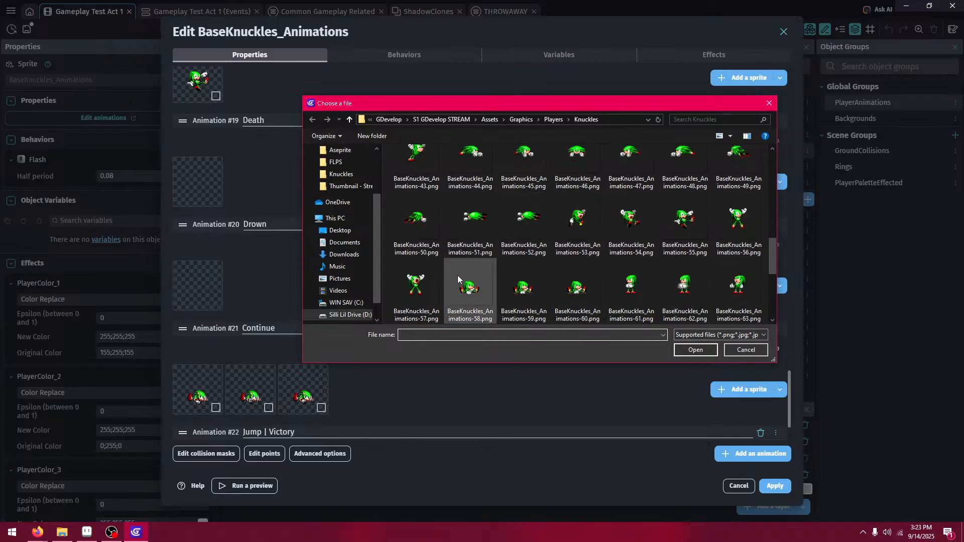
double_click(728, 219)
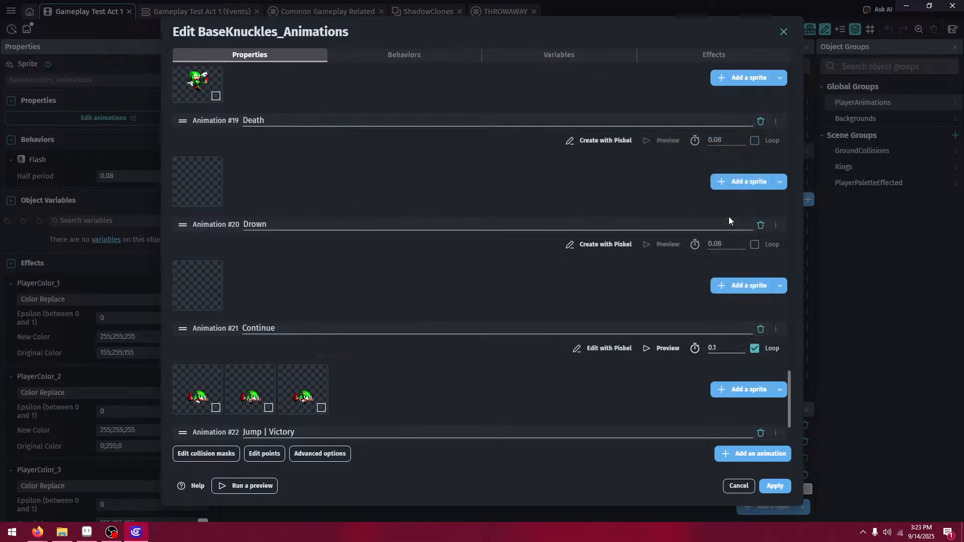
left_click(722, 285)
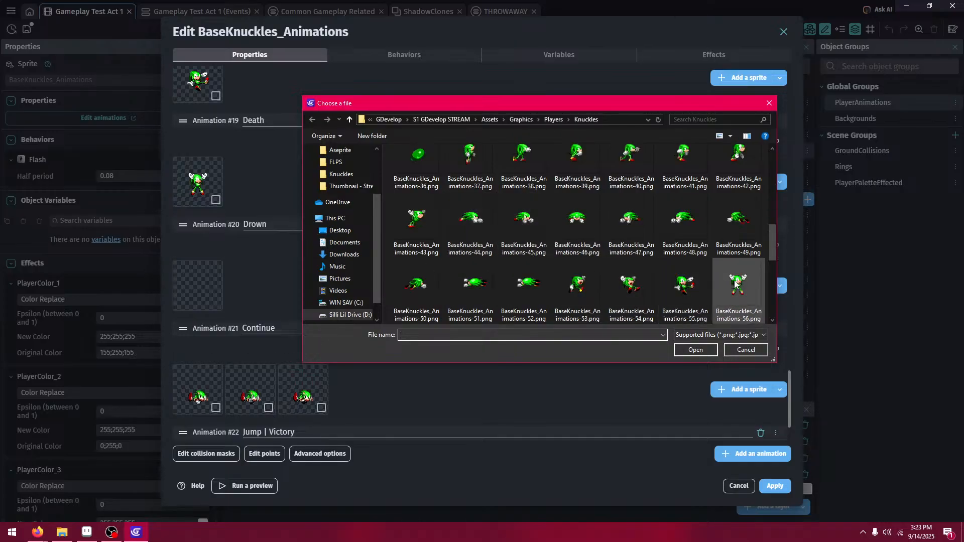
double_click(416, 284)
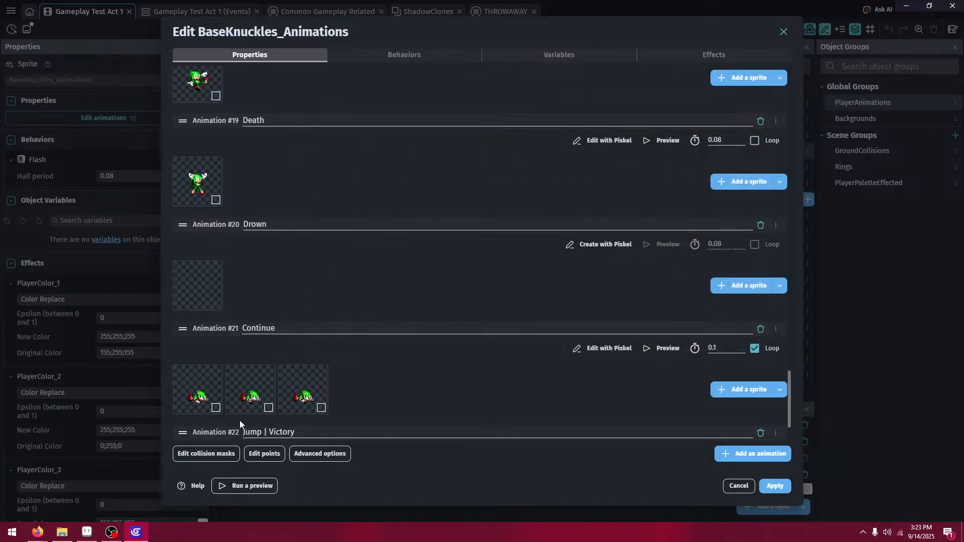
- Delete all three existing frames from the Continue animation
left_click(216, 408)
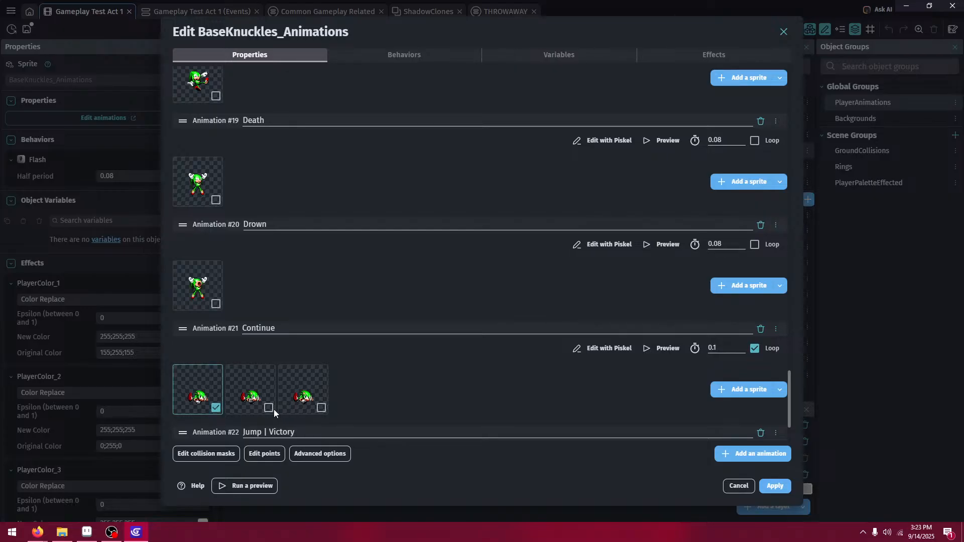
left_click(321, 408)
right_click(316, 395)
left_click(346, 396)
- Add BaseKnuckles_Animations-58.png through BaseKnuckles_Animations-60.png as frames of the Continue animation
left_click(724, 396)
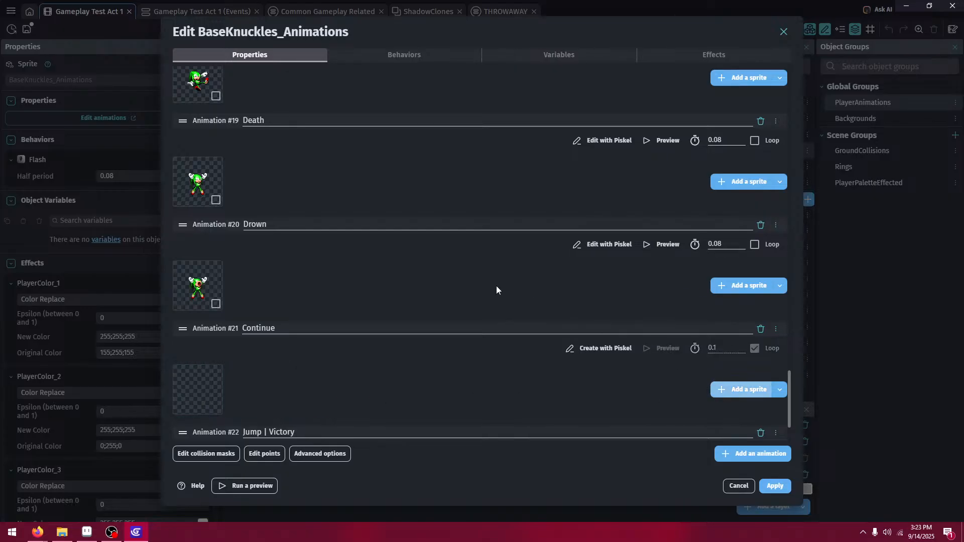
scroll(497, 191, "down", 1)
scroll(498, 189, "down", 2)
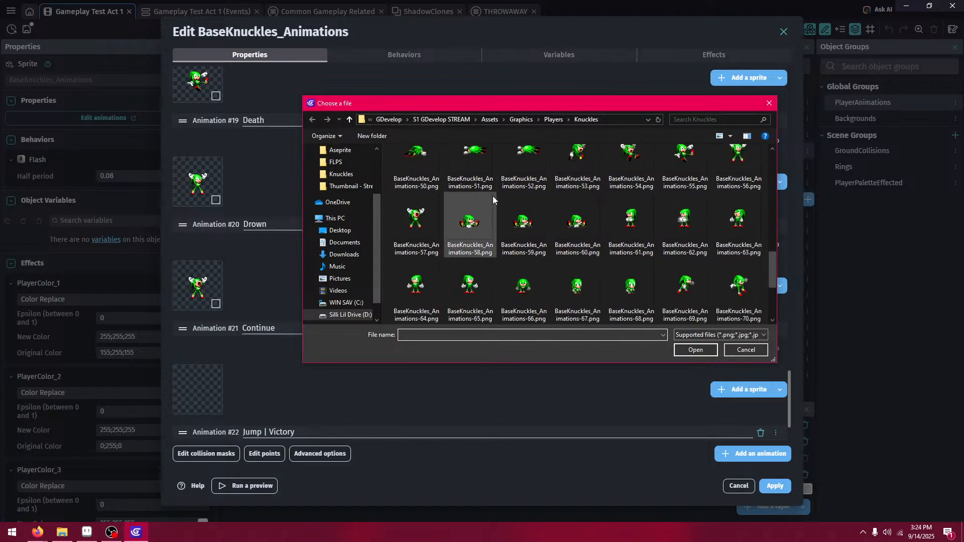
left_click(470, 221)
left_click(581, 219, "shift")
left_click(701, 351)
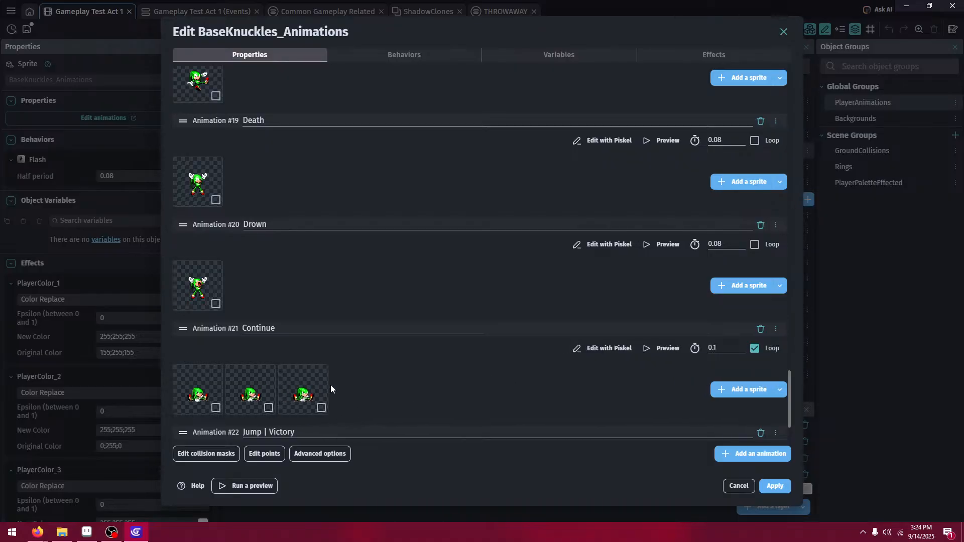
- Play back the Continue animation, close its preview and apply the changes to BaseKnuckles_Animations
left_click(668, 349)
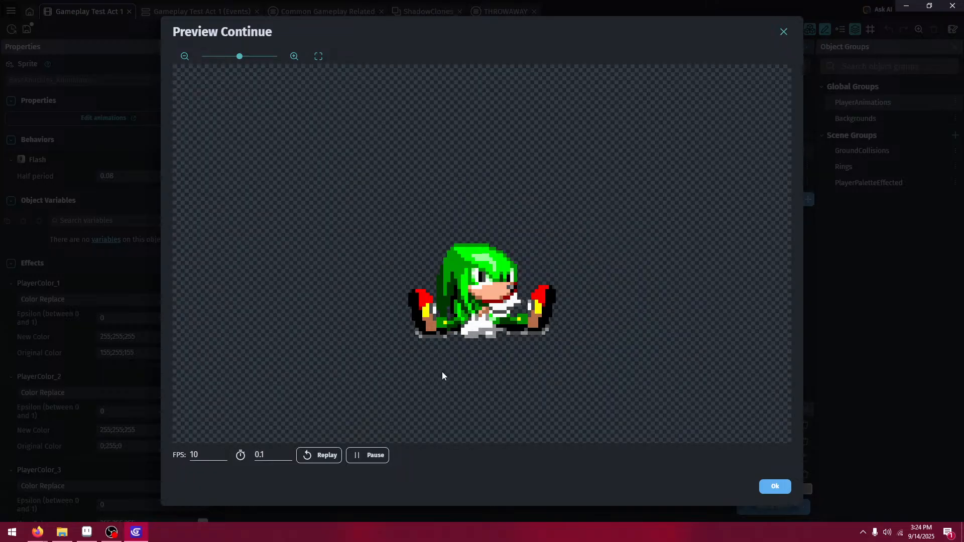
left_click(761, 486)
scroll(346, 334, "down", 3)
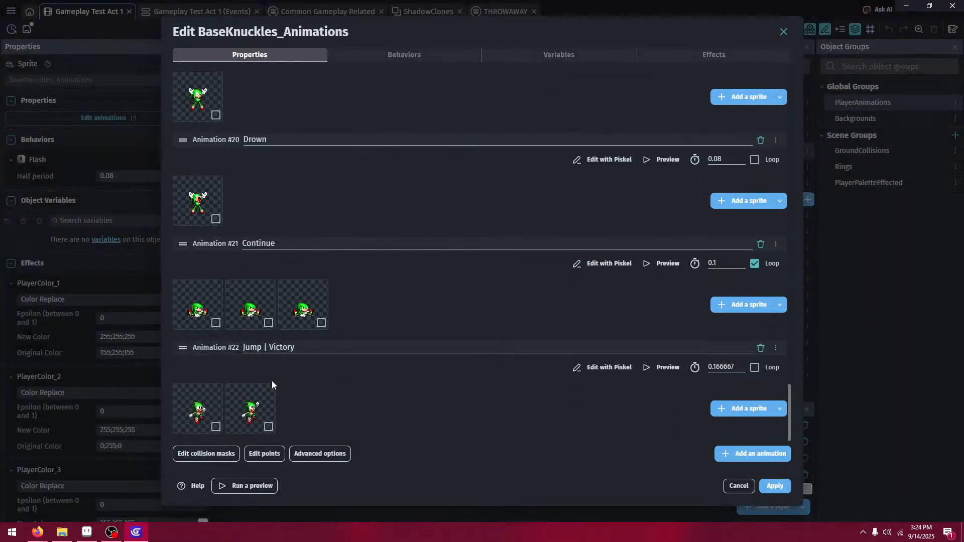
left_click(774, 485)
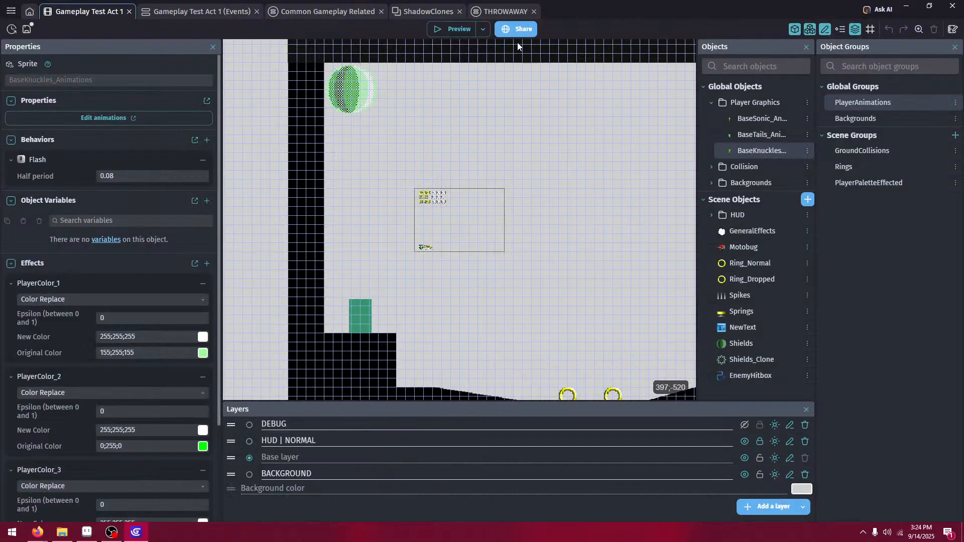
- Launch the game preview and test Knuckles running and jumping across the level toward the magenta block
left_click(442, 31)
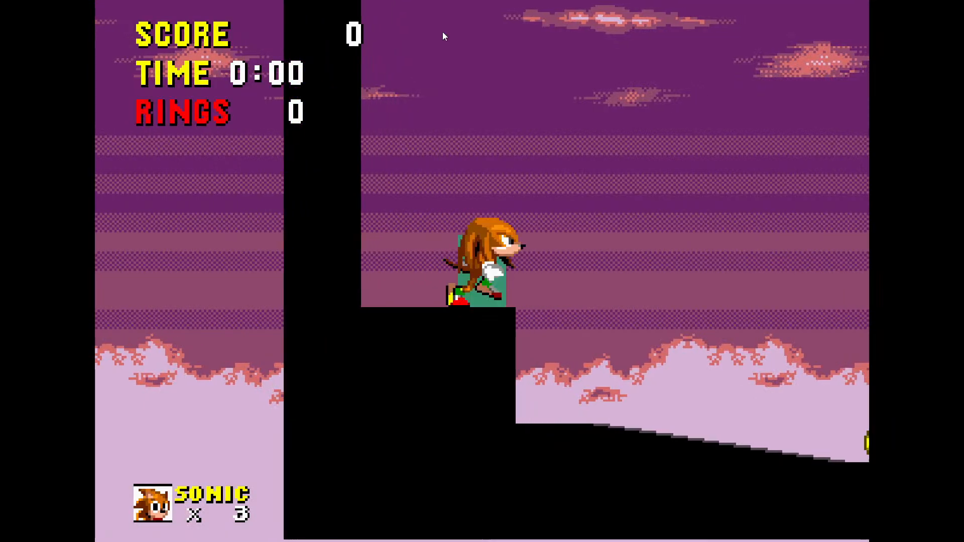
key("Right")
key("space")
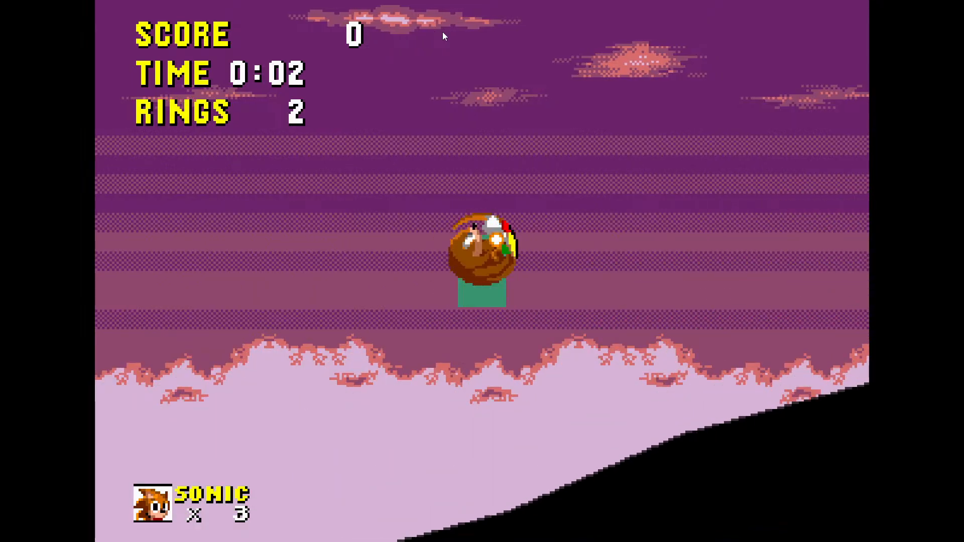
key("Right")
key("space")
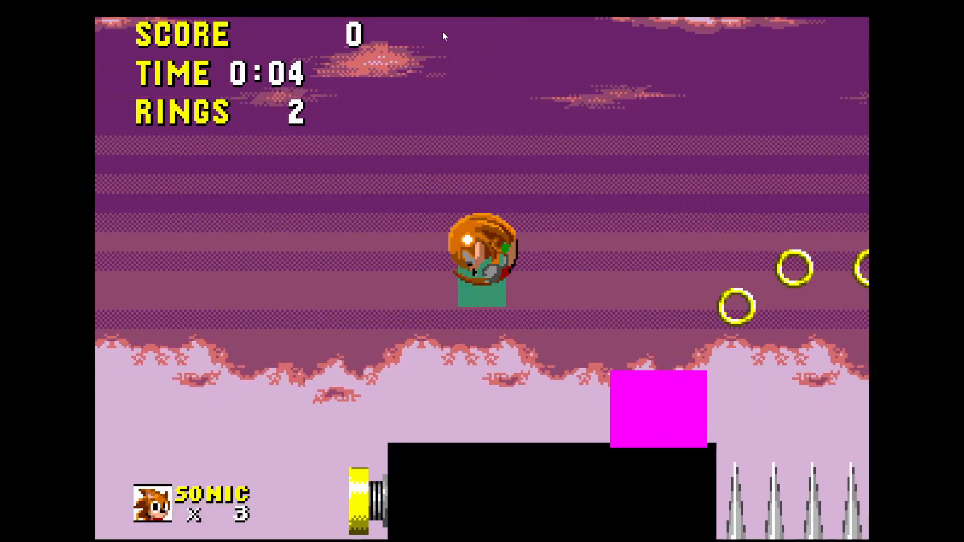
key("Left")
key("Right")
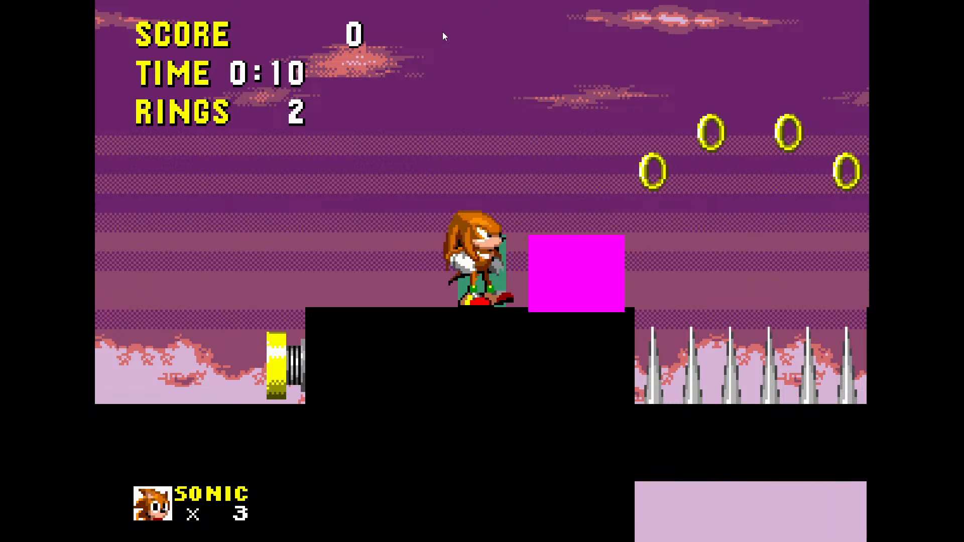
- Test Knuckles jumping past the magenta block and spikes and running back and forth by the spring, and close the game preview
key("Down")
key("space")
key("space")
key("Right")
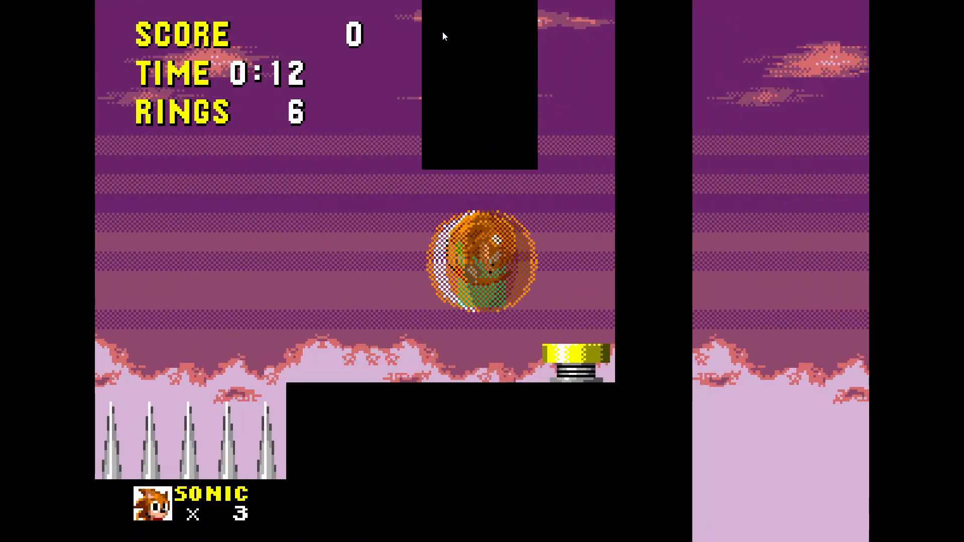
key("Left")
key("Right")
key("Left")
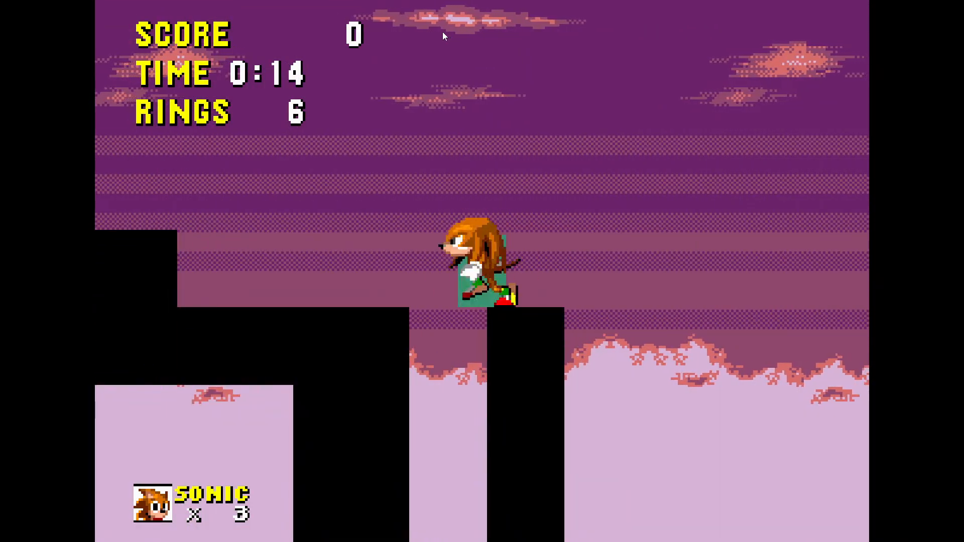
key("Right")
key("Left")
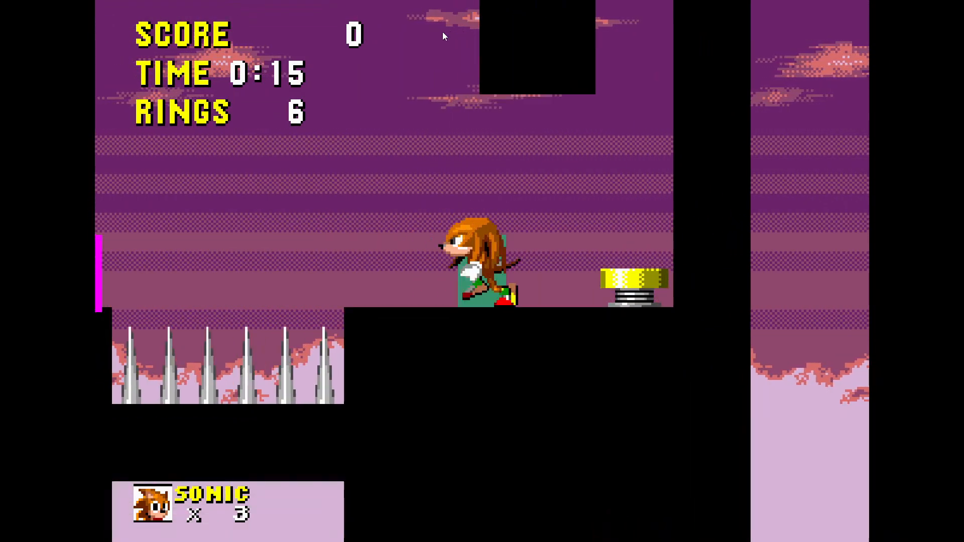
key("Left")
key("F11")
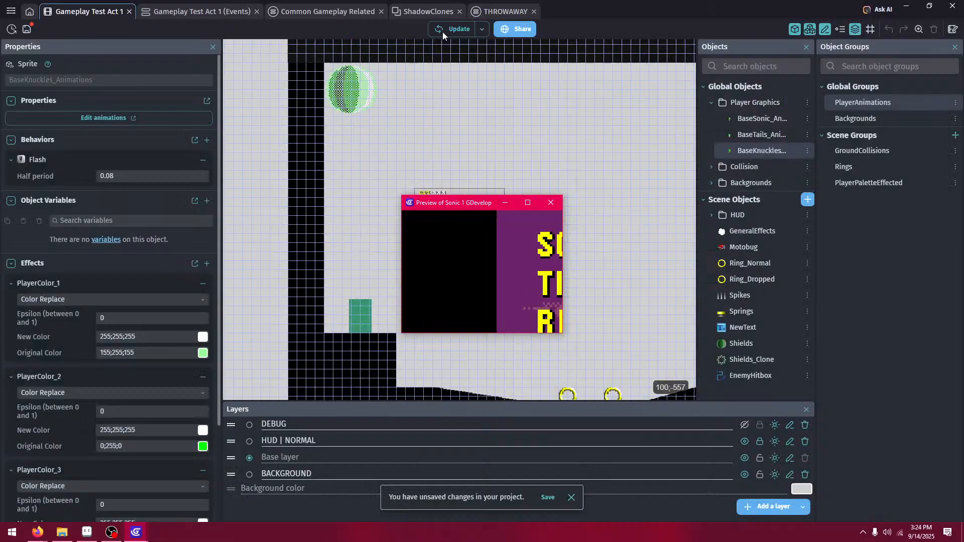
left_click(551, 202)
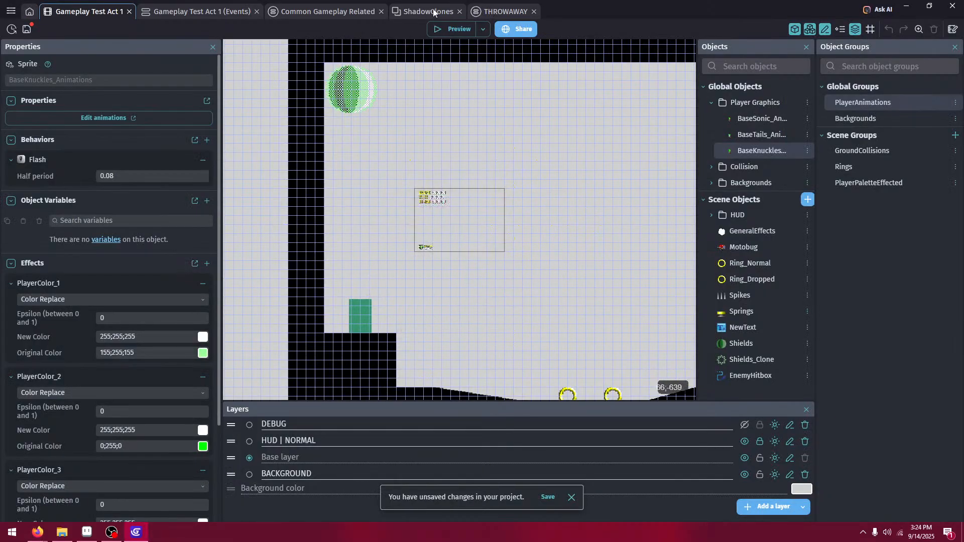
- Close the ShadowClones tab and disable both EnemyHitbox sub-events under the Motobug repeat event in Common Gameplay Related
left_click(434, 12)
left_click(460, 11)
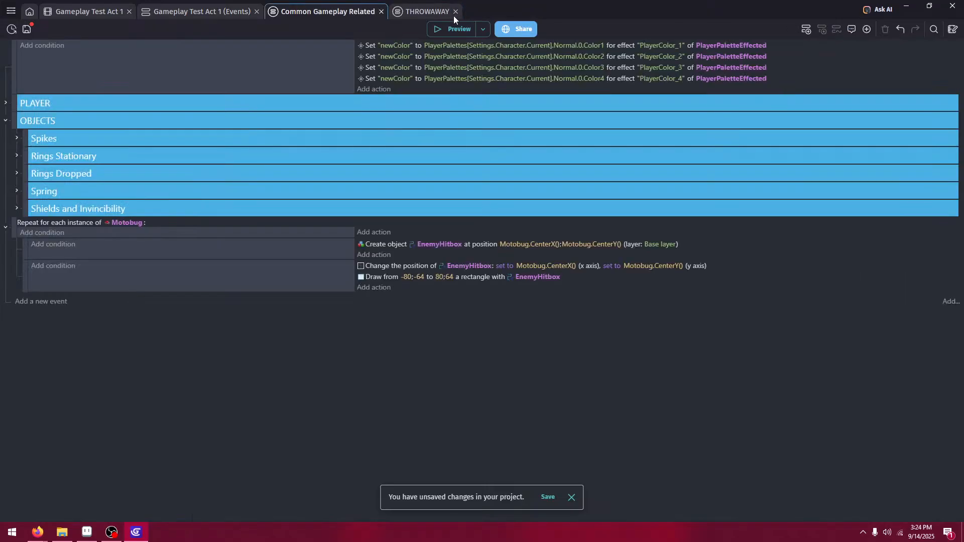
left_click(294, 253)
key("d")
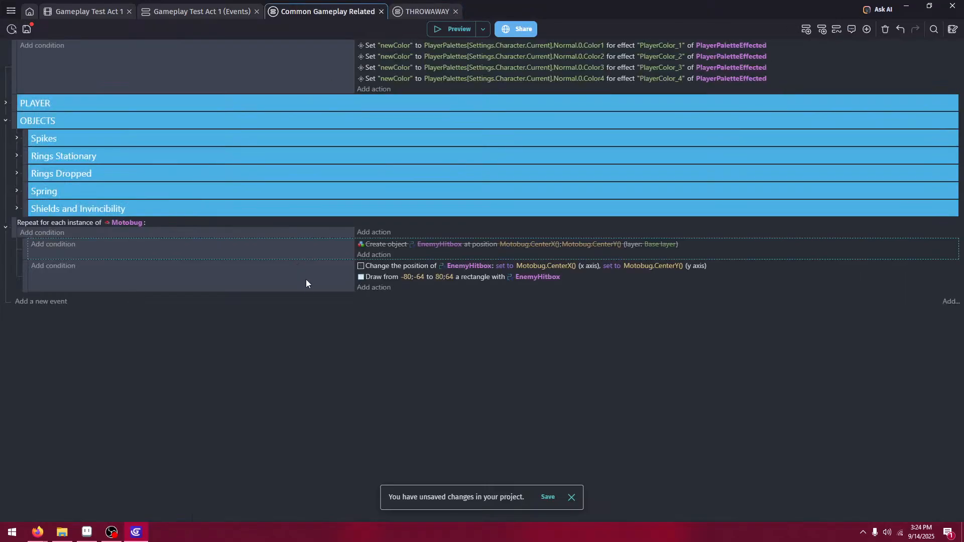
left_click(306, 279)
key("d")
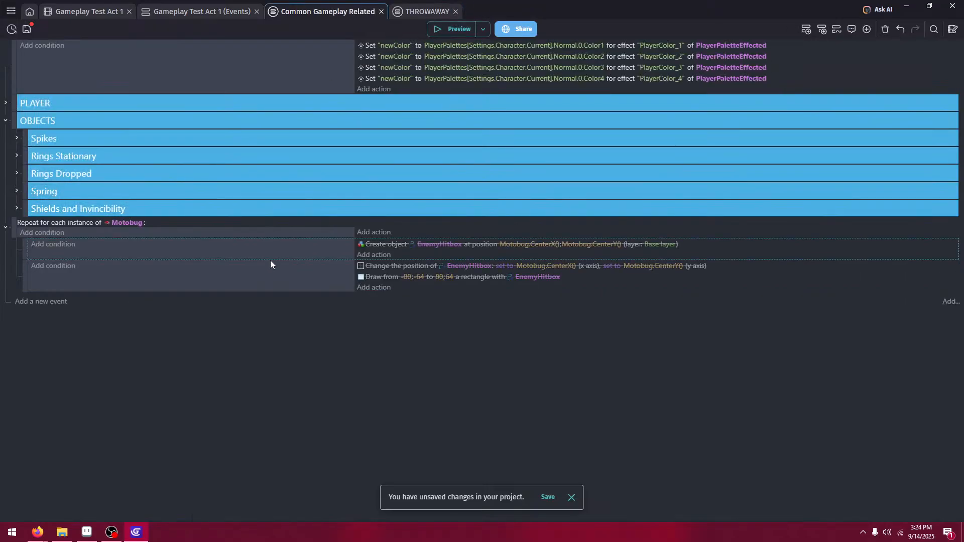
left_click(280, 233)
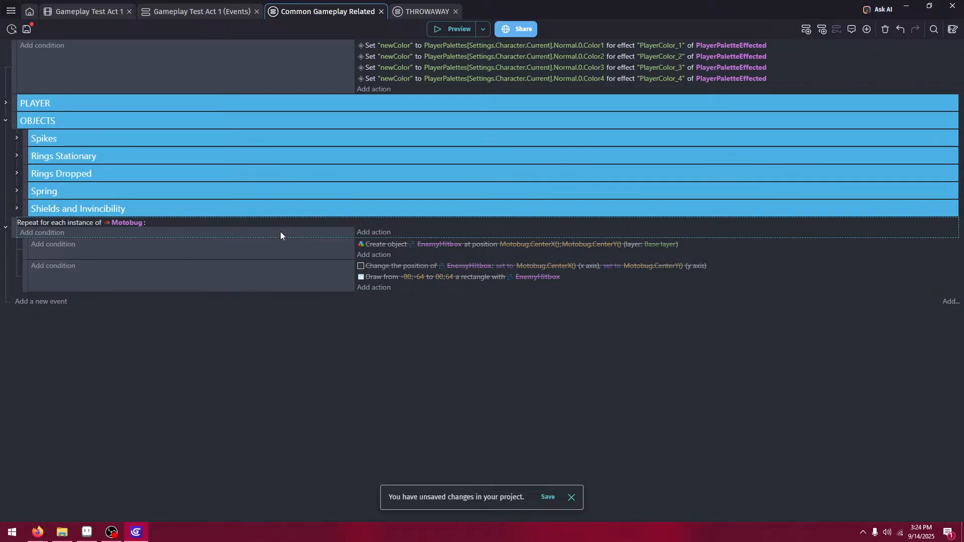
- Launch the game preview and test Knuckles running and jumping from the starting slope to the Motobug platform
left_click(445, 27)
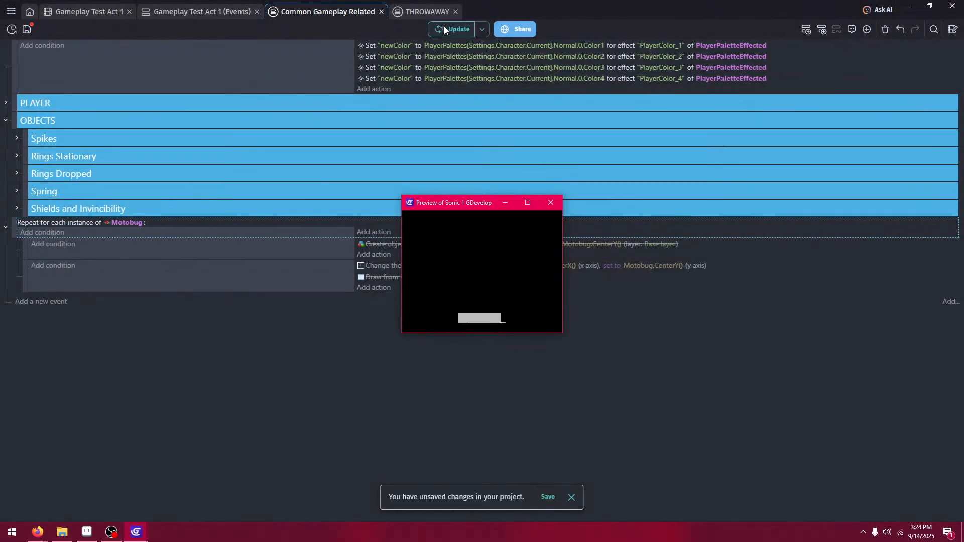
key("Right")
key("space")
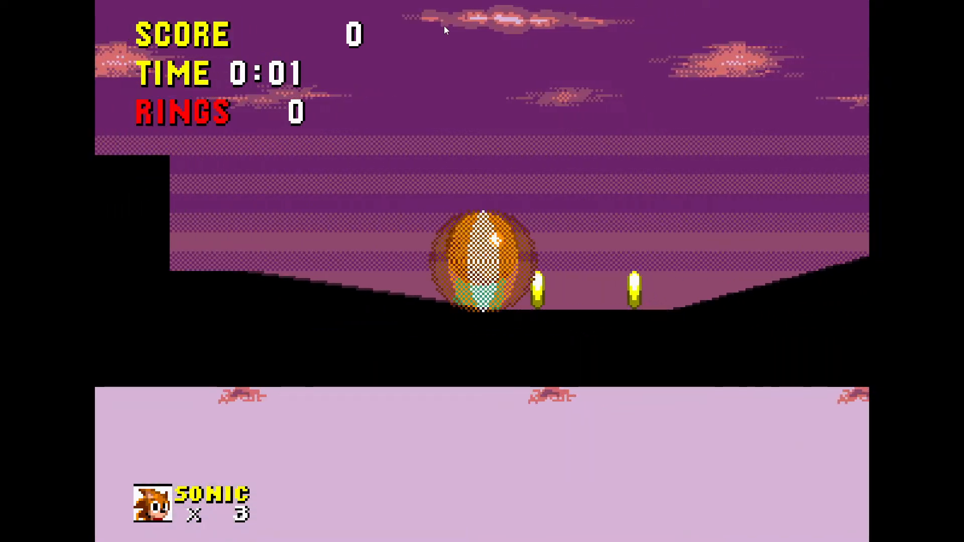
key("space")
key("space")
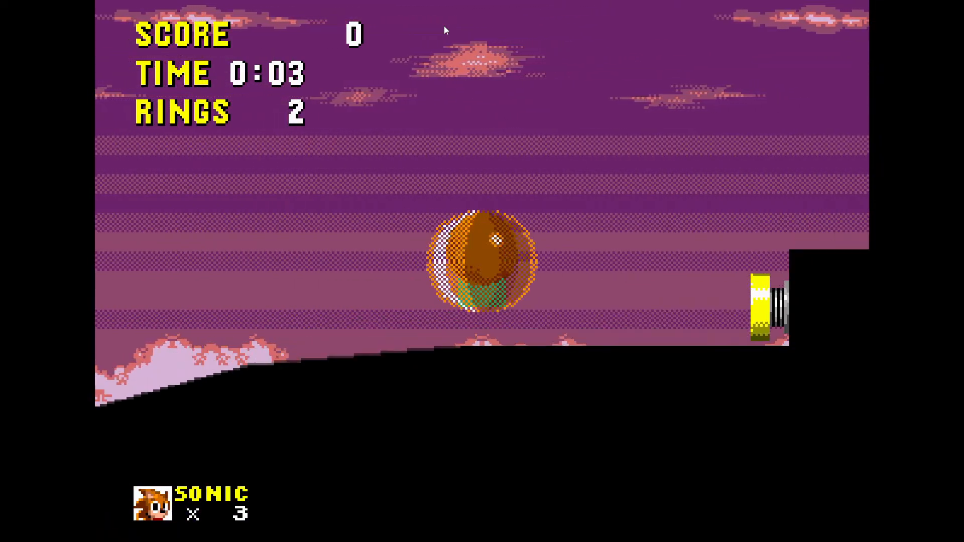
key("Left")
key("Right")
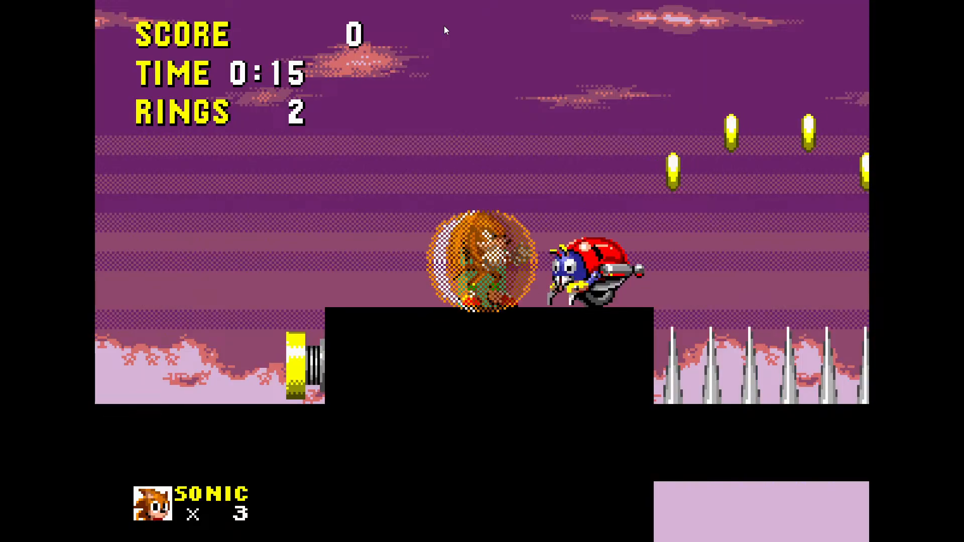
- Test Knuckles' hurt animation by jumping past the Motobug toward the spikes and returning to its platform
key("Right")
key("a")
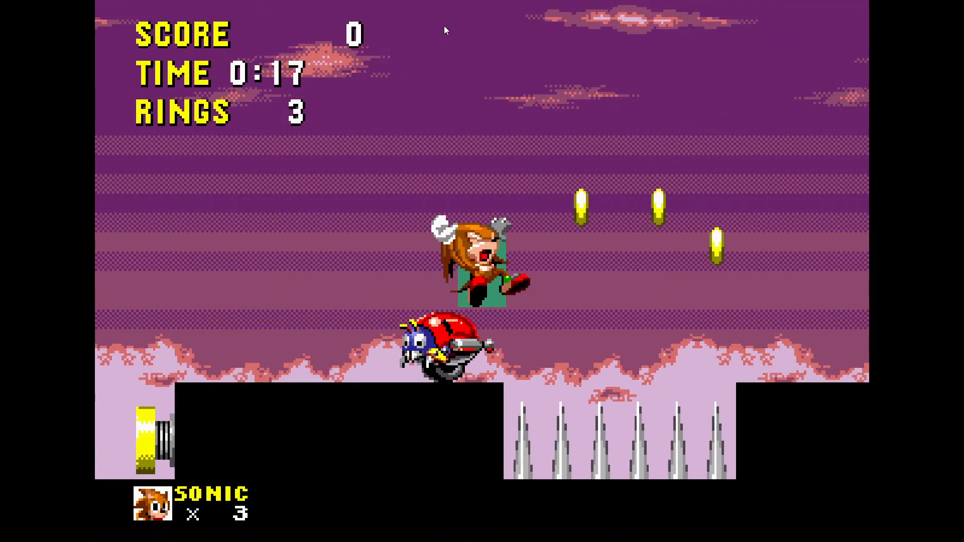
key("Left")
key("Right")
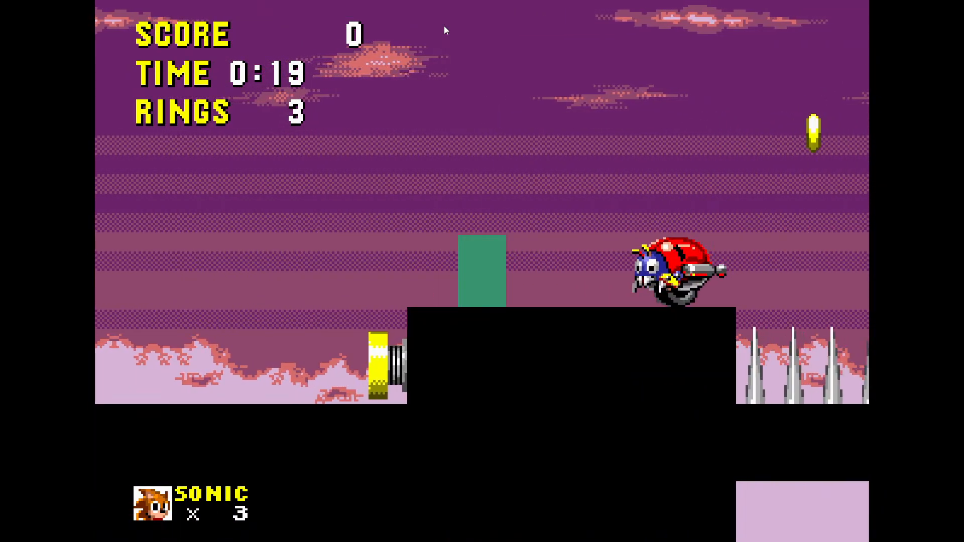
- Test Knuckles' jump and run animations between the starting slope and the Motobug platform
key("Down")
key("a")
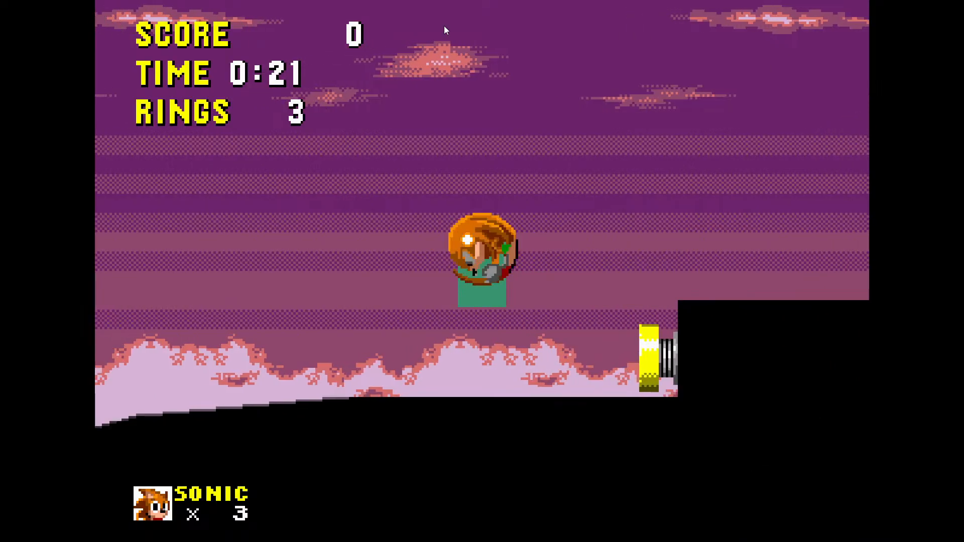
key("Right")
key("a")
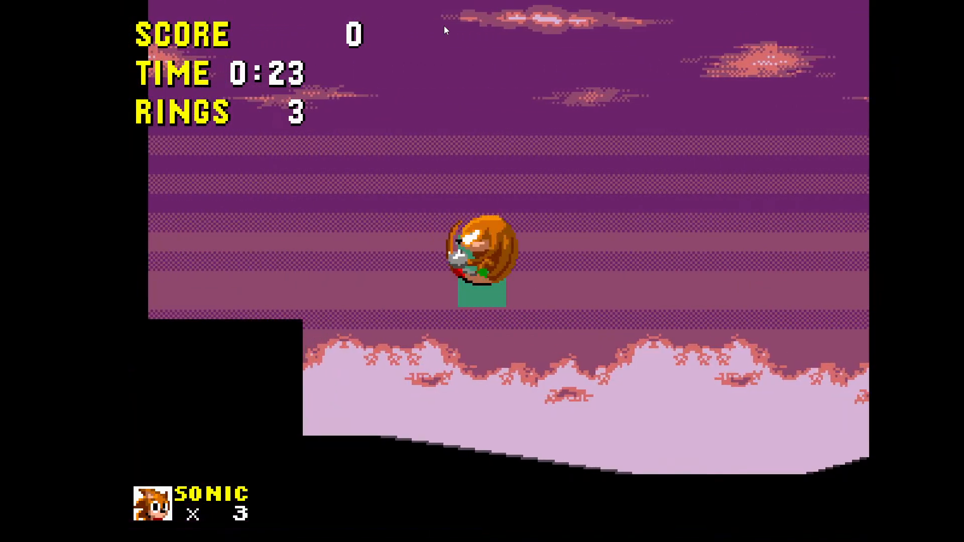
key("Right")
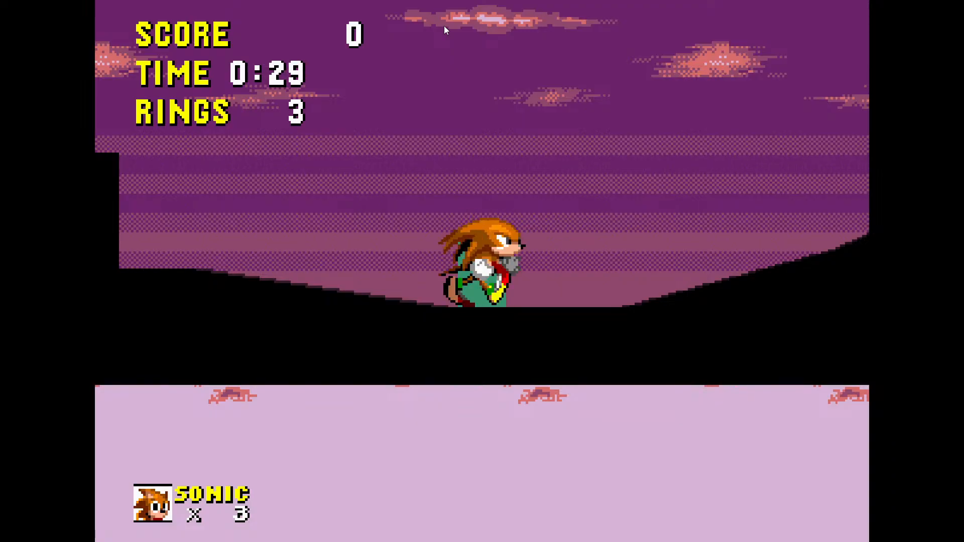
key("Right")
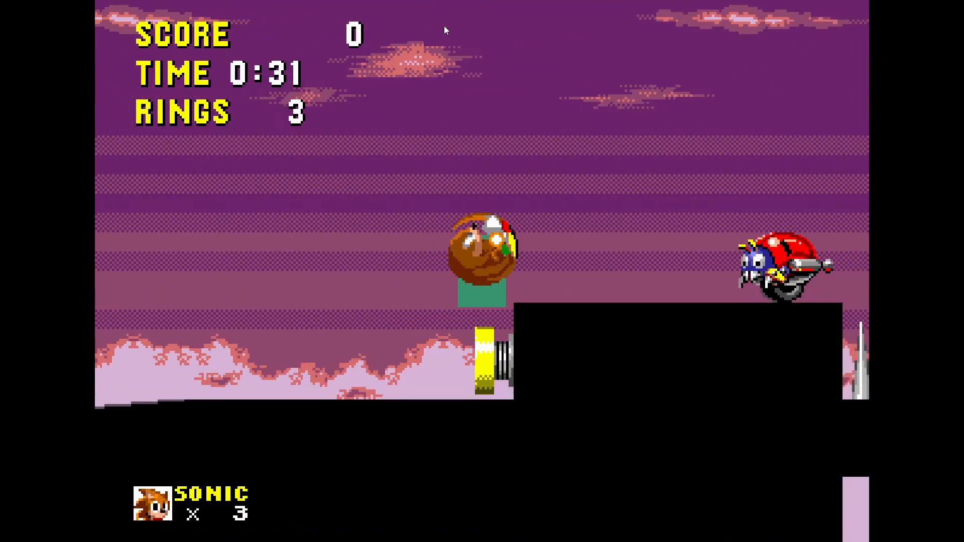
- Test Knuckles' running, wall contact and jumping on the ledges beside the tall wall
key("Left")
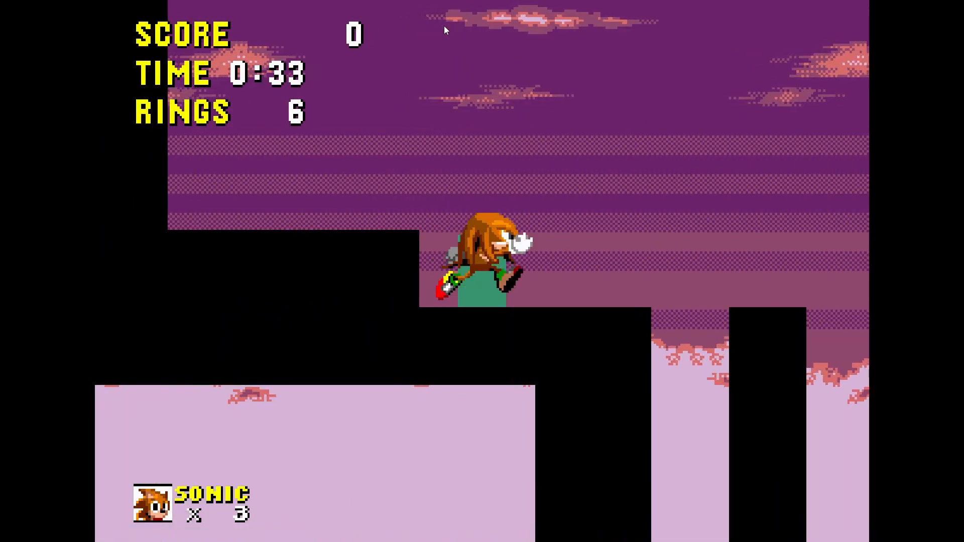
key("space")
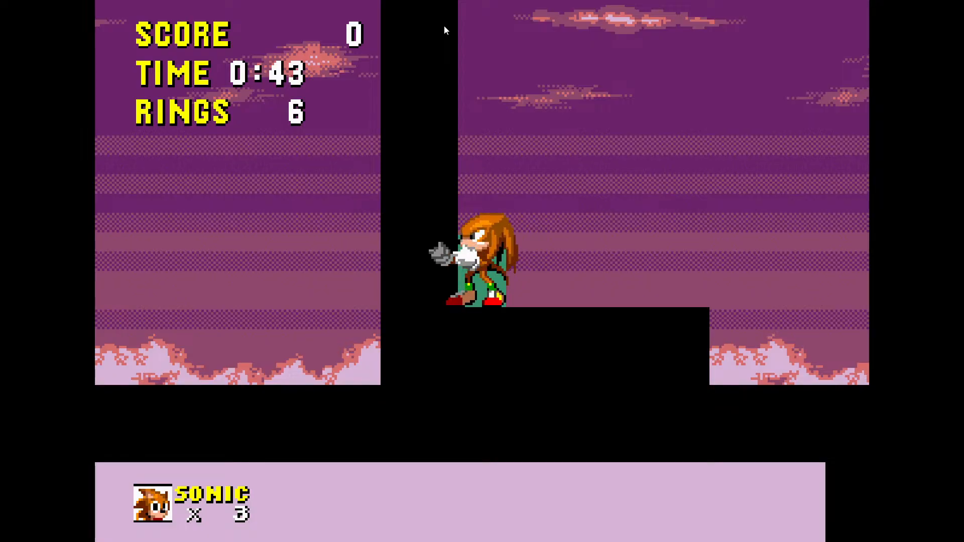
key("Right")
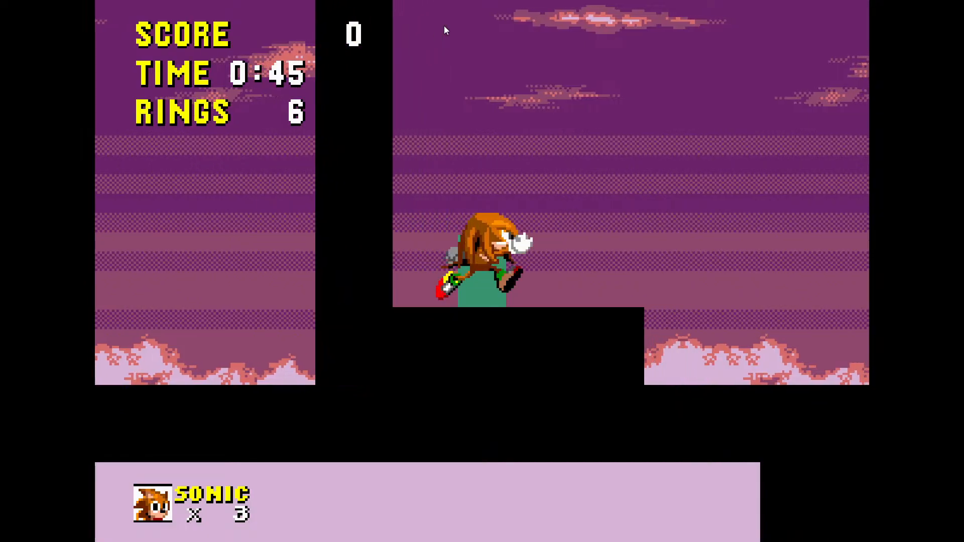
key("Down")
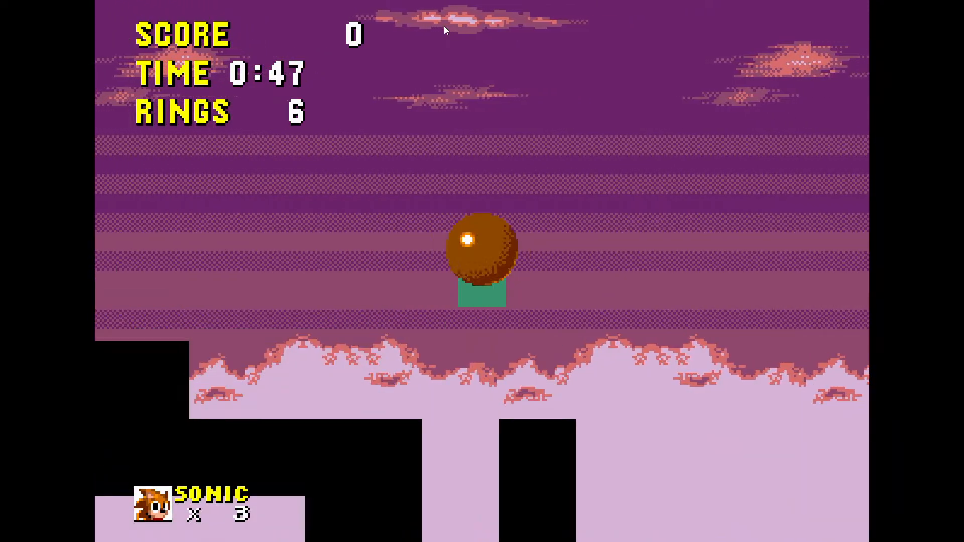
key("Left")
key("Right")
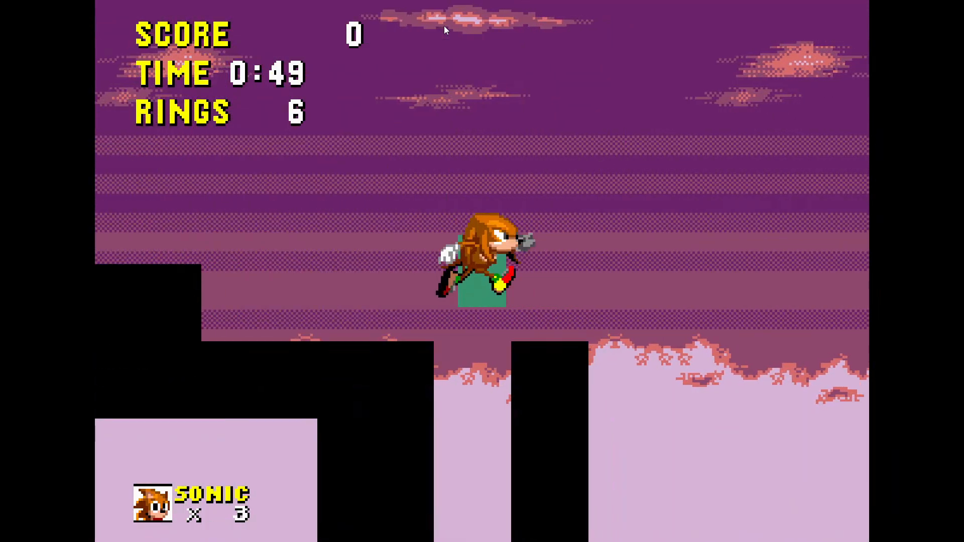
- Test Knuckles' direction changes while running between the ledges and the spring beyond the spikes
key("Left")
key("Right")
key("Left")
key("Right")
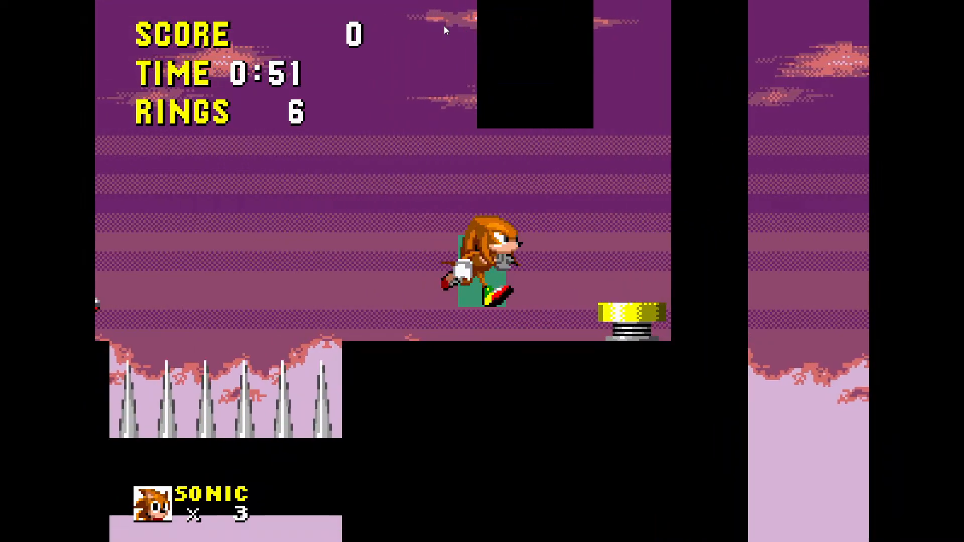
key("Left")
key("space")
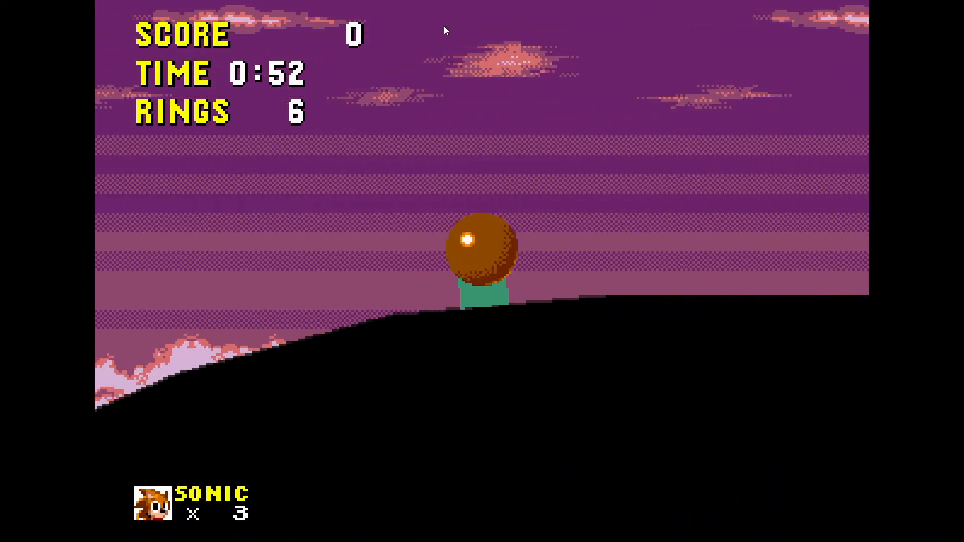
- Test Knuckles' spin dash from the platform beside the wall, and jump across the level to the Motobug
key("space")
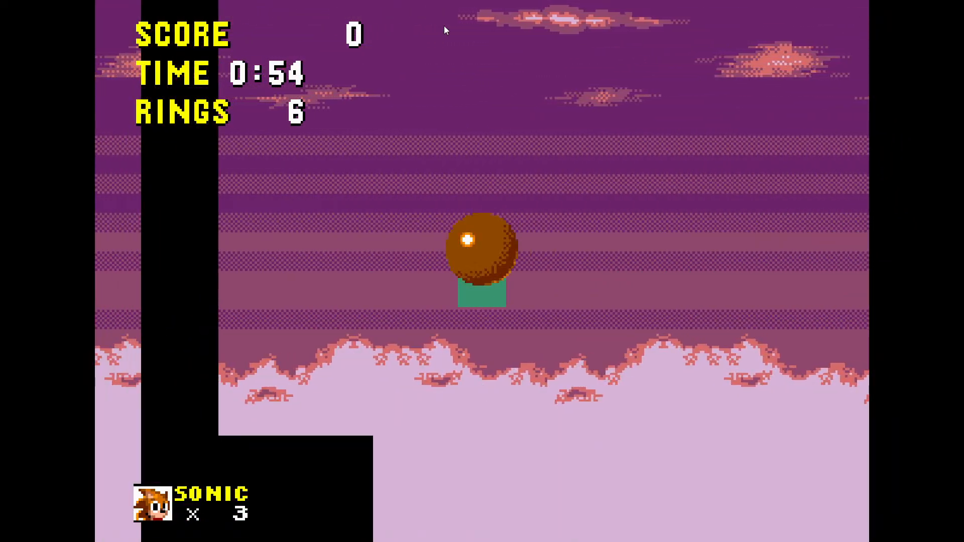
key("Right")
key("Right")
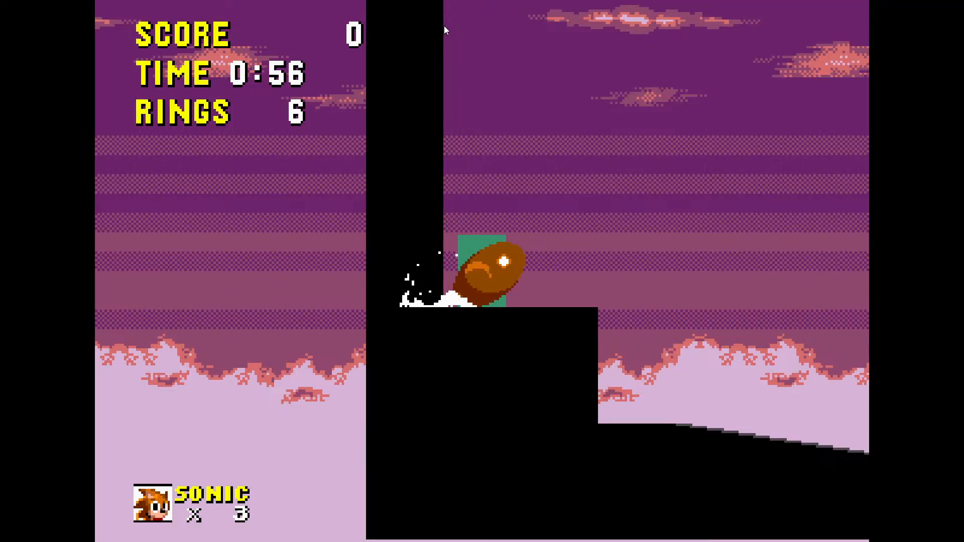
key("space")
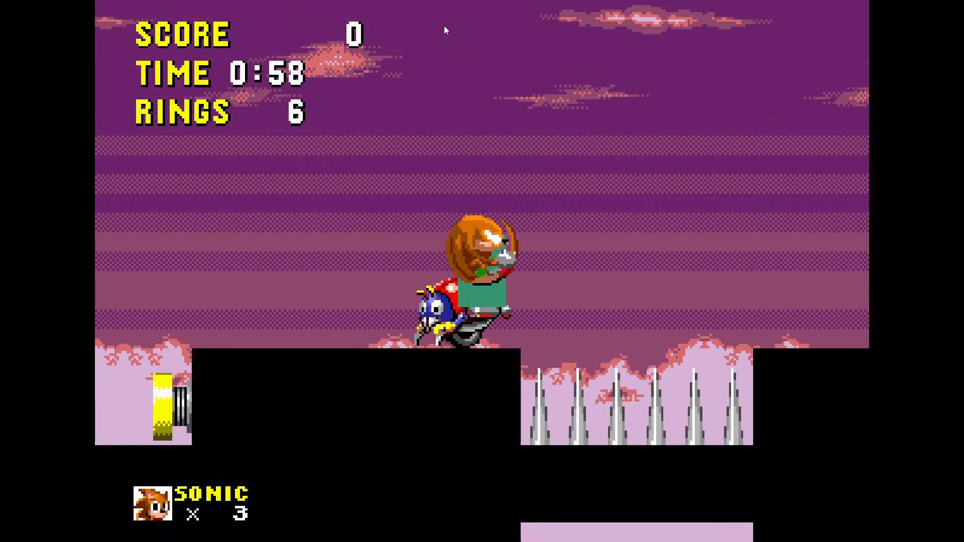
- Test Knuckles turning, standing and jumping around the Motobug, across the spikes to the spring and back
key("Left")
key("space")
key("Right")
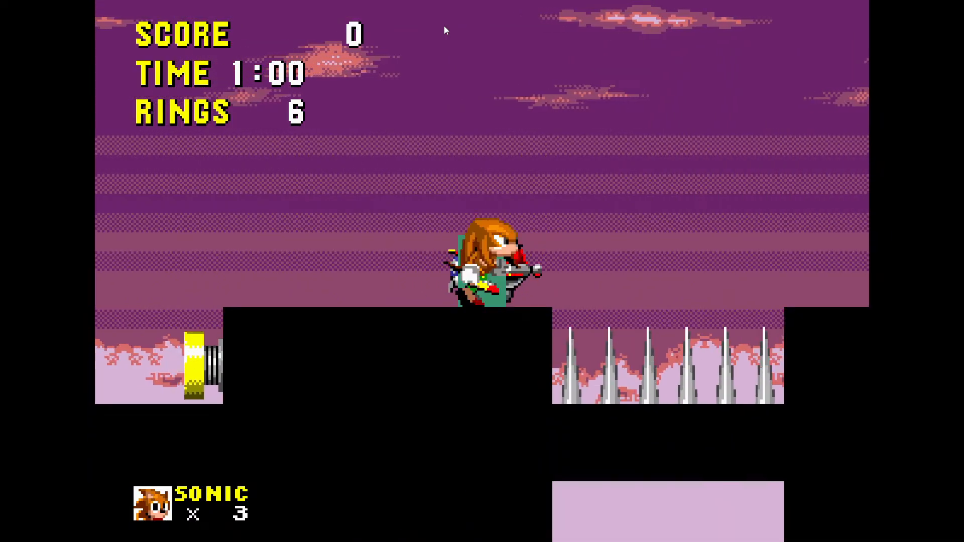
key("Left")
key("Right")
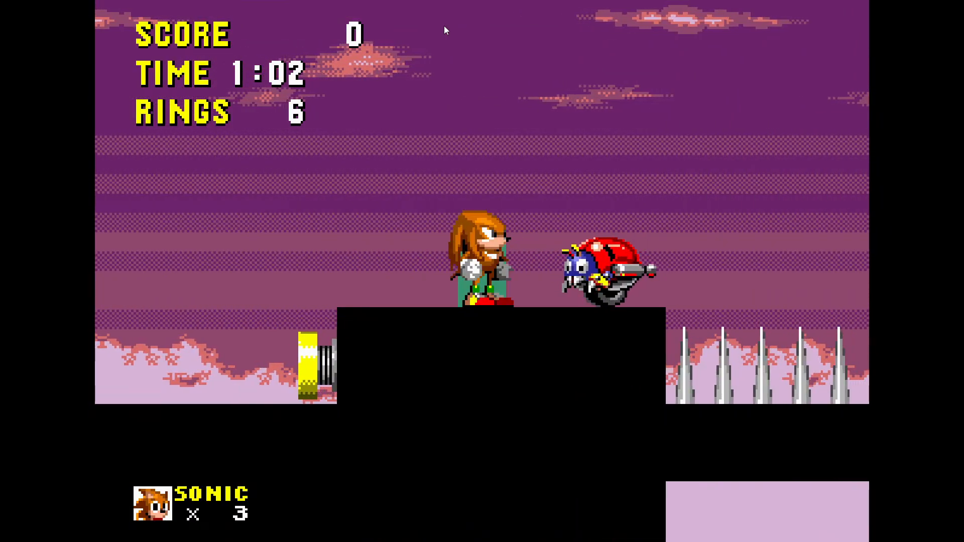
key("space")
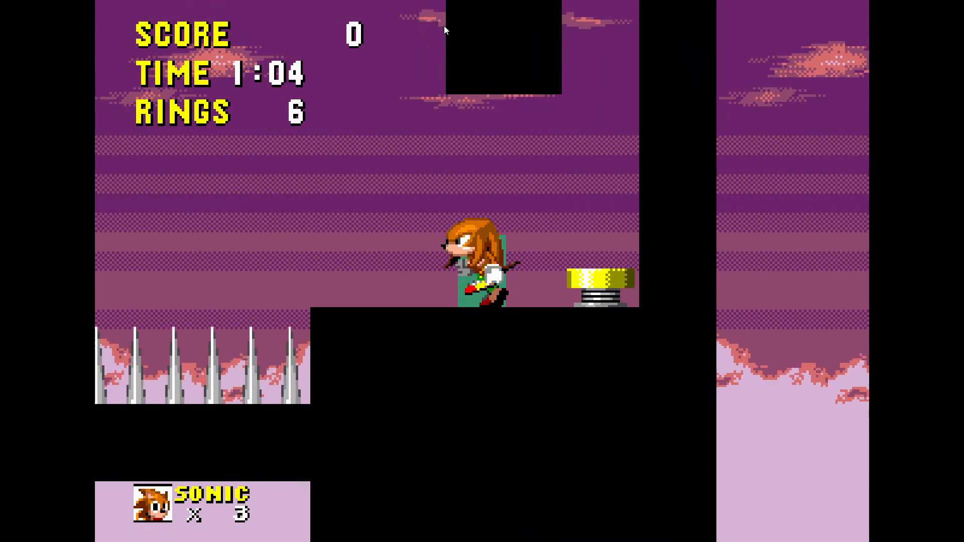
key("space")
key("Left")
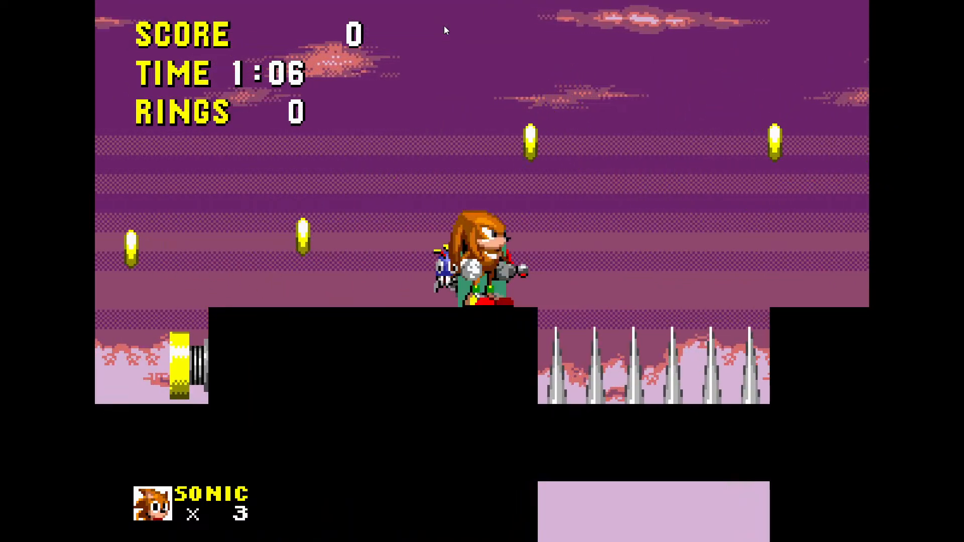
- Collect the dropped rings near the Motobug and test Knuckles jumping over the Motobug toward the spikes
key("Left")
key("Right")
key("space")
key("Left")
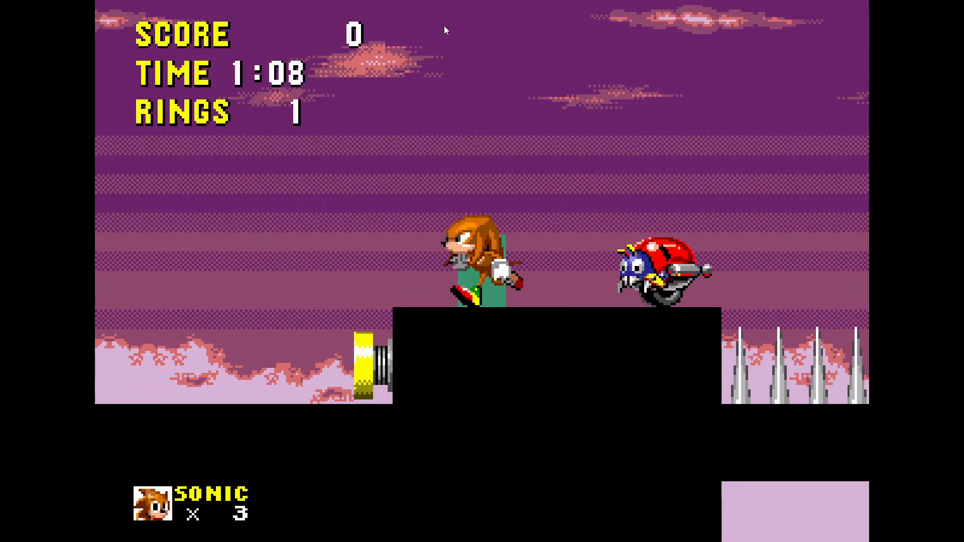
key("Right")
key("Right")
key("space")
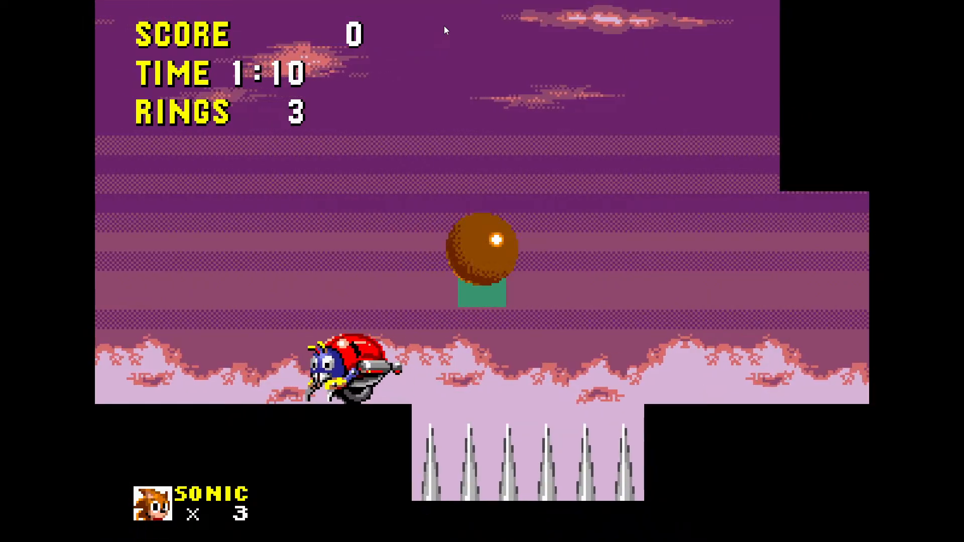
- Finish testing Knuckles' jump between the spikes and the Motobug, close the game preview, and save the project
key("Left")
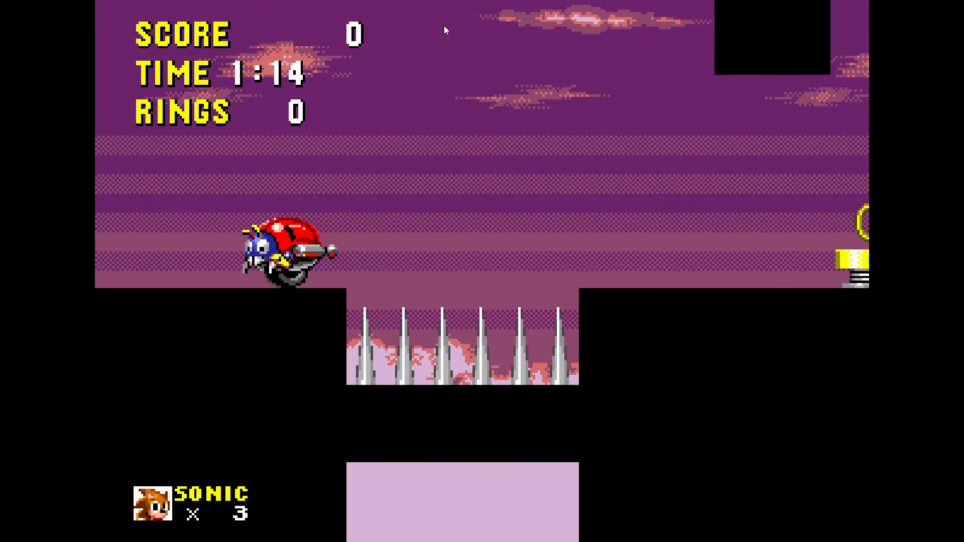
key("F11")
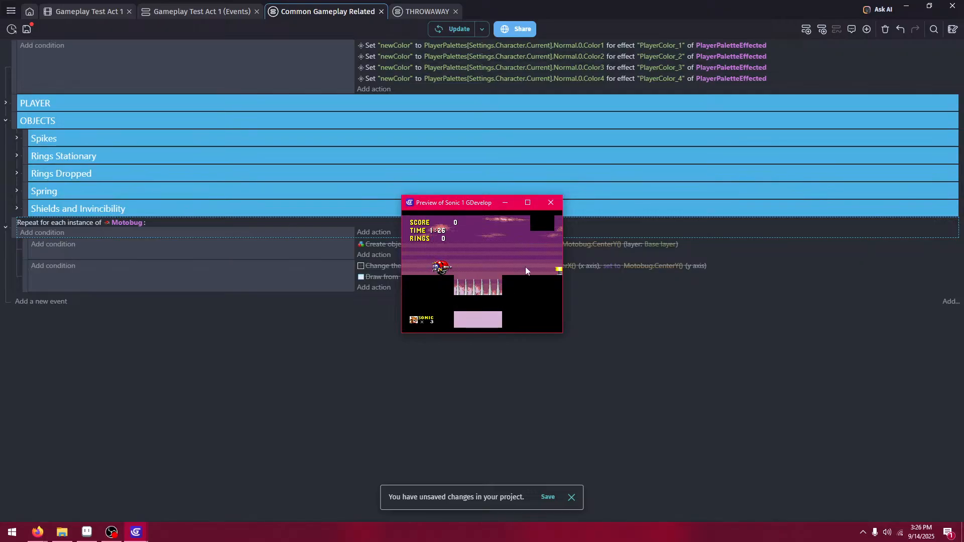
left_click(548, 203)
left_click(557, 498)
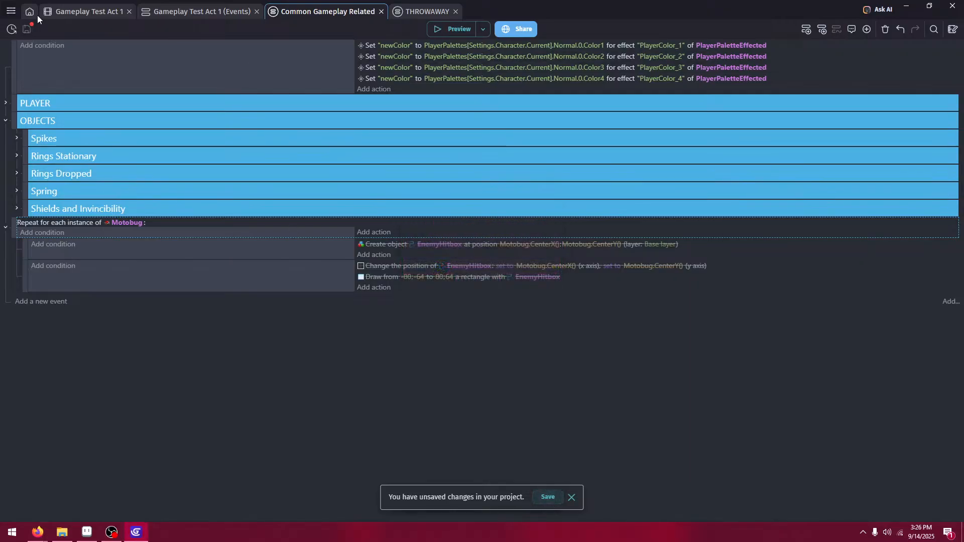
- Open the BaseKnuckles_Animations object from the Gameplay Test Act 1 scene and go to the end of its animation list
left_click(77, 13)
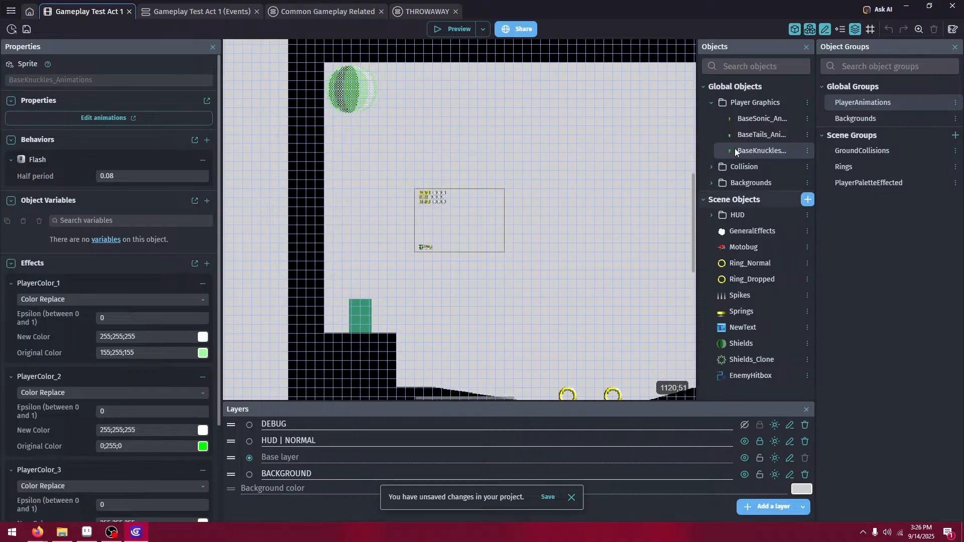
double_click(473, 189)
scroll(536, 275, "down", 20)
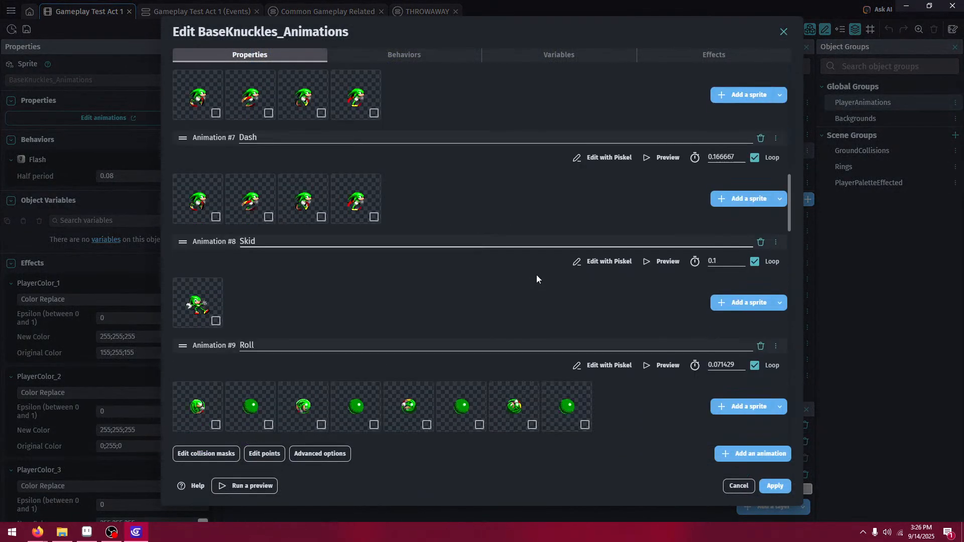
scroll(693, 370, "down", 3)
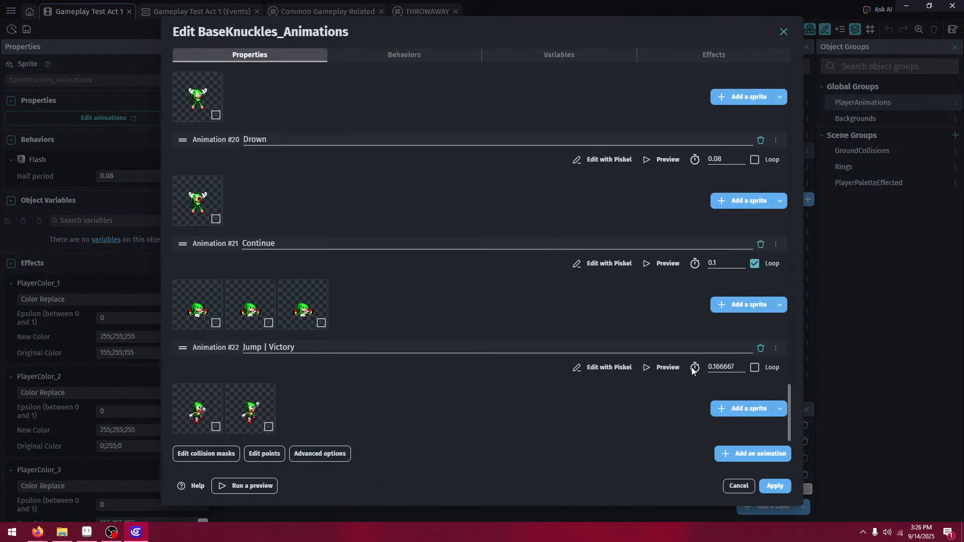
- Add an animation with the single sprite BaseKnuckles_Animations-44.png and name it "Glide | Normal"
left_click(762, 455)
left_click(745, 409)
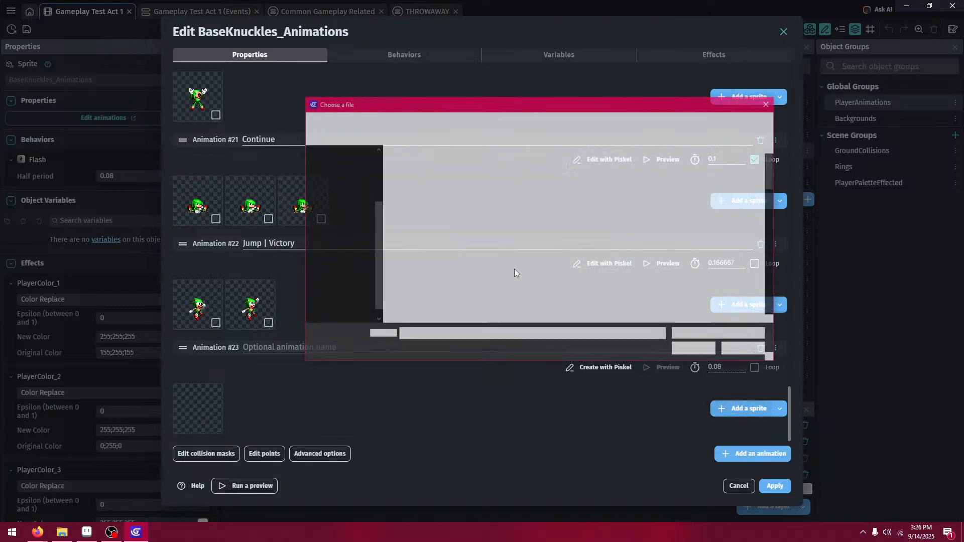
scroll(509, 182, "down", 5)
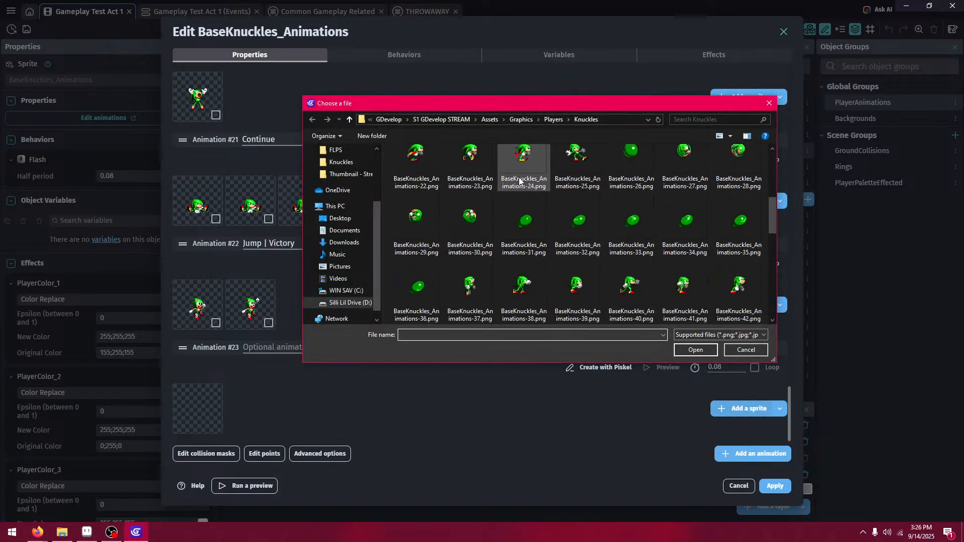
scroll(520, 181, "down", 1)
left_click(465, 282)
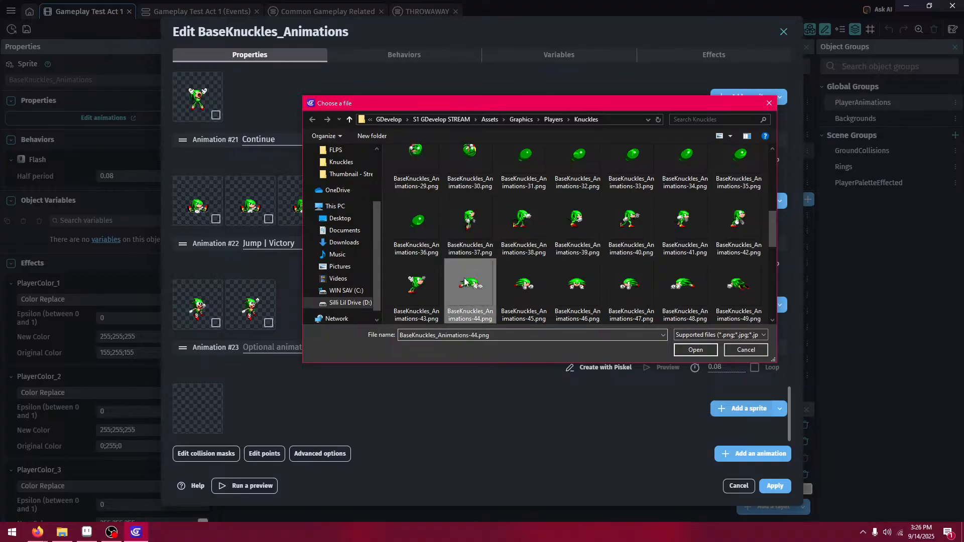
double_click(465, 282)
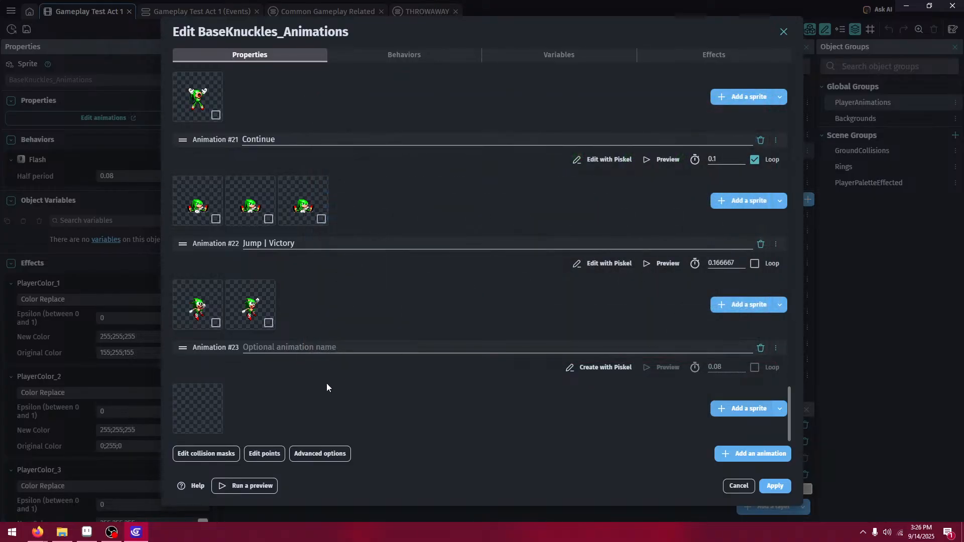
left_click(324, 351)
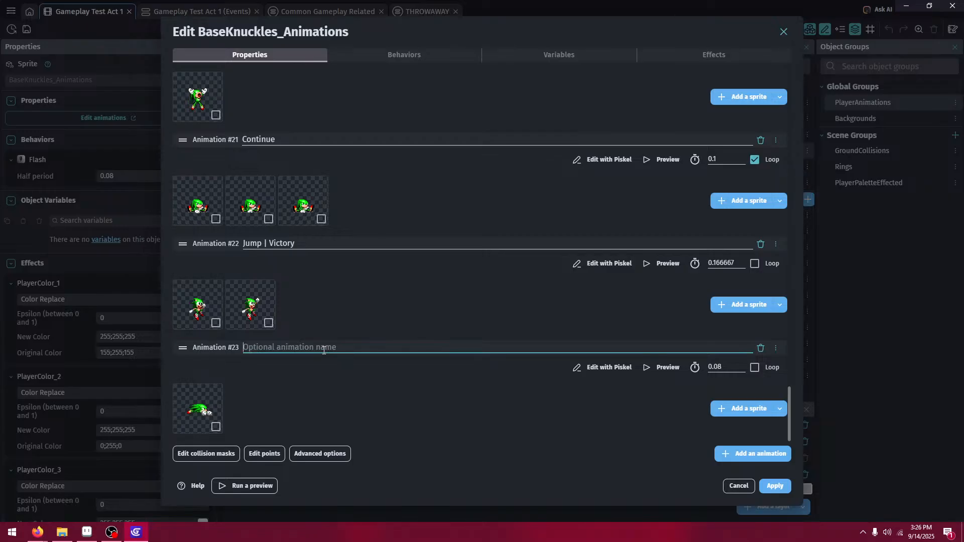
type("Glide | Normal")
left_click(758, 471)
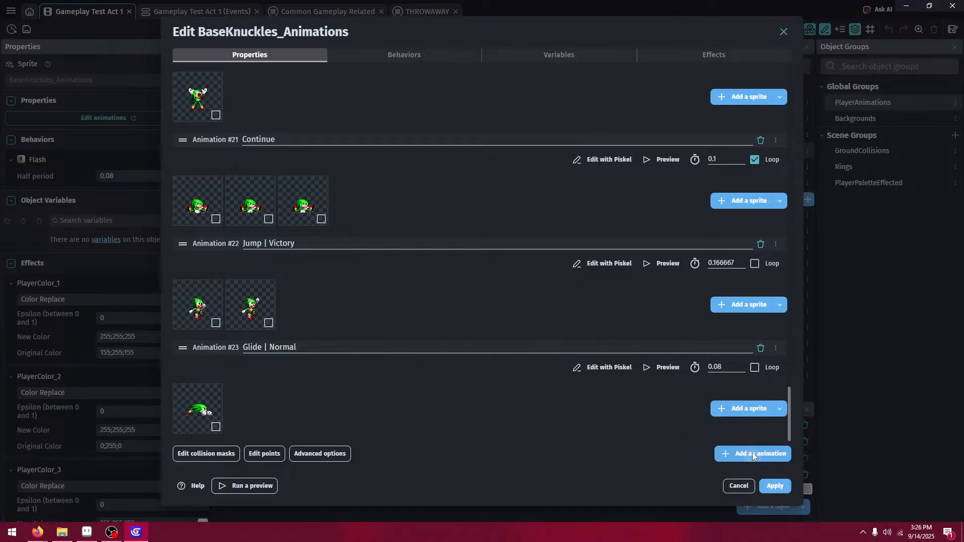
- Add another animation containing the five gliding sprites BaseKnuckles_Animations-44.png to BaseKnuckles_Animations-48.png
left_click(753, 454)
left_click(743, 408)
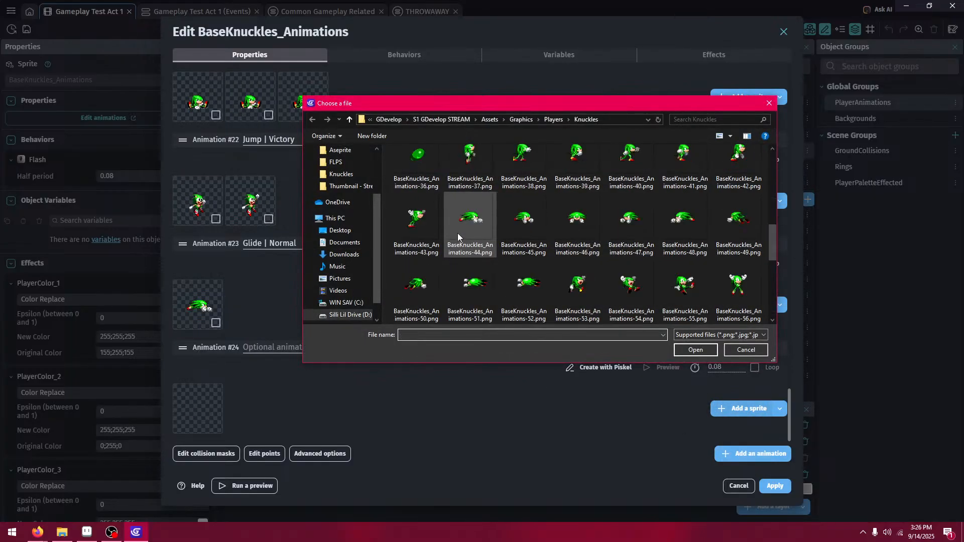
left_click(516, 208)
scroll(515, 212, "down", 1)
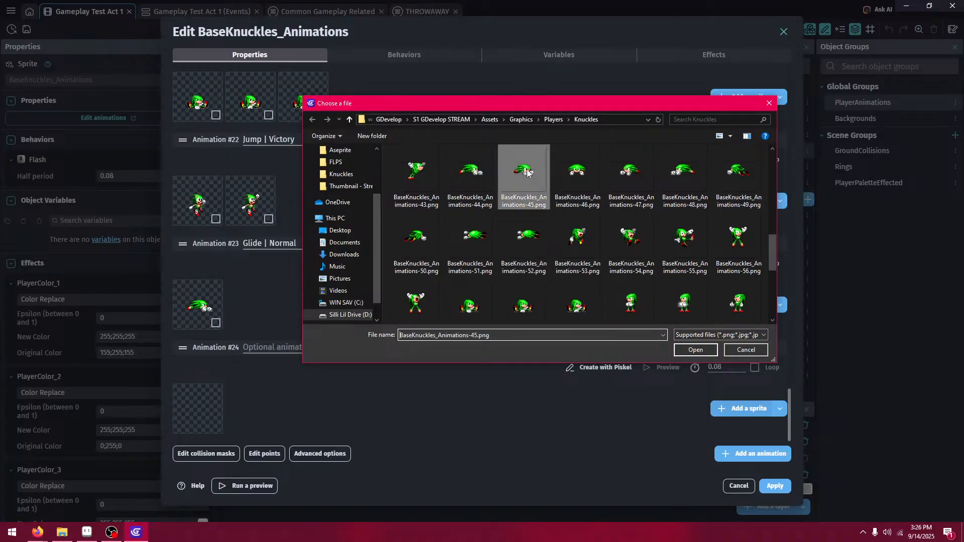
left_click(636, 168, "shift")
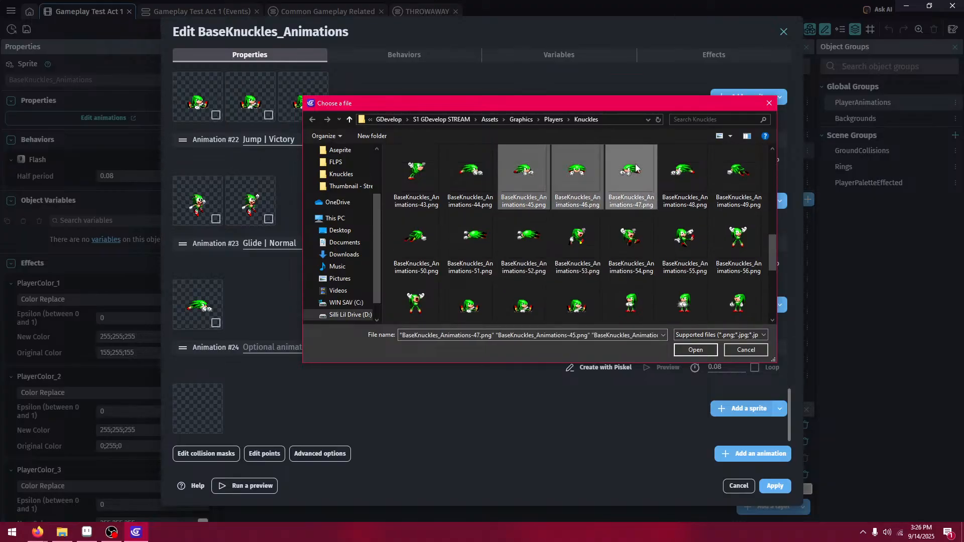
left_click(678, 174, "shift")
left_click(696, 350)
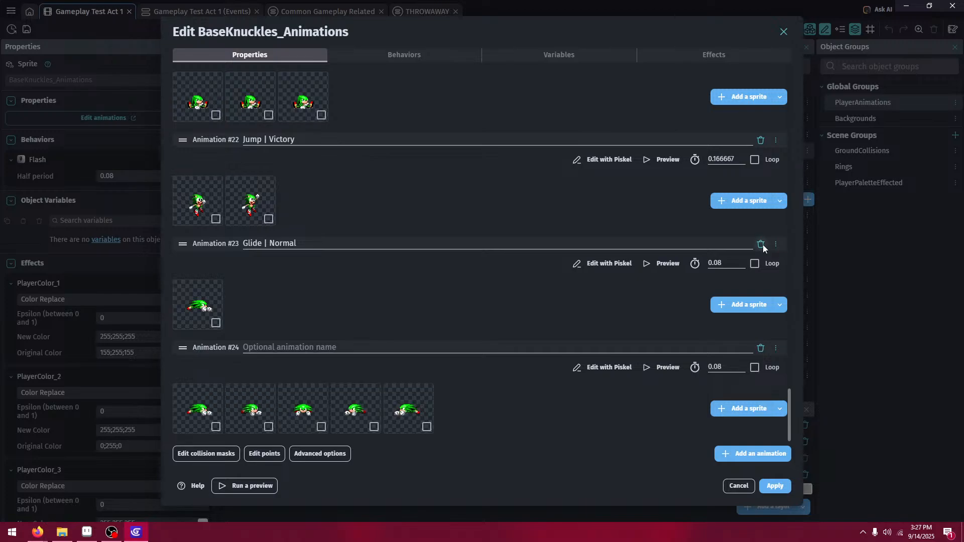
- Remove the single-sprite glide animation and name the five-sprite one "Glide | Normal"
left_click(761, 245)
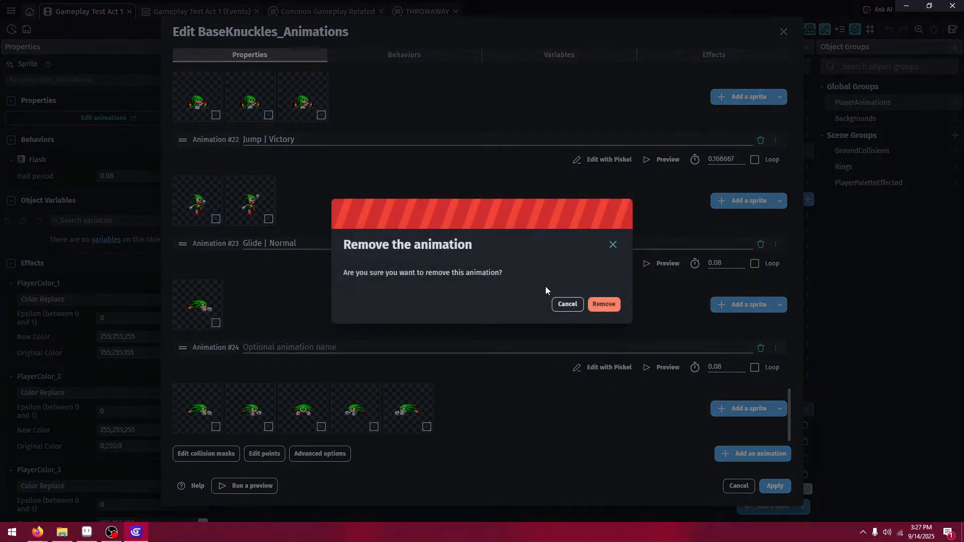
key("Return")
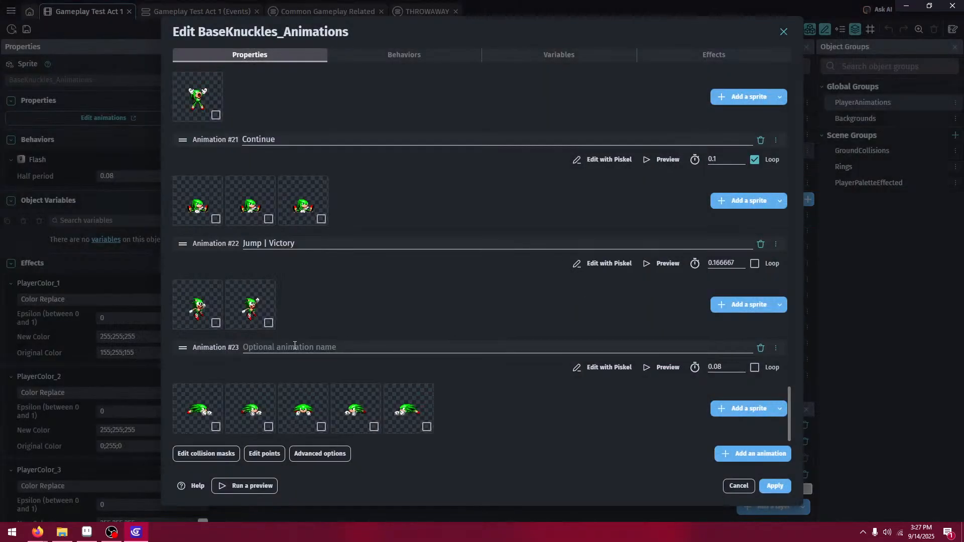
left_click(294, 348)
type("Glide")
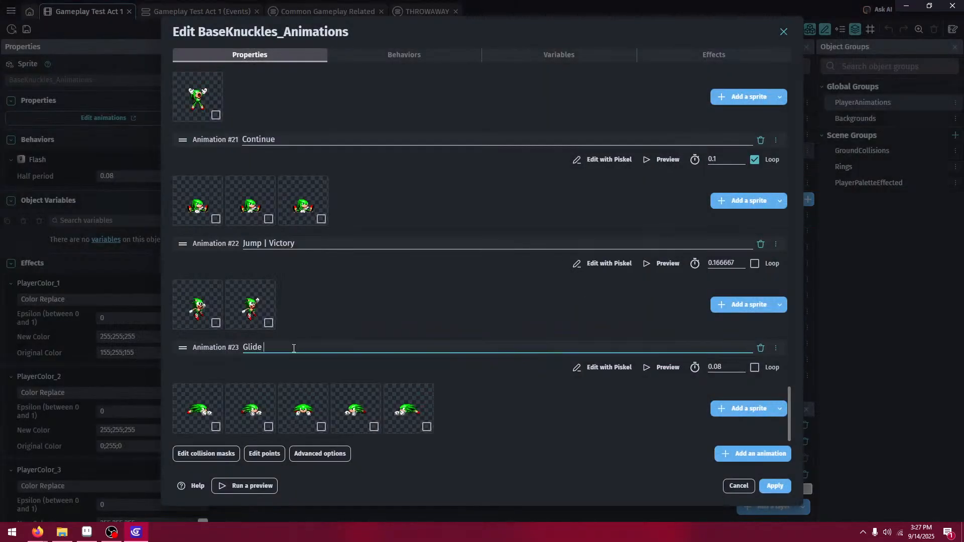
type(" | Normal")
left_click(440, 398)
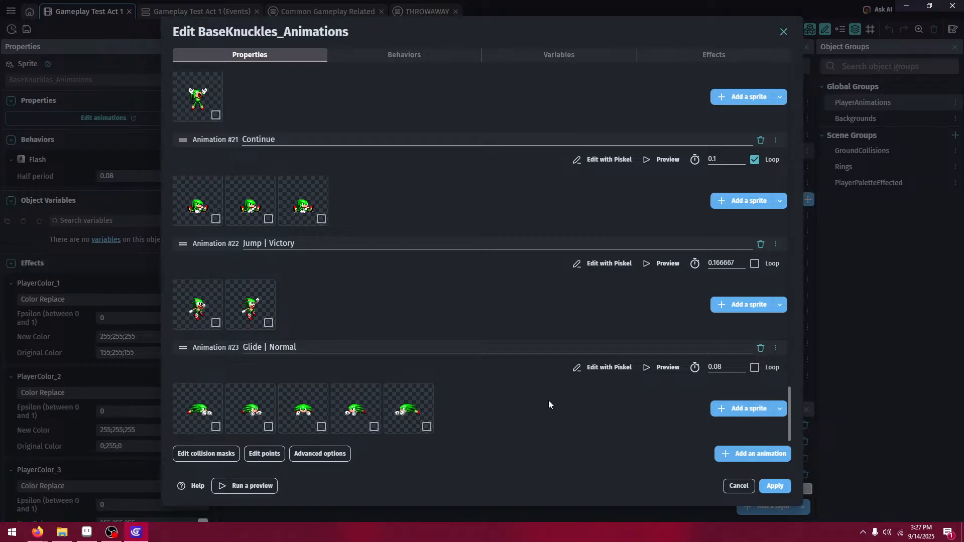
- Try a time between frames of 0 for the Glide | Normal animation and check it in the animation preview
double_click(719, 366)
type("0")
left_click(663, 395)
left_click(662, 367)
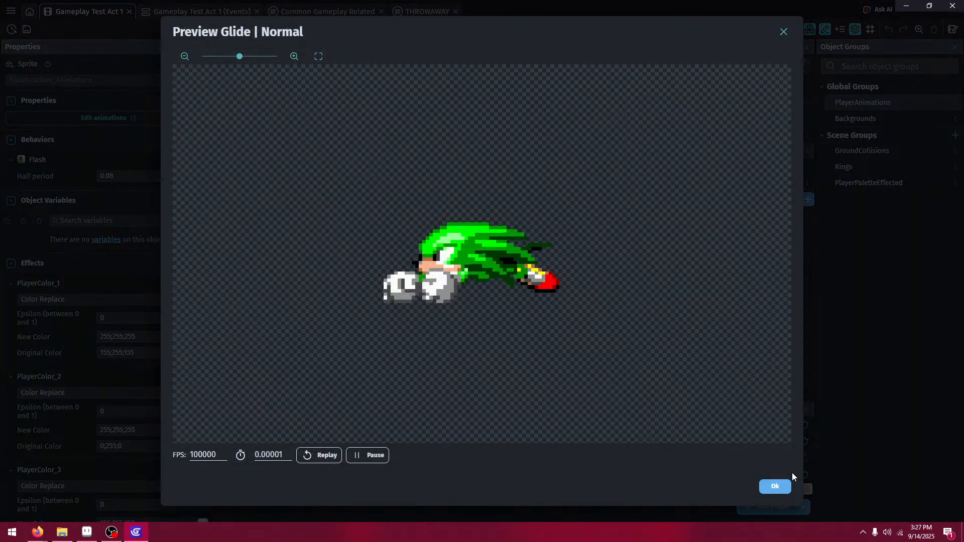
left_click(774, 487)
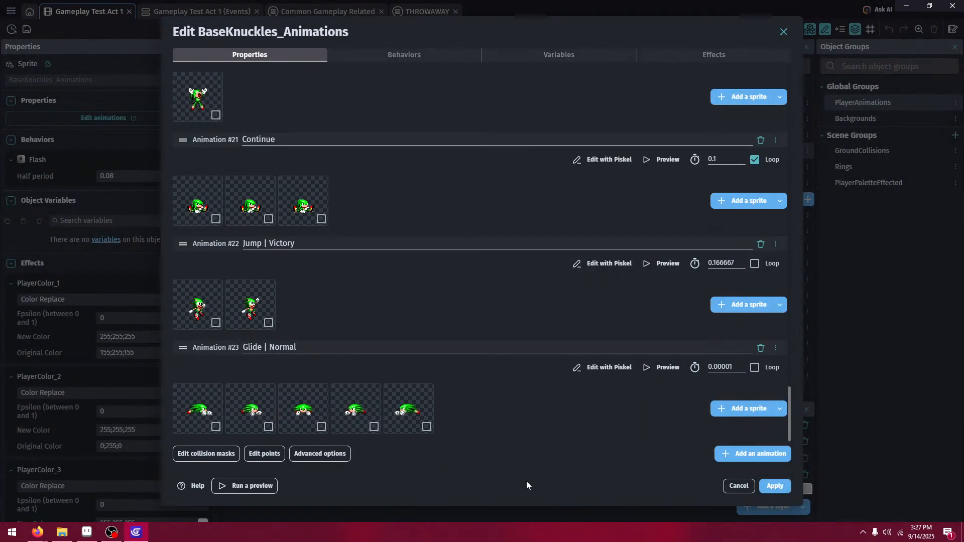
- Try frame rates of 0, 1 and 0.5 FPS in the Glide | Normal animation preview
left_click(673, 369)
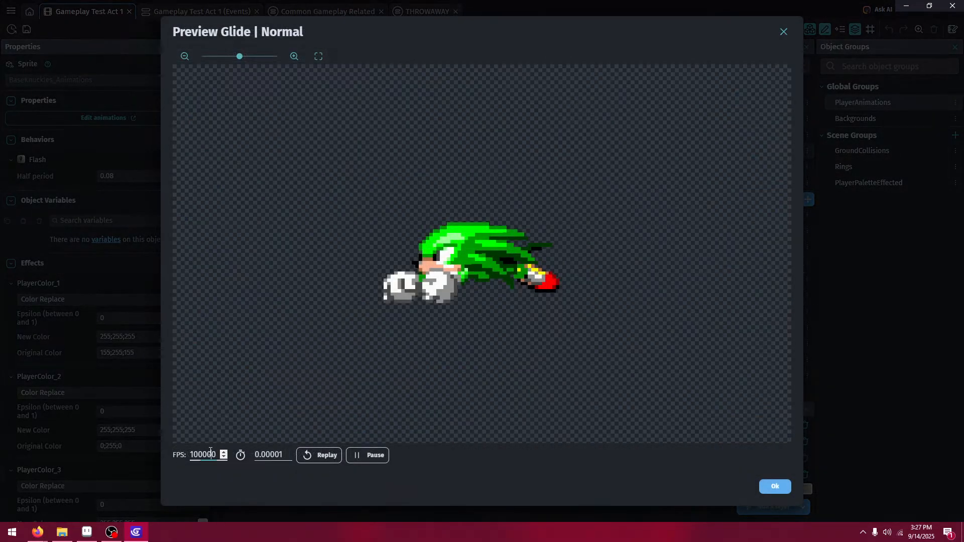
double_click(207, 455)
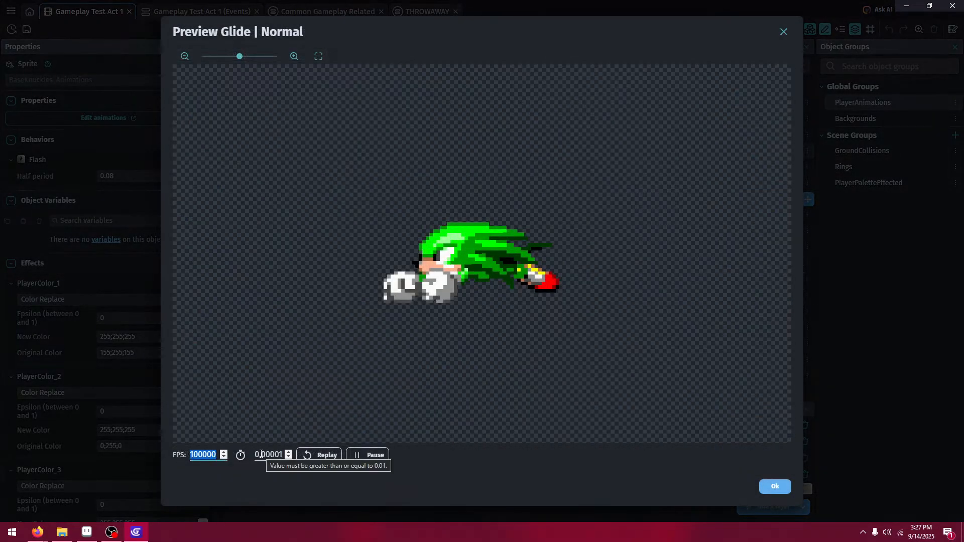
type("0")
left_click(235, 490)
left_click(205, 455)
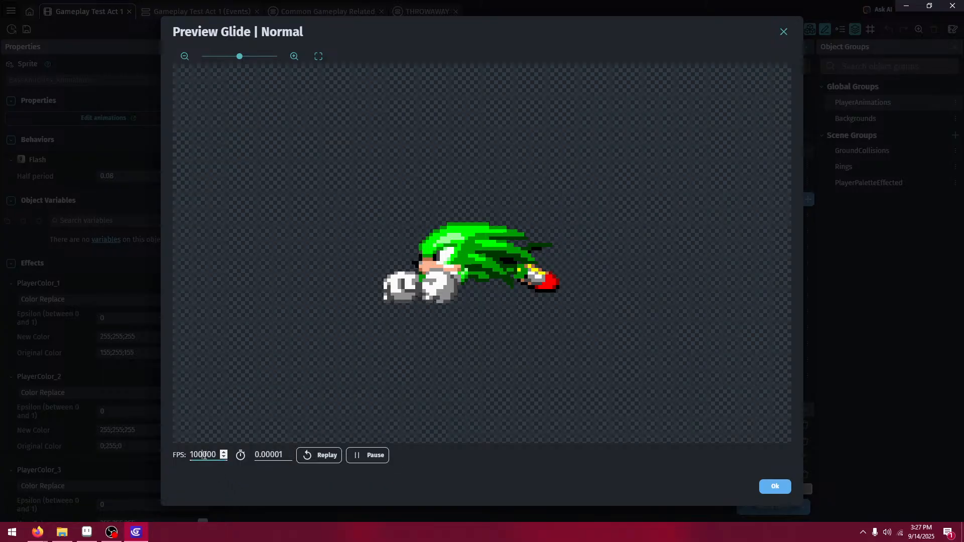
double_click(204, 455)
type("1")
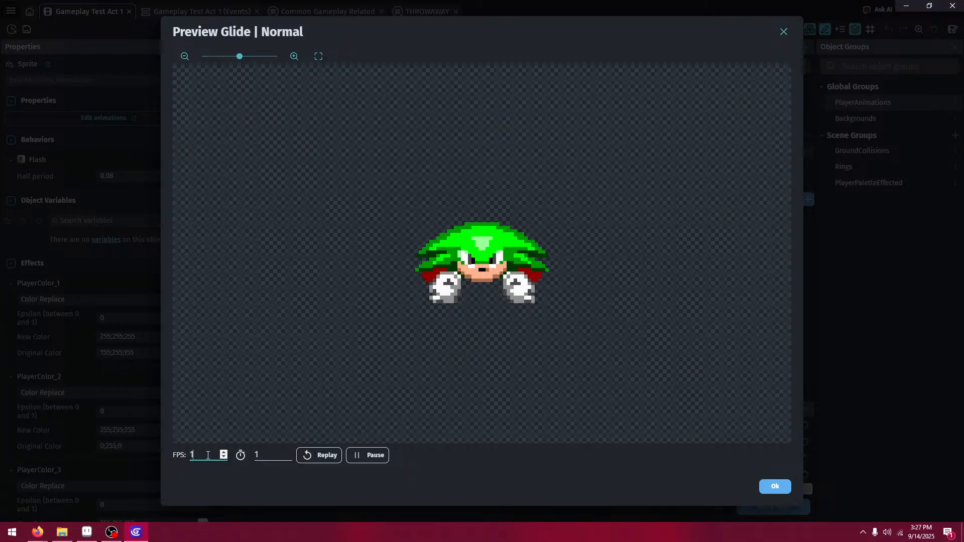
key("BackSpace")
type("0.5")
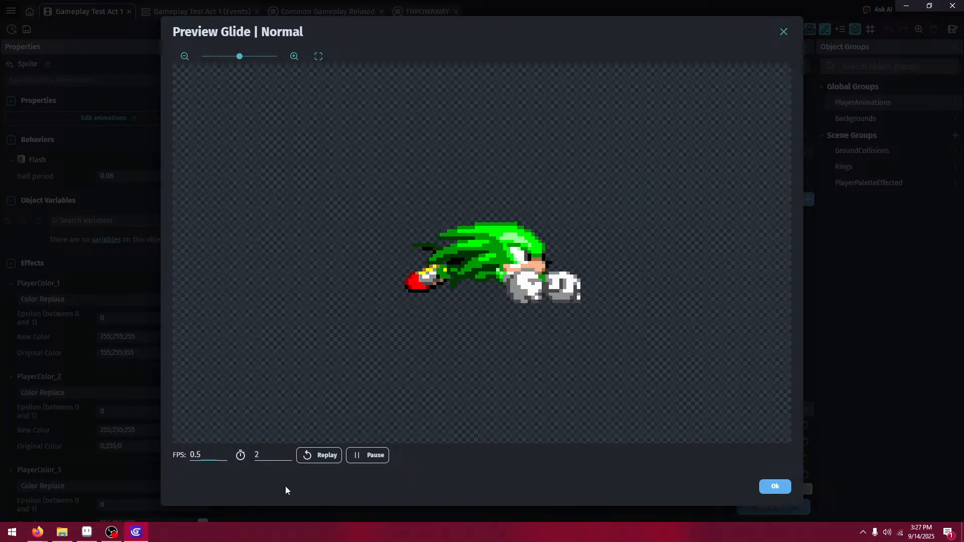
- Set the time between frames of Glide | Normal to 10 seconds and close the animation preview
left_click(265, 455)
left_click_drag(264, 455, 224, 456)
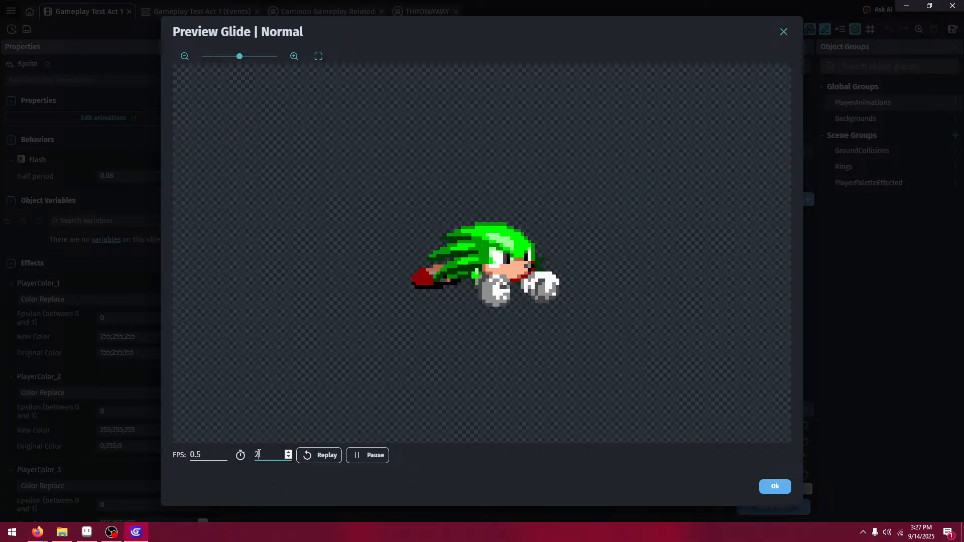
key("BackSpace")
type("10")
left_click(377, 498)
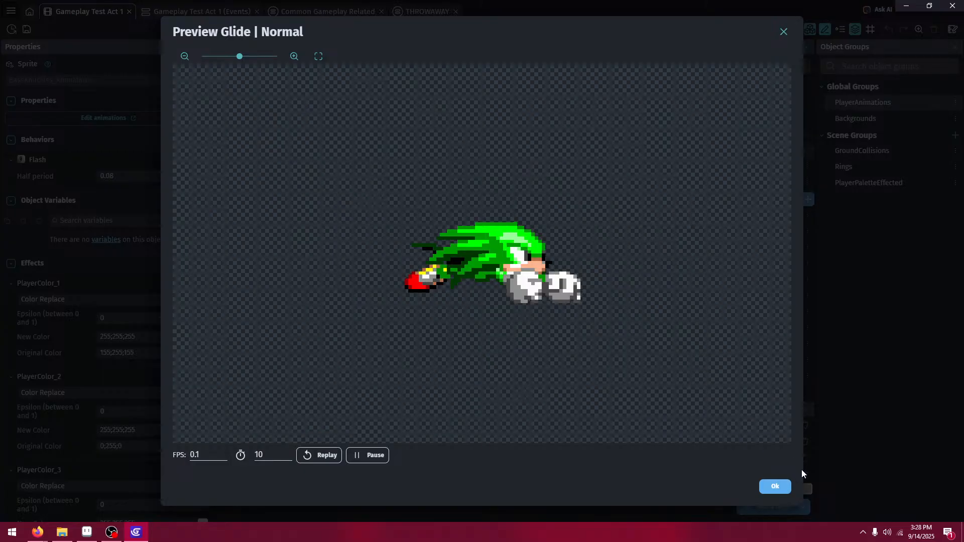
left_click(776, 486)
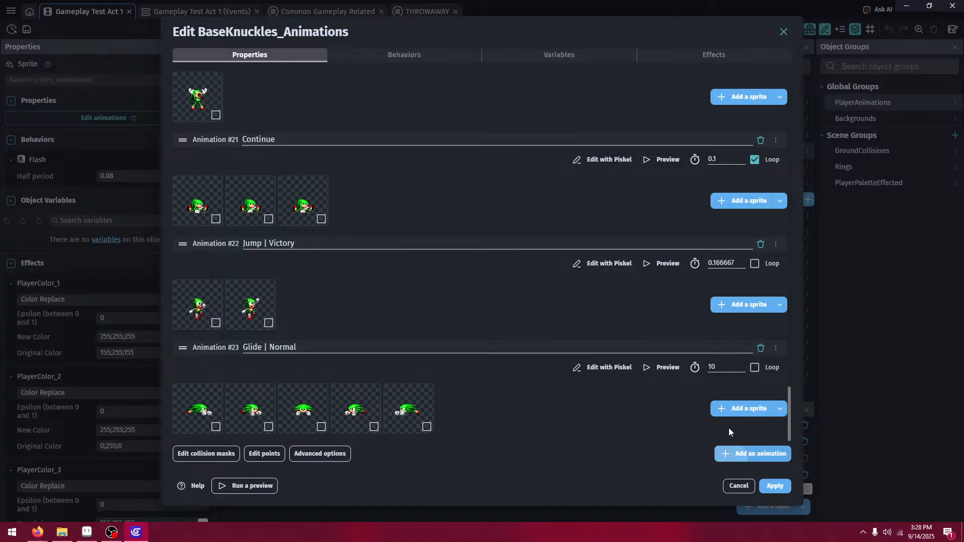
- Add a new animation after Glide | Normal with the sprites BaseKnuckles_Animations-69.png and BaseKnuckles_Animations-70.png
left_click(752, 454)
left_click(743, 408)
scroll(530, 223, "down", 1)
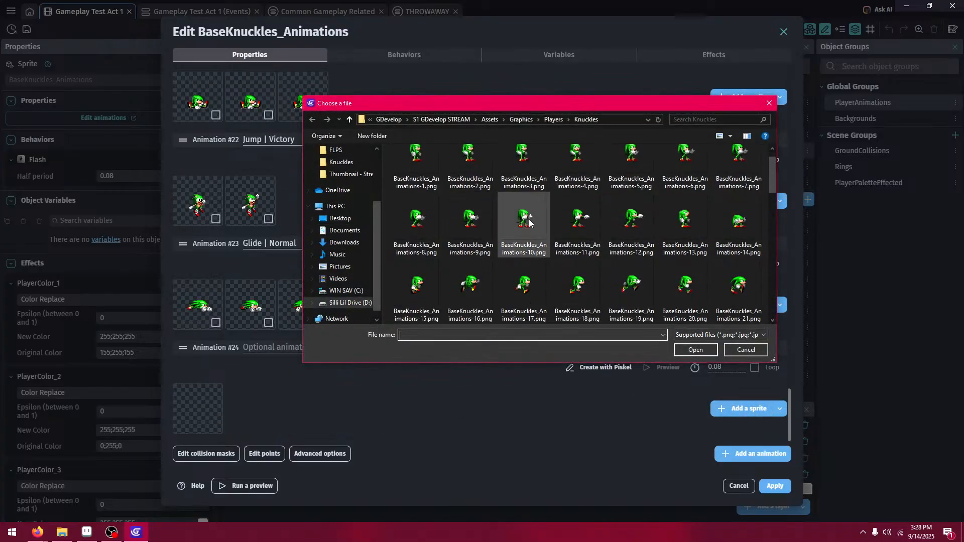
scroll(529, 223, "down", 5)
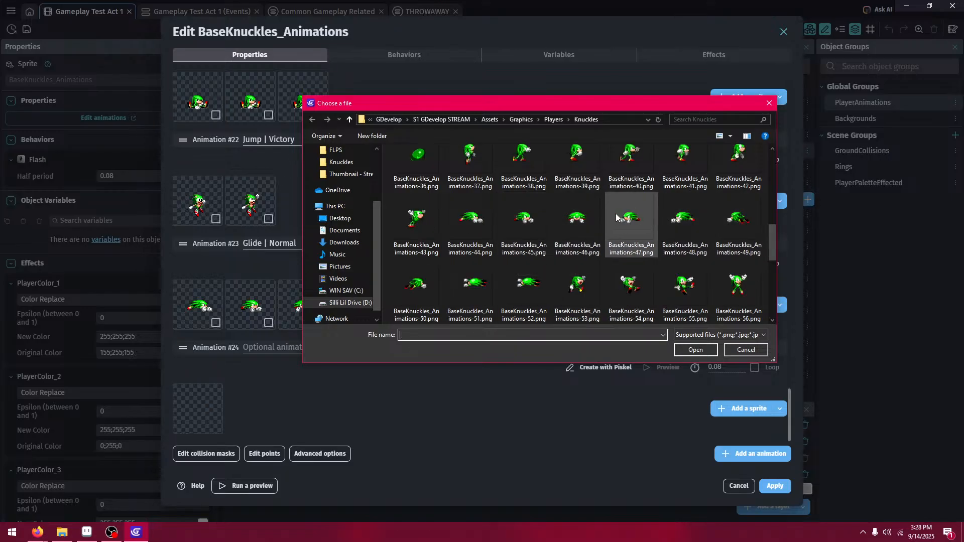
scroll(620, 217, "down", 2)
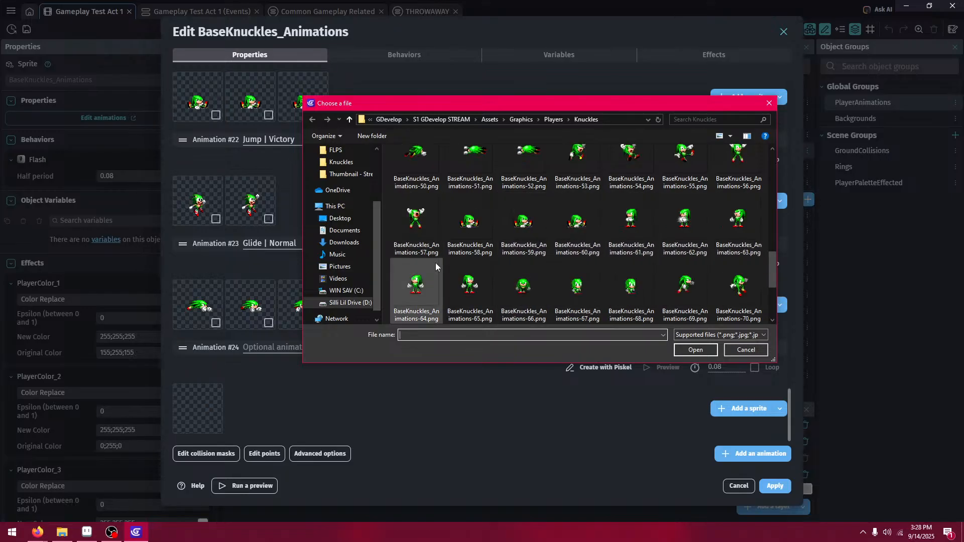
left_click(690, 284)
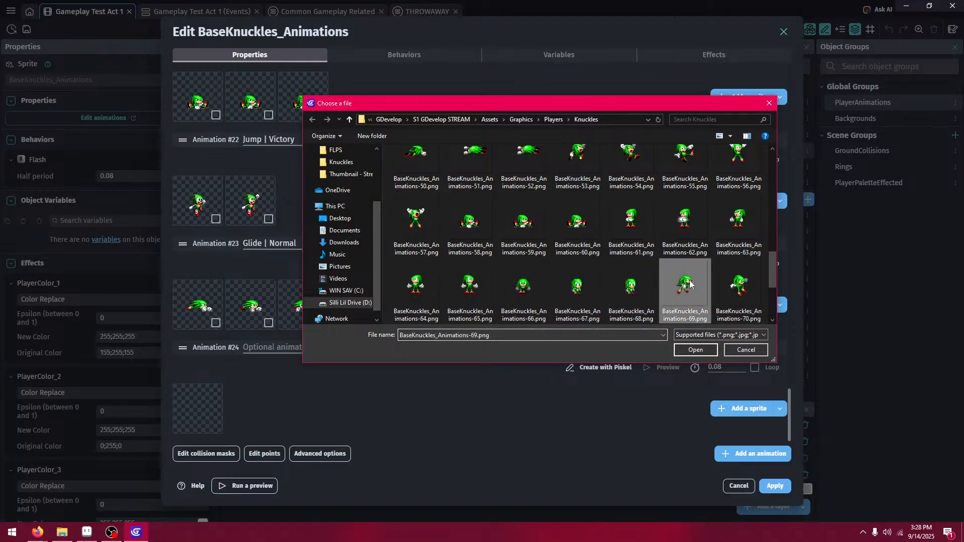
left_click(739, 284, "shift")
left_click(696, 350)
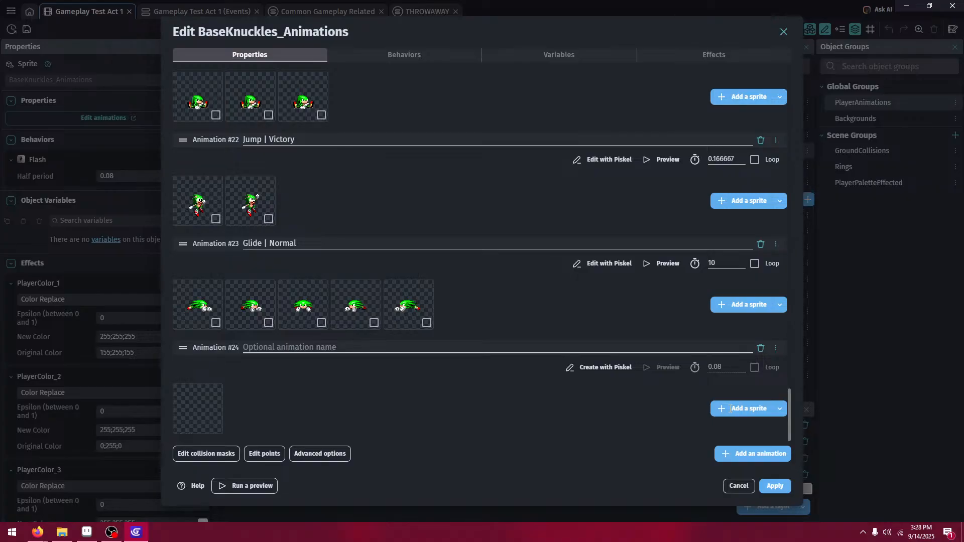
- Add a gliding sprite to animation #24 and move it in front of its two drop sprites
left_click(728, 408)
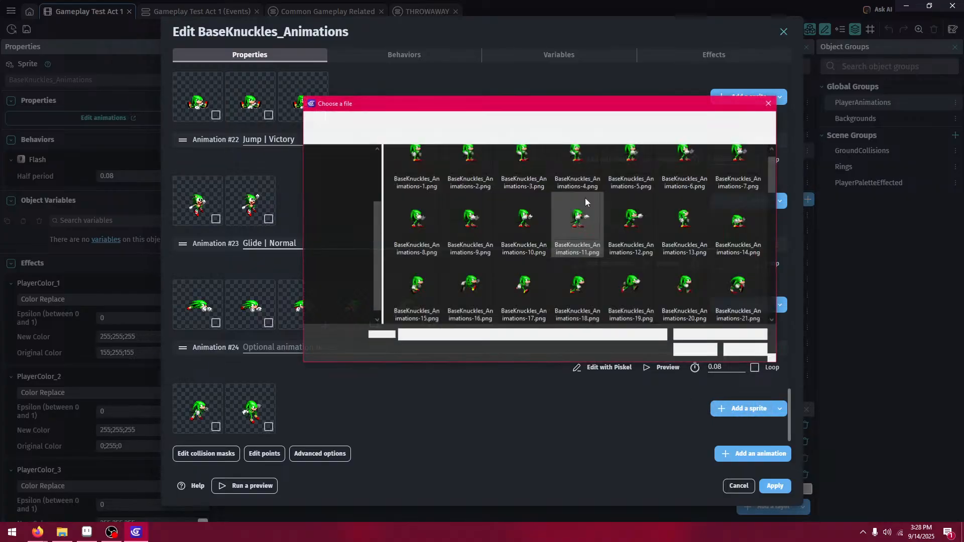
double_click(471, 219)
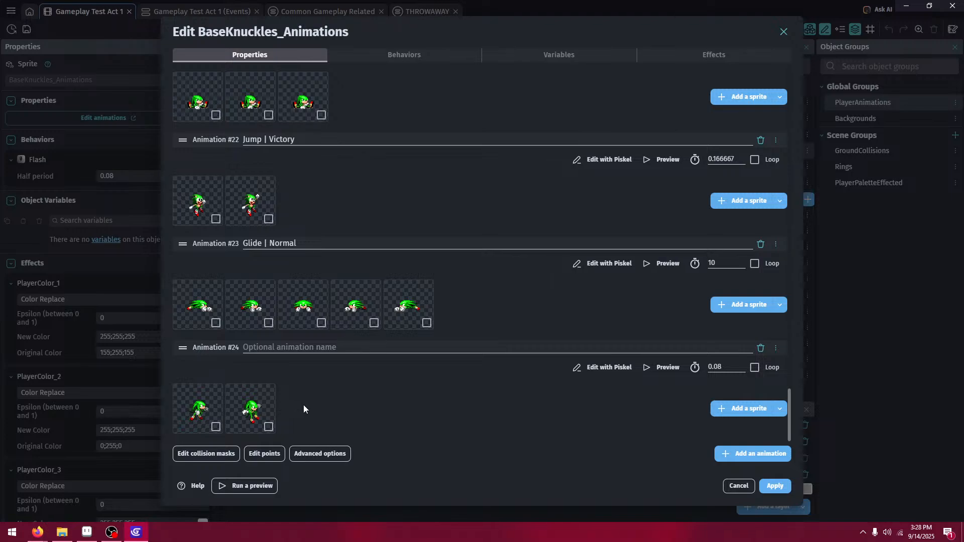
left_click_drag(304, 405, 174, 406)
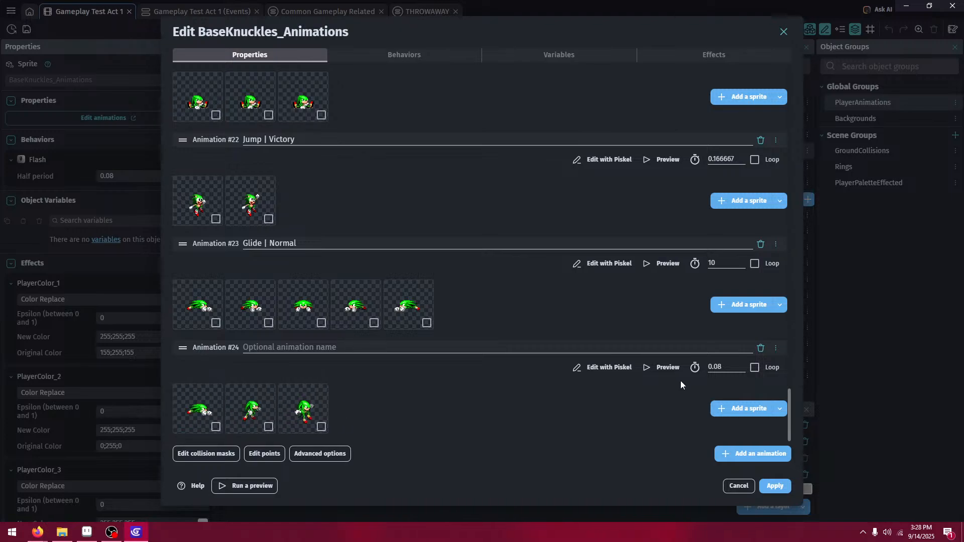
- Play animation #24 in the animation preview, set it to 6 FPS, replay it and accept the timing
left_click(668, 369)
left_click(321, 456)
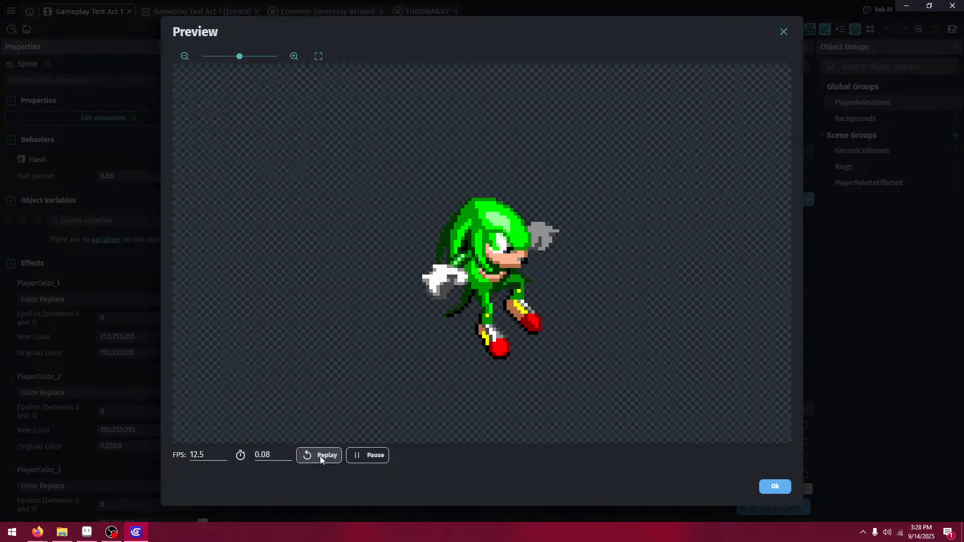
double_click(208, 454)
type("6")
left_click(319, 457)
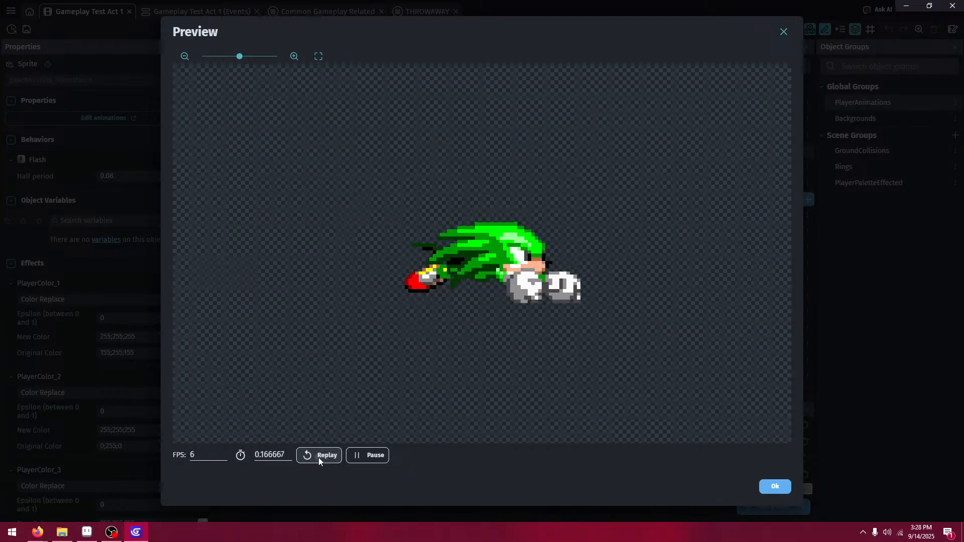
left_click(775, 487)
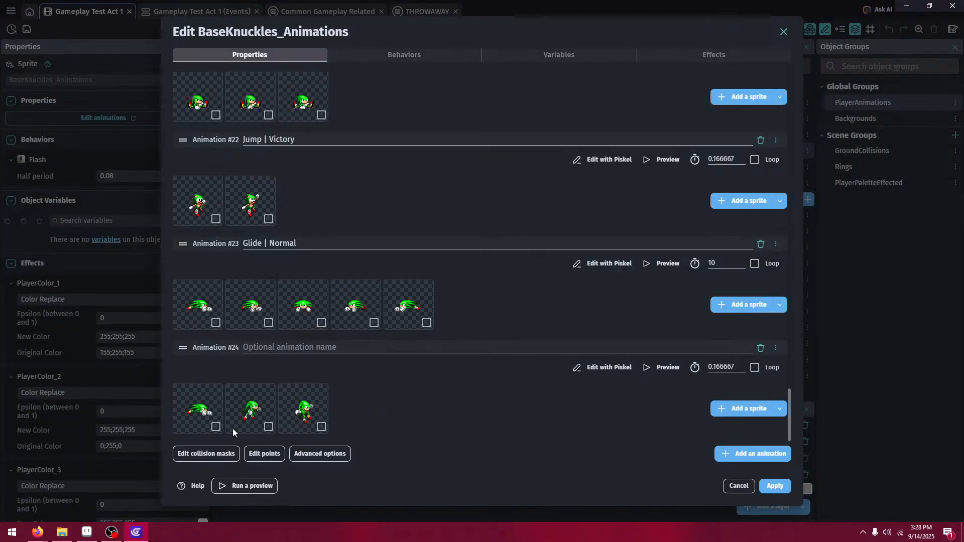
- Remove the leading gliding sprite from animation #24 and name the animation Glide | Drop
left_click(307, 347)
type("Glide")
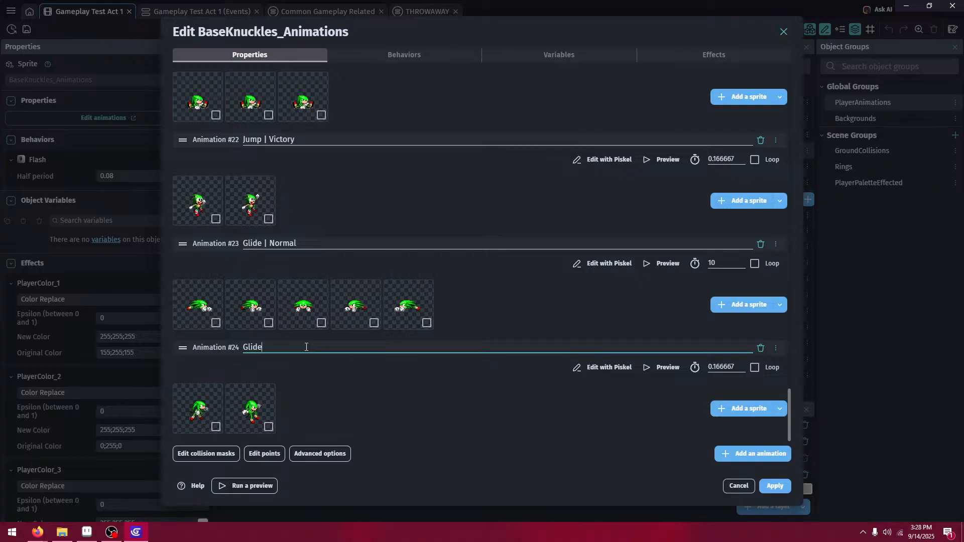
type(" | Drop")
- Add a new animation after Glide | Drop with the sprites BaseKnuckles_Animations-71.png and BaseKnuckles_Animations-72.png
left_click(726, 450)
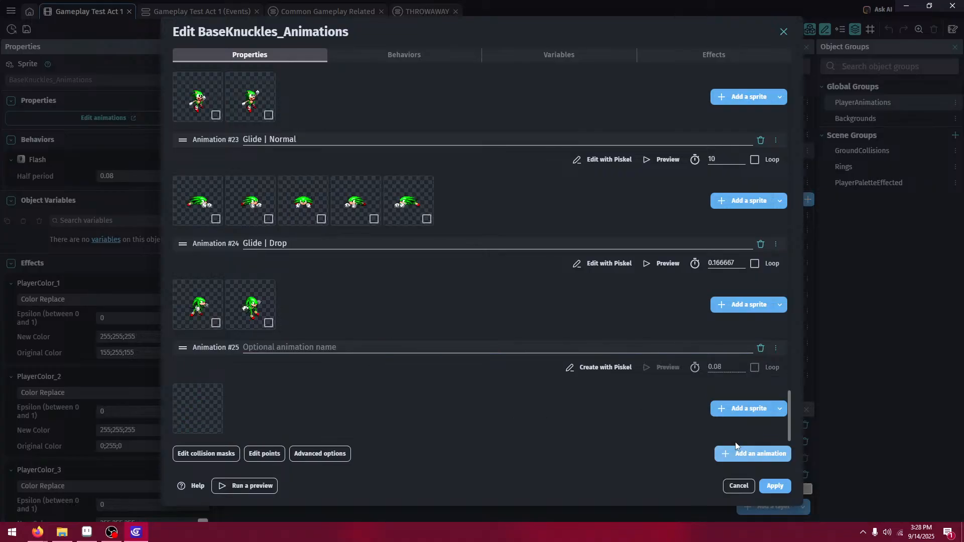
left_click(747, 415)
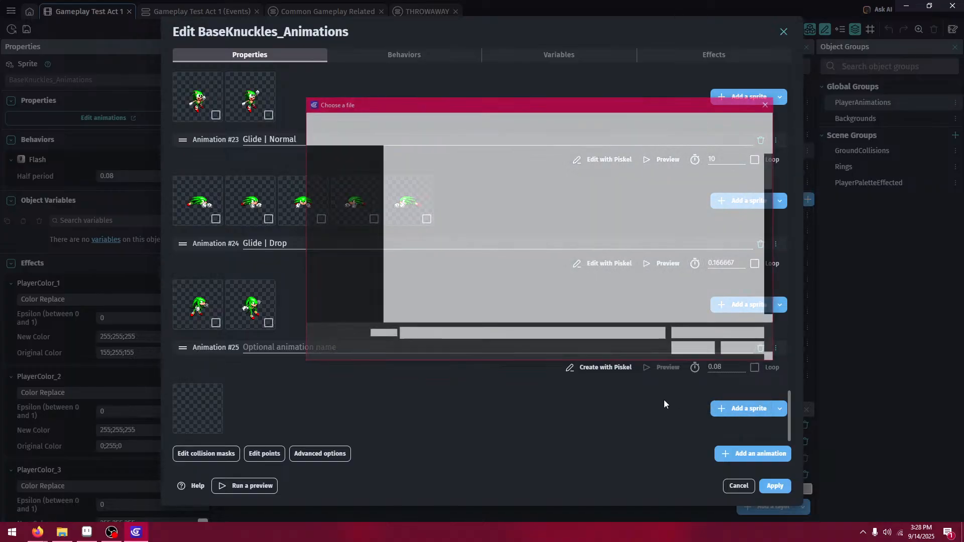
scroll(466, 258, "down", 6)
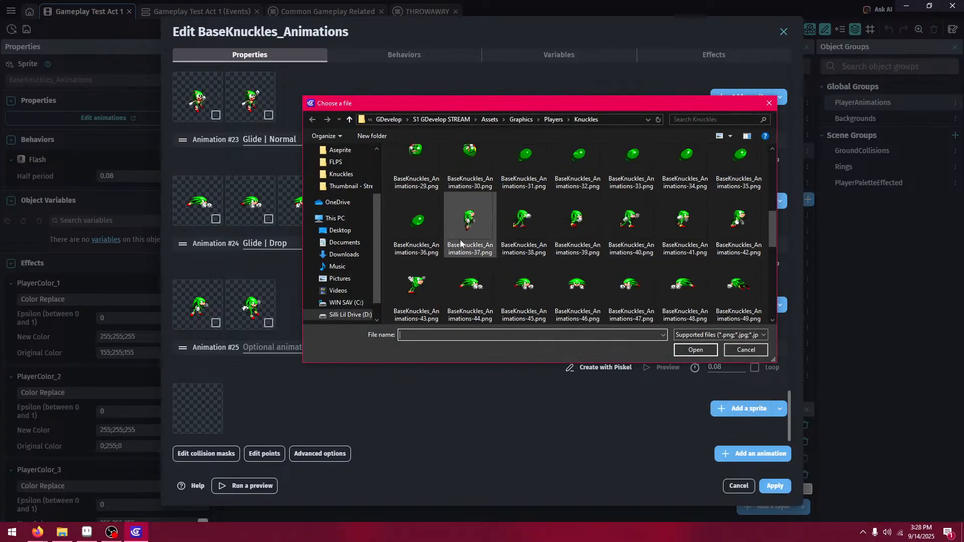
scroll(463, 235, "down", 2)
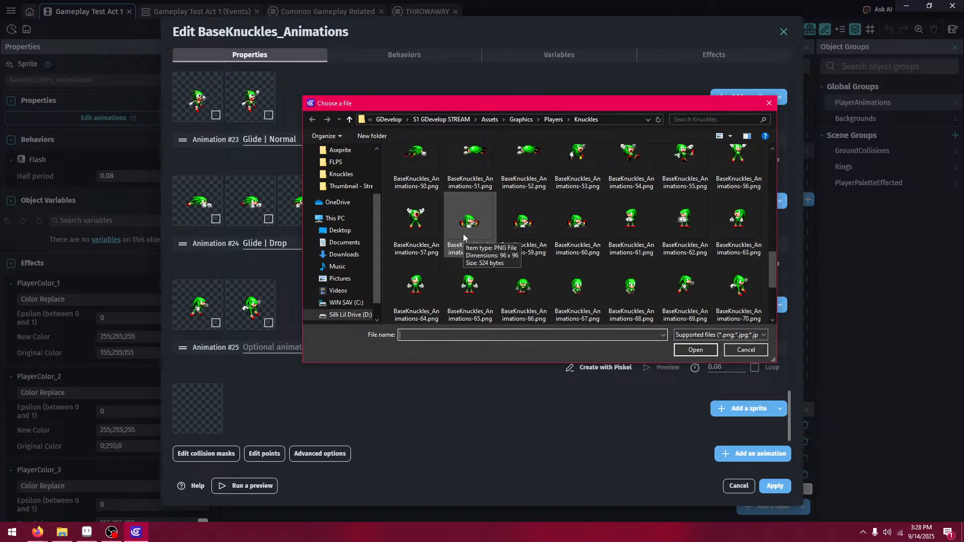
left_click(416, 291)
left_click(470, 291, "ctrl")
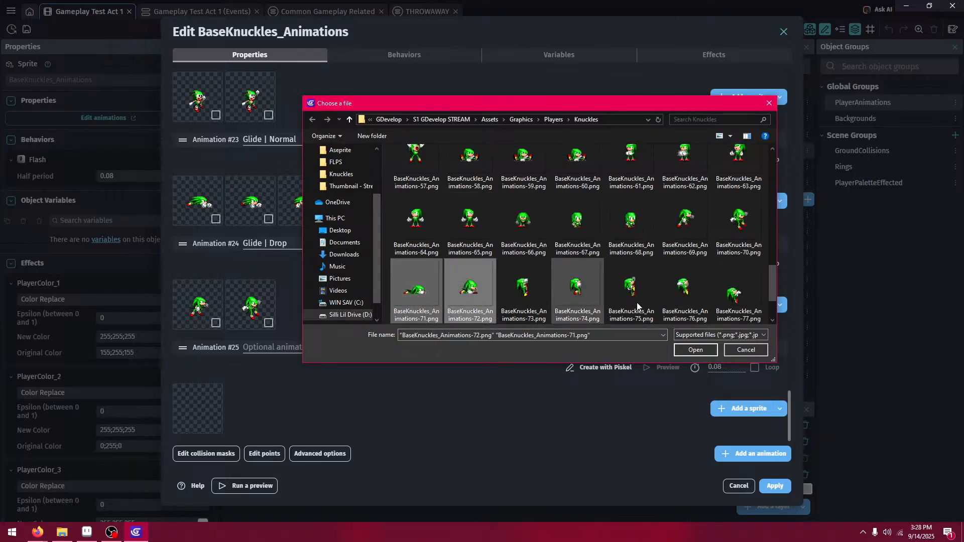
left_click(696, 350)
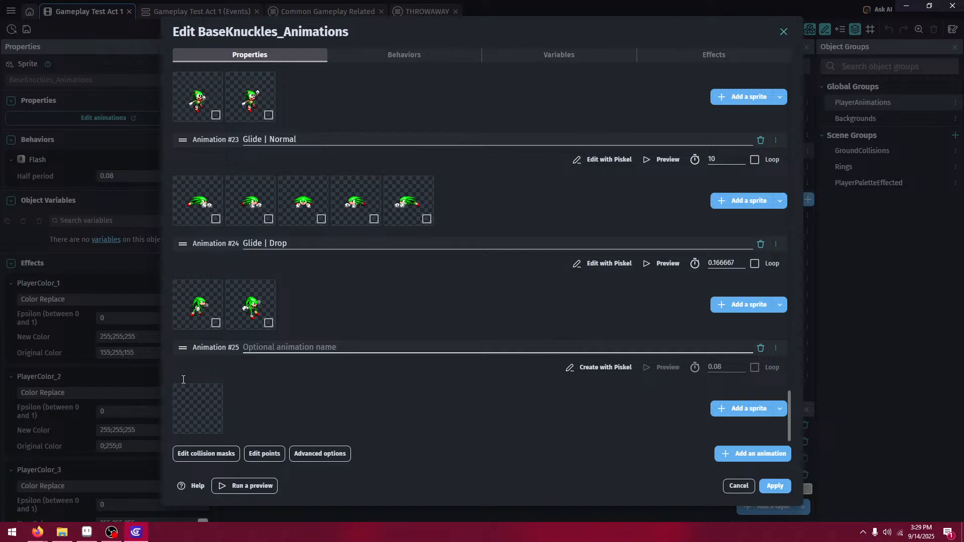
- Name animation #25 Glide | Slide and set its time between frames to 10 seconds
left_click(267, 350)
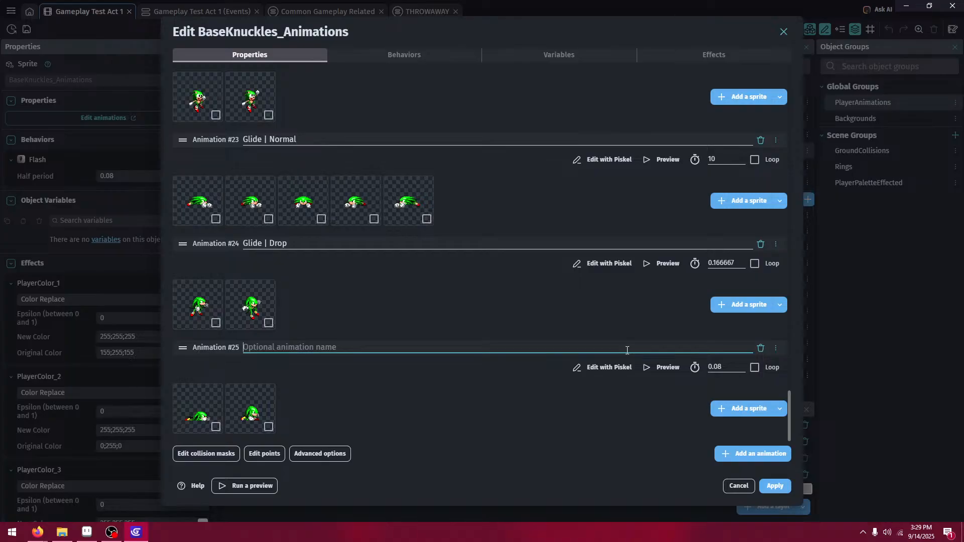
type("Glide | Slide")
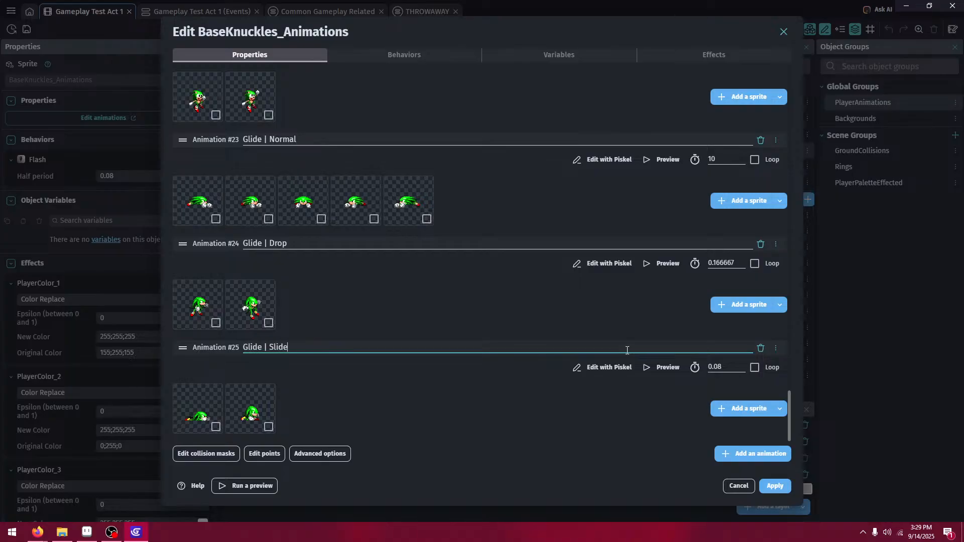
left_click(519, 424)
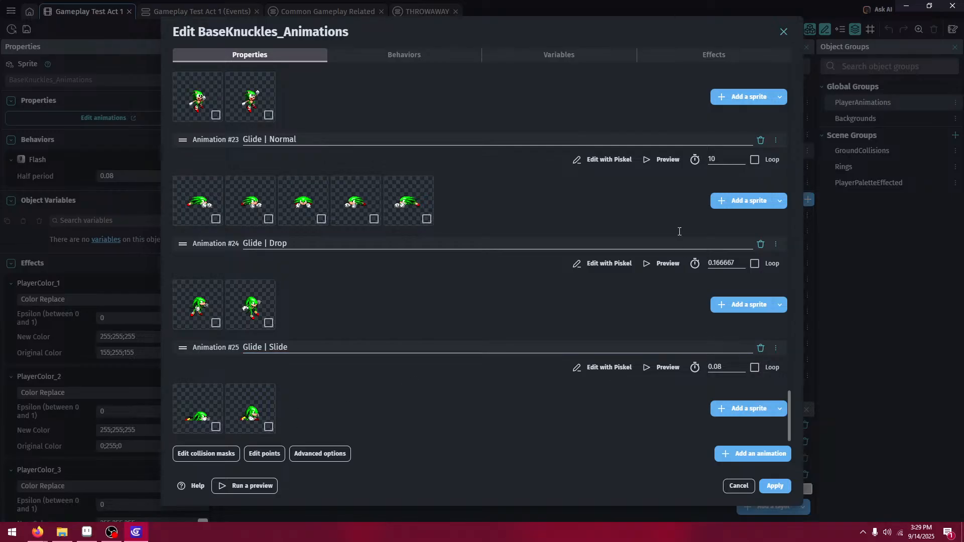
double_click(718, 367)
type("10")
left_click(610, 390)
- Add a new animation after Glide | Slide with the sprites BaseKnuckles_Animations-73.png through BaseKnuckles_Animations-76.png in order
left_click(737, 459)
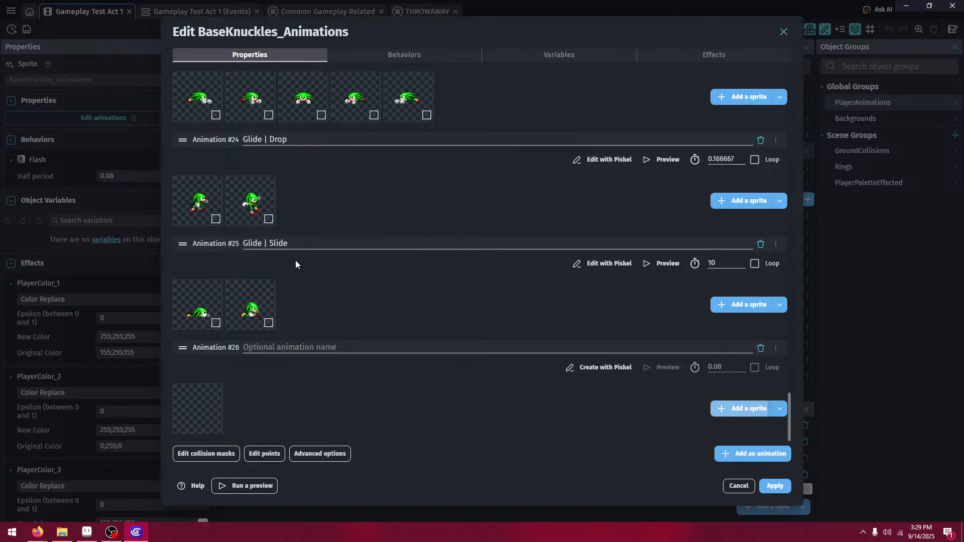
scroll(566, 235, "down", 6)
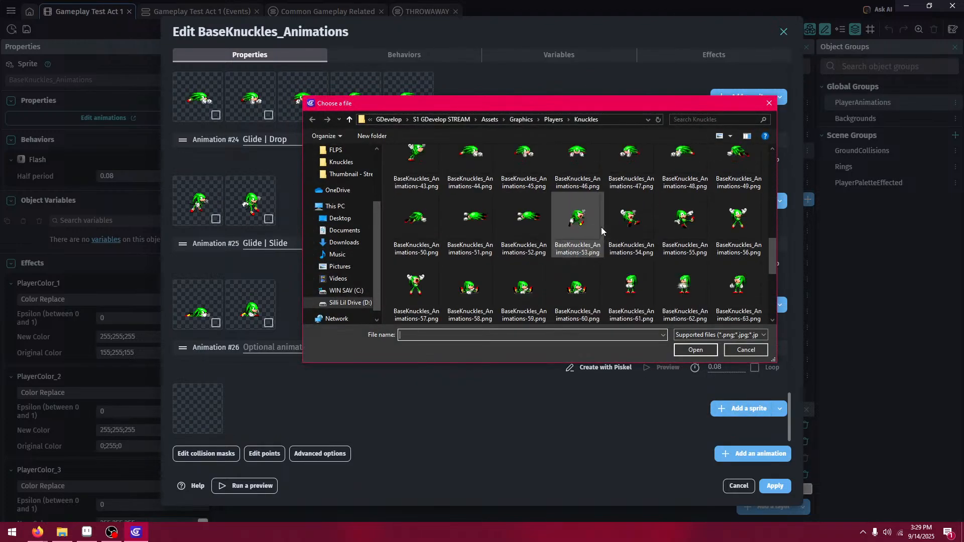
scroll(608, 228, "down", 3)
double_click(524, 221)
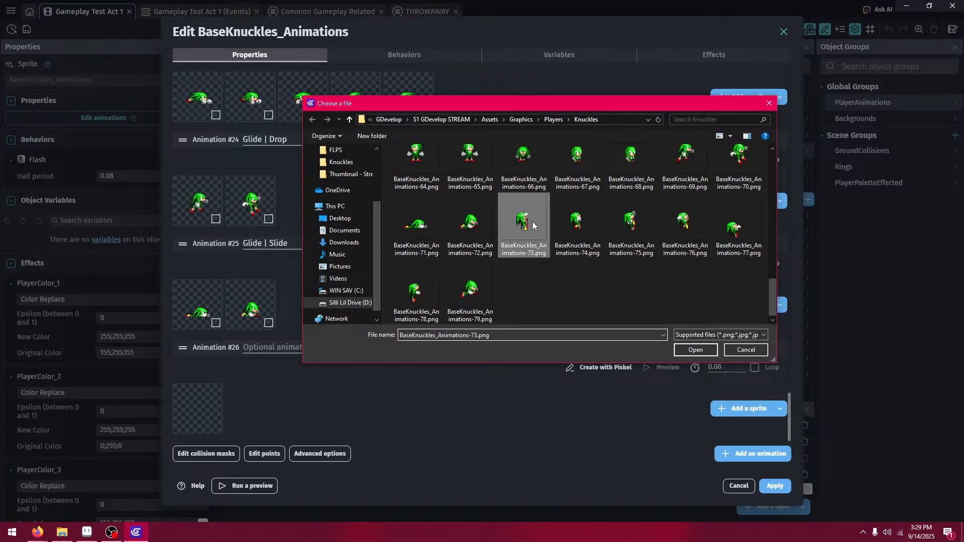
left_click(743, 409)
scroll(517, 211, "down", 10)
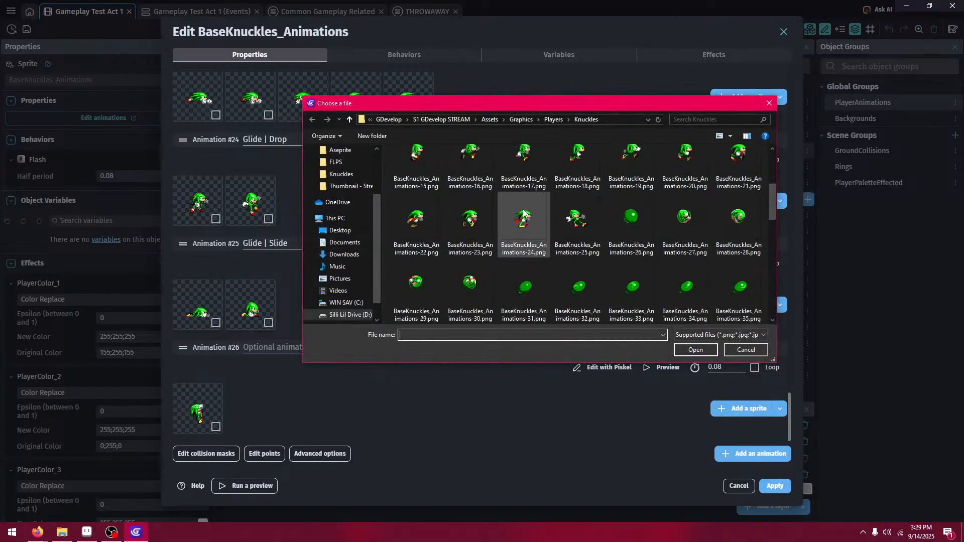
left_click(583, 215)
left_click(683, 224, "shift")
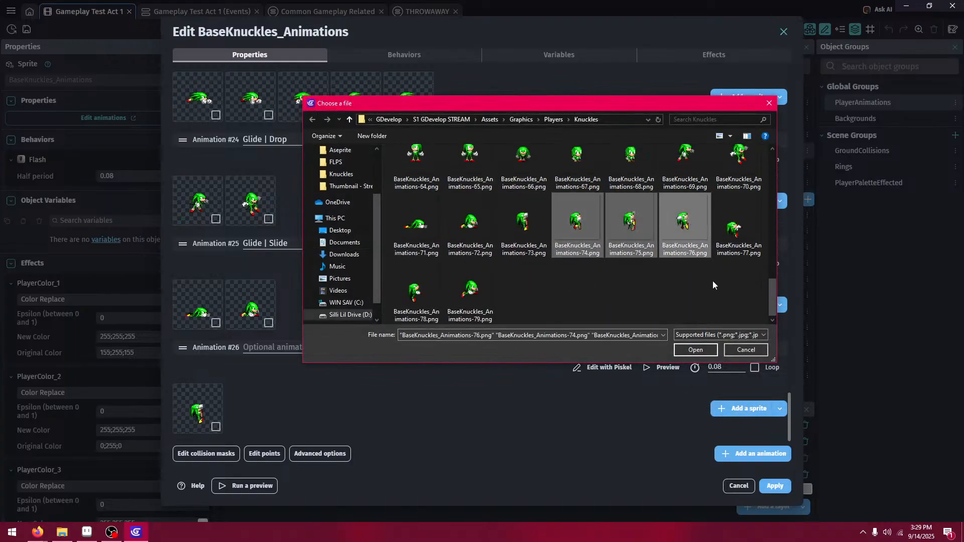
left_click(695, 350)
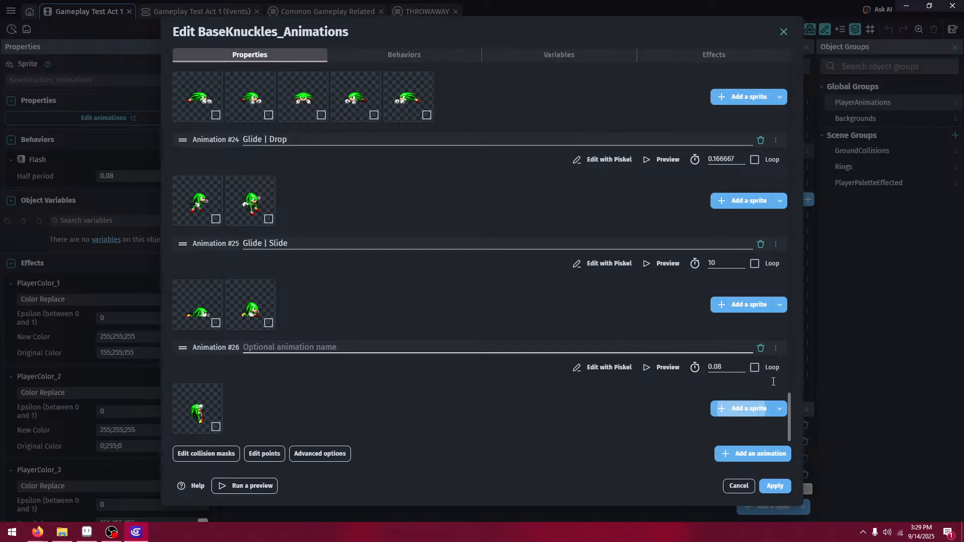
- Loop animation #26 and set it to 5 FPS in the animation preview after trying 6 and 4 FPS
left_click(666, 367)
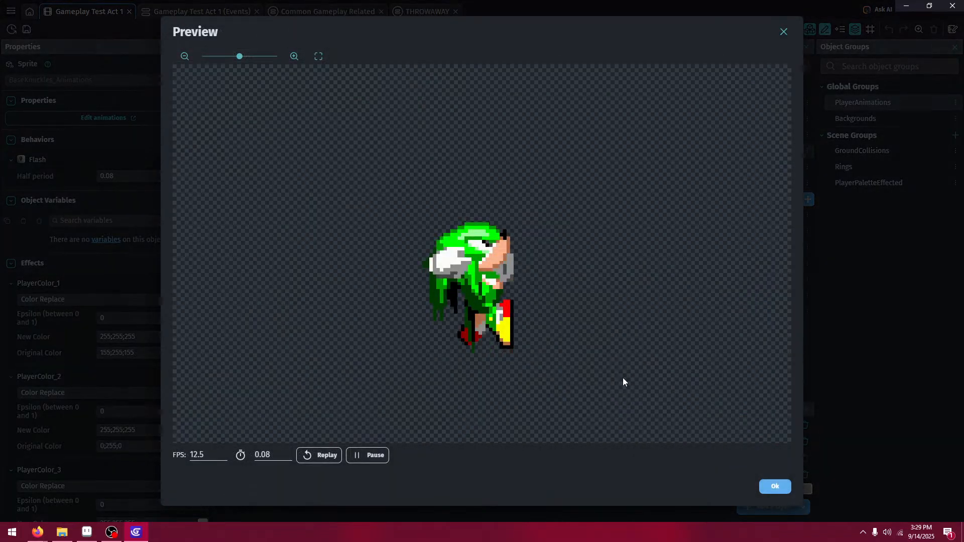
double_click(205, 455)
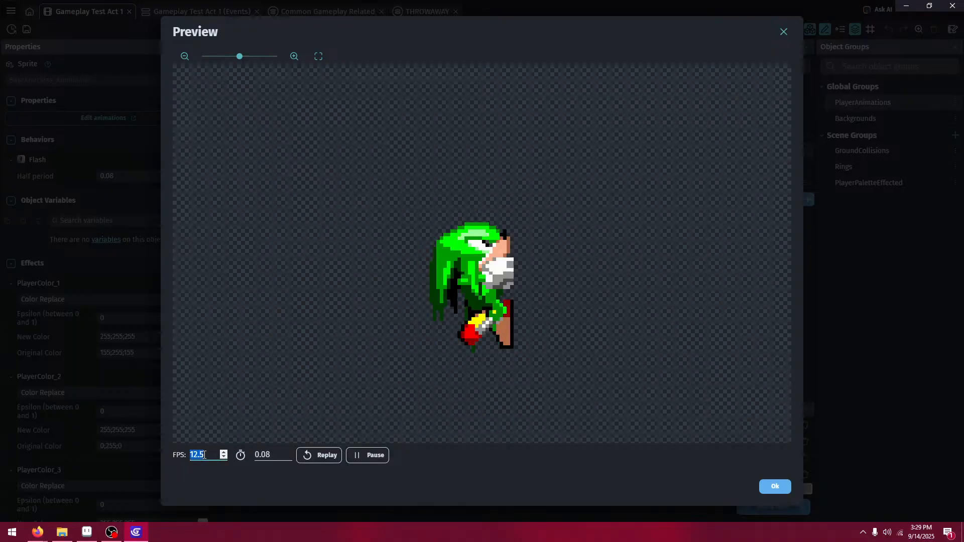
type("6")
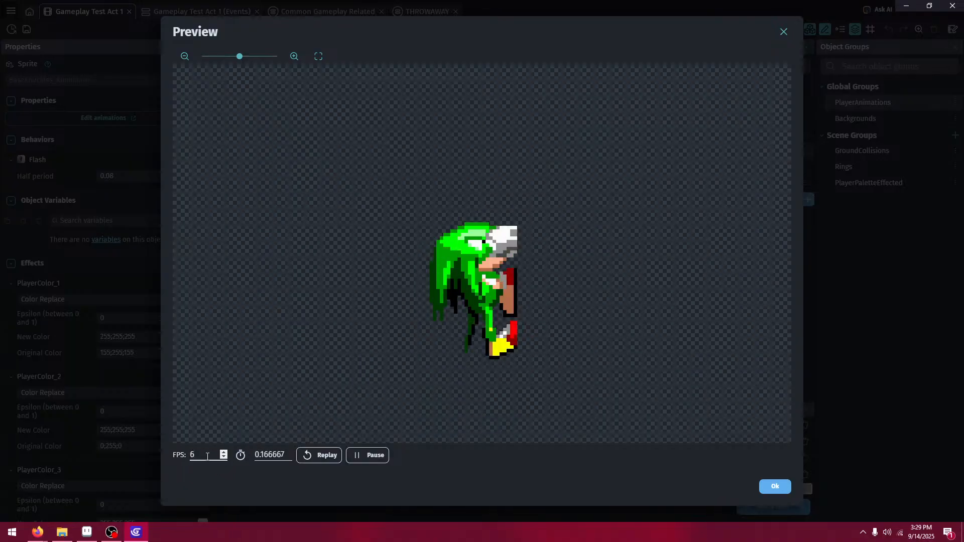
key("BackSpace")
type("4")
key("BackSpace")
type("6")
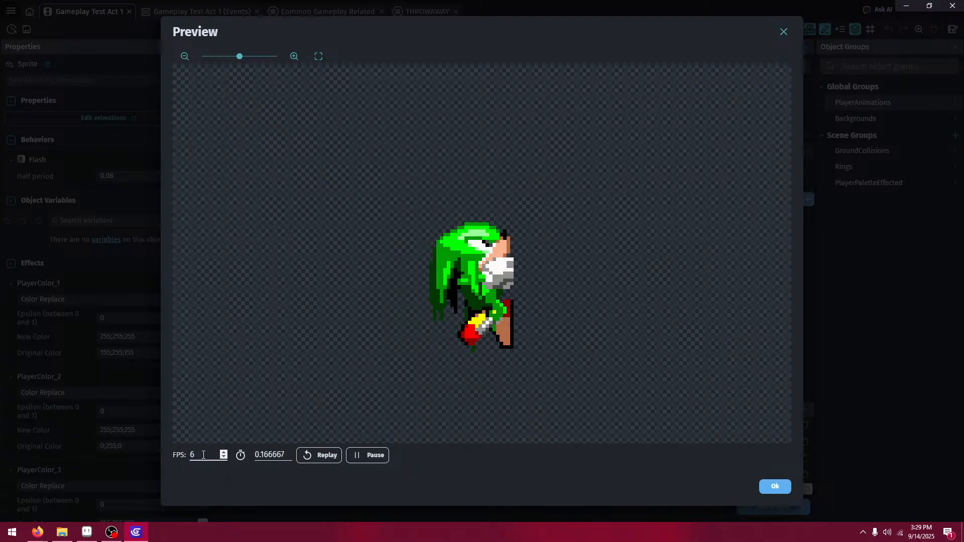
key("BackSpace")
type("5")
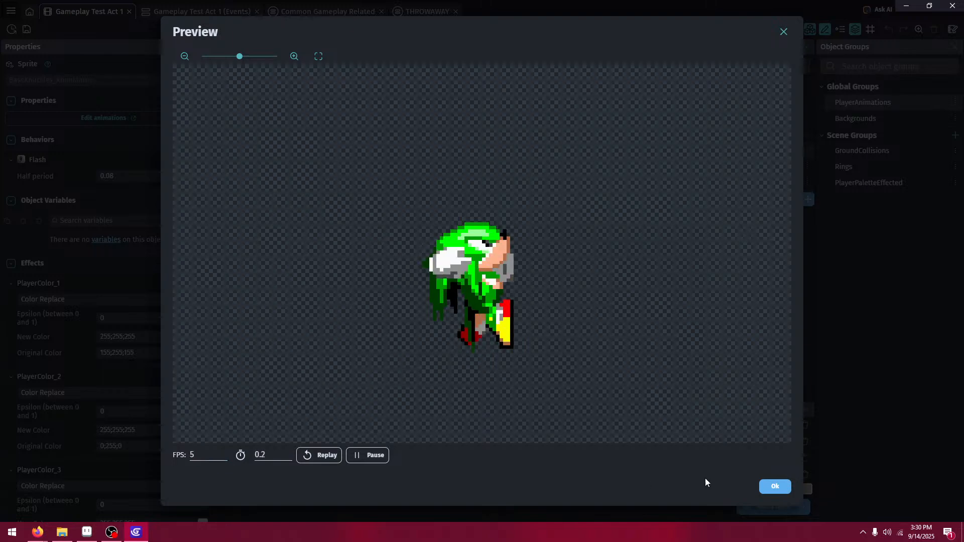
left_click(775, 486)
- Name animation #26 Climb | Normal and add a new animation after it with the sprite BaseKnuckles_Animations-77.png
left_click(285, 350)
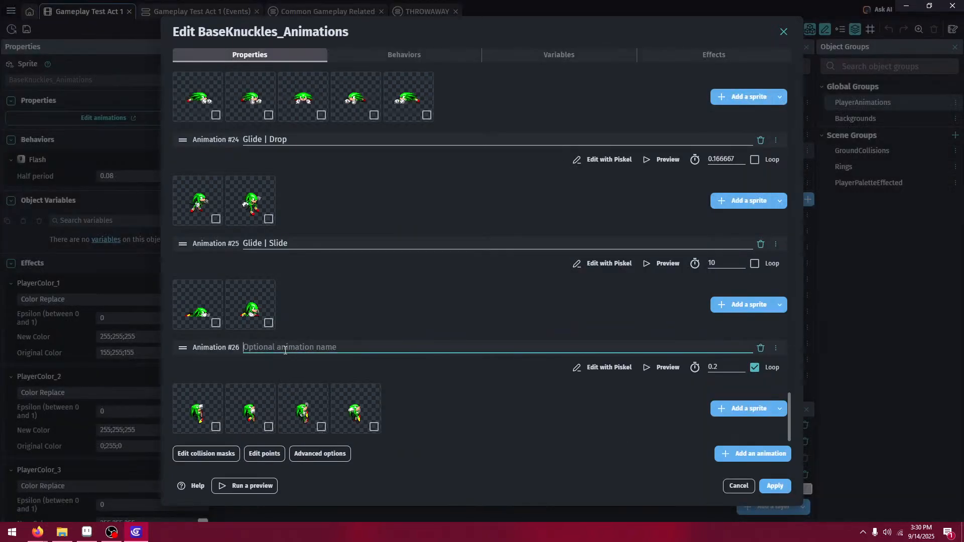
type("Climb | Normal")
left_click(728, 454)
left_click(731, 413)
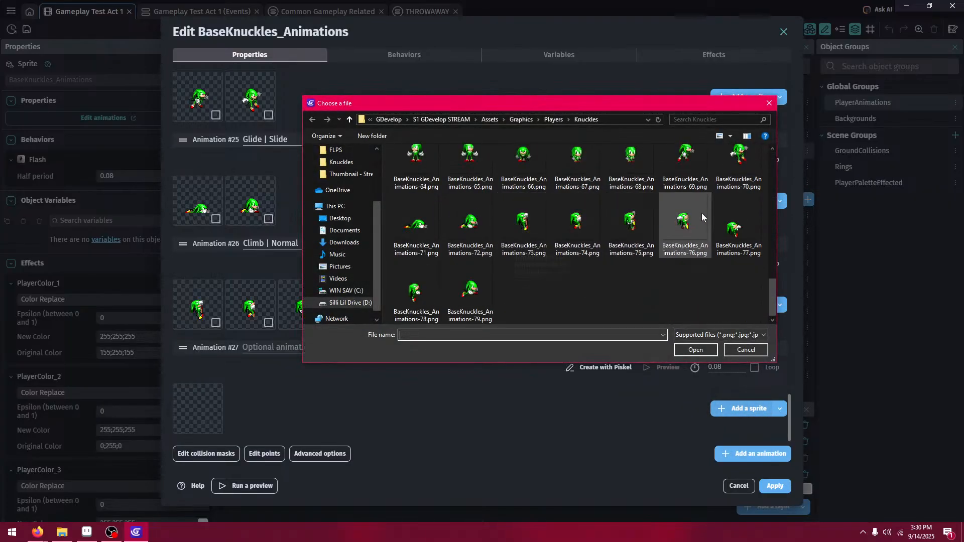
left_click(734, 226)
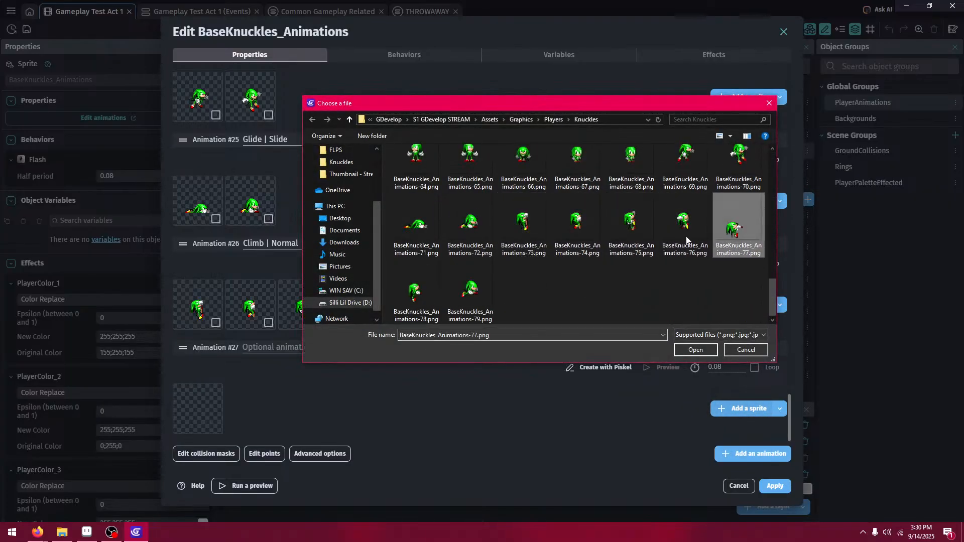
left_click(698, 354)
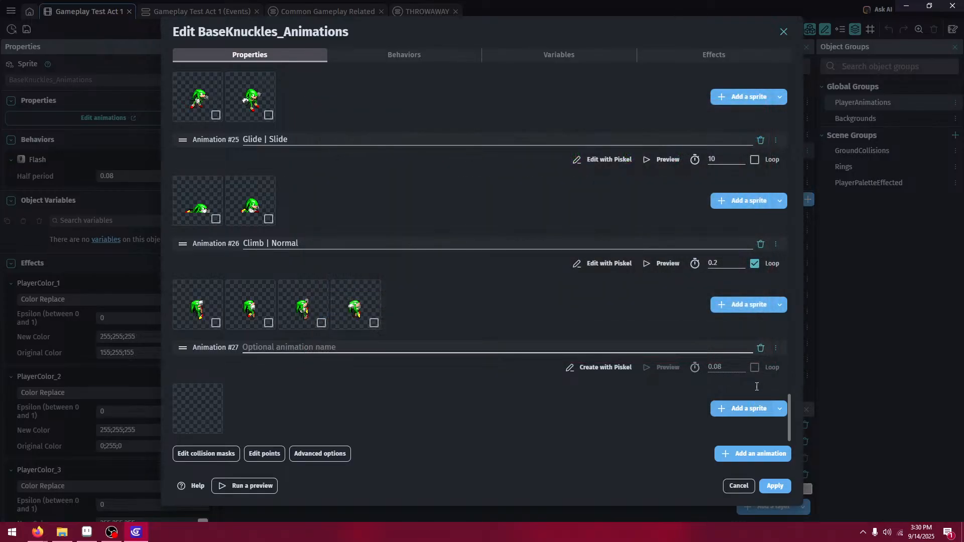
- Switch to Firefox and examine the Climb and Ledge Pullup sprites on the Knuckles the Echidna (Sonic CD) sprite sheet
mouse_move(38, 531)
left_click(55, 505)
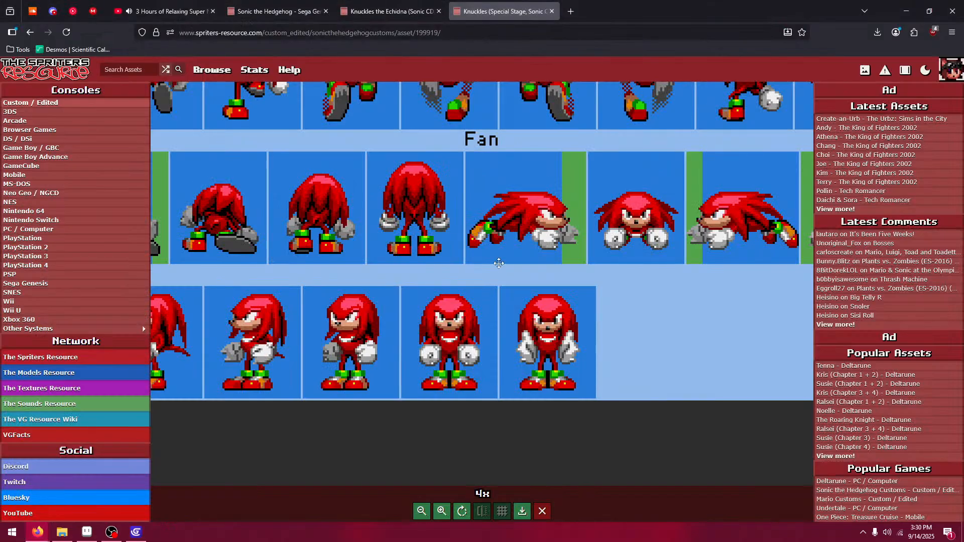
left_click(370, 15)
left_click(277, 11)
left_click(391, 11)
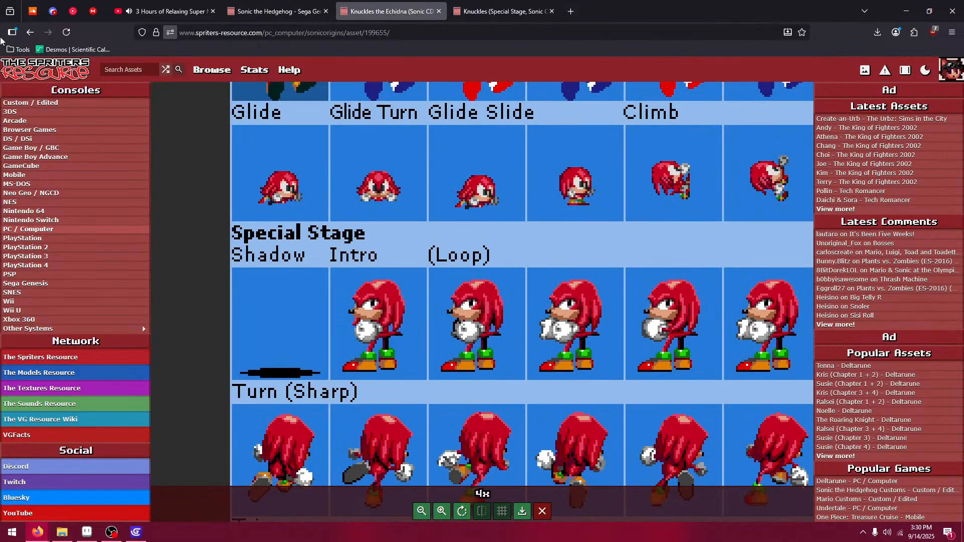
left_click_drag(402, 216, 243, 378)
left_click(441, 511)
left_click(441, 511)
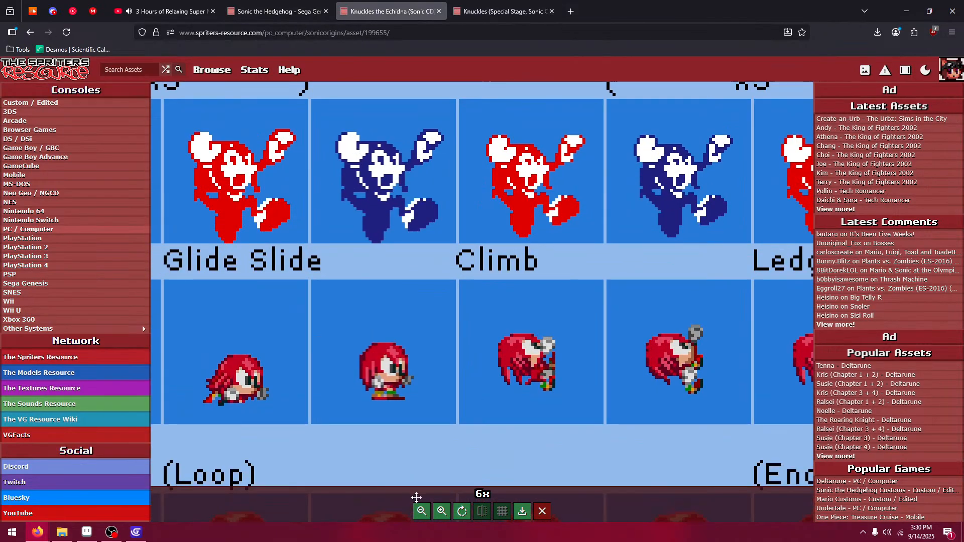
left_click(422, 512)
left_click(422, 511)
left_click(421, 511)
left_click(422, 511)
left_click_drag(620, 239, 470, 456)
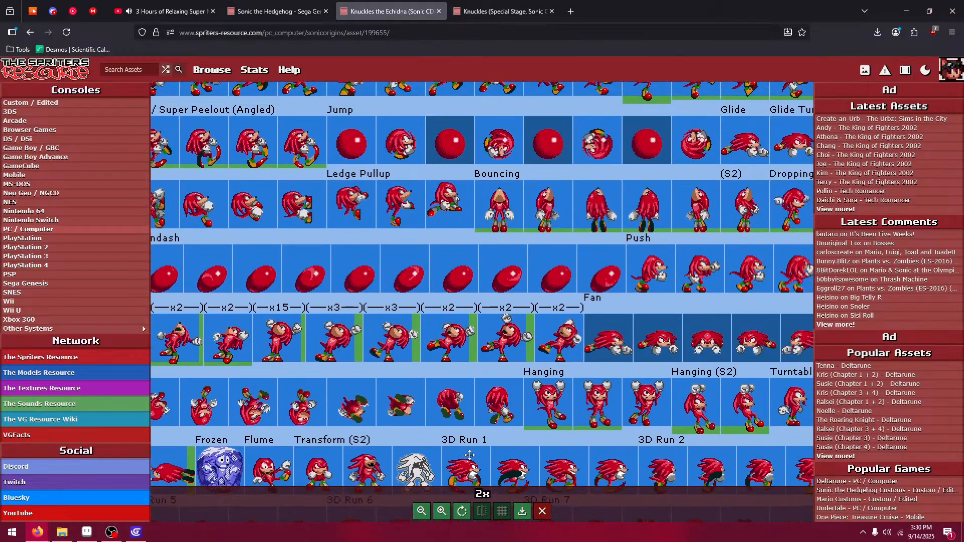
- Examine the Ledge Pullup, Bouncing, Glide and Dropping sprites on the Knuckles sprite sheet
left_click_drag(545, 268, 448, 466)
left_click_drag(454, 421, 438, 264)
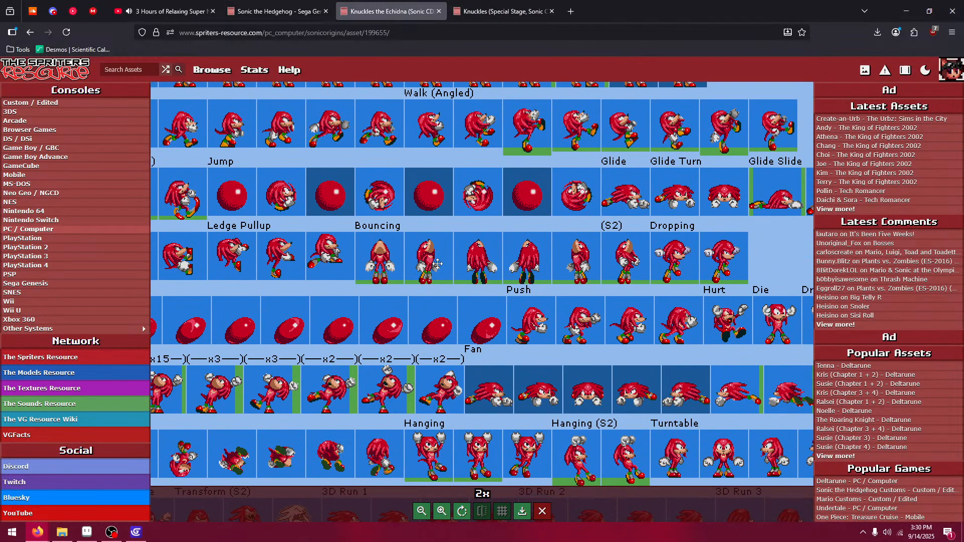
left_click_drag(321, 249, 488, 278)
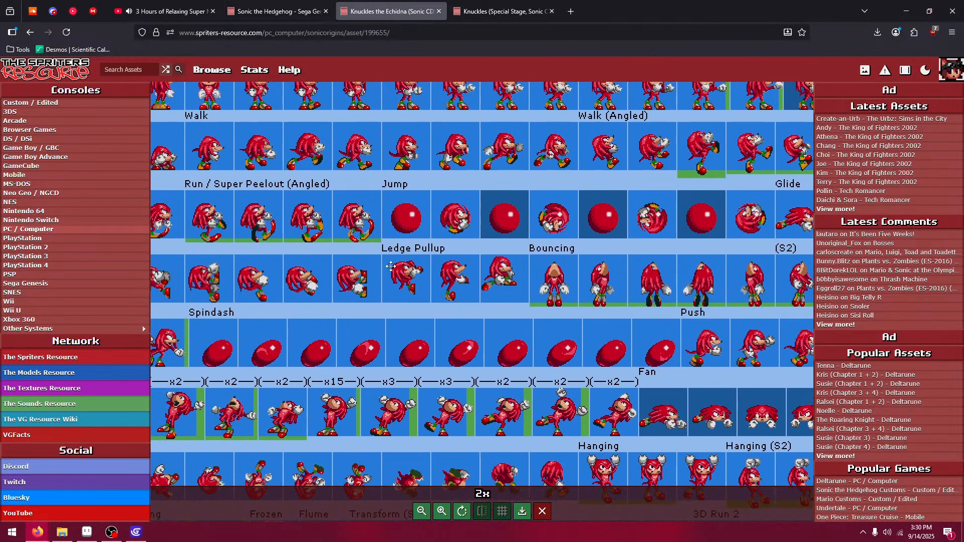
left_click_drag(391, 266, 549, 259)
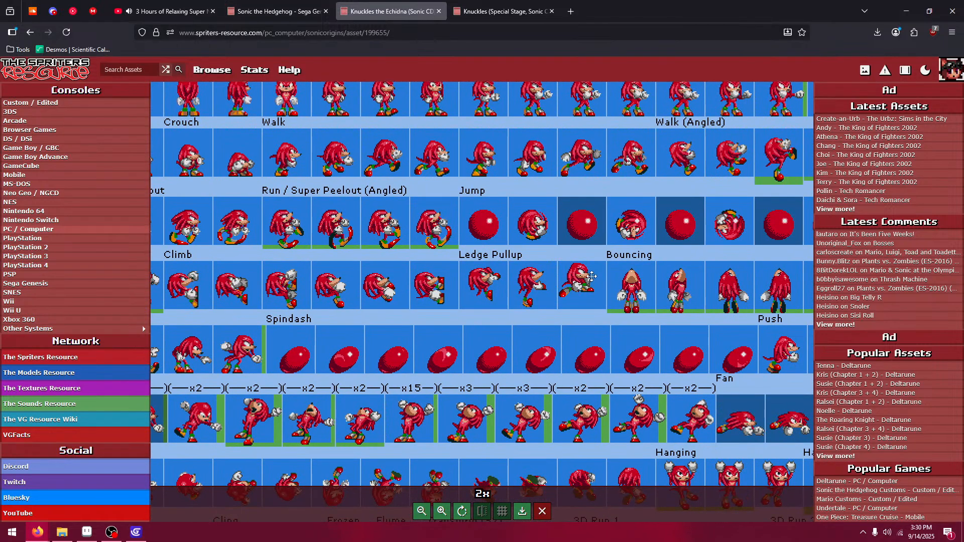
left_click_drag(425, 280, 217, 259)
left_click_drag(509, 259, 311, 296)
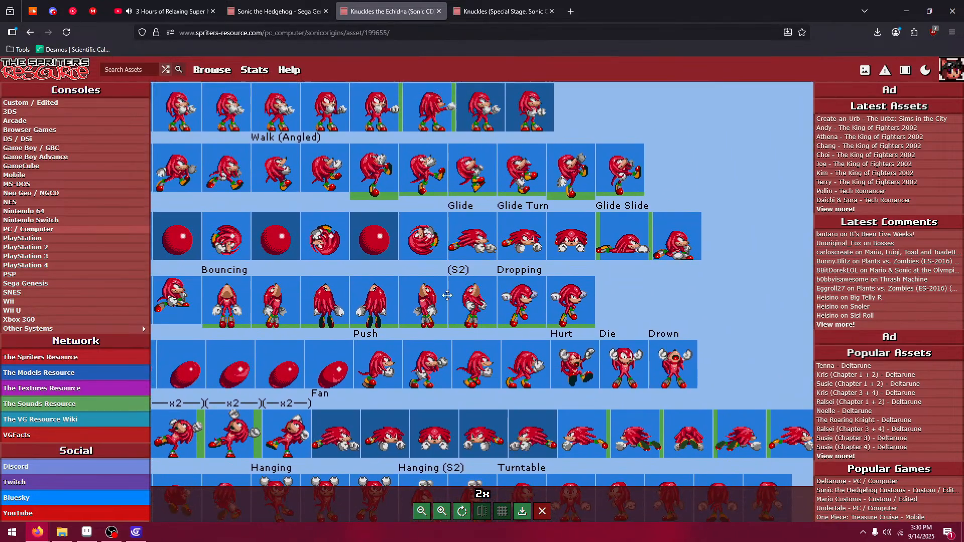
left_click_drag(485, 224, 633, 246)
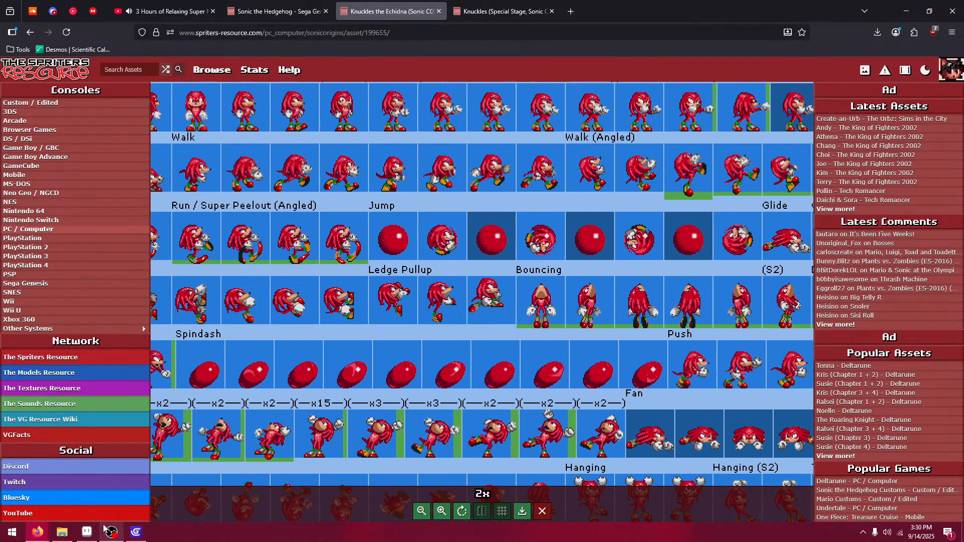
- Switch to GDevelop and name animation #27 Climb | Finish
left_click(135, 532)
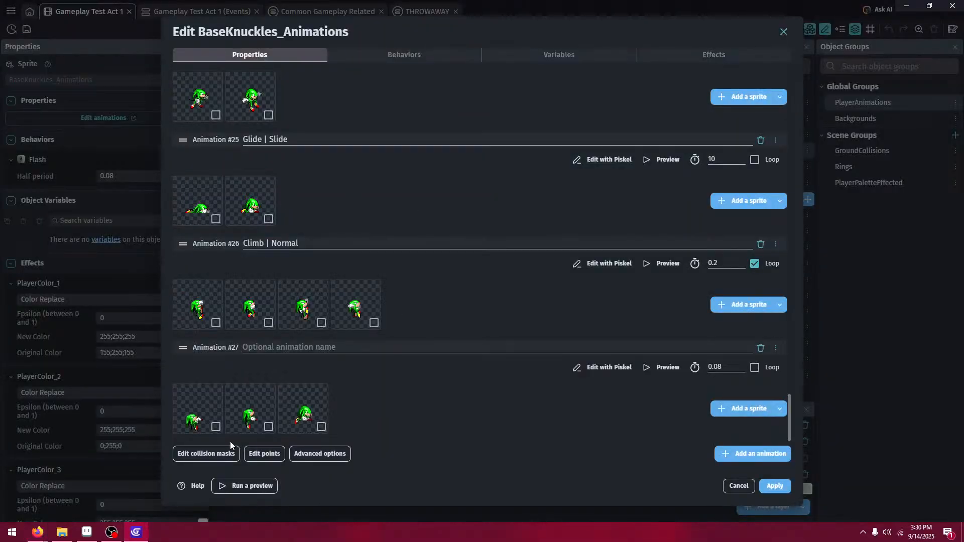
left_click(319, 347)
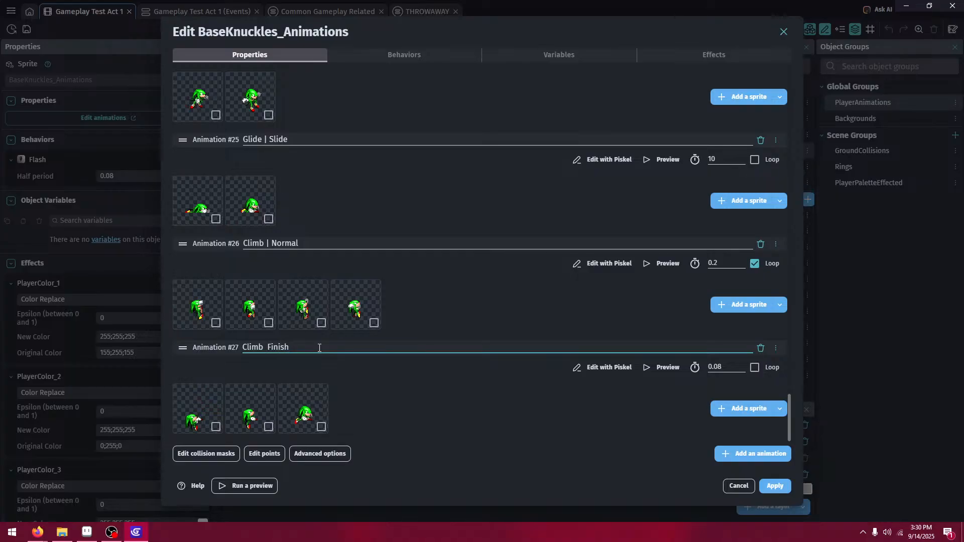
left_click(716, 432)
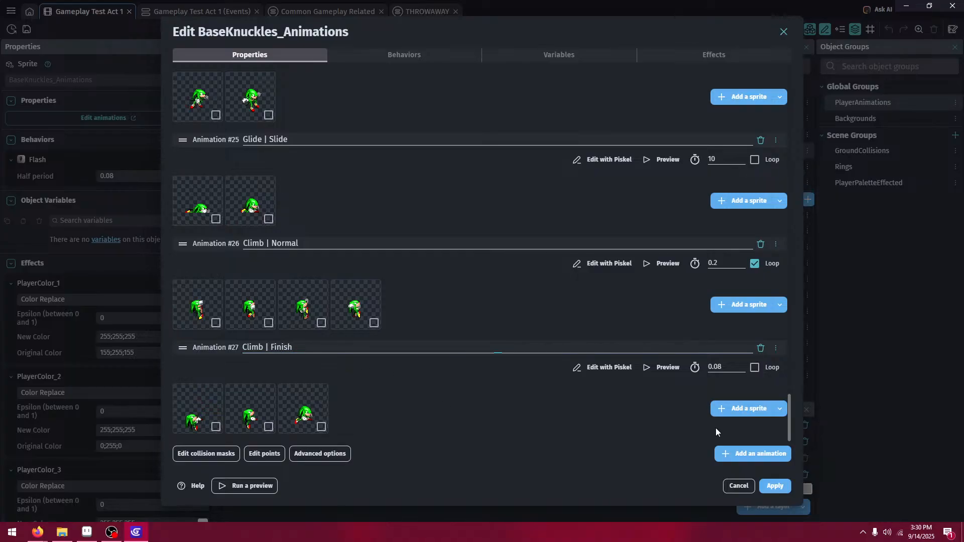
left_click(747, 453)
left_click(743, 409)
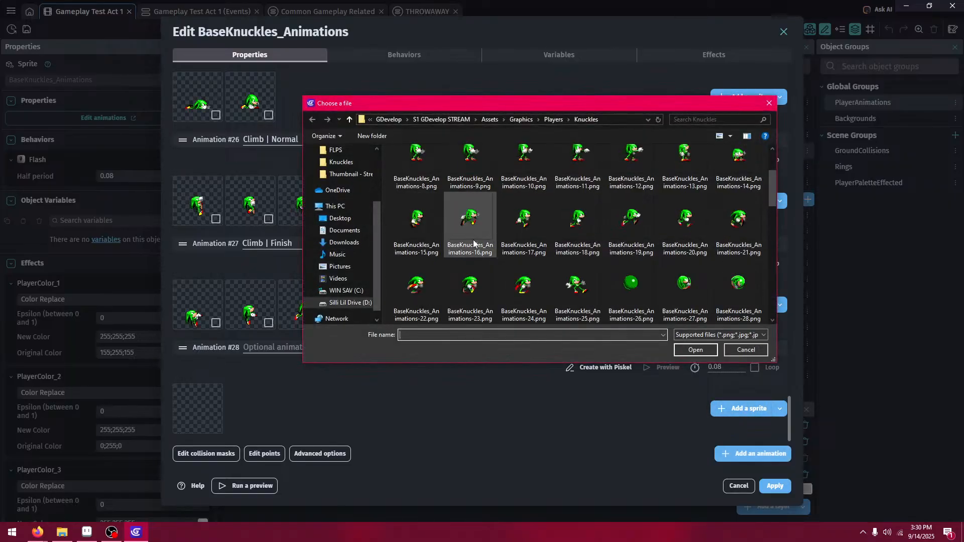
scroll(474, 242, "down", 8)
left_click(753, 351)
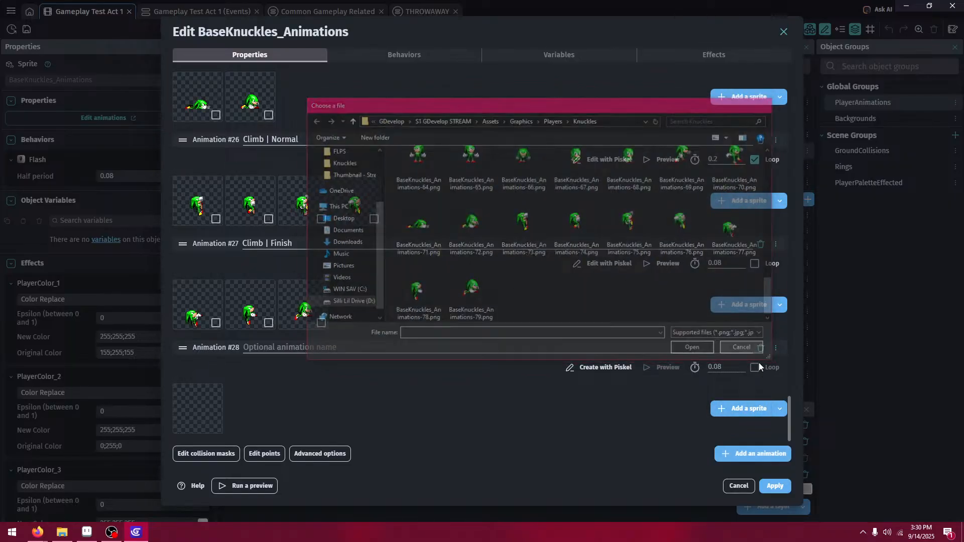
left_click(761, 352)
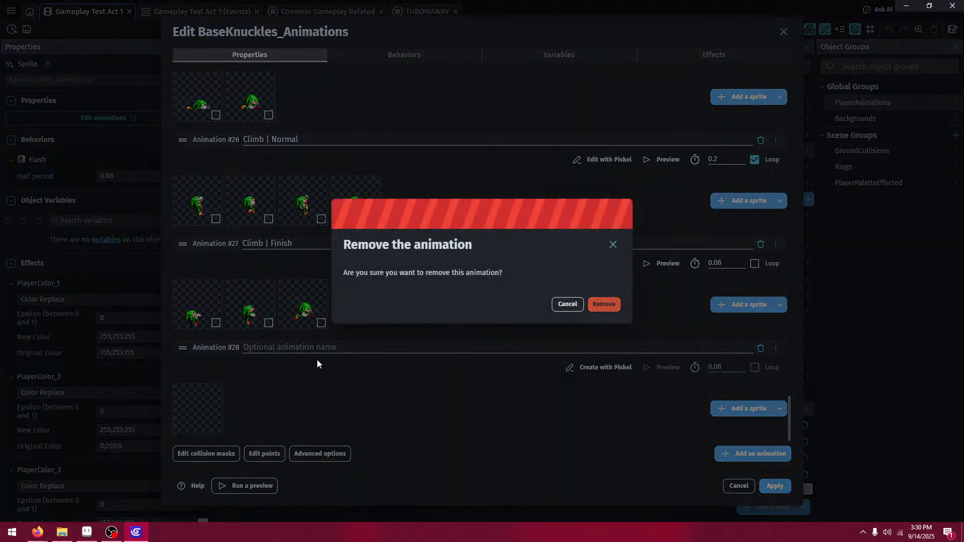
key("Return")
- In the points editor, stop sharing points across all animations and set the Roll animation's Origin Y to 0
left_click(263, 454)
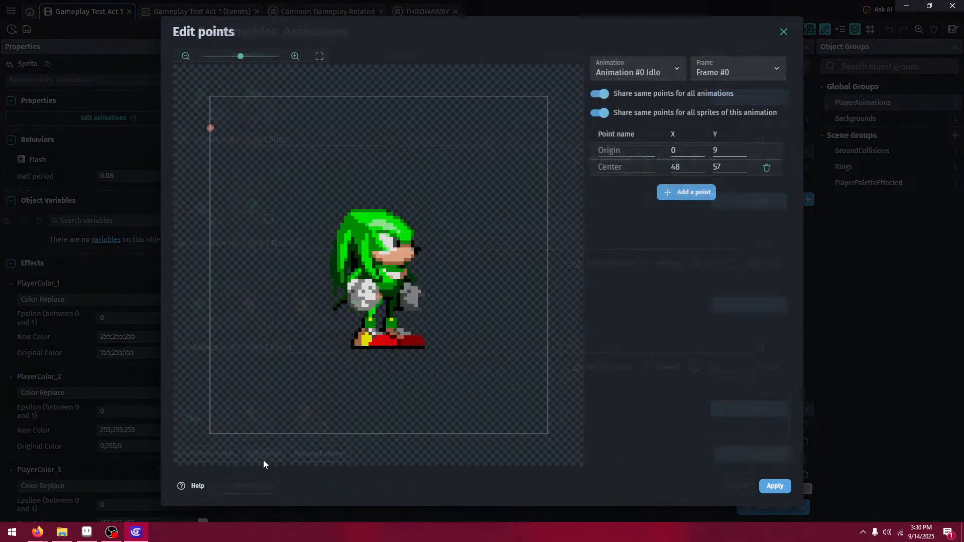
left_click(626, 67)
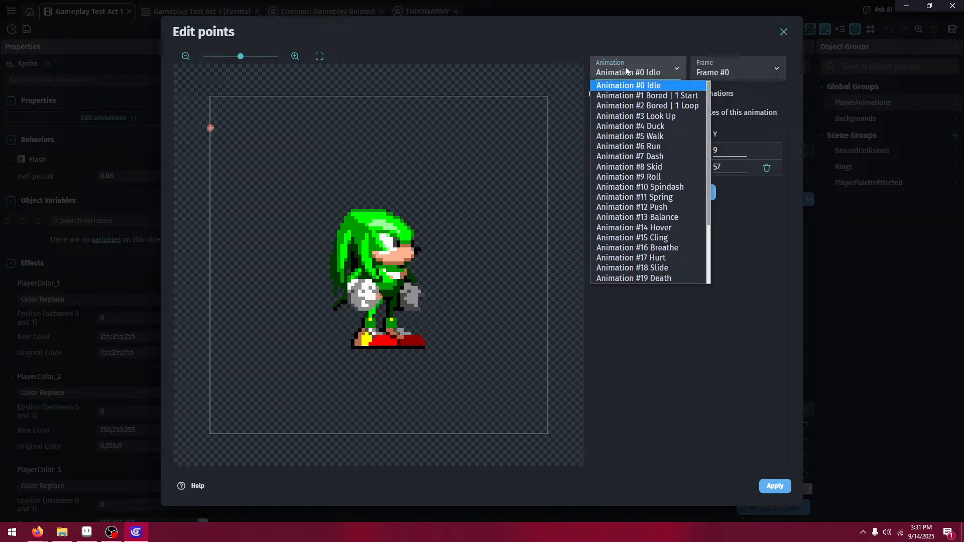
left_click(626, 68)
key("Down")
key("Down")
key("Down")
key("Down")
key("Down")
key("Down")
key("Down")
key("Down")
key("Down")
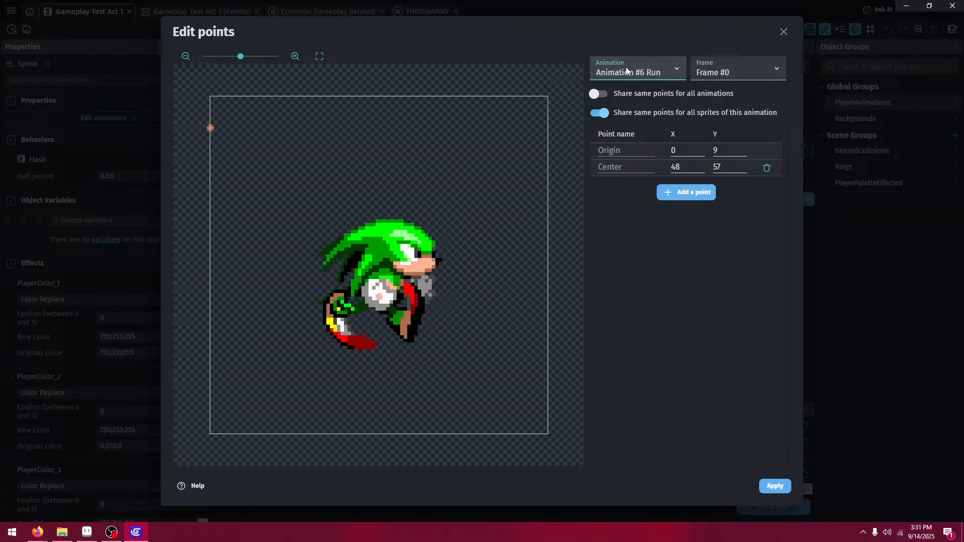
left_click(718, 151)
key("BackSpace")
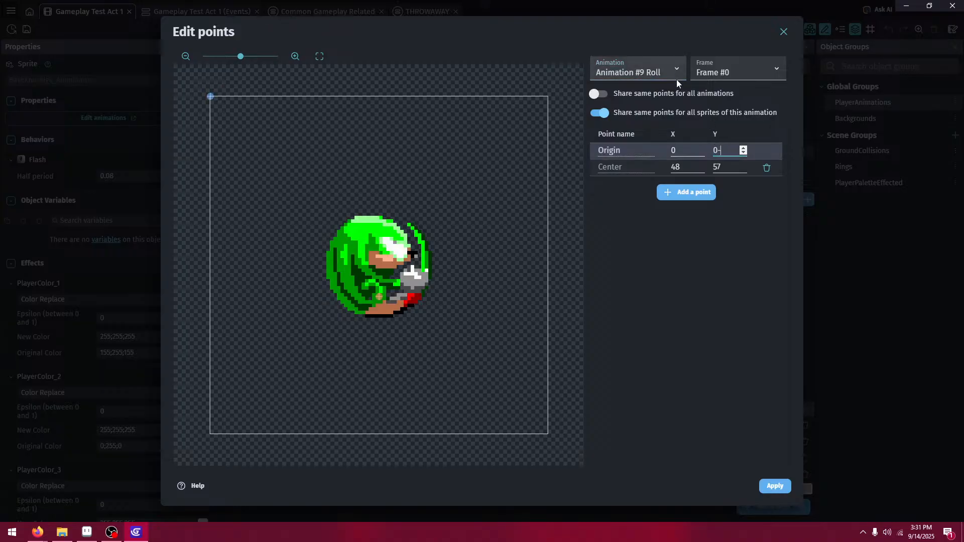
- Set the Origin Y of animation #14 Hover to 0
double_click(641, 64)
key("Down")
key("Down")
key("Down")
key("Down")
key("Down")
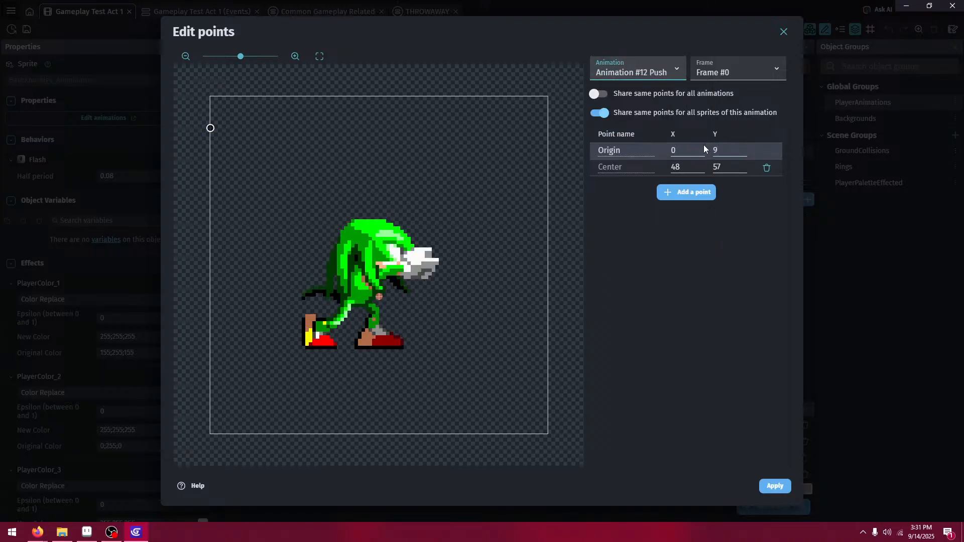
left_click(719, 152)
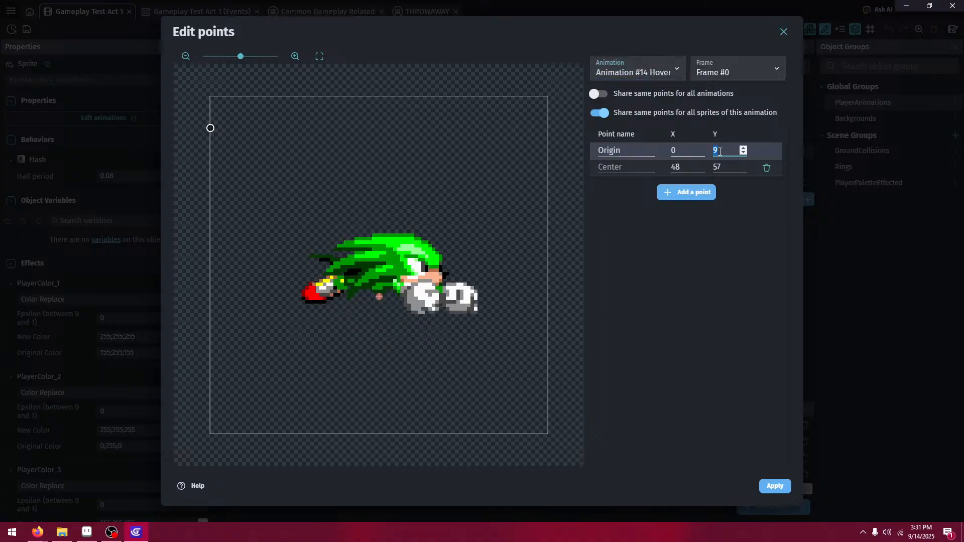
- Set the Origin Y of animation #15 Cling to 0
left_click(643, 73)
key("Down")
key("Return")
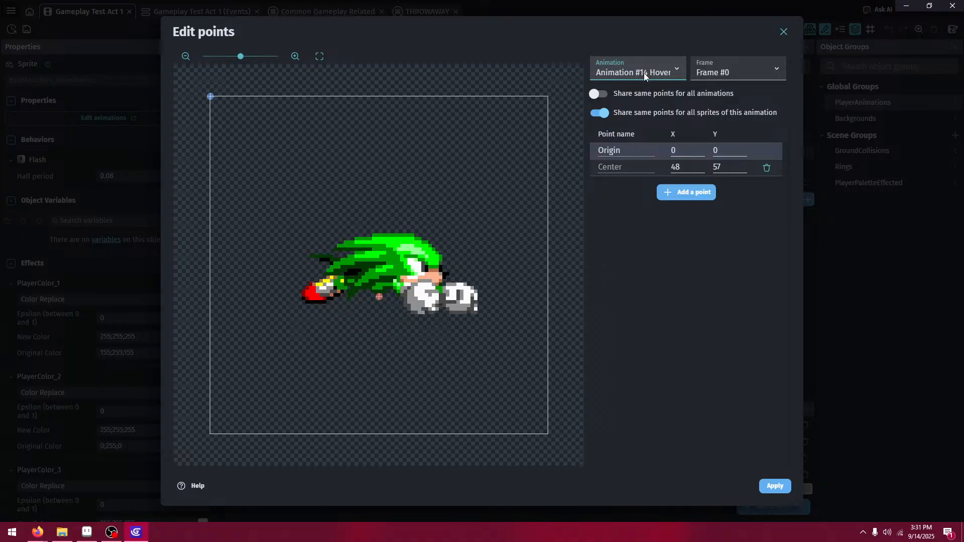
left_click(722, 151)
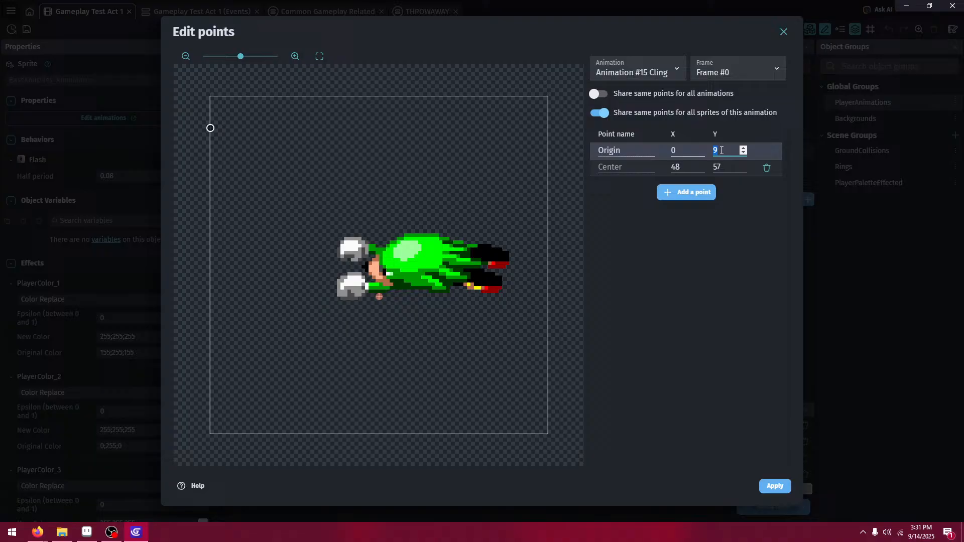
type("0")
- Set the Origin Y of the #17 Hurt and #18 Slide animations to 0
left_click(654, 73)
key("Down")
key("Return")
key("Down")
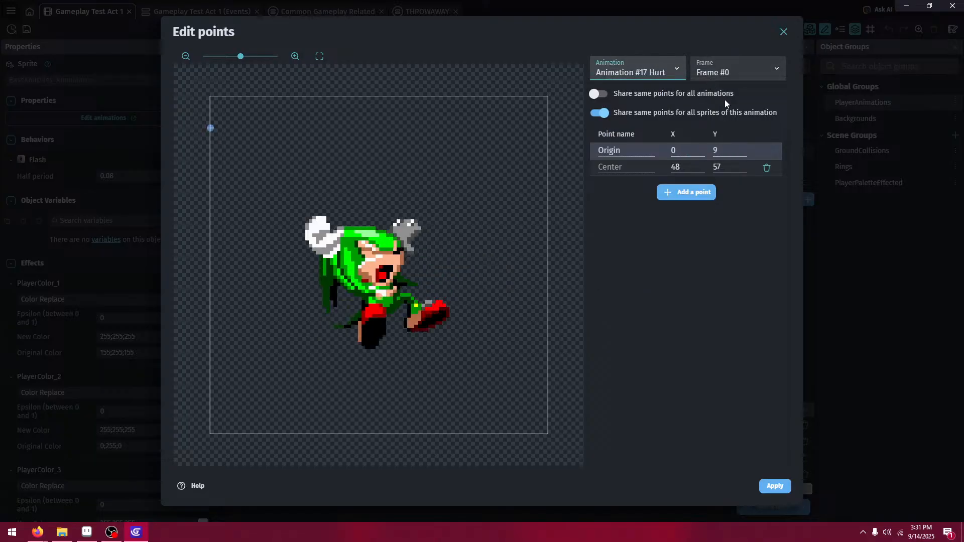
key("Down")
key("Up")
left_click(720, 150)
key("Down")
left_click(723, 150)
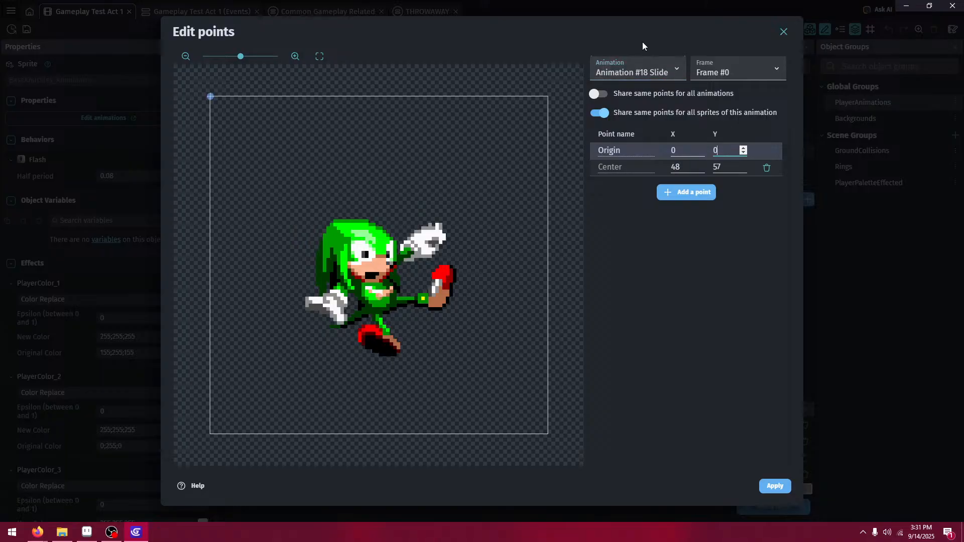
- Set the Origin Y of the Glide animations #23 and #24 to 0
key("Down")
key("Down")
key("Down")
key("Down")
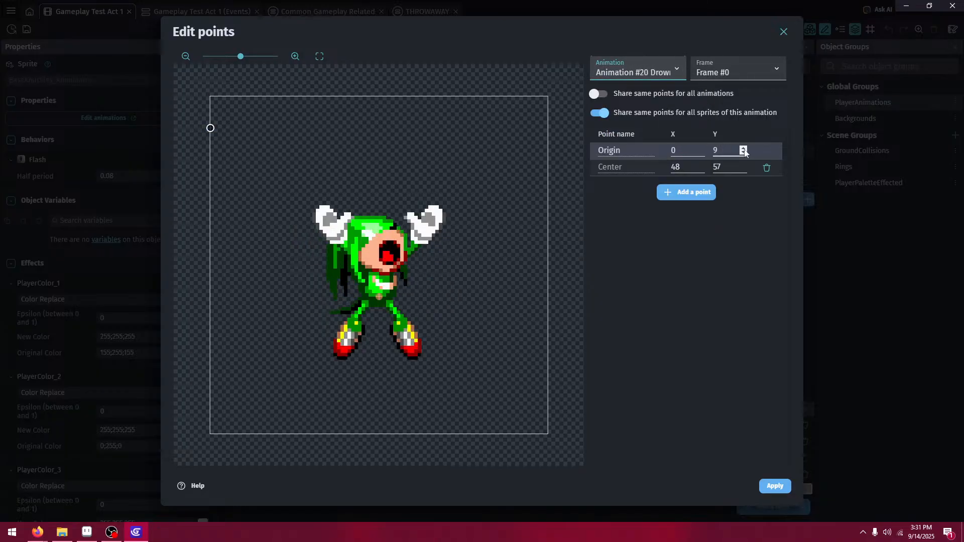
key("Down")
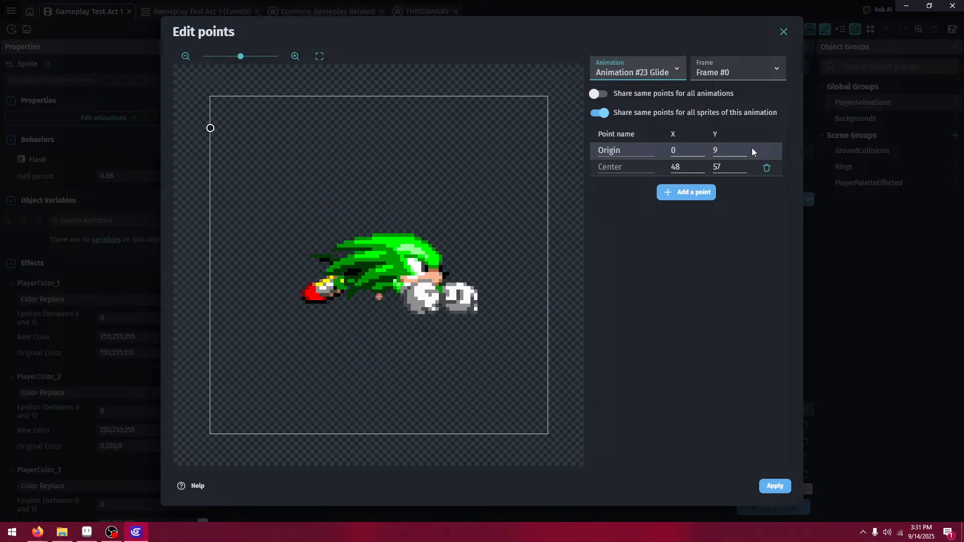
double_click(728, 150)
left_click(646, 76)
key("Down")
left_click(726, 148)
- Review the points through the Climb animations and apply the changes to BaseKnuckles_Animations
left_click(653, 74)
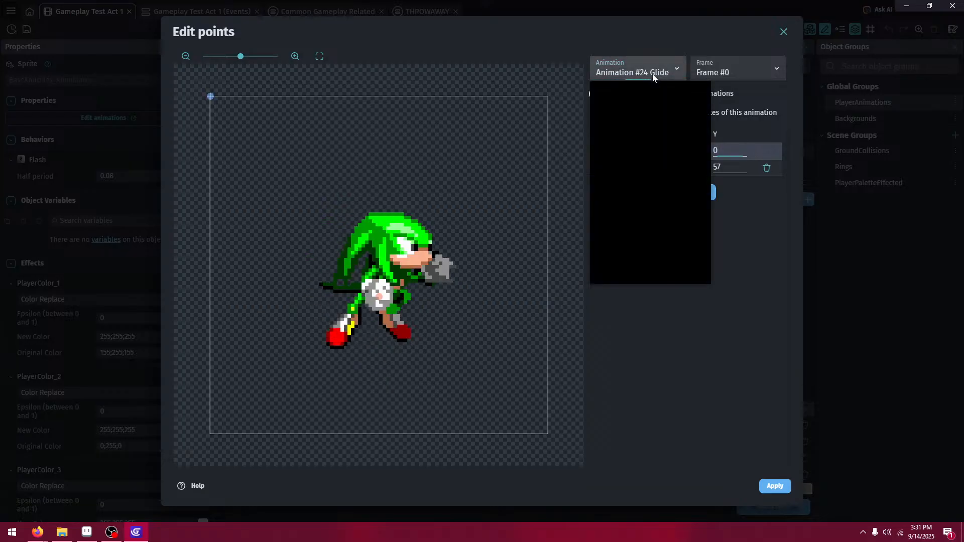
left_click(675, 87)
key("Down")
key("Down")
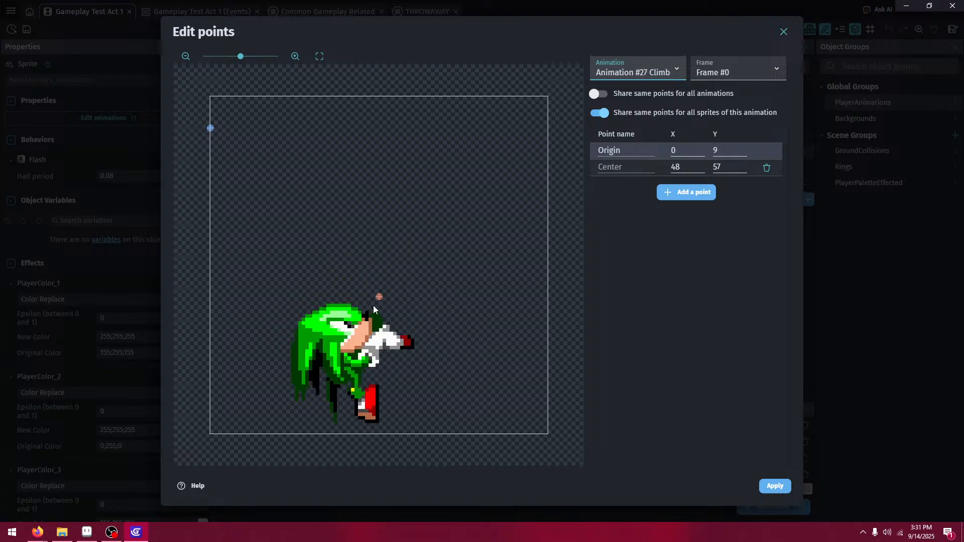
key("Down")
left_click(769, 486)
left_click(768, 487)
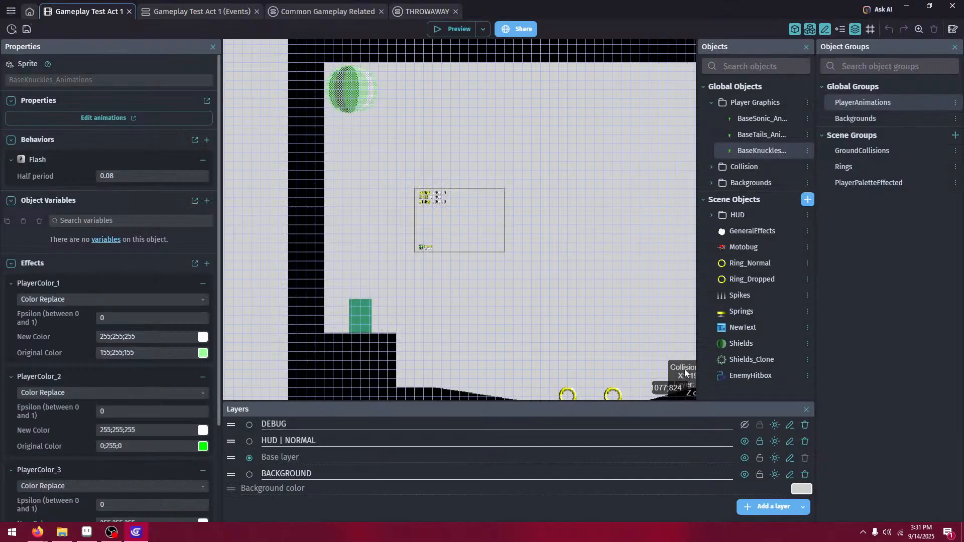
- Preview the game and test Knuckles' running, crouching and jumping animations in the level
left_click(451, 34)
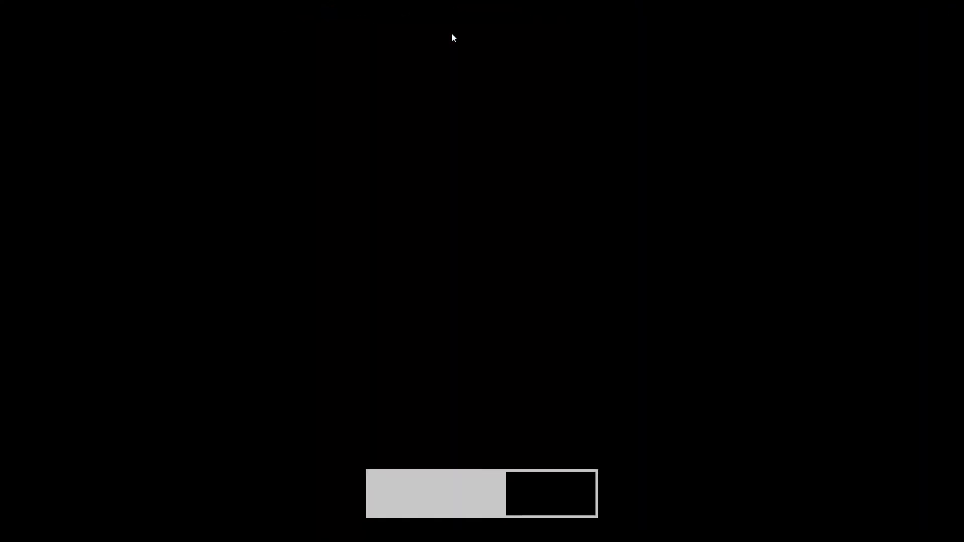
key("Right")
key("Down")
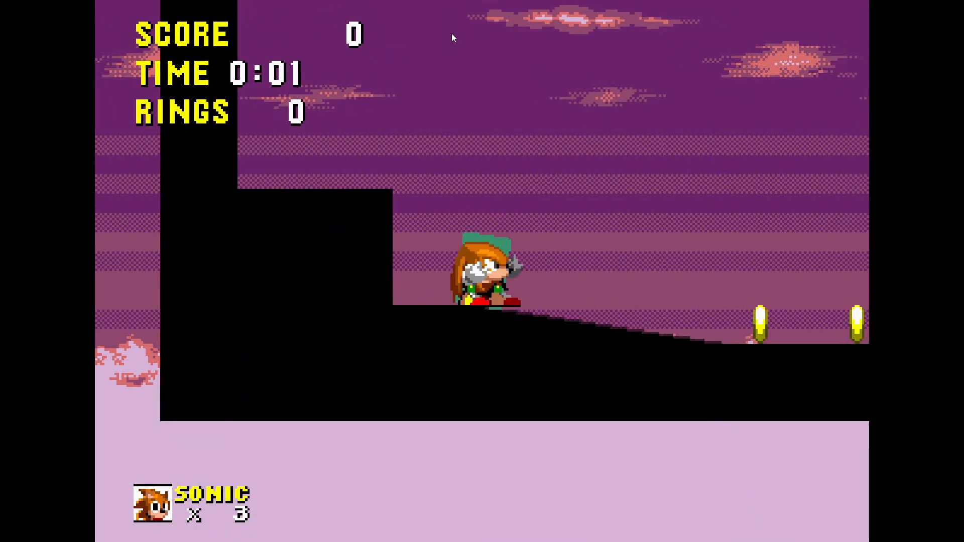
key("space")
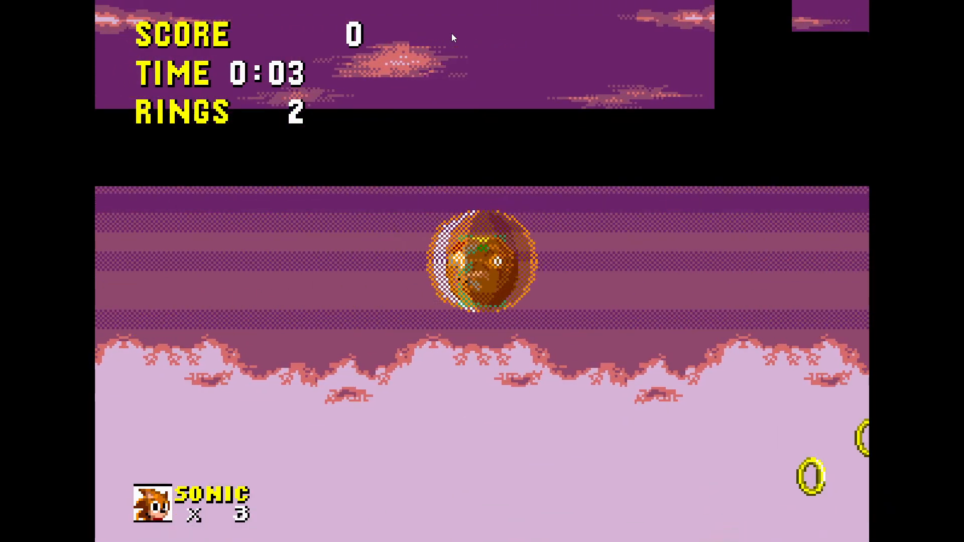
key("space")
key("Left")
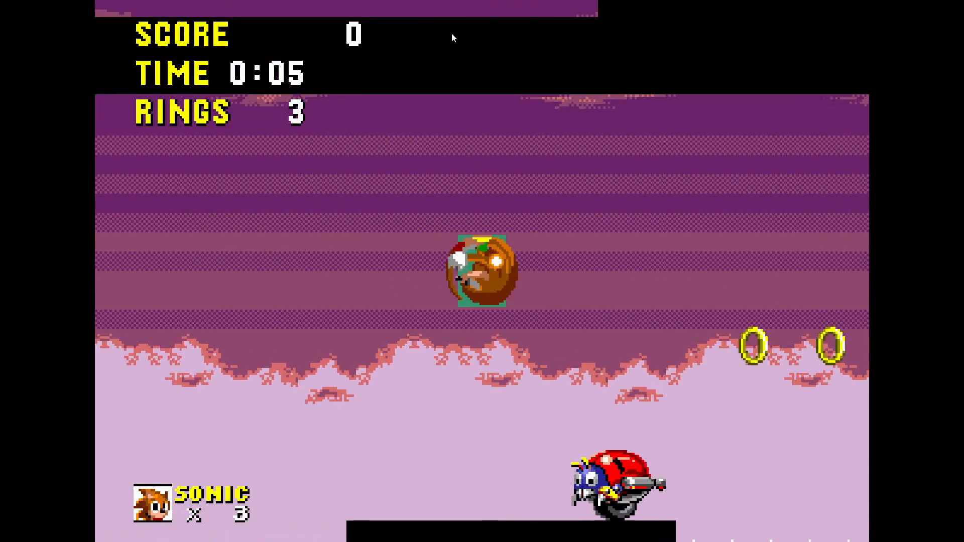
- Test Knuckles' turning, looking up, crouching and spring animations in the preview and leave full screen
key("Right")
key("Up")
key("Left")
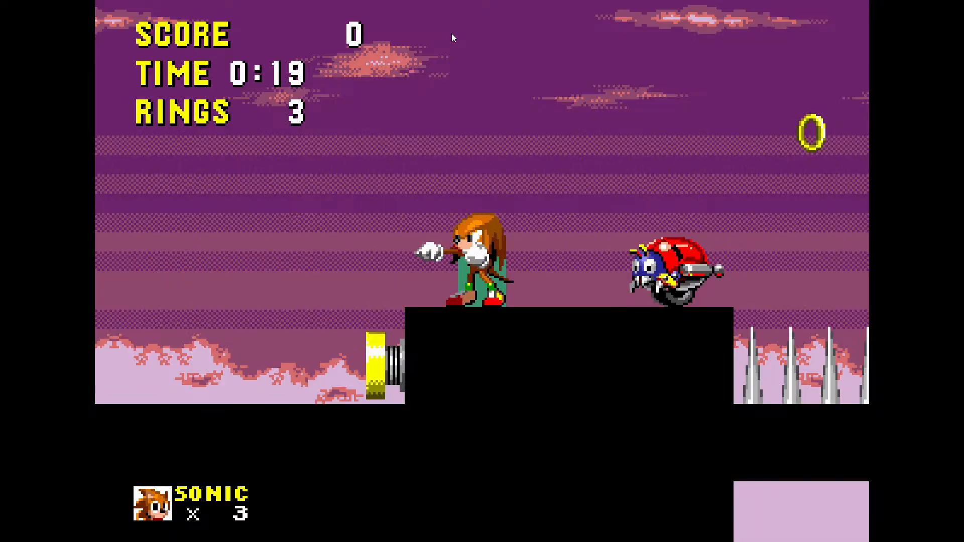
key("Right")
key("Down")
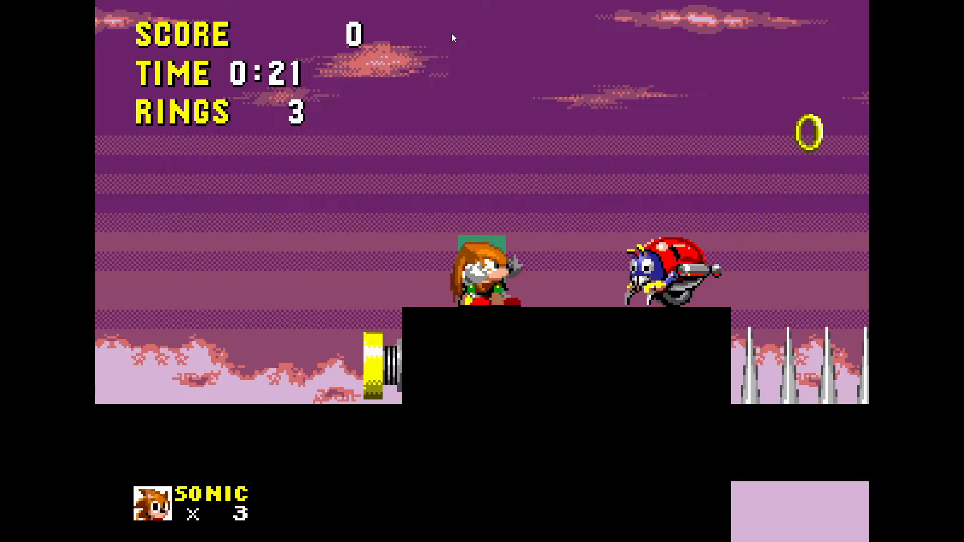
key("space")
key("space")
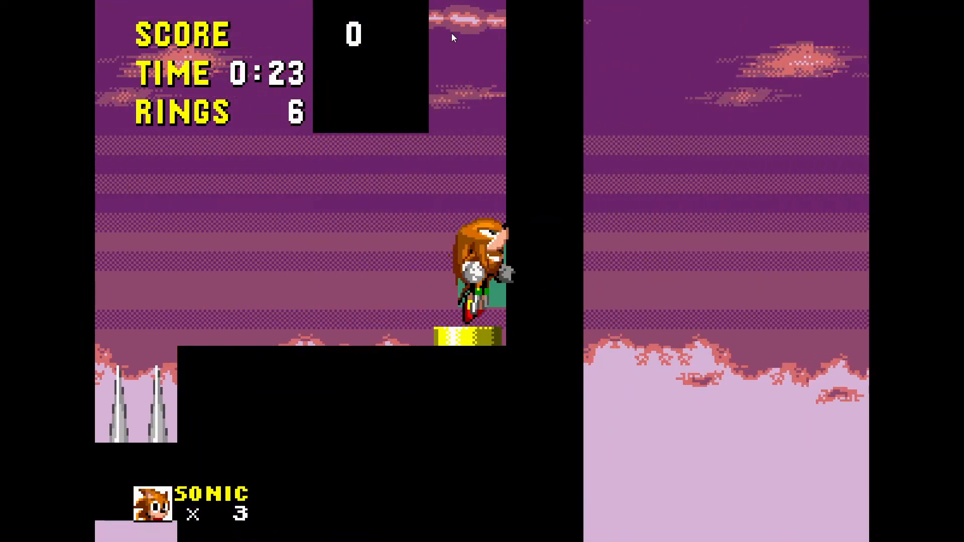
key("Right")
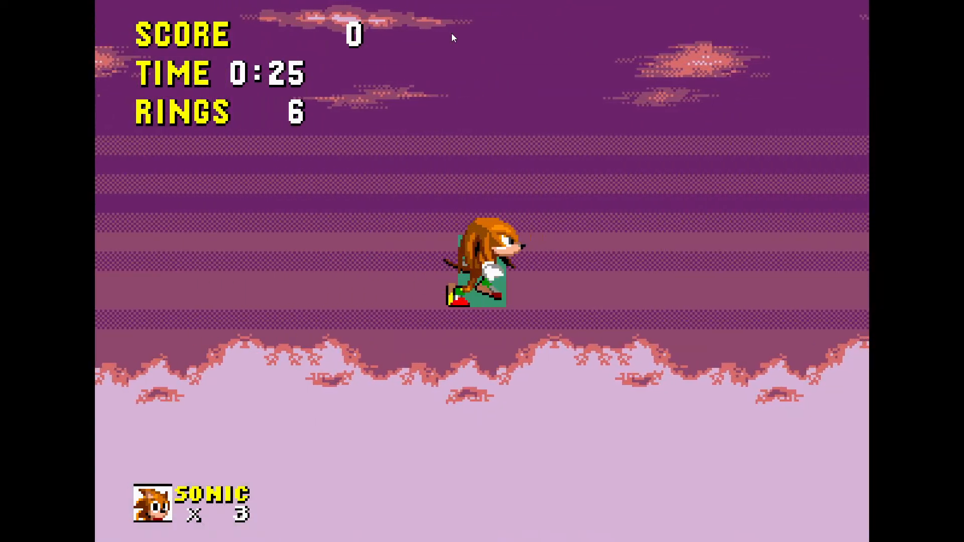
key("F11")
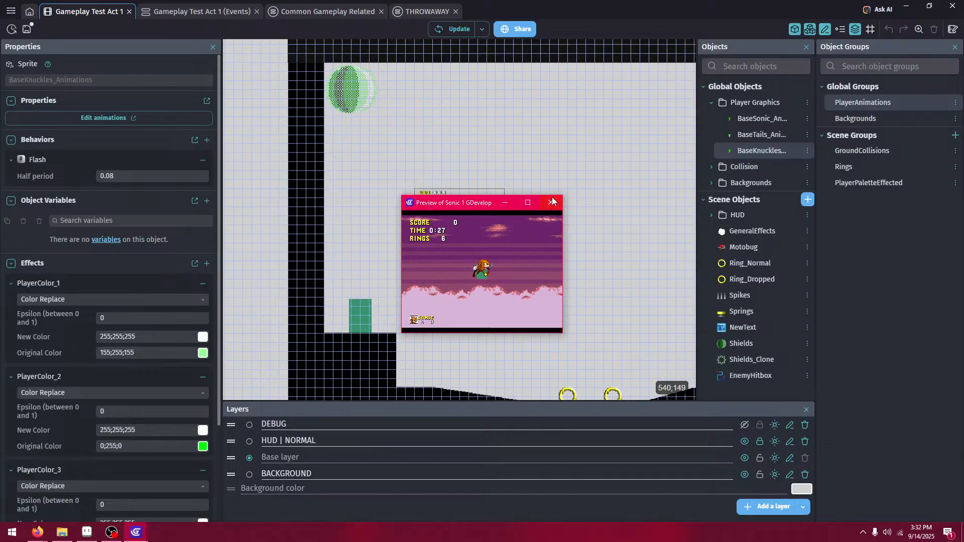
- Close the game preview and glance at the Gameplay Test Act 1 events before returning to the scene
left_click(552, 202)
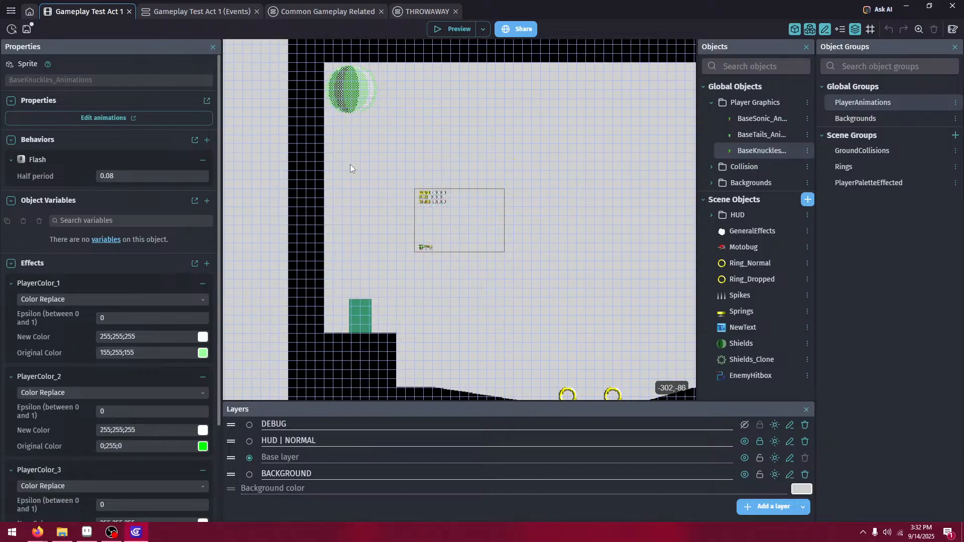
left_click(257, 17)
left_click(292, 10)
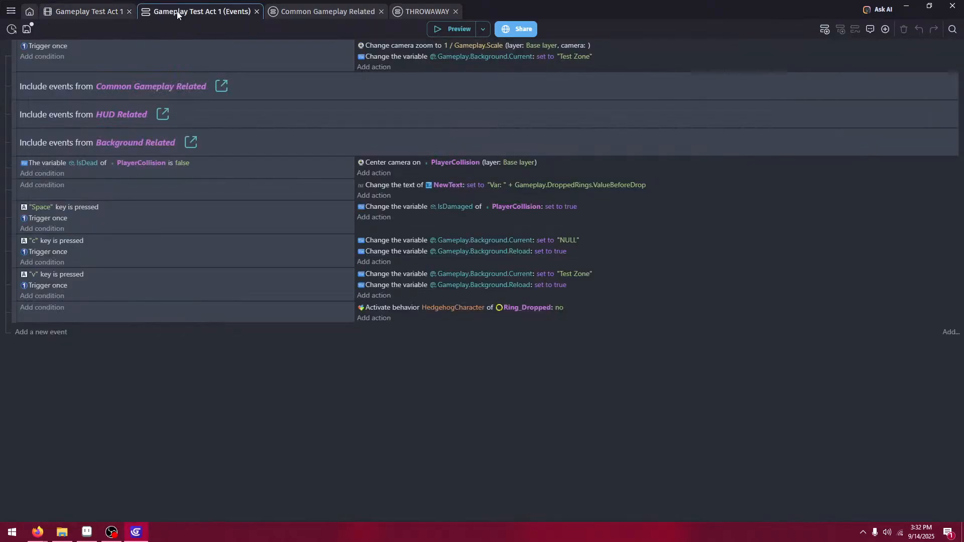
left_click(92, 10)
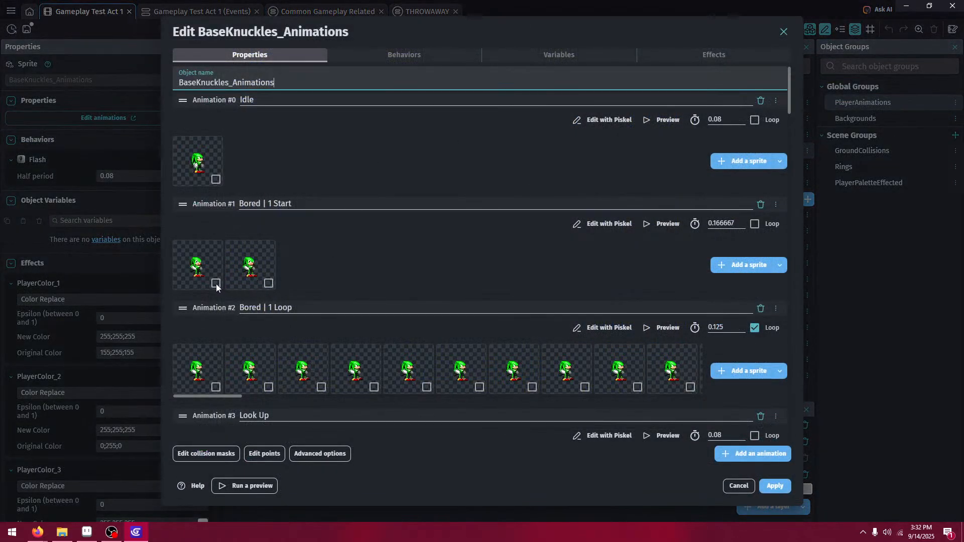
- Replace the frames of Knuckles' Bored | 1 Start animation with BaseKnuckles_Animations-2.png and apply the changes
left_click(216, 284)
left_click(268, 284)
right_click(262, 265)
left_click(294, 270)
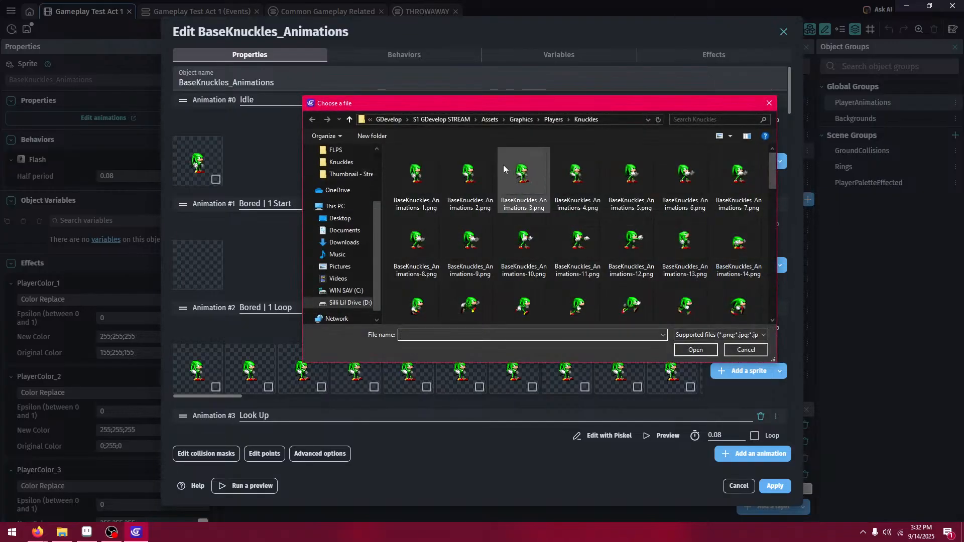
left_click(471, 171)
double_click(471, 171)
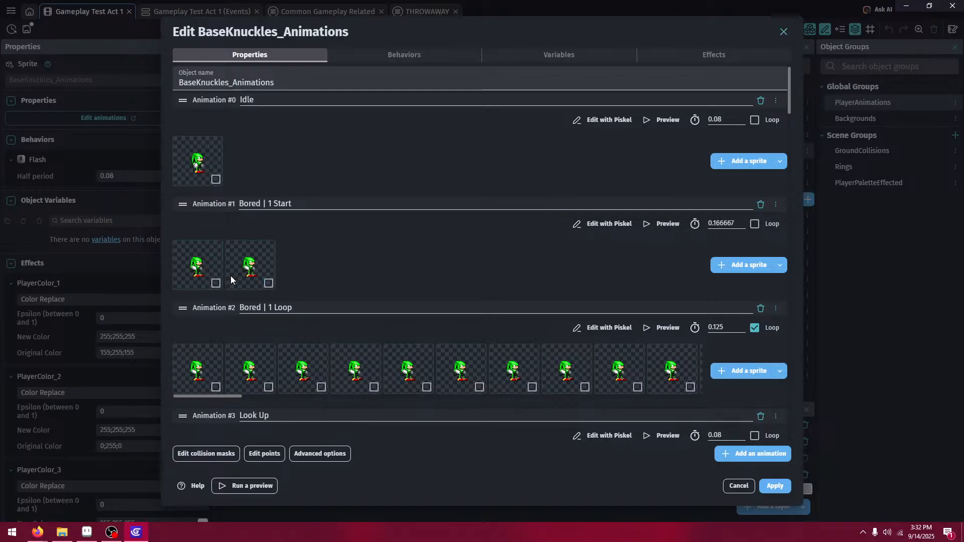
left_click(769, 486)
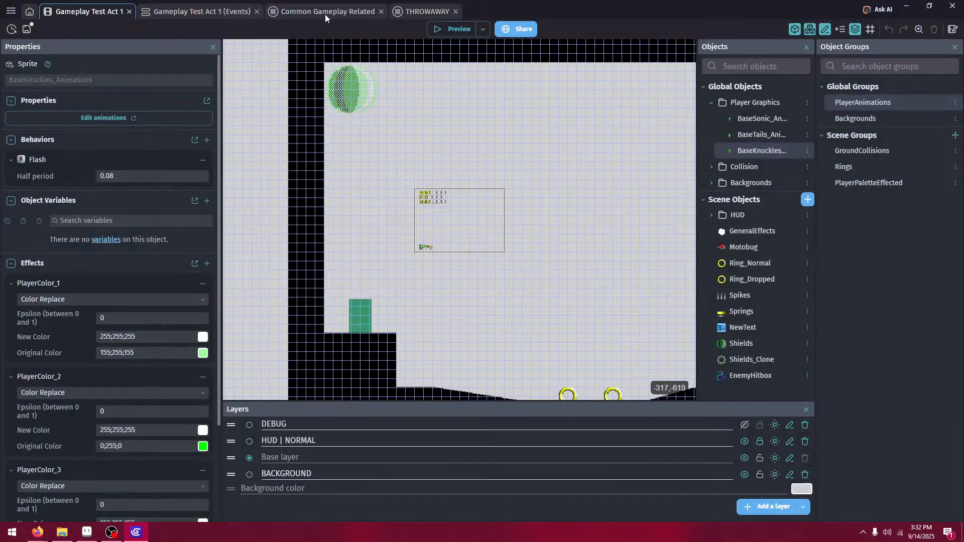
- Preview the game to check Knuckles' standing and bored animations, and close the preview
left_click(442, 29)
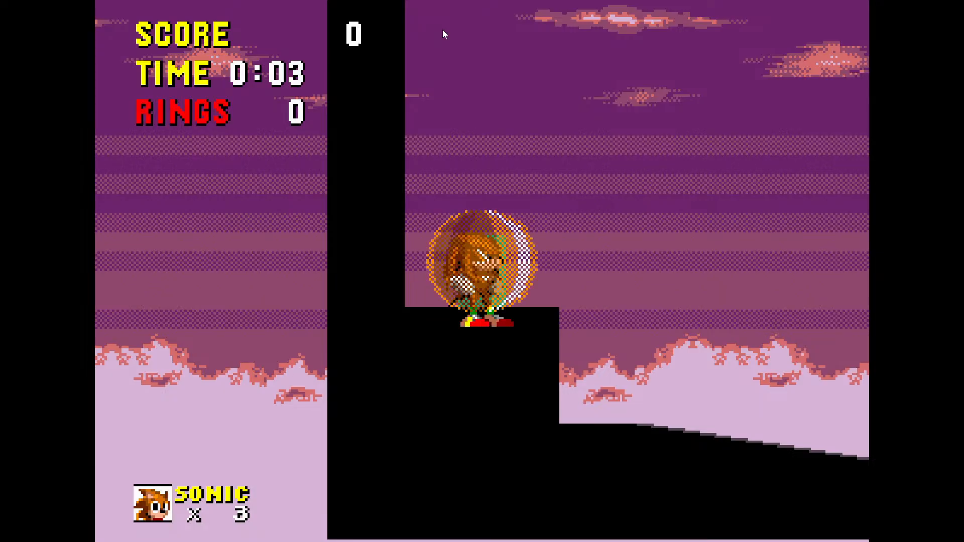
key("F11")
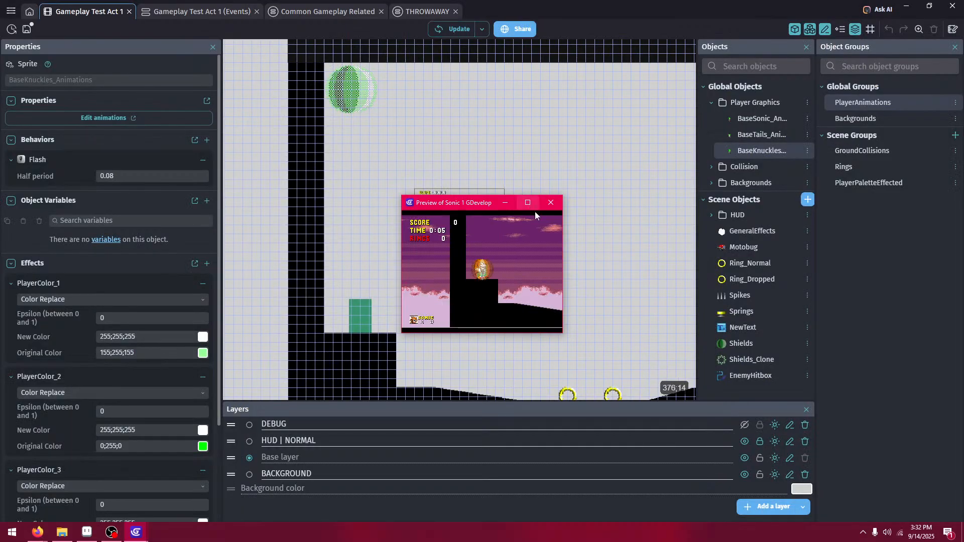
left_click(552, 203)
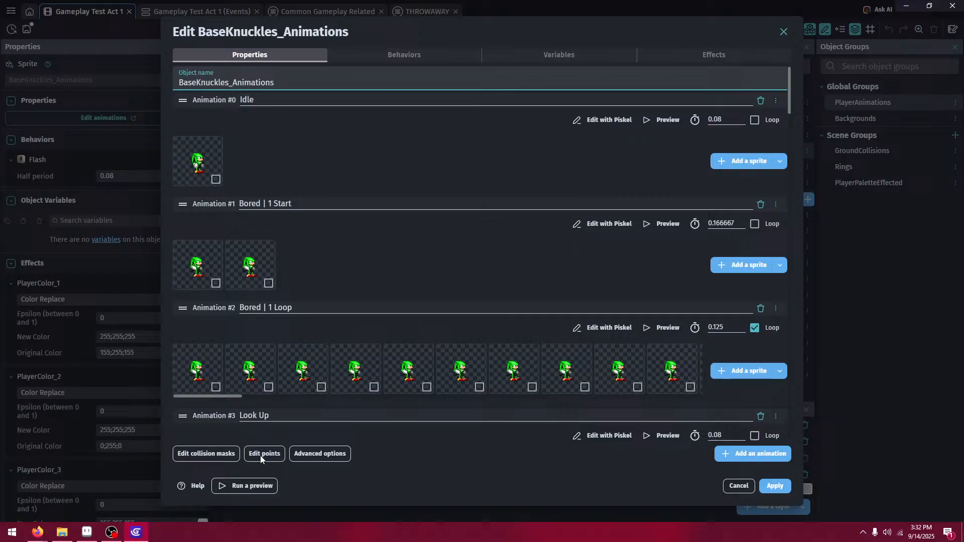
- Set the Origin of BaseKnuckles_Animations' Bored animation #1 to 0, 9 and its Center to 48, 57, and apply the changes
left_click(257, 460)
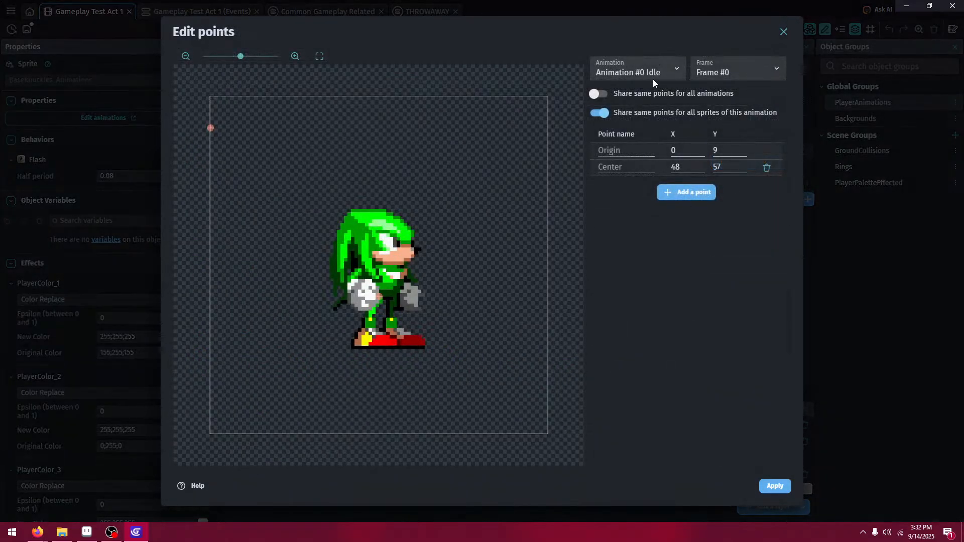
left_click(652, 76)
left_click(652, 76)
key("Down")
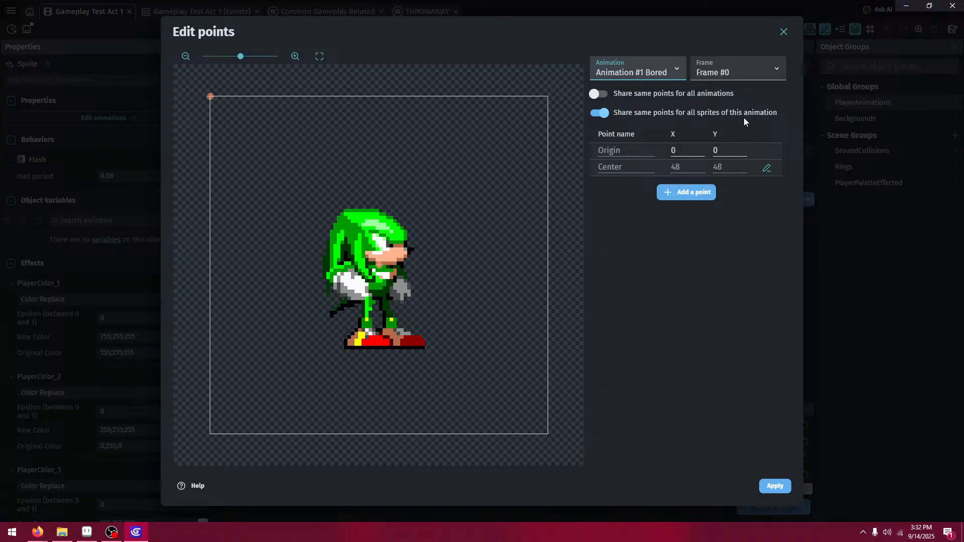
key("Up")
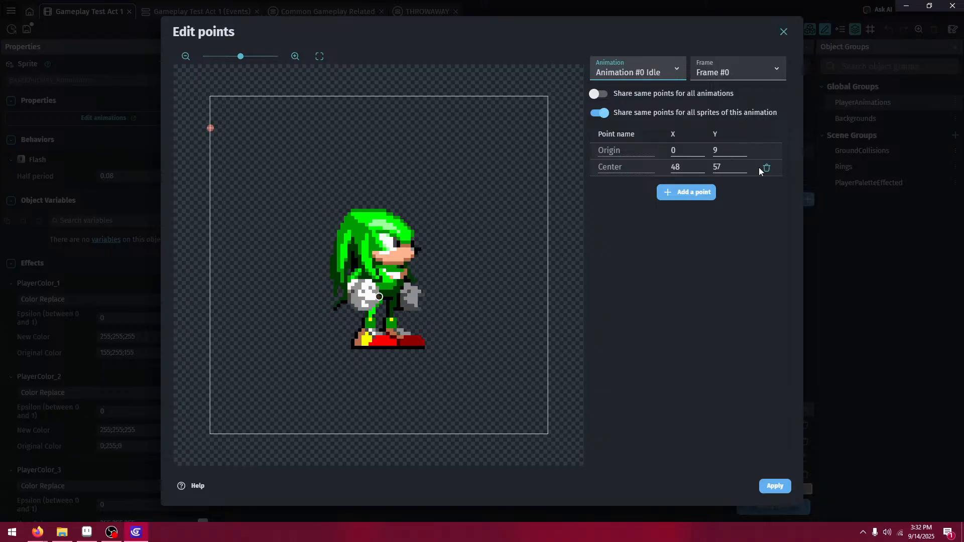
key("Down")
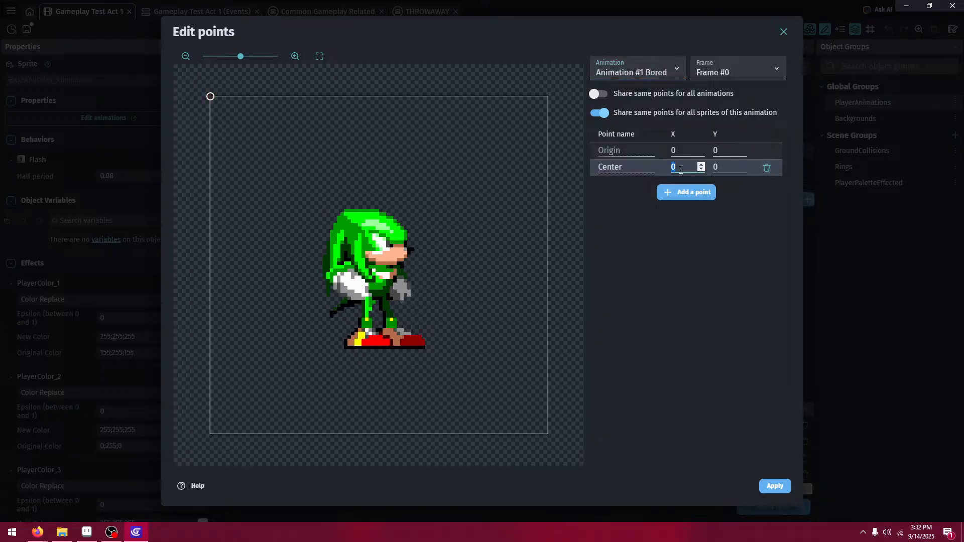
left_click(722, 152)
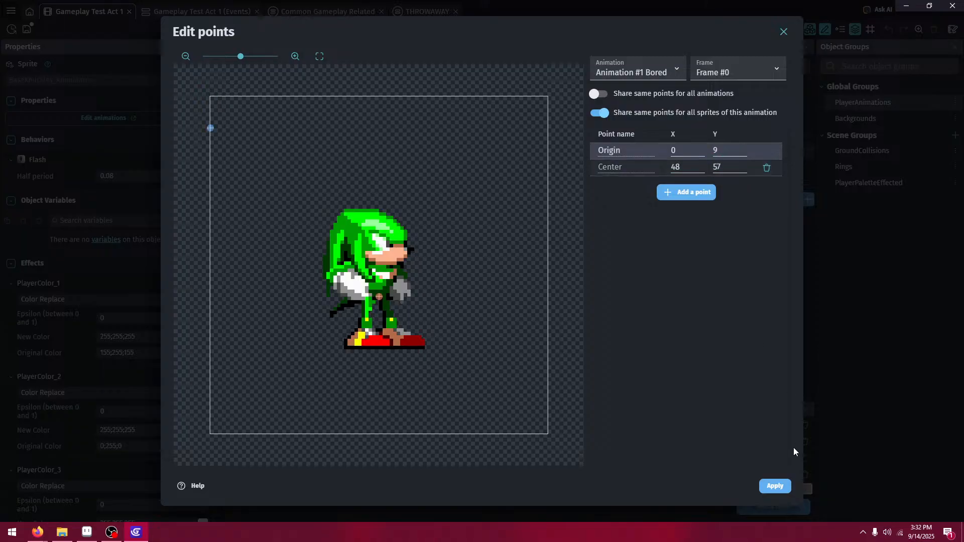
left_click(781, 485)
left_click(782, 491)
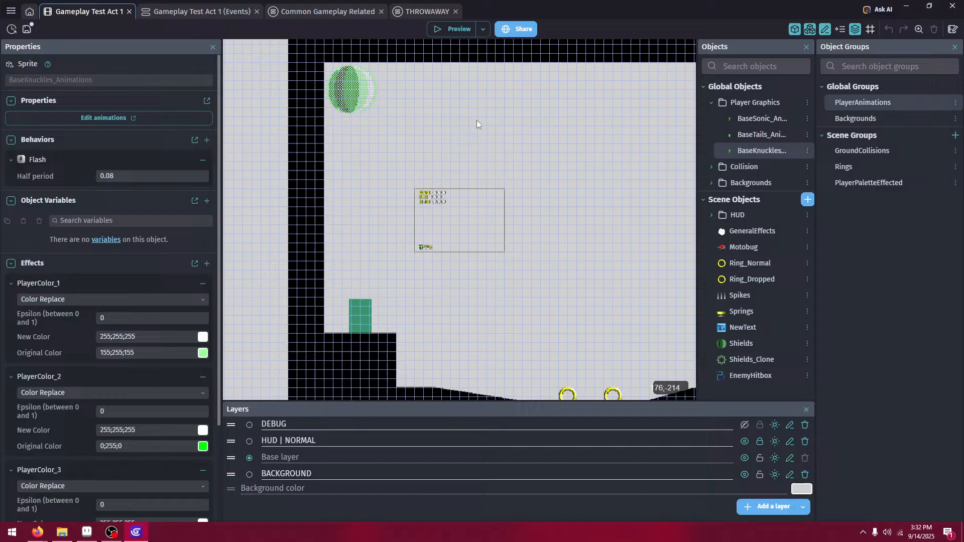
- Preview the level to check Knuckles' sprite alignment after the point changes, and close the preview
left_click(458, 31)
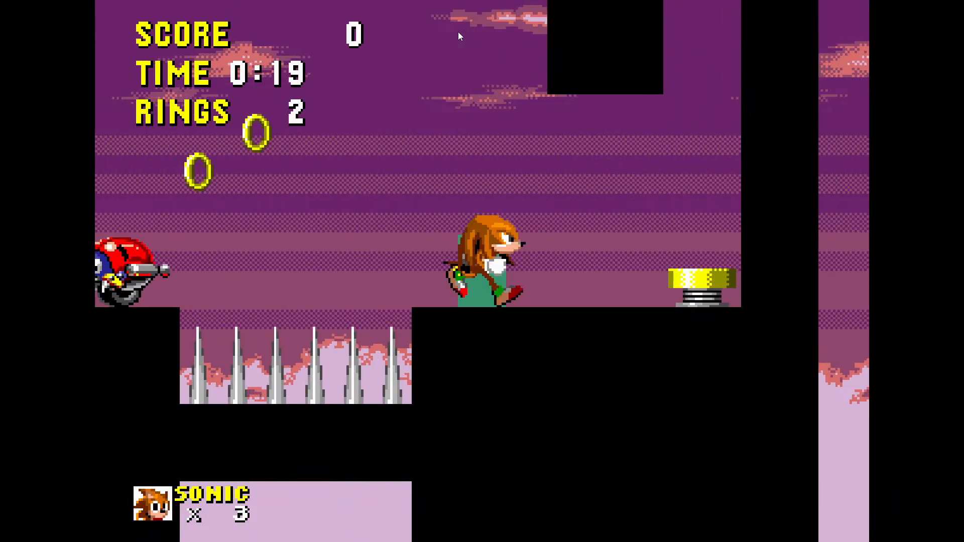
key("F11")
left_click(552, 200)
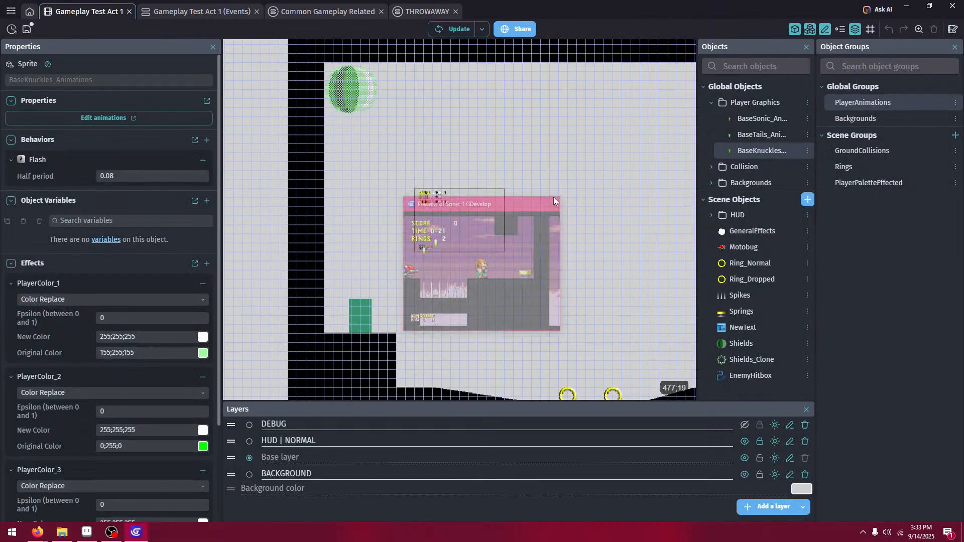
- Preview the game again and test Knuckles running over the slopes and jumping toward the spikes and rings
left_click(467, 28)
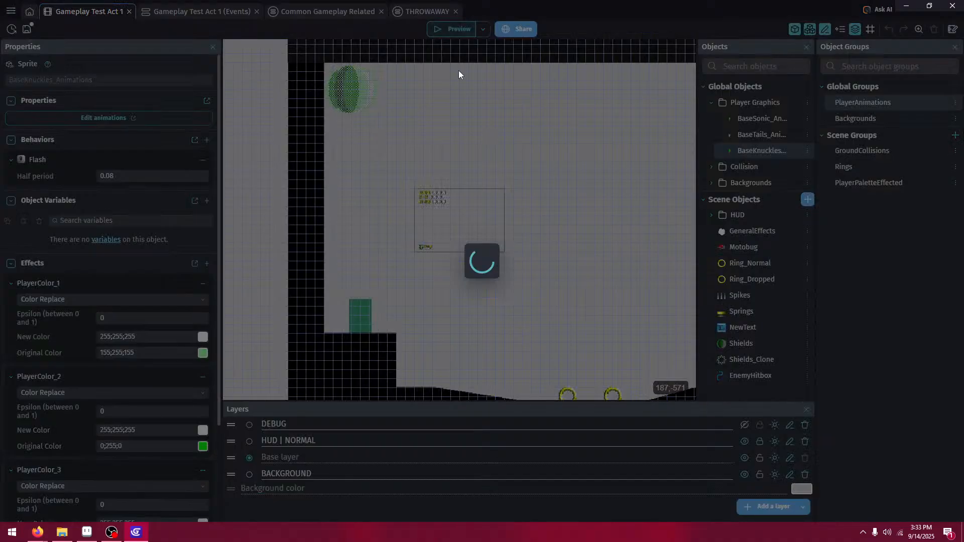
key("Right")
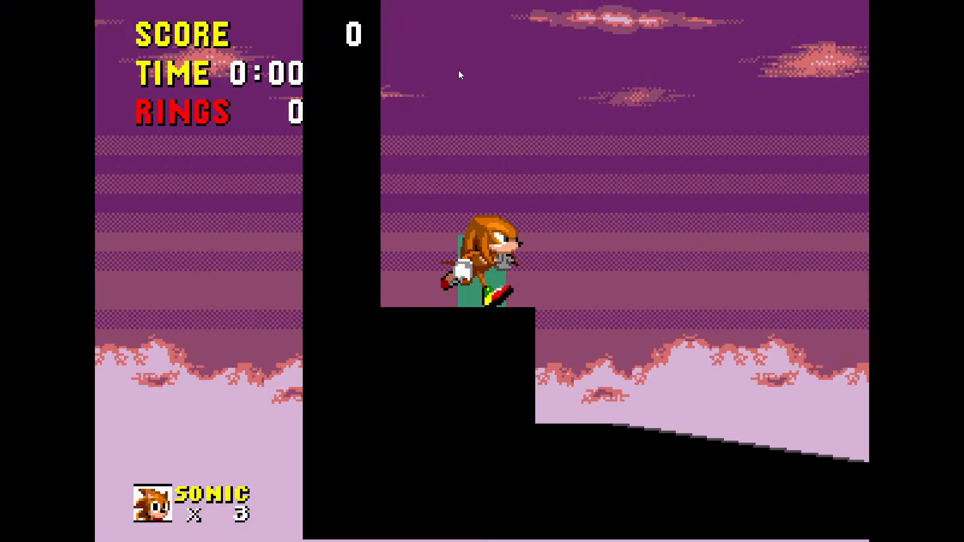
key("space")
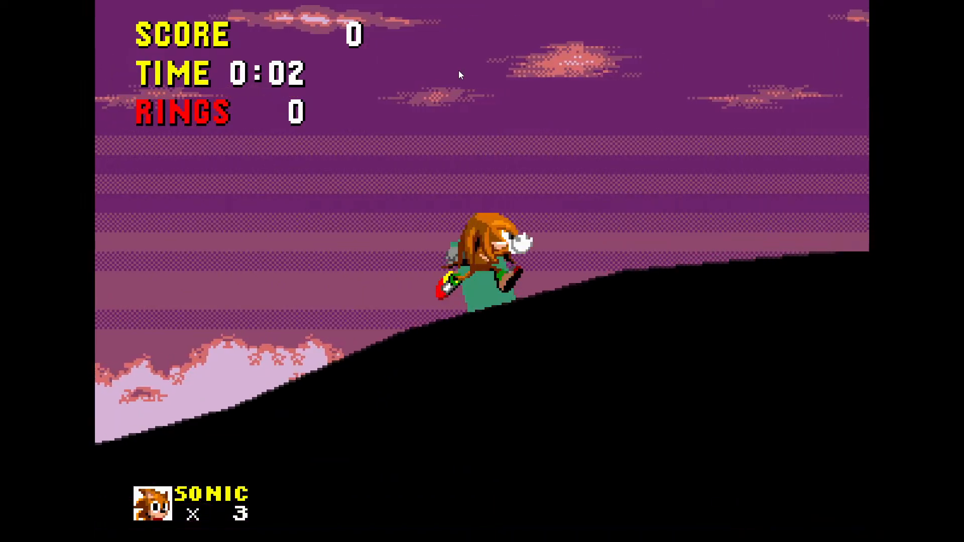
key("Right")
key("space")
key("Right")
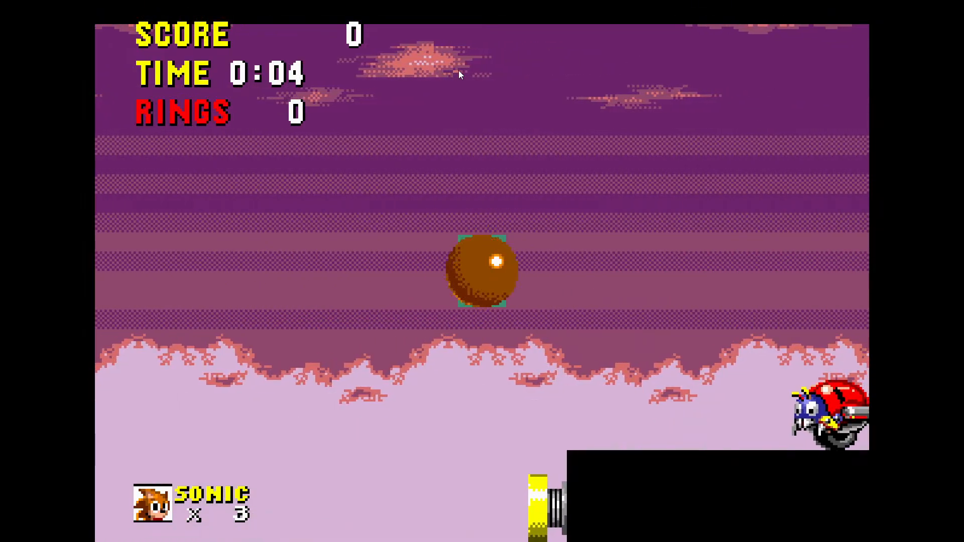
key("Right")
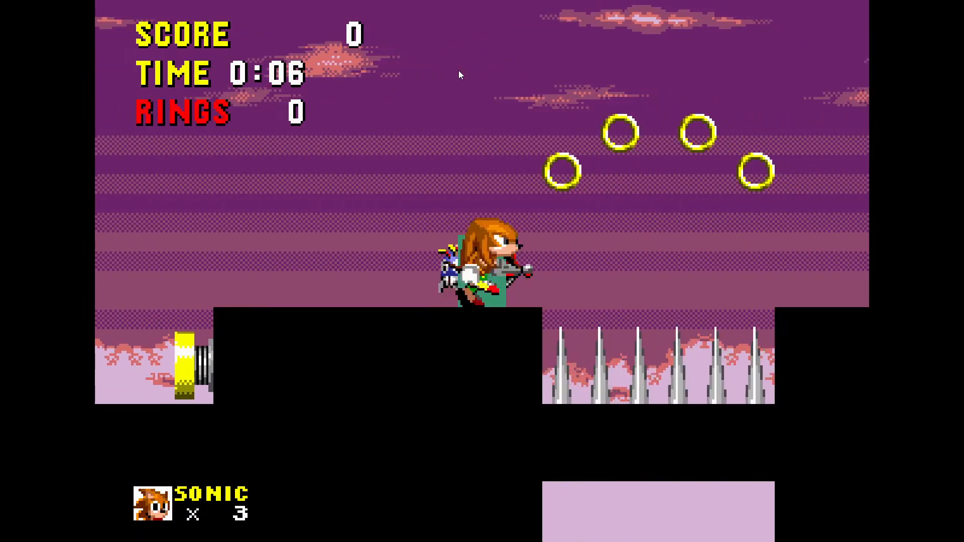
key("space")
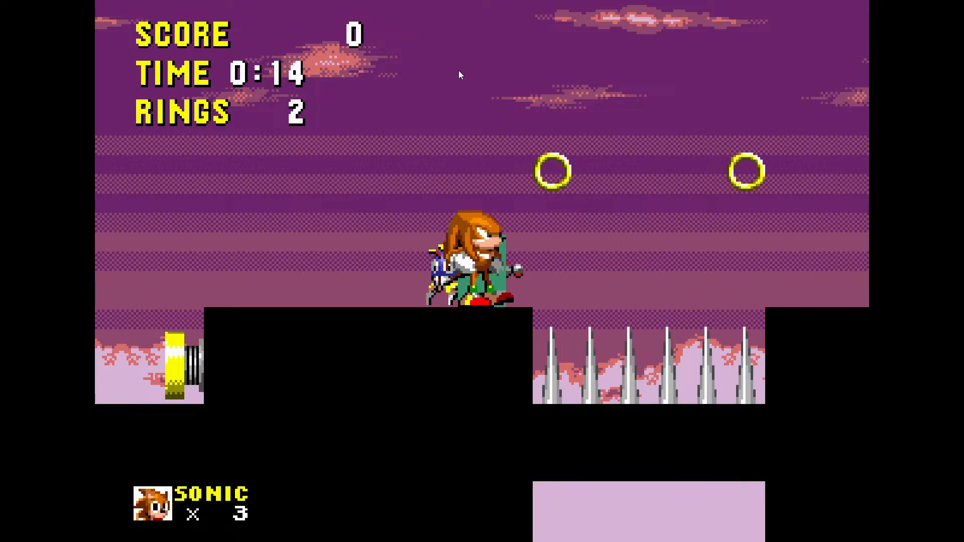
- Test Knuckles' crouching, rolling and jumping in both directions, and close the preview
key("Left")
key("Down")
key("a")
key("a")
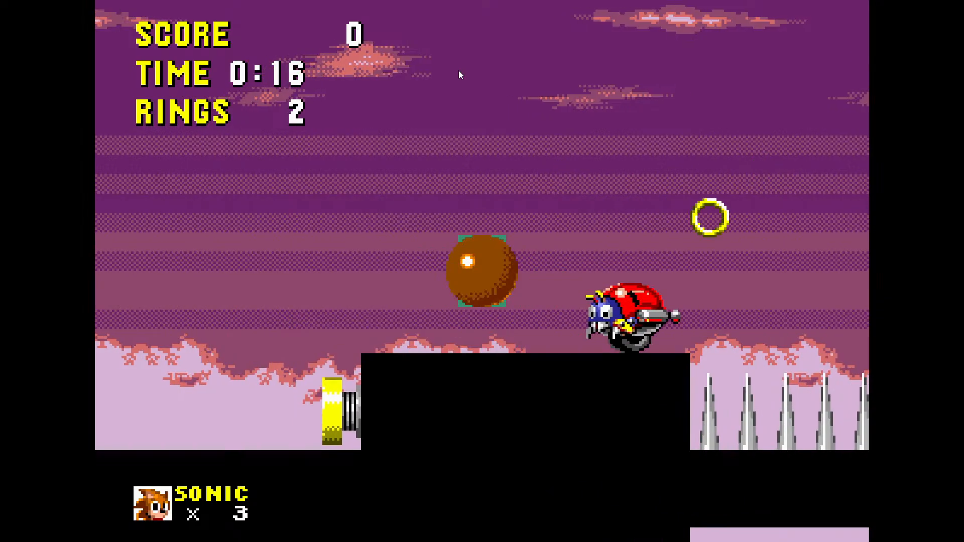
key("Right")
key("Down")
key("a")
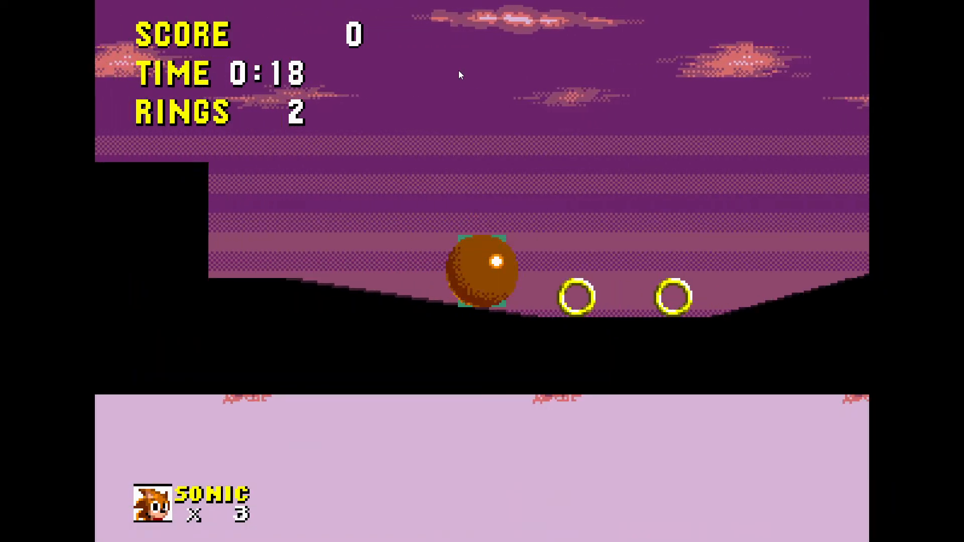
key("a")
key("Left")
key("F11")
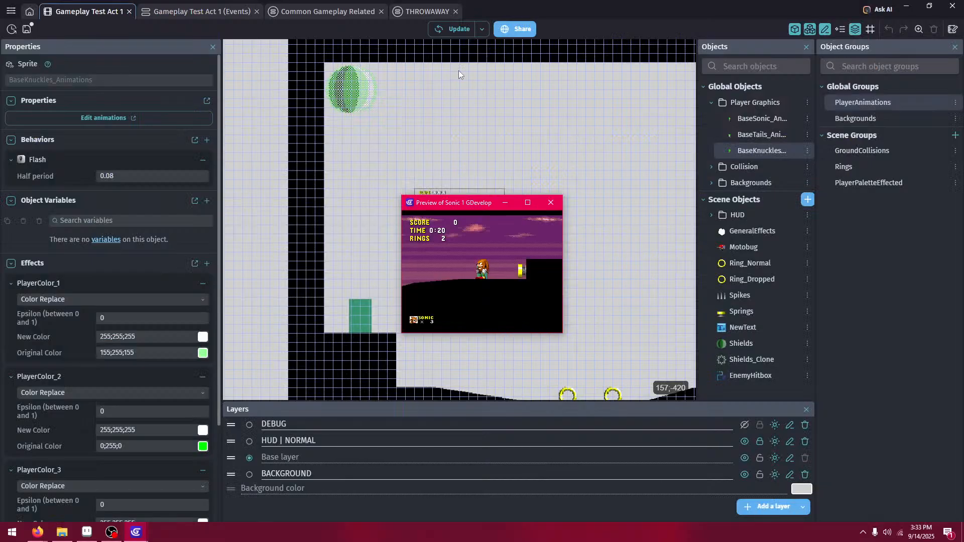
left_click(550, 204)
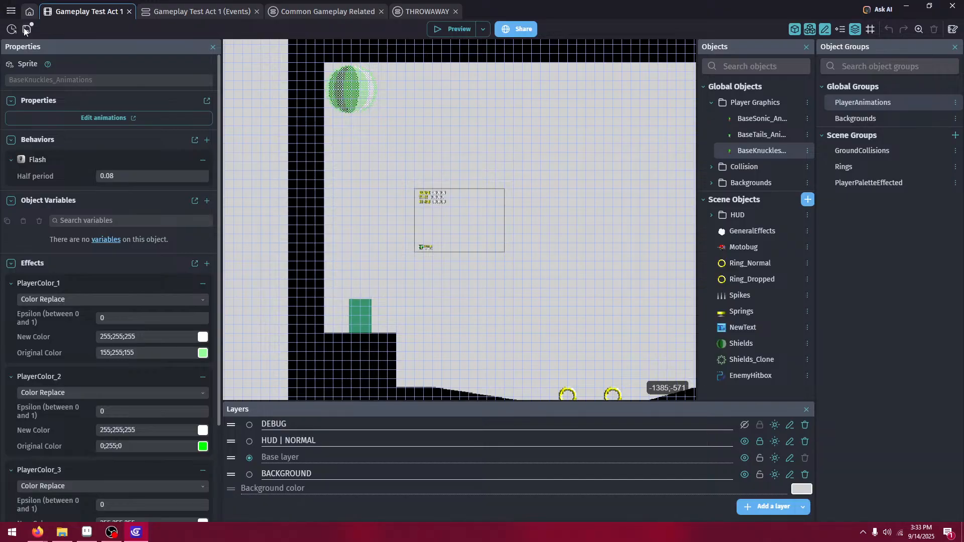
- Save the project and open the BaseKnuckles color palette under PlayerPalettes in the global variables
key("ctrl+s")
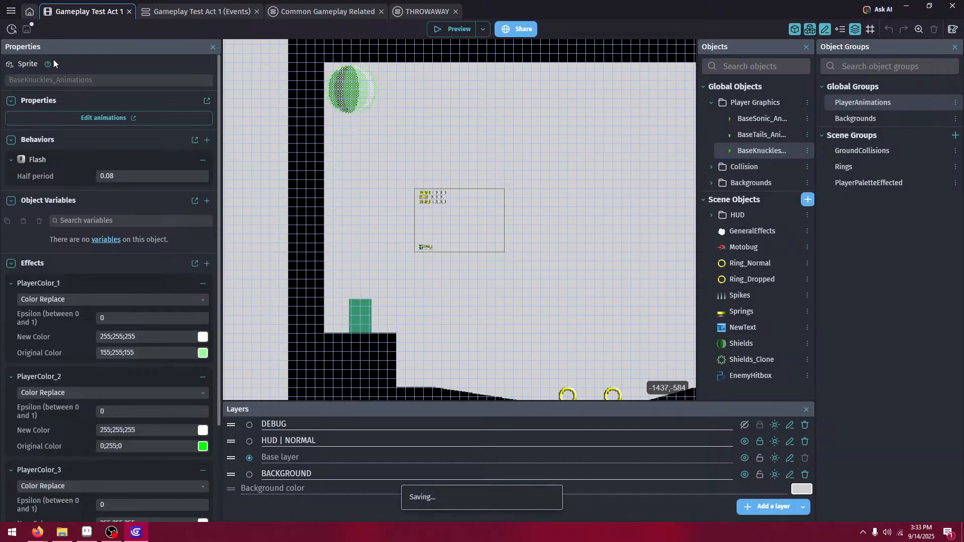
left_click(11, 11)
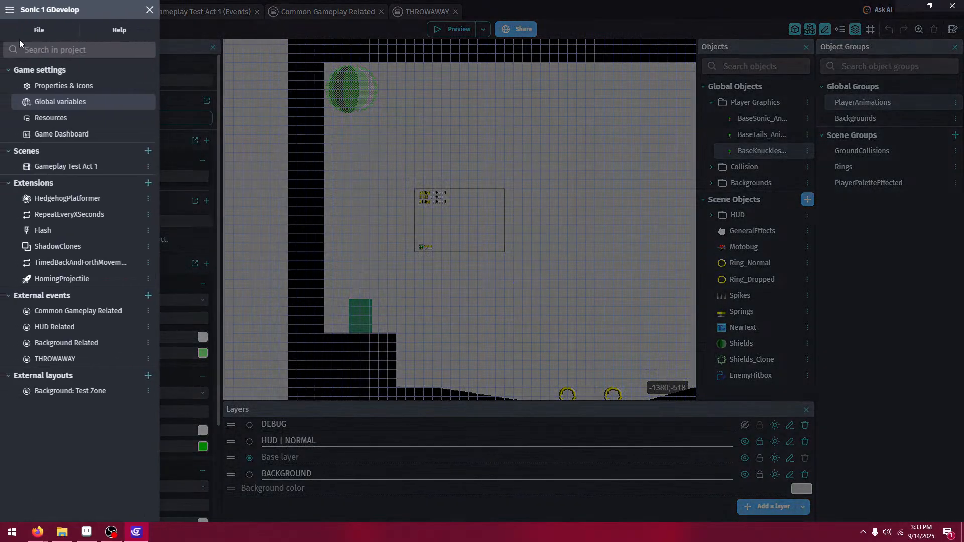
left_click(77, 102)
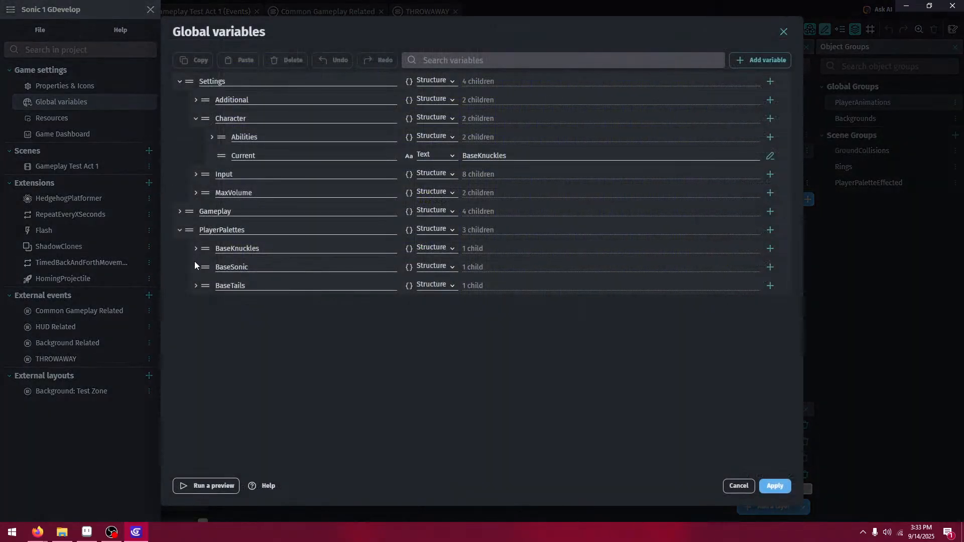
left_click(194, 248)
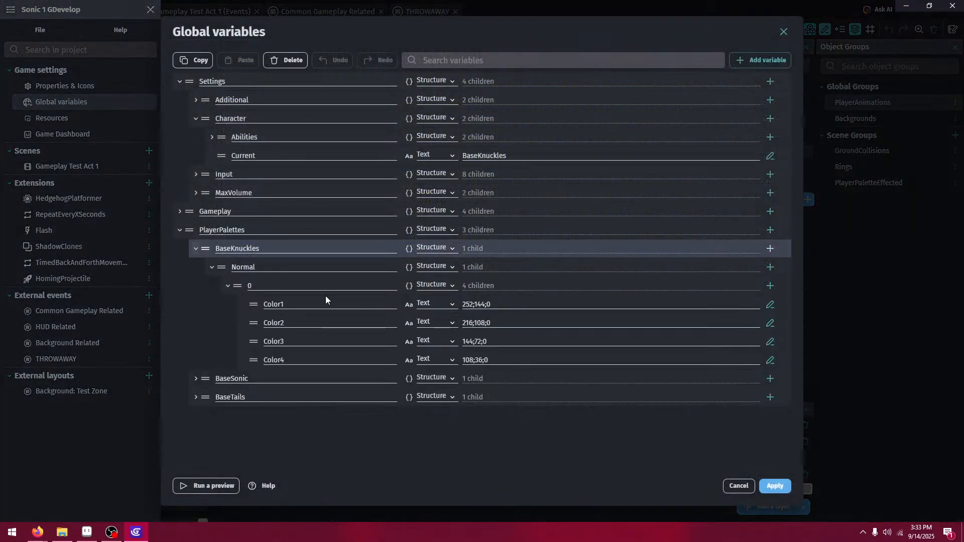
- Switch to Aseprite and place Knuckles' sprite sheet side by side with GDevelop's global variables for color reference
left_click(87, 532)
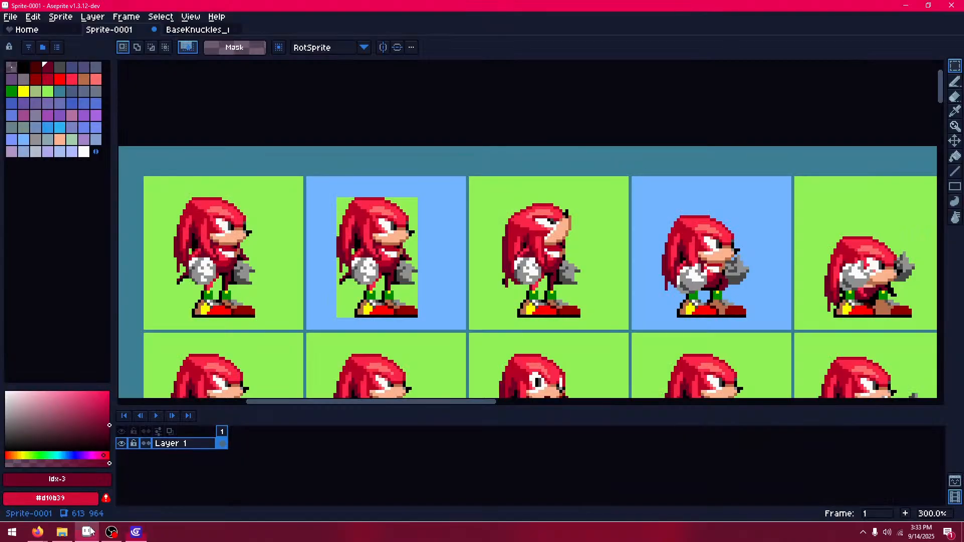
left_click_drag(392, 6, 963, 193)
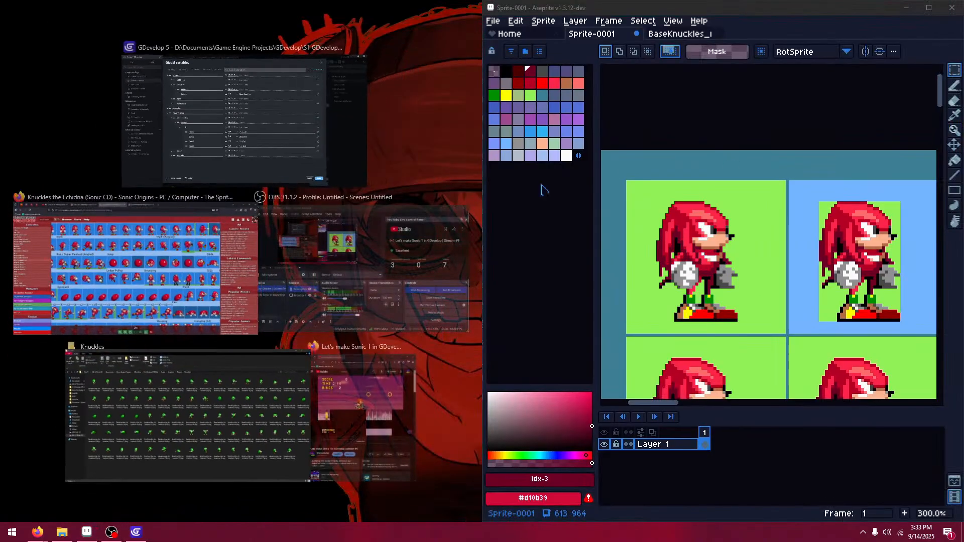
left_click(257, 149)
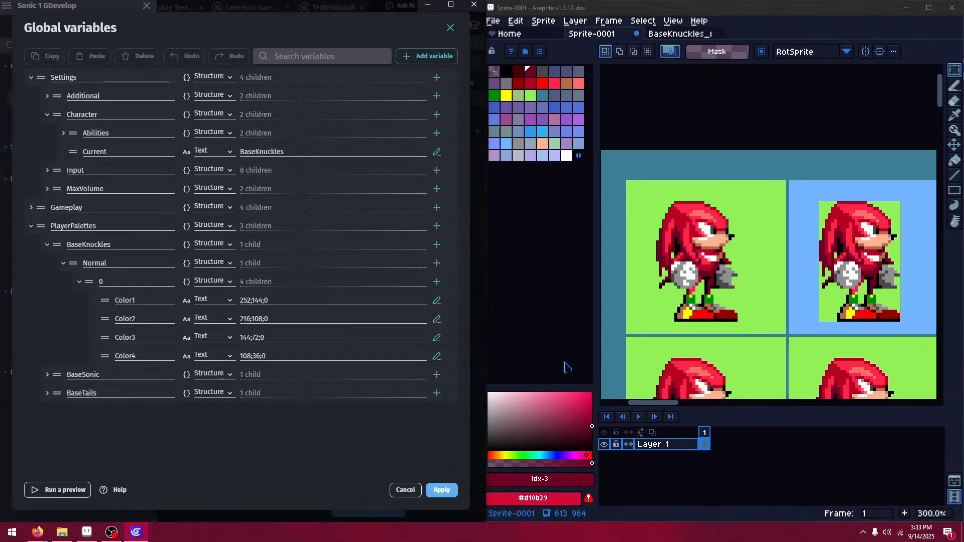
scroll(699, 257, "up", 1)
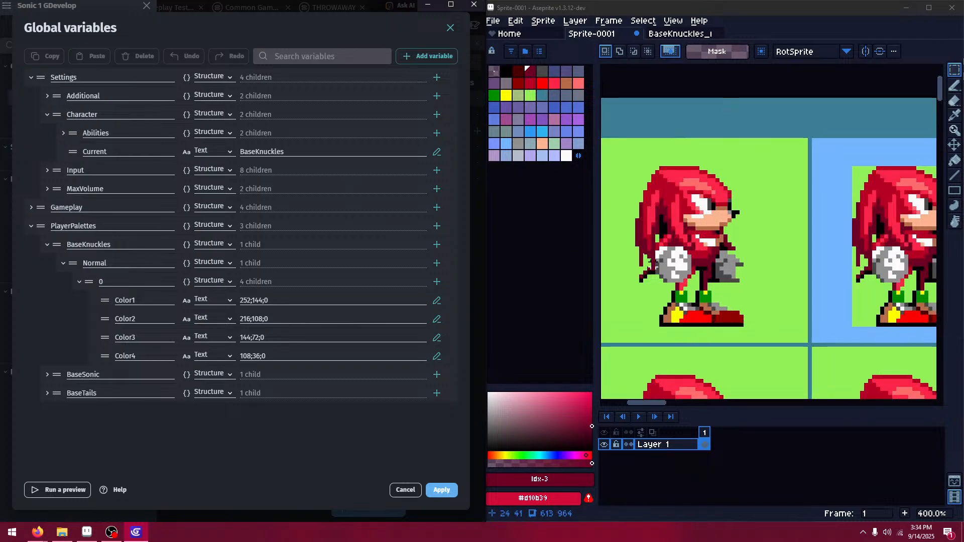
- Copy the first standing Knuckles frame from the sprite sheet and paste it into a new sprite
left_click(531, 74)
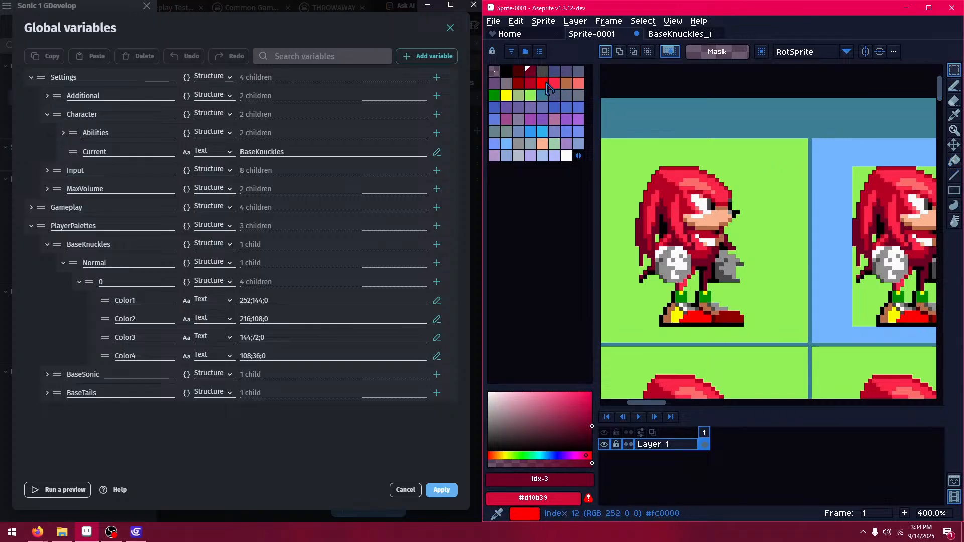
left_click(578, 83)
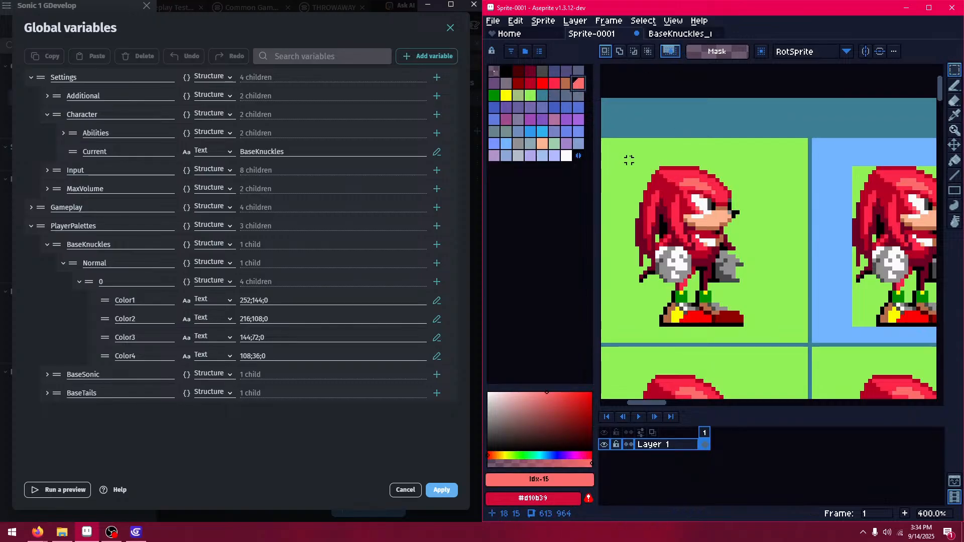
mouse_move(633, 146)
left_mouse_down()
mouse_move(769, 346)
mouse_move(769, 334)
left_mouse_up()
left_click(775, 315)
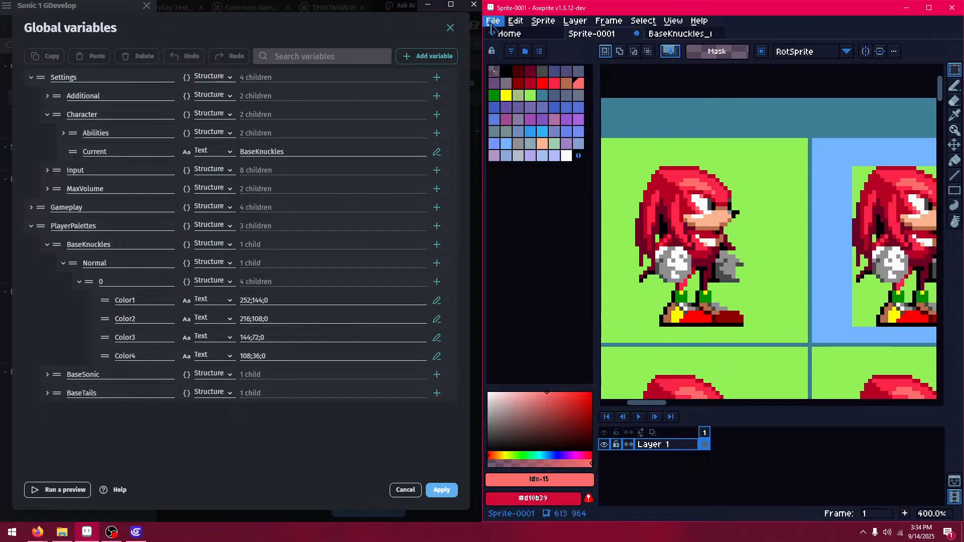
left_click(493, 21)
left_click(504, 33)
left_click(694, 360)
key("ctrl+v")
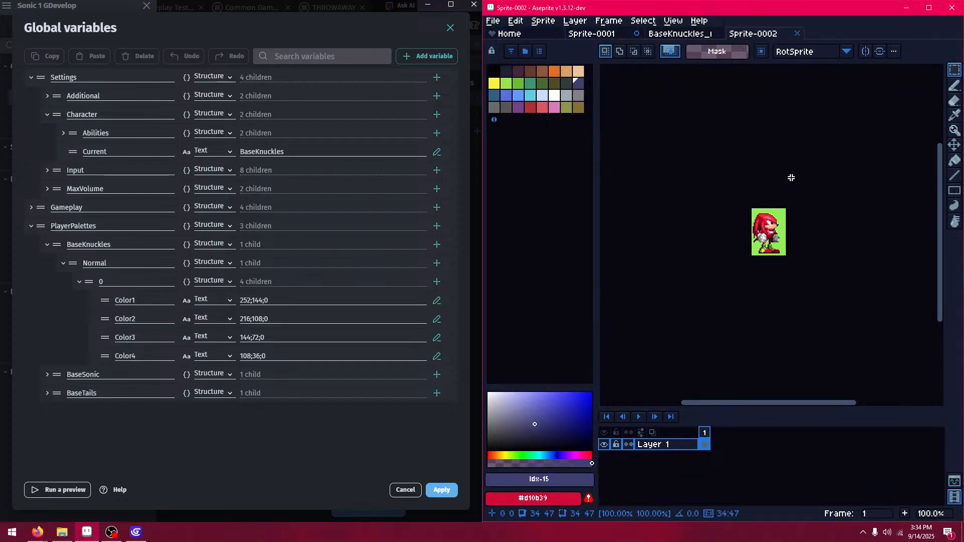
- Create a new palette from the pasted Knuckles sprite with a color count limit of 256
scroll(736, 198, "up", 3)
left_click(540, 51)
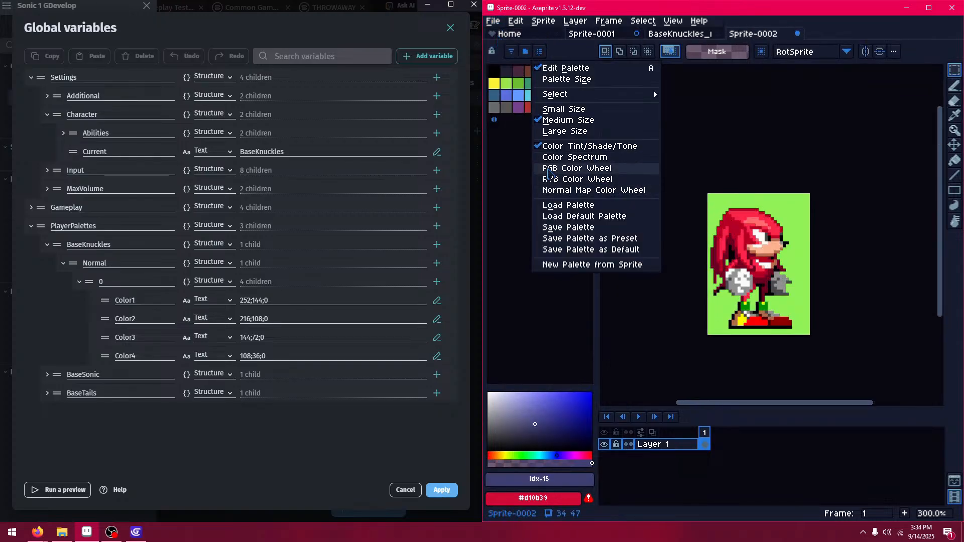
left_click(625, 265)
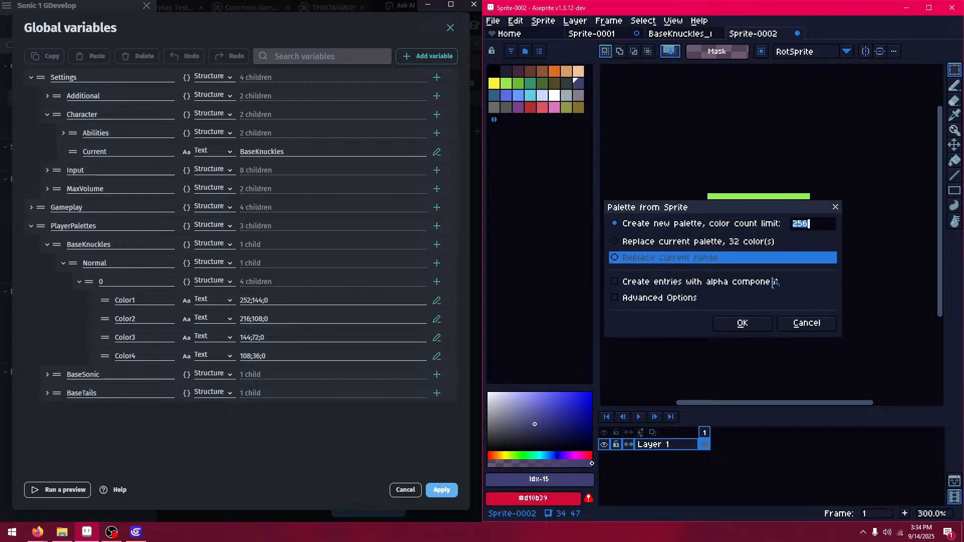
left_click(743, 326)
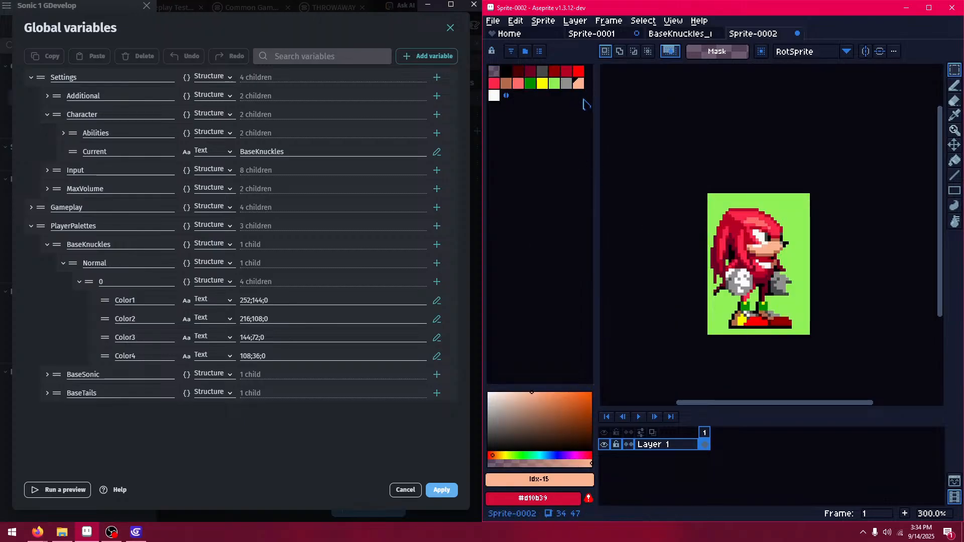
- Reorder the palette swatches so Knuckles' dark, medium and bright crimson shades sit next to each other
left_click(556, 74)
mouse_move(556, 74)
left_mouse_down()
mouse_move(534, 76)
mouse_move(578, 80)
mouse_move(542, 79)
mouse_move(570, 76)
left_mouse_up()
left_click(554, 74)
left_click(581, 75)
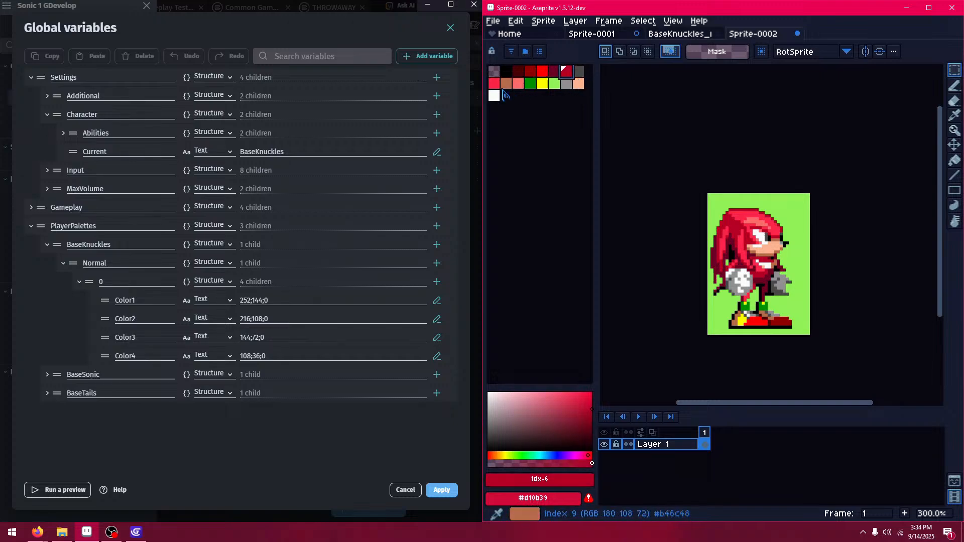
left_click(497, 87)
left_click_drag(505, 99, 580, 76)
- Look up the RGB values of Knuckles' darkest crimson and set BaseKnuckles' Color4 to 108;0;36 in GDevelop
left_click(554, 71)
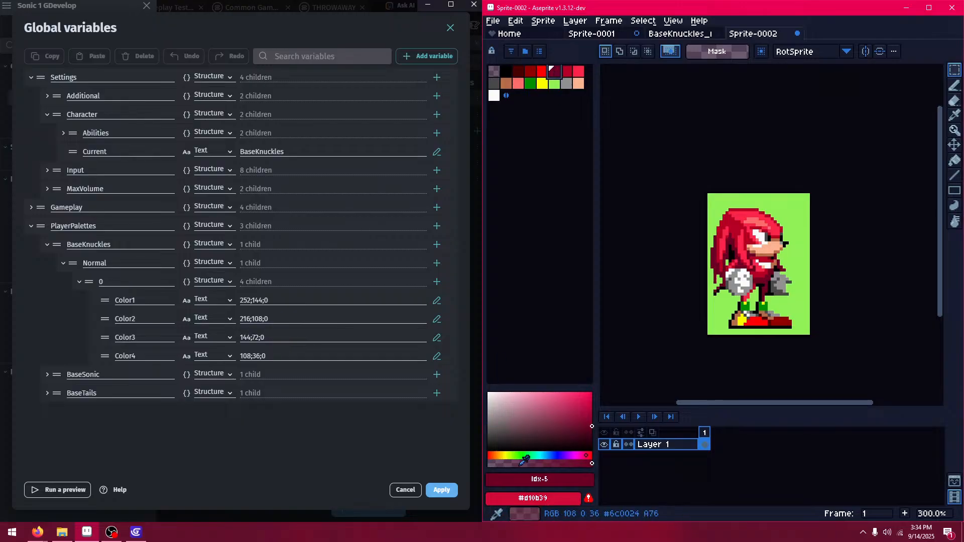
left_click(536, 479)
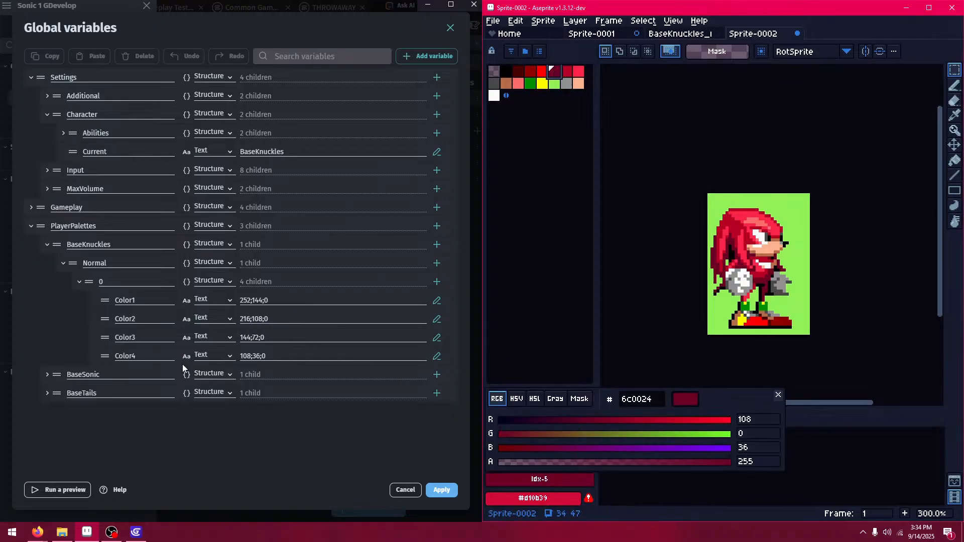
left_click(275, 300)
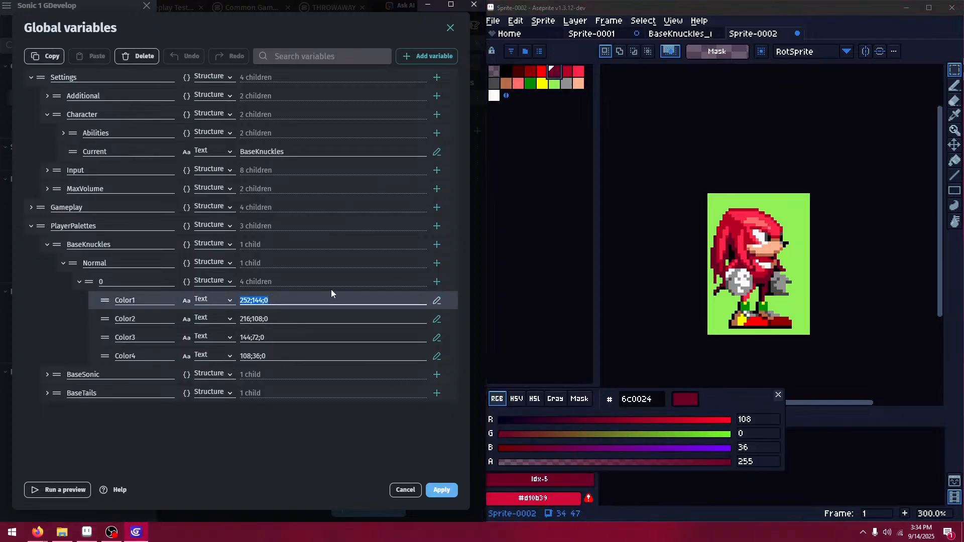
left_click(325, 356)
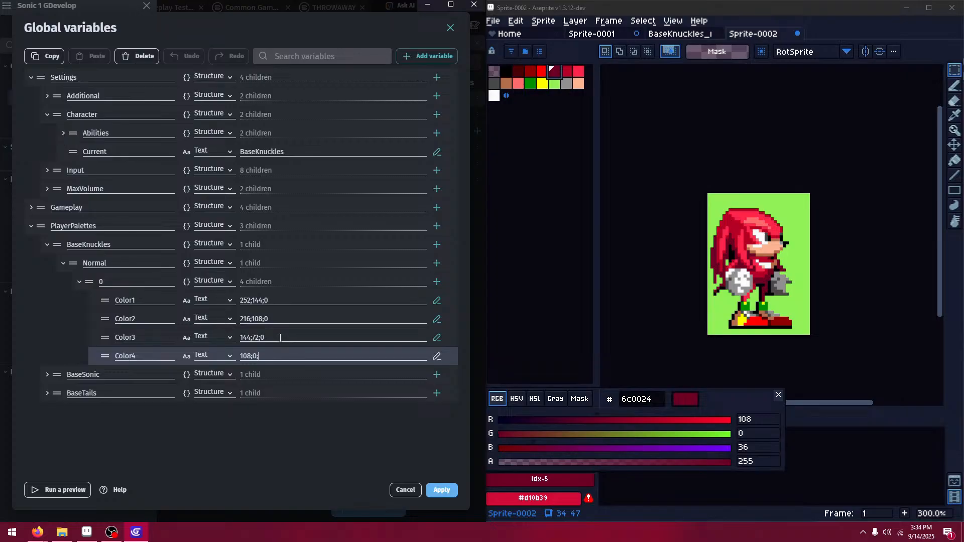
type("108;0;36")
- Look up the RGB values of the medium crimson swatch and set BaseKnuckles' Color3 to 180;0;36
left_click(567, 73)
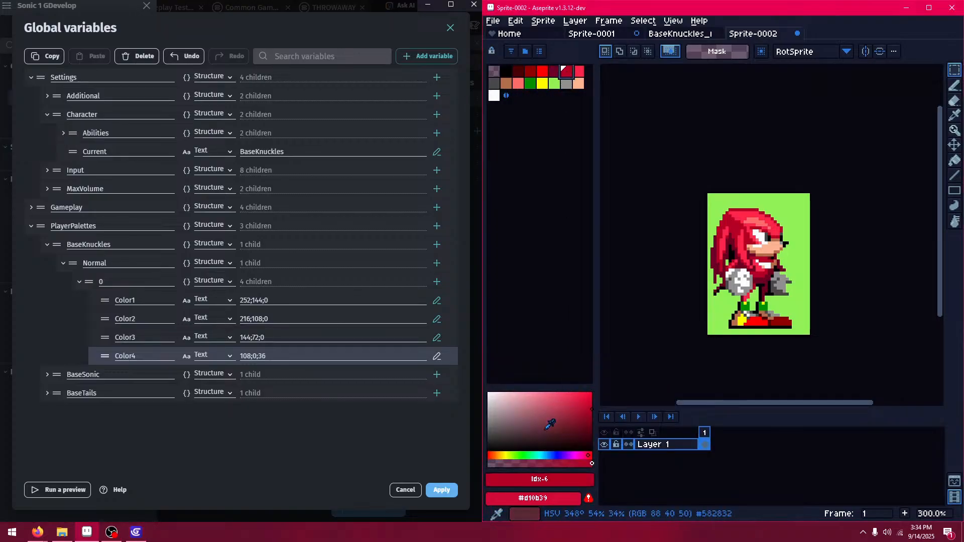
left_click(540, 484)
left_click(263, 337)
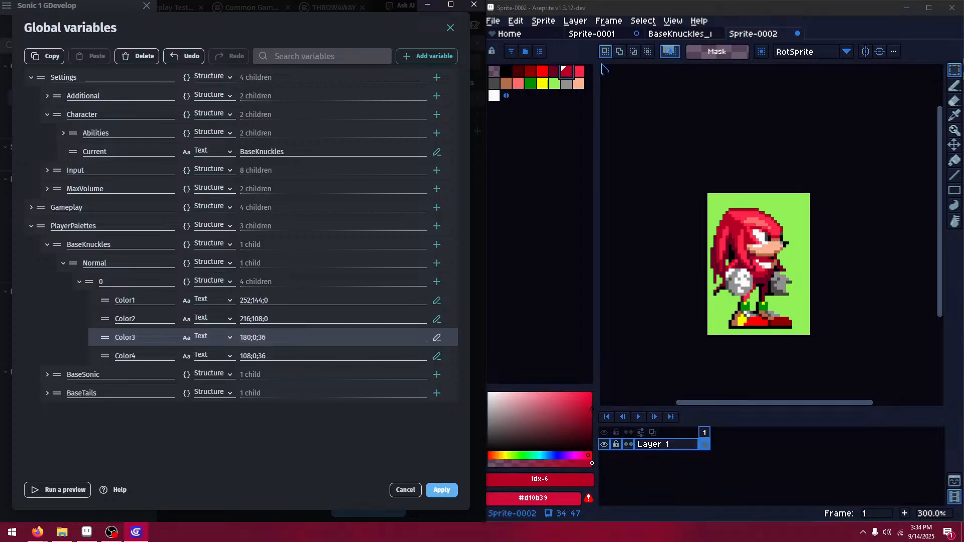
- Look up the RGB values of the bright crimson swatch and set BaseKnuckles' Color2 to 252;36;72
left_click(579, 75)
left_click(560, 483)
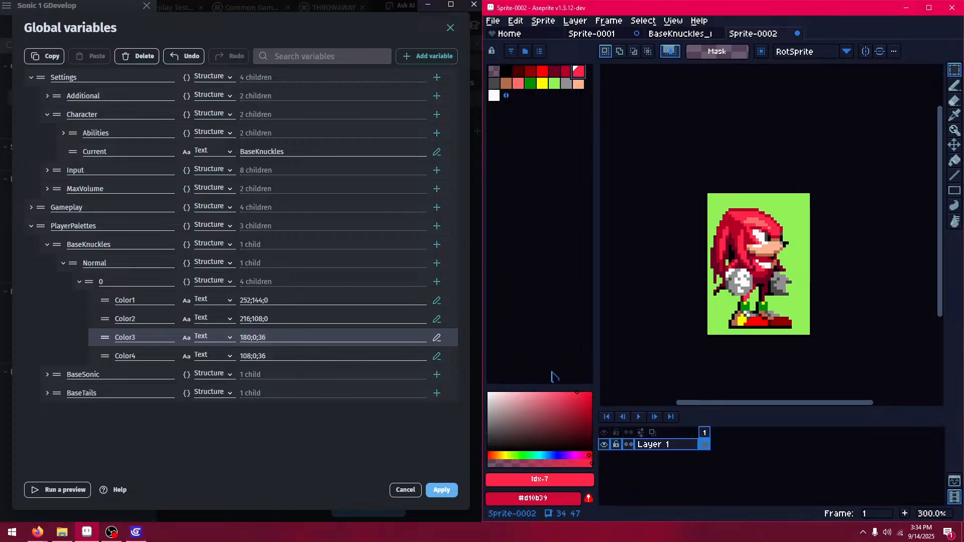
left_click(554, 481)
left_click_drag(299, 321, 162, 325)
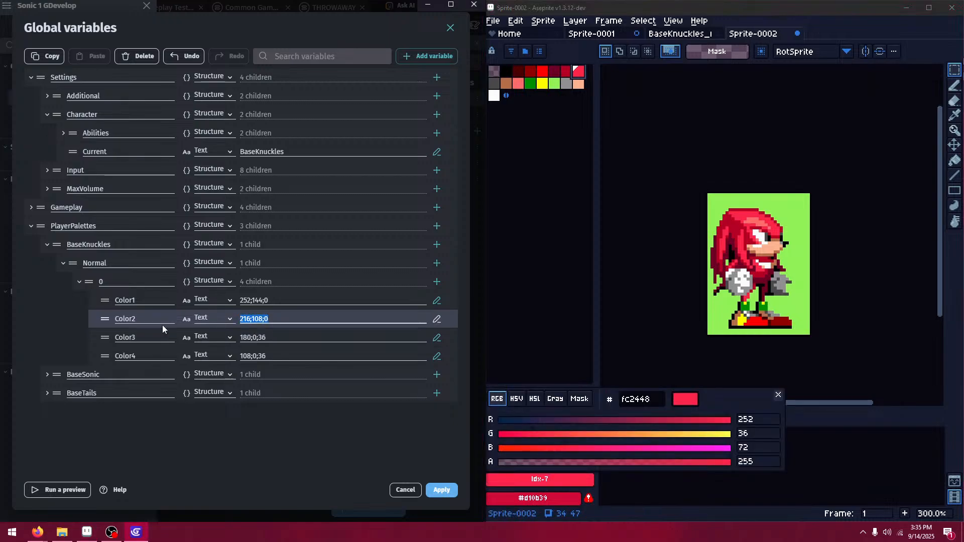
type("252;36;72")
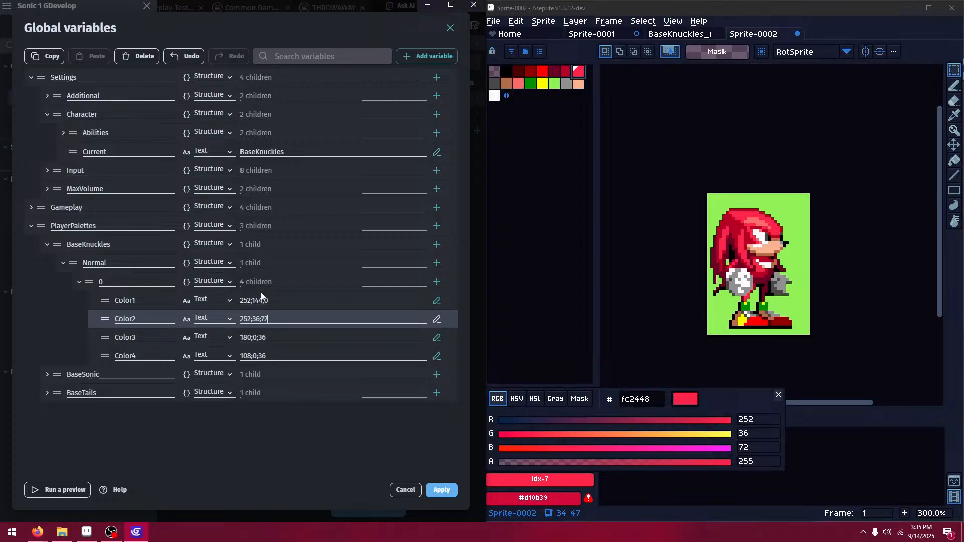
- Look up the RGB values of the light salmon-red swatch and set BaseKnuckles' Color1 to 252;108;108
left_click(549, 140)
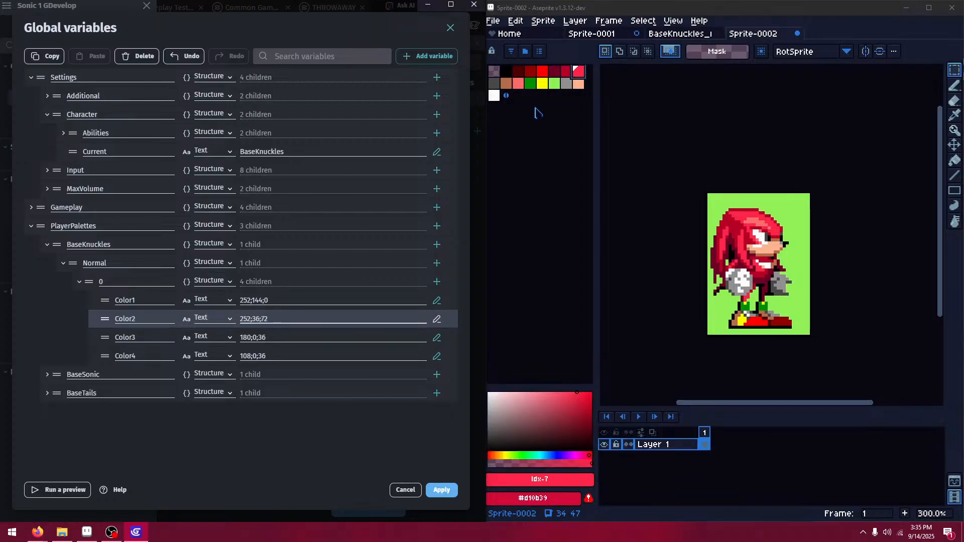
left_click(518, 83)
left_click(548, 481)
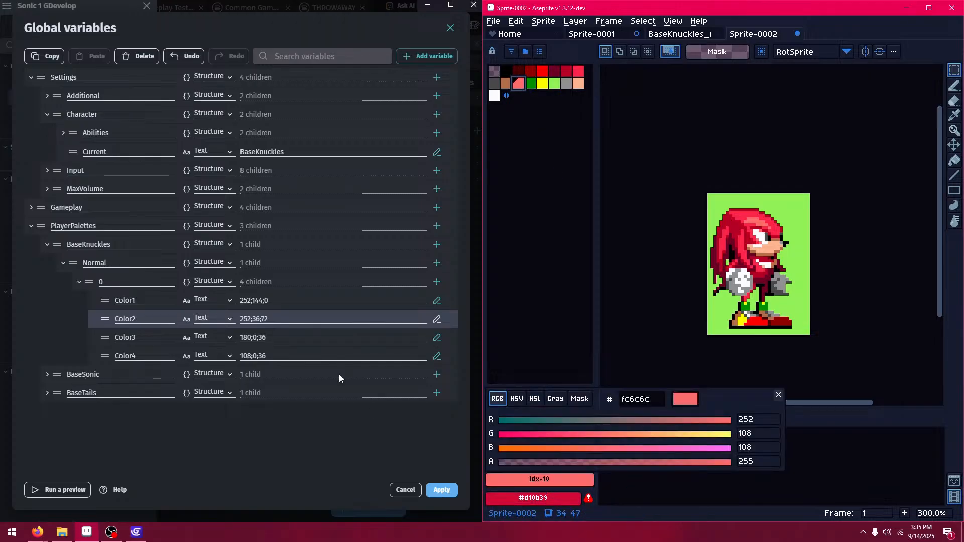
left_click(262, 304)
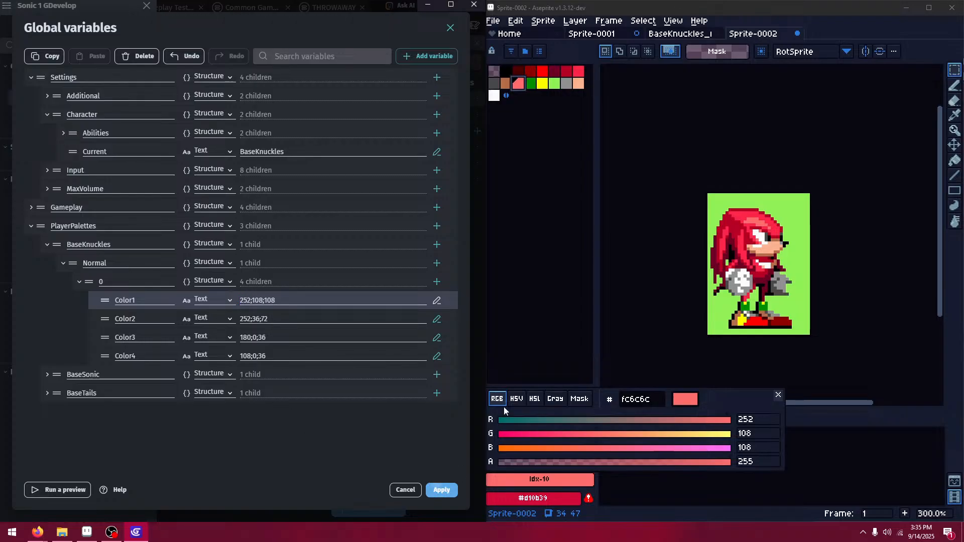
- Apply the global variable changes, minimize Aseprite and return to the scene in a maximized GDevelop window
left_click(442, 490)
left_click(906, 8)
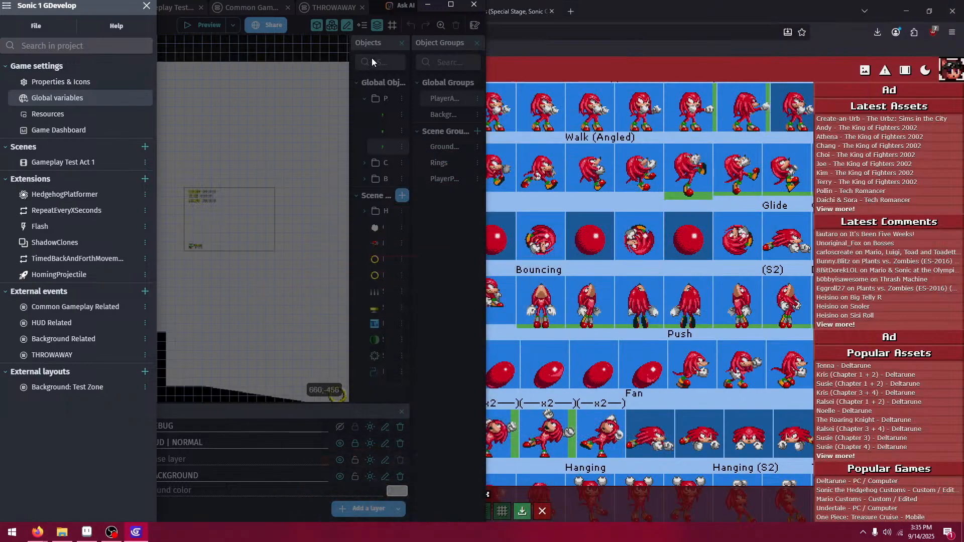
left_click(456, 94)
left_click(451, 4)
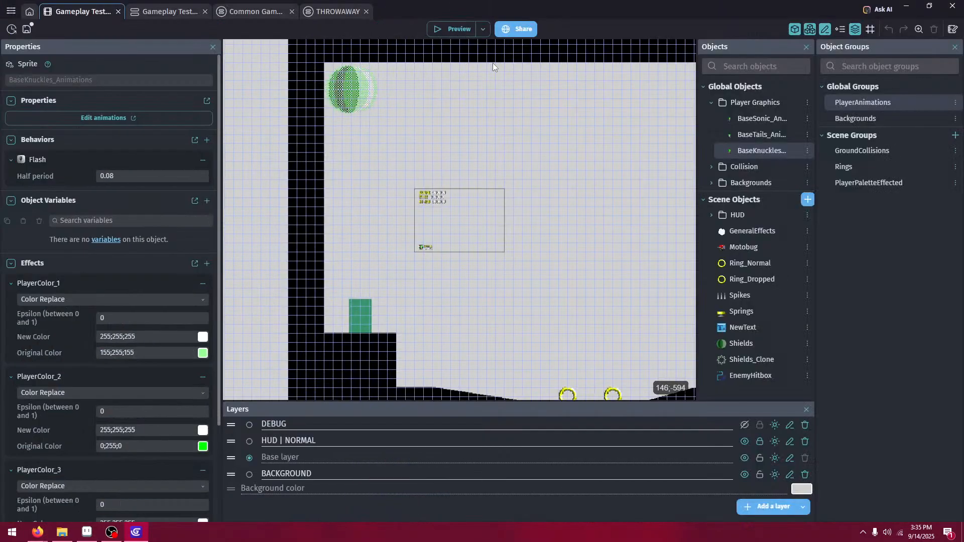
left_click(464, 51)
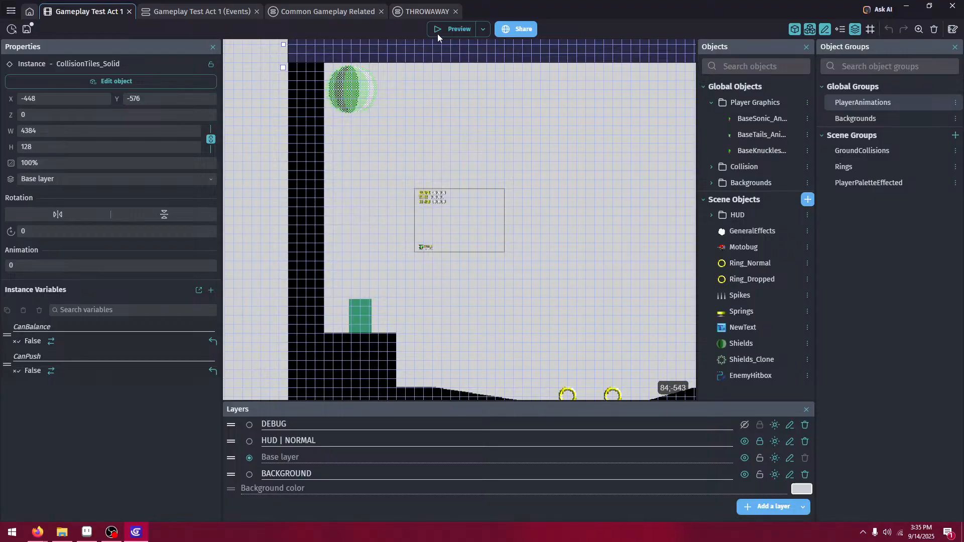
- Preview the game and check Knuckles' new colors while running and jumping over the slopes
left_click(437, 33)
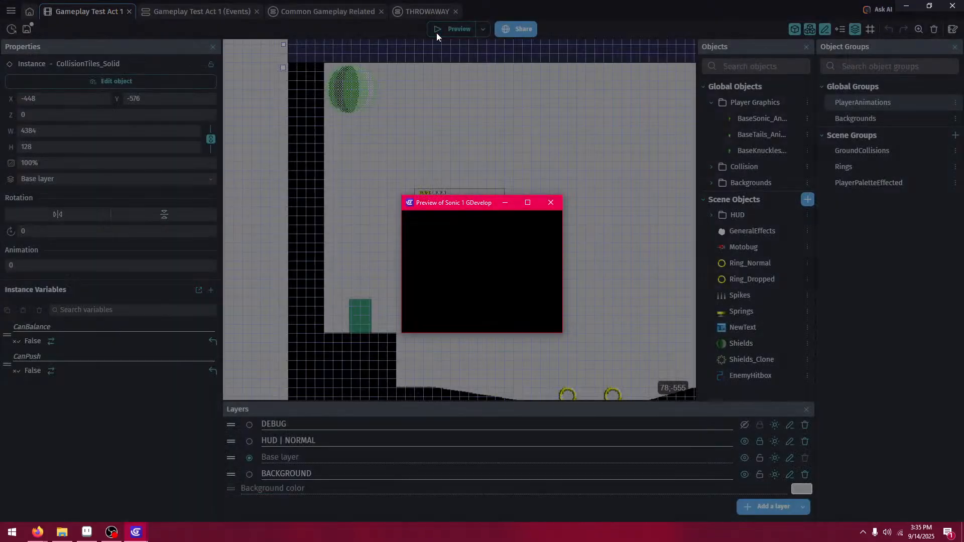
key("Right")
key("space")
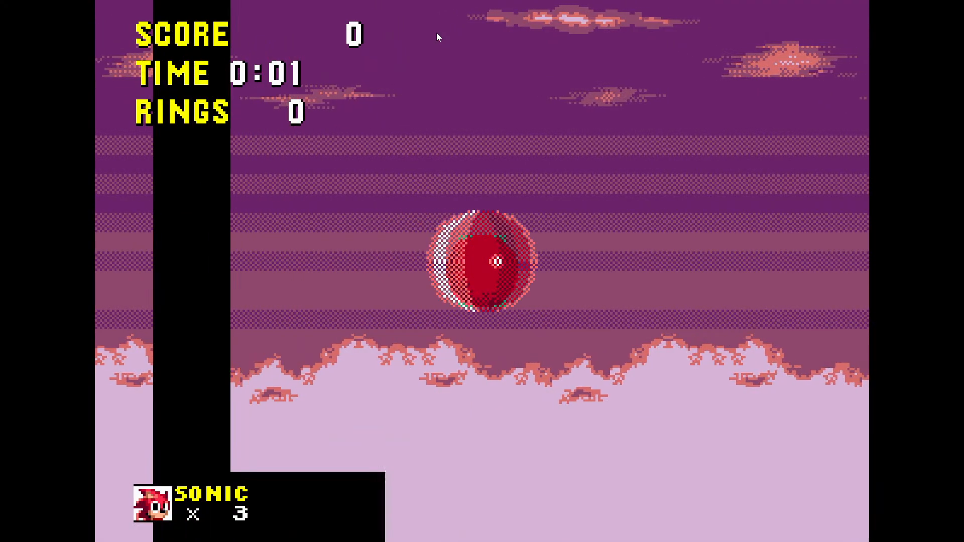
key("Right")
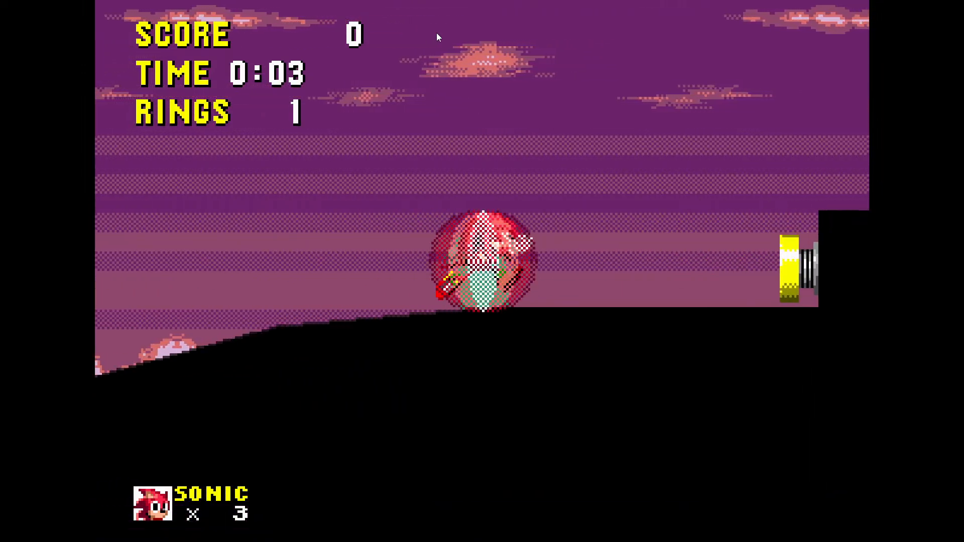
key("space")
key("Left")
key("space")
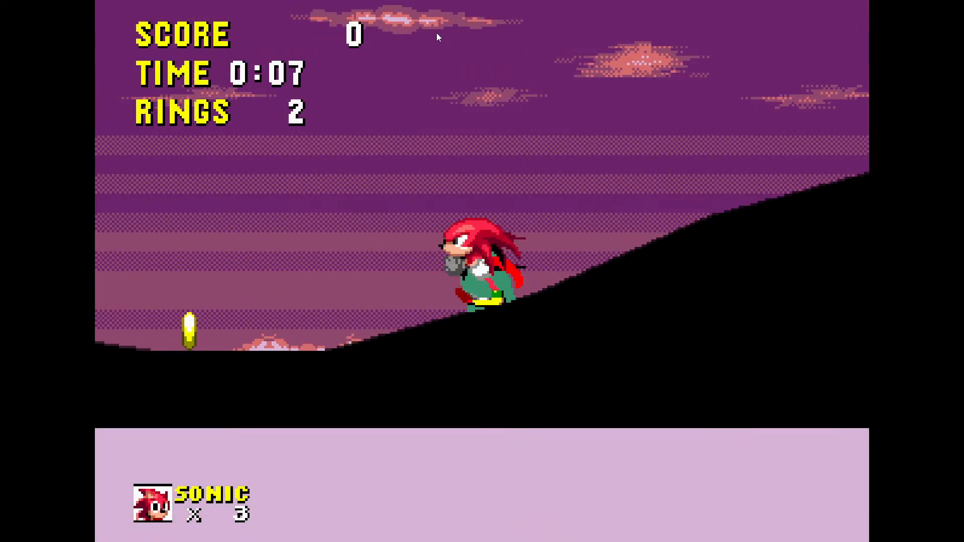
- Test Knuckles' spin dash from the slope, then jump and run in both directions near the spikes and springs
key("Right")
key("Down")
key("space")
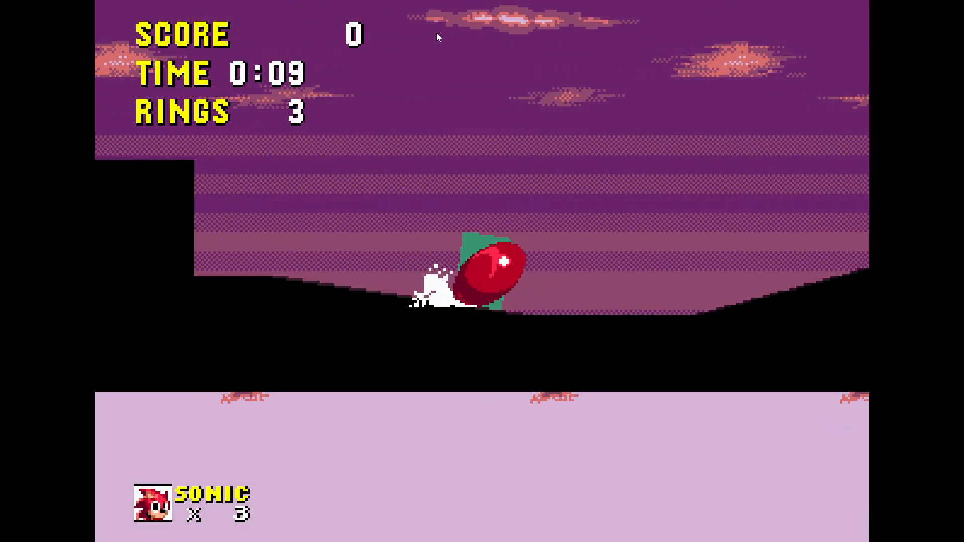
key("space")
key("Left")
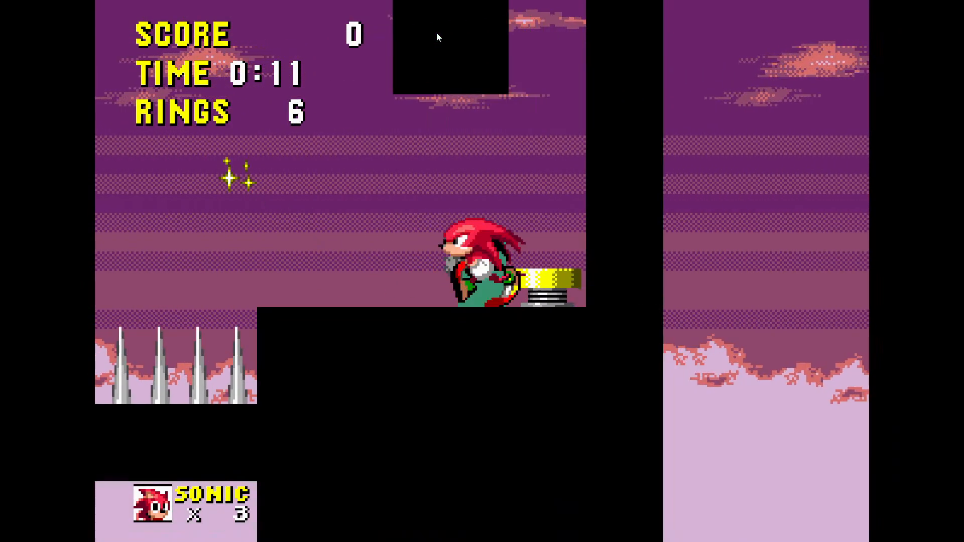
key("space")
key("Right")
key("Left")
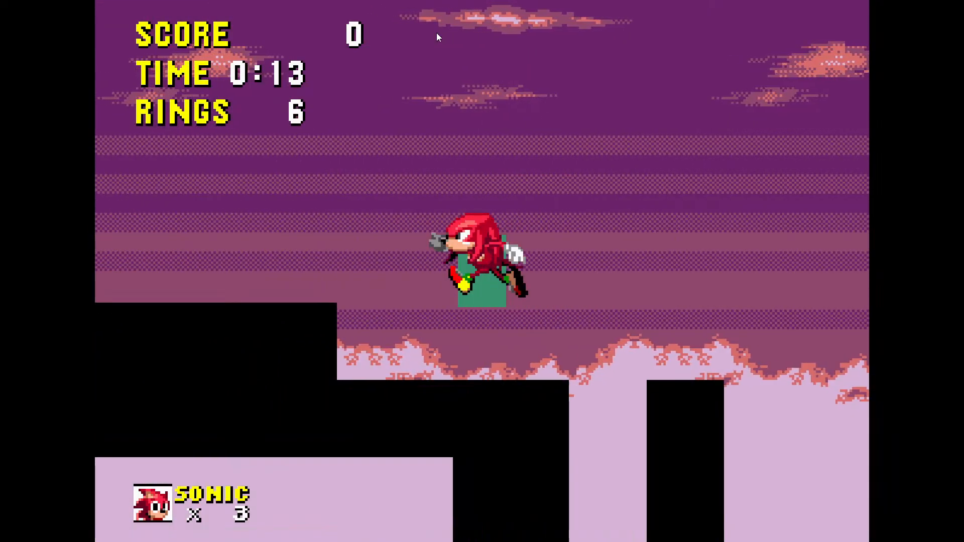
- Test Knuckles' crouch on the ledge, then jump around the narrow pillars and run back to the slope
key("Down")
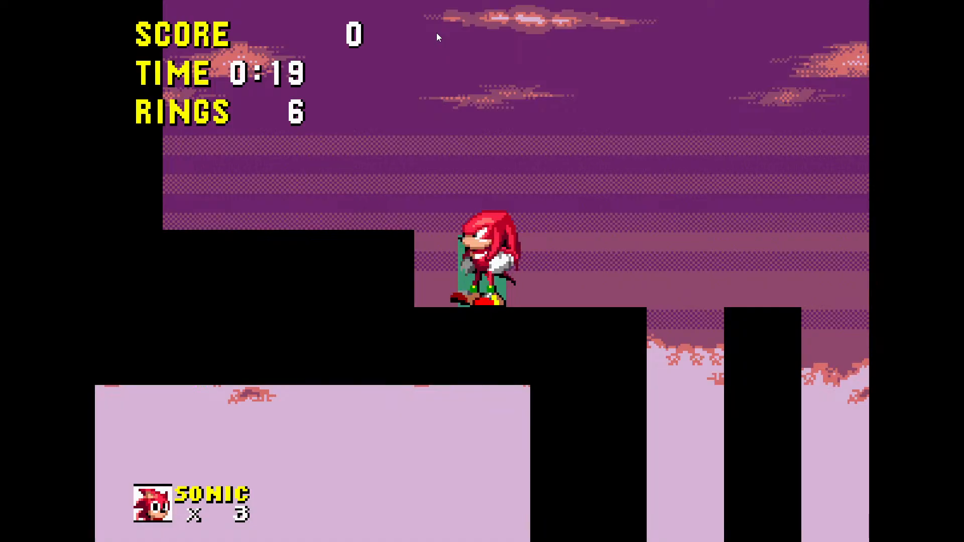
key("Down")
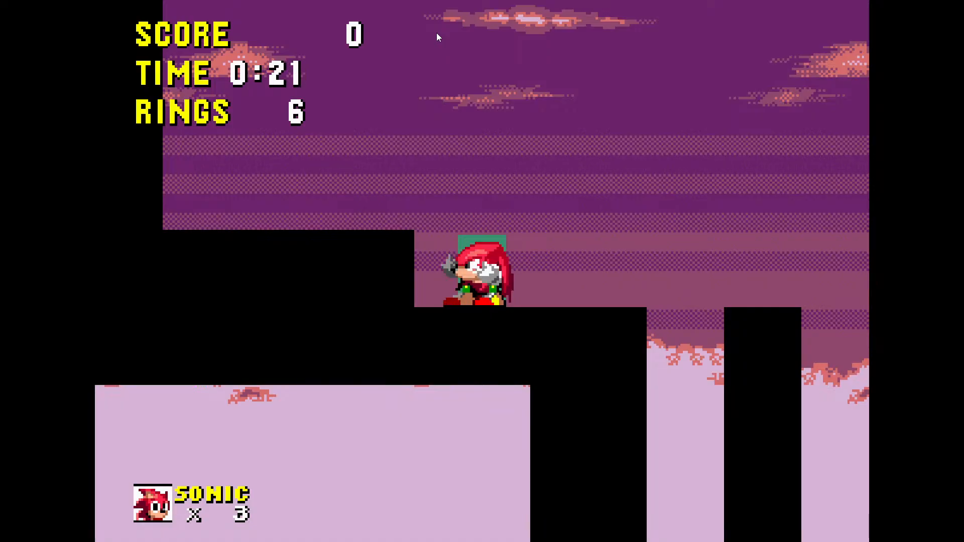
key("space")
key("Right")
key("Left")
key("Right")
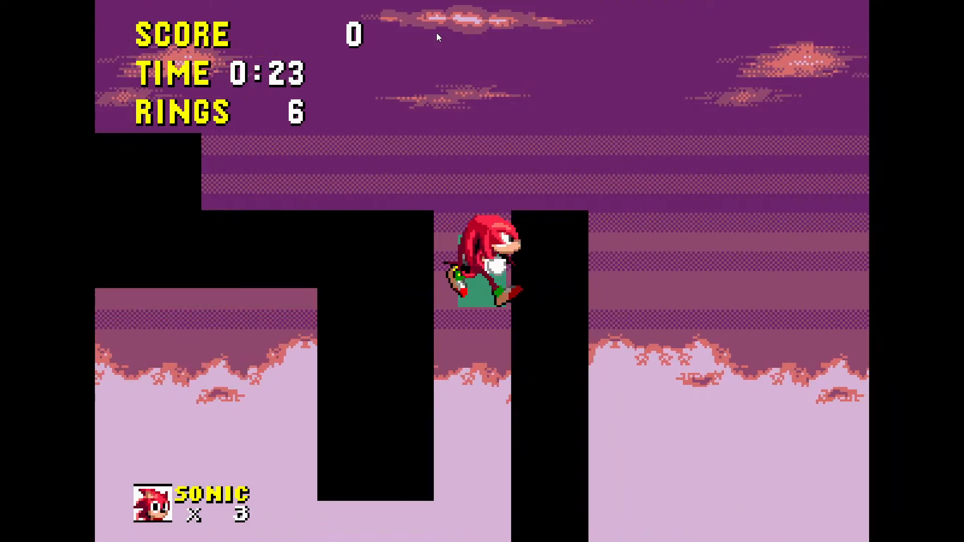
key("Left")
key("space")
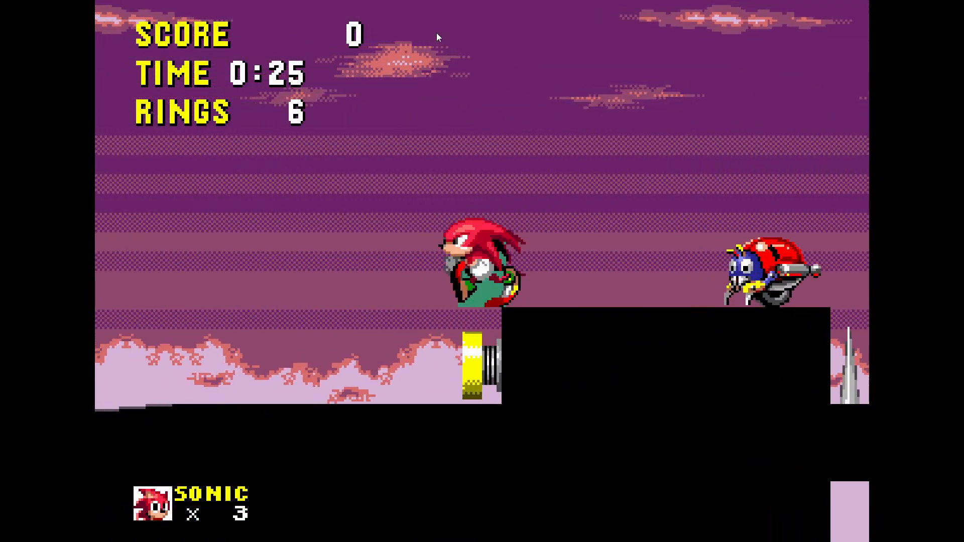
key("Right")
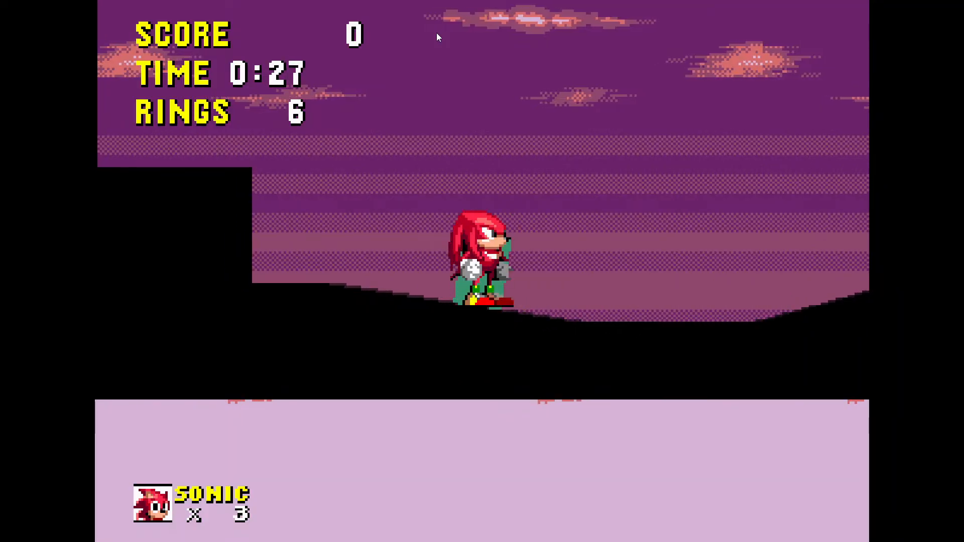
- Close the game preview, save the GDevelop project and switch to Aseprite in a maximized window
key("F11")
left_click(551, 203)
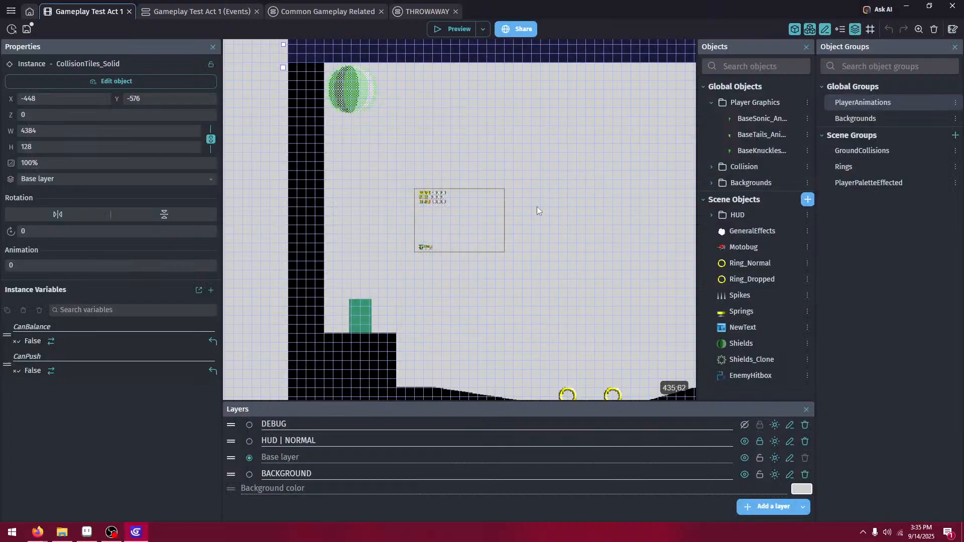
key("ctrl+s")
left_click(87, 533)
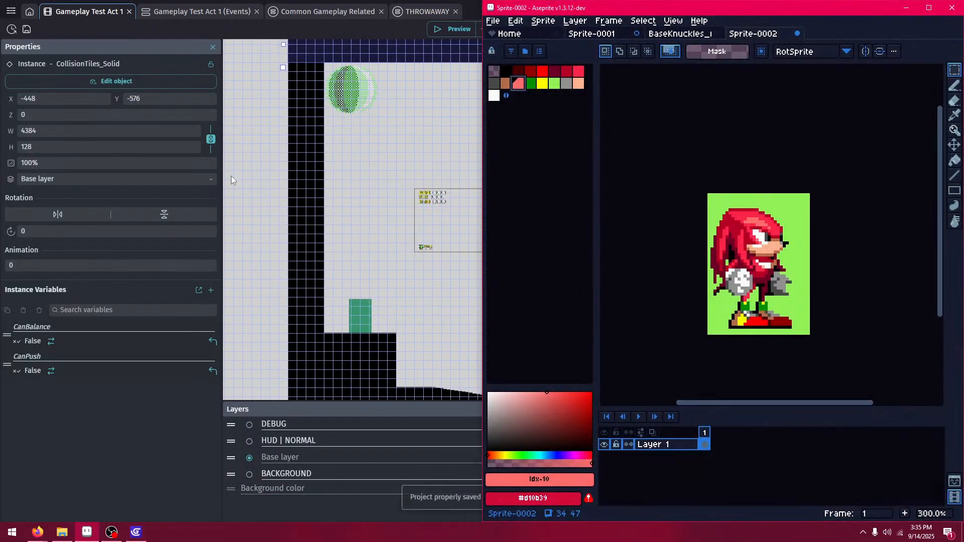
left_click(928, 10)
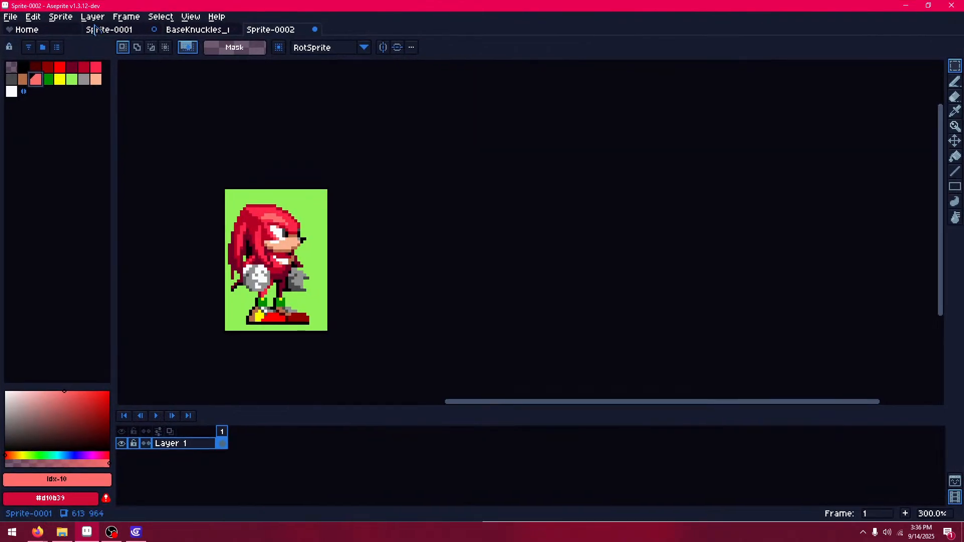
left_click(10, 17)
left_click(10, 38)
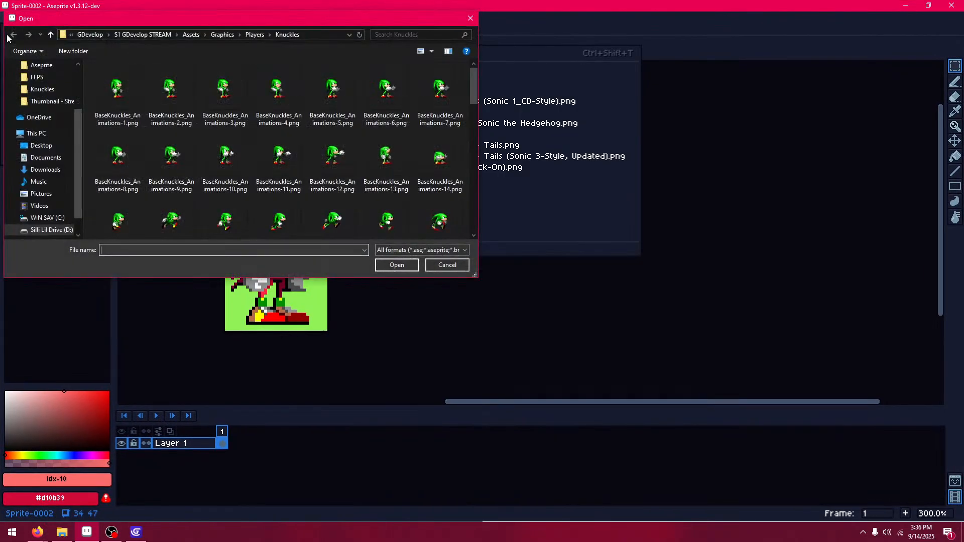
left_click(447, 263)
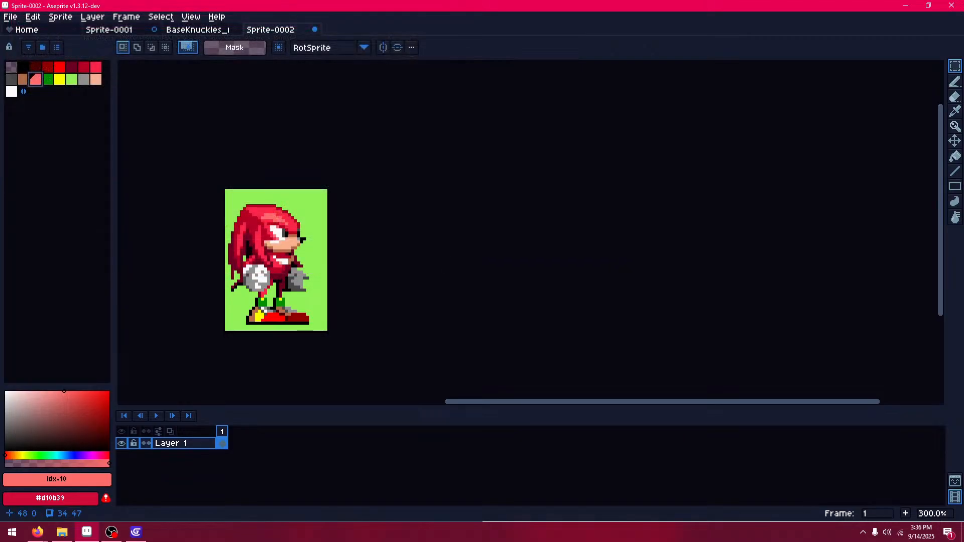
- Open HUDLives_Tails.png from the project's Graphics > HudRelated folder
left_click(10, 17)
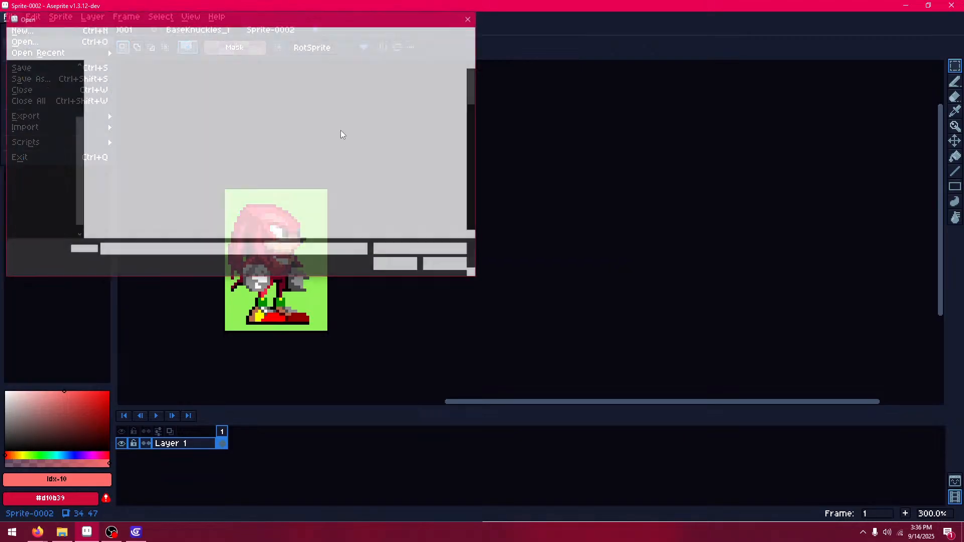
left_click(254, 34)
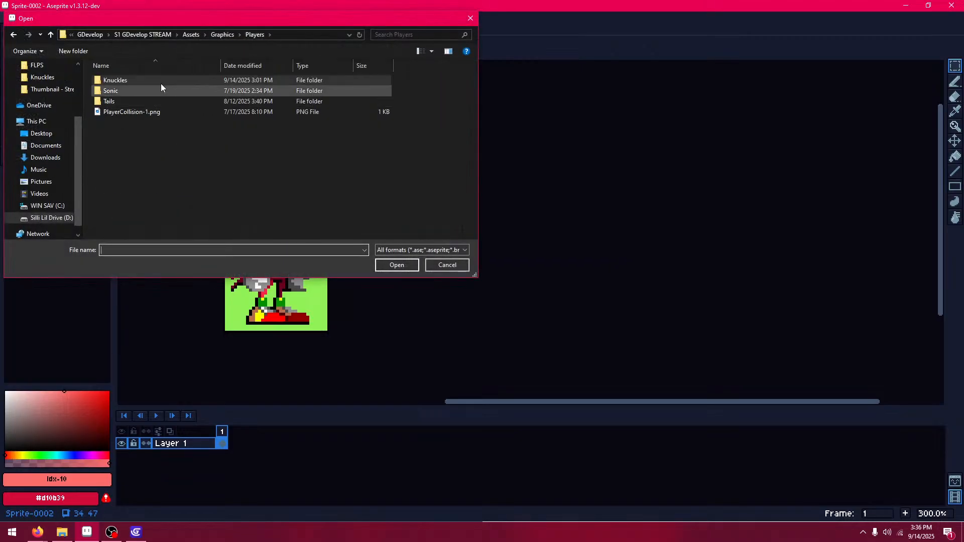
left_click(222, 35)
double_click(164, 123)
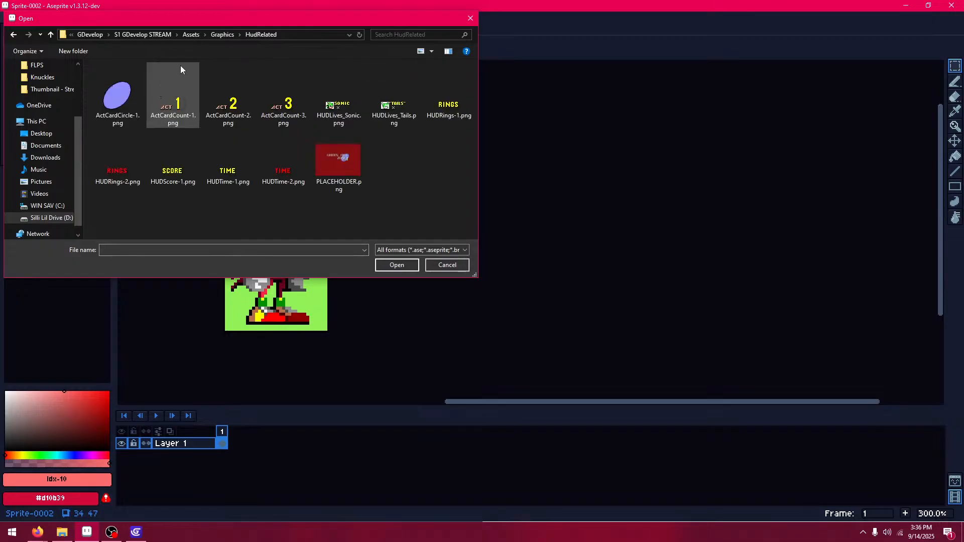
double_click(380, 89)
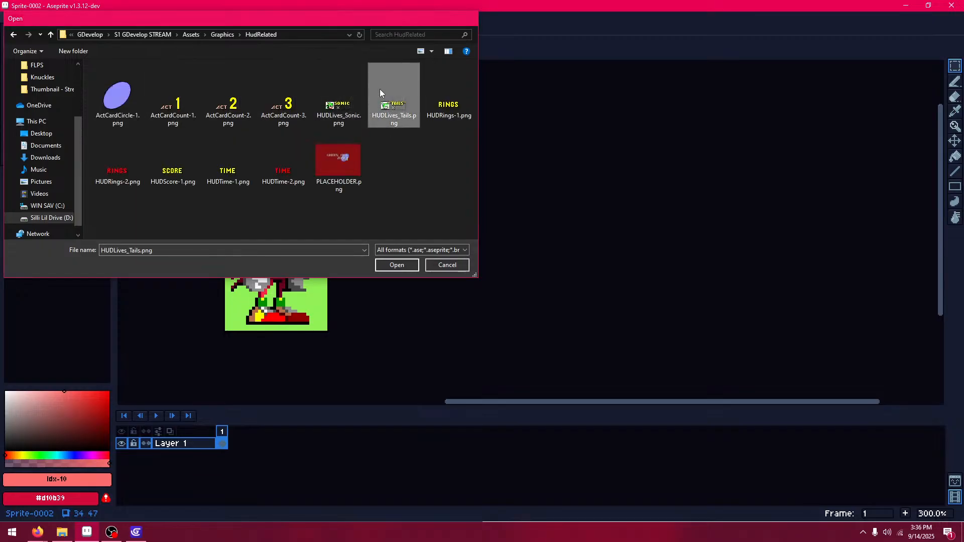
scroll(567, 236, "up", 4)
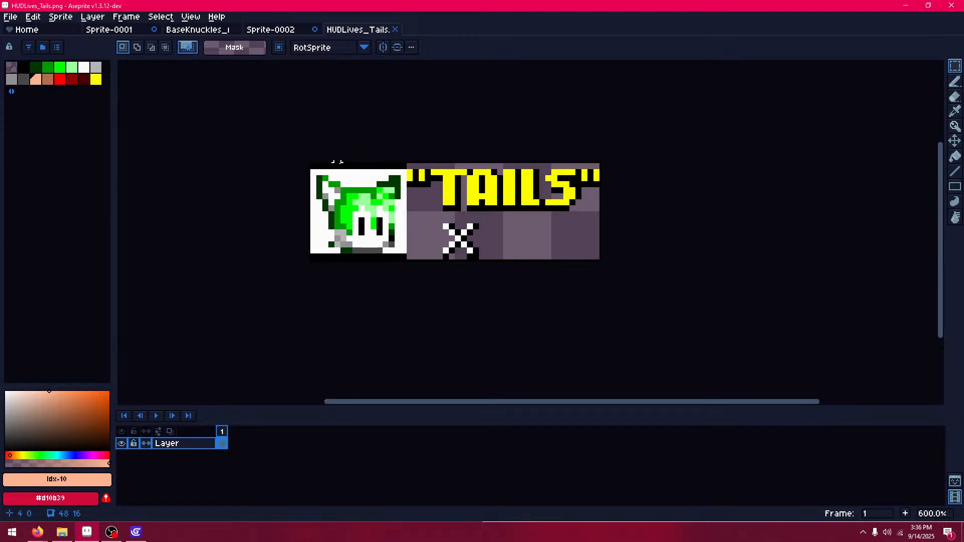
- Search the Knuckles sprite sheet in Sprite-0001 for his life icon and examine it up close
left_click(199, 31)
left_click(270, 30)
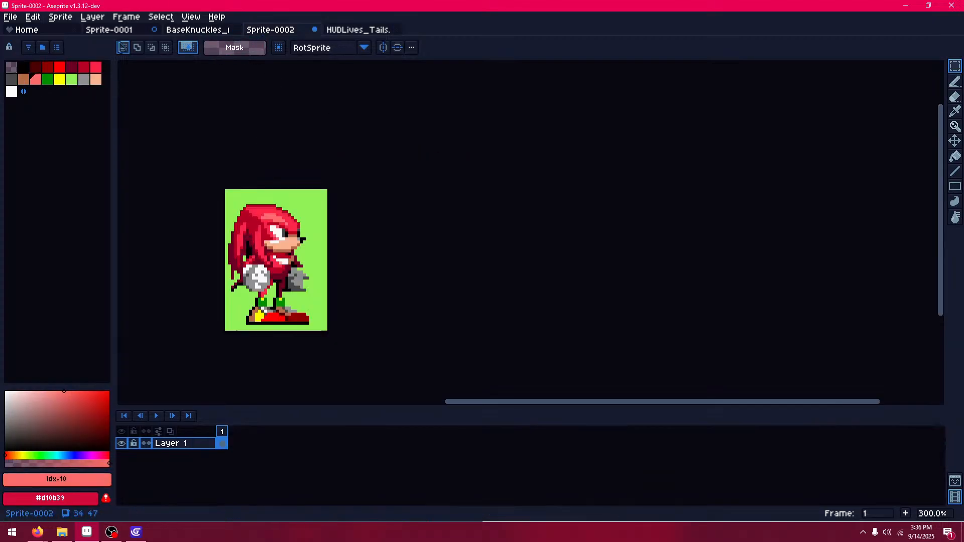
left_click(98, 31)
scroll(356, 252, "down", 3)
middle_click_drag(430, 296, 411, 59)
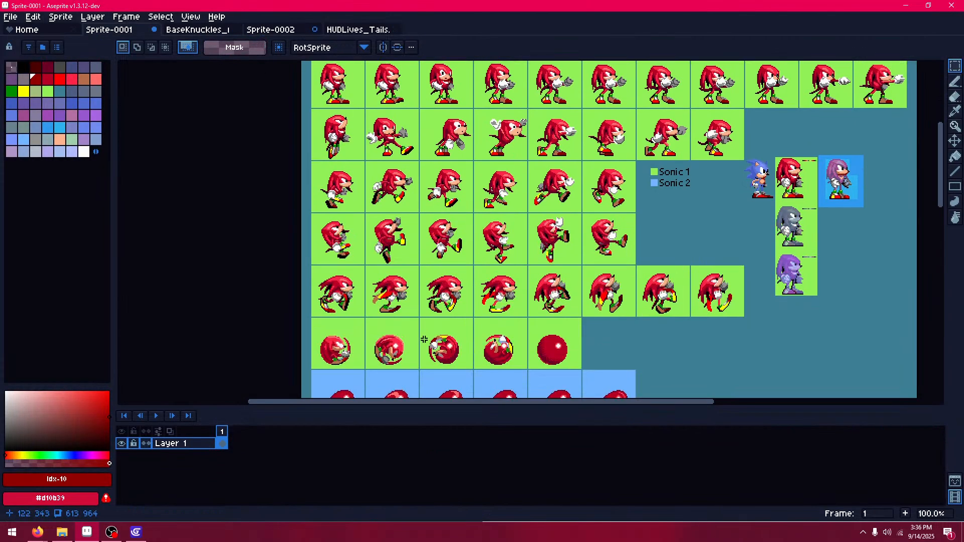
middle_click_drag(423, 340, 420, 67)
middle_click_drag(471, 322, 471, 86)
middle_click_drag(421, 332, 410, 118)
mouse_move(392, 190)
middle_mouse_down()
mouse_move(390, 351)
mouse_move(373, 410)
middle_mouse_up()
middle_click_drag(498, 227, 492, 242)
scroll(491, 241, "up", 3)
middle_click_drag(390, 307, 454, 270)
scroll(455, 267, "up", 1)
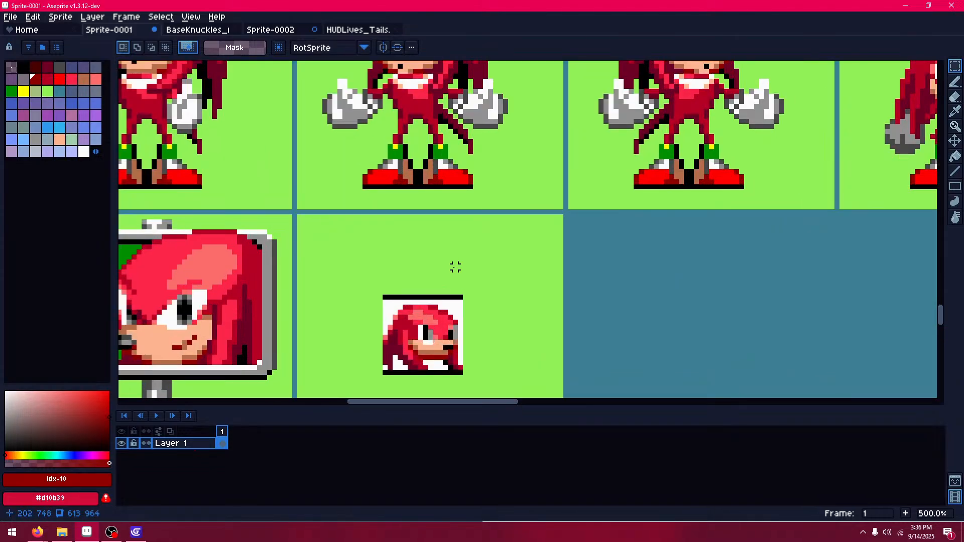
scroll(456, 268, "down", 5)
scroll(458, 268, "up", 3)
middle_click_drag(417, 338, 379, 229)
scroll(380, 229, "up", 4)
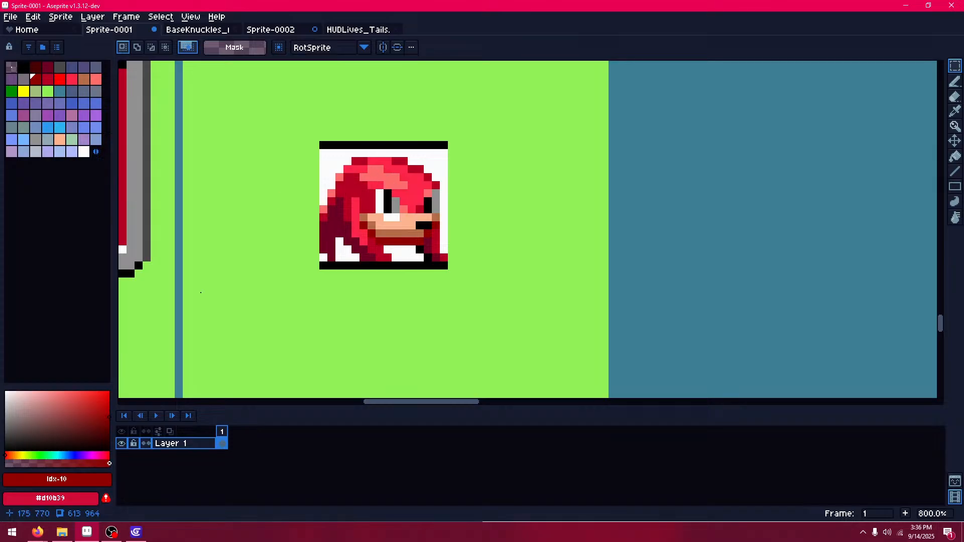
- Switch to Firefox and examine the Sonic CD Knuckles sheet's miscellaneous icons and remaining sprites
mouse_move(38, 532)
left_click(43, 501)
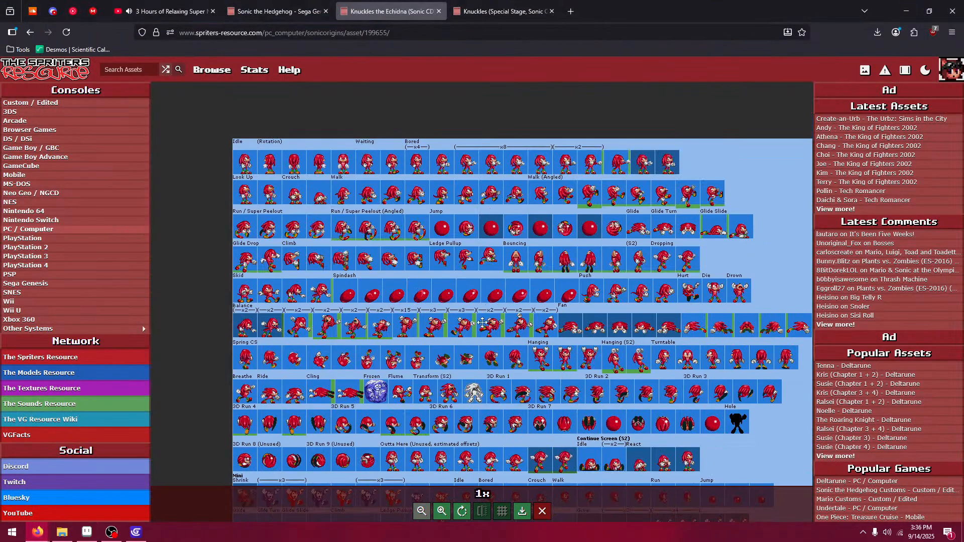
left_click_drag(482, 323, 443, 85)
left_click_drag(479, 364, 493, 264)
scroll(250, 363, "up", 1)
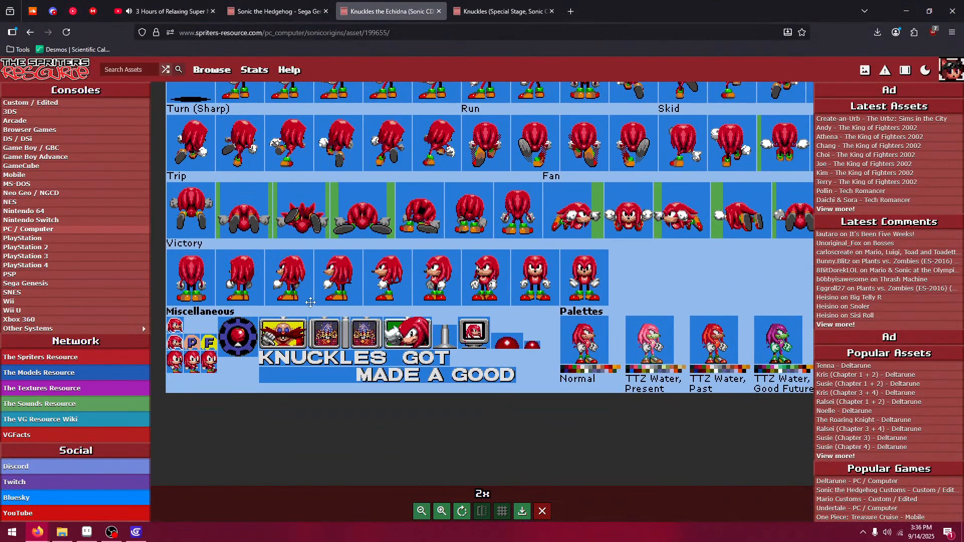
left_click_drag(371, 151, 359, 399)
left_click_drag(346, 101, 346, 467)
left_click_drag(285, 95, 283, 307)
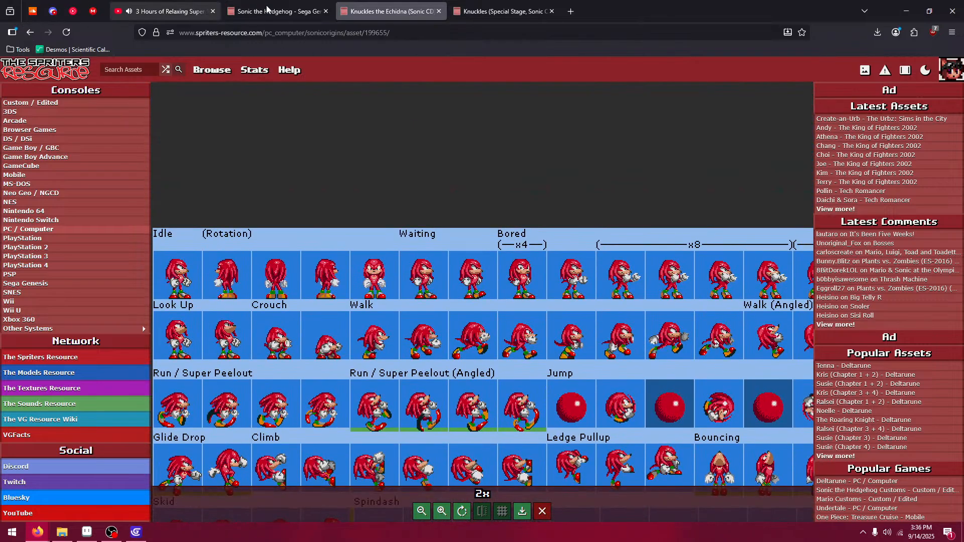
- Look through the Sega Genesis Sonic the Hedgehog 2 assets on The Spriters Resource, then return to the console page
left_click(282, 11)
left_click(30, 32)
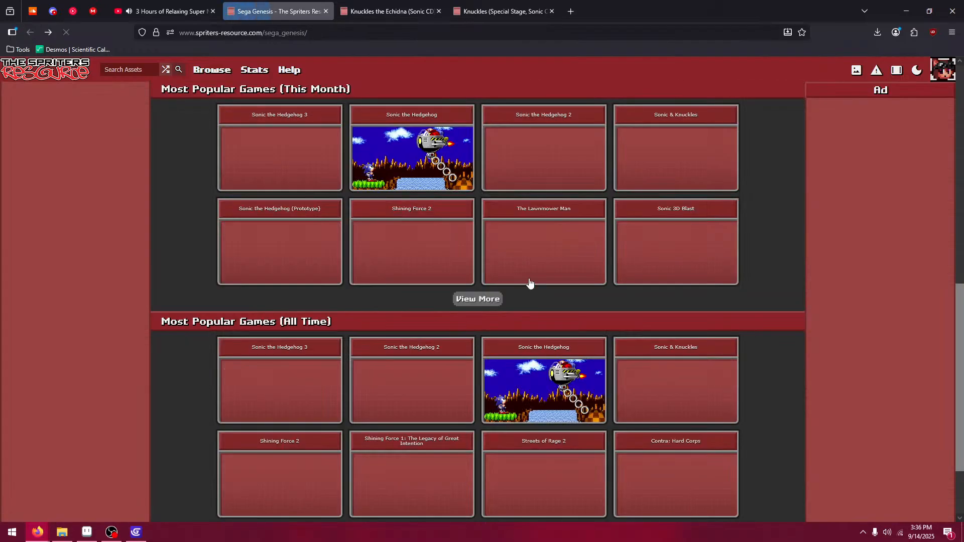
left_click(420, 396)
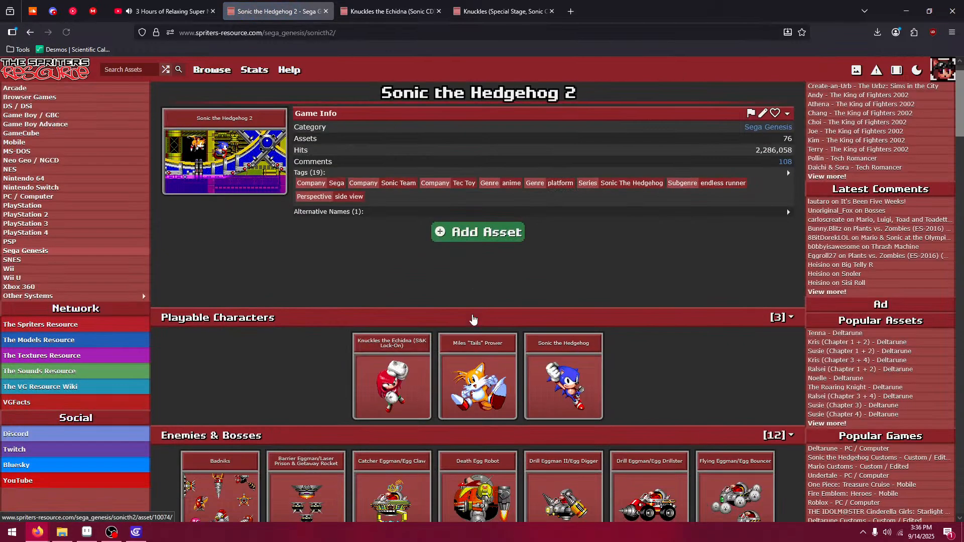
scroll(470, 317, "down", 8)
left_click(30, 33)
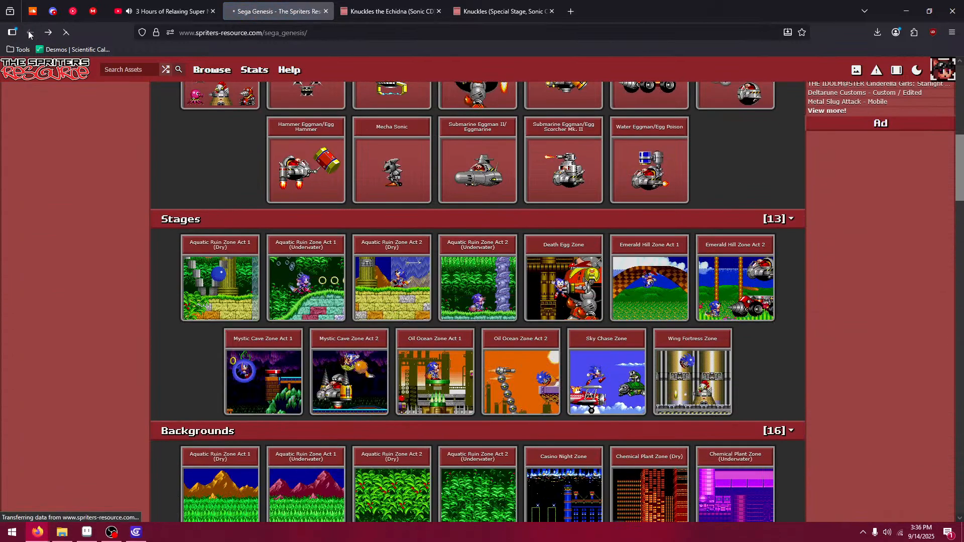
- Open the Mobile console category in a new tab and browse its games starting with S
scroll(260, 255, "up", 10)
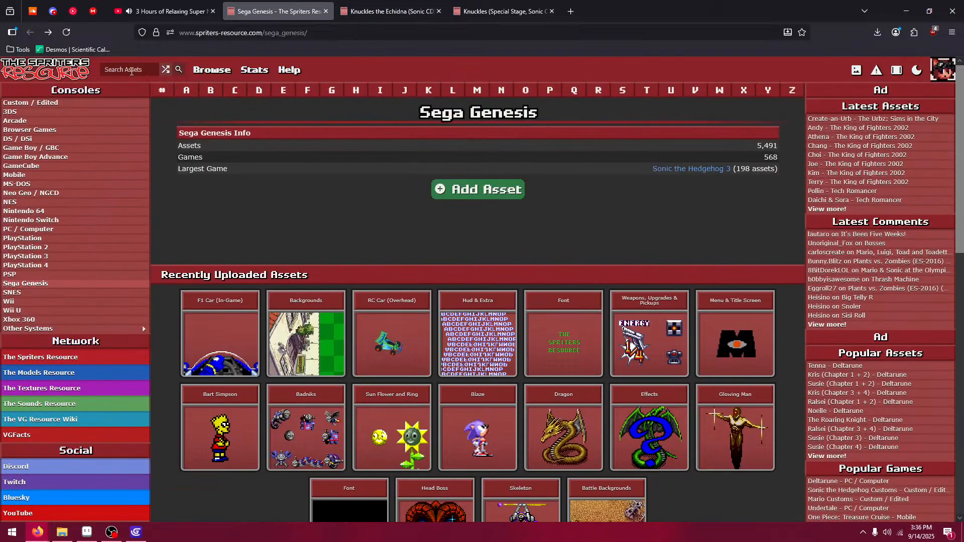
right_click(21, 176)
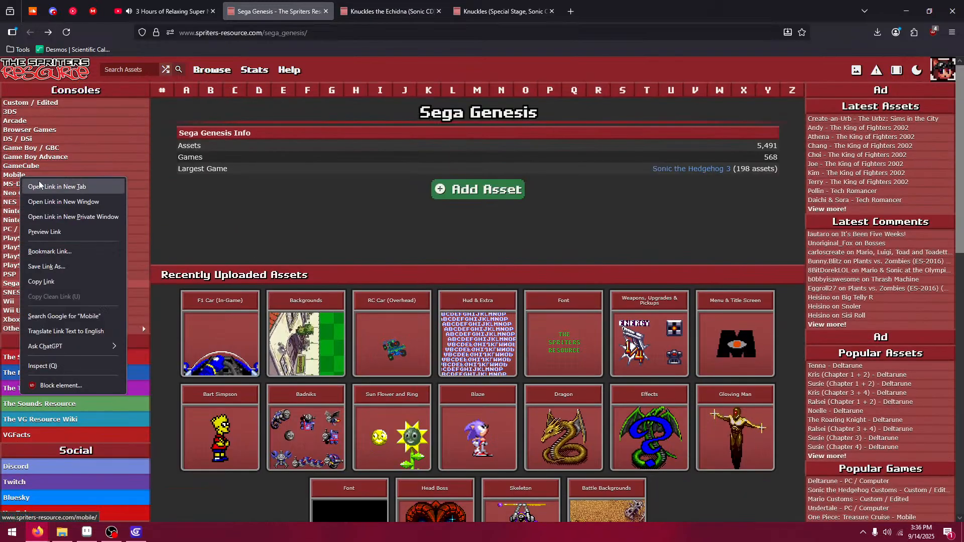
left_click(57, 186)
left_click(356, 16)
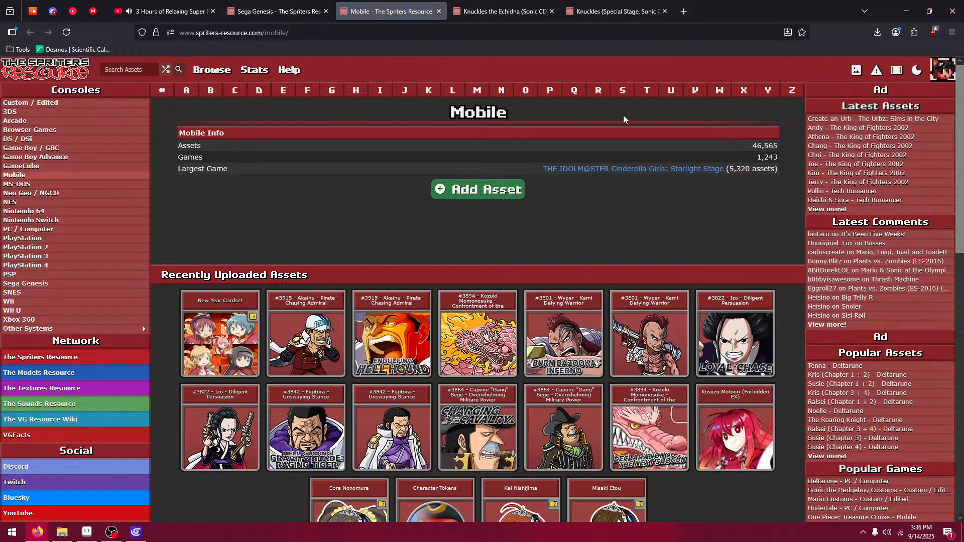
left_click(623, 91)
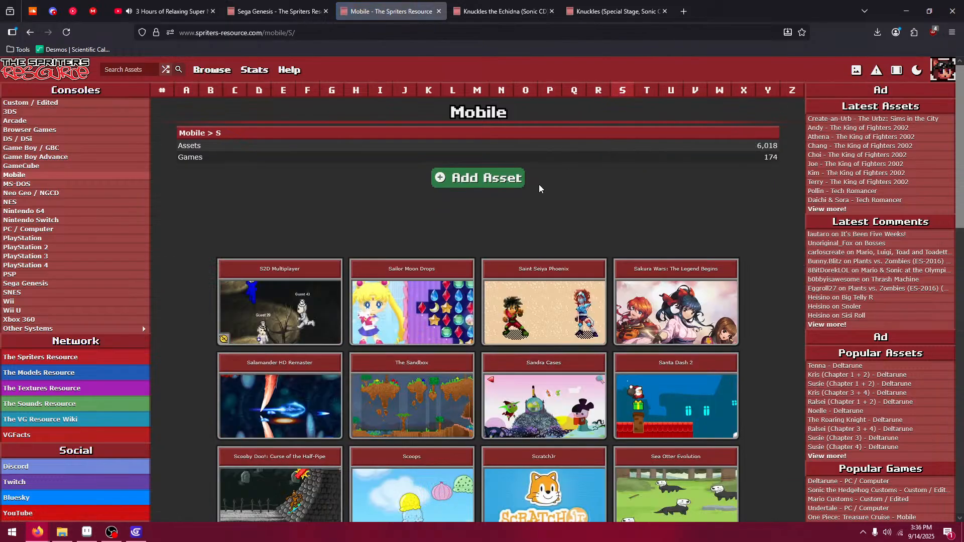
scroll(539, 188, "down", 15)
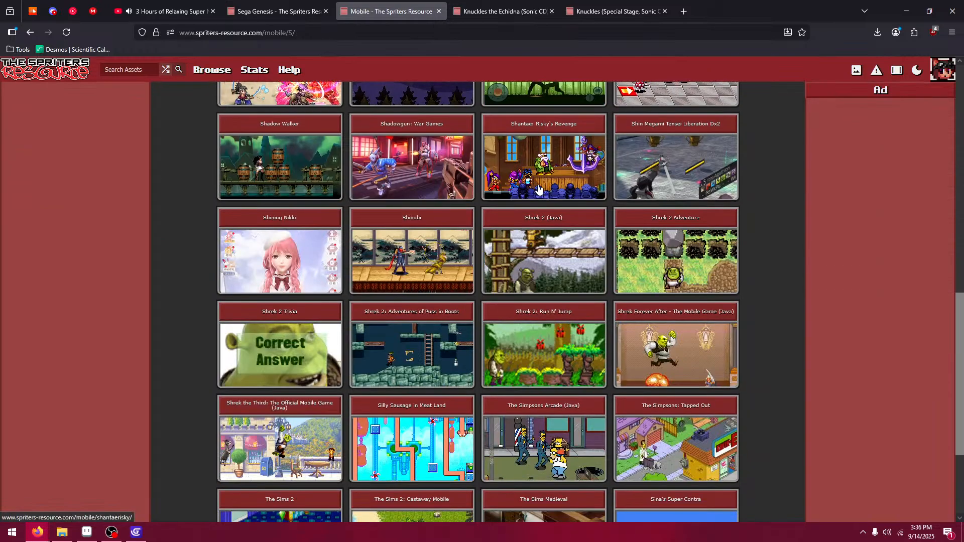
scroll(538, 189, "down", 3)
scroll(539, 188, "up", 18)
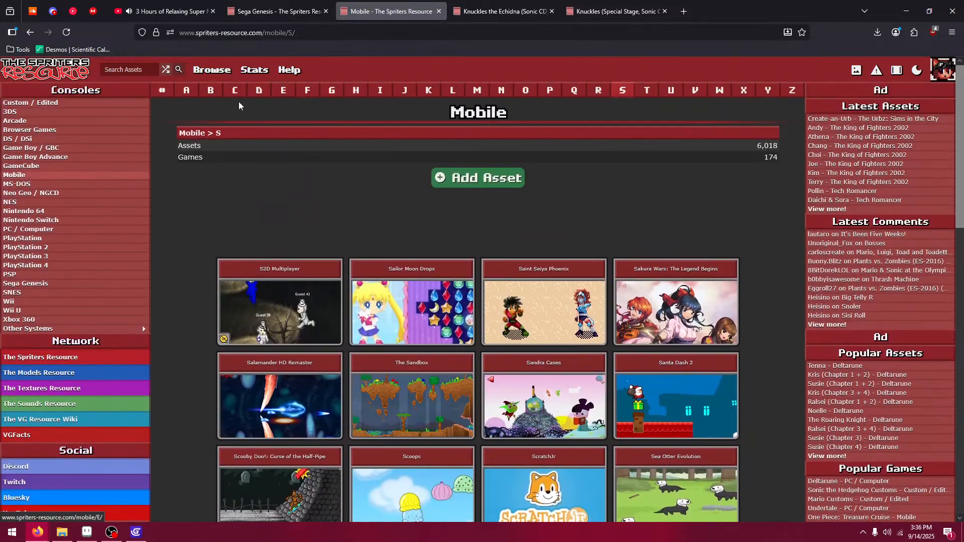
- Search the site for Sonic games and filter them to the Mobile console
left_click(139, 73)
type("onic")
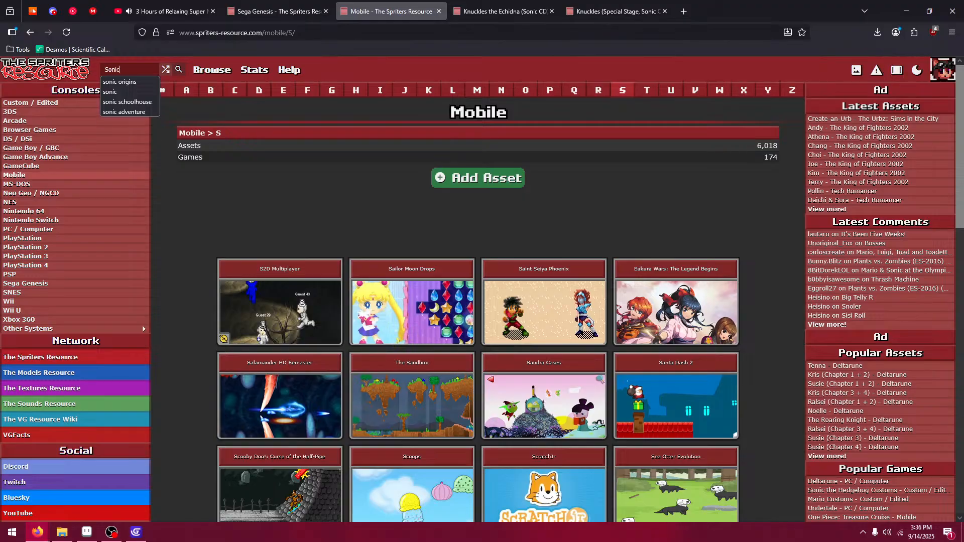
key("Return")
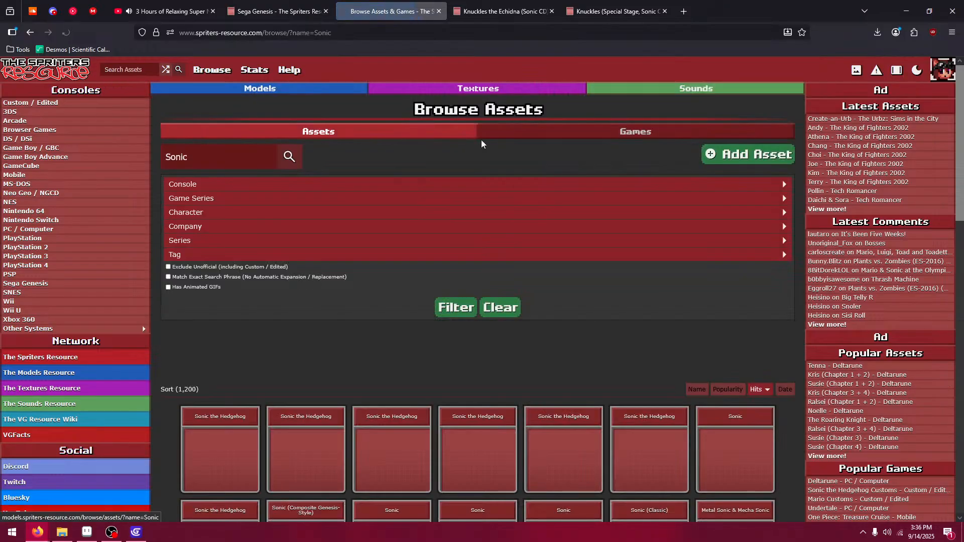
left_click(542, 130)
left_click(228, 184)
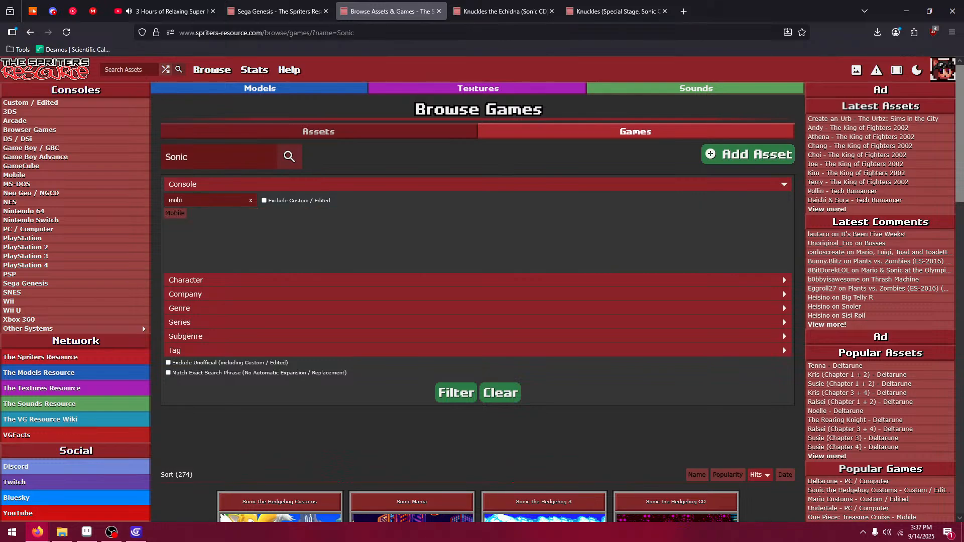
left_click(179, 215)
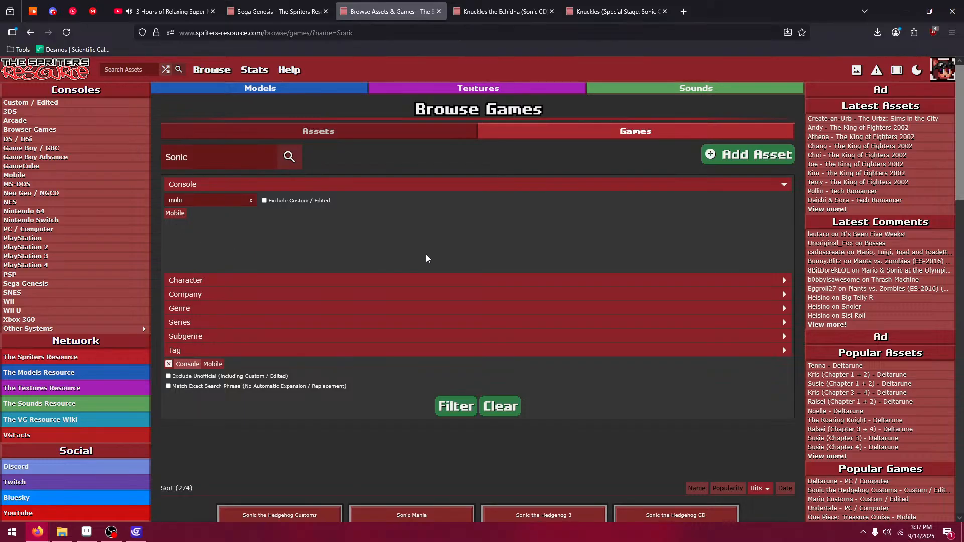
scroll(426, 255, "down", 4)
left_click(444, 206)
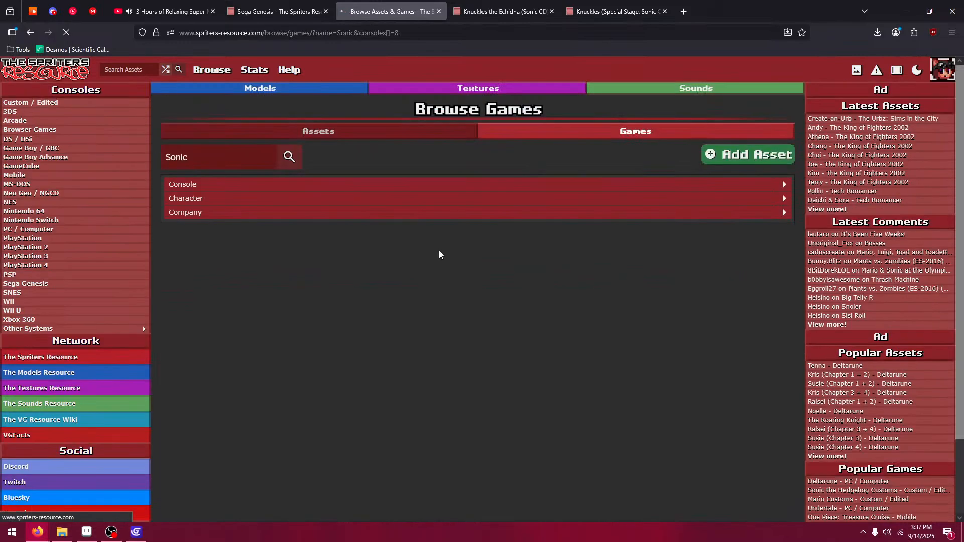
- Open the mobile Sonic the Hedgehog game, check its Knuckles the Echidna sheet and return to the game's asset list
scroll(437, 256, "down", 3)
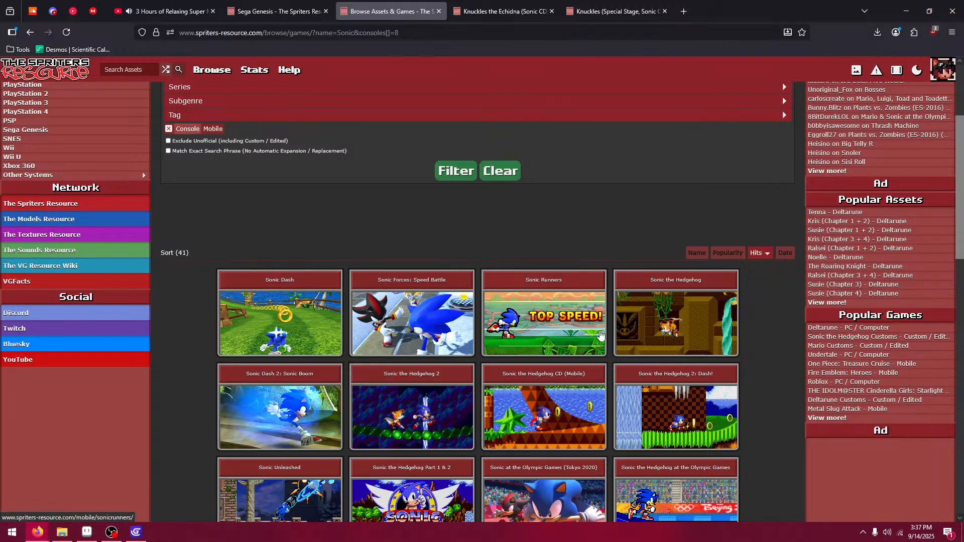
left_click(670, 337)
scroll(368, 236, "down", 5)
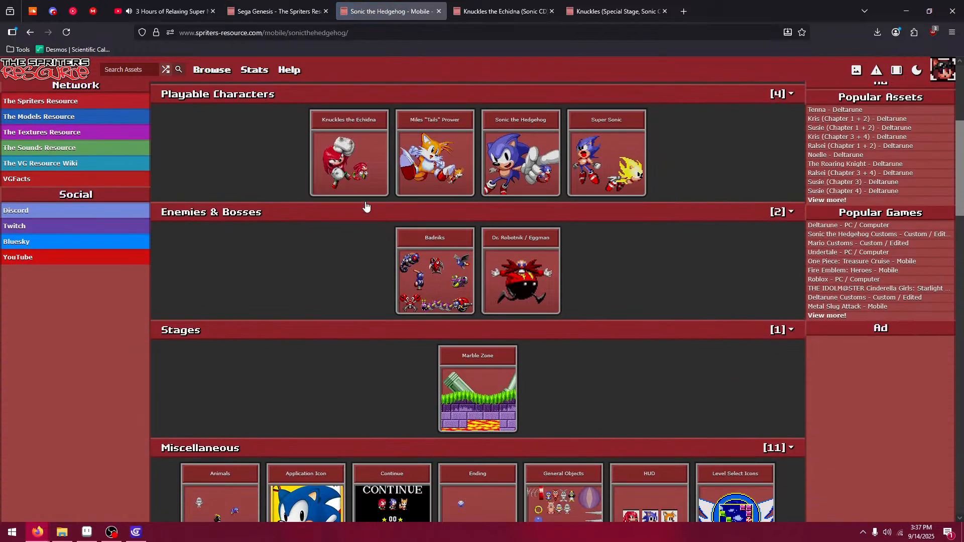
left_click(369, 259)
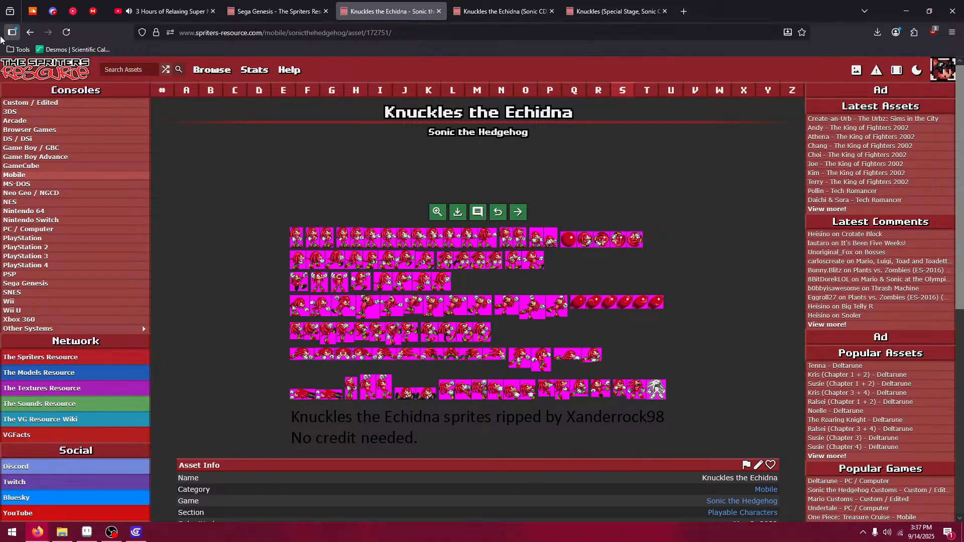
left_click(31, 32)
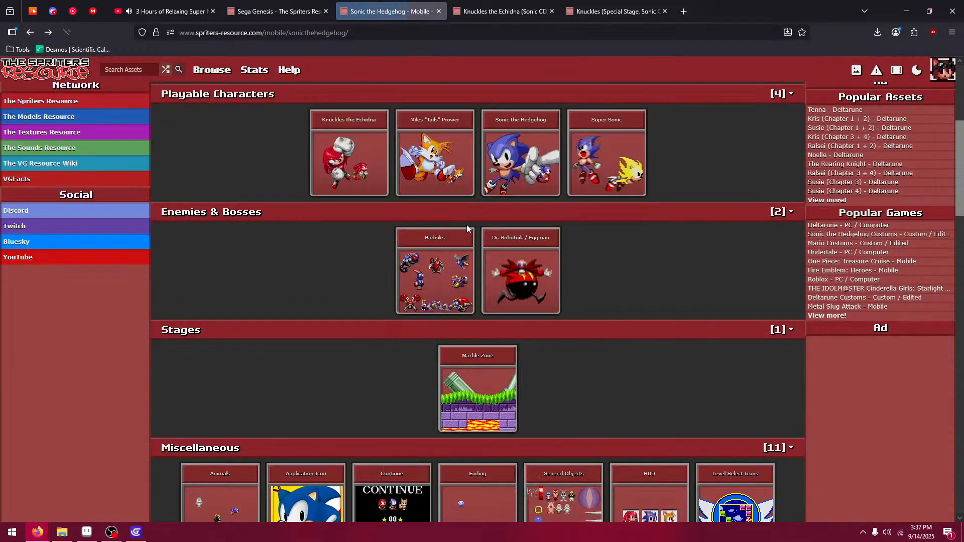
- Check the Sonic the Hedgehog and Knuckles the Echidna sheets of the mobile game, then return to its asset list
left_click(551, 172)
left_click(30, 33)
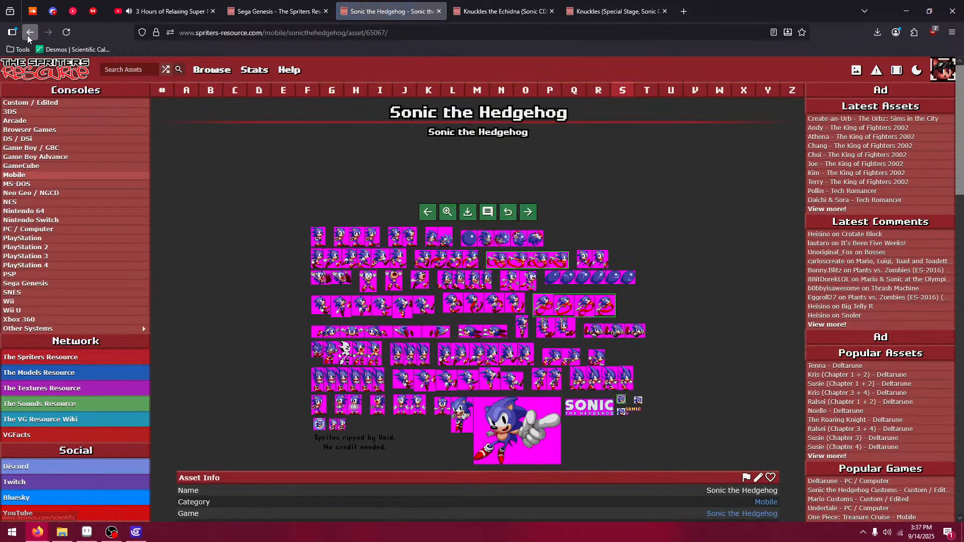
left_click(374, 175)
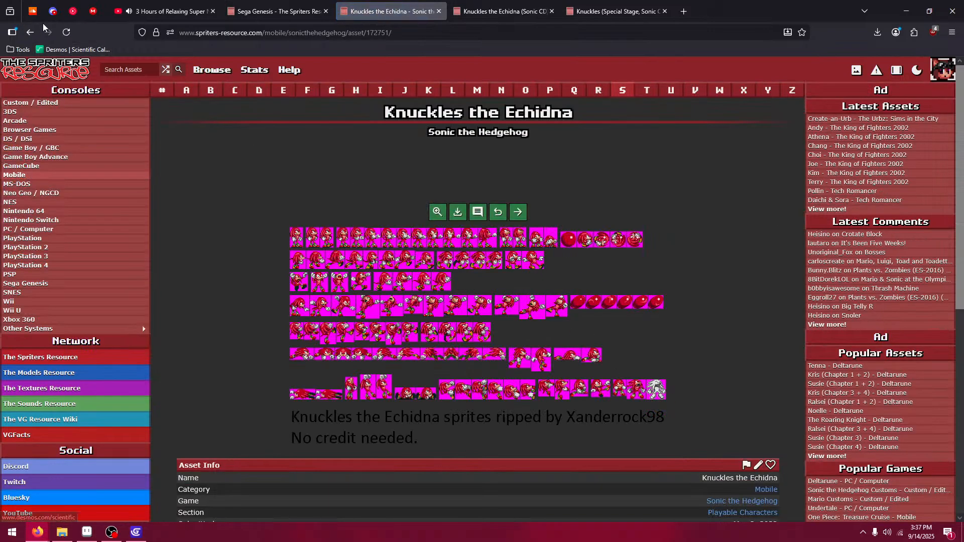
left_click(30, 32)
- Open the HUD sheet in the game's Miscellaneous section and copy its image
scroll(381, 249, "down", 3)
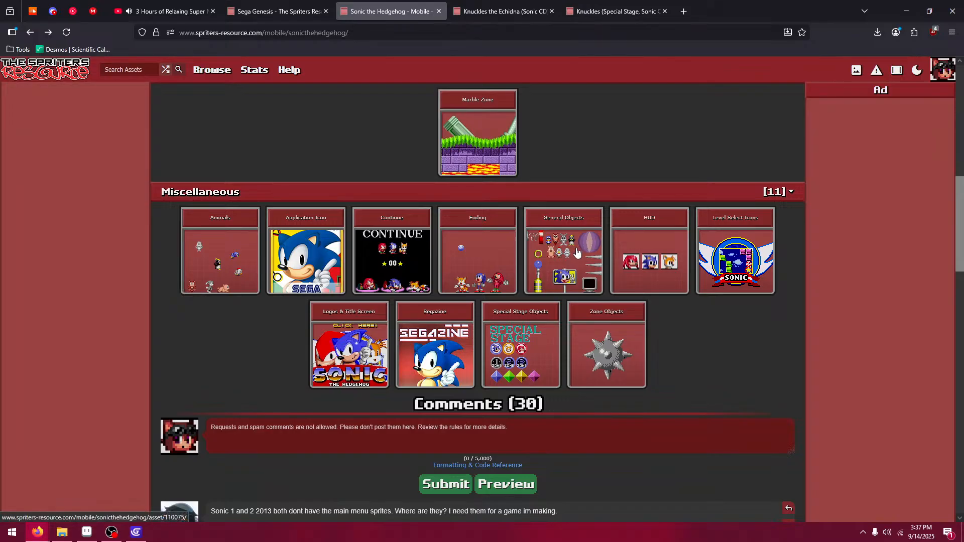
left_click(620, 269)
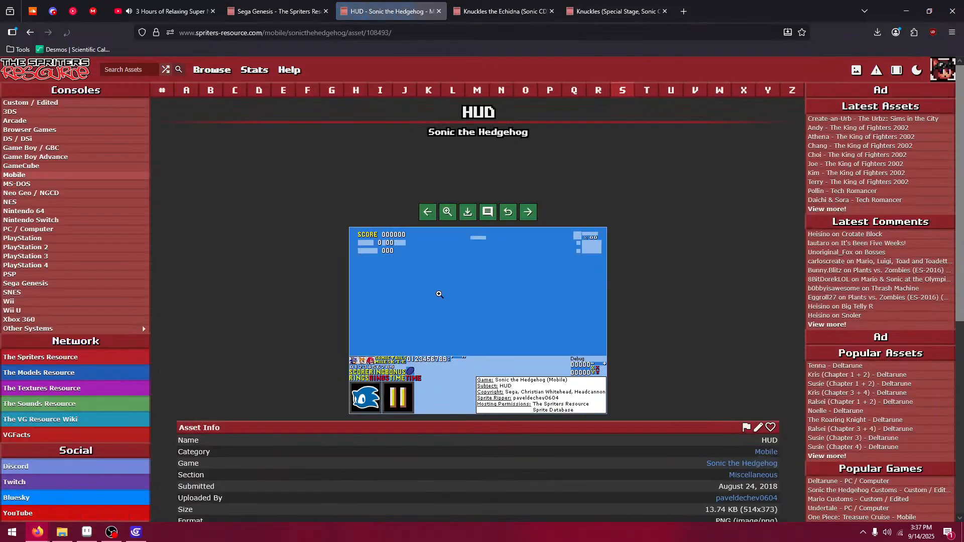
right_click(380, 340)
left_click(412, 374)
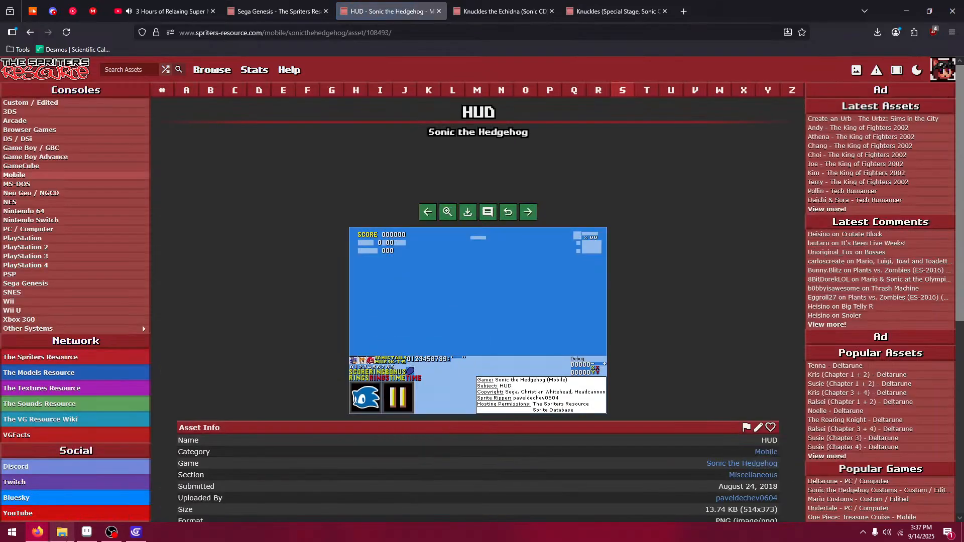
- Switch to Aseprite, create a transparent 514 × 373 px RGBA sprite and paste the copied HUD sheet into it
left_click(86, 534)
left_click(62, 532)
left_click(136, 532)
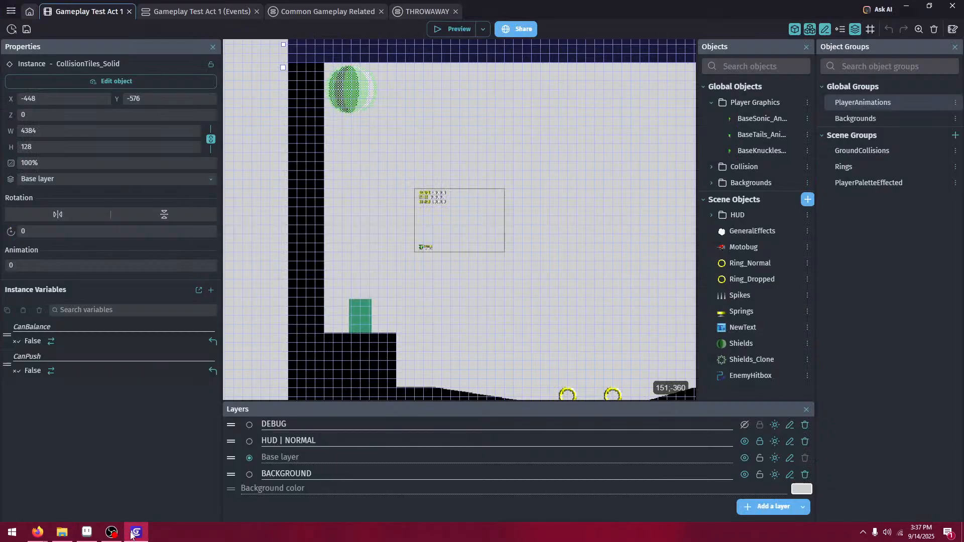
left_click(86, 533)
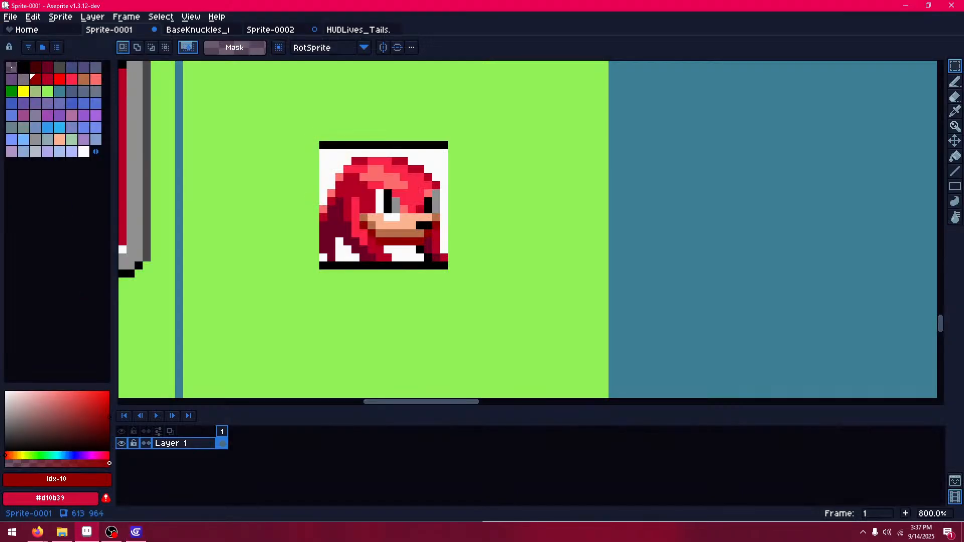
left_click(10, 16)
left_click(19, 30)
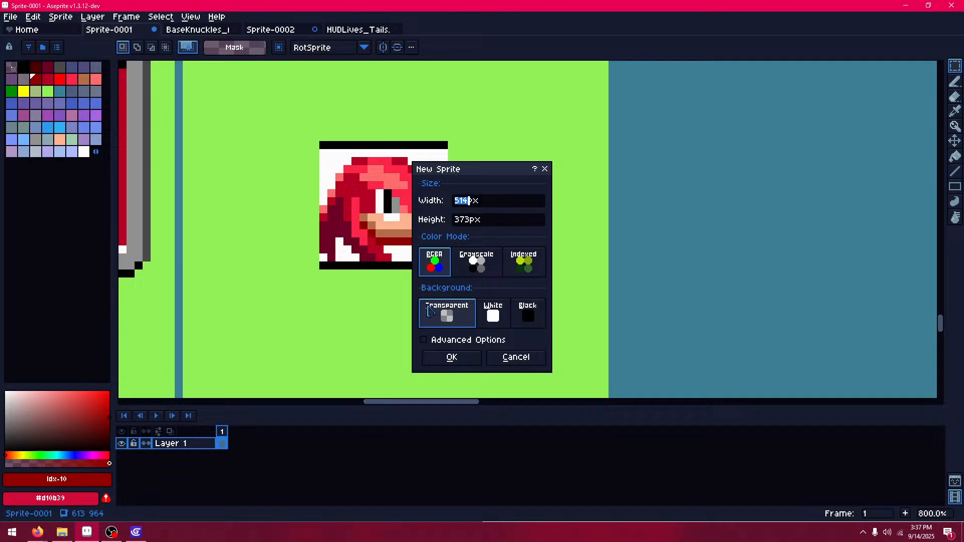
left_click(450, 359)
key("ctrl+v")
key("Return")
scroll(334, 331, "up", 2)
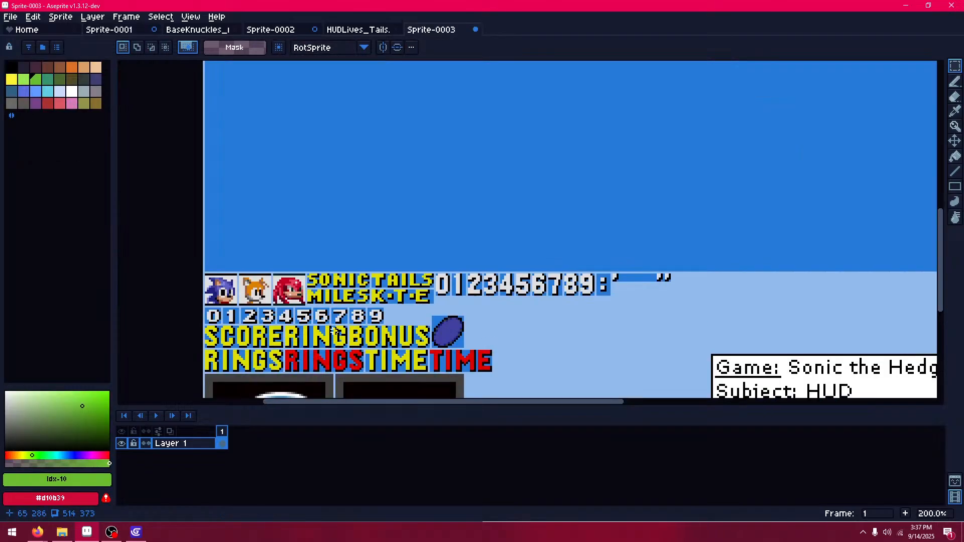
scroll(334, 332, "up", 1)
- Add a new layer above the existing artwork in HUDLives_Tails.png
left_click(359, 29)
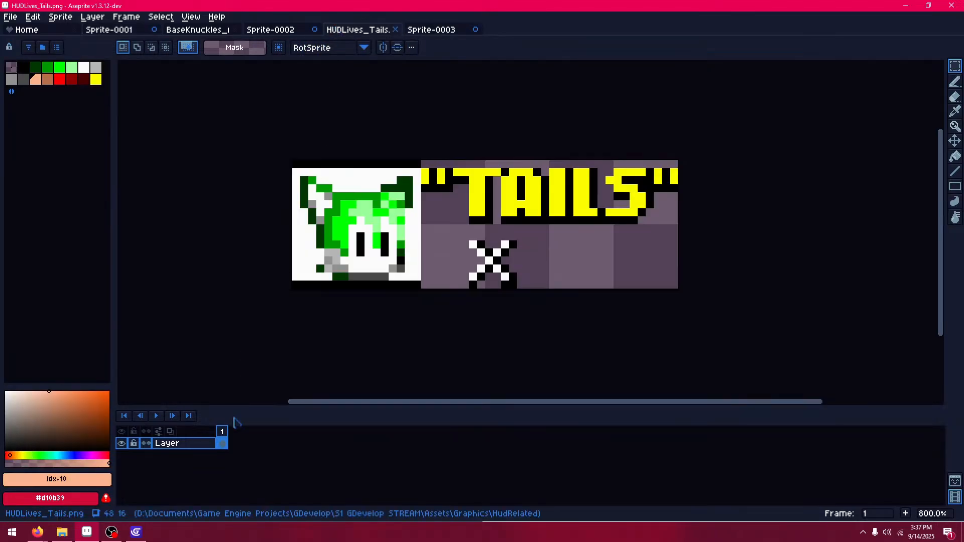
right_click(222, 444)
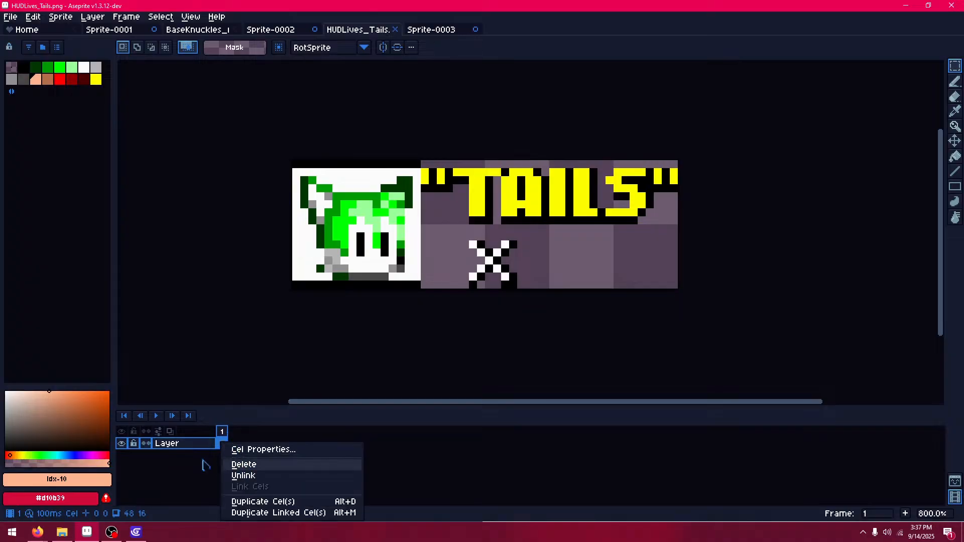
left_click(172, 445)
right_click(189, 444)
mouse_move(207, 443)
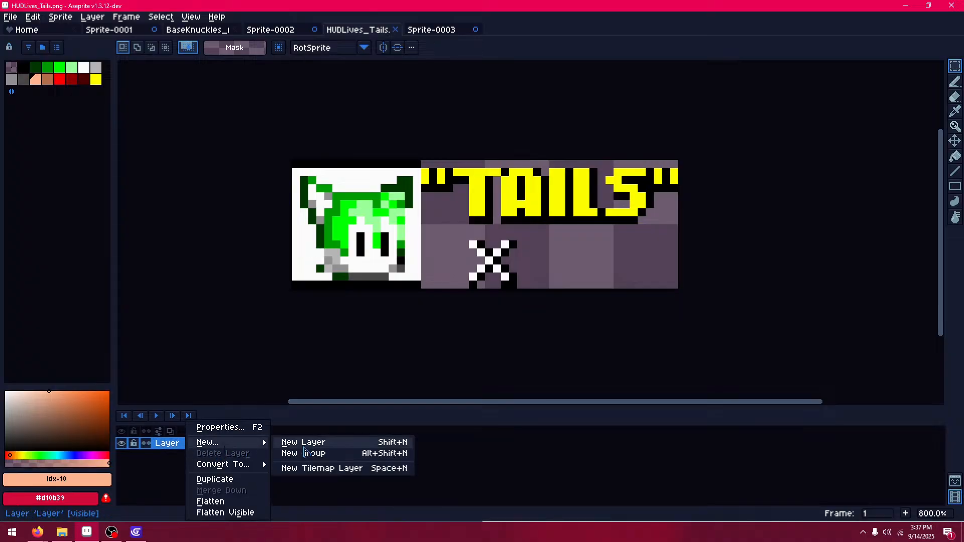
left_click(303, 443)
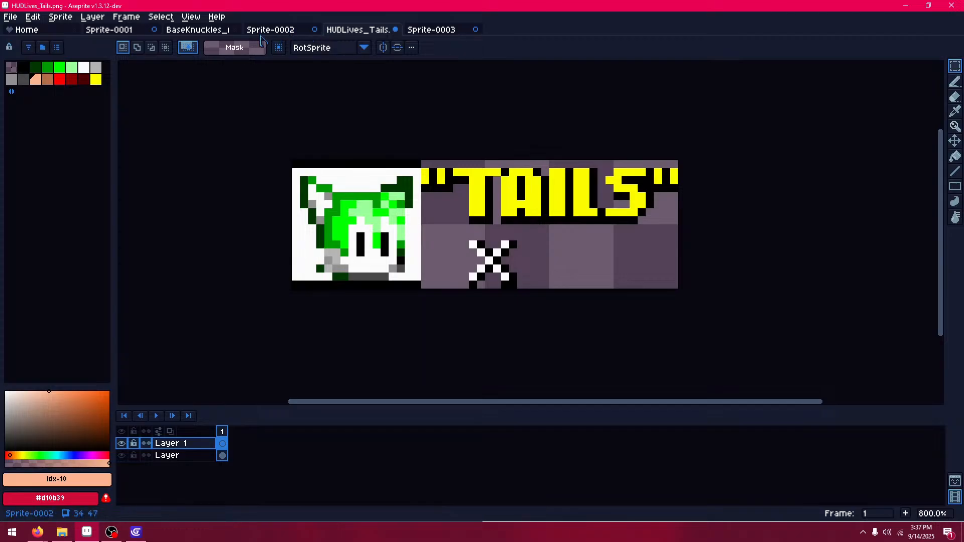
- Rearrange the Sprite-0001 palette so the pure reds follow black and the crimson shades sit together, then remap the image to it
left_click(35, 67)
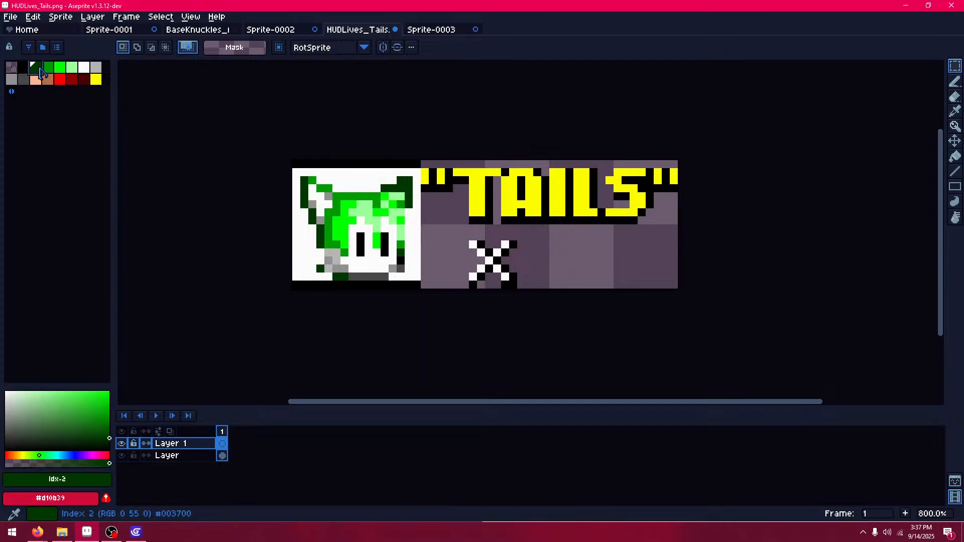
left_click(225, 29)
left_click(262, 30)
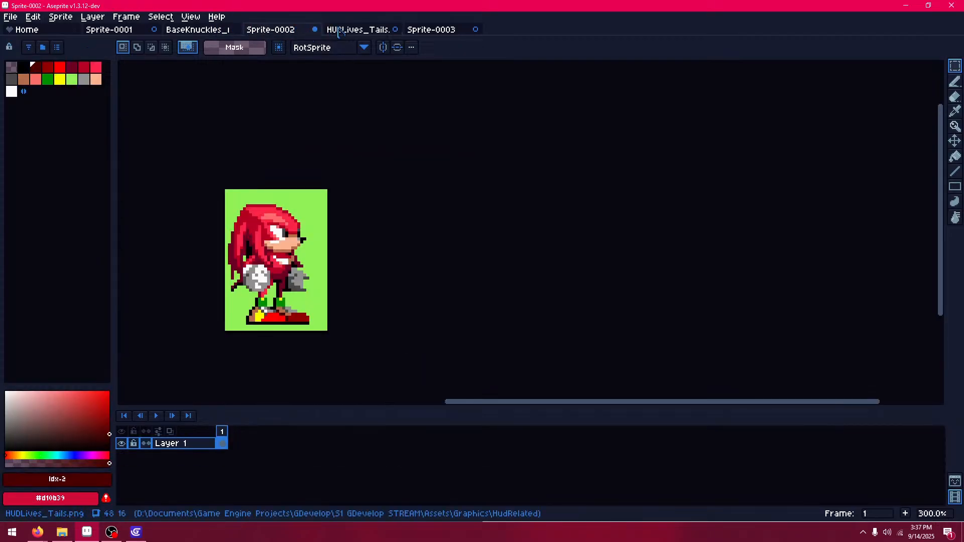
left_click(357, 29)
left_click(115, 31)
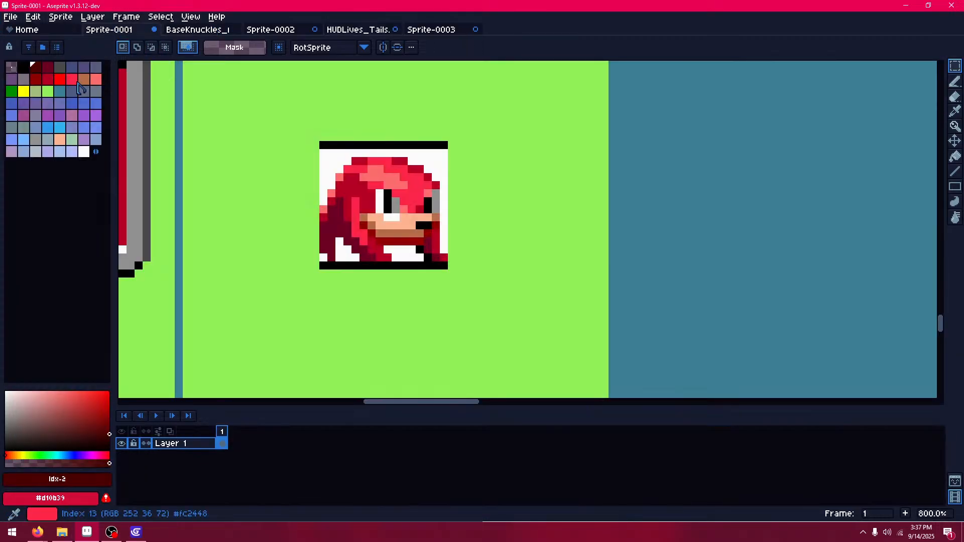
left_click(37, 81)
left_click_drag(40, 85, 50, 74)
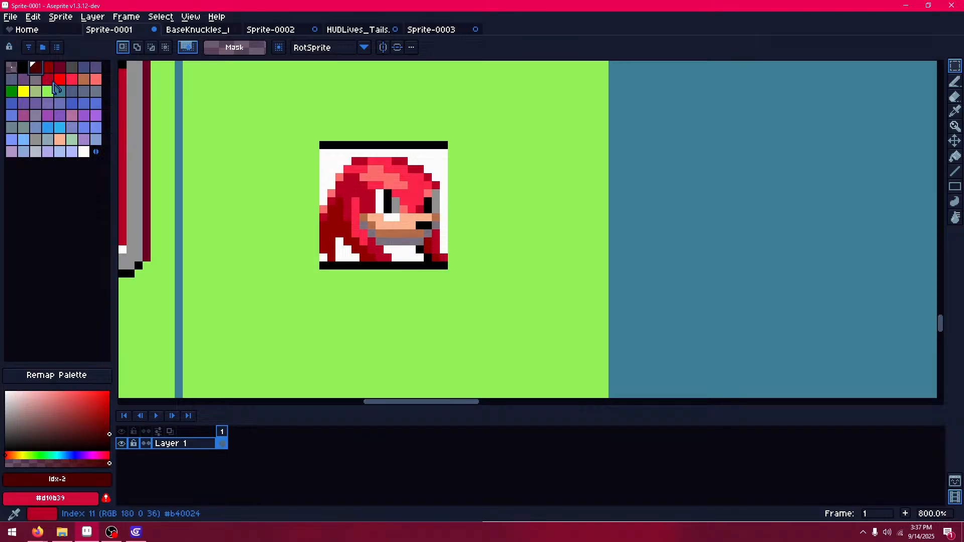
left_click(59, 79)
left_click_drag(73, 94, 56, 84)
left_click(76, 70)
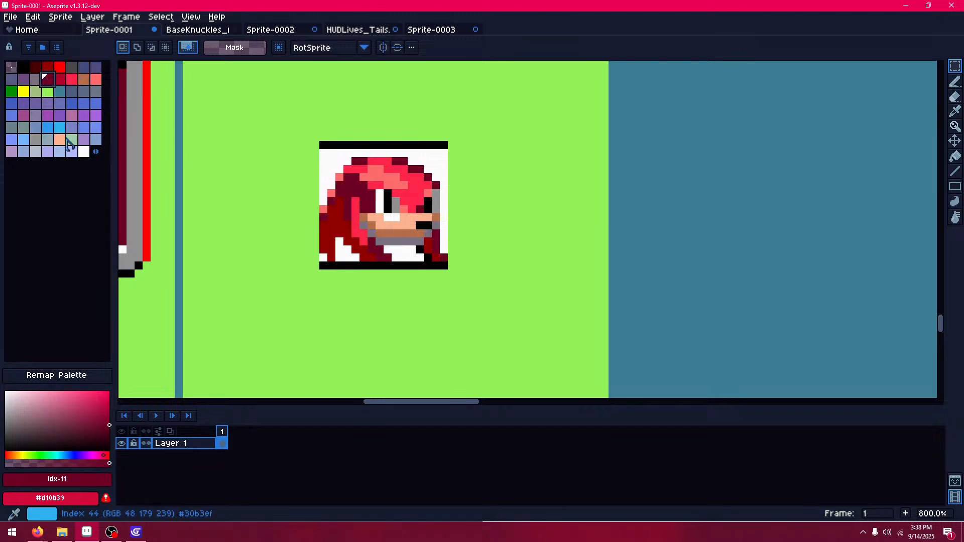
left_click(69, 381)
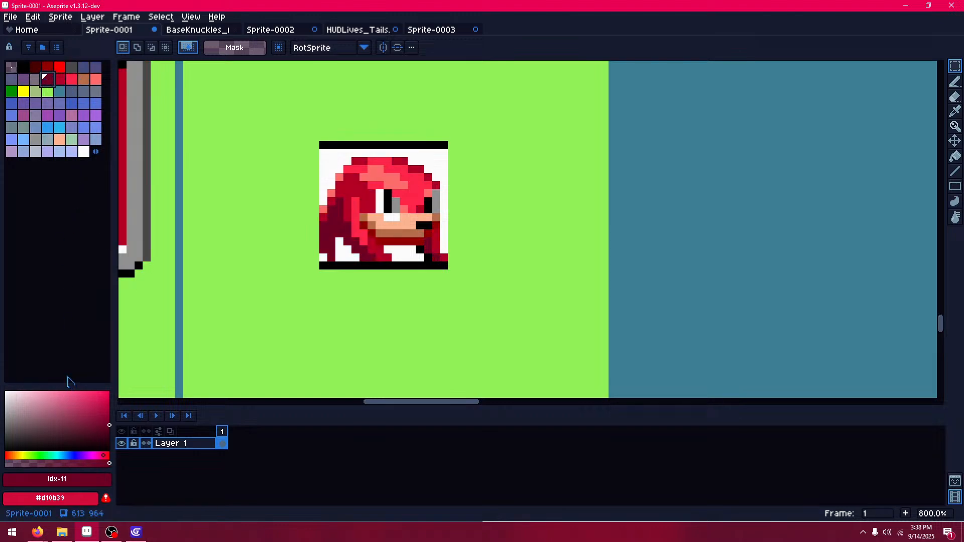
- Replace the #6c0024 and #b40024 reds in the Sprite-0001 palette with the two darkest greens of HUDLives_Tails
left_click(424, 30)
left_click(302, 30)
left_click(358, 29)
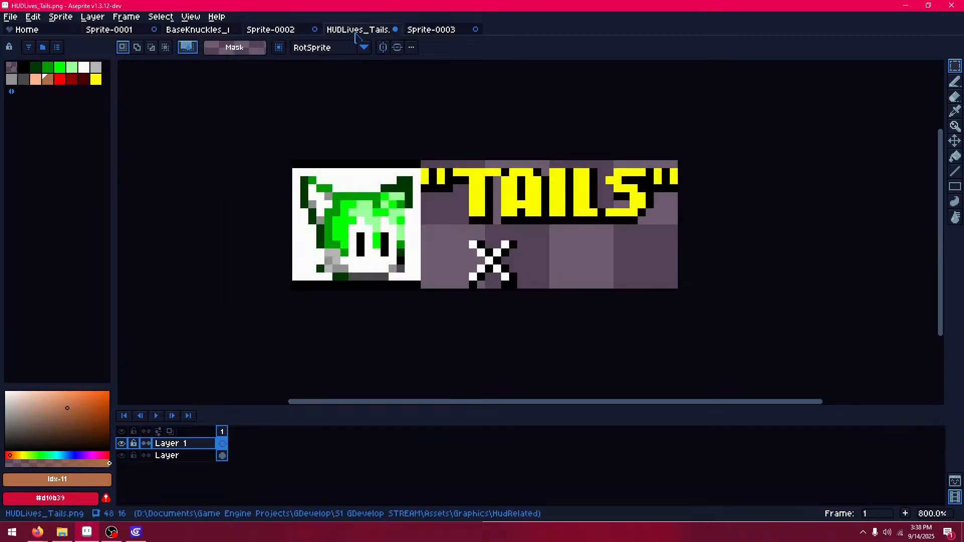
left_click(109, 30)
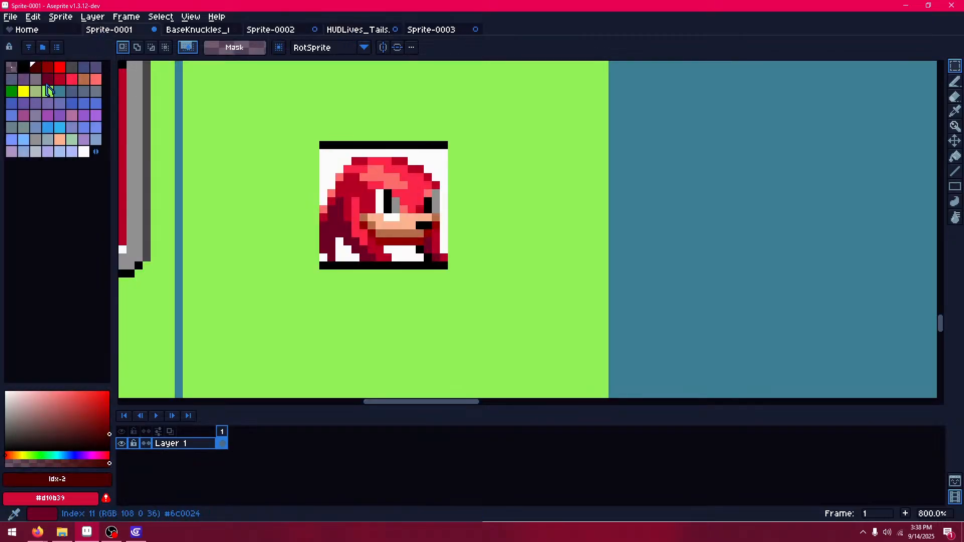
left_click(49, 81)
key("ctrl+v")
left_click(367, 32)
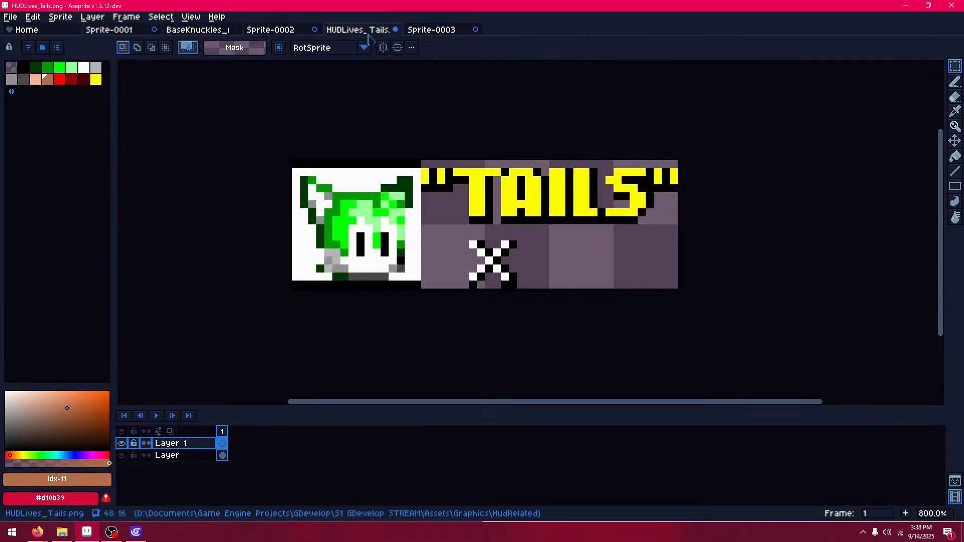
left_click(50, 68)
left_click(107, 31)
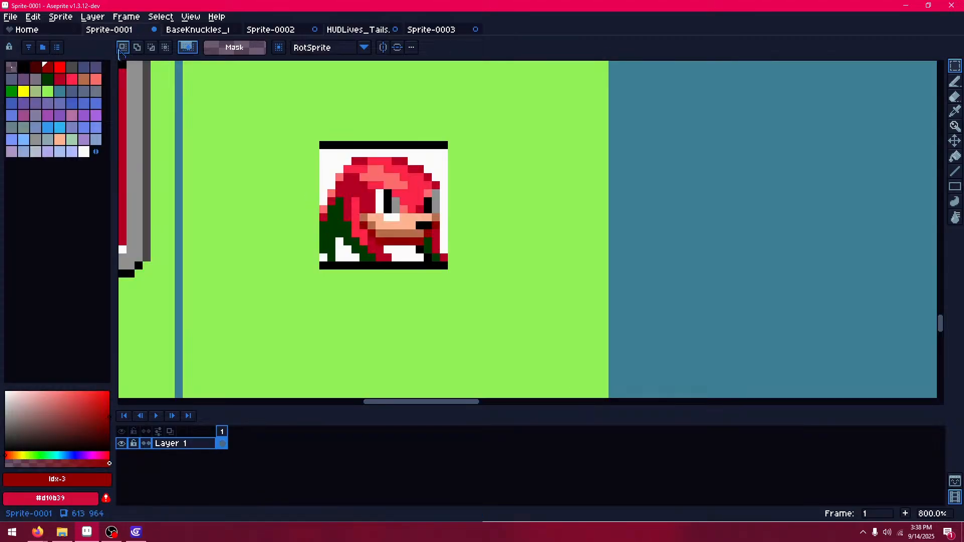
left_click(60, 80)
- Replace the #fc2448 red and the light salmon at index 15 in the Sprite-0001 palette with HUDLives_Tails' bright and pale greens
left_click(371, 31)
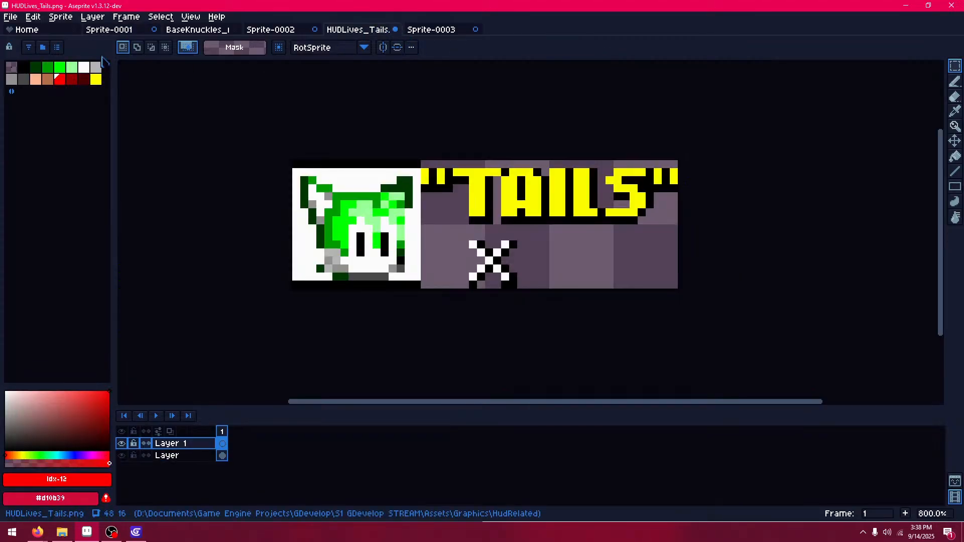
left_click(60, 67)
left_click(103, 30)
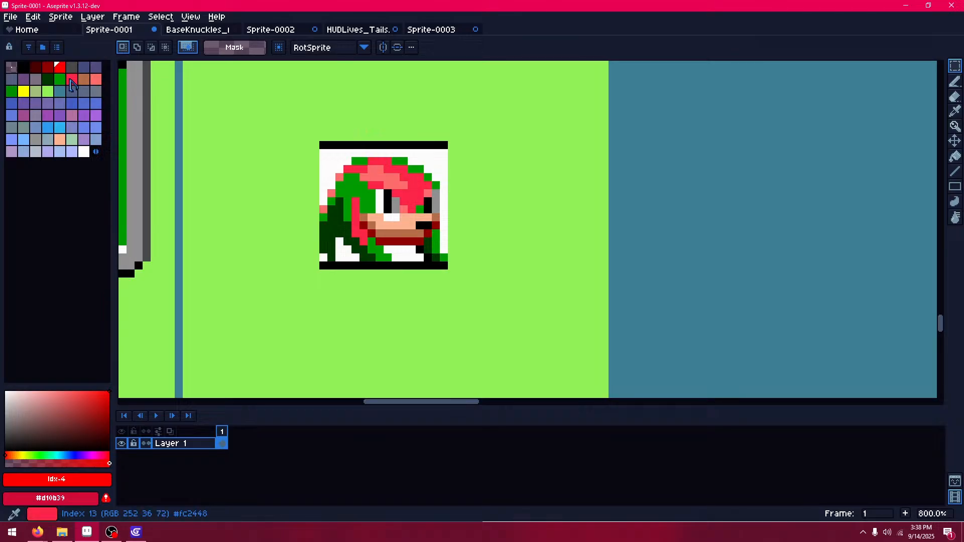
left_click(72, 81)
left_click(277, 30)
left_click(358, 30)
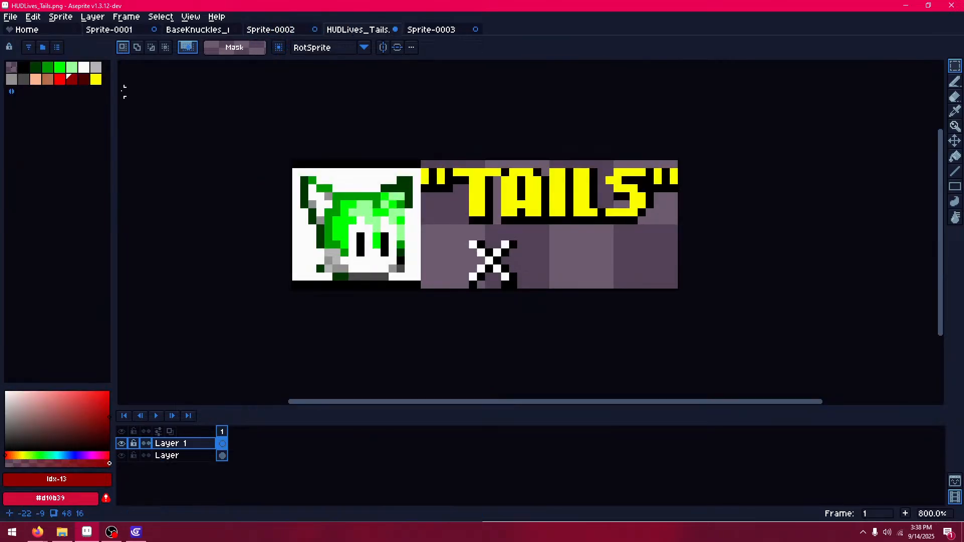
left_click(73, 69)
left_click(116, 32)
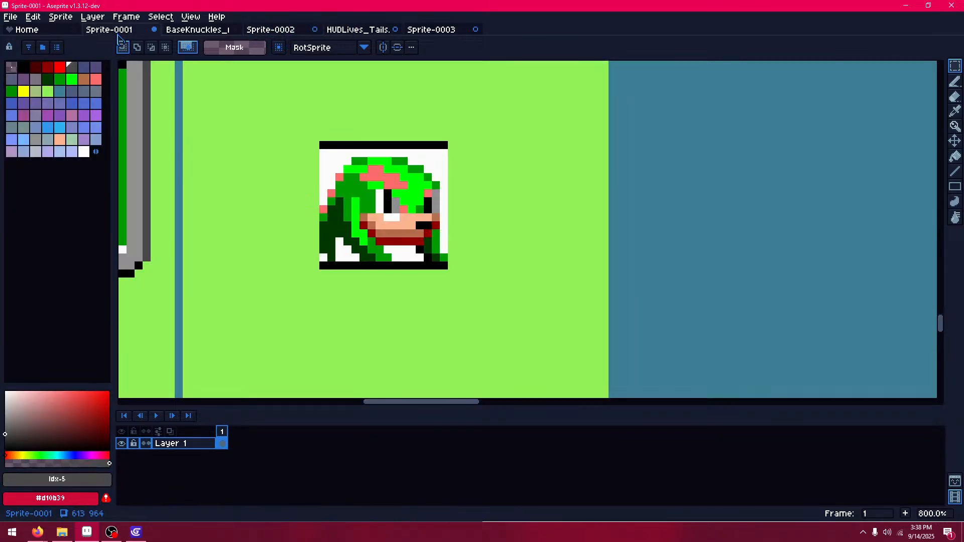
left_click(95, 80)
key("ctrl+v")
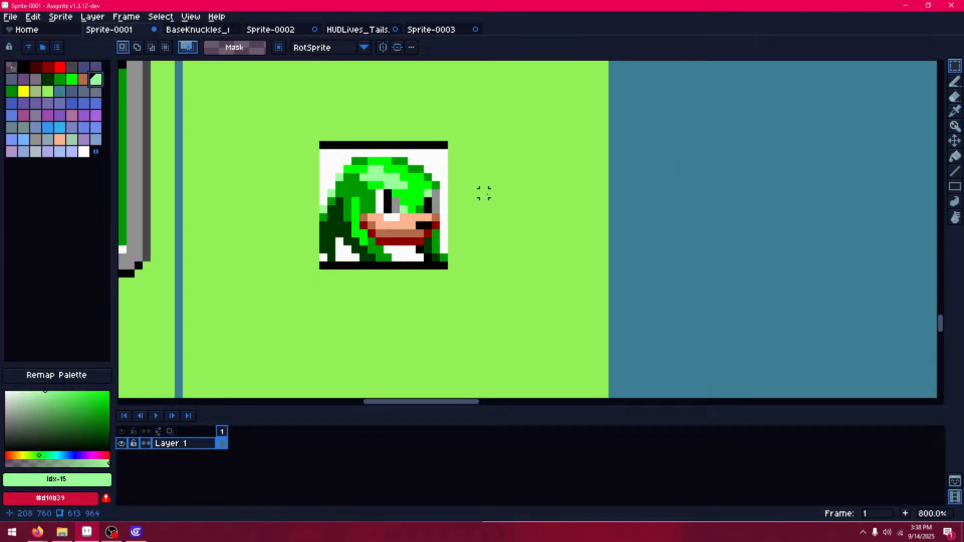
- Copy the recoloured Knuckles head from Sprite-0001 and place it over the Tails icon on Layer 1 of HUDLives_Tails
left_click_drag(323, 147, 445, 265)
left_click(418, 34)
left_click(376, 31)
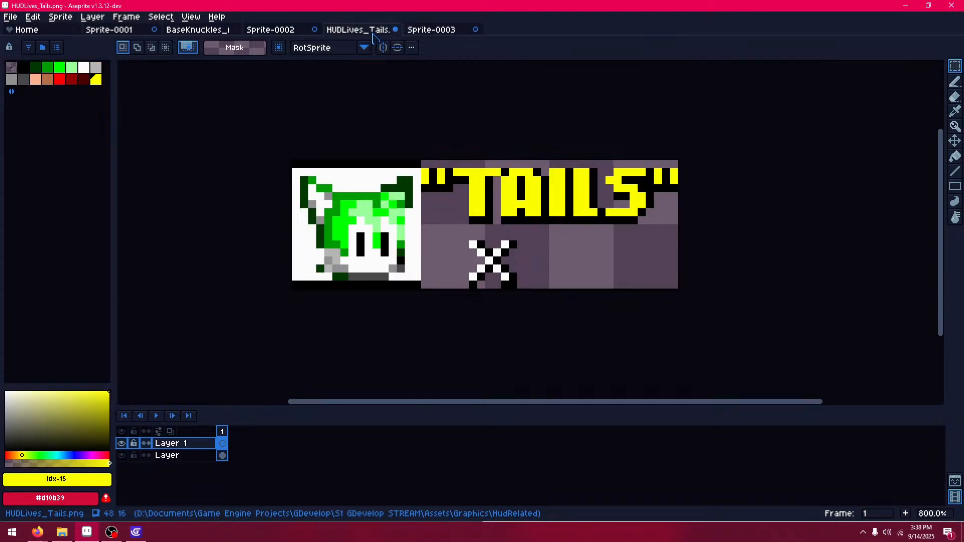
key("ctrl+v")
left_click_drag(526, 261, 359, 258)
left_click(233, 226)
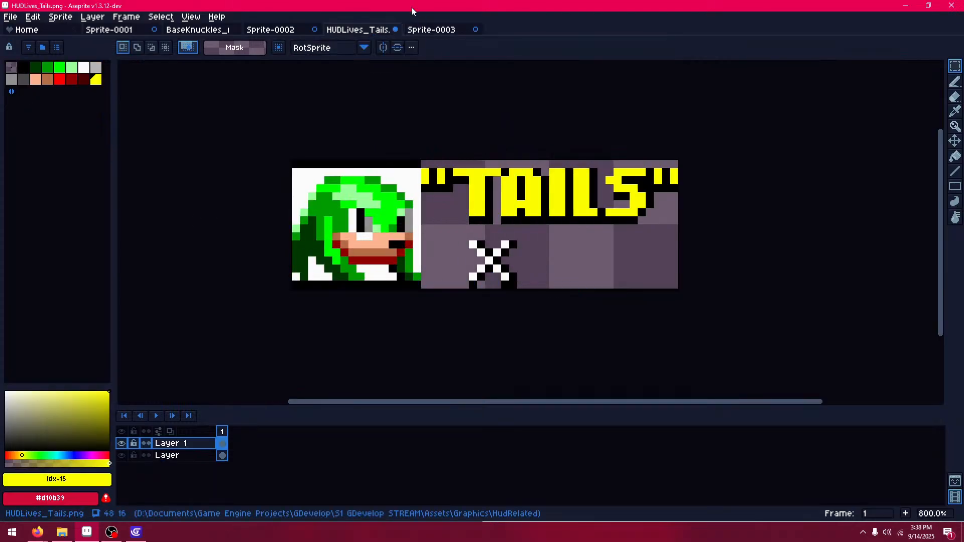
- Erase the "TAILS" name text from the original layer of the lives icon
left_click_drag(425, 156, 712, 224)
left_click(208, 457)
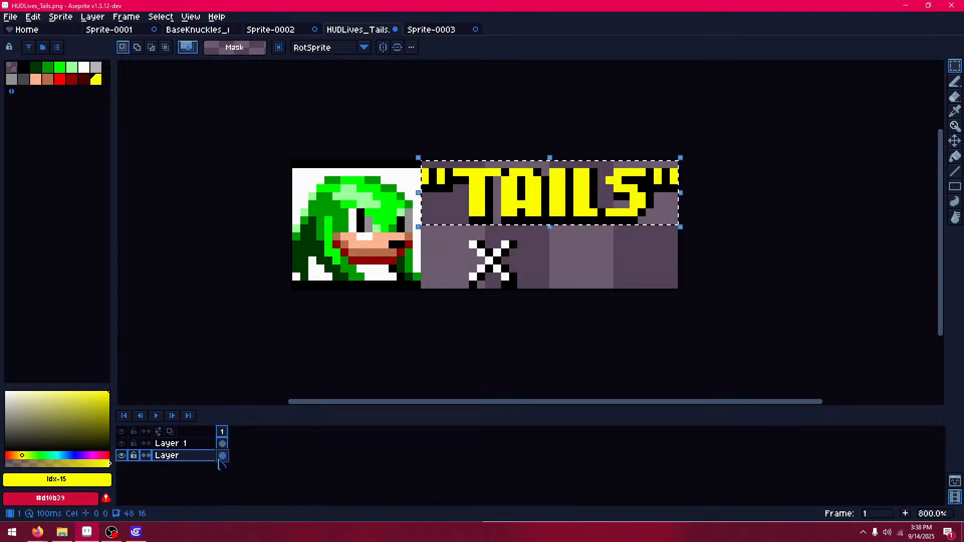
key("Delete")
- Copy the K·T·E name text from Sprite-0003 and place it beside the Knuckles head in HUDLives_Tails
left_click(433, 30)
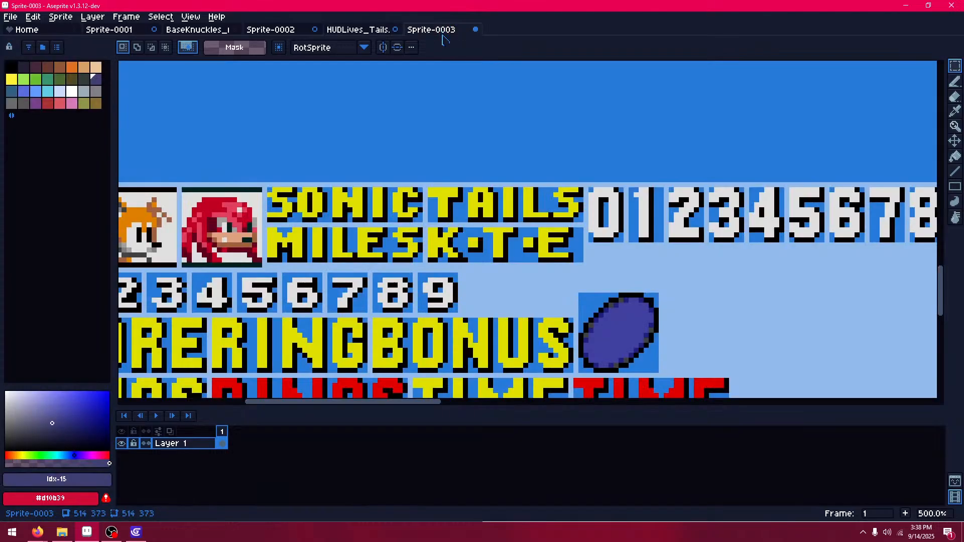
scroll(345, 225, "up", 3)
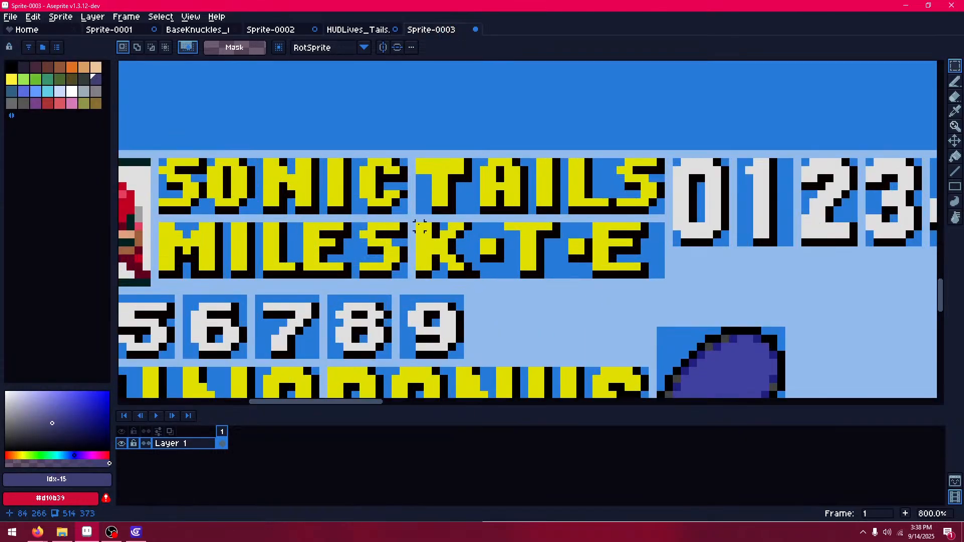
left_click_drag(420, 227, 665, 278)
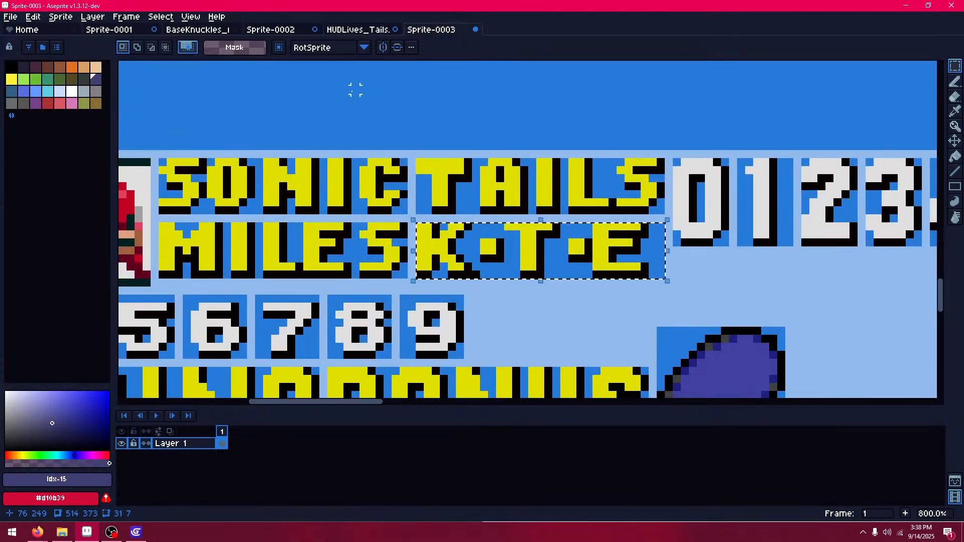
left_click(201, 31)
left_click(366, 30)
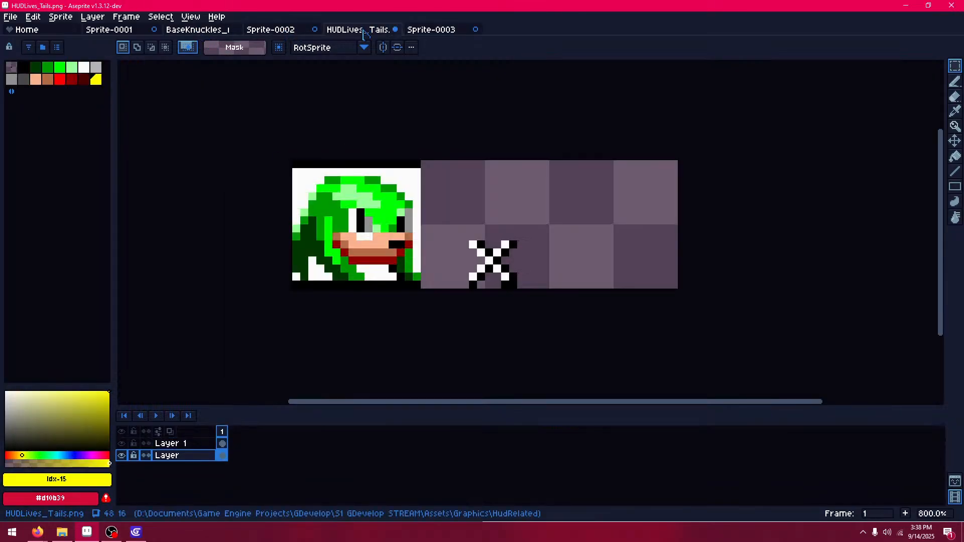
key("ctrl+v")
left_click_drag(565, 220, 566, 189)
left_click(658, 149)
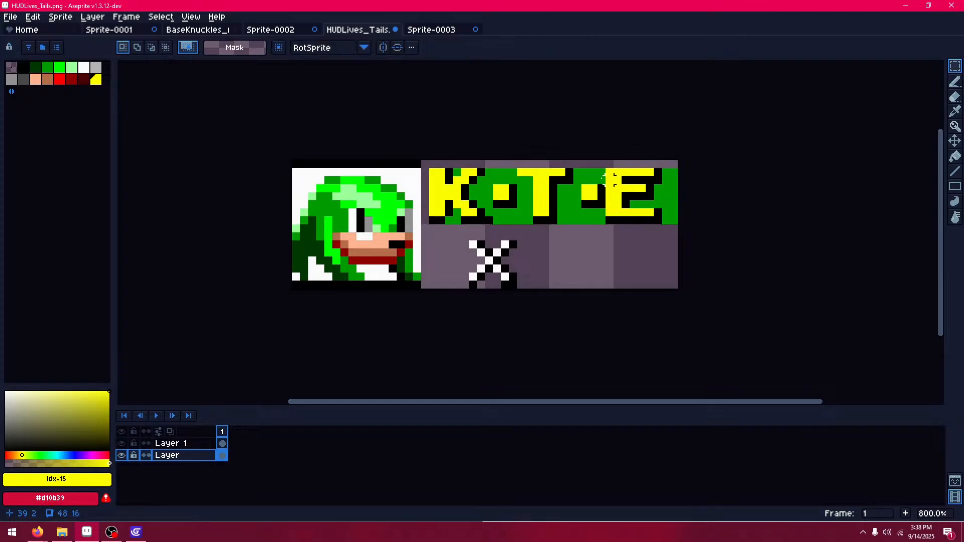
- Shift the pasted K·T·E name one pixel to the right
left_click_drag(427, 155, 687, 219)
left_click_drag(662, 217, 671, 216)
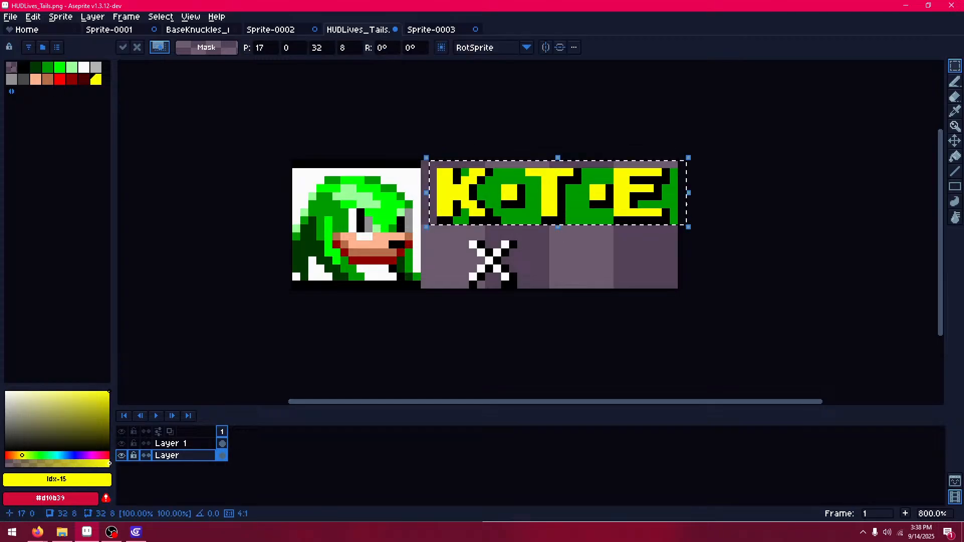
left_click(923, 132)
- Select the green background around the K·T·E letters with the Magic Wand, erase it and clear the selection
left_click(959, 66)
left_click(941, 66)
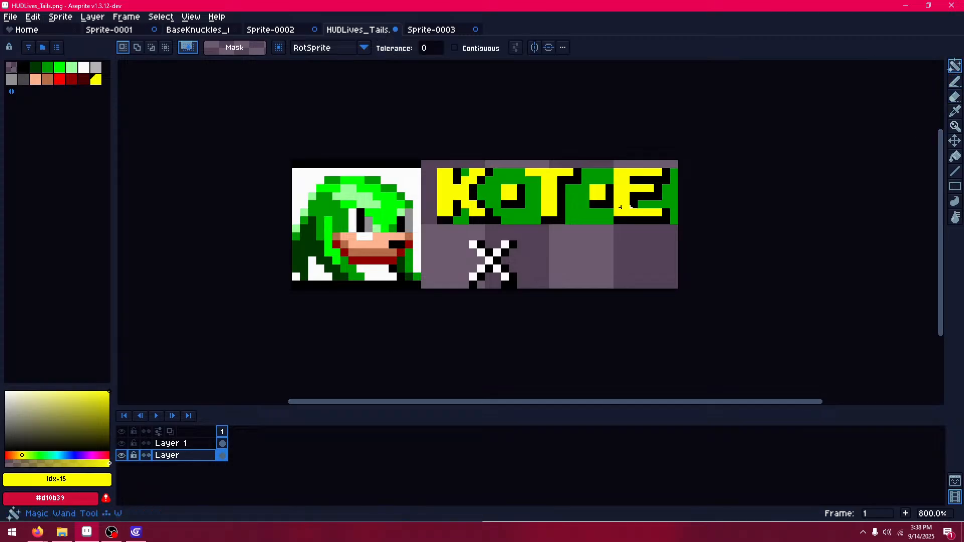
left_click(603, 219)
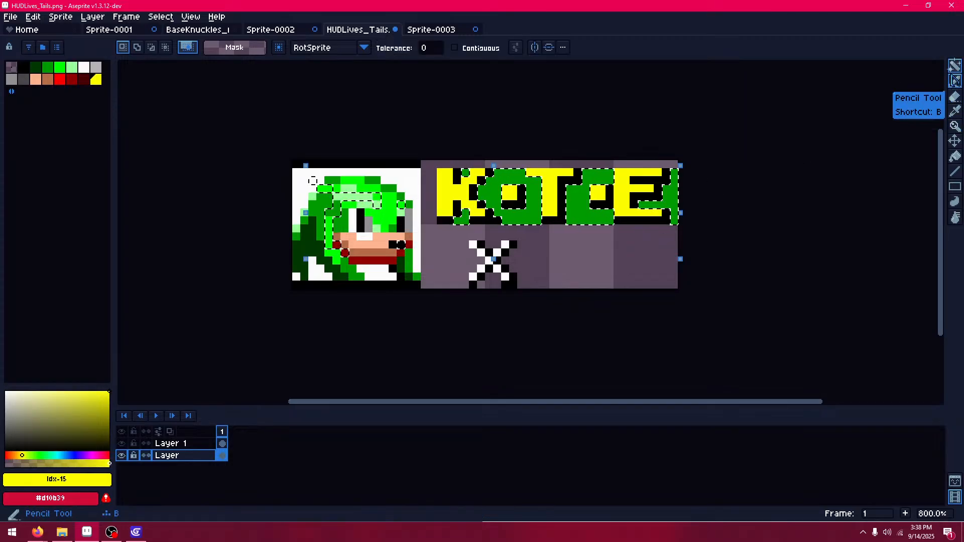
left_click(956, 96)
scroll(528, 219, "up", 9, "ctrl")
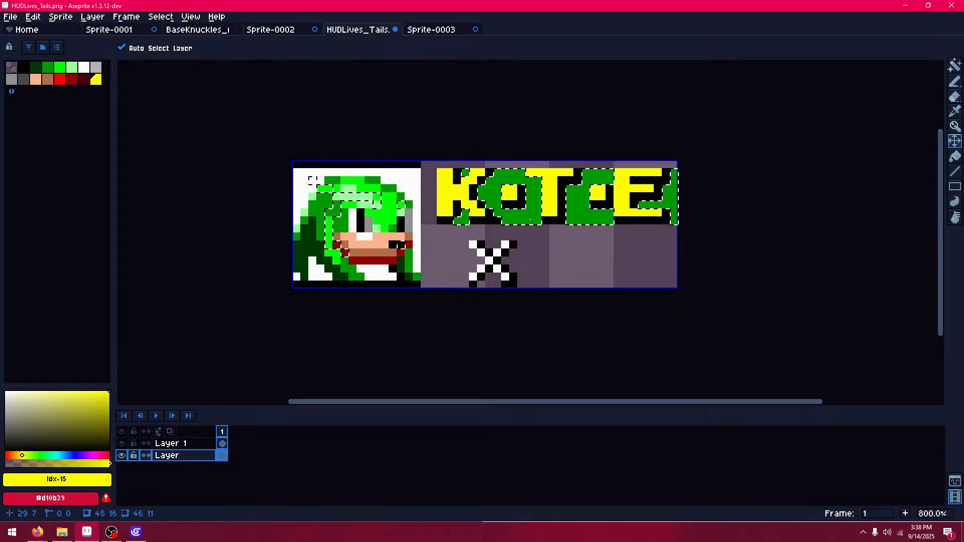
mouse_move(523, 220)
left_mouse_down()
mouse_move(497, 177)
mouse_move(750, 167)
mouse_move(663, 185)
left_mouse_up()
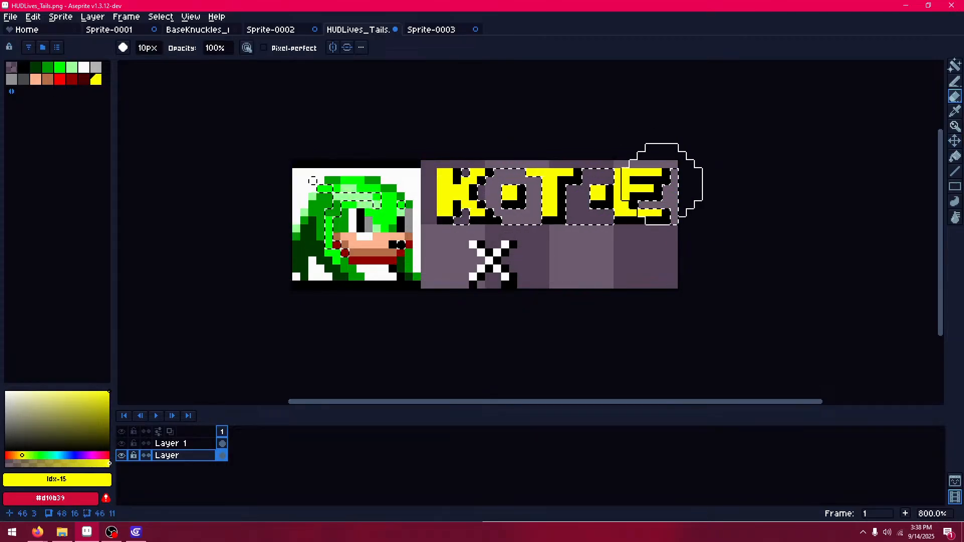
scroll(662, 182, "down", 9, "ctrl")
key("ctrl+d")
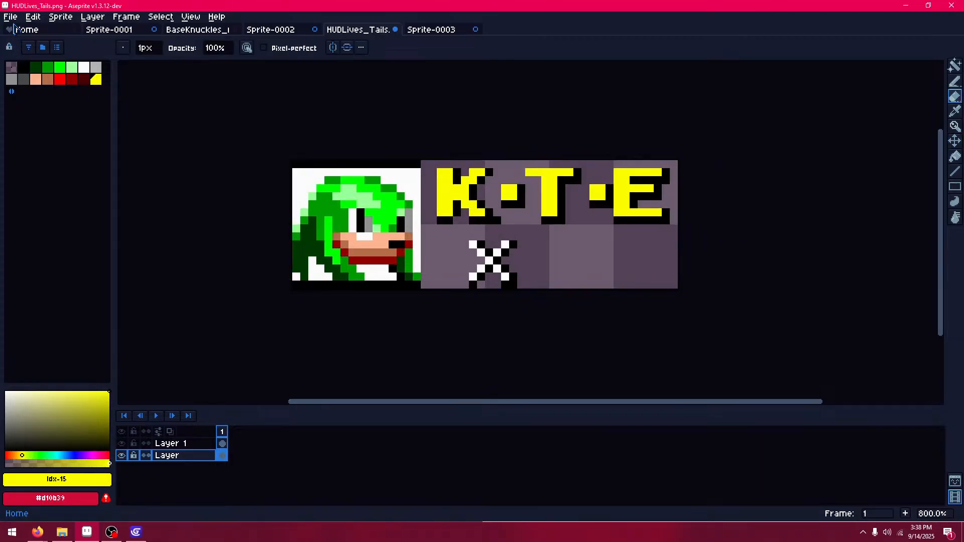
left_click(10, 17)
mouse_move(76, 121)
left_click(152, 117)
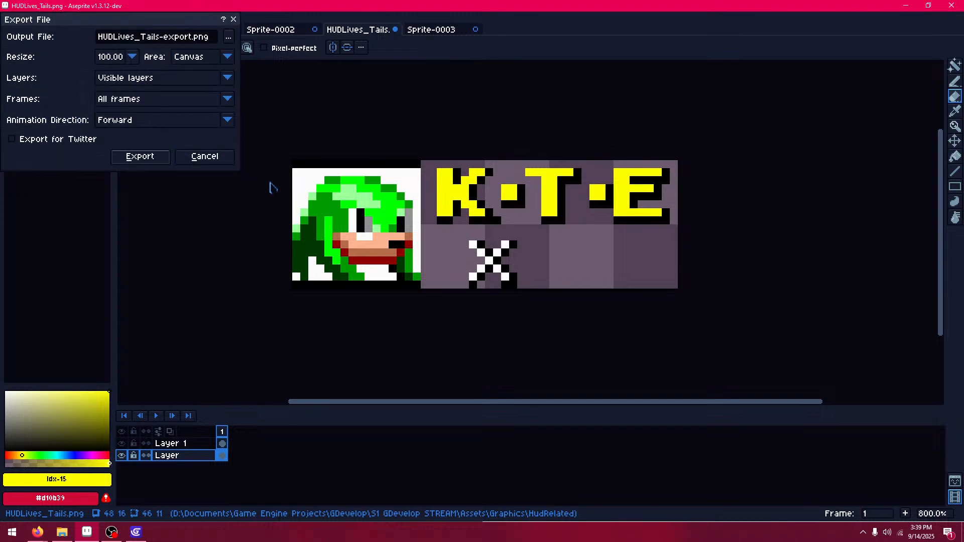
left_click(204, 156)
- Save the lives icon as a new file named HUDLives_Knuckles.png in the HudRelated folder
left_click(6, 19)
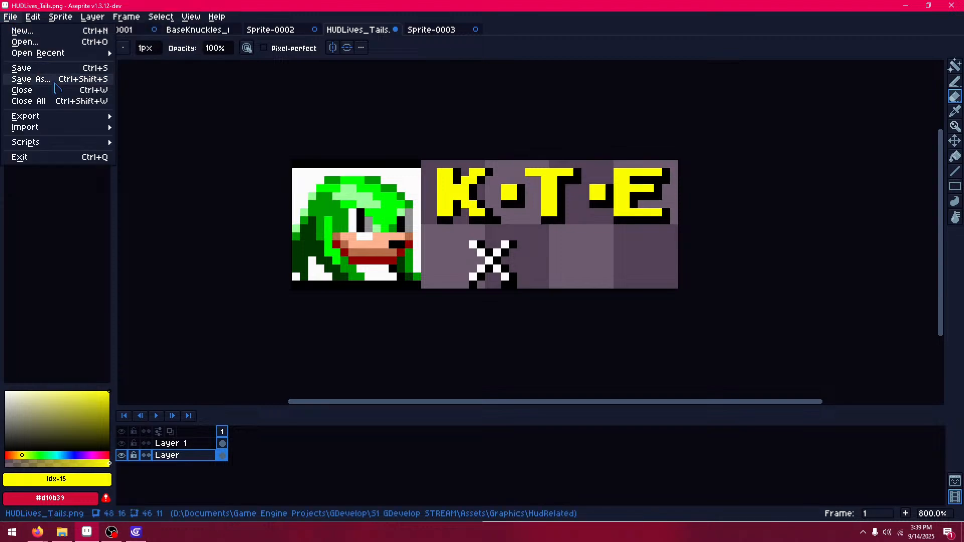
left_click(54, 80)
left_click(333, 100)
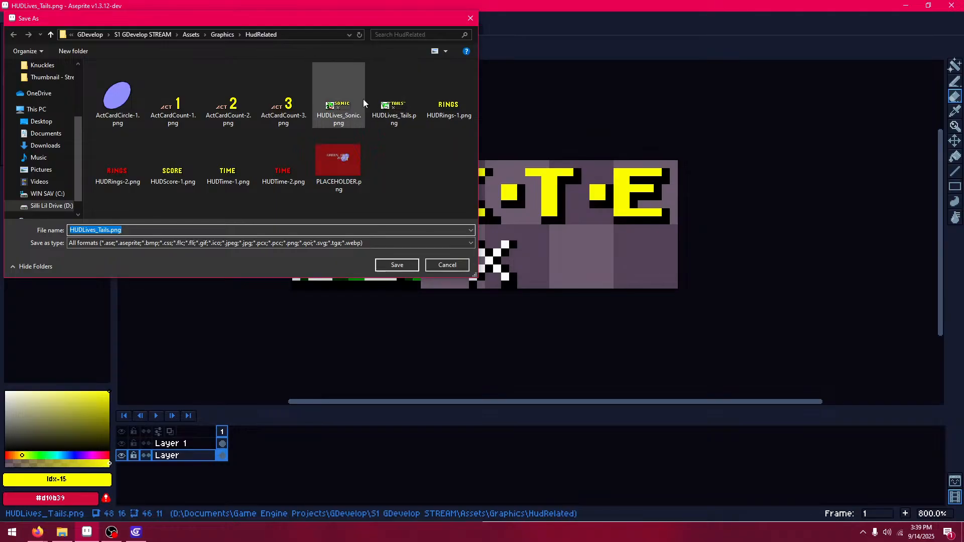
left_click(126, 229)
double_click(111, 230)
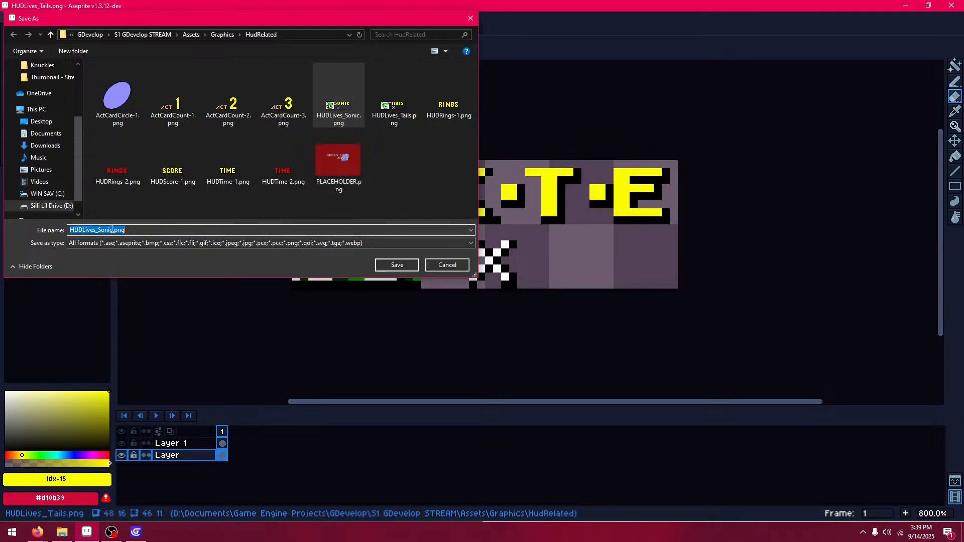
key("Delete")
key("BackSpace")
key("BackSpace")
key("BackSpace")
key("BackSpace")
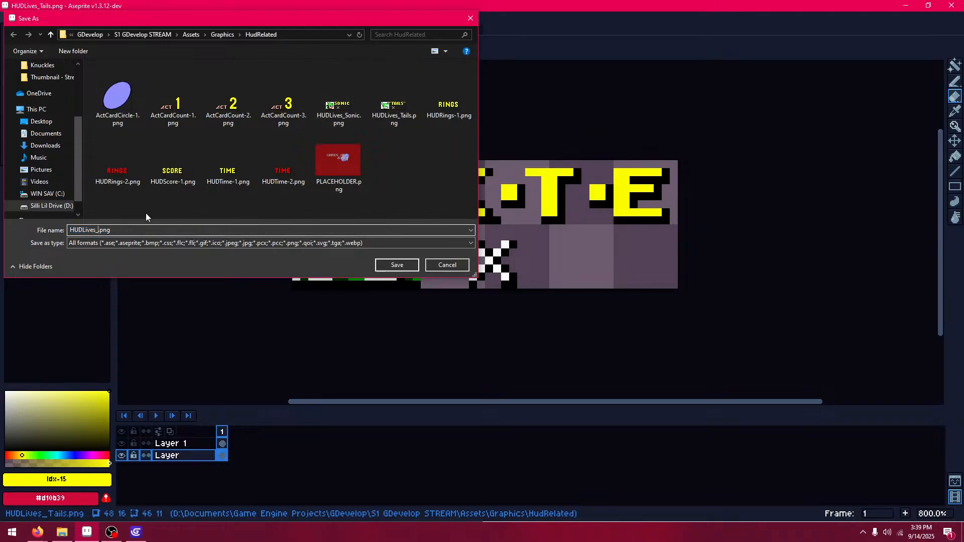
type("Knuckles")
key("Return")
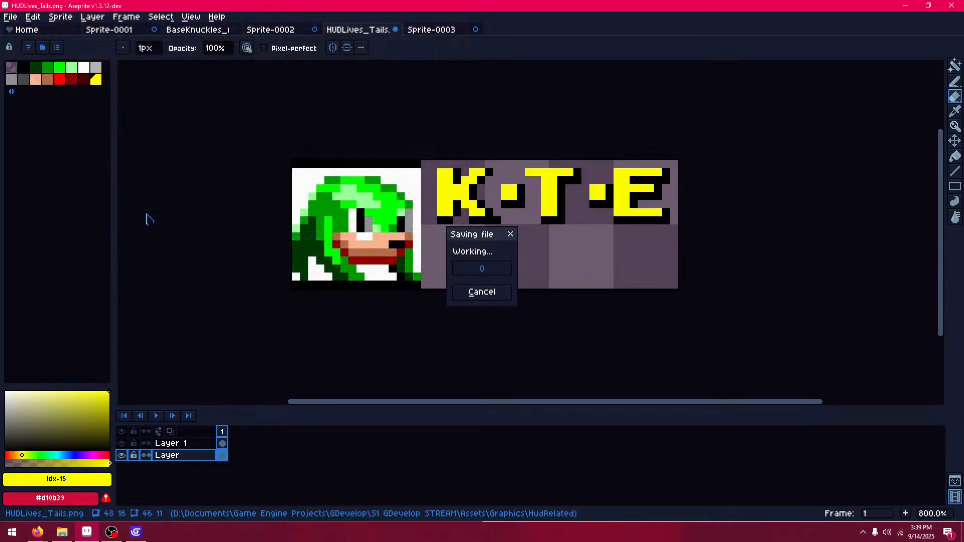
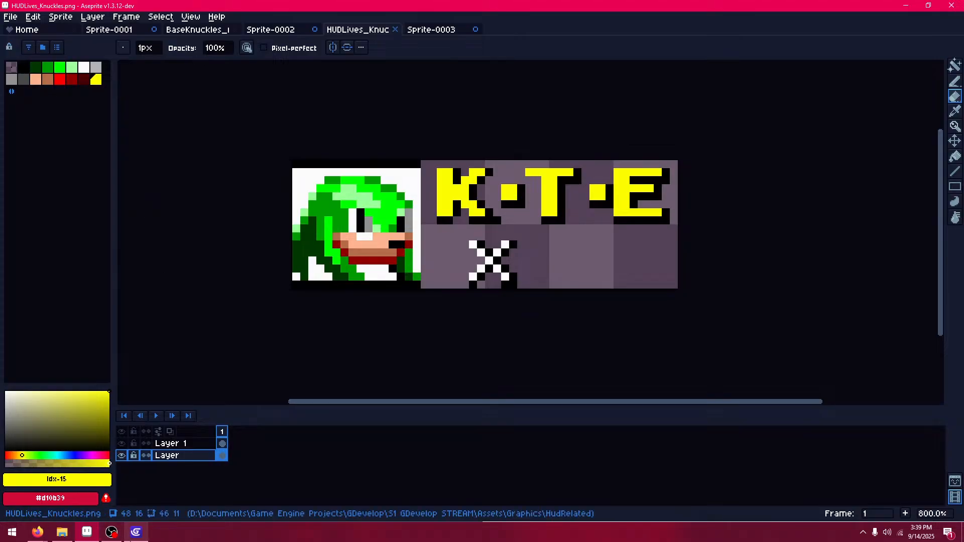
- Switch to GDevelop and open the HudDisplay_Graphics object from the HUD folder for editing
left_click(136, 532)
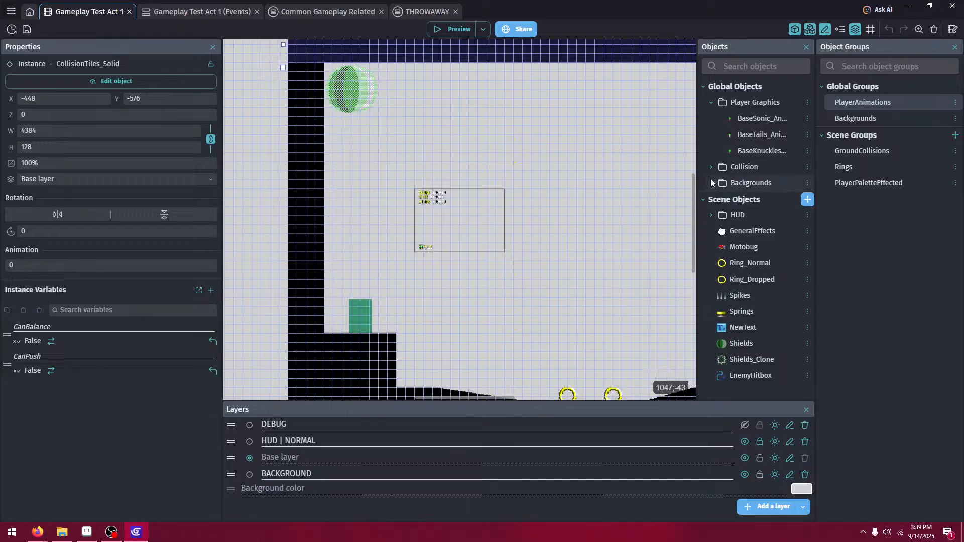
left_click(712, 216)
double_click(756, 231)
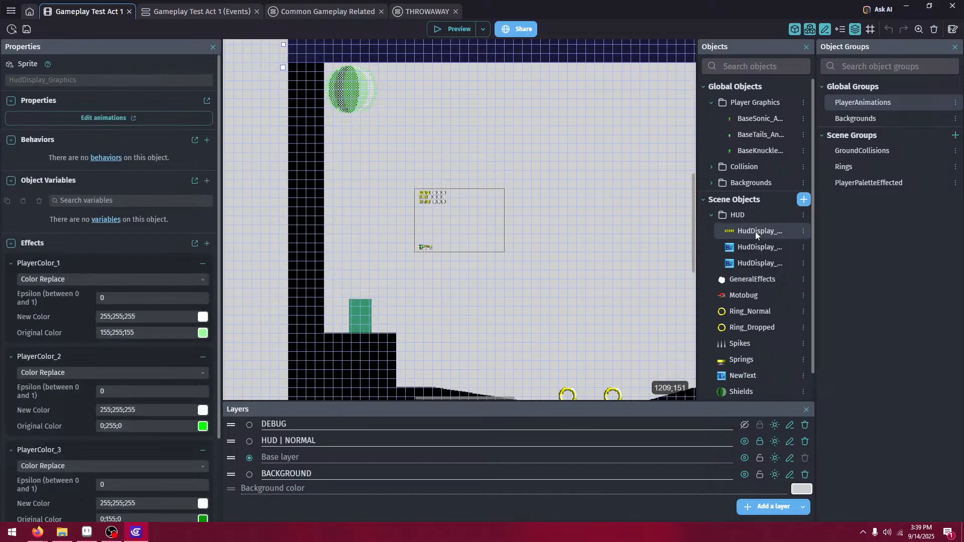
scroll(578, 318, "down", 3)
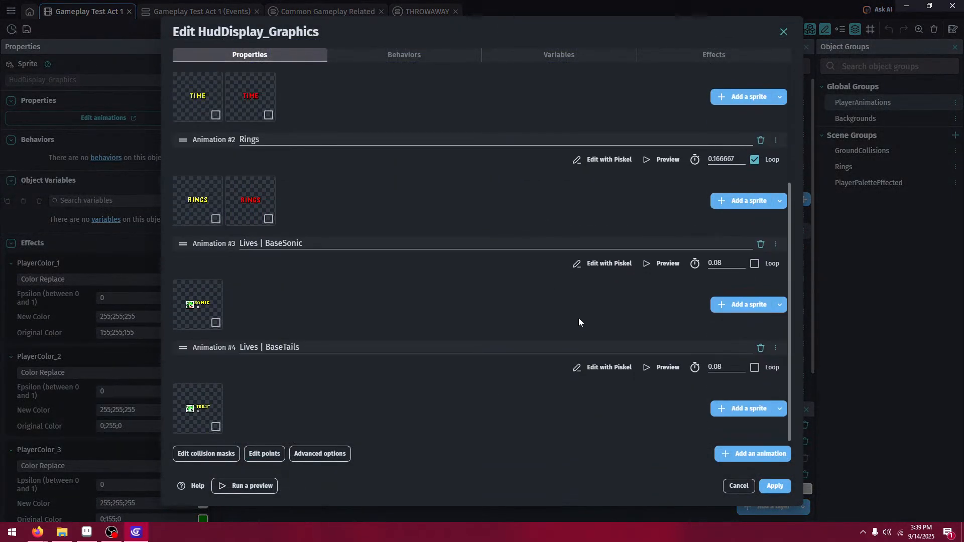
left_click(728, 411)
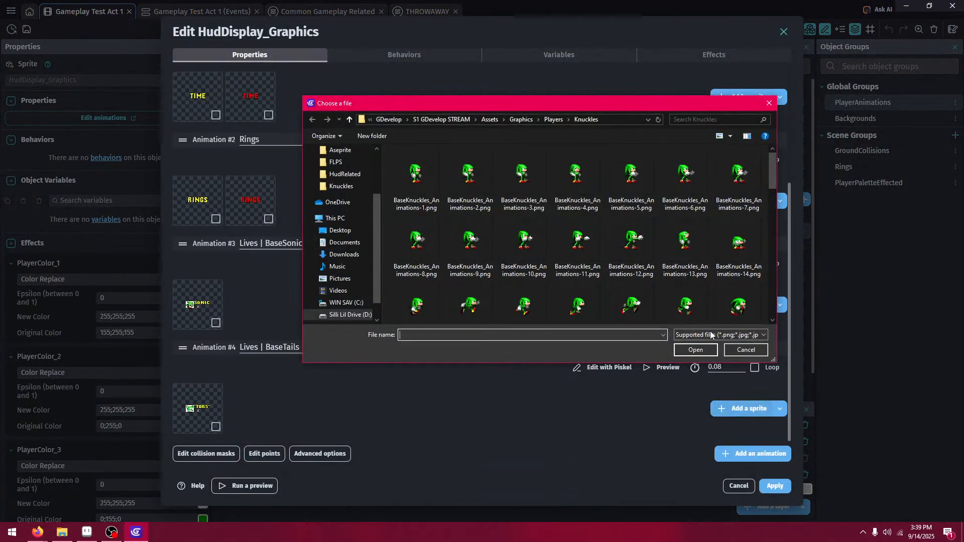
left_click(746, 350)
- Add an animation named "Lives | BaseKnuckles" using the HUDLives_Knuckles.png sprite and apply the object changes
left_click(742, 452)
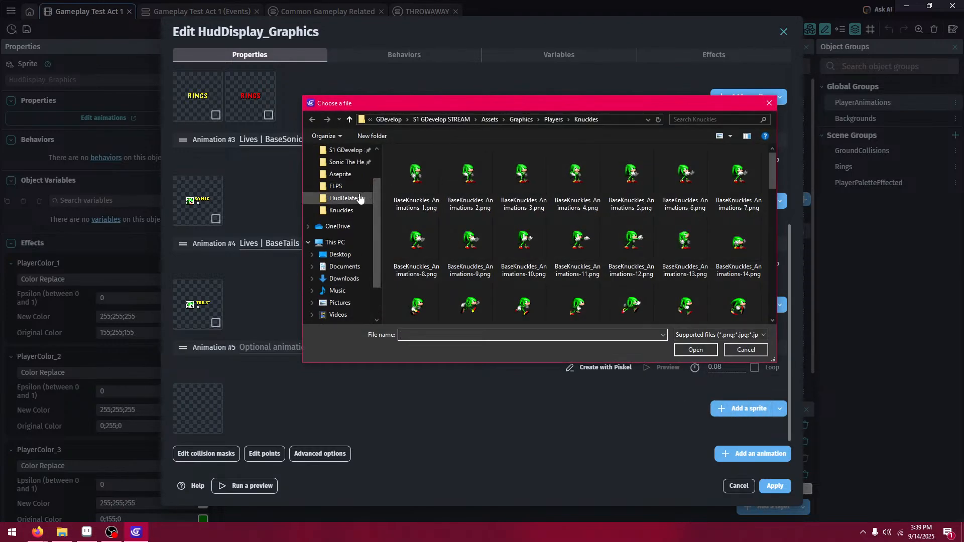
left_click(360, 199)
double_click(646, 185)
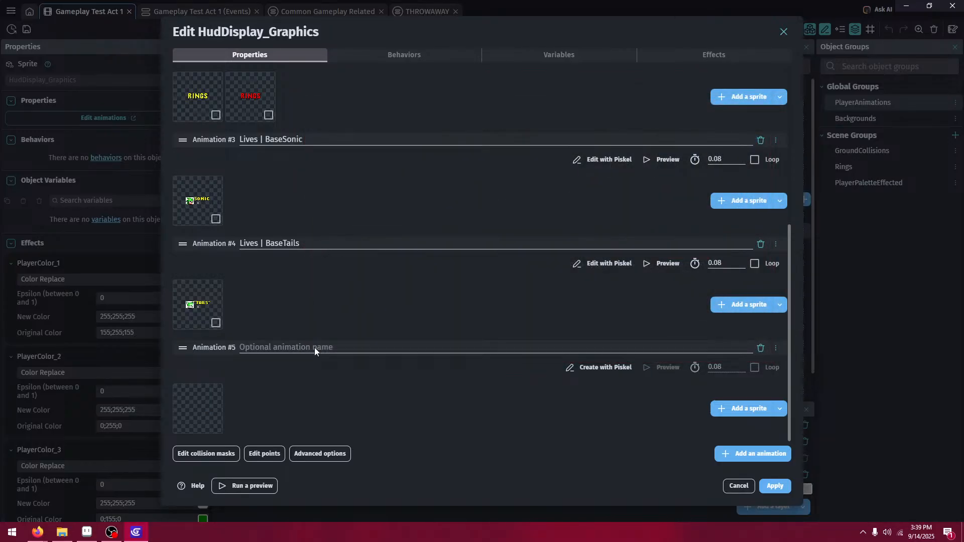
left_click(315, 342)
type("L")
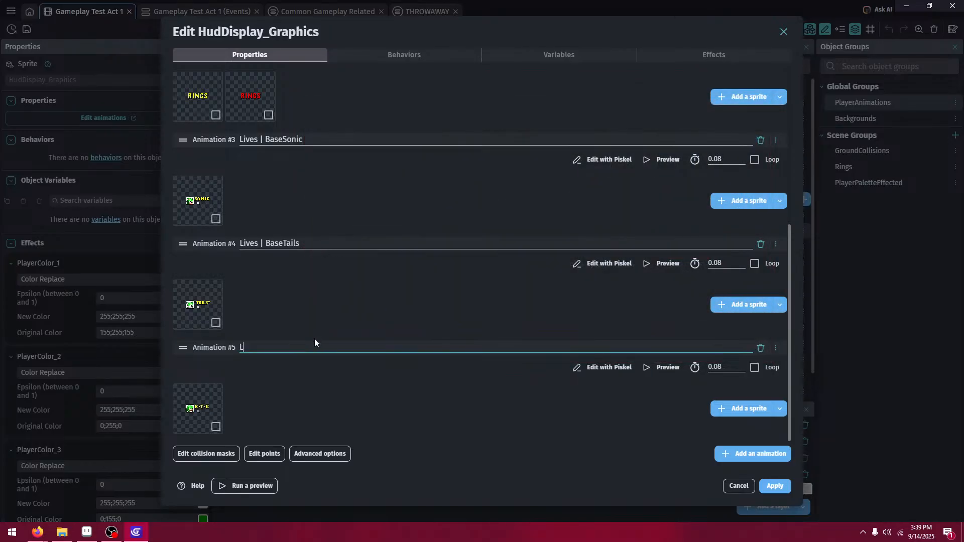
type("ives | BaseKnuckles")
left_click(773, 485)
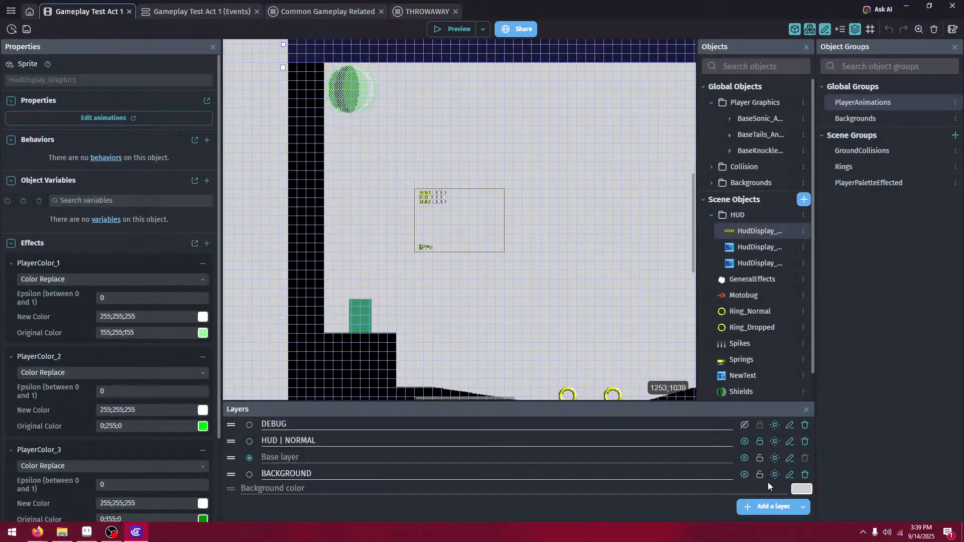
- Preview the game and run and jump with Knuckles to check his lives icon in the HUD
left_click(469, 37)
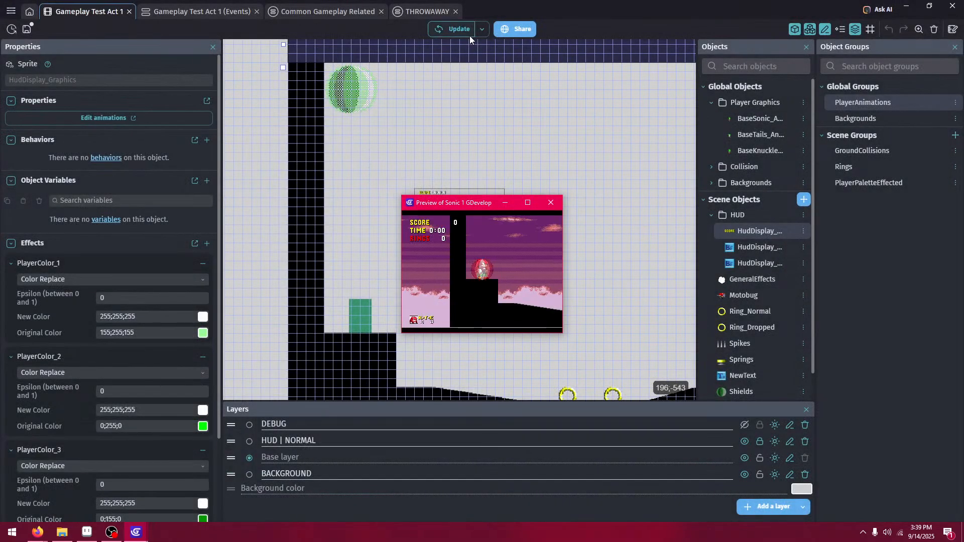
key("Right")
key("space")
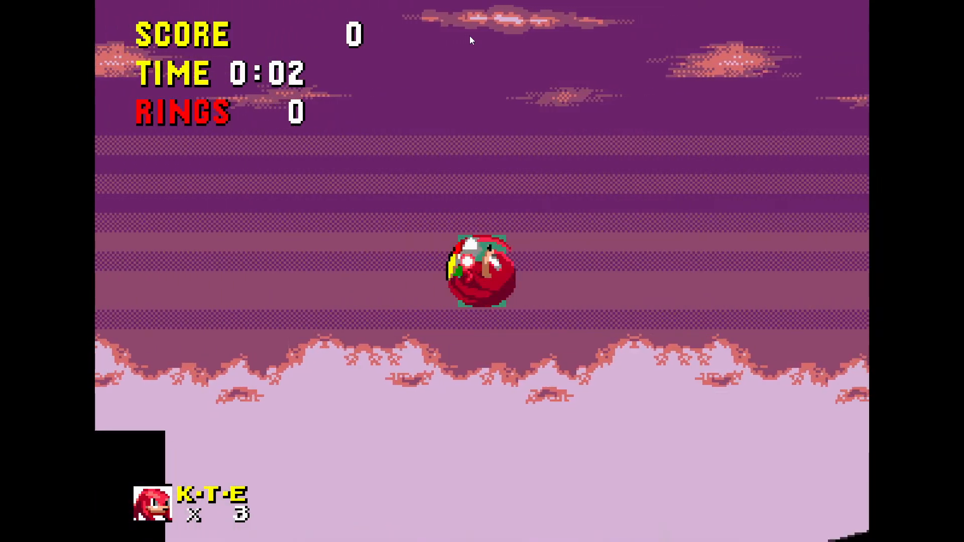
key("space")
key("space")
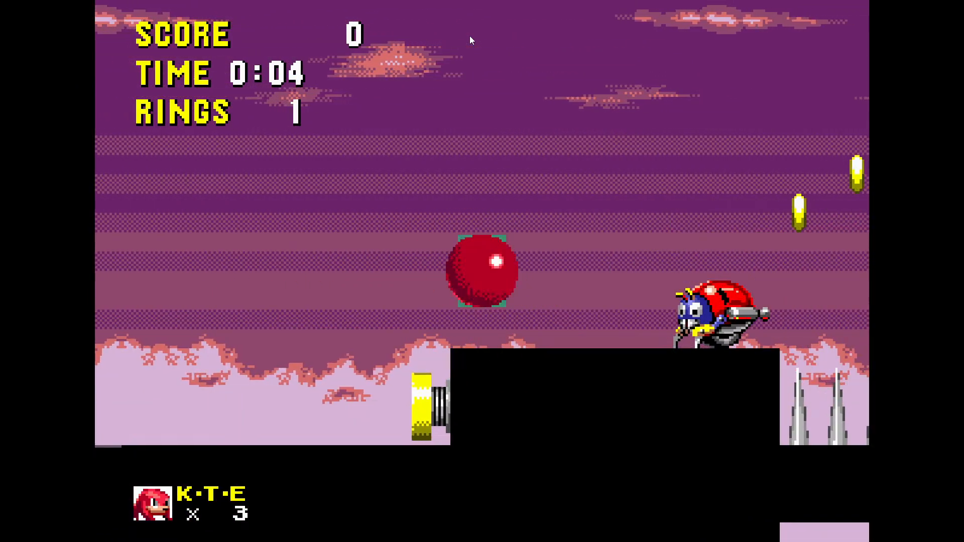
- Playtest Knuckles in the level preview, jumping past the Motobug and spikes to the narrow wall shaft and back
key("Left")
key("space")
key("Right")
key("Left")
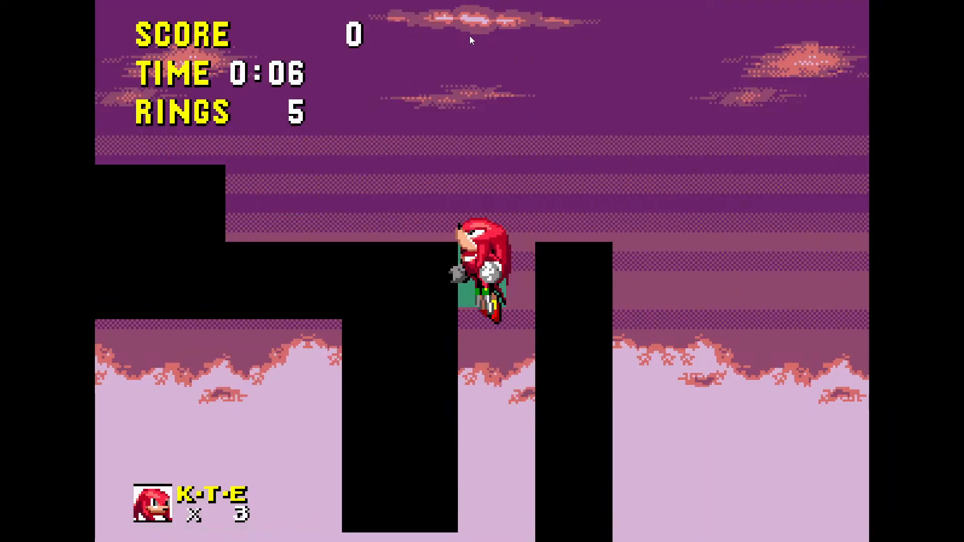
key("Right")
key("Left")
key("space")
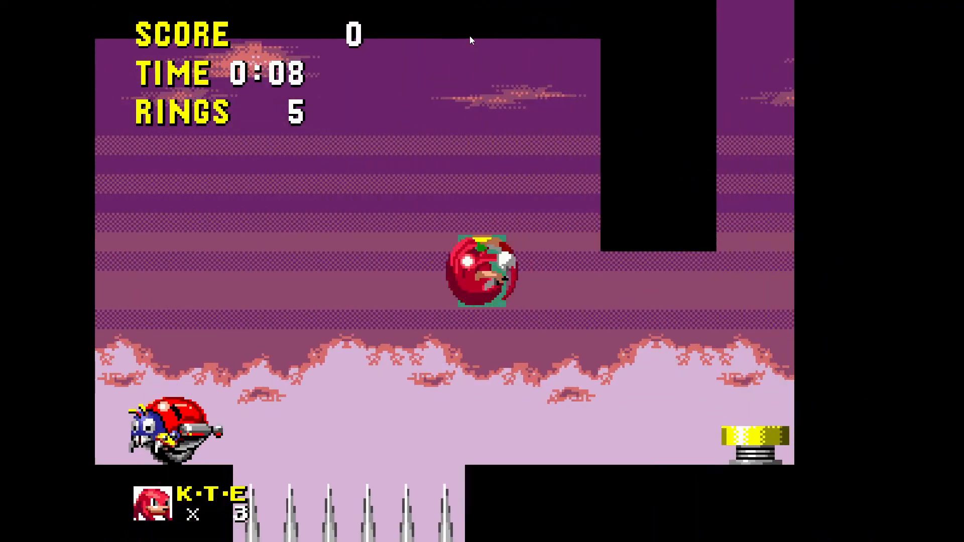
- Test Knuckles's rolling and spin dash across the slopes, from the starting ledge up to the Motobug platform
key("Down")
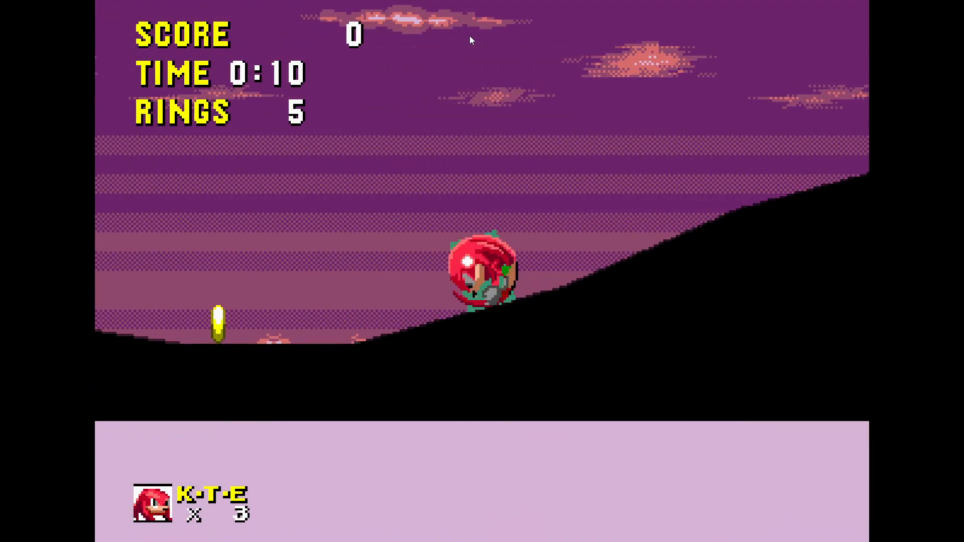
key("space")
key("Right")
key("Down")
key("space")
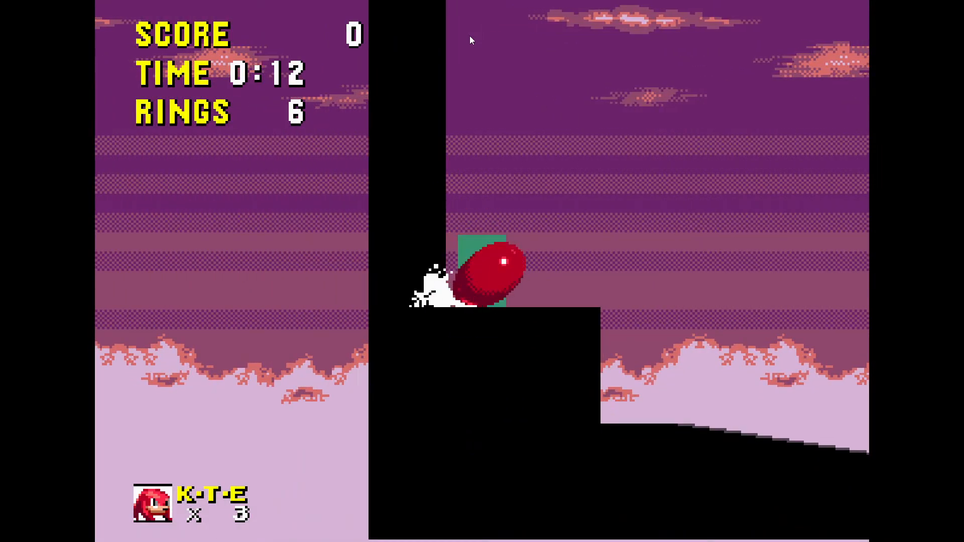
key("Left")
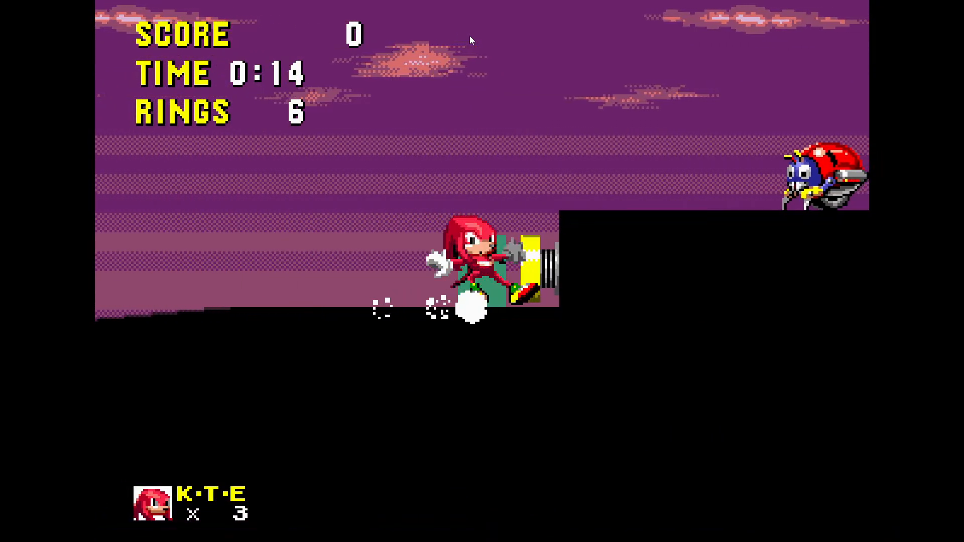
key("Right")
key("Down")
key("space")
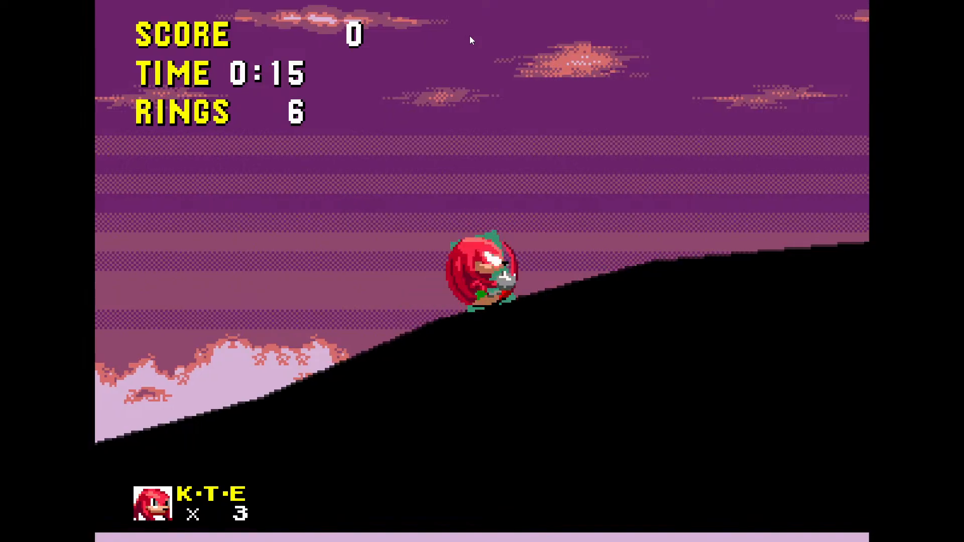
key("space")
key("Left")
key("Right")
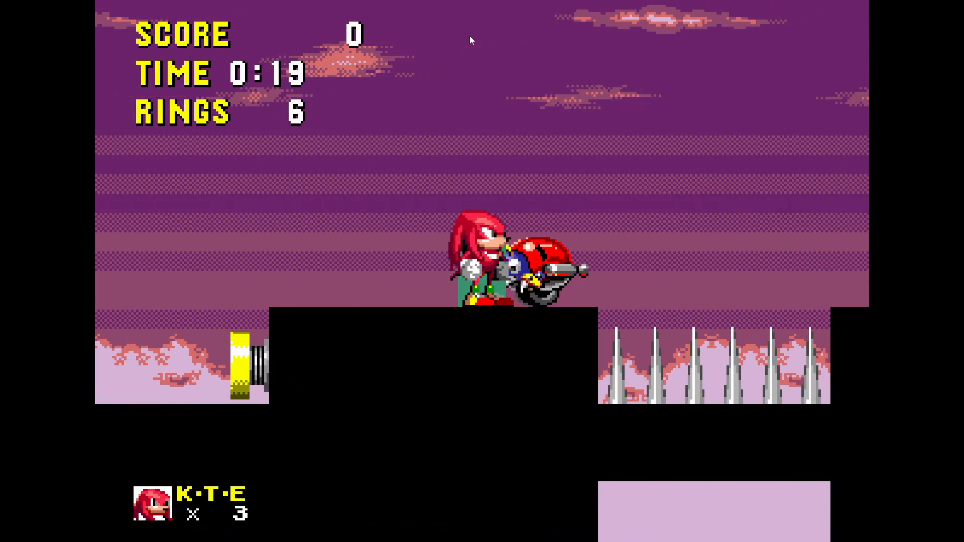
- Spin dash Knuckles over the spike pit to the wall shaft, and return him toward the level start
key("Left")
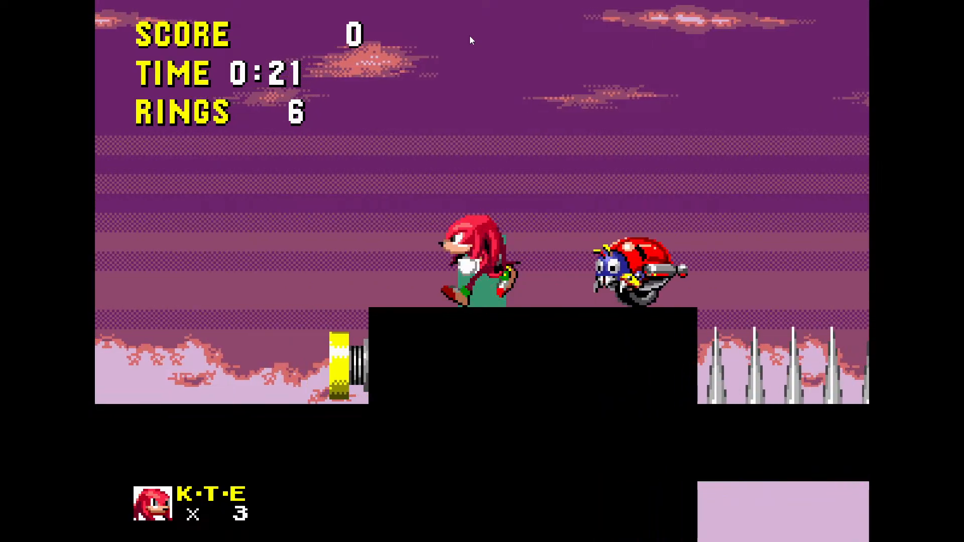
key("Right")
key("Down")
key("space")
key("space")
key("Left")
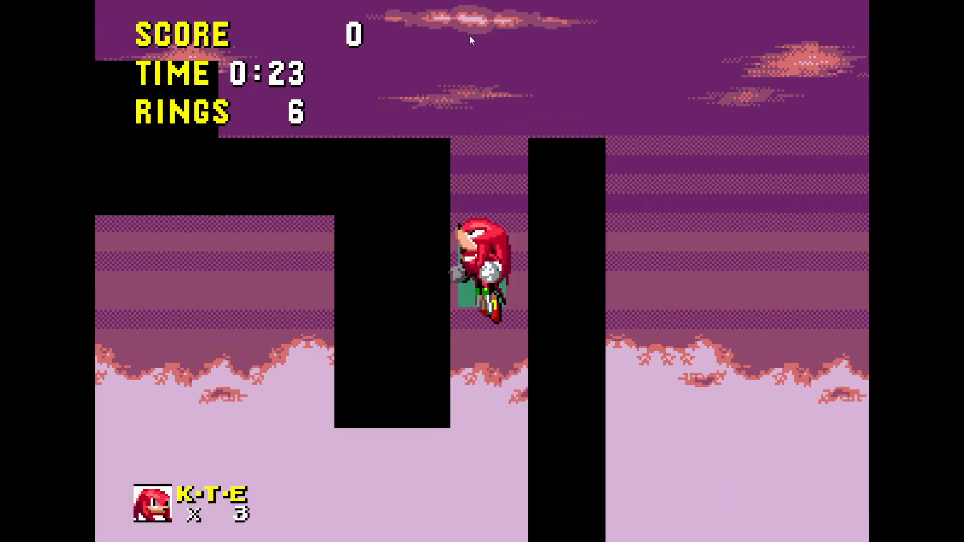
key("Left")
key("space")
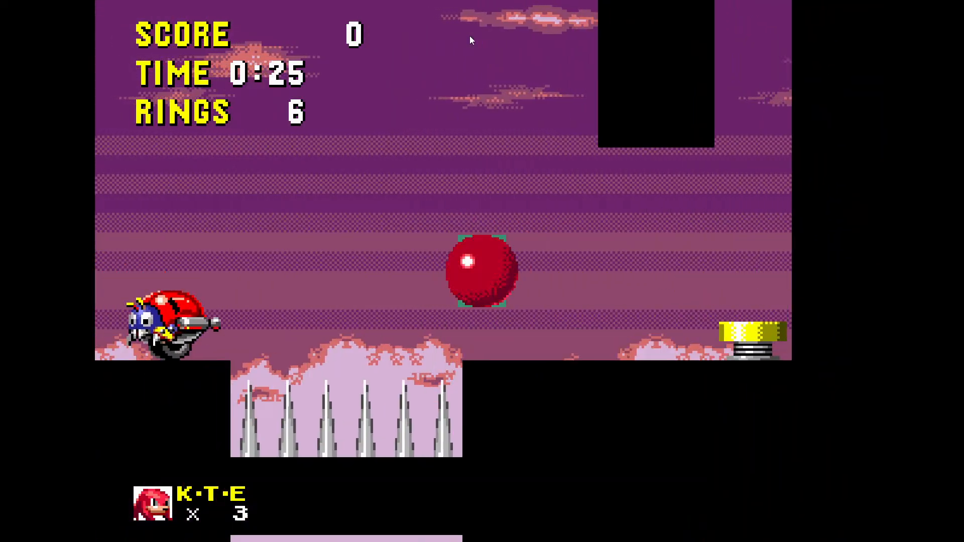
key("Left")
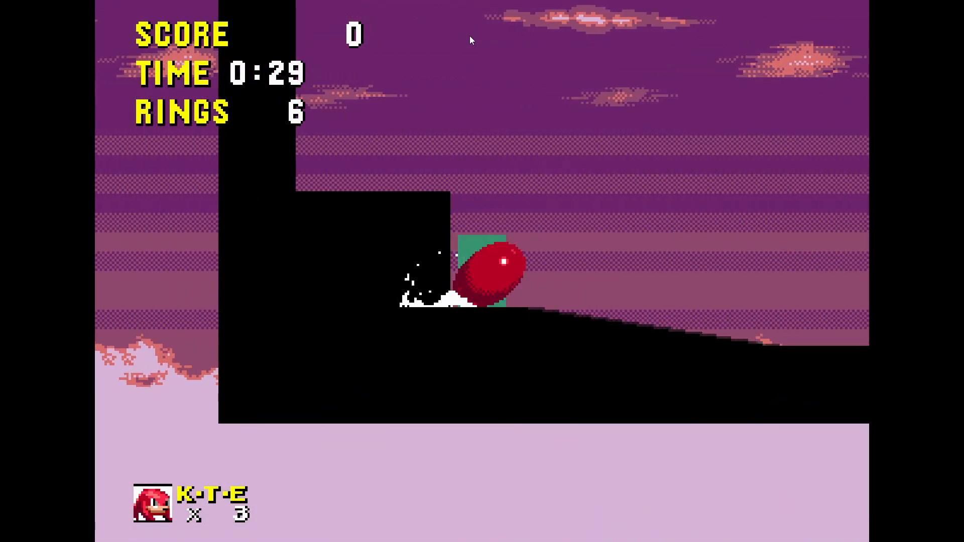
- Spin dash Knuckles away from the starting ledge and test his jumps around the wall shaft and spikes
key("space")
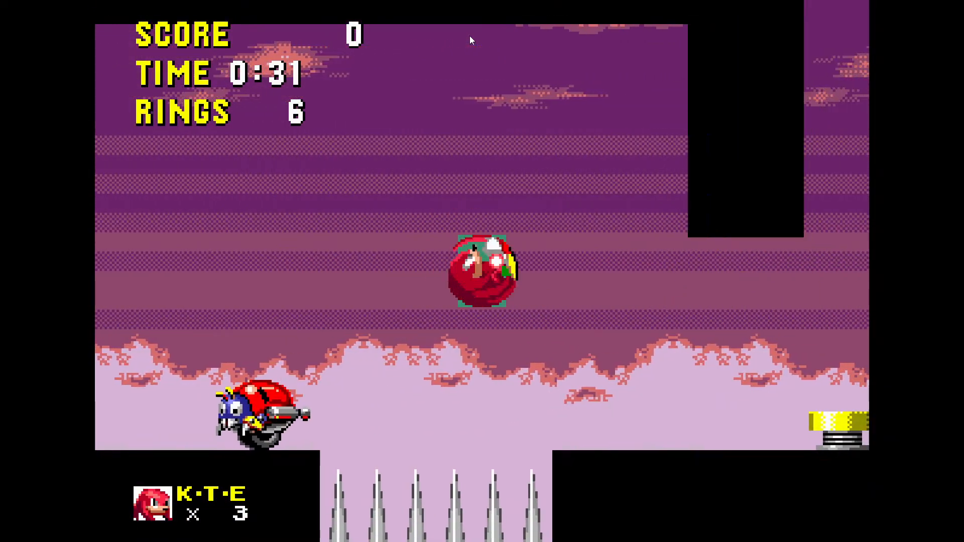
key("Left")
key("space")
key("Right")
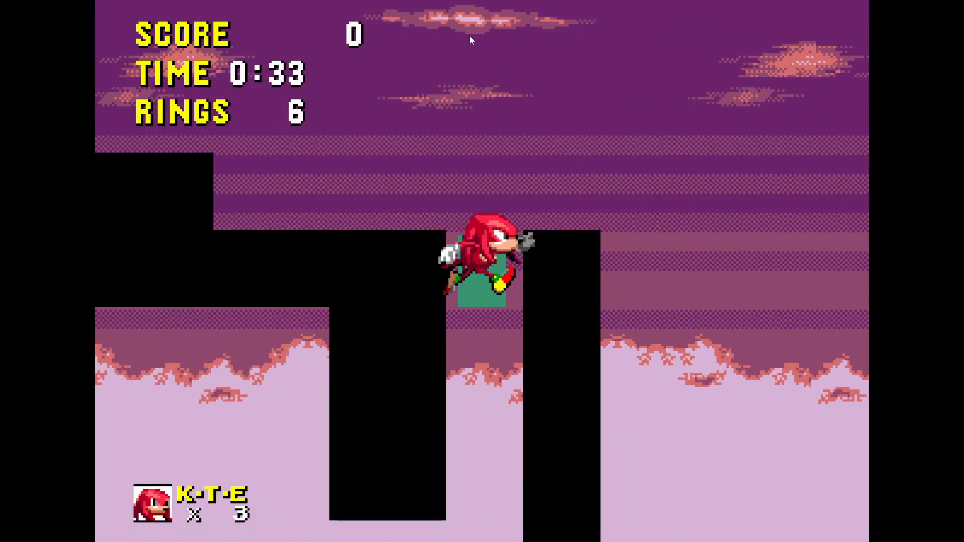
key("Left")
key("space")
key("space")
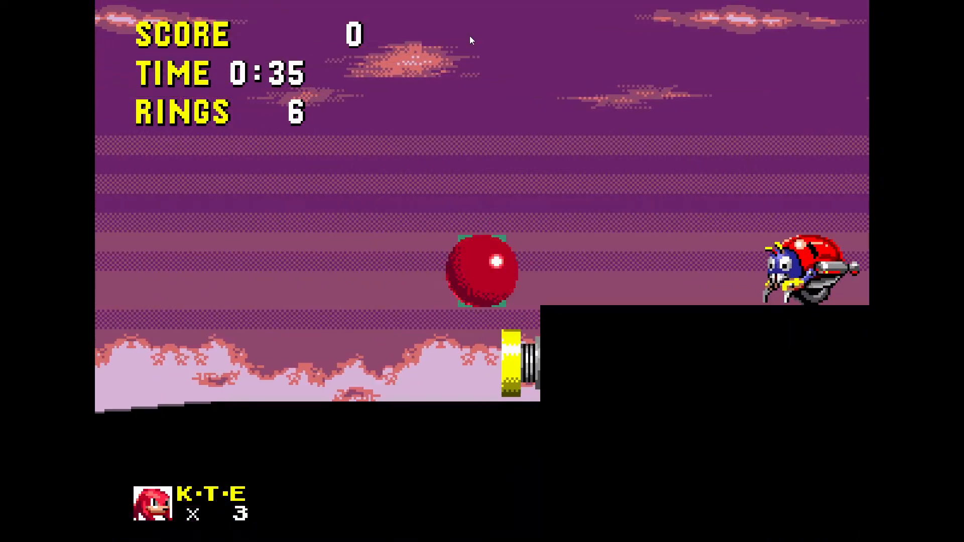
- Test repeated jumps near the sideways spring, and take Knuckles over the Motobug and up above the wall shaft
key("space")
key("Right")
key("space")
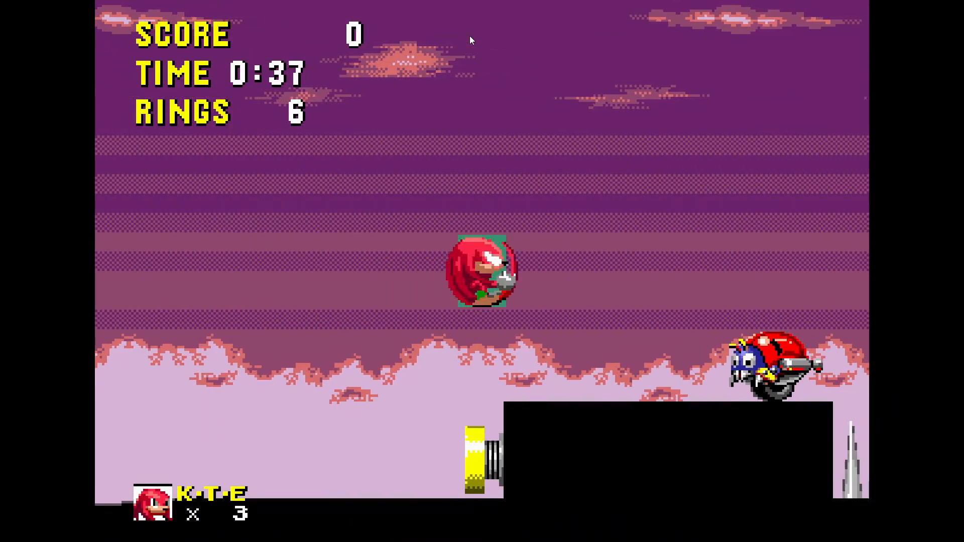
key("space")
key("space")
key("space")
key("Left")
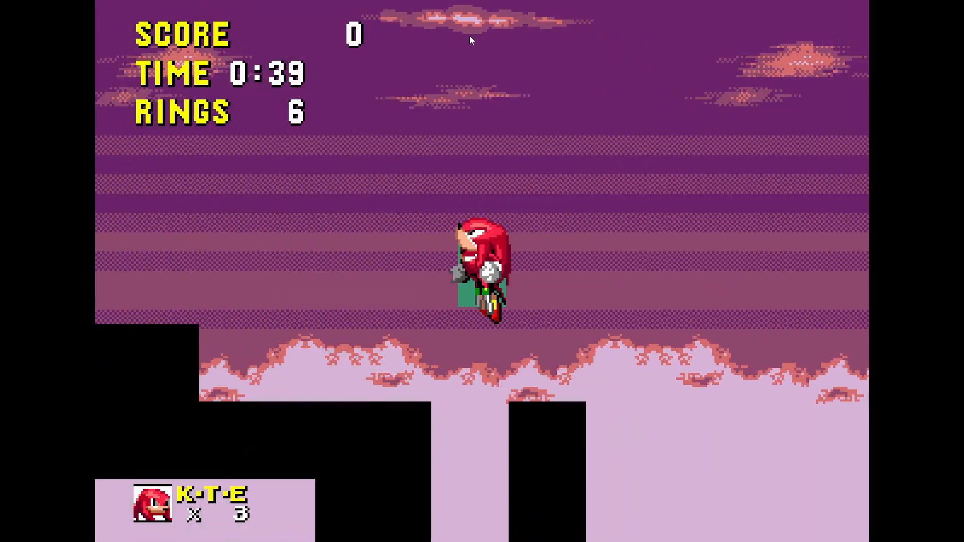
key("Left")
- Exit the full-screen preview, close its window and save the project
key("F11")
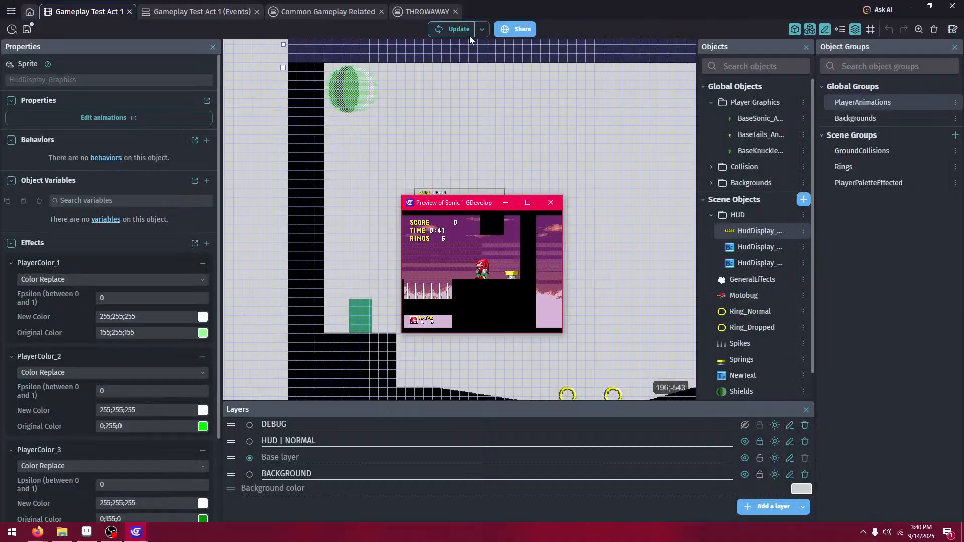
left_click(558, 203)
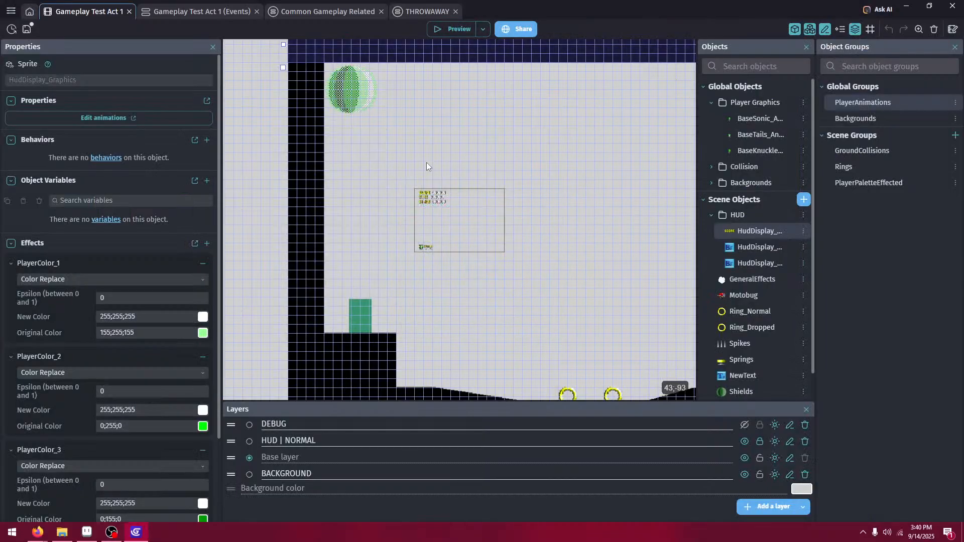
key("ctrl+s")
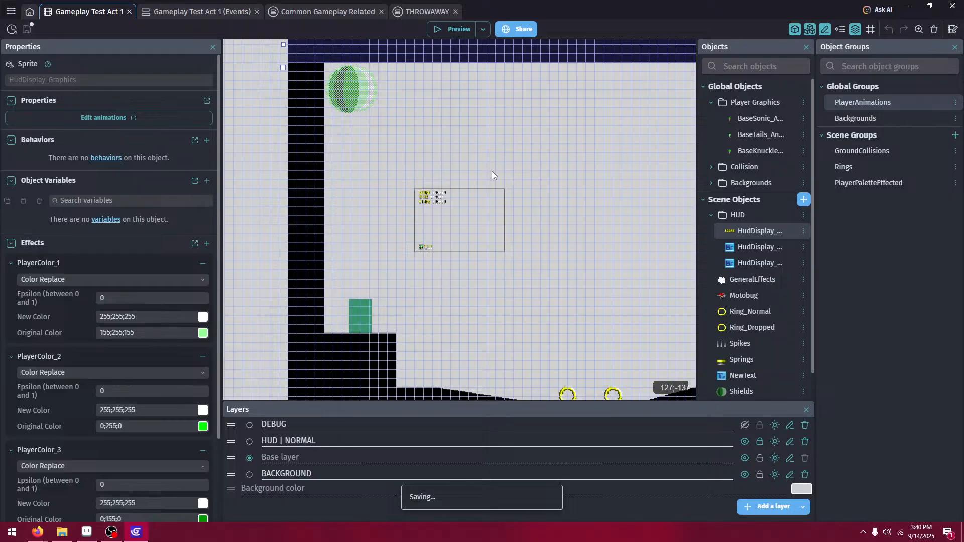
- Collapse the HUD and Player Graphics folders in the object list
middle_click_drag(499, 243, 429, 232)
scroll(437, 223, "down", 2)
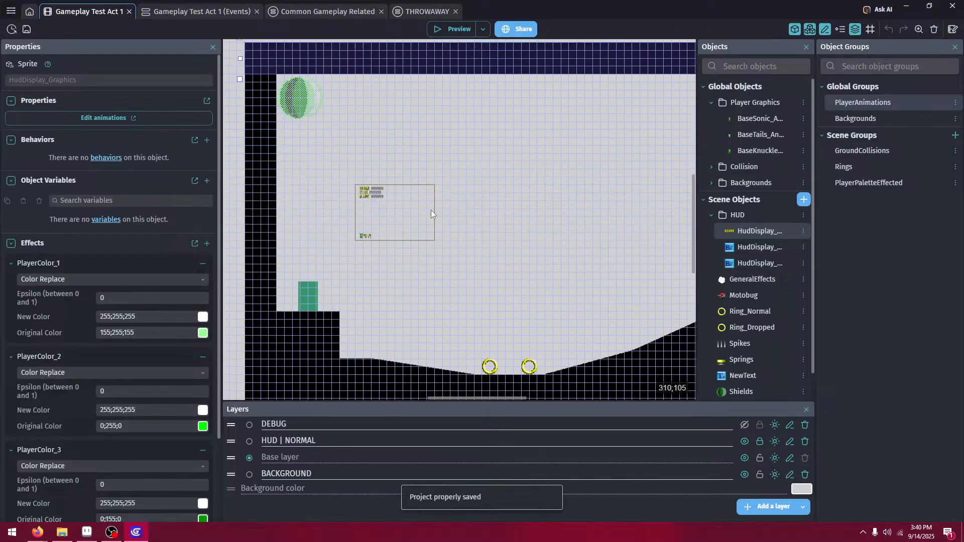
left_click(709, 216)
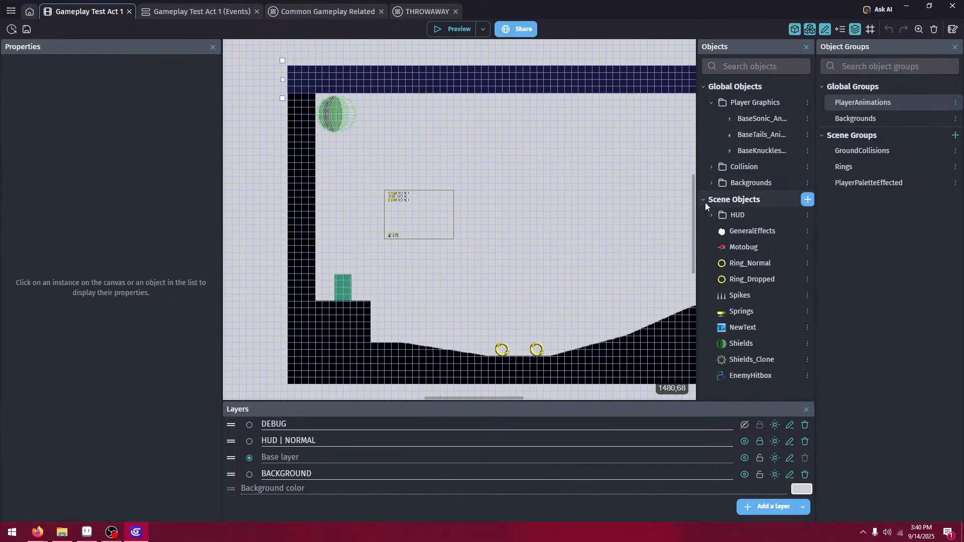
left_click(711, 103)
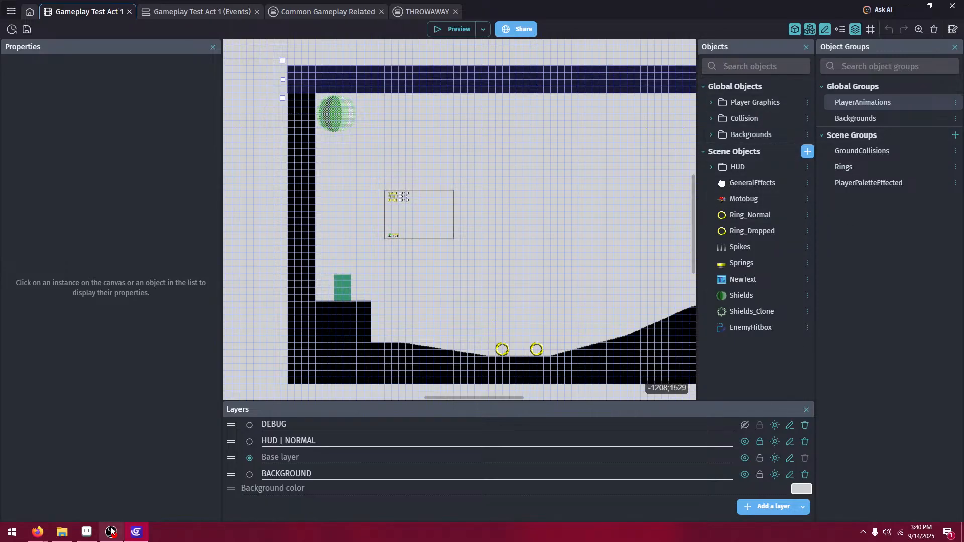
- Switch to Aseprite and close all the open sprites, discarding unsaved changes
left_click(86, 531)
left_click(398, 33)
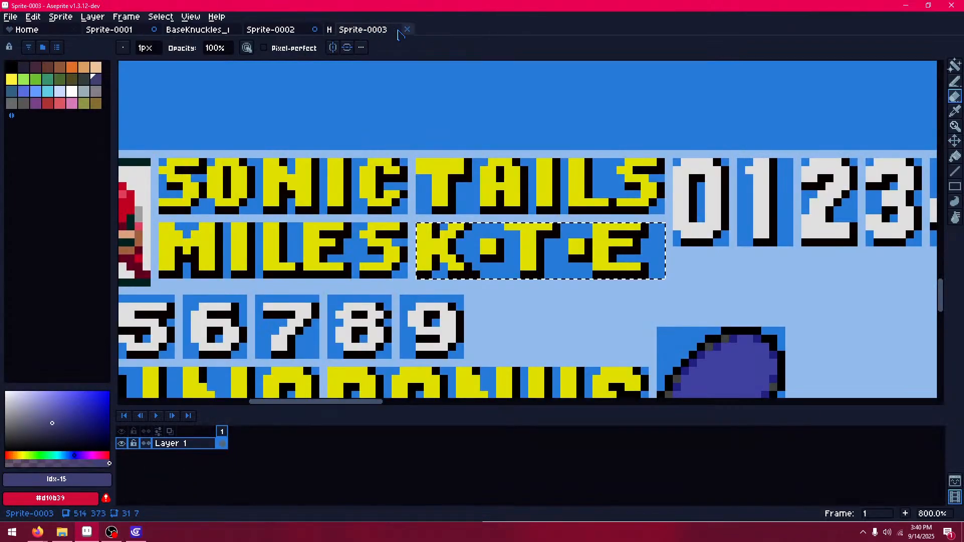
left_click(396, 31)
left_click(480, 287)
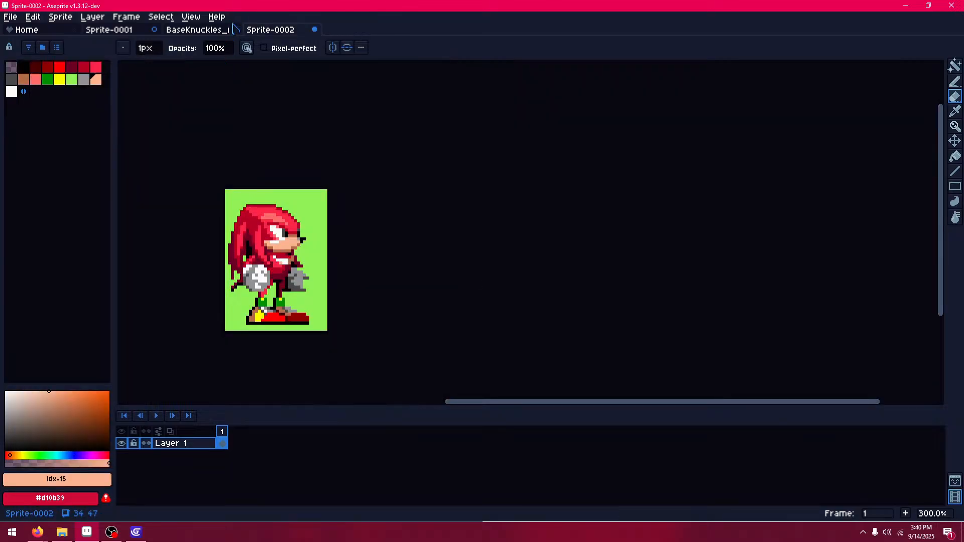
left_click(235, 30)
left_click(470, 288)
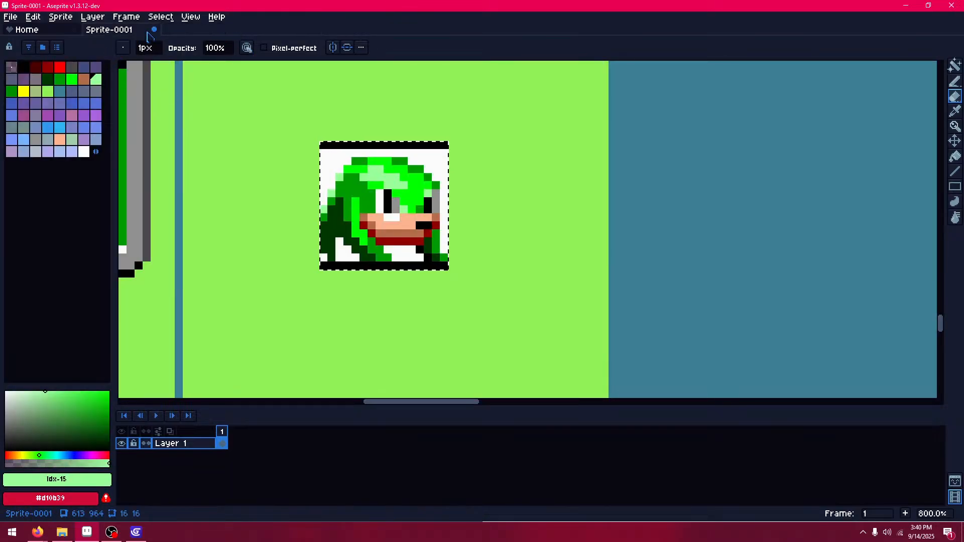
left_click(156, 30)
left_click(505, 289)
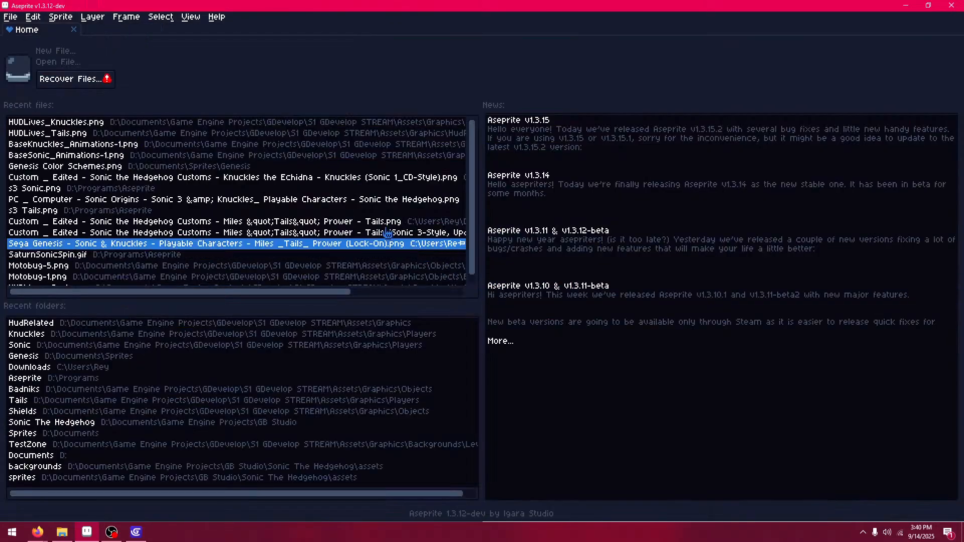
- Switch to Firefox and open Sonic Retro's Sonic Physics Guide in a new tab
left_click(38, 531)
left_click(49, 503)
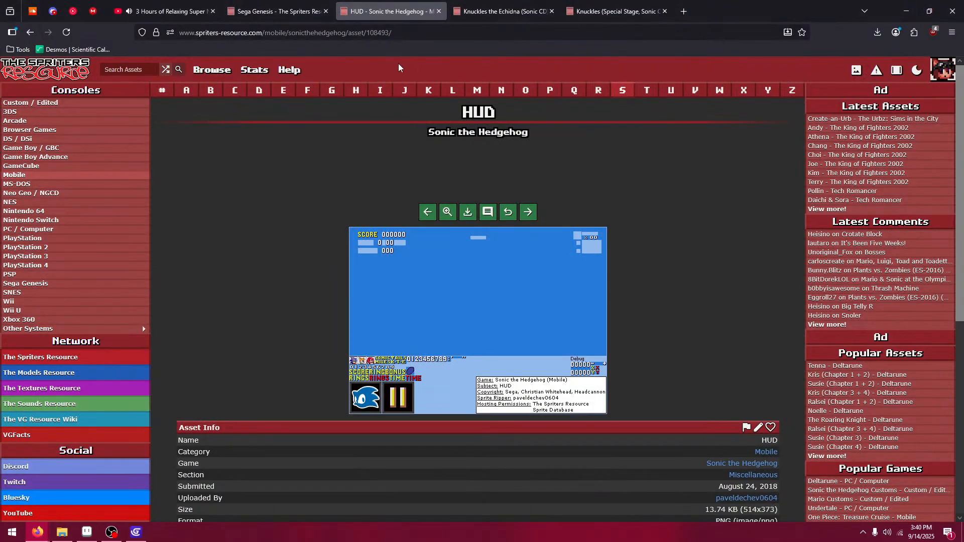
left_click(682, 12)
type("s")
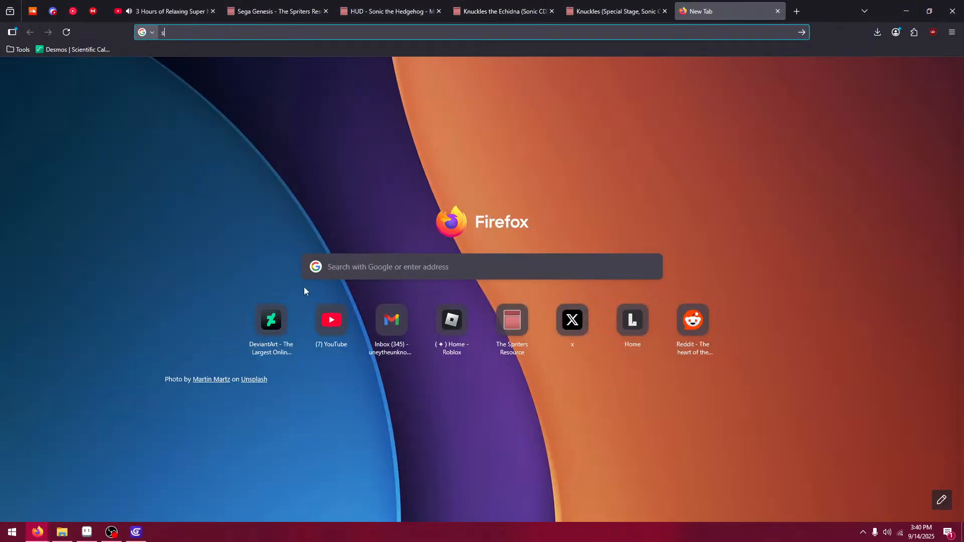
type("onic re")
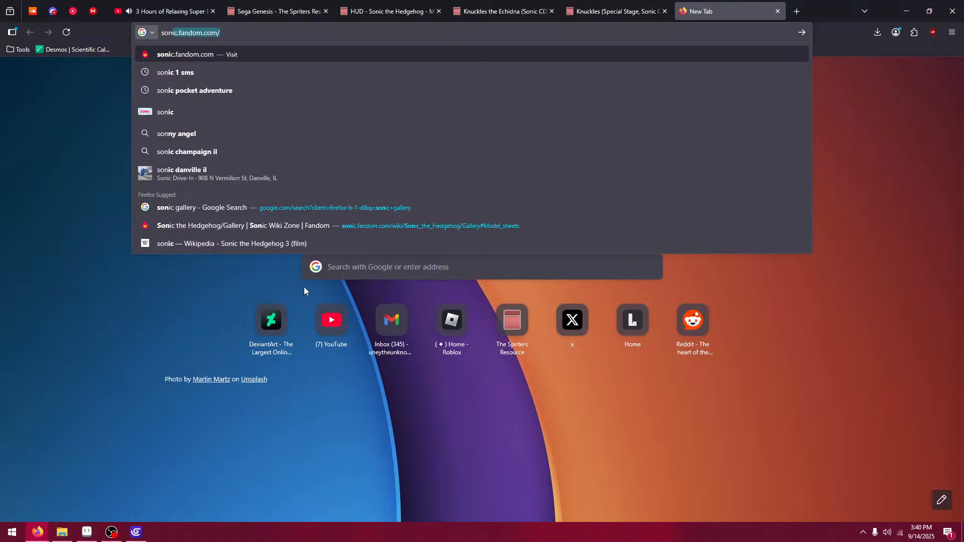
type("tro")
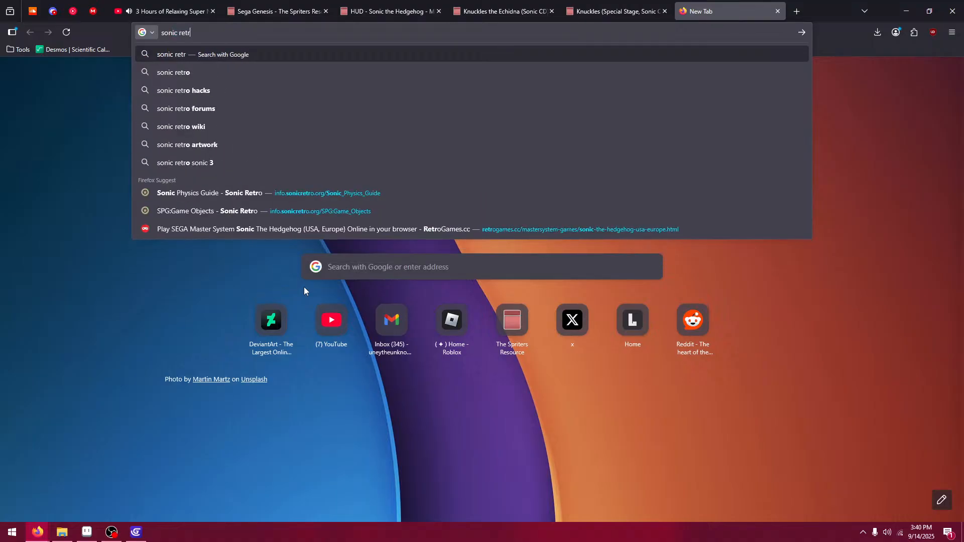
left_click(198, 194)
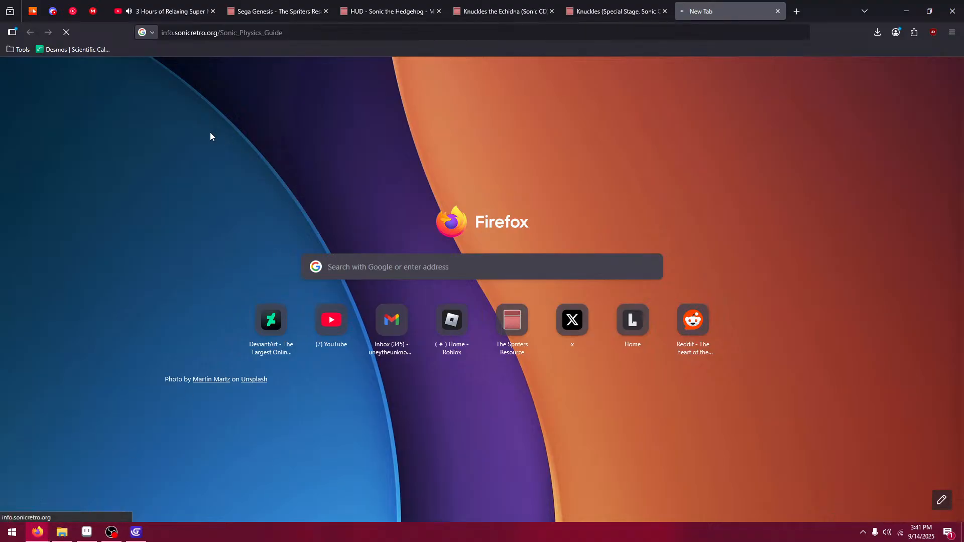
- Return to GDevelop's Common Gameplay Related events and re-enable the disabled EnemyHitbox create, position and draw actions under the Motobug loop
left_click(136, 535)
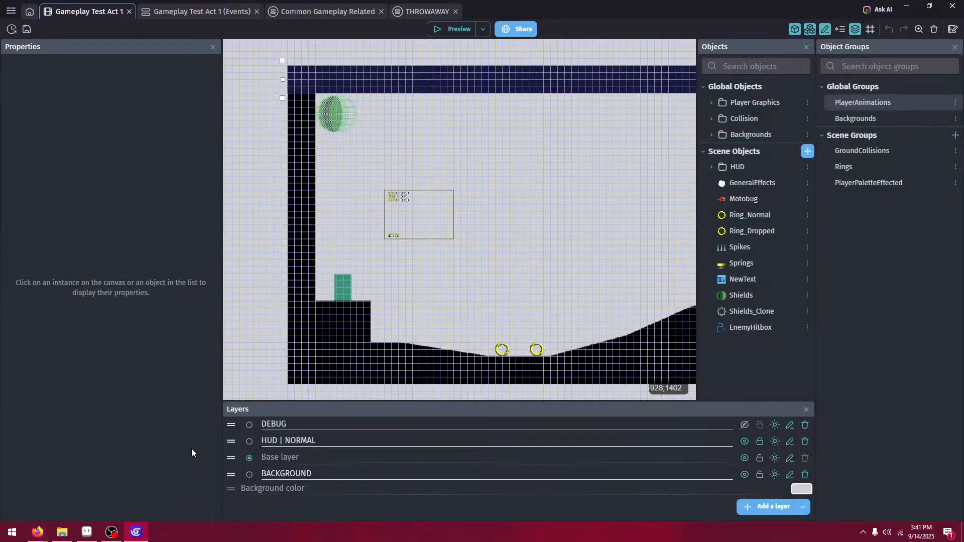
left_click(420, 15)
left_click(366, 13)
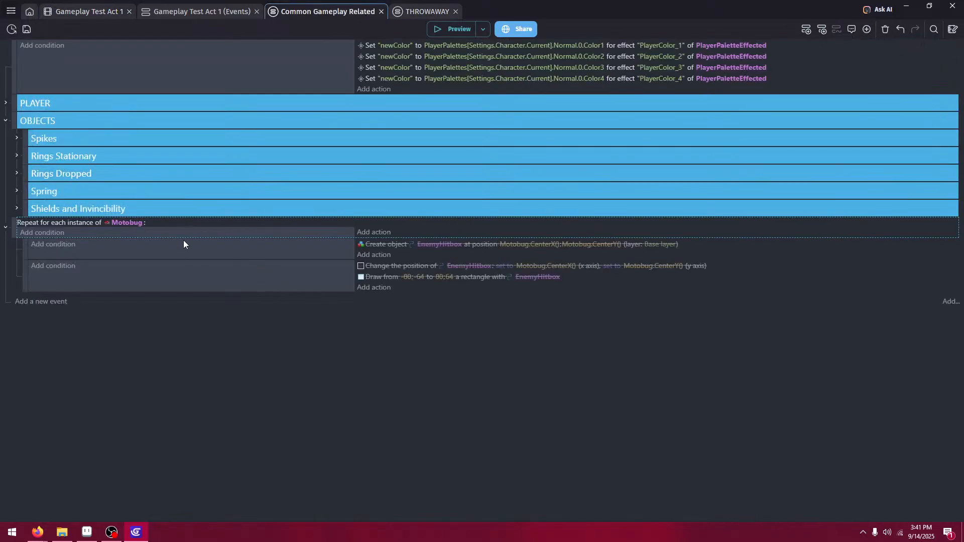
key("d")
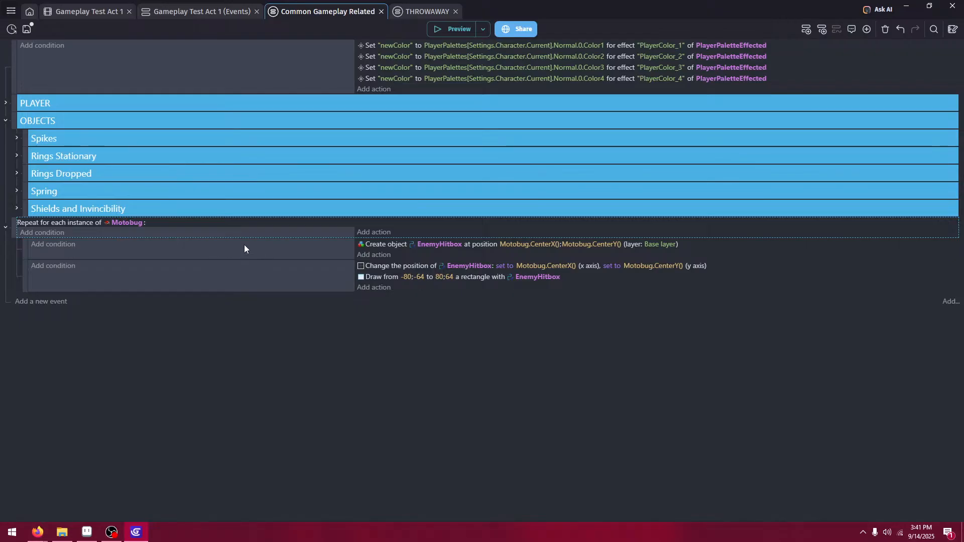
- Add a Trigger once condition to the event that creates the EnemyHitbox under the Motobug loop
left_click(50, 247)
type("tr")
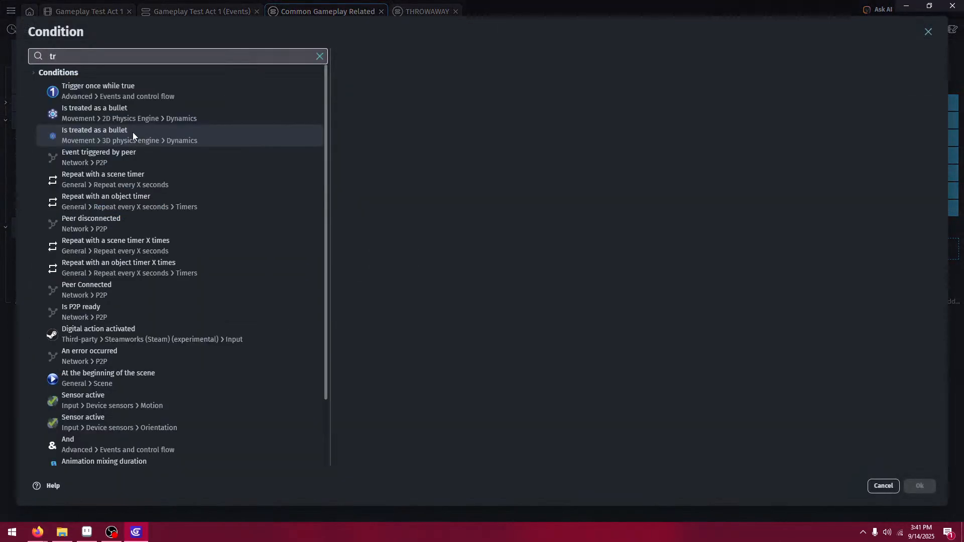
left_click(128, 93)
left_click(918, 486)
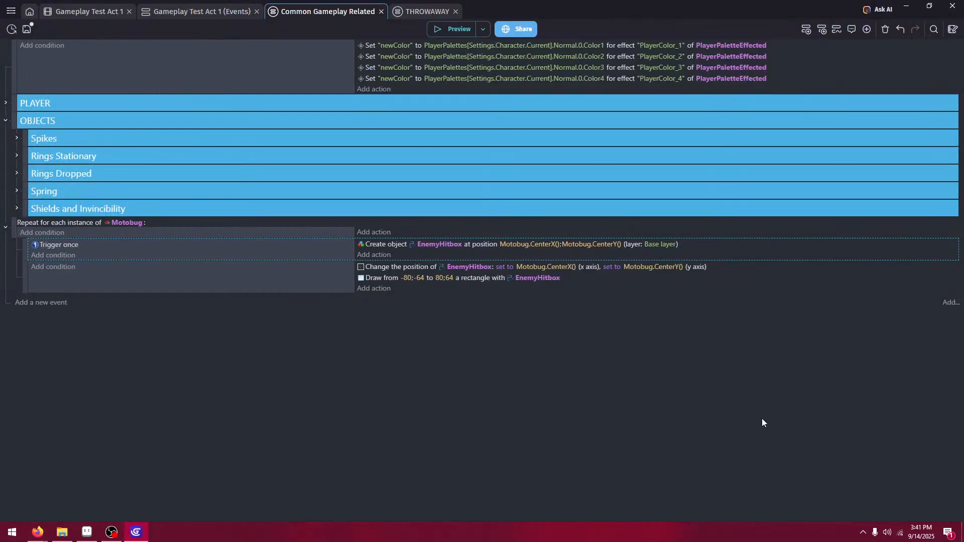
- Preview the game and play Knuckles around the Motobug, over the spikes and back to examine the enemy hitbox
left_click(461, 30)
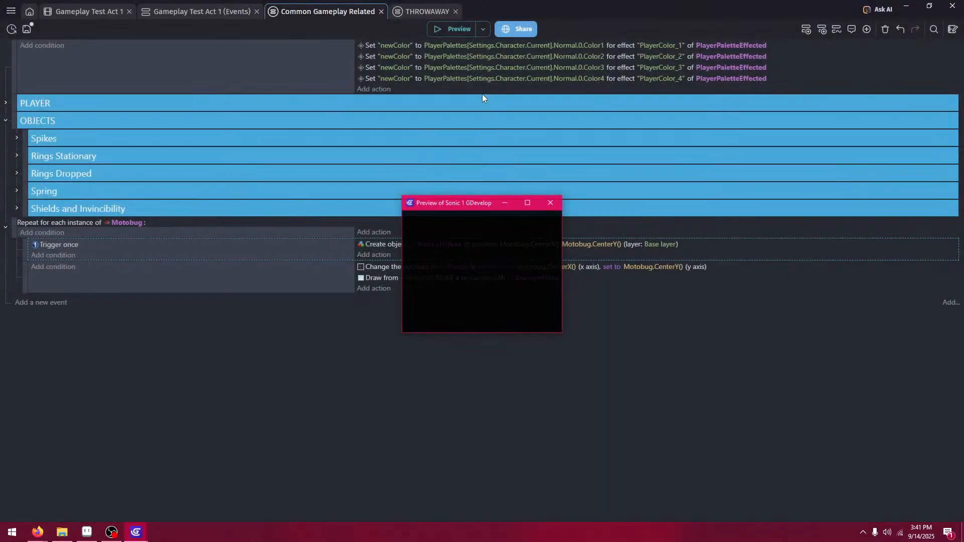
key("Right")
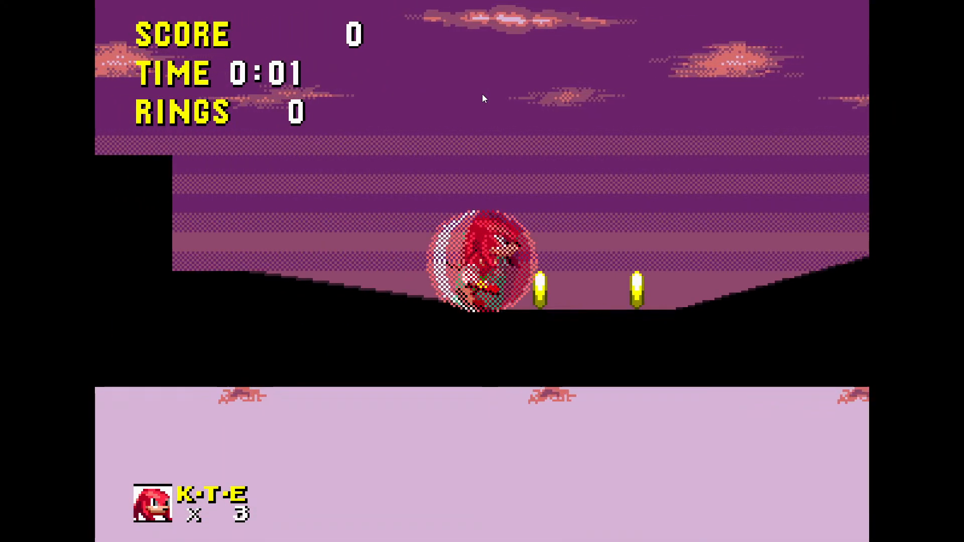
key("space")
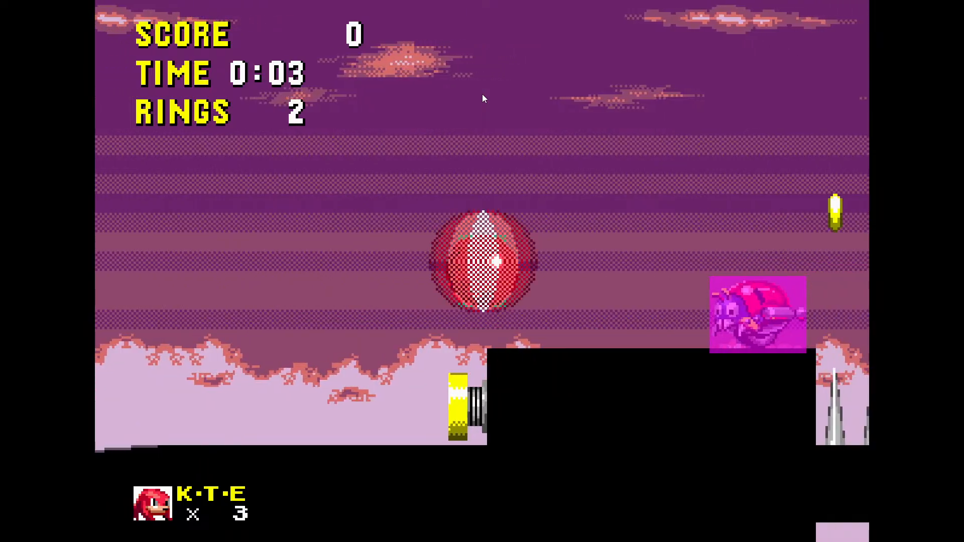
key("Down")
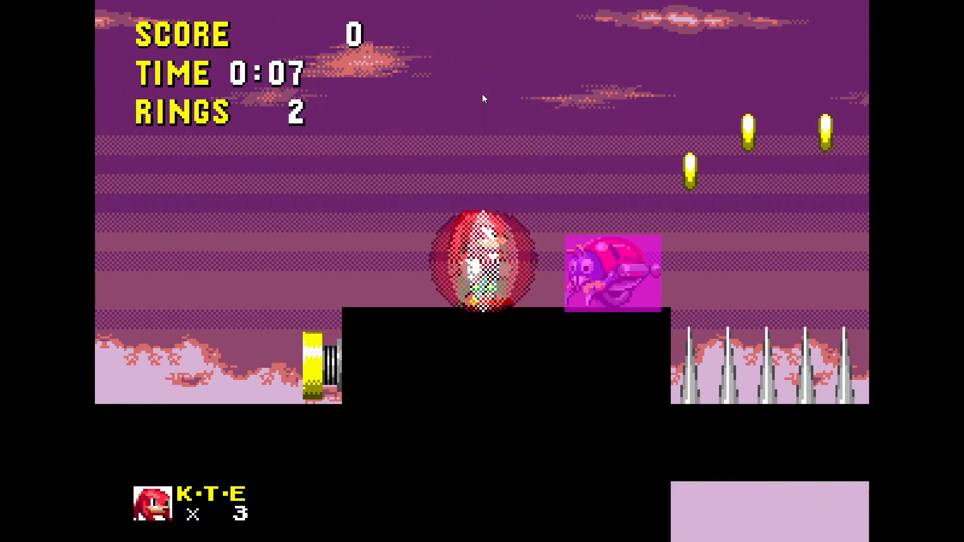
key("Left")
key("space")
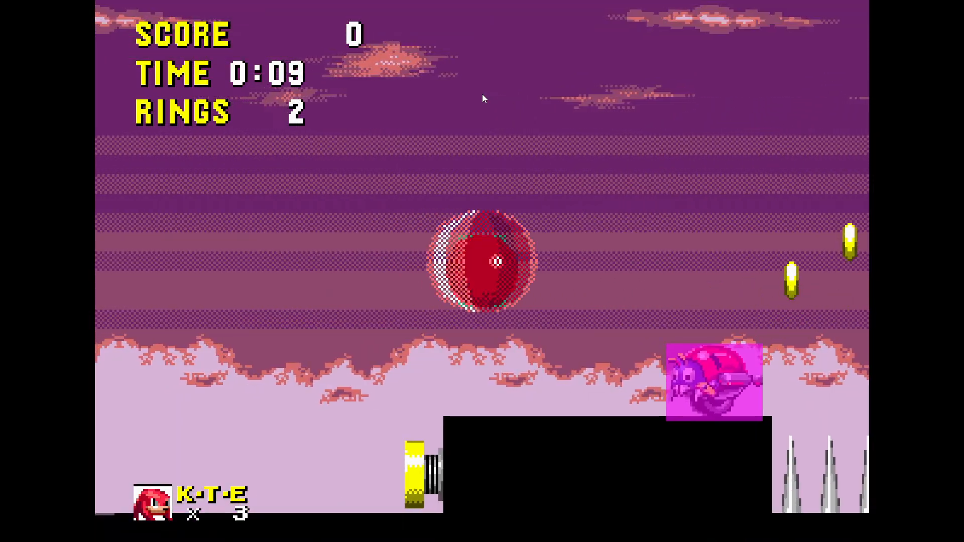
key("Right")
key("space")
key("Right")
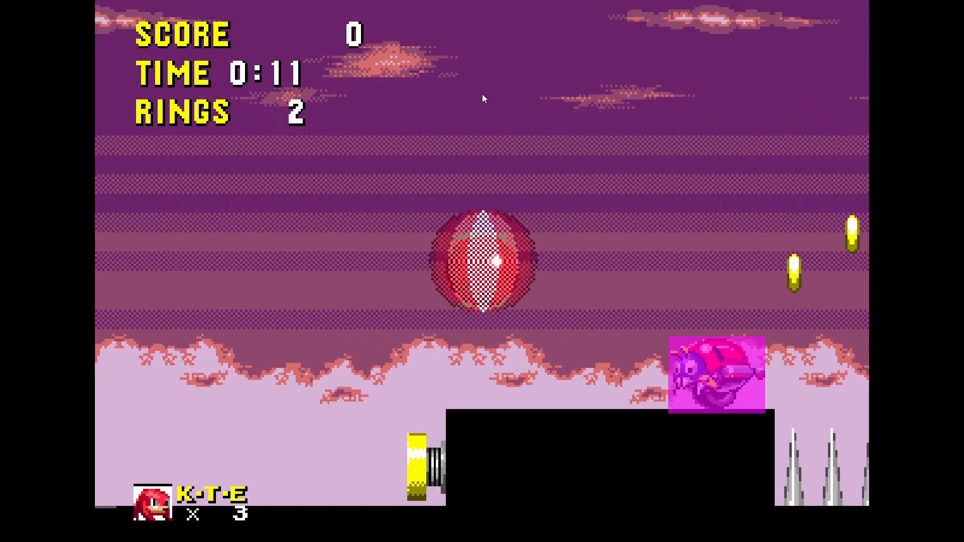
key("Down")
key("space")
key("space")
key("Left")
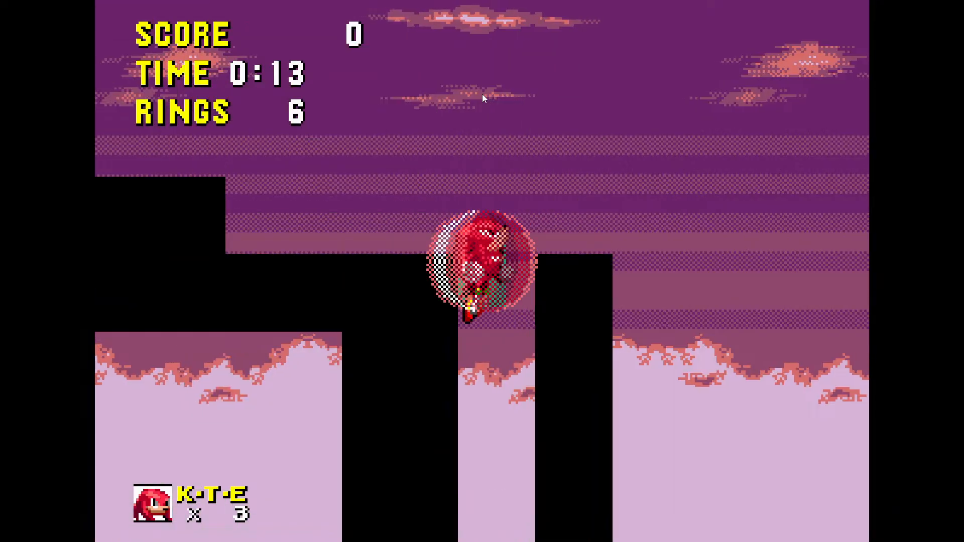
key("Right")
key("Left")
key("Left")
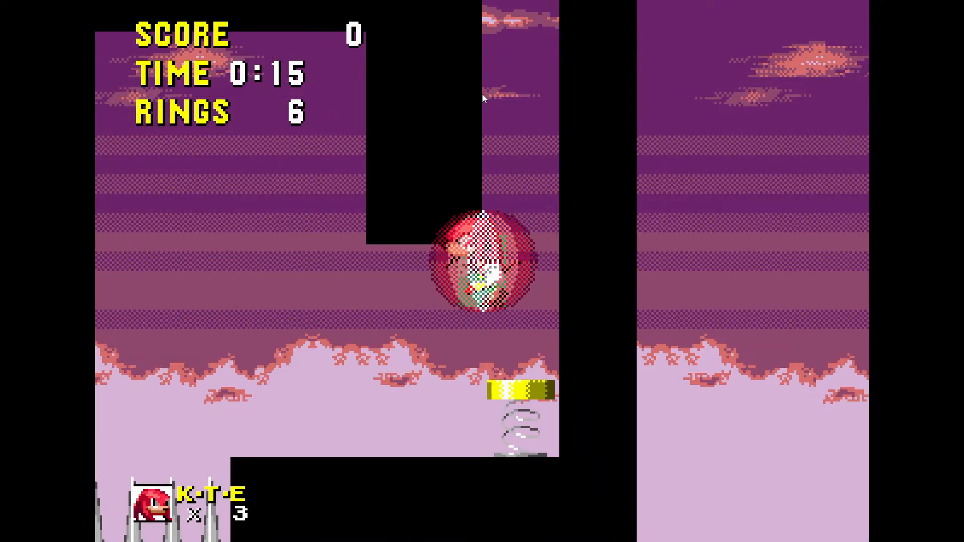
key("Left")
key("Left")
key("Left")
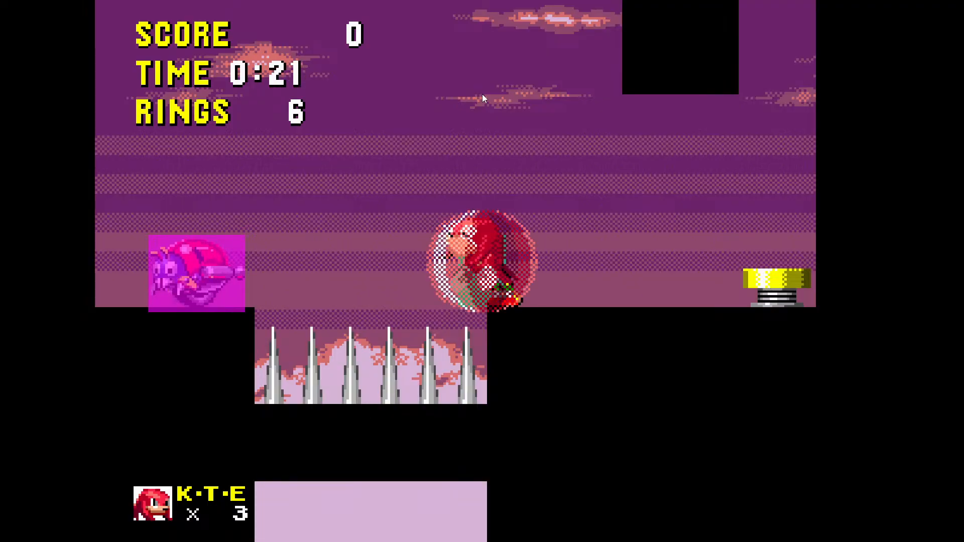
- Jump Knuckles over the spikes without the shield, walk through the Motobug to test contact, and close the preview
key("Right")
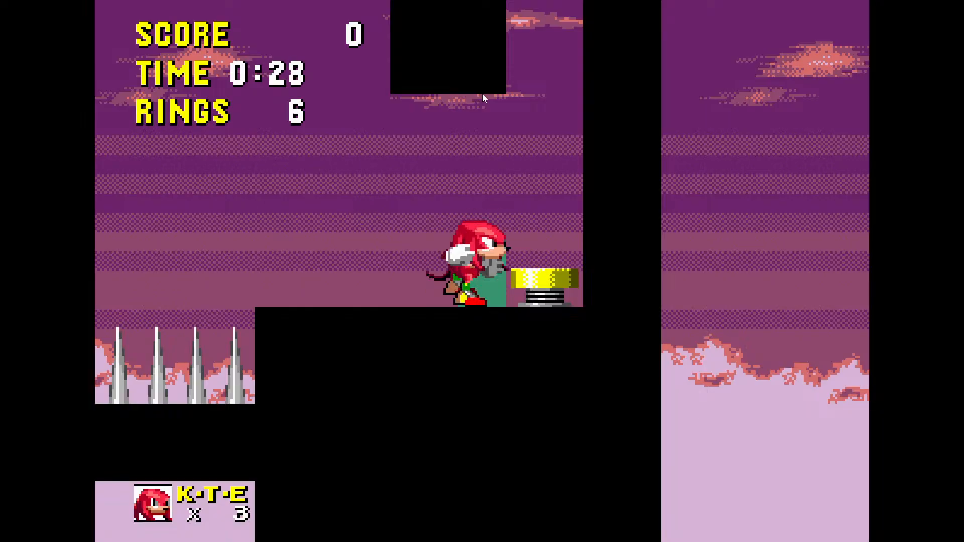
key("Left")
key("Left")
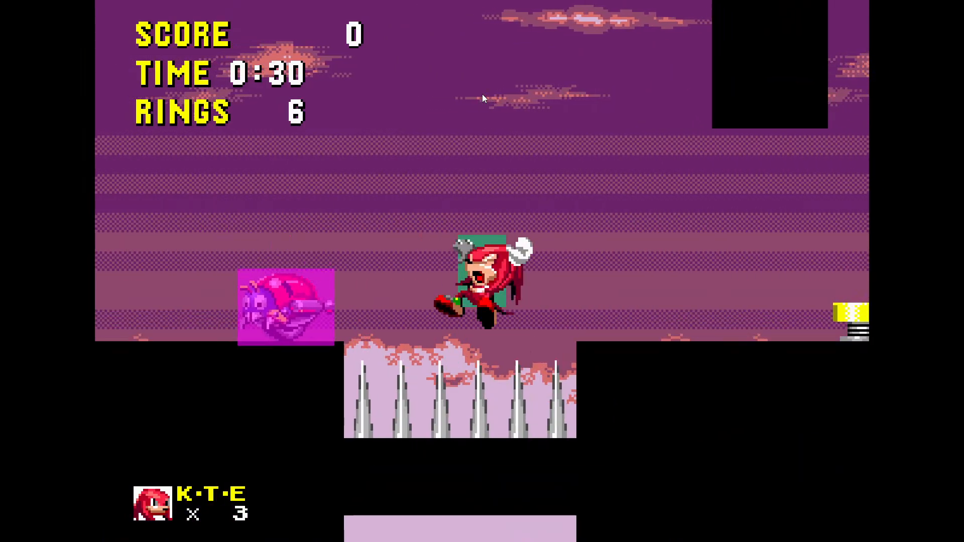
key("space")
key("Left")
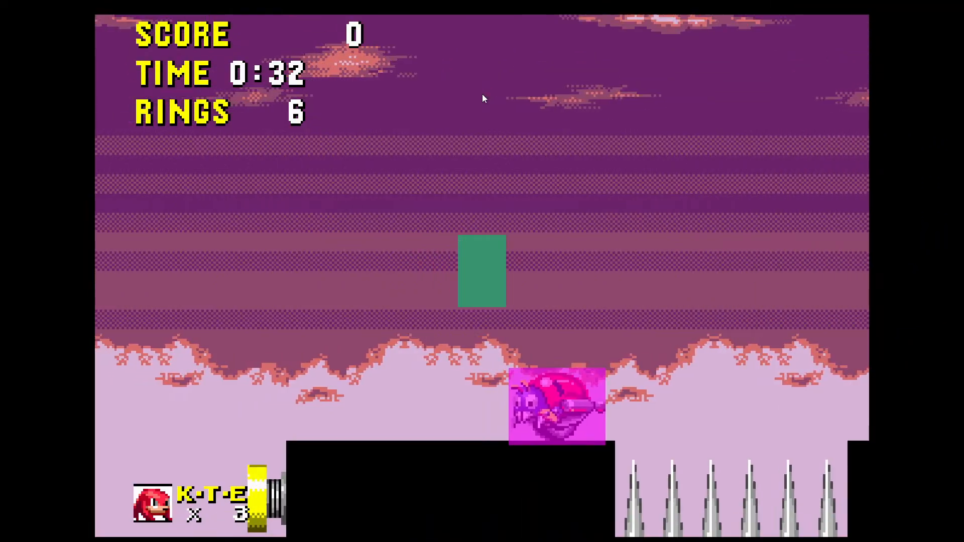
key("Right")
key("Left")
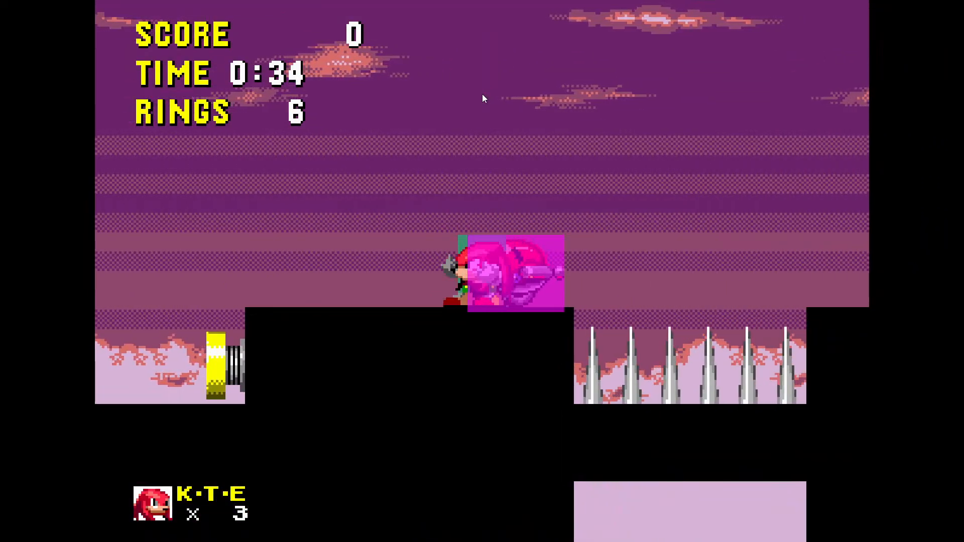
key("Left")
key("Right")
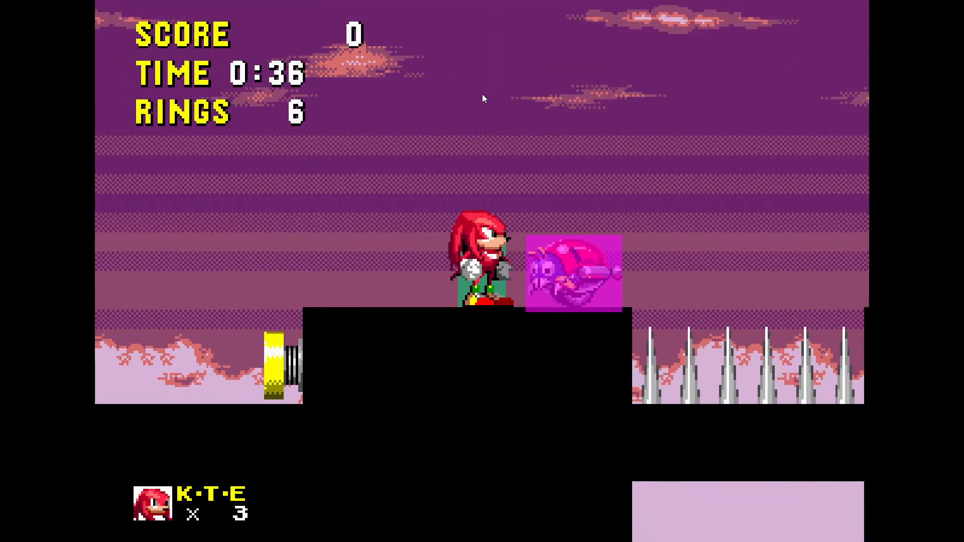
key("Escape")
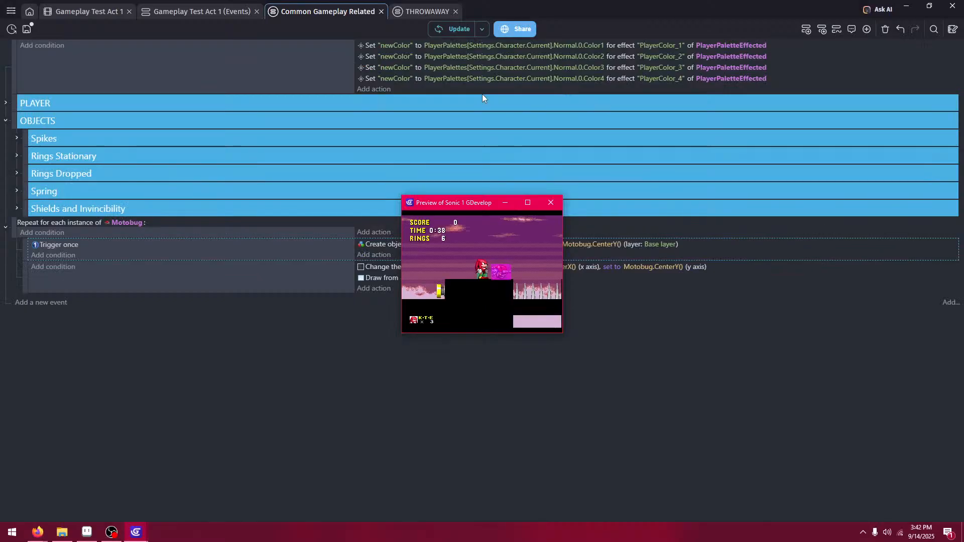
left_click(550, 205)
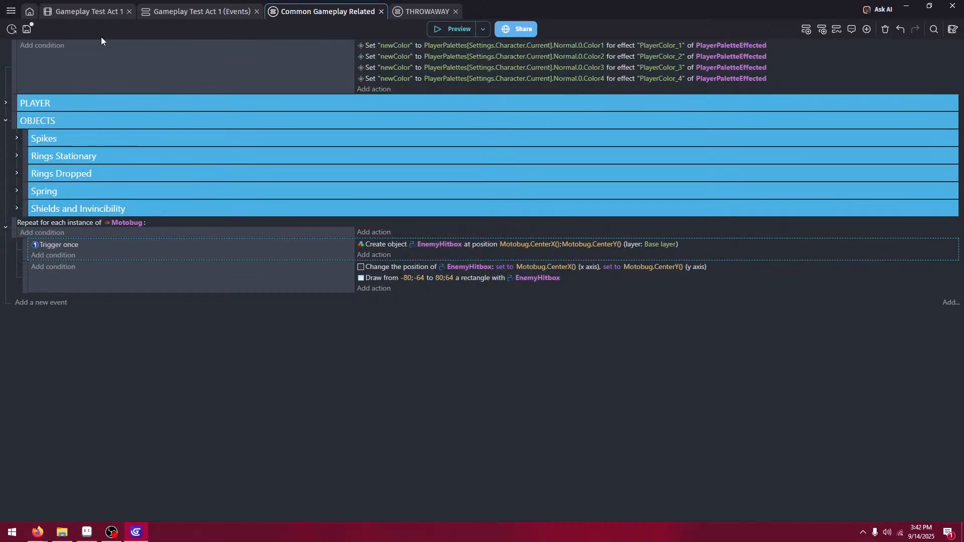
- Save the project and, in the Gameplay Test Act 1 scene, reposition the Motobug at X 2976, Y 96 beside the spikes
left_click(81, 15)
key("ctrl+s")
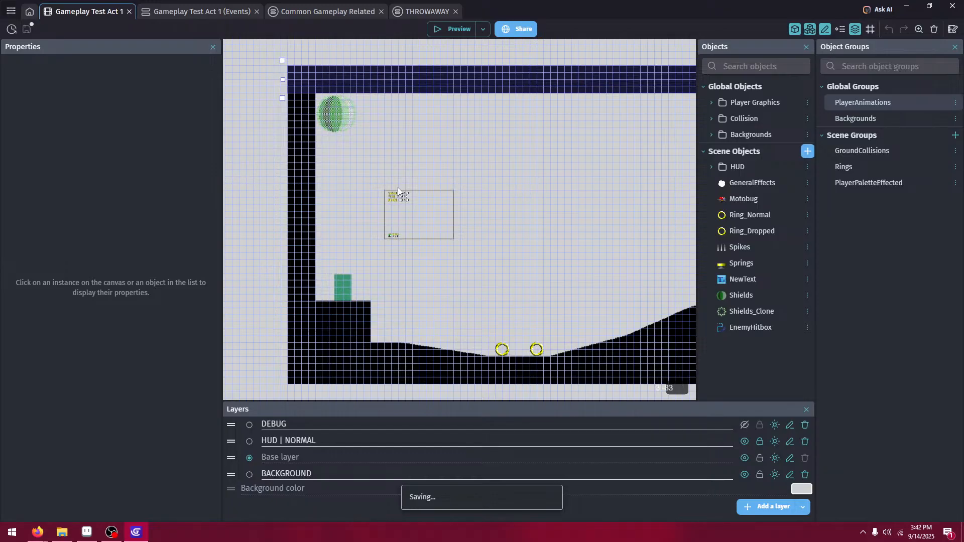
scroll(532, 209, "right", 15, "shift")
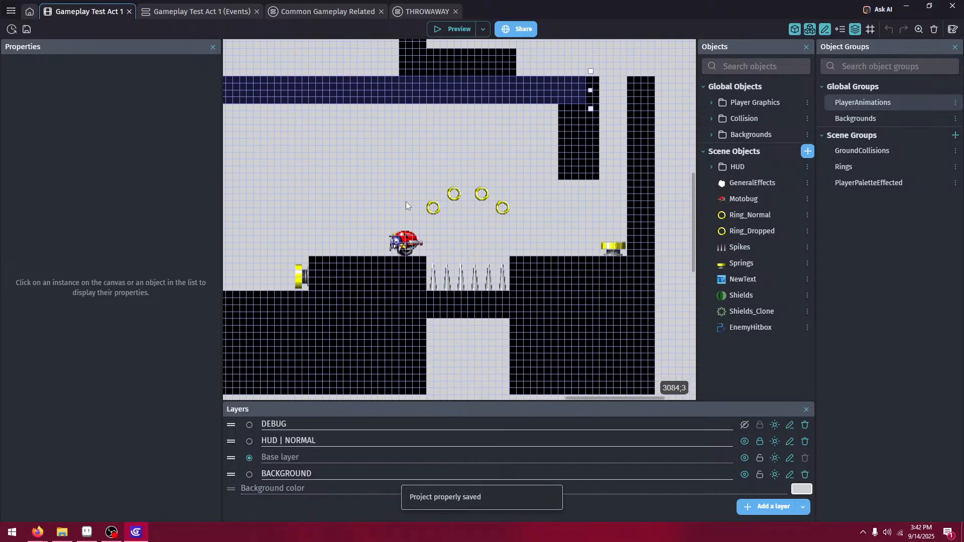
left_click(393, 242)
scroll(341, 237, "up", 2, "ctrl")
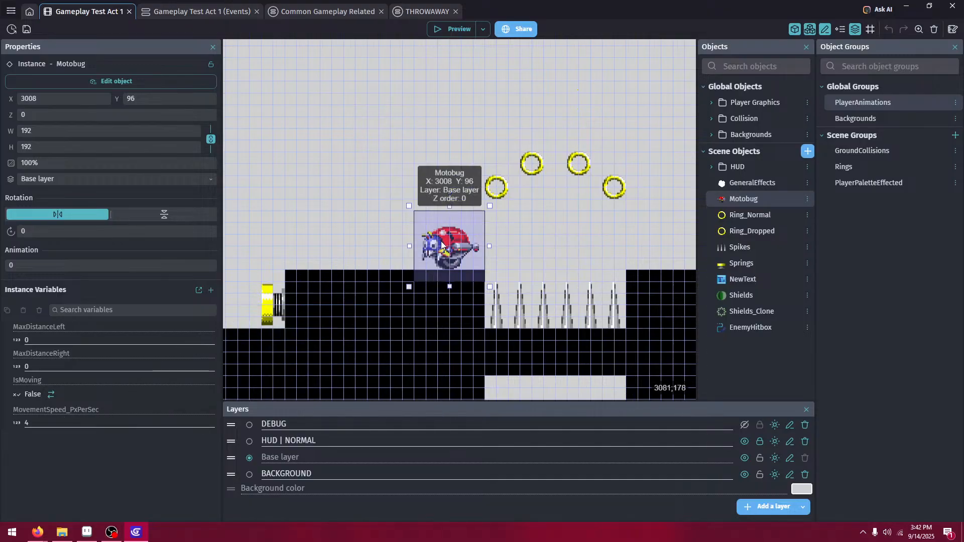
left_click_drag(444, 245, 299, 249)
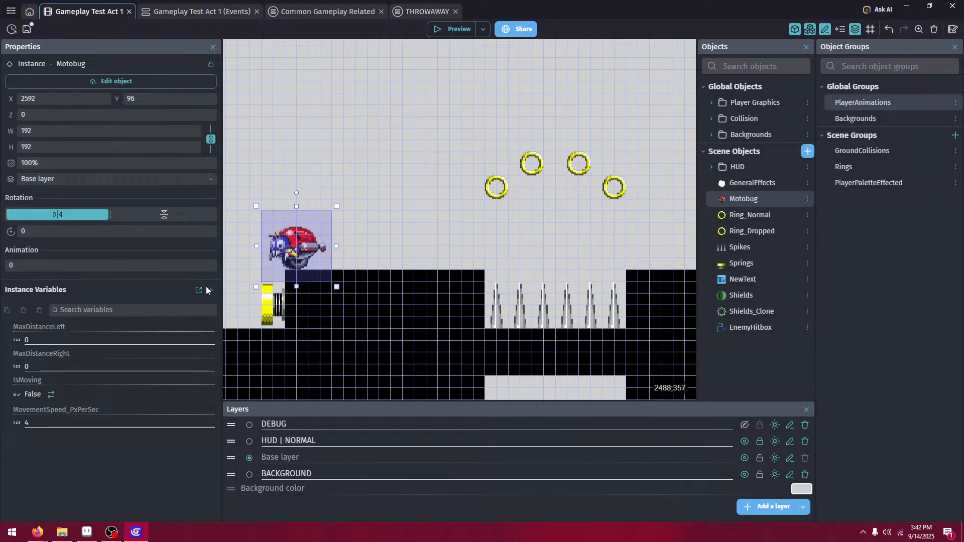
left_click_drag(298, 246, 475, 246)
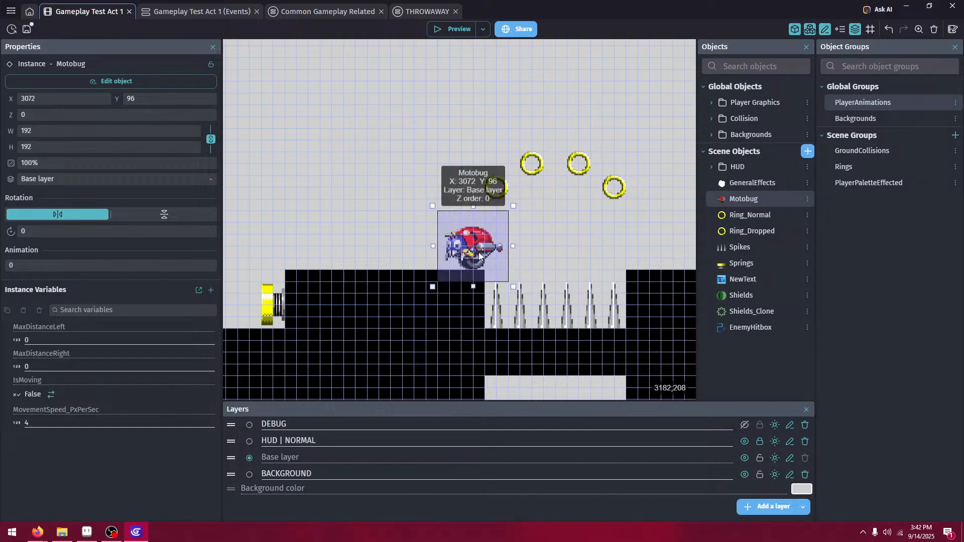
left_click_drag(478, 253, 301, 249)
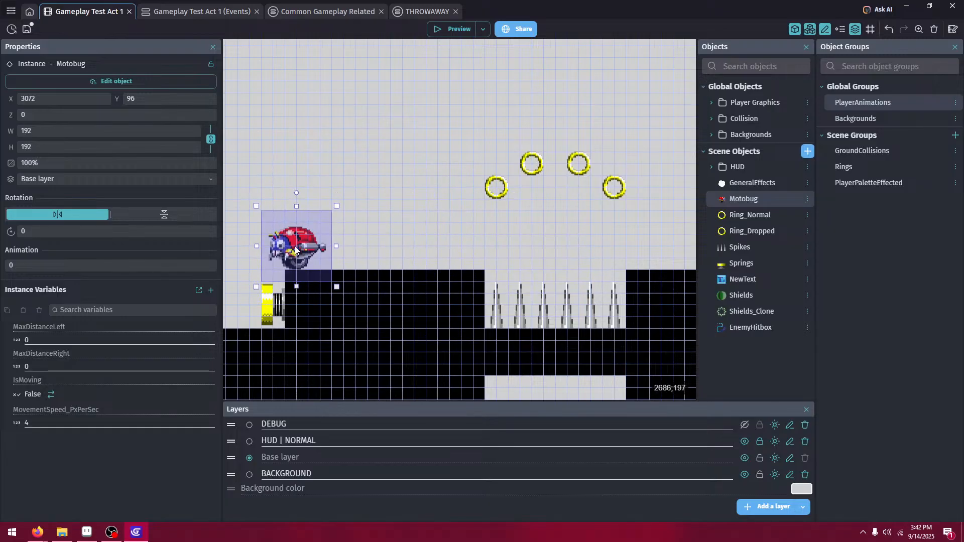
left_click_drag(295, 251, 442, 254)
left_click(389, 140)
- Toggle the placed Motobug's horizontal flip off and on again to compare its facing directions
scroll(489, 300, "down", 3)
middle_click_drag(475, 171, 461, 55)
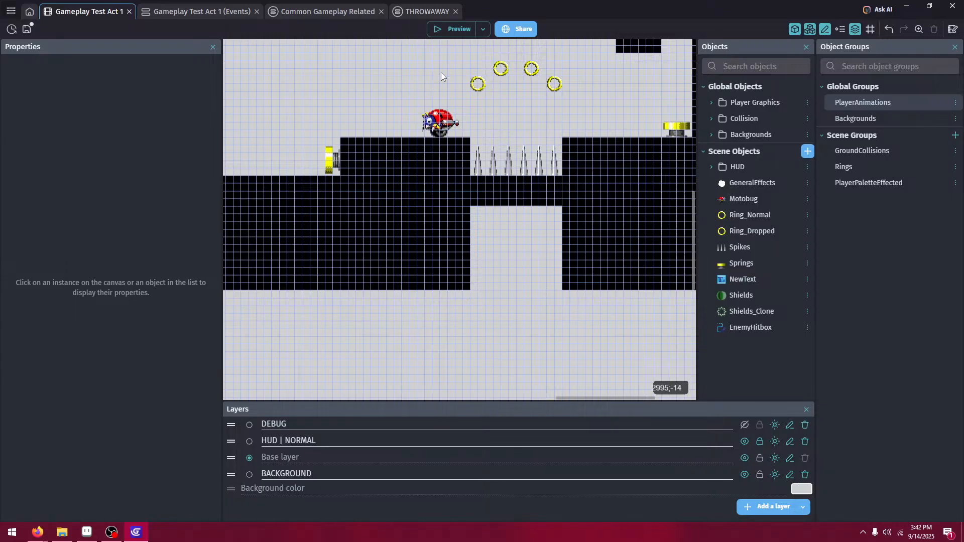
left_click(438, 127)
scroll(438, 126, "up", 2)
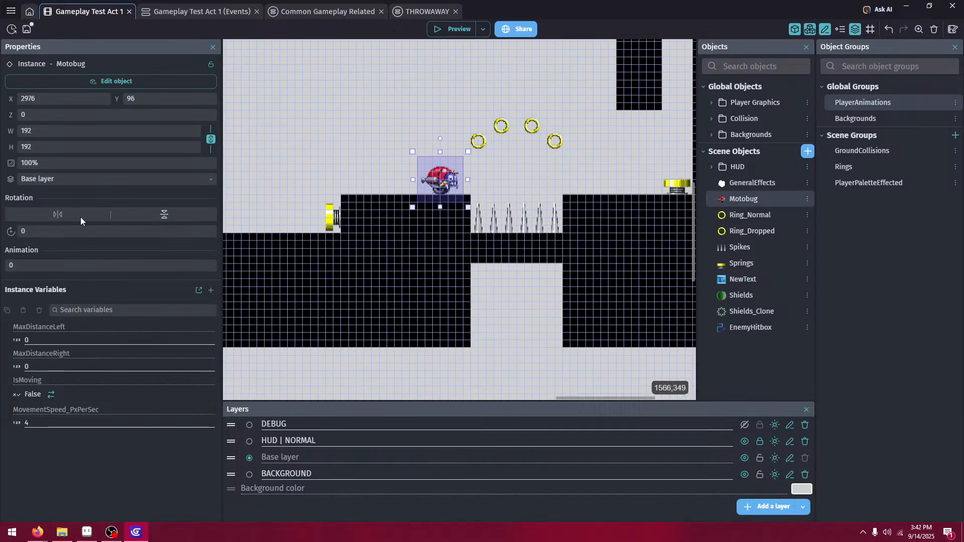
left_click(80, 217)
left_click(80, 217)
scroll(382, 151, "up", 2)
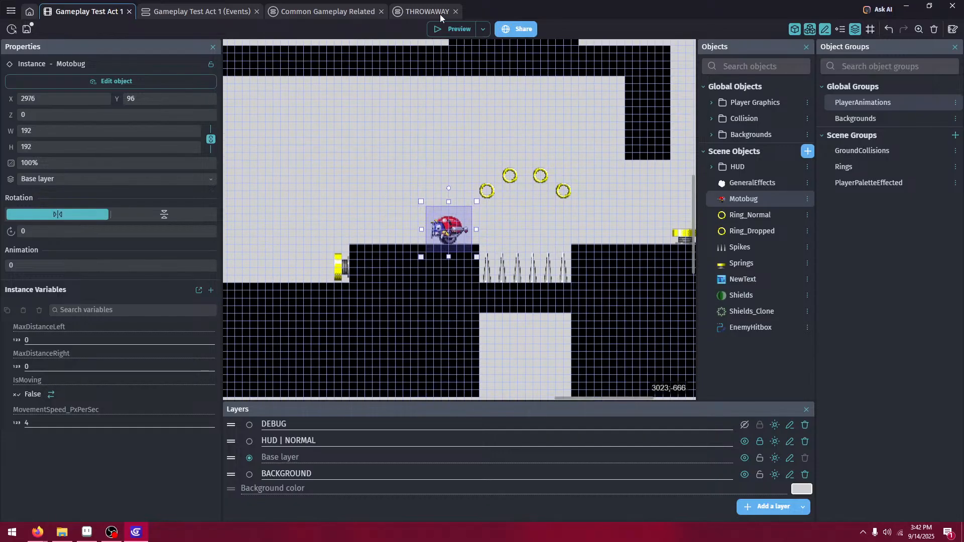
- Preview the game again, move Knuckles up to the repositioned Motobug to check its hitbox, and close the preview
left_click(442, 30)
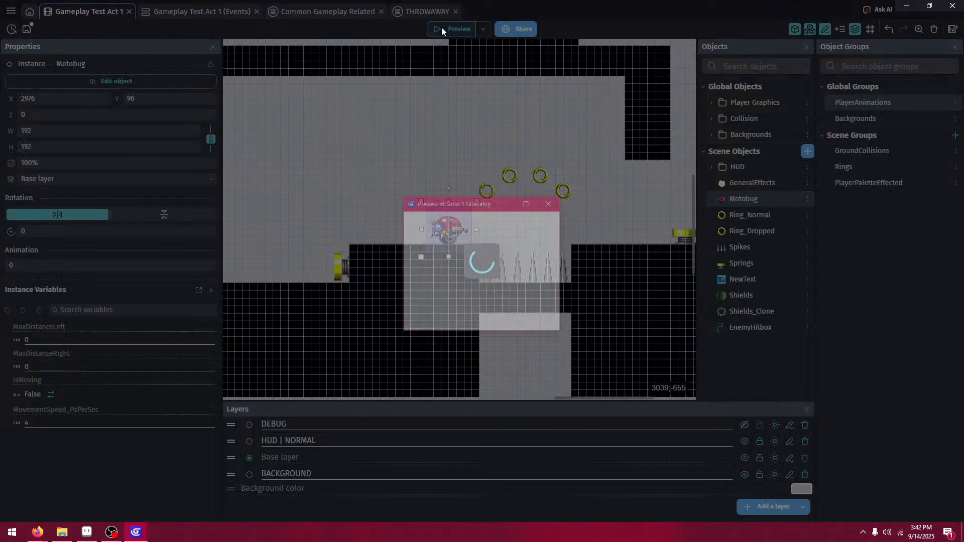
key("Right")
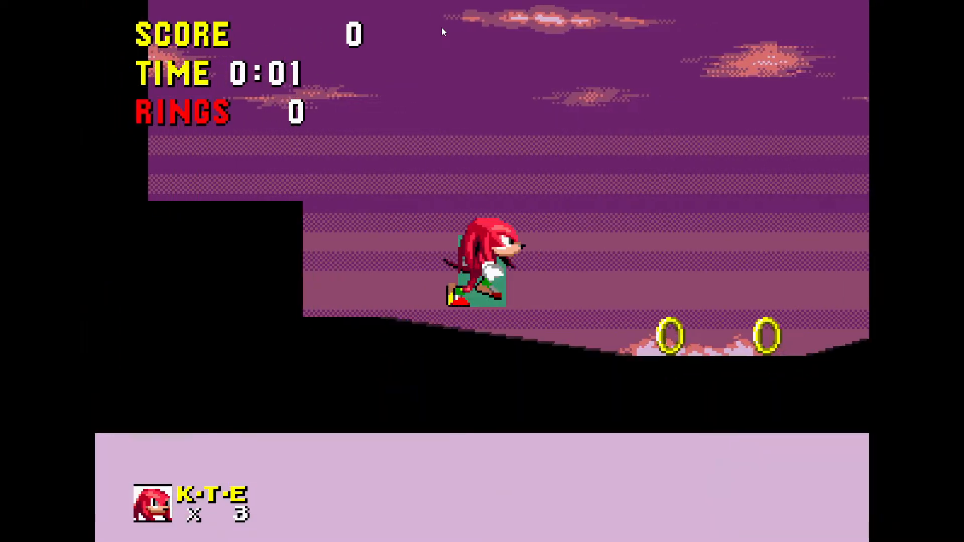
key("space")
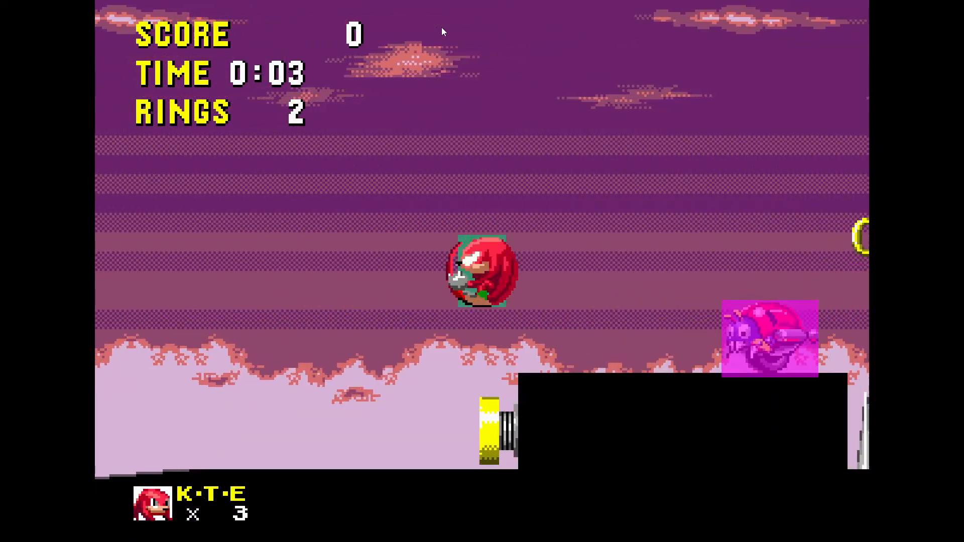
key("Left")
key("Right")
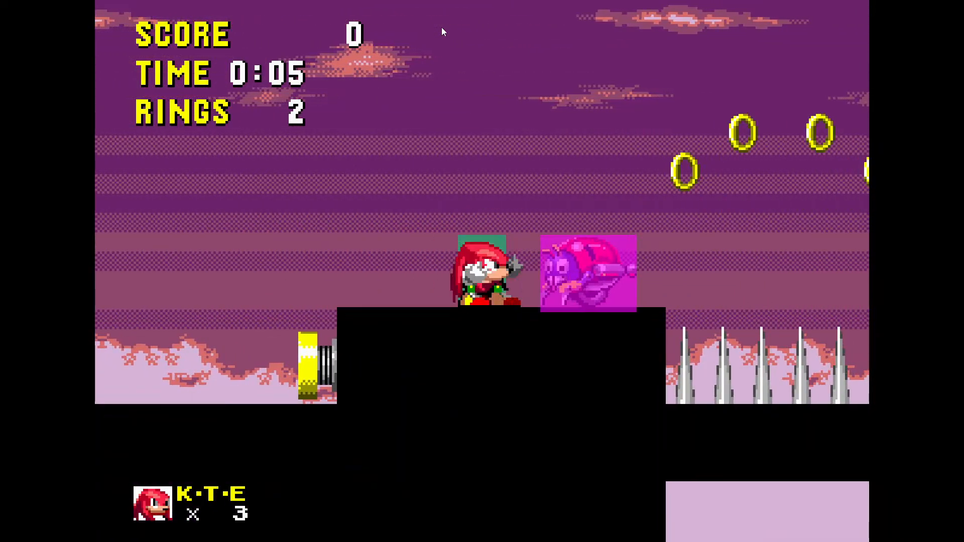
key("Down")
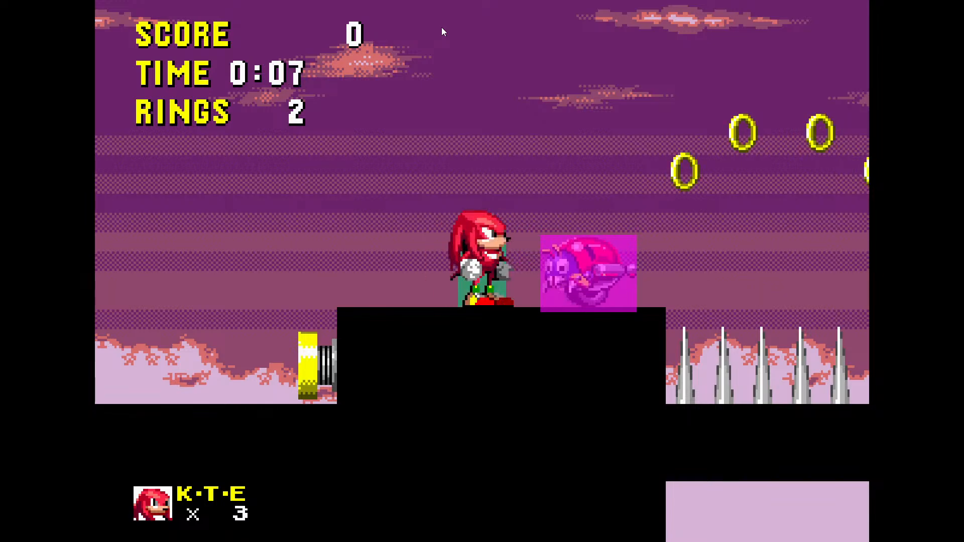
key("F11")
left_click(551, 203)
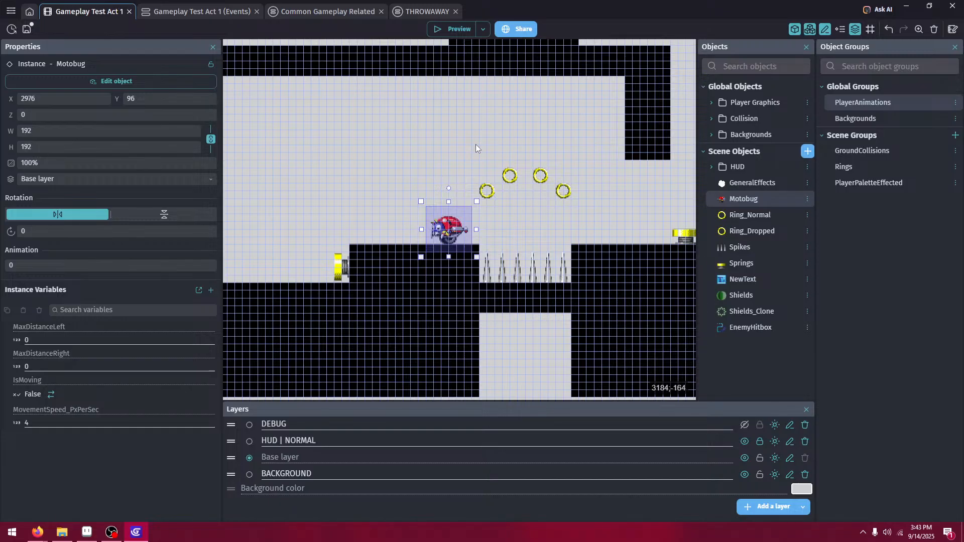
- Switch to the Firefox window holding Sonic Retro's Sonic Physics Guide page
left_click(62, 532)
left_click(38, 532)
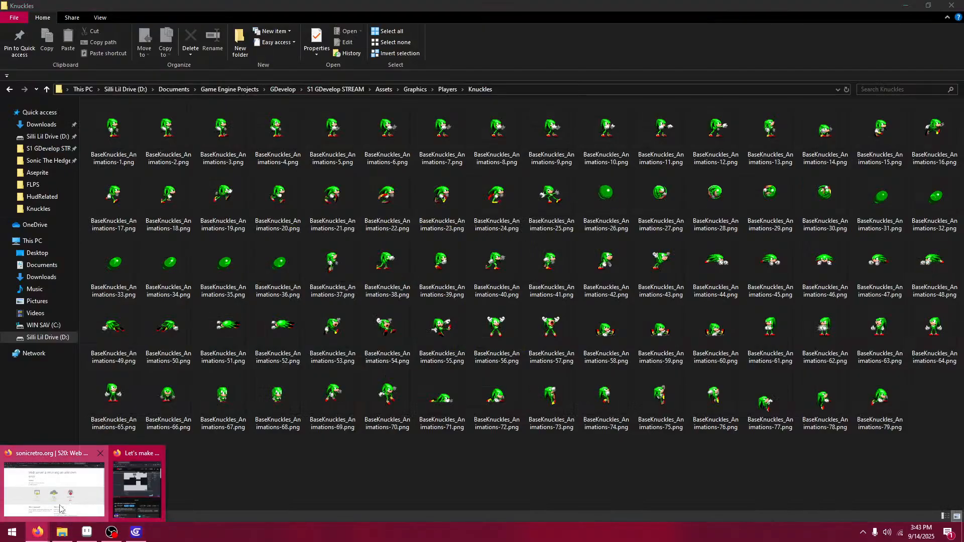
left_click(60, 508)
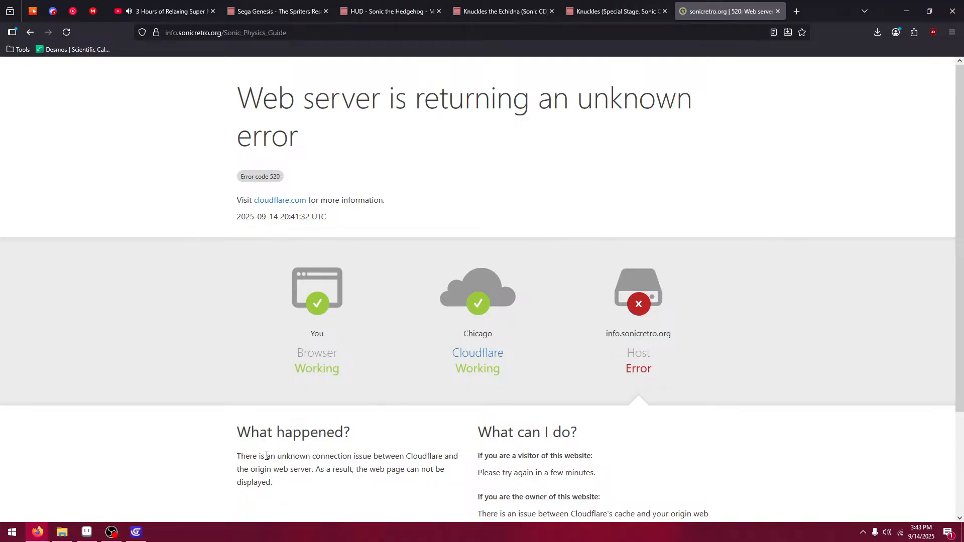
- Switch back to GDevelop and check which behaviors are set on the Motobug object
left_click(135, 538)
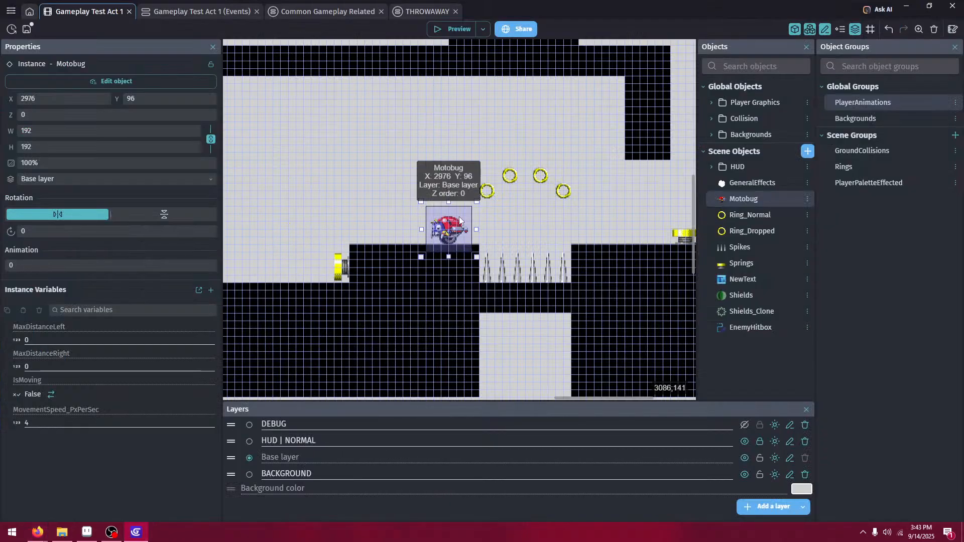
left_click(557, 350)
scroll(515, 269, "down", 1)
scroll(455, 236, "up", 3)
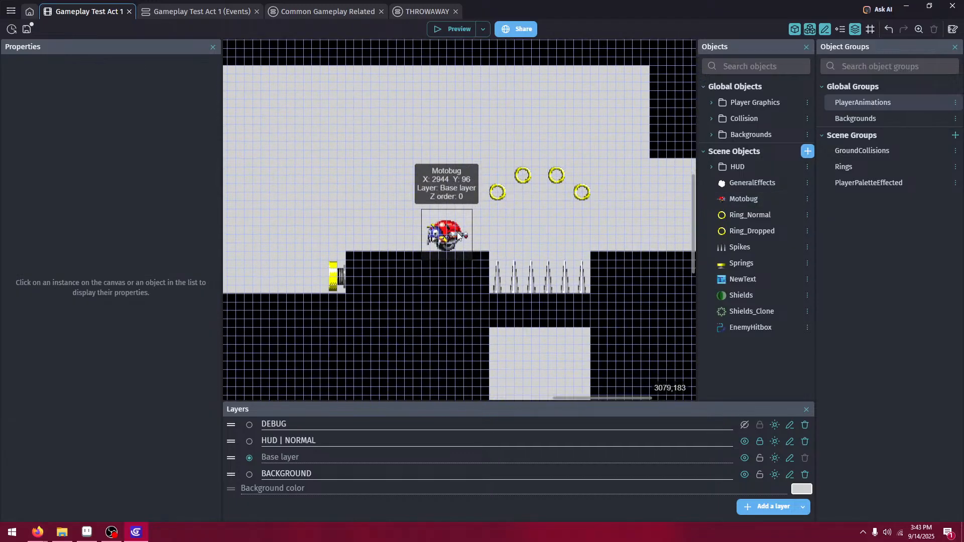
left_click(455, 245)
double_click(723, 201)
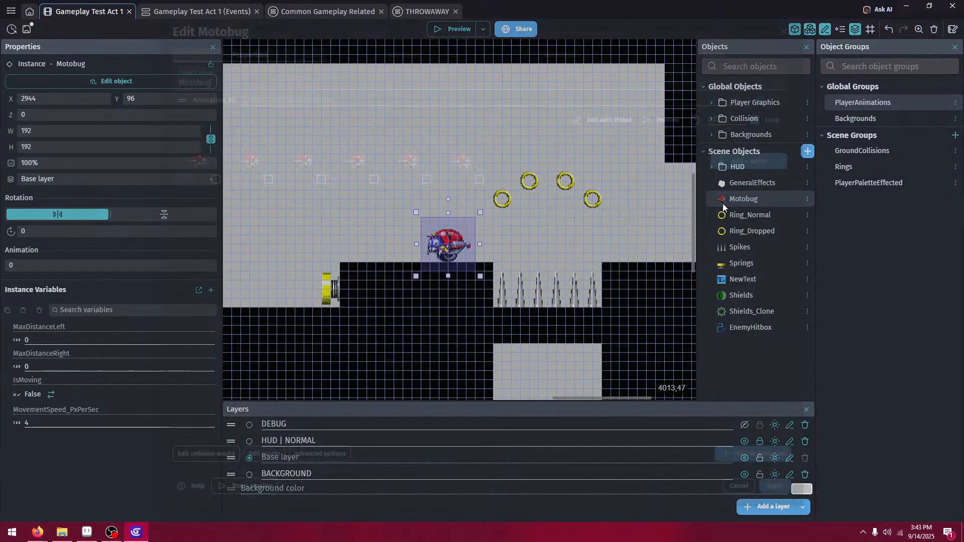
left_click(418, 56)
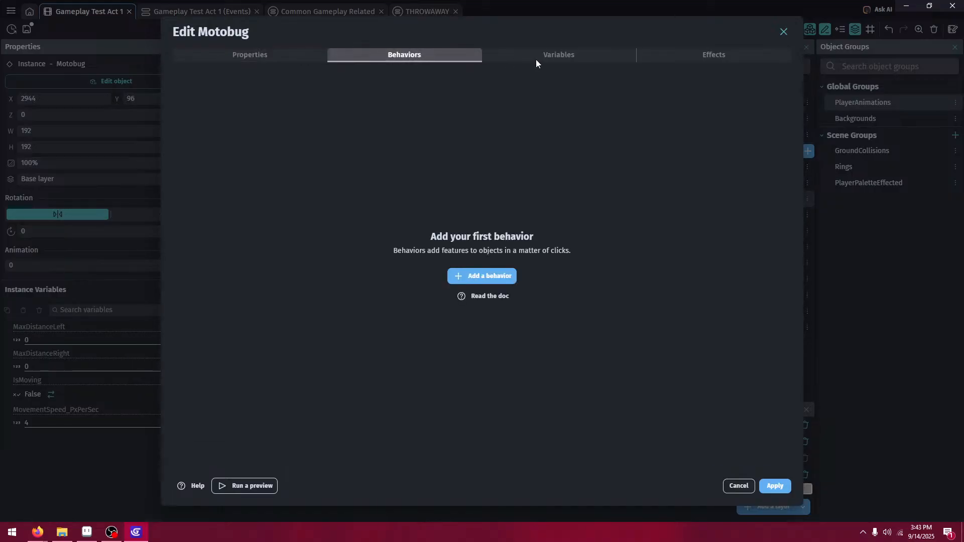
left_click(774, 482)
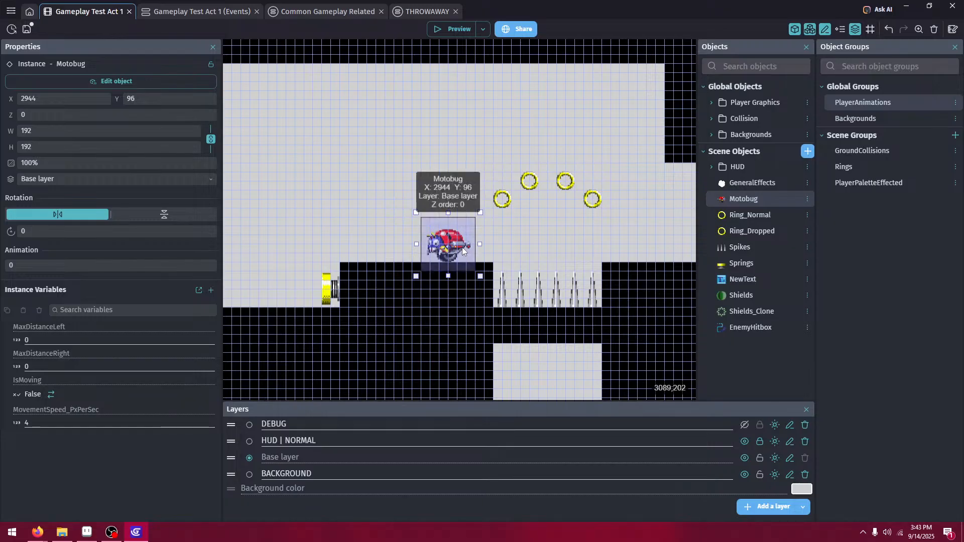
- Move the placed Motobug slightly farther from the spikes along its platform, keeping it at Y 96
left_click_drag(462, 248, 381, 245)
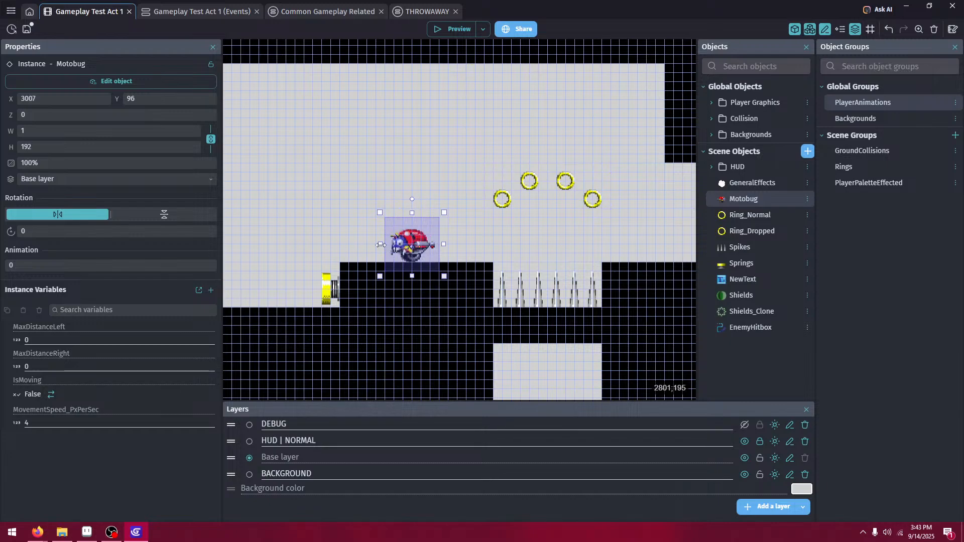
key("Delete")
key("ctrl+z")
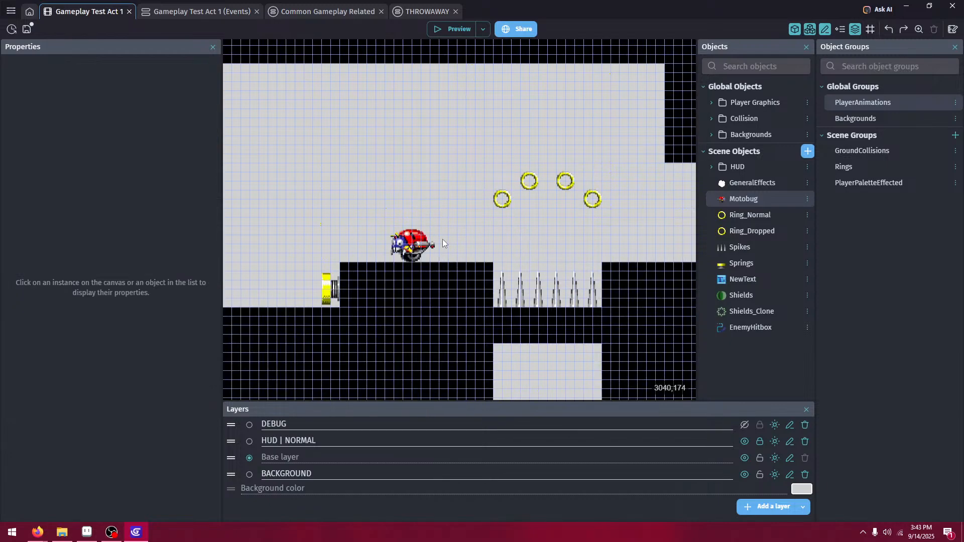
left_click_drag(434, 241, 484, 240)
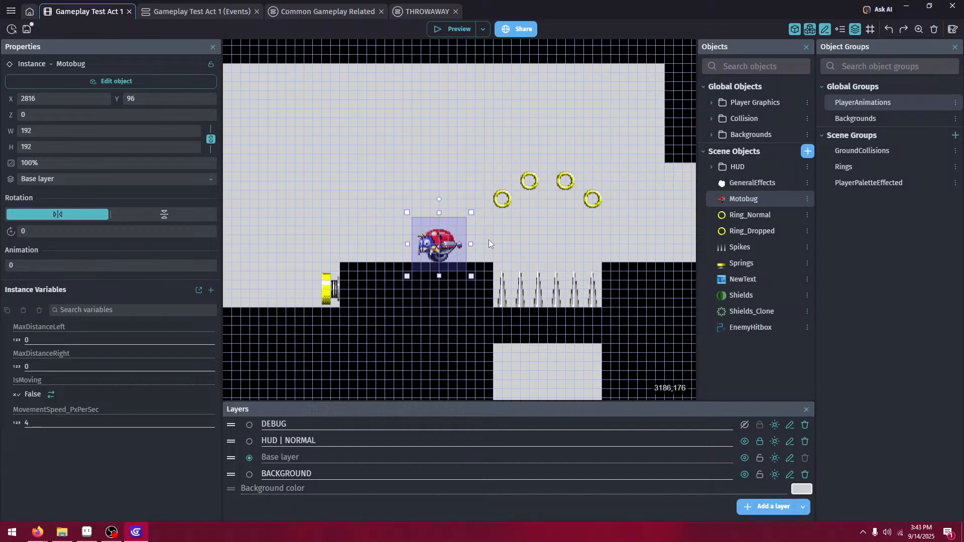
key("ctrl+y")
left_click(539, 319)
- In the Common Gameplay Related events, add a Link two objects action joining EnemyHitbox and Motobug to the Trigger once event
left_click(354, 16)
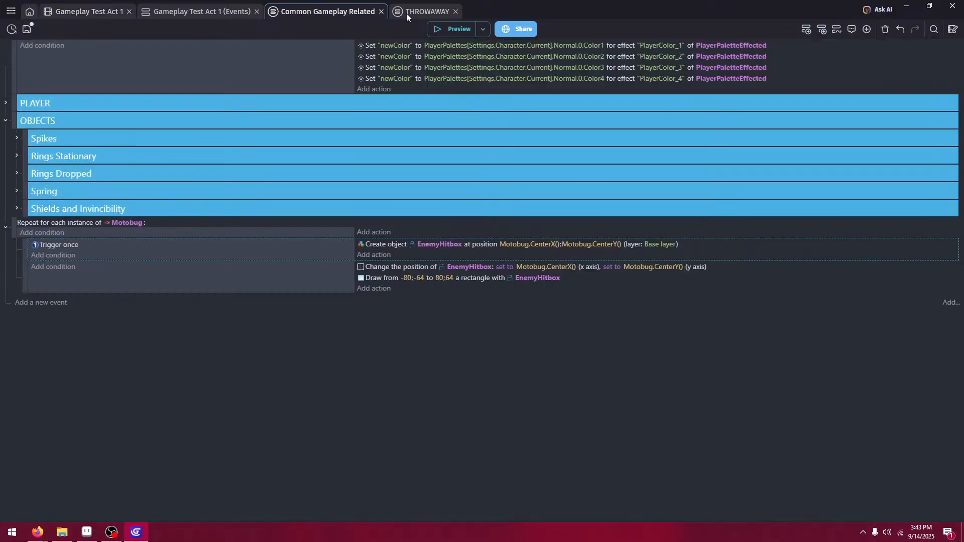
left_click(408, 14)
left_click(351, 11)
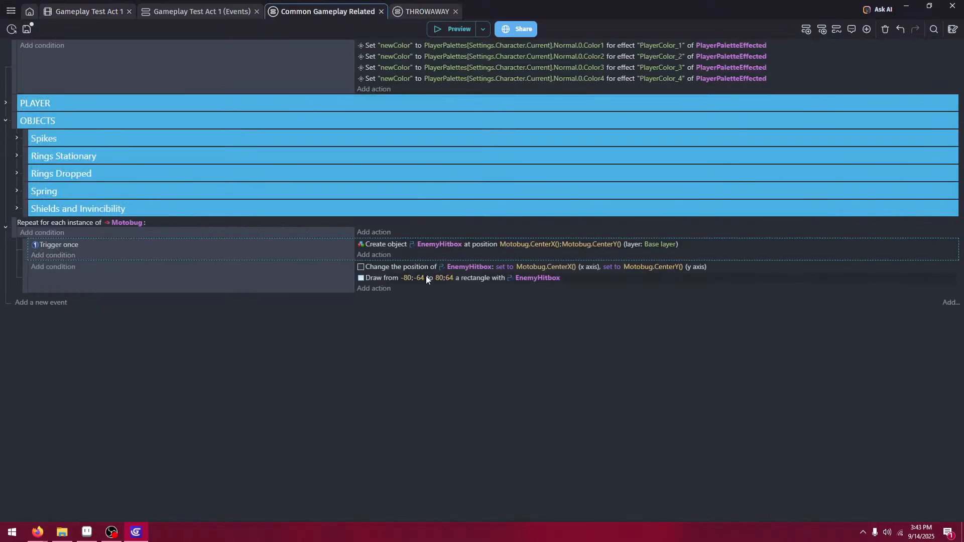
left_click(373, 256)
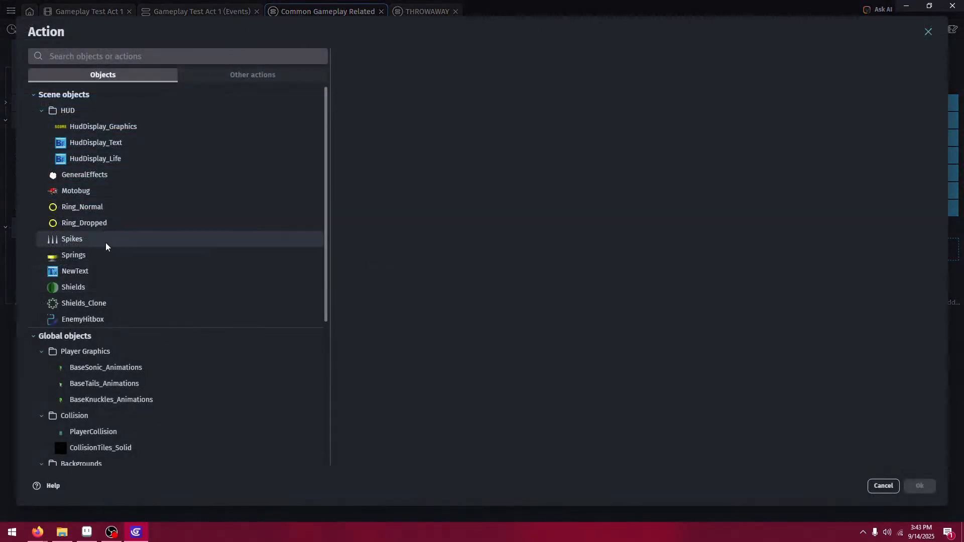
left_click(127, 320)
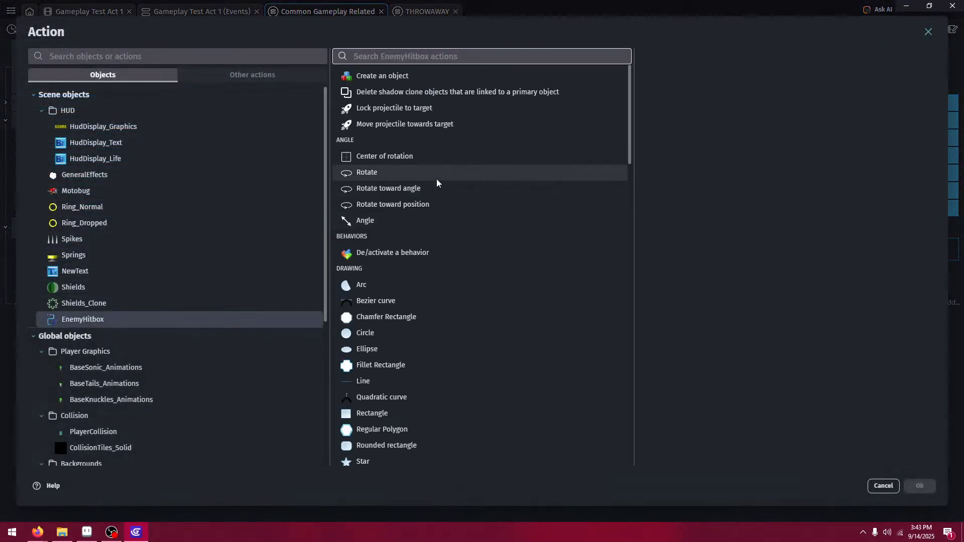
type("l")
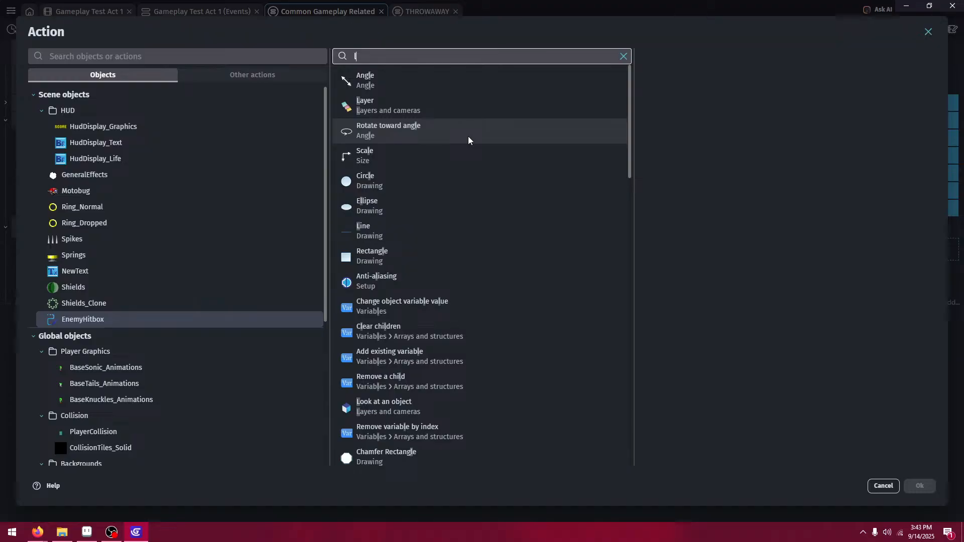
type("ink")
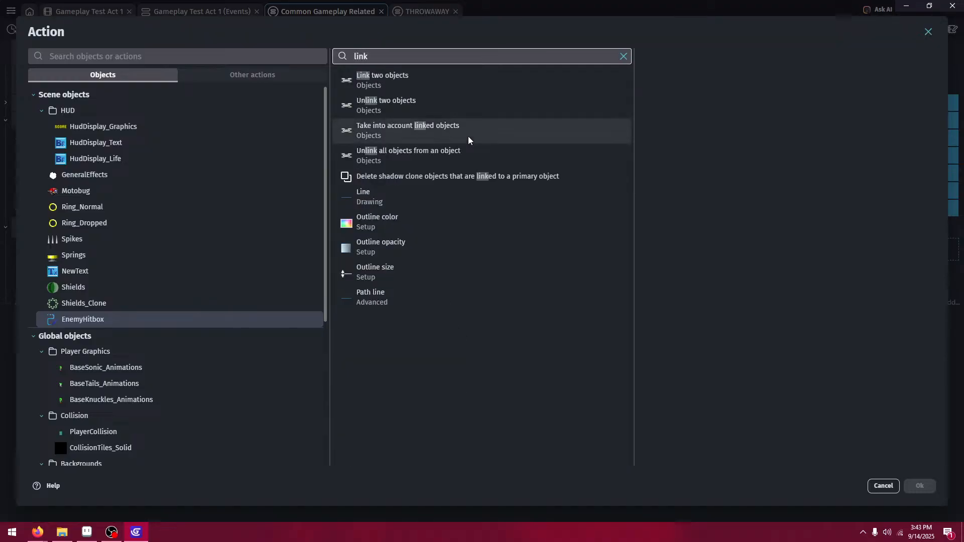
left_click(456, 86)
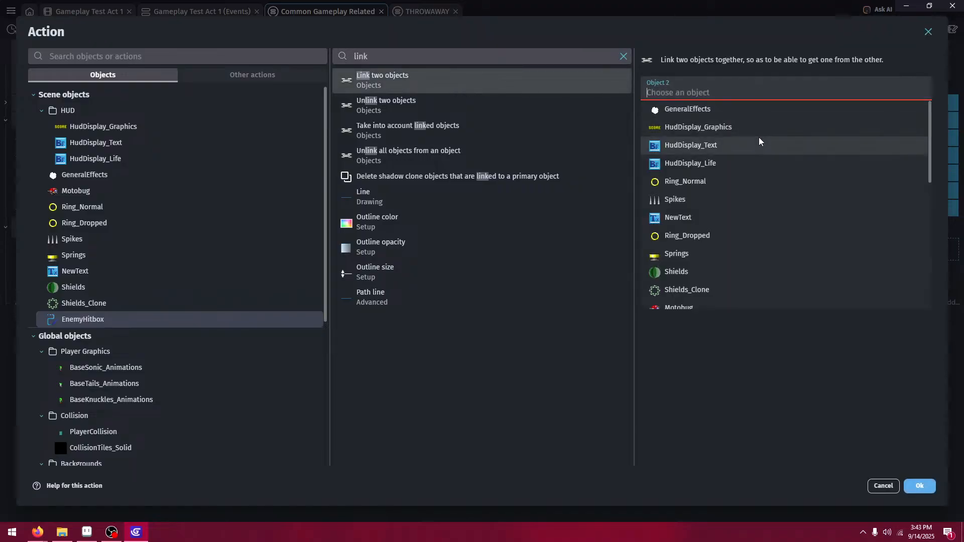
scroll(749, 165, "down", 3)
left_click(738, 209)
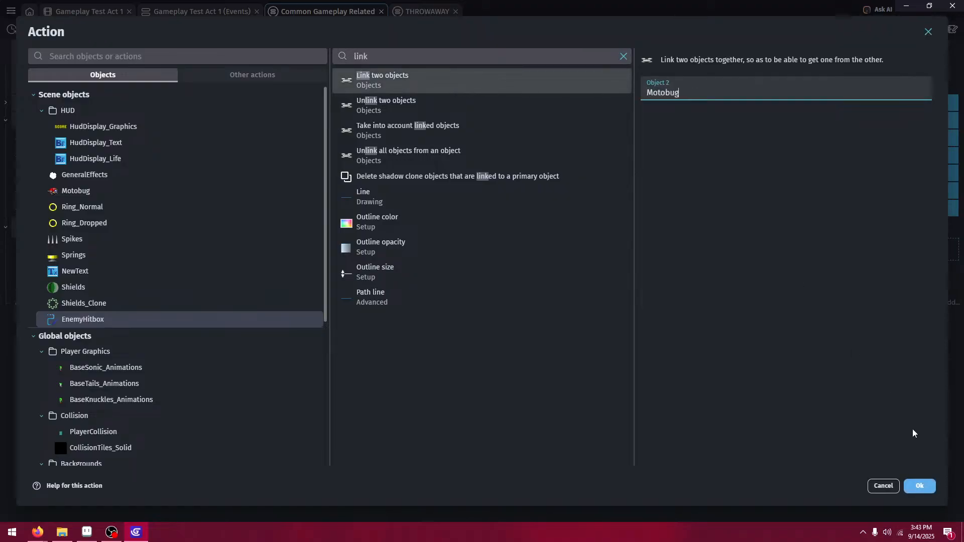
left_click(907, 486)
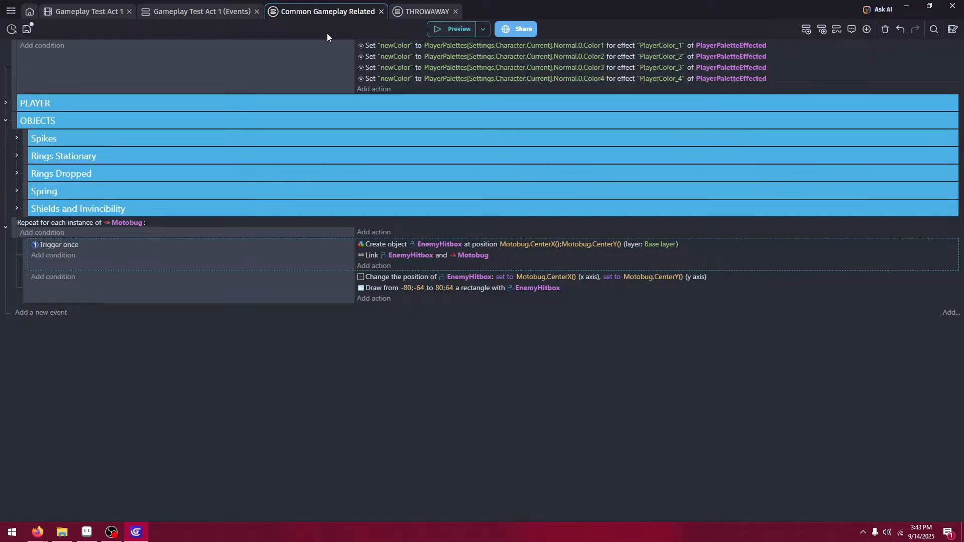
- In the Gameplay Test Act 1 scene, copy the Motobug and place the duplicate on the ground between the spikes and the upward spring
left_click(175, 16)
left_click(99, 14)
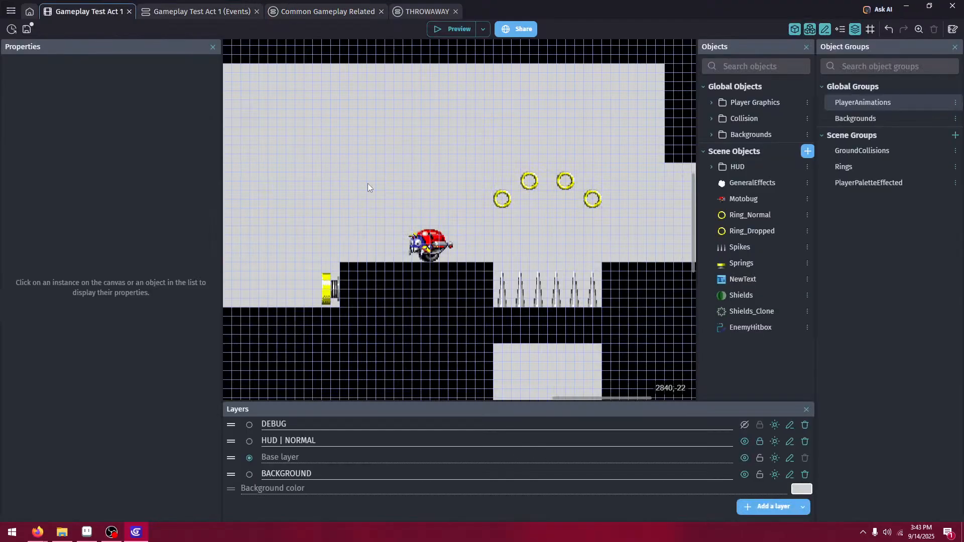
left_click(424, 237)
key("ctrl+c")
middle_click_drag(593, 197, 518, 205)
key("ctrl+v")
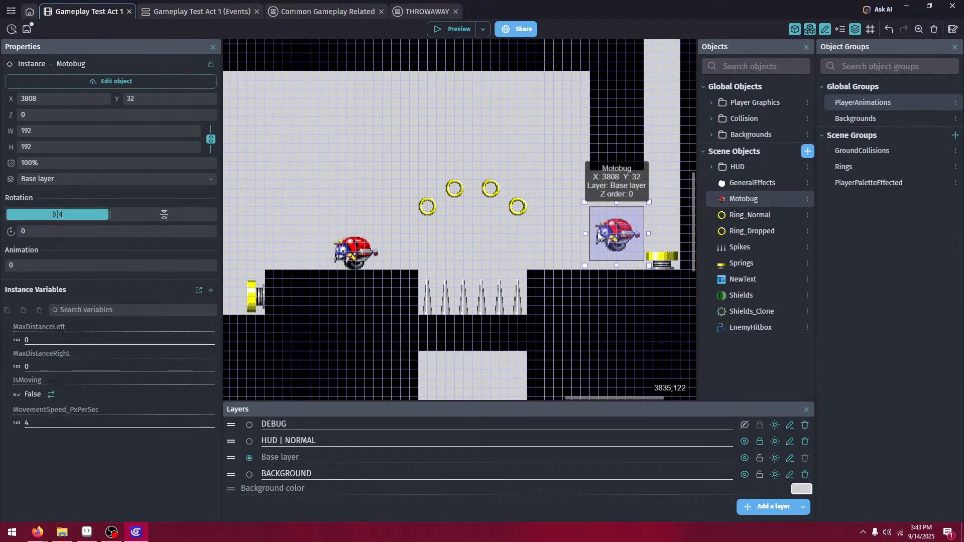
left_click_drag(616, 239, 571, 257)
left_click(508, 131)
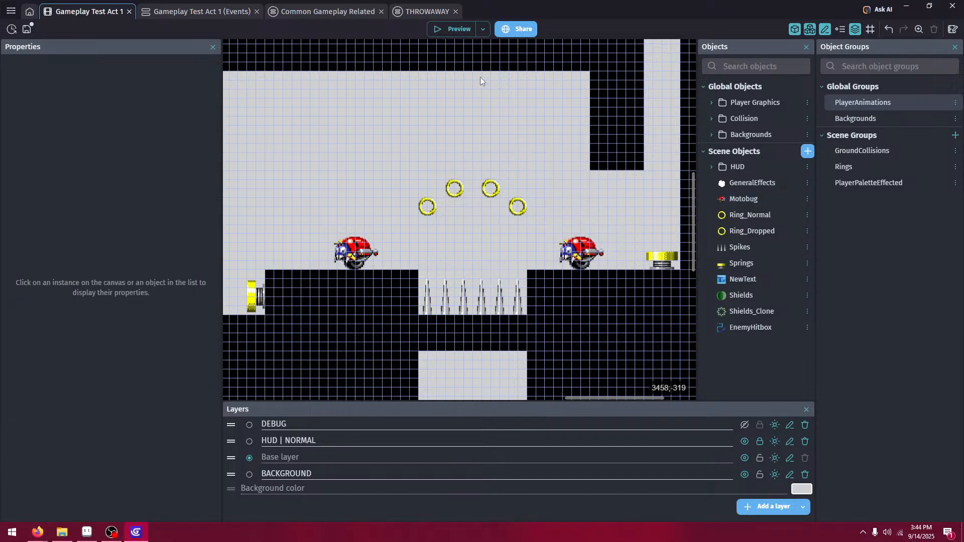
- Preview the game, take Knuckles past both Motobugs to check how their hitboxes appear, and close the preview
left_click(445, 32)
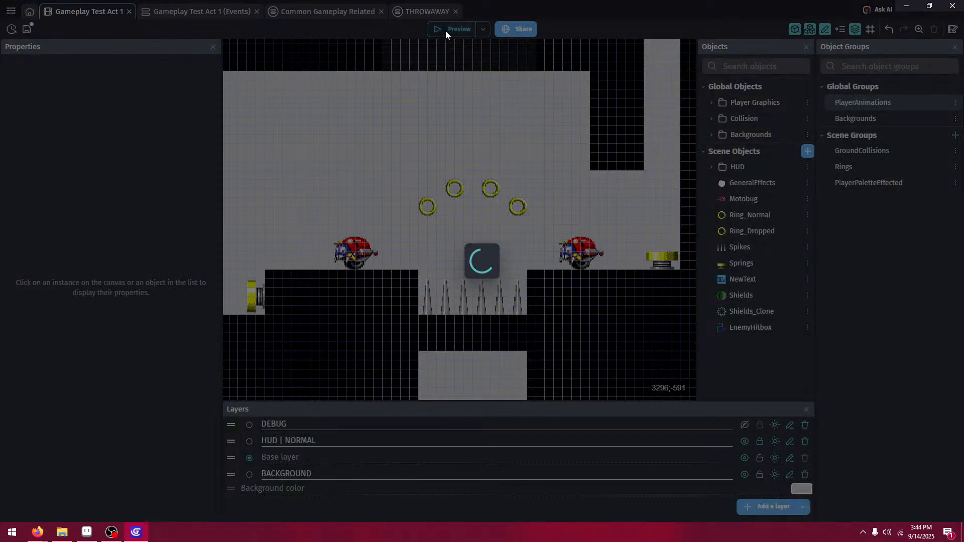
key("Right")
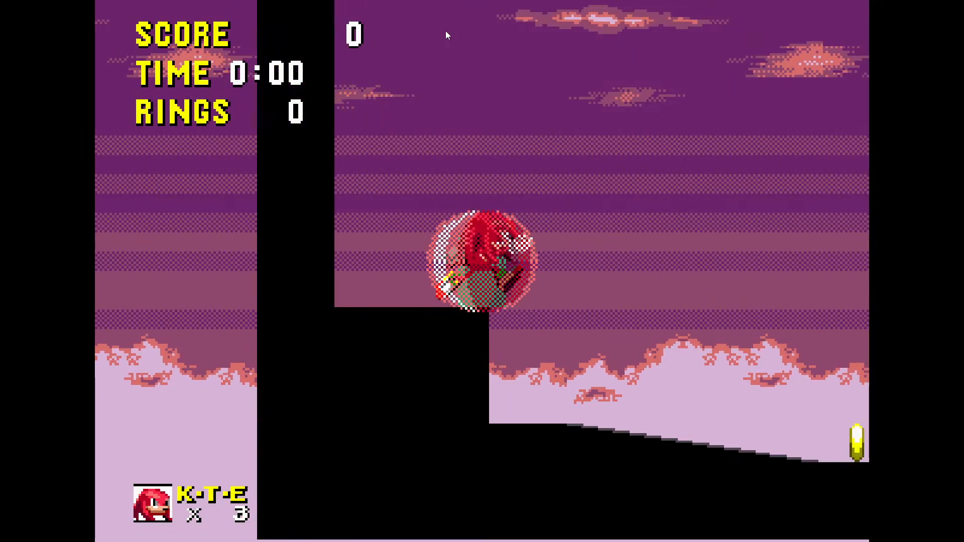
key("space")
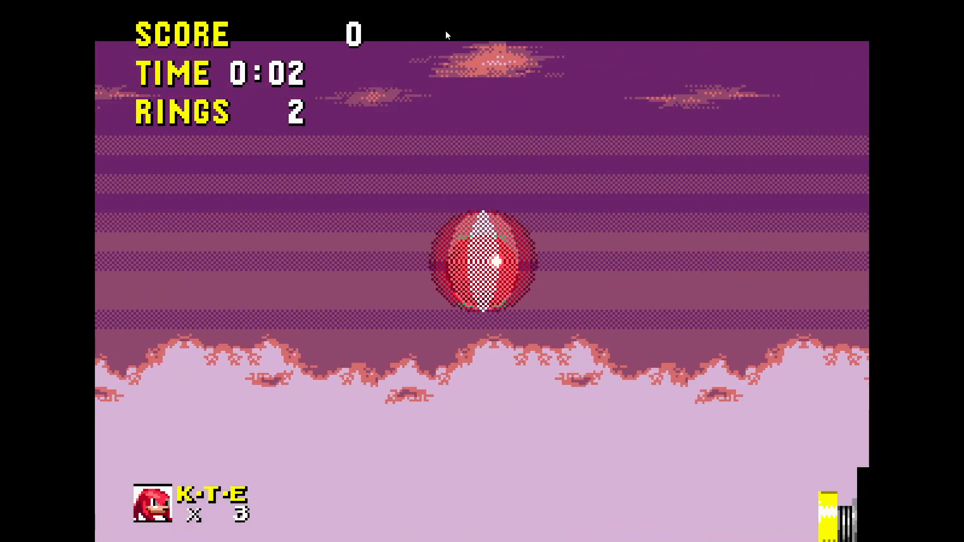
key("space")
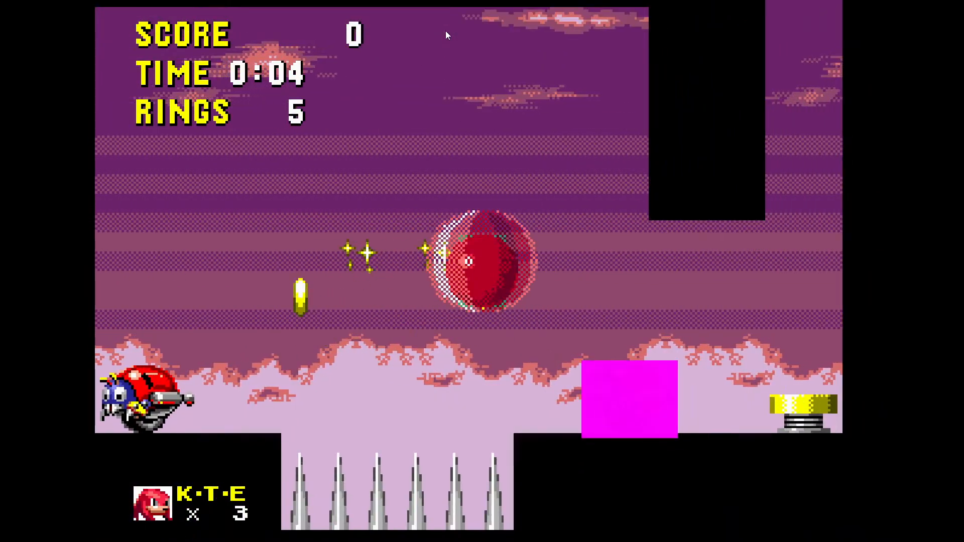
key("Right")
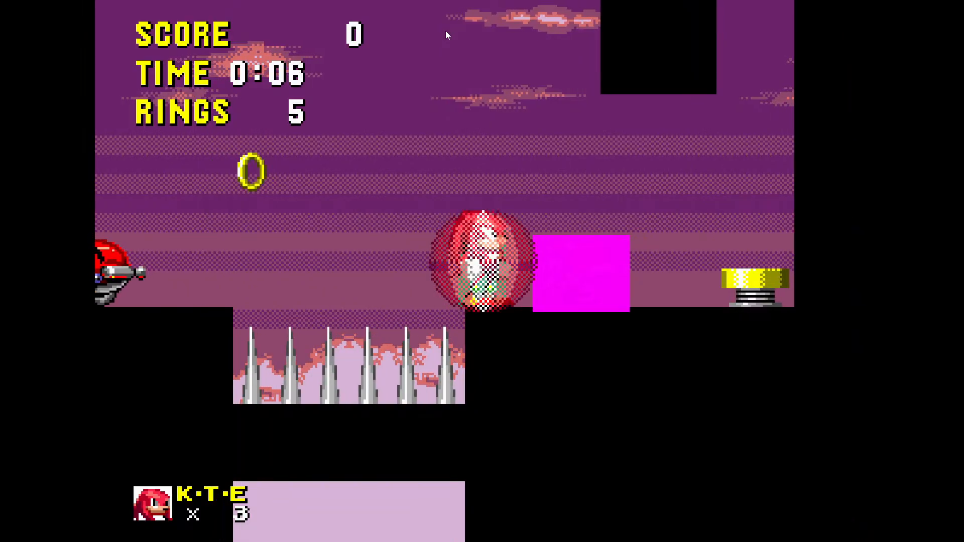
key("F11")
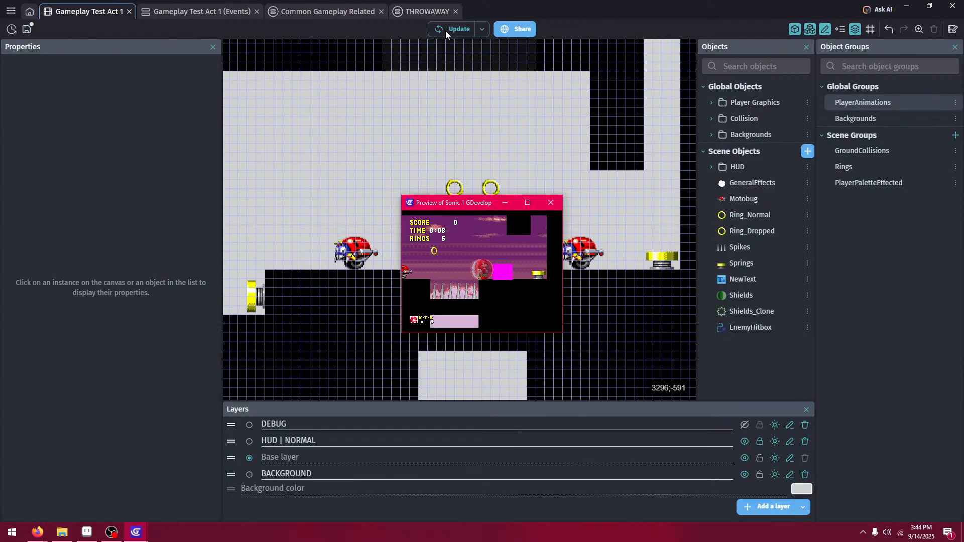
left_click(551, 202)
- In the Common Gameplay Related events, add an empty event and move it into the Motobug repeat, above the hitbox position event
left_click(427, 11)
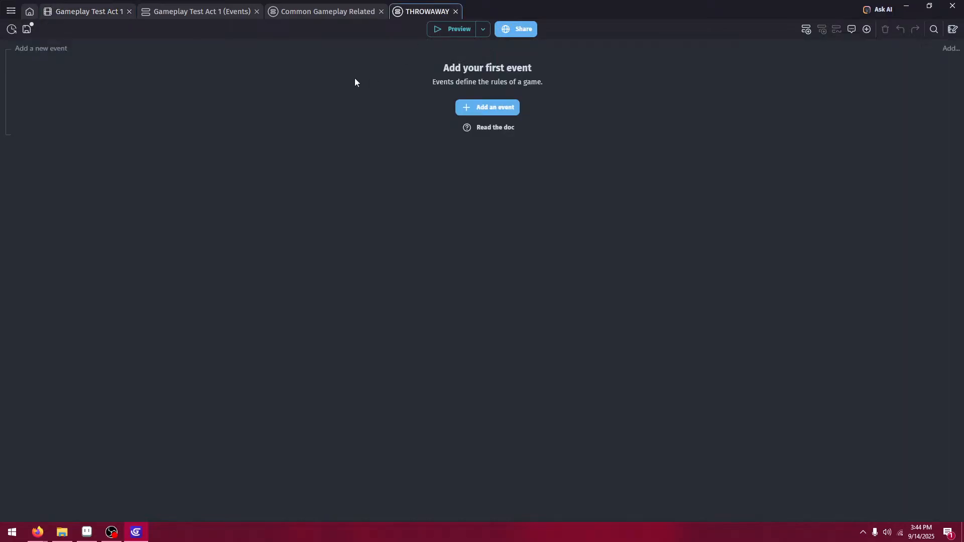
left_click(299, 15)
left_click(199, 11)
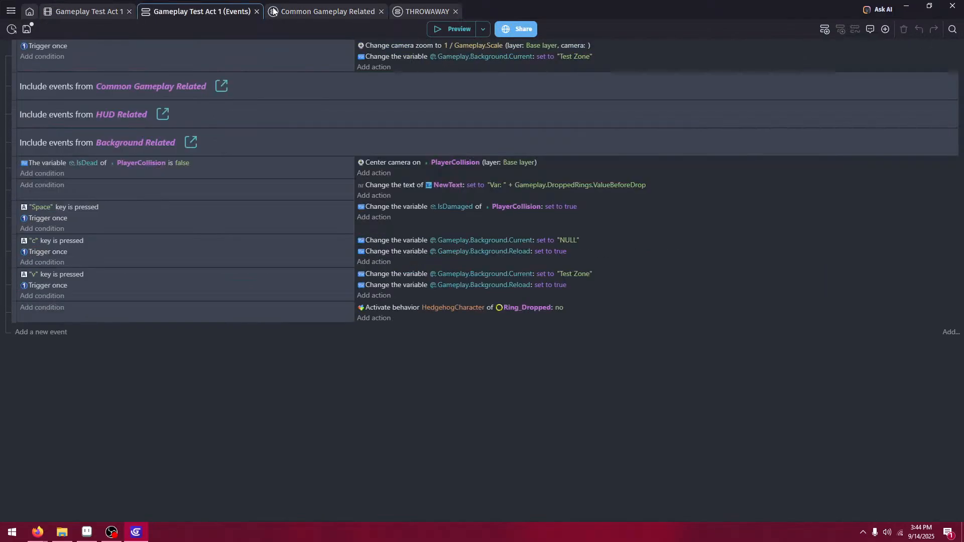
left_click(289, 14)
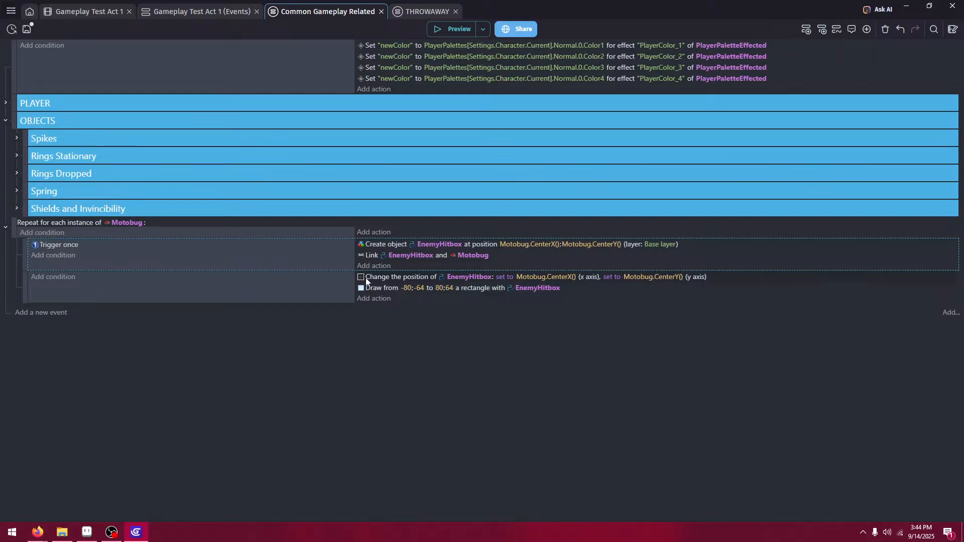
left_click(38, 318)
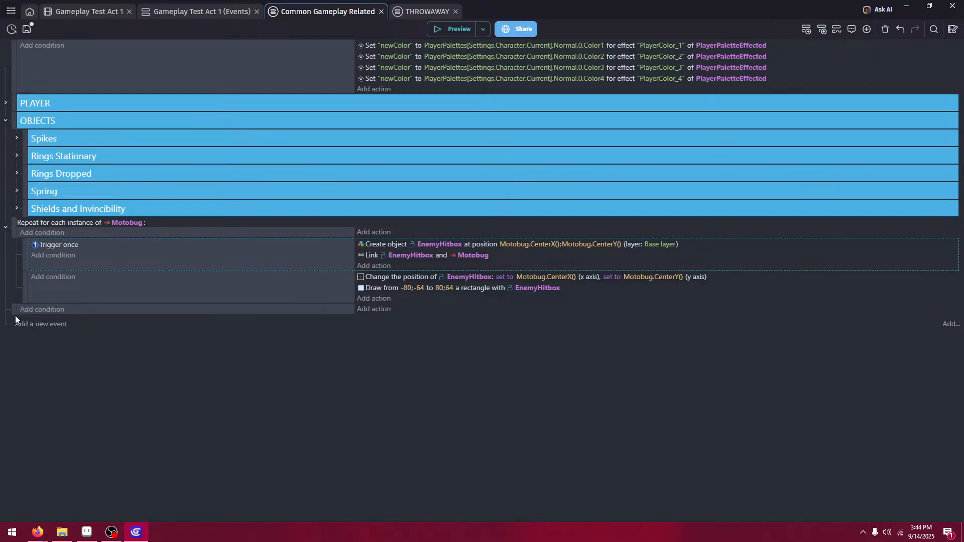
left_click_drag(15, 312, 27, 277)
- Add a Take into account linked objects condition to the empty event, picking EnemyHitbox objects linked to Motobug
left_click(50, 278)
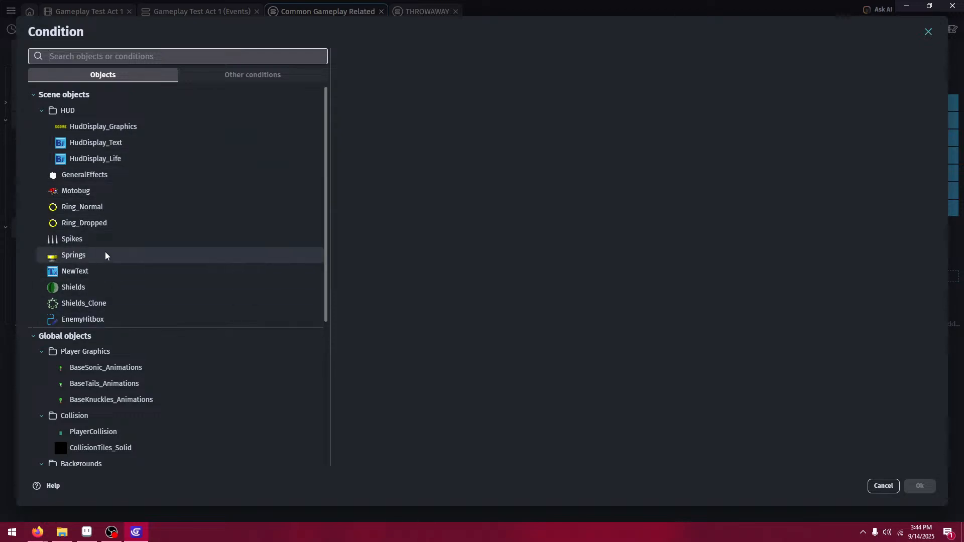
type("link")
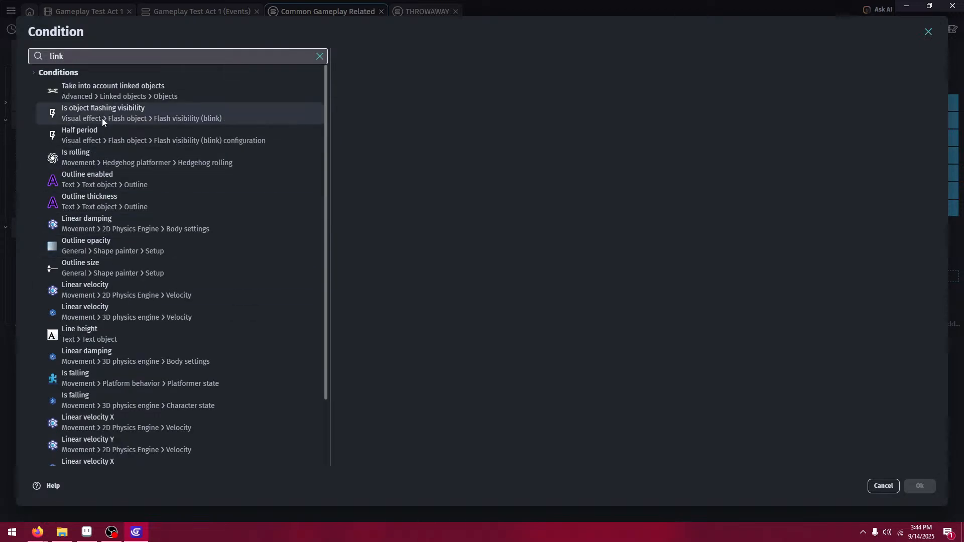
left_click(179, 87)
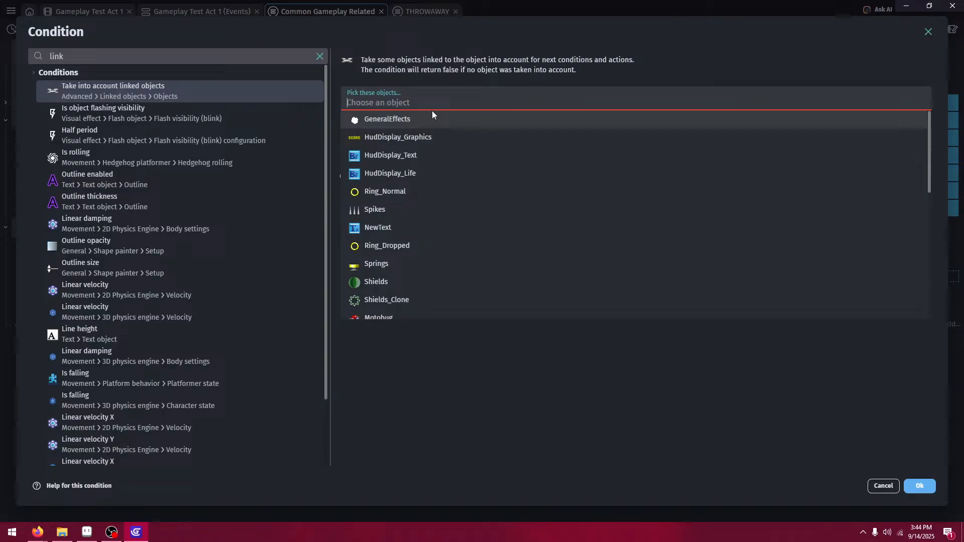
scroll(435, 146, "down", 3)
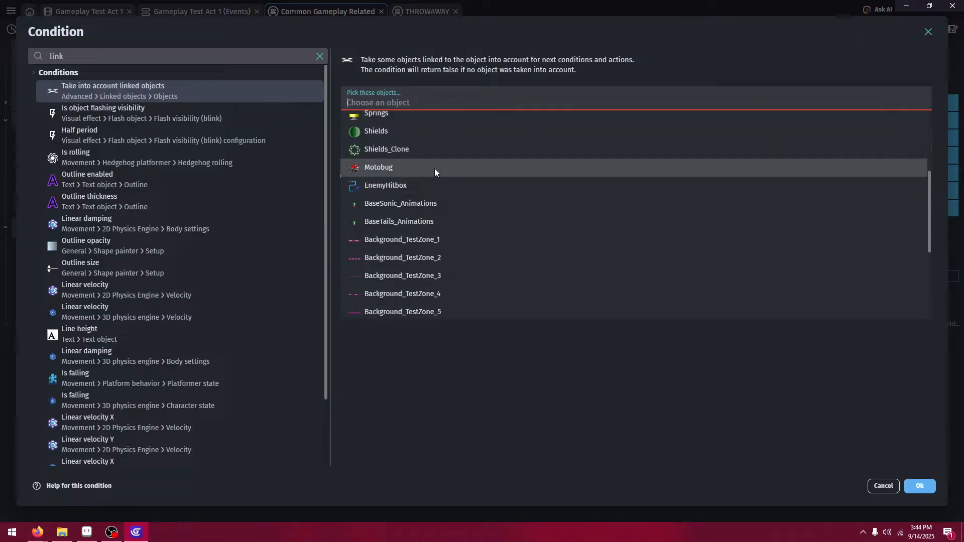
left_click(435, 167)
left_click(436, 133)
key("shift+Tab")
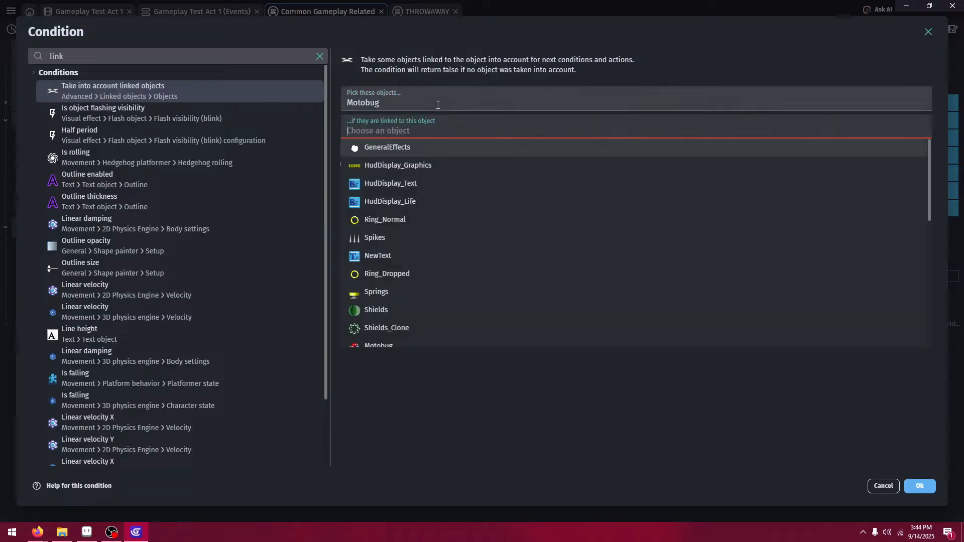
key("BackSpace")
scroll(432, 201, "down", 5)
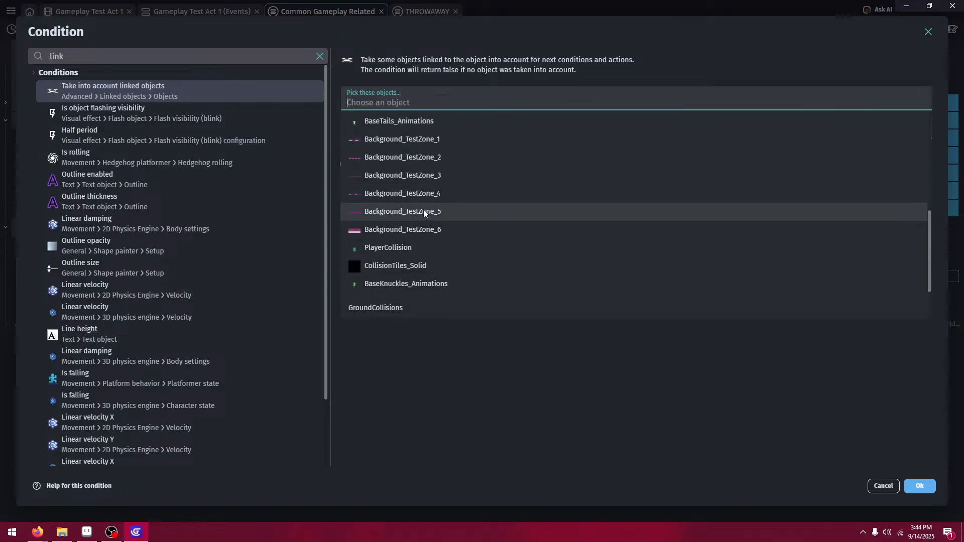
scroll(423, 209, "up", 4)
scroll(423, 241, "up", 1)
left_click(423, 286)
left_click(452, 131)
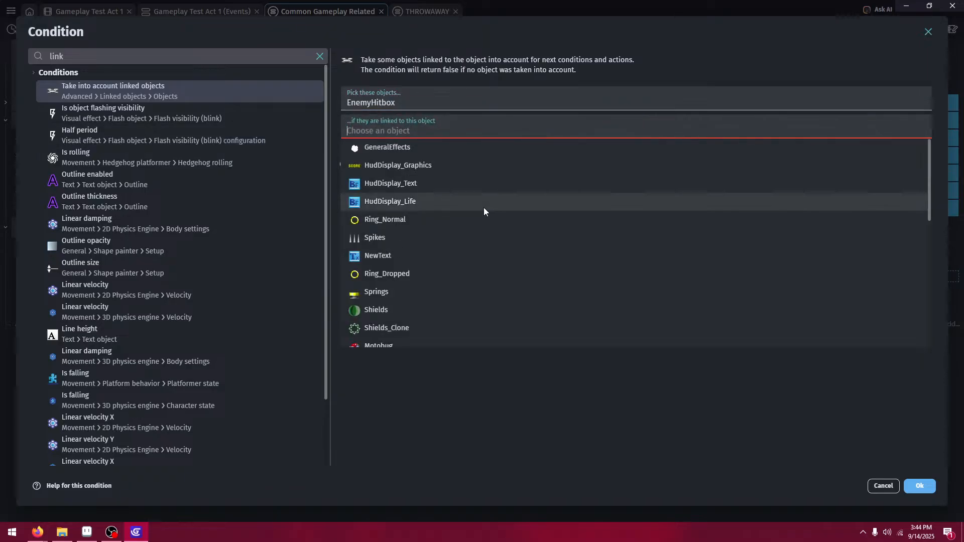
left_click(429, 345)
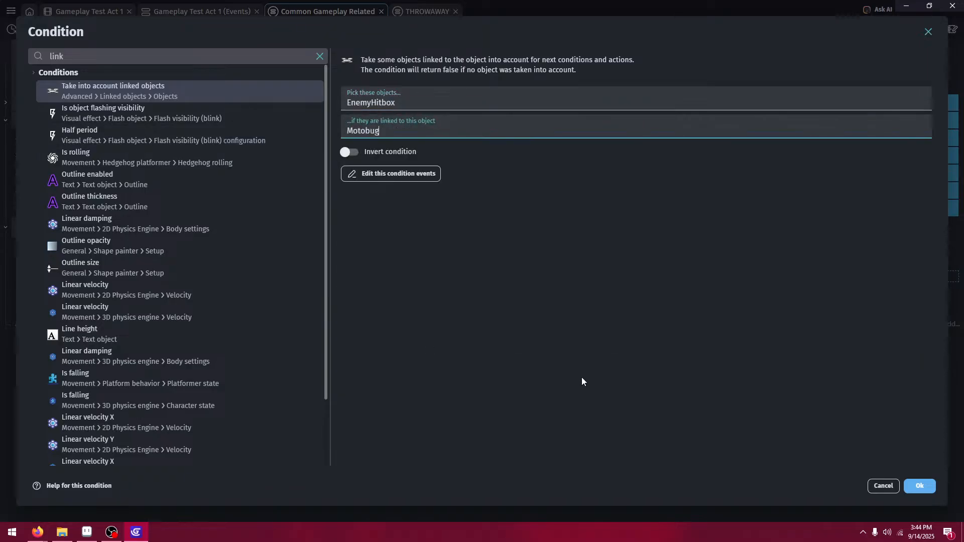
left_click(931, 486)
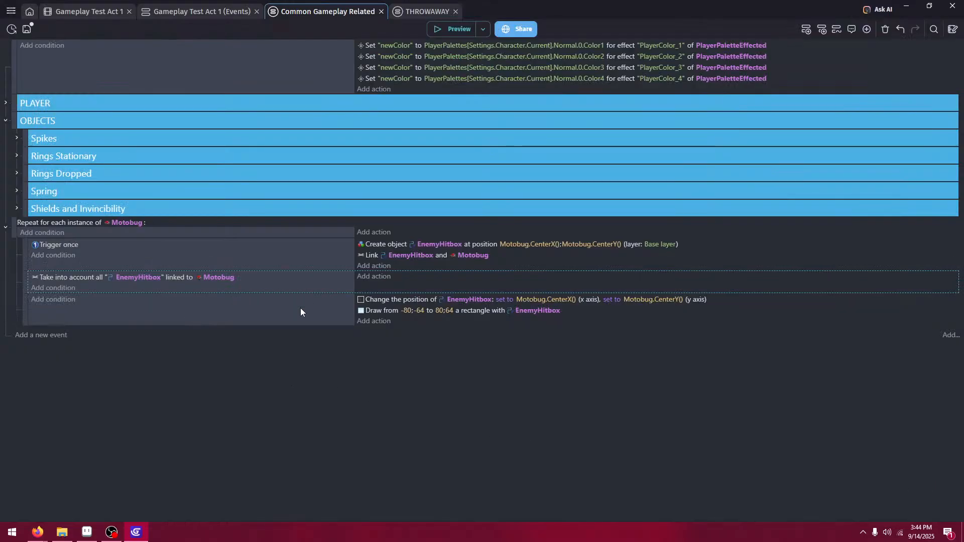
- Move the linked-objects condition into the event that positions and draws EnemyHitbox, and delete the leftover empty event inside the Motobug repeat
left_click_drag(27, 303, 25, 293)
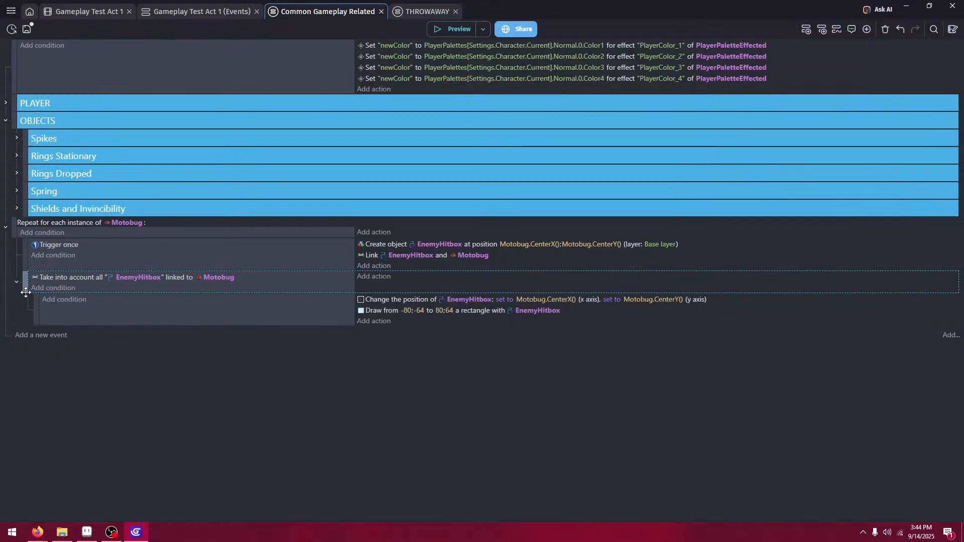
left_click_drag(234, 290, 244, 302)
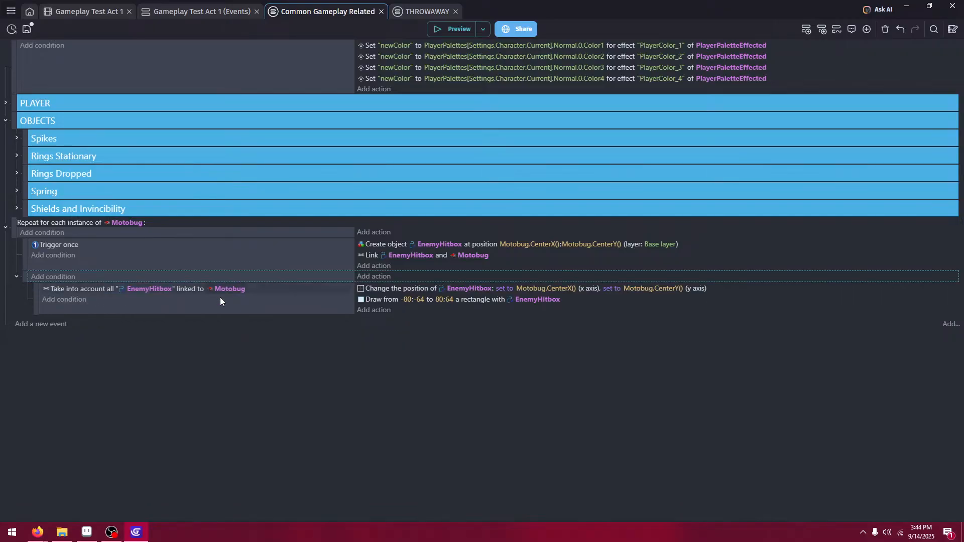
left_click_drag(39, 291, 26, 277)
key("Delete")
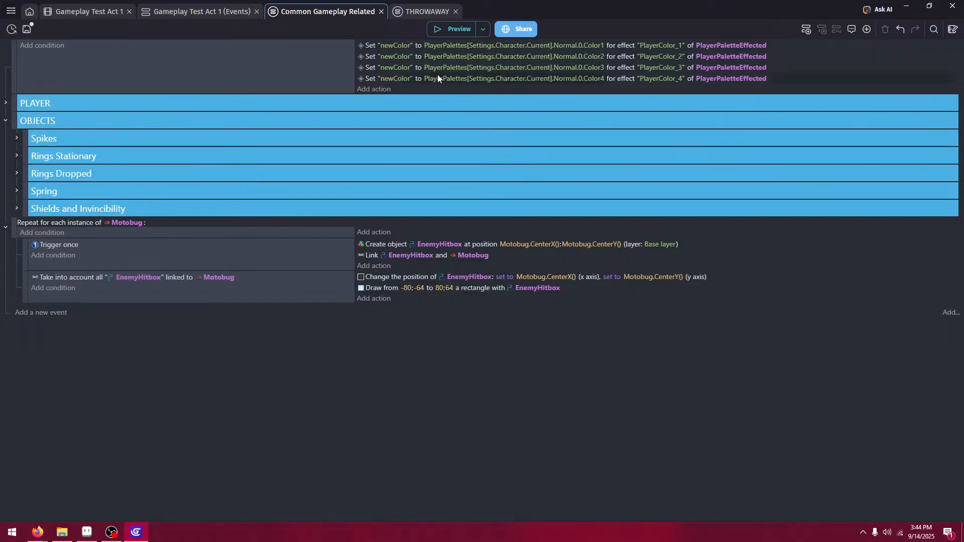
- Preview the game, move Knuckles between the two Motobugs to check each one's linked hitbox, and close the preview
left_click(444, 33)
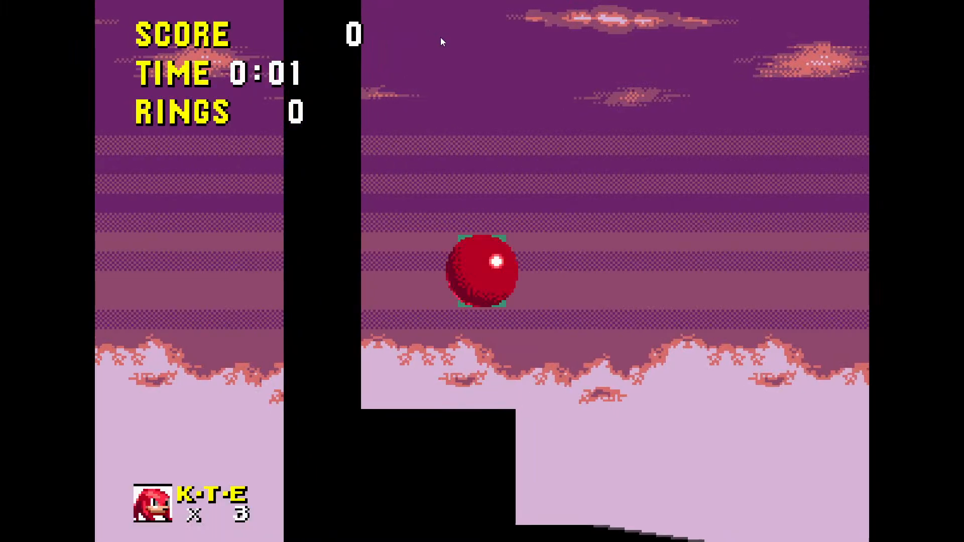
key("Right")
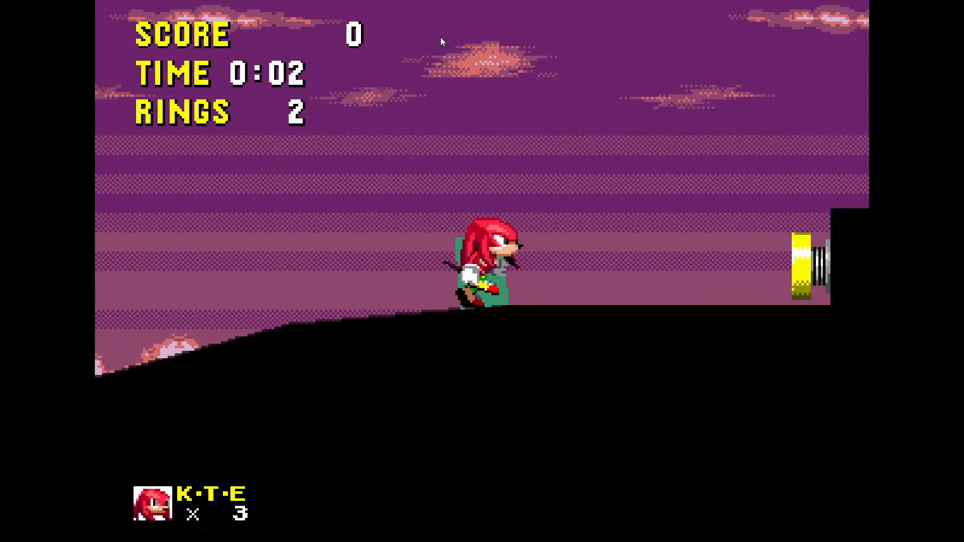
key("space")
key("space")
key("Left")
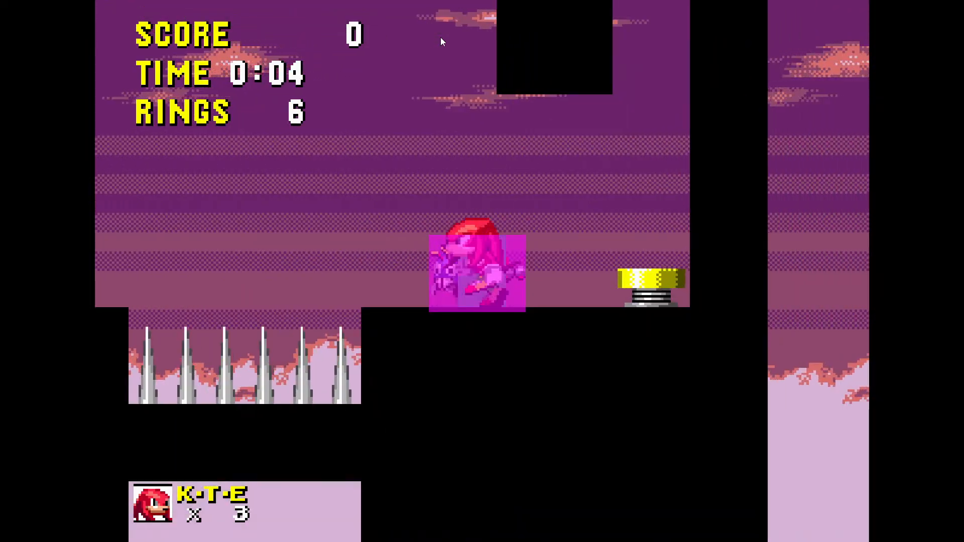
key("space")
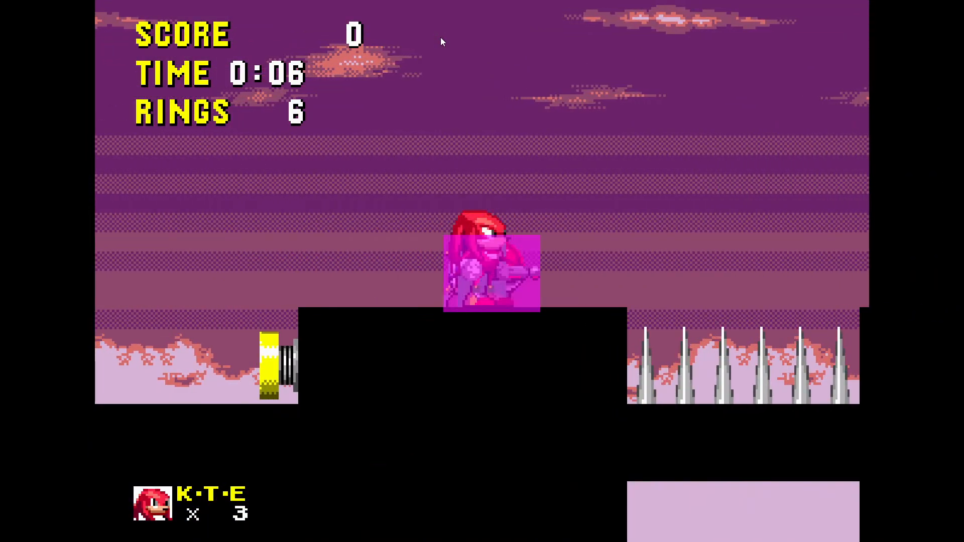
key("Right")
key("space")
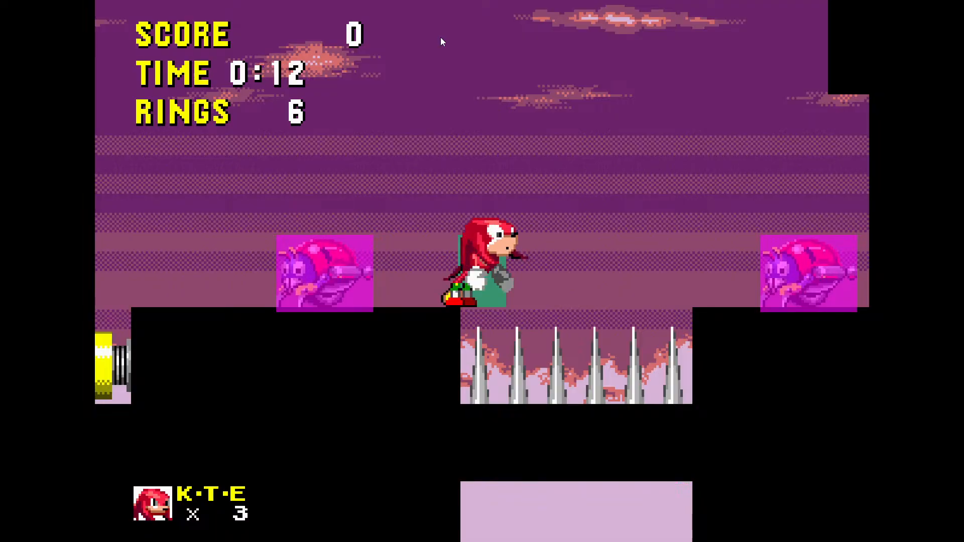
key("Left")
key("Right")
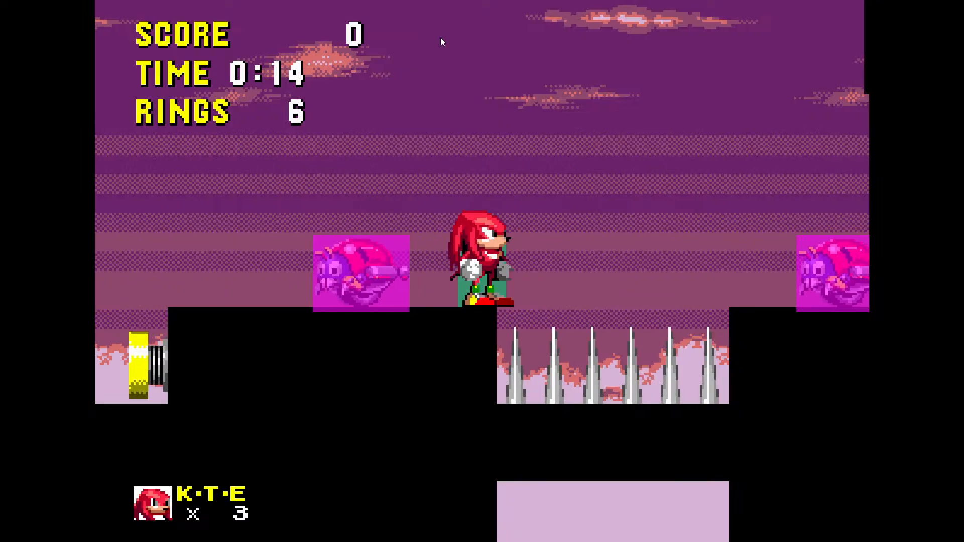
key("F11")
left_click(550, 202)
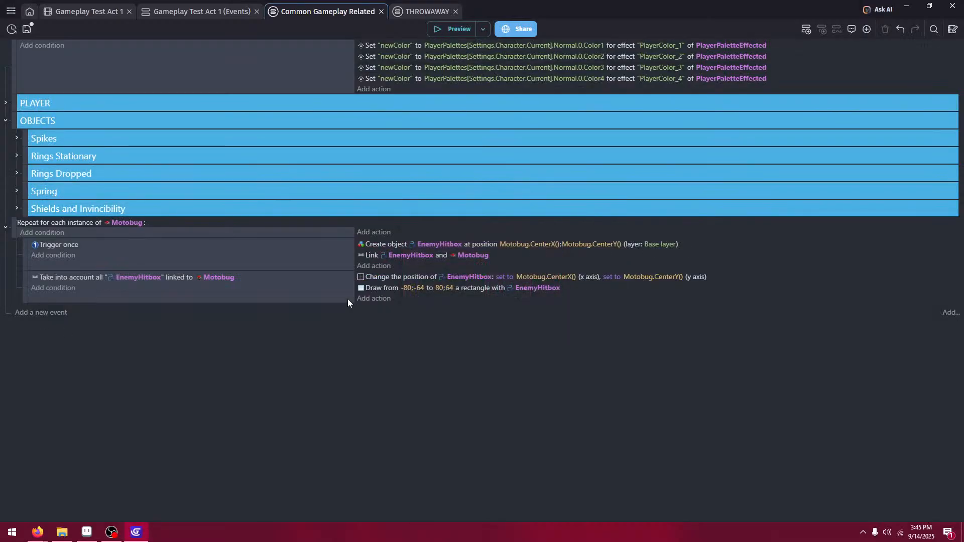
- Return to the Gameplay Test Act 1 scene and save the project
left_click(61, 7)
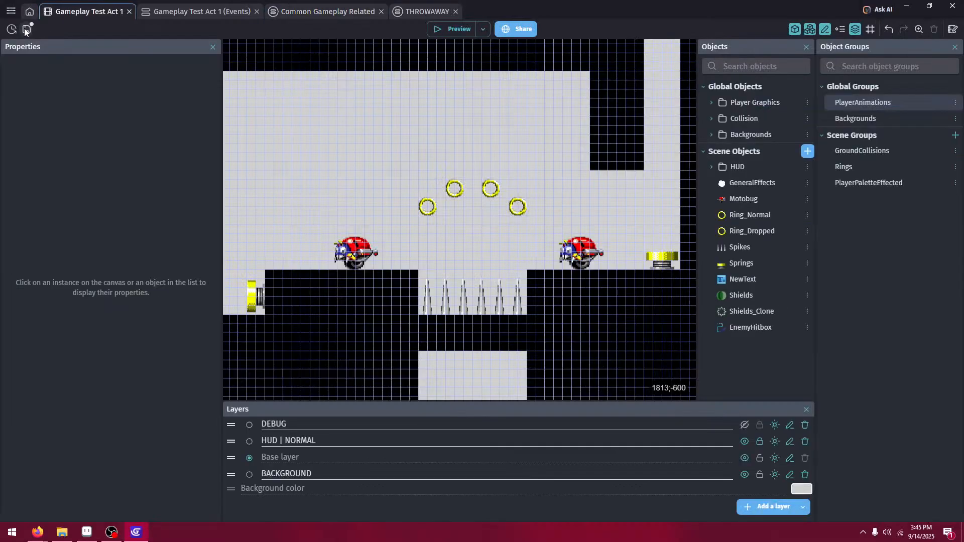
key("ctrl+s")
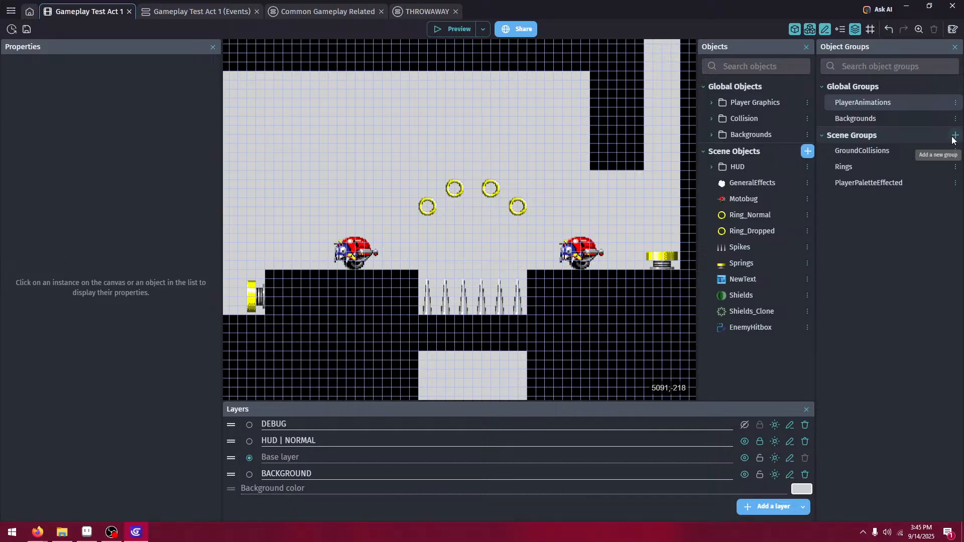
- Create a scene group named Enemies containing the Motobug object and apply its variables
left_click(955, 135)
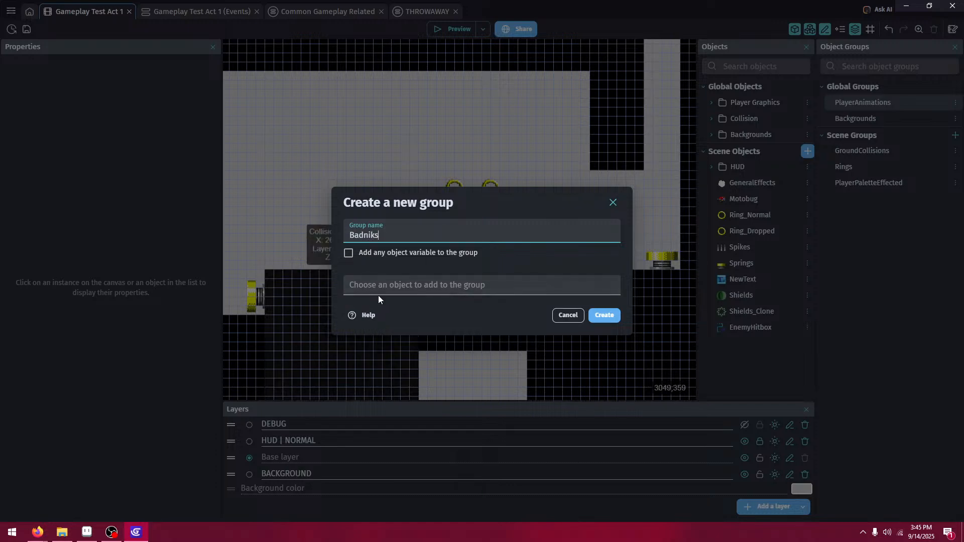
type("Enemies")
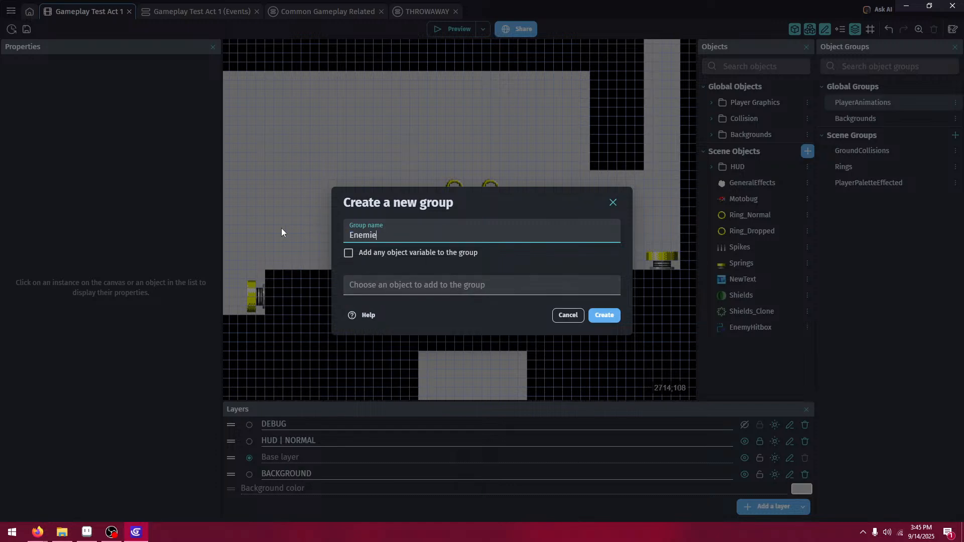
left_click(458, 288)
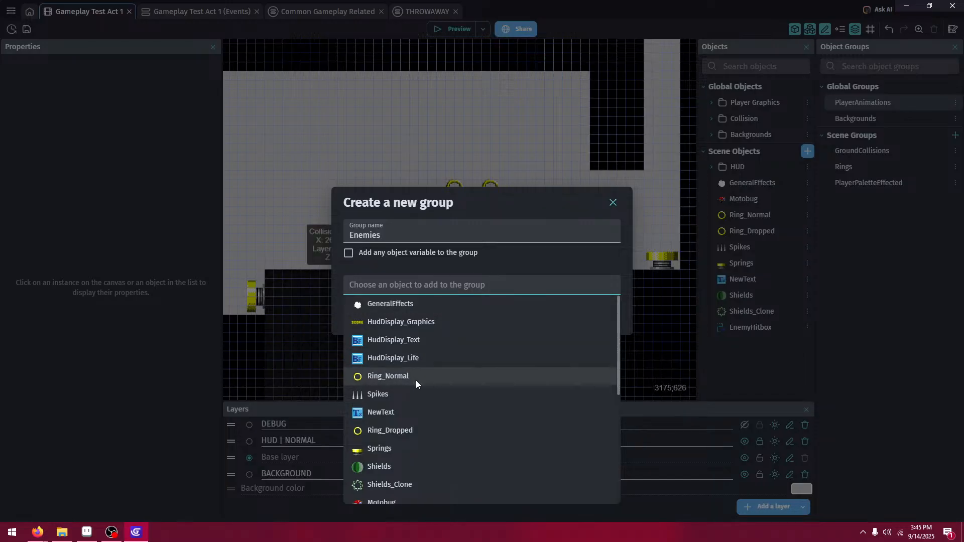
scroll(416, 381, "down", 3)
left_click(419, 399)
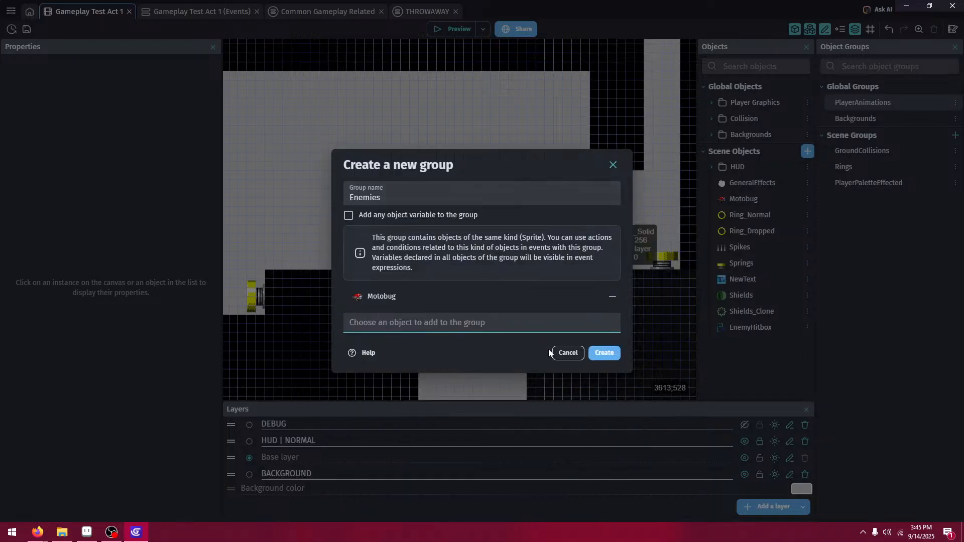
left_click(605, 358)
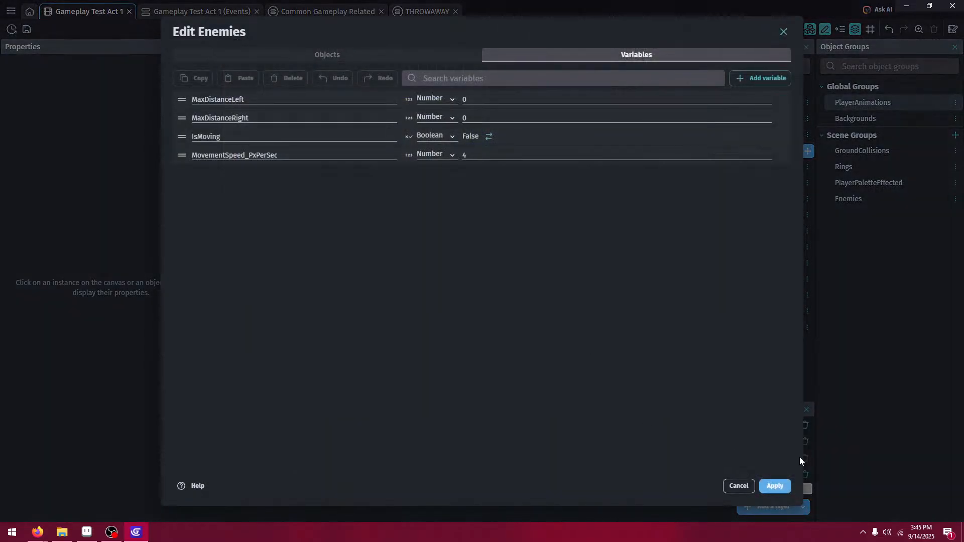
left_click(776, 487)
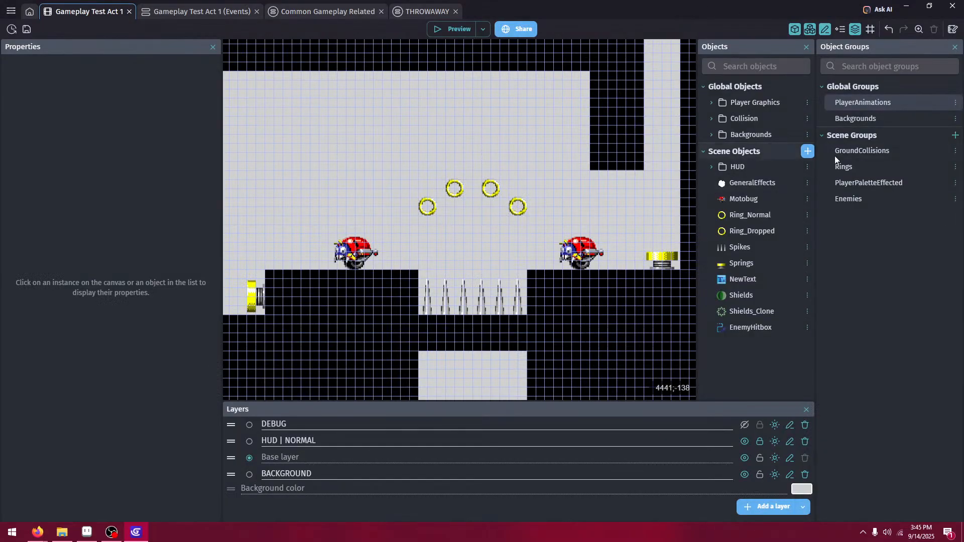
- Review the variables and objects of the Enemies group and delete the group from the scene
double_click(875, 197)
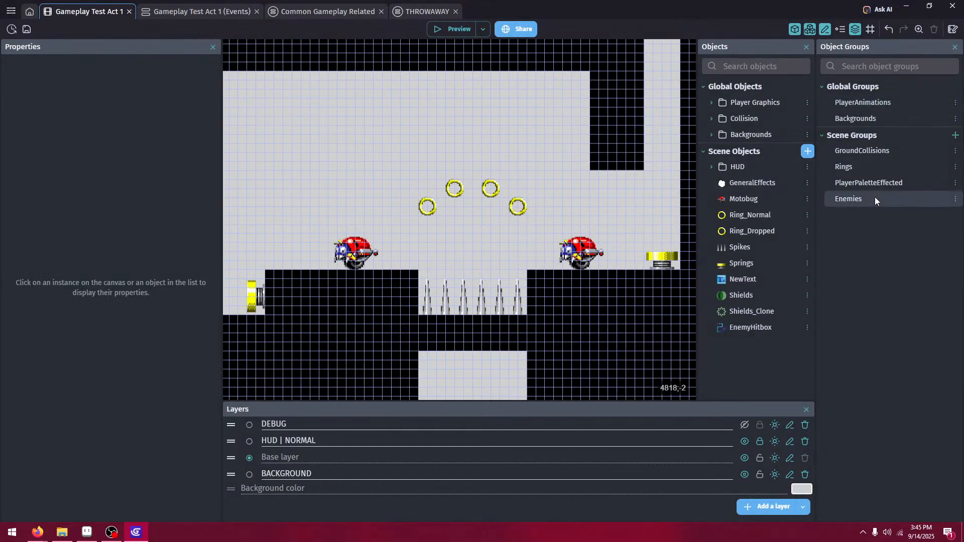
left_click(558, 57)
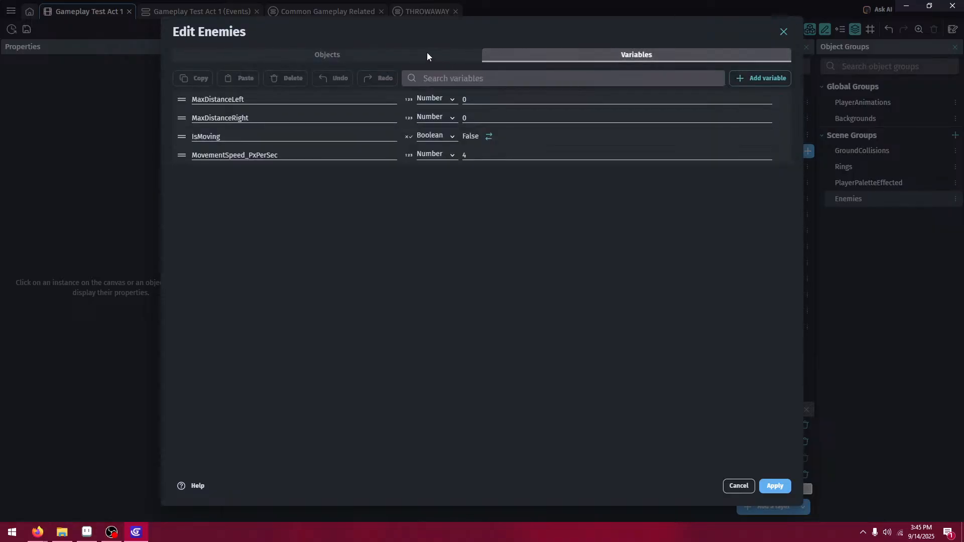
left_click(427, 54)
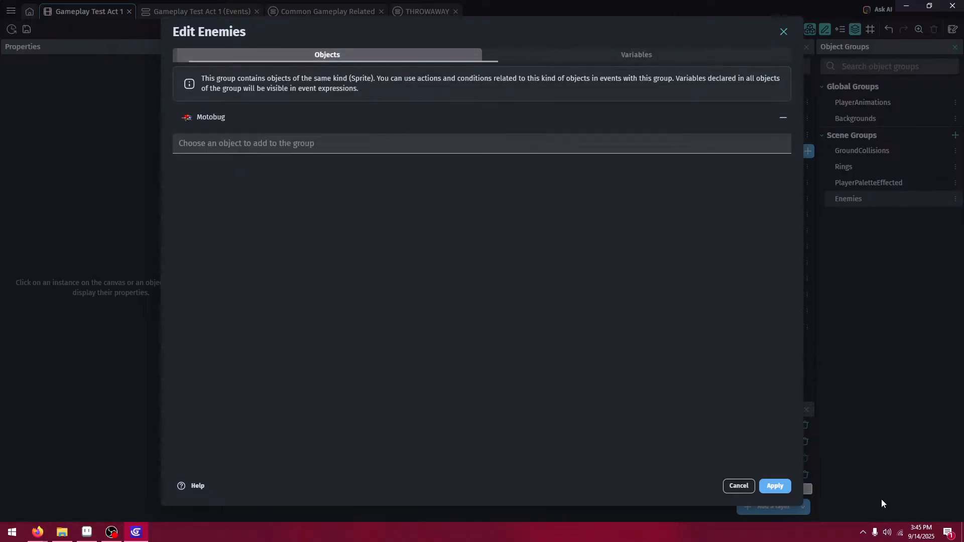
left_click(775, 486)
left_click(955, 199)
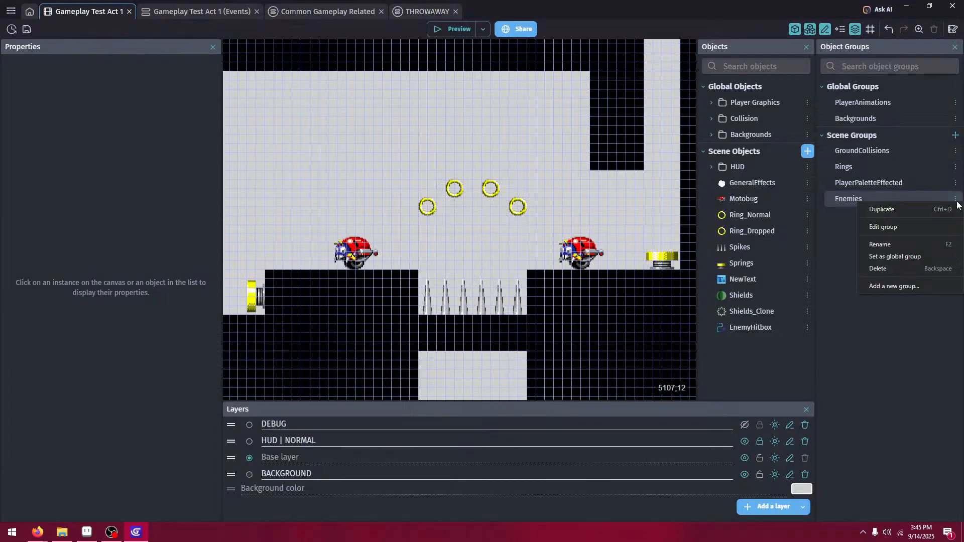
left_click(917, 270)
left_click(605, 304)
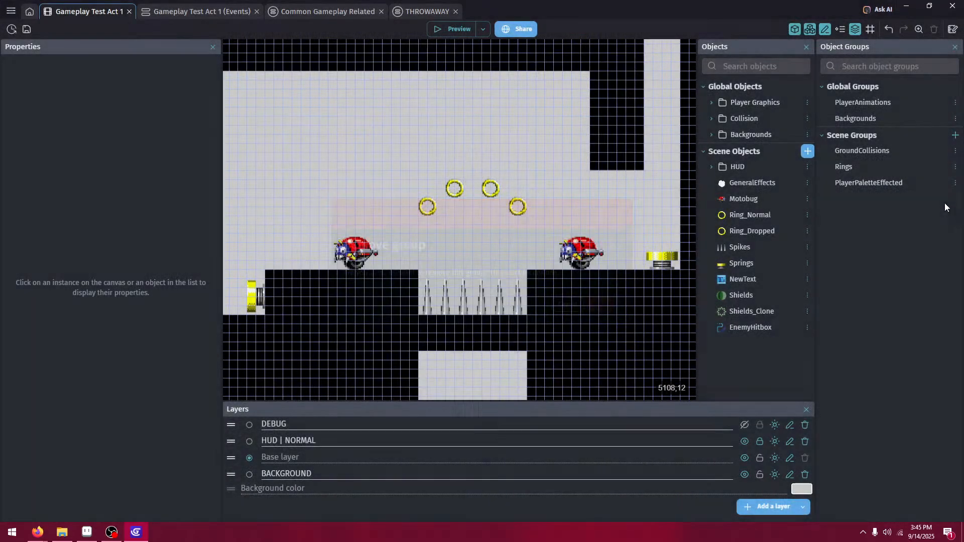
- Create a scene group named Badniks containing the Motobug object and apply its variables
left_click(956, 136)
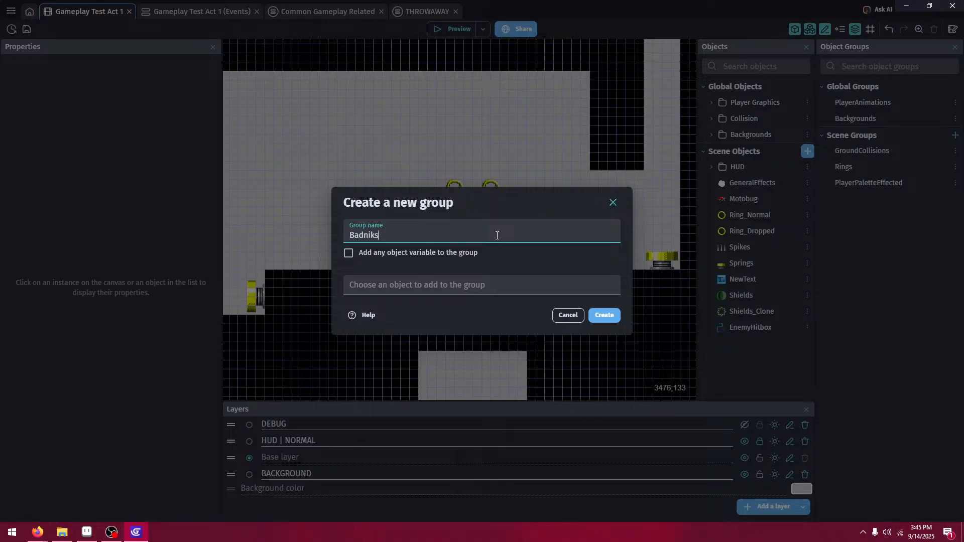
left_click(466, 285)
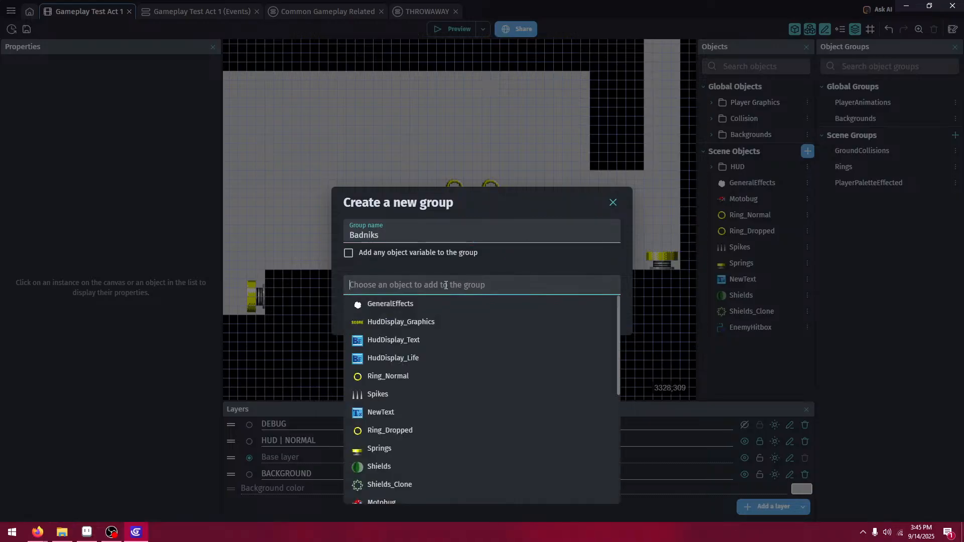
left_click(346, 255)
left_click(371, 282)
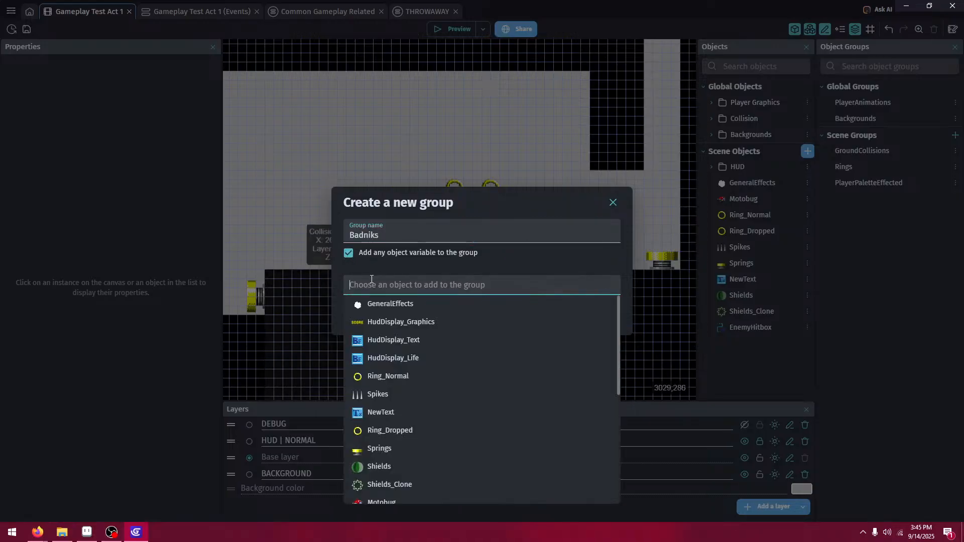
left_click(351, 256)
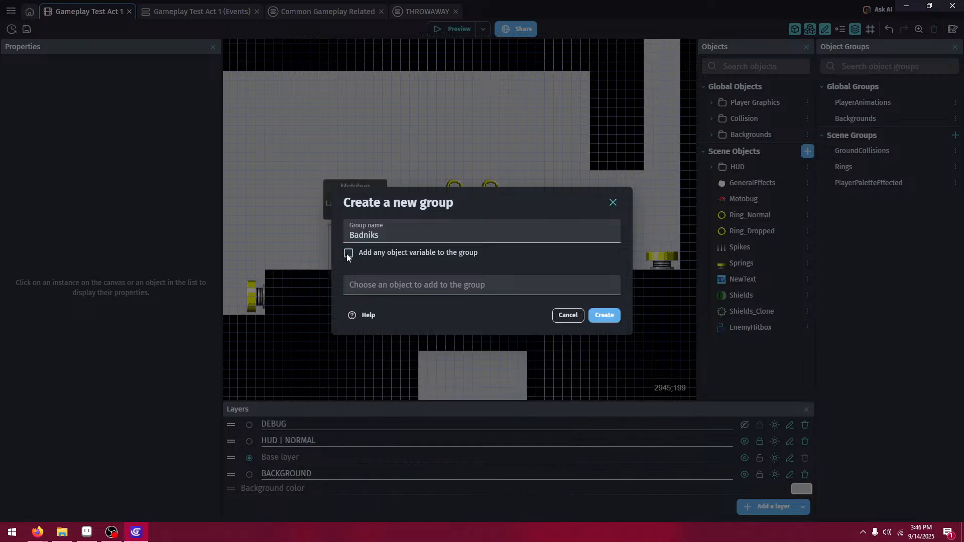
left_click(389, 285)
scroll(410, 482, "down", 1)
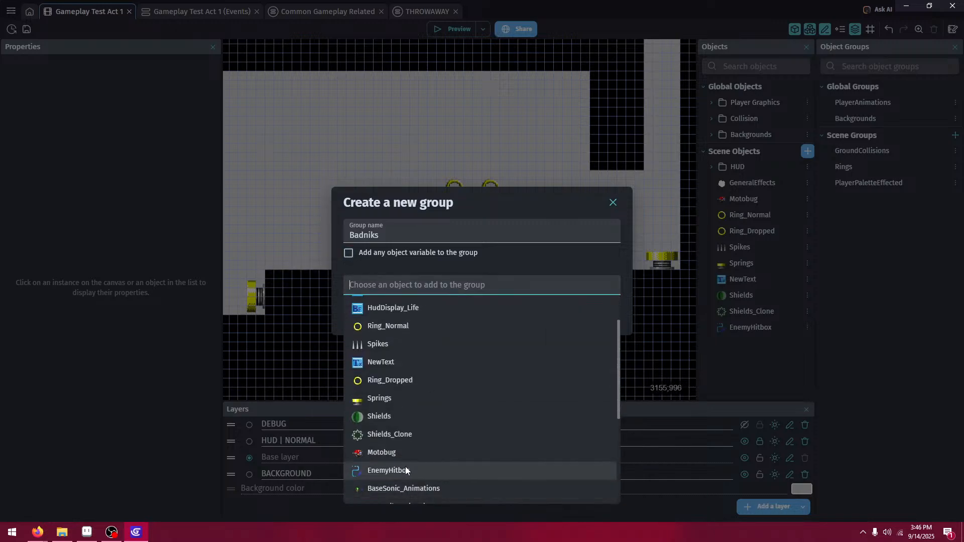
left_click(408, 453)
left_click(597, 358)
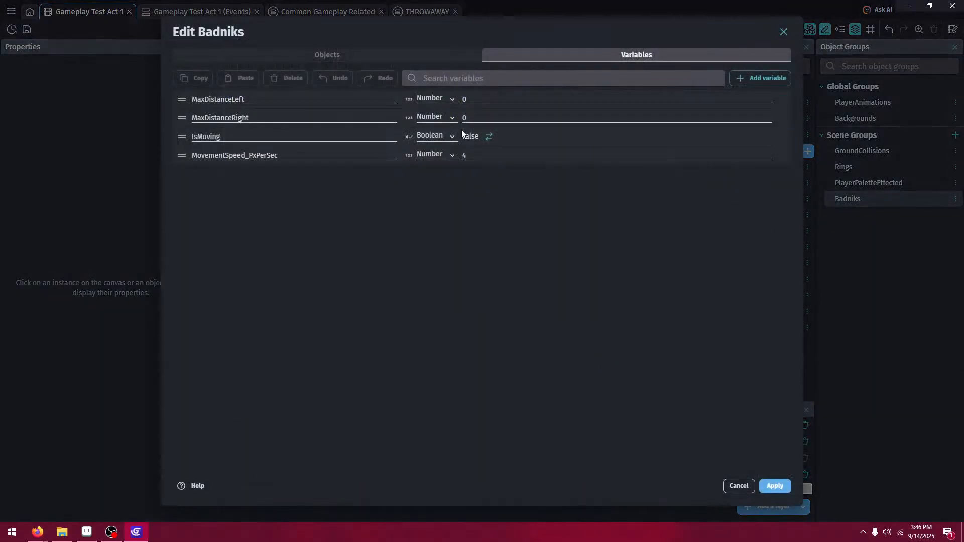
left_click(774, 485)
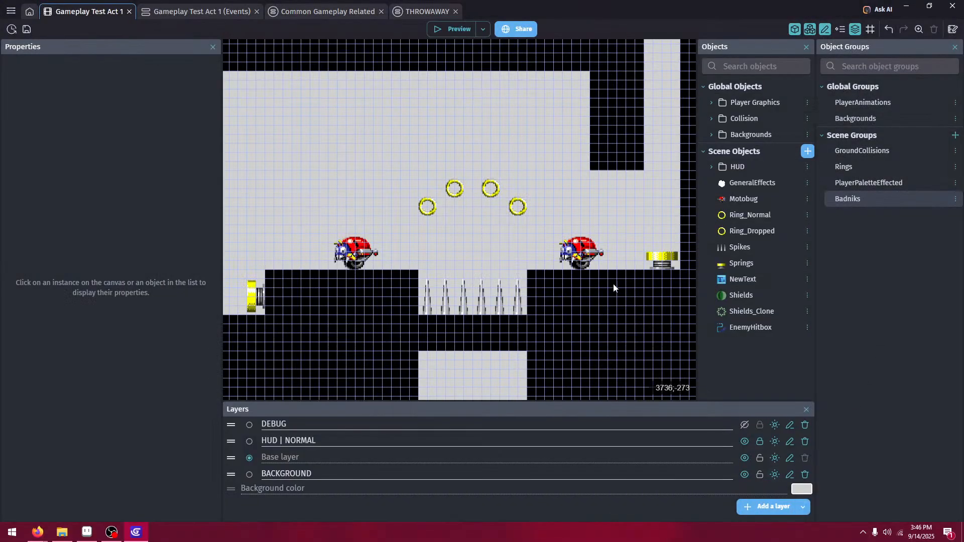
- In the Common Gameplay Related events, move the EnemyHitbox position and rectangle-drawing actions into a new sub-event under the linked-object condition
left_click(321, 13)
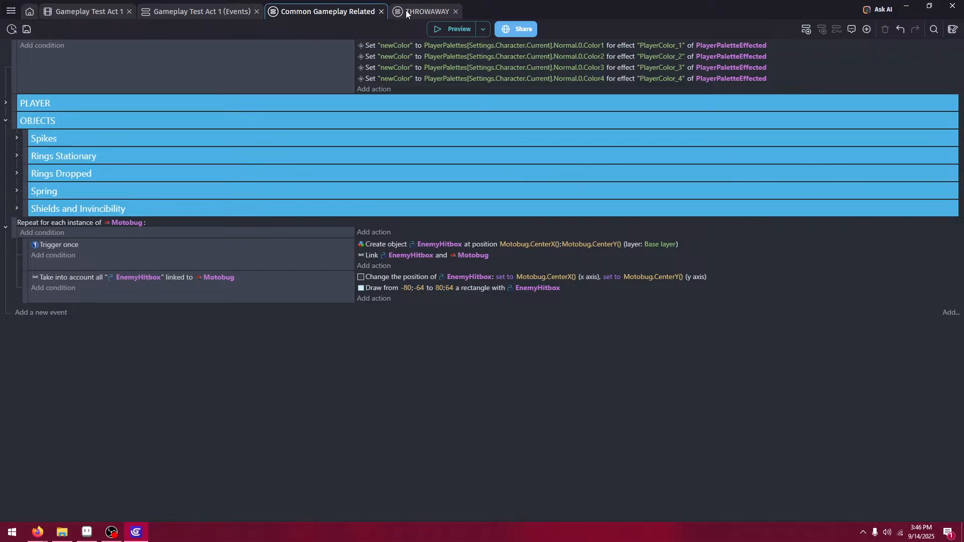
left_click(262, 297)
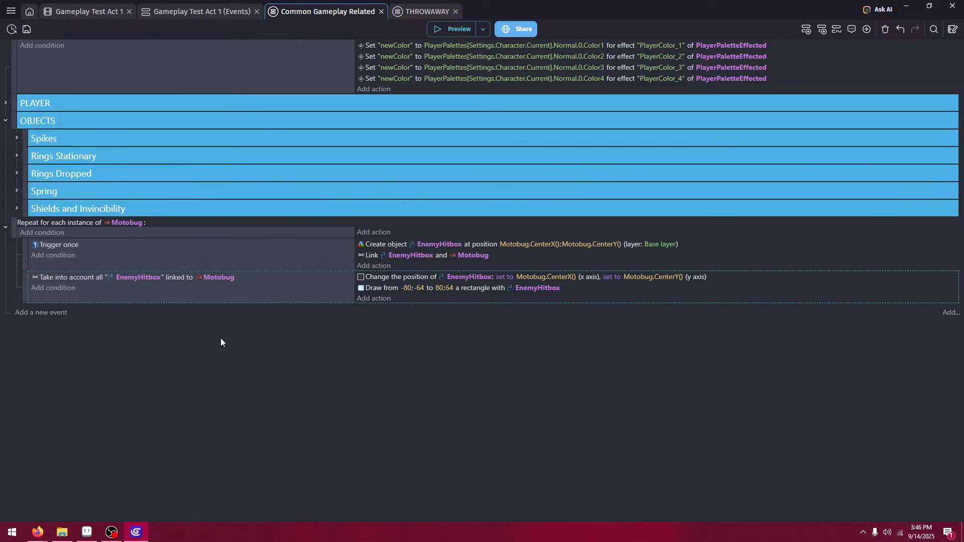
left_click(24, 314)
left_click_drag(15, 310, 49, 306)
mouse_move(398, 280)
left_mouse_down()
mouse_move(400, 309)
mouse_move(387, 300)
mouse_move(389, 308)
left_mouse_up()
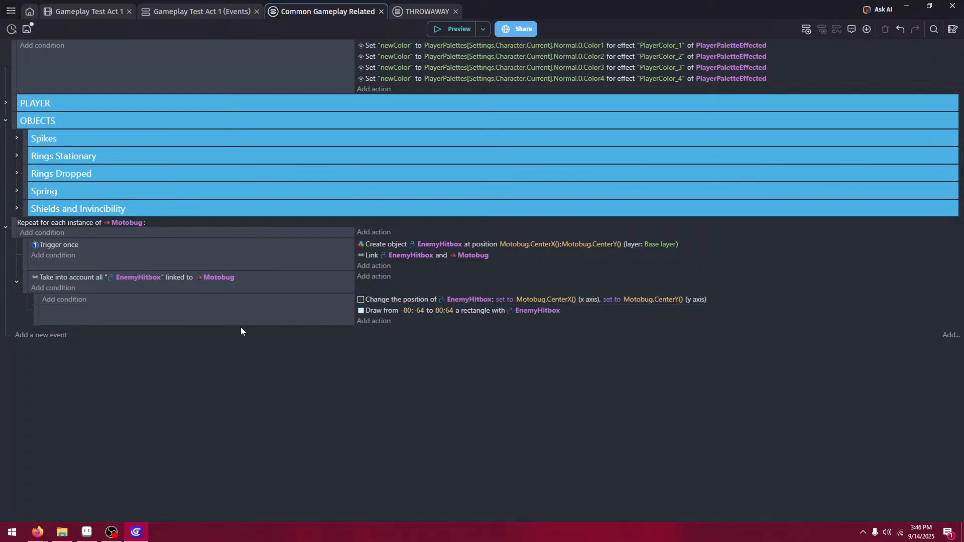
- Add a second sub-event under the linked EnemyHitbox condition, with the condition that PlayerCollision is in collision with EnemyHitbox
left_click(48, 335)
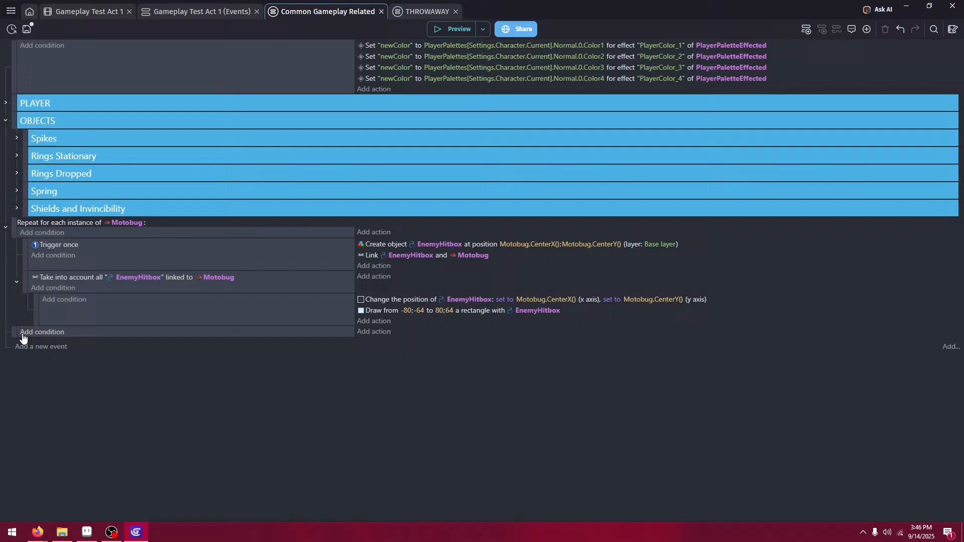
left_click(119, 338)
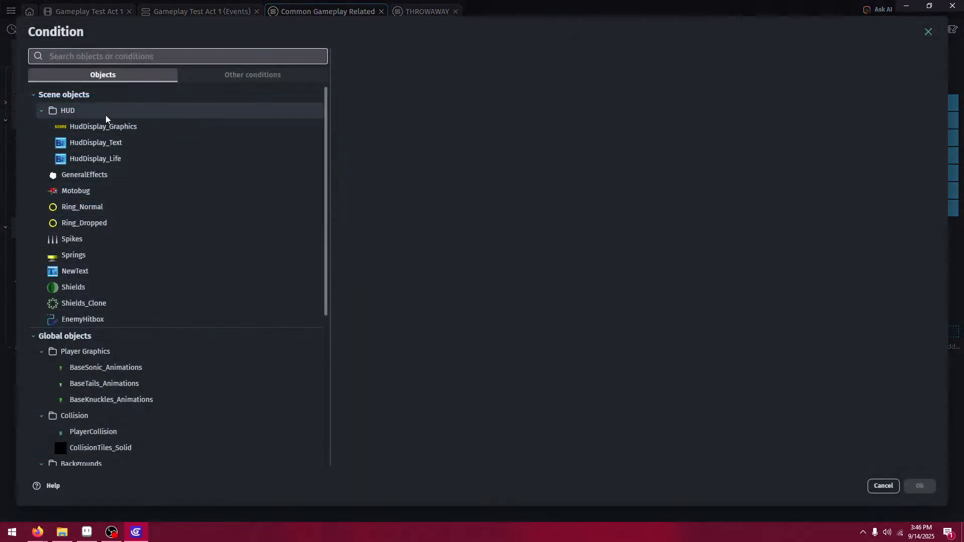
left_click(124, 428)
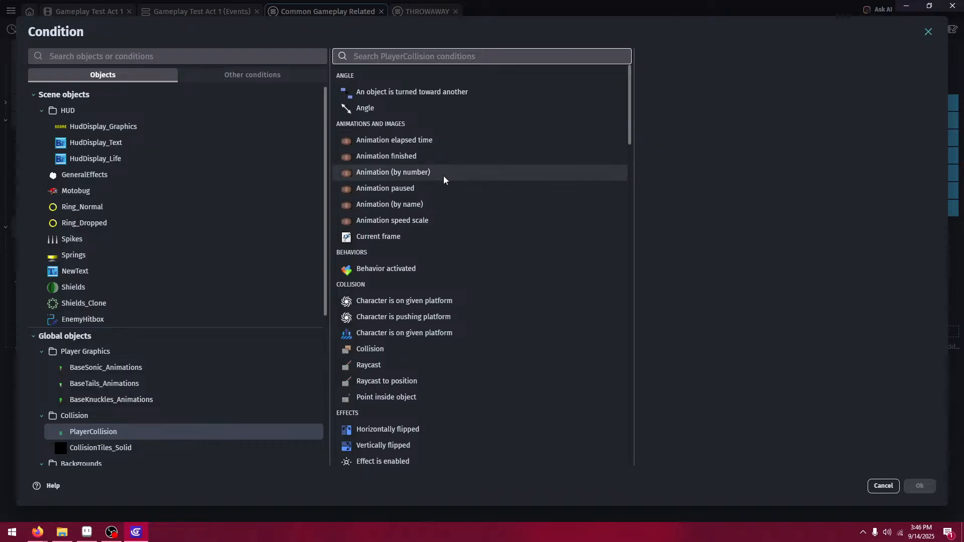
left_click(436, 350)
scroll(731, 183, "down", 3)
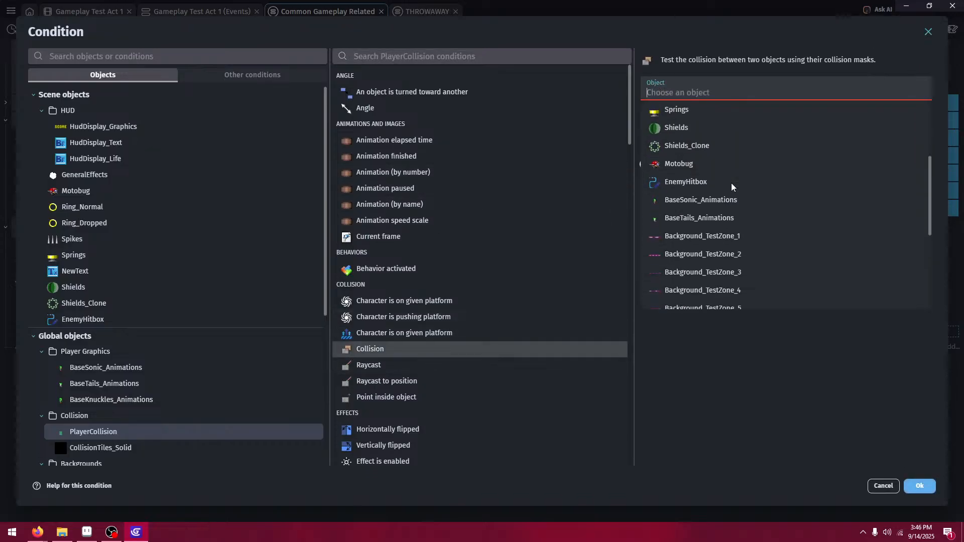
left_click(720, 173)
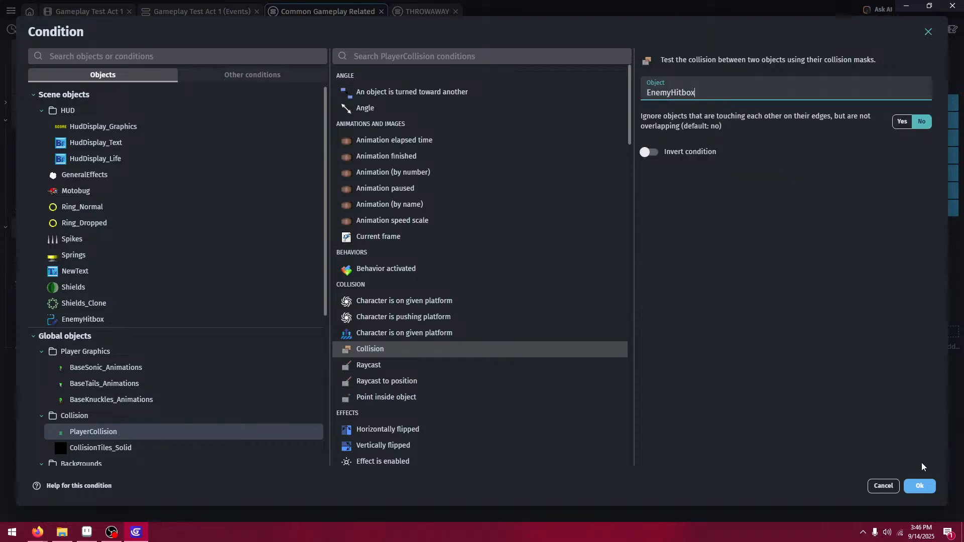
left_click(920, 487)
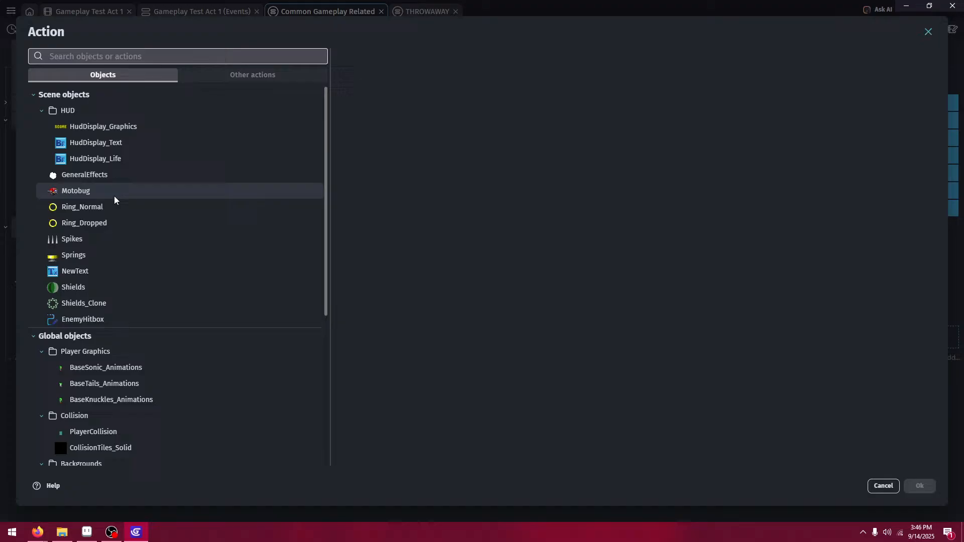
- Add an action to the collision sub-event that deletes the Motobug object
left_click(113, 195)
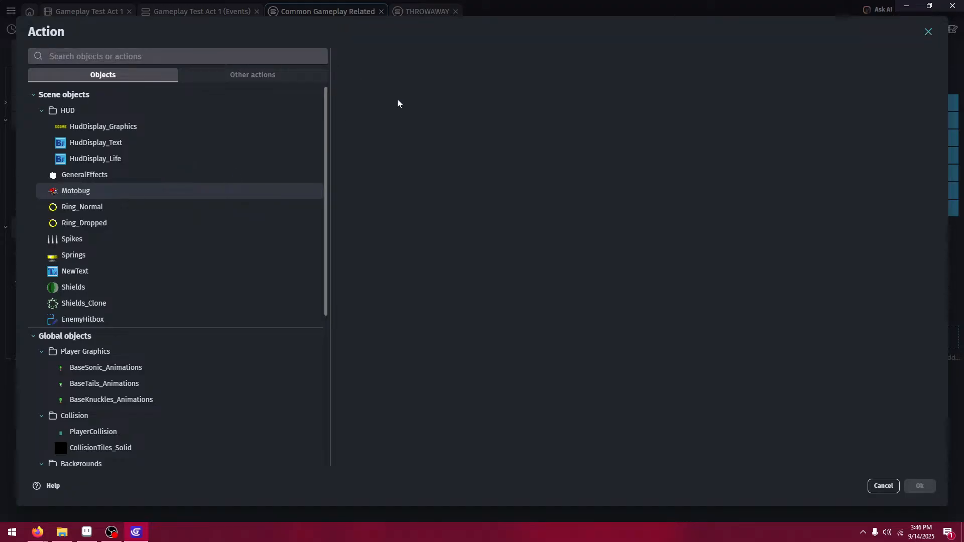
scroll(420, 358, "down", 9)
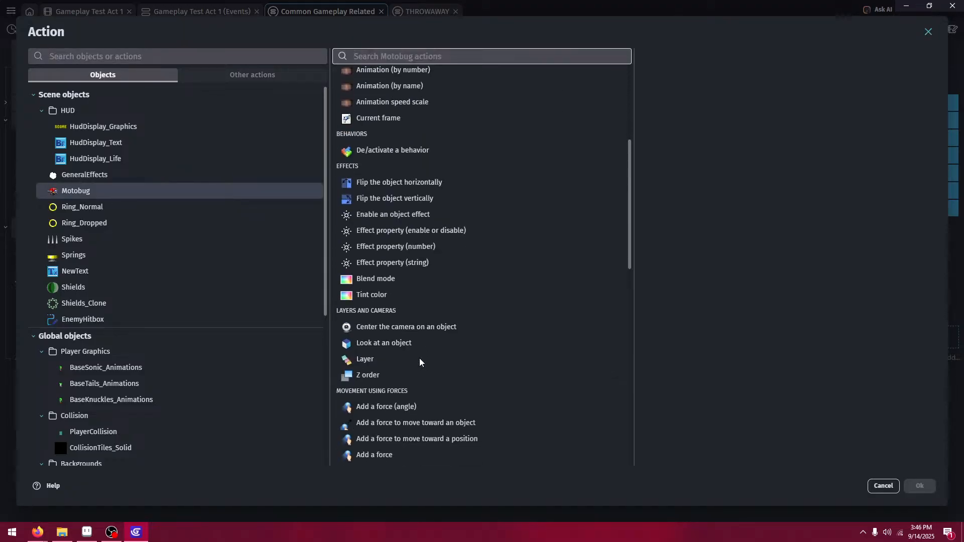
scroll(419, 360, "down", 1)
left_click(392, 378)
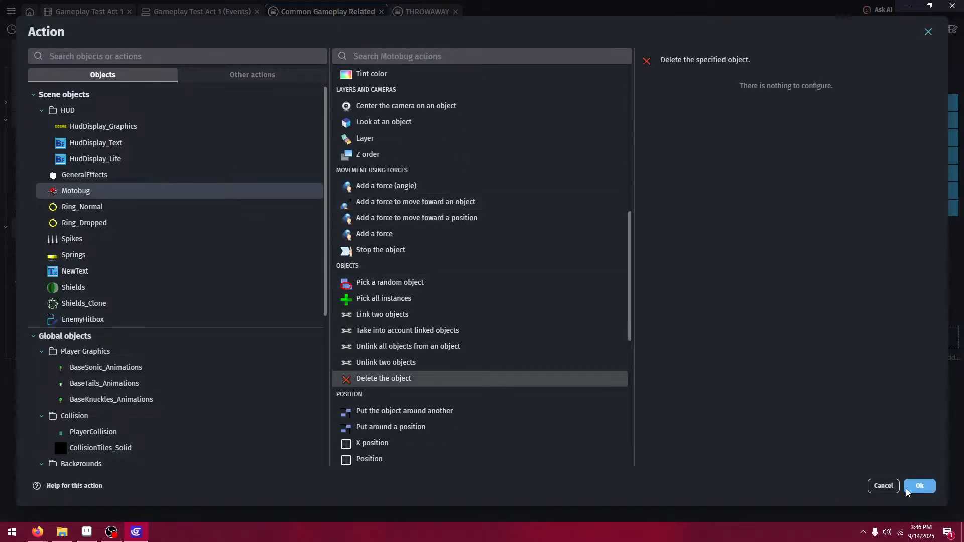
left_click(919, 486)
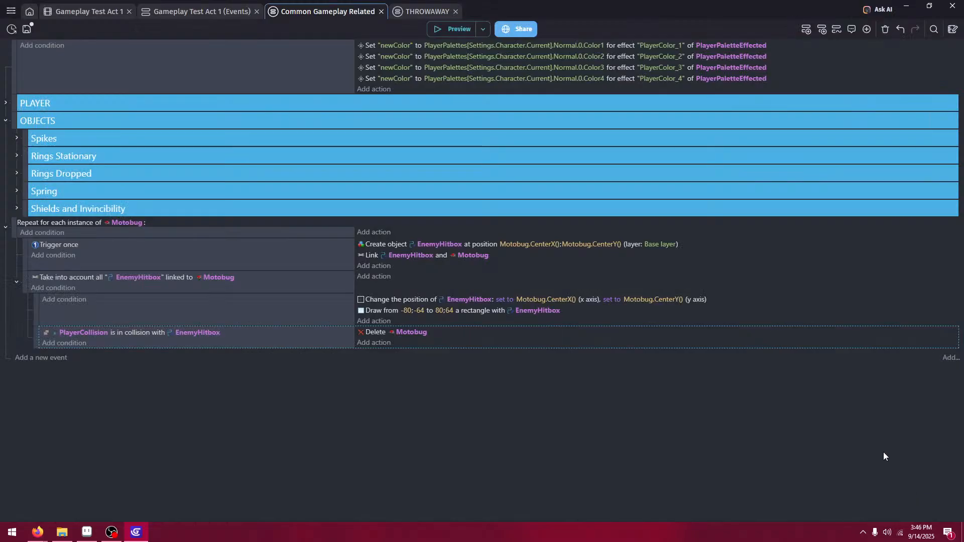
- Preview the game and move Knuckles into the first Motobug and over the spikes to the second to test the deletion
left_click(442, 29)
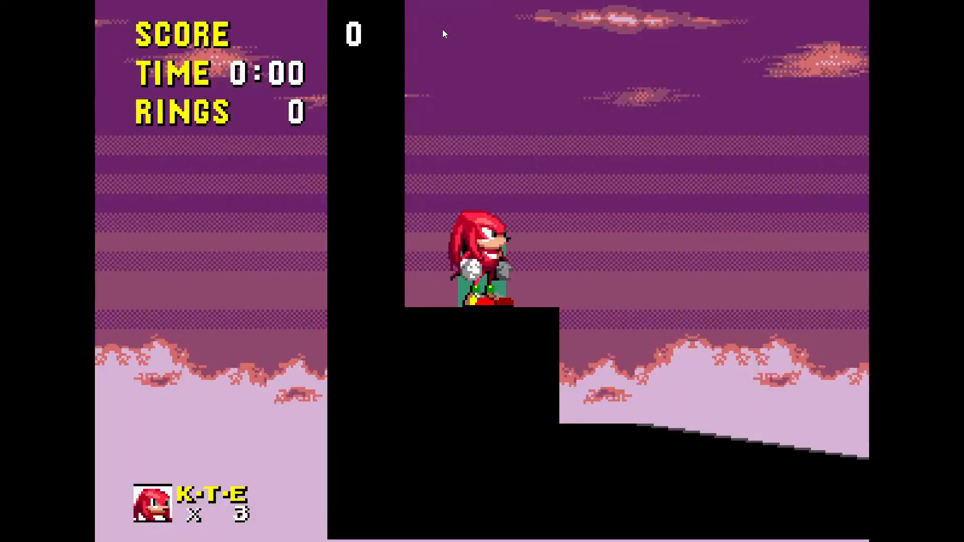
key("Right")
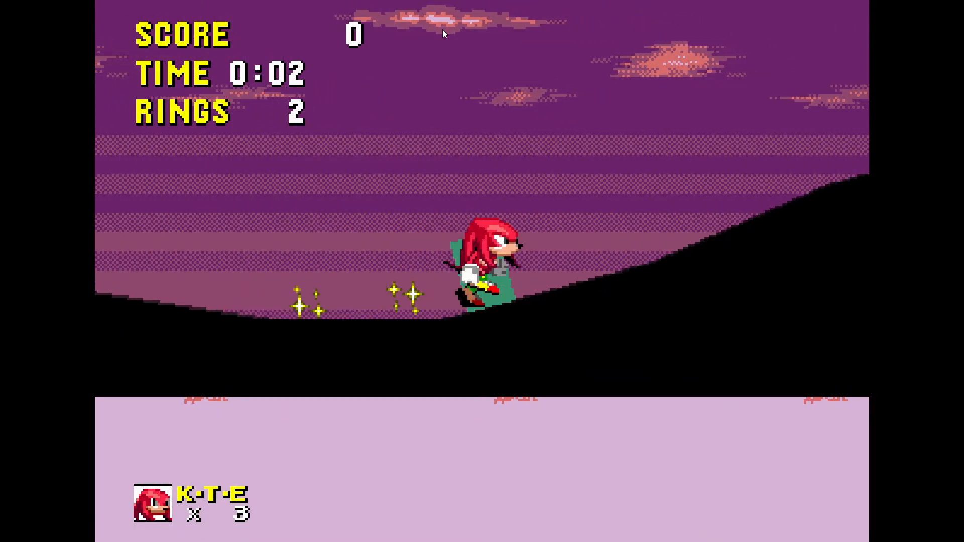
key("space")
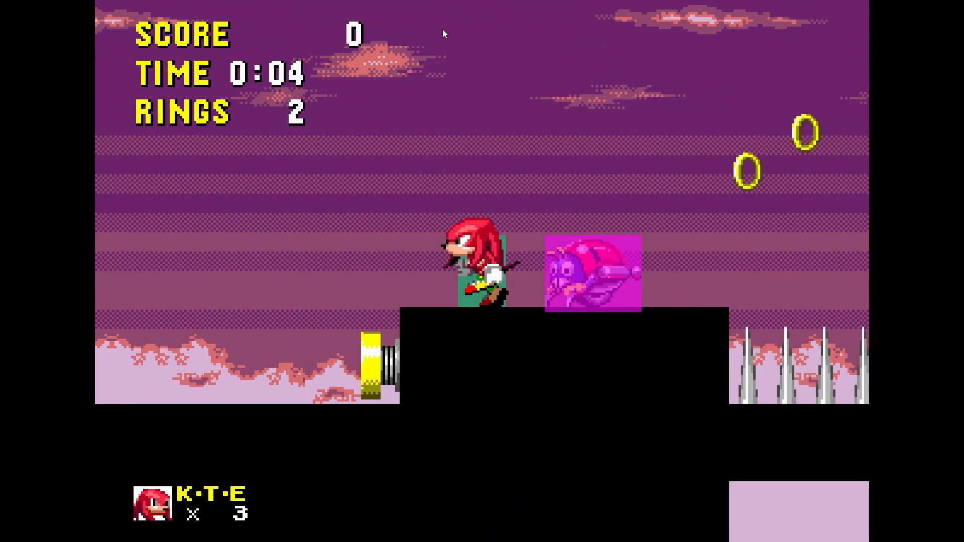
key("Right")
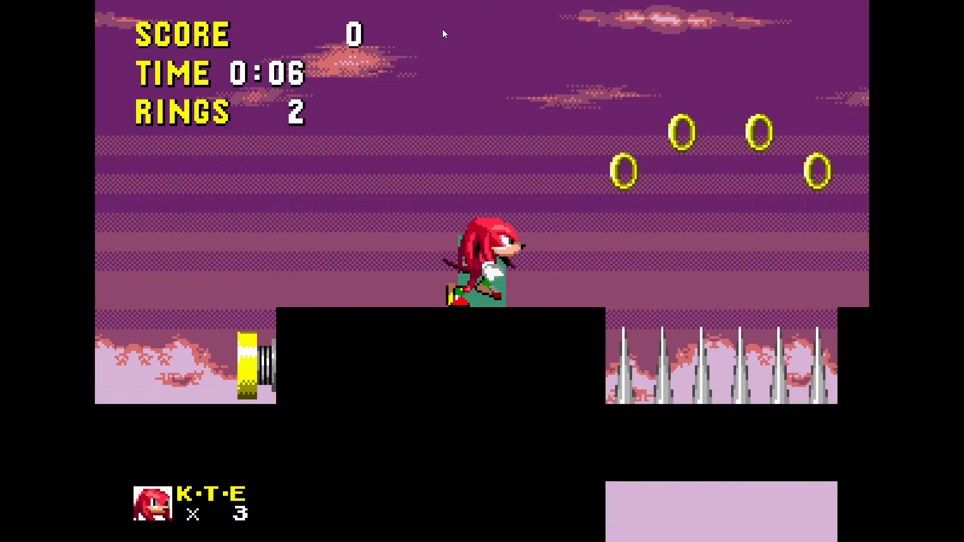
key("space")
key("Right")
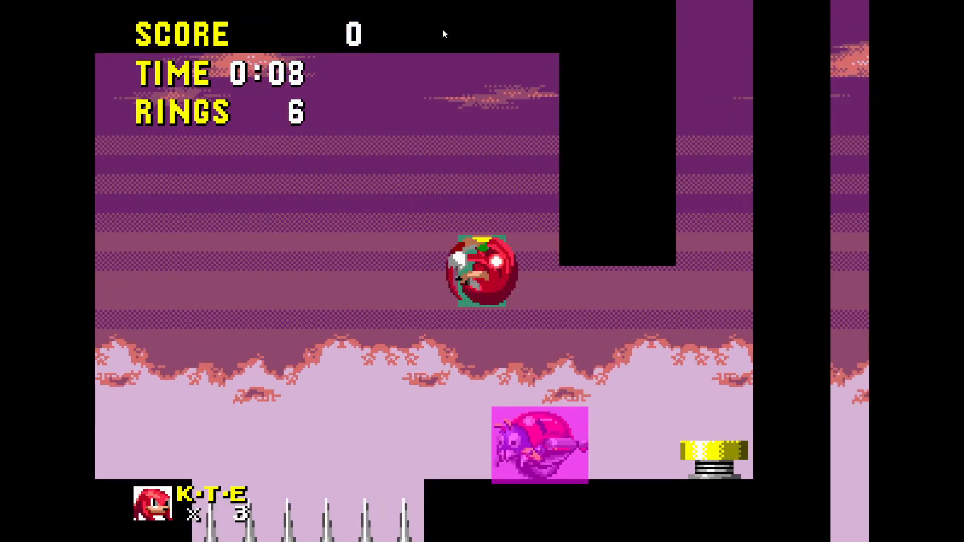
key("Right")
key("Left")
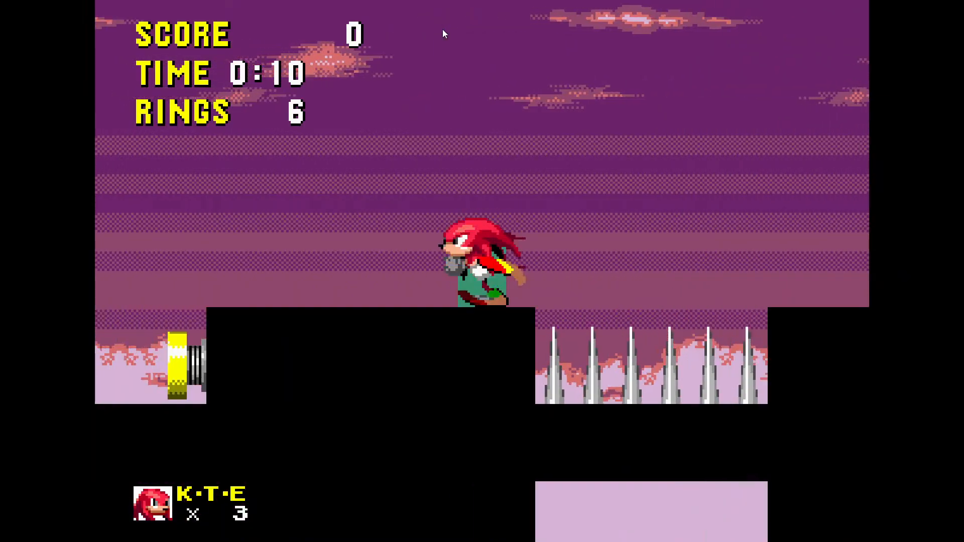
- Run Knuckles back to the slope, spin dash across the level to recheck both Motobug spots, and close the preview
key("space")
key("Right")
key("Down")
key("space")
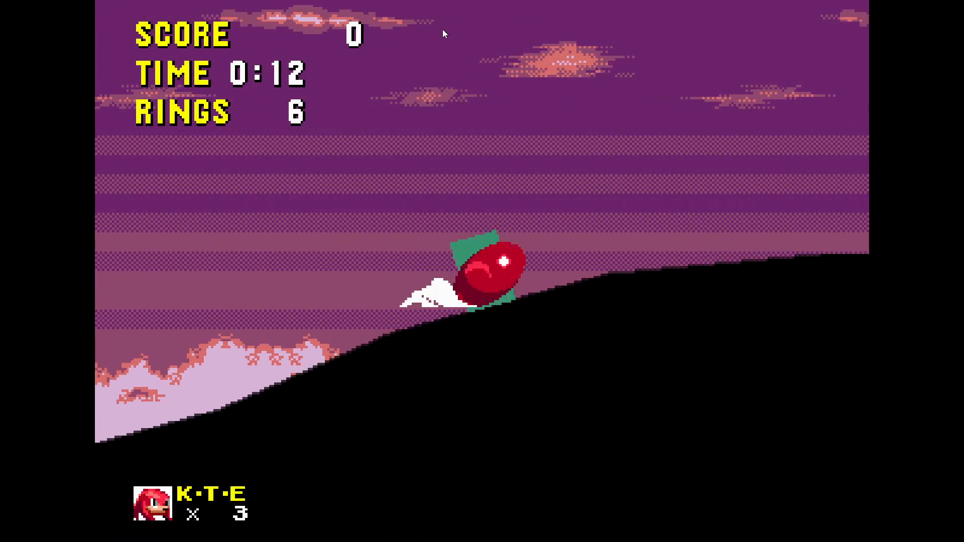
key("space")
key("Left")
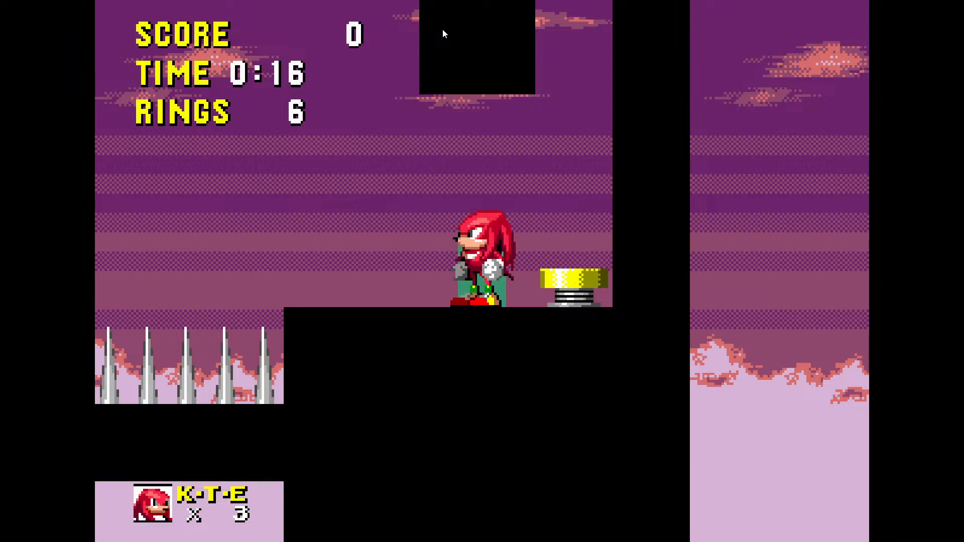
key("F11")
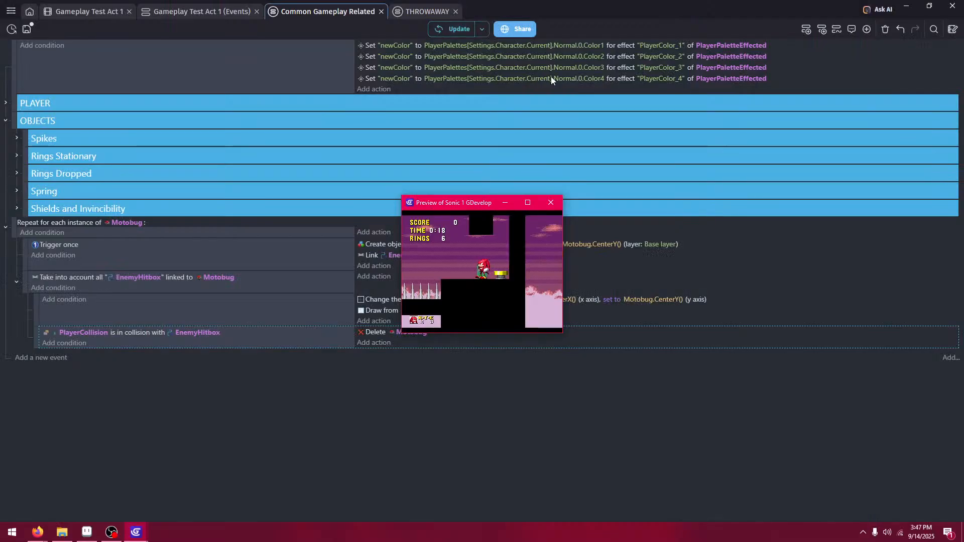
left_click(551, 202)
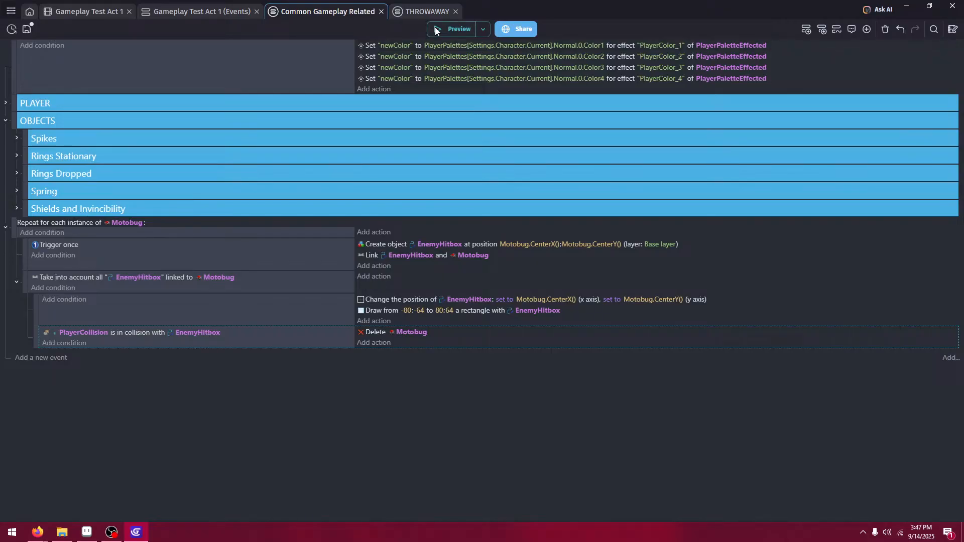
- Preview the game in full screen and move Knuckles along the slopes to the platform with the first Motobug
left_click(435, 30)
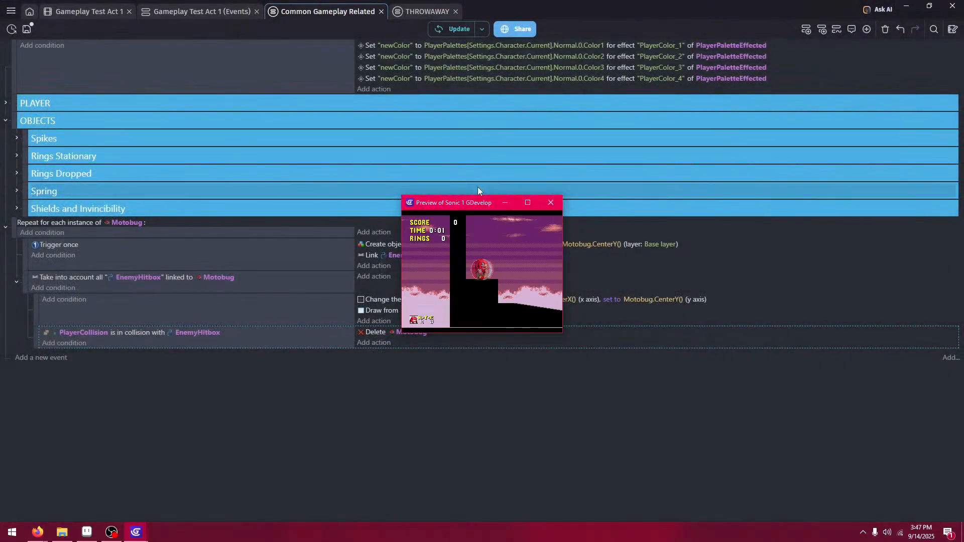
double_click(523, 206)
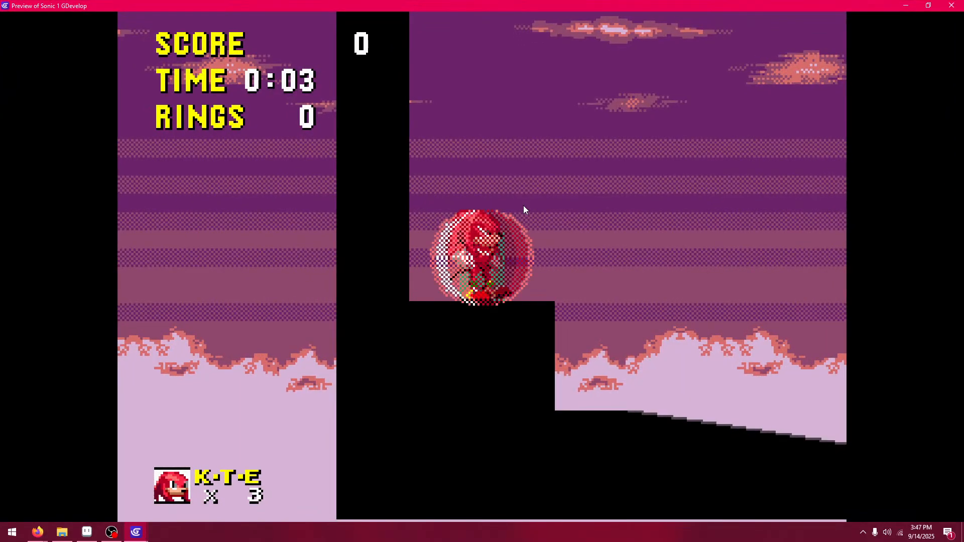
key("Right")
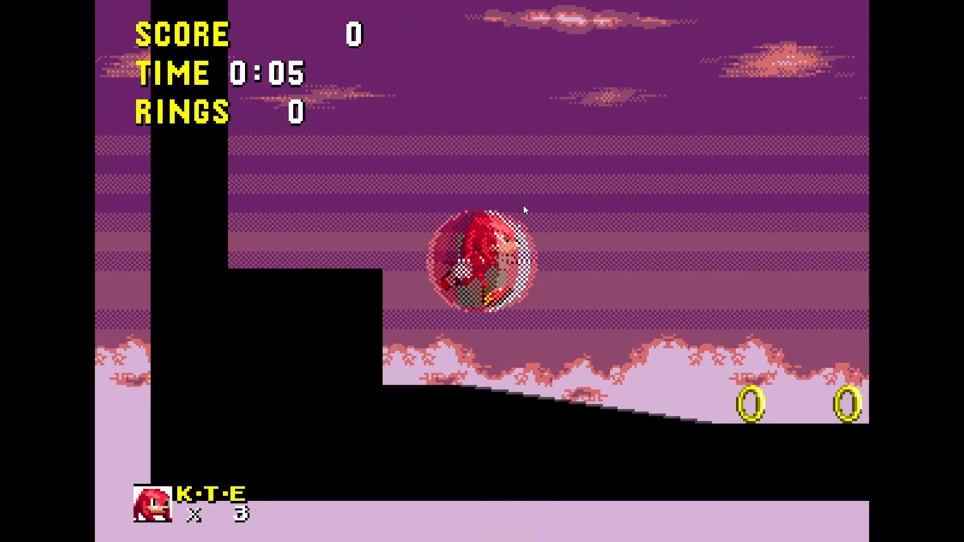
key("Right")
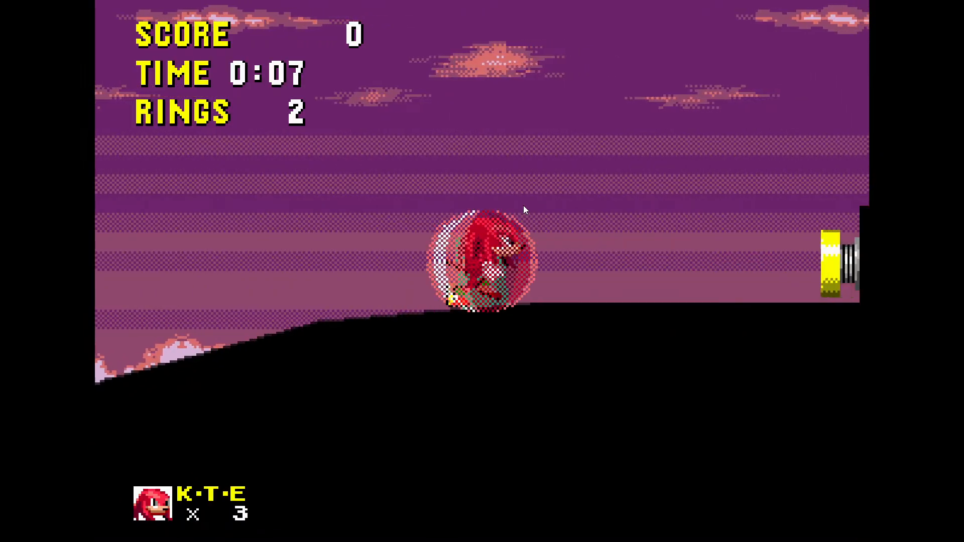
key("space")
key("Left")
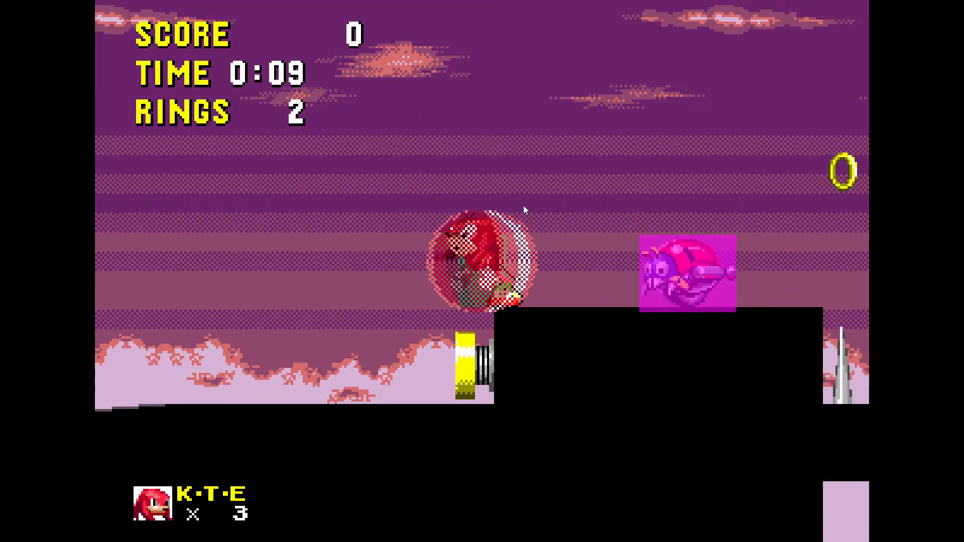
key("Right")
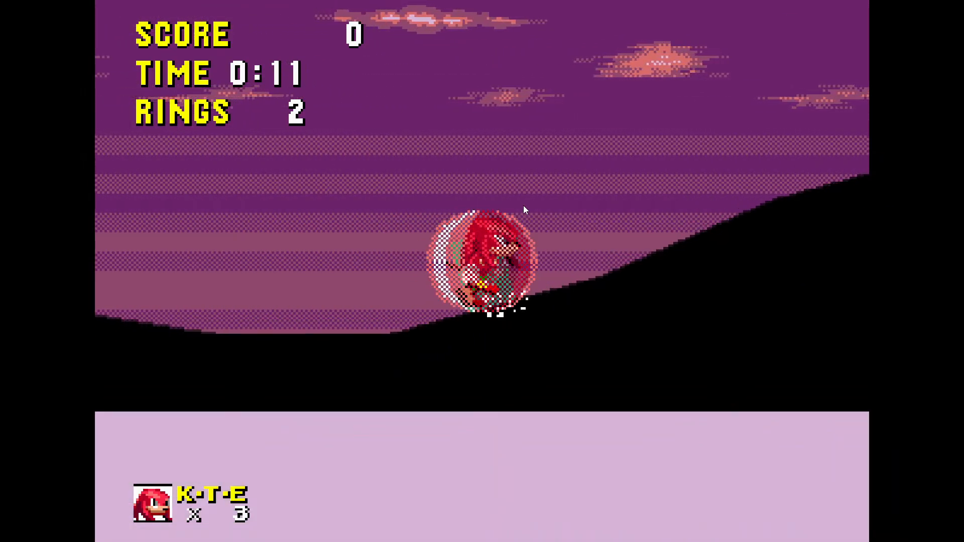
- Spin dash Knuckles on the slope and jump him back onto the platform beside the first Motobug
key("Down")
key("space")
key("space")
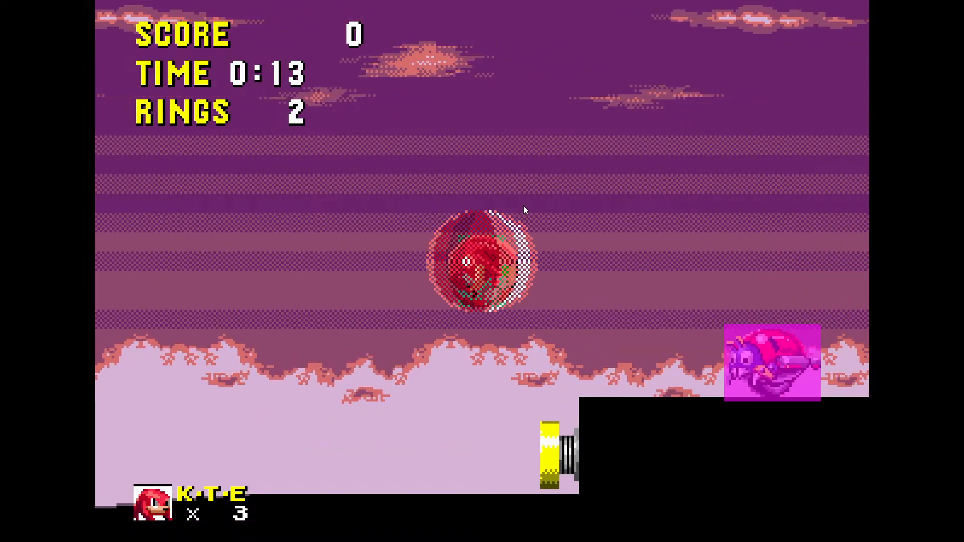
key("Left")
key("Right")
key("s")
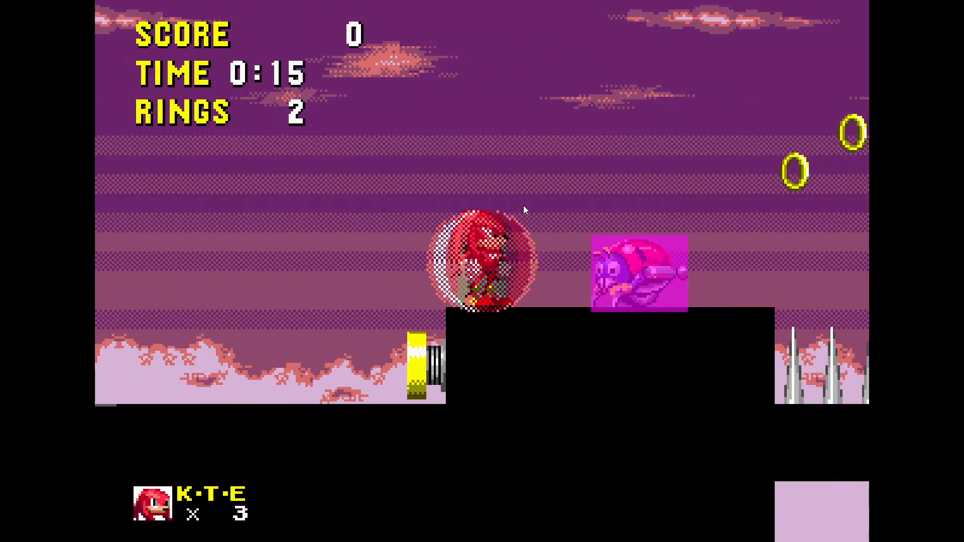
- Keep Knuckles standing beside the first Motobug to examine its hitbox overlay, and switch off his shield
key("s")
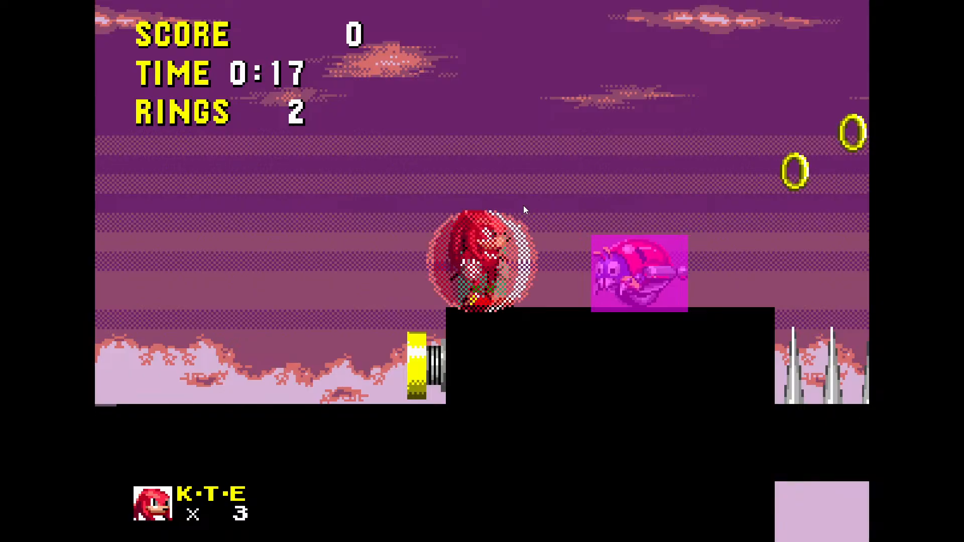
key("s")
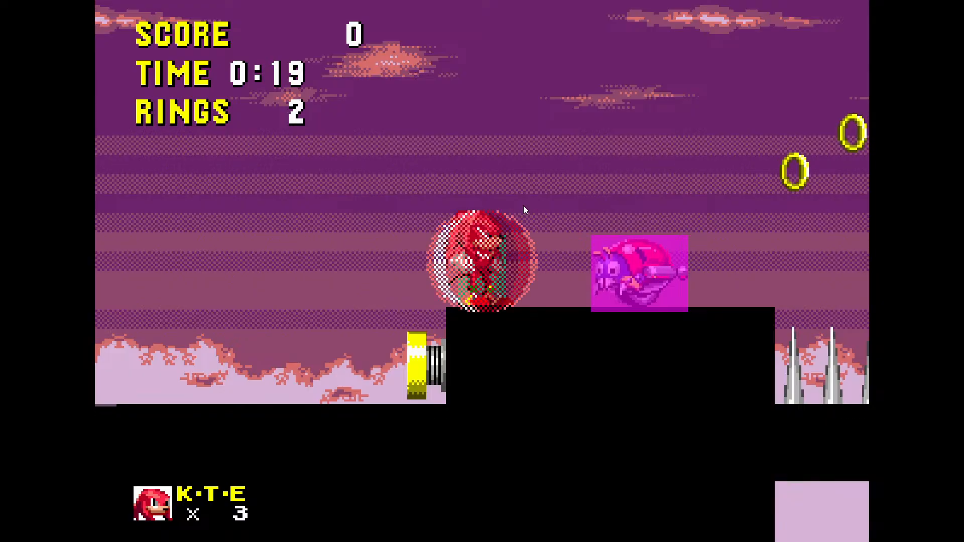
key("s")
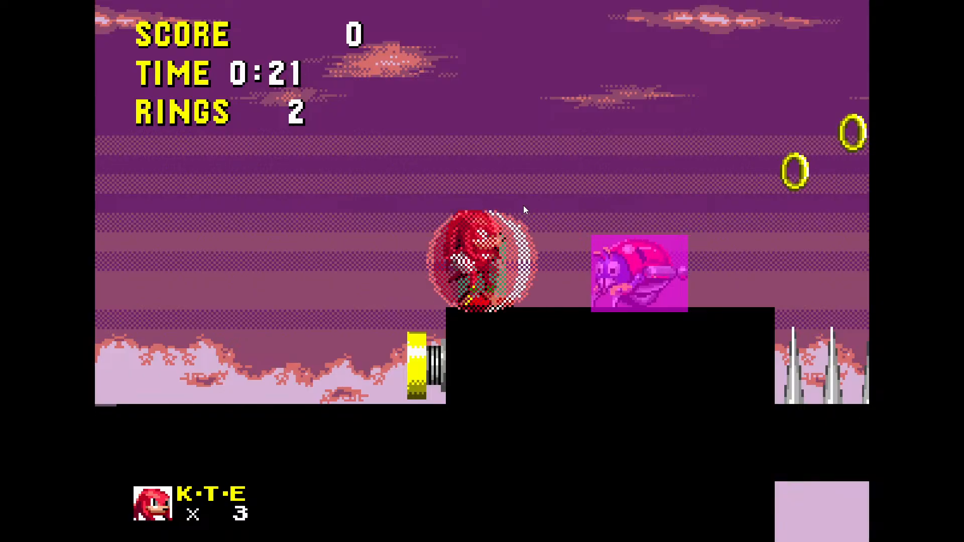
key("s")
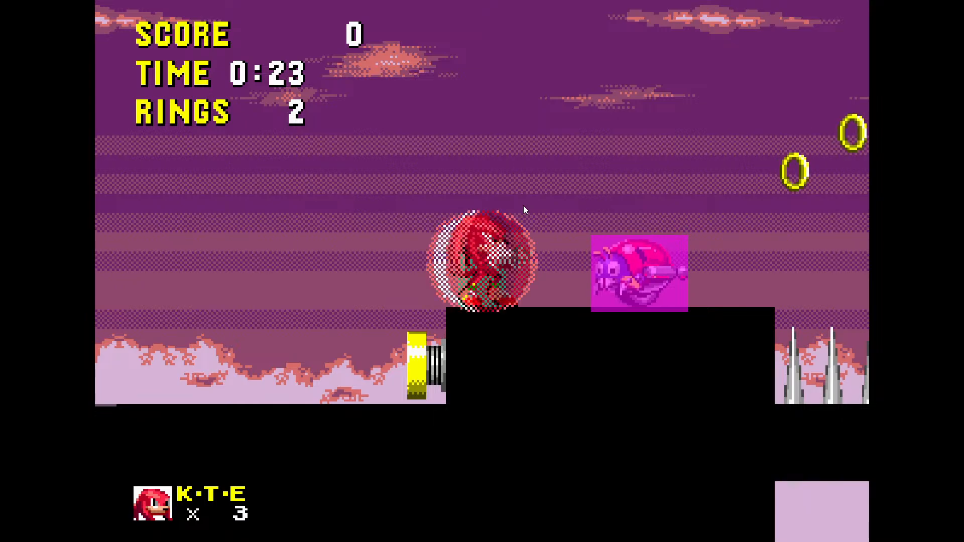
key("s")
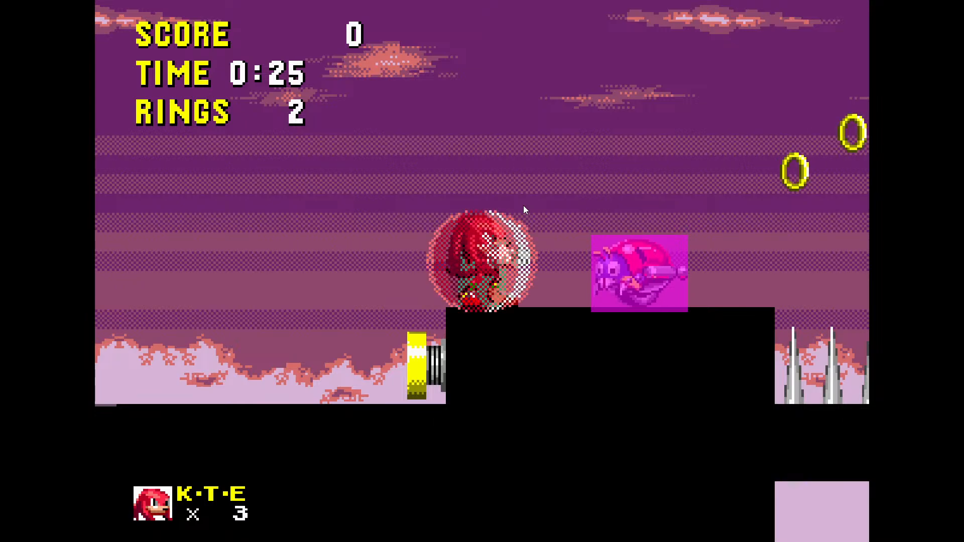
key("s")
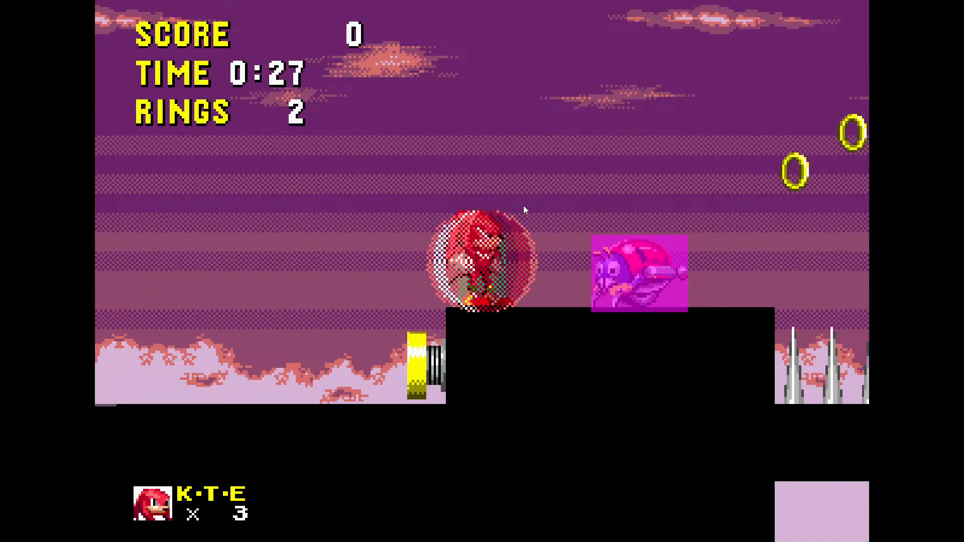
key("s")
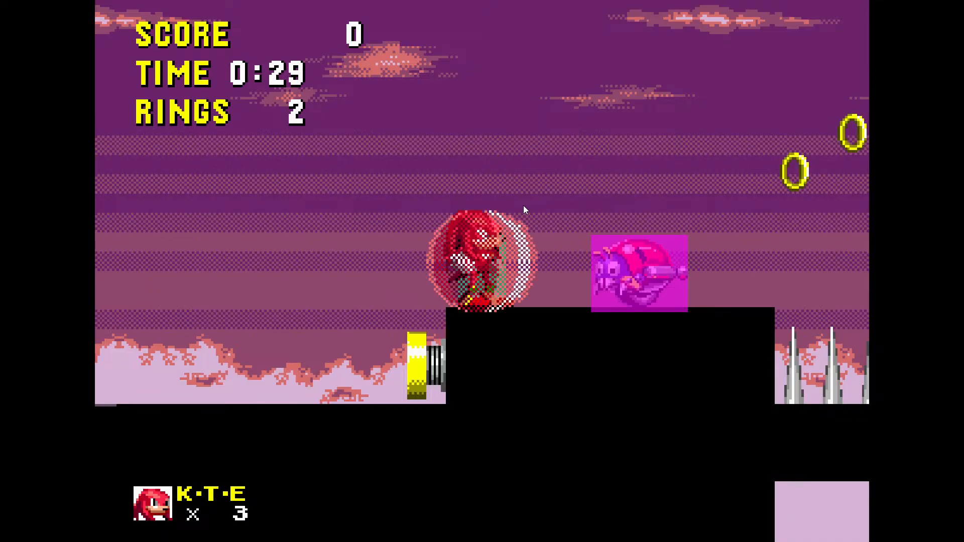
key("s")
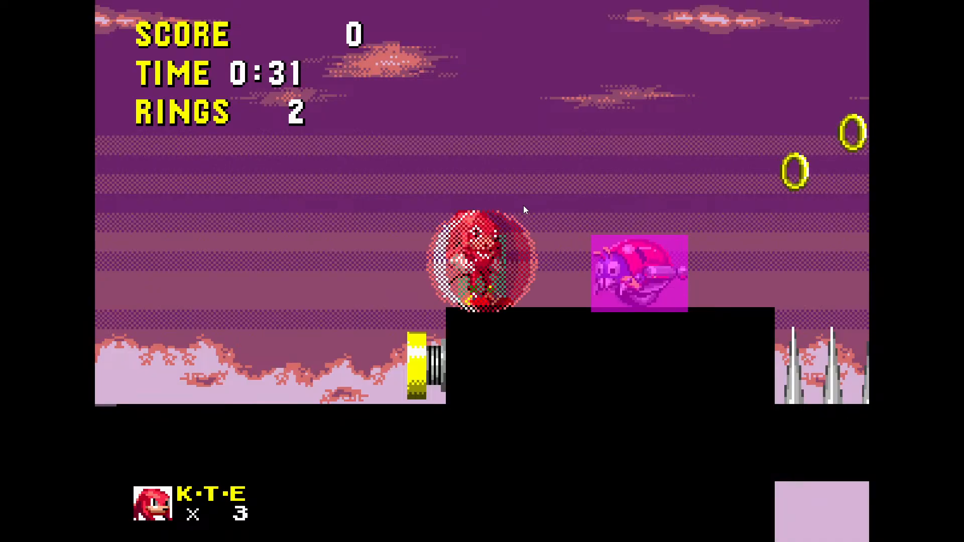
key("s")
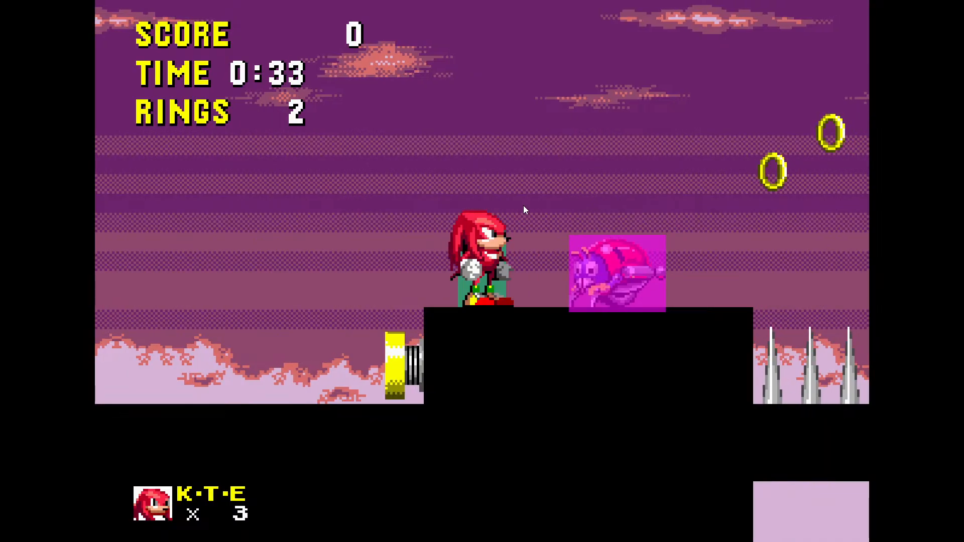
- Walk Knuckles into the first Motobug and jump him over the spikes to the second one
key("Right")
key("s")
key("Right")
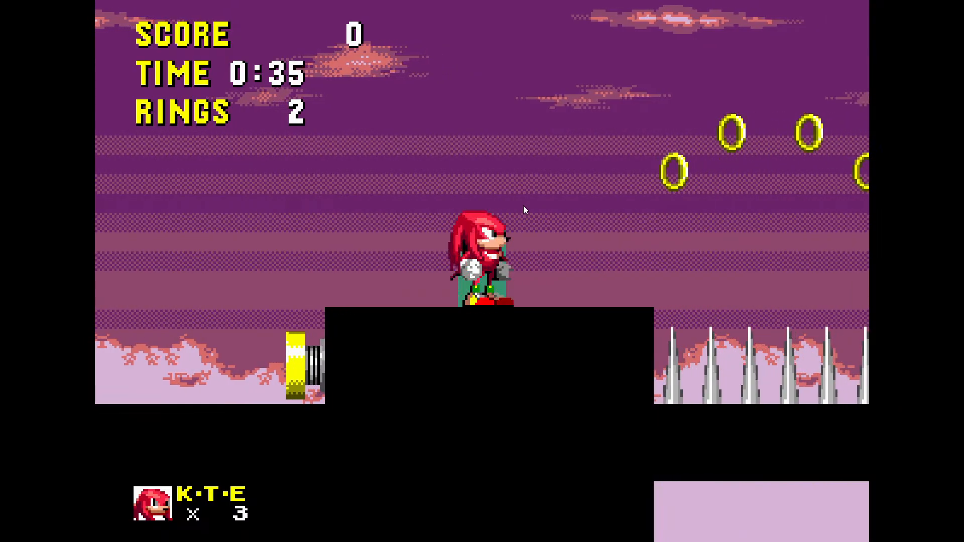
key("s")
key("Right")
key("space")
key("Left")
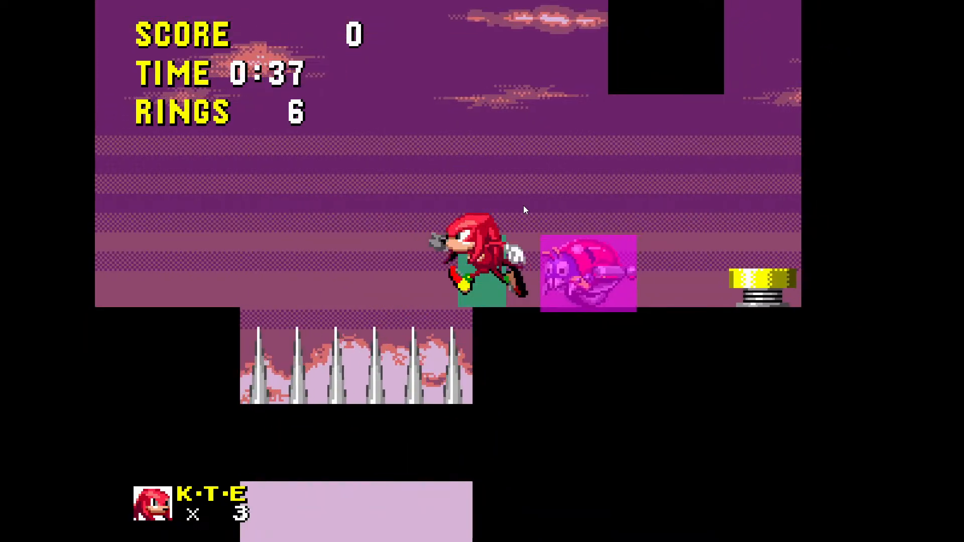
- Crouch Knuckles beside the second Motobug, test the collision with it, and return him to the first platform
key("Right")
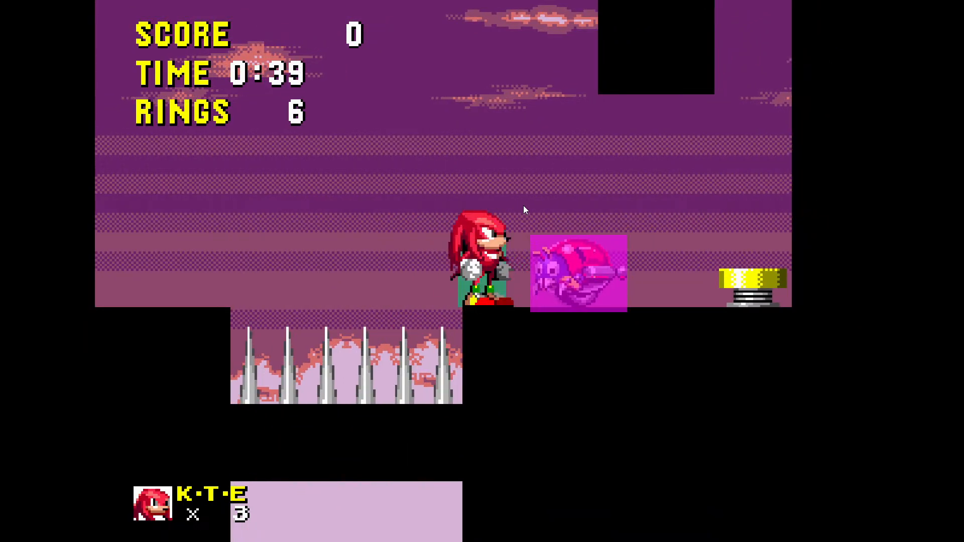
key("Down")
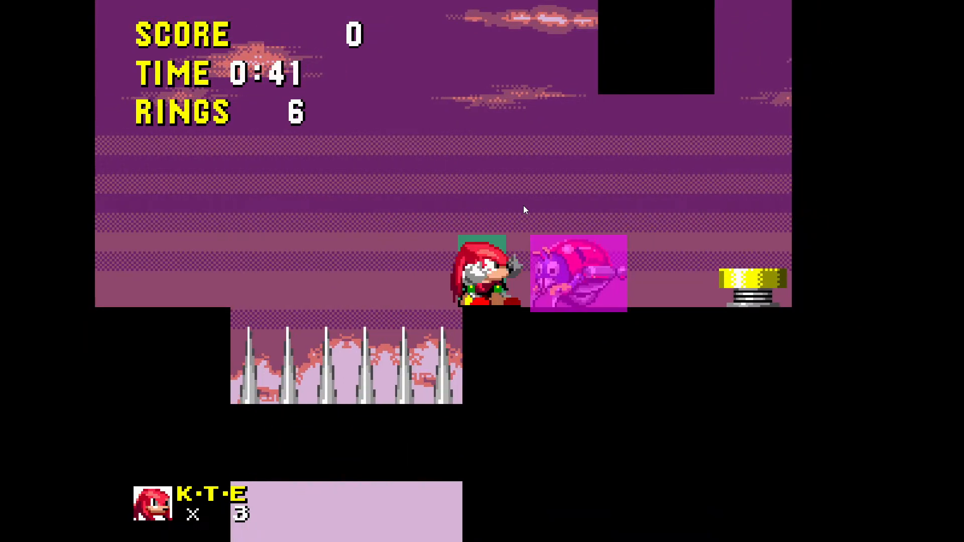
key("space")
key("Left")
key("Right")
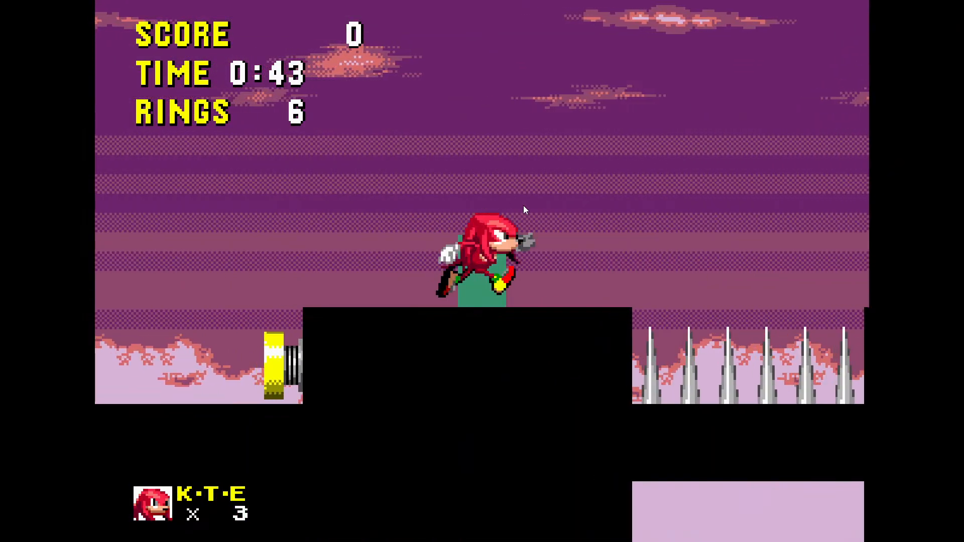
- Jump Knuckles back over the spikes to recheck the second Motobug's spot, and close the preview
key("space")
key("Left")
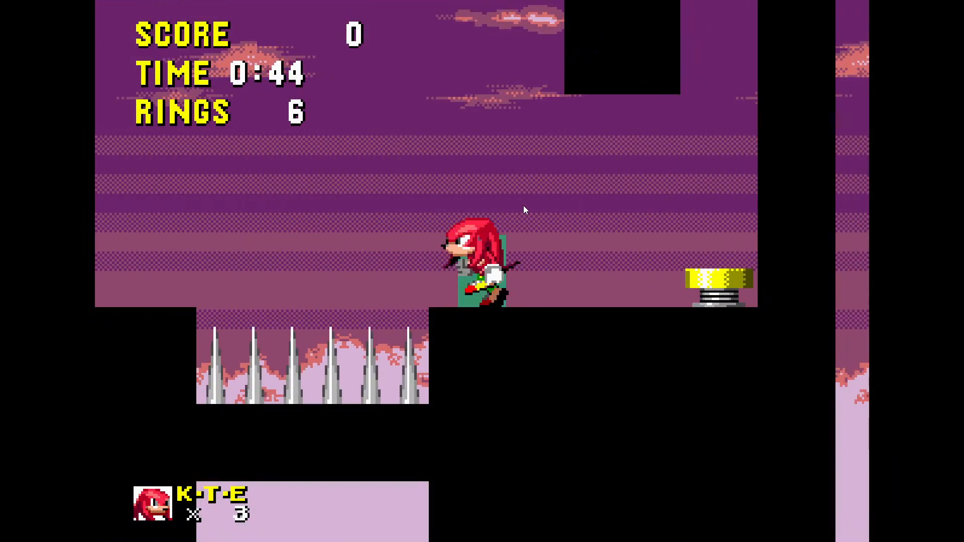
key("Right")
key("Left")
key("F11")
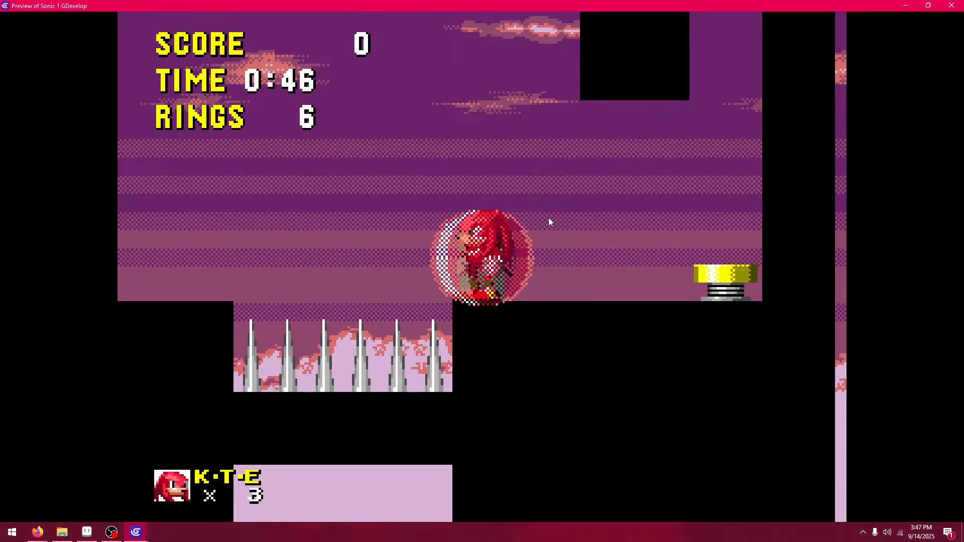
left_click(953, 7)
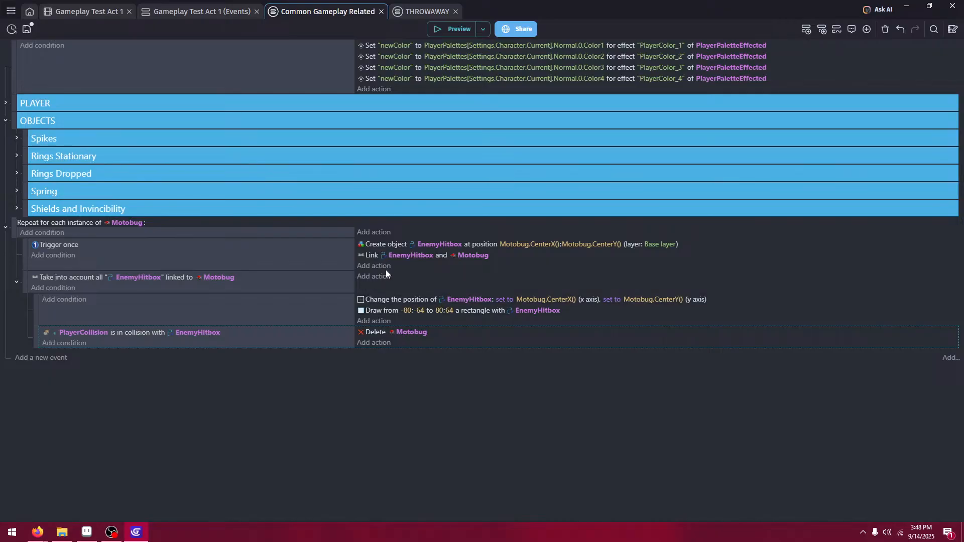
- Change the object of the "Repeat for each instance of" event from Motobug to the Badniks group
left_click(122, 222)
key("BackSpace")
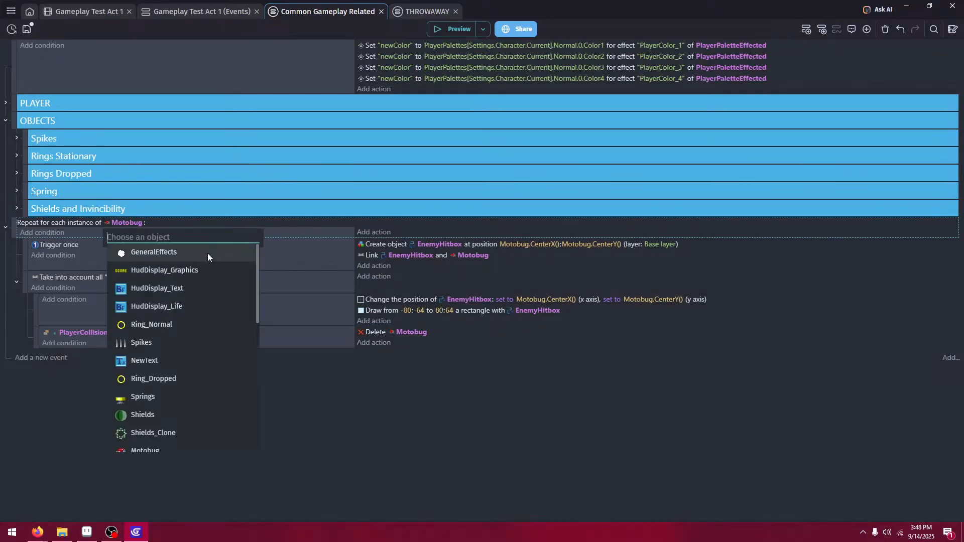
scroll(183, 382, "down", 3)
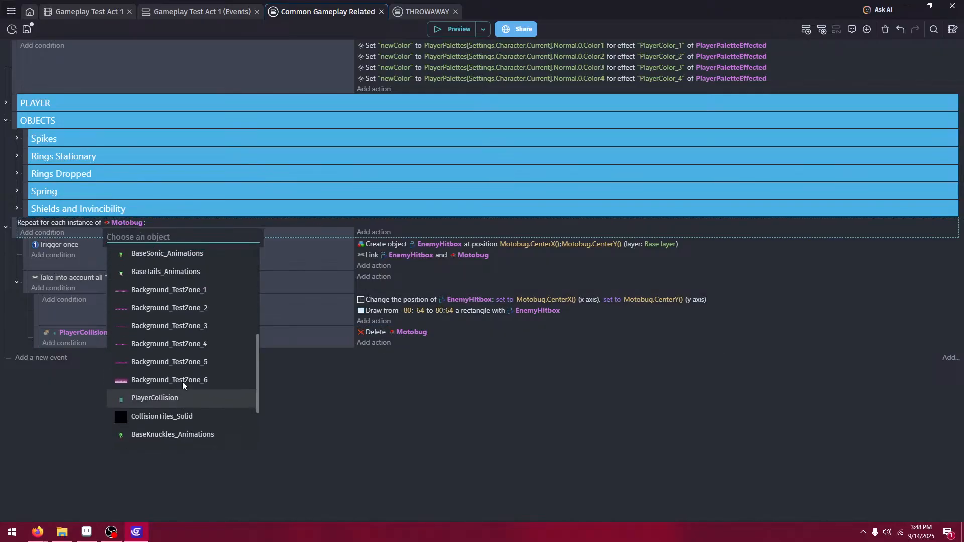
left_click(153, 415)
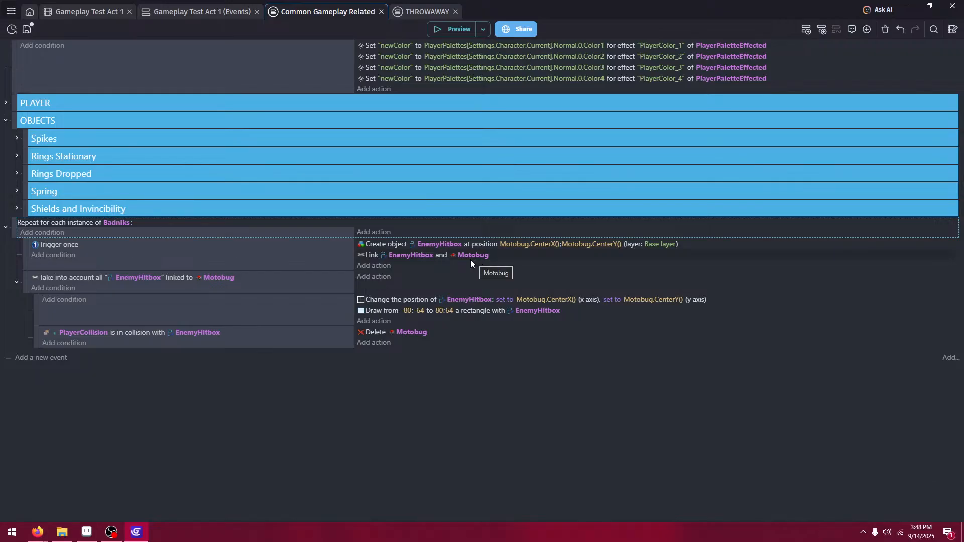
- Add an empty event inside the Badniks loop as the parent of the Trigger once event
left_click(29, 360)
left_click_drag(14, 356, 35, 291)
- Set the linked object in the EnemyHitbox "Take into account" condition to the Badniks group
left_click(217, 289)
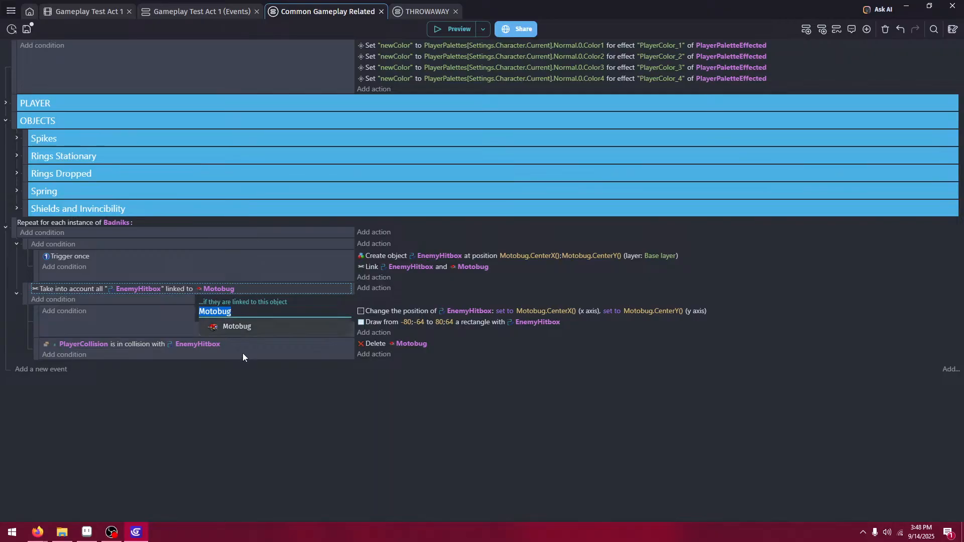
key("BackSpace")
scroll(264, 281, "down", 3)
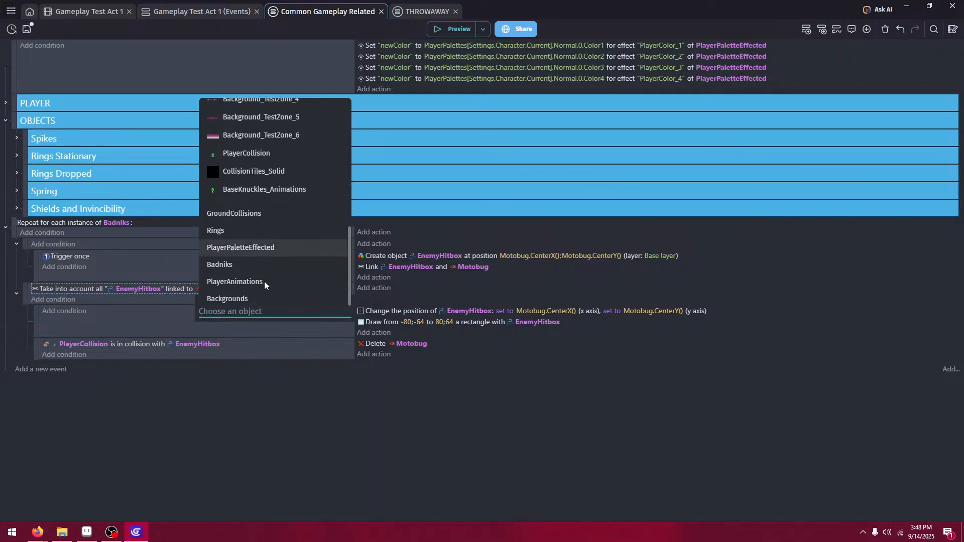
left_click(254, 269)
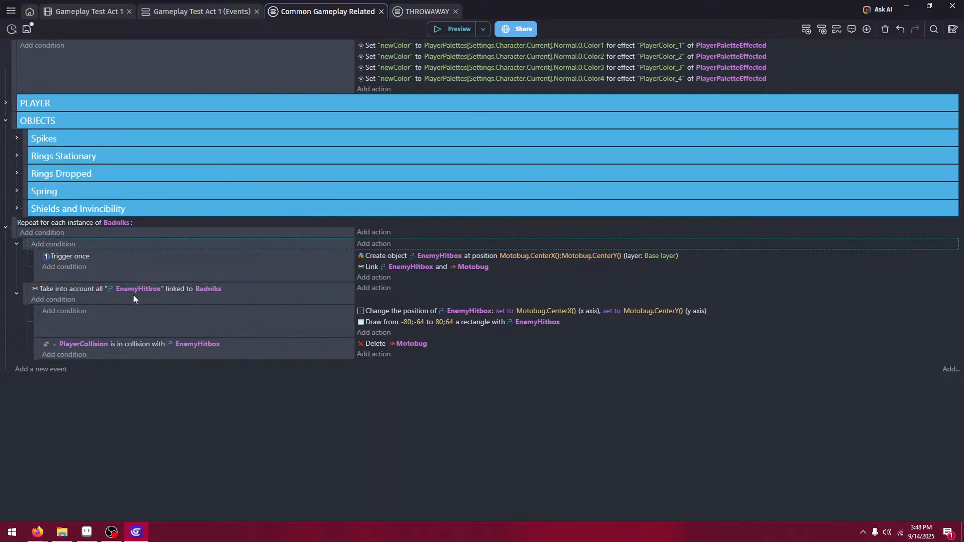
left_click(50, 244)
left_click(100, 191)
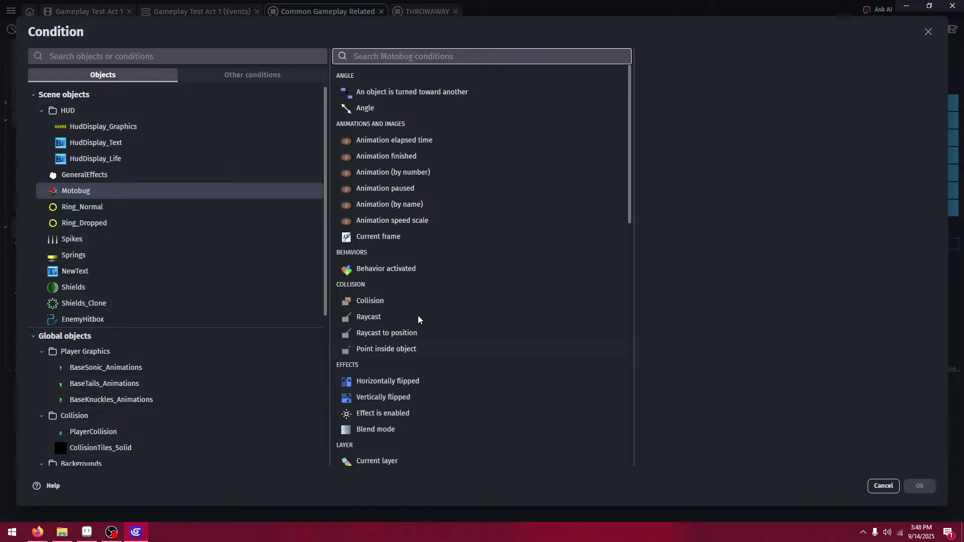
scroll(137, 381, "down", 5)
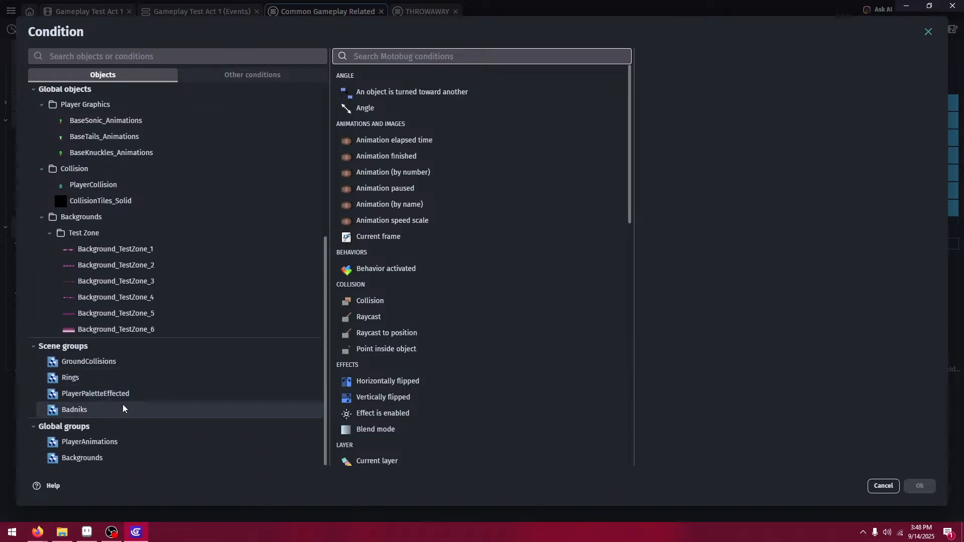
left_click(113, 410)
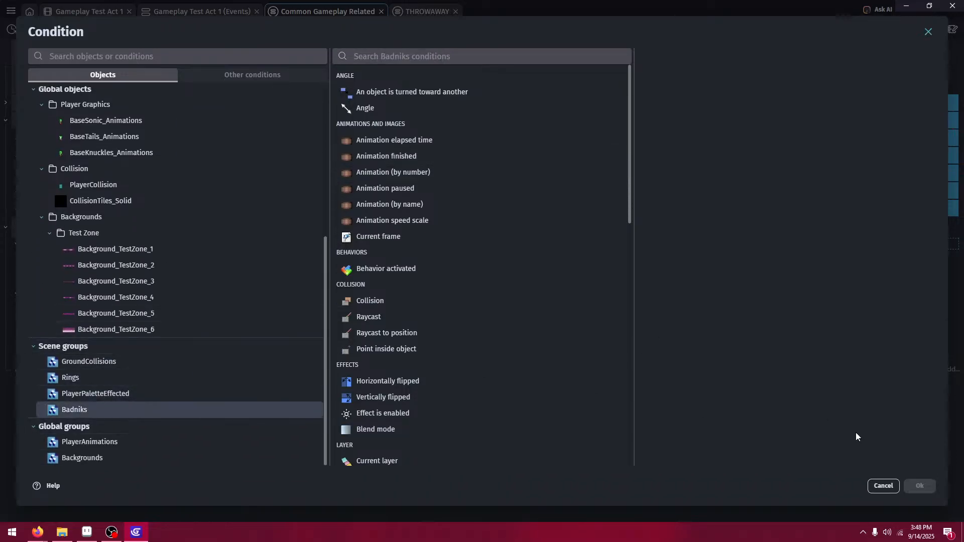
left_click(883, 486)
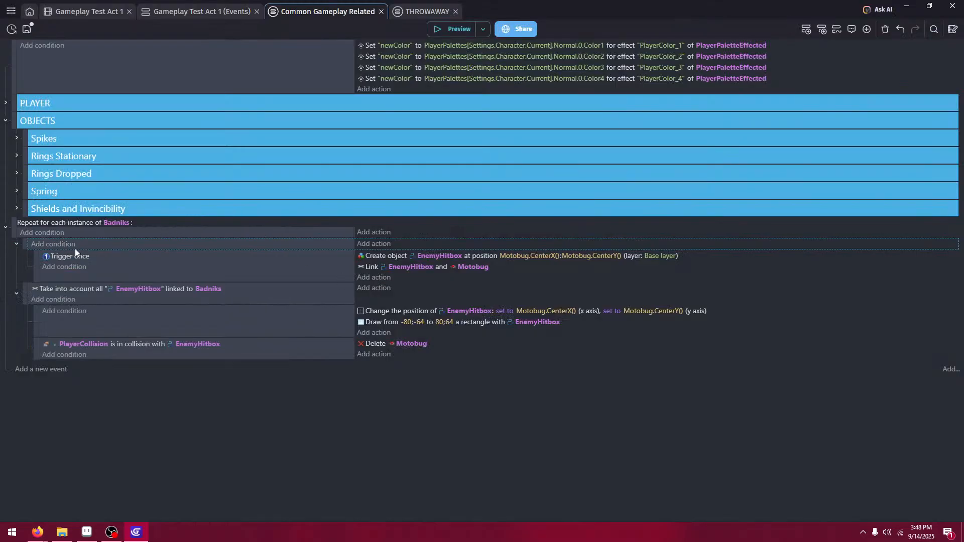
- Remove the empty parent event around Trigger once, and set the linked object in the EnemyHitbox "Take into account" condition back to Motobug
left_click_drag(36, 261, 29, 240)
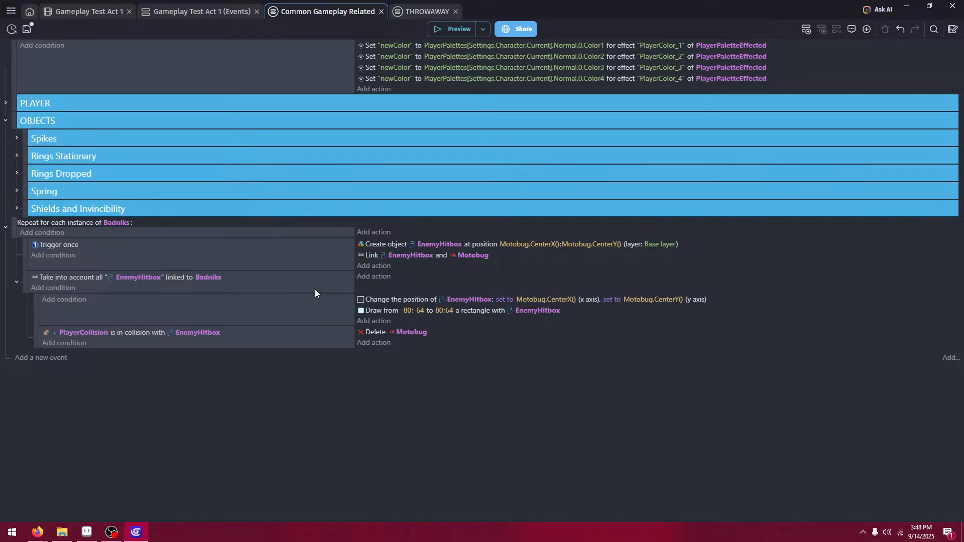
left_click(216, 277)
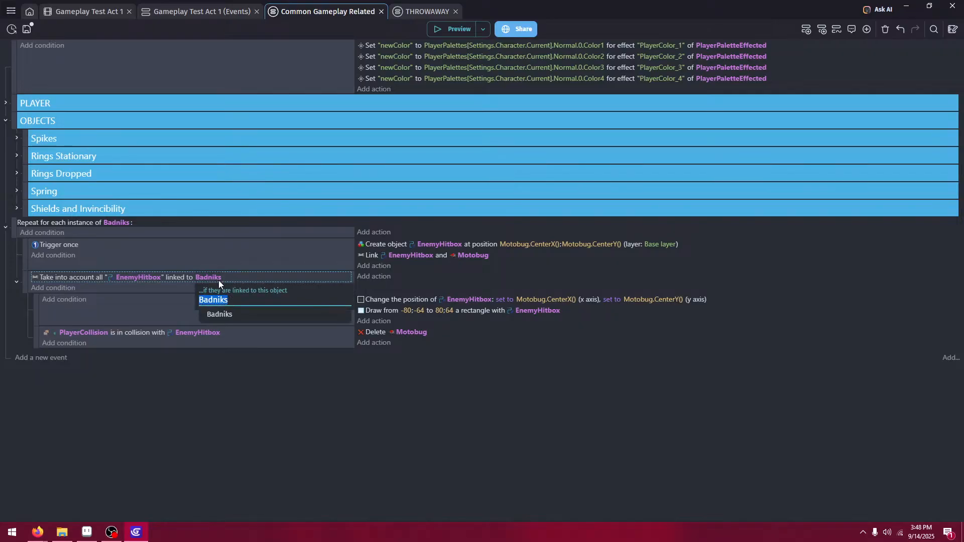
scroll(258, 439, "down", 1)
left_click(257, 415)
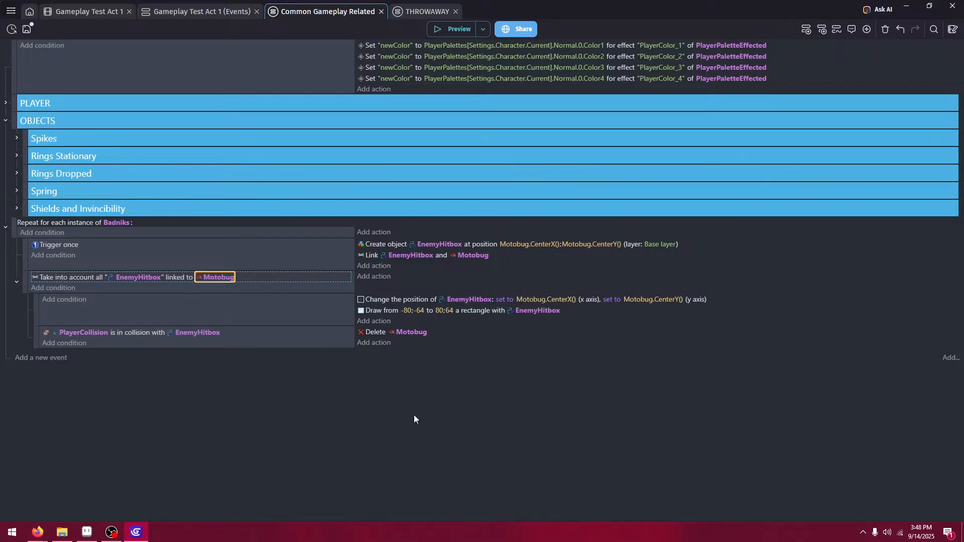
- Preview the game, jump Knuckles over and onto the first Motobug to test its hitbox, and close the preview
left_click(462, 29)
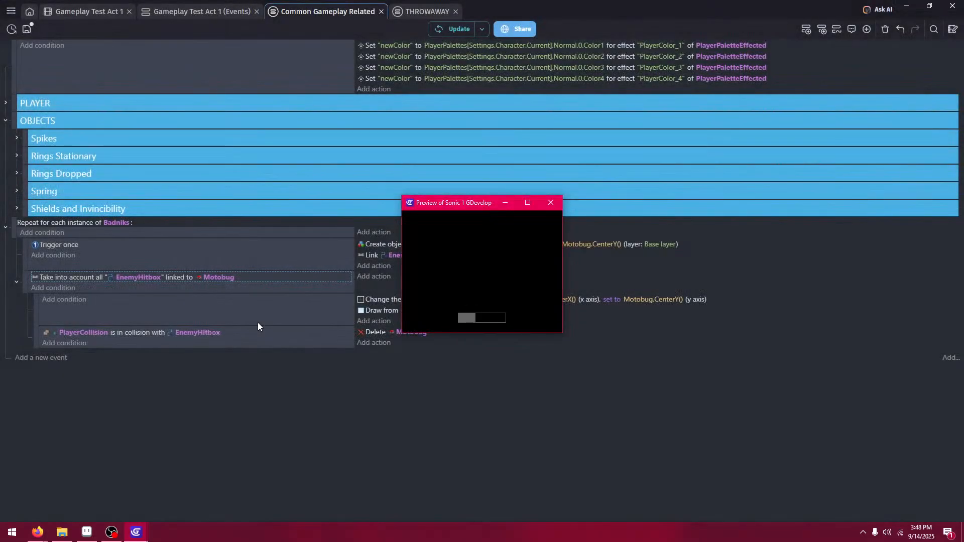
key("Right")
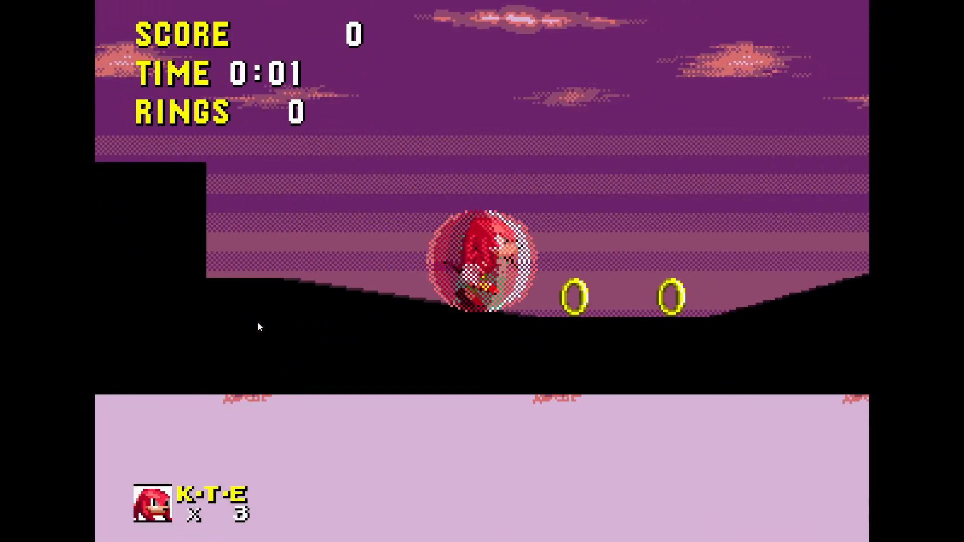
key("space")
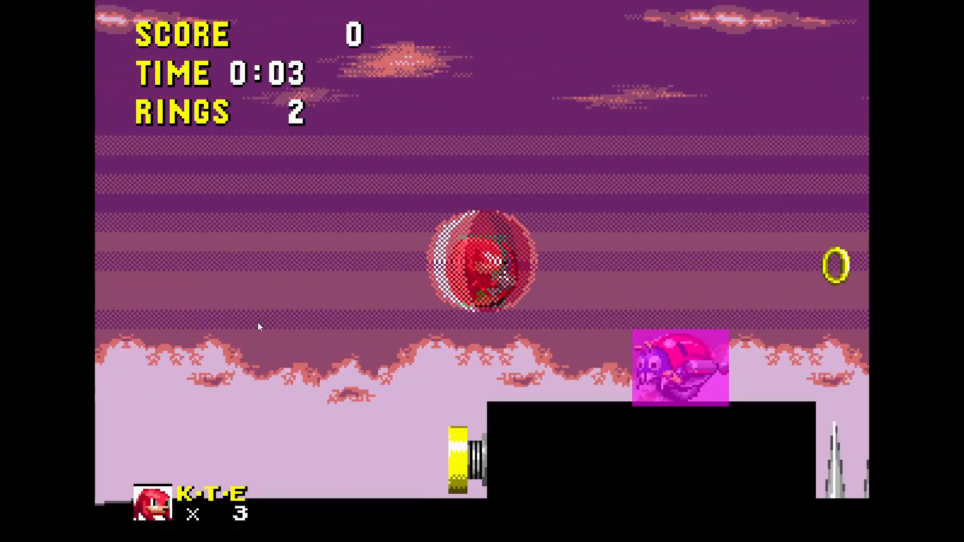
key("Left")
key("space")
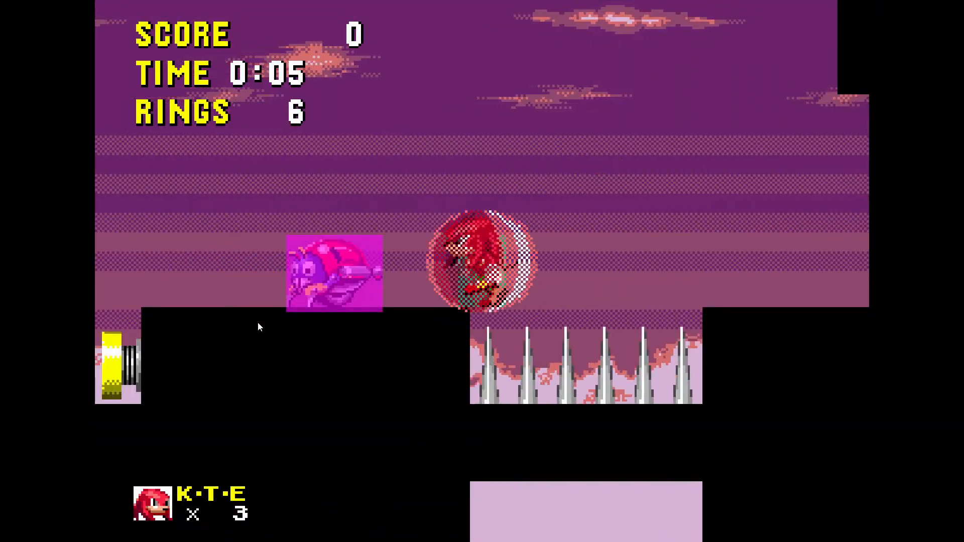
key("F11")
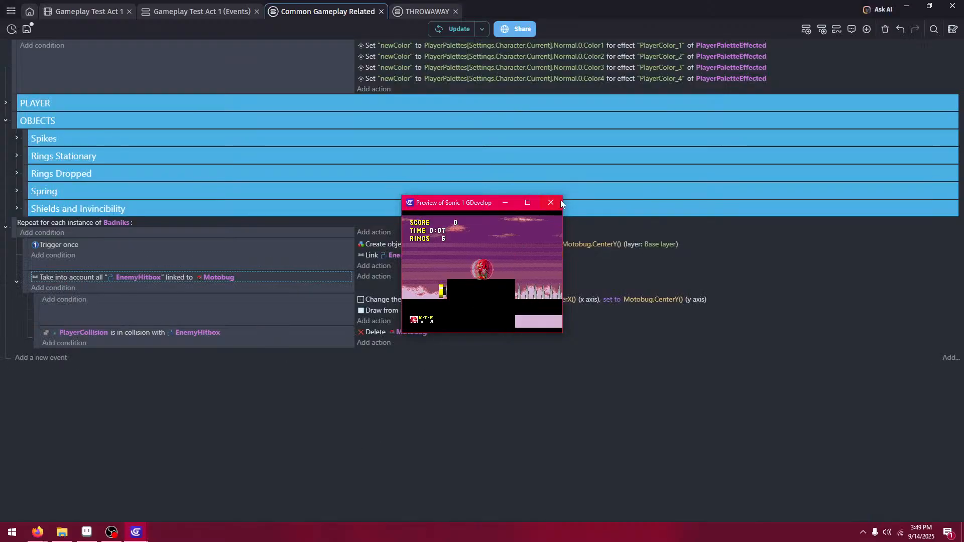
left_click(551, 202)
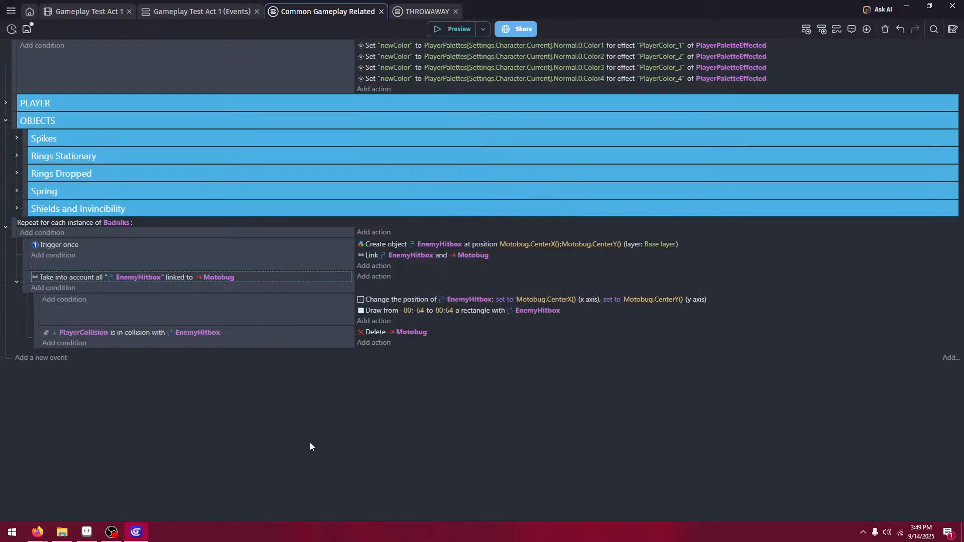
left_click(49, 358)
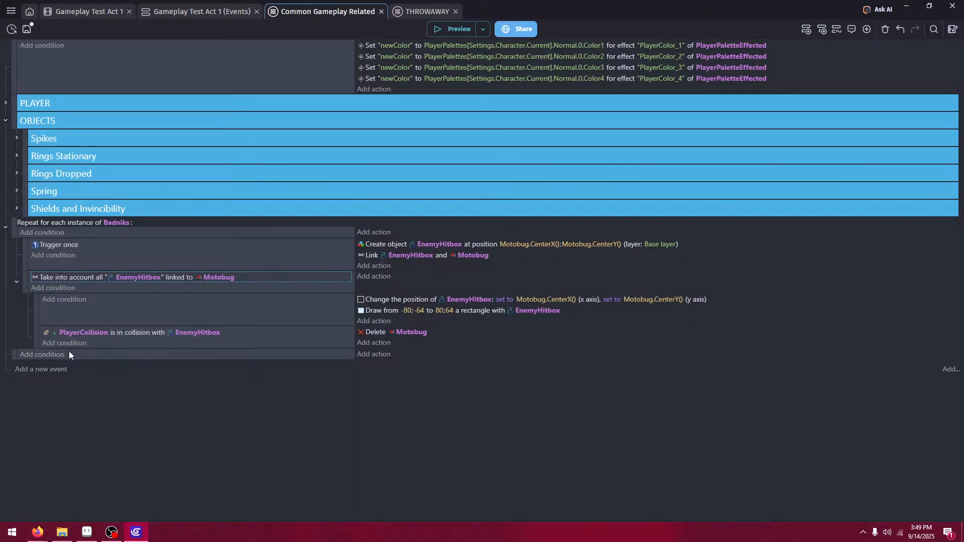
left_click(149, 358)
key("Delete")
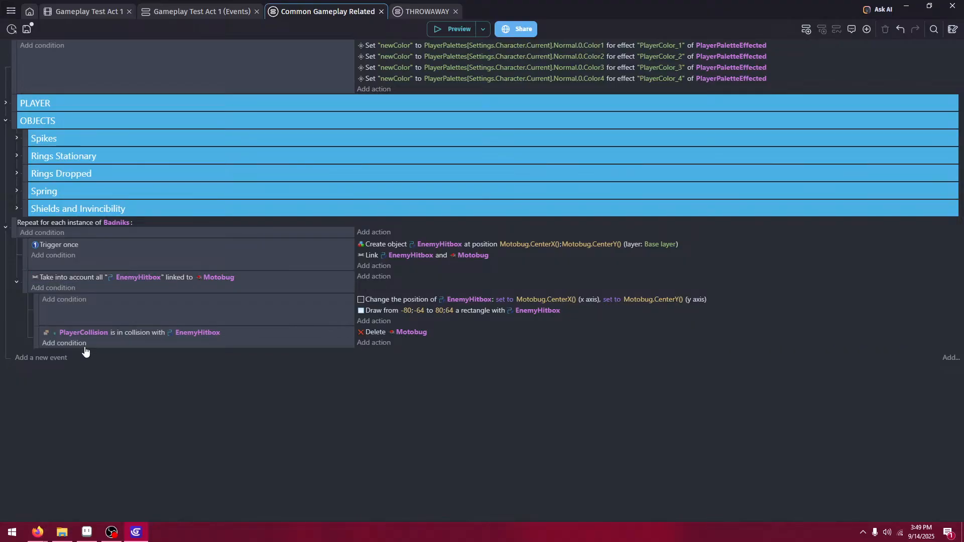
- Add a condition to the PlayerCollision–EnemyHitbox collision event that the BaseKnuckles_Animations animation name equals Roll
left_click(84, 346)
scroll(137, 296, "down", 5)
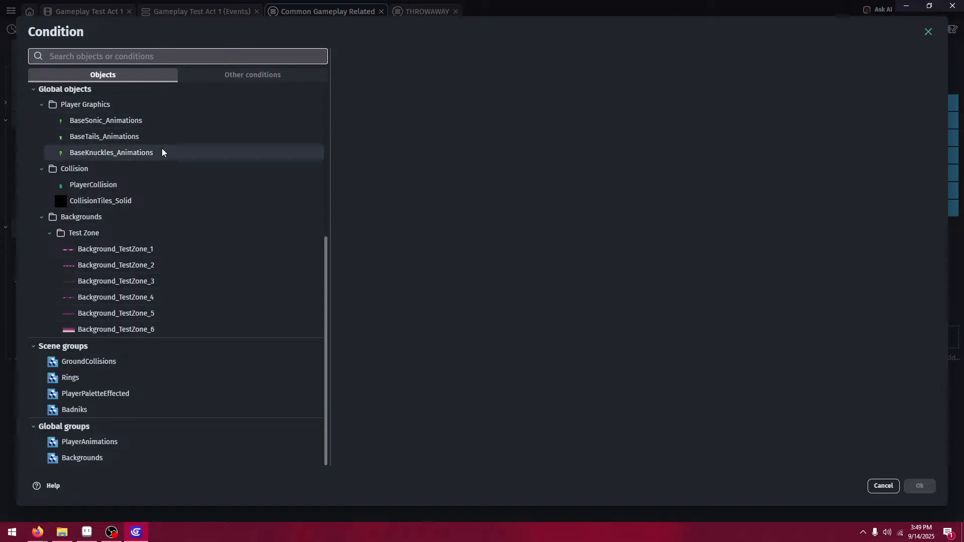
left_click(144, 152)
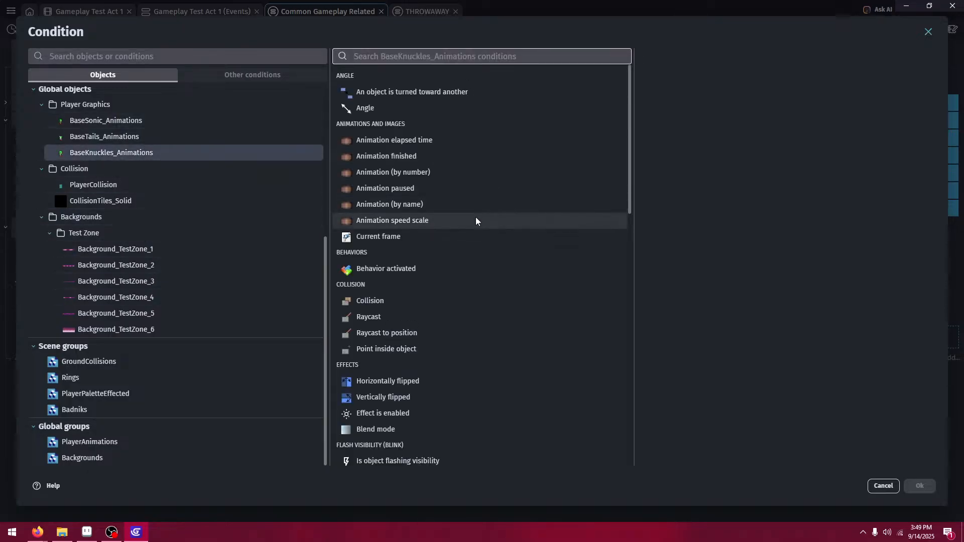
left_click(474, 206)
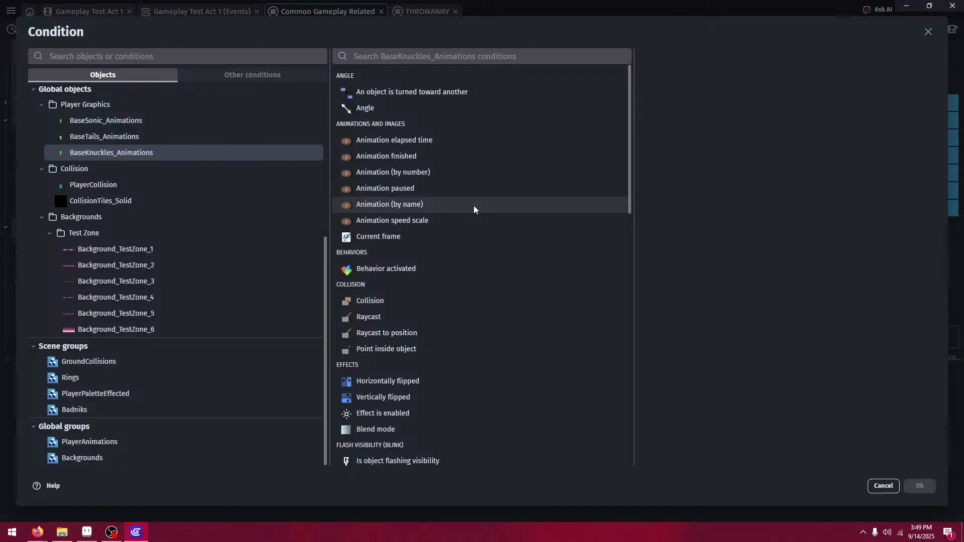
left_click(698, 153)
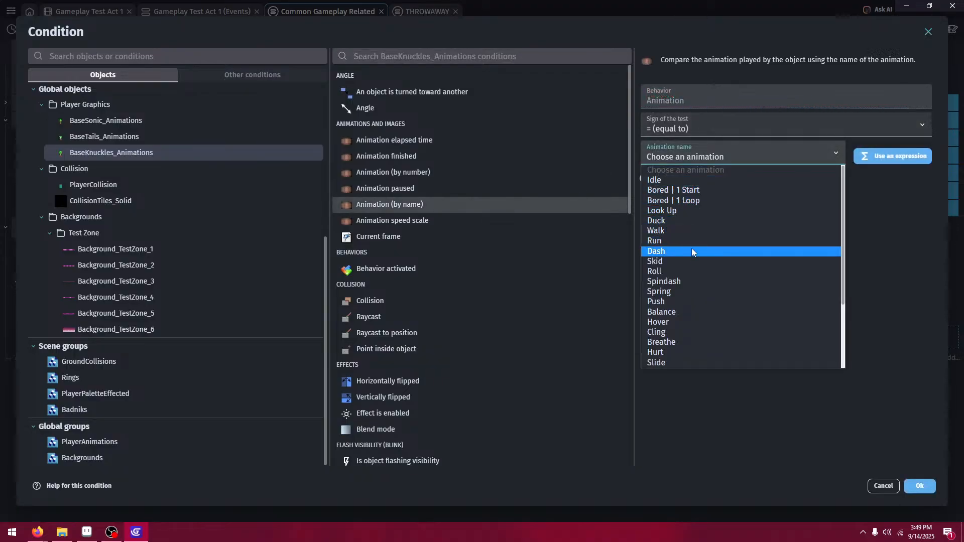
left_click(694, 270)
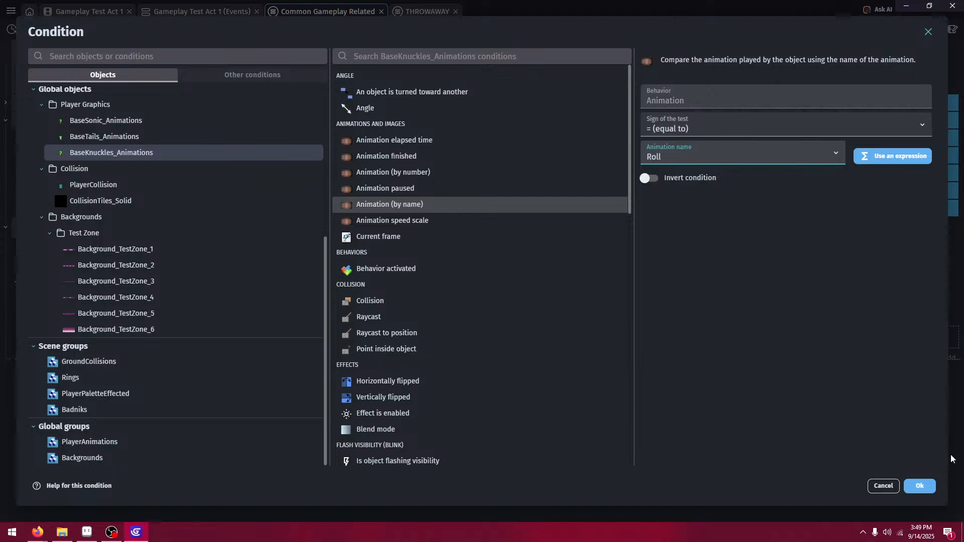
left_click(920, 486)
- Add an Or condition to the collision event and nest the Roll animation condition inside it
left_click(66, 351)
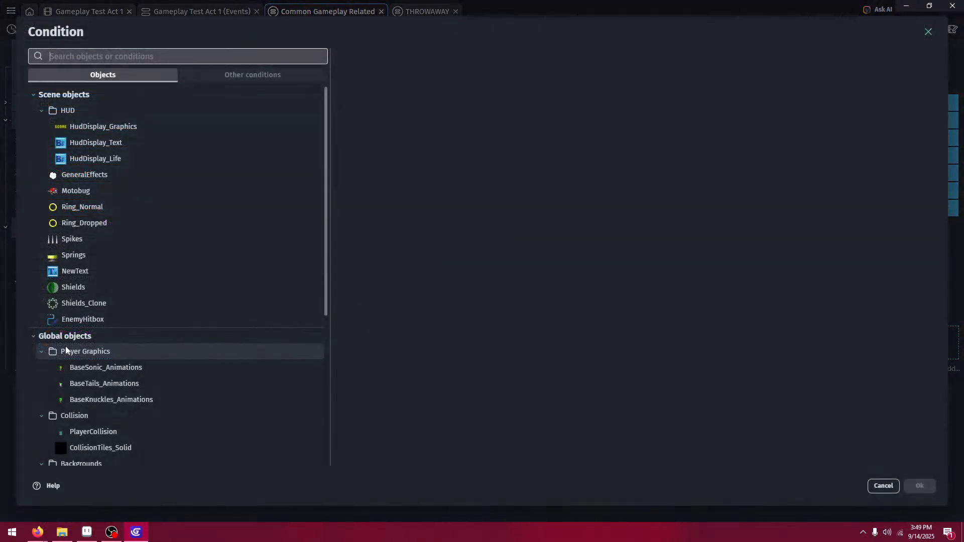
type("or")
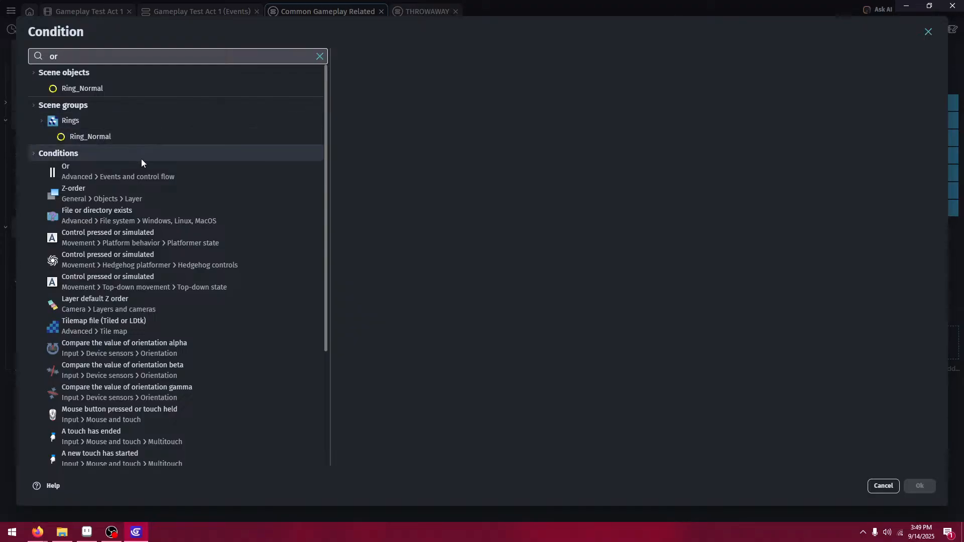
left_click(126, 170)
left_click(920, 485)
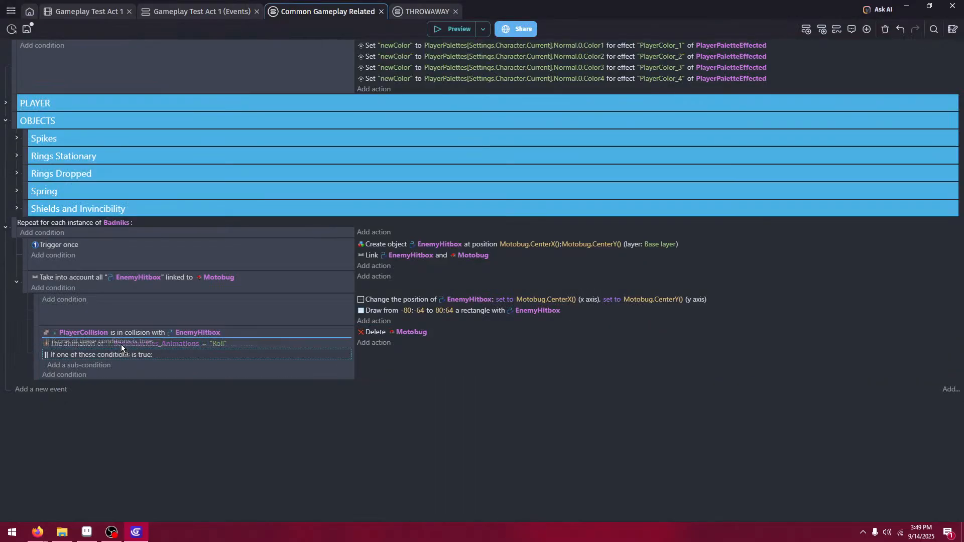
left_click_drag(122, 344, 234, 354)
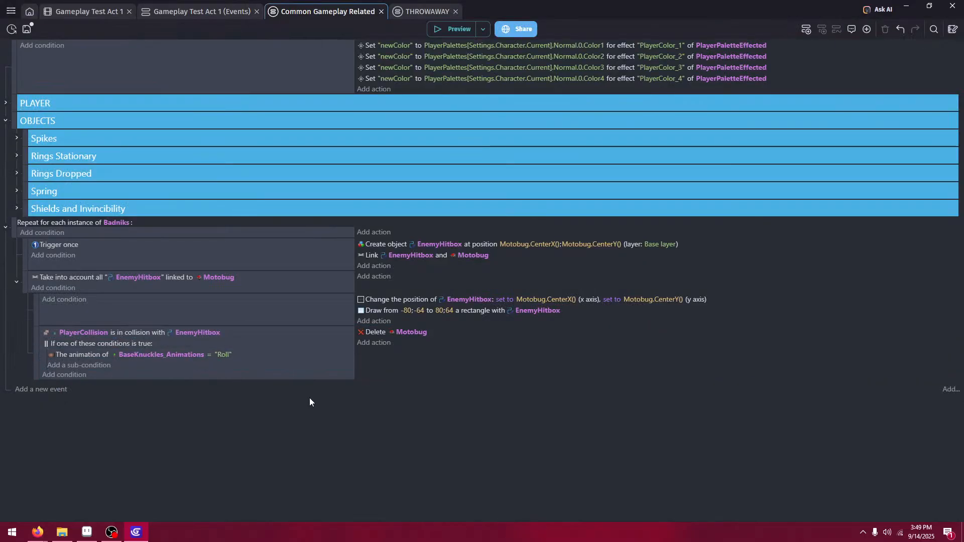
- Duplicate the Roll sub-condition with the animation name Spindash, and place Roll first in the Or condition
left_click(259, 357)
key("ctrl+v")
left_click(225, 365)
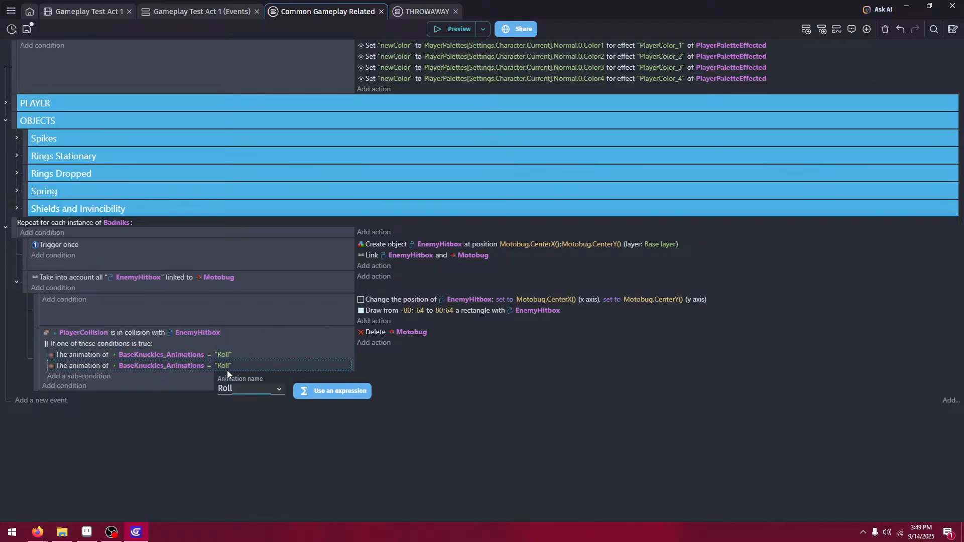
left_click(237, 387)
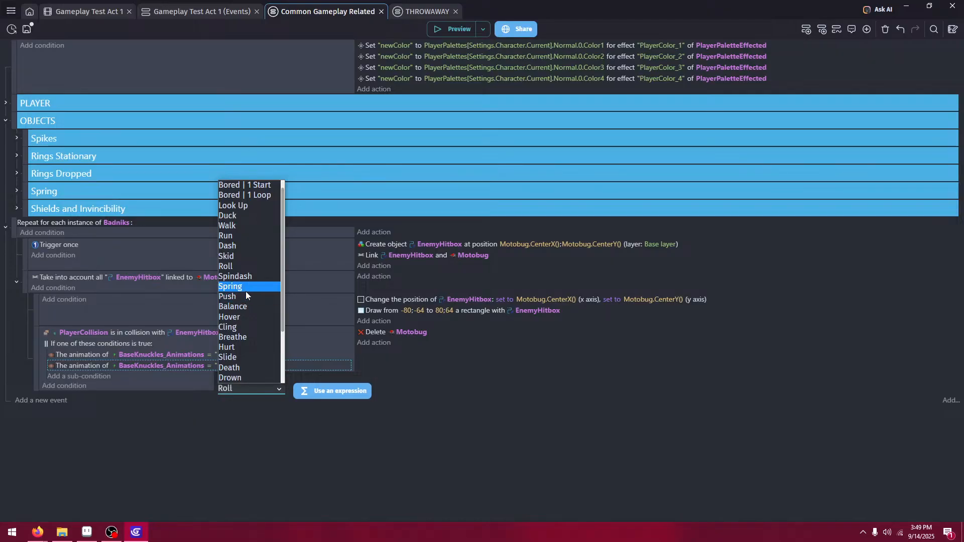
left_click(235, 276)
left_click(236, 376)
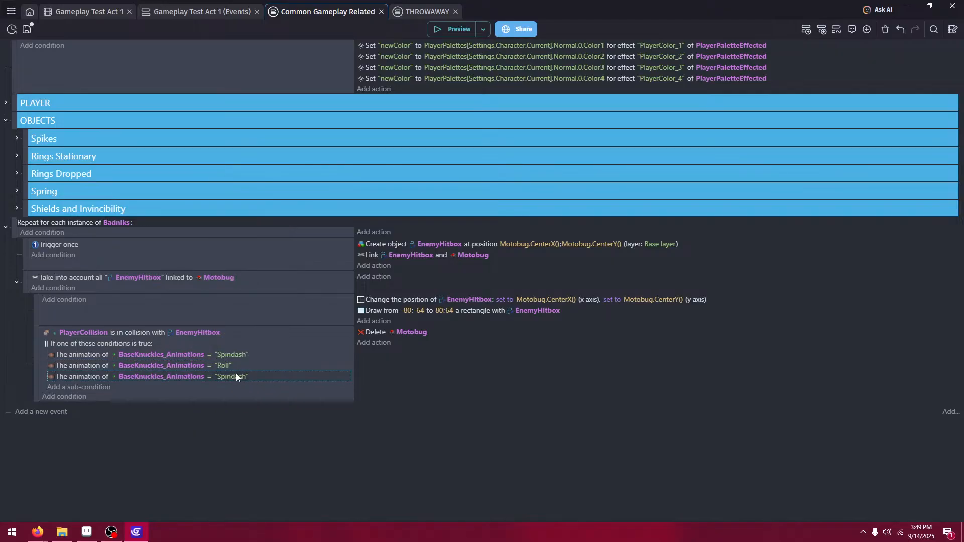
left_click_drag(254, 357, 264, 386)
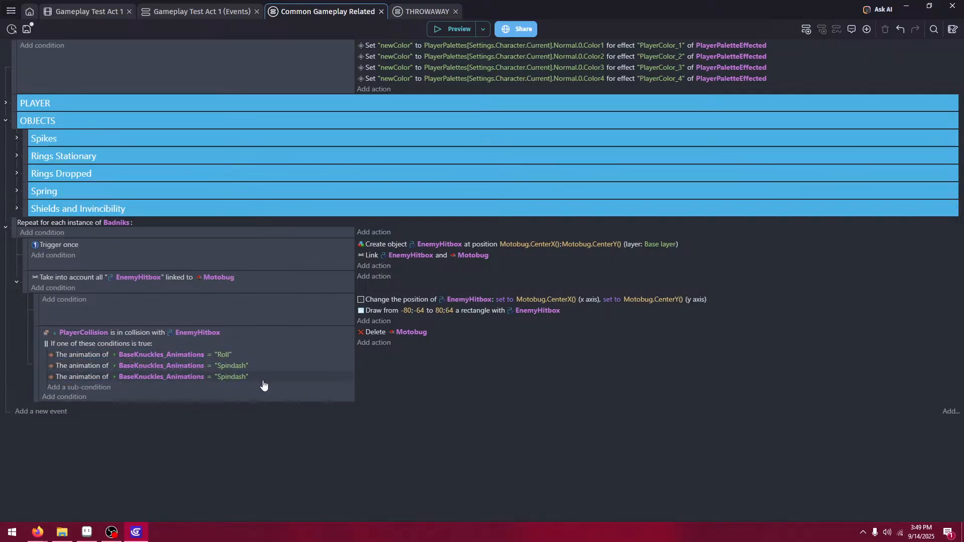
- Paste more copies of the Spindash sub-condition, and set the third sub-condition's animation to Glide | Normal
key("ctrl+v")
key("ctrl+v")
key("ctrl+v")
key("ctrl+v")
key("ctrl+v")
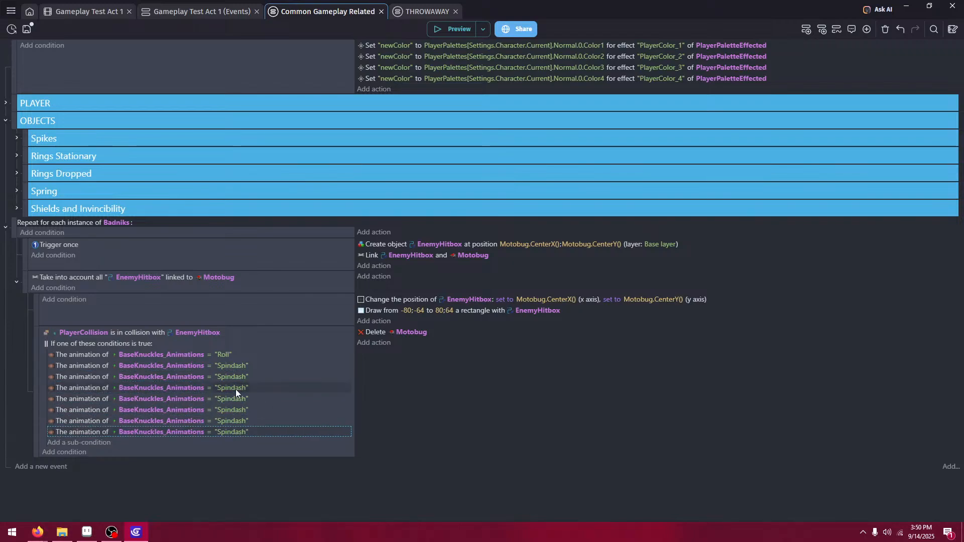
left_click(236, 377)
left_click(249, 398)
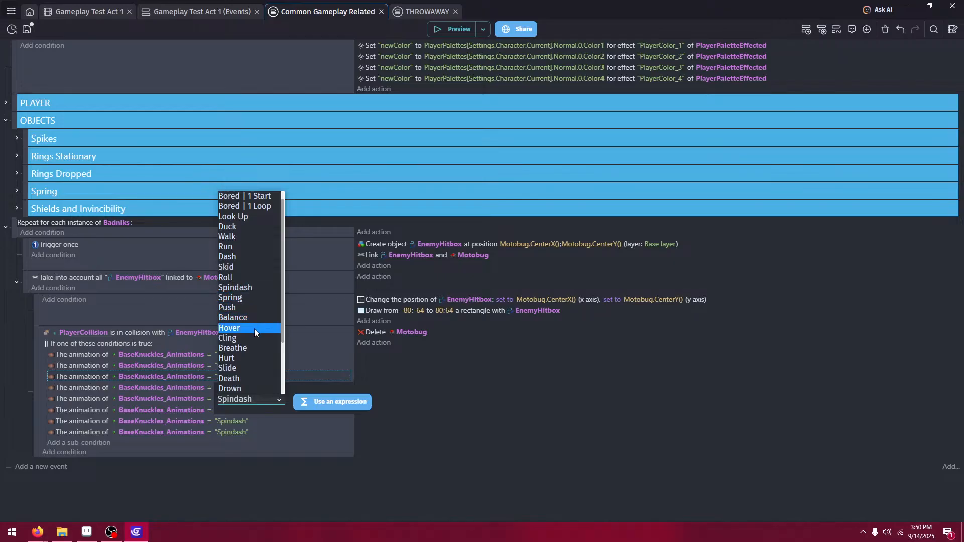
scroll(254, 329, "down", 1)
scroll(254, 329, "down", 1)
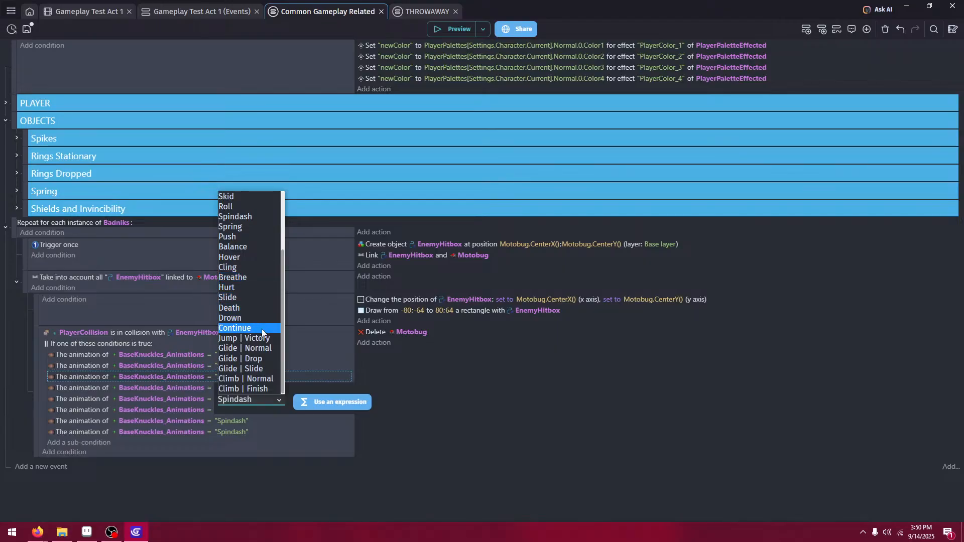
left_click(269, 350)
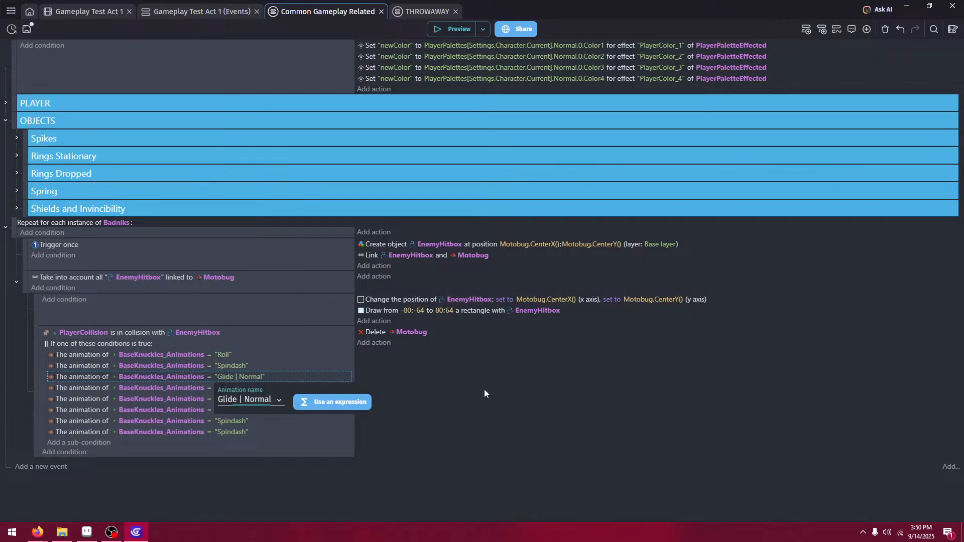
- Set the animation name of the fourth sub-condition in the Or condition to Glide | Slide
left_click(255, 392)
left_click(248, 389)
left_click(254, 410)
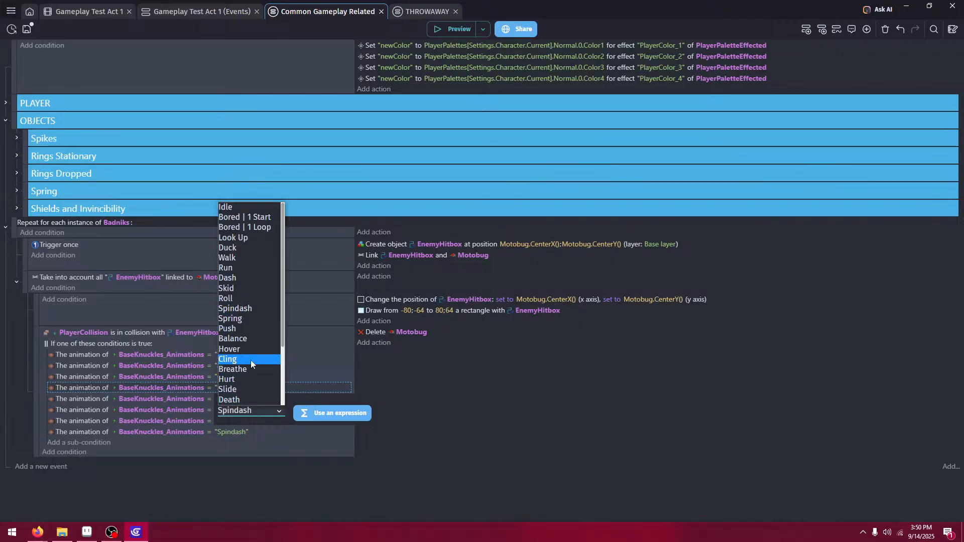
scroll(251, 360, "down", 5)
left_click(266, 382)
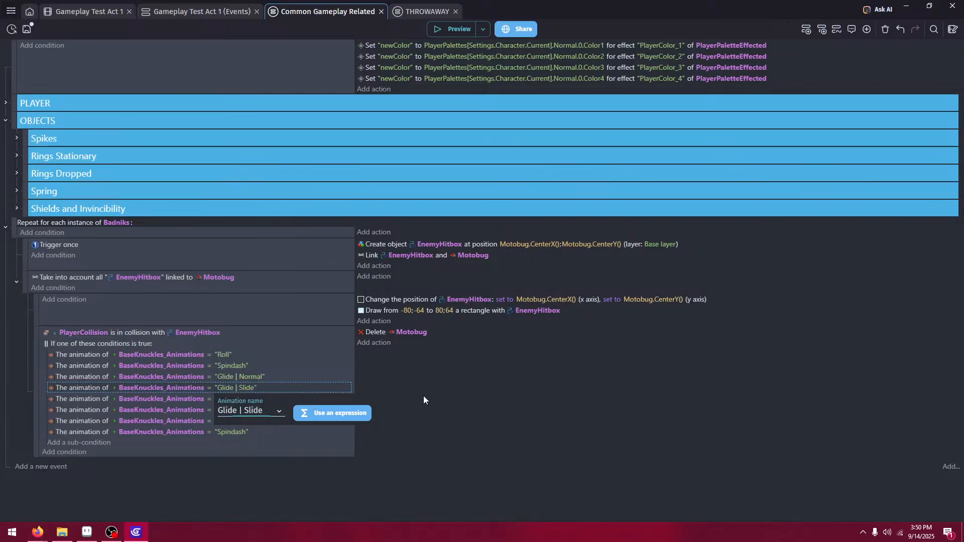
left_click(423, 396)
- Delete the surplus Spindash sub-conditions below Glide | Slide in the Or condition
left_click(267, 402)
key("Delete")
left_click(267, 405)
key("Delete")
left_click(268, 406)
key("Delete")
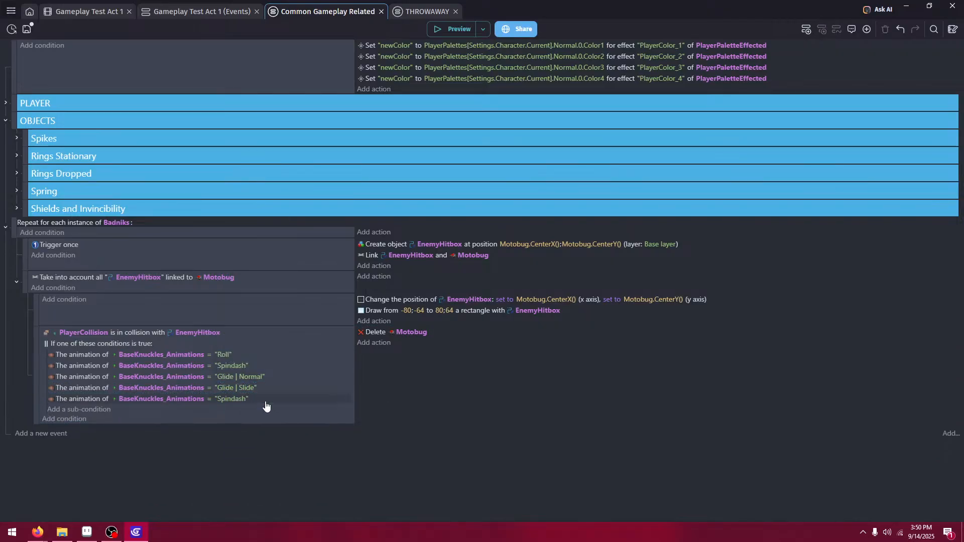
double_click(278, 397)
left_click(919, 486)
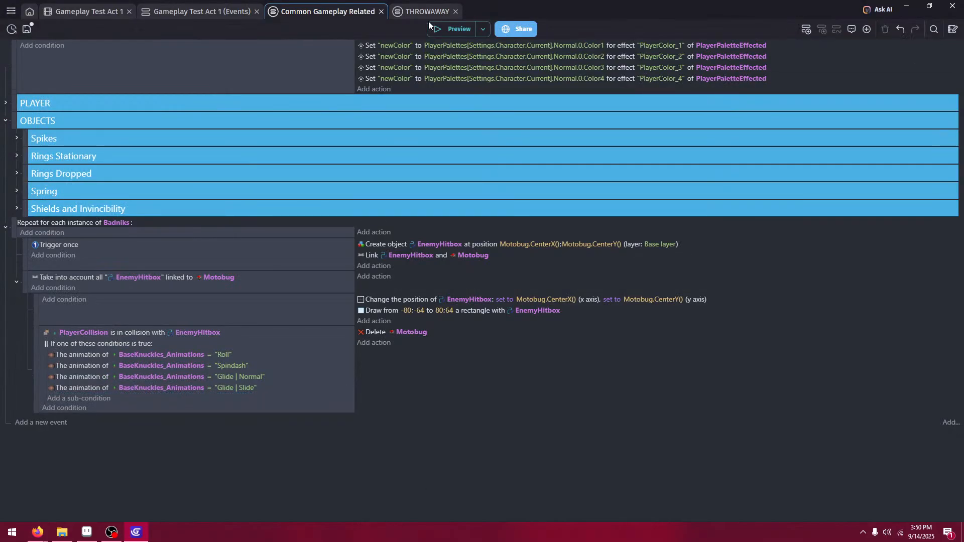
- Preview the game and test how Knuckles interacts with the Motobug hitboxes while walking, jumping and gliding, and close the preview
left_click(447, 29)
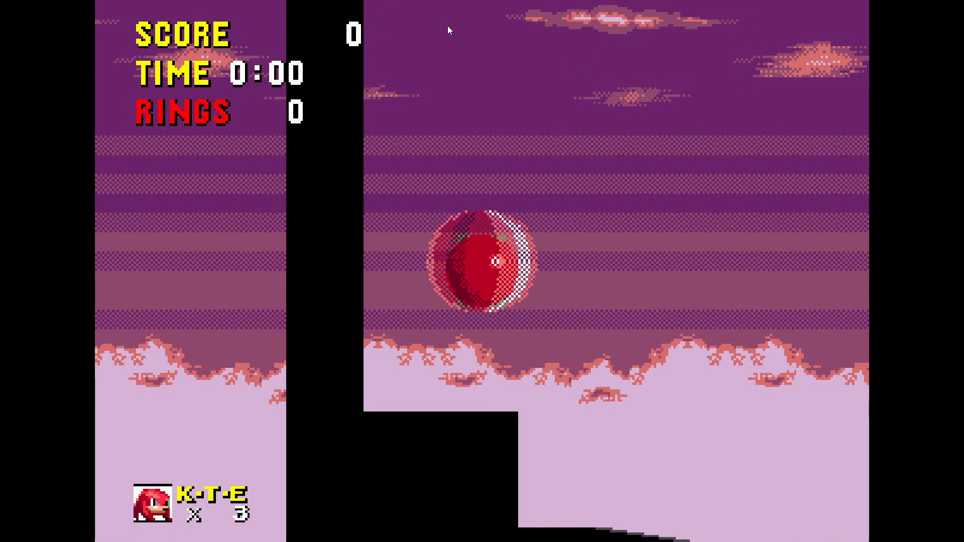
key("Right")
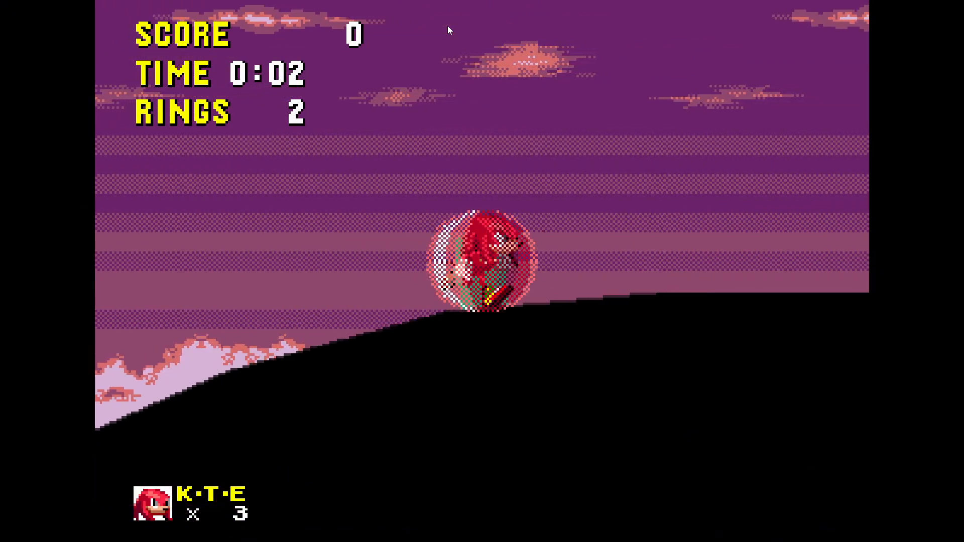
key("space")
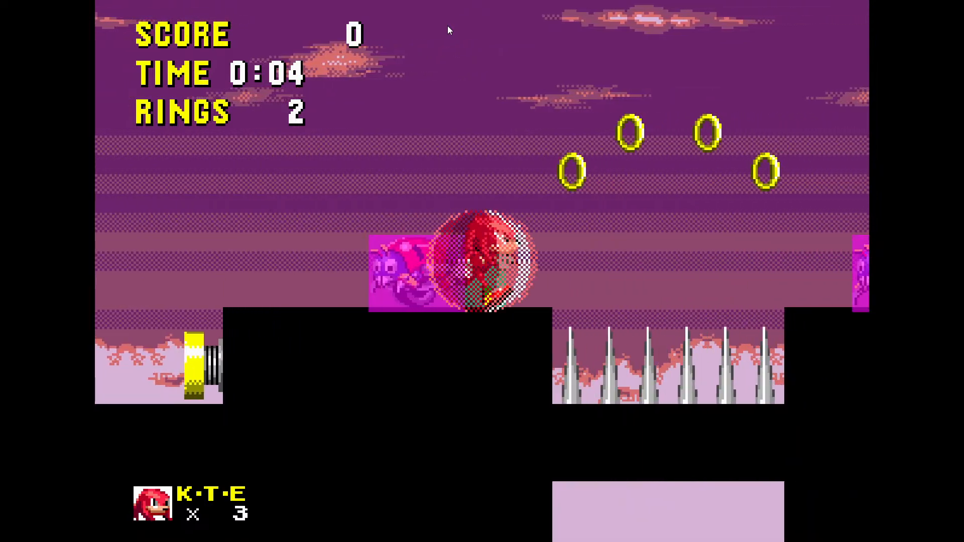
key("space")
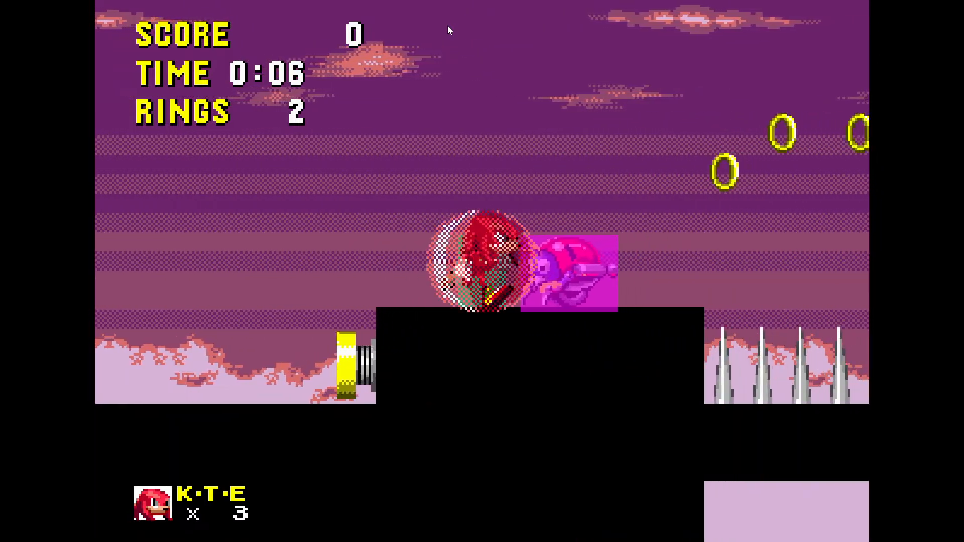
key("Left")
key("Right")
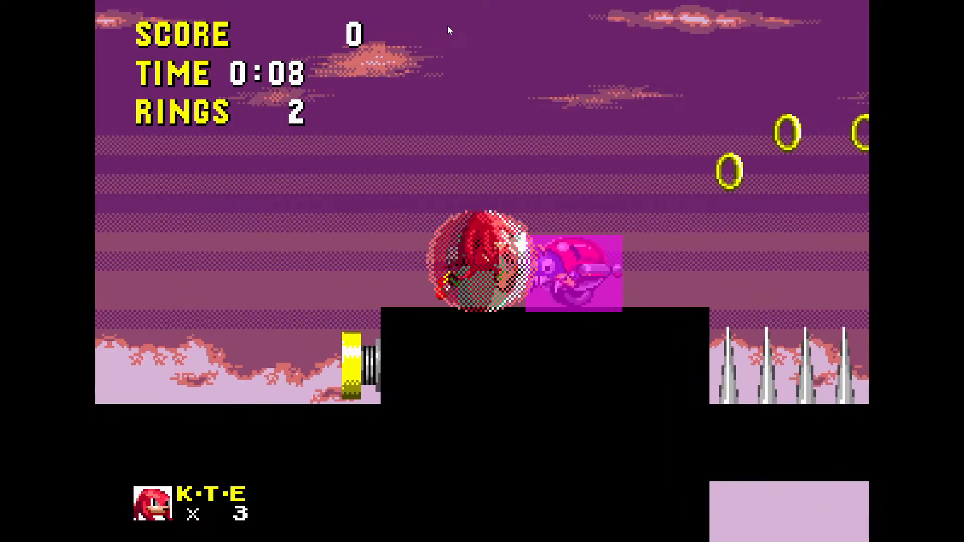
key("space")
key("space")
key("Right")
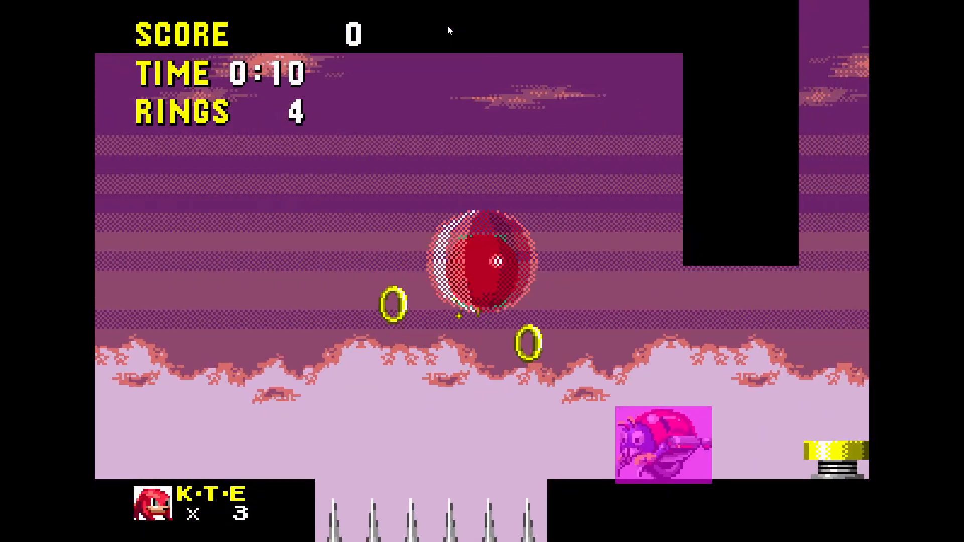
key("space")
key("Left")
key("space")
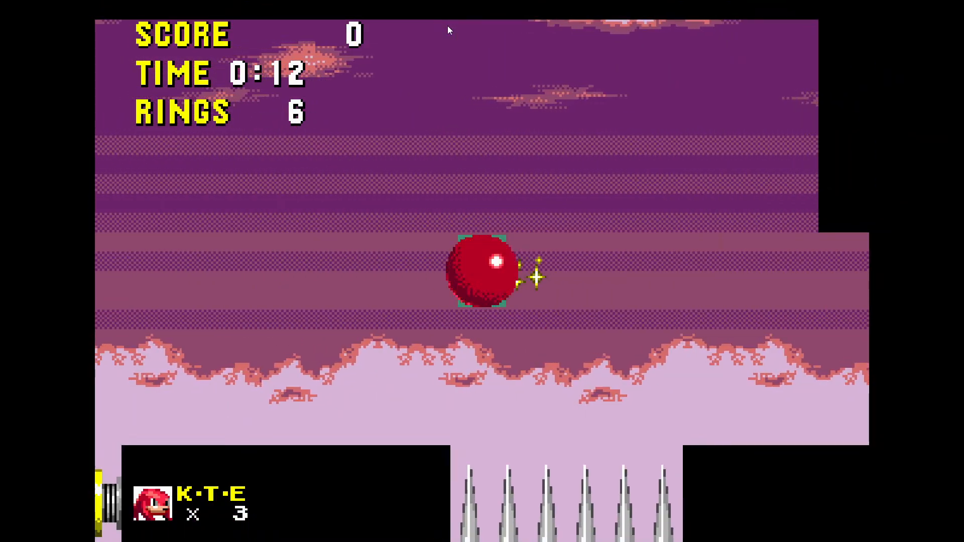
key("F11")
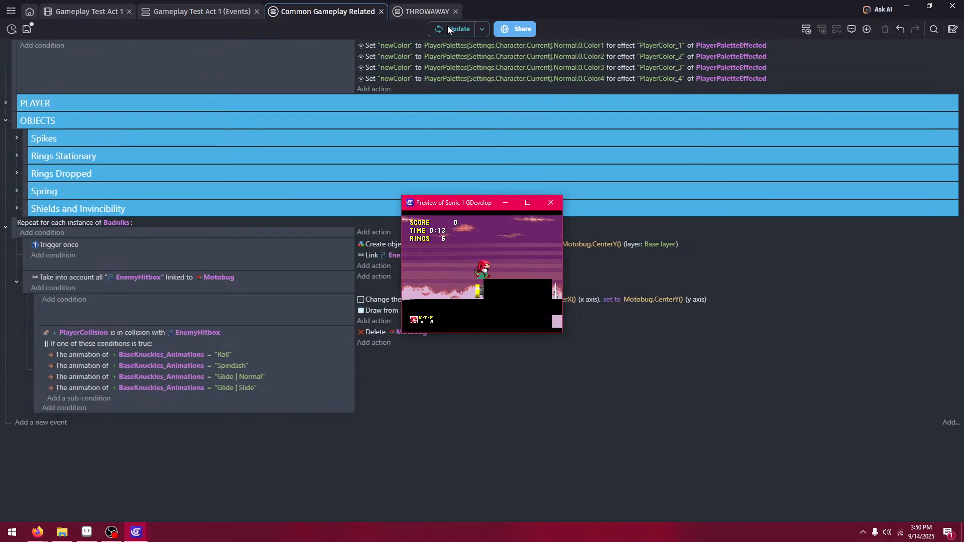
left_click(551, 203)
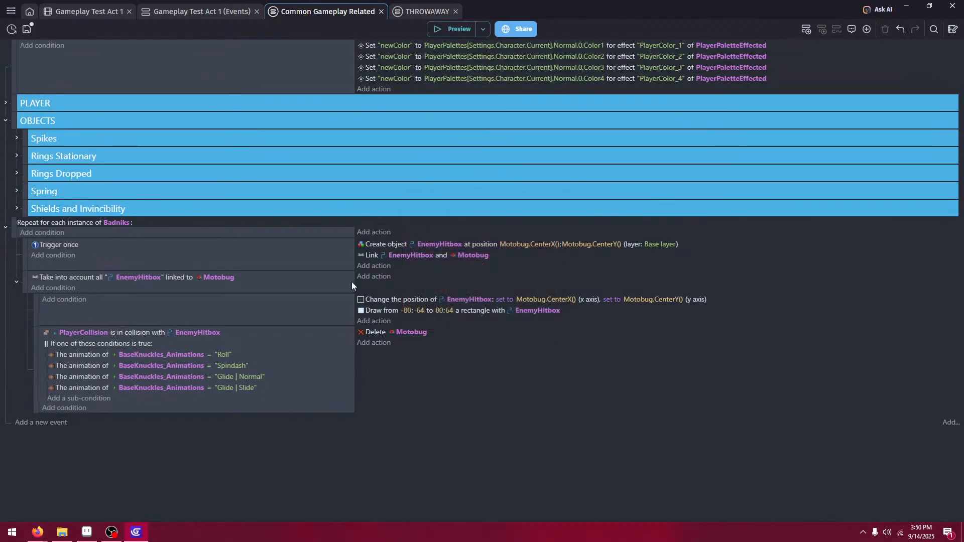
- Add a sub-event under the PlayerCollision and EnemyHitbox collision event, and move the Or condition and the Delete Motobug action into it
left_click(36, 428)
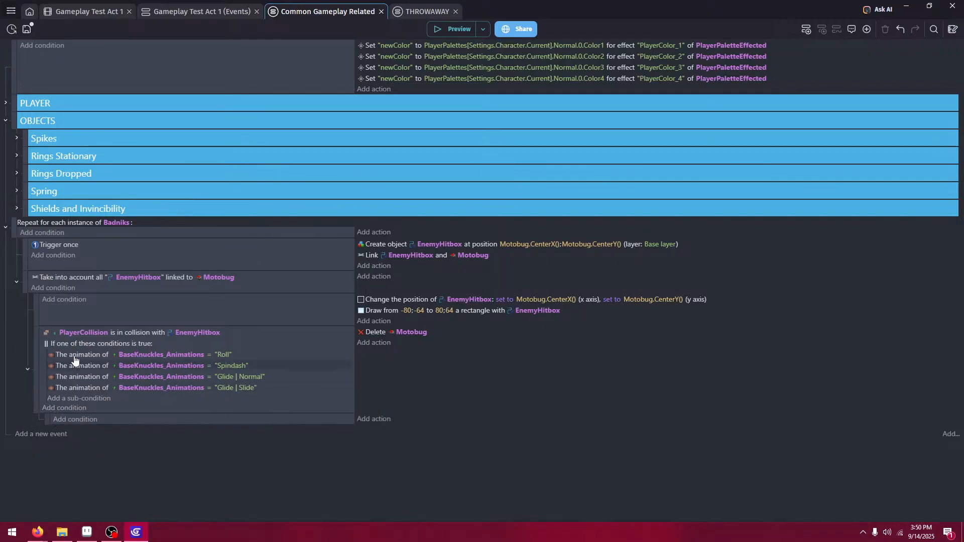
left_click_drag(81, 343, 92, 424)
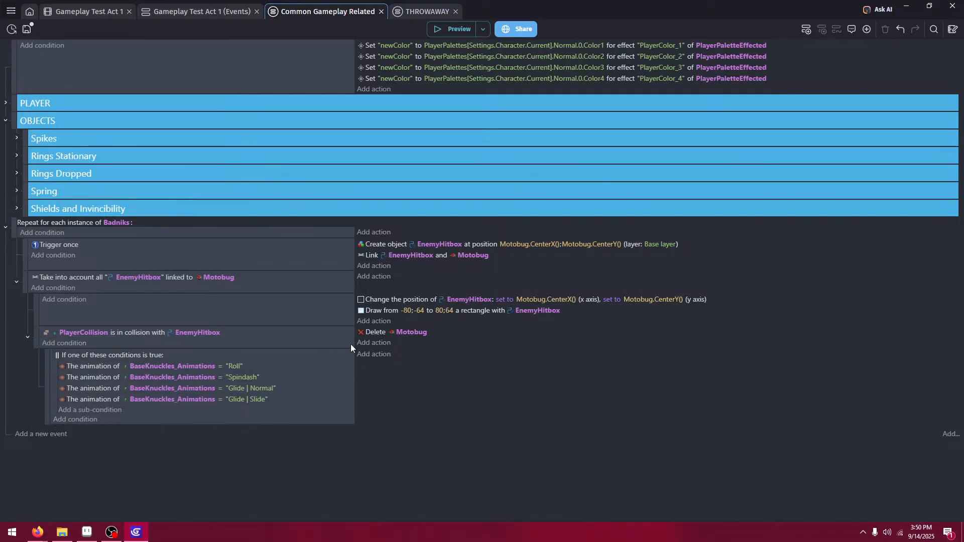
left_click_drag(381, 332, 384, 359)
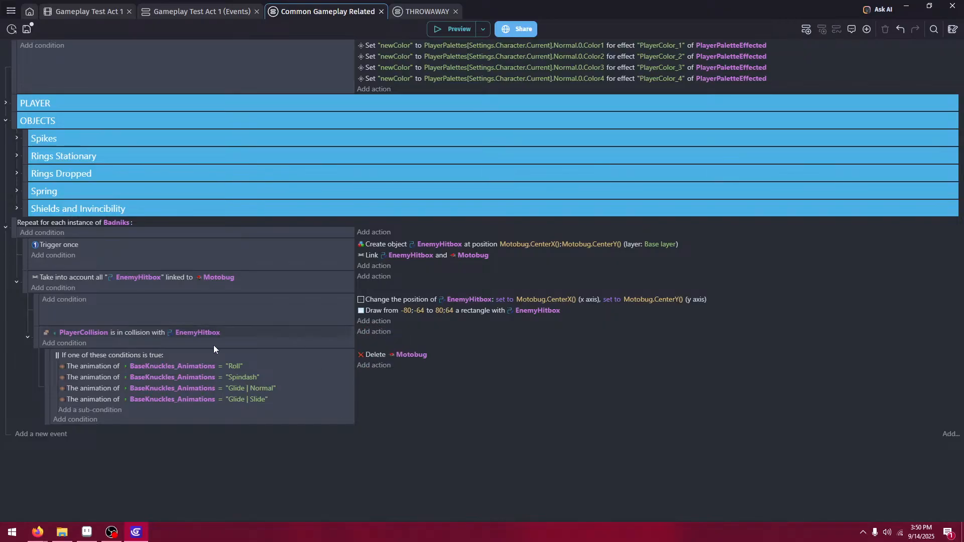
- Duplicate the animation-check sub-event and place the copy above the original
left_click(323, 400)
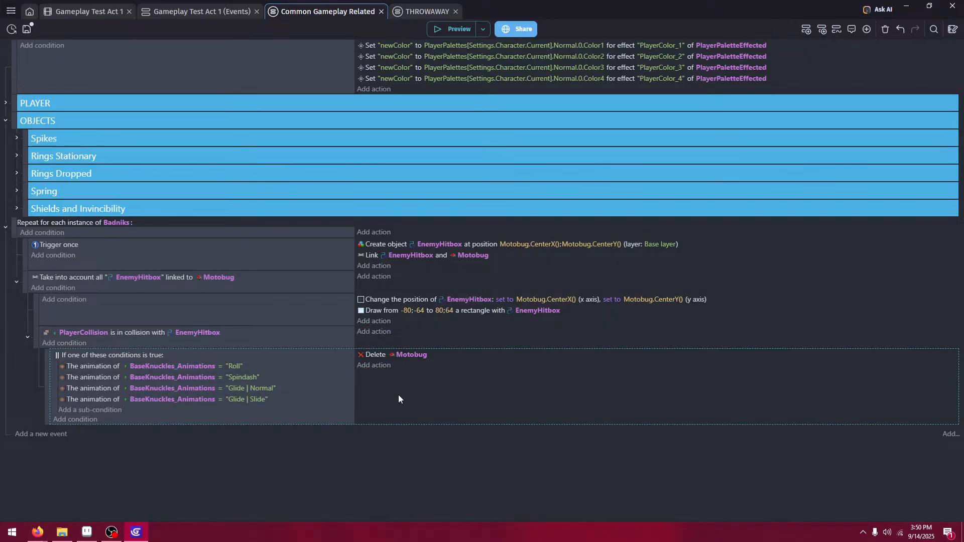
key("ctrl+v")
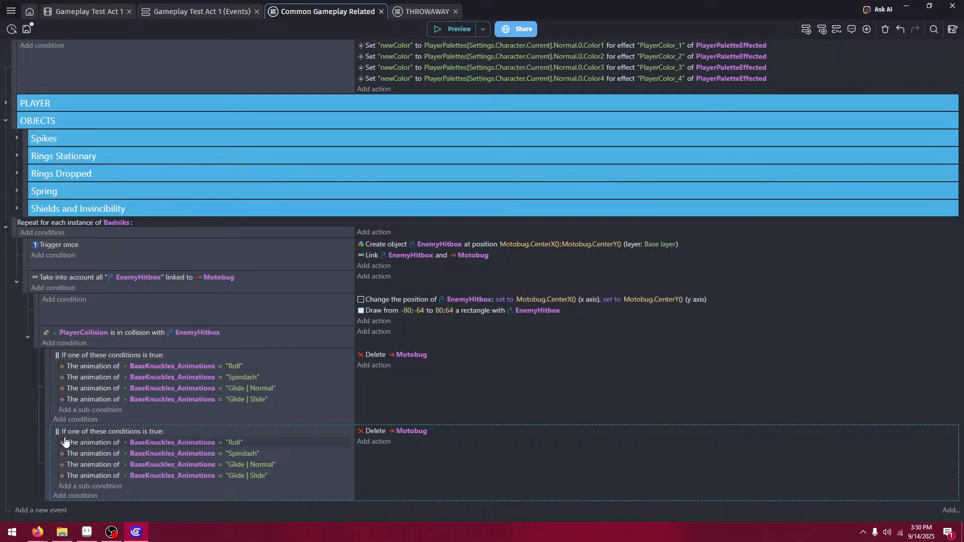
left_click_drag(47, 486, 53, 362)
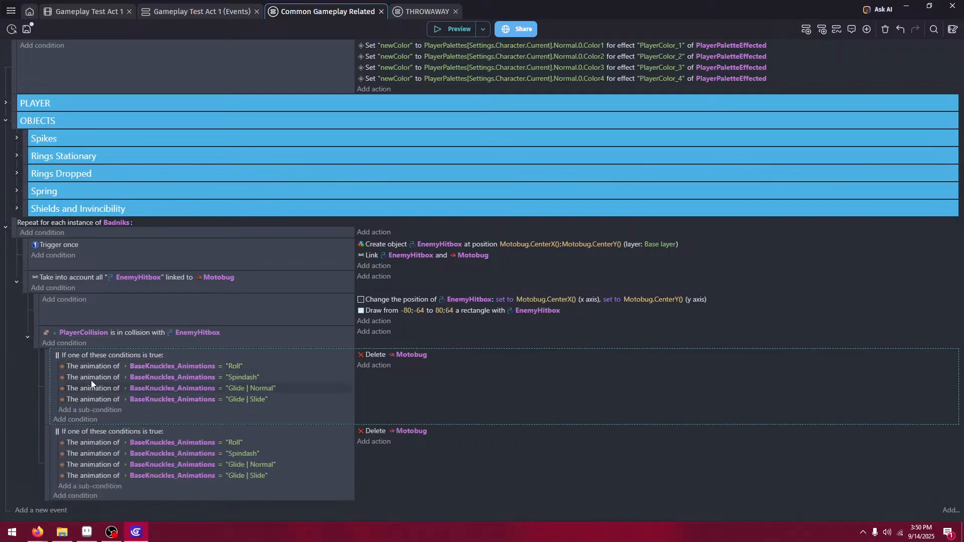
- Try adding an And condition to the first animation-check sub-event
left_click(209, 356)
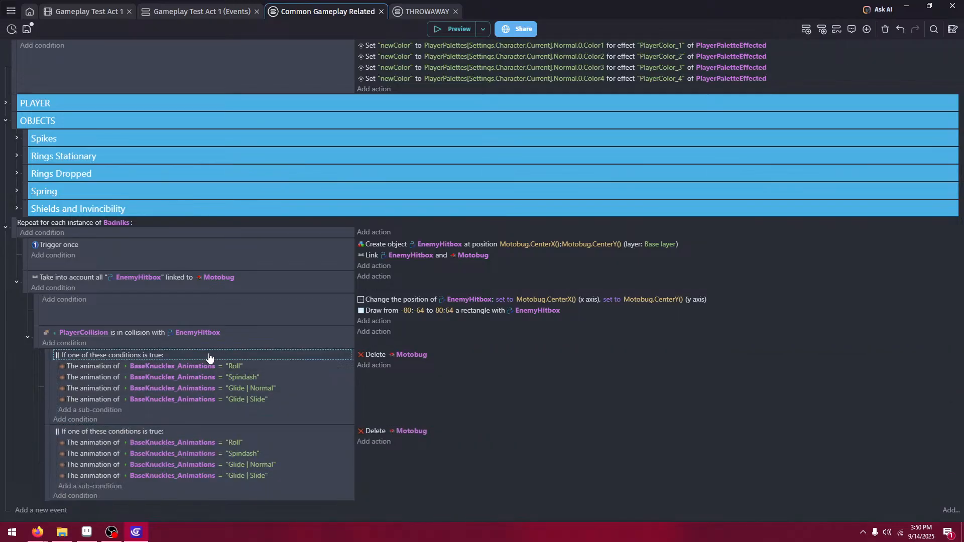
left_click(92, 420)
type("a")
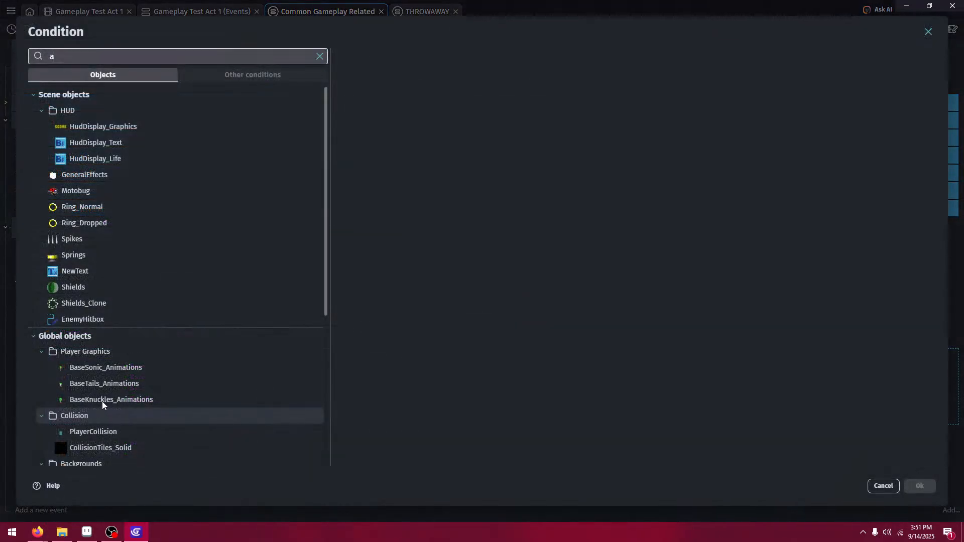
type("nd")
left_click(108, 92)
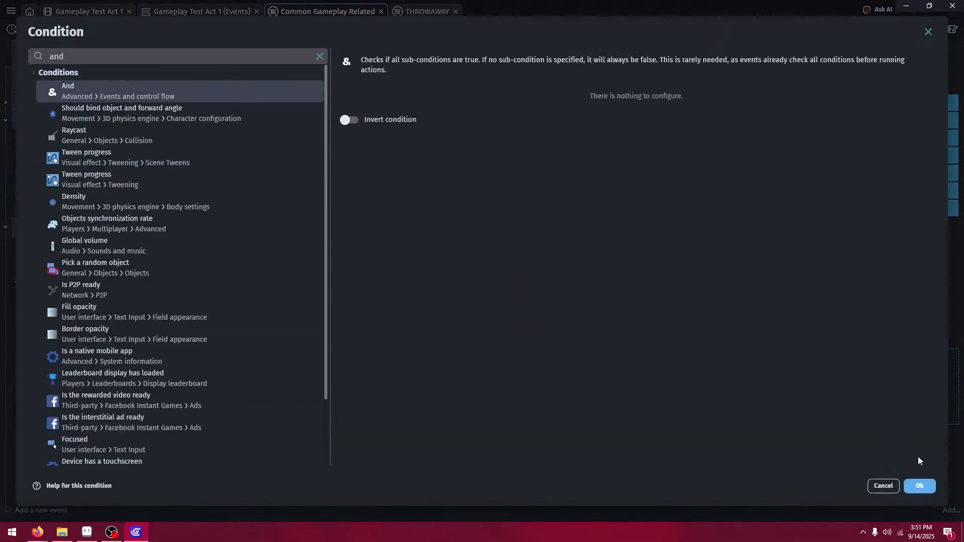
left_click(921, 485)
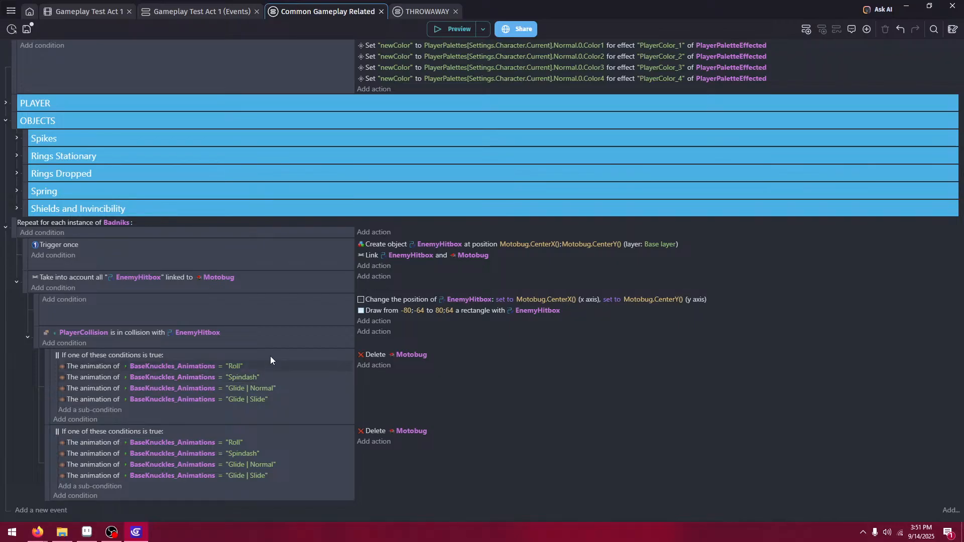
- Move the four animation conditions out of the first sub-event's Or condition and delete the Or condition
left_click_drag(270, 357, 282, 386)
left_click(282, 400)
key("Delete")
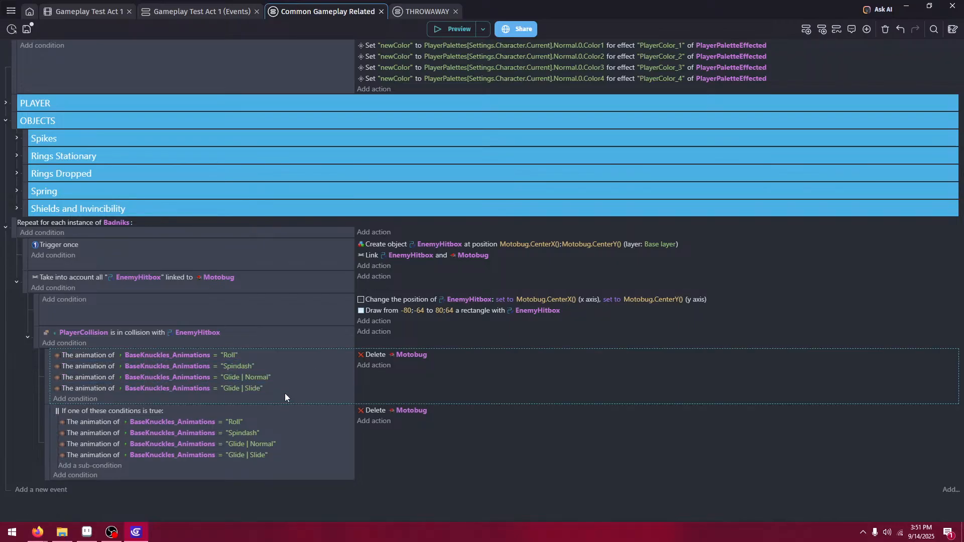
- Invert the Roll, Spindash, Glide | Normal and Glide | Slide animation conditions in the first sub-event
left_click(293, 388)
left_click(291, 378, "ctrl")
left_click(288, 366, "ctrl")
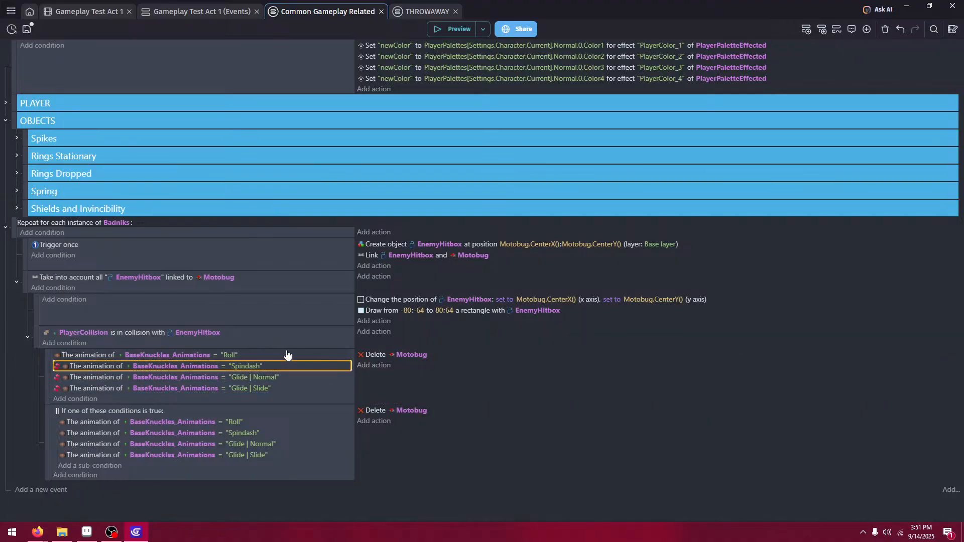
left_click(289, 356, "ctrl")
left_click(483, 394)
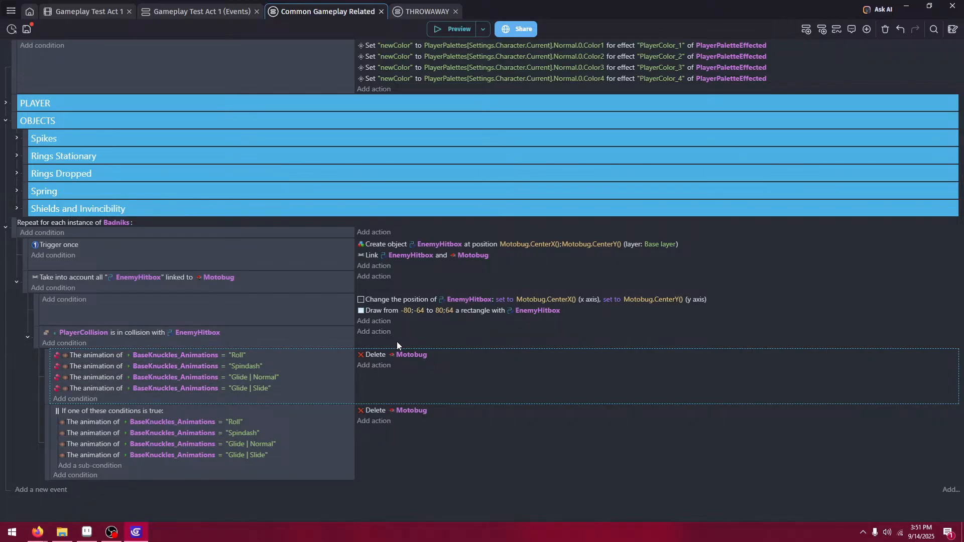
- Remove the Delete Motobug action from the sub-event with the inverted animation conditions
left_click(427, 356)
key("Delete")
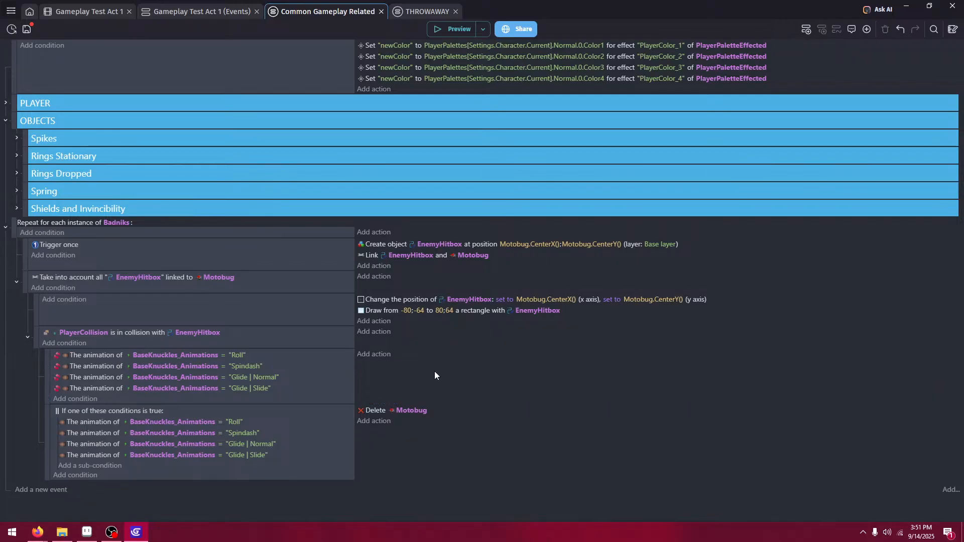
left_click(435, 372)
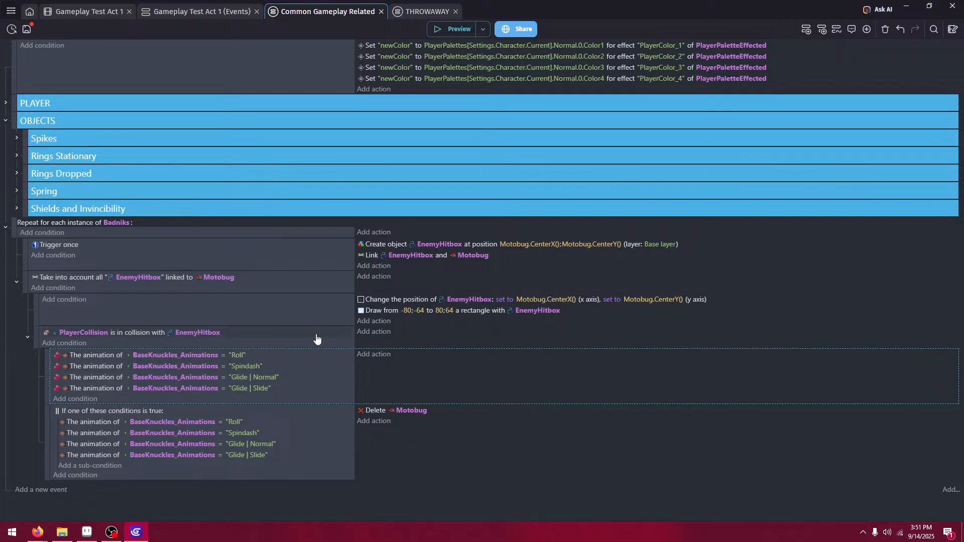
left_click(179, 412)
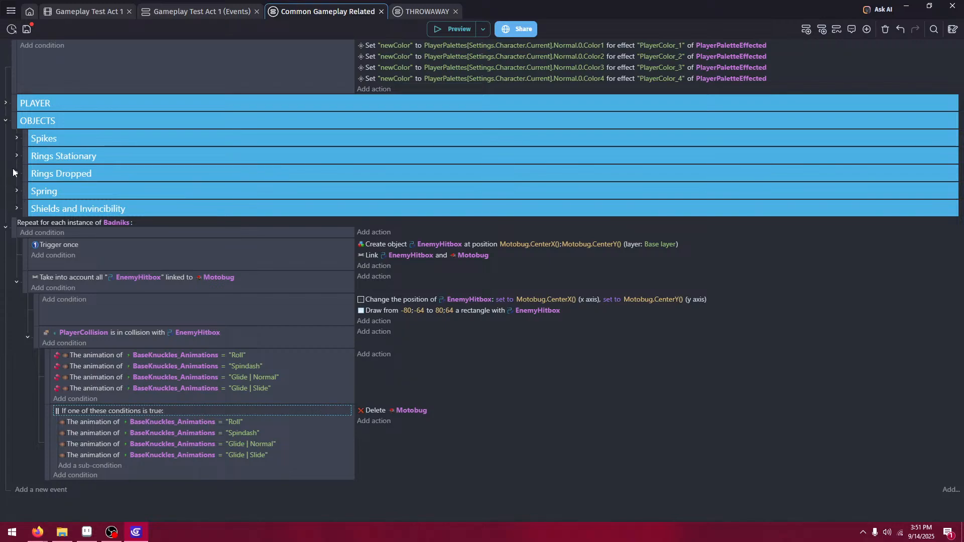
- Expand the Spikes group and copy its inverted PlayerAnimations is flashing condition into the EnemyHitbox collision event
left_click(16, 139)
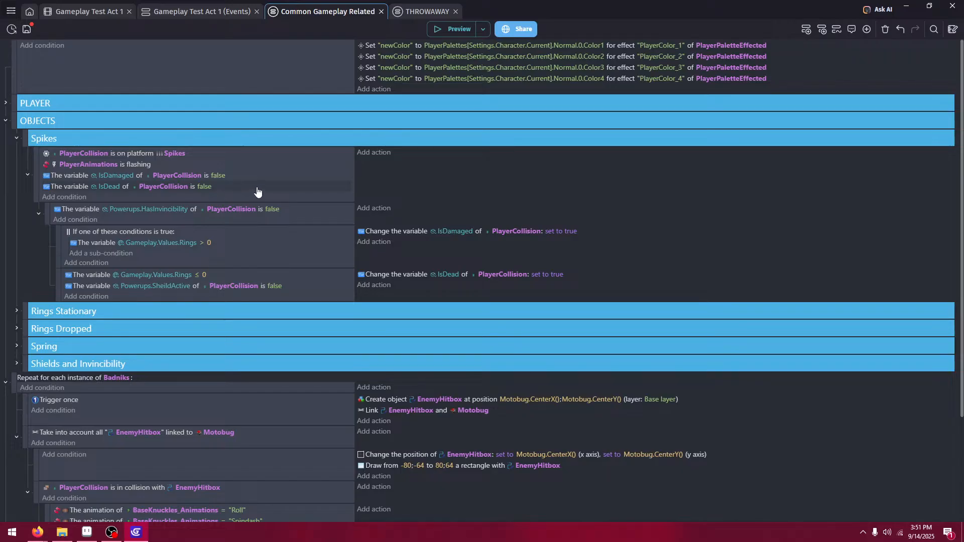
scroll(432, 179, "down", 5)
scroll(430, 180, "up", 4)
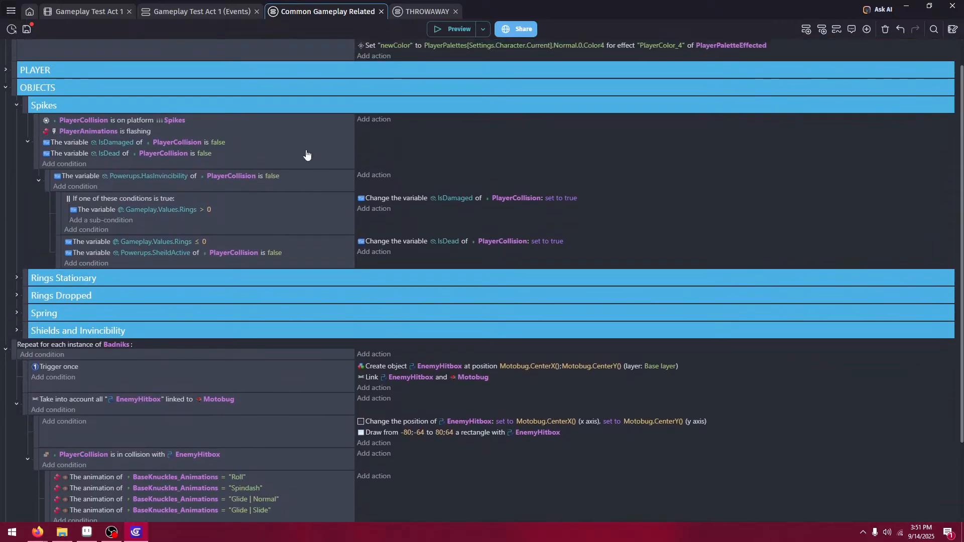
scroll(246, 138, "down", 1)
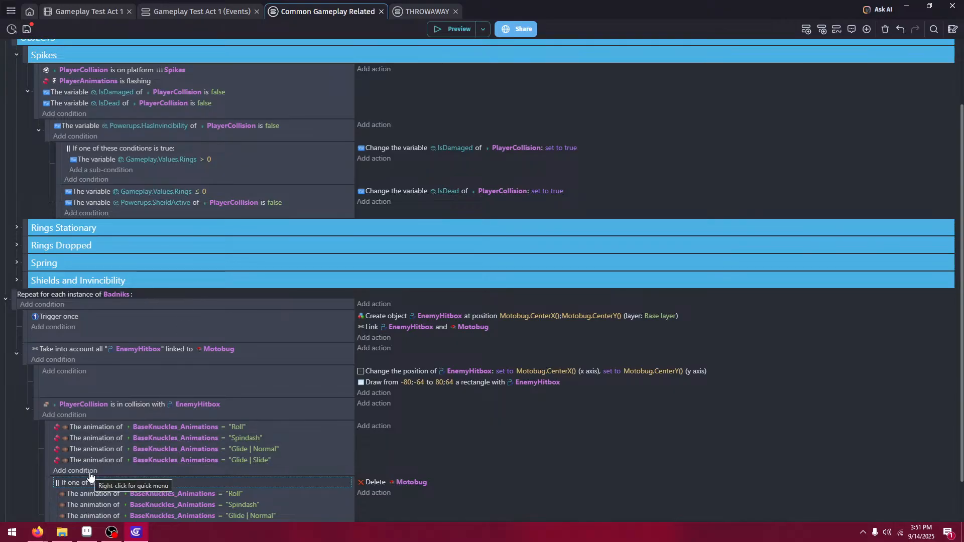
left_click(253, 84)
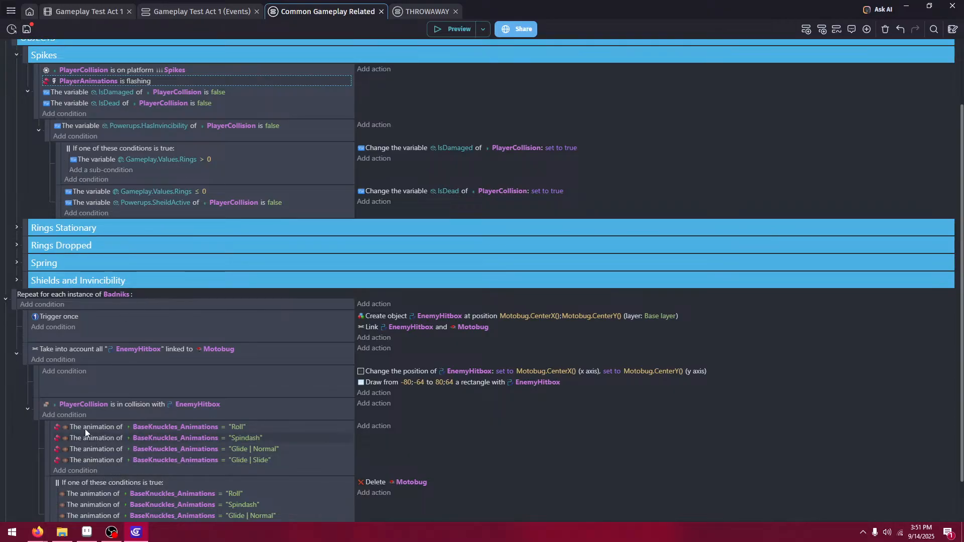
left_click(133, 415)
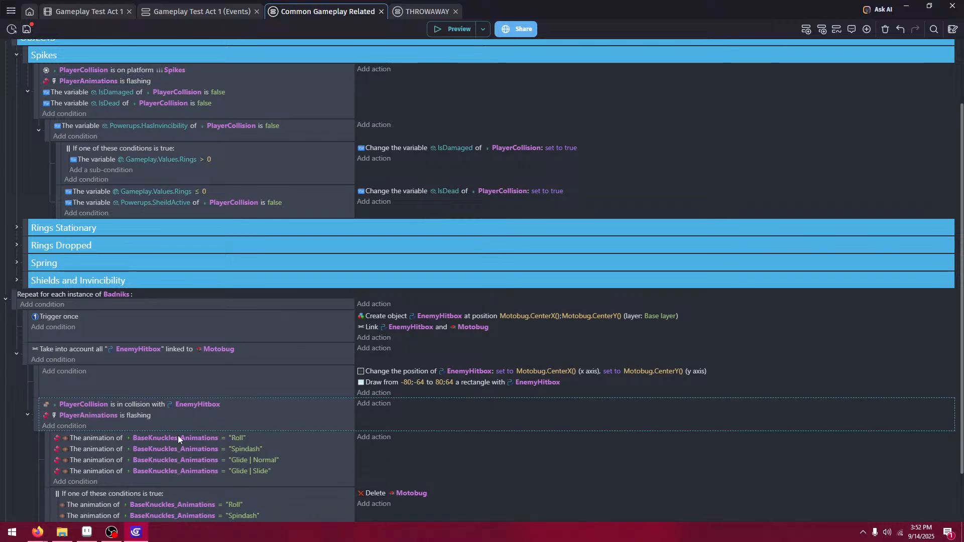
- Copy the IsDamaged is false and IsDead is false conditions of PlayerCollision from the Spikes event into the EnemyHitbox collision event
left_click(251, 92)
key("ctrl+c")
left_click(92, 430)
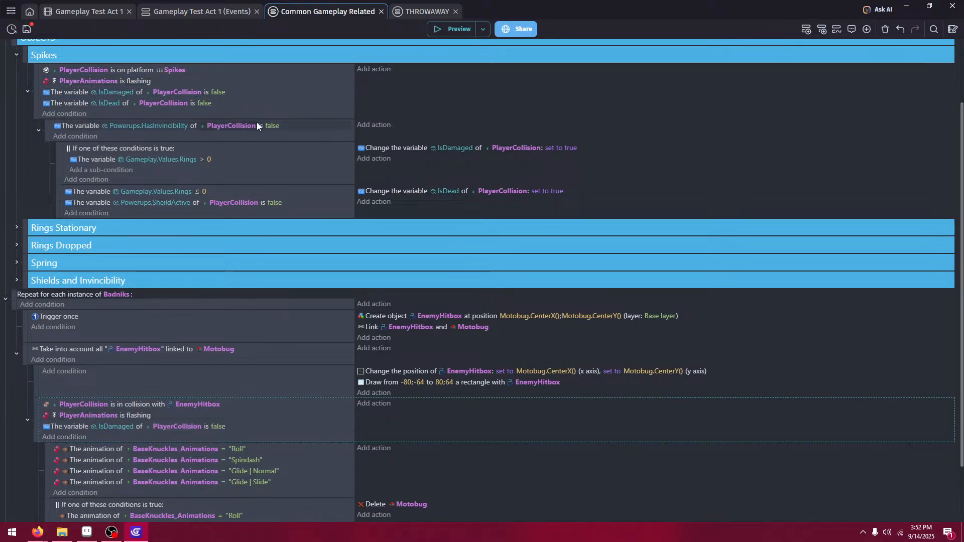
left_click(256, 104)
key("ctrl+c")
left_click(120, 437)
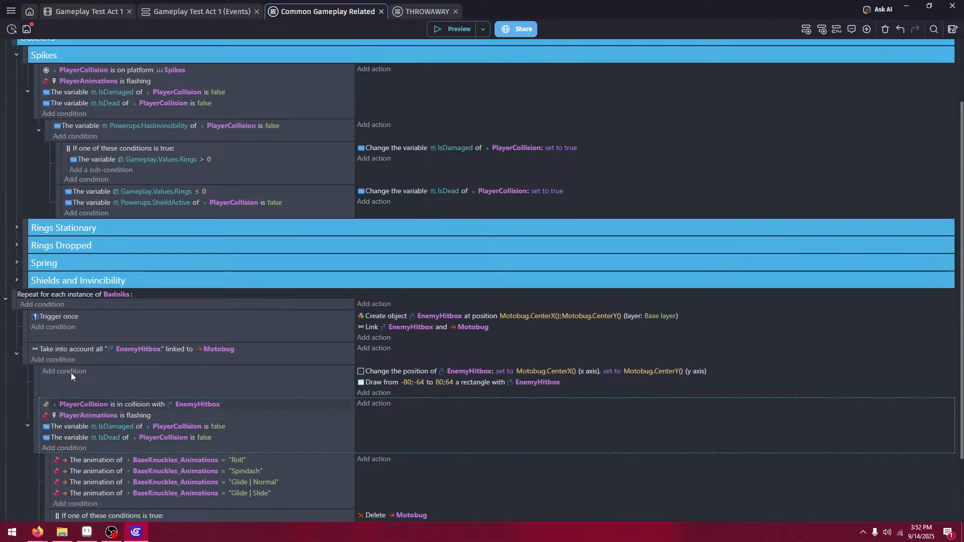
- Add a new empty event at the end of the event sheet, below the Badniks loop
scroll(100, 341, "down", 2)
scroll(123, 286, "up", 1)
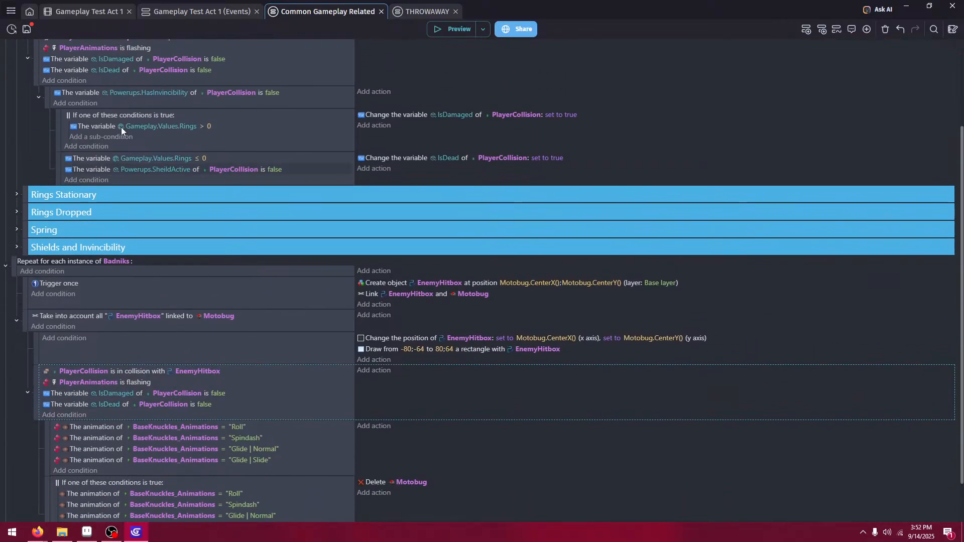
scroll(102, 222, "down", 1)
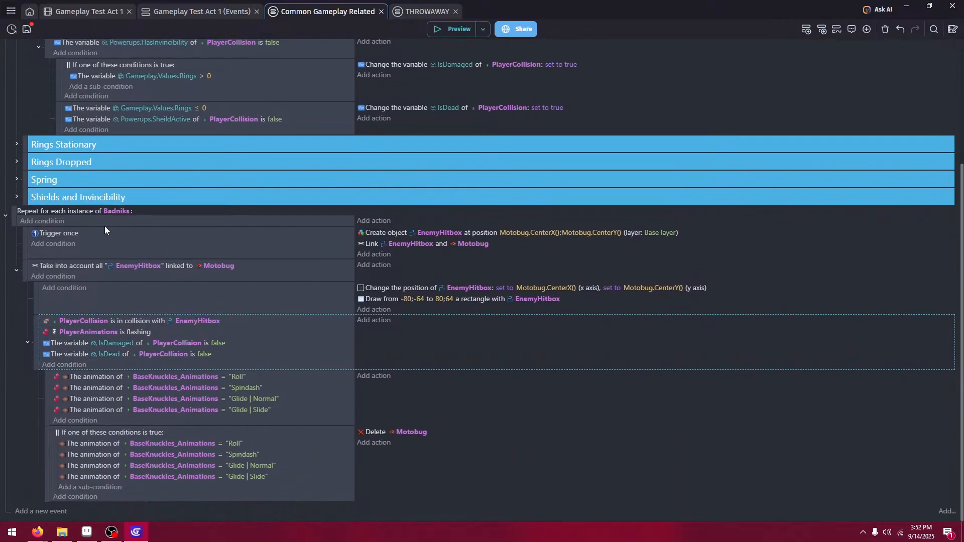
left_click(237, 353)
left_click(41, 512)
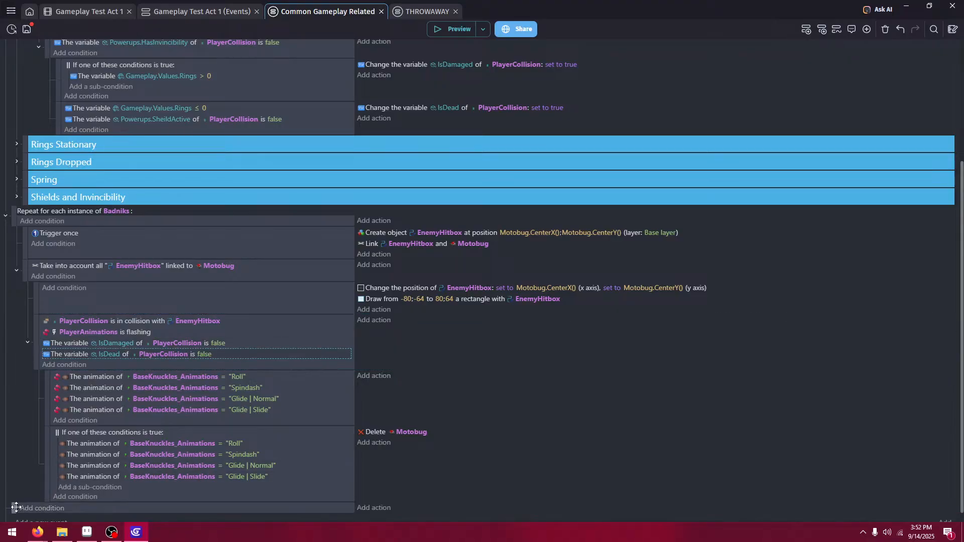
- Nest the new empty event in the EnemyHitbox collision event, around the inverted-animation sub-event, and move the flashing, IsDamaged and IsDead conditions into it
left_click_drag(15, 508, 54, 407)
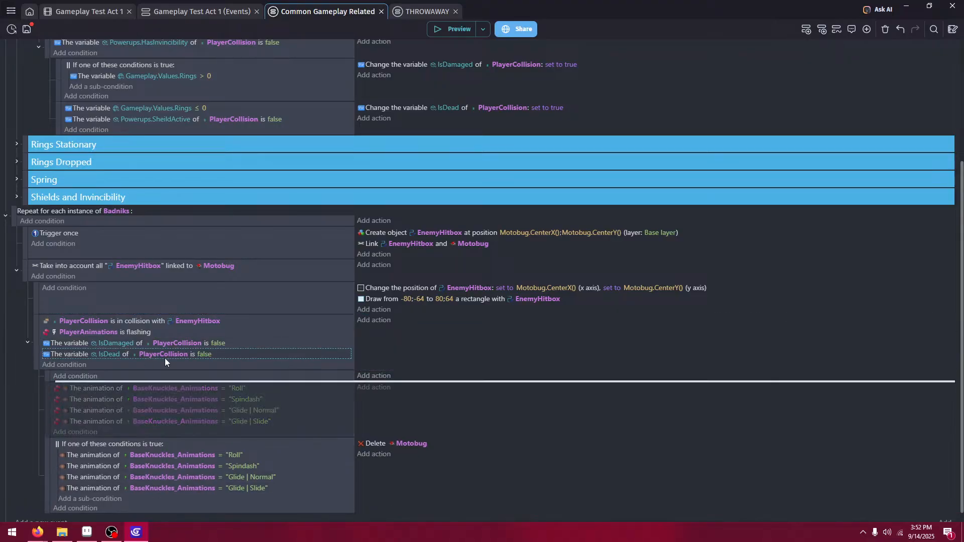
left_click(224, 343)
left_click(225, 334)
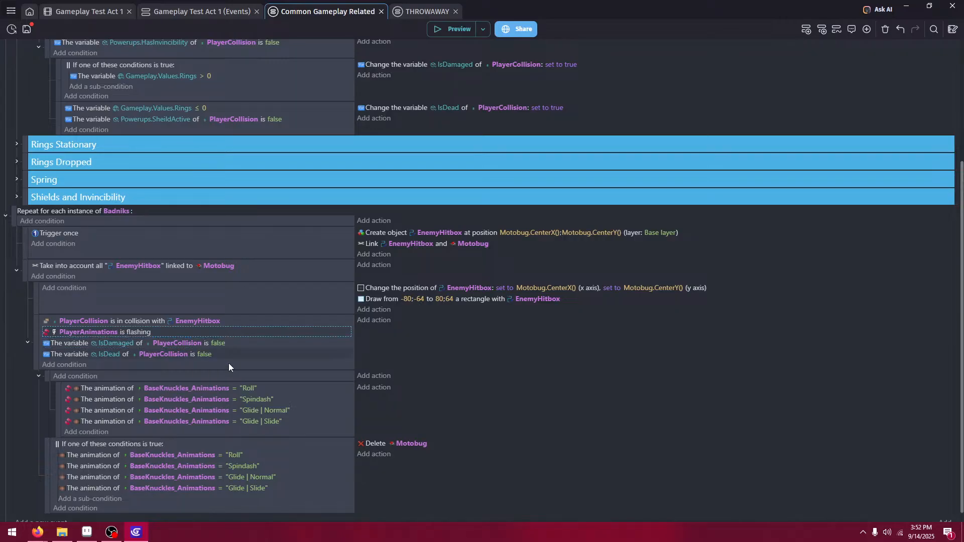
left_click_drag(222, 334, 238, 370)
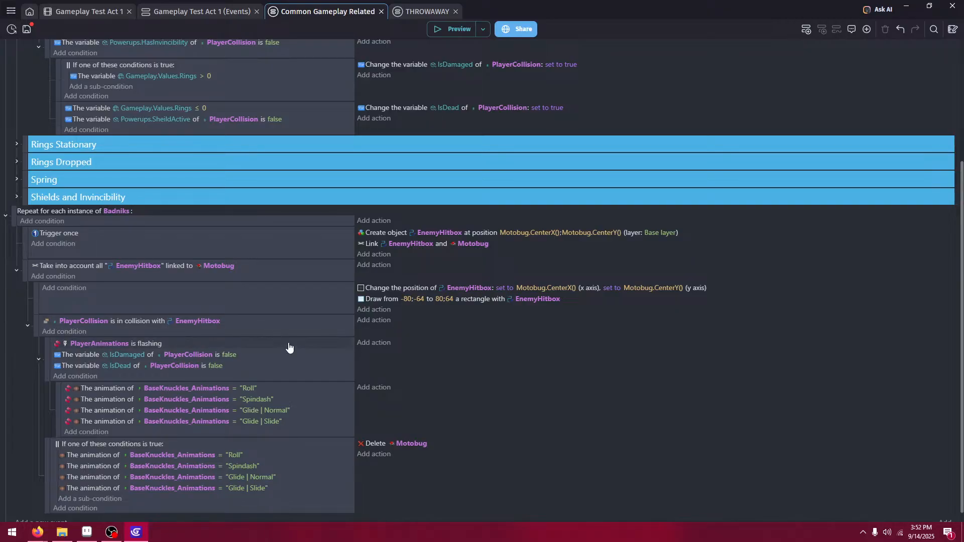
- Copy the Powerups.HasInvincibility event with its sub-events from the Spikes group into the sub-event holding the flashing, IsDamaged and IsDead conditions
scroll(289, 333, "up", 2)
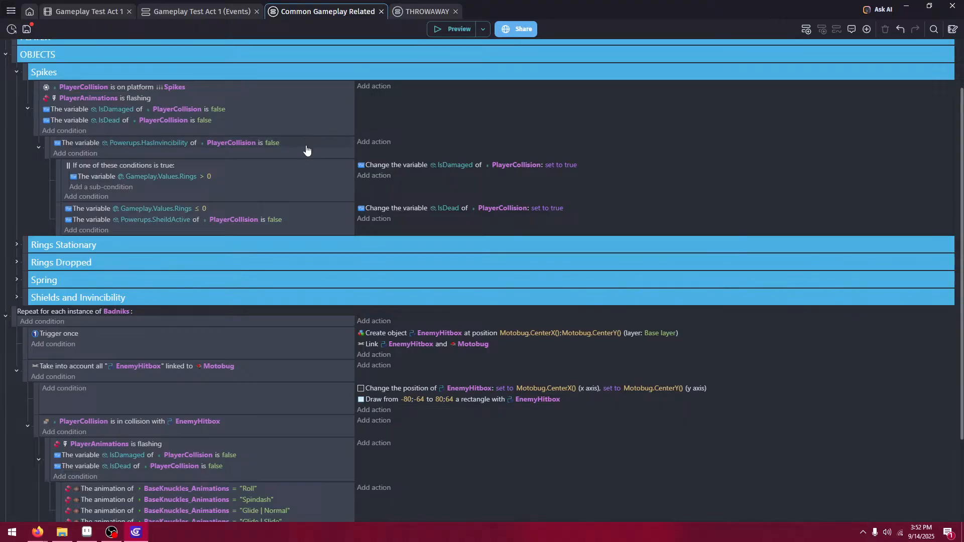
left_click(57, 151)
scroll(320, 379, "down", 2)
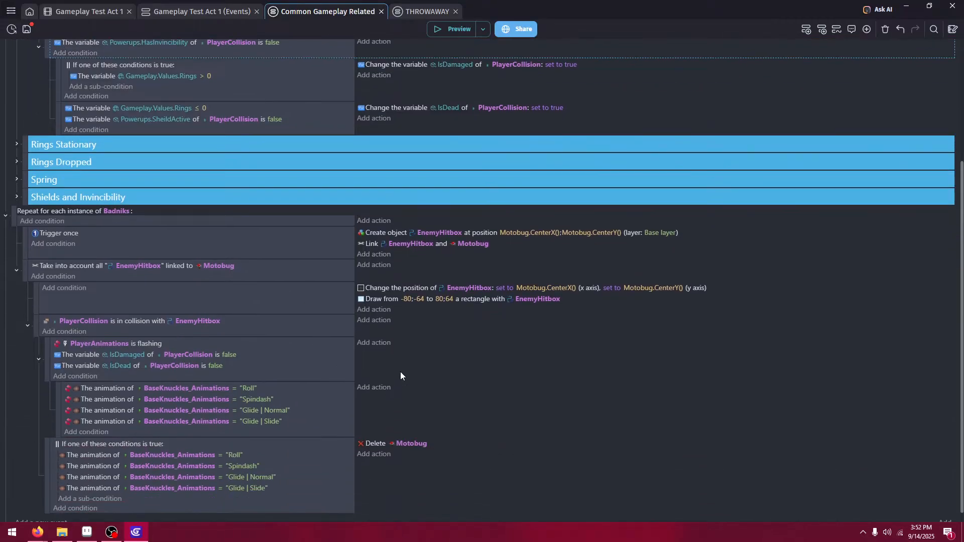
left_click(402, 397)
key("ctrl+v")
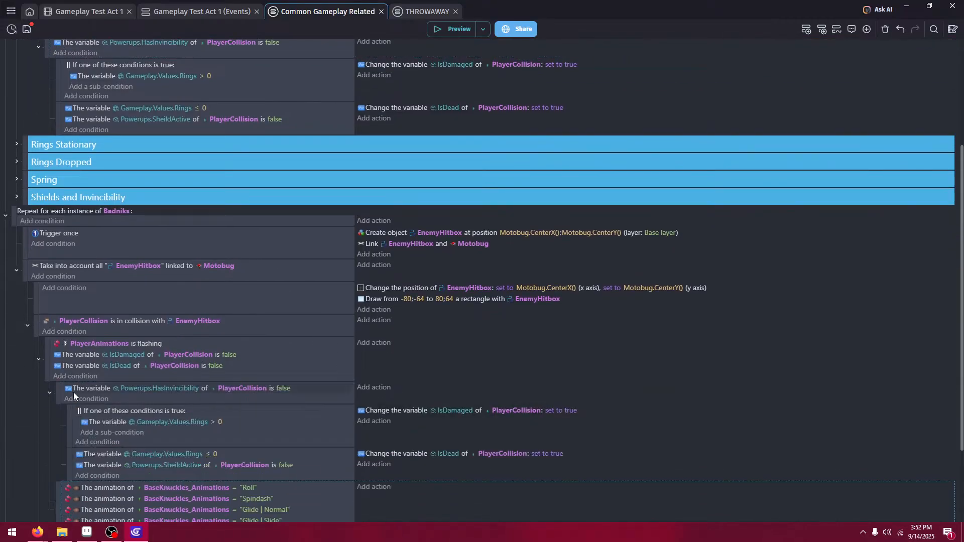
- Move the inverted-animation event below the Delete Motobug event and nest the flashing, IsDamaged and IsDead event with its damage sub-events under it
scroll(91, 441, "down", 2)
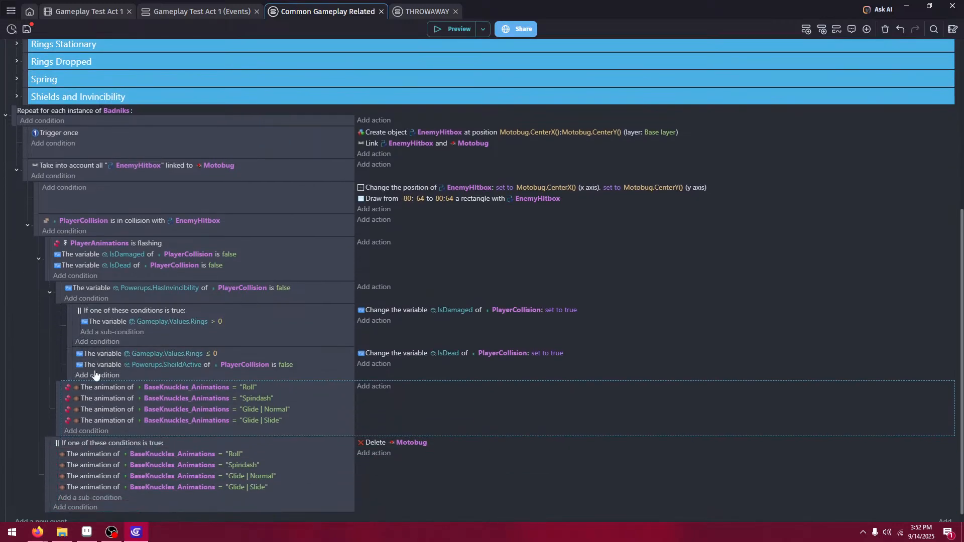
left_click_drag(58, 392, 47, 481)
scroll(58, 253, "down", 1)
mouse_move(35, 313)
left_mouse_down()
mouse_move(43, 354)
mouse_move(51, 321)
left_mouse_up()
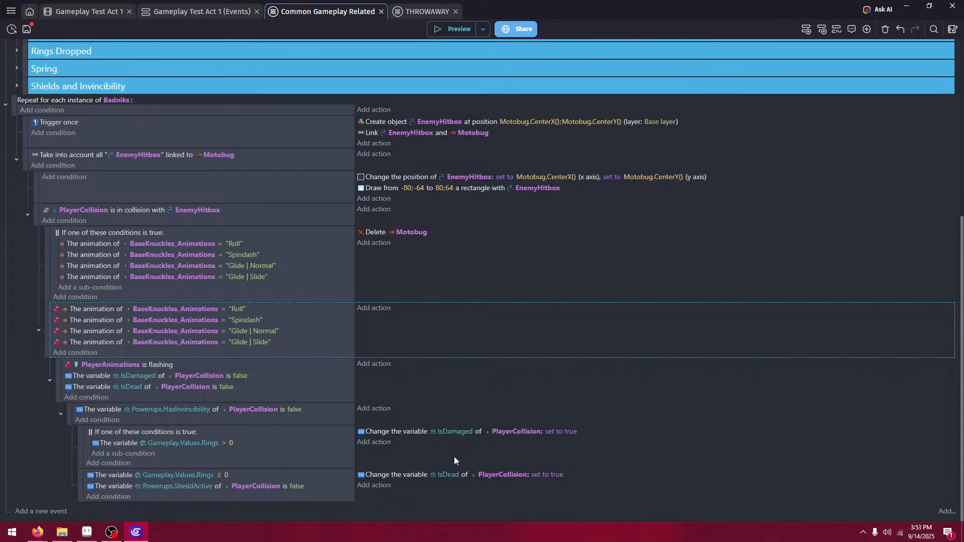
- Preview the game, run Knuckles into a Motobug without attacking to test the damage, and close the preview
left_click(441, 36)
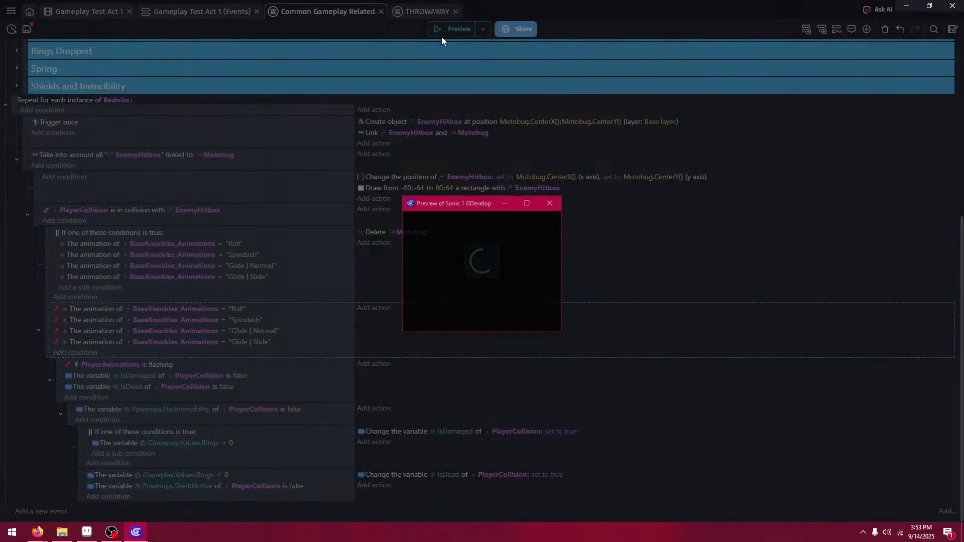
key("Right")
key("space")
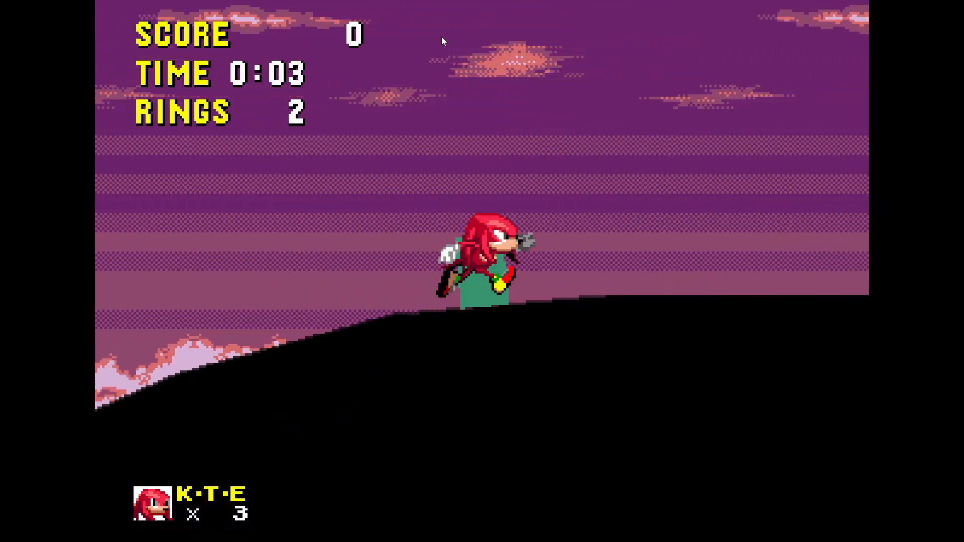
key("space")
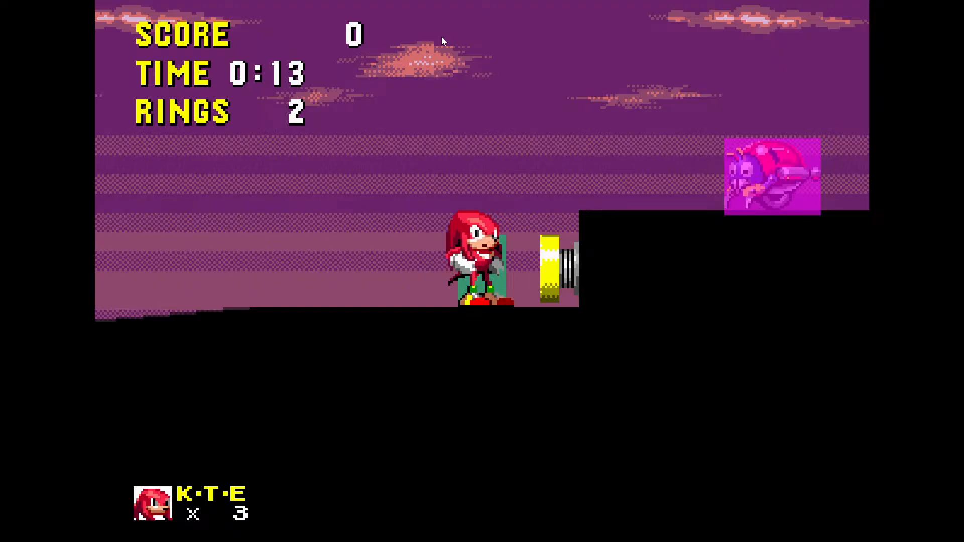
key("space")
key("Right")
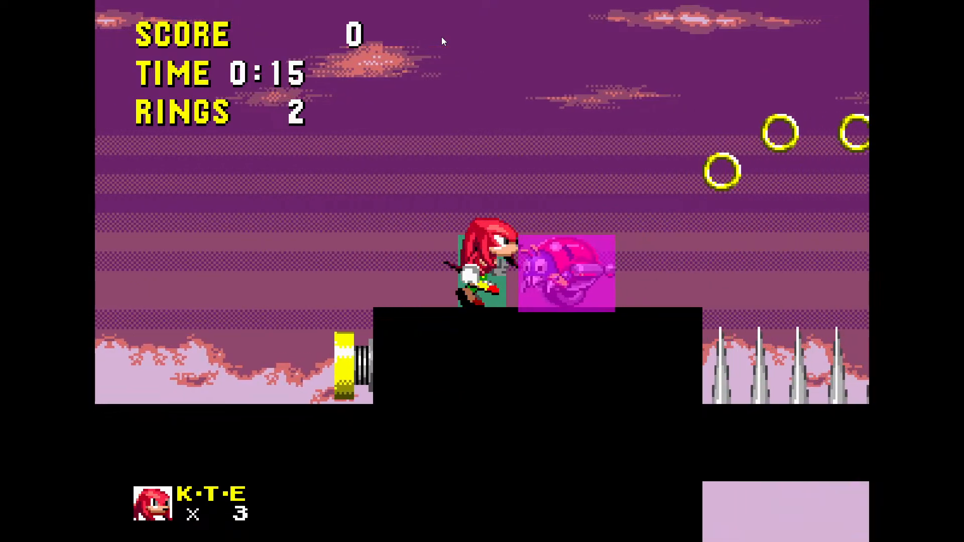
key("F11")
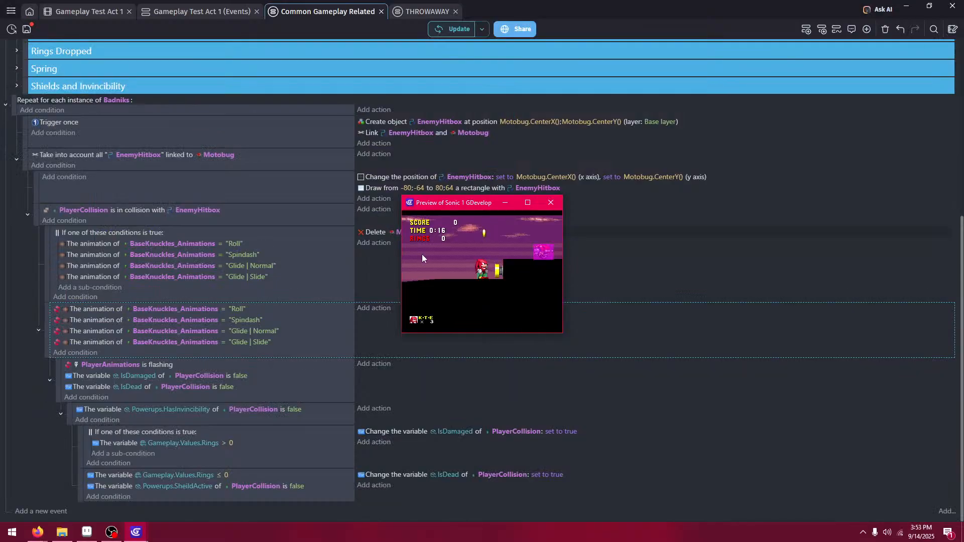
left_click(551, 202)
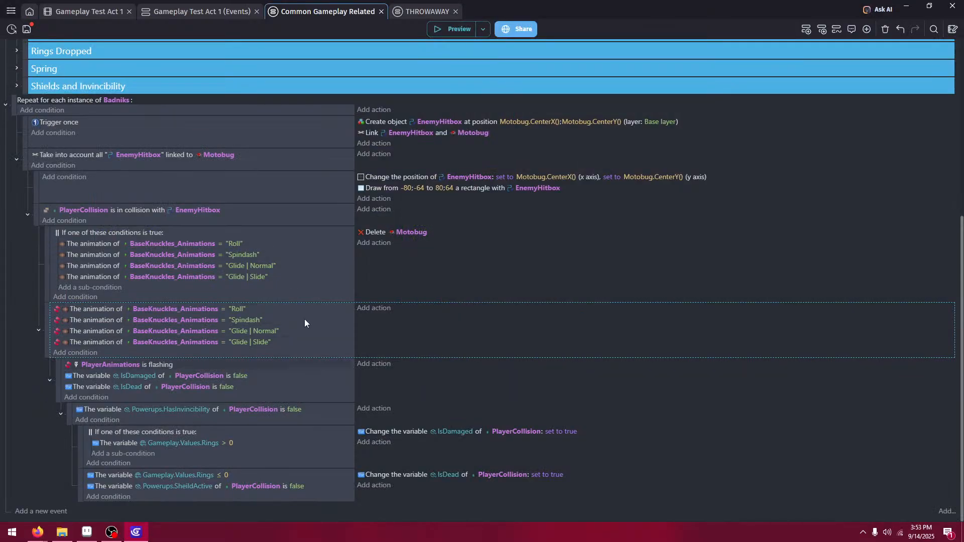
- Compare the Spikes damage events with the new badnik events and save the project
scroll(301, 372, "up", 5)
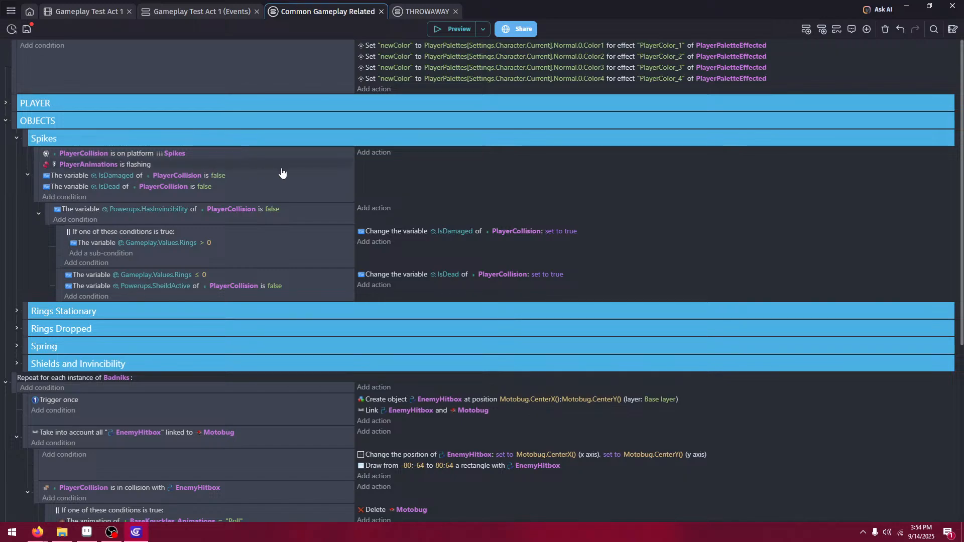
scroll(306, 215, "down", 6)
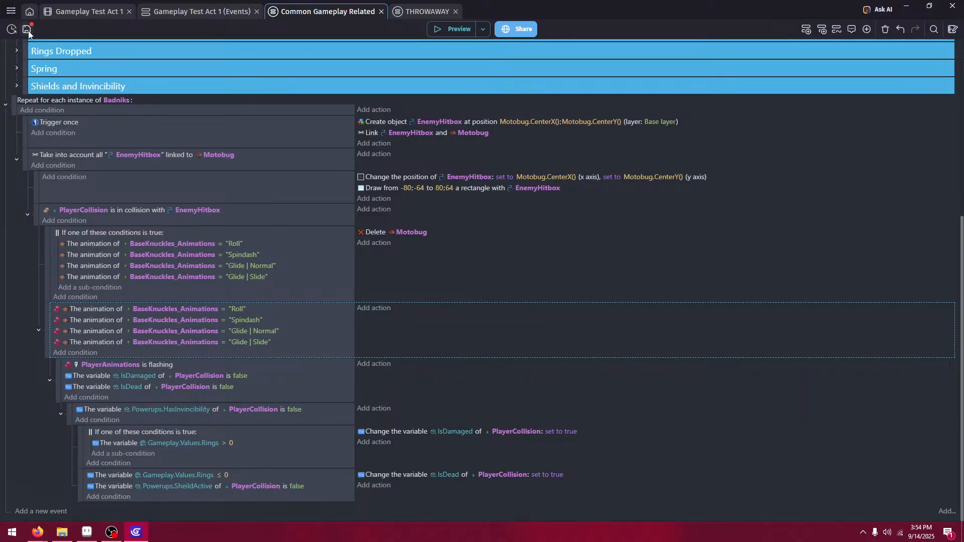
left_click(27, 30)
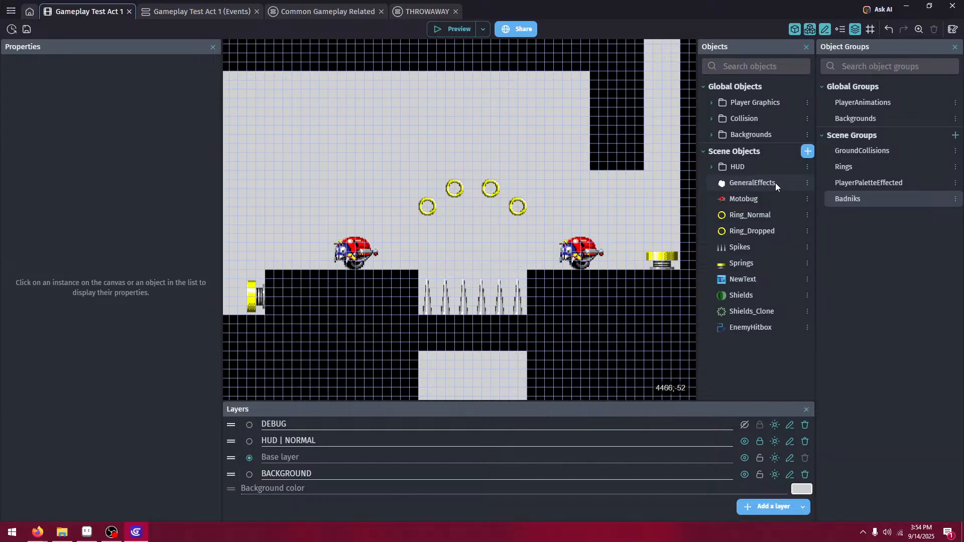
left_click(224, 12)
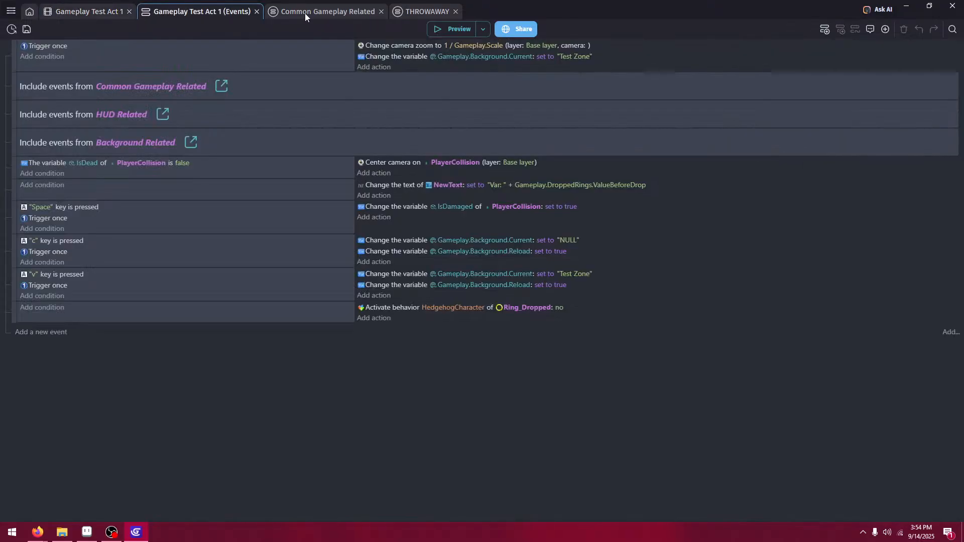
left_click(305, 13)
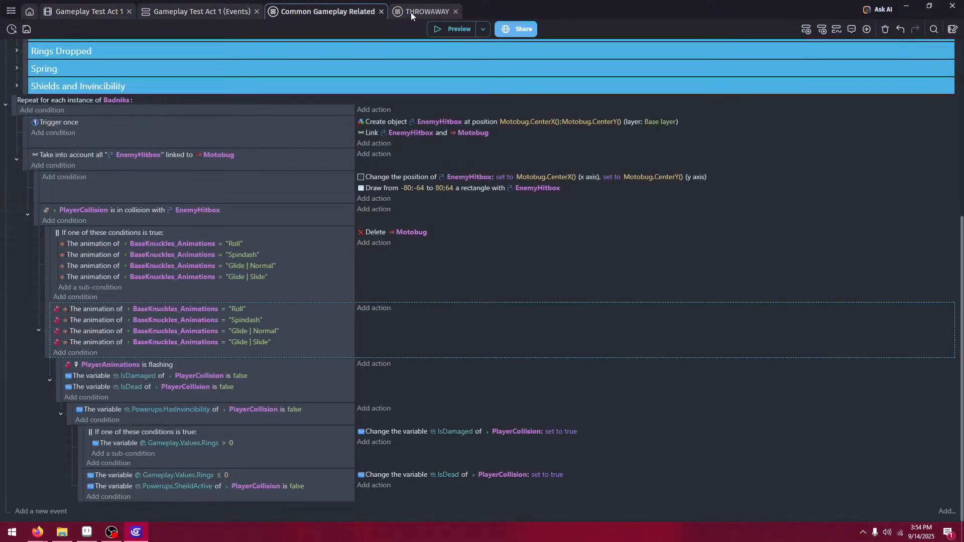
left_click(411, 15)
left_click(264, 12)
left_click(216, 12)
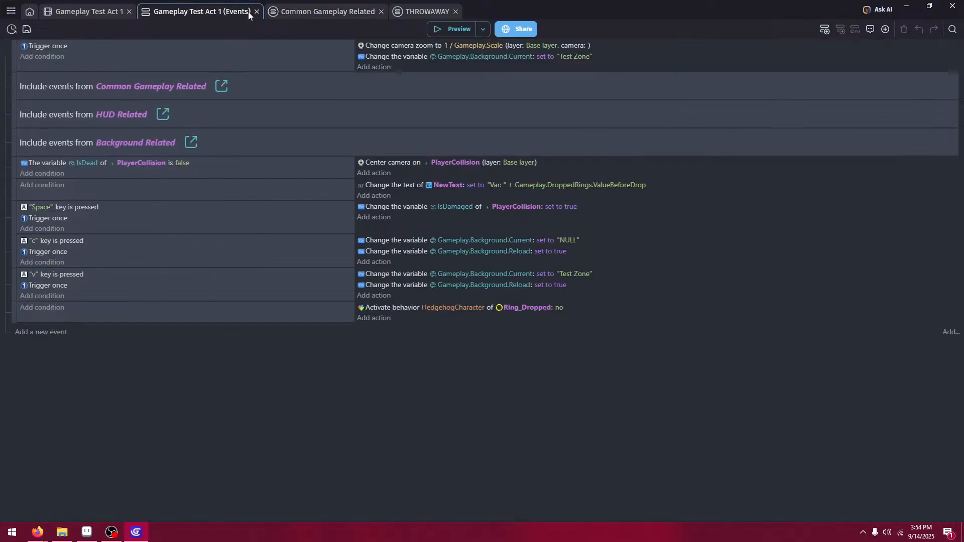
left_click(103, 14)
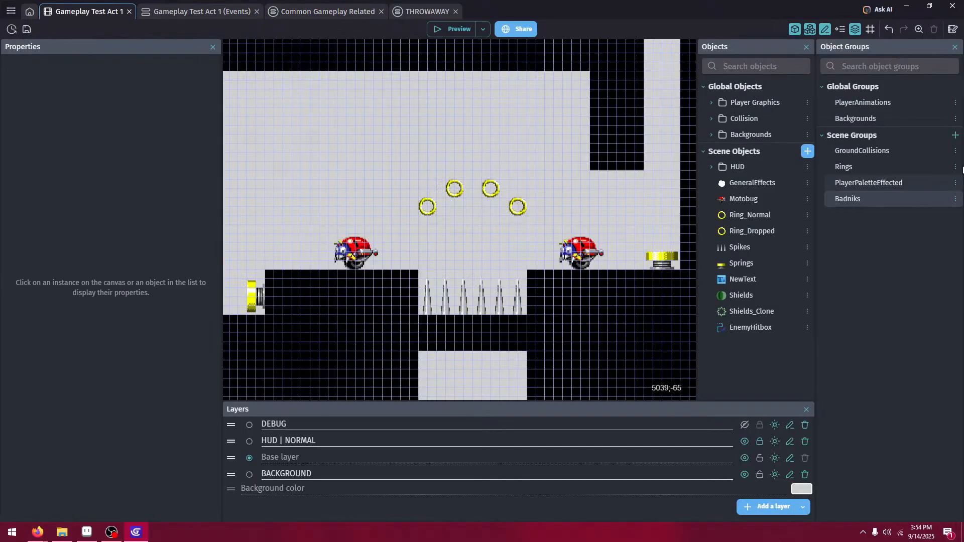
- Open the variables of the global PlayerCollision object and collapse the Powerups structure
left_click(713, 115)
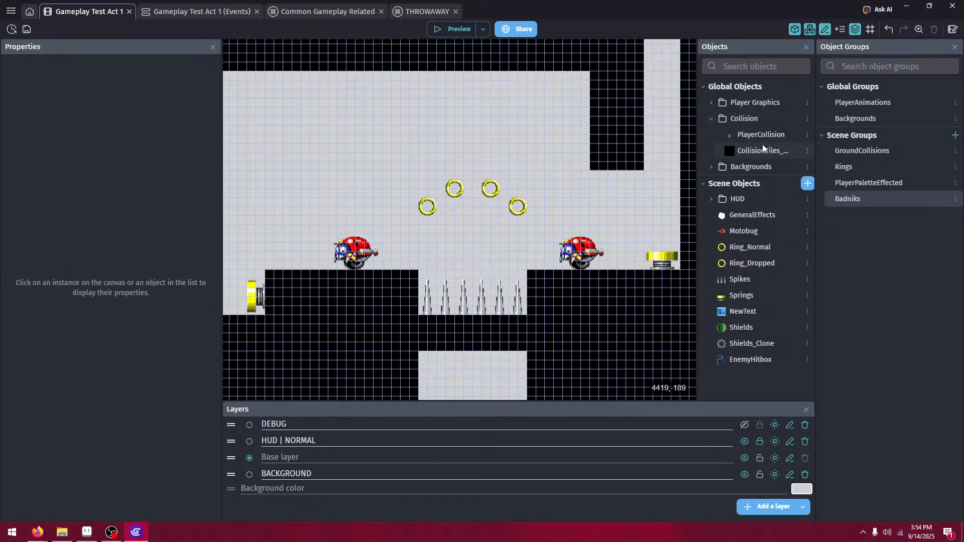
double_click(761, 138)
left_click(484, 58)
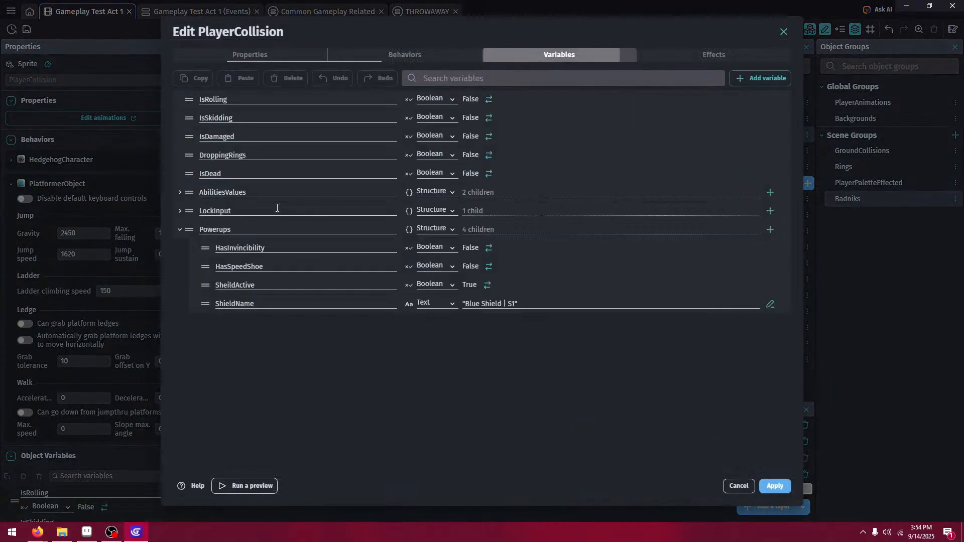
left_click(182, 230)
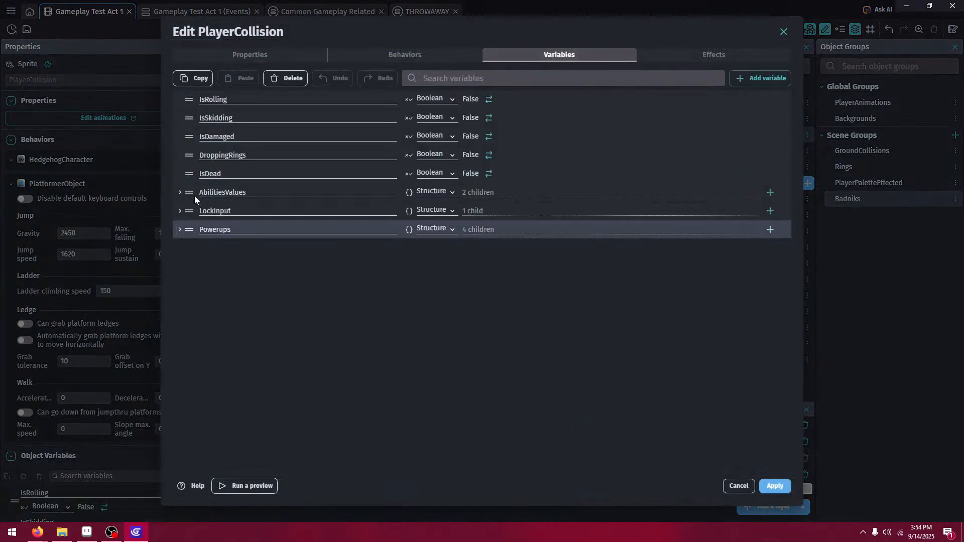
- Add a new variable named SendDamageSignal to PlayerCollision
left_click(744, 78)
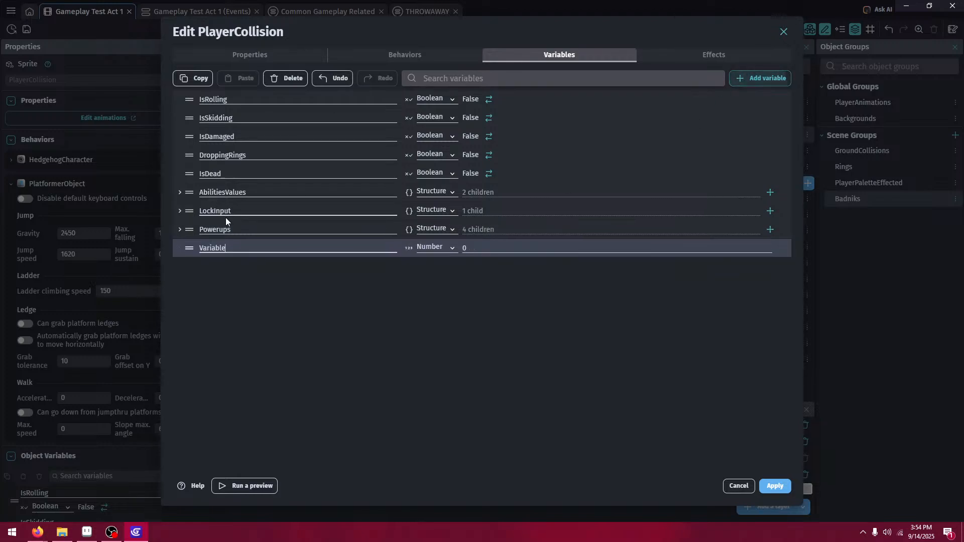
double_click(231, 248)
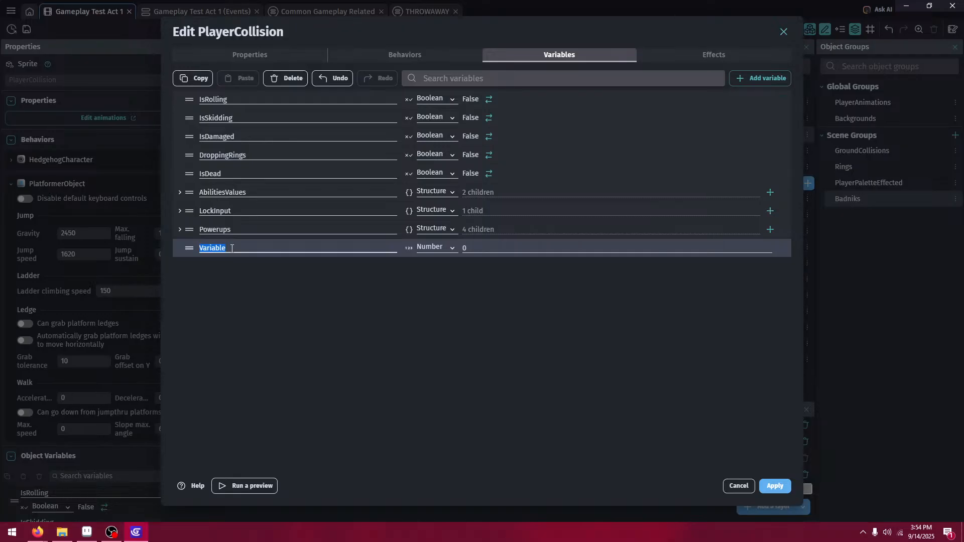
type("Sen")
type("dDamag")
type("eSignle")
key("BackSpace")
key("BackSpace")
type("ignel")
key("BackSpace")
key("BackSpace")
type("al")
- Make SendDamageSignal a Boolean, place it directly above IsDamaged, and apply the PlayerCollision changes
left_click(446, 248)
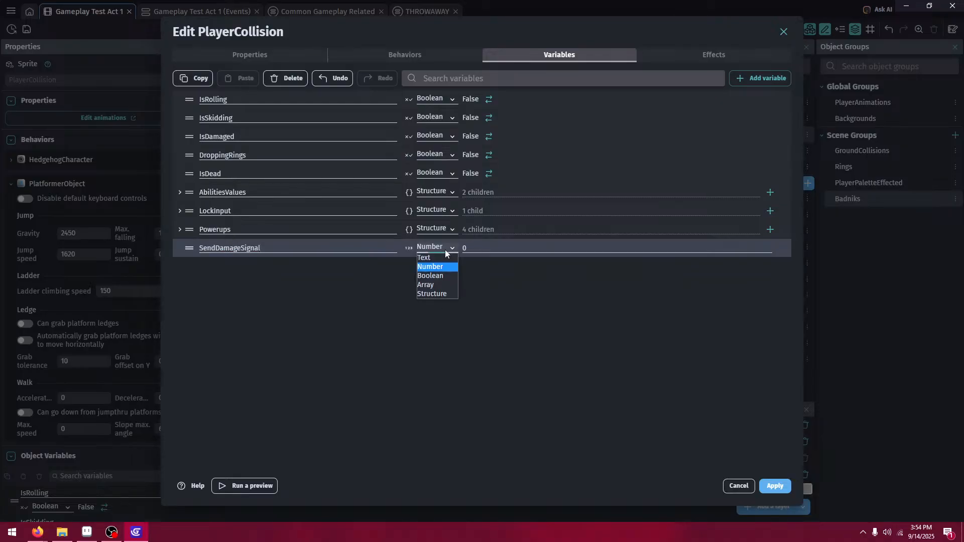
left_click(446, 276)
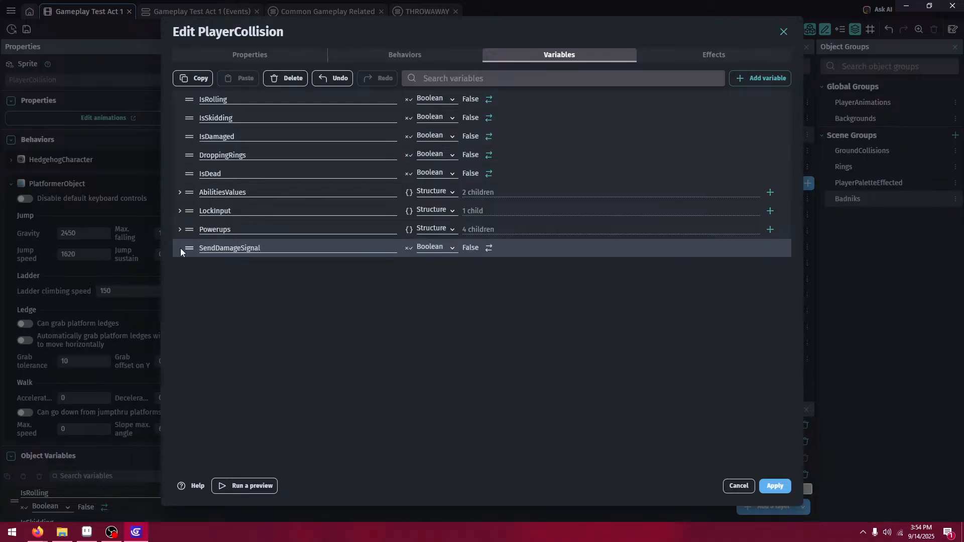
left_click_drag(181, 249, 218, 132)
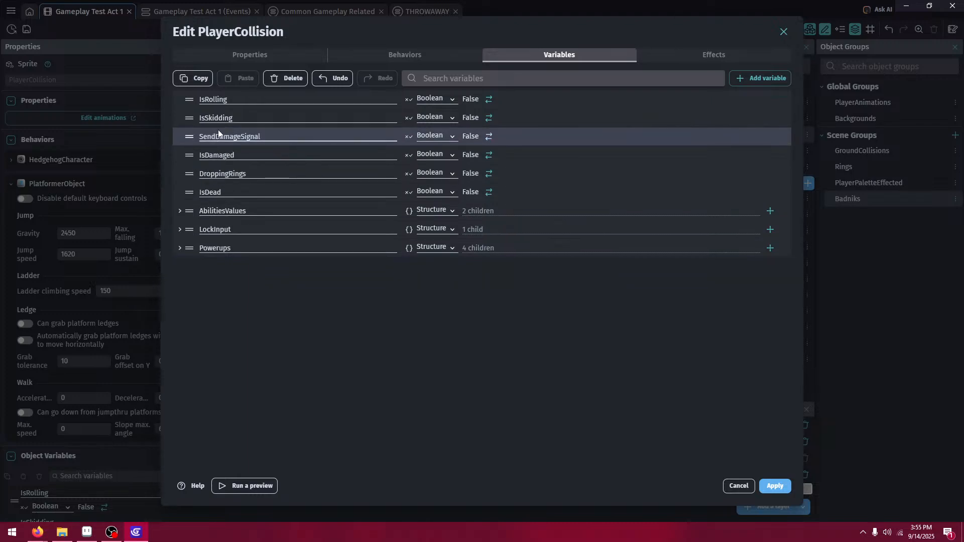
left_click(775, 486)
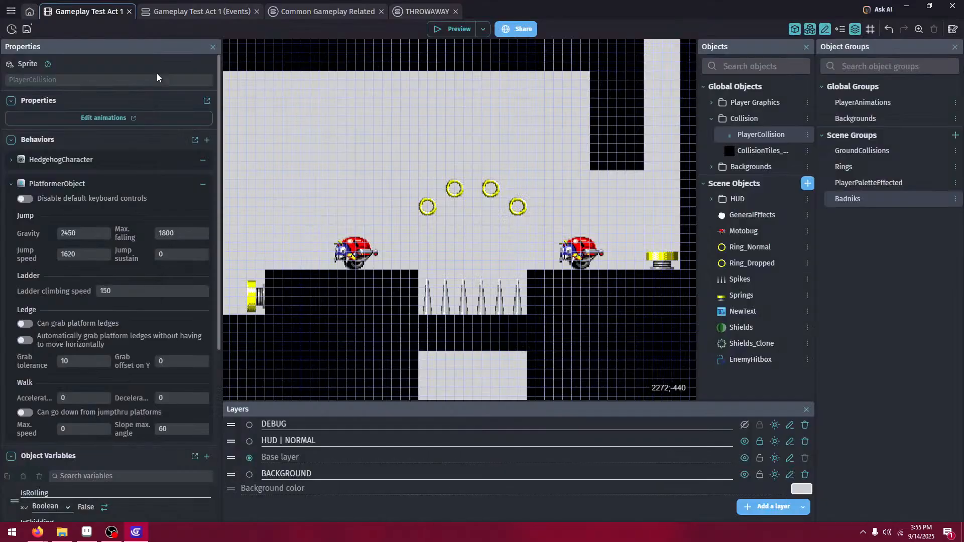
- In the Common Gameplay Related events, add an action to the main Spikes collision event that sets PlayerCollision's SendDamageSignal variable to true
left_click(211, 11)
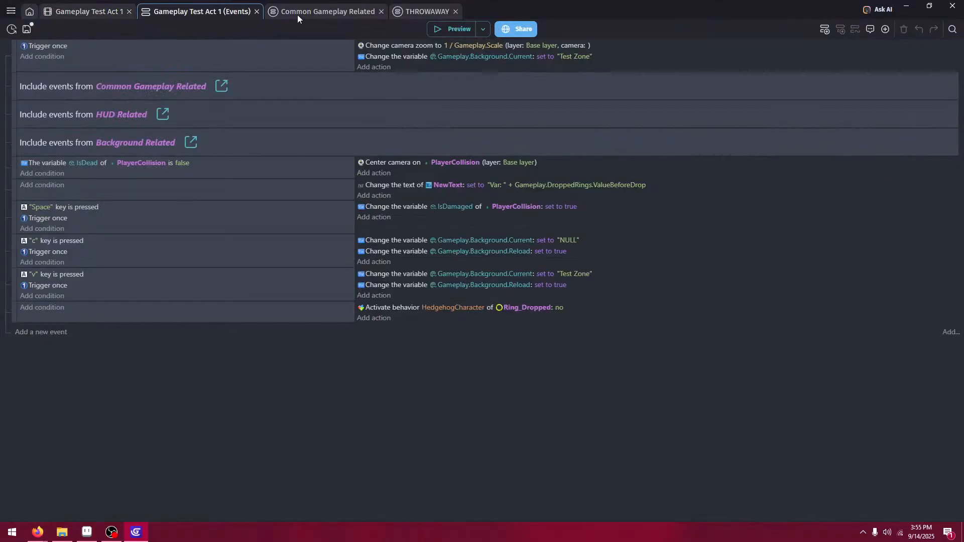
left_click(352, 11)
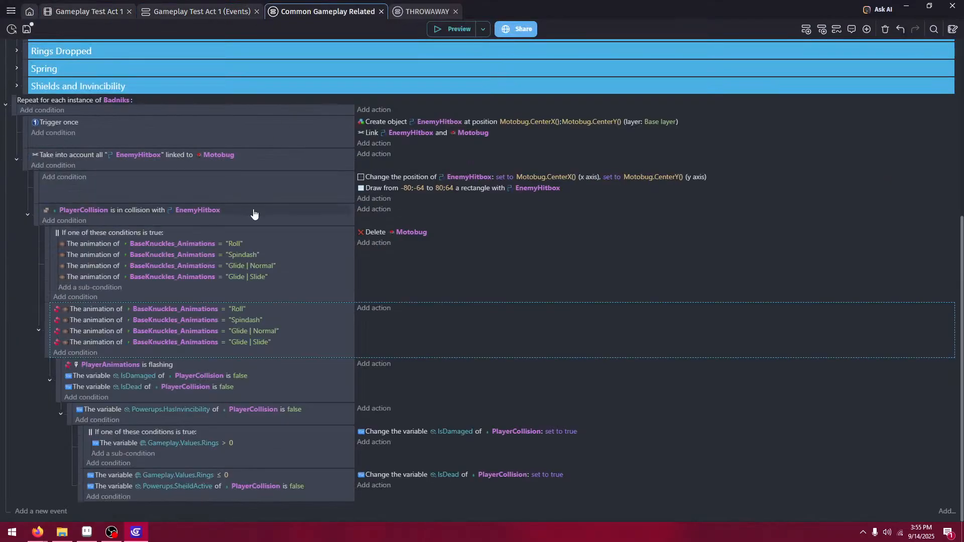
scroll(70, 132, "up", 5)
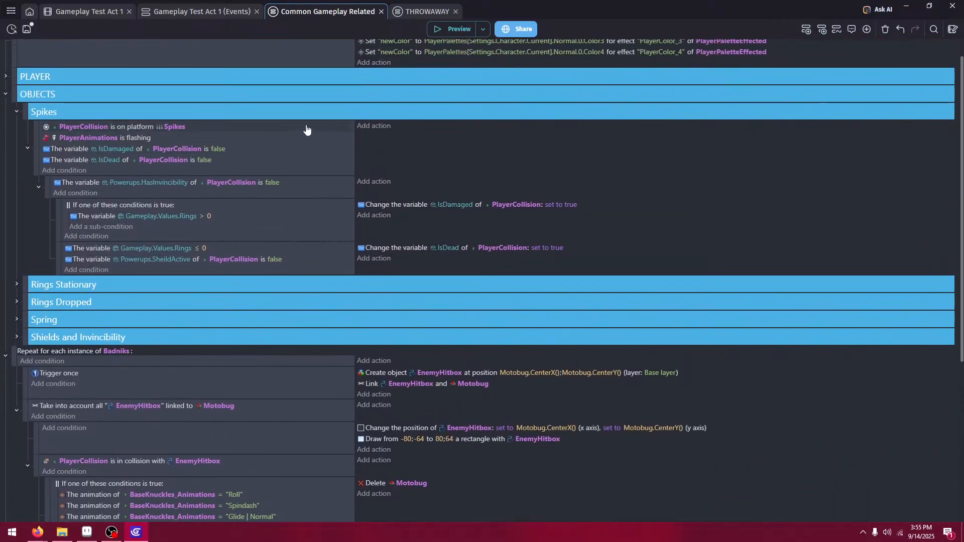
left_click(372, 127)
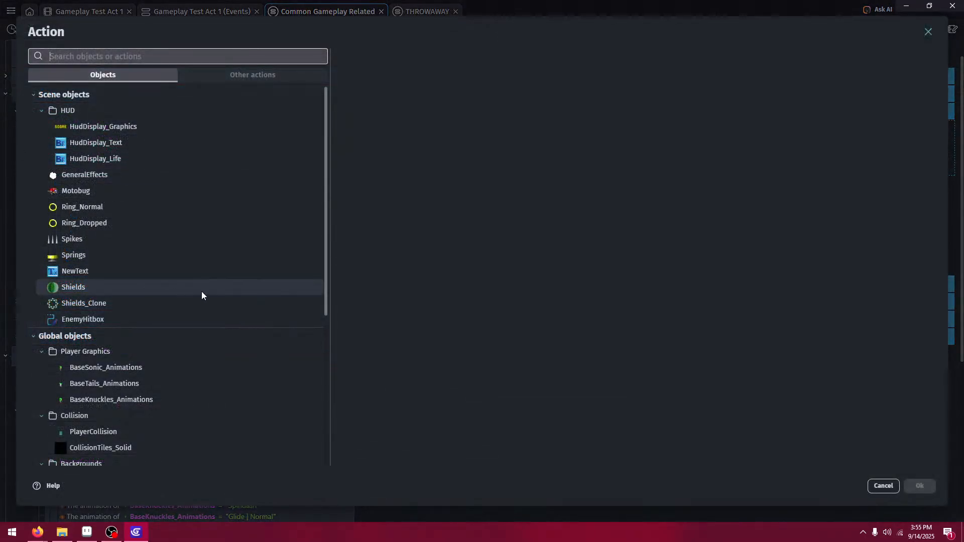
scroll(140, 378, "down", 1)
scroll(139, 376, "down", 3)
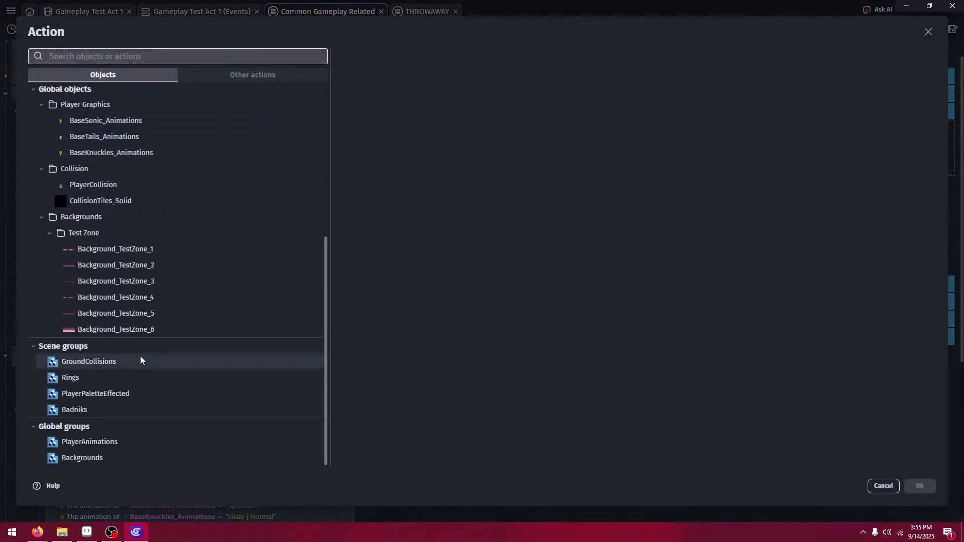
scroll(140, 358, "up", 5)
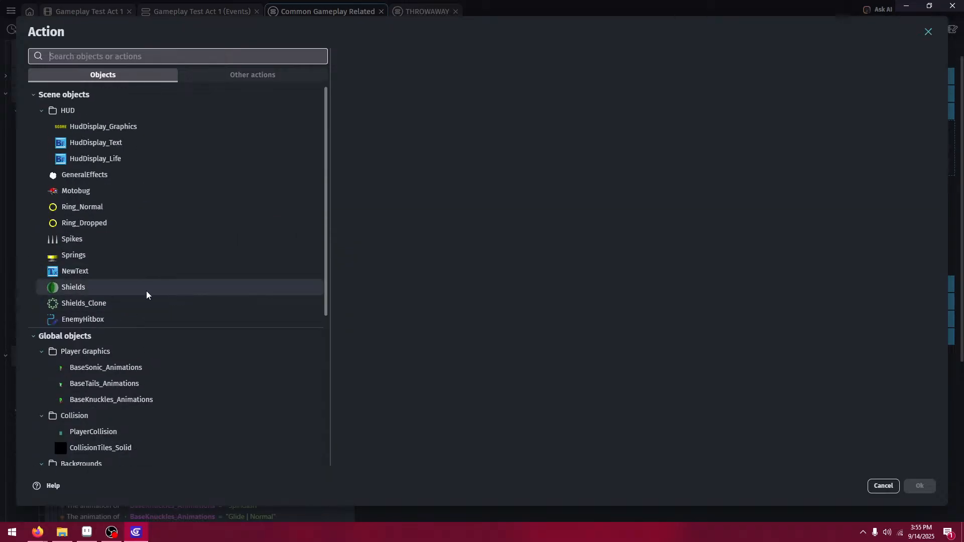
scroll(148, 306, "down", 1)
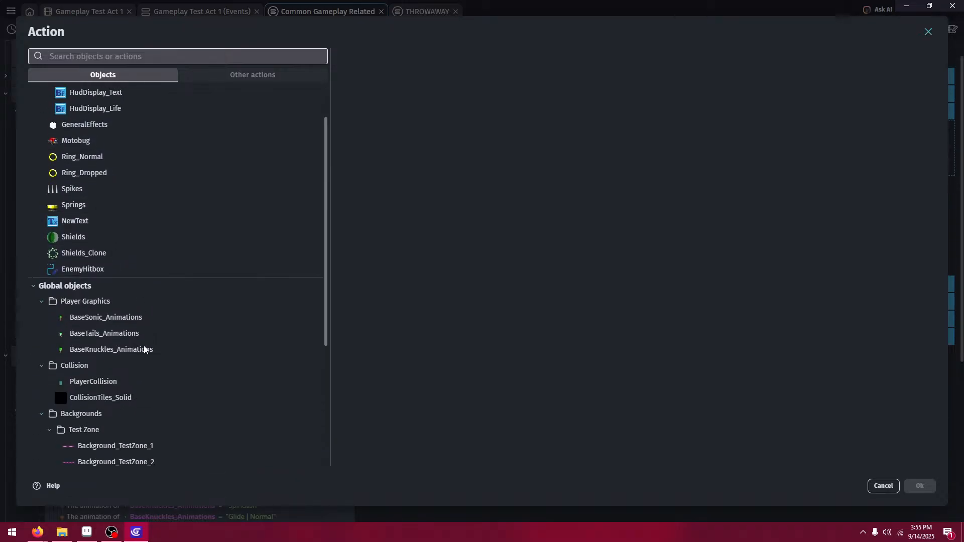
left_click(123, 380)
type("var")
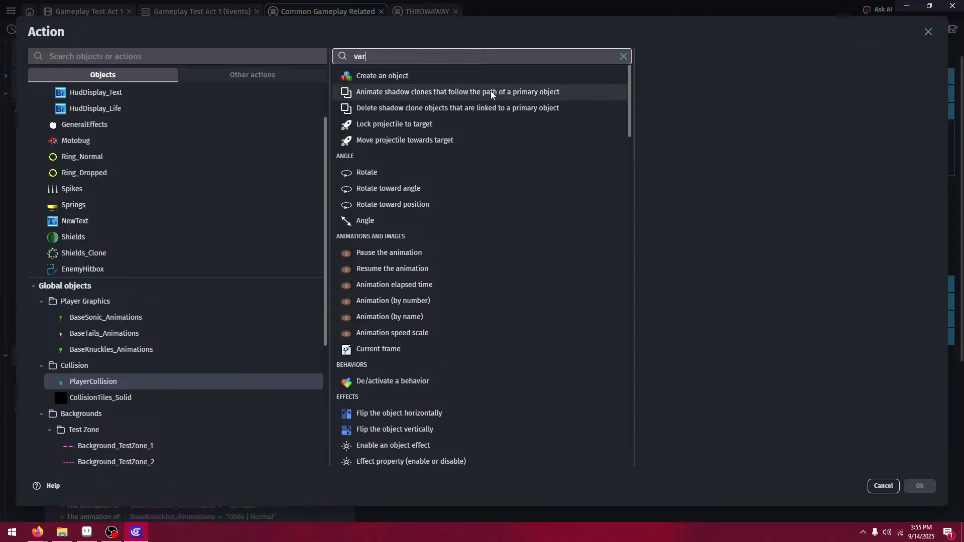
left_click(460, 83)
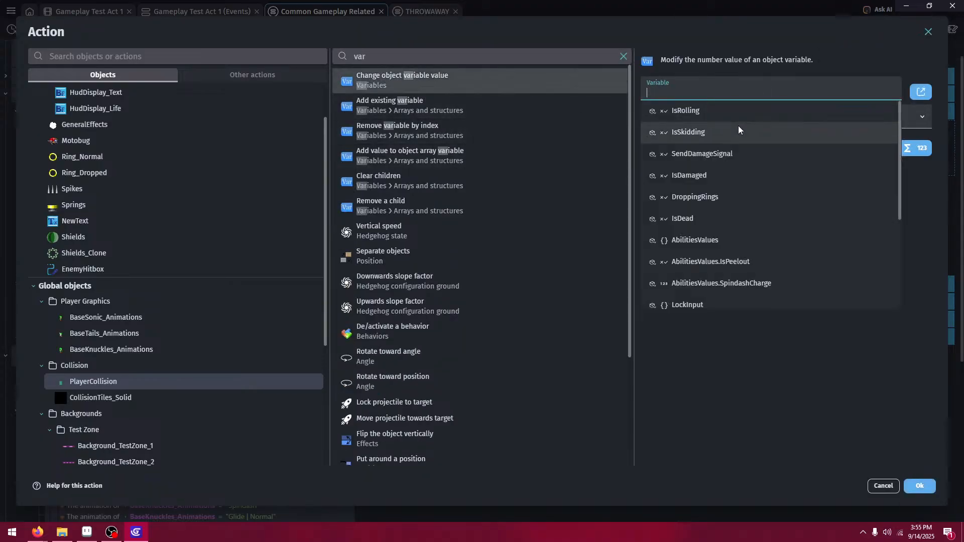
left_click(741, 153)
left_click(713, 173)
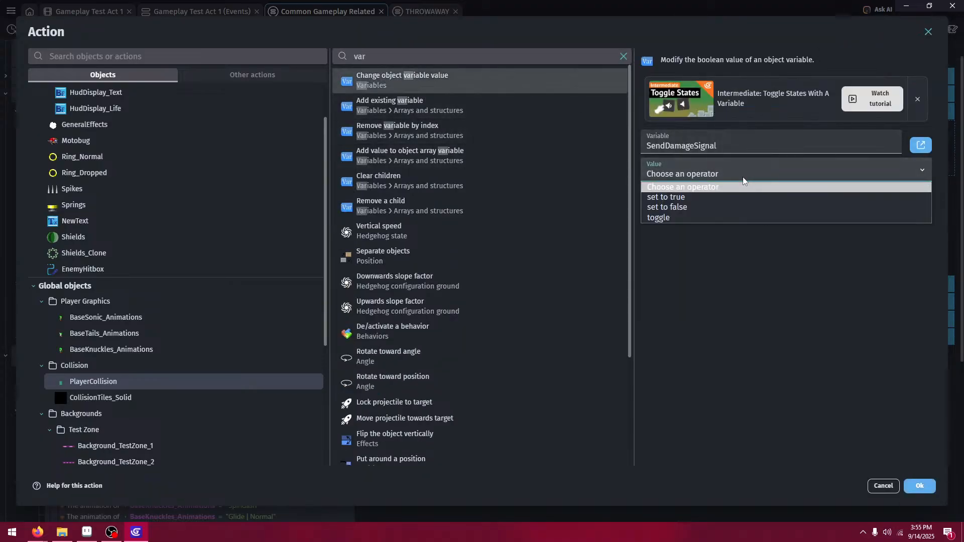
left_click(713, 195)
left_click(921, 487)
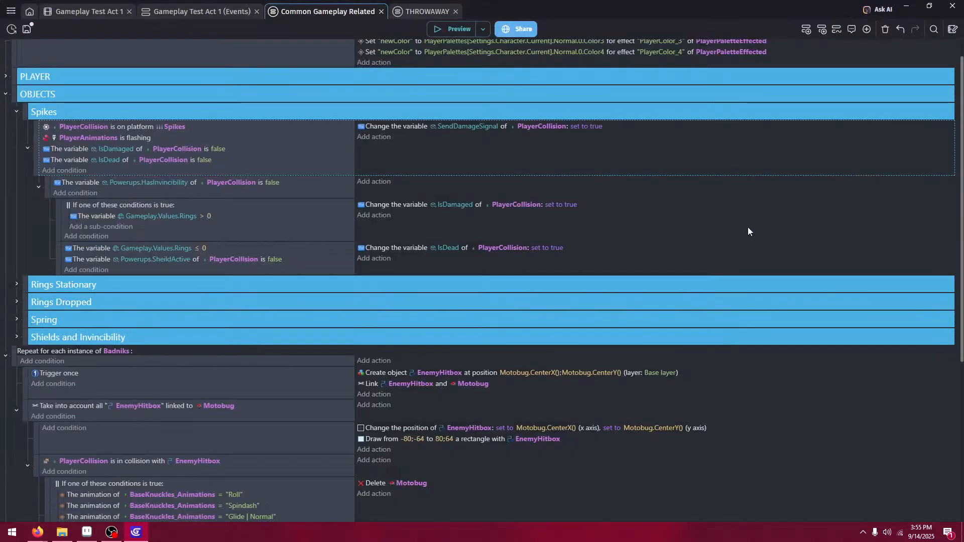
- Delete the flashing, IsDamaged and IsDead check event with its sub-events from the badnik collision events
scroll(201, 344, "down", 5)
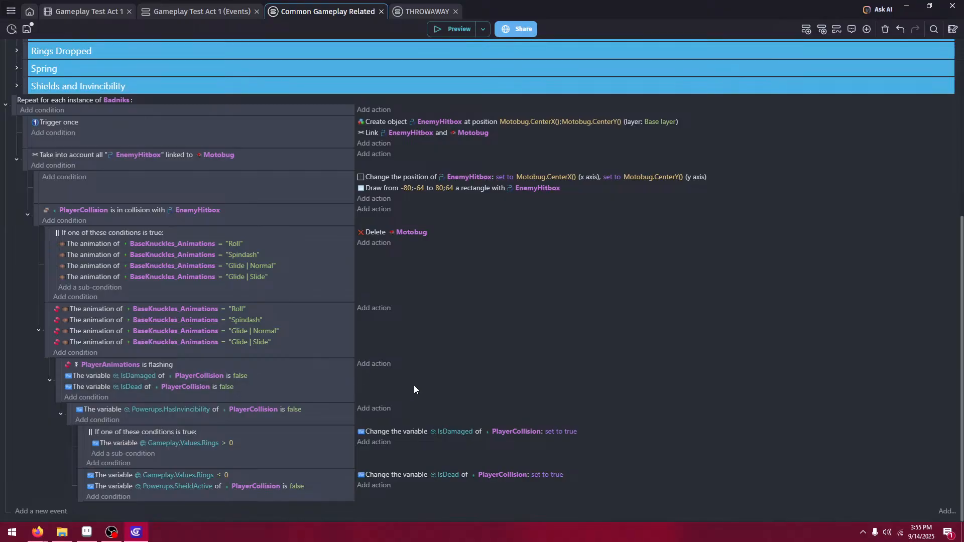
left_click(387, 398)
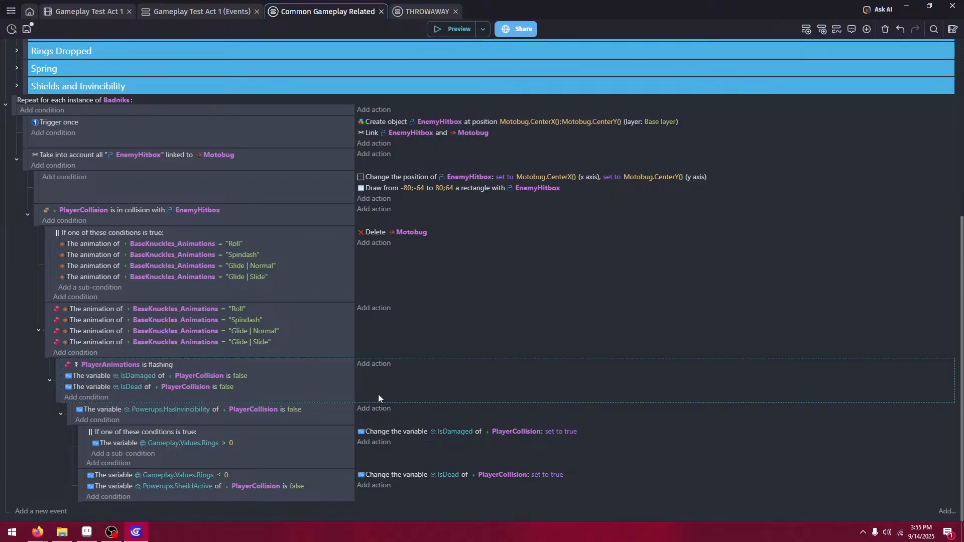
key("Delete")
- Copy the SendDamageSignal set to true action from the Spikes event into the badnik event with the inverted Knuckles animation conditions
scroll(436, 174, "up", 2)
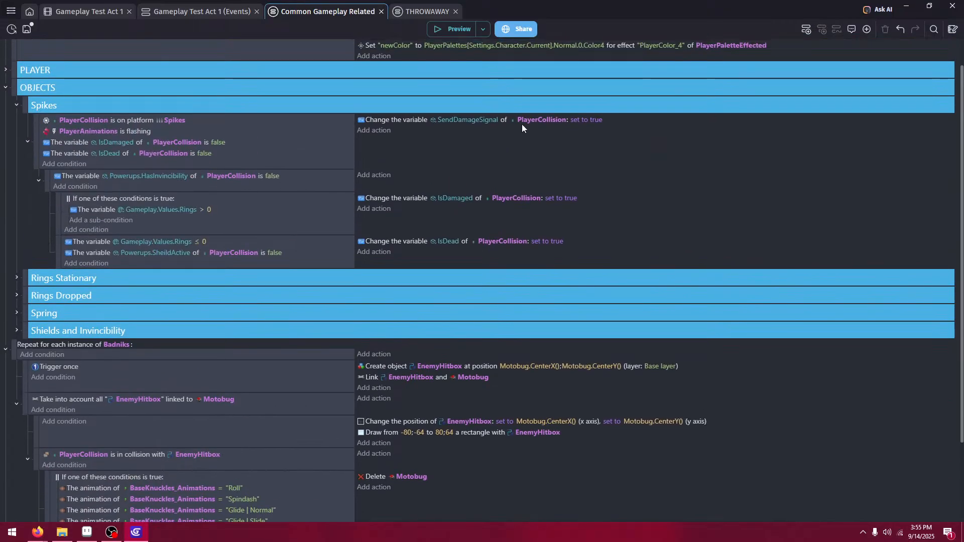
left_click(607, 125)
scroll(475, 236, "down", 2)
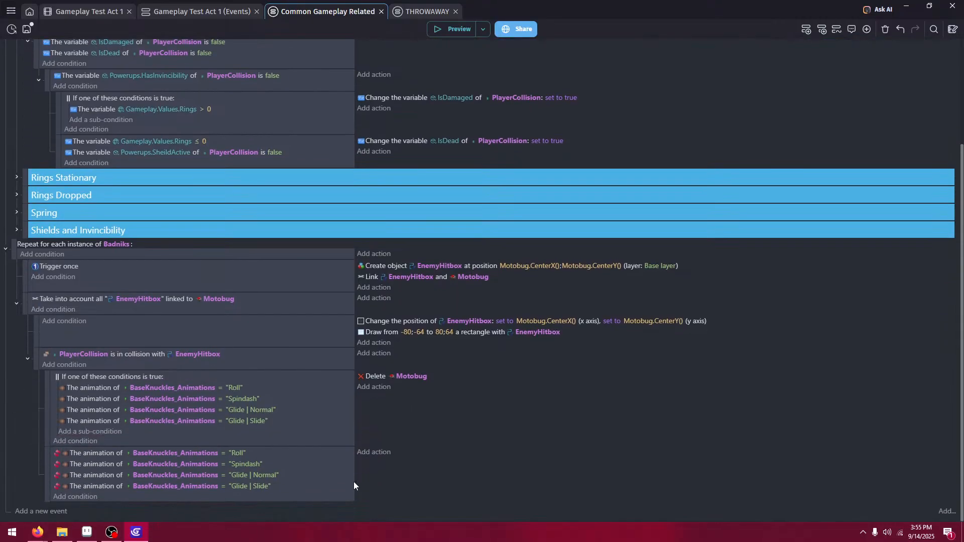
left_click(402, 456)
- Add a new event directly above the Badniks loop with the condition that PlayerCollision's SendDamageSignal variable is true
left_click(61, 514)
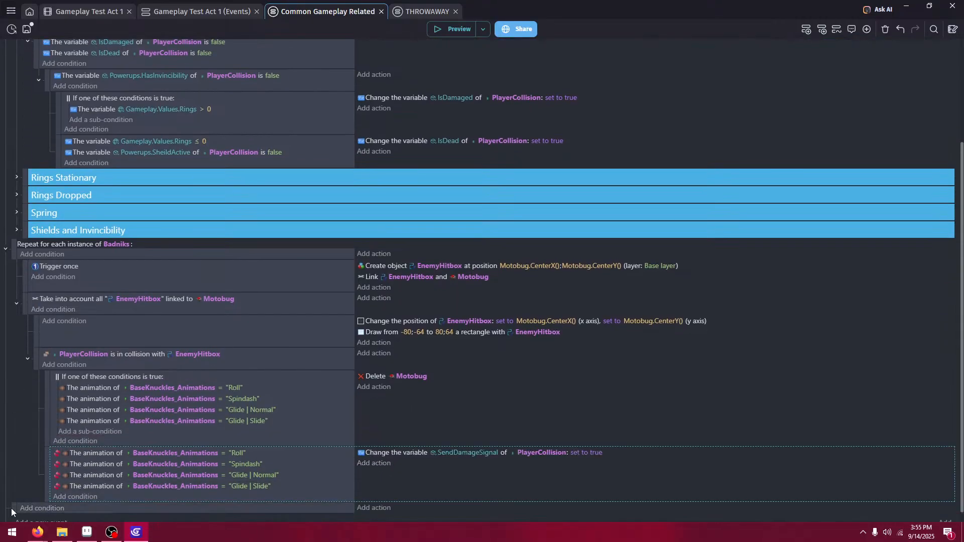
left_click_drag(14, 509, 15, 245)
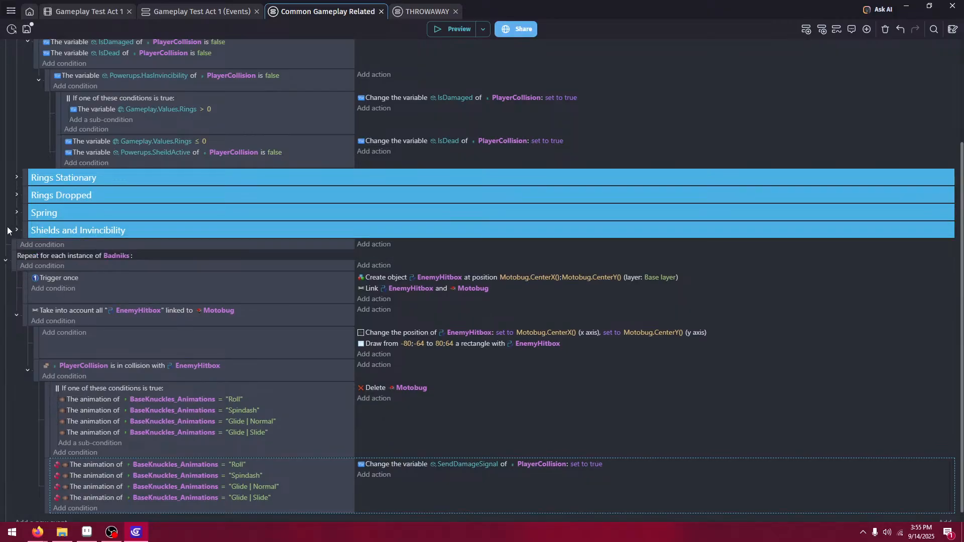
left_click(42, 245)
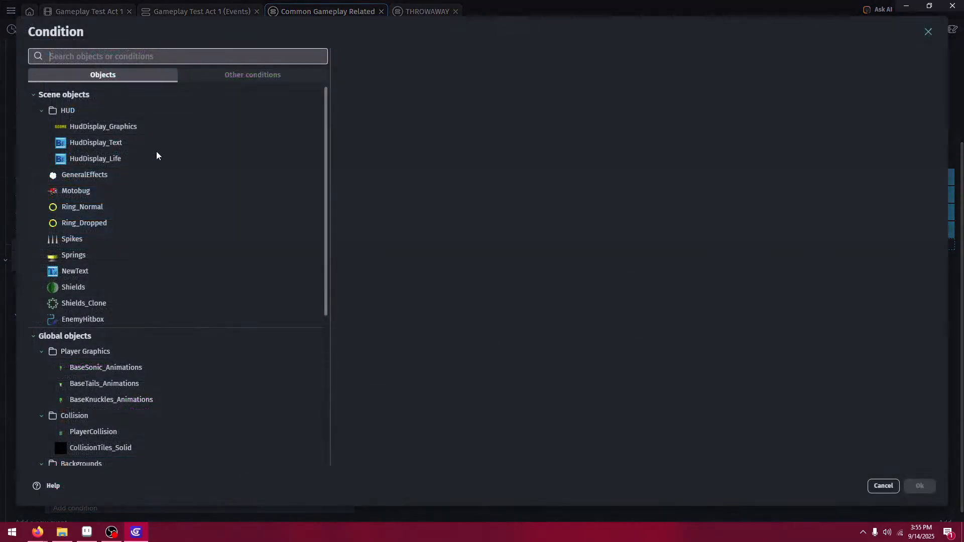
left_click(116, 431)
type("var")
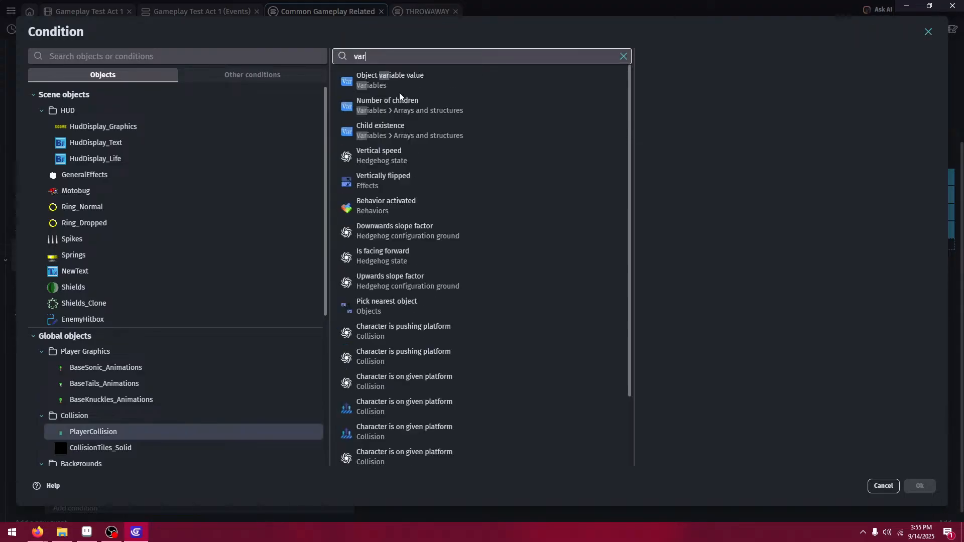
left_click(413, 82)
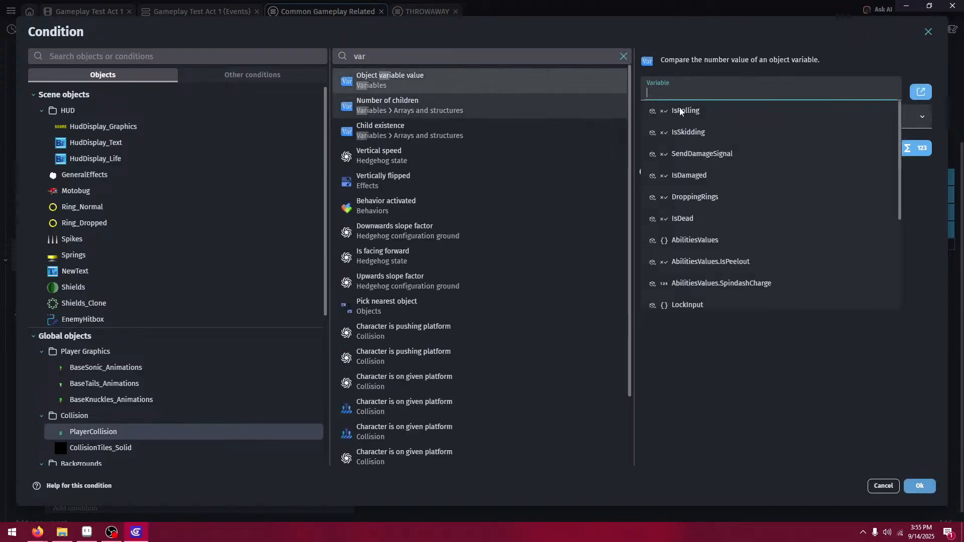
left_click(750, 156)
left_click(895, 117)
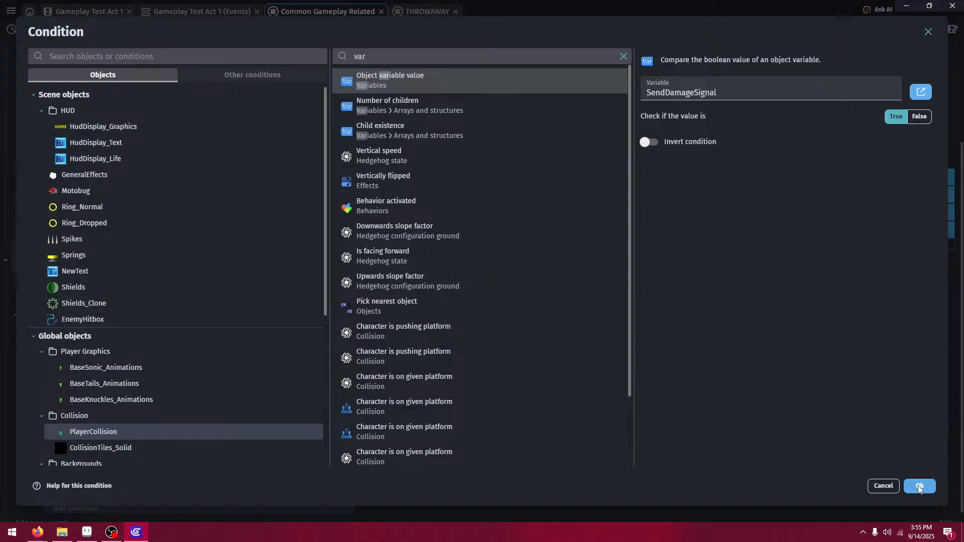
left_click(920, 486)
- Copy the Spikes damage event with its sub-events and nest the copy under the SendDamageSignal is true event
scroll(259, 183, "up", 1)
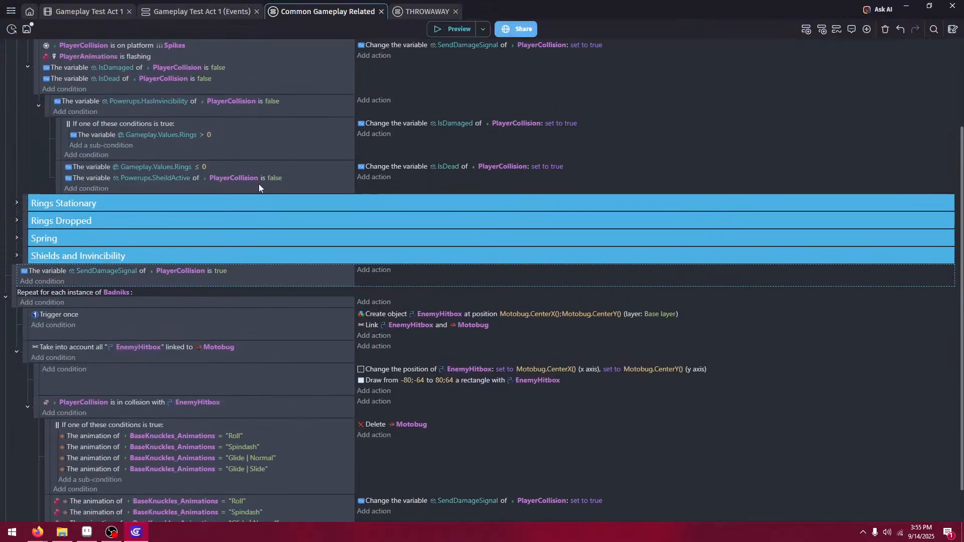
scroll(258, 184, "up", 3)
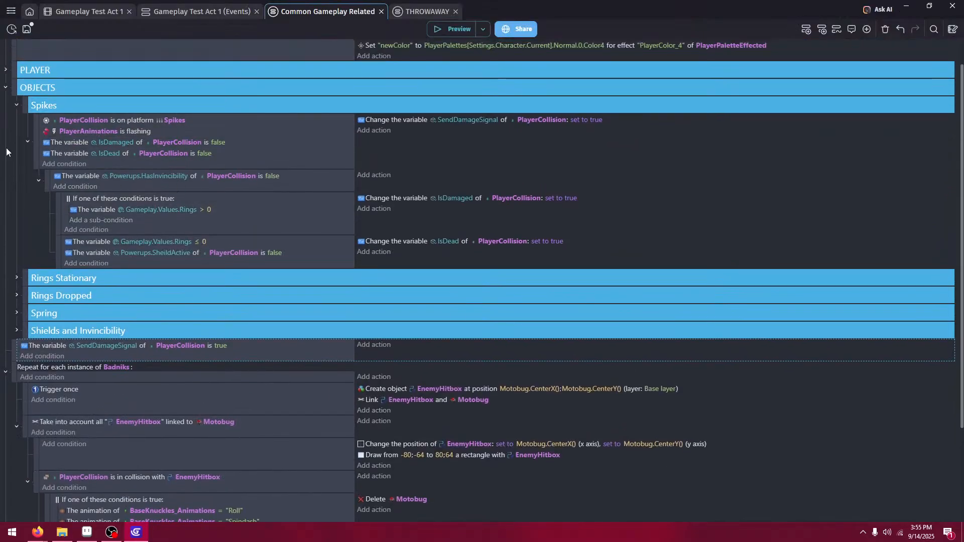
left_click(36, 146)
left_click(206, 359)
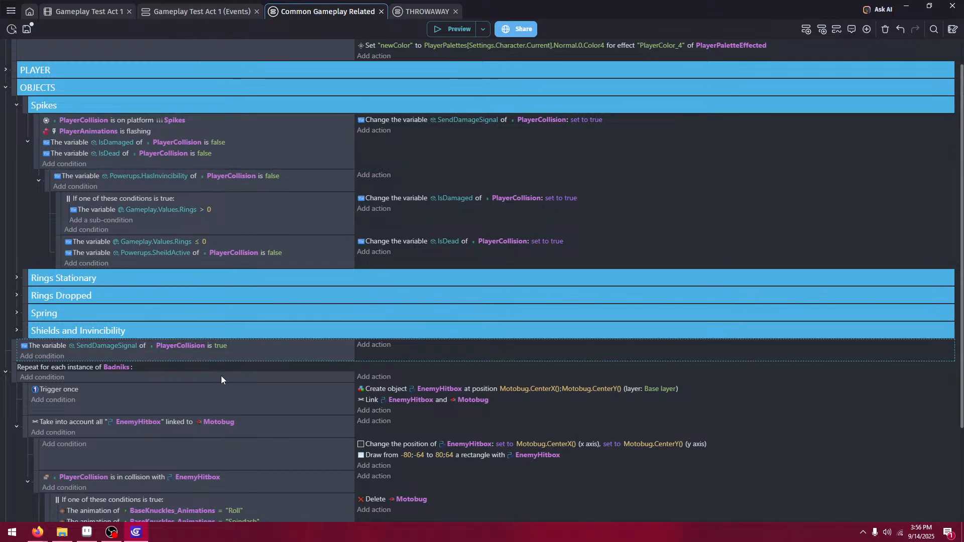
key("ctrl+v")
scroll(50, 384, "down", 2)
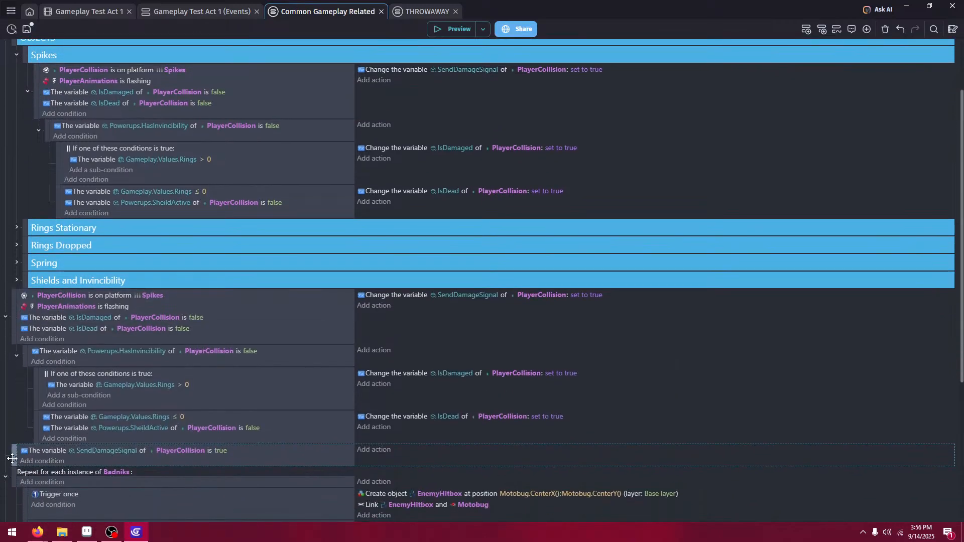
left_click_drag(15, 454, 35, 328)
- Remove the on-platform Spikes condition and the SendDamageSignal action from the nested copy of the damage event
left_click(201, 320)
key("Delete")
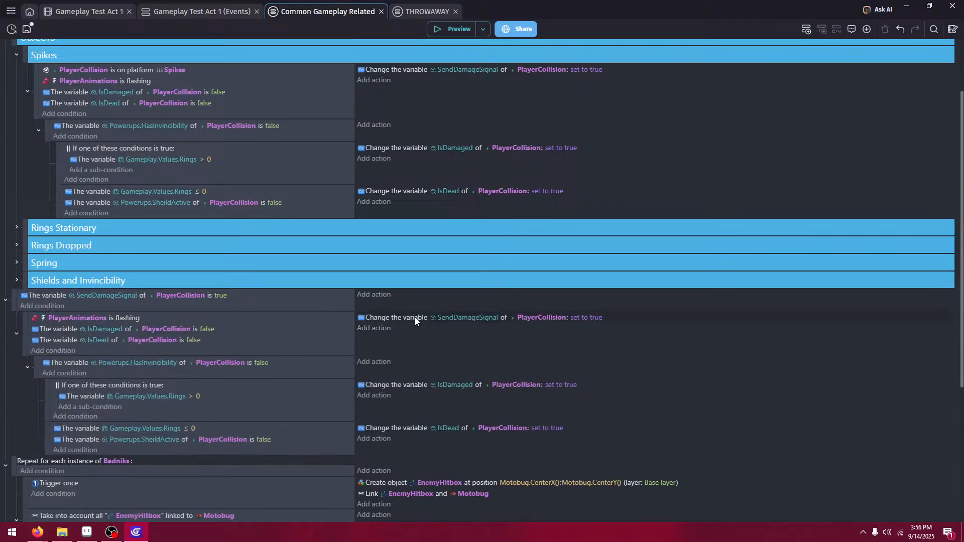
left_click(415, 317)
key("Delete")
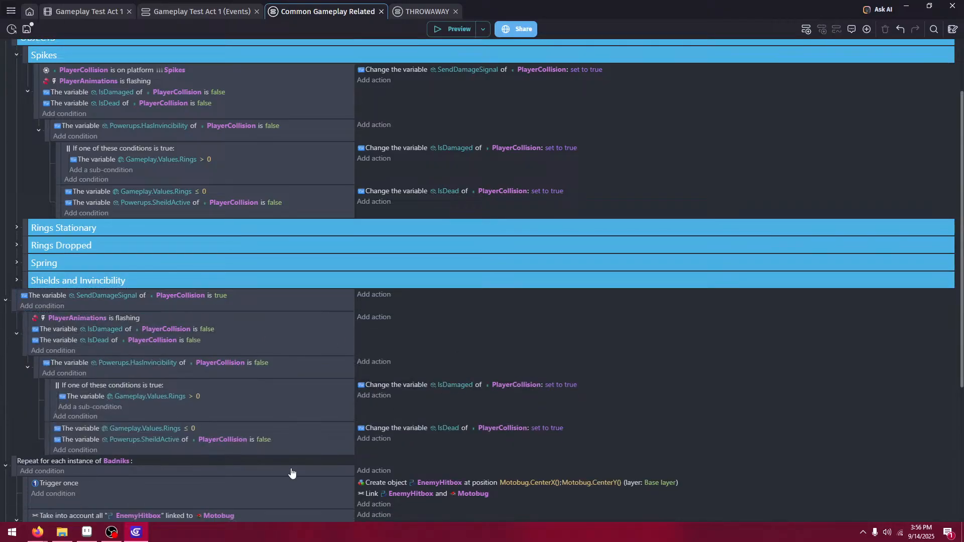
- Add an empty event and place it as the last sub-event of the SendDamageSignal is true event
scroll(120, 392, "down", 1)
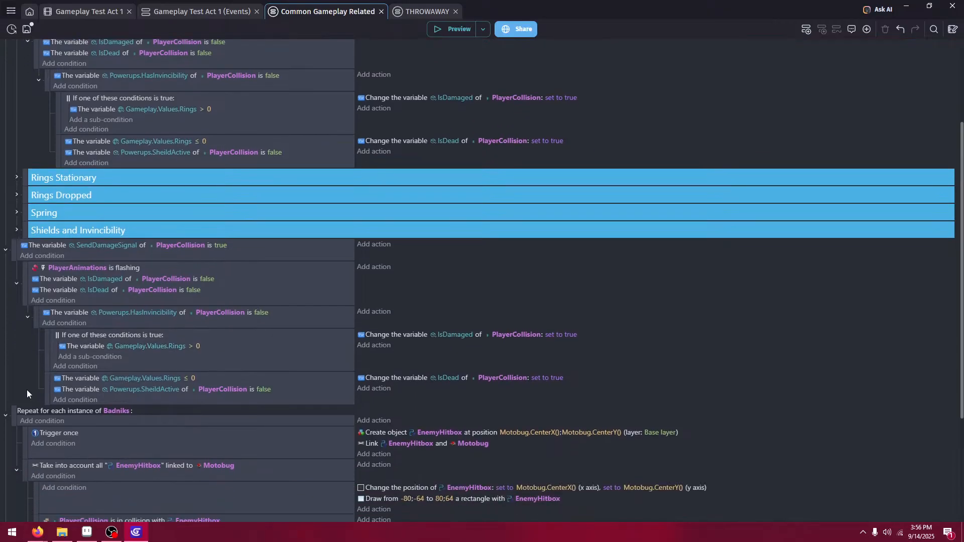
scroll(25, 389, "down", 3)
left_click(31, 511)
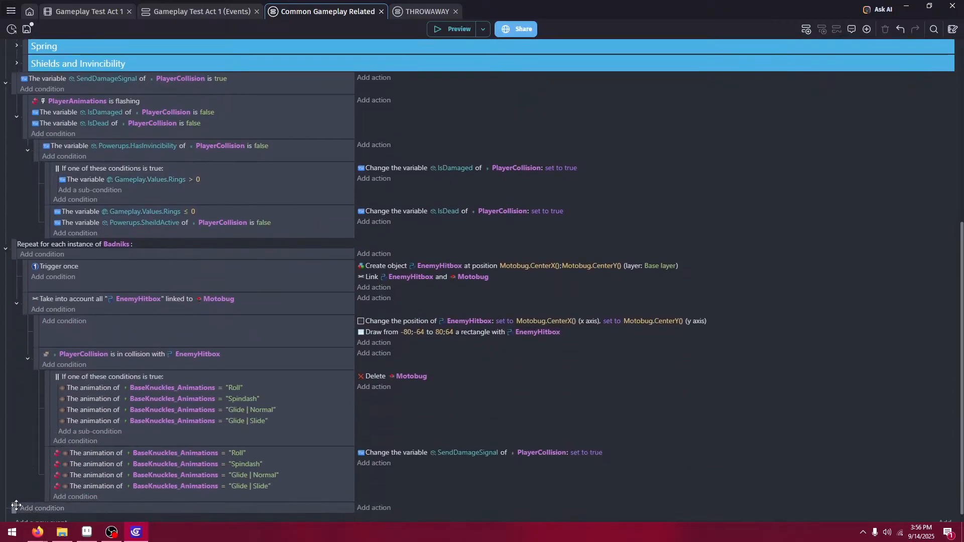
left_click_drag(14, 508, 26, 241)
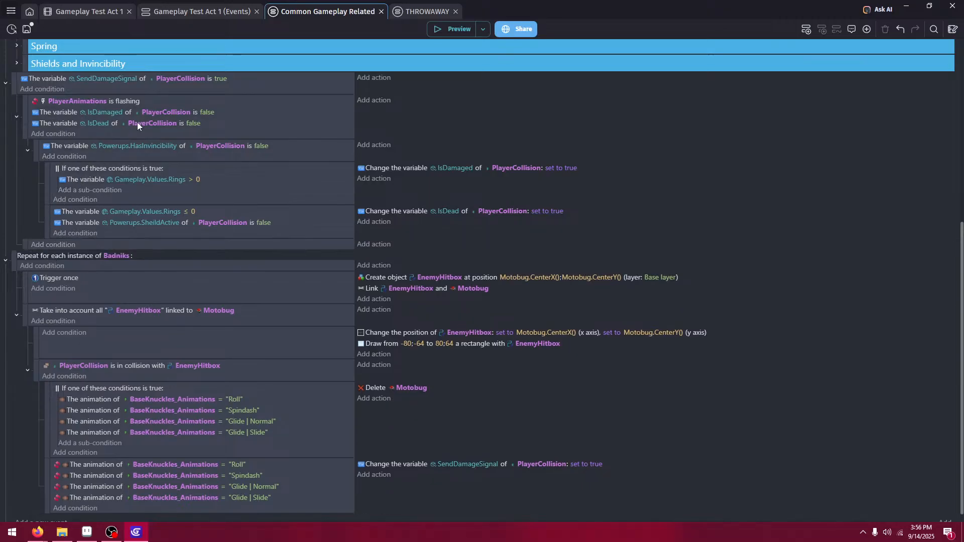
- Add an Or condition to the empty sub-event at the end of the SendDamageSignal event
scroll(191, 123, "up", 2)
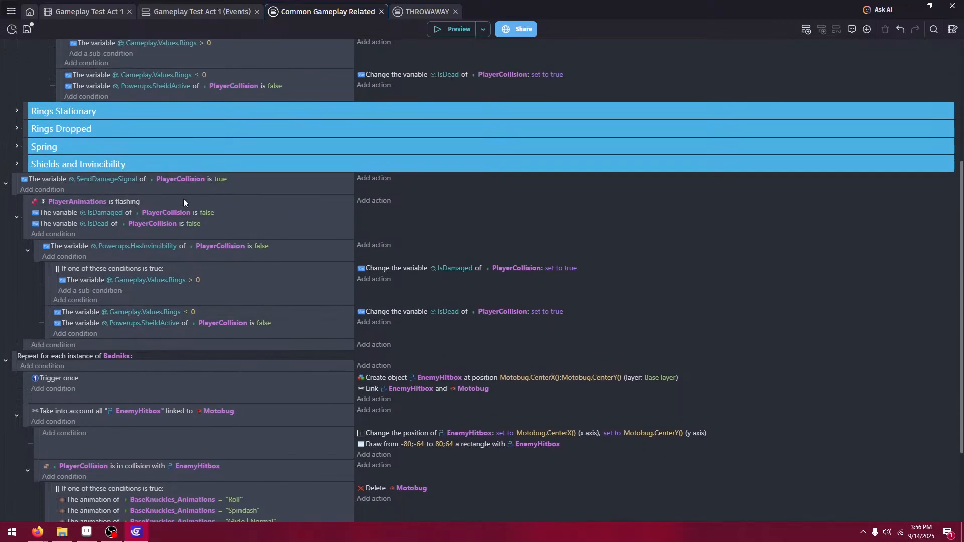
left_click(54, 345)
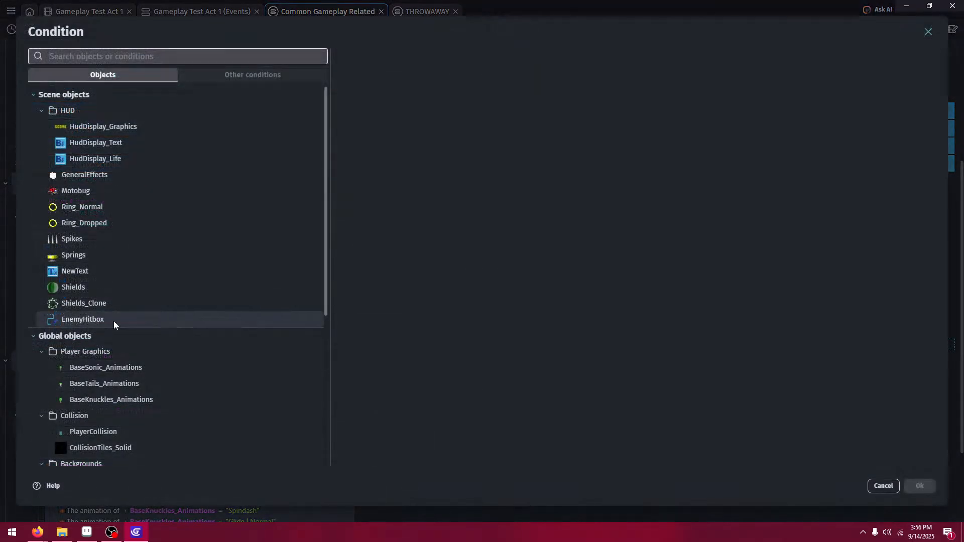
type("or")
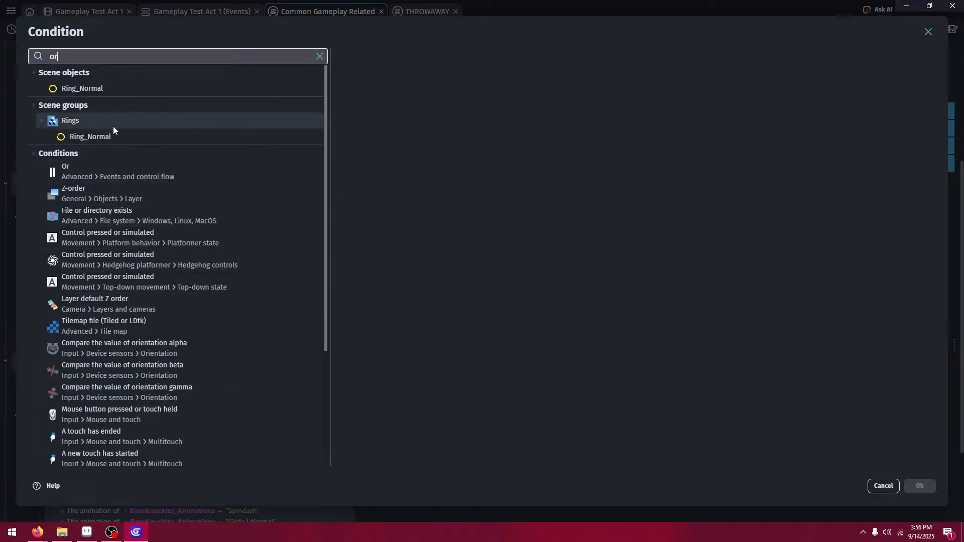
left_click(130, 167)
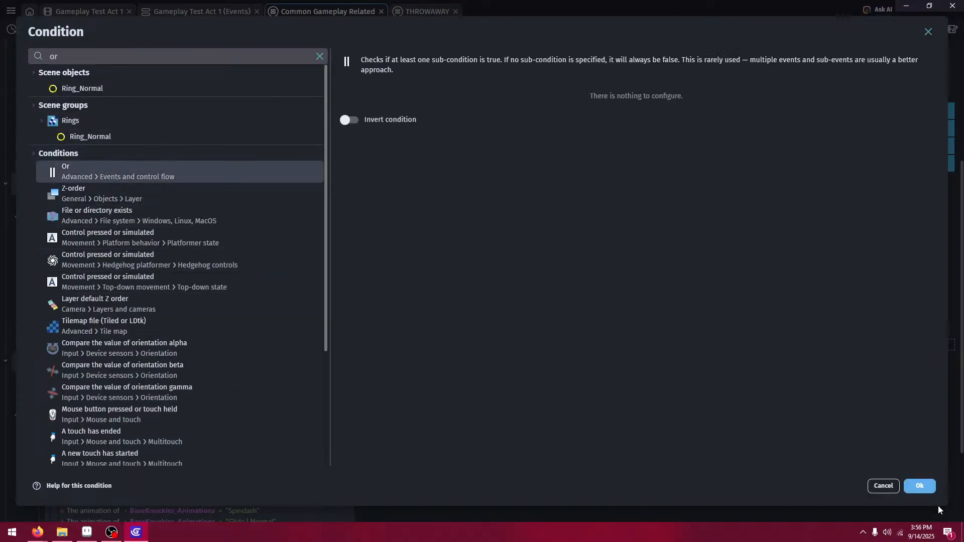
left_click(920, 486)
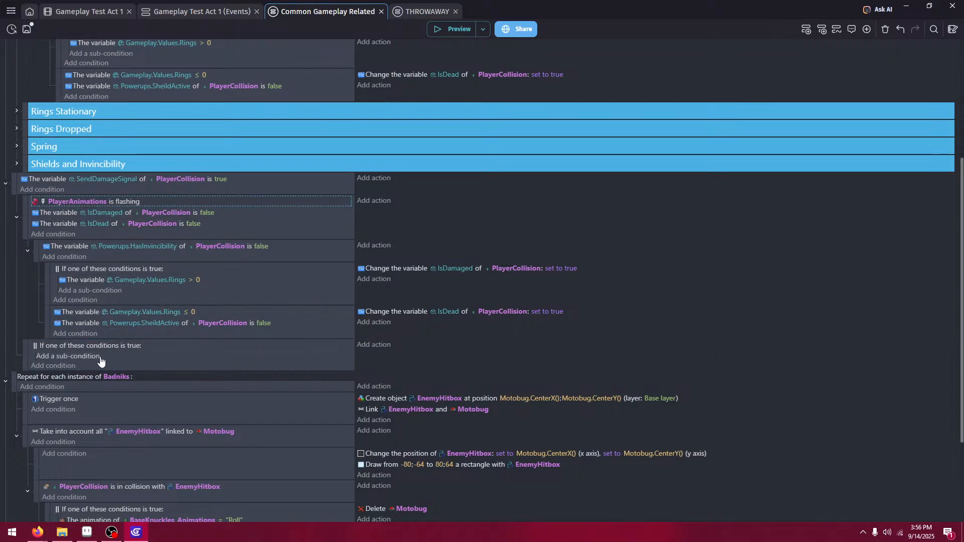
- Add sub-conditions to the Or condition: PlayerAnimations is flashing, and the IsDamaged variable of PlayerCollision is true
left_click(133, 357)
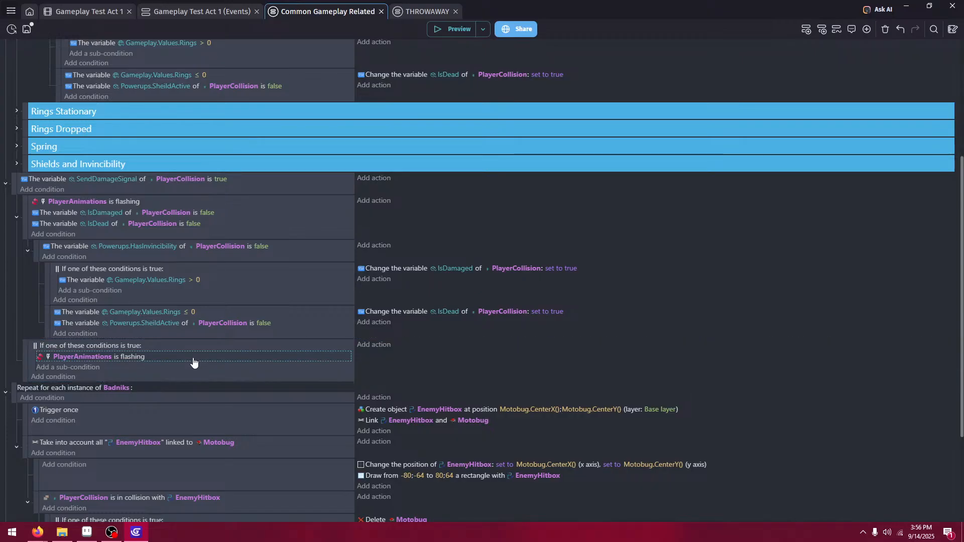
left_click(246, 212)
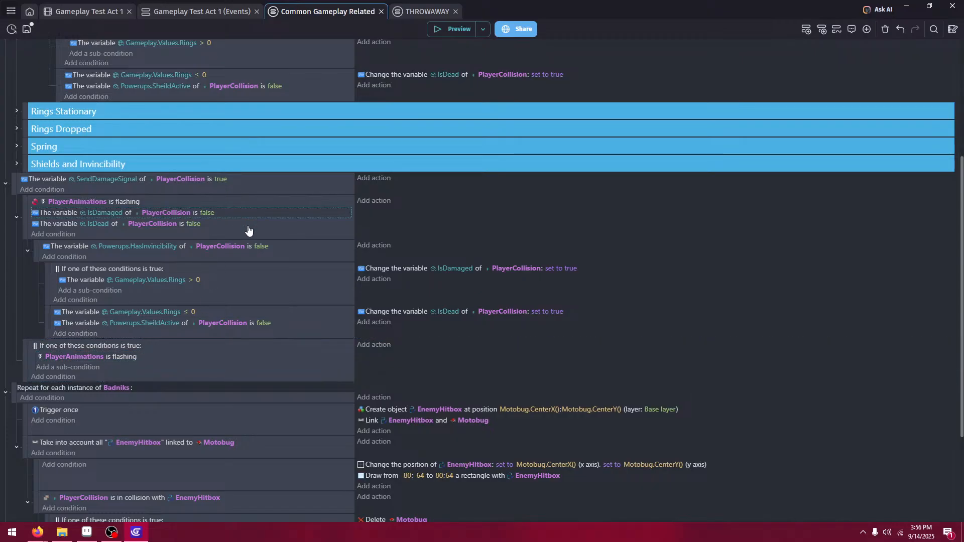
left_click(148, 368)
left_click(212, 368)
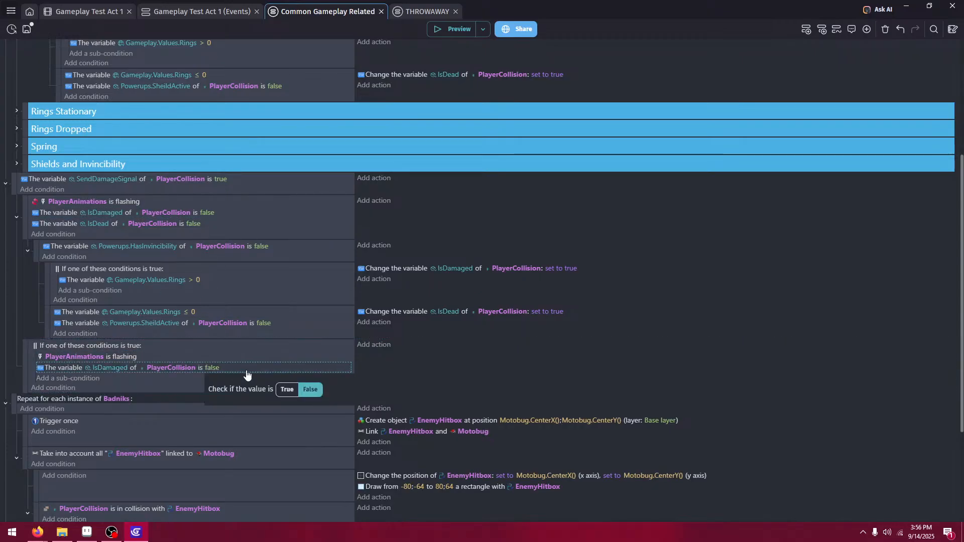
left_click(287, 389)
- Copy the IsDead condition of PlayerCollision into the Or condition and set its check to true
left_click(263, 226)
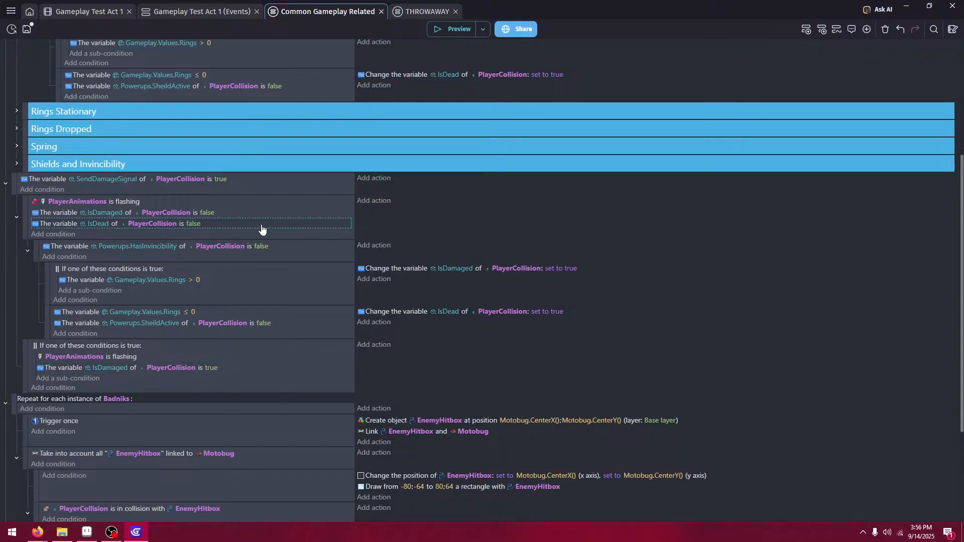
key("ctrl+v")
left_click(198, 378)
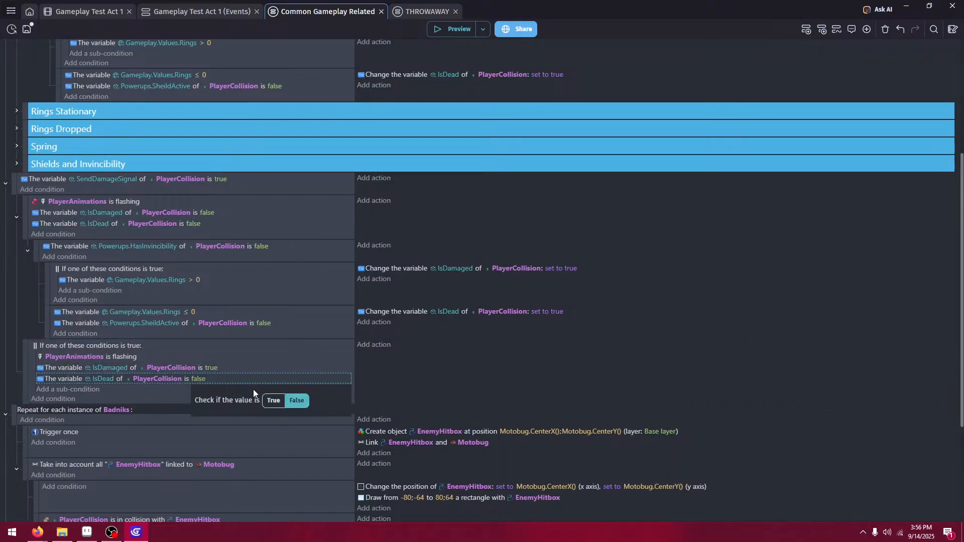
left_click(271, 402)
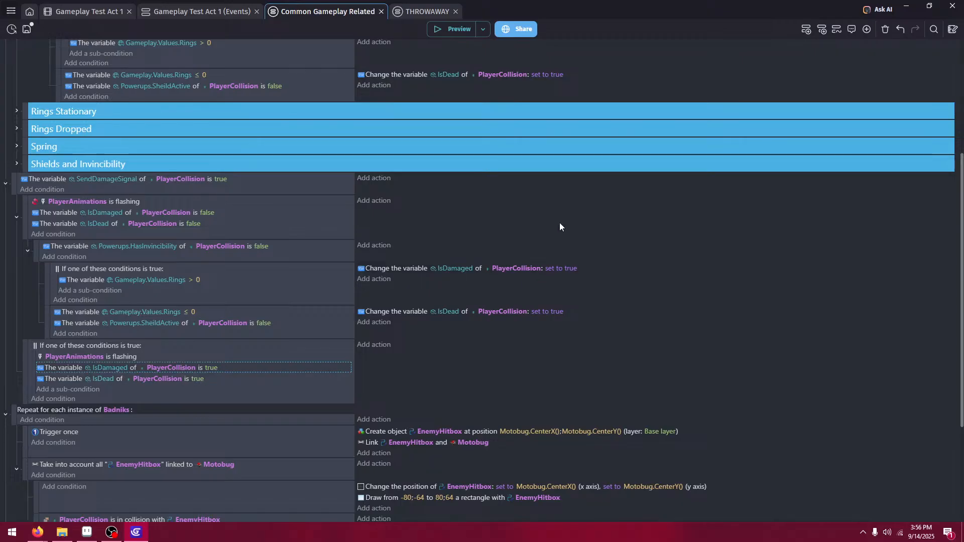
- Copy the badnik event's SendDamageSignal action into the Or condition's event and change it to set to false
scroll(505, 363, "down", 4)
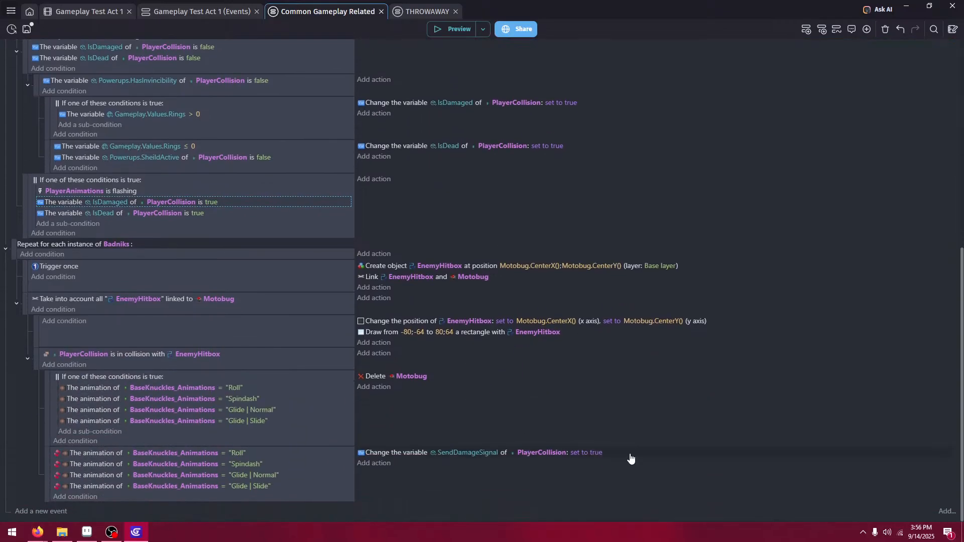
scroll(523, 394, "up", 4)
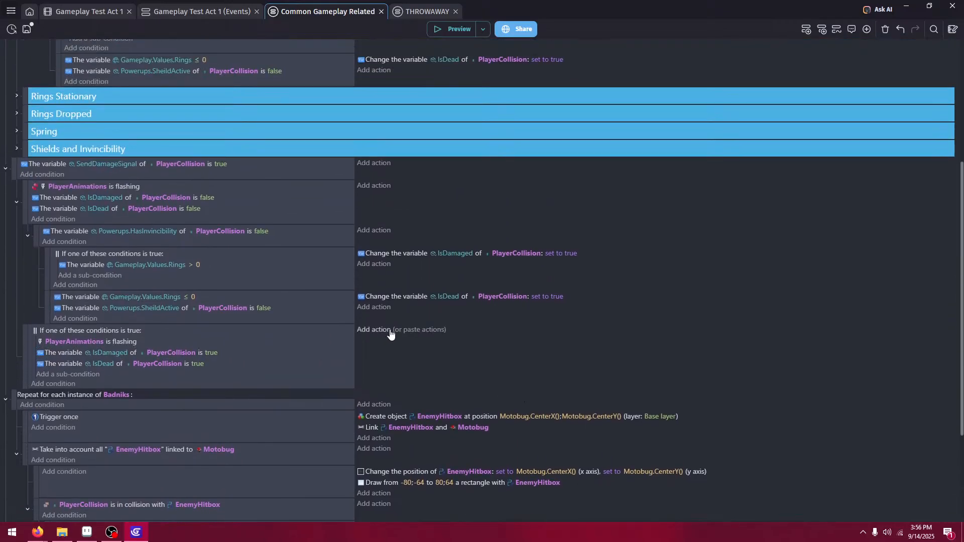
left_click(413, 330)
left_click(586, 330)
left_click(623, 358)
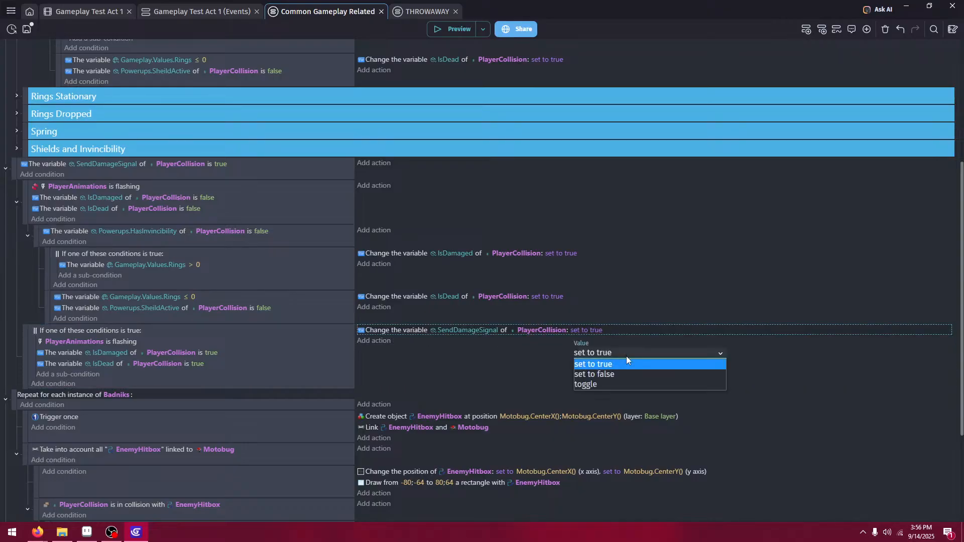
left_click(618, 376)
left_click(612, 271)
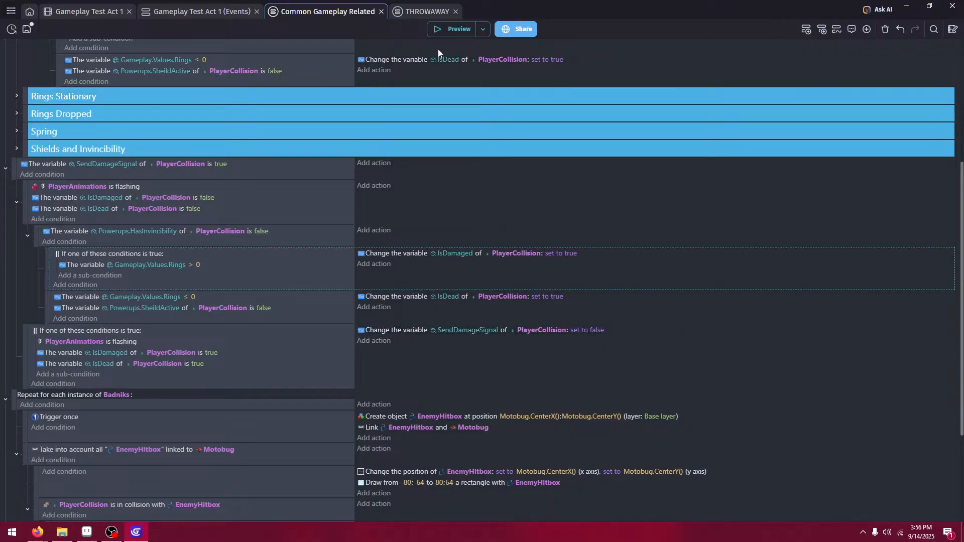
- Delete the HasInvincibility sub-event with its nested events from the Spikes group's damage event
scroll(426, 169, "up", 6)
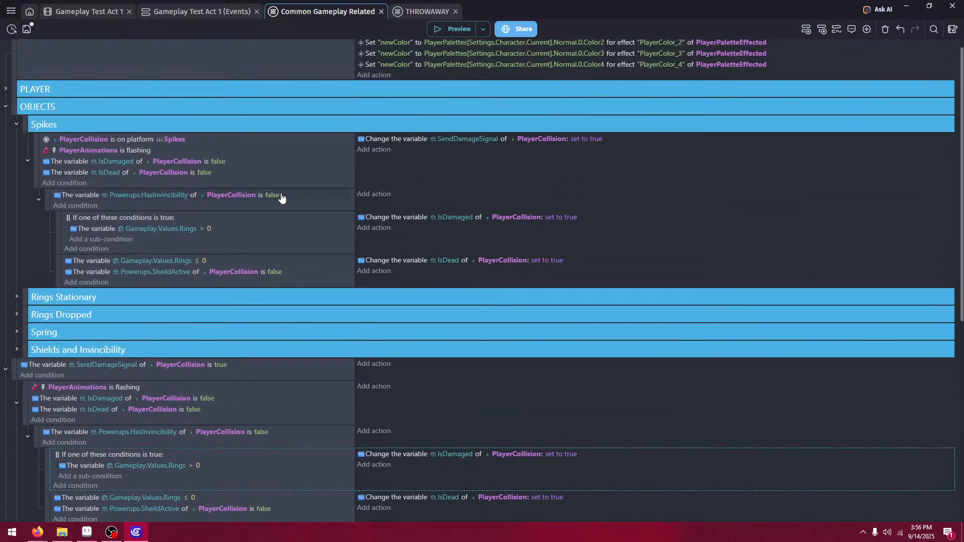
left_click(308, 203)
key("Delete")
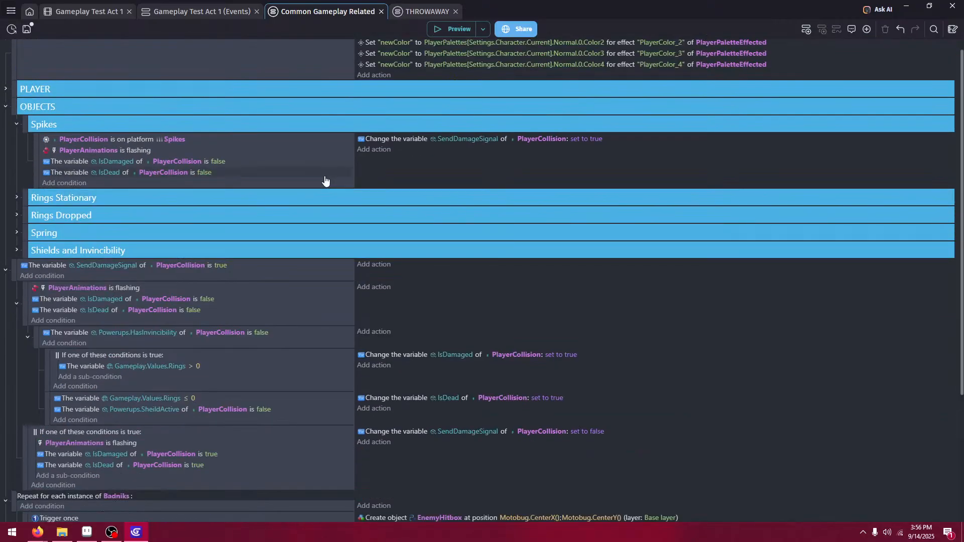
- Preview the game, play Knuckles past the Motobugs and into the spikes to test the damage signal, and close the preview
scroll(55, 234, "down", 1)
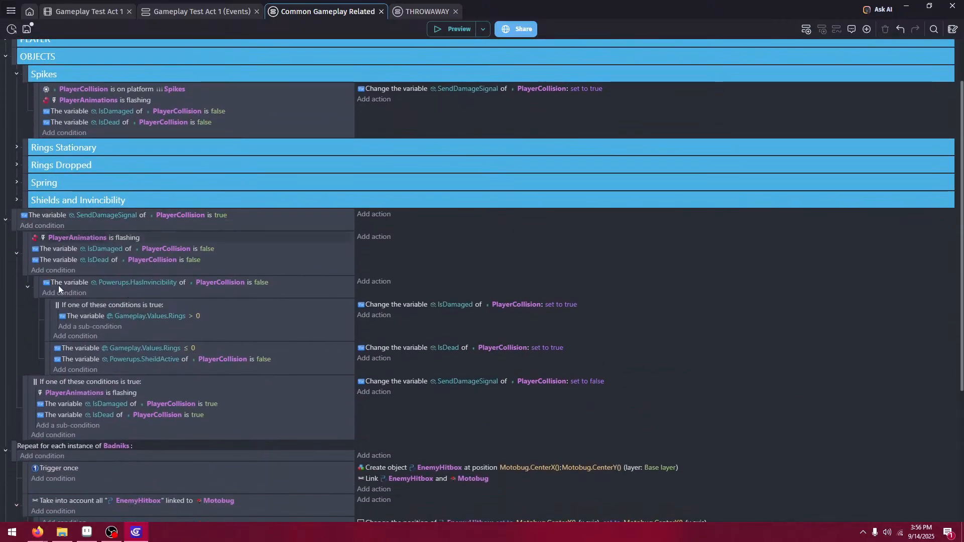
left_click(438, 29)
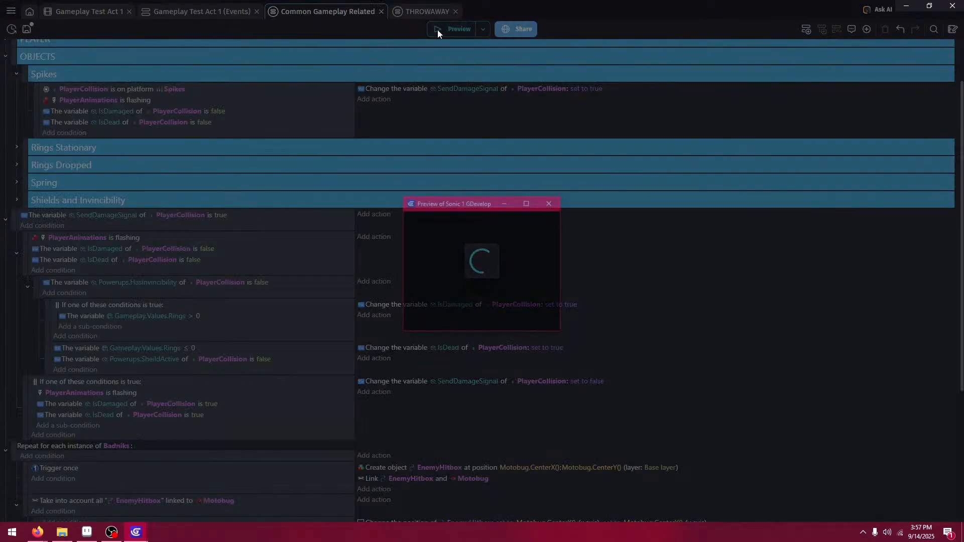
key("Right")
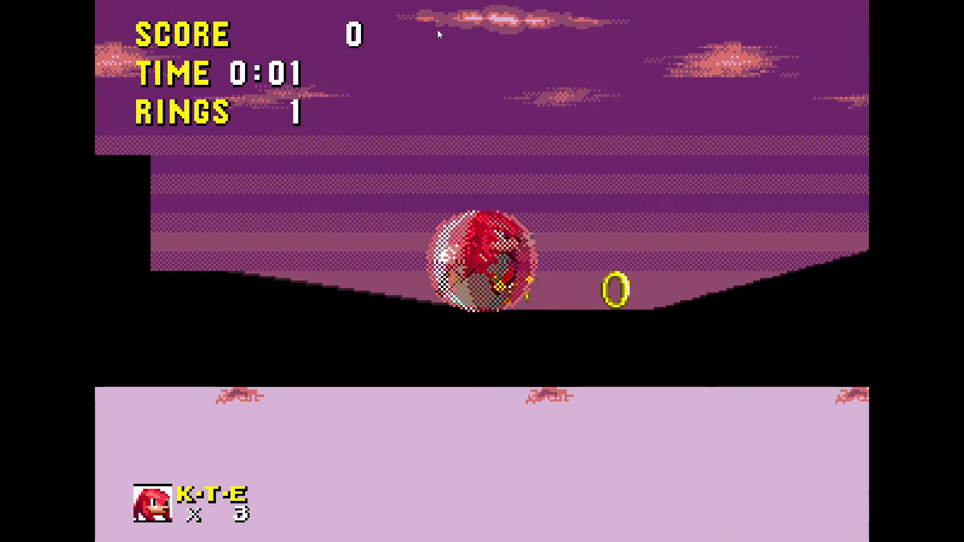
key("space")
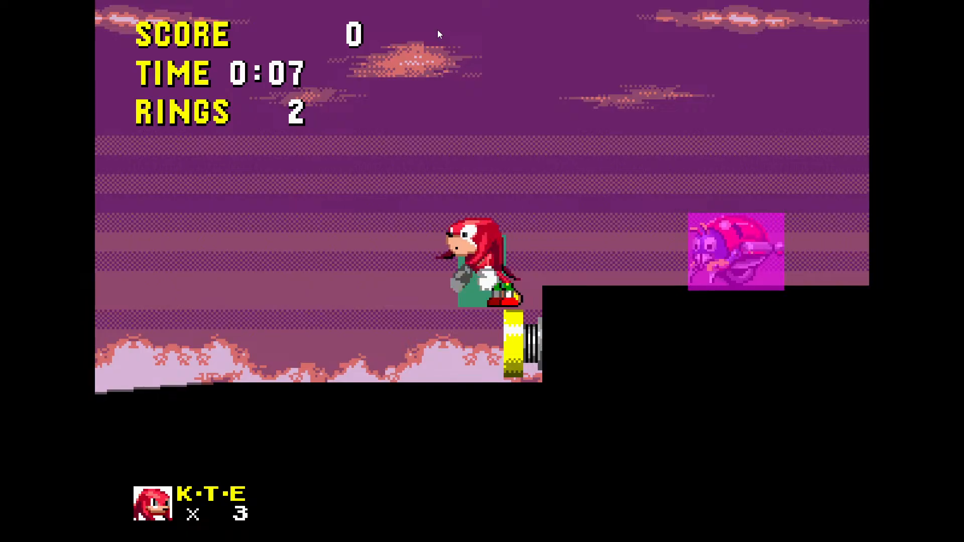
key("space")
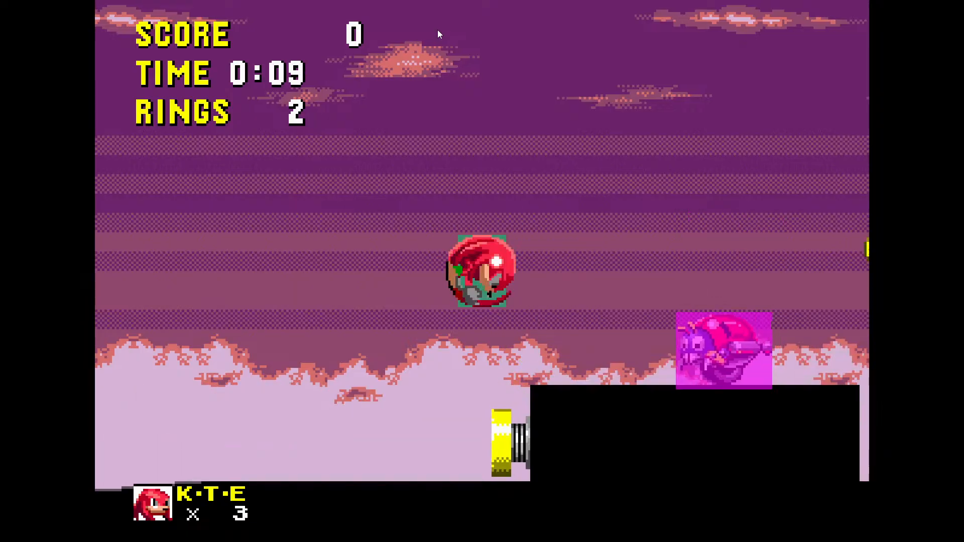
key("Right")
key("space")
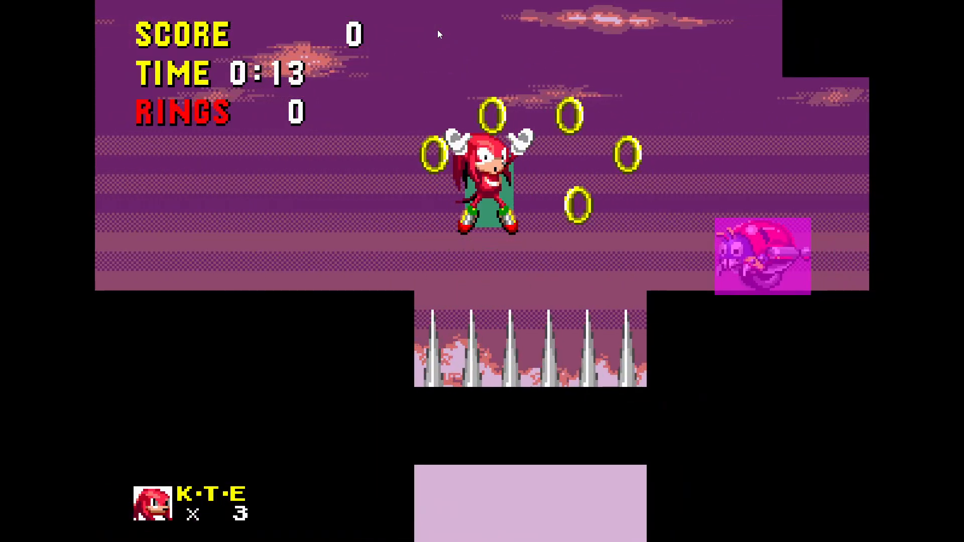
key("F11")
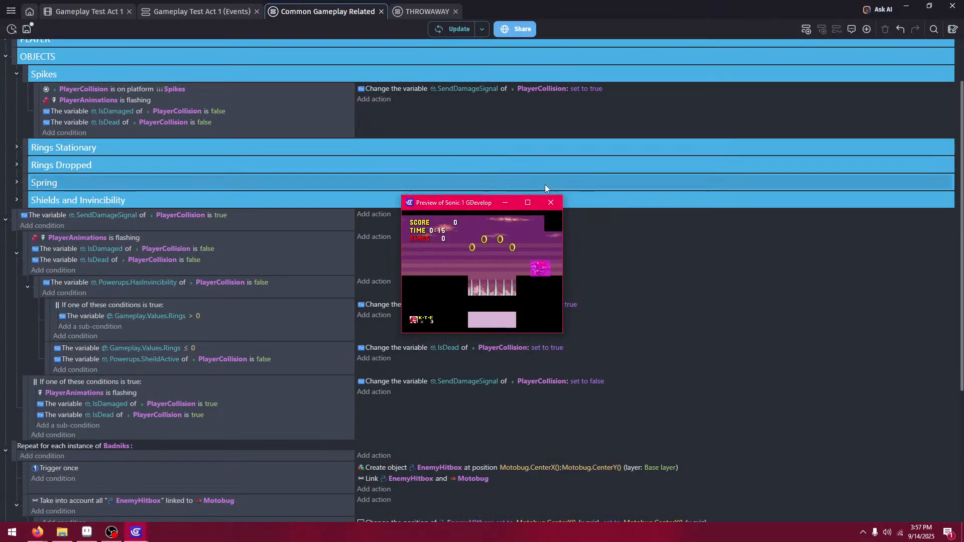
left_click(551, 202)
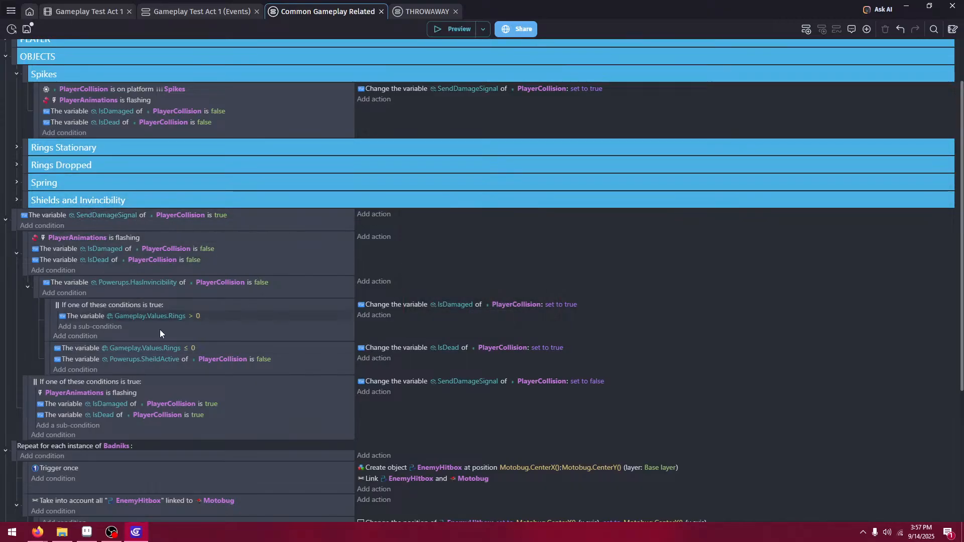
scroll(160, 329, "down", 4)
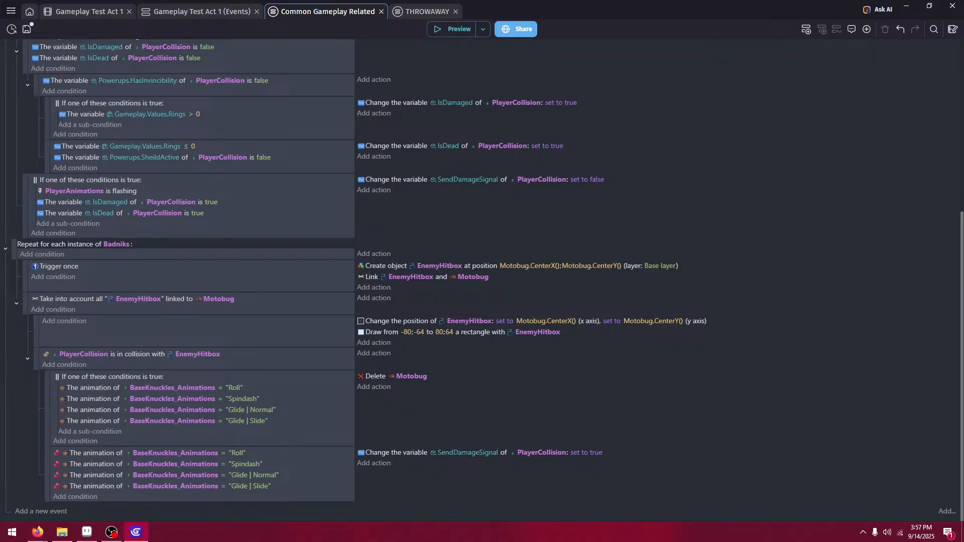
key("alt+v")
left_click(583, 58)
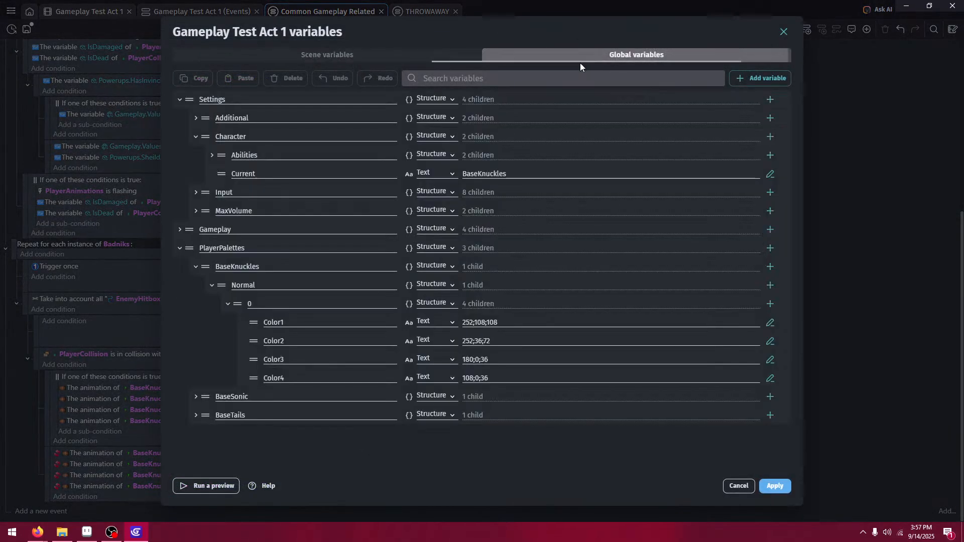
left_click(179, 250)
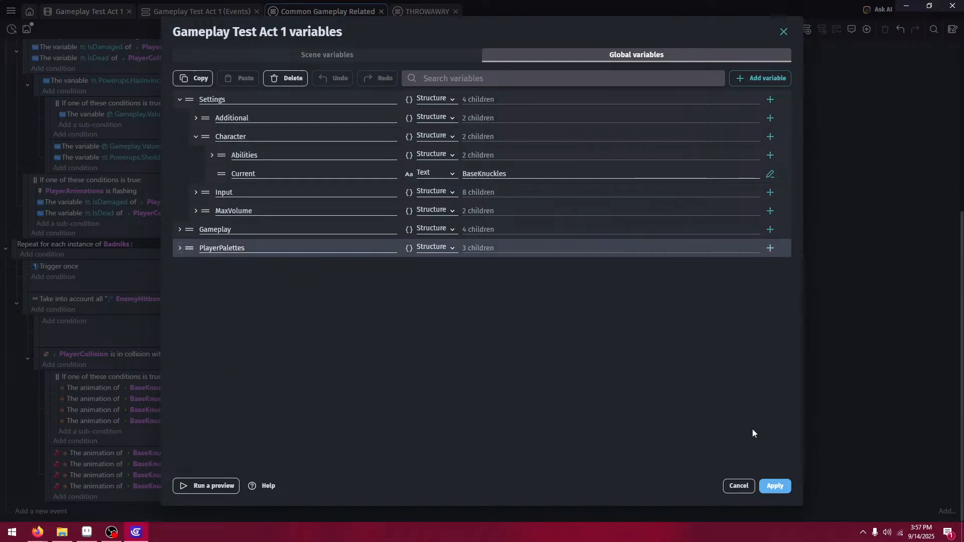
left_click(776, 487)
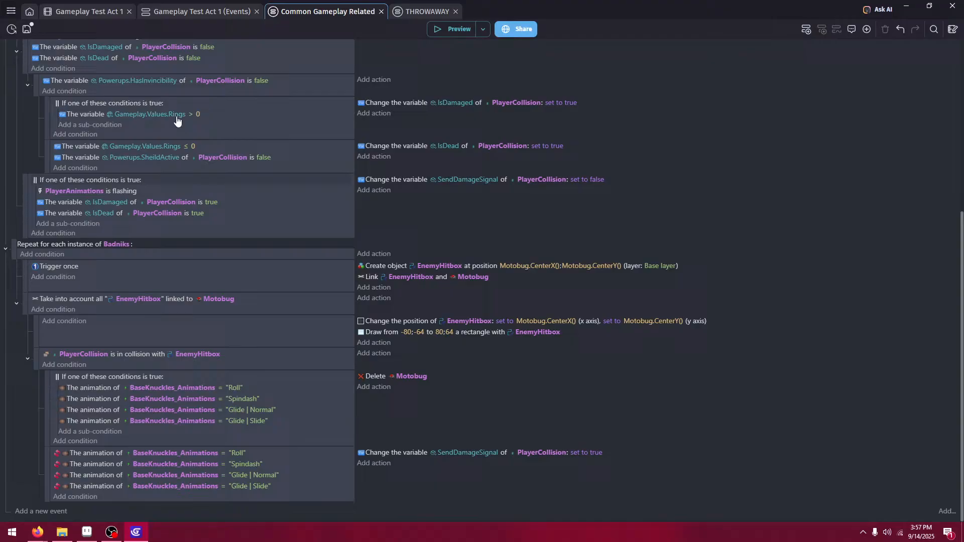
- In PlayerCollision's Powerups variables, set HasInvincibility to true and SheildActive to false, and apply the changes
left_click(88, 17)
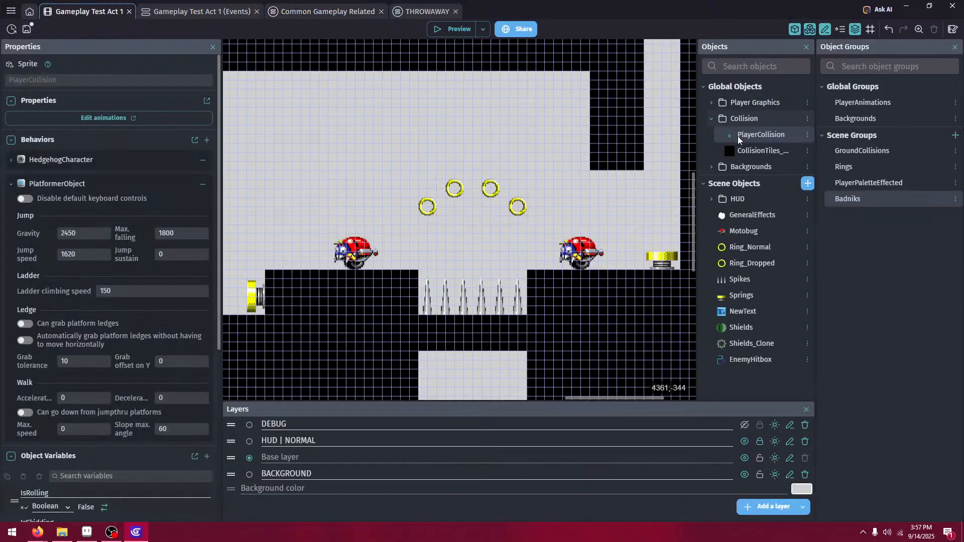
double_click(738, 137)
left_click(537, 52)
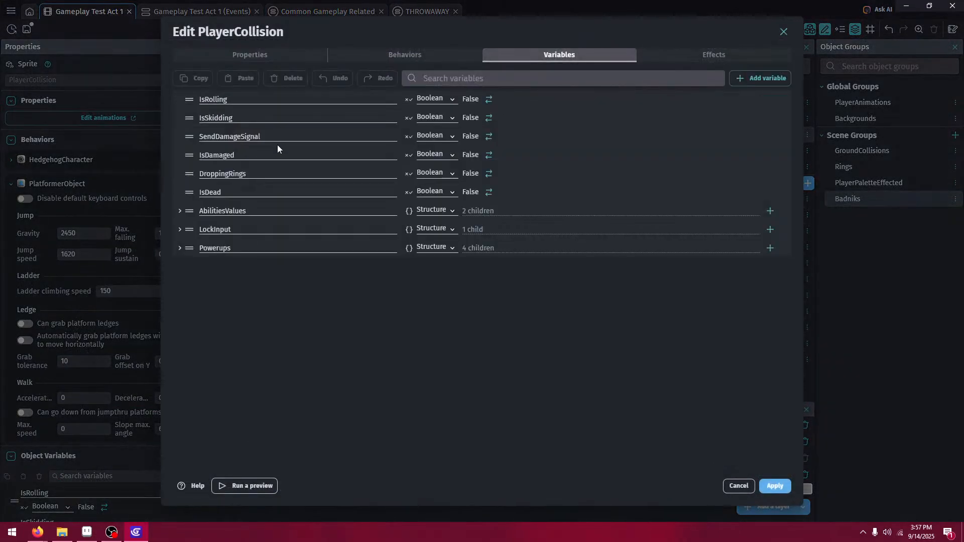
left_click(180, 249)
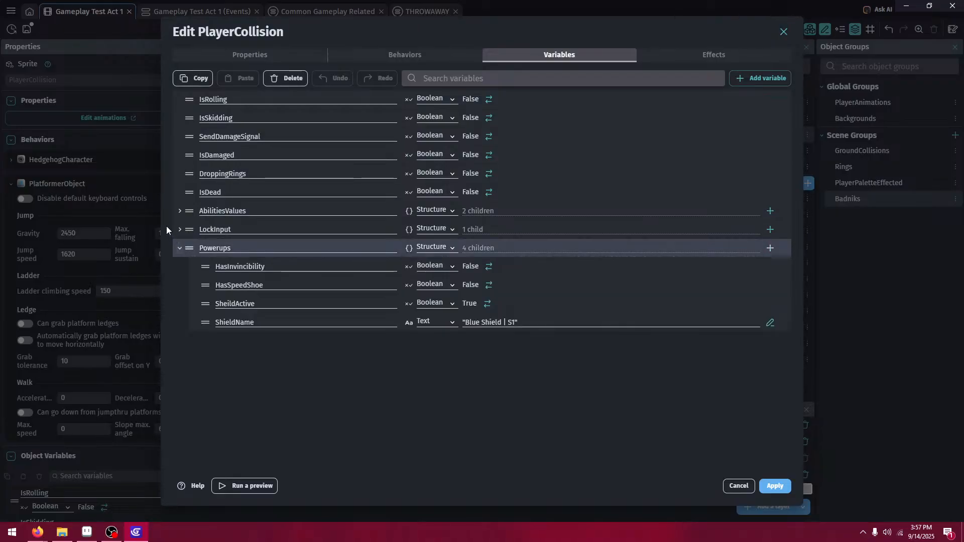
left_click(485, 267)
left_click(488, 302)
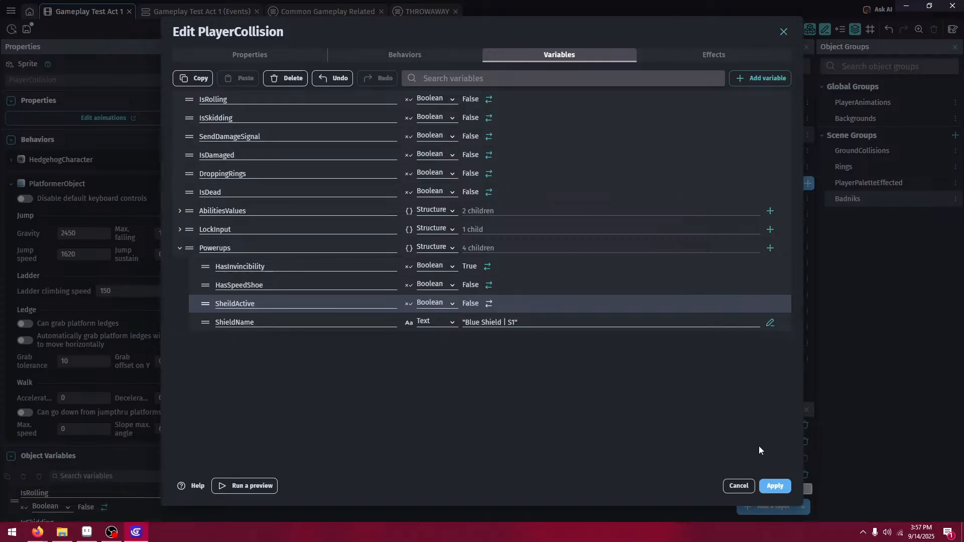
left_click(776, 487)
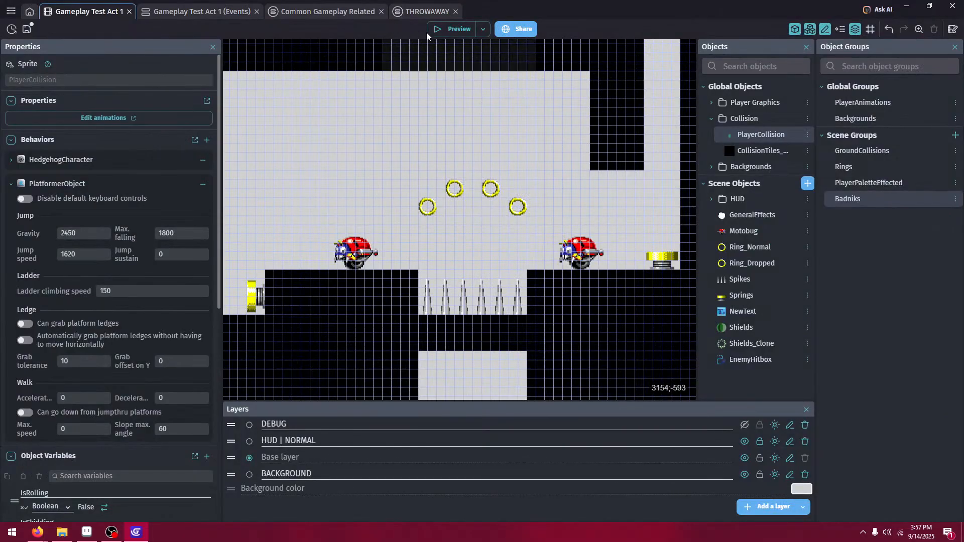
- Preview the game, play Knuckles with invincibility into the Motobugs and across the spikes to test enemy collisions, and close the preview
left_click(444, 29)
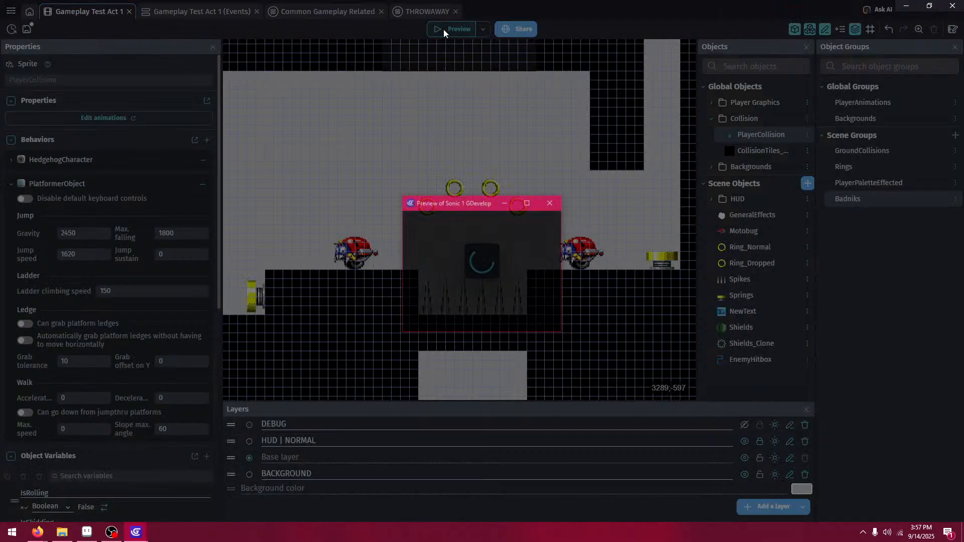
key("Right")
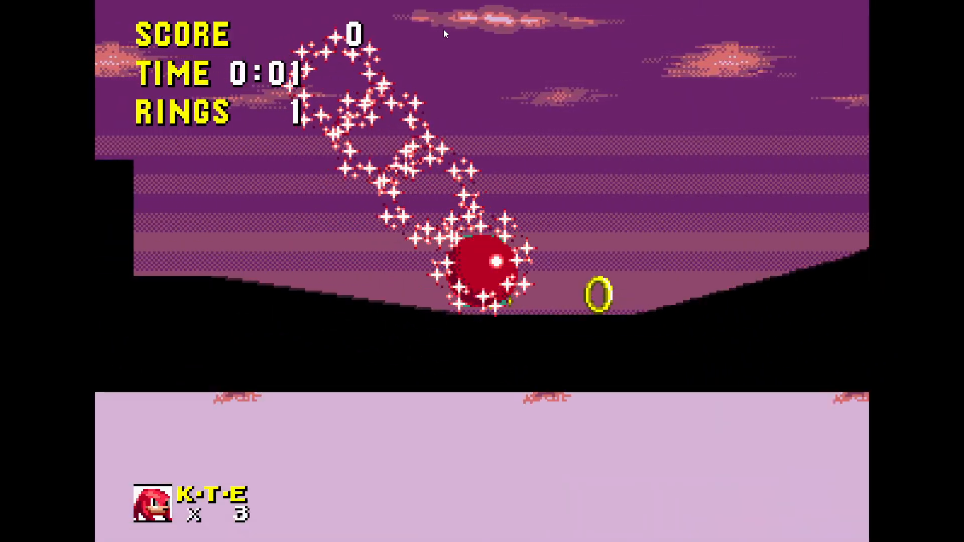
key("space")
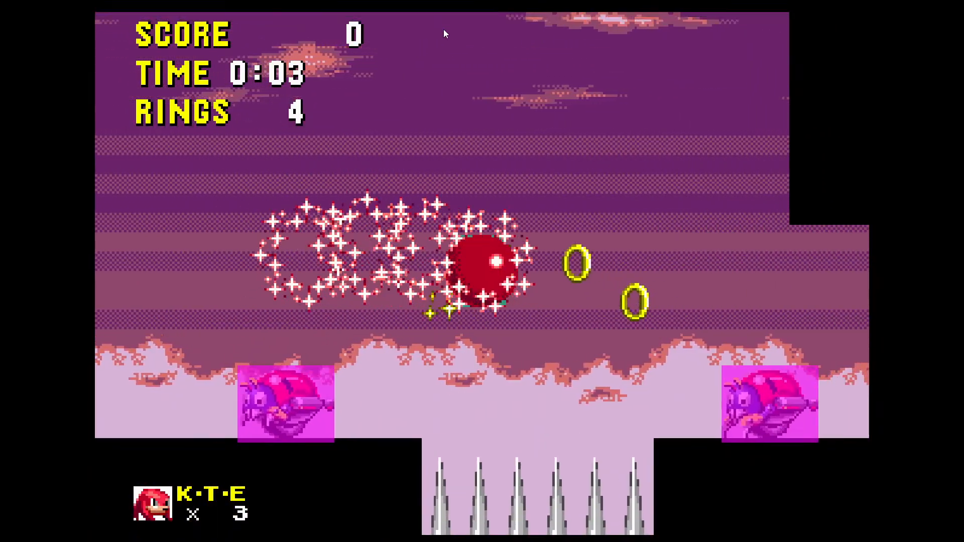
key("Left")
key("space")
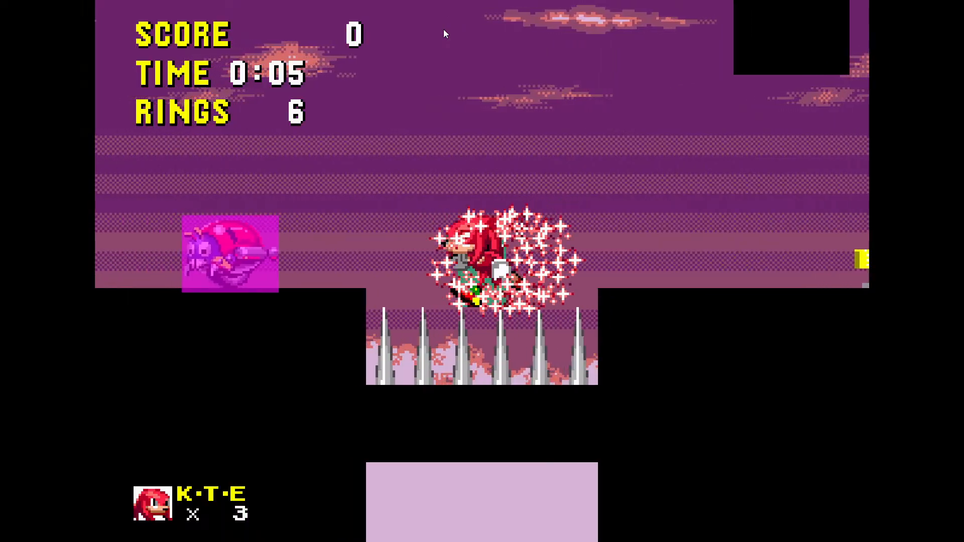
key("Right")
key("Left")
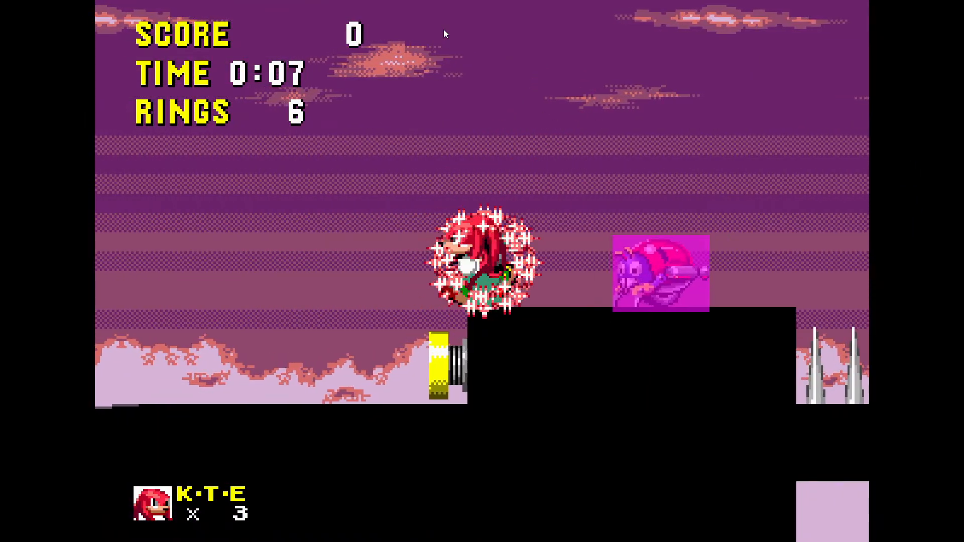
key("Right")
key("space")
key("space")
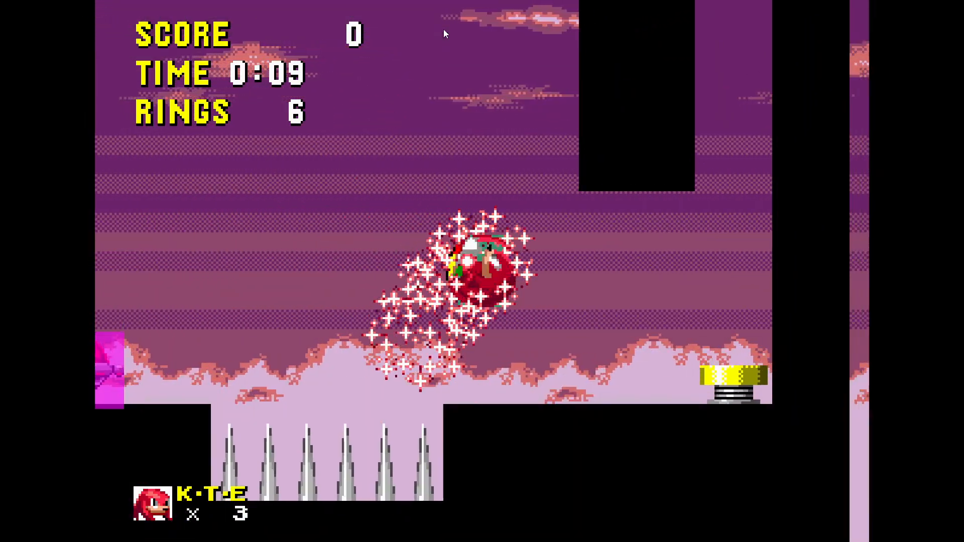
key("Left")
key("space")
key("Right")
key("Left")
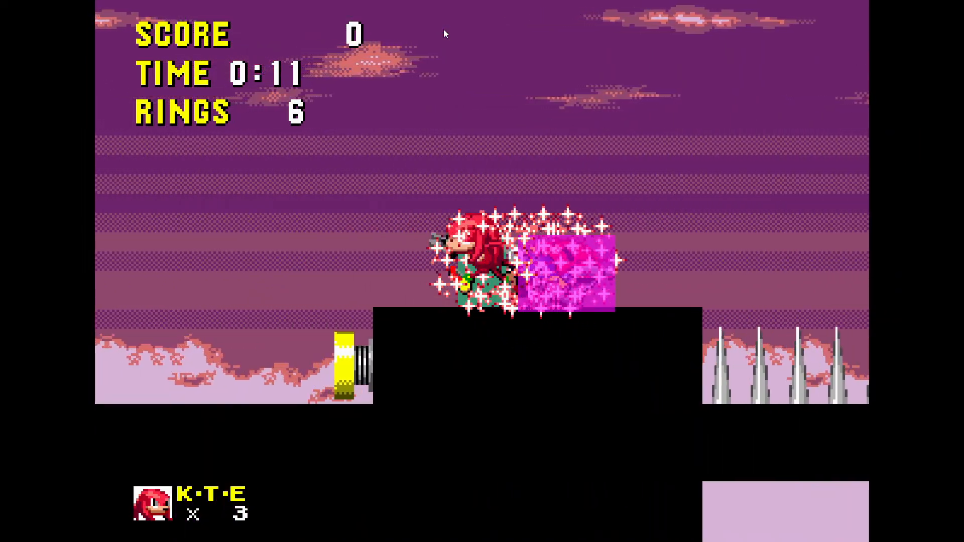
key("Right")
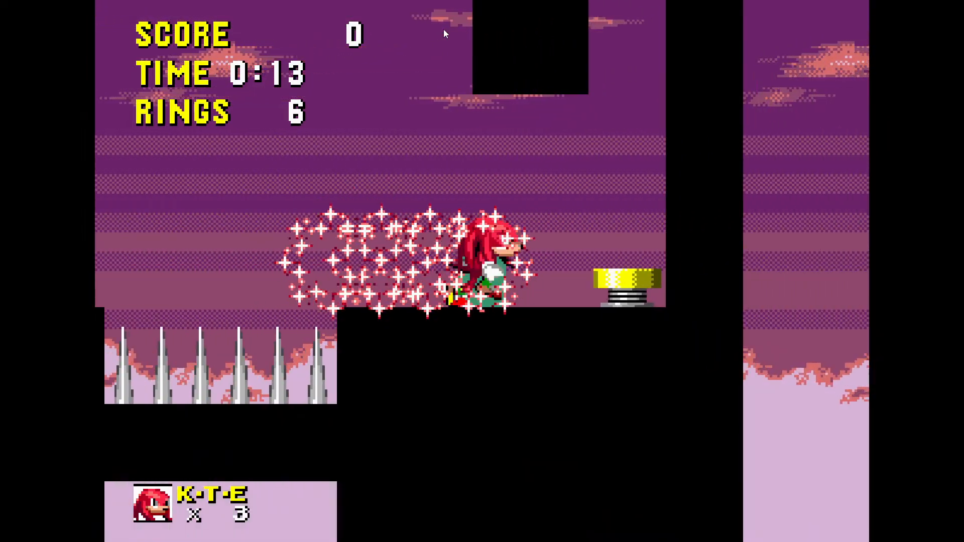
key("Left")
key("space")
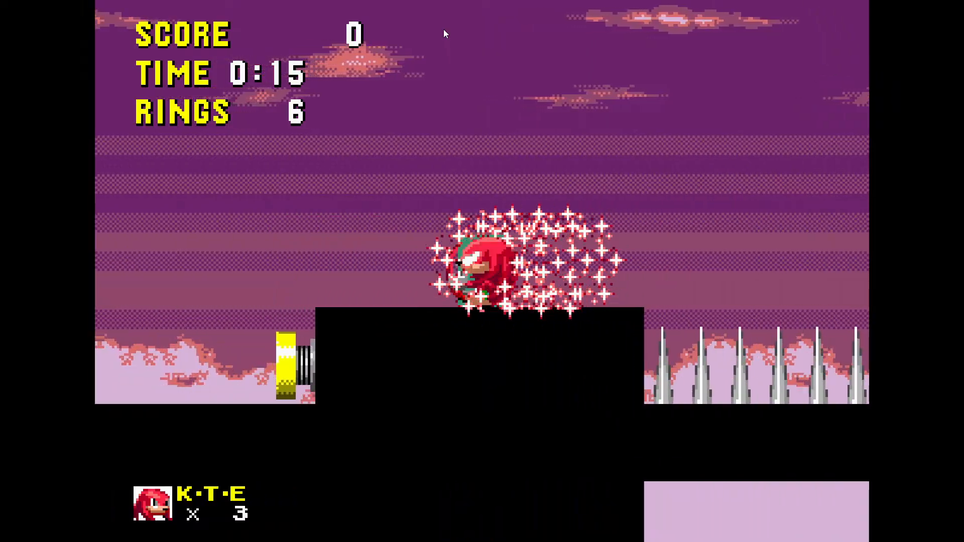
key("F11")
left_click(551, 203)
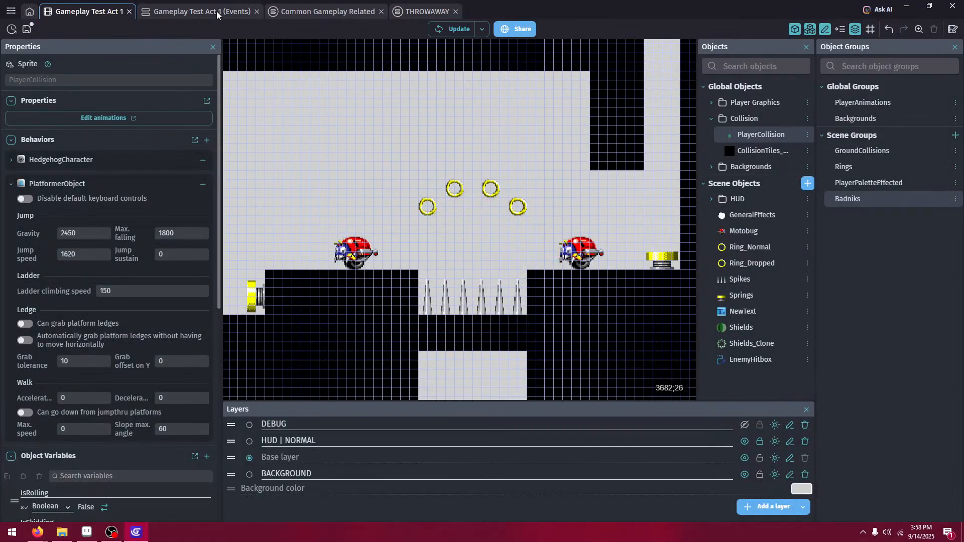
- Switch to the Common Gameplay Related events and go to the Badniks loop's collision sub-events
left_click(180, 11)
left_click(351, 13)
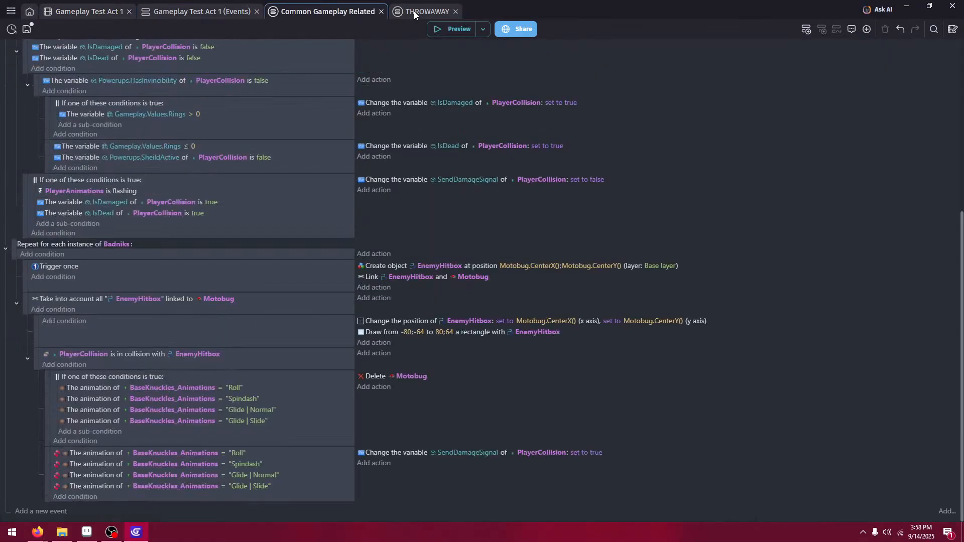
scroll(266, 236, "up", 4)
scroll(246, 251, "down", 4)
left_click(96, 441)
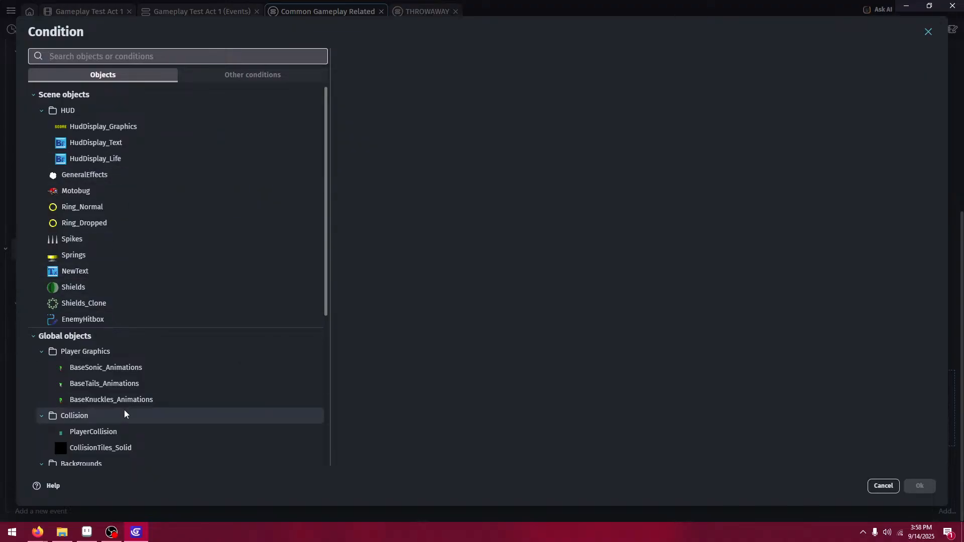
left_click(125, 430)
left_click(883, 486)
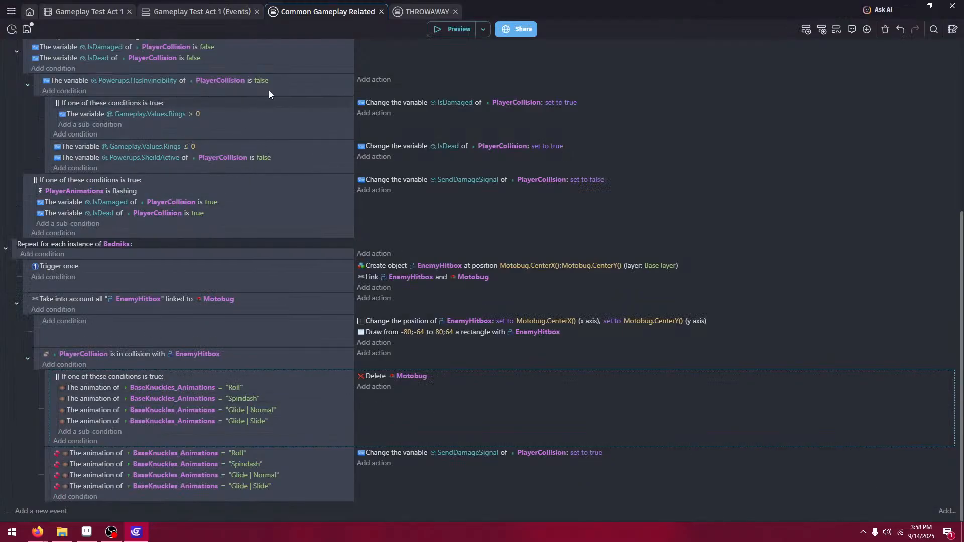
- Copy the Powerups.HasInvincibility condition into the Or condition of the Motobug deletion event and set it to check for true
left_click(284, 85)
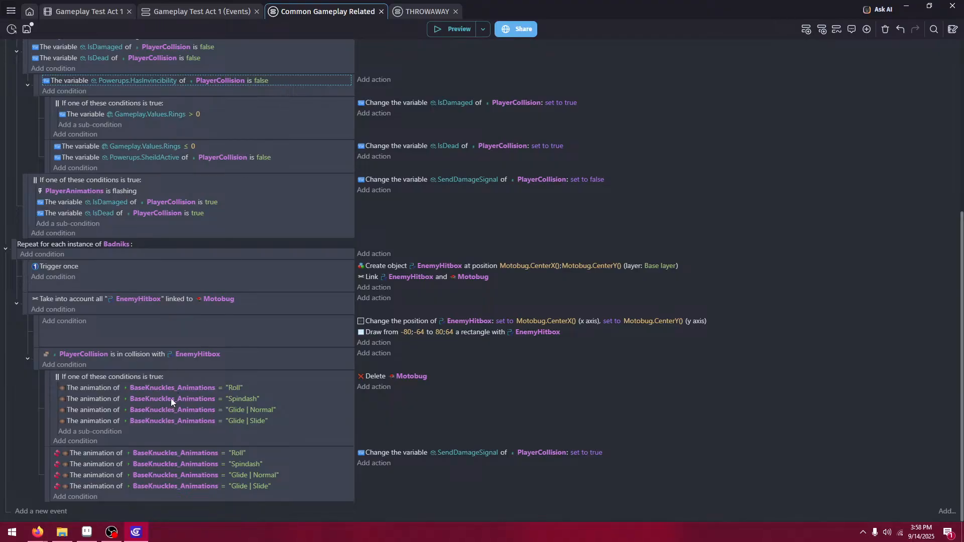
left_click(125, 432)
left_click(290, 447)
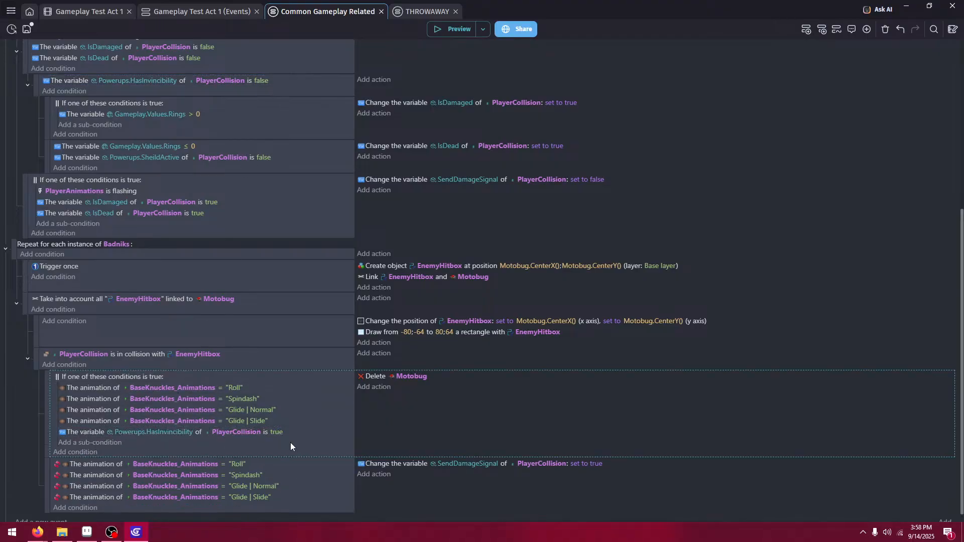
- Add a condition that PlayerCollision's Powerups.HasInvincibility is false to the inverted-animations event that sets SendDamageSignal to true
left_click(125, 508)
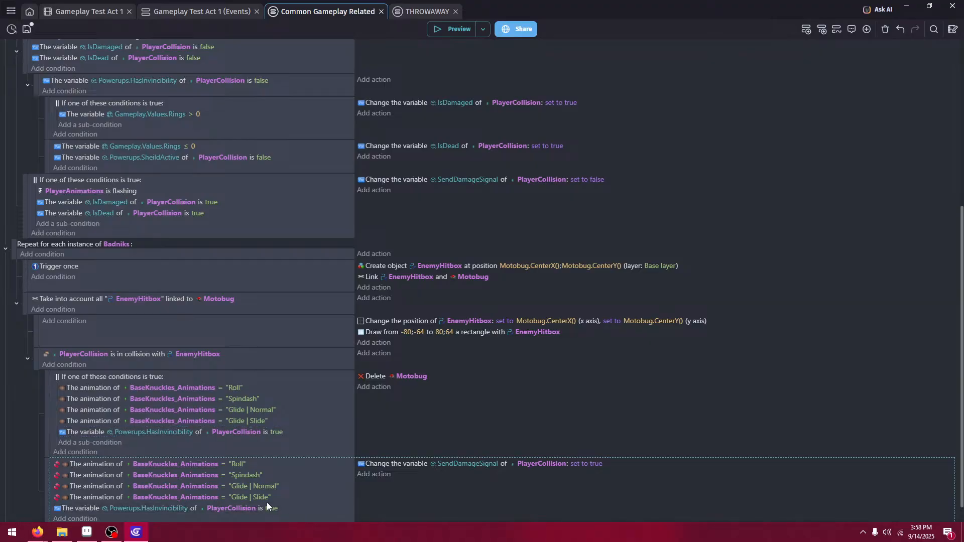
left_click(371, 481)
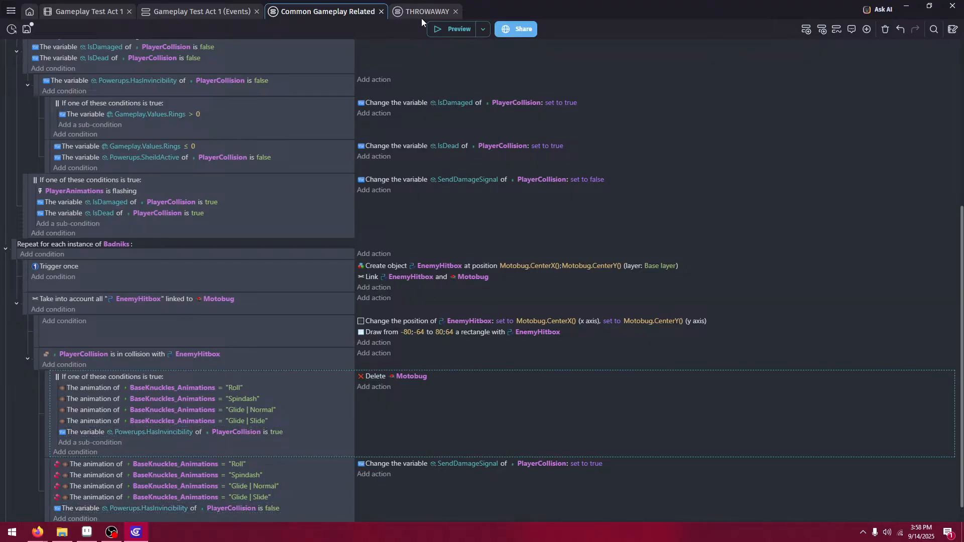
- Preview the game, play Knuckles through the level to test invincible, rolling and spindash contact with the Motobugs, and close the preview
left_click(451, 29)
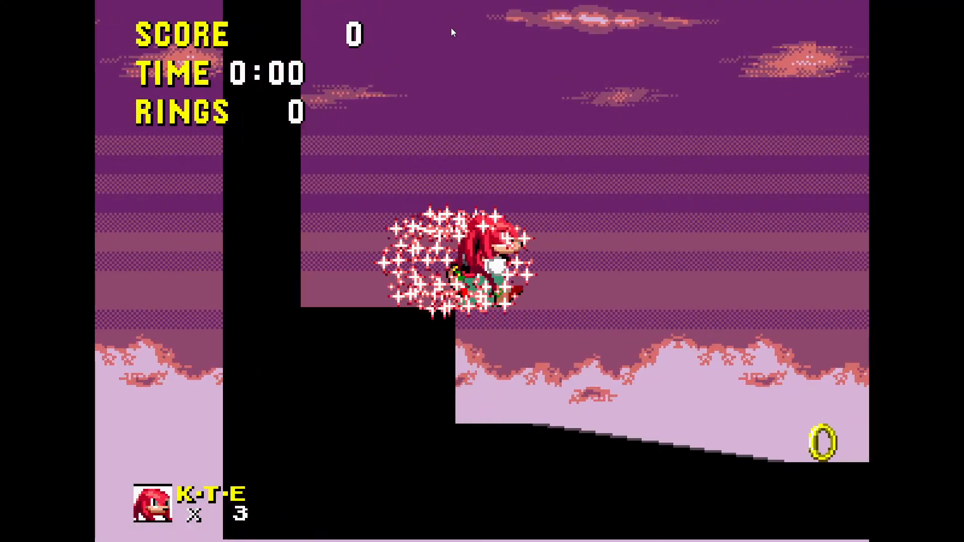
key("Right")
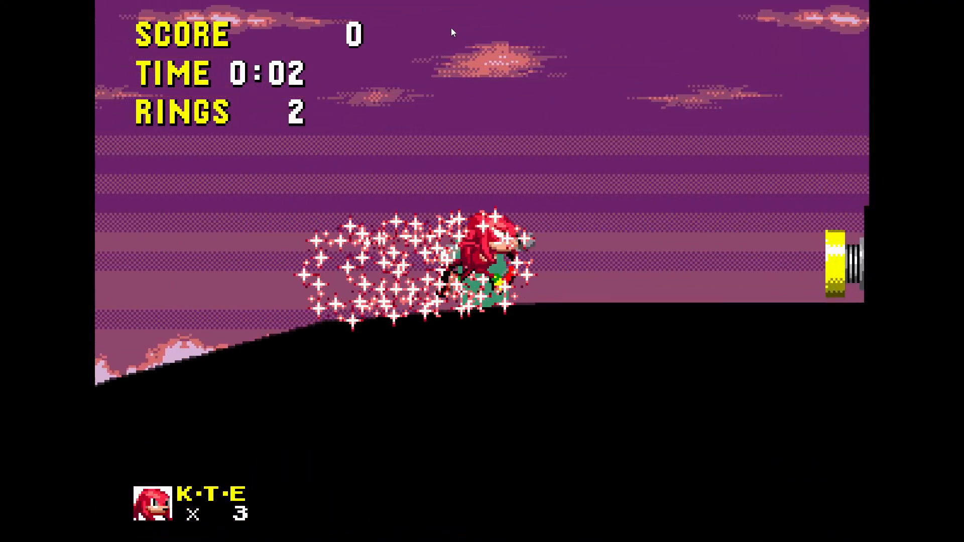
key("space")
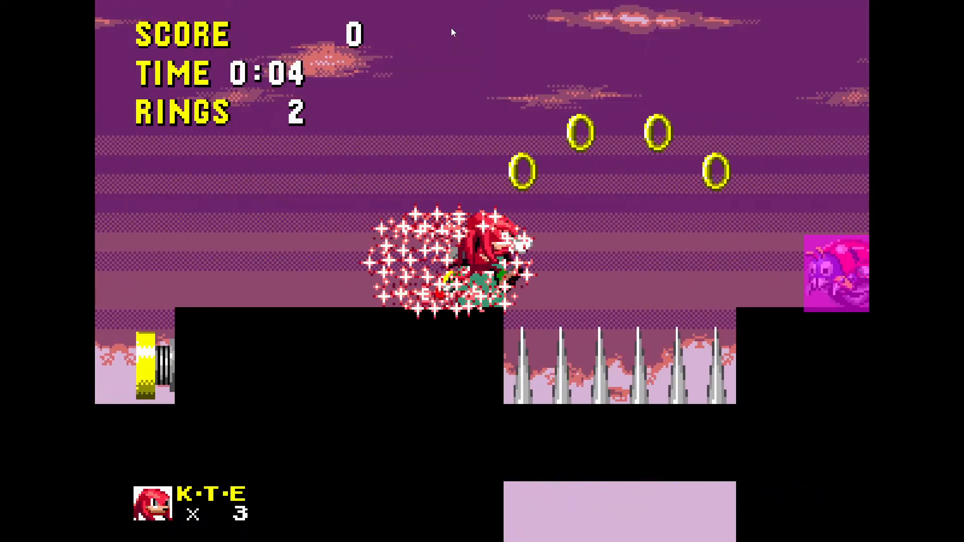
key("space")
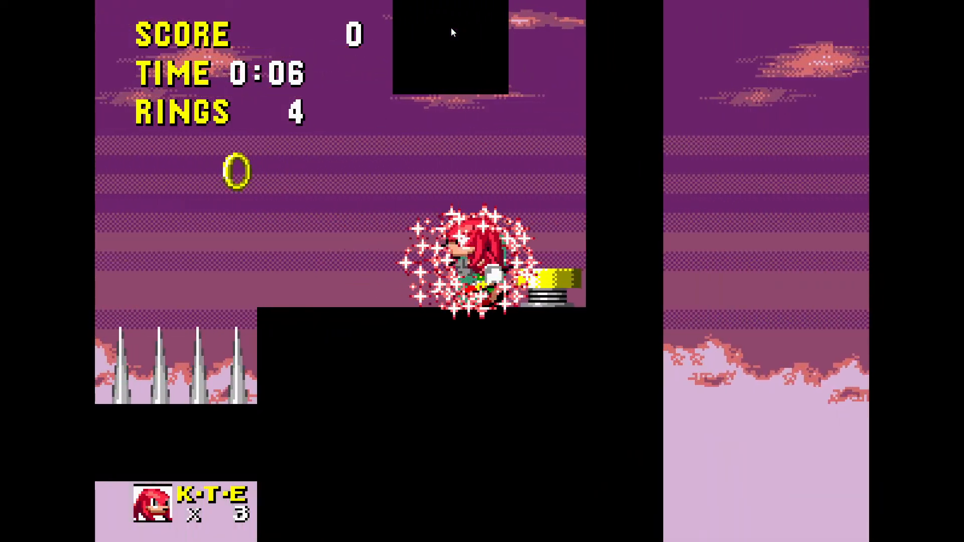
key("Left")
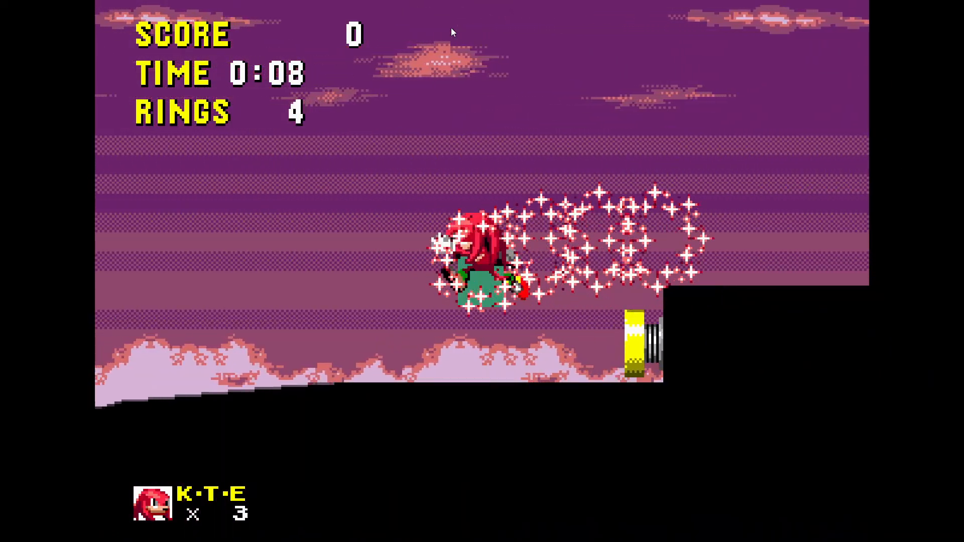
key("space")
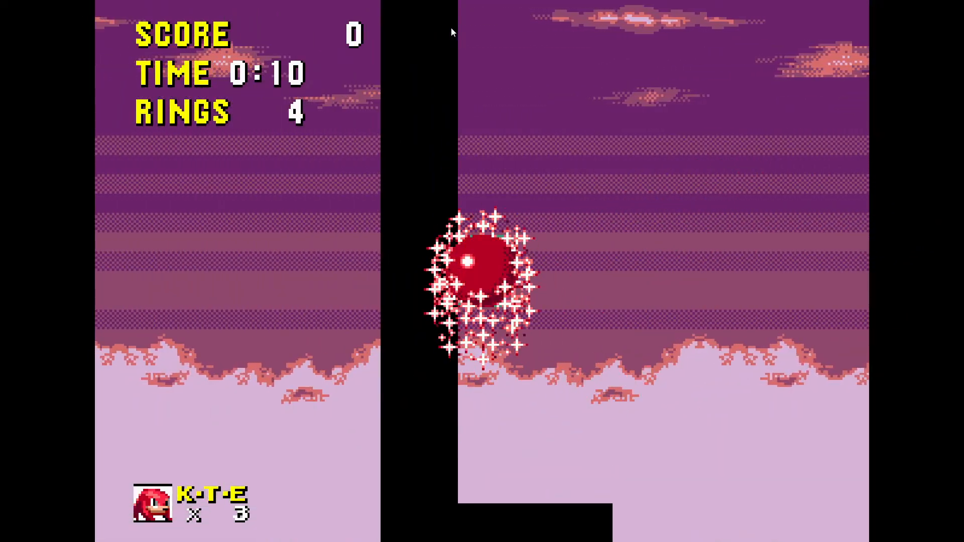
key("Right")
key("Down")
key("space")
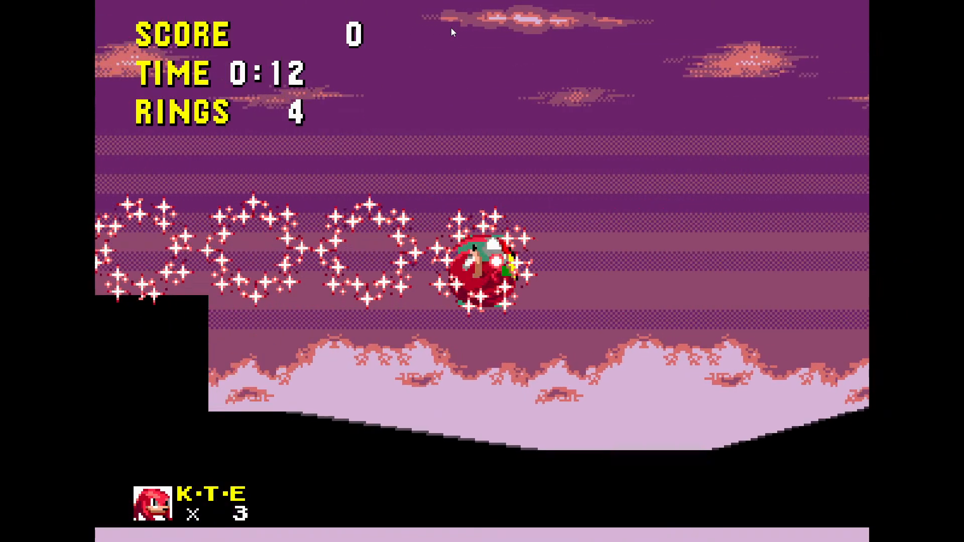
key("space")
key("Left")
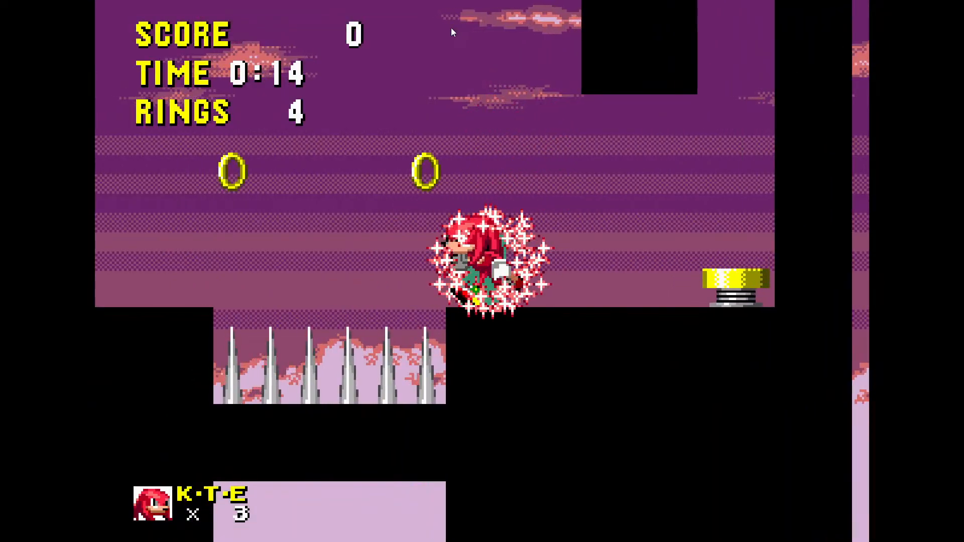
key("space")
key("Right")
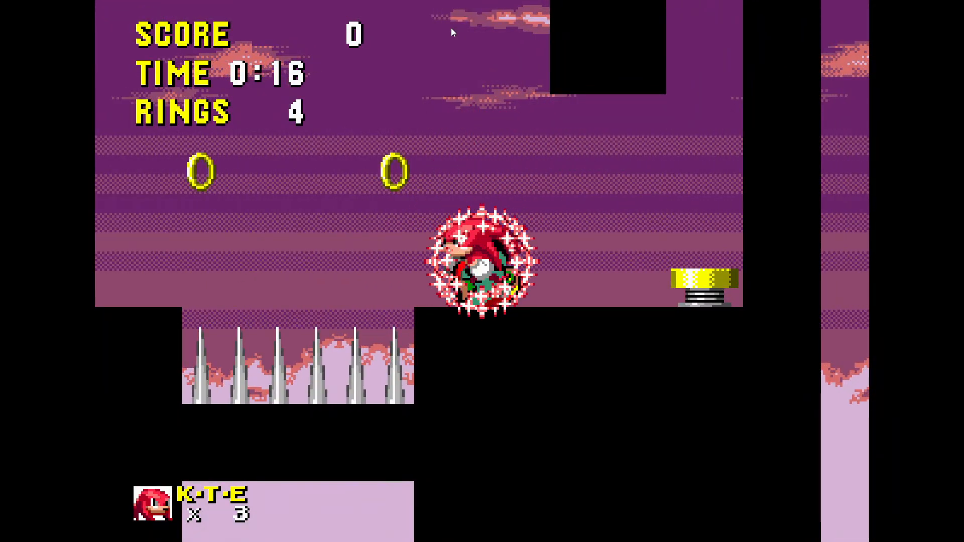
key("Down")
key("space")
key("Right")
key("Down")
key("space")
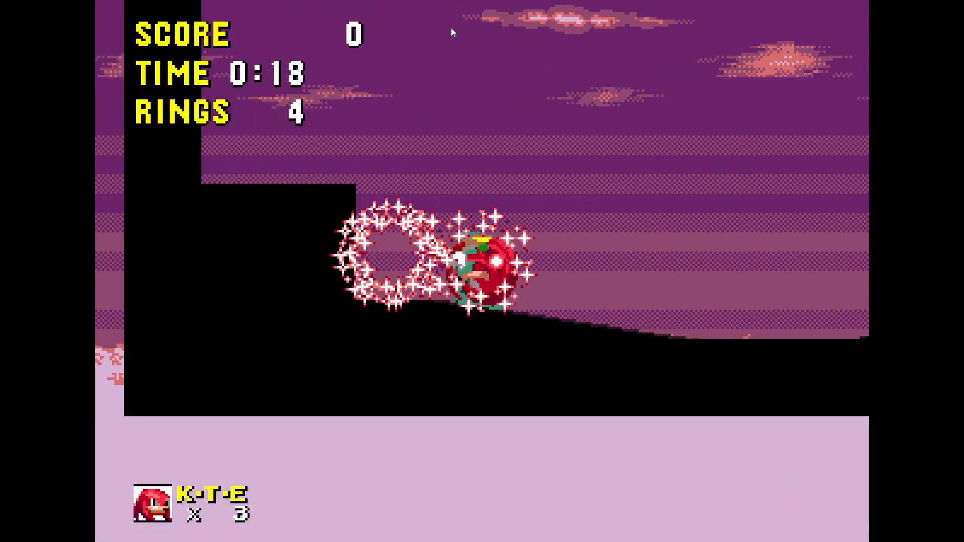
key("space")
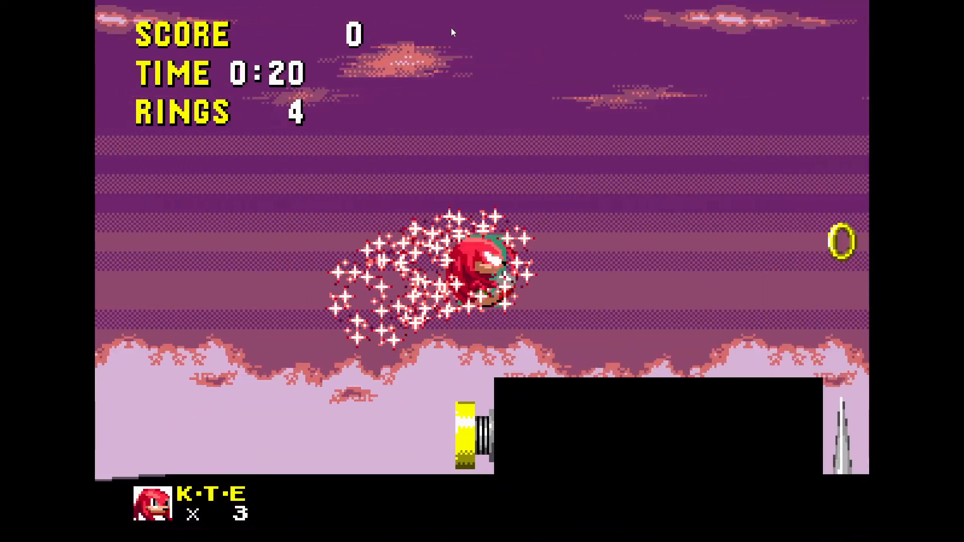
key("space")
key("Left")
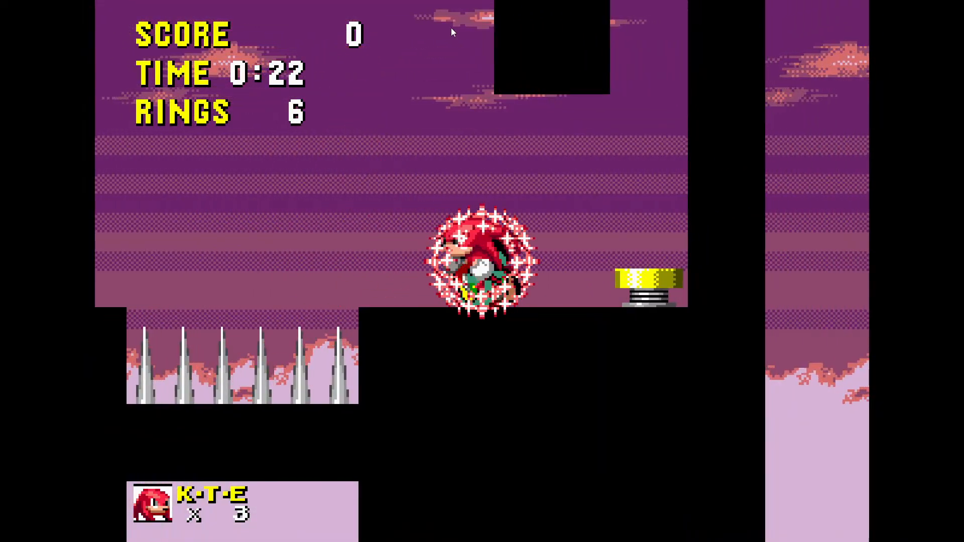
key("Down")
key("space")
key("Right")
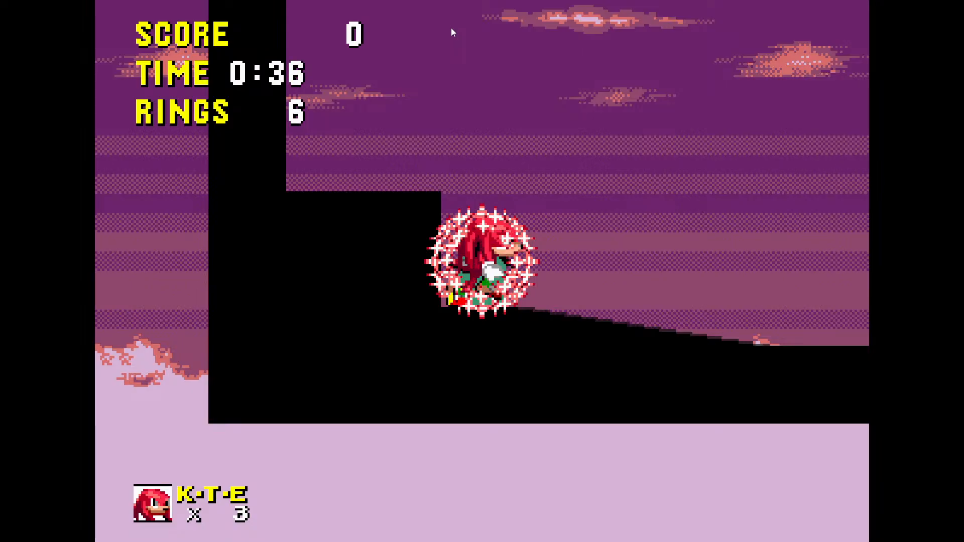
key("Down")
key("a")
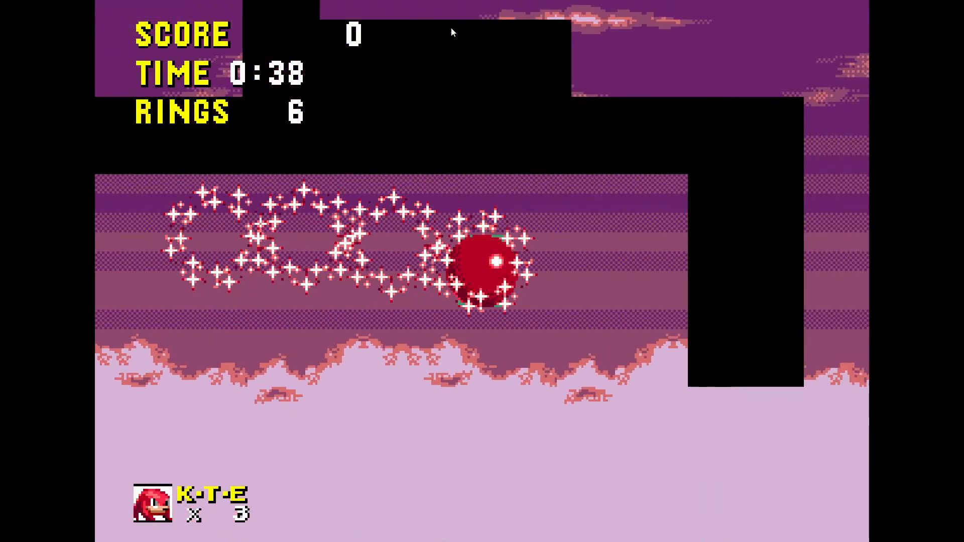
key("a")
key("Right")
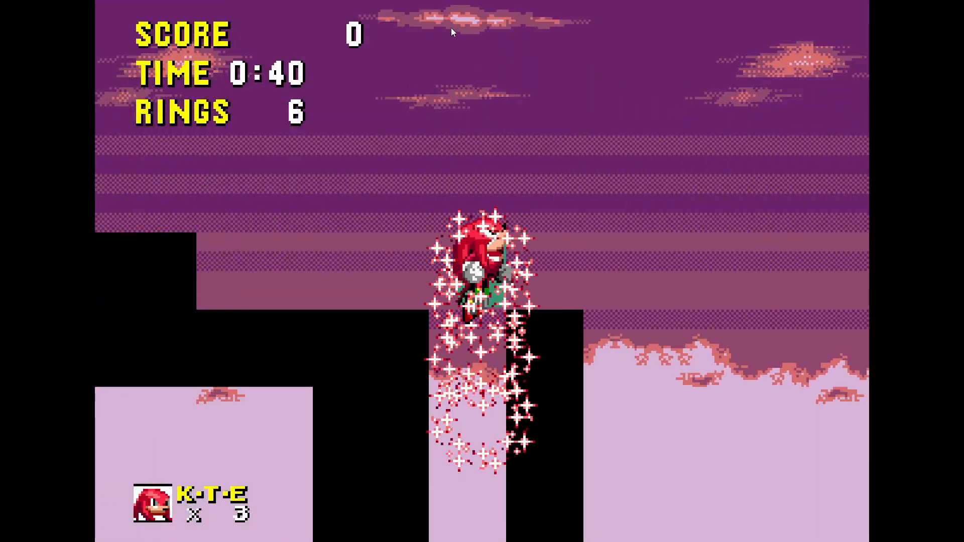
key("Left")
key("a")
key("Down")
key("a")
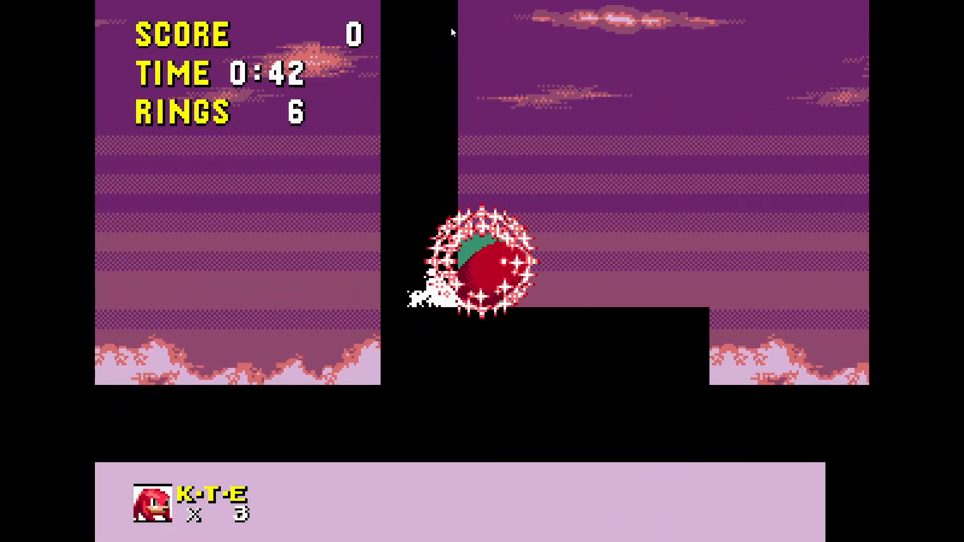
key("a")
key("F11")
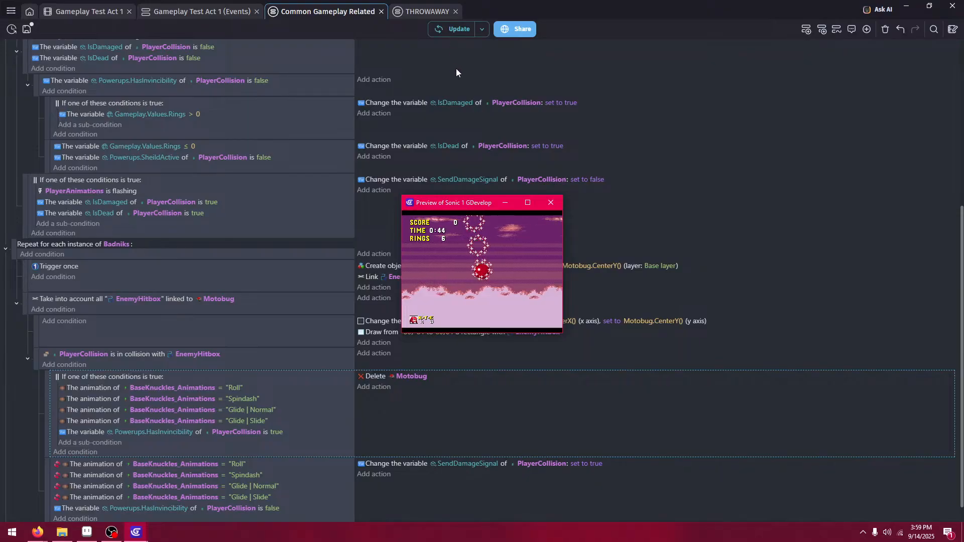
left_click(550, 206)
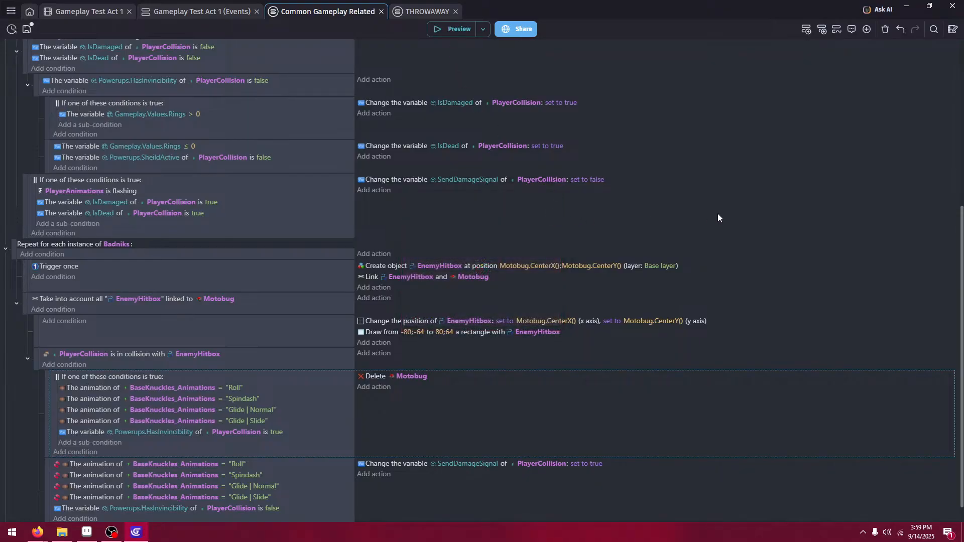
- Replace the Delete Motobug action with Delete EnemyHitbox in the event checking for attack animations or invincibility
scroll(213, 296, "down", 1)
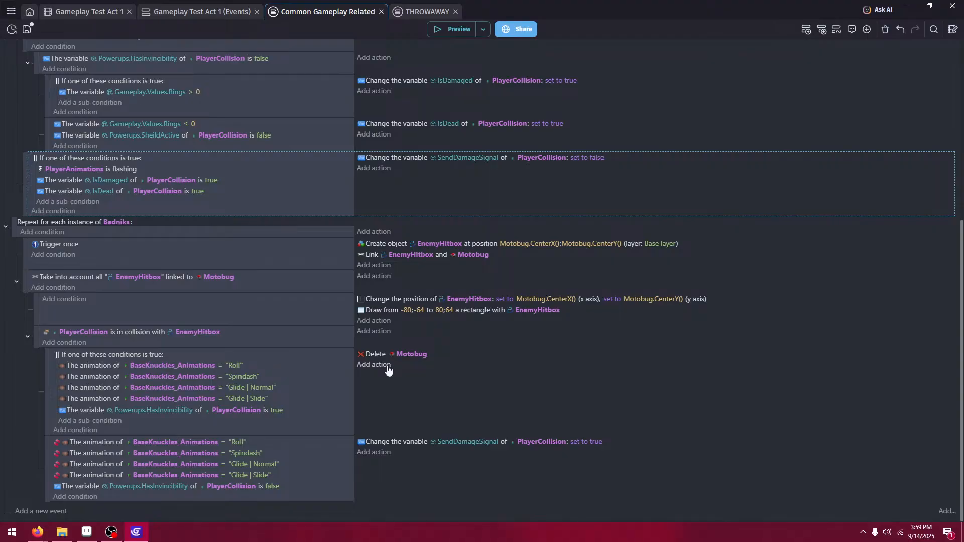
left_click(423, 418)
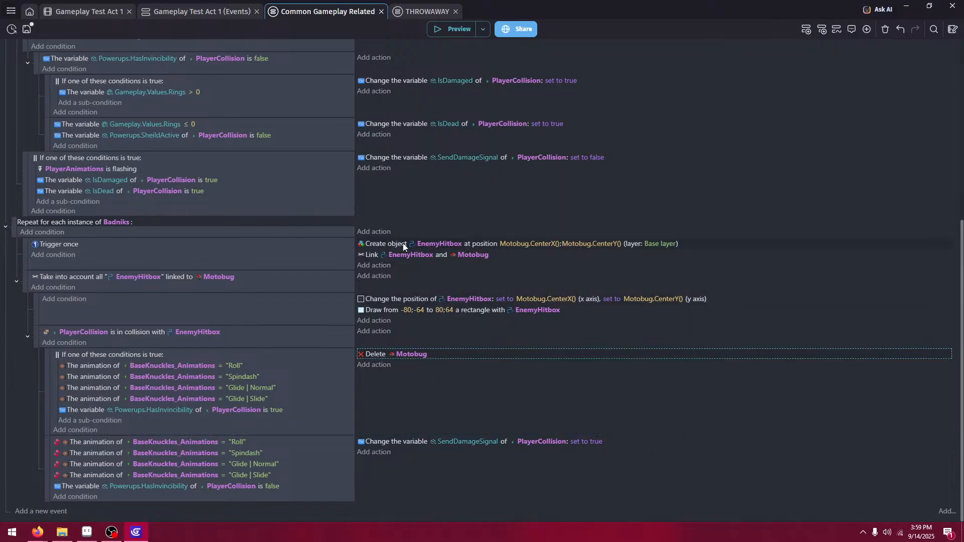
key("Delete")
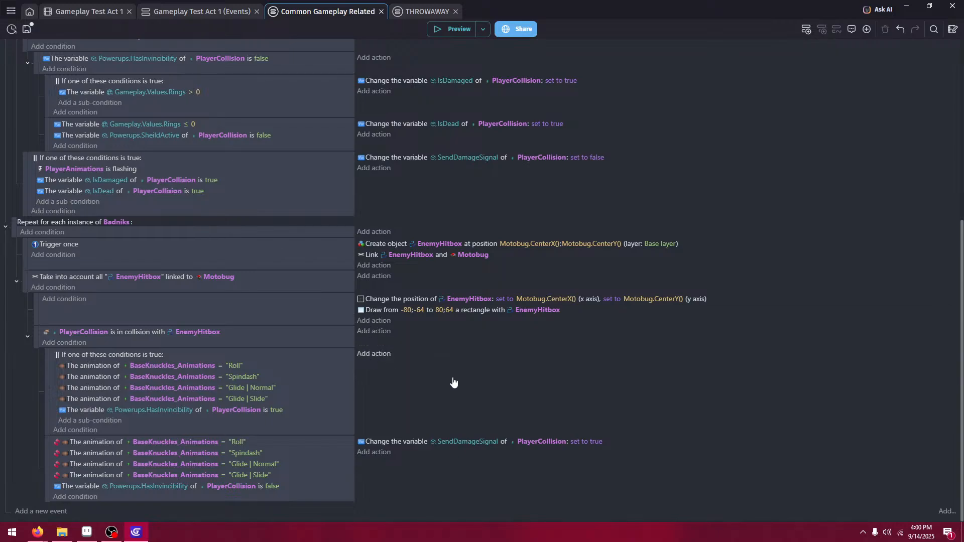
left_click(374, 353)
left_click(134, 319)
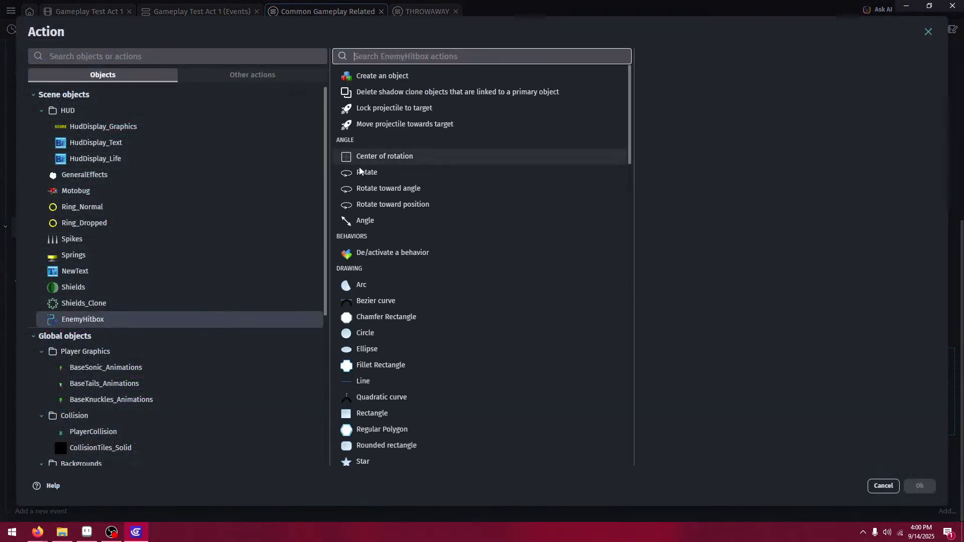
scroll(429, 185, "down", 6)
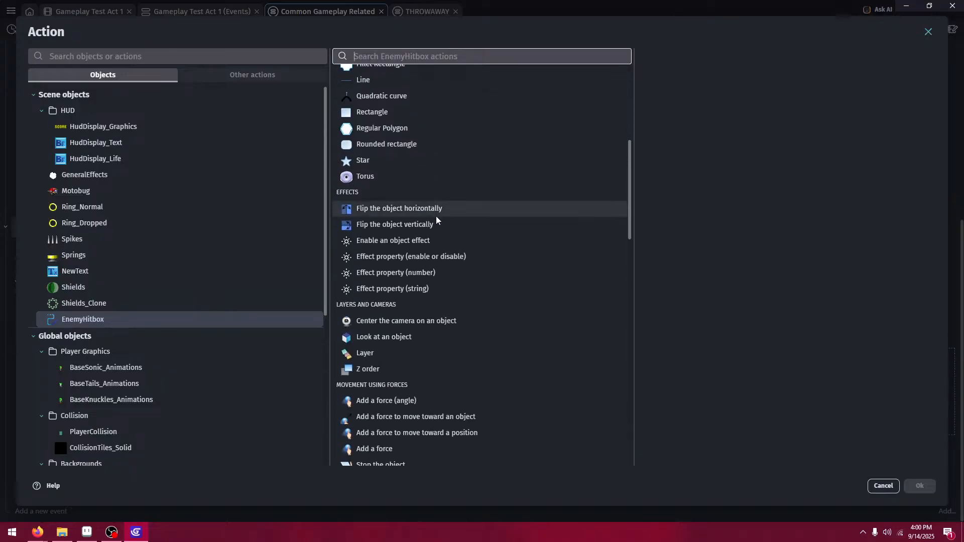
scroll(436, 217, "down", 6)
double_click(431, 293)
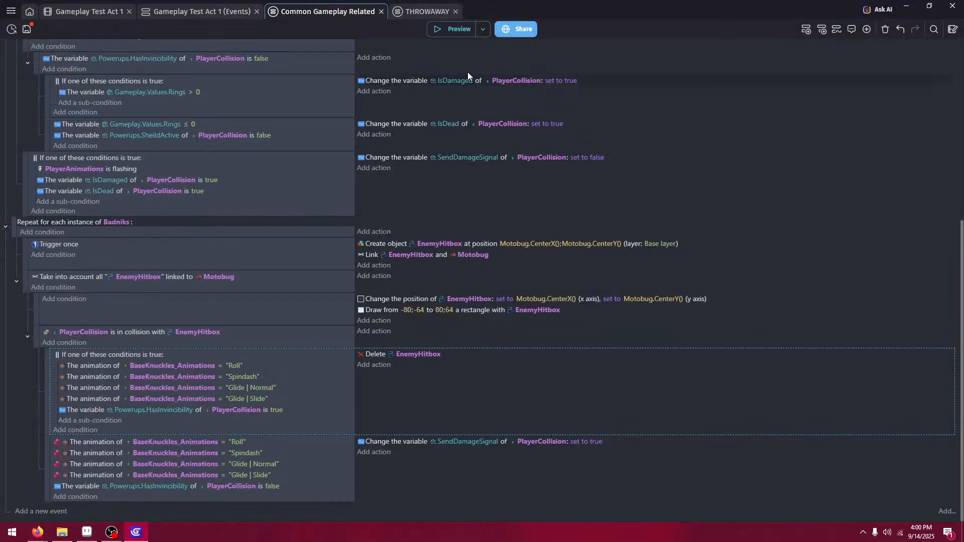
- Preview the game, run the invincible Knuckles into the first Motobug to test the hitbox deletion, and close the preview
left_click(456, 32)
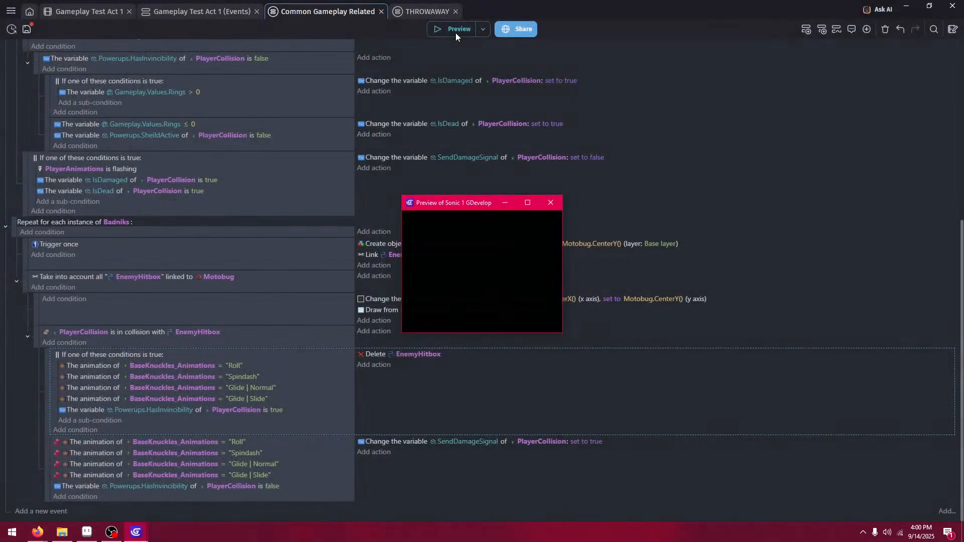
key("Right")
key("space")
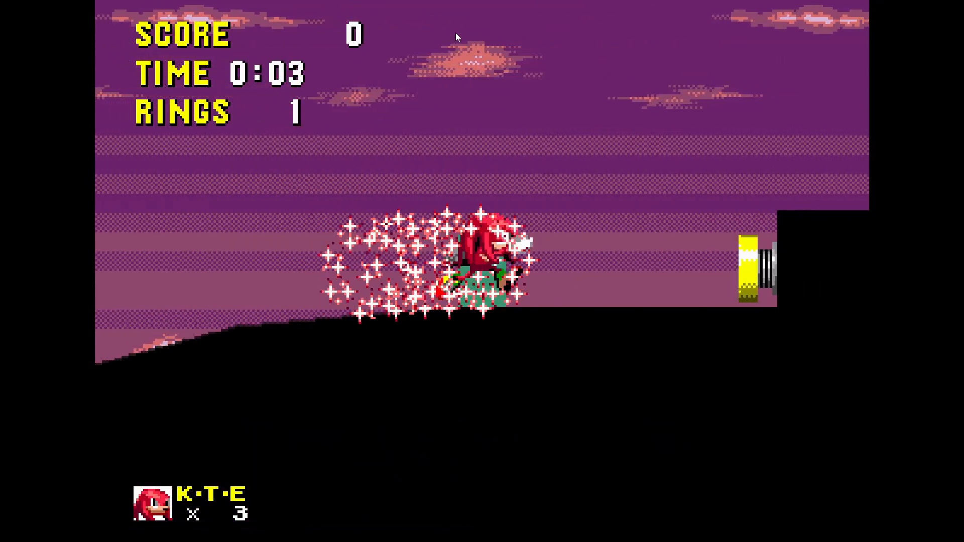
key("space")
key("Left")
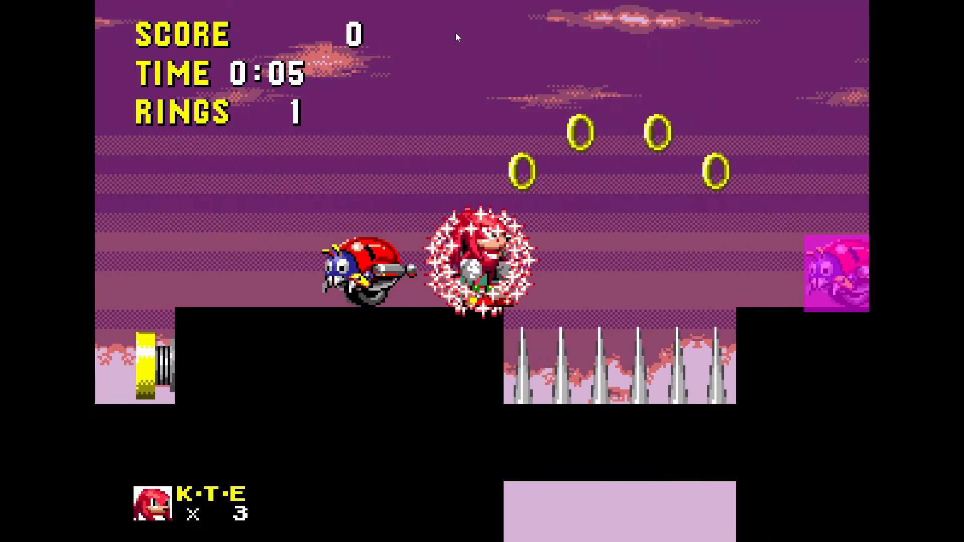
key("Left")
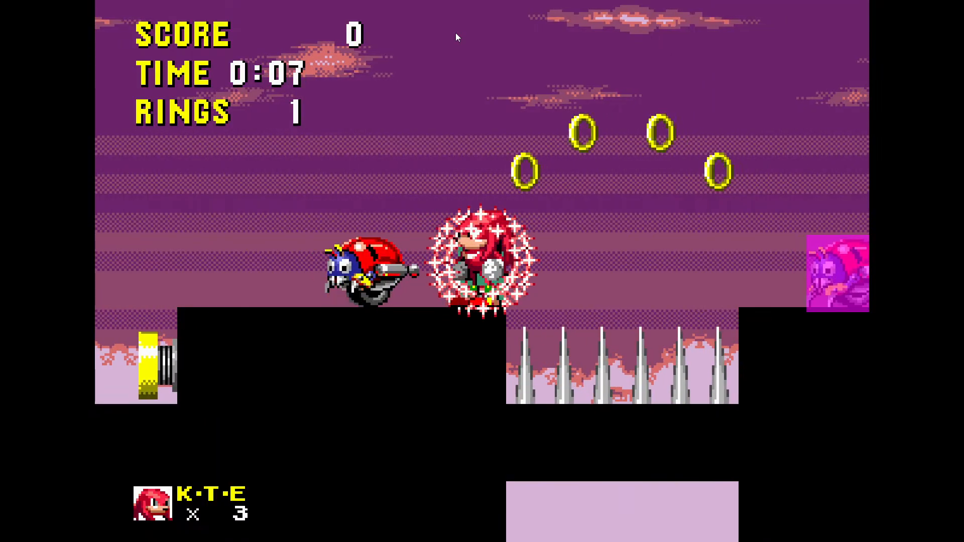
key("F11")
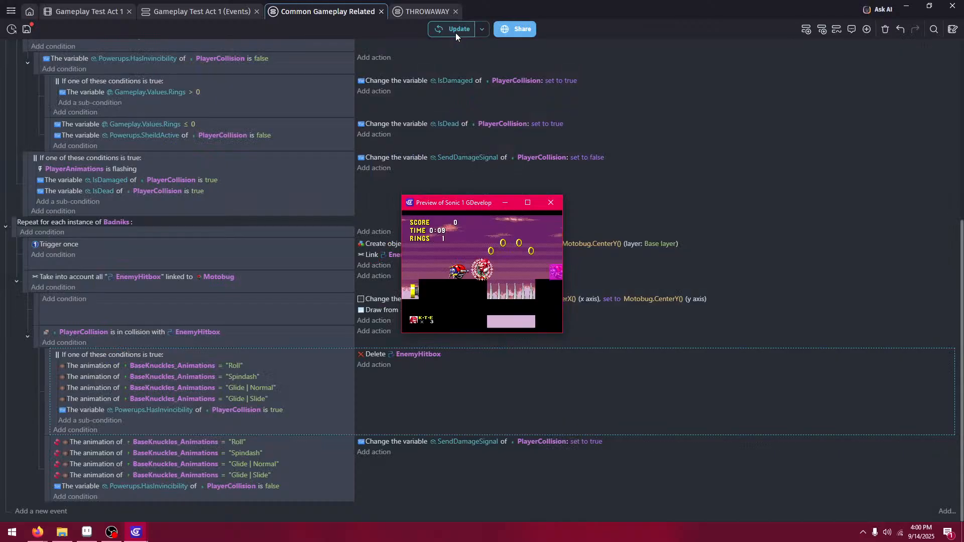
left_click(549, 202)
- Swap the objects in the Trigger once event's Link action, setting Motobug as the first object and EnemyHitbox as the second
left_click(426, 254)
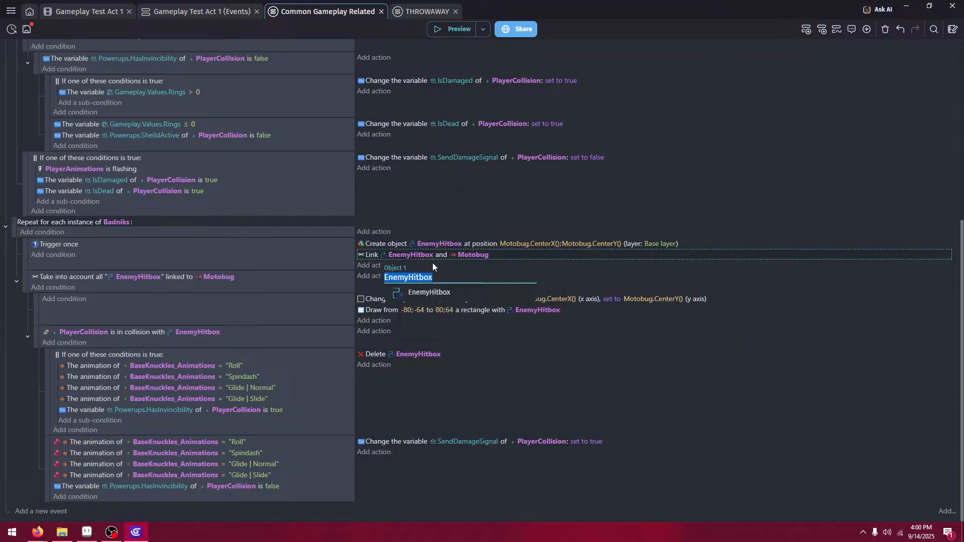
type("moto")
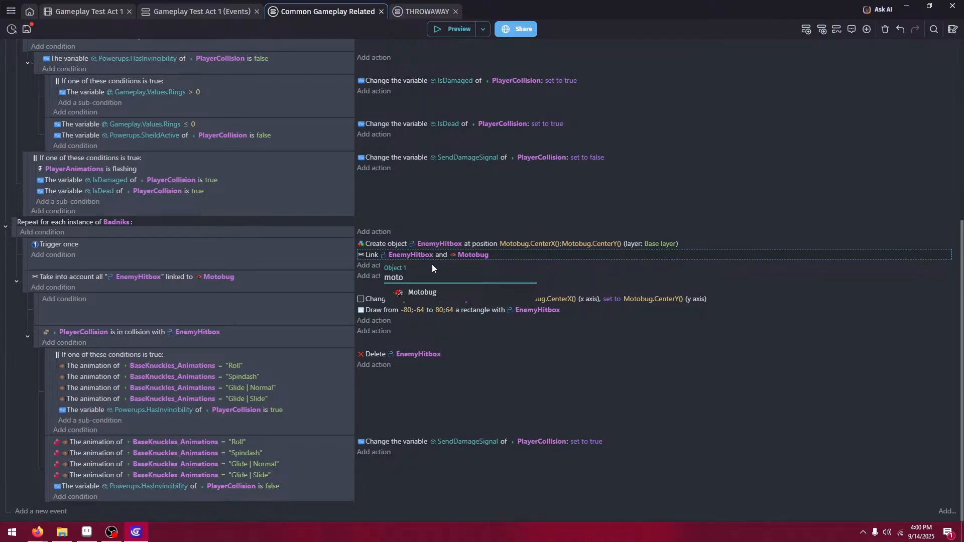
left_click(439, 292)
left_click(455, 250)
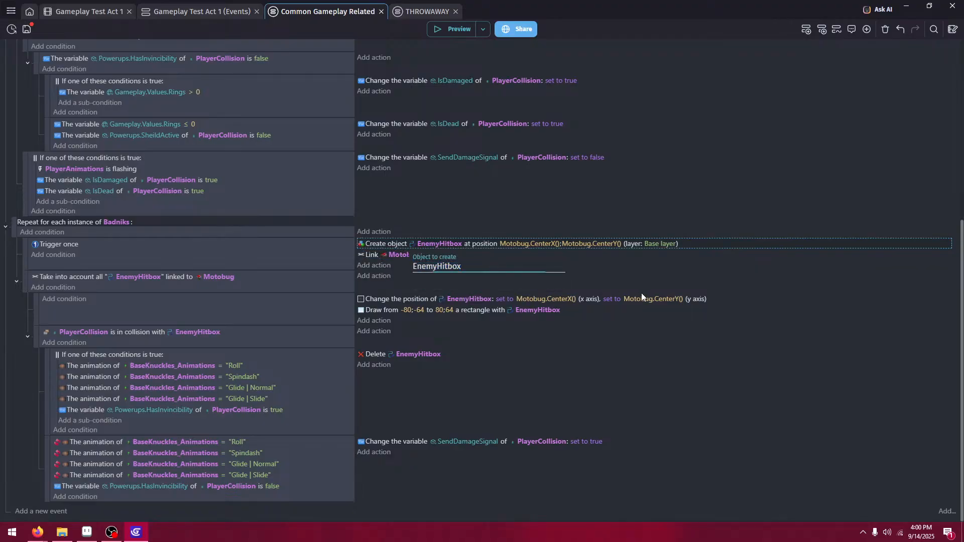
left_click(641, 296)
left_click(446, 251)
left_click(294, 270)
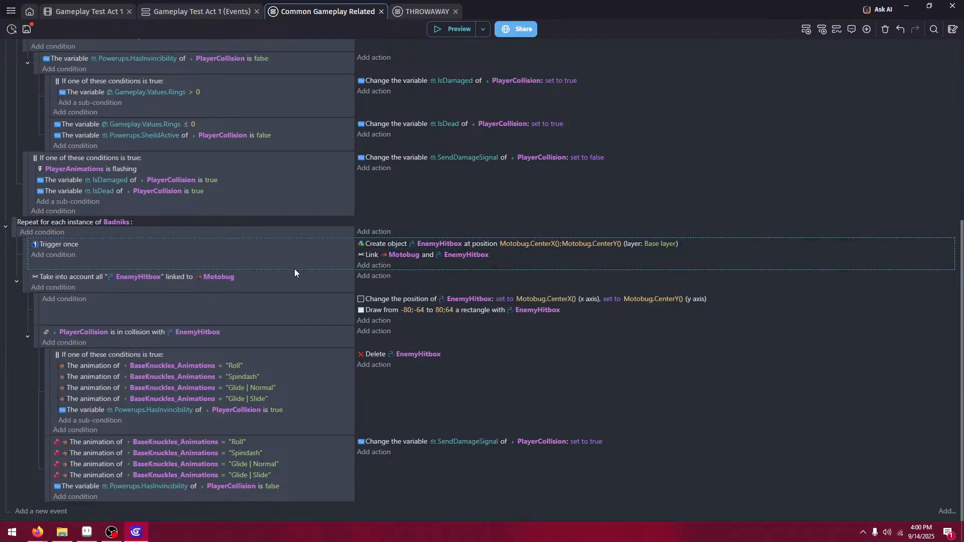
- Preview the game, run the invincible Knuckles into the first Motobug to test the swapped Link action, and close the preview
left_click(449, 29)
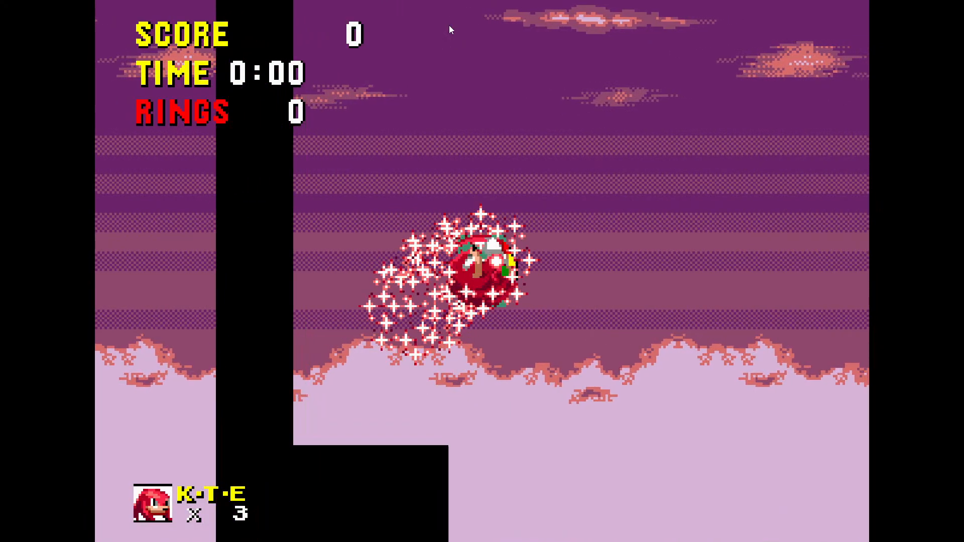
key("Right")
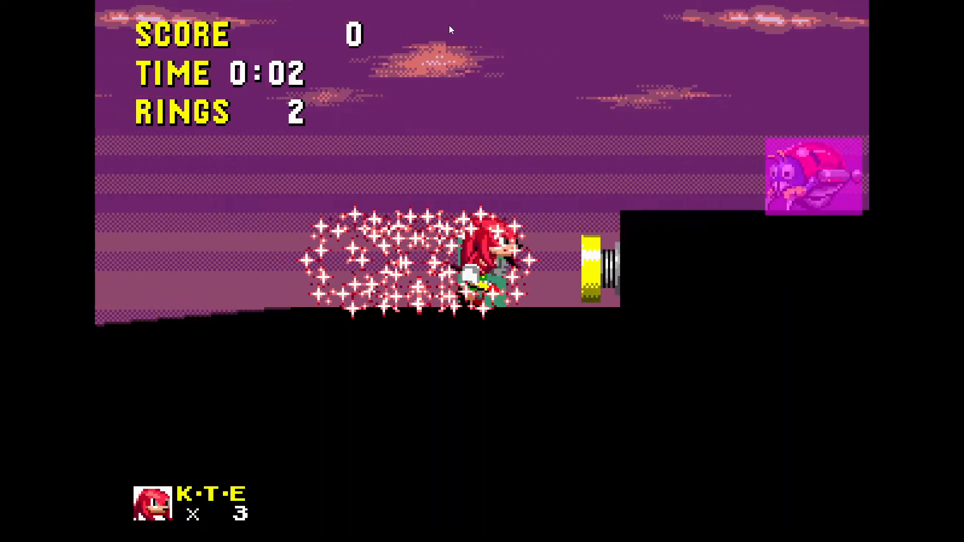
key("space")
key("Left")
key("F11")
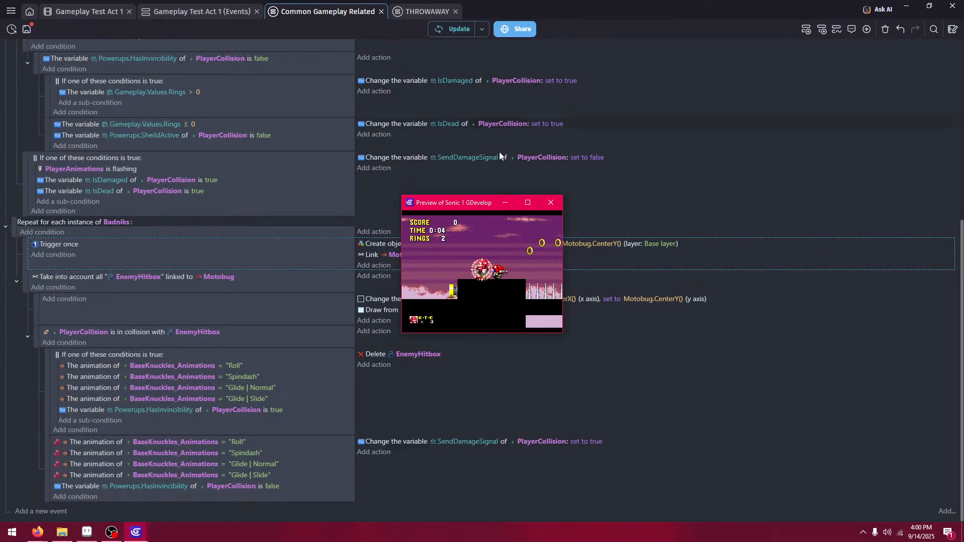
left_click(551, 202)
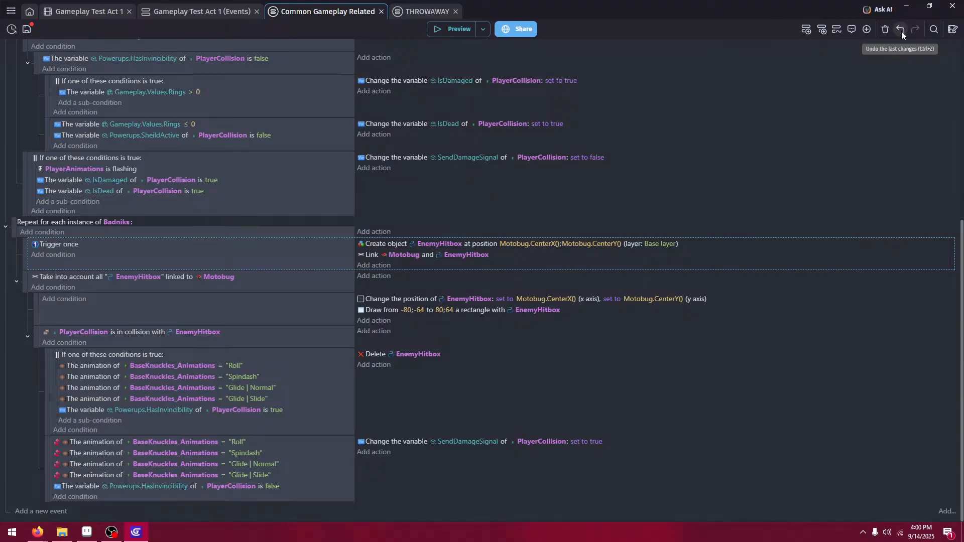
- Swap the objects in the linked-objects condition so it takes into account all Motobug linked to EnemyHitbox
left_click(142, 280)
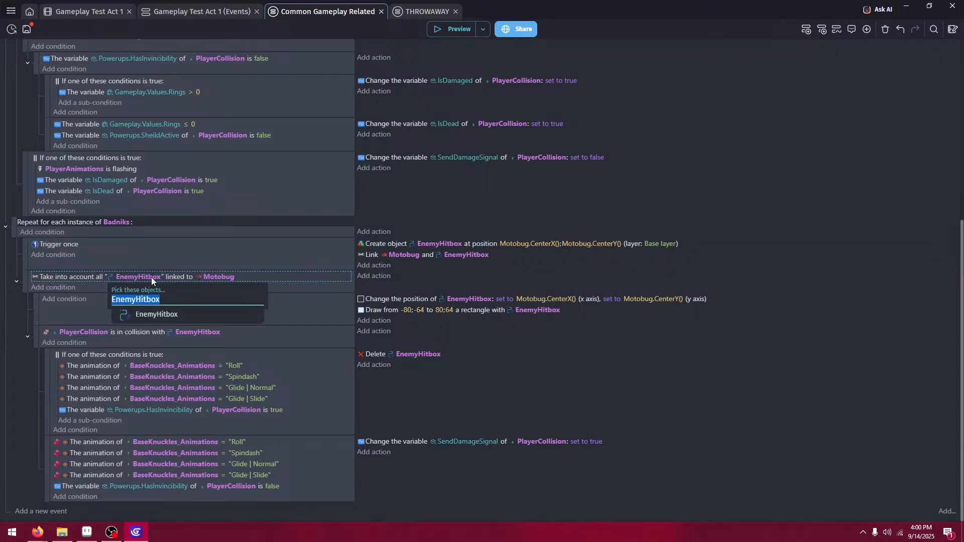
key("BackSpace")
left_click(156, 331)
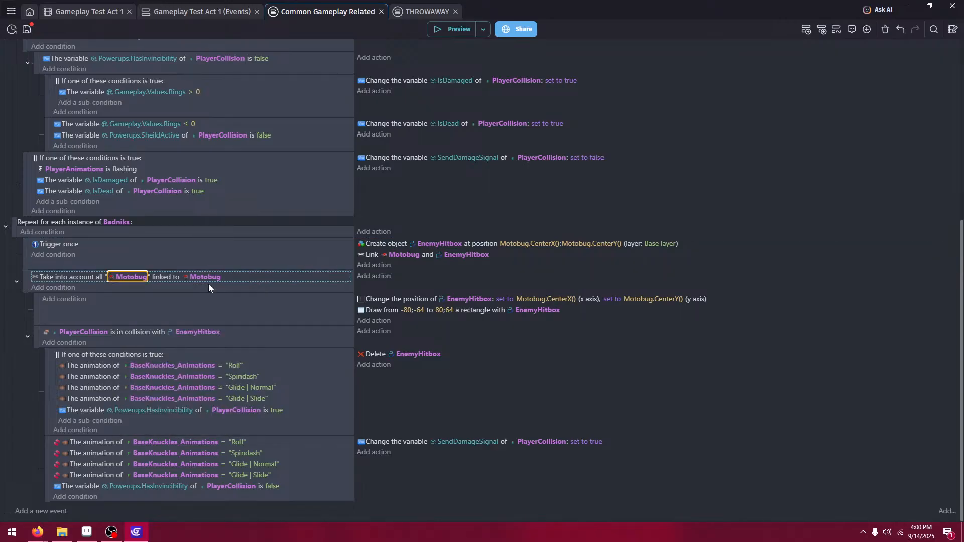
left_click(206, 276)
type("EnemyHitbox")
left_click(209, 260)
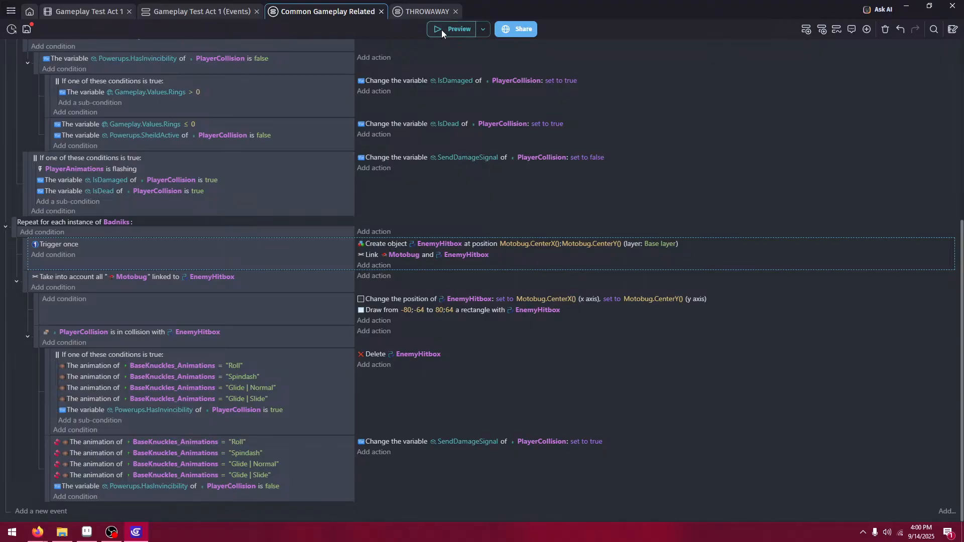
- Preview the game, move the invincible Knuckles through the Motobugs to test the swapped condition, and close the preview
left_click(442, 29)
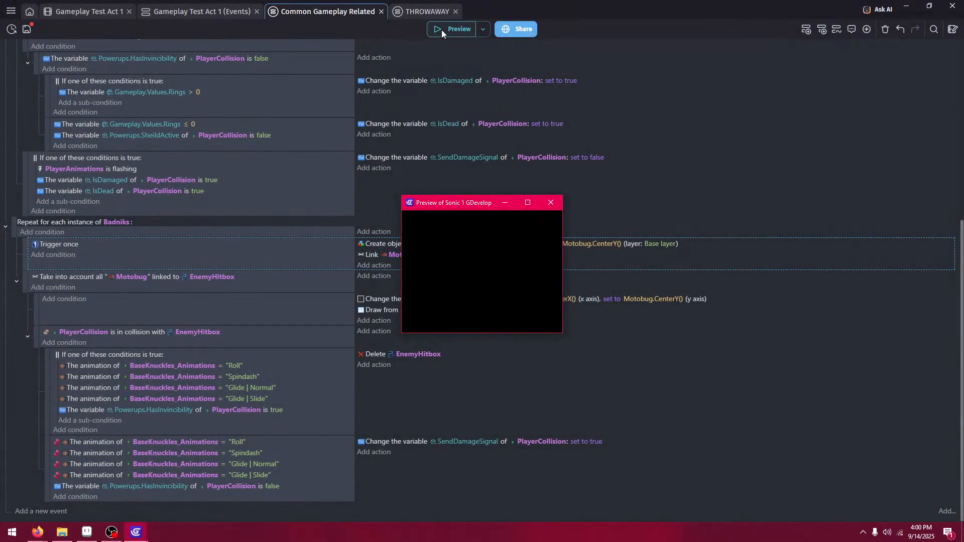
key("Right")
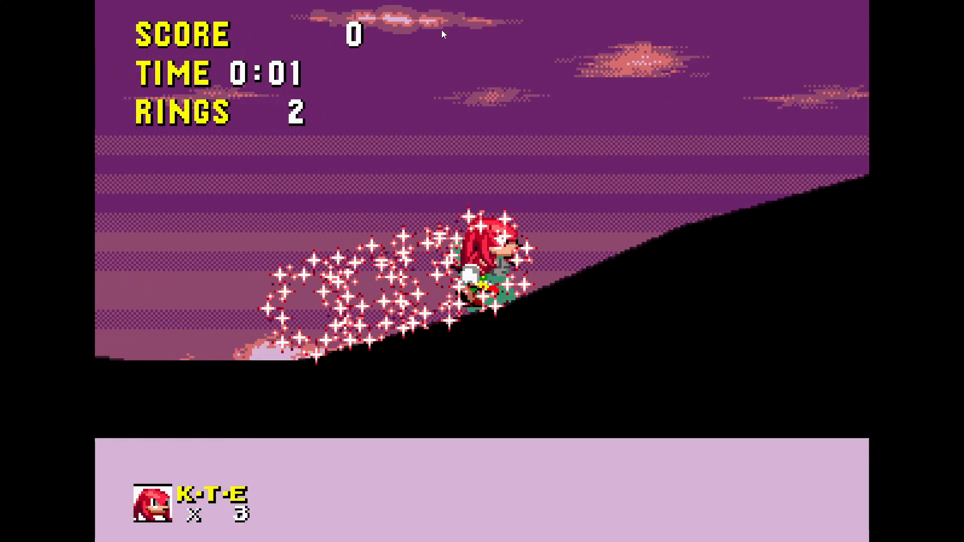
key("space")
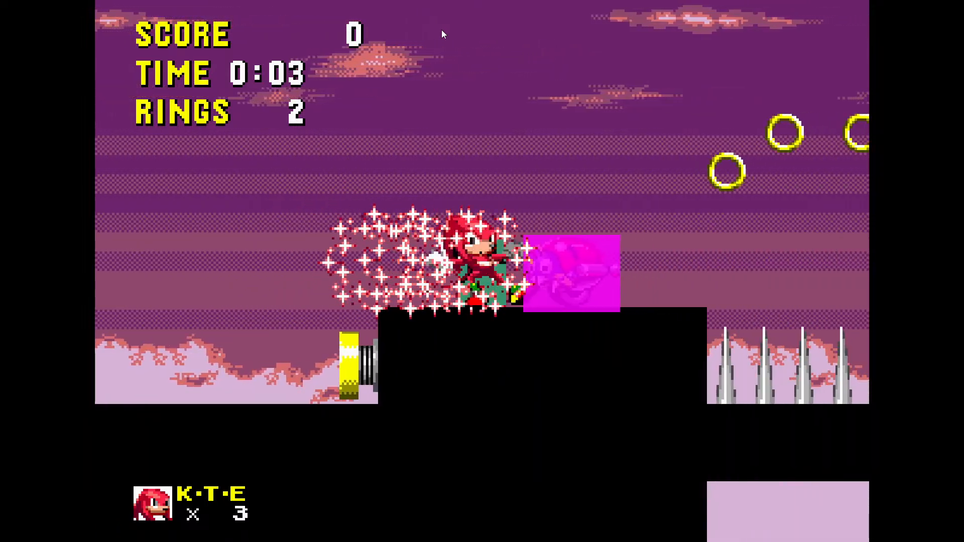
key("Left")
key("Right")
key("space")
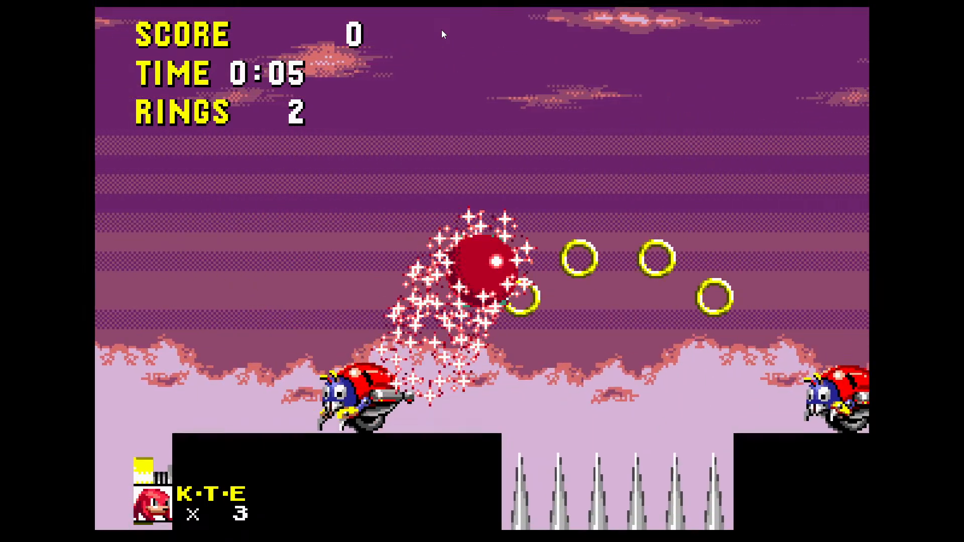
key("Left")
key("F11")
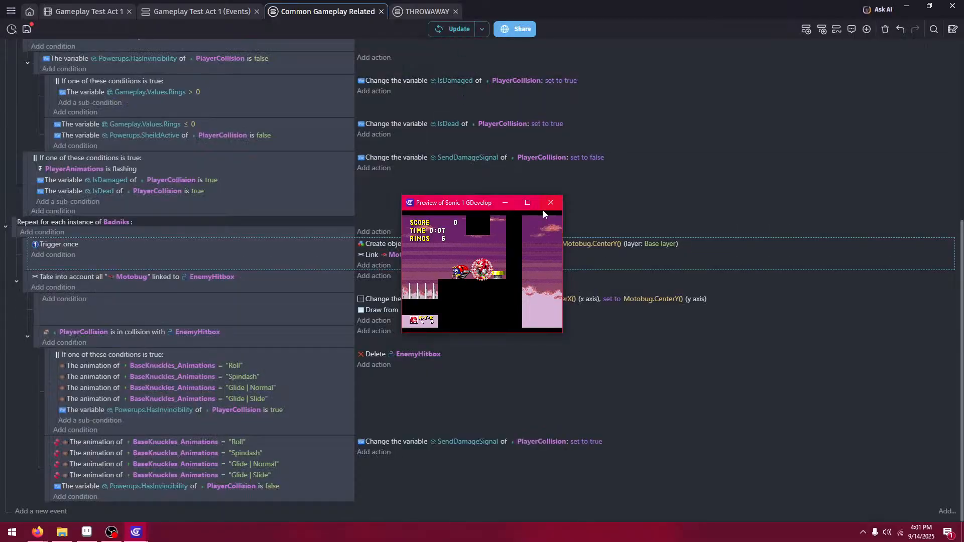
left_click(551, 203)
- Undo the object swaps in the linked-objects condition and in the Trigger once event's Link action
left_click(901, 30)
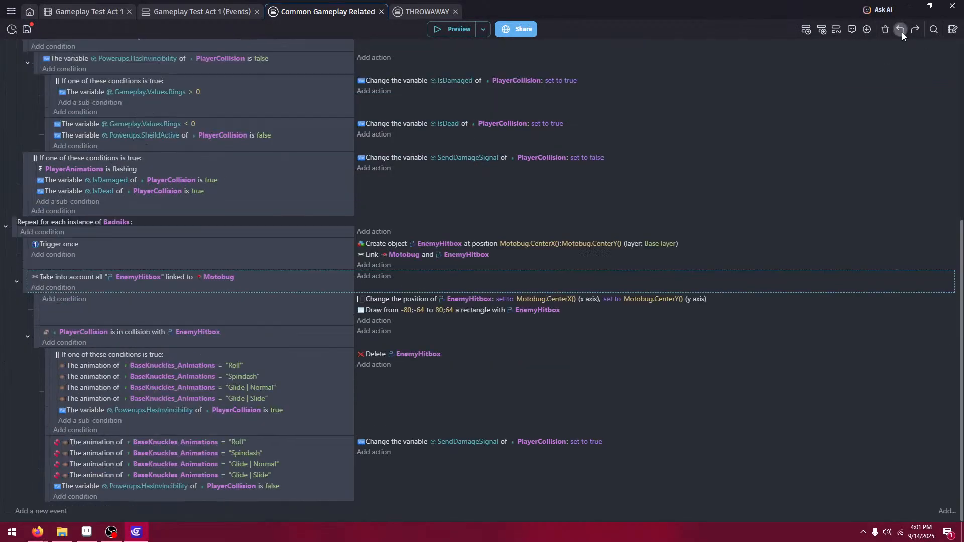
left_click(902, 32)
left_click(902, 32)
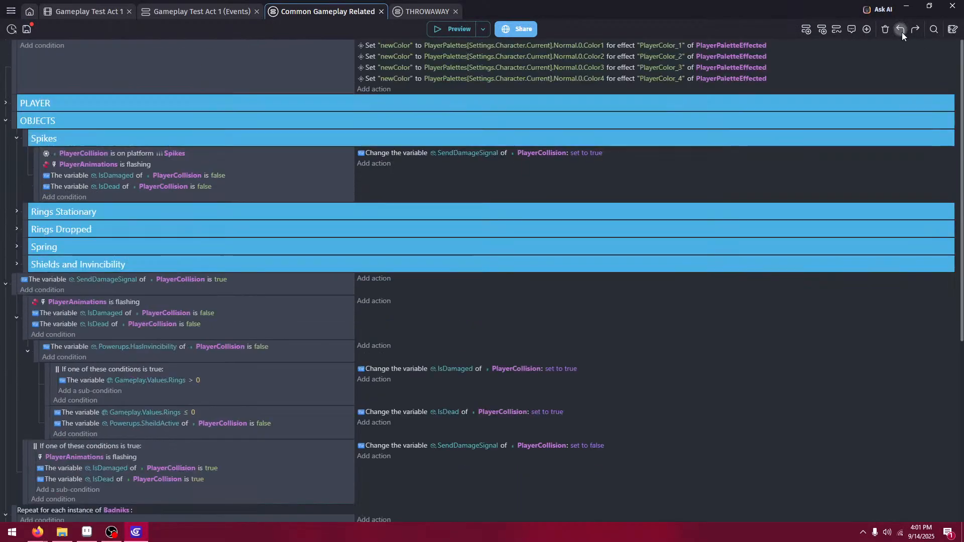
left_click(902, 32)
left_click(902, 32)
left_click(902, 32)
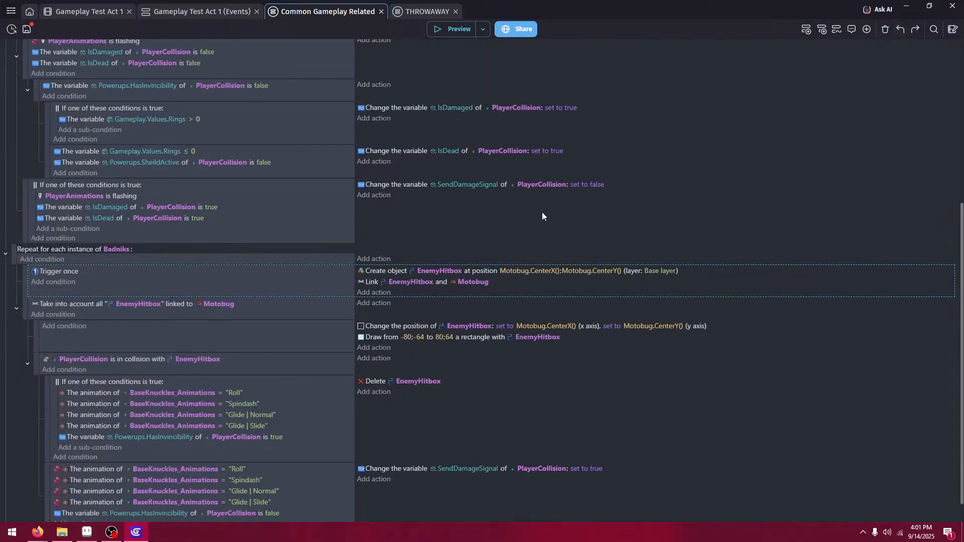
scroll(465, 242, "down", 1)
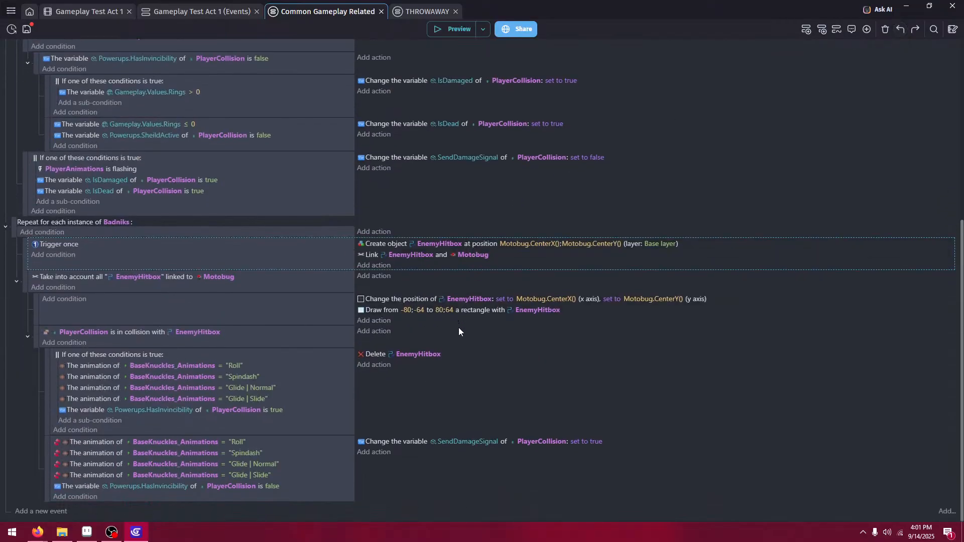
- Change the object of the Delete action in the attack-or-invincibility event to Motobug
left_click(477, 255)
left_click(419, 354)
left_click(418, 355)
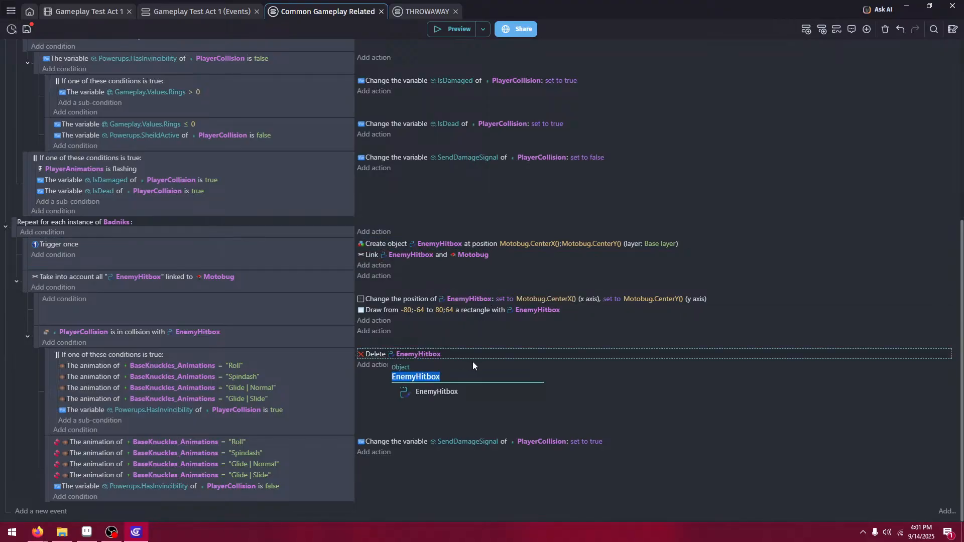
type("Motobug")
left_click(653, 373)
- Replace the Delete Motobug action with a Delete the object action for the Badniks group in the attack-or-invincibility event
left_click(473, 357)
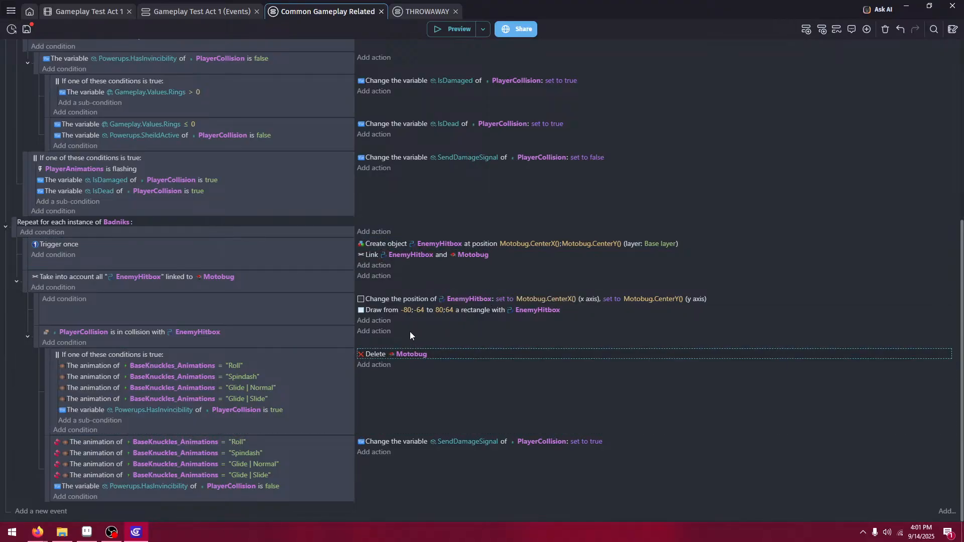
key("Delete")
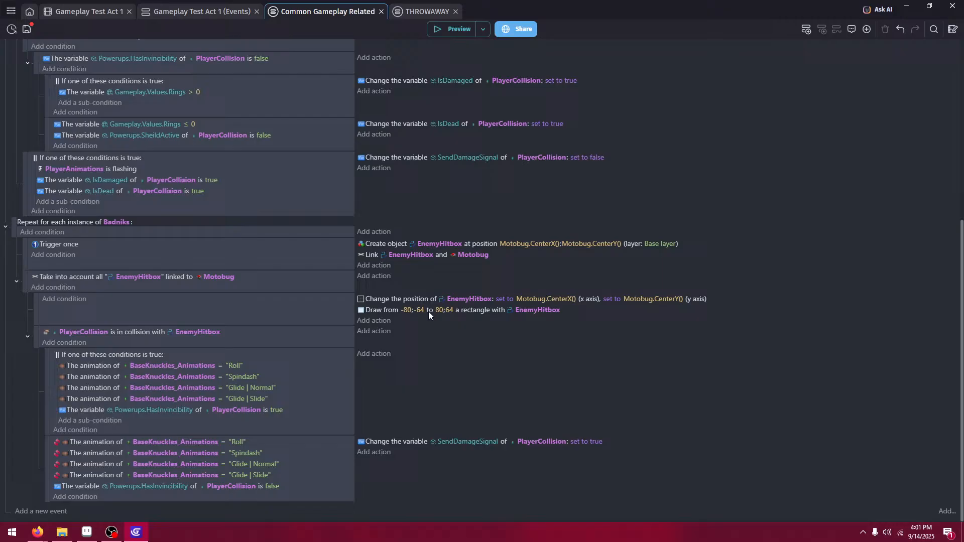
left_click(365, 354)
left_click(371, 354)
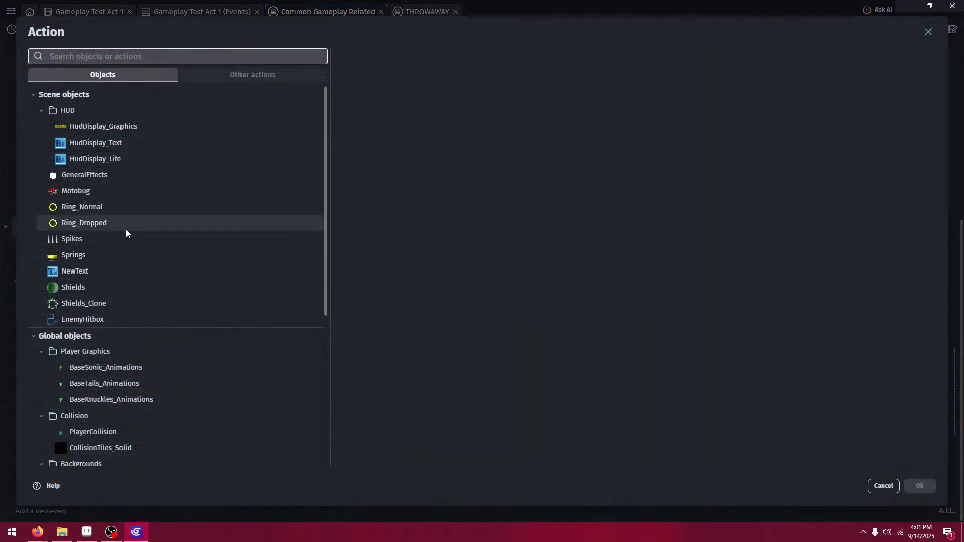
scroll(136, 362, "down", 3)
scroll(110, 387, "down", 3)
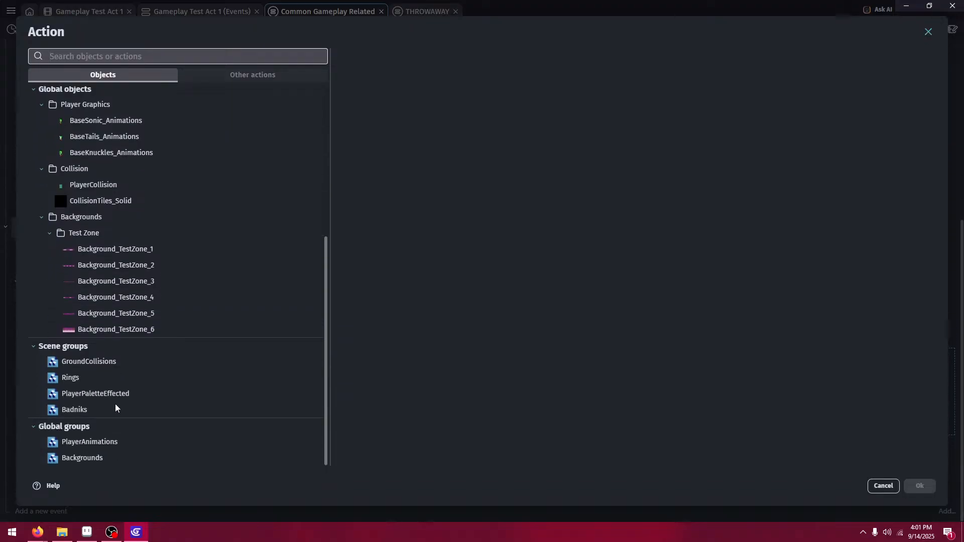
left_click(116, 409)
scroll(419, 243, "down", 12)
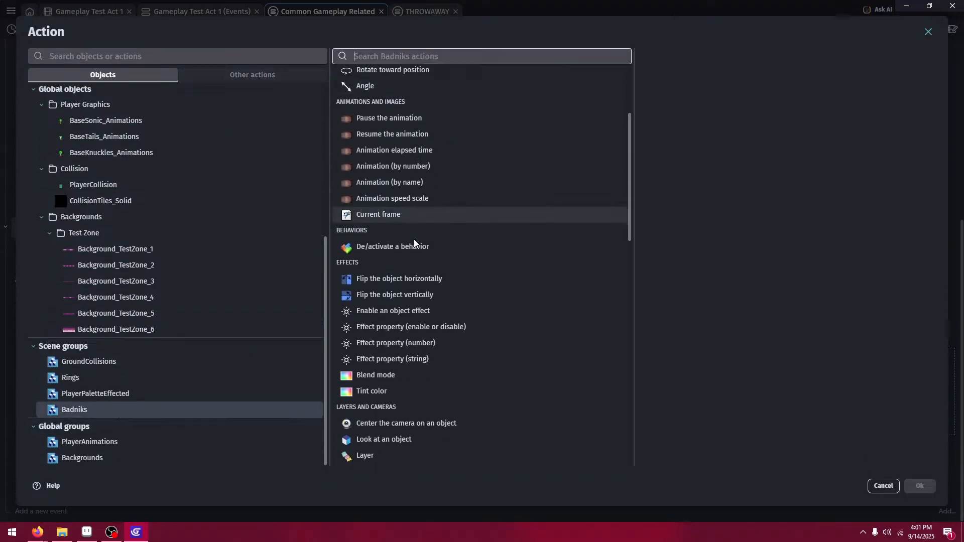
left_click(410, 245)
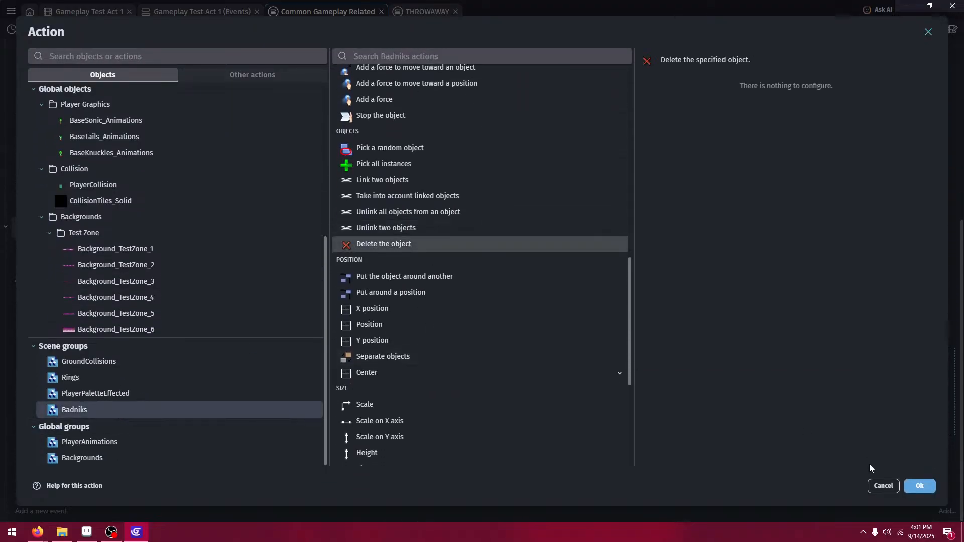
left_click(912, 487)
- Preview the game, run and jump the invincible Knuckles through the Motobugs to test the Badniks deletion, and close the preview
left_click(456, 33)
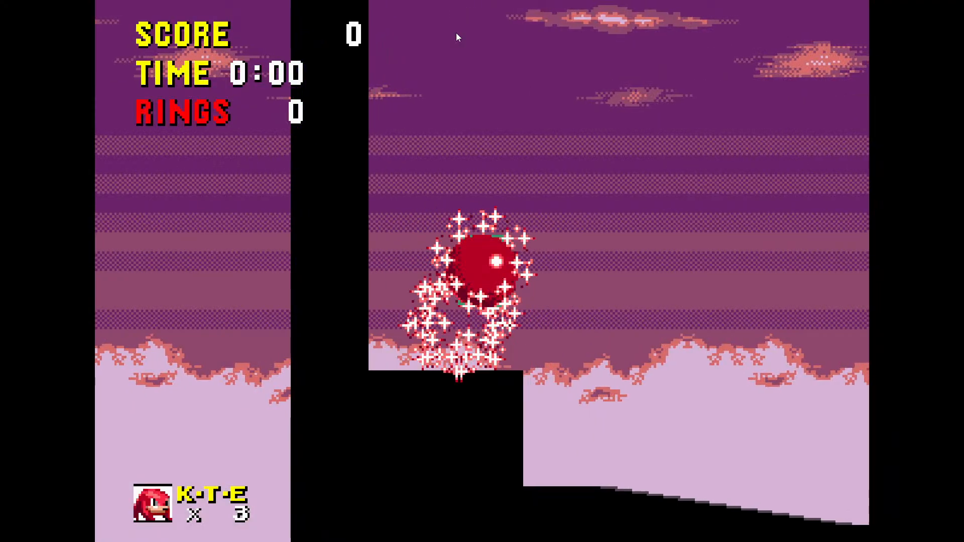
key("Right")
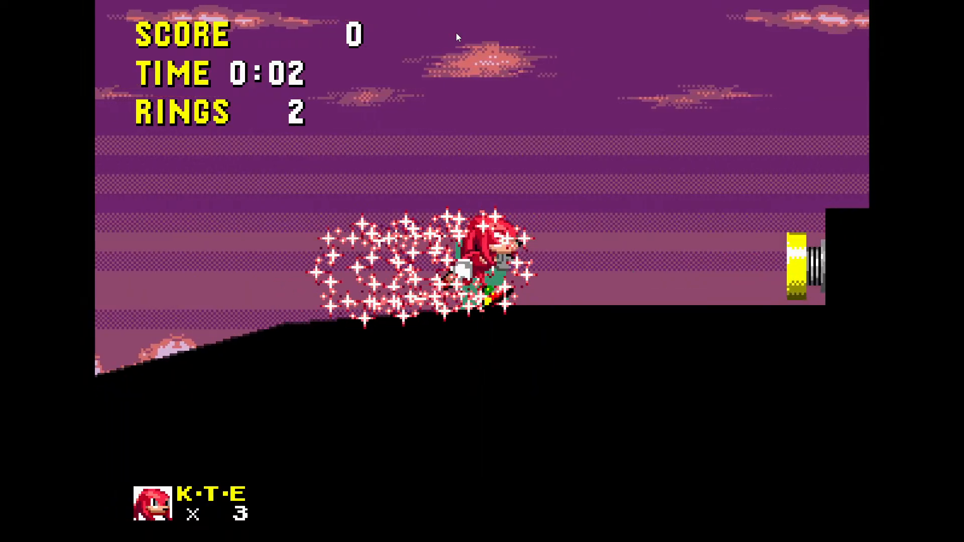
key("space")
key("space")
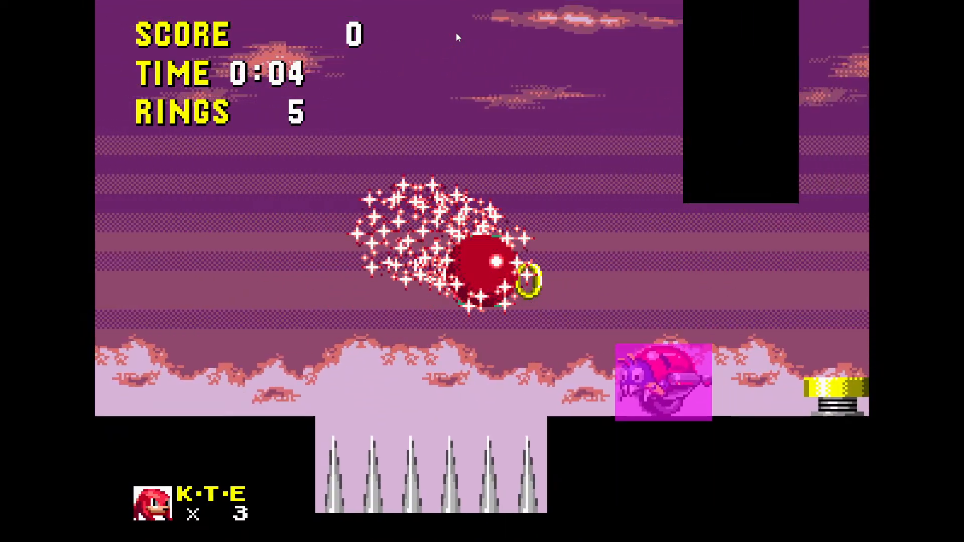
key("space")
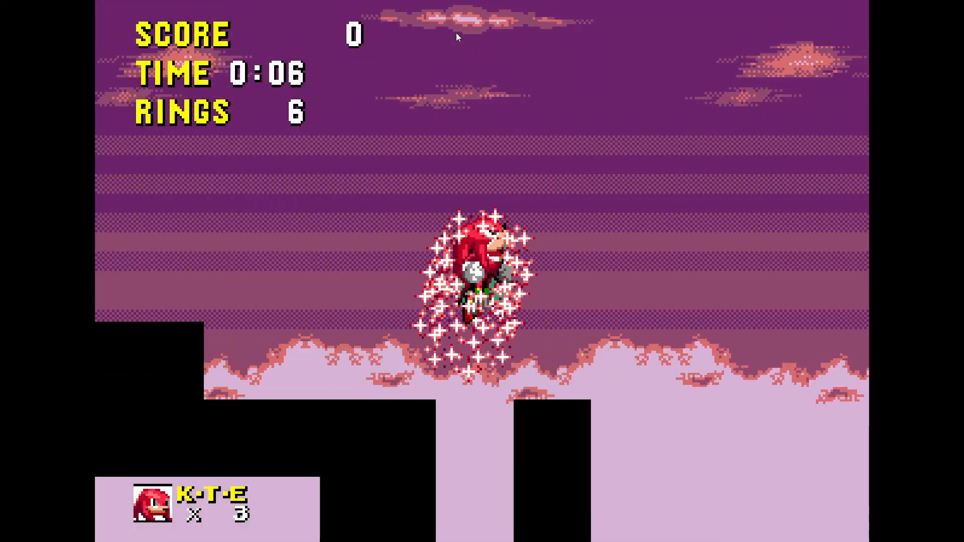
key("F11")
left_click(551, 202)
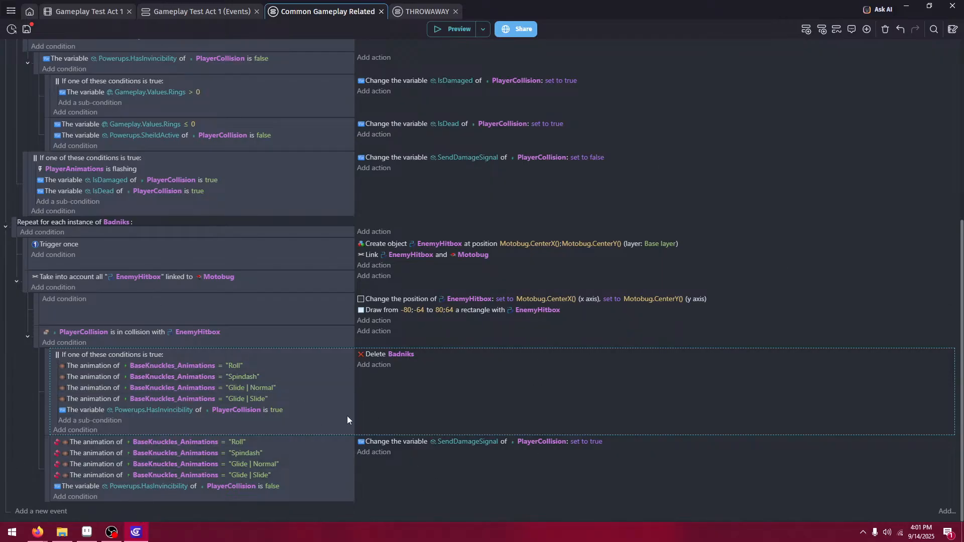
- Collapse the Badniks loop and delete the flashing, IsDamaged and IsDead conditions from the Spikes event, keeping only the platform condition
left_click(5, 231)
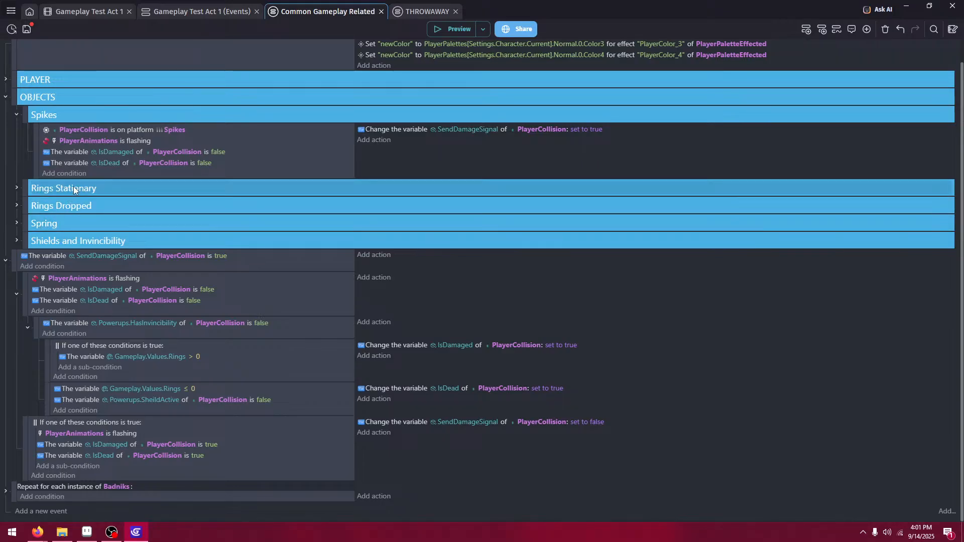
left_click(226, 143)
key("Delete")
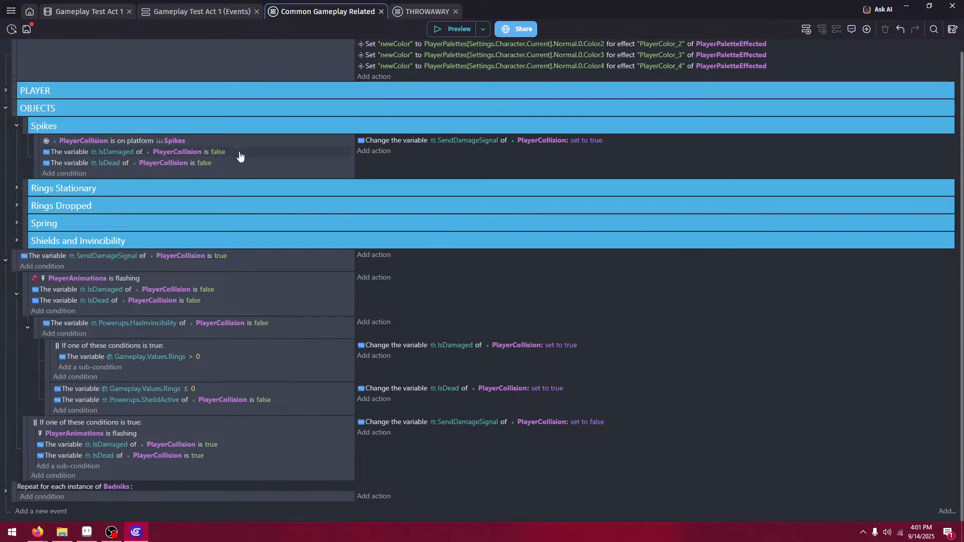
left_click(240, 153)
key("Delete")
left_click(240, 164)
key("Delete")
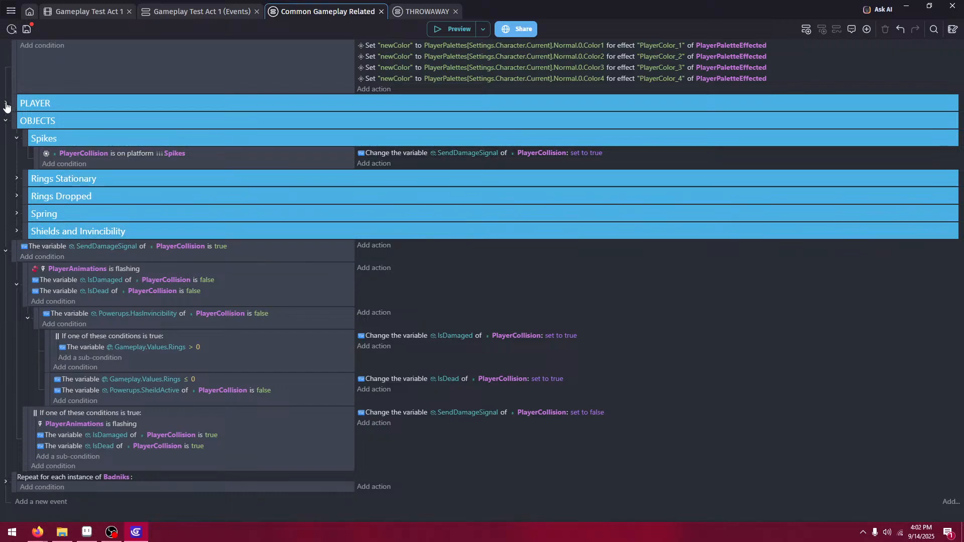
- Move the SendDamageSignal event with its sub-events to the end of the Damage and Death group under PLAYER
left_click(41, 501)
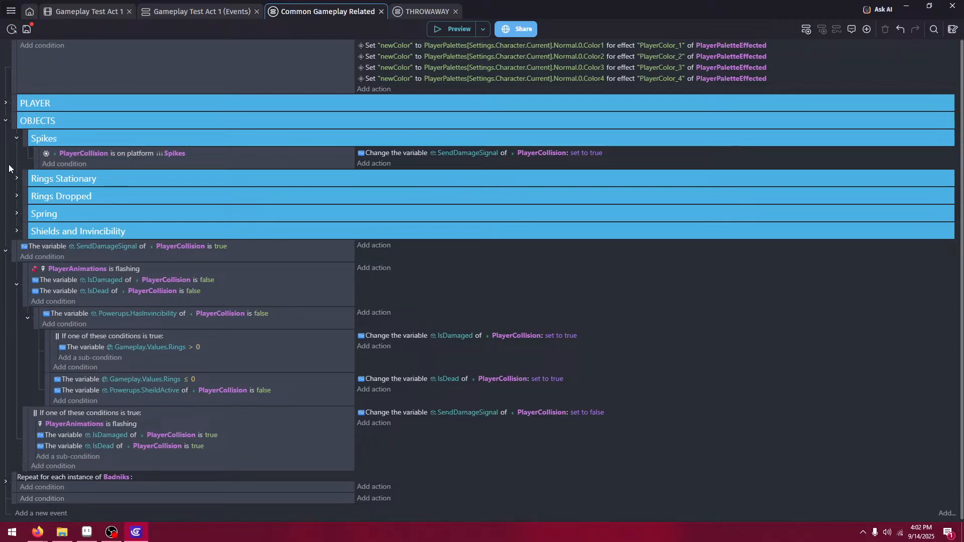
left_click(5, 252)
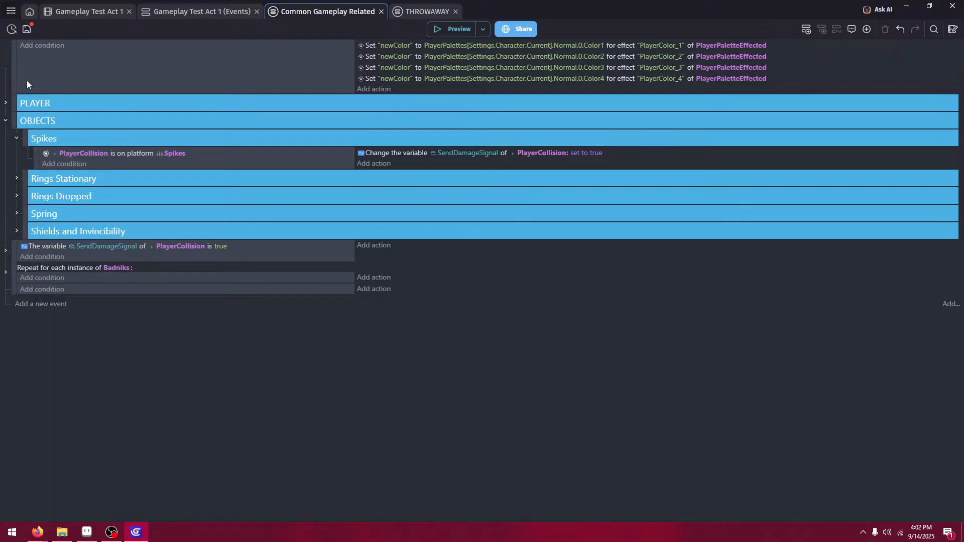
left_click(5, 103)
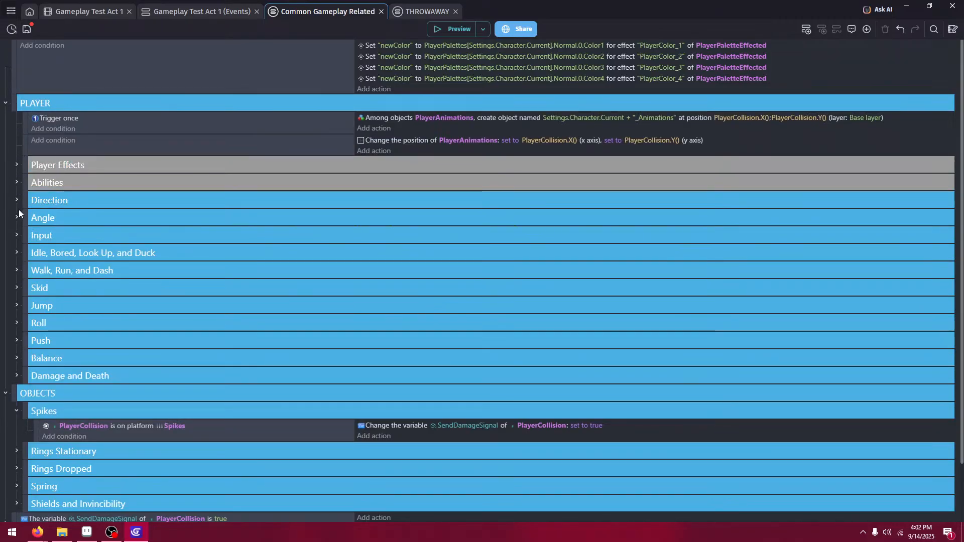
scroll(19, 209, "down", 2)
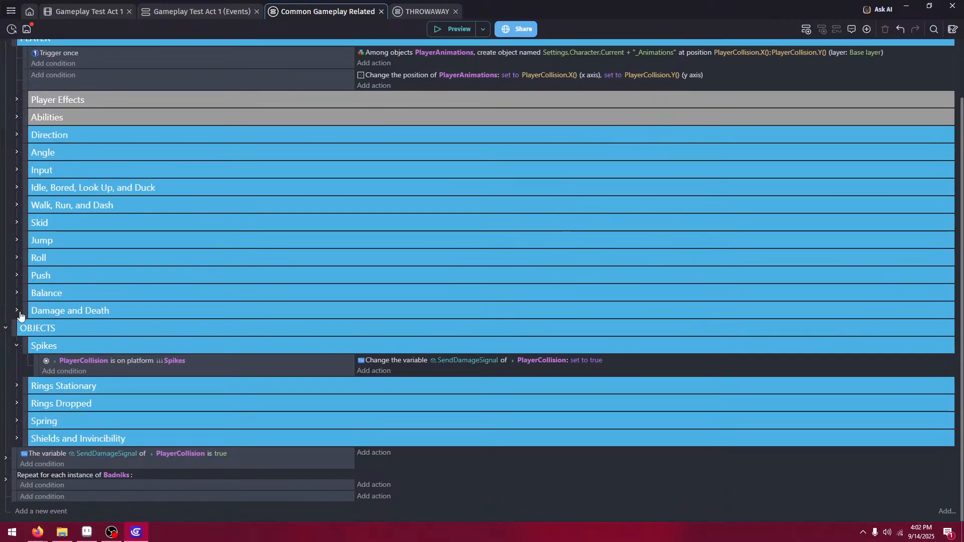
left_click(6, 327)
left_click(17, 370)
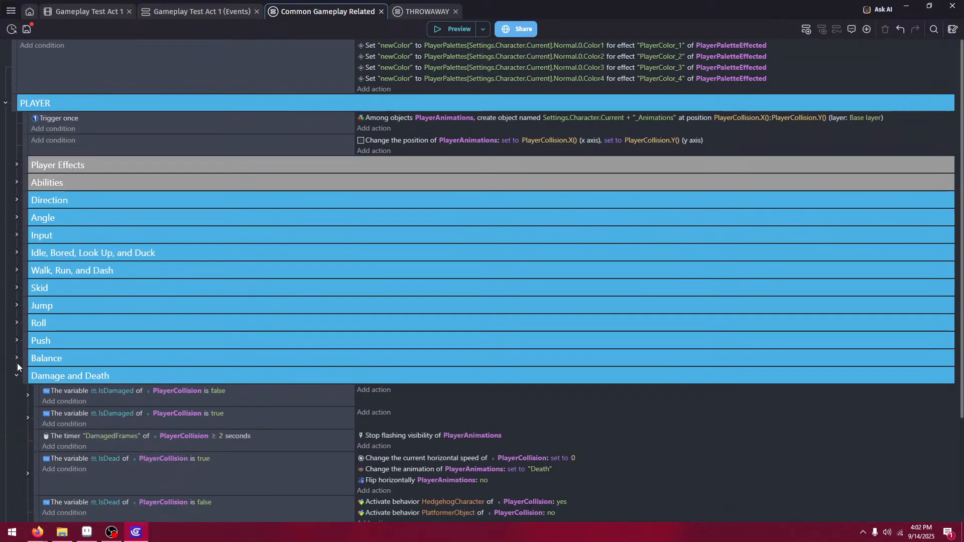
scroll(17, 369, "down", 4)
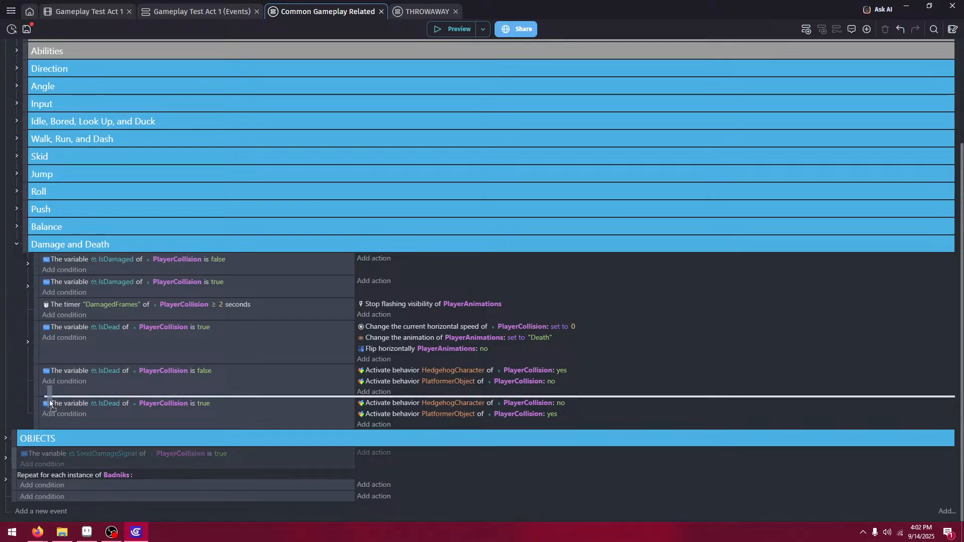
left_click_drag(49, 400, 35, 424)
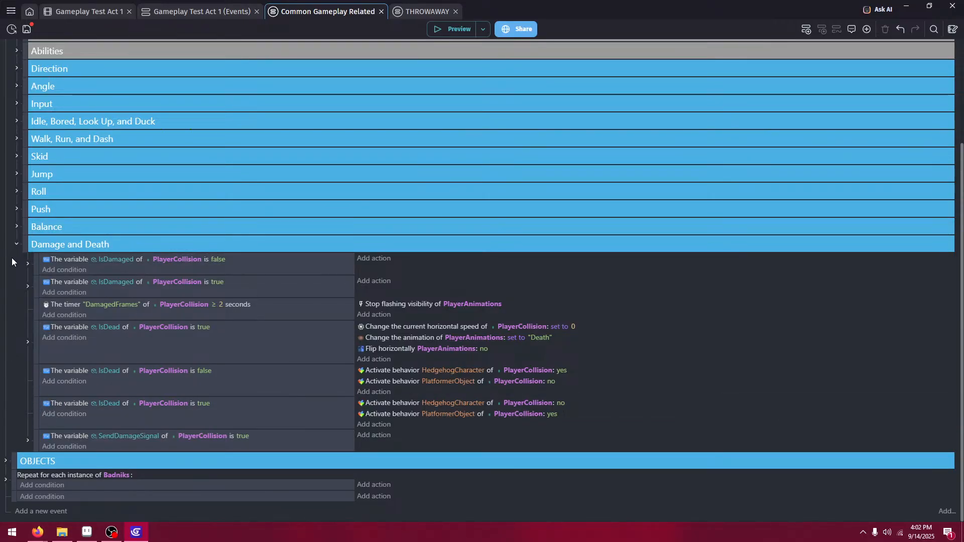
- Collapse the Damage and Death, PLAYER and Spikes groups and delete the empty event below the Badniks loop
left_click(28, 264)
left_click(27, 263)
left_click(28, 286)
left_click(28, 286)
left_click(17, 244)
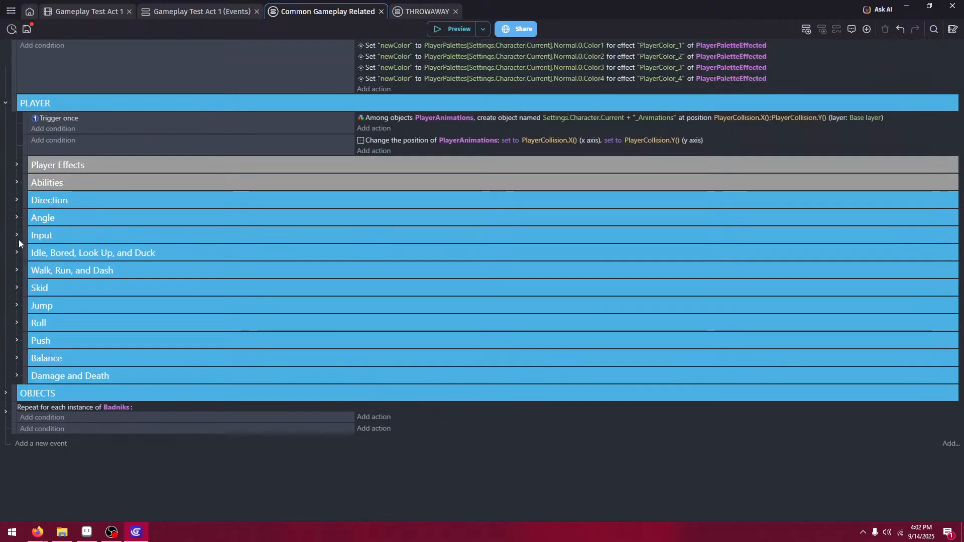
left_click(5, 104)
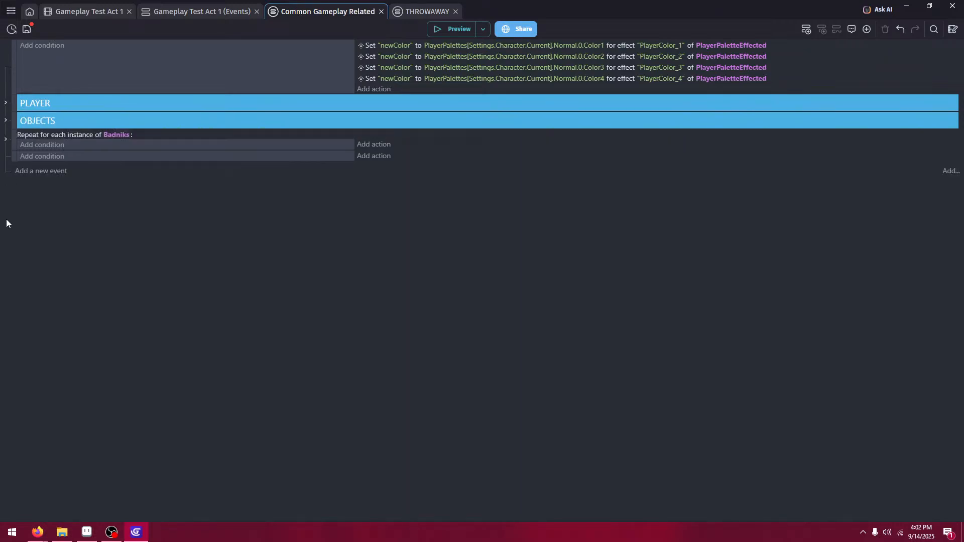
left_click(6, 120)
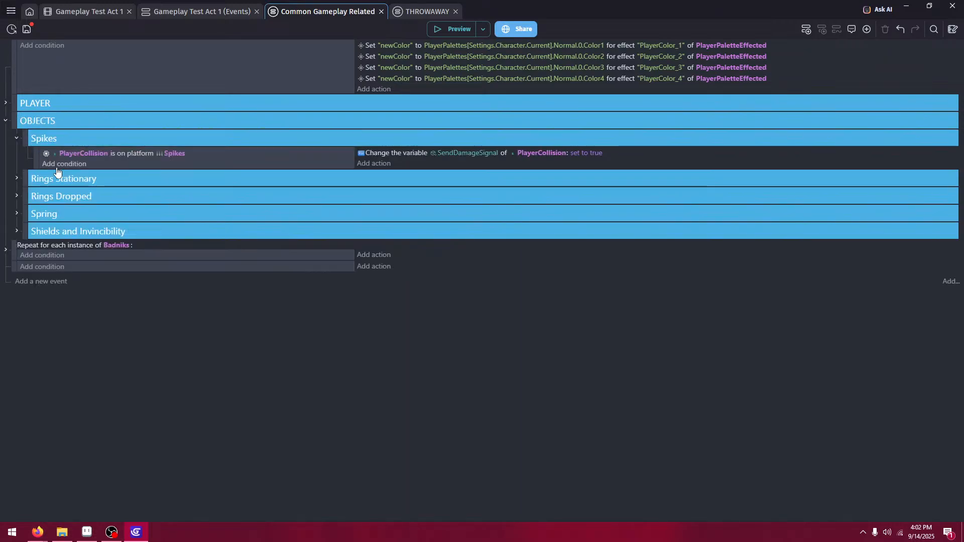
left_click(17, 139)
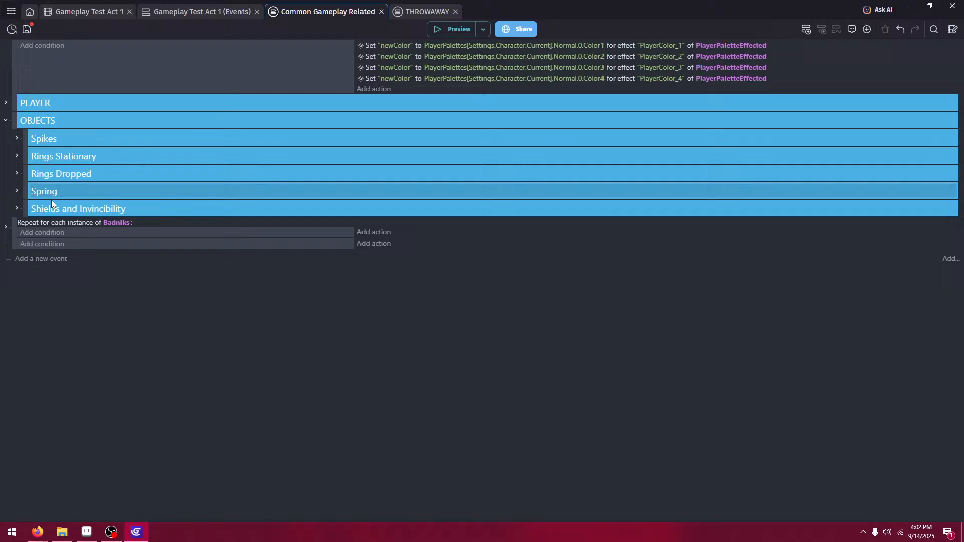
left_click(102, 246)
key("Delete")
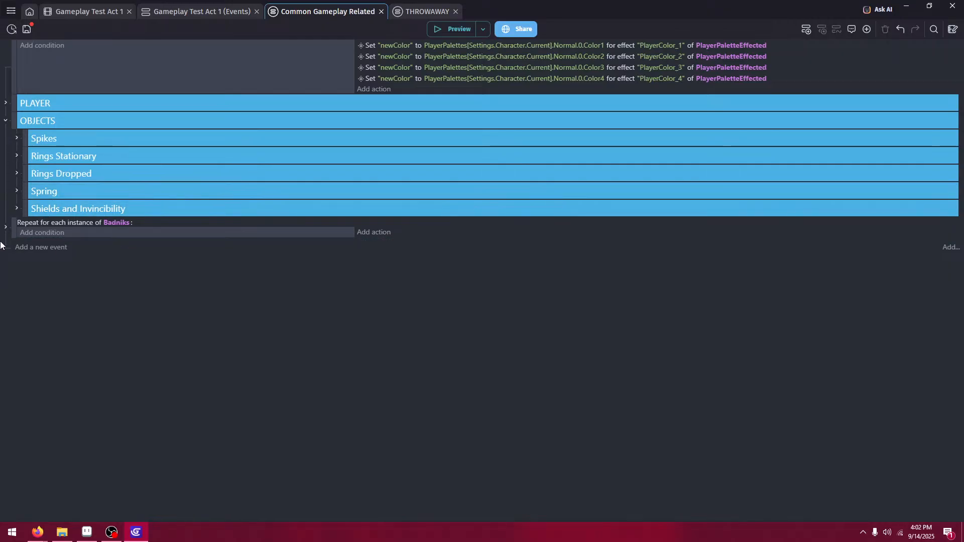
- Add an event group named Badniks under OBJECTS, move the Badniks loop into it and collapse the group
left_click(5, 227)
left_click(195, 225)
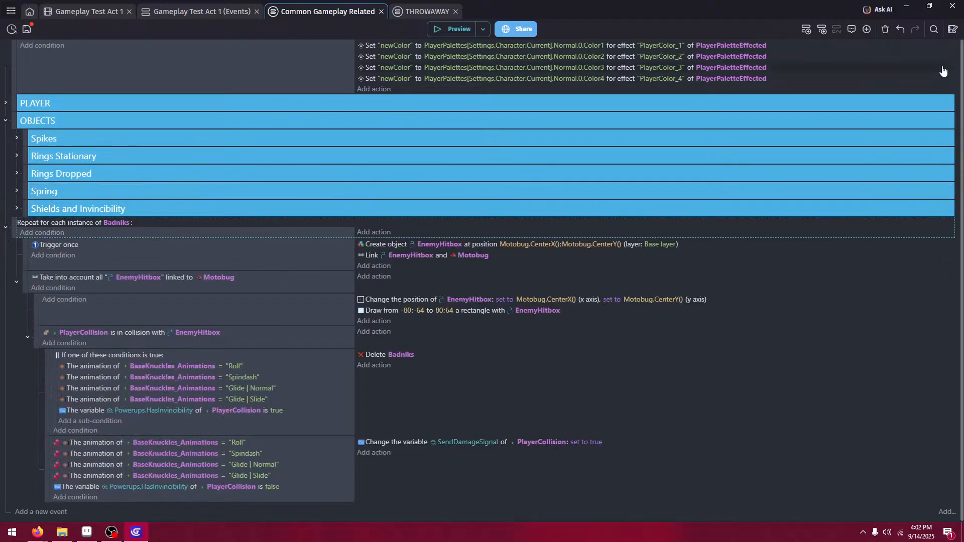
double_click(408, 214)
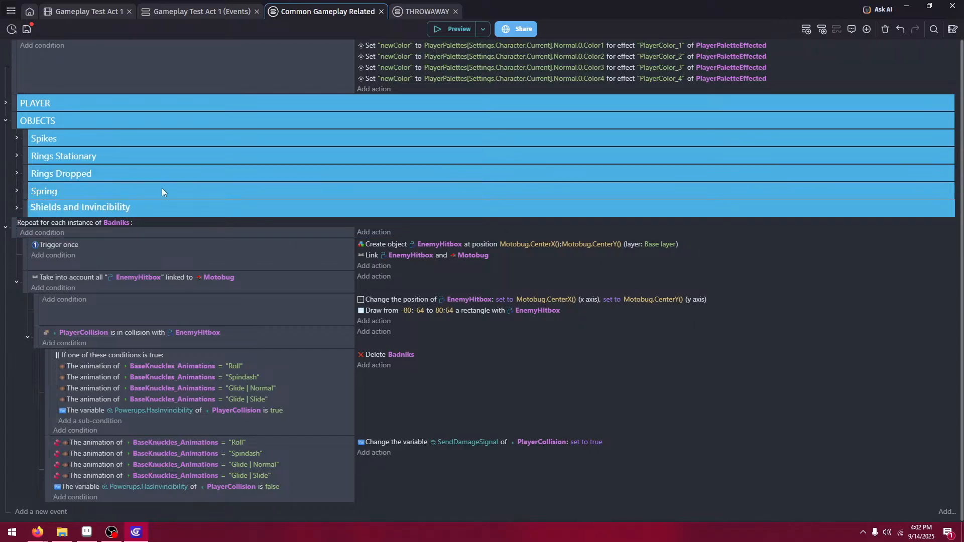
key("Return")
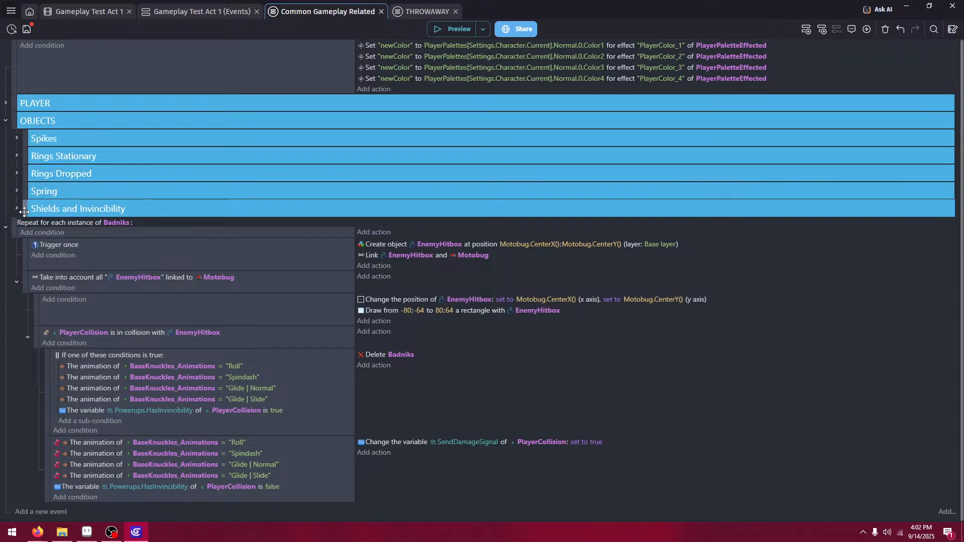
left_click(867, 29)
left_click(846, 82)
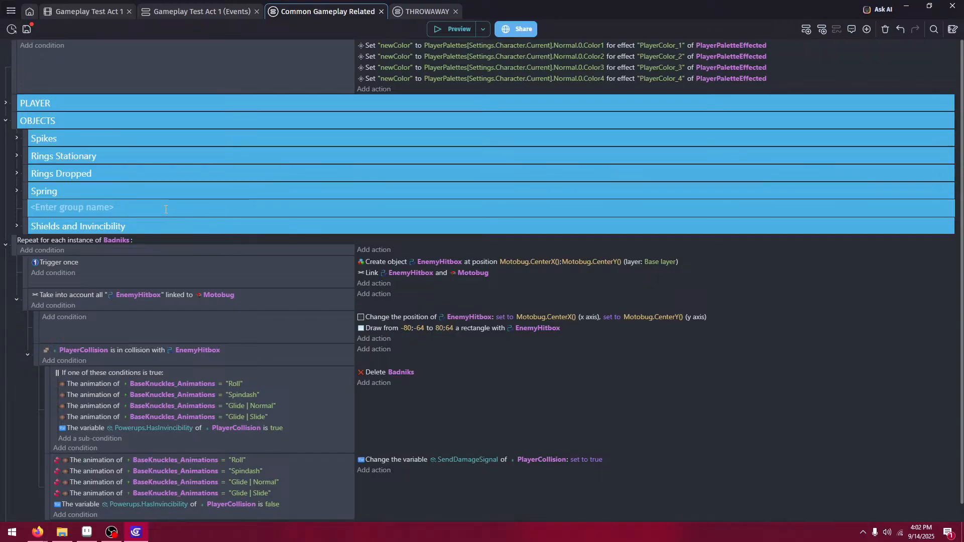
type("BAdniks")
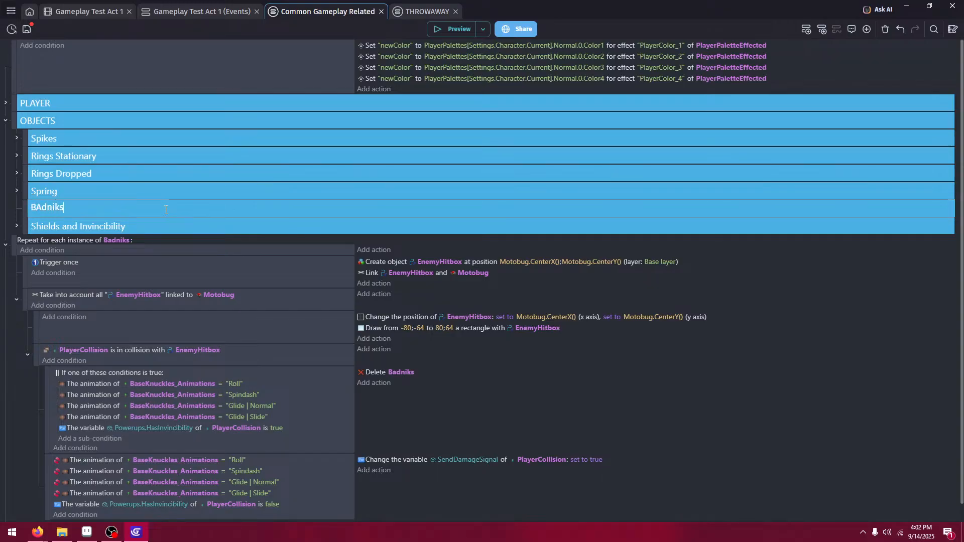
key("BackSpace")
type("a")
key("Return")
left_click_drag(19, 234, 50, 214)
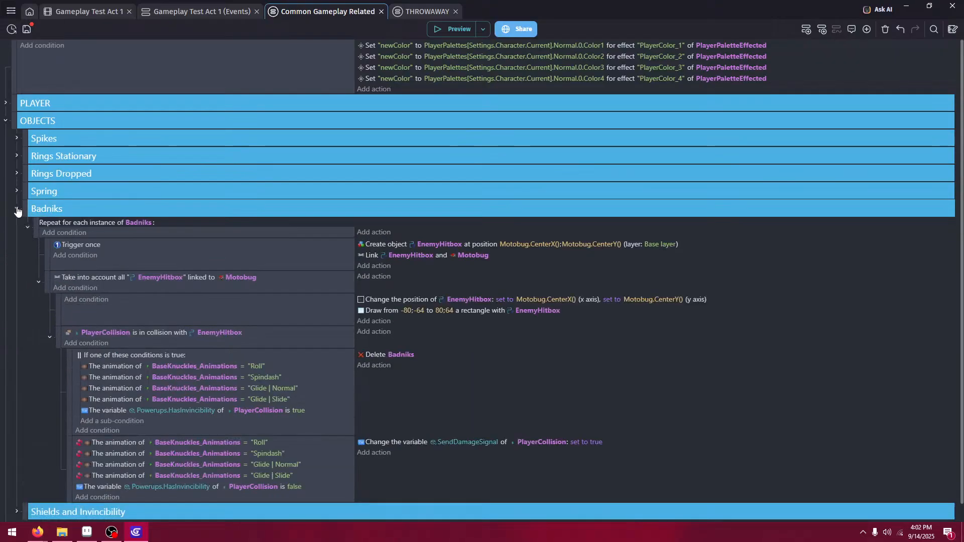
left_click(17, 209)
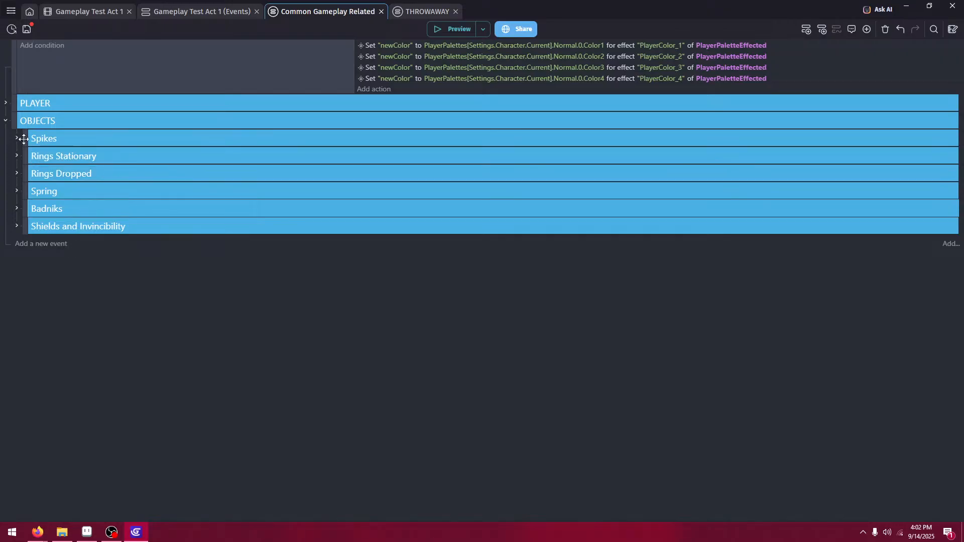
- Reorder the OBJECTS groups as Rings Stationary, Rings Dropped, Shields and Invincibility, Spring, Spikes, Badniks
left_click_drag(26, 138, 32, 216)
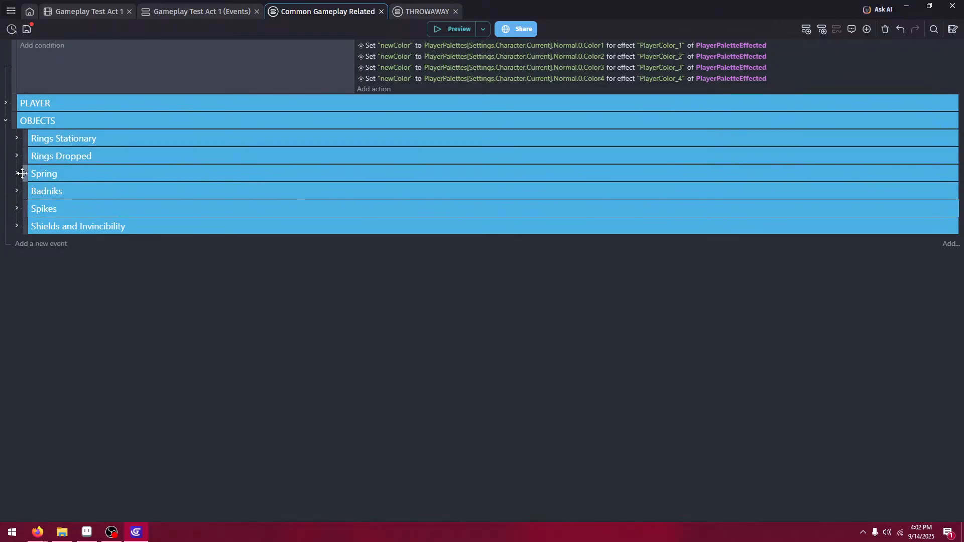
left_click_drag(24, 222, 28, 169)
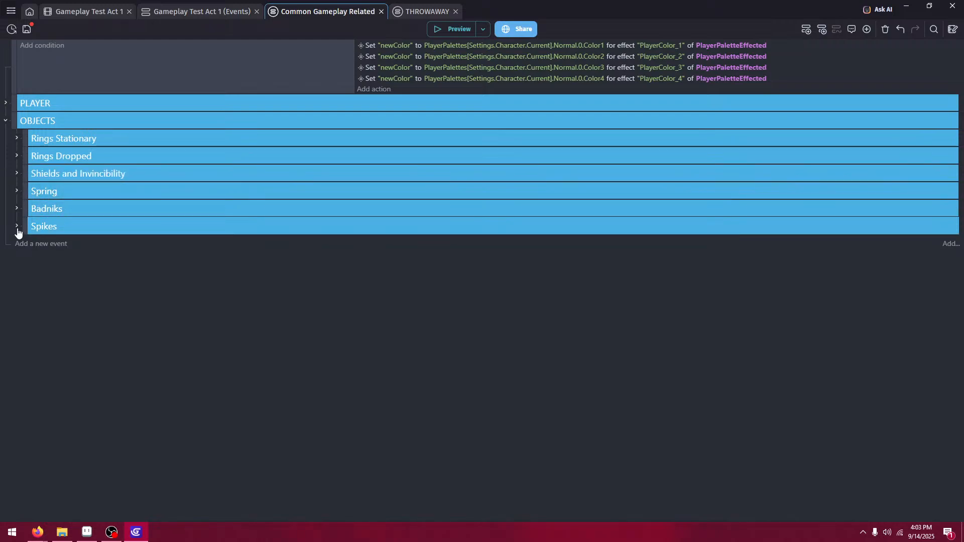
left_click_drag(24, 219, 57, 239)
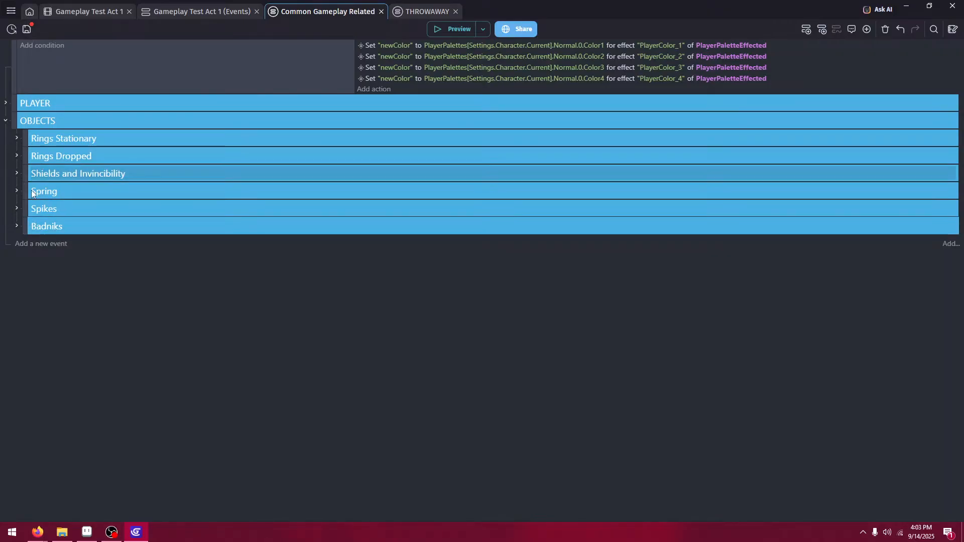
left_click(17, 227)
left_click(17, 227)
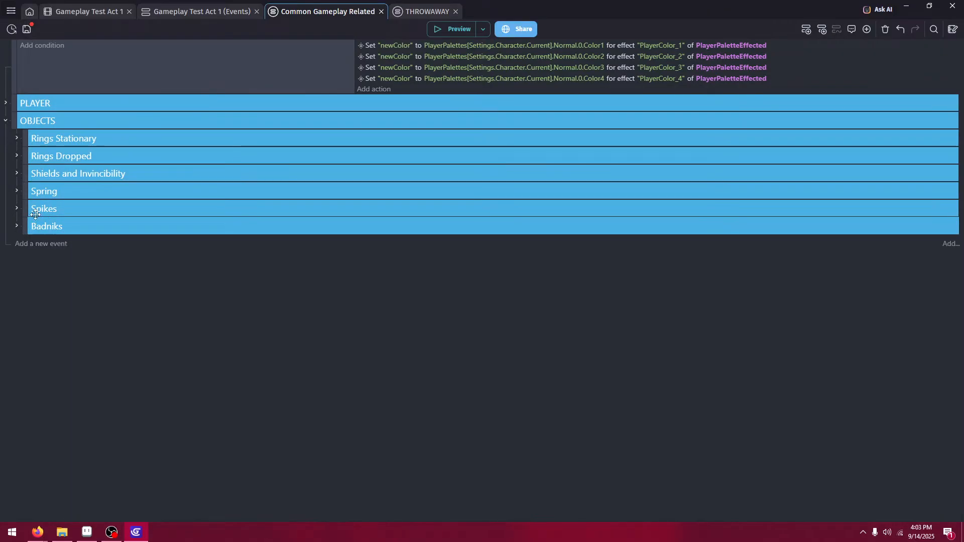
- Preview the game, run and jump the invincible Knuckles past the spikes and Motobugs, and close the preview
left_click(437, 31)
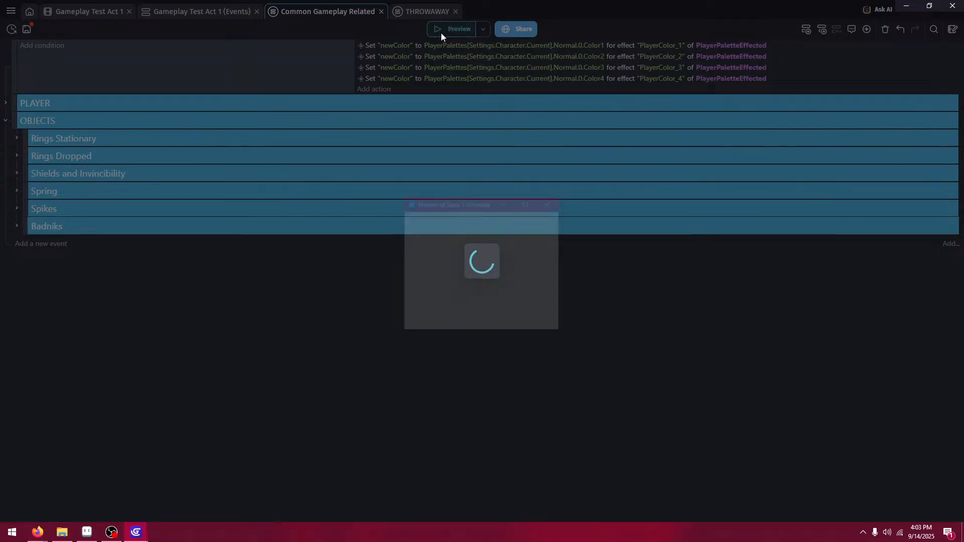
key("Right")
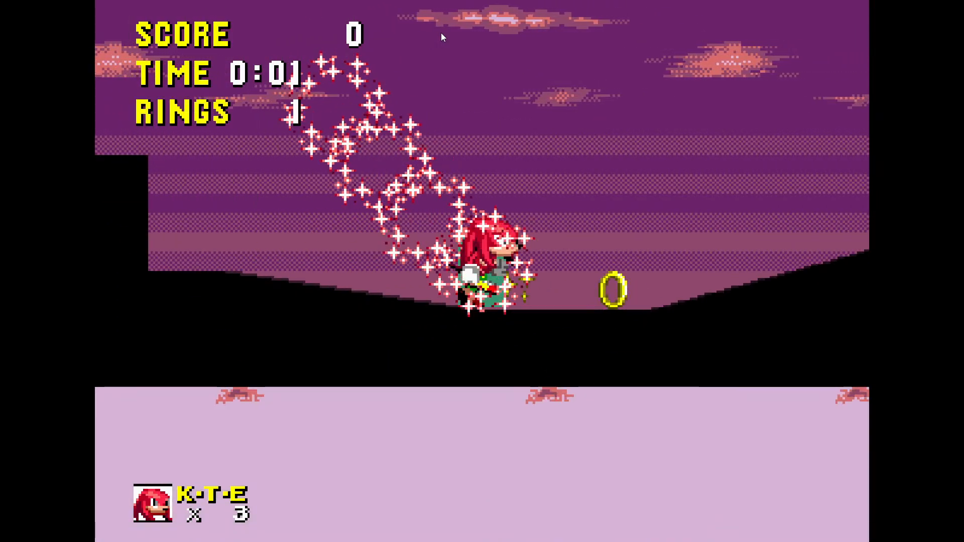
key("space")
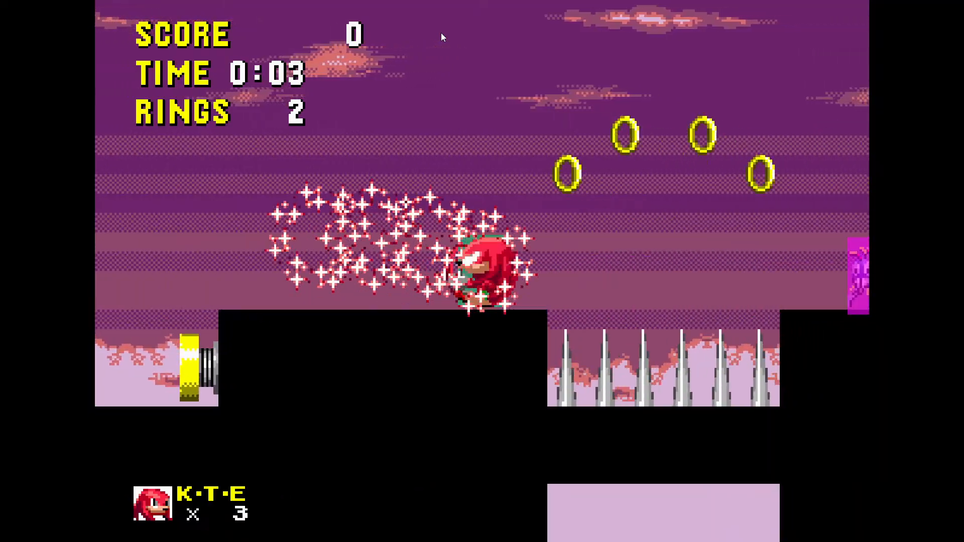
key("space")
key("Left")
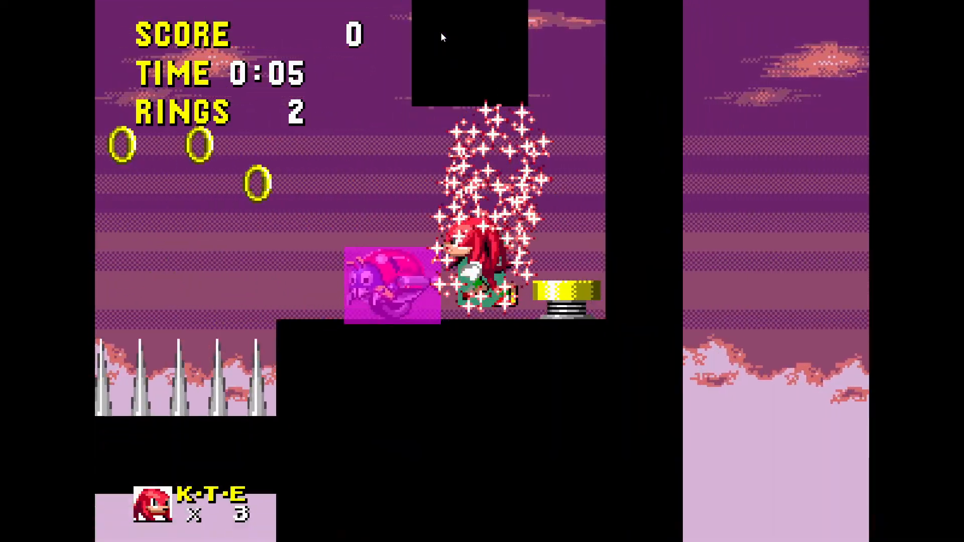
key("Escape")
left_click(551, 202)
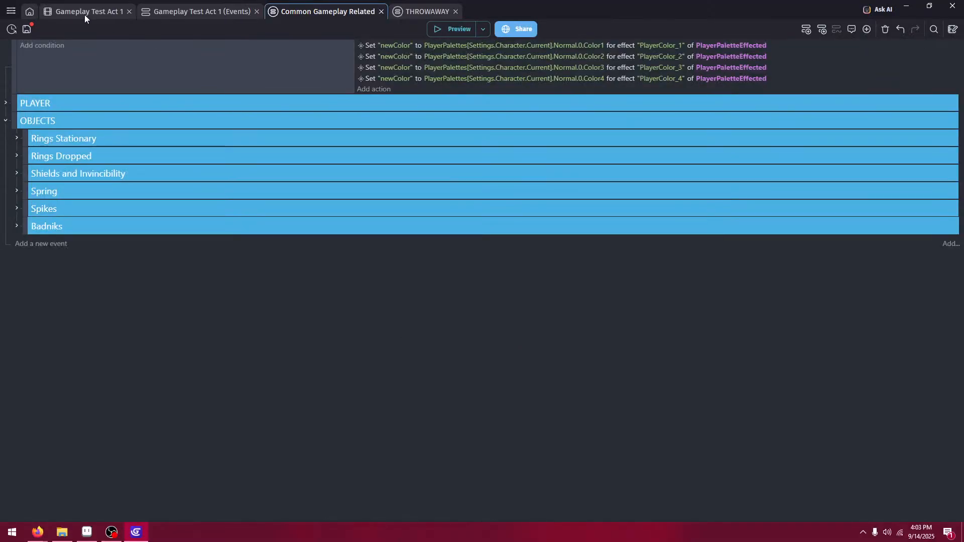
- Save the project and set PlayerCollision's Powerups variables HasInvincibility to False and SheildActive to True
key("ctrl+s")
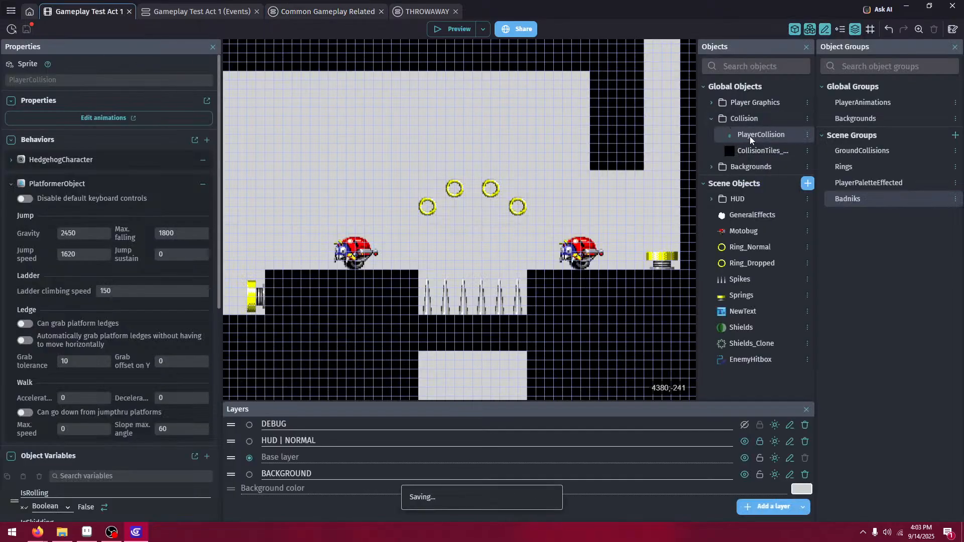
double_click(750, 136)
left_click(560, 54)
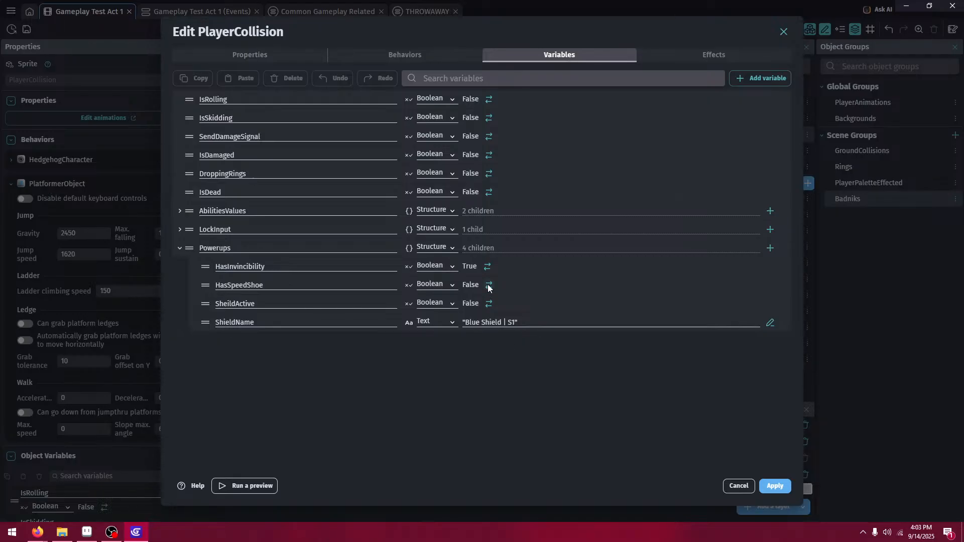
left_click(489, 267)
left_click(489, 304)
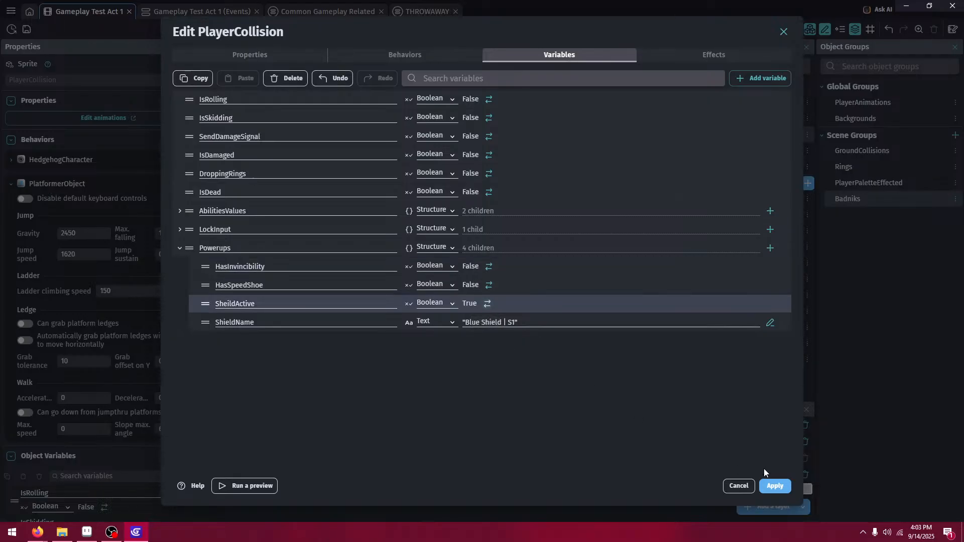
left_click(774, 489)
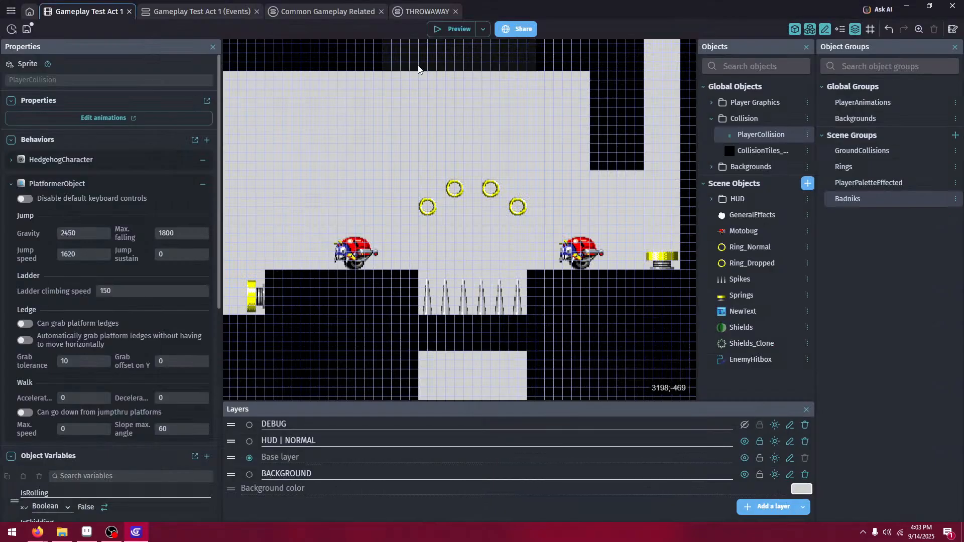
- Preview the game, run and jump the shielded Knuckles into the Motobug and past the spikes, and close the preview
left_click(445, 23)
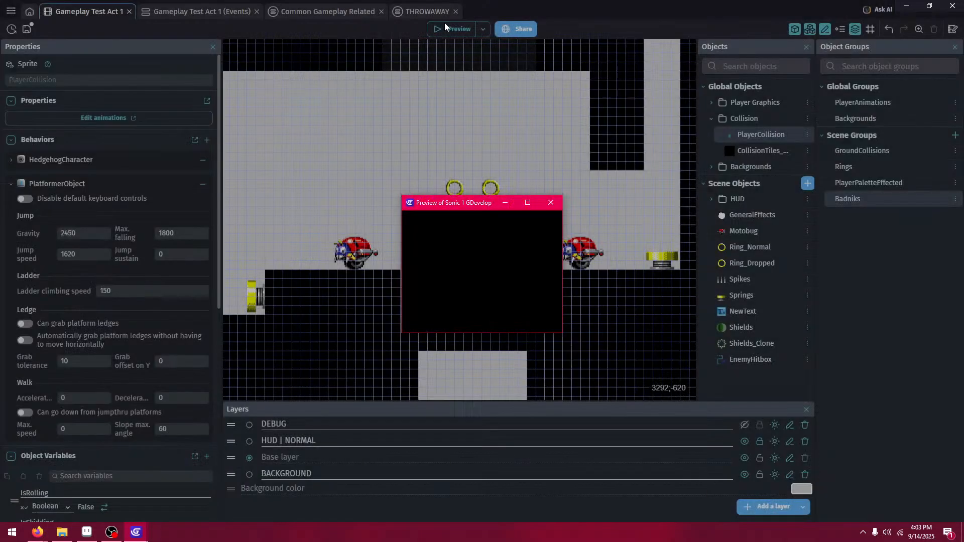
key("Right")
key("space")
key("Right")
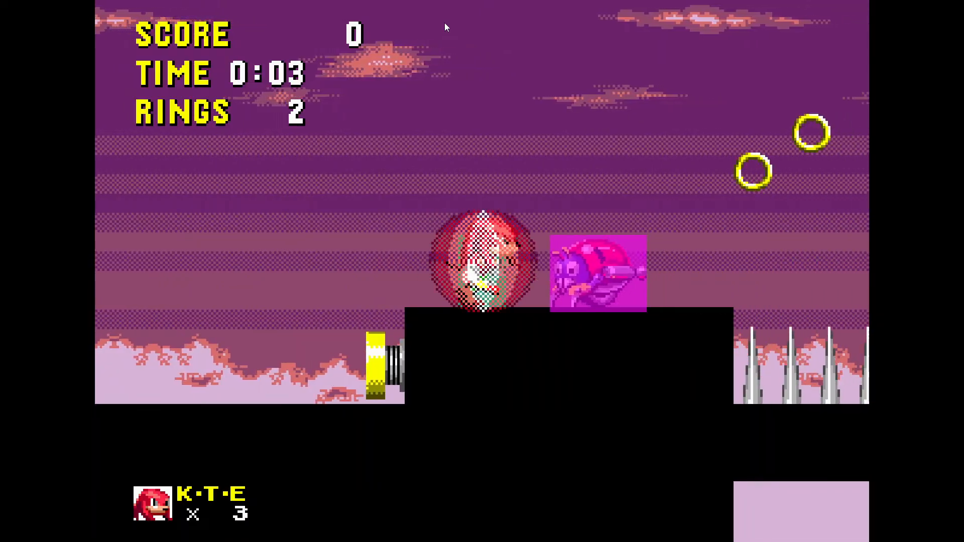
key("Right")
key("space")
key("Right")
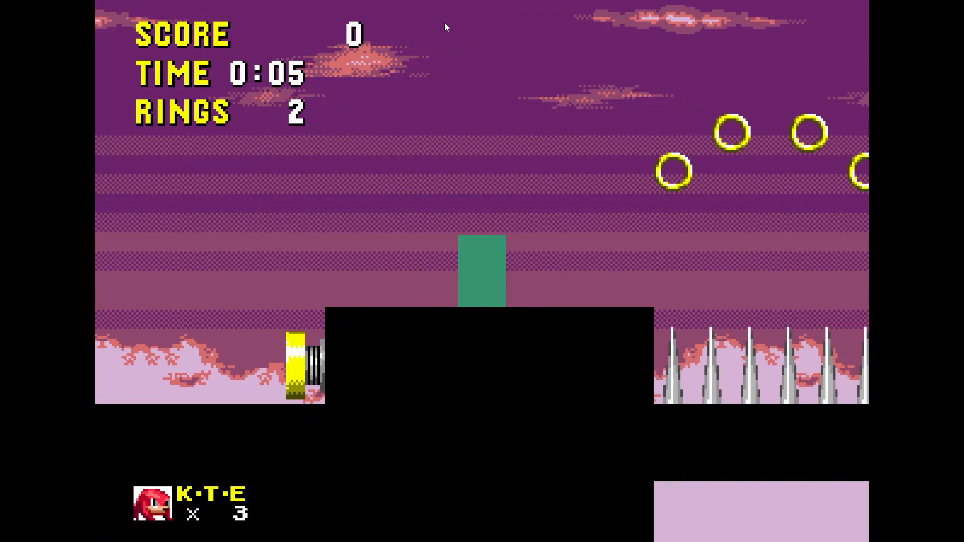
key("space")
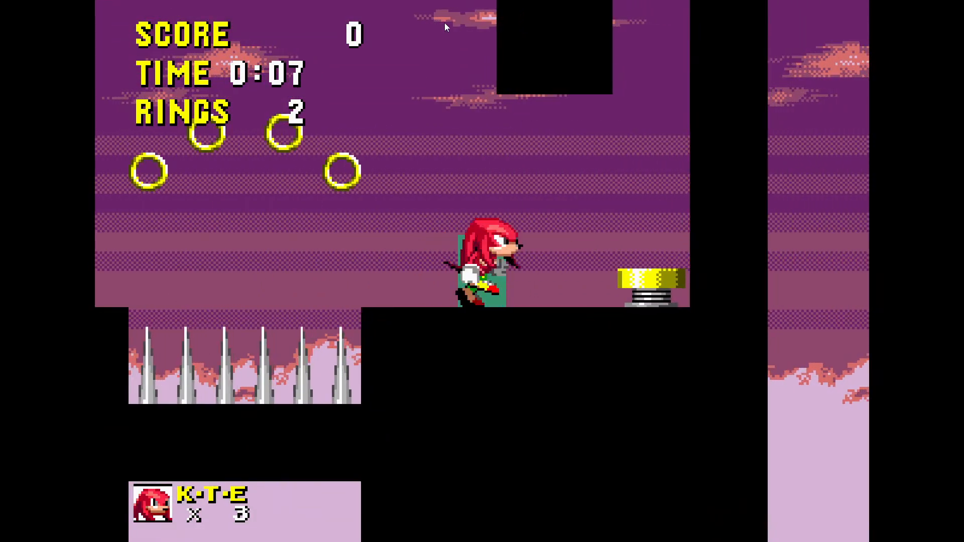
key("F11")
left_click(551, 202)
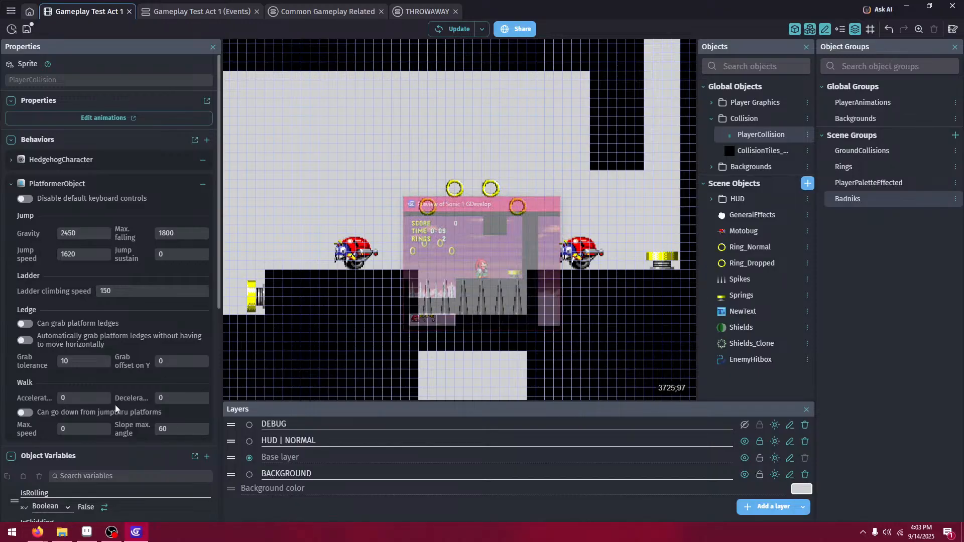
- Switch to Firefox, reload the Sonic Physics Guide page and look through its list of topics
mouse_move(38, 533)
left_click(97, 496)
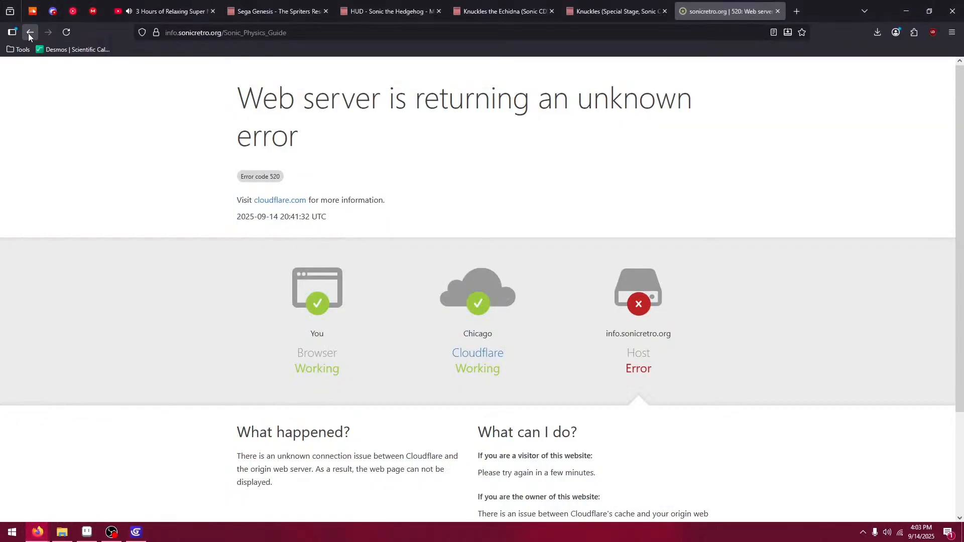
left_click(66, 32)
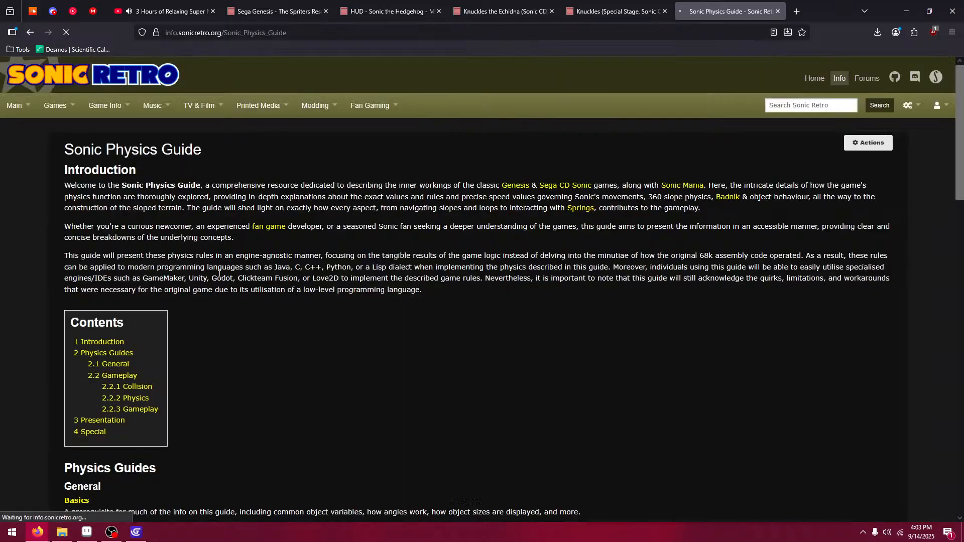
scroll(190, 198, "down", 6)
scroll(190, 193, "down", 5)
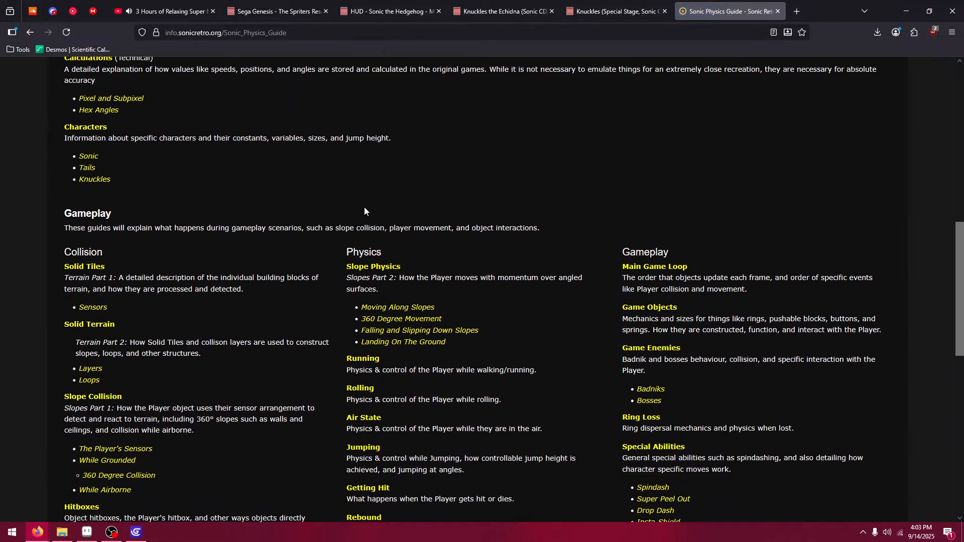
scroll(637, 289, "down", 2)
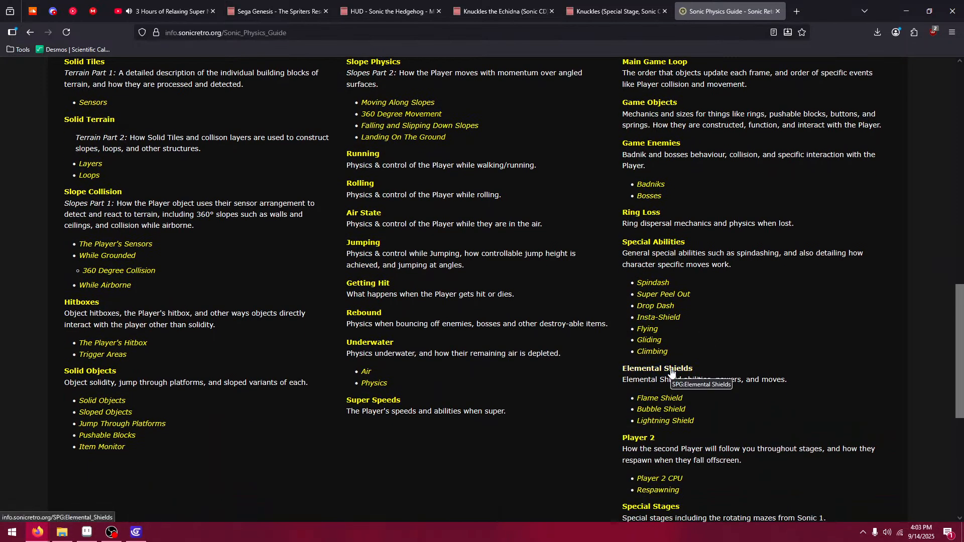
scroll(749, 273, "down", 4)
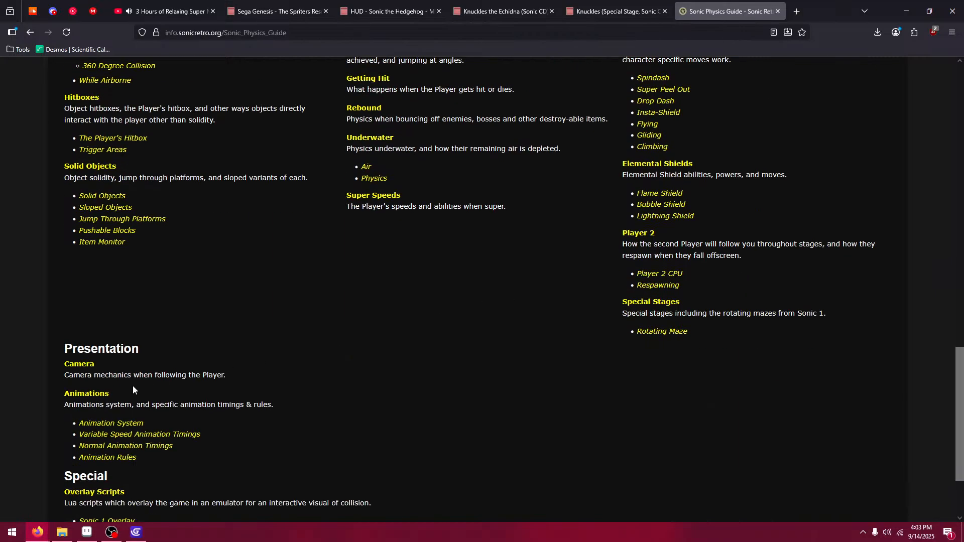
scroll(227, 322, "down", 2)
scroll(778, 235, "up", 8)
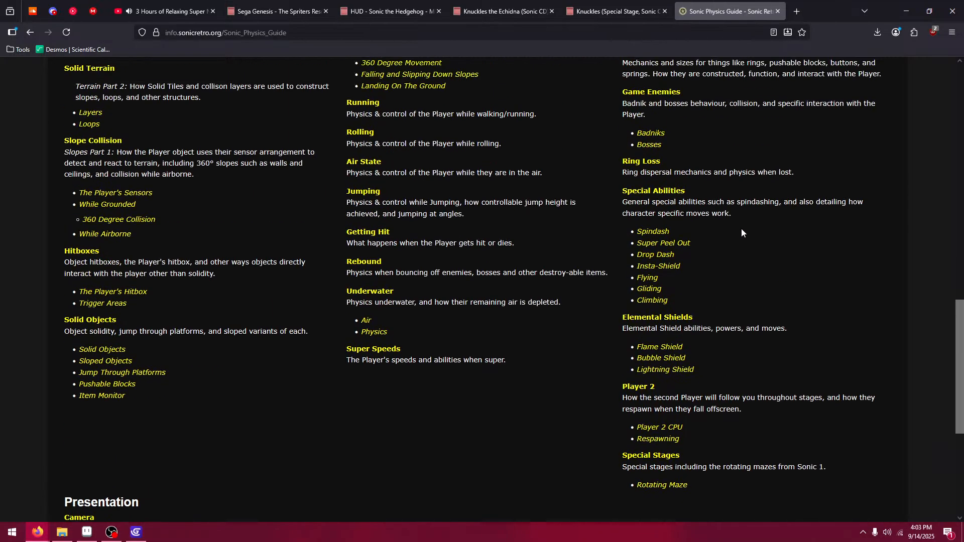
scroll(719, 240, "up", 1)
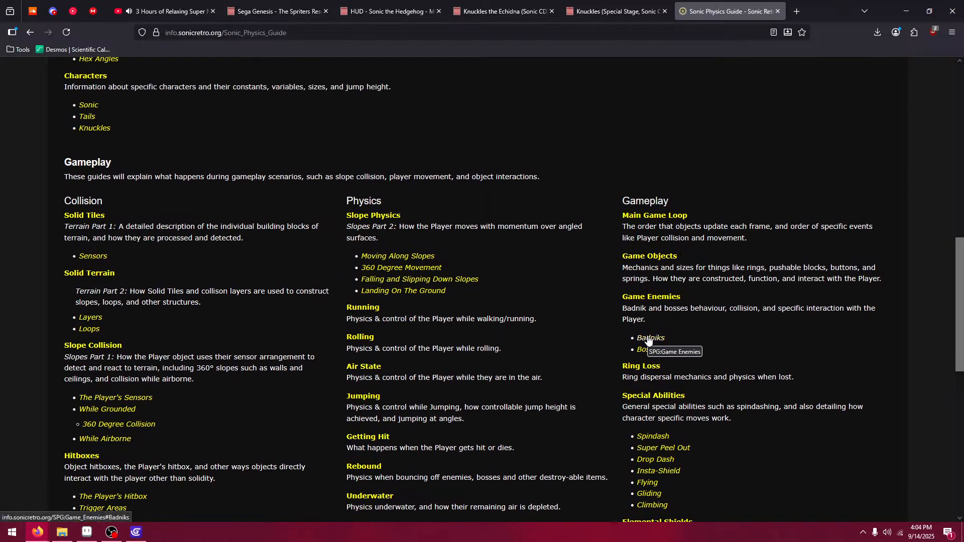
- Check the guide's Game Enemies page, look through the Game Objects page's table of contents, and return to the guide's main page
left_click(647, 299)
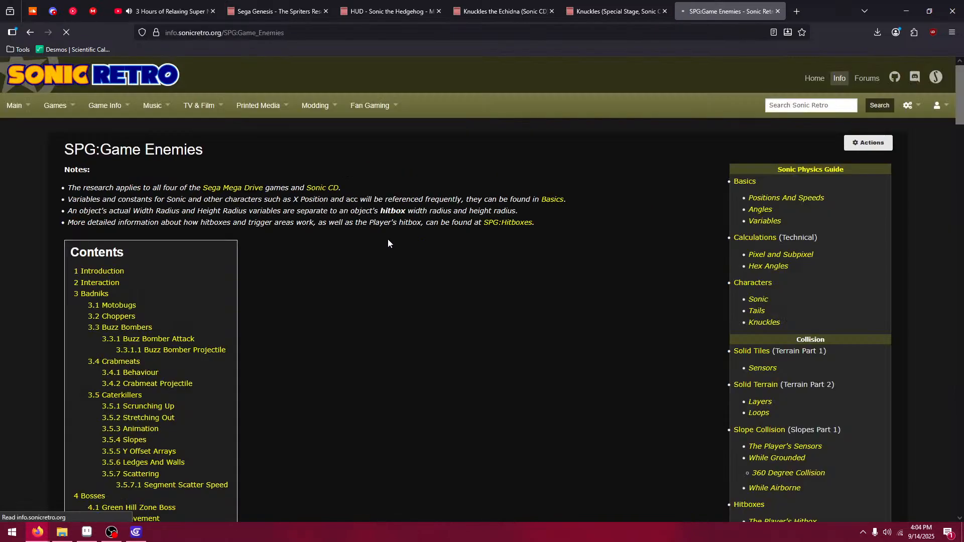
left_click(30, 33)
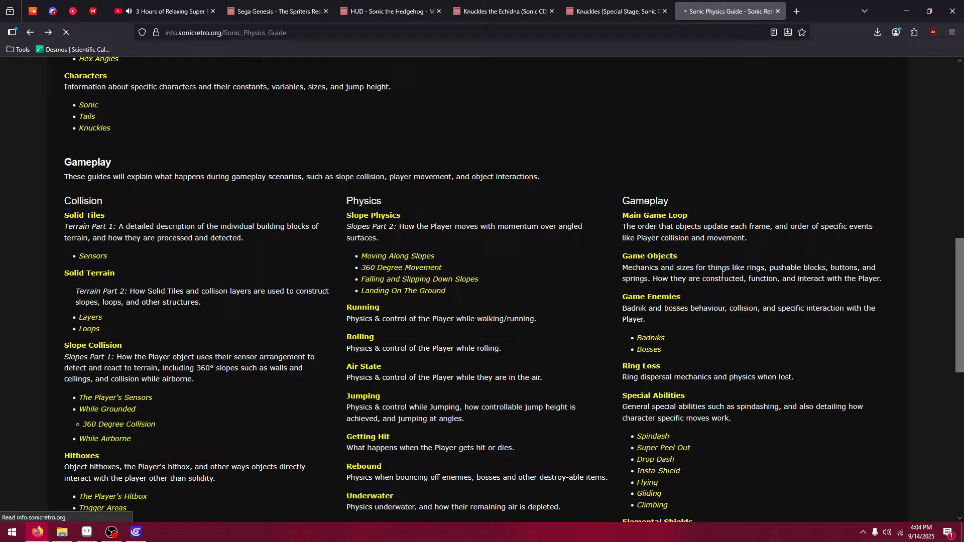
left_click(639, 263)
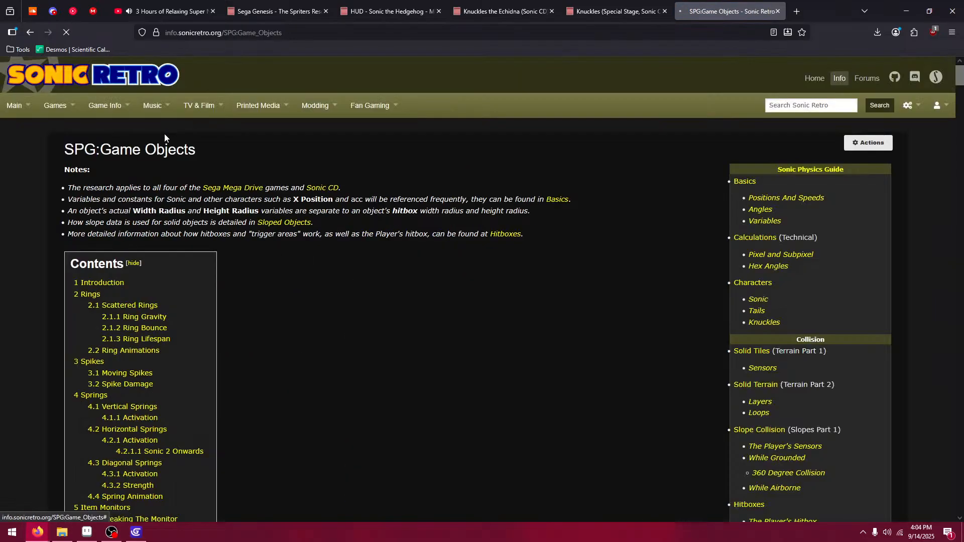
scroll(164, 134, "down", 1)
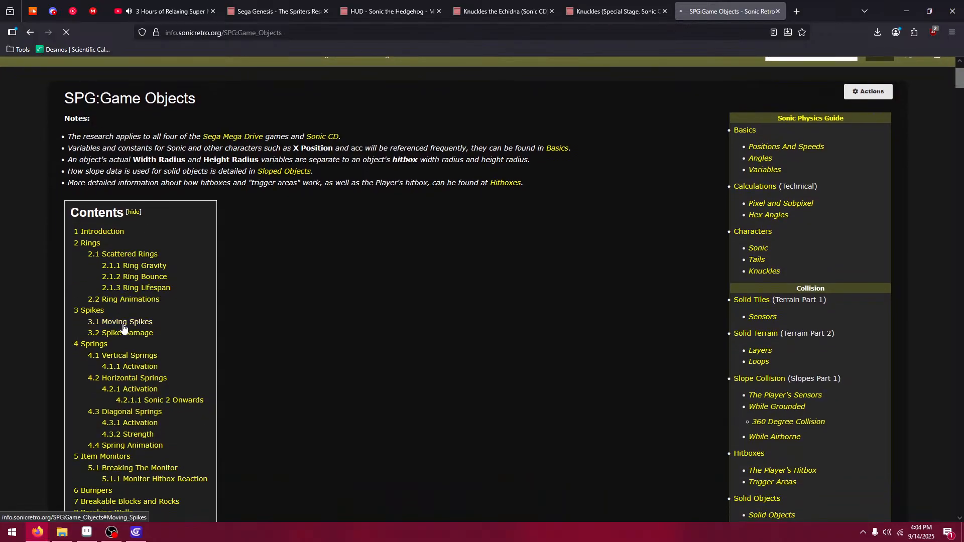
scroll(121, 307, "down", 1)
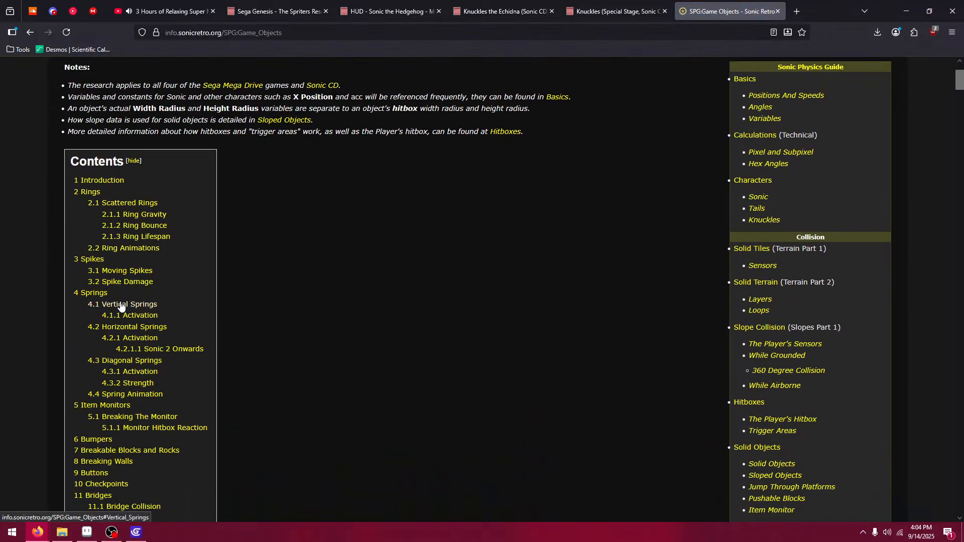
scroll(121, 307, "down", 4)
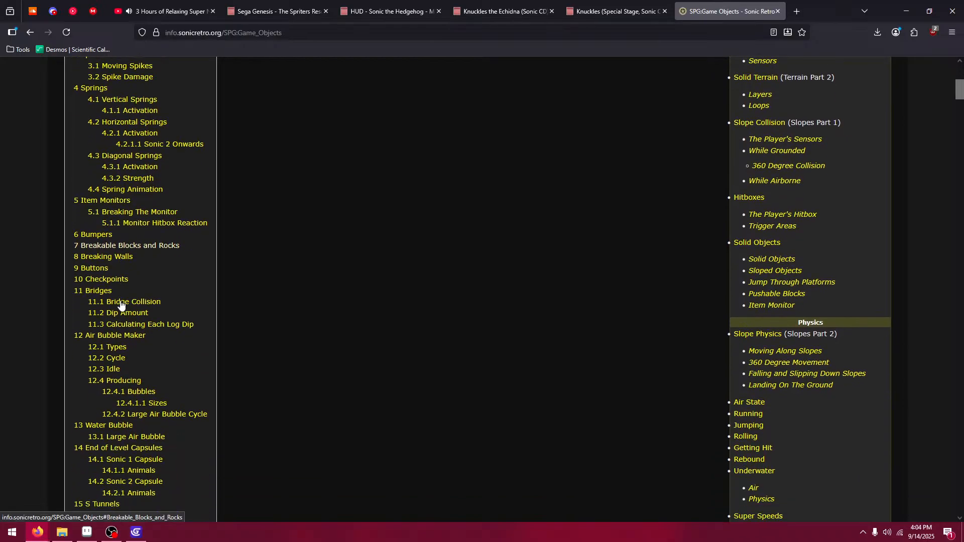
scroll(121, 304, "down", 4)
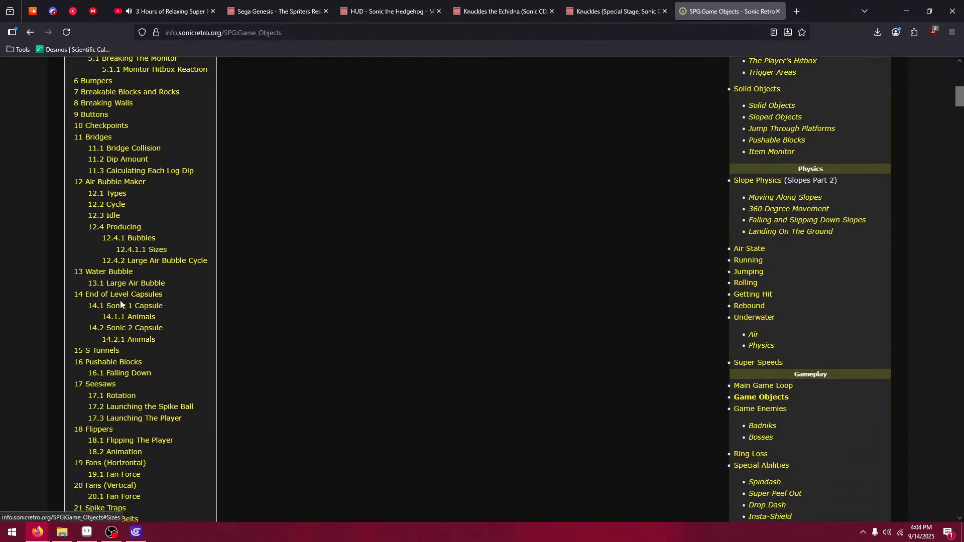
scroll(120, 304, "down", 2)
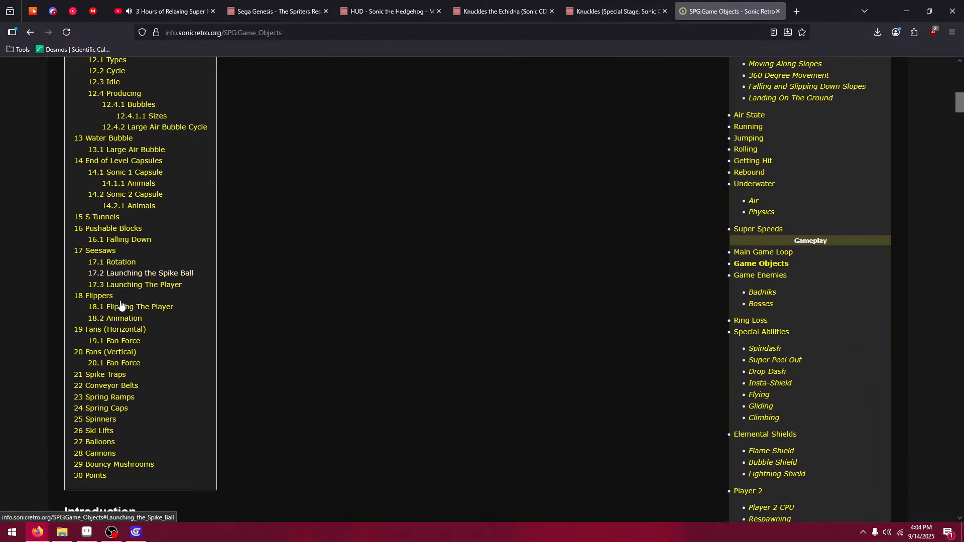
left_click(31, 31)
- Look over the guide's gameplay topics, read the Badniks section on the Game Enemies page, and return to the main page
scroll(724, 333, "down", 1)
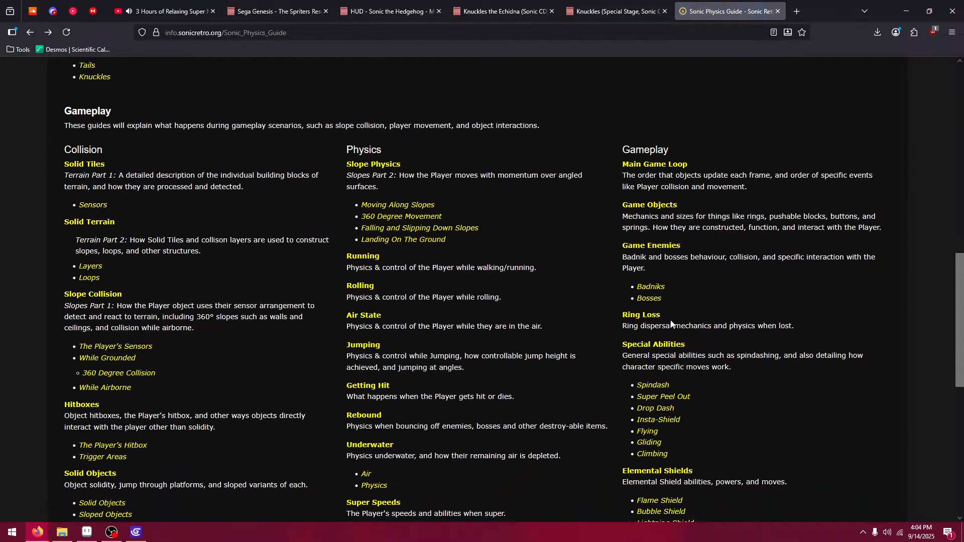
scroll(672, 329, "down", 1)
scroll(672, 330, "down", 1)
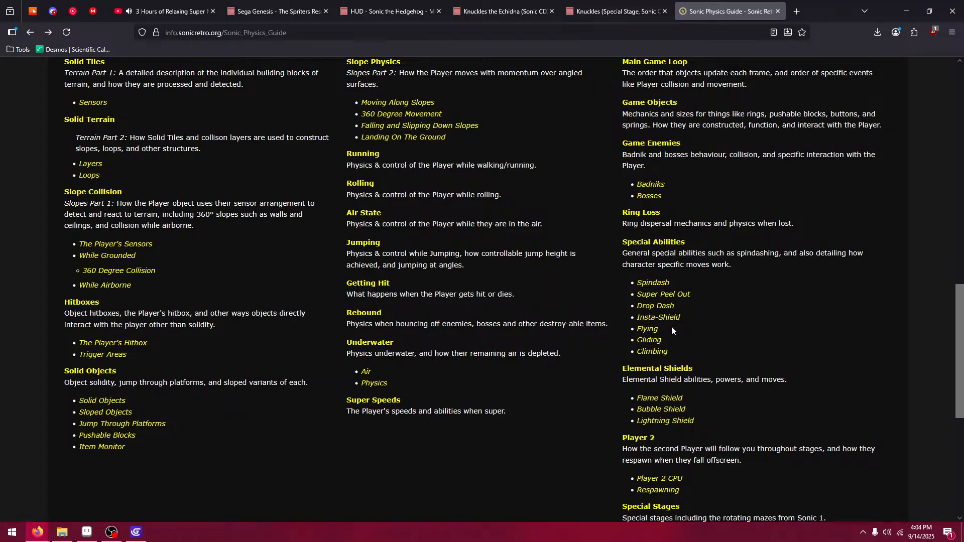
scroll(685, 336, "down", 1)
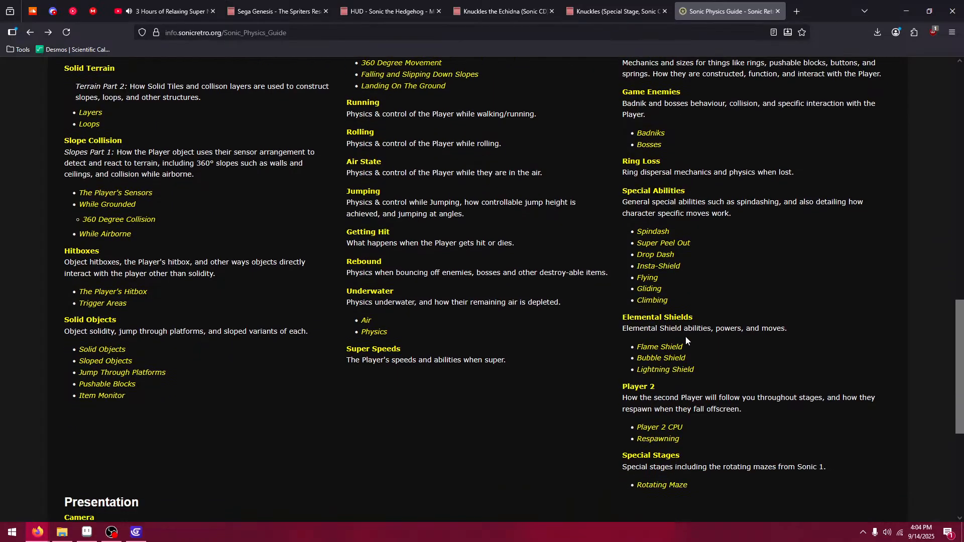
scroll(685, 336, "down", 4)
scroll(686, 338, "down", 1)
scroll(686, 337, "up", 4)
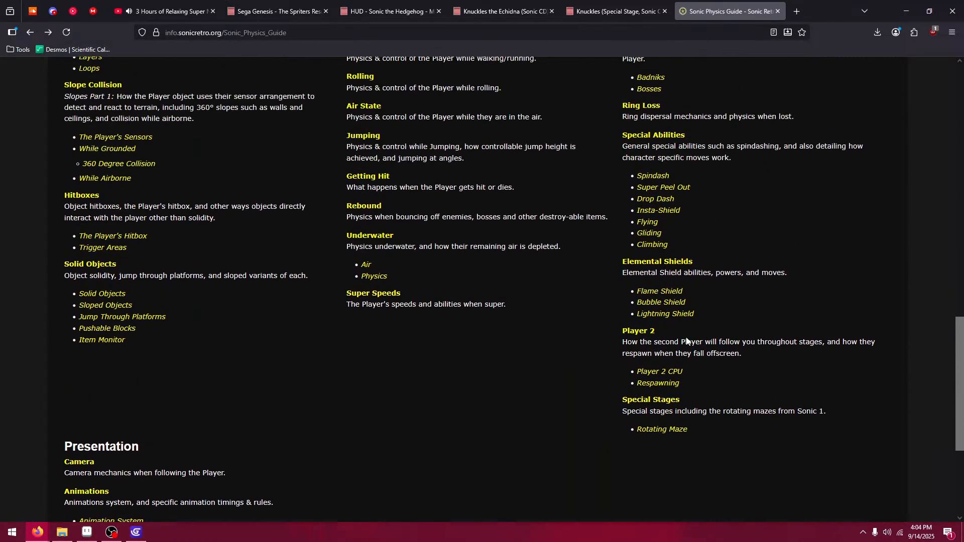
scroll(686, 337, "up", 3)
scroll(686, 339, "up", 2)
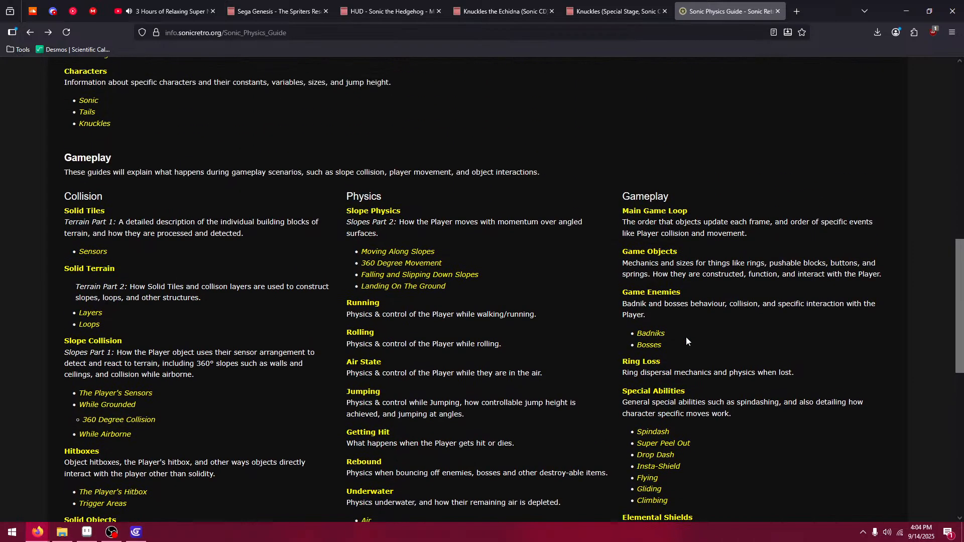
left_click(652, 334)
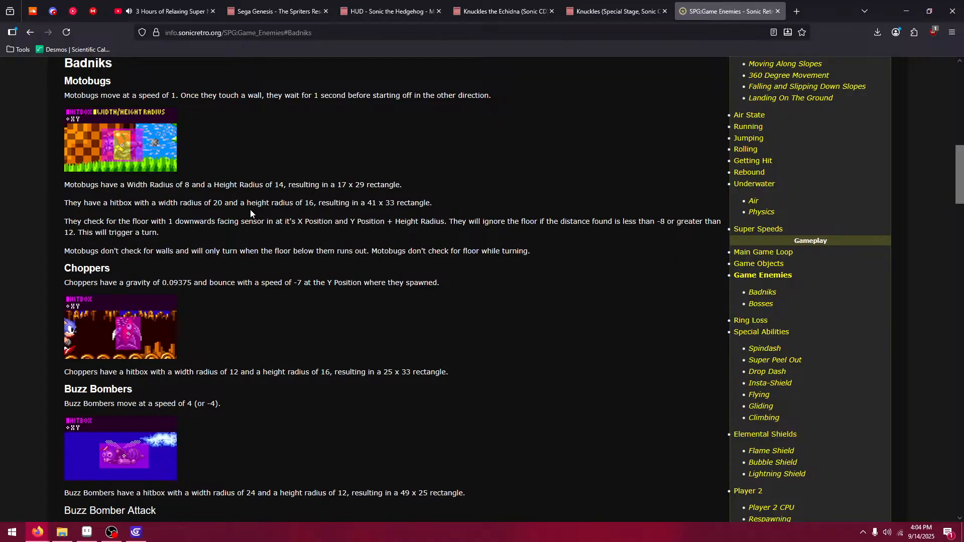
scroll(251, 210, "up", 3)
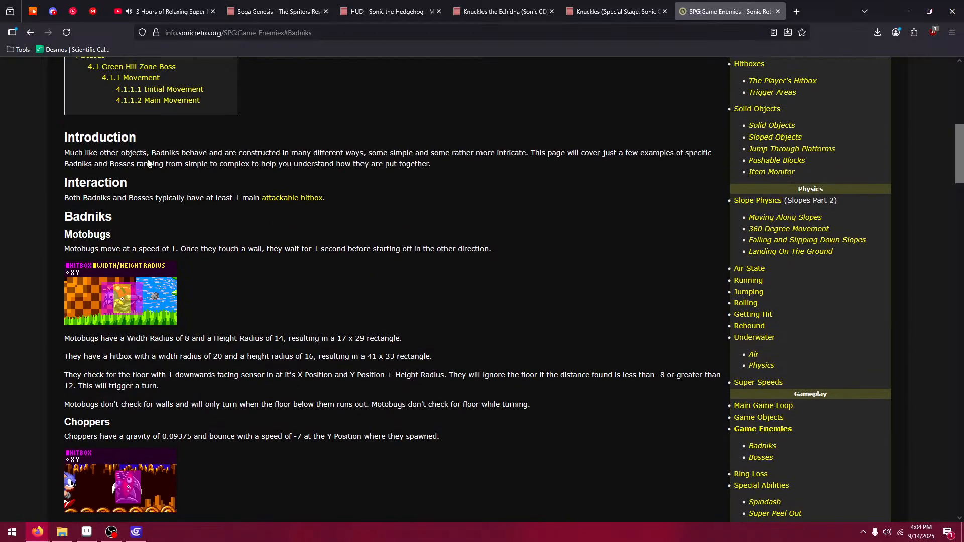
left_click(31, 33)
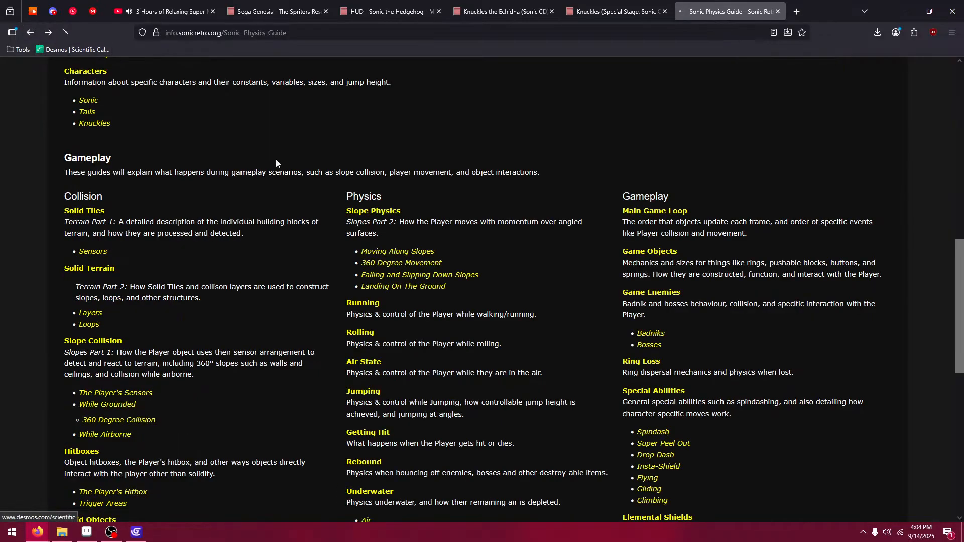
- Look up the Item Monitors section on the Game Objects page and return to the guide's main page
left_click(664, 254)
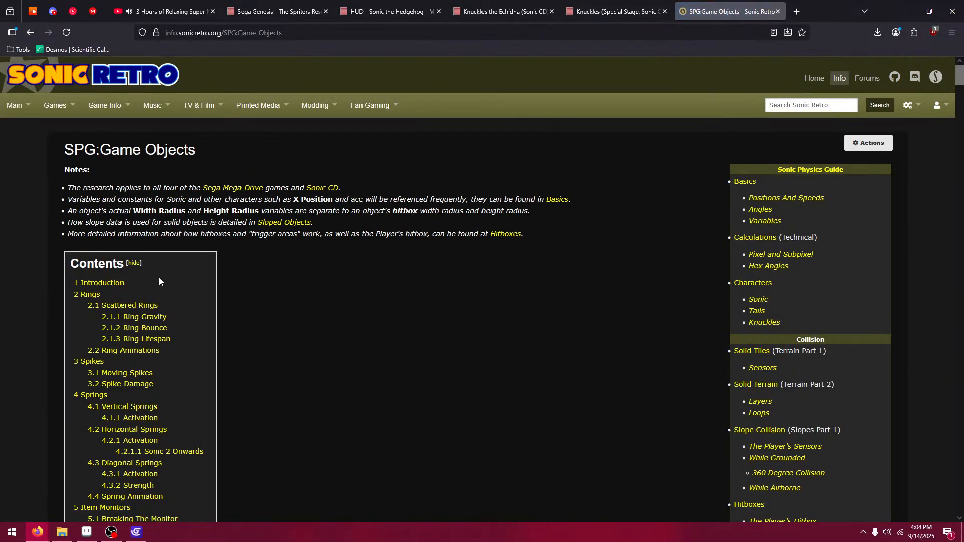
scroll(107, 294, "down", 1)
scroll(107, 297, "down", 2)
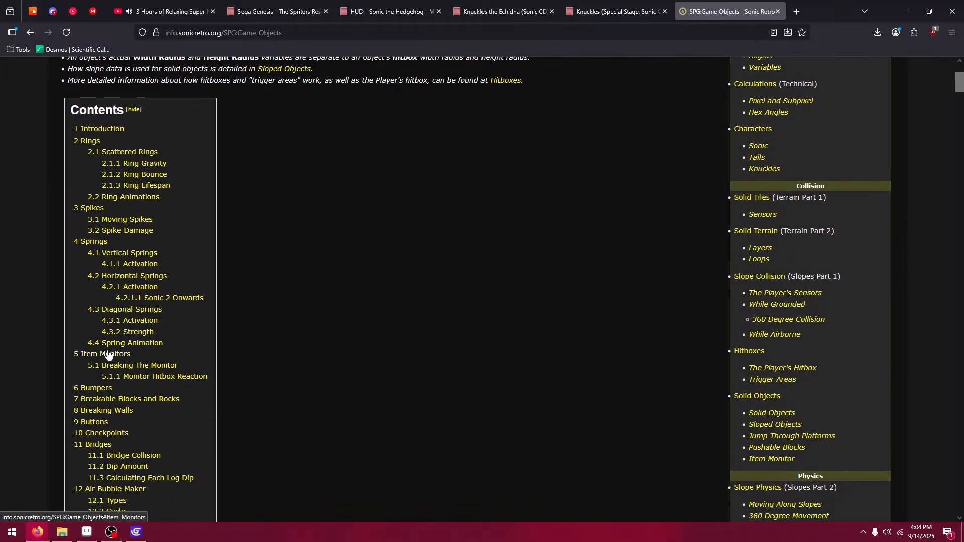
left_click(80, 354)
left_click(30, 32)
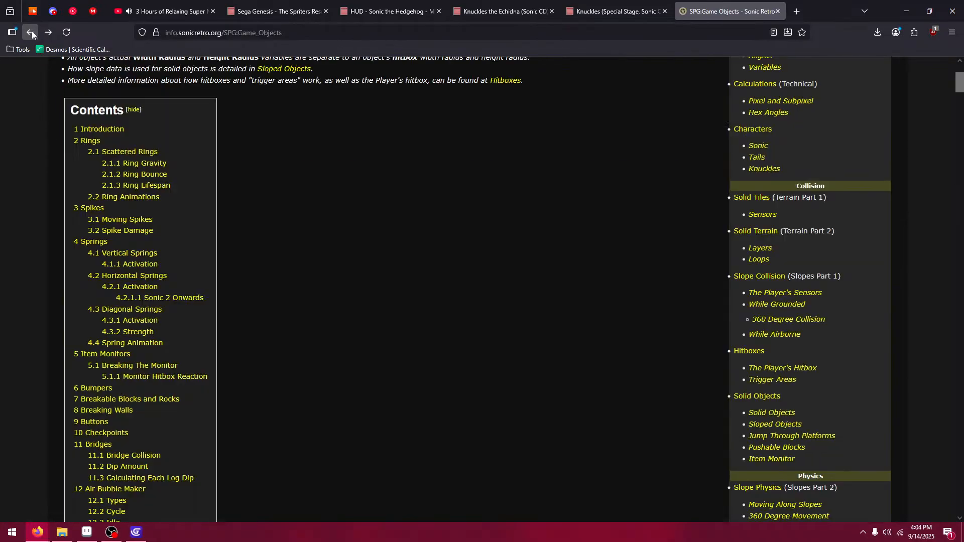
left_click(30, 33)
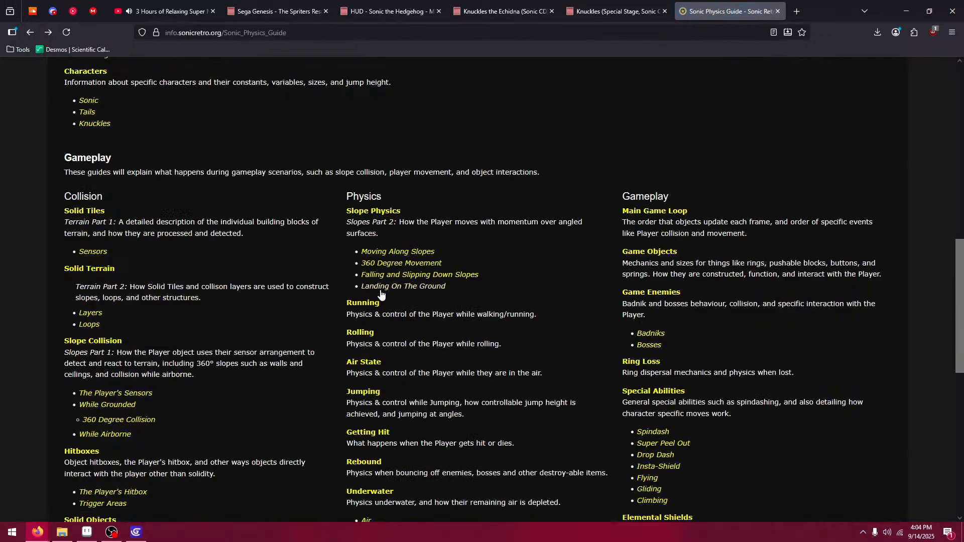
- Revisit the Game Objects page, return to the guide's main page and open the Main Game Loop page
left_click(671, 251)
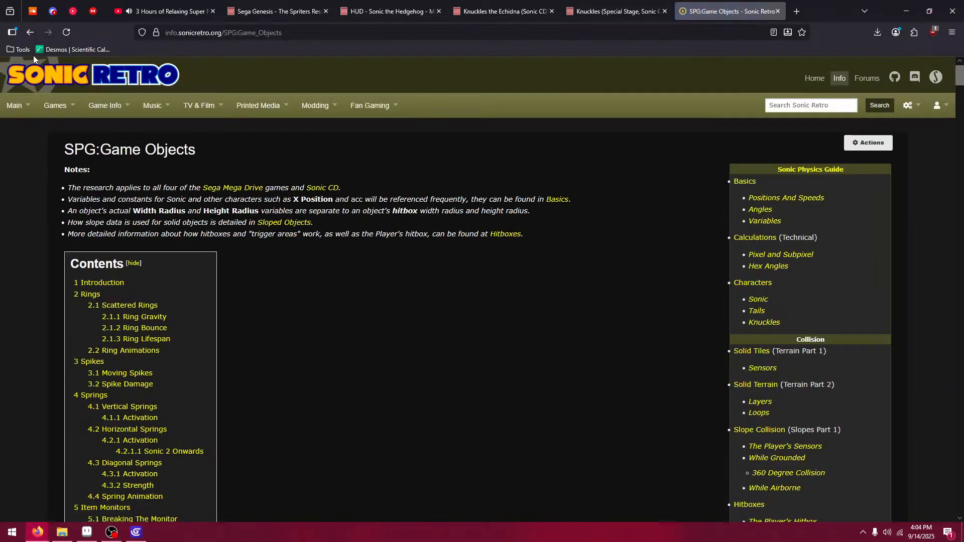
left_click(31, 32)
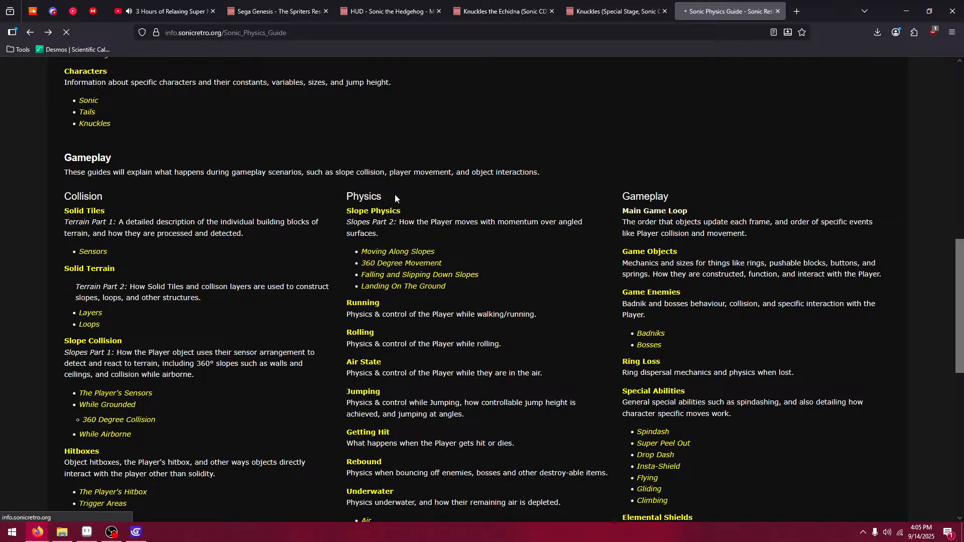
scroll(510, 222, "down", 2)
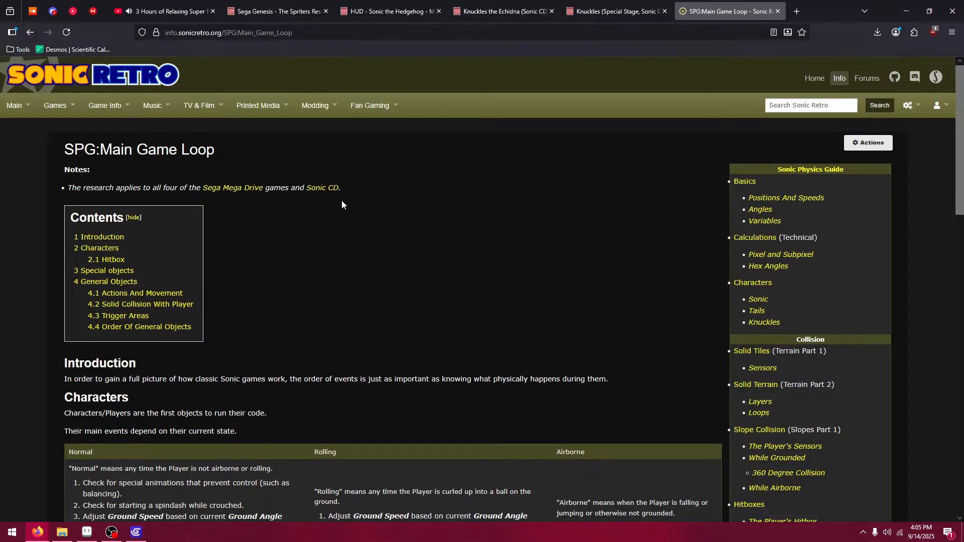
- Skim the Main Game Loop page down to its General Objects section and return to the guide's main page
scroll(342, 201, "down", 6)
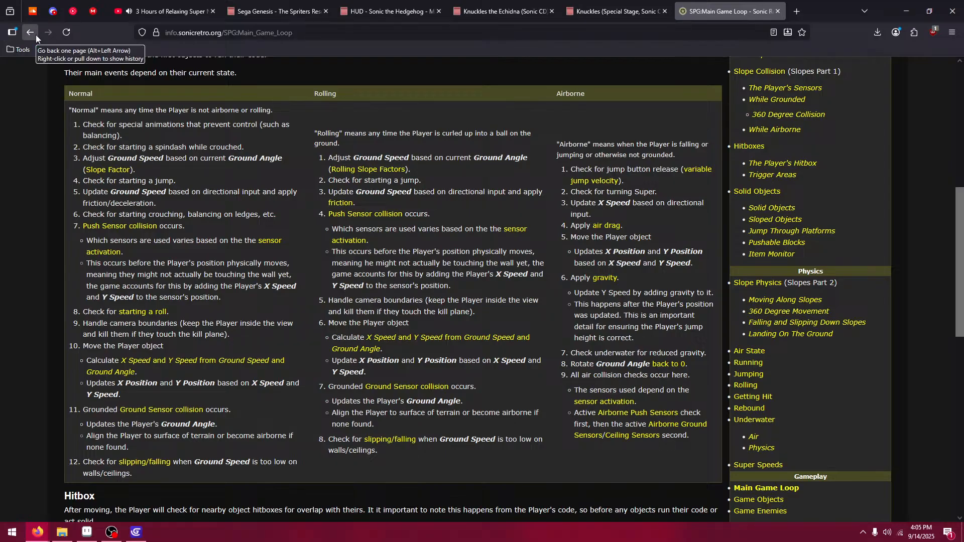
scroll(199, 194, "down", 10)
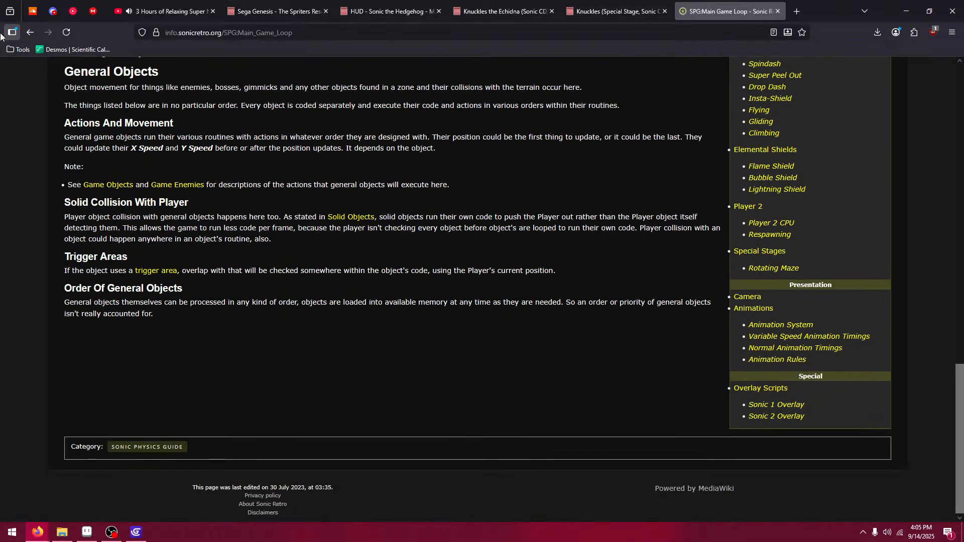
left_click(31, 33)
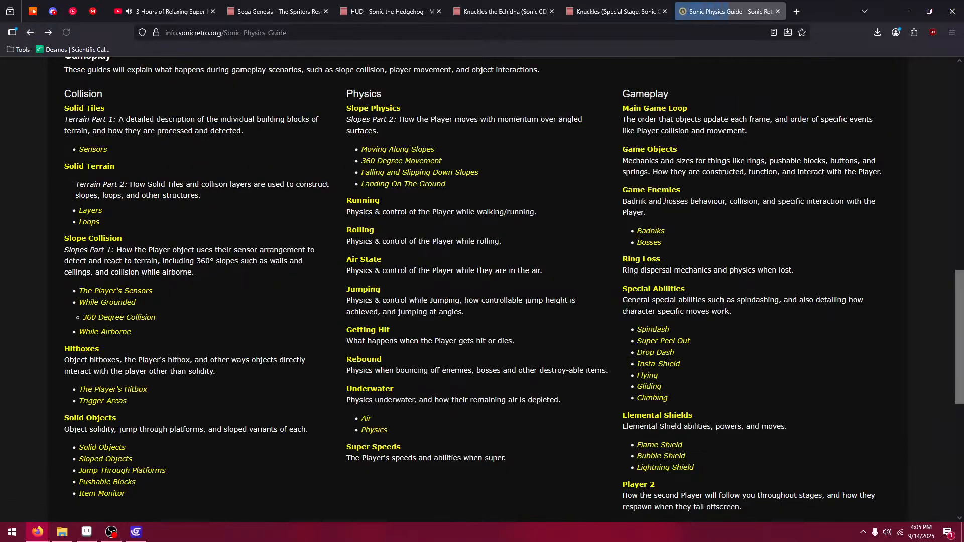
- Open the Game Enemies page, read its introductory notes and open the linked Basics page in a new tab
left_click(658, 193)
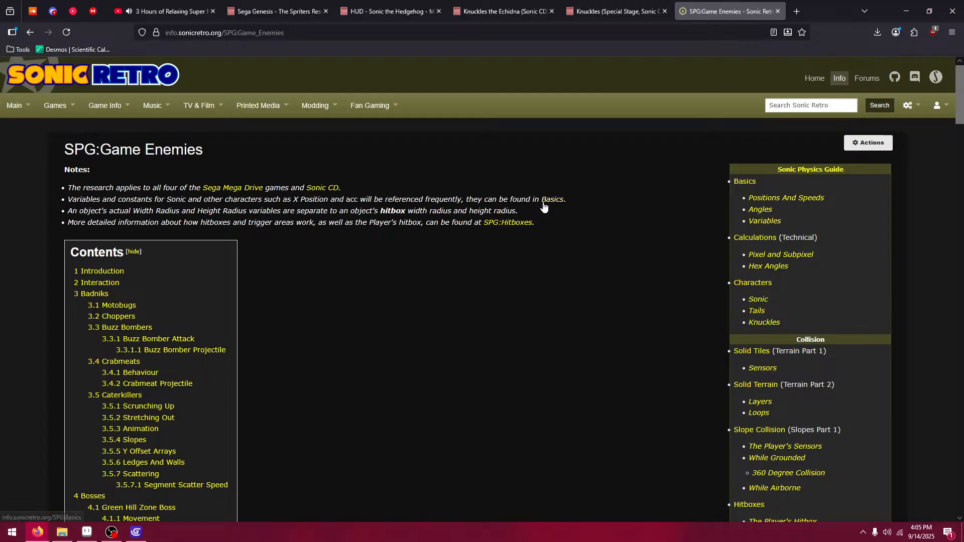
left_click_drag(175, 200, 347, 203)
left_click(387, 204)
right_click(553, 201)
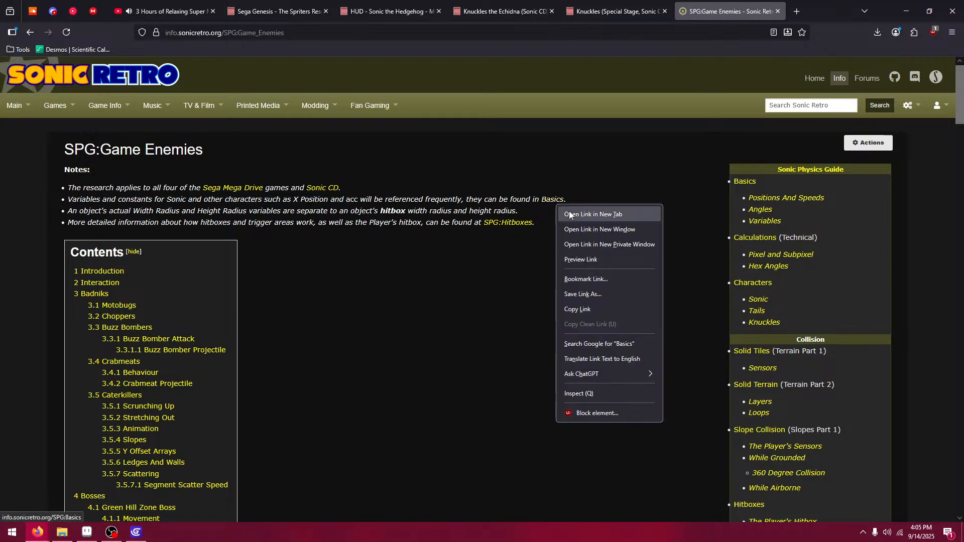
left_click(570, 210)
left_click_drag(96, 211, 352, 221)
left_click(352, 221)
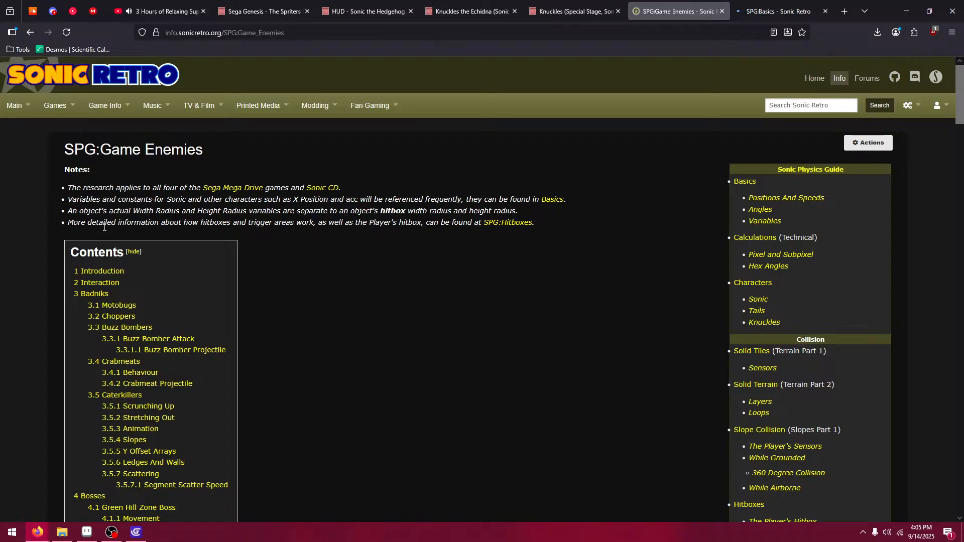
left_click_drag(104, 225, 355, 224)
left_click(354, 224)
- Look through the Game Enemies page from the introduction and Badniks sections down to the Green Hill Zone Boss movement
scroll(459, 203, "down", 7)
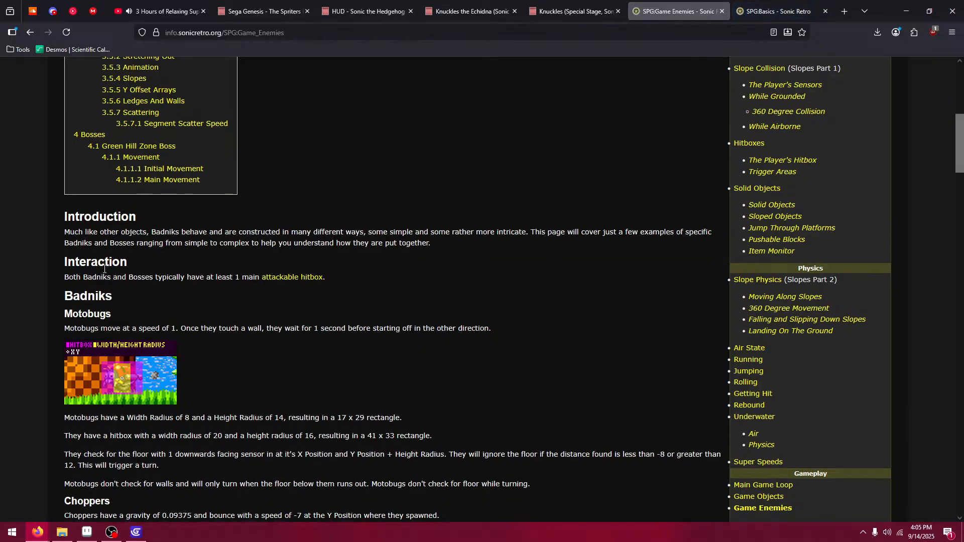
scroll(113, 227, "down", 1)
scroll(164, 248, "down", 10)
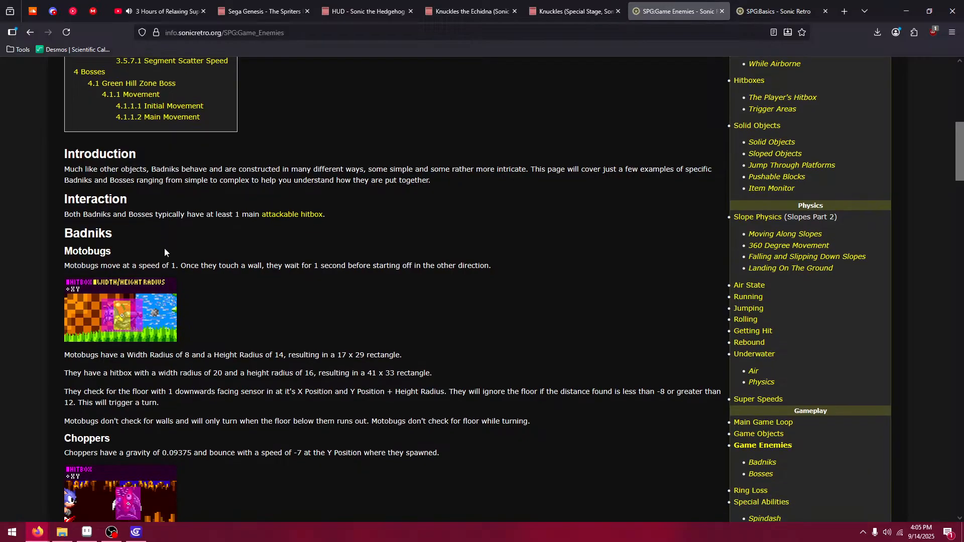
scroll(165, 248, "down", 16)
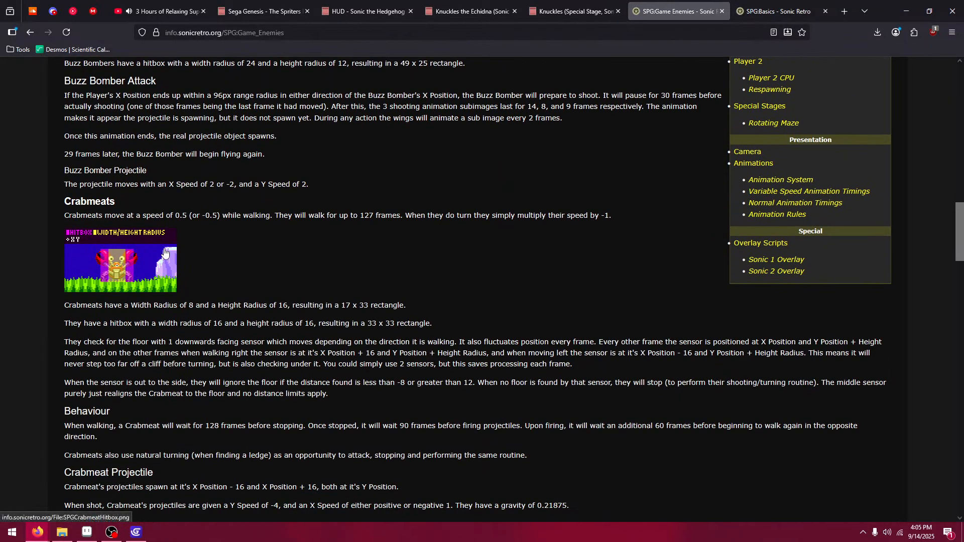
scroll(233, 253, "down", 4)
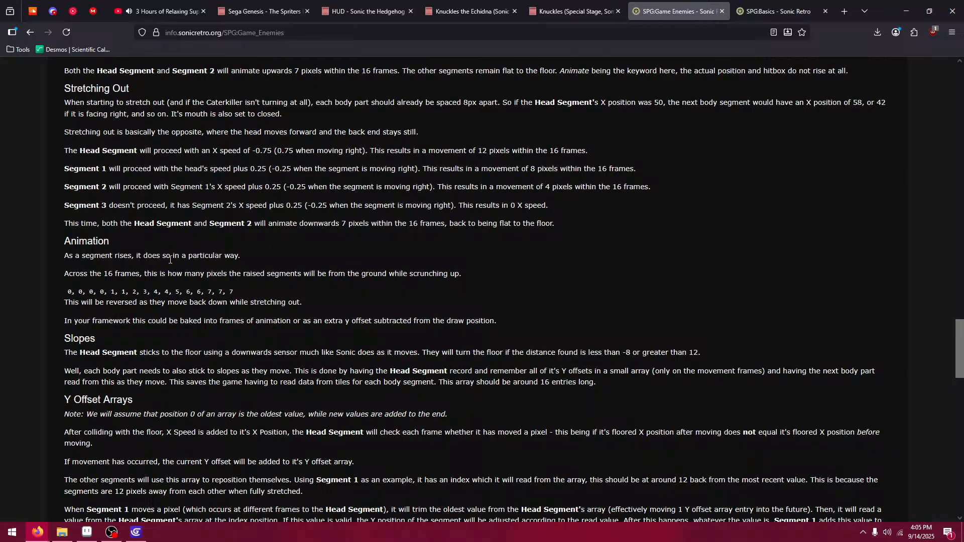
scroll(170, 259, "down", 3)
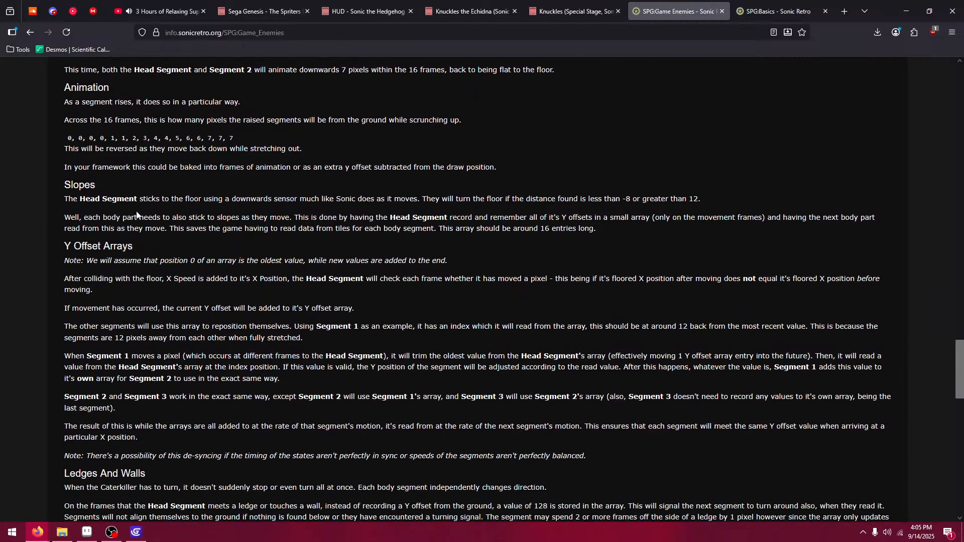
scroll(179, 258, "down", 7)
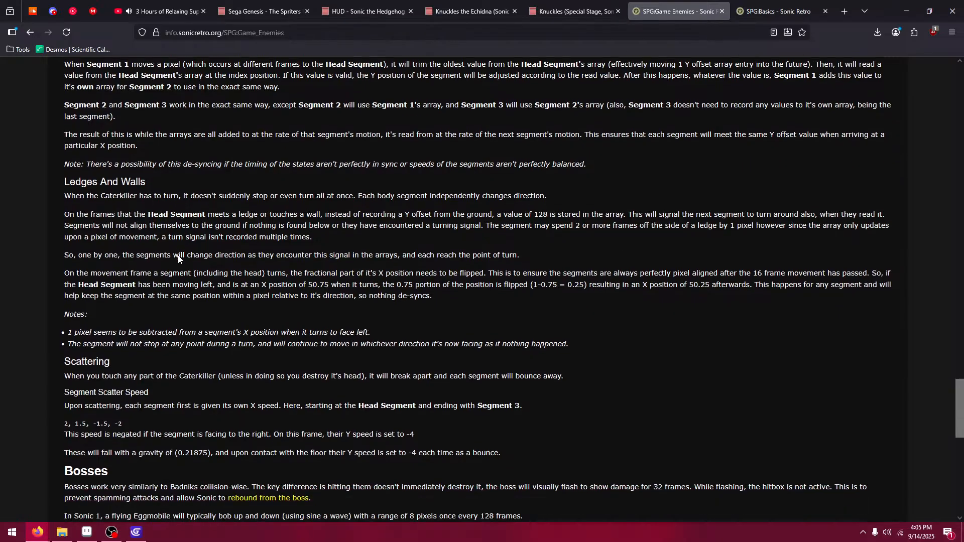
scroll(216, 230, "down", 10)
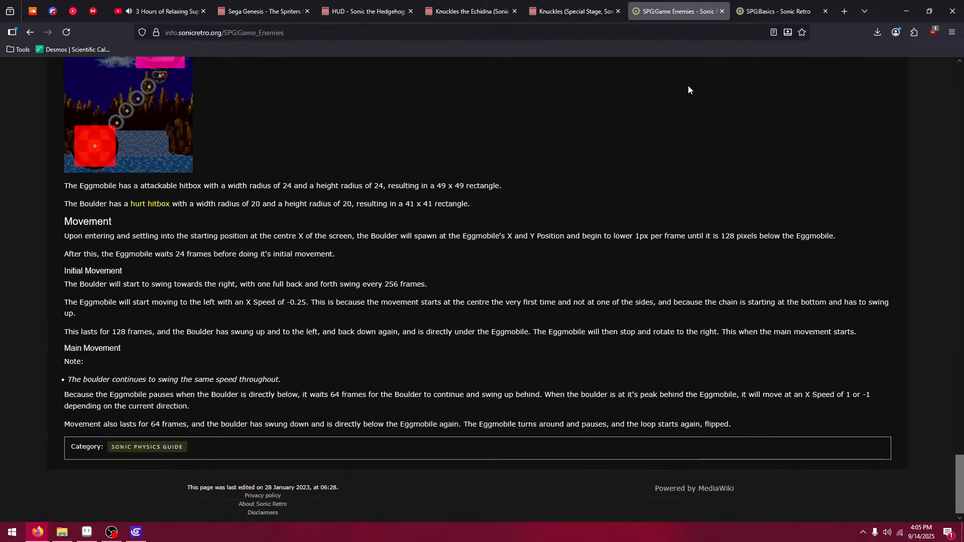
- Look through the Basics page's sections on object variables, sizes, hitboxes, colliding, speeds and angles
left_click(767, 13)
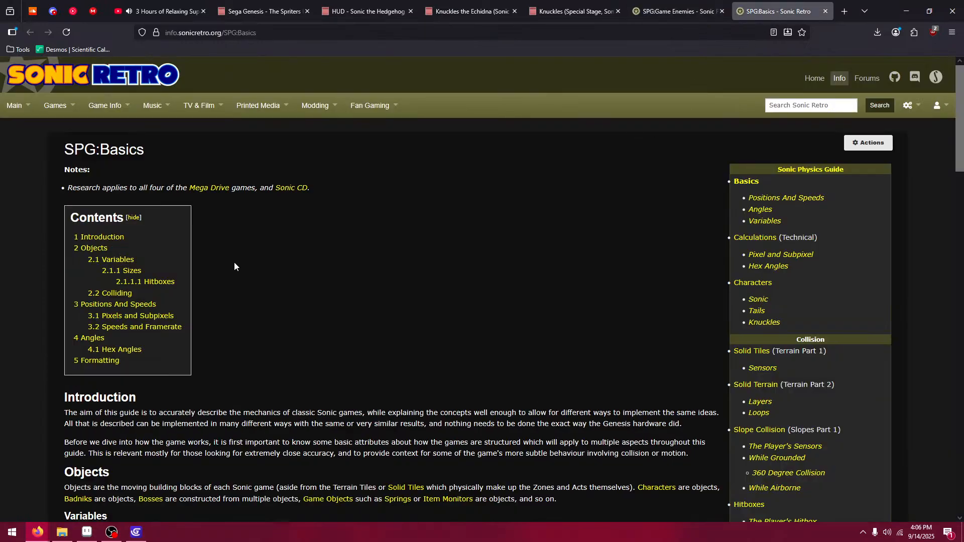
scroll(146, 277, "down", 4)
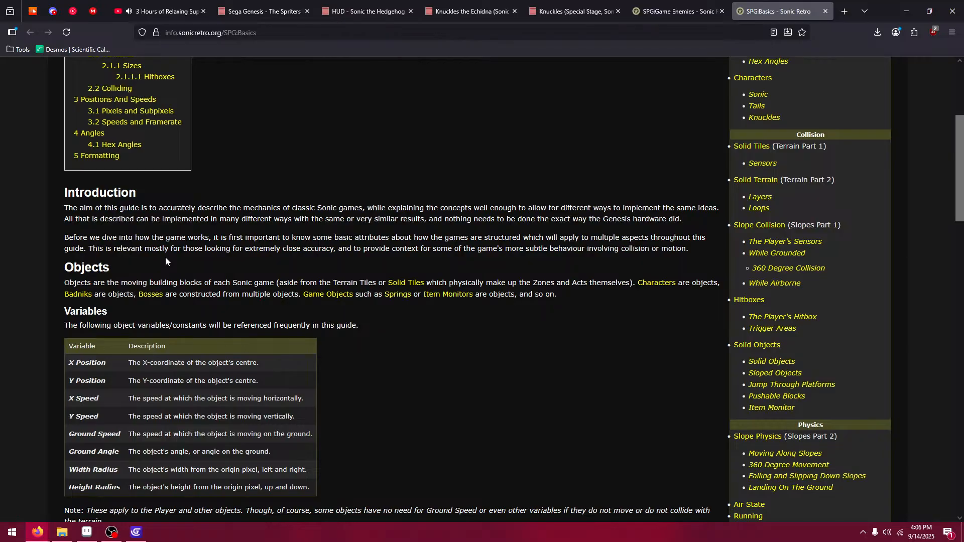
scroll(153, 272, "down", 7)
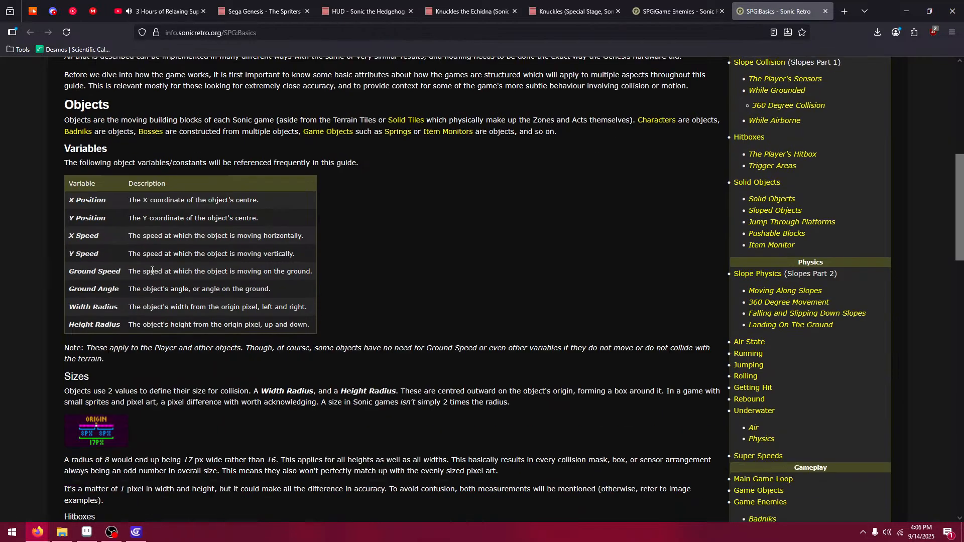
scroll(153, 271, "down", 5)
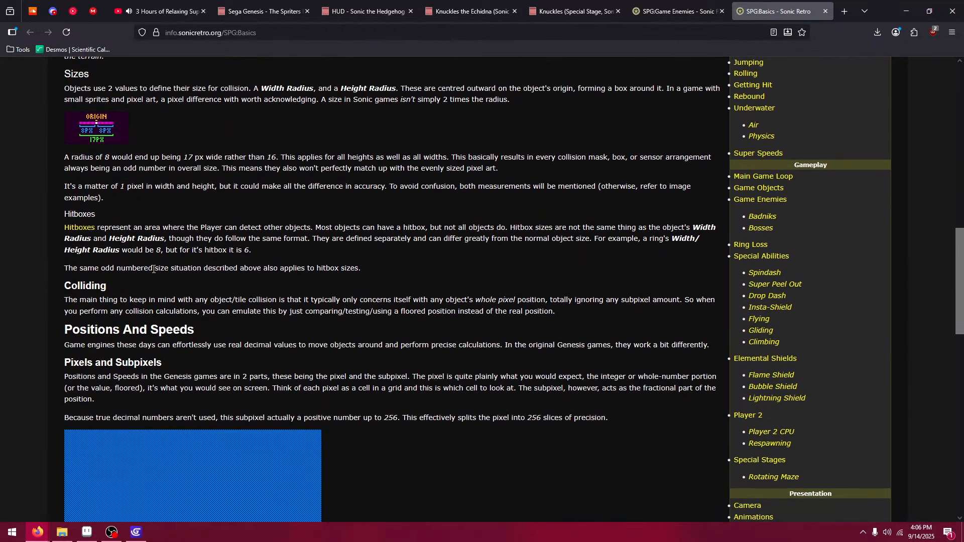
scroll(153, 269, "down", 13)
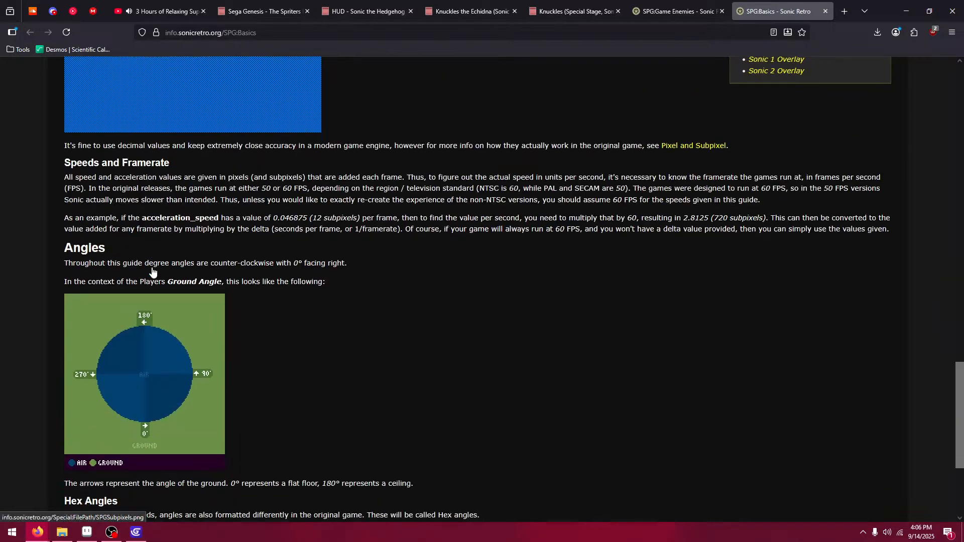
- Go back to the Bosses section of Game Enemies, open its rebound link in a new tab and read the Rebound page
left_click(653, 11)
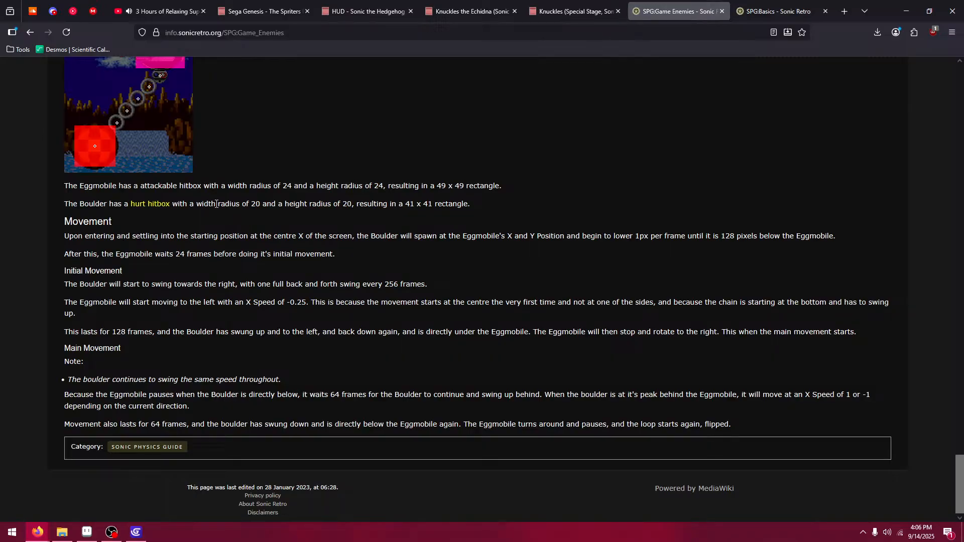
scroll(284, 311, "up", 5)
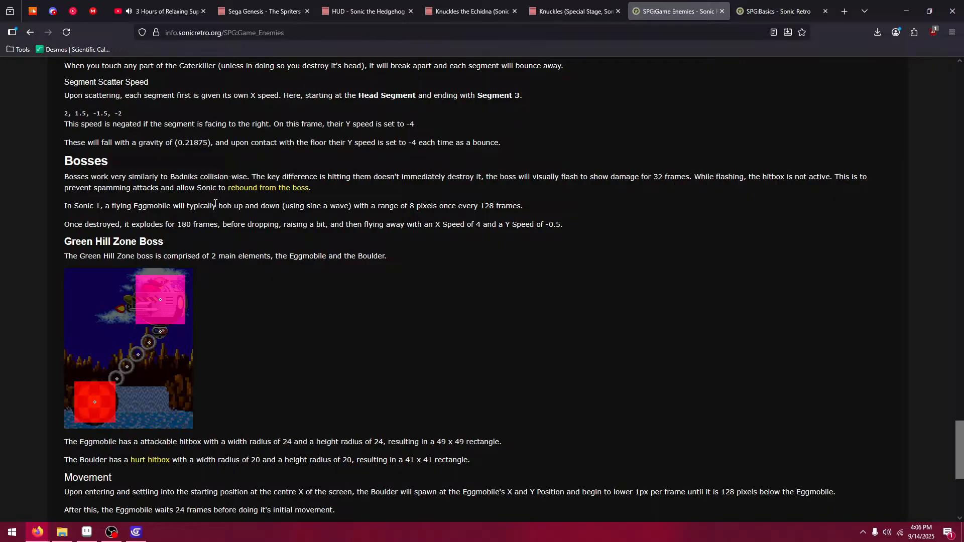
right_click(249, 191)
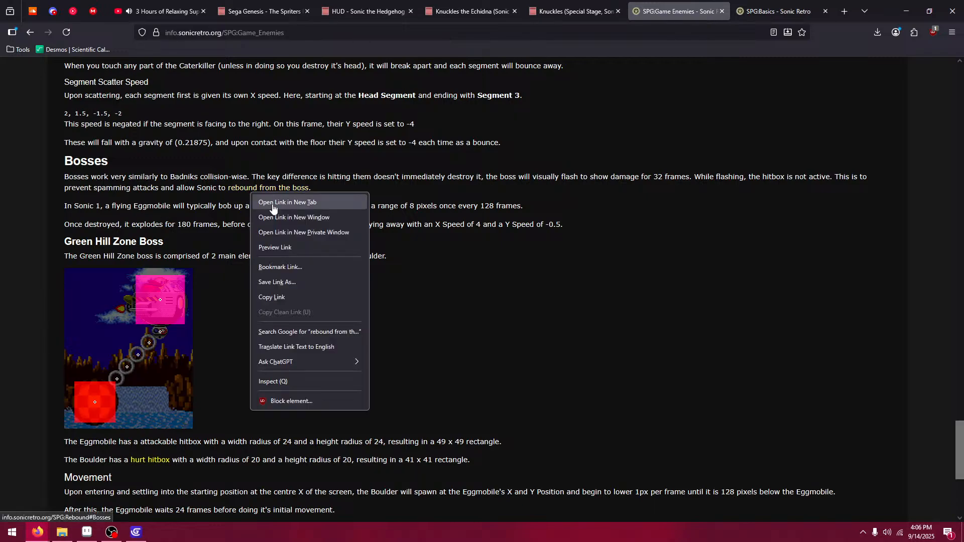
left_click(273, 203)
left_click(718, 12)
left_click(595, 13)
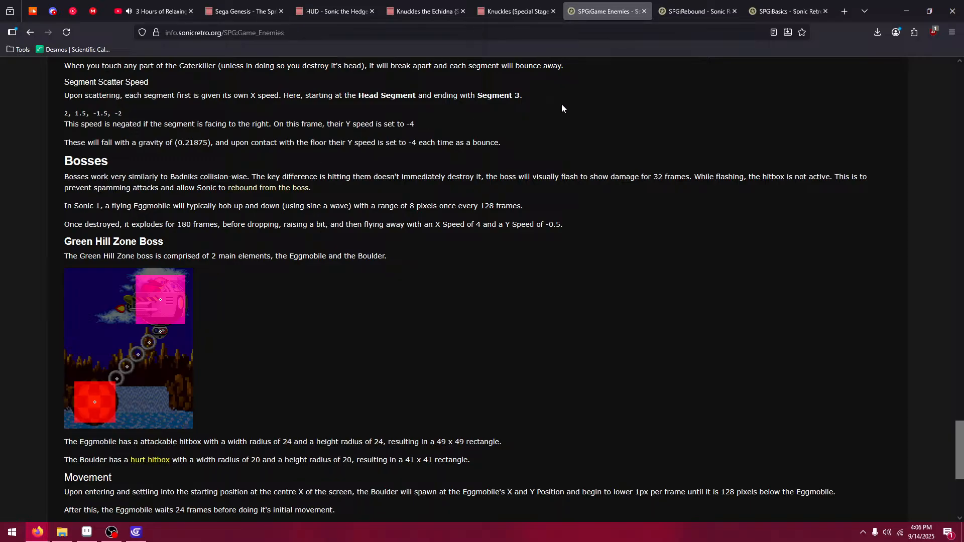
left_click(695, 11)
scroll(470, 235, "up", 5)
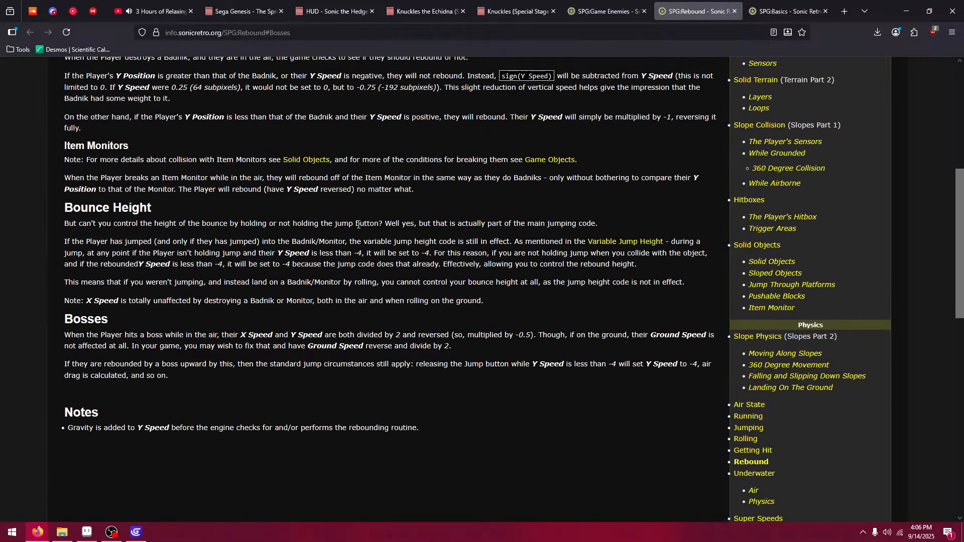
scroll(261, 253, "up", 4)
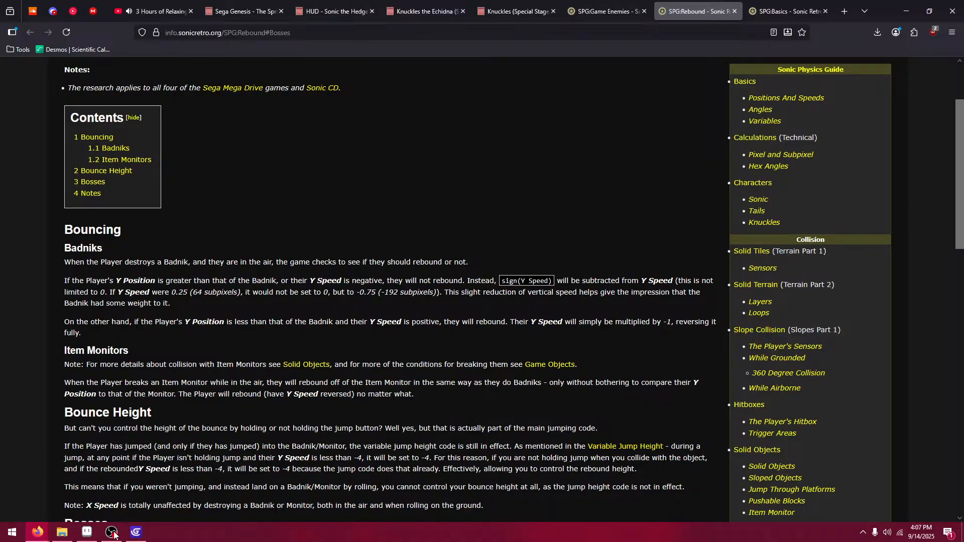
- Switch to GDevelop and reposition both Motobugs in the scene, moving the one beside the yellow spring to X 3712
left_click(135, 532)
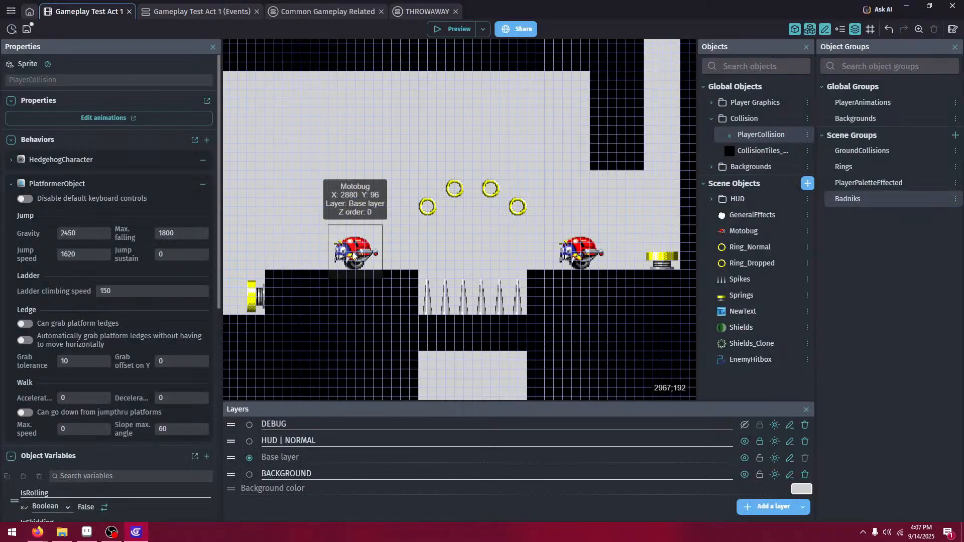
left_click_drag(347, 254, 328, 254)
left_click(379, 166)
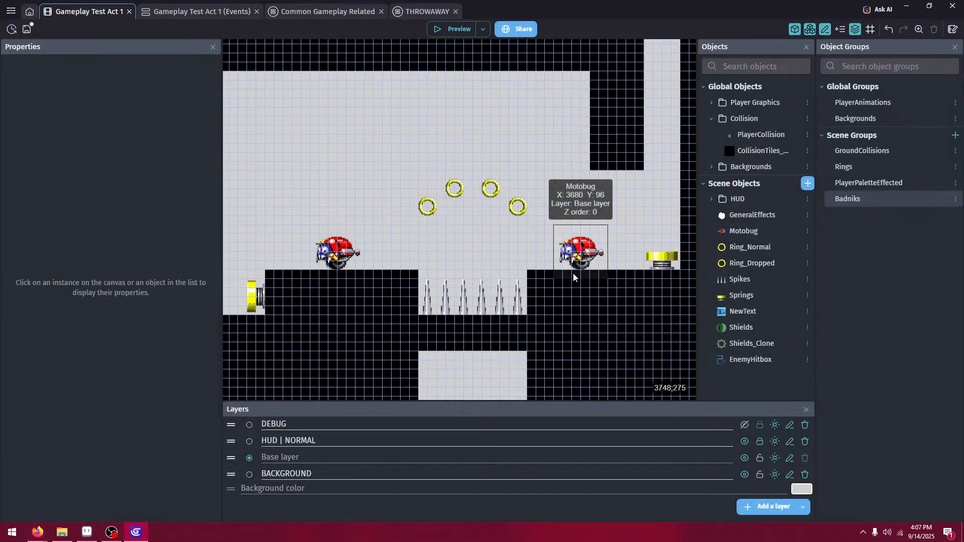
left_click_drag(583, 247, 591, 247)
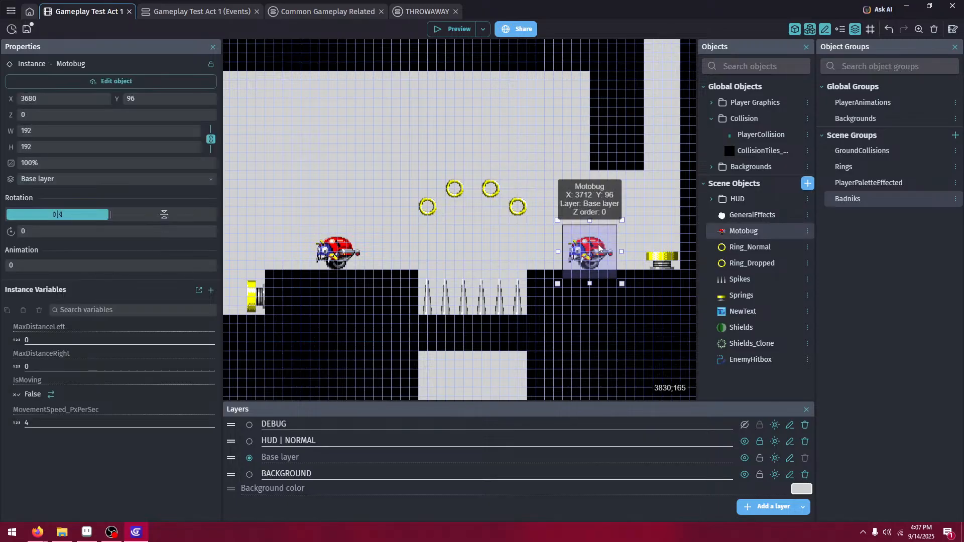
left_click(482, 122)
scroll(542, 175, "down", 1)
middle_click_drag(543, 174, 590, 192)
scroll(542, 208, "down", 5)
scroll(543, 206, "down", 2)
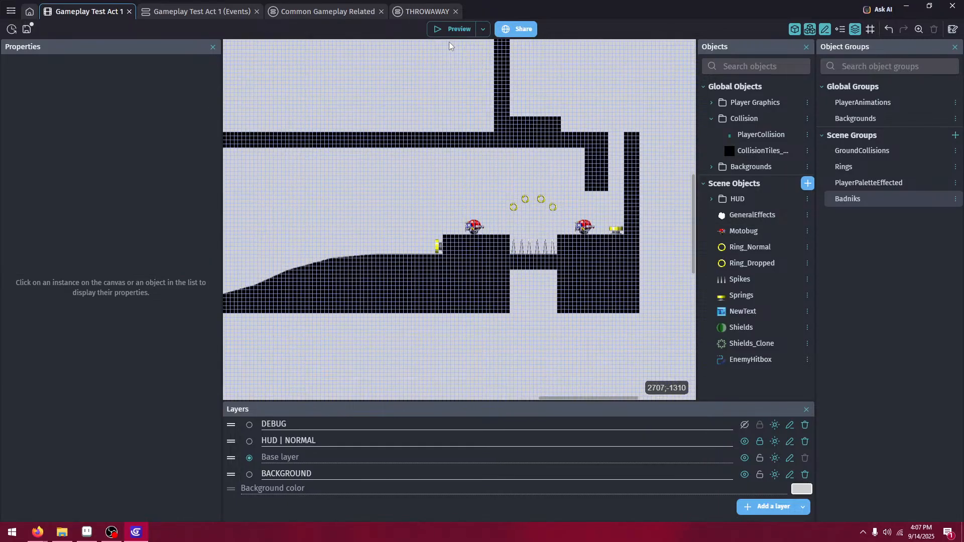
- Preview the scene full screen, run and jump Knuckles into the Motobugs to test their hitboxes, and close the preview
left_click(451, 33)
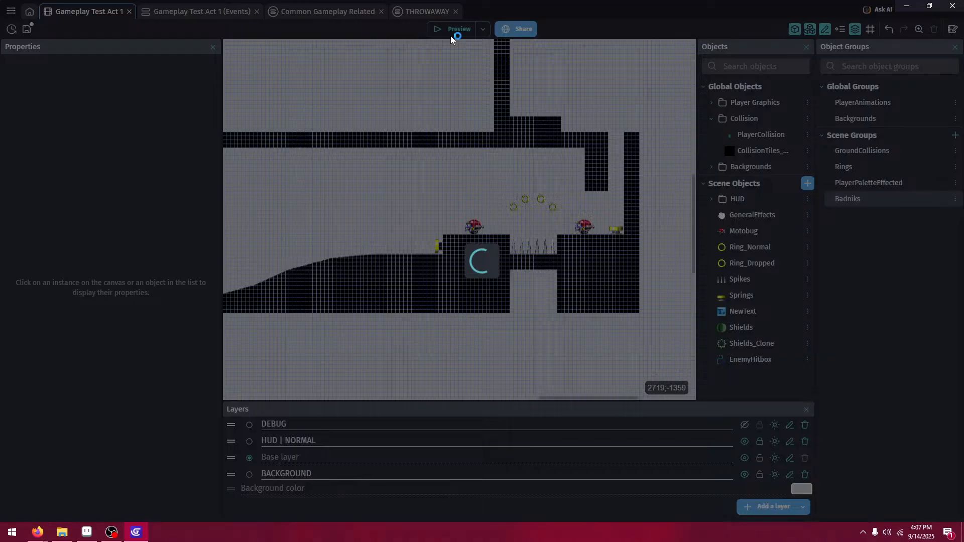
key("F11")
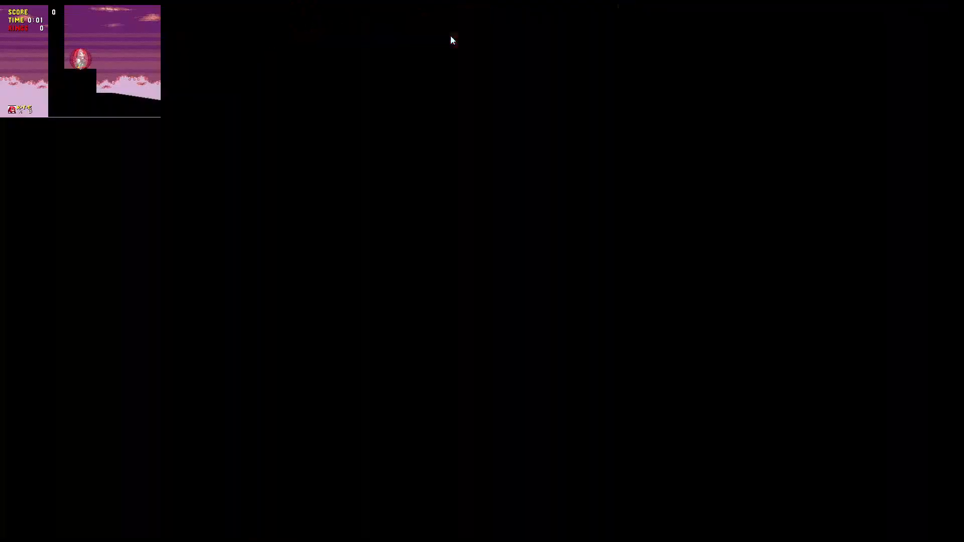
key("Right")
key("space")
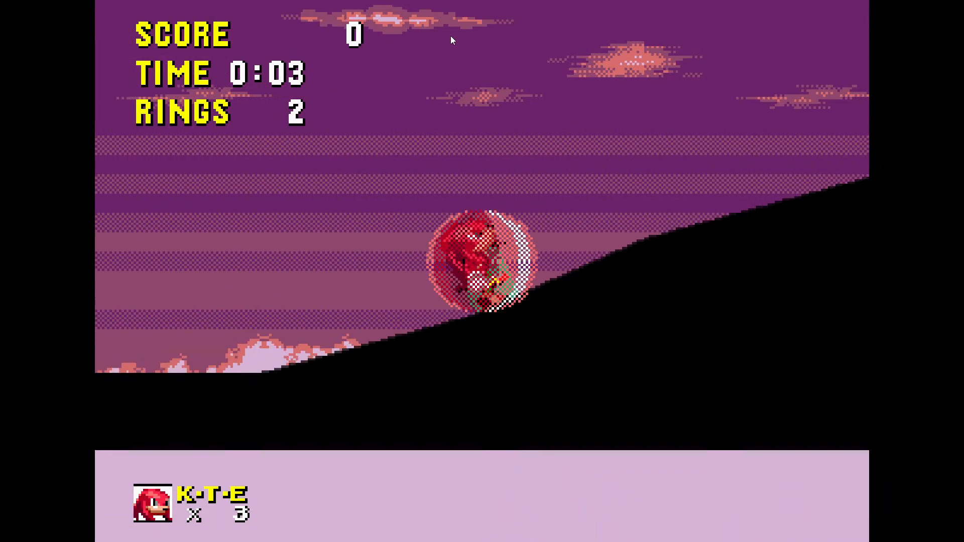
key("space")
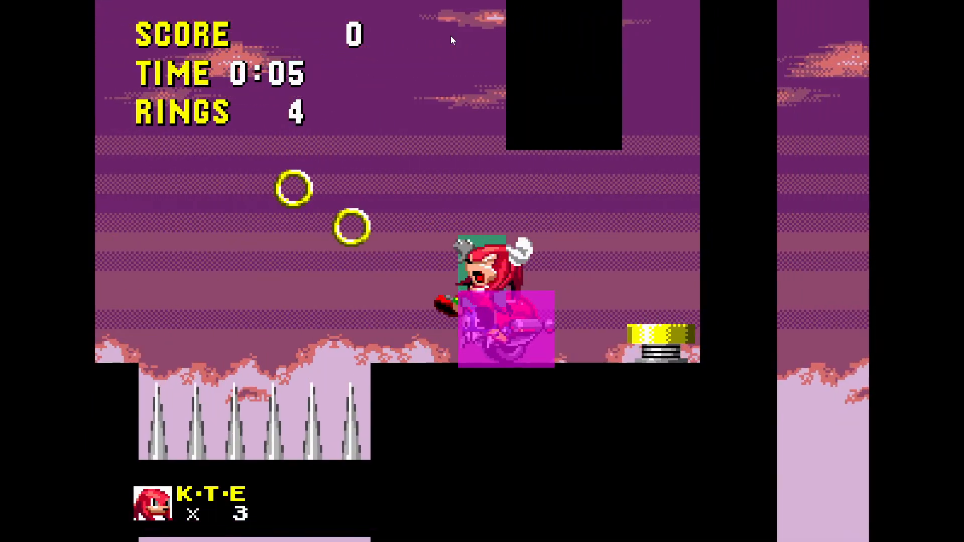
key("Left")
key("Right")
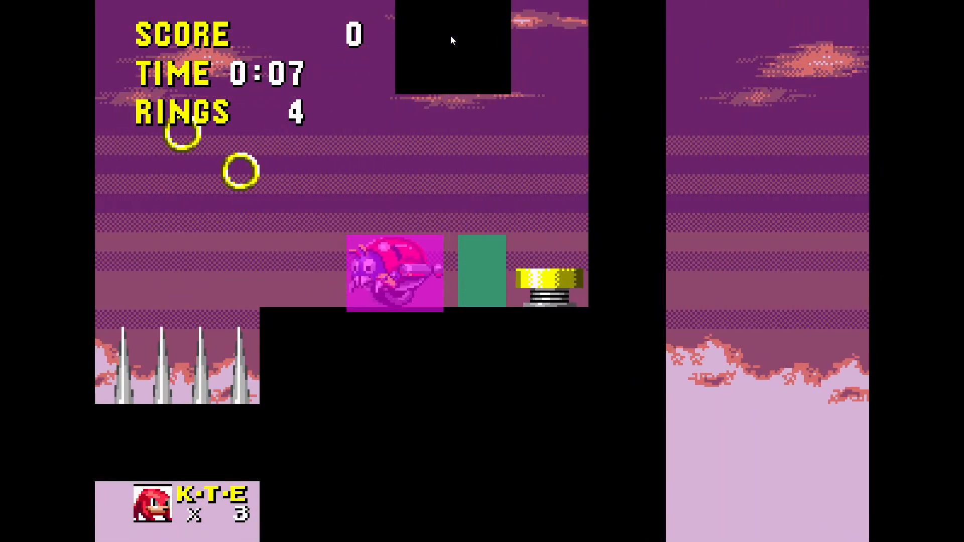
key("space")
key("Right")
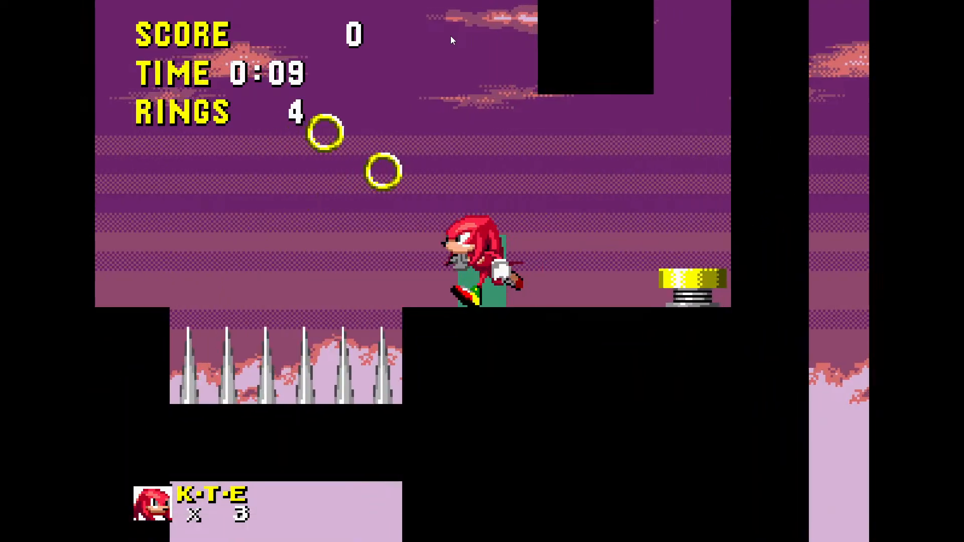
key("F11")
left_click(557, 205)
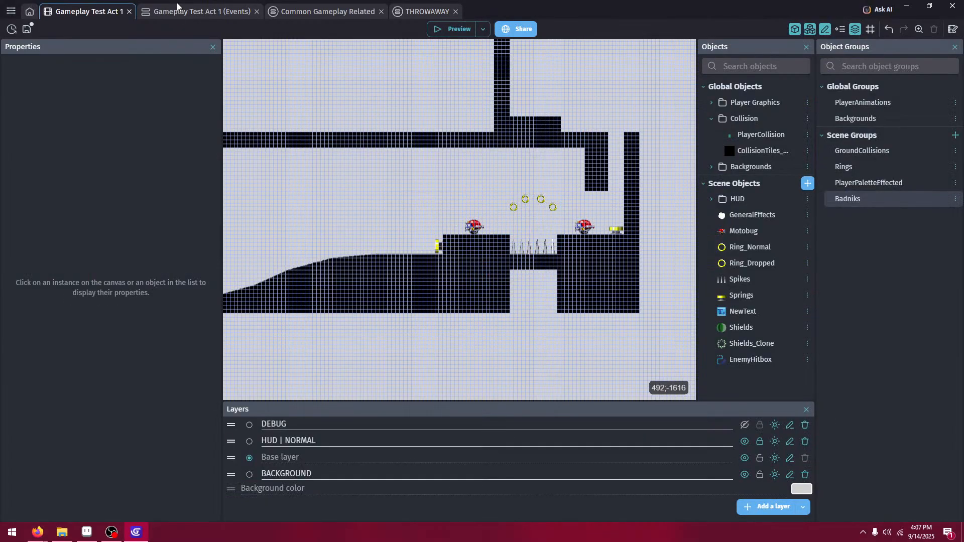
- In the Badniks group of the Common Gameplay Related events, add an empty sub-event under the event that deletes Badniks
left_click(179, 9)
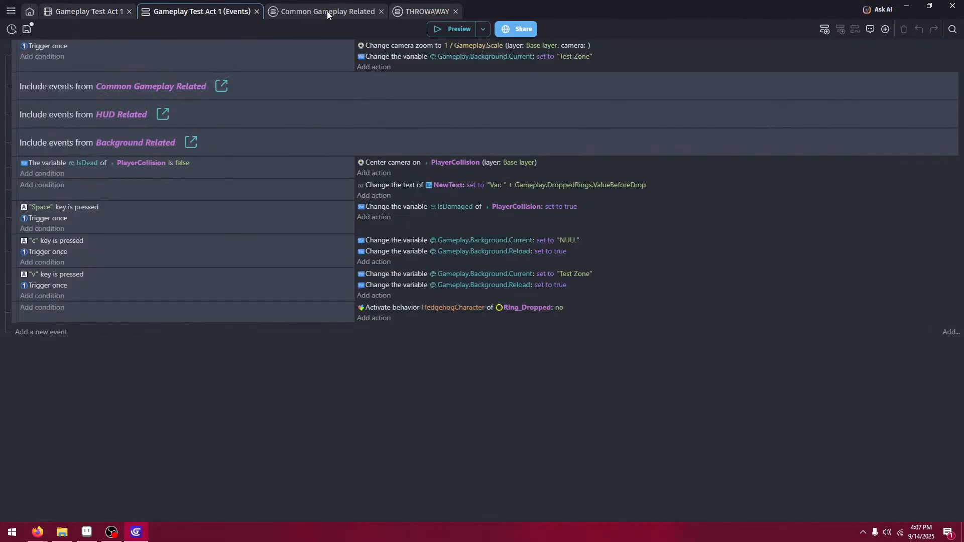
left_click(327, 11)
left_click(414, 11)
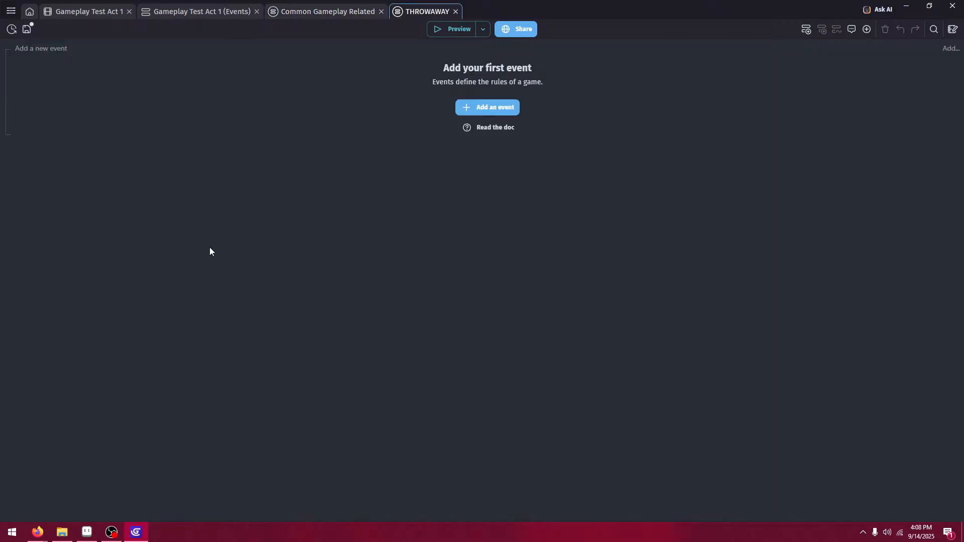
left_click(345, 10)
left_click(17, 227)
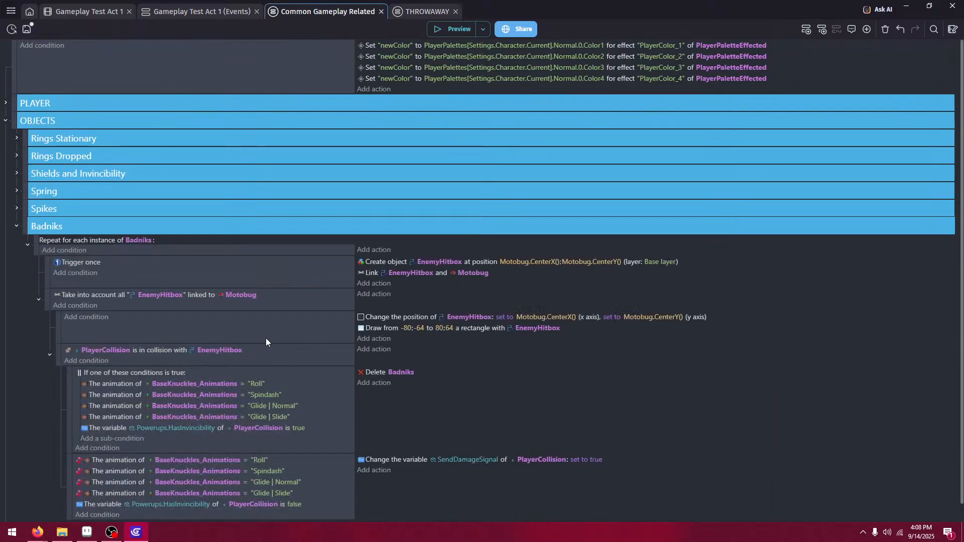
scroll(263, 335, "down", 1)
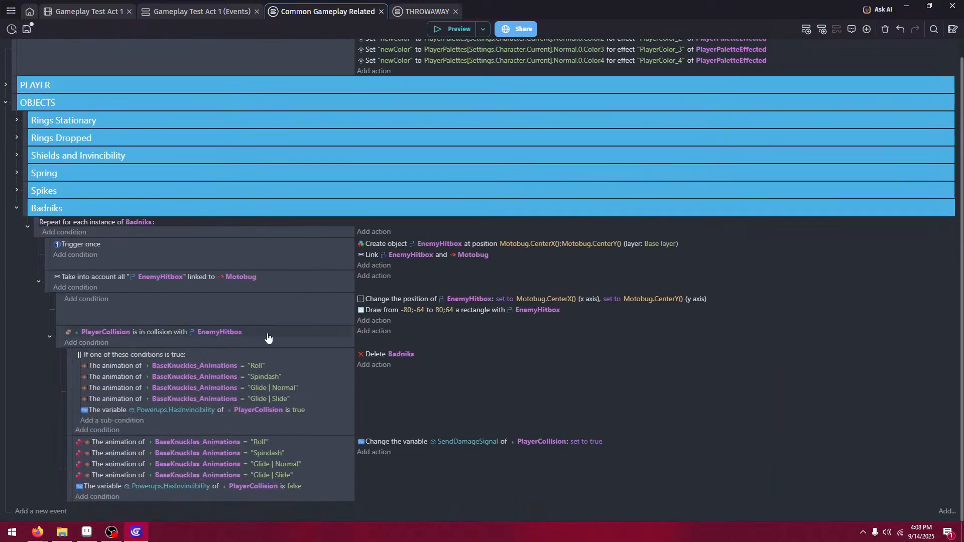
left_click(48, 511)
left_click_drag(13, 508, 115, 432)
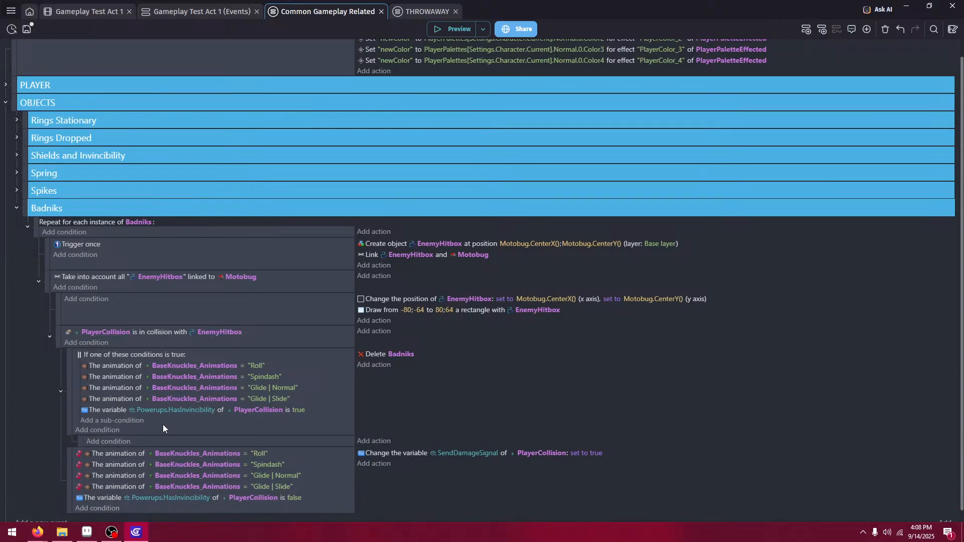
- Give the empty sub-event a condition that PlayerCollision's vertical speed is greater than 0
left_click(140, 441)
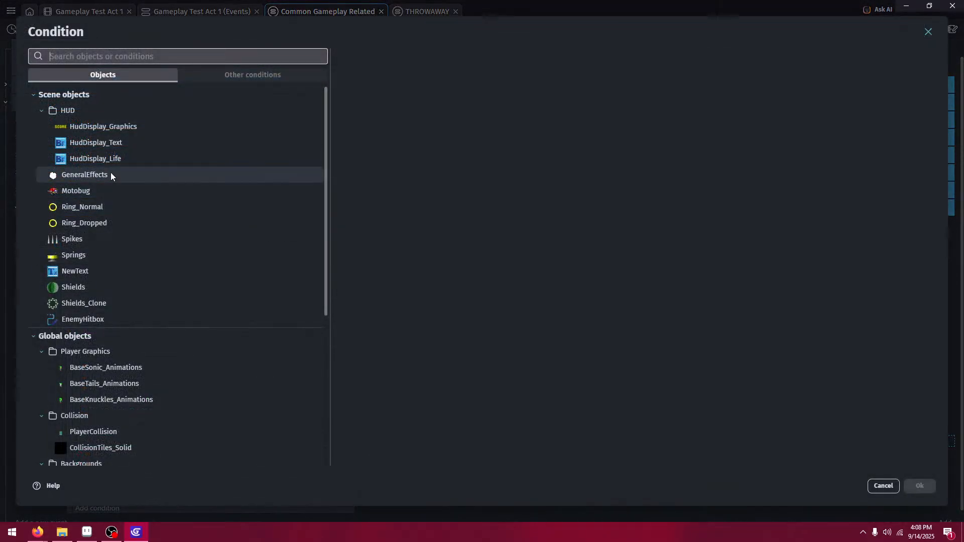
scroll(111, 365, "down", 2)
left_click(128, 381)
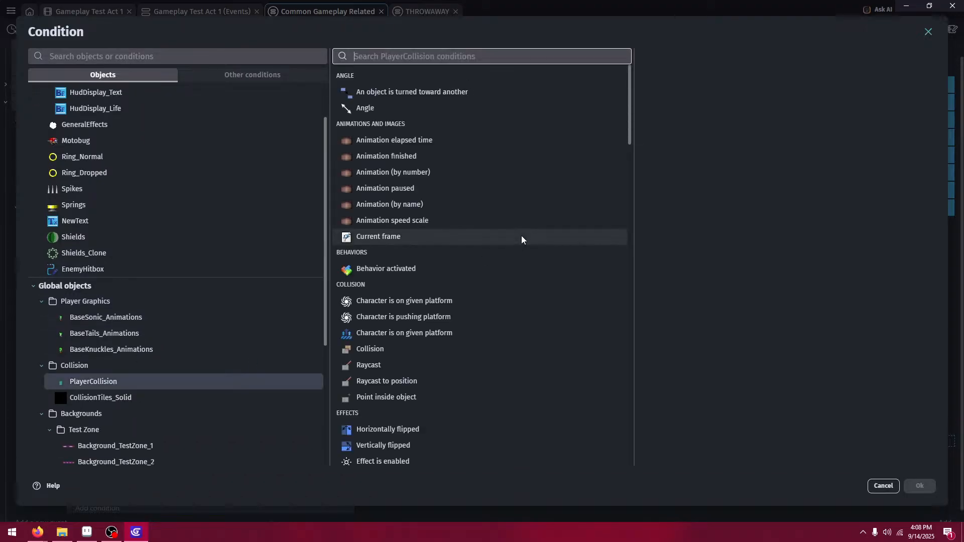
scroll(438, 261, "down", 10)
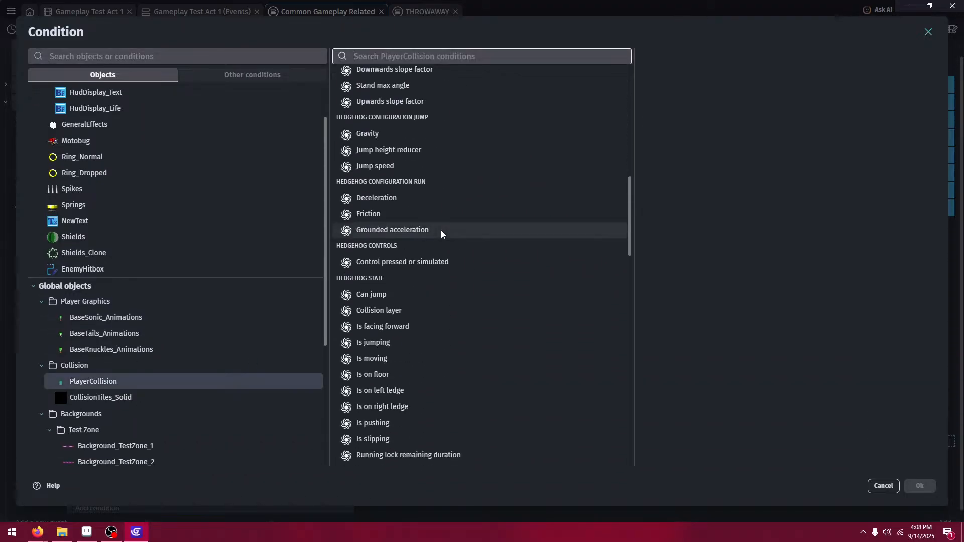
scroll(437, 245, "down", 1)
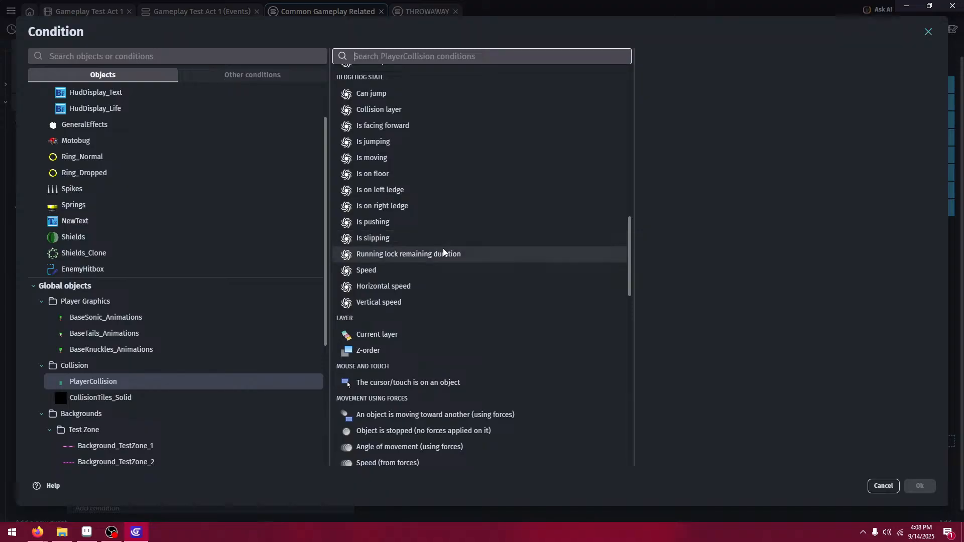
scroll(424, 255, "down", 2)
left_click(419, 250)
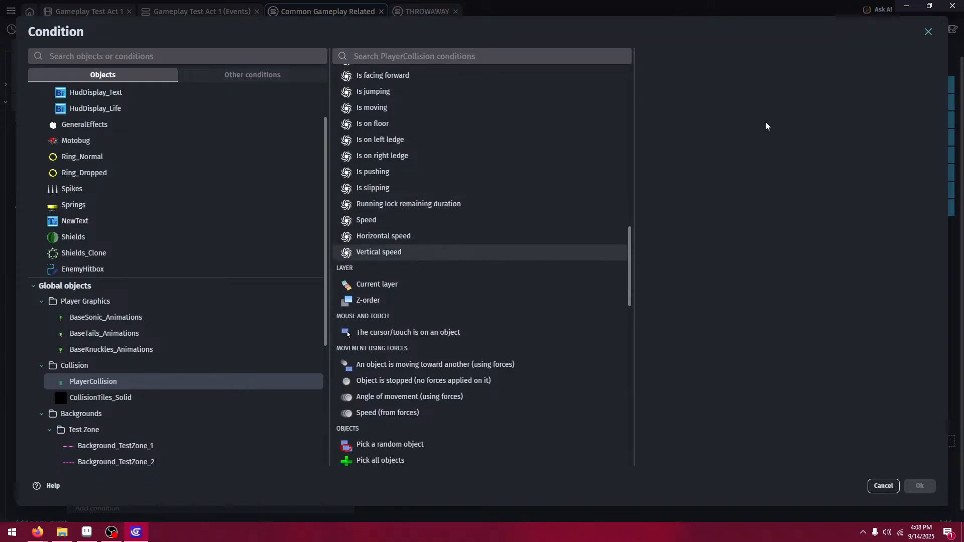
left_click(715, 133)
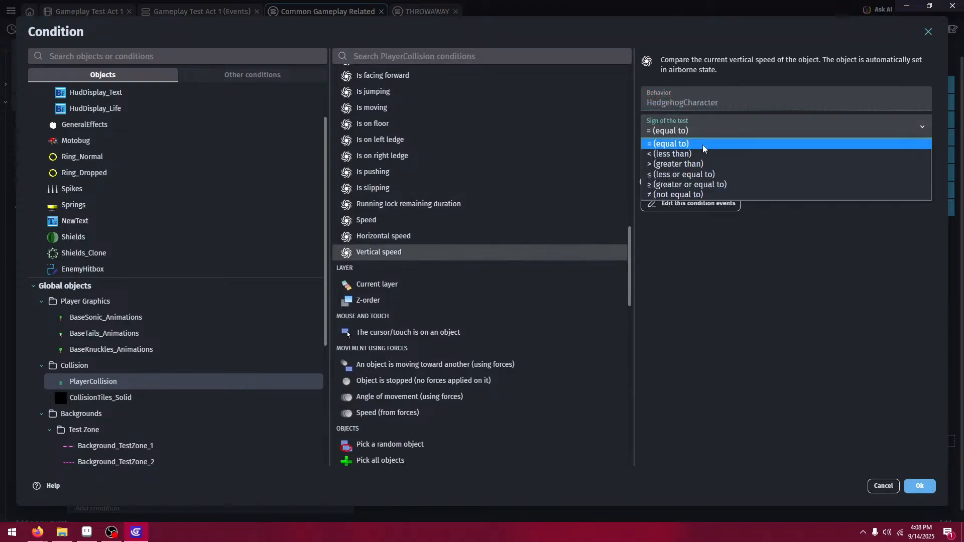
left_click(703, 144)
left_click(713, 133)
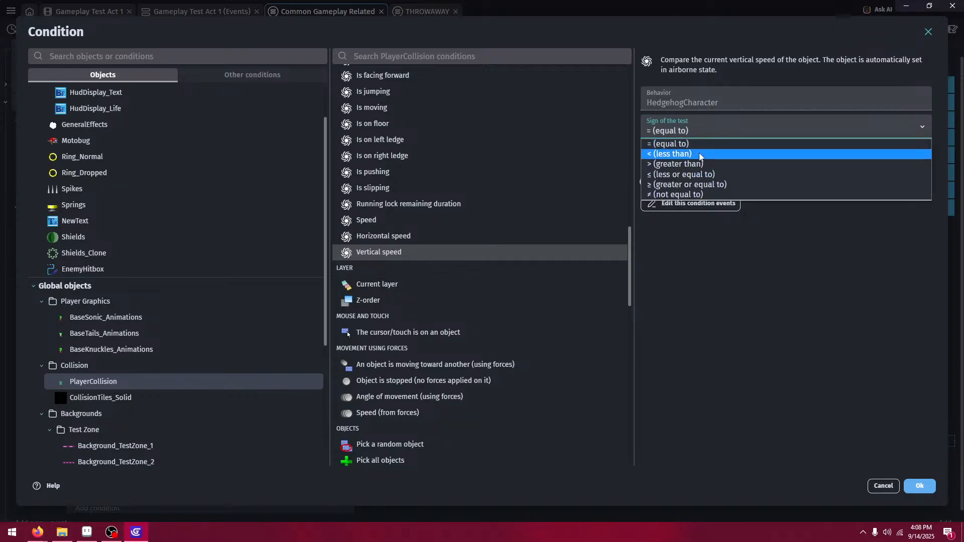
left_click(701, 165)
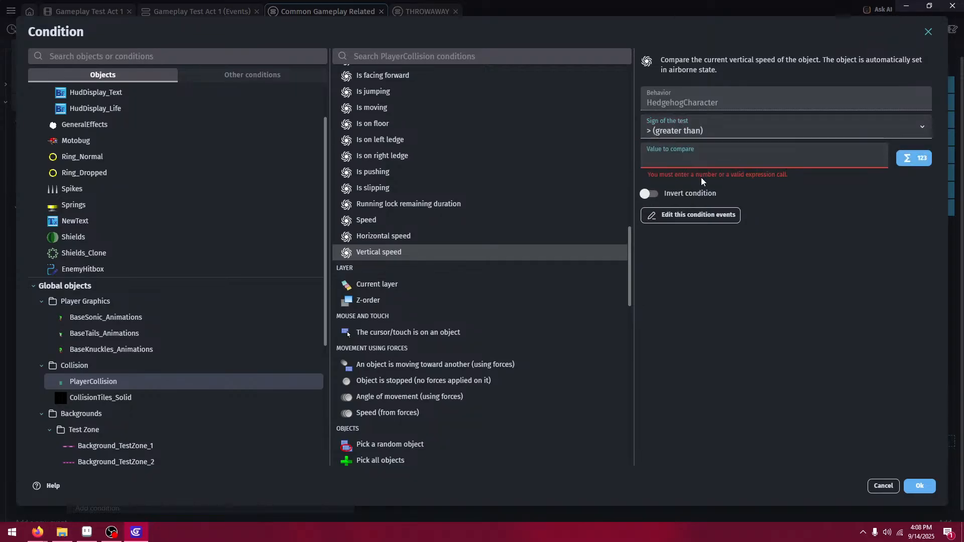
type("0")
left_click(919, 486)
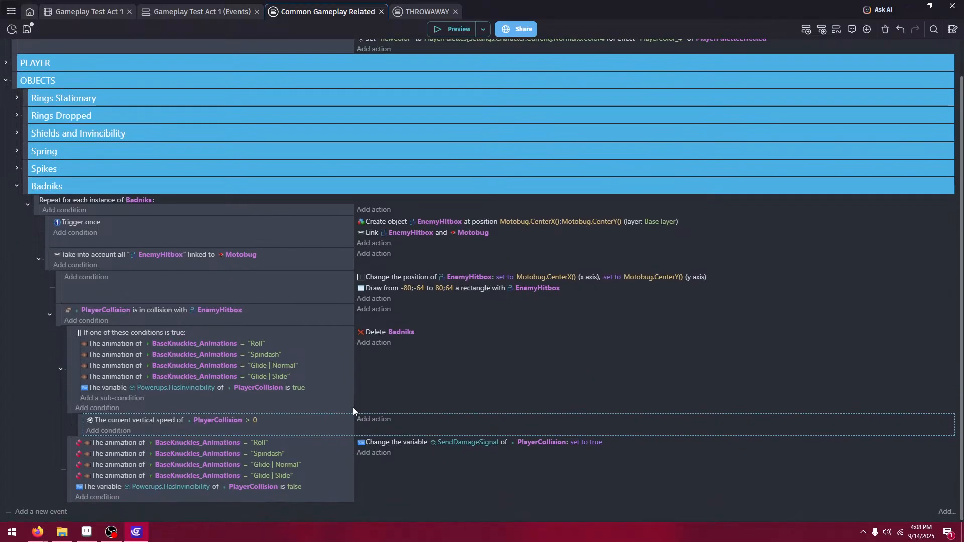
- Add an action to the vertical speed sub-event that multiplies PlayerCollision's vertical speed by -1
left_click(367, 419)
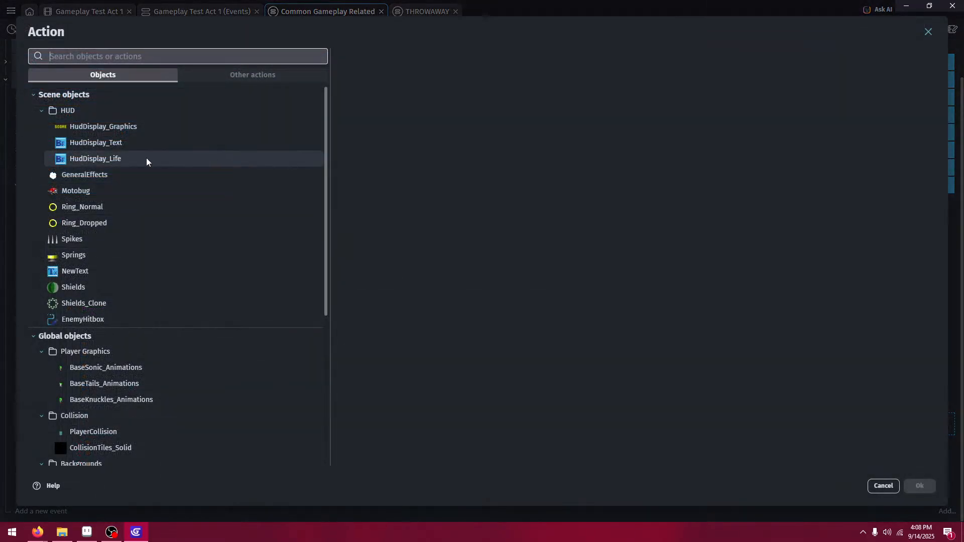
scroll(134, 389, "down", 1)
left_click(133, 383)
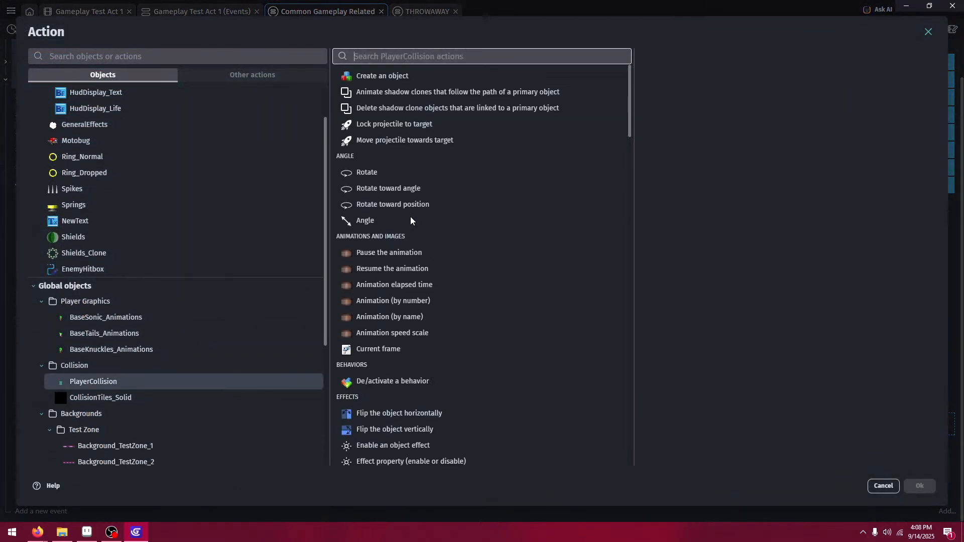
scroll(411, 216, "down", 10)
scroll(497, 229, "down", 6)
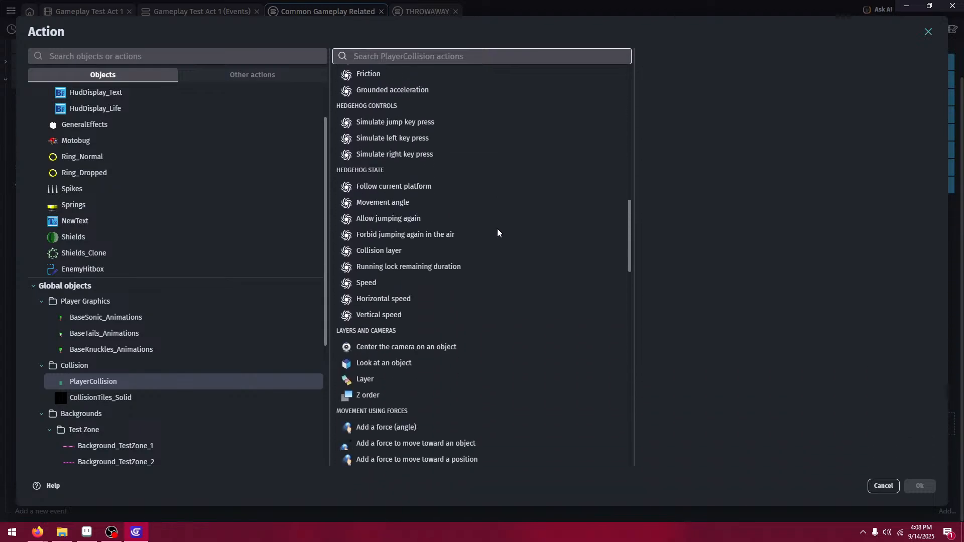
left_click(448, 254)
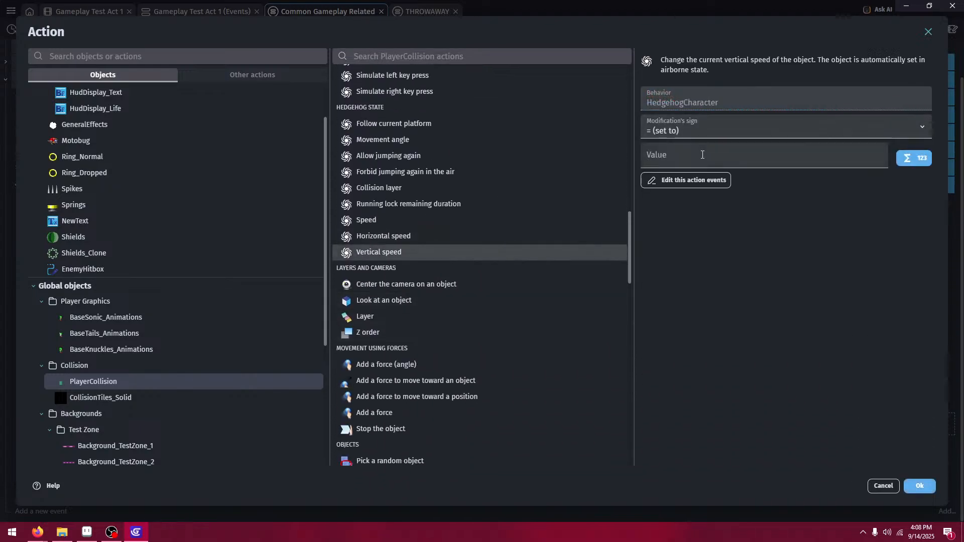
left_click(692, 134)
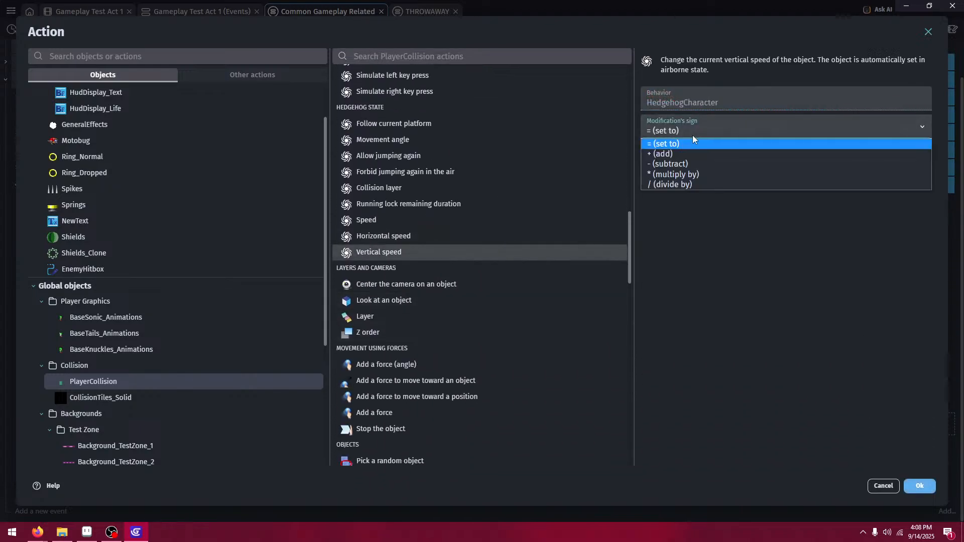
left_click(696, 174)
type("-1")
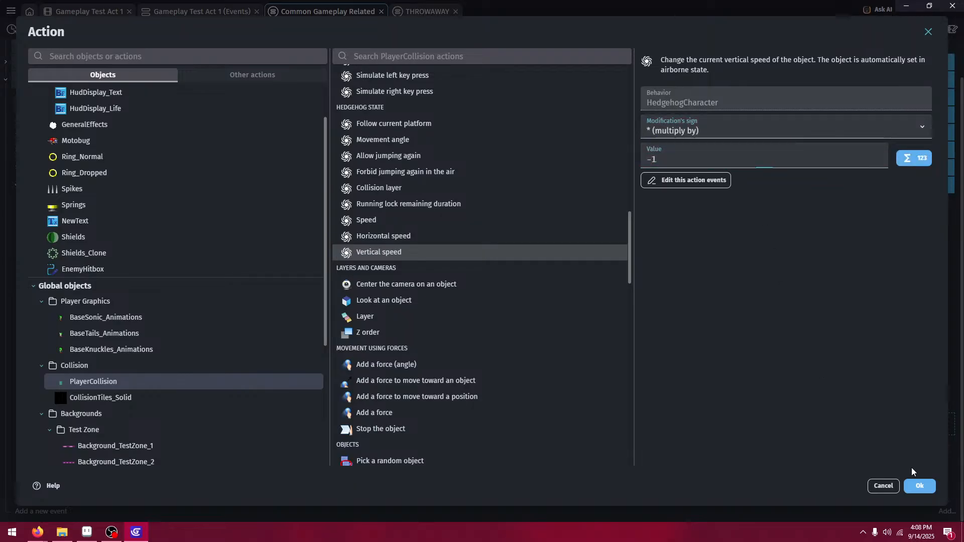
left_click(920, 486)
- Add a Trigger once condition to the sub-event and place it above the vertical speed condition
left_click(126, 430)
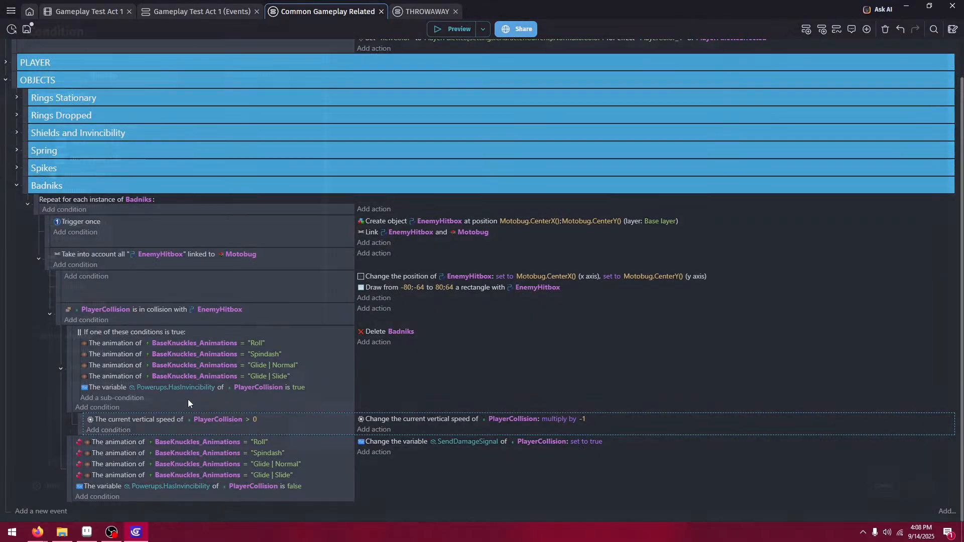
type("tr")
left_click(164, 97)
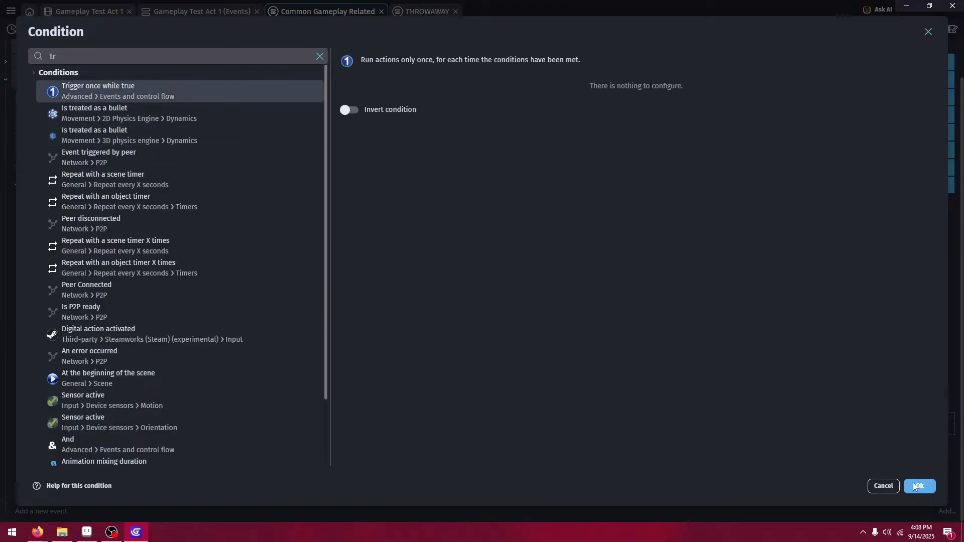
key("Return")
left_click_drag(172, 420, 175, 431)
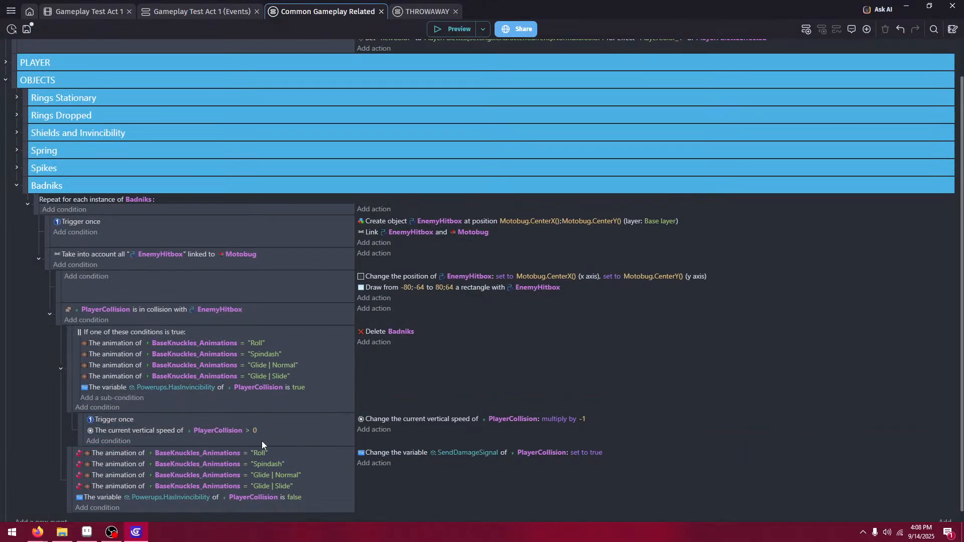
- Insert a new event as parent of the vertical speed event and move the Trigger once condition into it
scroll(161, 435, "down", 1)
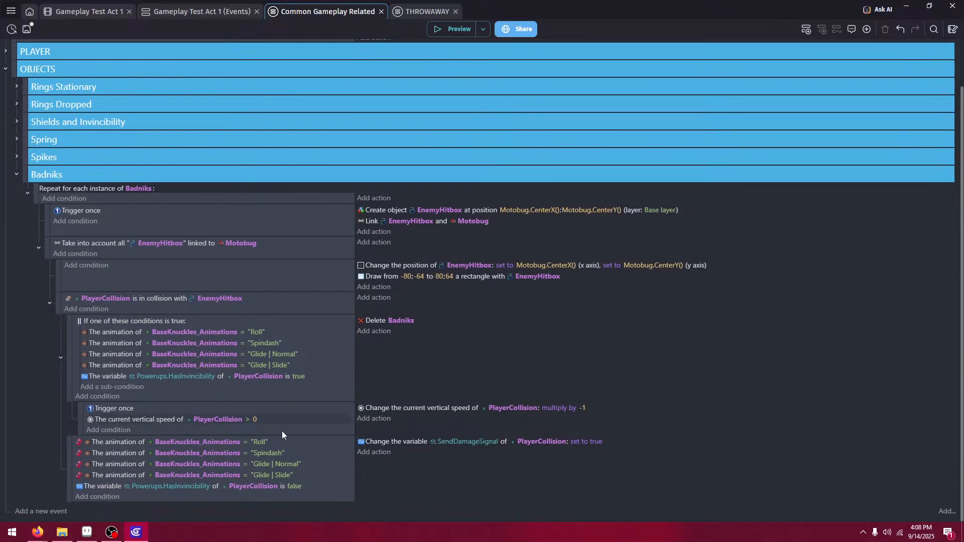
left_click_drag(22, 511, 101, 422)
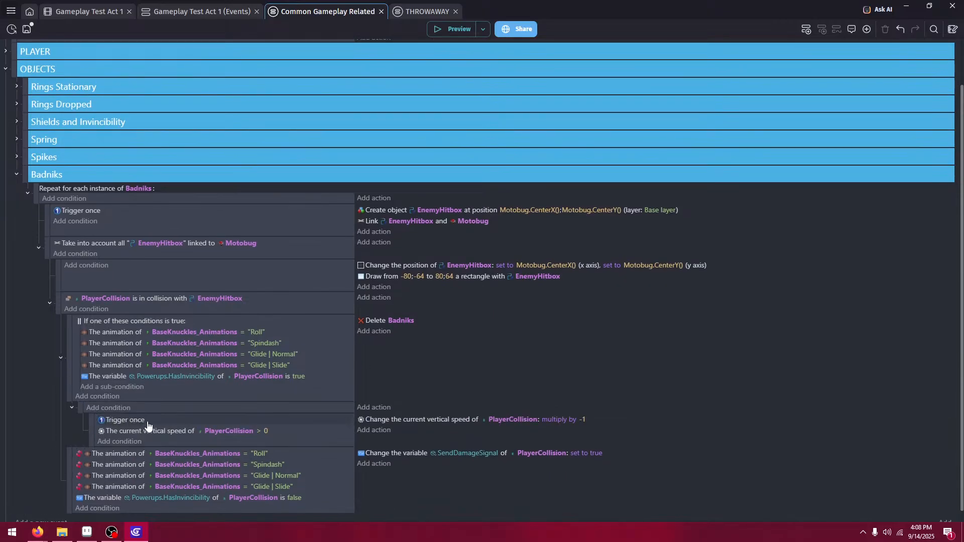
left_click_drag(163, 422, 152, 409)
left_click(495, 360)
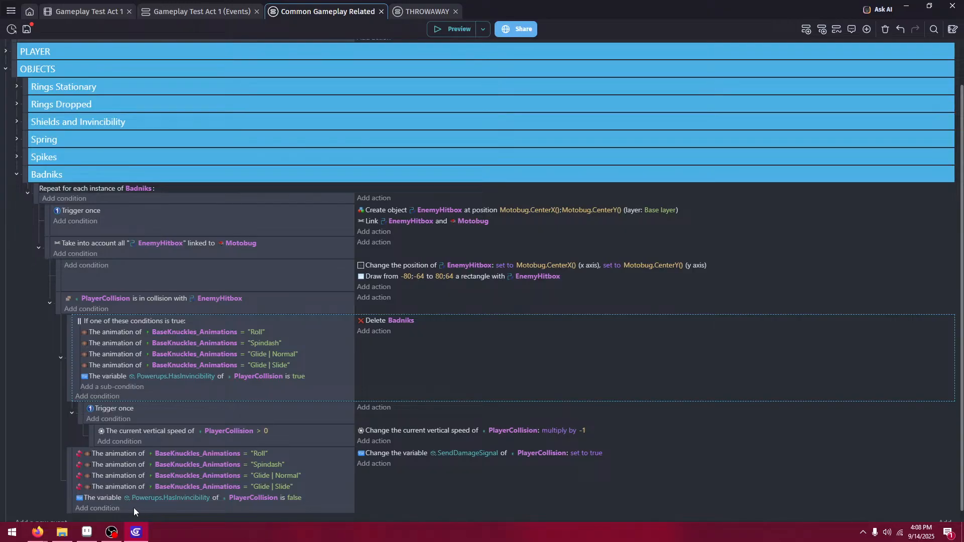
left_click(87, 532)
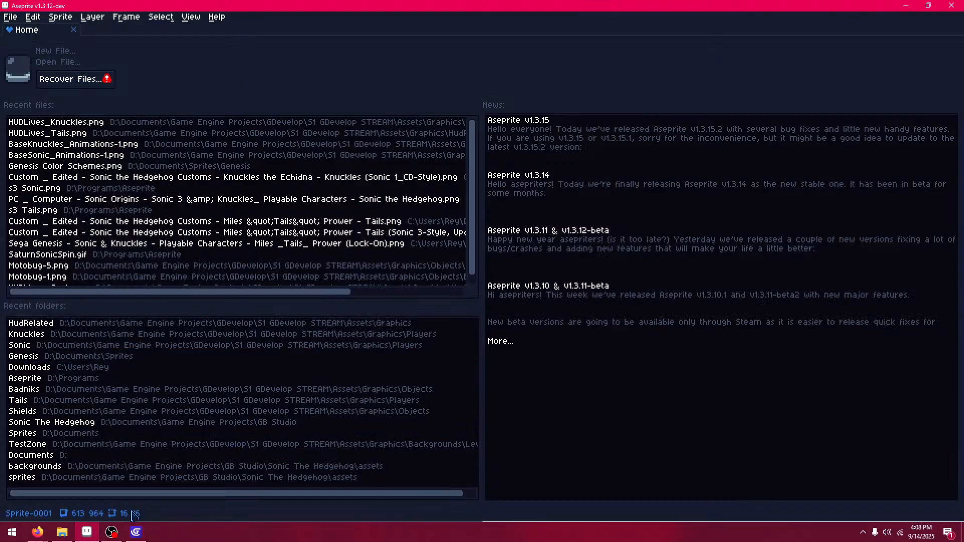
left_click(136, 532)
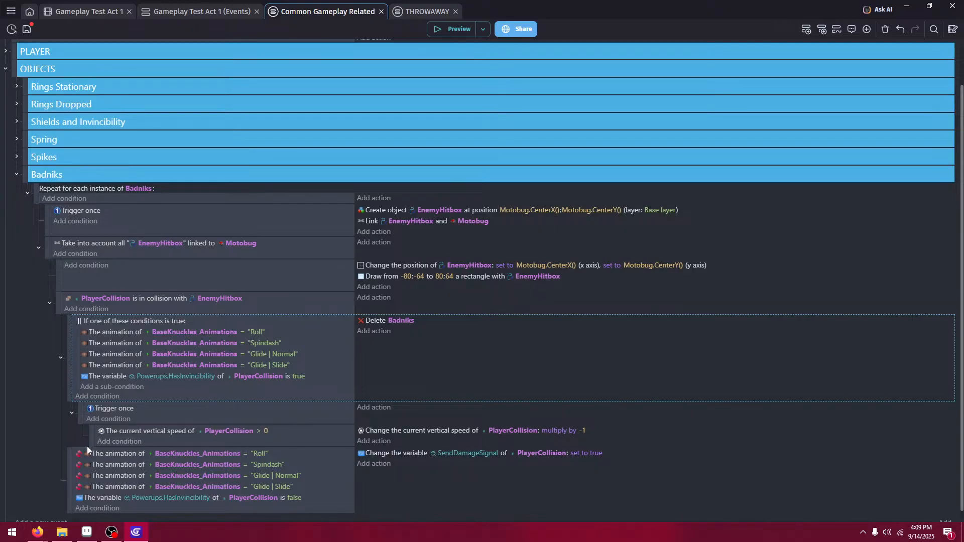
- Add an inverted Is on floor condition for PlayerCollision to the vertical speed event
left_click(115, 442)
scroll(140, 352, "down", 3)
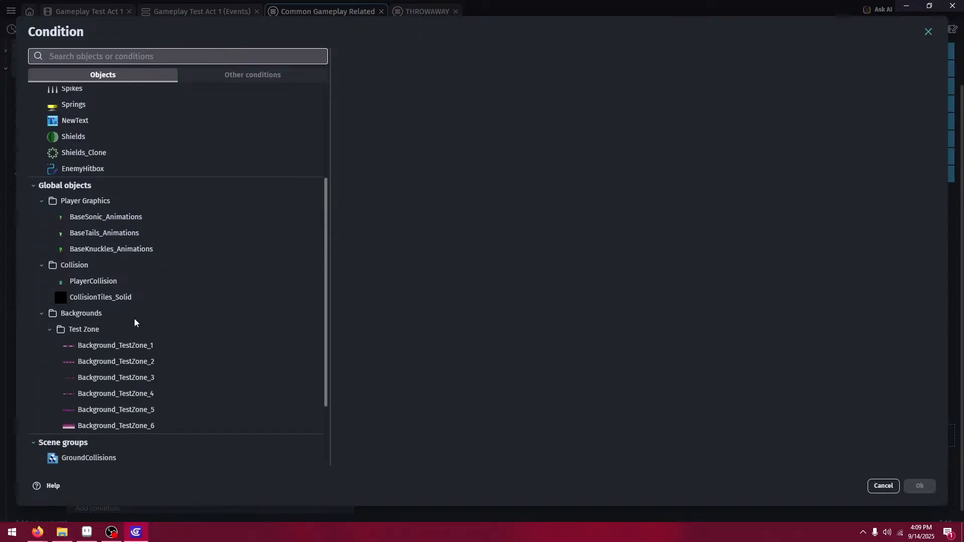
left_click(134, 279)
scroll(438, 216, "down", 2)
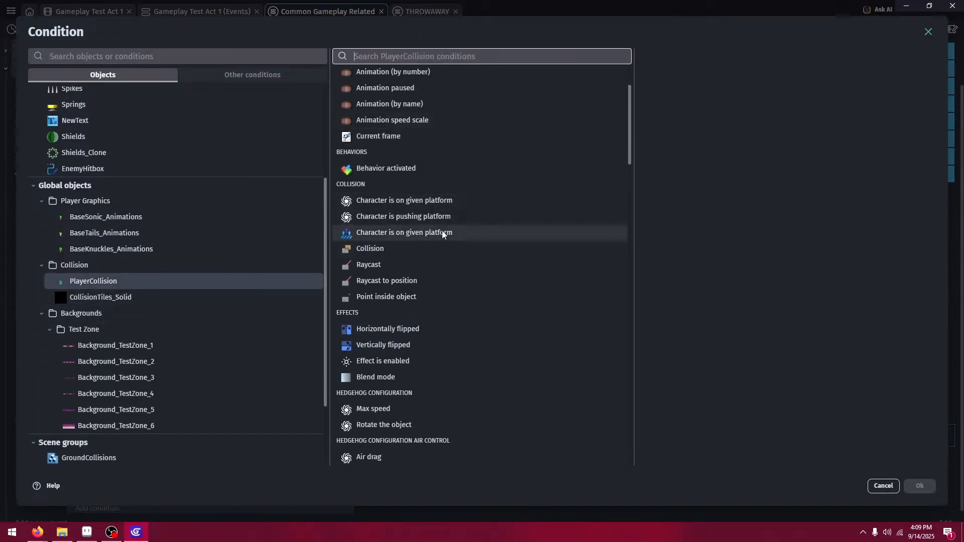
scroll(442, 252, "down", 5)
scroll(414, 351, "down", 2)
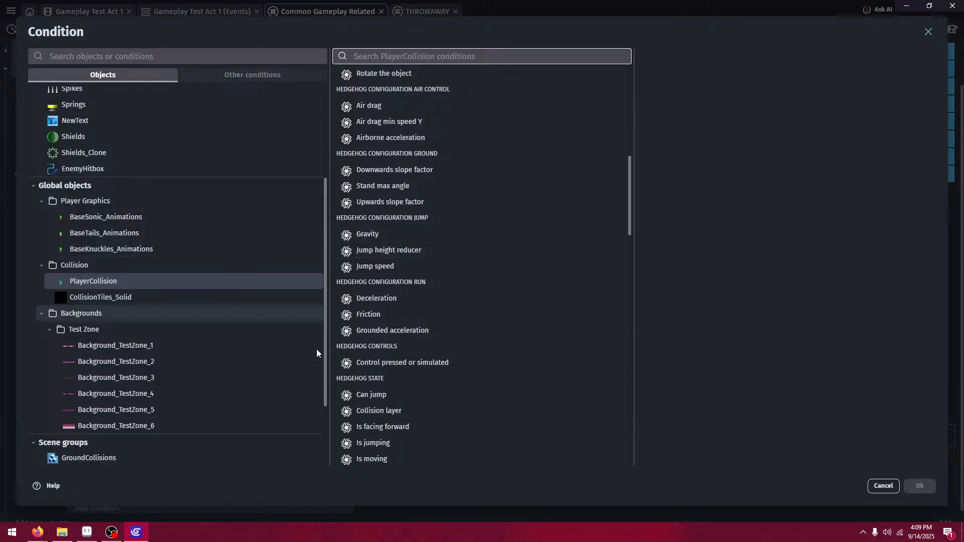
scroll(419, 406, "down", 1)
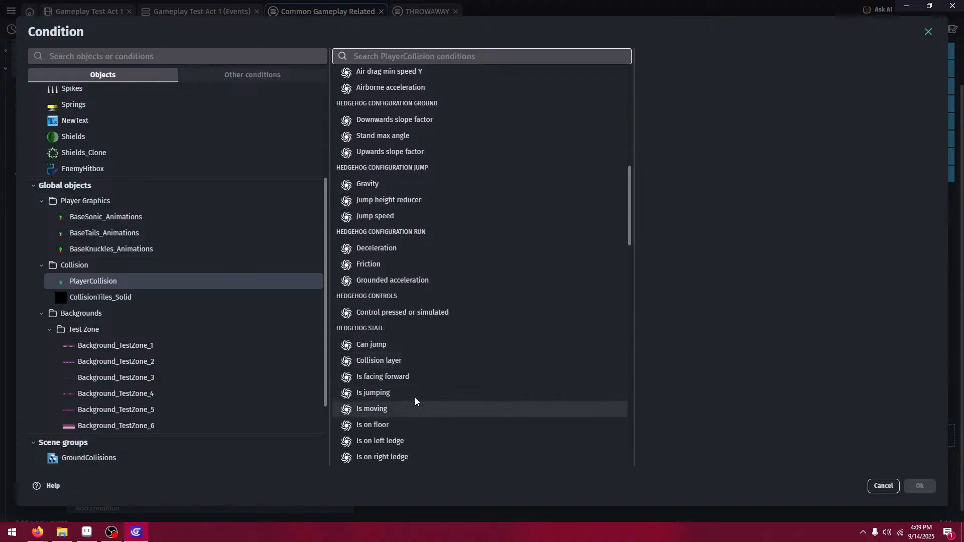
left_click(415, 424)
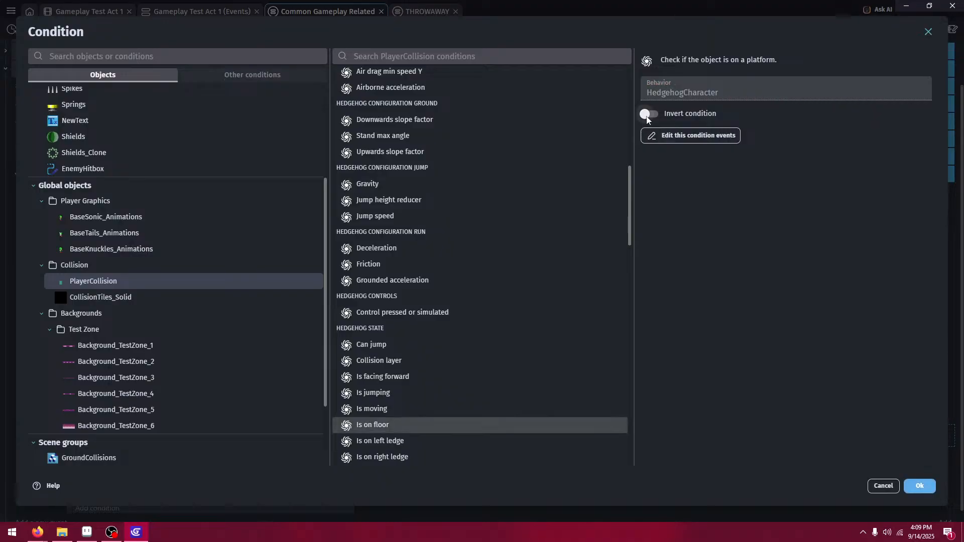
left_click(649, 114)
left_click(920, 485)
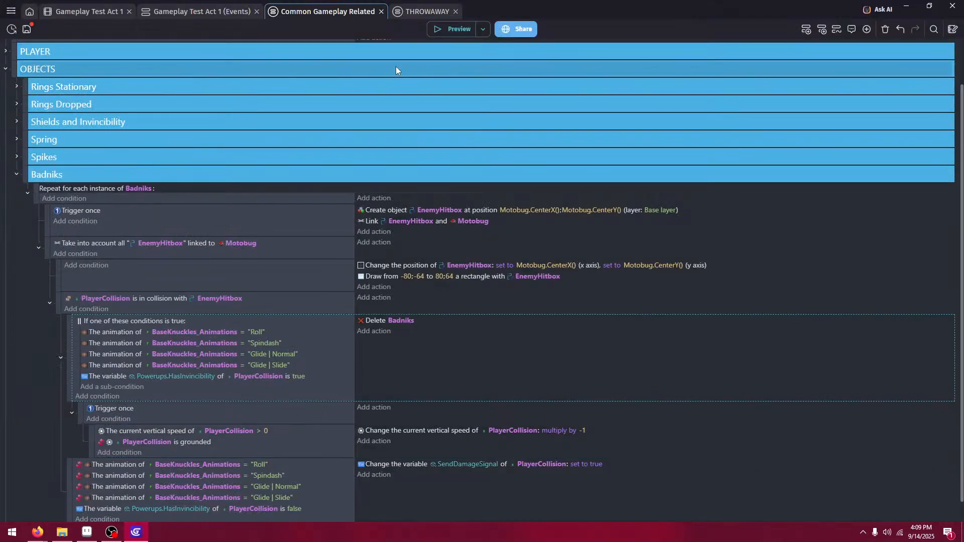
- Preview the game, run Knuckles to the Motobug and jump on it to test the rebound, and close the preview
left_click(435, 29)
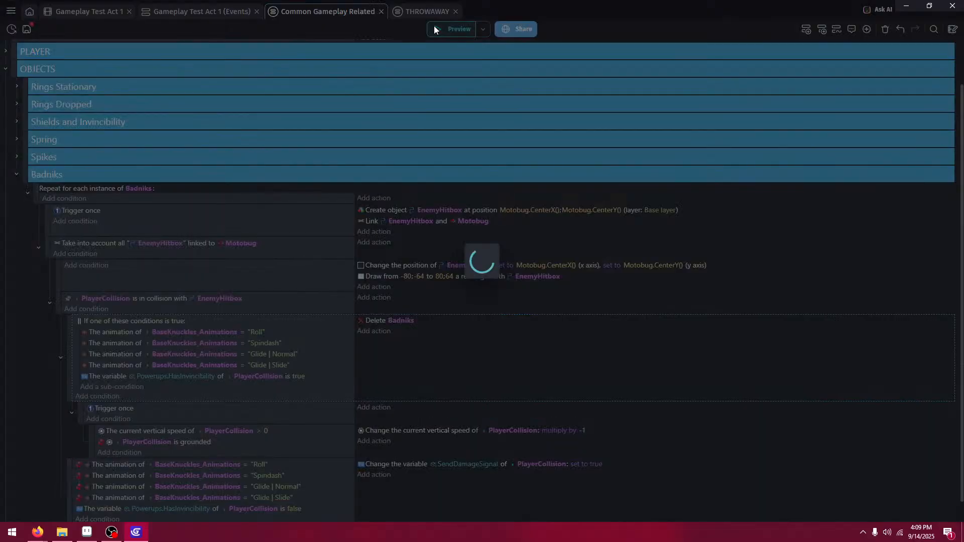
key("Right")
key("space")
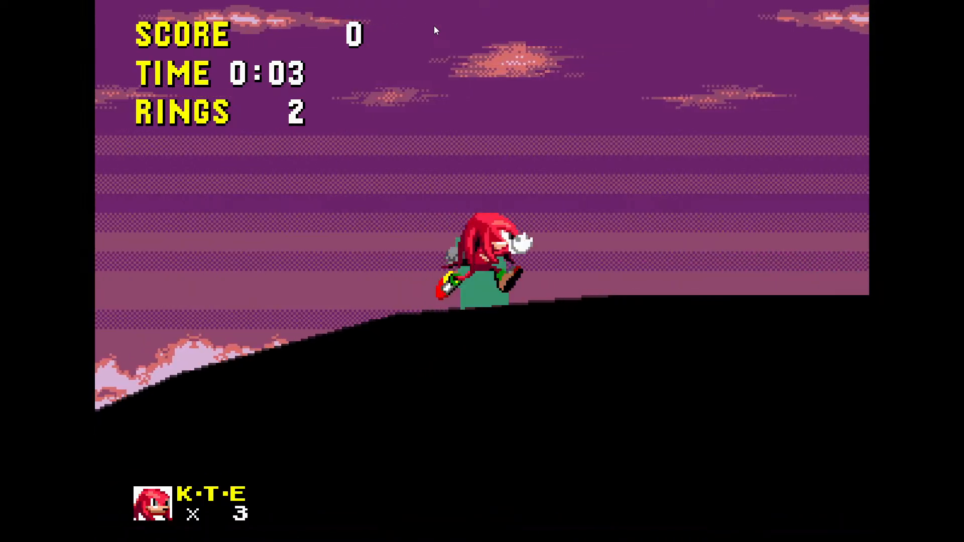
key("space")
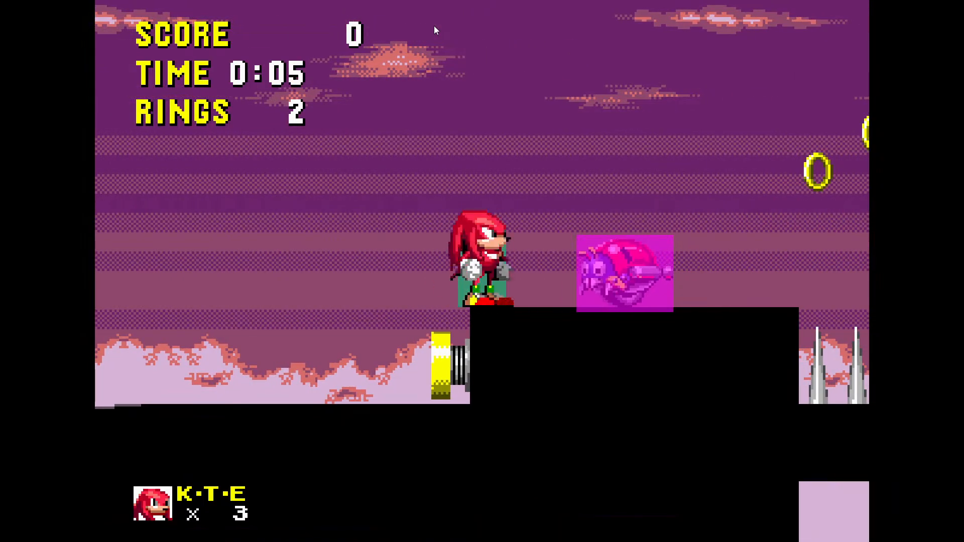
key("space")
key("Right")
key("Left")
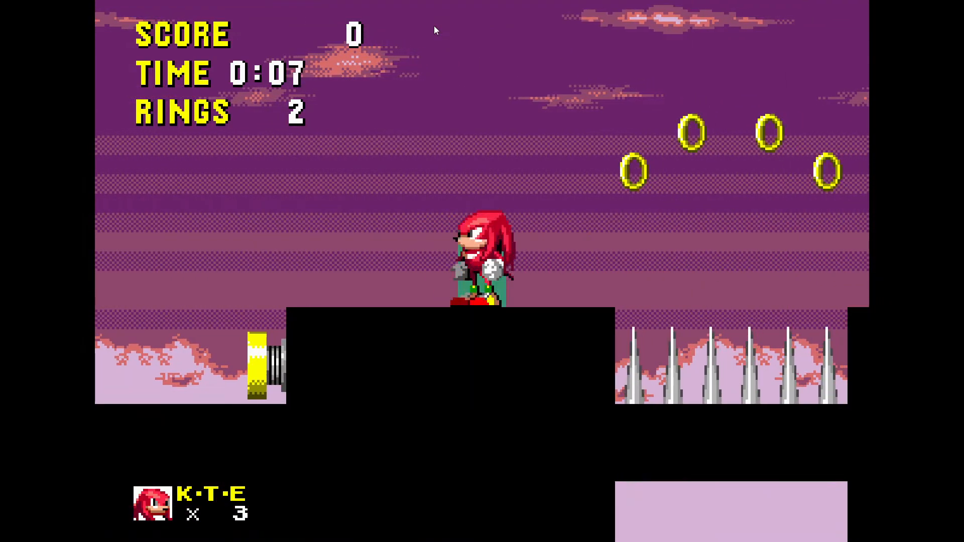
key("F11")
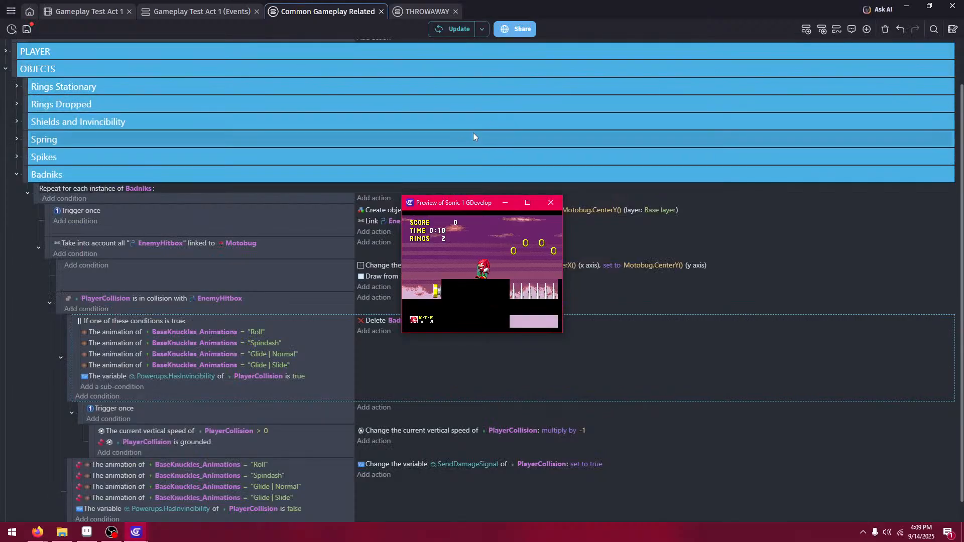
left_click(550, 203)
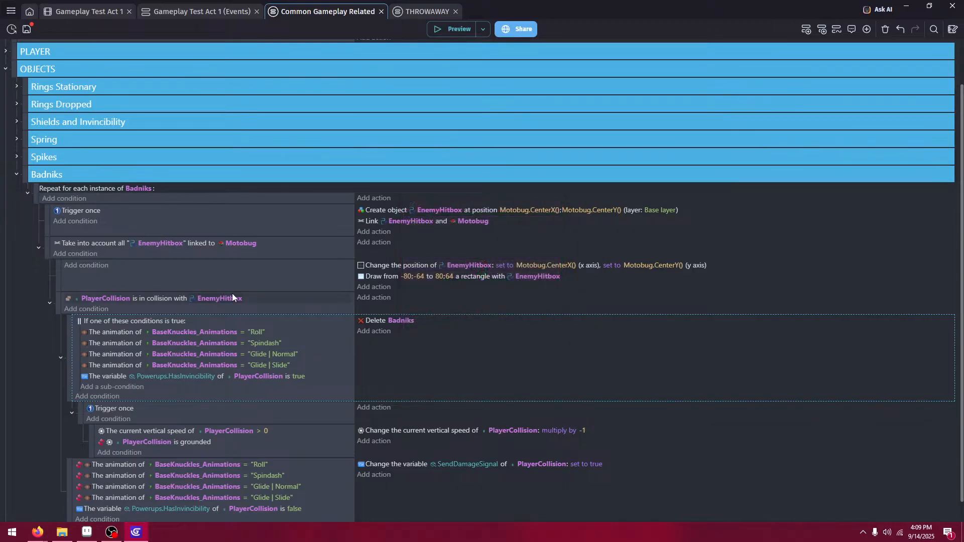
- Delete the condition that PlayerCollision's vertical speed is above 0 and test a jump onto the Motobug in a preview
left_click(298, 433)
key("Delete")
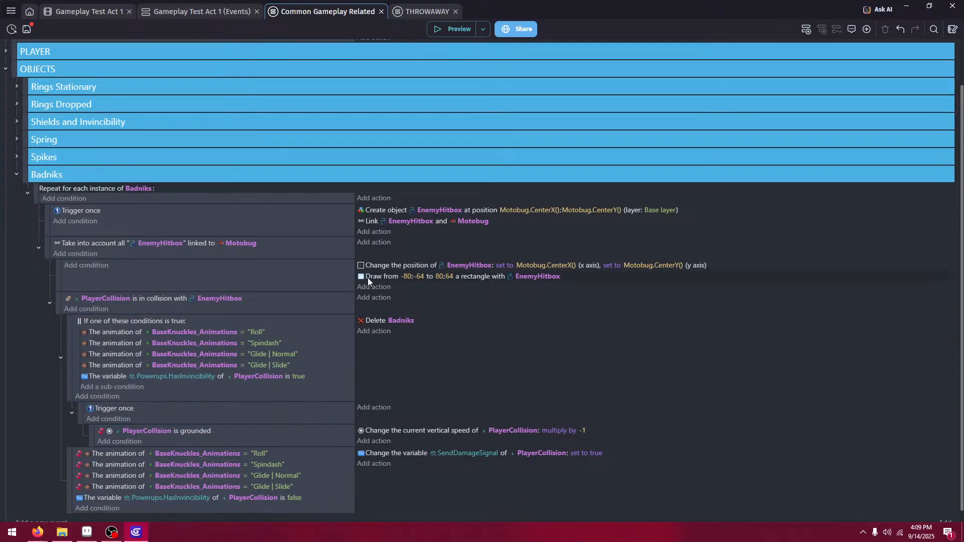
left_click(450, 29)
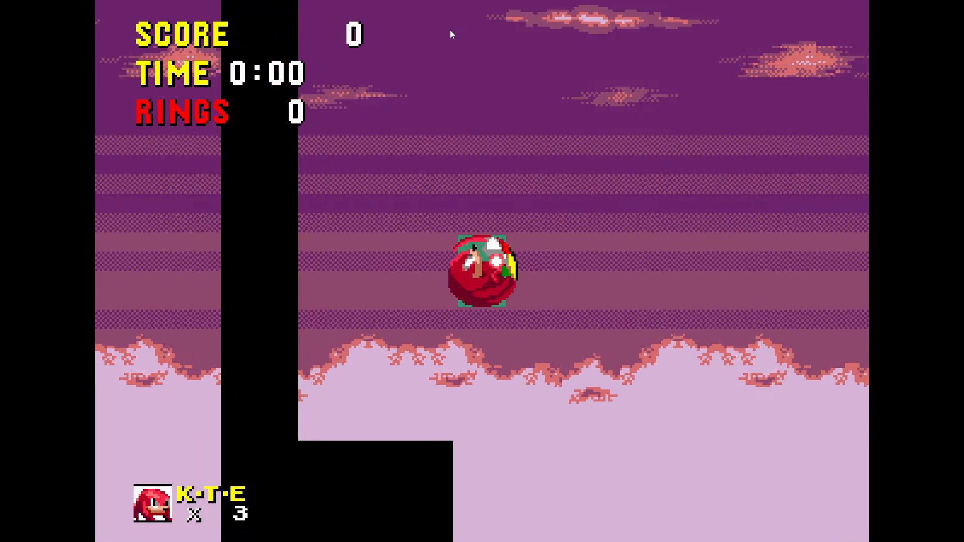
key("Right")
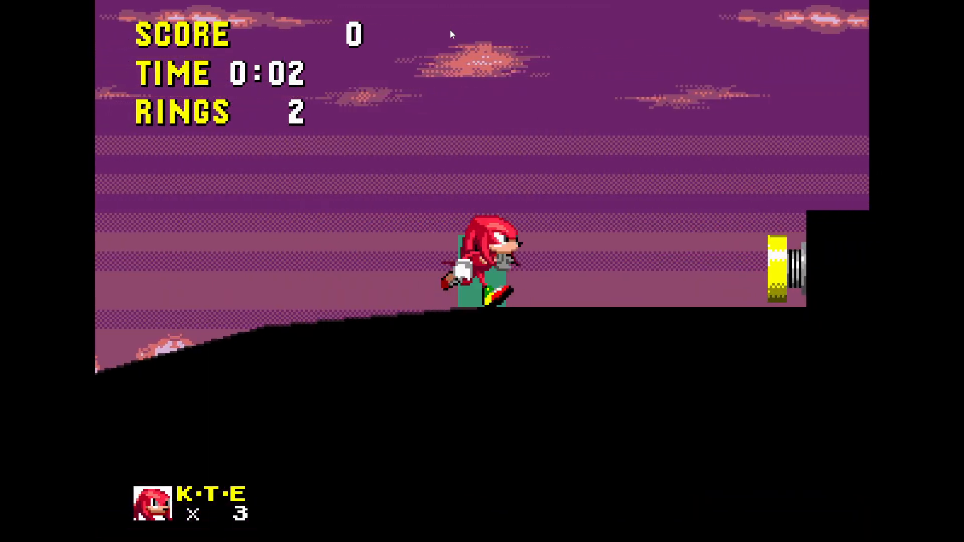
key("space")
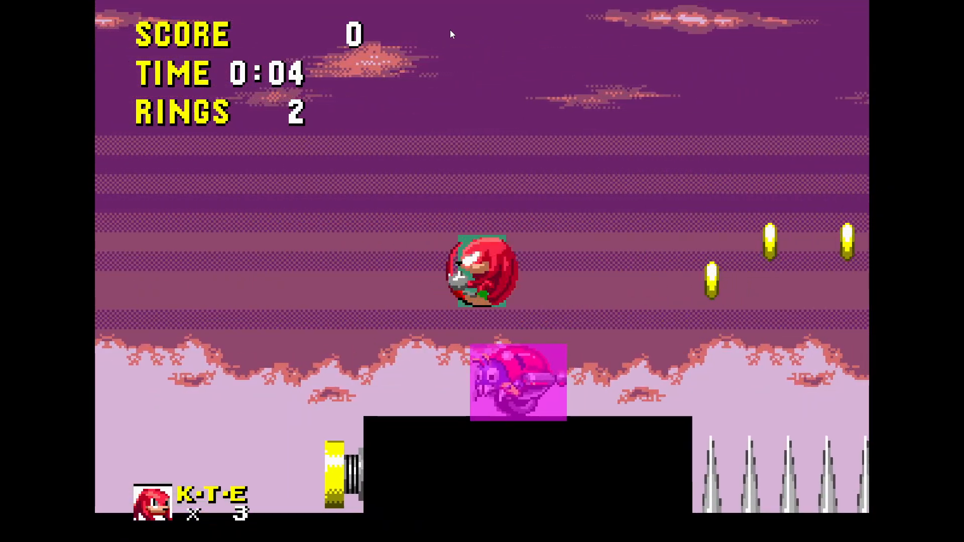
key("F11")
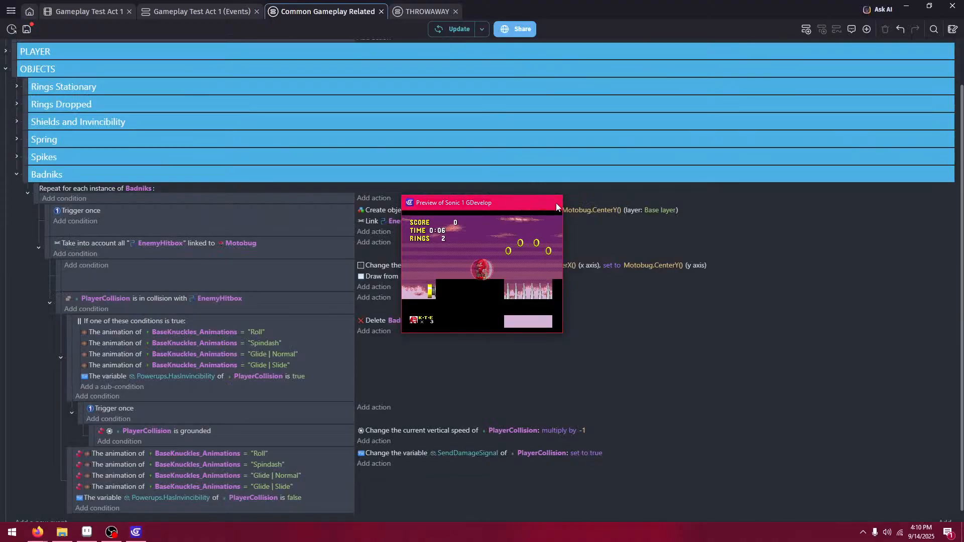
left_click(555, 203)
- Open PlayerCollision's vertical speed action and change its modification sign to = (set to)
double_click(603, 435)
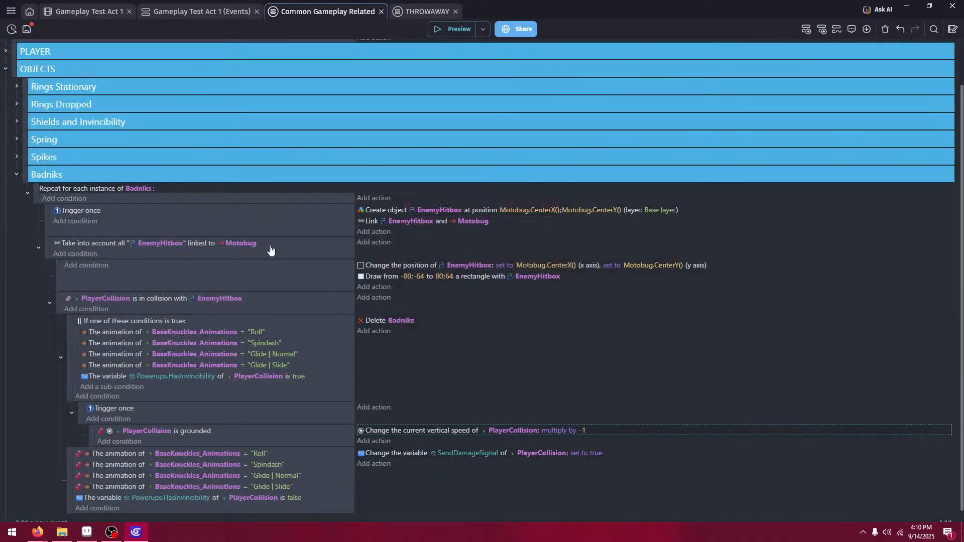
scroll(471, 208, "down", 6)
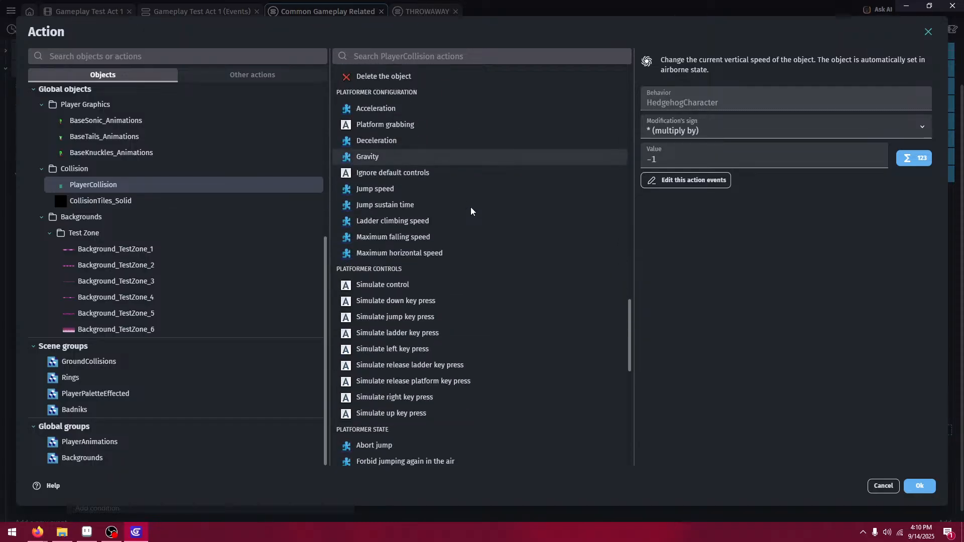
scroll(476, 255, "up", 9)
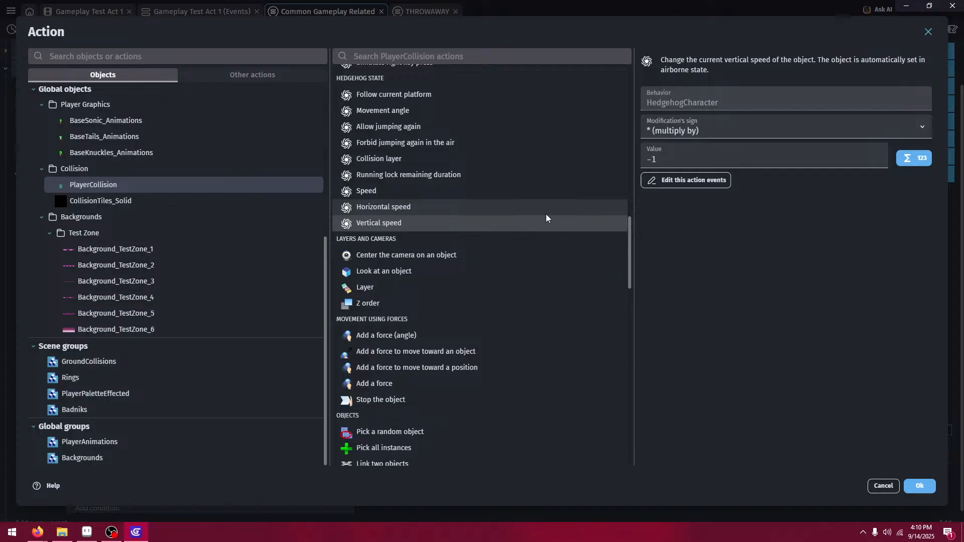
left_click(703, 129)
left_click(706, 163)
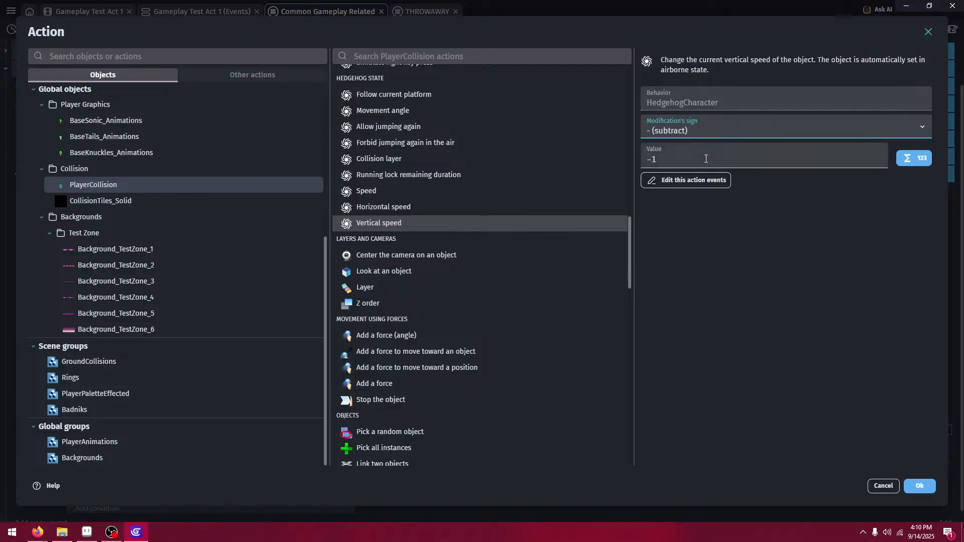
left_click(701, 126)
left_click(701, 146)
key("Tab")
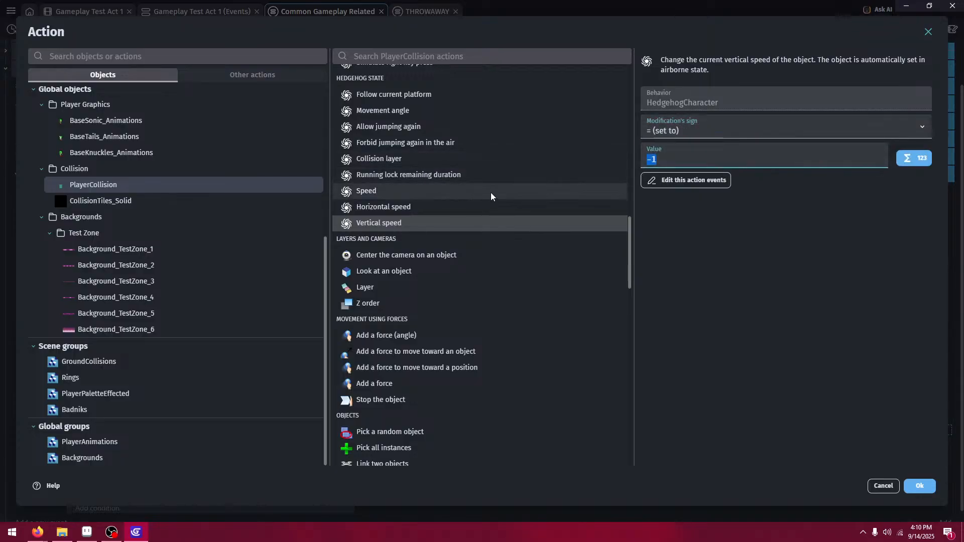
- Set the vertical speed action's value to PlayerCollision.HedgehogCharacter::SpeedY() * -1 and apply the action
type("Play")
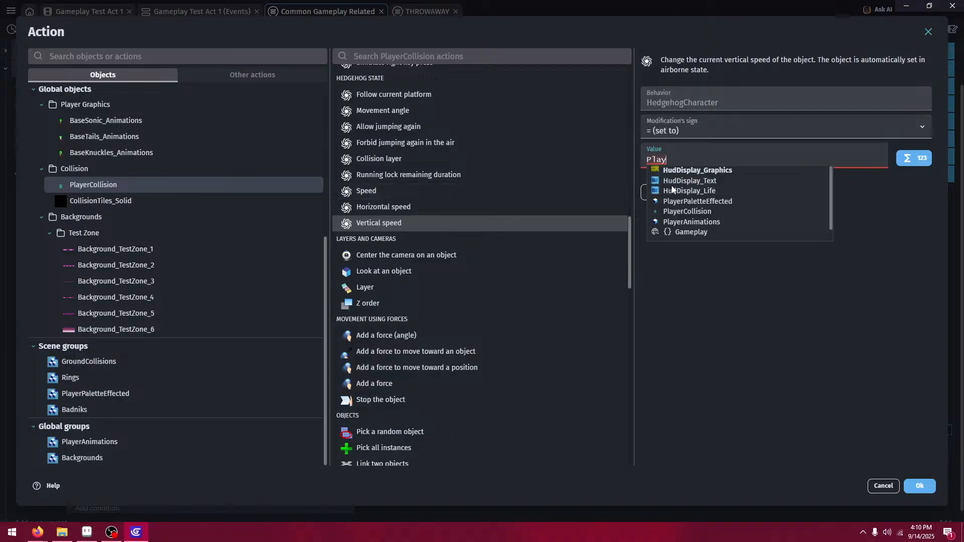
left_click(702, 211)
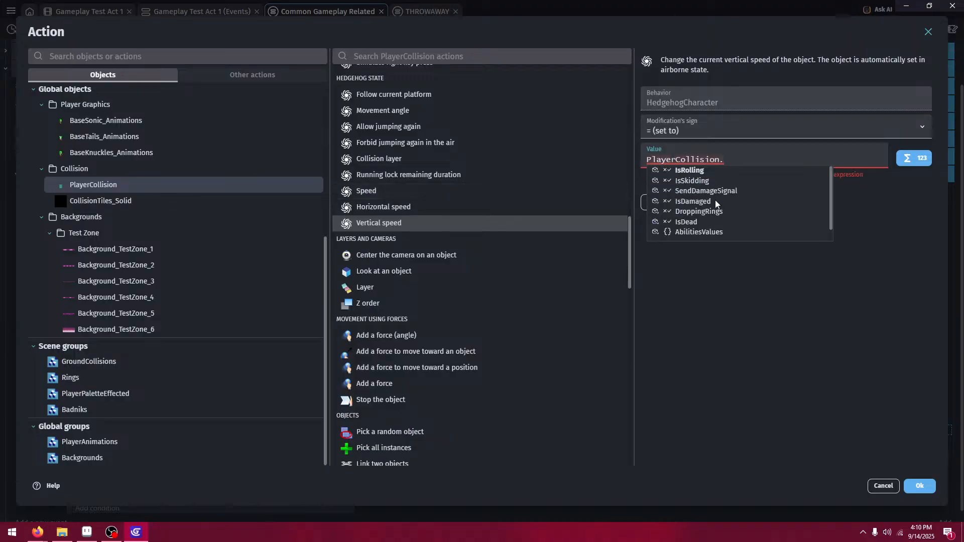
scroll(719, 220, "down", 2)
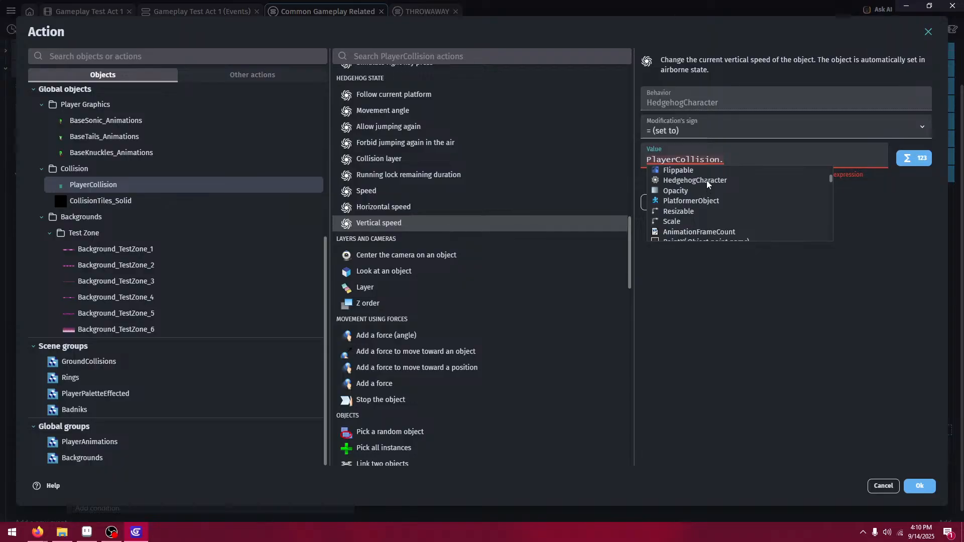
left_click(707, 181)
scroll(655, 195, "down", 3)
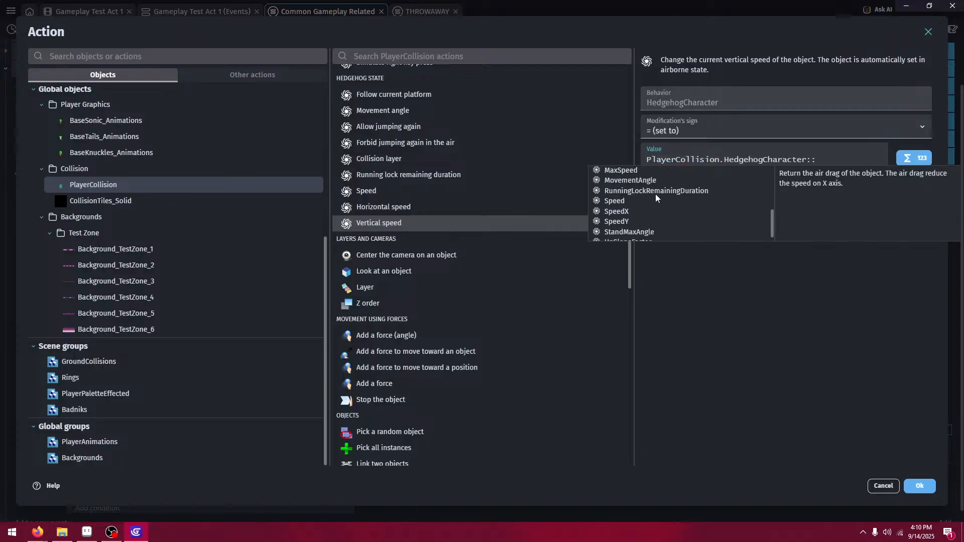
left_click(625, 225)
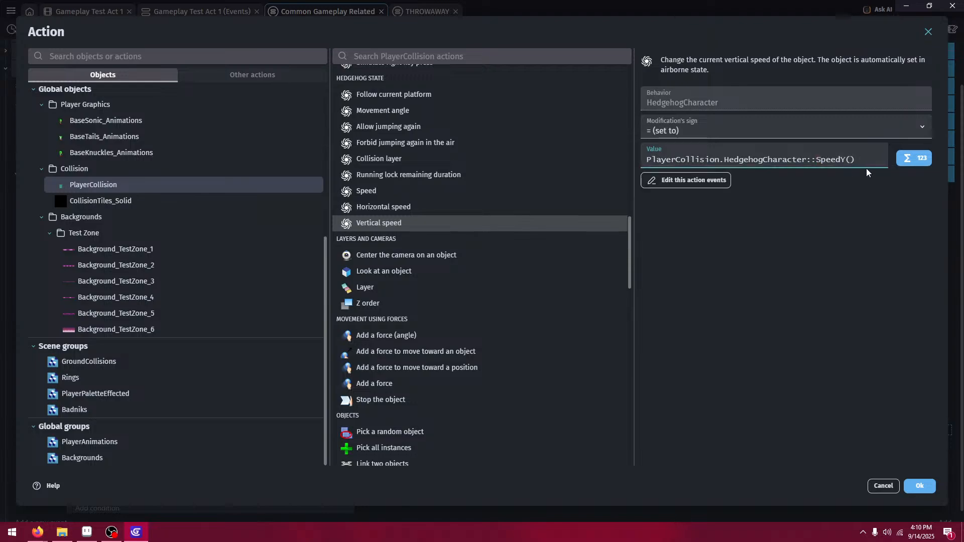
type("* -1")
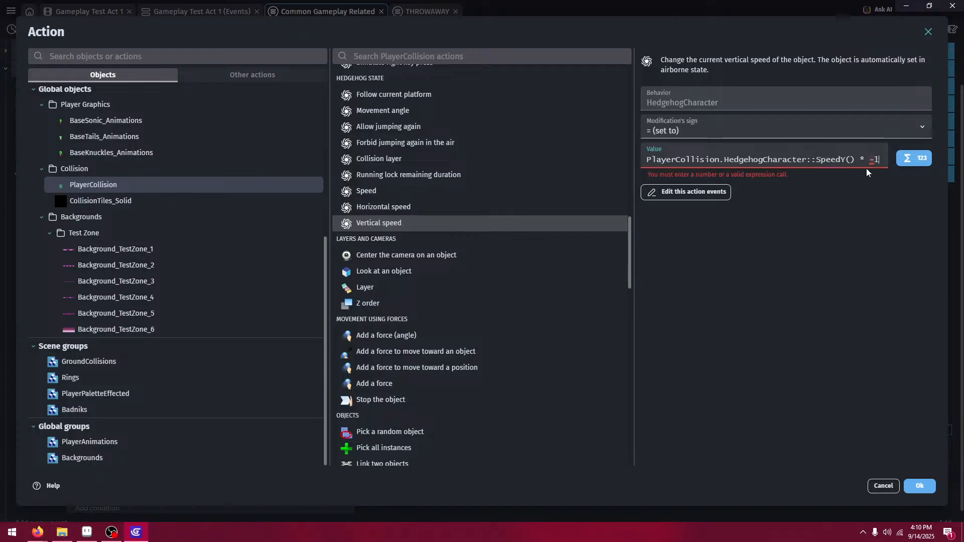
left_click(914, 485)
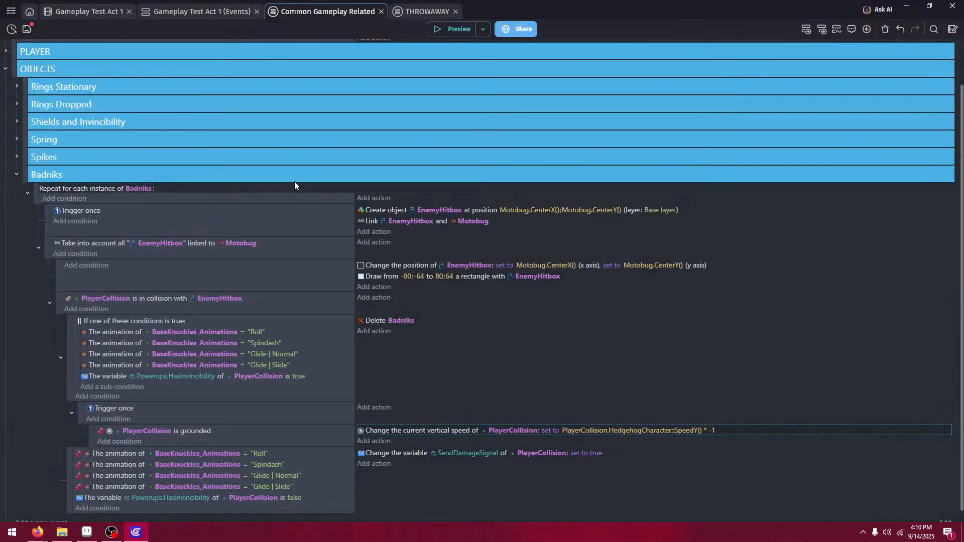
- Preview the game to test the SpeedY() * -1 rebound by jumping toward the Motobug, and close the preview
left_click(455, 31)
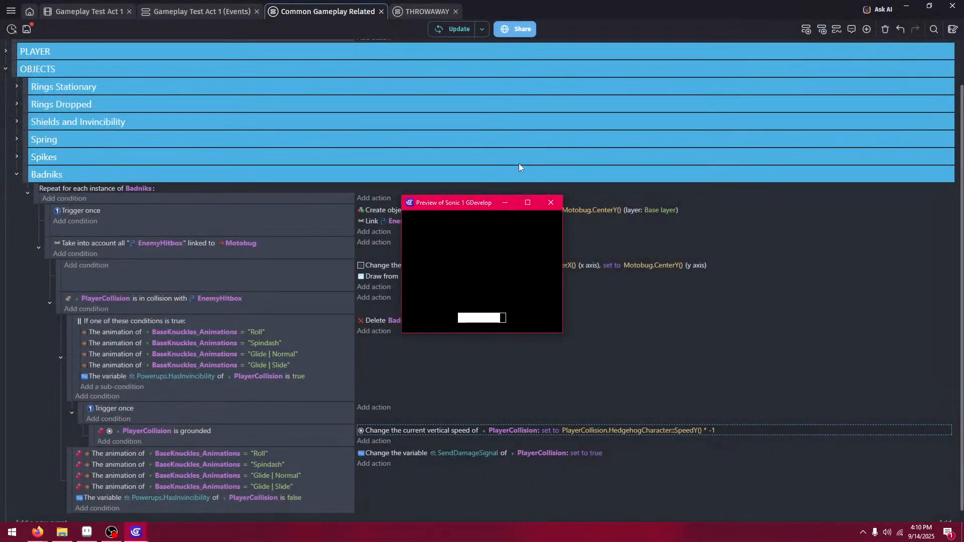
key("Right")
key("space")
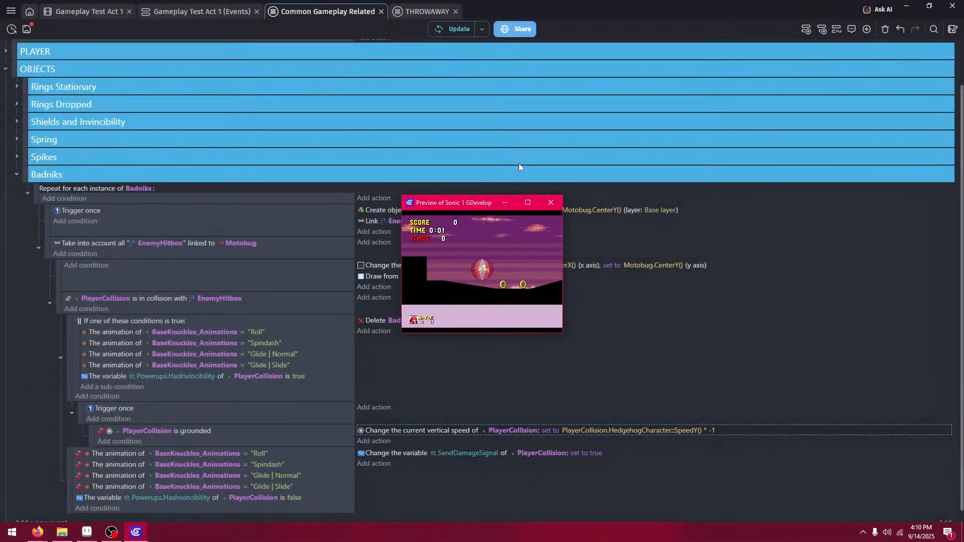
key("Right")
key("space")
key("space")
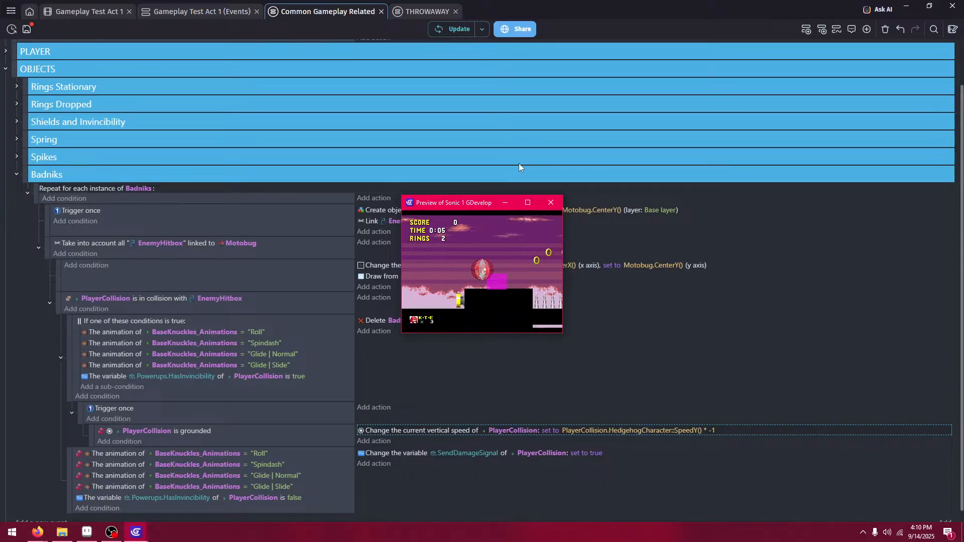
left_click(550, 203)
- Remove the Trigger once condition and its parent event, keeping the inverted grounded event directly under the Badnik deletion event
left_click(148, 409)
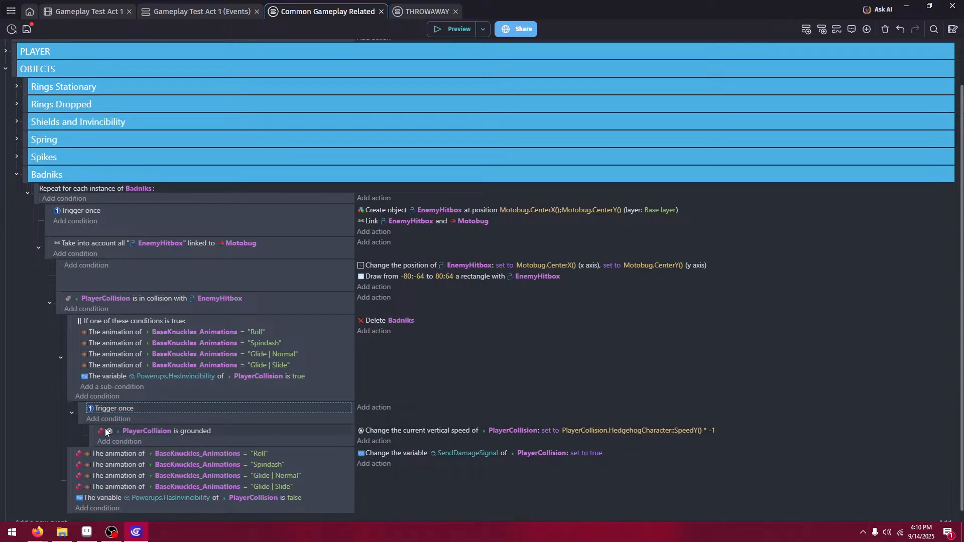
key("Delete")
left_click_drag(90, 430, 79, 403)
left_click(221, 431)
key("Delete")
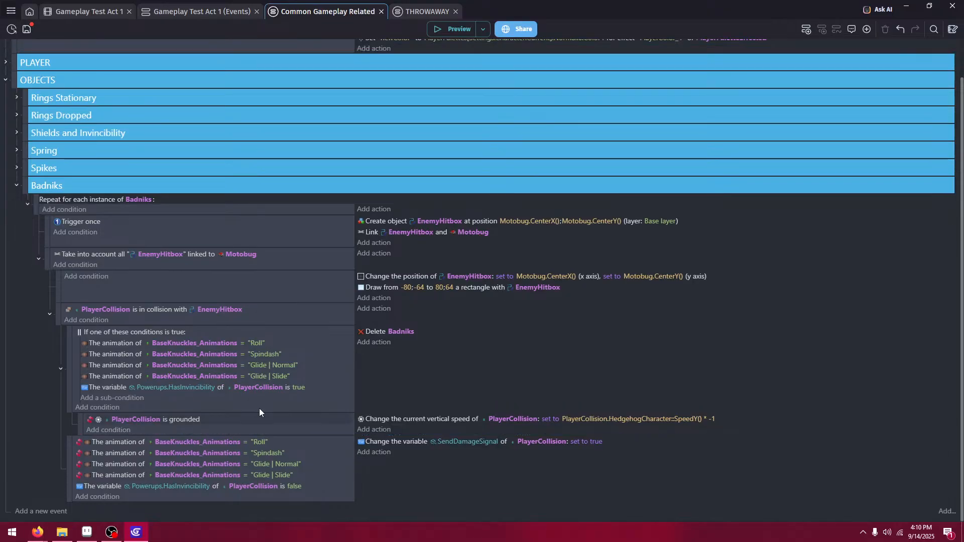
- Set the value of PlayerCollision's vertical speed action to -9999999
left_click(575, 420)
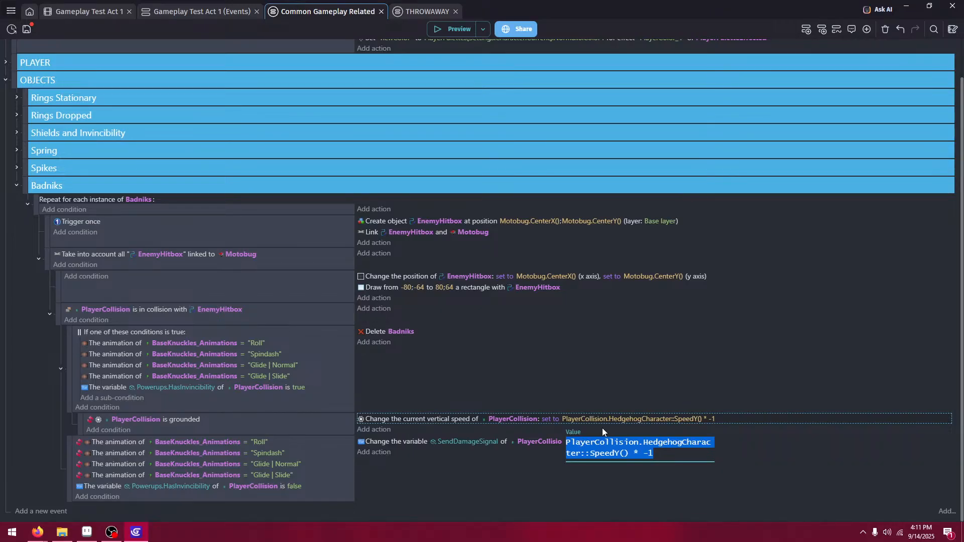
type("9999999")
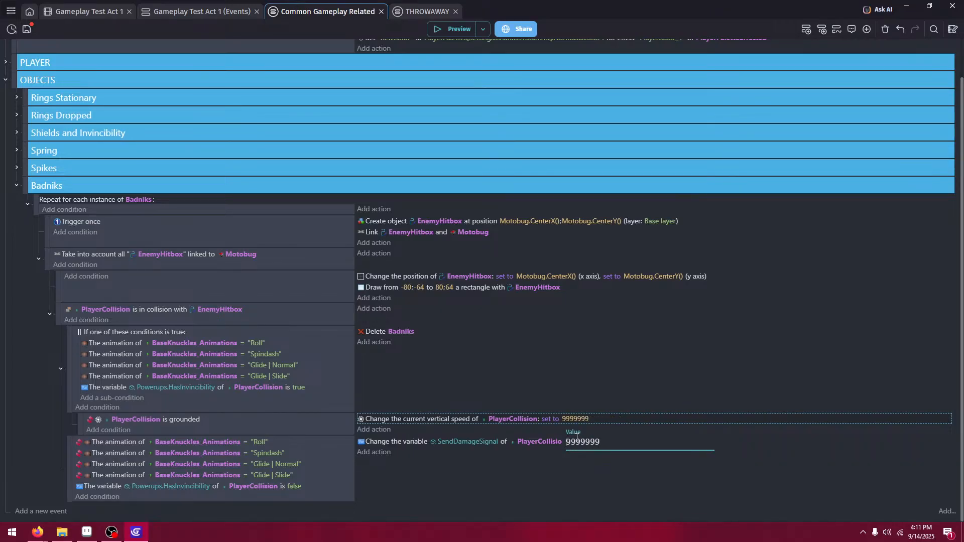
type("-")
left_click(710, 387)
- Preview the game to test the -9999999 vertical speed by jumping onto the Motobug, and close the preview
left_click(439, 31)
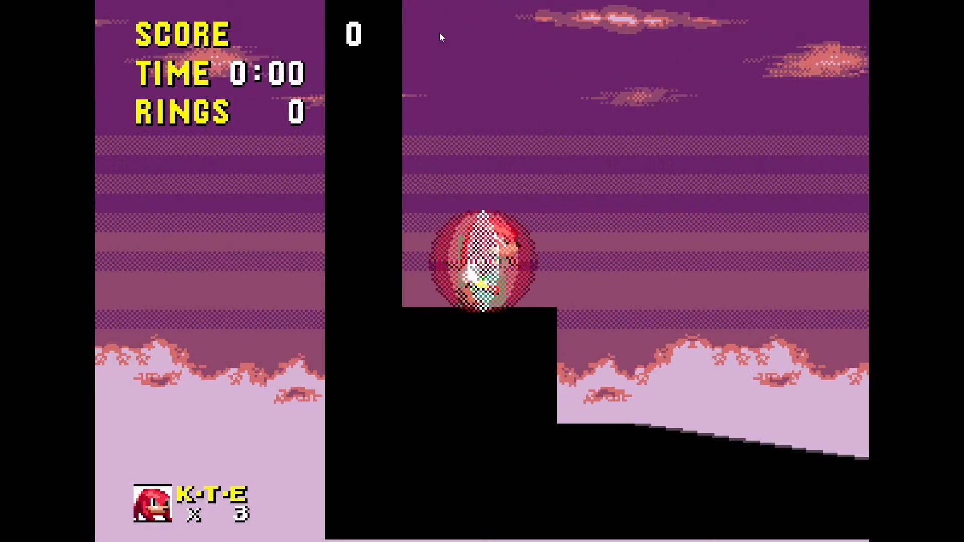
key("Right")
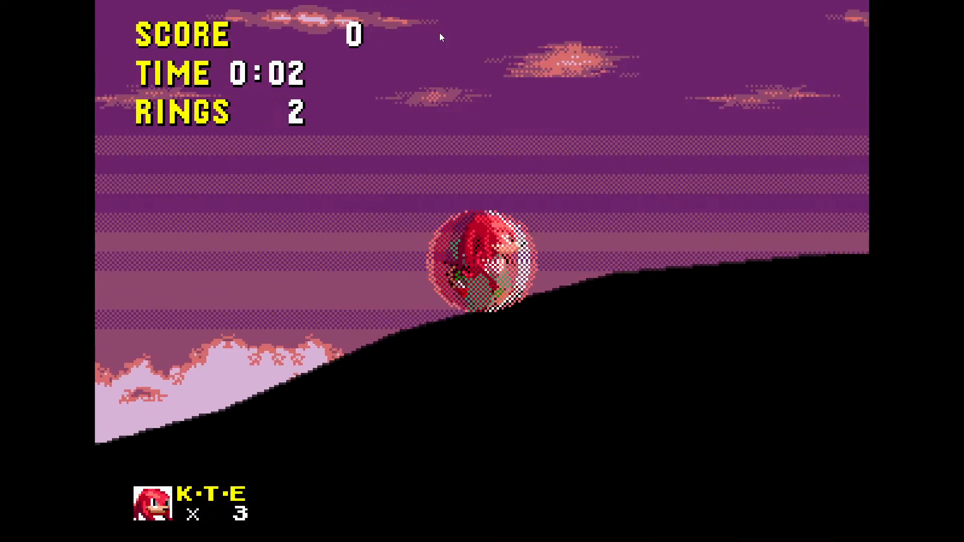
key("space")
key("space")
key("space")
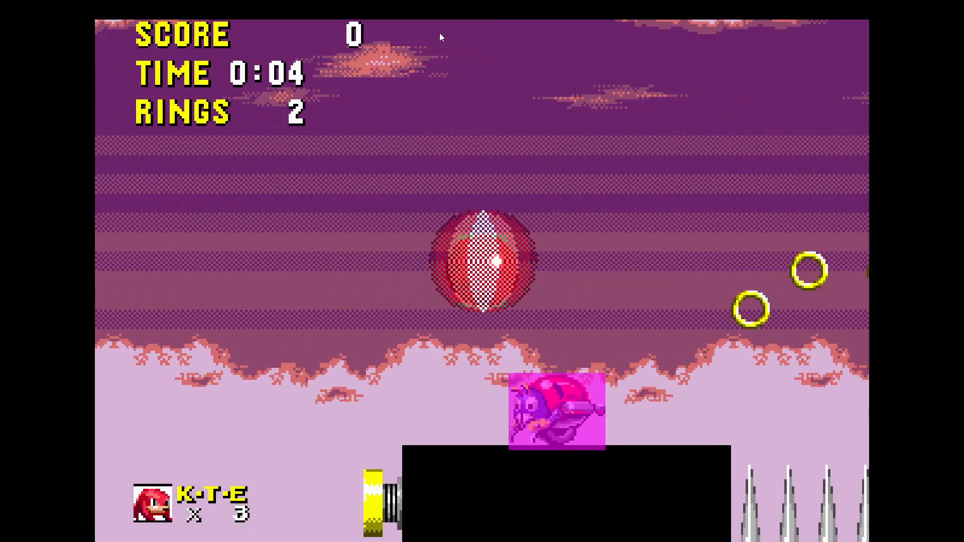
key("Left")
key("Escape")
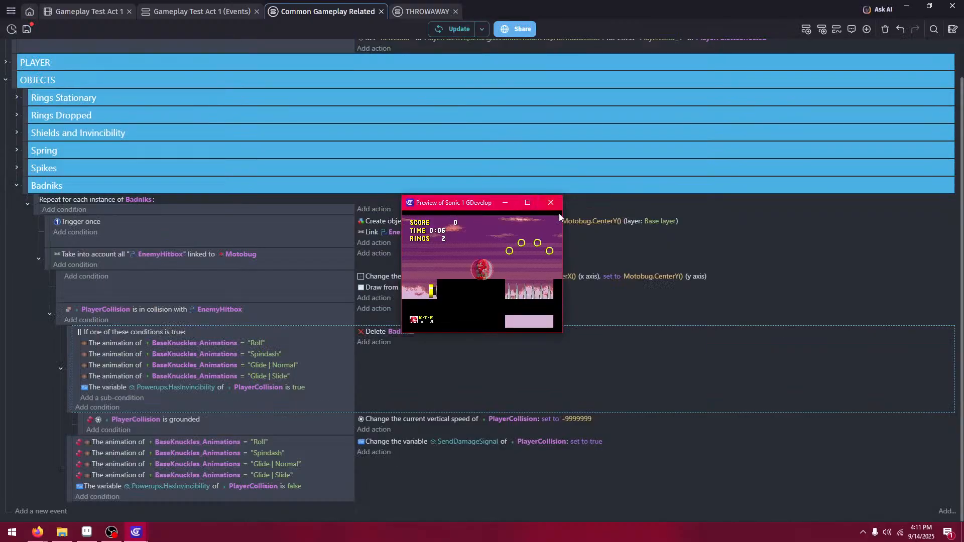
left_click(553, 203)
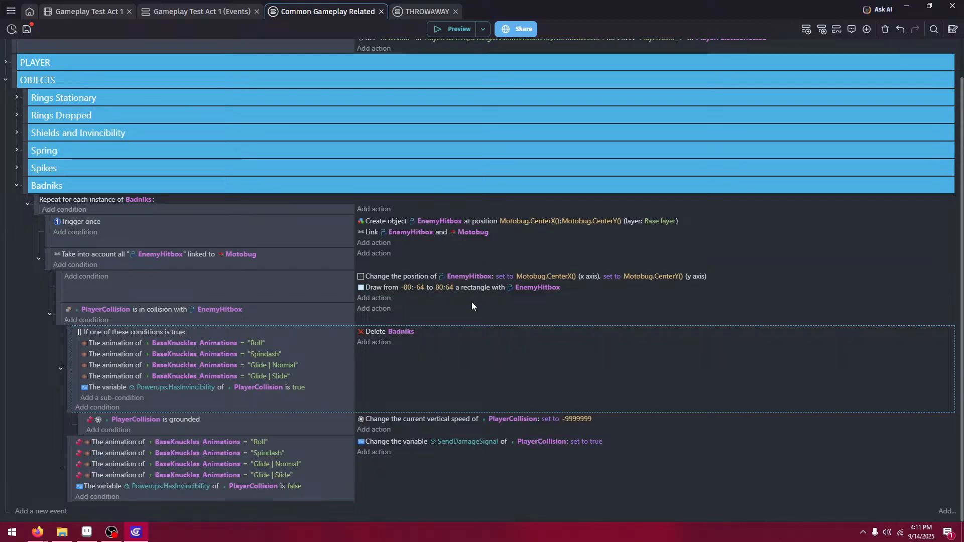
- Remove the inverted grounded condition above the vertical speed action and test the change in a preview by jumping onto the Motobug
left_click(286, 419)
key("Delete")
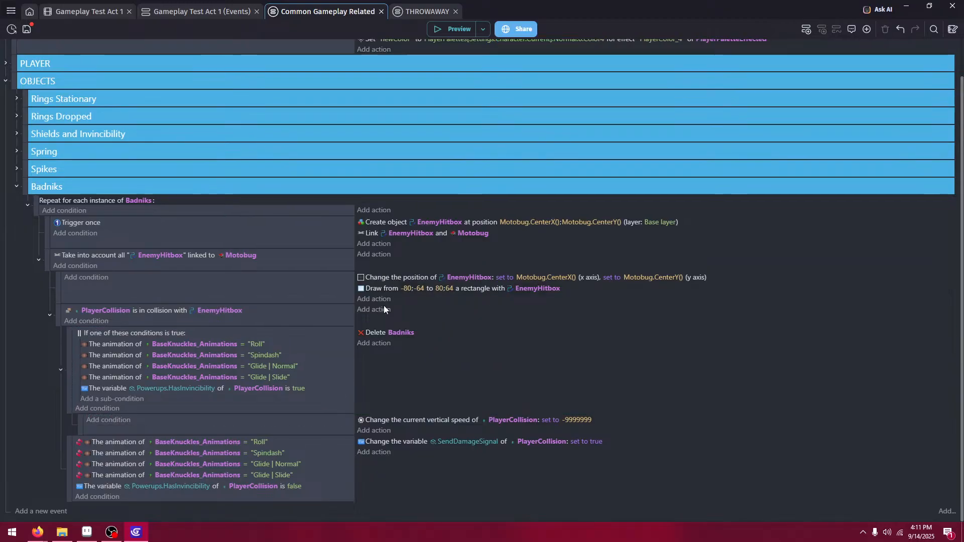
left_click(460, 30)
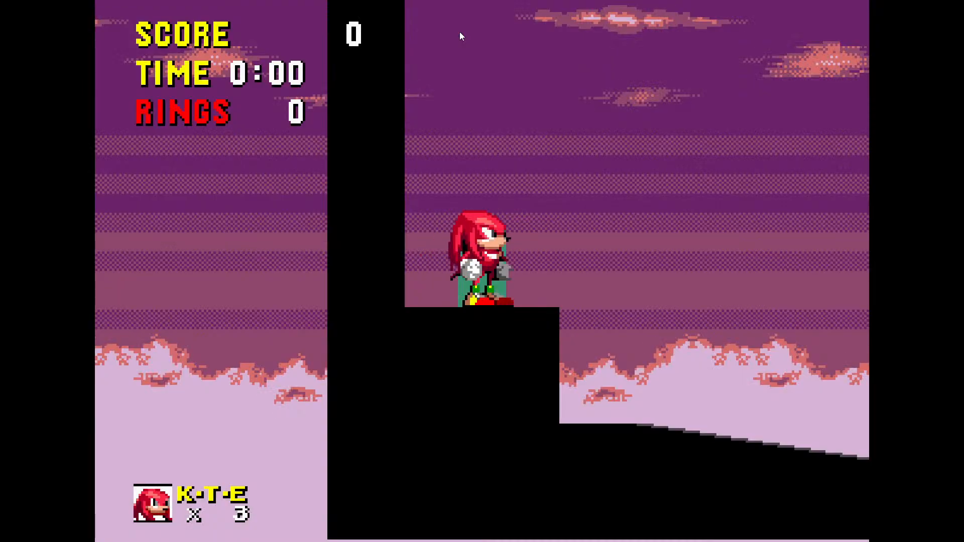
key("Right")
key("space")
key("space")
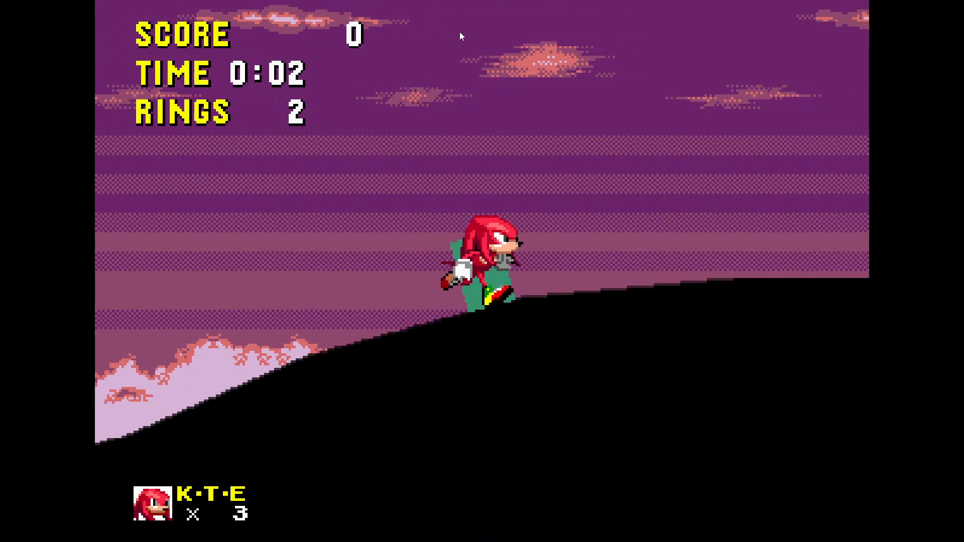
key("space")
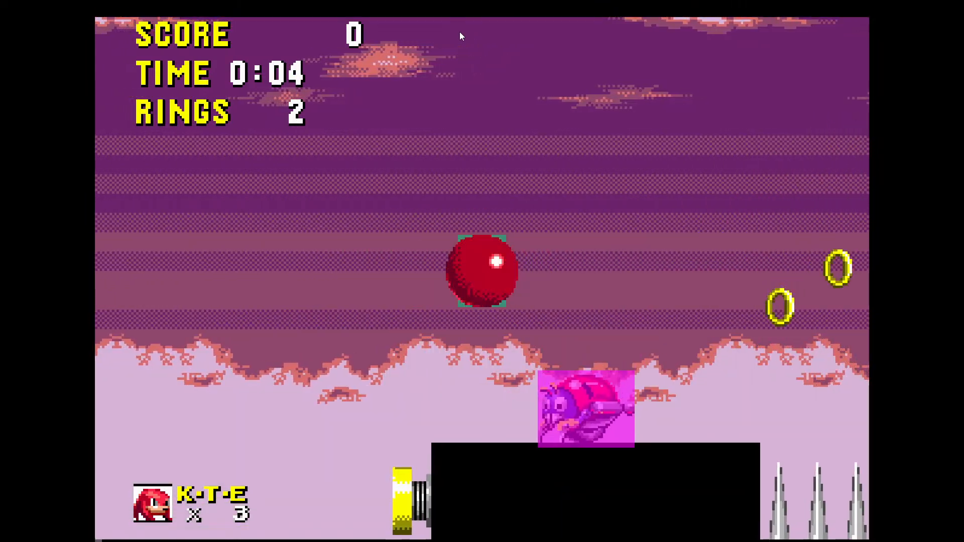
key("F11")
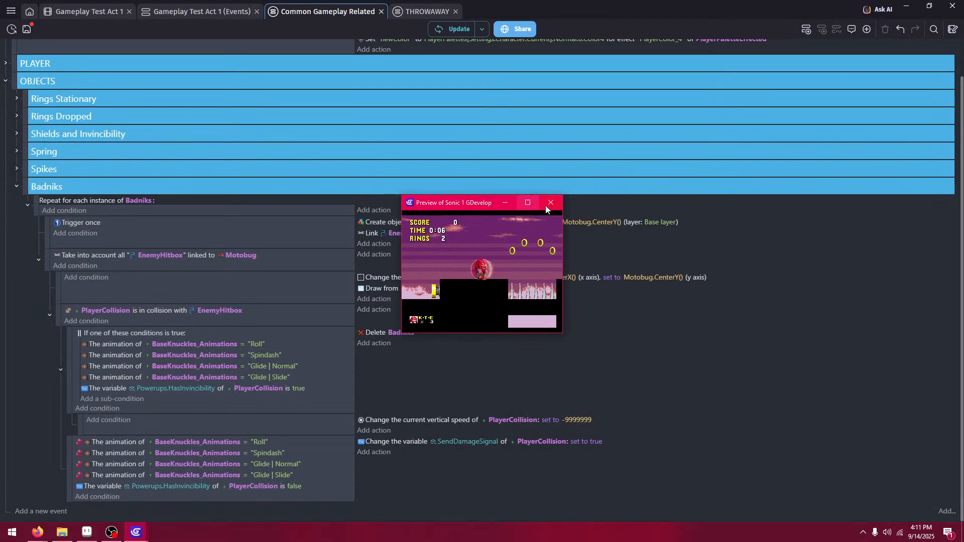
left_click(548, 207)
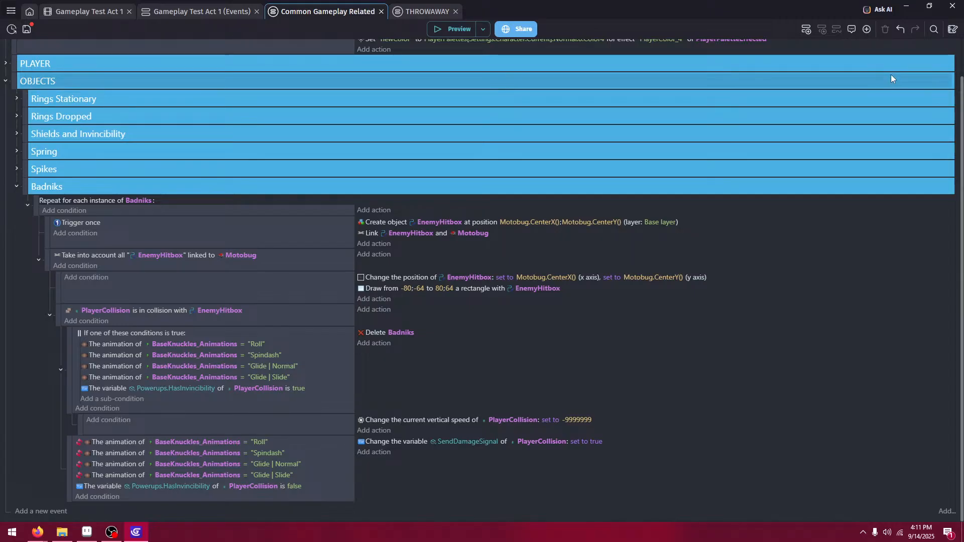
- Undo the removal of the inverted grounded condition, keeping the vertical speed action at -9999999
left_click(901, 29)
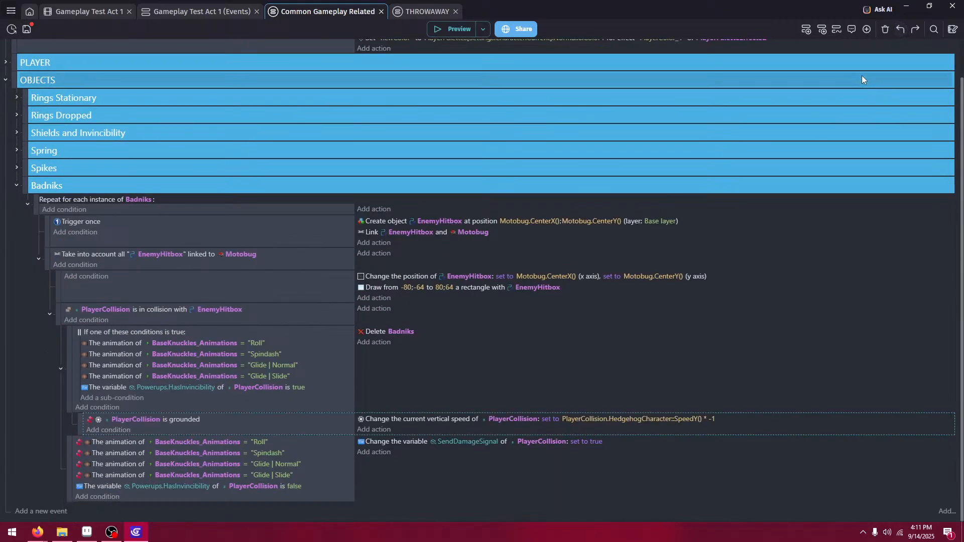
left_click(375, 430)
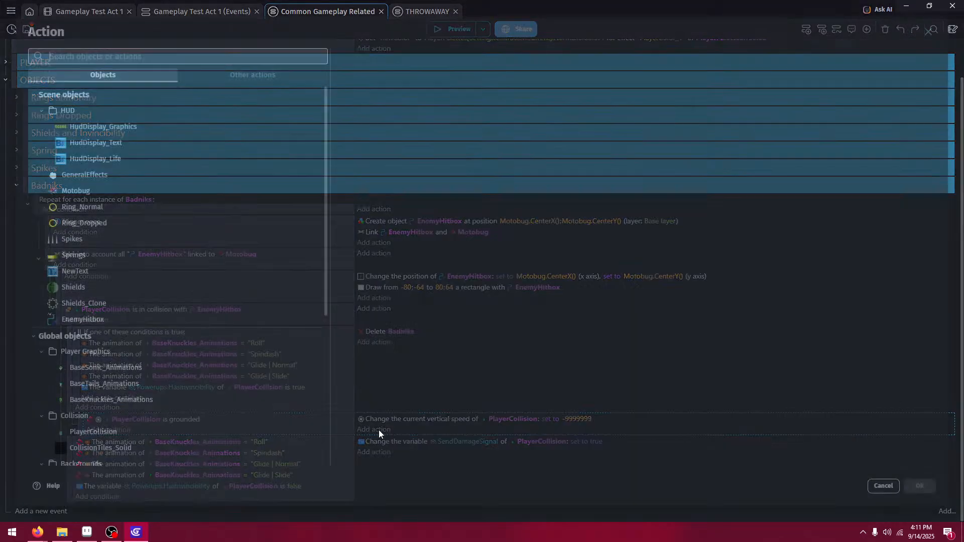
left_click(880, 489)
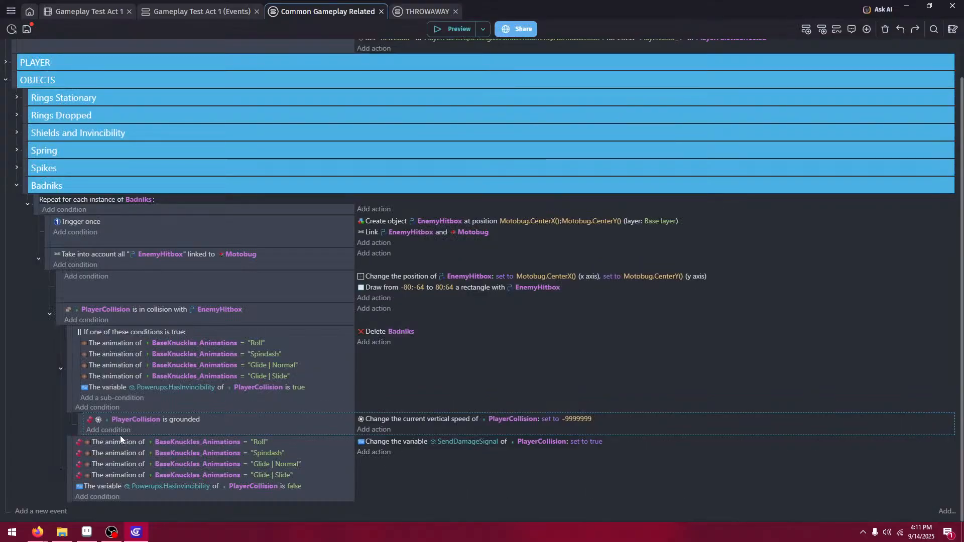
left_click(370, 430)
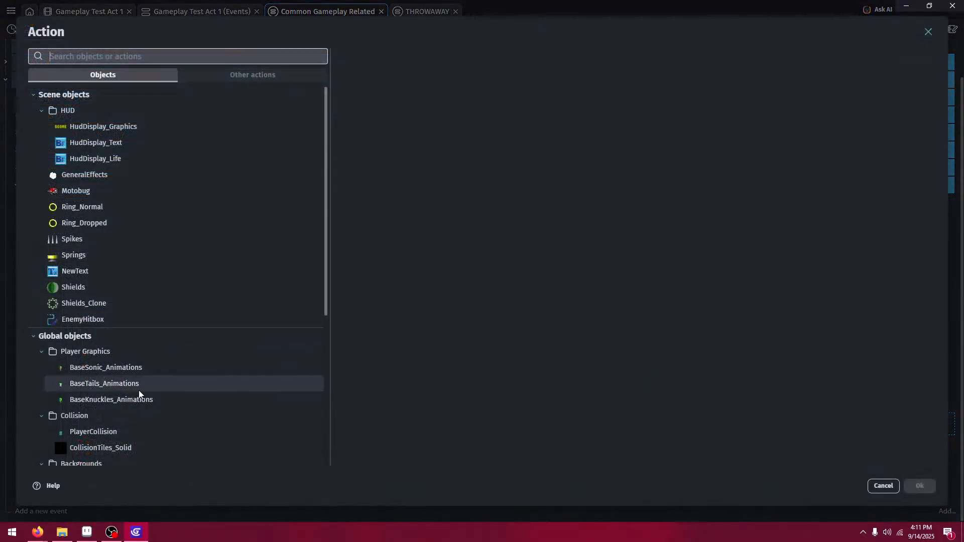
scroll(121, 286, "down", 3)
left_click(121, 282)
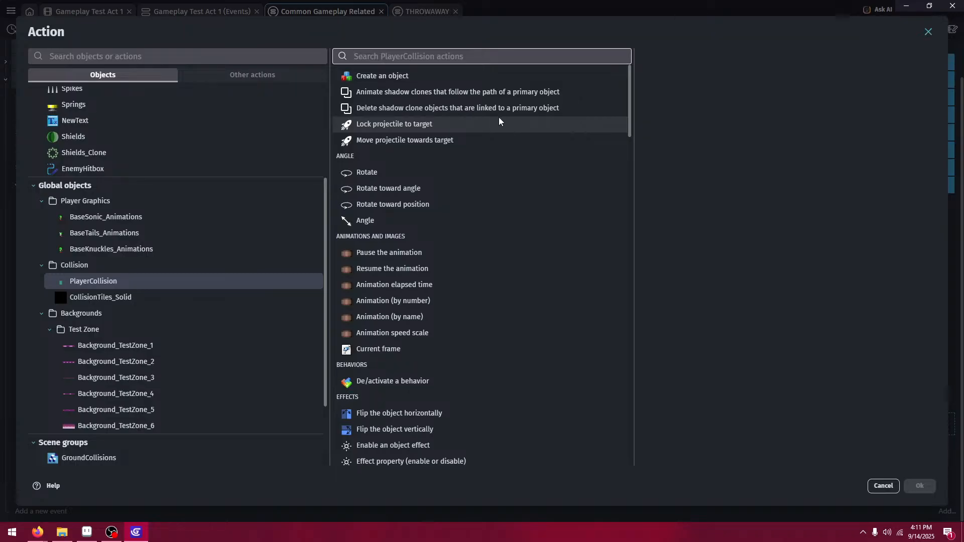
left_click(882, 486)
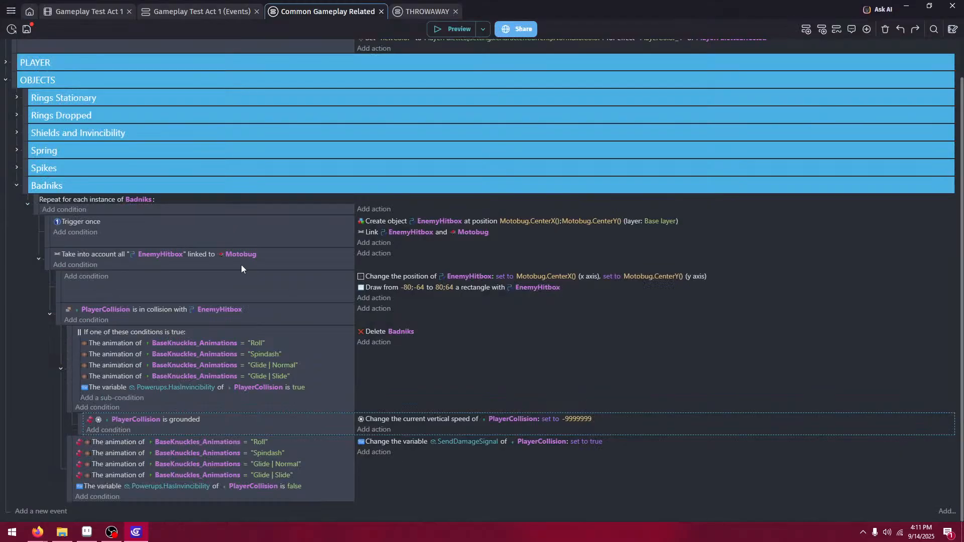
- Examine the player's Damage and Death events to see how PlayerCollision's vertical speed is changed when IsDamaged is true
scroll(85, 218, "up", 2)
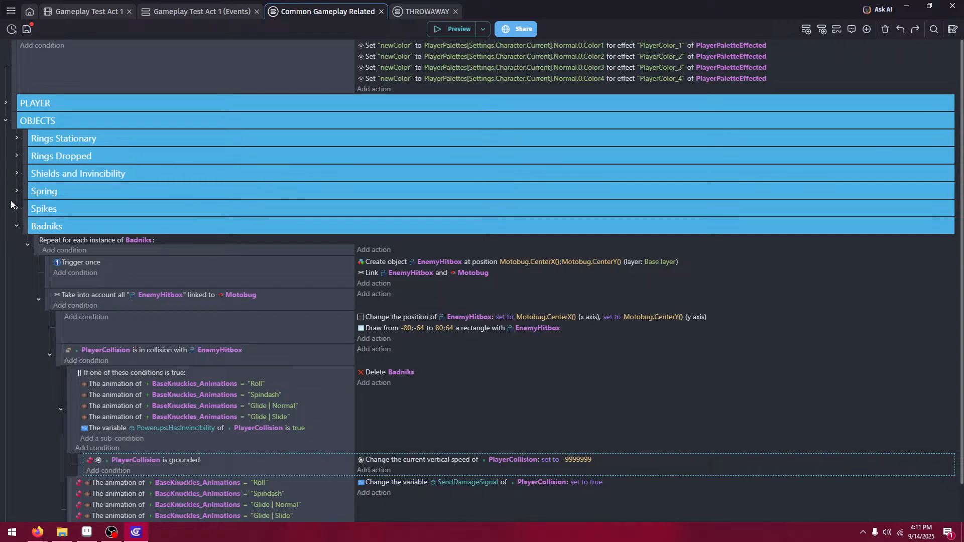
left_click(6, 106)
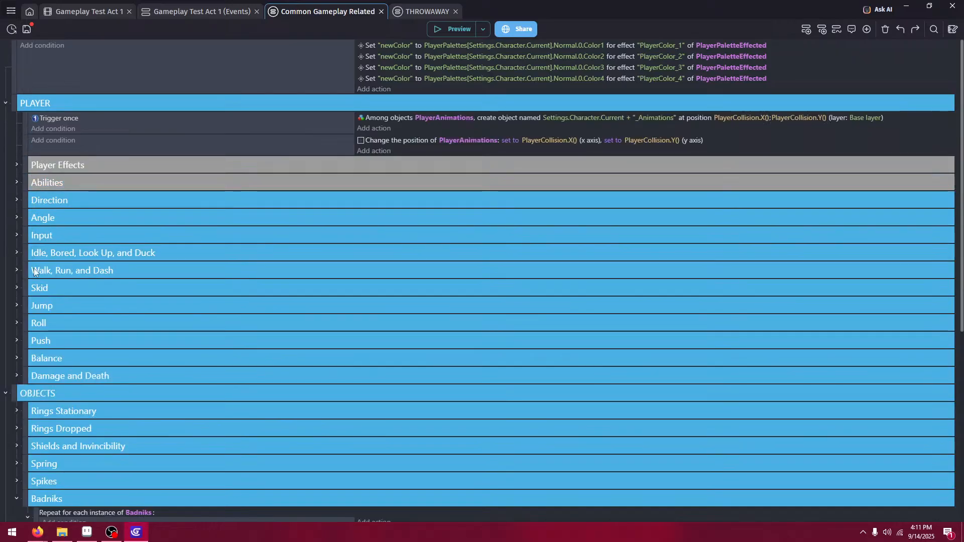
left_click(17, 377)
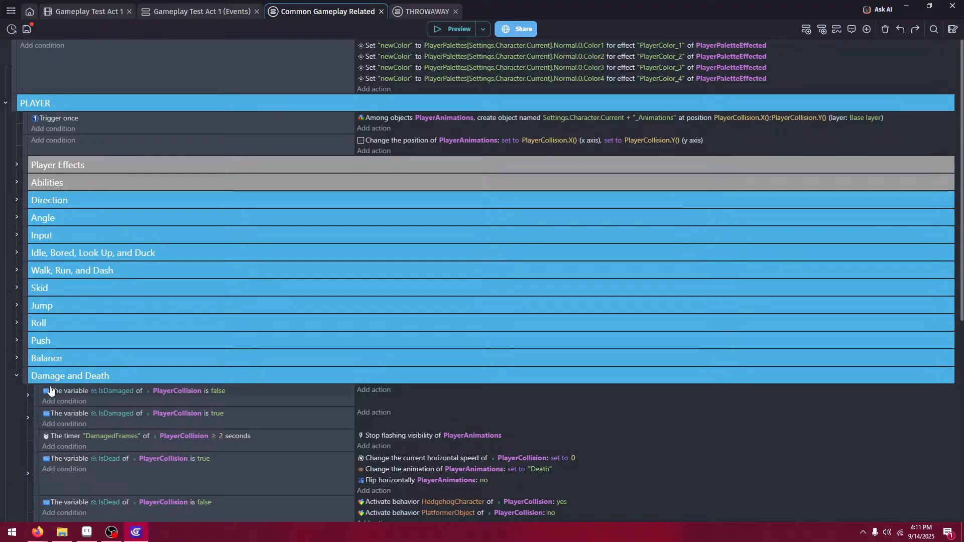
left_click(27, 418)
scroll(34, 380, "down", 1)
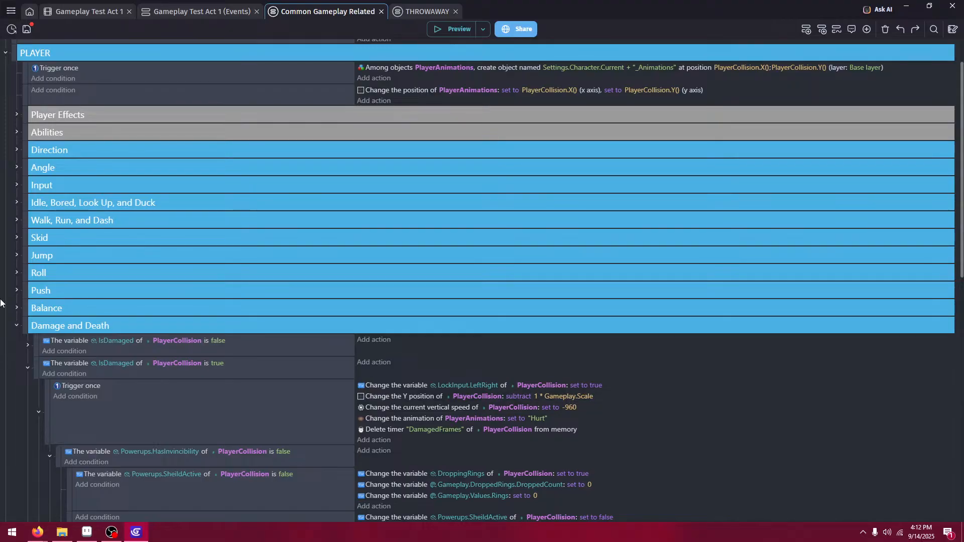
left_click(18, 327)
scroll(53, 329, "down", 5)
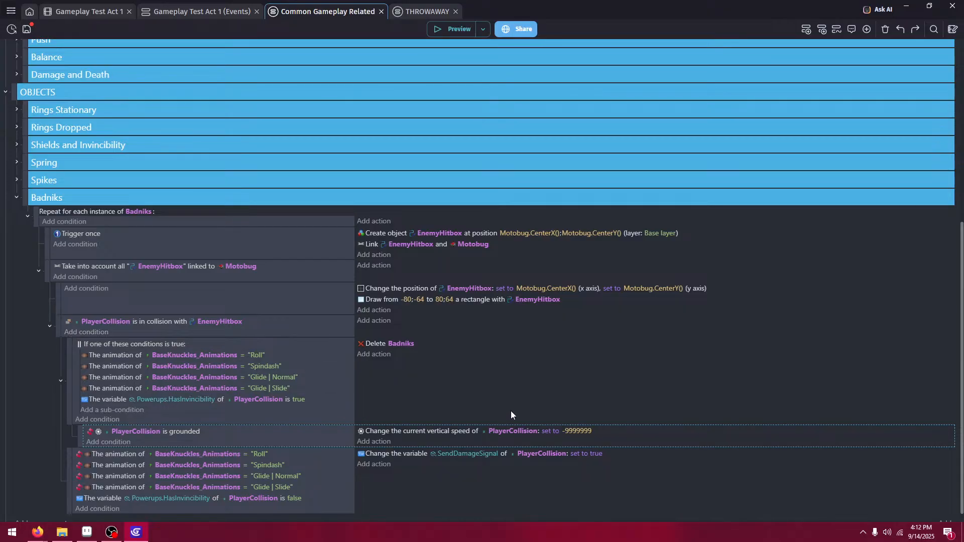
scroll(73, 254, "up", 2)
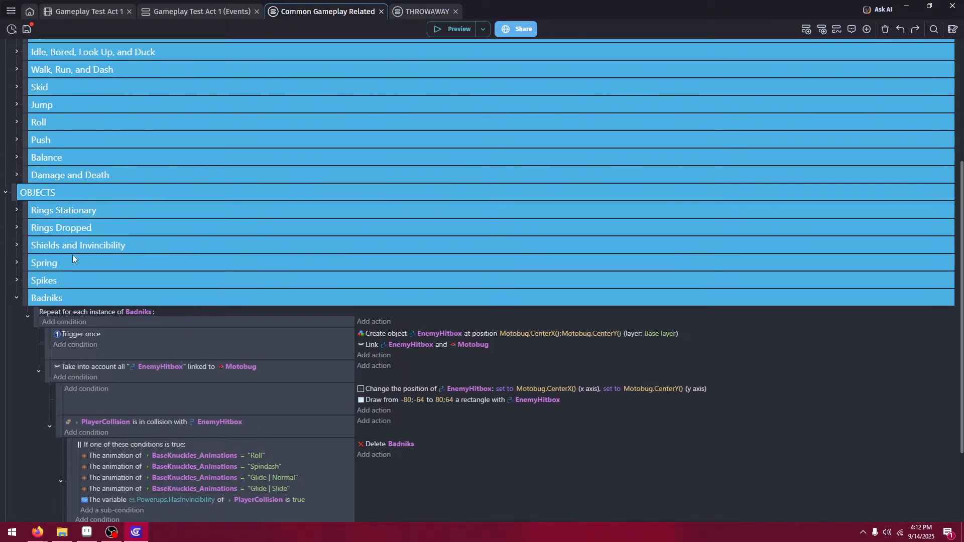
left_click(17, 175)
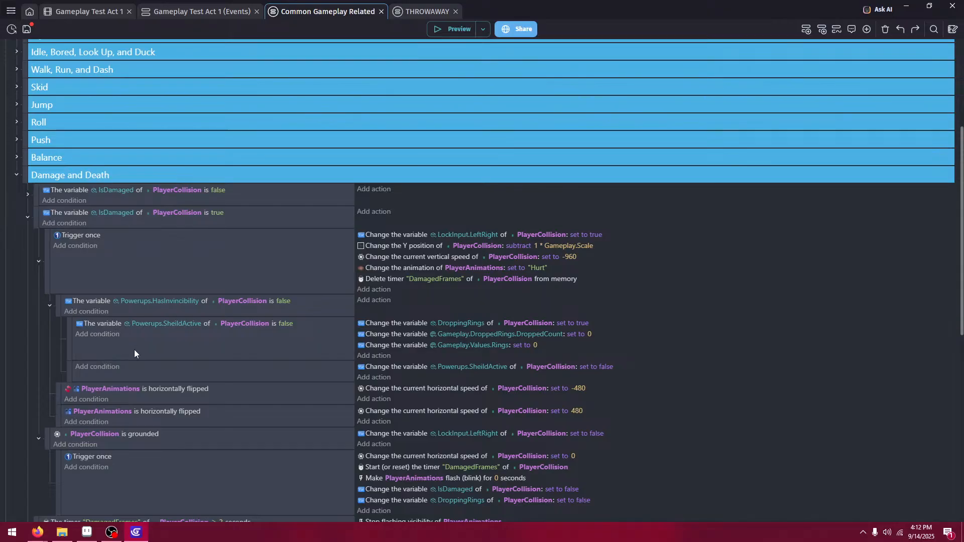
scroll(239, 380, "down", 3)
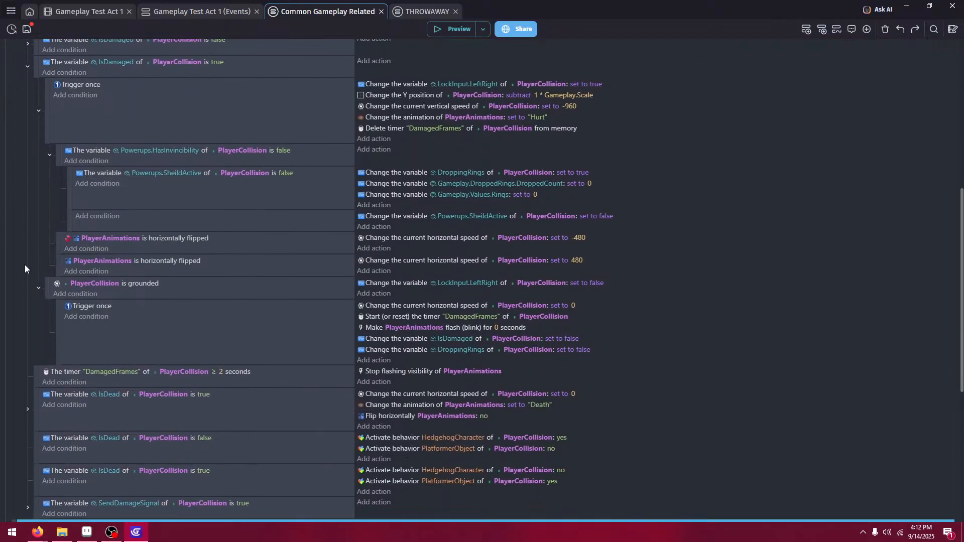
left_click(39, 286)
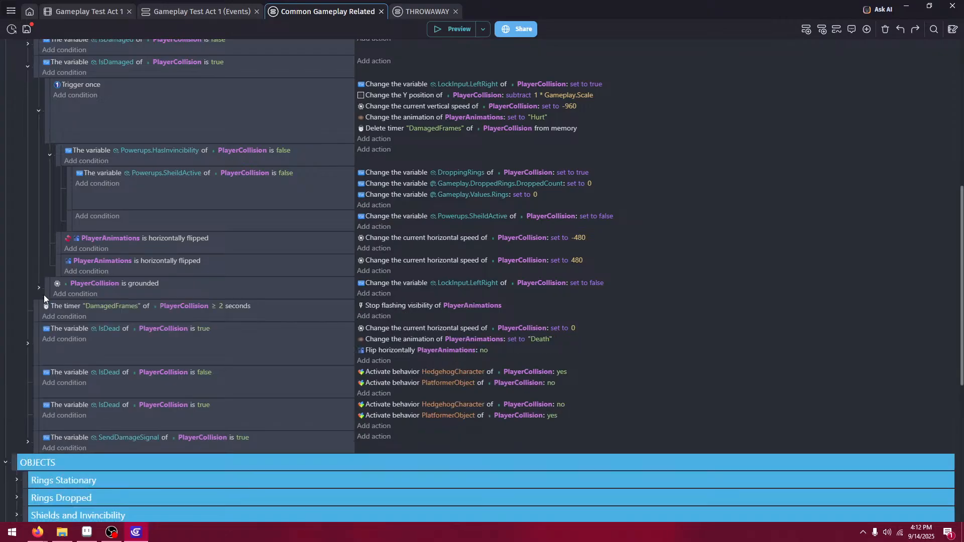
scroll(33, 237, "up", 1)
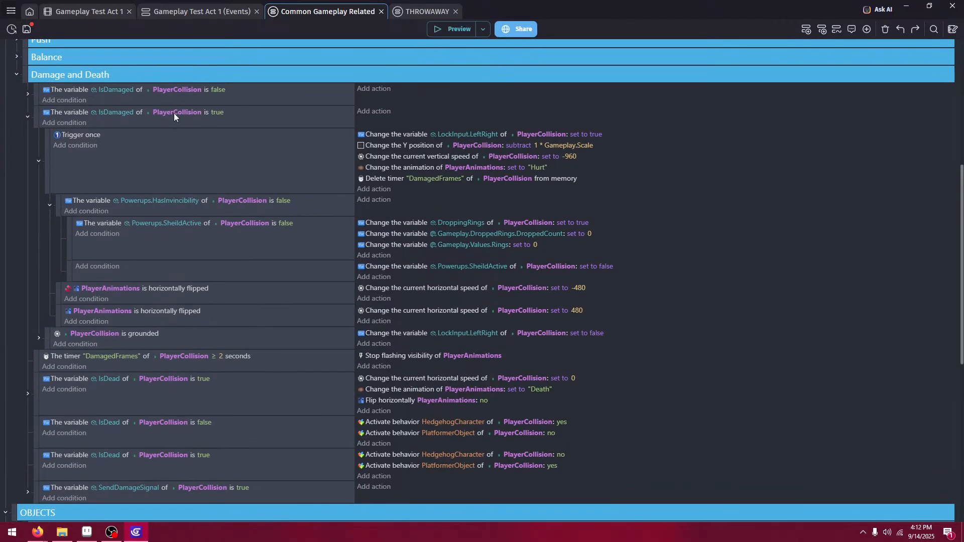
left_click(50, 204)
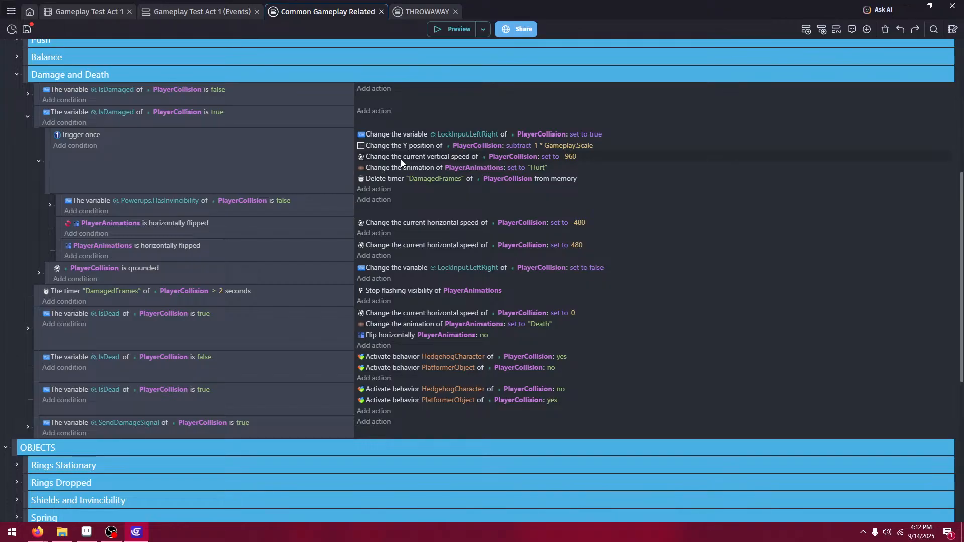
- Move PlayerCollision's vertical speed action out of the grounded sub-event to above the Delete Badniks action in the parent event
scroll(126, 414, "down", 5)
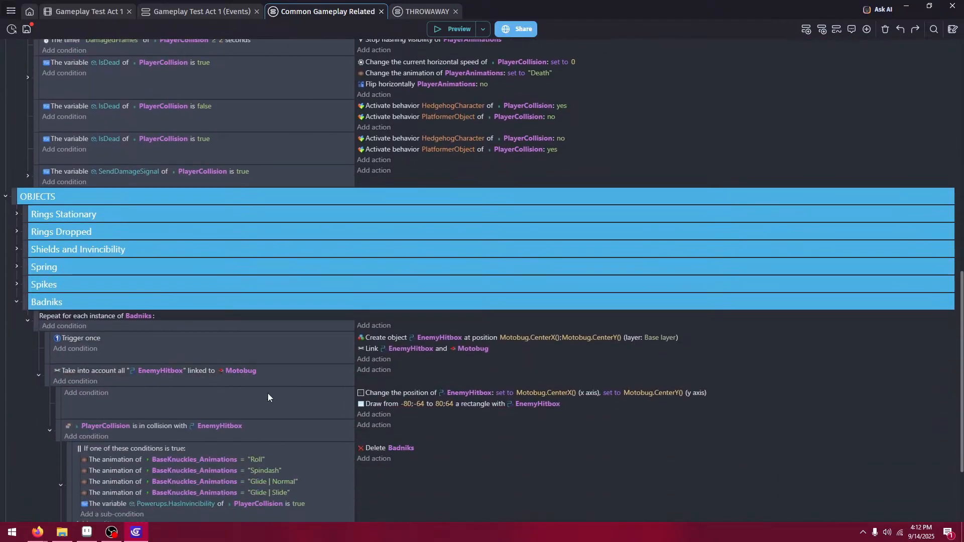
scroll(268, 394, "down", 2)
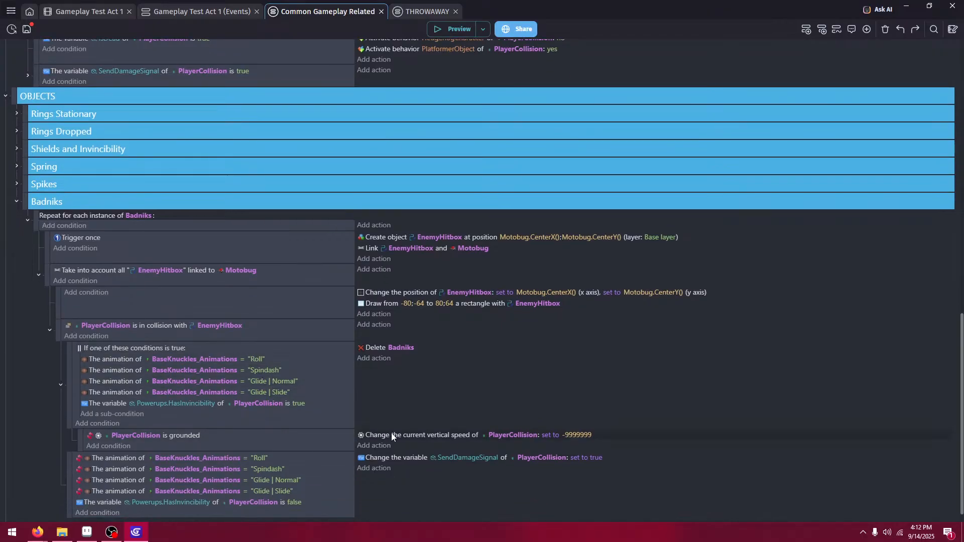
left_click_drag(392, 435, 407, 351)
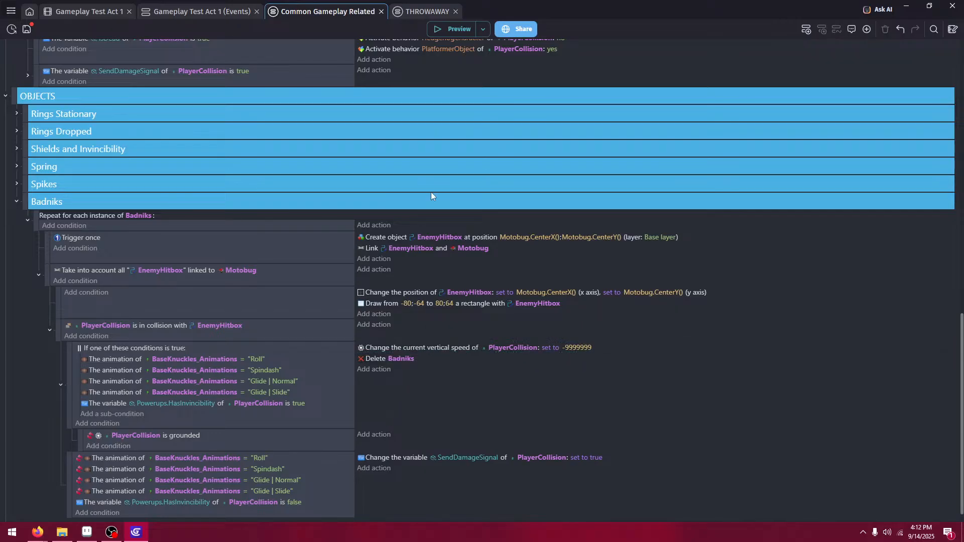
- Preview the game to test the moved vertical speed action against the Motobug, and close the preview
left_click(462, 26)
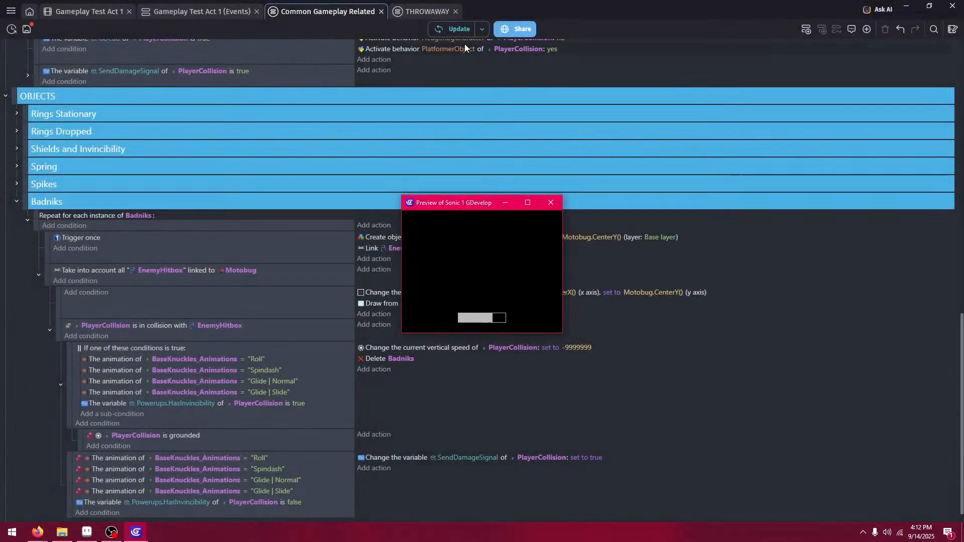
key("Right")
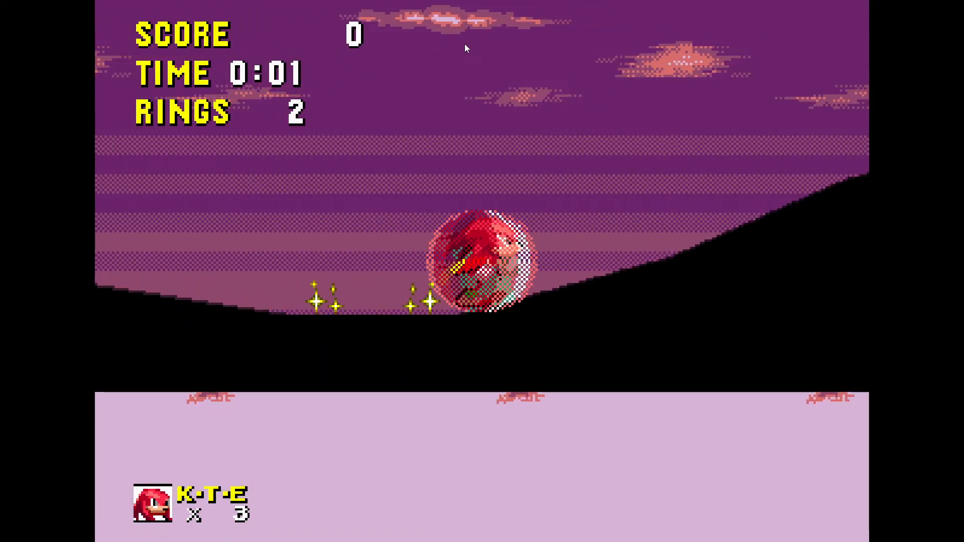
key("space")
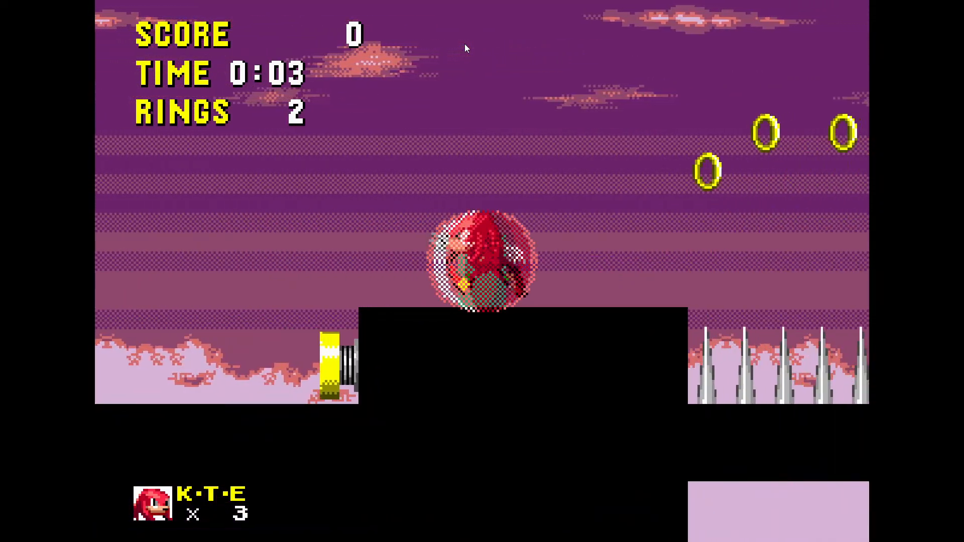
key("Left")
key("F11")
left_click(552, 203)
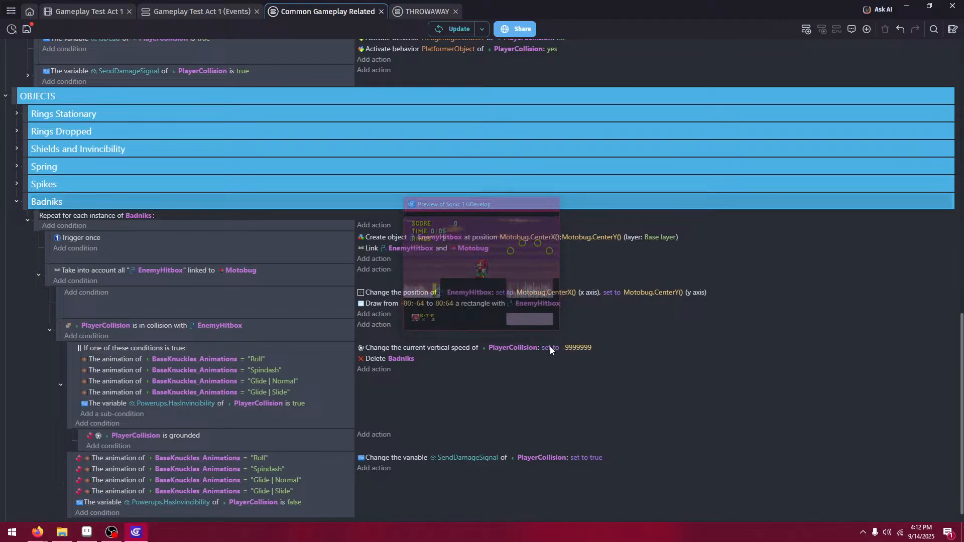
- Change PlayerCollision's vertical speed action to the hedgehog Speed action, set to -9999999
double_click(605, 350)
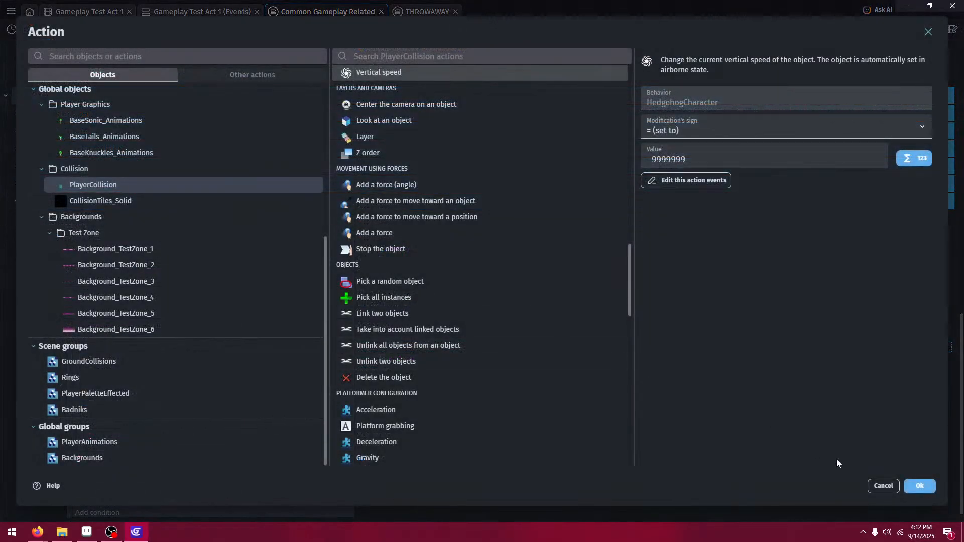
scroll(467, 211, "up", 8)
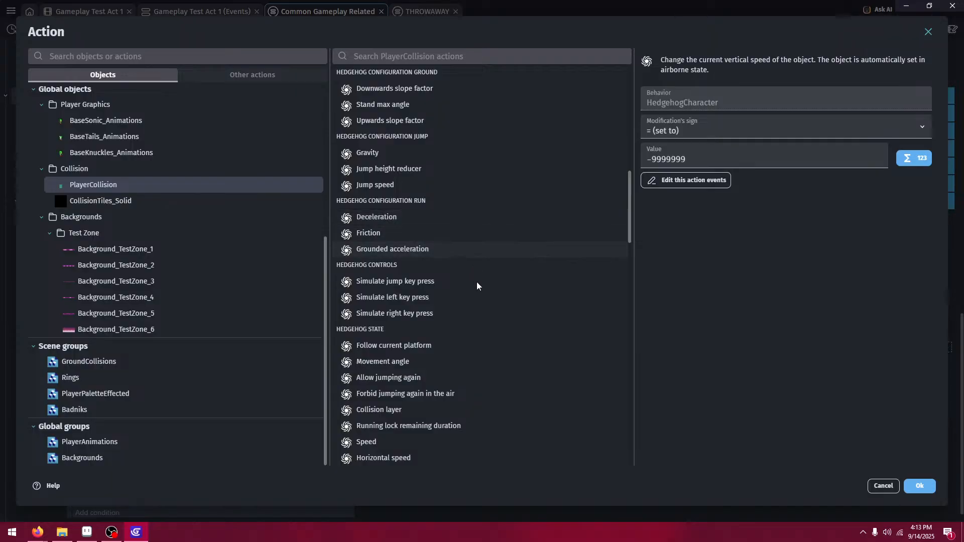
scroll(441, 371, "up", 6)
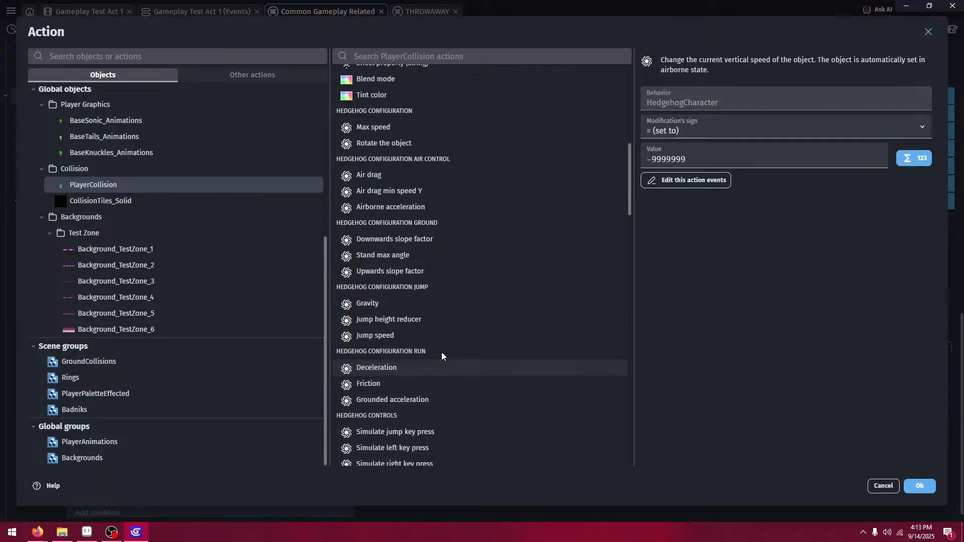
scroll(439, 291, "down", 10)
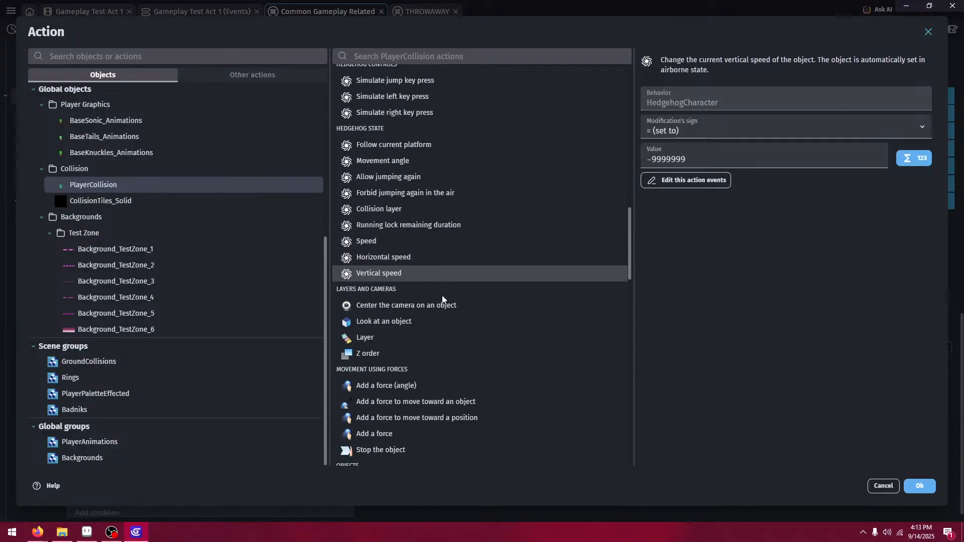
left_click(434, 259)
left_click(402, 241)
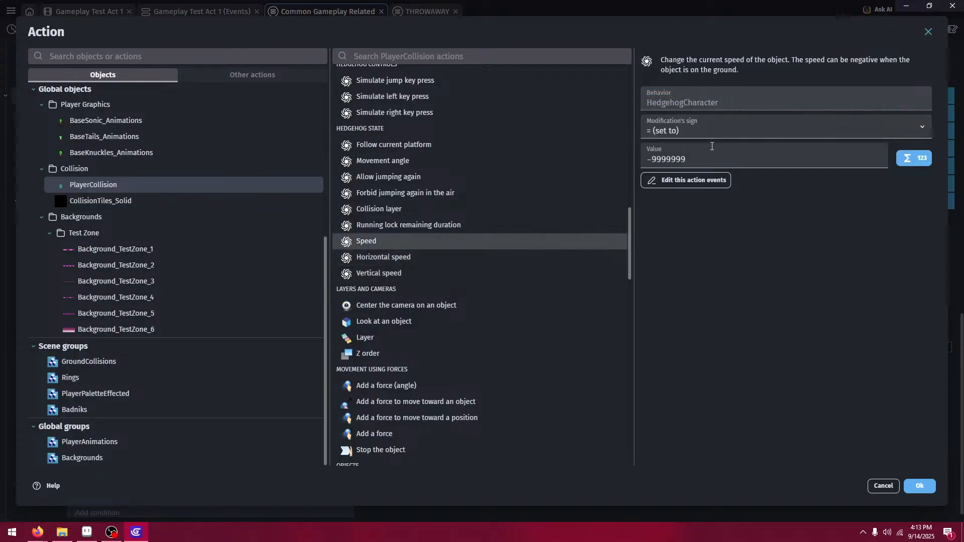
left_click(909, 485)
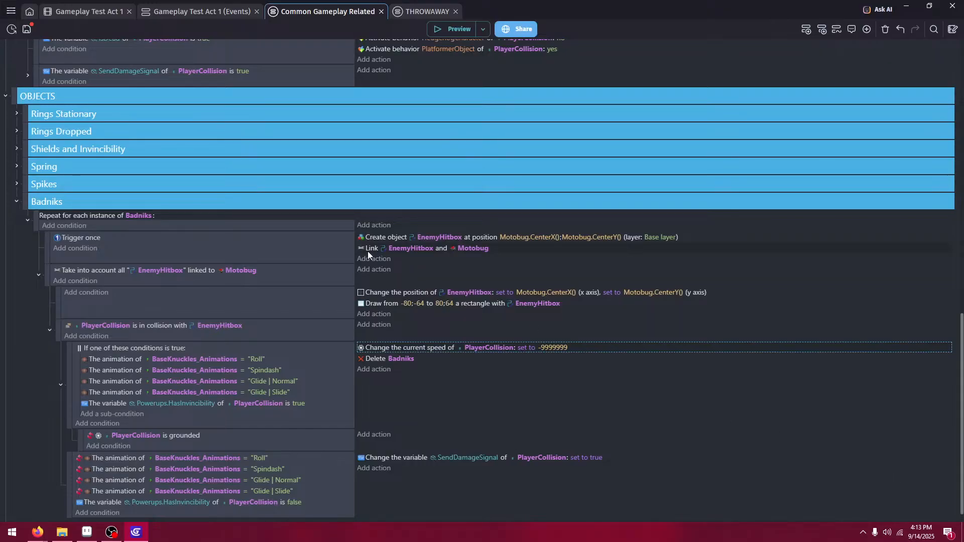
- Preview the game to test the Speed action by jumping Knuckles onto the Motobug, and close the preview
left_click(451, 29)
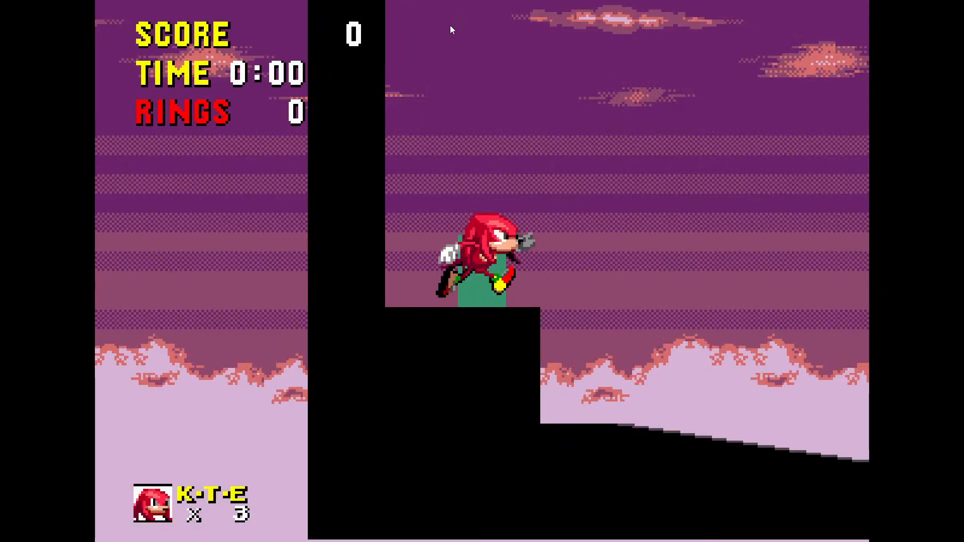
key("Right")
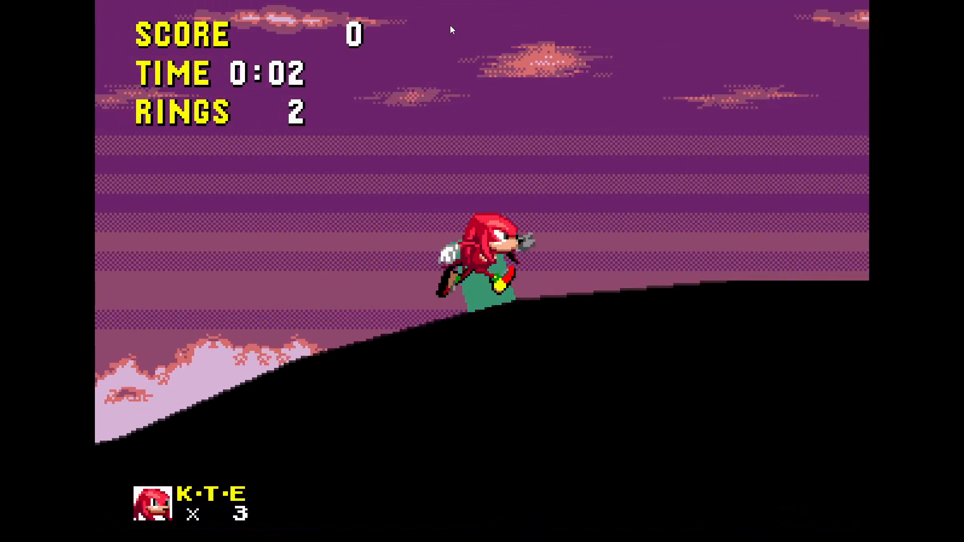
key("space")
key("space")
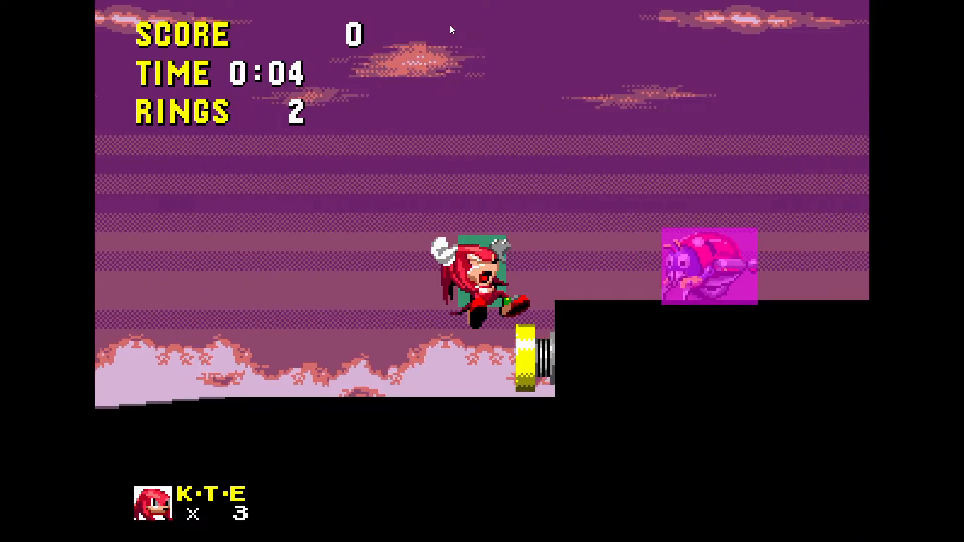
key("space")
key("Right")
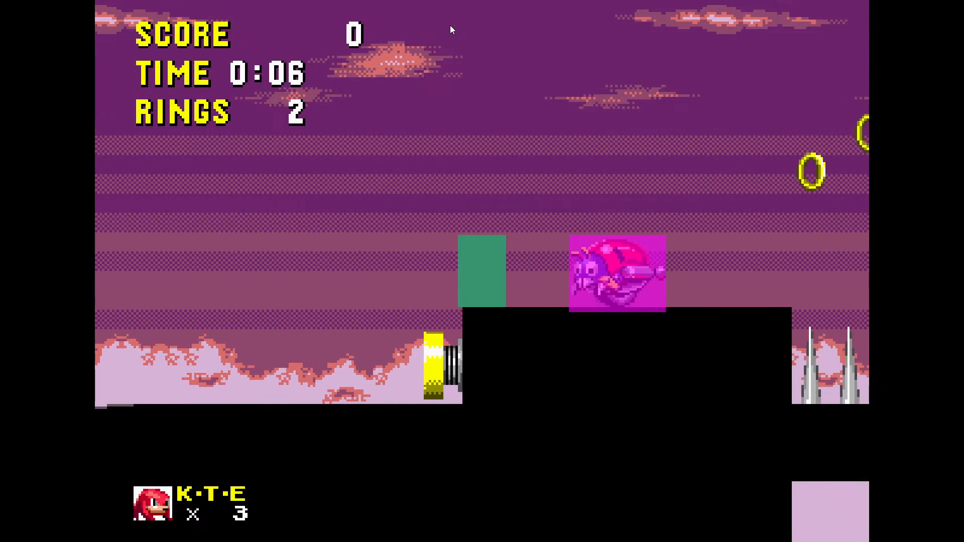
key("space")
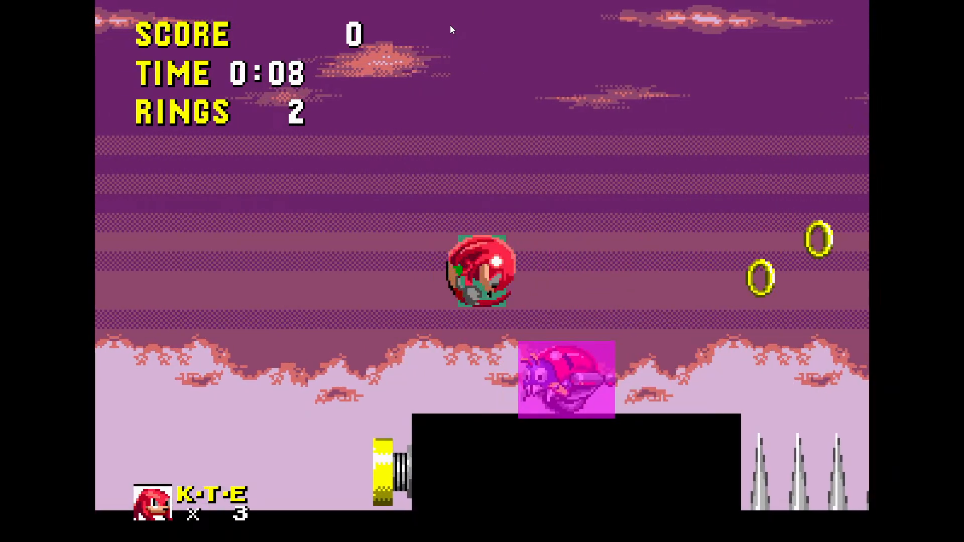
key("Right")
key("F11")
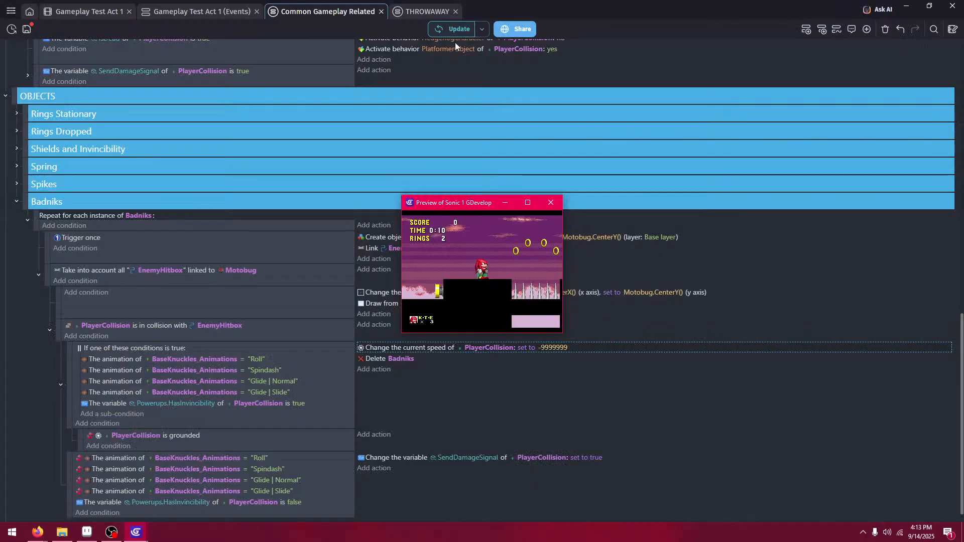
left_click(551, 202)
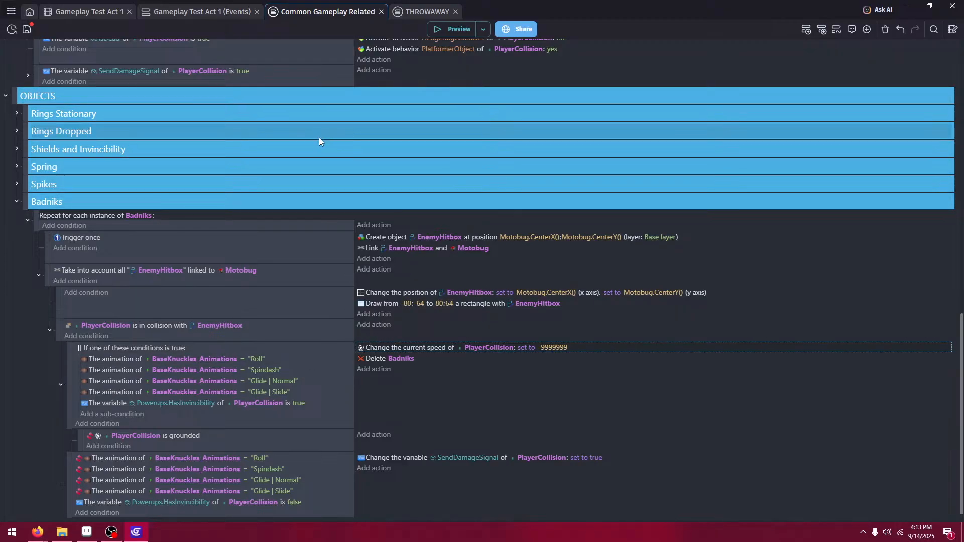
- Move the Delete Badniks action into the grounded sub-event as a disabled action, and remove that sub-event's inverted grounded condition
left_click(371, 359)
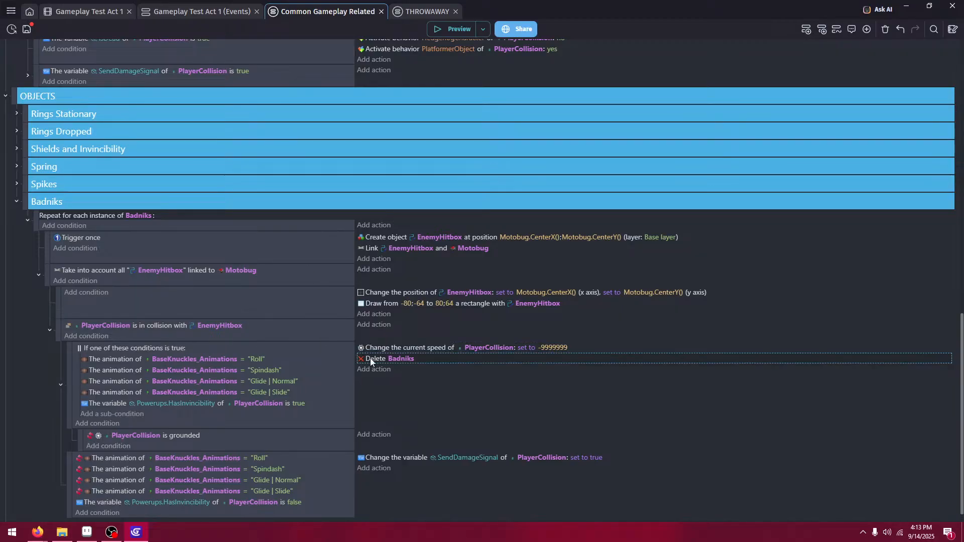
left_click_drag(369, 357, 374, 437)
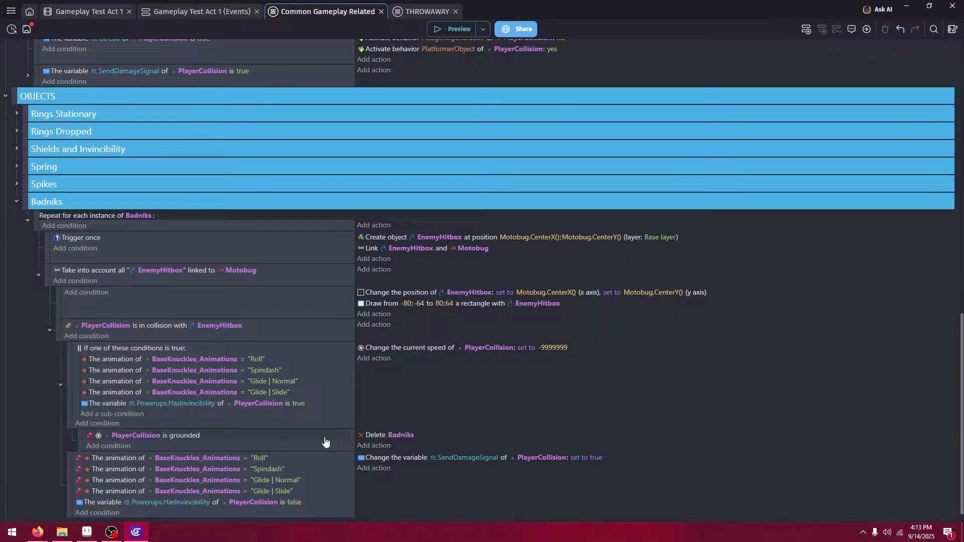
left_click(325, 442)
key("Delete")
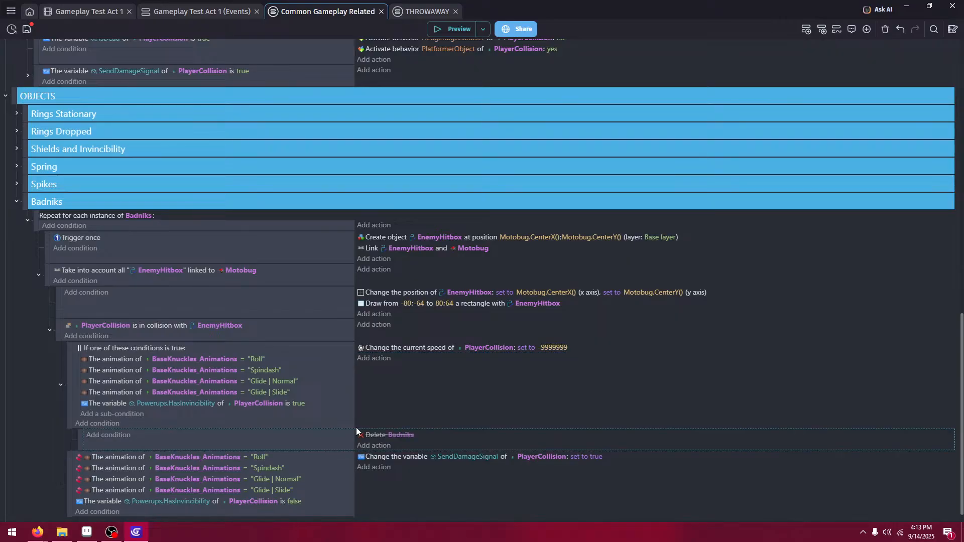
- Set the global variable Settings.Character.Current to BaseTails and apply the change
left_click(75, 16)
left_click(564, 59)
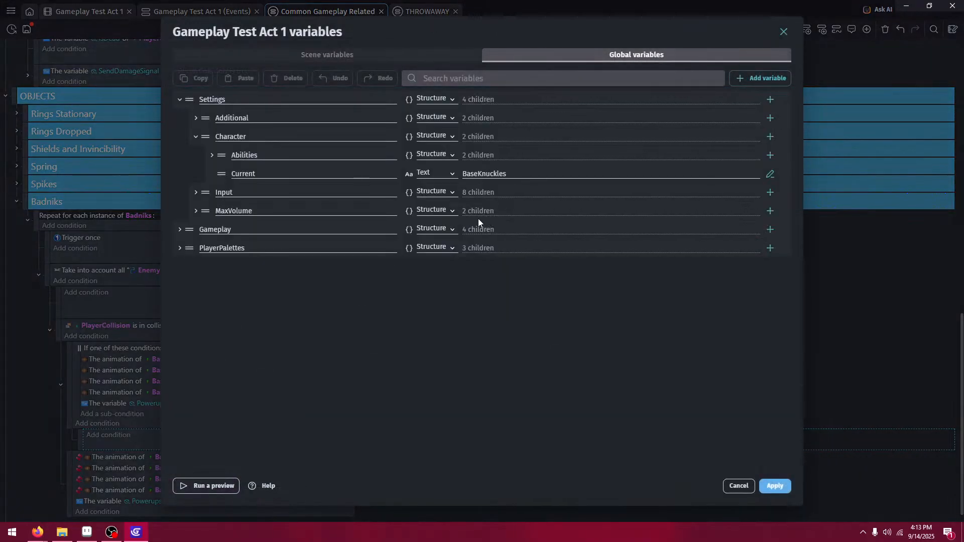
left_click_drag(480, 181, 479, 181)
type("BaseT")
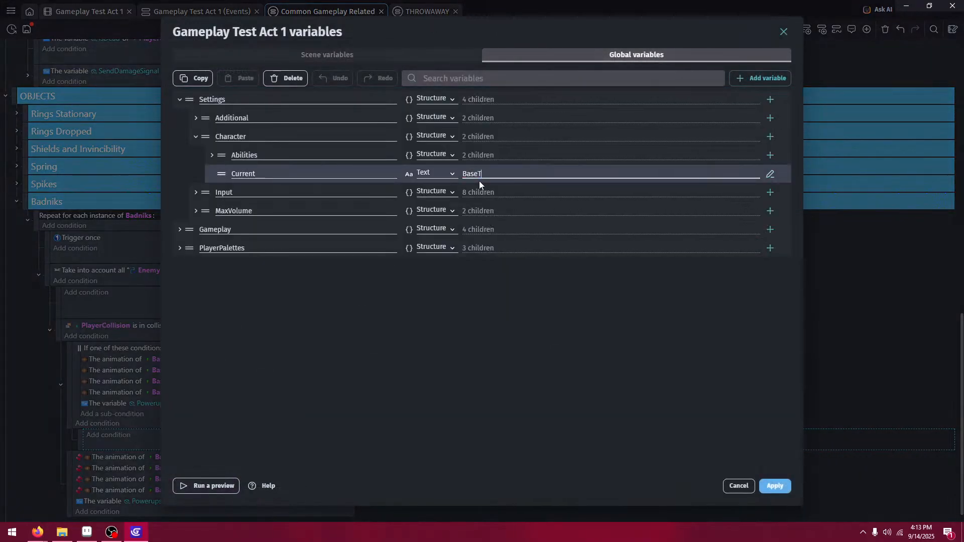
type("ails")
key("Return")
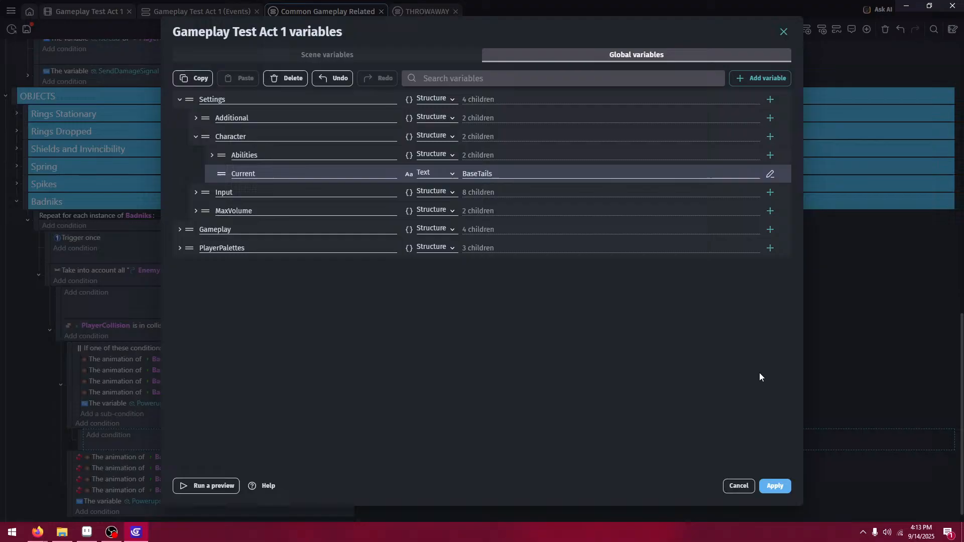
left_click(775, 486)
- Preview the game as Tails to test contact with the Motobug's hitbox, and close the preview
left_click(447, 28)
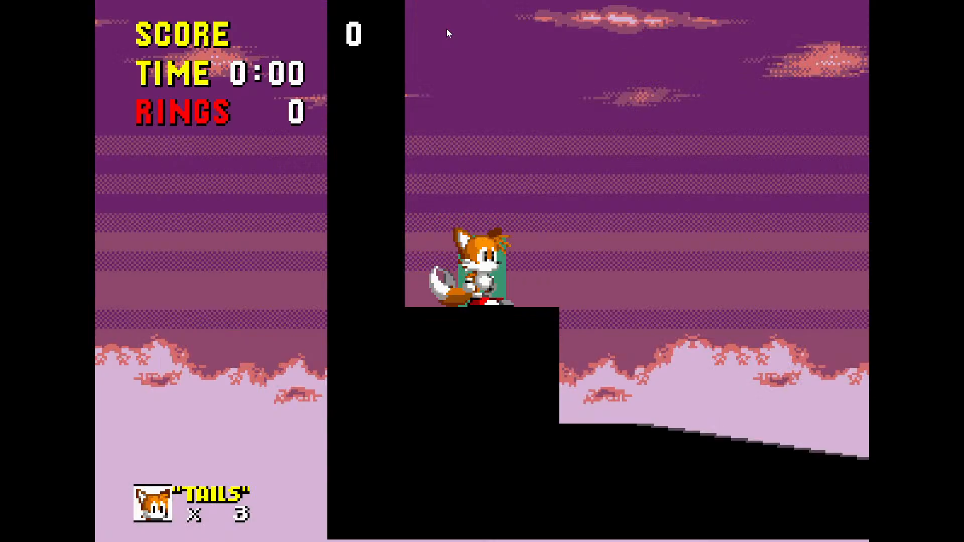
key("Right")
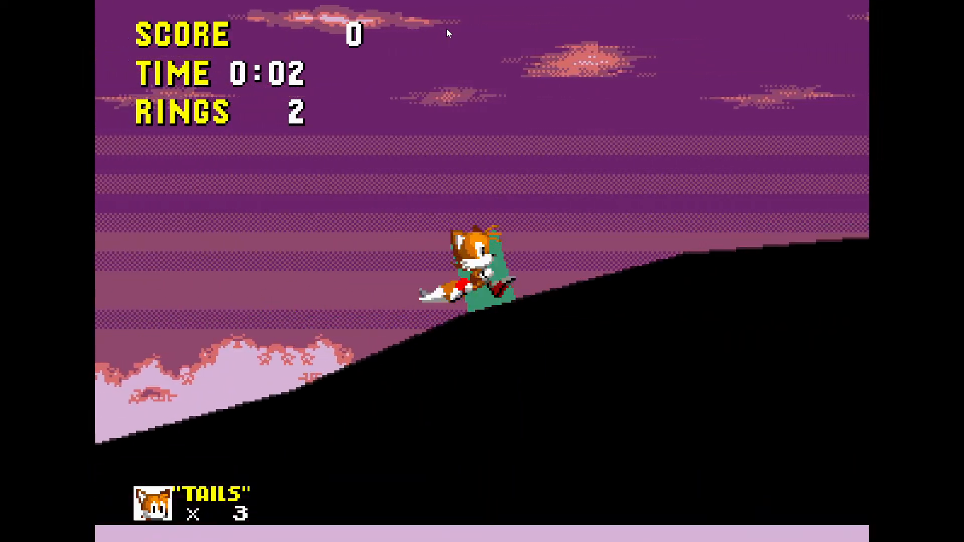
key("space")
key("Left")
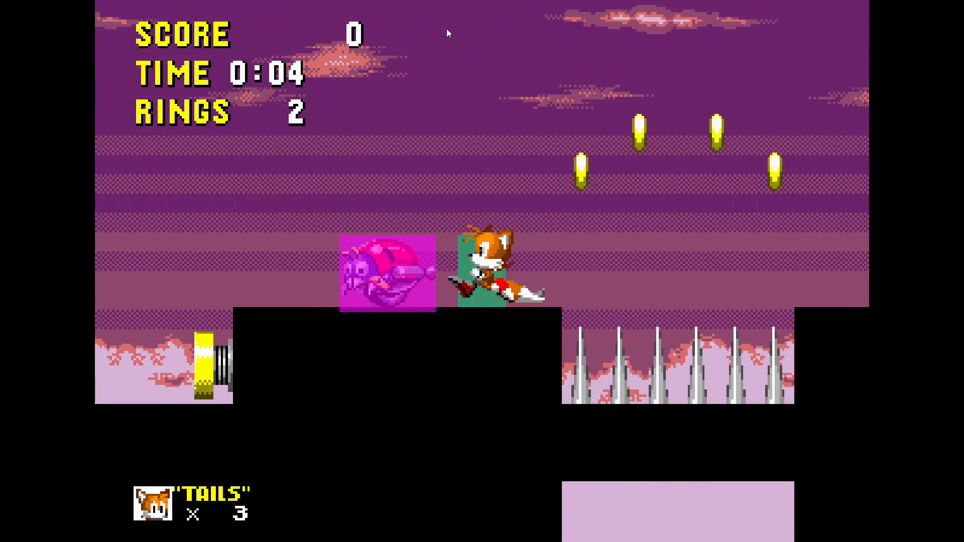
key("space")
key("space")
key("Right")
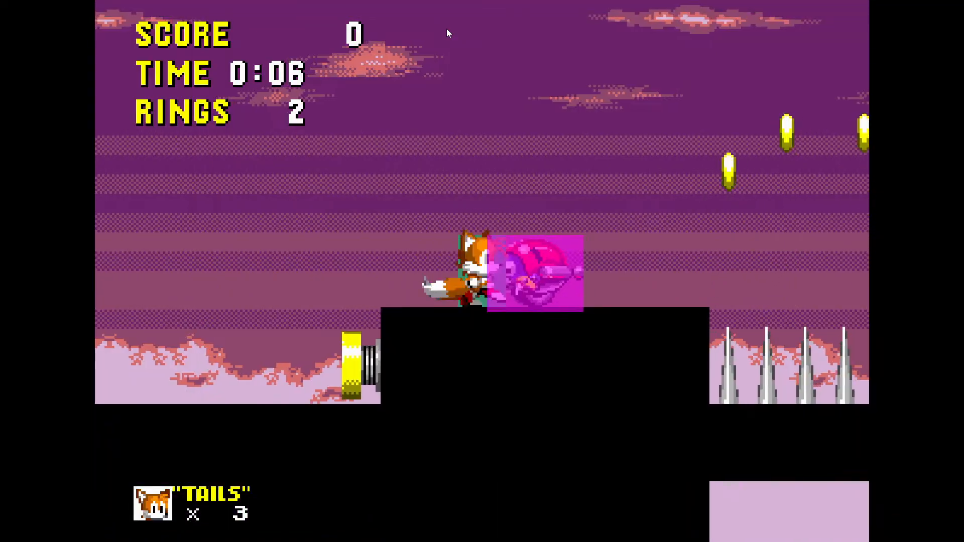
key("space")
key("F11")
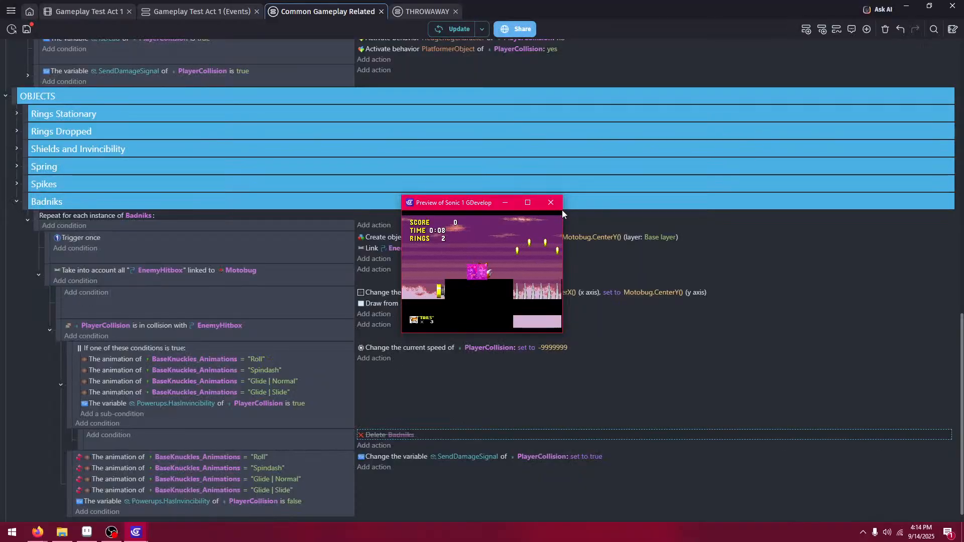
left_click(553, 203)
- Replace PlayerCollision's speed action with Delete the object, and re-enable the Delete Badniks action in the sub-event
scroll(502, 387, "down", 1)
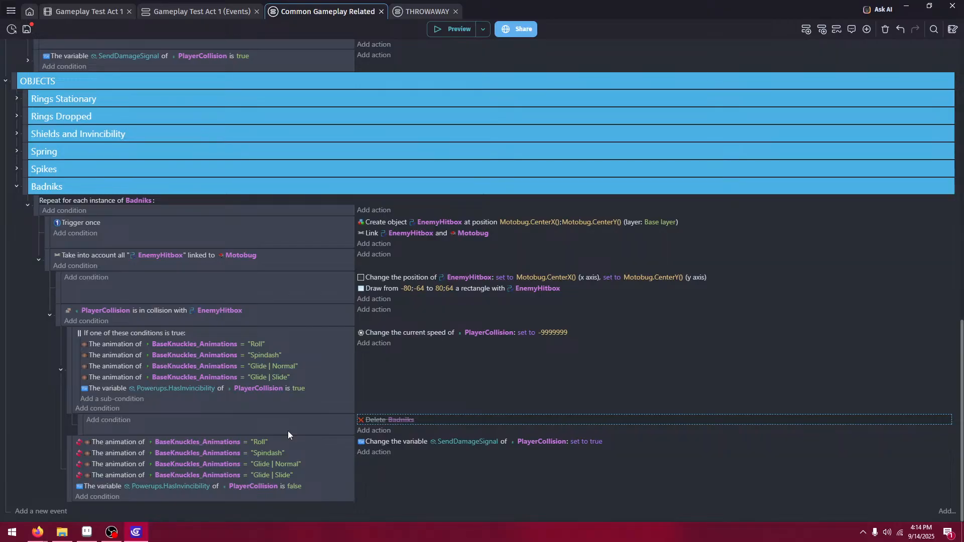
left_click(406, 337)
double_click(403, 333)
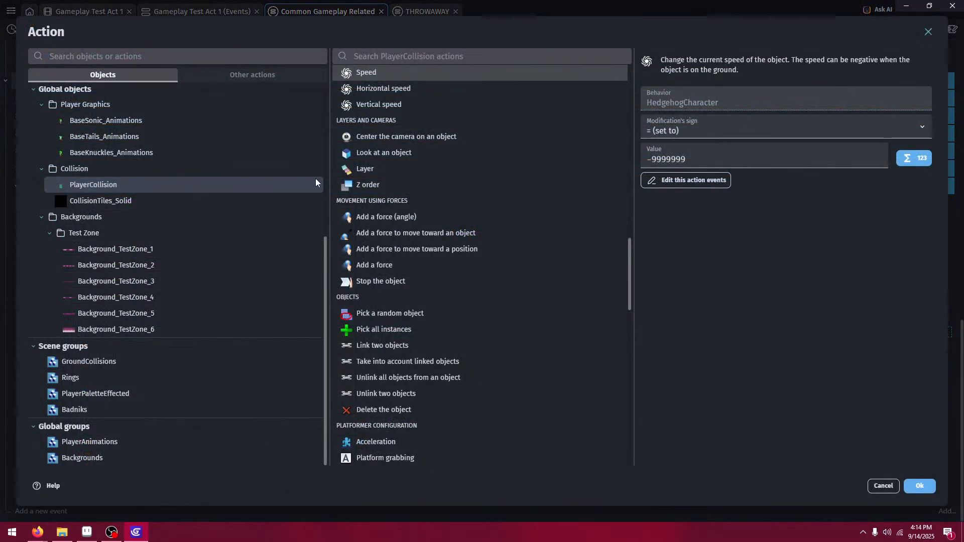
left_click(398, 410)
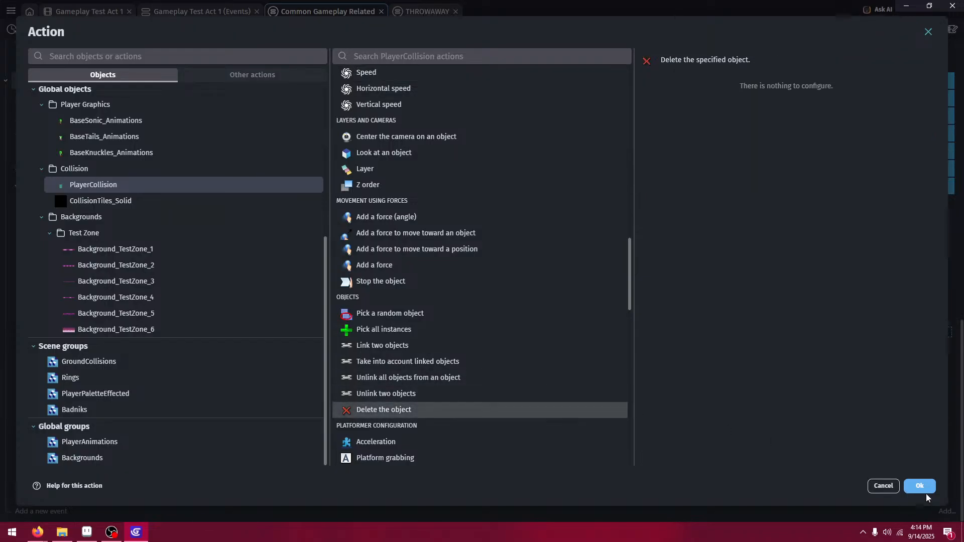
left_click(924, 491)
left_click(339, 427)
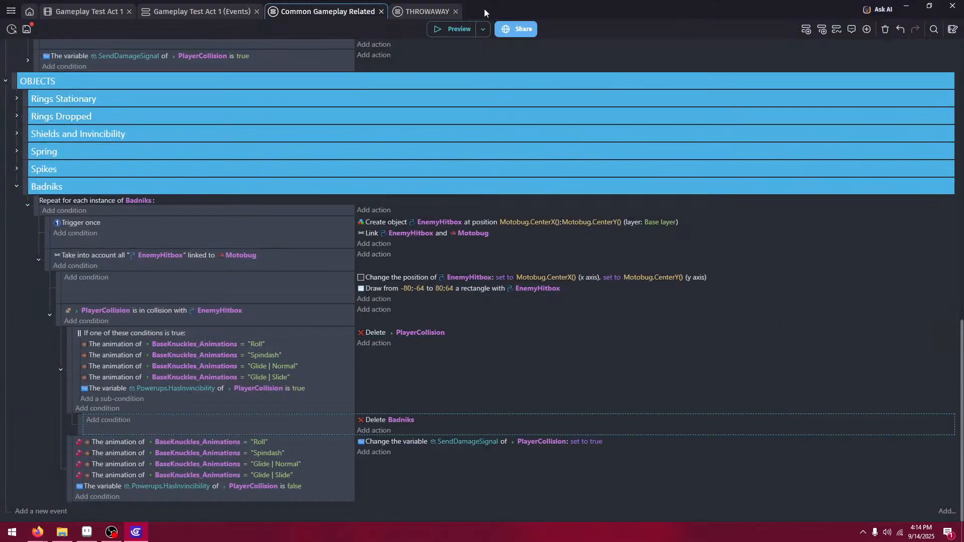
- Preview the game as Tails to test whether touching the Motobug triggers the delete actions, and close the preview
left_click(450, 29)
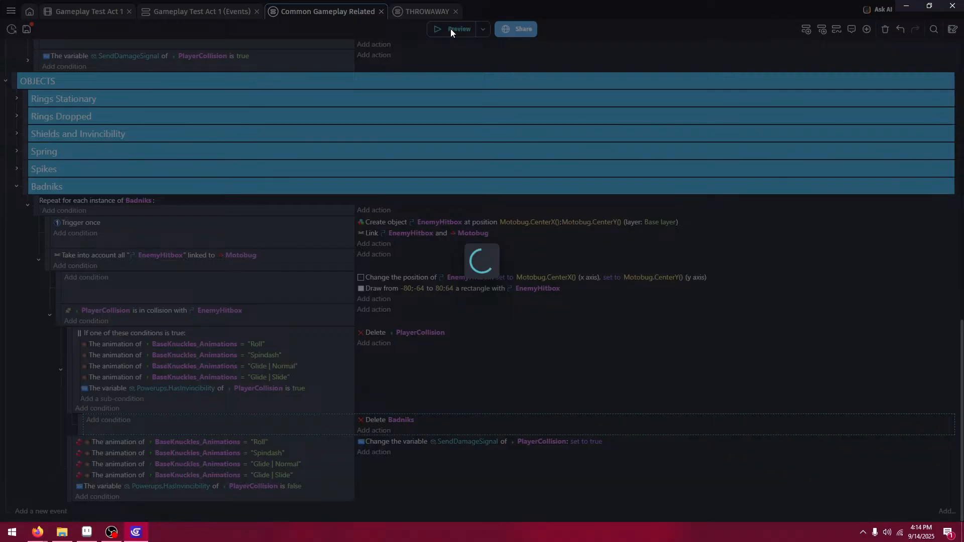
key("Right")
key("space")
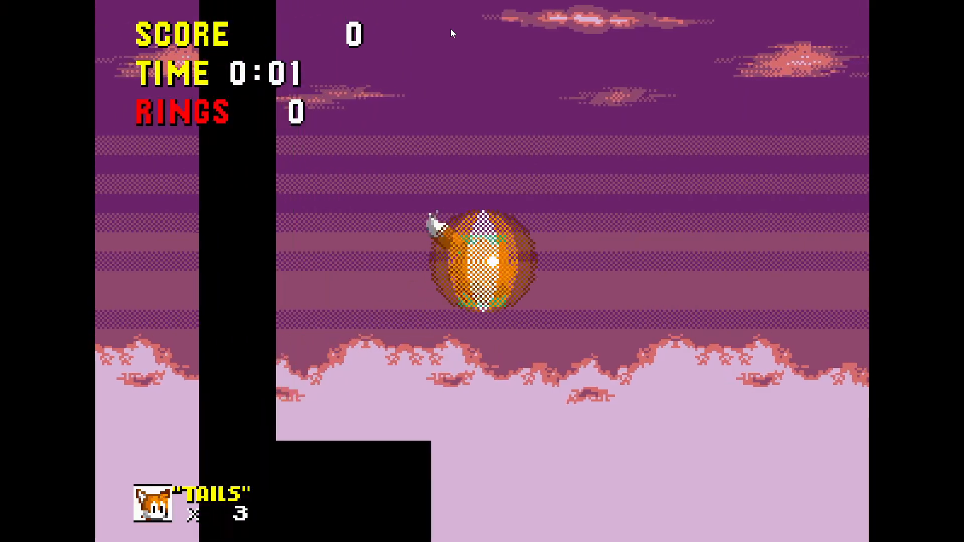
key("Right")
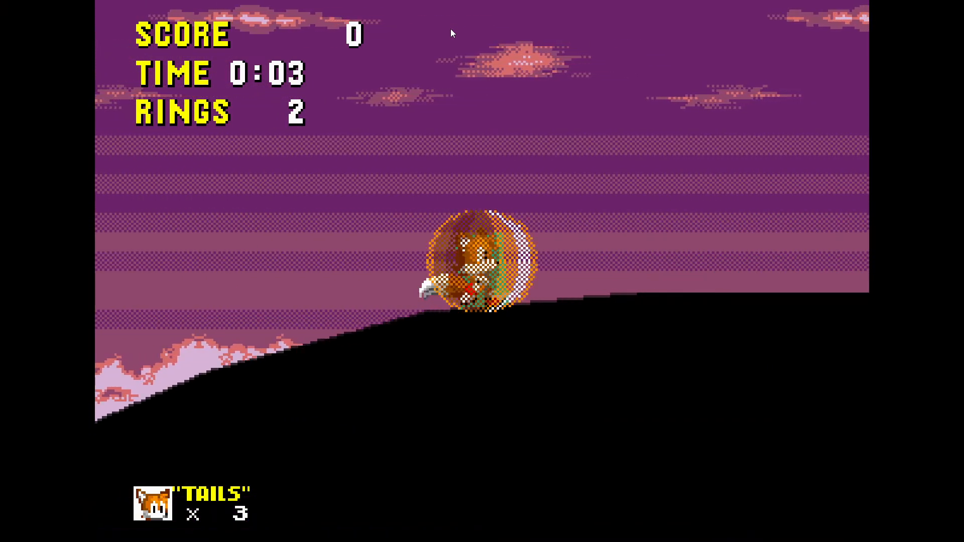
key("space")
key("Right")
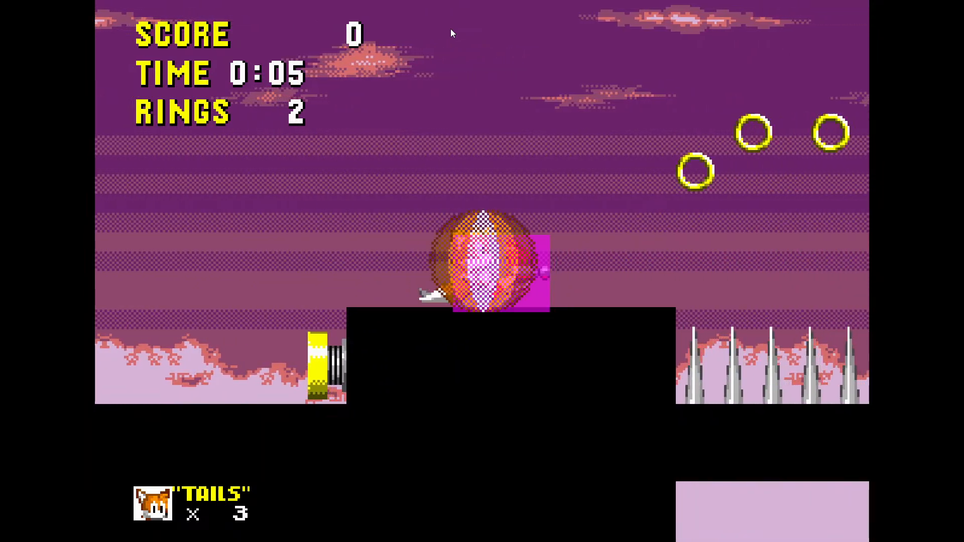
key("Left")
key("Right")
key("space")
key("Left")
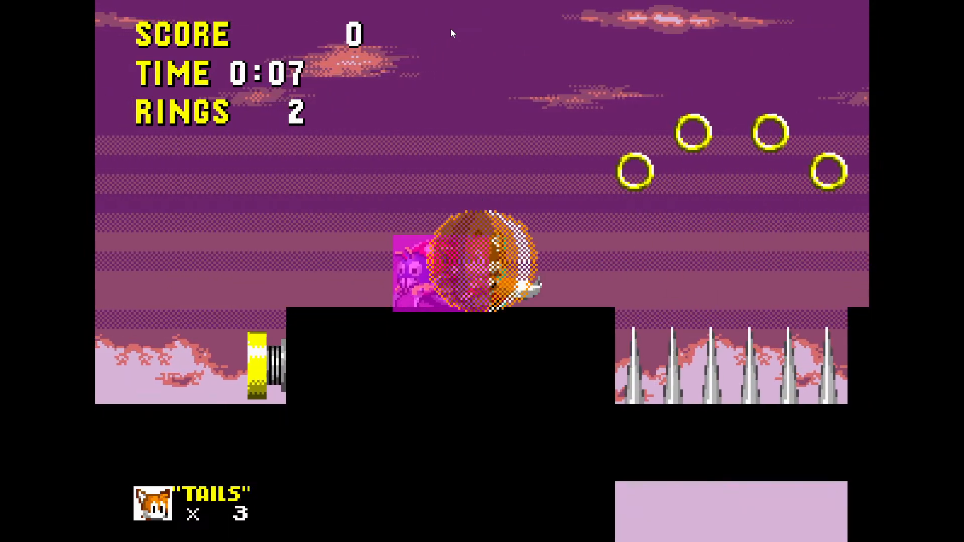
key("F11")
left_click(551, 203)
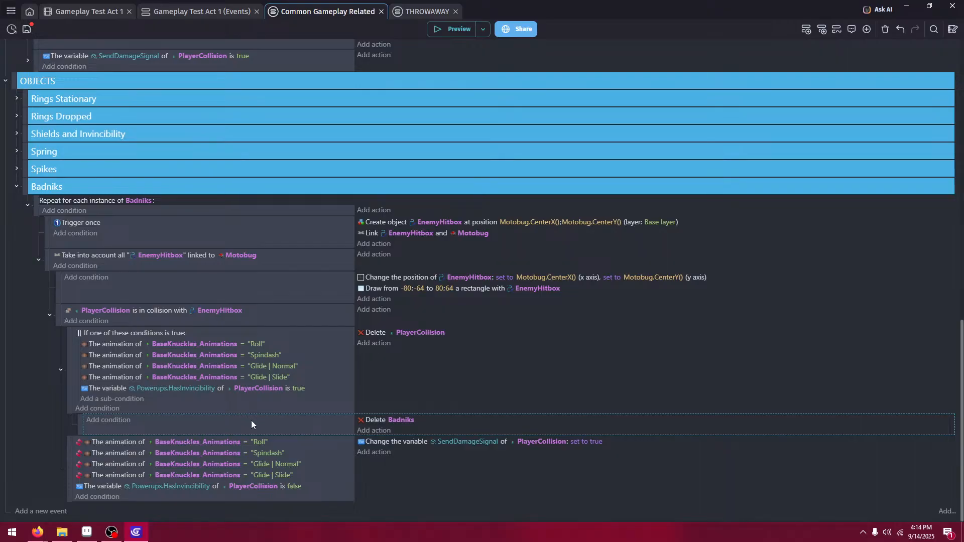
- Move the Delete Badniks action back to the parent event below Delete PlayerCollision, and remove the empty sub-event
left_click_drag(368, 420, 374, 363)
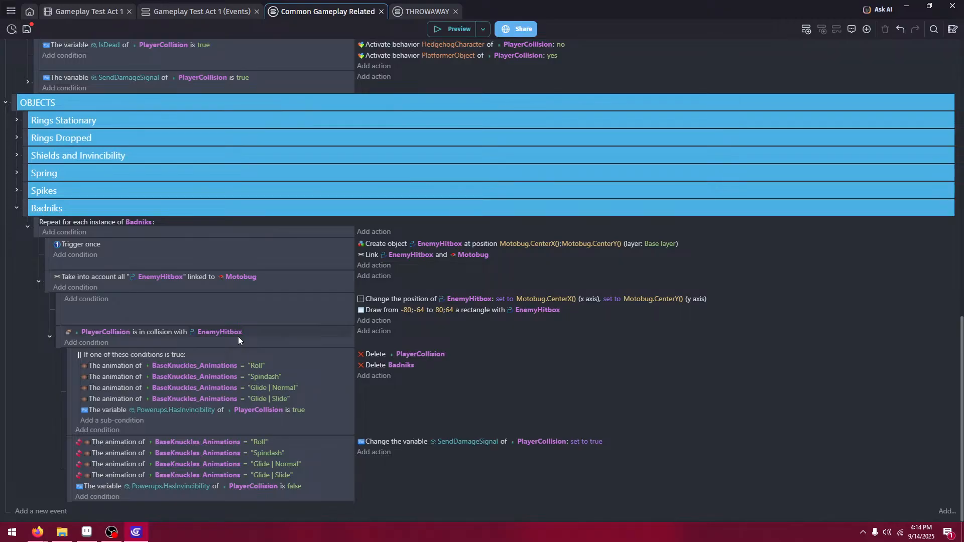
- Preview the game as Tails to test jumping onto the Motobug with both delete actions in the parent event, and close the preview
left_click(453, 33)
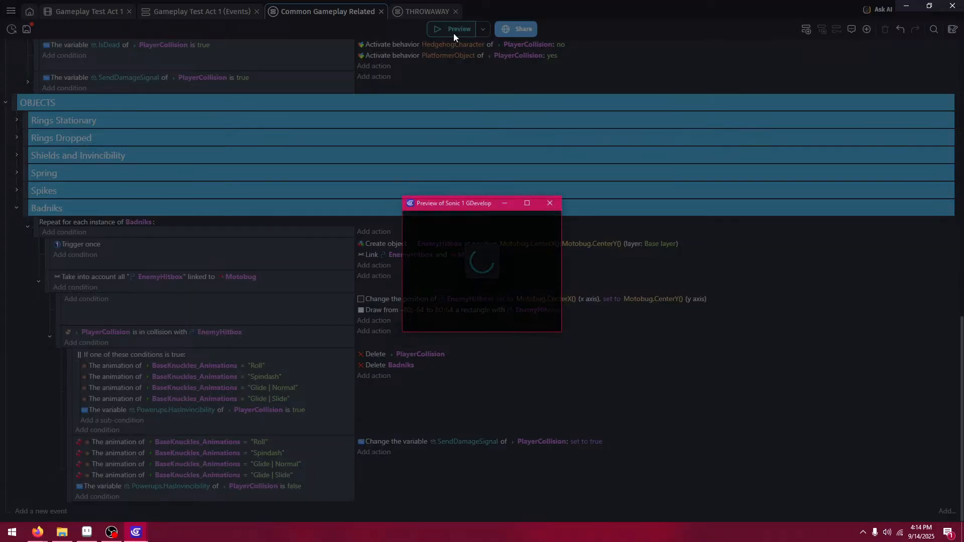
key("Right")
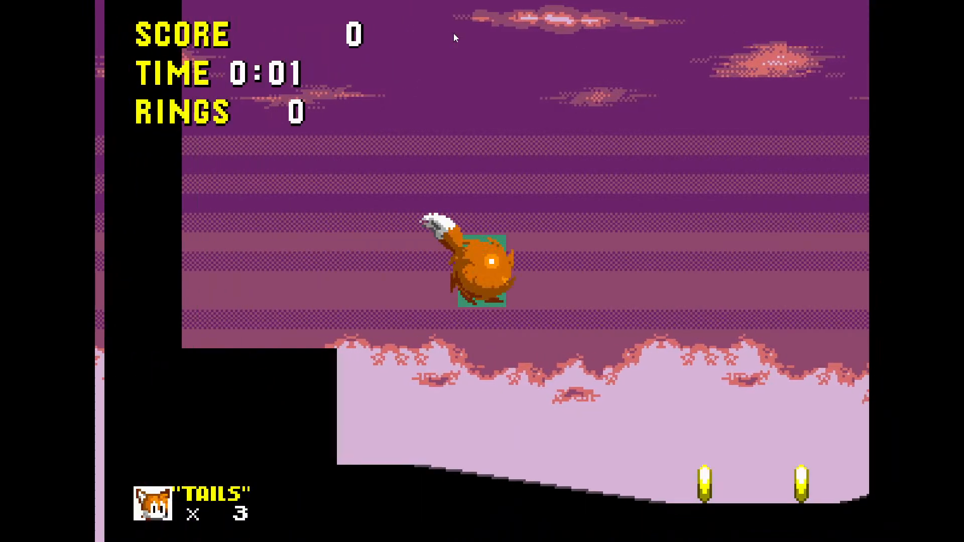
key("space")
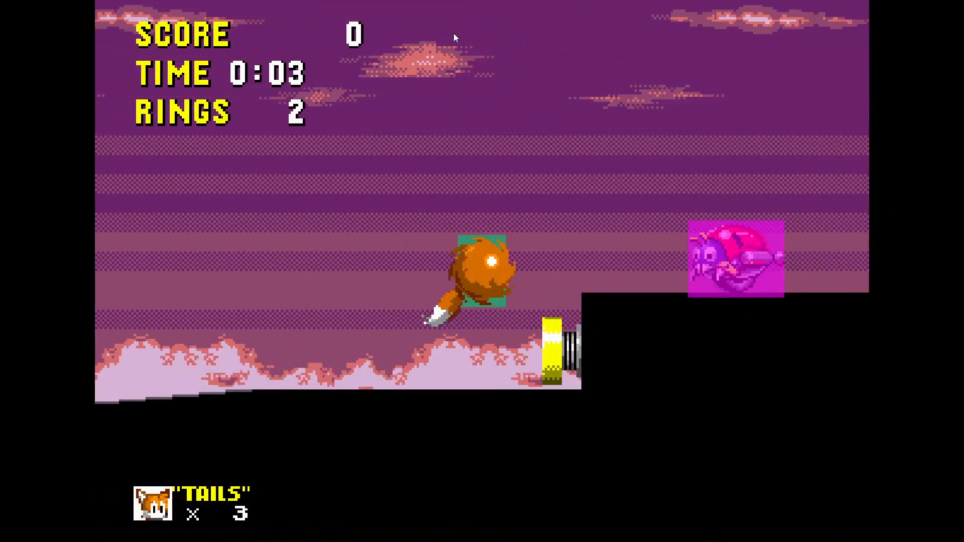
key("space")
key("Left")
key("Escape")
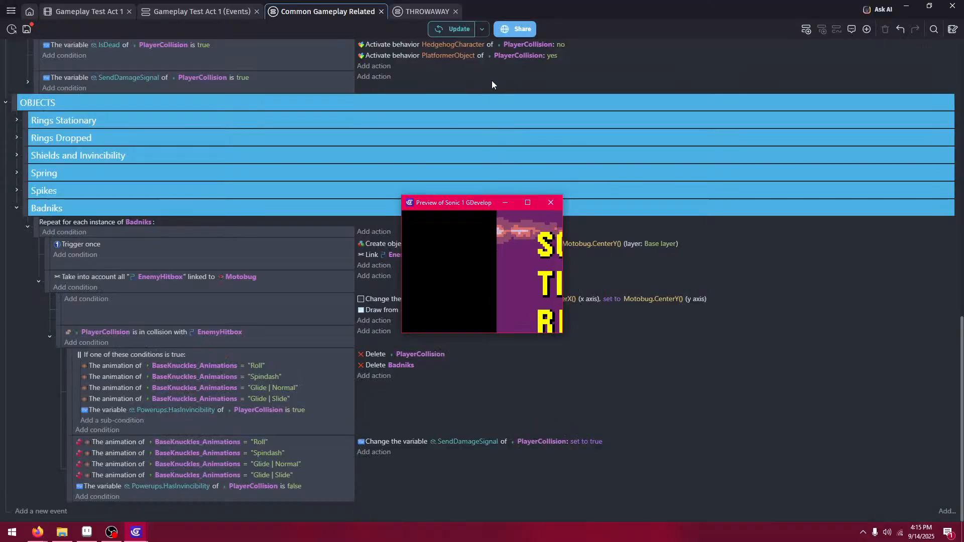
left_click(555, 202)
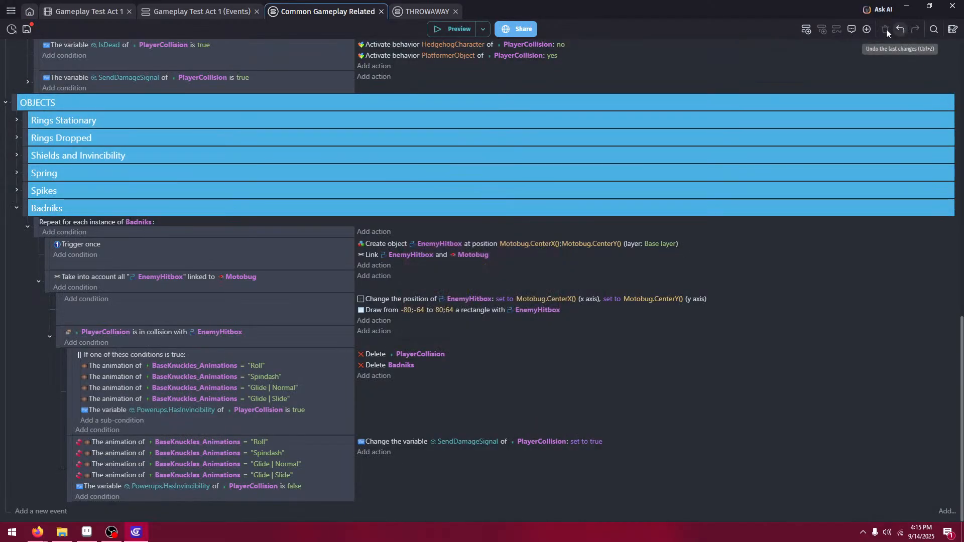
- Collapse the Damage and Death event group
scroll(478, 246, "up", 7)
scroll(76, 153, "up", 3)
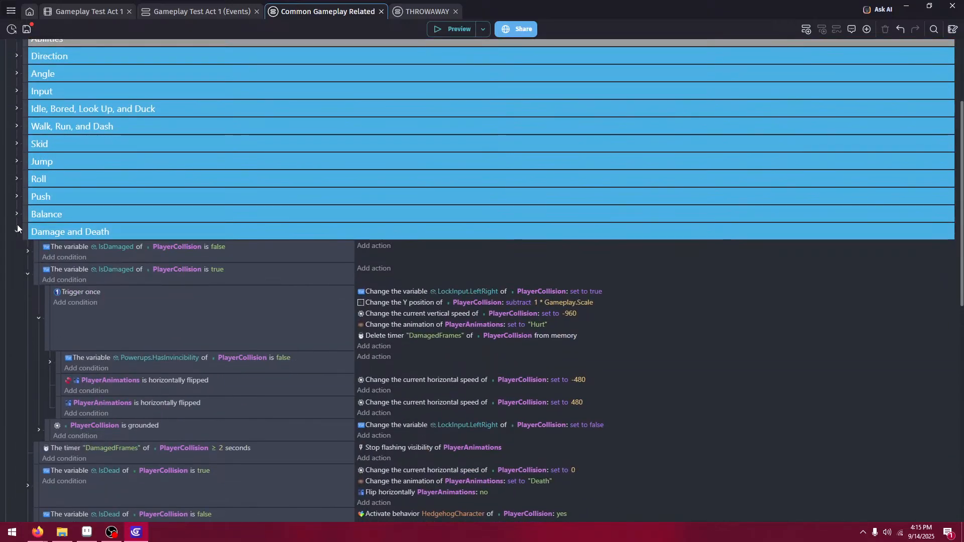
left_click(17, 228)
scroll(184, 205, "down", 3)
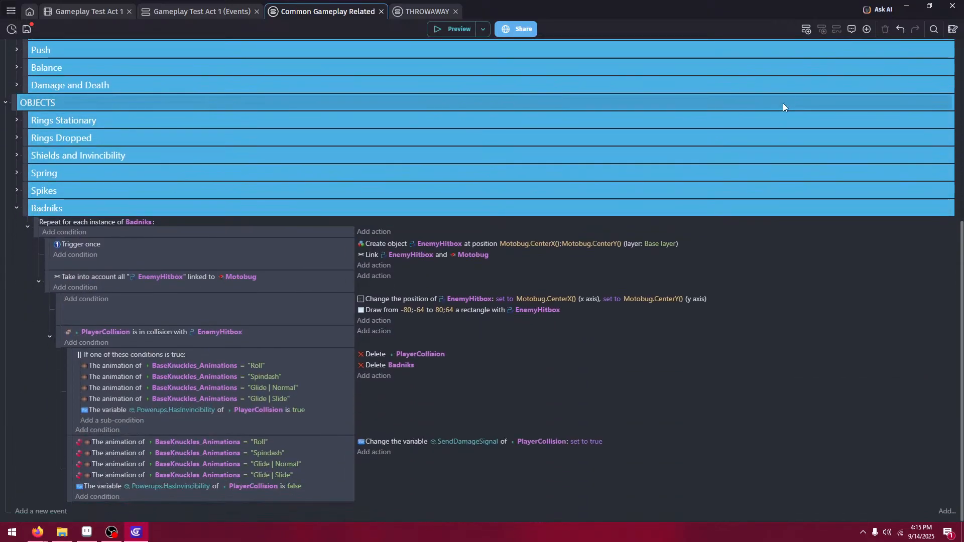
- Undo the Badniks edits back to the state with only Delete Badniks under the animation conditions and no vertical-speed sub-event
left_click(900, 28)
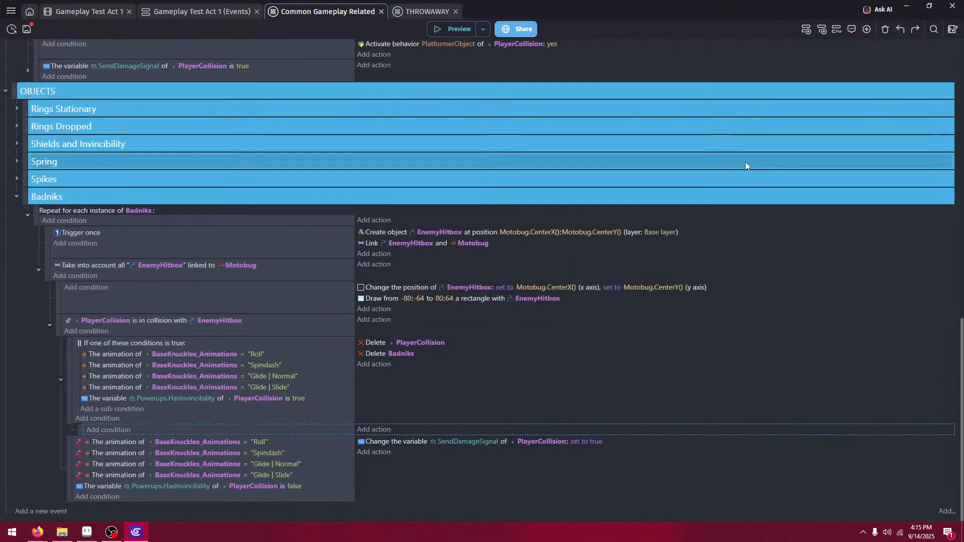
left_click(904, 28)
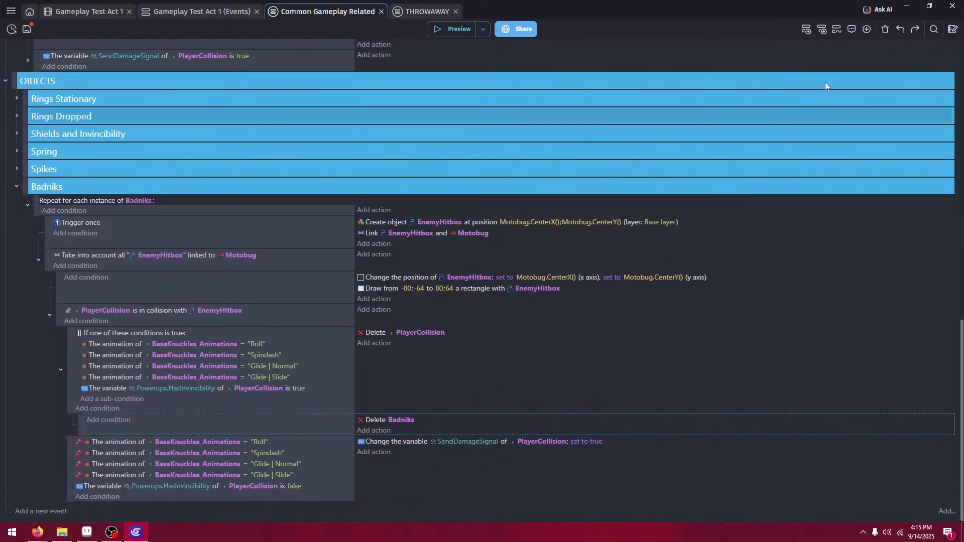
left_click(899, 31)
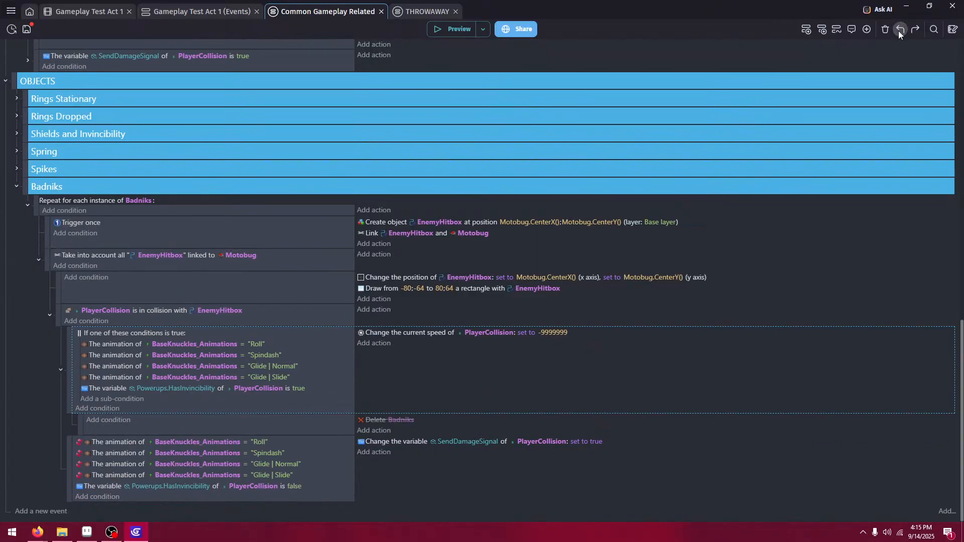
left_click(899, 31)
left_click(899, 32)
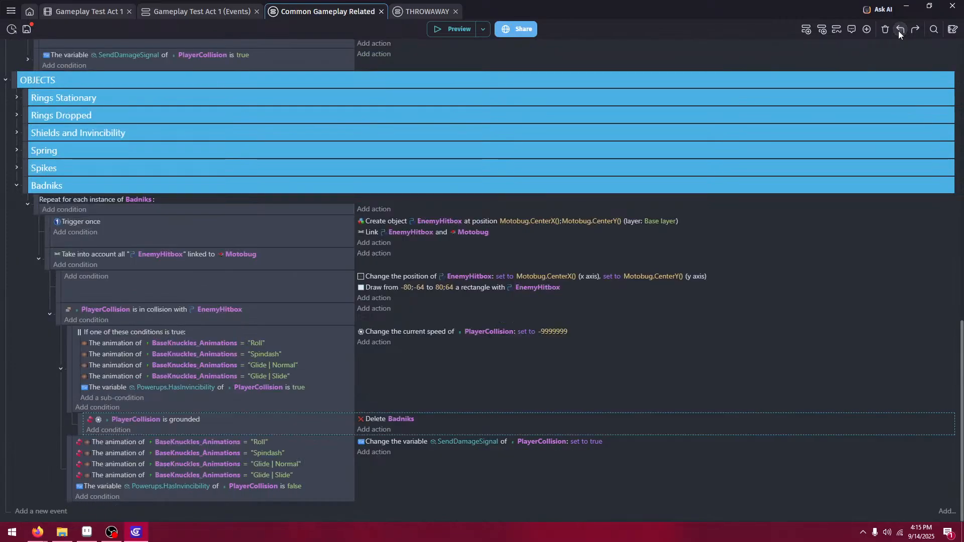
left_click(899, 31)
left_click(899, 31)
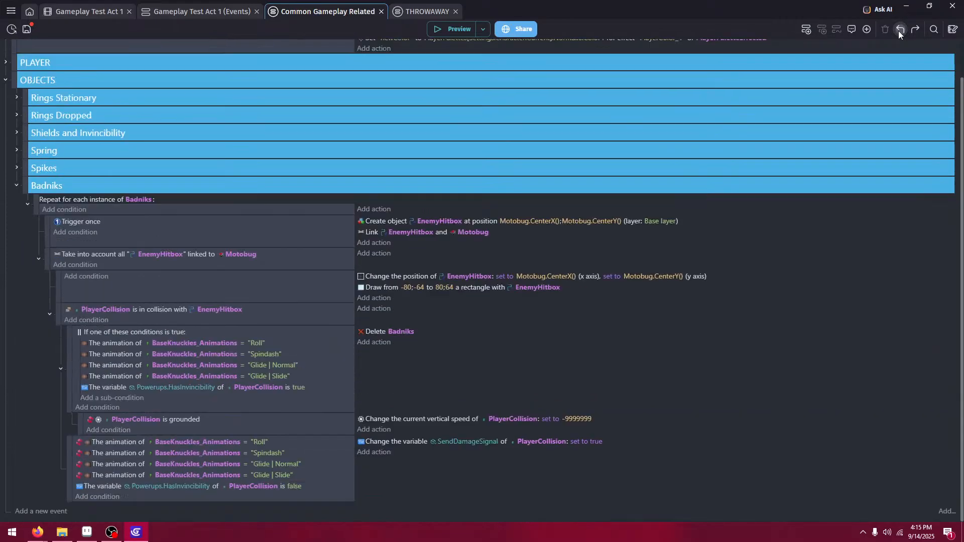
left_click(899, 31)
left_click(899, 31)
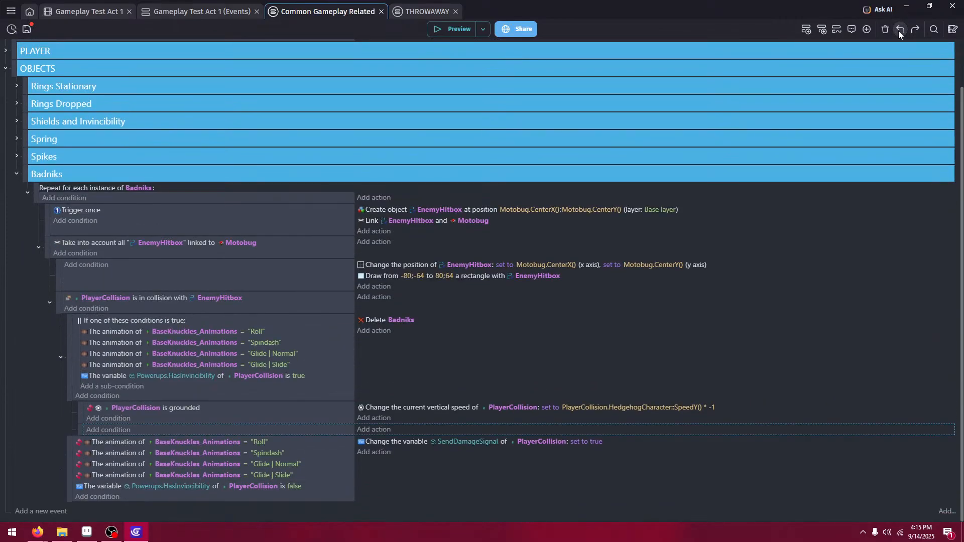
left_click(899, 31)
left_click(899, 31)
left_click(899, 31)
left_click(899, 31)
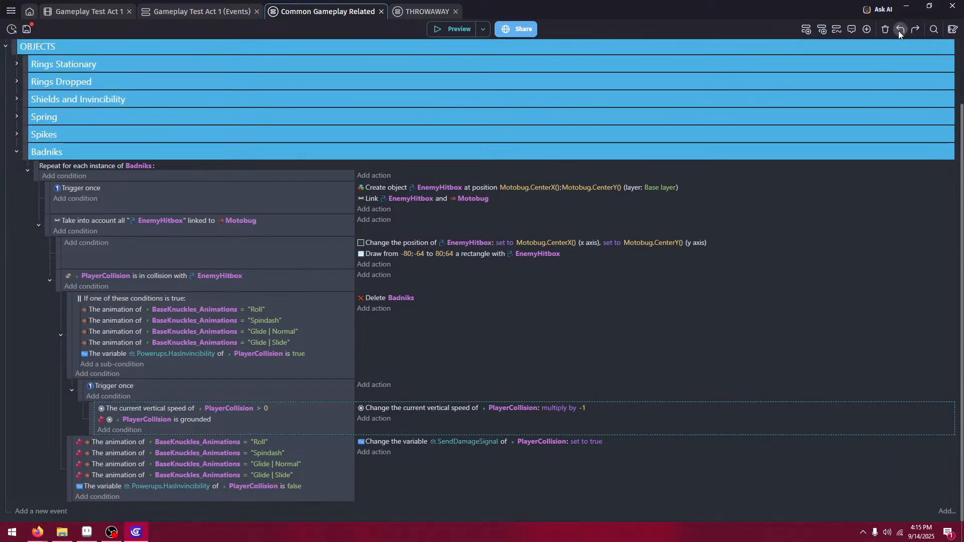
left_click(899, 31)
left_click(899, 32)
left_click(899, 31)
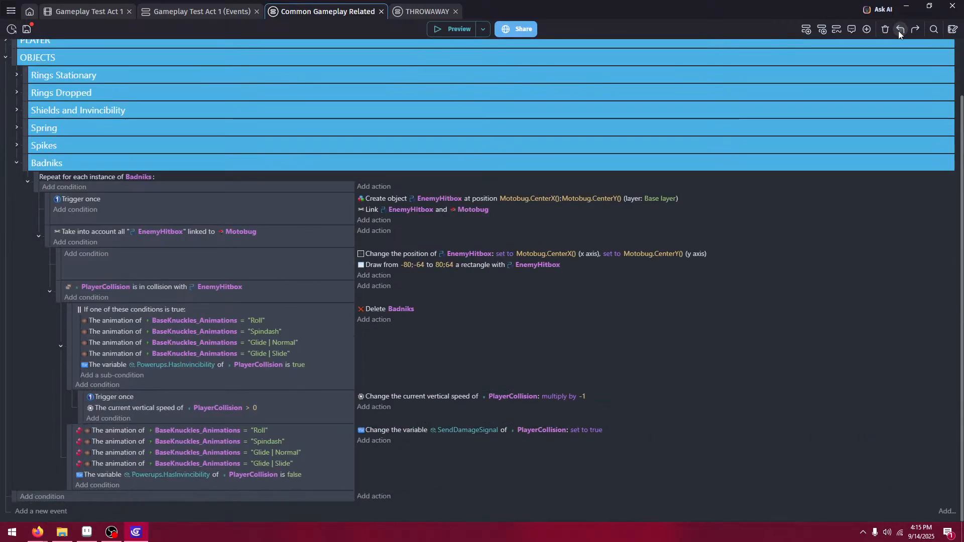
left_click(899, 31)
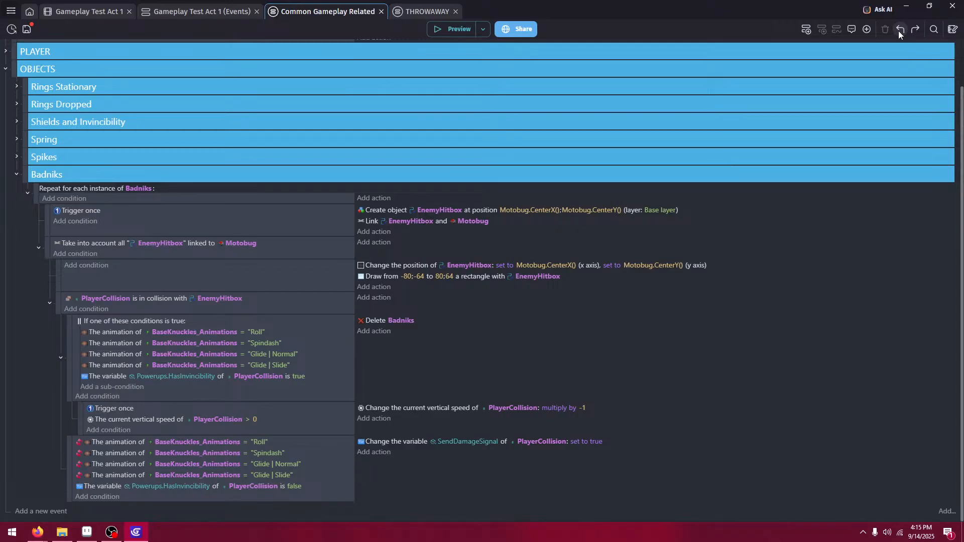
left_click(899, 31)
left_click(899, 31)
left_click(899, 31)
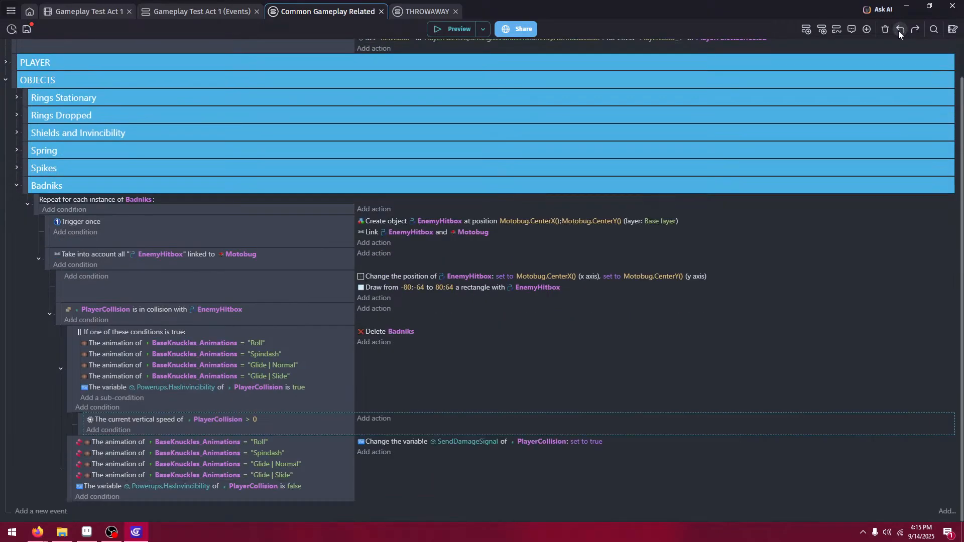
left_click(899, 32)
left_click(899, 32)
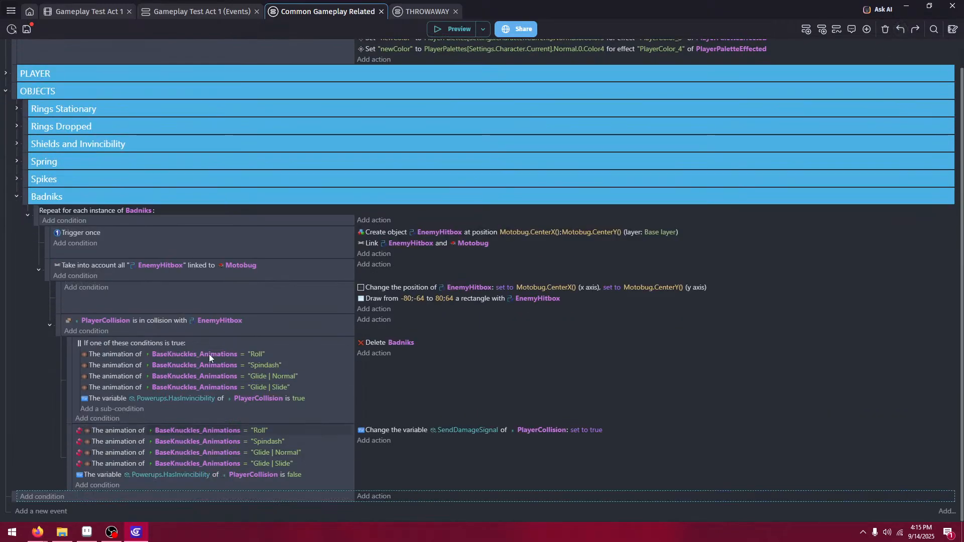
- Preview the game as Tails to test jumping and running into the Motobugs with the restored events, and close the preview
left_click(447, 31)
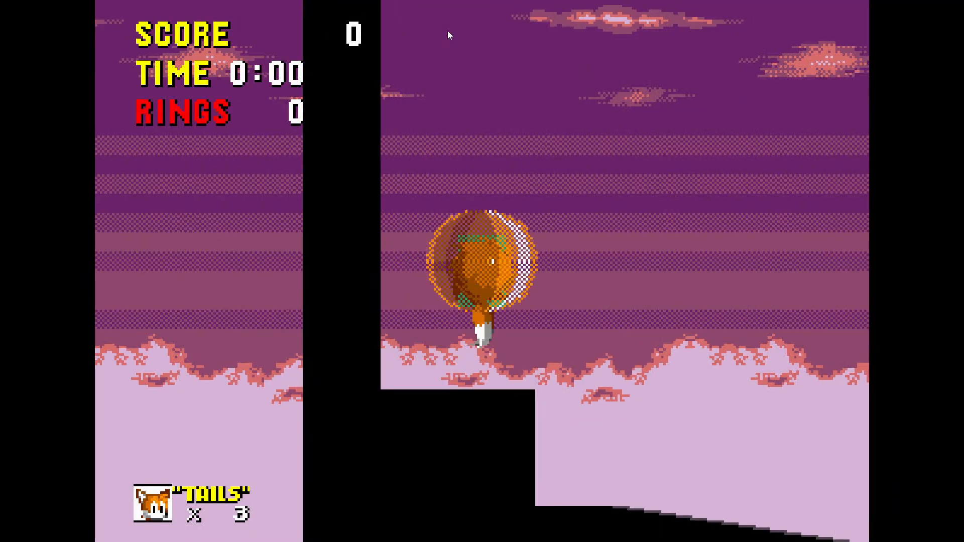
key("Right")
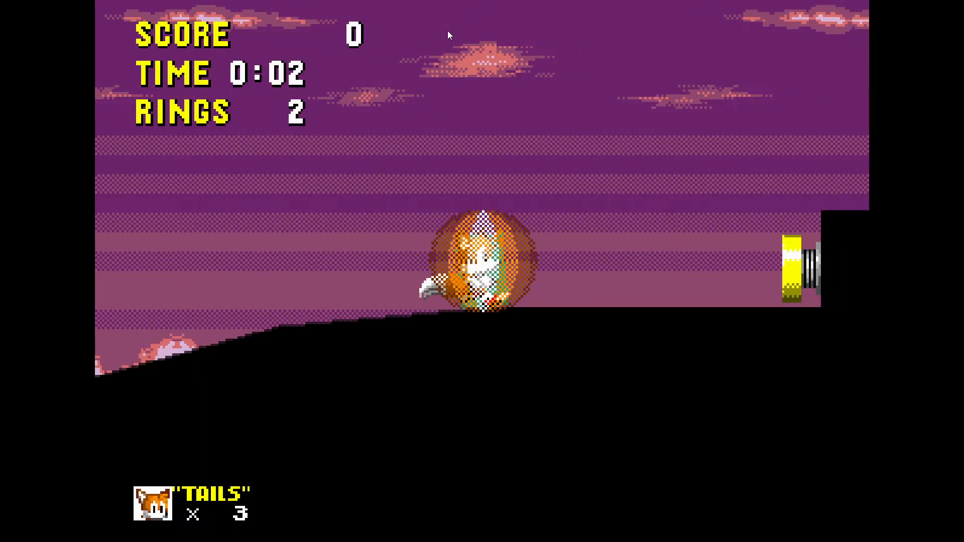
key("space")
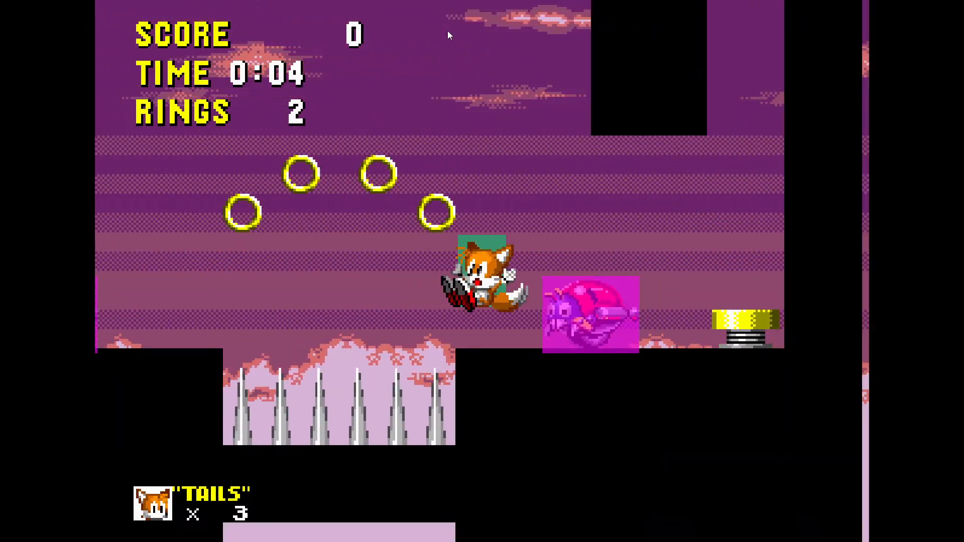
key("space")
key("Right")
key("Left")
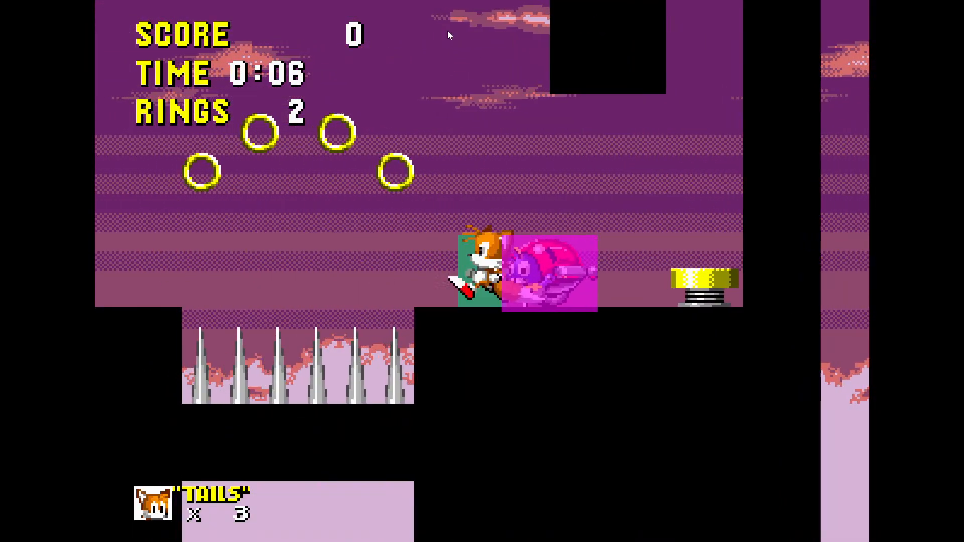
key("space")
key("Down")
key("F11")
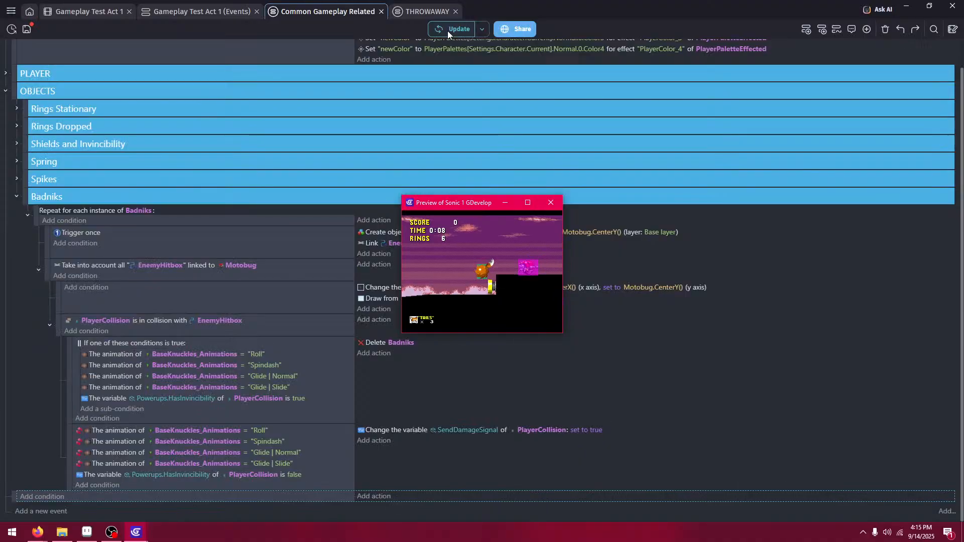
left_click(550, 204)
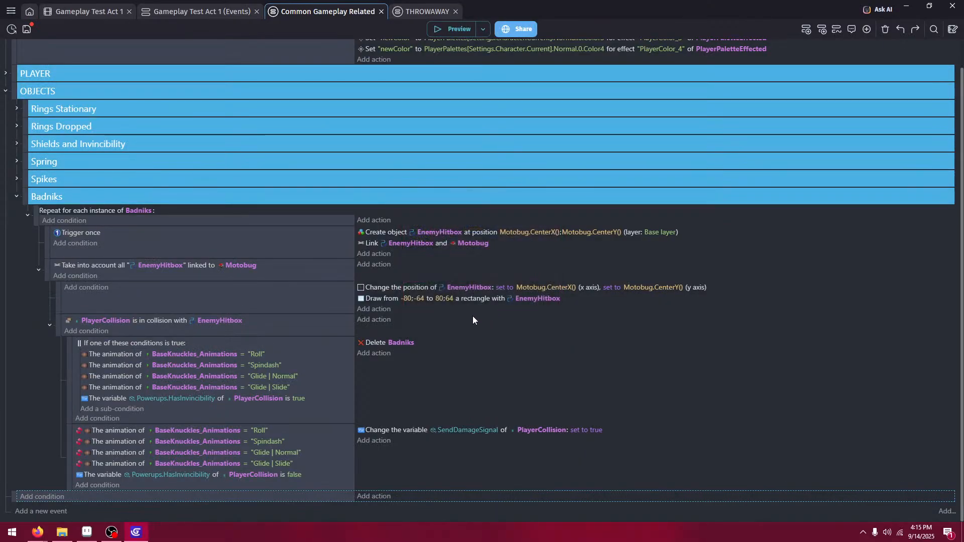
- Change the object of the Delete action from Badniks to Motobug, reusing the name from the Link action
left_click(472, 245)
key("ctrl+c")
left_click(577, 234)
left_click(396, 343)
key("ctrl+v")
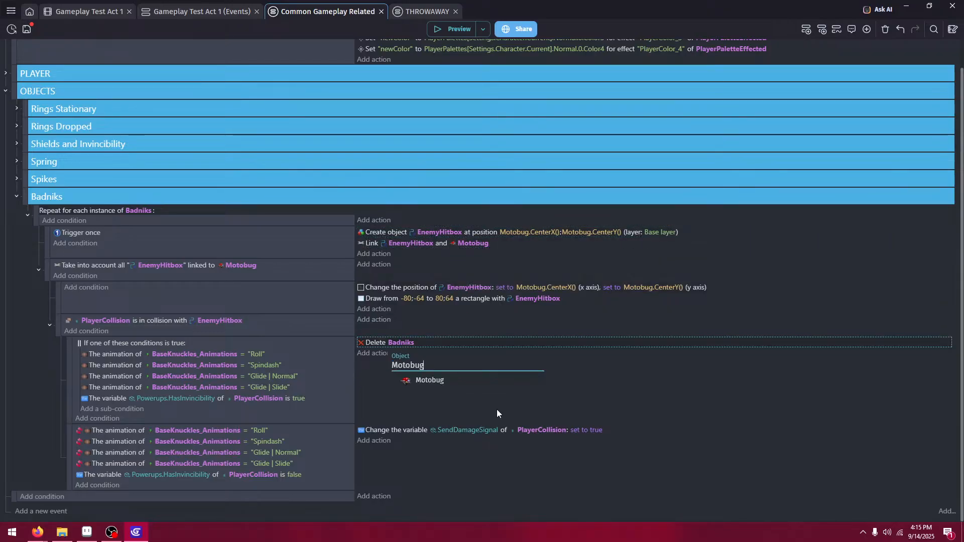
left_click(497, 409)
- Preview the game as Tails to test contact with the Motobug using the Delete Motobug action, and close the preview
left_click(458, 28)
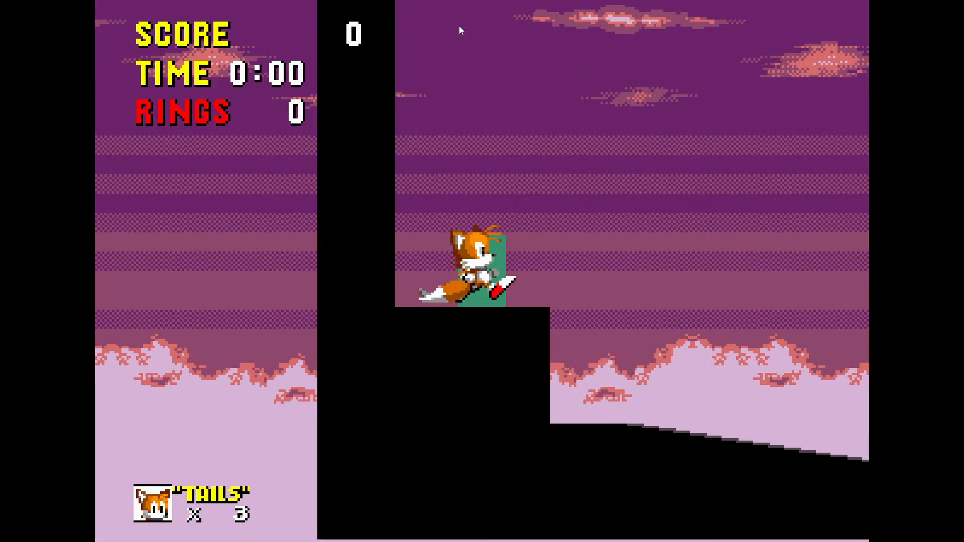
key("Right")
key("space")
key("space")
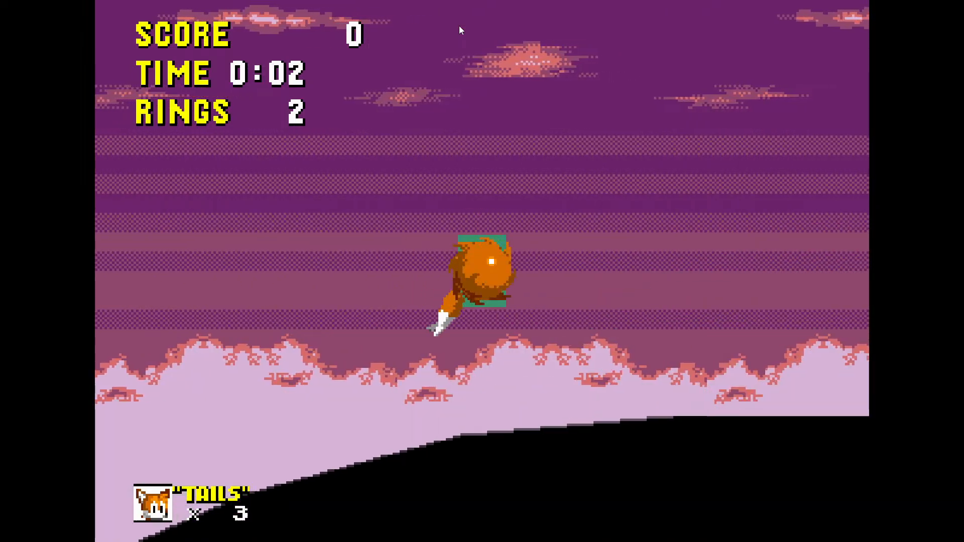
key("space")
key("space")
key("Left")
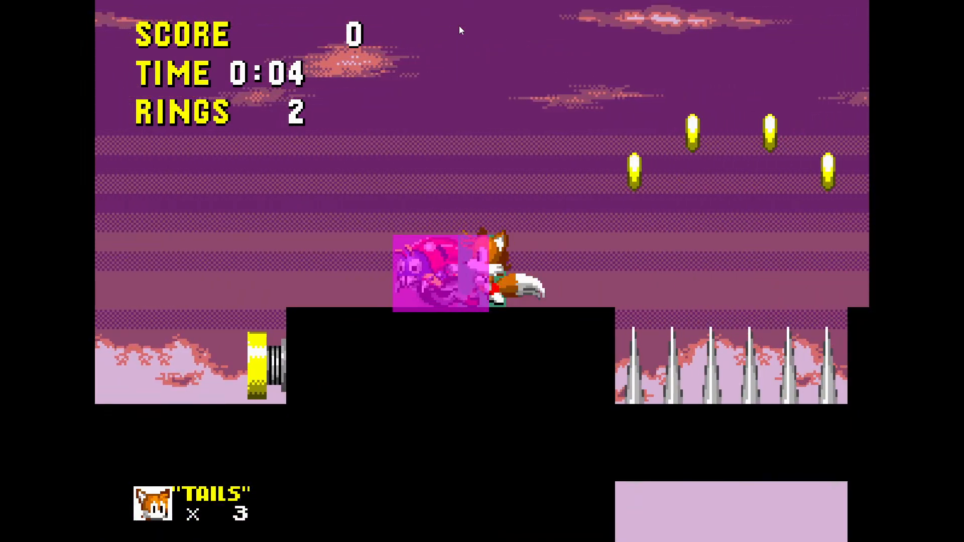
key("Escape")
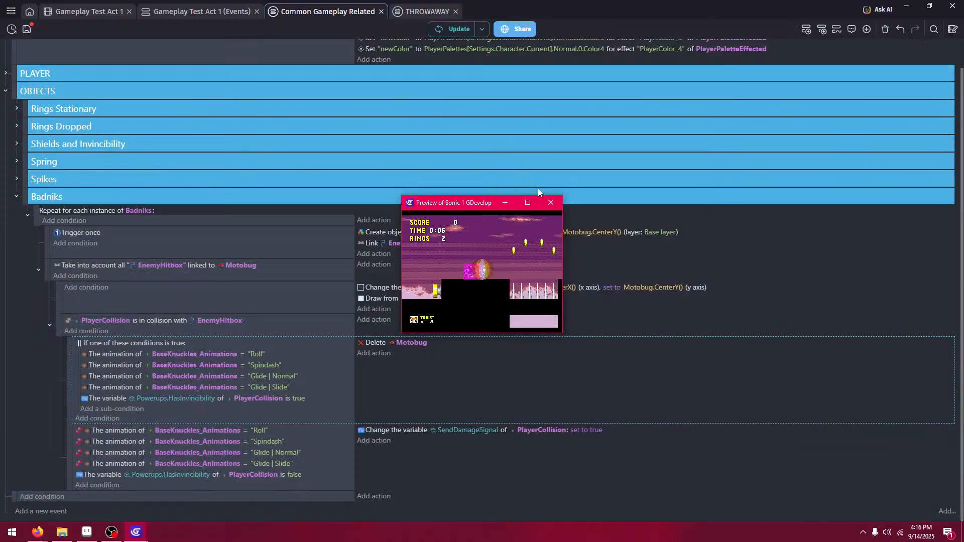
left_click(551, 202)
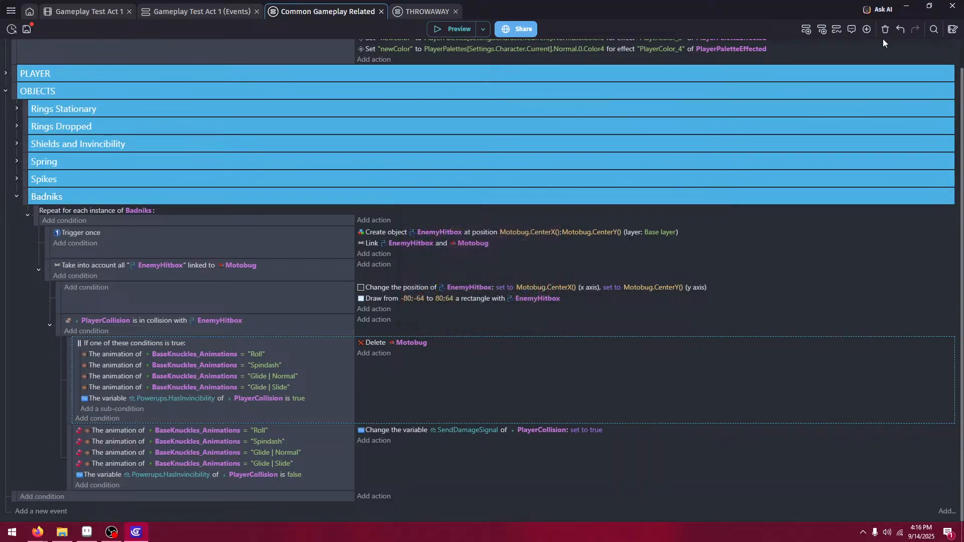
- Undo the Delete action's change to Motobug
left_click(900, 29)
left_click(900, 29)
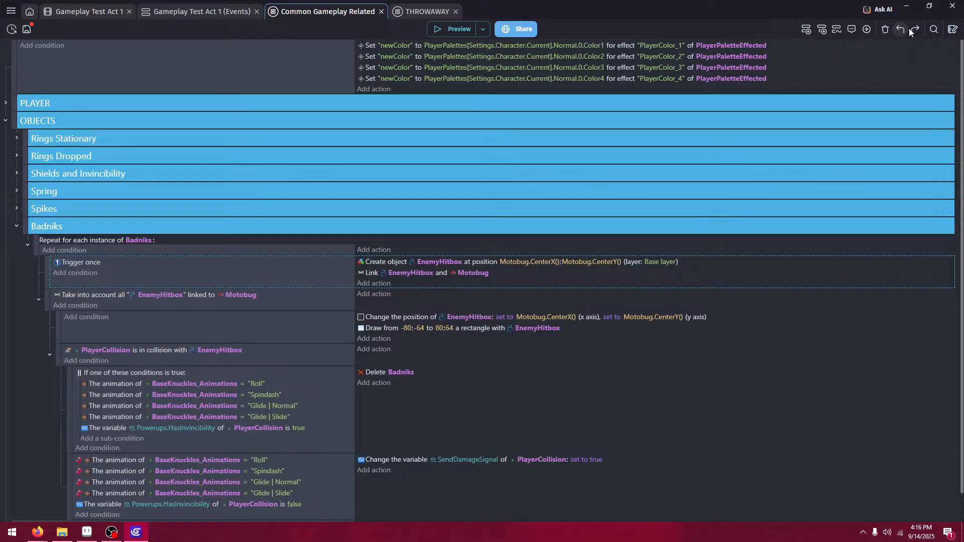
- Copy the PlayerCollision name from the collision condition and use it as the object of the "Roll" condition in the either-or group
left_click(190, 384)
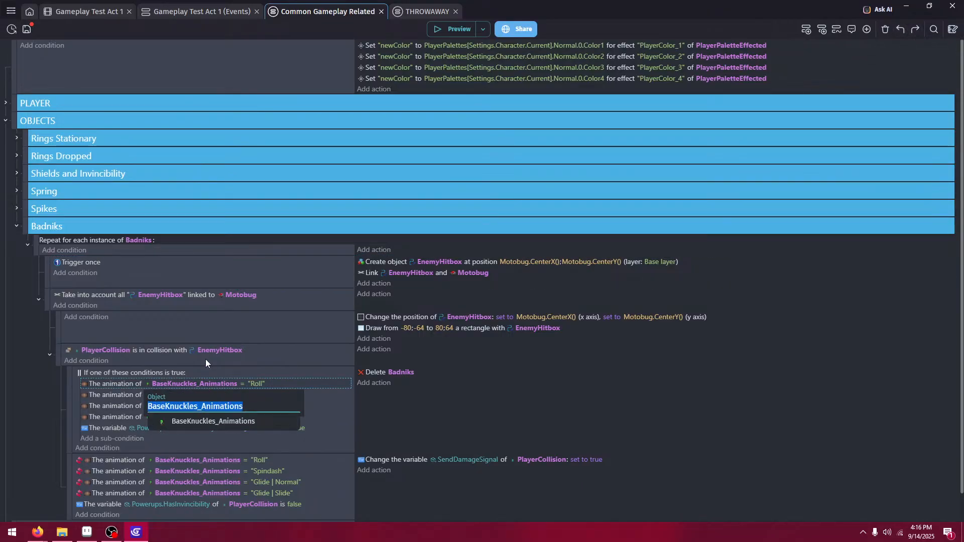
left_click(125, 350)
key("ctrl+c")
left_click(155, 325)
left_click(204, 385)
key("ctrl+v")
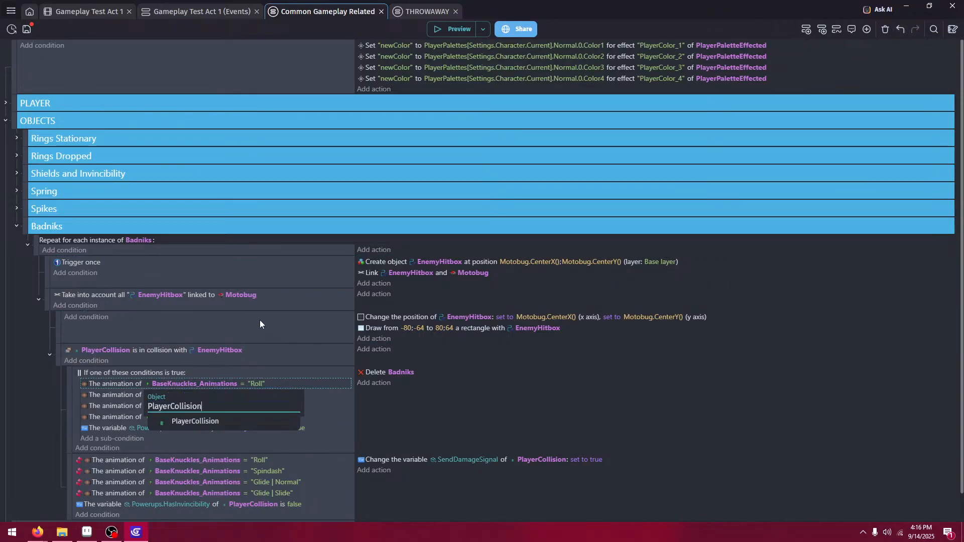
left_click(260, 322)
- Replace BaseKnuckles_Animations with PlayerCollision in the "Spindash", "Glide | Normal" and "Glide | Slide" conditions of the either-or group
left_click(213, 396)
key("ctrl+v")
left_click(260, 342)
left_click(218, 407)
key("ctrl+v")
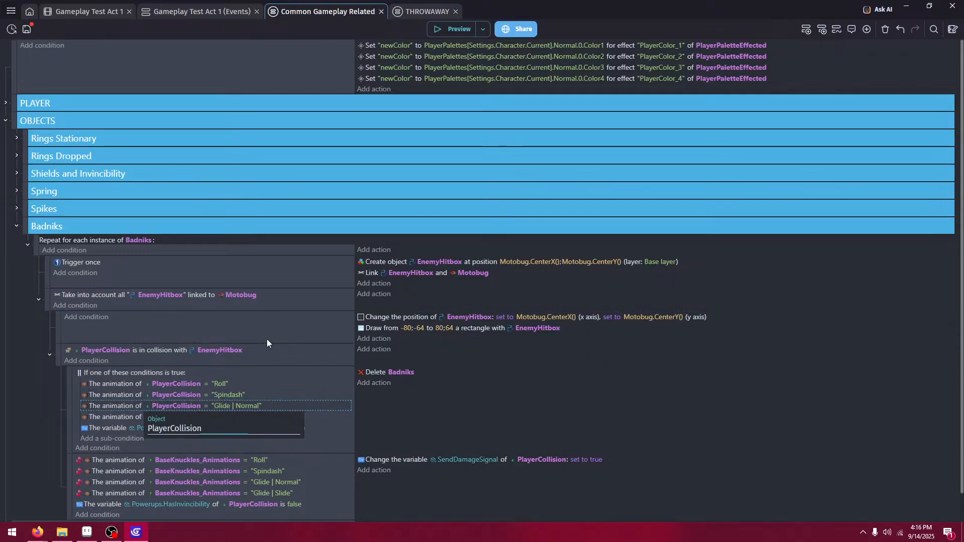
left_click(267, 339)
left_click(219, 417)
key("ctrl+v")
left_click(270, 363)
- Replace BaseKnuckles_Animations with PlayerCollision in the four inverted animation conditions of the SendDamageSignal event
left_click(201, 461)
key("ctrl+v")
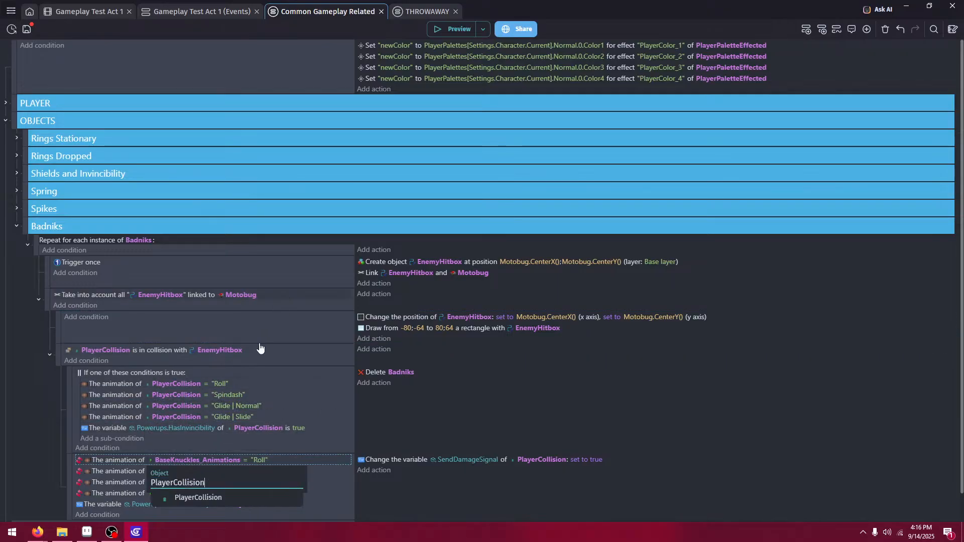
left_click(258, 348)
left_click(206, 472)
key("ctrl+v")
left_click(263, 418)
left_click(210, 483)
key("ctrl+v")
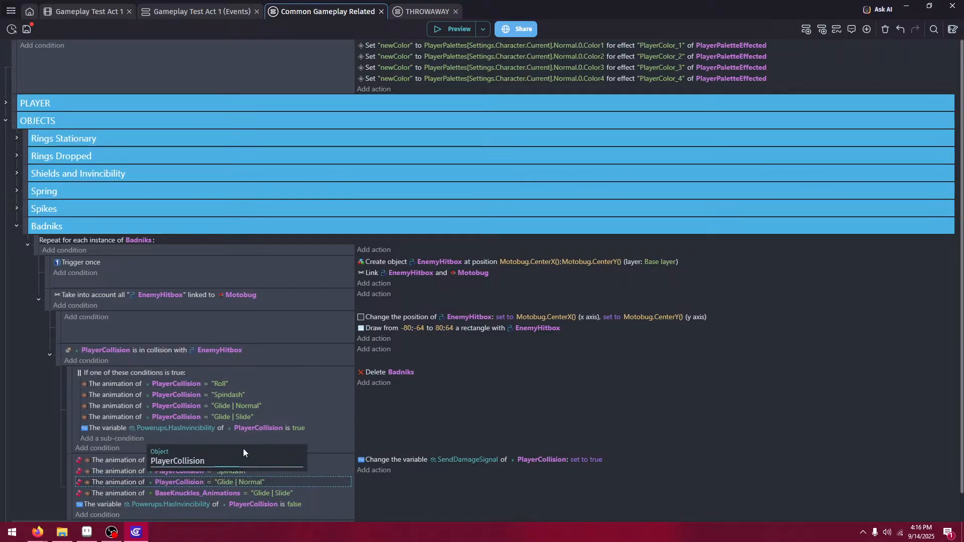
left_click(243, 448)
left_click(215, 493)
key("ctrl+v")
left_click(452, 436)
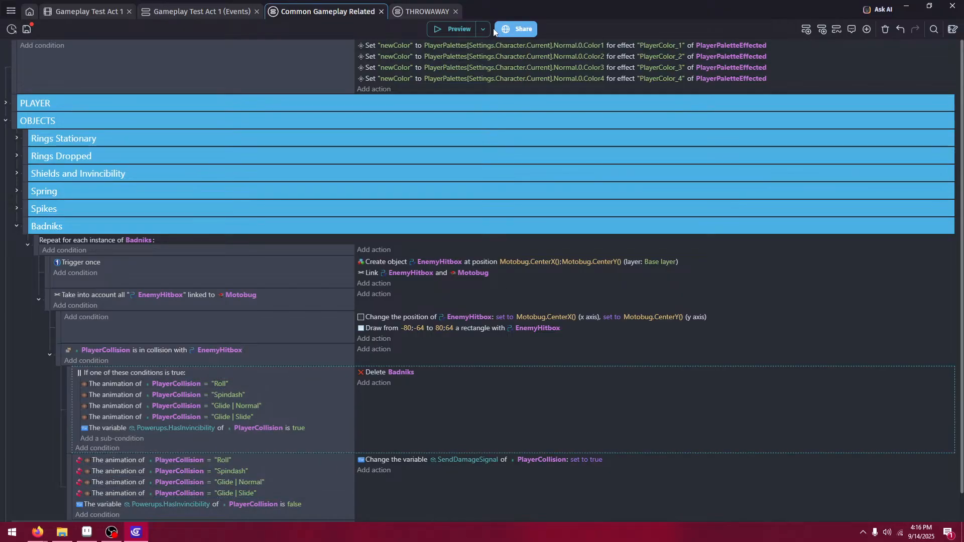
- Preview the game as Tails to test rolling and jumping into the Motobug, and close the preview
left_click(448, 37)
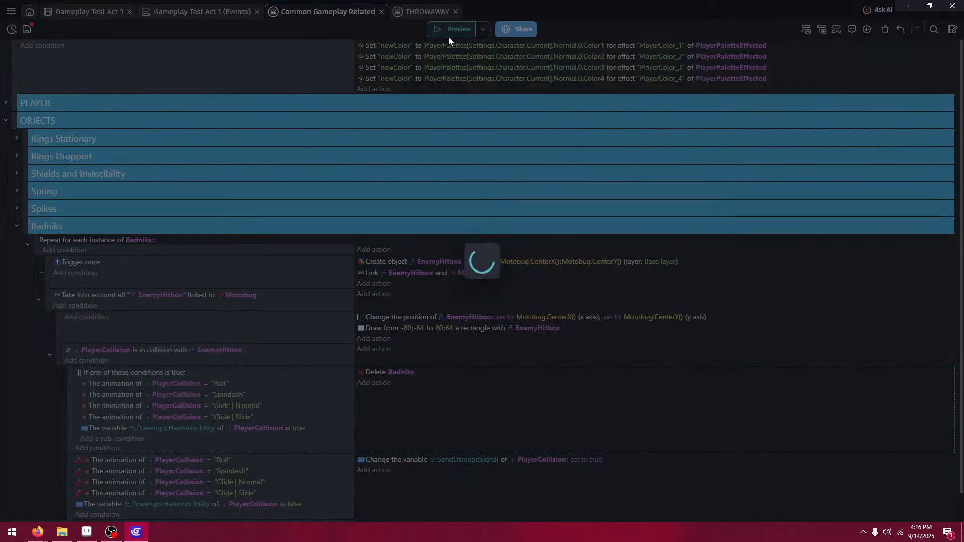
key("Right")
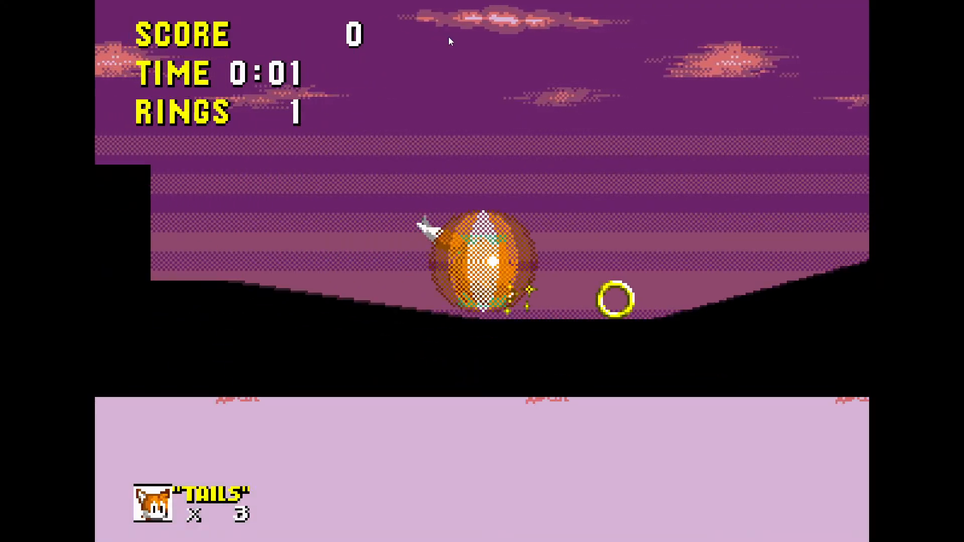
key("Left")
key("space")
key("Right")
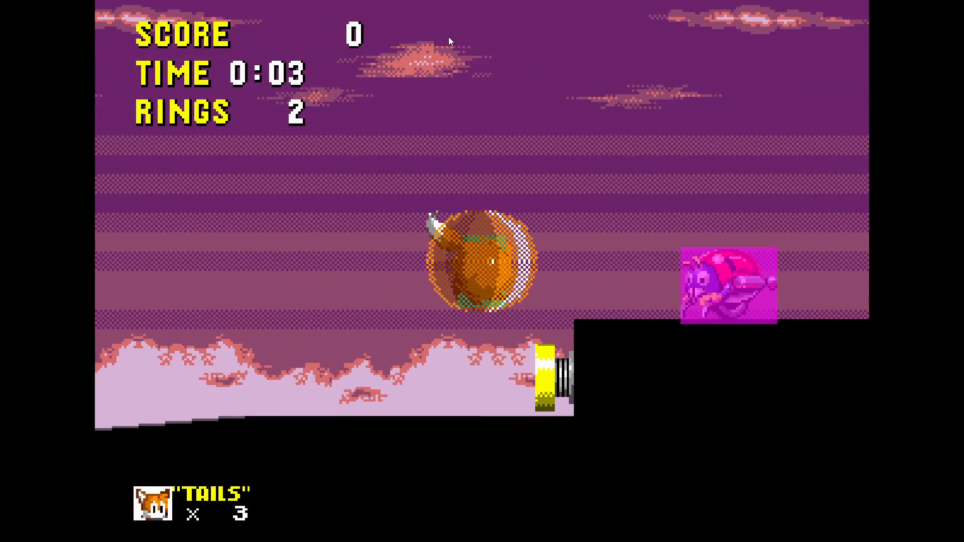
key("space")
key("Right")
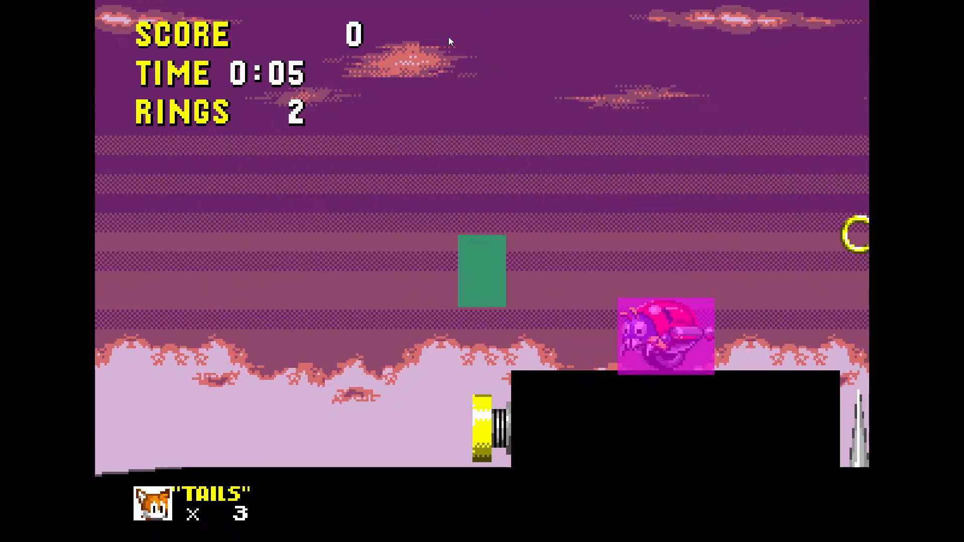
key("space")
key("Right")
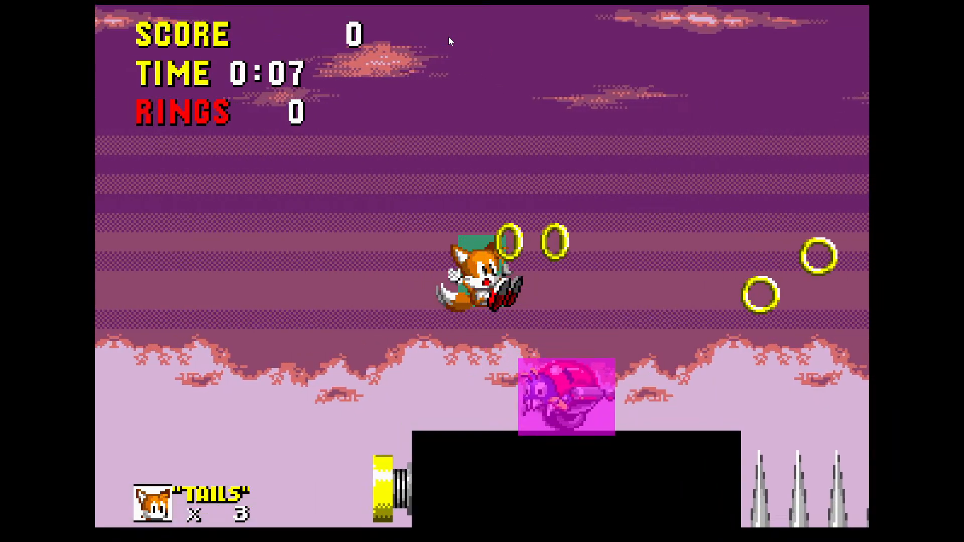
key("space")
key("Right")
key("Right")
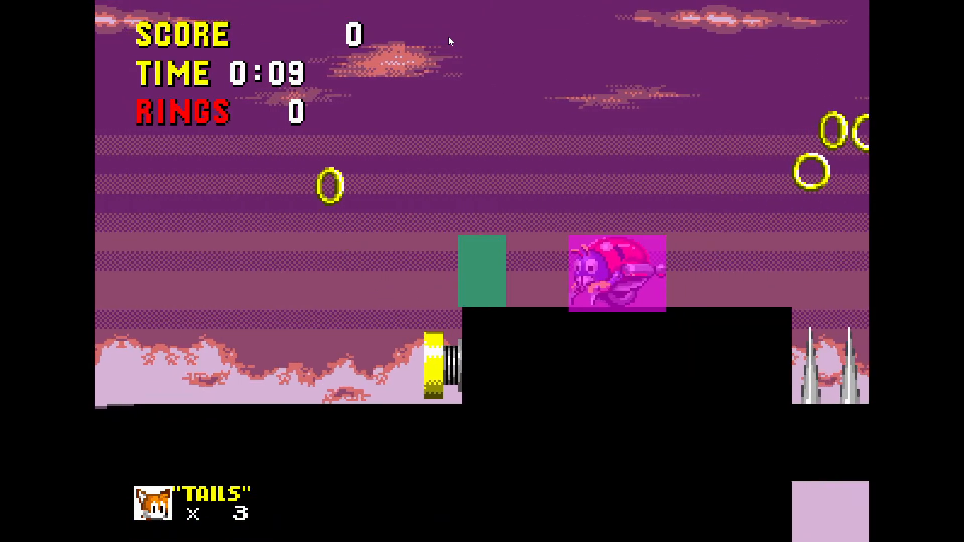
key("space")
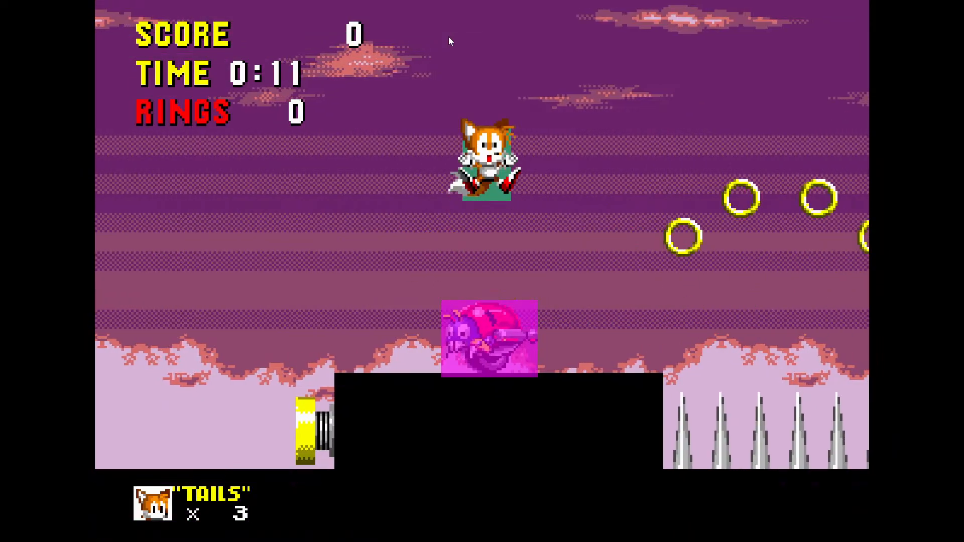
key("F11")
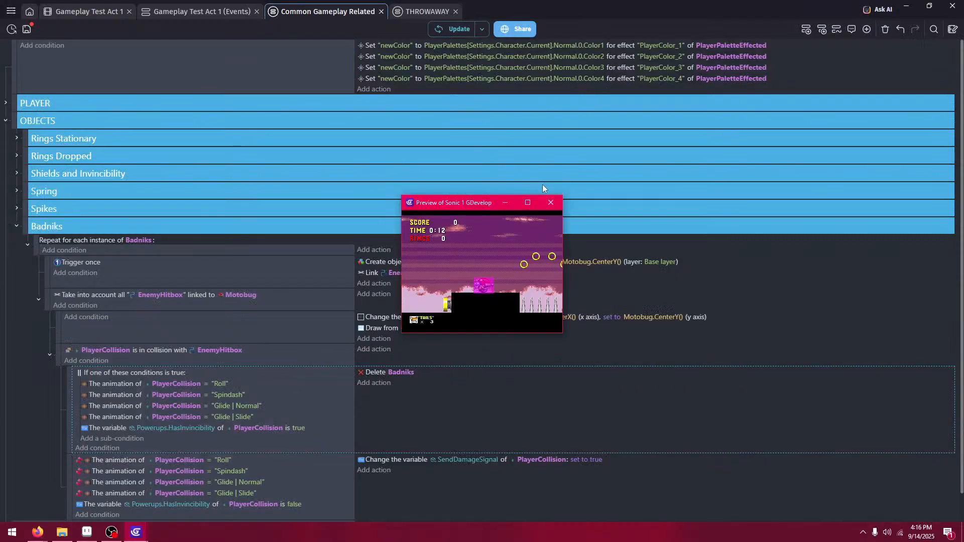
left_click(551, 202)
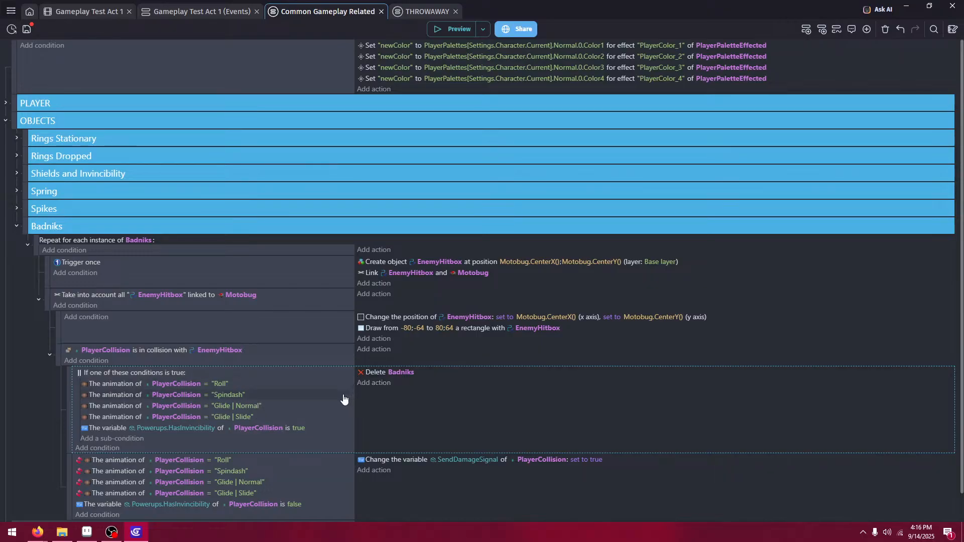
- Disable the event that sets SendDamageSignal of PlayerCollision to true
scroll(336, 401, "down", 2)
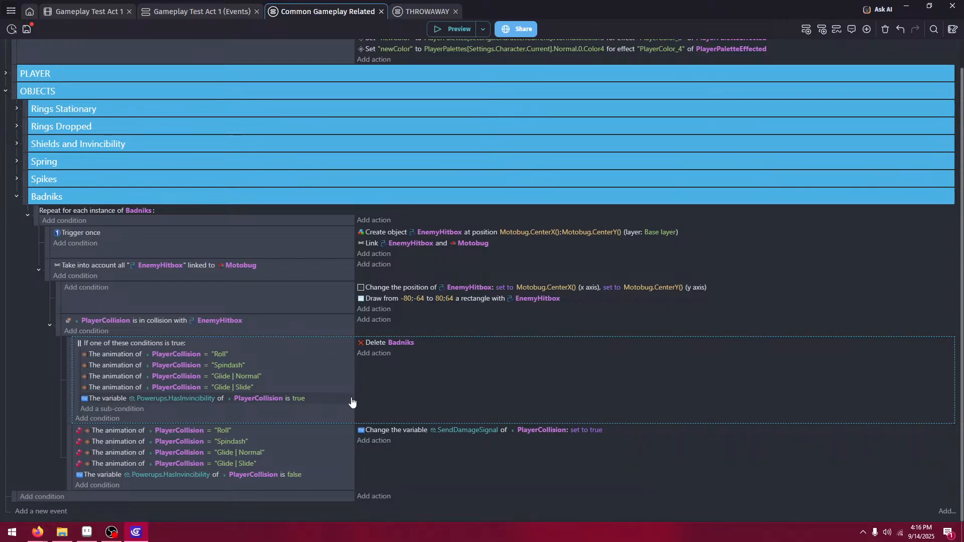
left_click(380, 467)
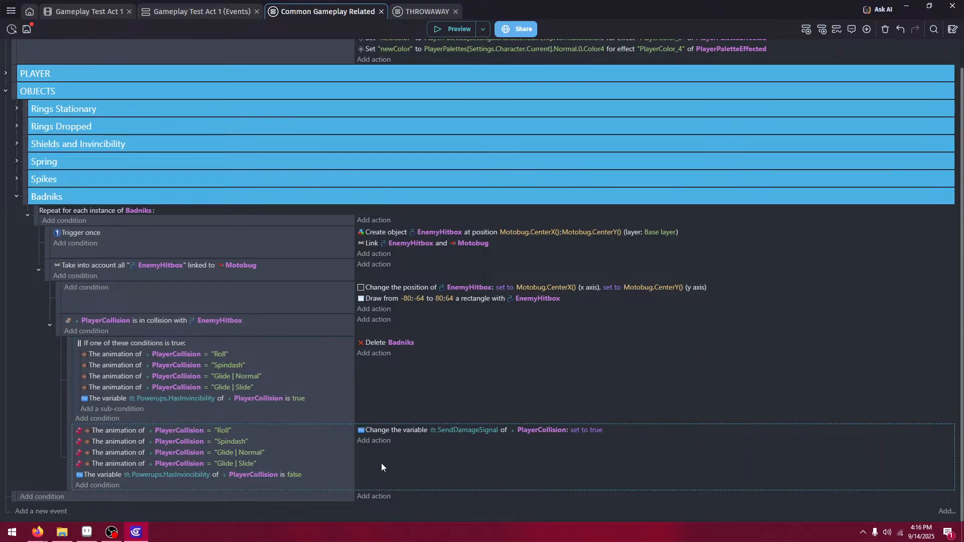
key("d")
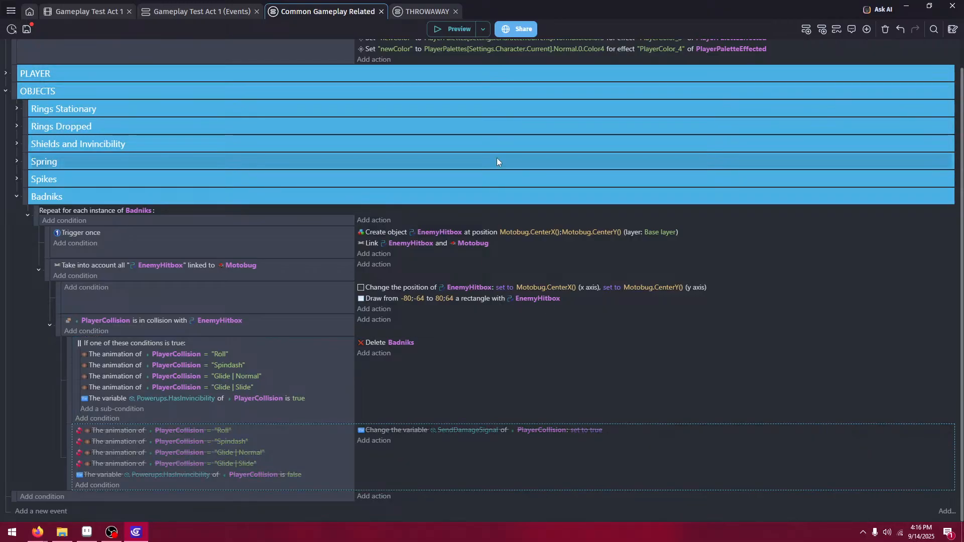
- Preview the game as Tails to test Motobug contact with the damage event disabled, and close the preview
left_click(463, 29)
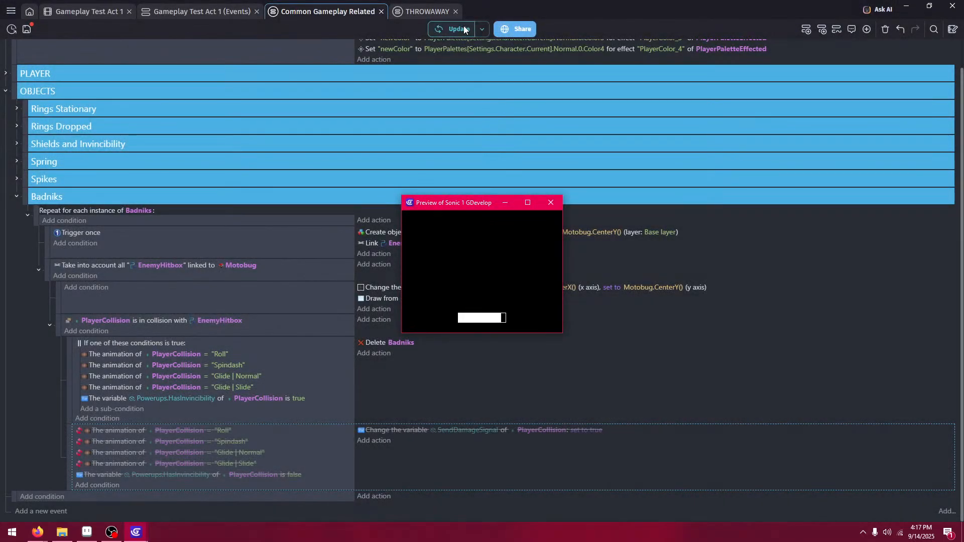
key("Right")
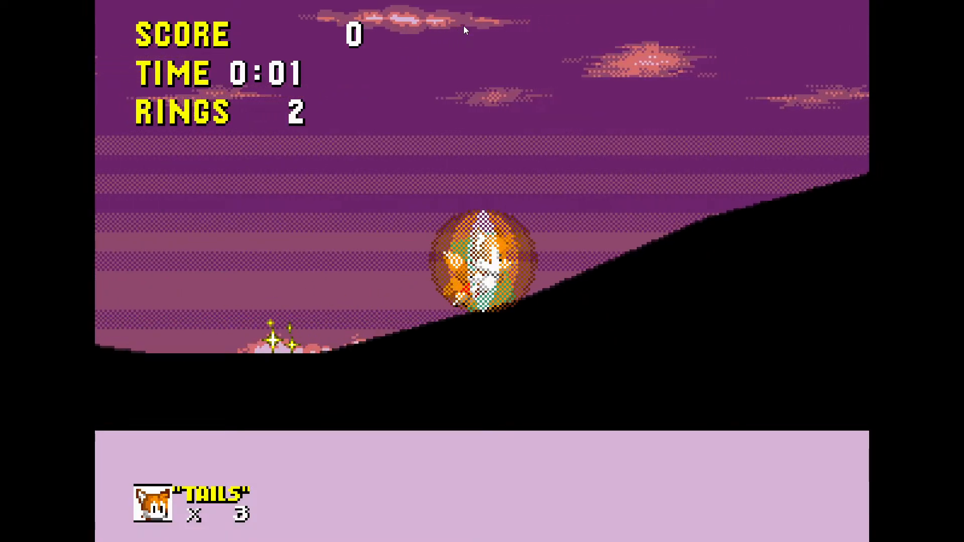
key("space")
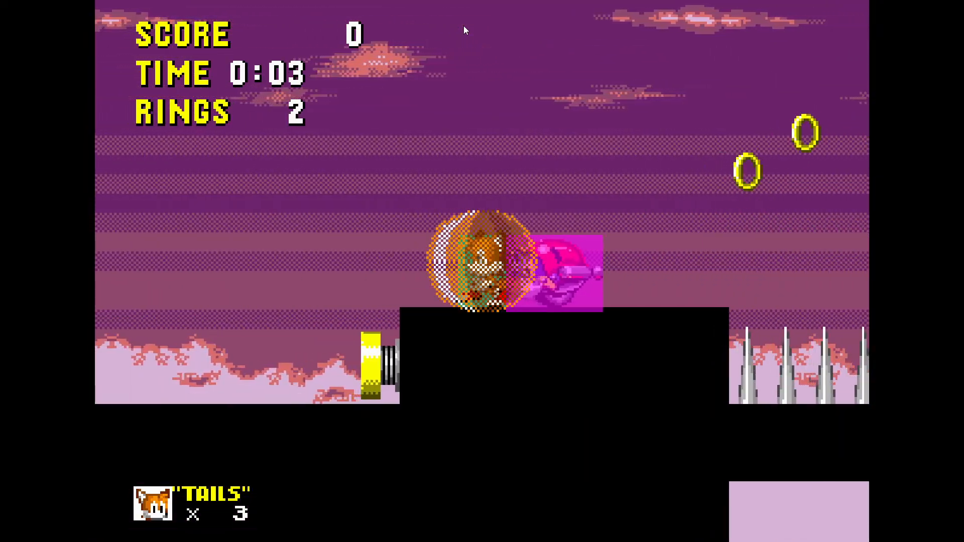
key("space")
key("Right")
key("F11")
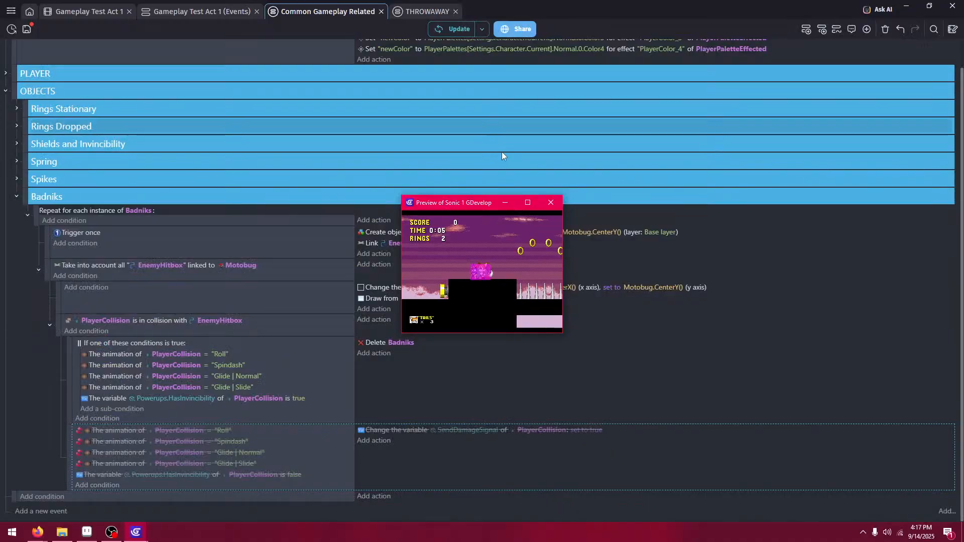
left_click(551, 204)
- Set the global variable Settings.Character.Current to BaseKnuckles and apply the change
key("alt+v")
left_click(535, 59)
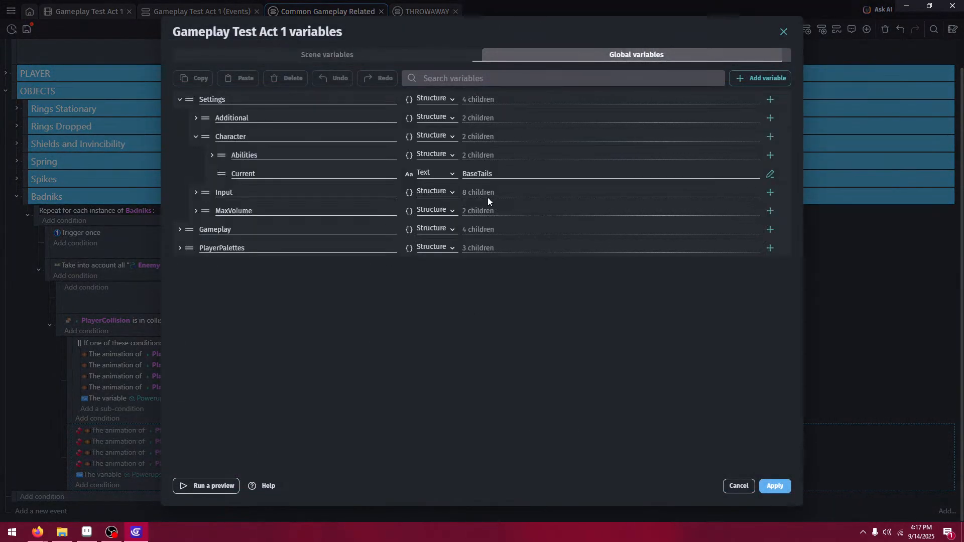
left_click_drag(494, 174, 479, 176)
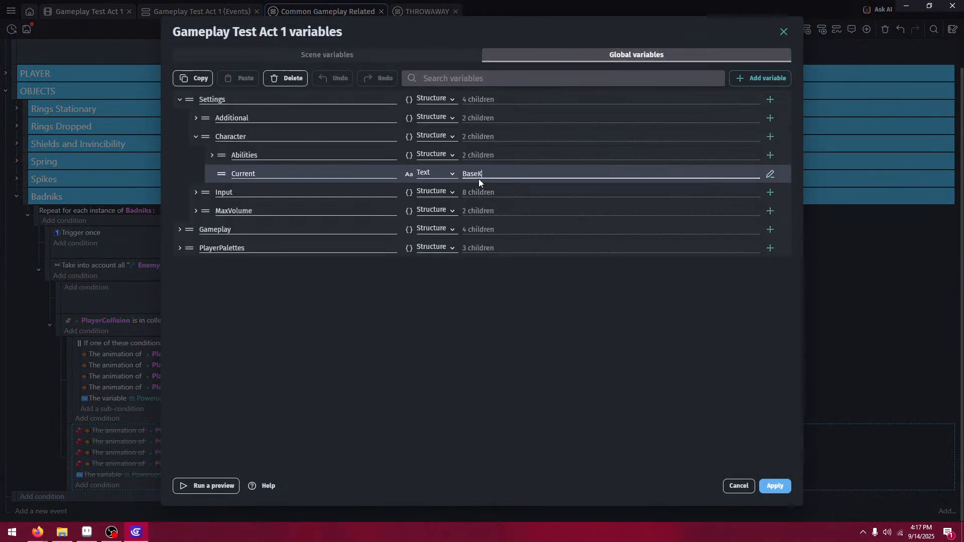
type("Knuckles")
key("Return")
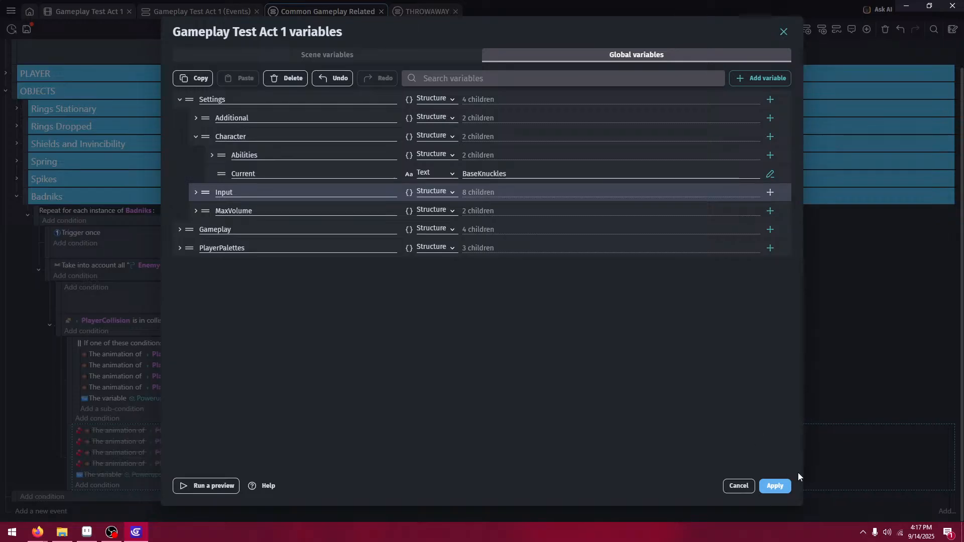
left_click(773, 486)
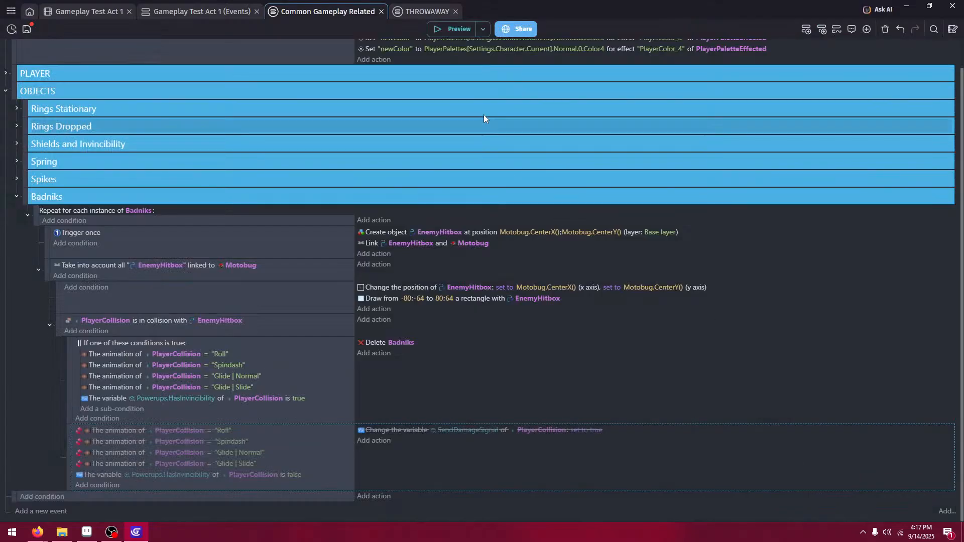
- Preview the game as Knuckles to test jumping and rolling into the Motobug, and close the preview
left_click(453, 30)
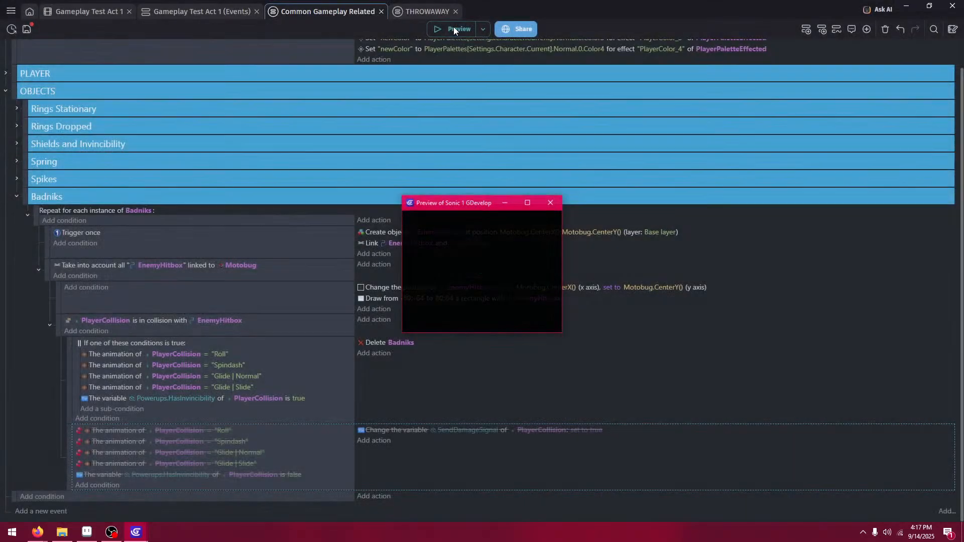
key("Right")
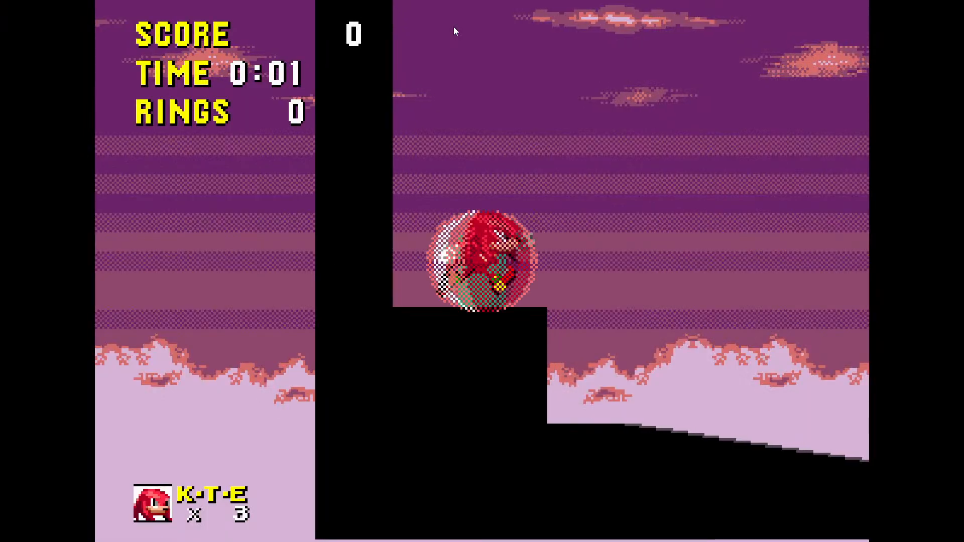
key("space")
key("space")
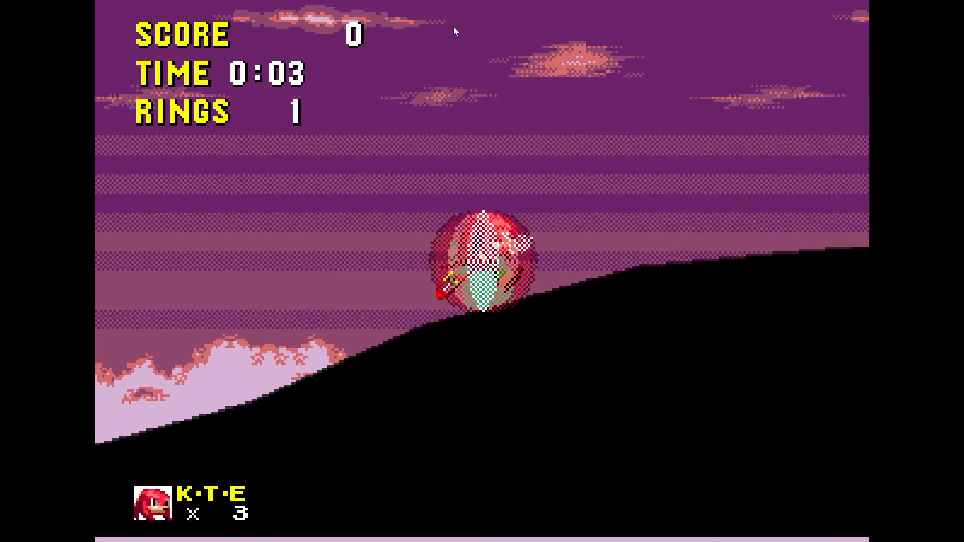
key("space")
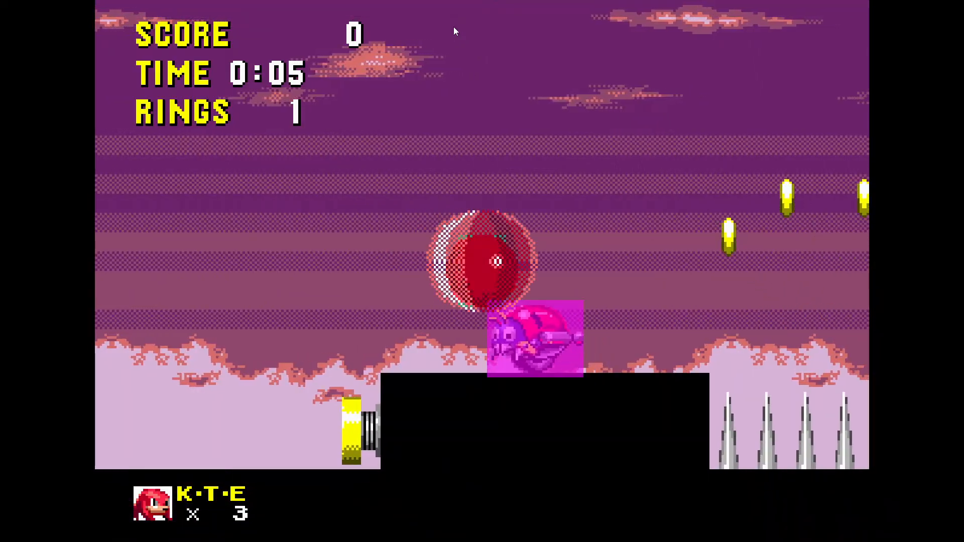
key("space")
key("Left")
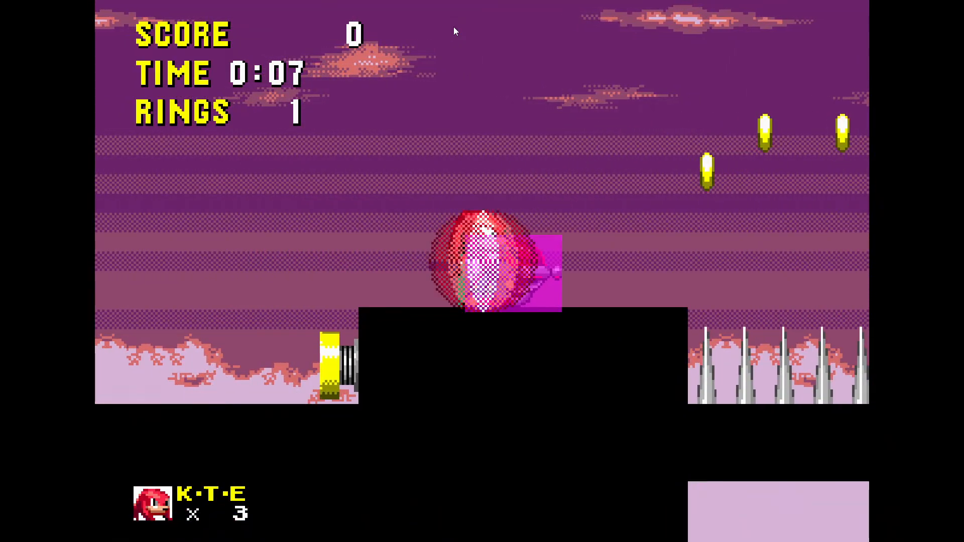
key("Right")
key("F11")
left_click(551, 202)
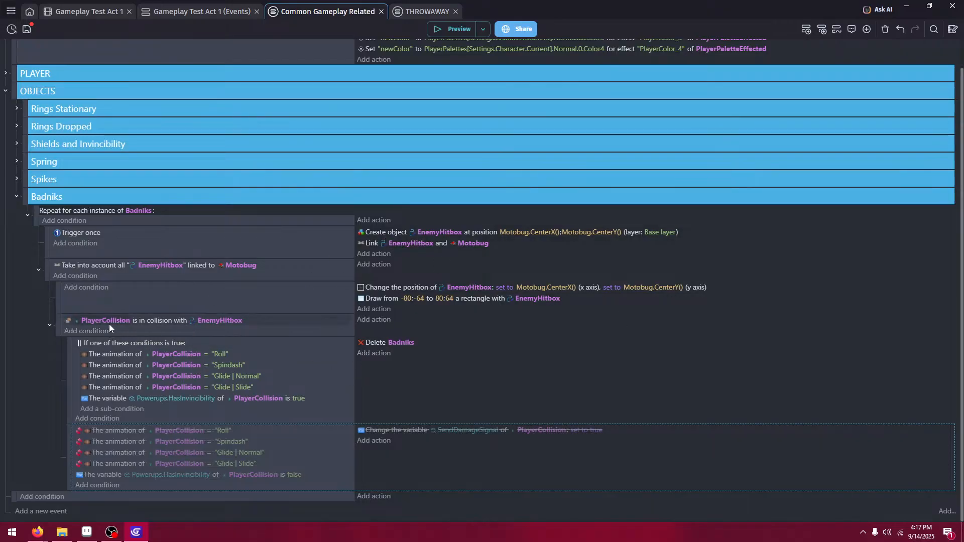
- Replace PlayerCollision with the PlayerAnimations group in the "Roll" and "Spindash" conditions of the either-or group
left_click(174, 354)
key("BackSpace")
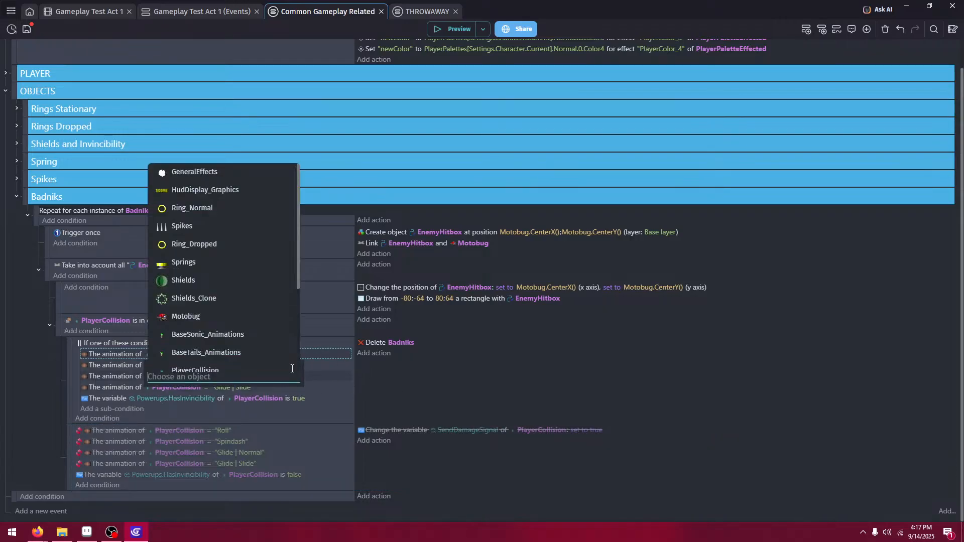
scroll(216, 285, "down", 3)
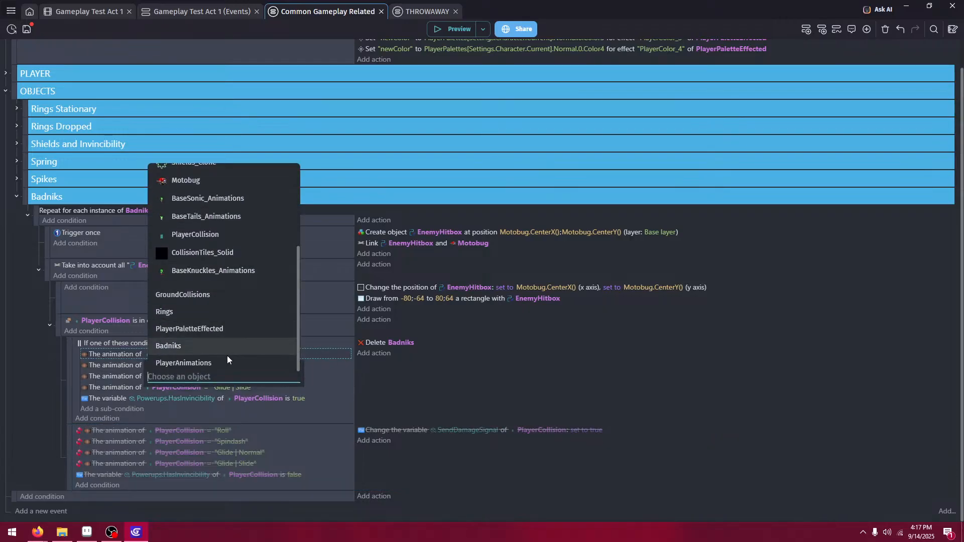
left_click(222, 362)
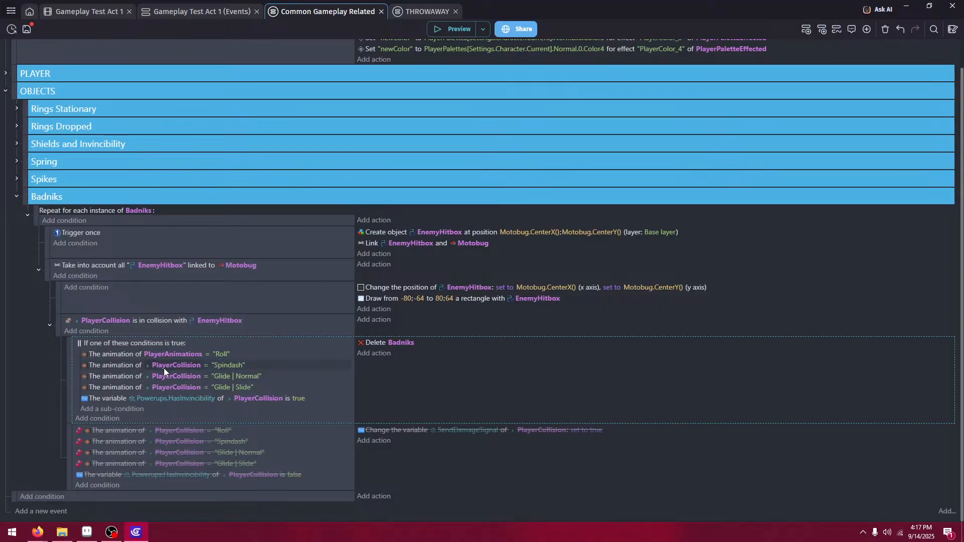
left_click(163, 369)
type("PlayerAnimations")
left_click(433, 375)
- Set PlayerAnimations as the object of the "Glide | Normal" and "Glide | Slide" conditions in the either-or group
left_click(168, 379)
type("PlayerAnimations")
left_click(465, 383)
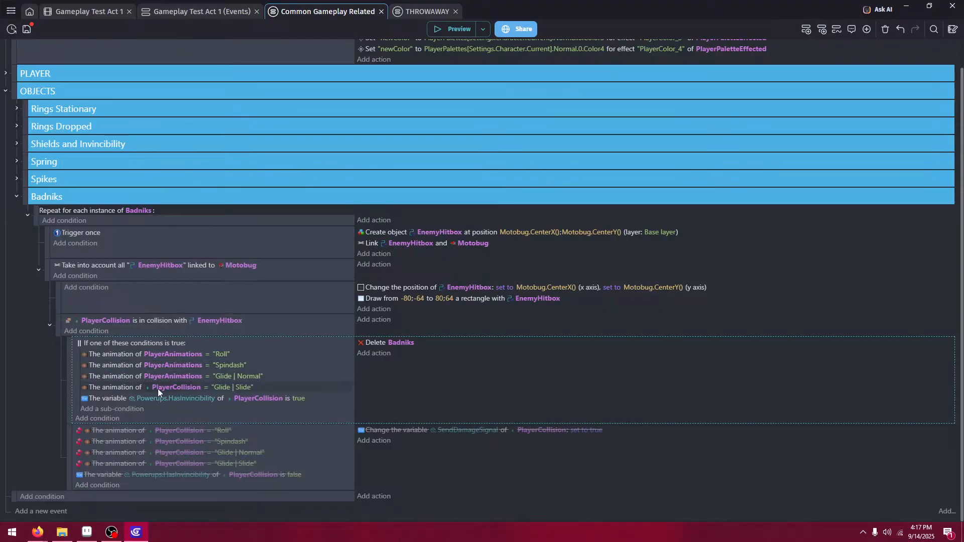
left_click(158, 388)
type("PlayerAnimations")
left_click(487, 391)
- Replace PlayerCollision with PlayerAnimations in the inverted "Roll" and "Spindash" conditions of the disabled damage event
left_click(179, 430)
type("PlayerAnimations")
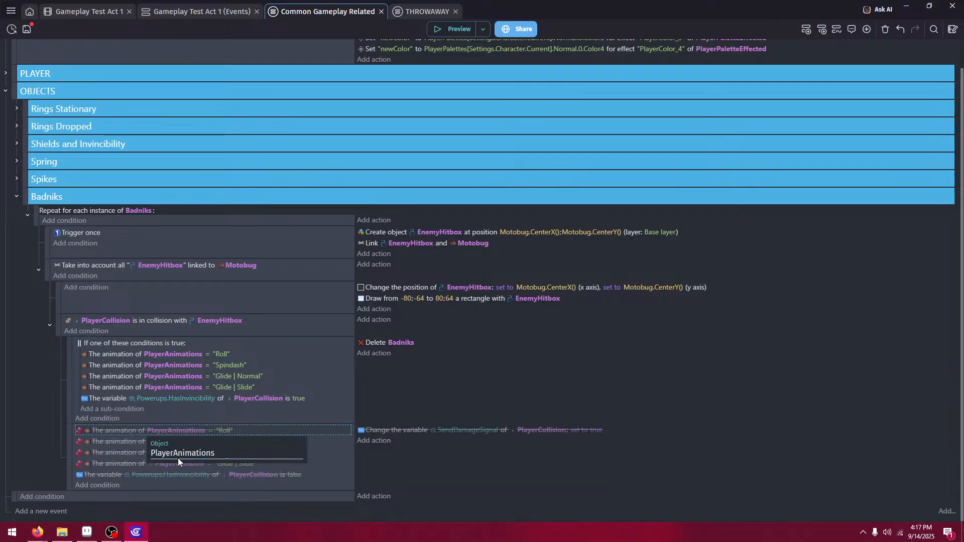
left_click(167, 446)
left_click(167, 443)
type("PlayerAnimations")
left_click(482, 380)
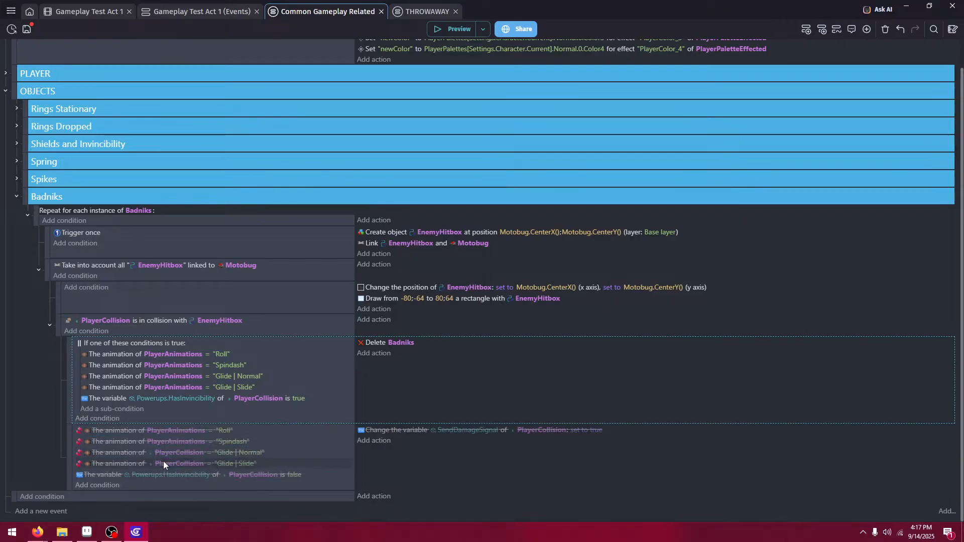
- Set PlayerAnimations as the object of the inverted "Glide | Normal" and "Glide | Slide" conditions in the damage event
left_click(168, 455)
type("PlayerAnimations")
left_click(476, 373)
left_click(187, 465)
type("PlayerAnimations")
left_click(471, 369)
- Re-enable the event that sets SendDamageSignal of PlayerCollision to true
left_click(463, 432)
key("d")
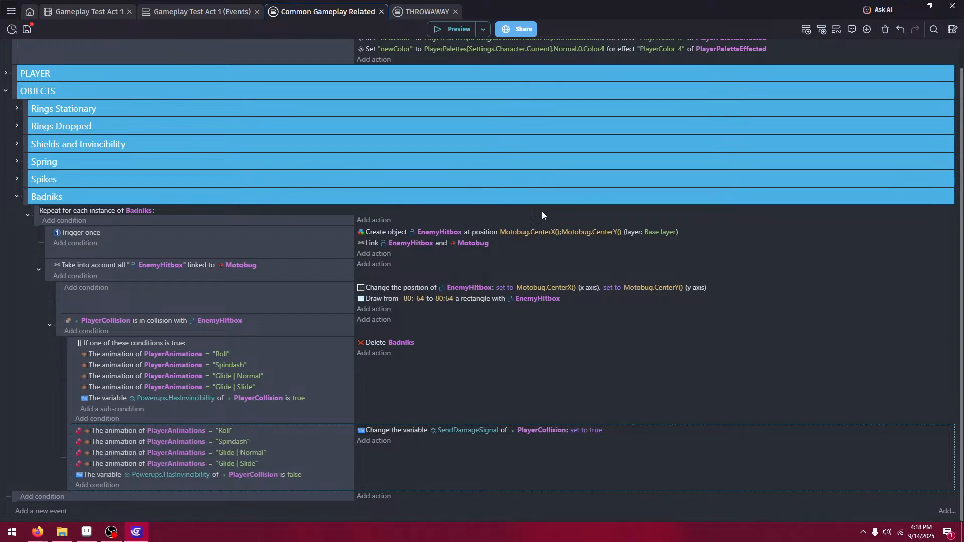
- Preview the game, playing Knuckles rolling and jumping into the Motobug badniks to test their collisions, and close the preview
left_click(440, 26)
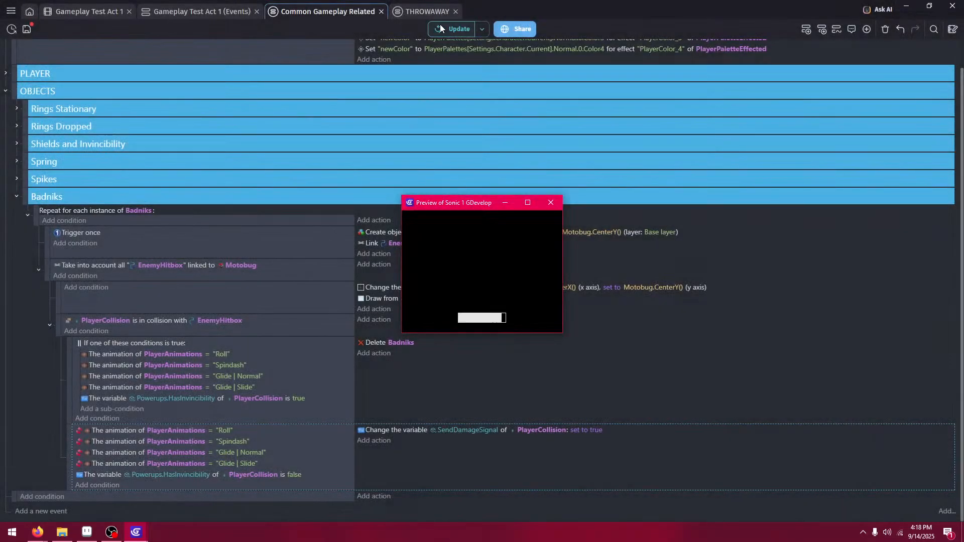
key("Right")
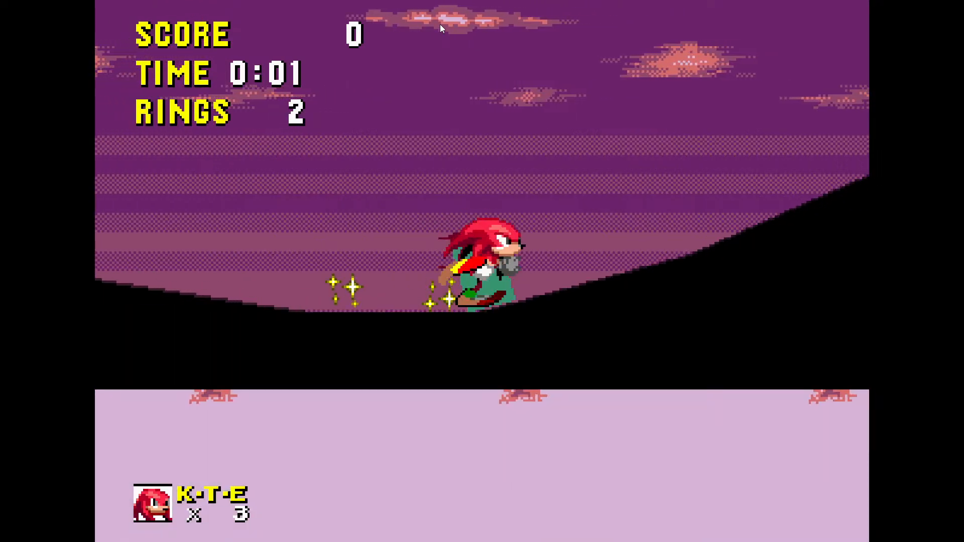
key("space")
key("Down")
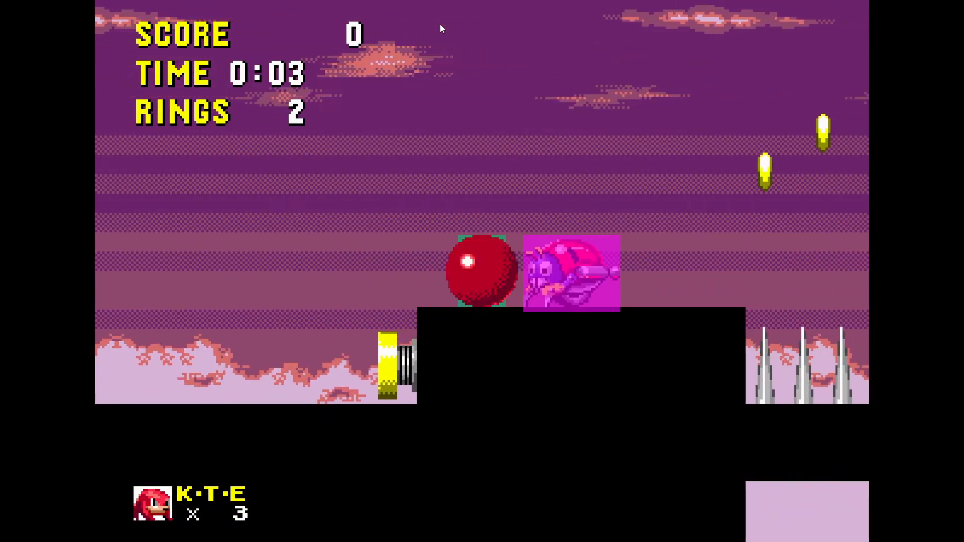
key("space")
key("Right")
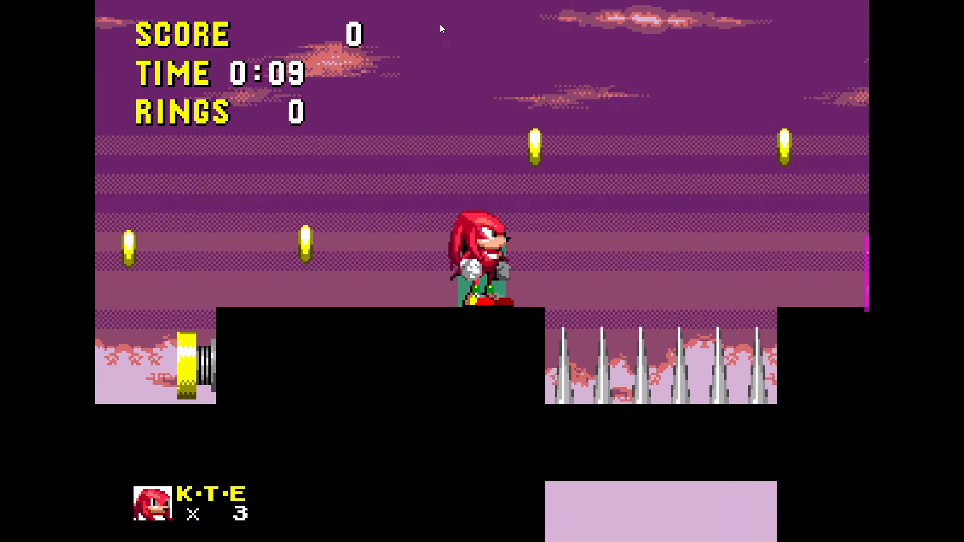
key("Right")
key("a")
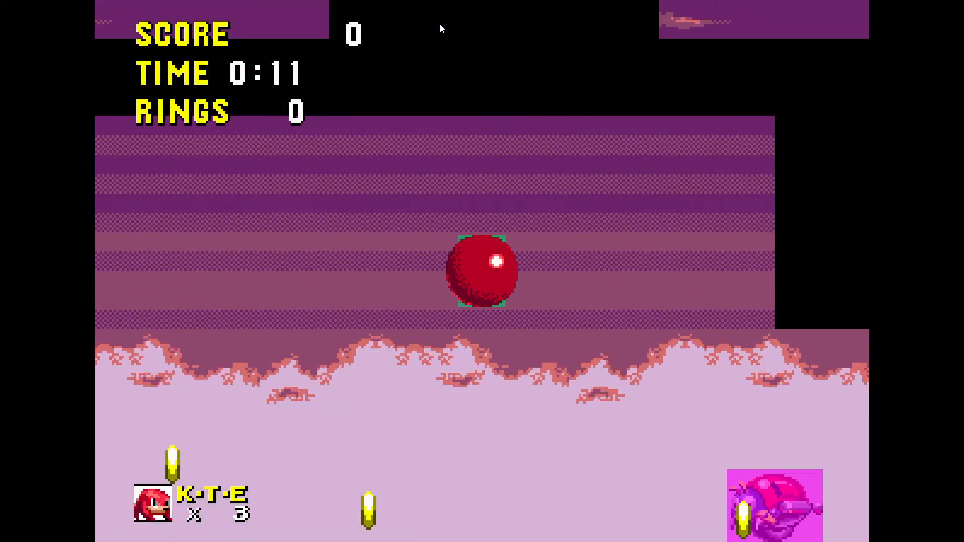
key("F11")
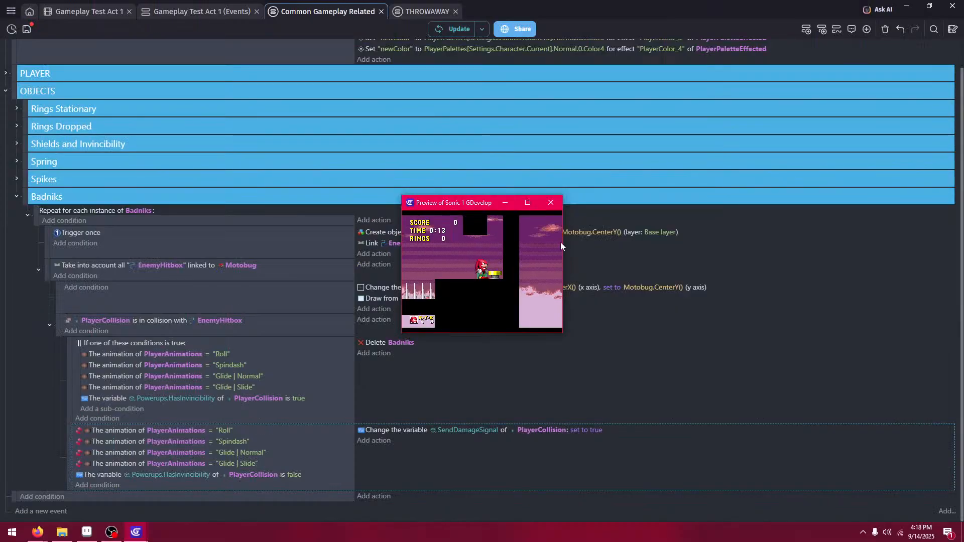
left_click(551, 203)
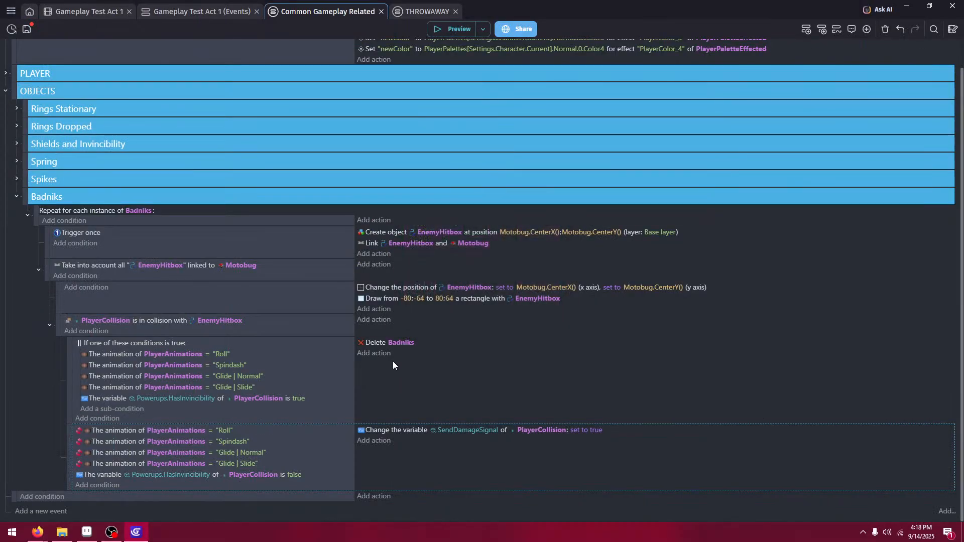
- Add an action that deletes PlayerCollision to the Badniks event for the roll, spindash, glide and invincibility conditions
left_click(374, 353)
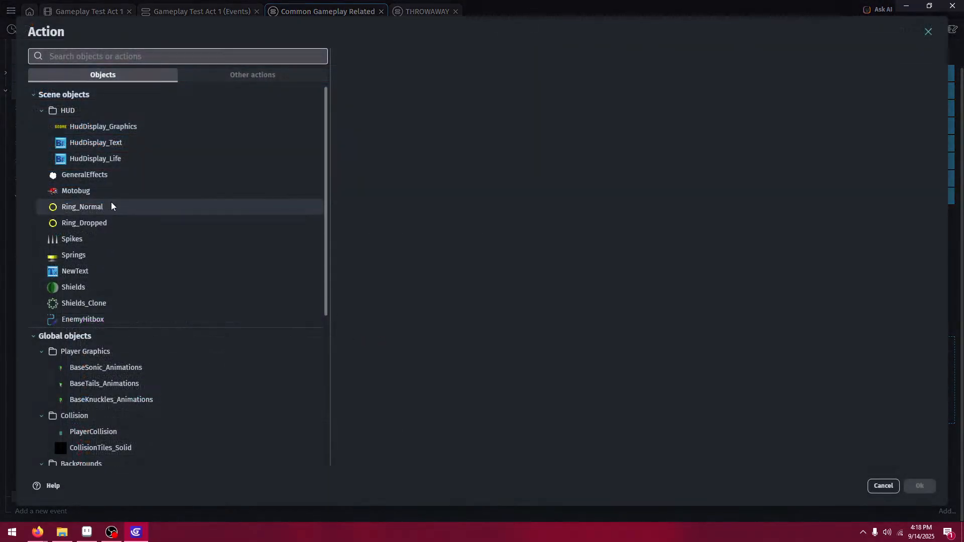
left_click(115, 432)
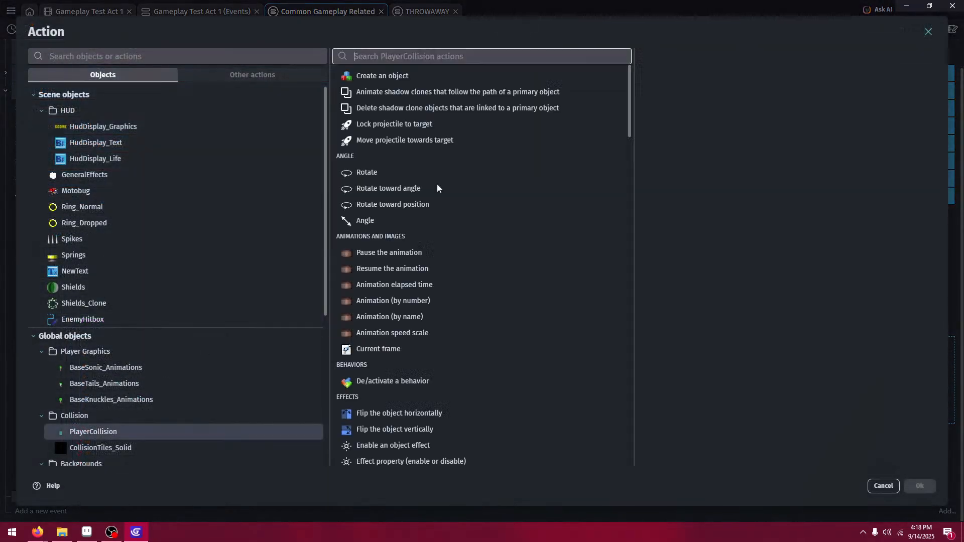
scroll(480, 133, "down", 6)
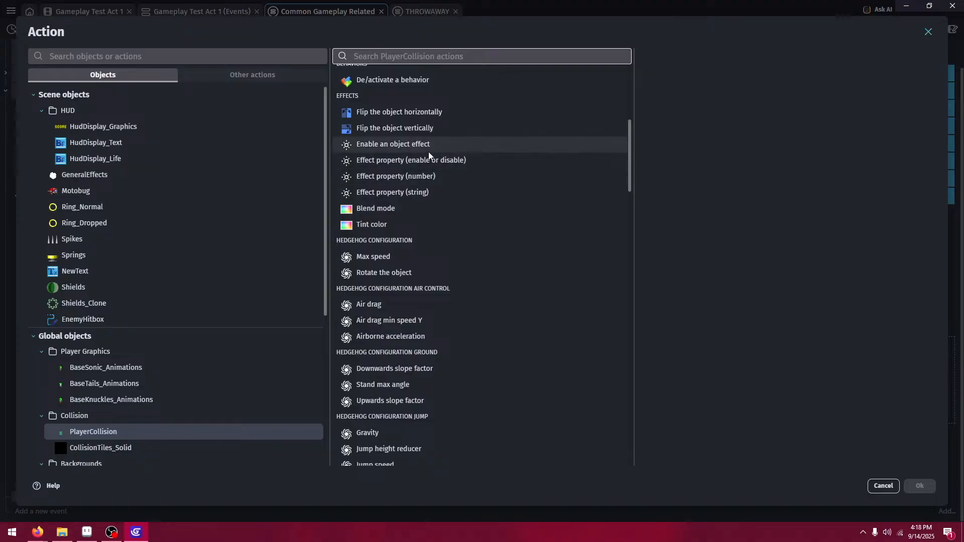
scroll(431, 155, "up", 4)
scroll(448, 209, "down", 20)
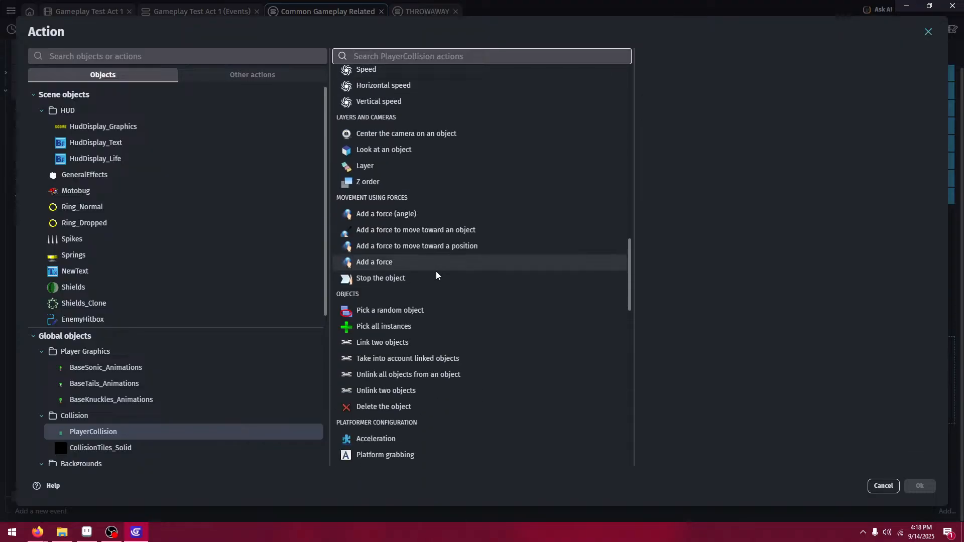
left_click(442, 256)
left_click(920, 485)
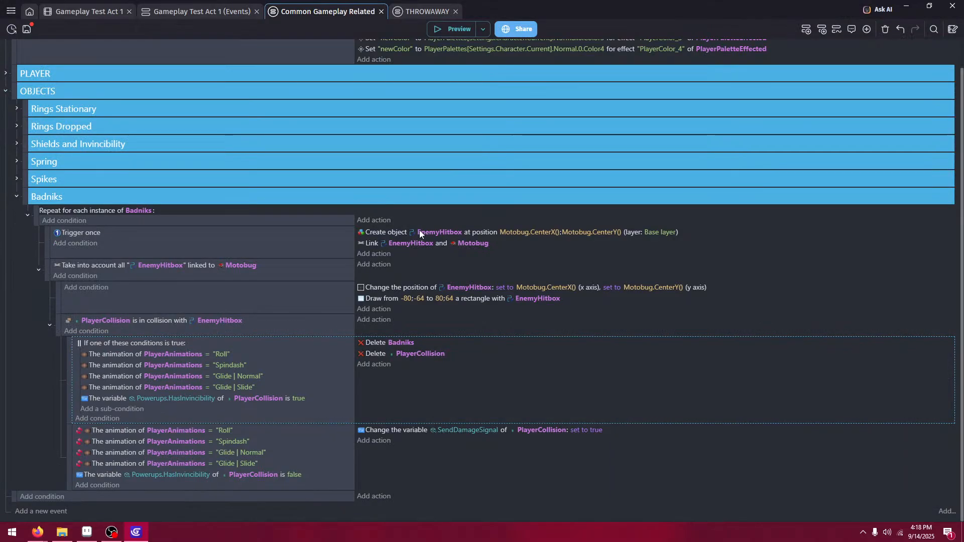
- Preview the level to test how the added PlayerCollision deletion behaves when Knuckles hits a Motobug, and close the preview
left_click(463, 36)
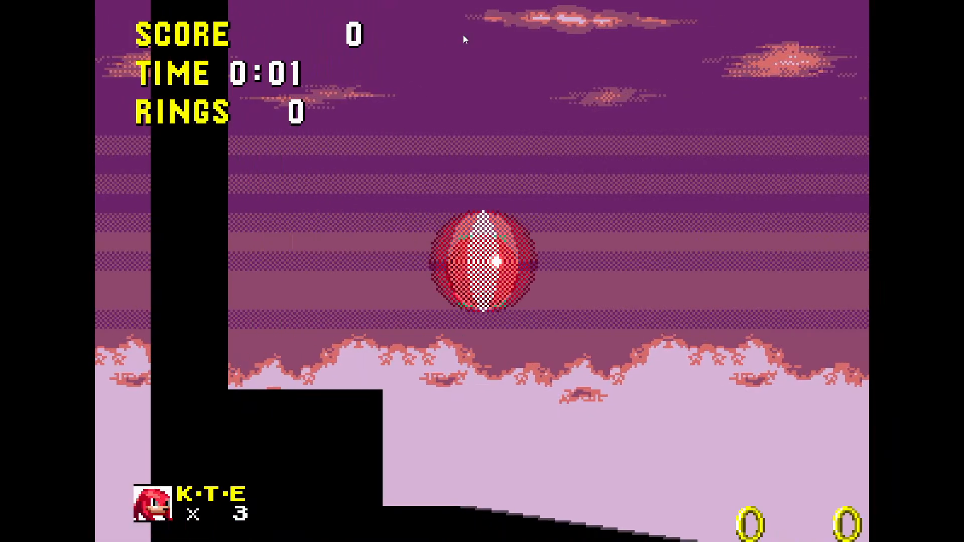
key("Right")
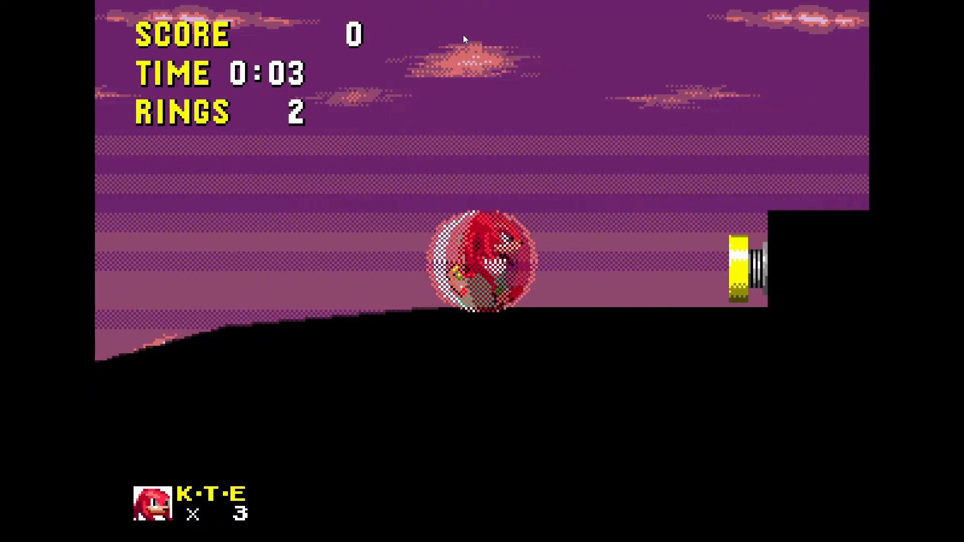
key("Right")
key("space")
key("Right")
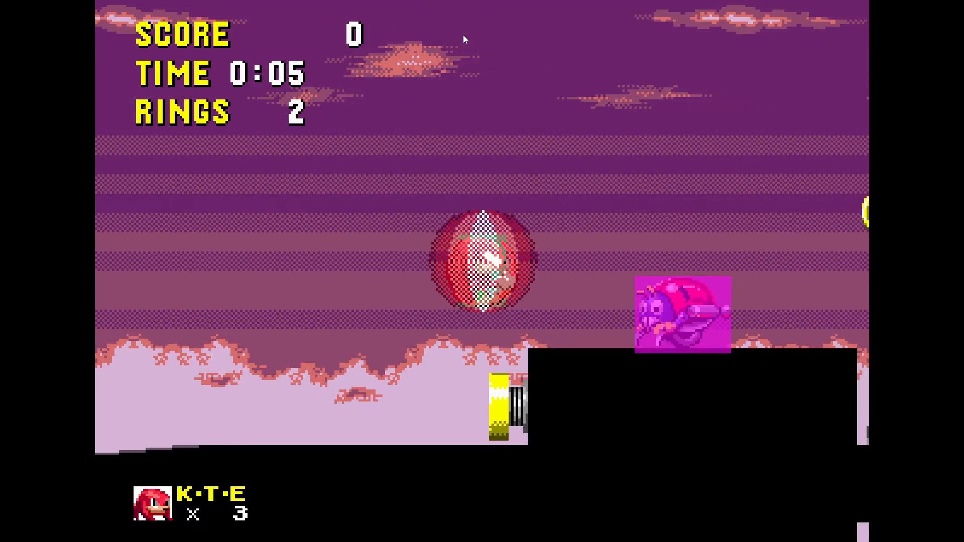
key("Right")
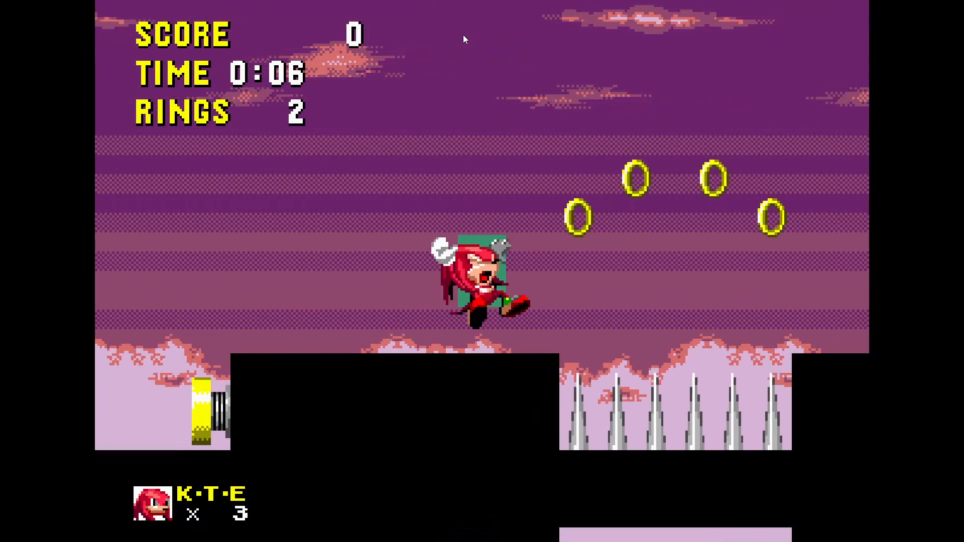
key("Left")
key("Right")
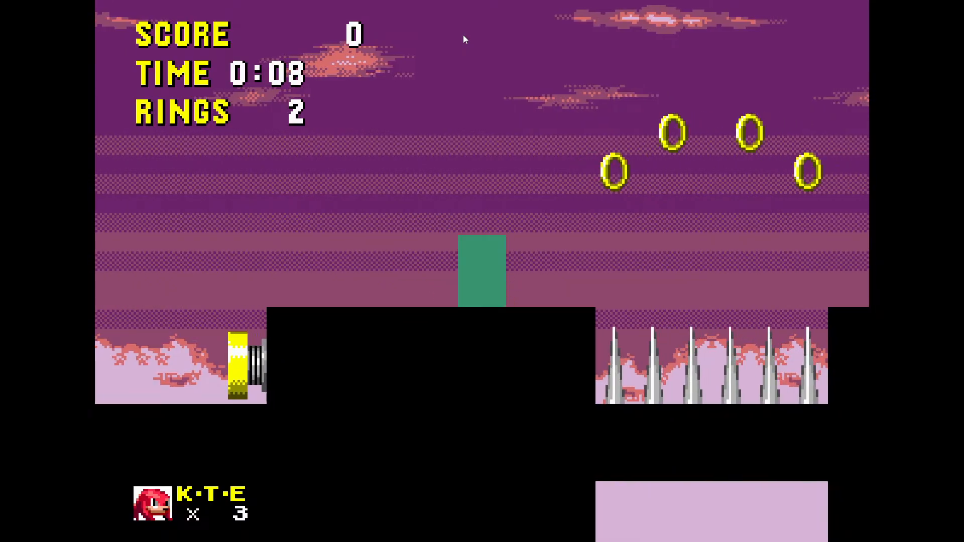
key("F11")
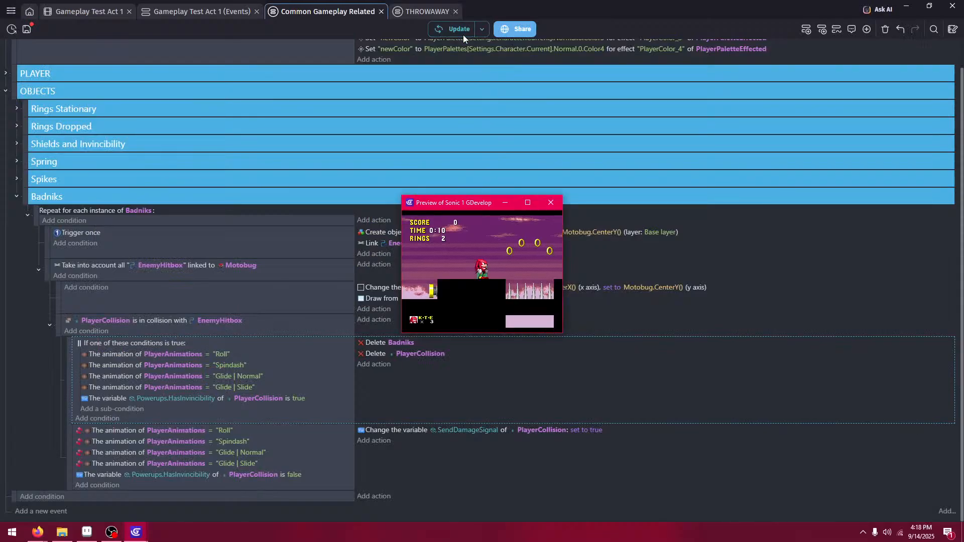
left_click(551, 203)
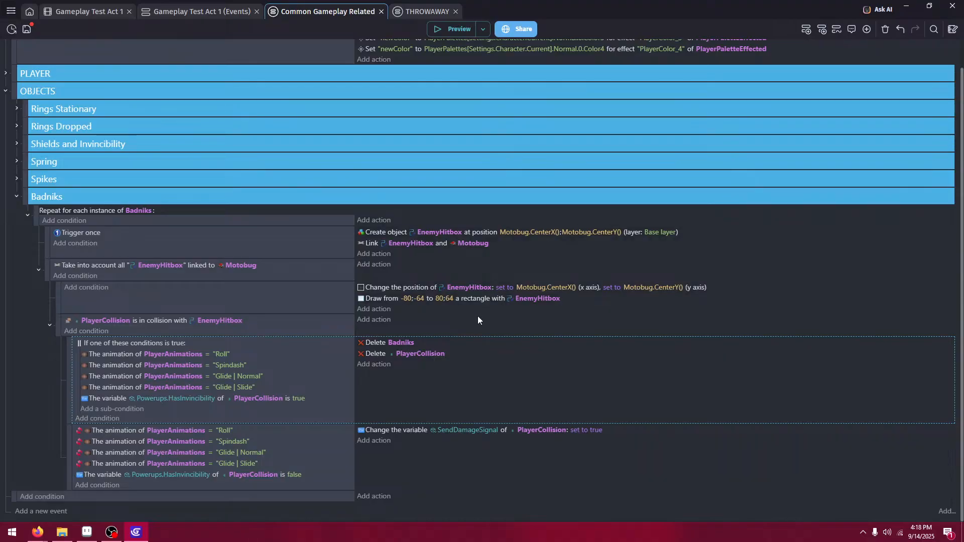
- Place the Delete PlayerCollision action above Delete Badniks and move the PlayerCollision–EnemyHitbox collision event out one level from the linked-objects event
scroll(70, 176, "up", 1)
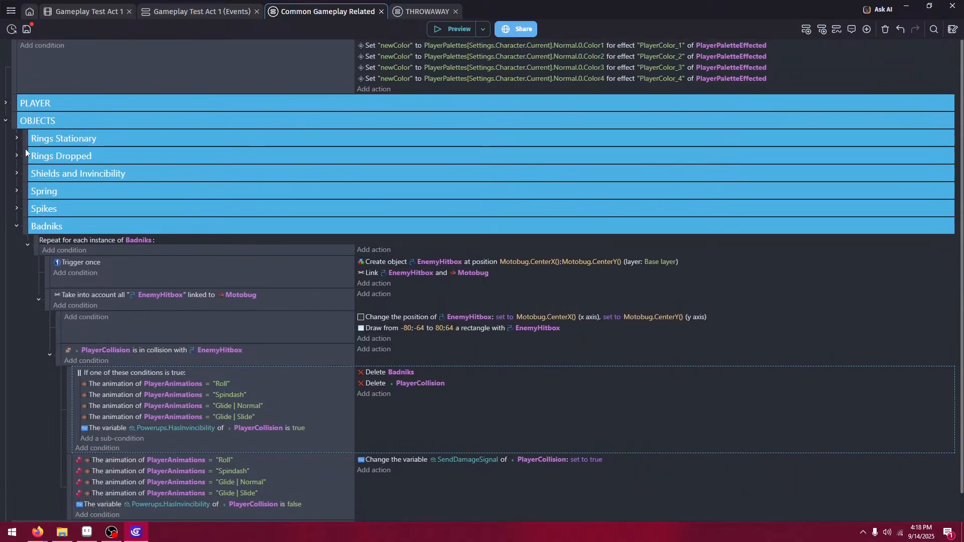
left_click(5, 103)
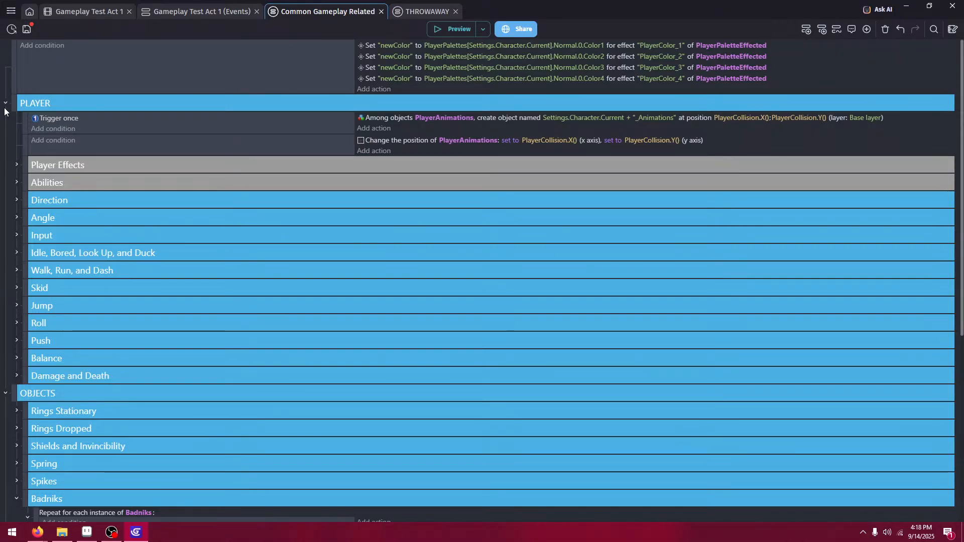
left_click(5, 104)
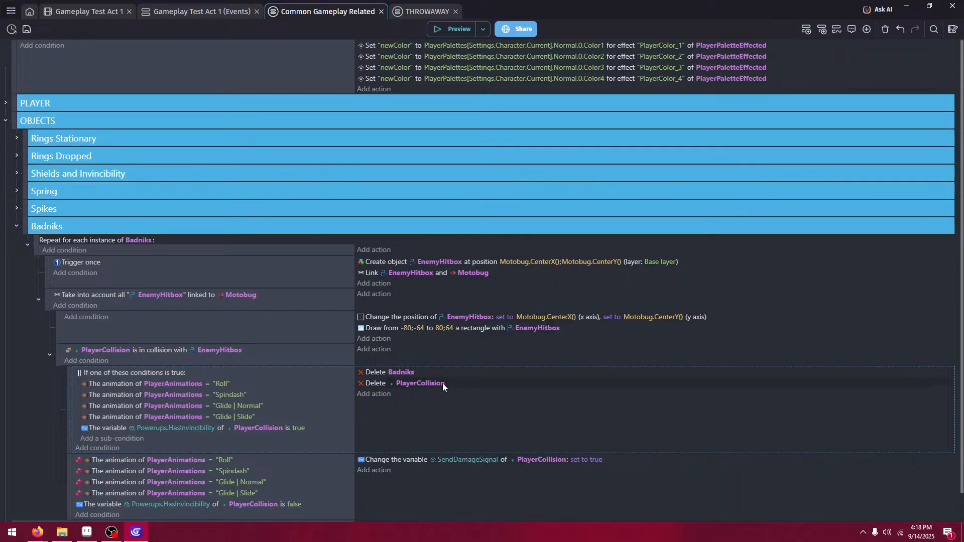
left_click_drag(443, 384, 465, 371)
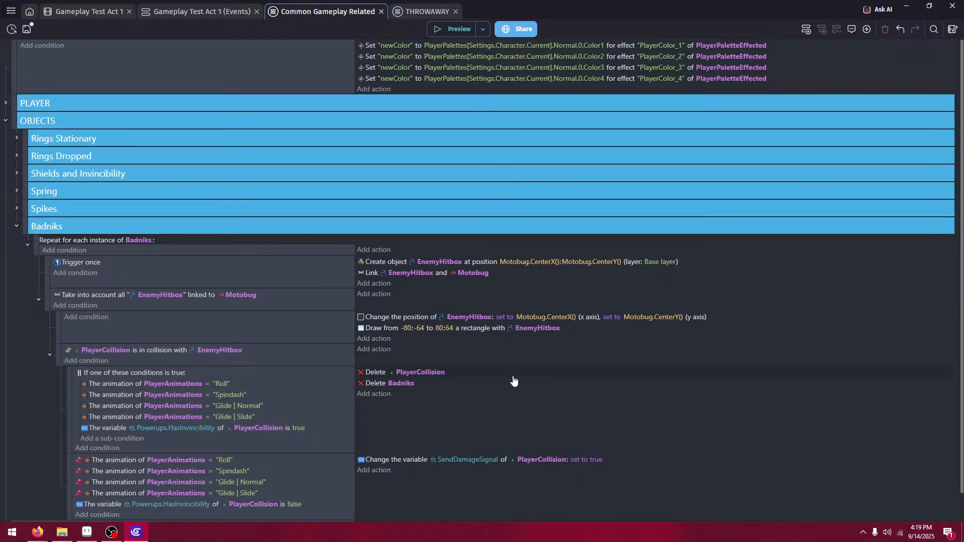
scroll(215, 442, "down", 1)
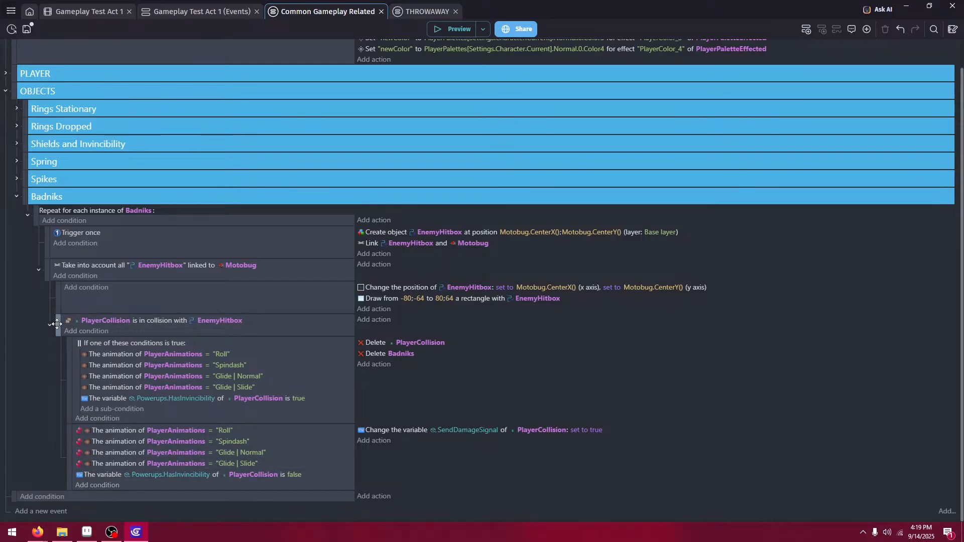
left_click_drag(56, 324, 47, 324)
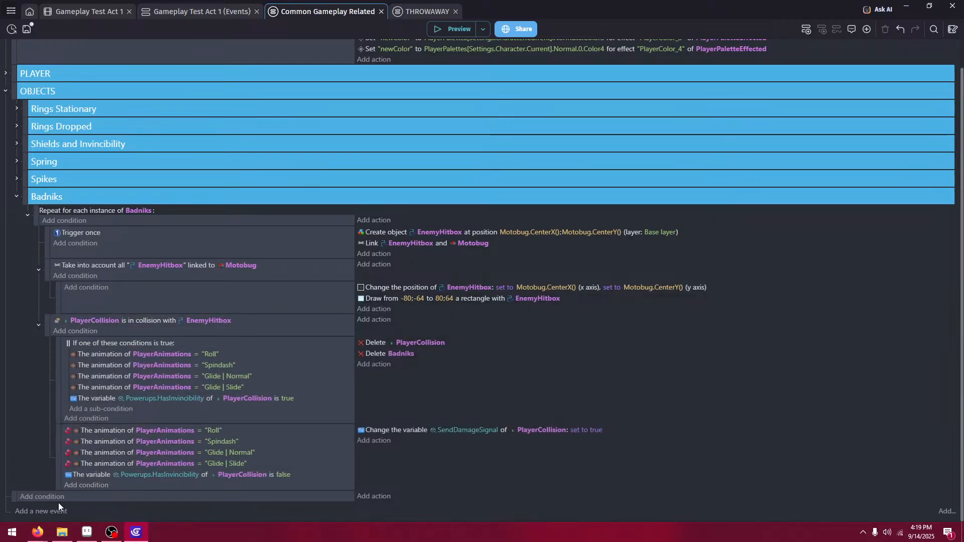
- Add a sub-event under the roll and invincibility conditions, copy the EnemyHitbox-linked-to-Motobug condition into it, and move the Delete Badniks action there
left_click(31, 511)
left_click_drag(73, 433, 77, 422)
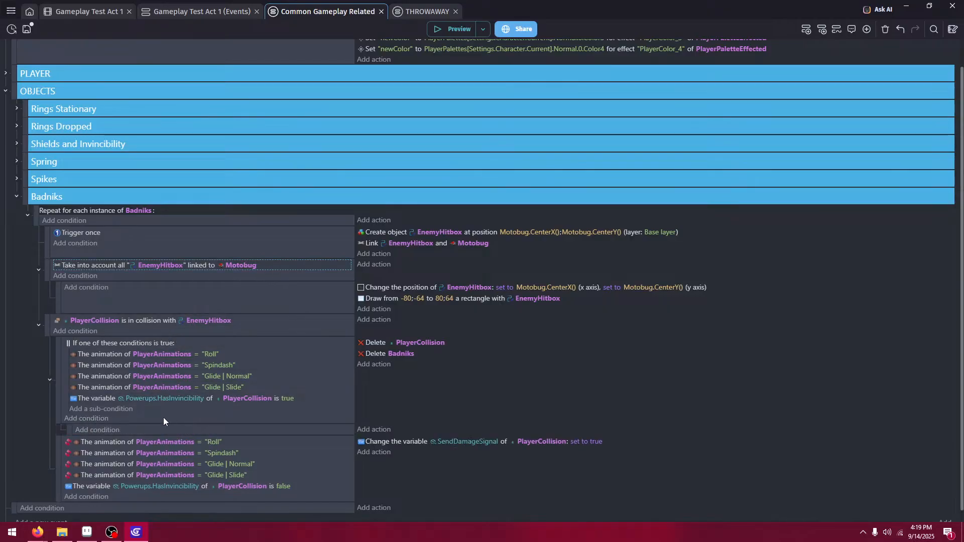
key("Delete")
key("ctrl+z")
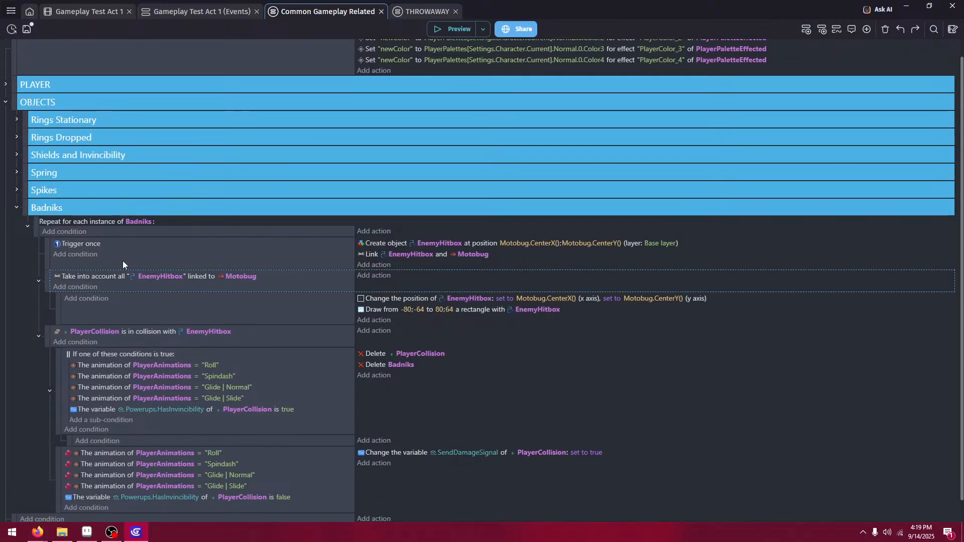
left_click(281, 279)
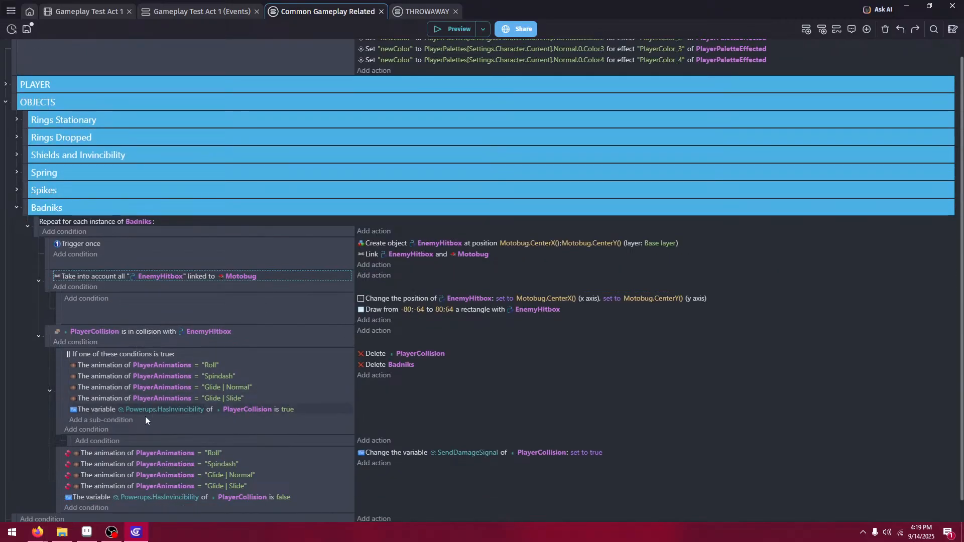
left_click(137, 446)
scroll(478, 351, "down", 1)
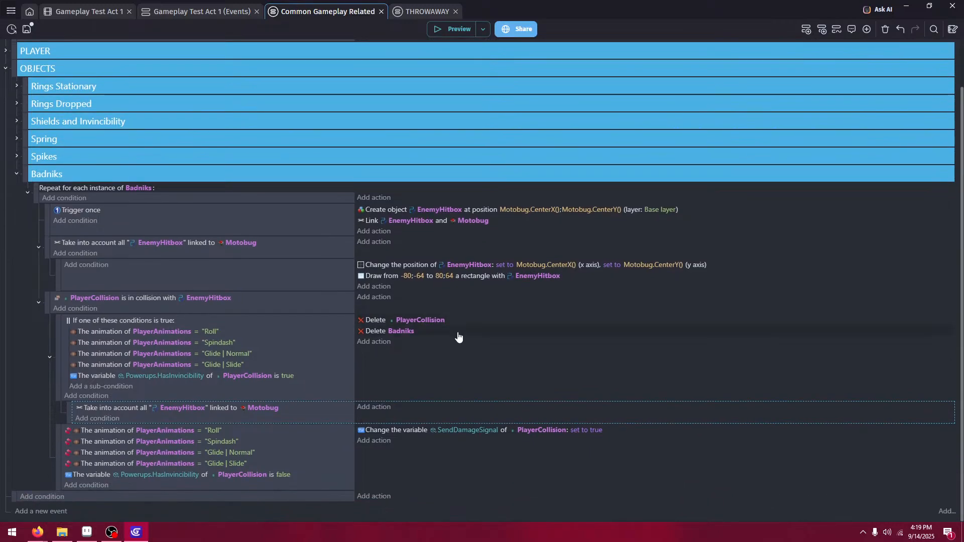
left_click_drag(458, 336, 454, 411)
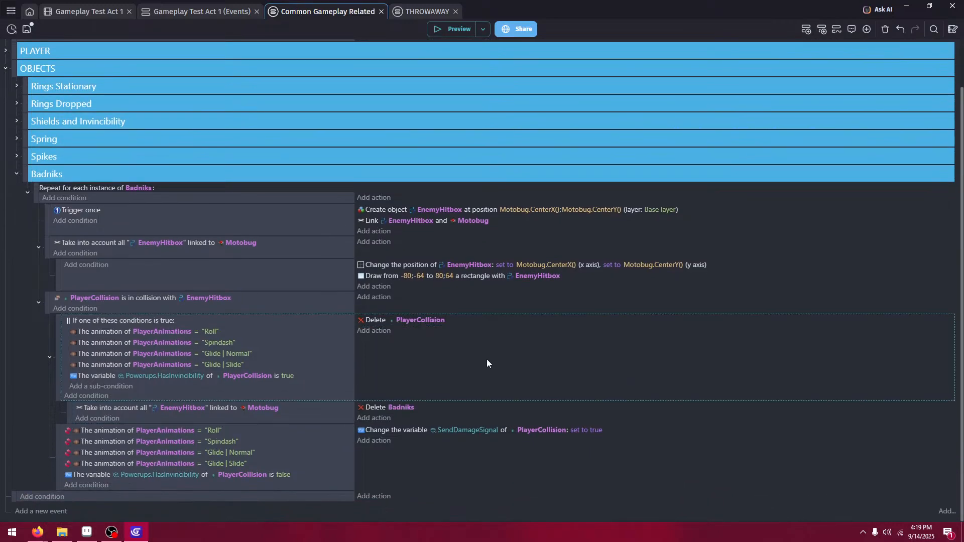
- Run a preview and jump Knuckles into the Motobugs to test the restructured badnik deletion events
left_click(452, 36)
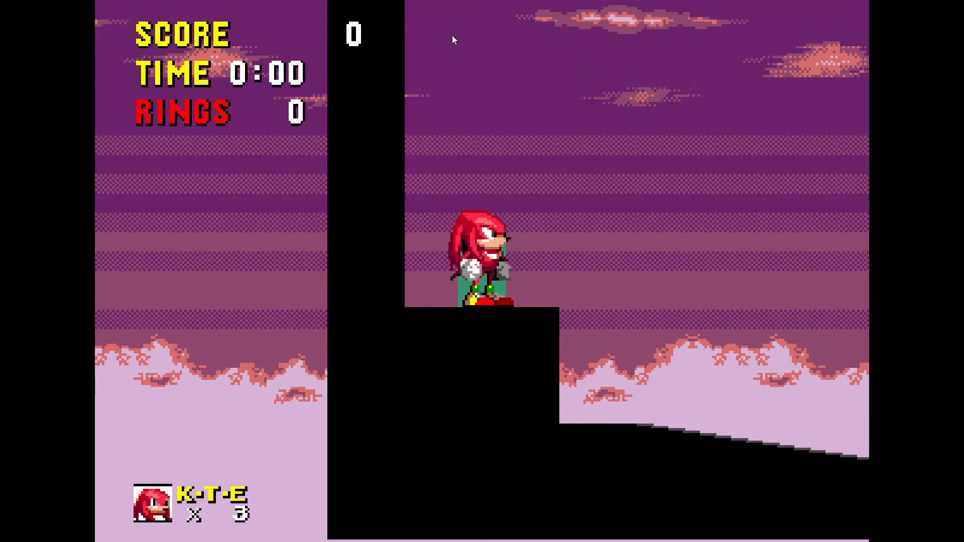
key("Right")
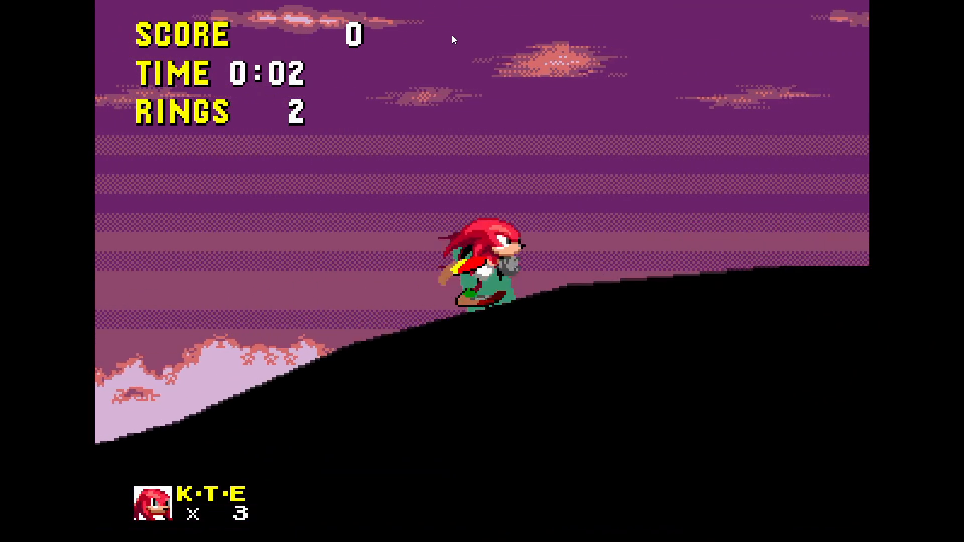
key("space")
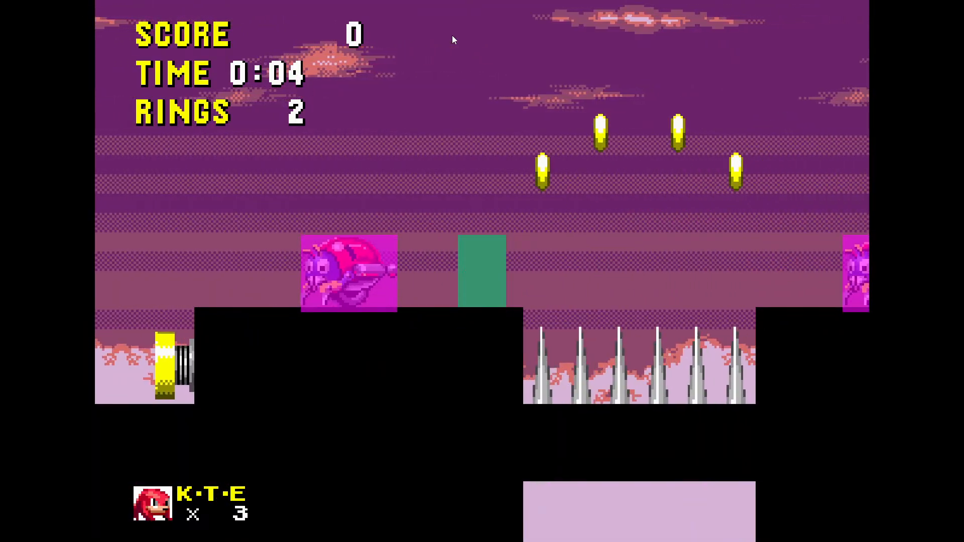
key("Left")
key("Right")
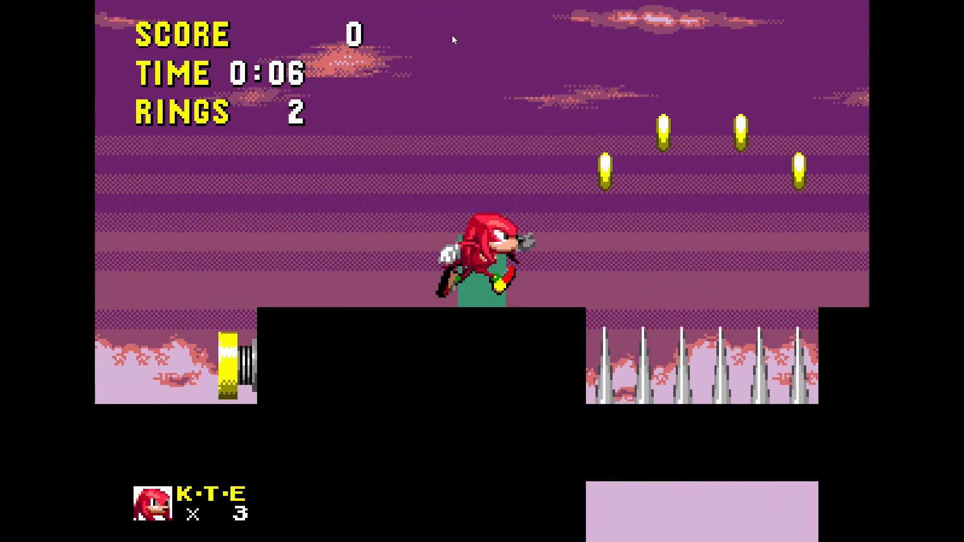
key("space")
key("Left")
key("F11")
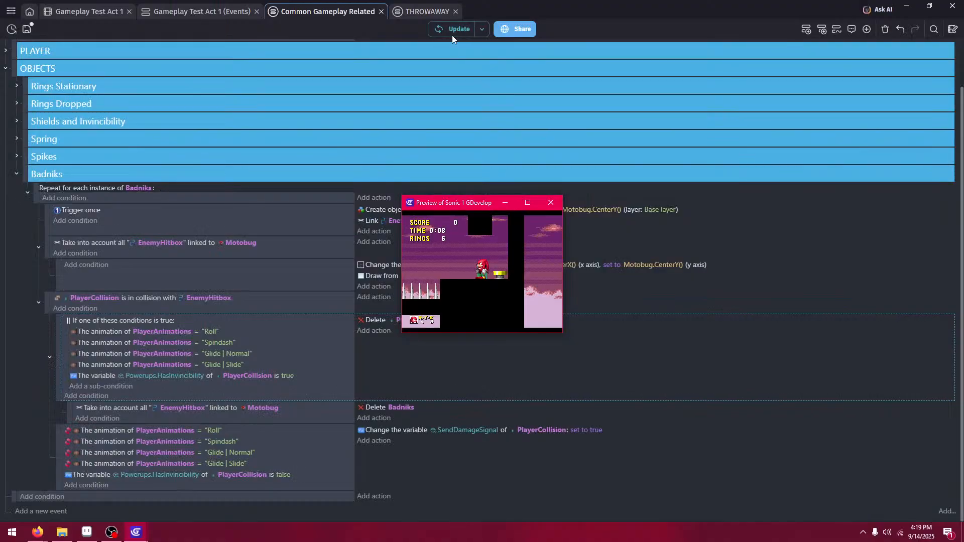
- Close the preview and clear the target object of the Delete PlayerCollision action under the roll and invincibility conditions
left_click(551, 203)
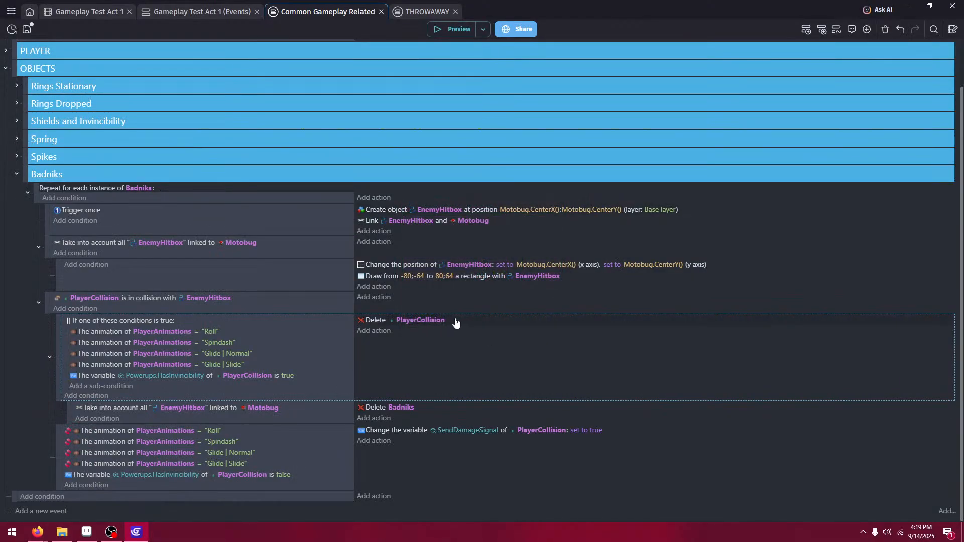
left_click_drag(455, 322, 473, 358)
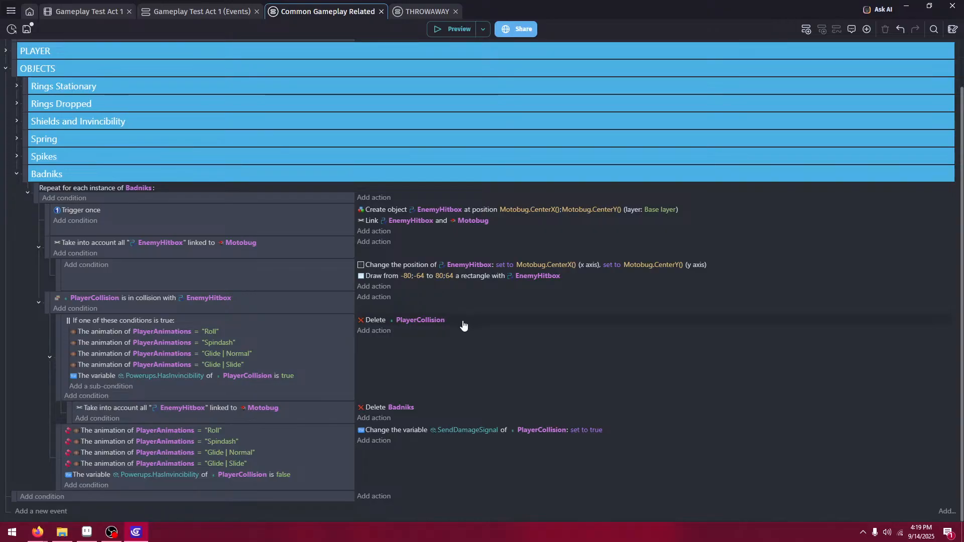
left_click(435, 321)
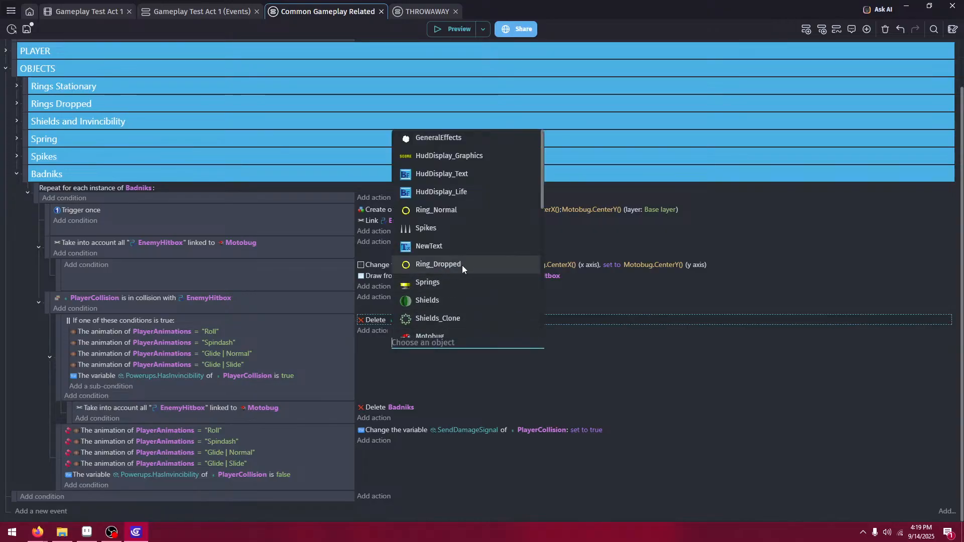
scroll(462, 266, "down", 3)
scroll(463, 275, "down", 3)
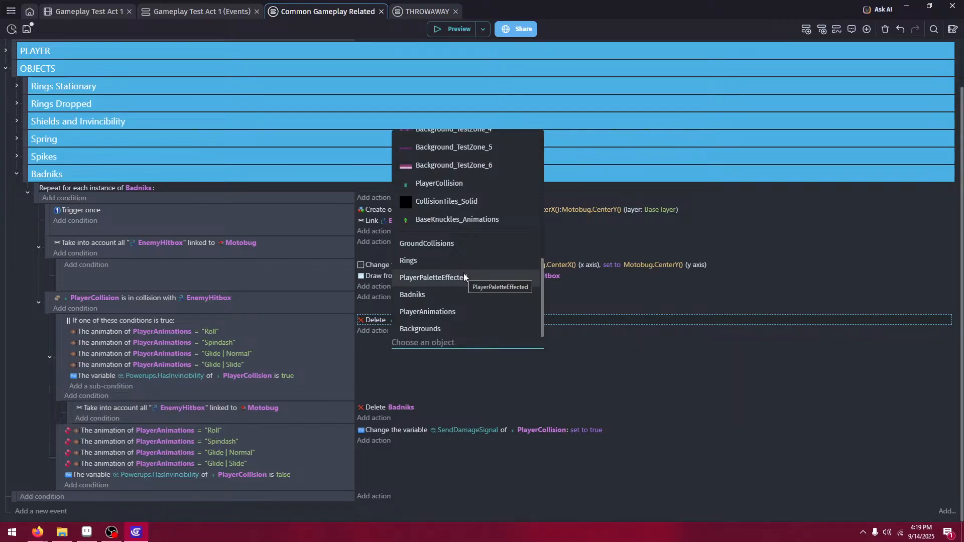
left_click(632, 382)
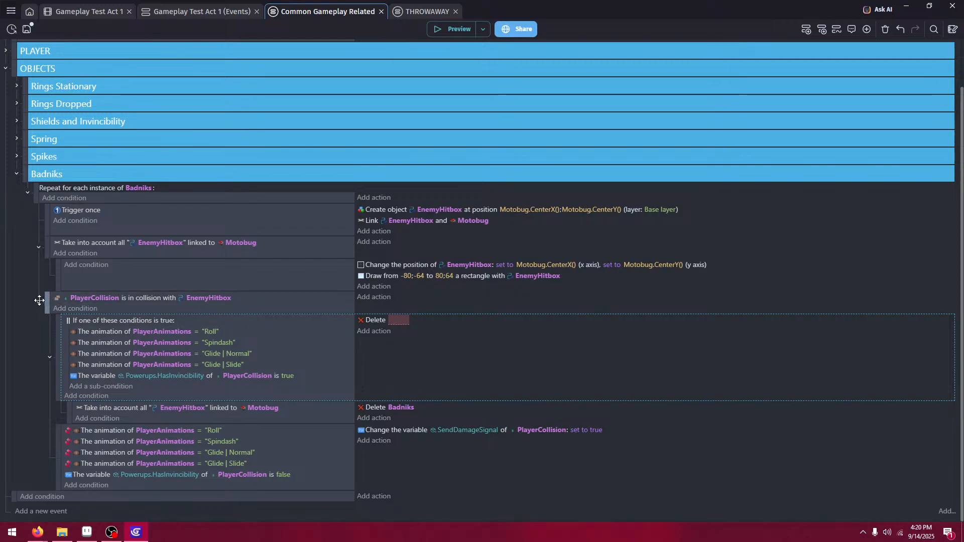
- Move the PlayerCollision–EnemyHitbox collision event out of the Badniks repeat loop and set the blank Delete action's object to PlayerAnimations
left_click_drag(39, 300, 33, 300)
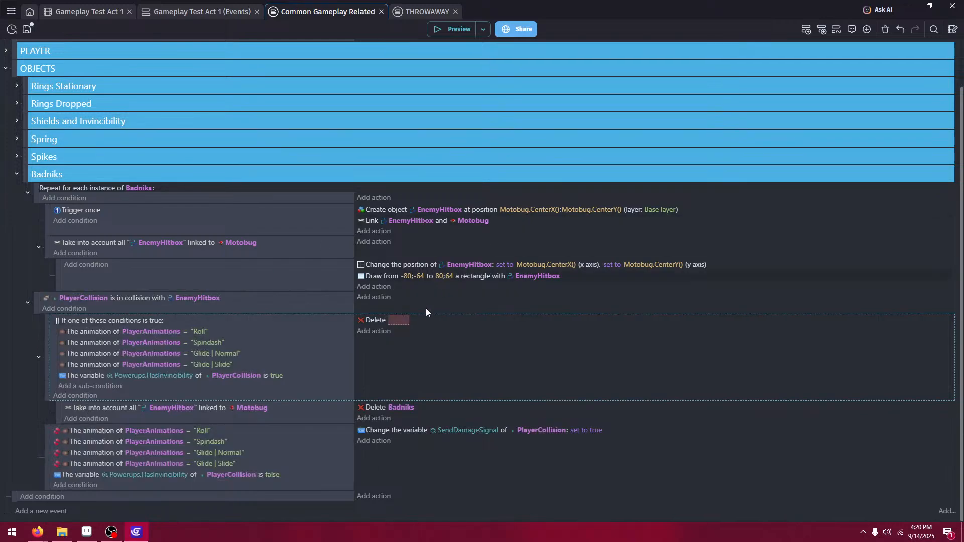
left_click(403, 321)
scroll(453, 286, "down", 5)
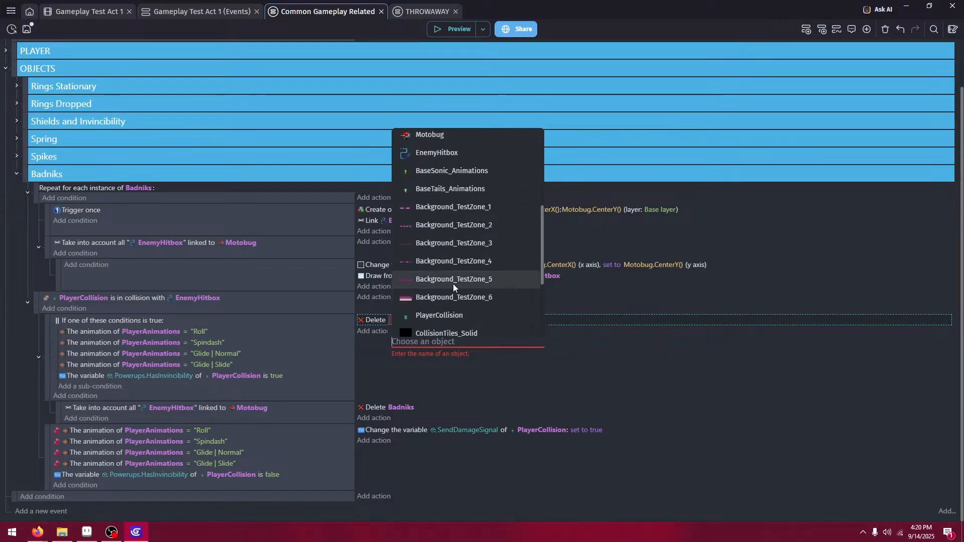
scroll(452, 297, "down", 2)
left_click(451, 314)
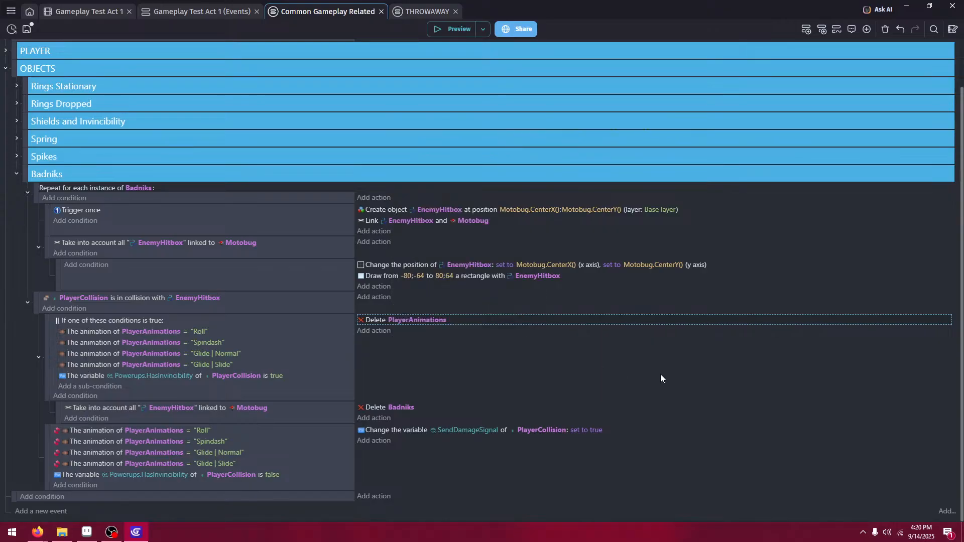
- Preview the level to test the PlayerAnimations deletion by jumping Knuckles into a Motobug, and close the preview
left_click(442, 30)
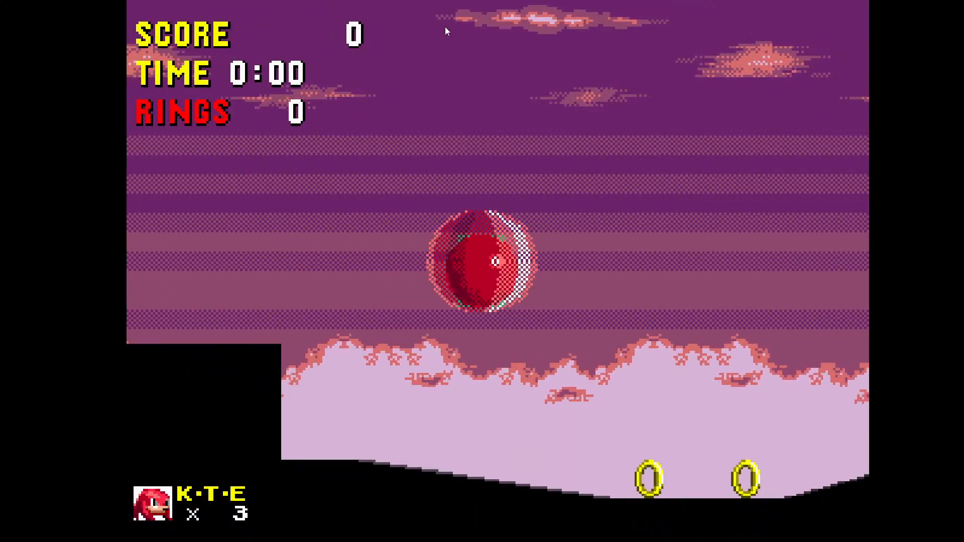
key("Right")
key("space")
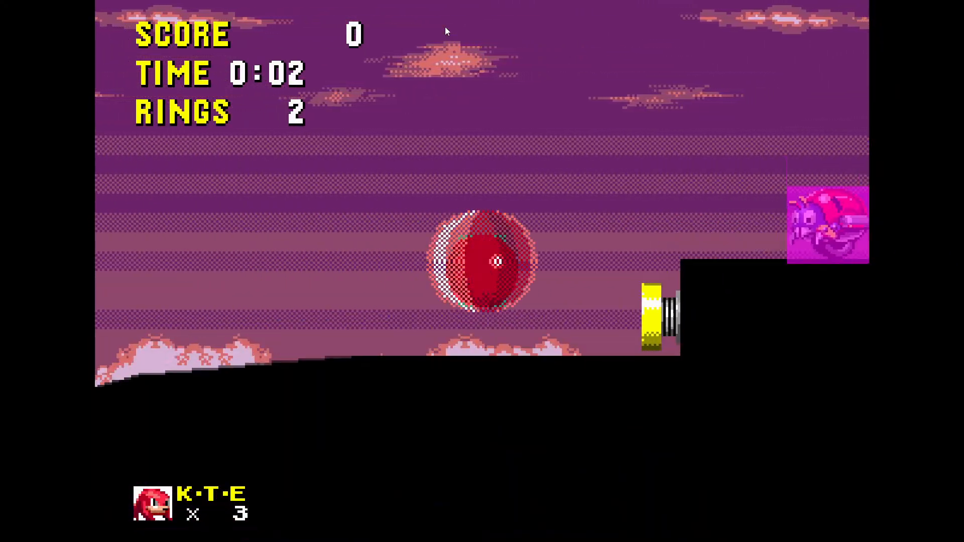
key("Right")
key("Left")
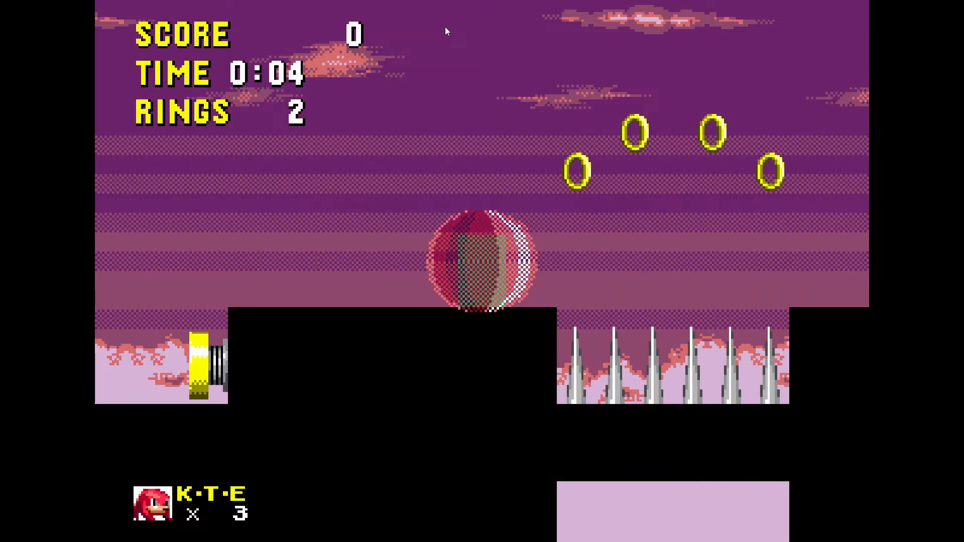
key("Right")
key("F11")
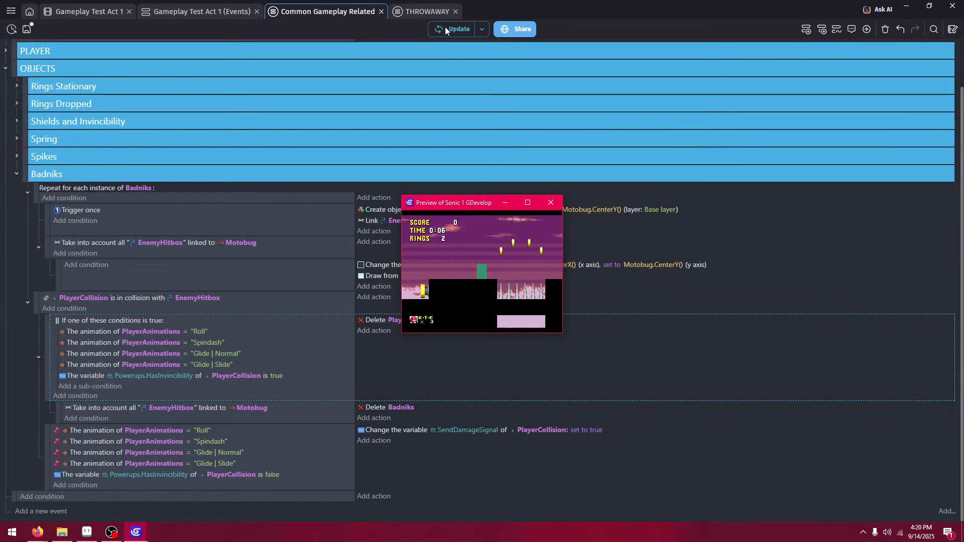
left_click(552, 203)
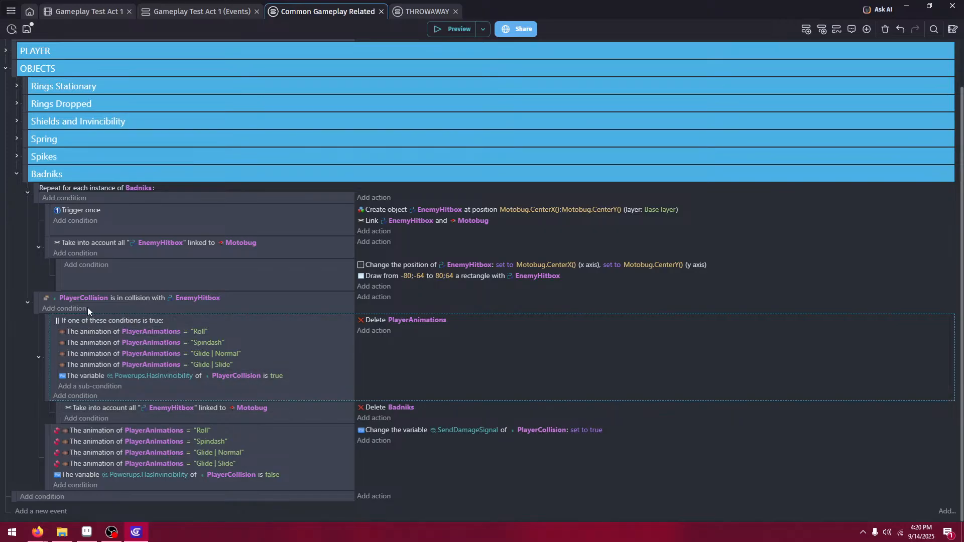
- Undo the PlayerAnimations choice and the collision event's move out of the Badniks loop
left_click(902, 29)
left_click(901, 29)
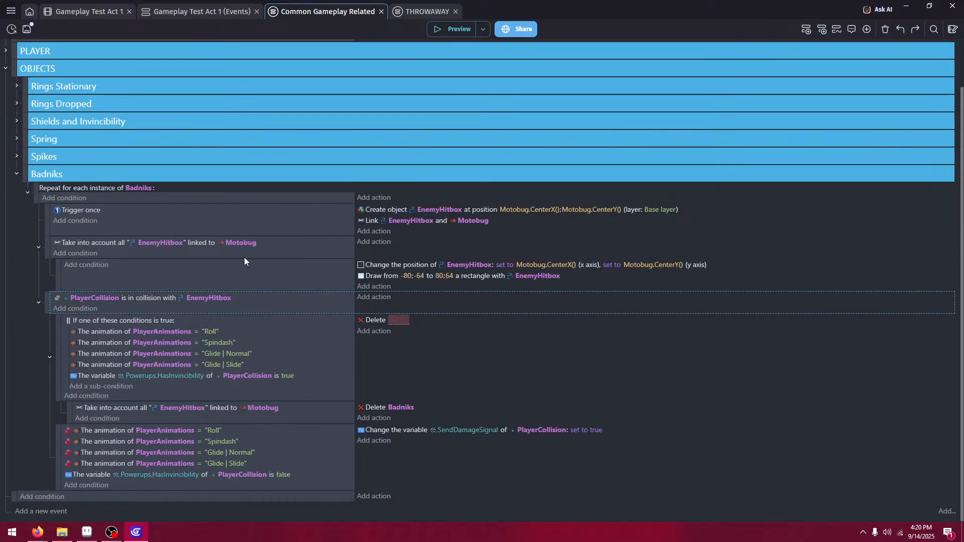
- Move Delete Badniks directly under the roll and invincibility conditions, removing its EnemyHitbox–Motobug linked sub-event and the blank Delete action
left_click(304, 408)
key("Delete")
left_click_drag(371, 408, 369, 391)
left_click(378, 343)
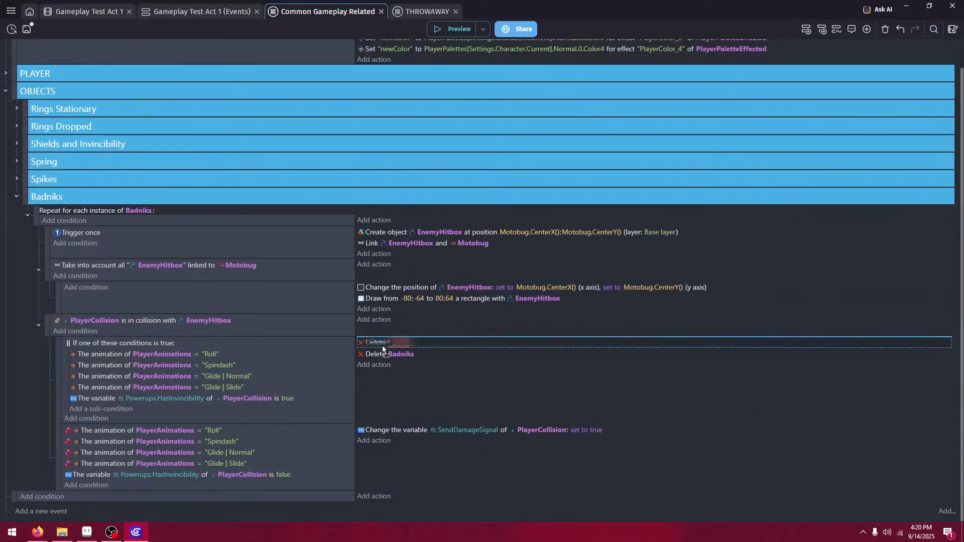
key("Delete")
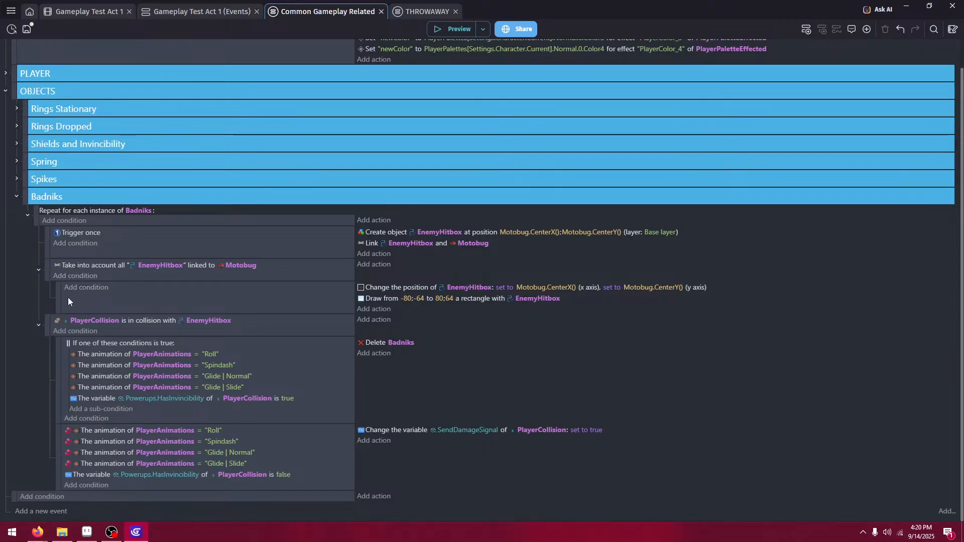
- Nest the collision event inside the EnemyHitbox–Motobug linked event, and move that linked event out of the Badniks repeat loop
left_click_drag(48, 321, 66, 323)
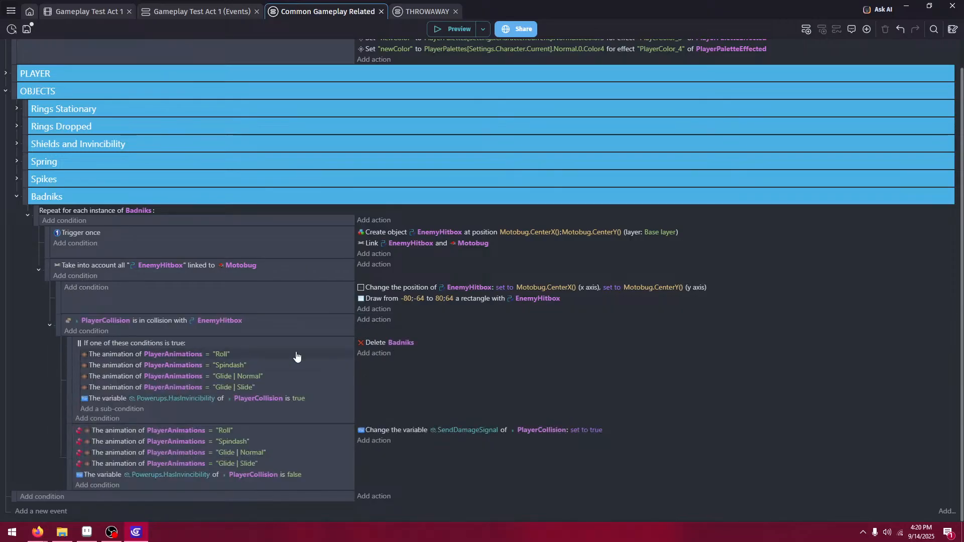
left_click(217, 346)
left_click_drag(40, 258, 35, 267)
left_click(27, 216)
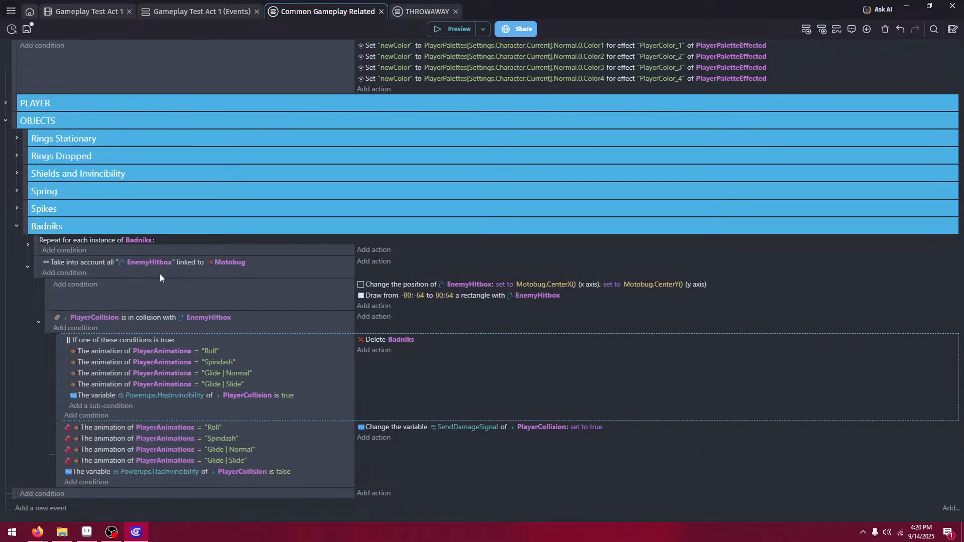
- Preview the level and jump Knuckles into a Motobug to test the linked event outside the loop, and close the preview
left_click(459, 30)
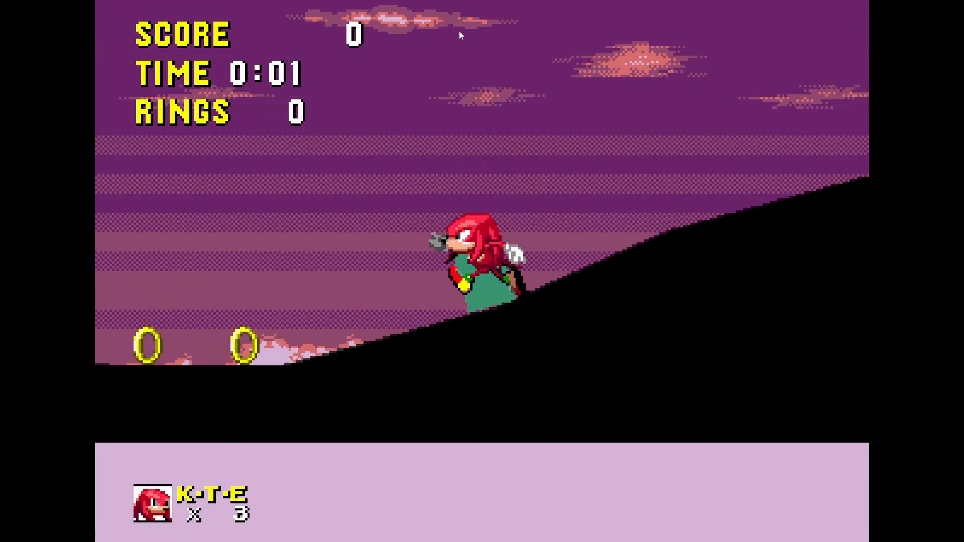
key("Right")
key("space")
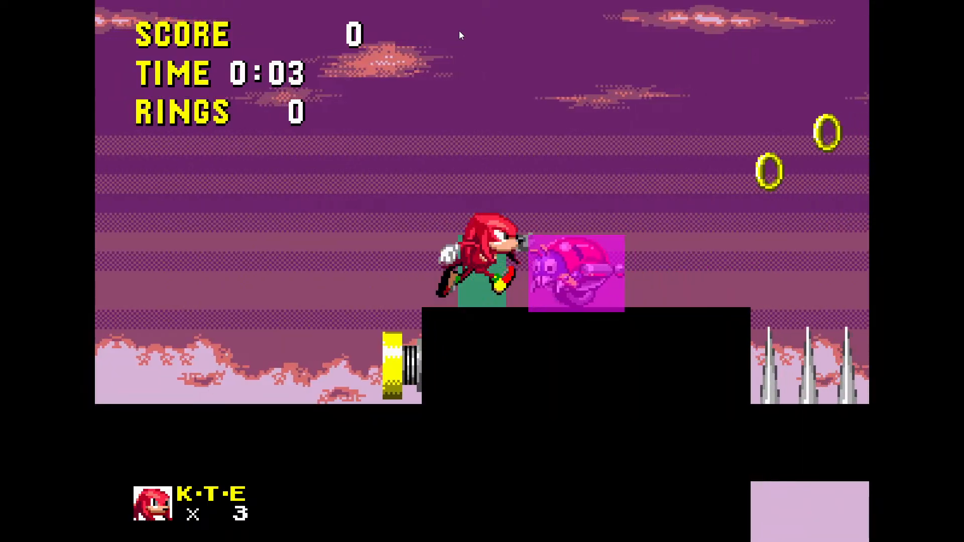
key("space")
key("Left")
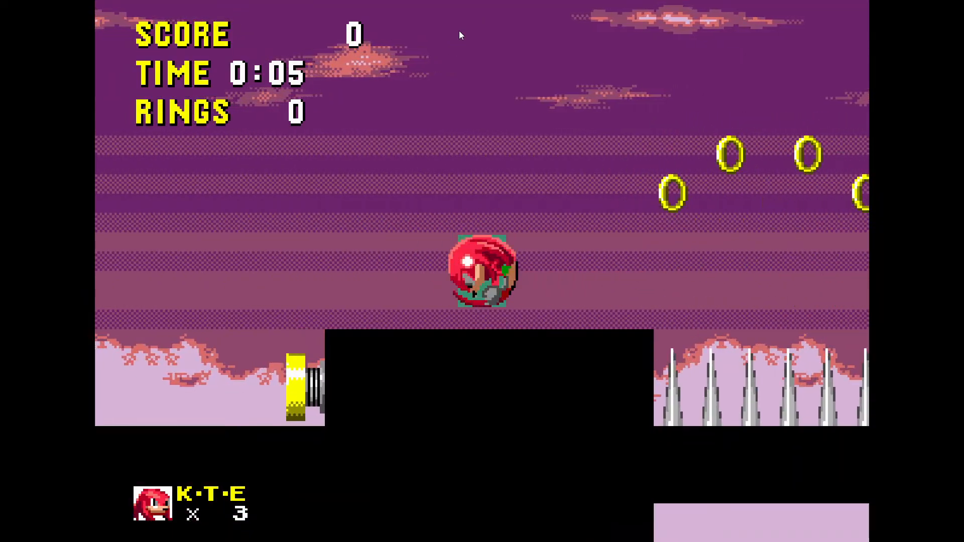
key("F11")
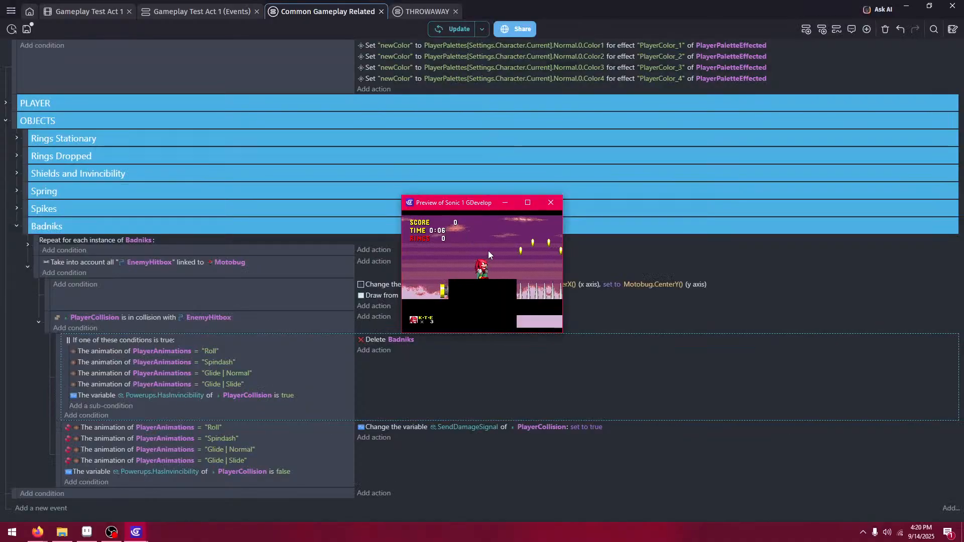
left_click(550, 204)
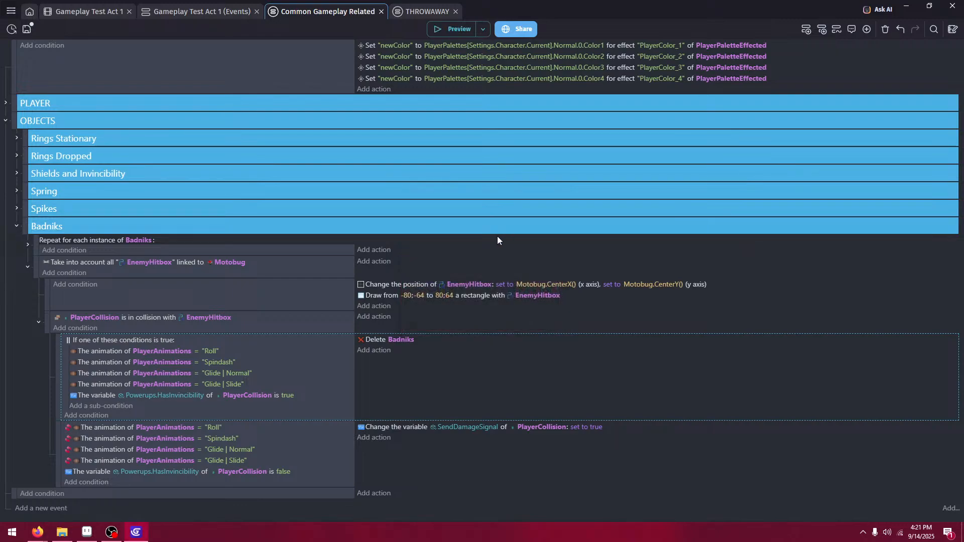
- Undo the linked event's move, and place the PlayerCollision–EnemyHitbox collision event outside the Badniks repeat loop, at the loop's own level
left_click(896, 32)
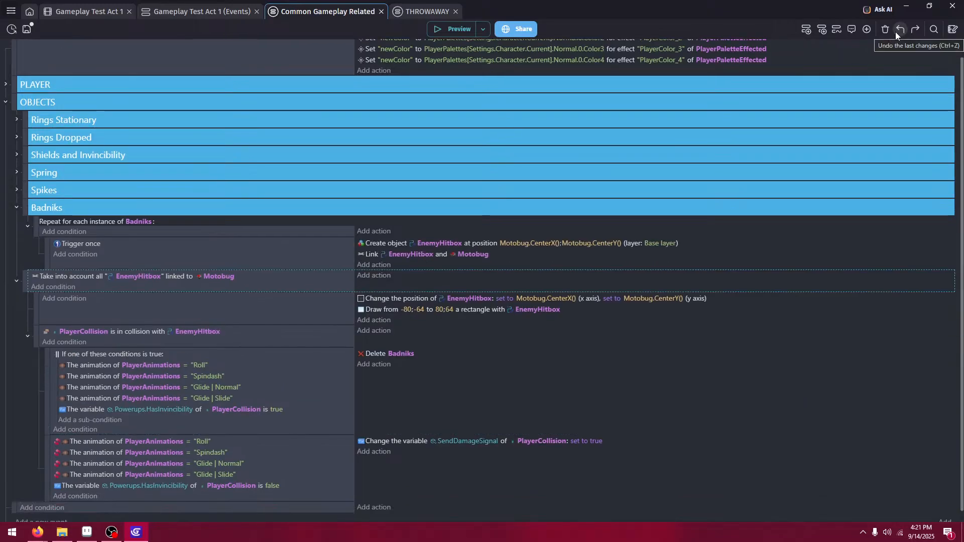
left_click(896, 32)
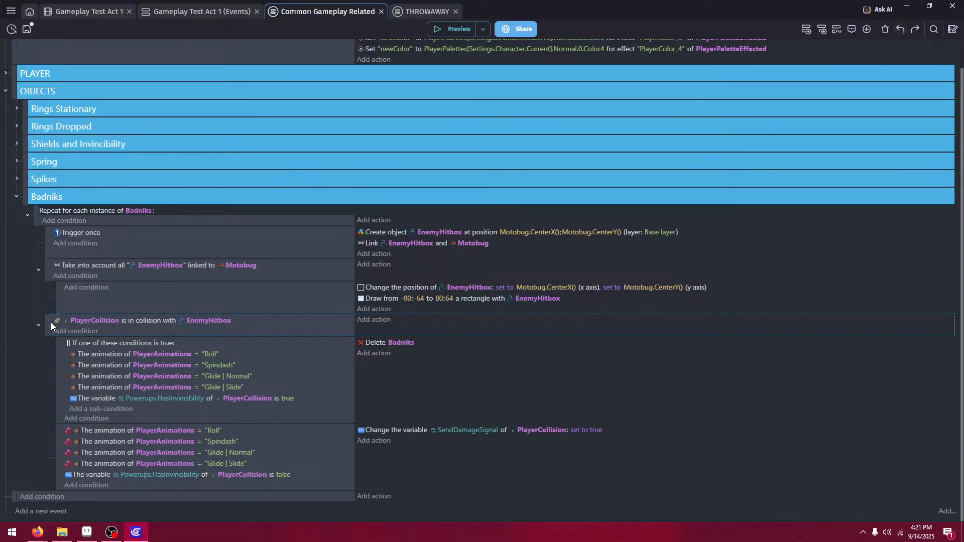
left_click_drag(47, 323, 37, 324)
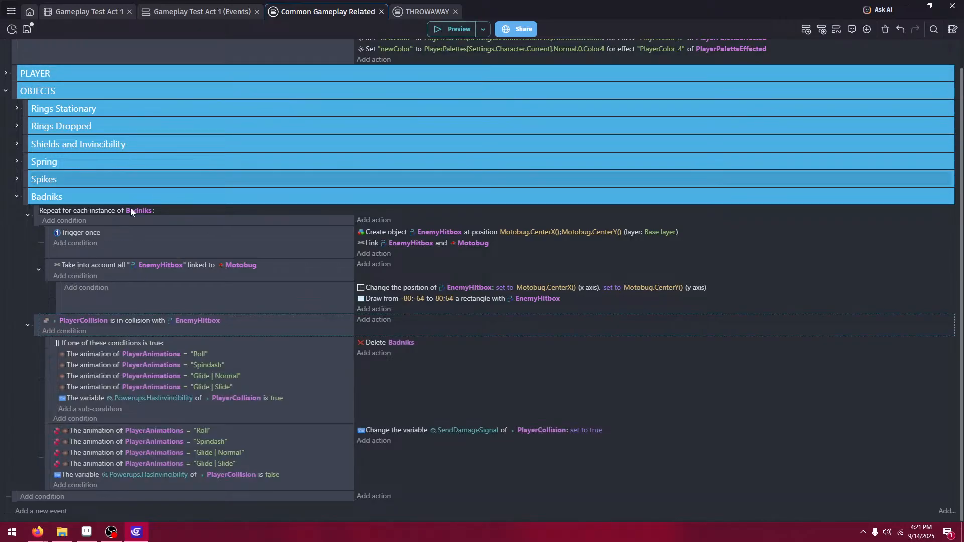
- Preview the level to test Motobug contact and attacks with the collision event outside the loop, and close the preview
left_click(451, 34)
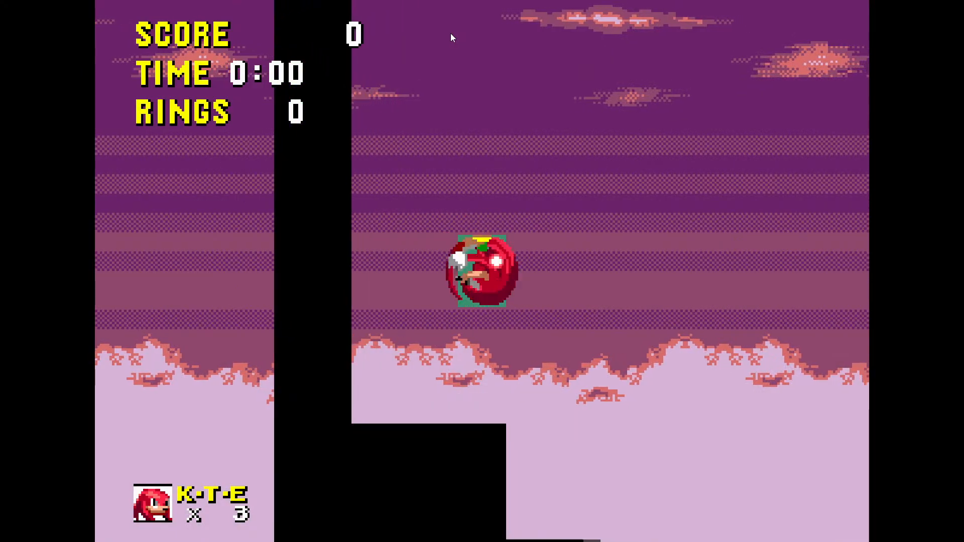
key("Right")
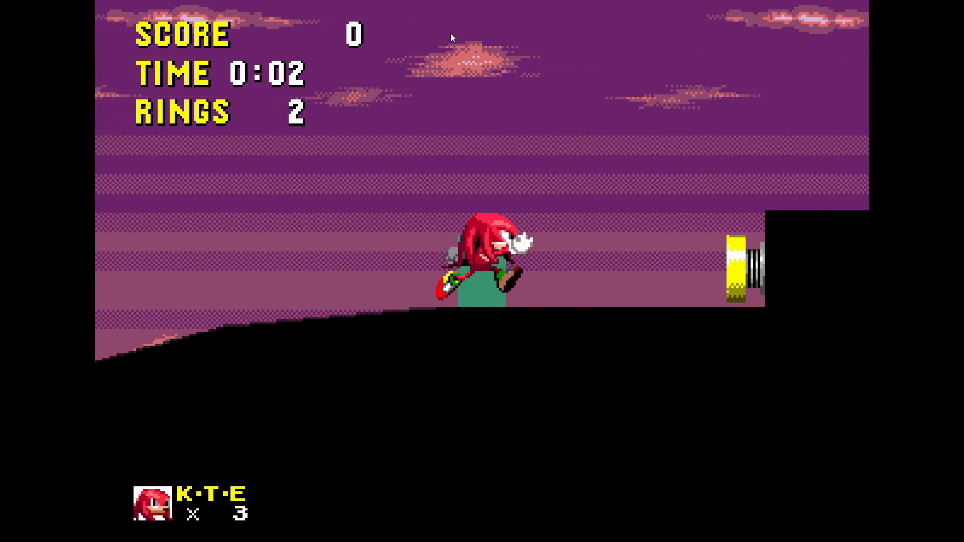
key("space")
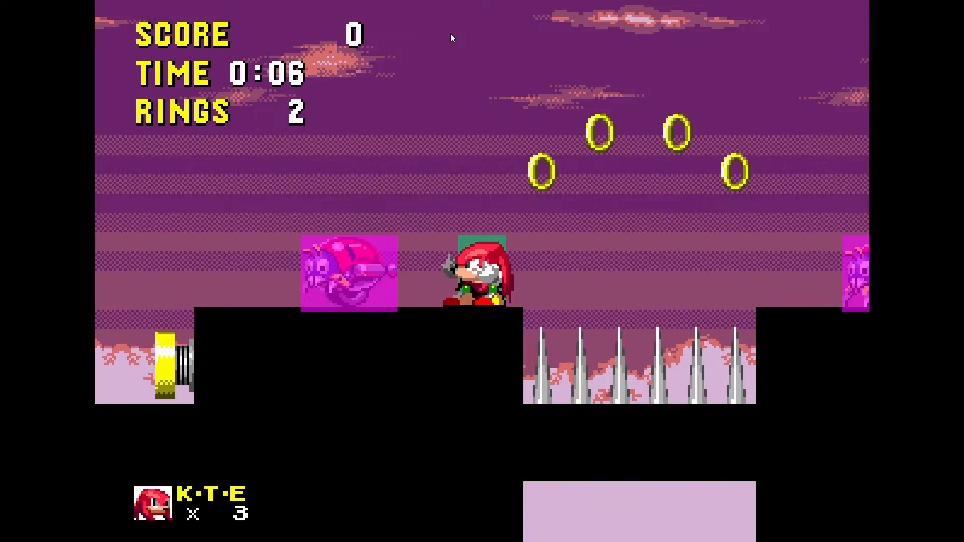
key("Right")
key("space")
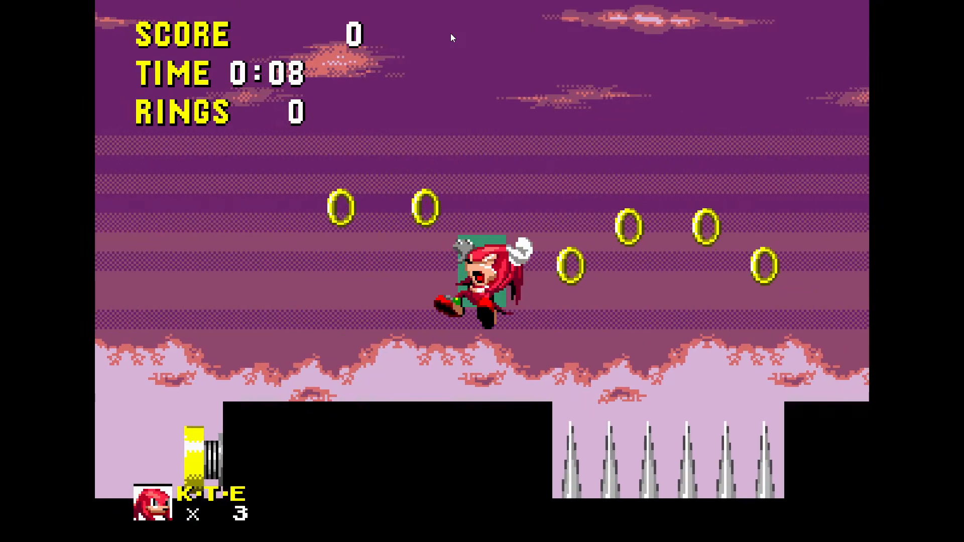
key("F11")
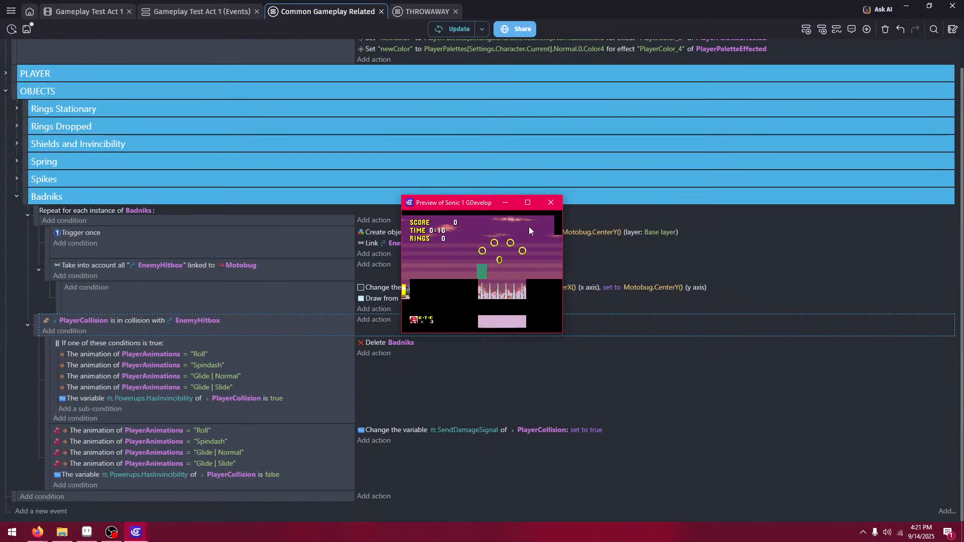
left_click(550, 203)
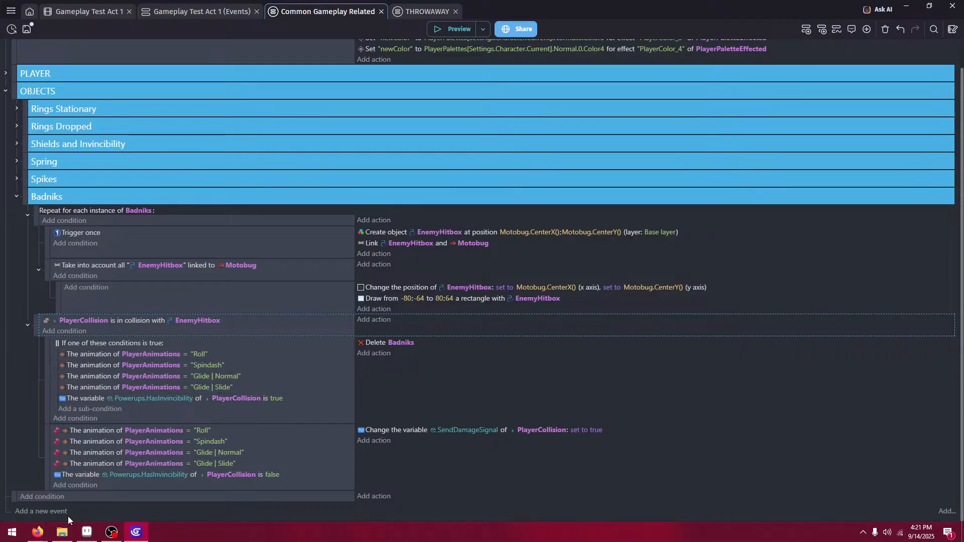
- Undo the Badniks event edits back to Delete PlayerCollision above the linked sub-event holding Delete Badniks
left_click(903, 29)
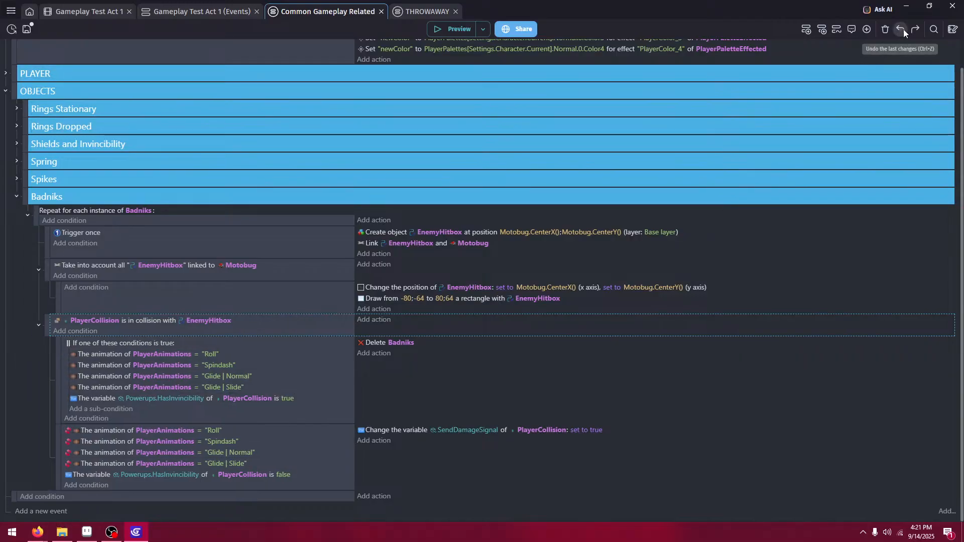
left_click(902, 29)
left_click(903, 29)
left_click(903, 29)
left_click(903, 29)
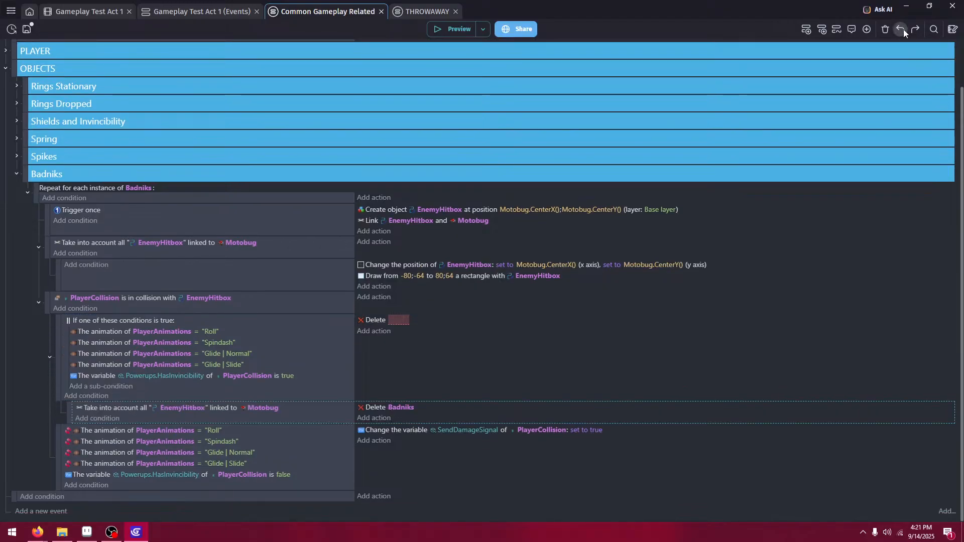
left_click(903, 29)
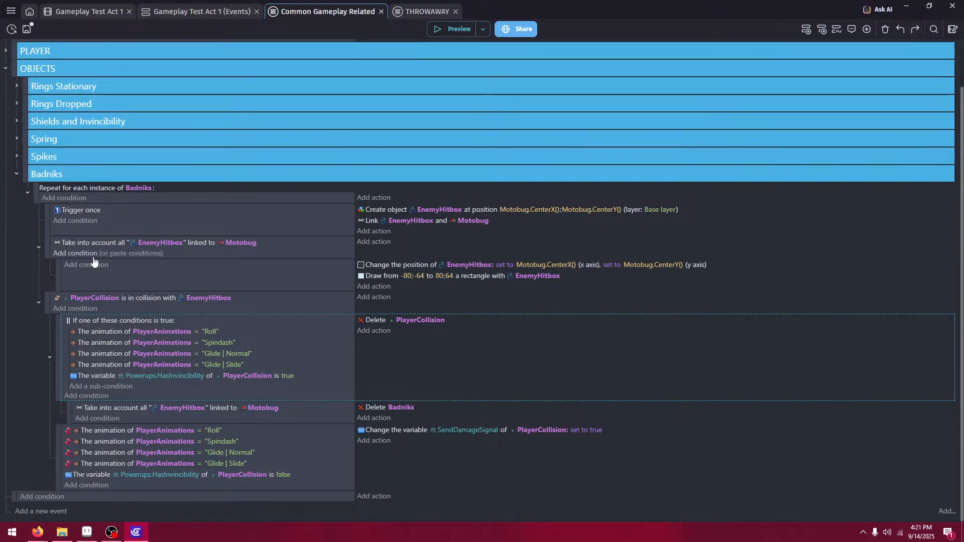
- Move the PlayerCollision–EnemyHitbox collision event out to the Badniks repeat loop's own level, and run a short preview of the level
left_click_drag(35, 304, 30, 302)
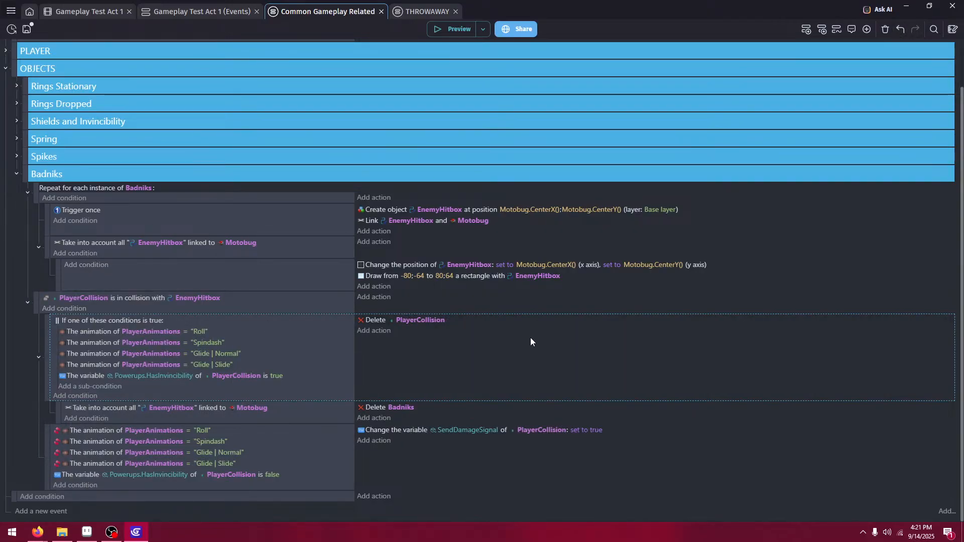
left_click(440, 29)
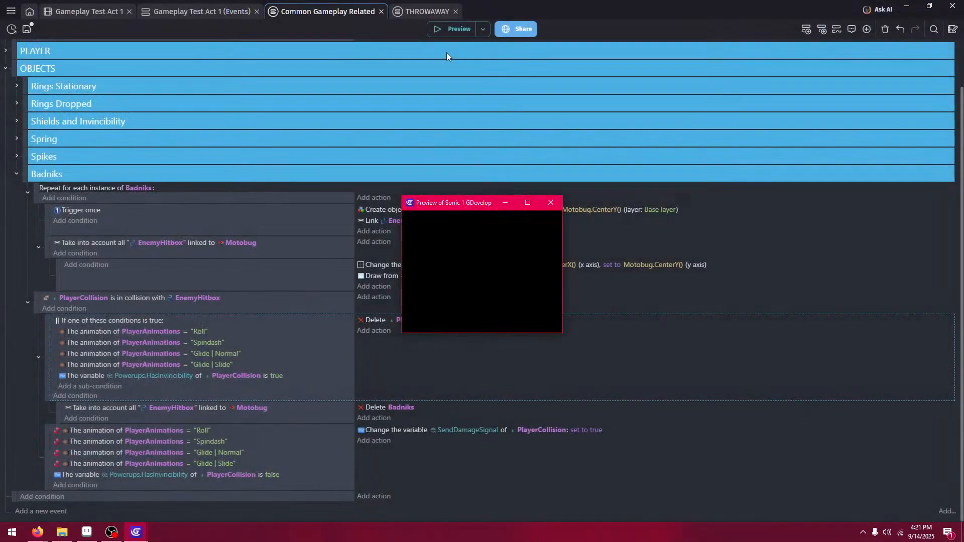
key("F11")
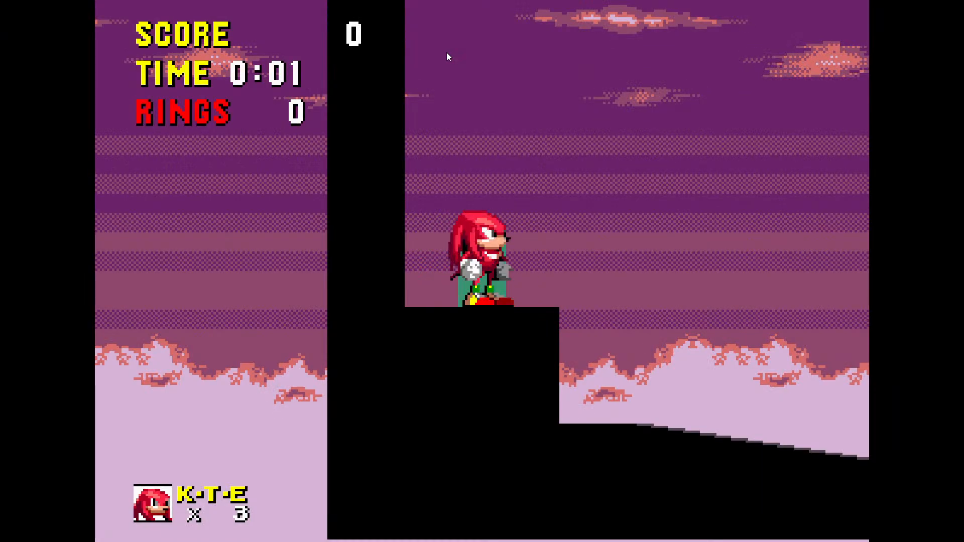
key("space")
key("Right")
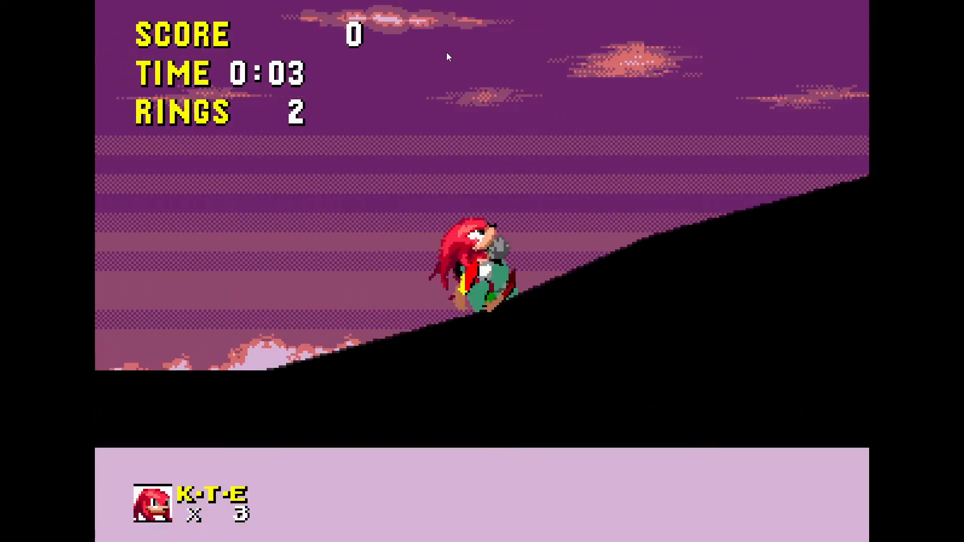
key("F11")
left_click(551, 203)
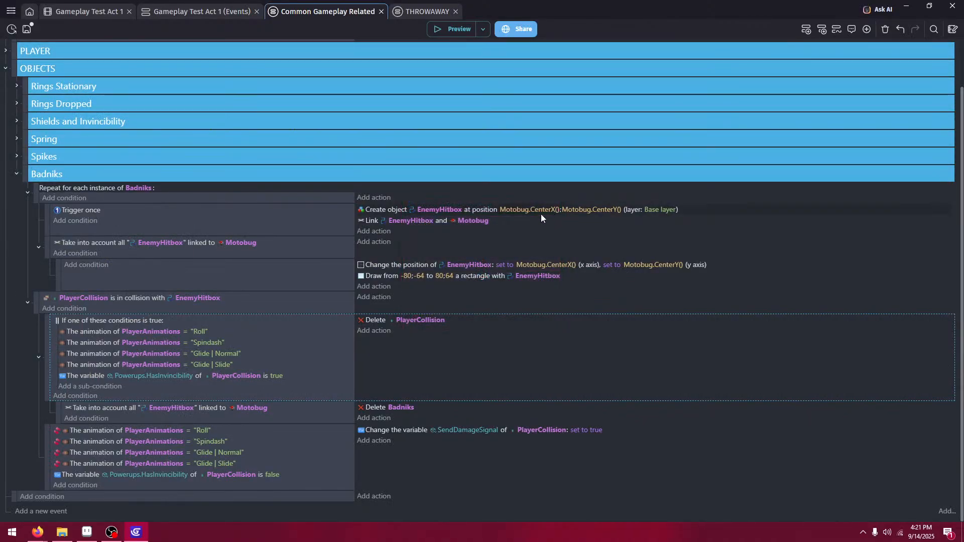
- Preview the level again, run and jump Knuckles through the Motobug area to test contact and attacks, and close the preview
left_click(441, 31)
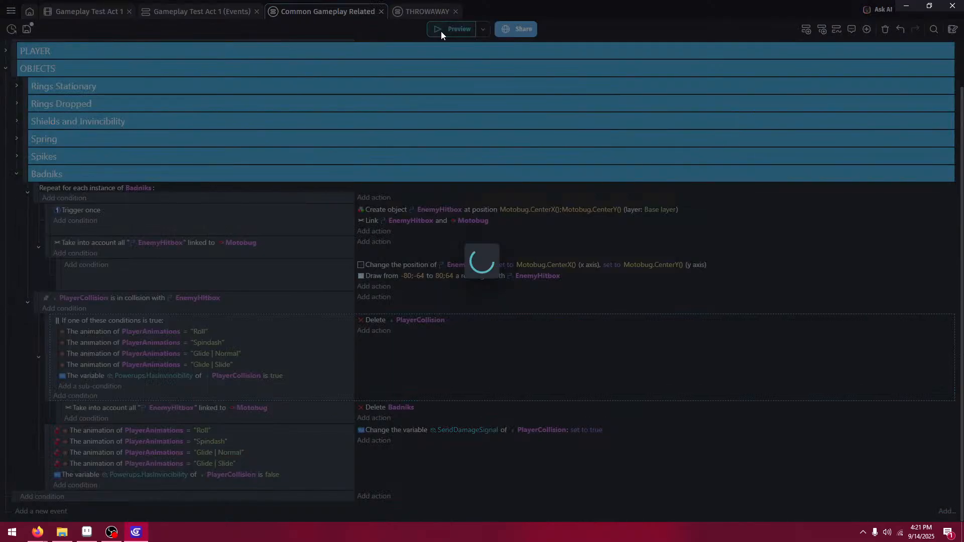
key("Right")
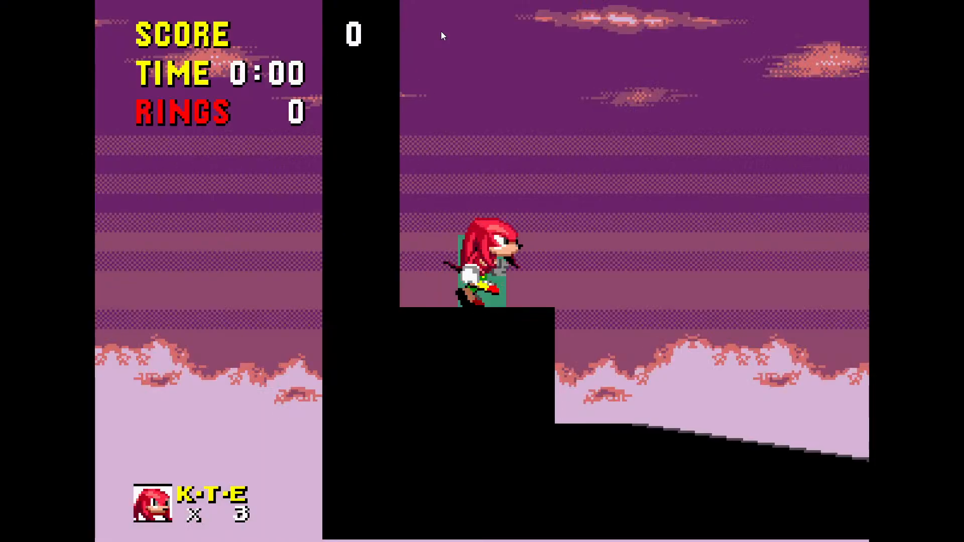
key("space")
key("Right")
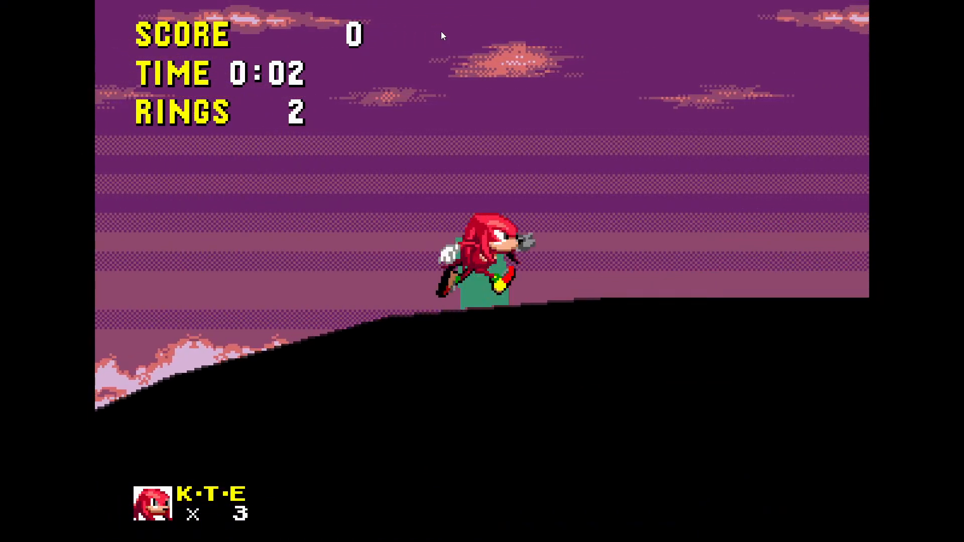
key("Left")
key("space")
key("Right")
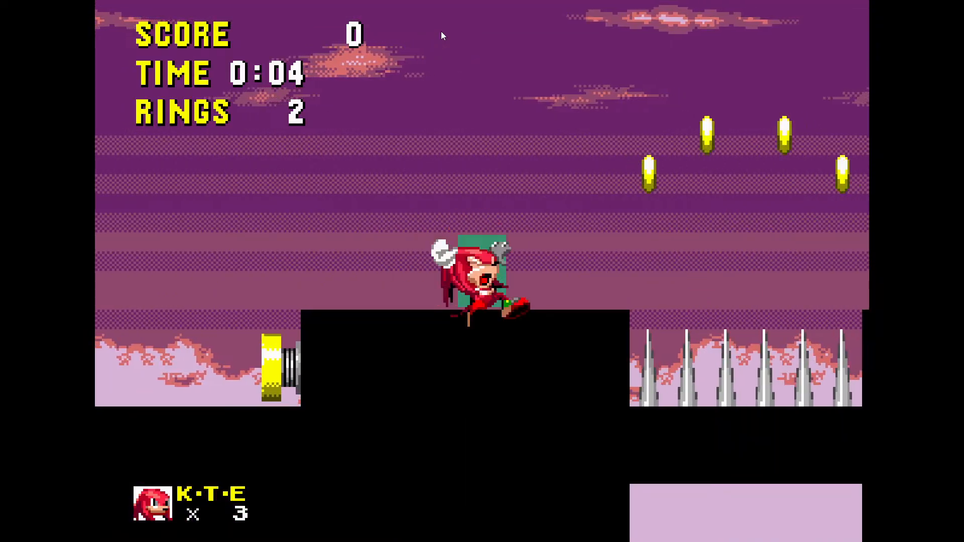
key("Right")
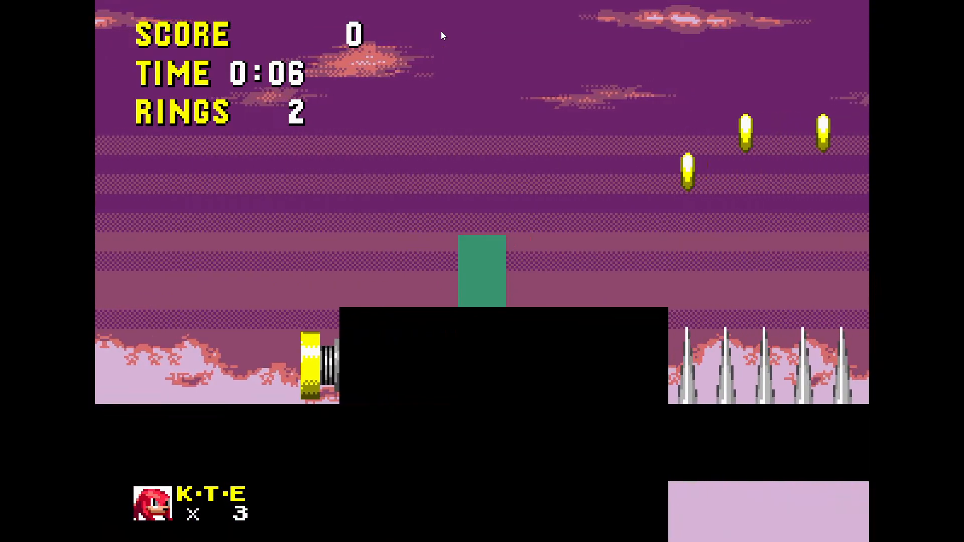
key("space")
key("Left")
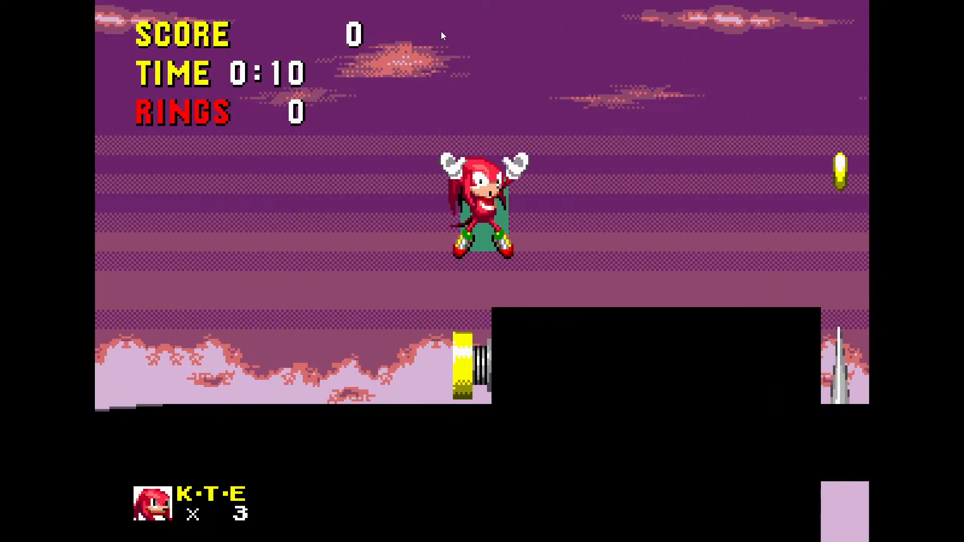
key("F11")
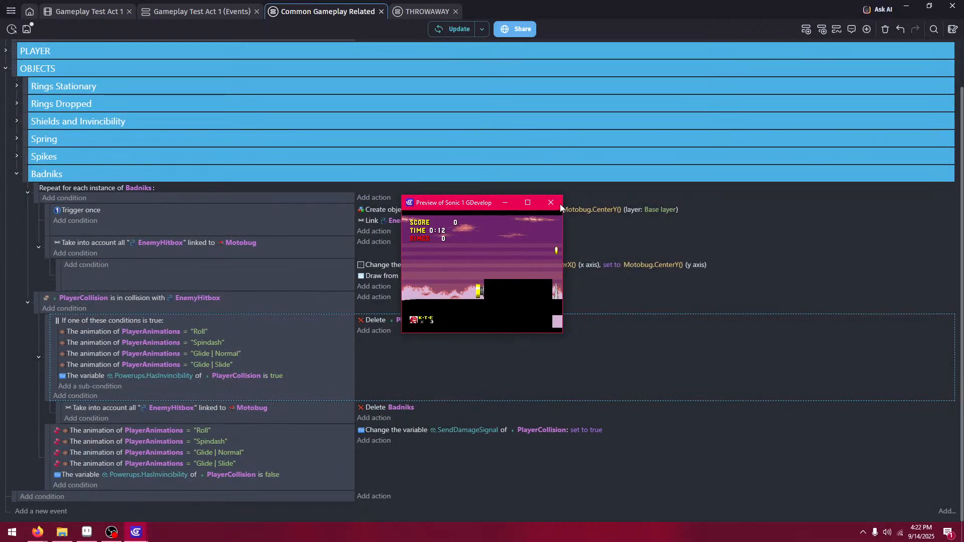
left_click(556, 202)
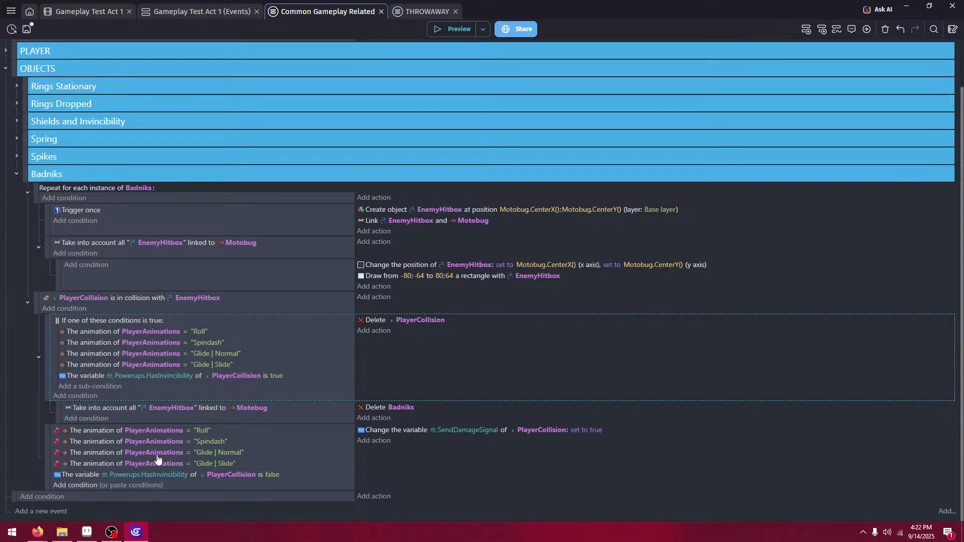
left_click(137, 484)
type("tr")
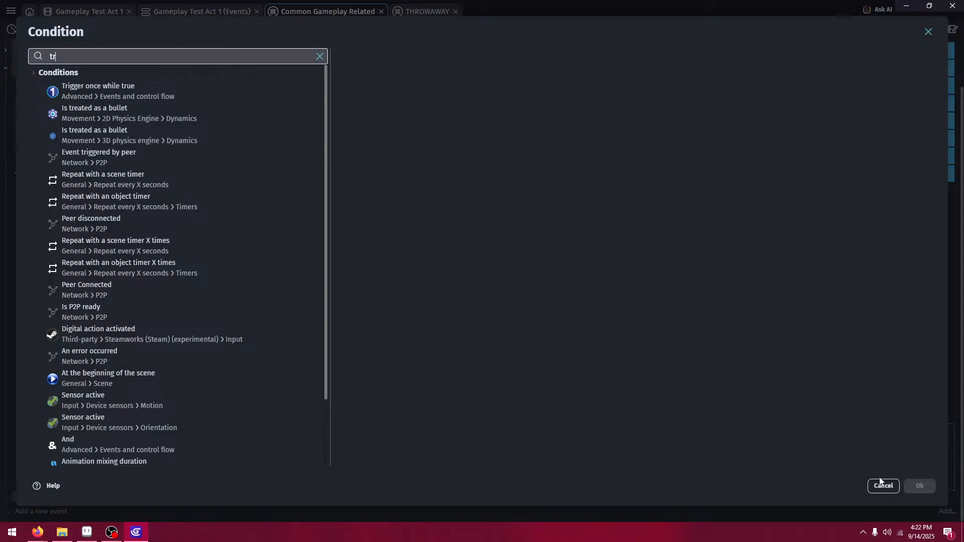
left_click(882, 485)
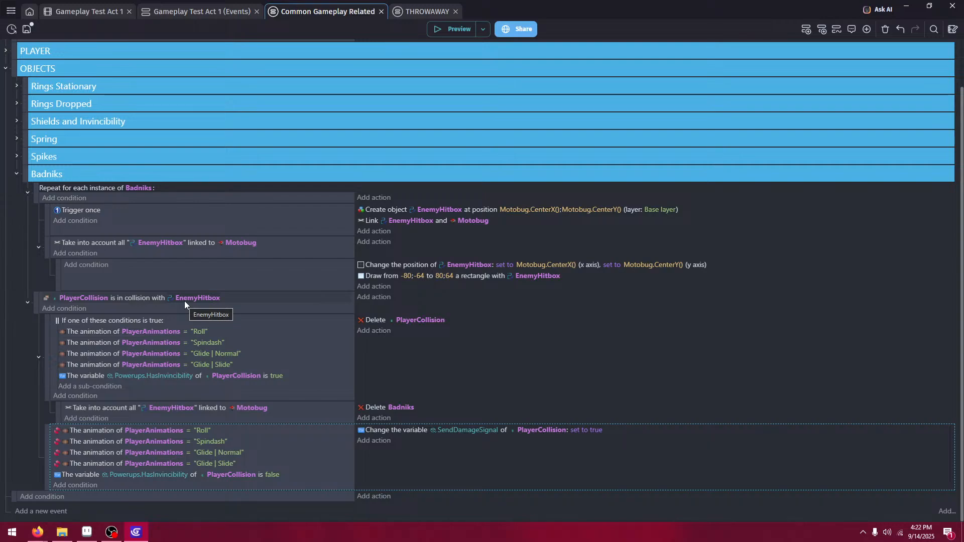
- Move the PlayerCollision–EnemyHitbox collision event back inside the Badniks repeat loop, and preview Knuckles attacking the Motobug before the spikes
left_click_drag(45, 301, 150, 207)
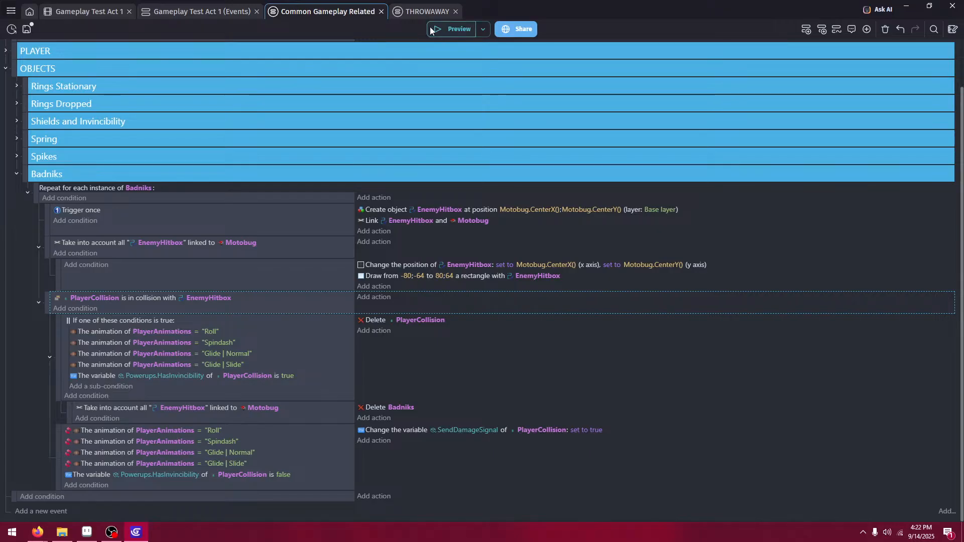
left_click(433, 30)
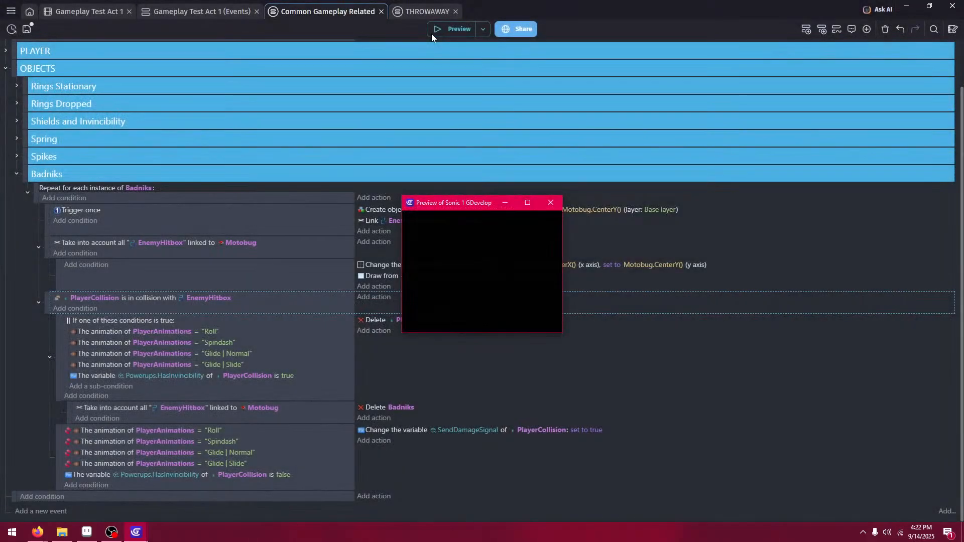
key("Right")
key("space")
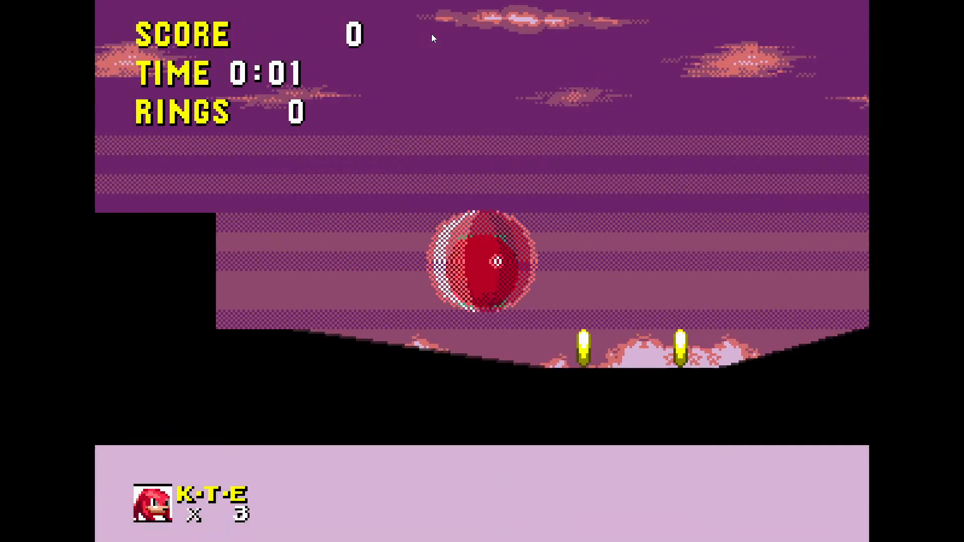
key("space")
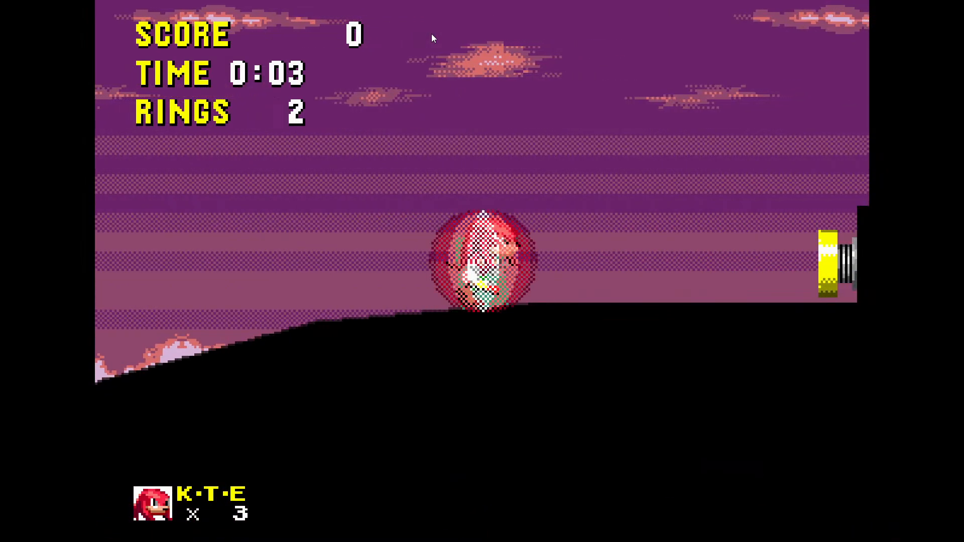
key("space")
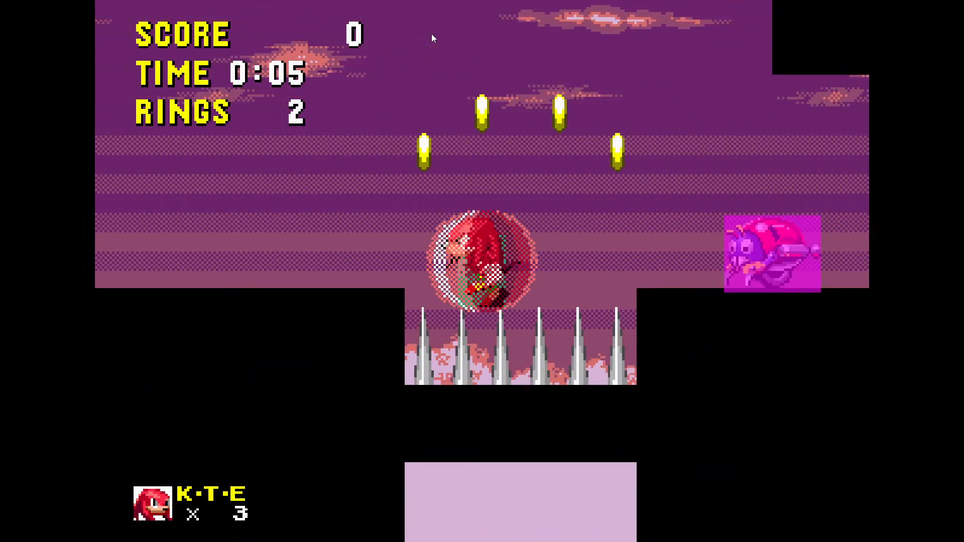
- Run Knuckles into the Motobug beyond the spikes, return to the platform before them, and close the preview
key("Right")
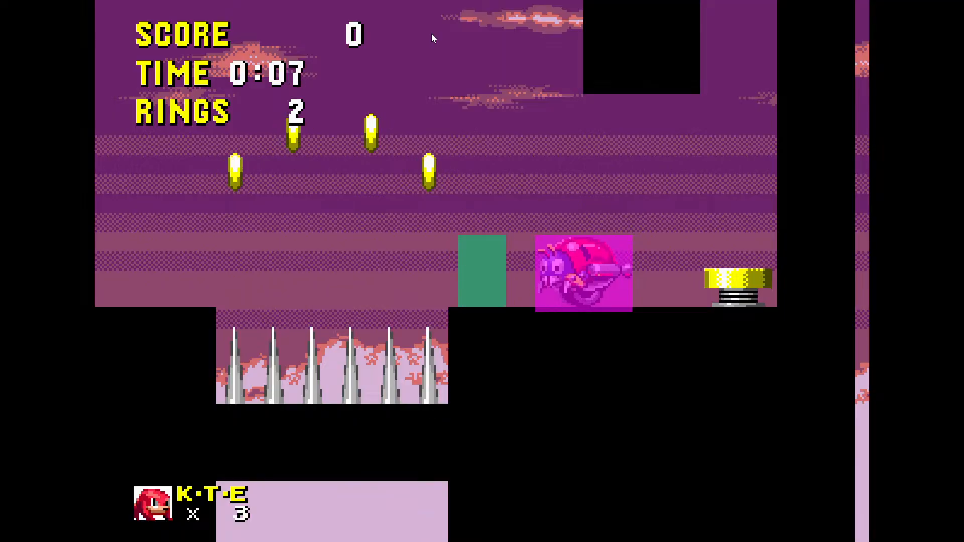
key("Right")
key("space")
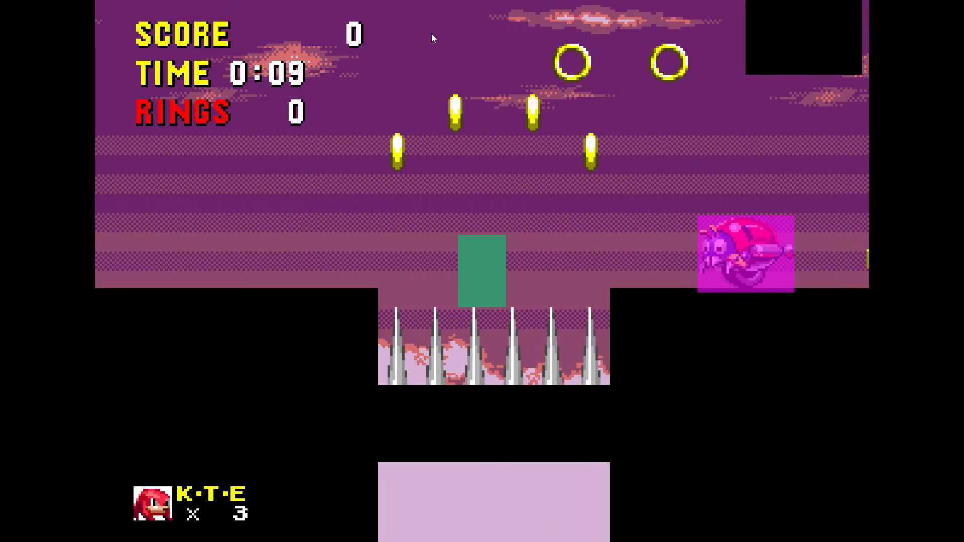
key("space")
key("Left")
key("Right")
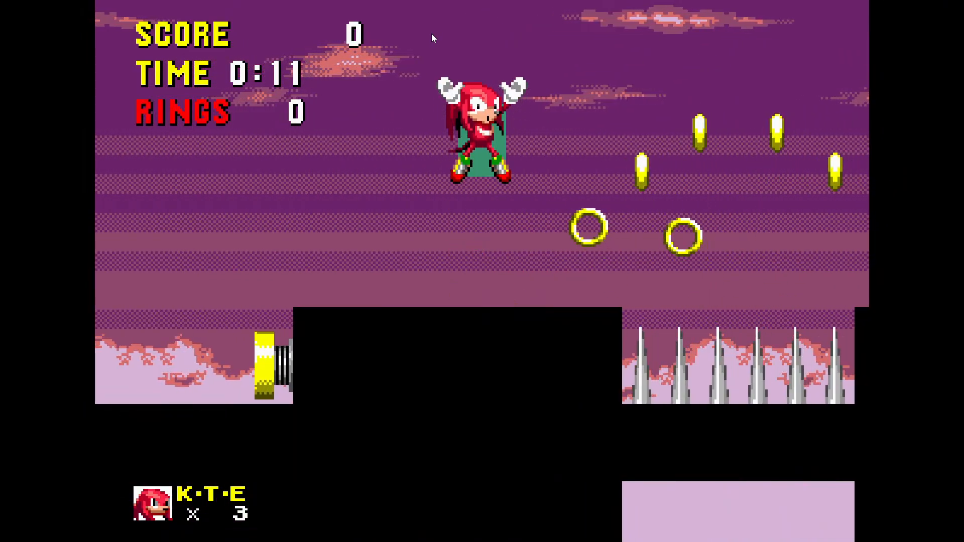
key("F11")
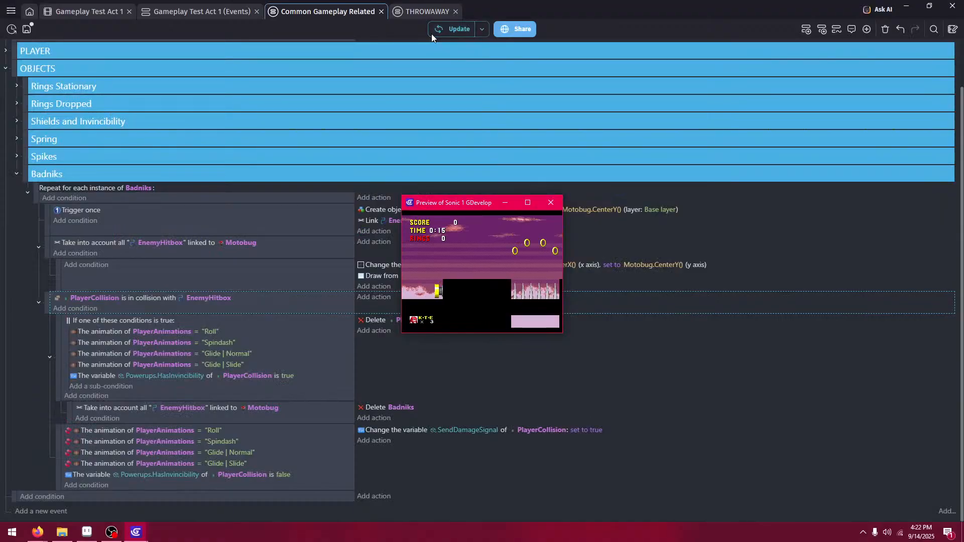
left_click(549, 204)
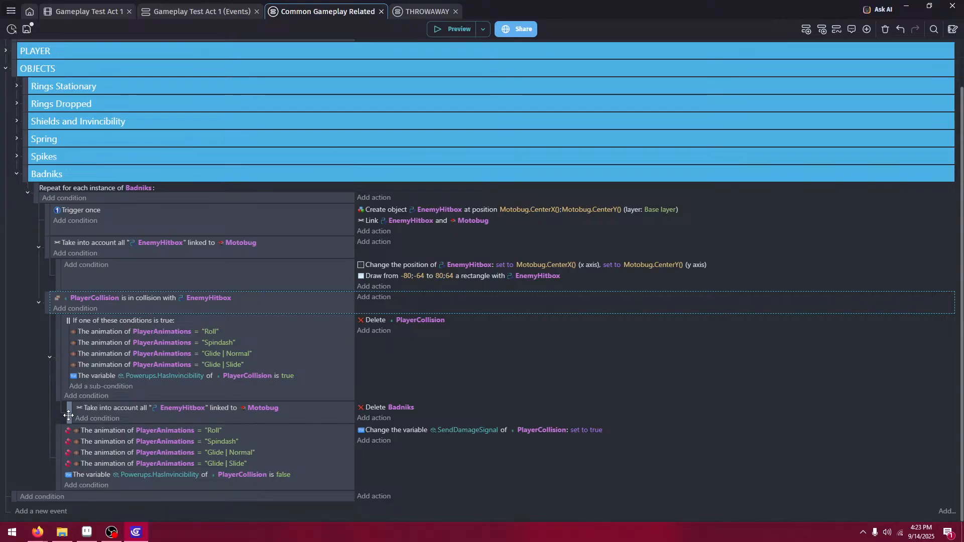
- Nest the PlayerCollision–EnemyHitbox collision event under the linked EnemyHitbox–Motobug event, and preview Knuckles attacking the Motobug before the spikes
left_click_drag(45, 298, 63, 300)
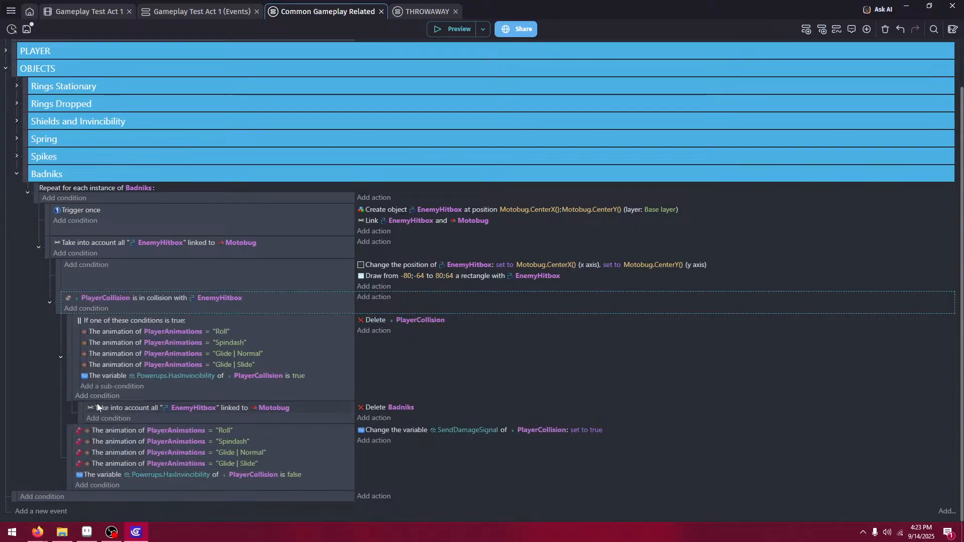
left_click(461, 25)
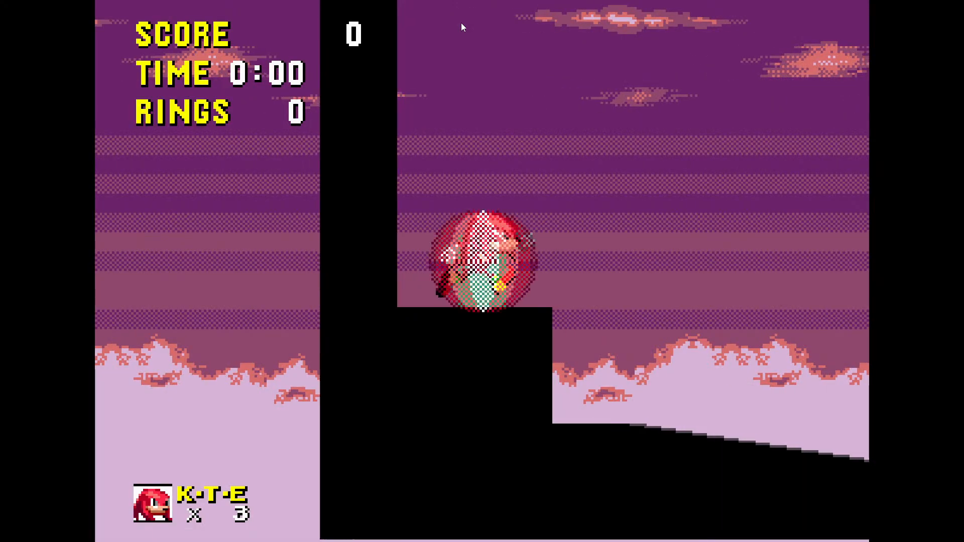
key("Right")
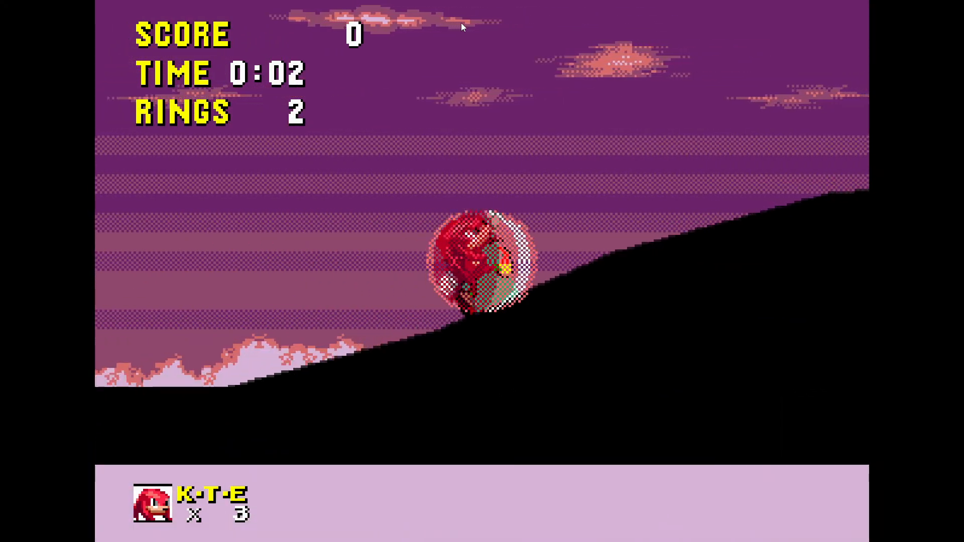
key("space")
key("space")
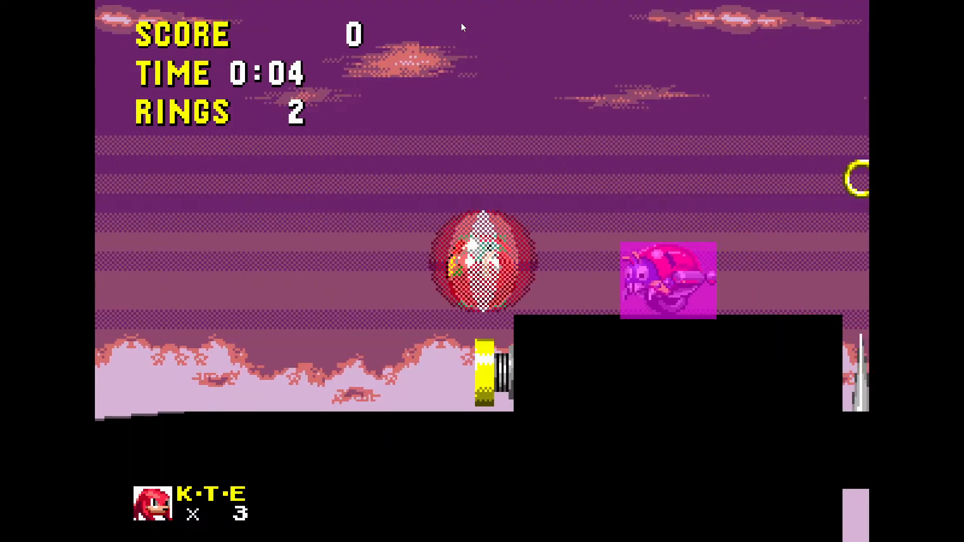
key("Right")
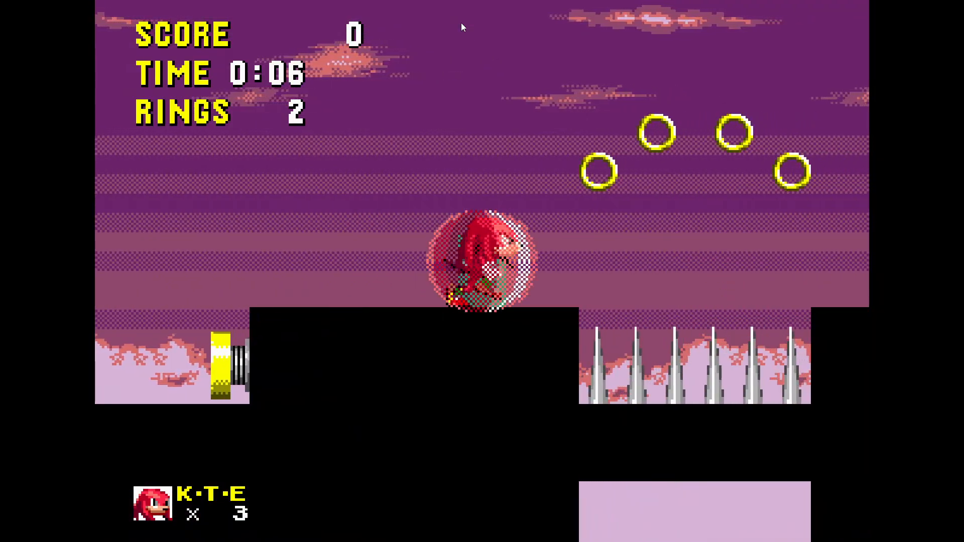
- Jump Knuckles over the spikes toward the Motobug, return to the platform before them, and cross the spikes again
key("space")
key("Left")
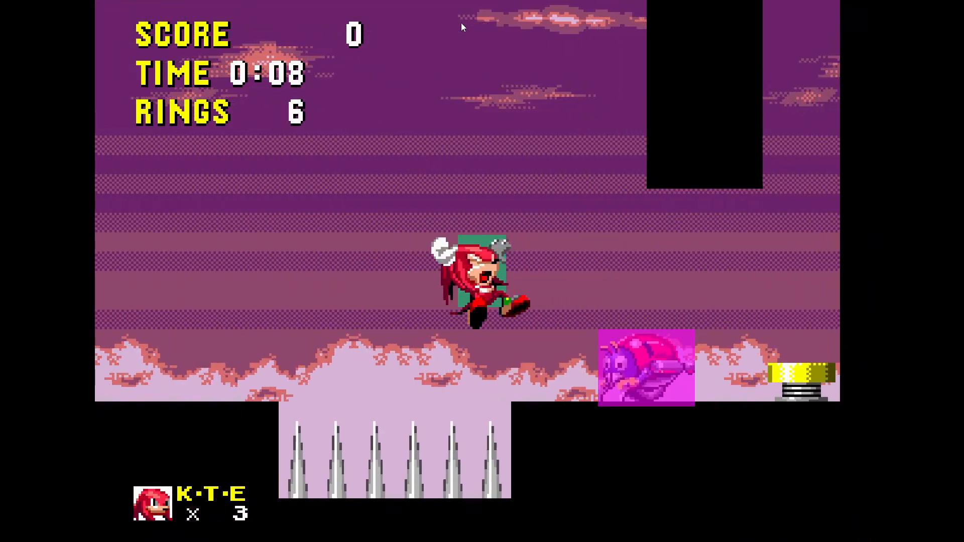
key("space")
key("Left")
key("Right")
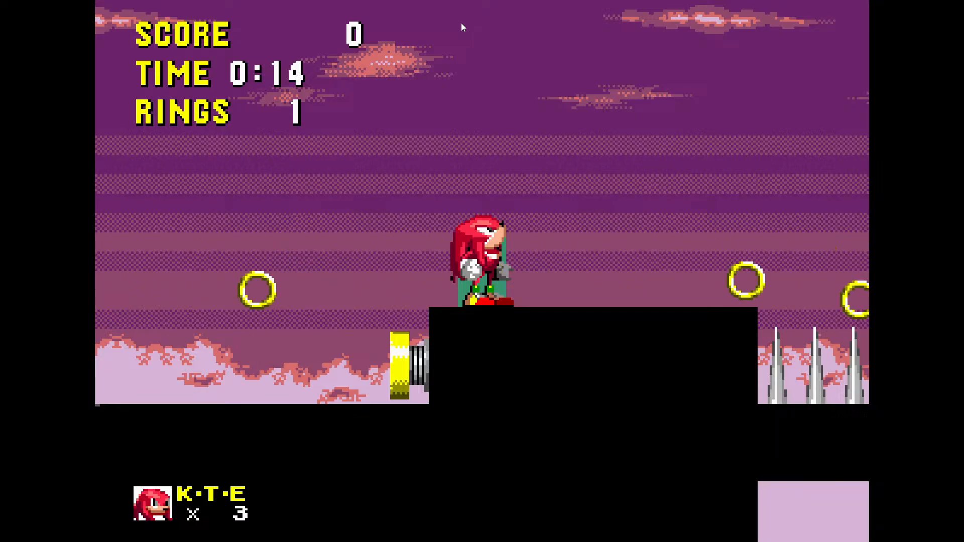
key("Right")
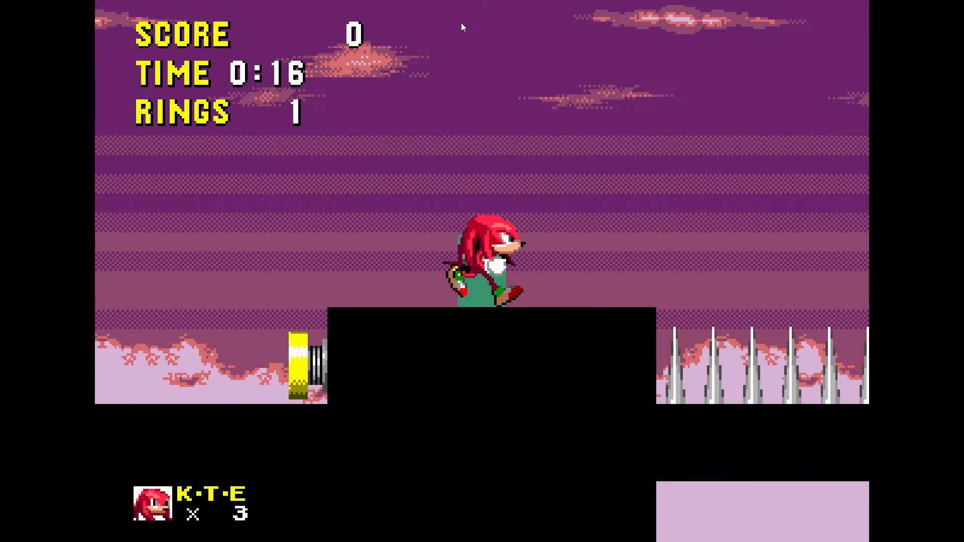
key("space")
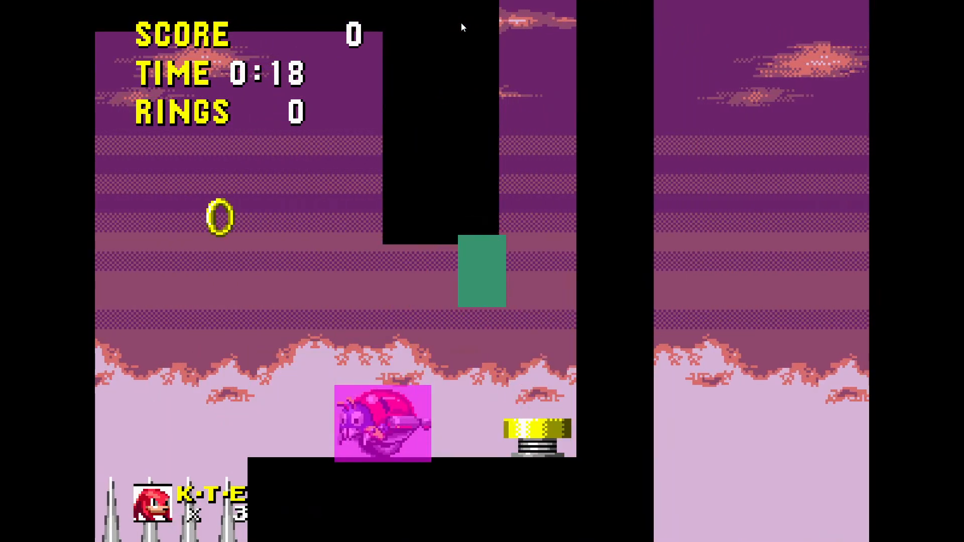
- Bounce Knuckles on the spring beyond the spikes, jump-attack the Motobug beside it, and close the preview
key("Right")
key("Left")
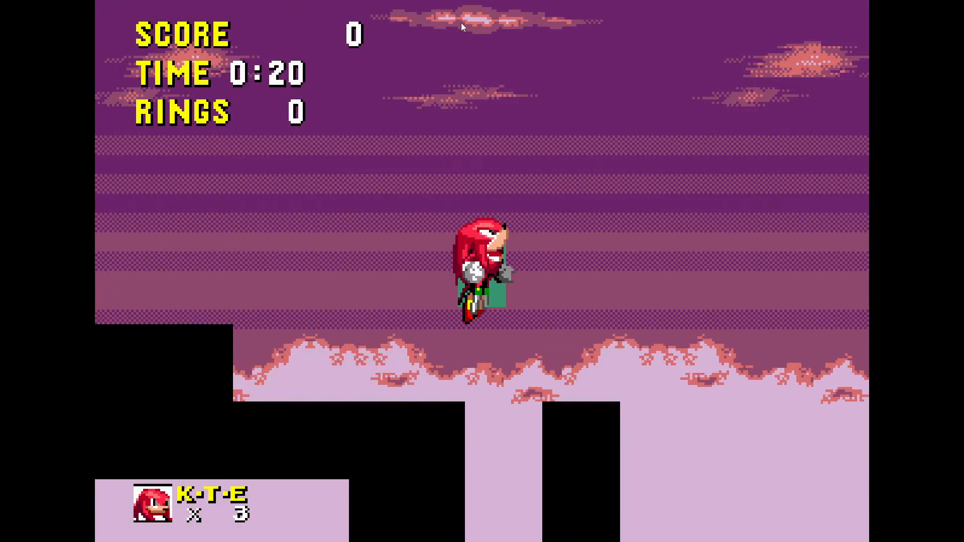
key("Right")
key("Left")
key("Right")
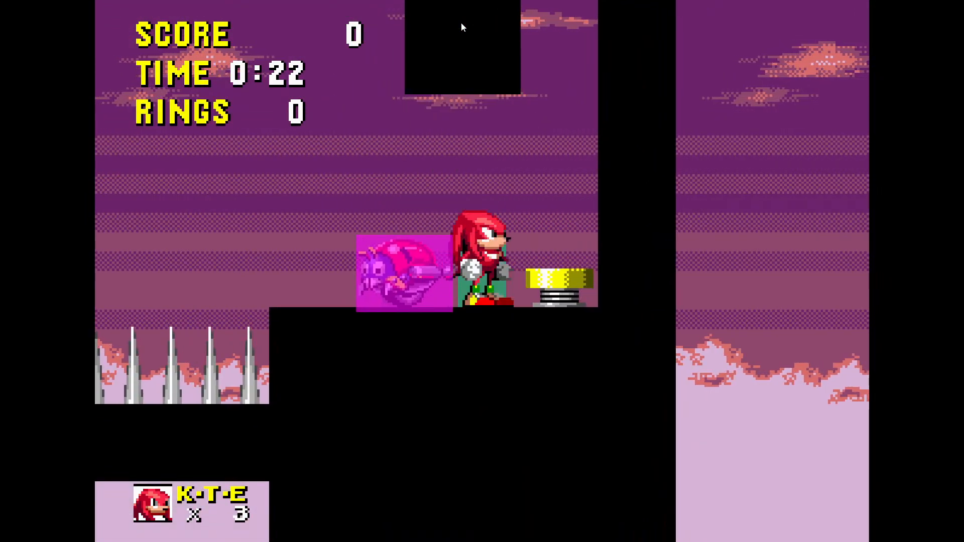
key("space")
key("Left")
key("Right")
key("F11")
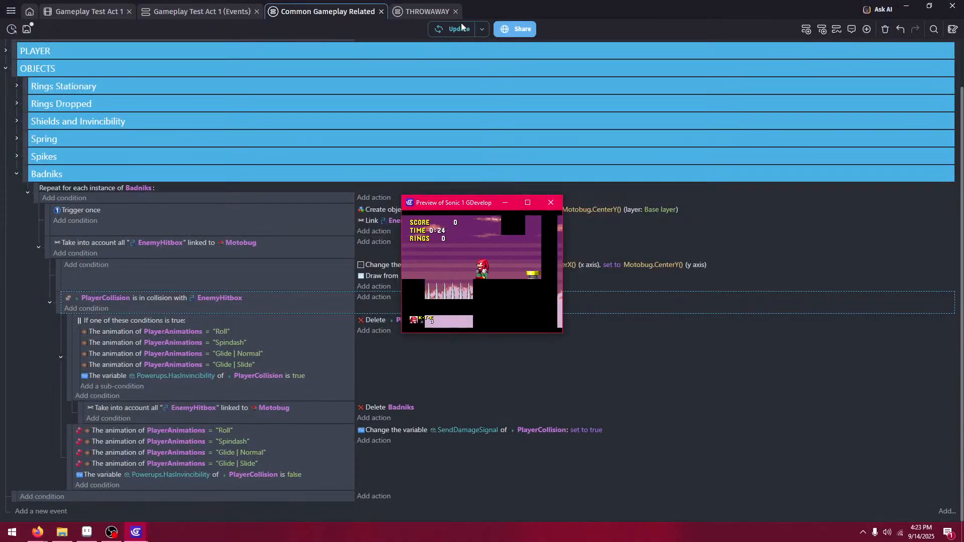
left_click(550, 203)
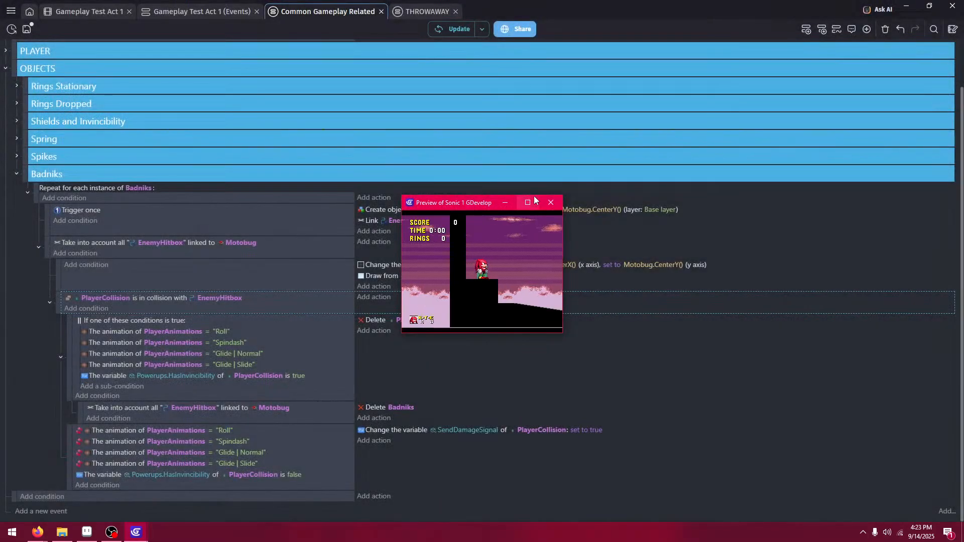
- Preview the level in a maximized window and jump-attack the Motobug on the platform before the spikes
left_click(531, 201)
key("Down")
key("space")
key("Right")
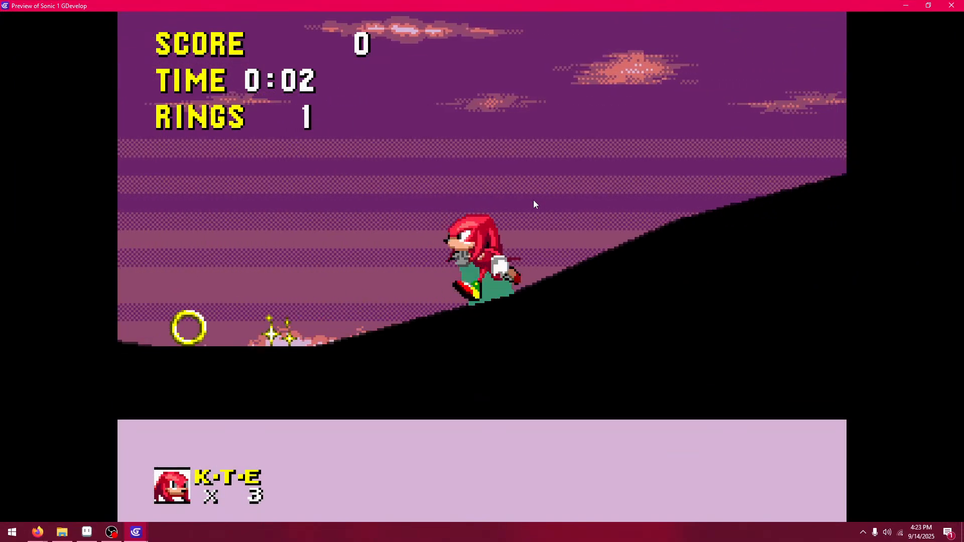
key("space")
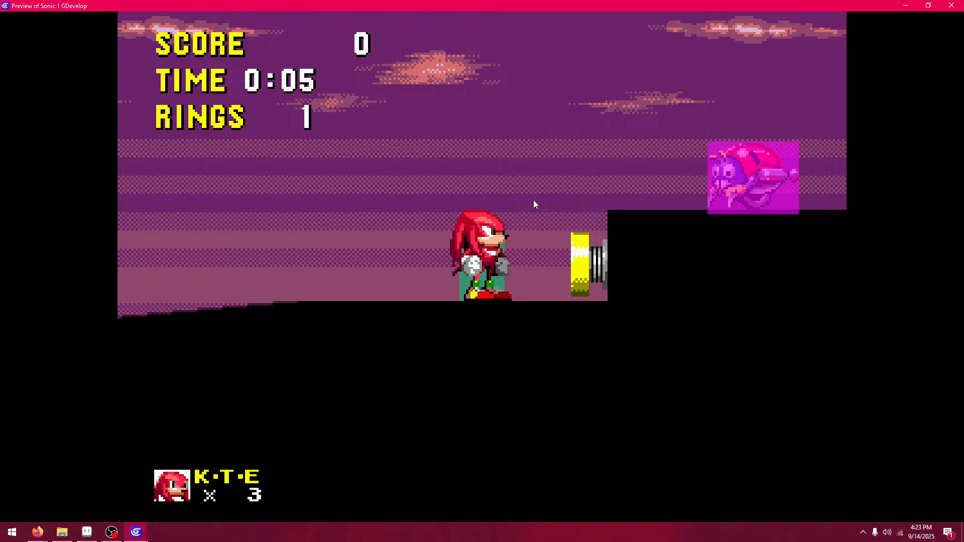
key("space")
key("Right")
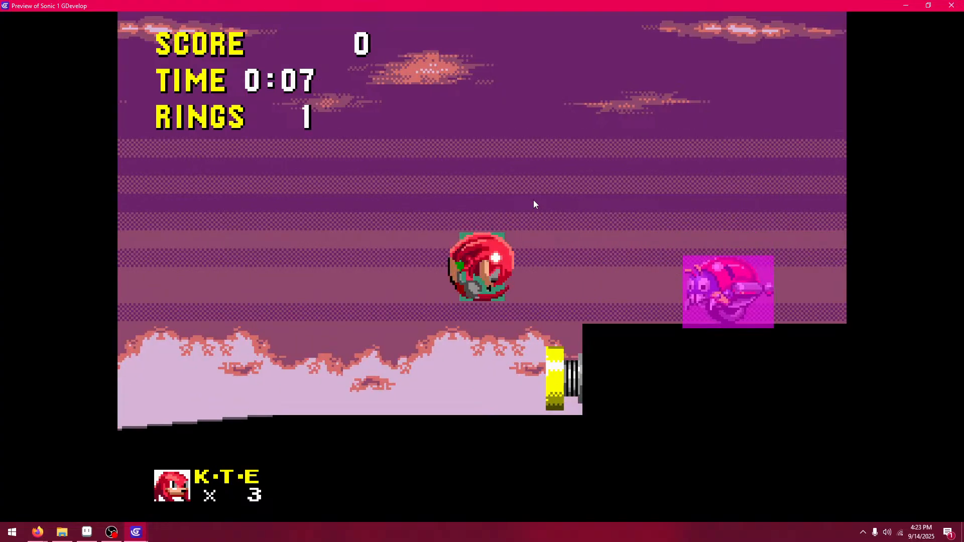
key("space")
key("Right")
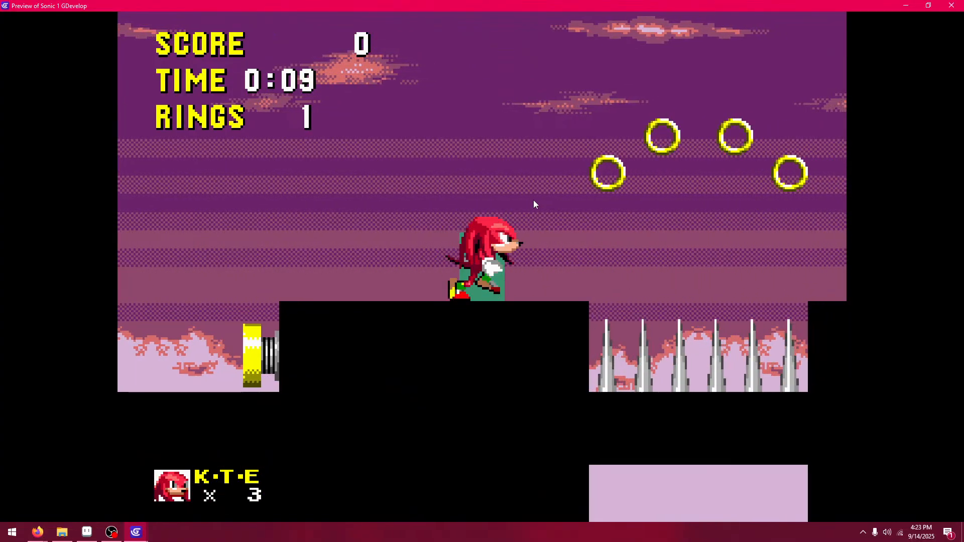
- Jump Knuckles over the spikes into the next Motobug, bounce him up the spring beyond it, and close the preview
key("space")
key("Right")
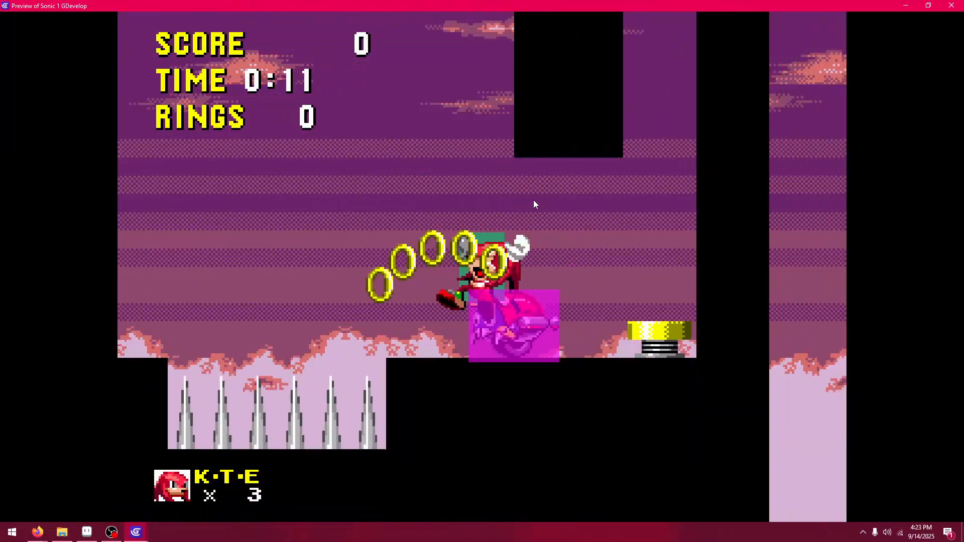
key("Right")
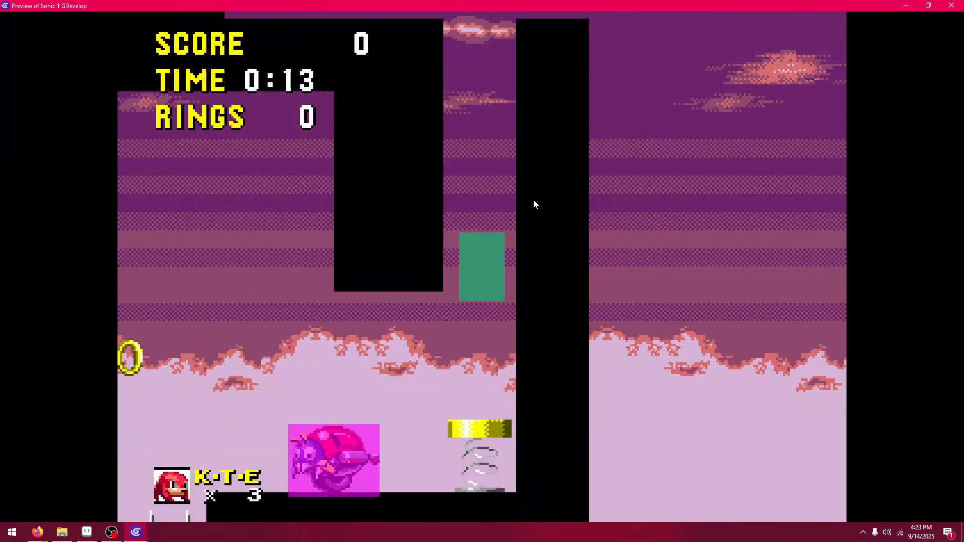
key("Left")
key("Right")
key("F11")
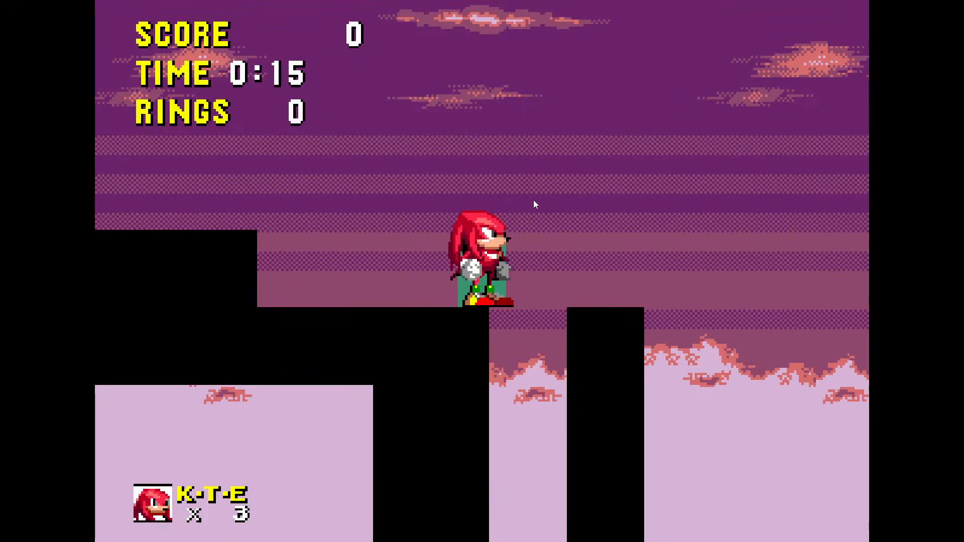
key("F11")
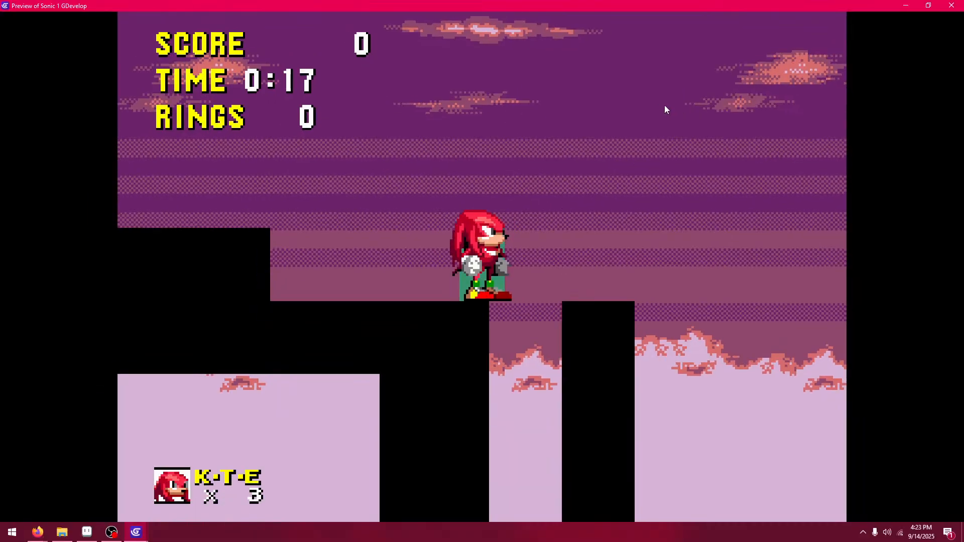
left_click(952, 6)
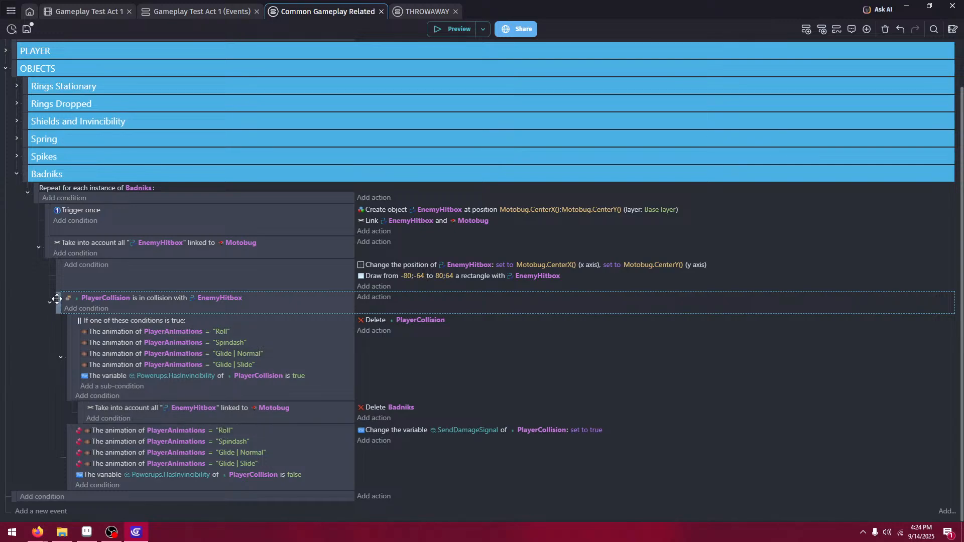
- Move the PlayerCollision–EnemyHitbox collision event out of the linked EnemyHitbox–Motobug event within the Badniks loop, and preview attacking the Motobug before the spikes
left_click_drag(50, 302, 44, 298)
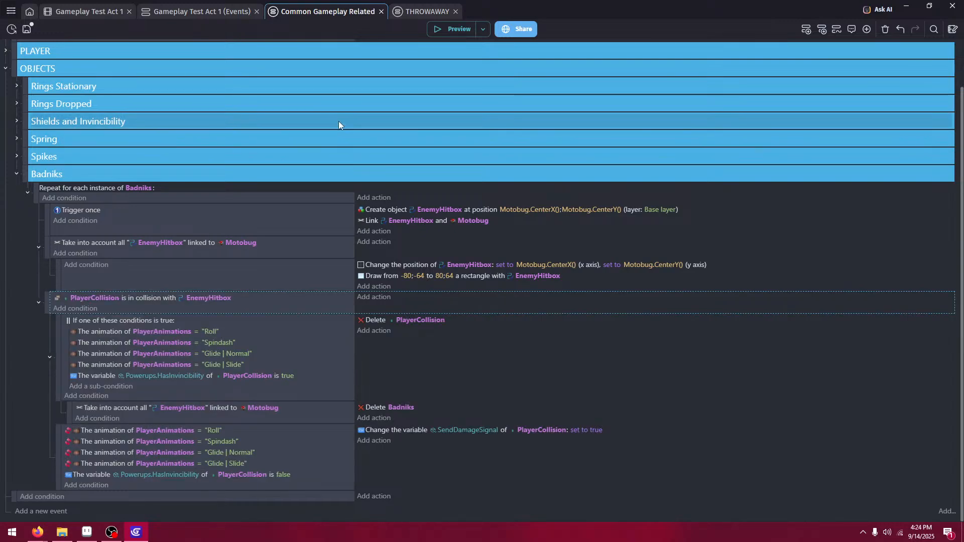
left_click(442, 35)
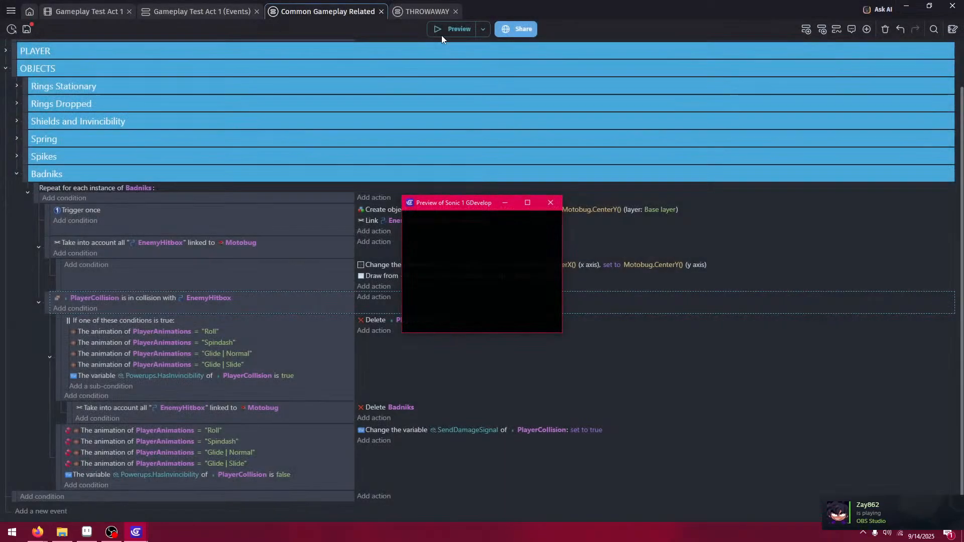
key("Right")
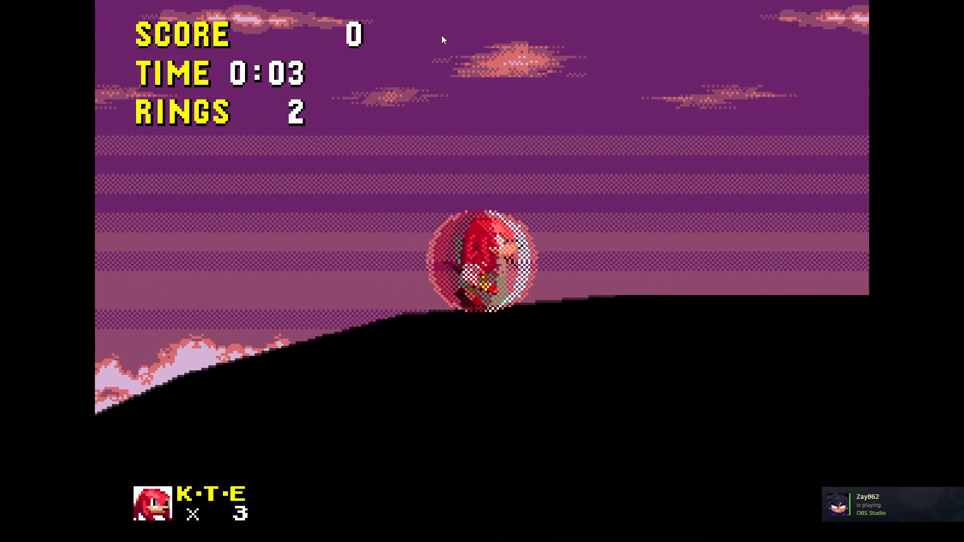
key("space")
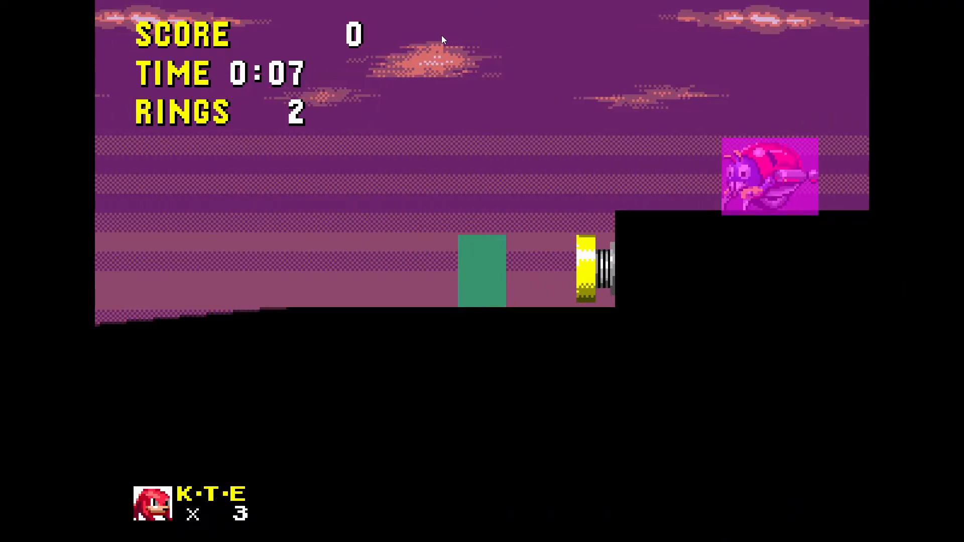
key("space")
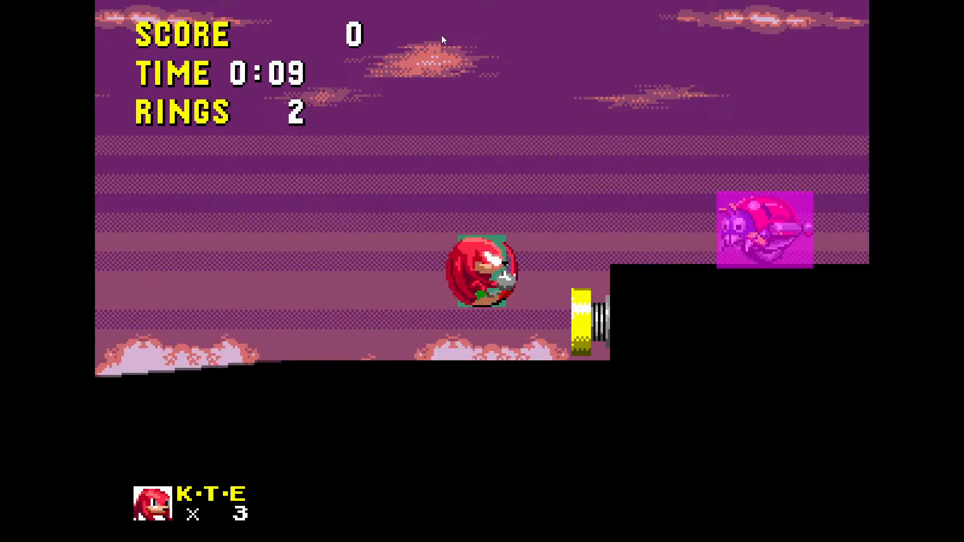
key("space")
key("Right")
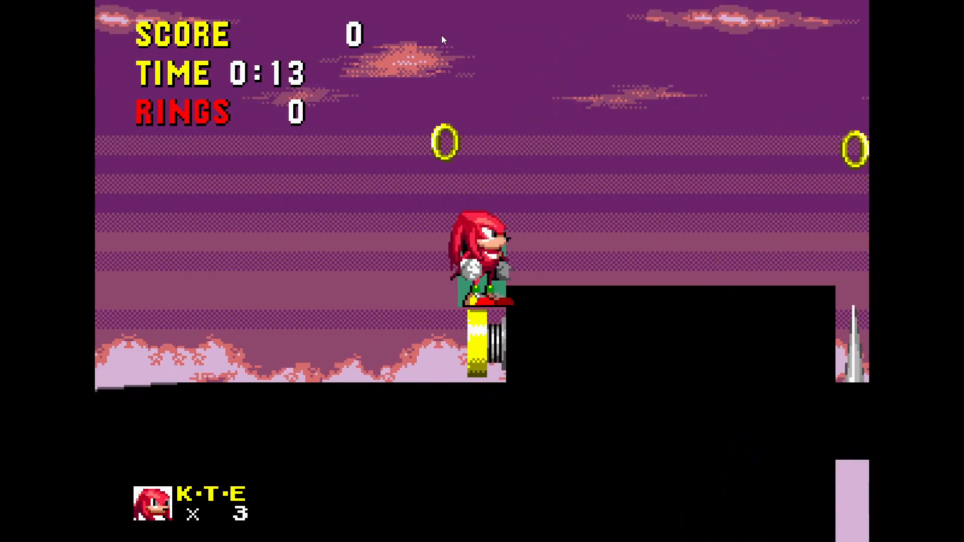
- Run and jump Knuckles repeatedly across the first Motobug's platform to test contact after the attack, and close the preview
key("Left")
key("Right")
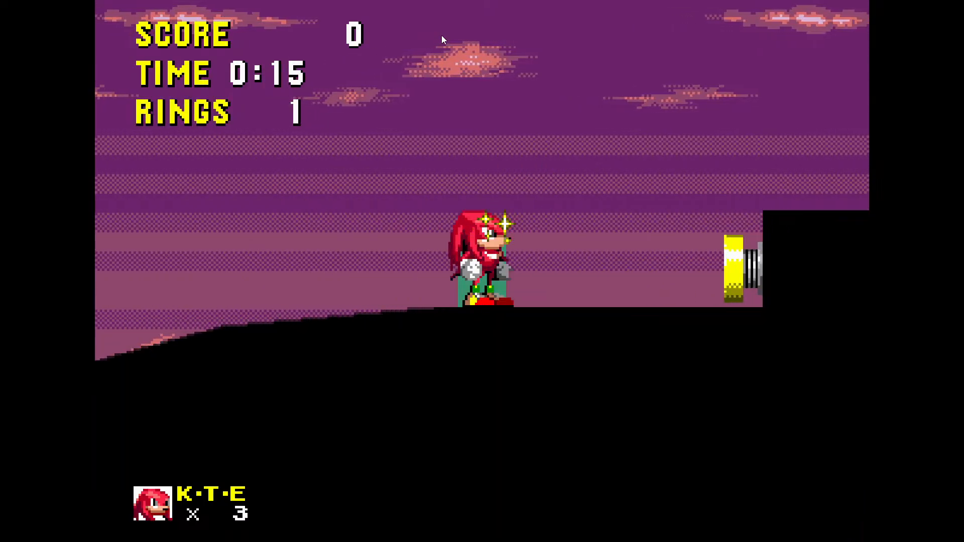
key("Right")
key("space")
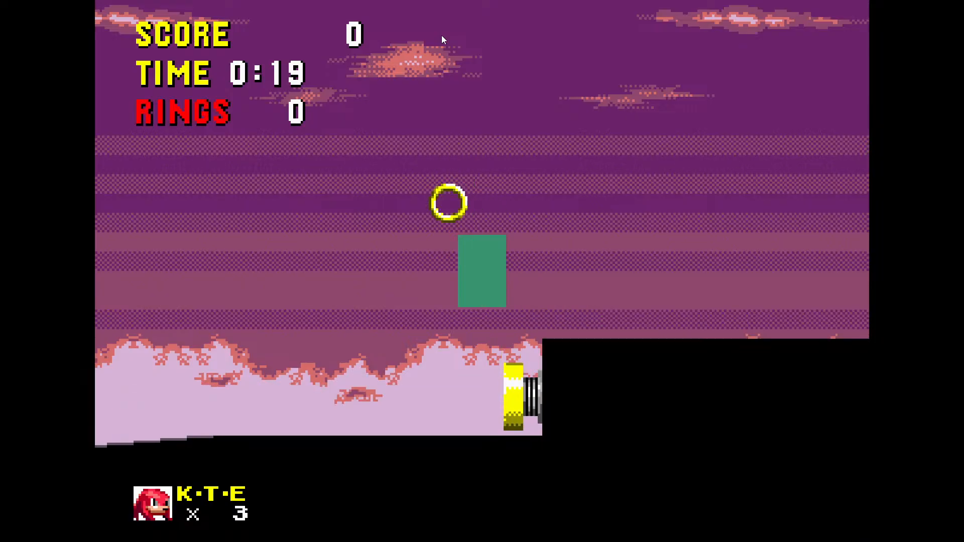
key("Right")
key("space")
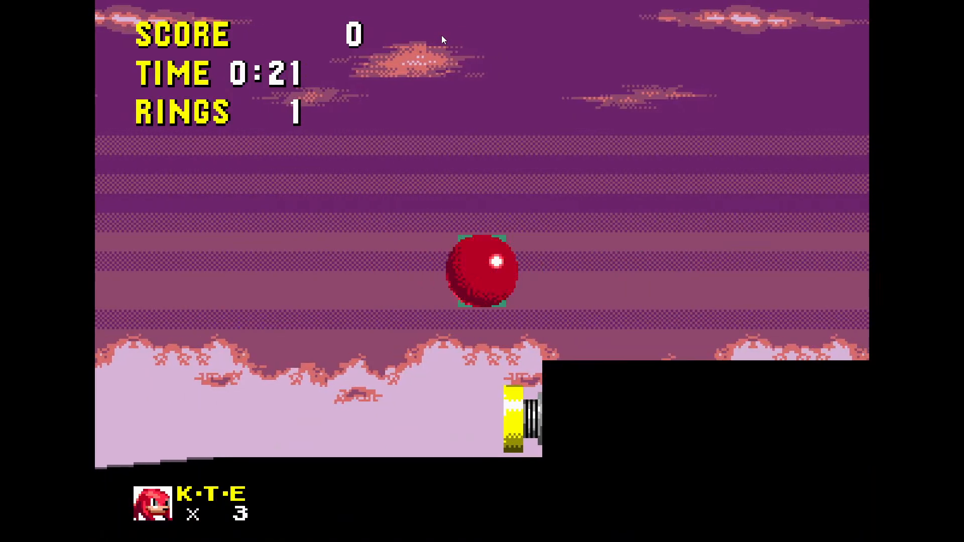
key("space")
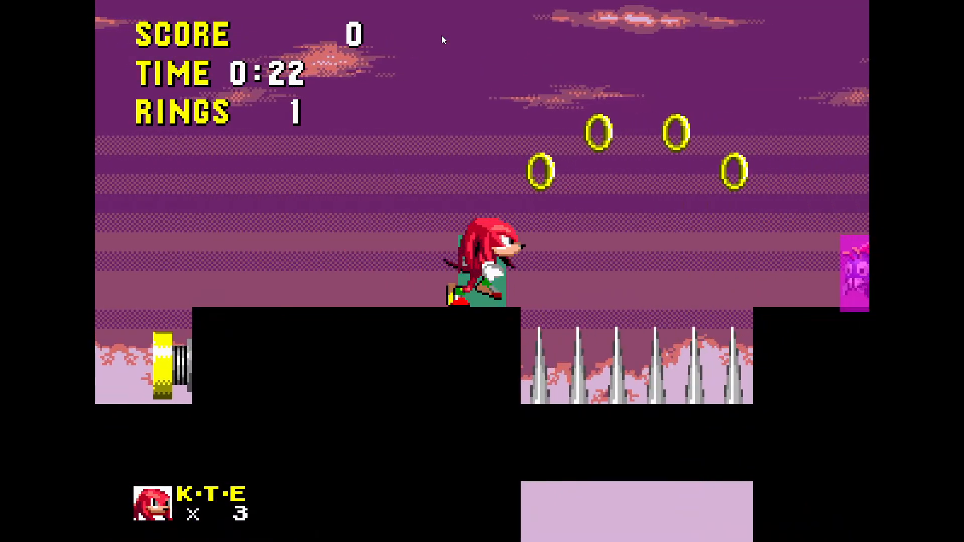
key("Left")
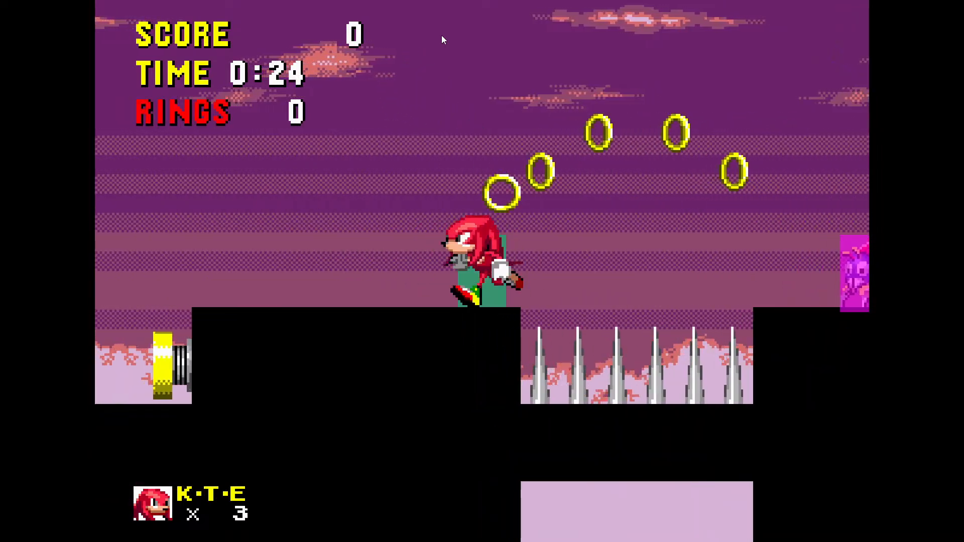
key("F11")
left_click(548, 206)
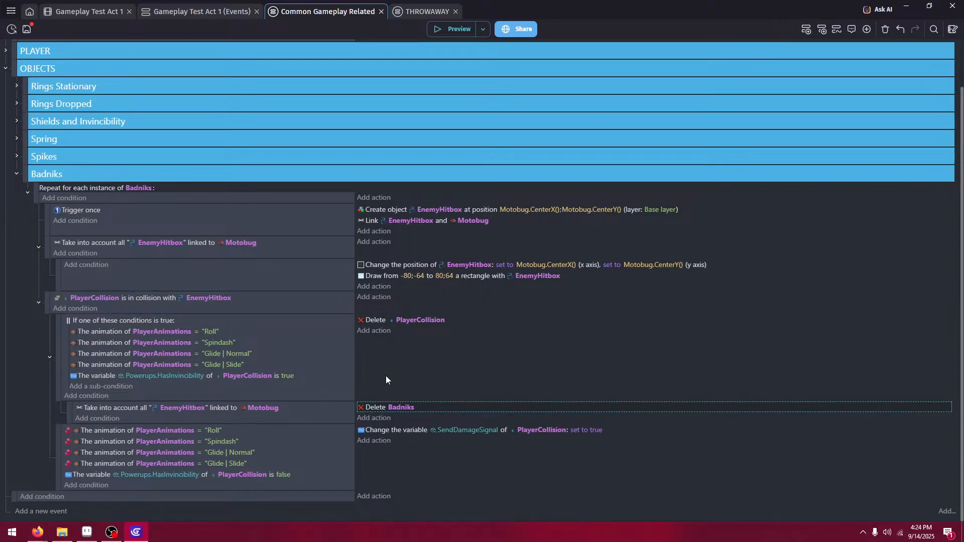
- Add a Delete EnemyHitbox action before Delete Badniks in the linked Motobug sub-event, and remove the Delete PlayerCollision action
left_click(377, 420)
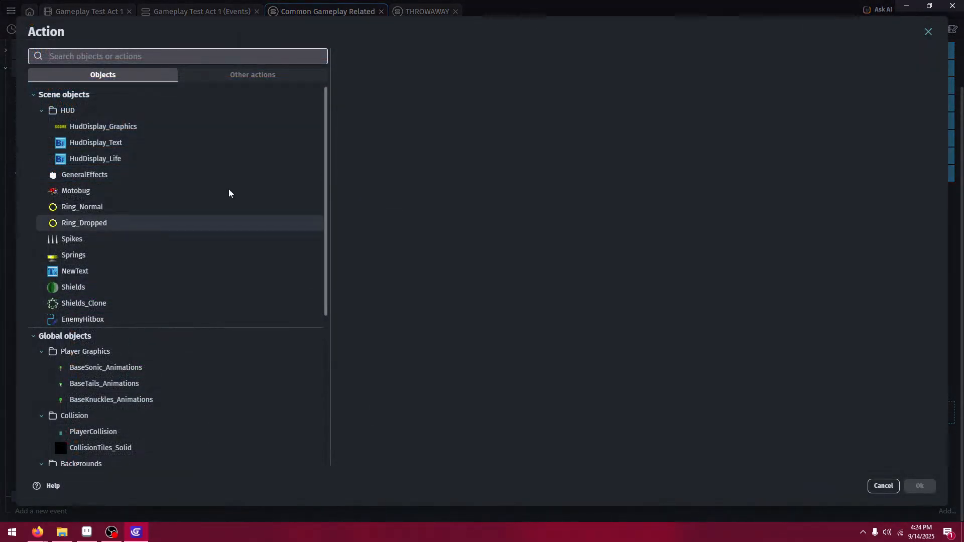
left_click(126, 320)
scroll(429, 145, "down", 12)
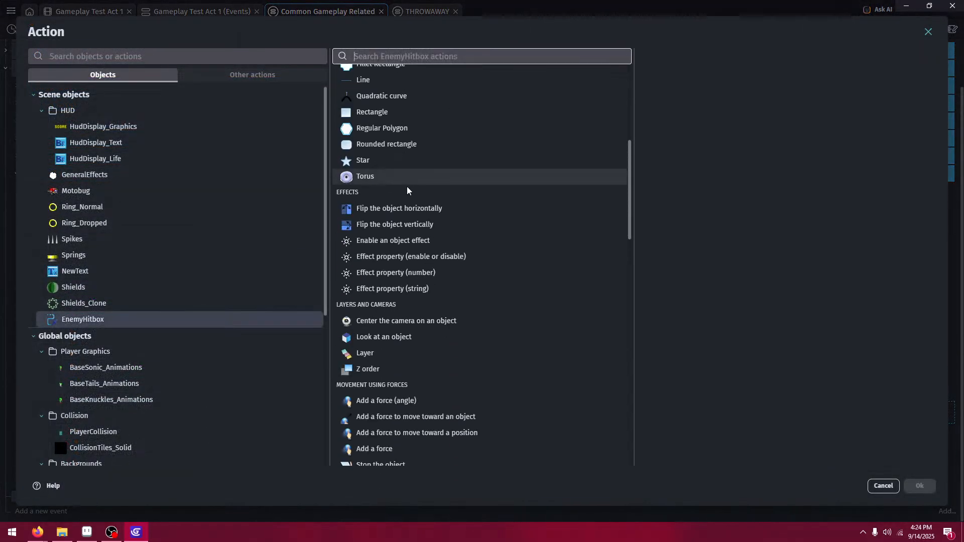
left_click(919, 486)
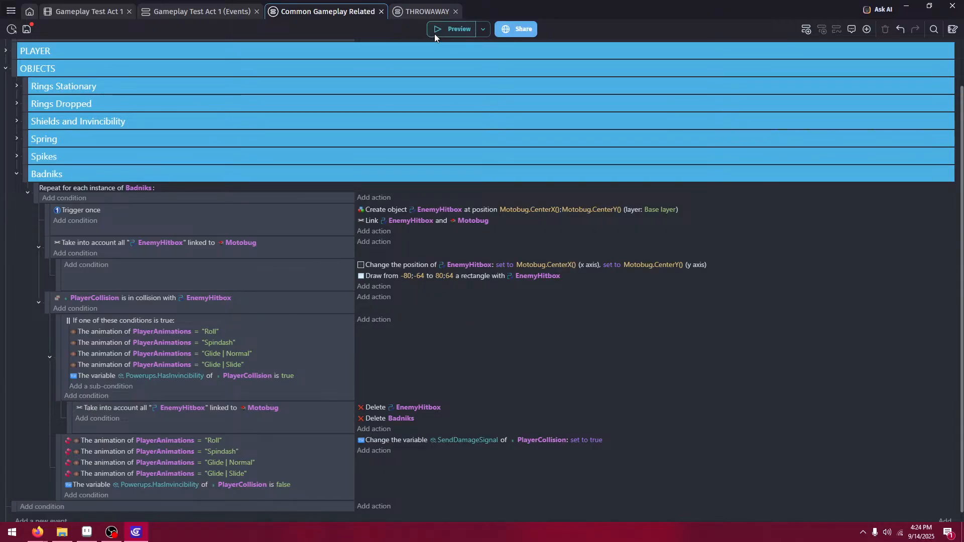
- Move the PlayerCollision–EnemyHitbox collision event out of the Badniks loop, preview jumping Knuckles at the first Motobug and over the spikes, and close the preview
left_click_drag(49, 297, 41, 298)
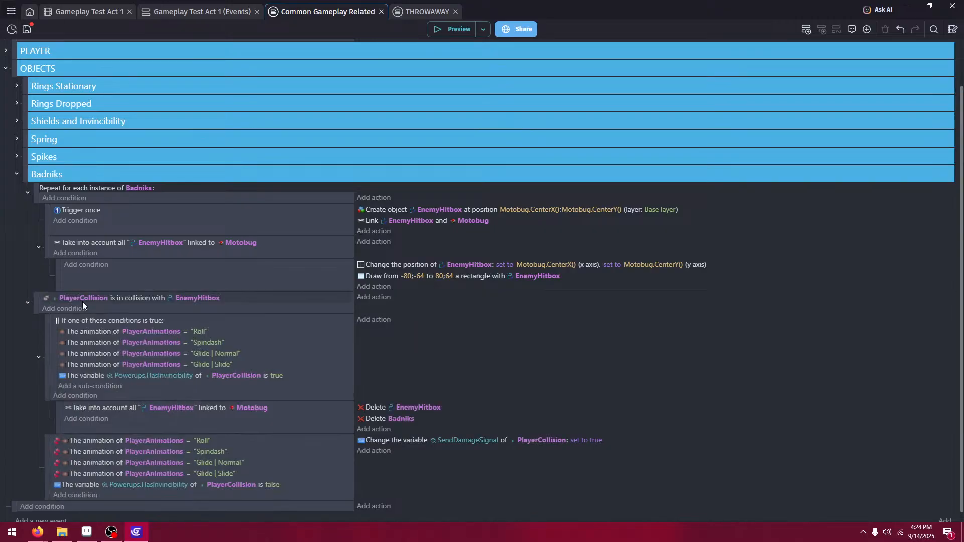
left_click(459, 29)
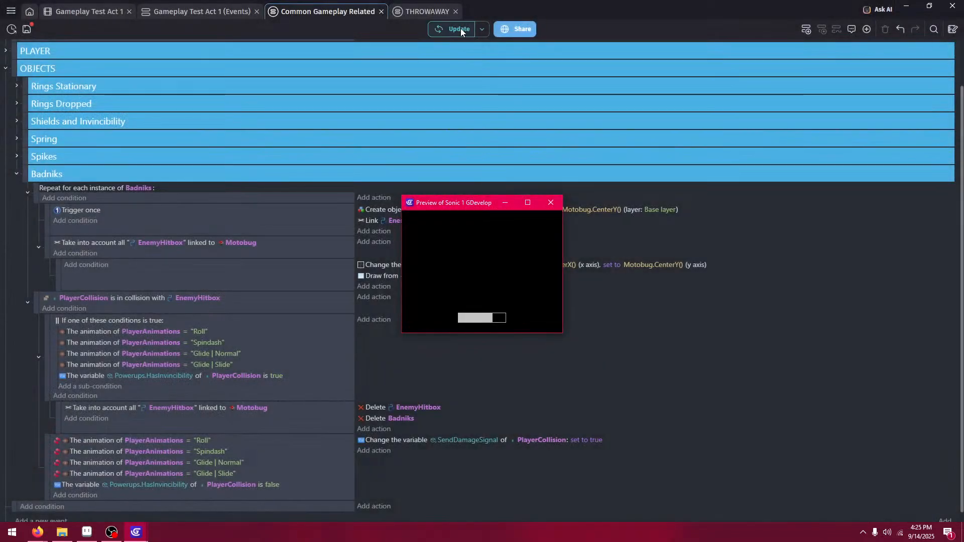
key("Right")
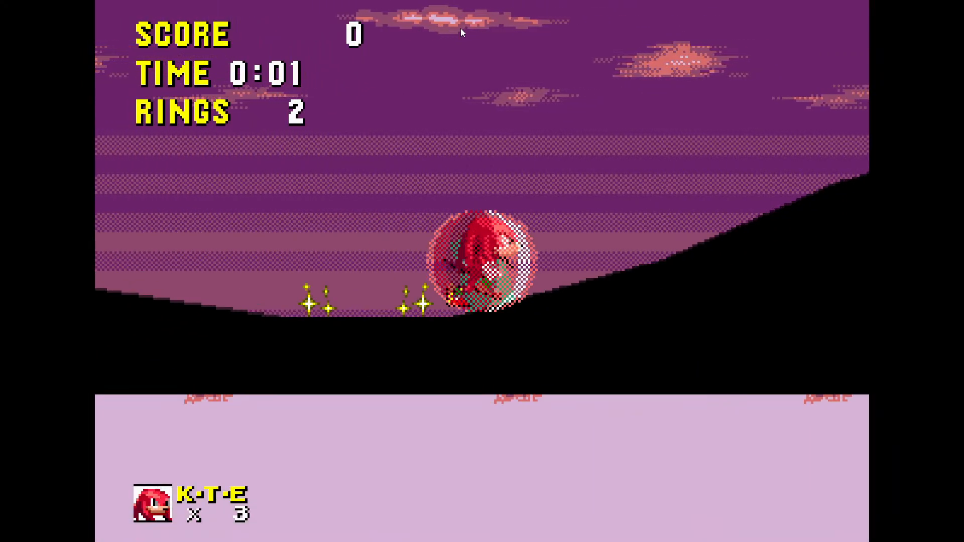
key("space")
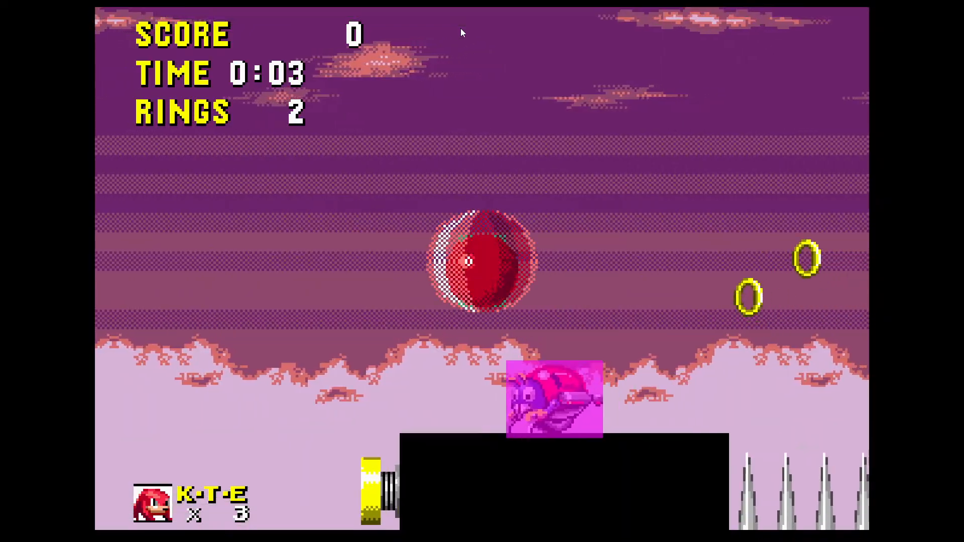
key("space")
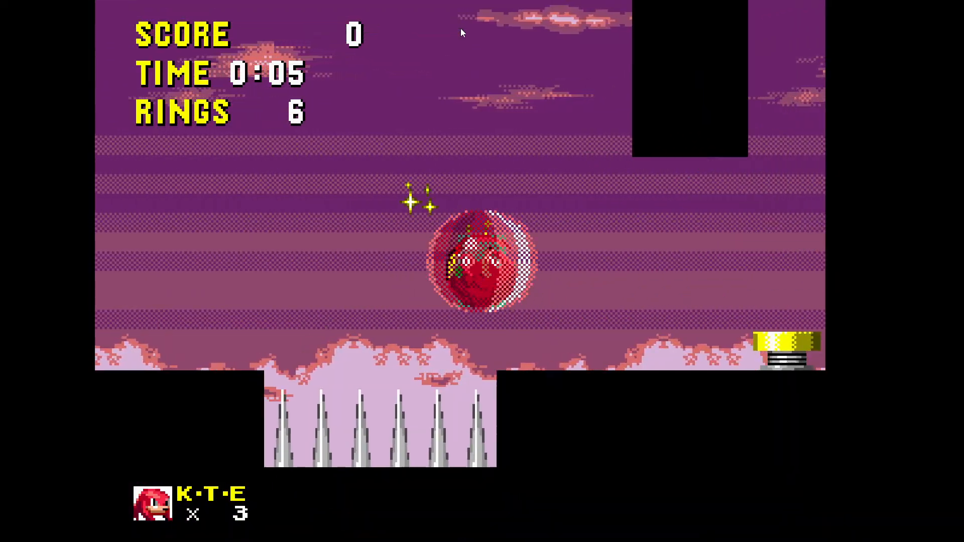
key("F11")
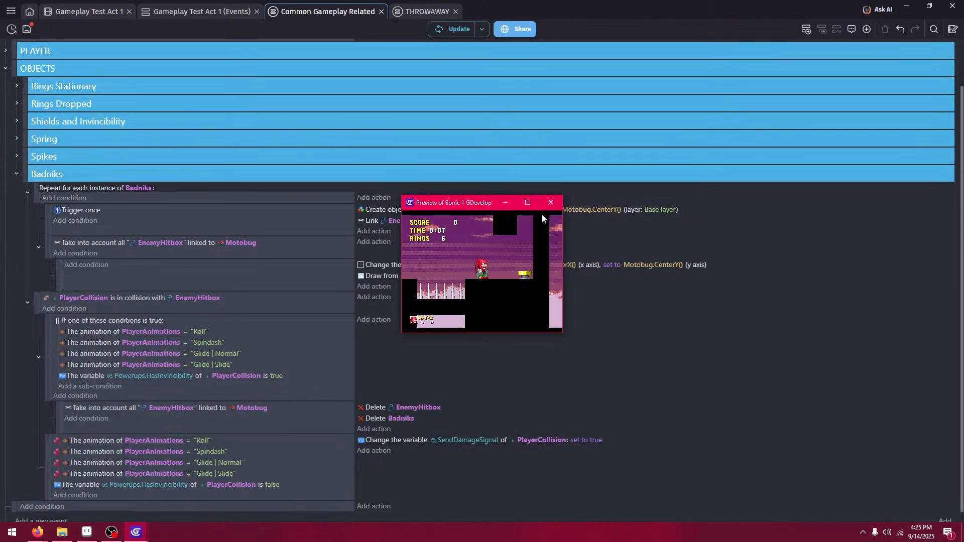
left_click(551, 202)
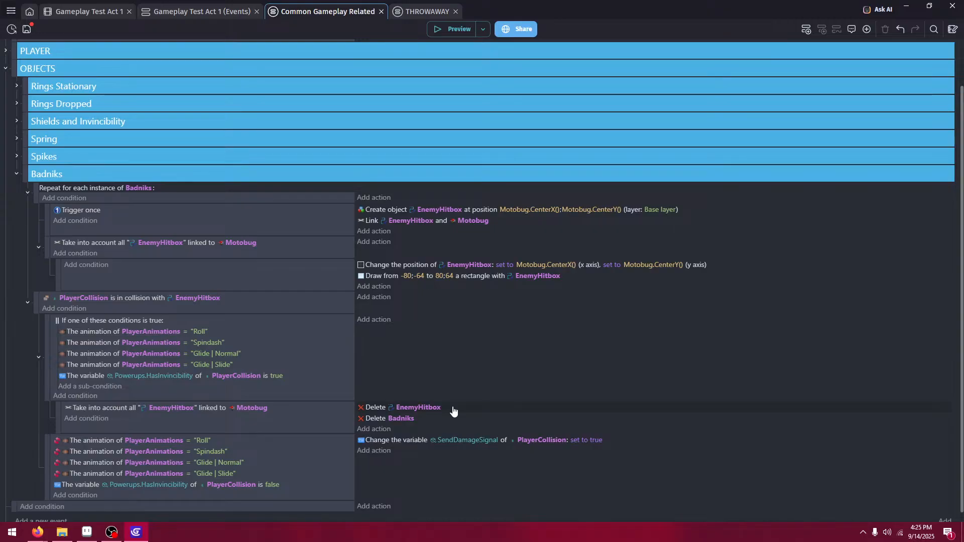
- Remove the Delete EnemyHitbox action from the linked Motobug sub-event, and preview attacking the first Motobug with Knuckles
key("Delete")
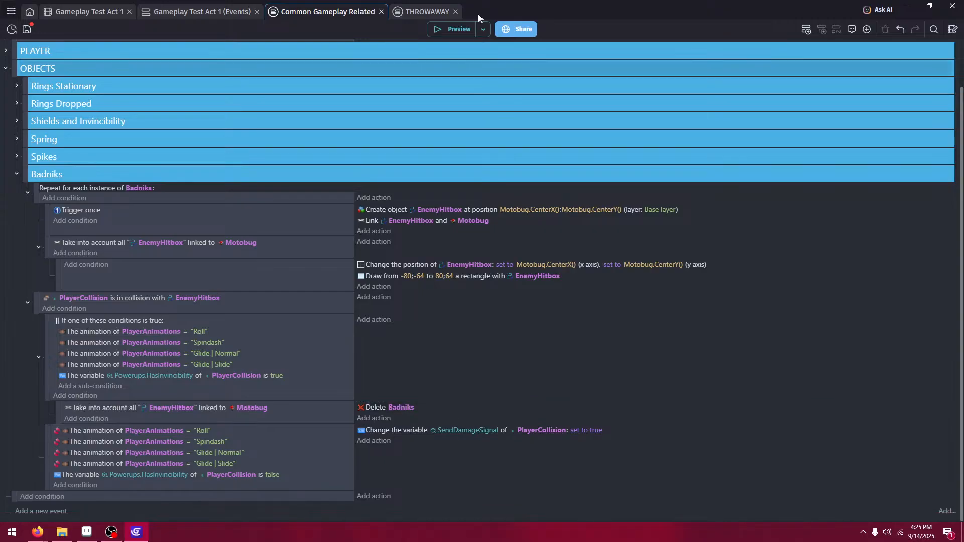
left_click(463, 31)
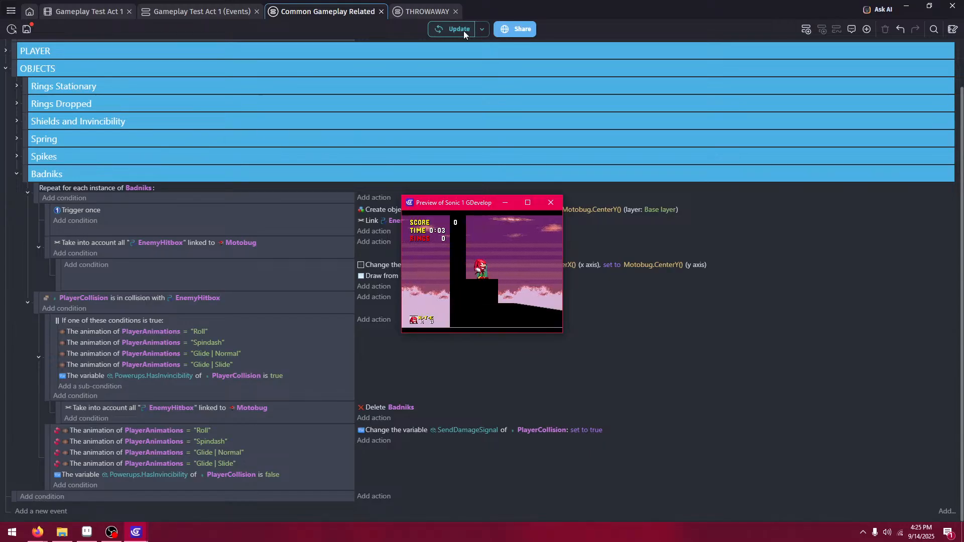
key("F11")
key("Right")
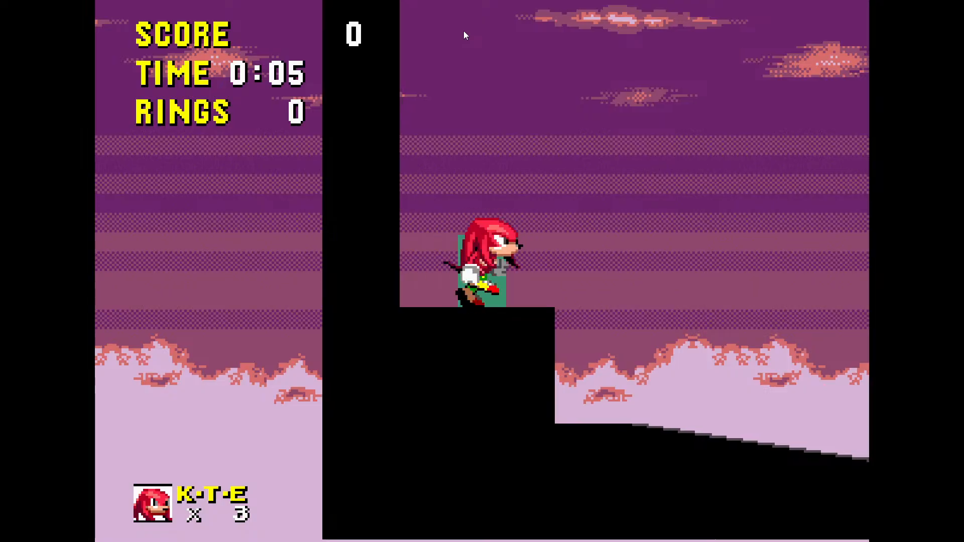
key("space")
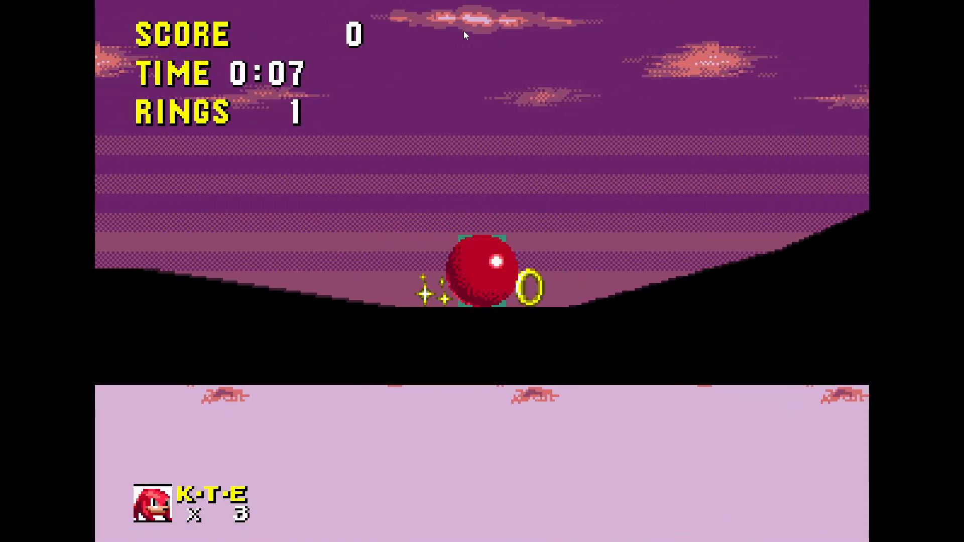
key("space")
key("space")
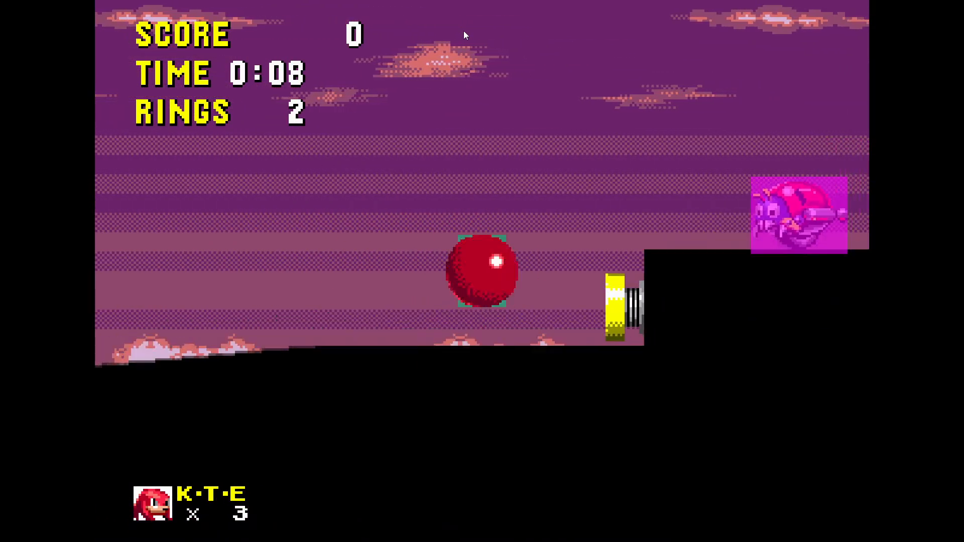
key("Left")
key("space")
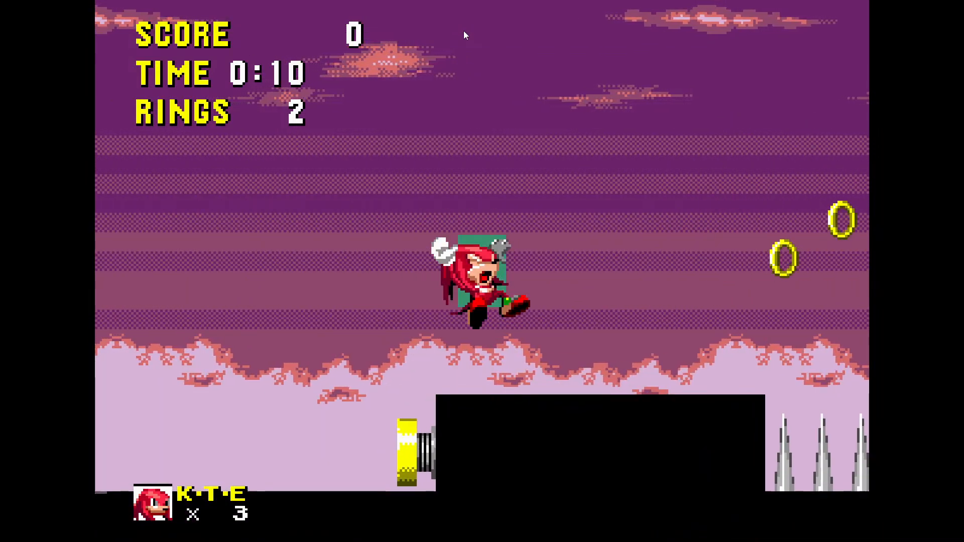
- Run and jump Knuckles around the first Motobug's platform to test for leftover hitbox contact, cross the spikes, and close the preview
key("Right")
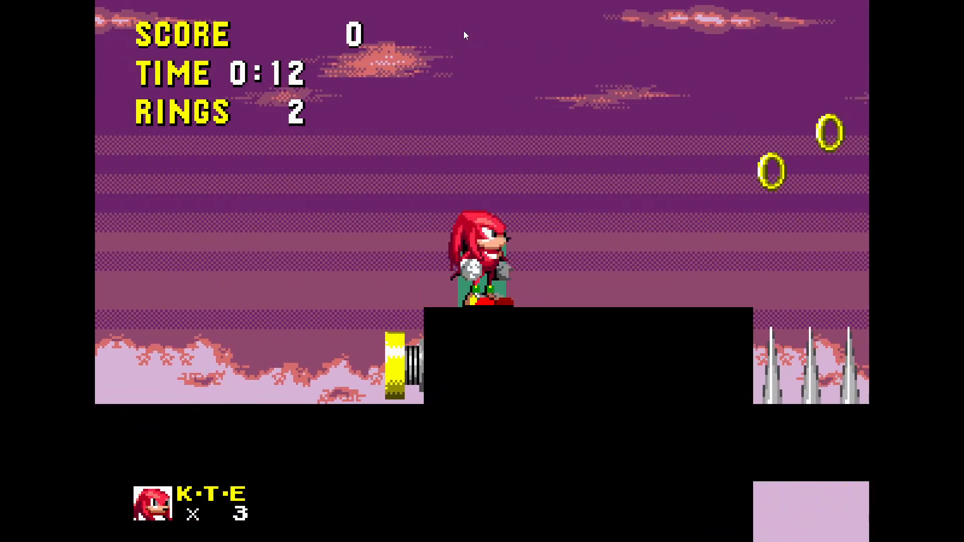
key("Right")
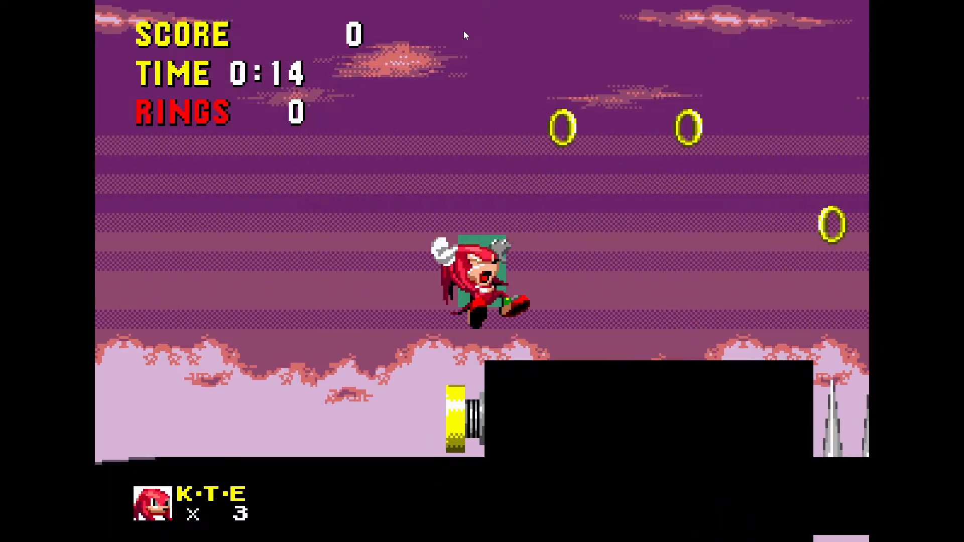
key("Left")
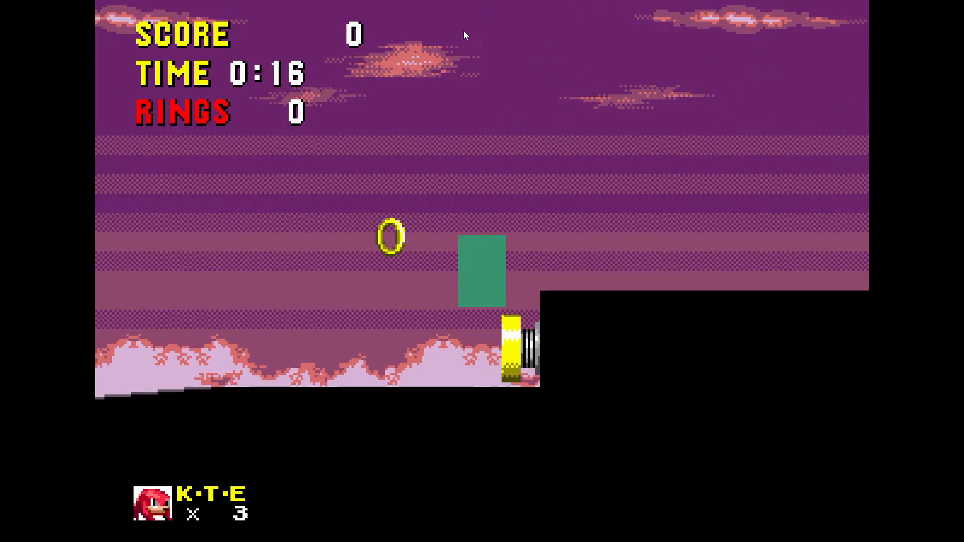
key("space")
key("Right")
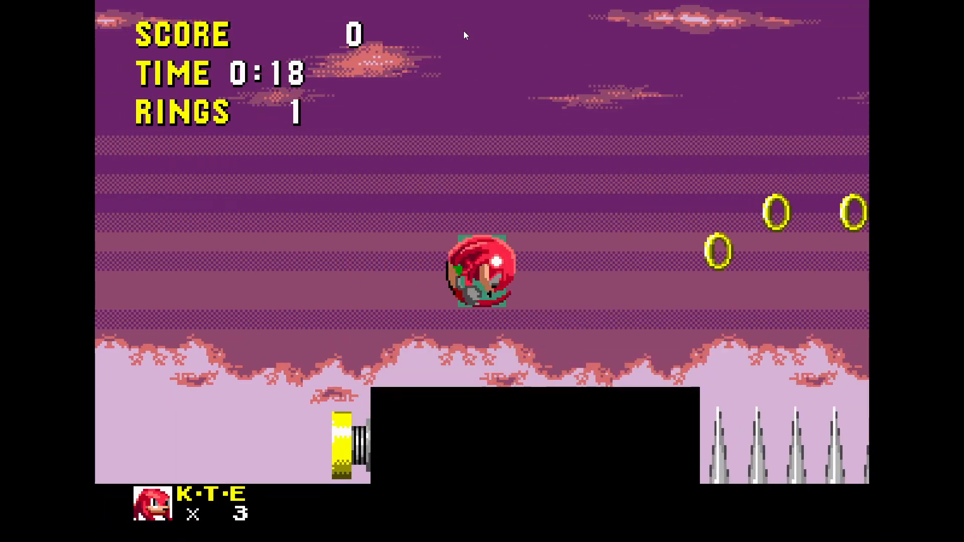
key("Left")
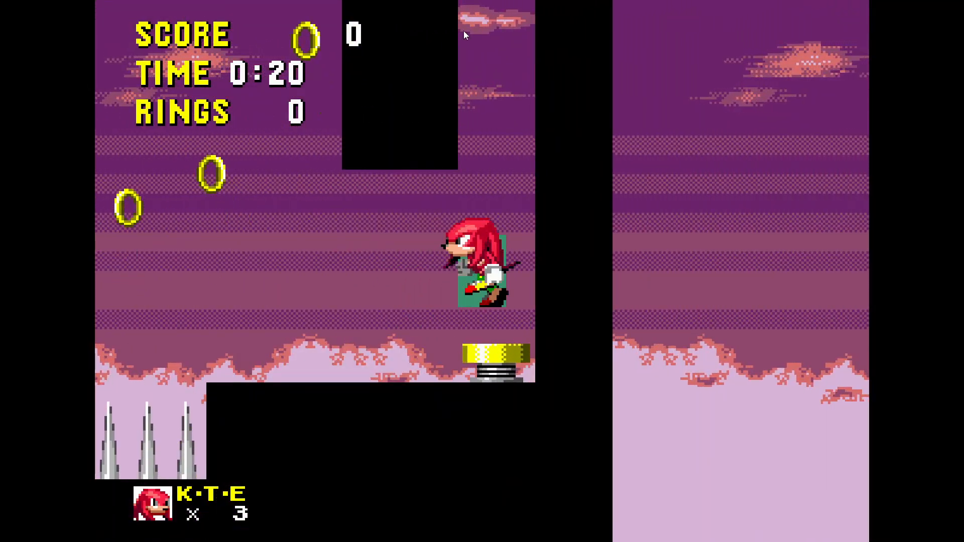
key("F11")
left_click(551, 203)
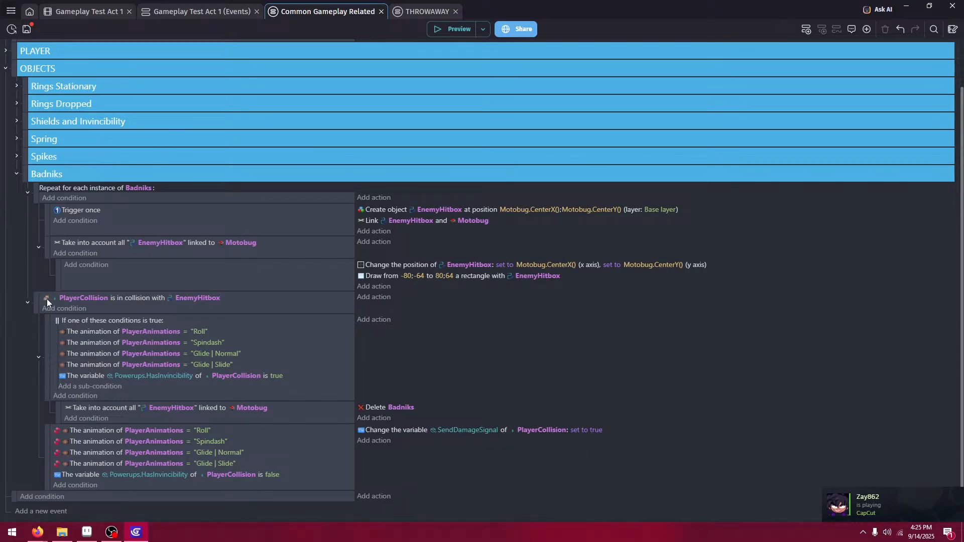
- Move the PlayerCollision–EnemyHitbox collision event back inside the Badniks loop, and preview attacking the first Motobug
left_click_drag(46, 299, 51, 300)
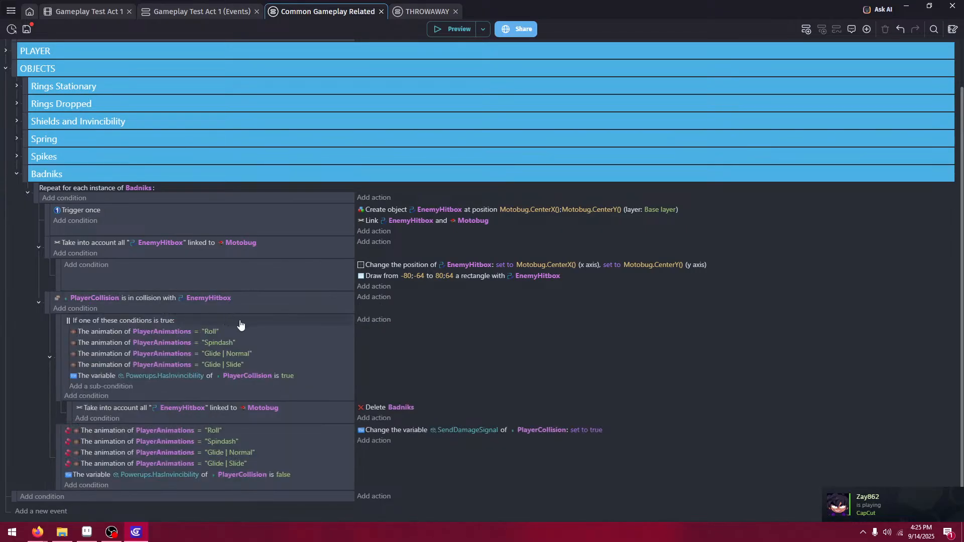
left_click(450, 30)
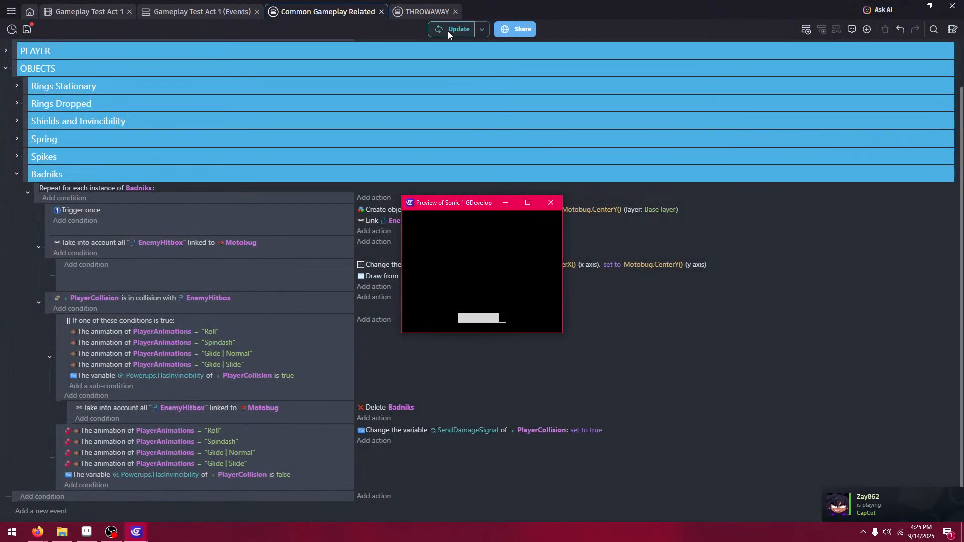
key("Right")
key("space")
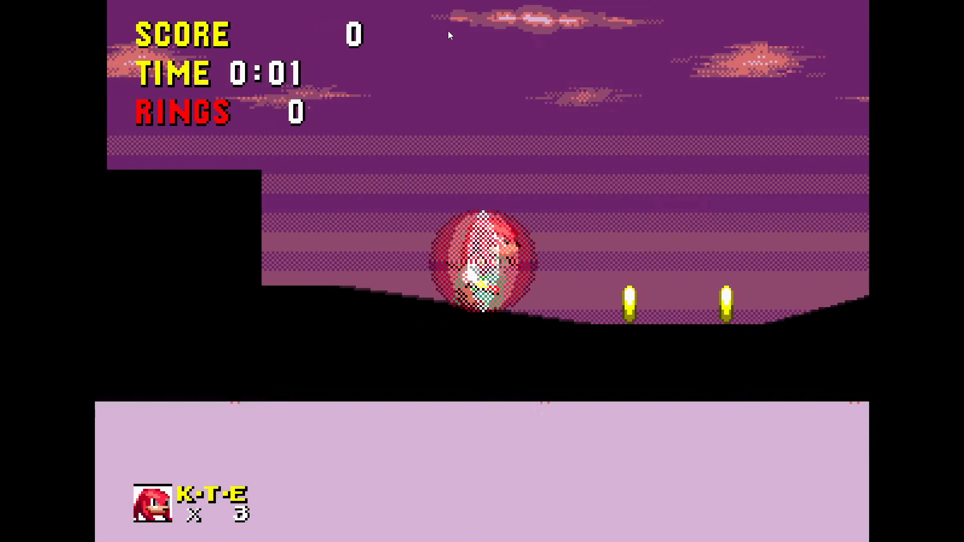
key("space")
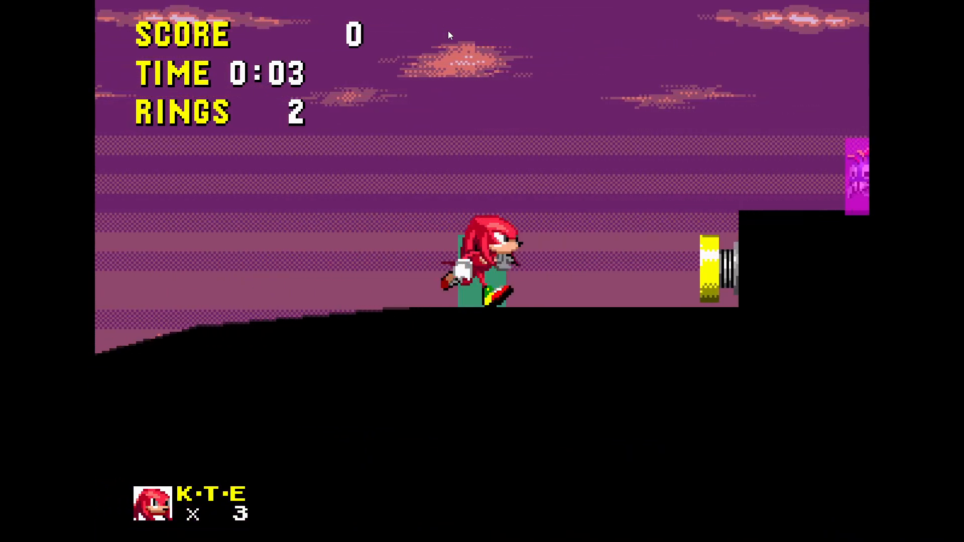
key("space")
key("Left")
key("Right")
key("space")
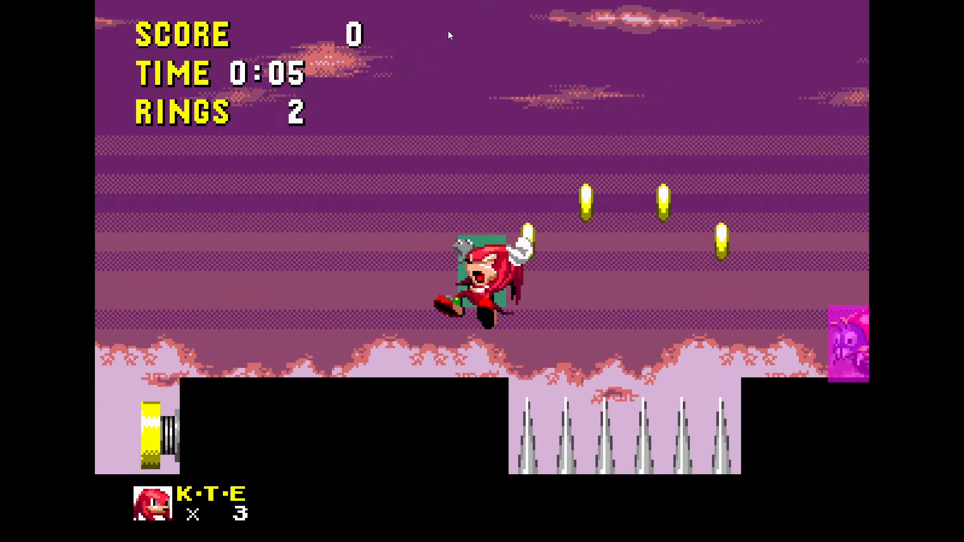
- Run Knuckles back and forth on the platform before the spikes to test contact after the attack, and close the preview
key("Left")
key("Left")
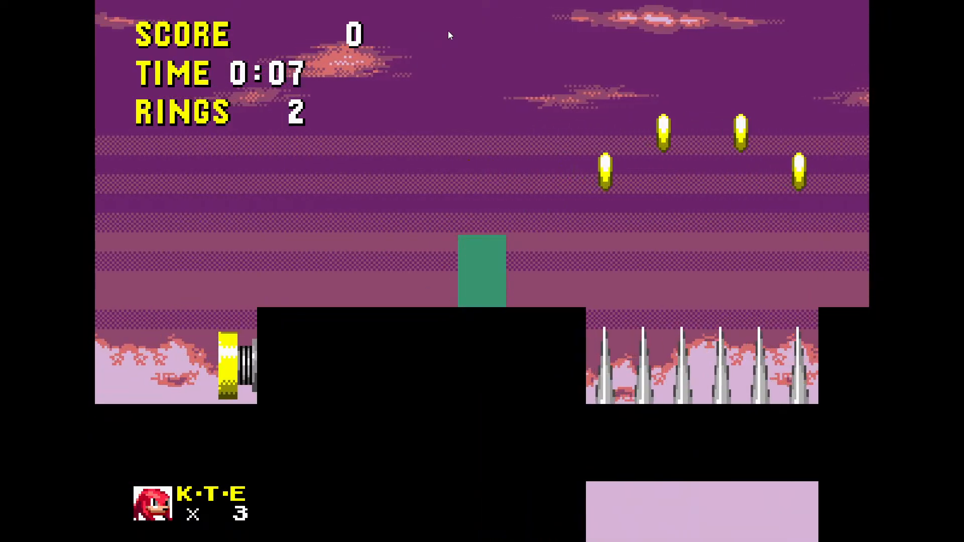
key("Left")
key("Right")
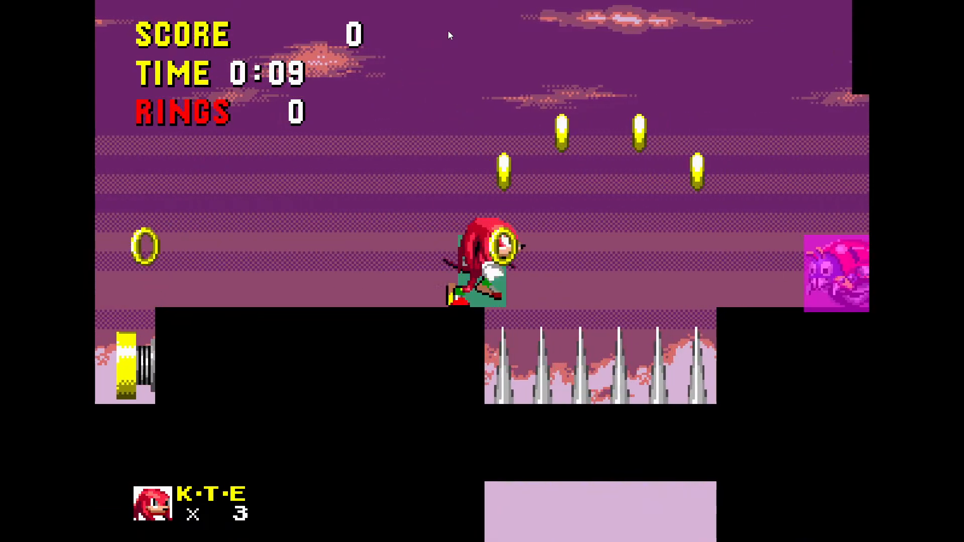
key("Left")
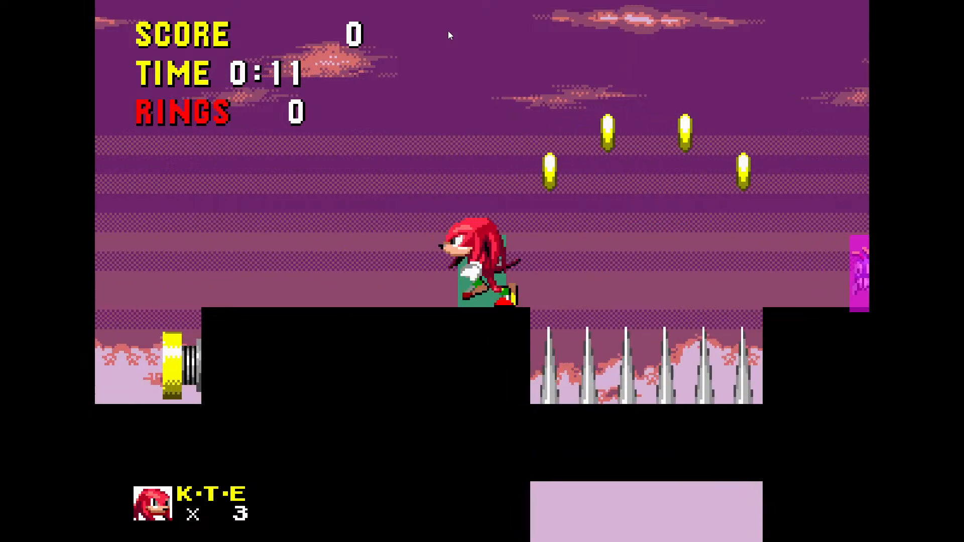
key("space")
key("F11")
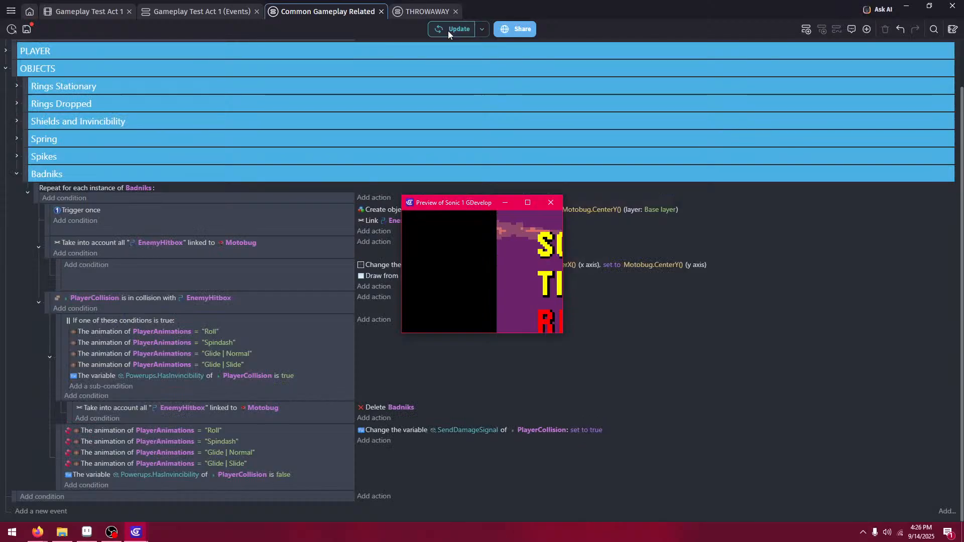
left_click(551, 203)
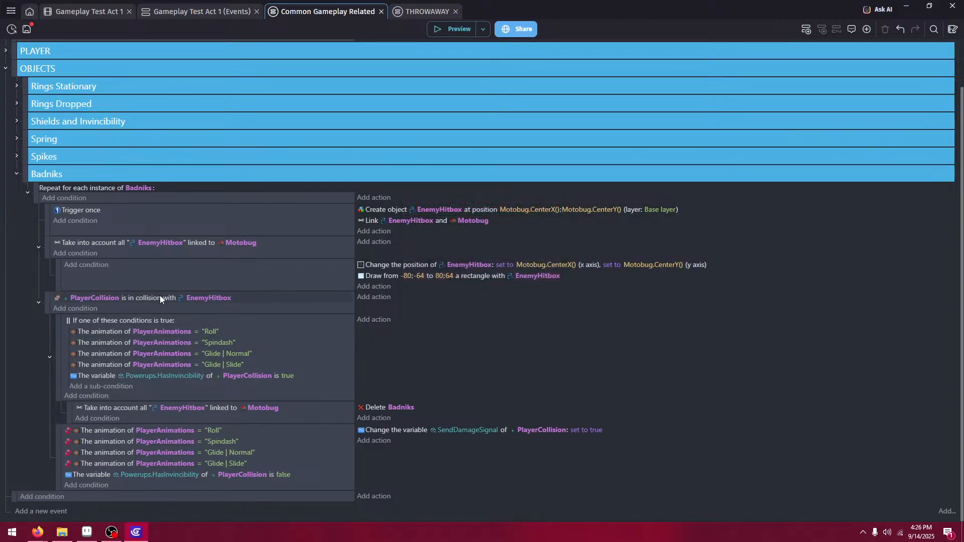
- Nest the PlayerCollision–EnemyHitbox collision event under the linked EnemyHitbox–Motobug event, preview running Knuckles down the first slope, and close the preview
left_click_drag(44, 302, 65, 302)
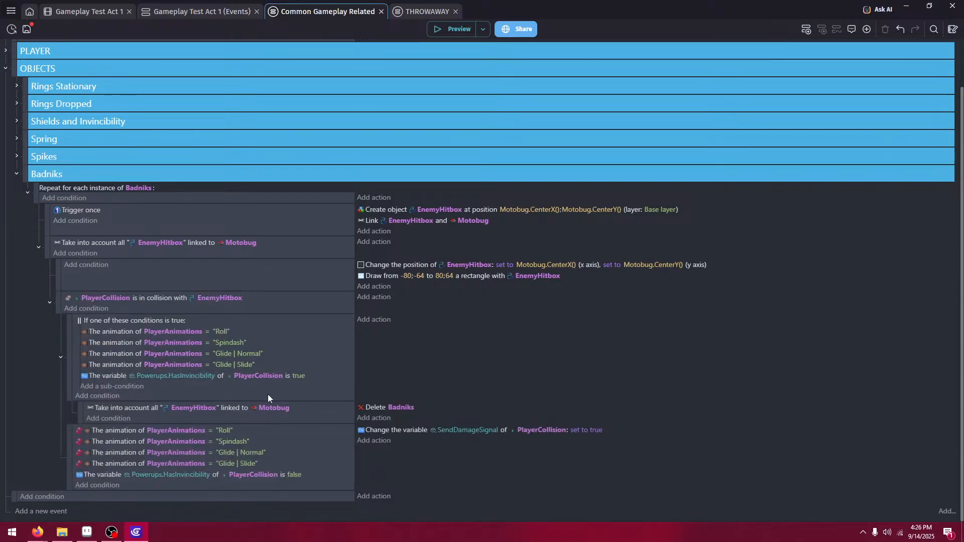
left_click(459, 29)
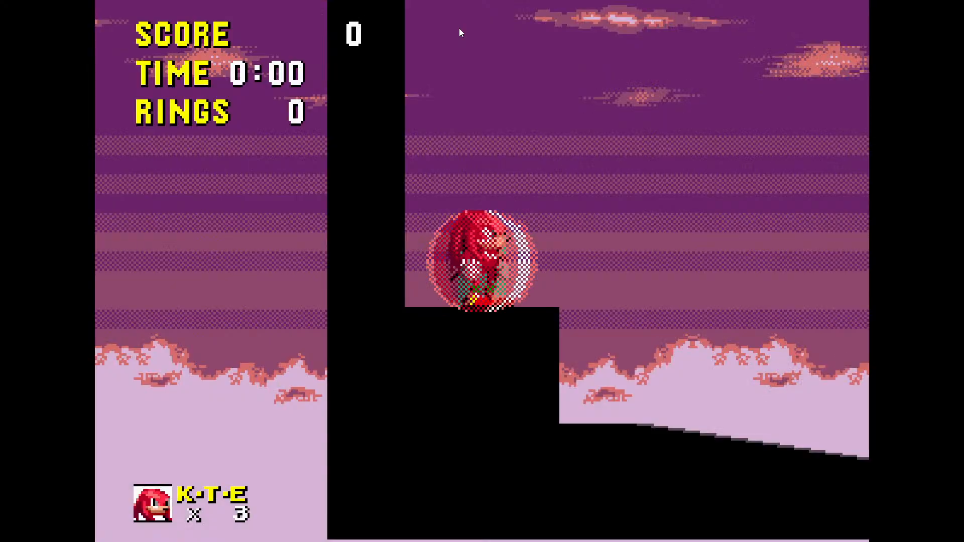
key("Right")
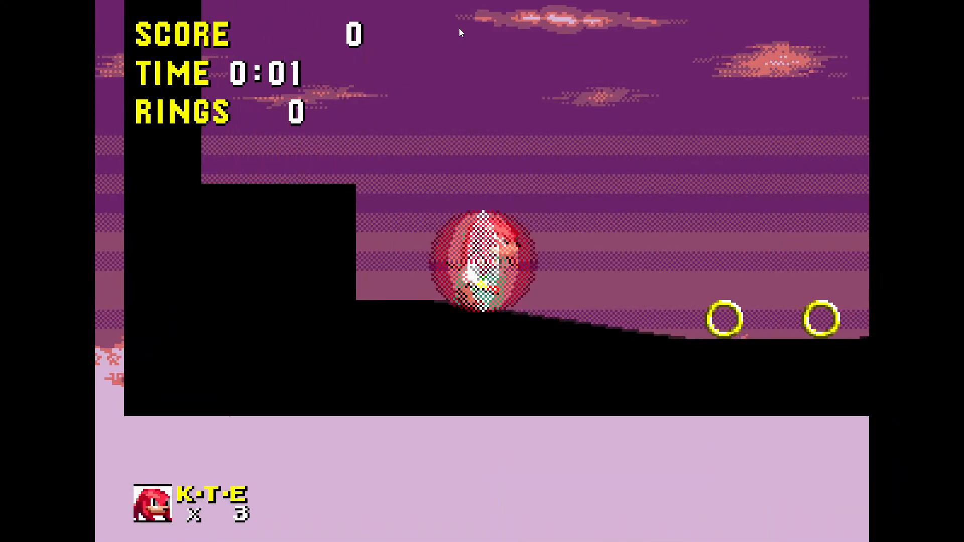
key("Escape")
left_click(551, 202)
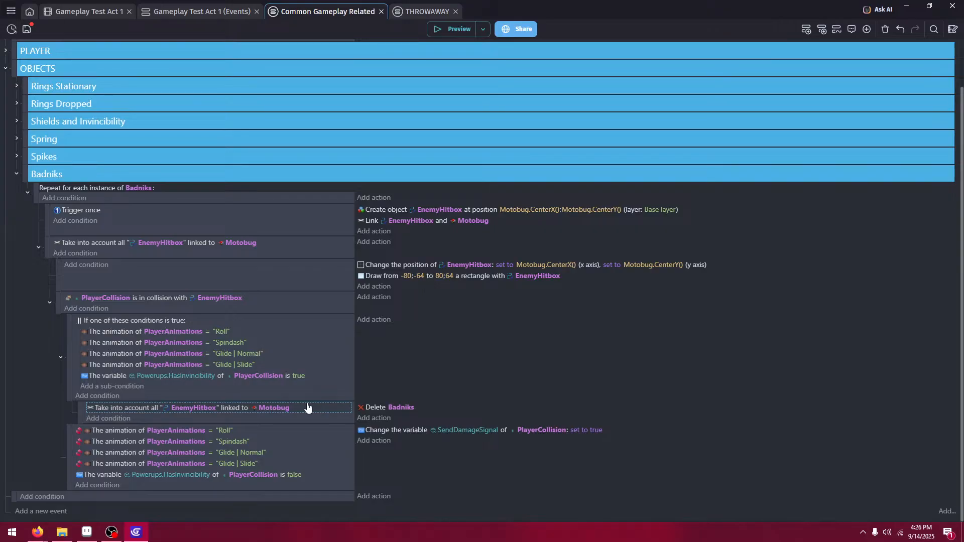
- Remove the EnemyHitbox–Motobug link condition from the event that deletes Badniks, and preview jumping into the first Motobug
key("Delete")
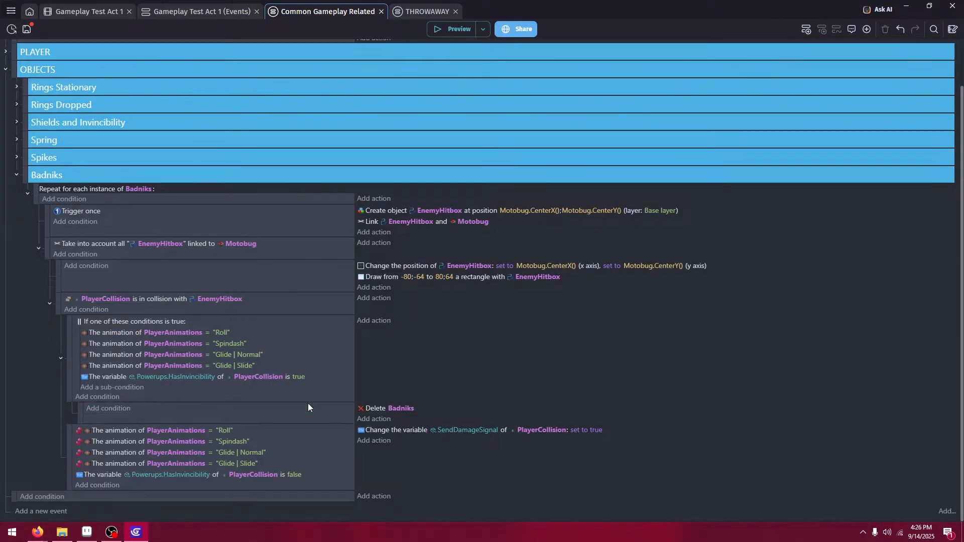
left_click(446, 37)
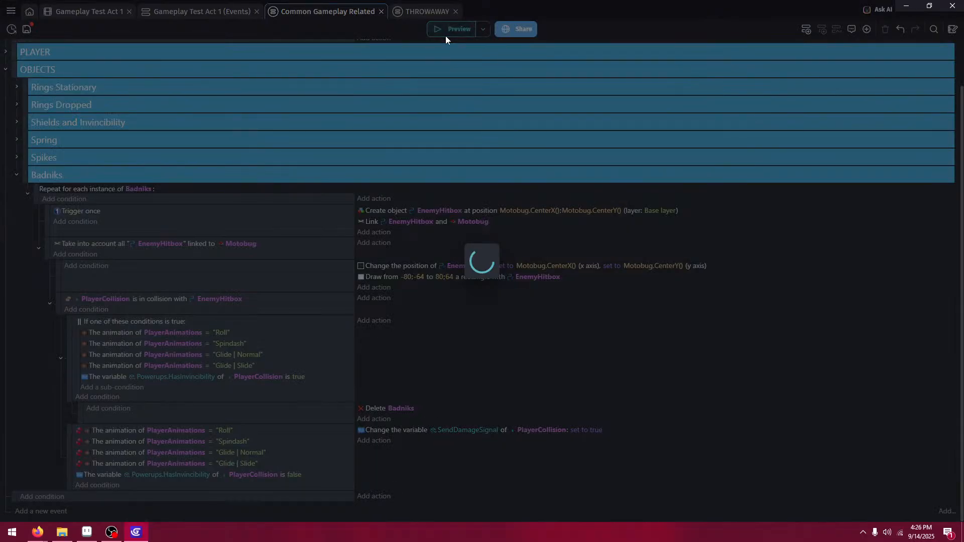
key("Right")
key("space")
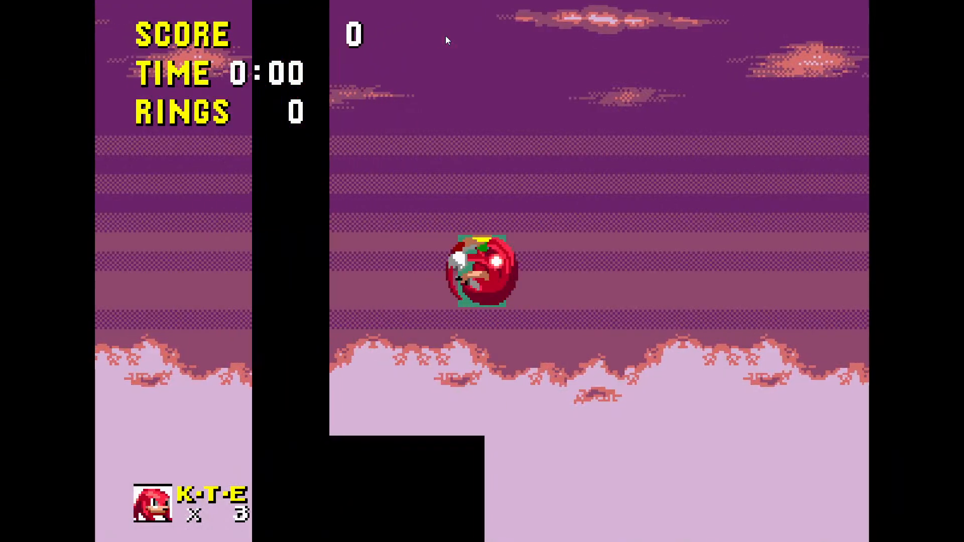
key("space")
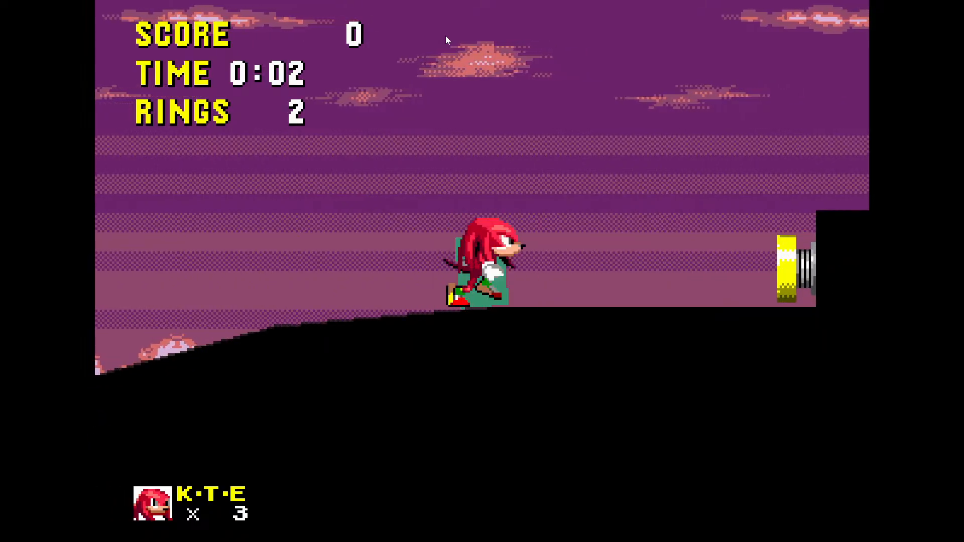
key("space")
key("Left")
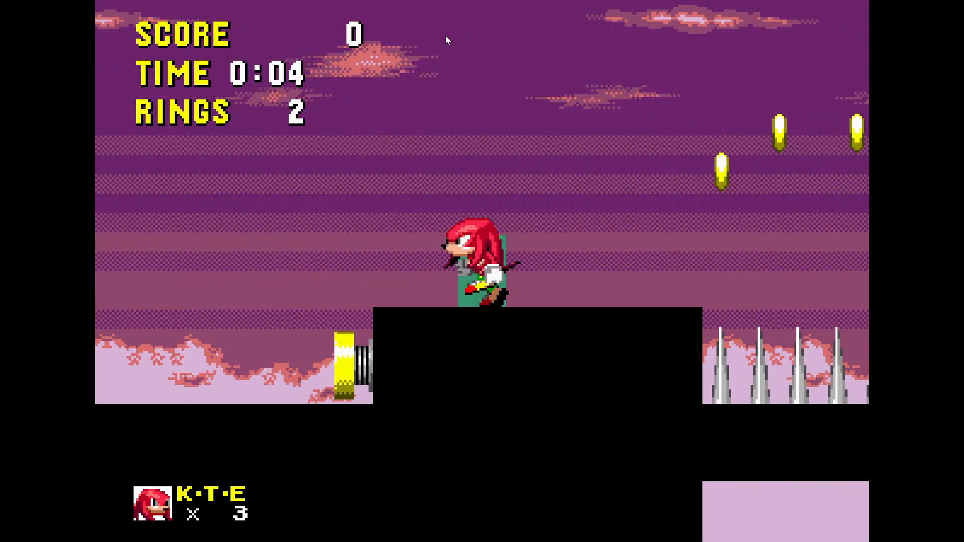
- Run Knuckles back and forth on the first Motobug's platform, cross the spikes into the second Motobug, and close the preview
key("Right")
key("Left")
key("Right")
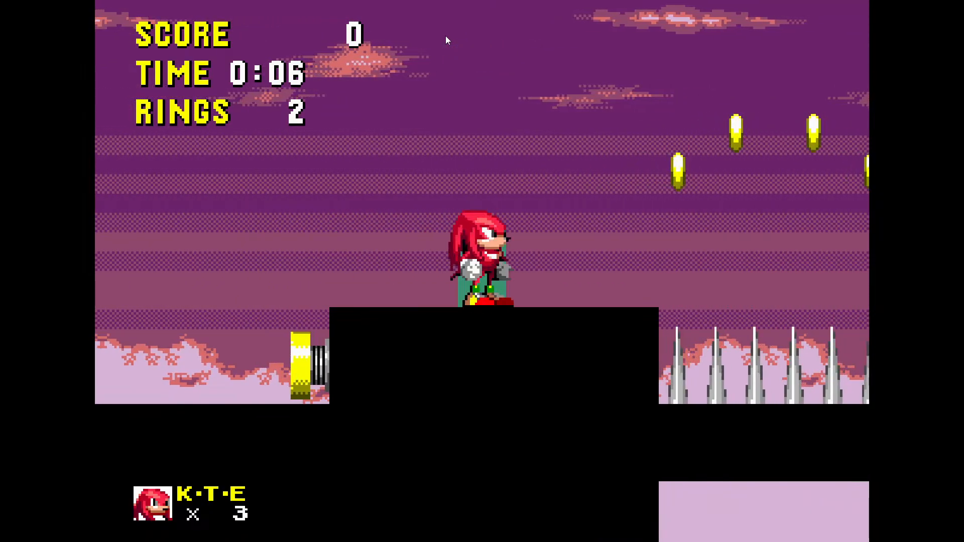
key("Right")
key("space")
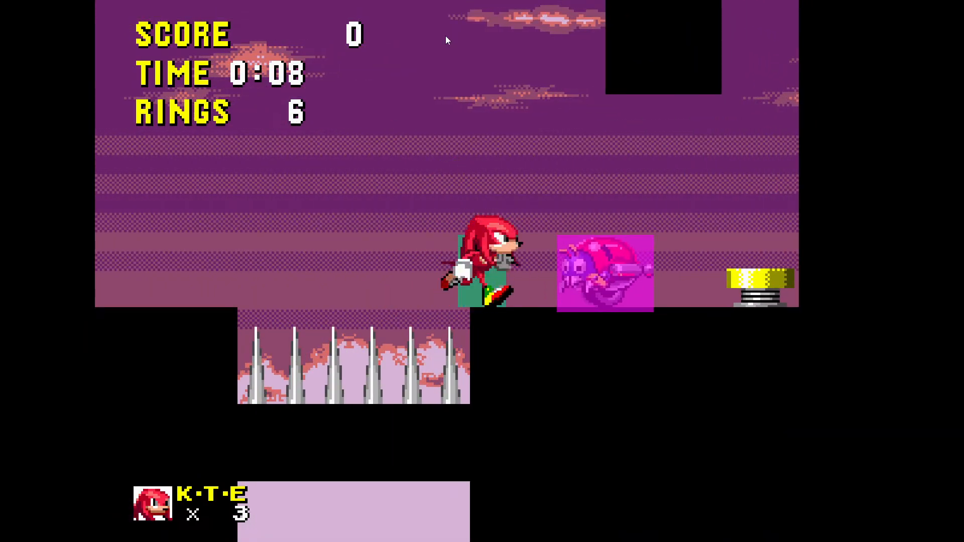
key("Right")
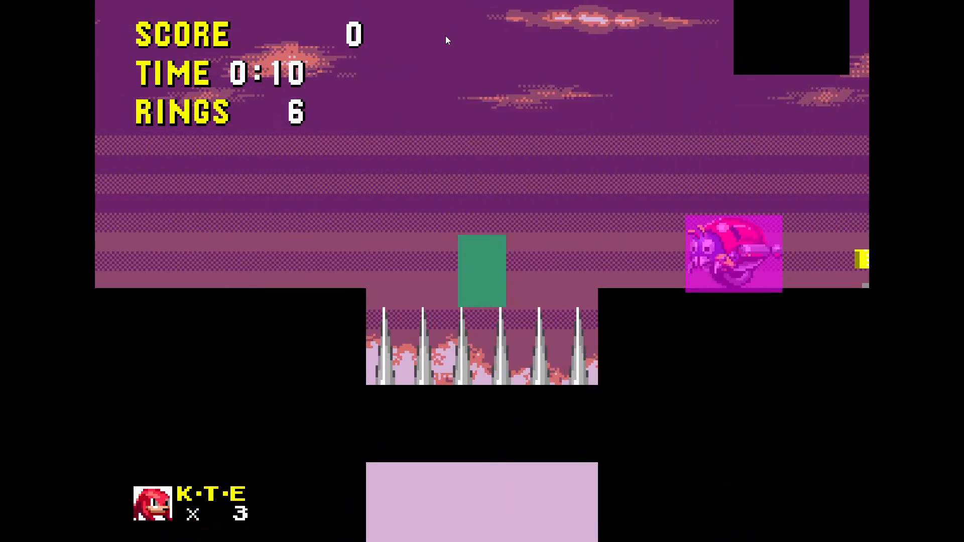
key("F11")
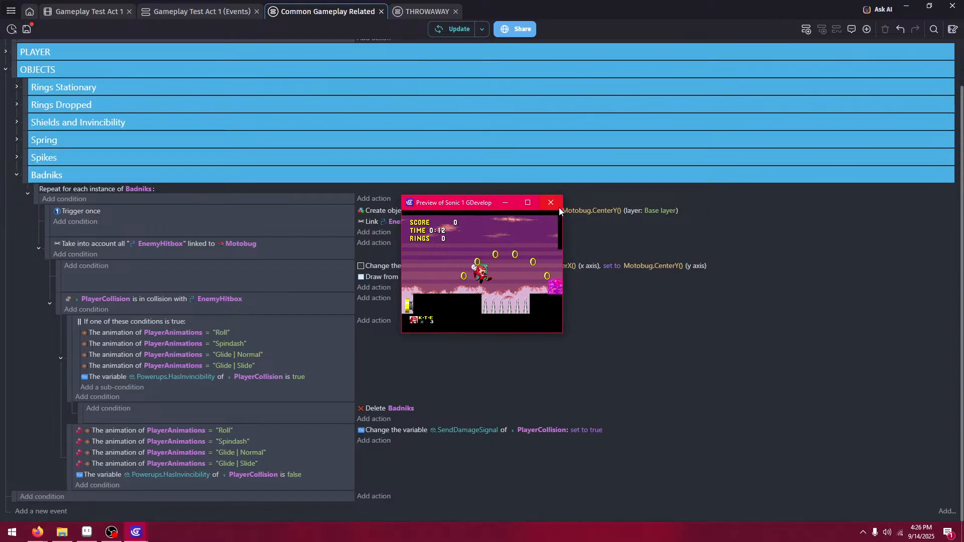
left_click(552, 210)
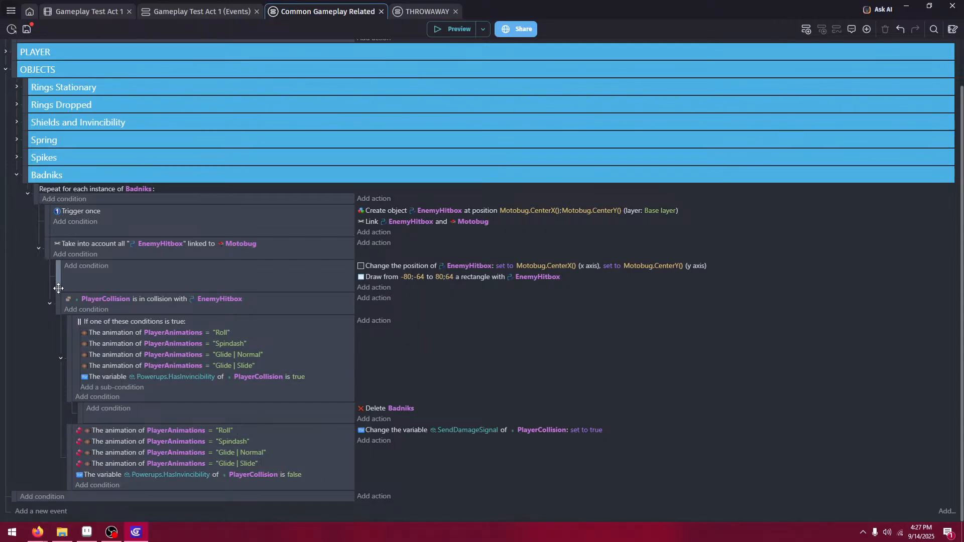
- Move the PlayerCollision–EnemyHitbox collision event directly under the Badniks loop, and preview attacking the first Motobug
left_click_drag(59, 301, 46, 303)
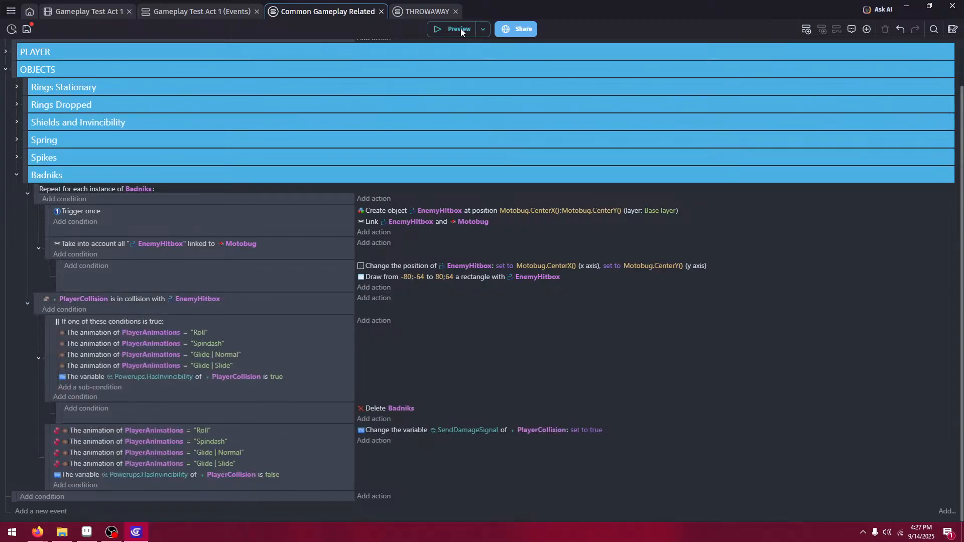
left_click(454, 29)
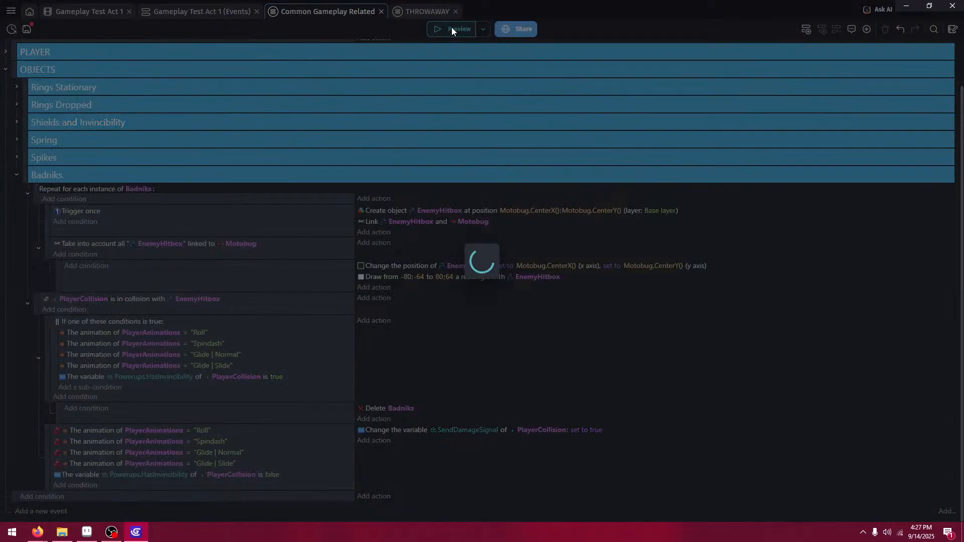
key("Right")
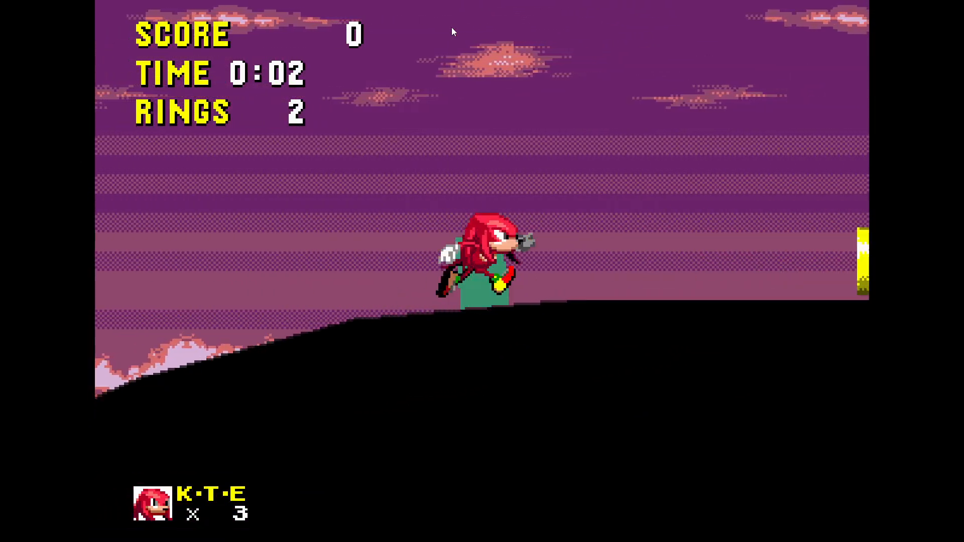
key("space")
key("Left")
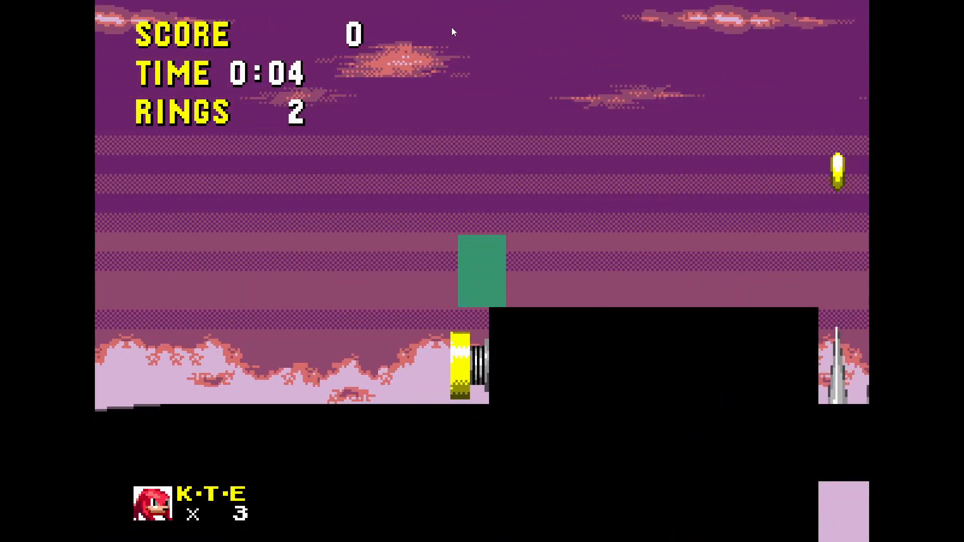
- Test contact on the platform before the spikes, then nest the collision event back under the linked EnemyHitbox–Motobug event
key("Right")
key("Left")
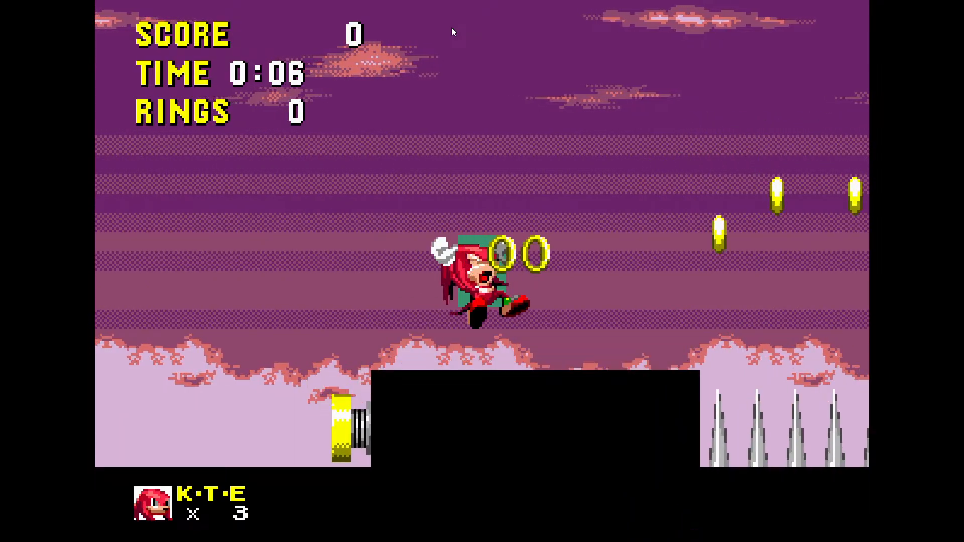
key("space")
key("Right")
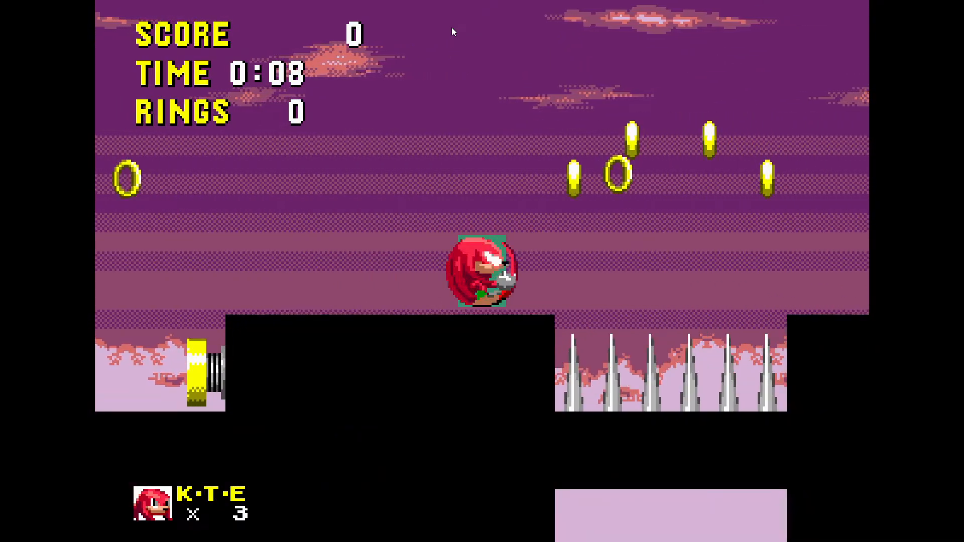
key("space")
key("F11")
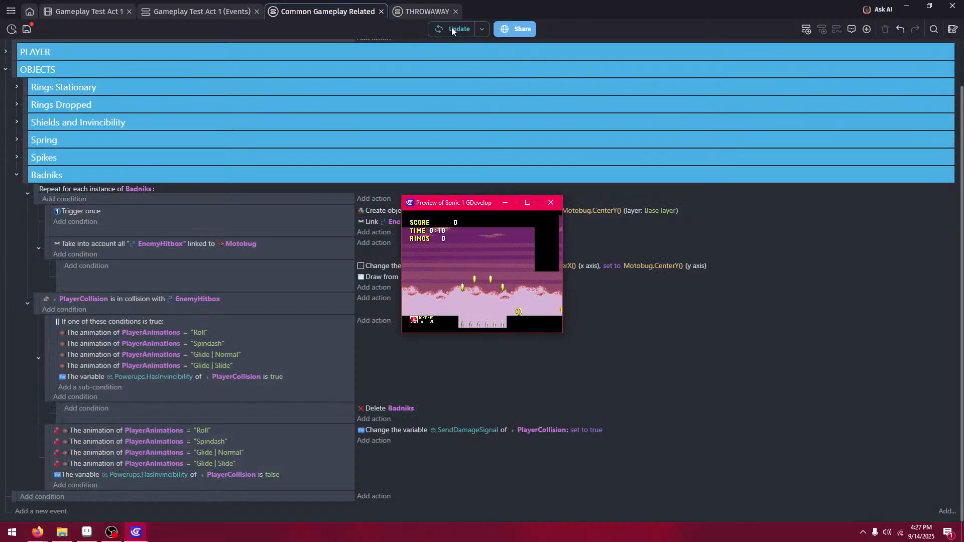
left_click(550, 203)
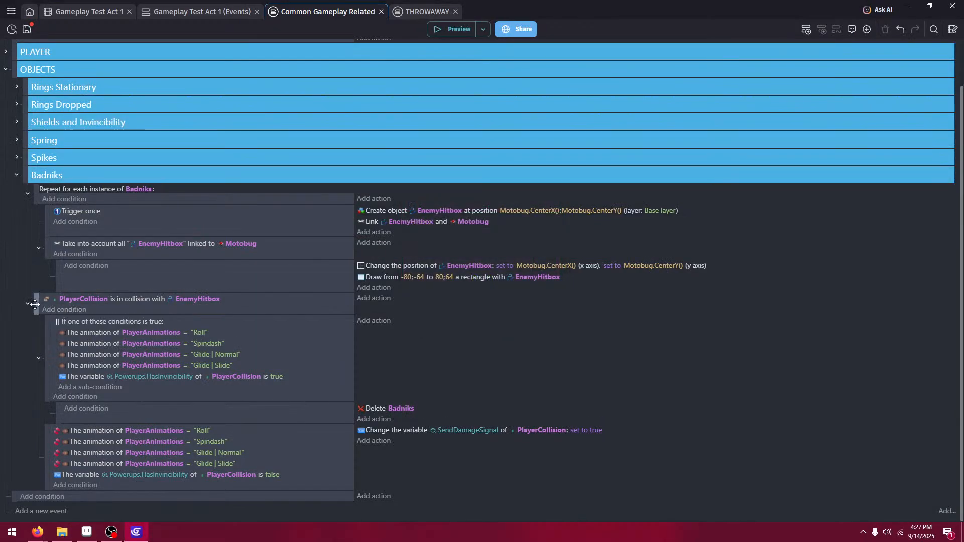
left_click_drag(36, 304, 61, 304)
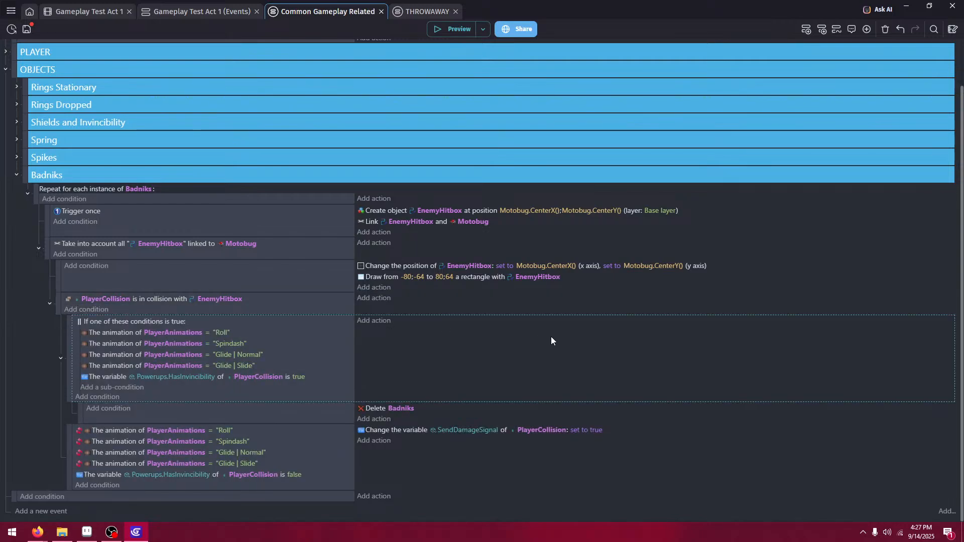
- Duplicate the Delete Badniks action and set the copy's object to PlayerAnimations
left_click(434, 410)
key("ctrl+c")
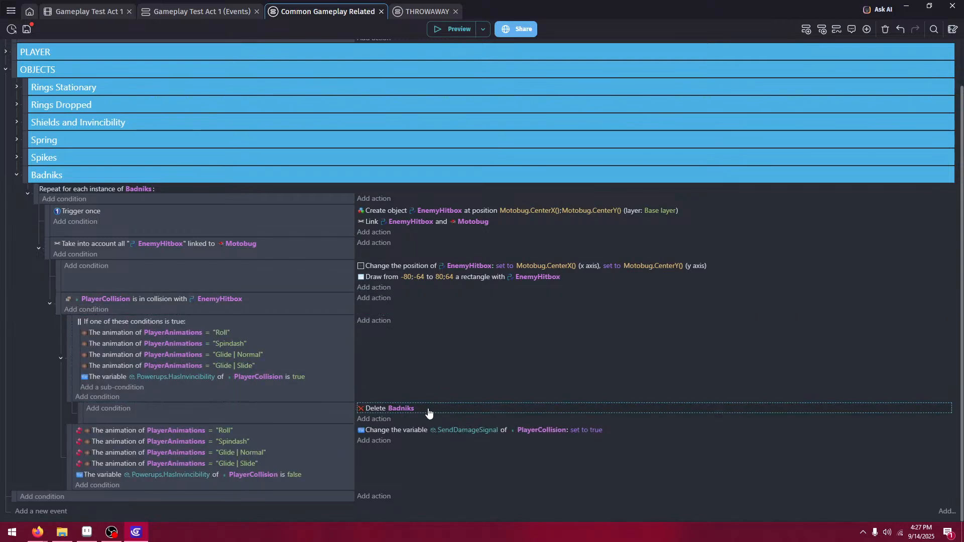
key("ctrl+v")
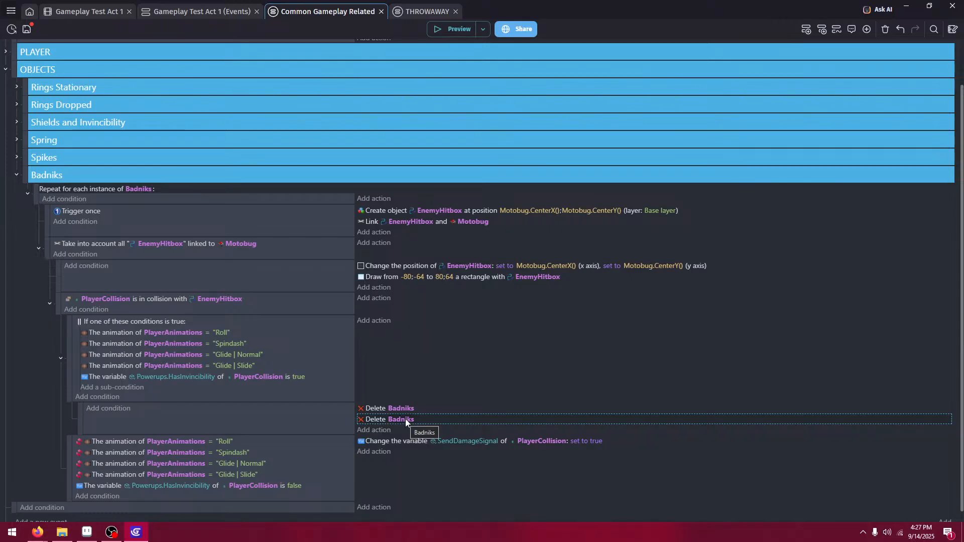
left_click(405, 419)
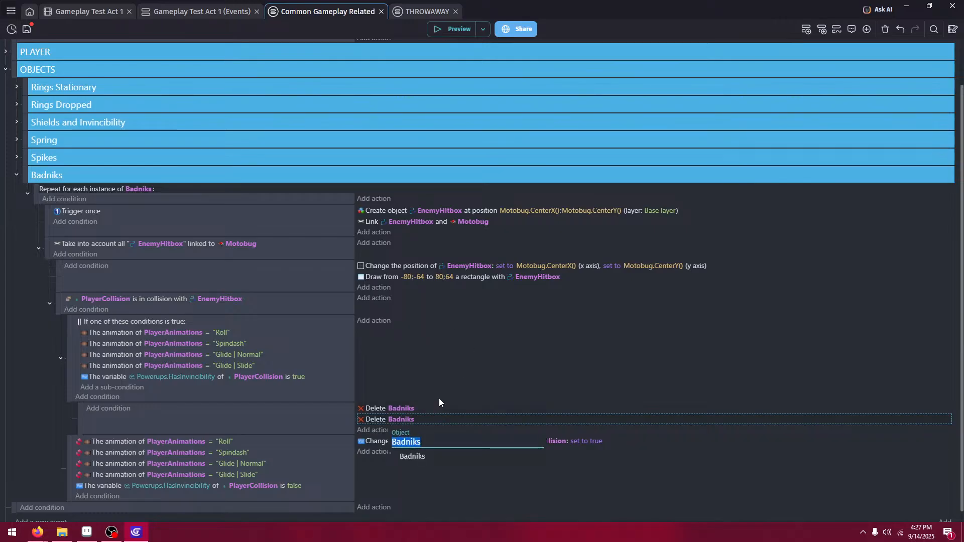
key("BackSpace")
scroll(452, 381, "down", 5)
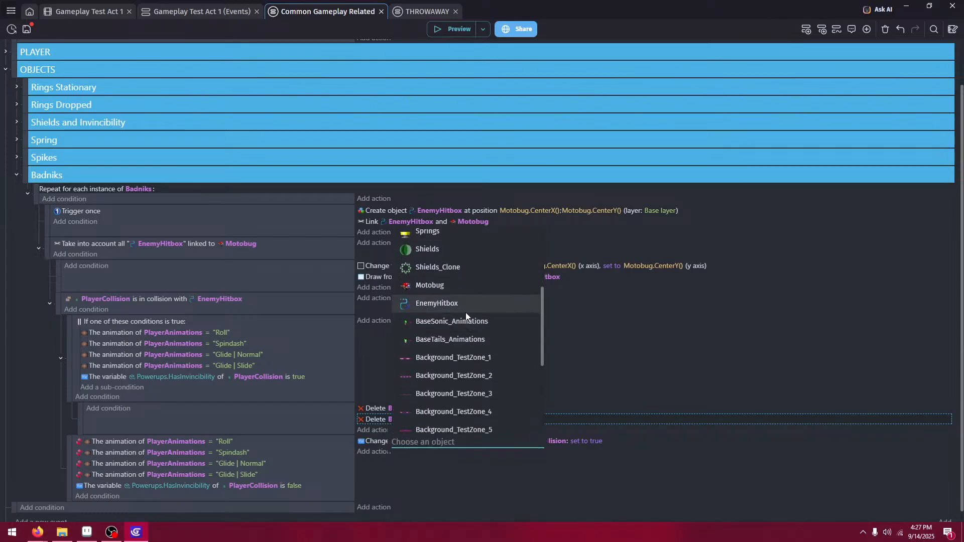
scroll(467, 322, "down", 3)
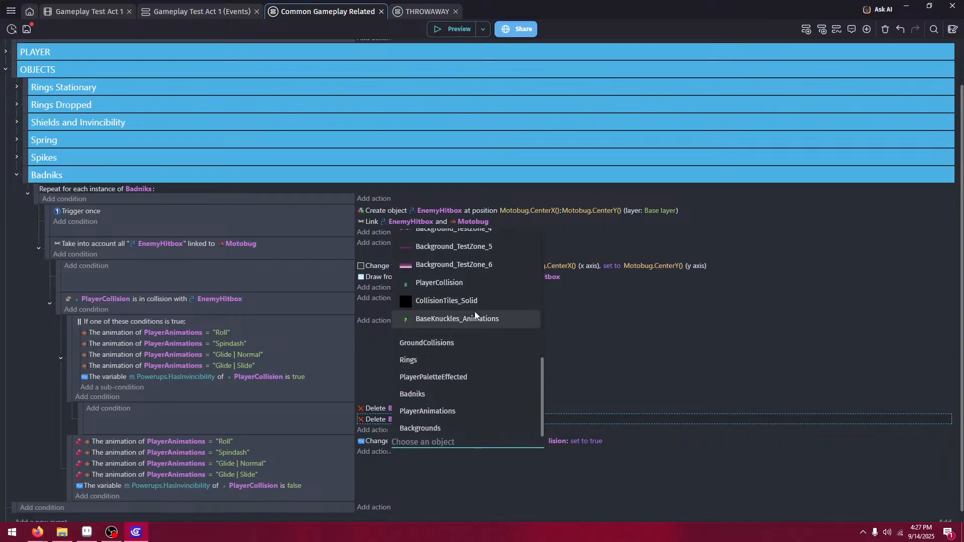
scroll(502, 331, "up", 1)
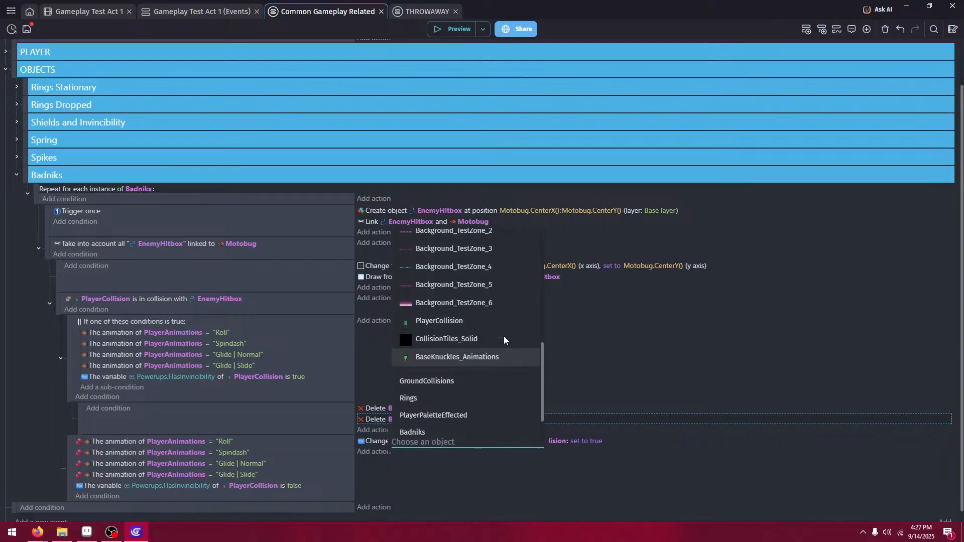
scroll(499, 326, "up", 3)
scroll(499, 331, "down", 4)
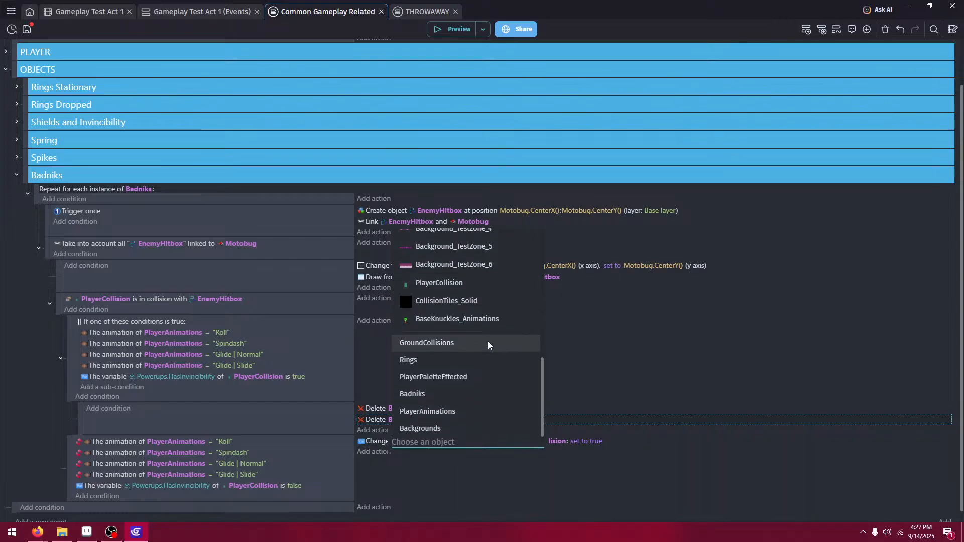
scroll(480, 347, "up", 5)
scroll(480, 336, "up", 2)
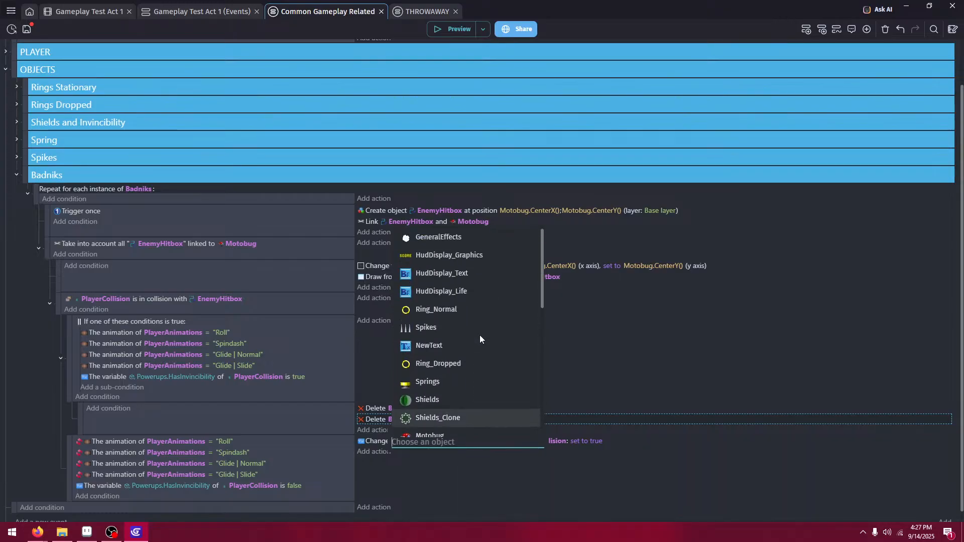
scroll(480, 339, "down", 7)
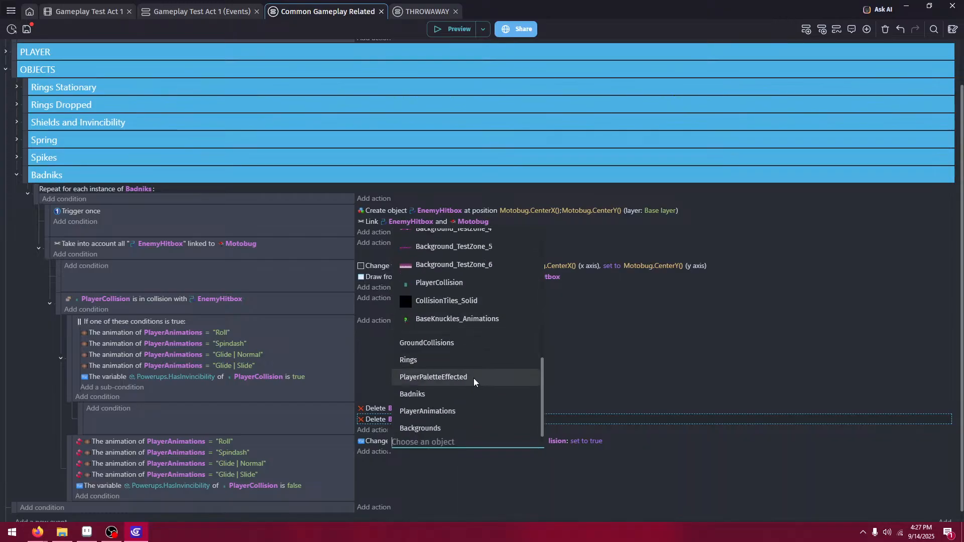
left_click(451, 412)
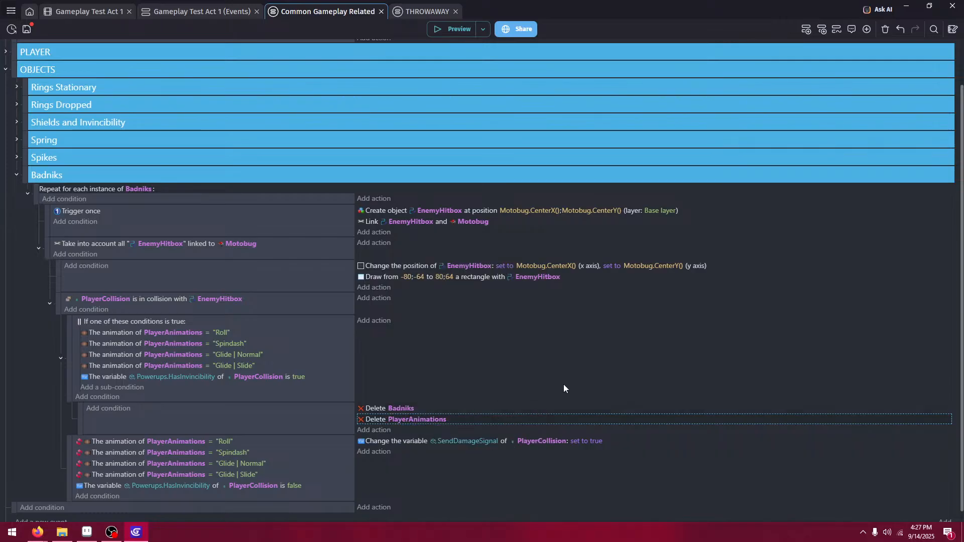
- Preview the game and jump Knuckles onto the first Motobug to test the two delete actions
left_click(442, 31)
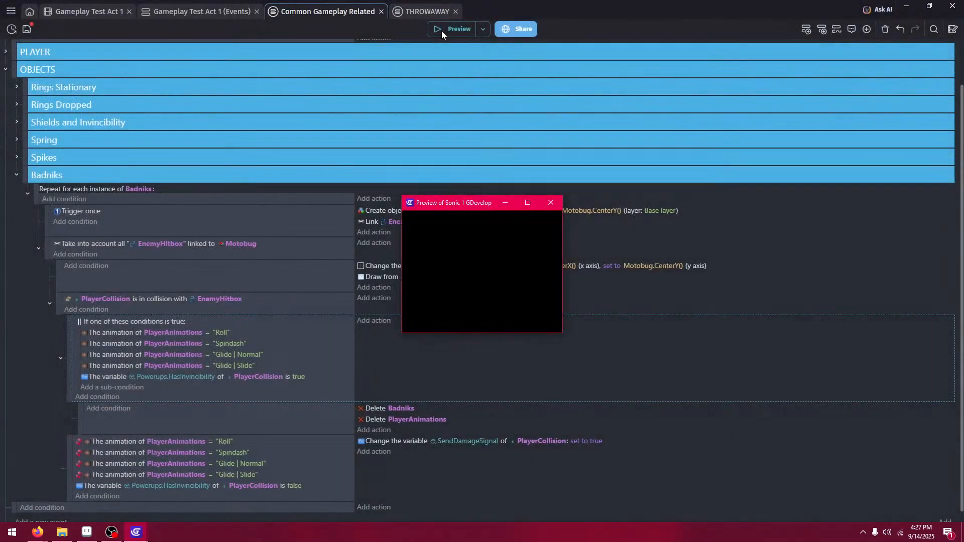
key("Right")
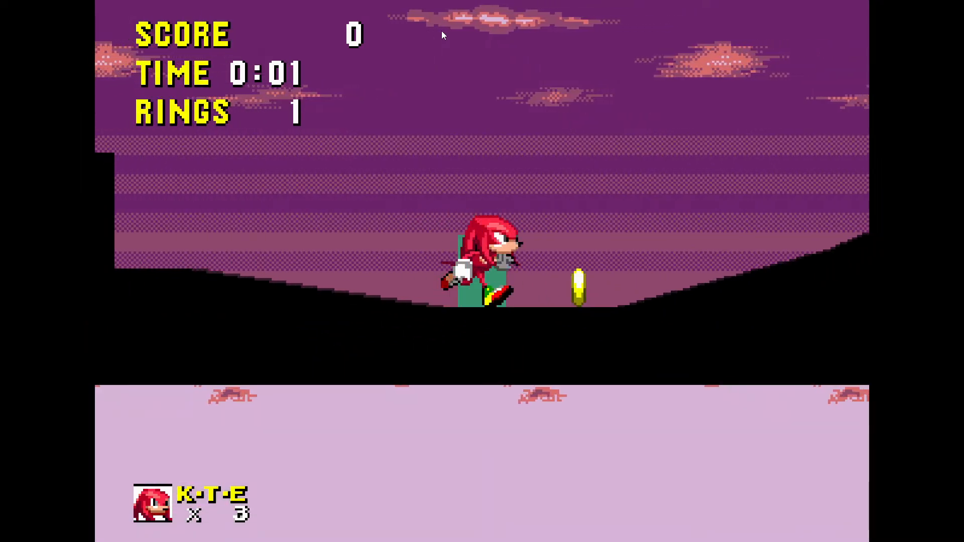
key("space")
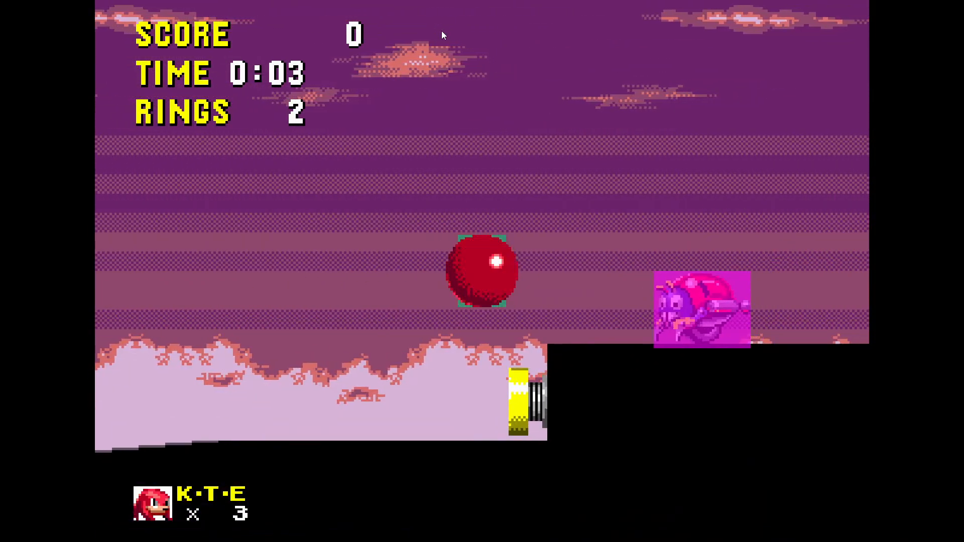
key("space")
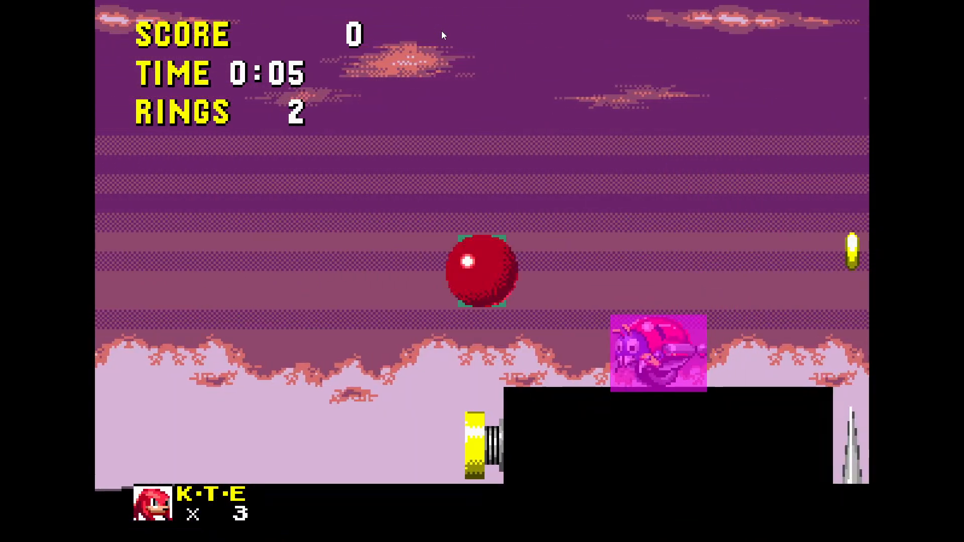
key("space")
key("Right")
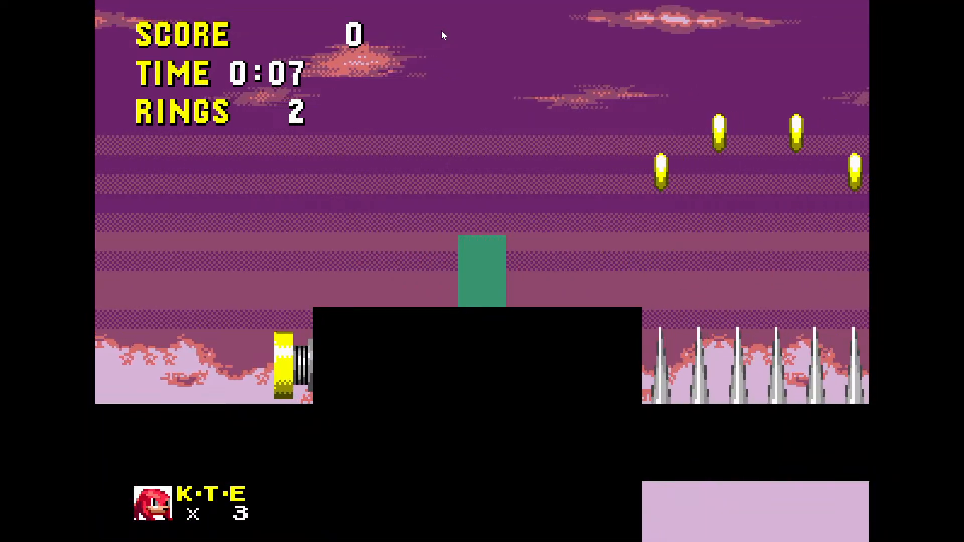
- Jump Knuckles over the spikes toward the second Motobug to test the hitbox, then close the preview
key("Left")
key("space")
key("Right")
key("space")
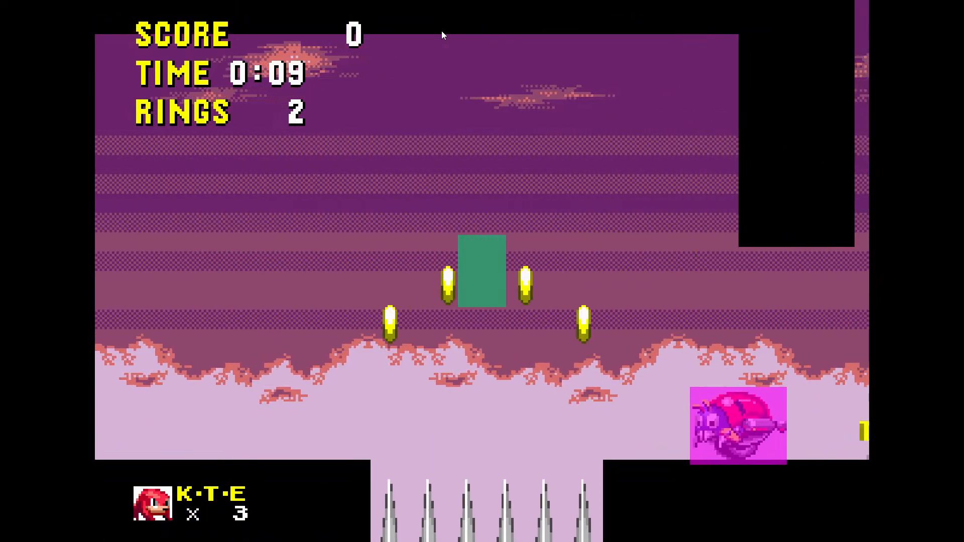
key("F11")
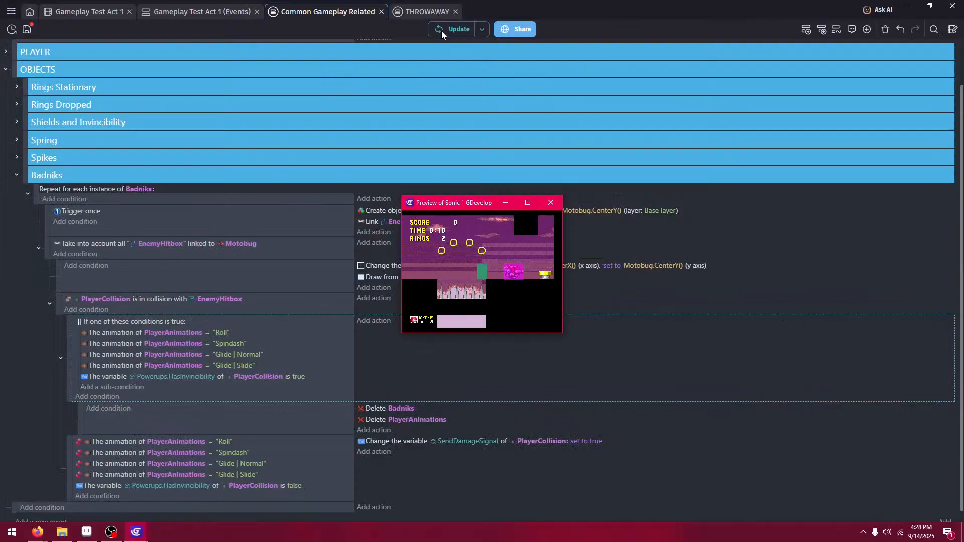
left_click(550, 203)
- Set the object of the second Delete action under the attack conditions to PlayerCollision
left_click(430, 419)
scroll(438, 389, "down", 5)
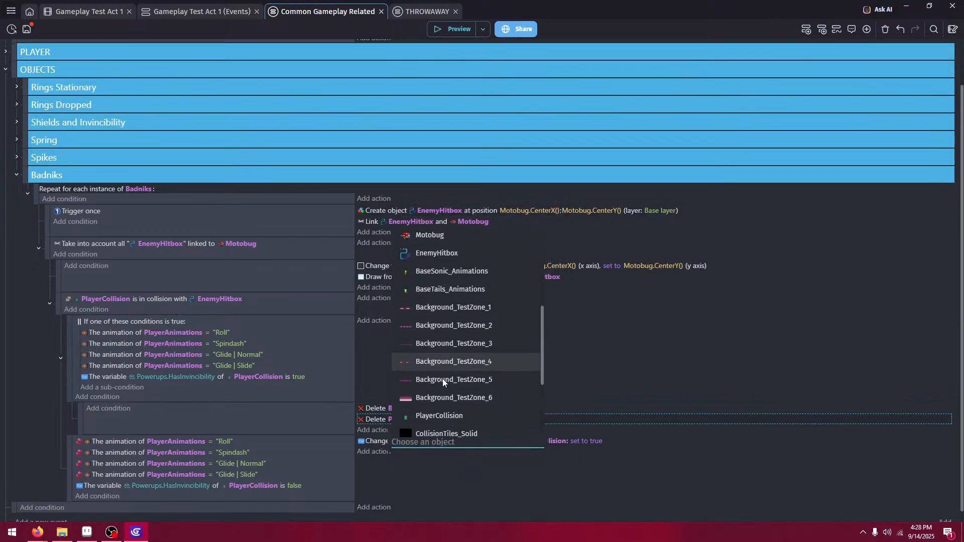
left_click(466, 369)
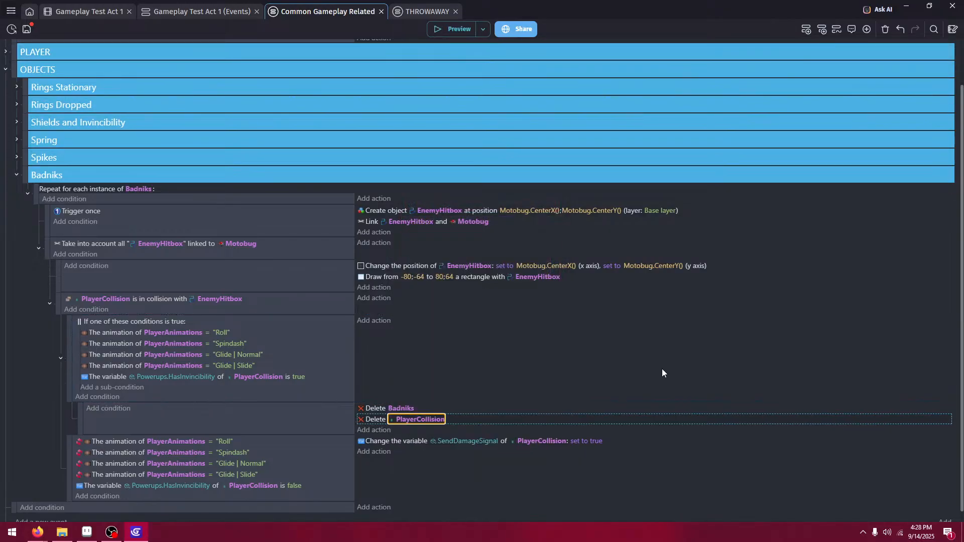
- Preview the game, run Knuckles up the slope and jump onto the first Motobug above the side spring
left_click(439, 35)
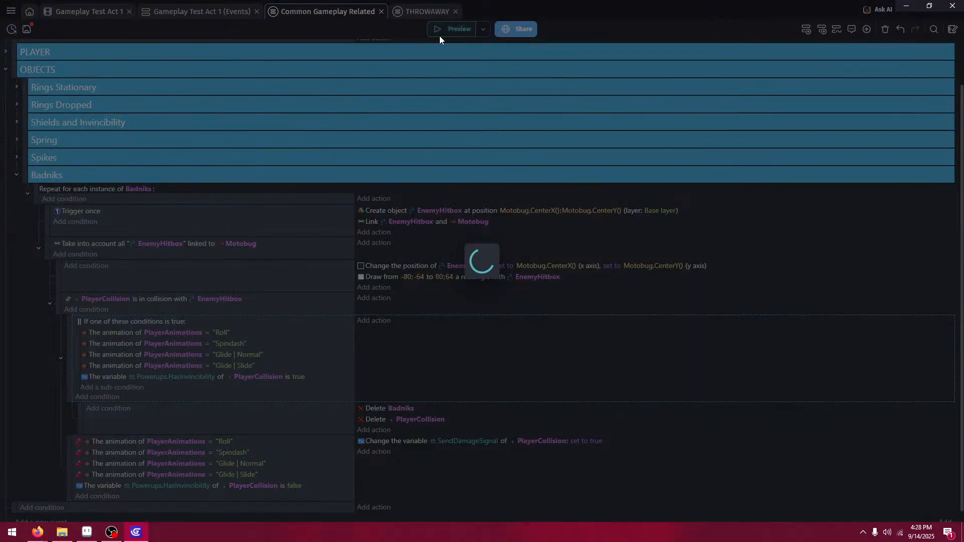
key("Right")
key("space")
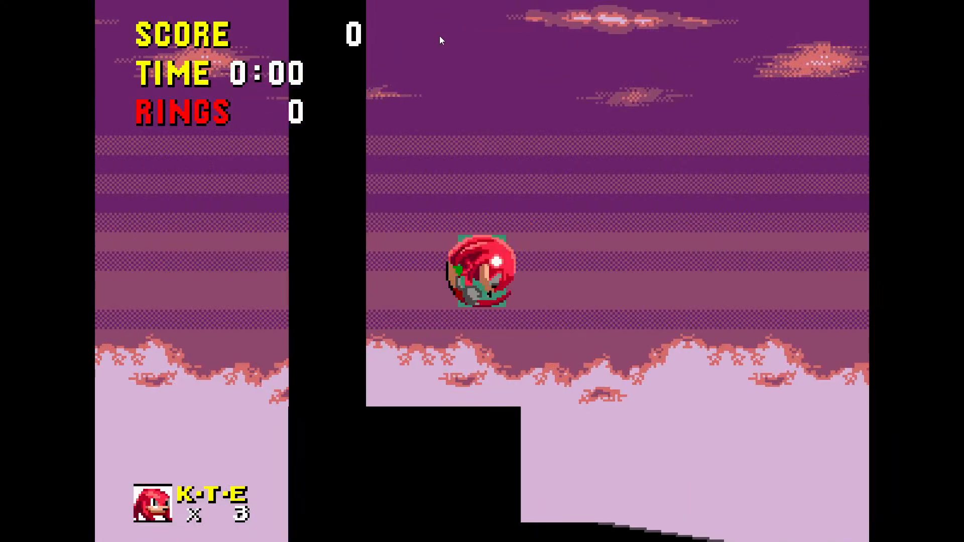
key("Right")
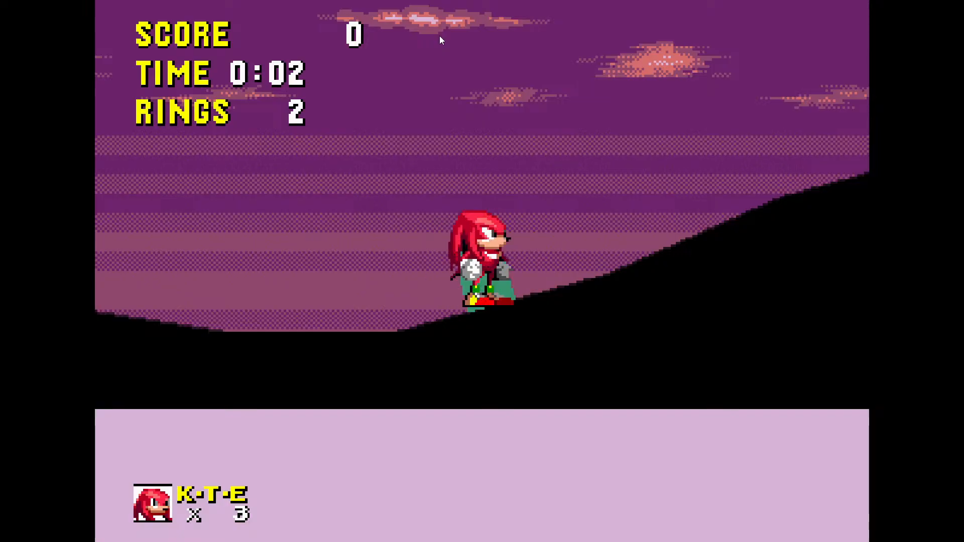
key("Left")
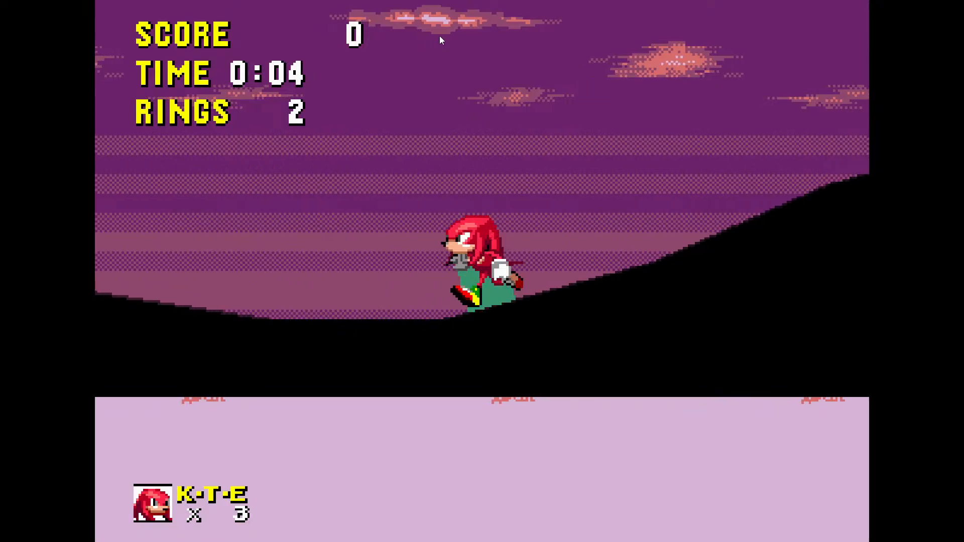
key("Right")
key("space")
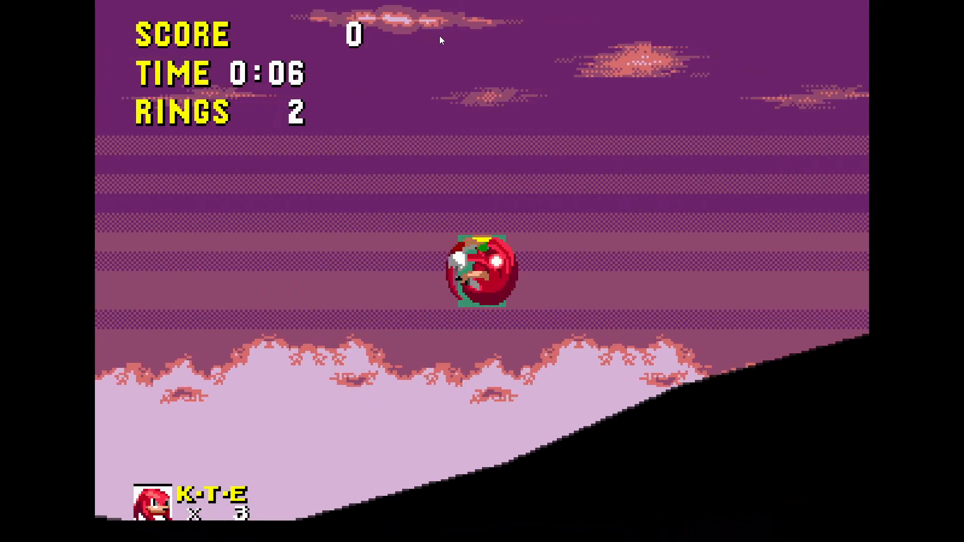
key("Right")
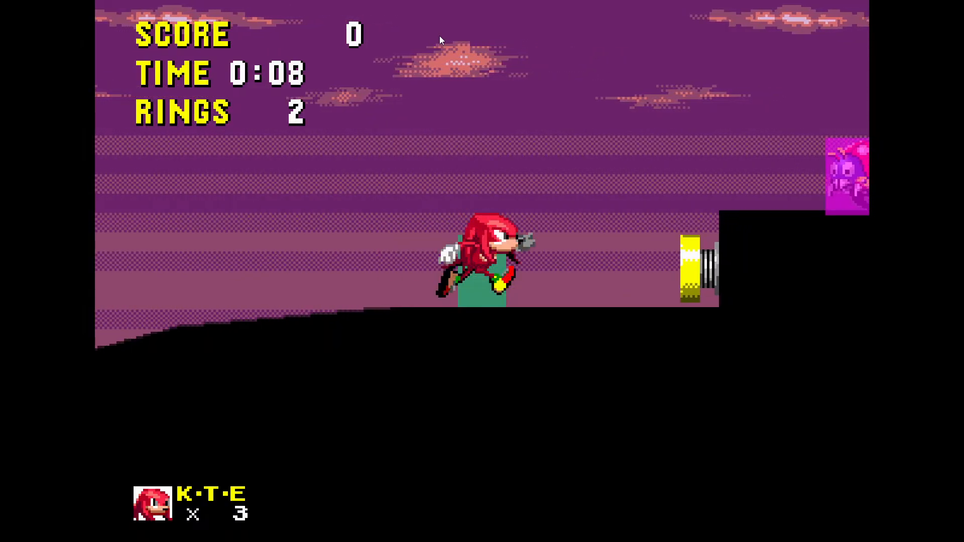
key("space")
key("space")
key("Left")
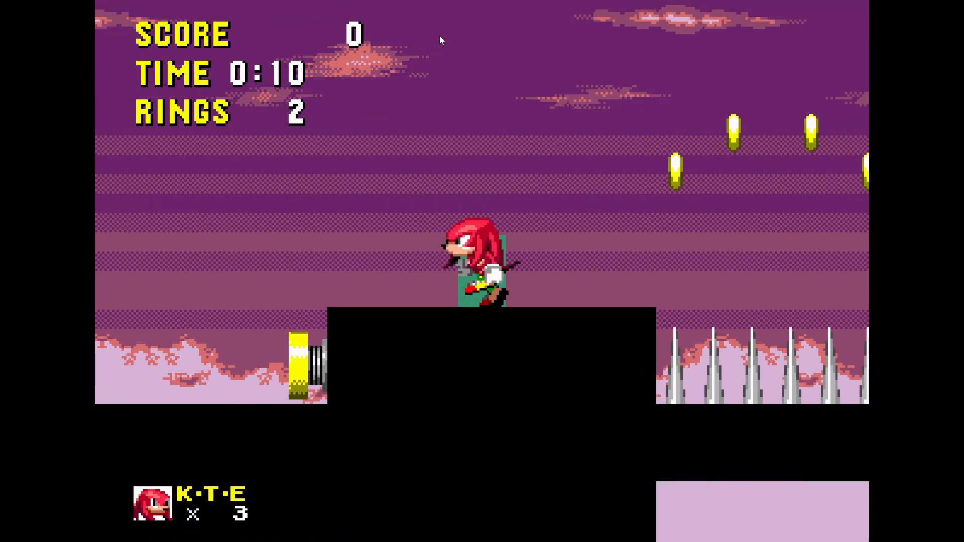
- Cross the spikes with Knuckles, collect the rings and test contact with the second Motobug
key("Right")
key("Left")
key("Right")
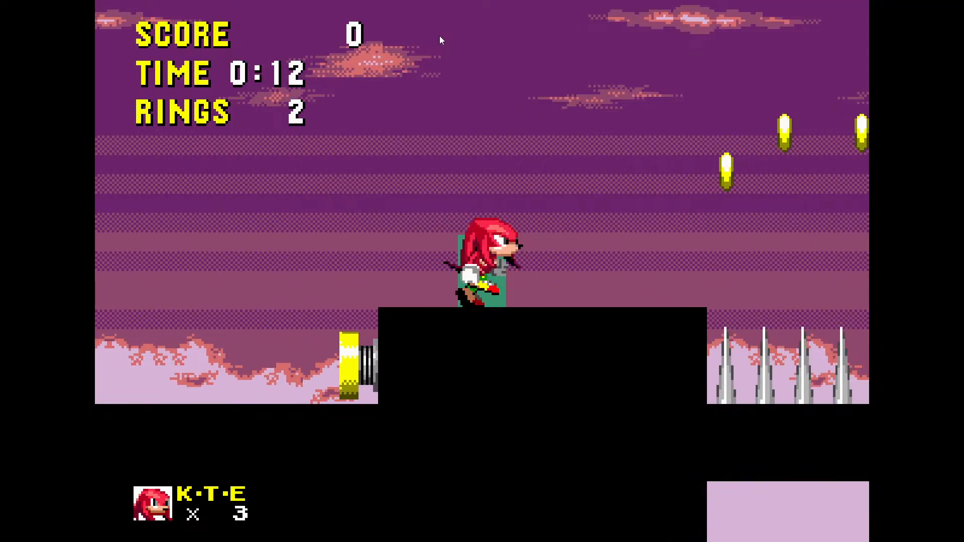
key("space")
key("Right")
key("space")
key("Left")
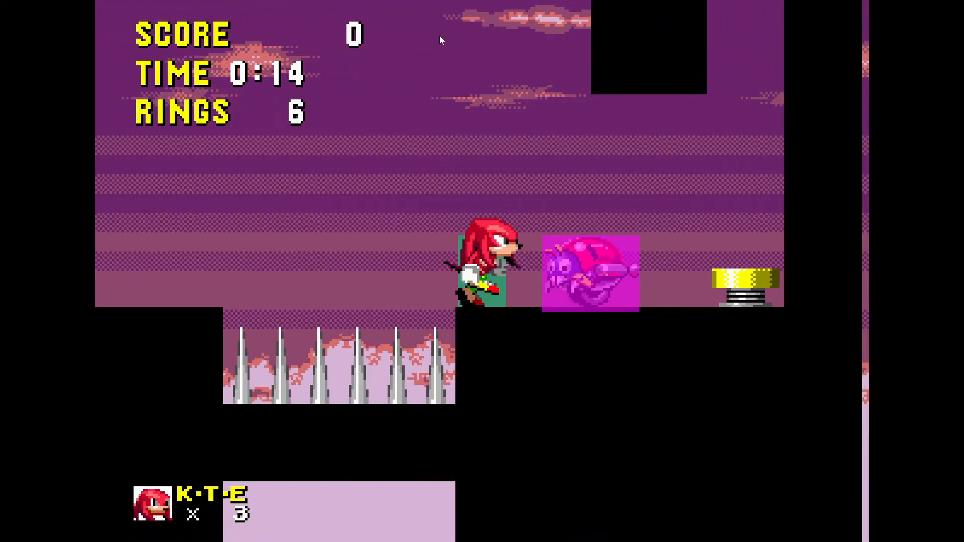
key("Right")
key("space")
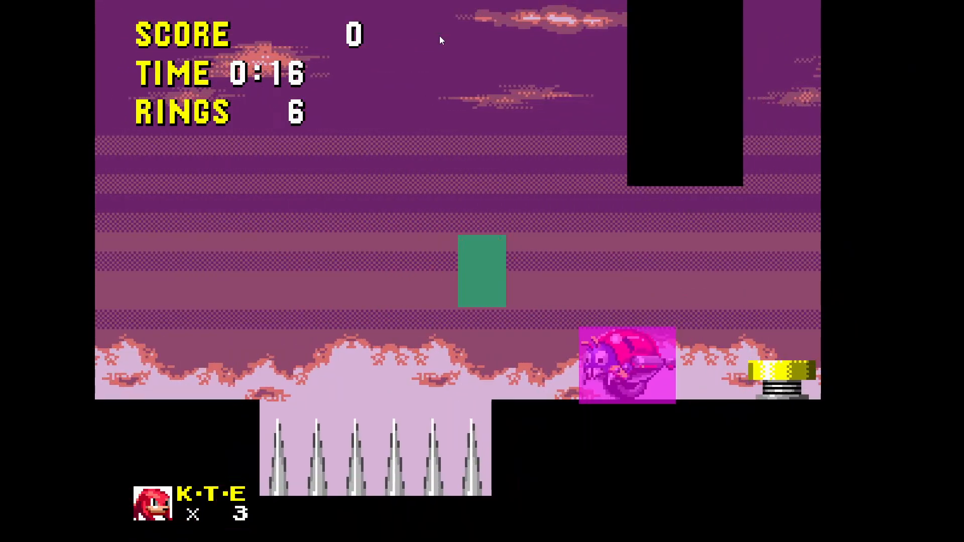
key("Right")
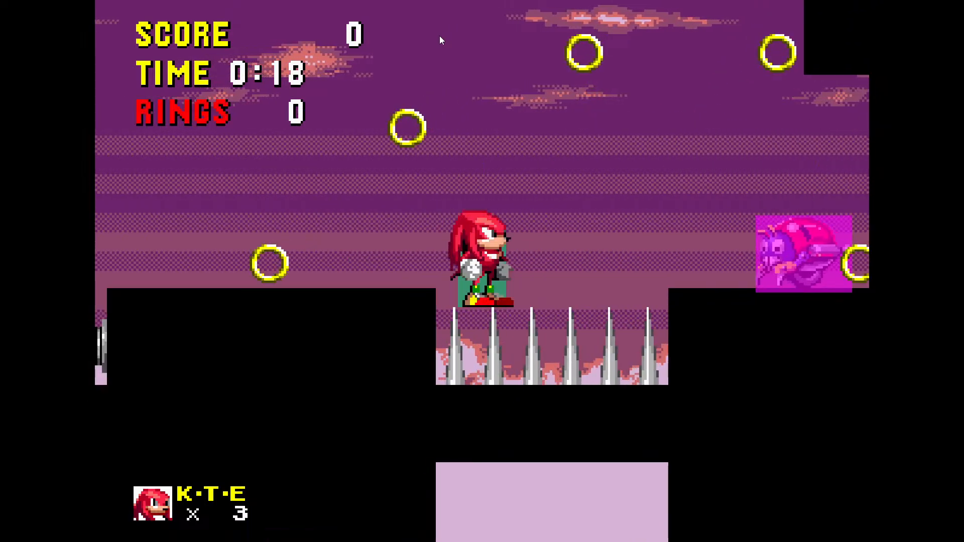
- Jump Knuckles off the spikes back toward the platform, then close the preview
key("Left")
key("space")
key("Right")
key("space")
key("space")
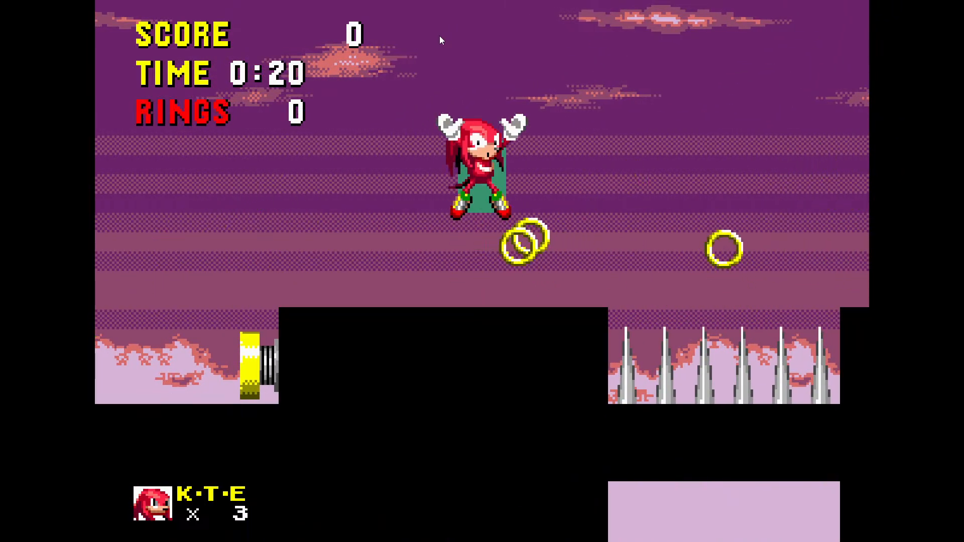
key("F11")
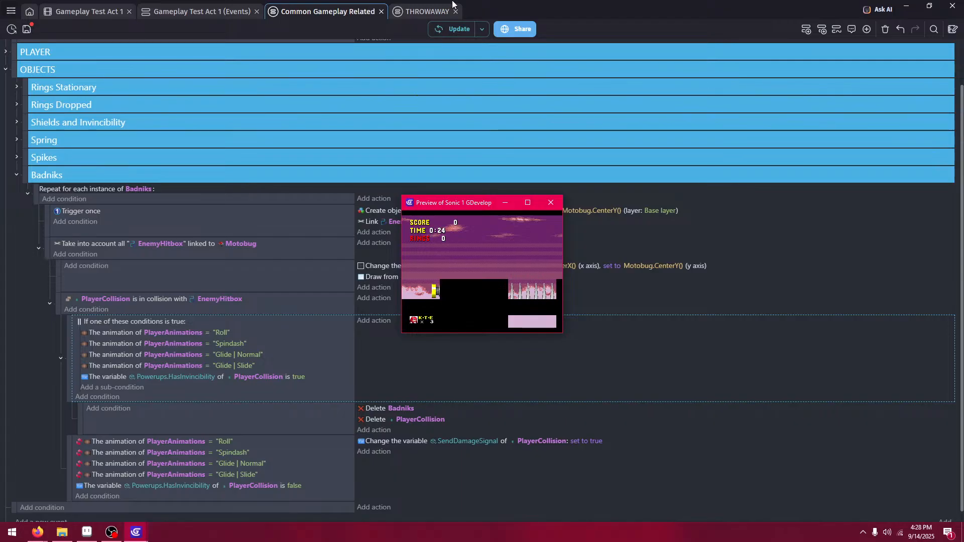
left_click(550, 203)
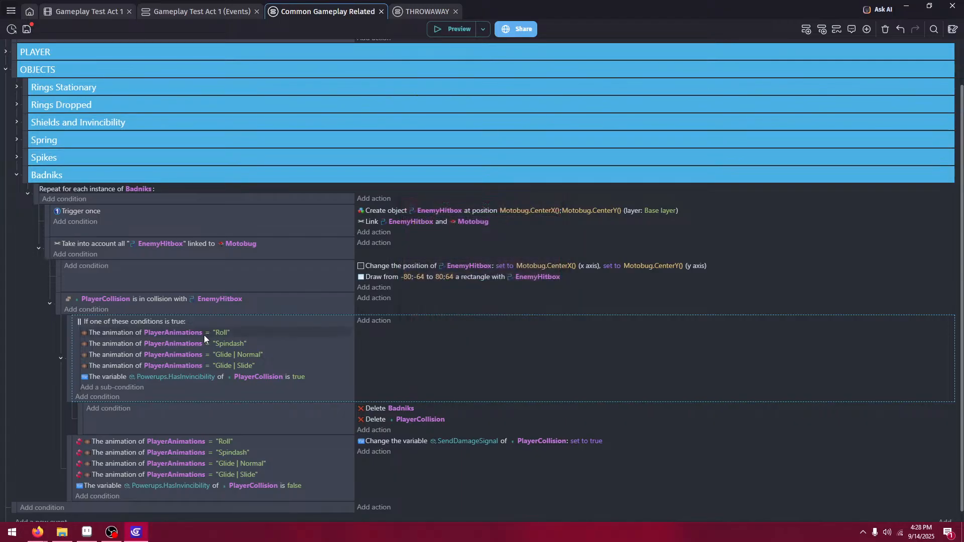
- Move the attack-conditions block out to the end of the event sheet and delete the linked EnemyHitbox–Motobug event with its sub-events
scroll(175, 384, "down", 1)
left_click_drag(213, 317, 85, 496)
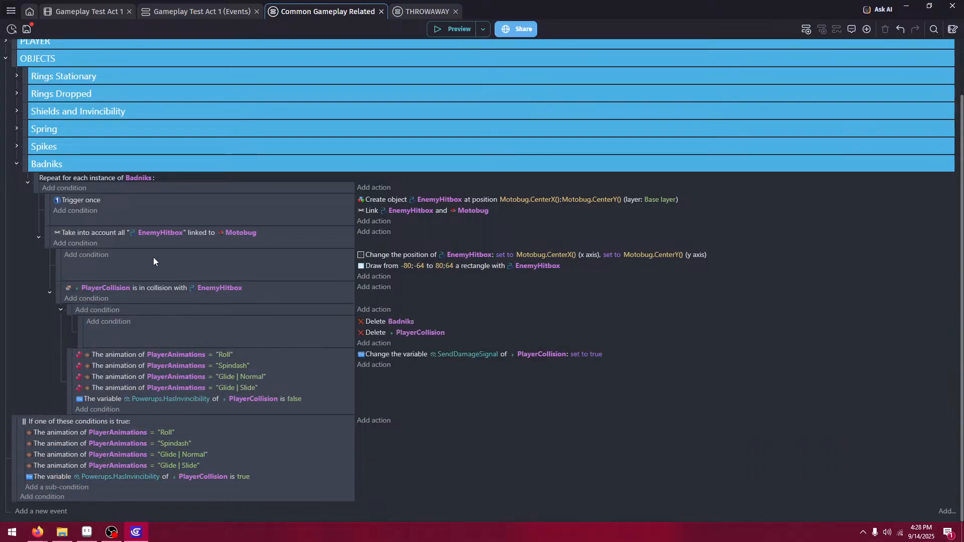
left_click(171, 242)
key("Delete")
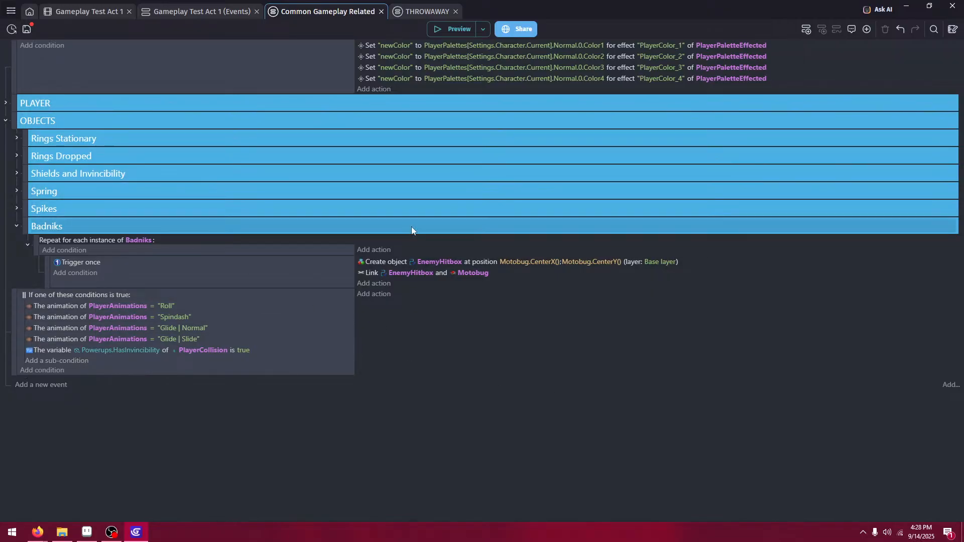
- Add an empty event at the end of the sheet and move the attack-conditions event into the Badniks group, above the loop
left_click(22, 387)
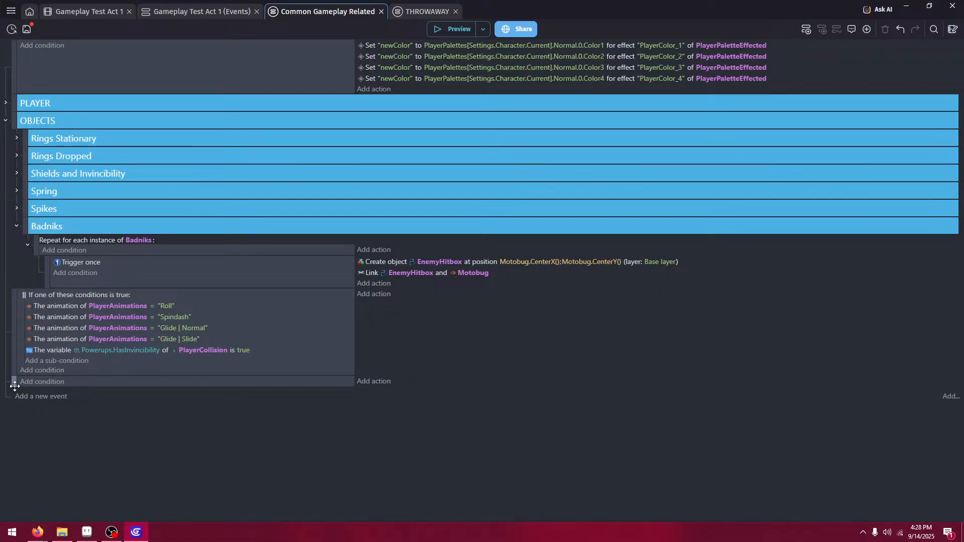
left_click_drag(22, 372, 57, 382)
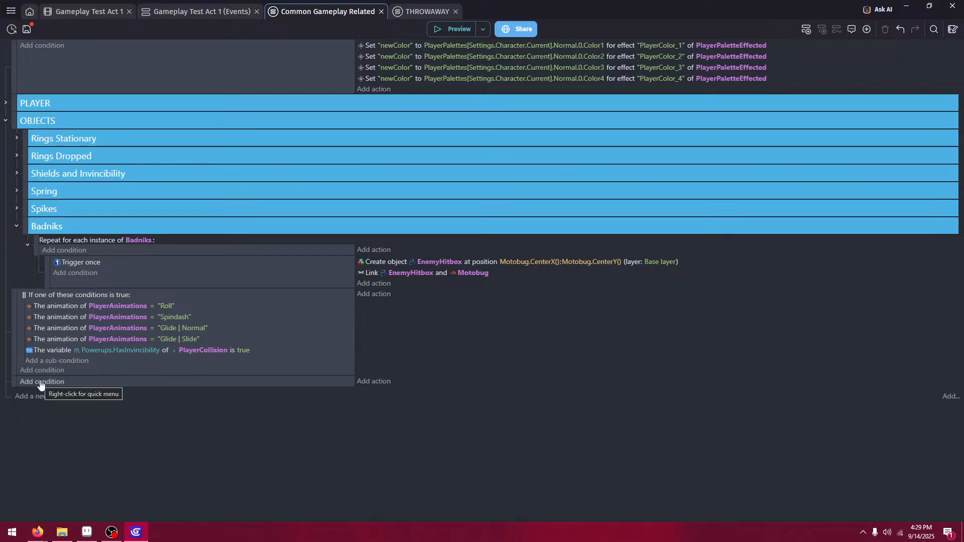
left_click_drag(12, 327, 46, 237)
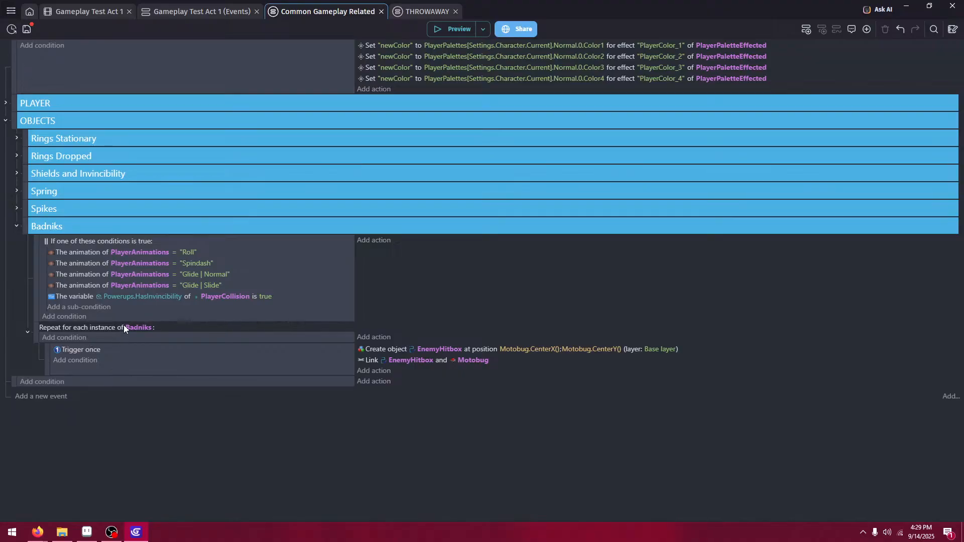
- Start a Collision condition for PlayerCollision in the new empty event
left_click(32, 386)
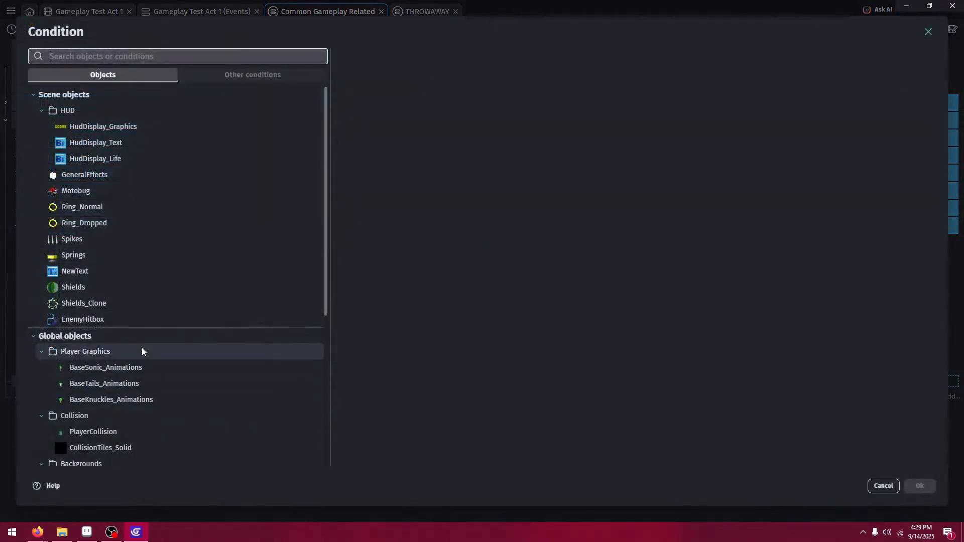
scroll(141, 362, "down", 1)
left_click(241, 383)
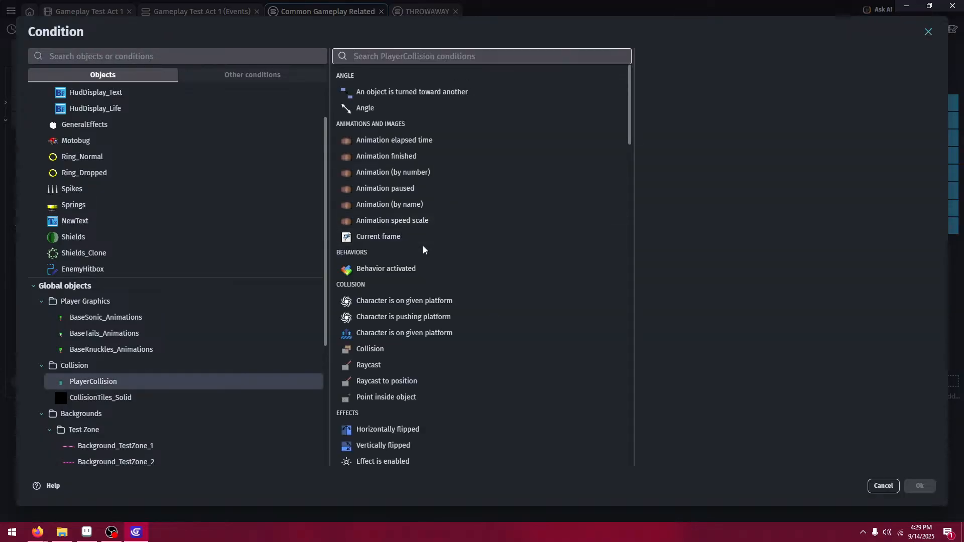
scroll(422, 246, "down", 5)
scroll(425, 266, "down", 12)
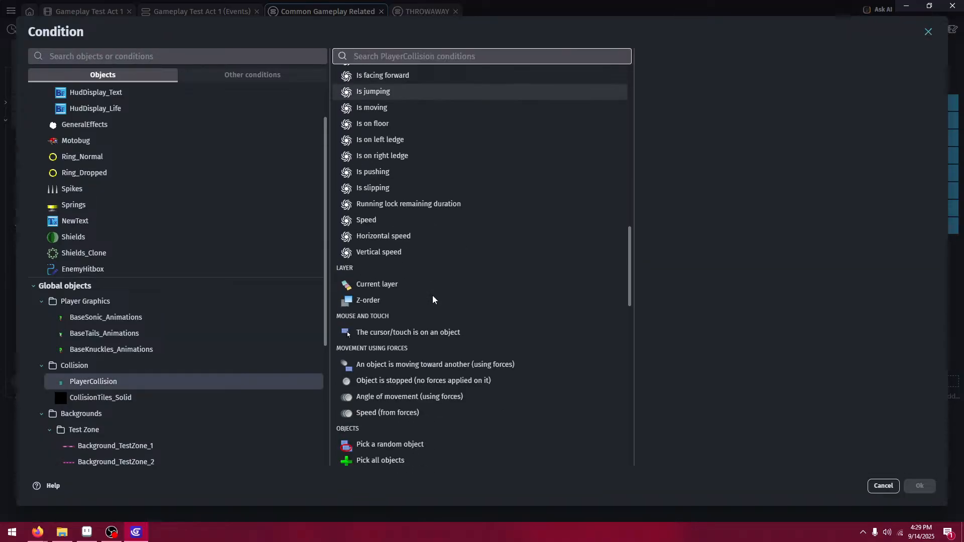
scroll(433, 301, "down", 12)
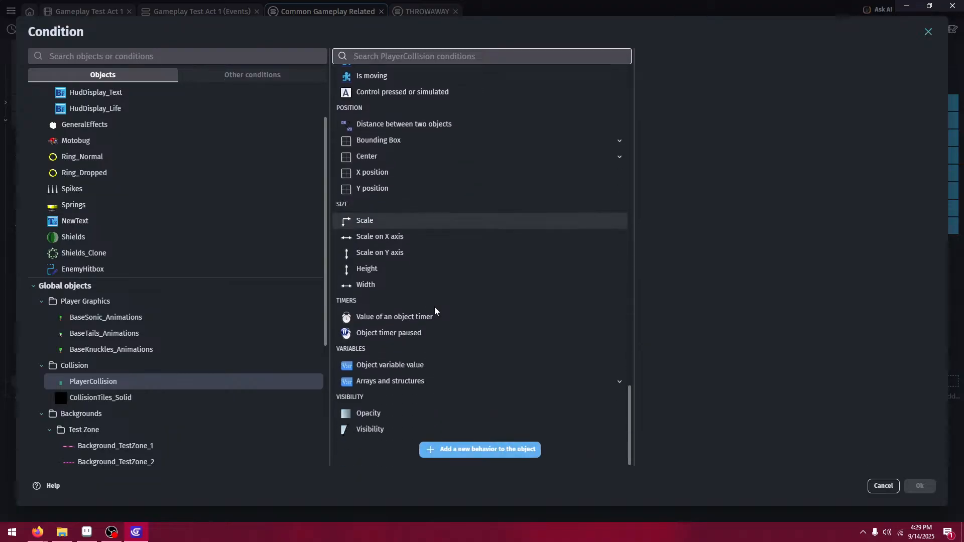
scroll(435, 304, "up", 8)
scroll(435, 299, "up", 15)
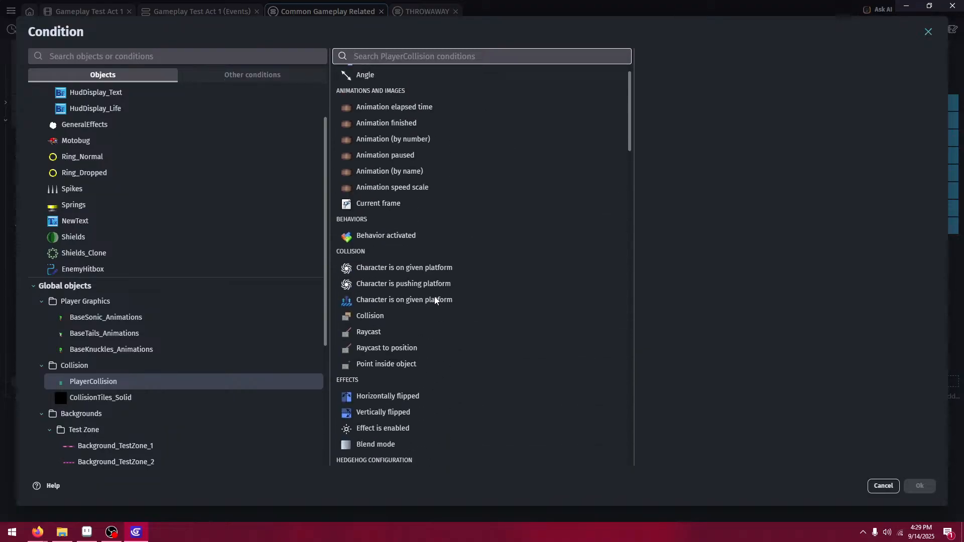
left_click(415, 318)
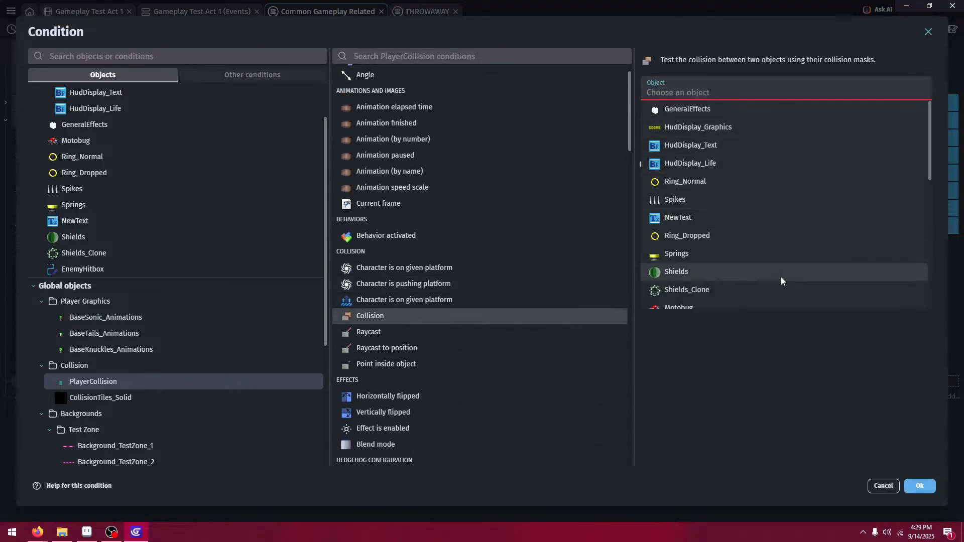
- Set EnemyHitbox as the object PlayerCollision collides with and confirm the condition
scroll(778, 276, "down", 3)
scroll(770, 278, "down", 3)
scroll(715, 233, "up", 4)
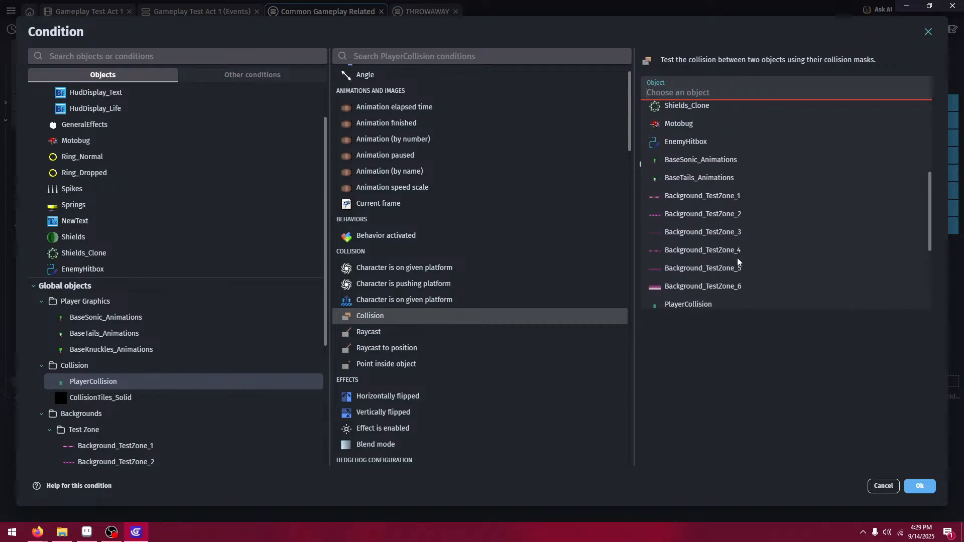
scroll(739, 254, "down", 3)
scroll(730, 221, "up", 5)
left_click(726, 193)
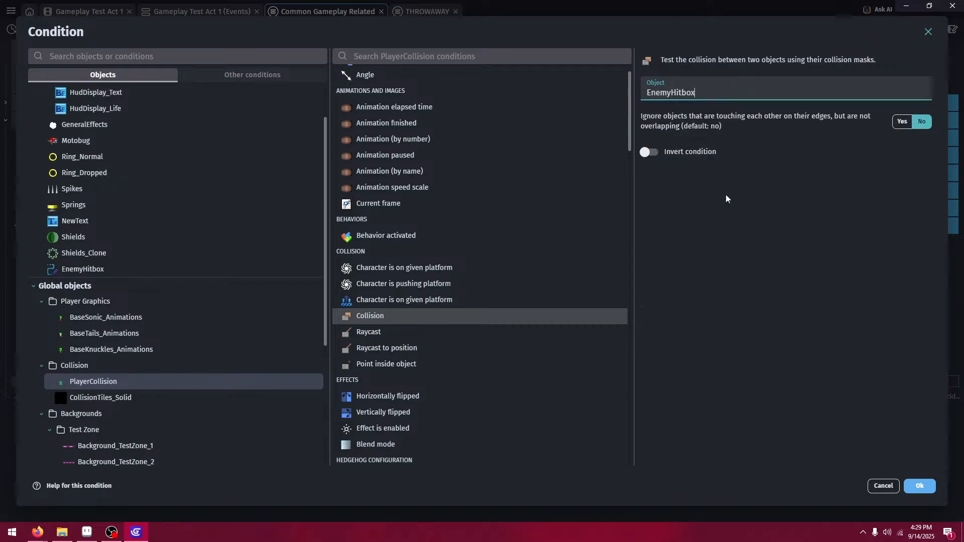
left_click(920, 486)
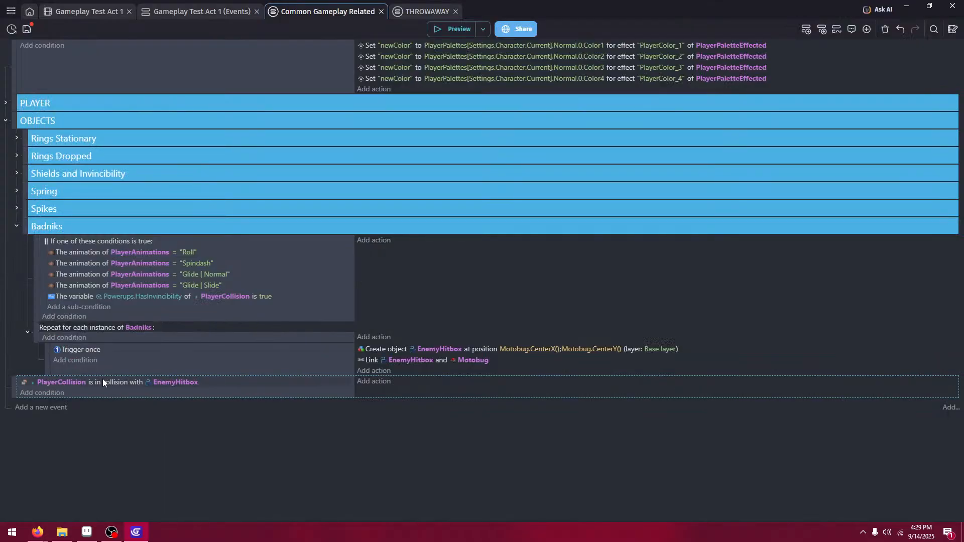
left_click(374, 382)
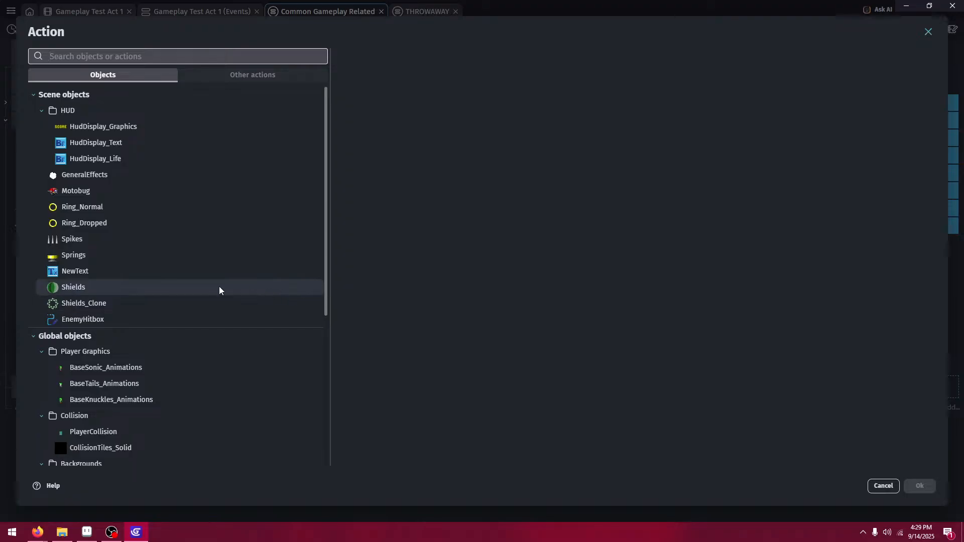
scroll(205, 298, "down", 2)
scroll(181, 251, "up", 2)
scroll(176, 236, "up", 1)
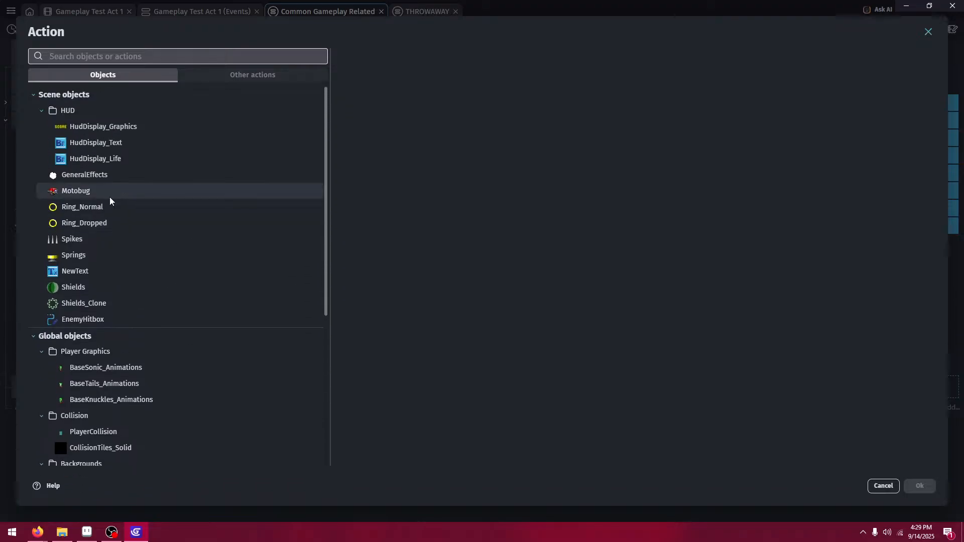
left_click(878, 489)
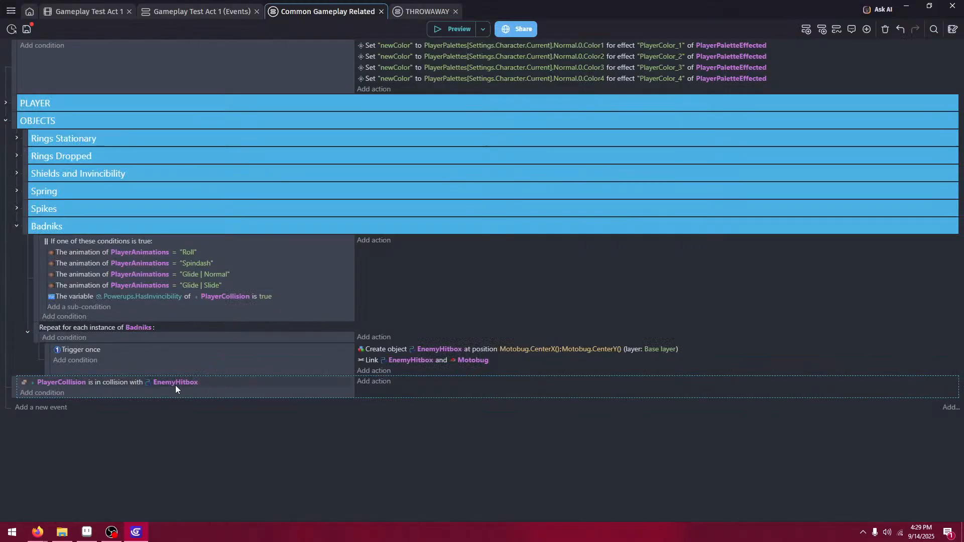
- Add a sub-event under the PlayerCollision–EnemyHitbox collision event with a condition taking into account all EnemyHitbox linked to Motobug
left_click(45, 408)
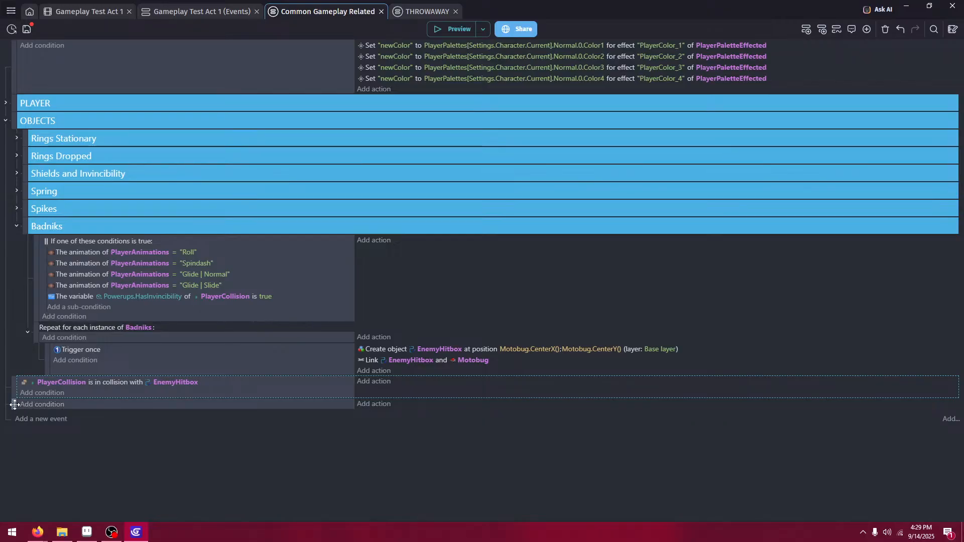
left_click(57, 404)
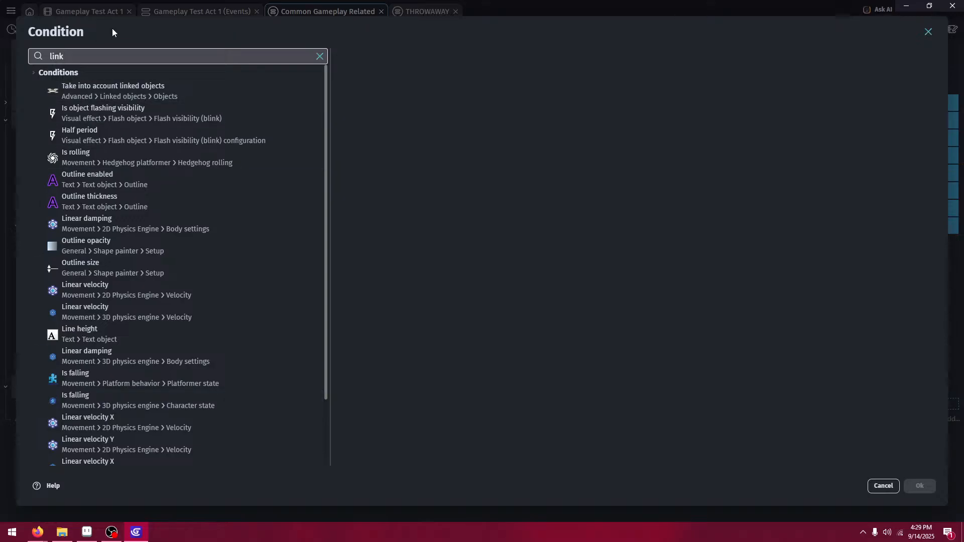
left_click(146, 86)
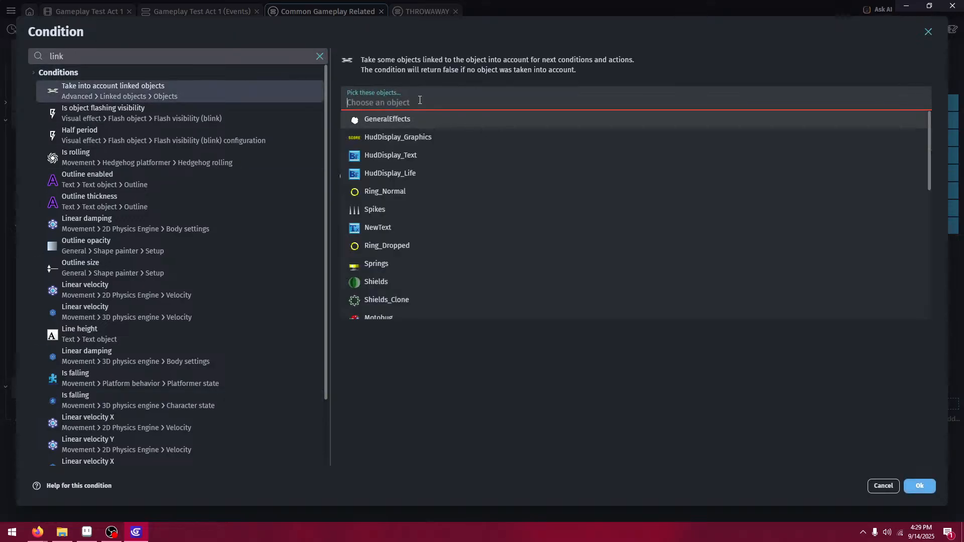
scroll(394, 246, "down", 5)
scroll(424, 231, "up", 3)
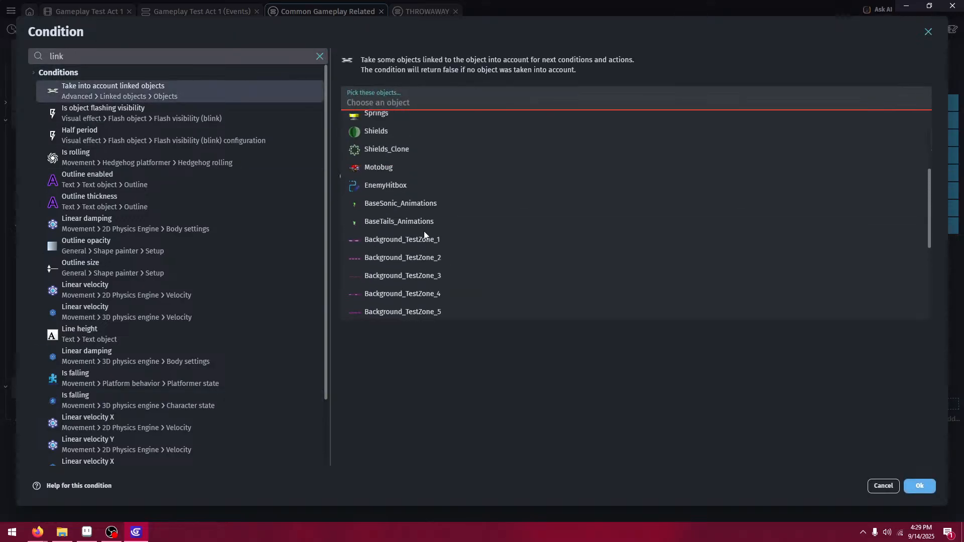
left_click(406, 187)
scroll(416, 272, "down", 2)
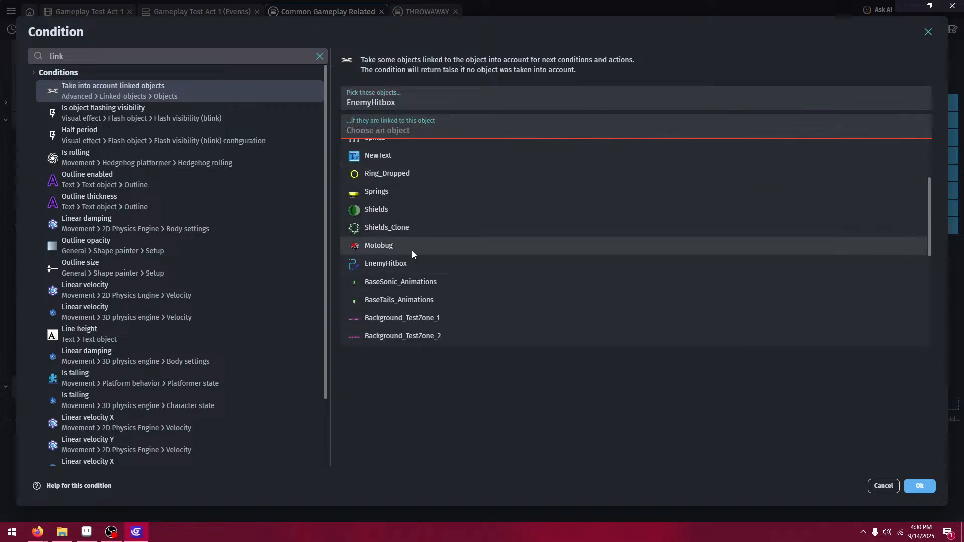
left_click(412, 249)
left_click(920, 486)
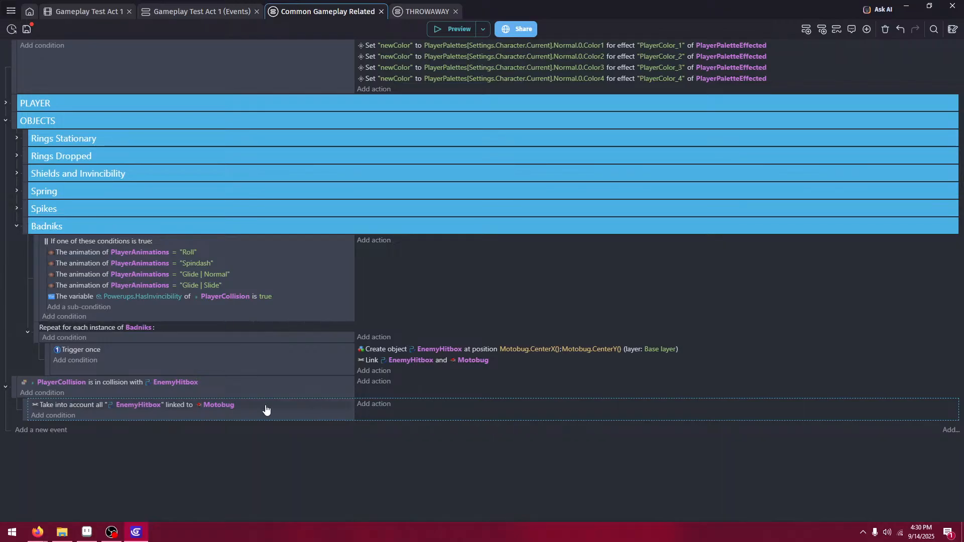
- Change the linked object in the sub-event's condition to the Badniks group
left_click(214, 406)
type("bad")
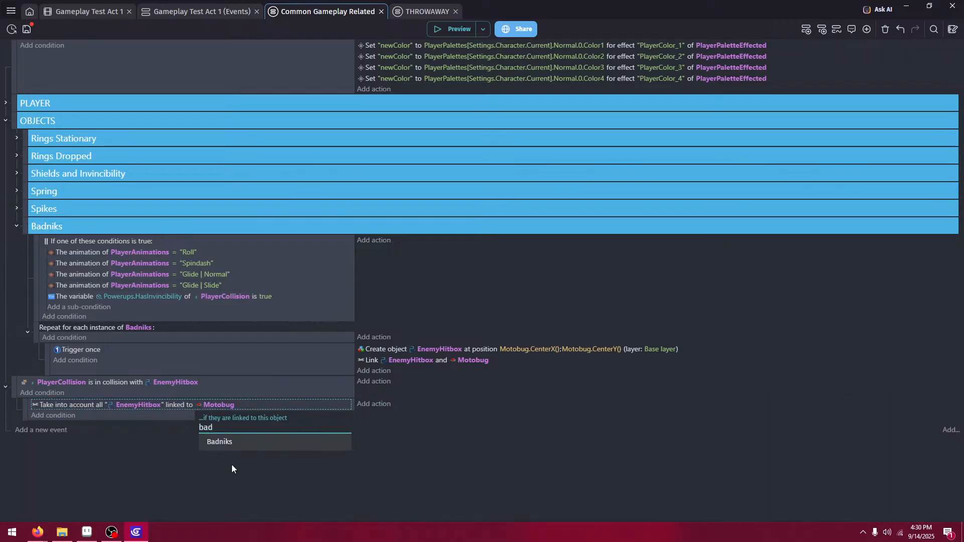
key("Return")
- Add a Delete the object action for the Badniks group to the linked-objects sub-event
left_click(377, 405)
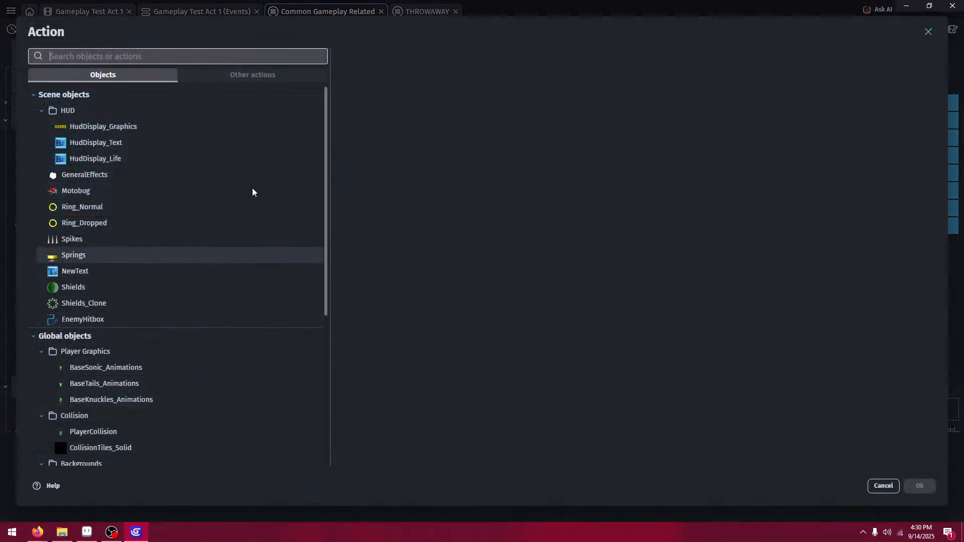
scroll(146, 335, "down", 5)
scroll(137, 342, "up", 5)
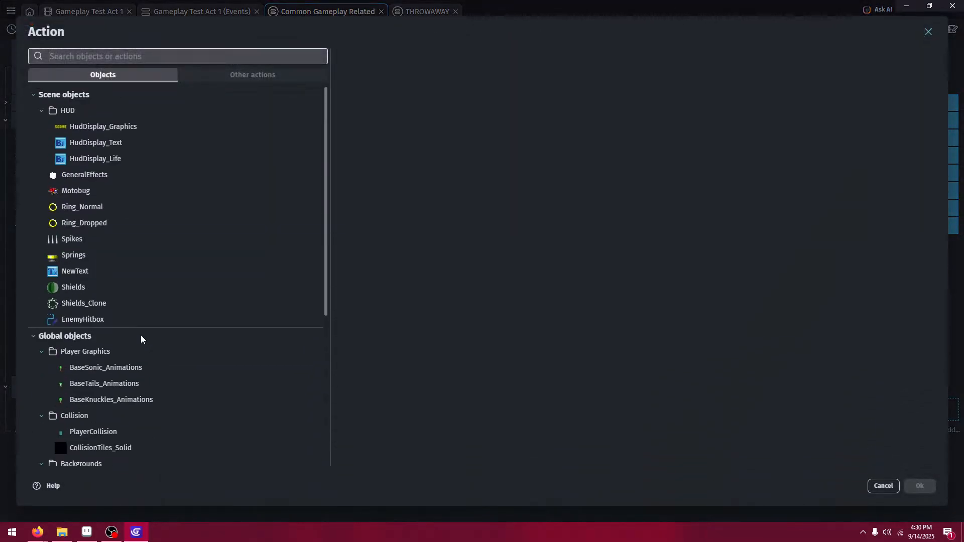
scroll(123, 383, "down", 5)
left_click(126, 414)
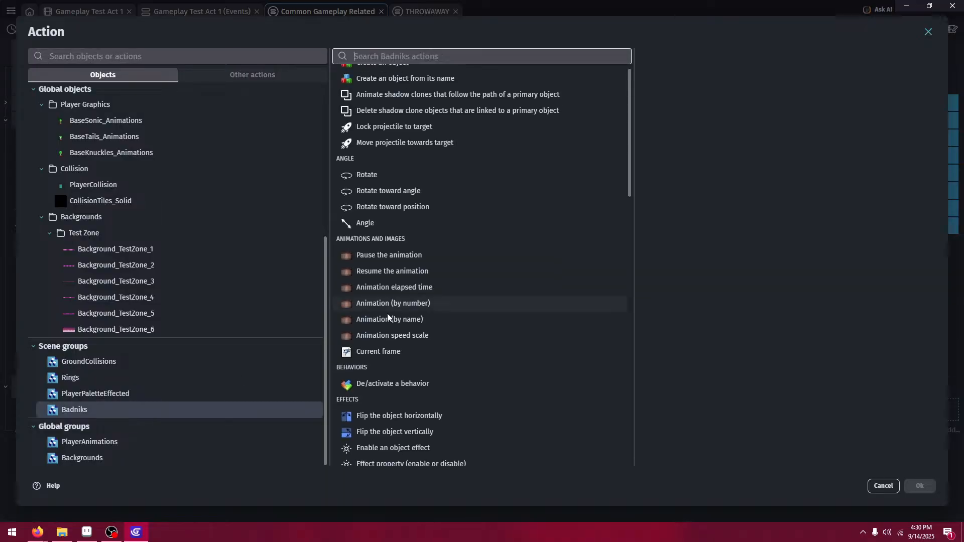
scroll(388, 313, "down", 10)
scroll(361, 165, "up", 2)
left_click(369, 147)
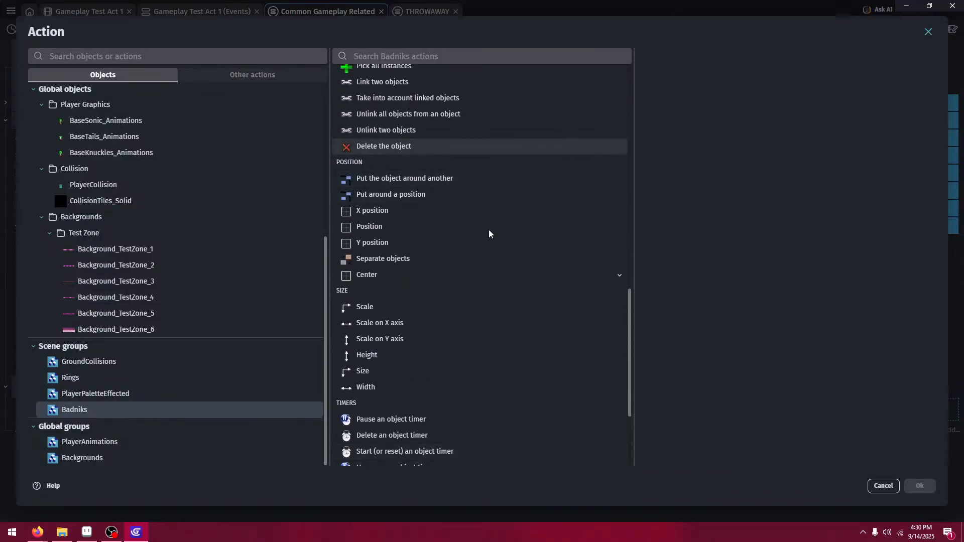
left_click(919, 486)
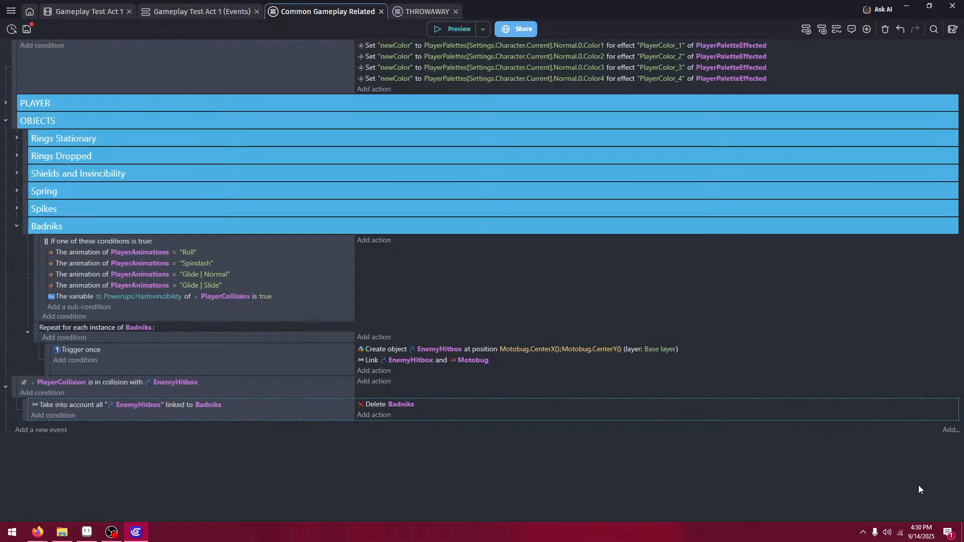
- Preview the game, steer the character across the Motobug's platform to test the collision event, and close the preview
left_click(437, 32)
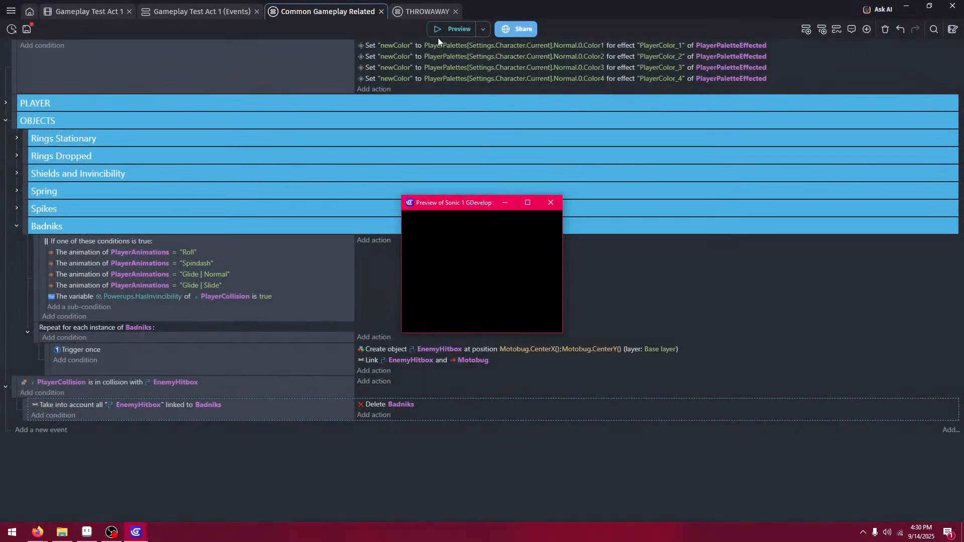
key("Right")
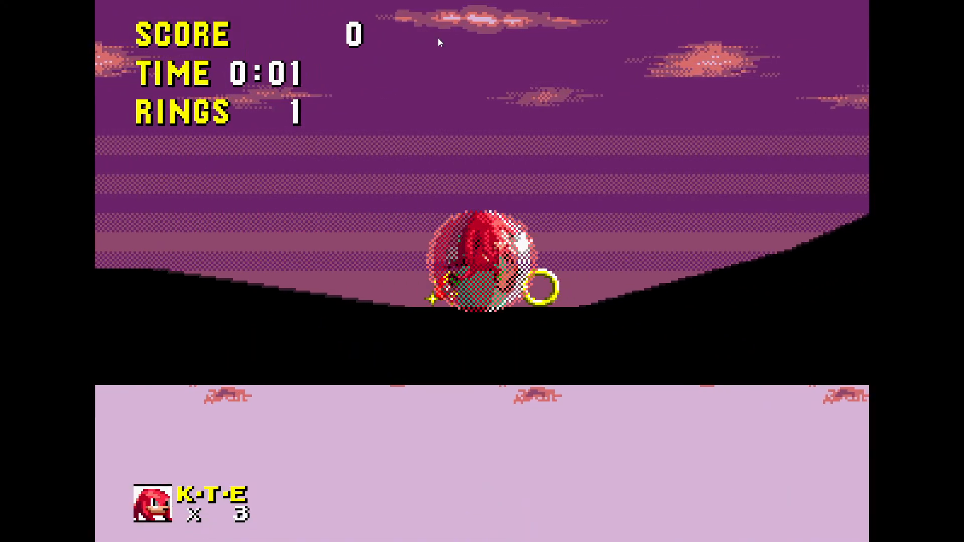
key("Left")
key("space")
key("Right")
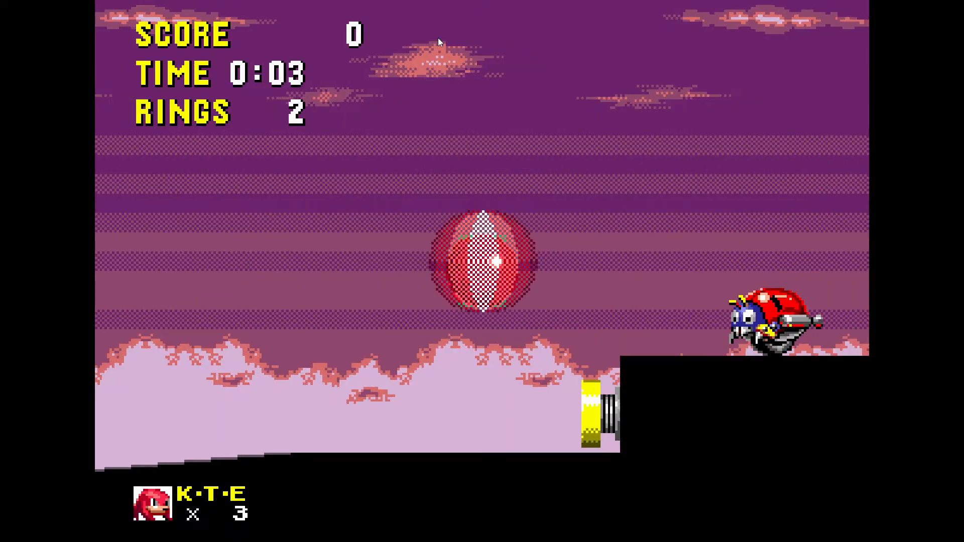
key("space")
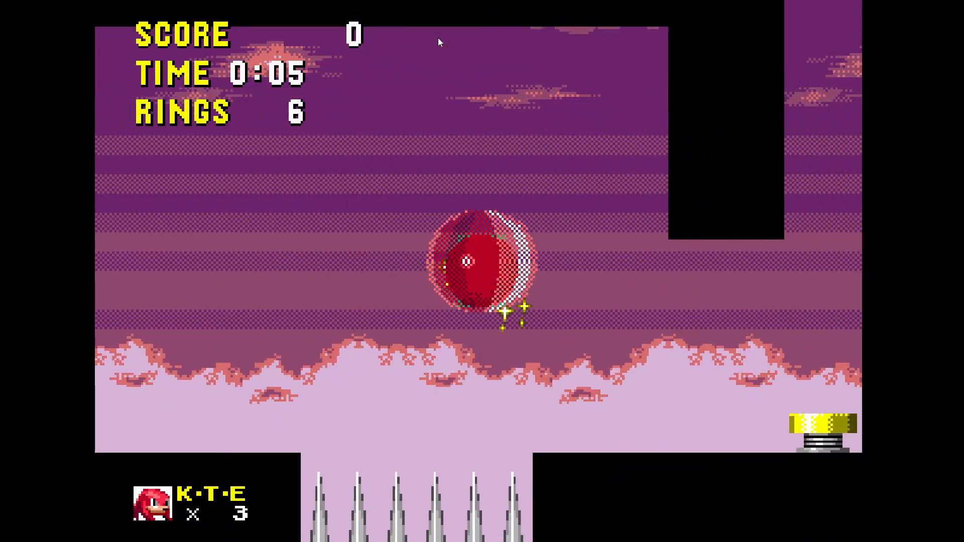
key("Left")
key("1")
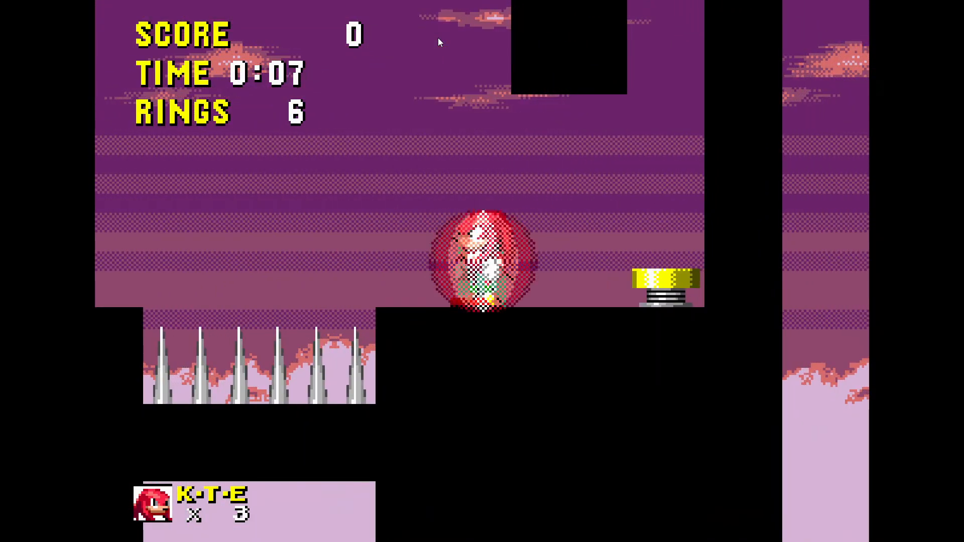
key("F11")
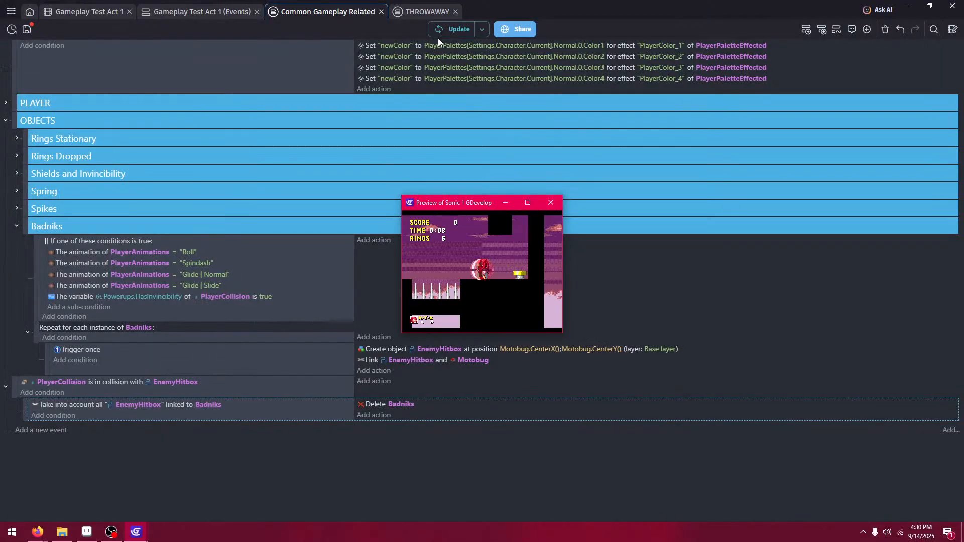
left_click(551, 204)
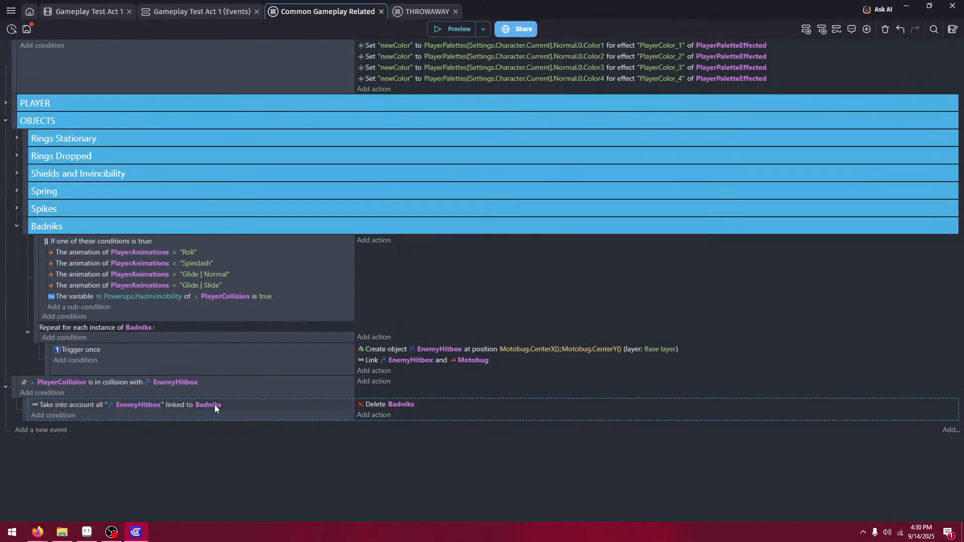
- Delete the condition linking EnemyHitbox to Badniks from the sub-event
left_click(215, 405)
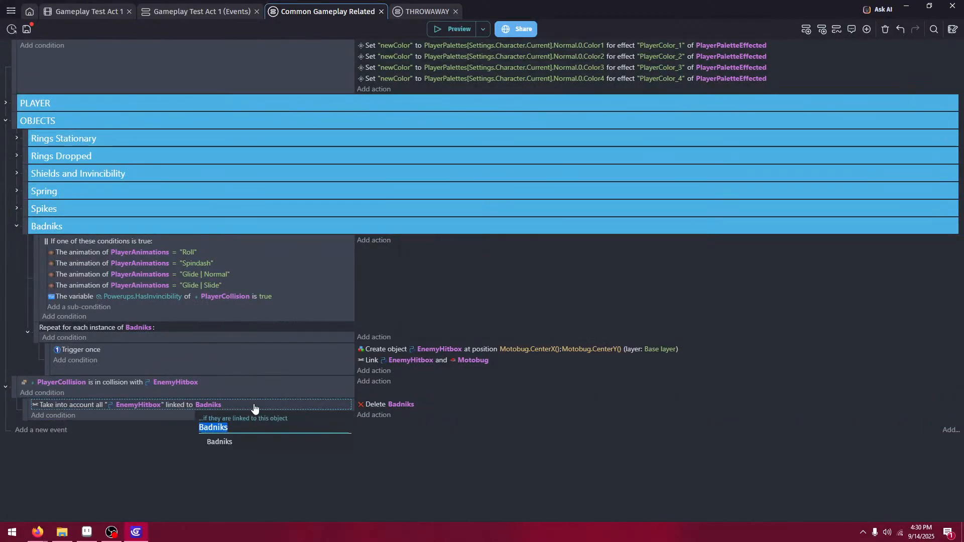
left_click(123, 408)
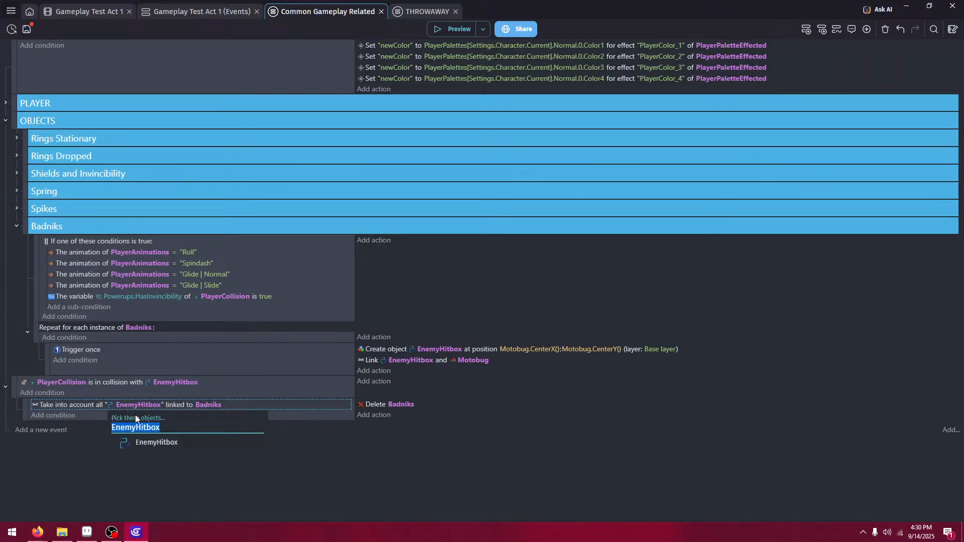
left_click(331, 422)
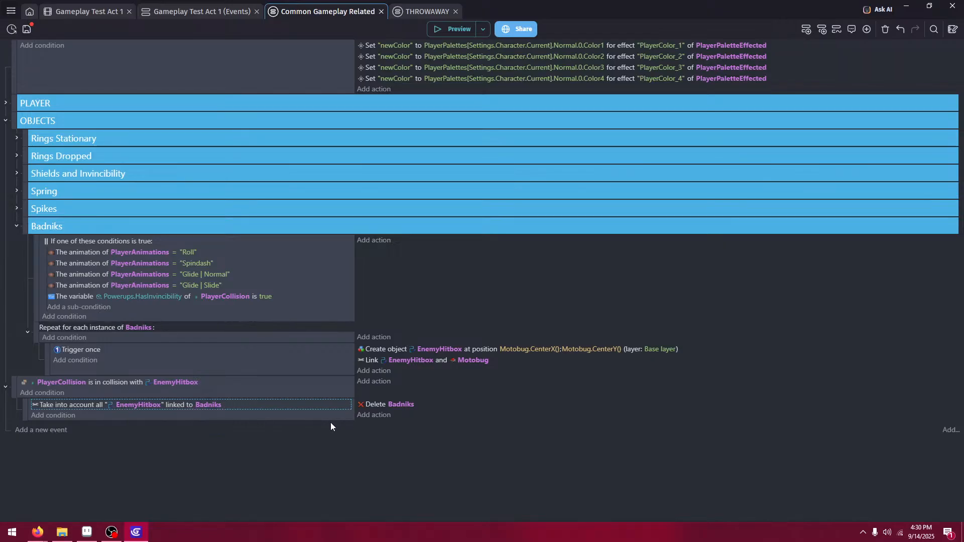
key("Delete")
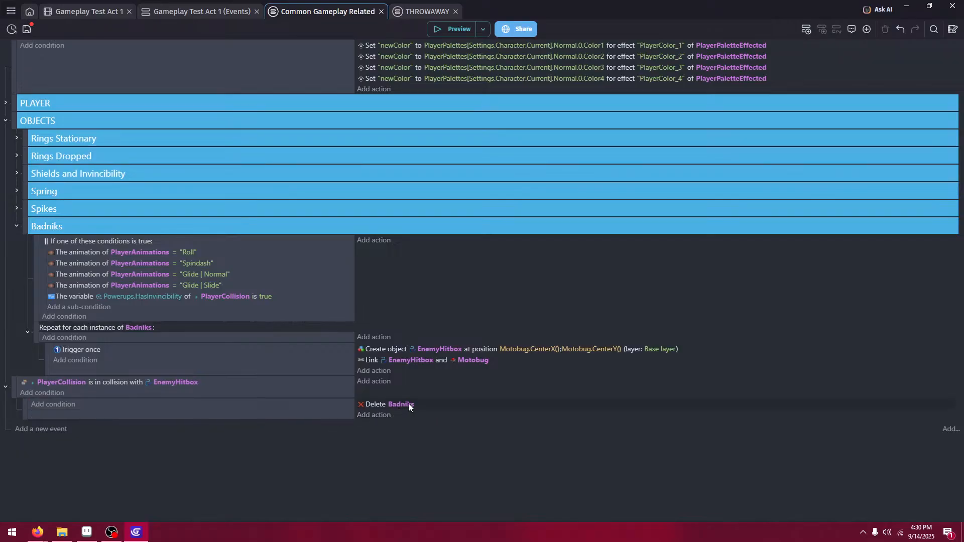
- Move the Delete action up into the collision event and set its object to PlayerCollision
left_click_drag(410, 404, 420, 384)
left_click(414, 385)
key("BackSpace")
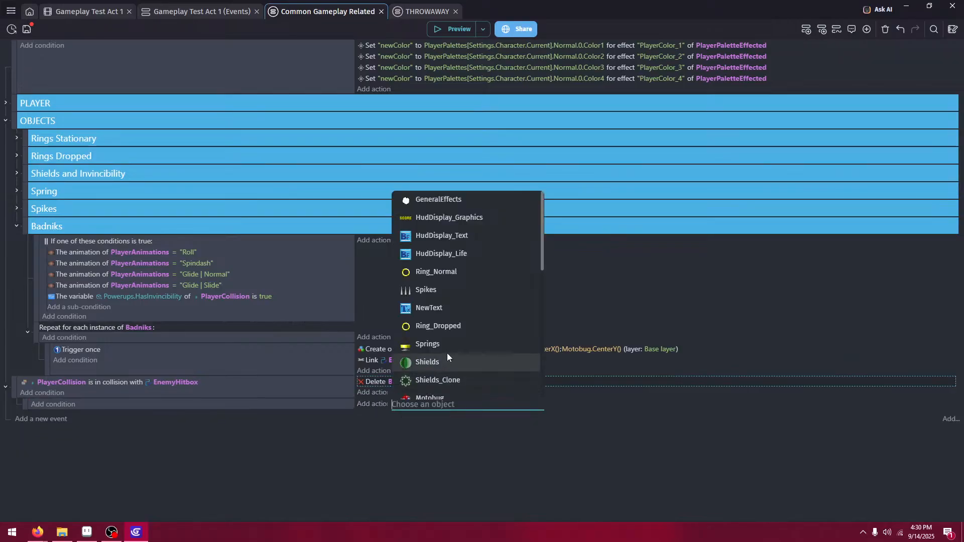
scroll(448, 347, "down", 5)
left_click(480, 328)
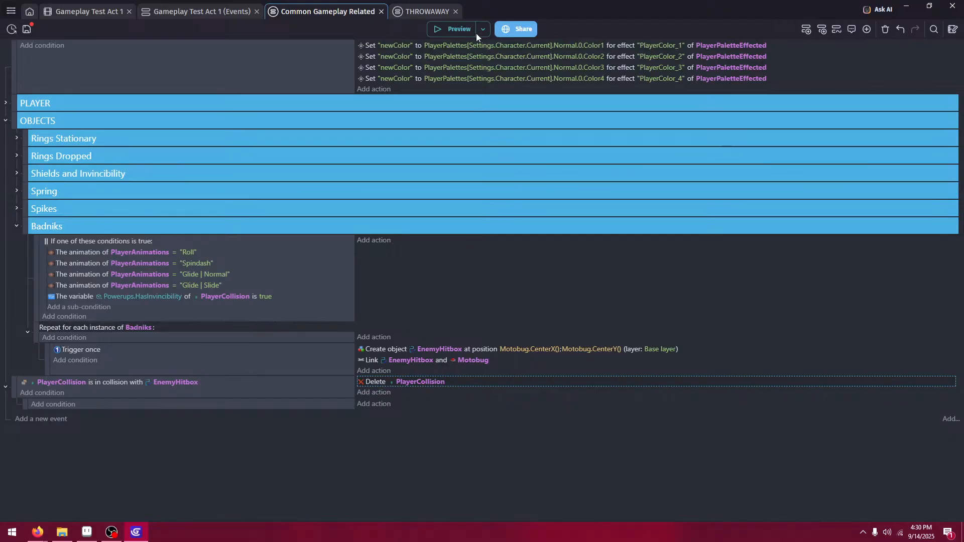
- Preview the game, run the character into the Motobug to test the PlayerCollision deletion, and close the preview
left_click(464, 26)
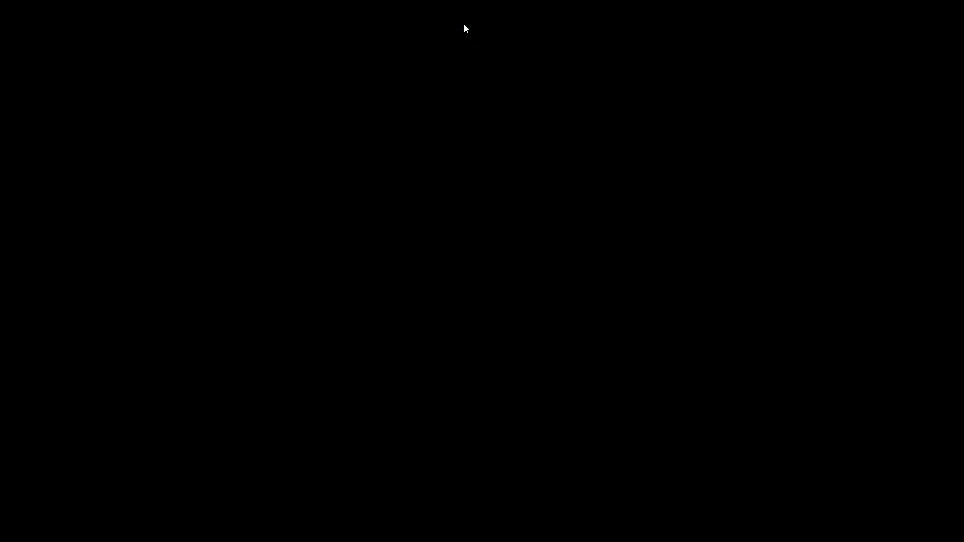
key("Right")
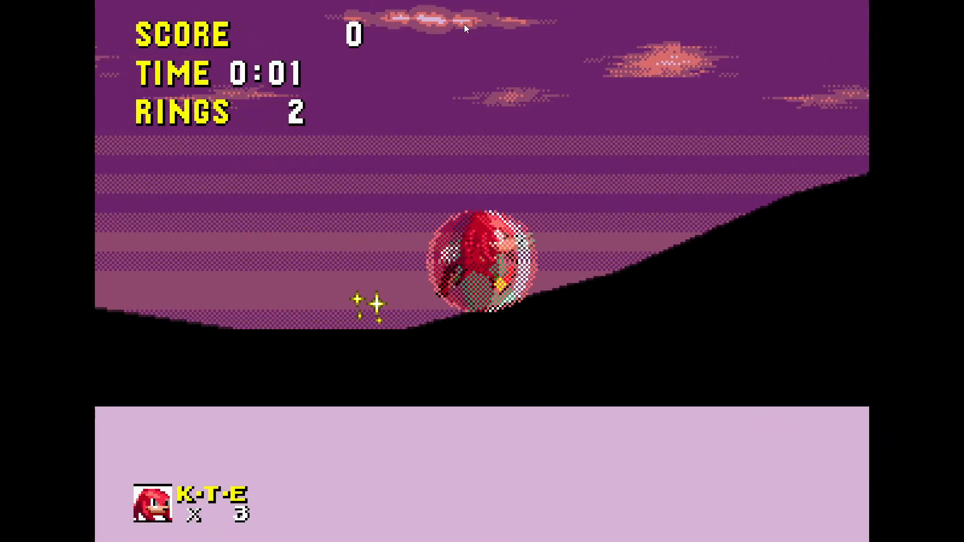
key("space")
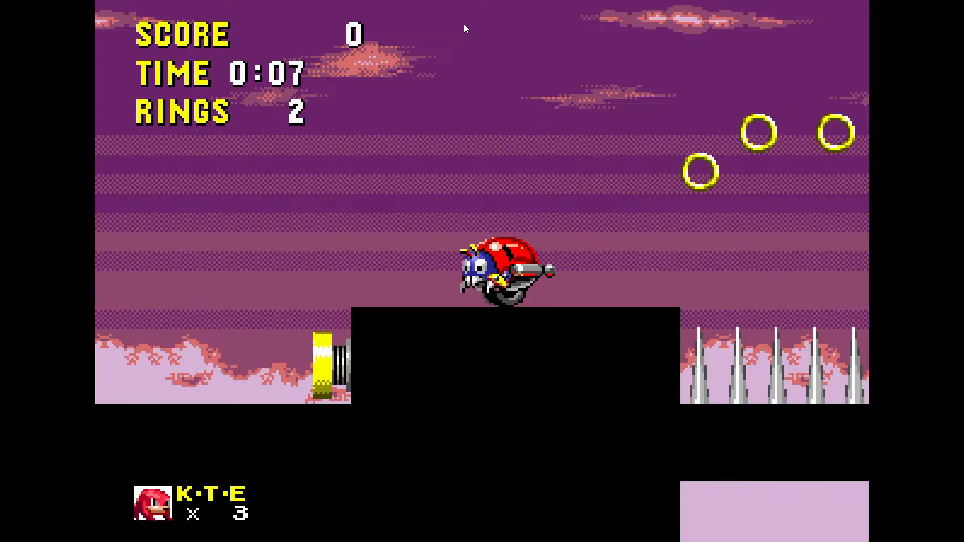
key("F11")
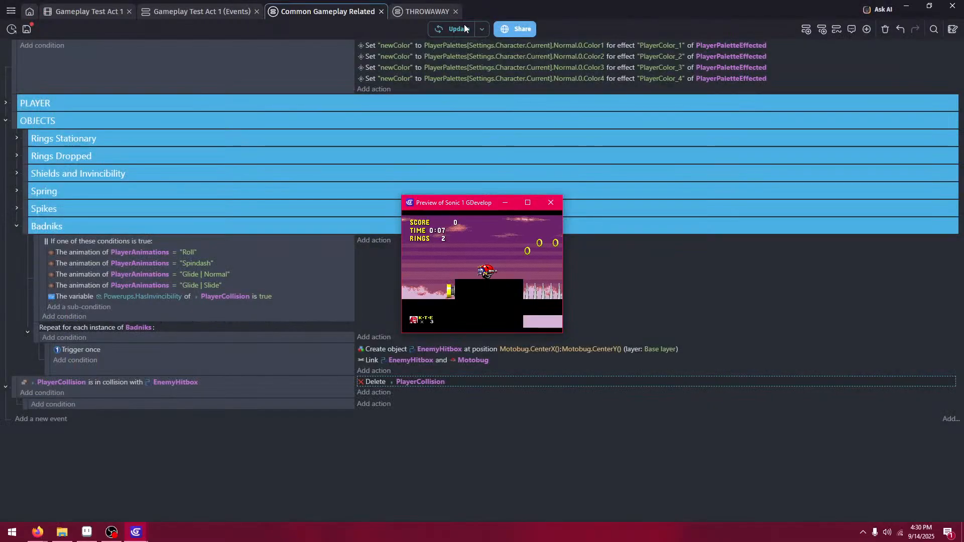
left_click(557, 206)
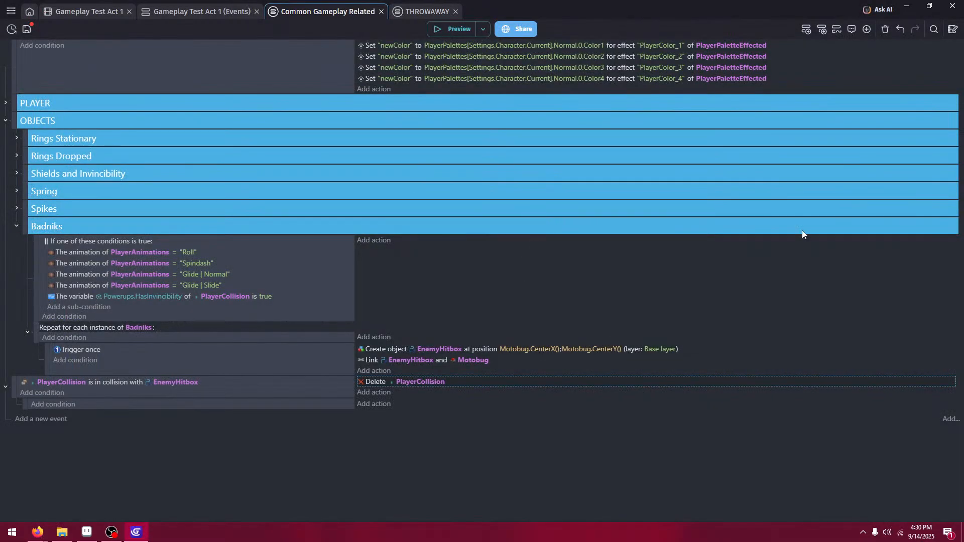
- Undo the recent event changes back to the Badniks loop with its nested EnemyHitbox–Motobug link and collision events
left_click(901, 29)
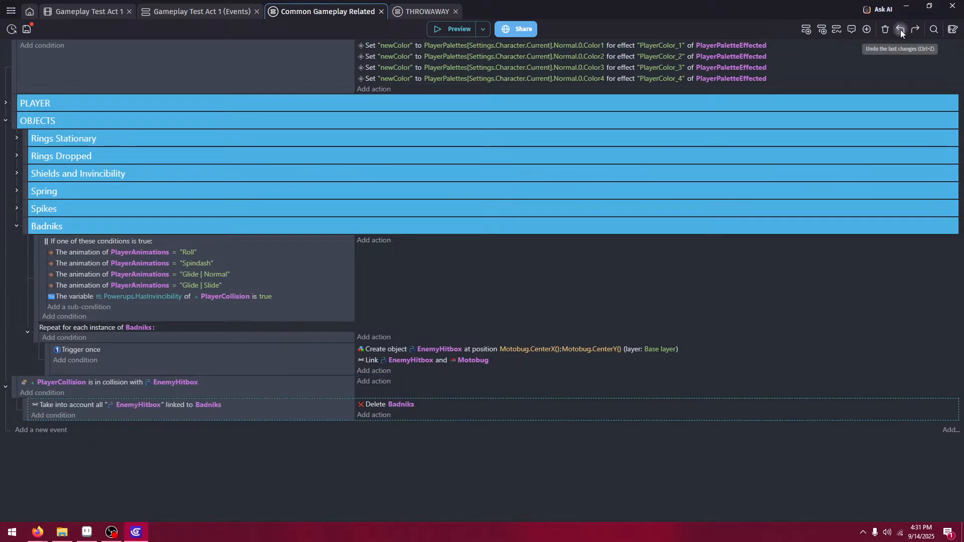
left_click(901, 29)
left_click(900, 29)
left_click(900, 29)
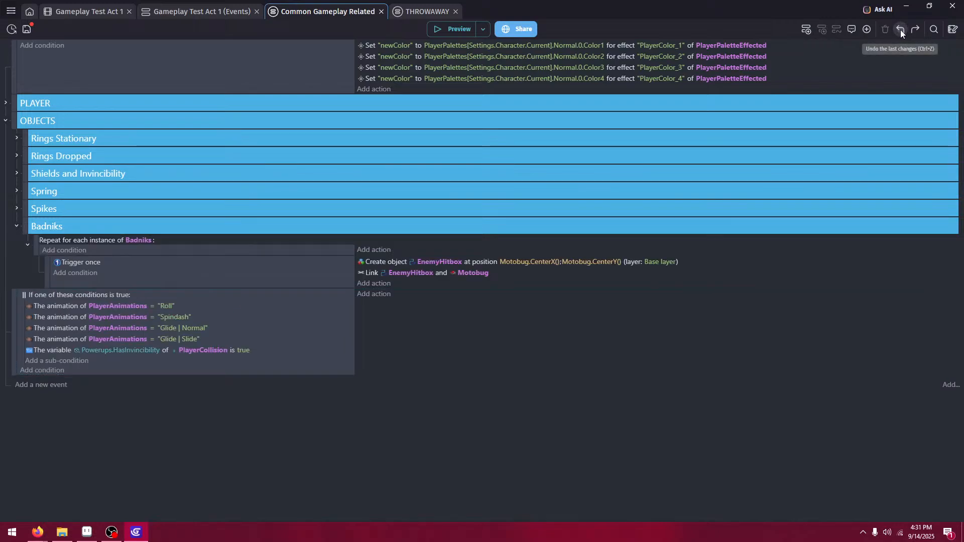
left_click(900, 29)
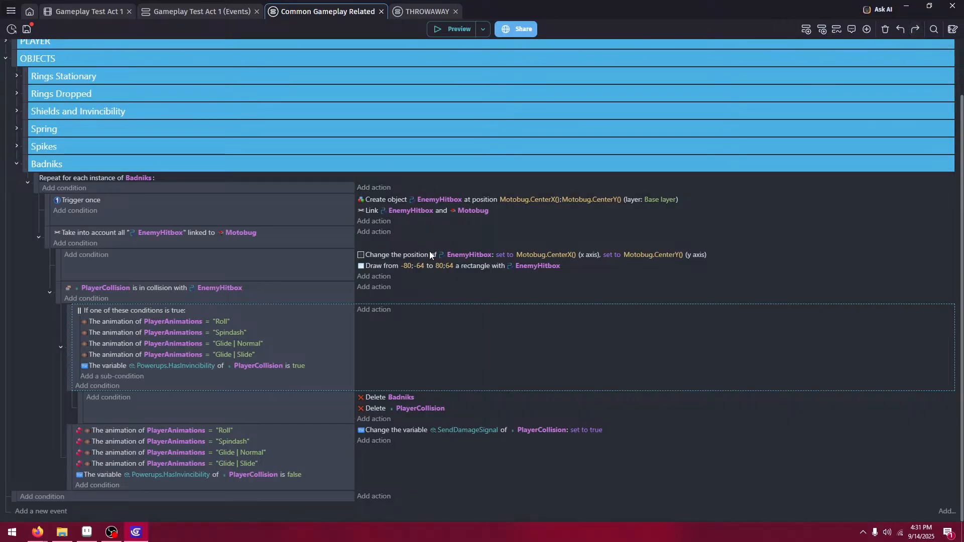
- Move the one-of-these attack conditions and the EnemyHitbox position and rectangle-drawing actions into the empty event at the end of the sheet
left_click(113, 310)
key("Delete")
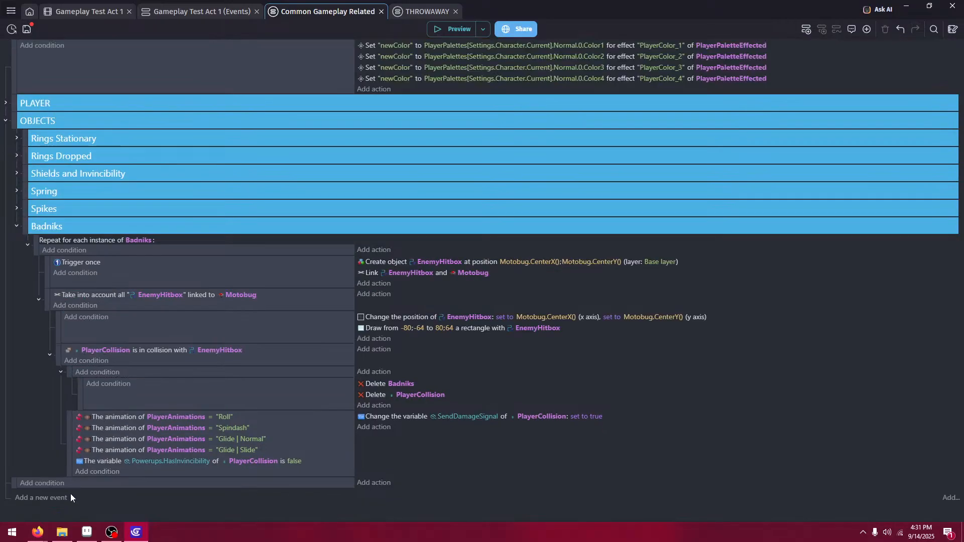
left_click(86, 486)
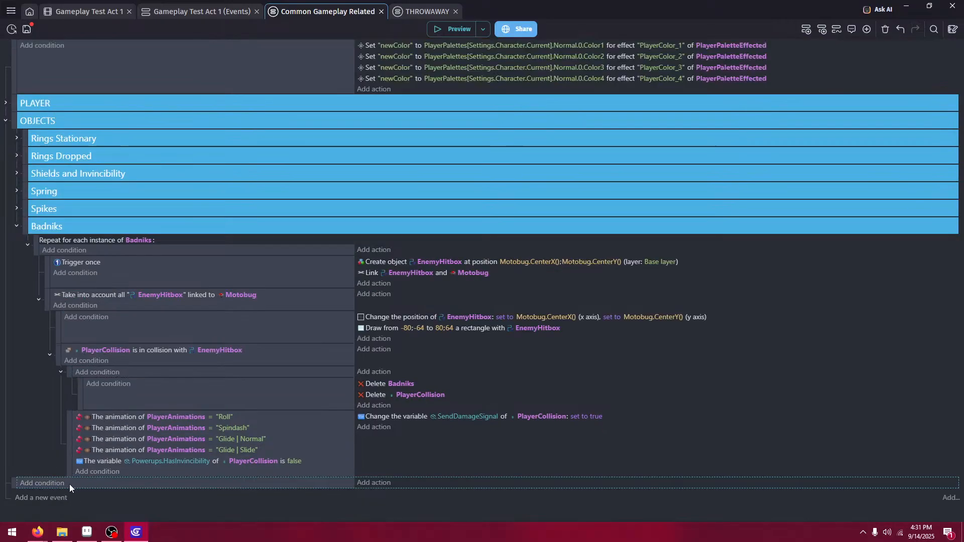
key("ctrl+v")
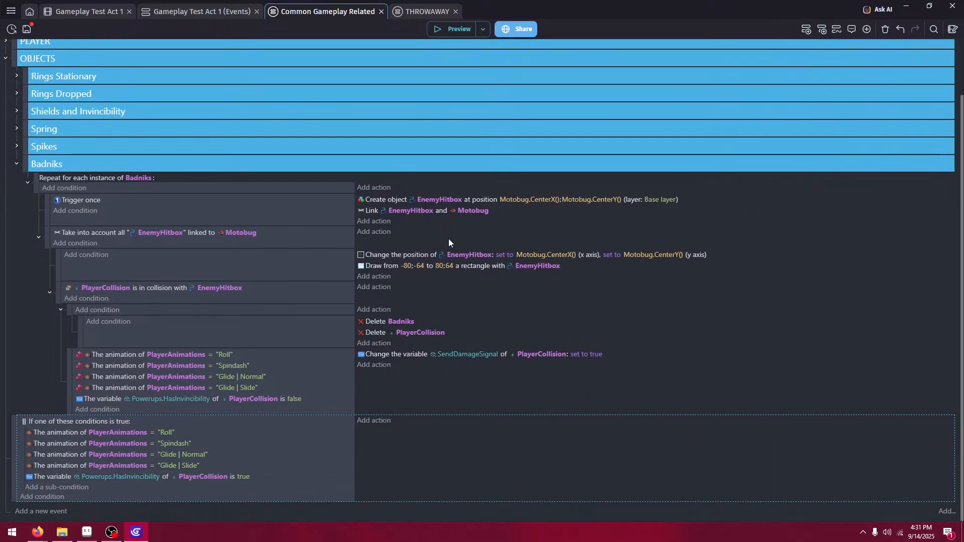
left_click_drag(384, 259, 392, 422)
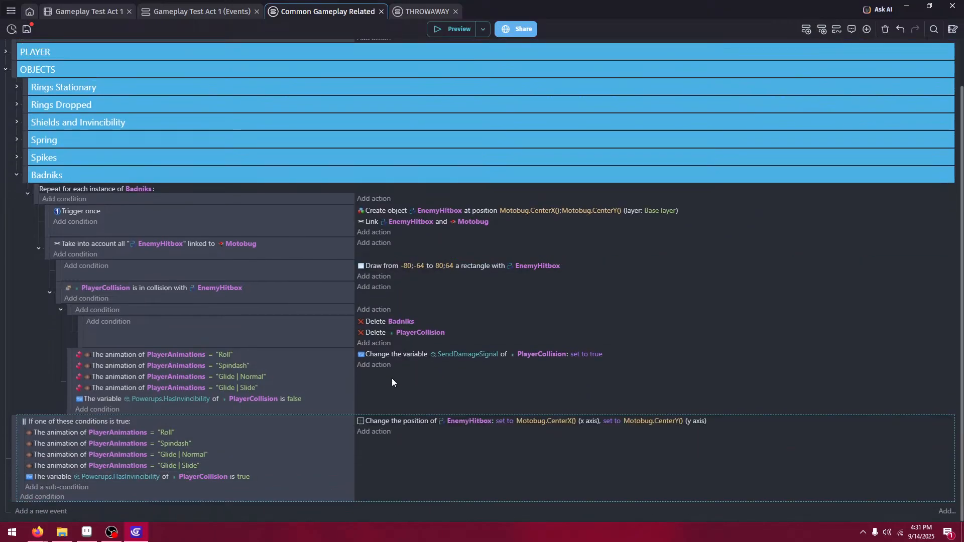
mouse_move(378, 266)
left_mouse_down()
mouse_move(381, 449)
mouse_move(407, 436)
left_mouse_up()
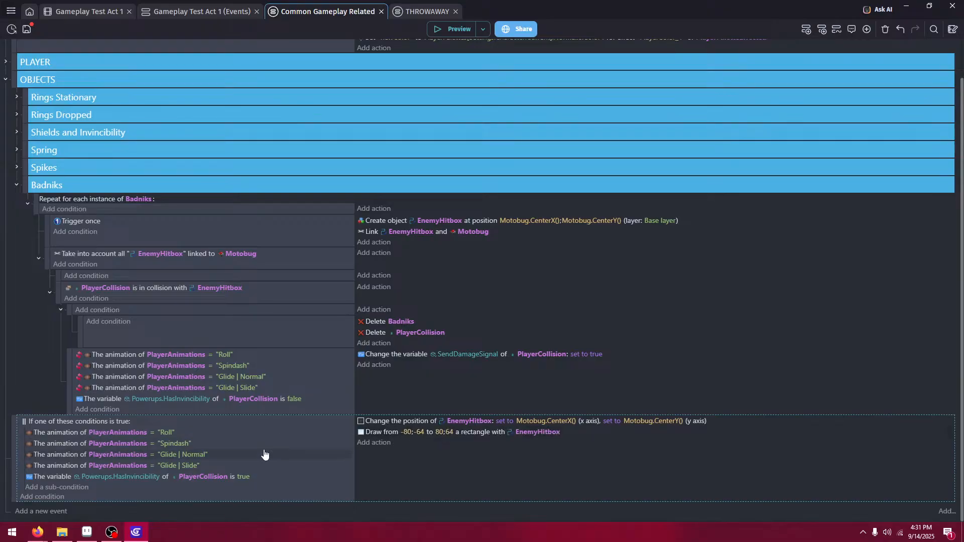
- Delete the EnemyHitbox–Motobug link event with its sub-events, and move the attack-conditions event into the Badniks group above the loop
left_click(47, 257)
key("Delete")
left_click_drag(10, 305, 42, 239)
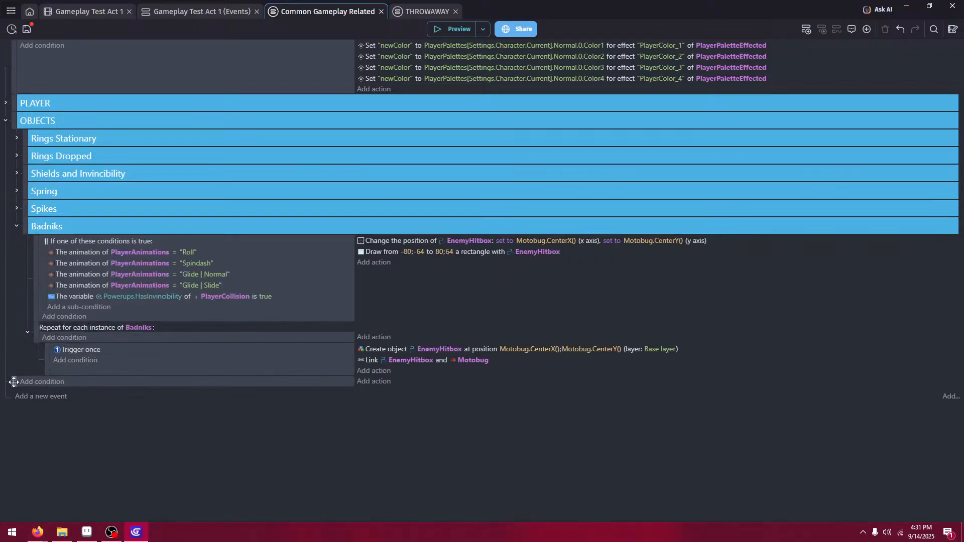
- Add a condition to the empty last event testing whether PlayerCollision is in collision with EnemyHitbox
left_click(163, 317)
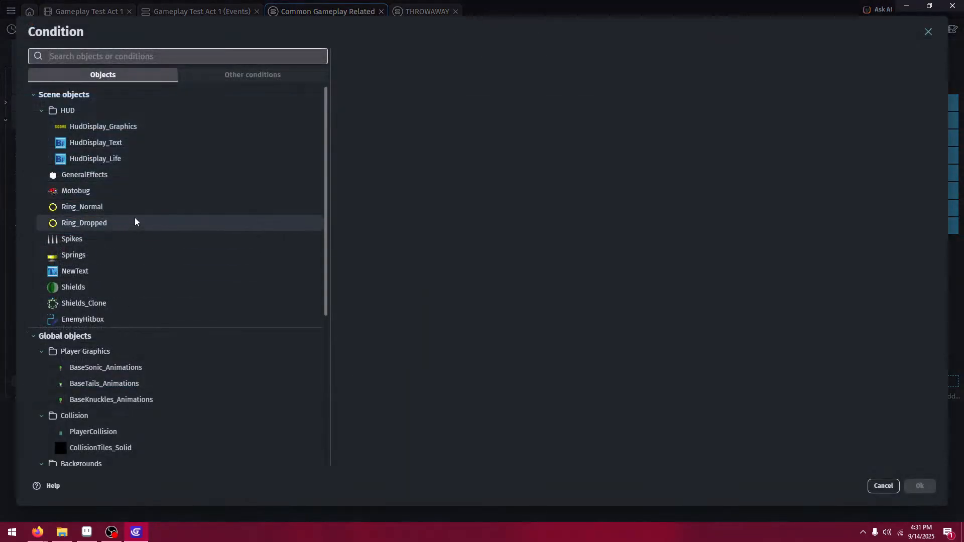
left_click(111, 431)
scroll(448, 204, "down", 15)
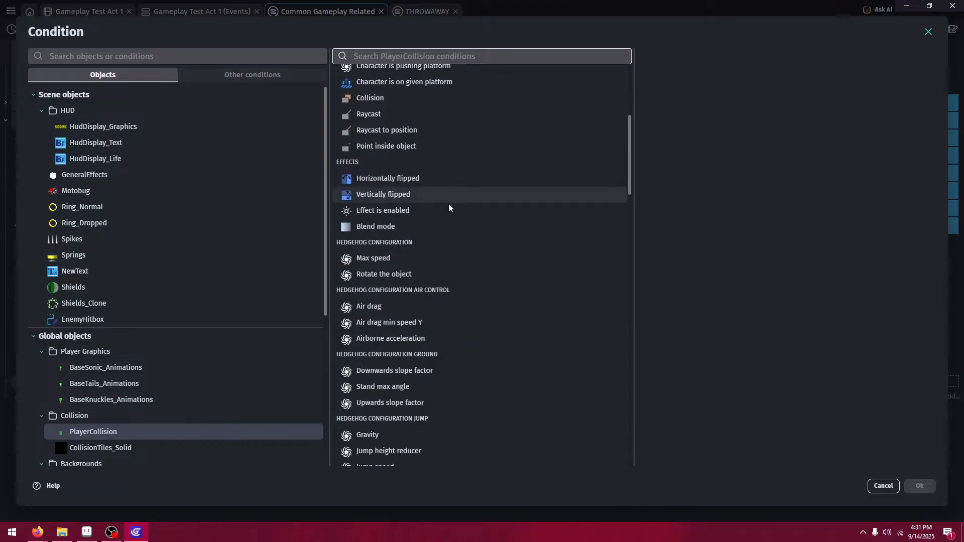
scroll(463, 245, "down", 8)
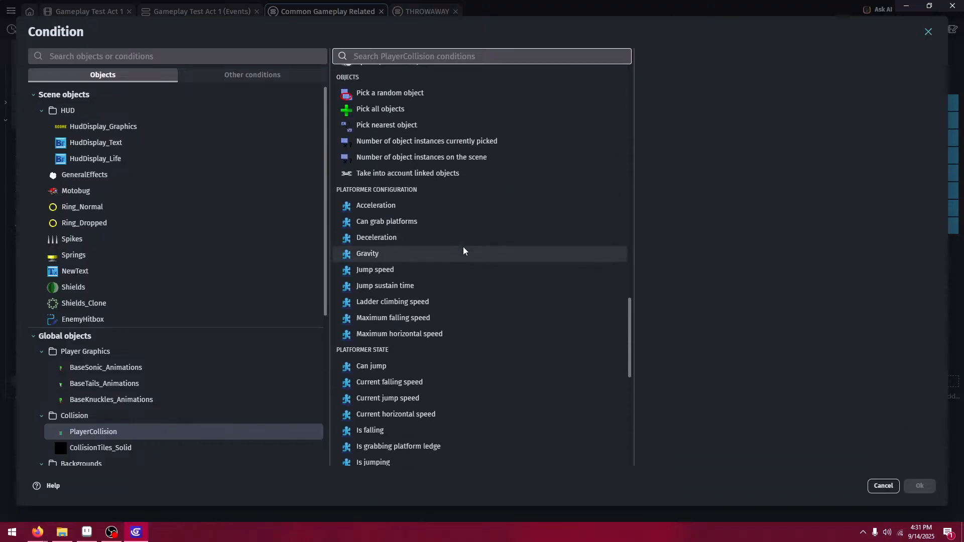
scroll(464, 249, "up", 12)
scroll(465, 251, "up", 15)
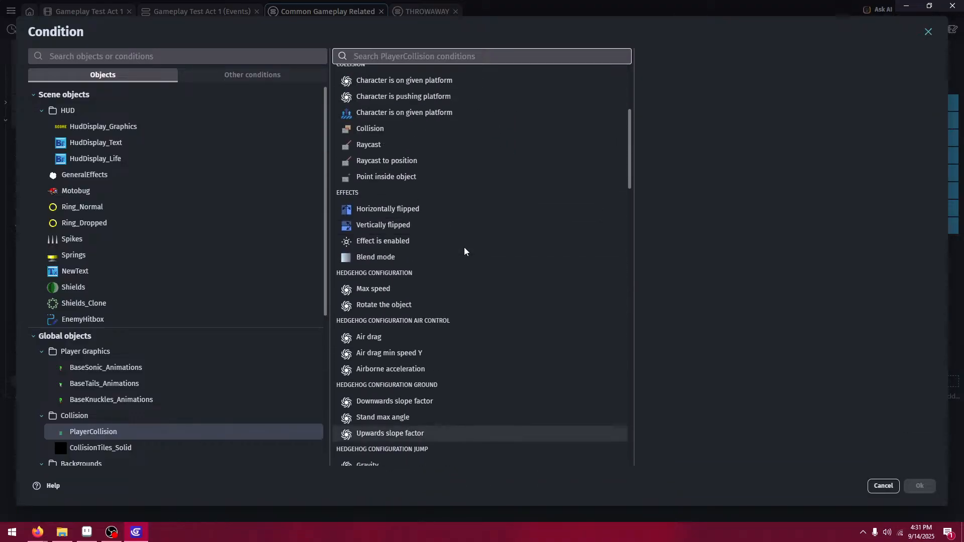
left_click(491, 244)
scroll(709, 221, "down", 7)
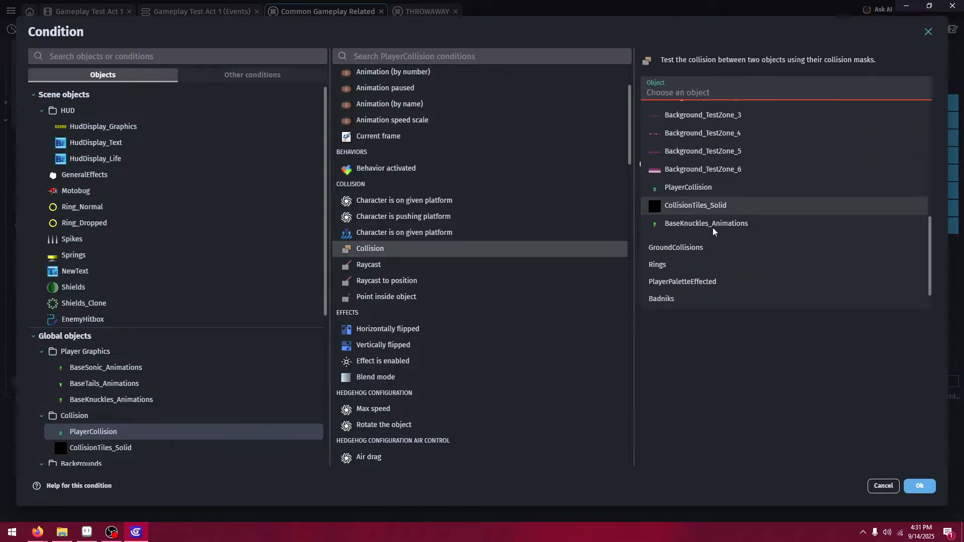
scroll(717, 221, "up", 3)
left_click(727, 144)
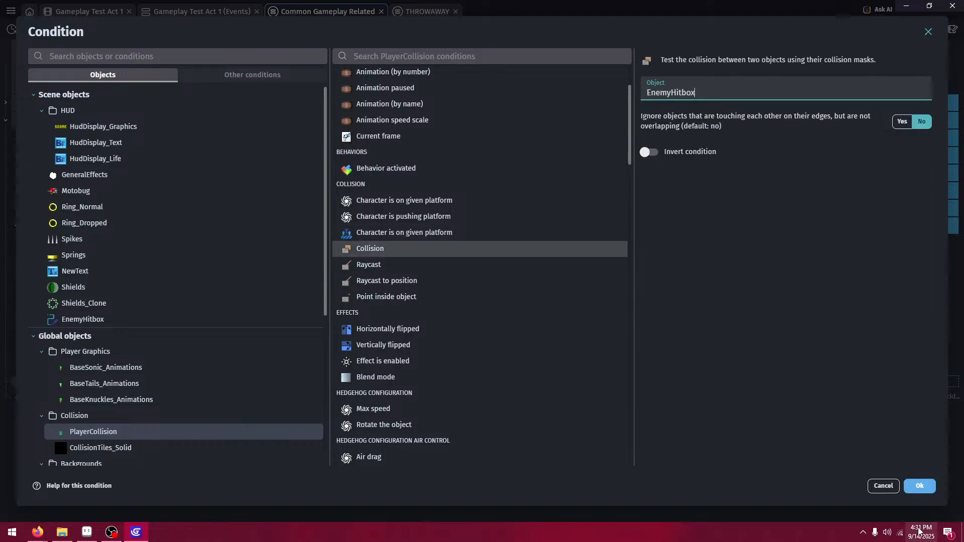
left_click(920, 486)
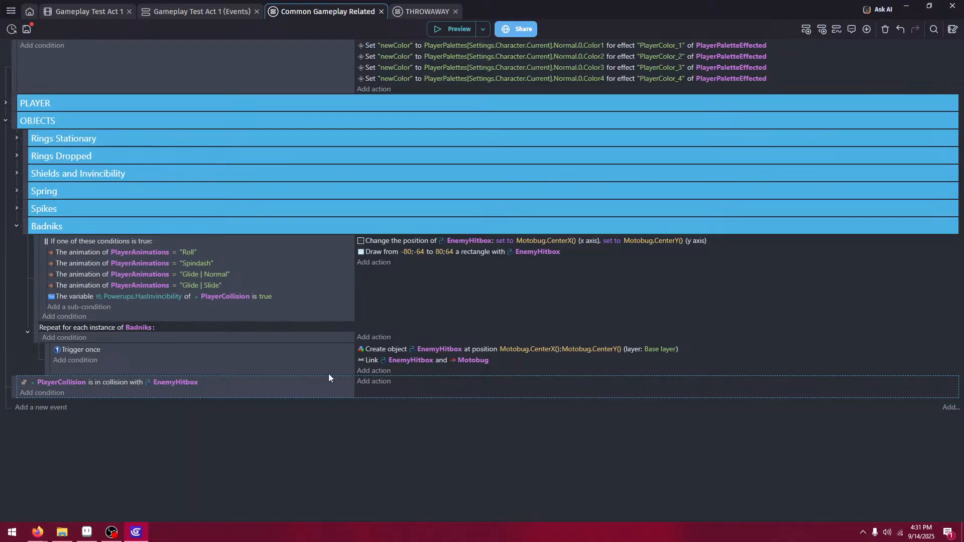
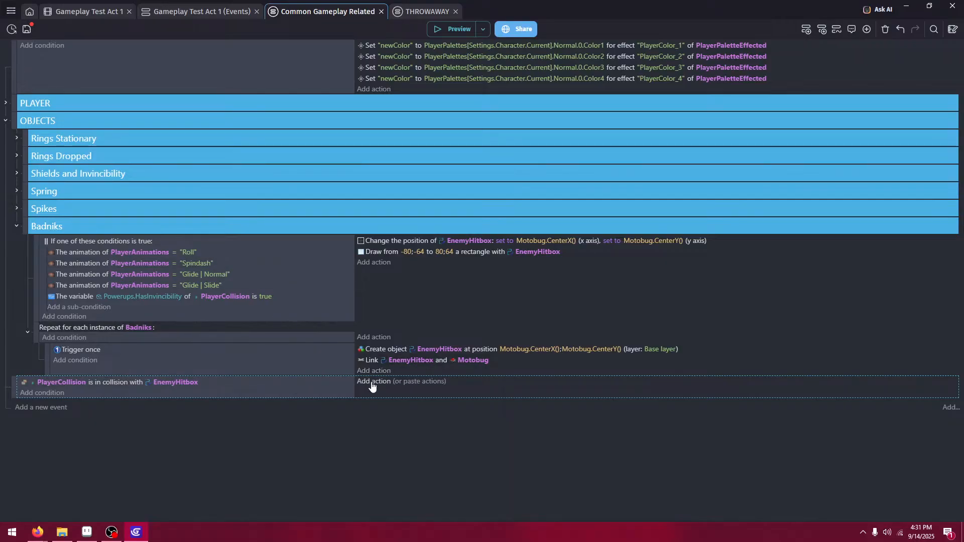
- Add an action to the new collision event that deletes Motobug
left_click(409, 338)
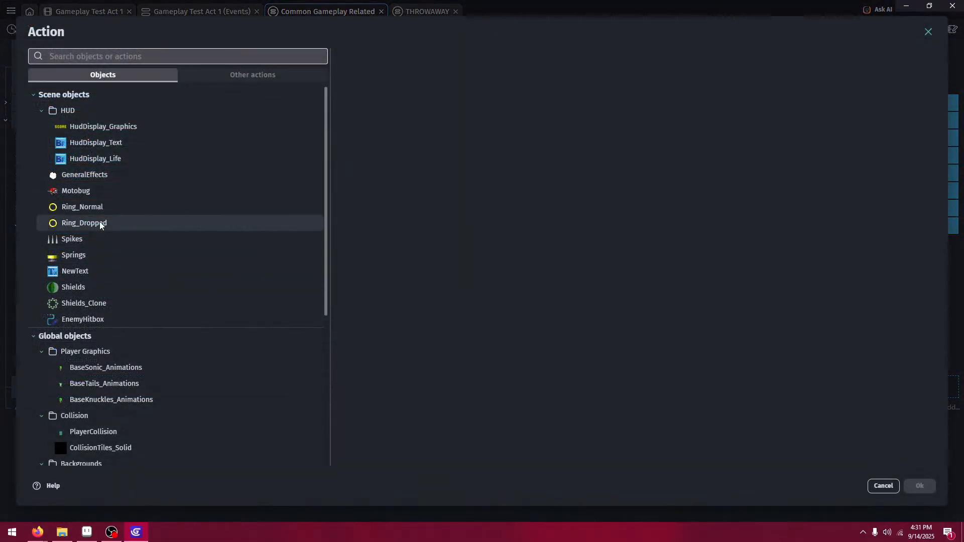
left_click(110, 190)
scroll(436, 182, "down", 6)
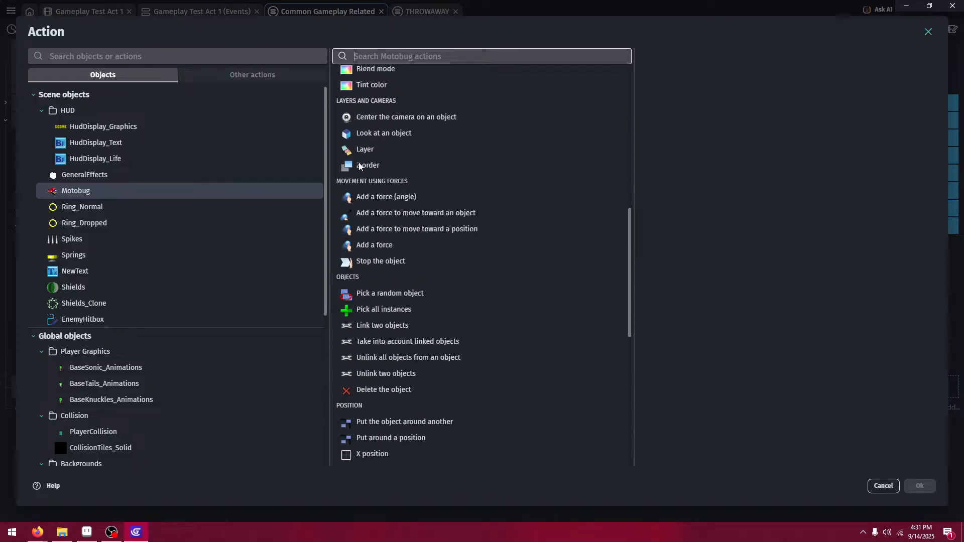
scroll(361, 168, "down", 4)
left_click(405, 184)
left_click(929, 486)
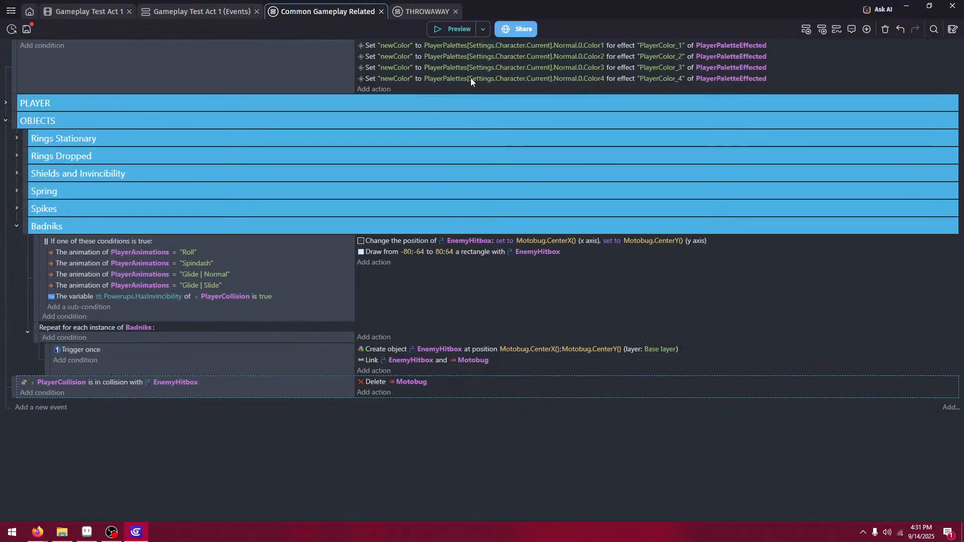
- Preview the game, jump and spin the character around the Motobugs to test the hitbox collision, and close the preview
left_click(463, 34)
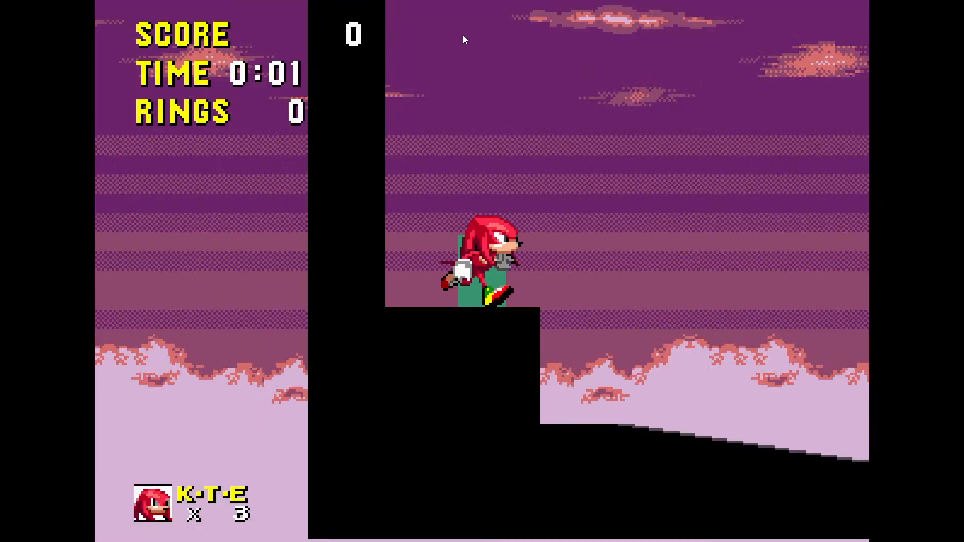
key("Right")
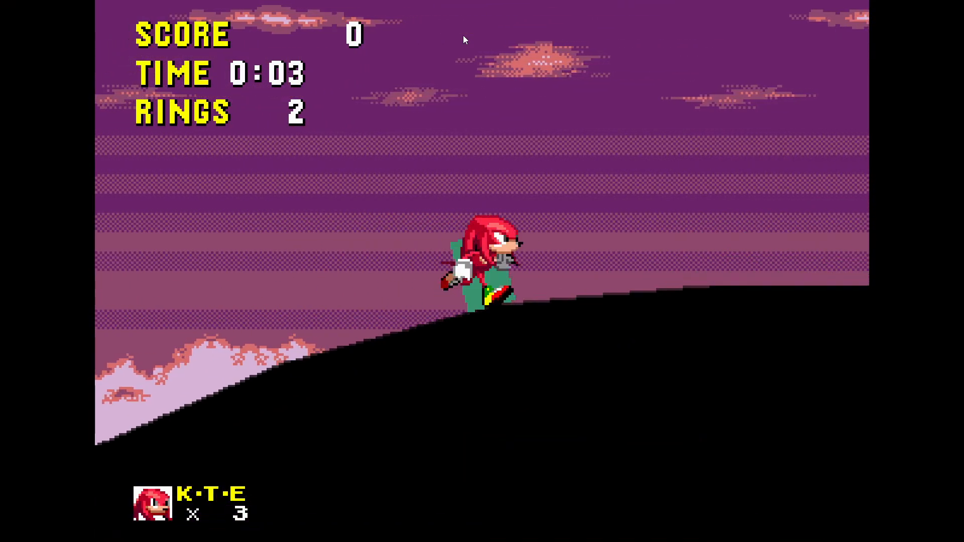
key("space")
key("Left")
key("space")
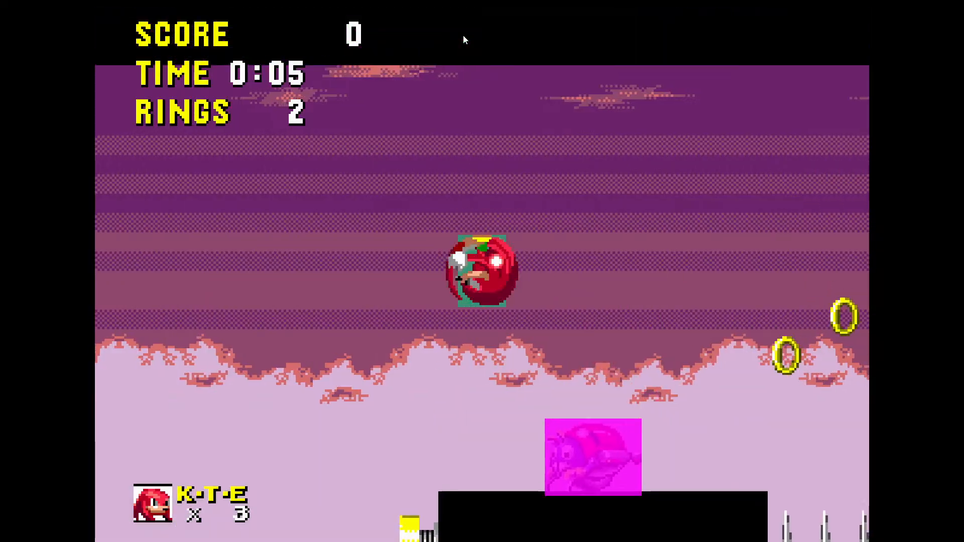
key("Right")
key("Left")
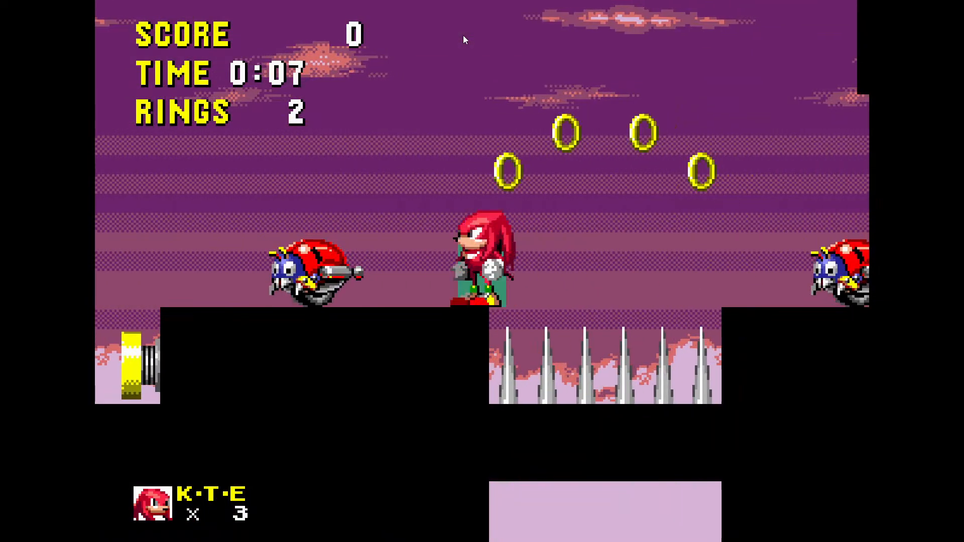
key("Left")
key("space")
key("Right")
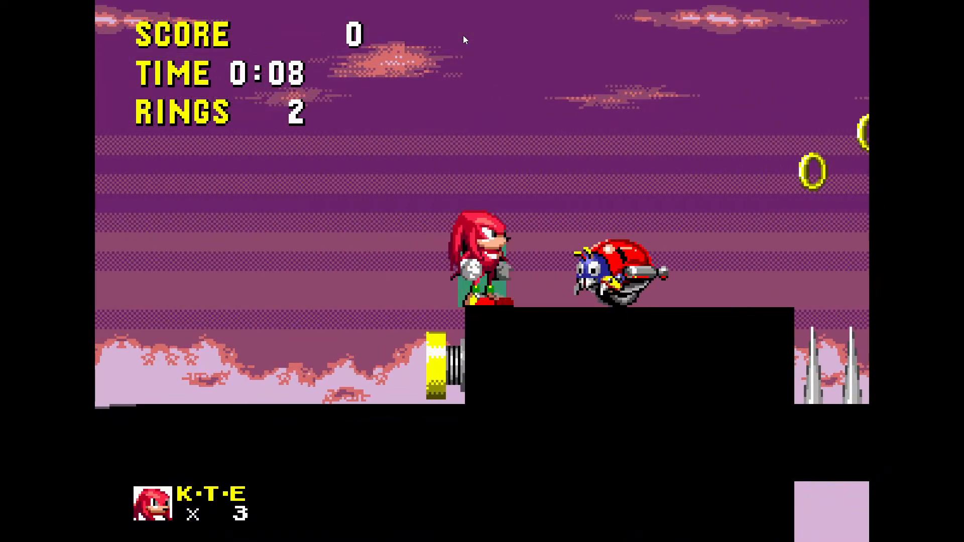
key("space")
key("Right")
key("Left")
key("space")
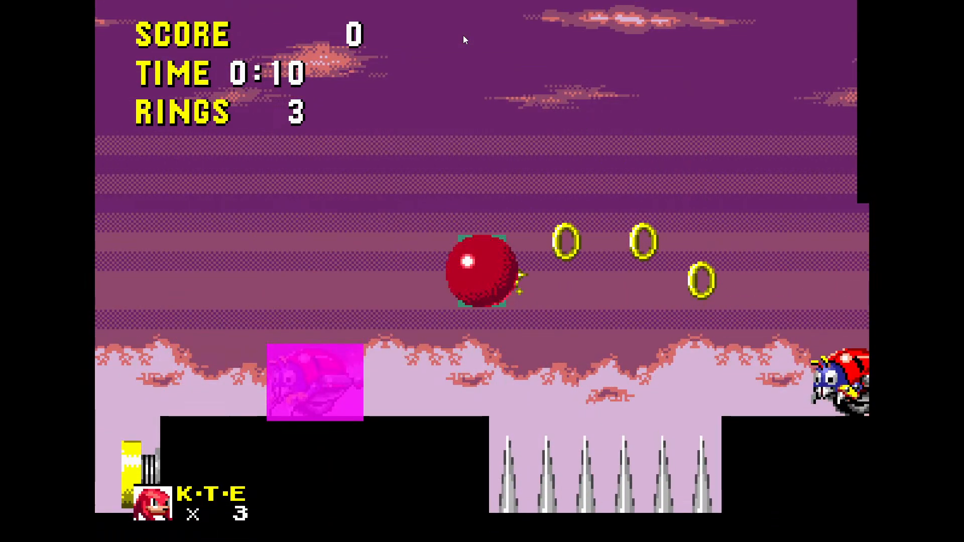
key("space")
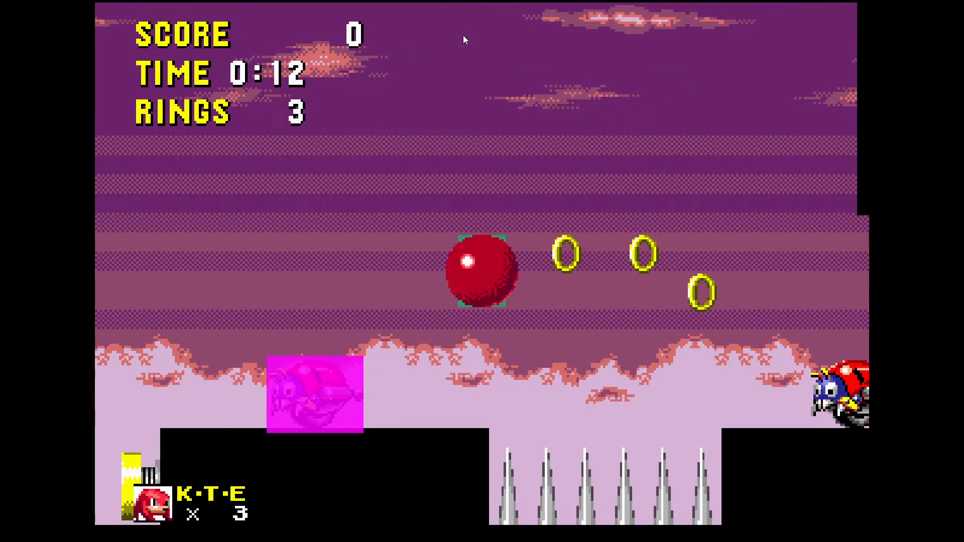
key("F11")
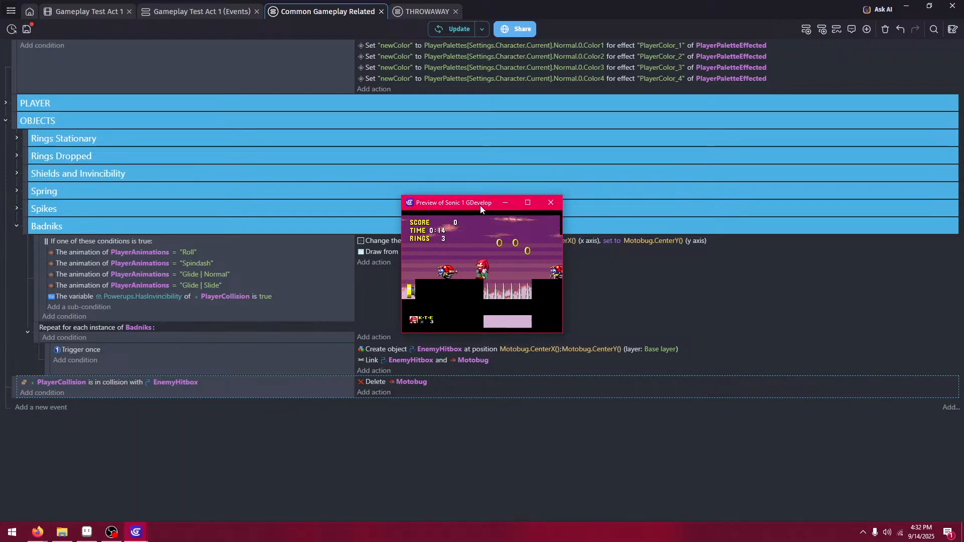
key("alt+F4")
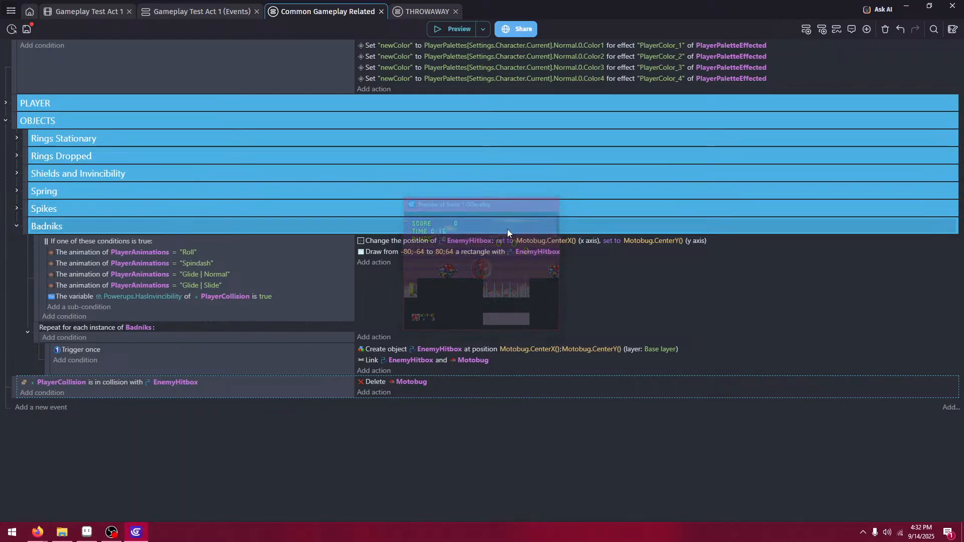
- Add an empty sub-event to the Badniks loop and move the EnemyHitbox position and rectangle-drawing actions into it
left_click(15, 409)
left_click_drag(38, 387, 51, 372)
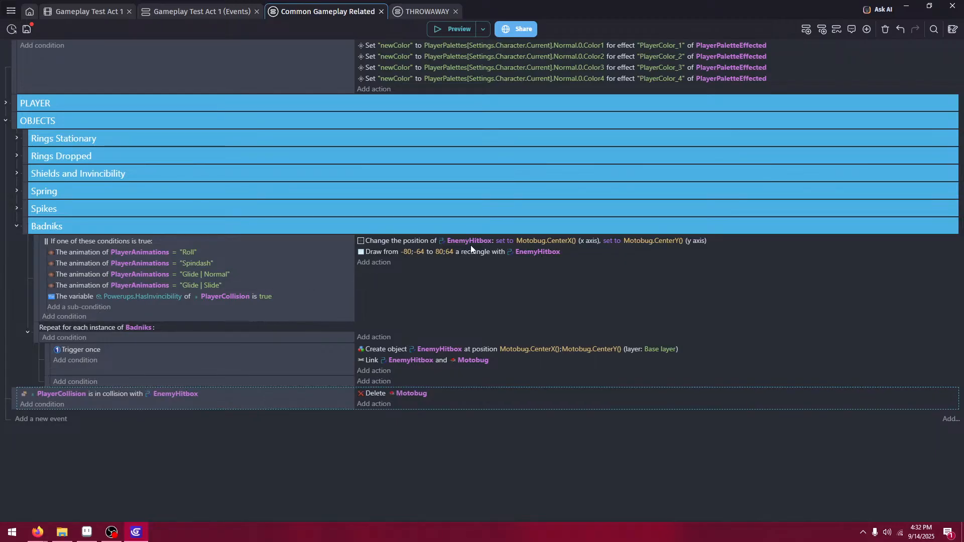
mouse_move(407, 242)
left_mouse_down()
mouse_move(402, 405)
mouse_move(397, 397)
mouse_move(391, 408)
mouse_move(388, 394)
left_mouse_up()
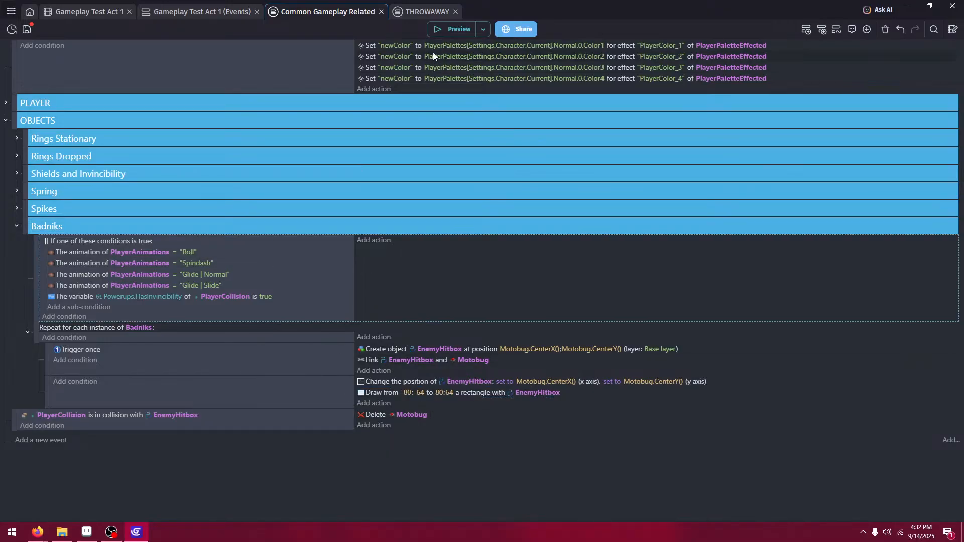
- Preview the game again, run and jump the character past both Motobugs to test the per-instance hitboxes, and close the preview
left_click(441, 29)
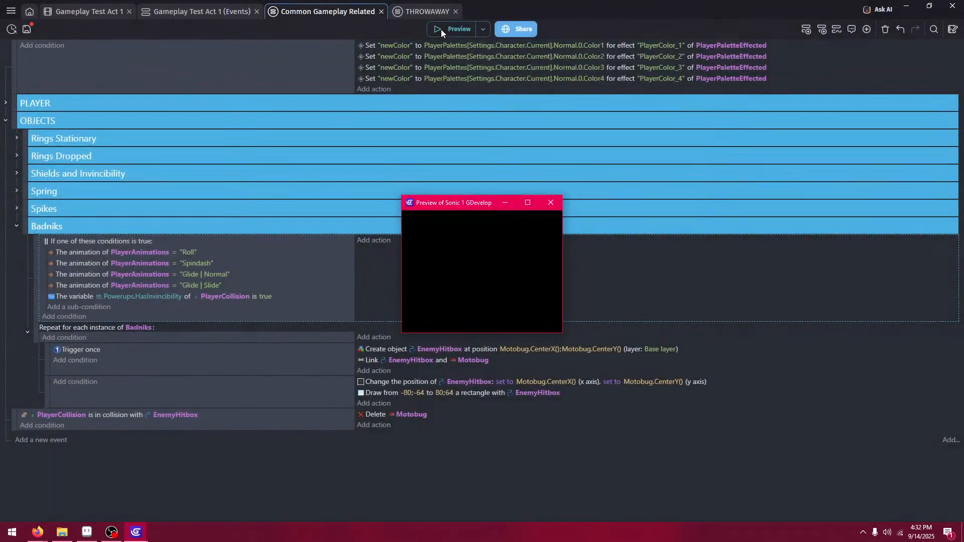
key("Right")
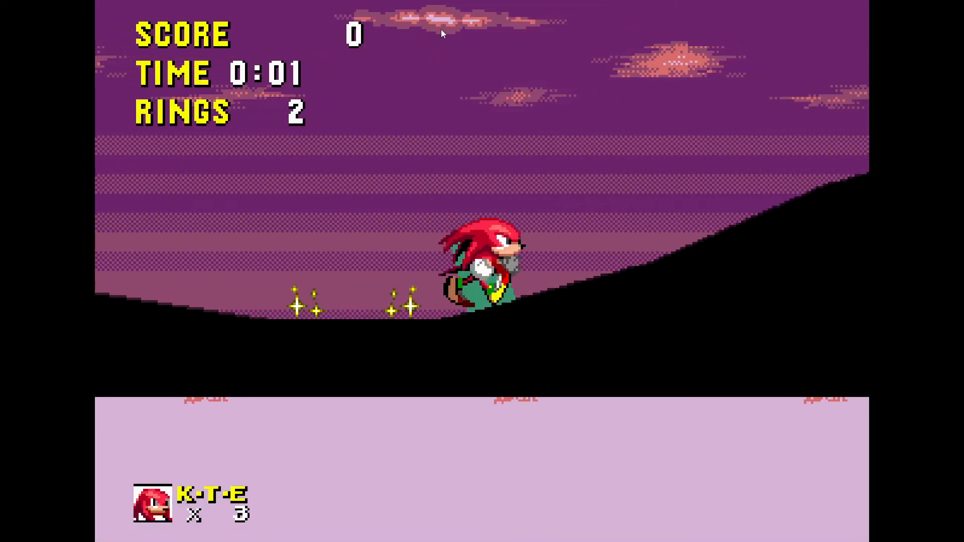
key("space")
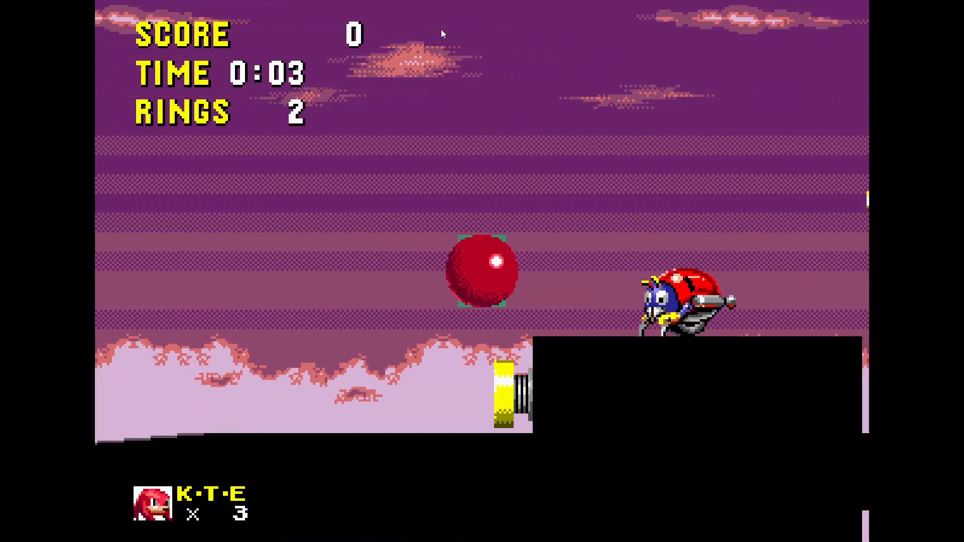
key("Left")
key("space")
key("Right")
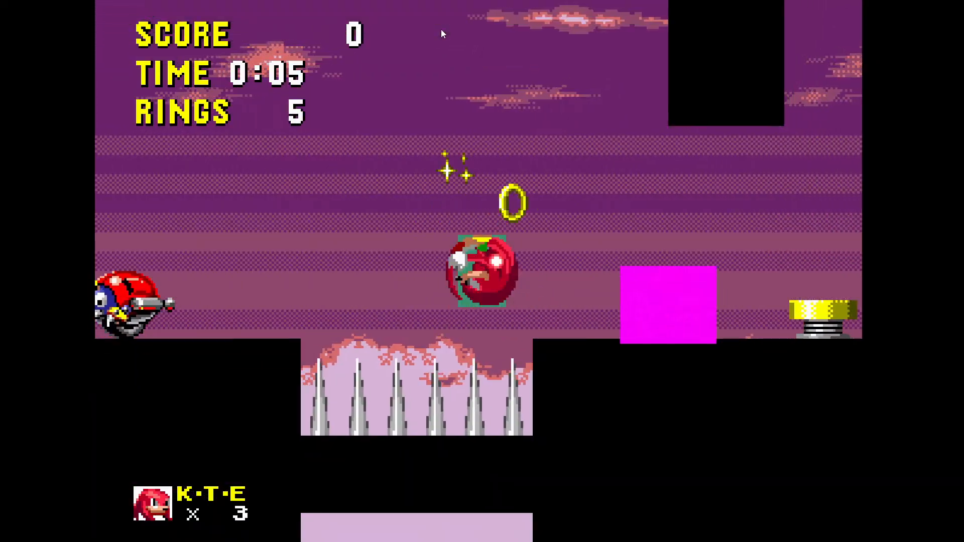
key("Left")
key("space")
key("Escape")
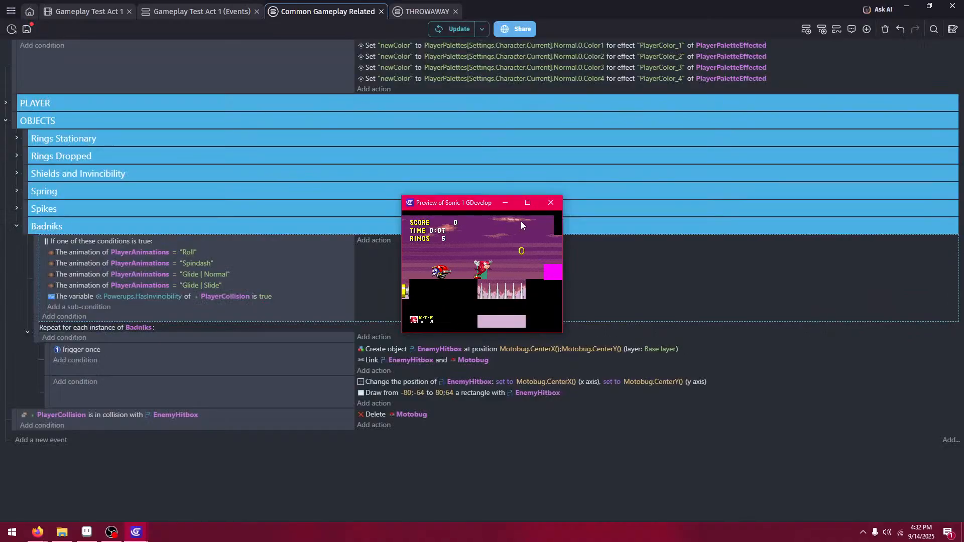
left_click(551, 203)
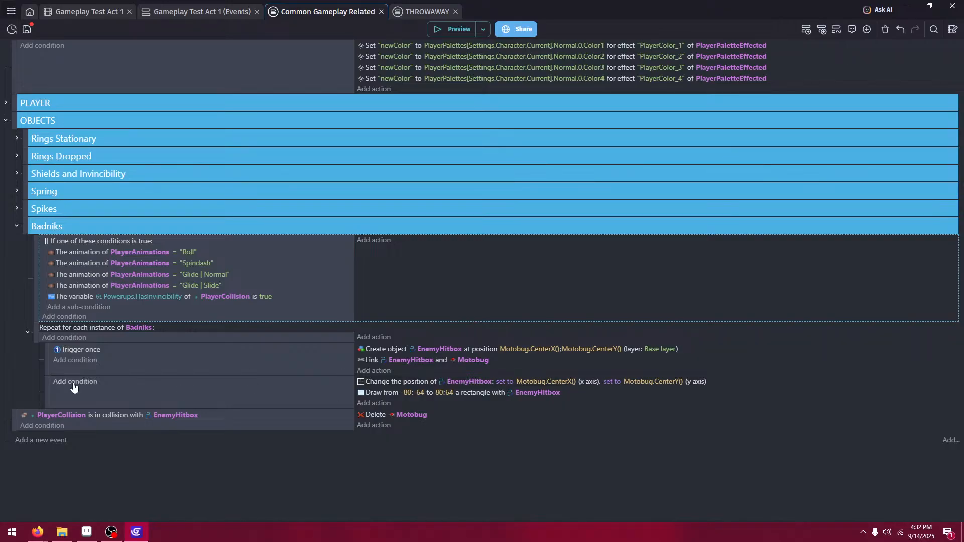
- Add a linked-objects condition to the hitbox positioning and drawing sub-event, taking EnemyHitbox instances linked to EnemyHitbox
left_click(73, 382)
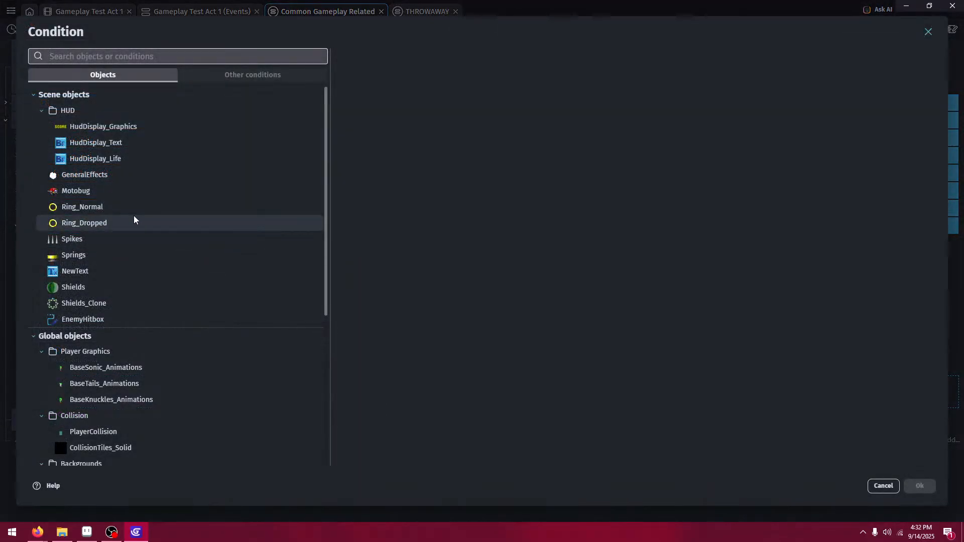
left_click(883, 486)
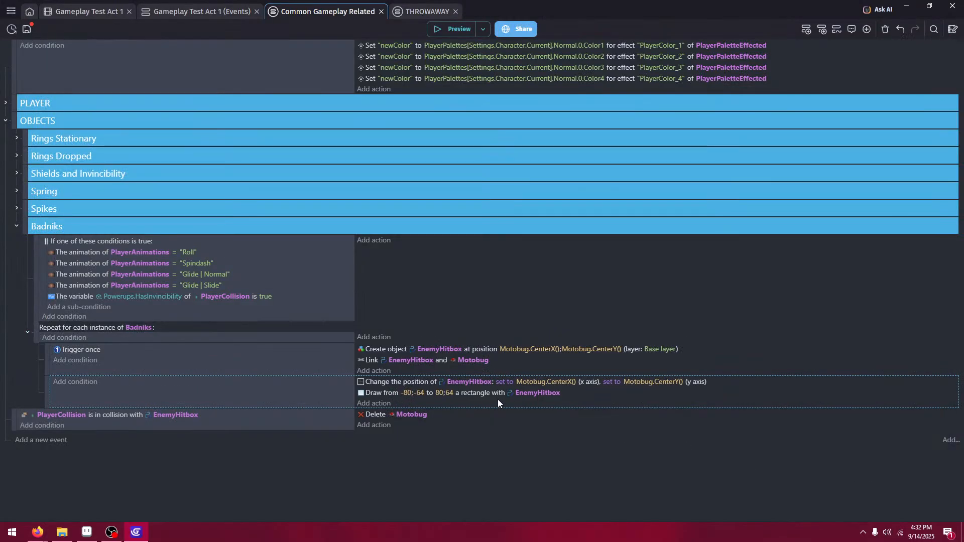
left_click(74, 383)
scroll(147, 291, "down", 5)
scroll(106, 246, "up", 4)
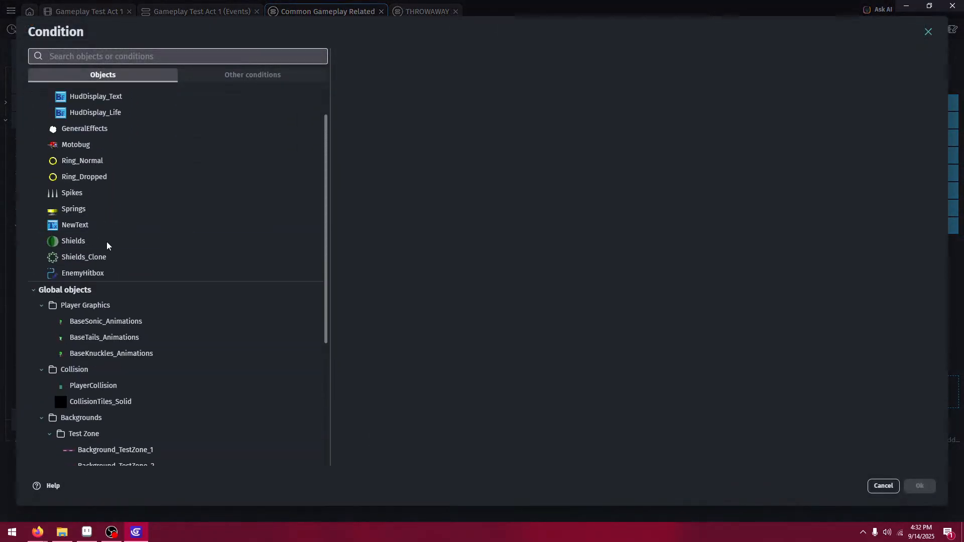
left_click(107, 273)
scroll(420, 242, "down", 4)
scroll(420, 242, "up", 3)
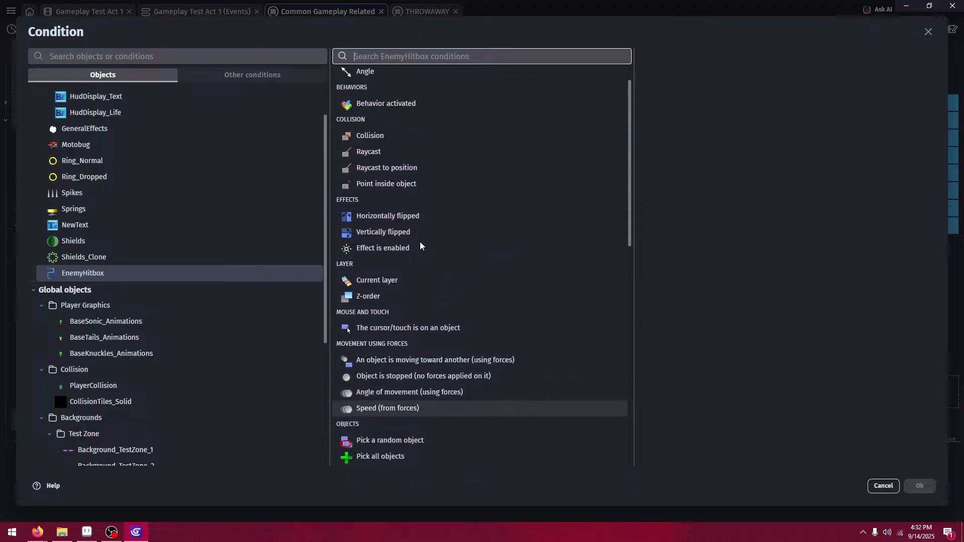
scroll(420, 242, "up", 1)
type("link")
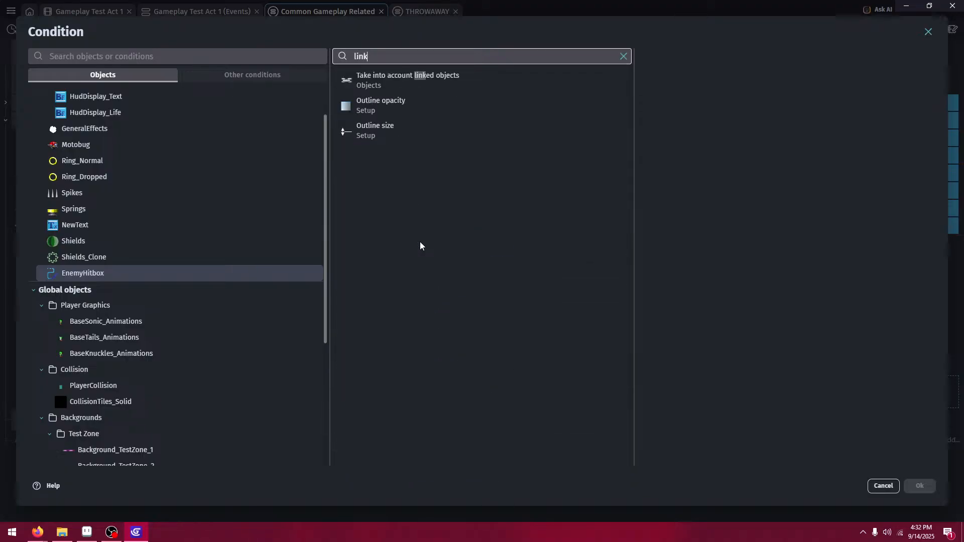
left_click(431, 81)
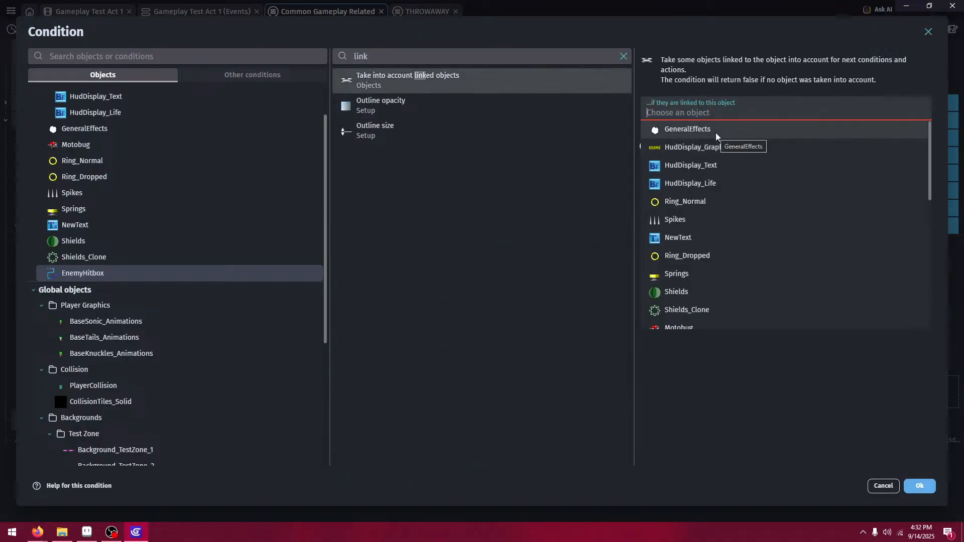
scroll(714, 243, "down", 3)
left_click(713, 195)
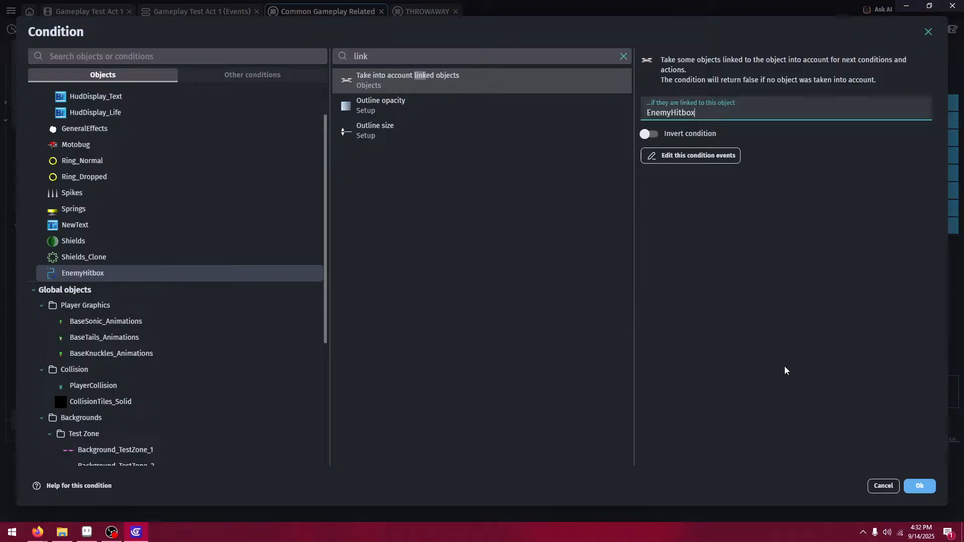
left_click(919, 486)
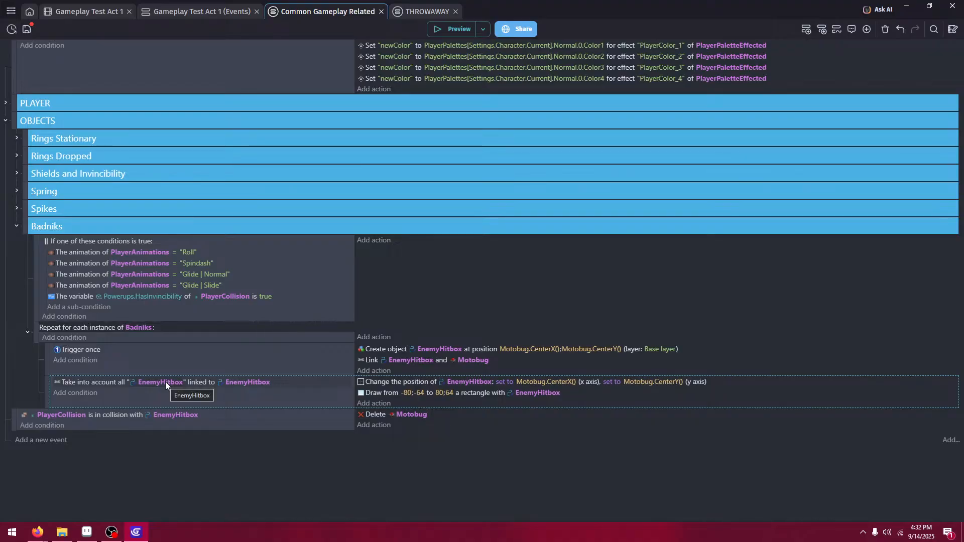
- Change the linked object in the new condition to Motobug
left_click(115, 385)
double_click(115, 385)
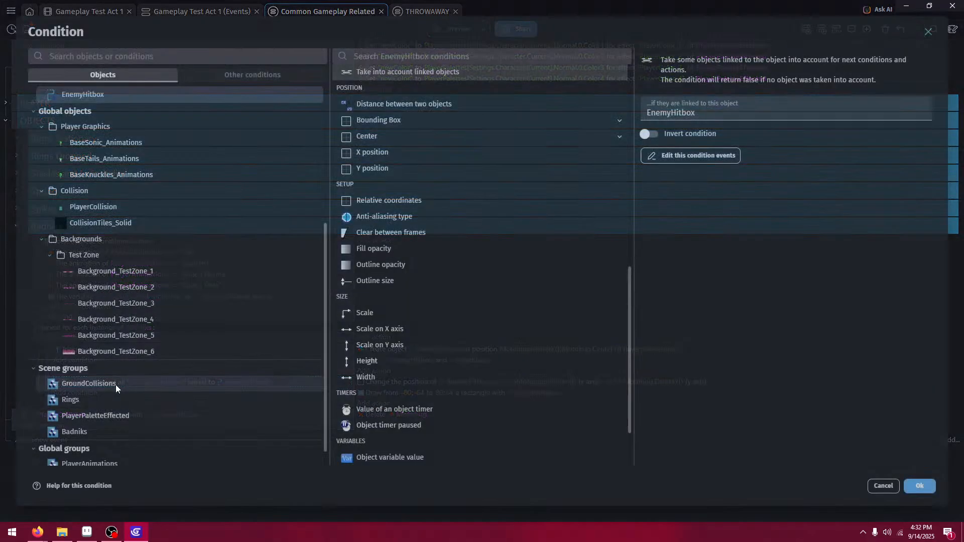
key("Escape")
left_click(257, 380)
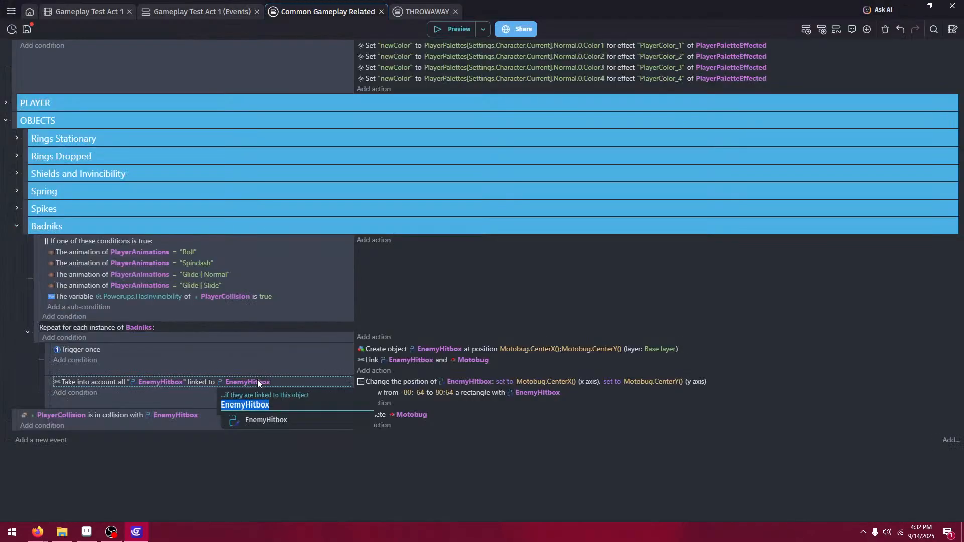
key("BackSpace")
type("Motobug")
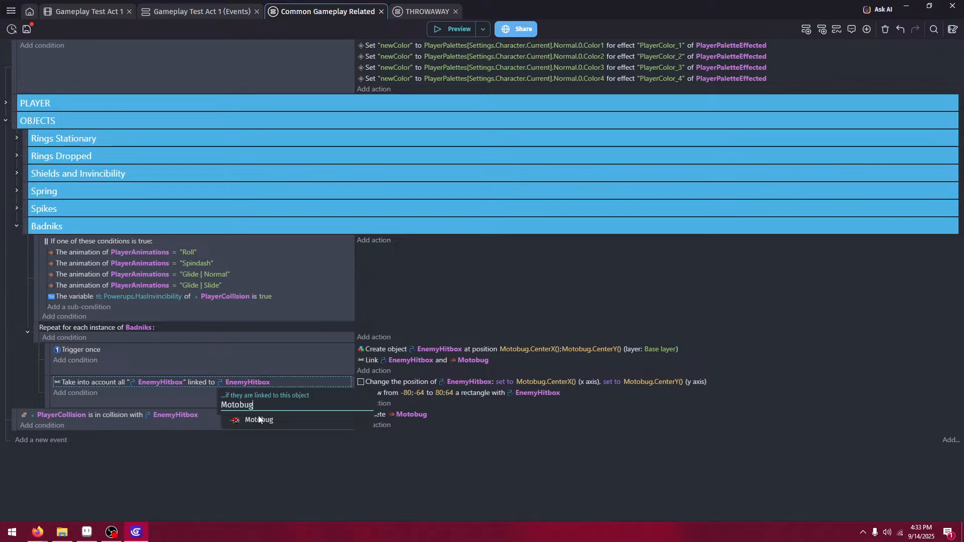
left_click(258, 419)
- Preview the game, run and jump the character past both Motobugs to test the linked hitboxes, and close the preview
left_click(457, 29)
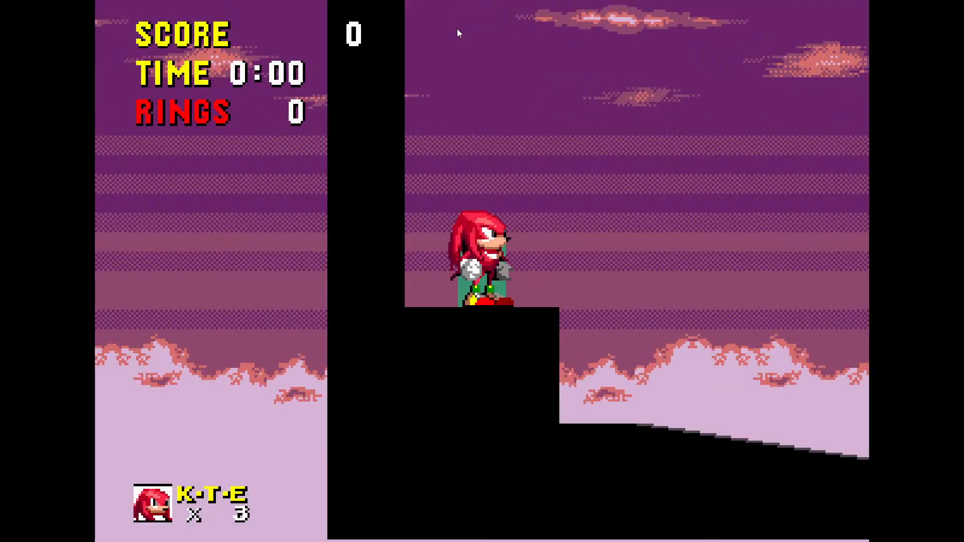
key("Right")
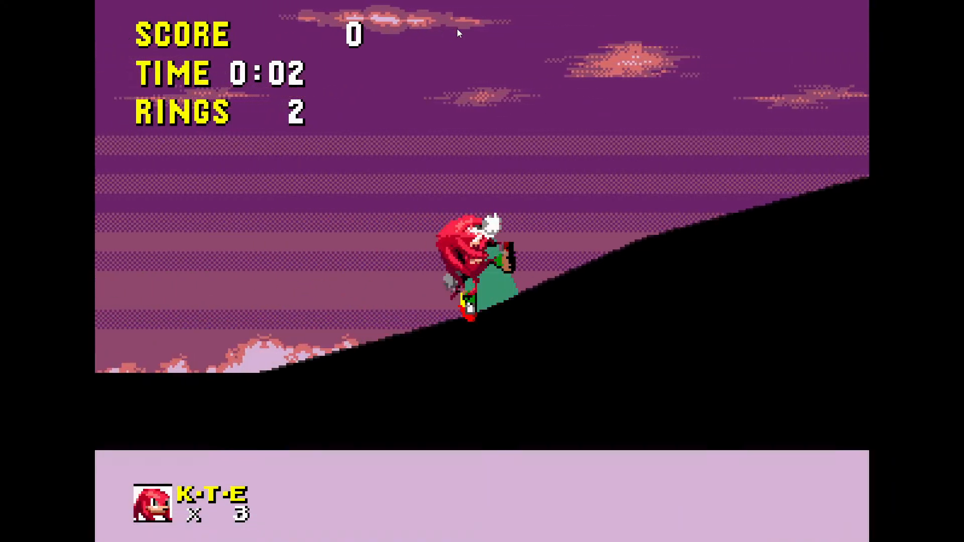
key("space")
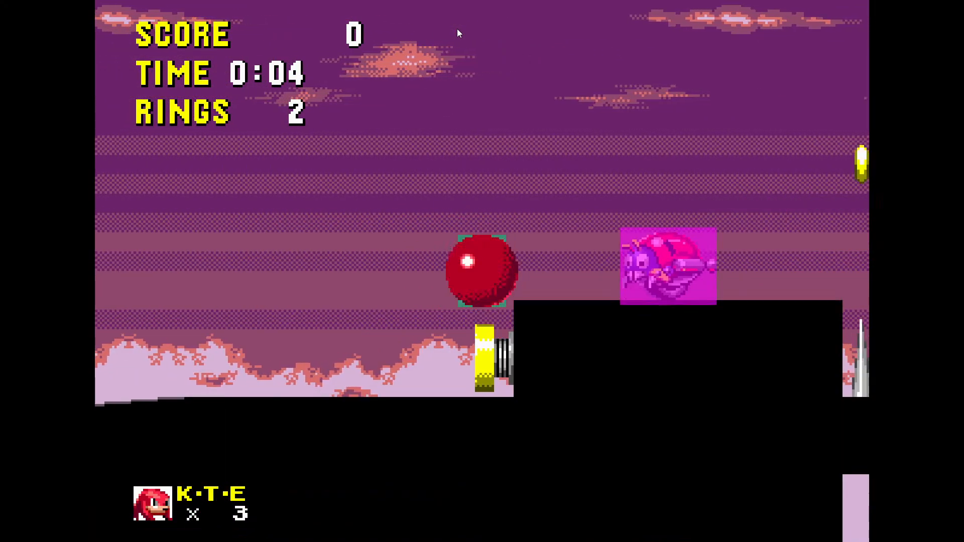
key("space")
key("space")
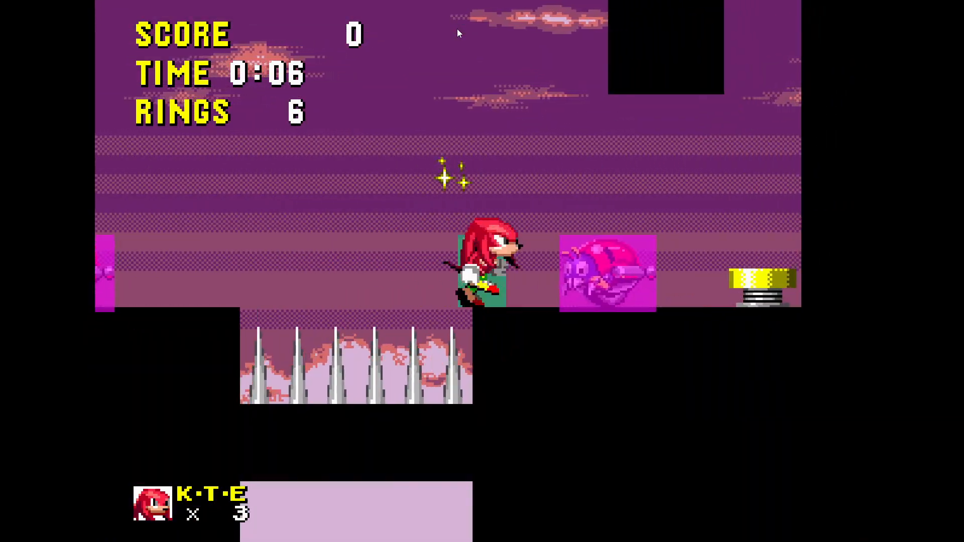
key("Left")
key("space")
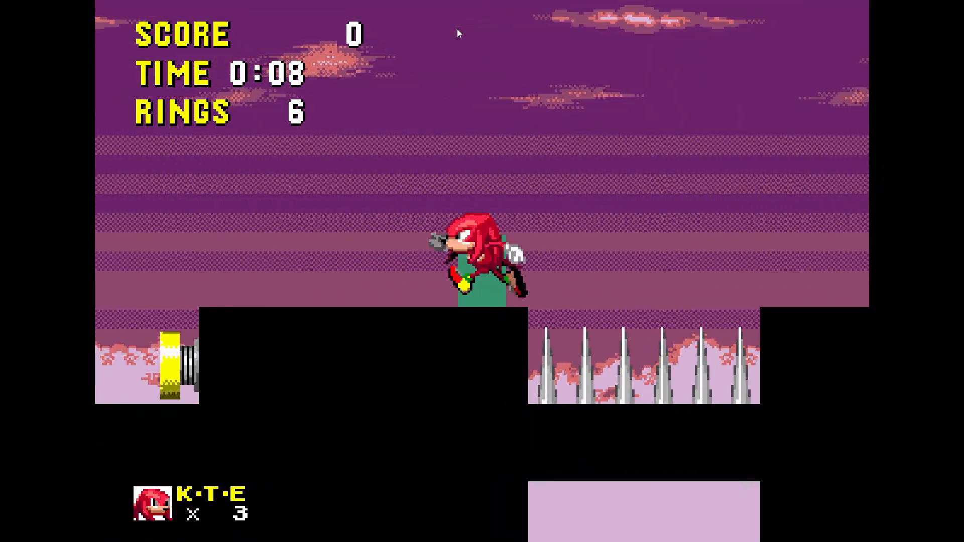
key("Right")
key("F11")
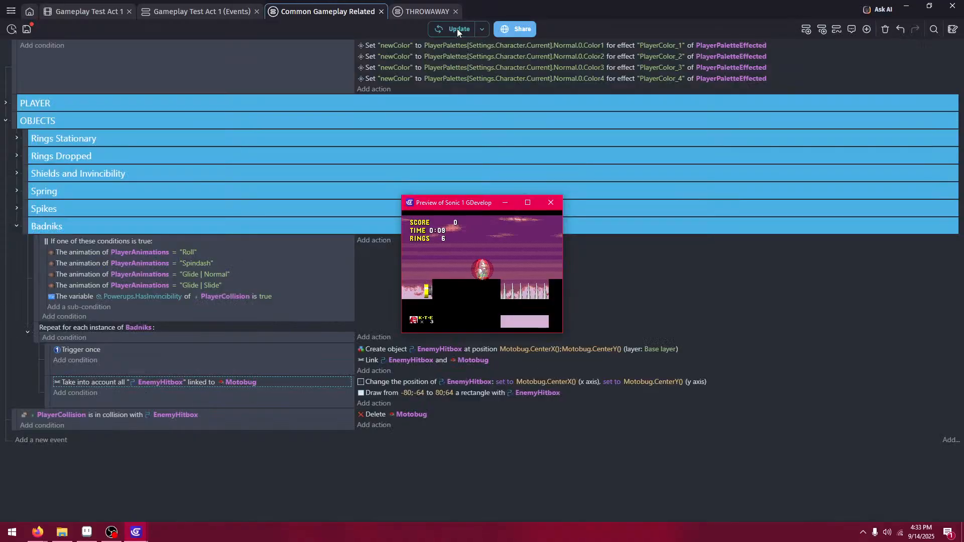
left_click(551, 204)
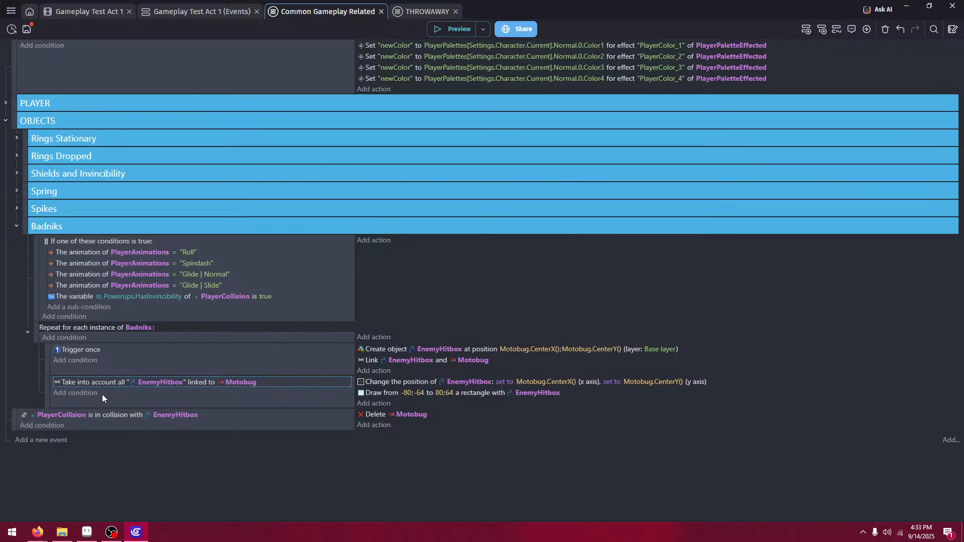
- Copy the condition taking EnemyHitbox linked to Motobug into a new event below the collision event
key("ctrl+z")
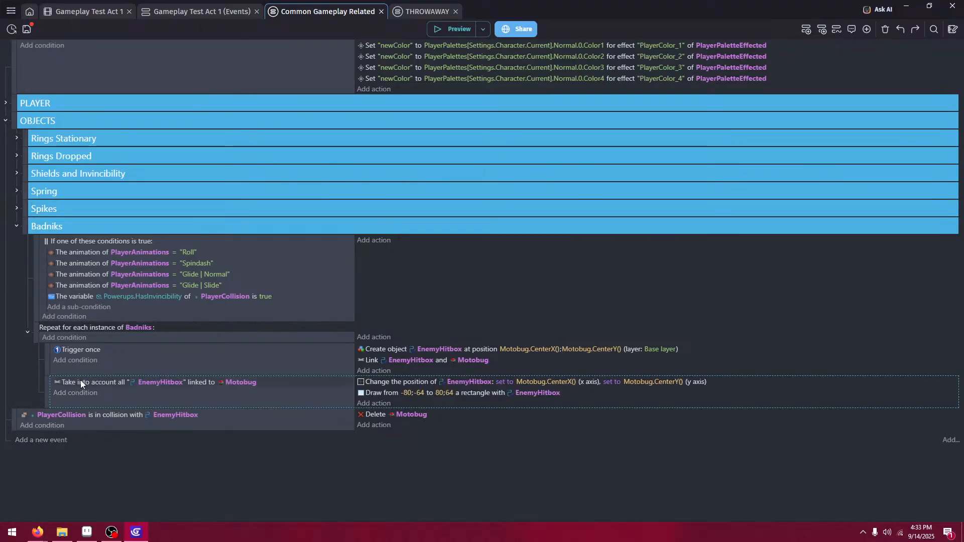
left_click(81, 382)
left_click(50, 440)
left_click(83, 437)
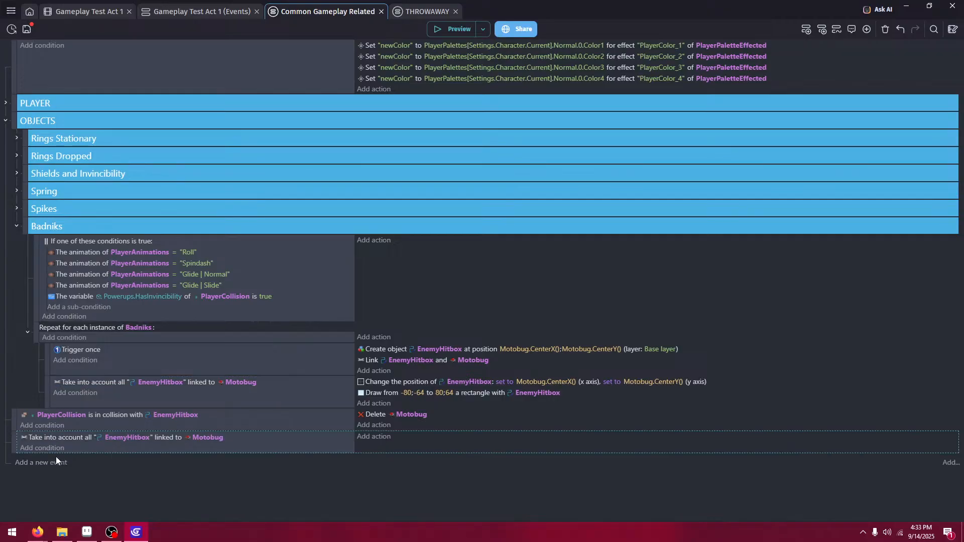
- Inspect the settings of the linked-objects condition in the Badniks loop, looking up its entry with the search term link
double_click(196, 382)
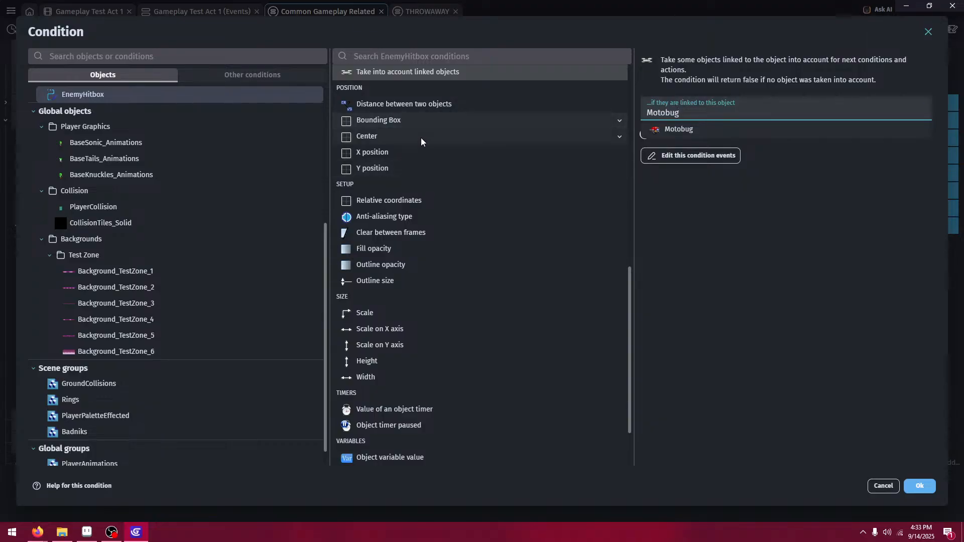
scroll(425, 151, "up", 1)
left_click(716, 224)
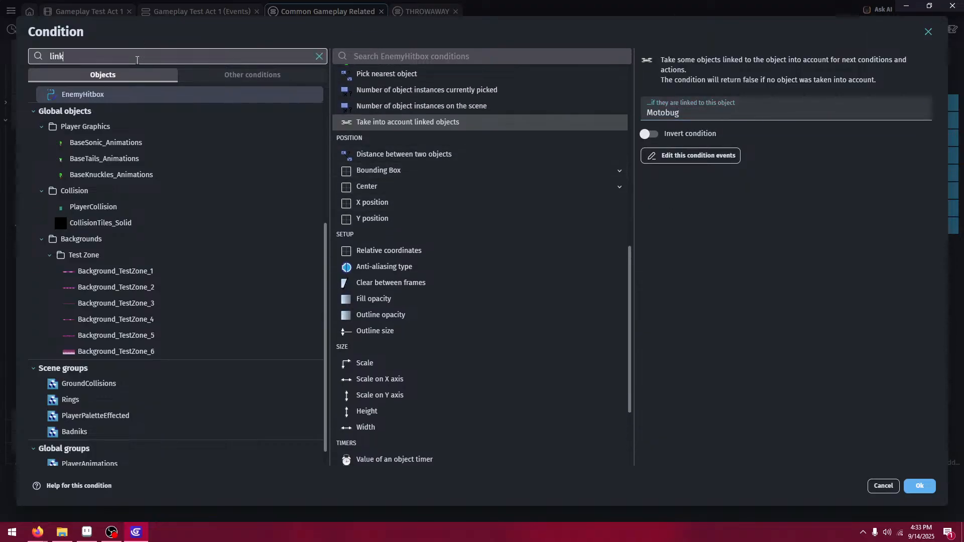
left_click(140, 89)
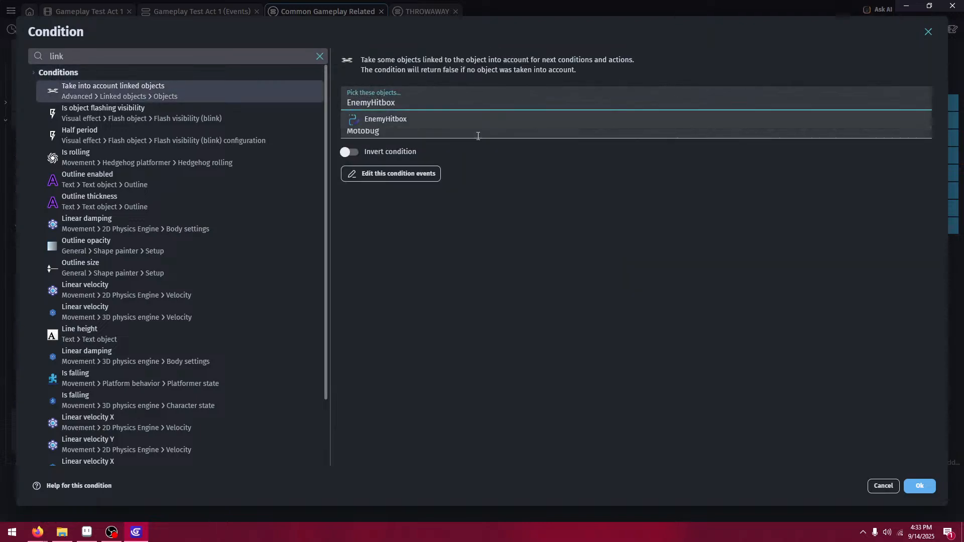
left_click(625, 255)
left_click(919, 486)
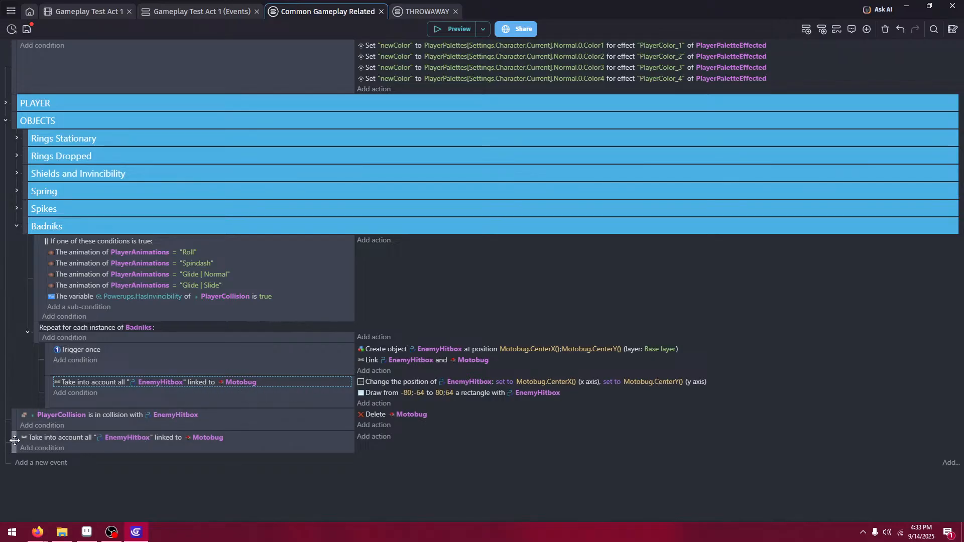
- Nest the new linked-objects event under the player collision event and move the Delete Motobug action into it
left_click_drag(14, 440, 38, 442)
left_click_drag(444, 422, 445, 438)
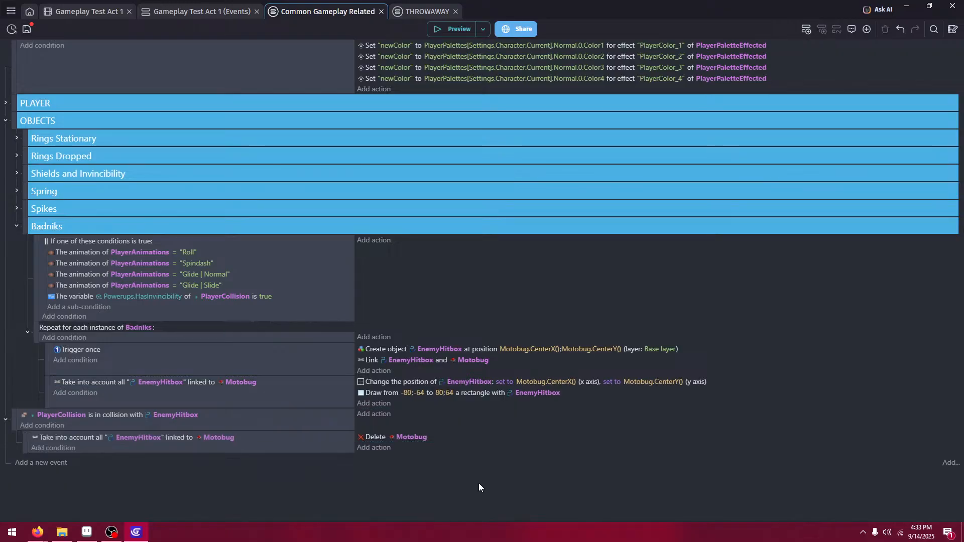
- Preview the game, run and jump into the Motobugs to test the nested deletion event, and close the preview
left_click(456, 31)
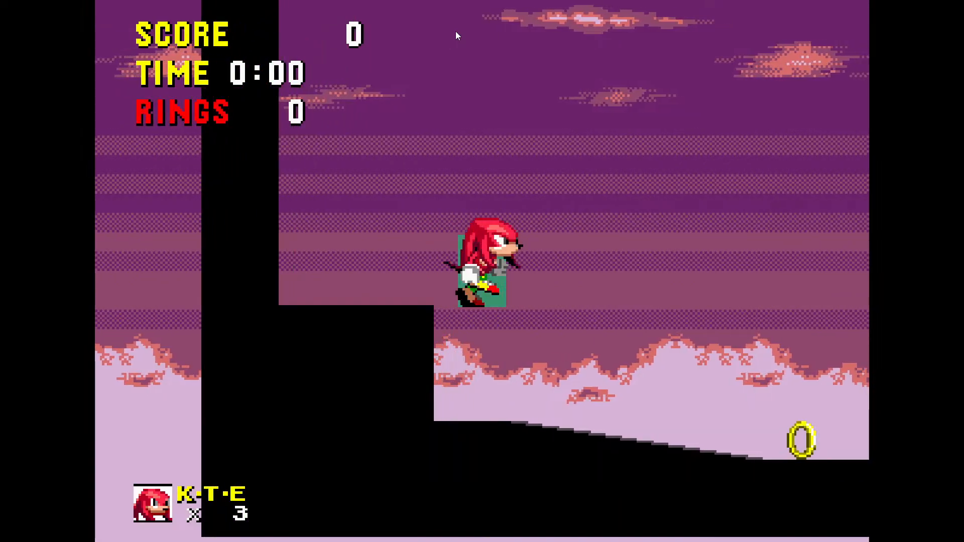
key("Right")
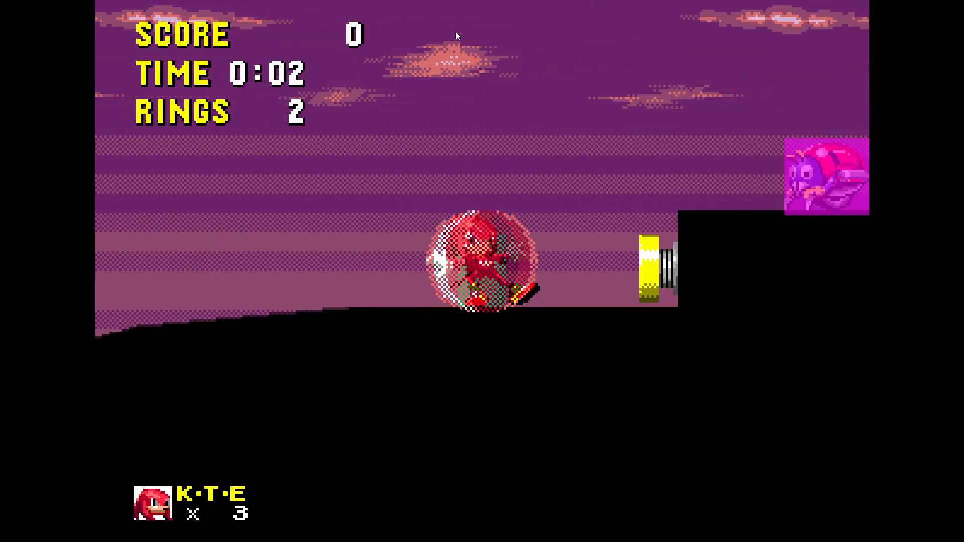
key("Right")
key("space")
key("space")
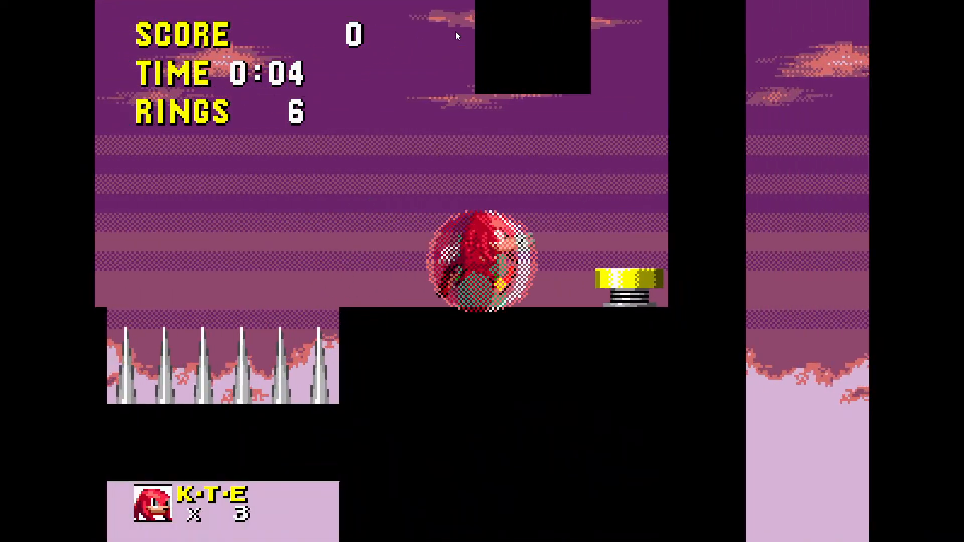
key("Left")
key("F11")
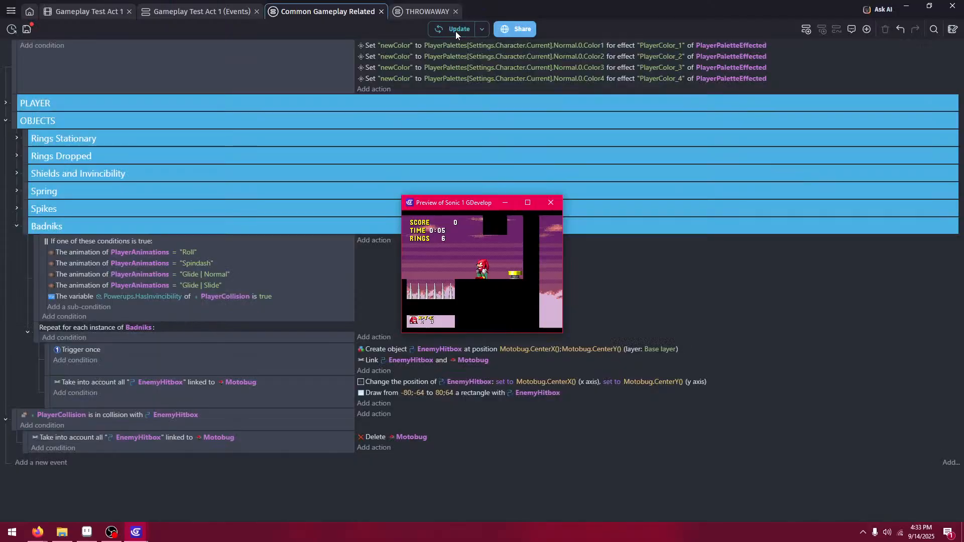
left_click(550, 204)
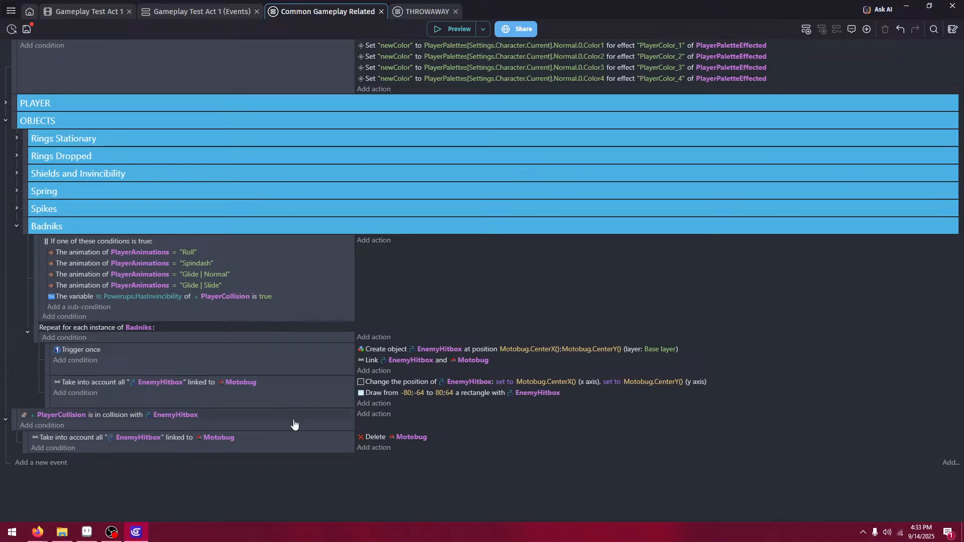
left_click(280, 447)
key("Delete")
key("ctrl+z")
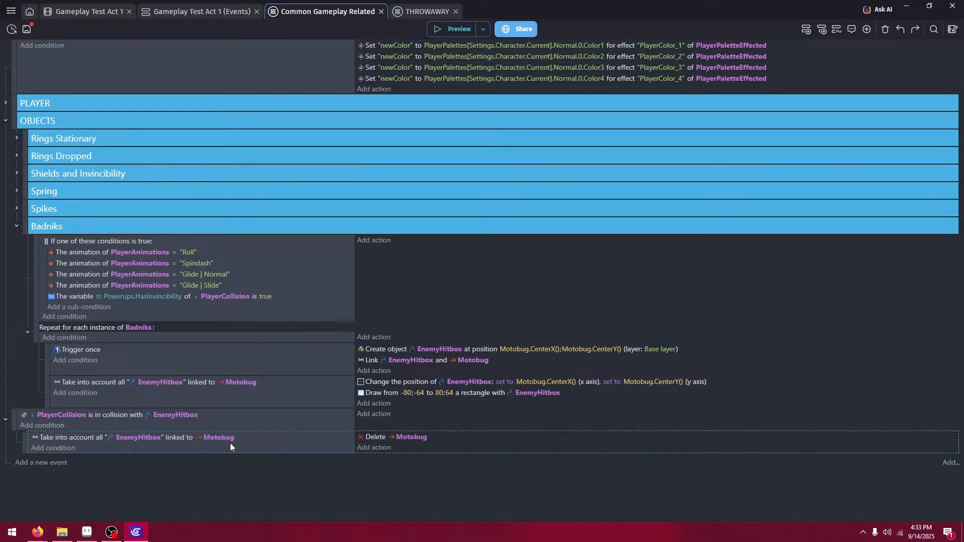
- Cut the linked-objects condition from the Delete Motobug sub-event and nest the collision event under the hitbox positioning event outside the loop
left_click(241, 442)
key("ctrl+x")
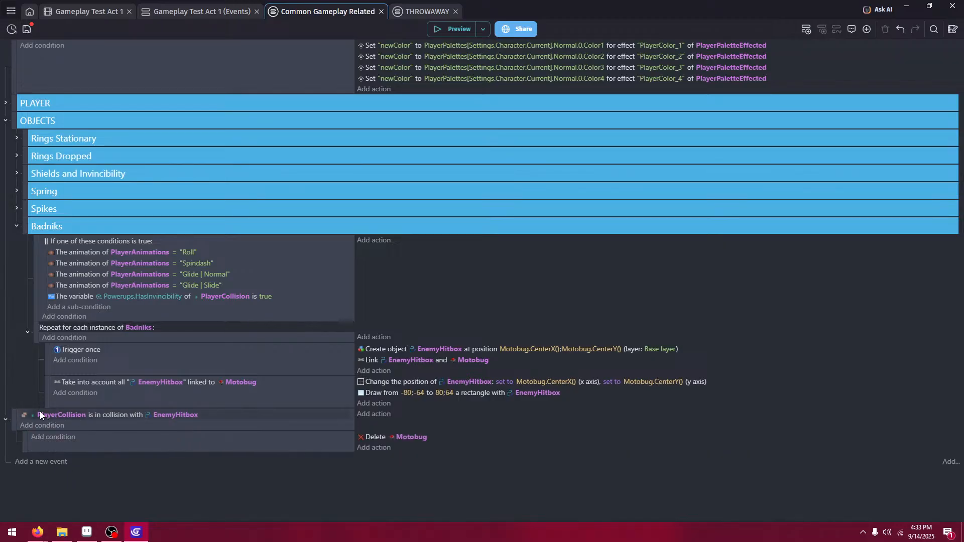
mouse_move(39, 396)
left_mouse_down()
mouse_move(30, 409)
mouse_move(50, 407)
left_mouse_up()
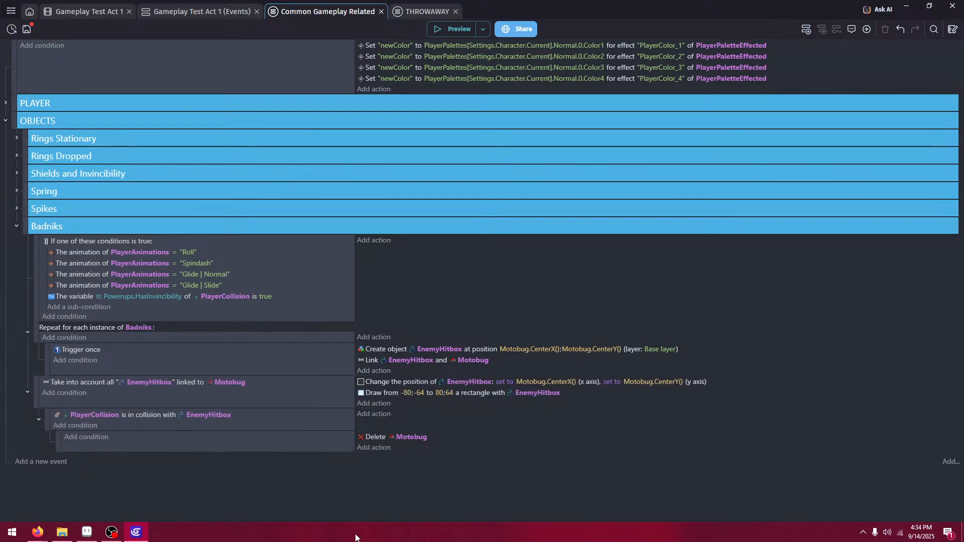
- Preview the game, run and jump through the Motobugs to test the collision event outside the loop, and close the preview
left_click(465, 30)
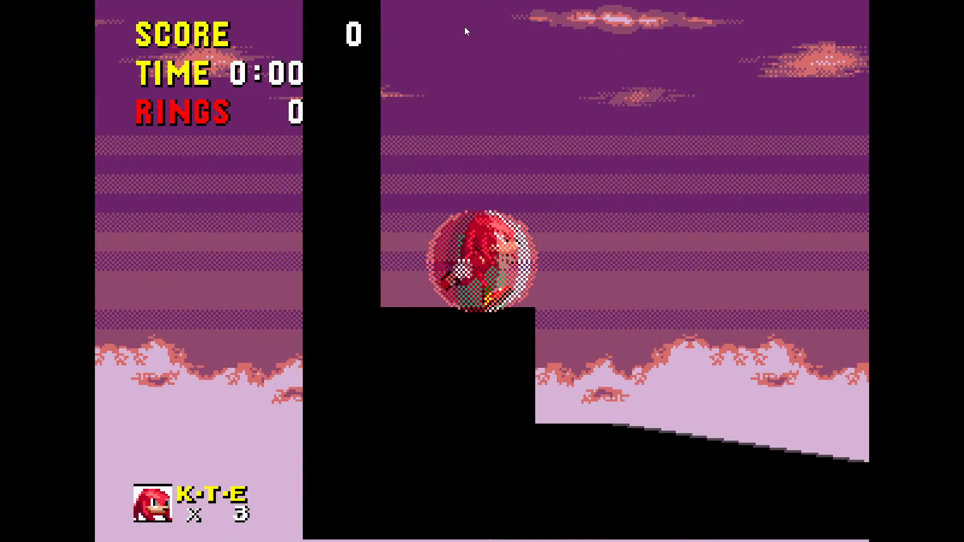
key("Right")
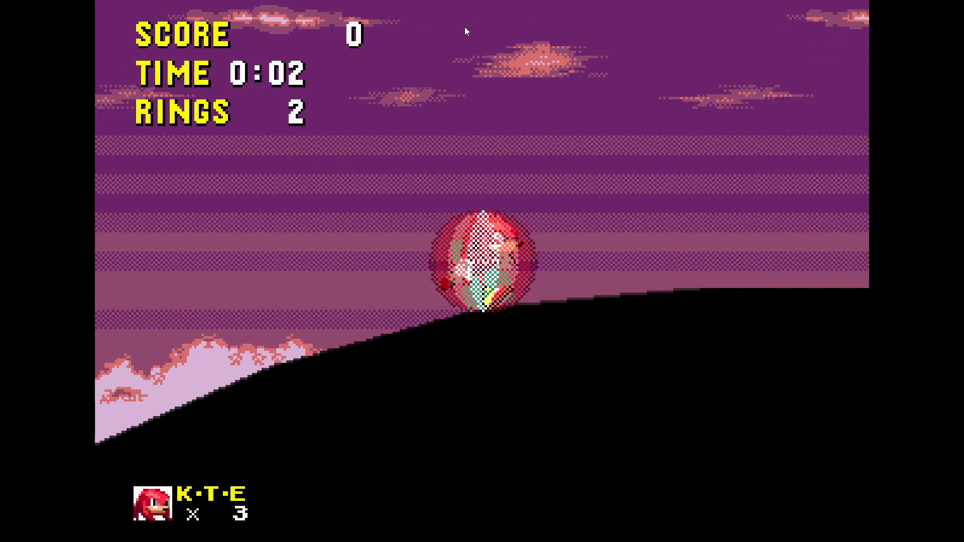
key("Right")
key("space")
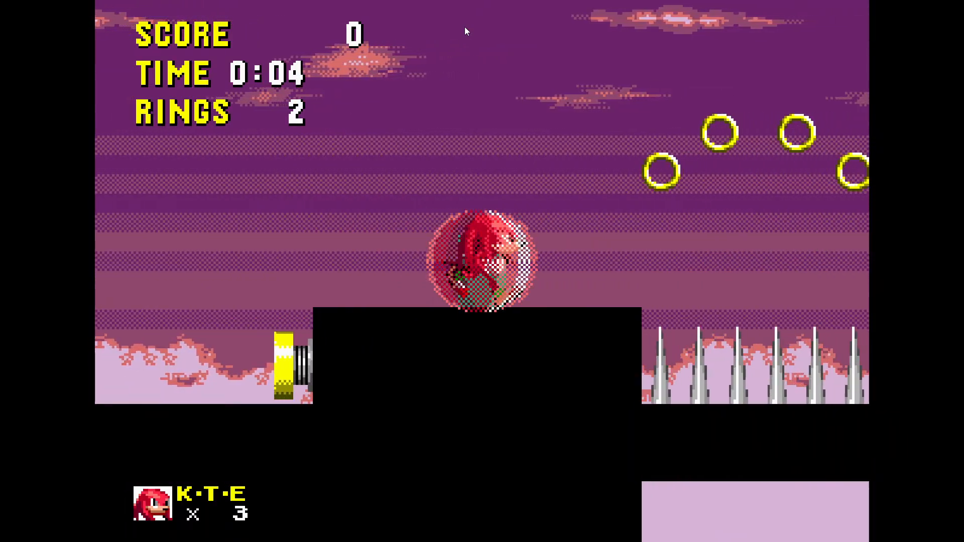
key("Right")
key("space")
key("Left")
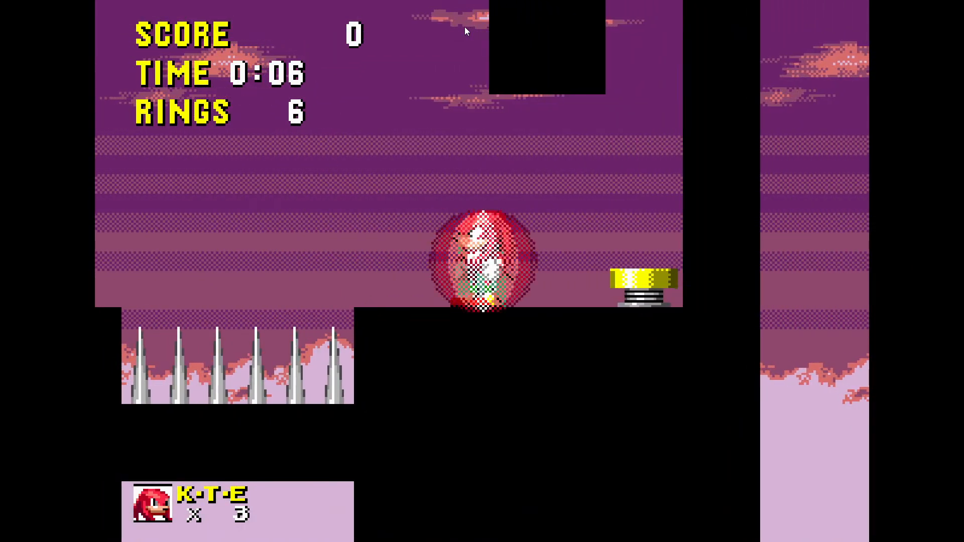
key("F11")
left_click(557, 203)
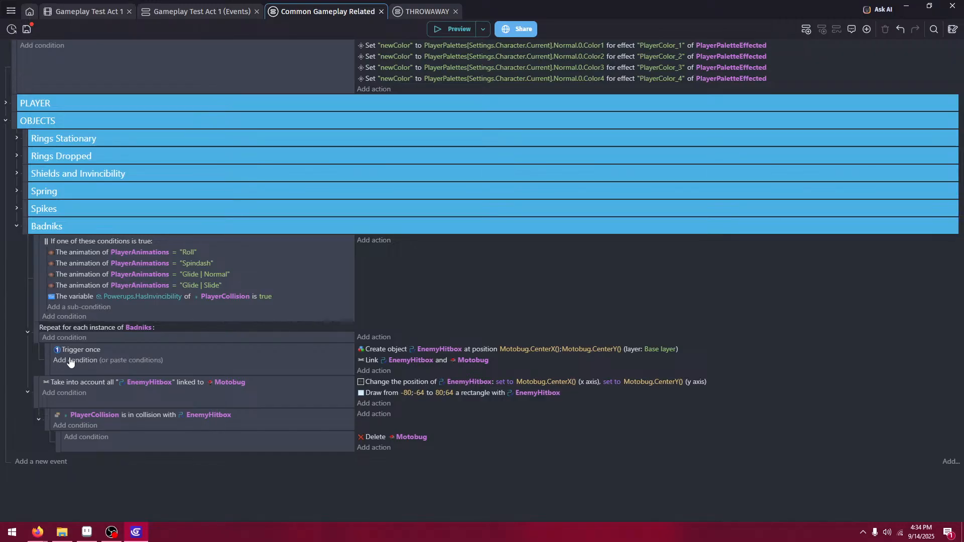
- Nest the linked-EnemyHitbox positioning event under the Badniks loop and move the player collision event out to the same level as it
left_click_drag(33, 392, 59, 414)
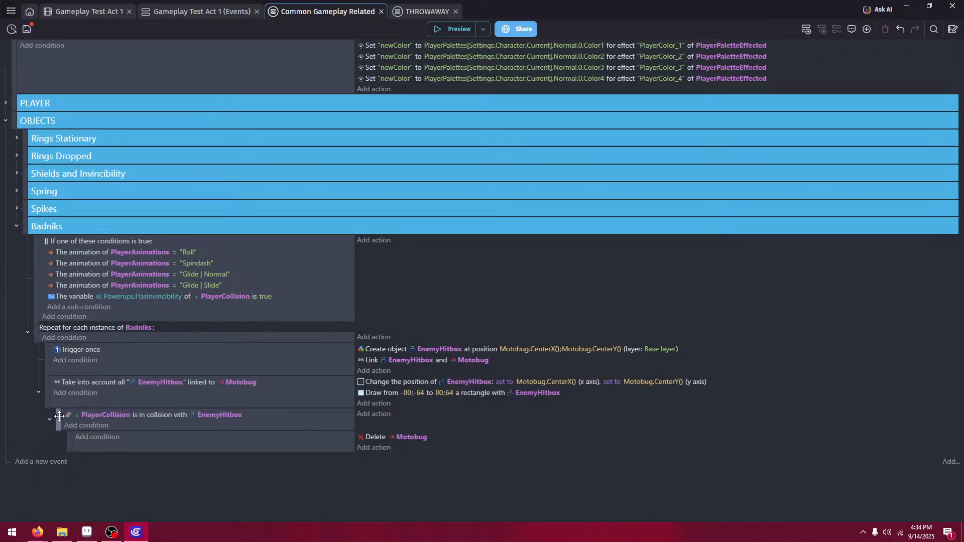
left_click_drag(60, 416, 50, 419)
- Preview the game, run and jump into the Motobugs with the collision event beside the positioning event, and close the preview
left_click(455, 30)
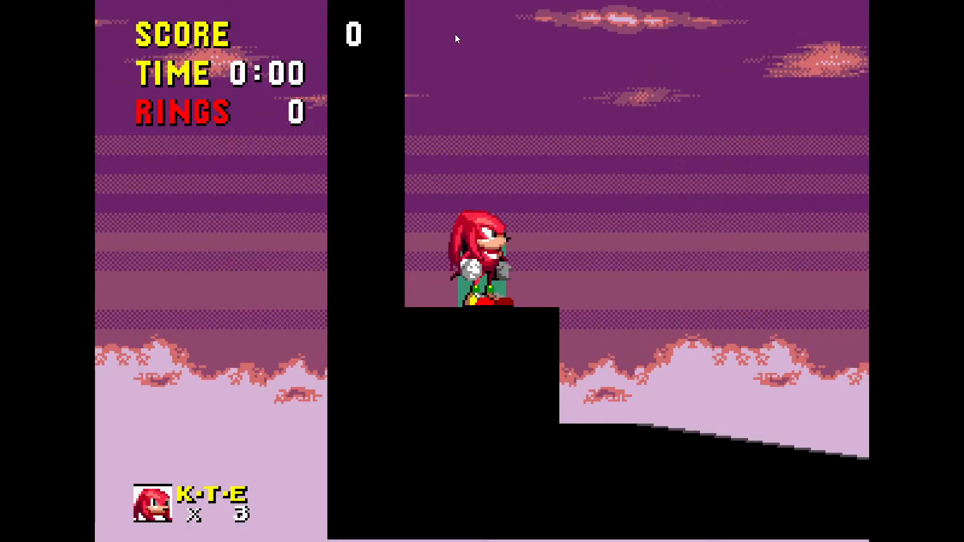
key("space")
key("Right")
key("space")
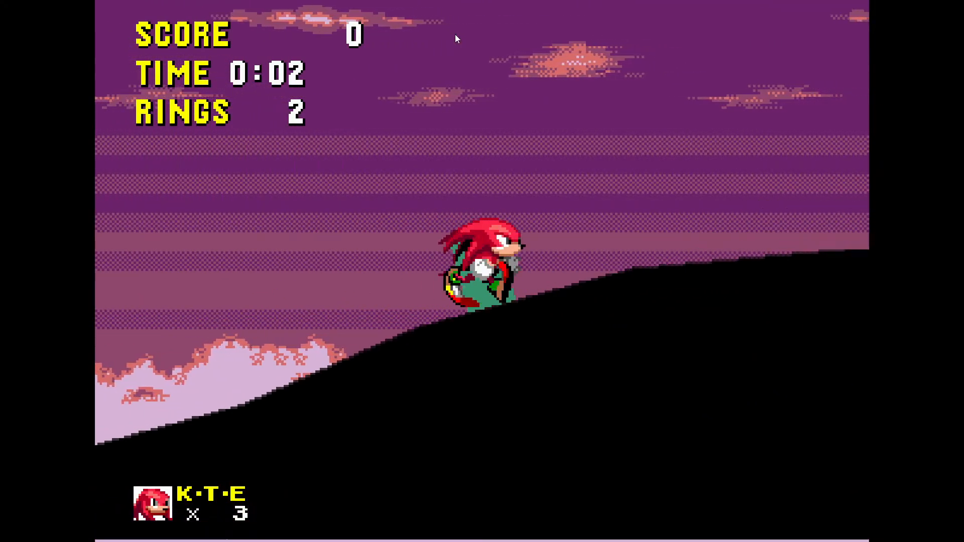
key("space")
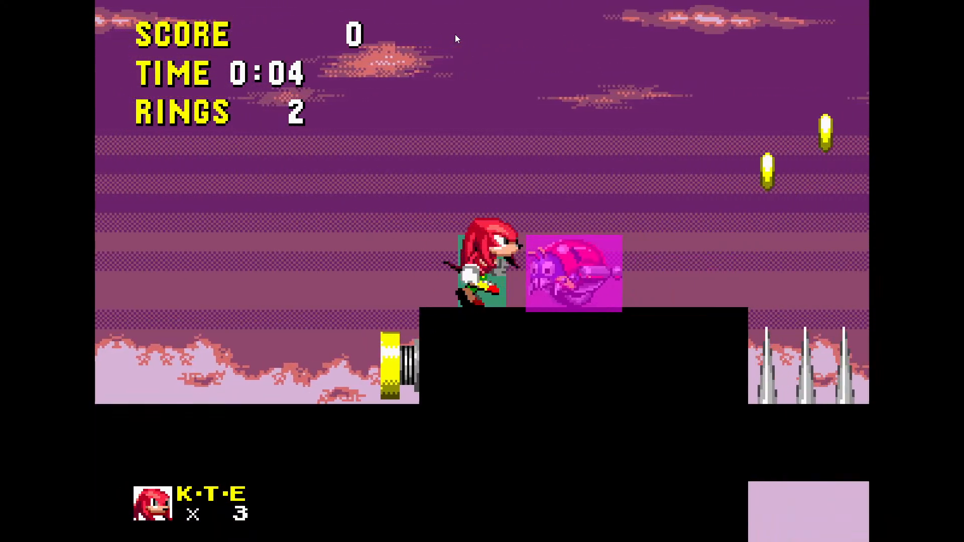
key("space")
key("F11")
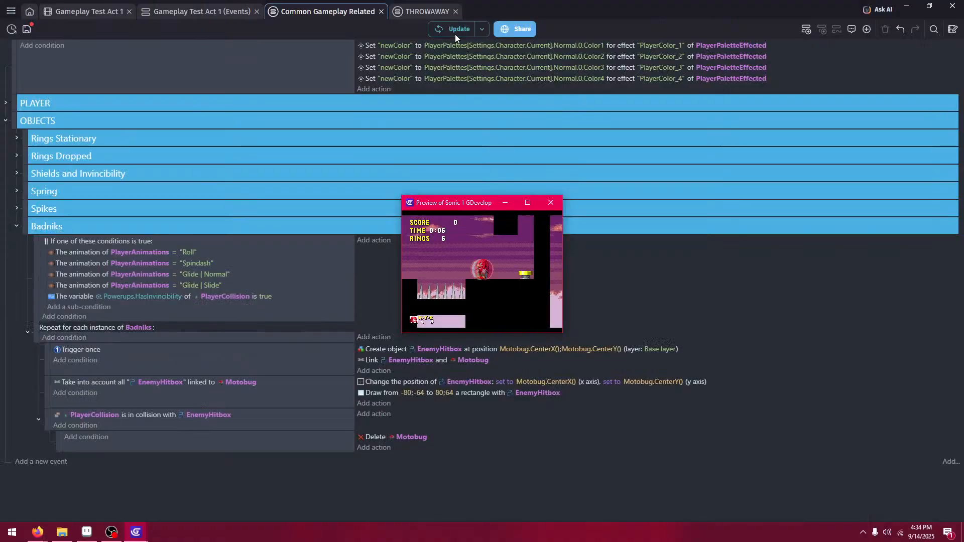
key("alt+F4")
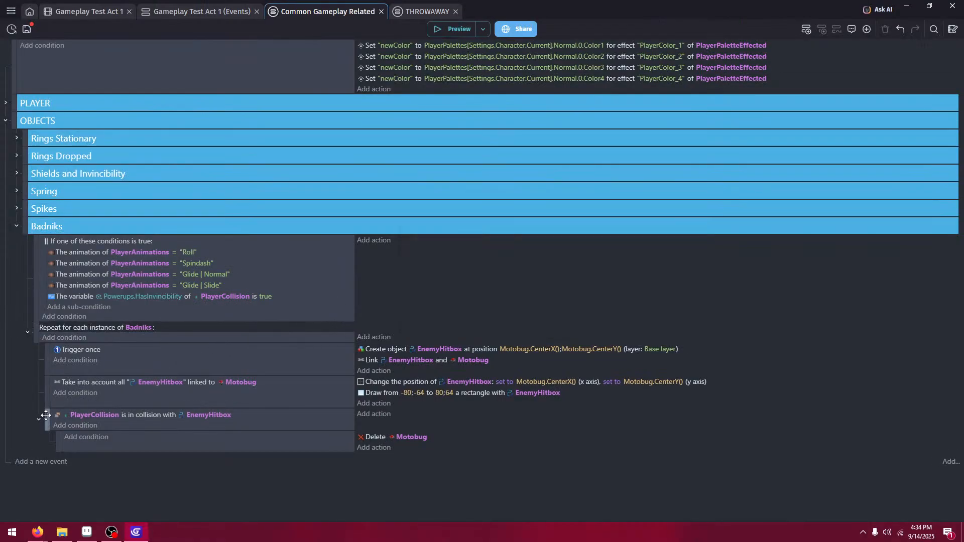
- Nest the player collision event under the linked-EnemyHitbox event inside the loop, and test the arrangement in a short preview
left_click_drag(46, 415, 62, 414)
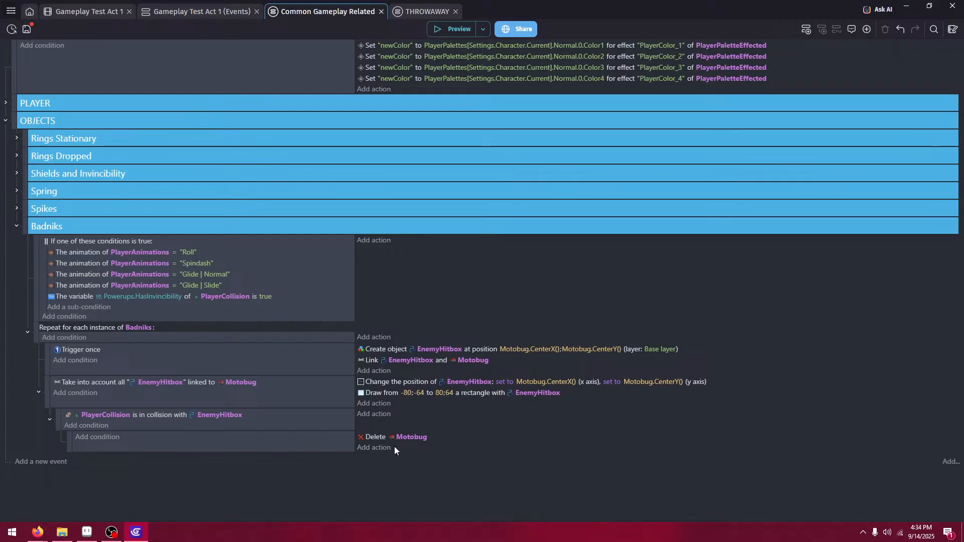
left_click(442, 28)
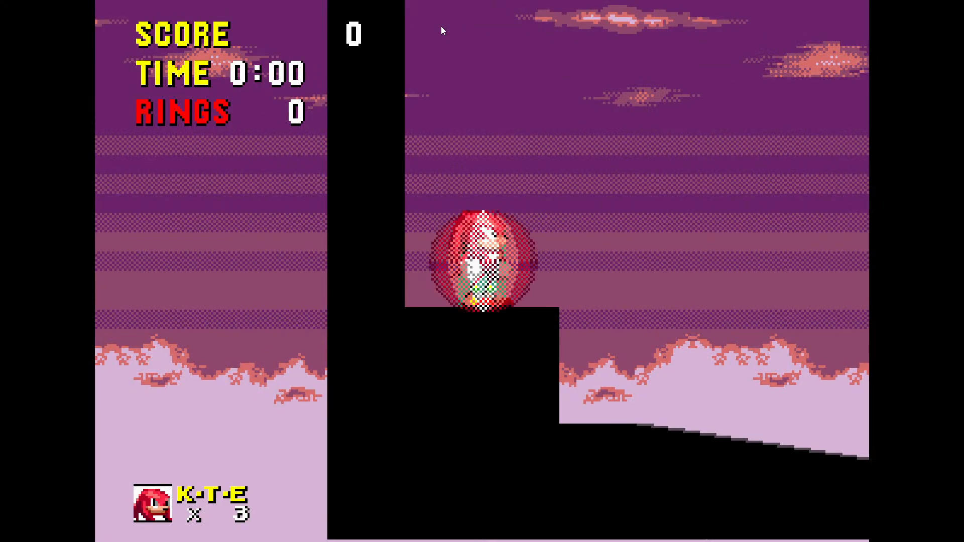
key("Right")
key("space")
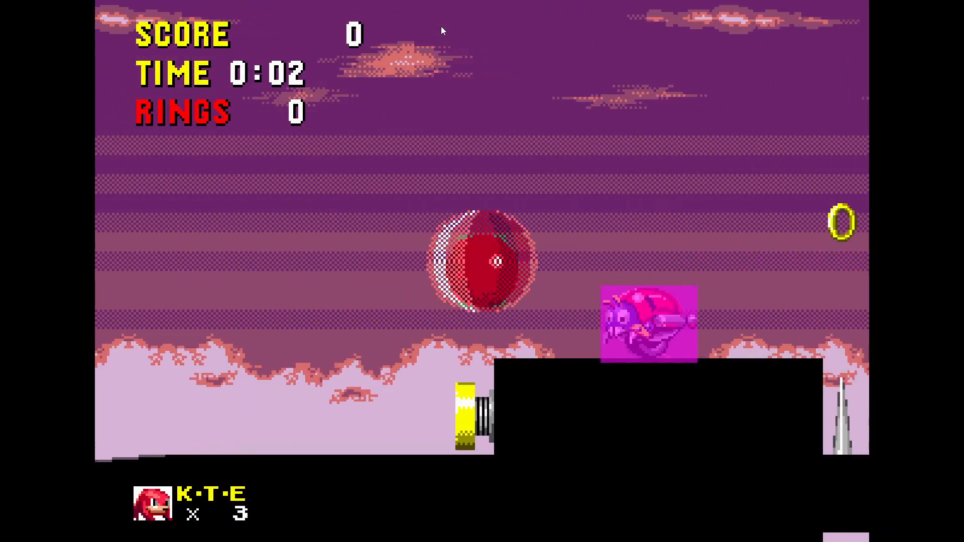
key("F11")
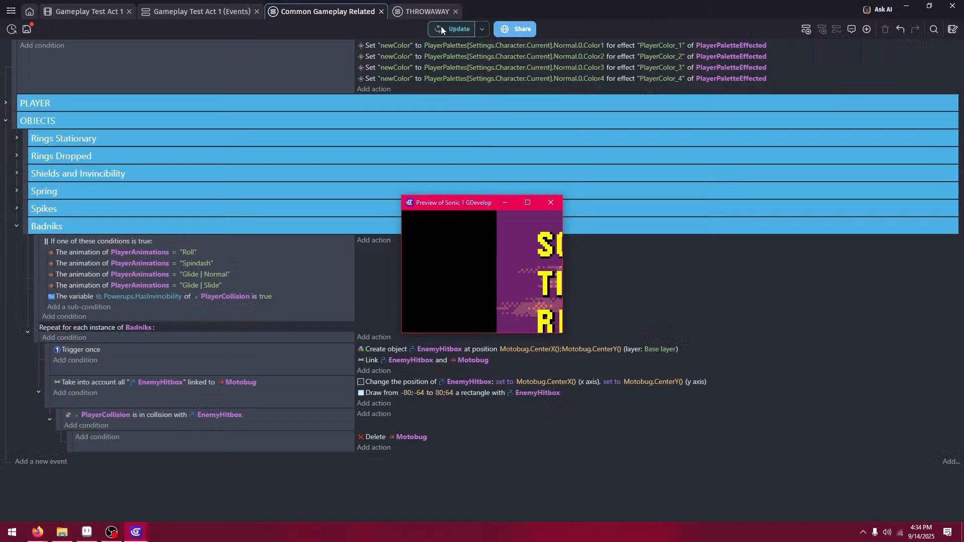
left_click(551, 202)
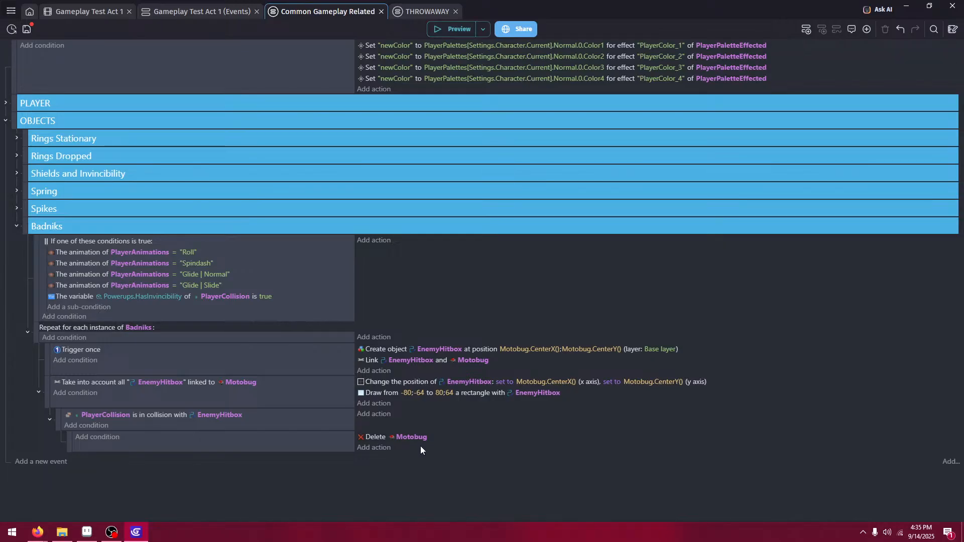
- Duplicate the Delete Motobug action, change the copy's object to EnemyHitbox, and place it above the Motobug deletion
left_click(433, 442)
key("ctrl+c")
key("ctrl+v")
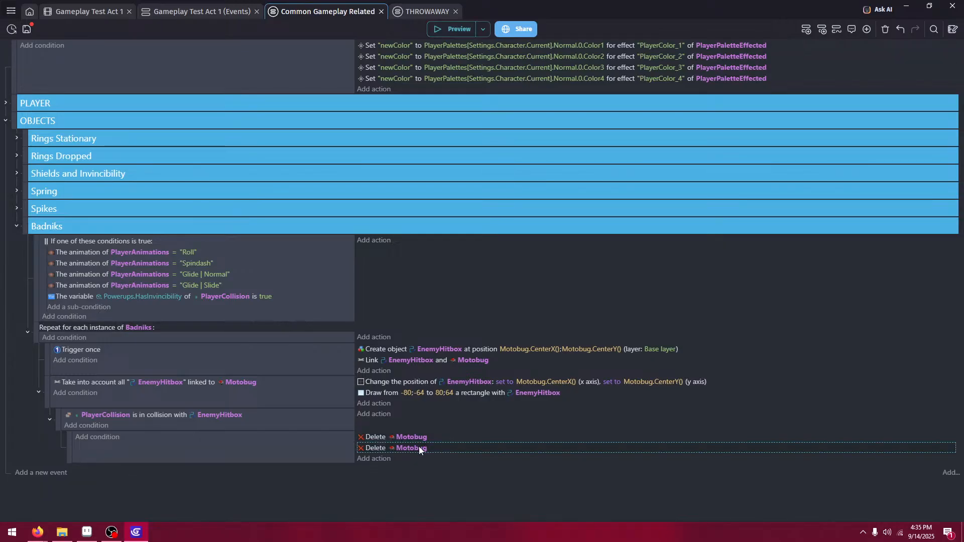
left_click(419, 447)
scroll(462, 369, "down", 6)
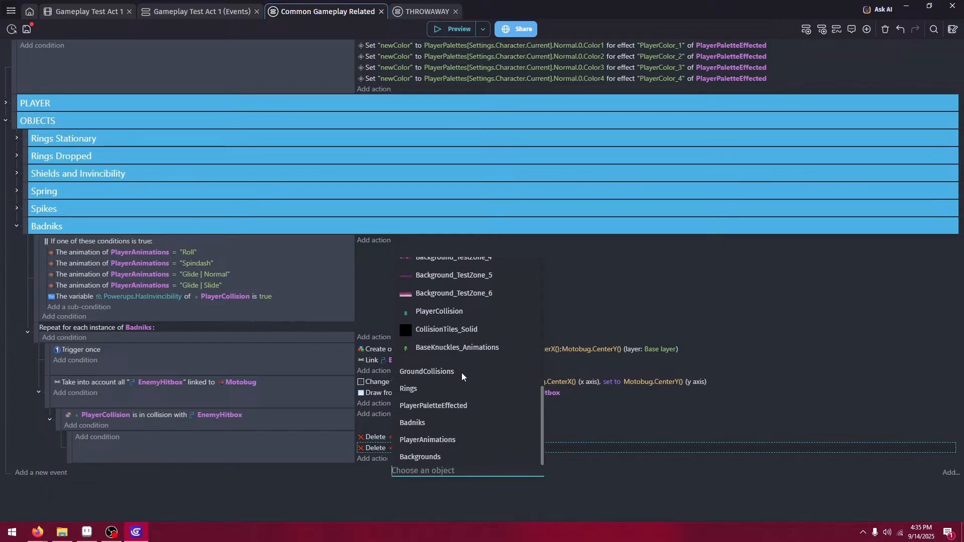
scroll(467, 397, "up", 3)
scroll(475, 390, "up", 3)
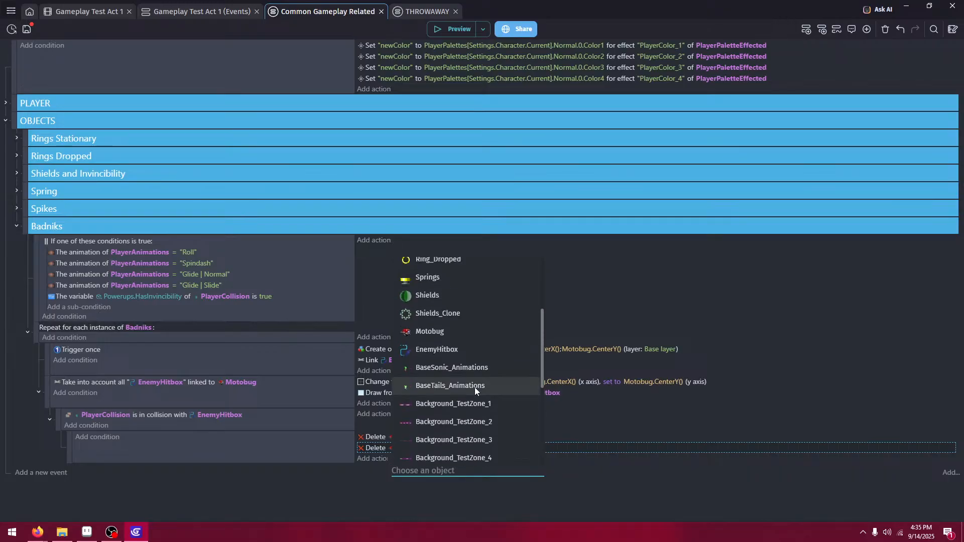
left_click(468, 344)
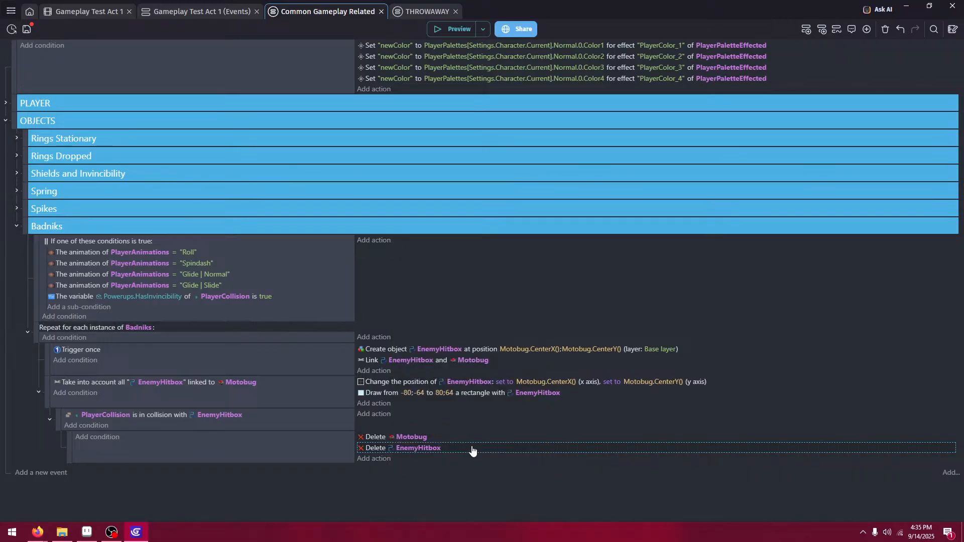
left_click_drag(472, 448, 472, 434)
- Preview the game, jump through the Motobugs to test deleting both the hitbox and the badnik, and close the preview
left_click(453, 30)
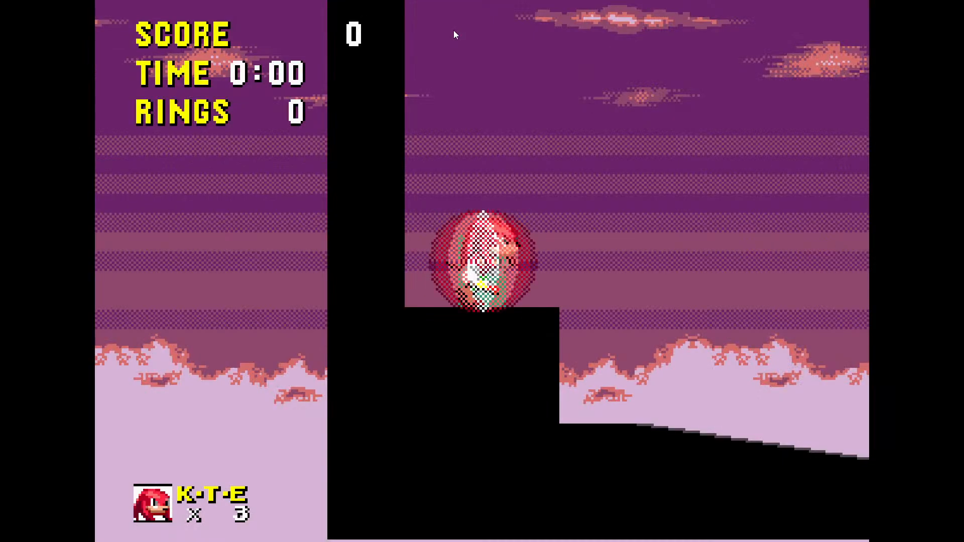
key("Right")
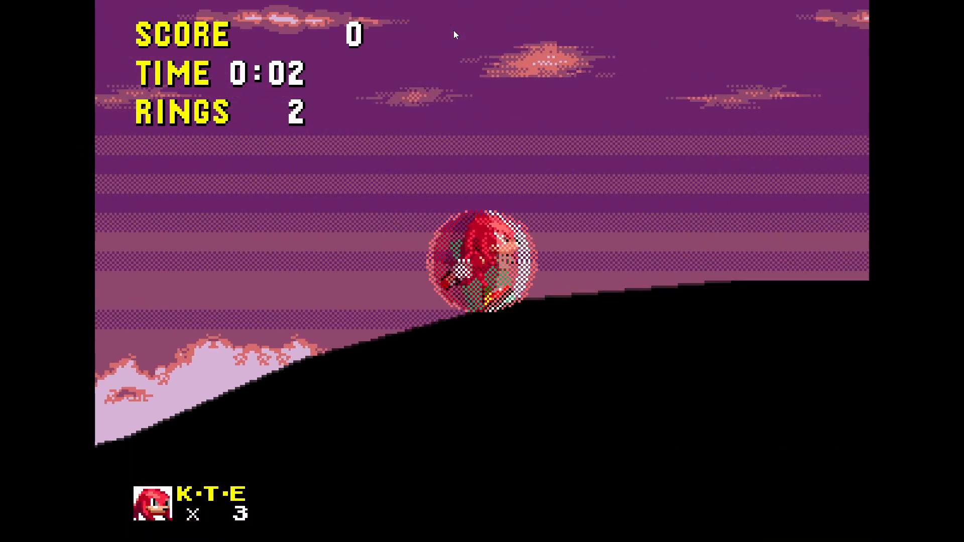
key("space")
key("space")
key("space")
key("space")
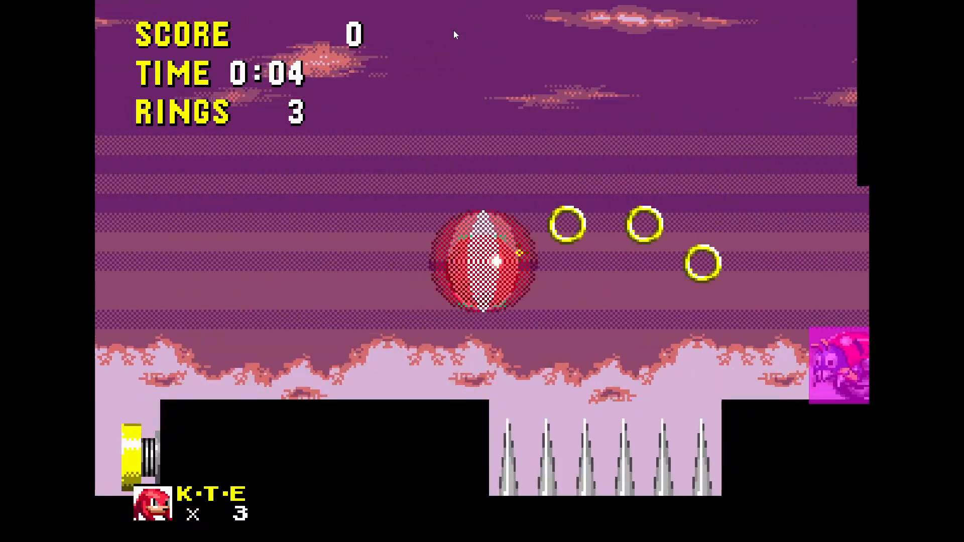
key("Left")
key("Escape")
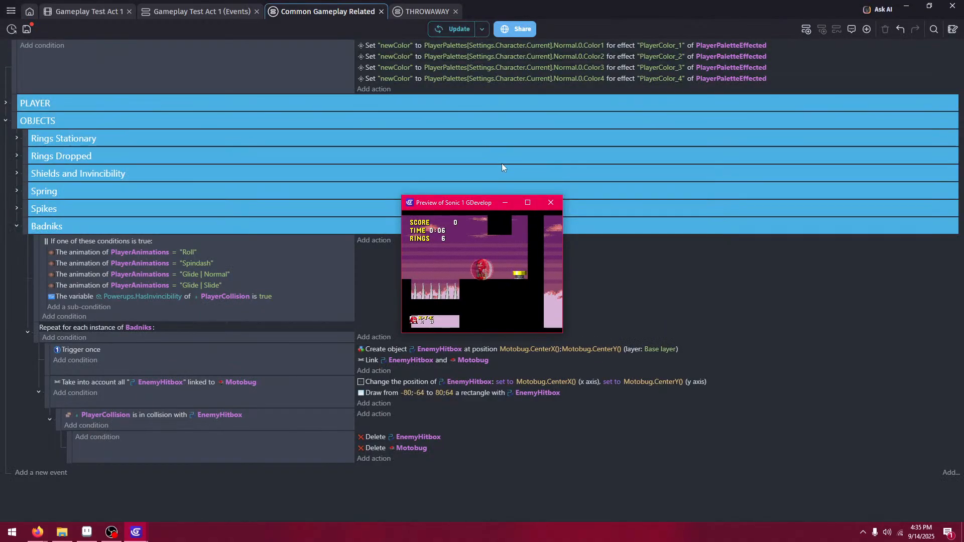
left_click(556, 202)
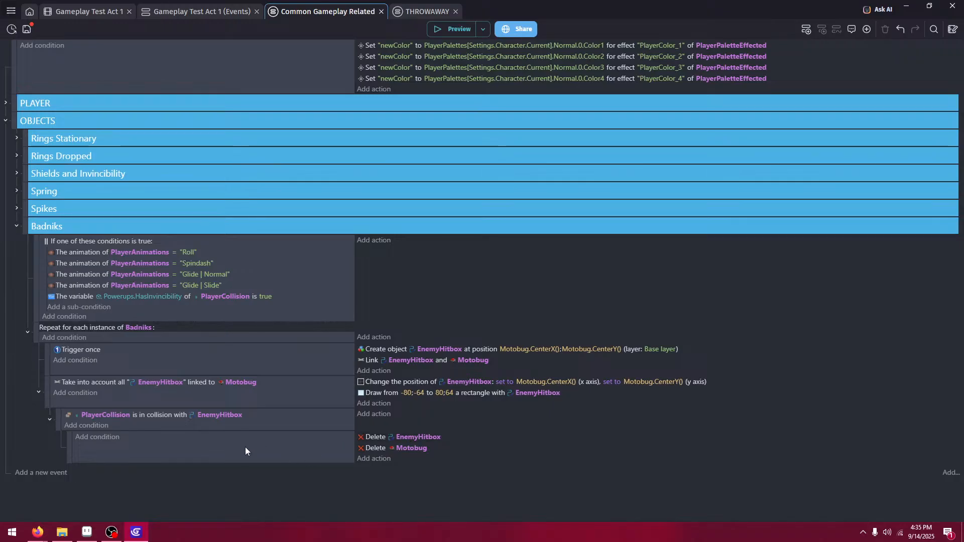
- Copy the "If one of these conditions is true" attack block into the sub-event that deletes EnemyHitbox and Motobug
left_click(237, 246)
left_click(134, 438)
scroll(157, 396, "down", 1)
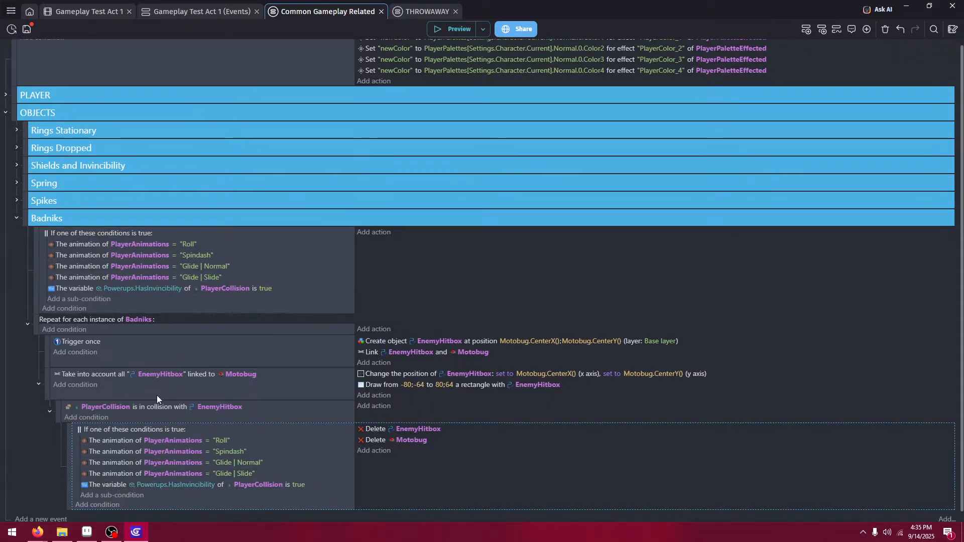
- Add a blank event and nest it under the player collision event, directly below the deletion sub-event
left_click(59, 507)
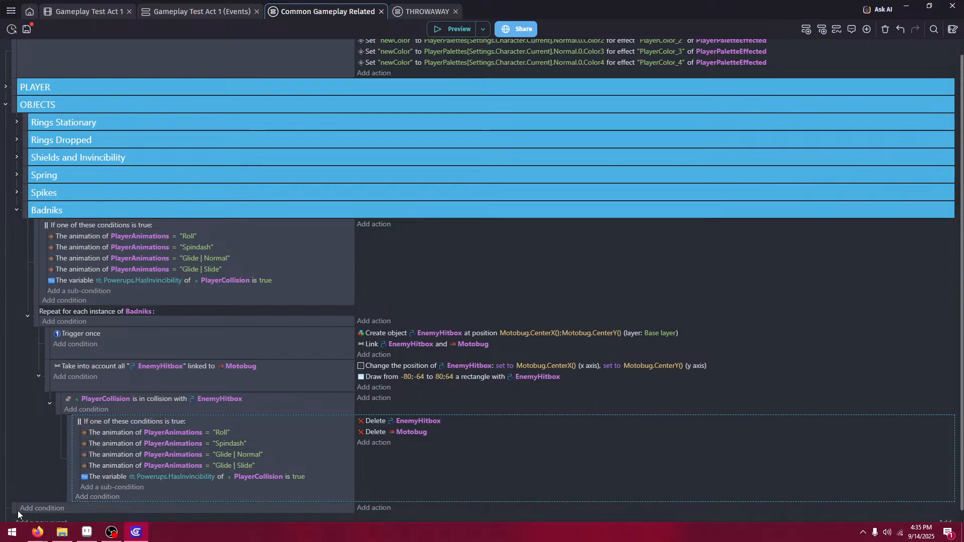
left_click_drag(12, 510, 72, 426)
left_click_drag(74, 467, 74, 467)
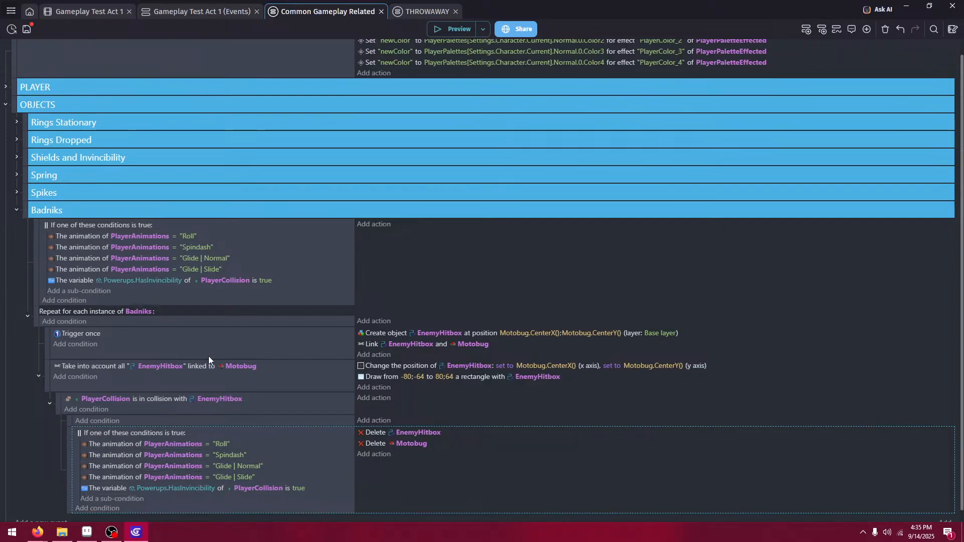
left_click_drag(70, 412, 67, 490)
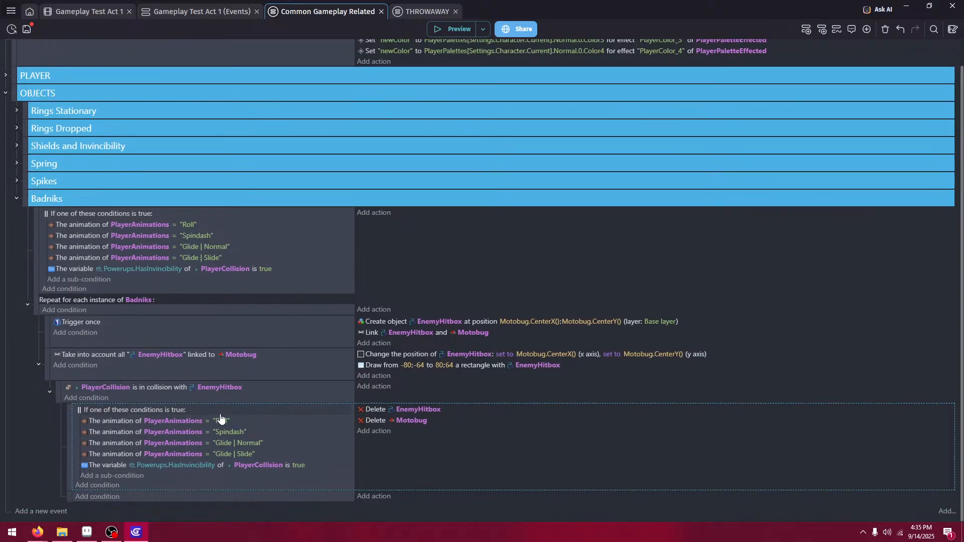
- Copy the Roll, Spindash, Glide | Normal and Glide | Slide animation conditions into the blank sub-event
left_click(144, 497)
left_click(140, 514)
key("ctrl+v")
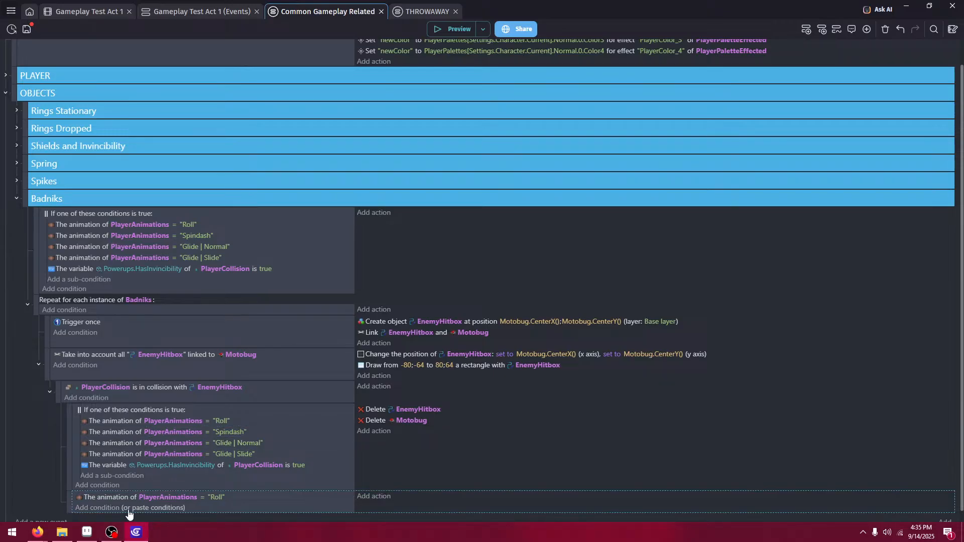
left_click(270, 443)
key("ctrl+c")
scroll(262, 449, "down", 1)
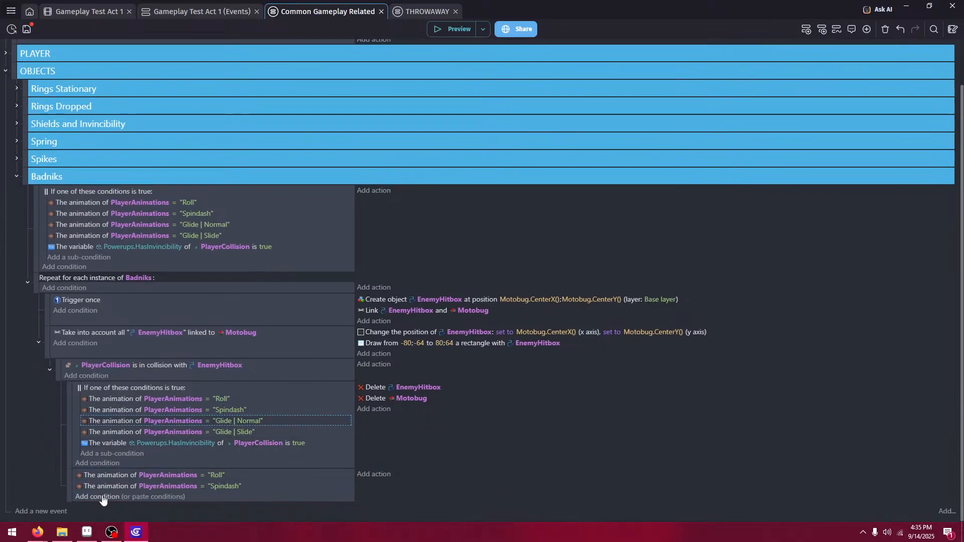
left_click(136, 498)
left_click(284, 436)
key("ctrl+c")
left_click(284, 502)
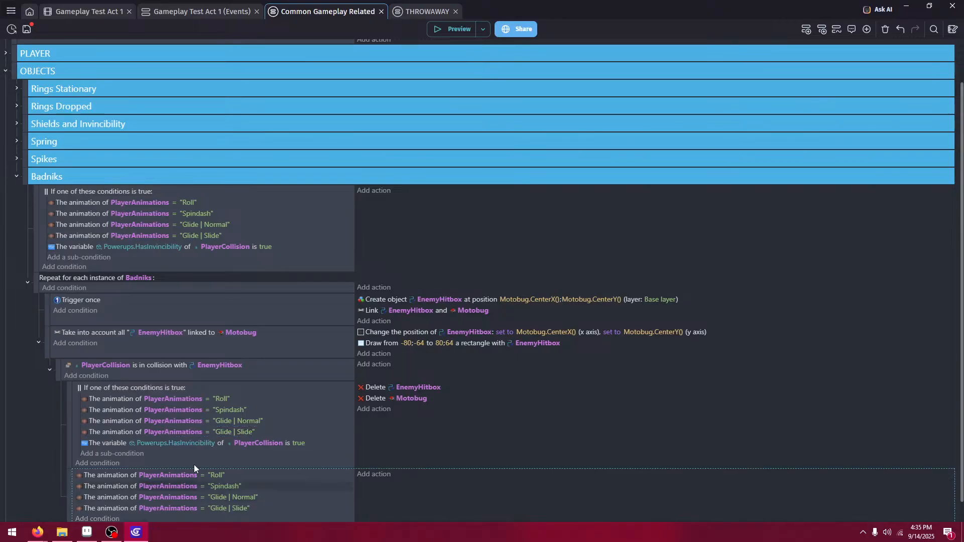
key("ctrl+v")
- Invert the four copied animation conditions and add a copy of the Powerups.HasInvincibility condition set to false
scroll(284, 502, "down", 1)
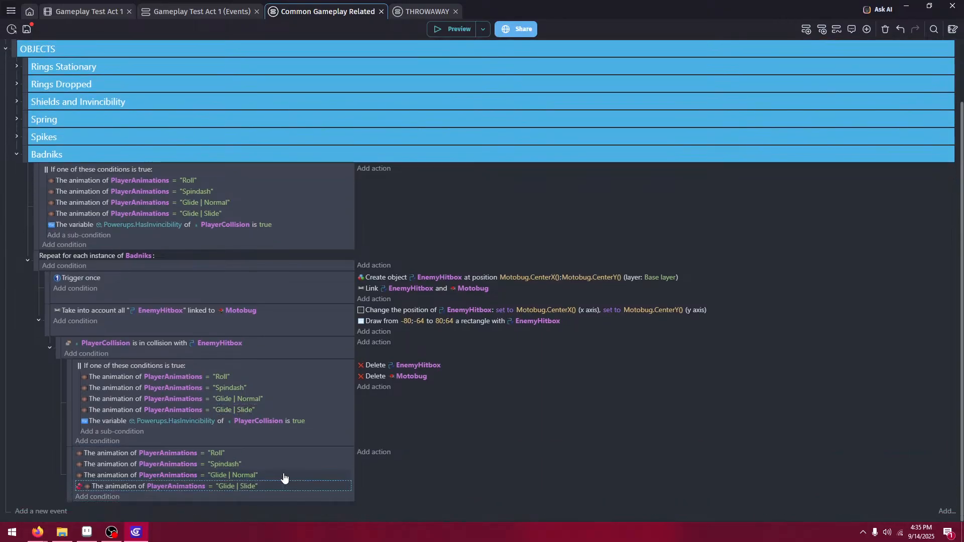
left_click(281, 452)
left_click(306, 426)
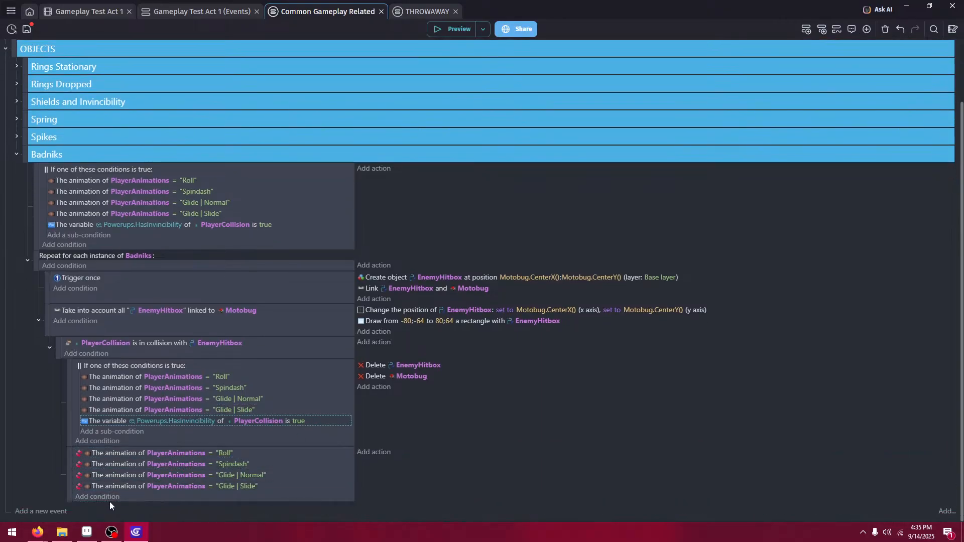
left_click(156, 497)
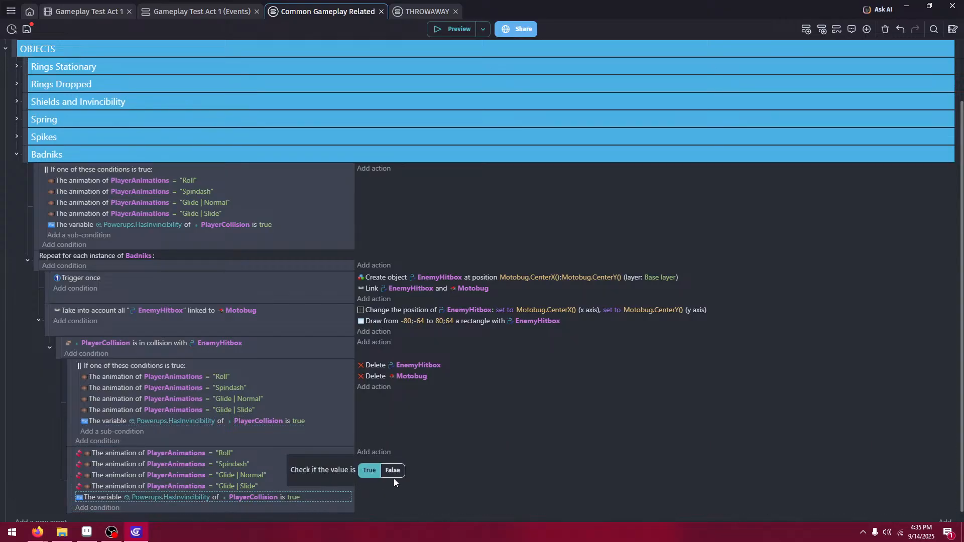
left_click(392, 470)
left_click(474, 435)
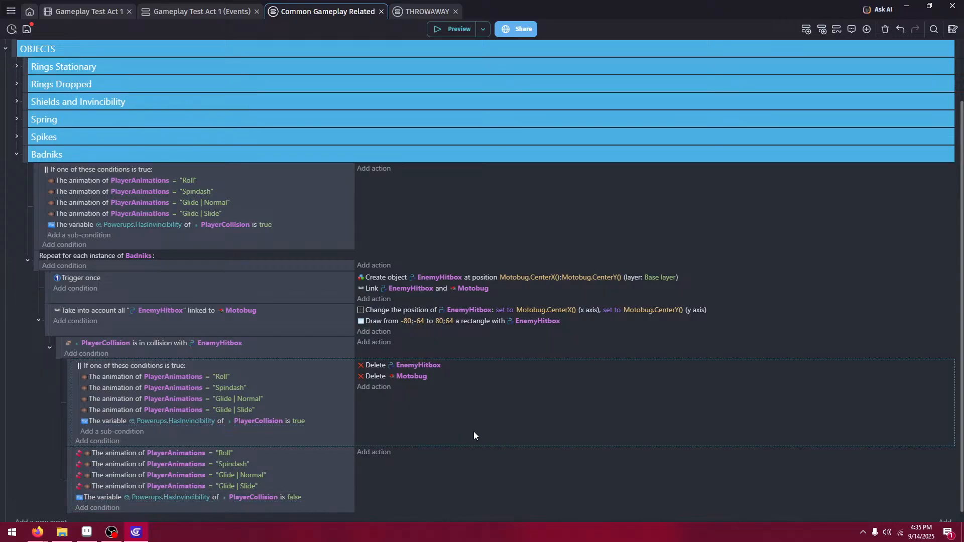
- Preview the game and run Knuckles into the first Motobug without attacking to test the new conditions
left_click(457, 29)
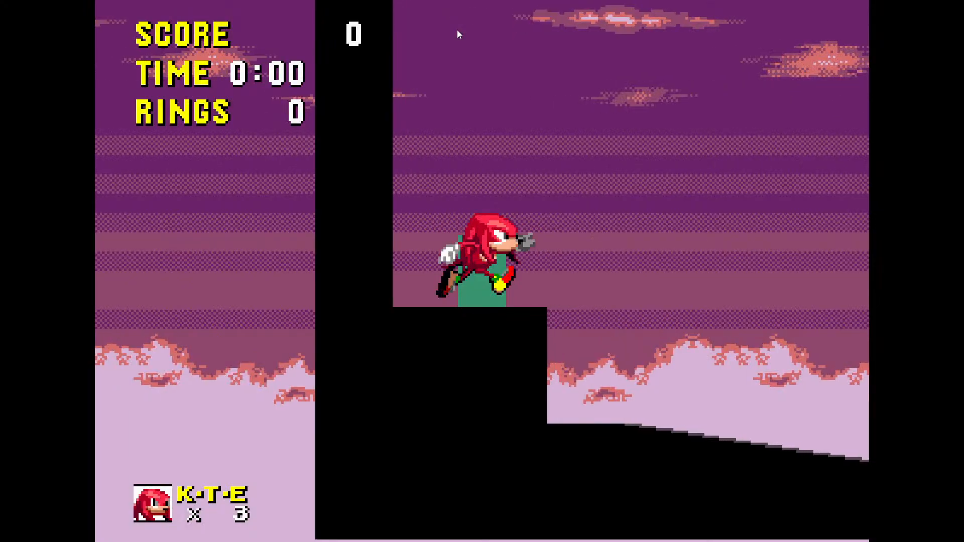
key("Right")
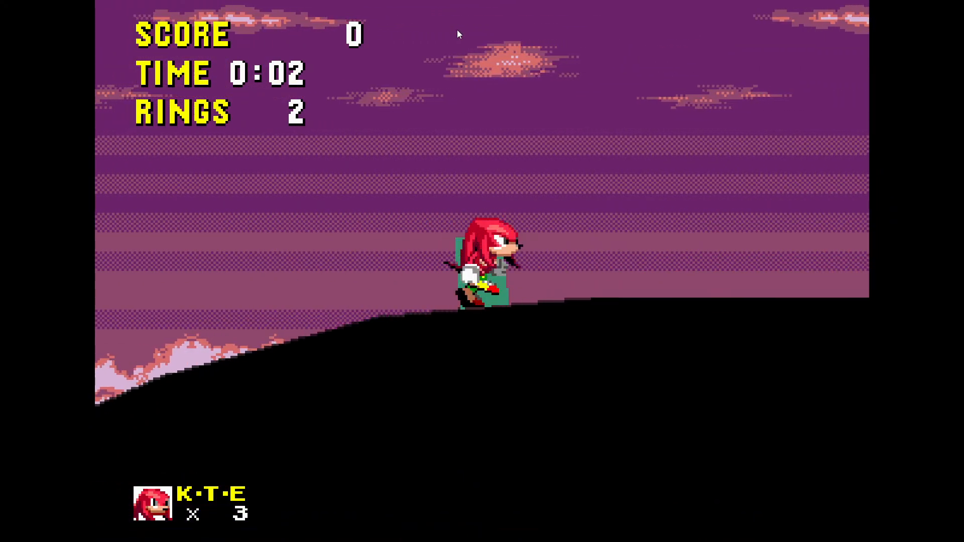
key("Left")
key("Right")
key("space")
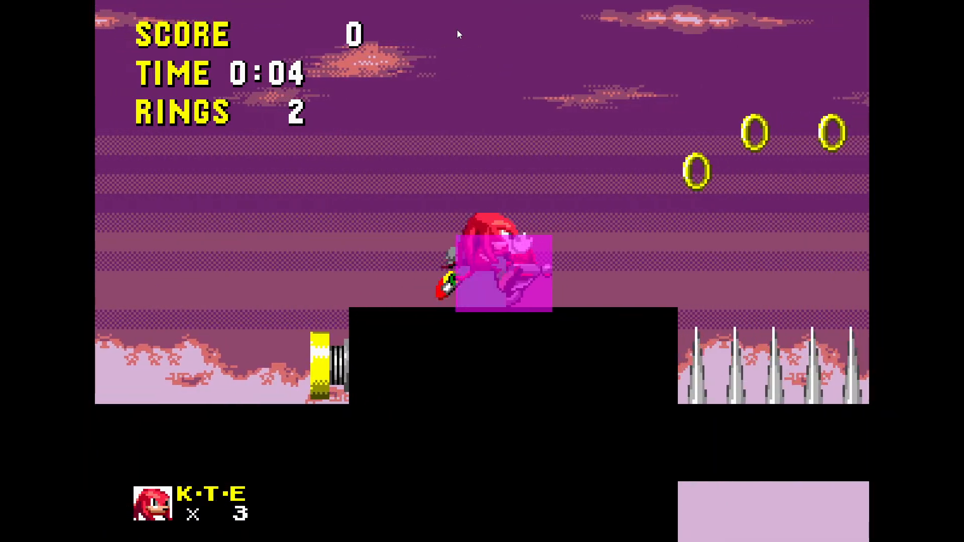
- Playtest running Knuckles through the Motobugs on both platforms without attacking, and close the preview
key("space")
key("Right")
key("space")
key("space")
key("Left")
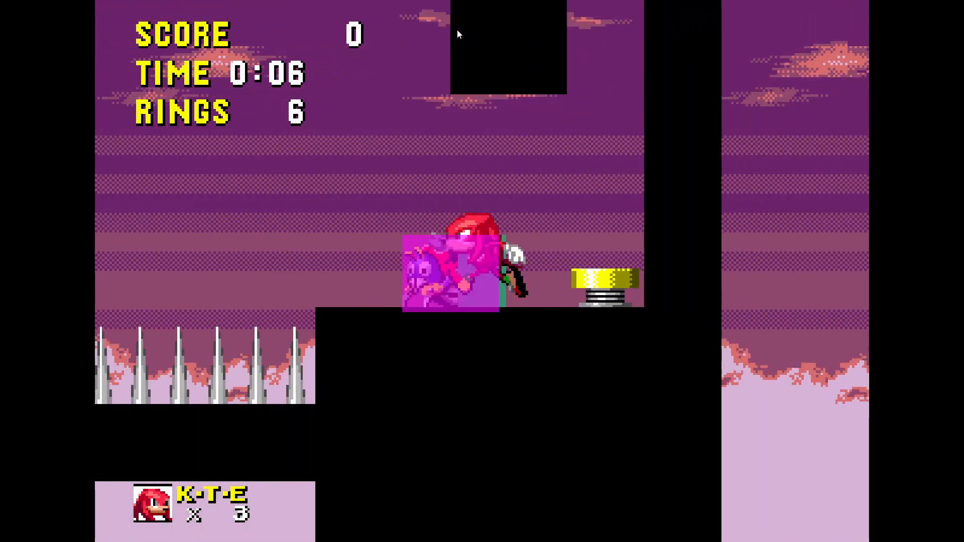
key("space")
key("space")
key("Left")
key("space")
key("Right")
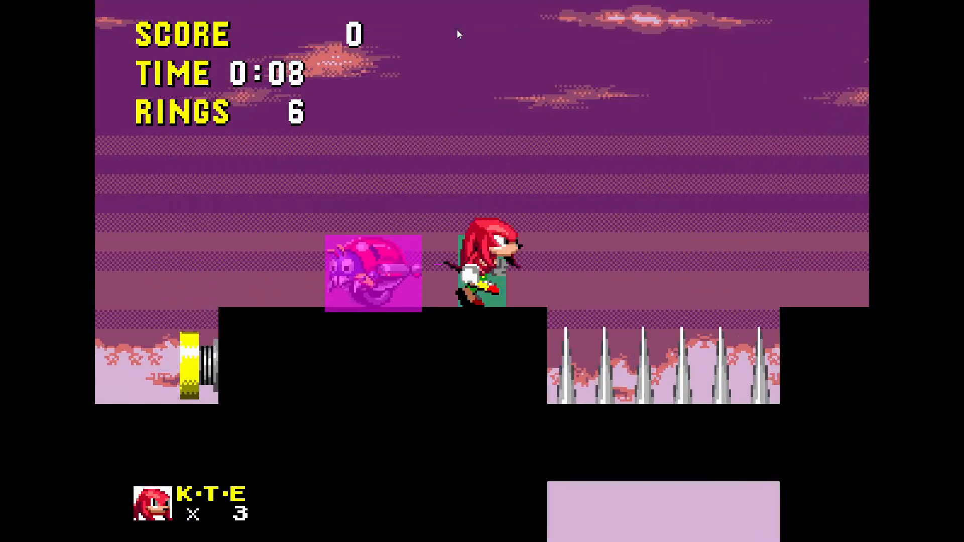
key("F11")
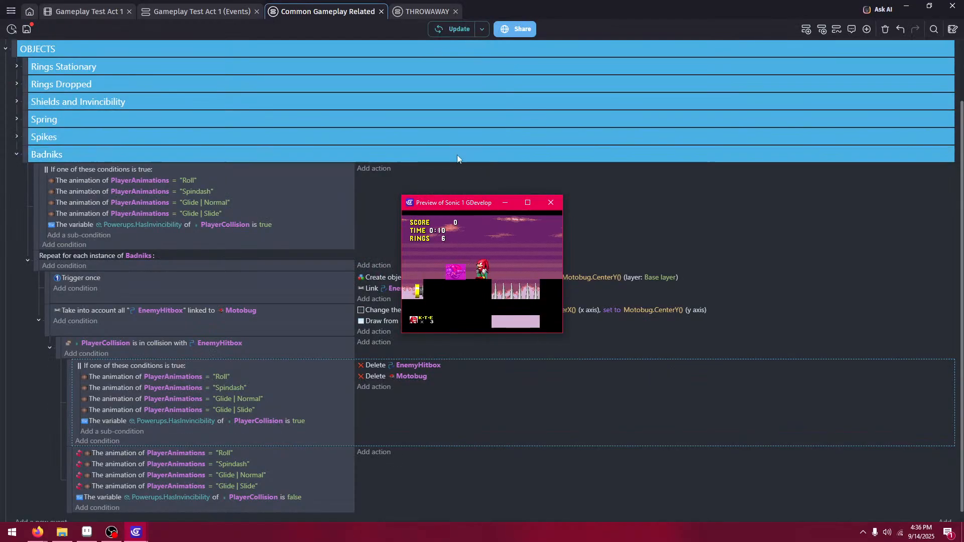
left_click(551, 203)
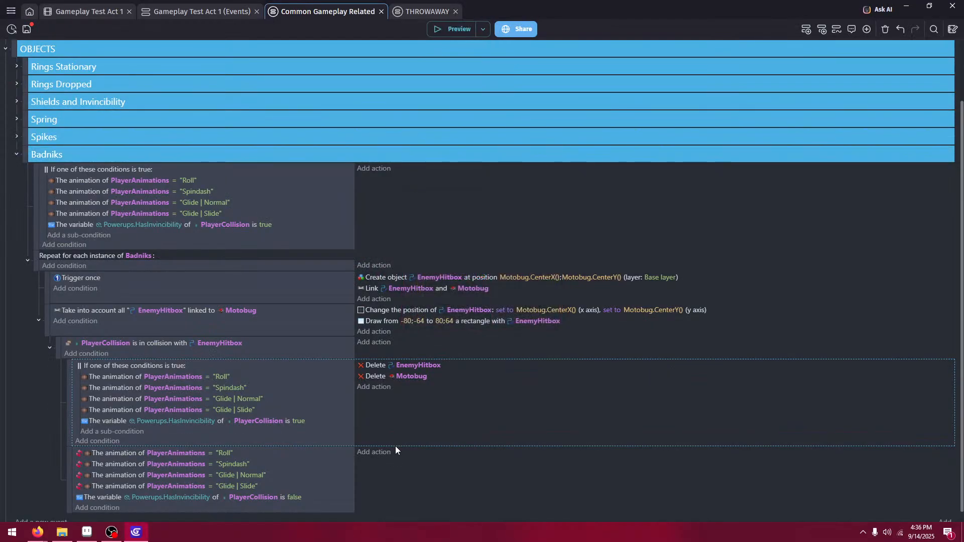
- Paste the Delete action into the event with the inverted animation conditions and set its object to PlayerCollision
left_click(407, 452)
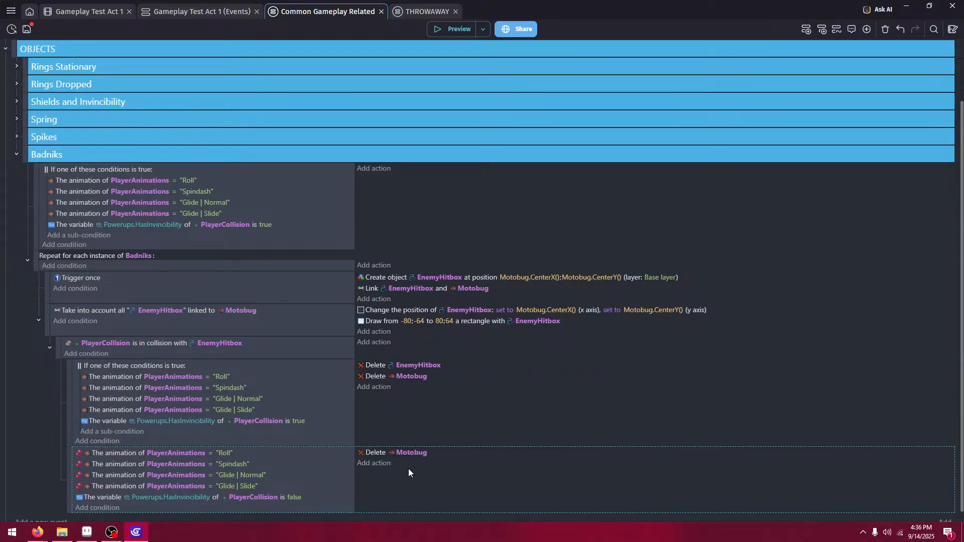
left_click(418, 456)
scroll(470, 420, "down", 5)
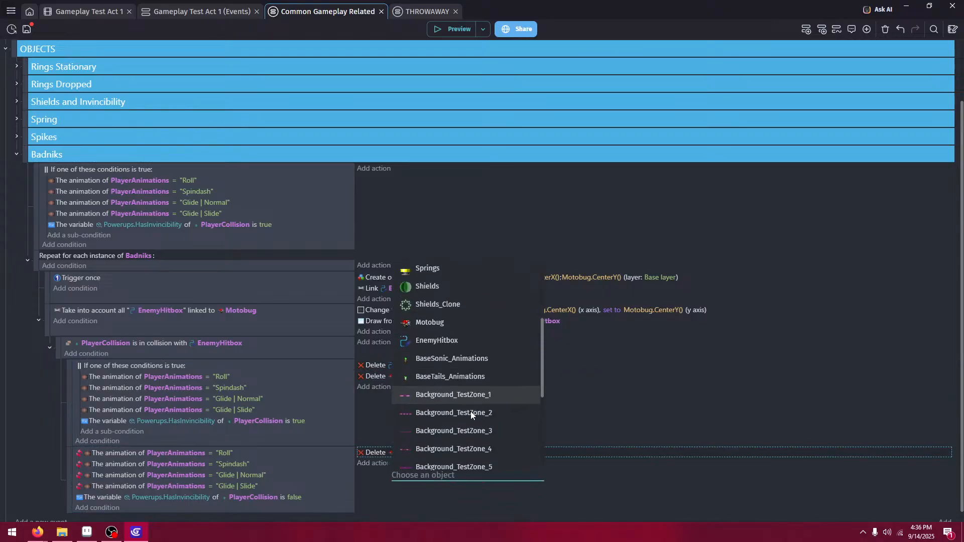
scroll(471, 411, "down", 4)
left_click(461, 317)
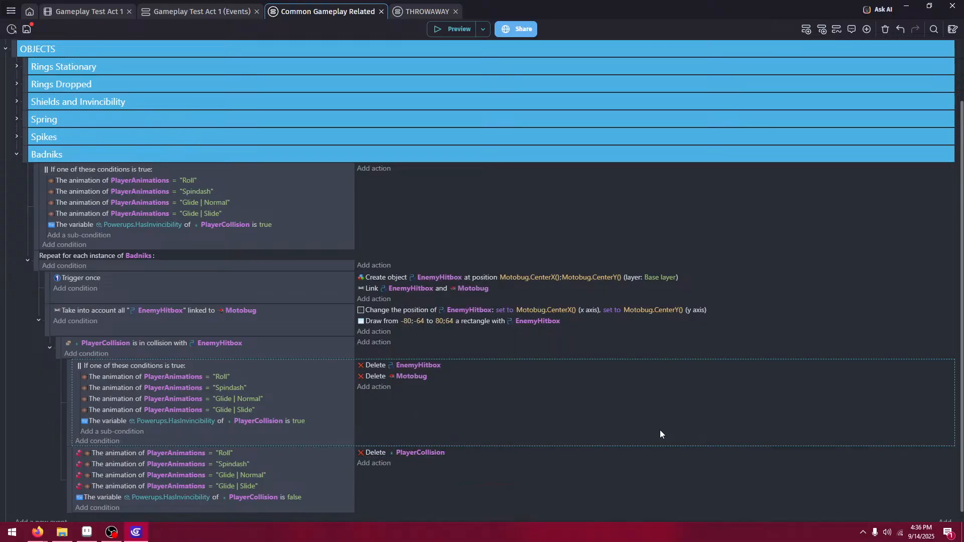
- Preview the game, run Knuckles into the first Motobug without rolling to test the PlayerCollision deletion, and close the preview
left_click(451, 30)
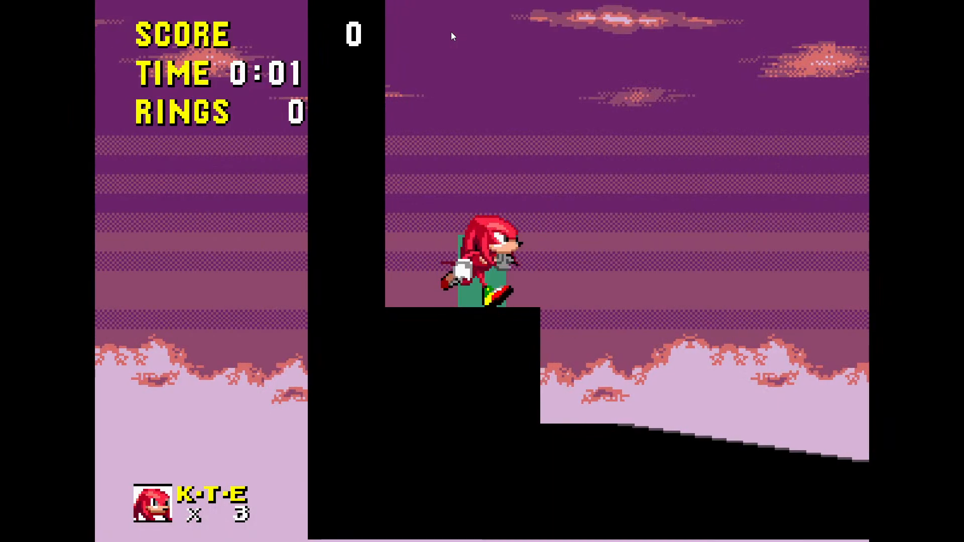
key("space")
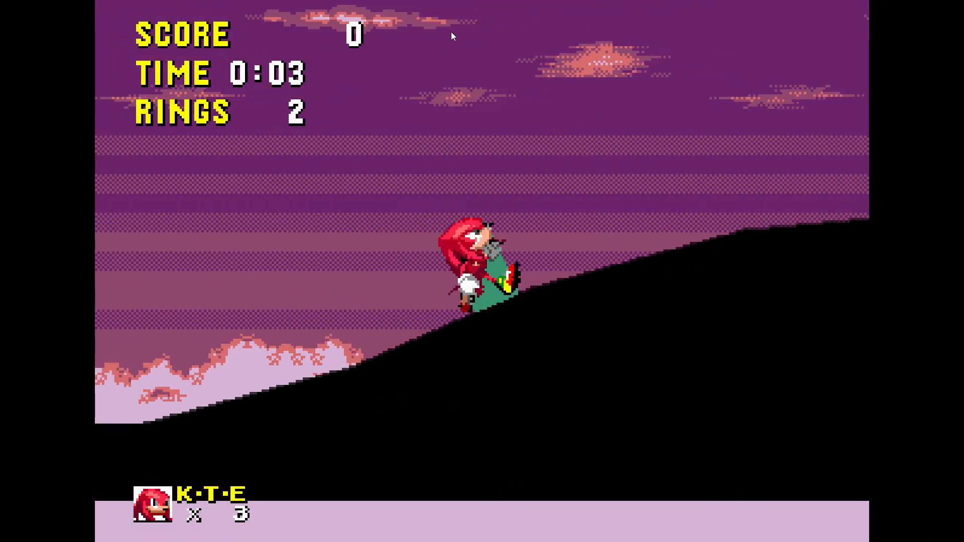
key("space")
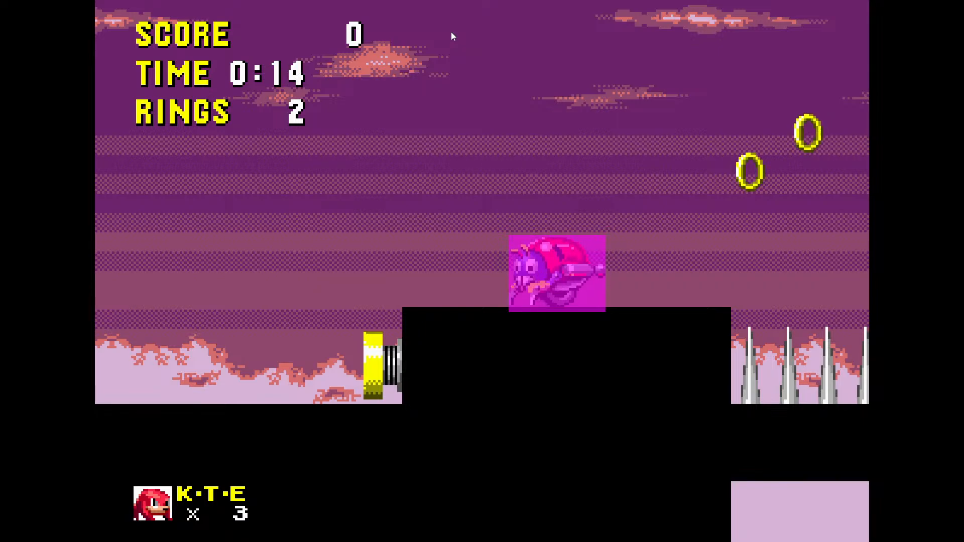
key("F11")
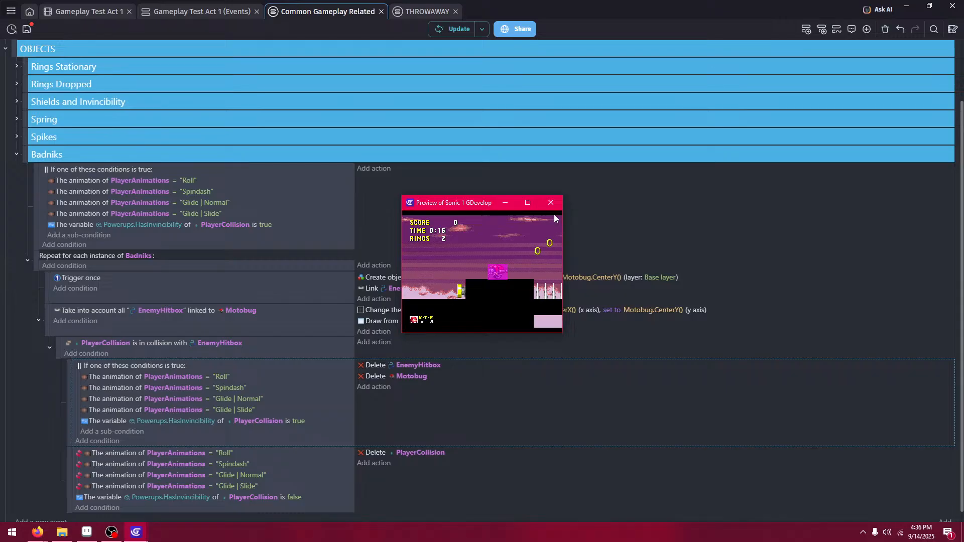
left_click(551, 202)
- Preview the game full screen again, jump-attack the Motobugs on both platforms, and close the preview
left_click(469, 32)
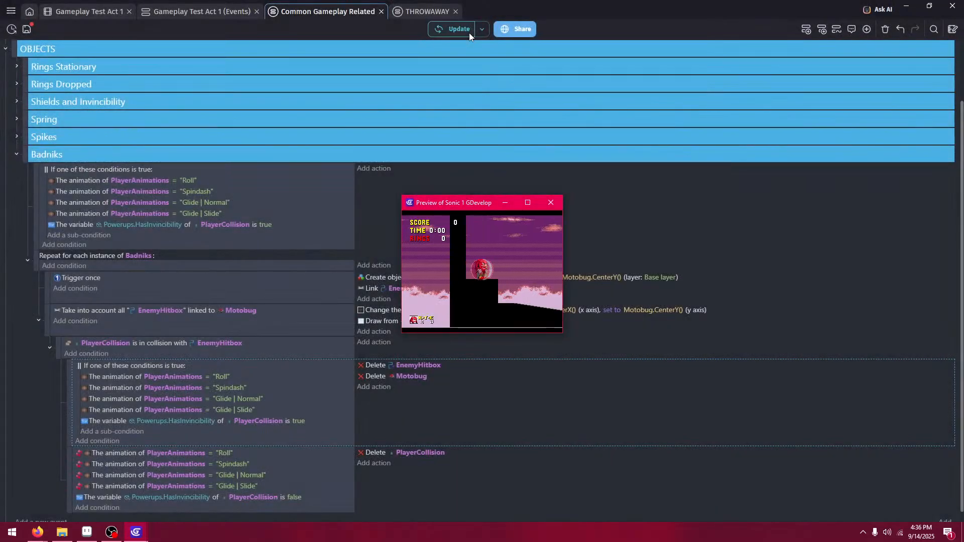
key("F11")
key("Right")
key("space")
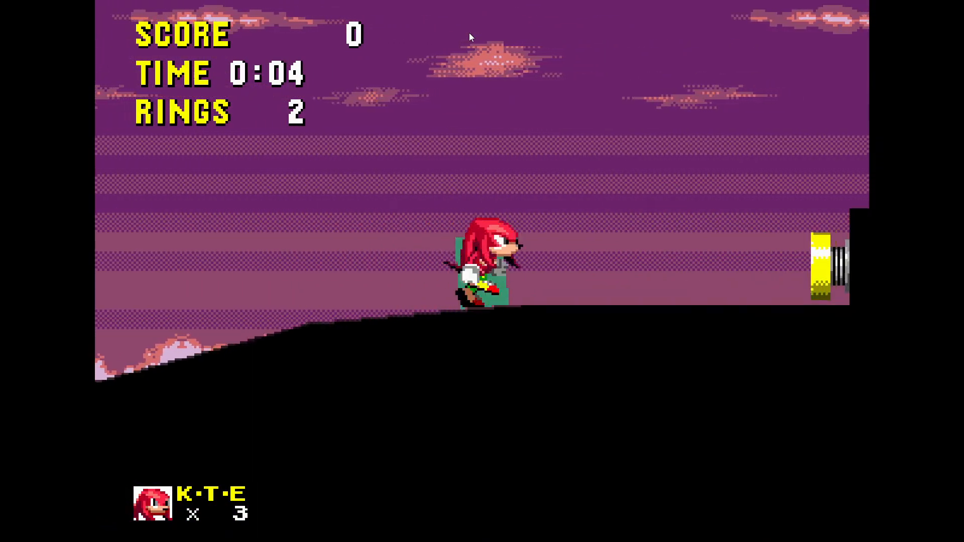
key("space")
key("Left")
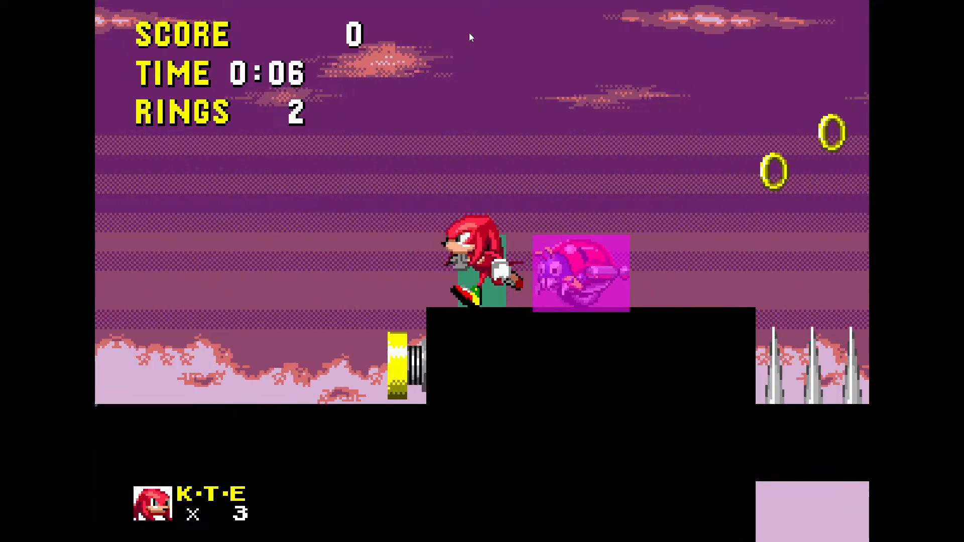
key("space")
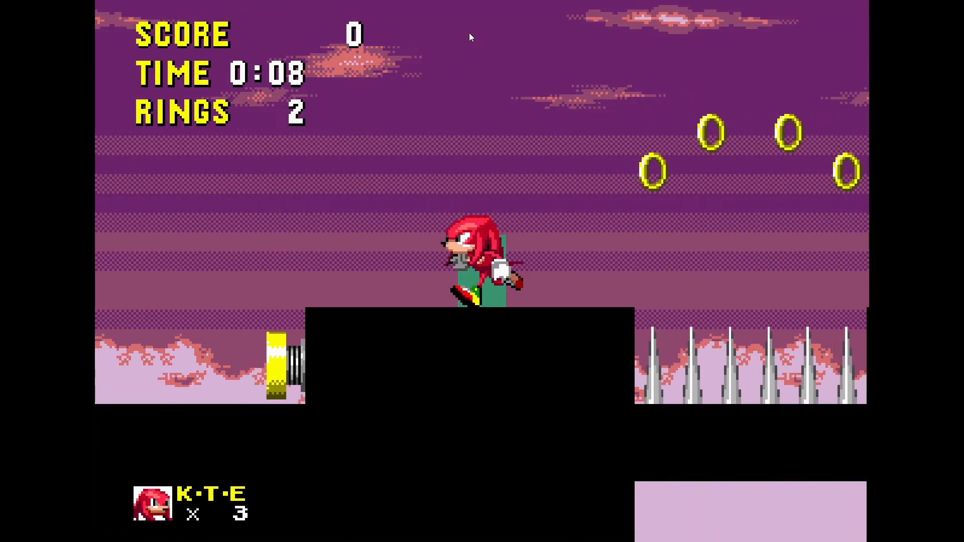
key("Right")
key("Left")
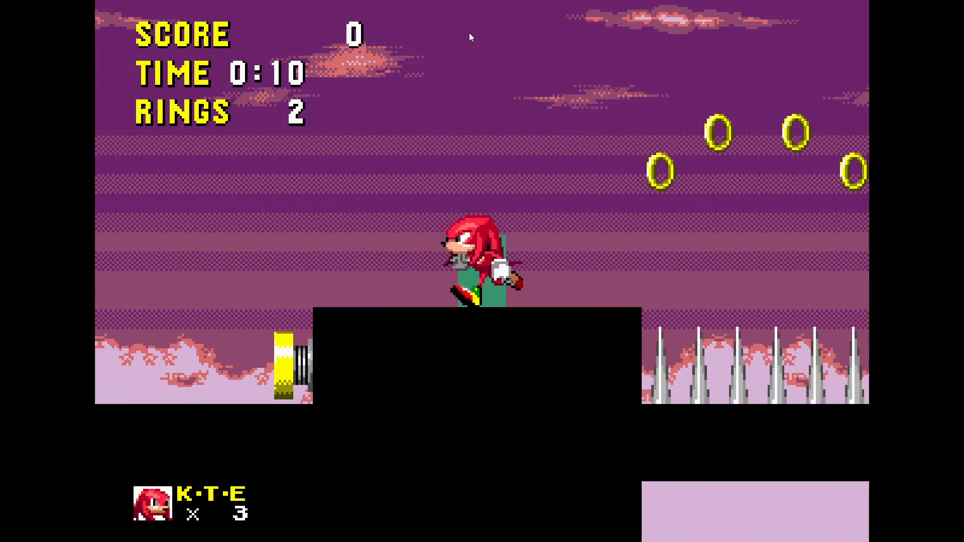
key("Right")
key("space")
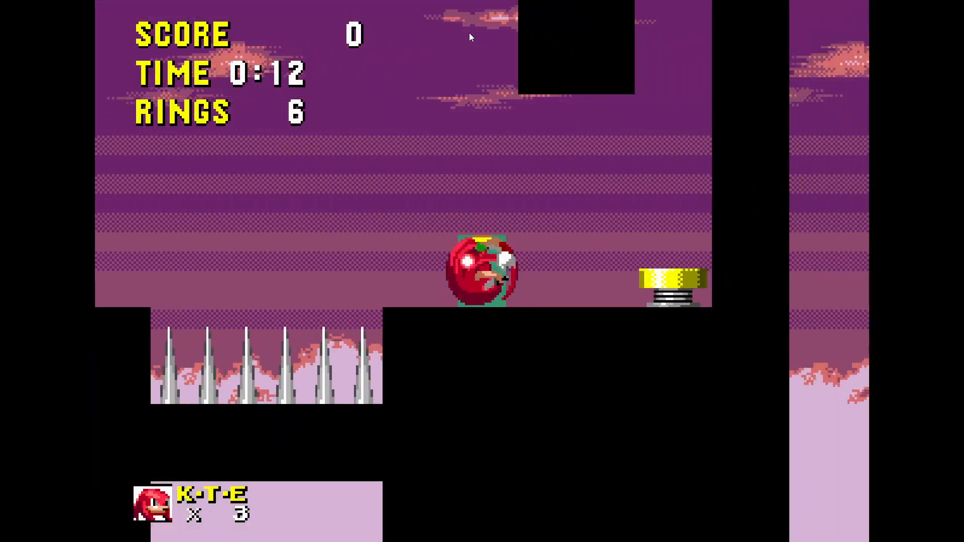
key("space")
key("F11")
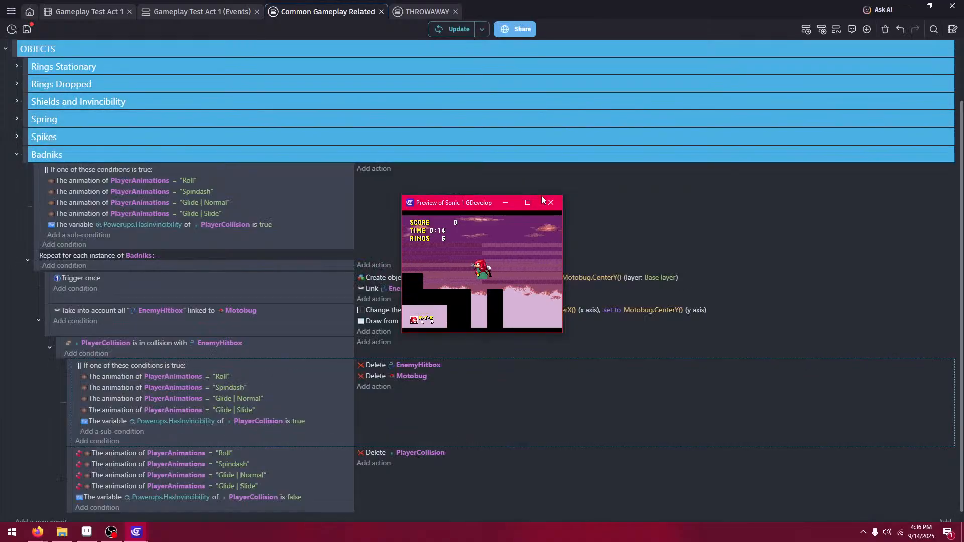
left_click(550, 203)
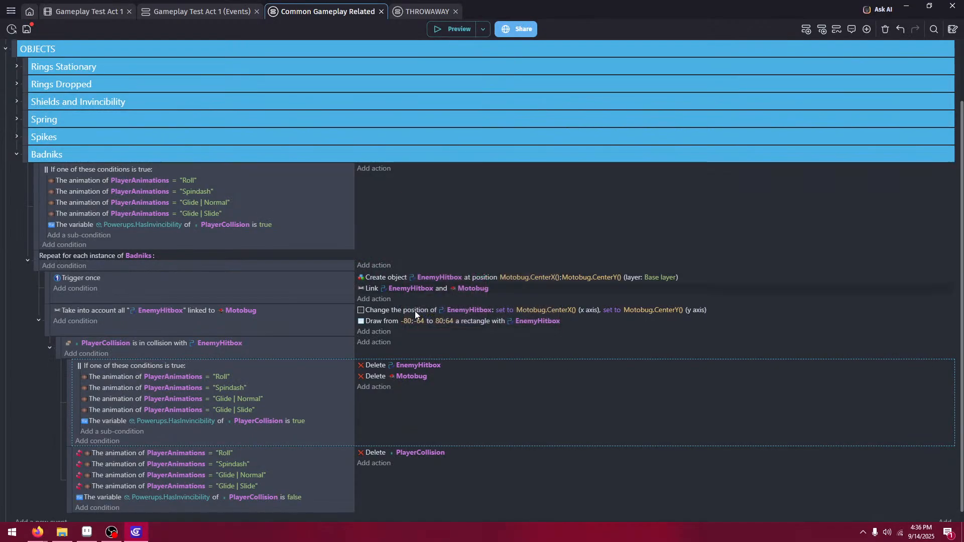
- Add a sub-event under the attack-or-invincible conditions and move the Delete EnemyHitbox and Delete Motobug actions into it
left_click(460, 455)
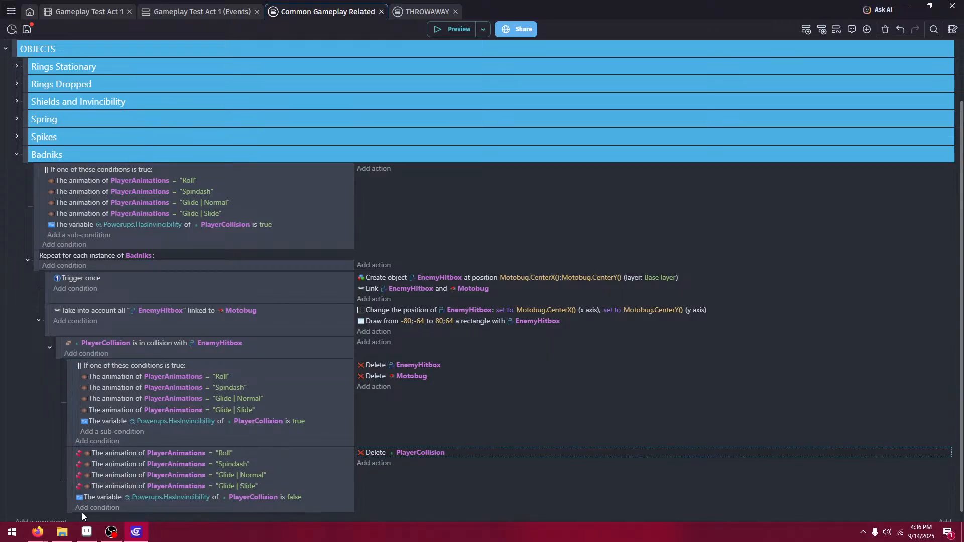
scroll(50, 503, "down", 1)
left_click(40, 510)
left_click_drag(14, 508, 90, 434)
left_click_drag(384, 354, 374, 450)
scroll(202, 474, "down", 1)
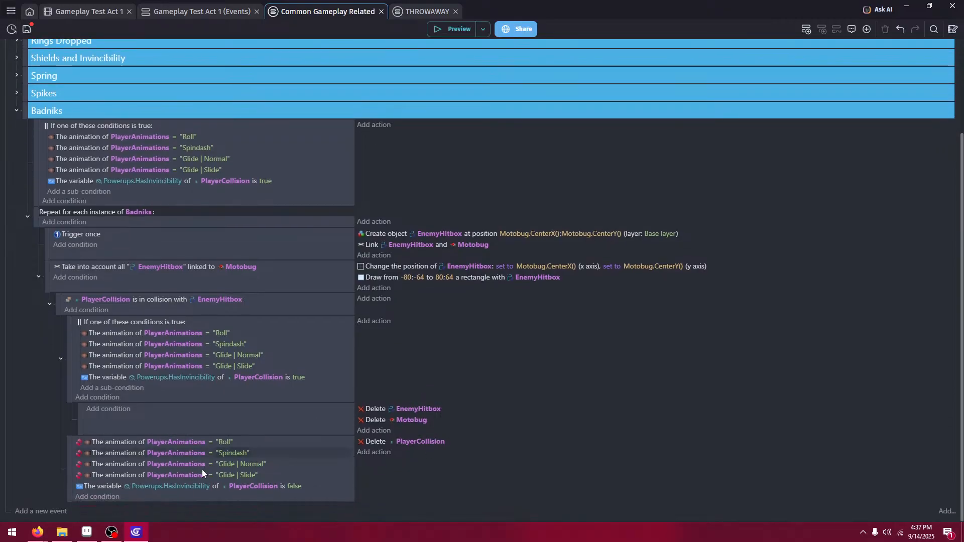
- Move the Delete PlayerCollision action into a second new sub-event under the attack-or-invincible conditions and briefly preview the game
left_click(57, 512)
left_click_drag(12, 510, 75, 445)
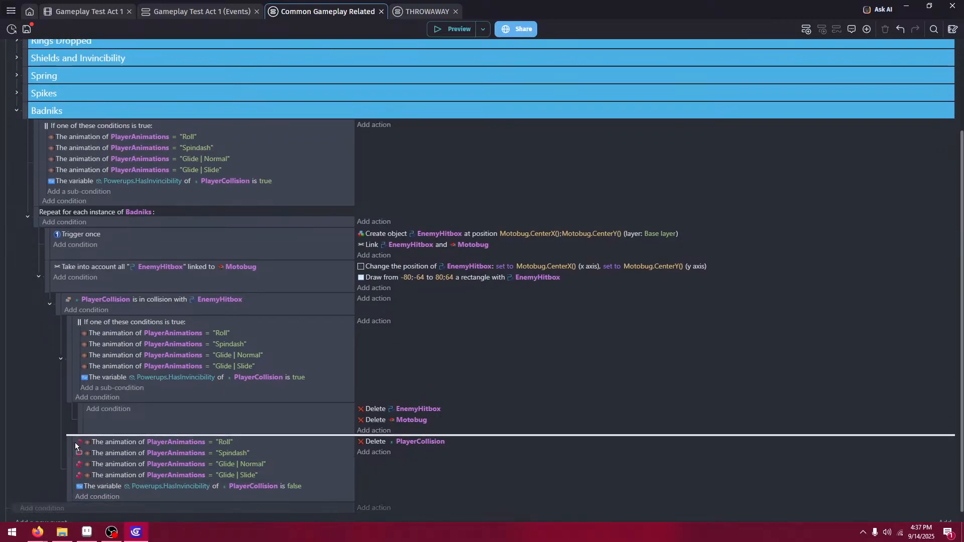
left_click_drag(381, 454, 392, 443)
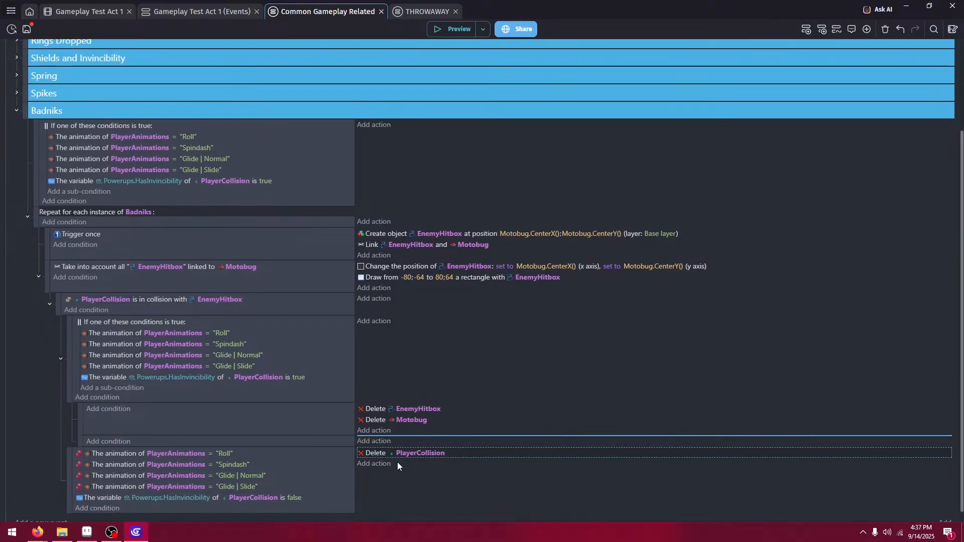
left_click(466, 28)
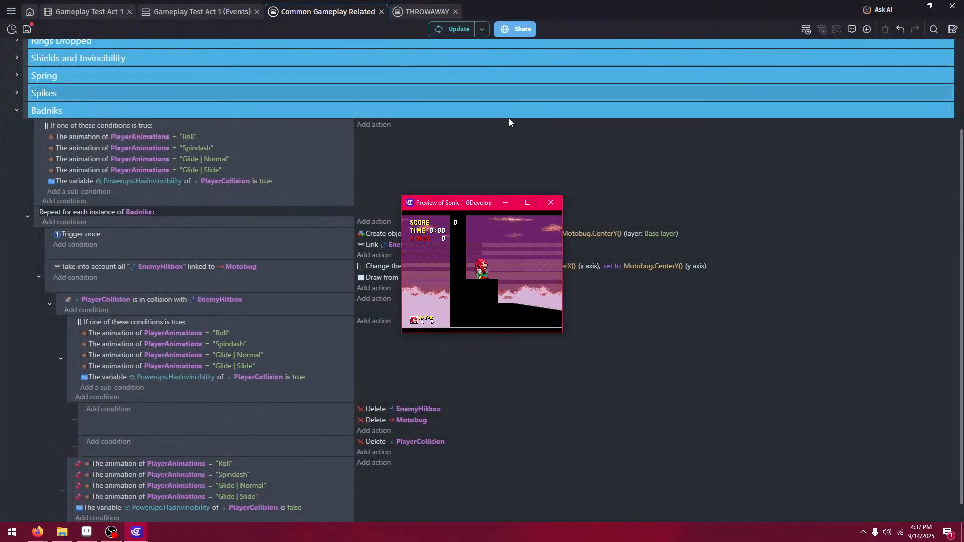
left_click(551, 202)
- Copy the Spikes action setting PlayerCollision's SendDamageSignal to true into the Badniks event with the inverted animation conditions
scroll(105, 214, "up", 3)
left_click(16, 208)
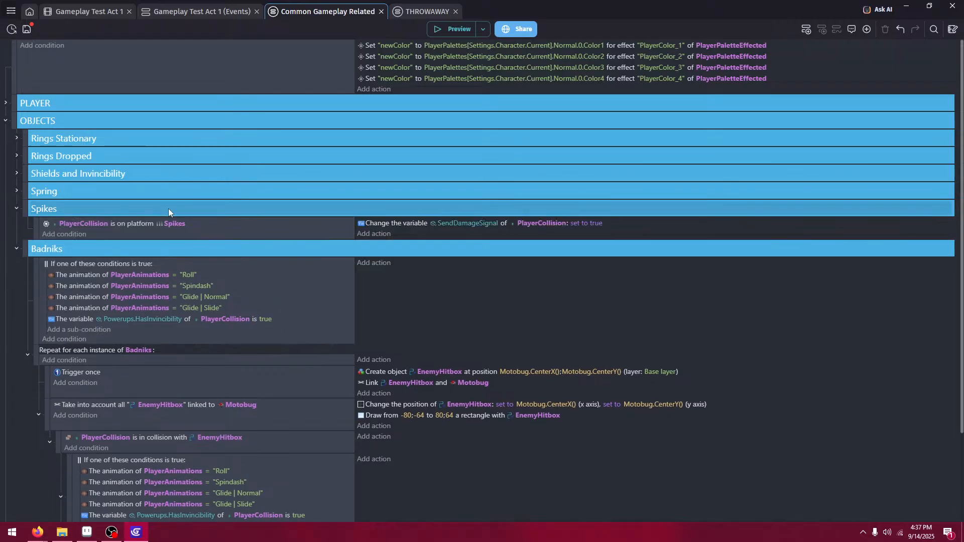
left_click(16, 210)
scroll(370, 347, "down", 2)
scroll(396, 391, "down", 2)
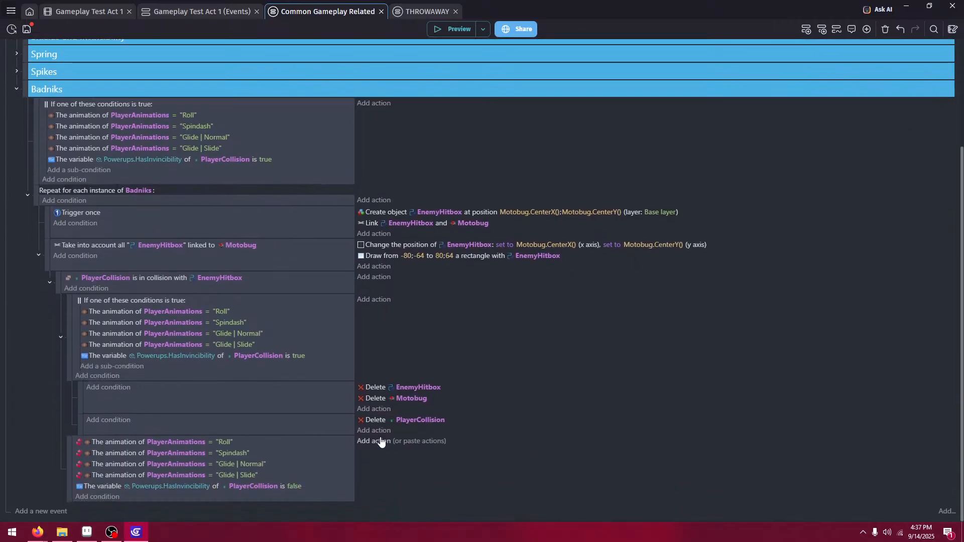
left_click(413, 441)
- Preview the game and run the shielded Knuckles into the first Motobug without rolling to test the damage
left_click(455, 29)
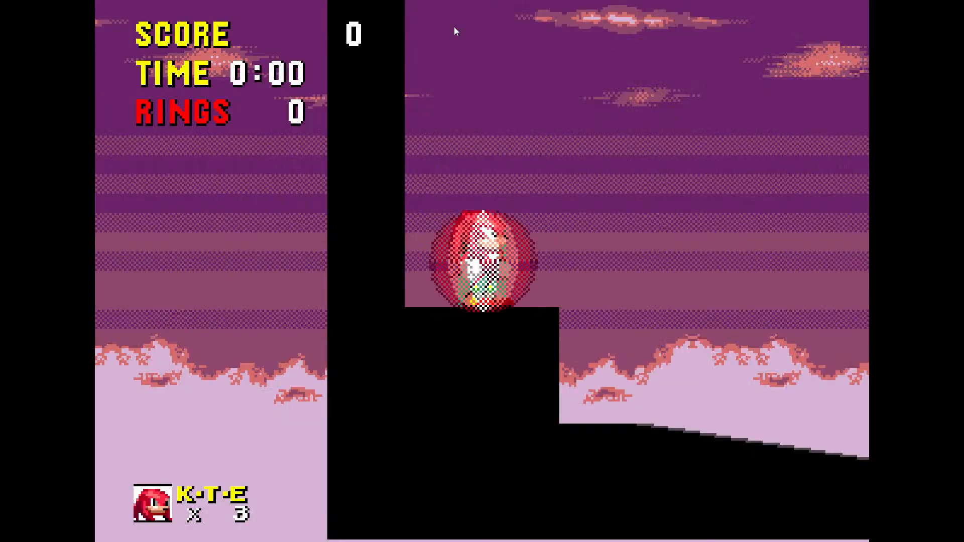
key("Right")
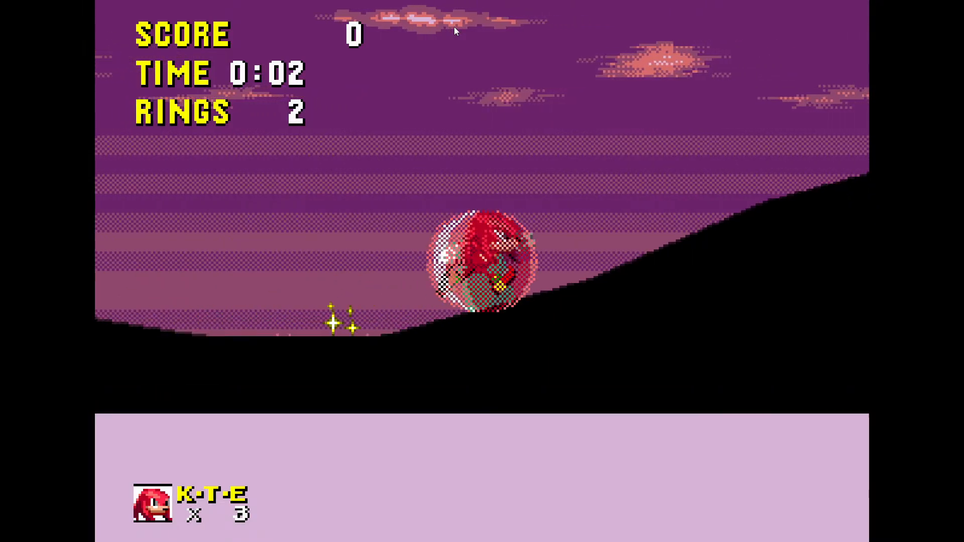
key("space")
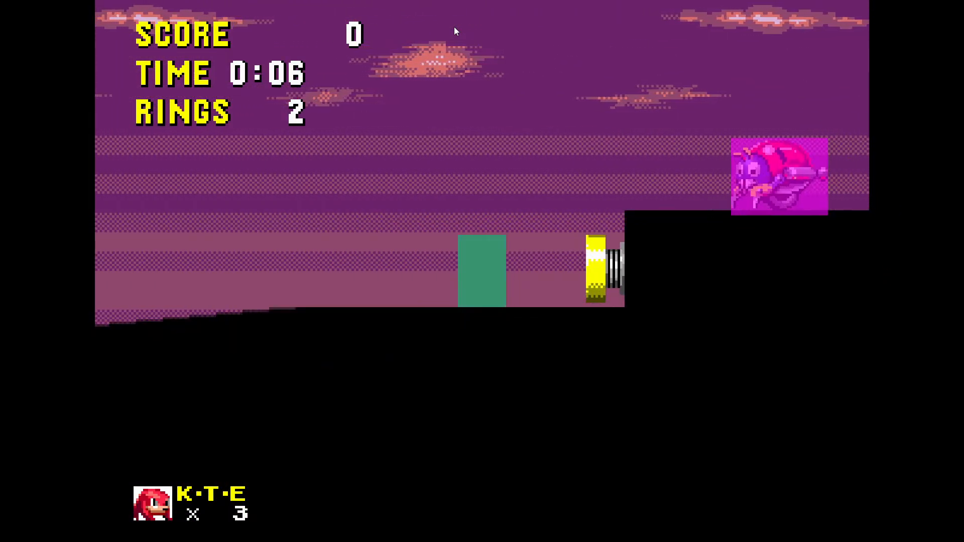
key("space")
key("Right")
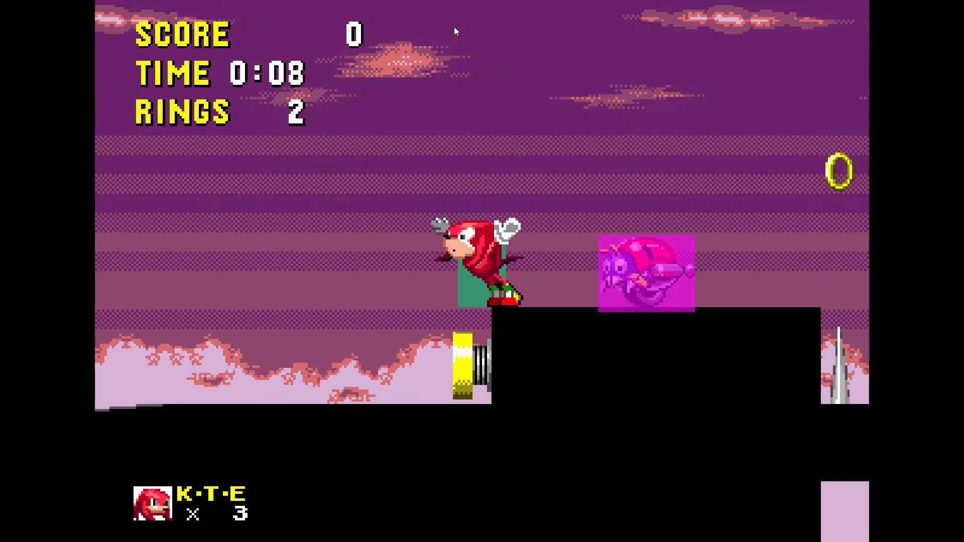
- Jump-attack the Motobugs on both platforms with Knuckles to test their destruction, collecting the rings above the spikes
key("Right")
key("space")
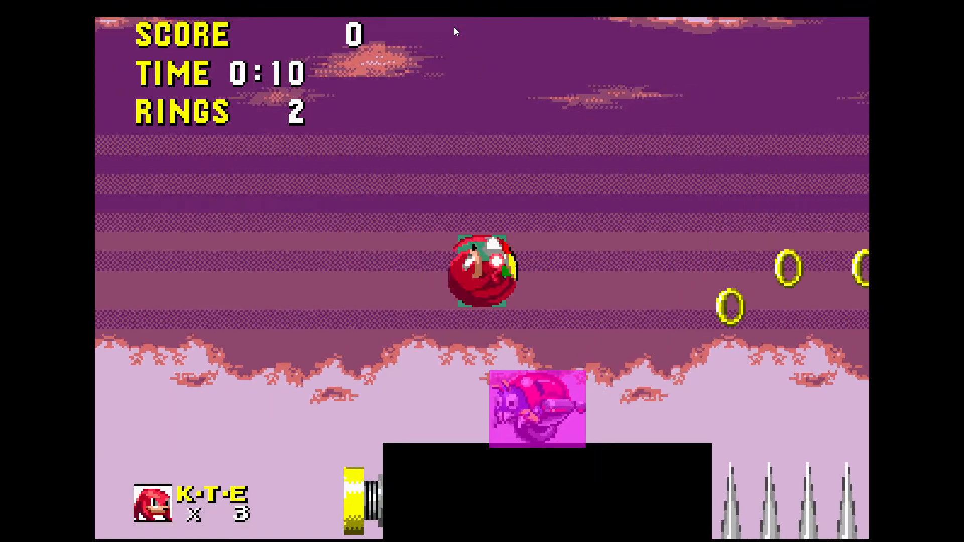
key("Right")
key("Left")
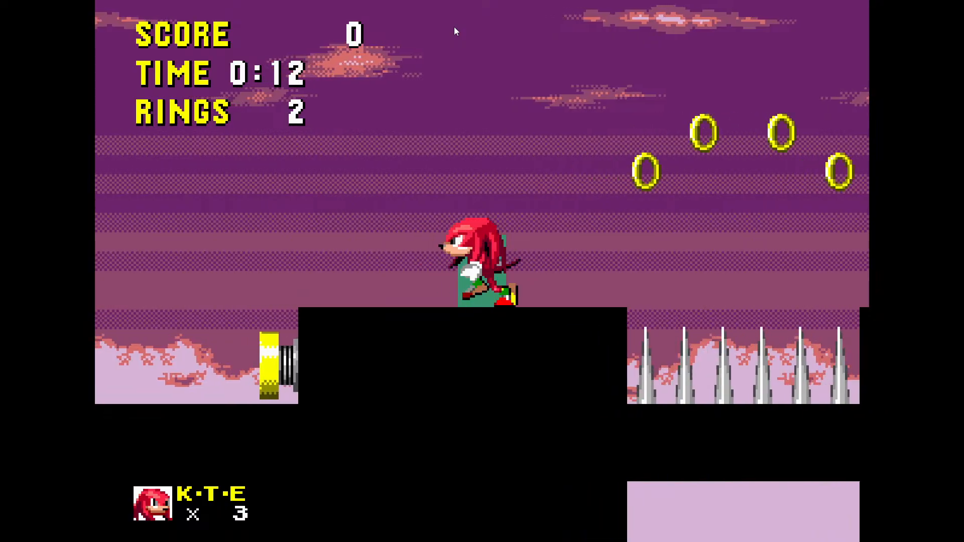
key("Right")
key("Left")
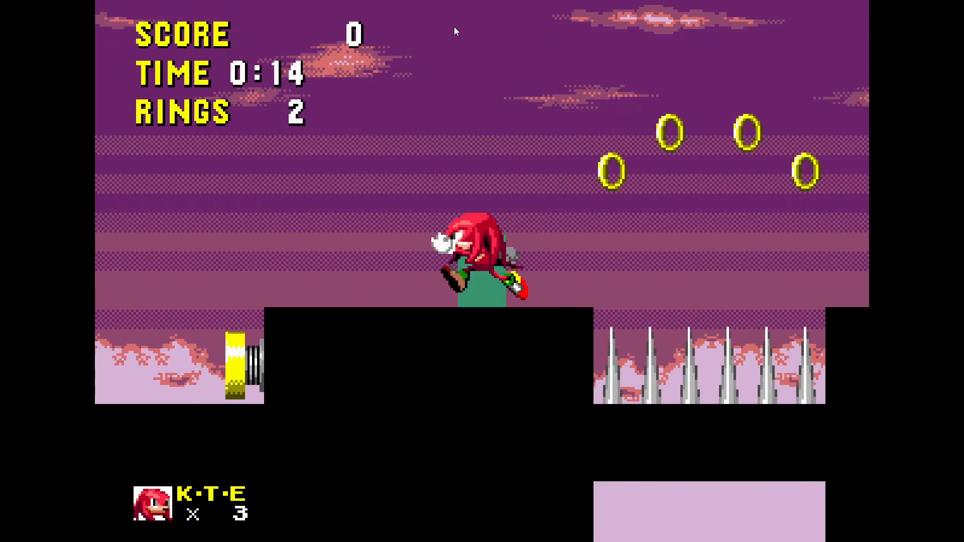
key("Right")
key("space")
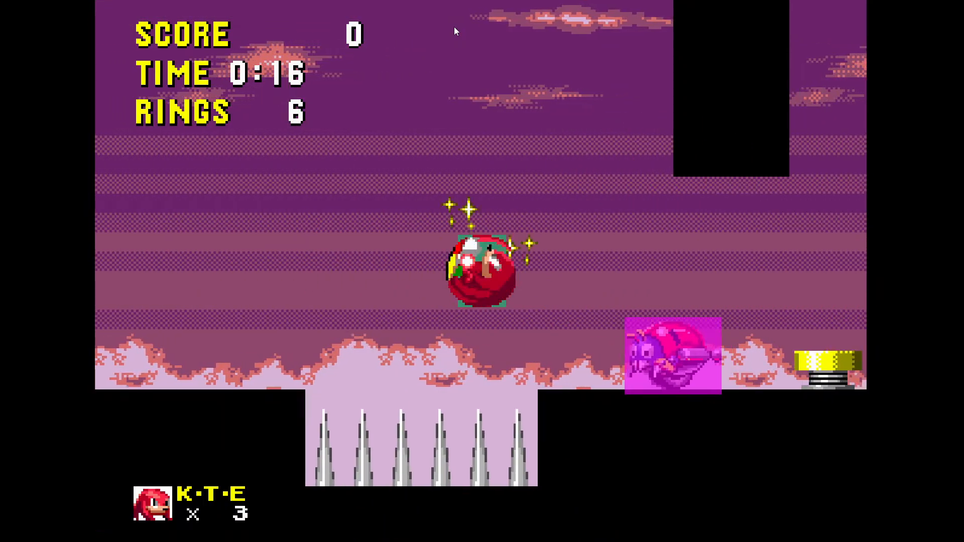
key("Left")
key("space")
key("Right")
key("Left")
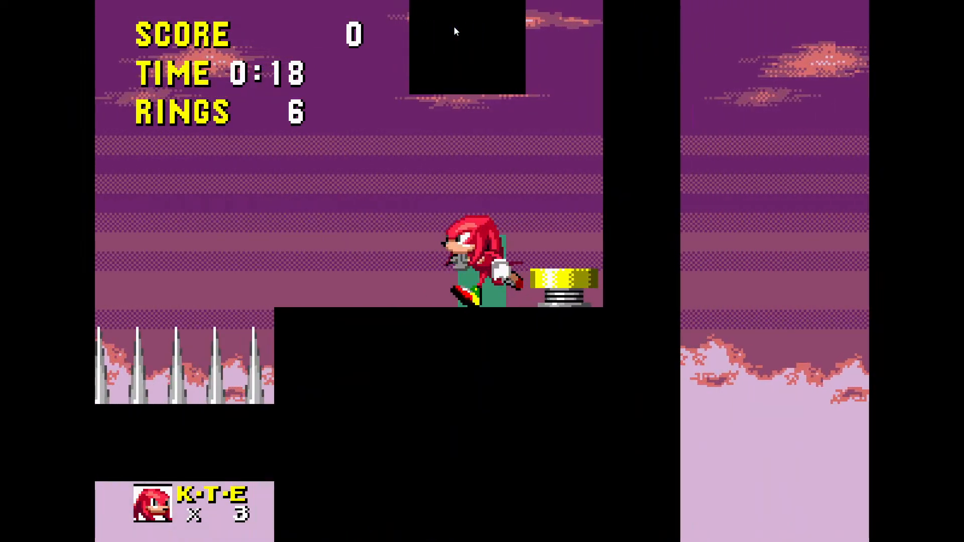
- Make Knuckles crouch and look up on the platform beside the spring, and close the preview
key("Down")
key("Down")
key("Up")
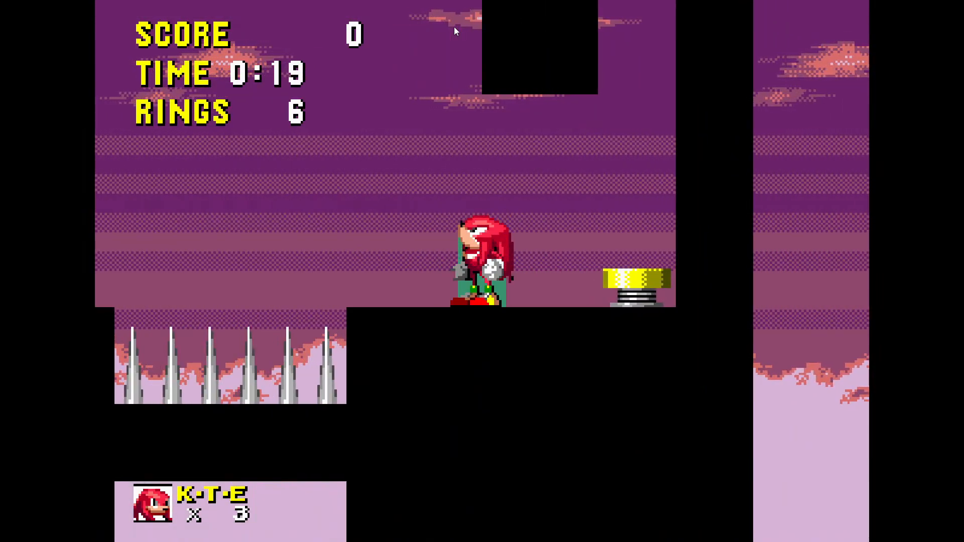
key("Down")
key("Down")
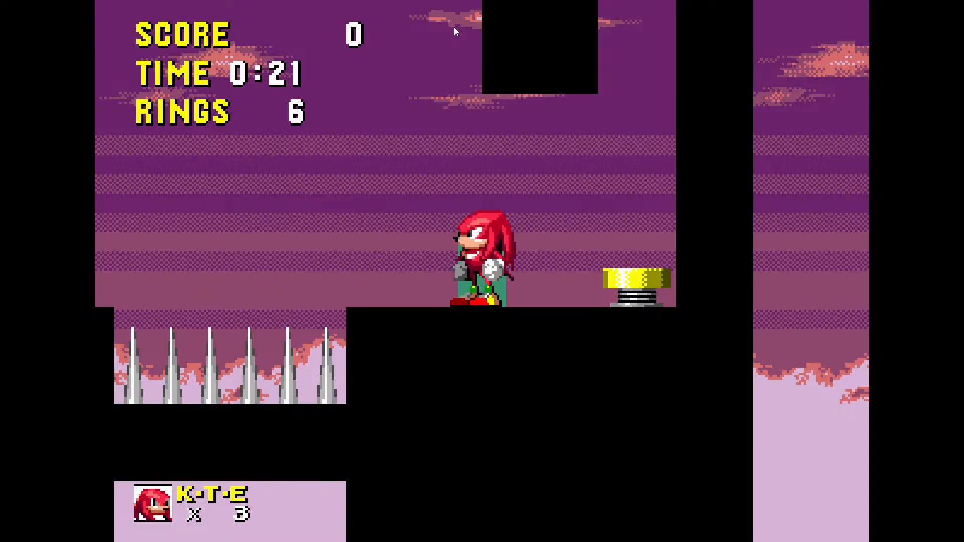
key("F11")
left_click(551, 201)
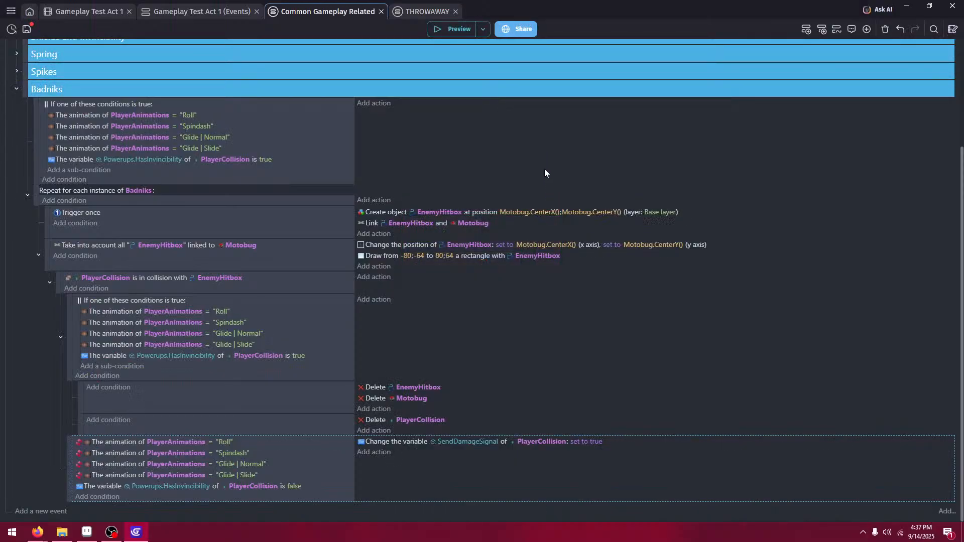
- Preview the game and run Knuckles repeatedly into the first Motobug without attacking to test the contact damage
left_click(466, 323)
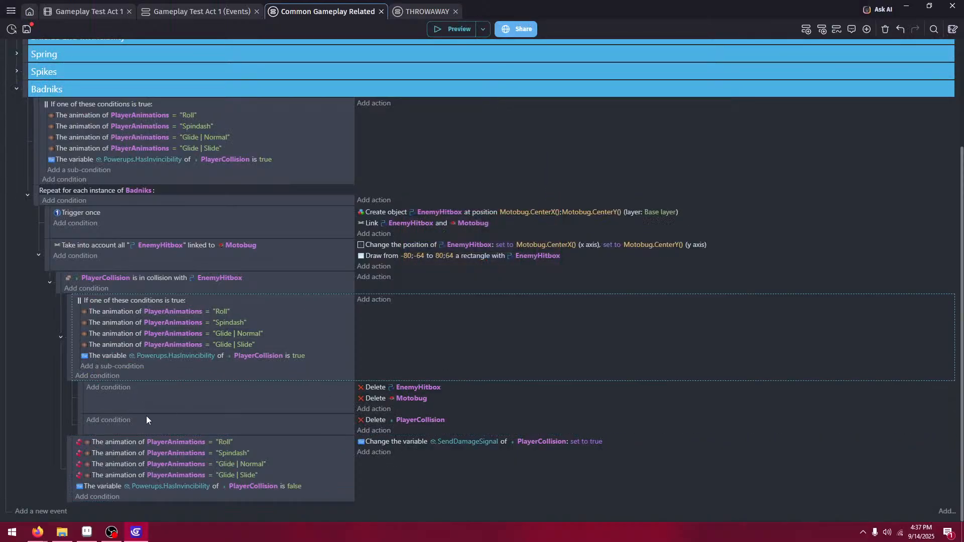
left_click(459, 29)
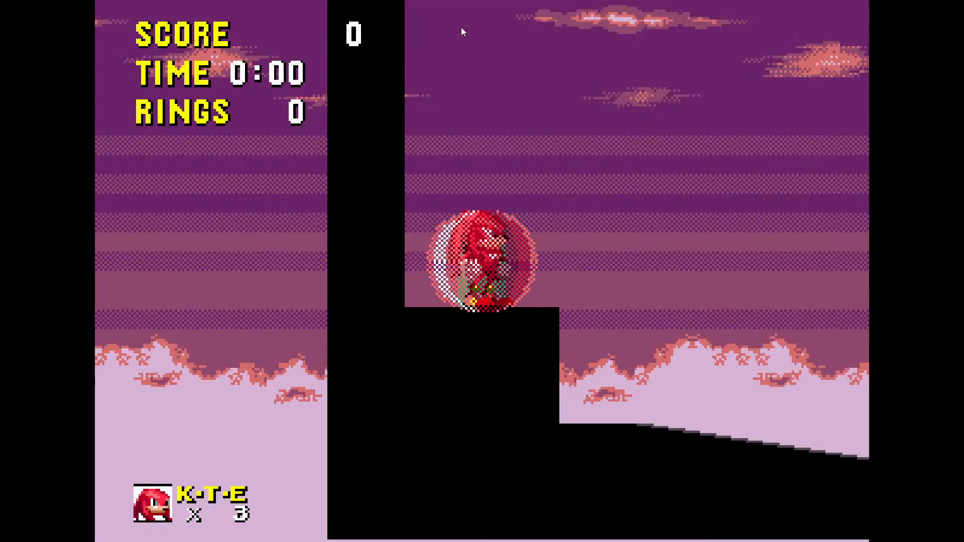
key("Right")
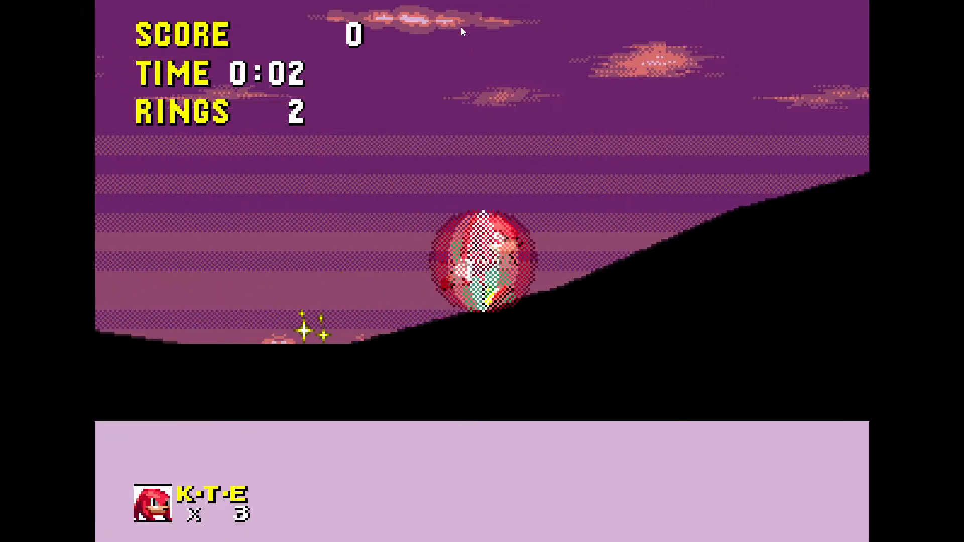
key("space")
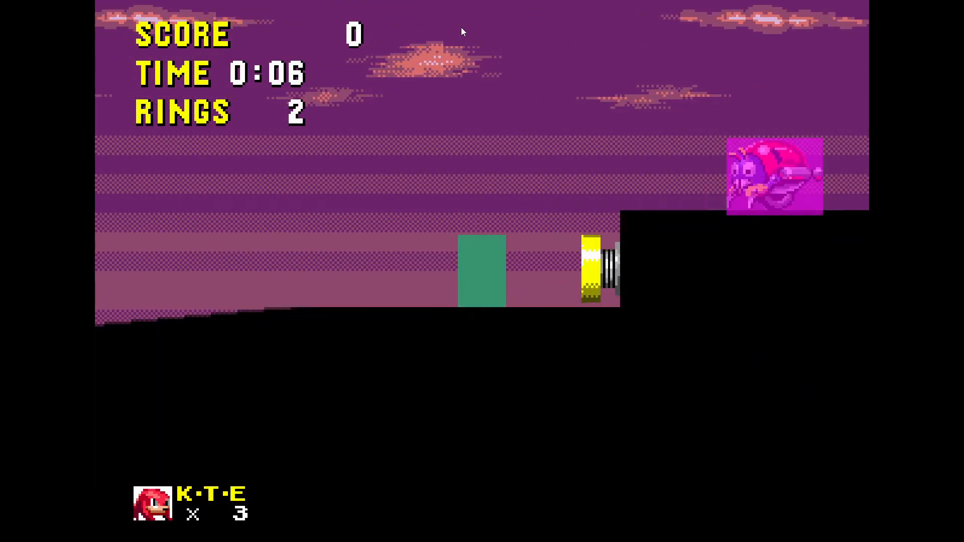
key("Right")
key("space")
key("Left")
key("Right")
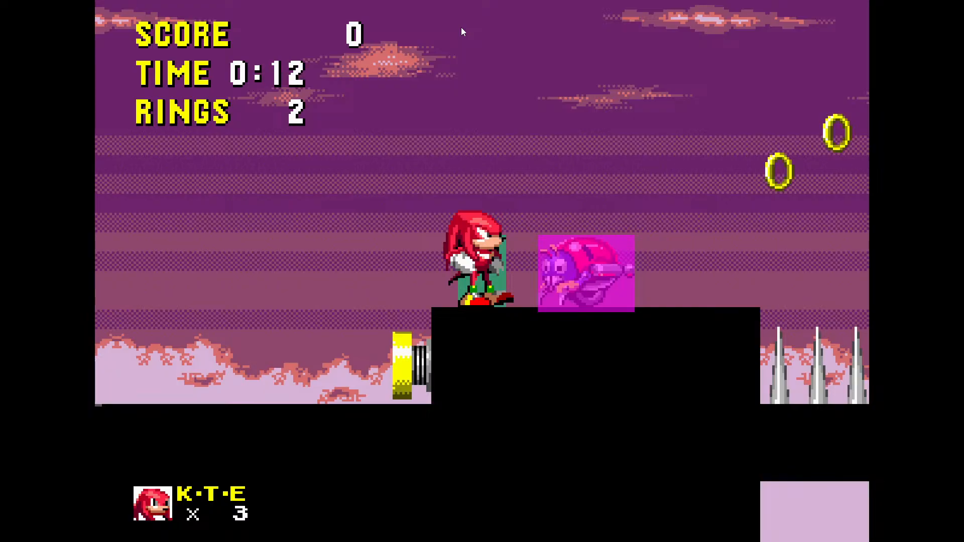
key("Right")
key("F11")
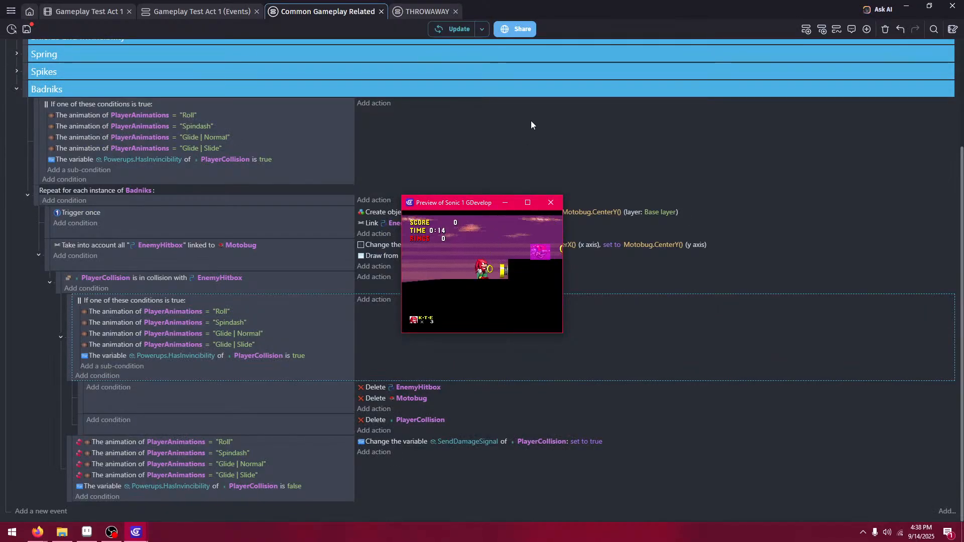
- Change the object of the Delete PlayerCollision action under the attack-or-invincible conditions to PlayerAnimations
left_click(427, 423)
key("BackSpace")
scroll(462, 373, "down", 7)
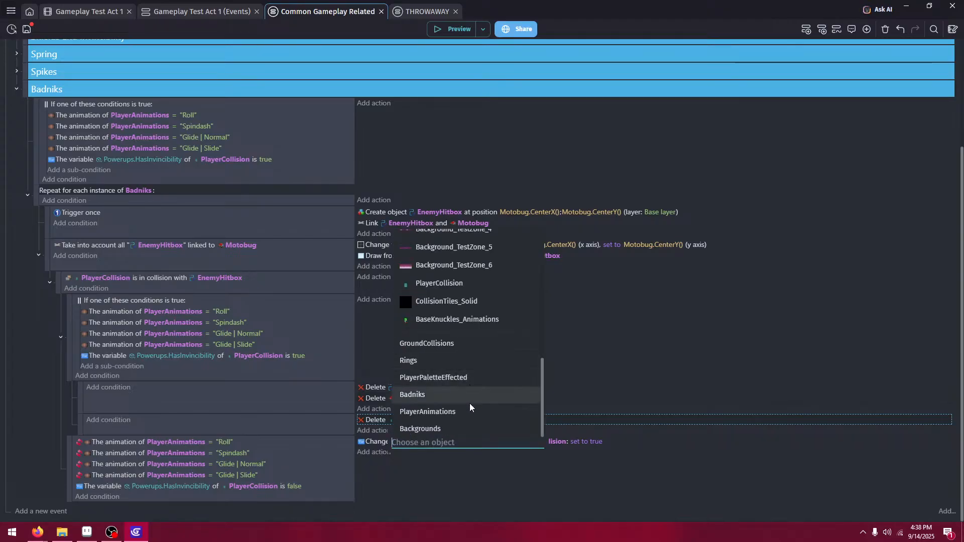
left_click(470, 411)
- Preview the game and jump-attack the first Motobug with Knuckles to test the PlayerAnimations deletion, closing the preview
left_click(451, 31)
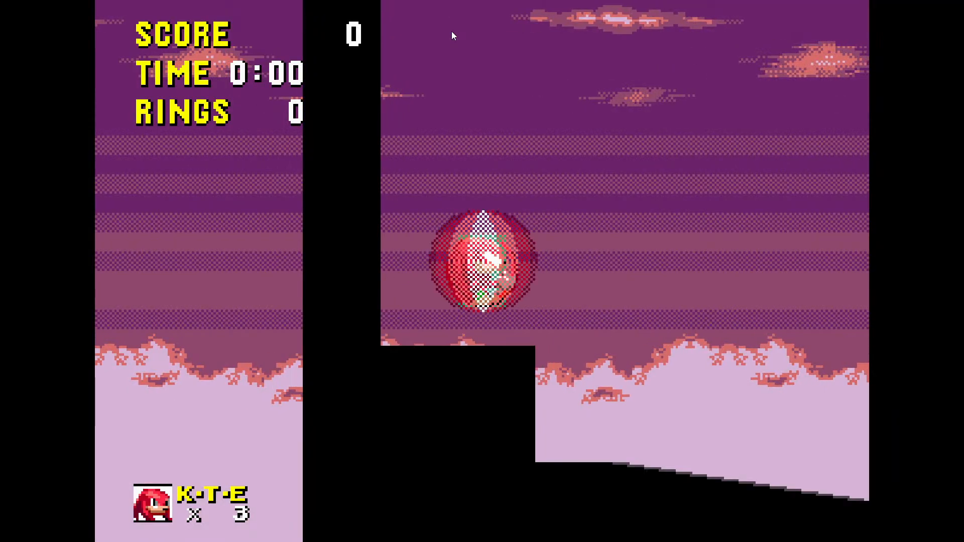
key("Right")
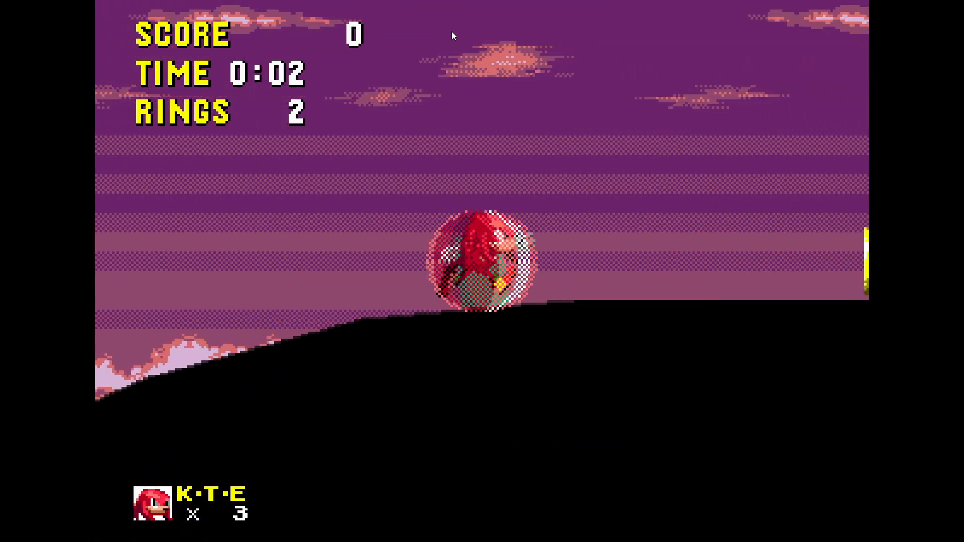
key("Down")
key("space")
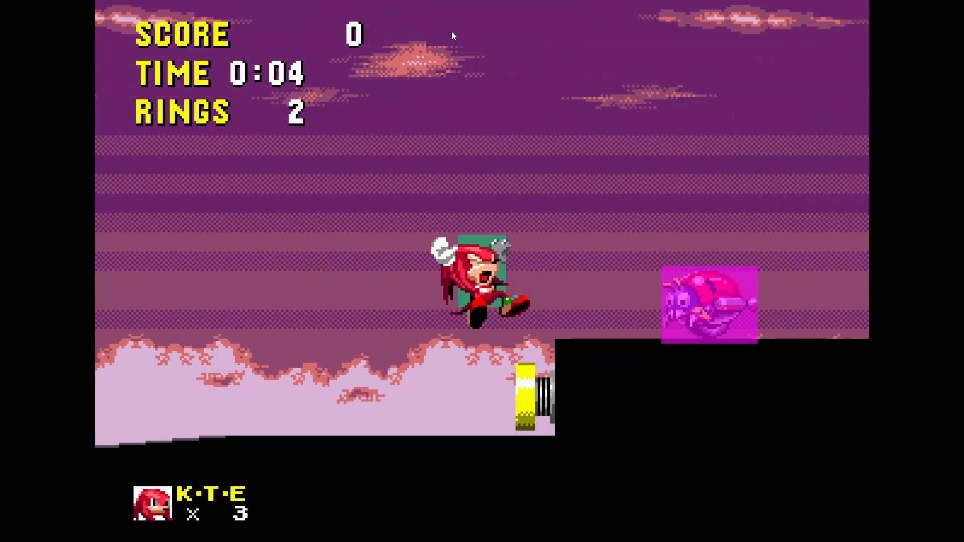
key("space")
key("Right")
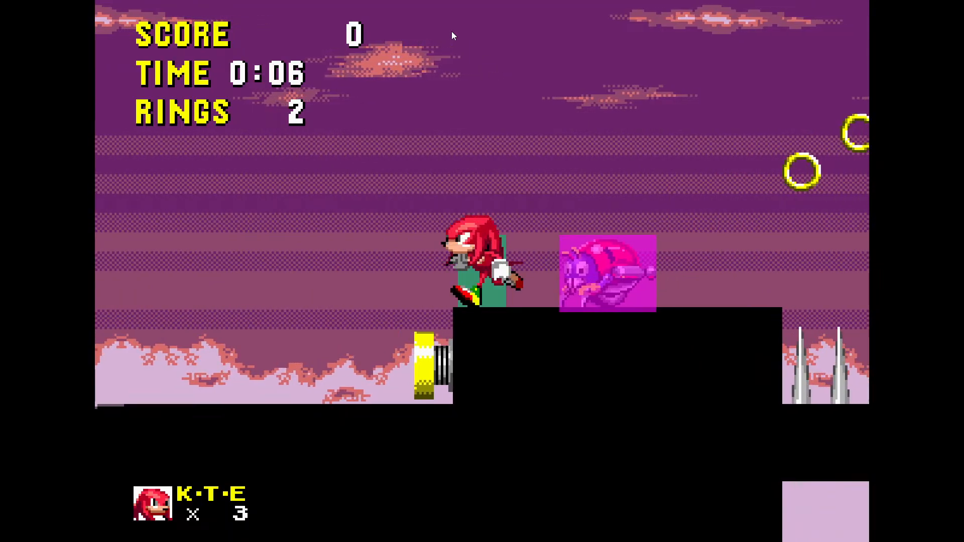
key("space")
key("space")
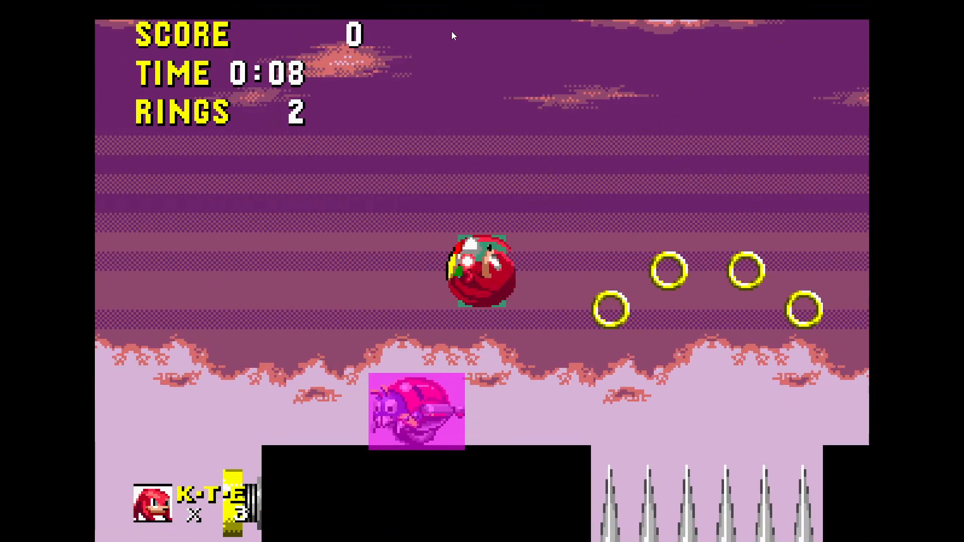
key("Left")
key("Right")
key("F11")
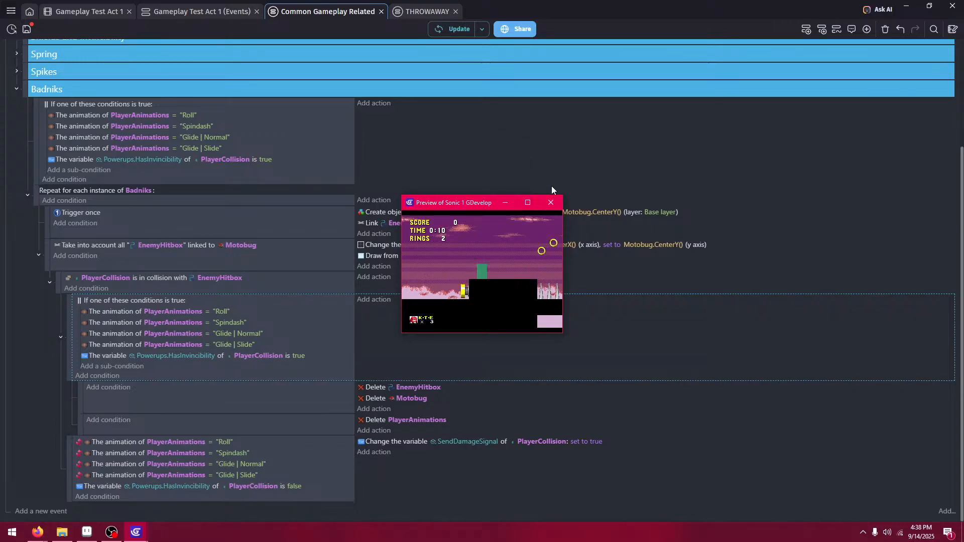
left_click(555, 205)
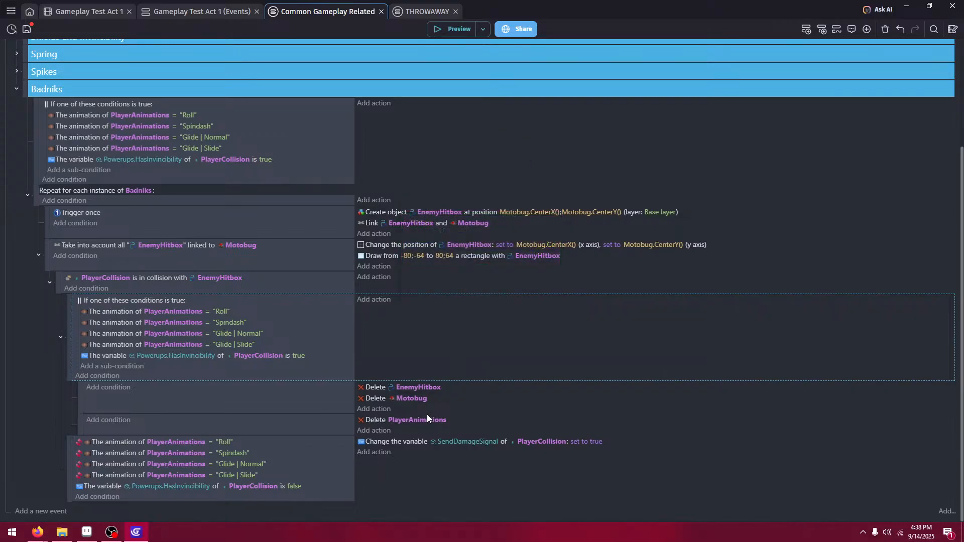
- Undo the Delete action's object change and preview the game, jump-attacking the Motobugs on both platforms and collecting the rings above the spikes
left_click(900, 30)
left_click(434, 28)
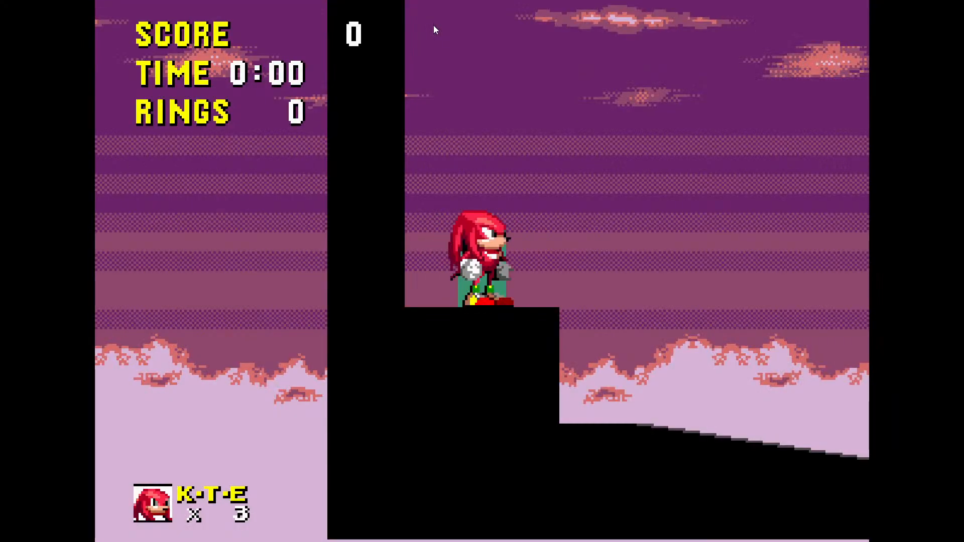
key("Right")
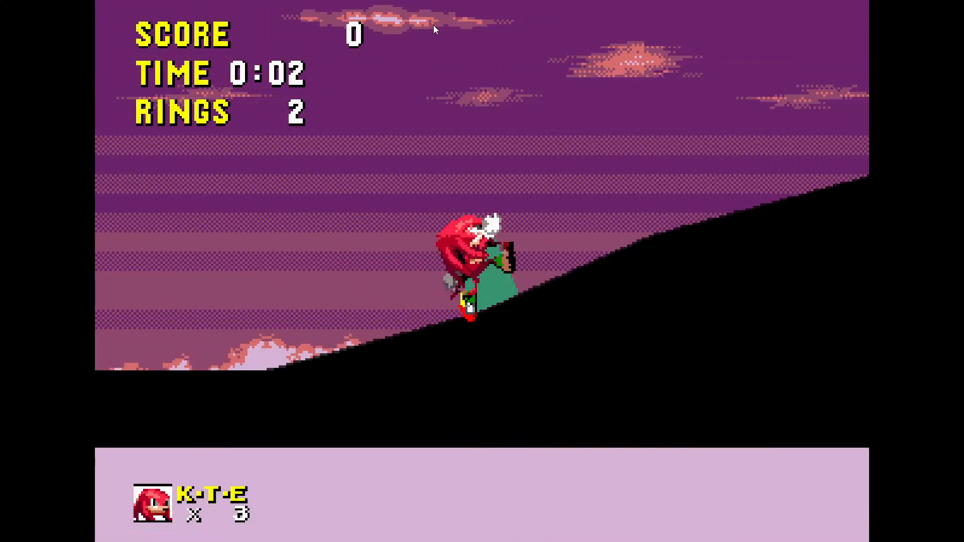
key("space")
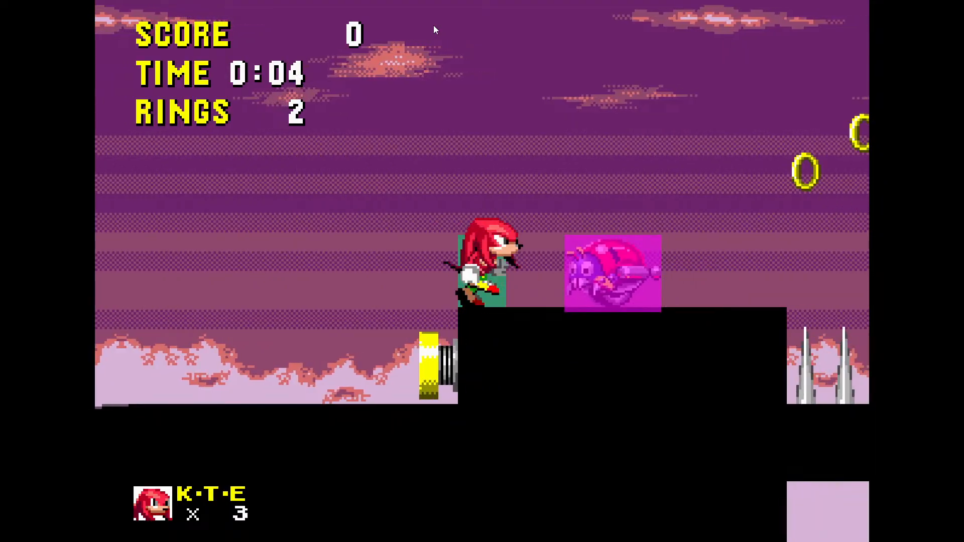
key("space")
key("space")
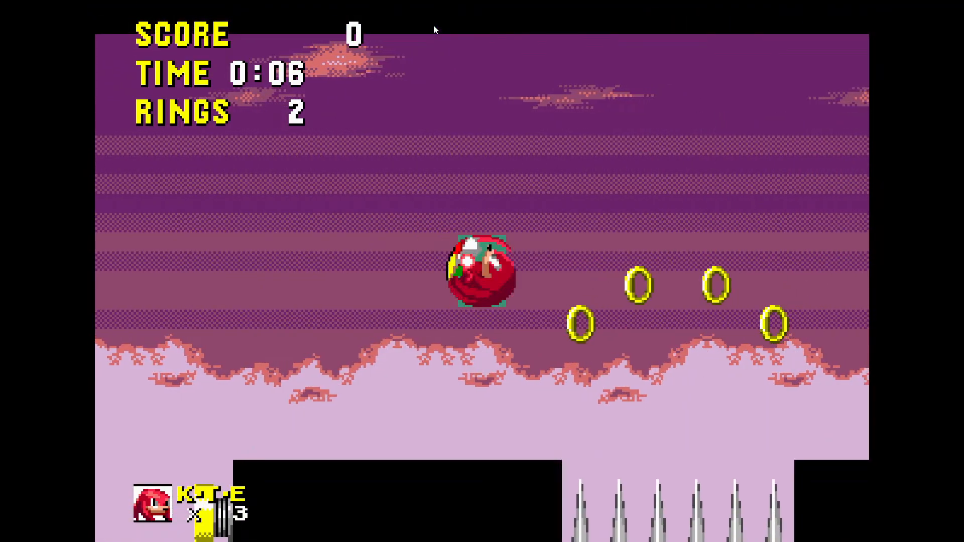
key("space")
key("Left")
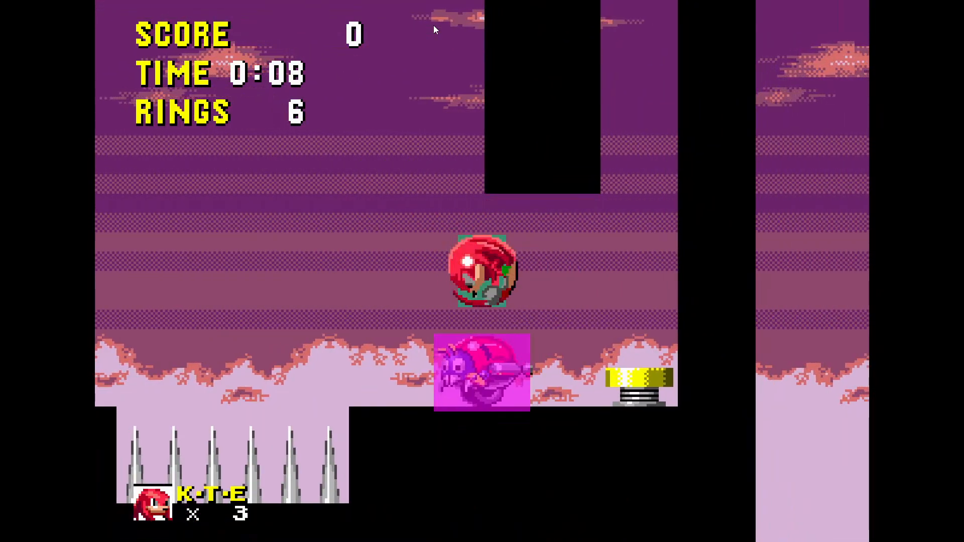
key("Left")
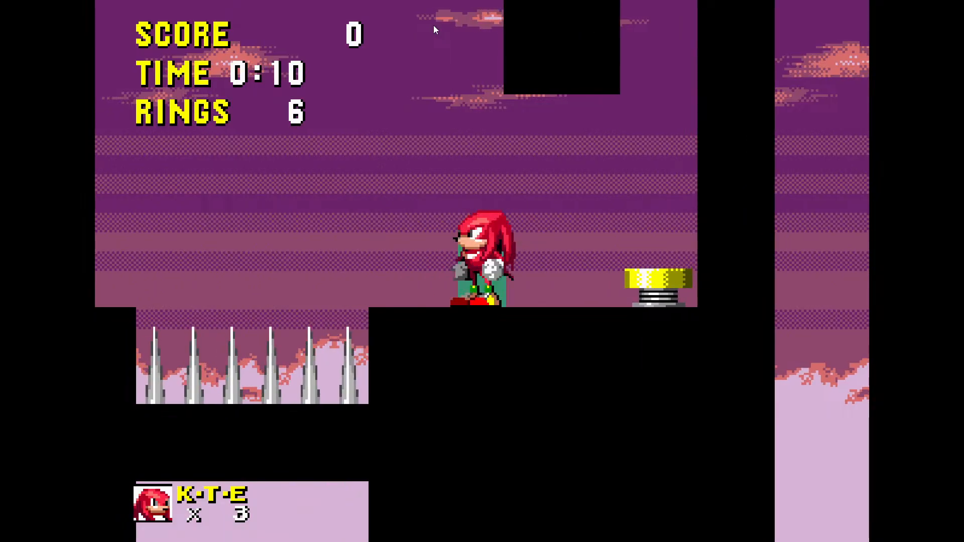
key("F11")
left_click(554, 201)
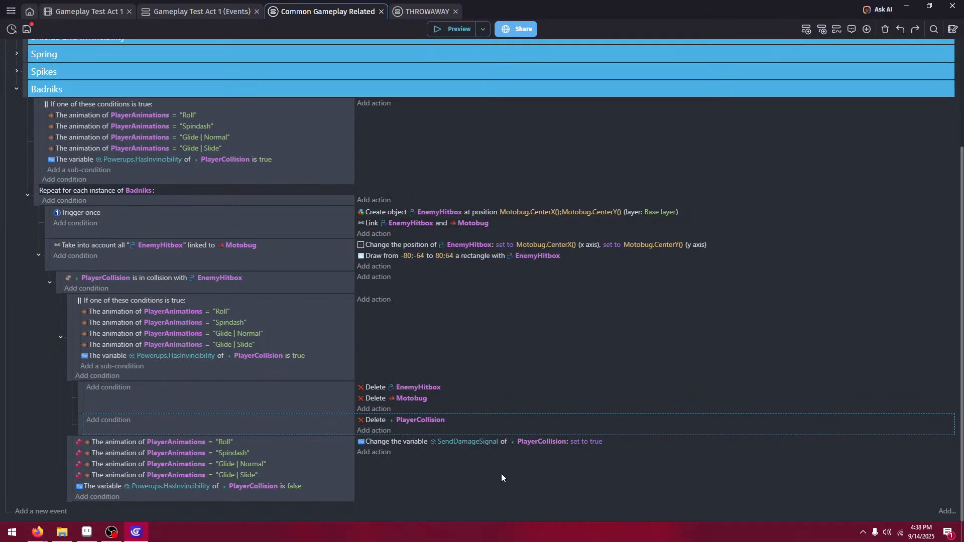
- Move the Delete PlayerCollision action up into the parent attack-or-invincible event and preview the game, attacking the first Motobug
left_click_drag(419, 417, 475, 324)
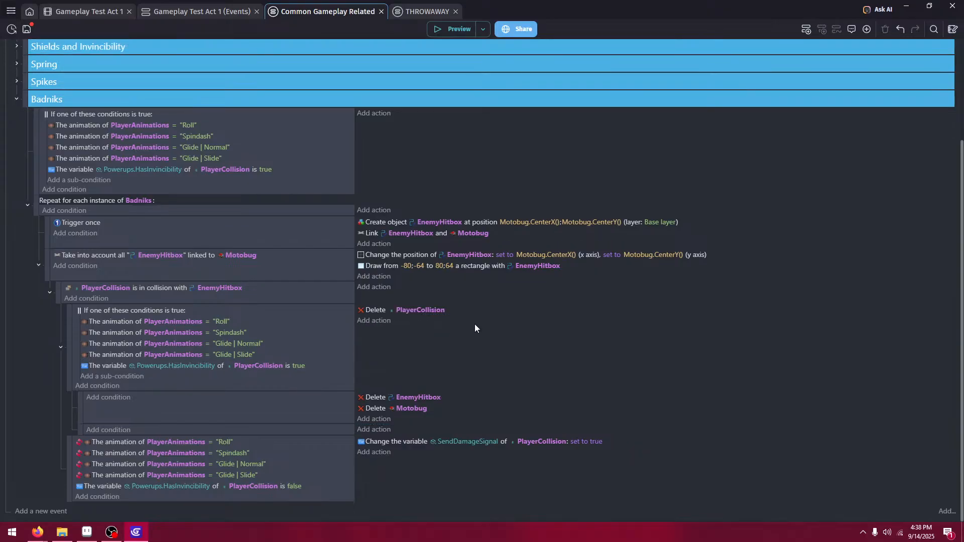
left_click(446, 28)
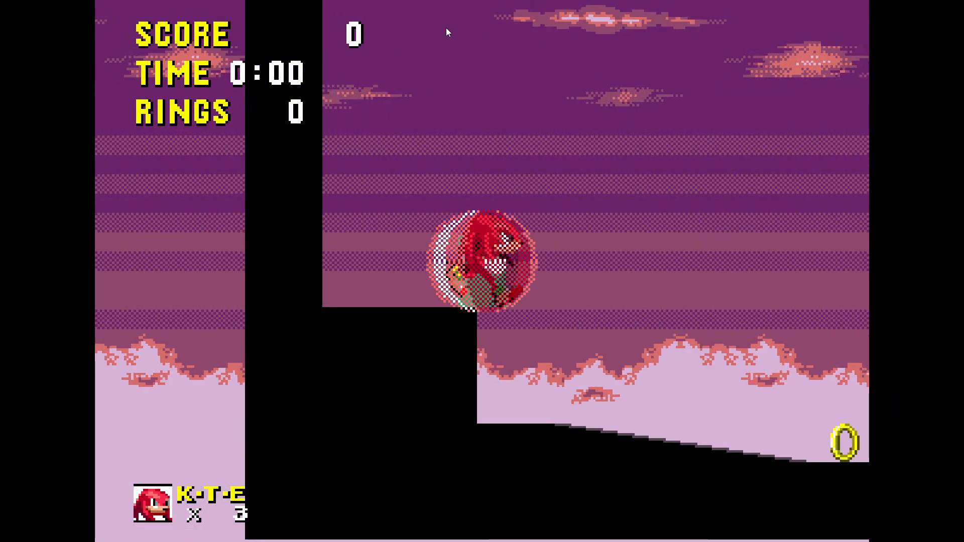
key("Right")
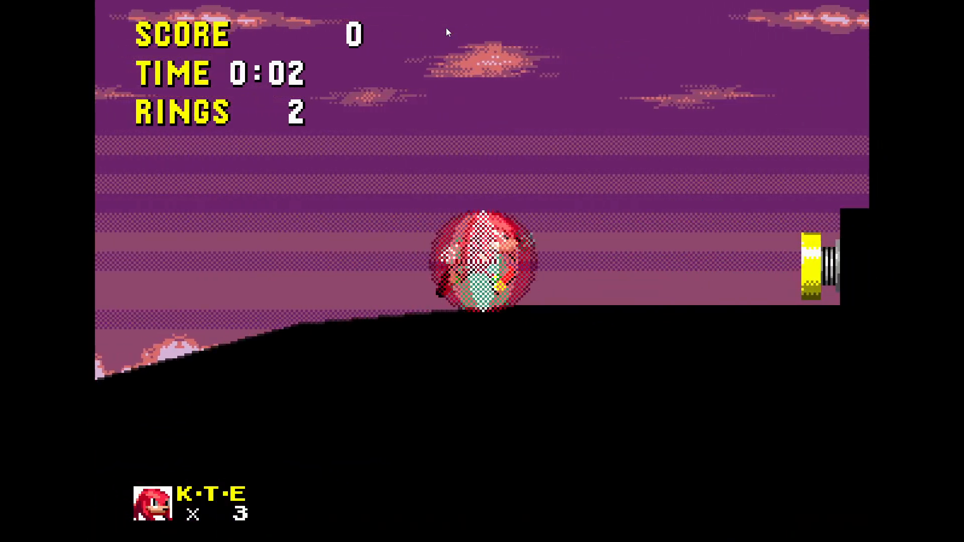
key("Right")
key("space")
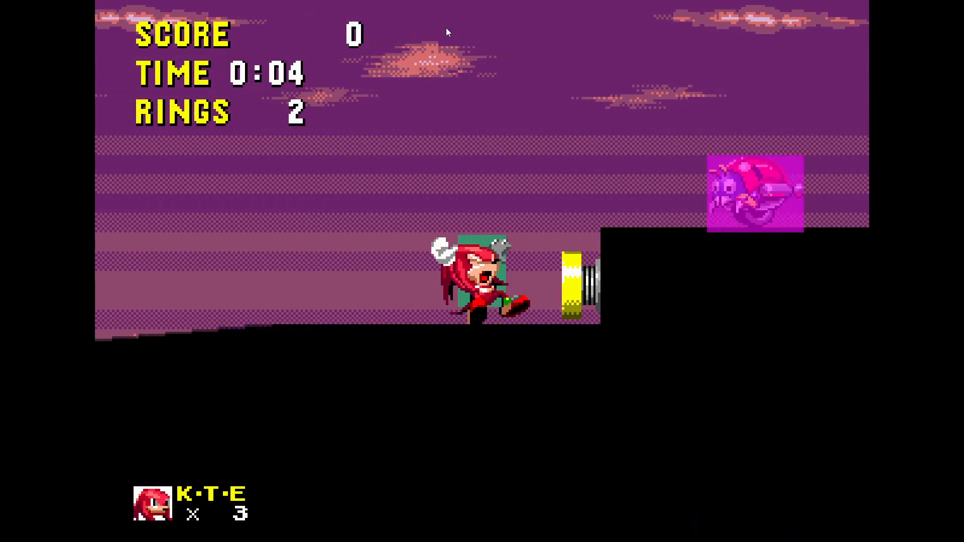
key("space")
key("Right")
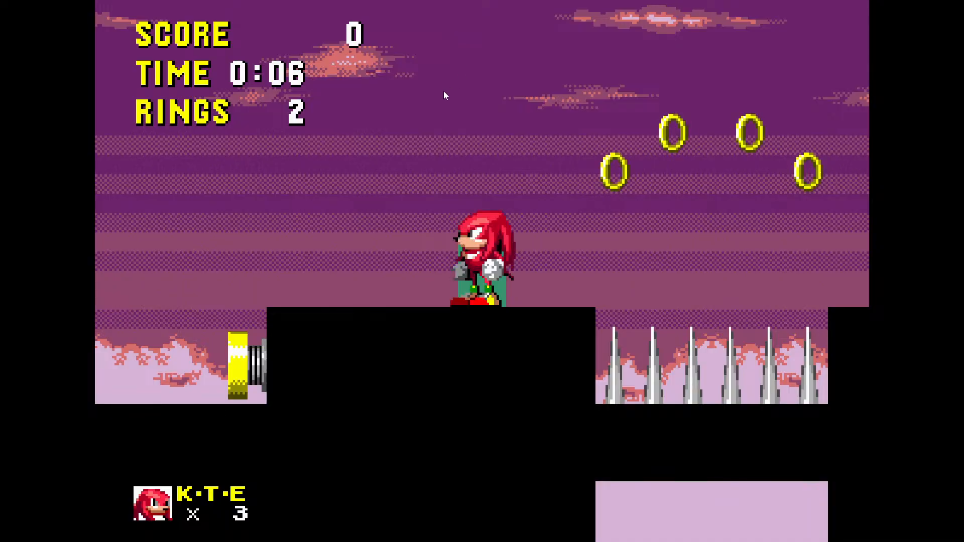
key("F11")
left_click(551, 203)
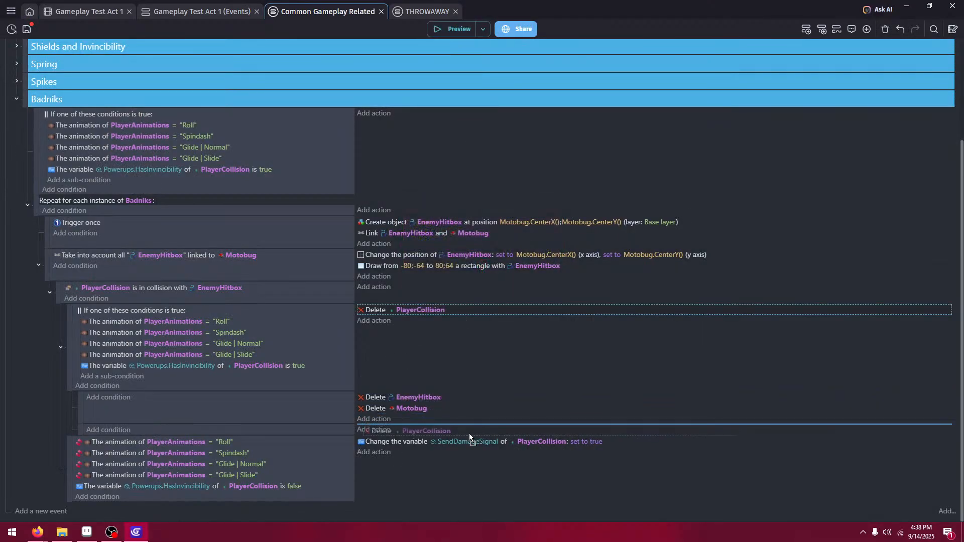
- Move the Delete PlayerCollision action into the inverted-conditions event above the SendDamageSignal action and preview Knuckles' contact with the first Motobug
left_click_drag(469, 433, 468, 441)
left_click(446, 32)
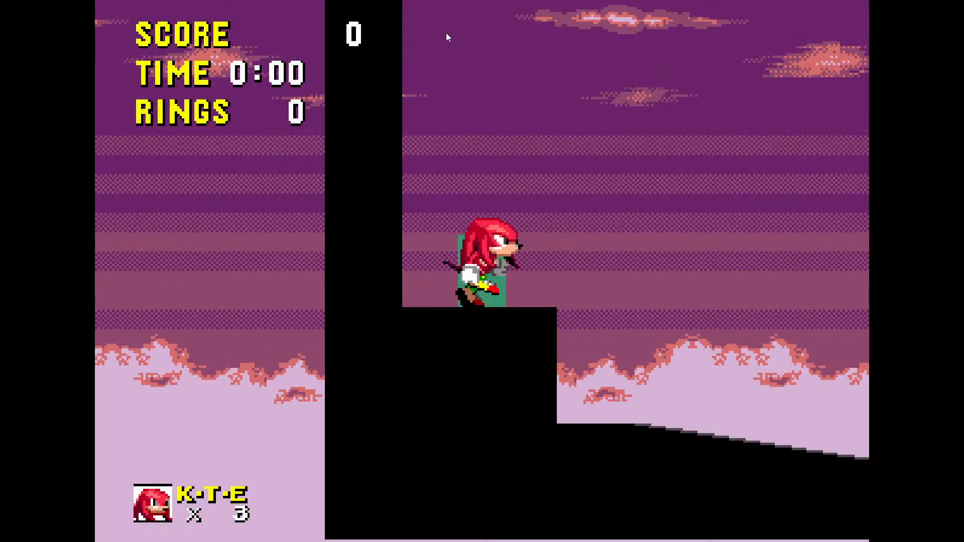
key("Right")
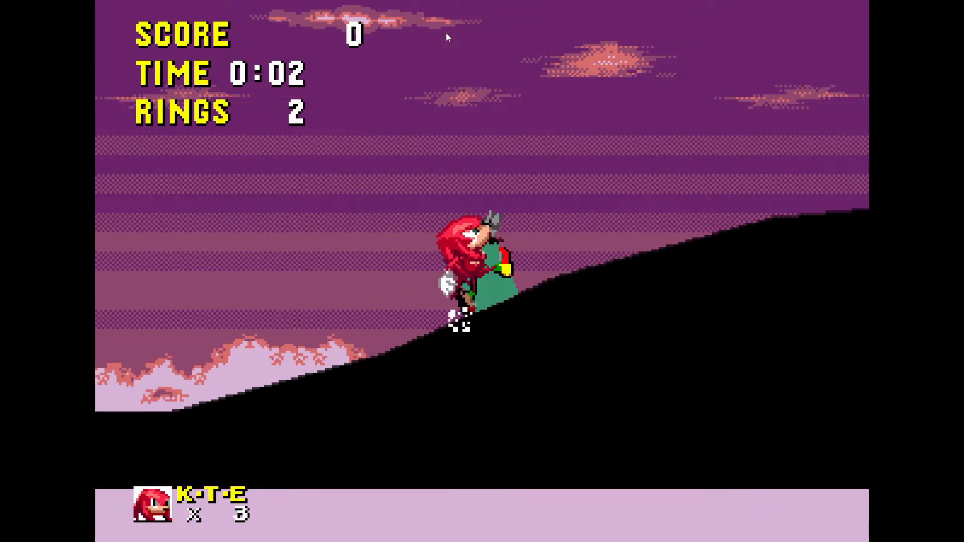
key("space")
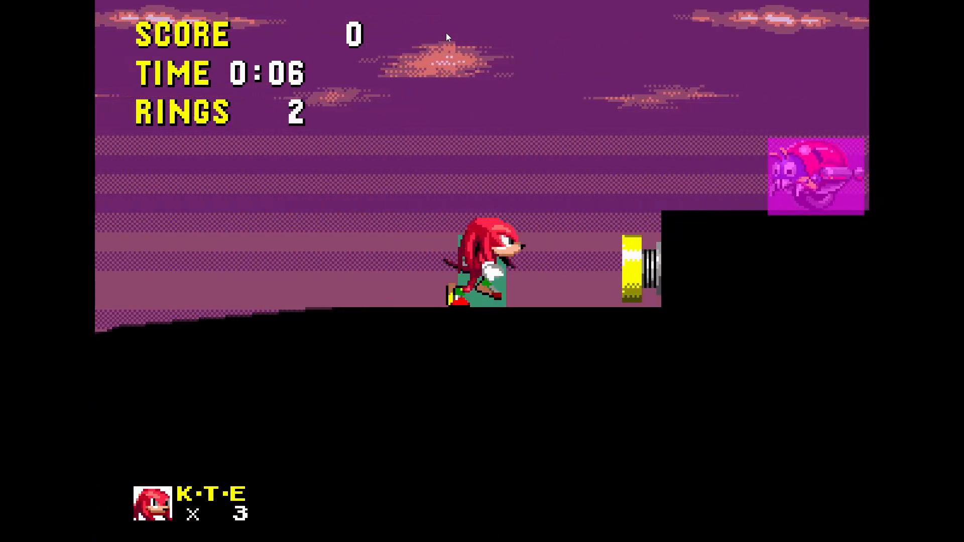
key("space")
key("space")
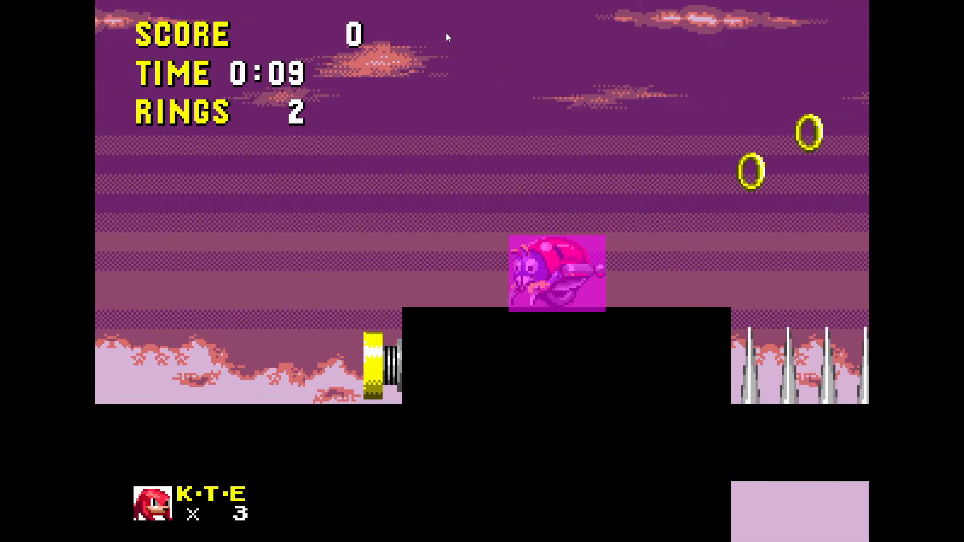
key("F11")
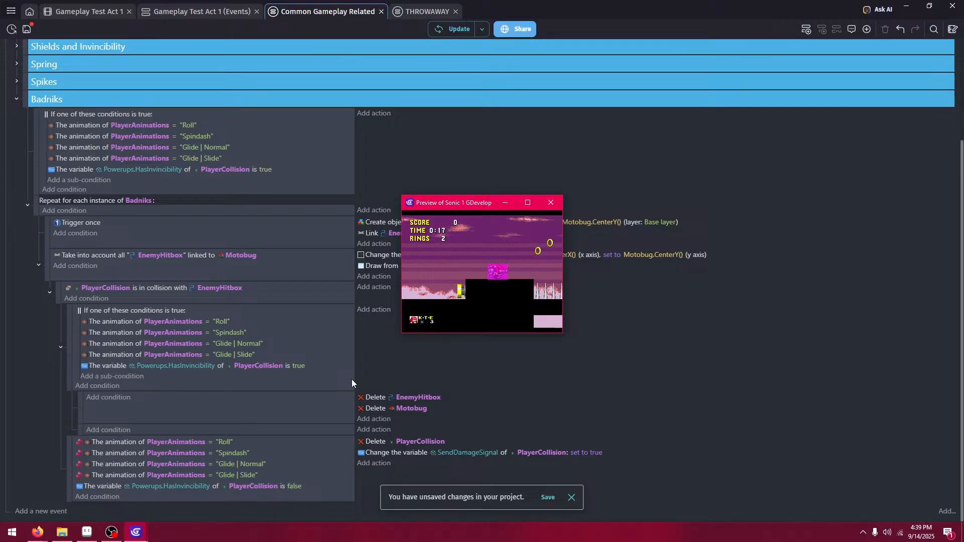
- Close the preview and move the Delete EnemyHitbox and Delete Motobug actions up into the parent attack-or-invincible event
left_click(553, 201)
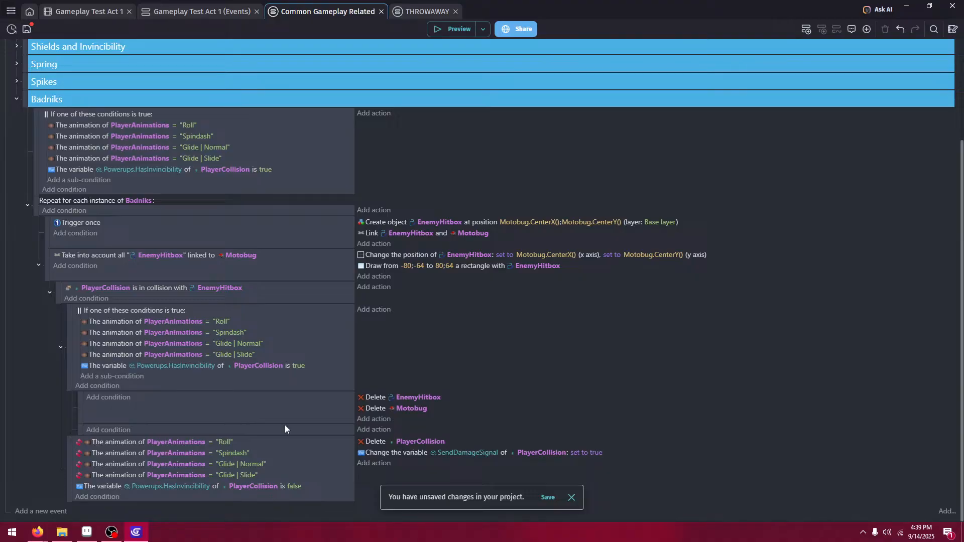
left_click(443, 323)
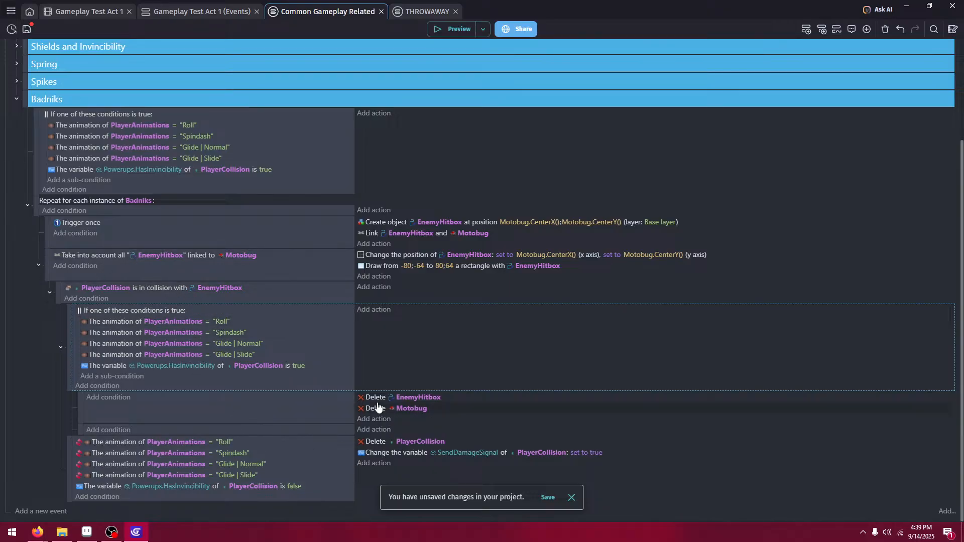
left_click_drag(379, 399, 387, 368)
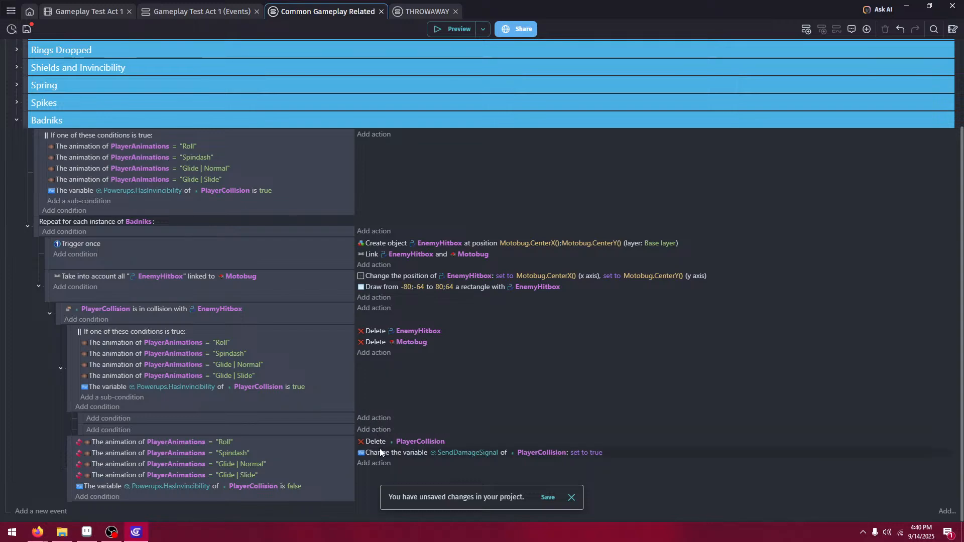
- Try the SendDamageSignal action below the Delete actions in the attack-or-invincible event and preview Knuckles attacking the first Motobug
left_click_drag(381, 451, 486, 408)
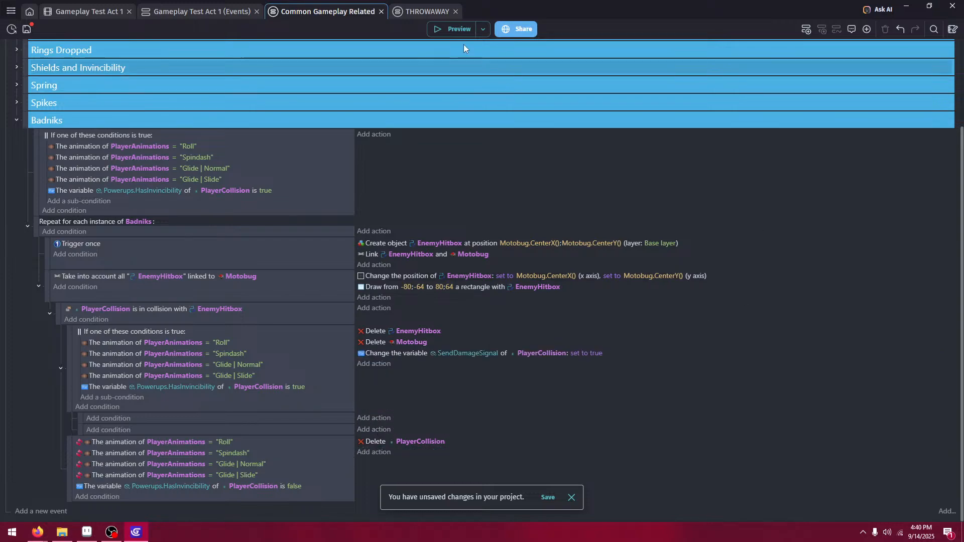
left_click(464, 32)
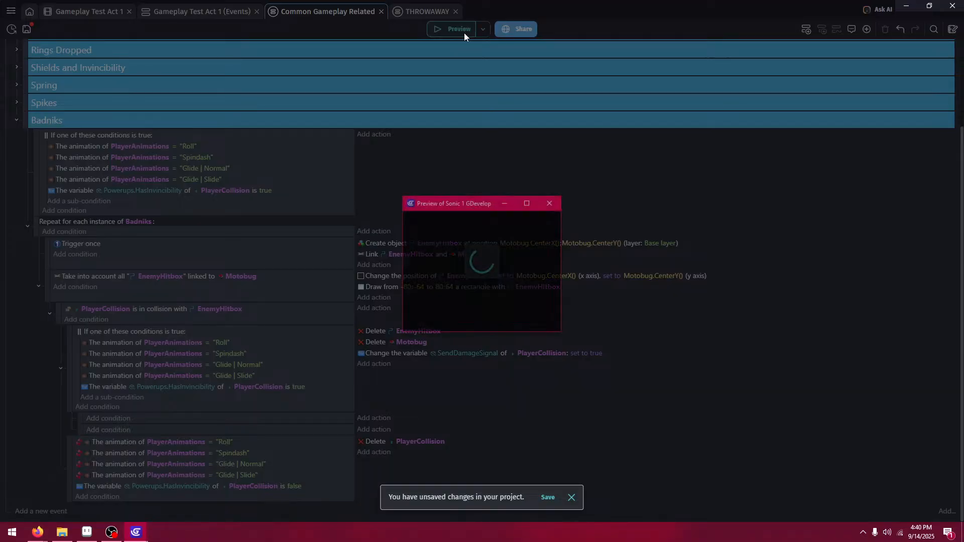
key("Right")
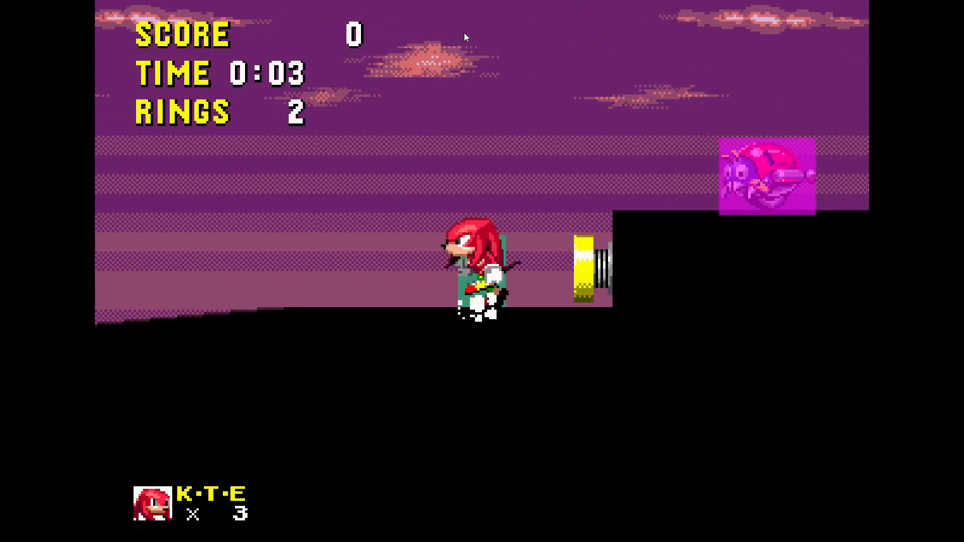
key("space")
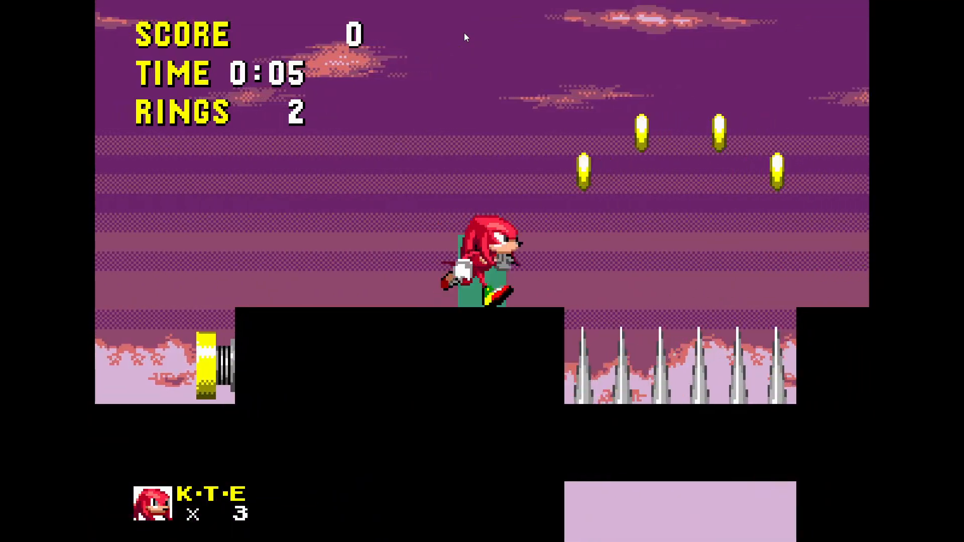
key("Escape")
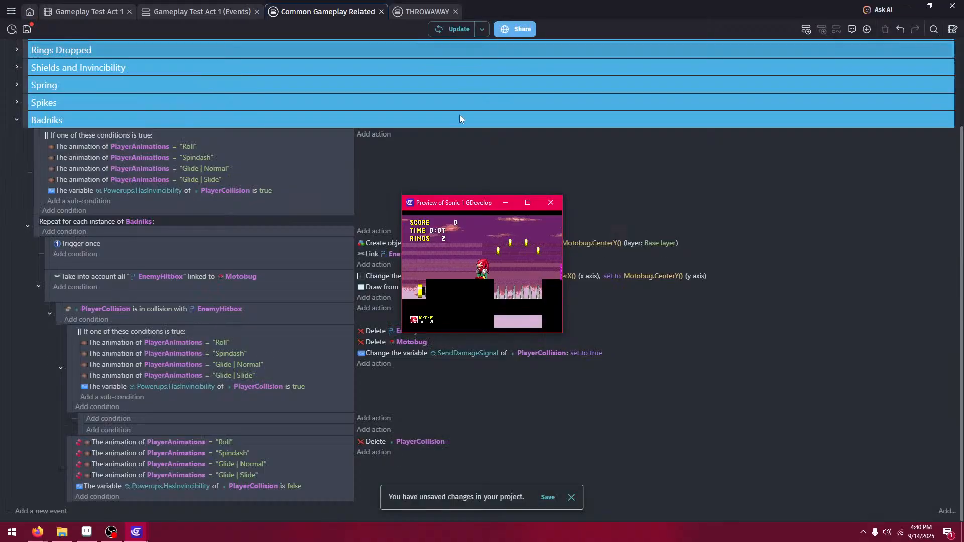
key("1")
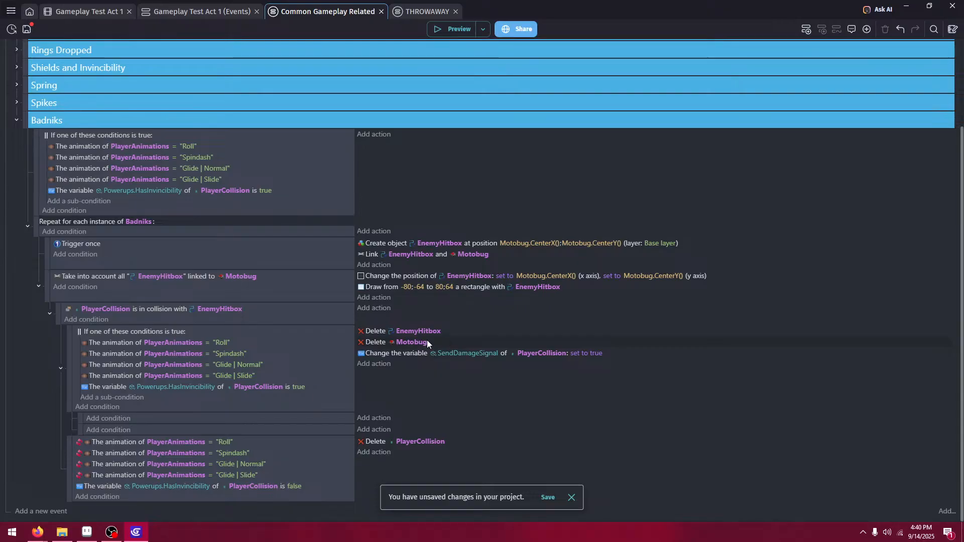
- Try the SendDamageSignal action above the two Delete actions and preview Knuckles attacking both Motobugs and collecting the rings above the spikes
left_click_drag(394, 354, 417, 342)
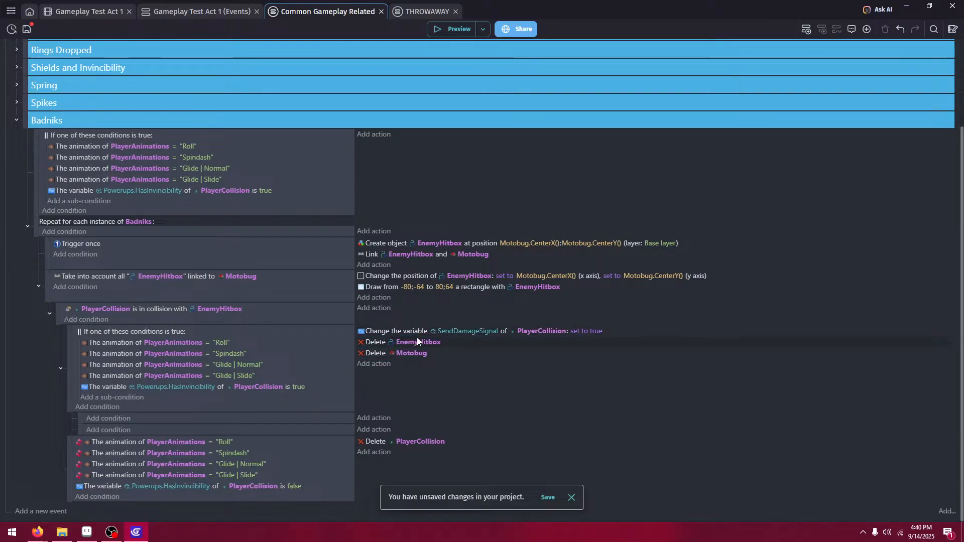
left_click(447, 33)
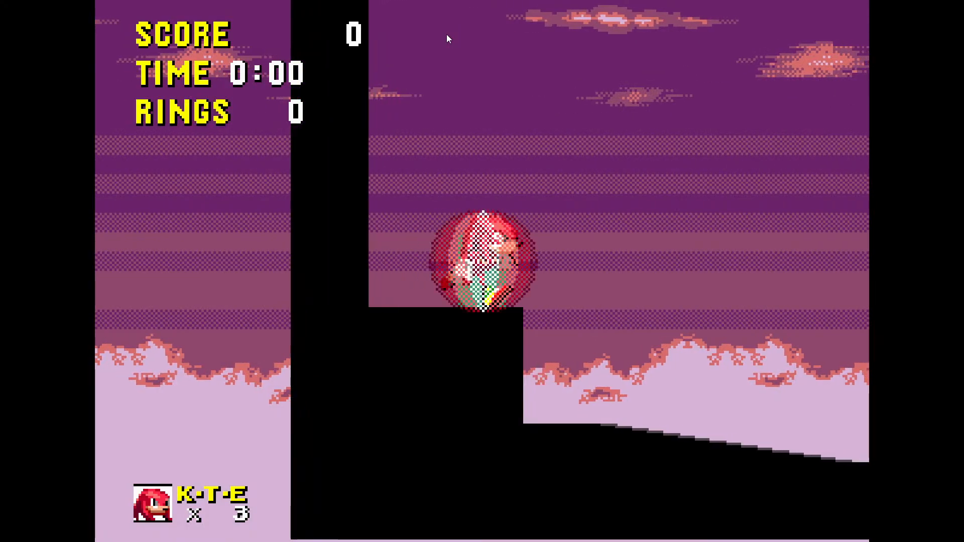
key("Right")
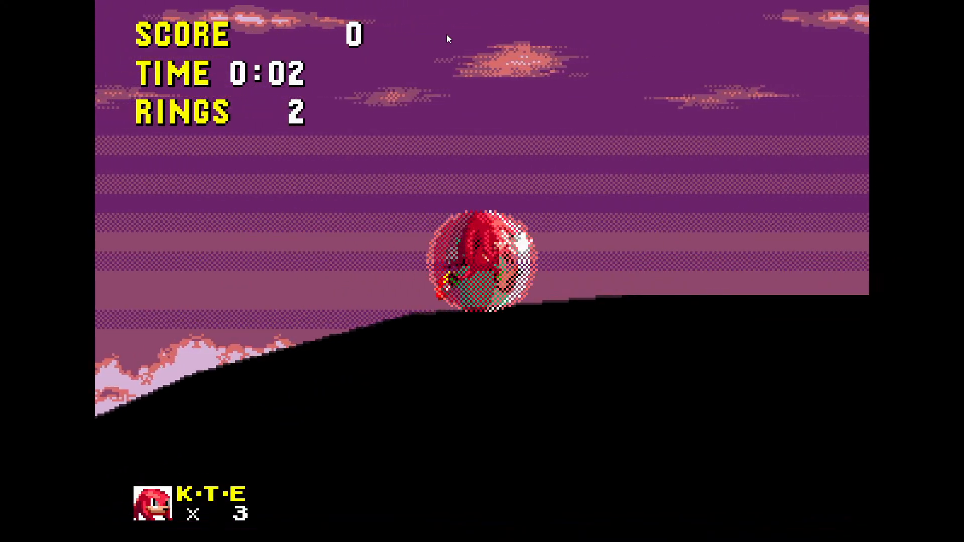
key("space")
key("space")
key("Right")
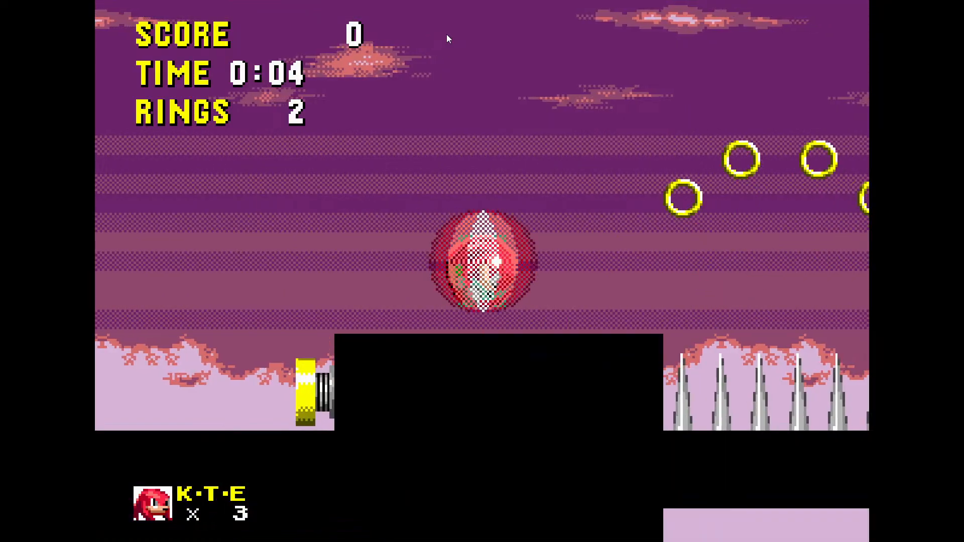
key("Right")
key("space")
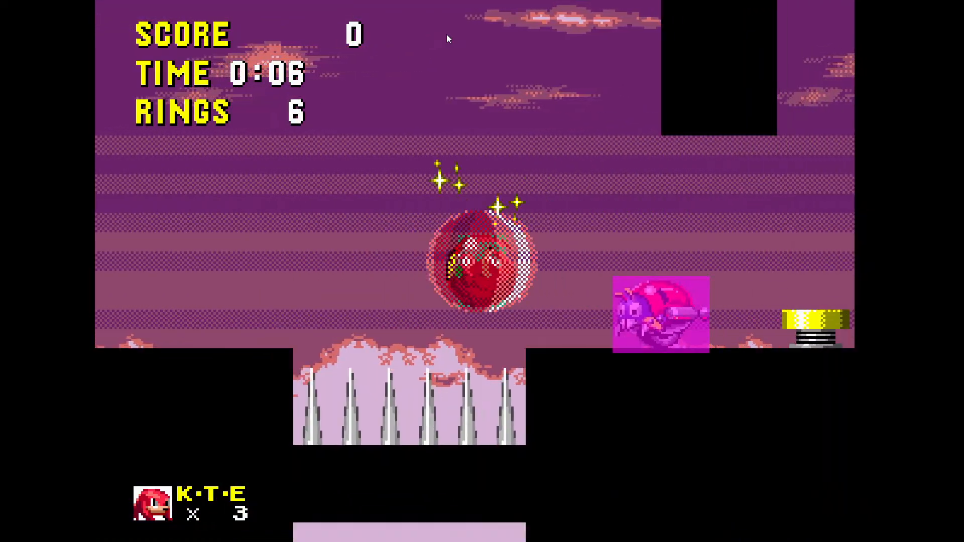
key("F11")
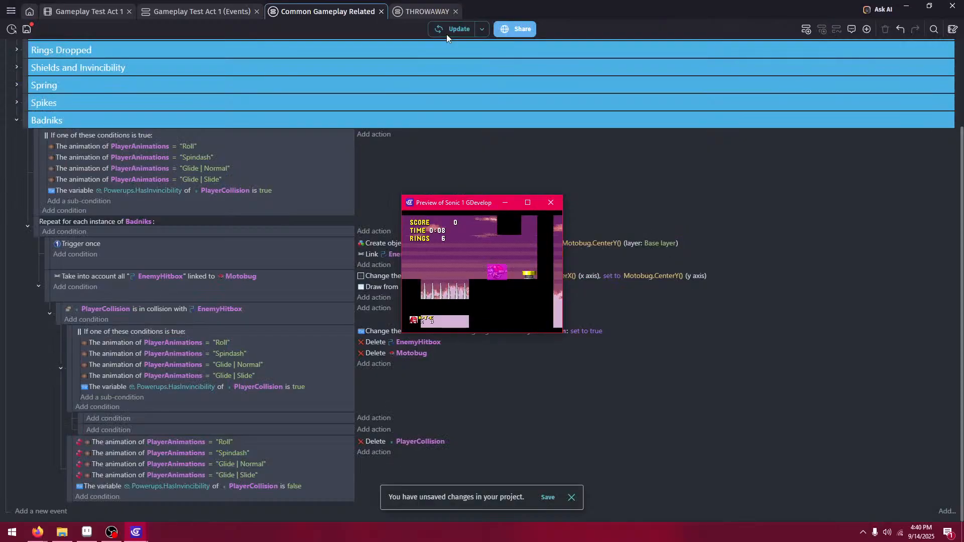
left_click(551, 203)
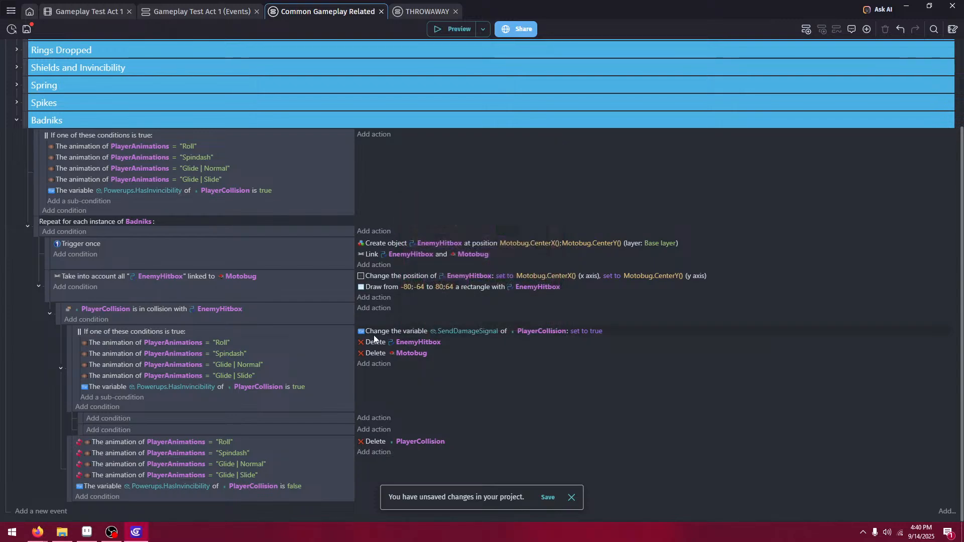
- Move the SendDamageSignal action back into the inverted-conditions event and remove that event's Delete PlayerCollision action
left_click_drag(374, 336, 462, 448)
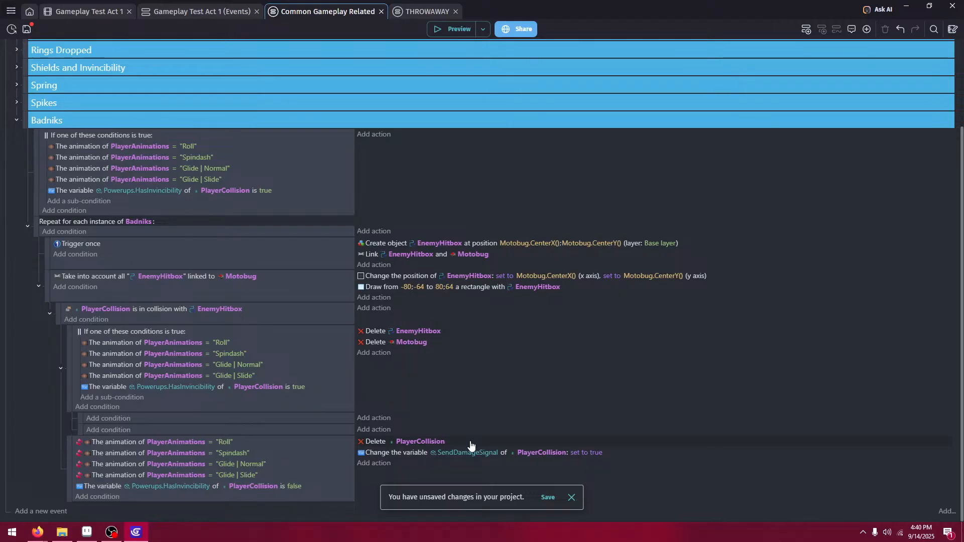
left_click(470, 446)
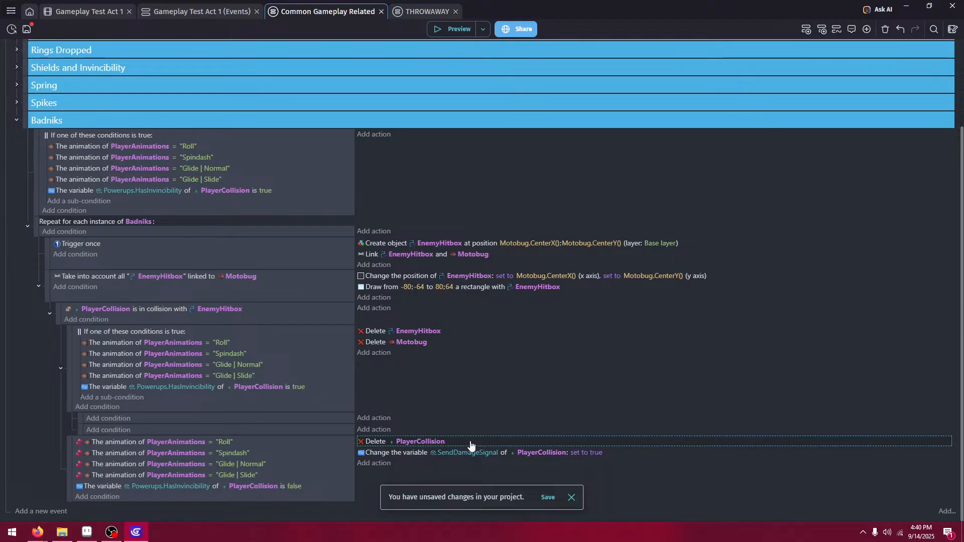
key("Delete")
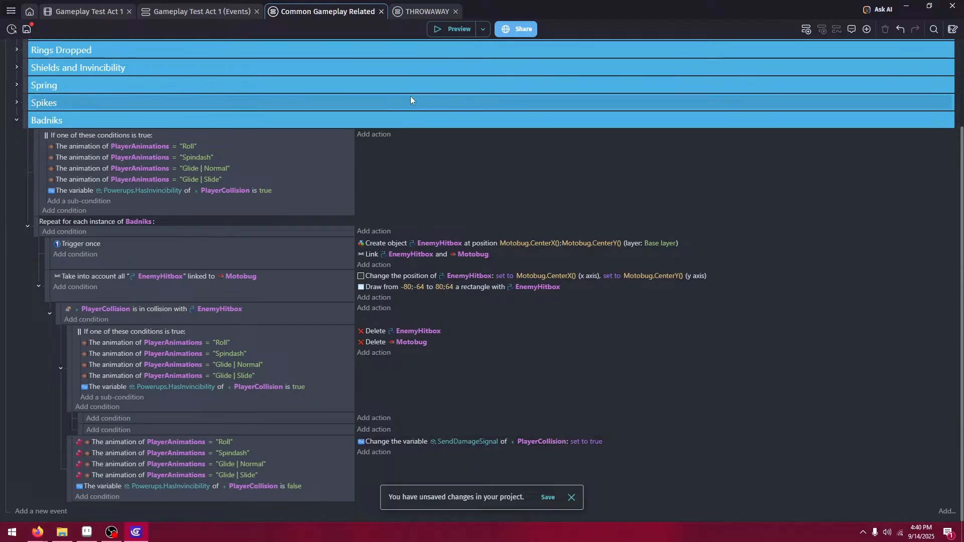
- Preview the game and run and jump Knuckles past the spikes into the second Motobug, closing the preview
left_click(437, 31)
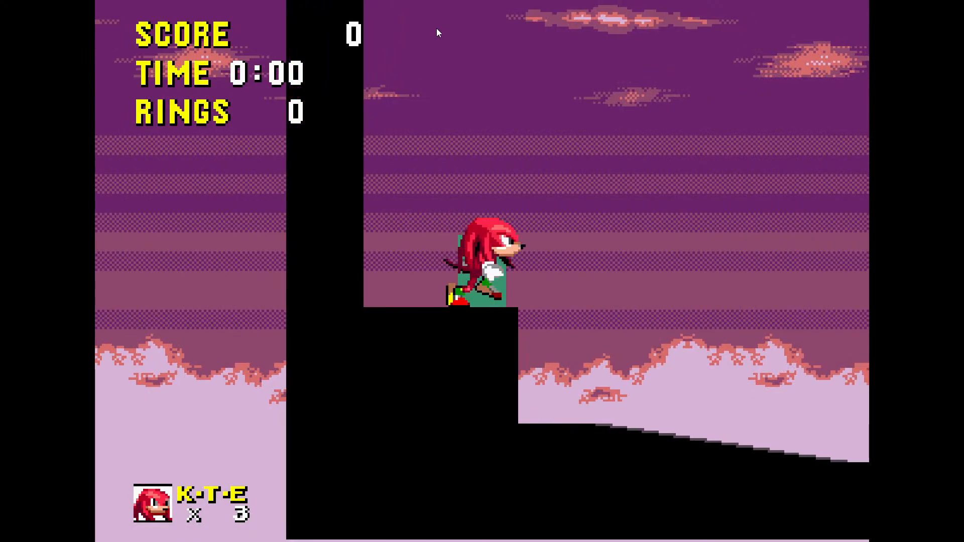
key("Right")
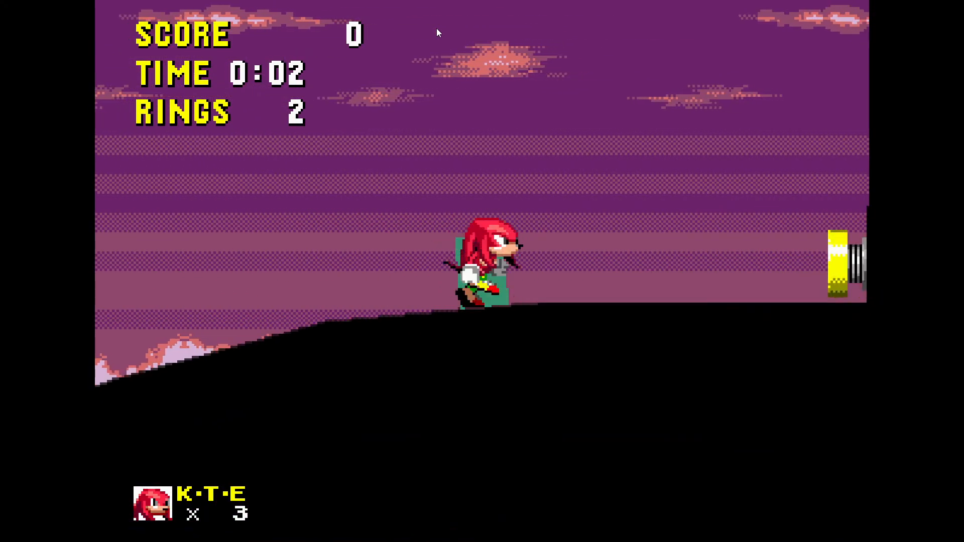
key("space")
key("space")
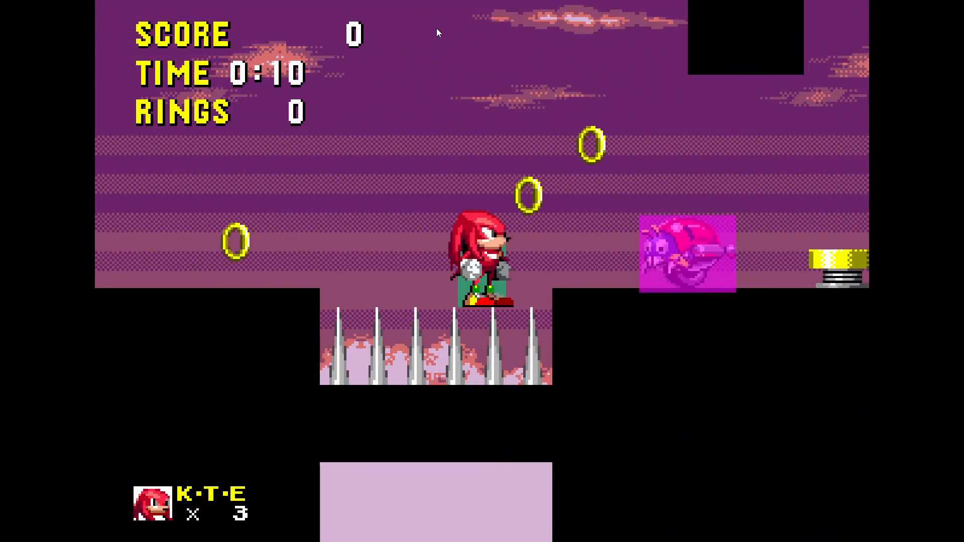
key("Right")
key("space")
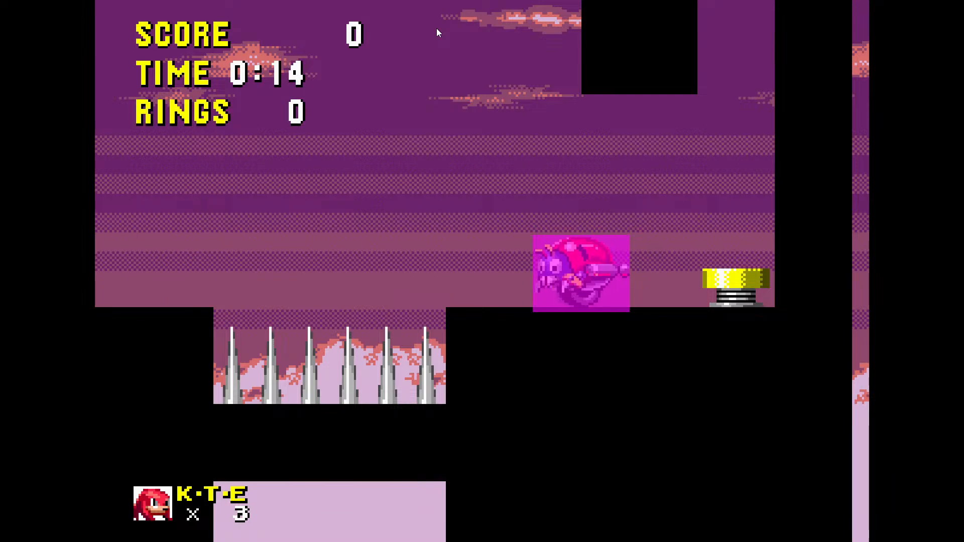
key("F11")
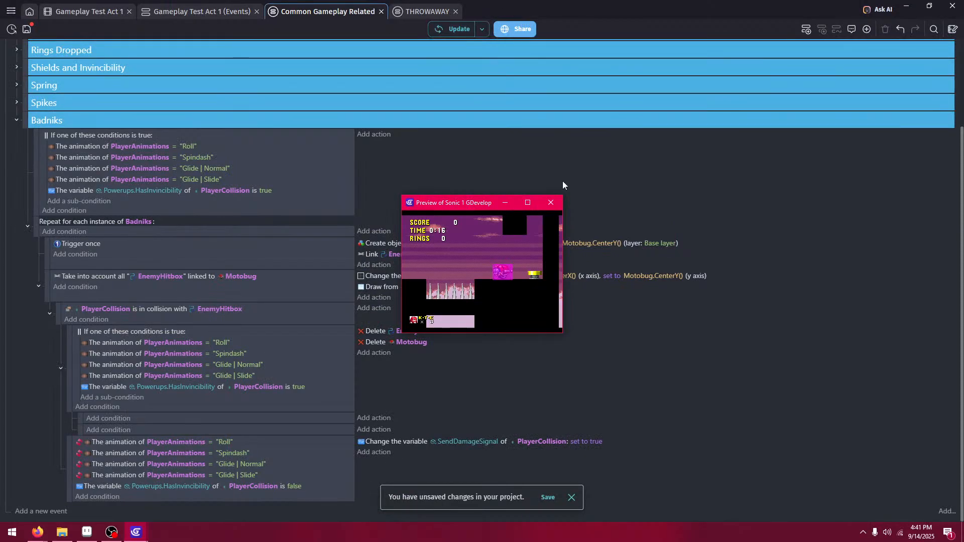
left_click(551, 207)
- Preview the game again, jumping Knuckles onto the first Motobug's platform and over the spikes to retest the second Motobug
left_click(447, 29)
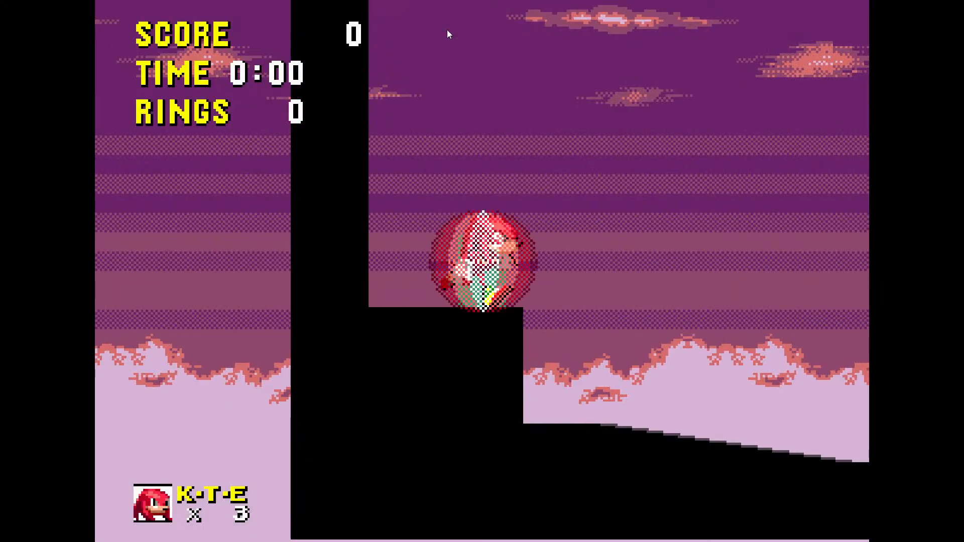
key("Right")
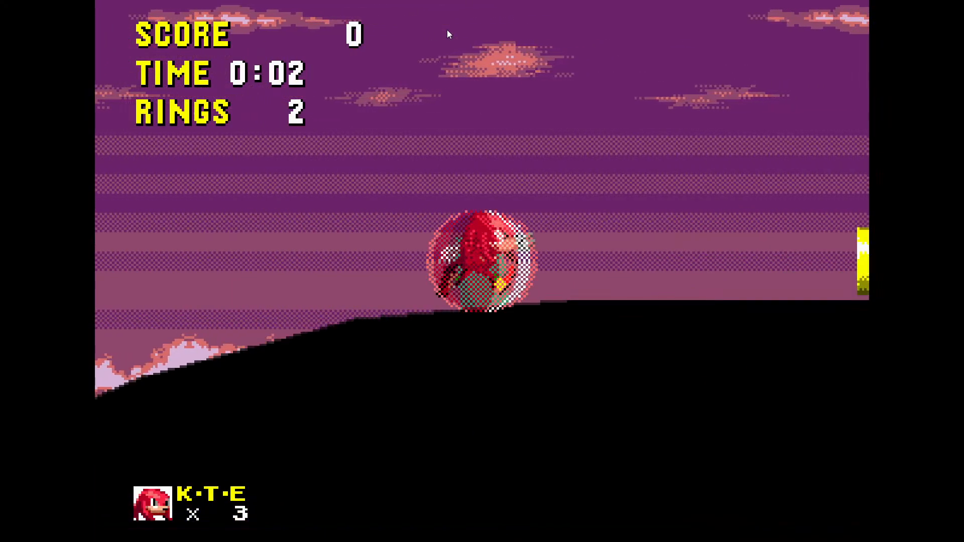
key("Right")
key("space")
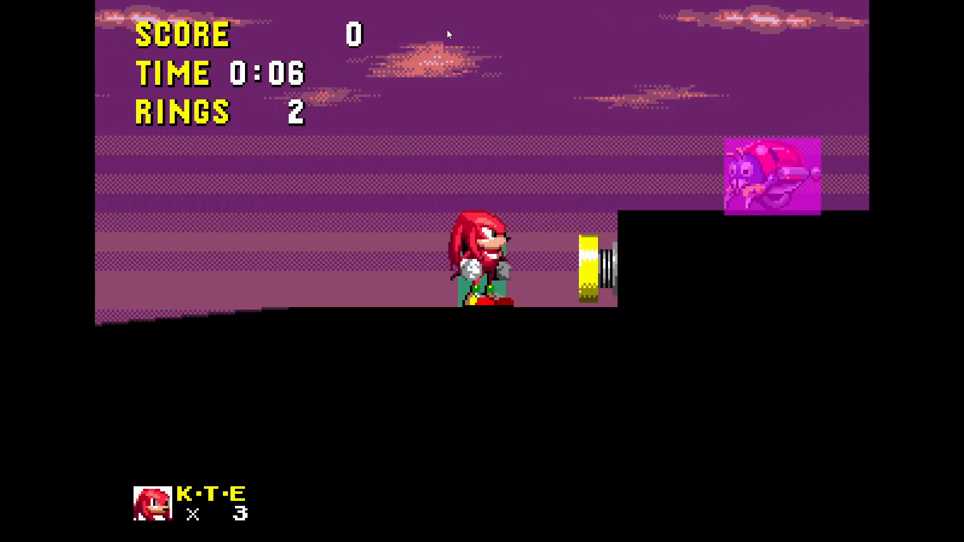
key("Right")
key("space")
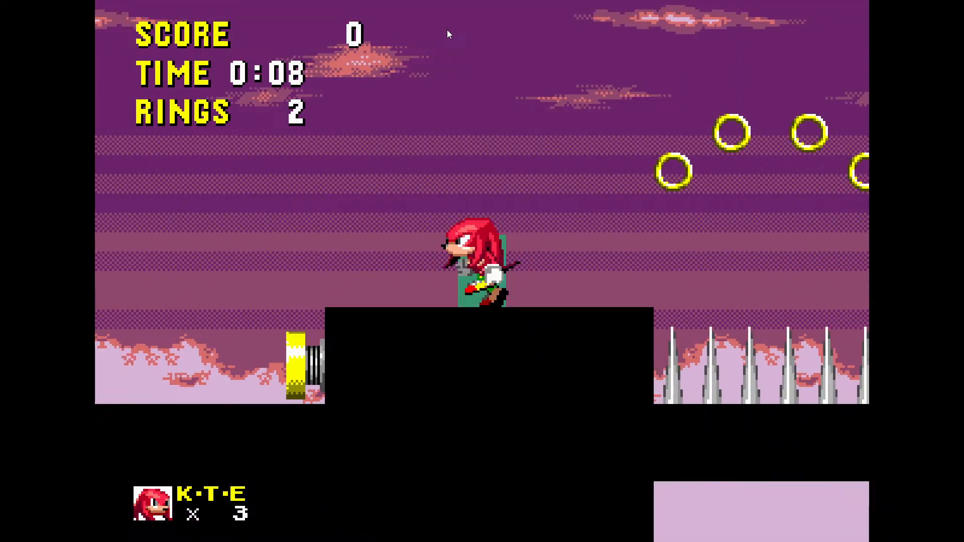
key("Right")
key("space")
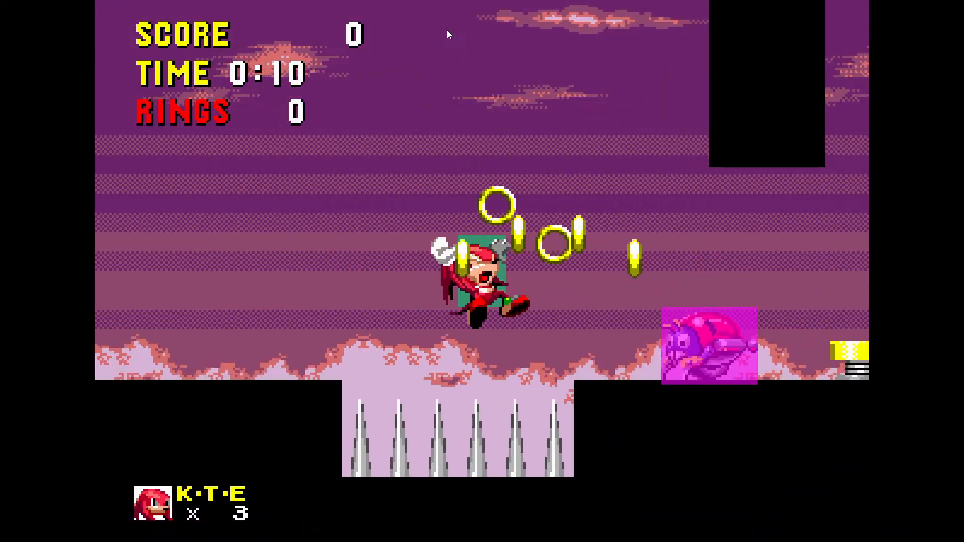
key("Right")
key("space")
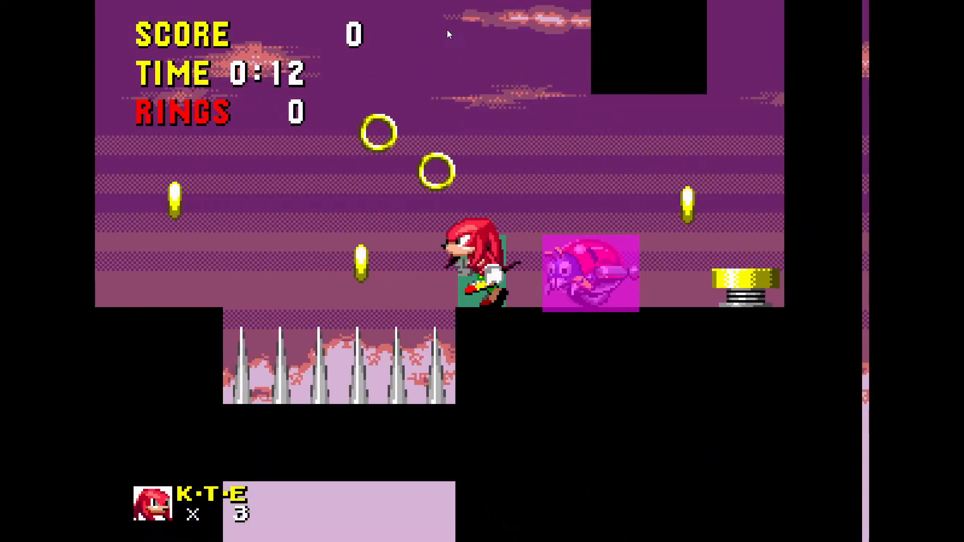
key("space")
key("space")
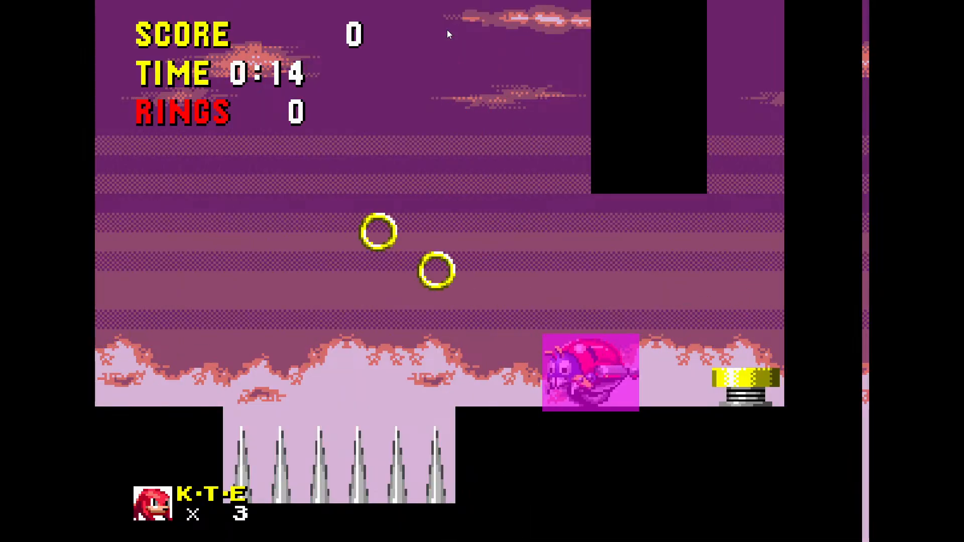
key("F11")
left_click(551, 202)
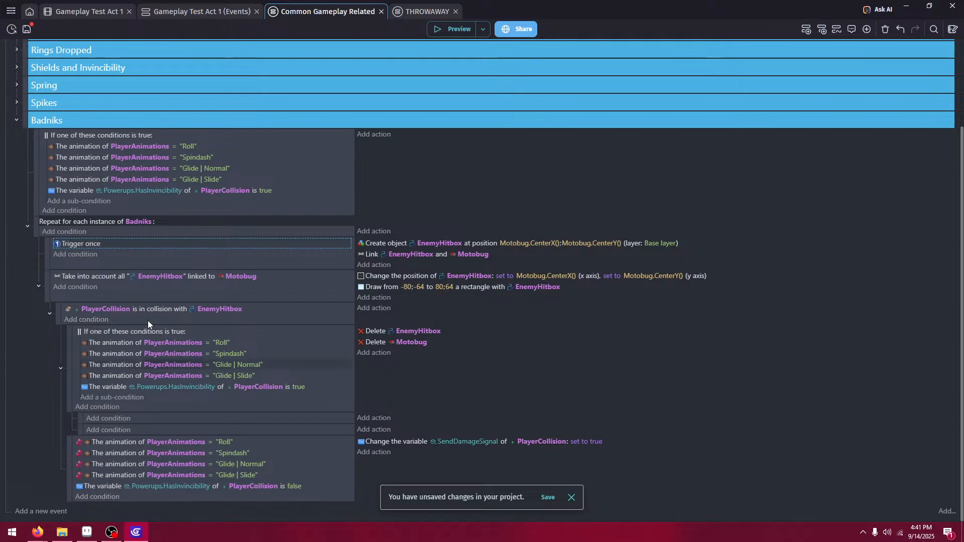
- Paste the Trigger once condition beneath the PlayerCollision and EnemyHitbox collision condition and preview Knuckles running into the first Motobug
left_click(123, 321)
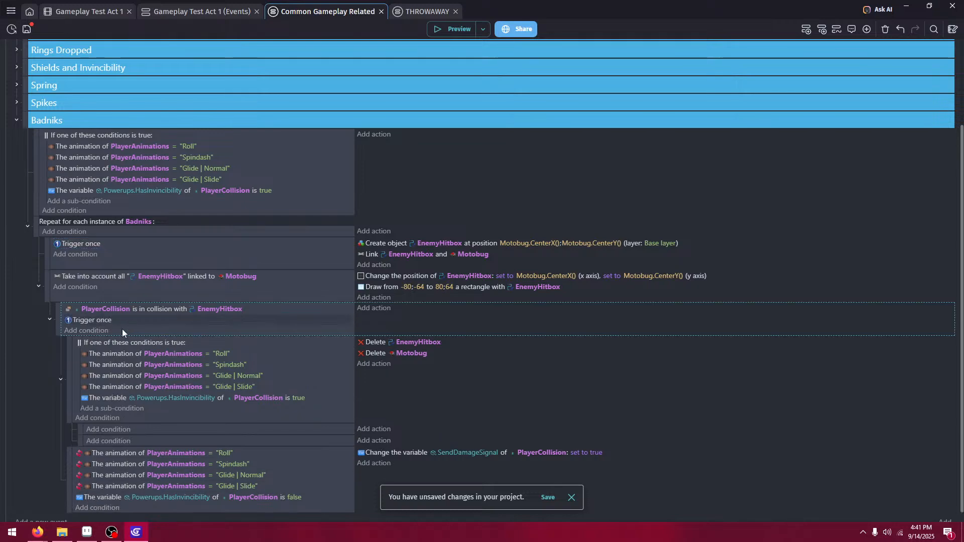
left_click(447, 33)
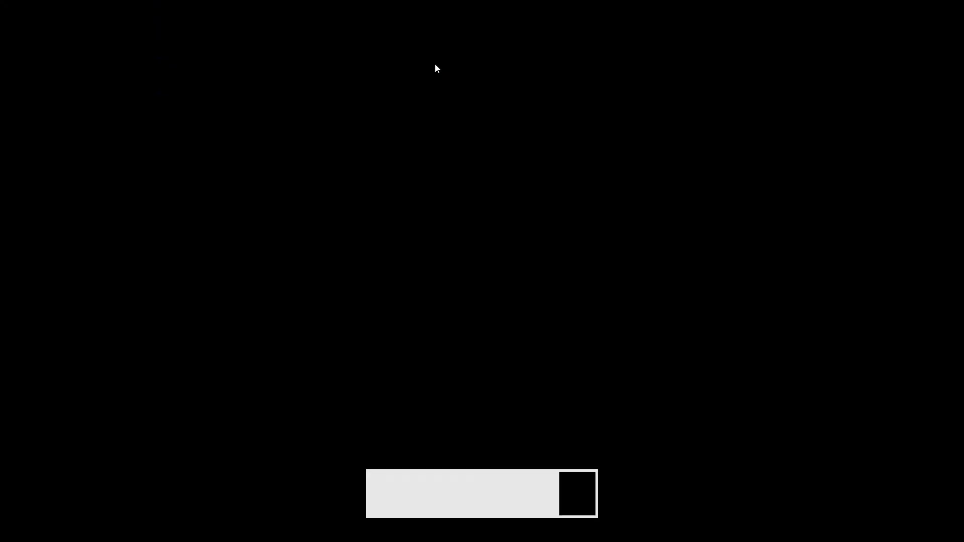
key("Right")
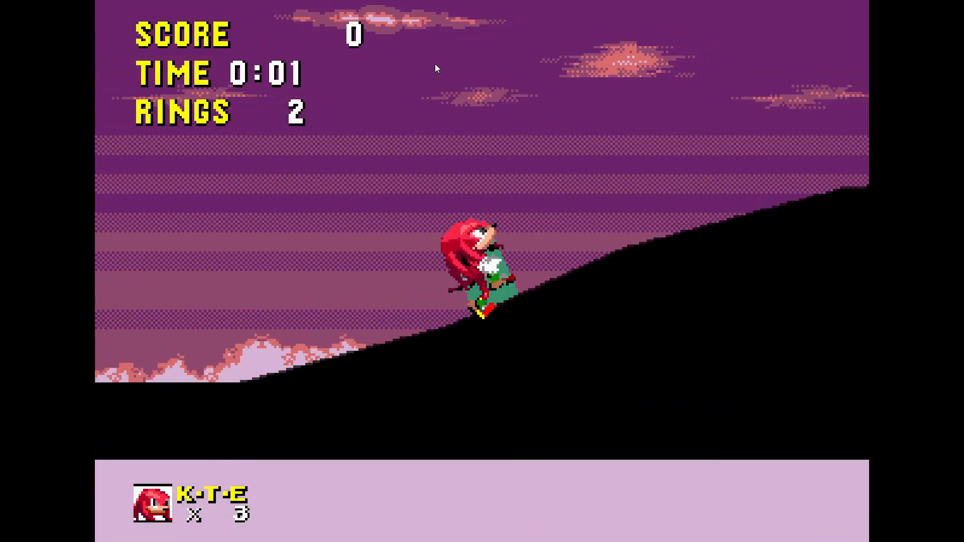
key("space")
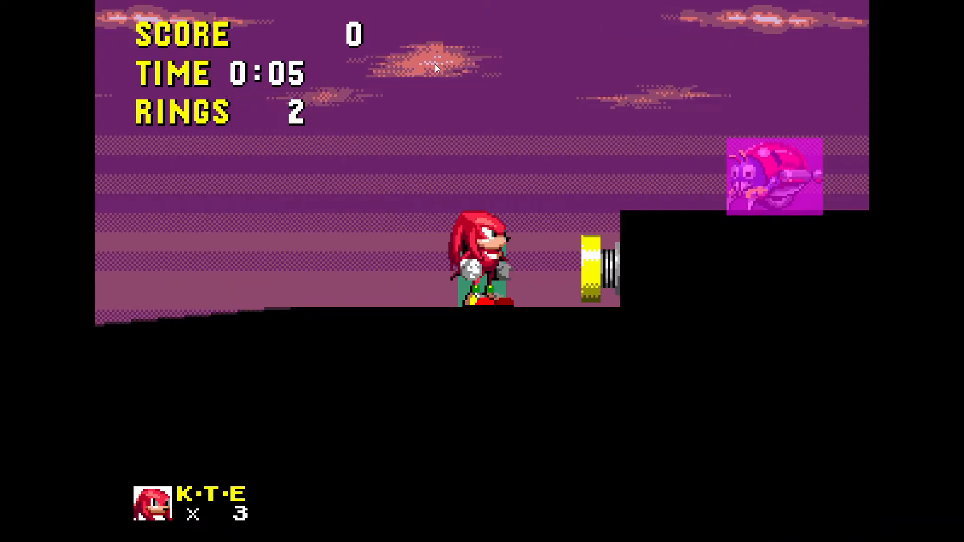
key("space")
key("Right")
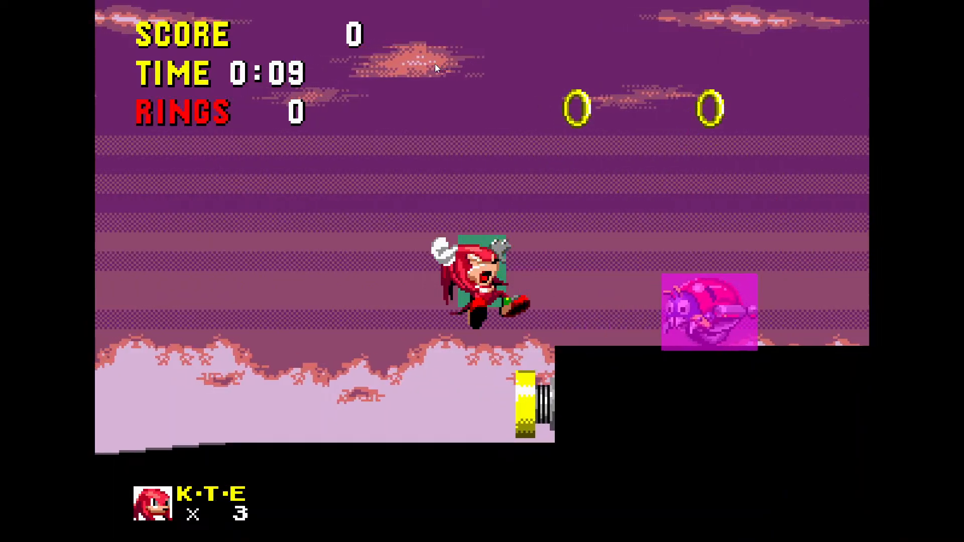
key("Up")
key("Left")
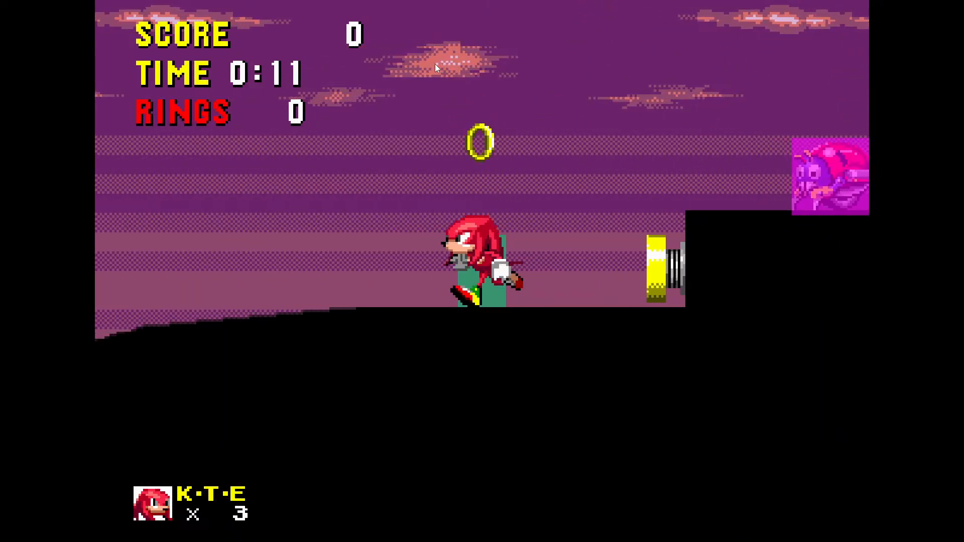
- Attack the first Motobug with Knuckles, jump over the spikes through the rings towards the spring, and close the preview
key("Right")
key("Down")
key("space")
key("Right")
key("space")
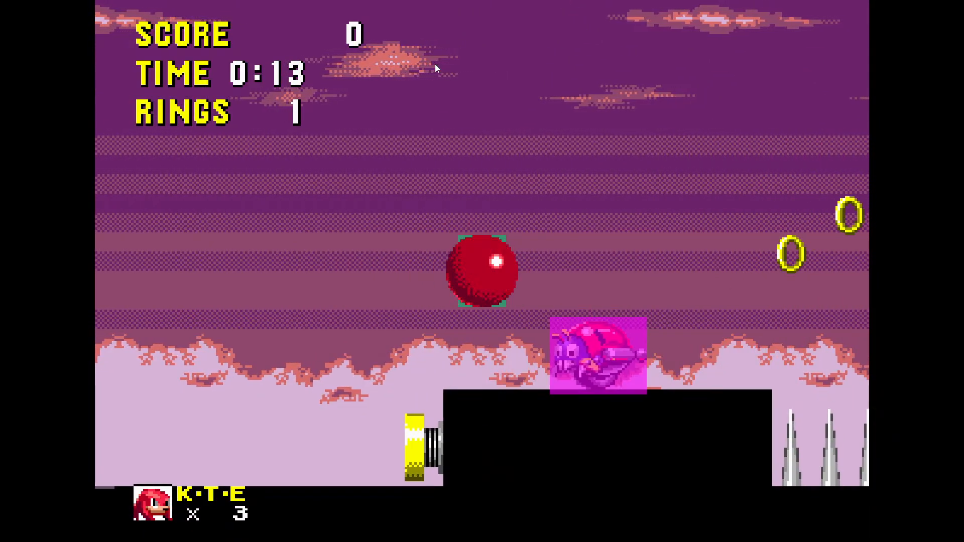
key("Left")
key("Right")
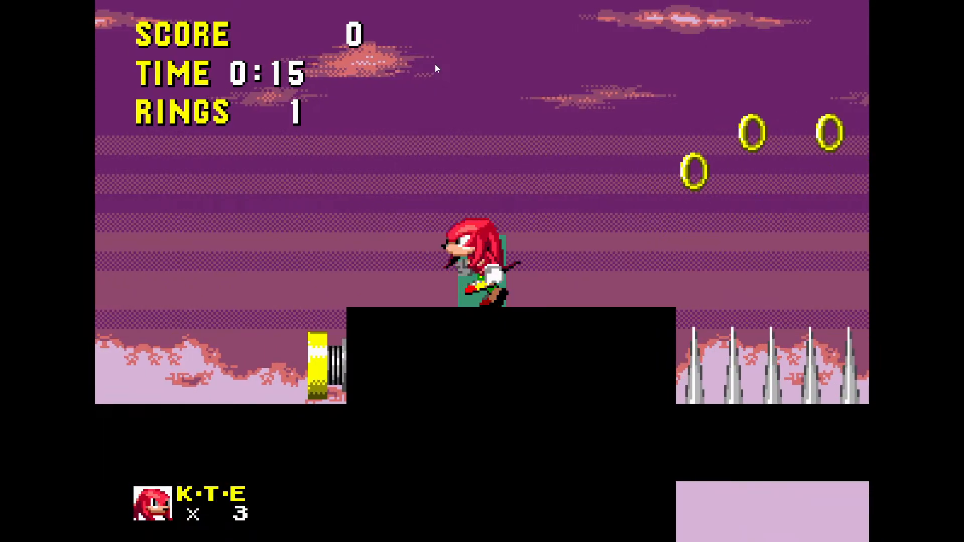
key("space")
key("Left")
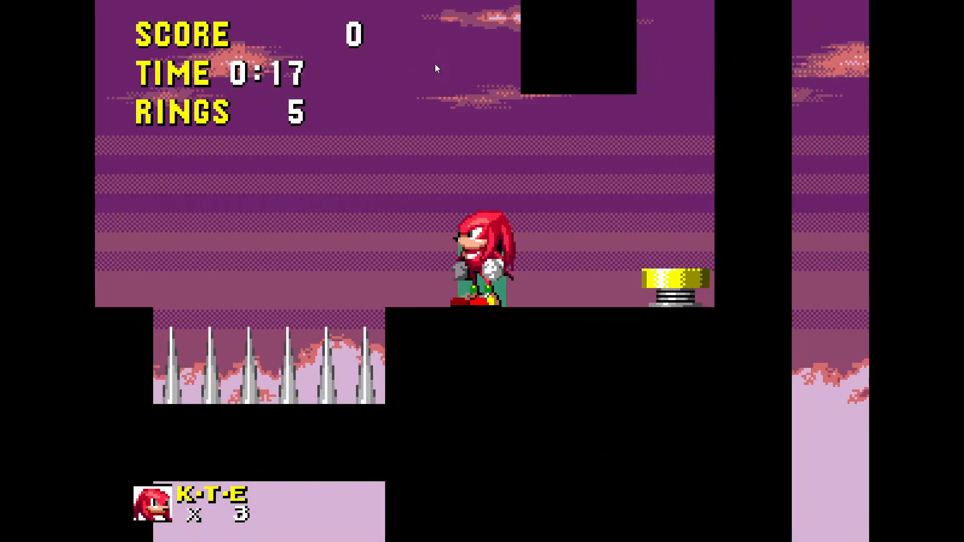
key("Left")
key("Right")
key("Left")
key("F11")
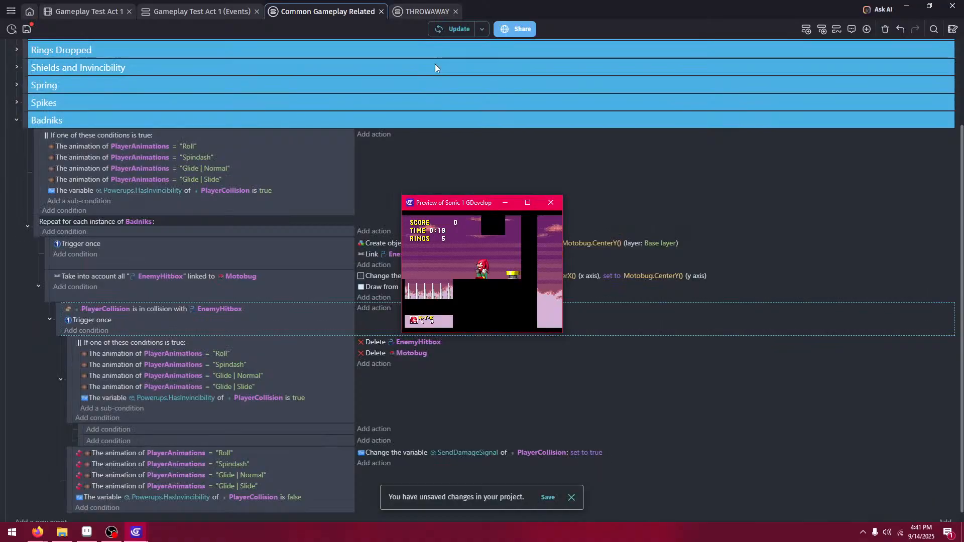
left_click(550, 202)
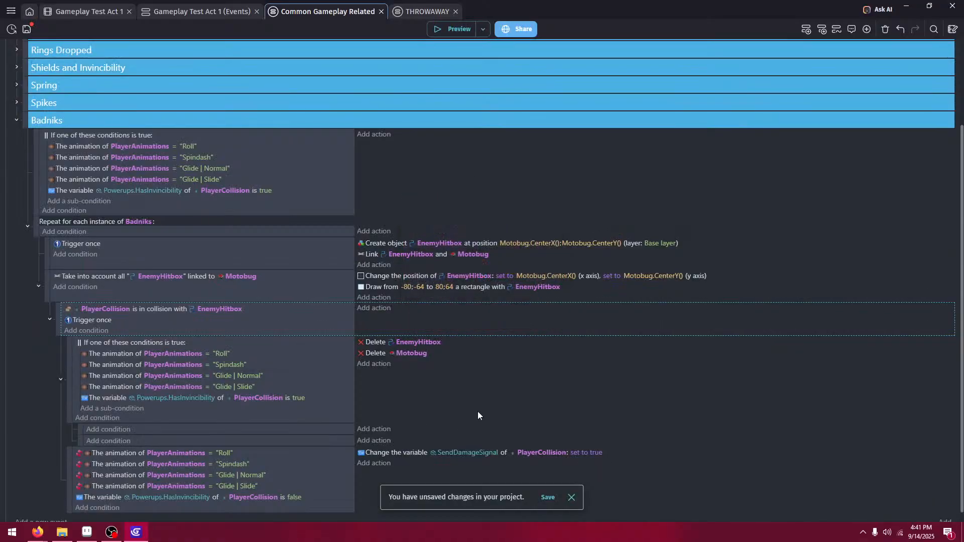
- Try duplicating the inverted-conditions event's SendDamageSignal action into the first blank sub-event under the attack conditions
left_click(396, 455)
key("Delete")
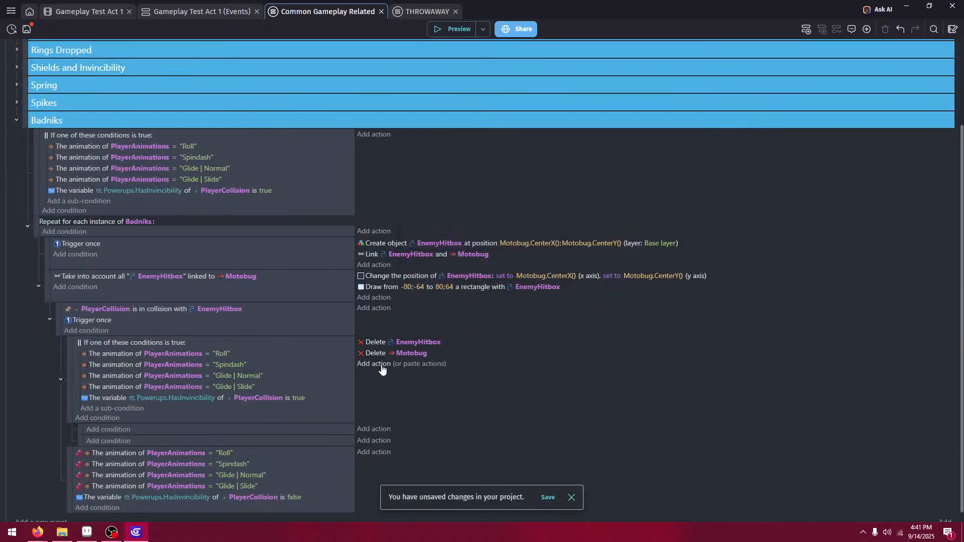
left_click(403, 364)
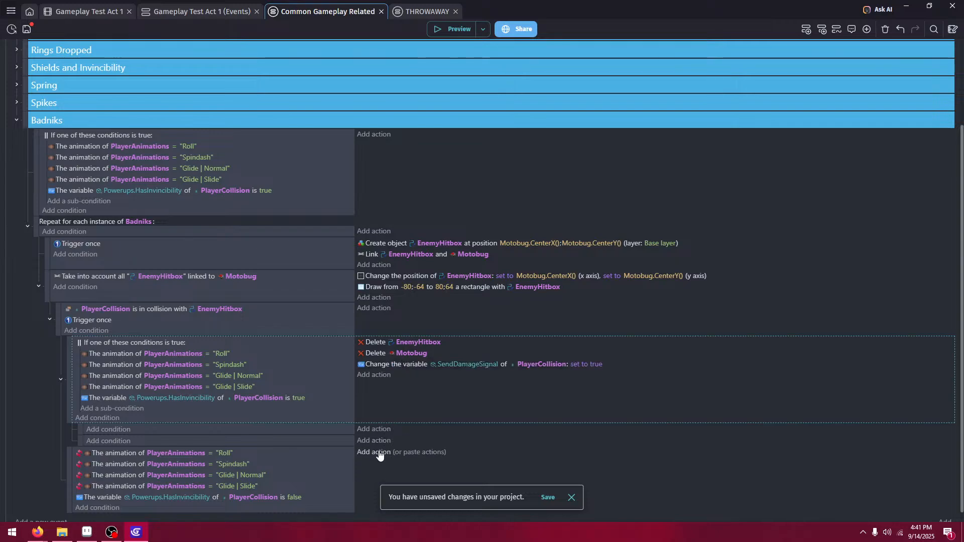
left_click(407, 430)
left_click(411, 462)
left_click(395, 364)
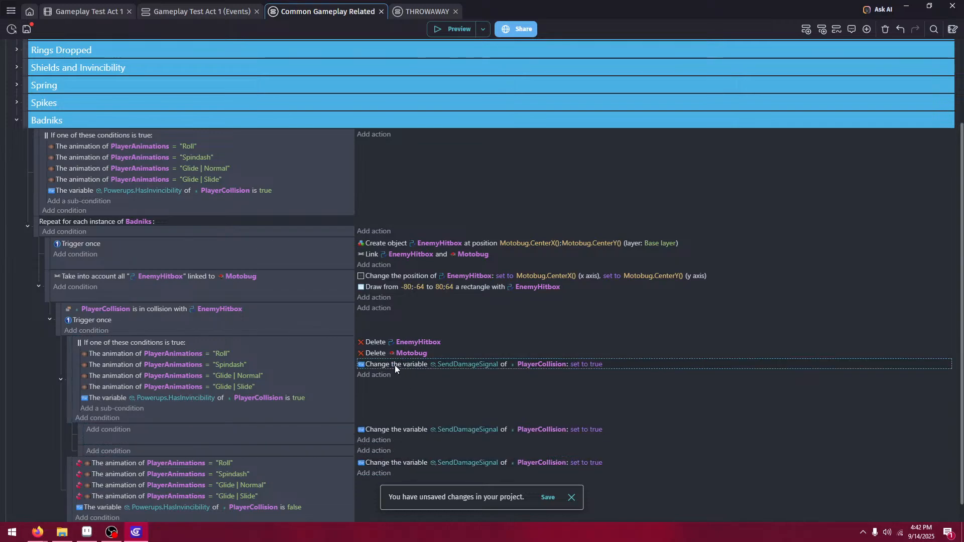
key("Delete")
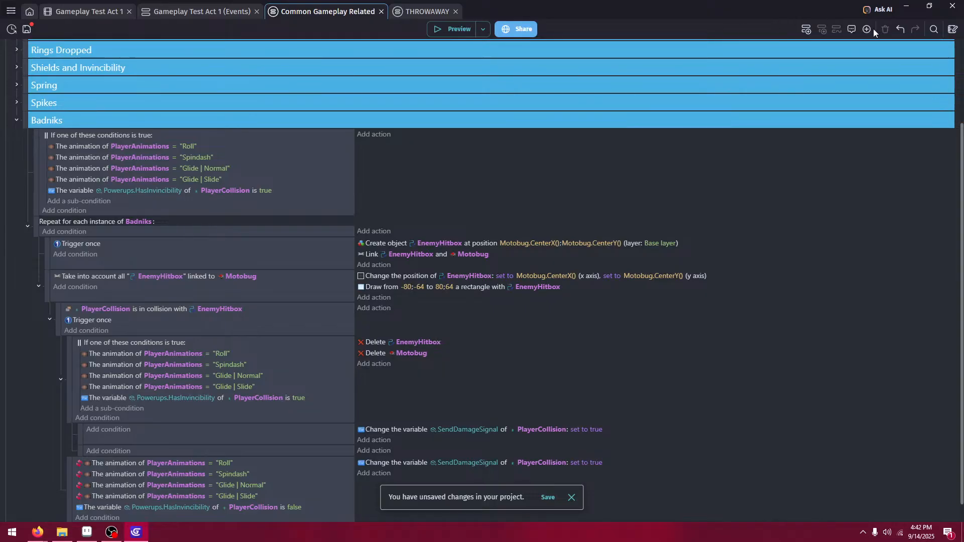
- Preview the game, jumping the shielded Knuckles into the first Motobug and over the spikes towards the second one
left_click(467, 31)
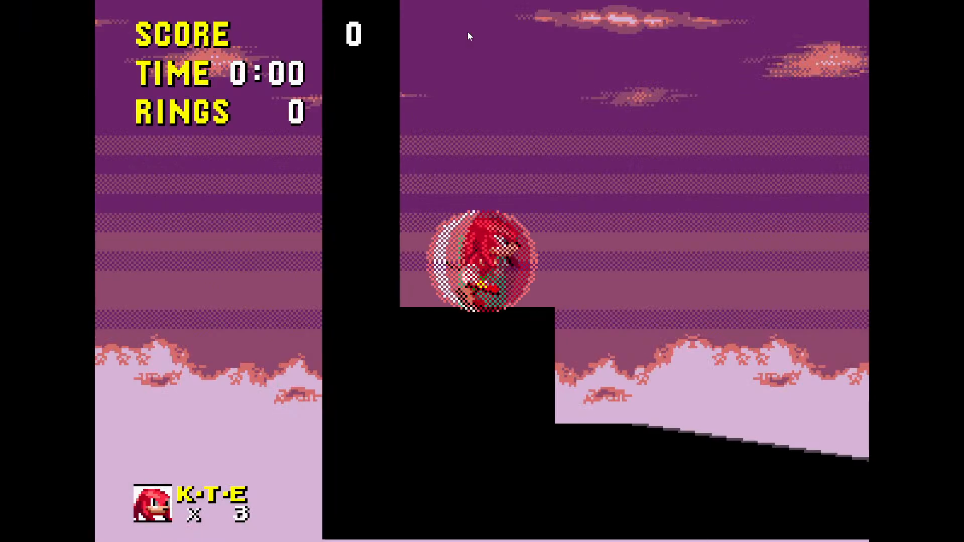
key("Right")
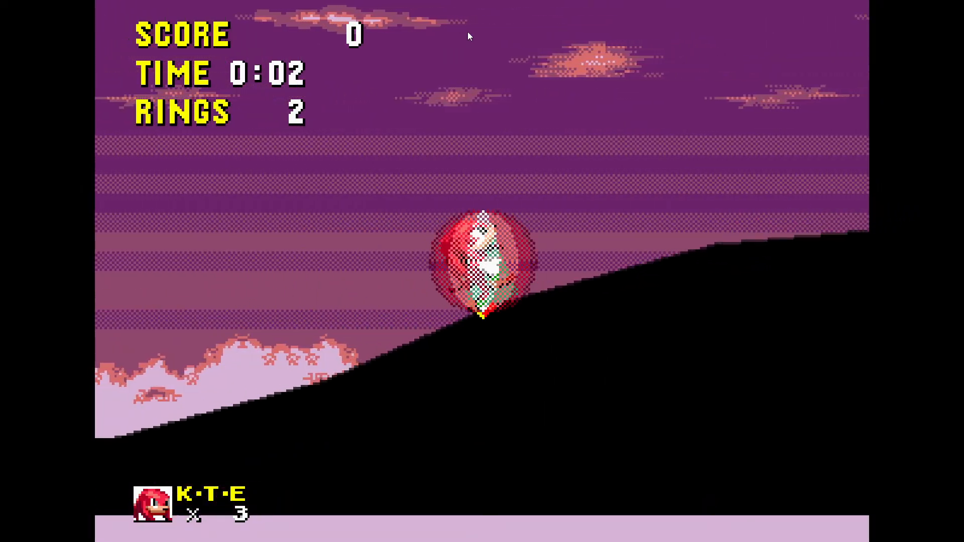
key("space")
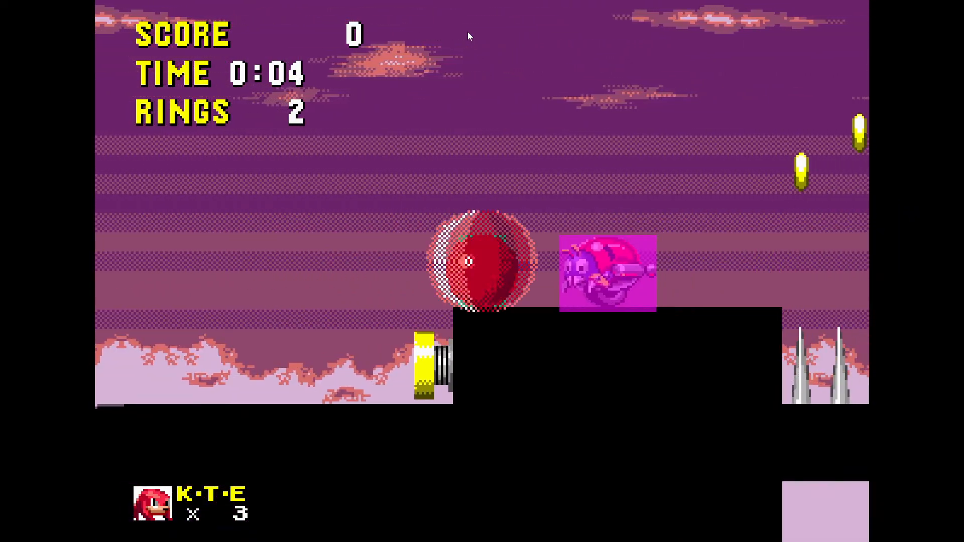
key("Right")
key("space")
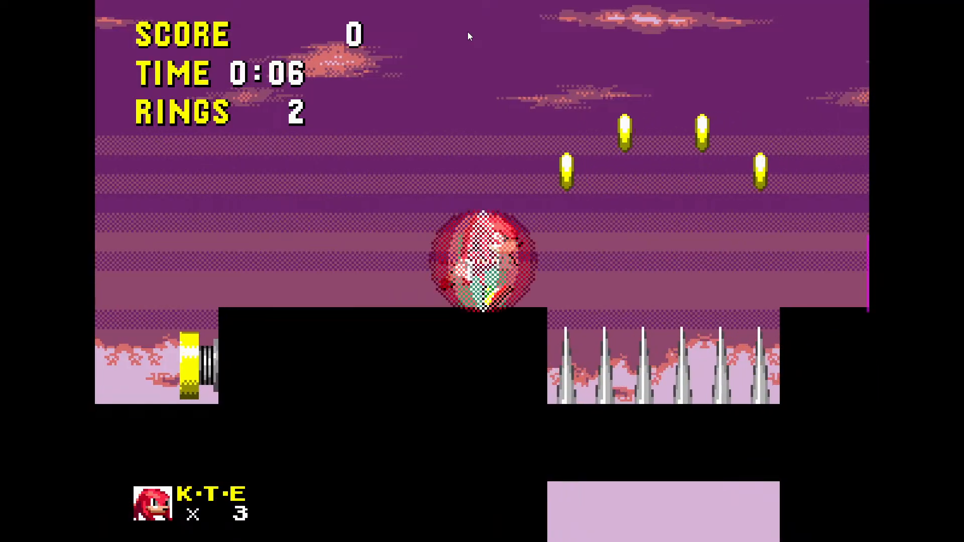
key("space")
key("space")
key("space")
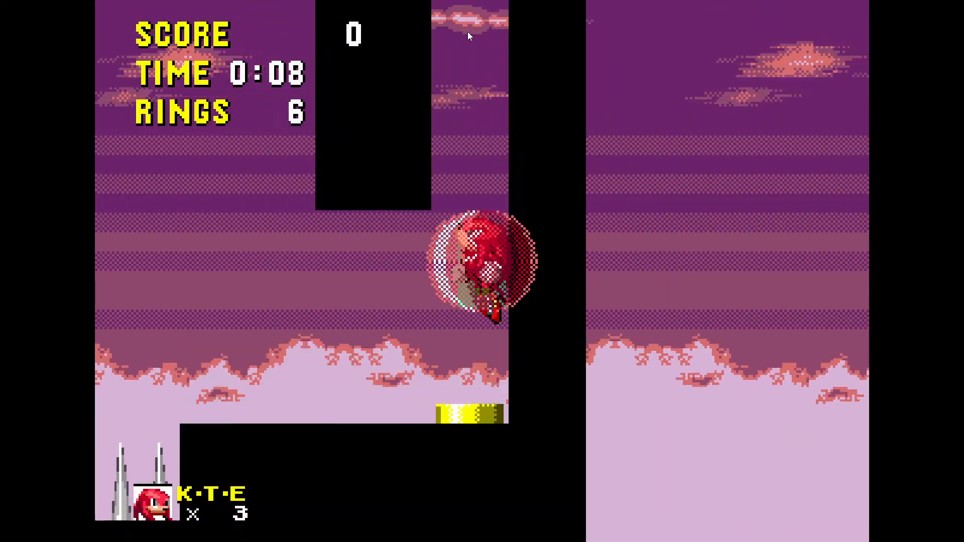
- Bring Knuckles up past the spring and back across the spikes to the first Motobug's platform, closing the preview
key("Right")
key("Left")
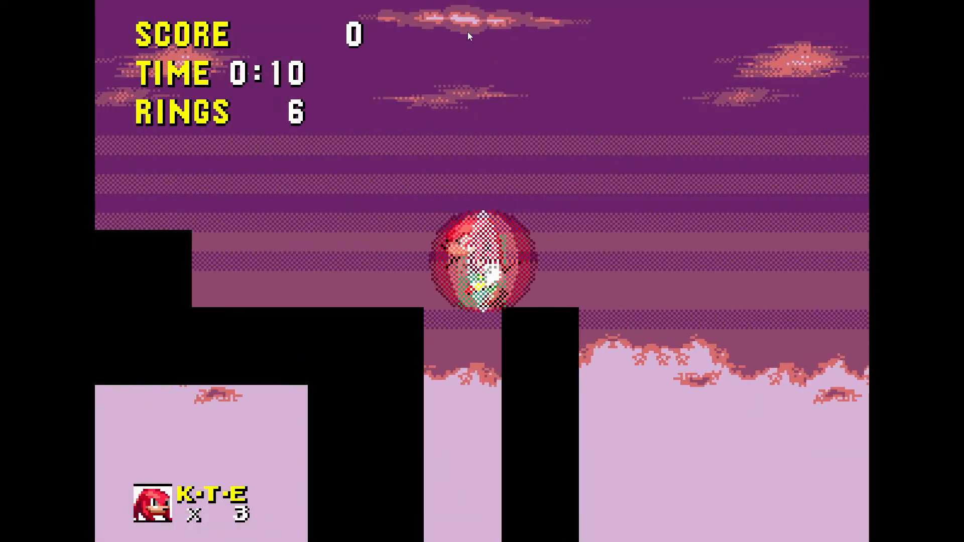
key("Left")
key("space")
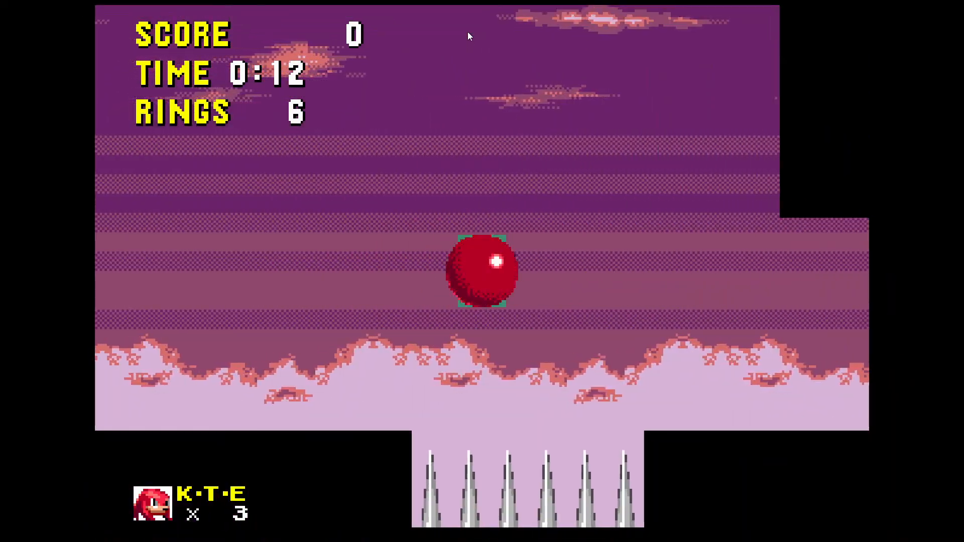
key("Right")
key("F11")
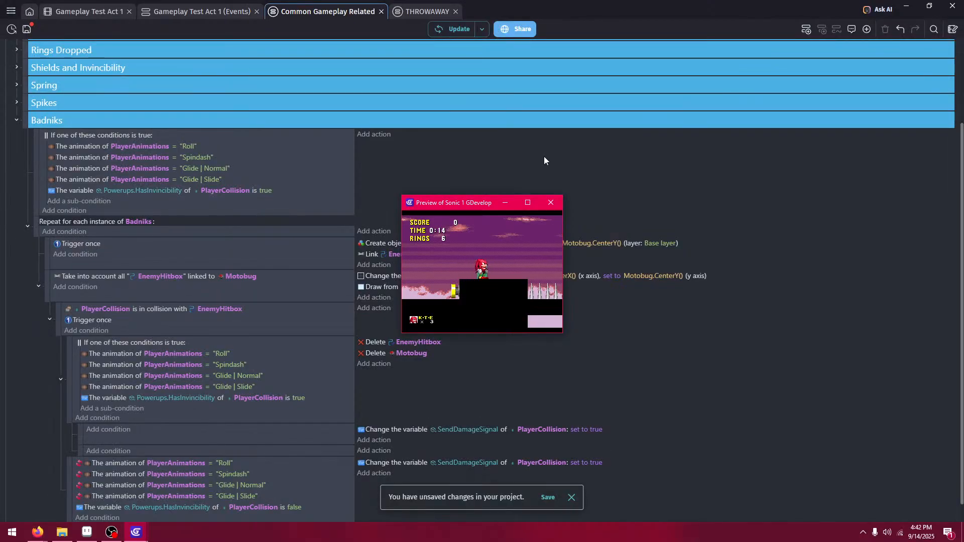
left_click(551, 202)
- Save the project with the revised Badniks events
scroll(355, 454, "down", 1)
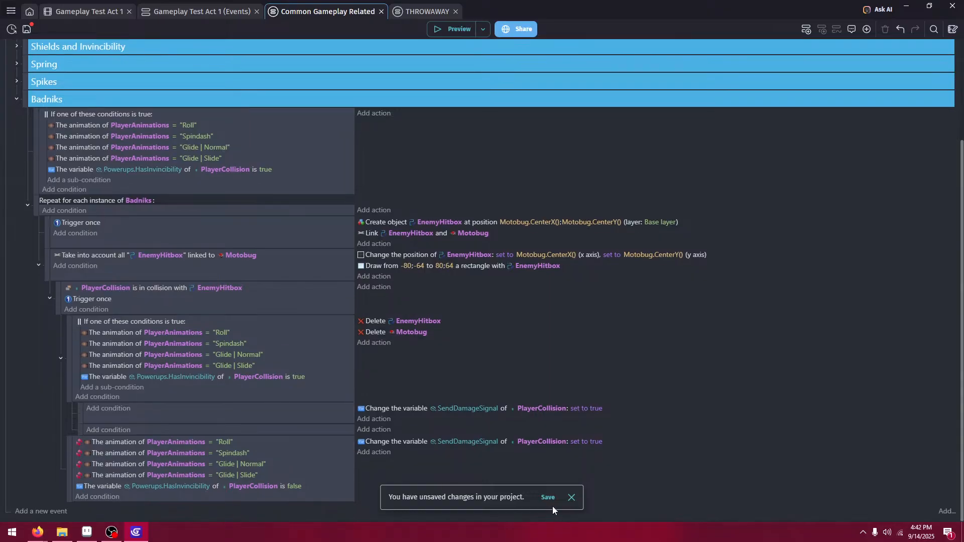
left_click(548, 498)
left_click(572, 499)
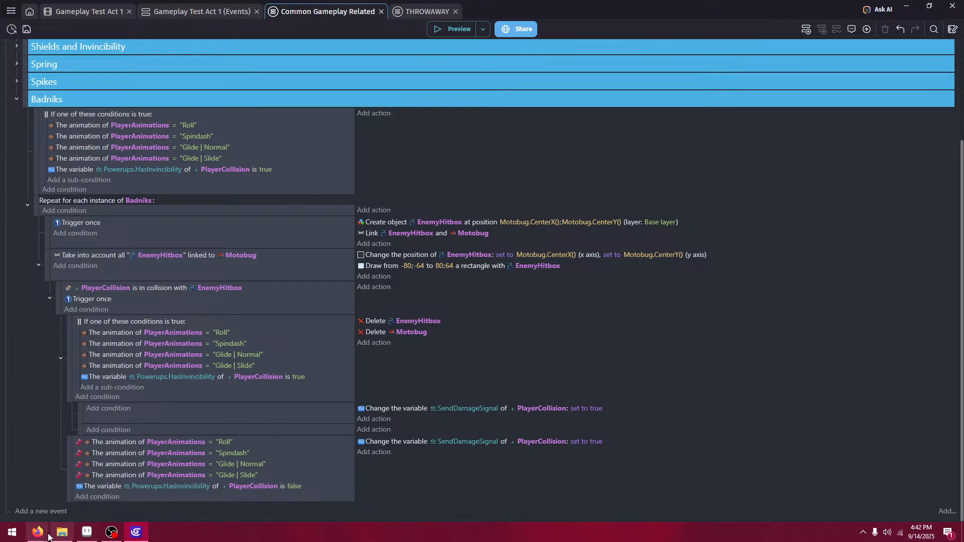
- Switch to Firefox to look through the open Sonic Physics Guide and music tabs, and return to GDevelop
mouse_move(40, 533)
left_click(53, 483)
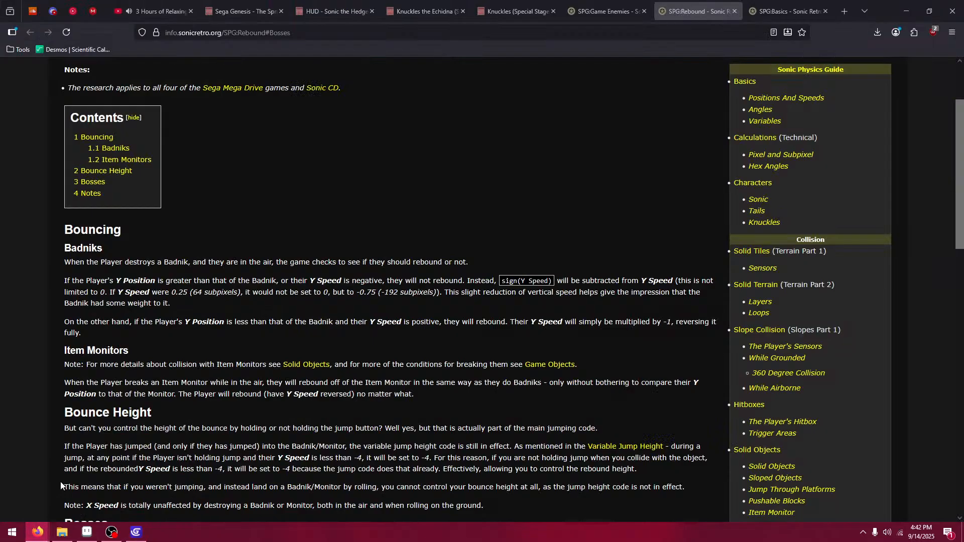
left_click(170, 5)
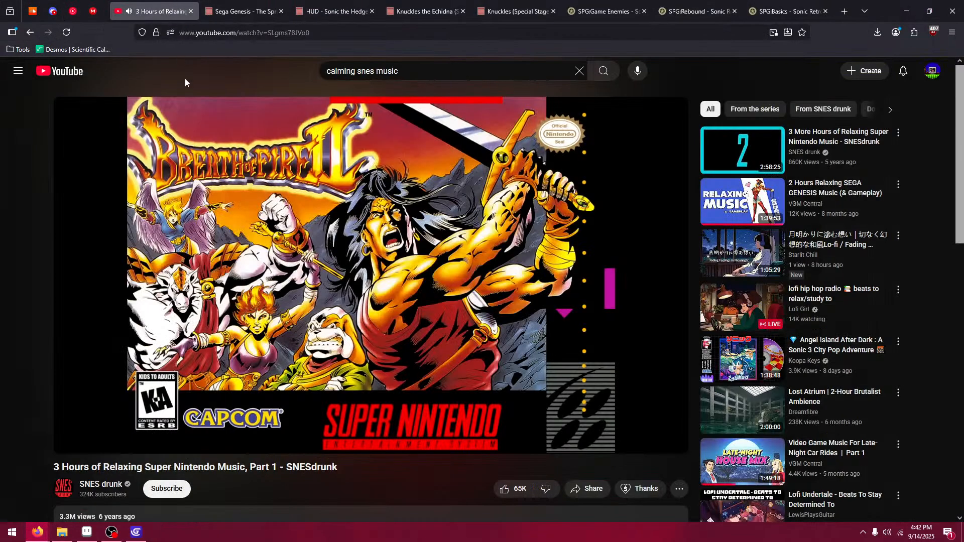
left_click(786, 12)
left_click(140, 535)
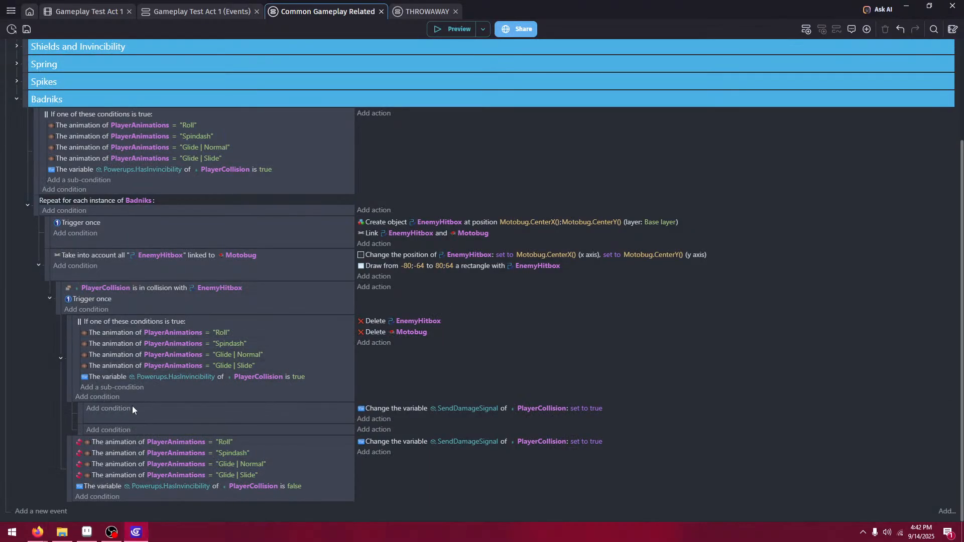
- Delete the SendDamageSignal sub-event under the attack conditions and move the collision event out one level beneath the Badniks repeat event
left_click(143, 420)
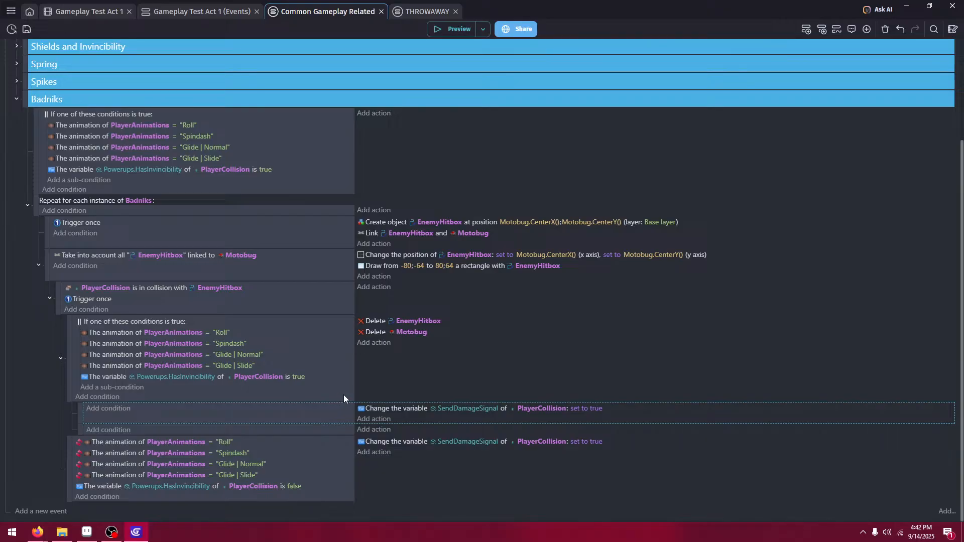
key("Delete")
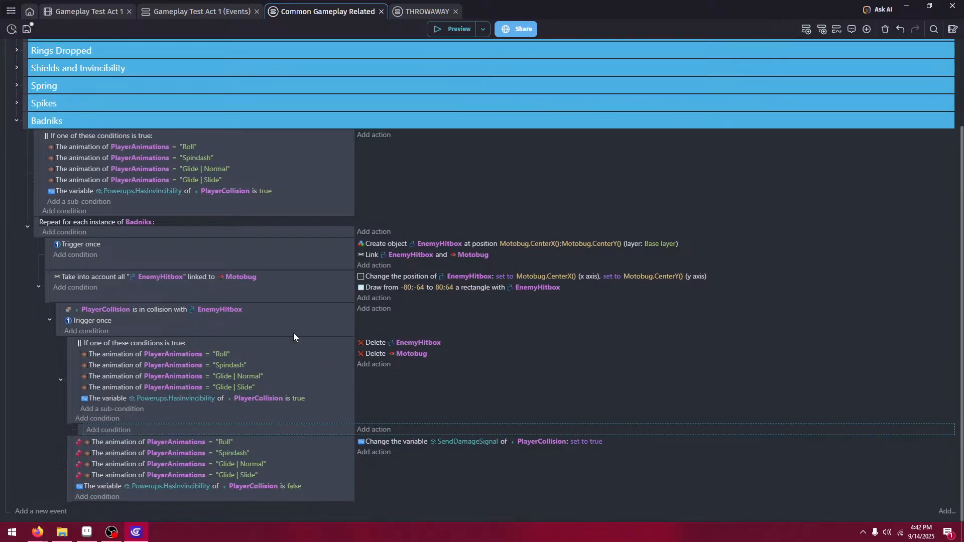
left_click(308, 401)
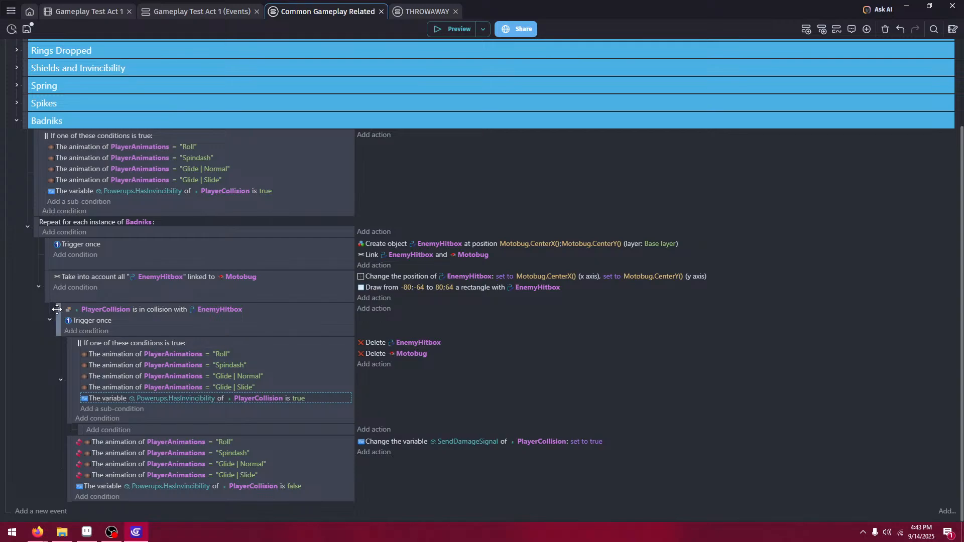
mouse_move(55, 304)
left_mouse_down()
mouse_move(46, 309)
mouse_move(63, 312)
left_mouse_up()
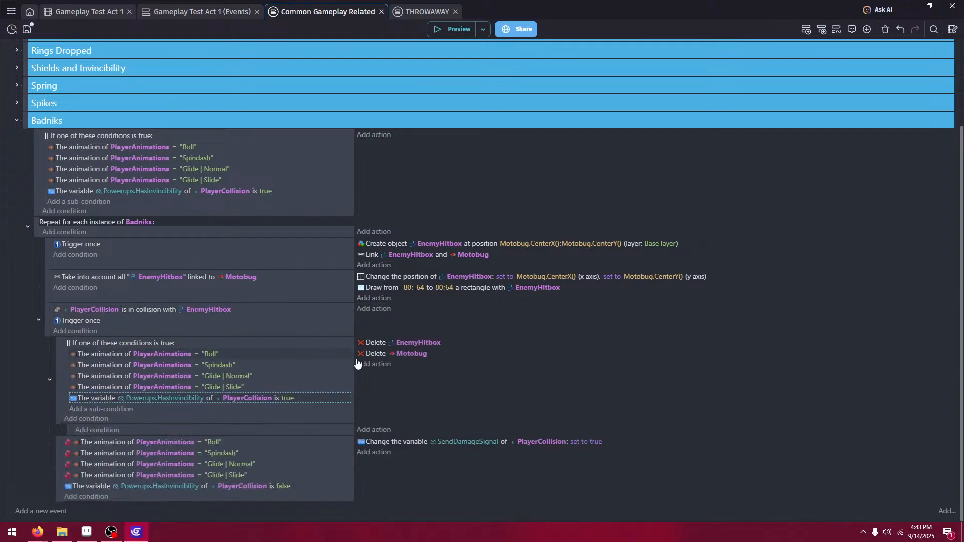
- Add an action under the attack conditions that takes into account all EnemyHitbox objects linked to Motobug
left_click(463, 214)
type("link")
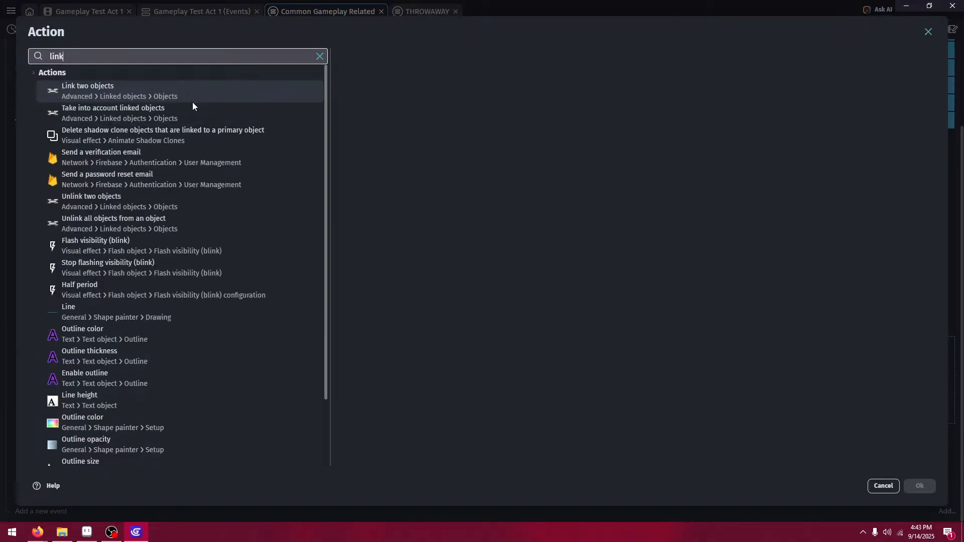
left_click(193, 105)
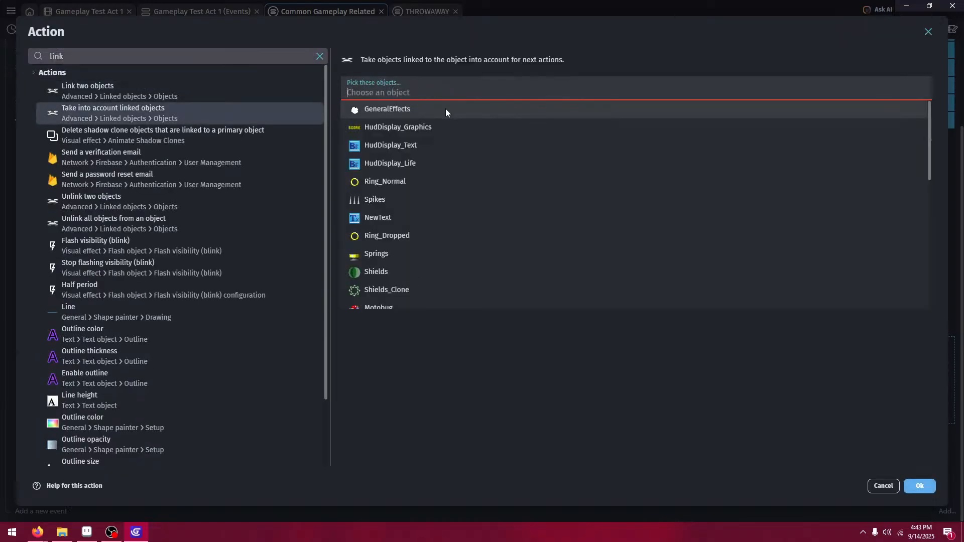
scroll(445, 108, "down", 4)
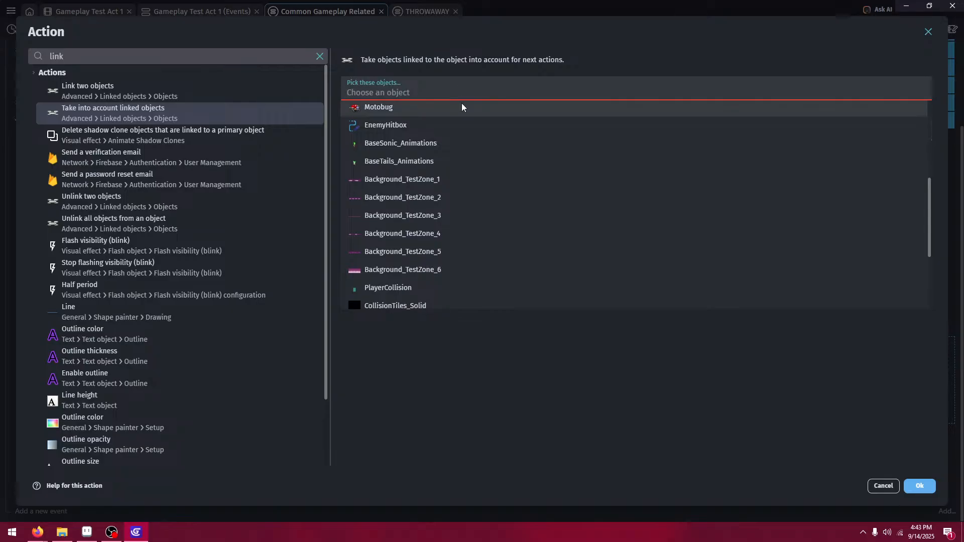
scroll(439, 221, "up", 2)
left_click(438, 225)
left_click(418, 126)
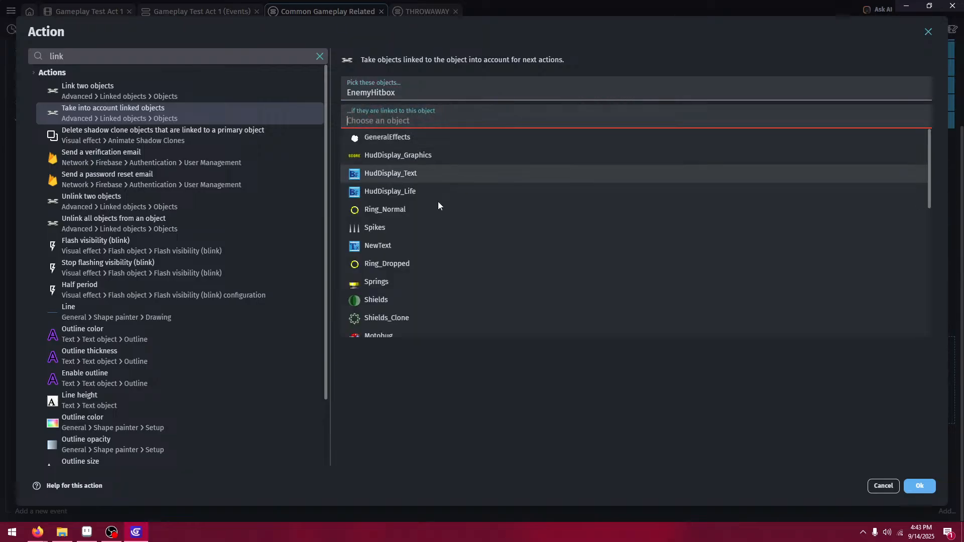
scroll(428, 226, "down", 3)
left_click(423, 184)
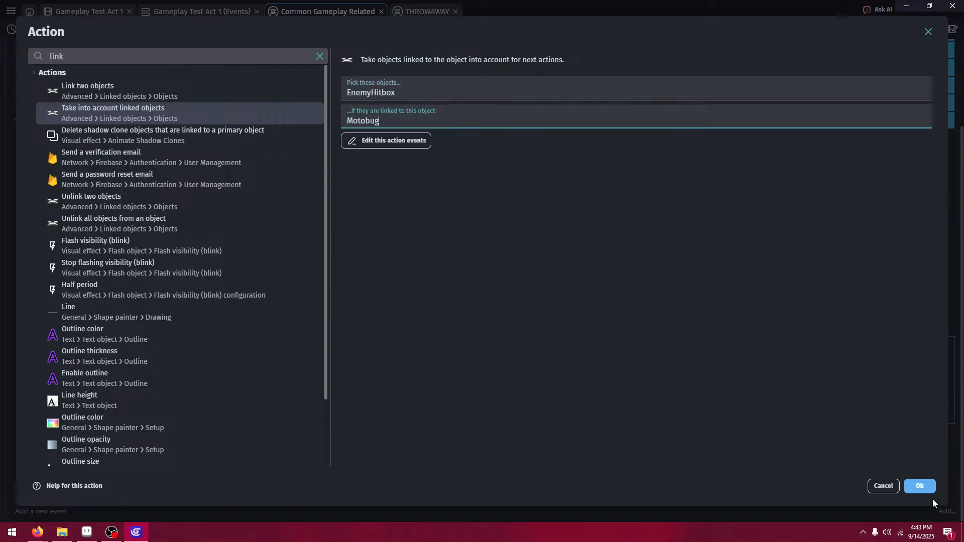
left_click(920, 486)
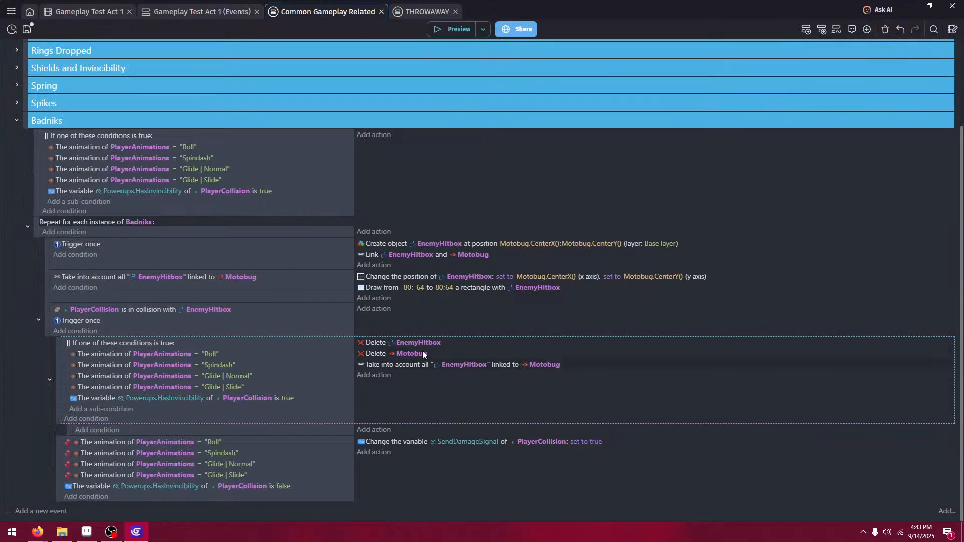
- Move the linked-objects action and both delete actions into the empty sub-event, and move the collision event out of the Badniks repeat
left_click_drag(424, 365, 418, 398)
left_click_drag(441, 339, 450, 438)
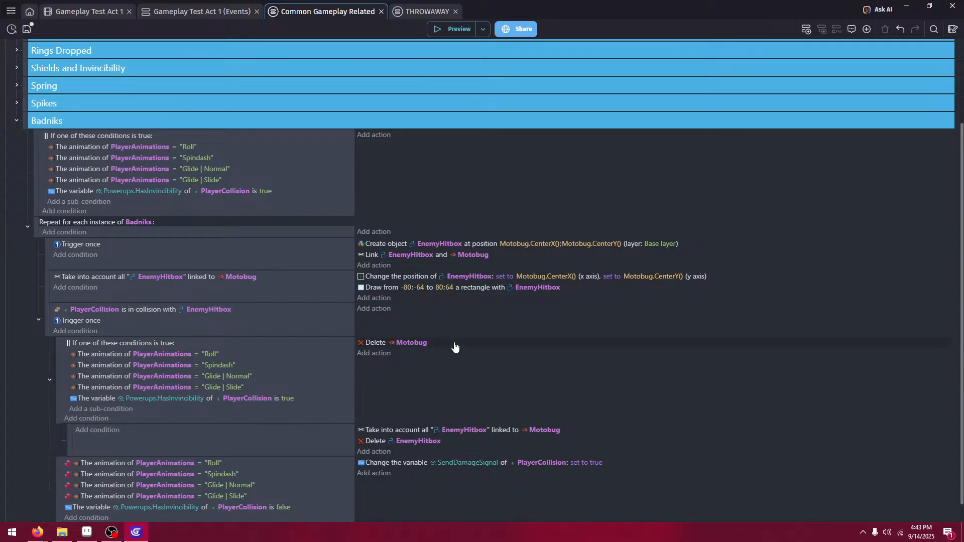
left_click_drag(454, 346, 442, 448)
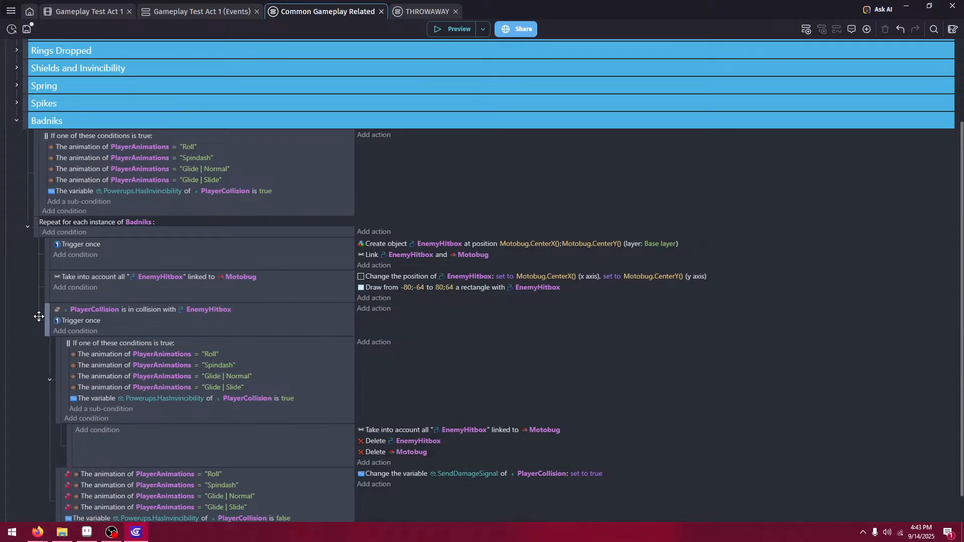
left_click_drag(38, 317, 49, 324)
scroll(452, 163, "down", 1)
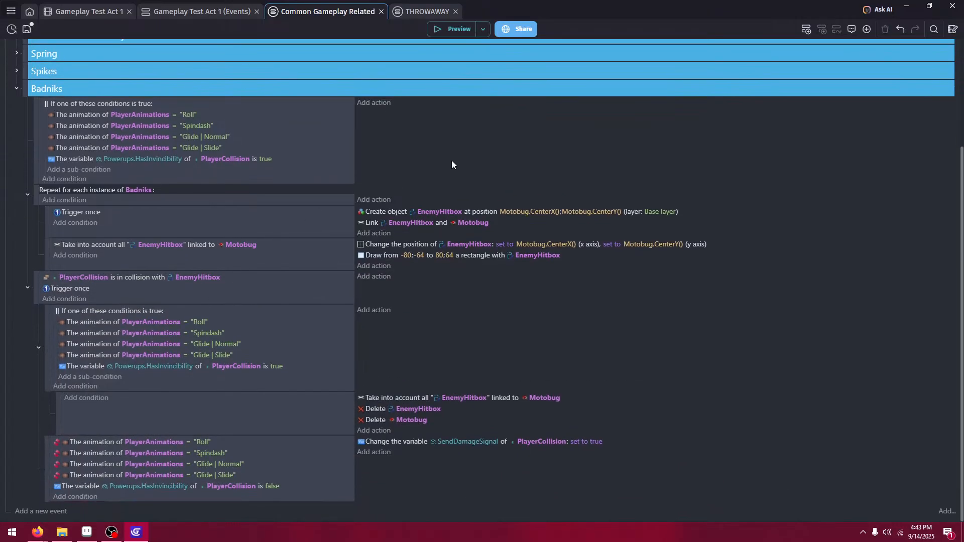
- Preview the game and bring Knuckles over the slopes to jump-attack the first Motobug on the platform above the side spring
left_click(451, 31)
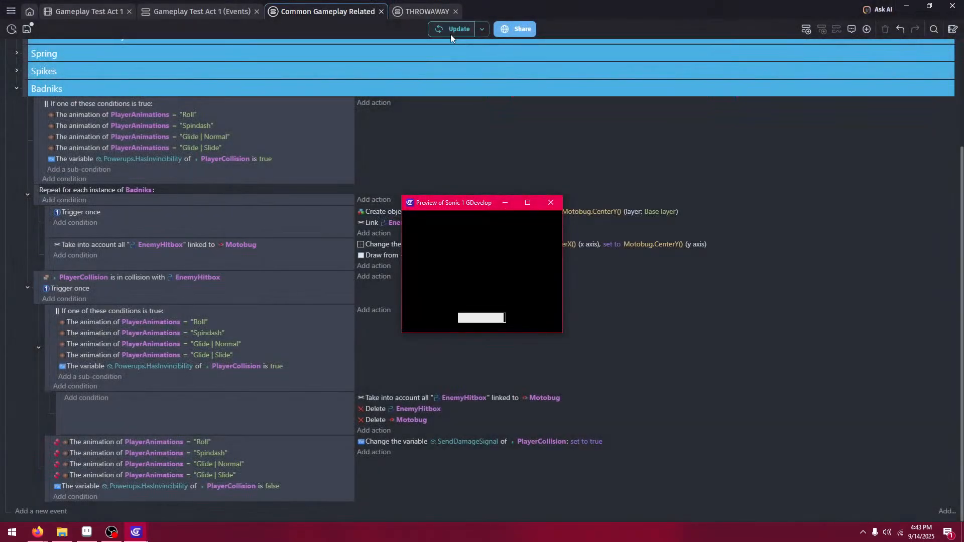
key("Right")
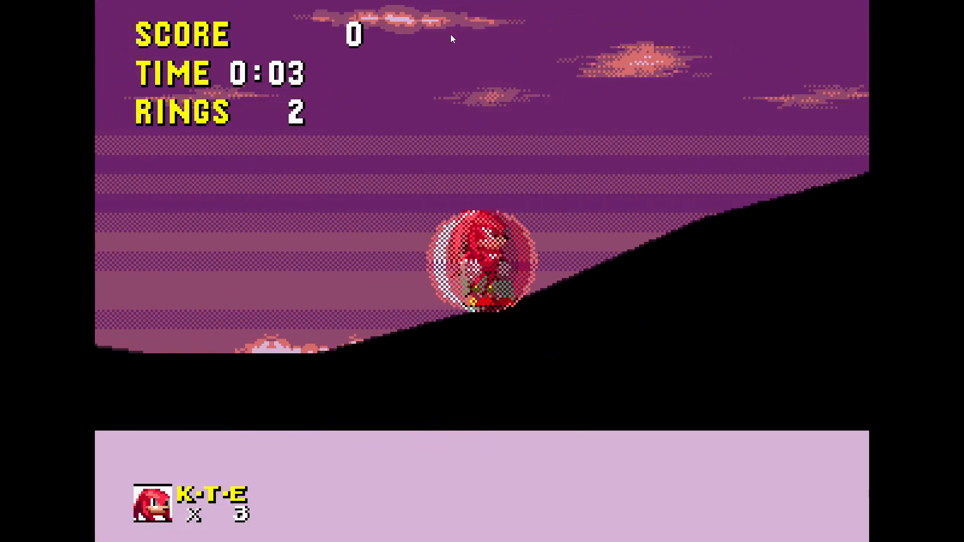
key("Right")
key("Right")
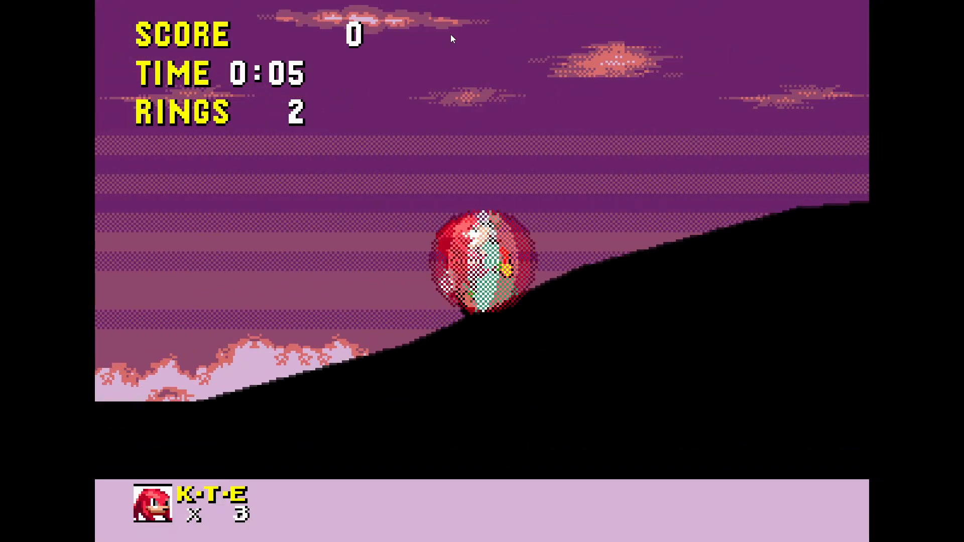
key("a")
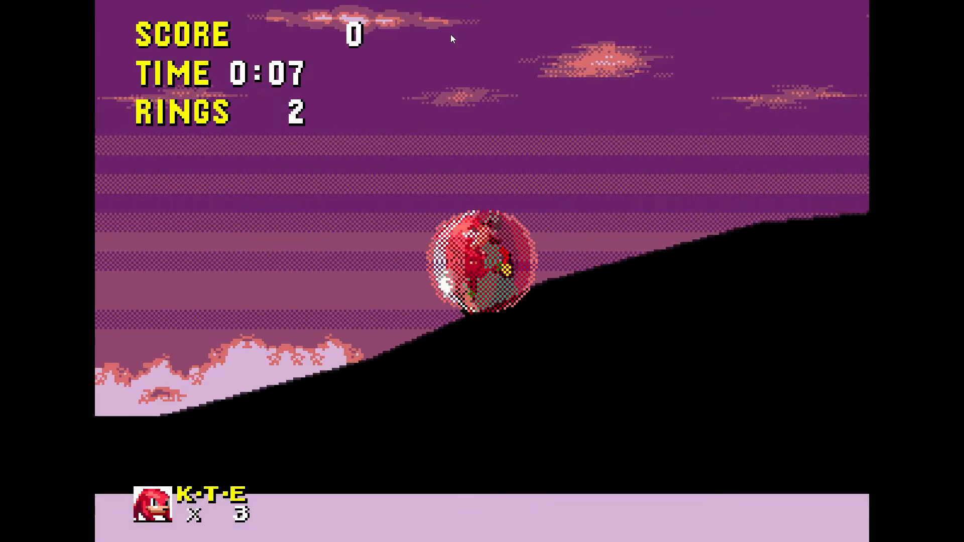
key("Left")
key("Right")
key("Down")
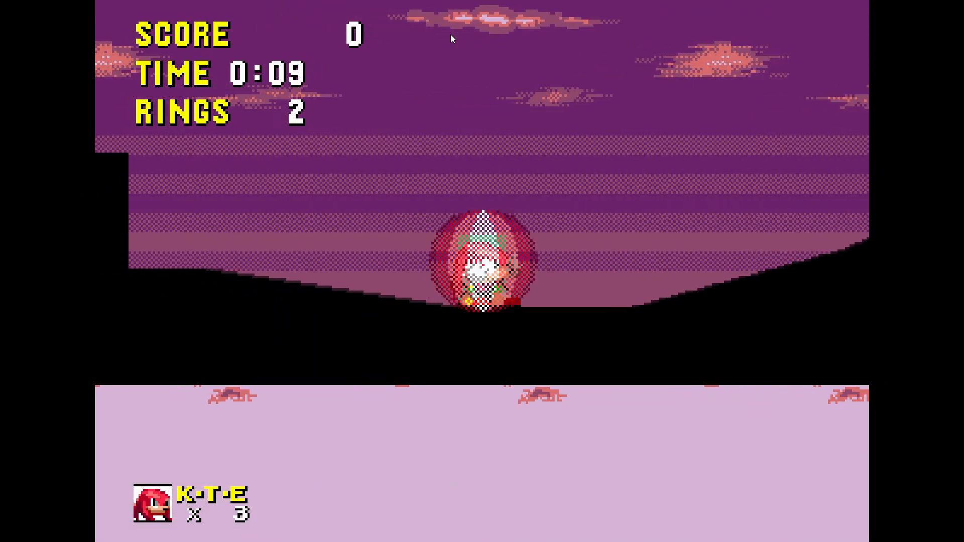
key("a")
key("a")
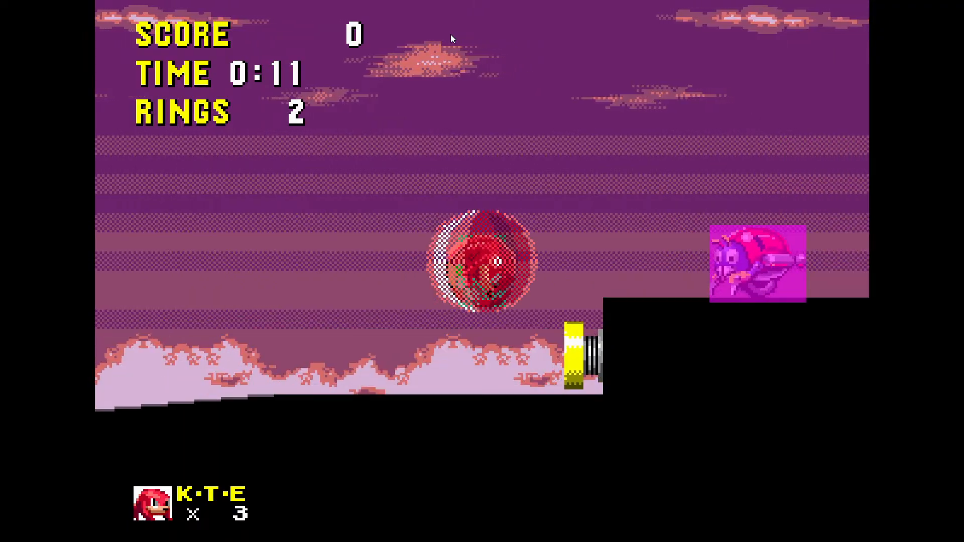
key("a")
key("Right")
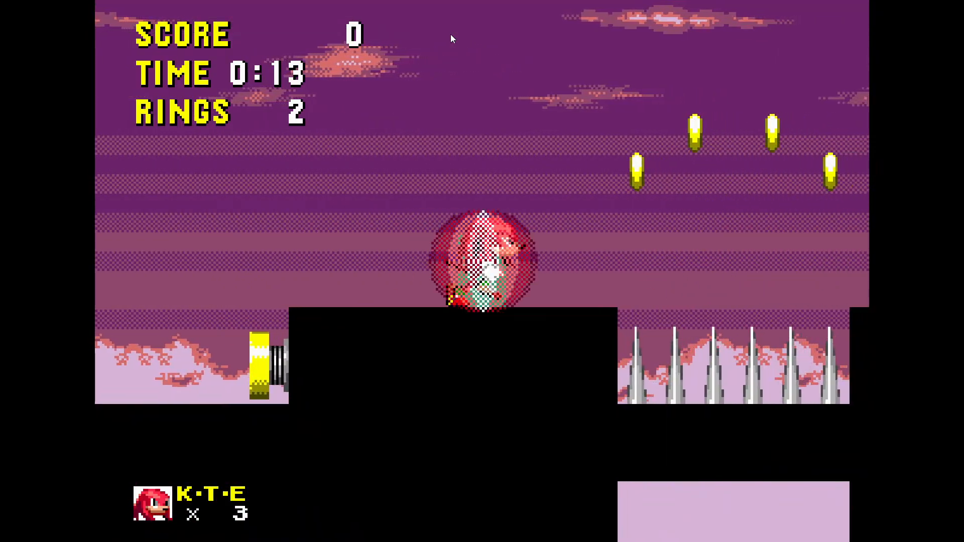
- Jump Knuckles through the rings over the spikes, bring him back to the Motobug's platform, and close the preview
key("a")
key("Left")
key("Right")
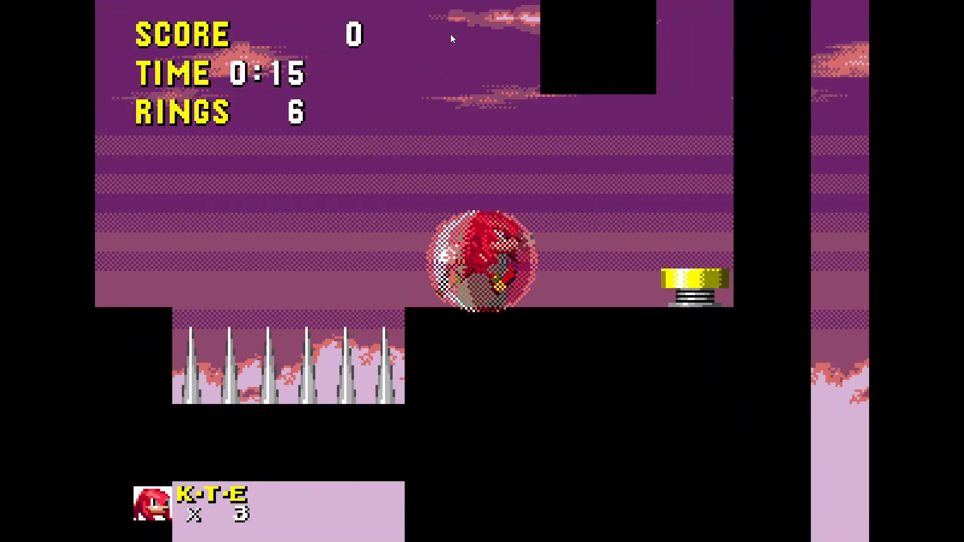
key("Right")
key("a")
key("Left")
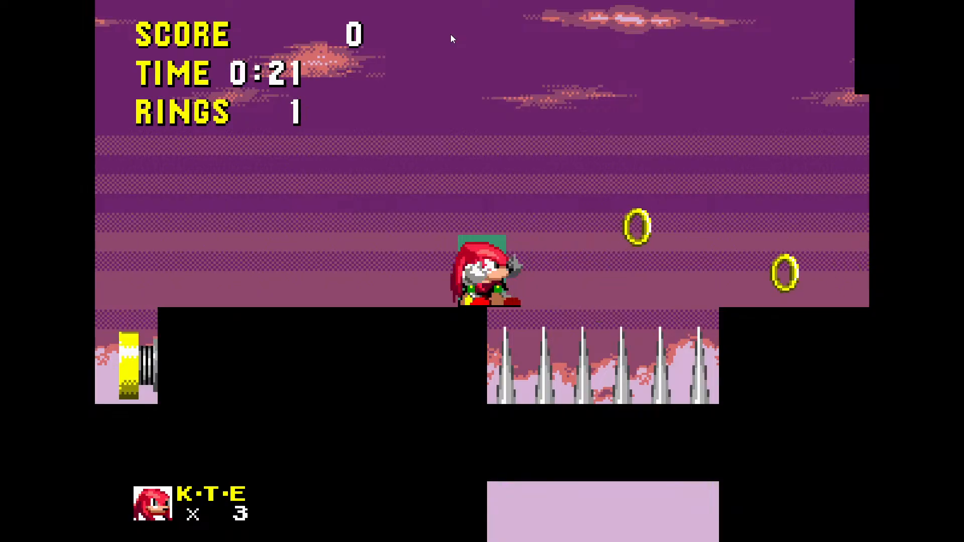
key("F11")
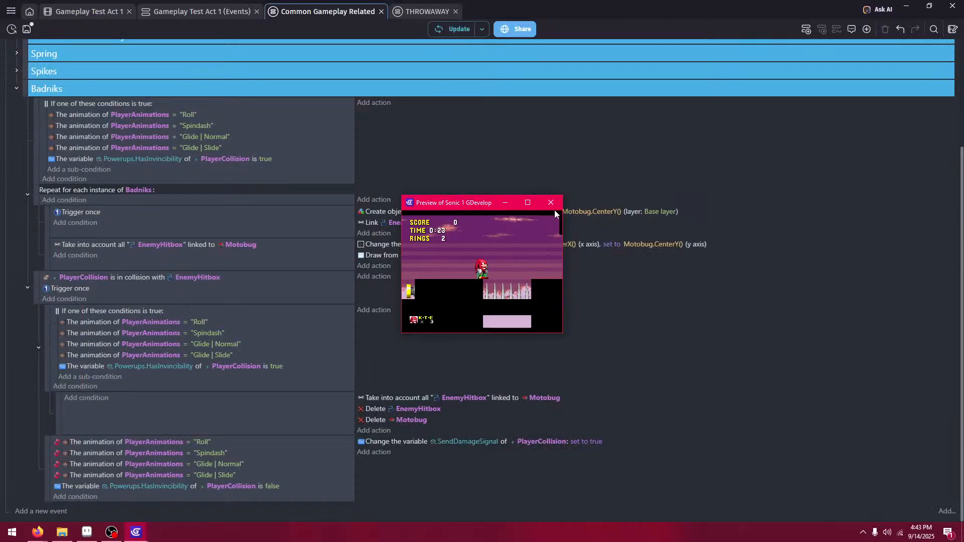
left_click(552, 203)
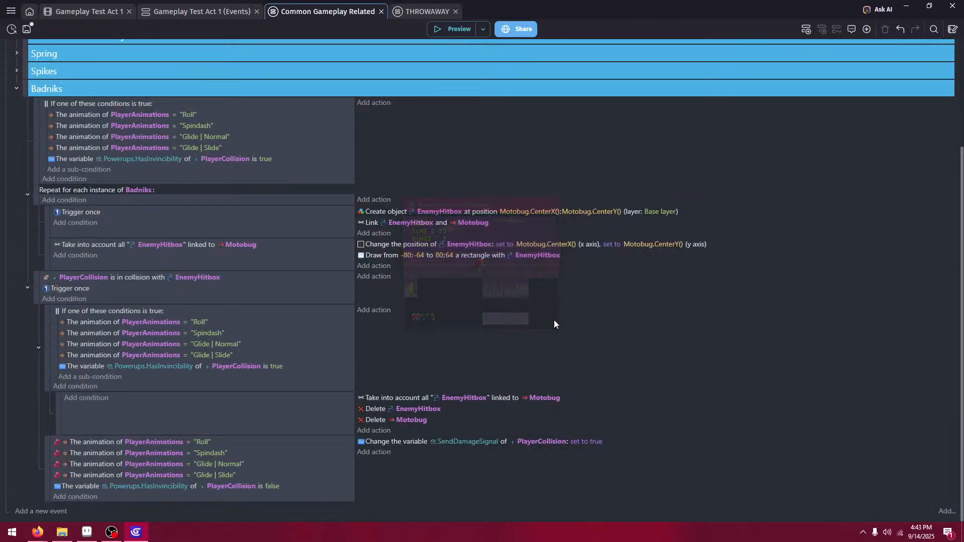
- Replace the linked-objects action in the attack sub-event with one unlinking EnemyHitbox and Motobug, placed ahead of the two delete actions
left_click(588, 403)
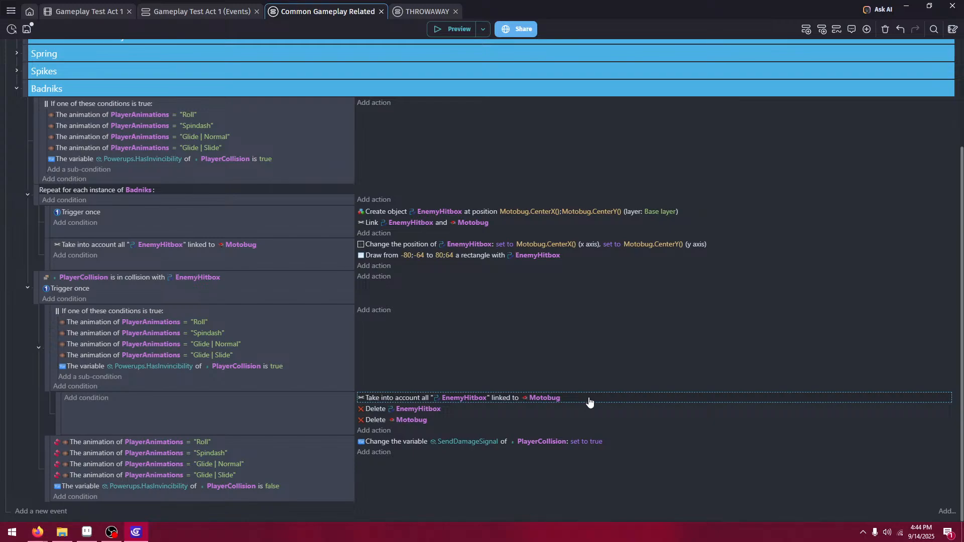
key("Delete")
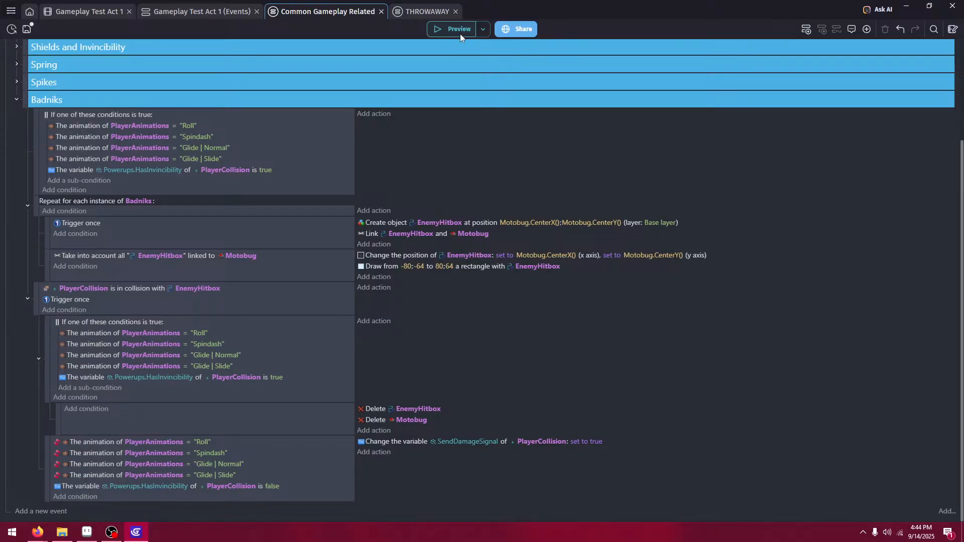
left_click(371, 431)
type("delete")
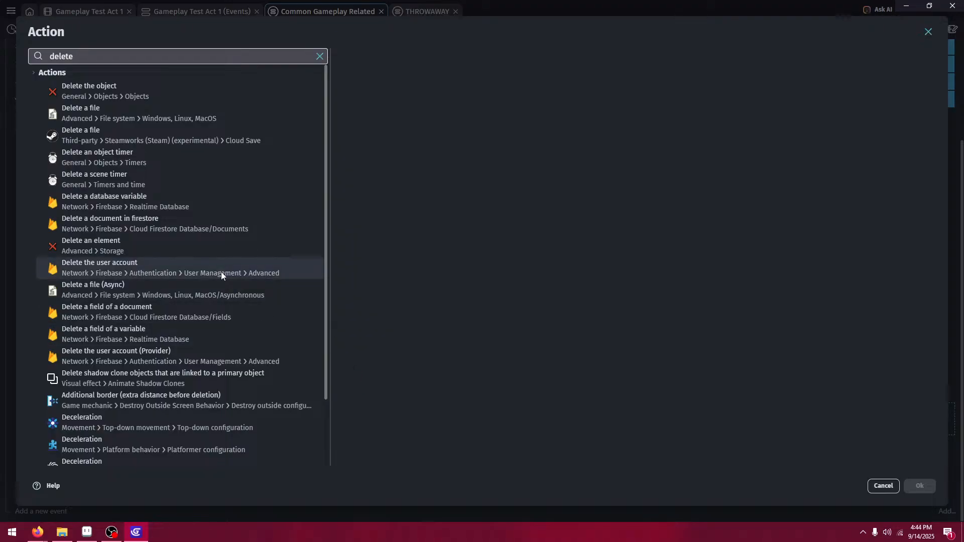
type("link")
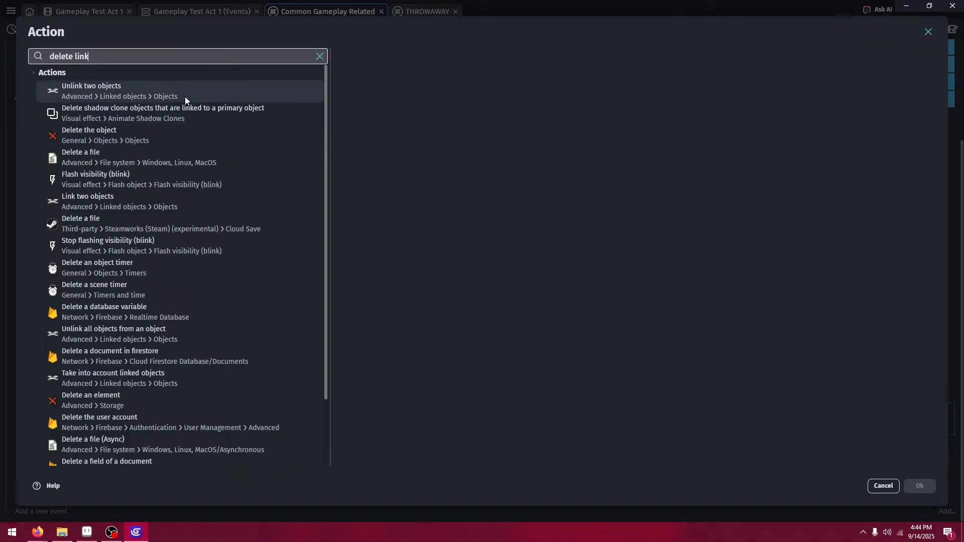
left_click(166, 85)
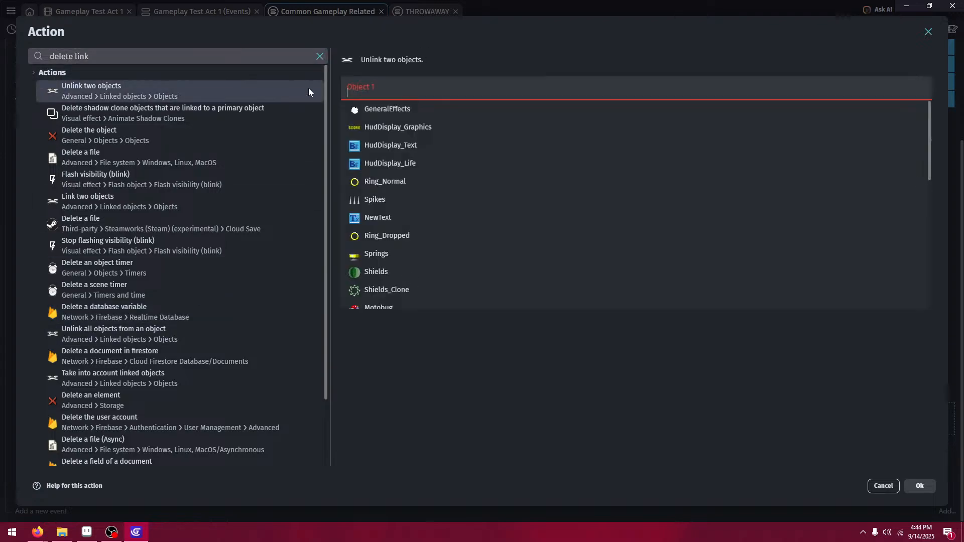
scroll(415, 246, "down", 3)
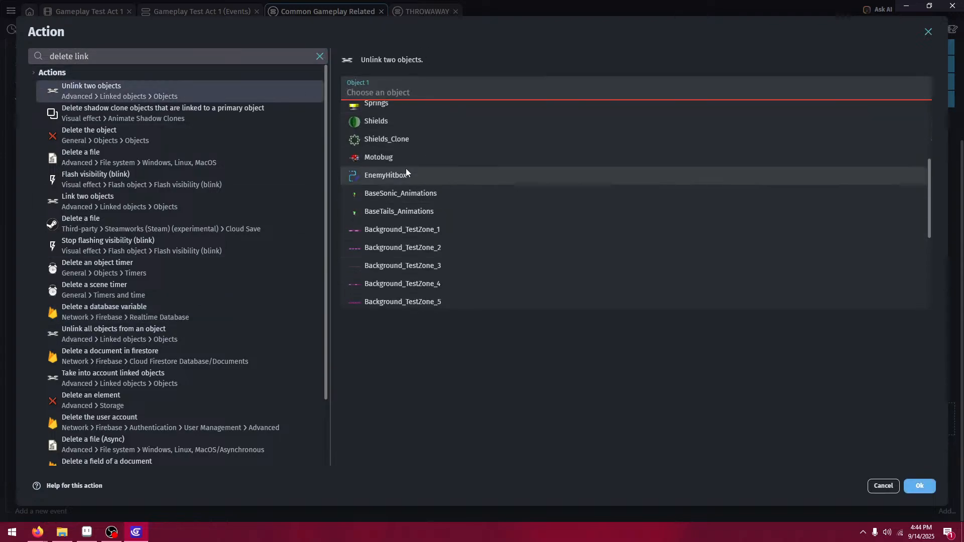
scroll(407, 169, "down", 1)
left_click(418, 125)
left_click(419, 124)
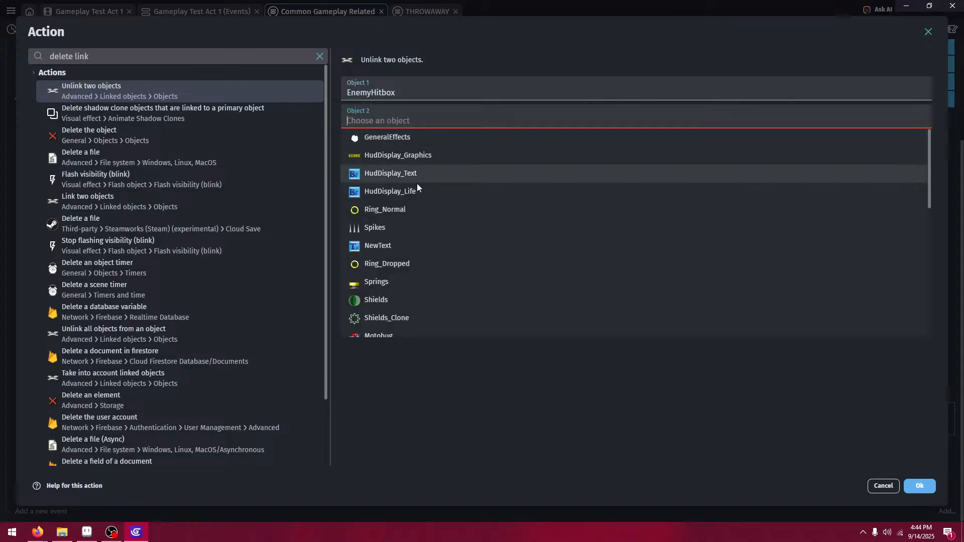
scroll(414, 301, "down", 1)
left_click(415, 285)
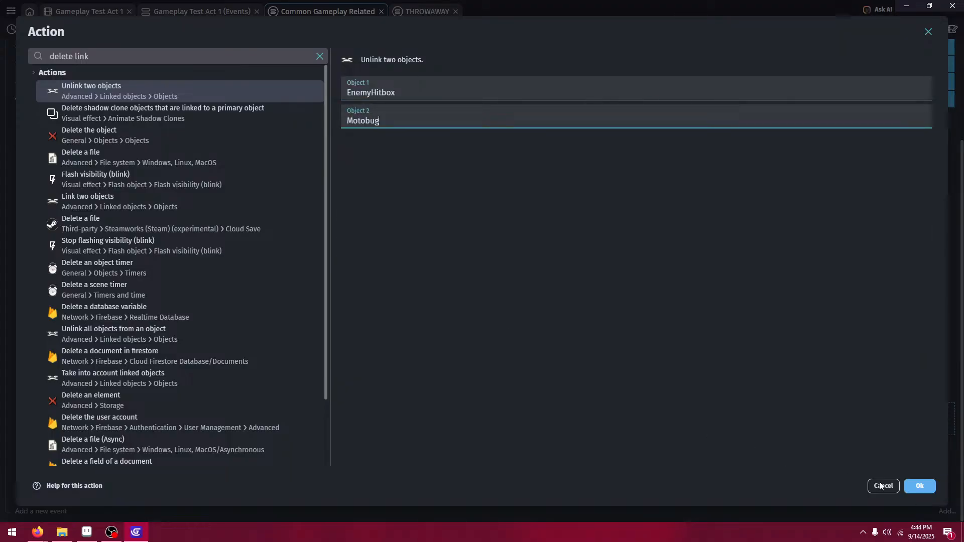
left_click(910, 486)
left_click_drag(504, 439, 501, 409)
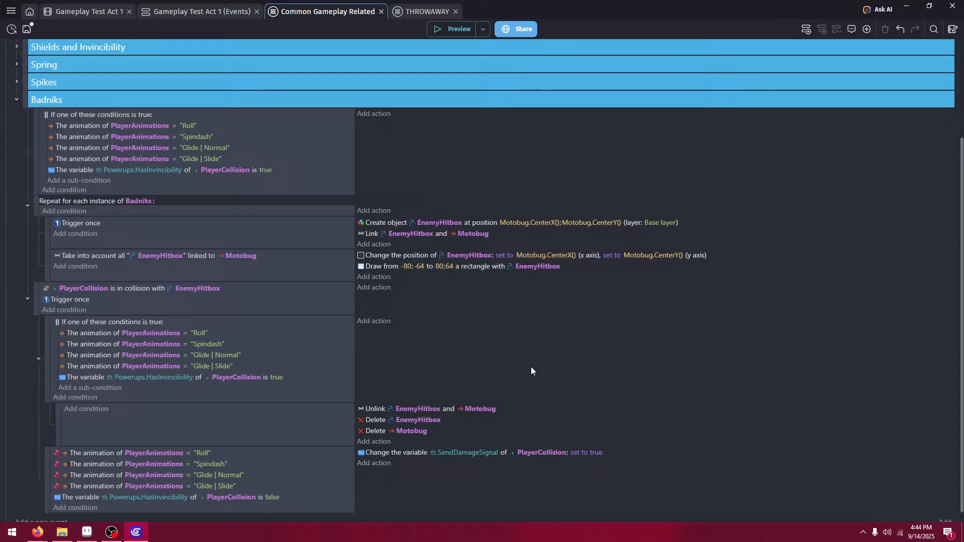
- Preview the unlink change by attacking the first Motobug in a jump and crossing the spikes, closing the preview at the end
left_click(450, 29)
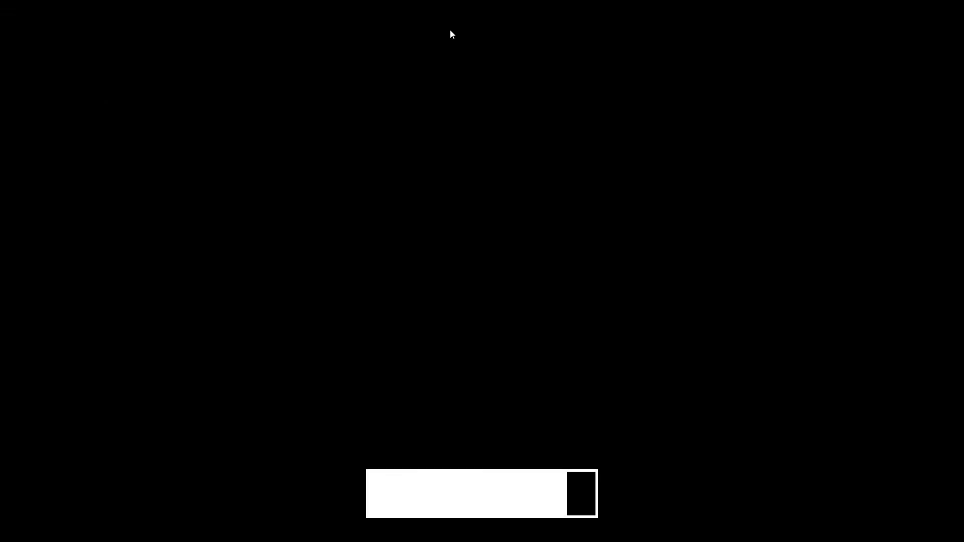
key("Right")
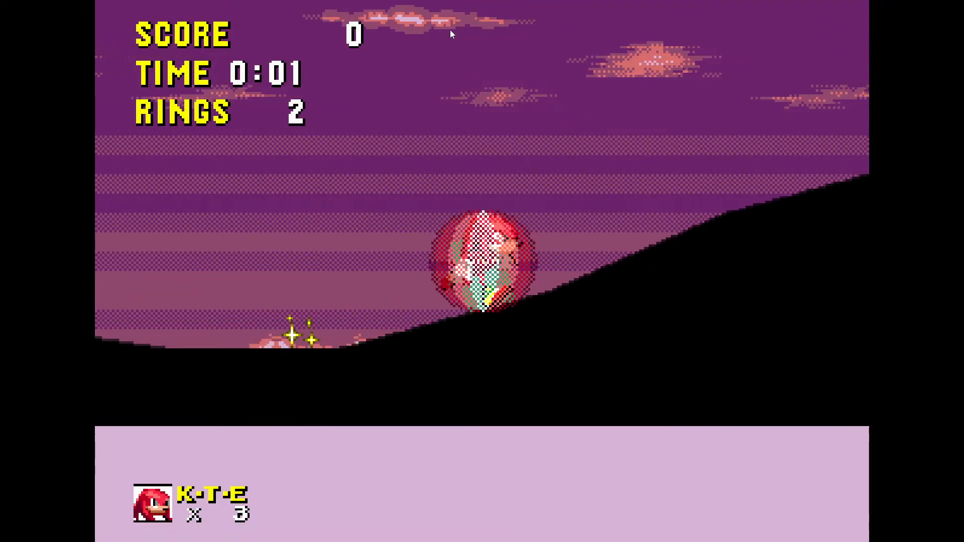
key("Left")
key("space")
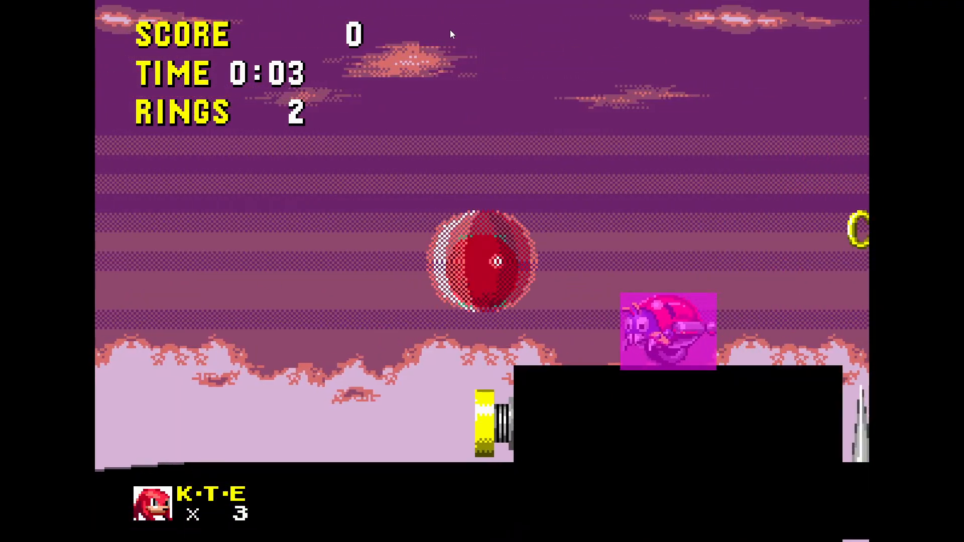
key("Right")
key("space")
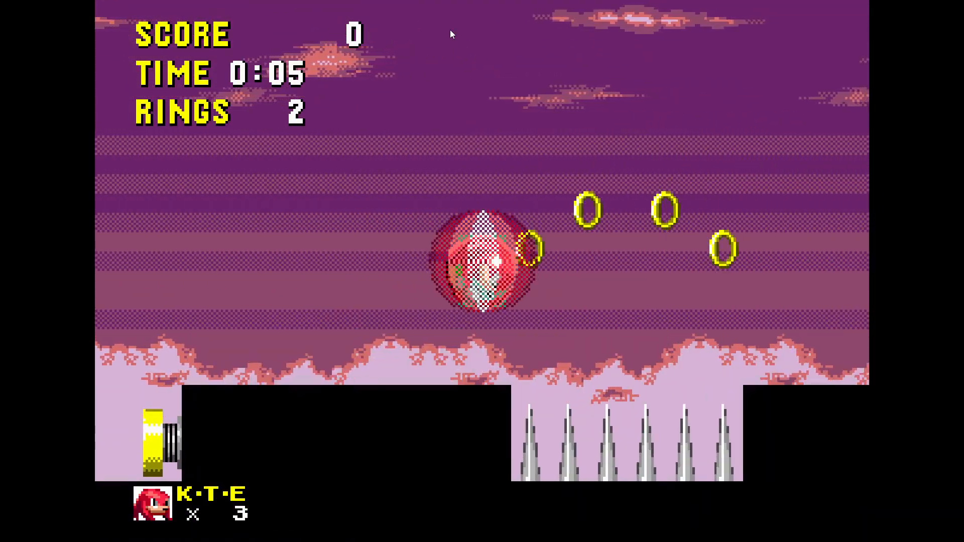
key("Left")
key("F11")
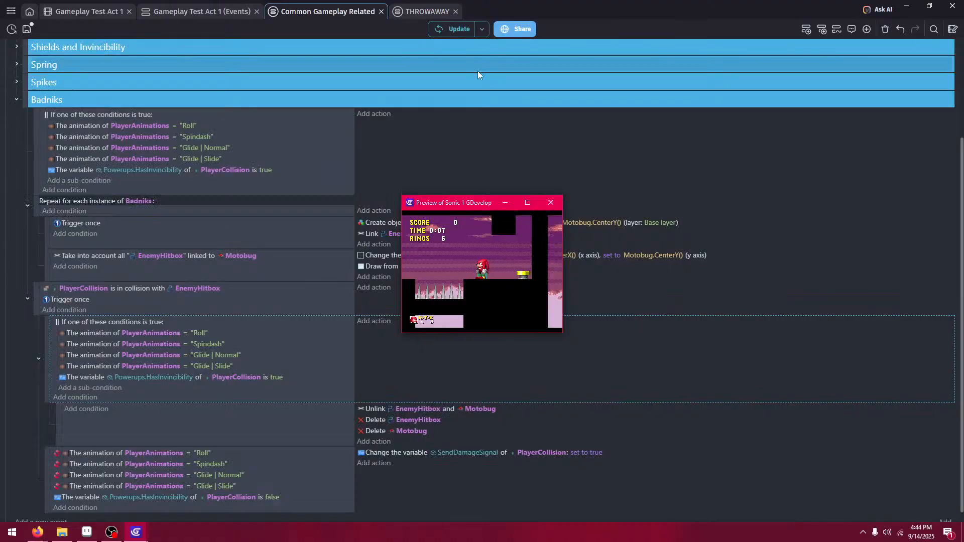
left_click(546, 203)
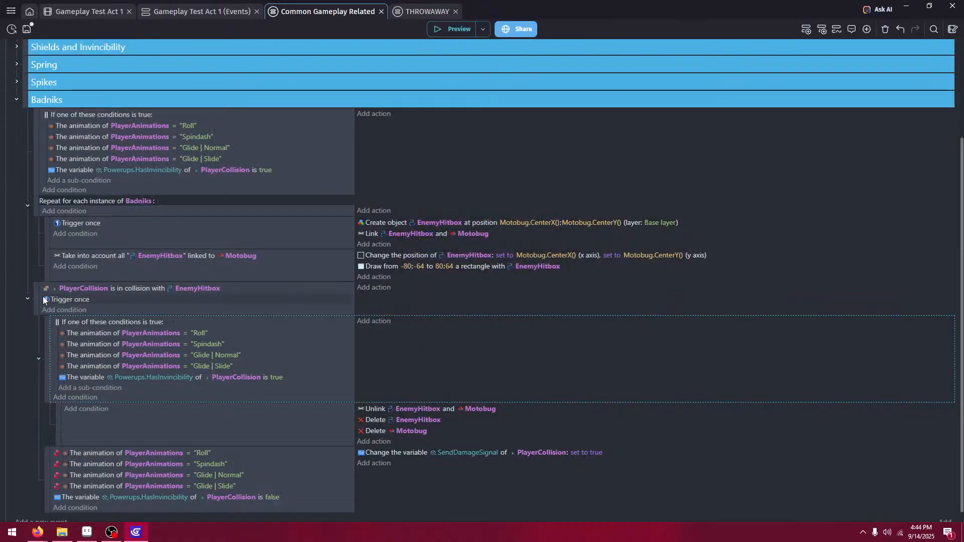
- Nest the player–EnemyHitbox collision event under the Motobug linked-objects event and delete the Unlink action from its attack sub-event
scroll(69, 314, "up", 2)
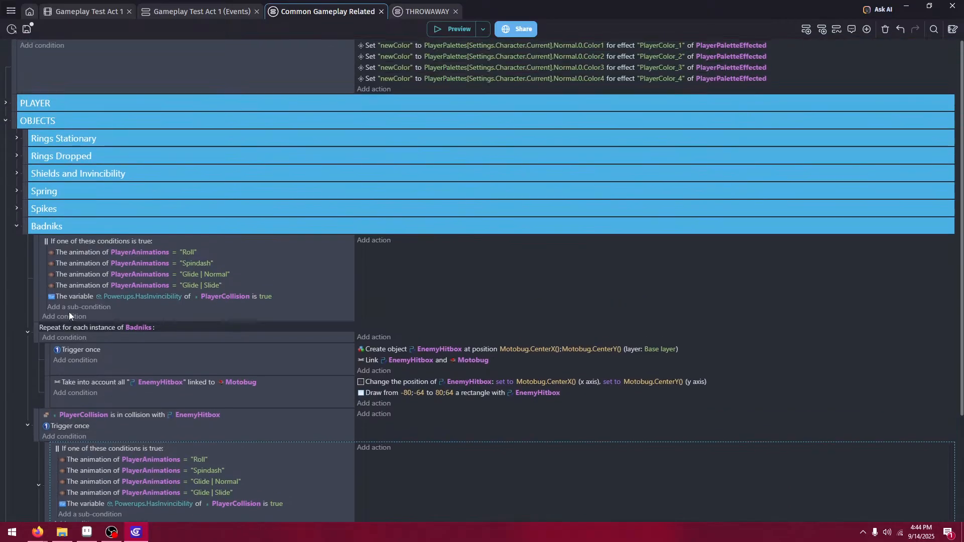
left_click(16, 209)
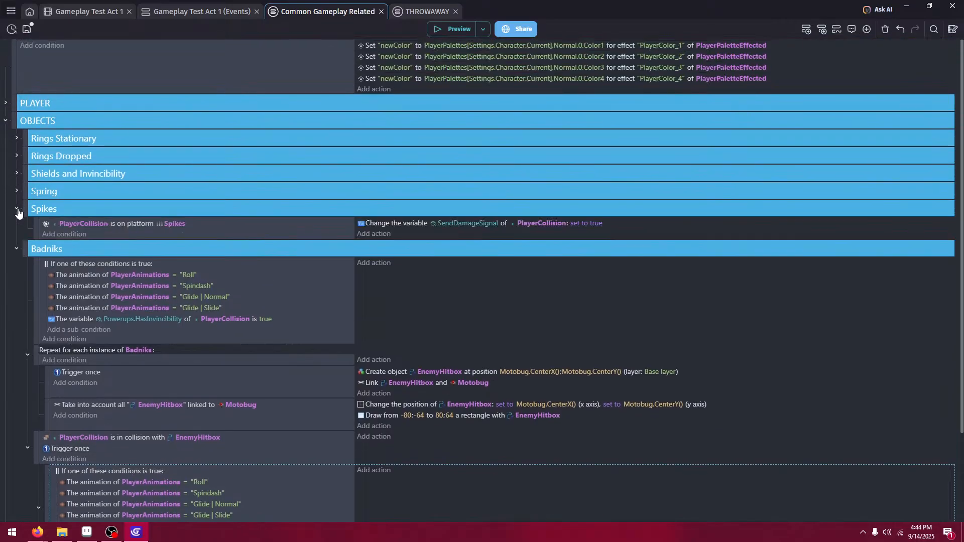
left_click(16, 209)
scroll(299, 371, "down", 2)
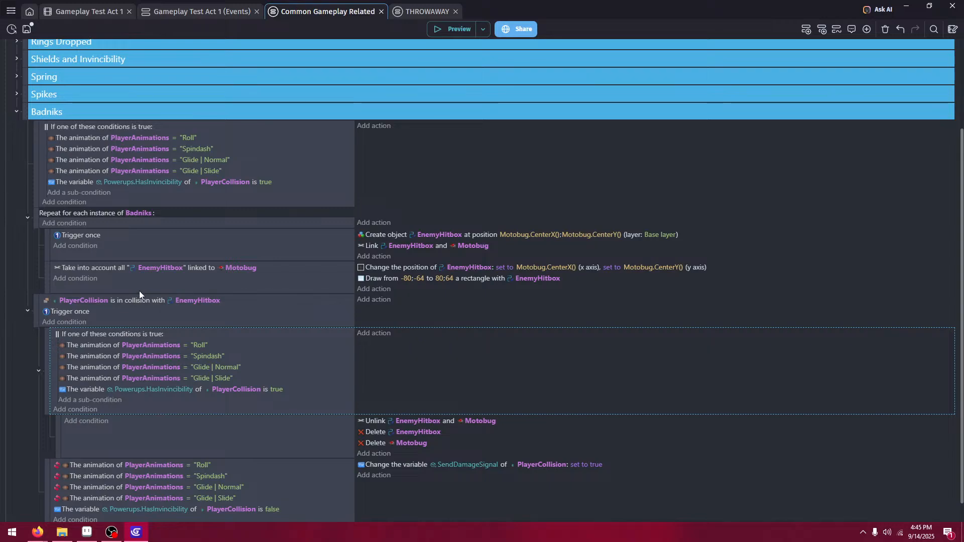
left_click_drag(30, 312, 61, 301)
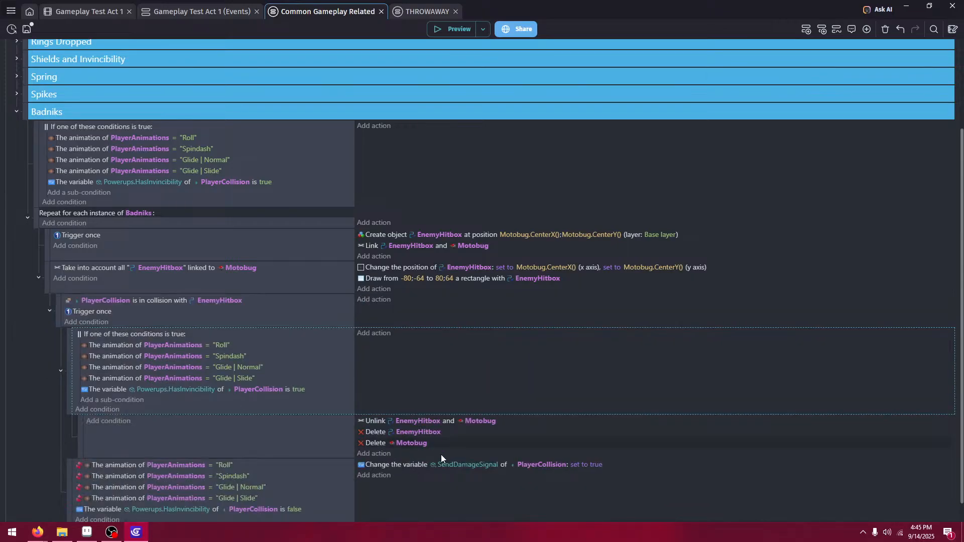
left_click(502, 424)
key("Delete")
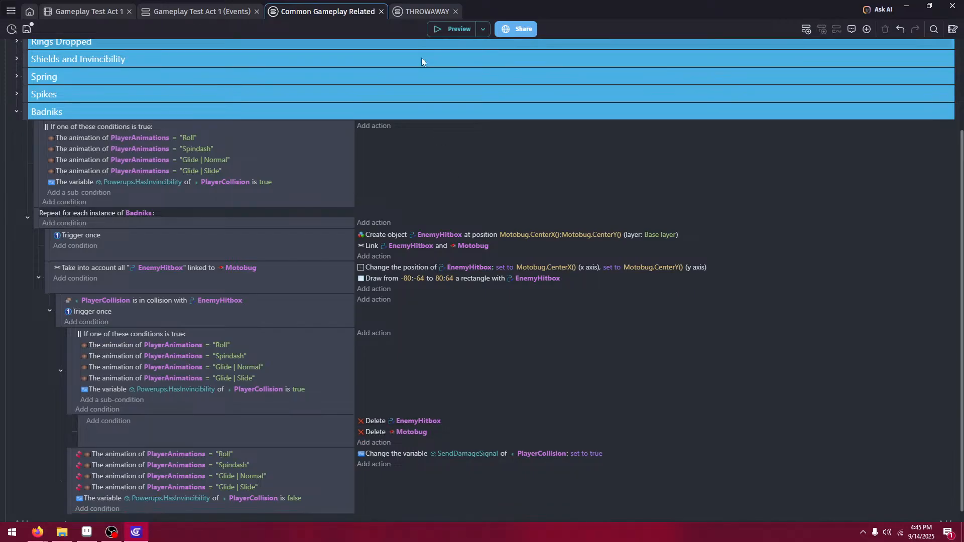
- Preview the nested collision event by running Knuckles over the slope and jump-attacking the first Motobug above the side spring
left_click(445, 28)
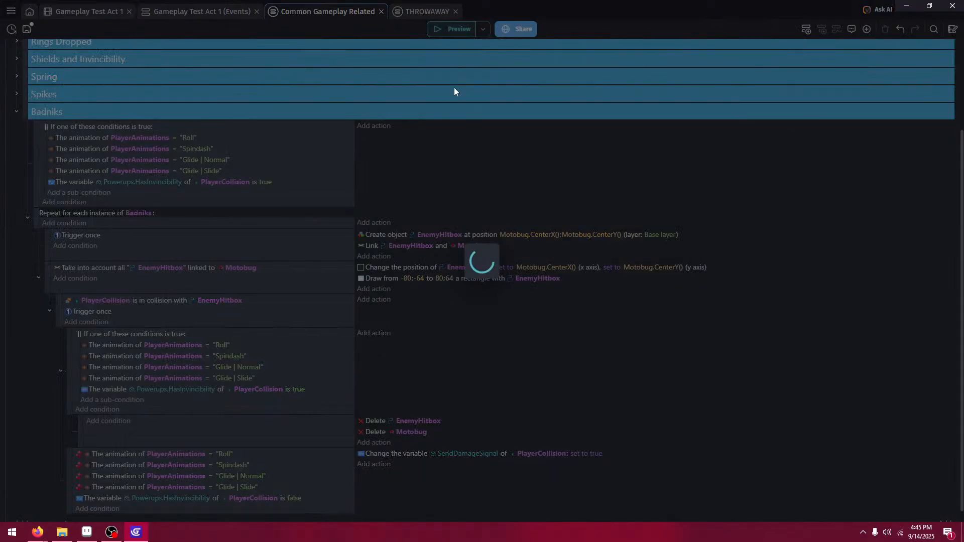
key("Right")
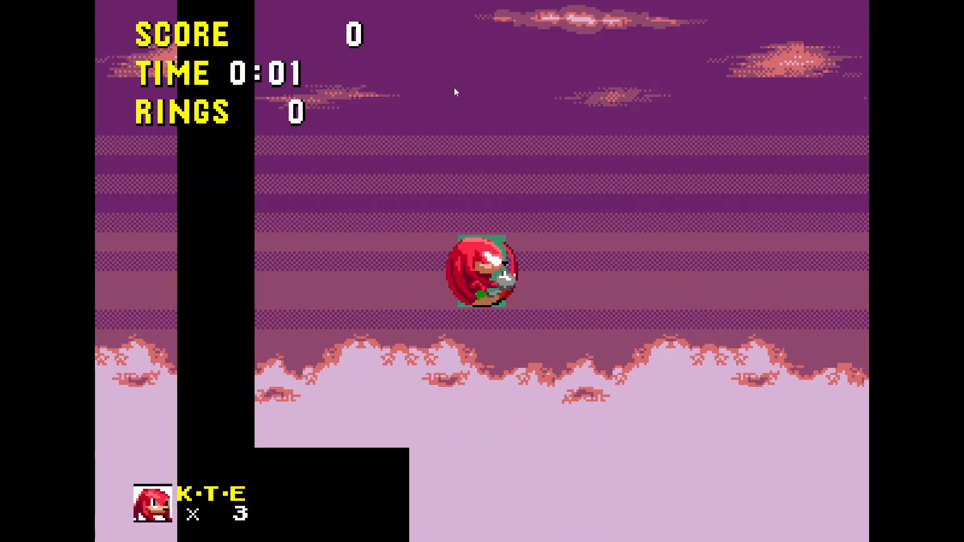
key("Left")
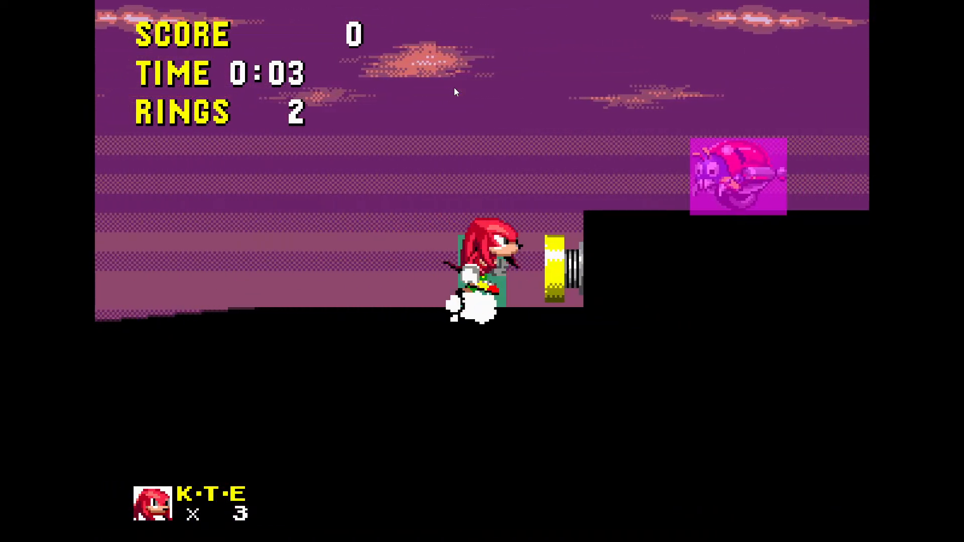
key("space")
key("Right")
key("space")
key("Right")
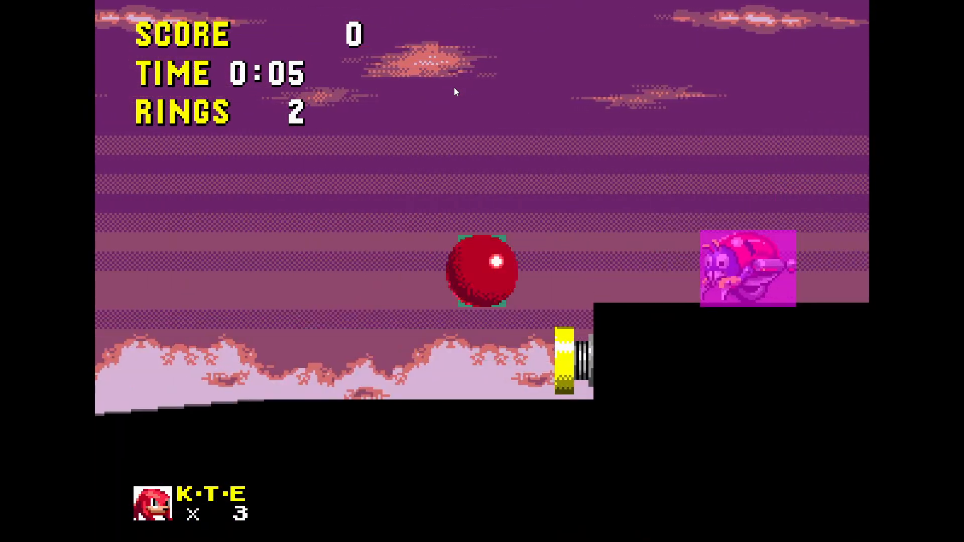
key("Right")
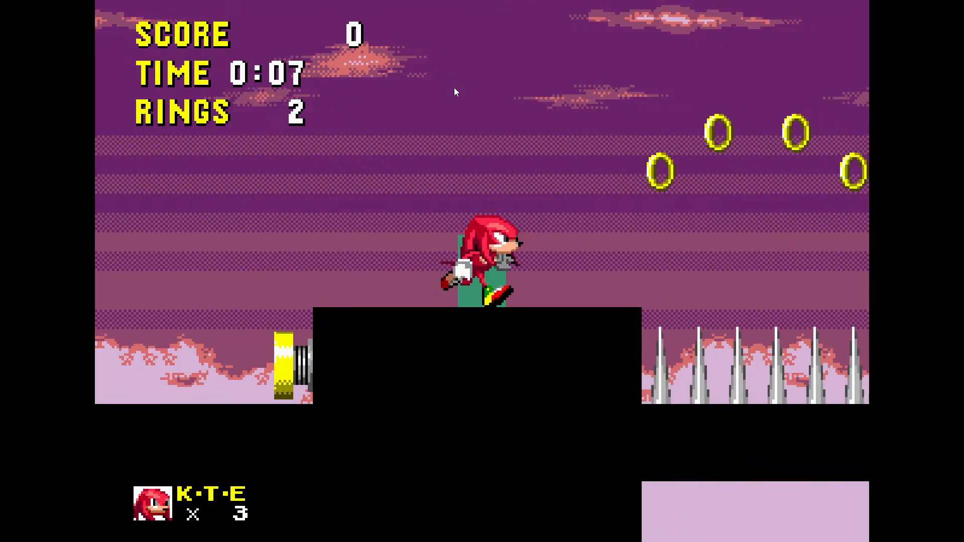
- Jump Knuckles through the rings over the spikes to the far spring platform and close the preview
key("Left")
key("Right")
key("space")
key("Right")
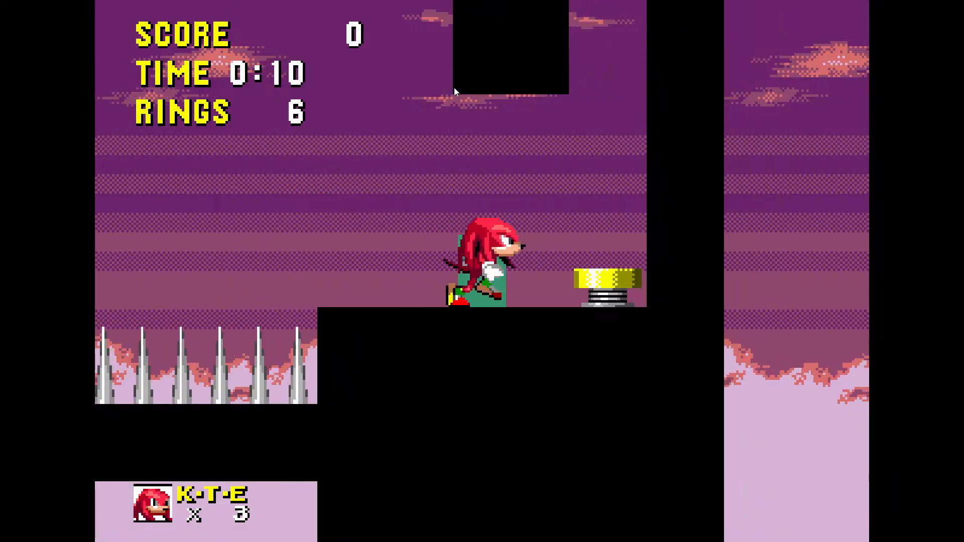
key("Left")
key("F11")
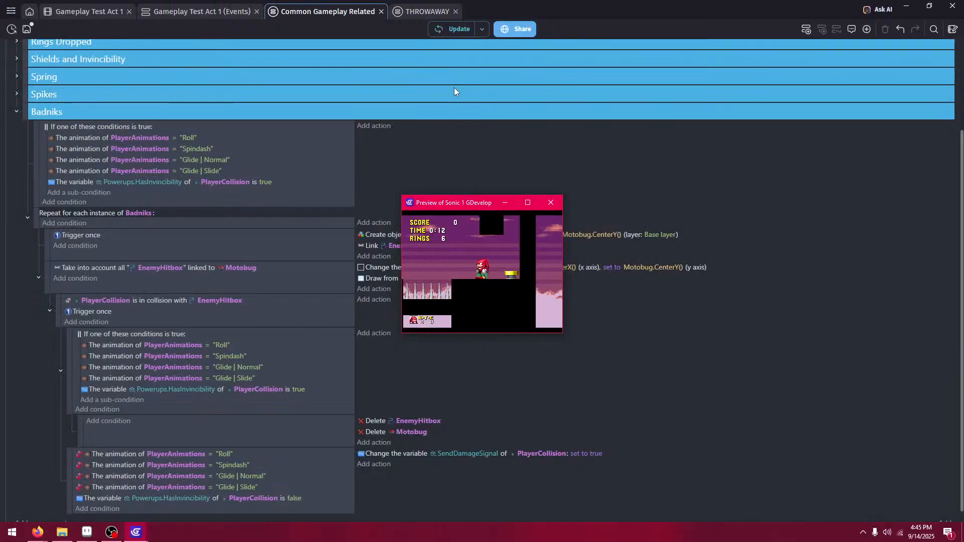
left_click(551, 201)
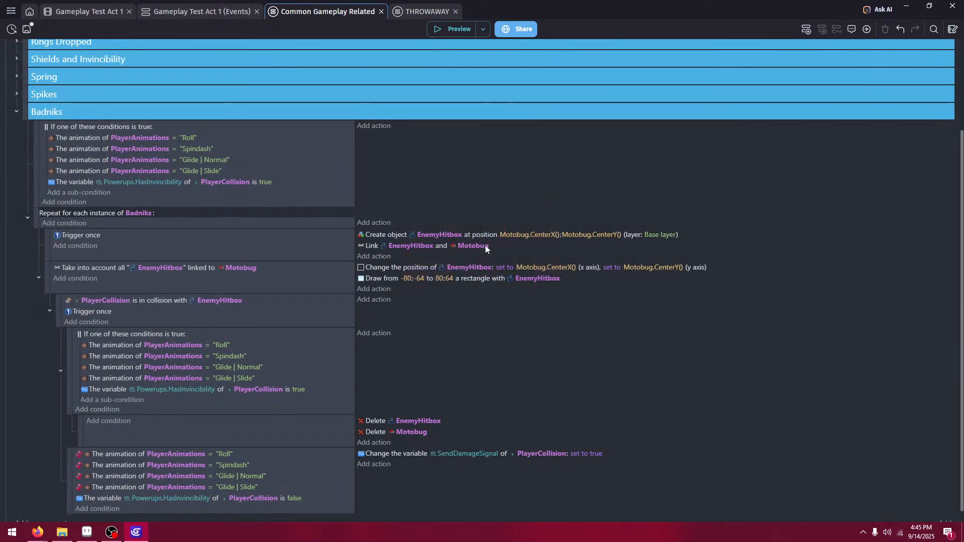
- Start adding an action after the two deletes, search for a create action, and switch to Firefox's Knuckles sprite sheet
left_click(385, 443)
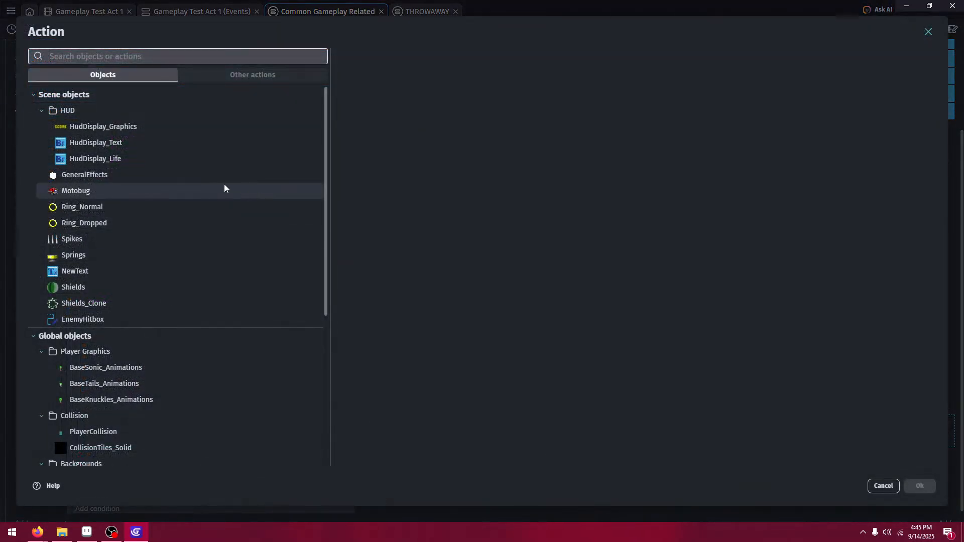
type("creat")
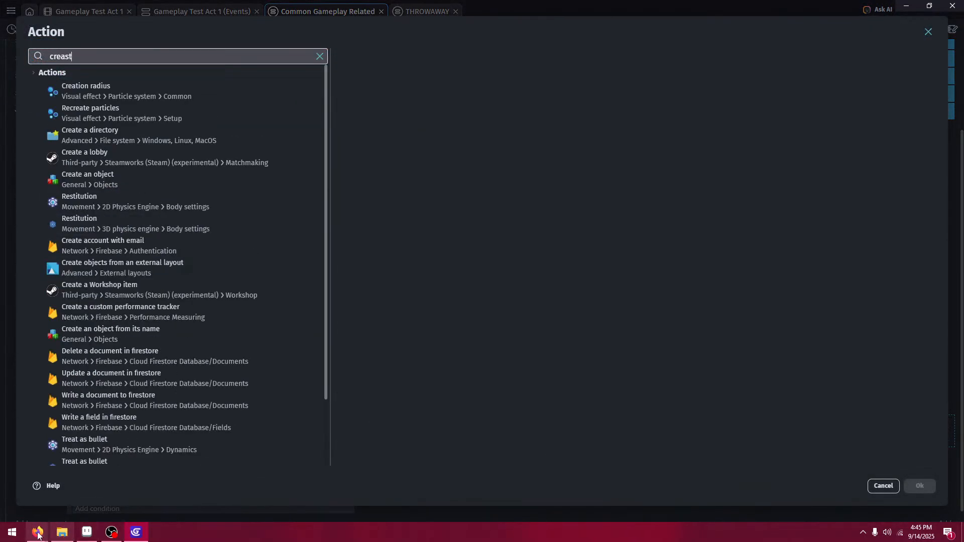
left_click(38, 533)
left_click(46, 501)
left_click(512, 4)
left_click(426, 11)
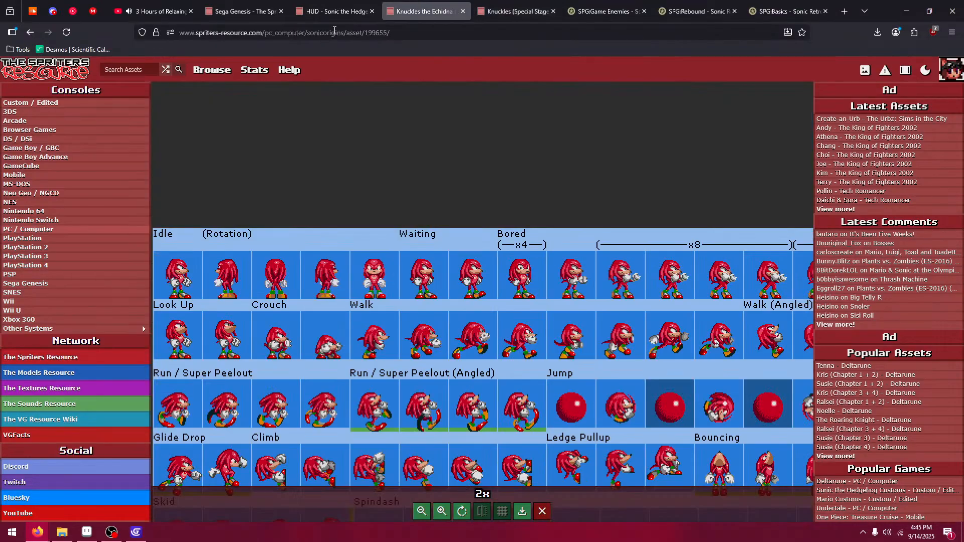
- Switch to Aseprite and open the Sega Genesis Sonic & Knuckles Tails (Lock-On) sprite sheet from the Downloads folder
left_click(86, 533)
left_click(9, 17)
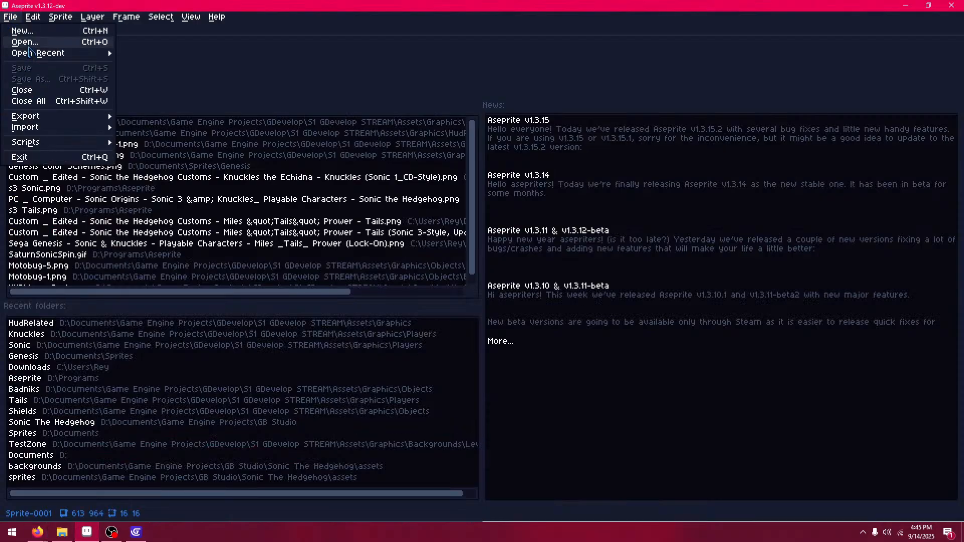
key("ctrl+o")
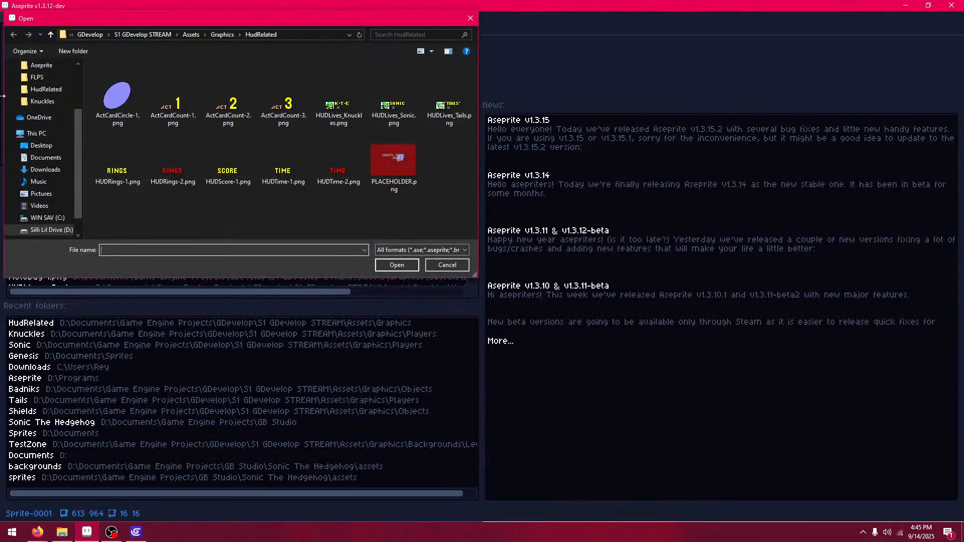
left_click(44, 87)
scroll(166, 152, "down", 2)
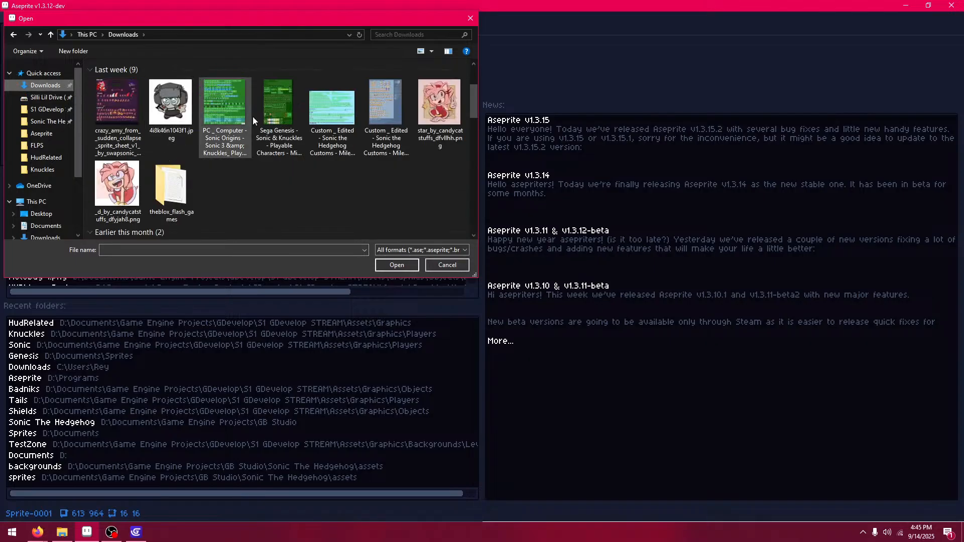
double_click(279, 107)
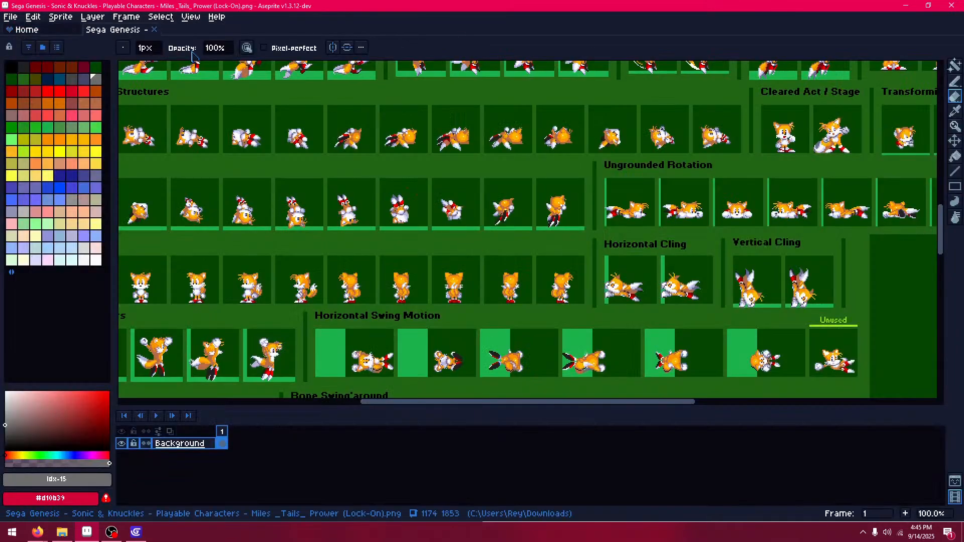
- Look through the Downloads folder for another sprite sheet to open
left_click(10, 17)
key("Return")
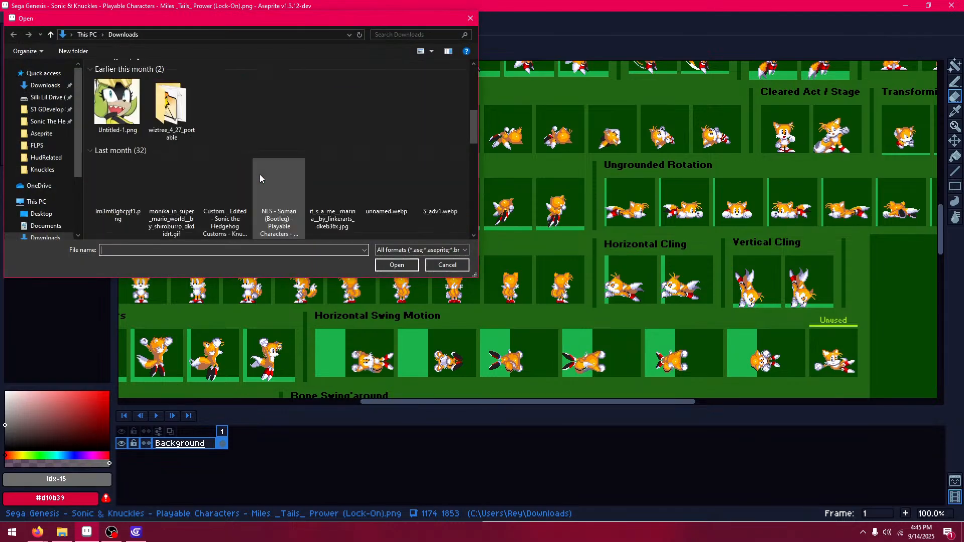
scroll(260, 174, "down", 4)
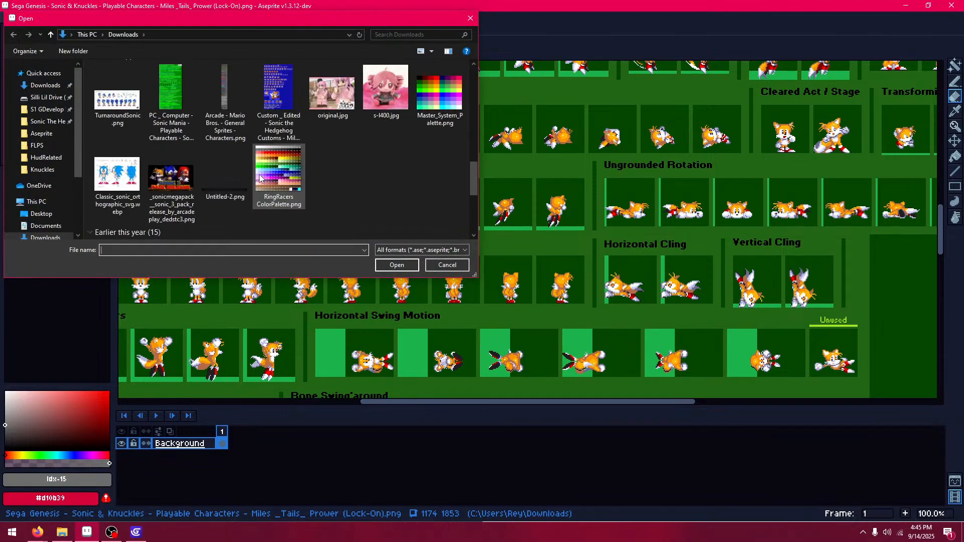
scroll(260, 176, "down", 4)
scroll(259, 175, "up", 6)
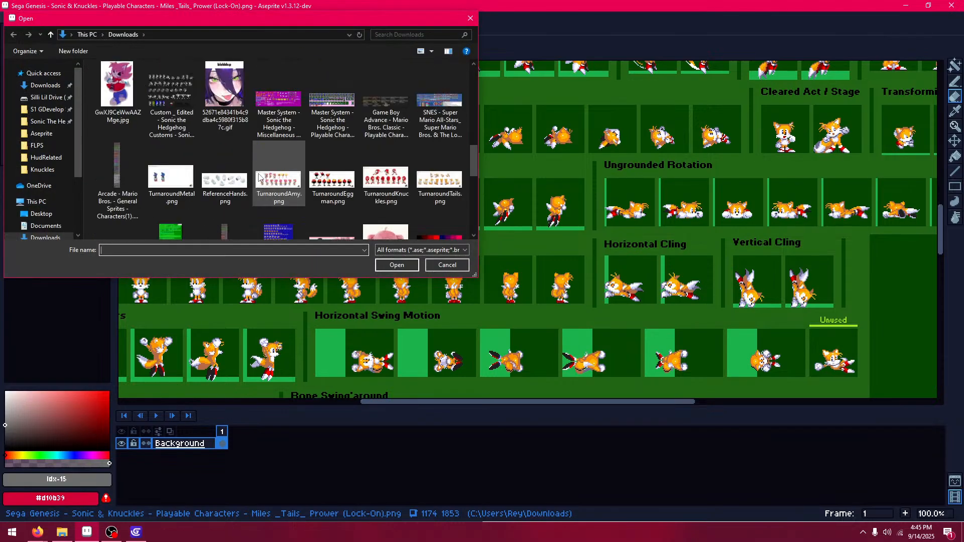
scroll(258, 174, "up", 3)
scroll(258, 173, "up", 5)
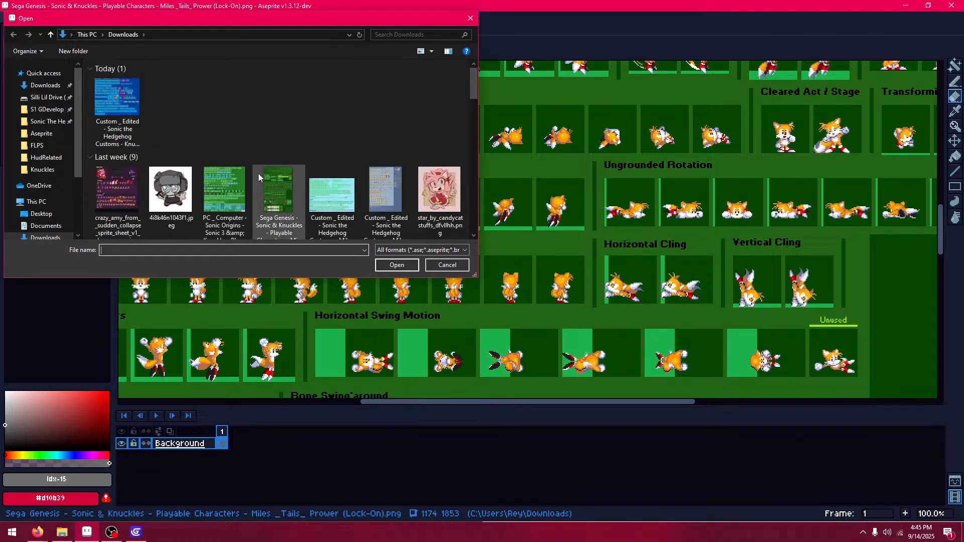
- Return to Firefox, check the open sprite-sheet and game-guide tabs, close the Sega Genesis tab, and bring up the HUD sheet
left_click(37, 501)
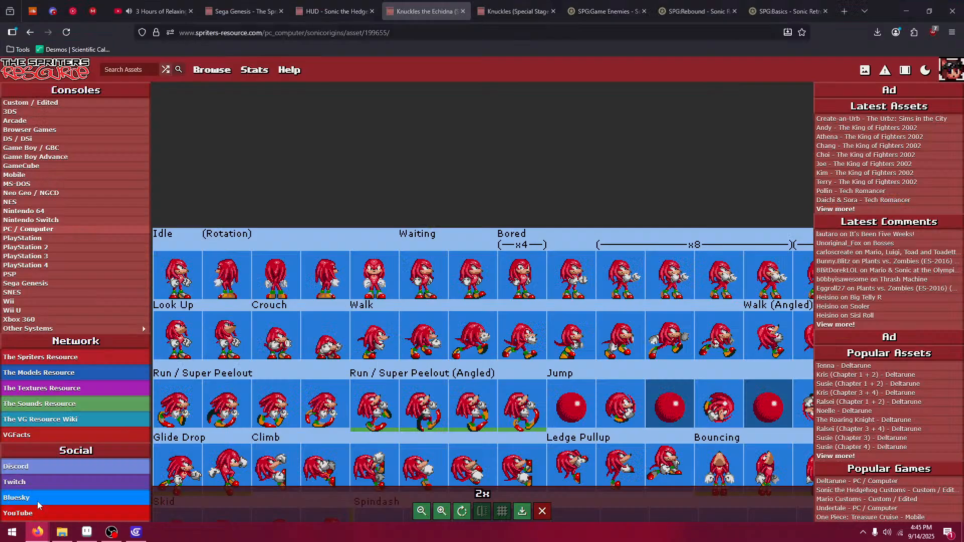
left_click(341, 10)
left_click(241, 10)
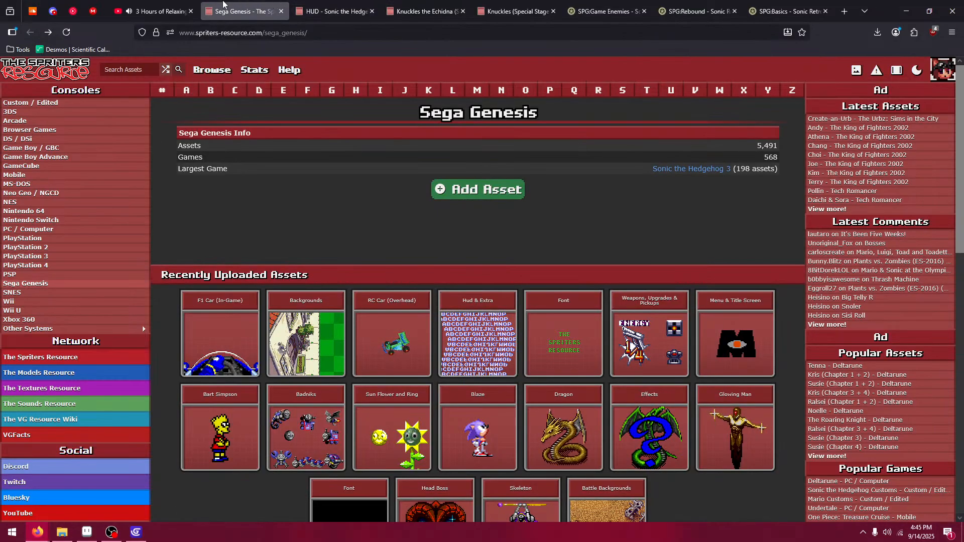
left_click(190, 5)
left_click(241, 11)
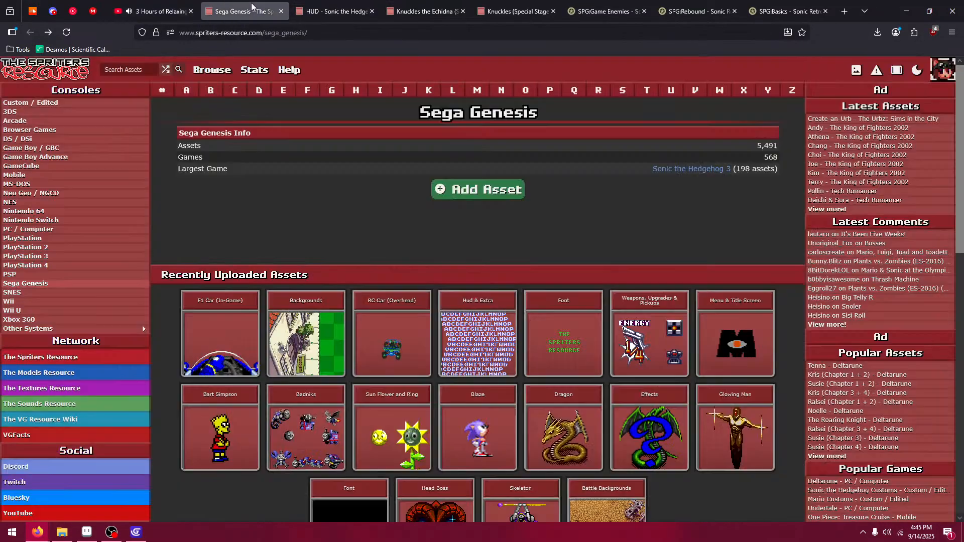
left_click(282, 12)
left_click(334, 14)
left_click(425, 14)
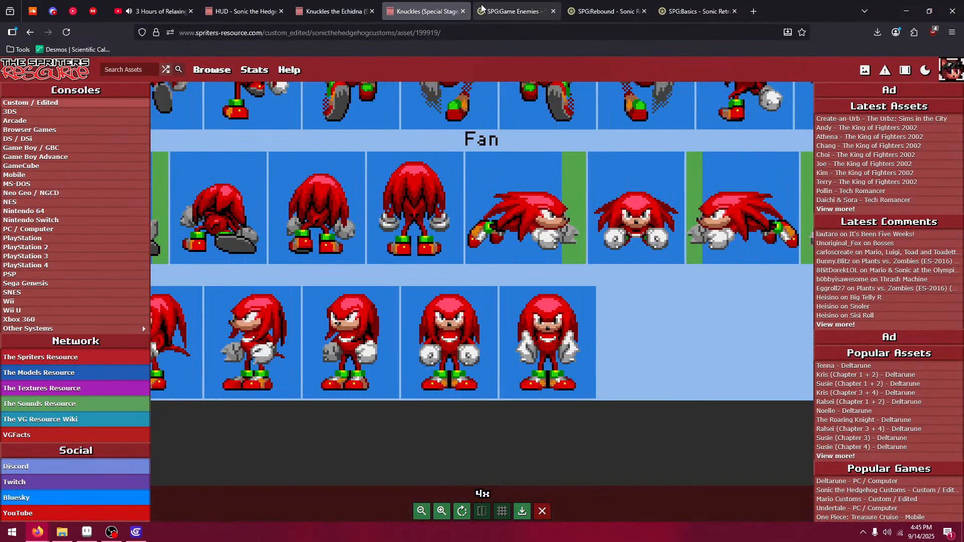
left_click(517, 14)
left_click(424, 11)
left_click(334, 11)
left_click(254, 6)
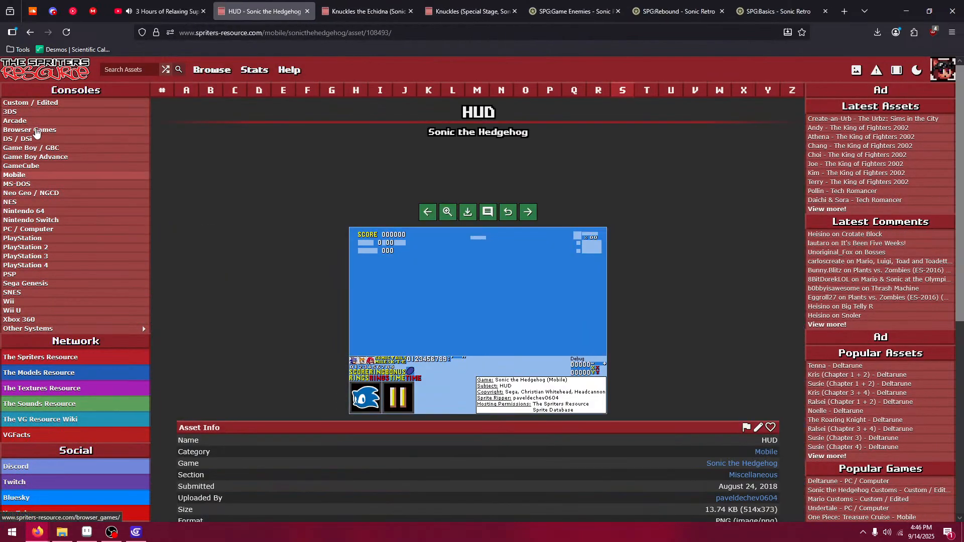
- Open the Sega Genesis Sonic the Hedgehog assets on The Spriters Resource and examine the Badniks sheet
left_click(26, 283)
scroll(376, 285, "down", 8)
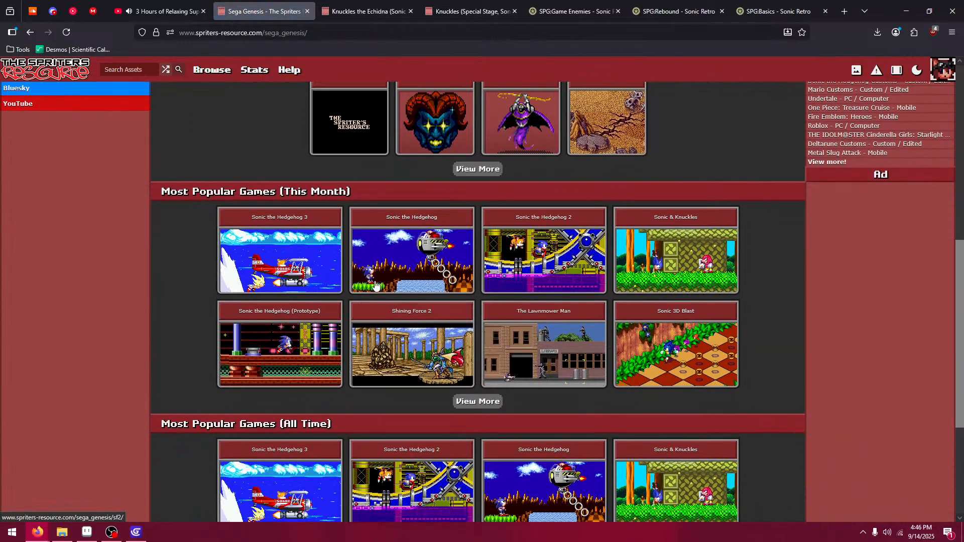
left_click(376, 286)
scroll(306, 313, "down", 15)
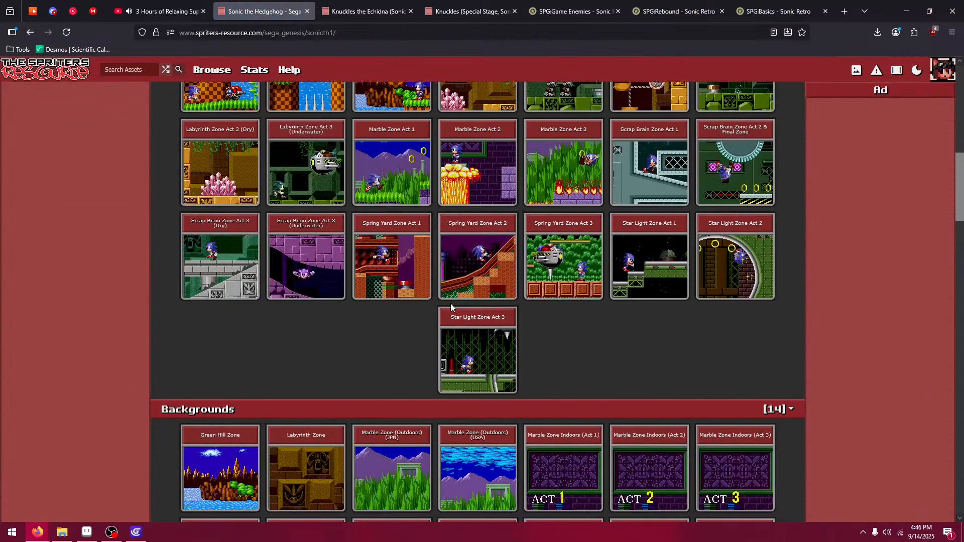
scroll(450, 303, "up", 10)
left_click(433, 140)
scroll(290, 419, "down", 3)
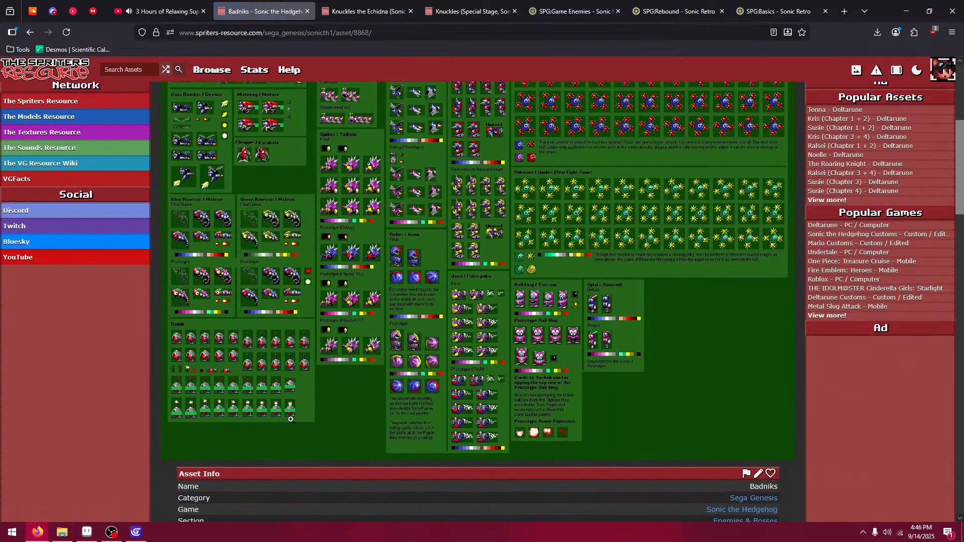
- Return to the Sonic the Hedgehog asset list, look through the Dr. Robotnik / Eggman sheet, and go back to the list
left_click(30, 32)
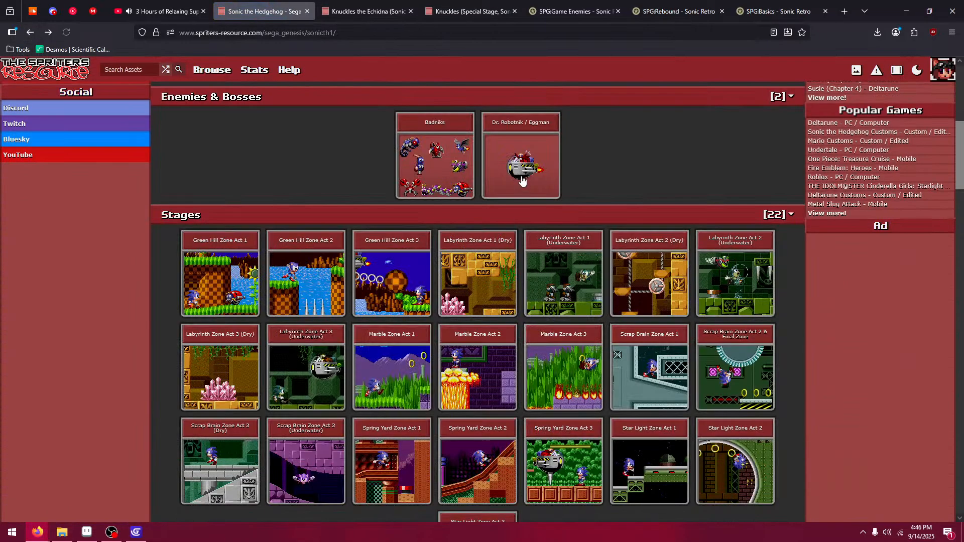
left_click(522, 182)
scroll(375, 261, "down", 3)
scroll(374, 261, "down", 5)
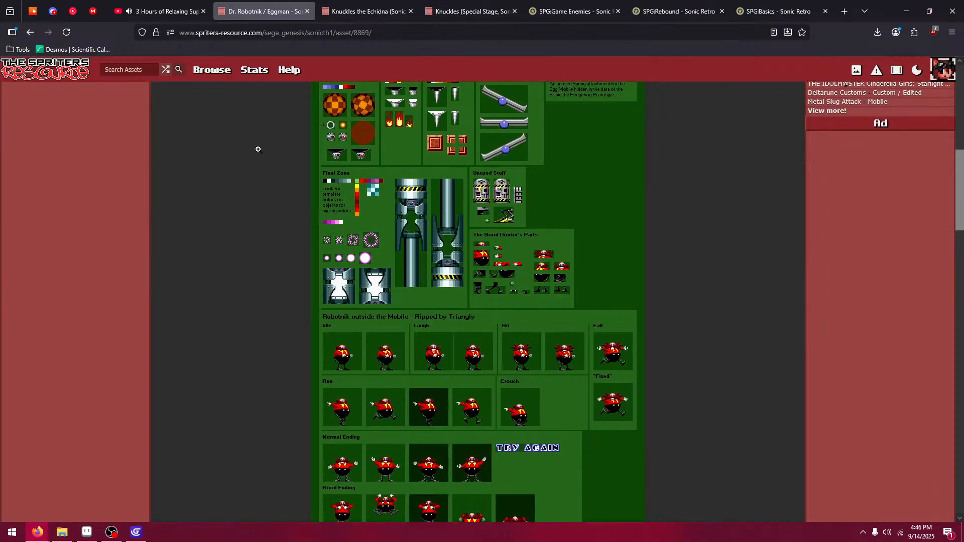
left_click(30, 32)
- Open the Objects (Common) sheet of Sonic the Hedgehog and copy its image to the clipboard
scroll(294, 251, "down", 10)
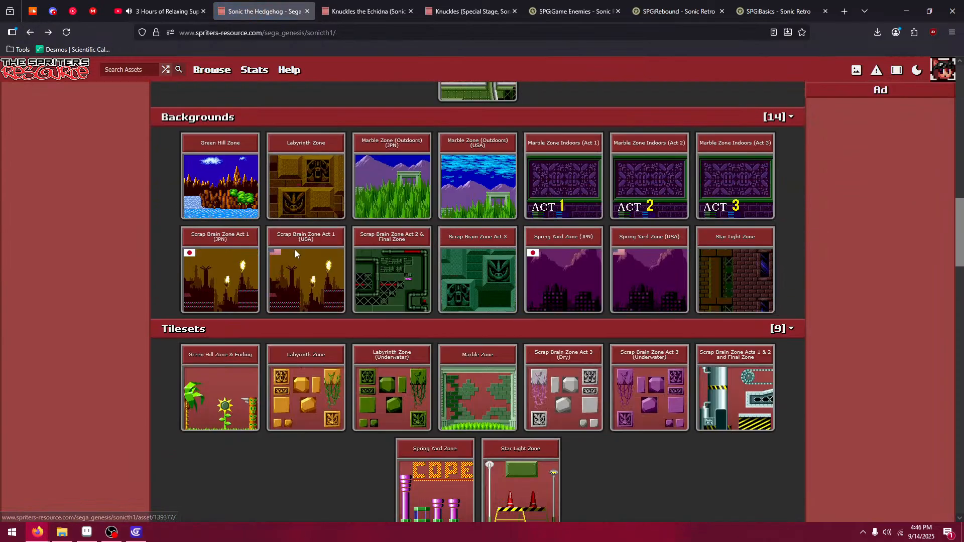
scroll(345, 270, "down", 1)
left_click(454, 321)
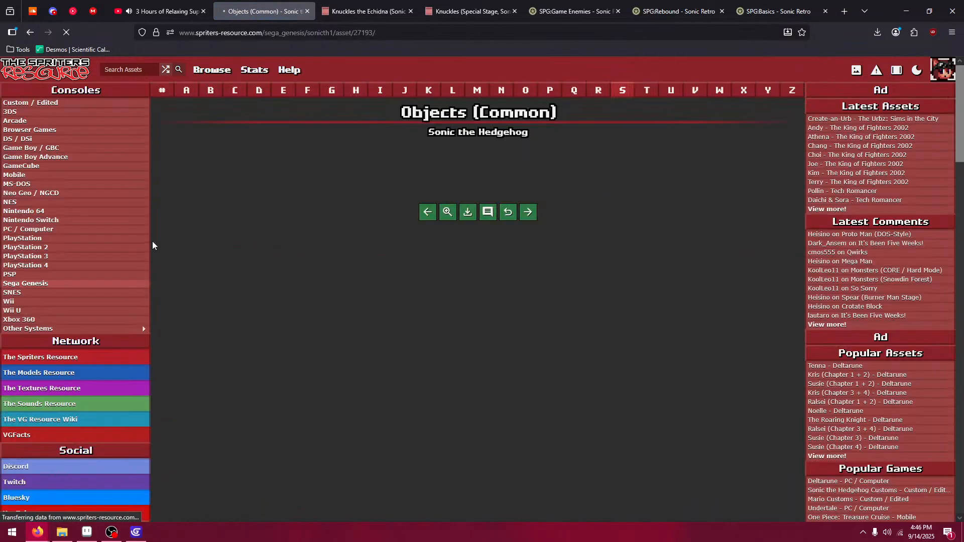
scroll(273, 266, "down", 3)
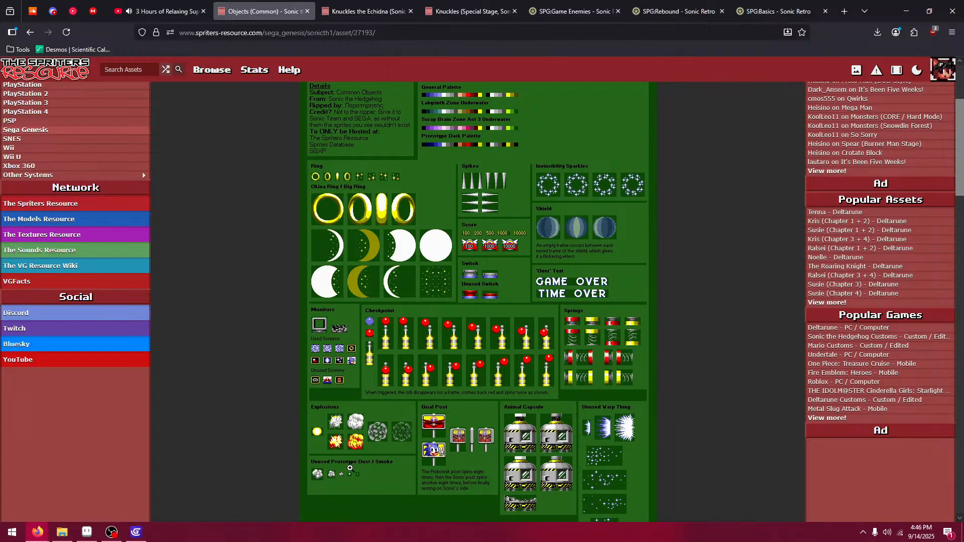
right_click(379, 419)
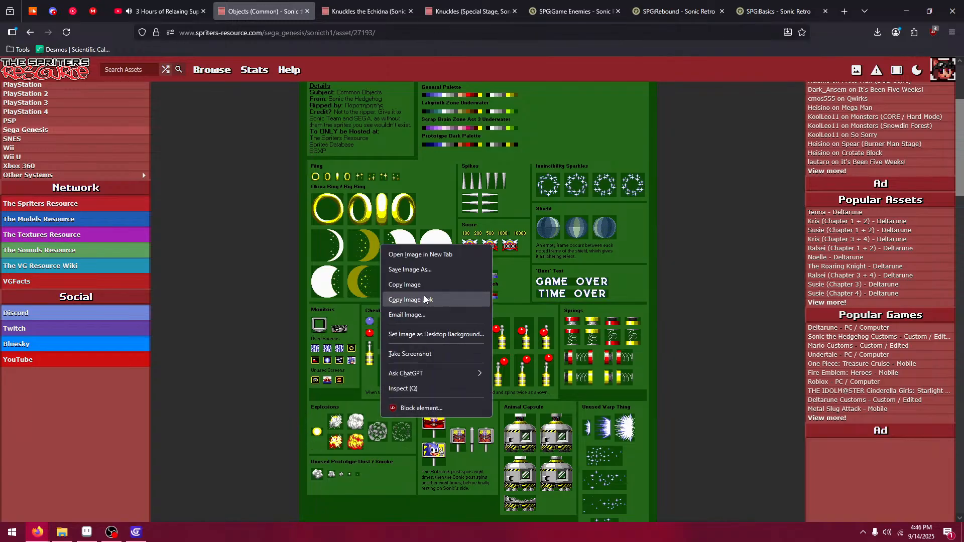
left_click(457, 282)
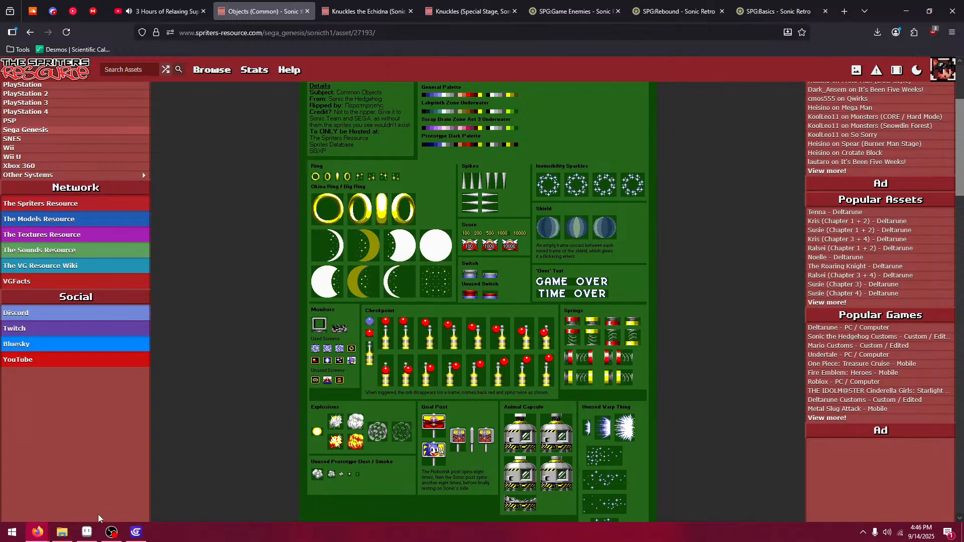
- Switch to Aseprite, dismiss the file dialog, and paste the copied objects sheet into a new 712 × 1014 px sprite
left_click(136, 536)
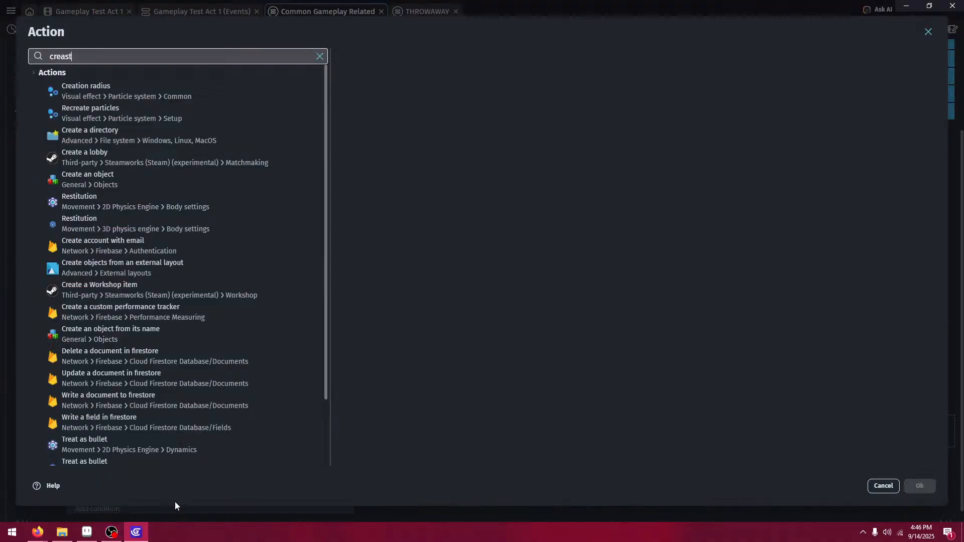
left_click(88, 533)
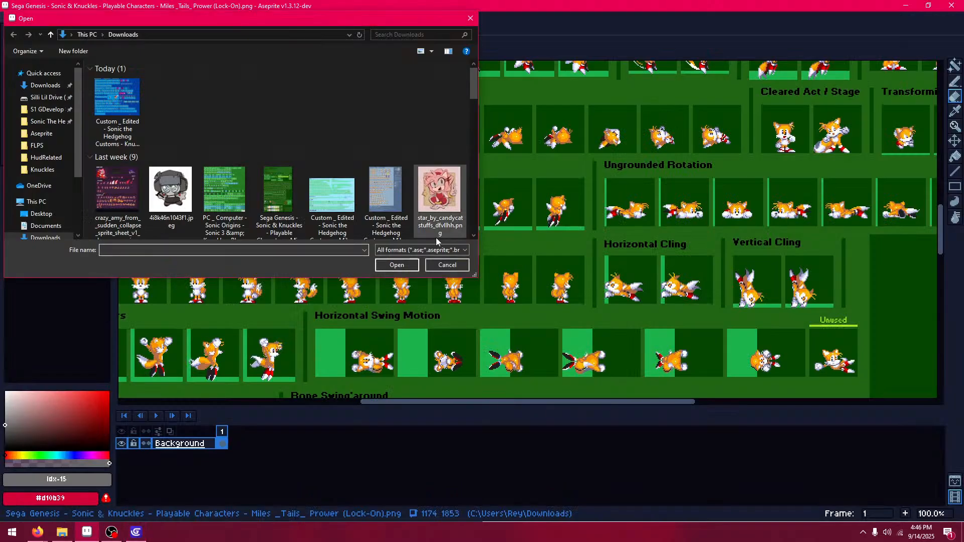
left_click(446, 265)
left_click(10, 16)
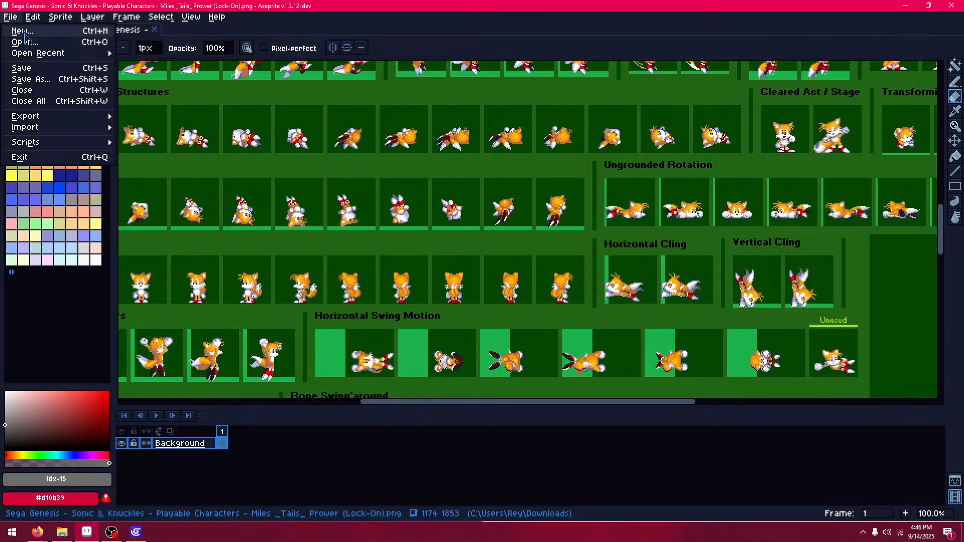
left_click(23, 31)
left_click(452, 357)
key("ctrl+v")
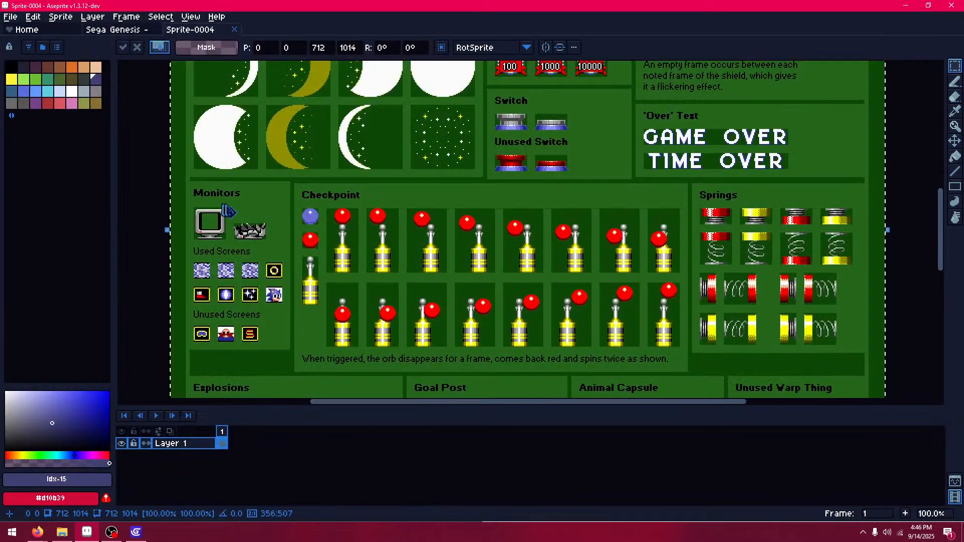
key("Return")
- Select the small round frame in the Explosions section of the sheet with a 24 × 16 px marquee
scroll(348, 221, "down", 5)
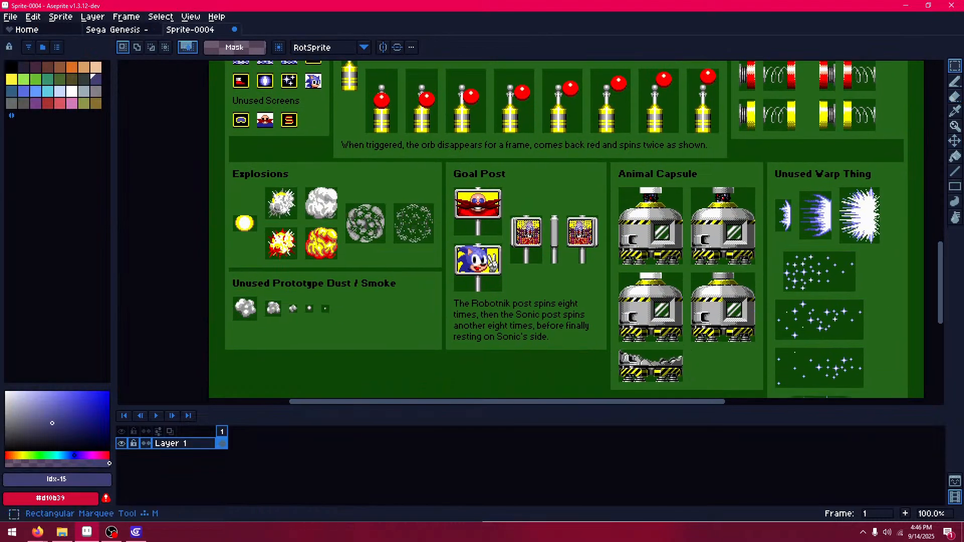
scroll(228, 254, "up", 3)
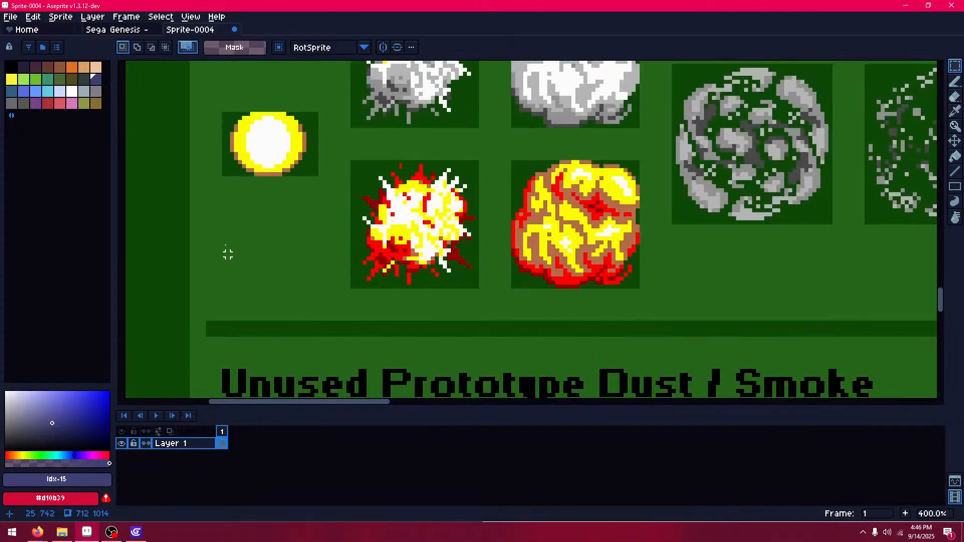
scroll(249, 145, "up", 1)
middle_click_drag(247, 139, 210, 221)
middle_click_drag(390, 261, 357, 188)
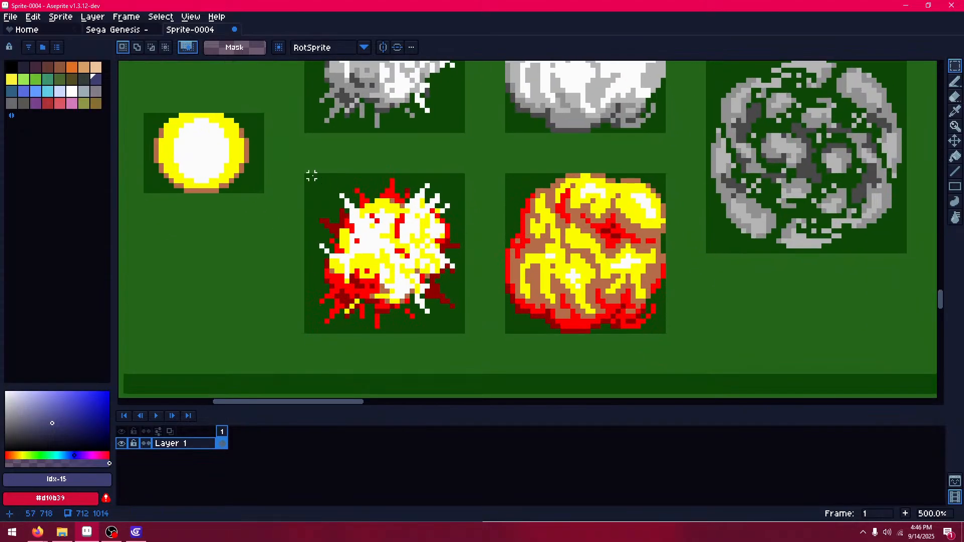
left_click_drag(306, 171, 462, 331)
key("ctrl+d")
middle_click_drag(192, 181, 215, 214)
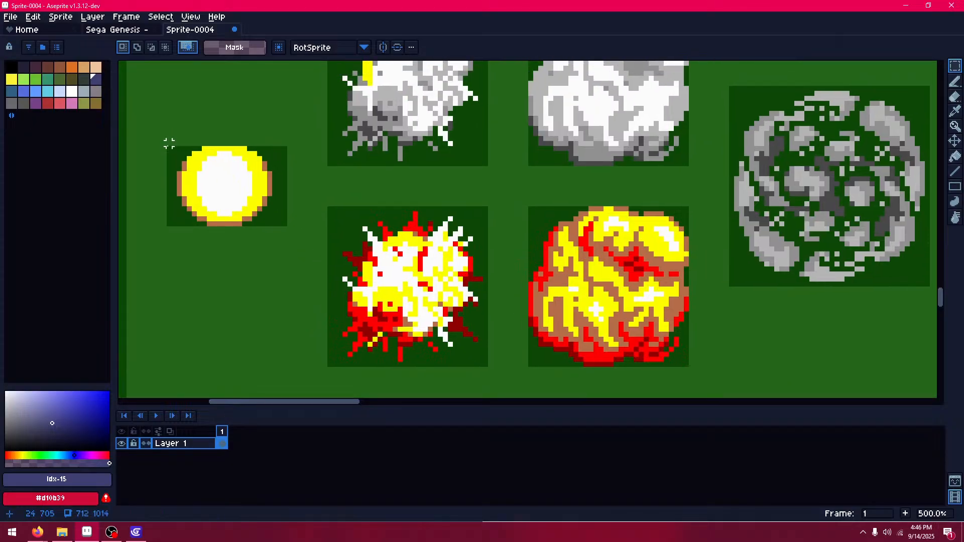
left_click_drag(169, 143, 289, 229)
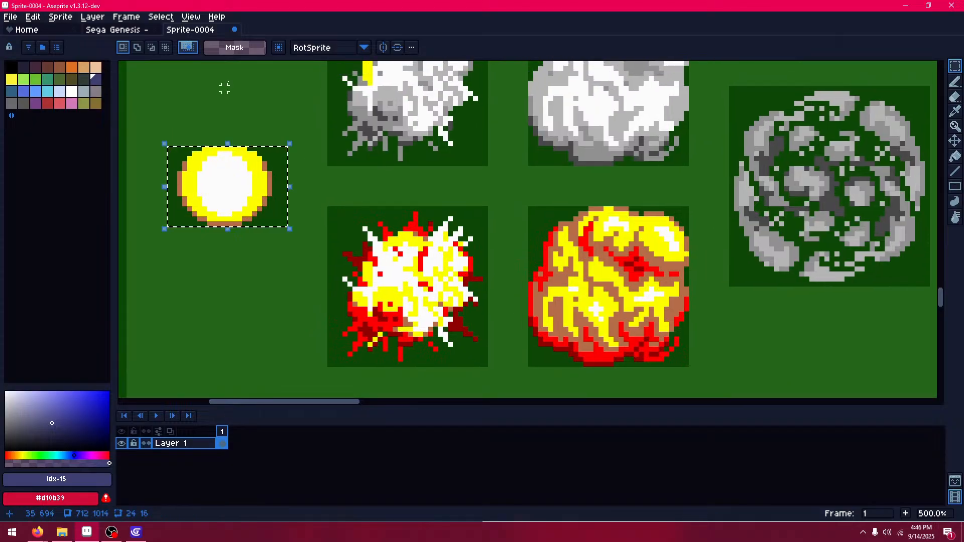
- Create a new 32 × 32 px RGBA sprite with a transparent background and close the Sega Genesis Tails sheet
left_click(10, 16)
left_click(13, 30)
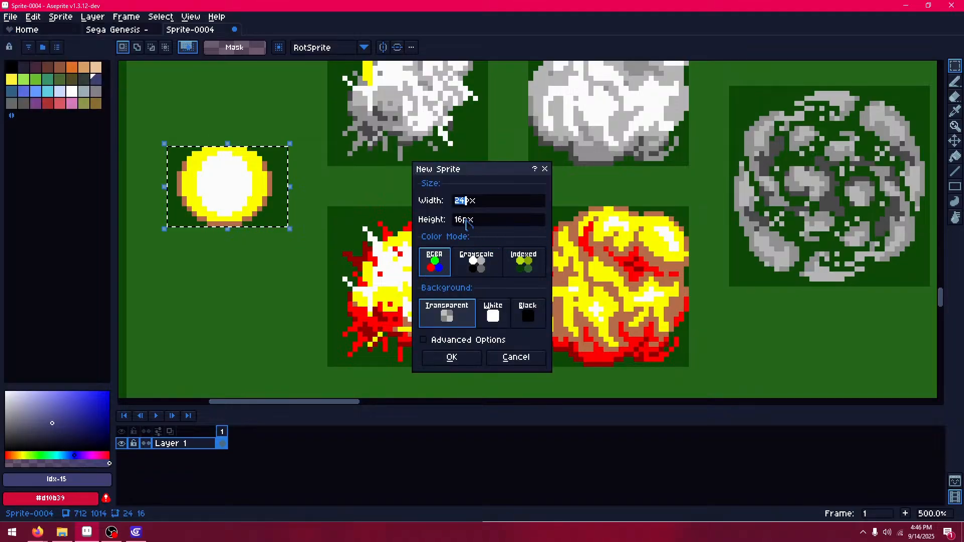
type("2")
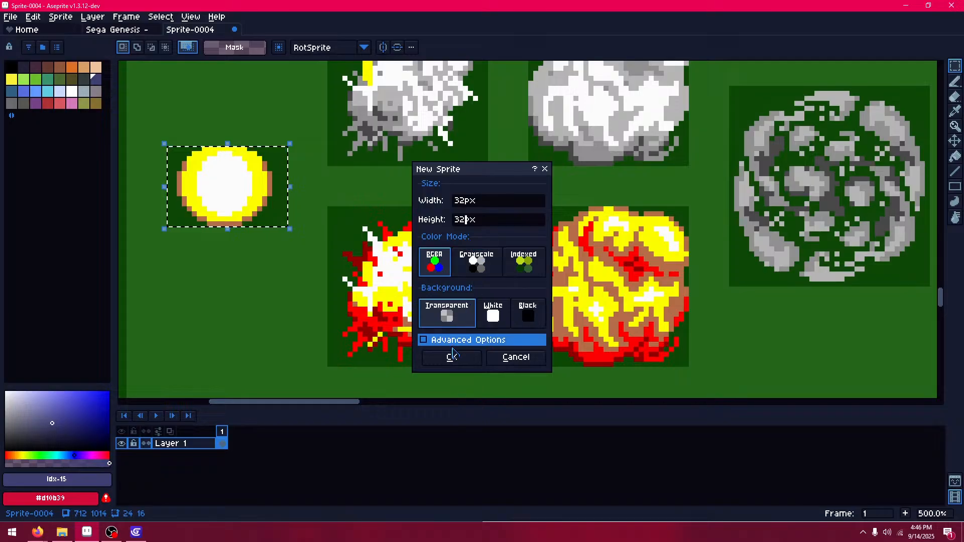
left_click(452, 357)
left_click(121, 30)
left_click(176, 30)
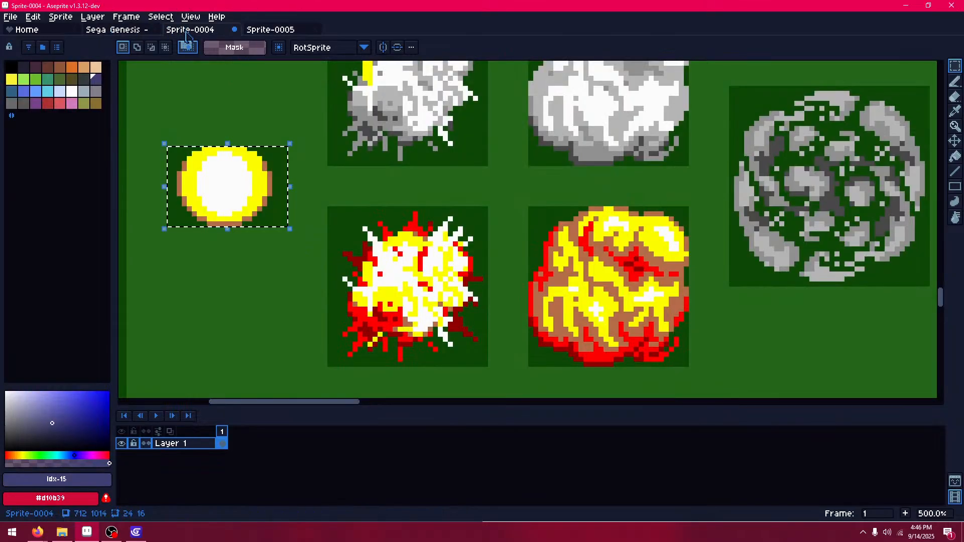
left_click(154, 29)
- Open HUDLives_Sonic.png from the project's HudRelated graphics folder
left_click(10, 17)
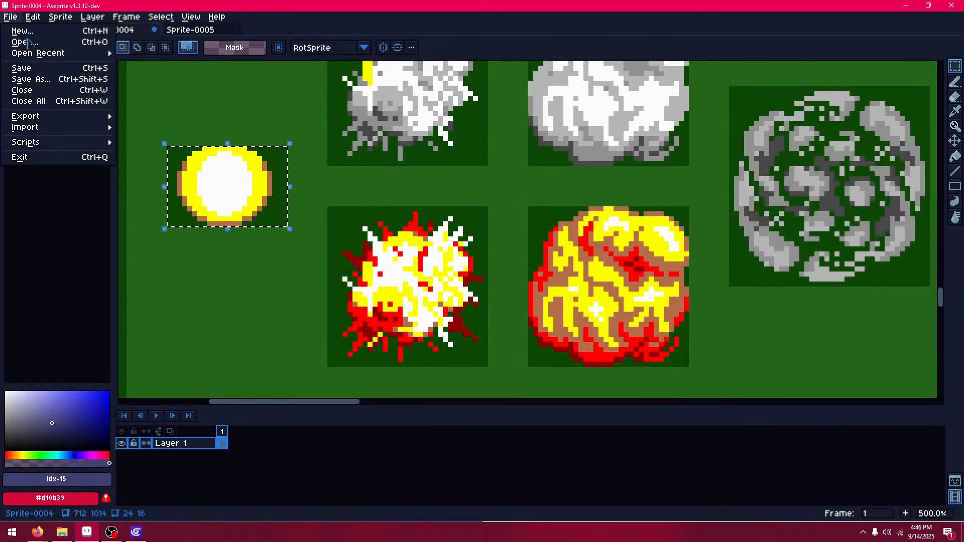
left_click(15, 39)
scroll(55, 125, "up", 3)
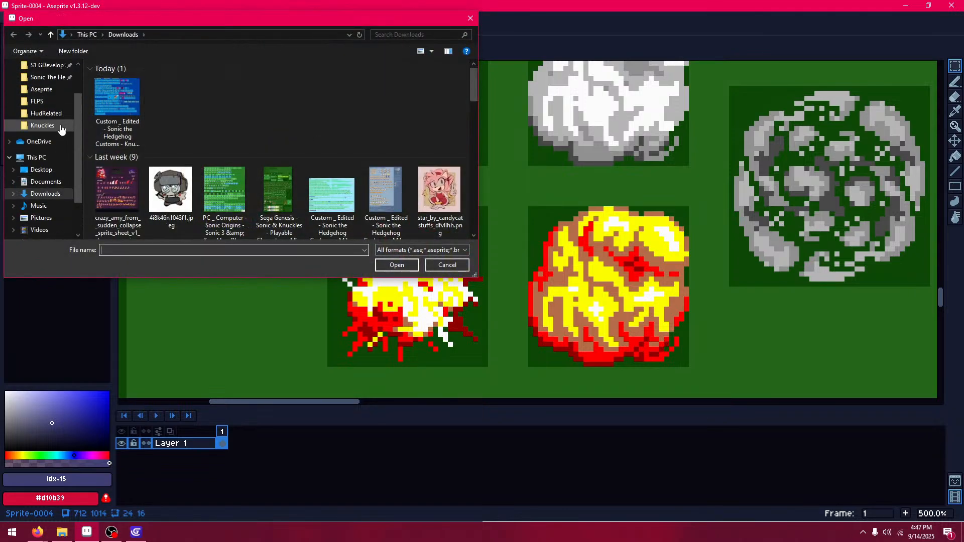
left_click(55, 90)
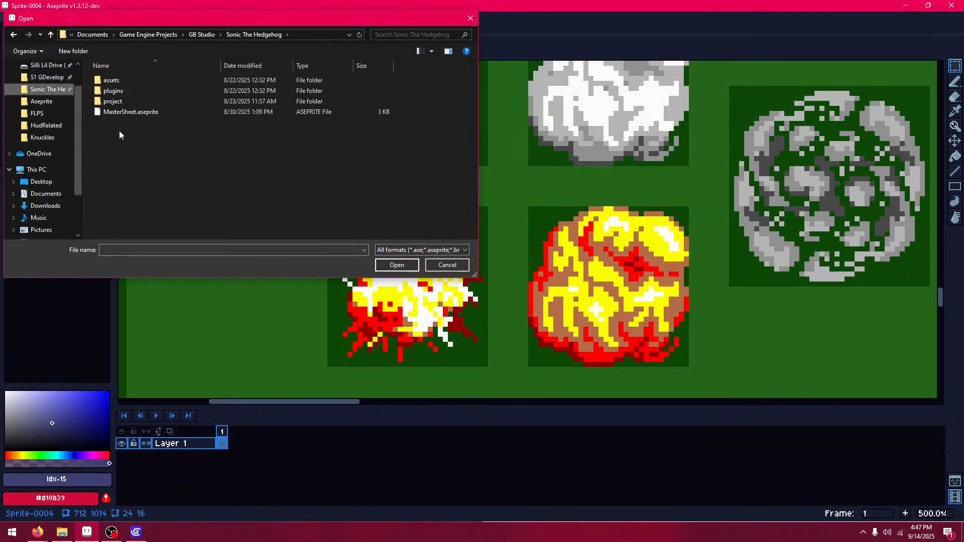
left_click(47, 77)
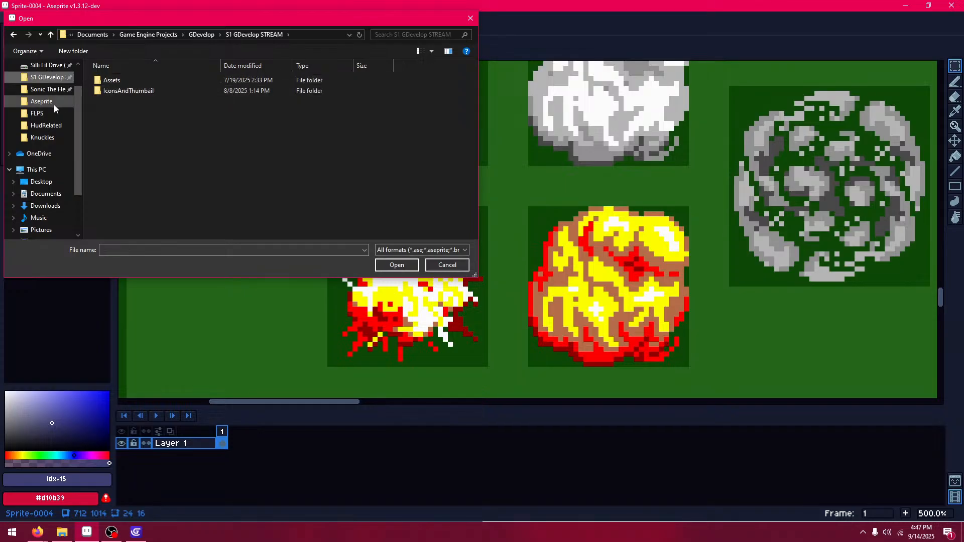
left_click(56, 127)
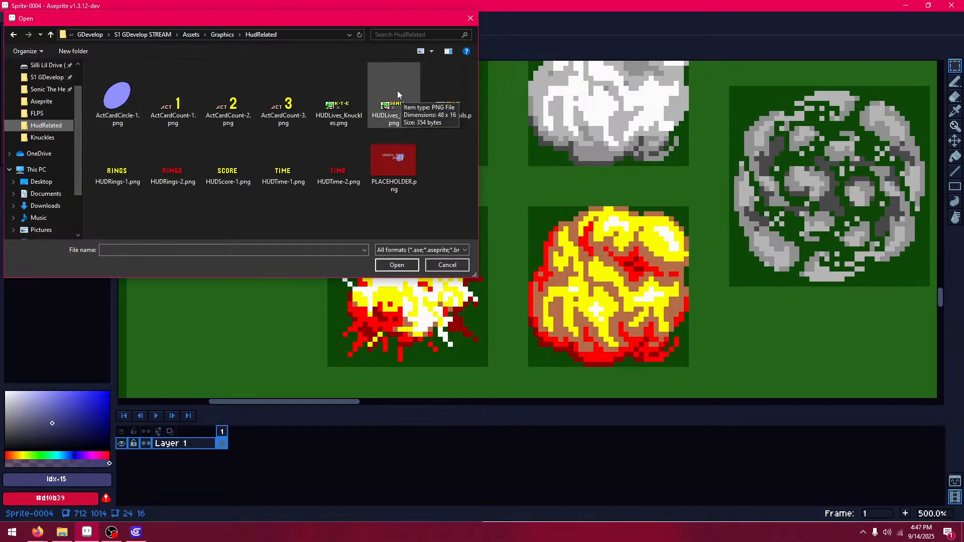
double_click(380, 91)
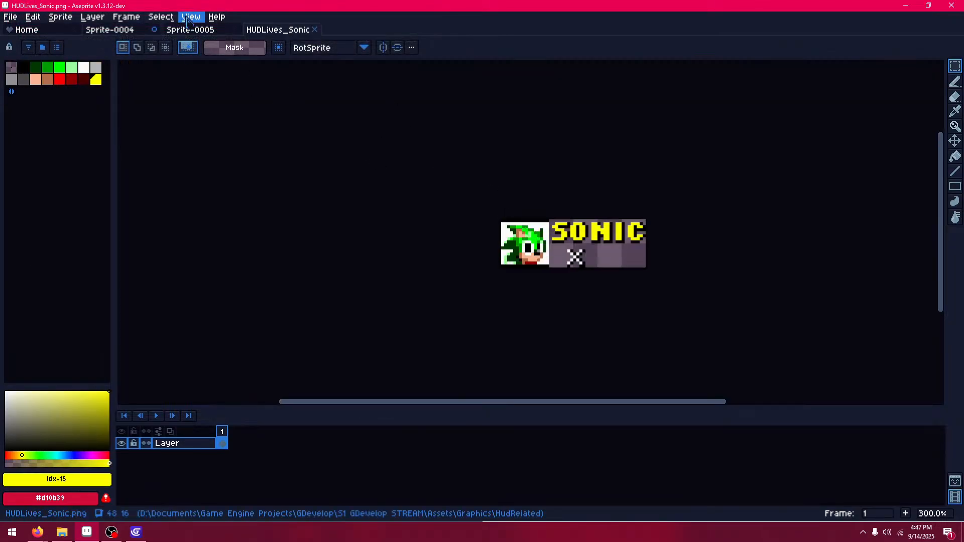
- Replace the palette of the blank 32 × 32 px sprite with the palette copied from HUDLives_Sonic
left_click(190, 30)
left_click(125, 30)
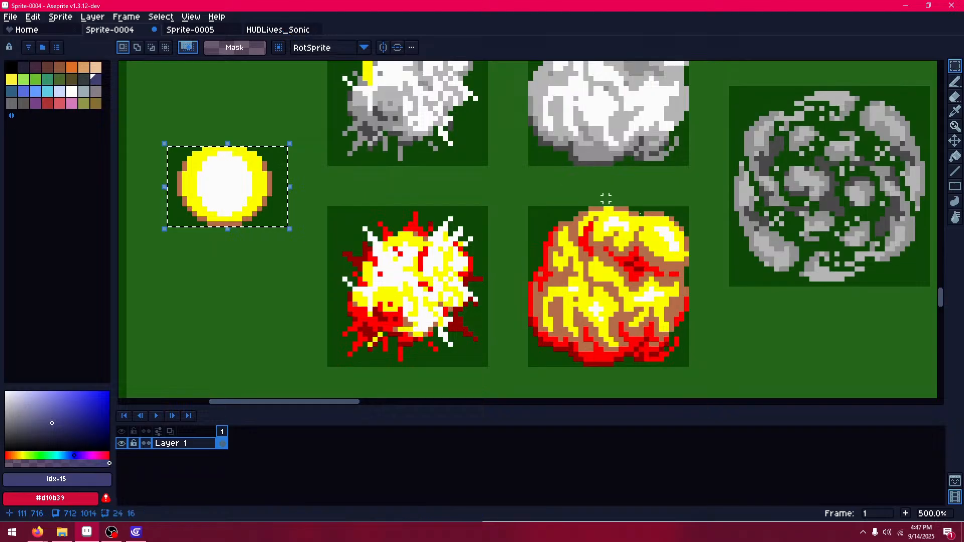
scroll(463, 289, "down", 4)
middle_click_drag(463, 289, 793, 193)
scroll(475, 289, "up", 3)
left_click(273, 30)
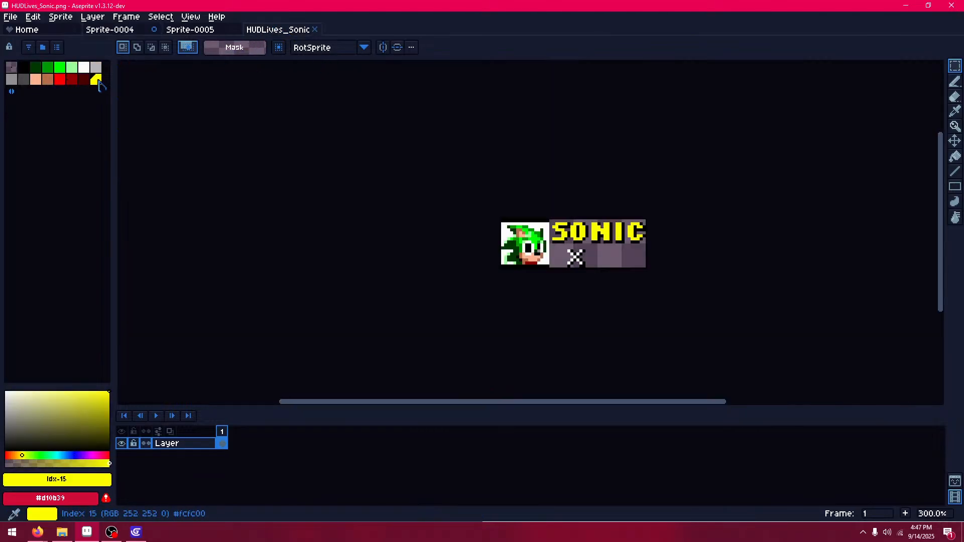
left_click(190, 29)
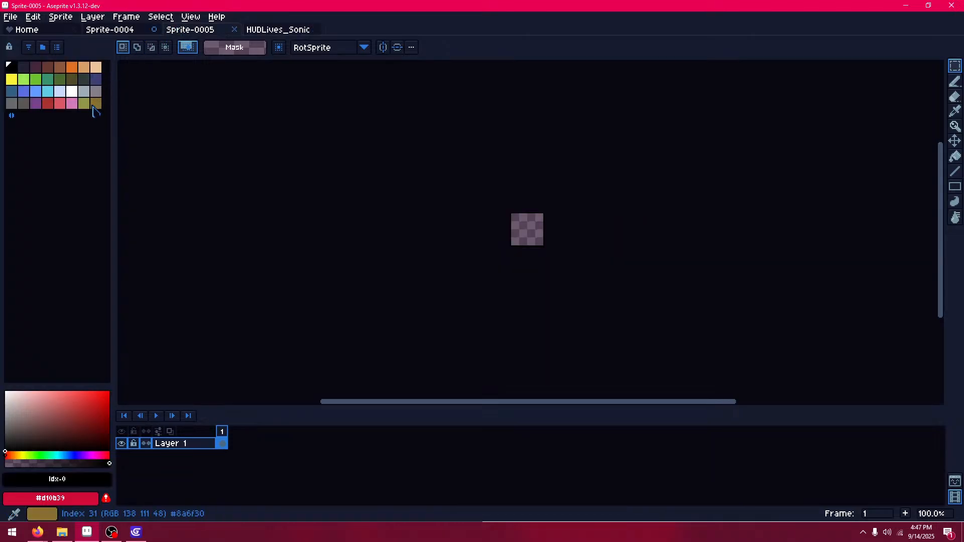
left_click(12, 80)
left_click_drag(12, 67, 94, 80)
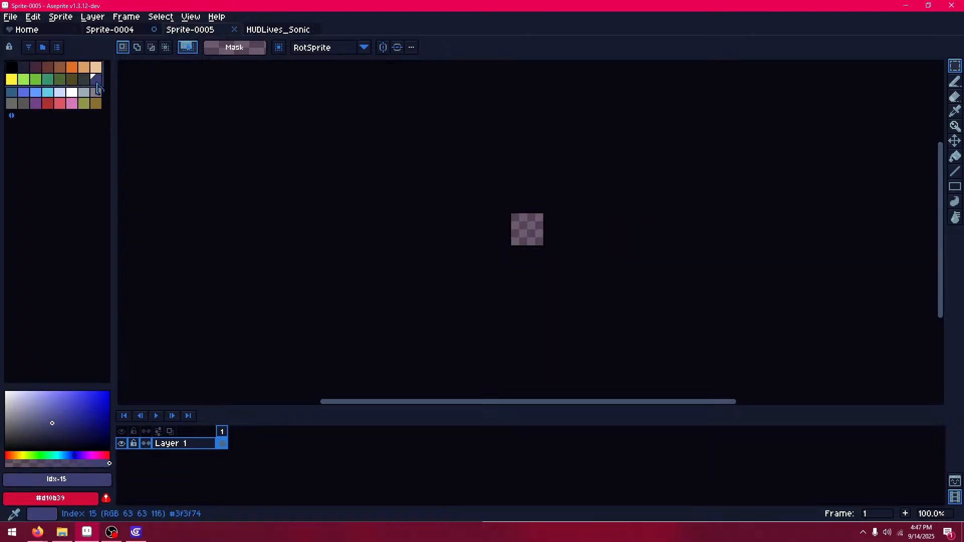
key("ctrl+v")
left_click_drag(12, 113, 55, 115)
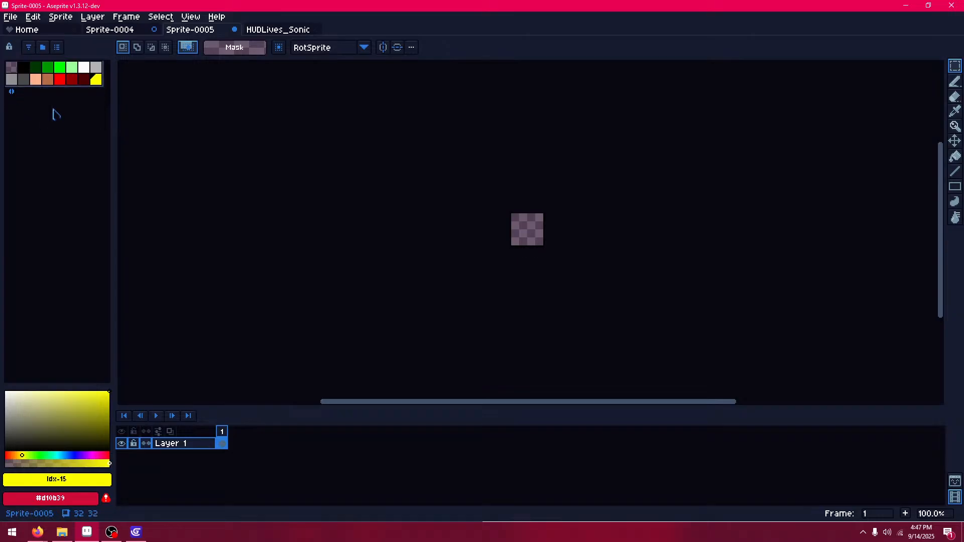
left_click(60, 17)
mouse_move(83, 43)
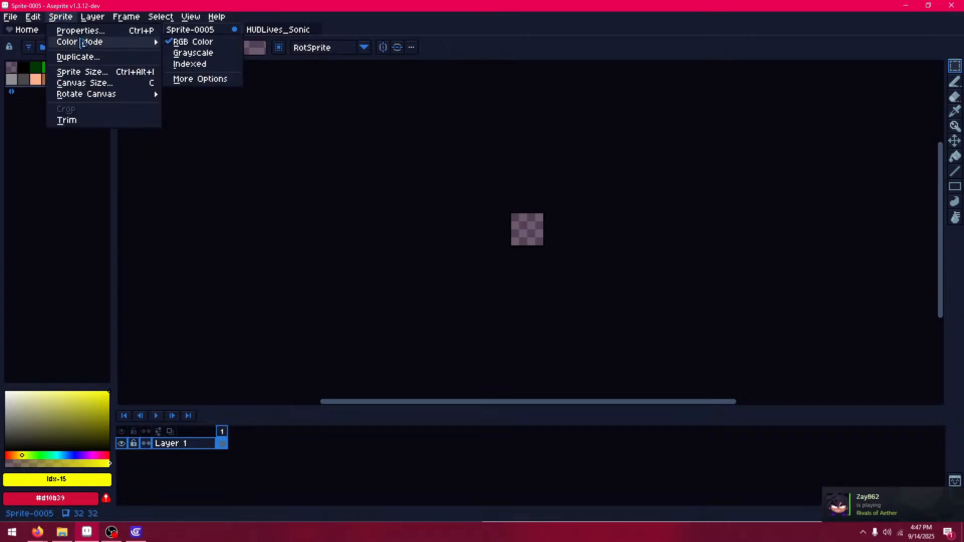
left_click(49, 196)
- Copy the round explosion frame into the 32 × 32 px sprite, place it at X 4, Y 8, and activate the Eyedropper tool
scroll(532, 221, "up", 5)
left_click(114, 31)
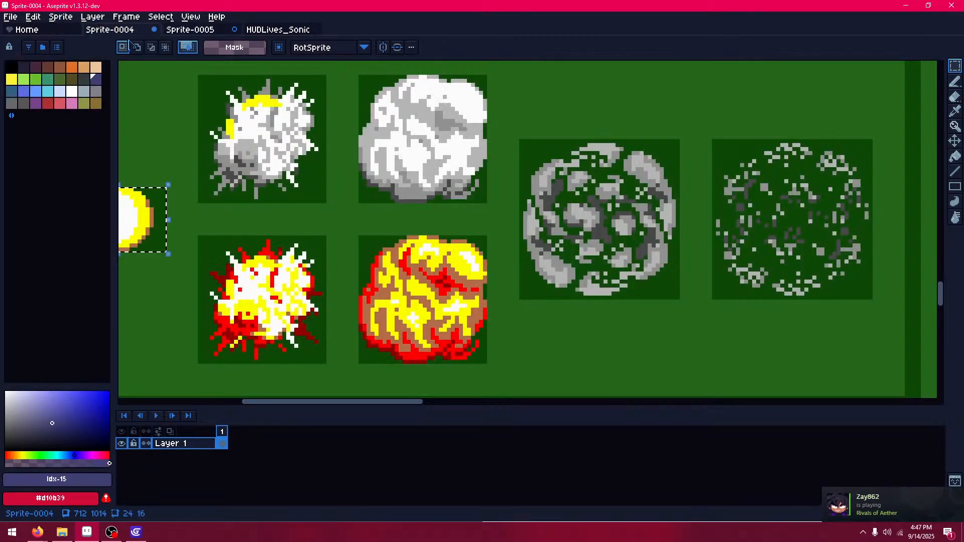
key("ctrl+c")
left_click(191, 30)
key("ctrl+v")
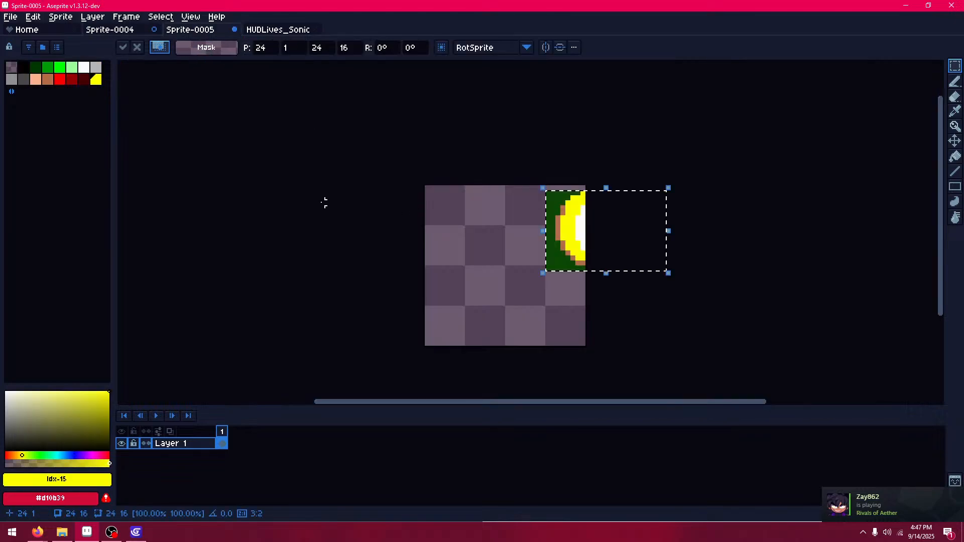
left_click_drag(580, 225, 480, 260)
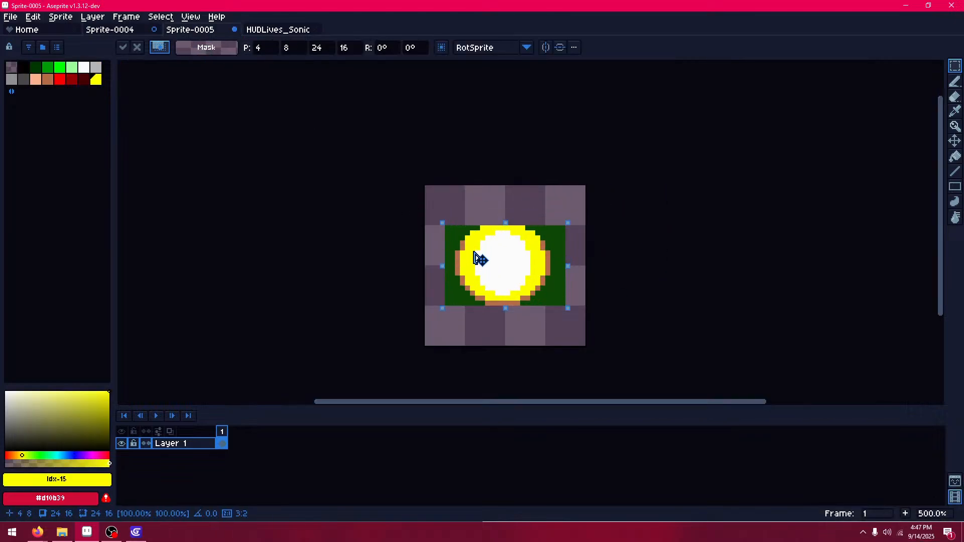
left_click(327, 198)
key("i")
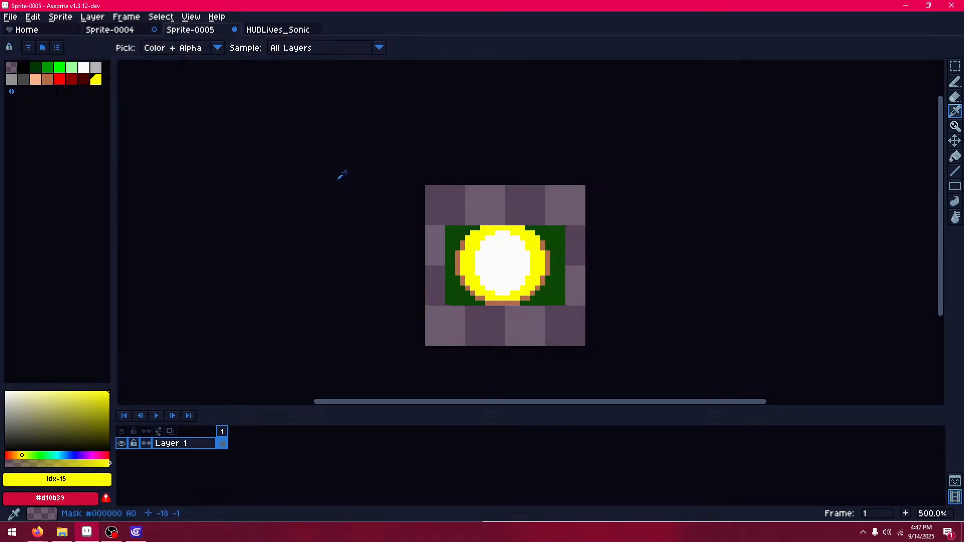
- Add six empty frames to the 32 × 32 px explosion sprite for a seven-frame animation
key("alt+b")
key("alt+b")
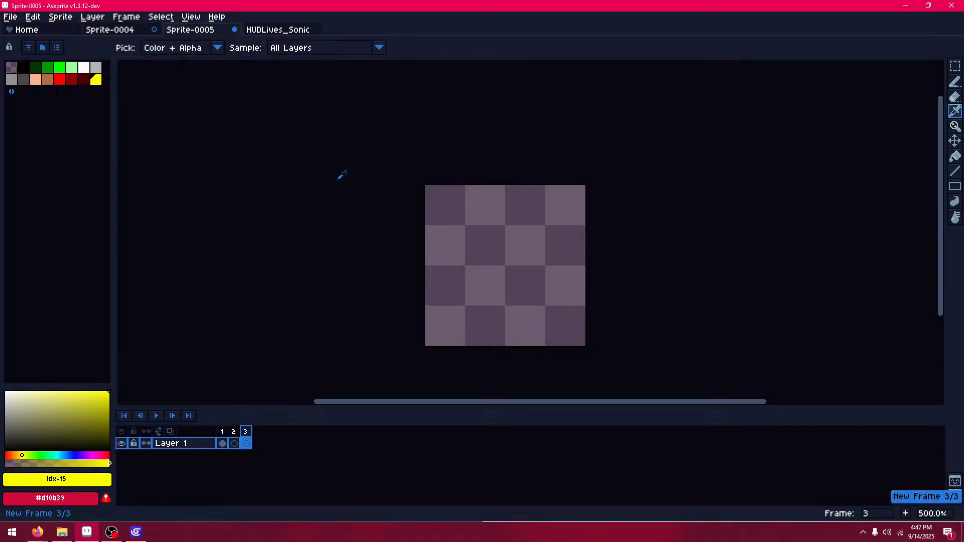
key("alt+b")
key("alt+b")
key("alt+b")
key("alt+b")
- Copy the 32 × 32 px grey spiky explosion from the object sheet into frame 2 of the explosion sprite
key("m")
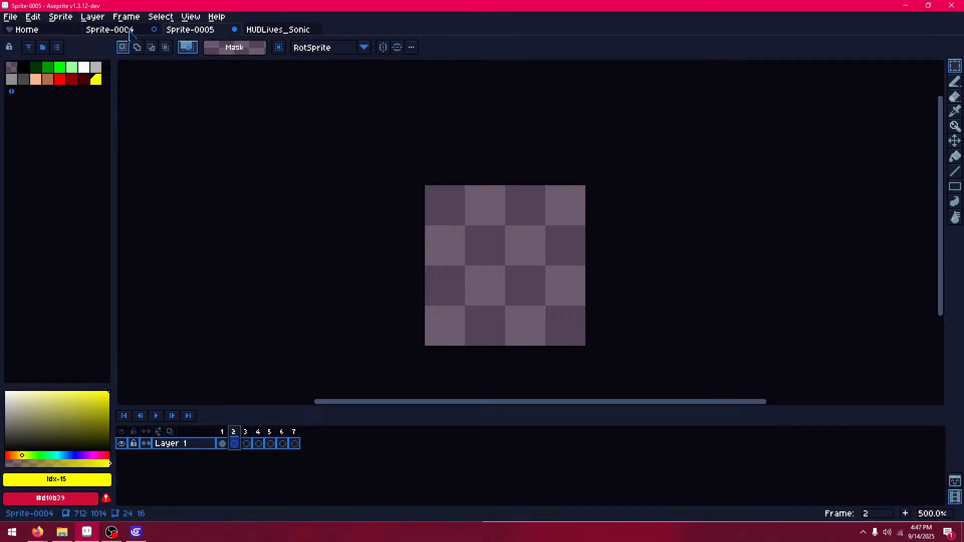
left_click(111, 29)
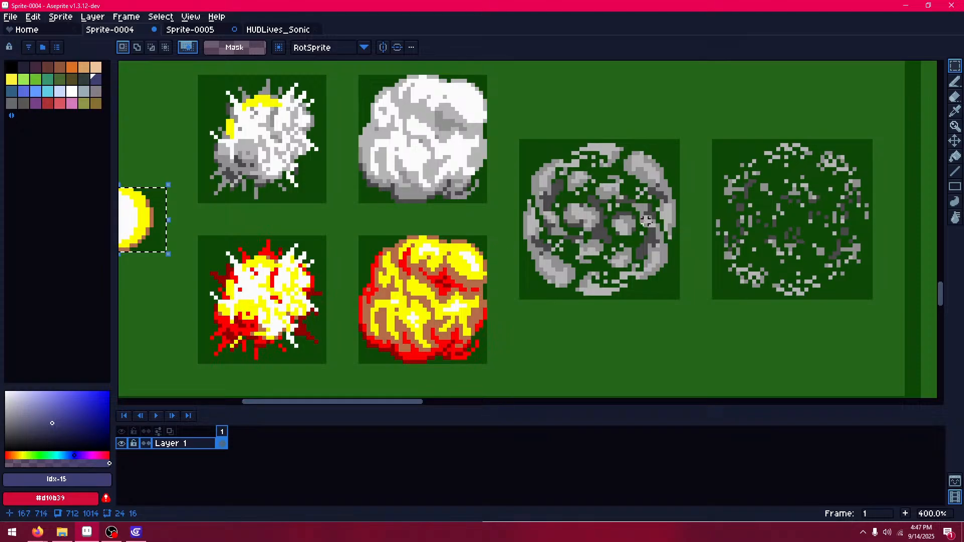
scroll(521, 197, "down", 2)
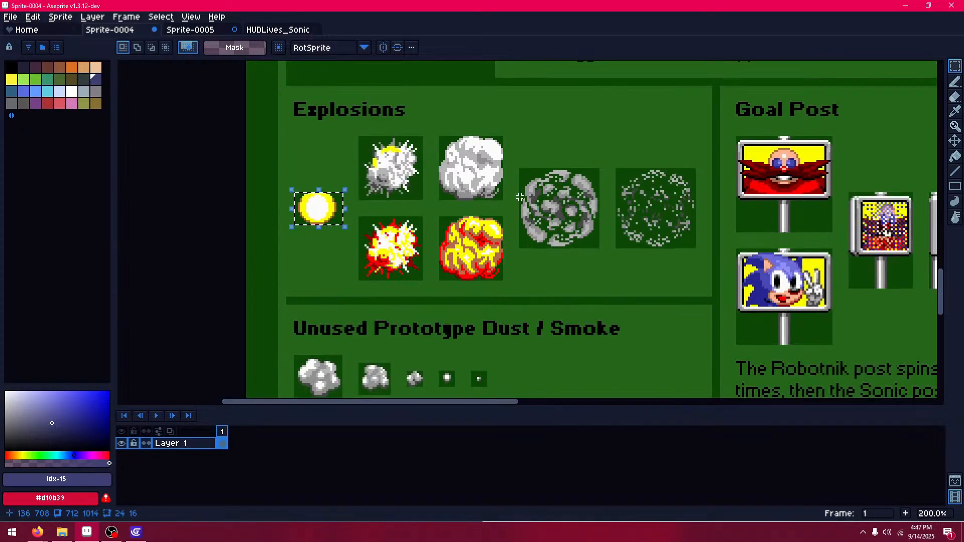
scroll(520, 197, "up", 2)
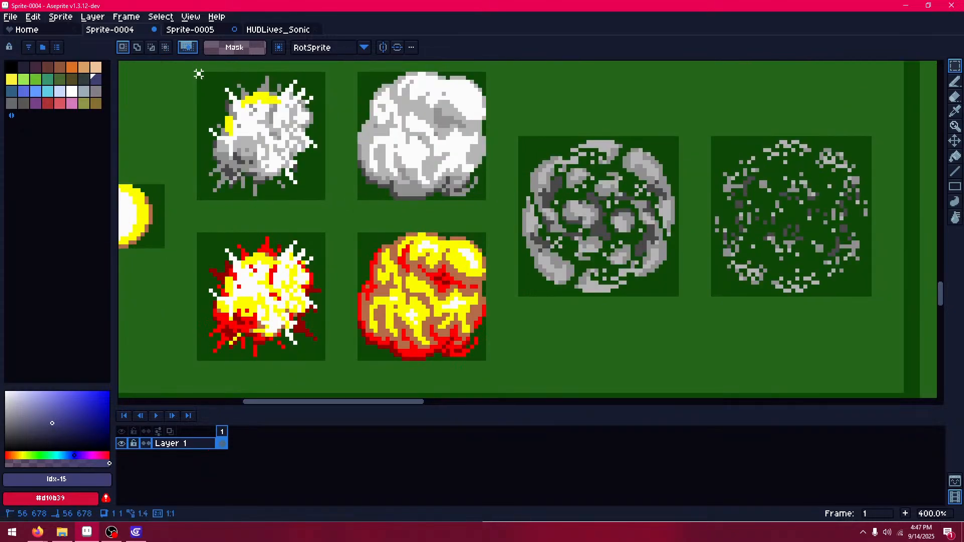
left_click_drag(199, 73, 323, 200)
left_click(218, 31)
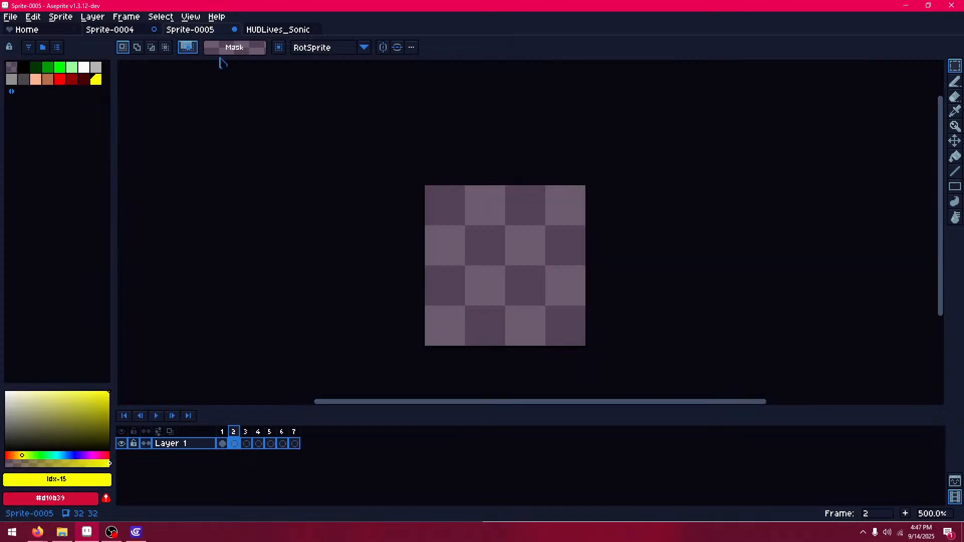
key("ctrl+v")
key("Return")
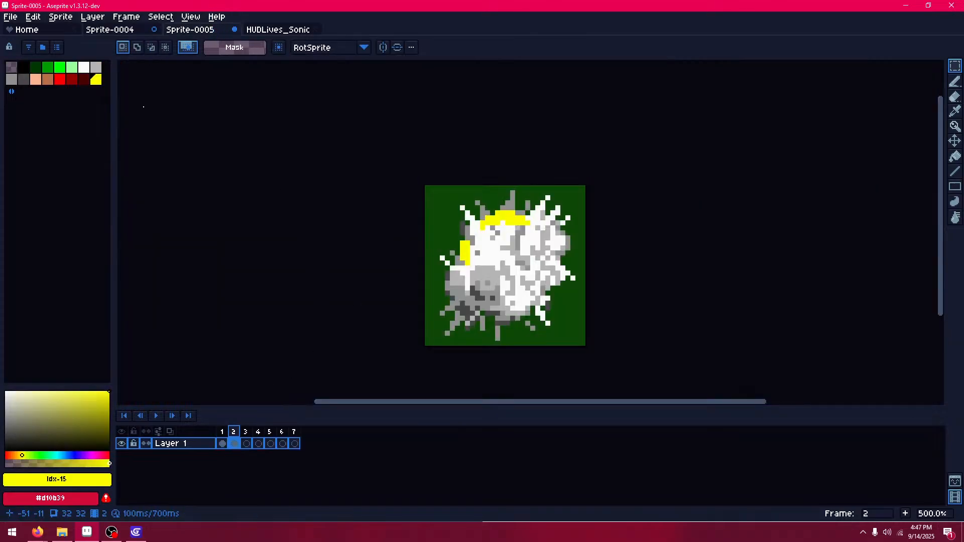
- Copy the 32 × 32 px white-grey smoke cloud from the object sheet into frame 3 of the explosion sprite
left_click(116, 30)
left_click(347, 82)
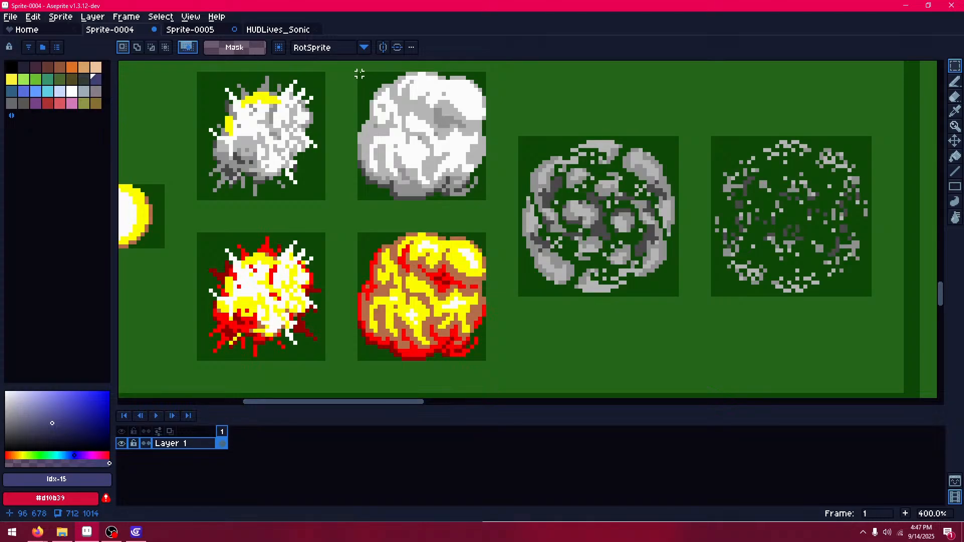
left_click_drag(357, 72, 488, 202)
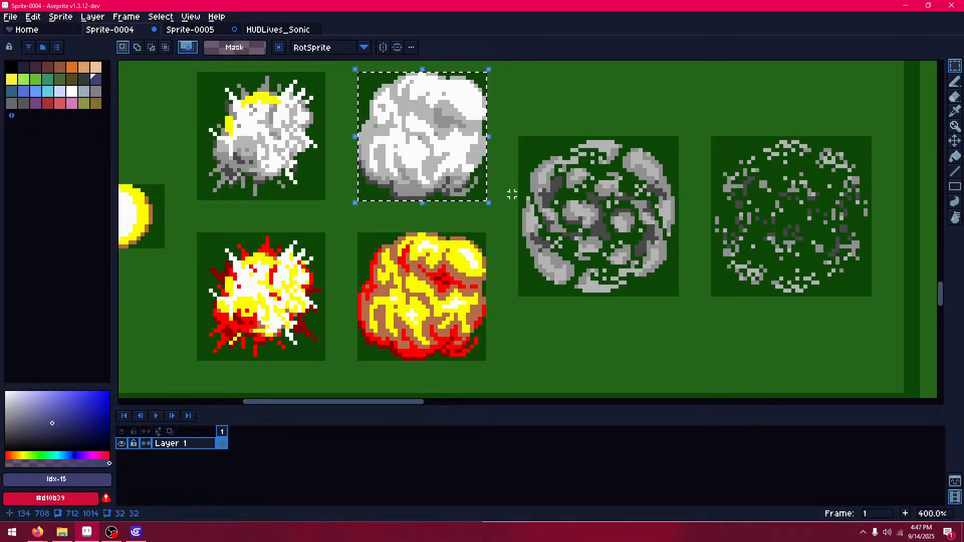
key("ctrl+c")
left_click(187, 32)
left_click(246, 443)
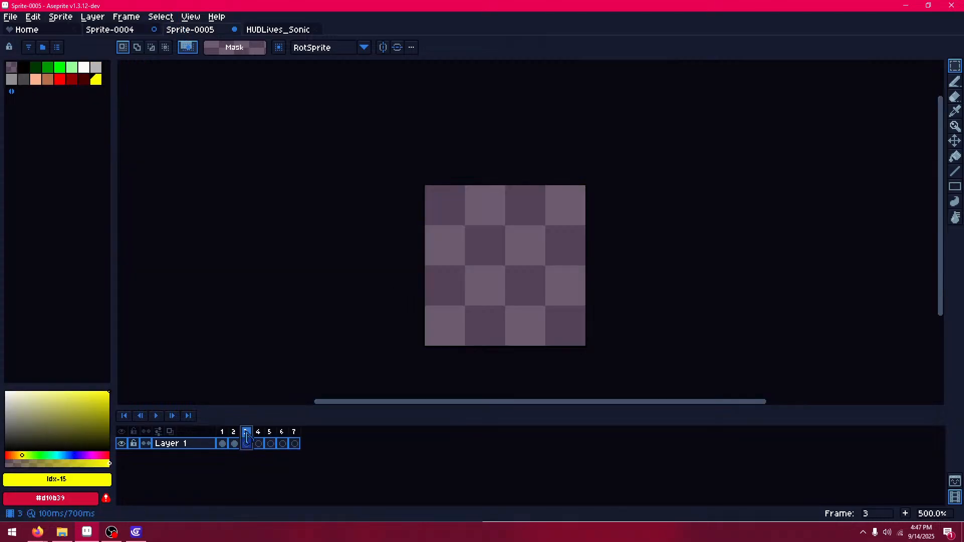
key("ctrl+v")
key("Return")
- Copy the red and yellow spiky explosion from the object sheet into frame 4 of the explosion sprite
left_click(99, 30)
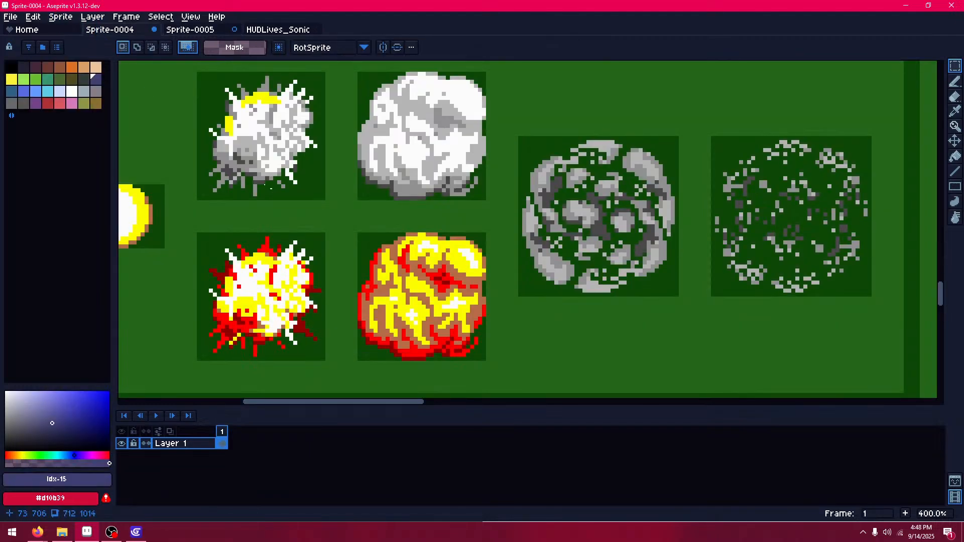
left_click_drag(200, 237, 329, 366)
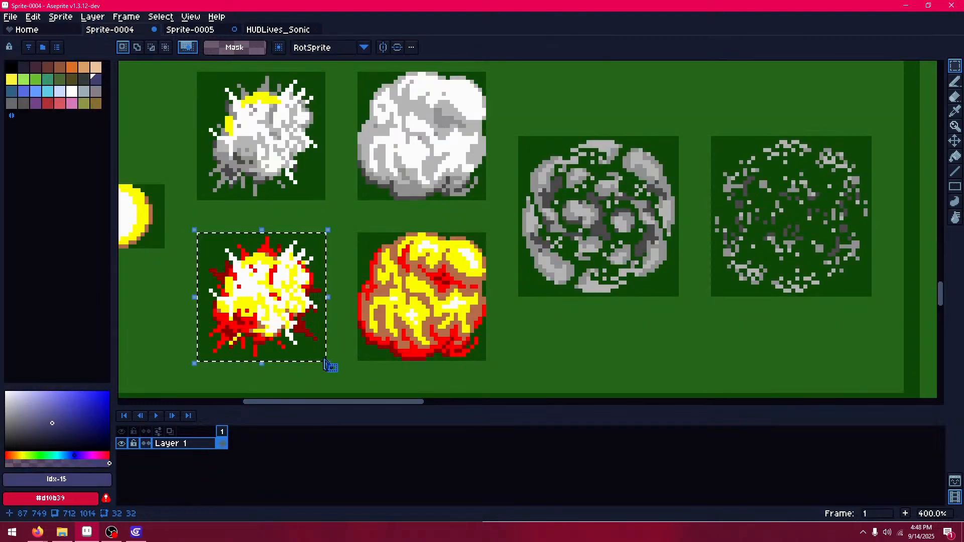
left_click(317, 228)
left_click(194, 30)
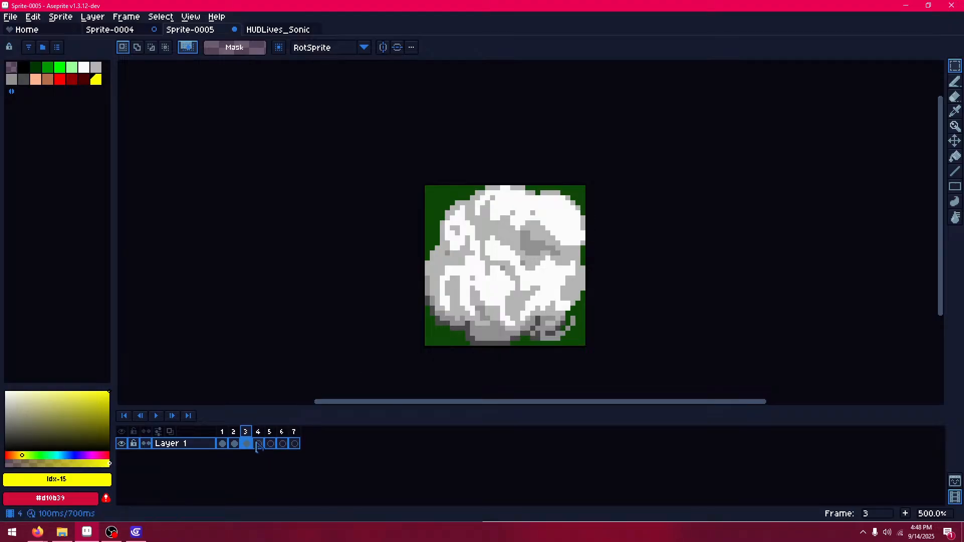
left_click(258, 444)
key("ctrl+v")
- Copy the red and yellow fire cloud from the object sheet into frame 5 of the explosion sprite
left_click(115, 33)
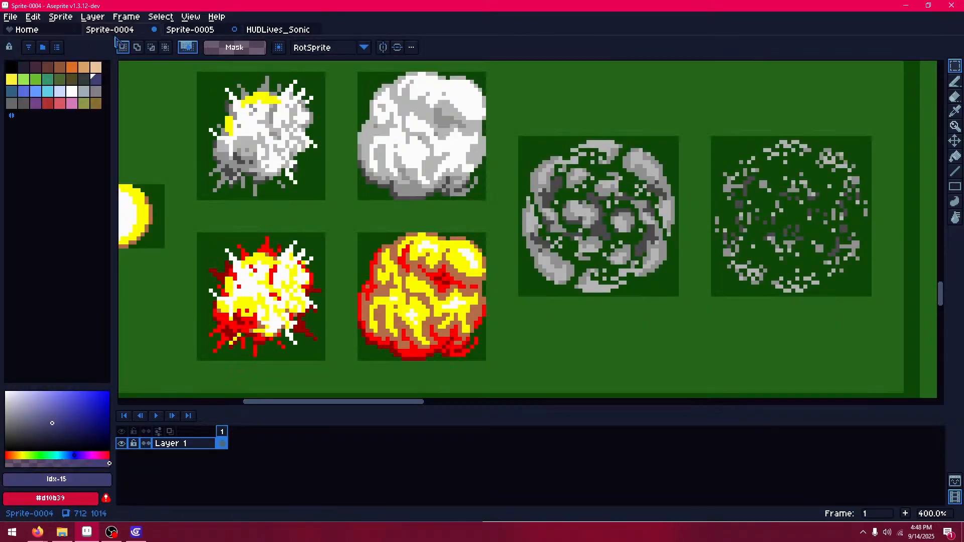
left_click_drag(360, 234, 482, 358)
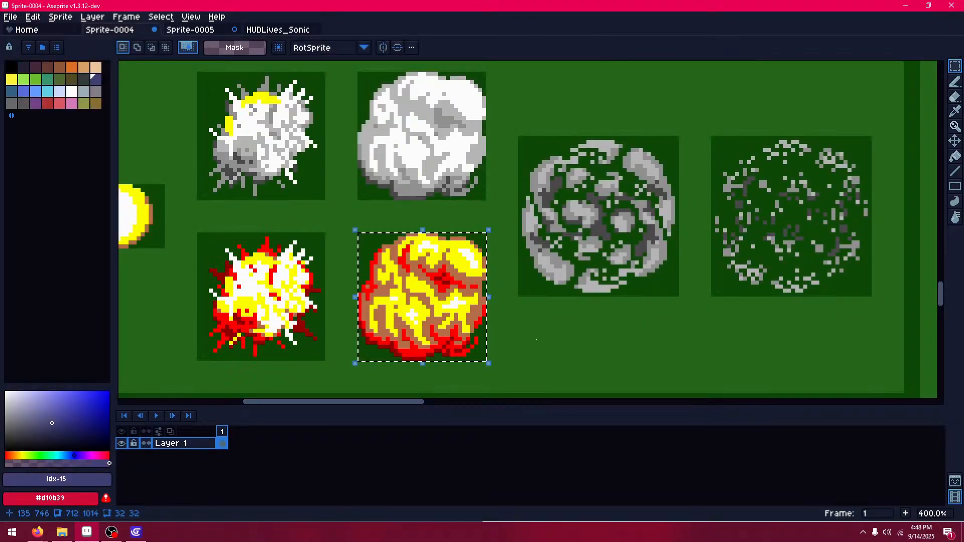
key("ctrl+d")
left_click(176, 31)
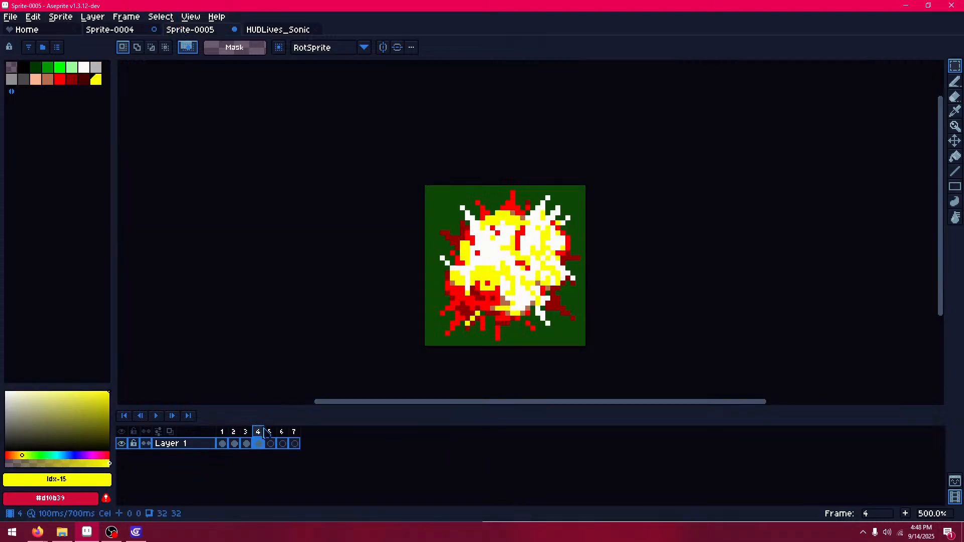
left_click(269, 433)
key("ctrl+v")
key("ctrl+d")
- Try to paste the 40 × 40 px dispersing grey smoke into frame 6, then undo the paste
left_click(283, 439)
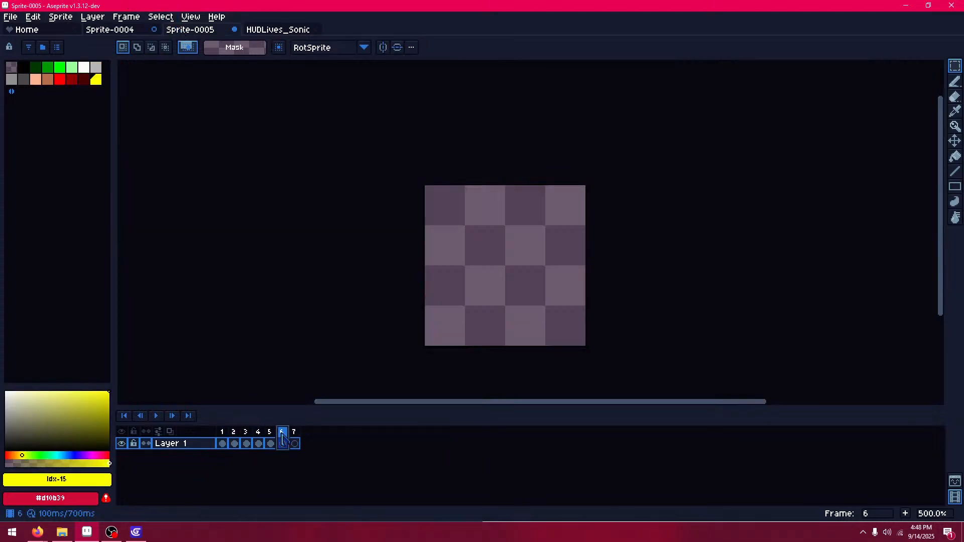
left_click(100, 29)
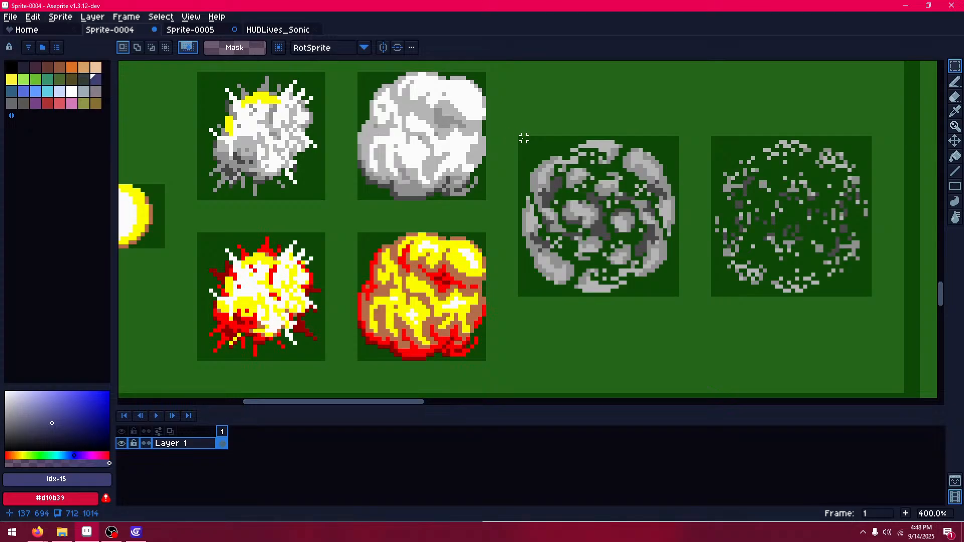
left_click_drag(524, 138, 681, 298)
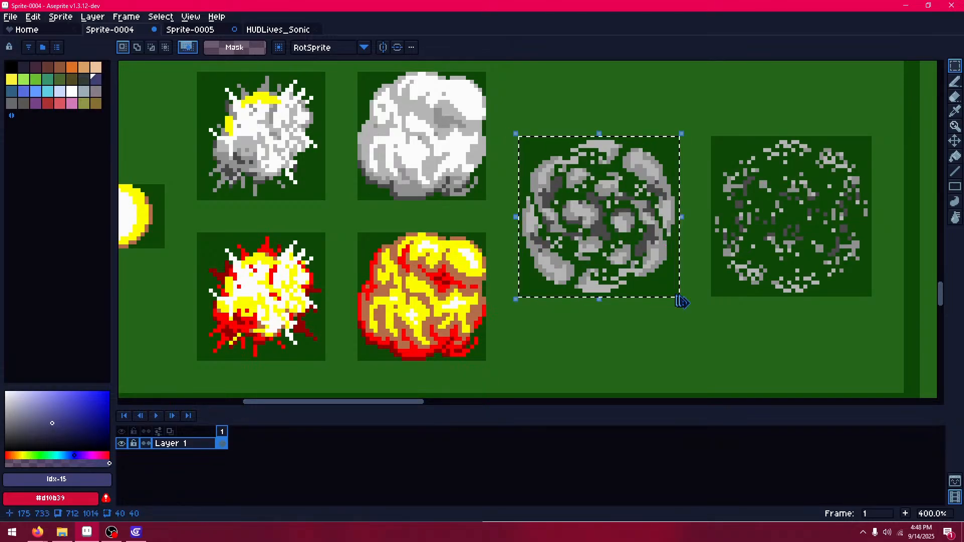
left_click(189, 29)
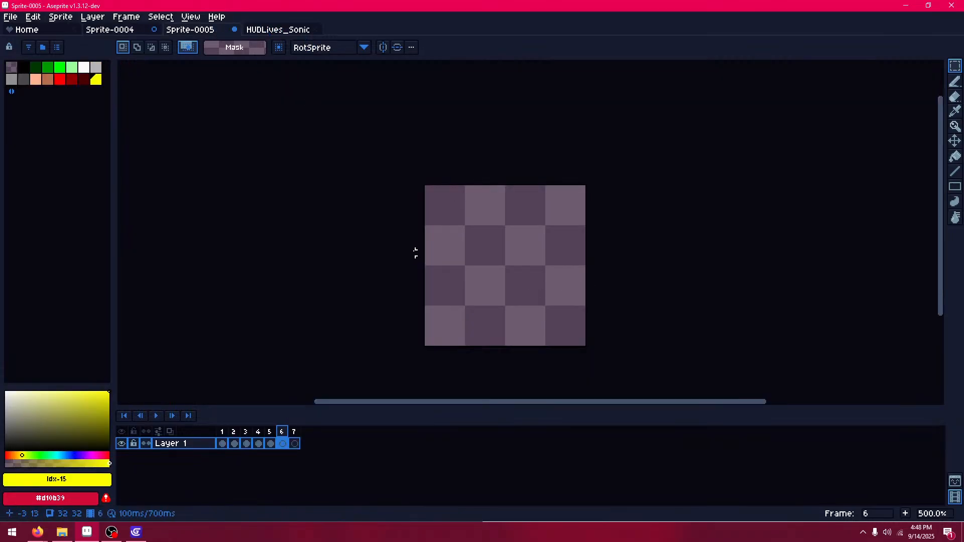
key("ctrl+v")
scroll(447, 174, "down", 1)
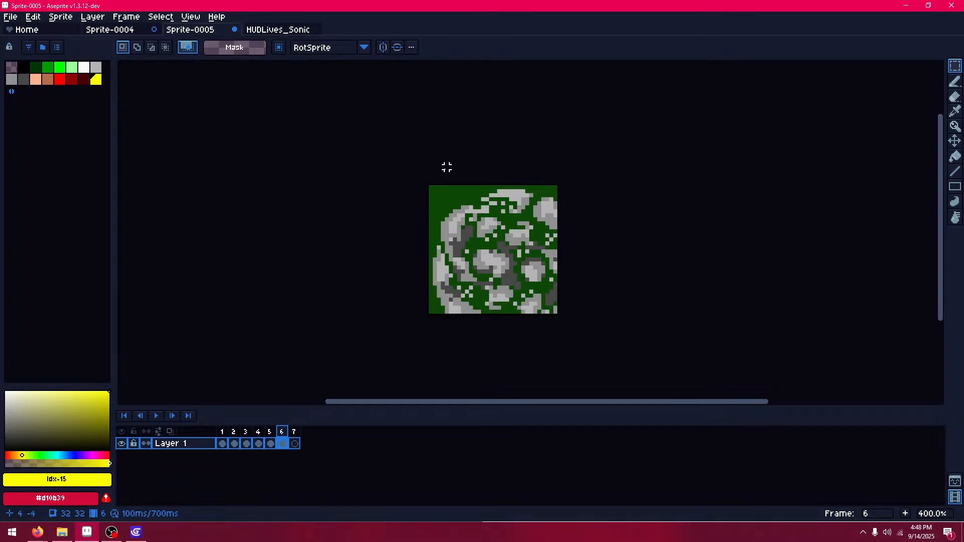
key("ctrl+z")
key("ctrl+z")
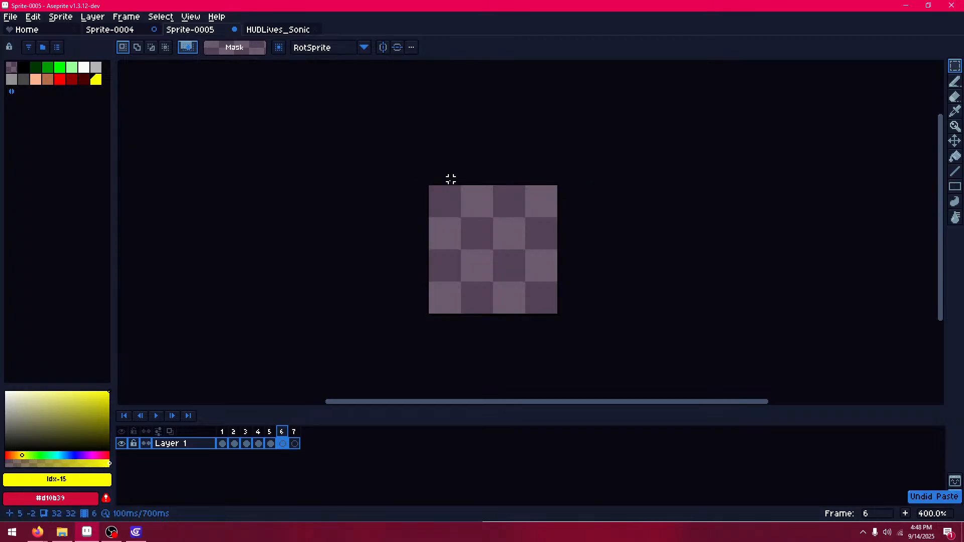
- Reselect the 40 × 40 px dispersing grey smoke image on the object sheet and copy it
key("Left")
key("Left")
left_click(87, 33)
middle_click_drag(626, 180, 584, 178)
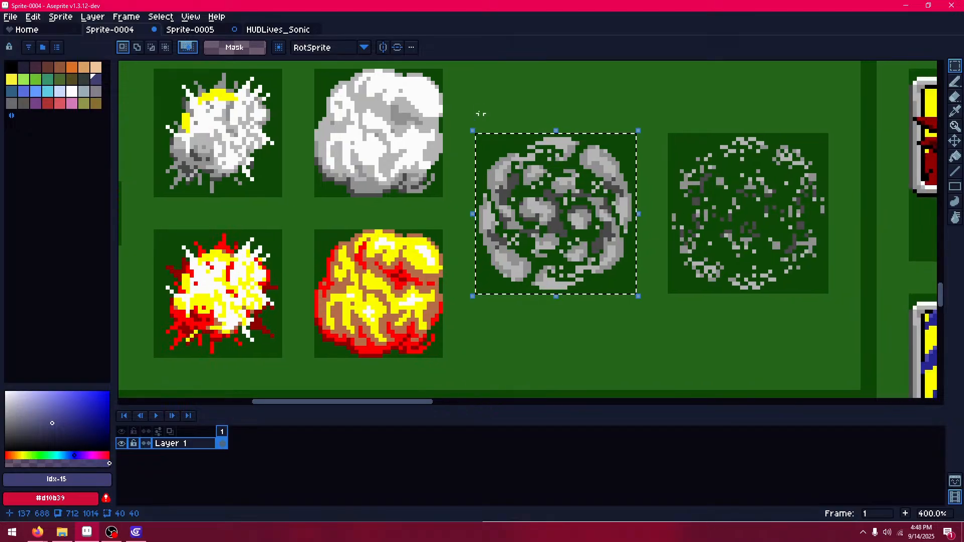
left_click(481, 130)
left_click_drag(477, 134, 634, 291)
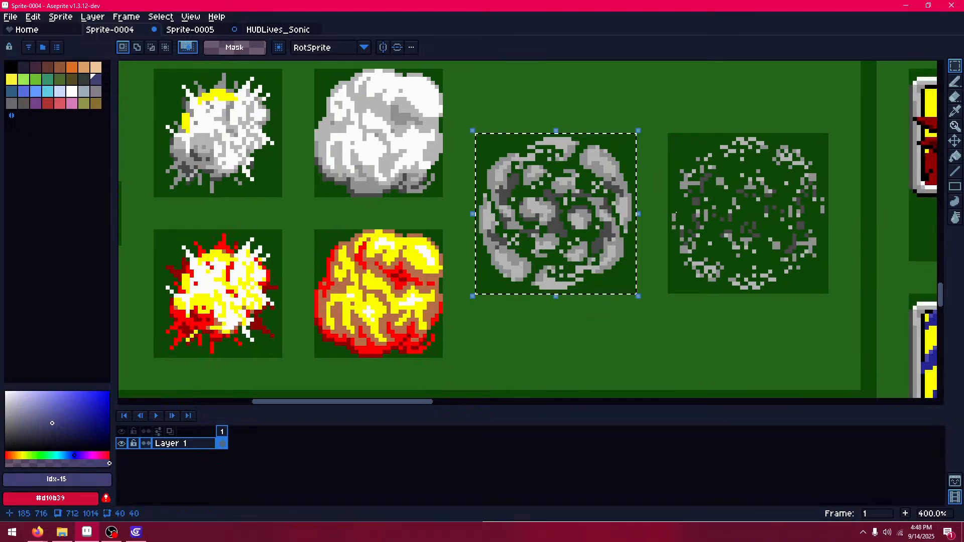
key("ctrl+d")
- Enlarge the explosion sprite's canvas to 40 × 40 px from the centre and paste the dispersing grey smoke into frame 6
left_click(203, 34)
left_click(10, 16)
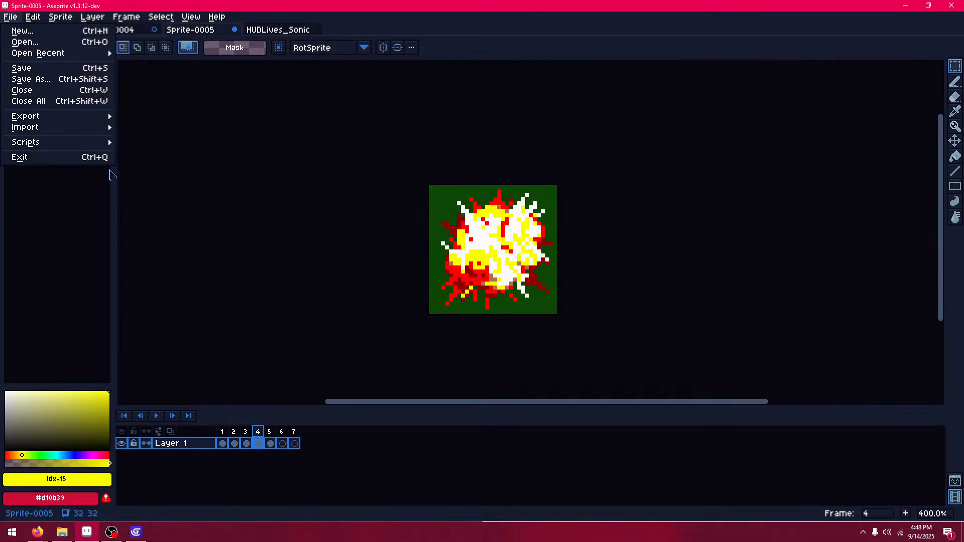
left_click(60, 17)
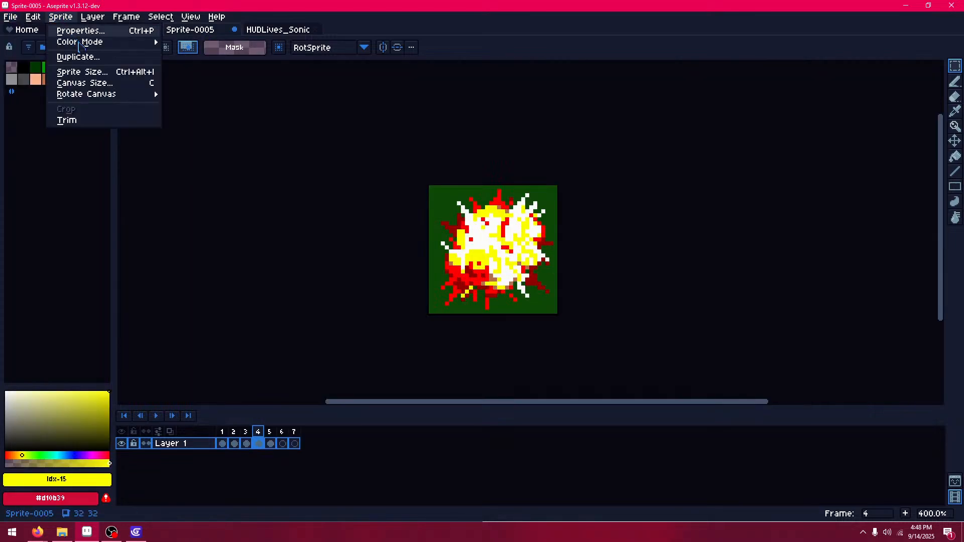
left_click(83, 83)
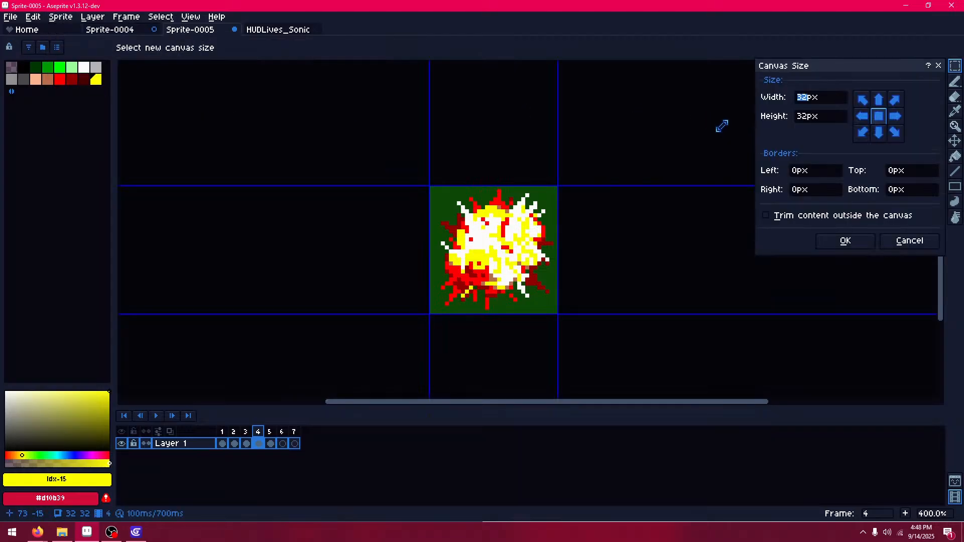
type("40")
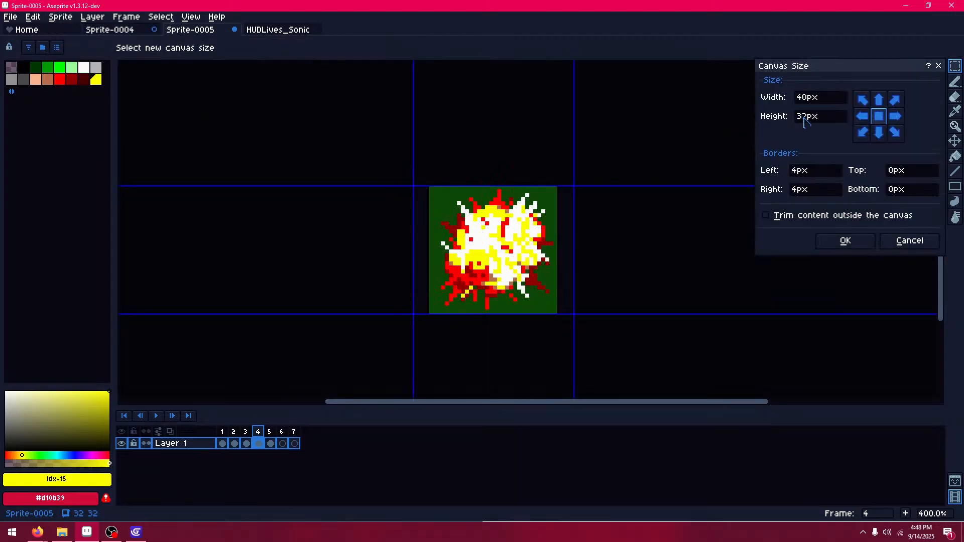
type("40")
left_click(845, 241)
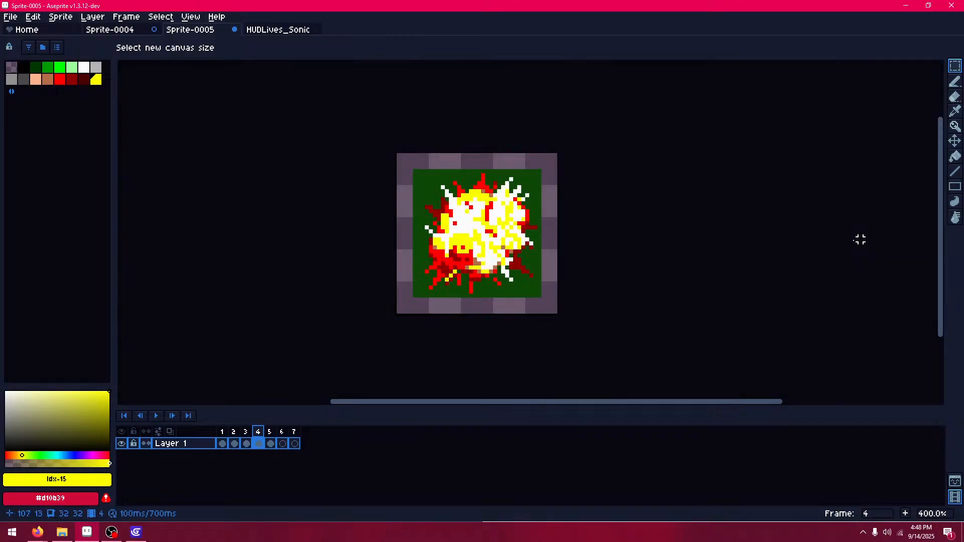
left_click(283, 443)
key("ctrl+v")
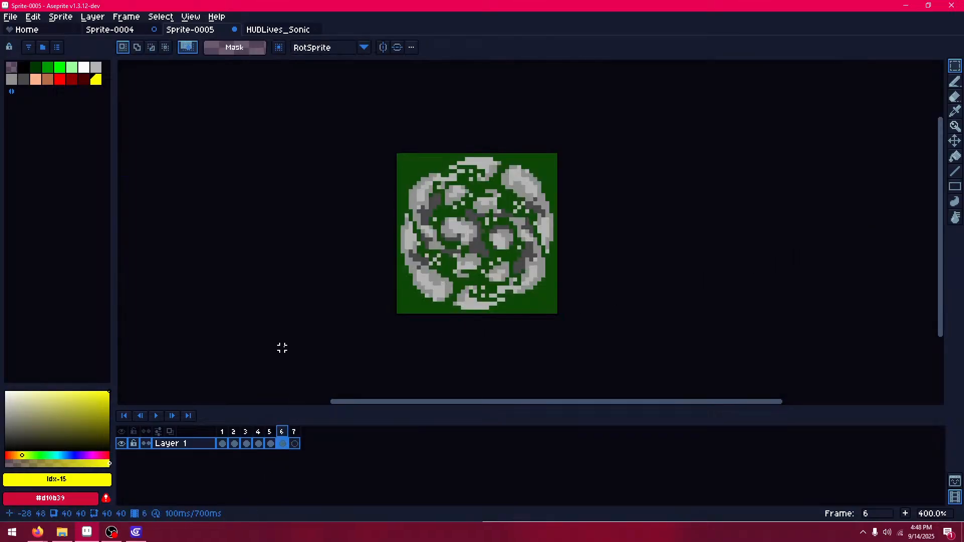
- Copy the scattered smoke particles, the last explosion image on the object sheet, into frame 7 of the explosion sprite
left_click(110, 29)
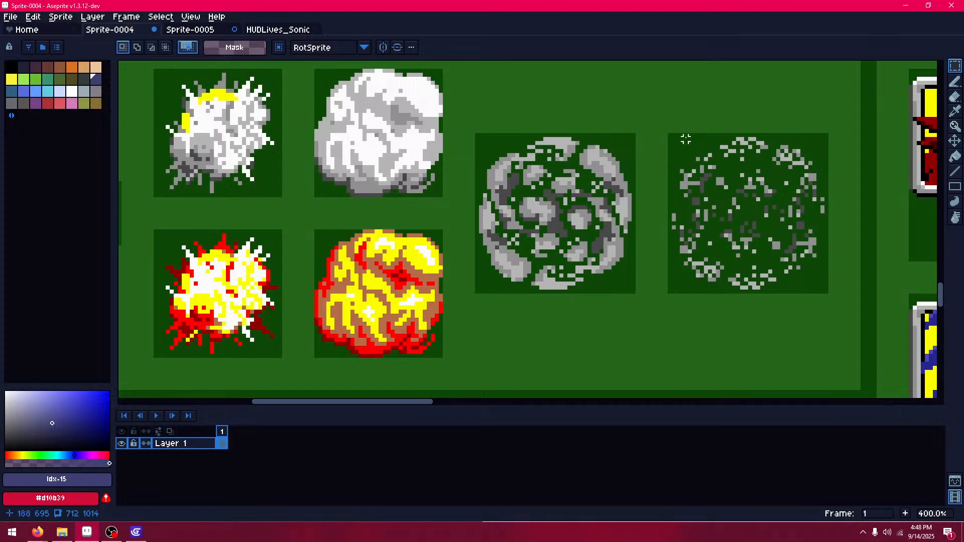
left_click_drag(670, 135, 834, 295)
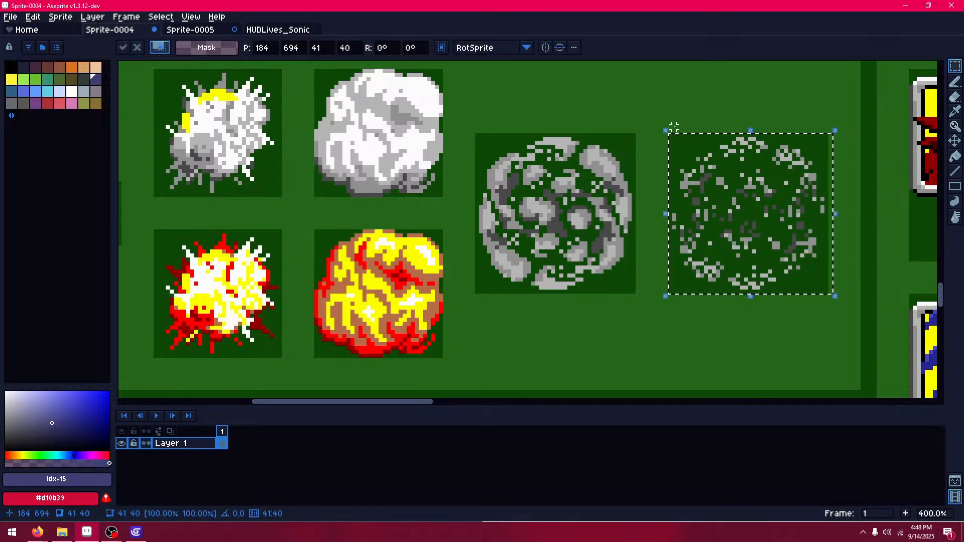
key("ctrl+c")
key("ctrl+Tab")
key("Right")
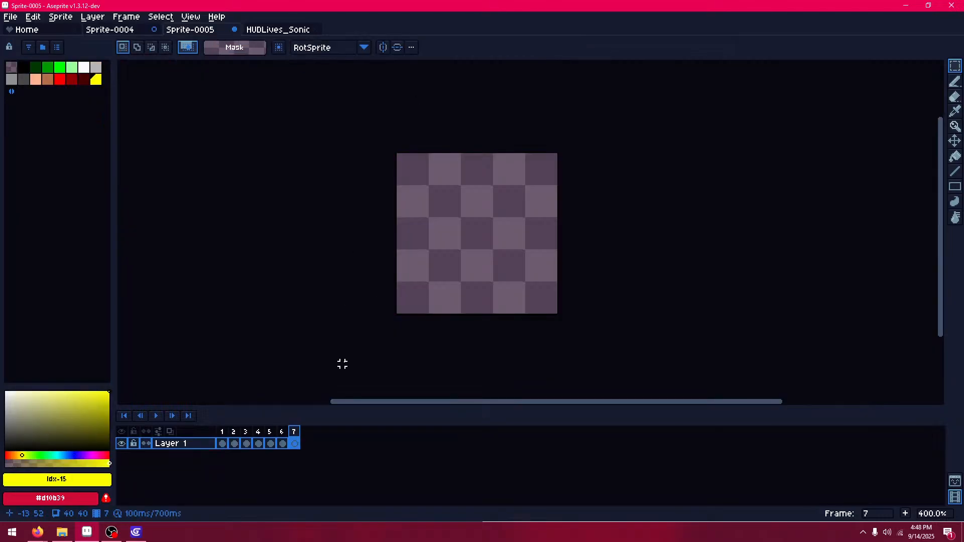
key("ctrl+v")
key("ctrl+d")
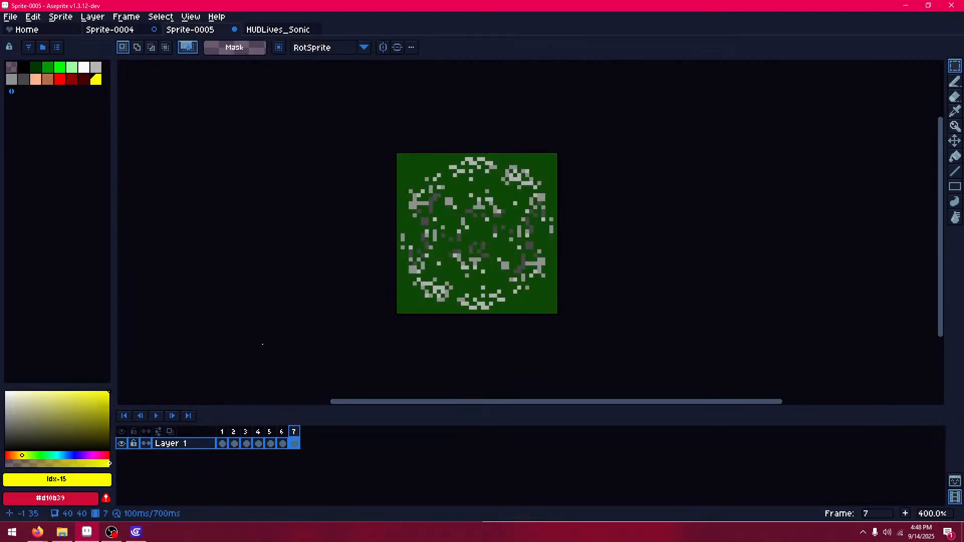
- Switch to Firefox and show the YouTube tab with the relaxing Super Nintendo music video
left_click(37, 531)
left_click(53, 482)
left_click(168, 4)
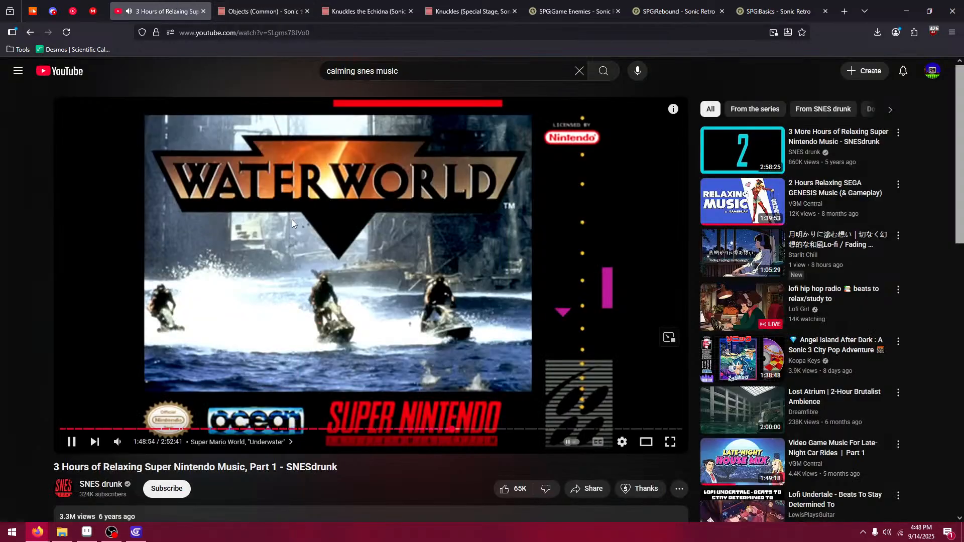
- Switch to Aseprite and remove the green background from frame 7 of the explosion sprite with the Magic Wand
left_click(262, 11)
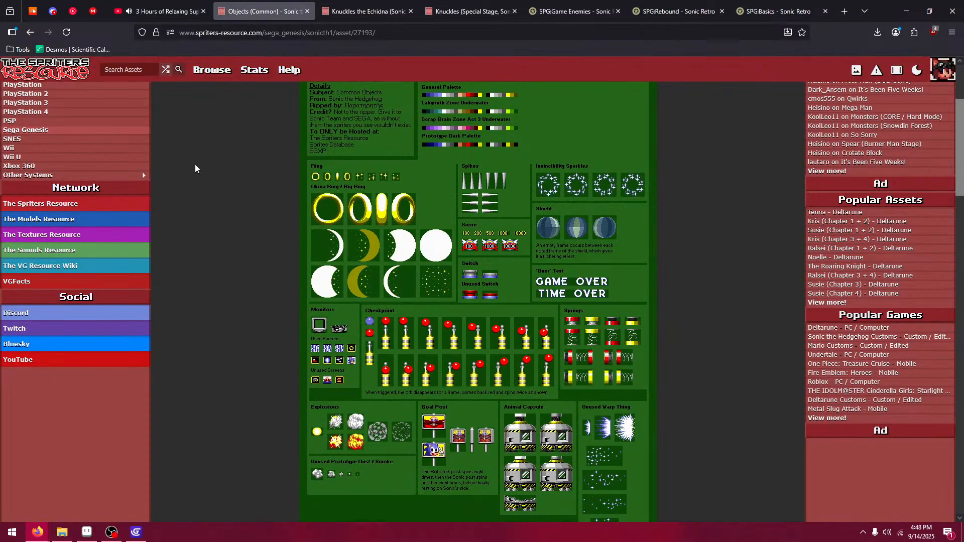
left_click(132, 534)
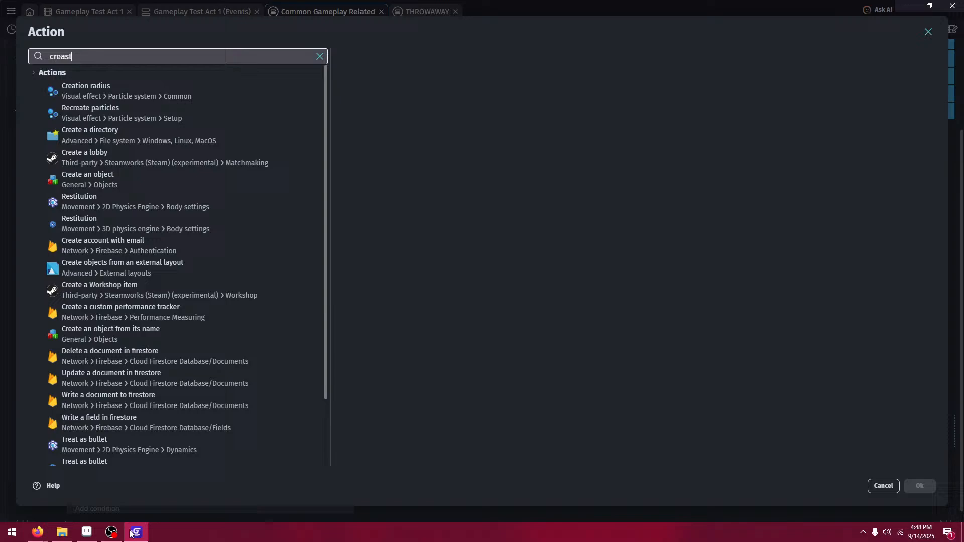
left_click(87, 533)
left_click(955, 67)
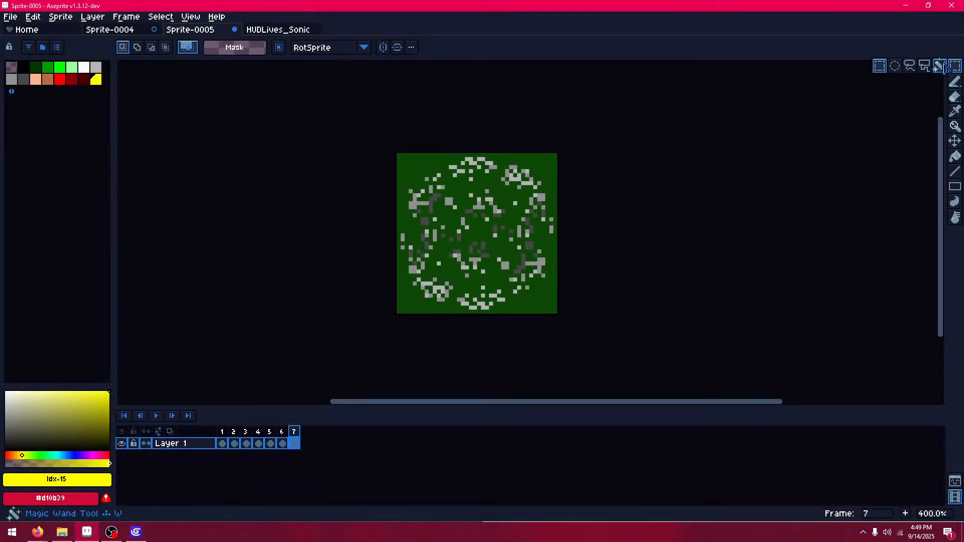
left_click(940, 69)
left_click(503, 191)
key("Delete")
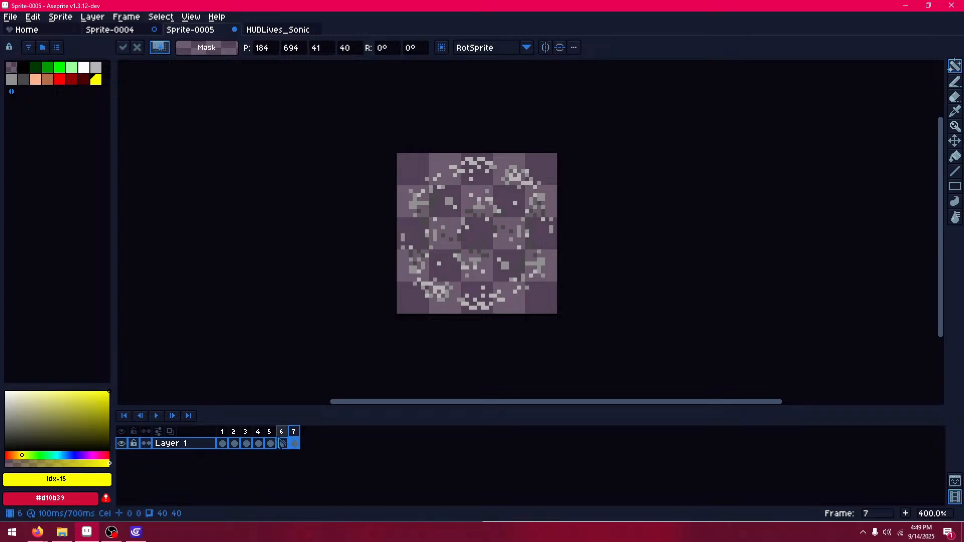
- Delete the green background around the explosion images in frames 6, 5 and 4
left_click(283, 443)
left_click(407, 300)
key("Delete")
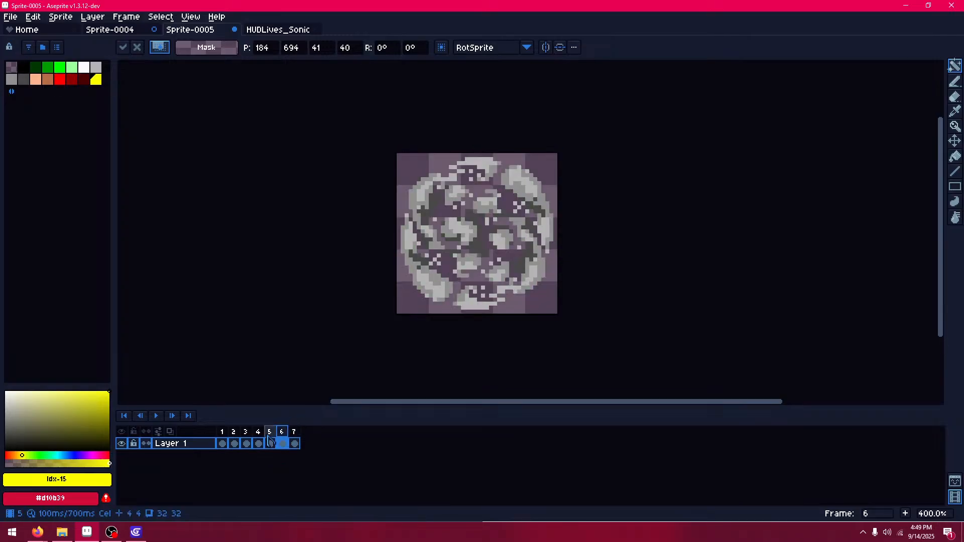
left_click(270, 444)
left_click(415, 298)
key("Delete")
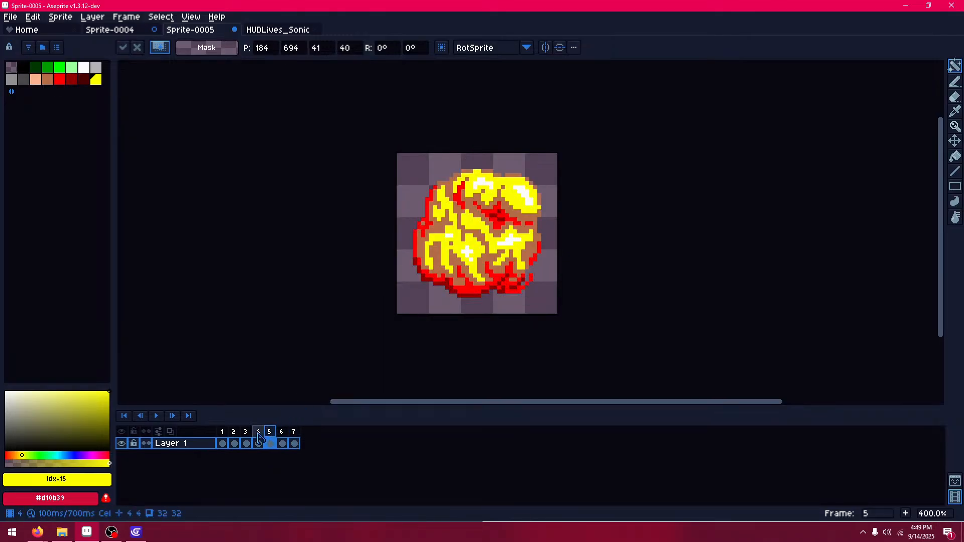
left_click(258, 440)
left_click(421, 286)
key("Delete")
- Delete the green background around the explosion images in frames 3, 2 and 1
left_click(249, 434)
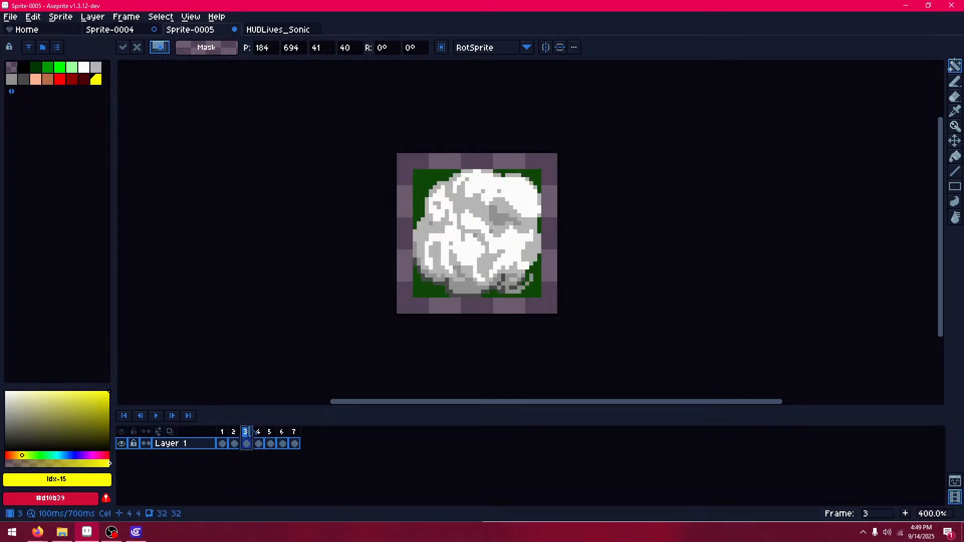
left_click(431, 291)
key("Delete")
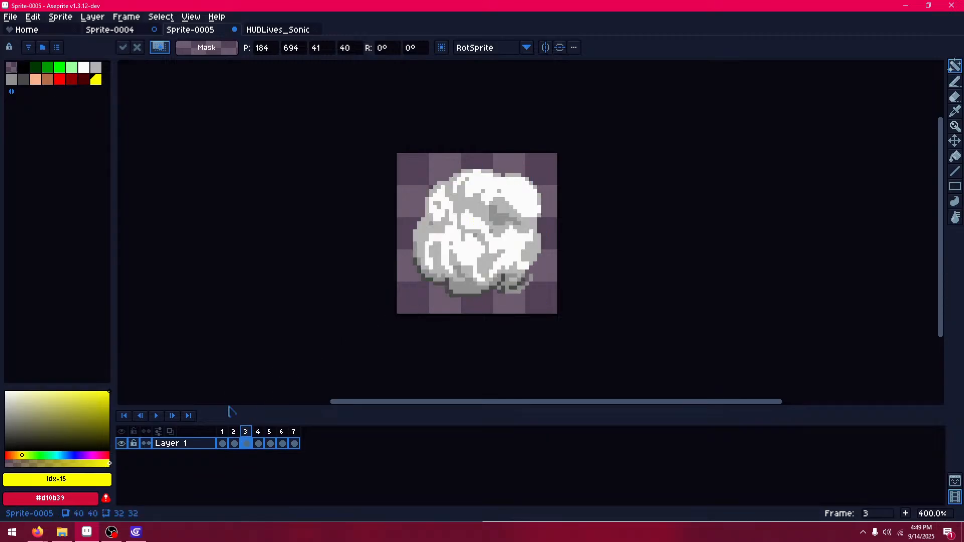
left_click(235, 435)
left_click(430, 296)
key("Delete")
left_click(222, 432)
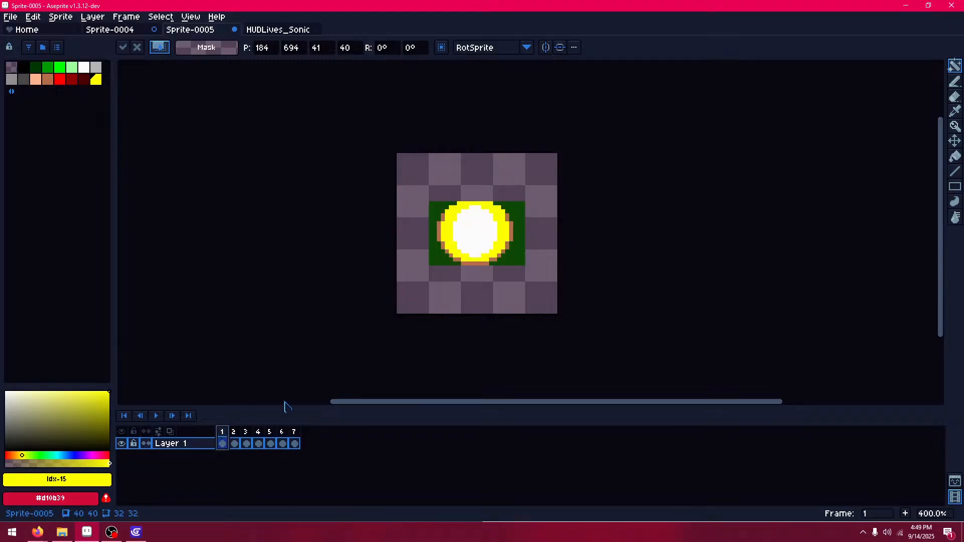
left_click(441, 247)
key("Delete")
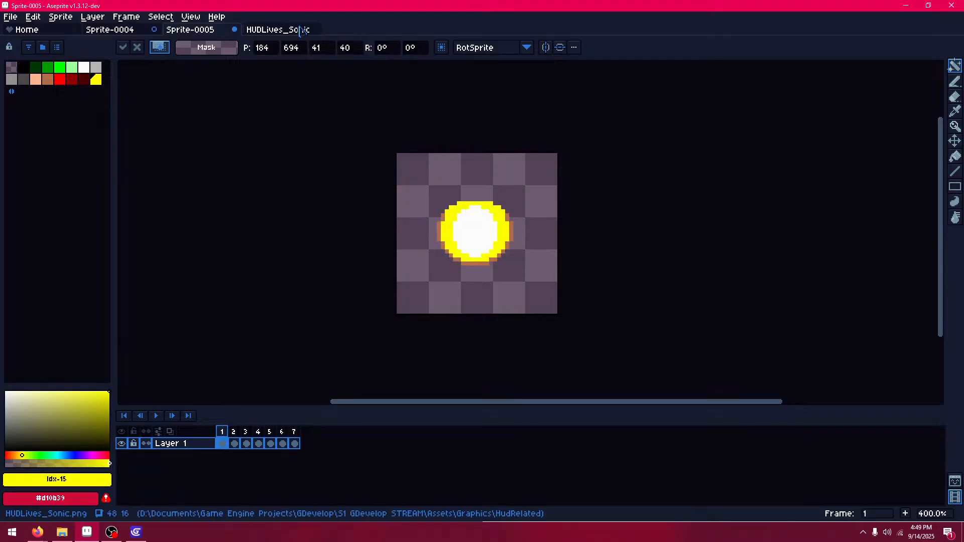
- Play the explosion animation to check its cleaned-up frames
left_click(62, 17)
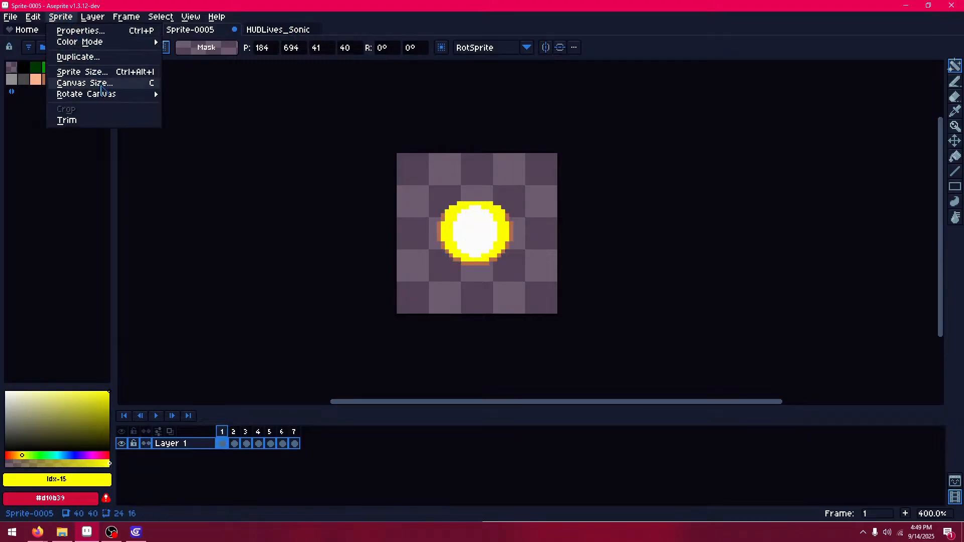
mouse_move(83, 44)
left_click(190, 67)
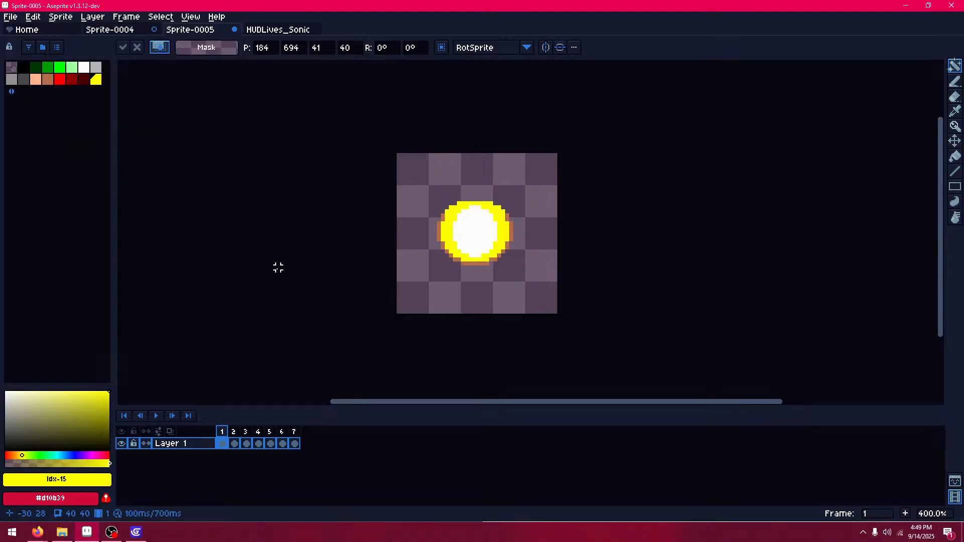
key("Return")
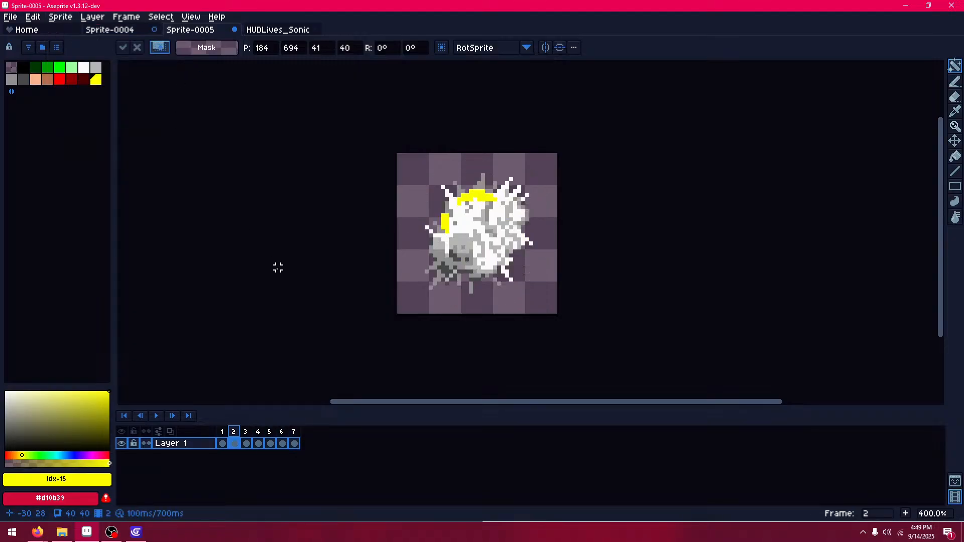
- Save the explosion frames as a PNG sequence starting at Explosion-1.png in the project's Graphics > Effects folder
left_click(10, 17)
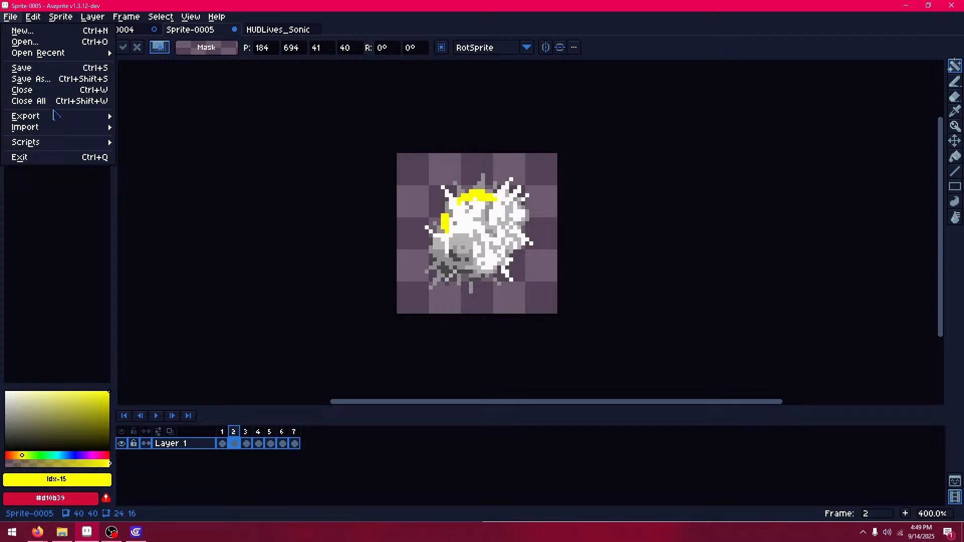
left_click(51, 78)
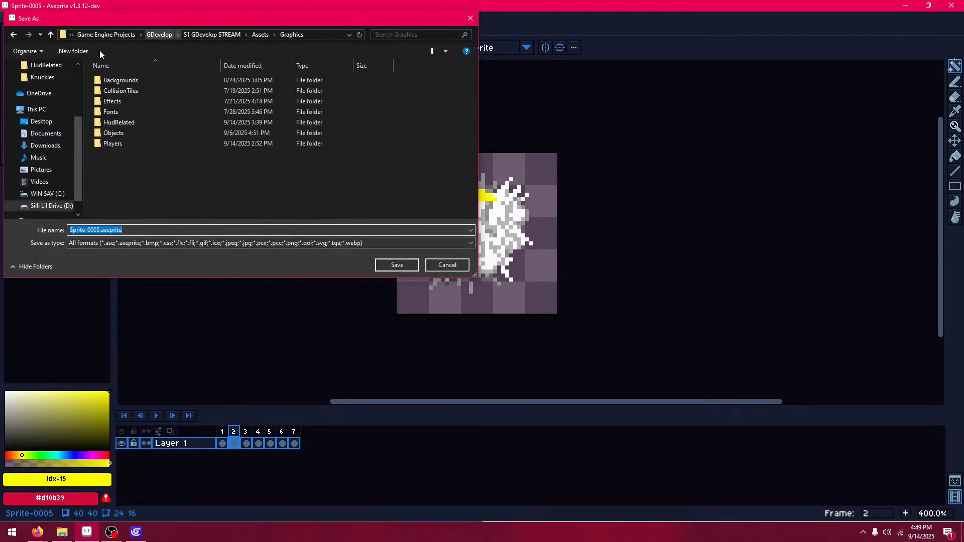
double_click(130, 104)
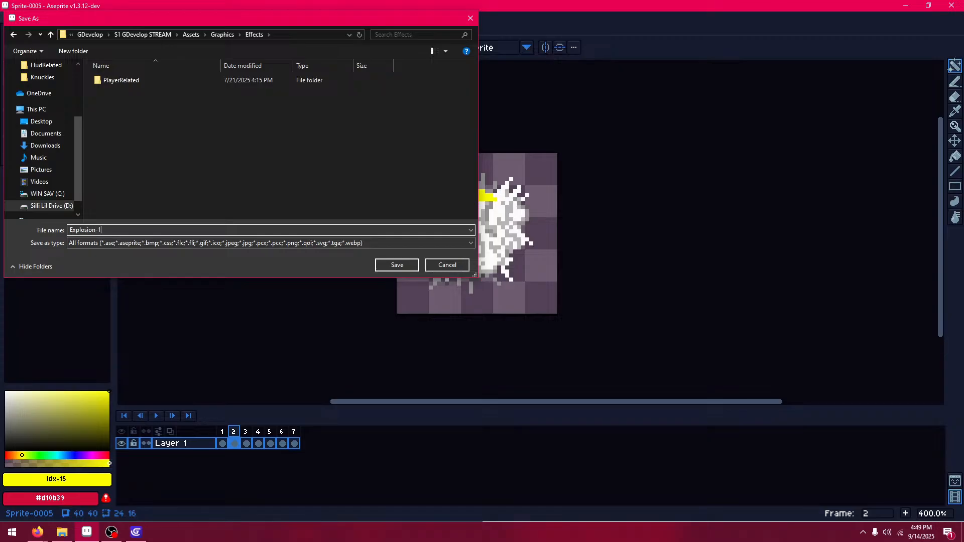
left_click(170, 244)
left_click(171, 349)
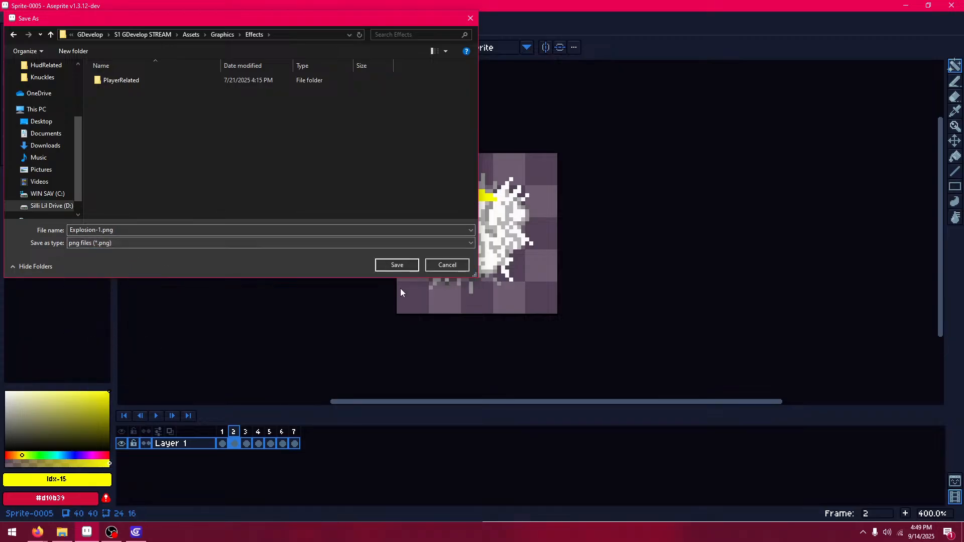
left_click(397, 264)
- Switch to GDevelop, discard the unfinished new action and save the project
left_click(135, 531)
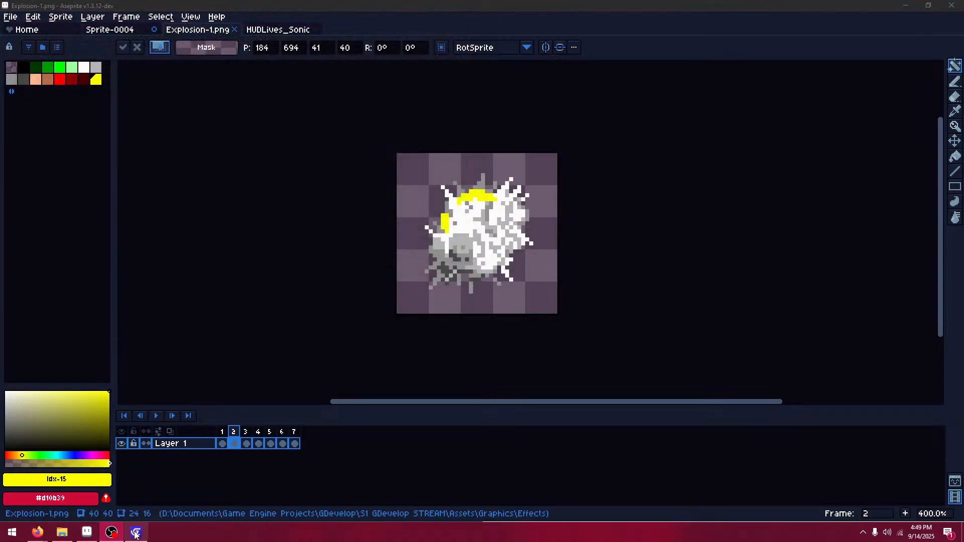
left_click(883, 486)
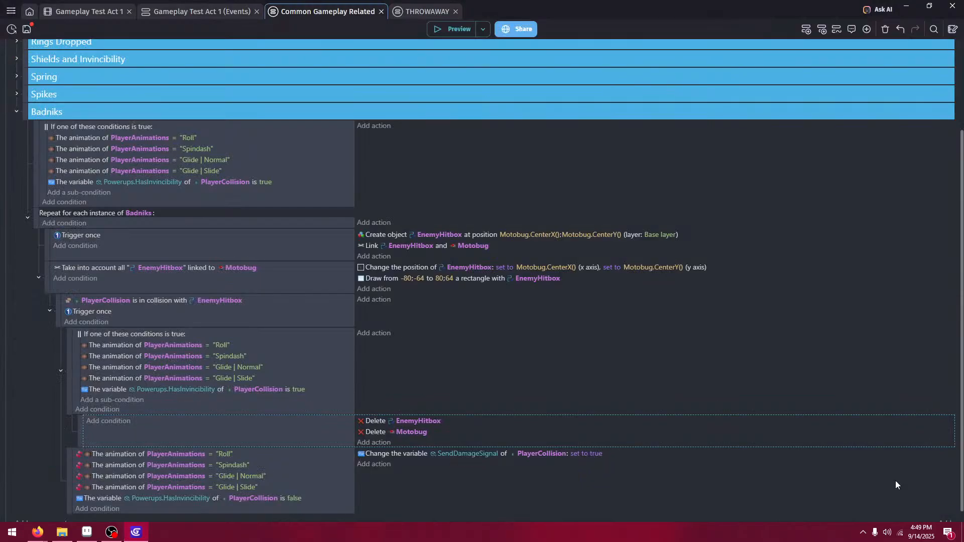
left_click(198, 11)
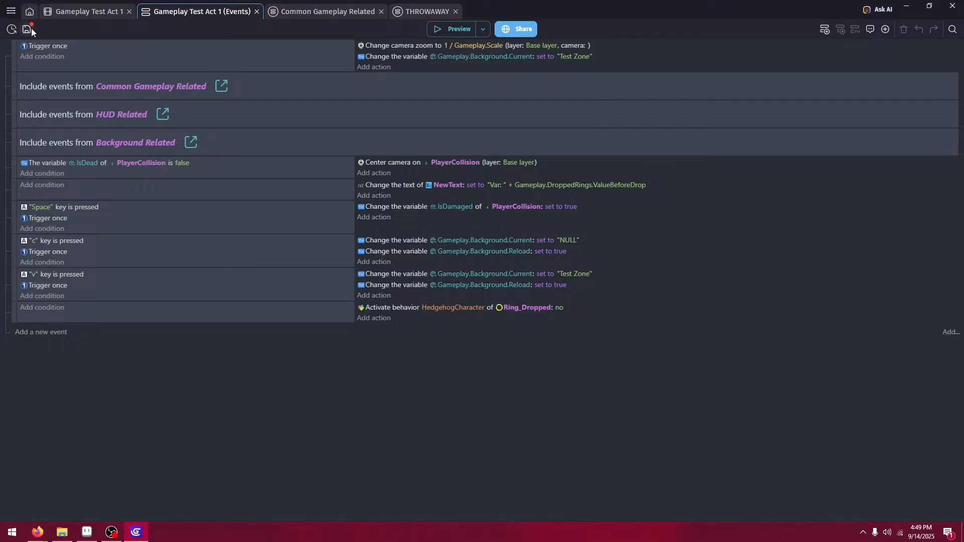
left_click(30, 30)
- Open the points editor of the GeneralEffects object from the Gameplay Test Act 1 scene
left_click(64, 17)
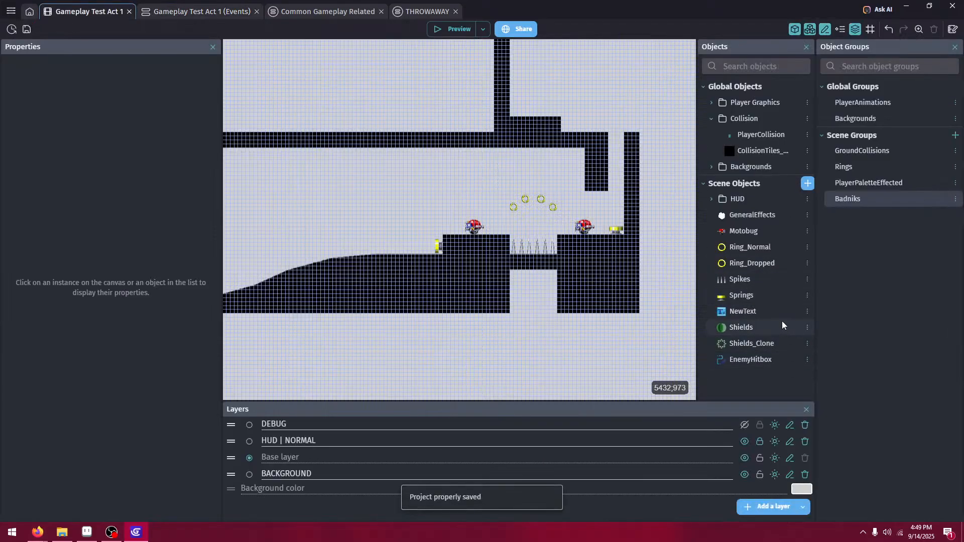
double_click(795, 216)
scroll(352, 251, "down", 3)
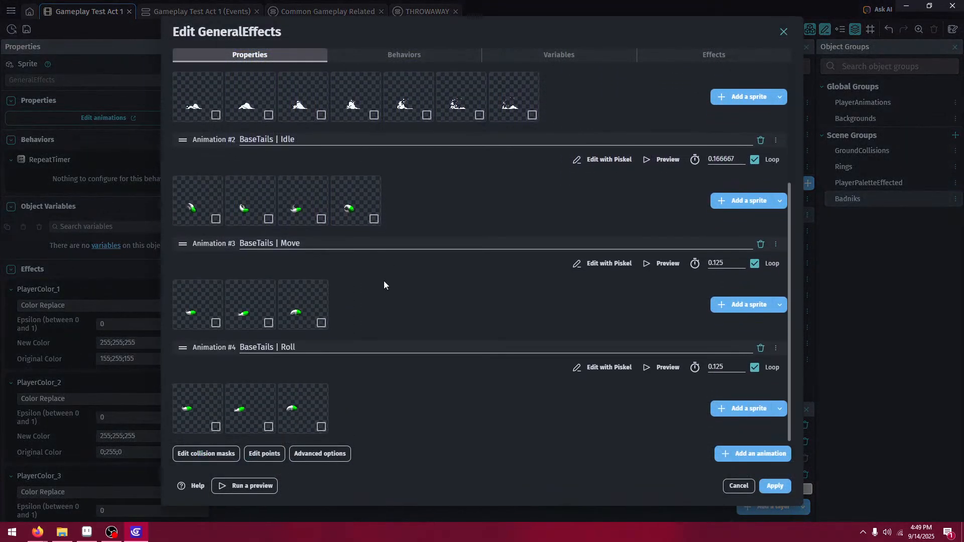
left_click(266, 455)
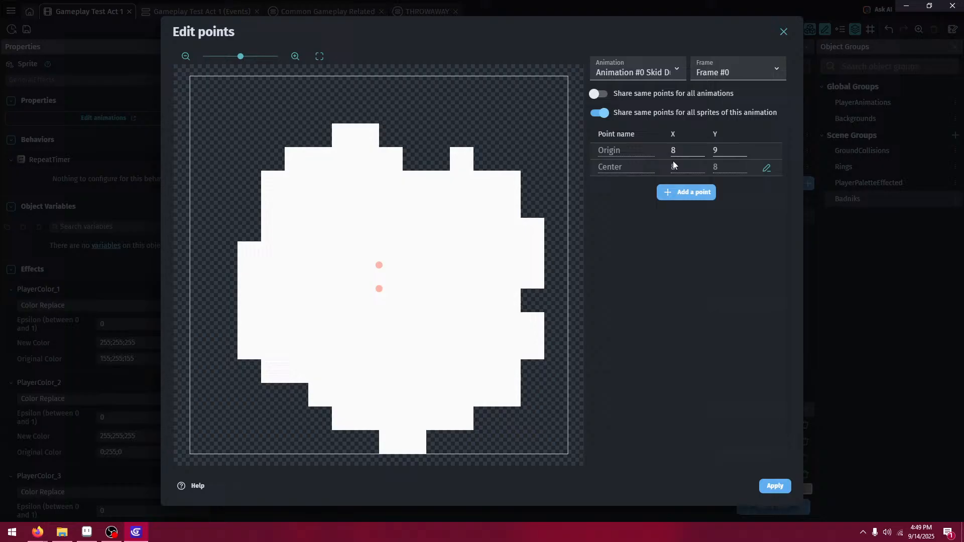
- Compare the origin and centre points across the GeneralEffects animations
left_click(614, 76)
left_click(619, 73)
key("Down")
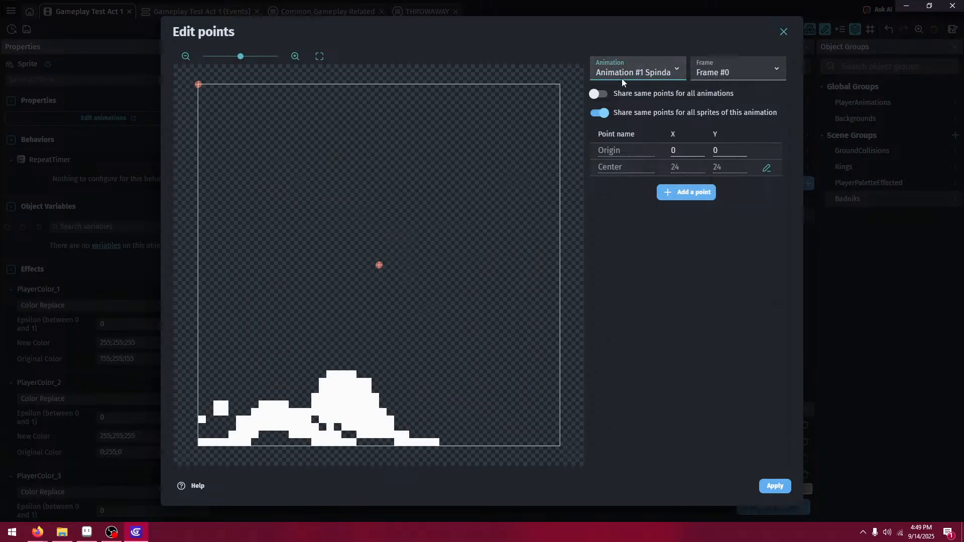
key("Down")
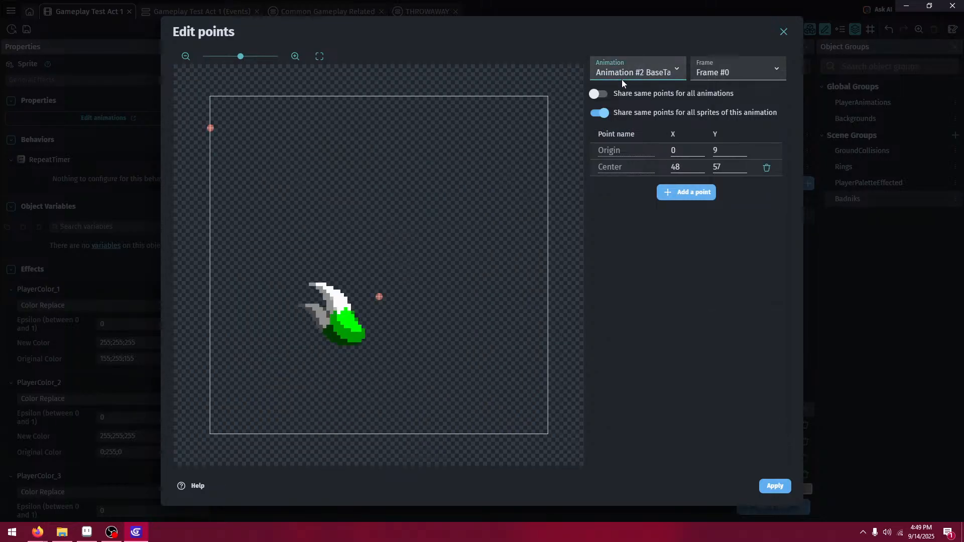
key("Down")
key("Down")
key("Up")
key("Up")
key("Down")
key("Up")
key("Up")
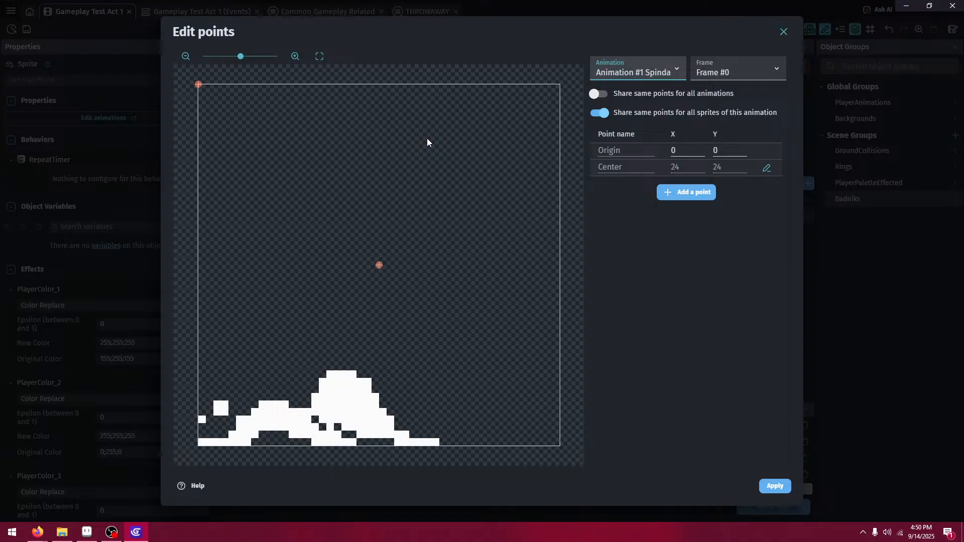
key("Up")
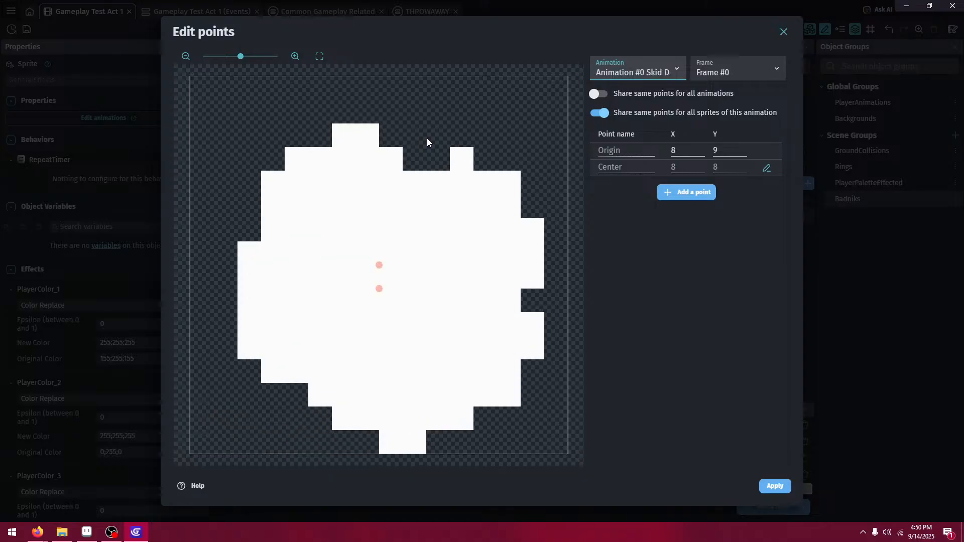
key("Down")
key("Down")
key("Down")
key("Down")
key("Up")
key("Up")
key("Up")
key("Up")
key("Down")
key("Up")
- Set the origin's Y position for animation #0 of GeneralEffects to 8.5 and apply the points
double_click(718, 151)
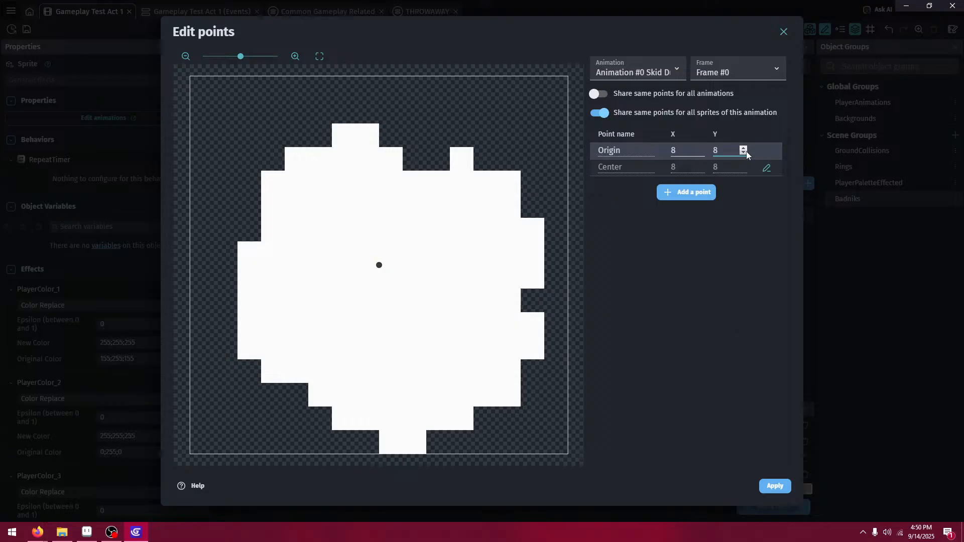
type(".5")
left_click(778, 490)
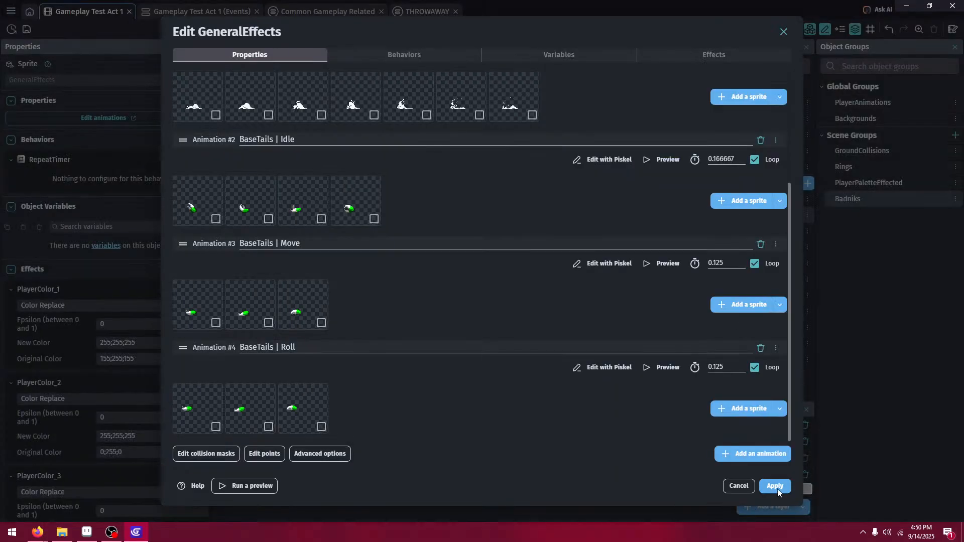
- Add animation #5 to GeneralEffects and browse for its sprites in the Graphics > Effects folder, showing the files as large icons
left_click(739, 454)
left_click(739, 408)
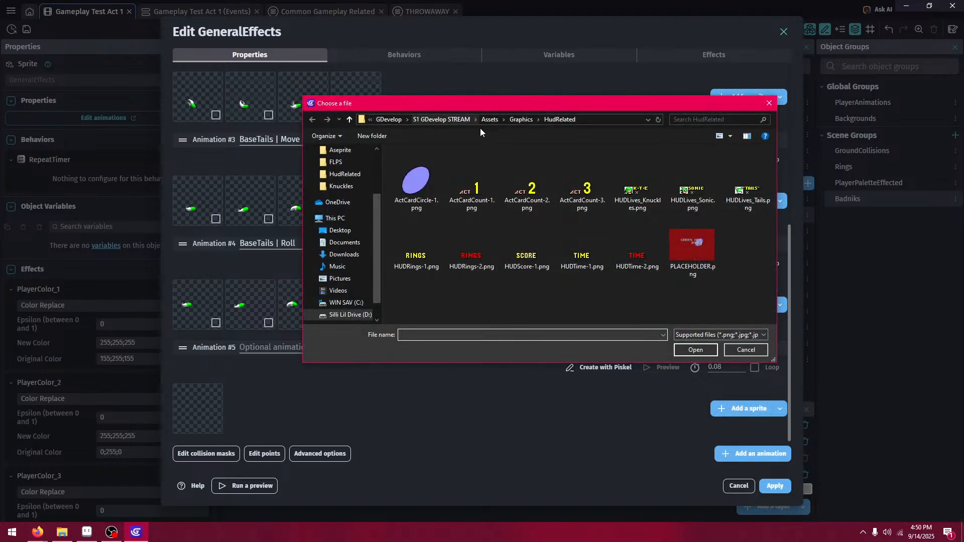
left_click(520, 120)
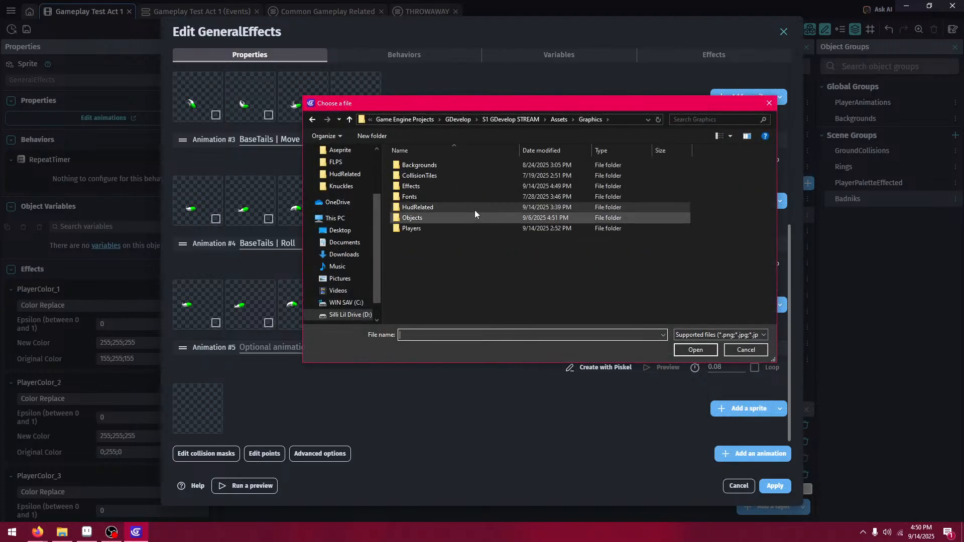
double_click(459, 189)
right_click(499, 319)
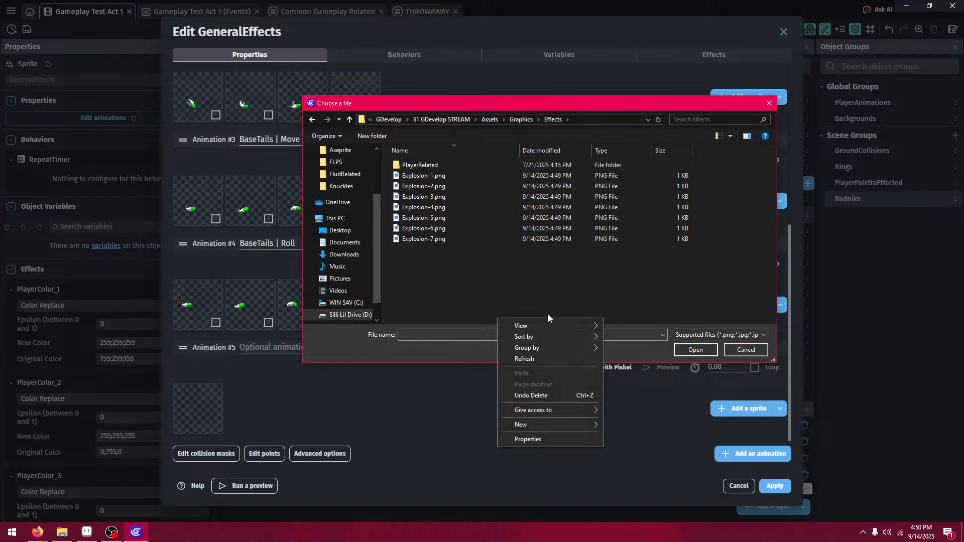
mouse_move(552, 326)
left_click(633, 337)
left_click(468, 187)
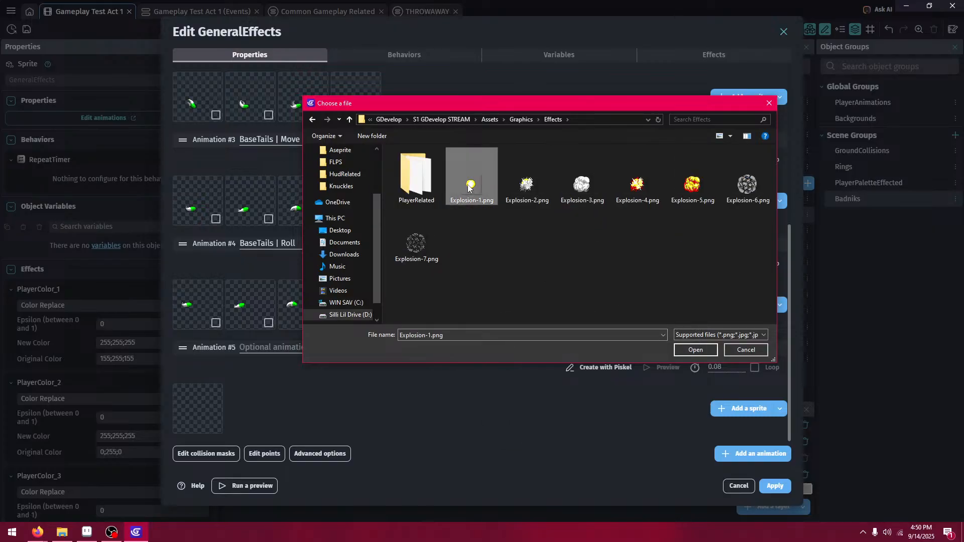
- Create a folder named Common inside Effects and move the seven Explosion PNG files into it
right_click(512, 281)
mouse_move(548, 384)
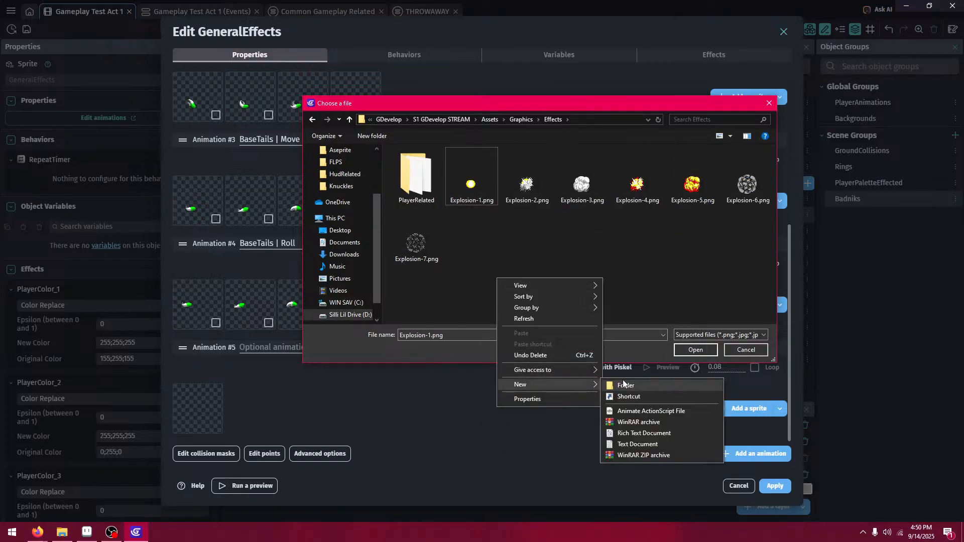
left_click(623, 384)
type("Common")
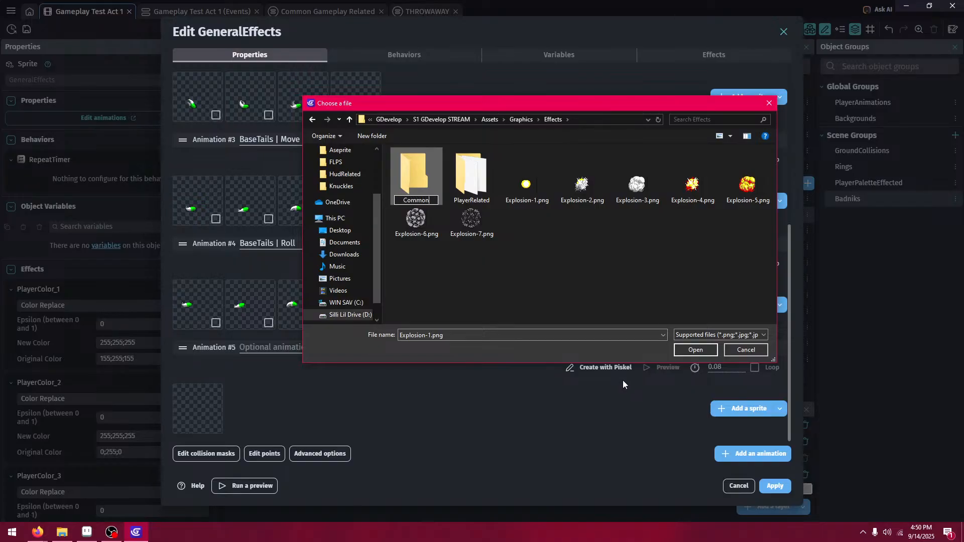
key("Return")
left_click(503, 180)
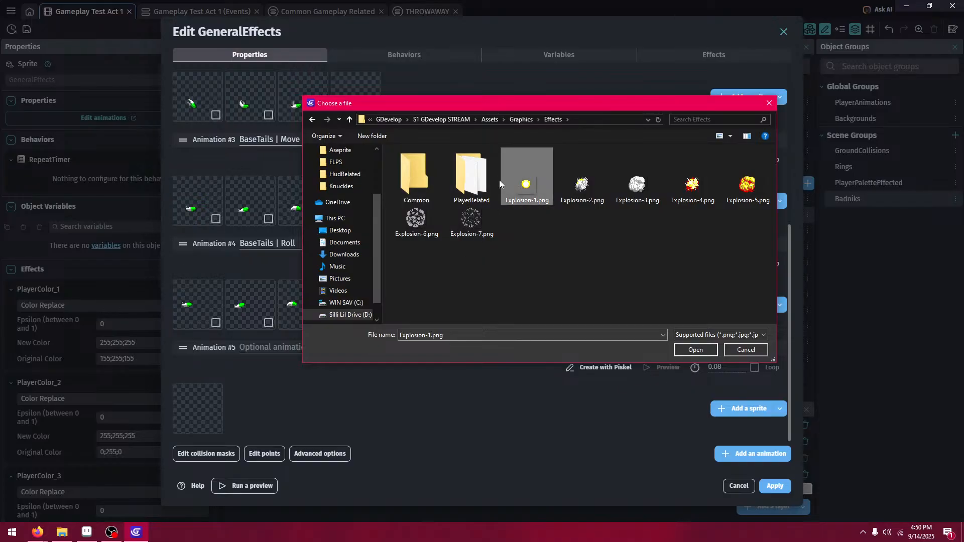
left_click(481, 224, "shift")
left_click_drag(481, 224, 416, 177)
- Add Explosion-1, -2, -3, -6 and -7 from the Common folder to animation #5 and name it "Explosion | Smoke"
double_click(417, 177)
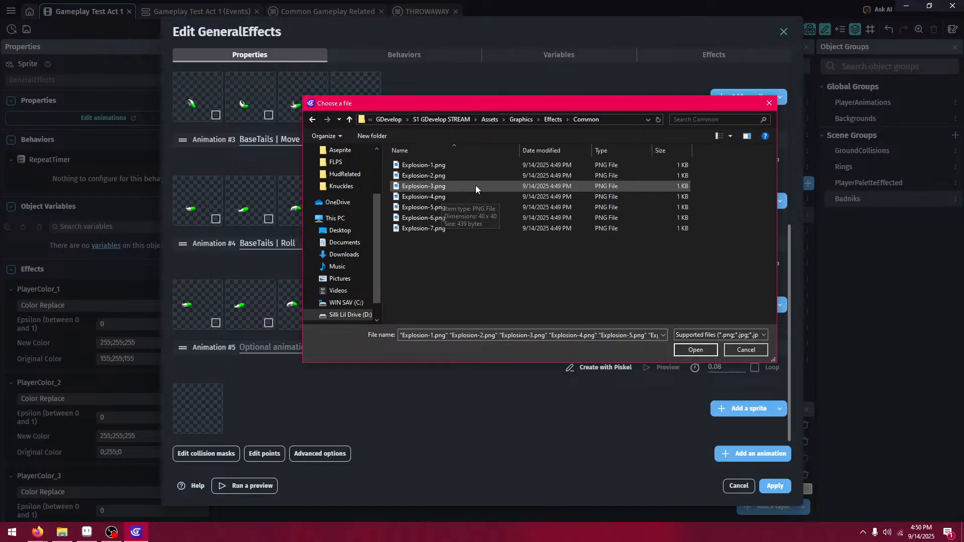
right_click(507, 285)
mouse_move(523, 294)
left_click(633, 314)
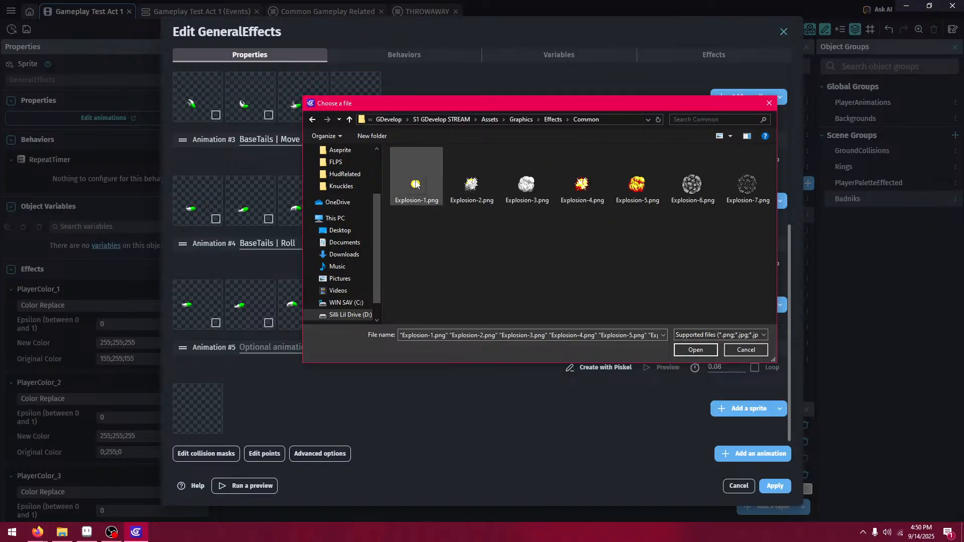
left_click(416, 184)
left_click(526, 182, "shift")
left_click(692, 182, "ctrl")
left_click(755, 188, "ctrl")
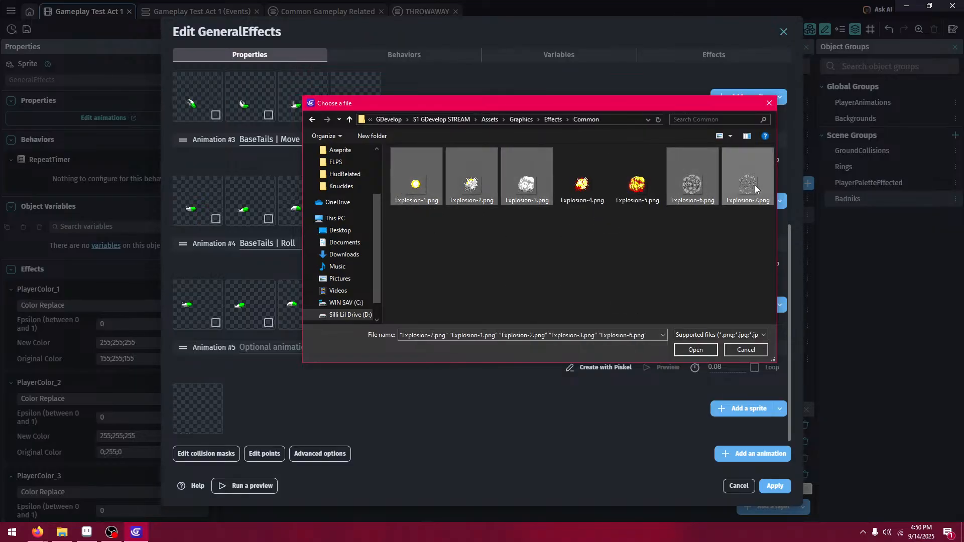
left_click(694, 351)
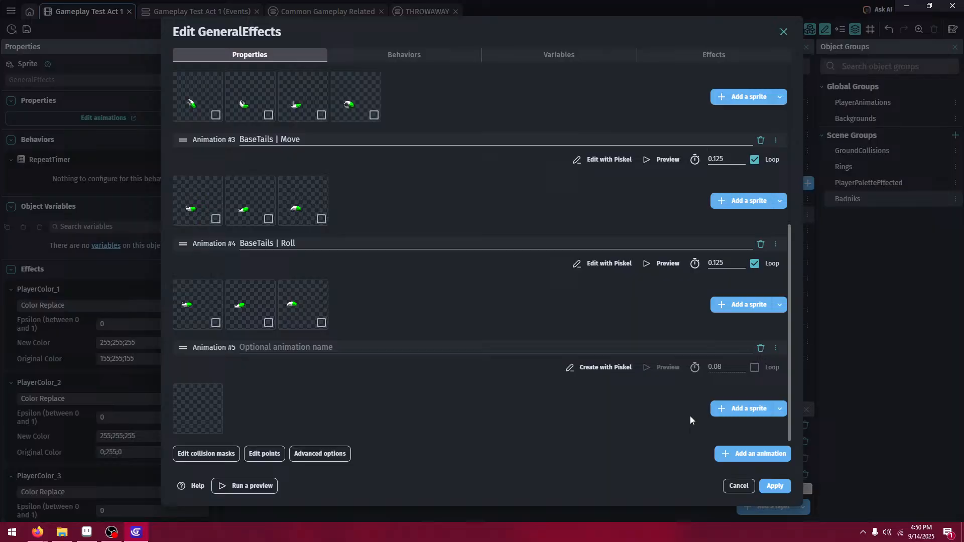
left_click(312, 345)
type("Explosion | Smoke")
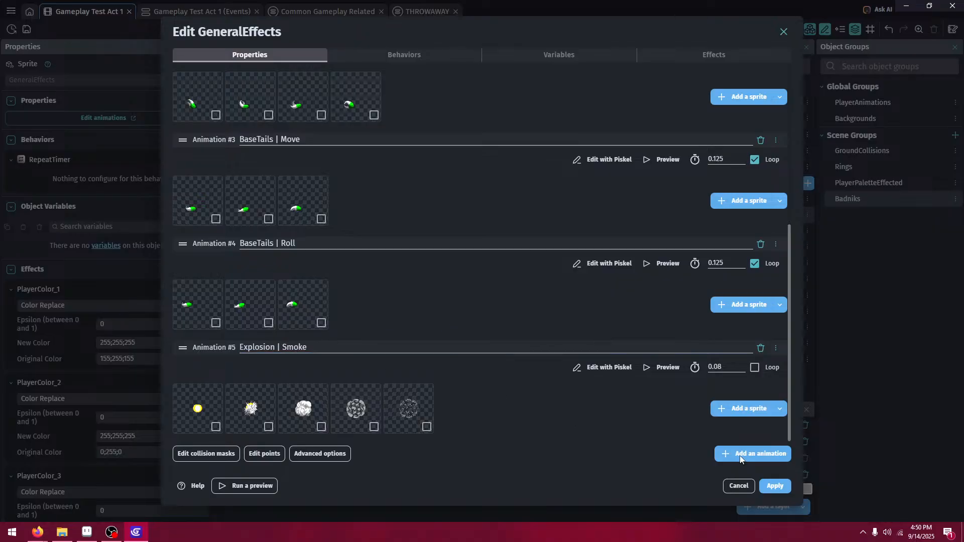
- Add animation #6 with Explosion-1, -4, -5, -6 and -7 as its sprites and name it "Explosion | Fire"
left_click(752, 454)
left_click(743, 408)
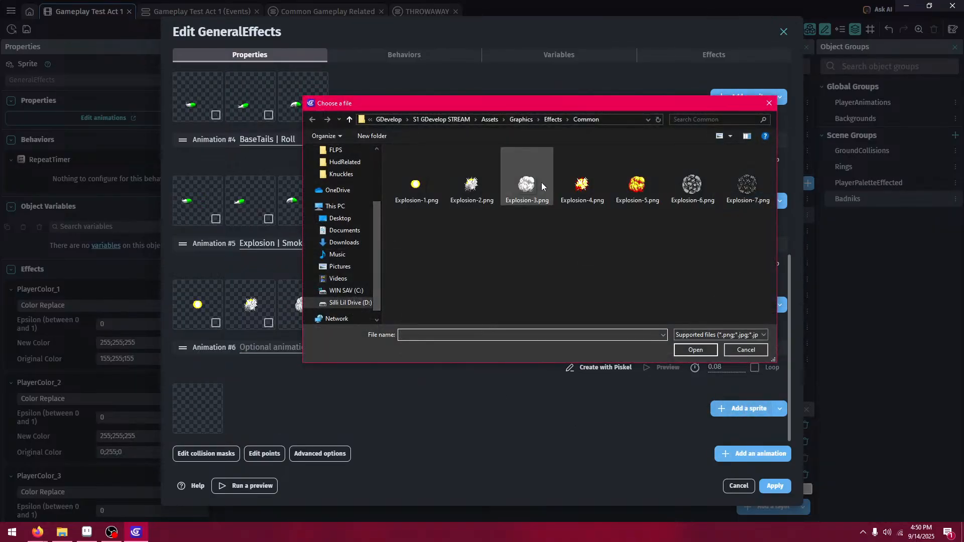
left_click(417, 182)
left_click(583, 181, "ctrl")
left_click(637, 182, "ctrl")
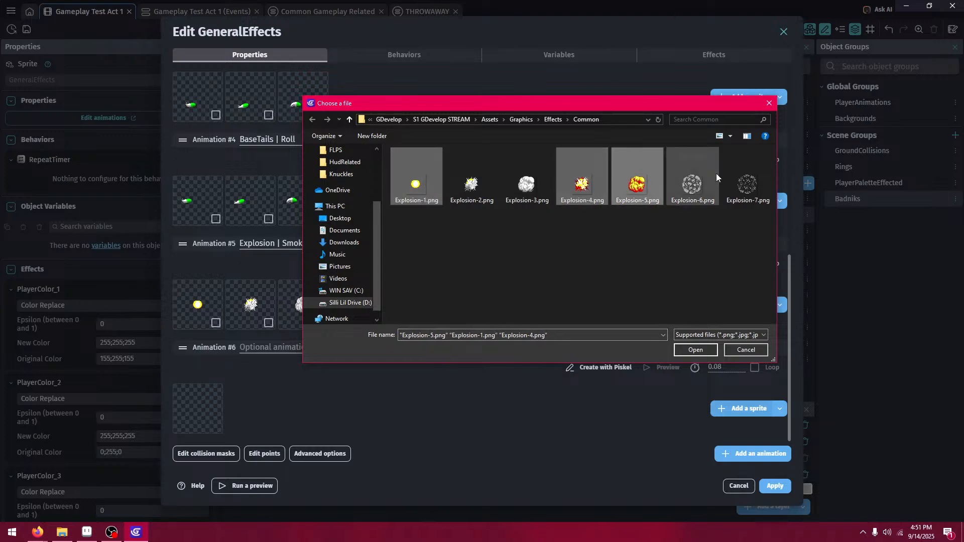
left_click(693, 181, "ctrl")
left_click(748, 182, "ctrl")
left_click(695, 350)
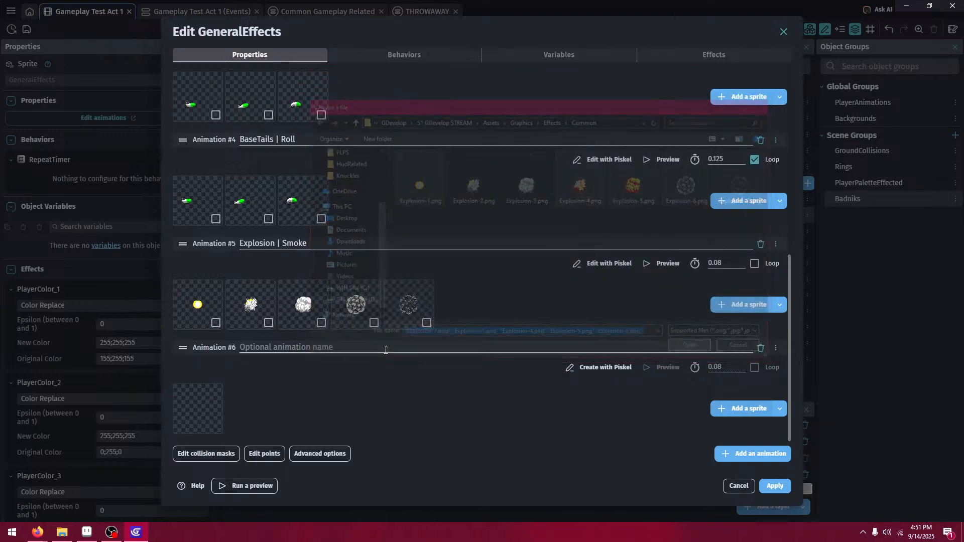
left_click(288, 350)
type("Explosion | Fire")
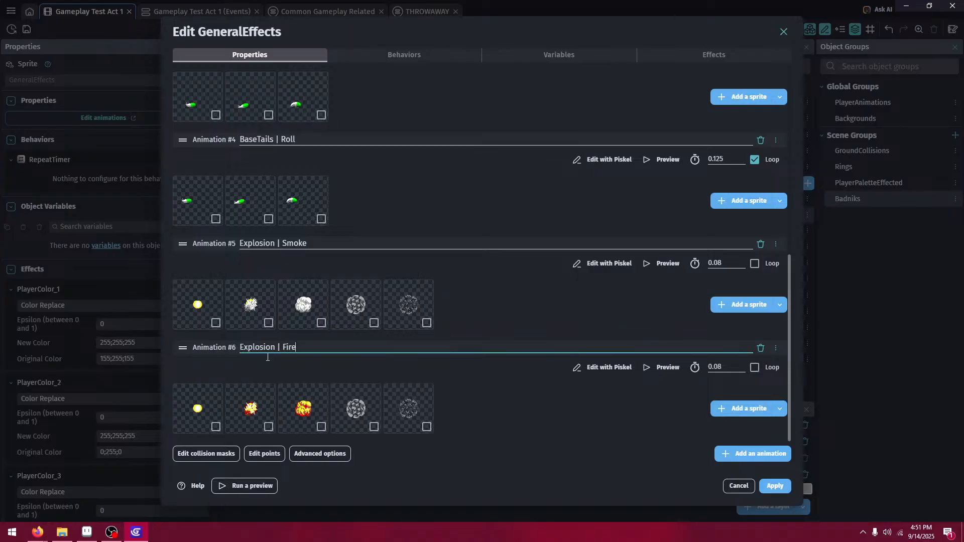
left_click(526, 420)
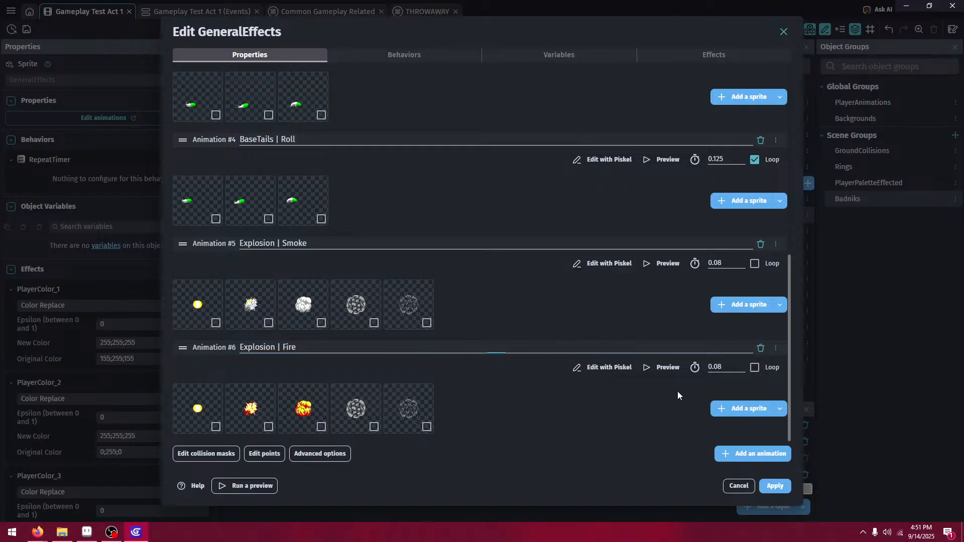
- Preview the "Explosion | Smoke" animation, set its speed to 14 FPS, replay it and accept the change
left_click(666, 264)
double_click(195, 456)
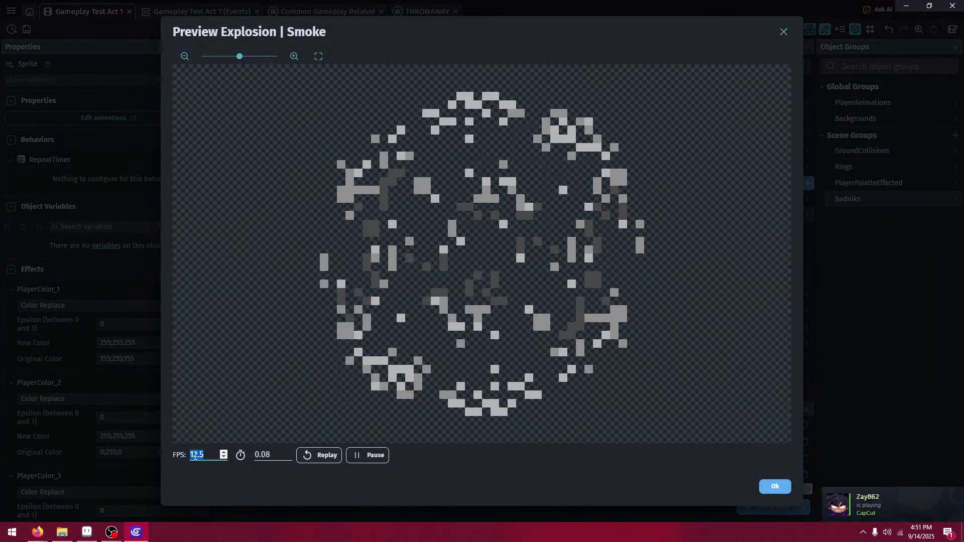
type("14")
left_click(312, 456)
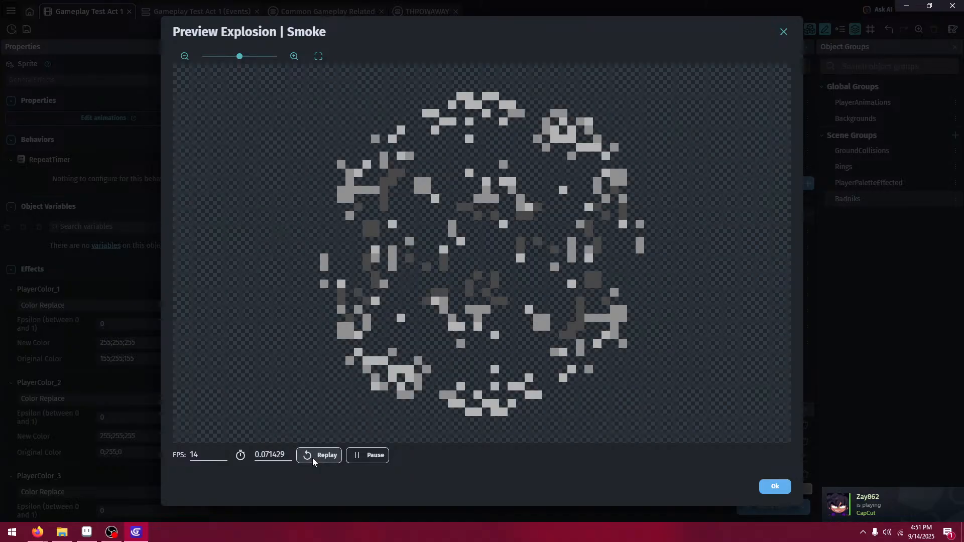
left_click(772, 485)
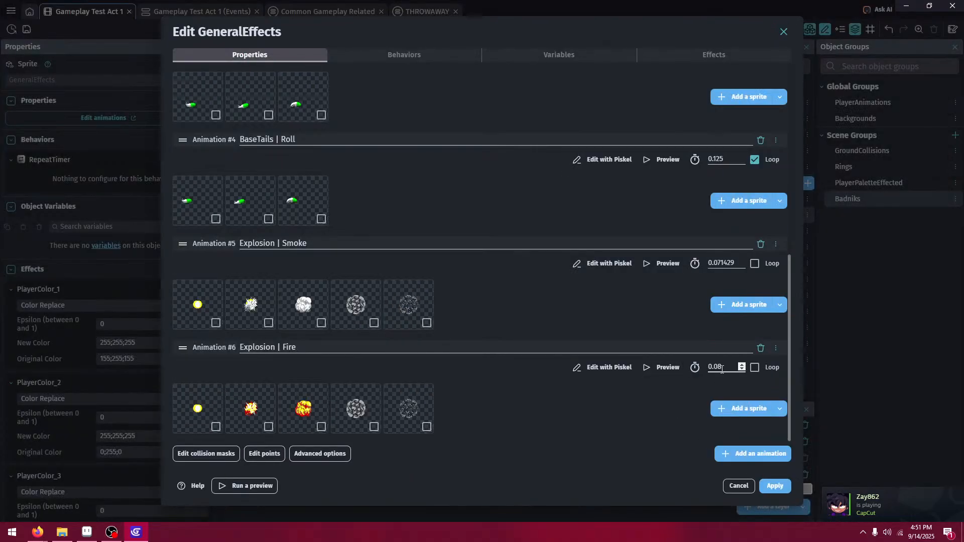
- Set the "Explosion | Fire" animation to 14 FPS in its preview, replay it and apply the GeneralEffects changes
type("4")
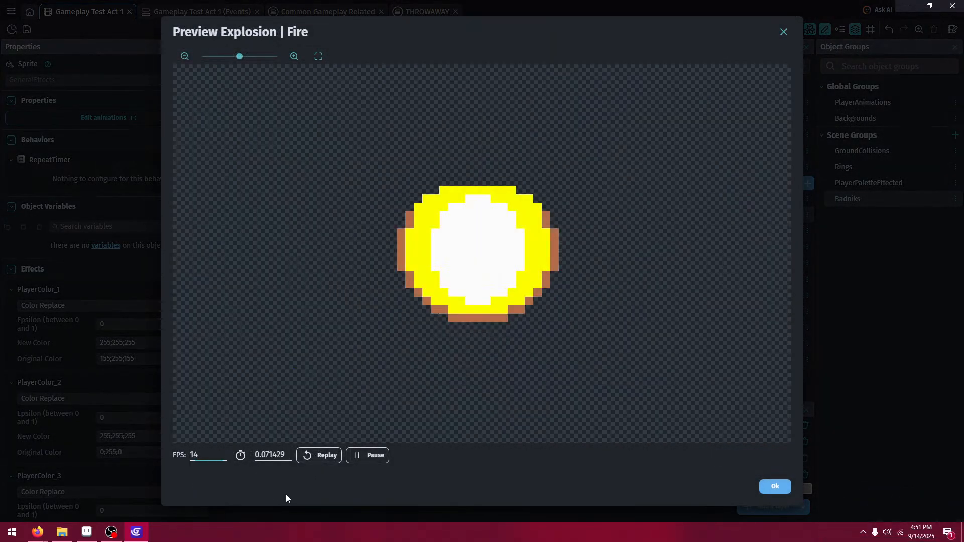
left_click(318, 456)
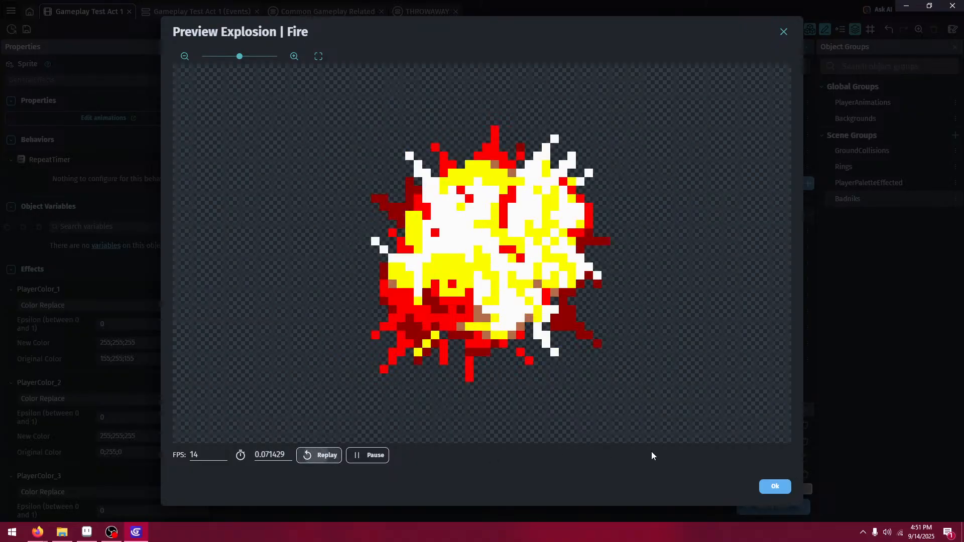
left_click(775, 486)
left_click(774, 485)
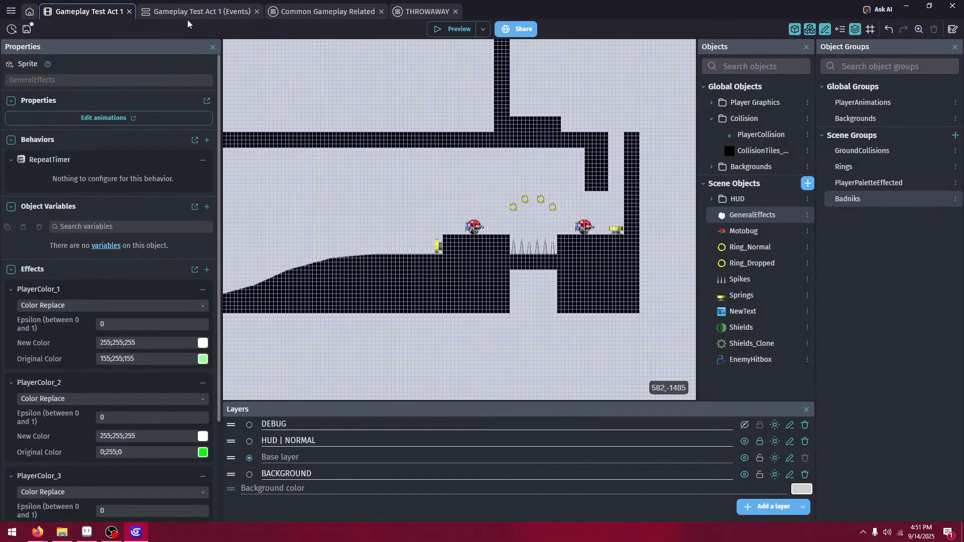
- In the Common Gameplay Related events, move the Player Effects group out of PLAYER to the top level just above it
left_click(301, 17)
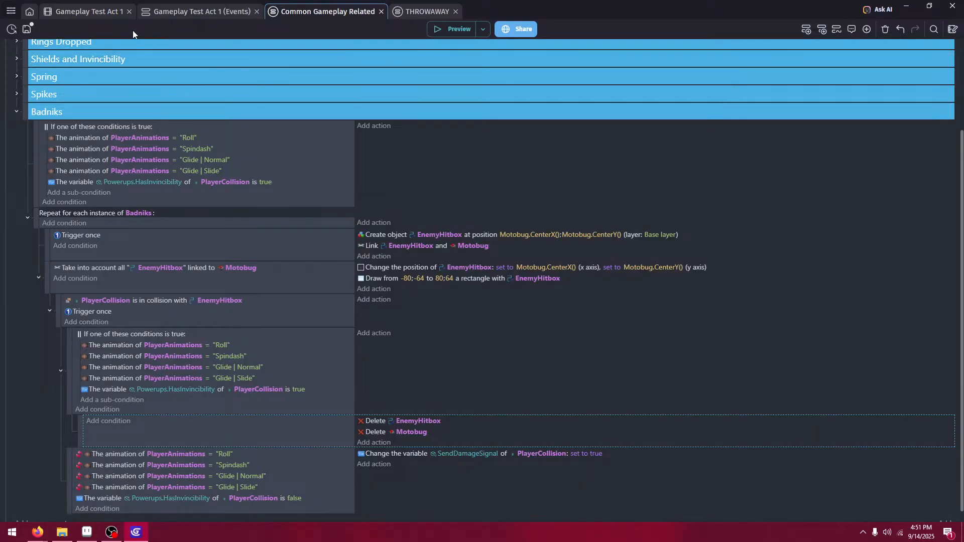
scroll(98, 186, "up", 5)
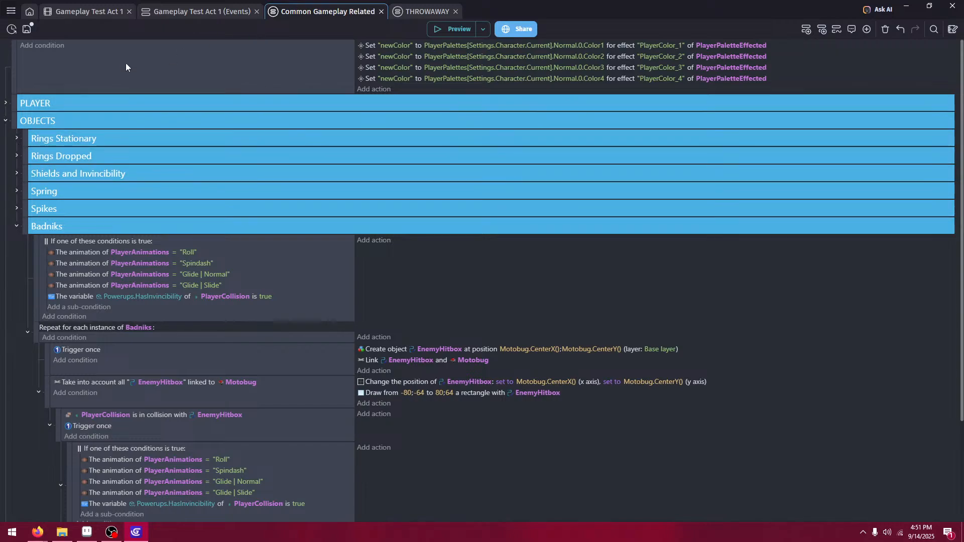
left_click(15, 227)
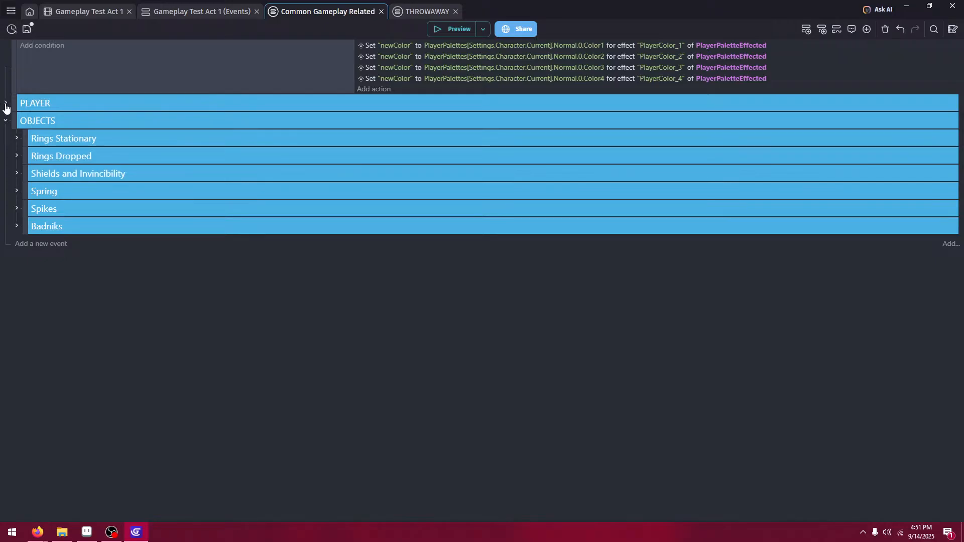
left_click(5, 103)
left_click(16, 165)
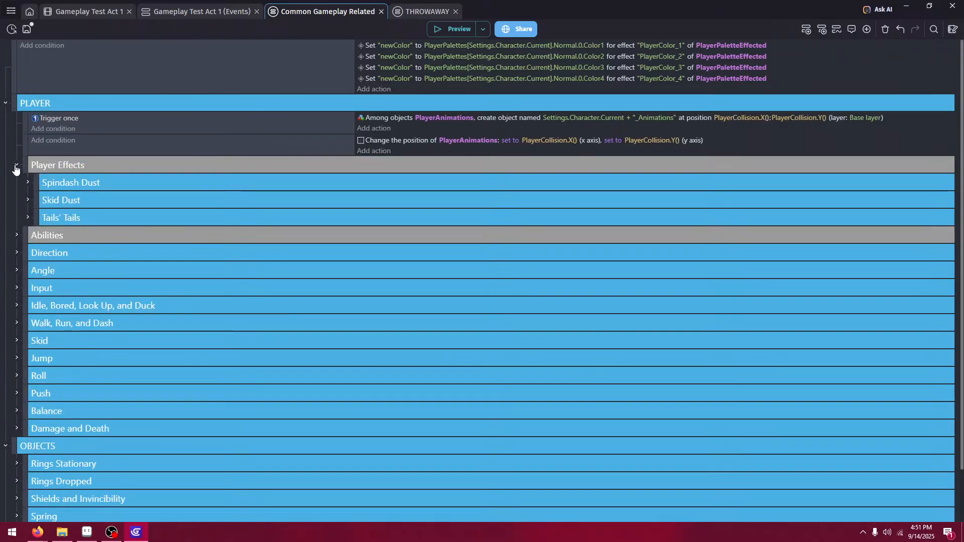
left_click_drag(27, 166, 41, 103)
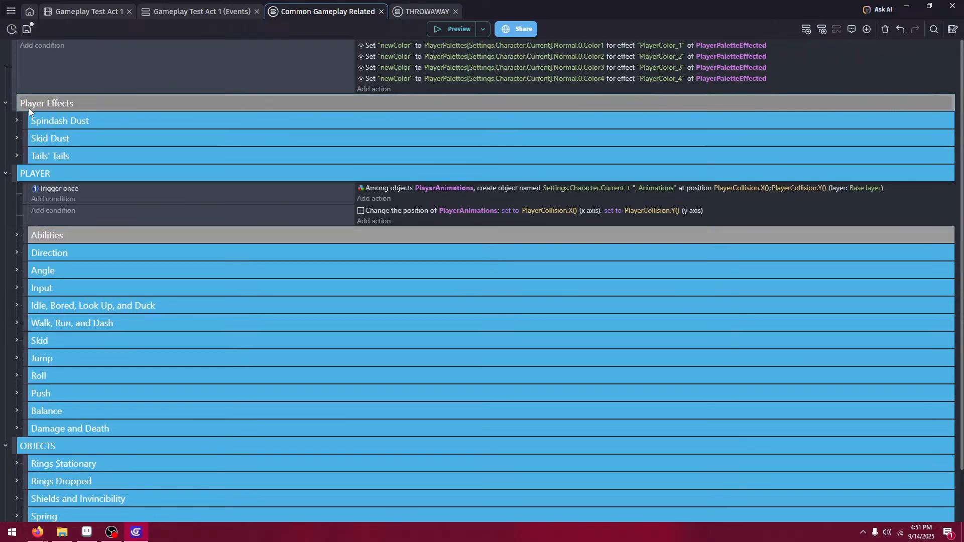
left_click(5, 174)
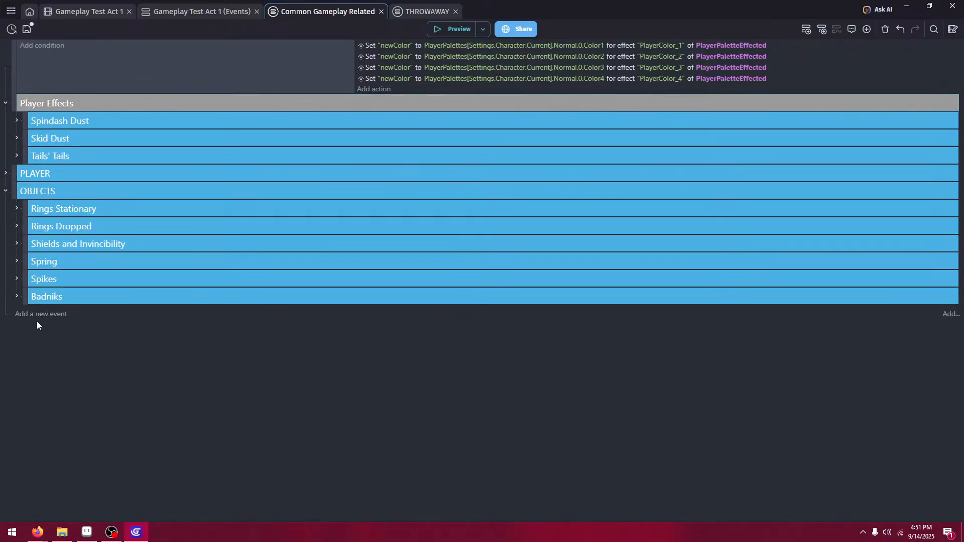
- Add a top-level event group named "EFFECTS / PARTICLES" above PLAYER and nest the Player Effects group inside it
left_click(61, 314)
right_click(79, 313)
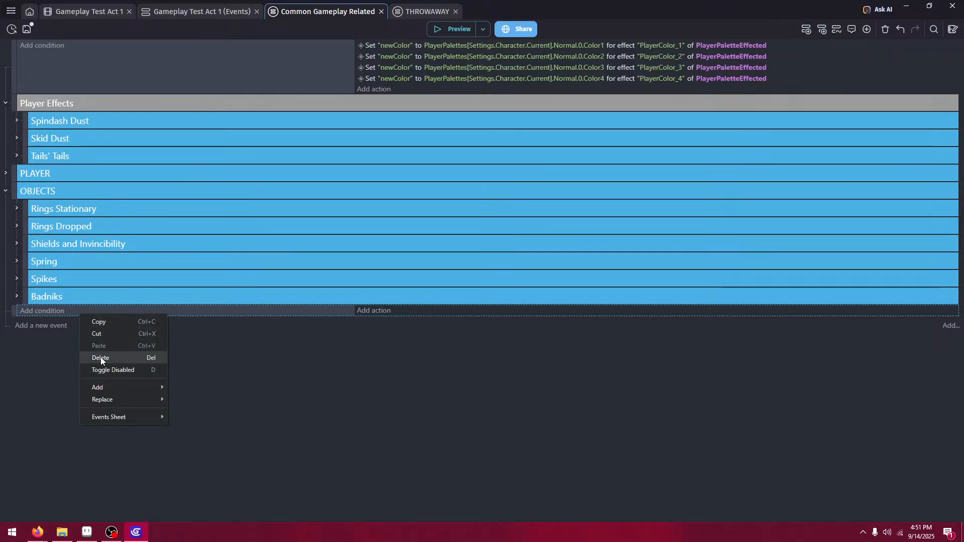
mouse_move(141, 388)
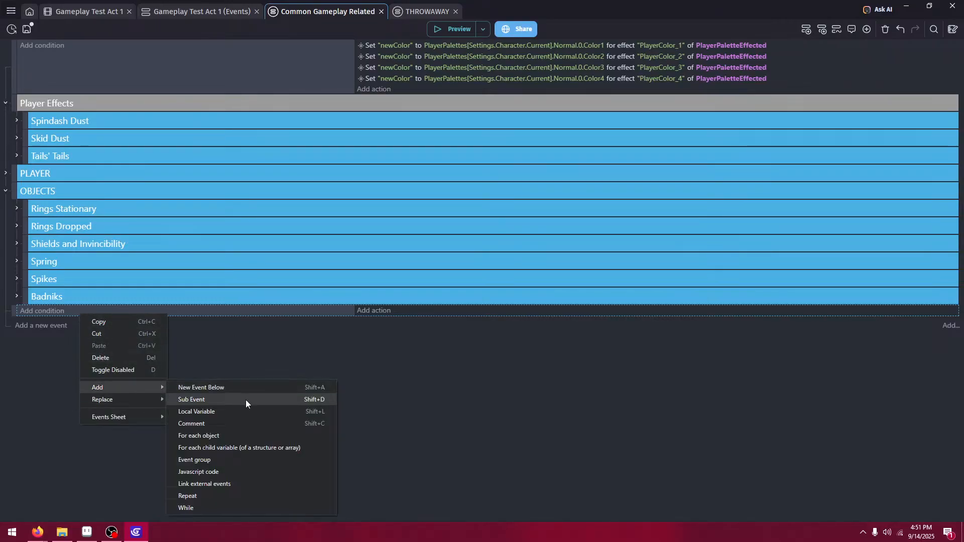
left_click(228, 460)
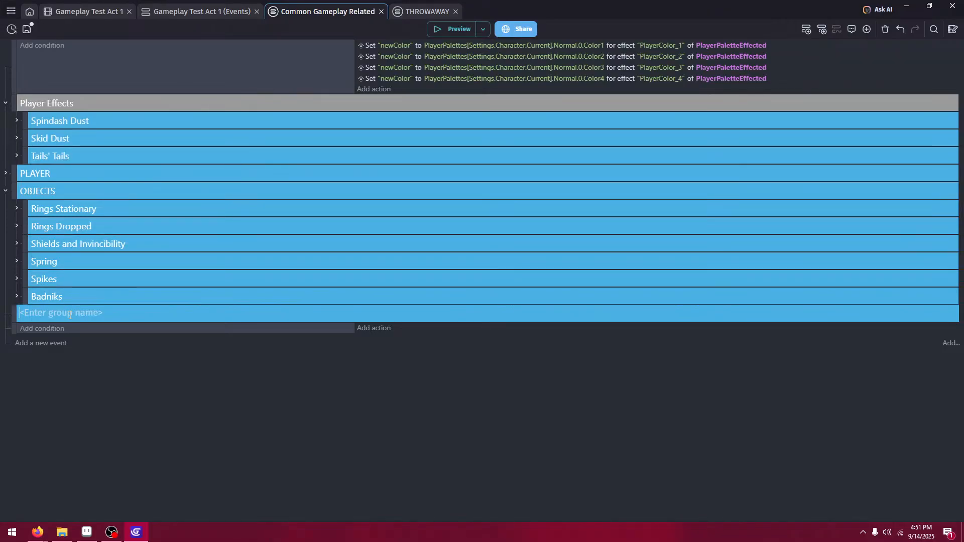
type("EFFECTS")
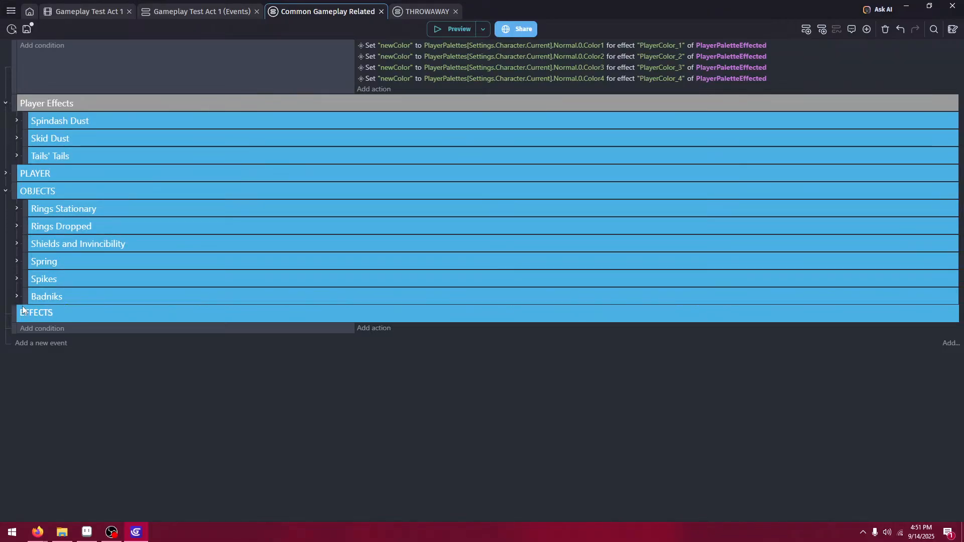
left_click_drag(22, 310, 45, 104)
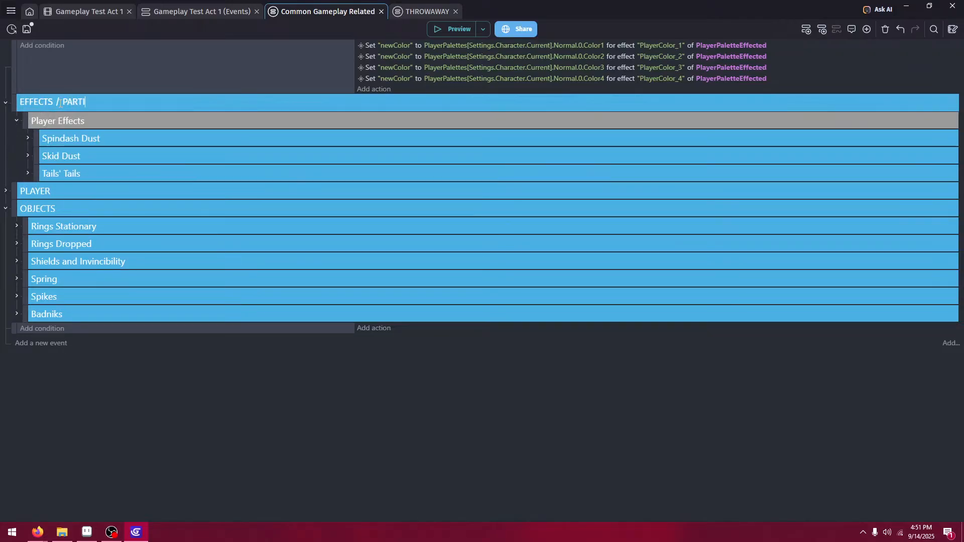
type("CLES")
left_click(130, 425)
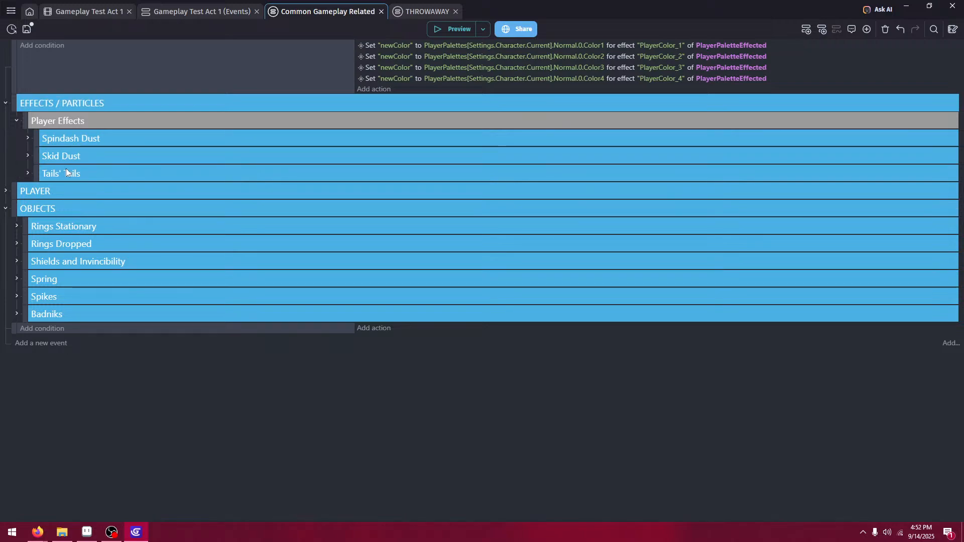
- Rename the Player Effects group to "Player"
left_click(68, 120)
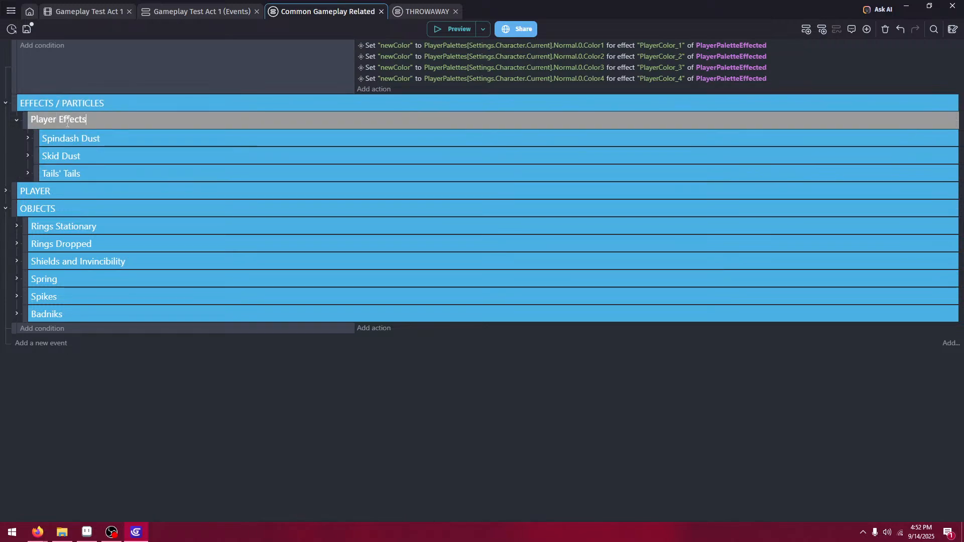
key("BackSpace")
left_click(227, 389)
- Move the empty event from the end of the sheet into the EFFECTS / PARTICLES group, below the Player subgroup
left_click_drag(24, 332, 34, 186)
left_click(16, 122)
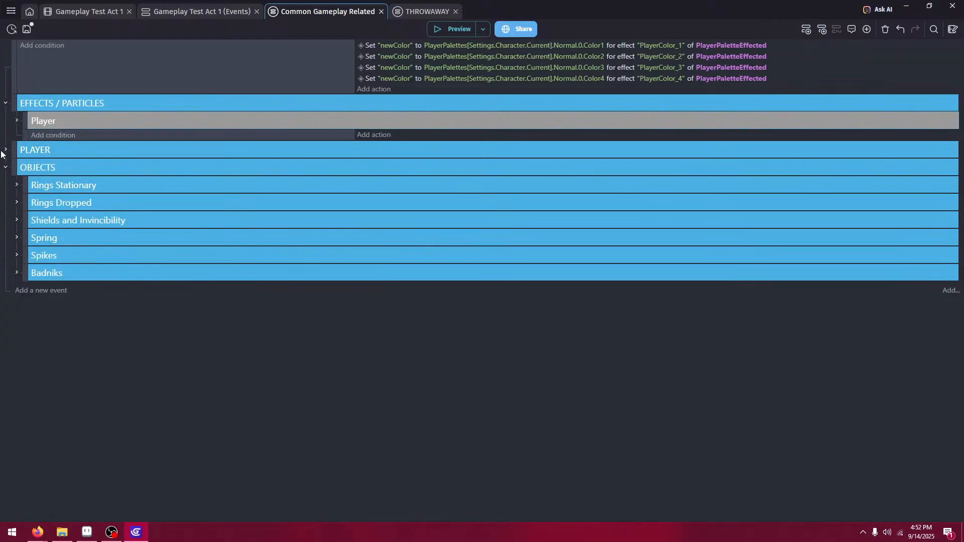
left_click(17, 122)
- Copy both Skid Dust events into EFFECTS / PARTICLES, directly below the Player subgroup
left_click(26, 157)
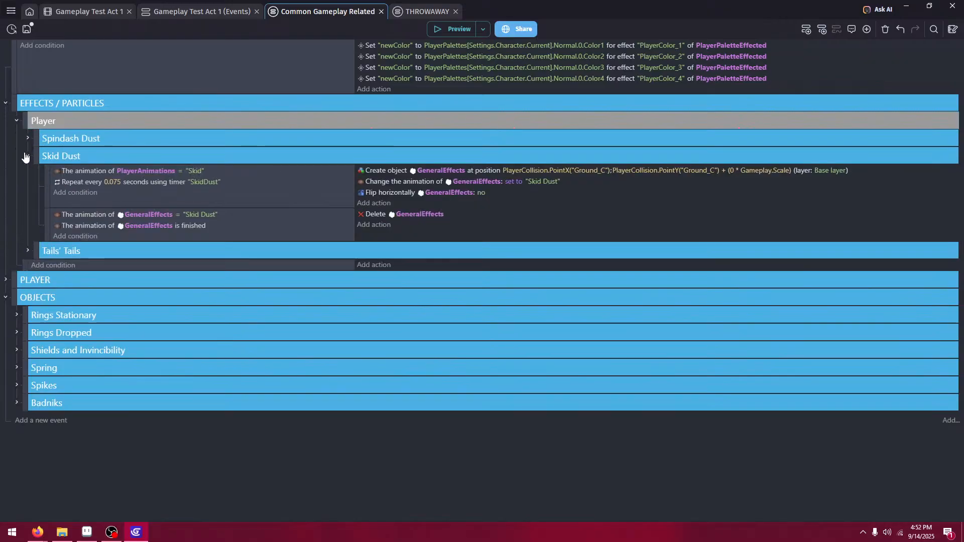
left_click(47, 171)
key("ctrl+c")
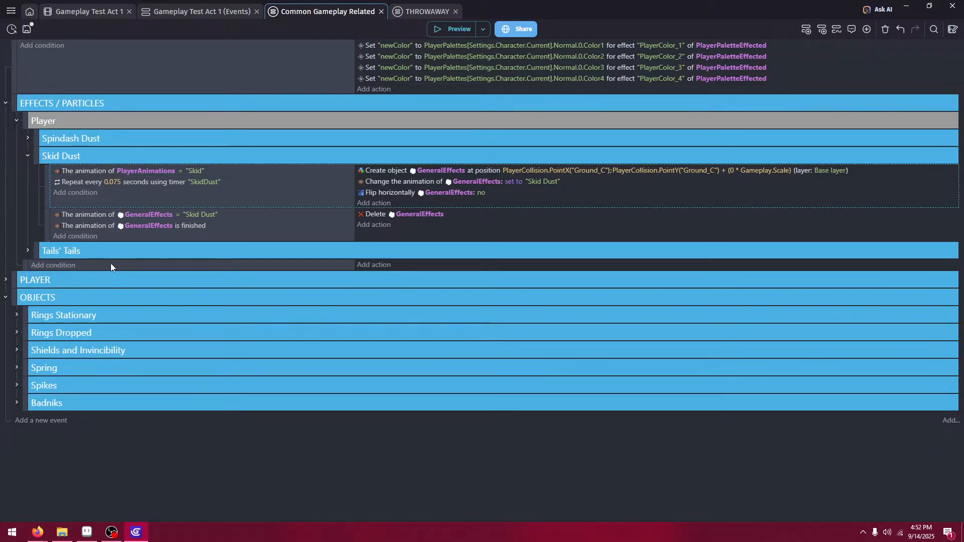
left_click(111, 264)
key("ctrl+v")
left_click(50, 229)
key("ctrl+c")
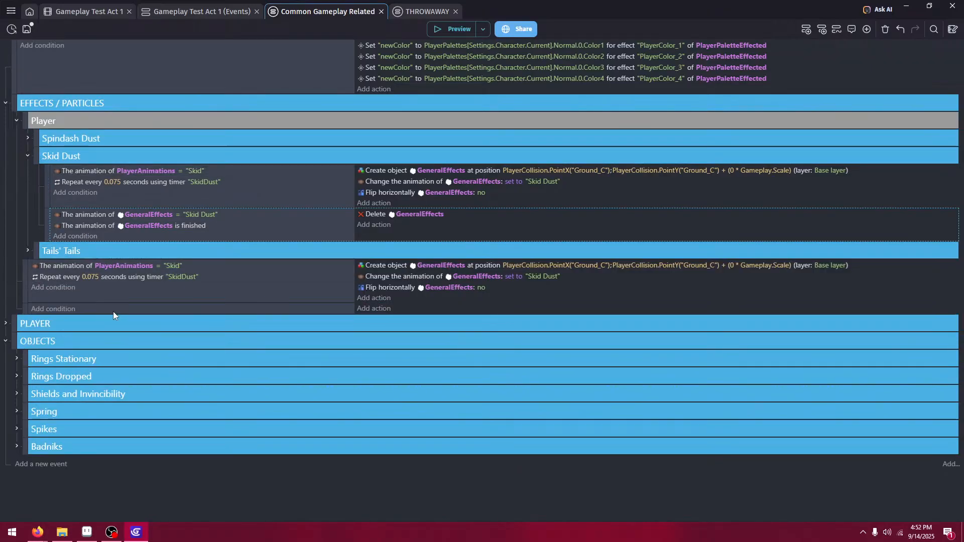
left_click(113, 309)
key("ctrl+v")
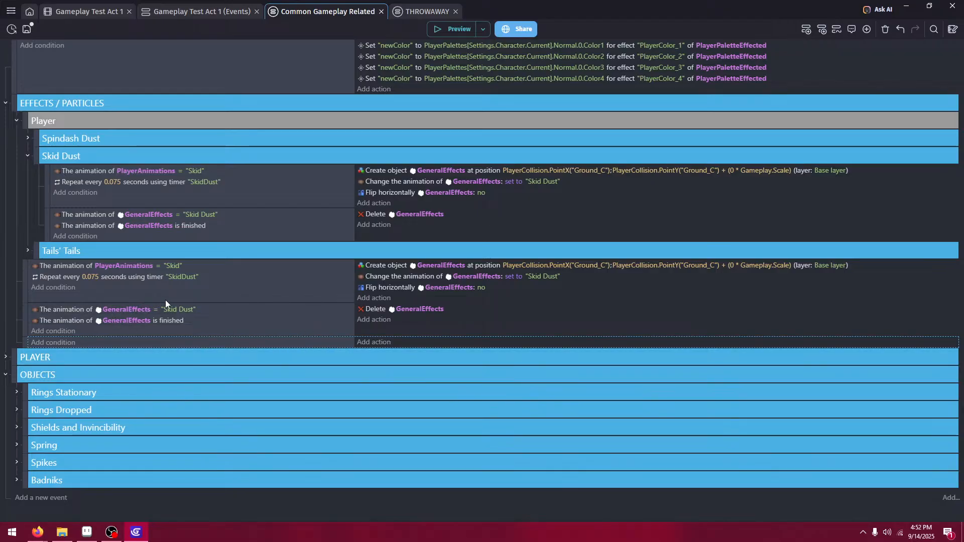
- Delete the copied skid-triggered creation event below the Player subgroup, along with its animation and timer conditions
left_click(205, 267)
key("Delete")
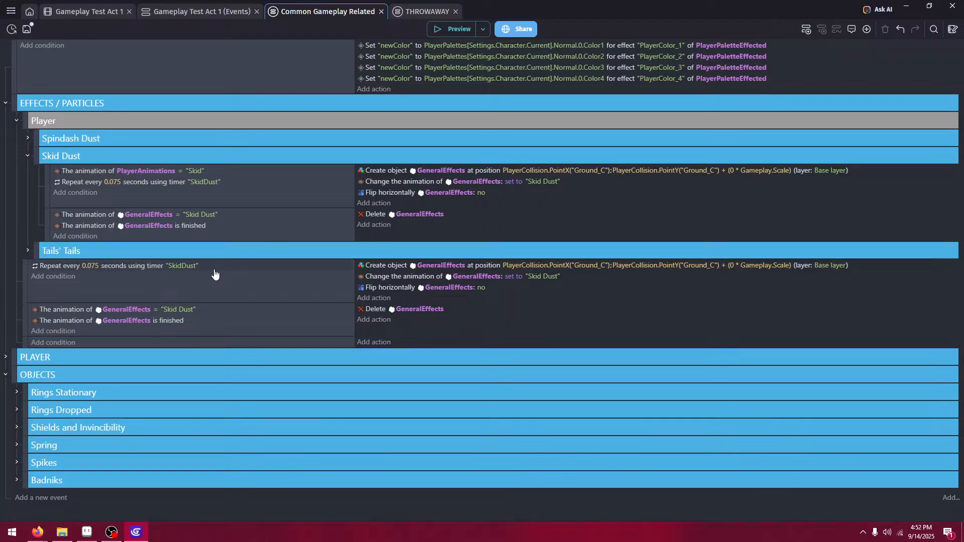
left_click(221, 269)
key("Delete")
left_click(239, 272)
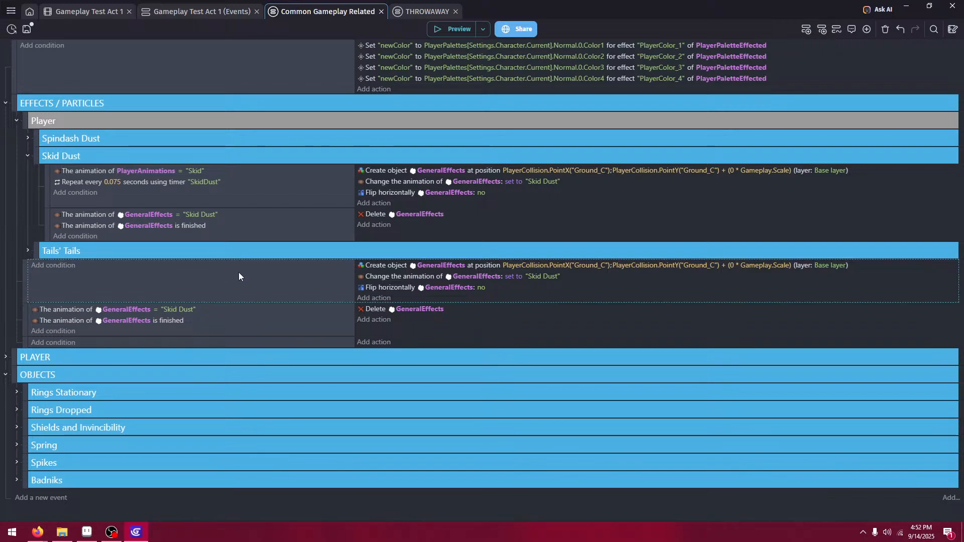
key("Delete")
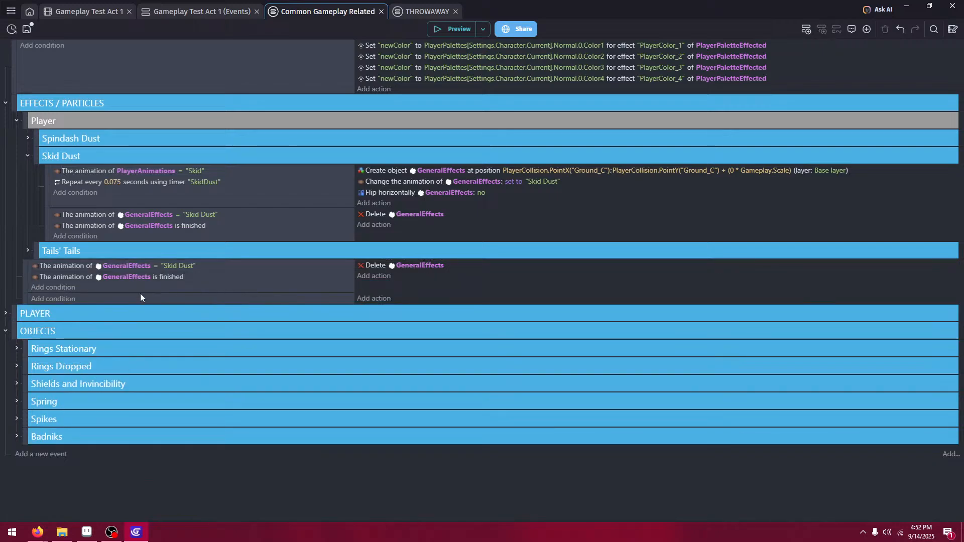
- Set the animation condition of the copied GeneralEffects deletion event to "Explosion | Smoke"
left_click(182, 267)
left_click(208, 289)
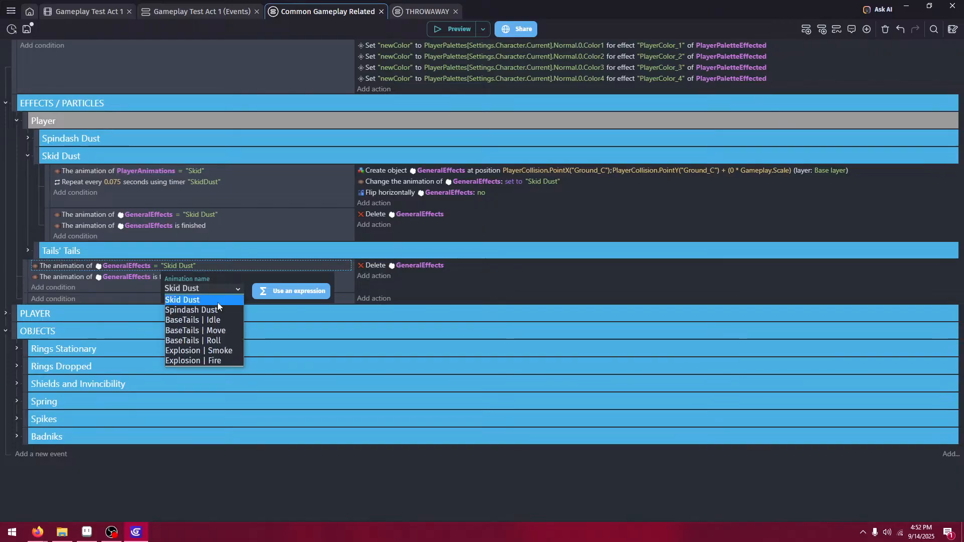
left_click(237, 350)
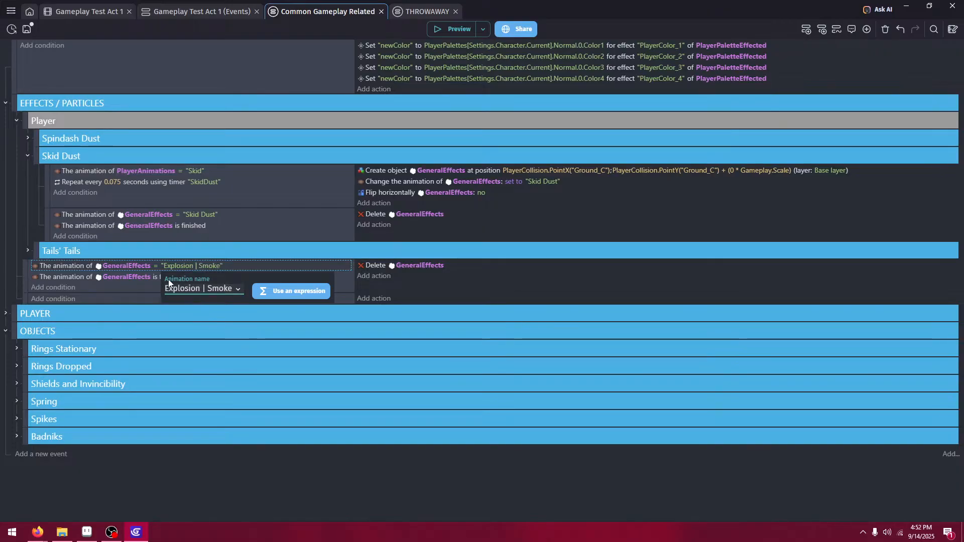
left_click(173, 279)
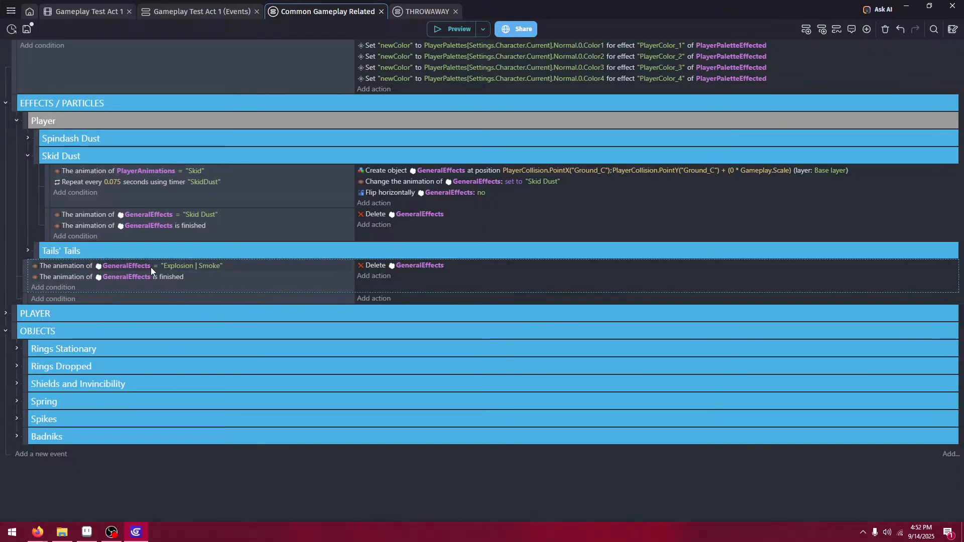
- Add an Or condition at the top of the explosion deletion event and nest the "Explosion | Smoke" condition inside it
left_click(52, 289)
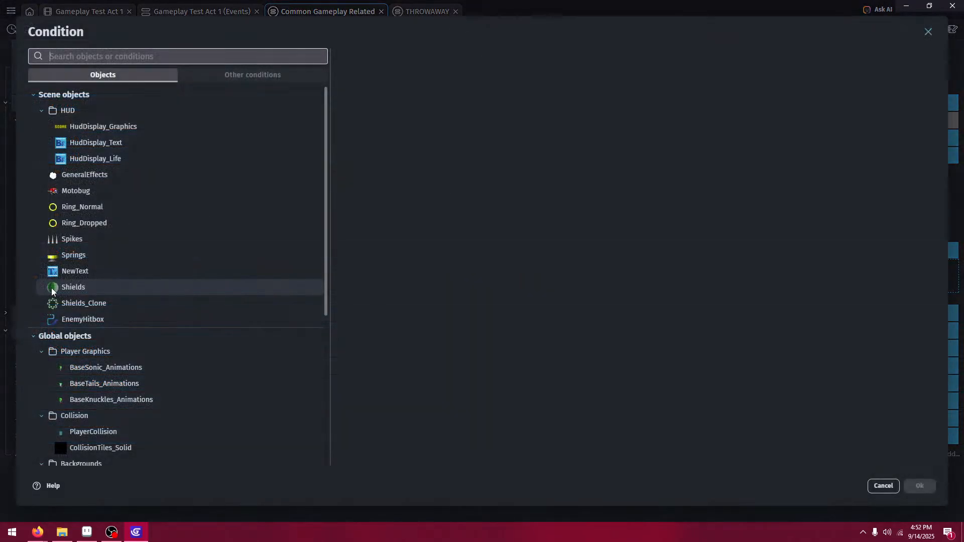
type("or")
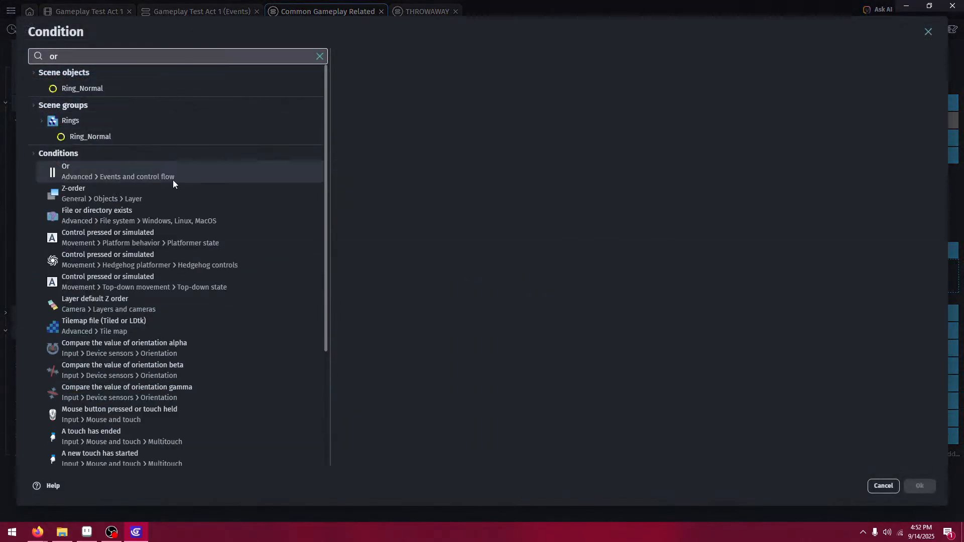
left_click(173, 181)
left_click(919, 486)
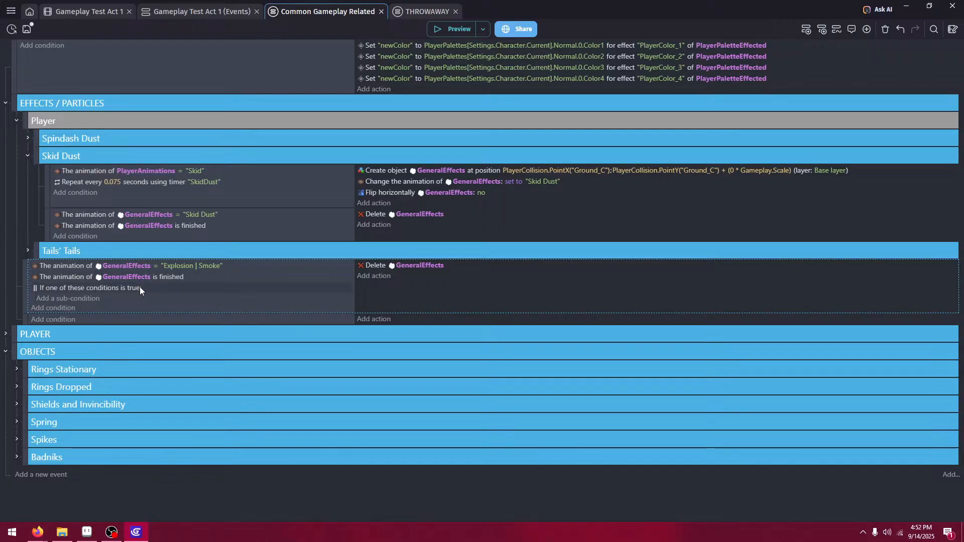
left_click_drag(140, 288, 157, 265)
left_click_drag(260, 285, 260, 275)
- Duplicate the nested animation condition with "Explosion | Fire" as its animation, and delete the empty event below
left_click(260, 277)
key("ctrl+c")
key("ctrl+v")
left_click(220, 289)
left_click(225, 311)
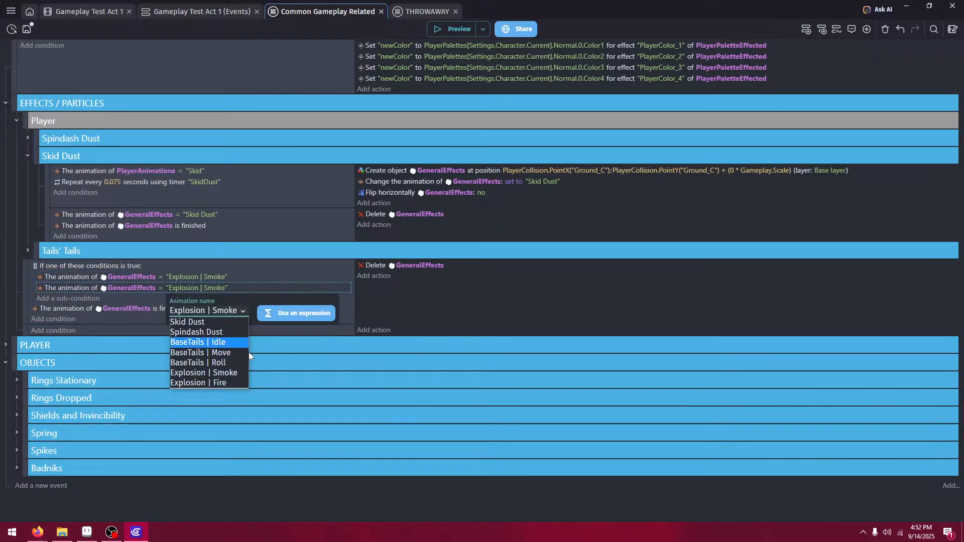
left_click(238, 383)
left_click(419, 277)
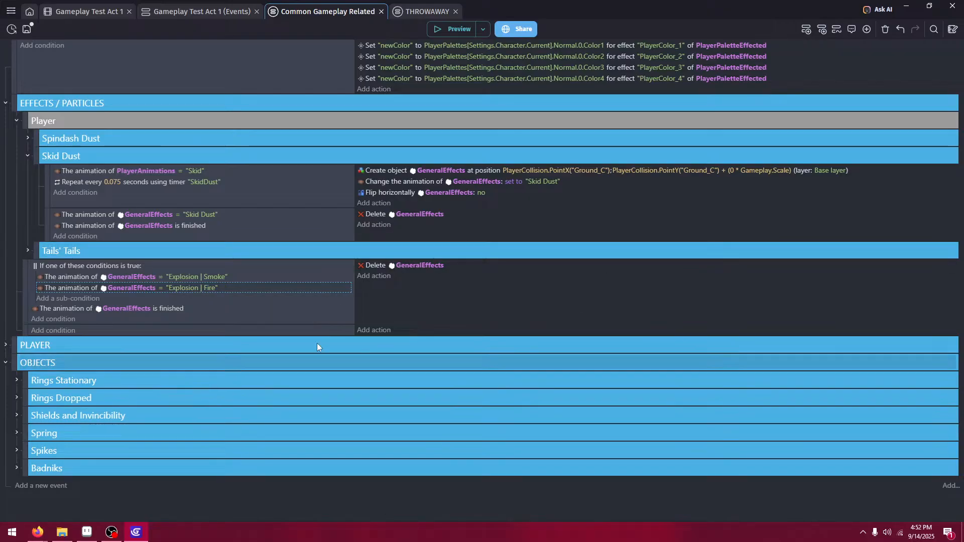
left_click(167, 331)
key("Delete")
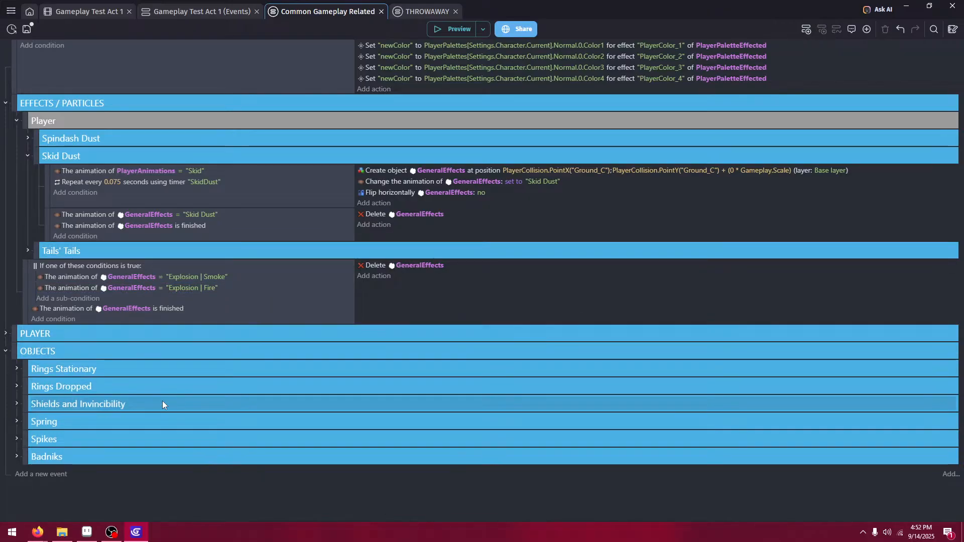
- In the Badniks group, copy the EnemyHitbox position action above the delete actions in the attack sub-event
left_click(12, 458)
scroll(40, 401, "down", 5)
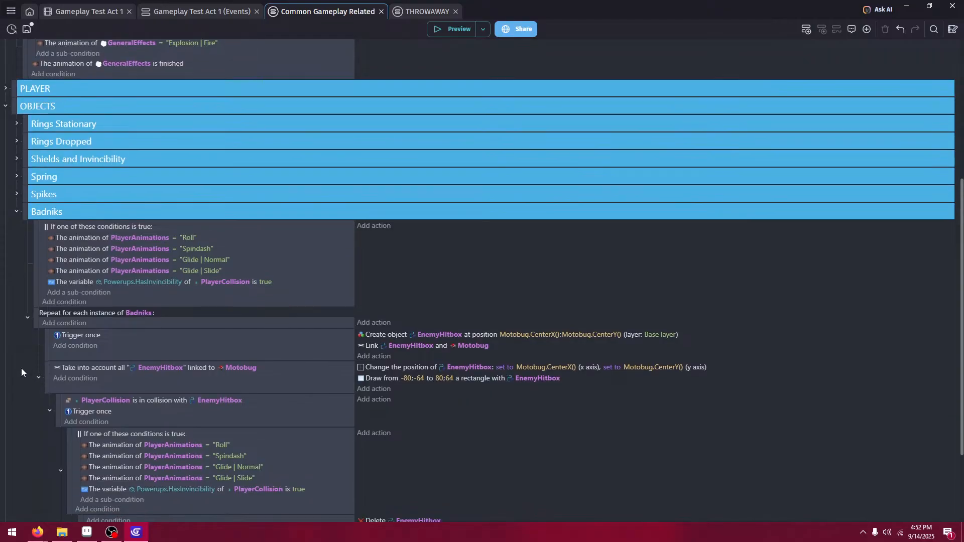
scroll(21, 369, "down", 2)
left_click(378, 258)
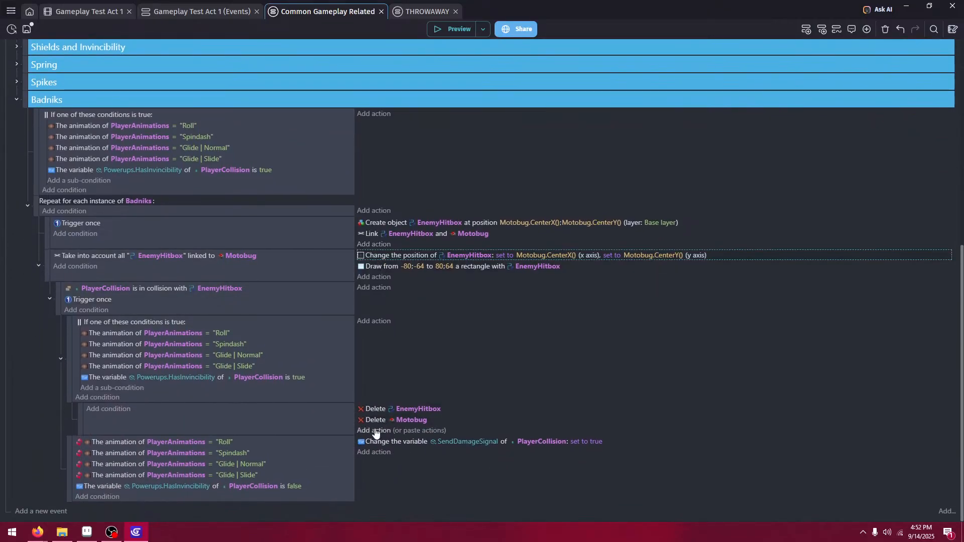
left_click(425, 431)
left_click_drag(376, 431, 375, 407)
left_click_drag(408, 322, 407, 410)
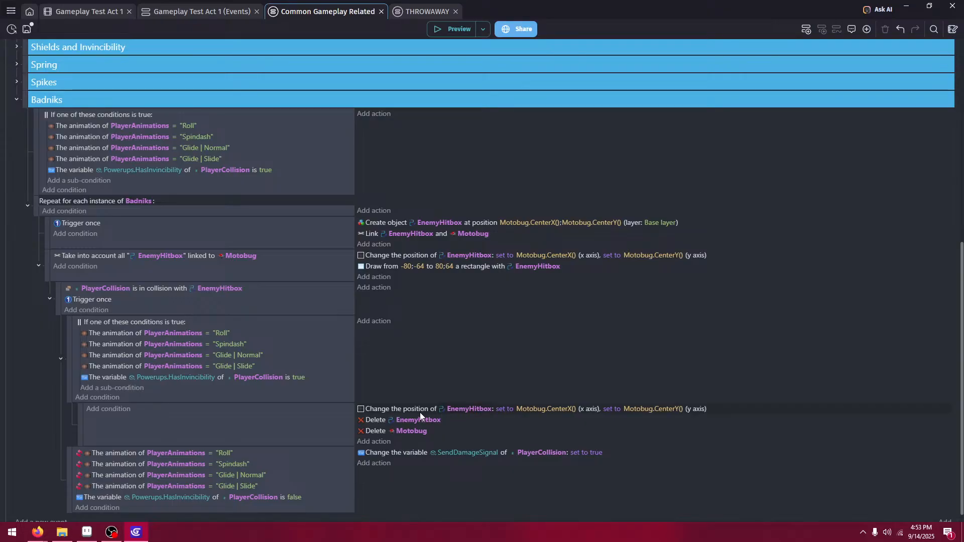
- Turn the copied position action into creating GeneralEffects at Motobug.CenterX(), Motobug.CenterY() on the base layer
double_click(416, 411)
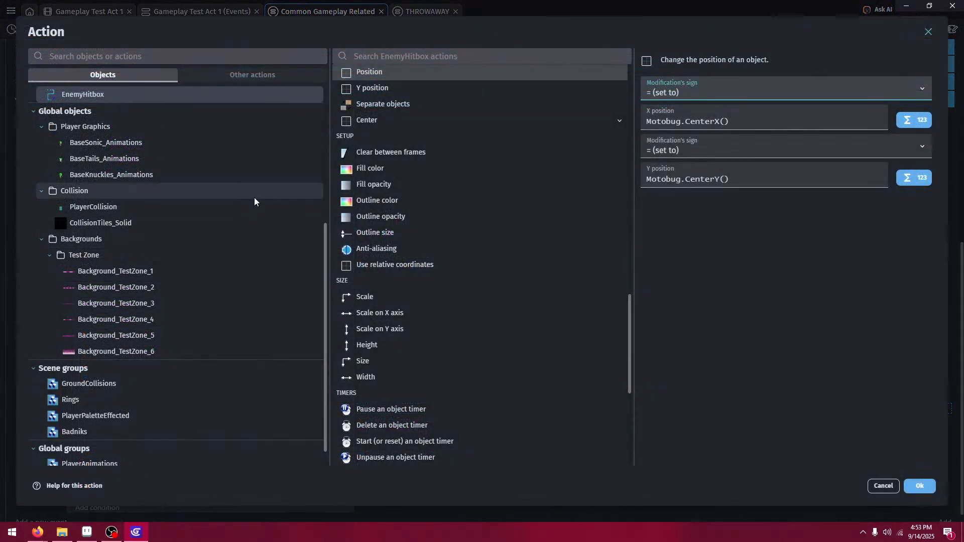
scroll(346, 202, "up", 5)
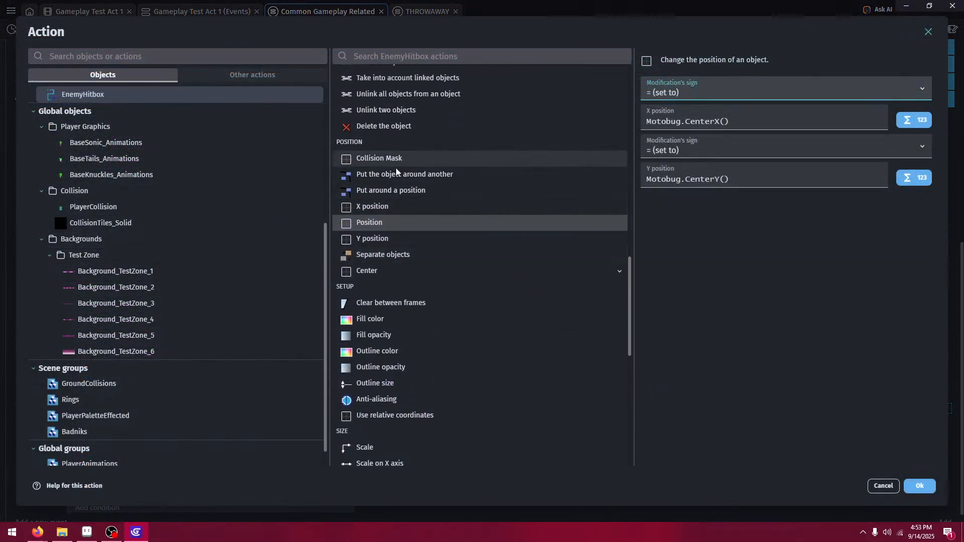
scroll(385, 245, "up", 10)
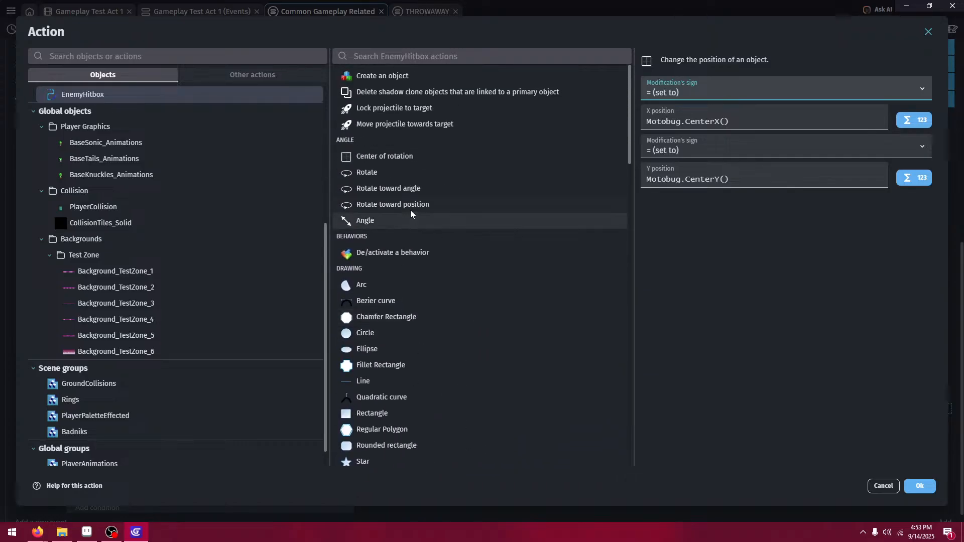
left_click(395, 80)
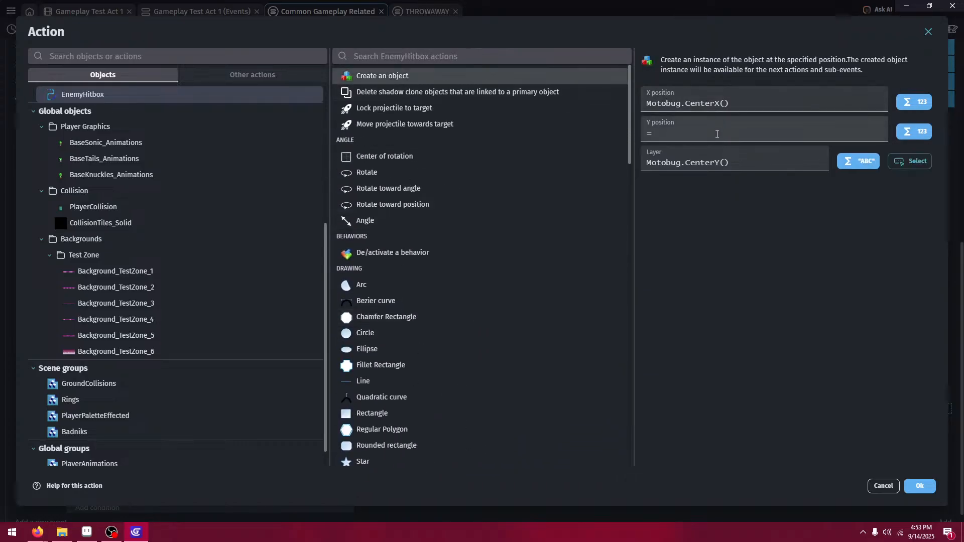
left_click(740, 160)
left_click_drag(740, 161, 626, 169)
key("ctrl+x")
left_click_drag(682, 135, 626, 158)
key("ctrl+v")
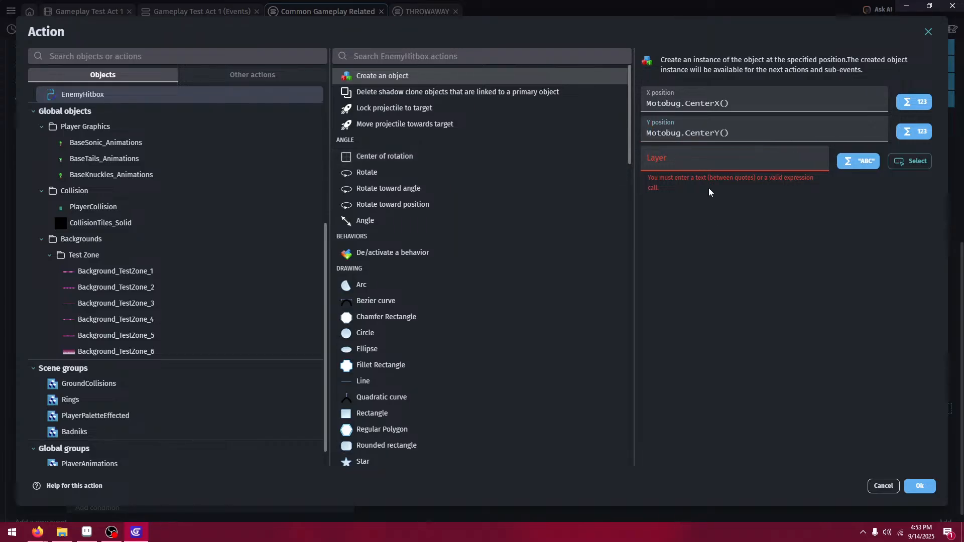
scroll(150, 188, "up", 5)
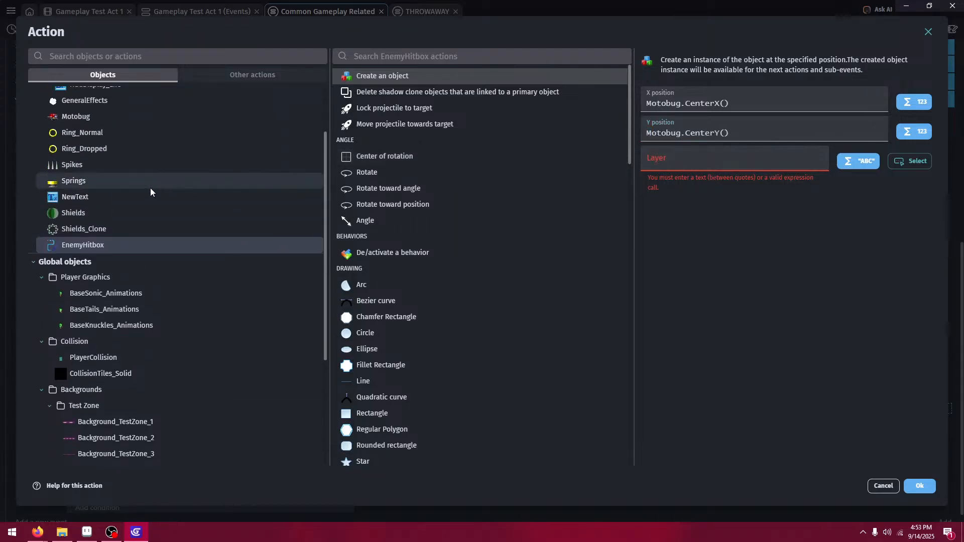
left_click(84, 175)
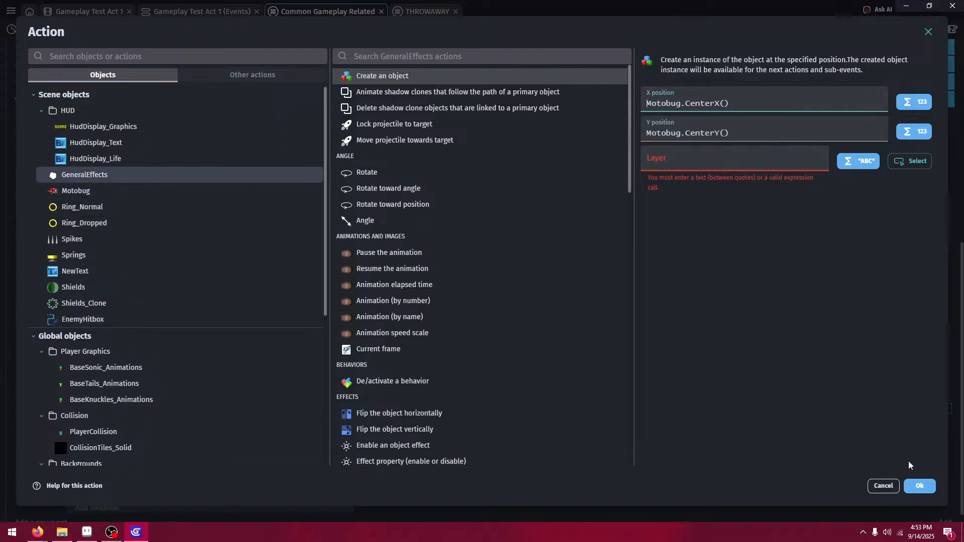
left_click(918, 486)
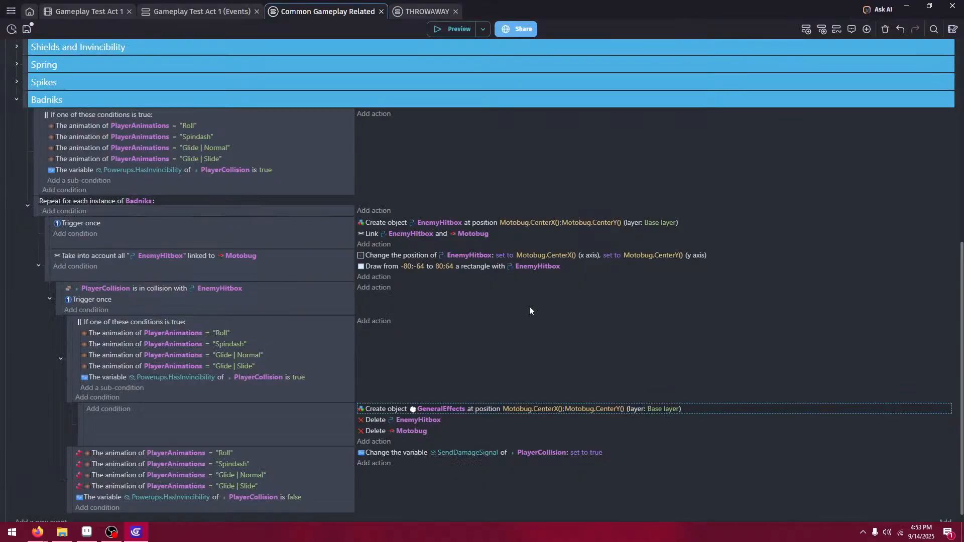
- Add an action setting the GeneralEffects animation to "Explosion | Smoke" and place it directly after the create action
left_click(376, 442)
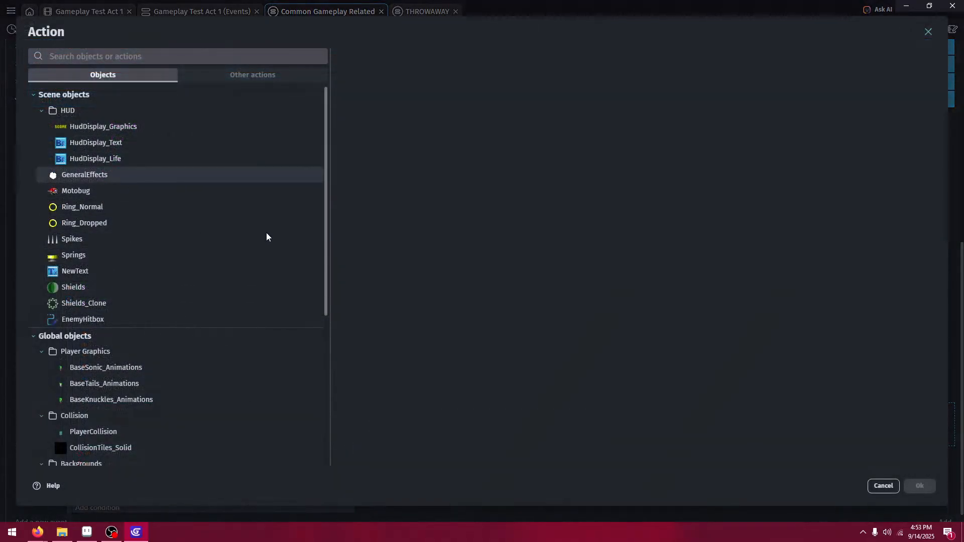
scroll(434, 186, "up", 3)
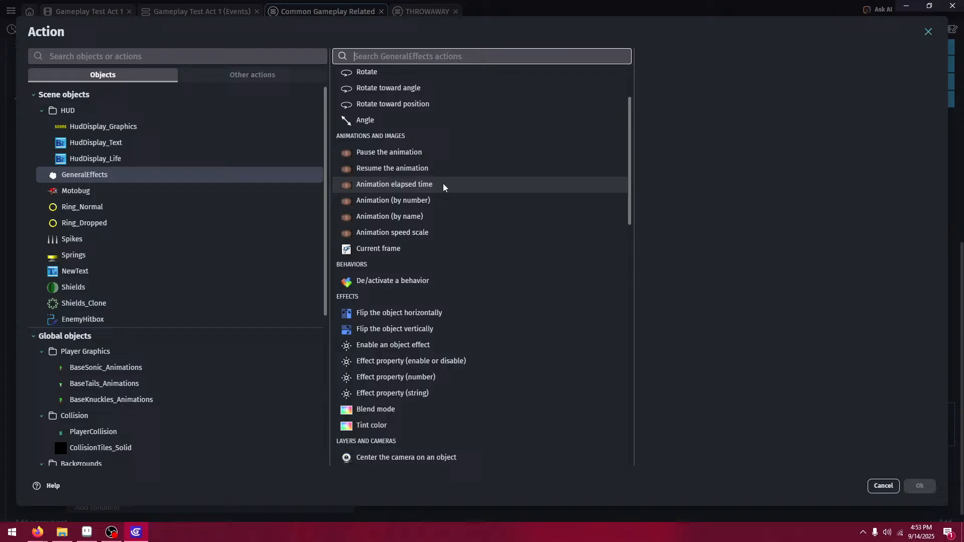
left_click(442, 216)
left_click(692, 128)
left_click(693, 137)
left_click(698, 156)
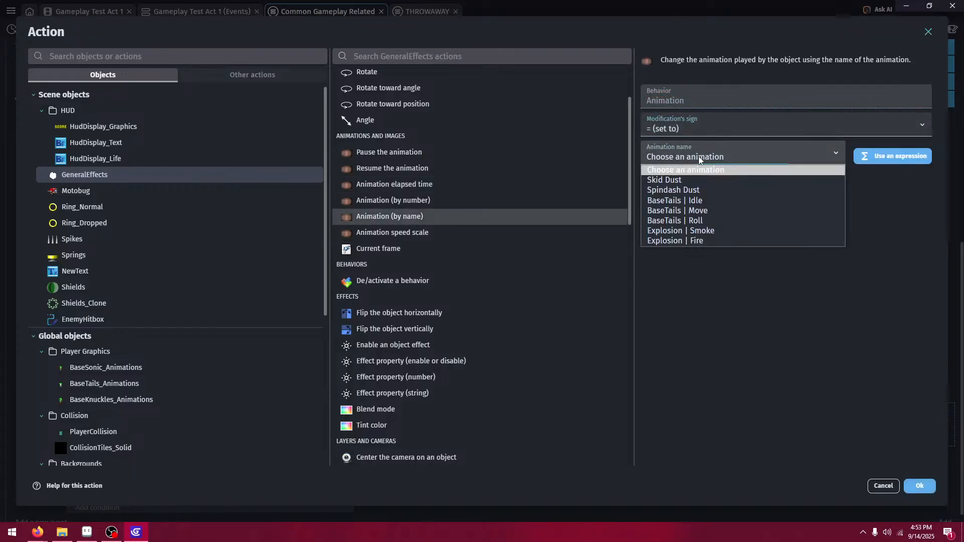
left_click(722, 232)
left_click(920, 485)
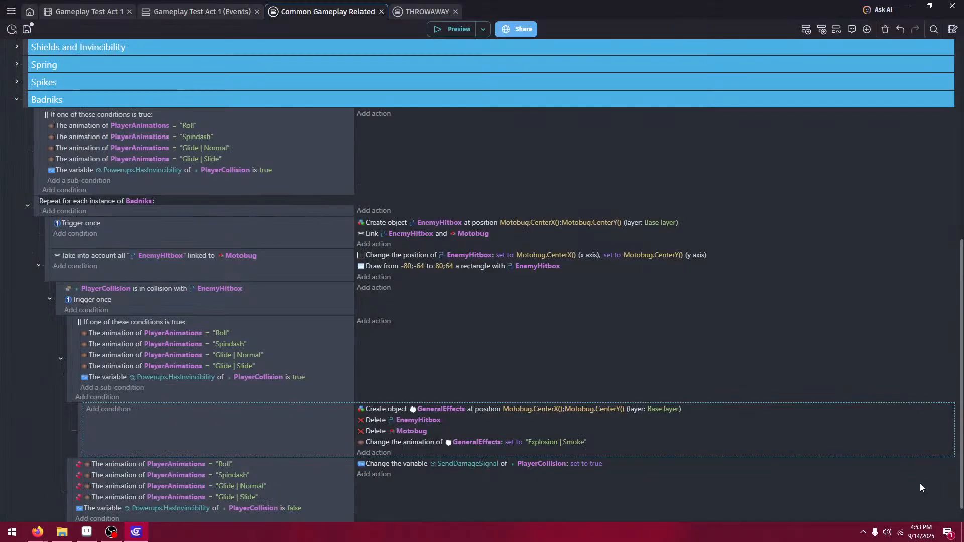
left_click_drag(410, 441, 425, 409)
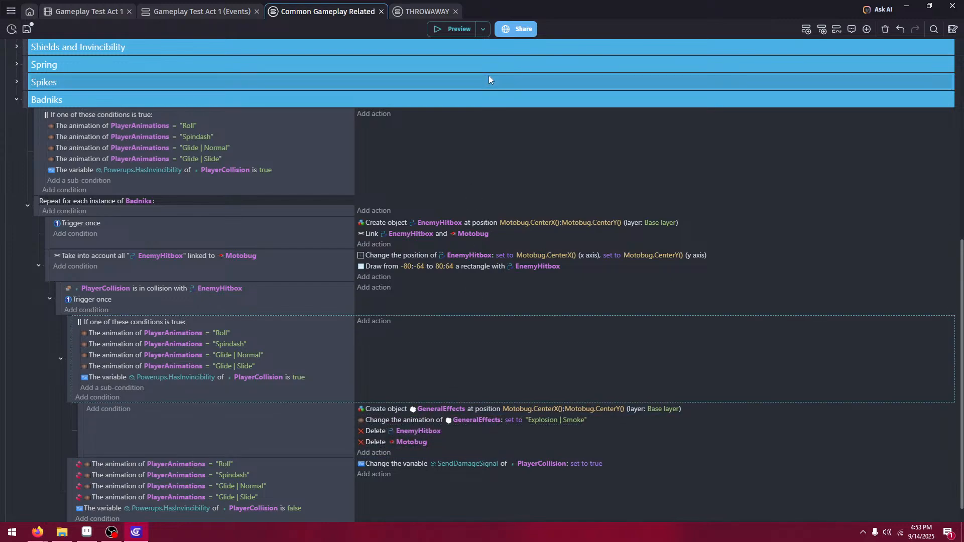
- Preview the game and move the player toward the Motobugs to test the explosion effect
left_click(462, 34)
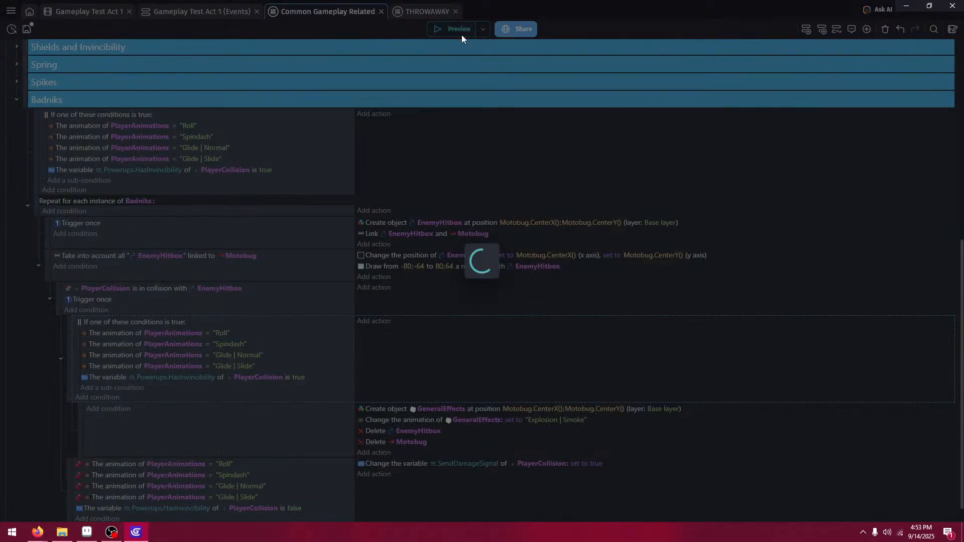
key("Right")
key("a")
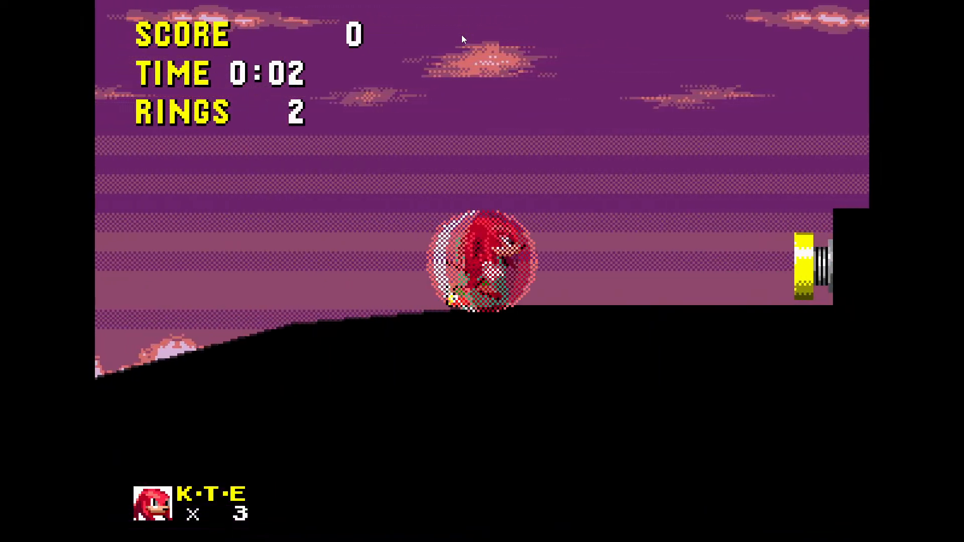
key("a")
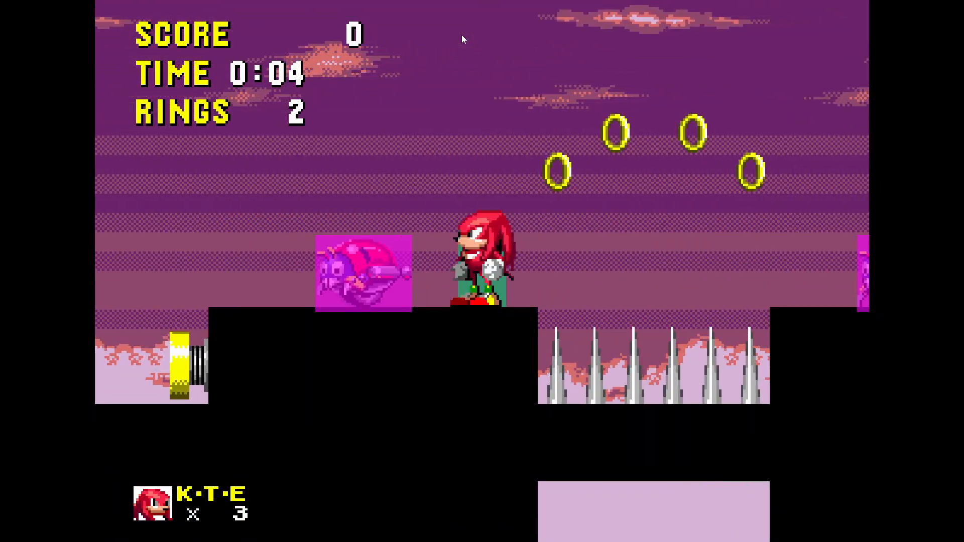
- Playtest Knuckles jumping into both Motobugs and across the spike pit, and close the game preview
key("a")
key("Left")
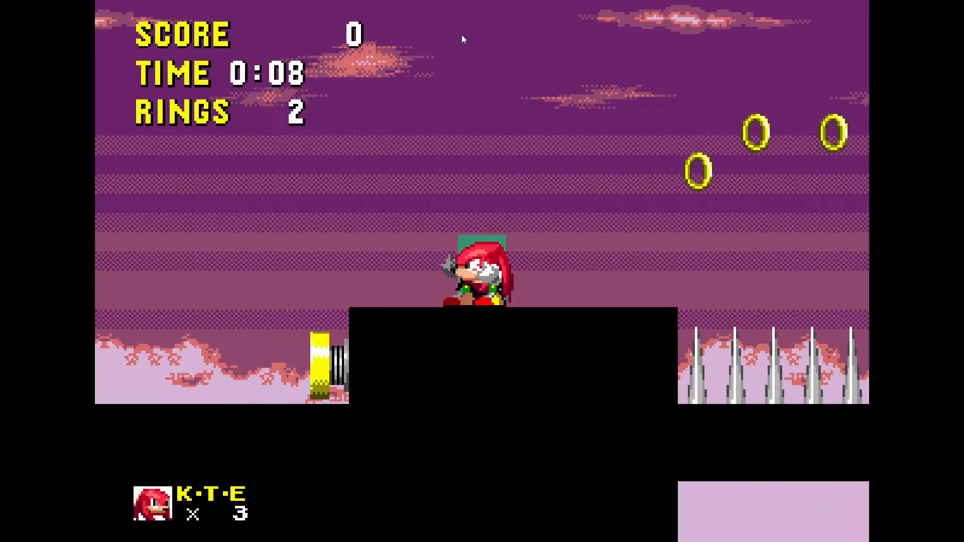
key("Right")
key("a")
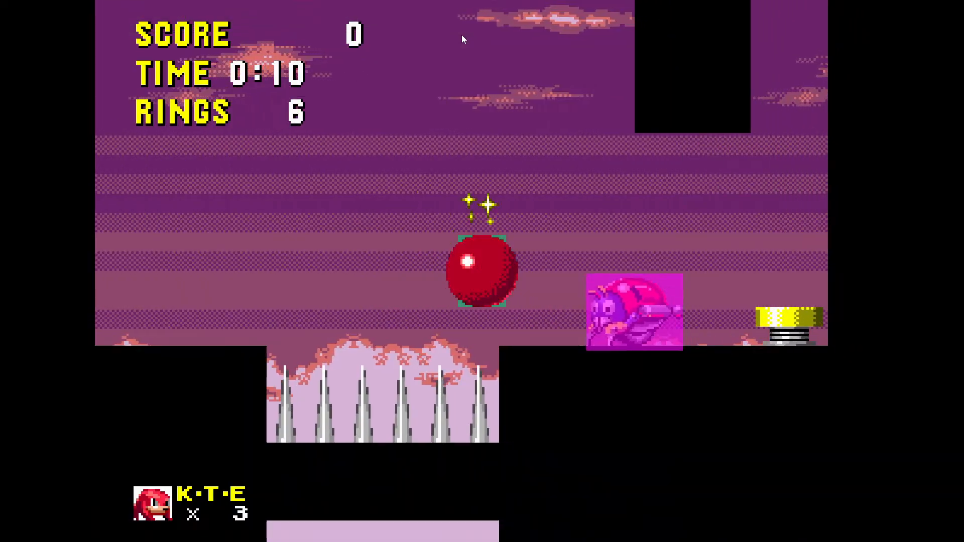
key("a")
key("Left")
key("Right")
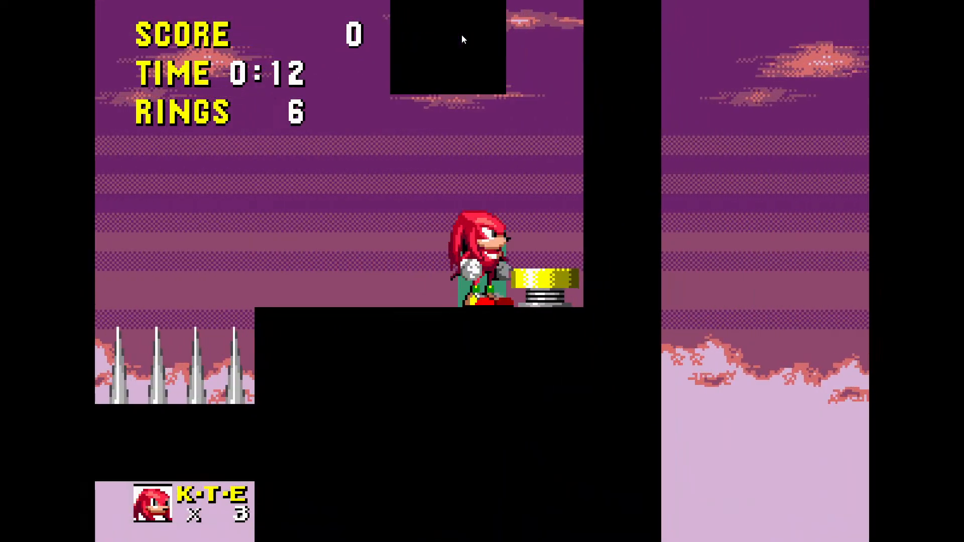
key("F11")
left_click(551, 203)
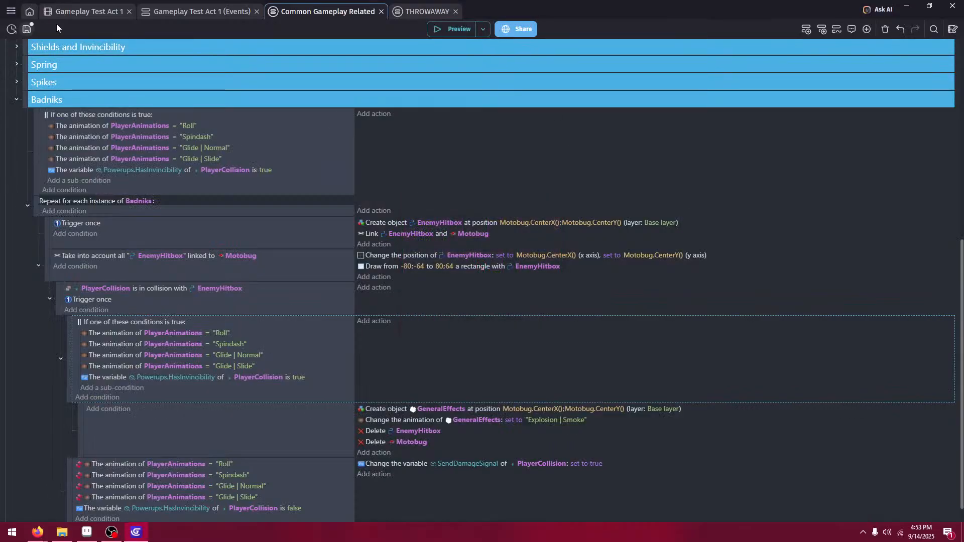
- Save the project and open the point editor of the GeneralEffects object in the Gameplay Test Act 1 scene
key("ctrl+s")
left_click(89, 11)
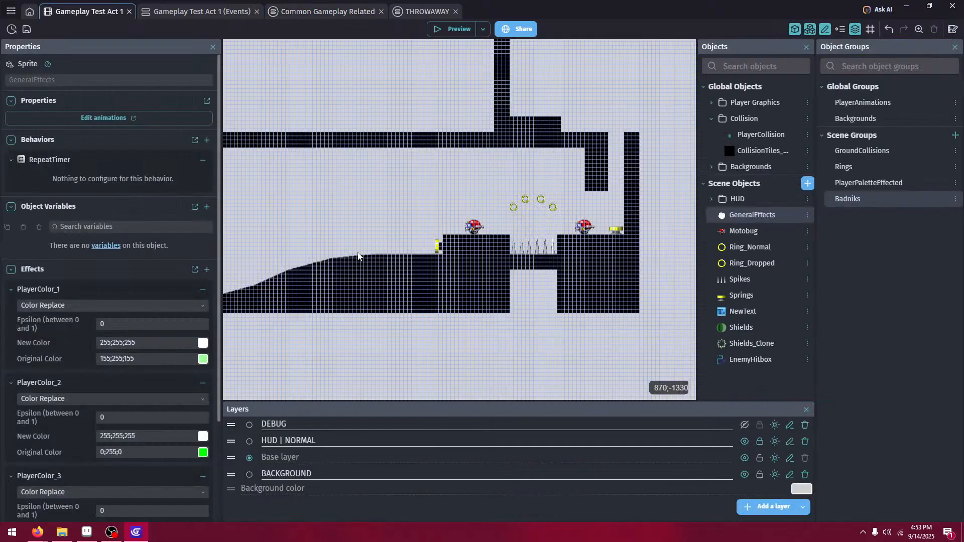
double_click(755, 214)
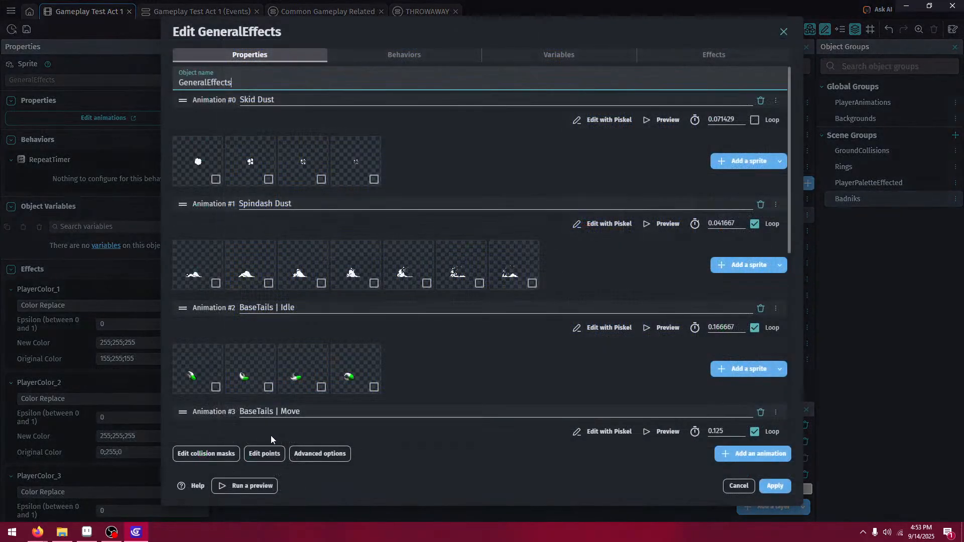
left_click(263, 454)
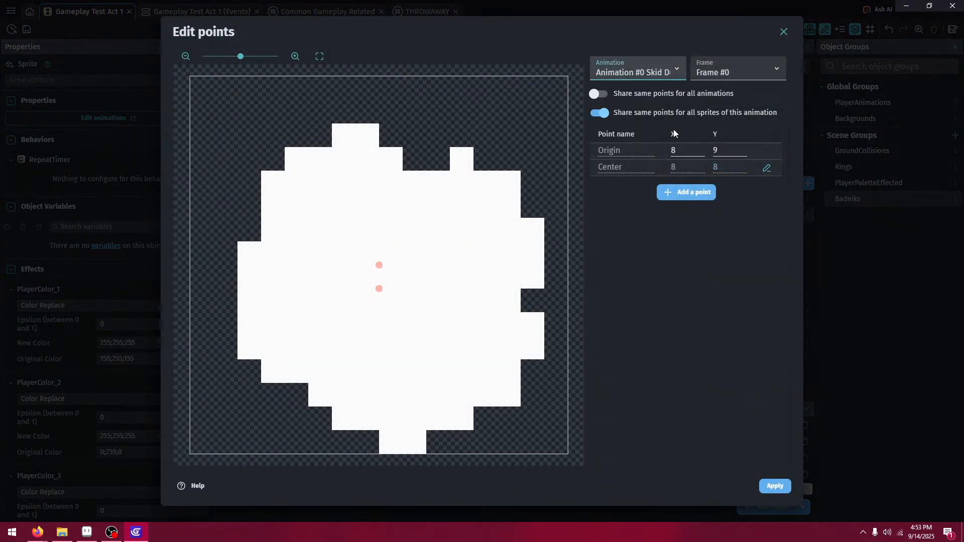
- Move the origin point of GeneralEffects' explosion animation to the sprite centre with X at 20, and apply the object changes
left_click(655, 73)
left_click(680, 136)
left_click(687, 149)
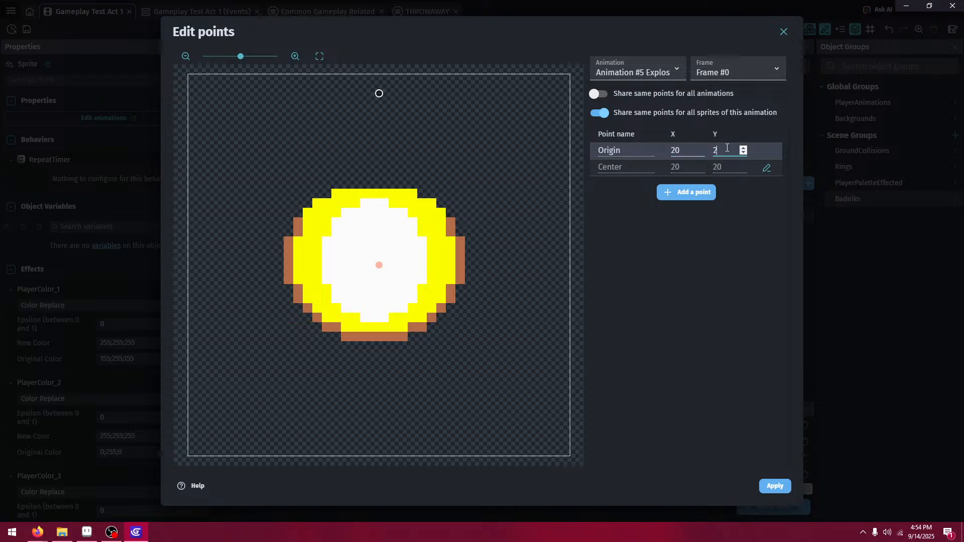
left_click(634, 73)
left_click(673, 147)
left_click(774, 486)
left_click(774, 487)
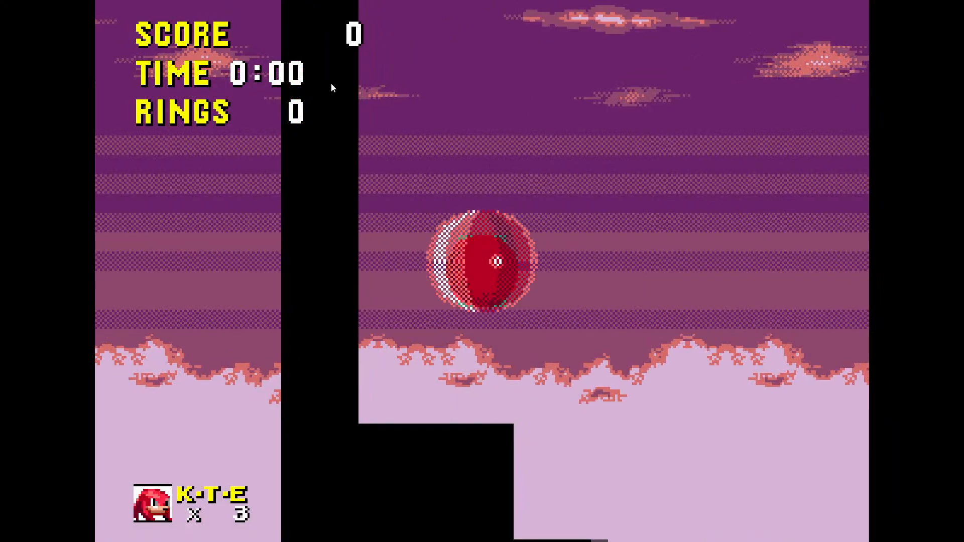
- Playtest shielded Knuckles jumping at the first Motobug, collecting the rings over the spike pit and attacking the second Motobug
key("Right")
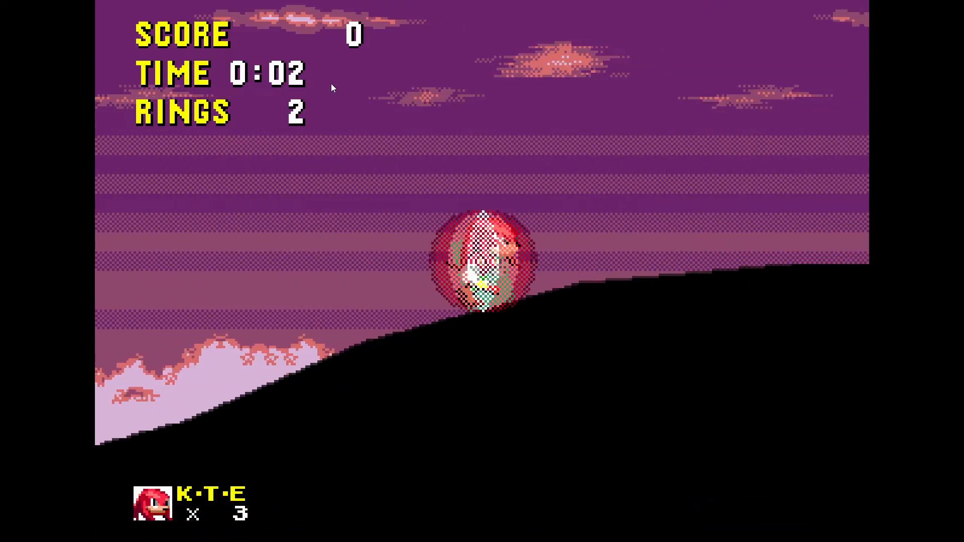
key("space")
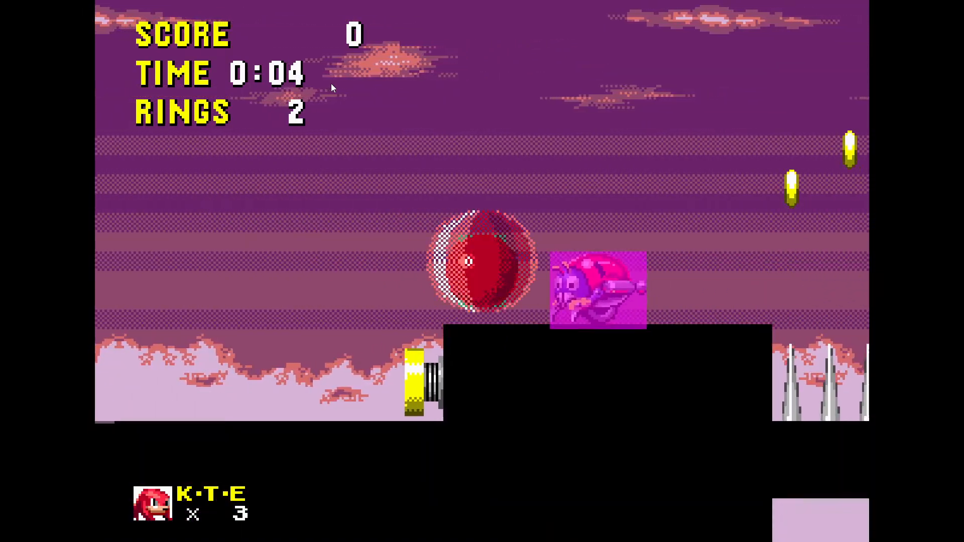
key("Right")
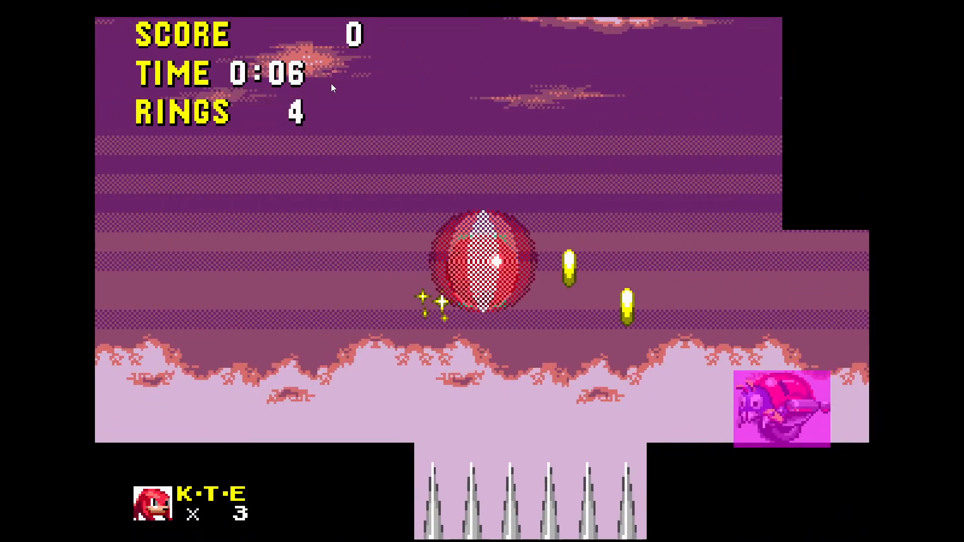
key("Right")
key("space")
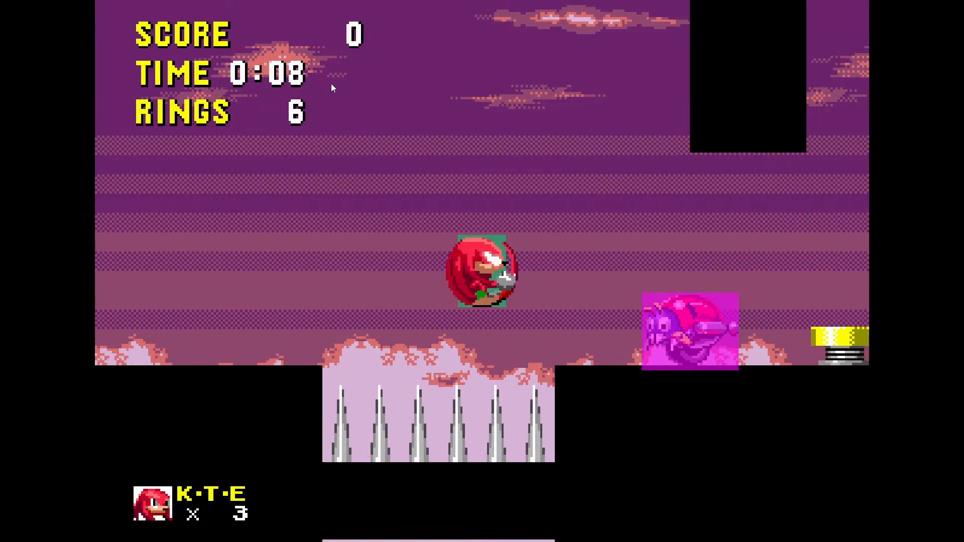
key("Right")
key("Left")
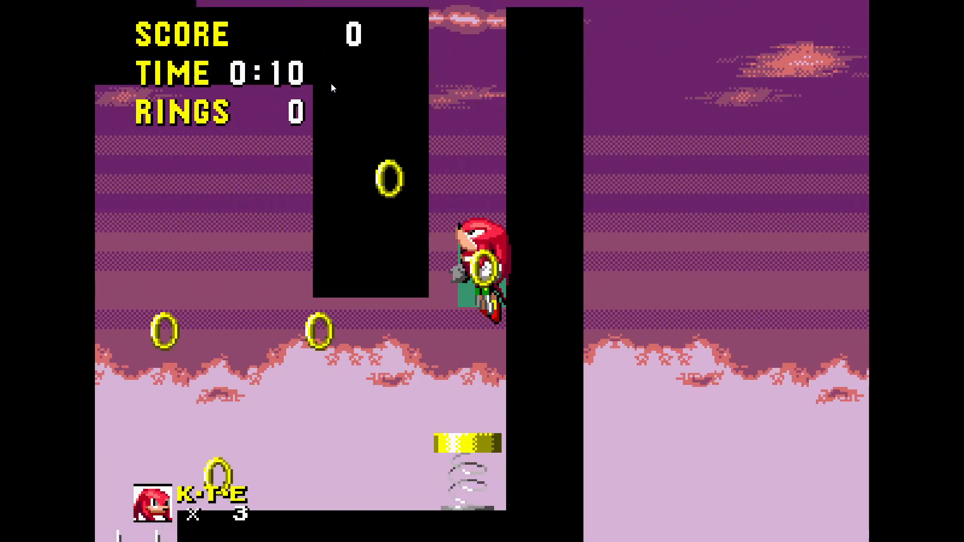
- Bounce Knuckles on the spring, recover a scattered ring, jump back across the spike pit and close the preview
key("Right")
key("Left")
key("Right")
key("Left")
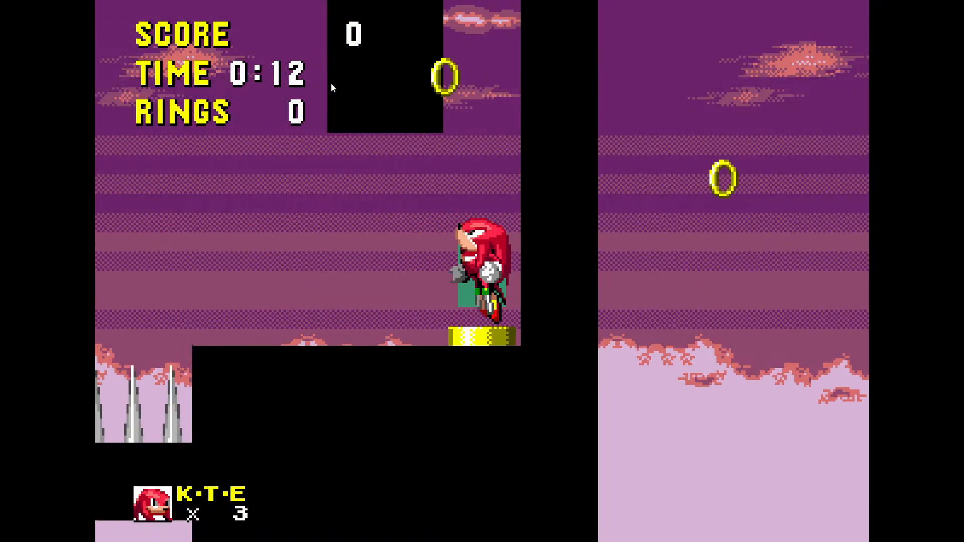
key("Right")
key("space")
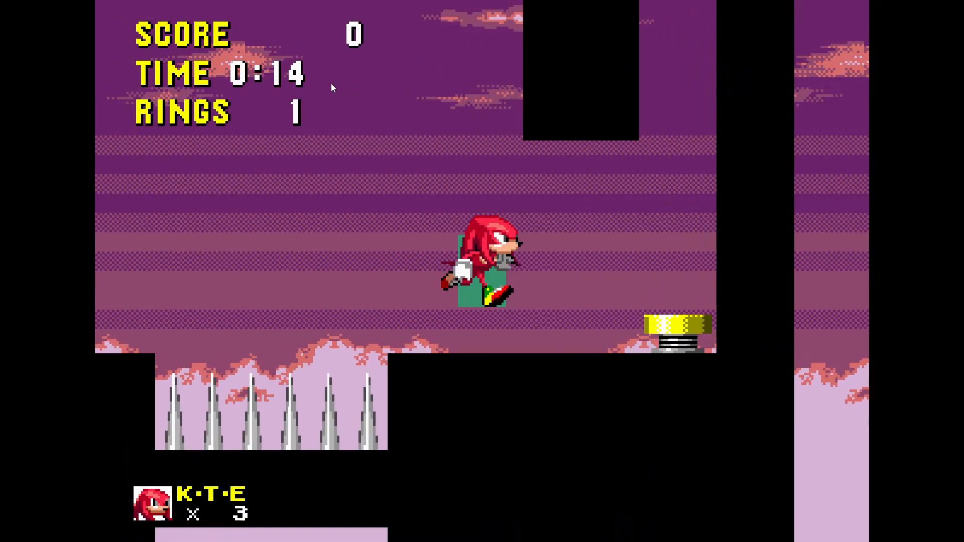
key("Right")
key("Left")
key("space")
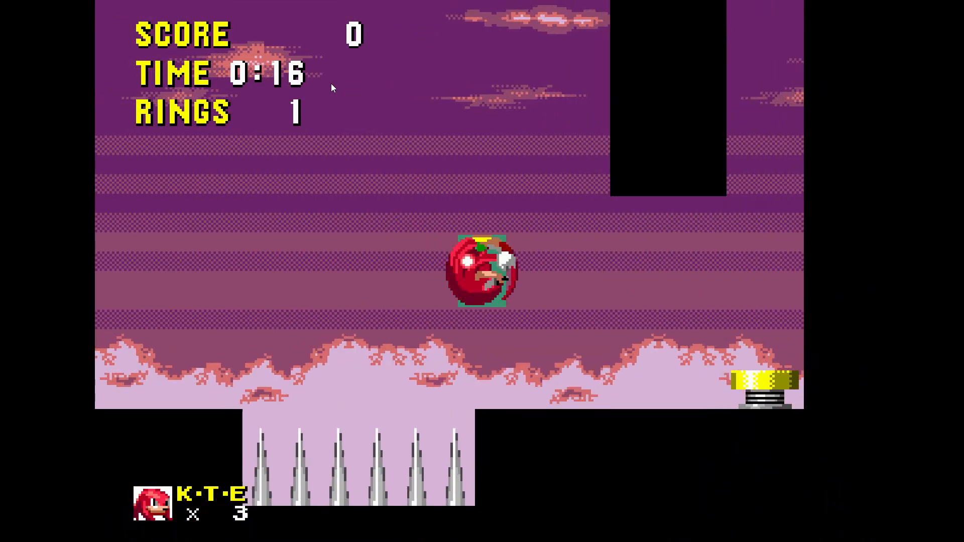
key("F11")
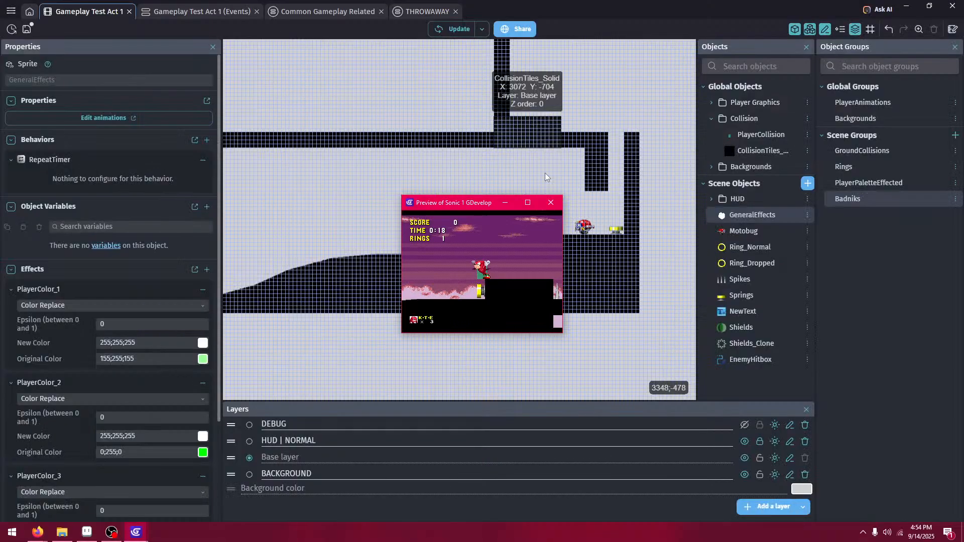
left_click(550, 203)
- Launch a new preview, run Knuckles up the slope and jump onto the first Motobug
left_click(459, 29)
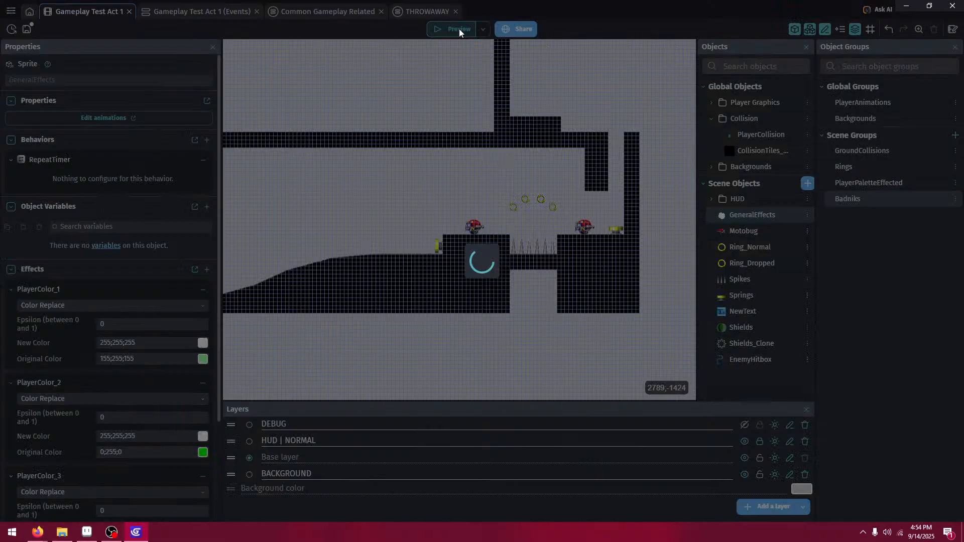
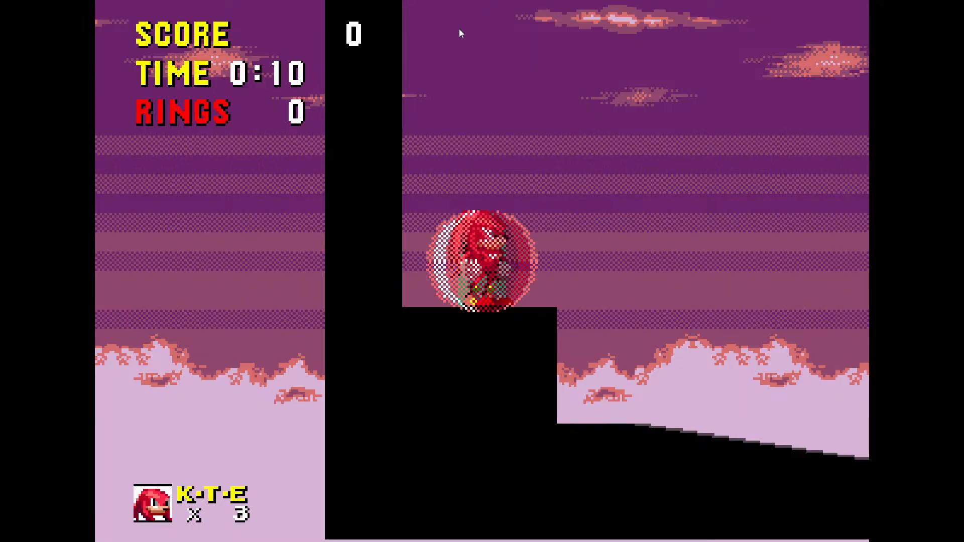
key("Right")
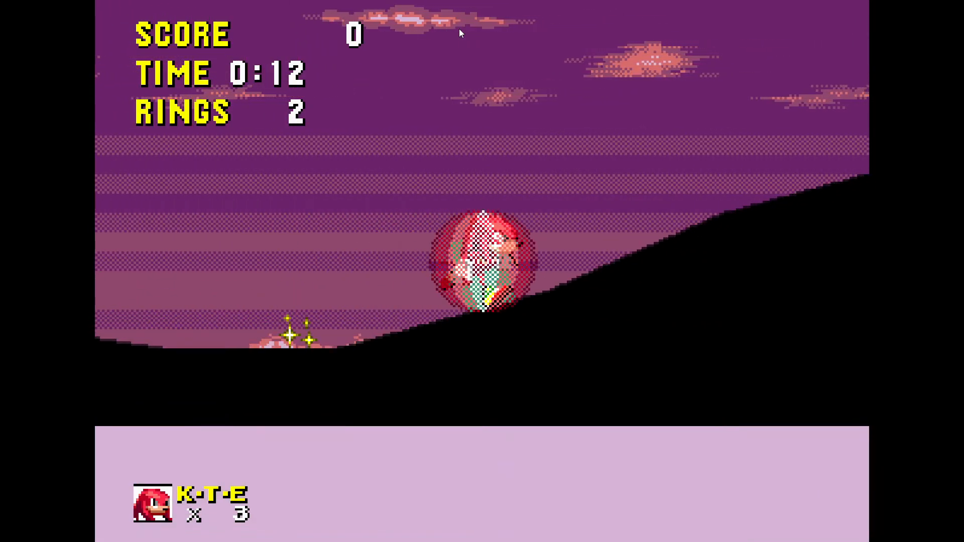
key("Left")
key("Right")
key("a")
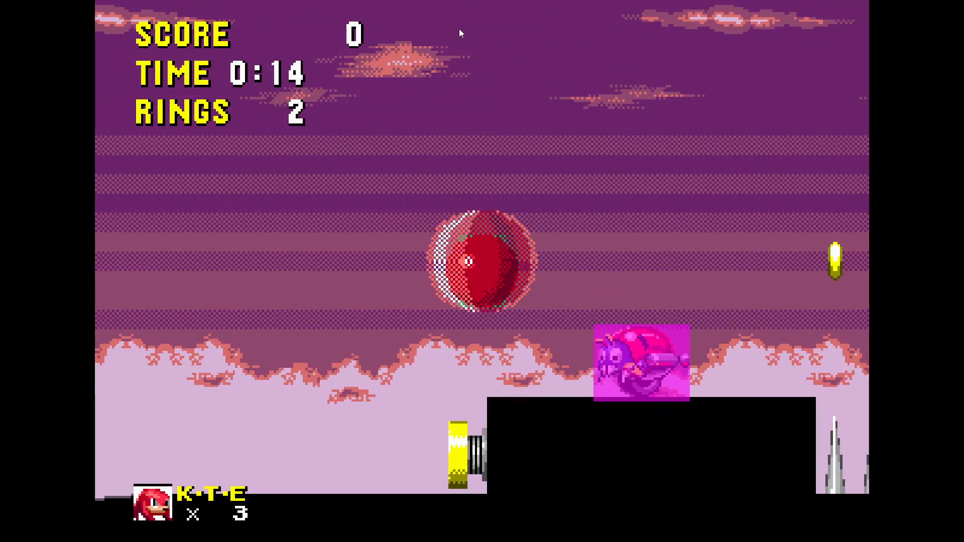
key("a")
key("Right")
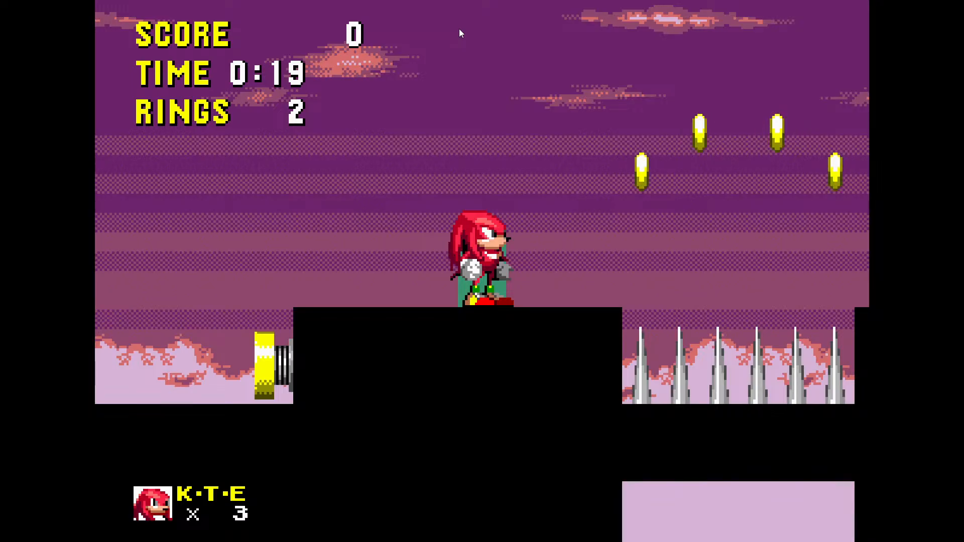
- Jump over the spike pit collecting the four rings and test a jump attack on the second Motobug
key("Right")
key("z")
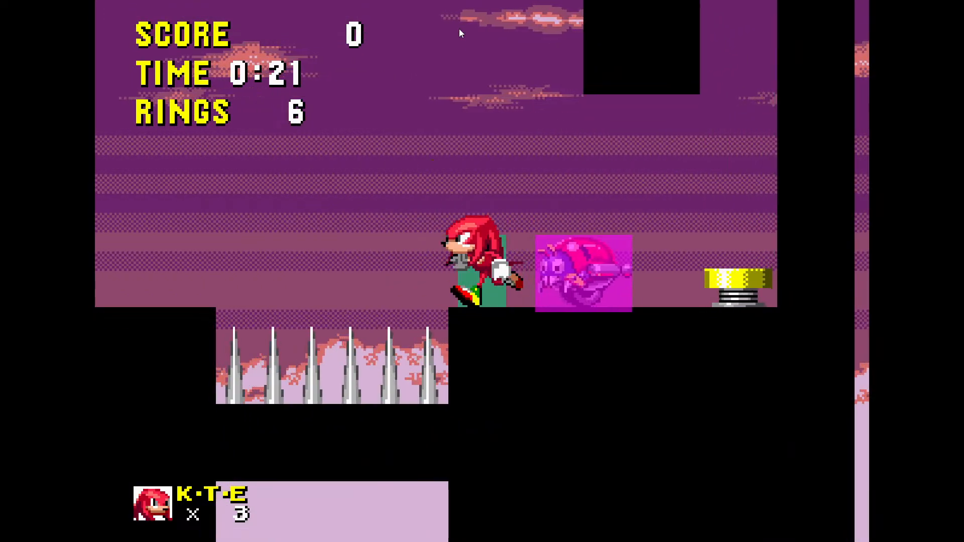
key("z")
key("Right")
key("Left")
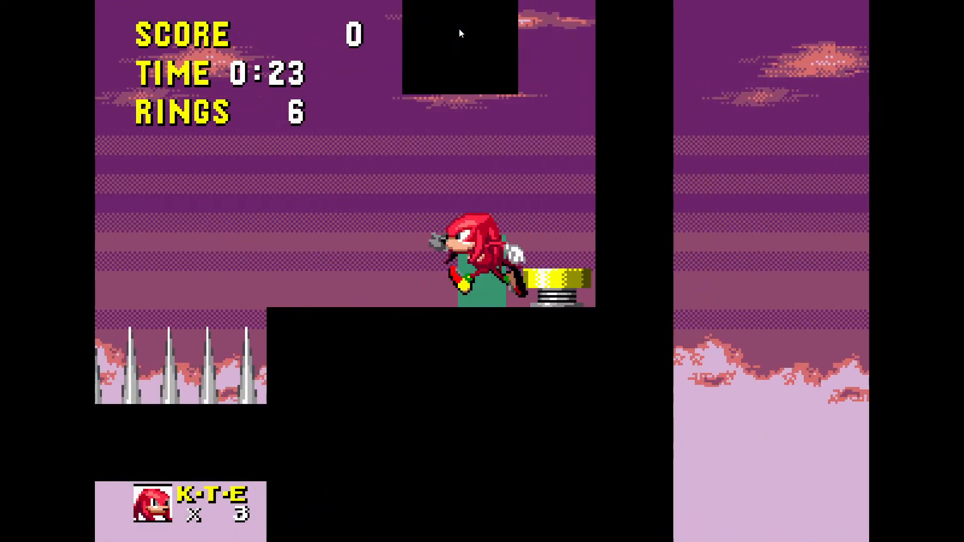
key("z")
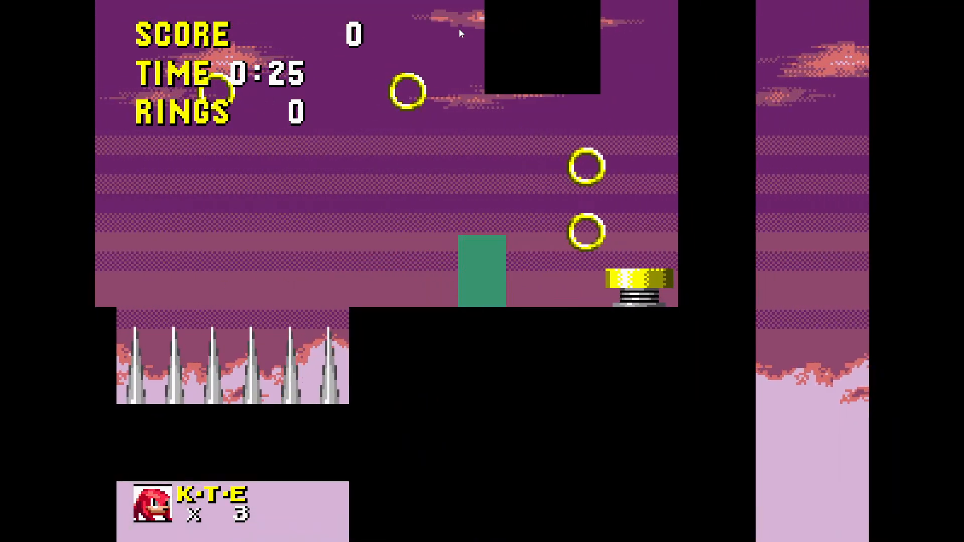
- Collect a dropped ring, bounce Knuckles on the spring beside the wall and end the preview
key("Right")
key("Left")
key("Right")
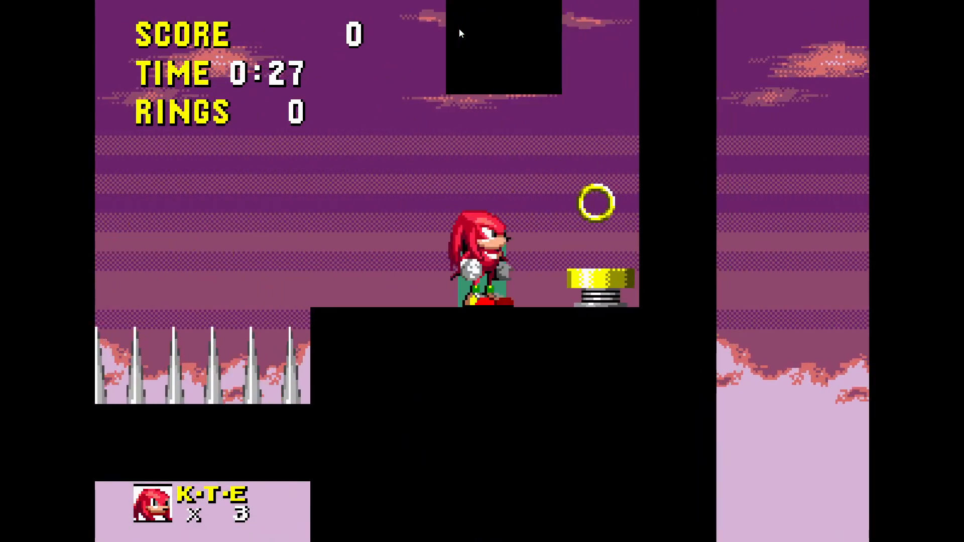
key("Right")
key("z")
key("Right")
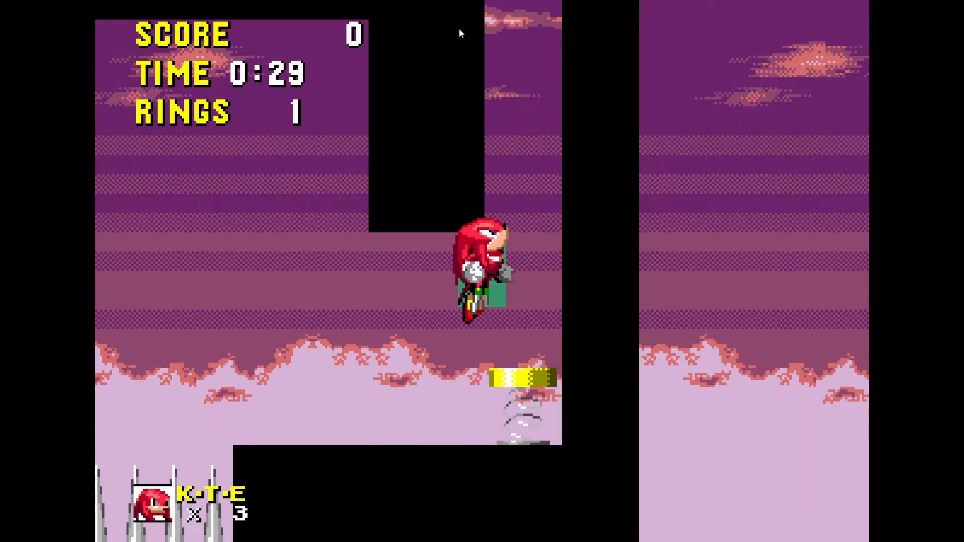
key("F11")
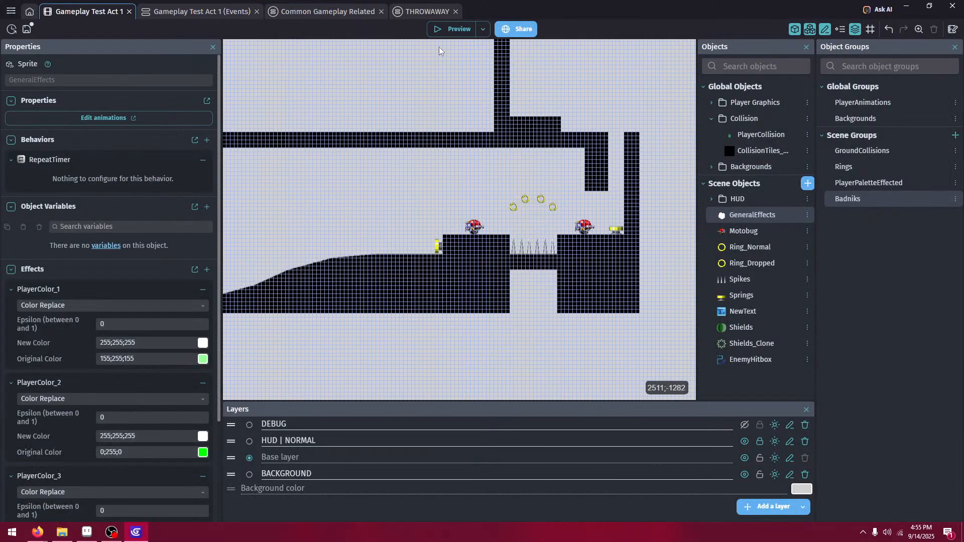
- Relaunch the preview in full screen and spindash Knuckles through to destroy the first Motobug
left_click(450, 31)
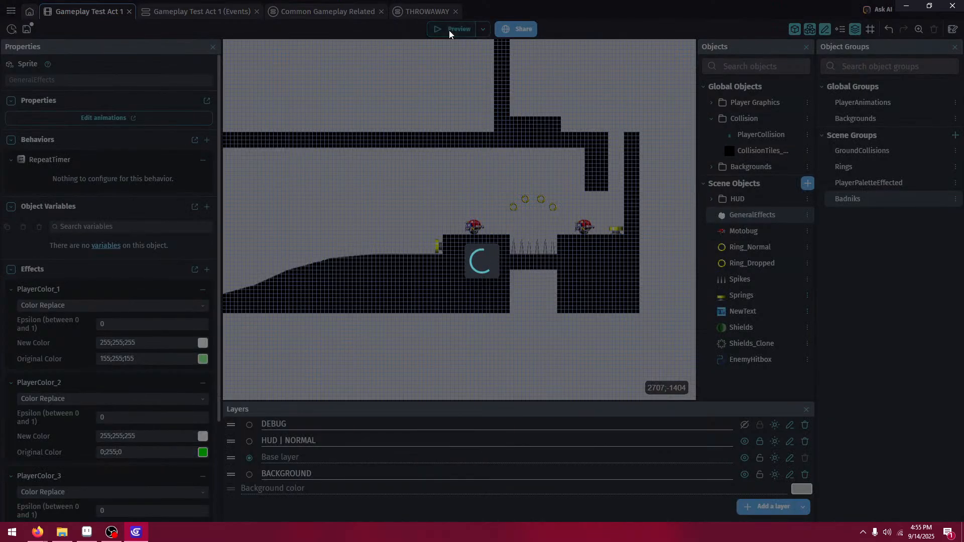
key("F11")
key("Down")
key("z")
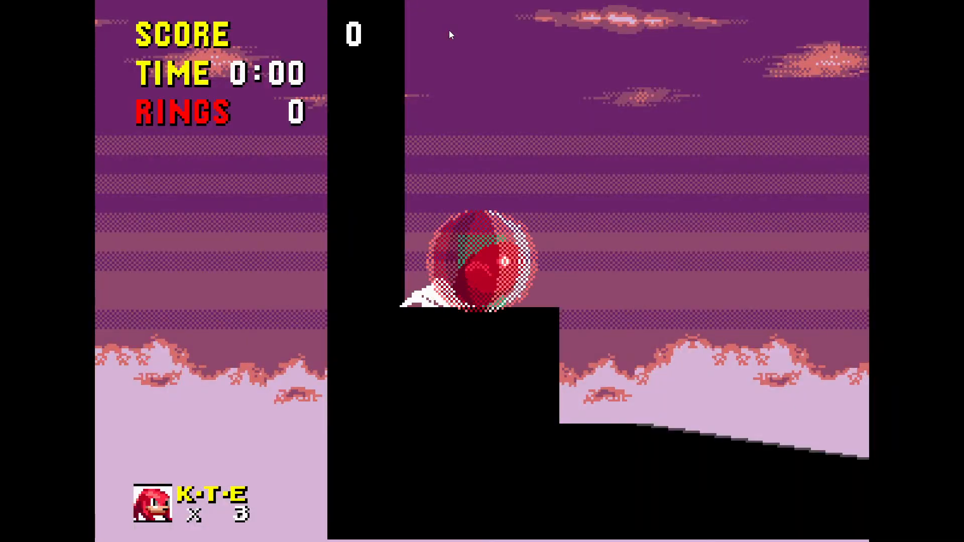
key("z")
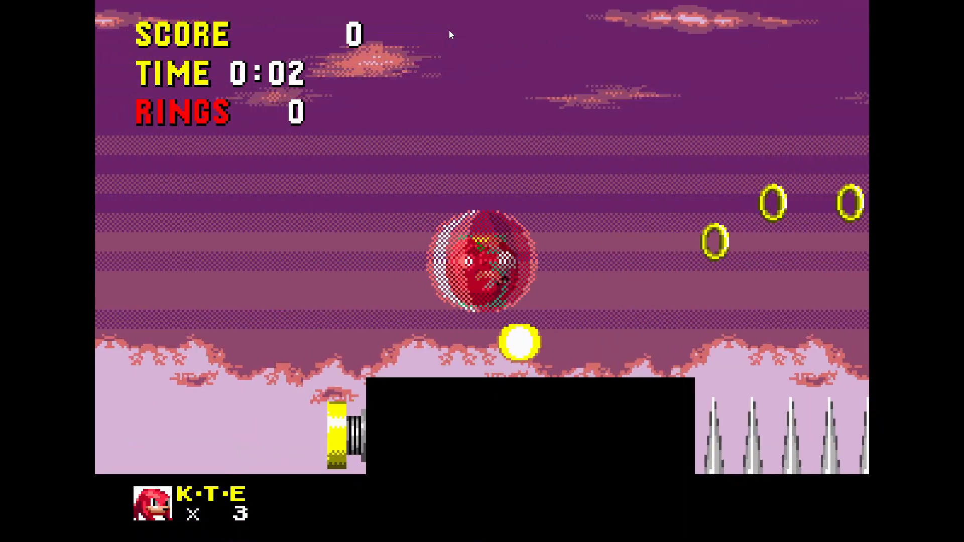
- Jump Knuckles across the spike pit and test attacking the second Motobug near the spring
key("Right")
key("z")
key("Left")
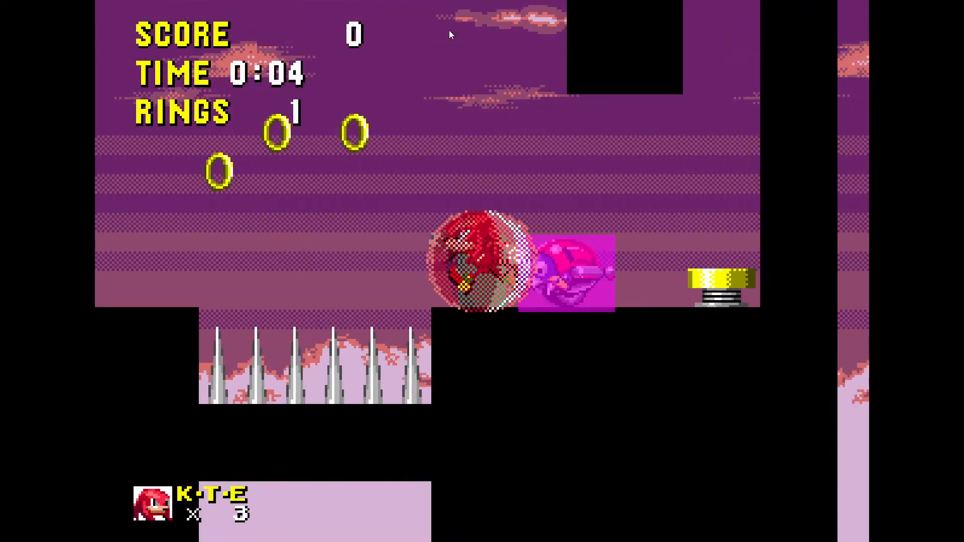
key("z")
key("Right")
key("Left")
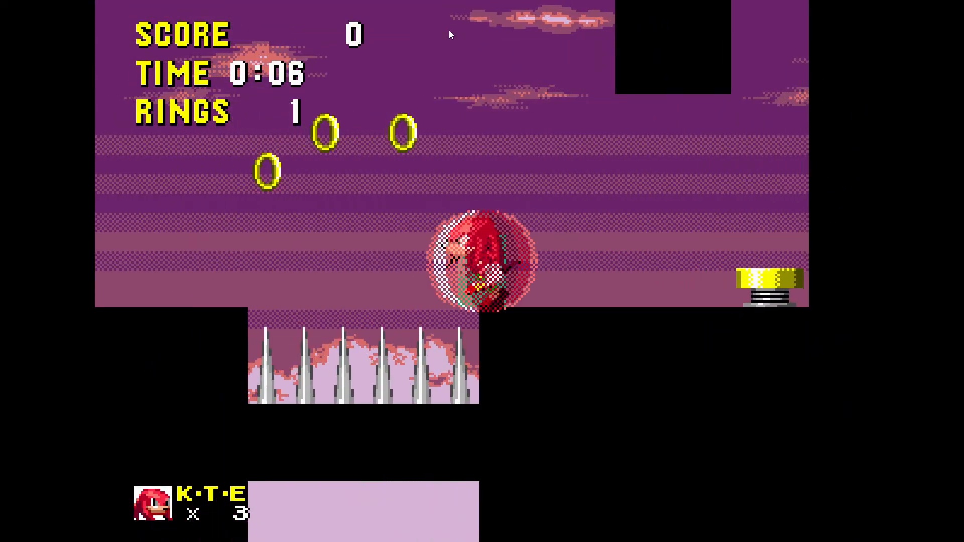
key("Right")
key("z")
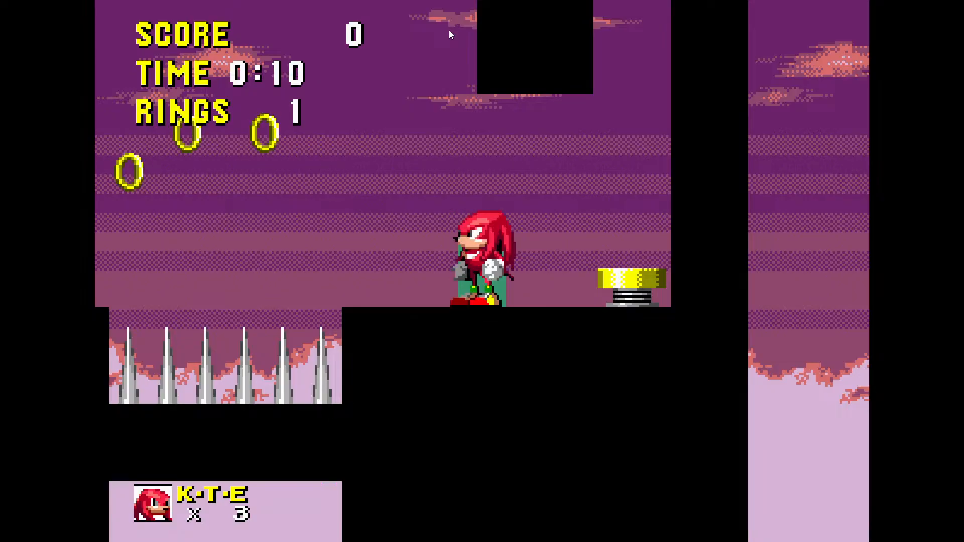
- Restart the full-screen preview and run Knuckles up the slope, jumping to attack the first Motobug
key("F11")
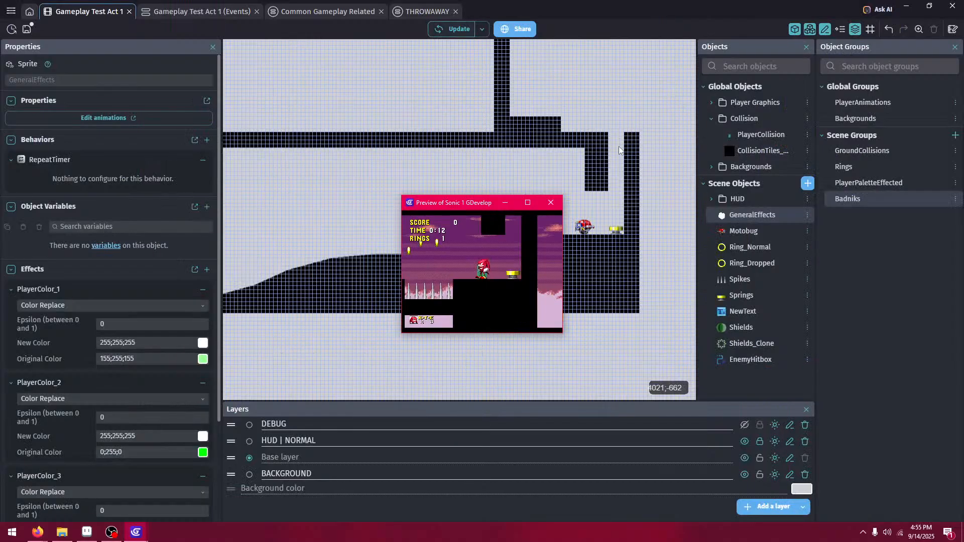
left_click(447, 30)
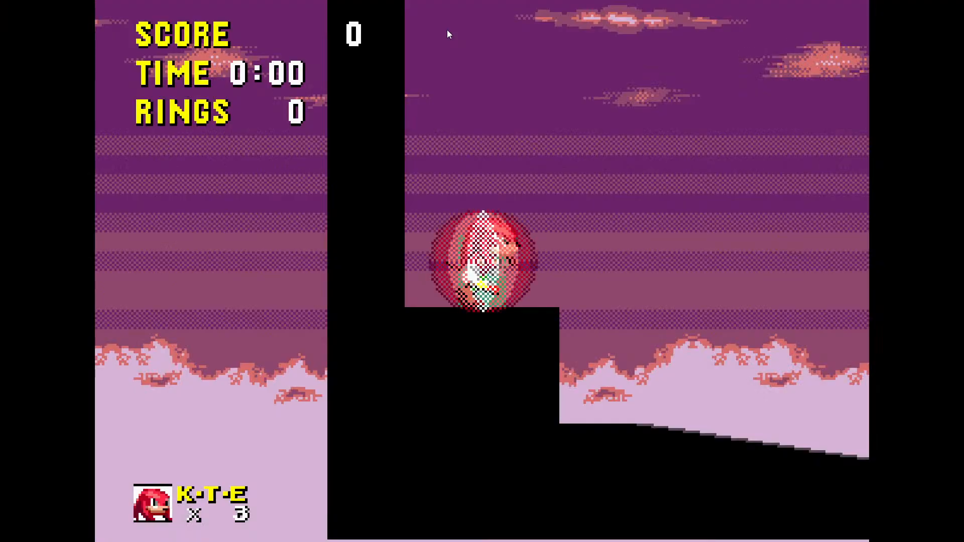
key("Right")
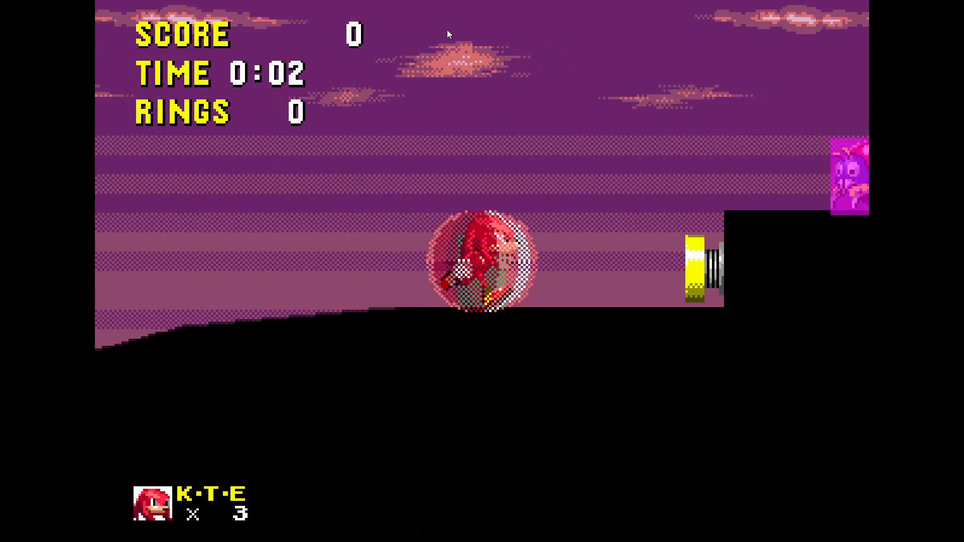
key("space")
key("space")
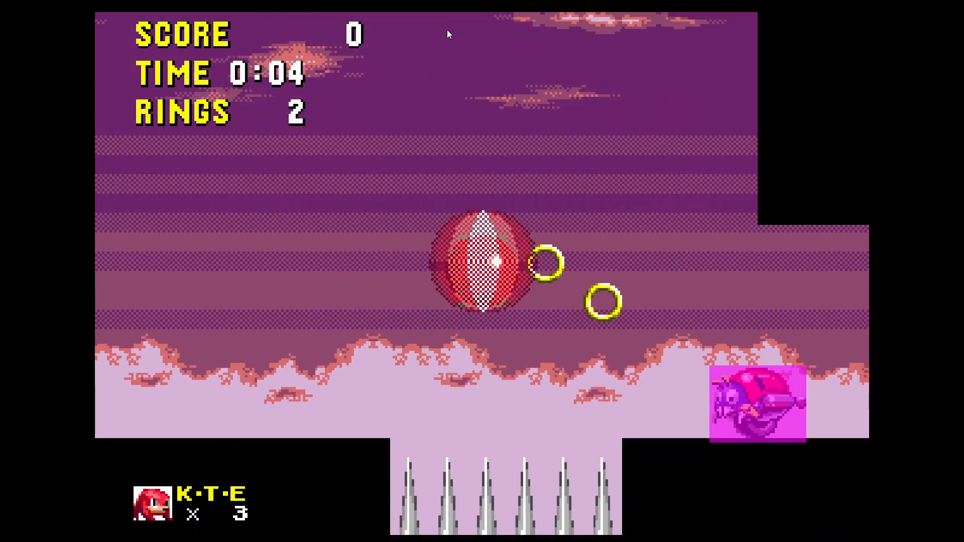
- Jump Knuckles across the spike pit through the rings, test attacking the second Motobug, and leave full screen
key("Right")
key("space")
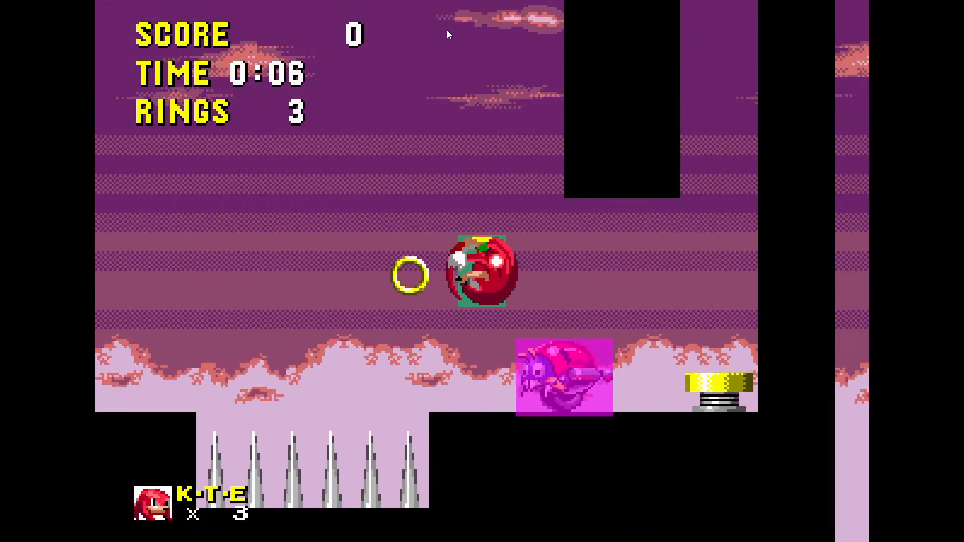
key("Left")
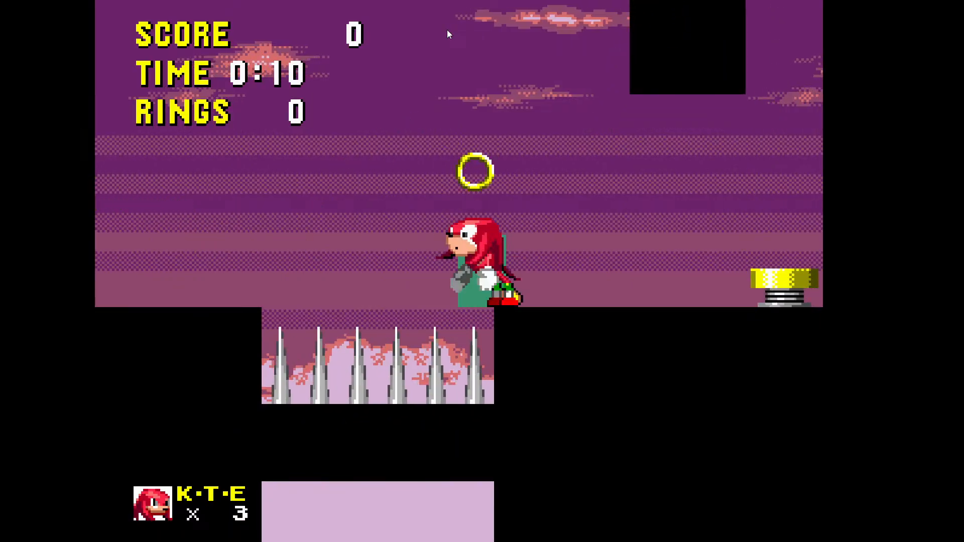
key("F11")
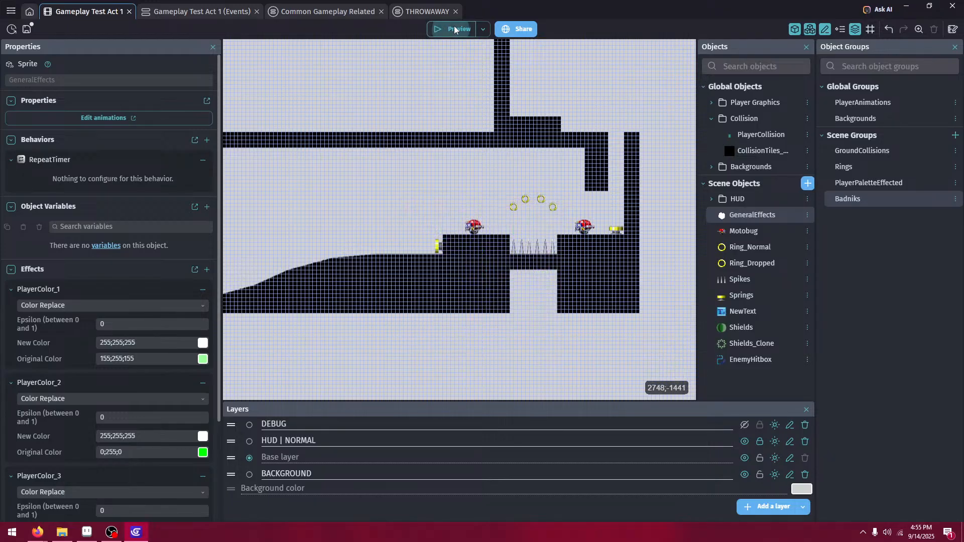
- Relaunch the preview, run Knuckles past the slope and jump him over the first Motobug toward the ring arc
left_click(455, 29)
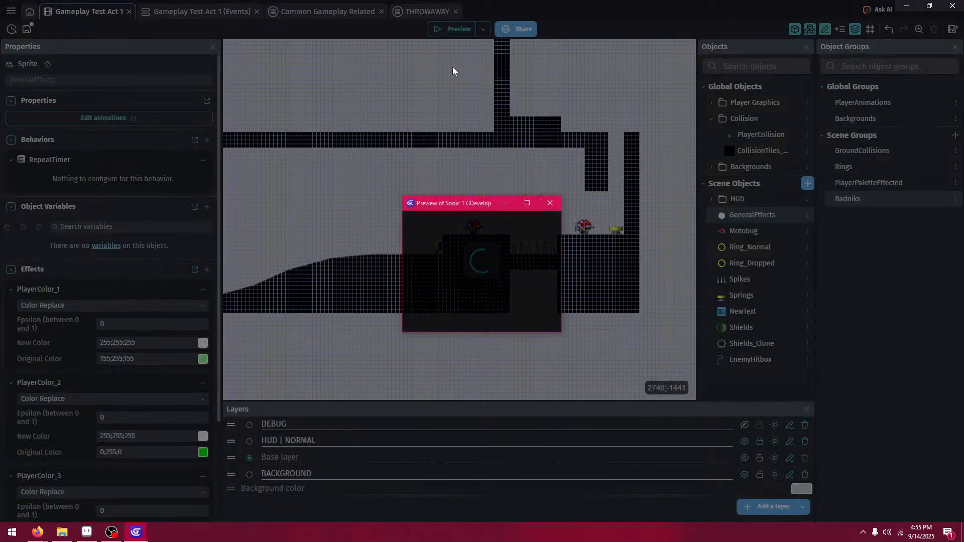
key("Right")
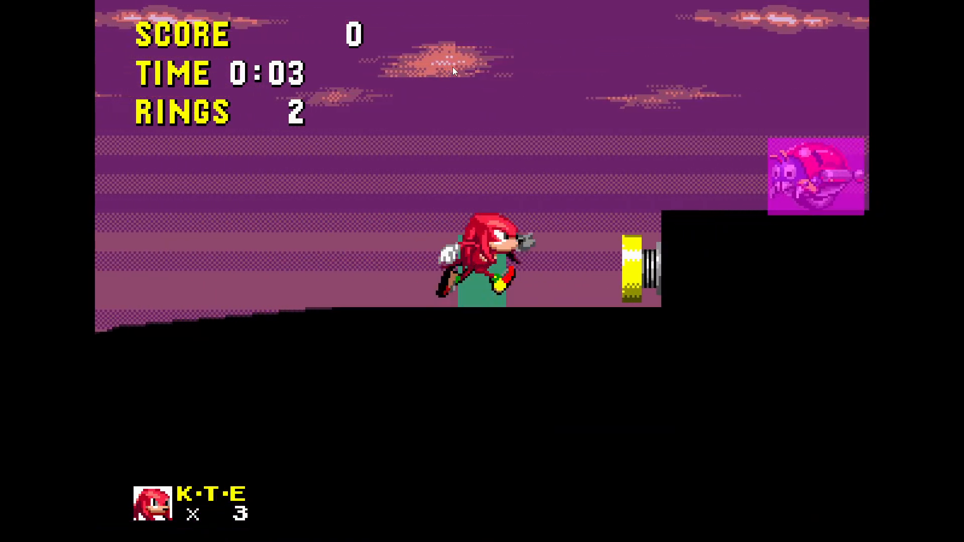
key("space")
key("space")
key("Right")
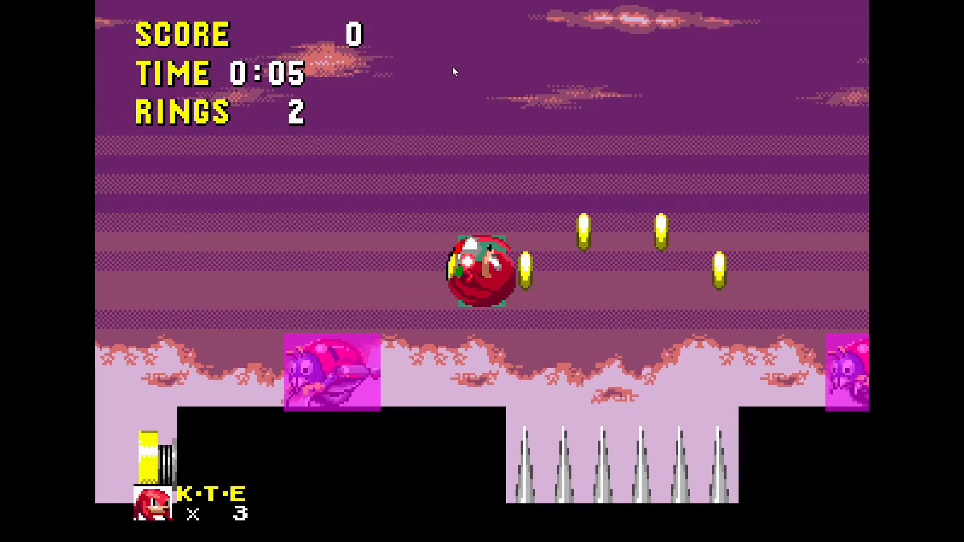
- Drop Knuckles onto the spikes, jump him out into the second Motobug and run past it to the spring
key("Left")
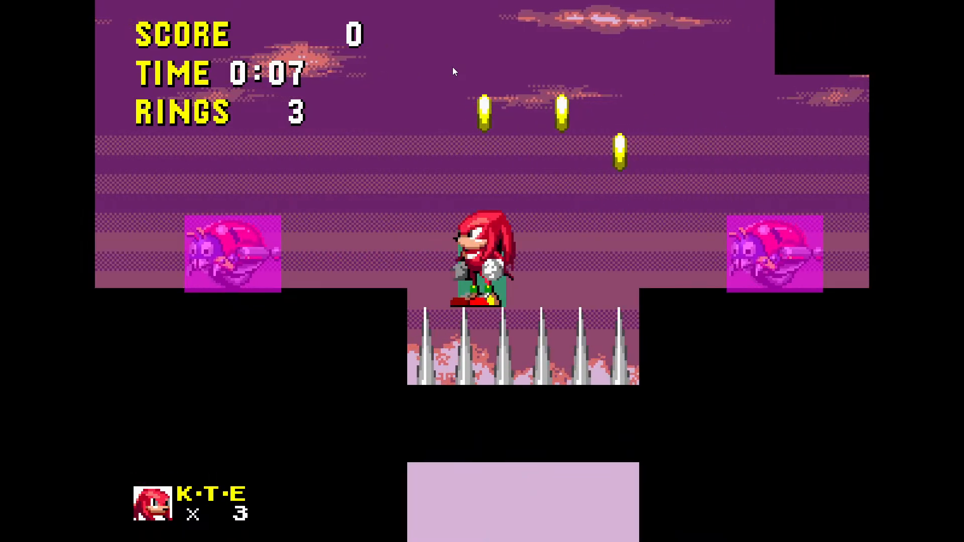
key("Right")
key("space")
key("Left")
key("Right")
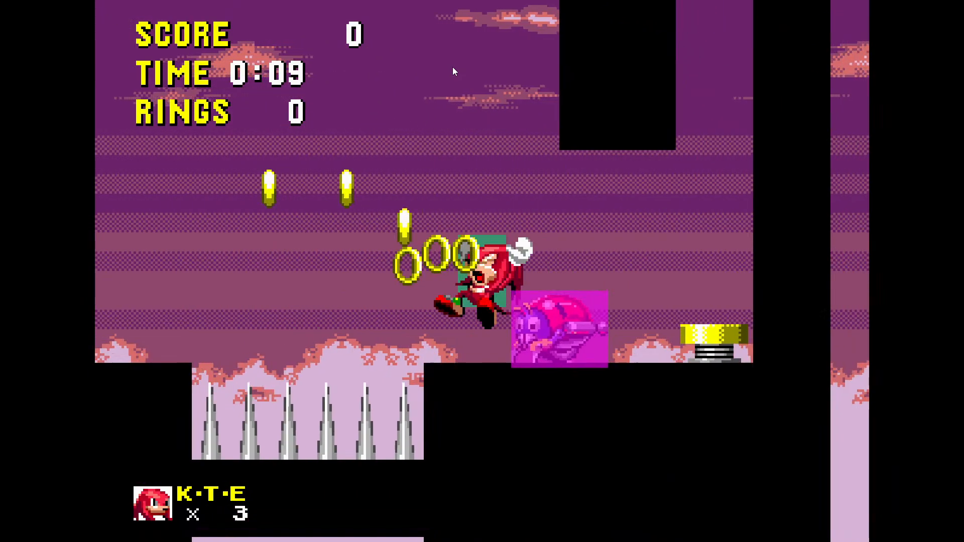
key("Right")
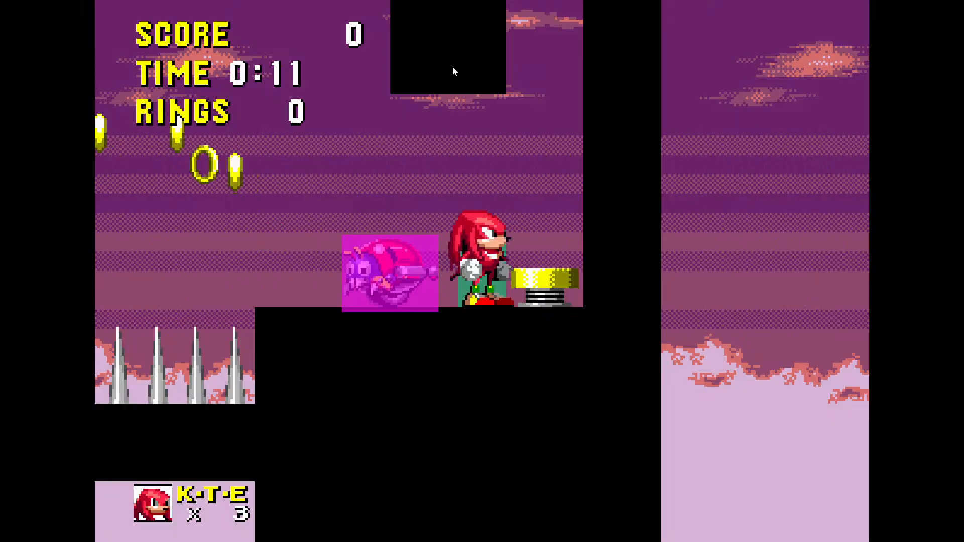
- Jump on the second Motobug, cross back over the spike pit through the rings and attack the first Motobug
key("space")
key("Left")
key("Right")
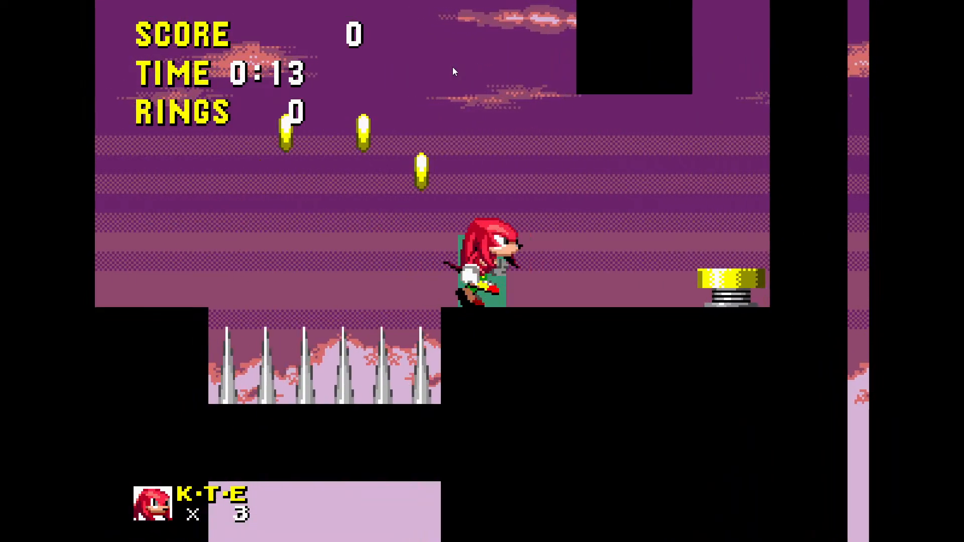
key("space")
key("Left")
key("space")
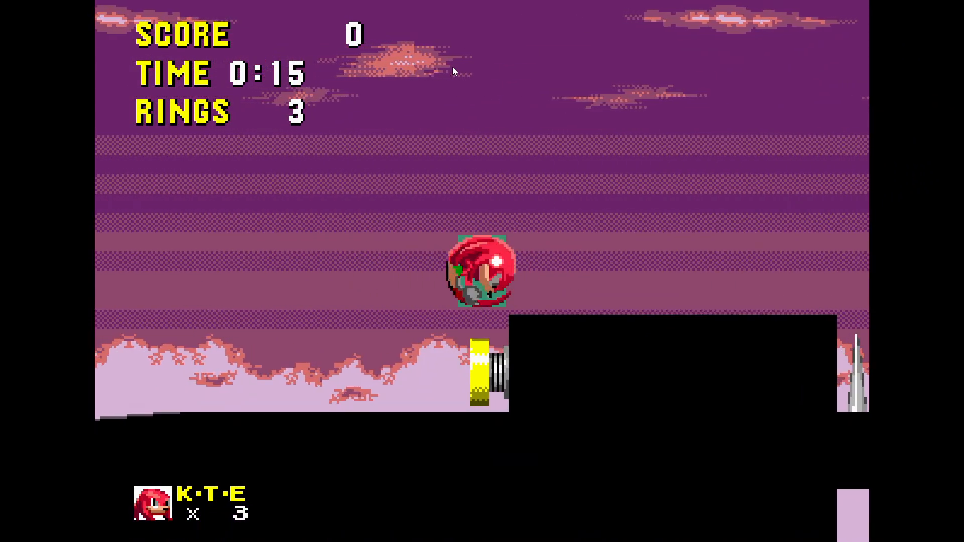
- Jump Knuckles from the sideways spring back onto the platform and test spike damage in the pit
key("Right")
key("Left")
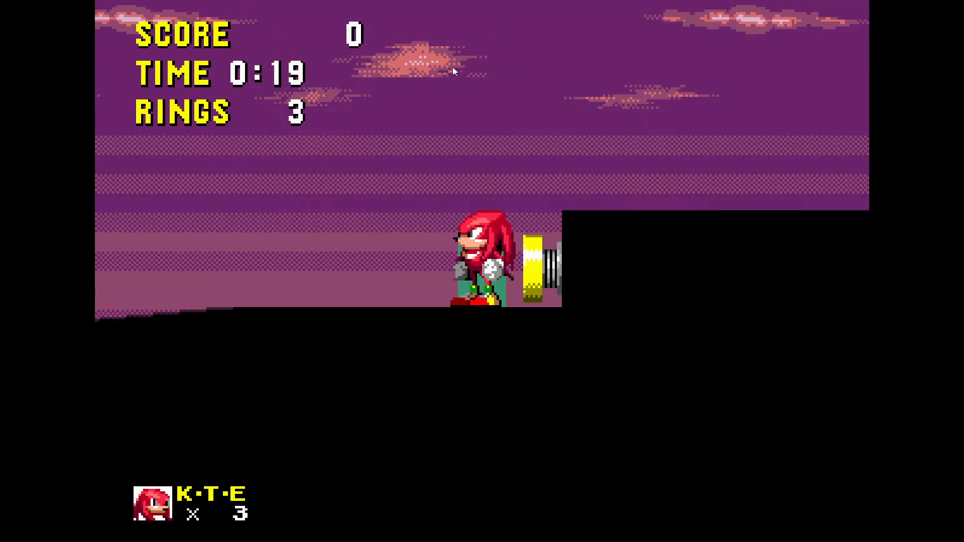
key("space")
key("Right")
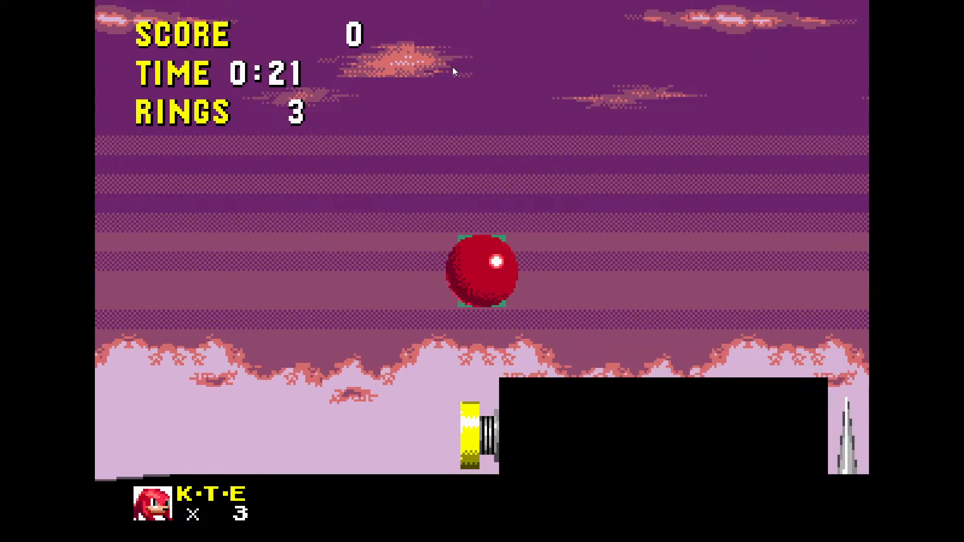
key("Right")
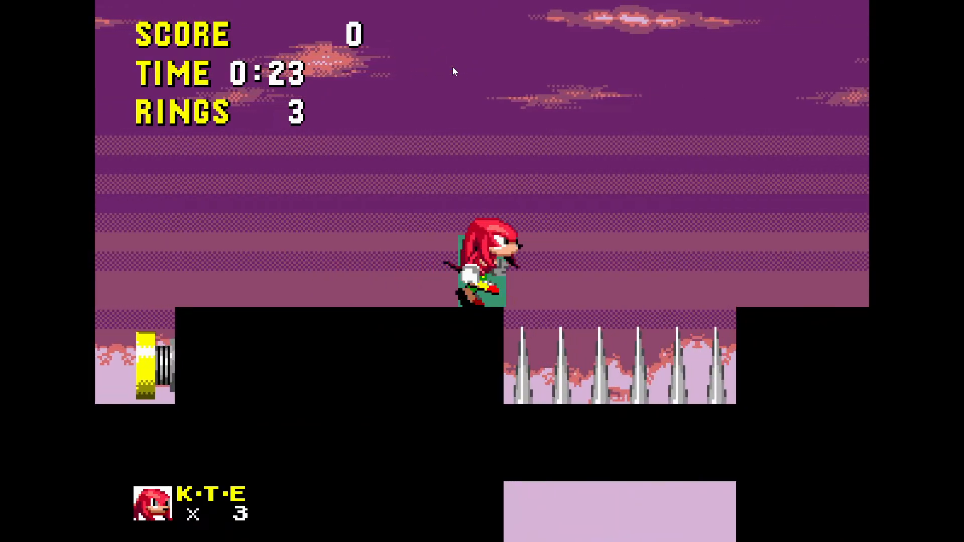
key("Left")
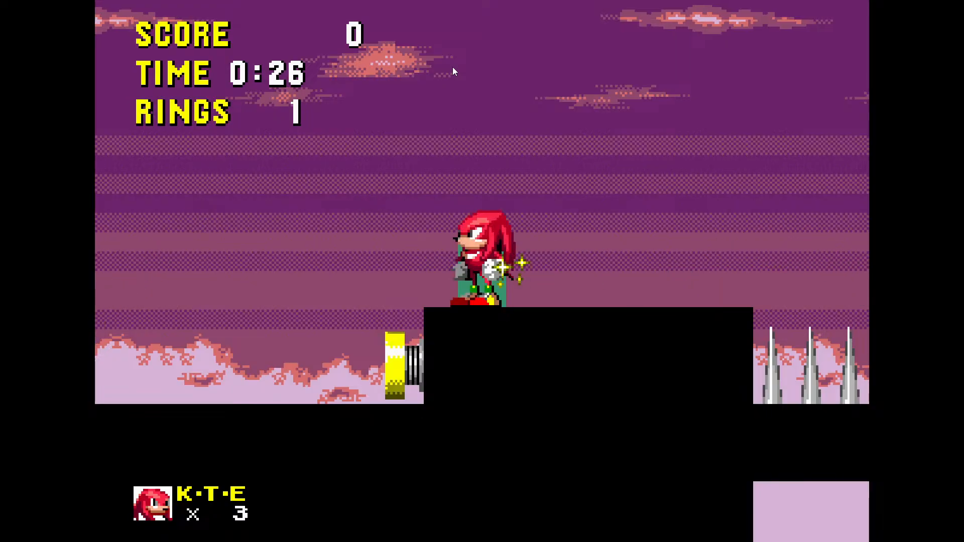
- Jump Knuckles toward the spike pit once more and close the preview window
key("Right")
key("space")
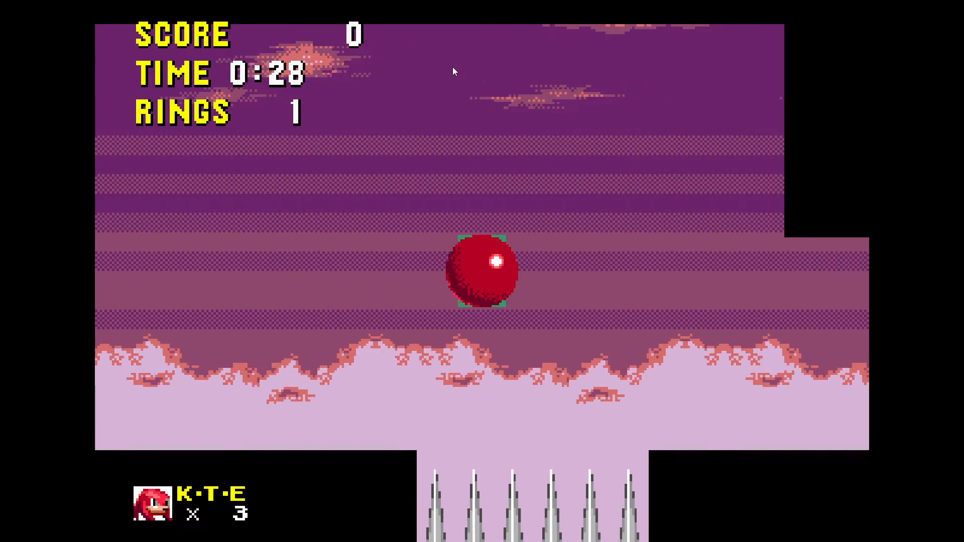
key("Left")
key("F11")
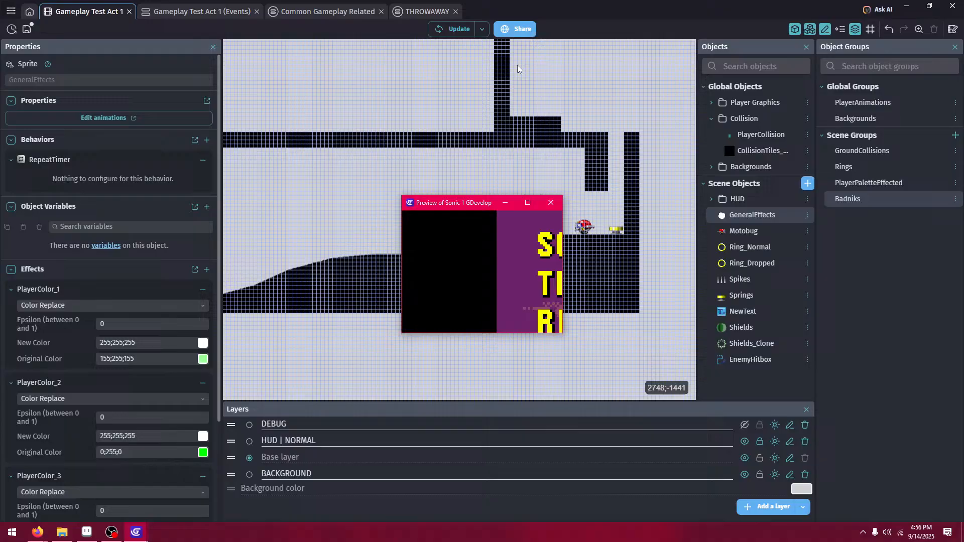
left_click(553, 200)
- In the Common Gameplay Related events, collapse the EFFECTS / PARTICLES group and expand the PLAYER group
left_click(298, 18)
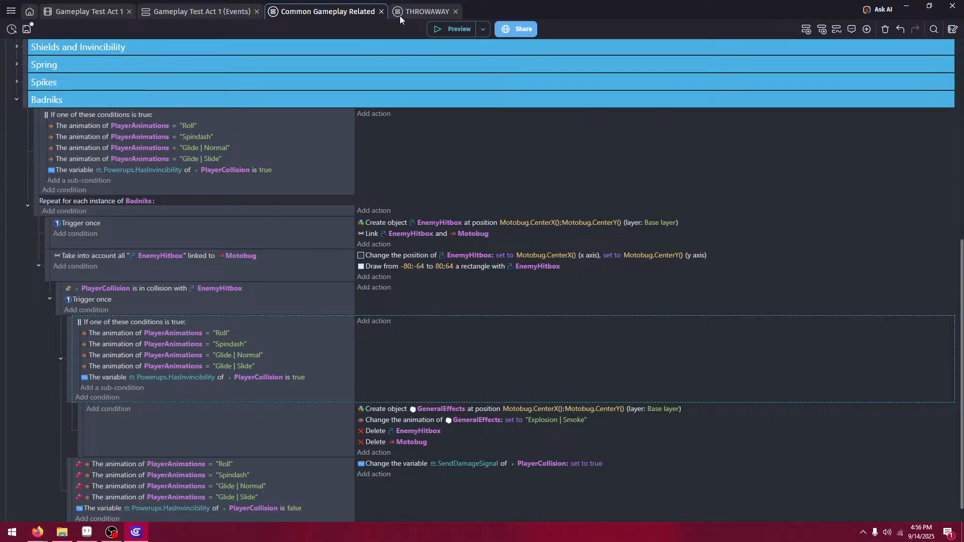
scroll(28, 148, "up", 4)
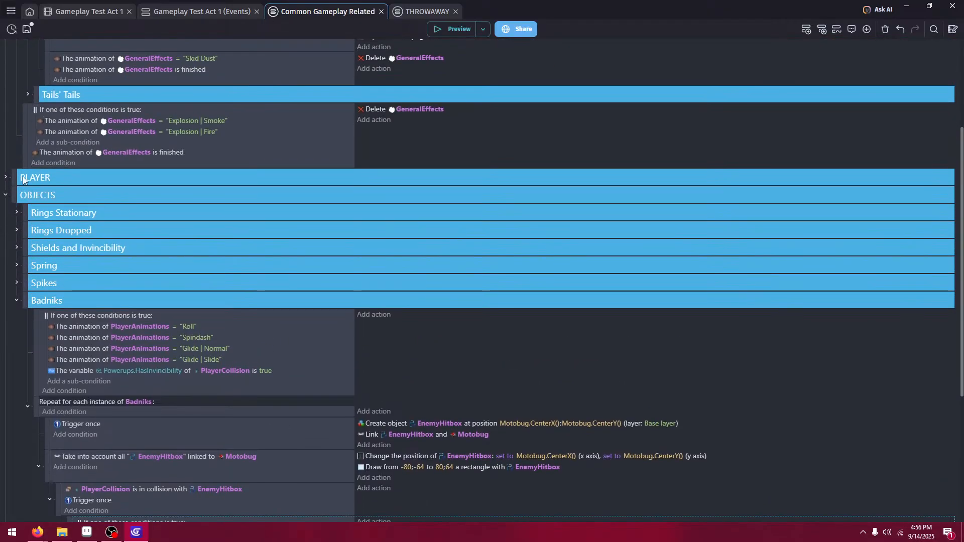
scroll(22, 177, "up", 3)
left_click(6, 99)
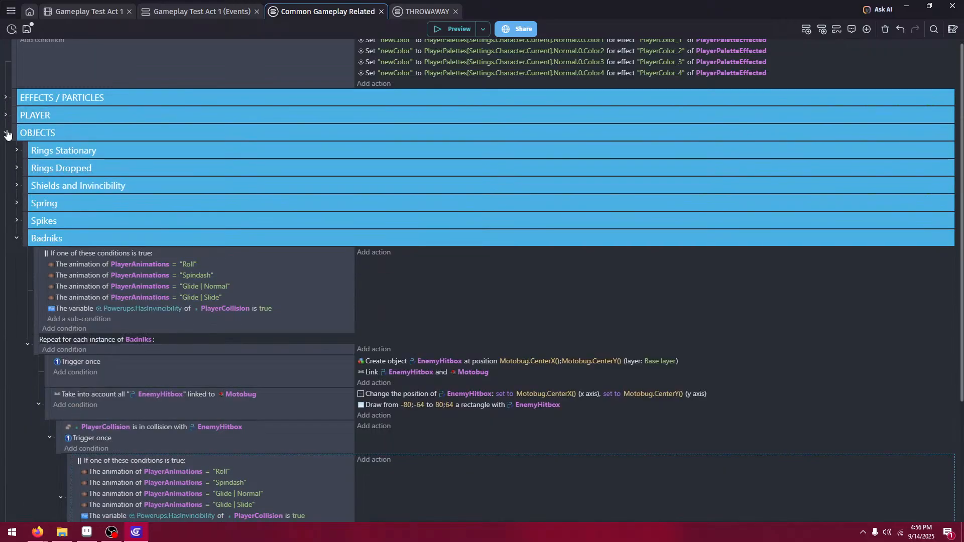
left_click(6, 115)
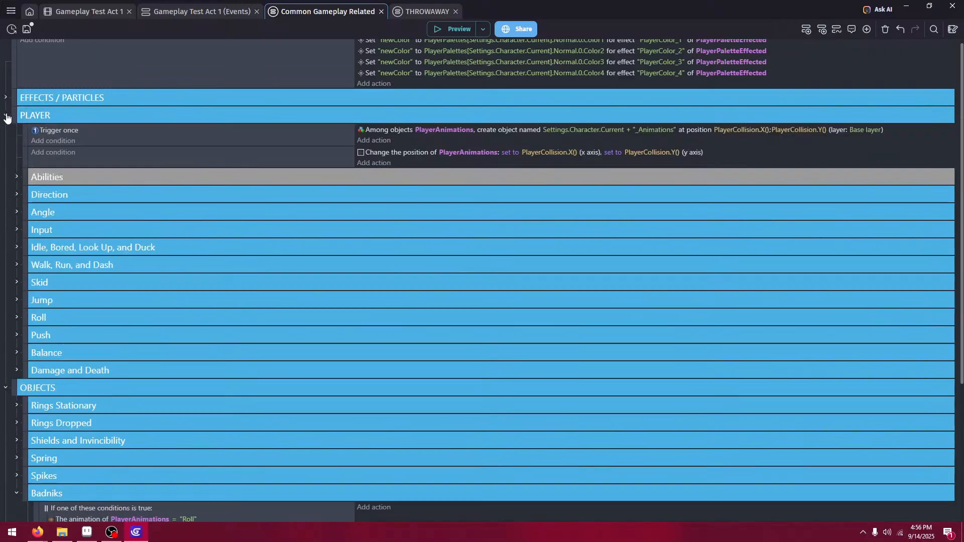
- Expand the Damage and Death group and the sub-events of its SendDamageSignal condition
left_click(17, 372)
scroll(42, 299, "down", 2)
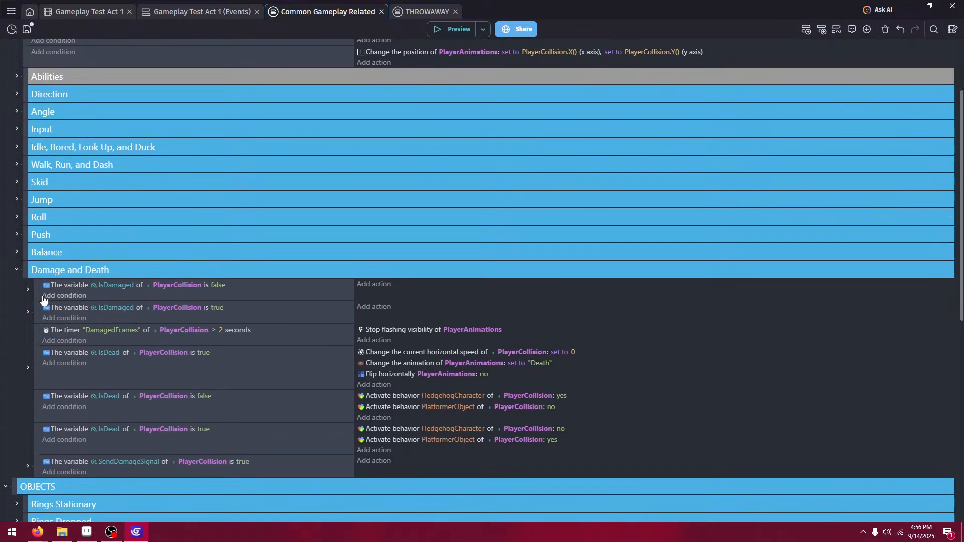
left_click(28, 466)
scroll(20, 417, "down", 3)
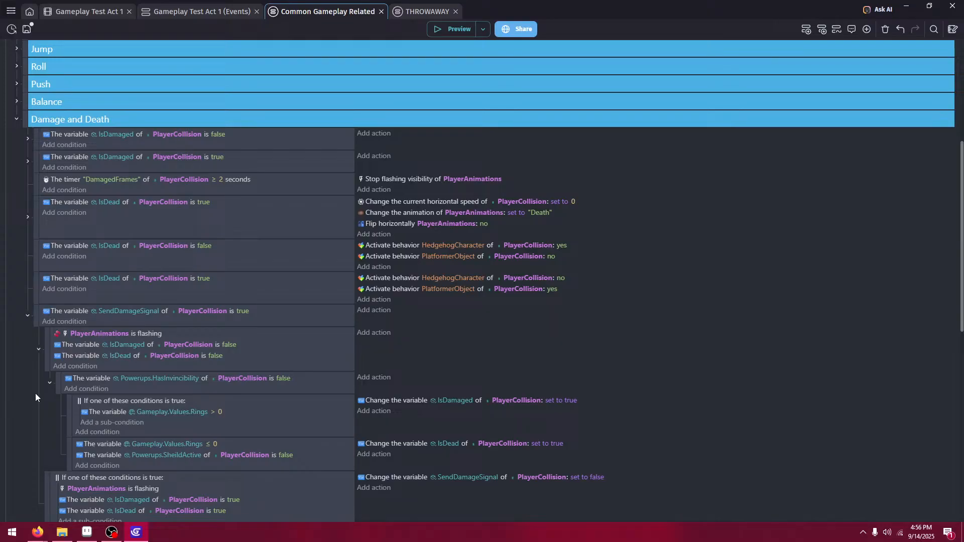
- Move the event that sets SendDamageSignal to false out one level, directly under Damage and Death, and collapse the SendDamageSignal sub-events
scroll(318, 352, "down", 2)
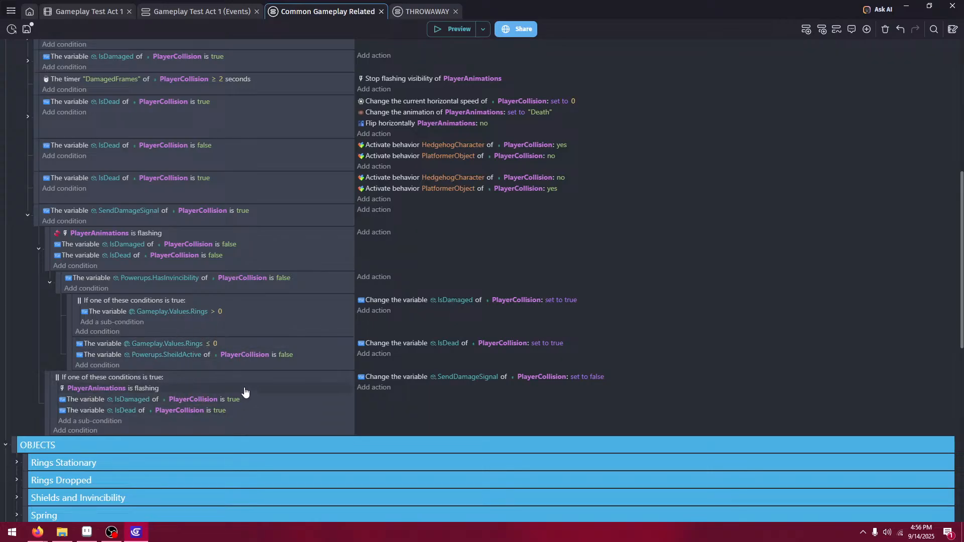
scroll(330, 377, "up", 1)
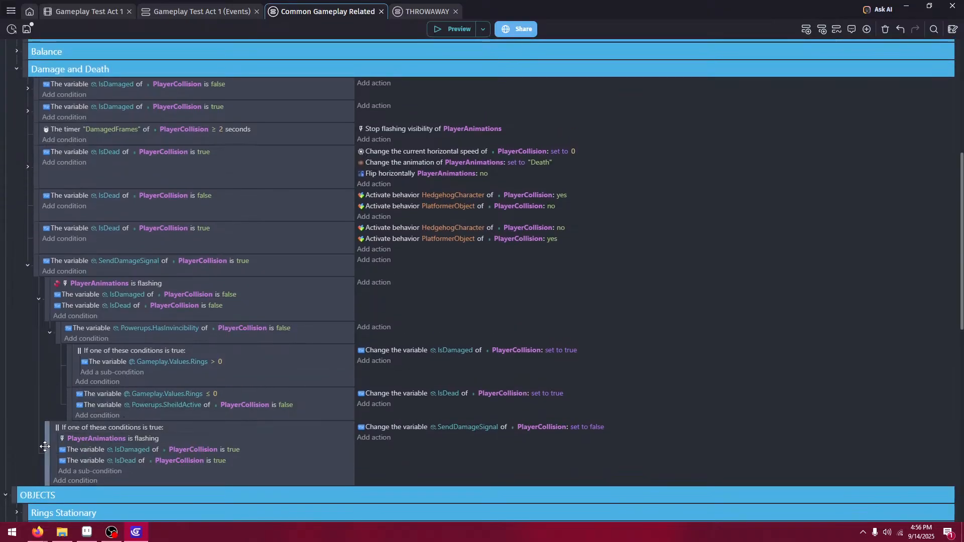
left_click_drag(43, 450, 38, 447)
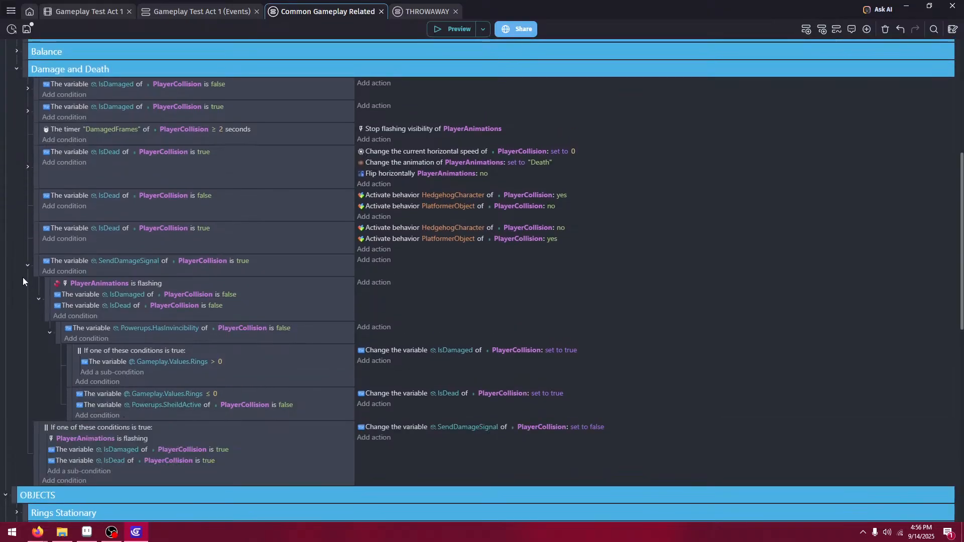
left_click(27, 266)
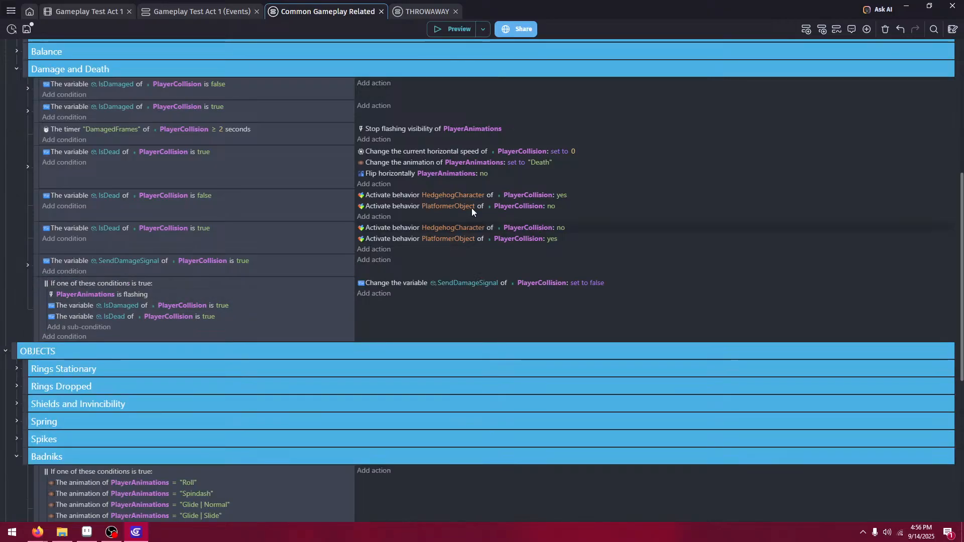
- Relaunch the preview, run and jump Knuckles onto the first Motobug, and walk him toward the spike pit
left_click(454, 31)
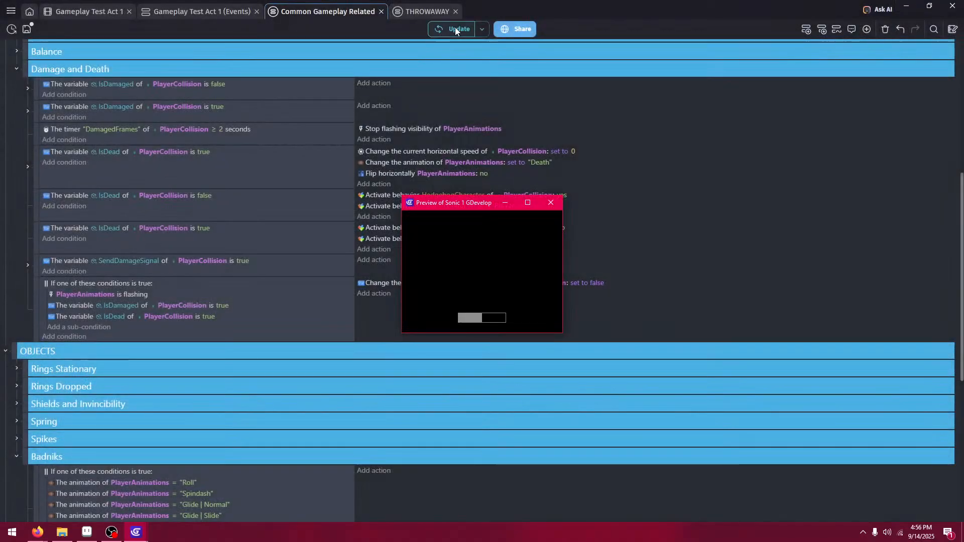
key("Right")
key("space")
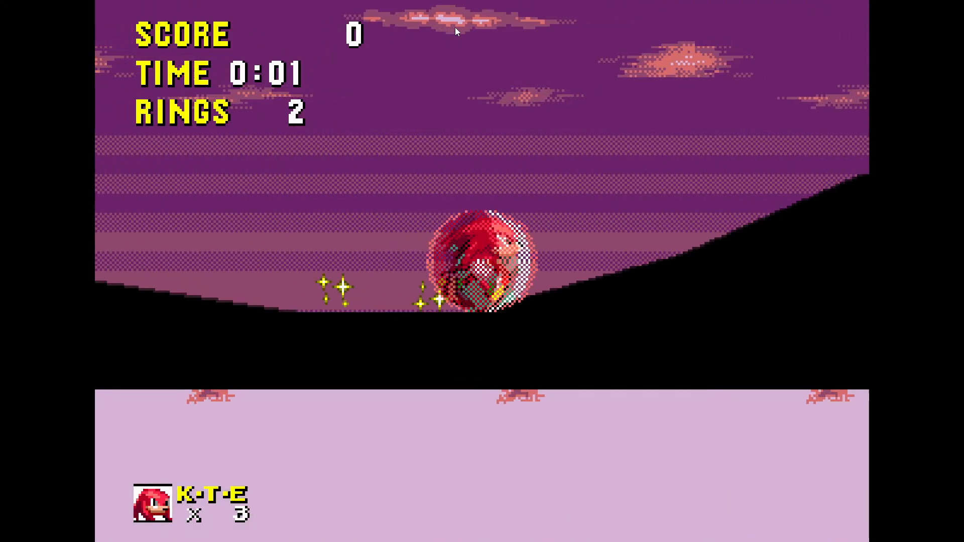
key("space")
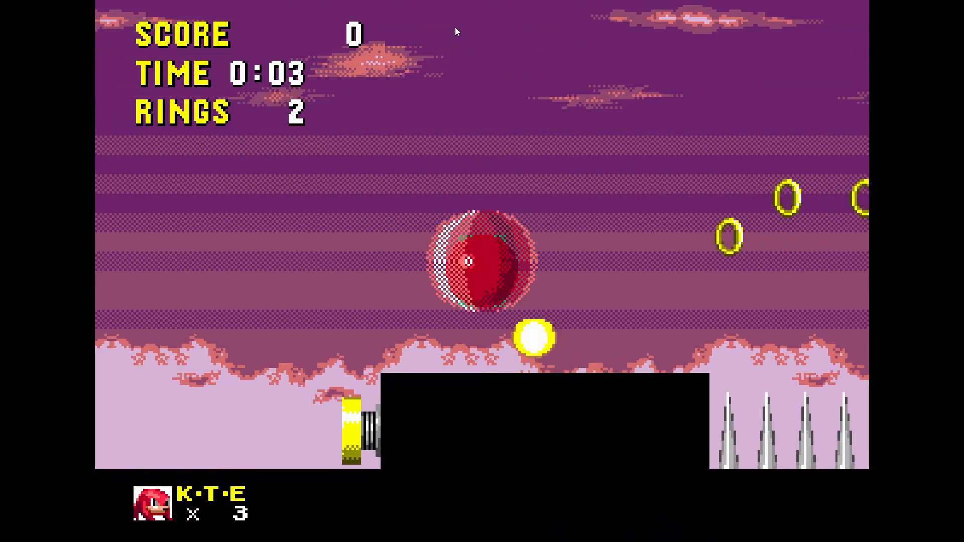
key("Right")
key("Right")
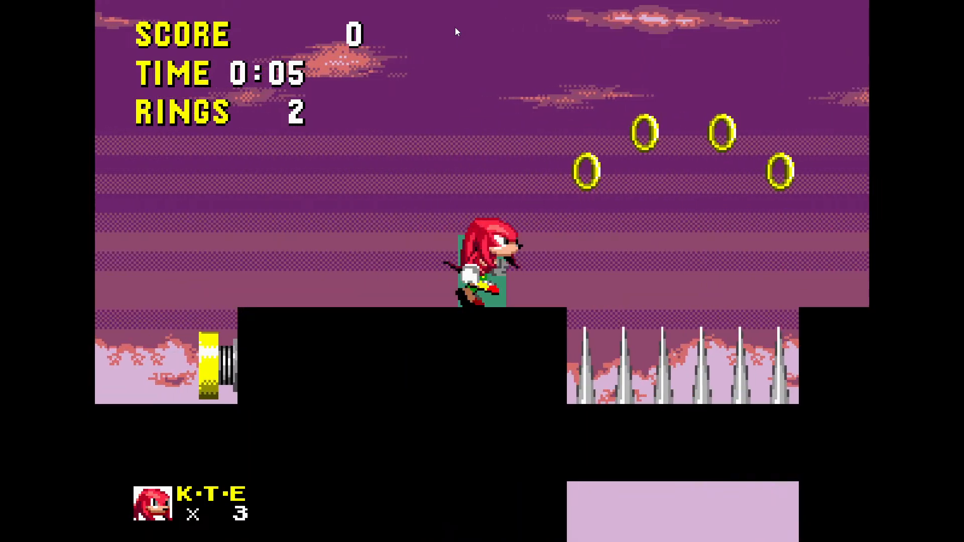
- Jump Knuckles over the spike pit to the platform with the upward spring, then spindash and jump away from it
key("space")
key("Left")
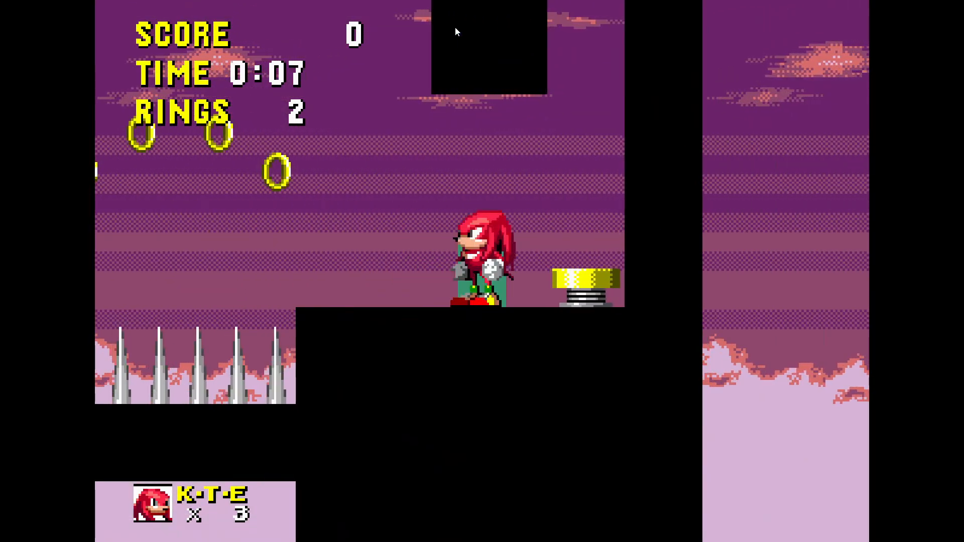
key("Down")
key("space")
key("space")
key("Right")
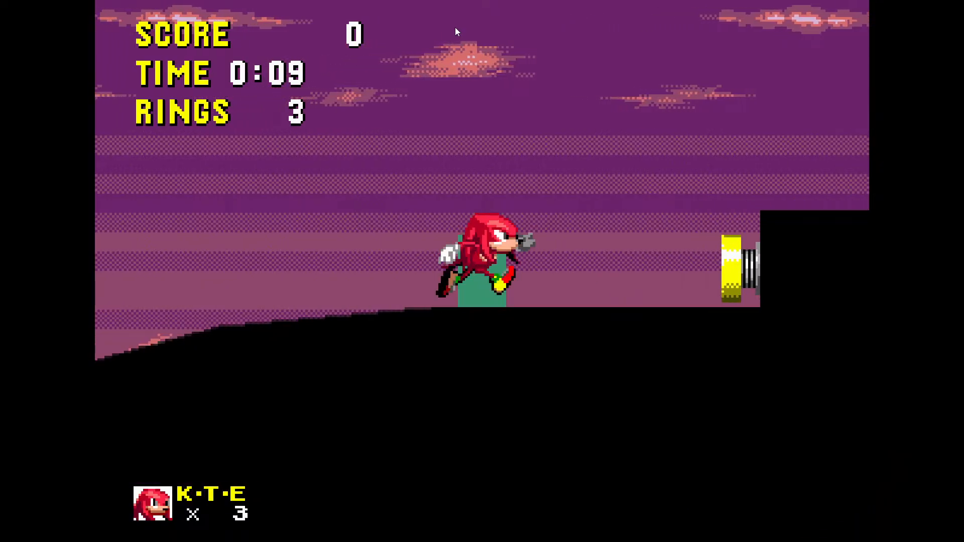
- Test spindashes and running on the sloped ground, jump toward the rings, and close the preview
key("Down")
key("space")
key("Right")
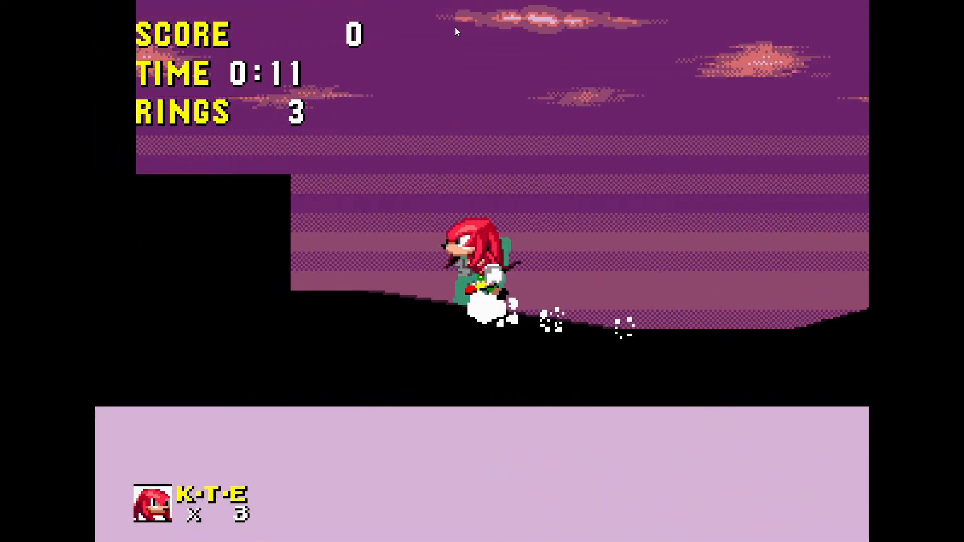
key("Down")
key("space")
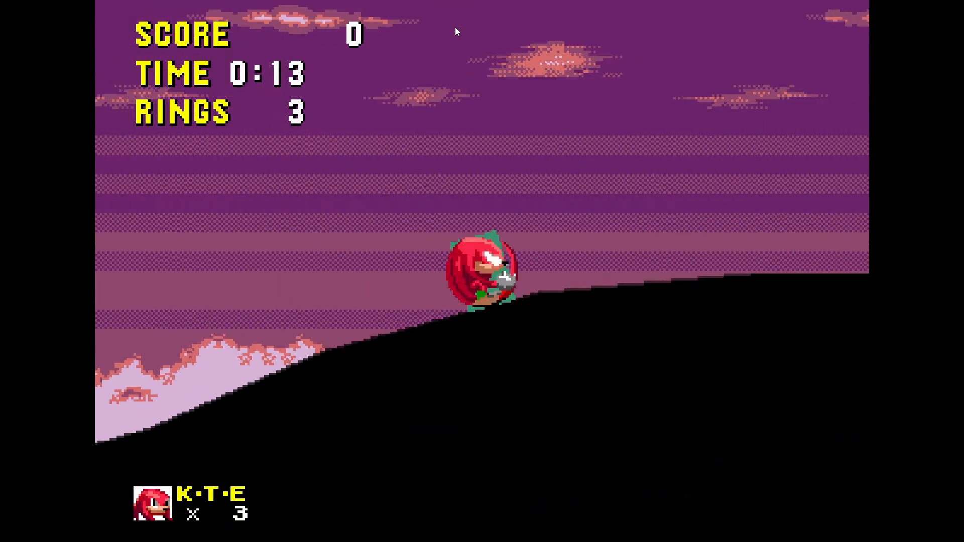
key("space")
key("F11")
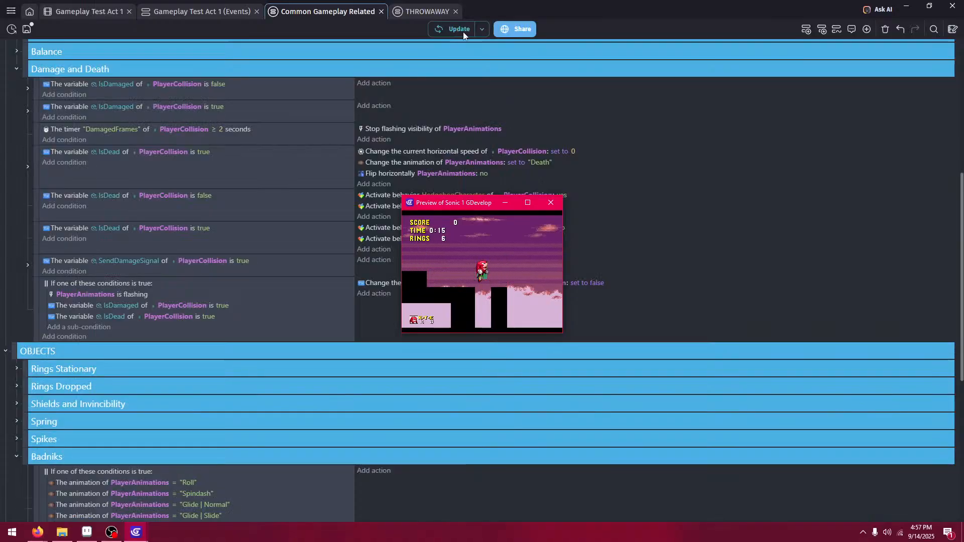
left_click(552, 203)
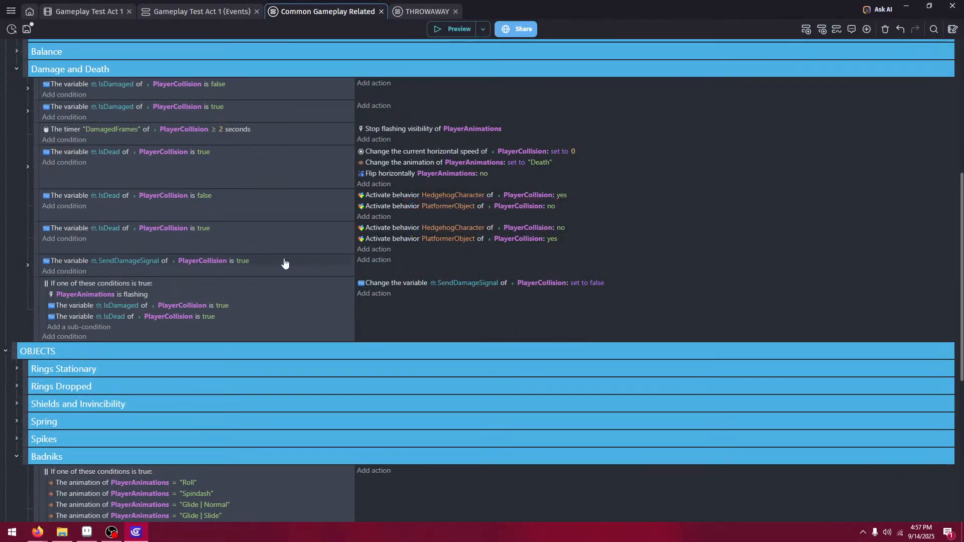
- In the Badniks group, start a new PlayerCollision action in the sub-event that deletes EnemyHitbox and Motobug
scroll(262, 303, "down", 3)
scroll(270, 320, "down", 5)
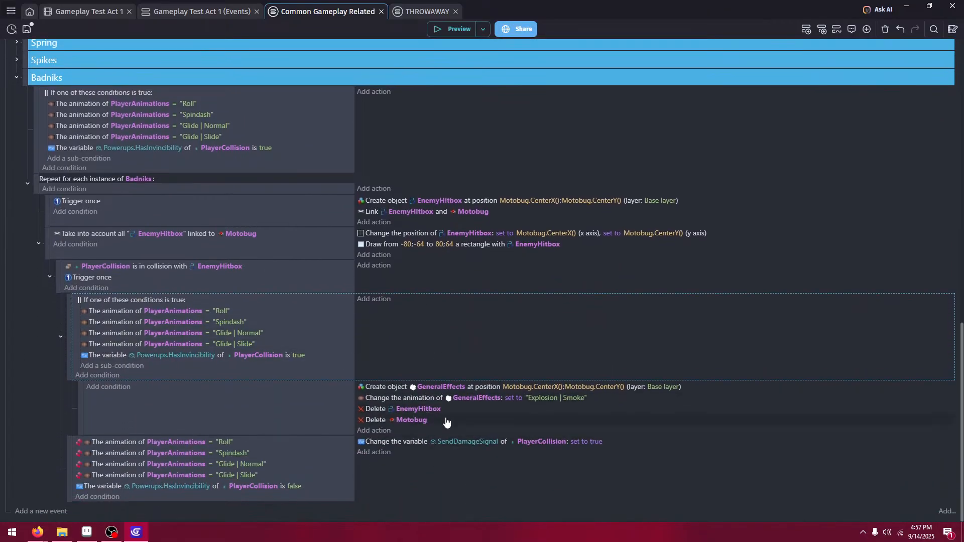
left_click(373, 431)
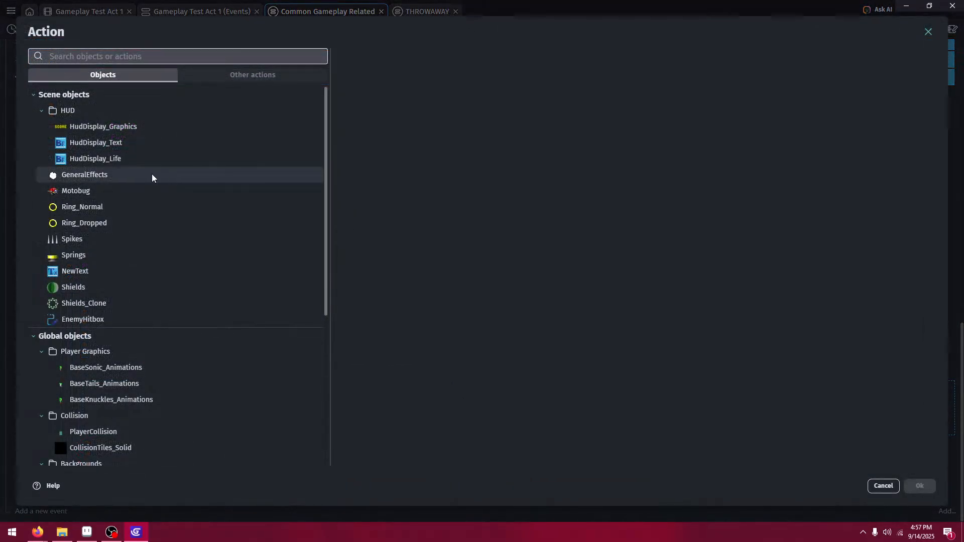
scroll(113, 299, "down", 3)
scroll(126, 253, "up", 3)
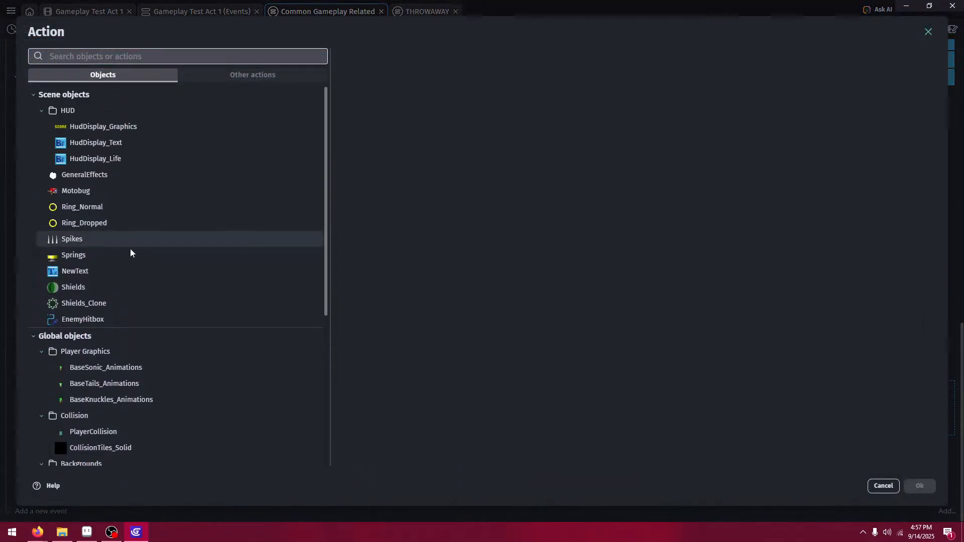
scroll(131, 252, "down", 5)
left_click(134, 281)
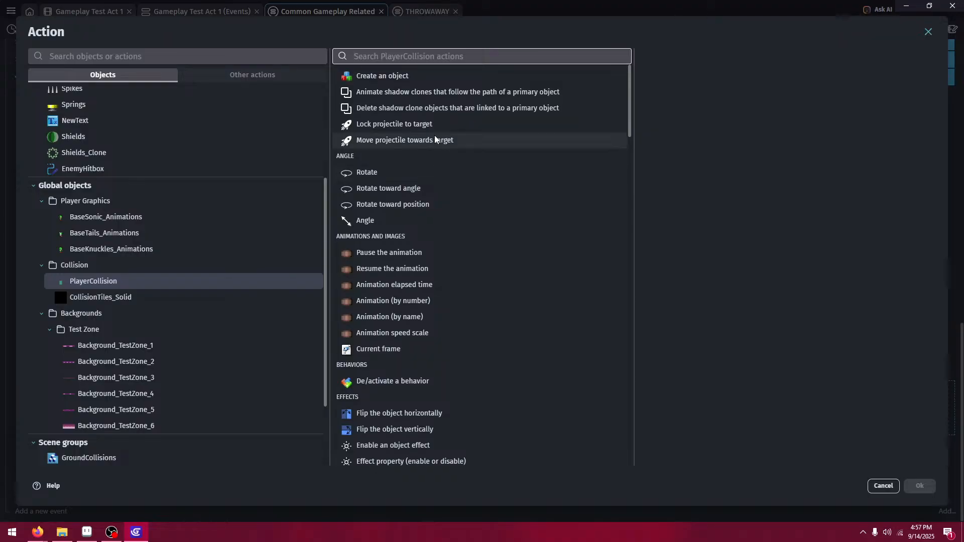
- Make the new action activate PlayerCollision's HedgehogCharacter behavior with yes, and move it above the GeneralEffects creation action
scroll(434, 139, "down", 4)
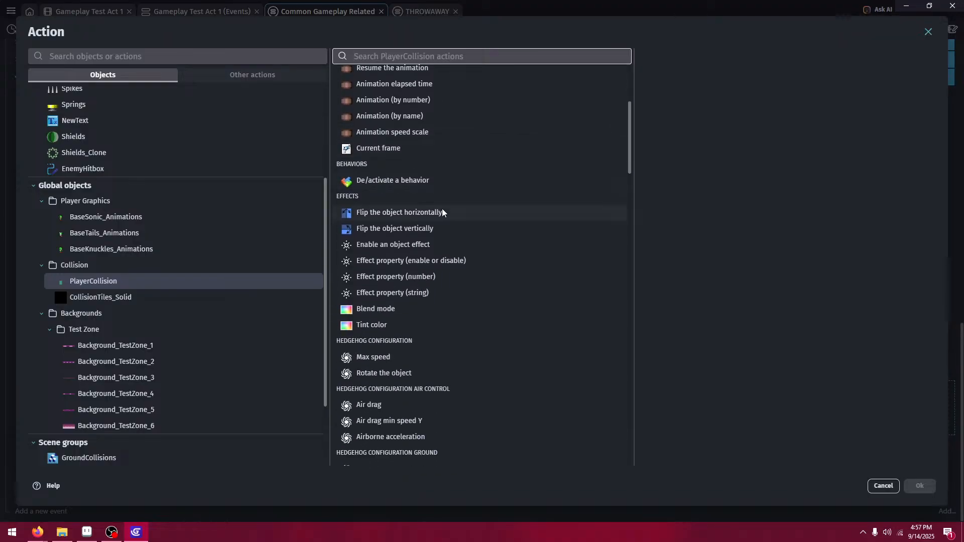
scroll(442, 209, "down", 3)
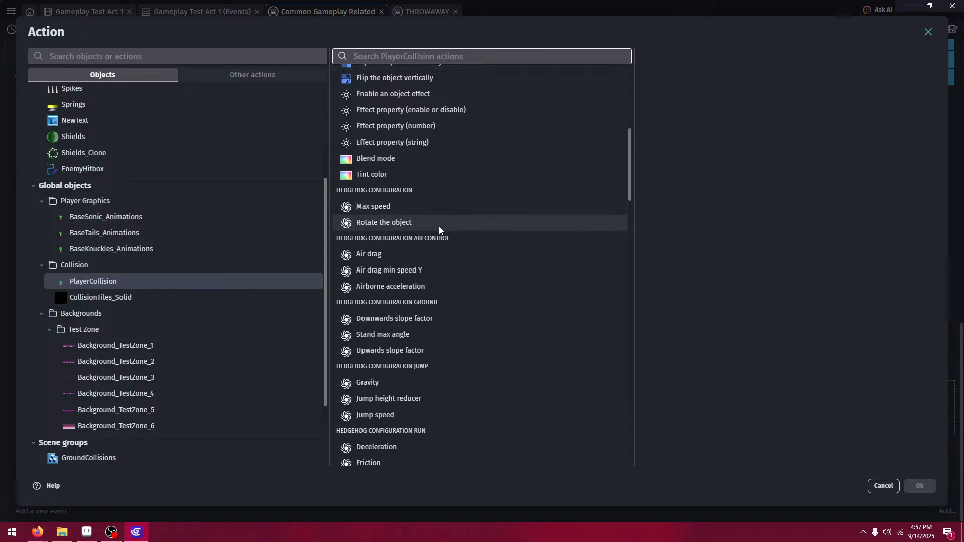
scroll(439, 227, "down", 4)
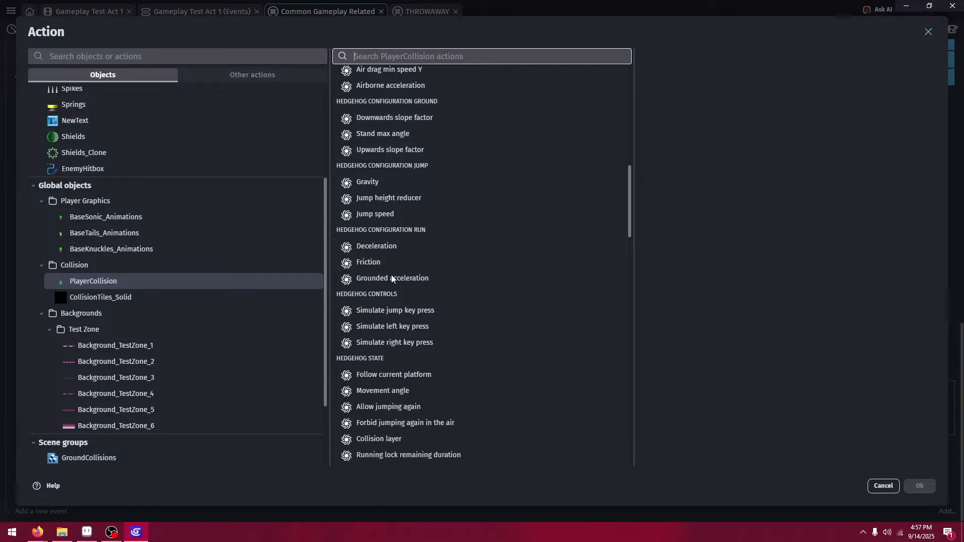
scroll(426, 265, "up", 10)
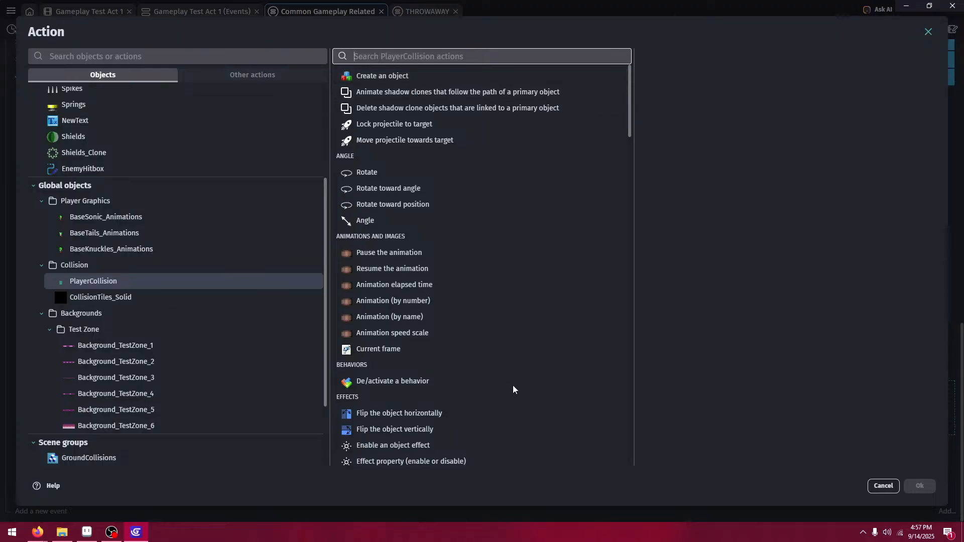
scroll(447, 358, "down", 2)
scroll(455, 272, "up", 2)
scroll(452, 289, "down", 8)
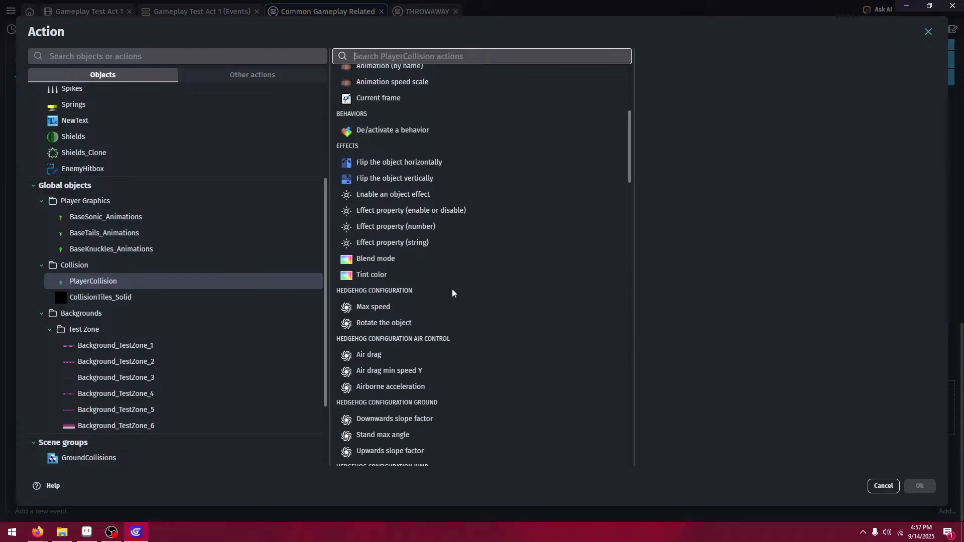
scroll(424, 260, "up", 6)
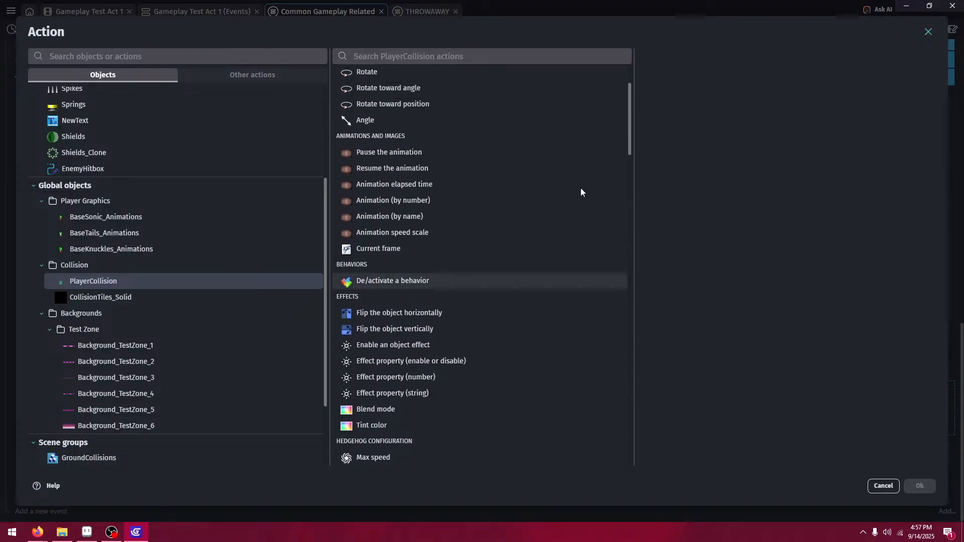
left_click(703, 109)
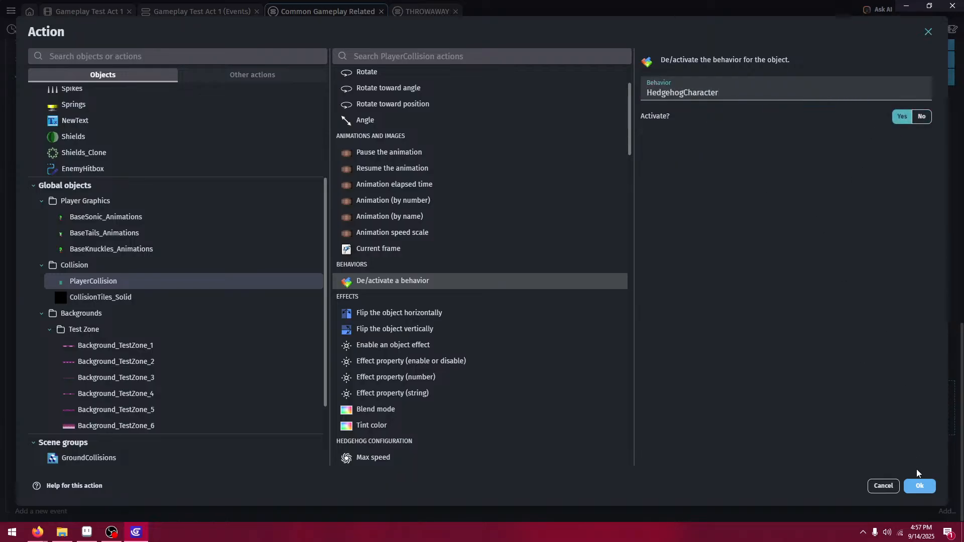
left_click(917, 485)
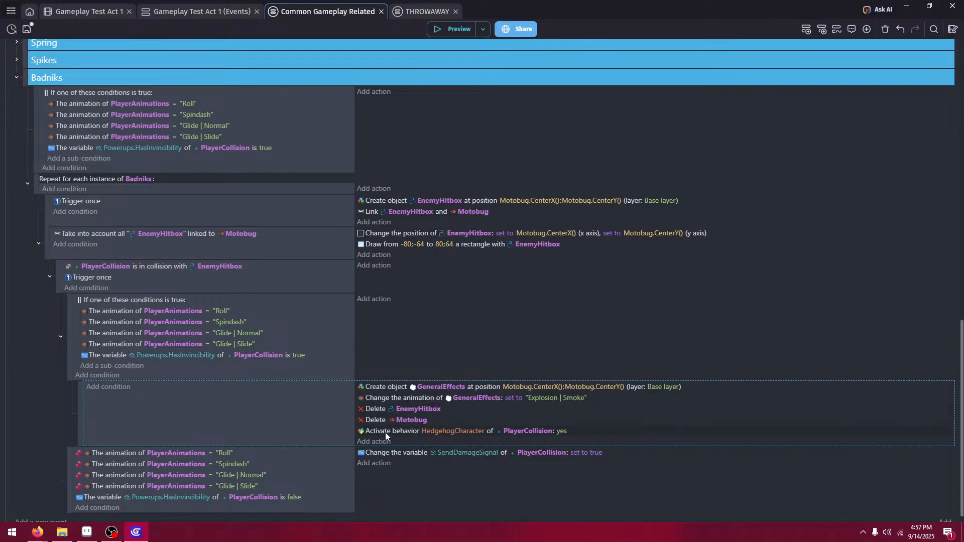
mouse_move(395, 399)
left_mouse_down()
mouse_move(396, 386)
mouse_move(409, 388)
left_mouse_up()
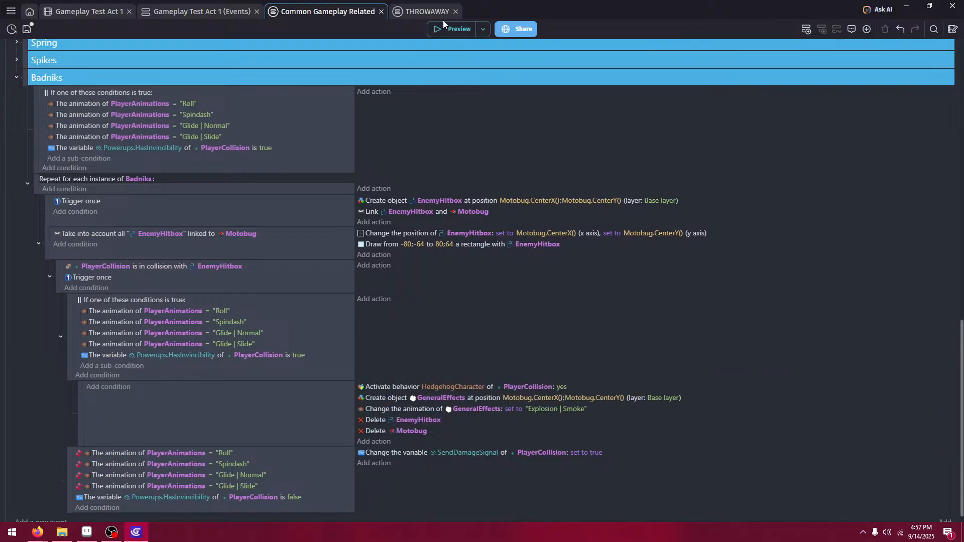
- Relaunch the preview, run Knuckles through the rings, spindash him up the slope, and jump toward the spike pit
left_click(450, 29)
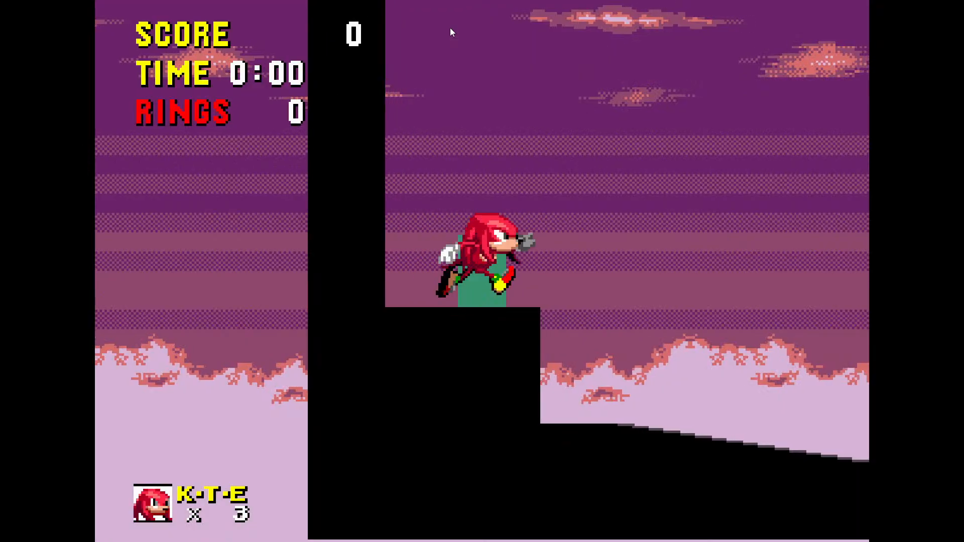
key("Right")
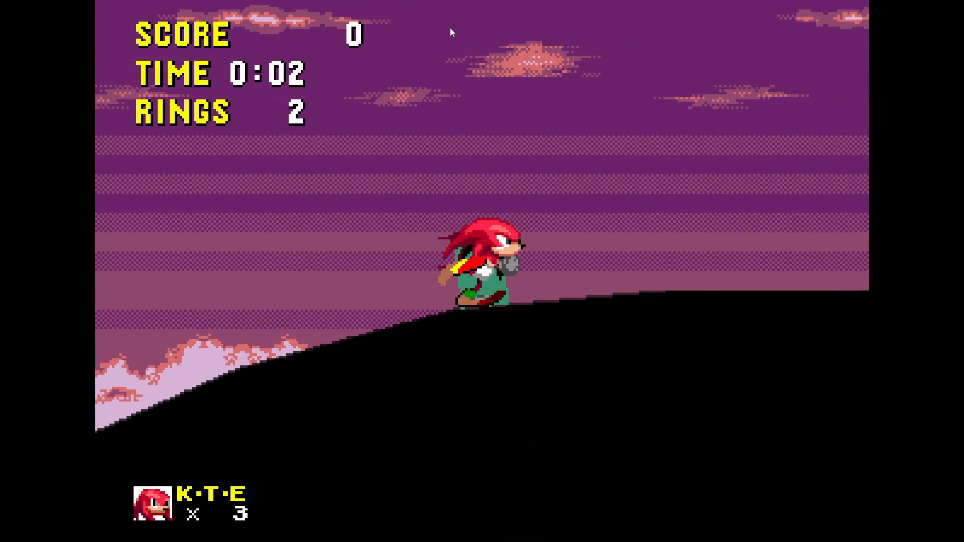
key("Down")
key("space")
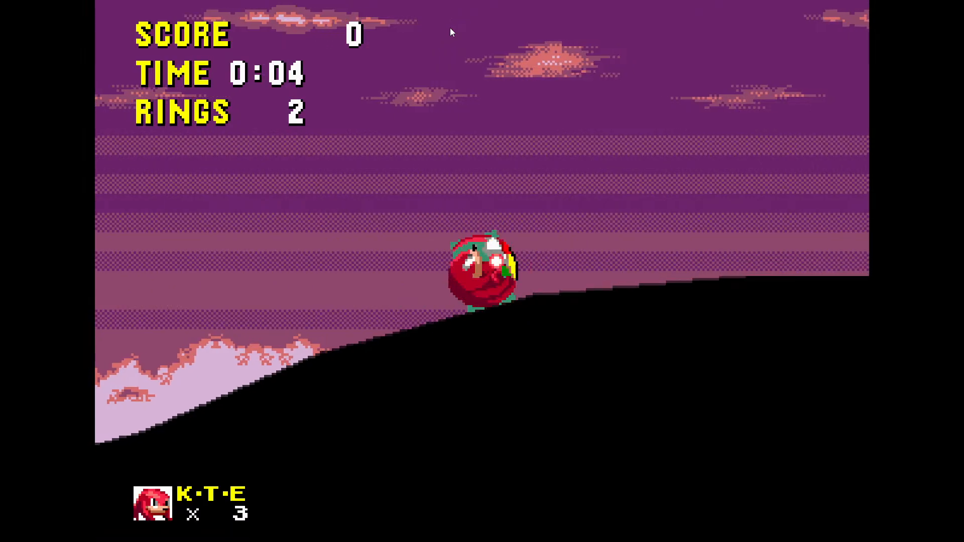
key("space")
key("Right")
key("space")
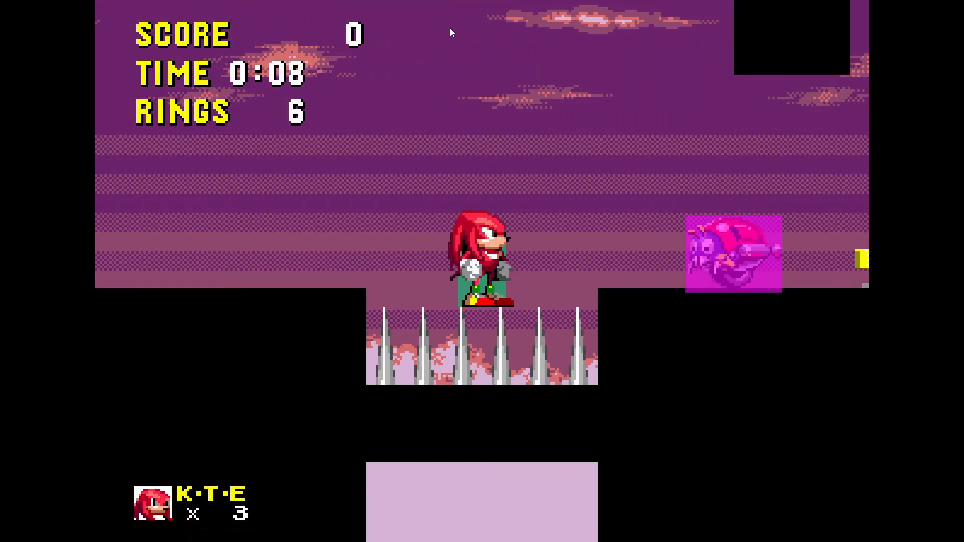
- Jump Knuckles from the spike pit into the second Motobug and steer him around the upward spring
key("space")
key("Right")
key("space")
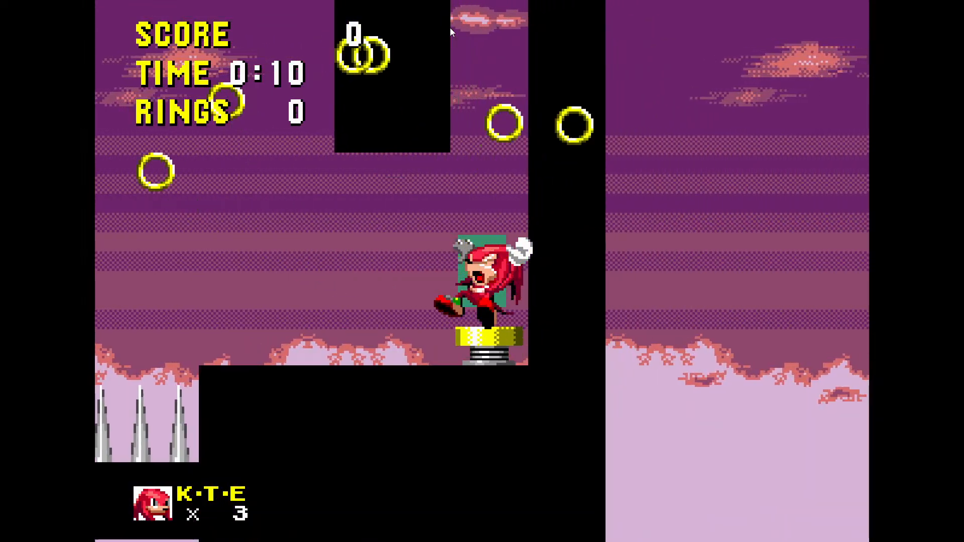
key("Left")
key("Right")
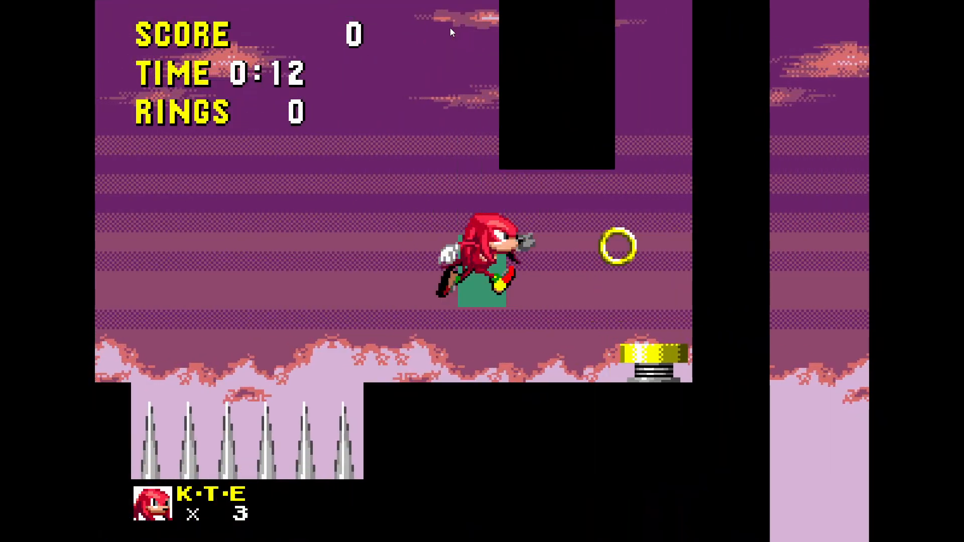
- Collect a dropped ring, jump Knuckles back over the spike pit, and close the preview
key("Right")
key("Left")
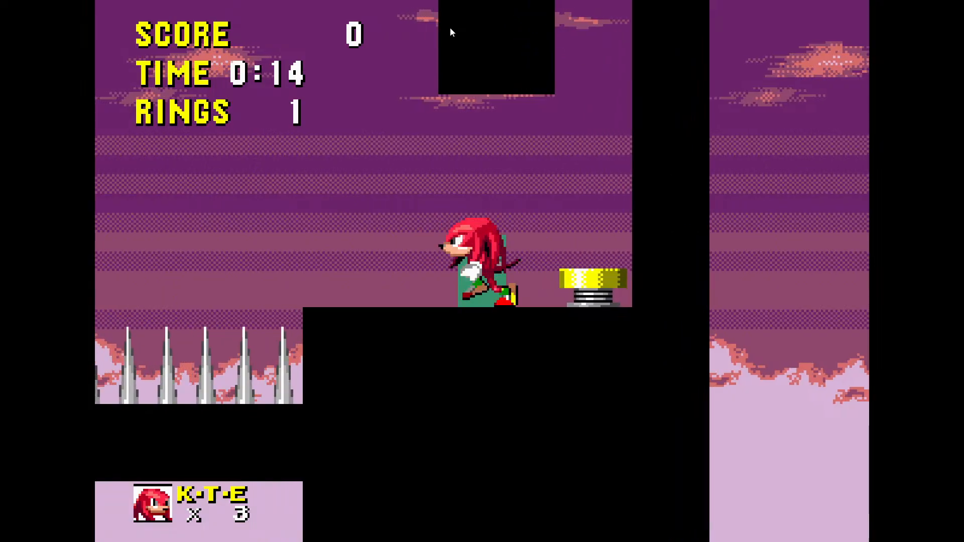
key("space")
key("Right")
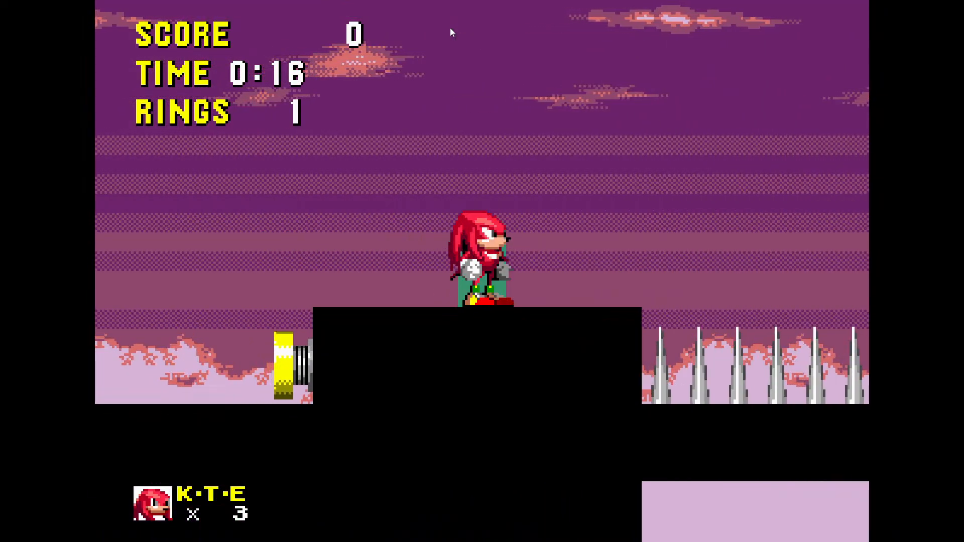
key("F11")
left_click(551, 203)
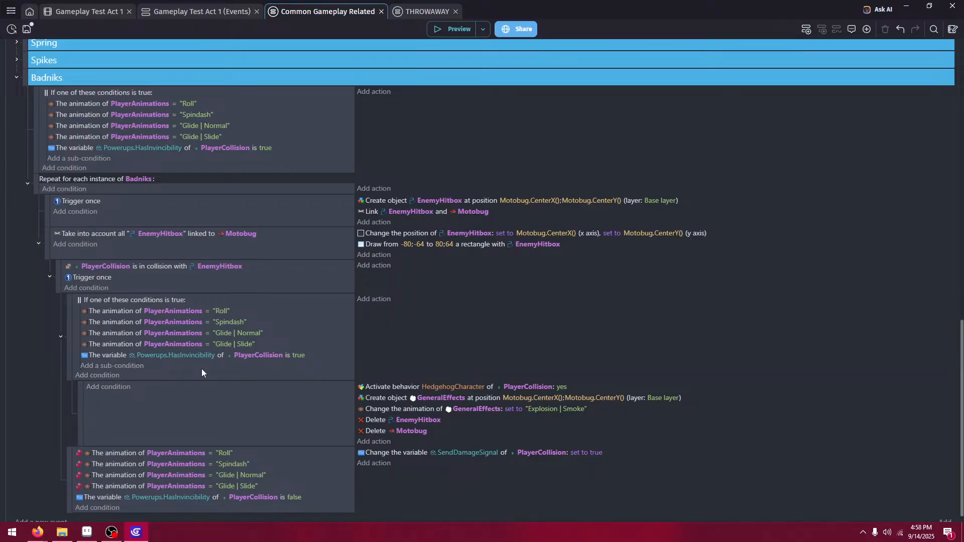
- Set the HedgehogCharacter activation in the Motobug-destroying sub-event to no and relaunch the preview
left_click(561, 387)
left_click(621, 409)
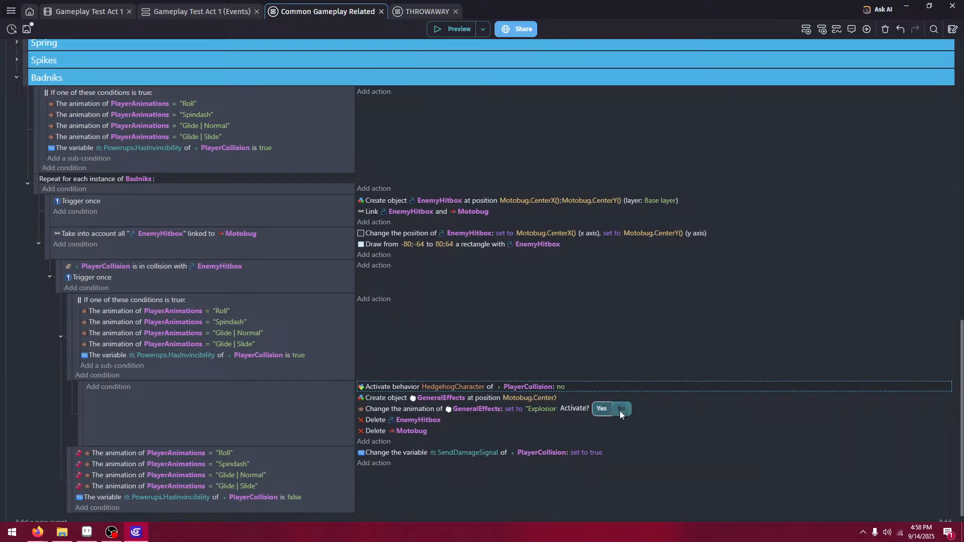
left_click(460, 32)
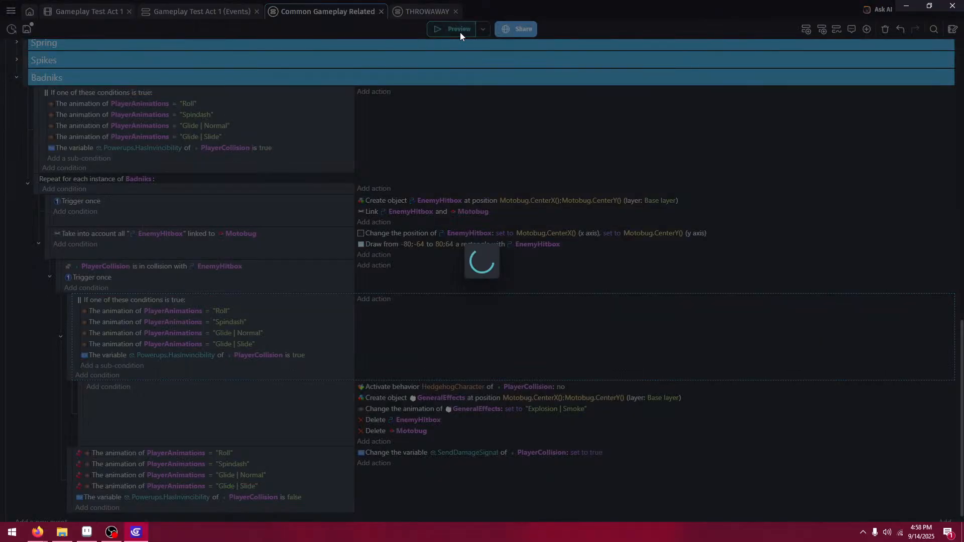
- Run and jump Knuckles past the starting slope and spindash him into the first Motobug
key("Right")
key("space")
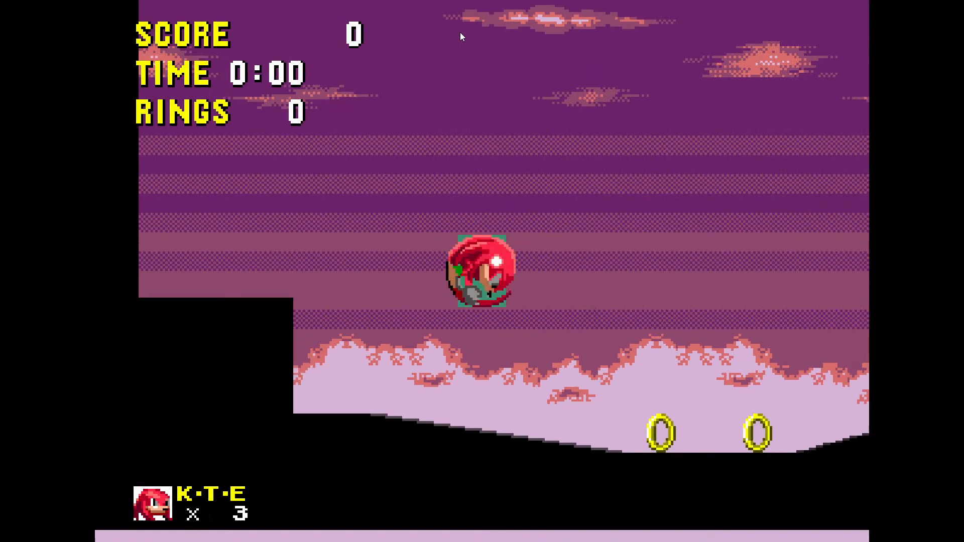
key("space")
key("Down")
key("space")
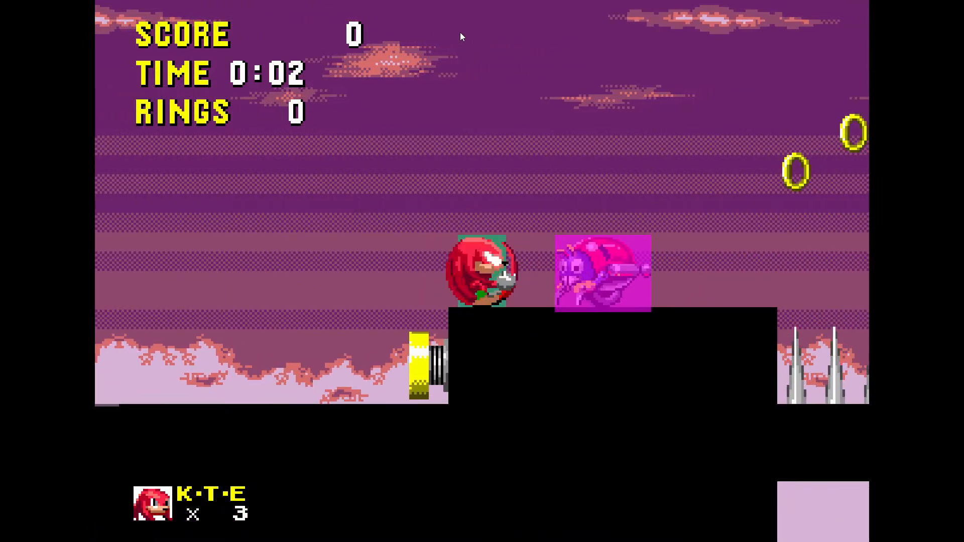
key("space")
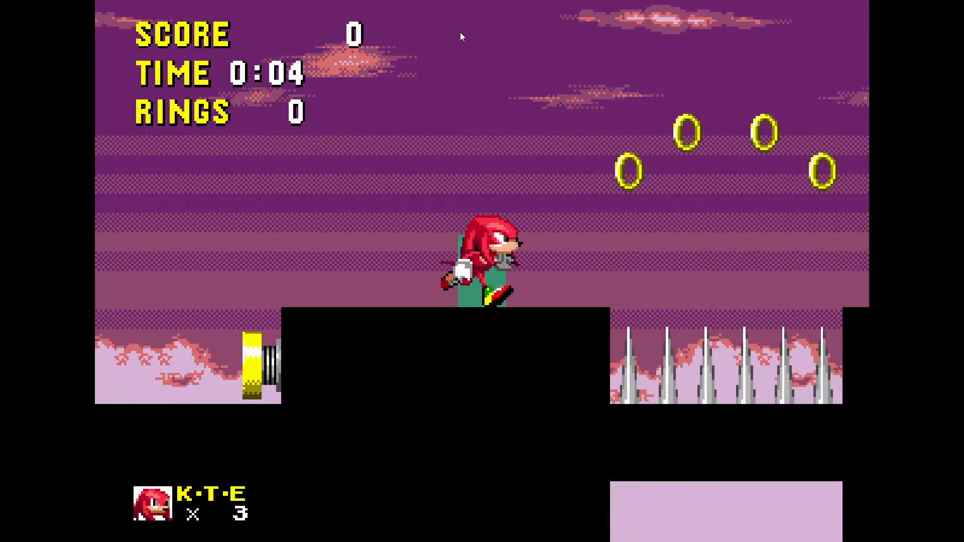
- Jump Knuckles across the spike pit through the rings and attack the second Motobug beside the upward spring
key("Right")
key("space")
key("Left")
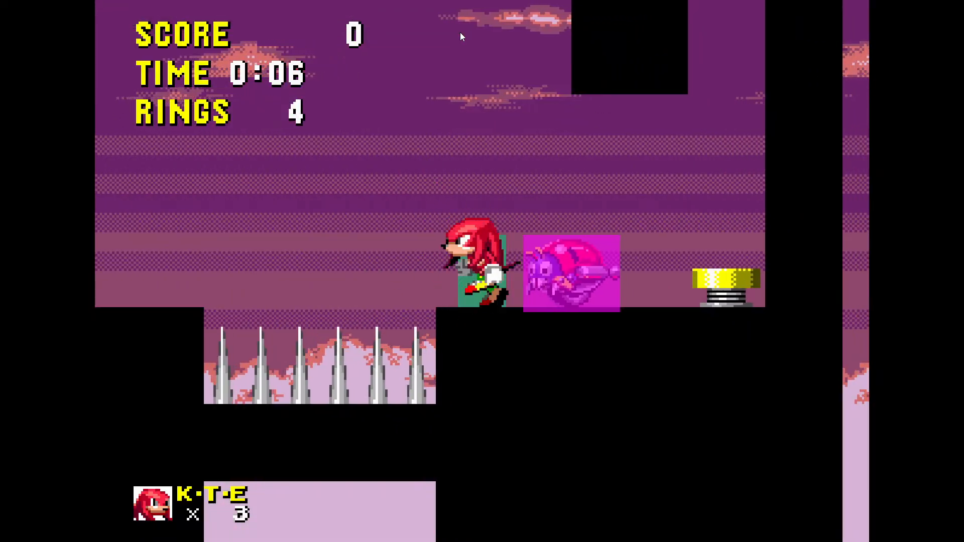
key("space")
key("space")
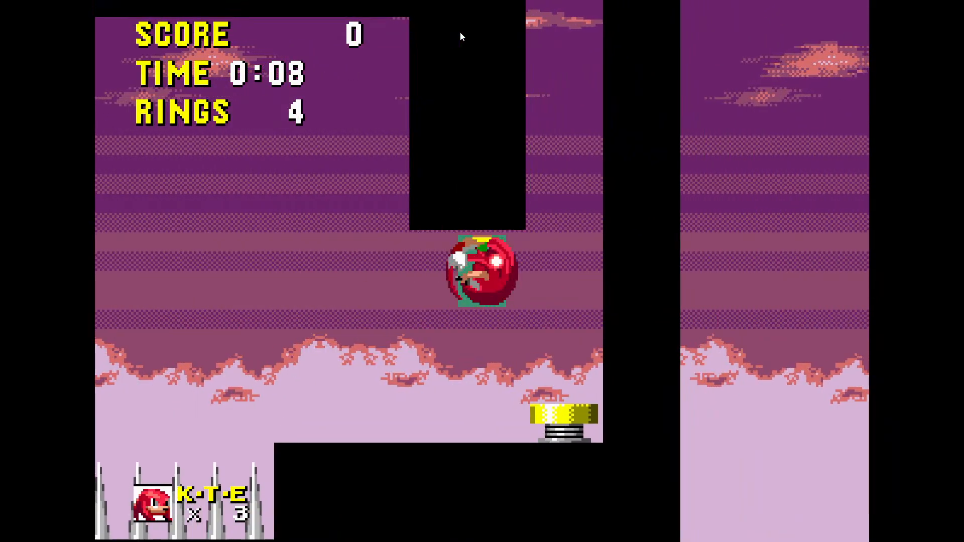
- Move Knuckles around the ledge beside the upward spring and close the preview
key("Right")
key("Left")
key("Right")
key("F11")
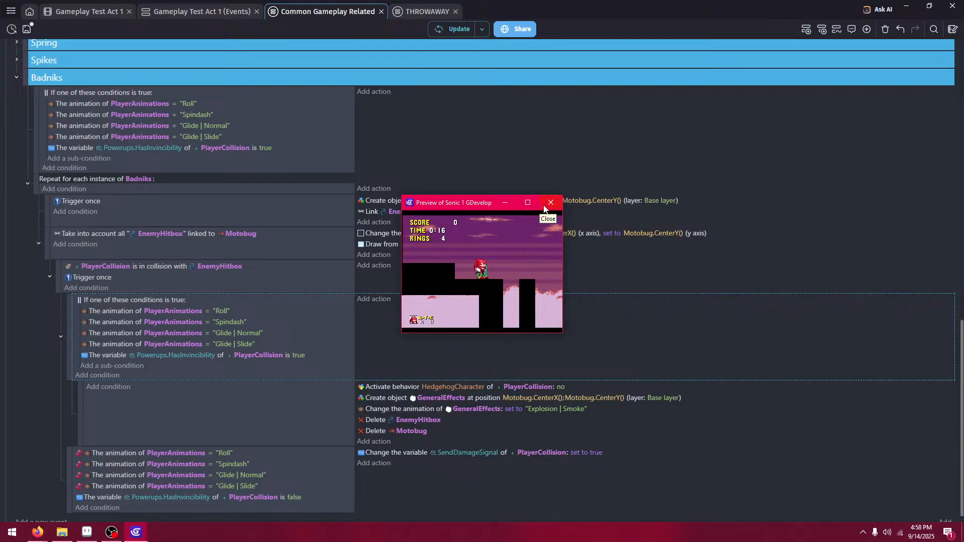
left_click(544, 206)
- Relaunch the preview full screen and jump the shielded Knuckles into the first Motobug
left_click(444, 28)
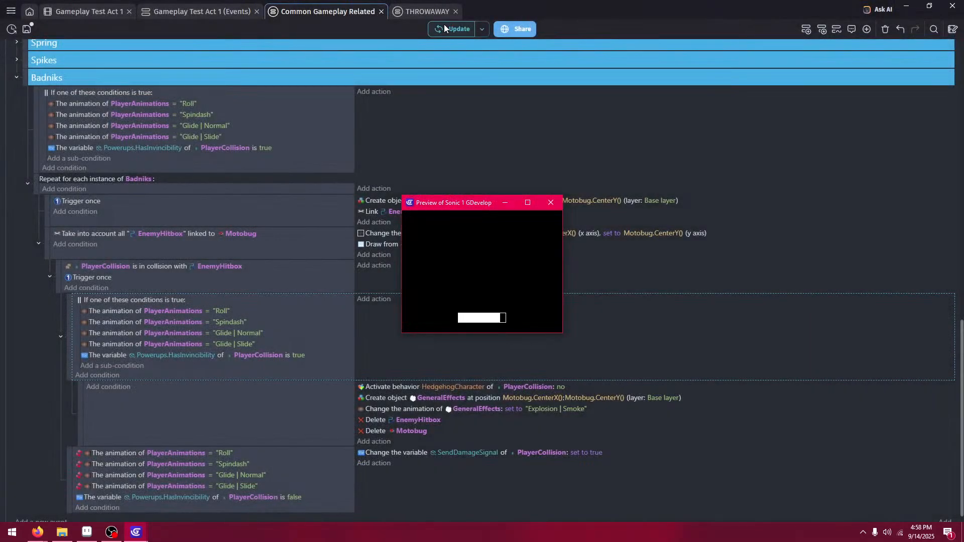
key("F11")
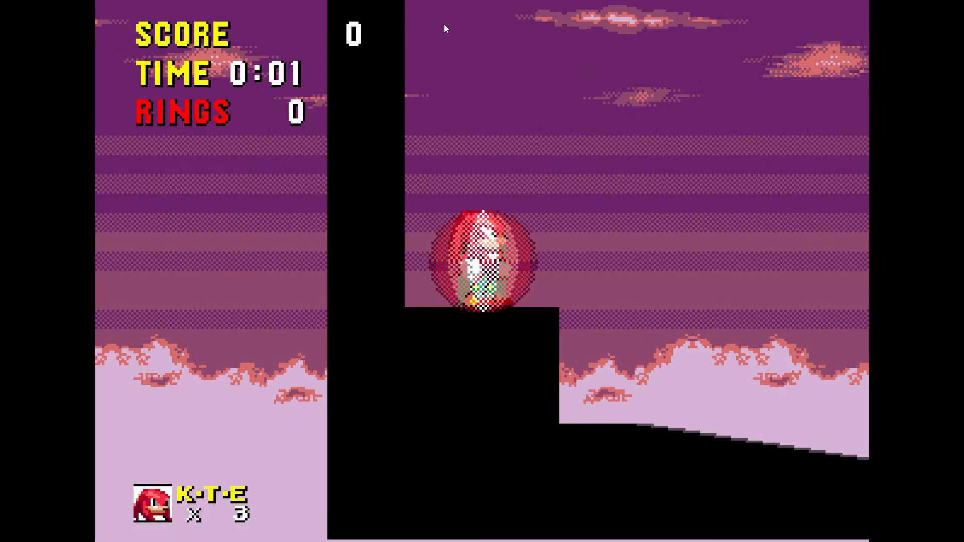
key("Right")
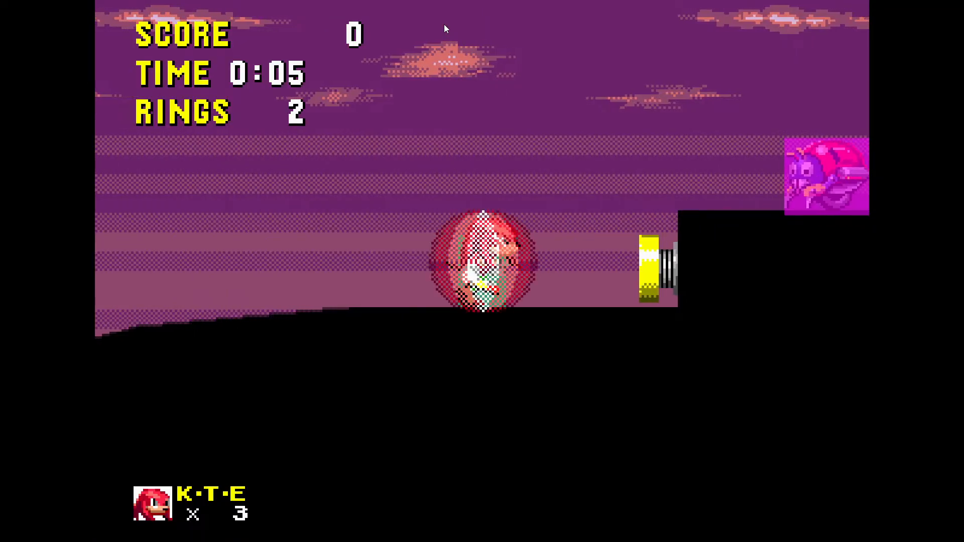
key("space")
key("Left")
key("space")
key("Right")
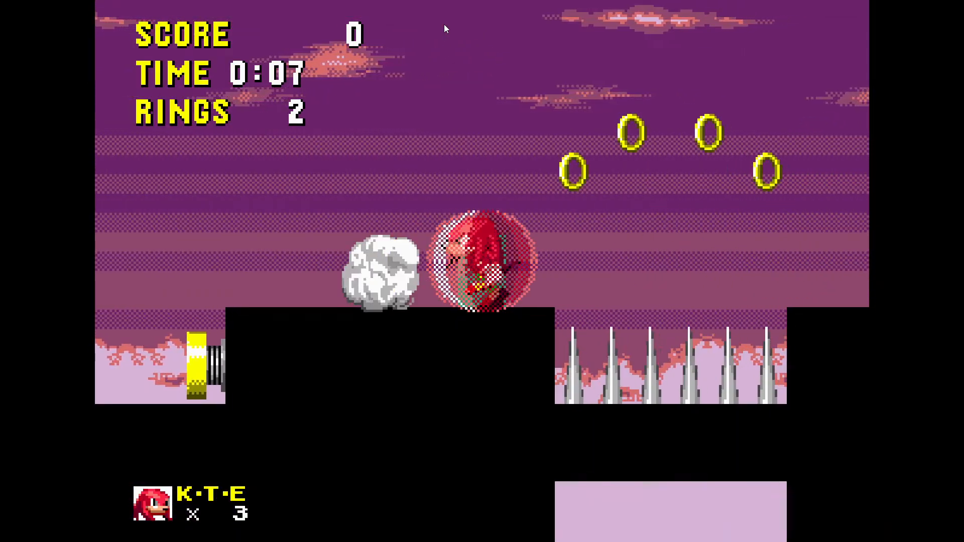
- Jump Knuckles across the spike pit through the four rings and into the second Motobug
key("Left")
key("Right")
key("space")
key("Left")
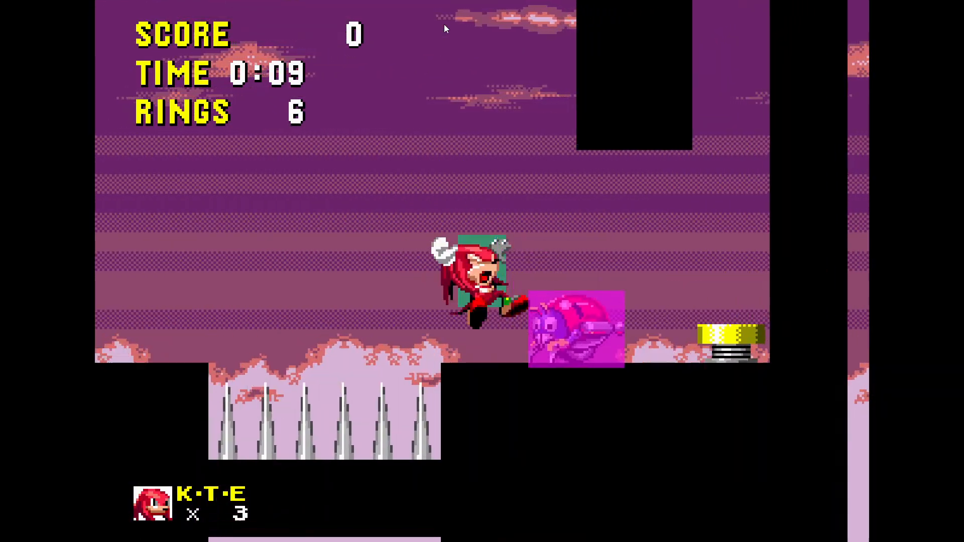
- Move Knuckles back among the dropped rings, return him to the upward spring and close the preview
key("space")
key("Right")
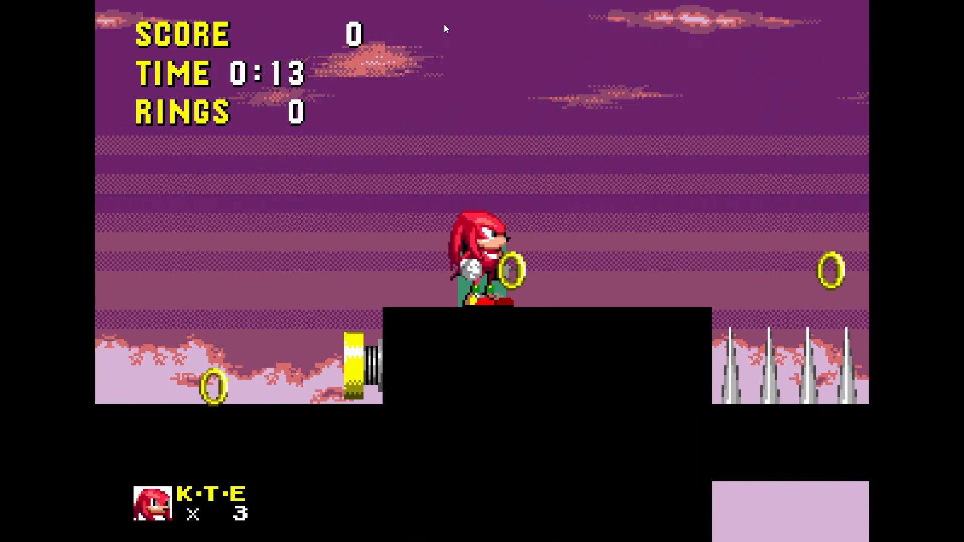
key("Left")
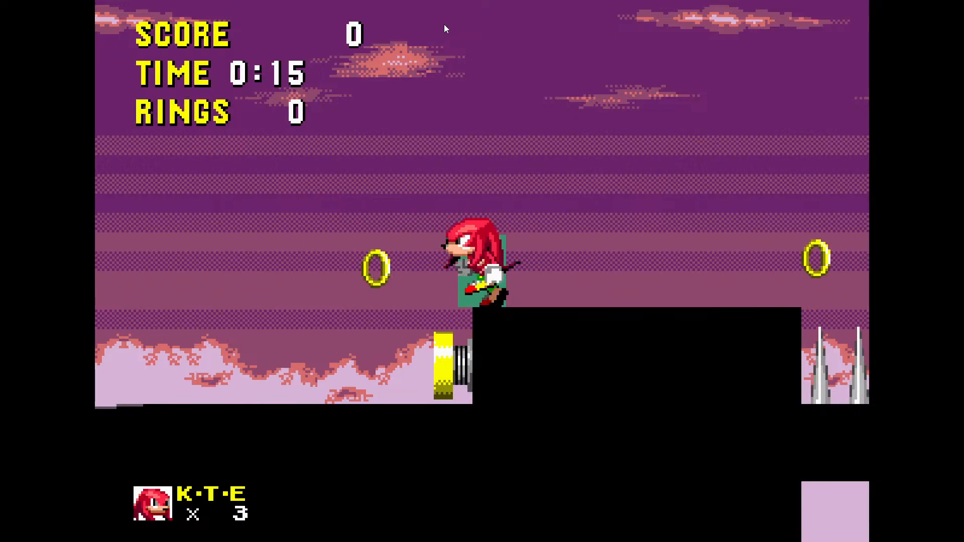
key("Right")
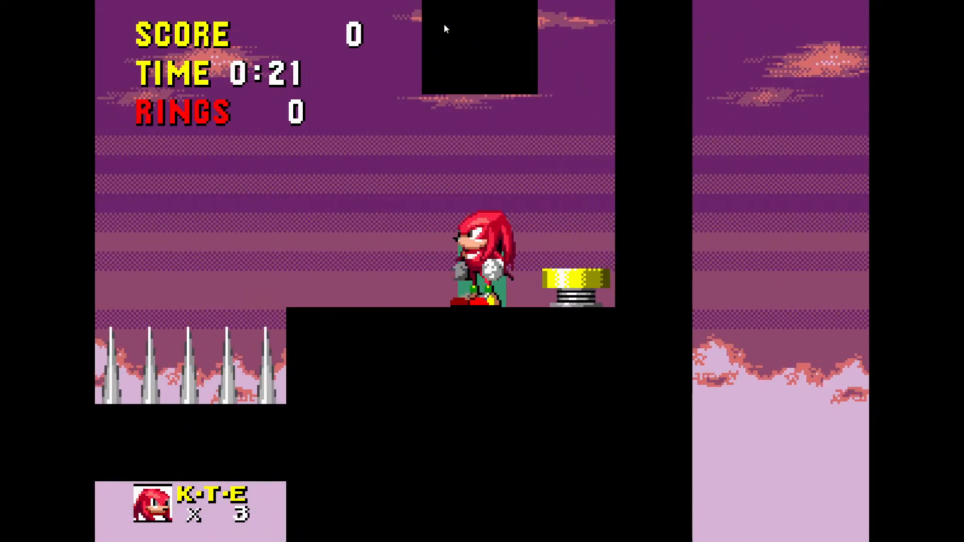
key("F11")
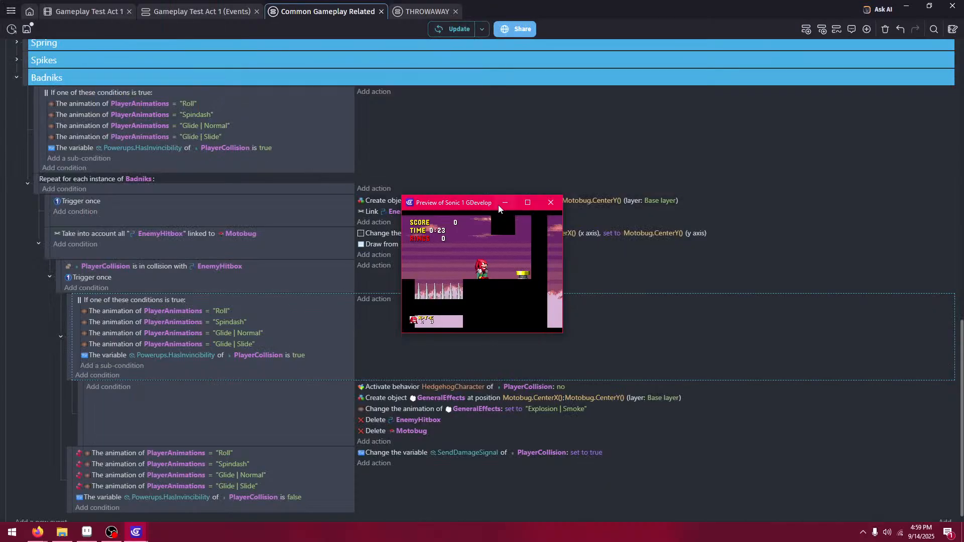
- Expand the Spikes group and add a Trigger once condition to its SendDamageSignal event
scroll(61, 205, "up", 5)
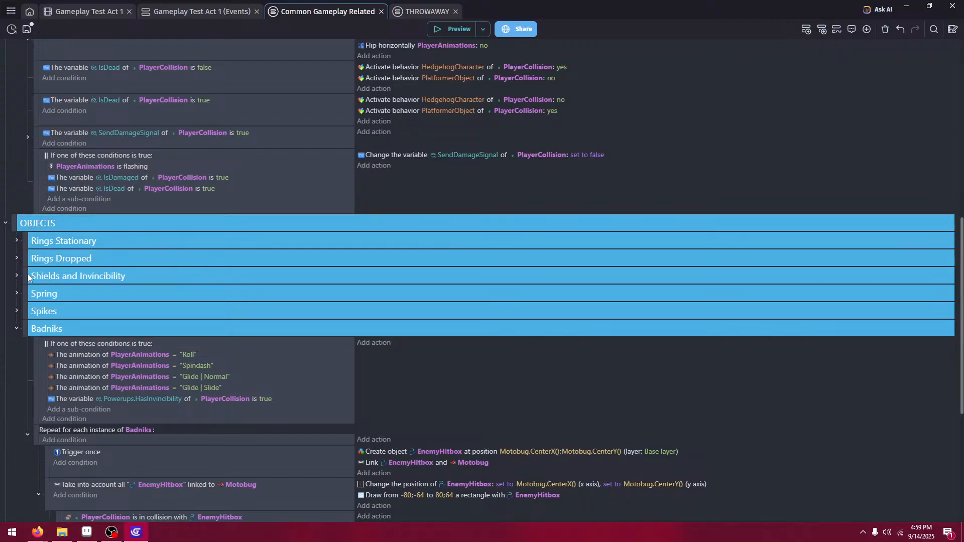
left_click(16, 312)
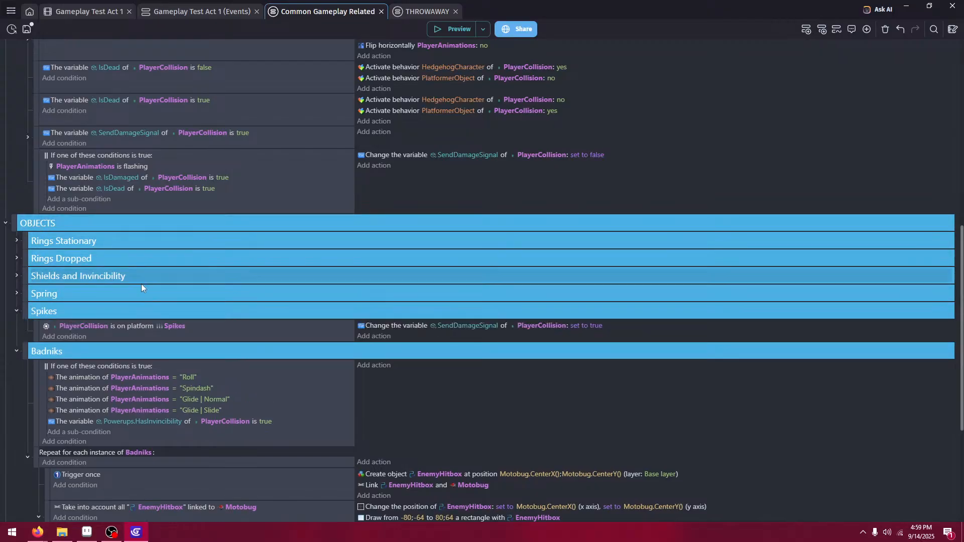
left_click(73, 339)
type("tr")
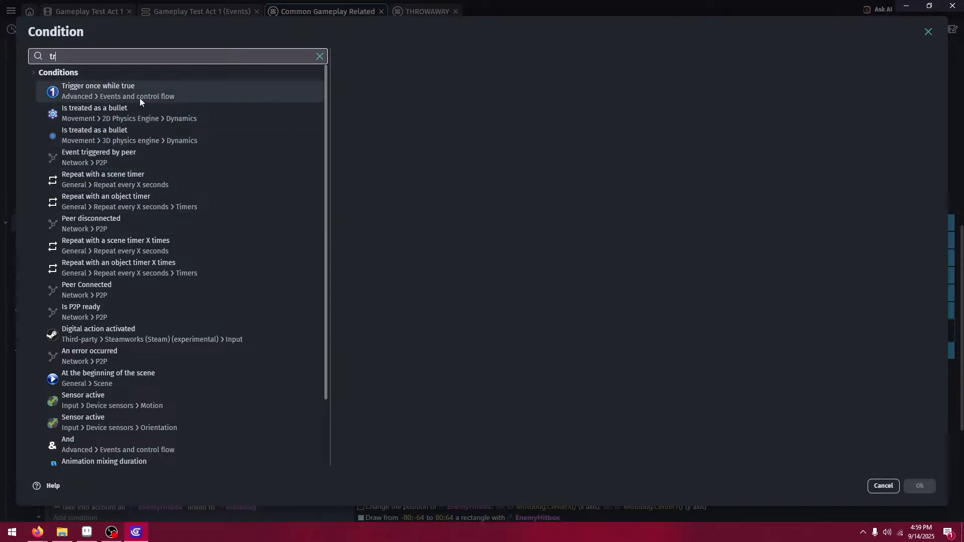
left_click(115, 98)
left_click(919, 486)
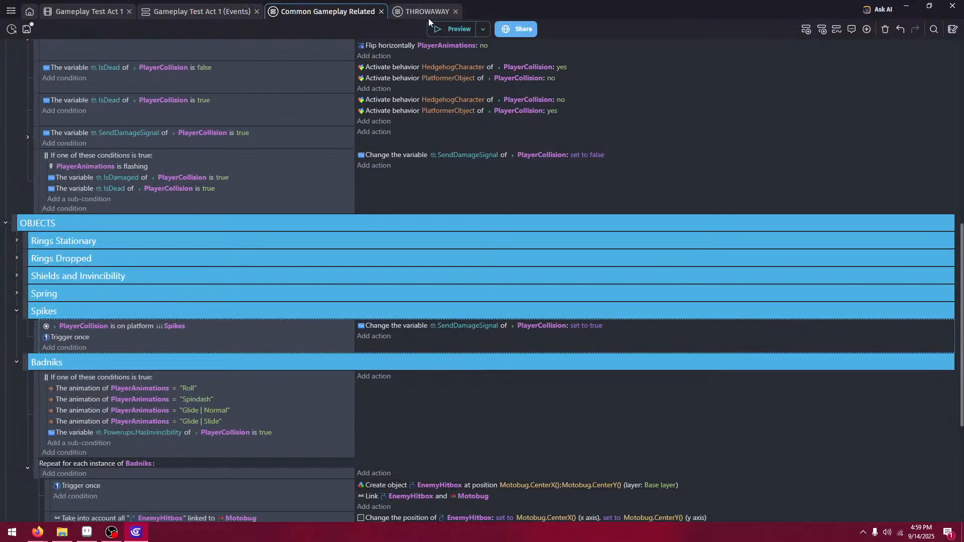
- Relaunch the preview and jump the shielded Knuckles past the first Motobug and spike pit to the second Motobug
left_click(436, 29)
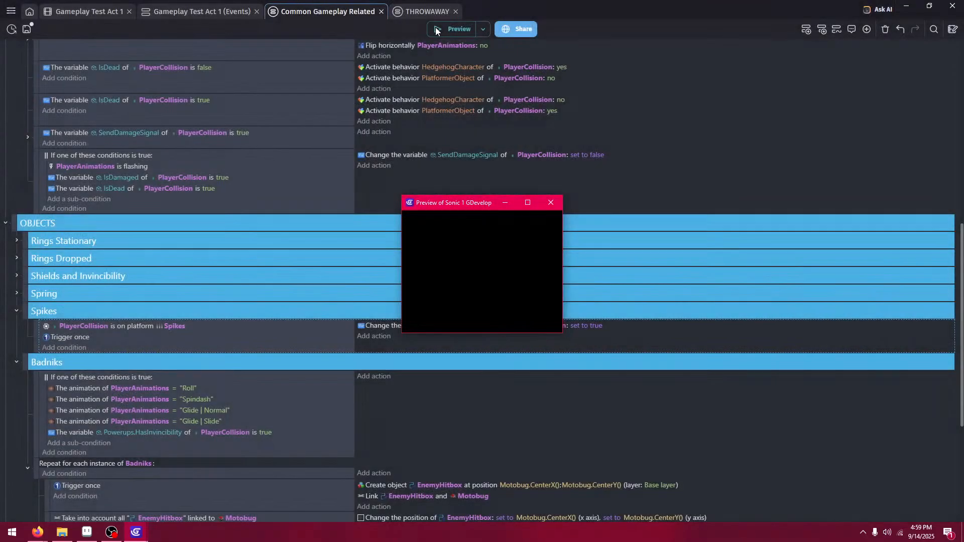
key("Right")
key("Down")
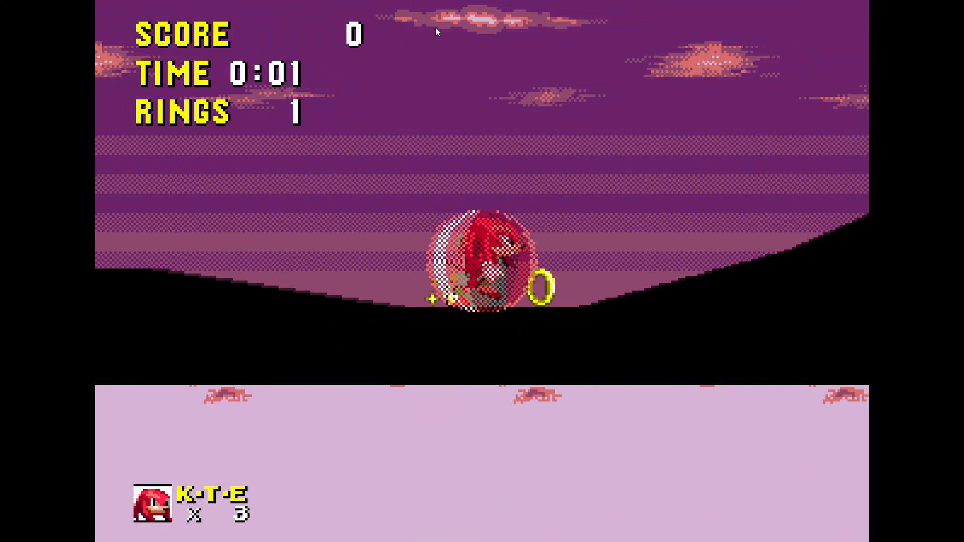
key("space")
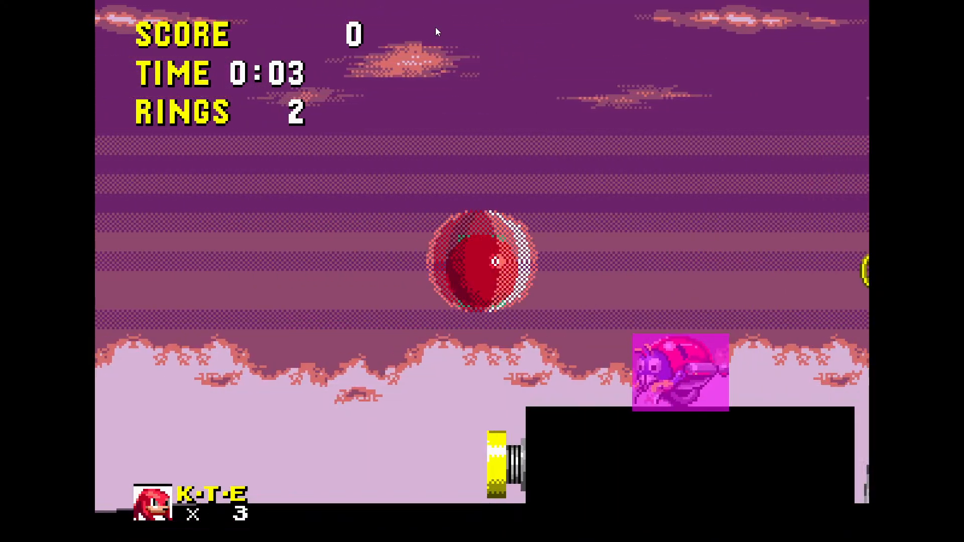
key("space")
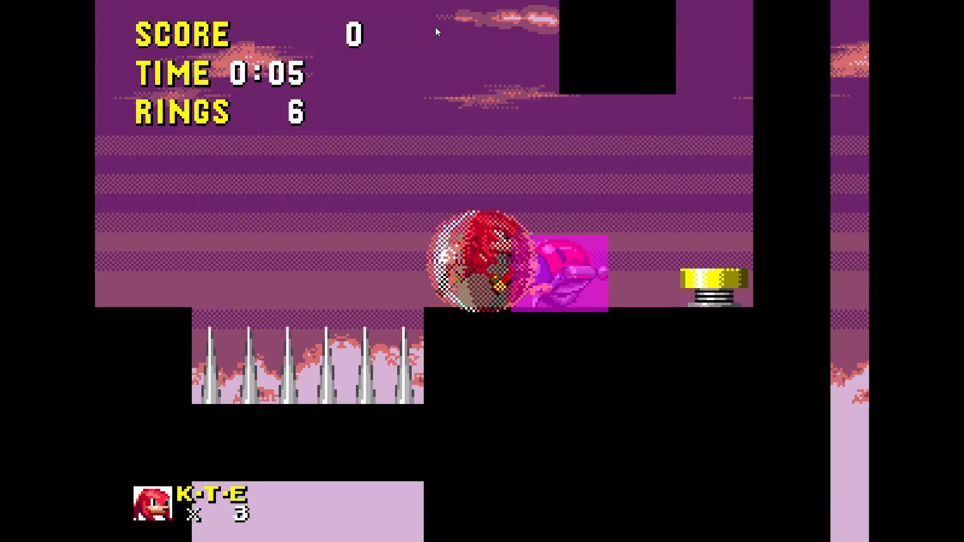
- Bring Knuckles back over the spike pit, collect dropped rings, and spindash him across again to the upward spring
key("Left")
key("space")
key("Right")
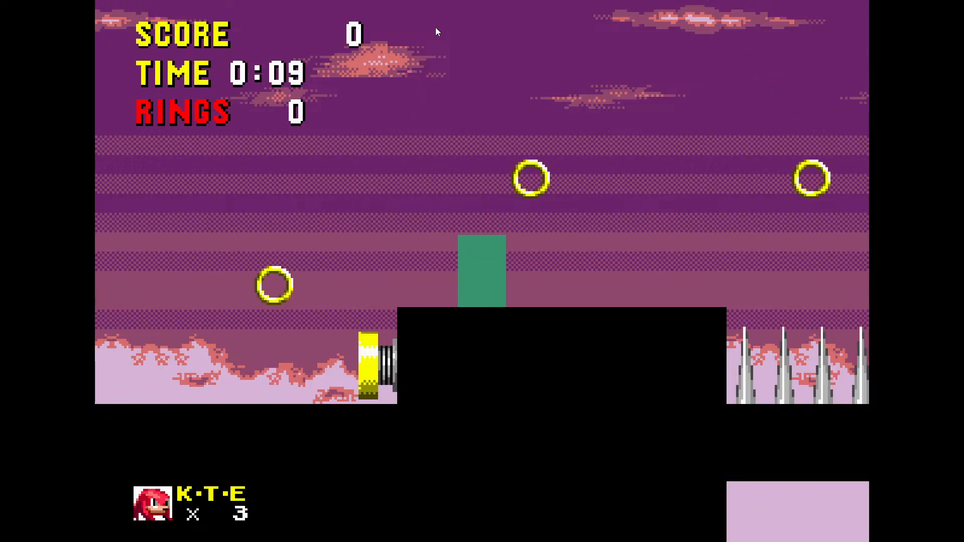
key("Right")
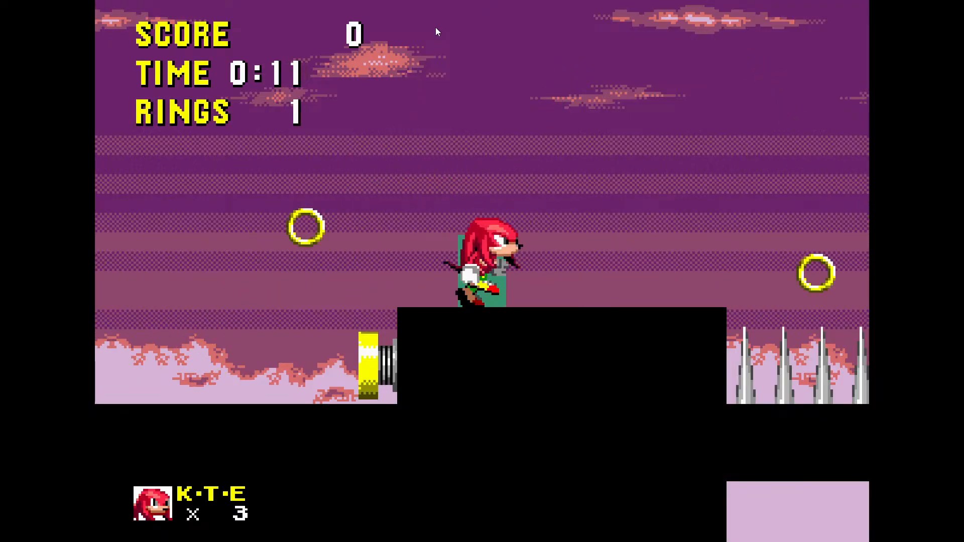
key("Down")
key("space")
key("space")
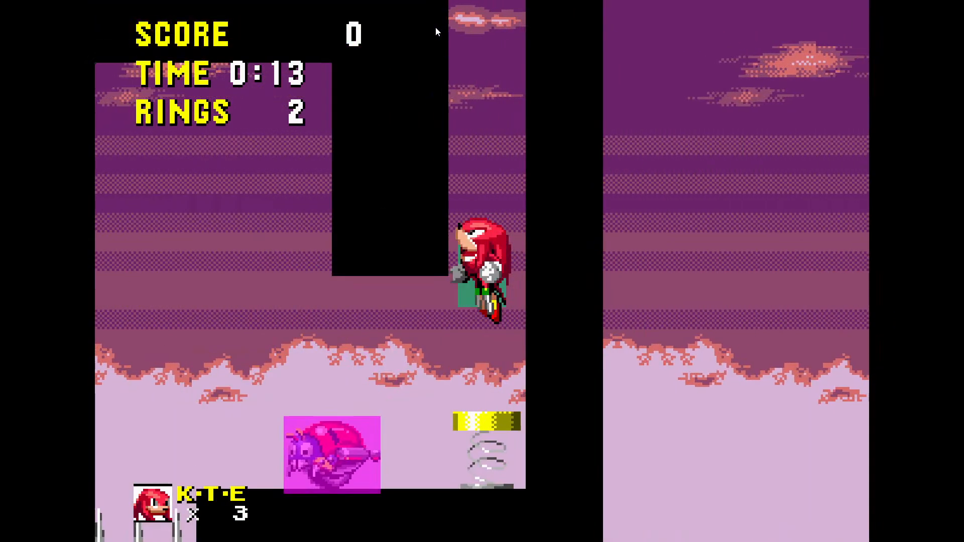
- Jump Knuckles off the upward spring, past the second Motobug and back over the spike pit
key("Left")
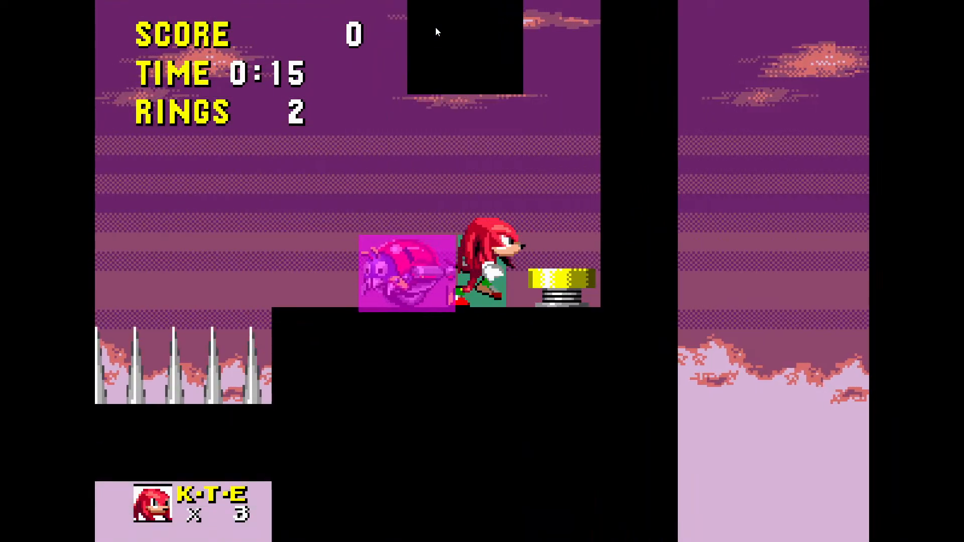
key("space")
key("Left")
key("space")
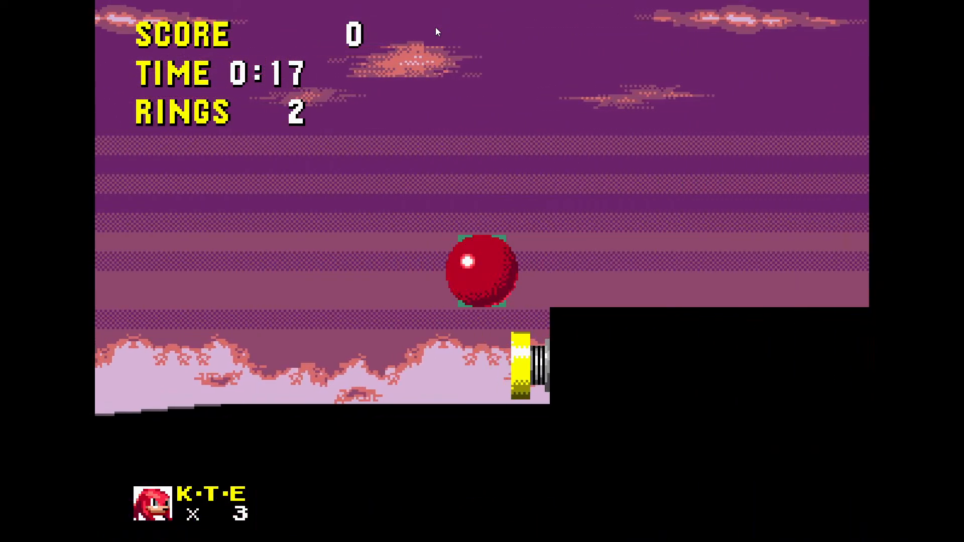
- Spindash Knuckles down the slope back to the starting ledge and close the preview
key("Right")
key("Down")
key("space")
key("Down")
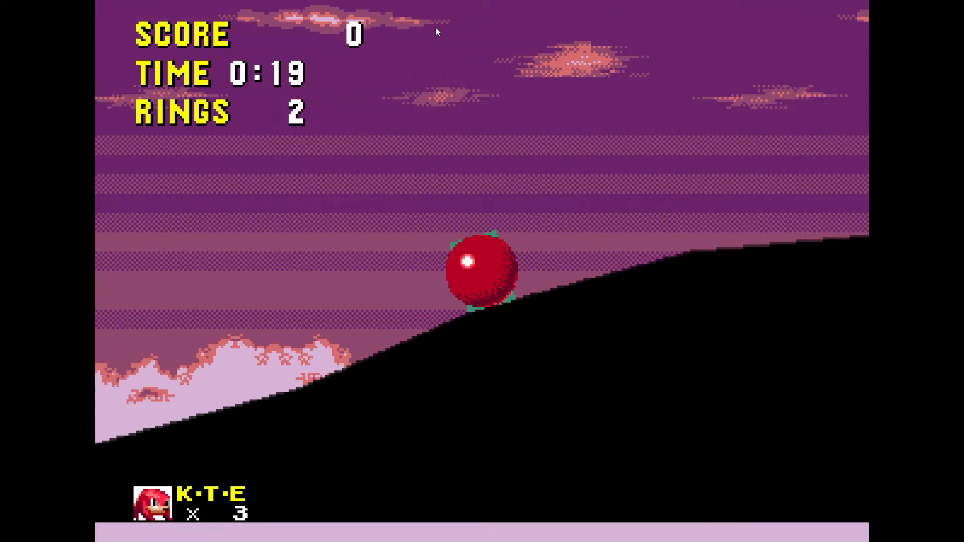
key("space")
key("Right")
key("F11")
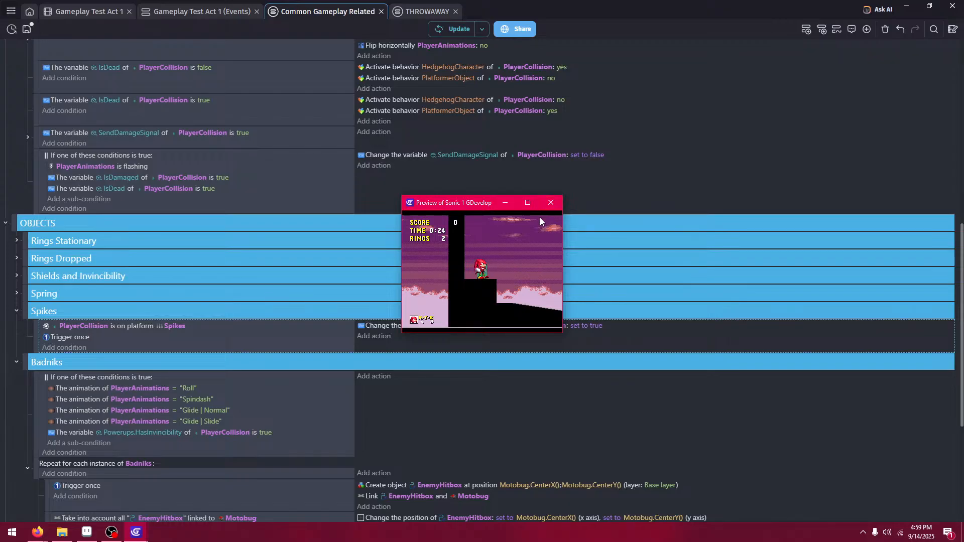
left_click(551, 202)
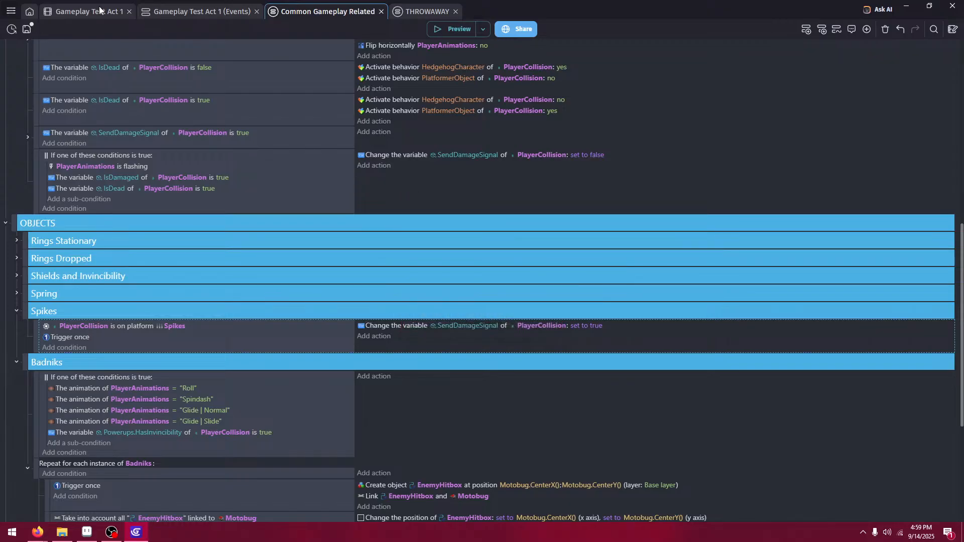
- Show the DEBUG layer in the Gameplay Test Act 1 scene and place its NewText instance at X 0, Y 14
left_click(83, 12)
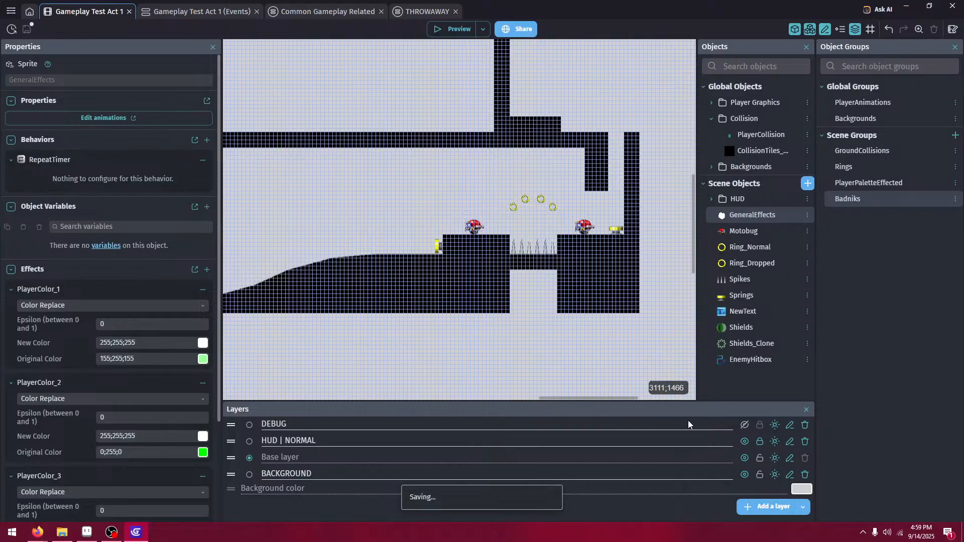
left_click(745, 425)
middle_click_drag(497, 242, 693, 242)
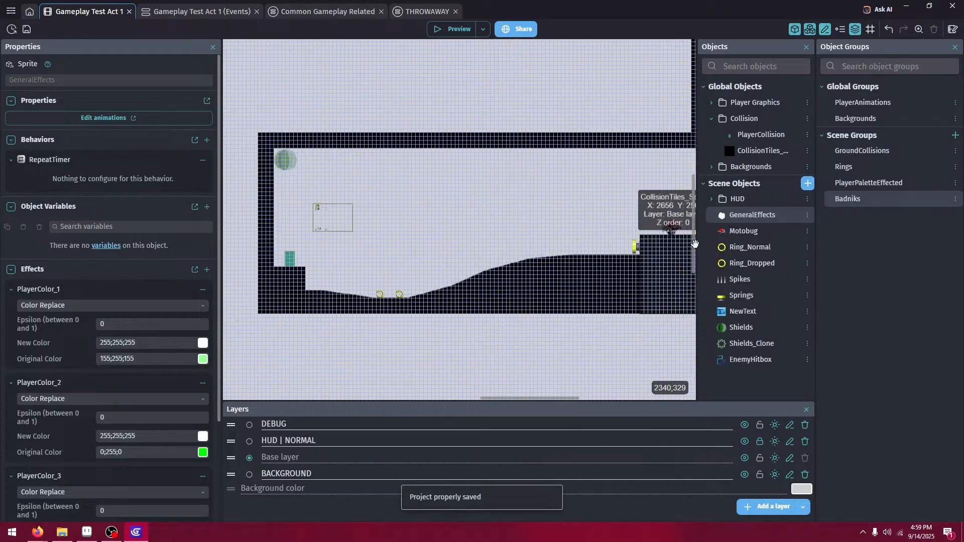
middle_click_drag(340, 219, 583, 256)
scroll(612, 251, "up", 2)
scroll(611, 251, "up", 5)
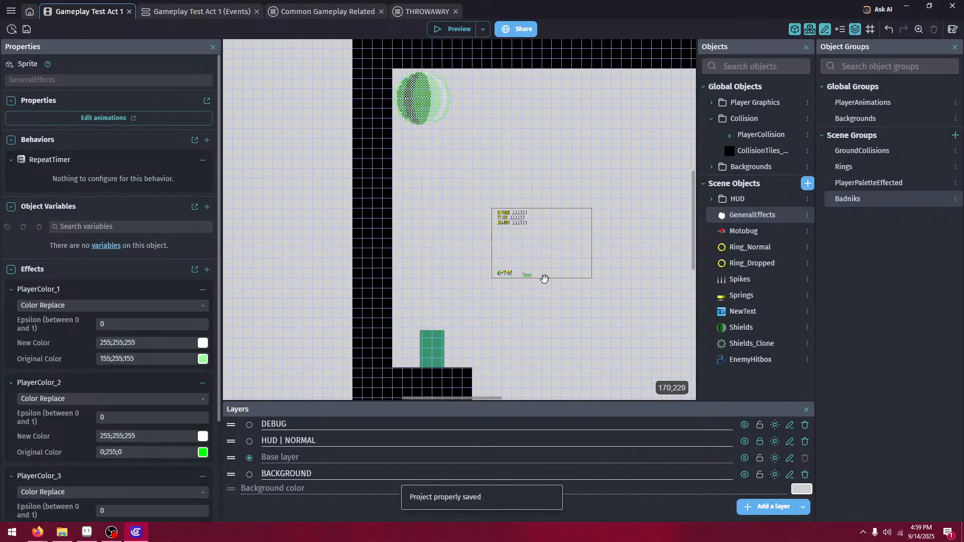
left_click(523, 275)
middle_click_drag(550, 266, 512, 268)
scroll(486, 275, "up", 3)
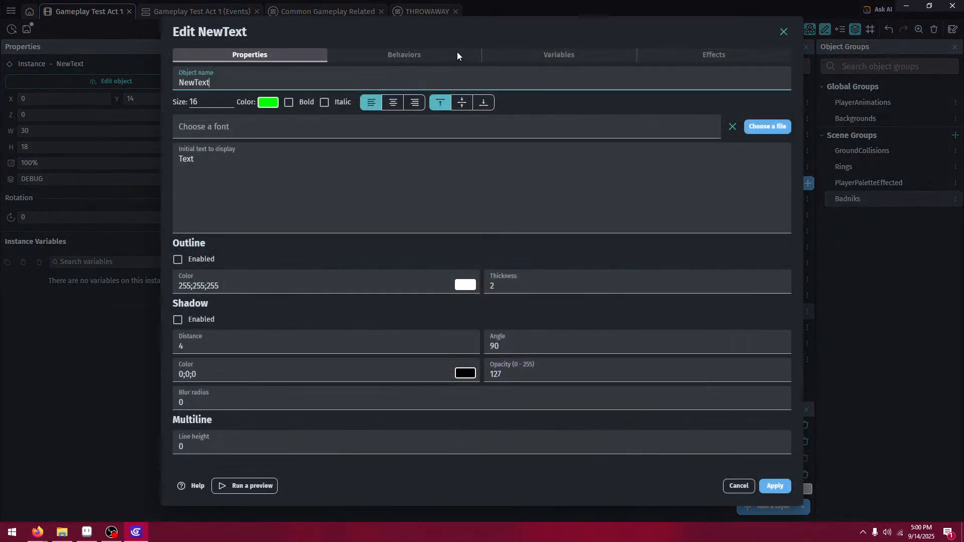
- Add a Number object variable named AssignedValue with value 0 to NewText and apply the change
left_click(529, 60)
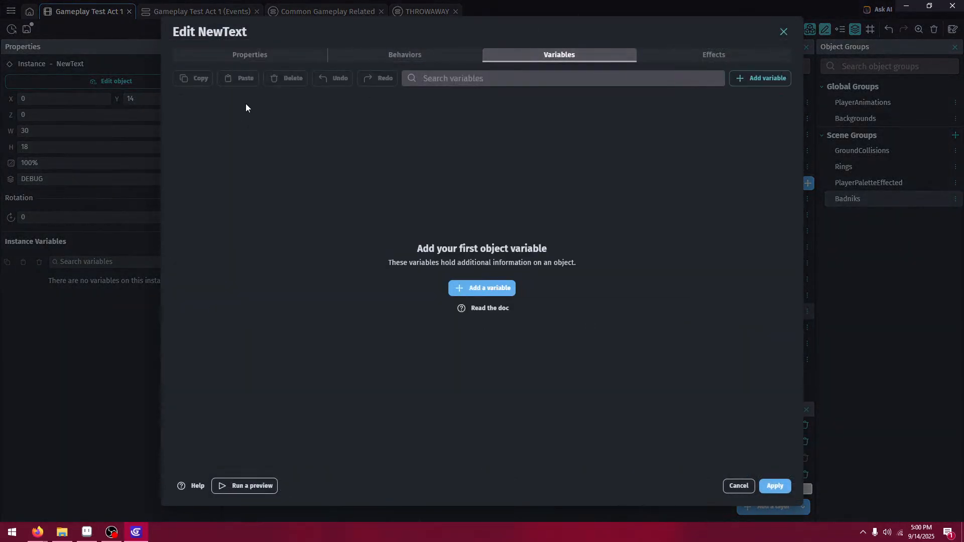
left_click(475, 79)
left_click(494, 287)
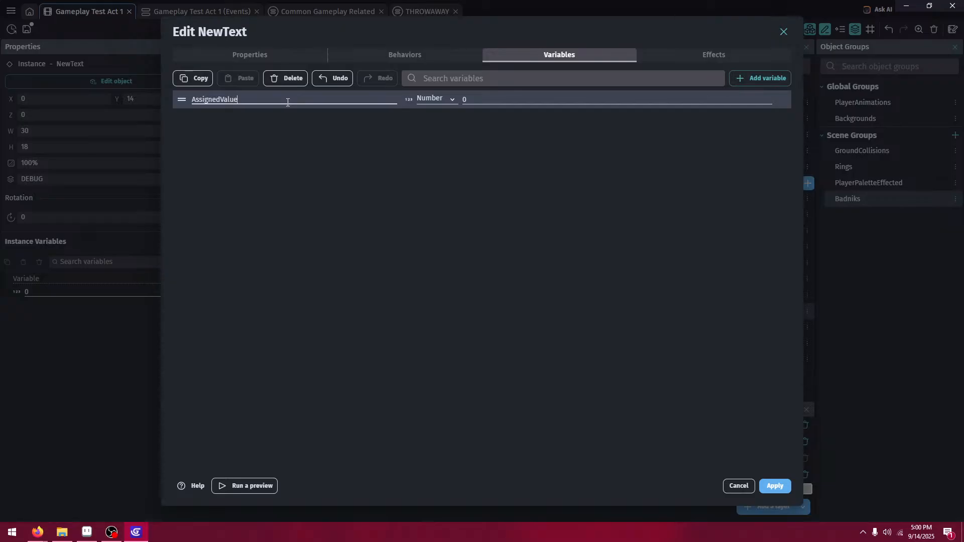
left_click(430, 99)
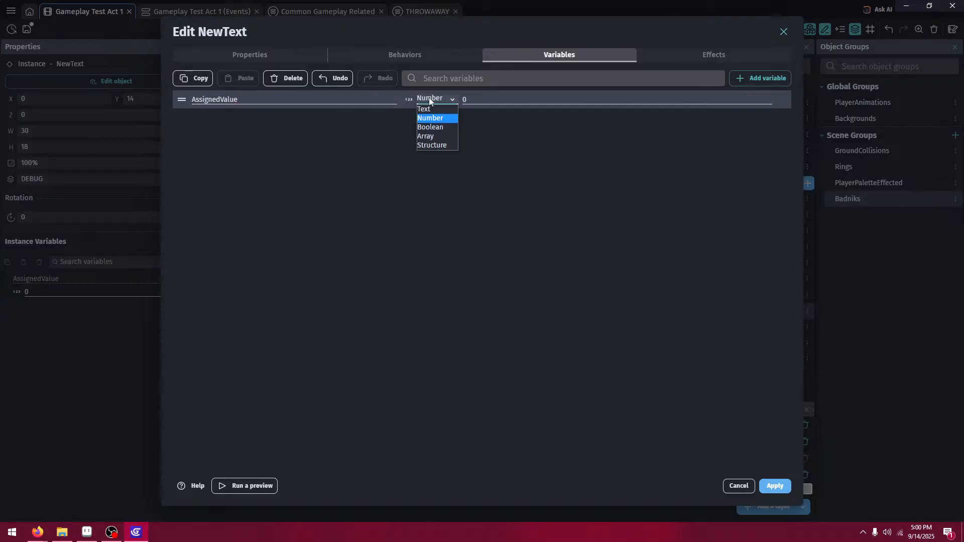
left_click(452, 119)
left_click(764, 486)
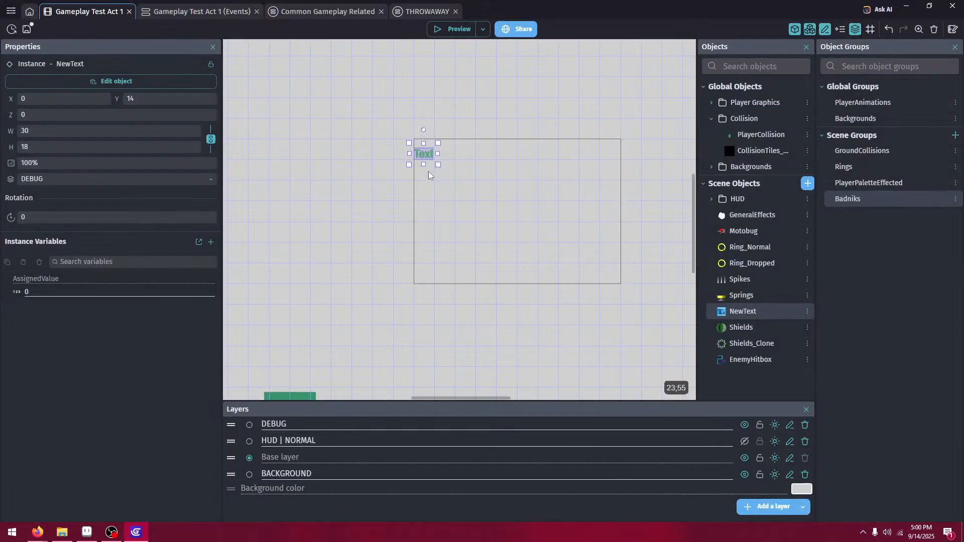
- Duplicate the NewText instance twice in a column below the original, placing the lowest copy at X 0, Y 64
left_click_drag(429, 168, 431, 197, "ctrl")
left_click(430, 198)
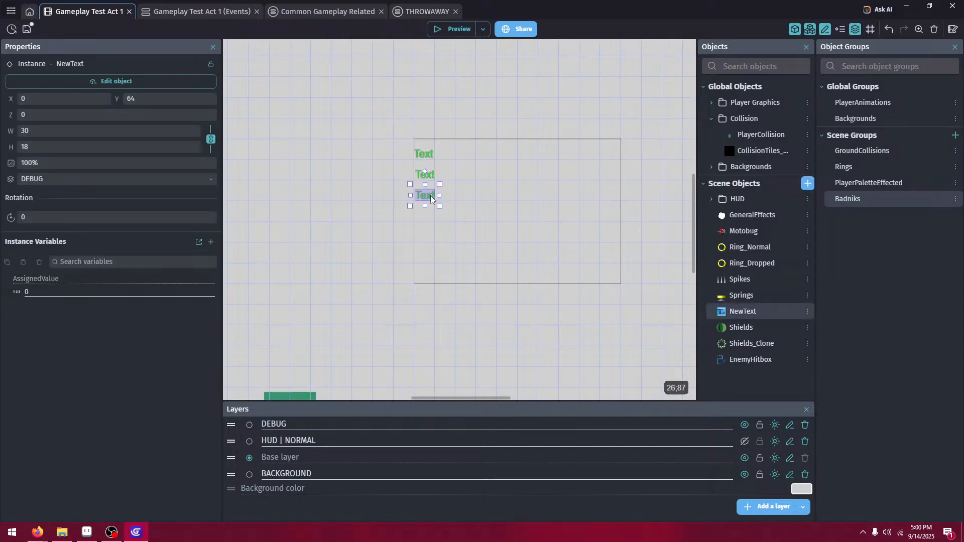
- Paste a fourth NewText instance at X 2, Y 128, below the existing column
left_click(487, 165)
scroll(493, 161, "up", 3)
scroll(493, 161, "up", 1)
middle_click_drag(450, 186, 438, 189)
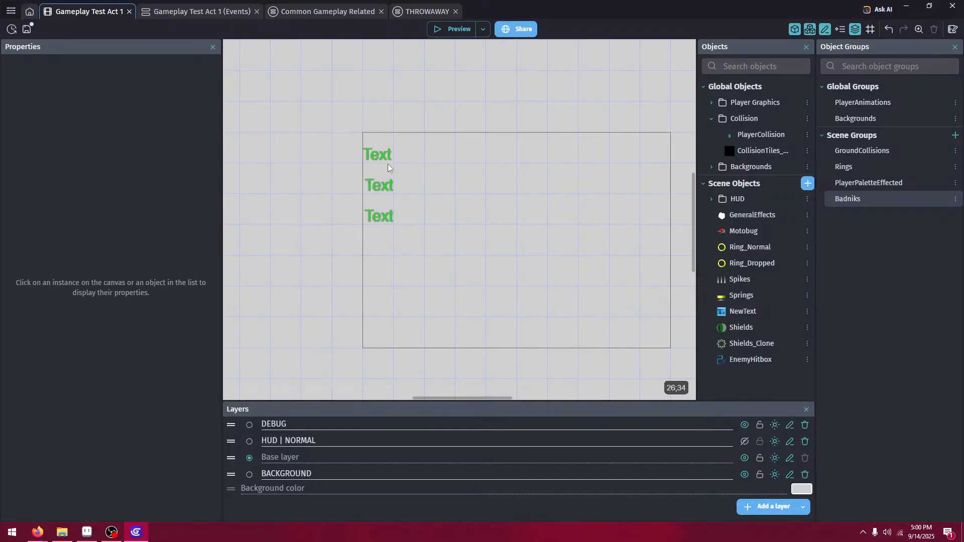
left_click(380, 220)
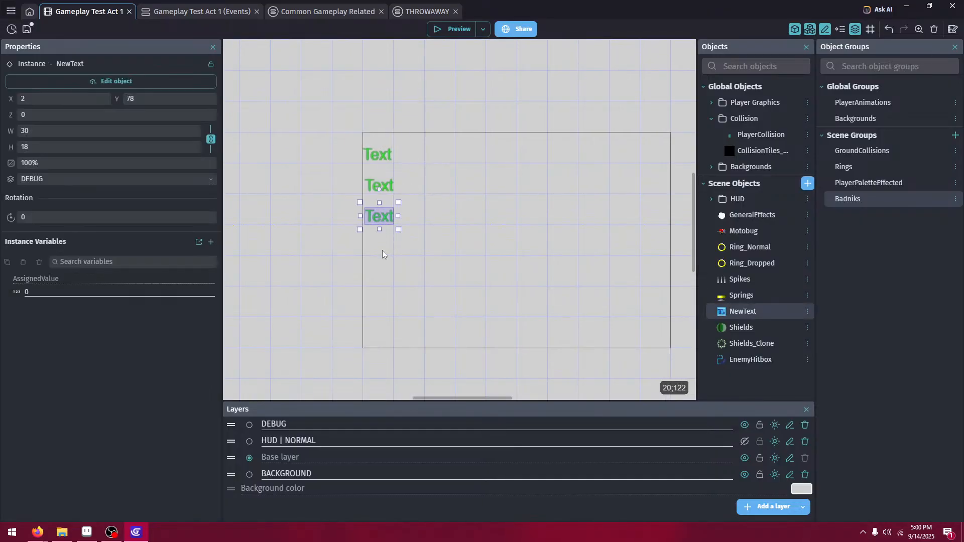
key("ctrl+c")
key("ctrl+v")
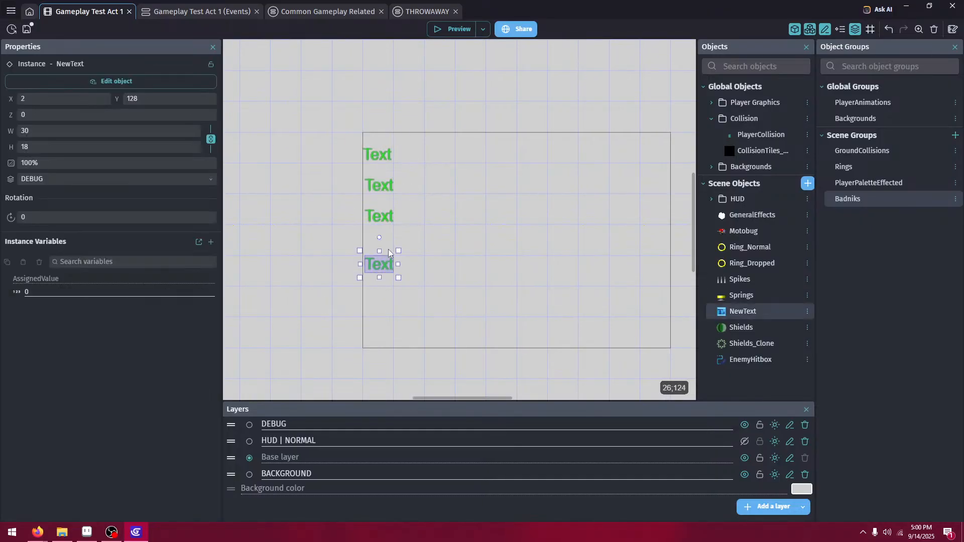
mouse_move(388, 249)
left_mouse_down()
mouse_move(393, 219)
mouse_move(389, 244)
left_mouse_up()
- Place the second NewText instance at X 0, Y 32 with size 32 by 32 and delete the other three instances
left_click(379, 215)
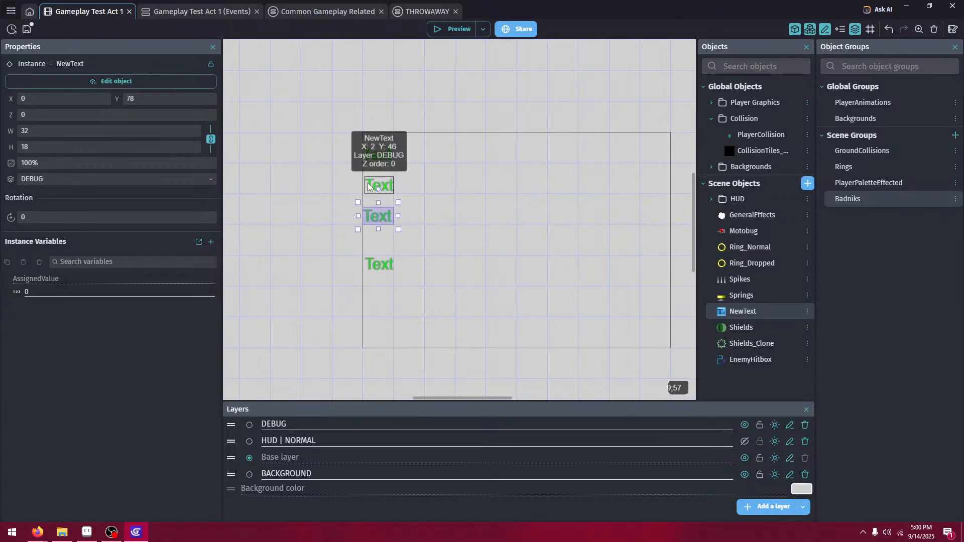
left_click_drag(382, 187, 380, 165)
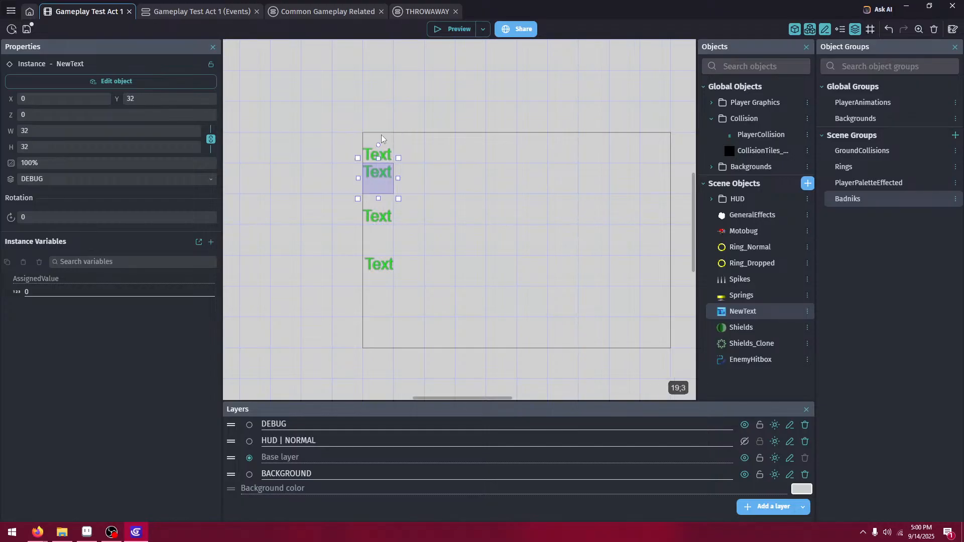
left_click(392, 152)
left_click(385, 154)
key("Delete")
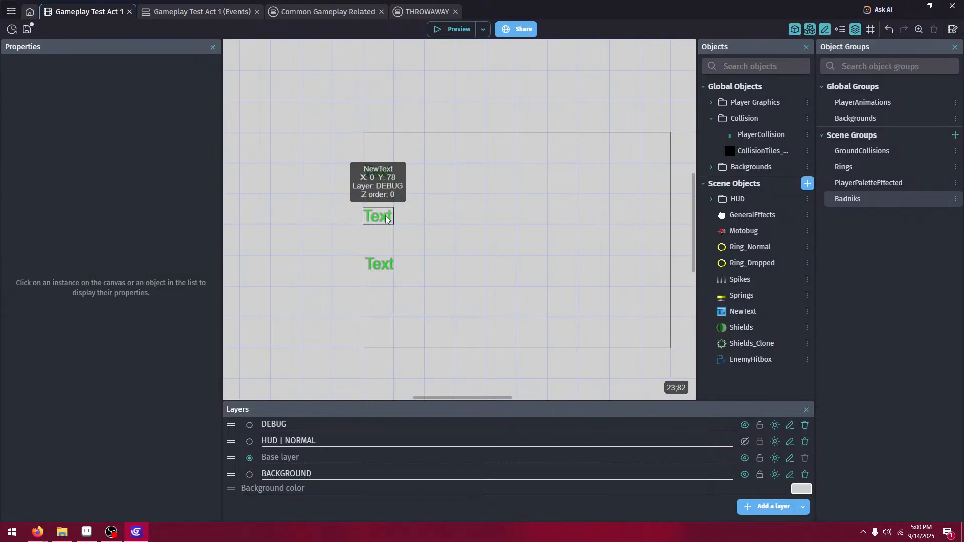
left_click(385, 216)
key("Delete")
left_click(383, 265)
key("Delete")
- Duplicate the remaining NewText instance into a column of four at X 0, with Y positions 0, 32, 64 and 96
left_click(386, 174)
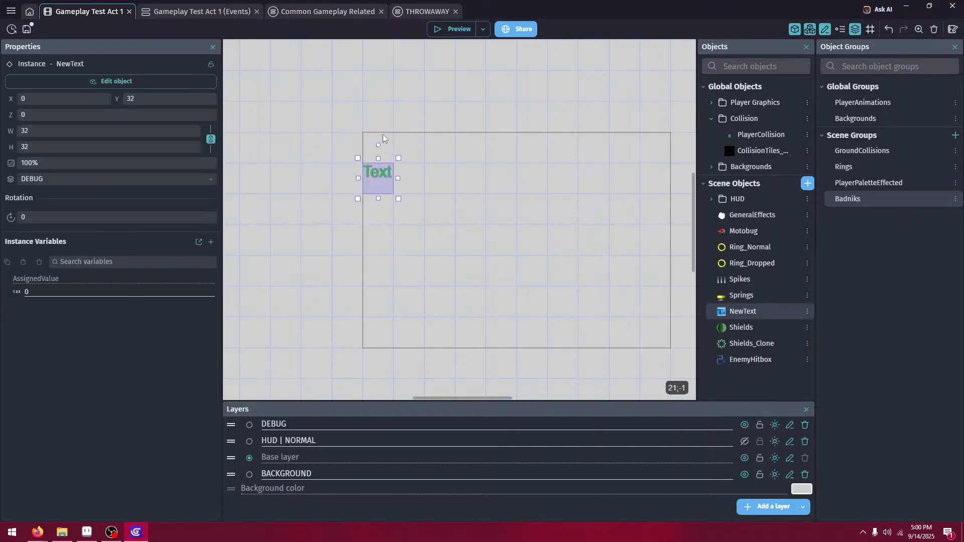
left_click_drag(382, 135, 384, 241)
left_click(403, 239)
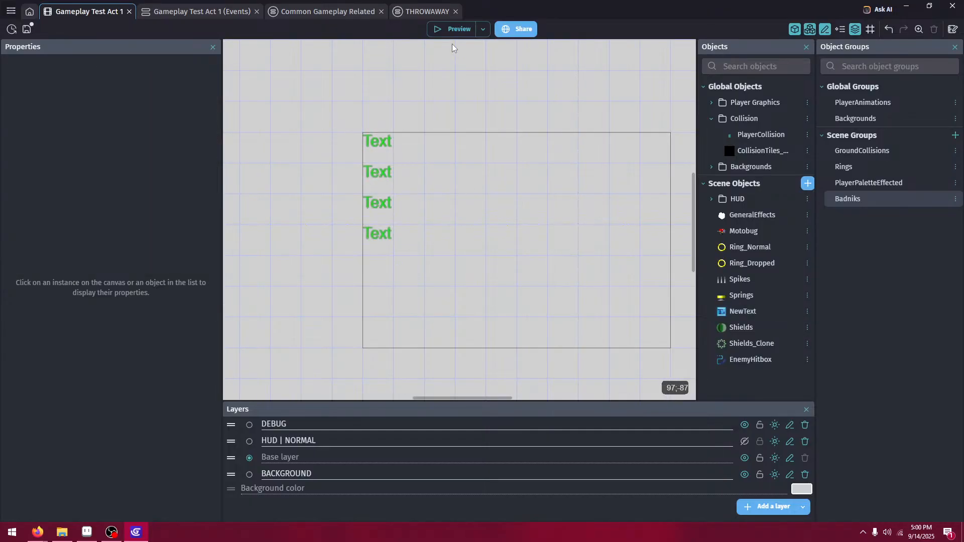
- Set AssignedValue to 1, 2 and 3 on the second, third and fourth NewText instances
left_click(379, 181)
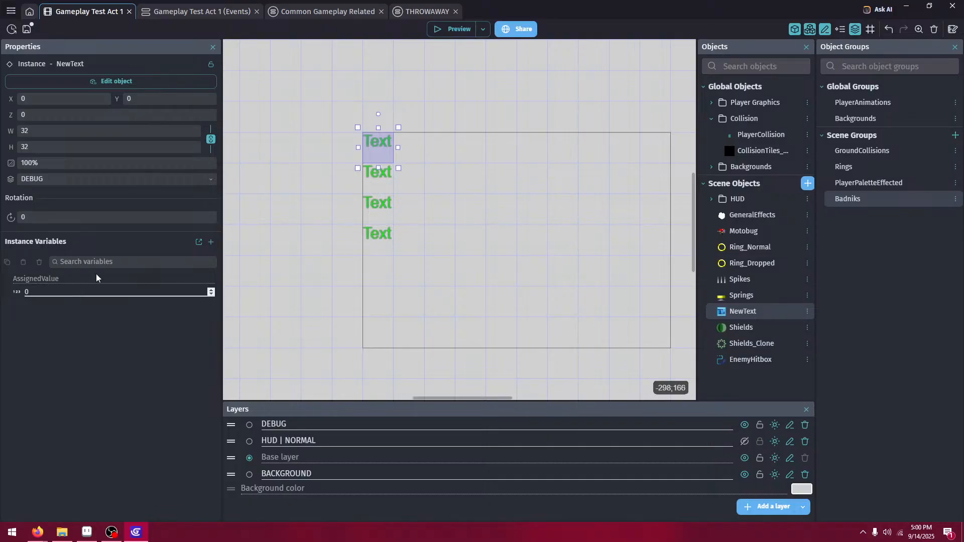
left_click(95, 293)
type("1")
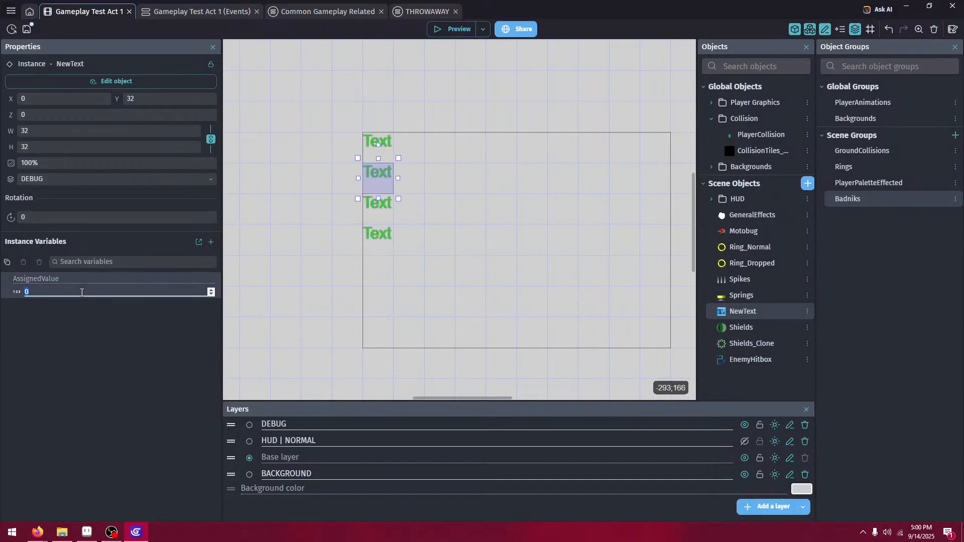
left_click(370, 210)
left_click(106, 292)
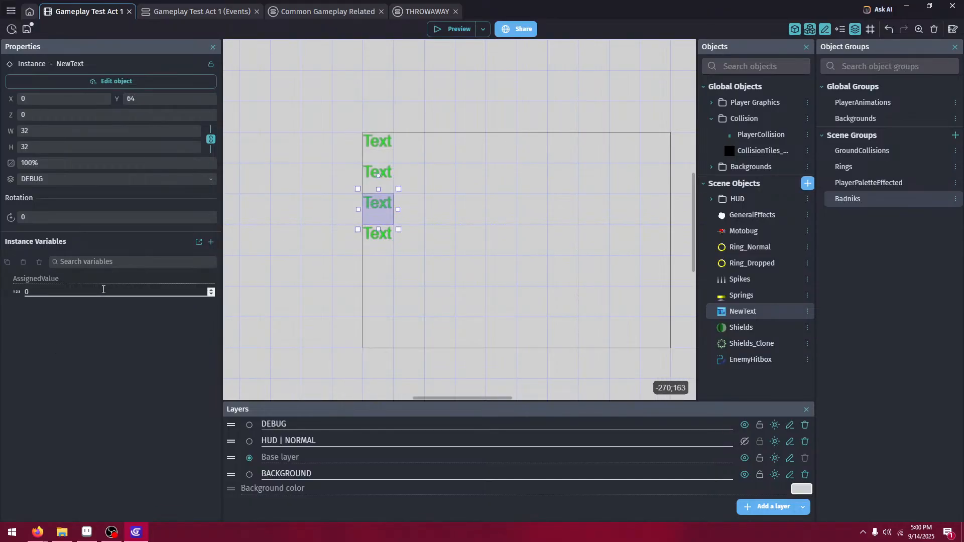
type("2")
left_click(374, 240)
left_click(67, 292)
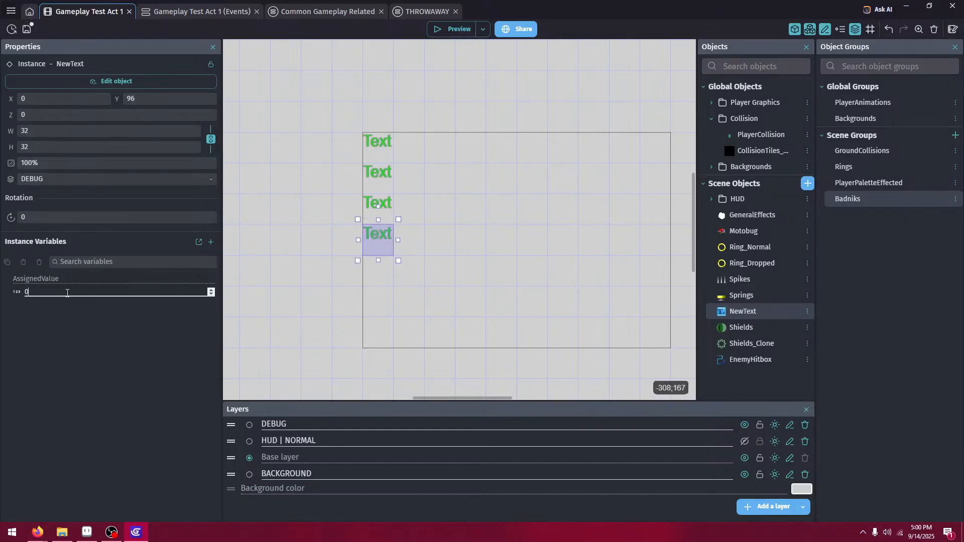
type("3")
left_click(417, 318)
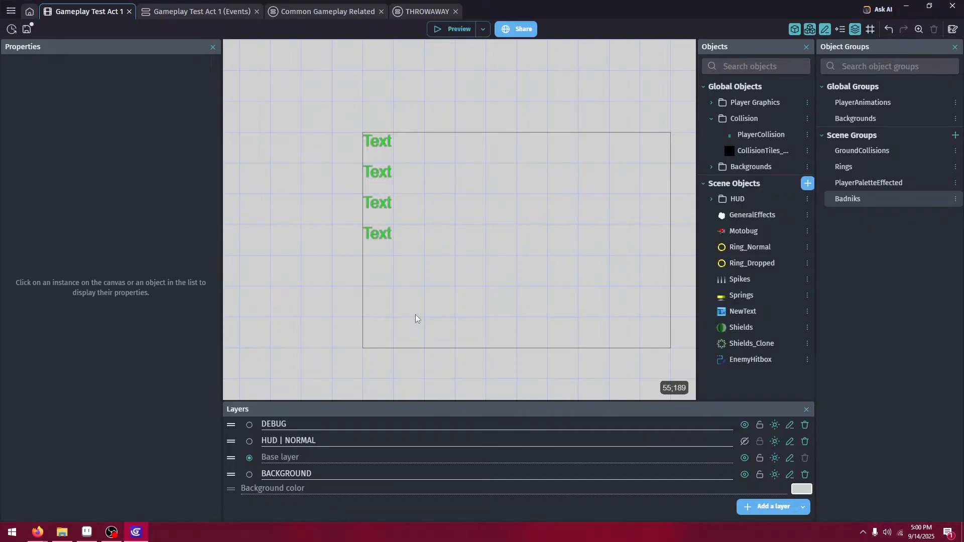
- Examine the damage, spikes and badnik events in Common Gameplay Related for variables worth debugging
left_click(350, 9)
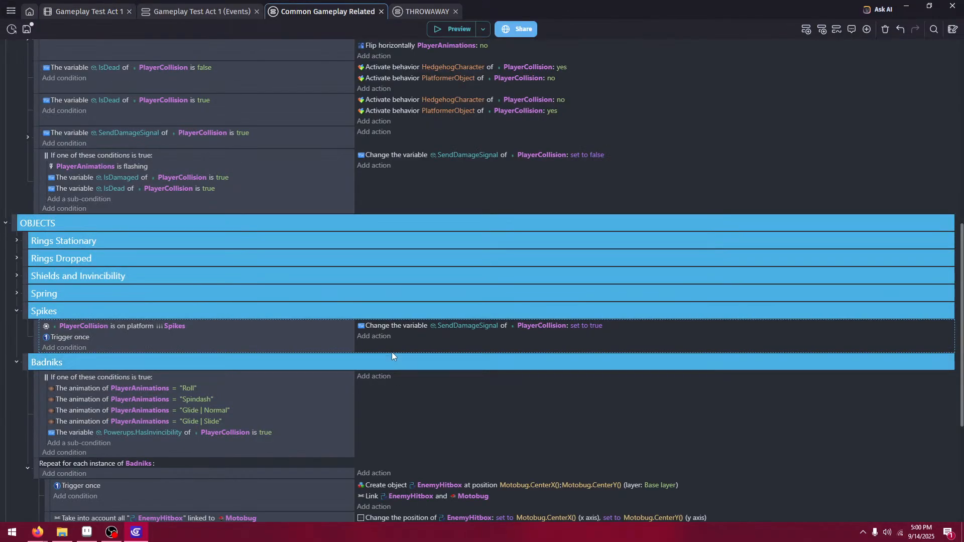
scroll(391, 352, "down", 1)
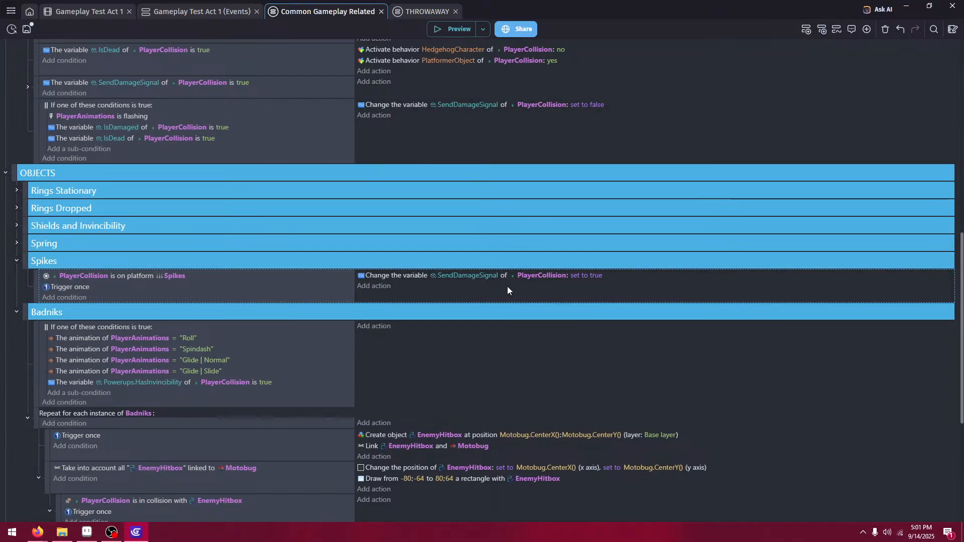
scroll(525, 290, "up", 5)
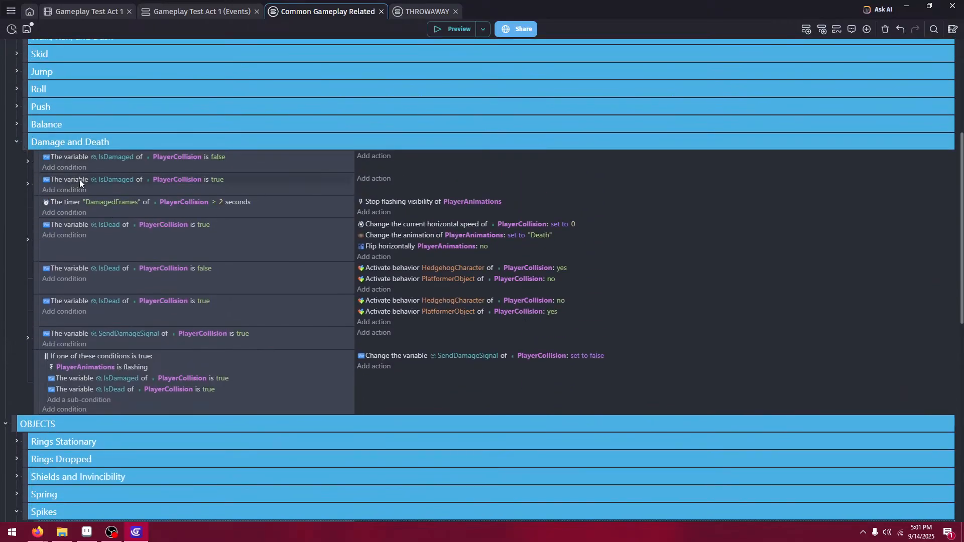
scroll(79, 179, "down", 7)
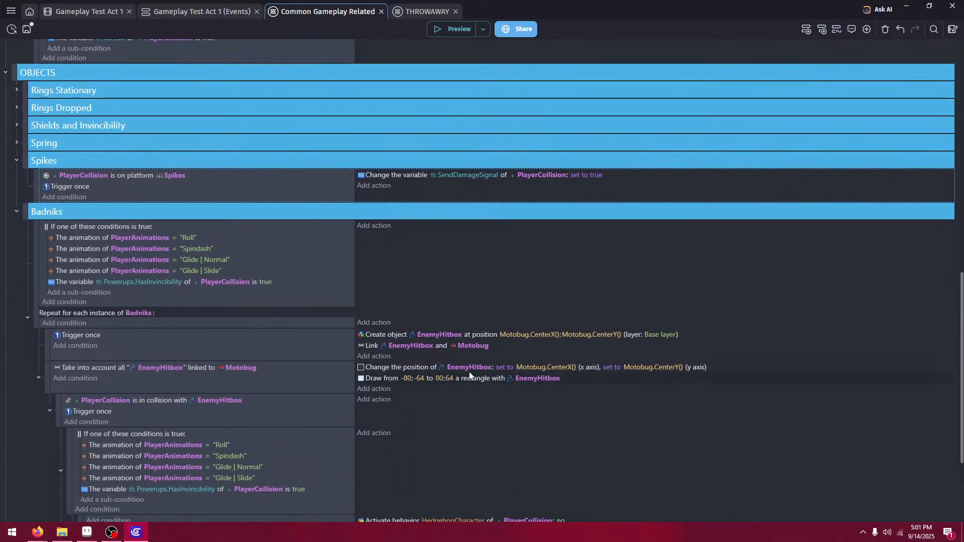
scroll(354, 374, "down", 2)
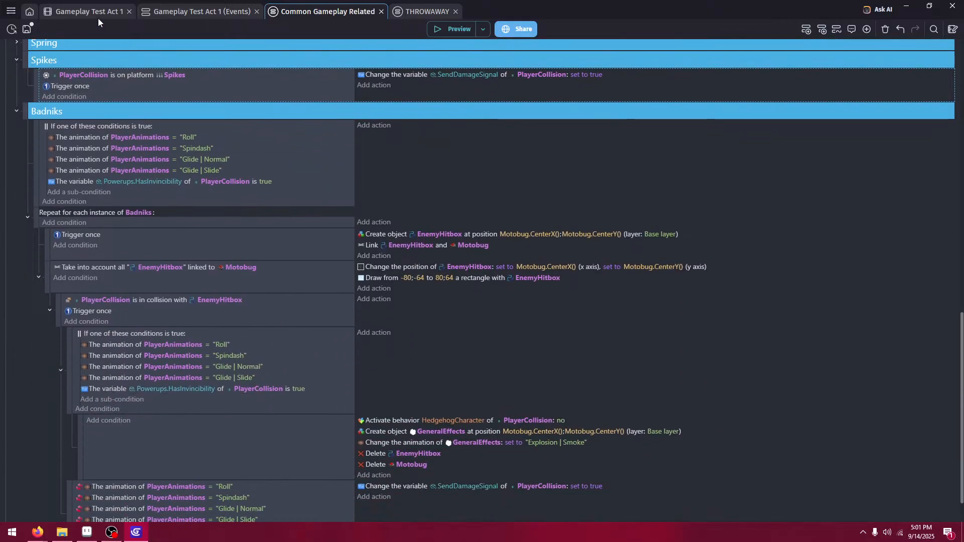
- In the Gameplay Test Act 1 events, add the condition NewText AssignedValue = 0 to the event that sets NewText's text
left_click(169, 14)
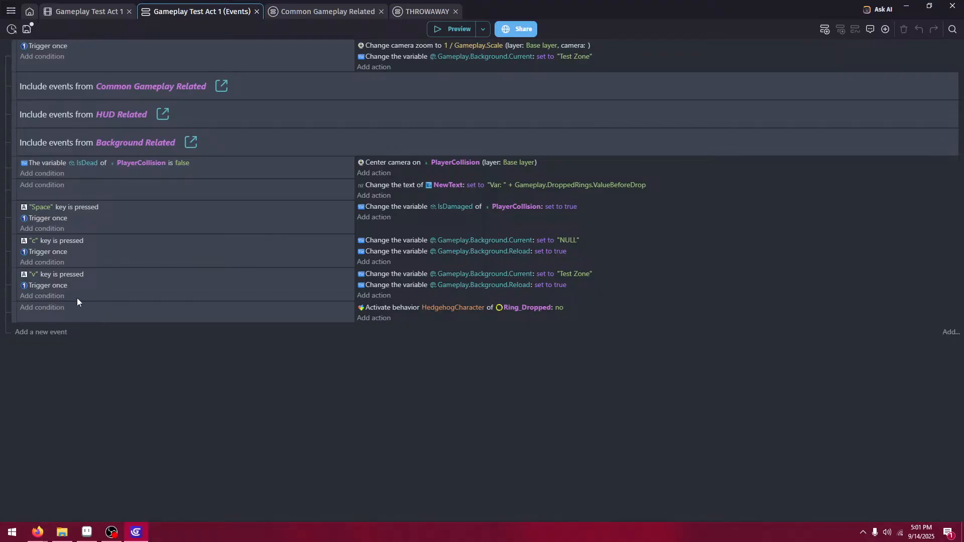
left_click(513, 188)
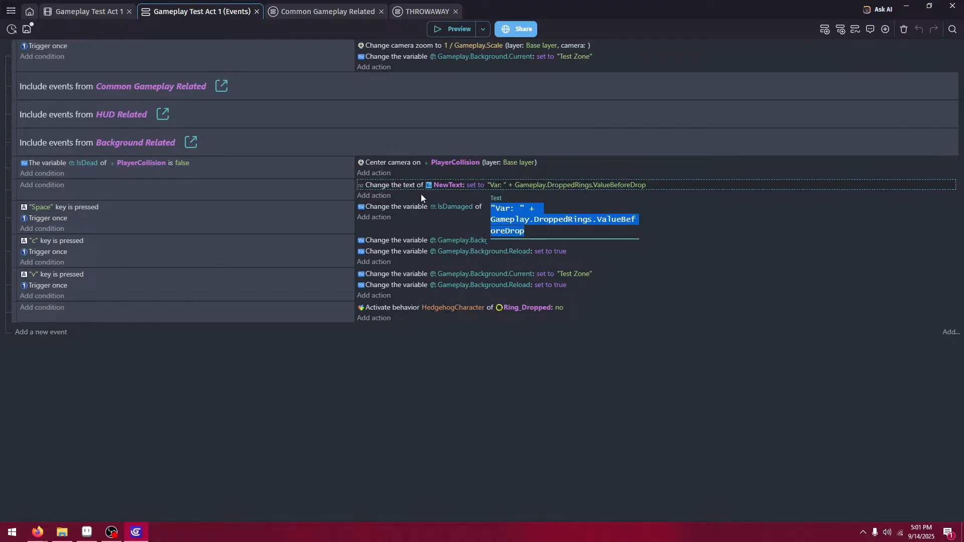
left_click(48, 193)
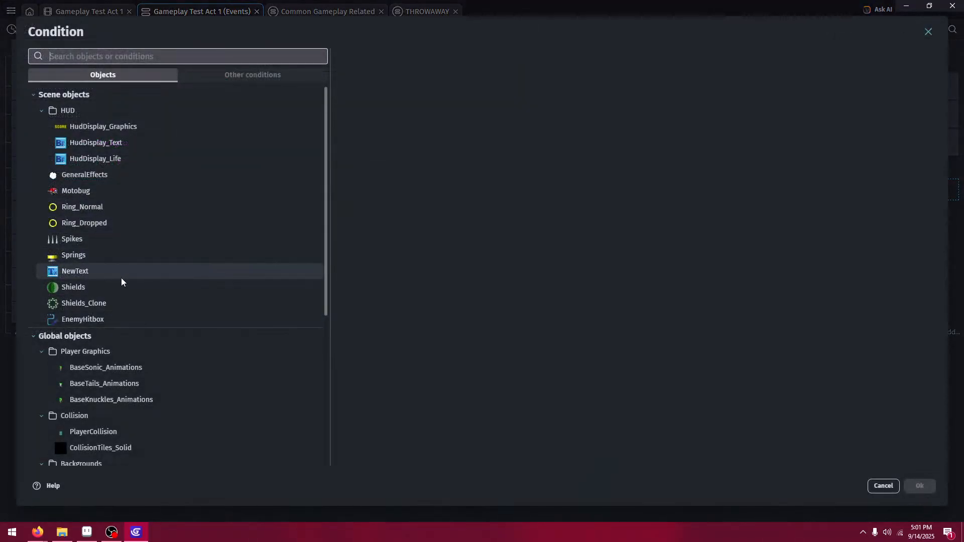
left_click(122, 278)
scroll(418, 125, "down", 2)
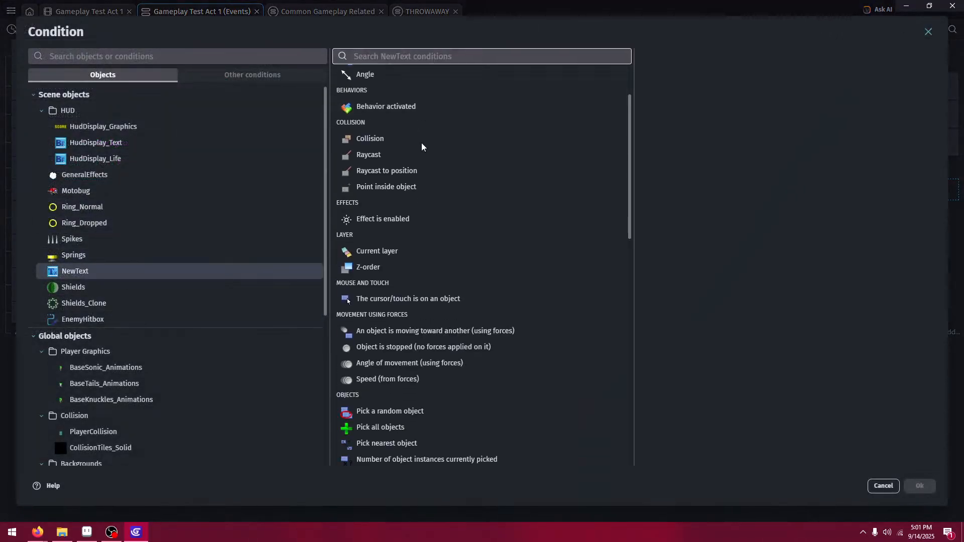
scroll(447, 242, "down", 12)
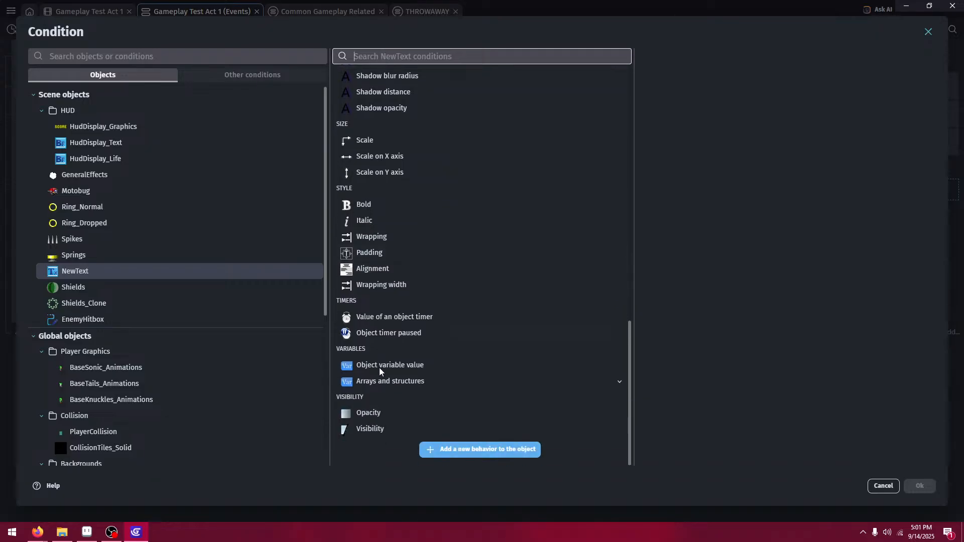
left_click(433, 368)
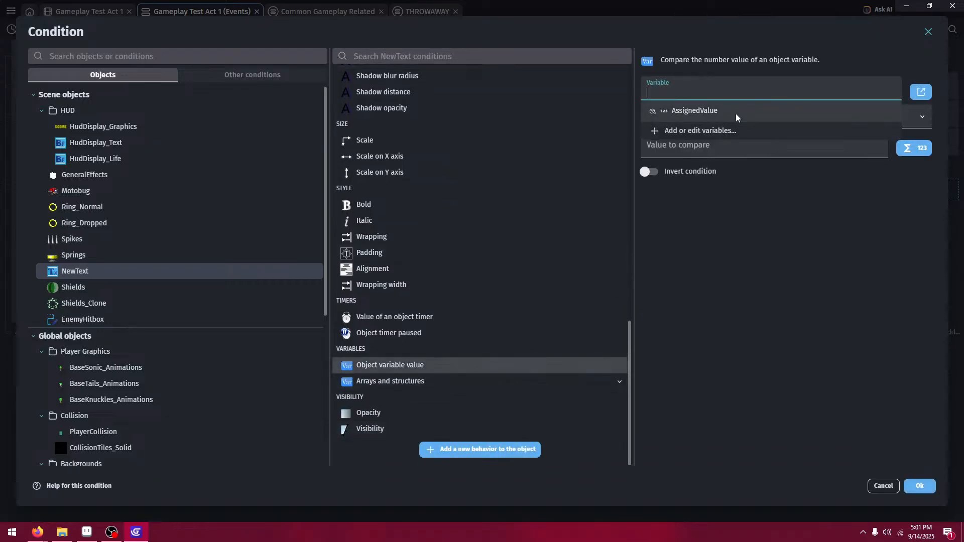
left_click(722, 112)
left_click(738, 148)
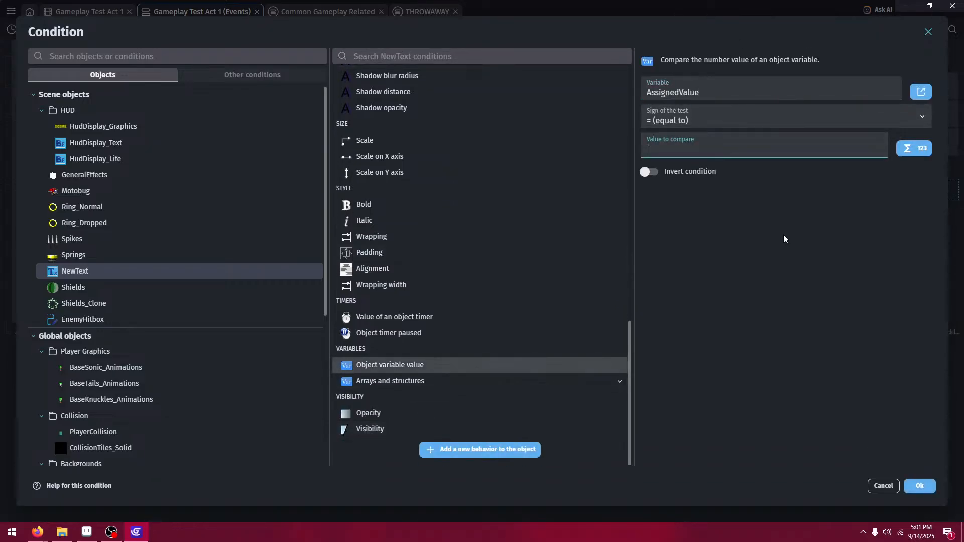
type("0")
left_click(919, 486)
- Set the NewText text expression to "Var1: " + PlayerCollision.SendDamageSignal
left_click(583, 185)
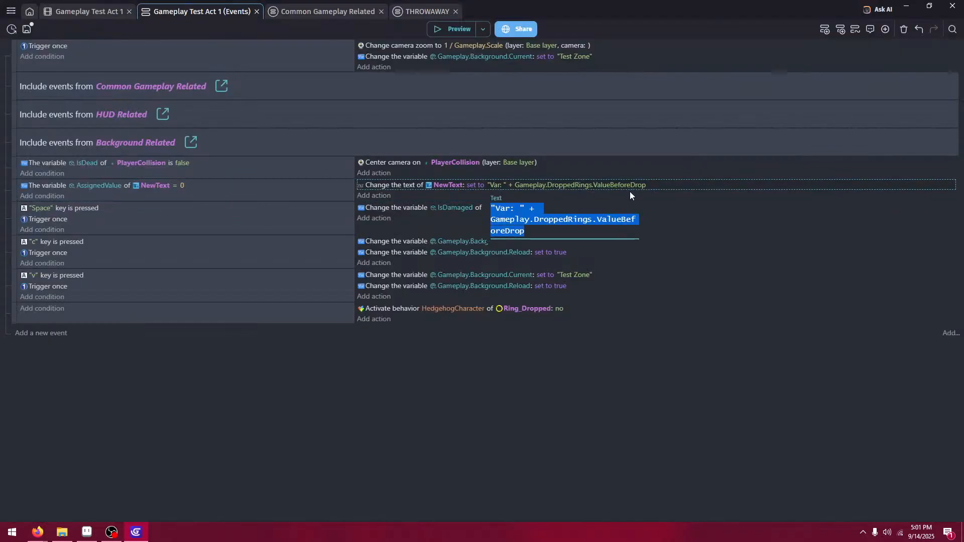
left_click(578, 232)
left_click_drag(578, 232, 498, 220)
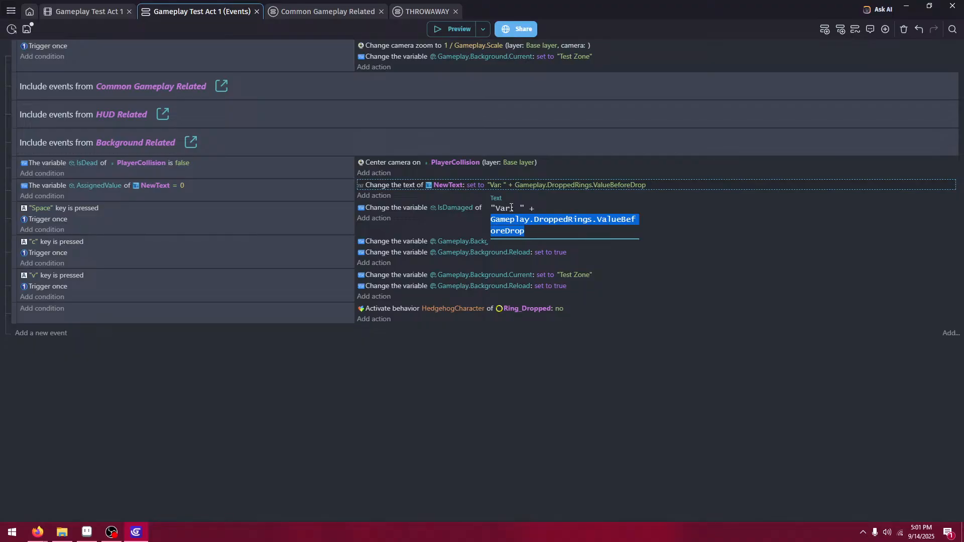
left_click(511, 207)
type("l")
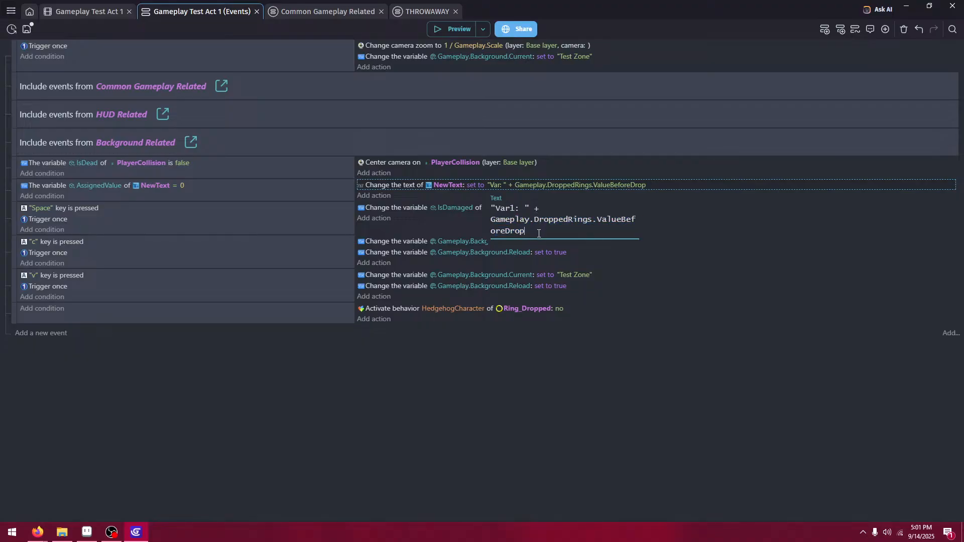
key("BackSpace")
key("BackSpace")
key("BackSpace")
key("BackSpace")
key("BackSpace")
key("BackSpace")
key("BackSpace")
key("BackSpace")
key("BackSpace")
key("BackSpace")
key("BackSpace")
key("BackSpace")
key("BackSpace")
key("BackSpace")
key("BackSpace")
key("BackSpace")
key("BackSpace")
key("BackSpace")
key("BackSpace")
key("BackSpace")
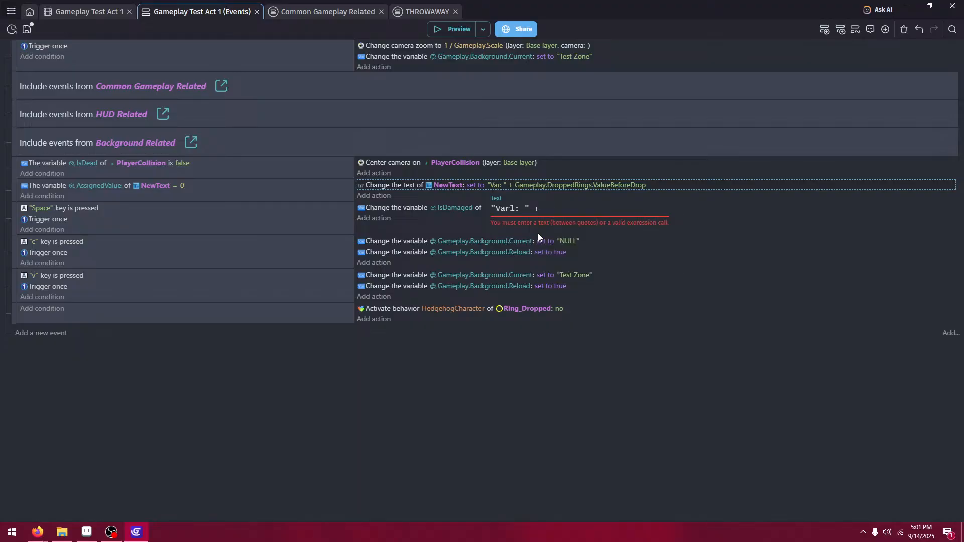
type("Play")
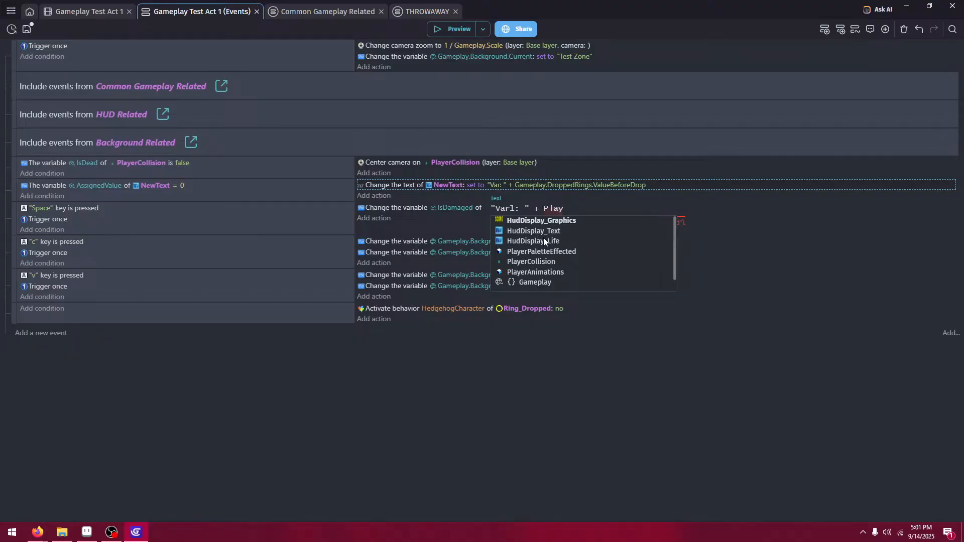
left_click(547, 262)
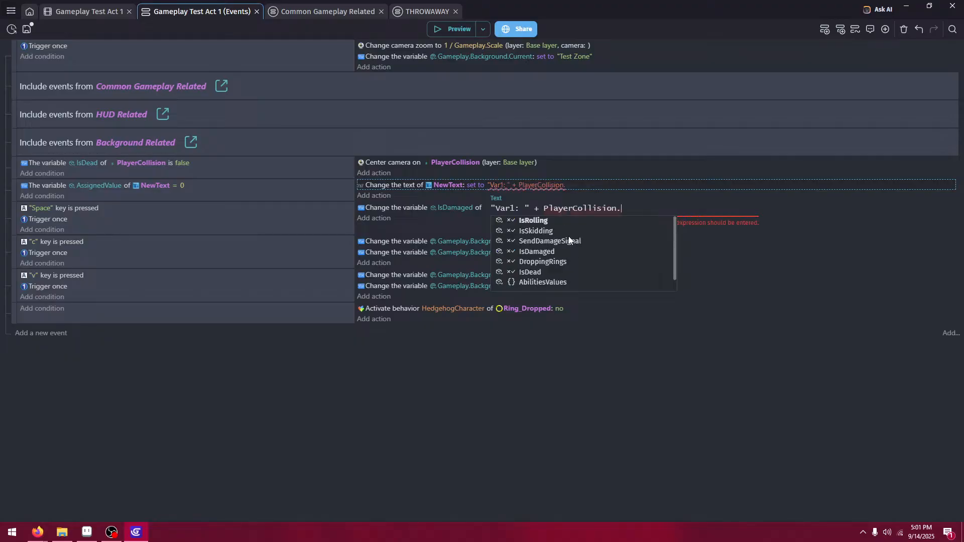
left_click(572, 241)
left_click(588, 369)
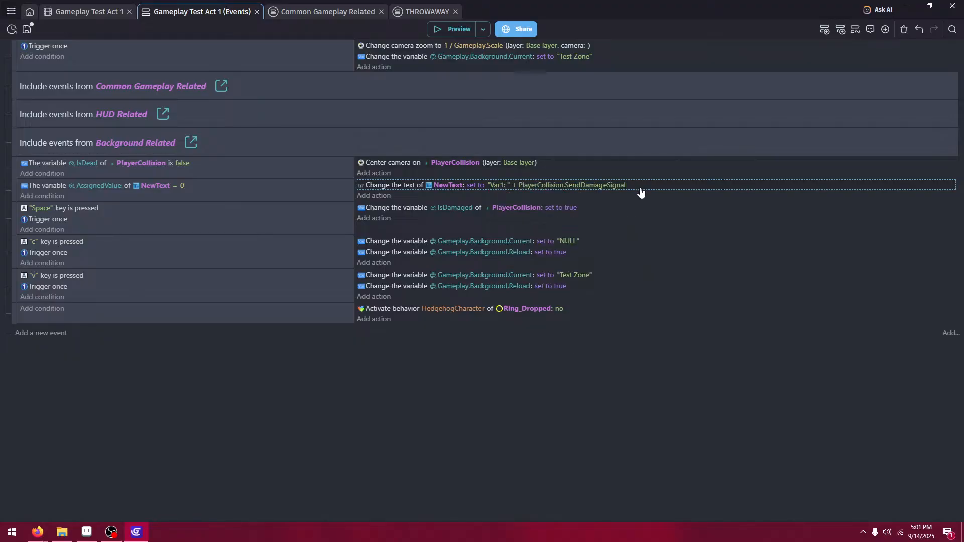
- Duplicate the NewText debug event and set the copy's AssignedValue condition to 1
left_click(278, 196)
key("ctrl+c")
key("ctrl+v")
left_click(183, 207)
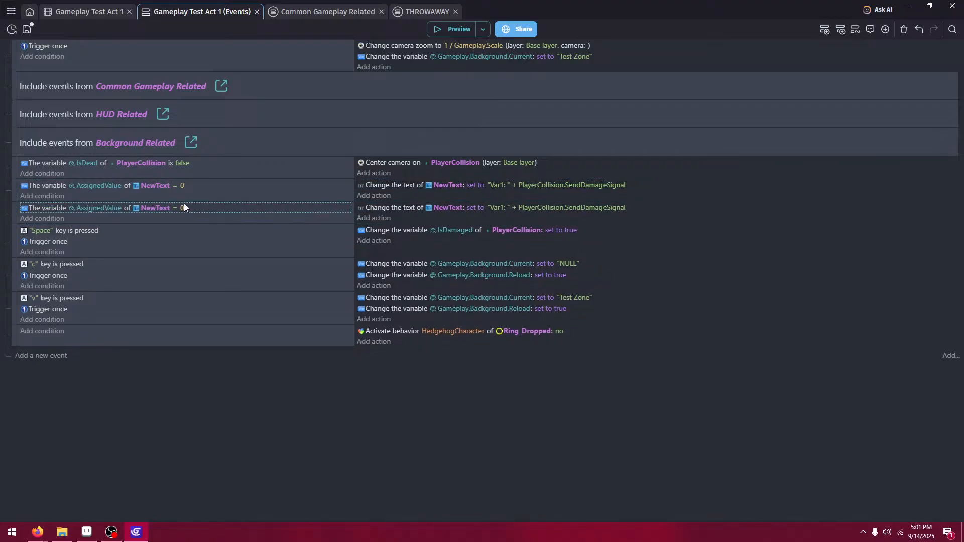
type("1")
key("Return")
- Set the duplicated event's NewText text expression to "Var2: " + PlayerCollision.IsDamaged
left_click(509, 207)
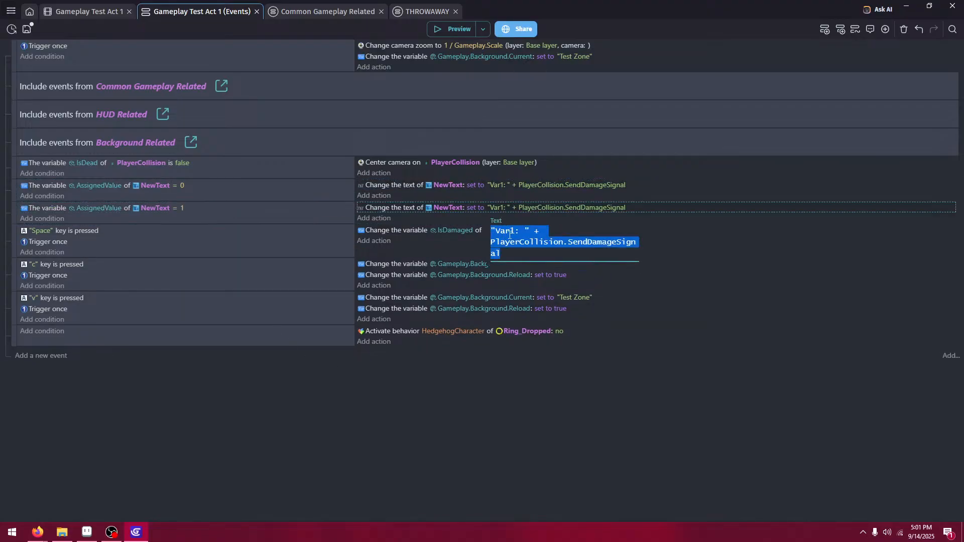
left_click(514, 232)
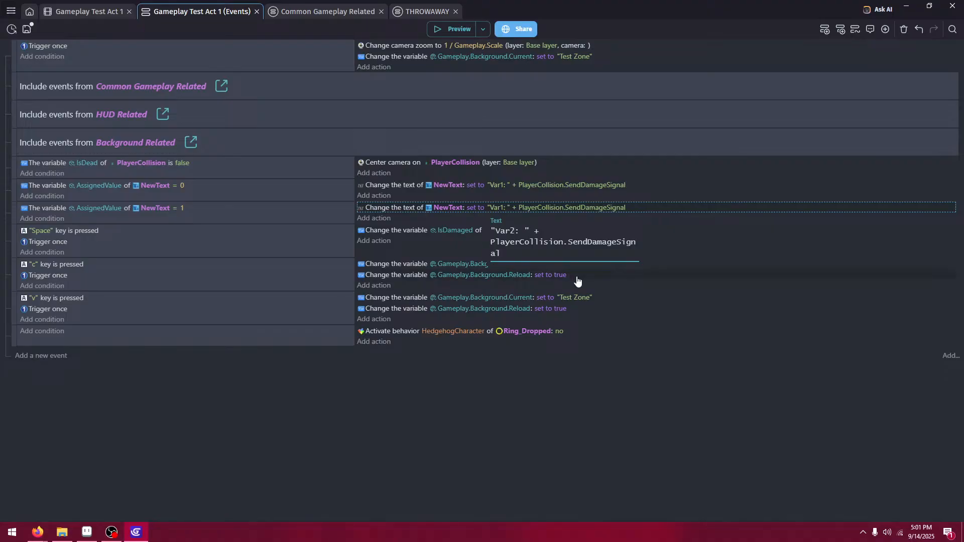
left_click(564, 211)
left_click_drag(607, 252, 566, 240)
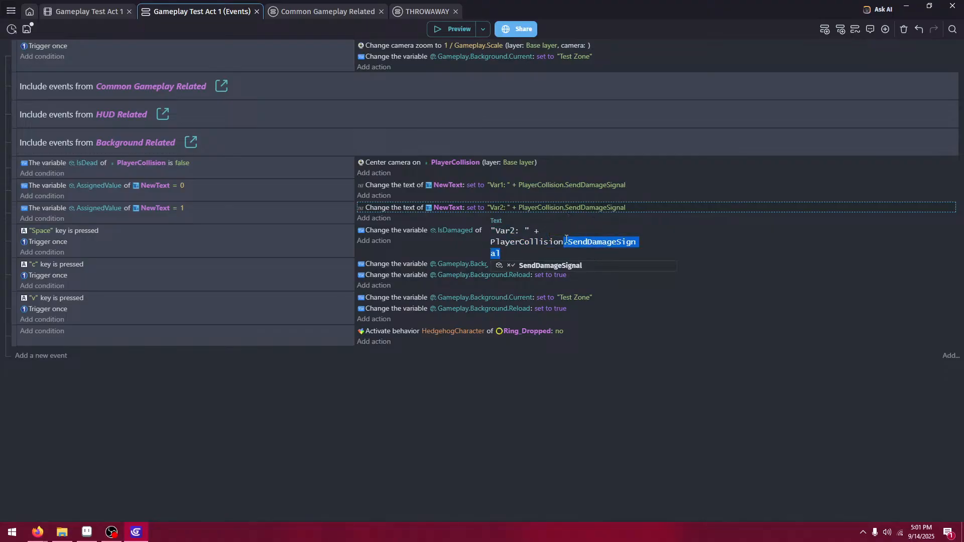
key("BackSpace")
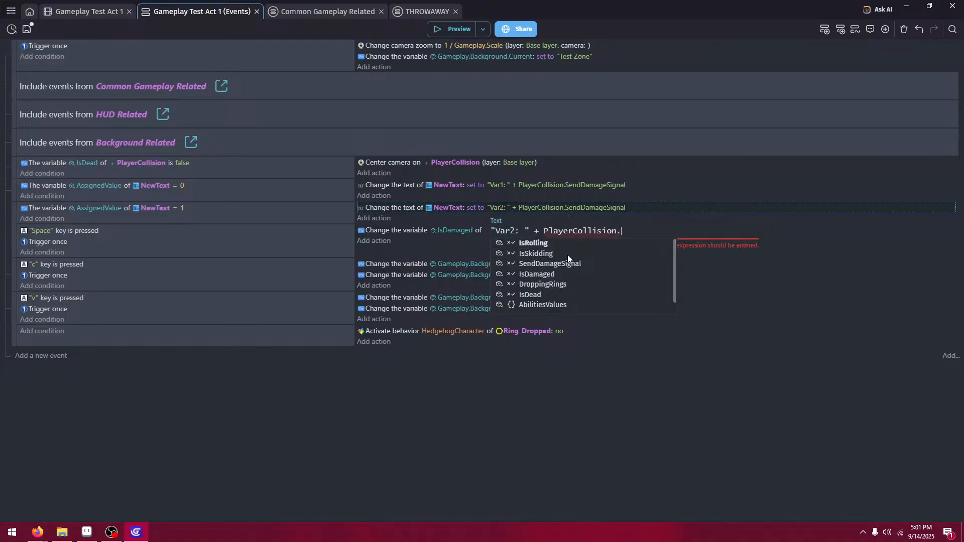
left_click(565, 275)
left_click(619, 412)
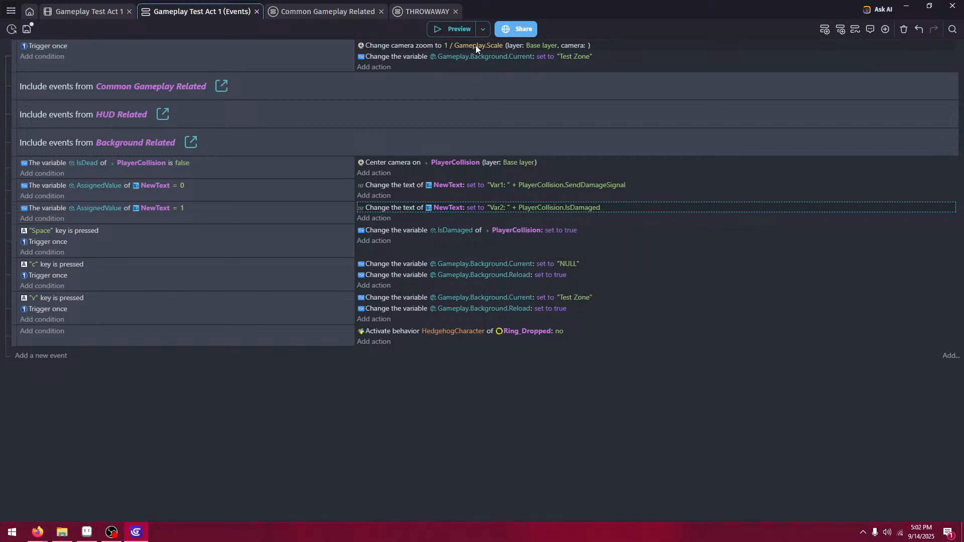
- Preview the game to check how the Var1 and Var2 debug texts are displayed, and close the preview
left_click(452, 28)
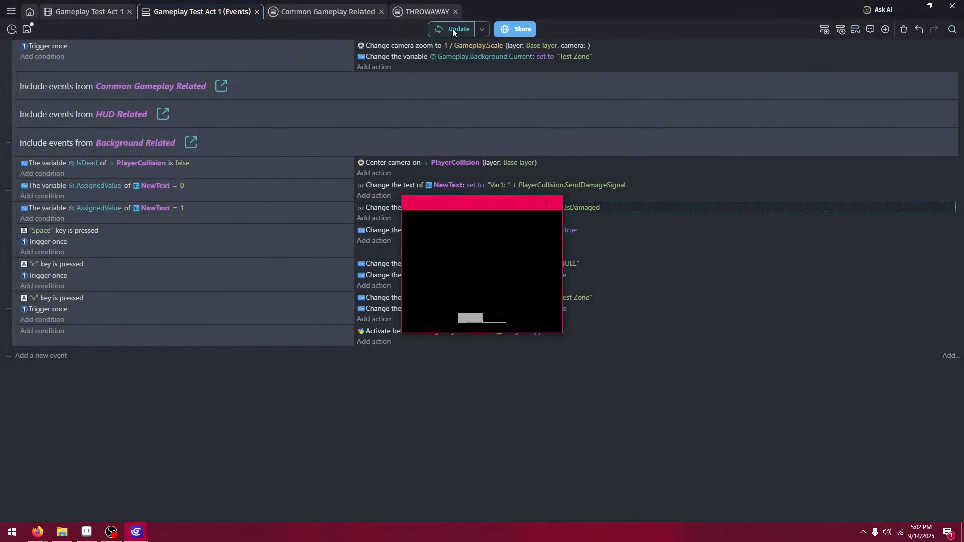
key("Right")
key("Left")
key("F11")
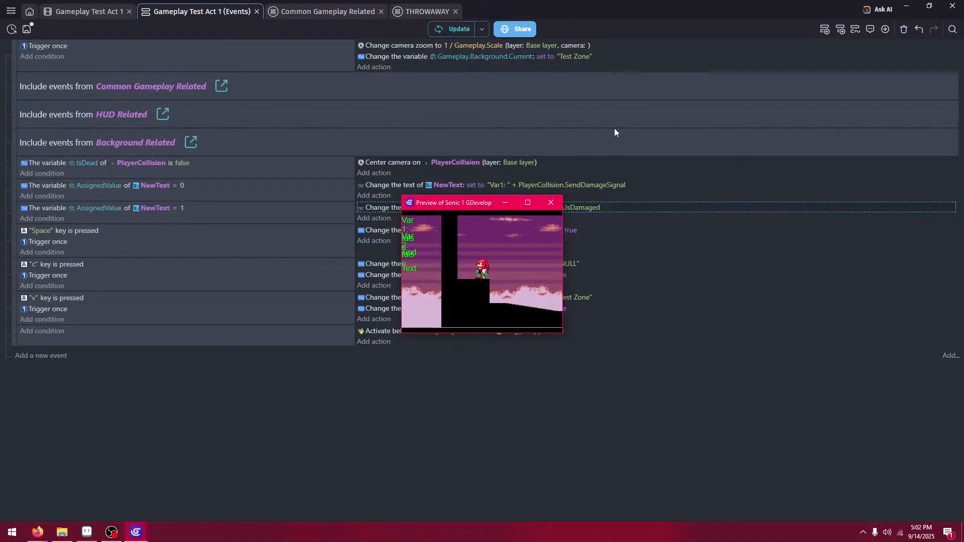
left_click(554, 203)
- Widen all four NewText instances together in the Gameplay Test Act 1 scene so each readout fits on one line
left_click(79, 12)
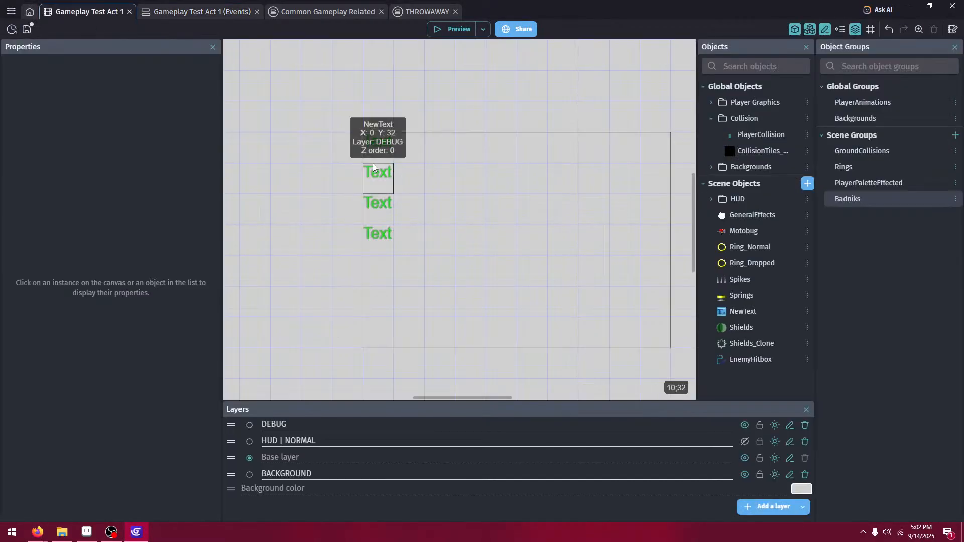
left_click(376, 151)
left_click(376, 234, "shift")
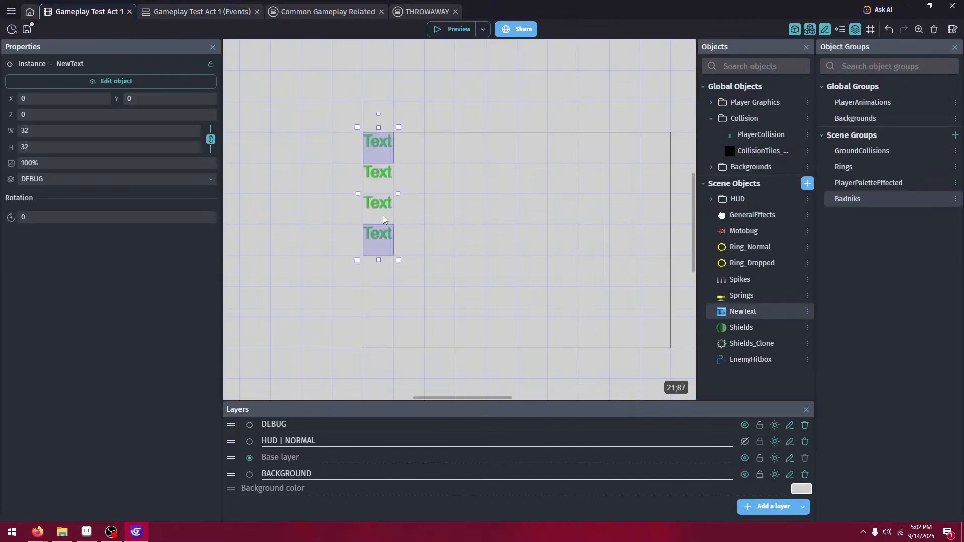
left_click_drag(444, 301, 338, 112)
left_click_drag(403, 193, 524, 194)
left_click(497, 107)
- Preview the scene and playtest the Motobugs and spikes while watching the Var1 and Var2 readouts, and close the preview
left_click(451, 29)
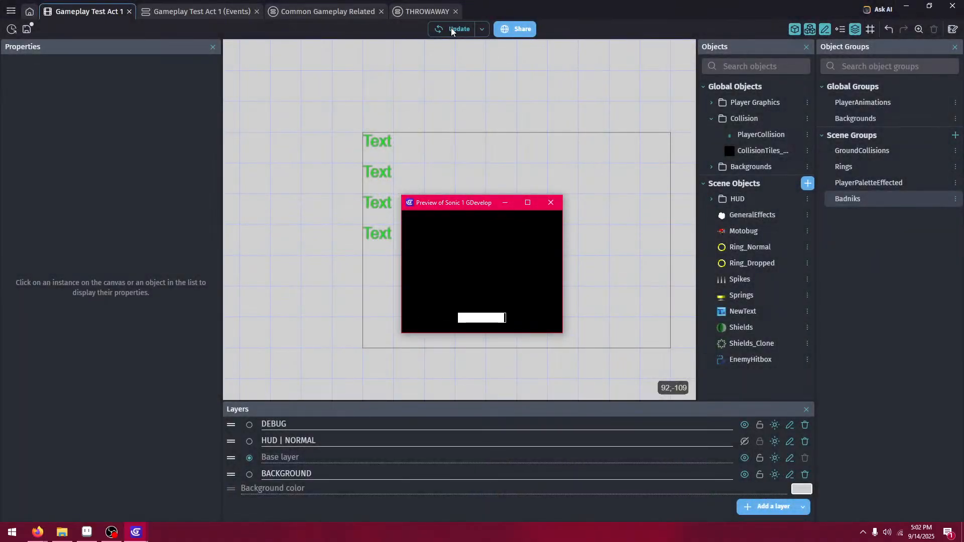
key("Right")
key("space")
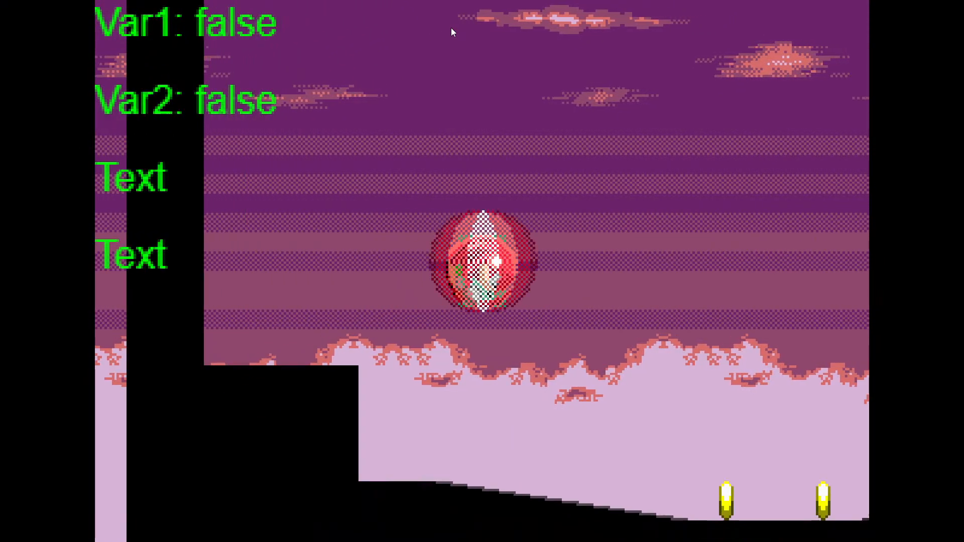
key("Left")
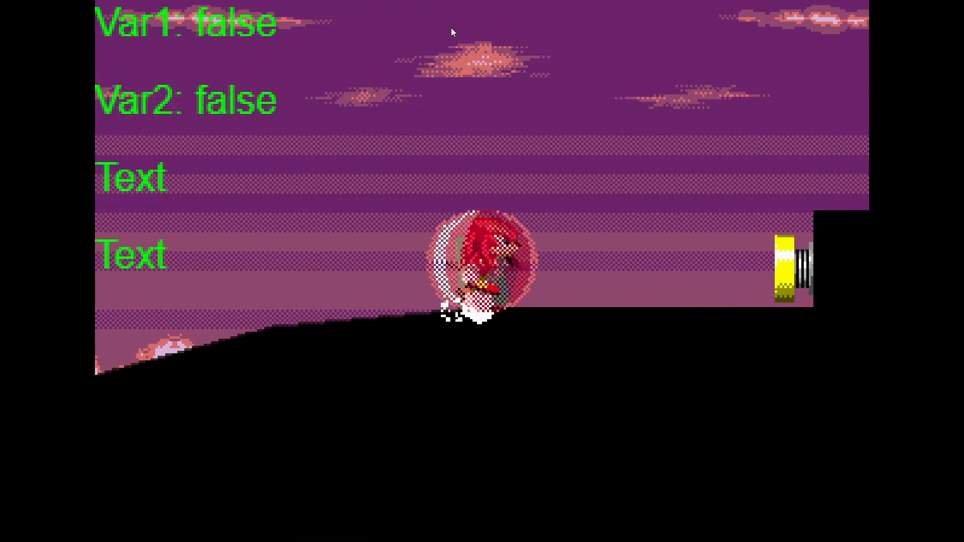
key("space")
key("Right")
key("space")
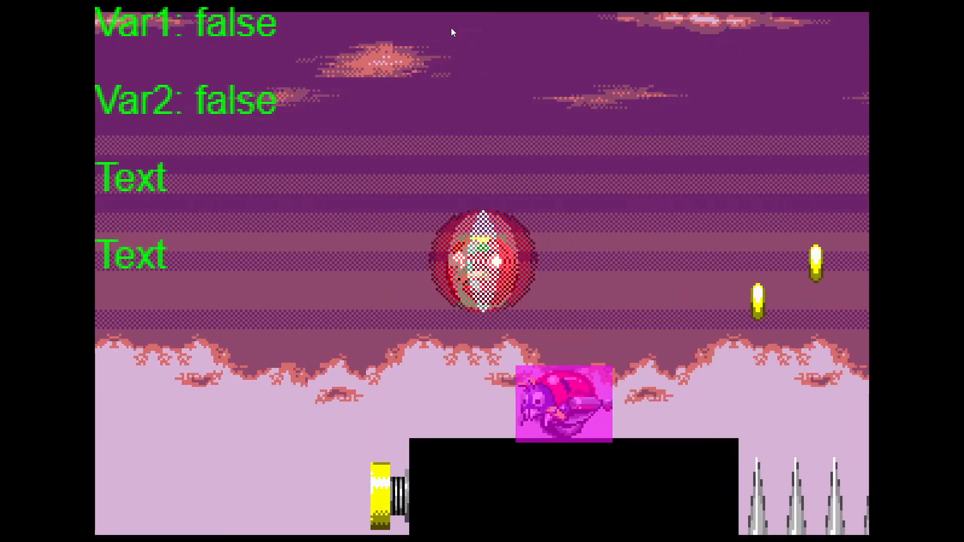
key("Right")
key("space")
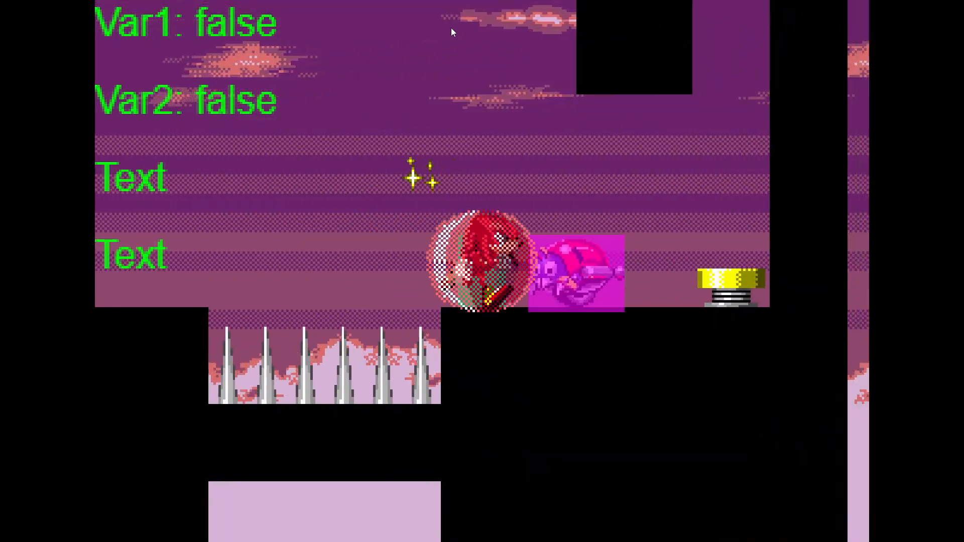
key("Left")
key("space")
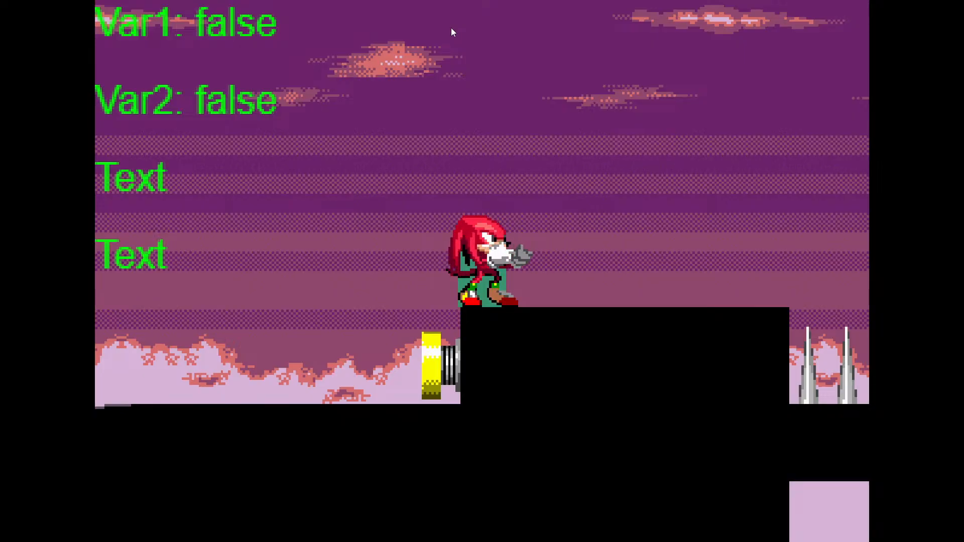
key("Left")
key("space")
key("Right")
key("Left")
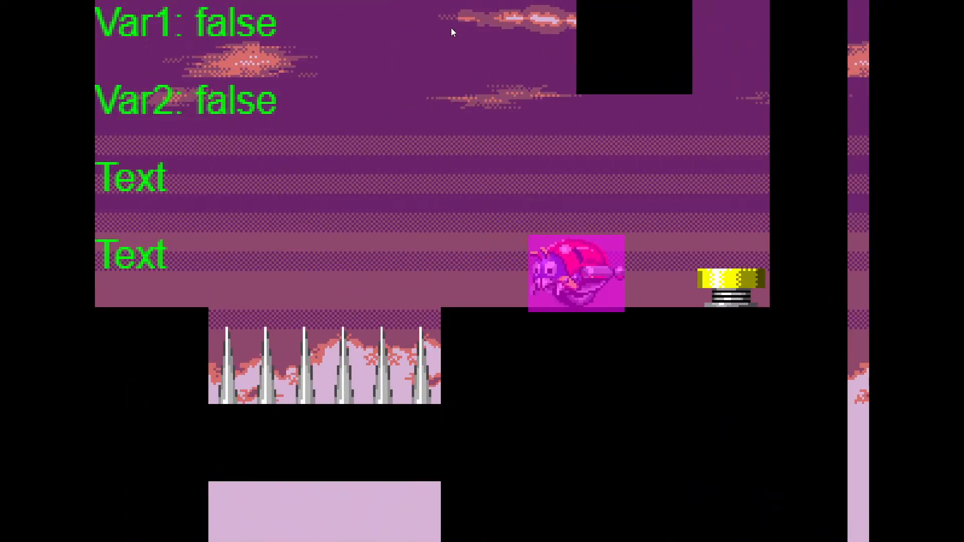
key("F11")
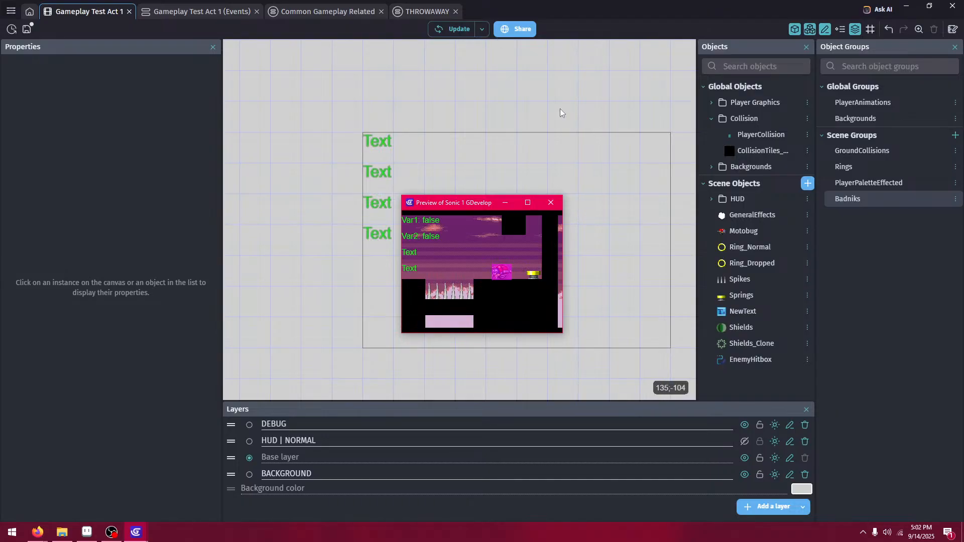
left_click(550, 203)
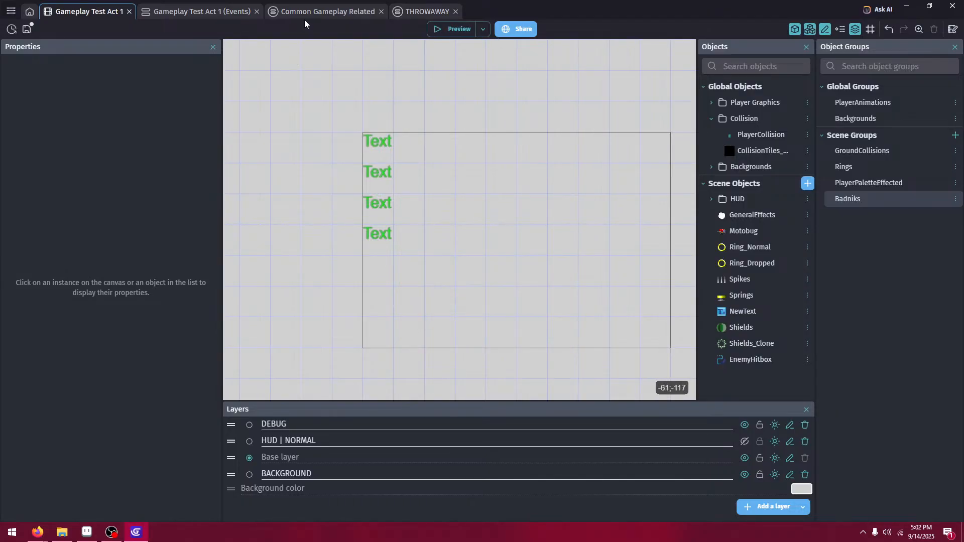
- In Common Gameplay Related's Damage and Death group, split the Or block into separate PlayerAnimations flashing, IsDamaged true and IsDead true events
left_click(347, 12)
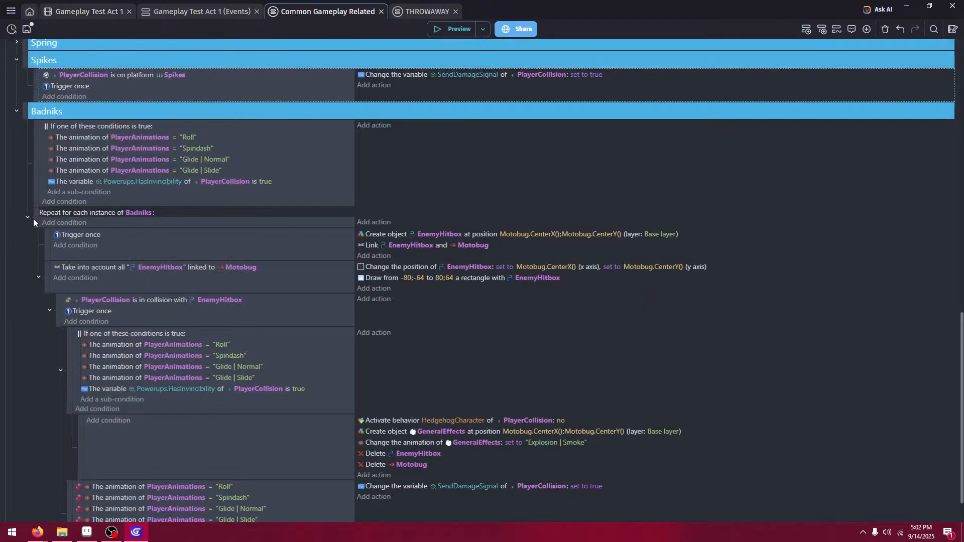
scroll(25, 221, "up", 8)
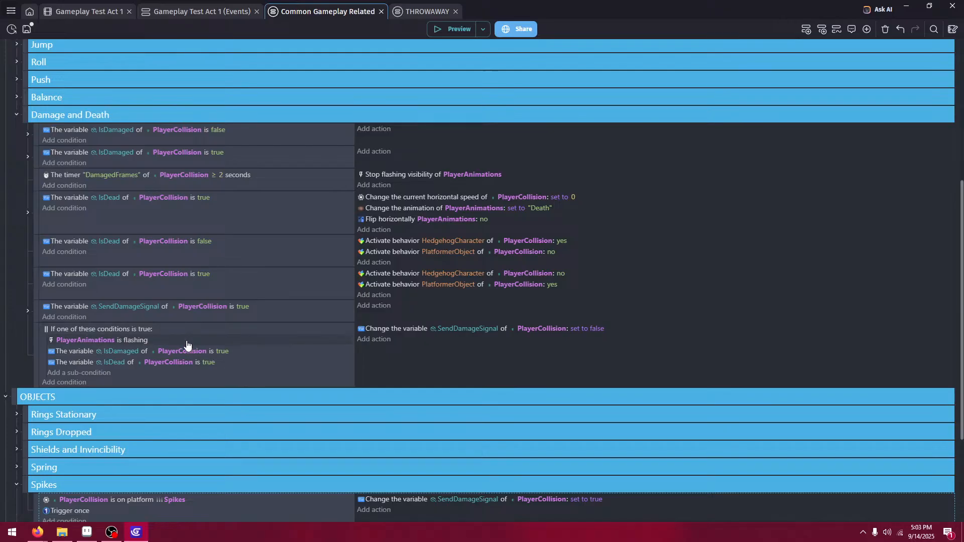
scroll(122, 344, "down", 3)
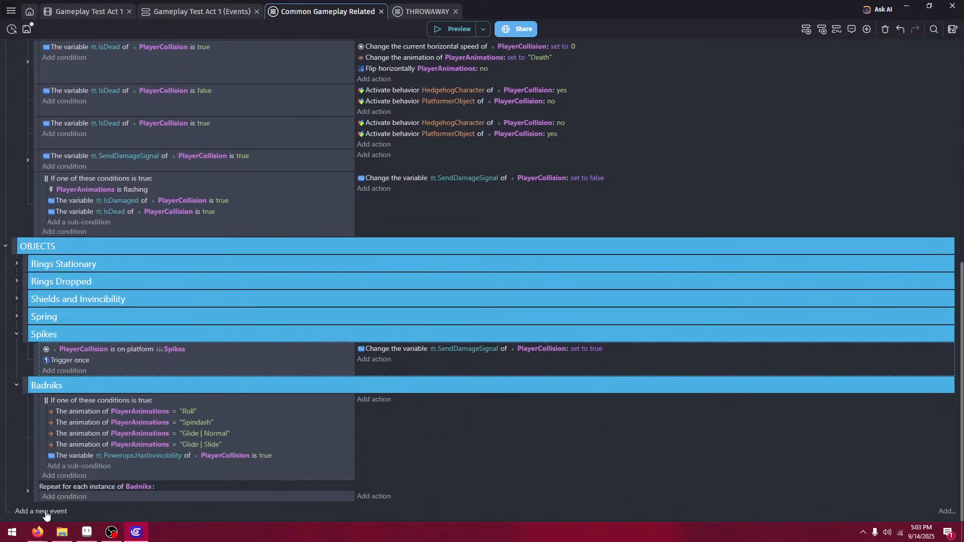
left_click_drag(13, 508, 104, 244)
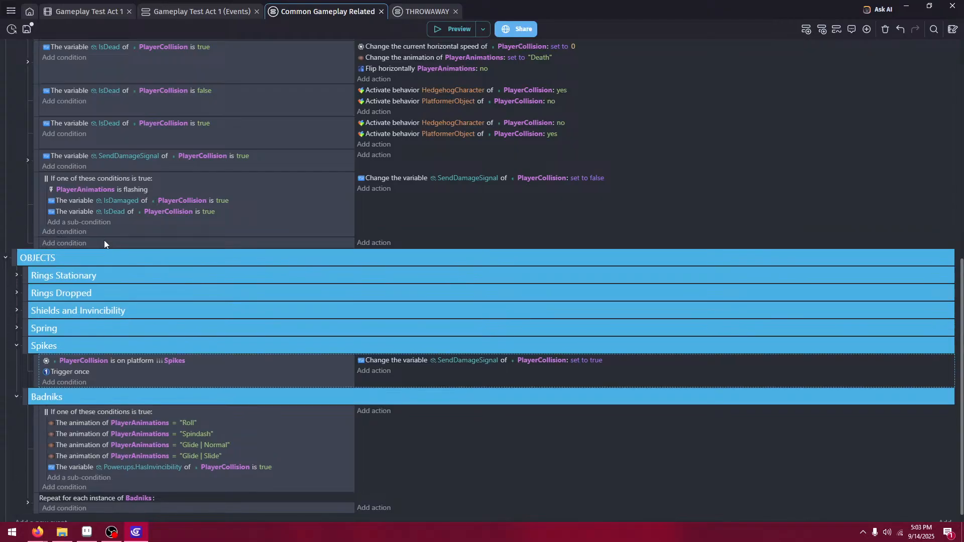
left_click_drag(150, 189, 168, 232)
left_click_drag(182, 190, 229, 243)
left_click_drag(233, 193, 236, 256)
left_click(219, 184)
key("Delete")
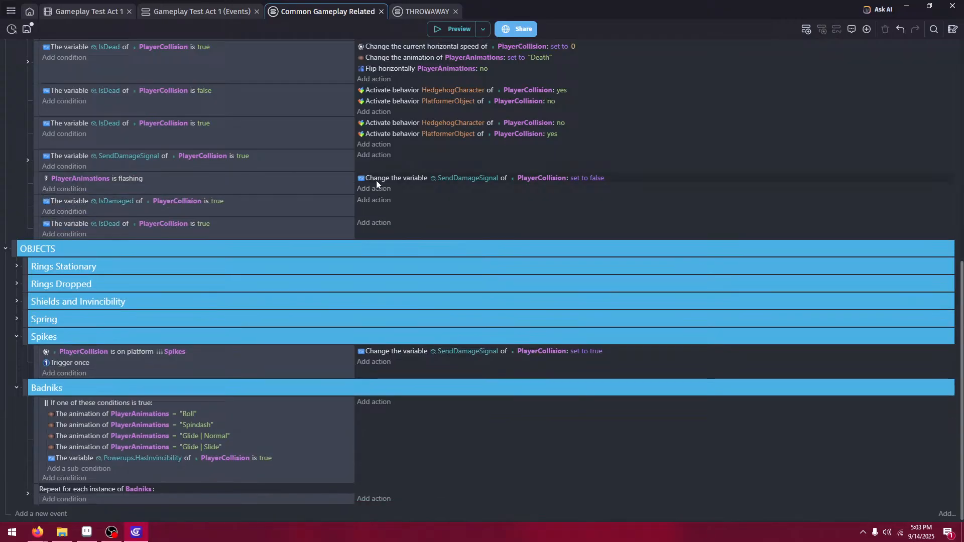
- Copy the action setting PlayerCollision's SendDamageSignal to false into the separate IsDamaged and IsDead events
left_click(375, 179)
left_click(402, 200)
left_click(412, 223)
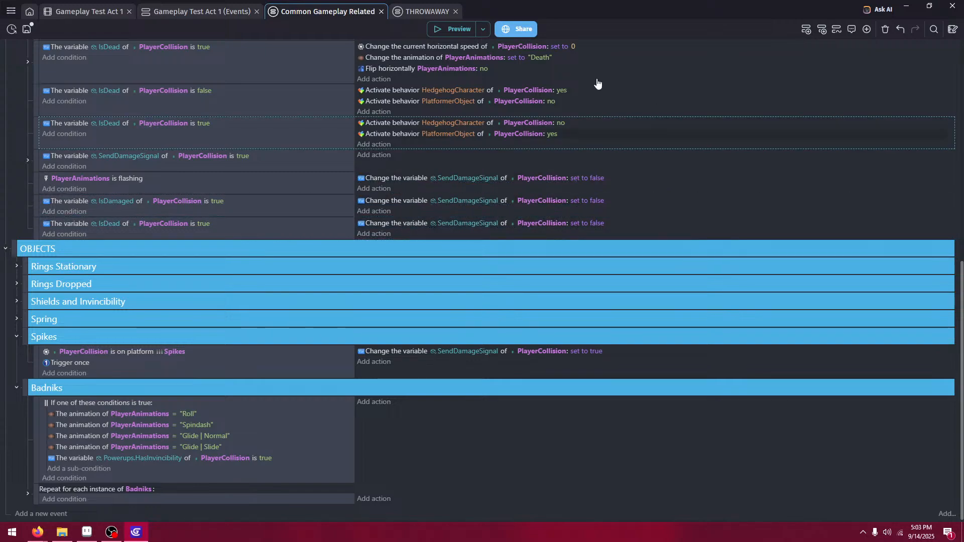
- Preview the game and run the player towards the Motobug and spikes to test the split damage-signal events
left_click(464, 28)
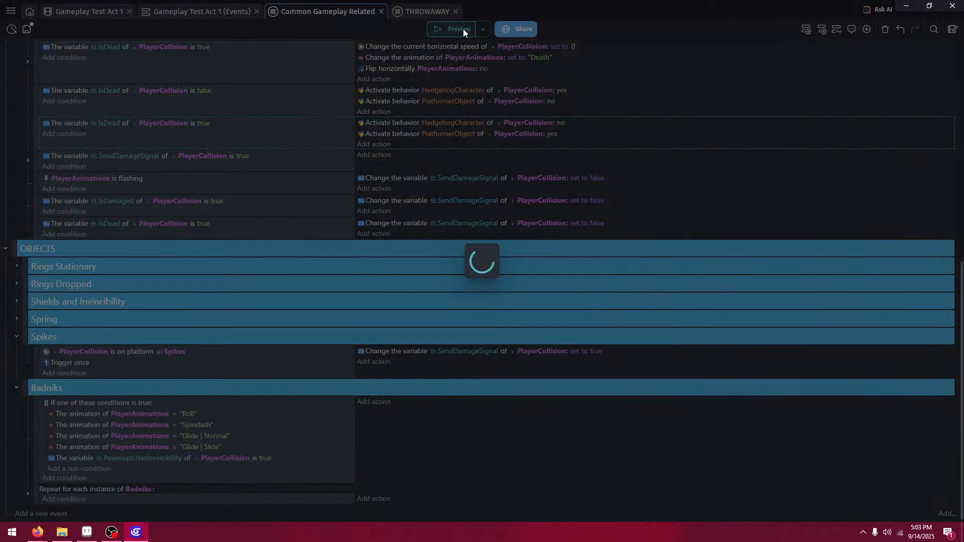
key("Right")
key("space")
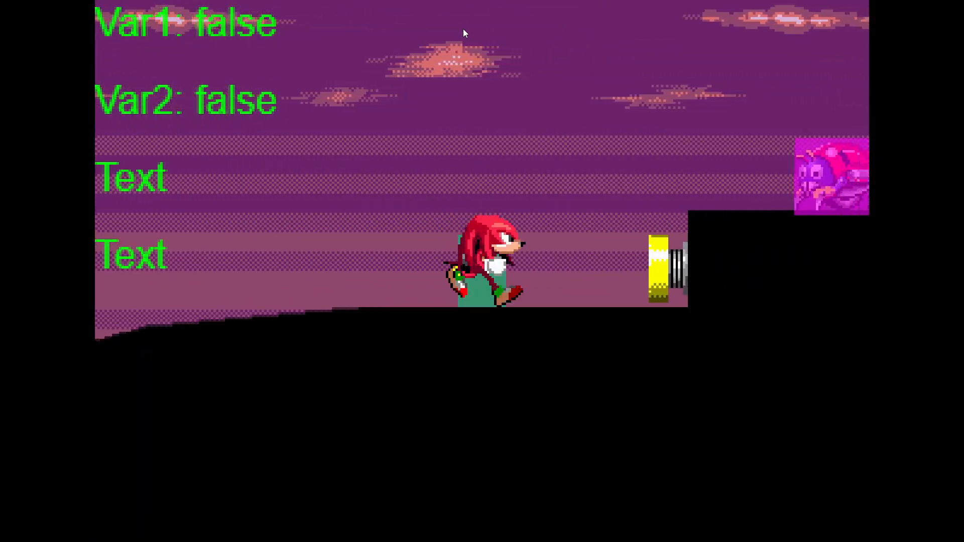
key("space")
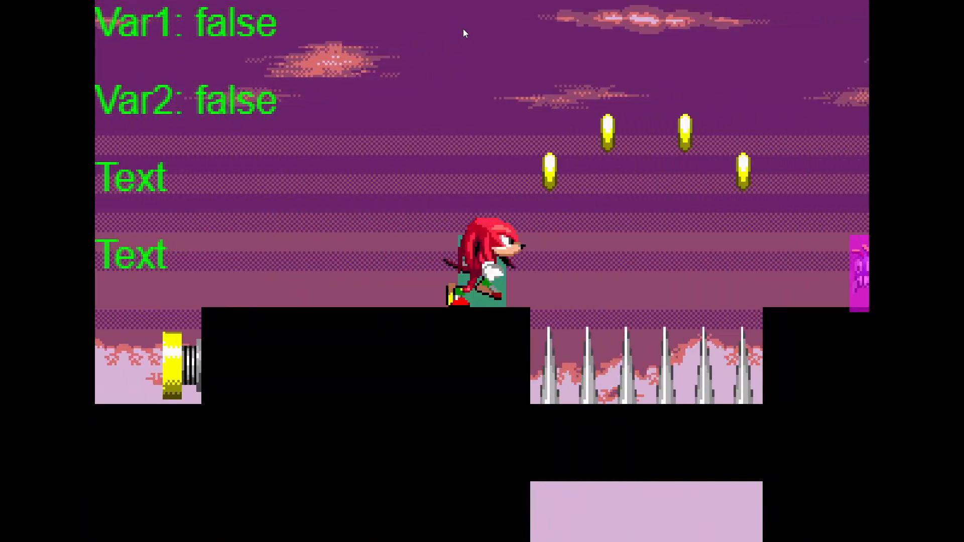
key("Right")
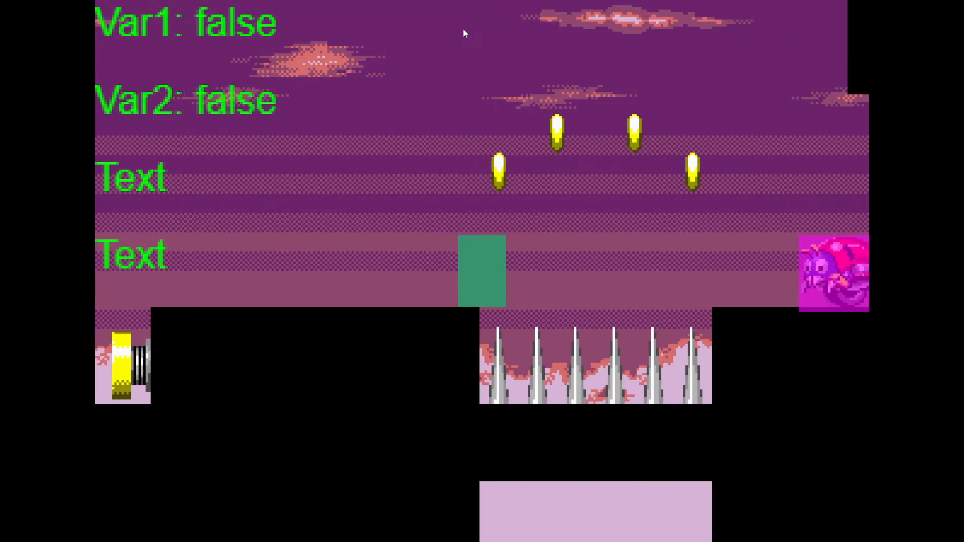
key("Right")
key("space")
key("Left")
key("Right")
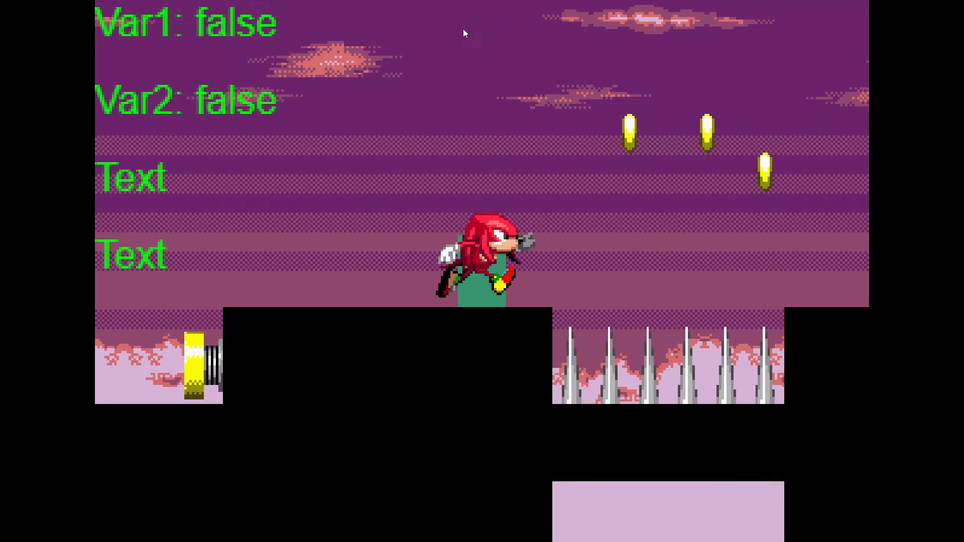
key("space")
key("Left")
key("Right")
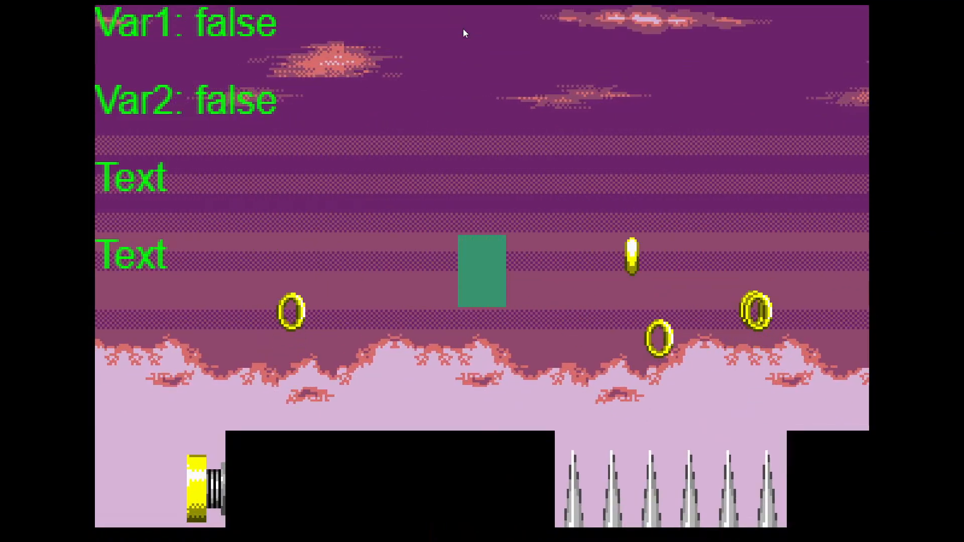
- Roll into the Motobug beyond the spikes, go back over the spikes to test damage, and close the preview
key("Right")
key("space")
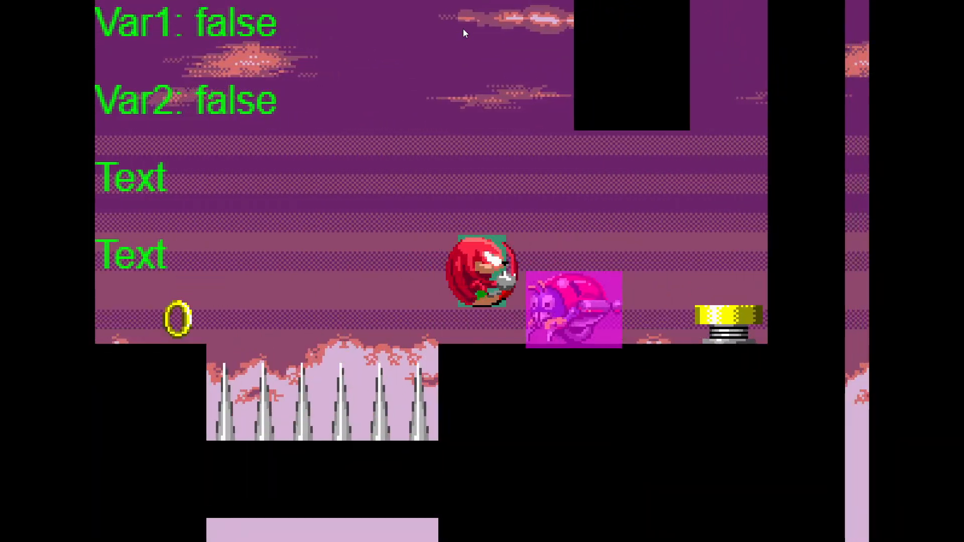
key("space")
key("Left")
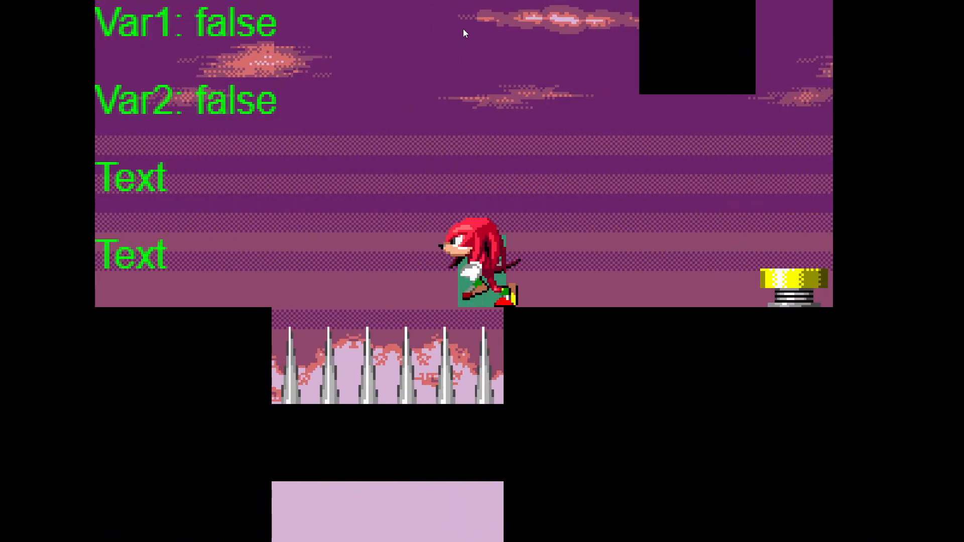
key("Left")
key("space")
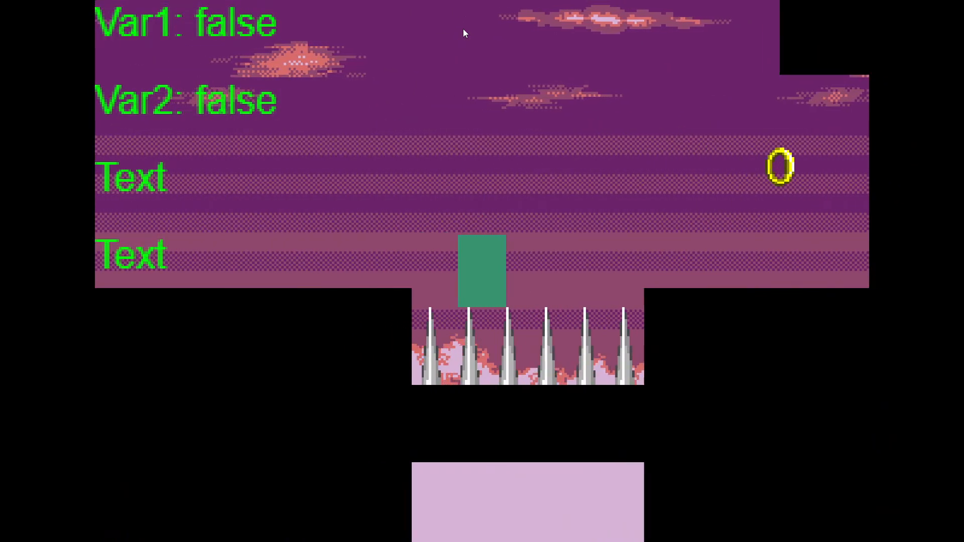
key("space")
key("Right")
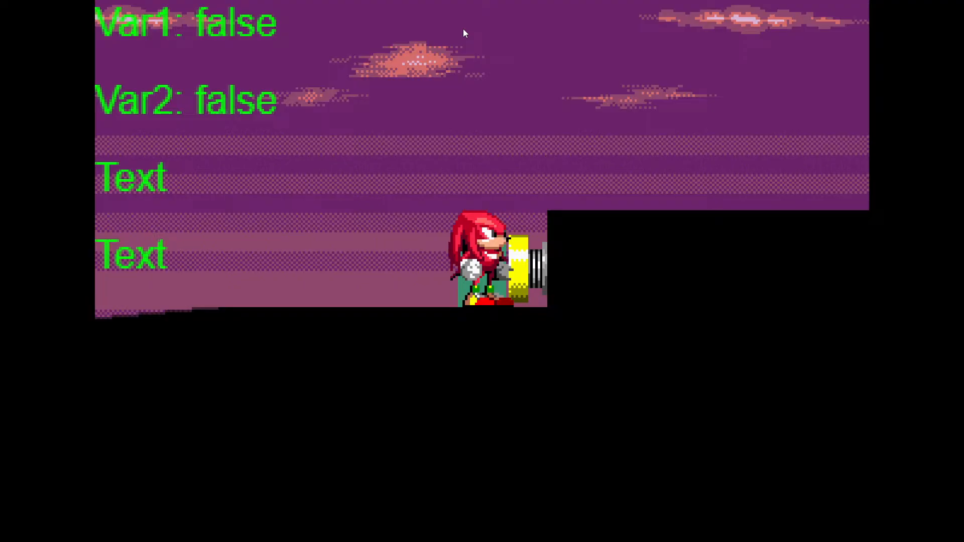
key("Down")
key("F11")
left_click(551, 203)
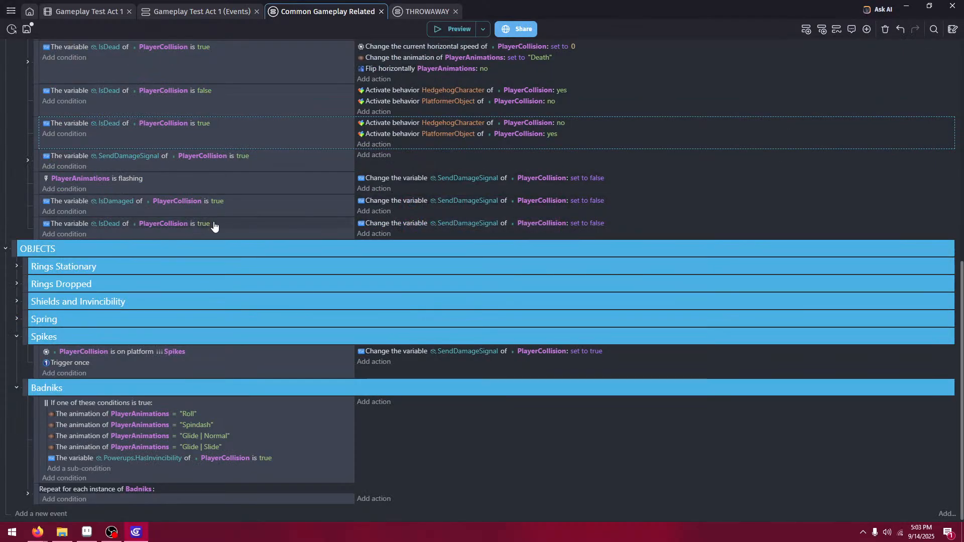
- Try moving the SendDamageSignal false action into the nested not-flashing event and deleting the PlayerAnimations flashing event, and undo both changes
left_click(28, 161)
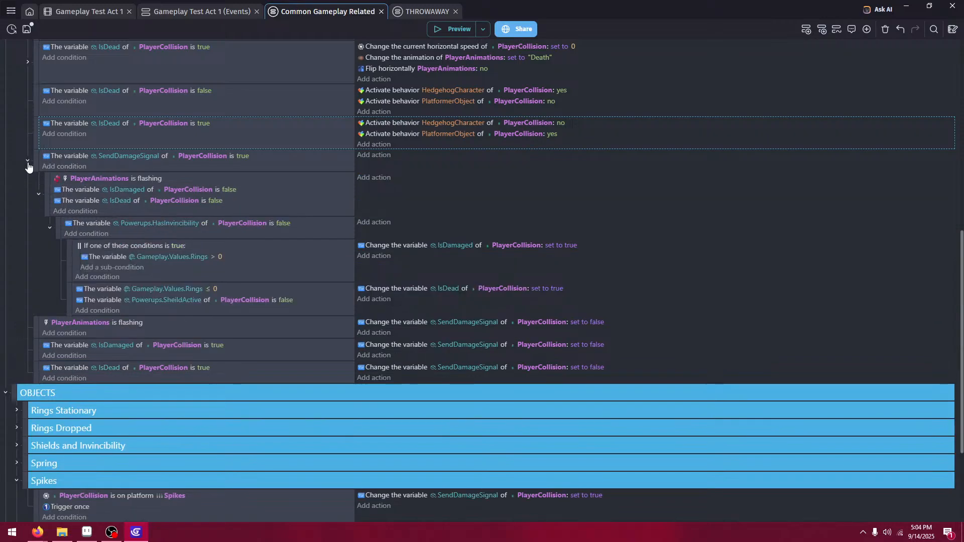
left_click_drag(383, 322, 400, 183)
left_click(333, 332)
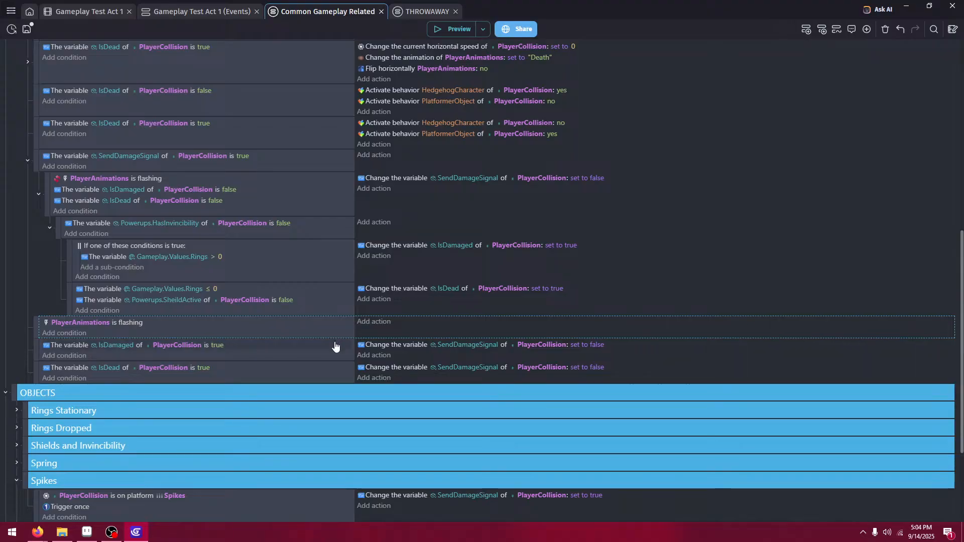
key("Delete")
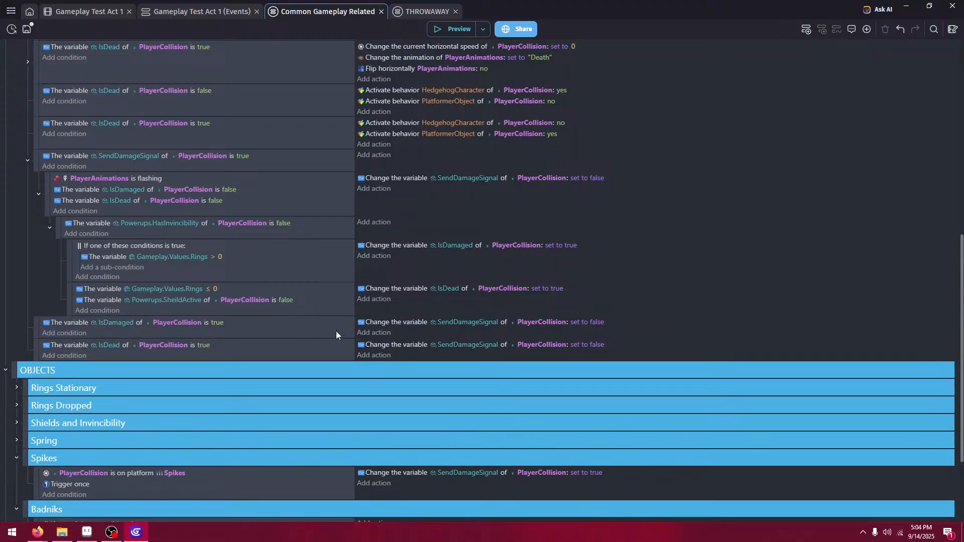
key("ctrl+z")
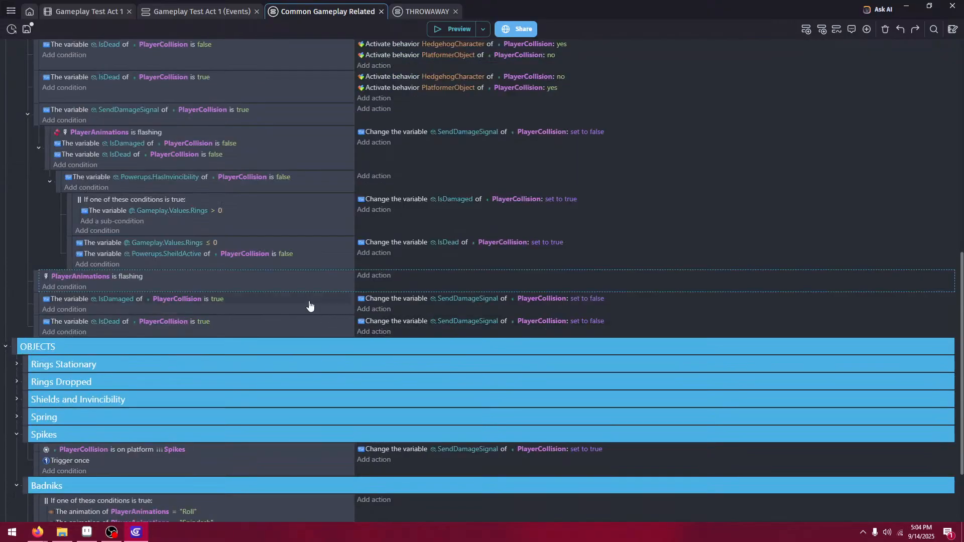
key("ctrl+z")
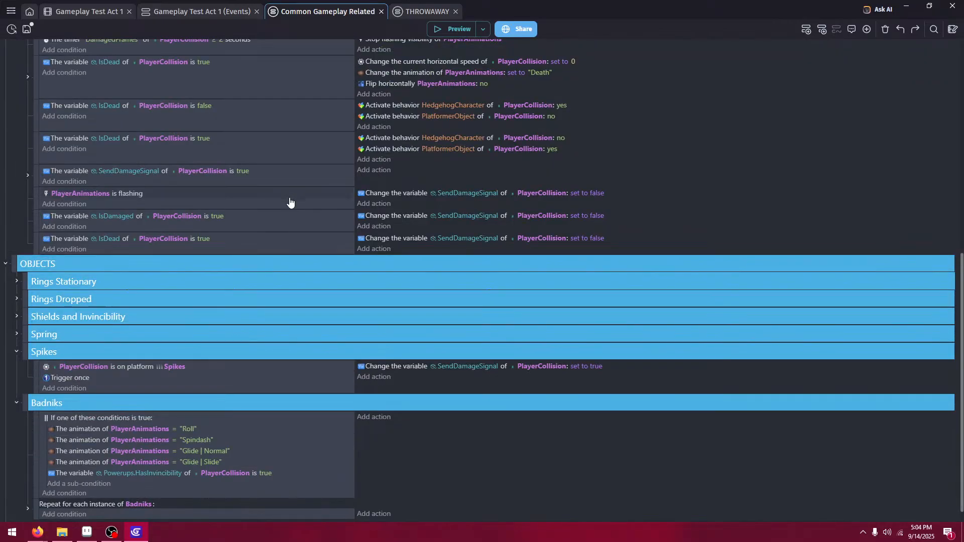
- Copy the action setting SendDamageSignal to false into the nested event where PlayerAnimations is not flashing and IsDamaged and IsDead are false
left_click(68, 188)
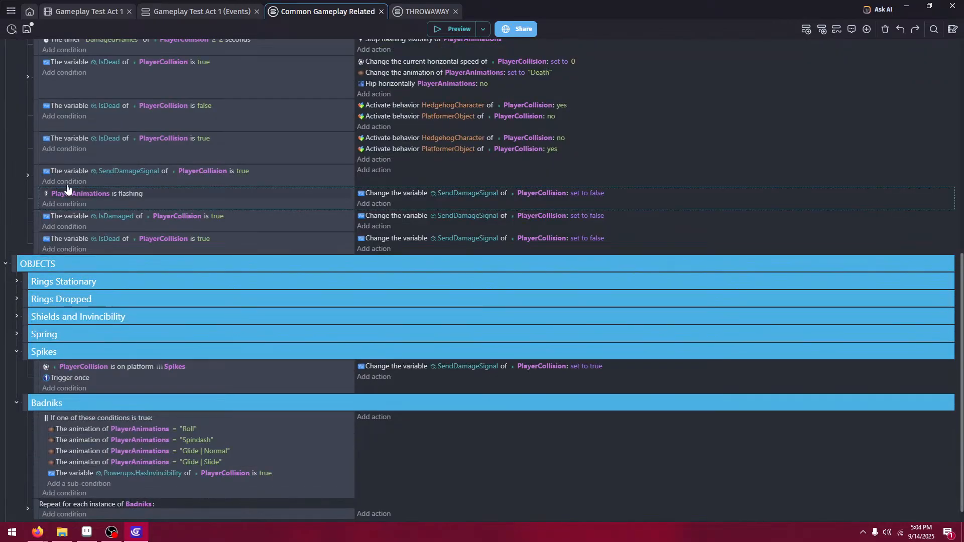
left_click(28, 176)
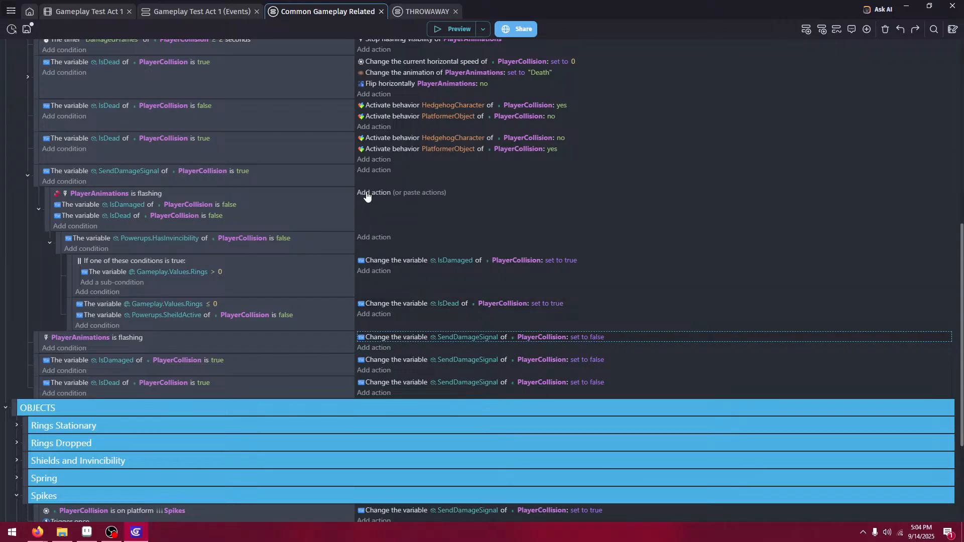
left_click(357, 235)
left_click(883, 486)
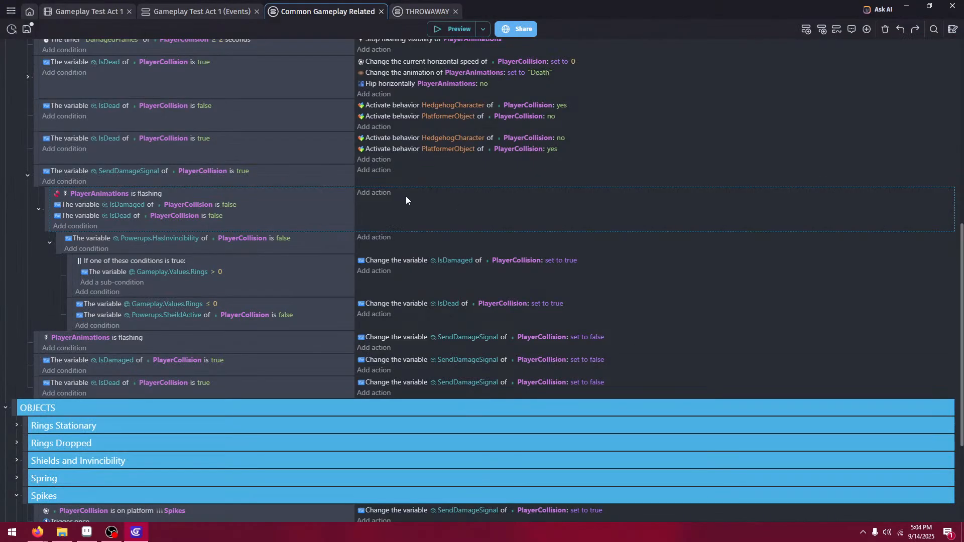
- Disable the separate PlayerAnimations flashing, IsDamaged true and IsDead true events that reset SendDamageSignal
left_click(276, 351)
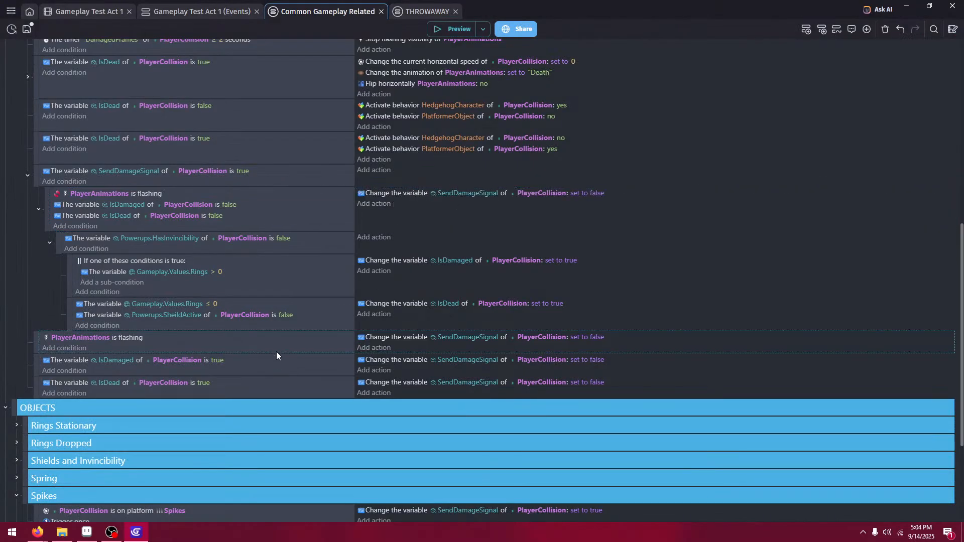
key("d")
left_click(278, 375)
key("d")
left_click(279, 390)
key("d")
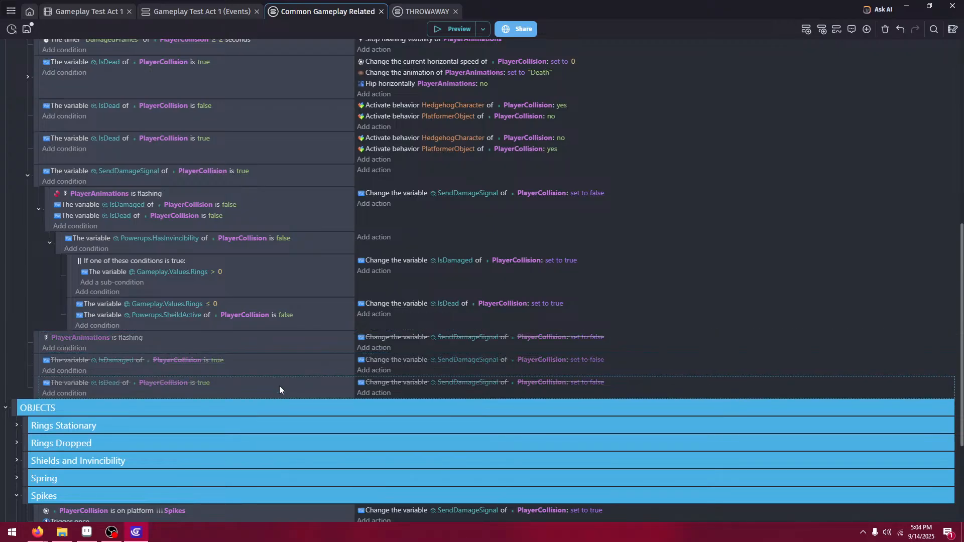
- Preview the game and run the player past the first Motobug into the spikes to test the nested signal reset
left_click(444, 28)
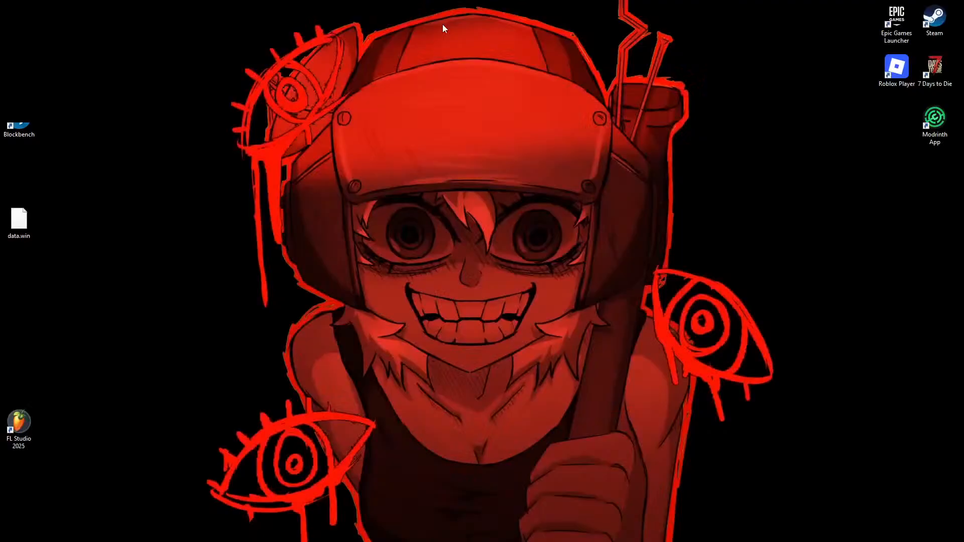
key("Right")
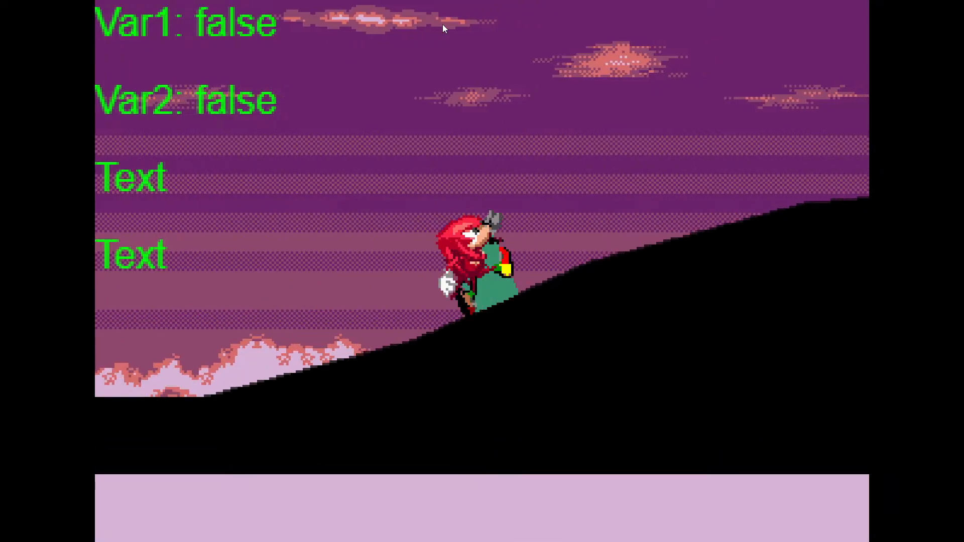
key("Left")
key("space")
key("Right")
key("Left")
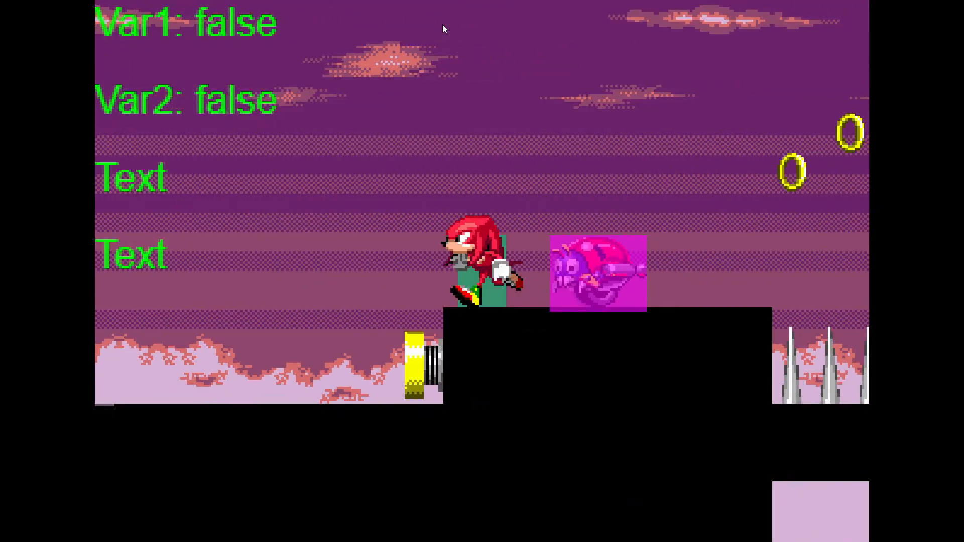
key("Right")
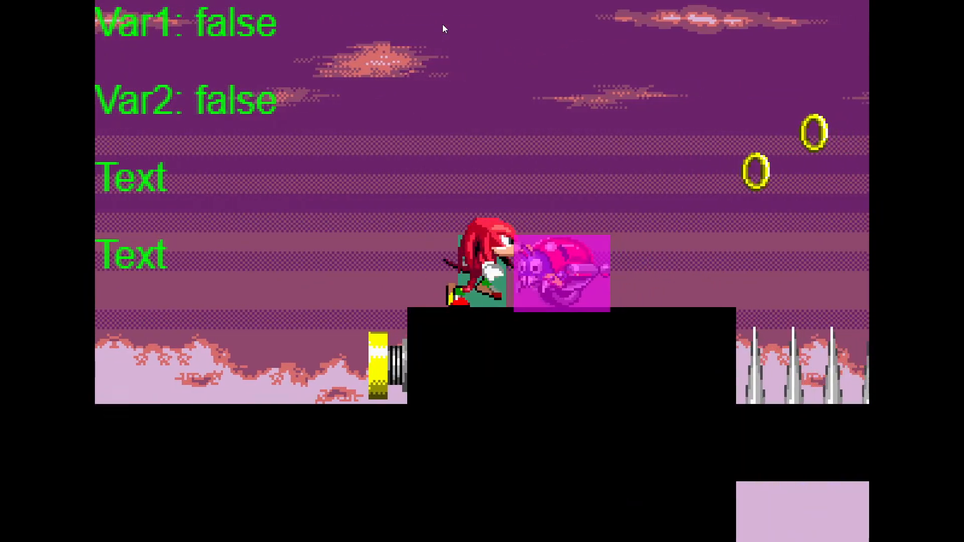
key("space")
key("Right")
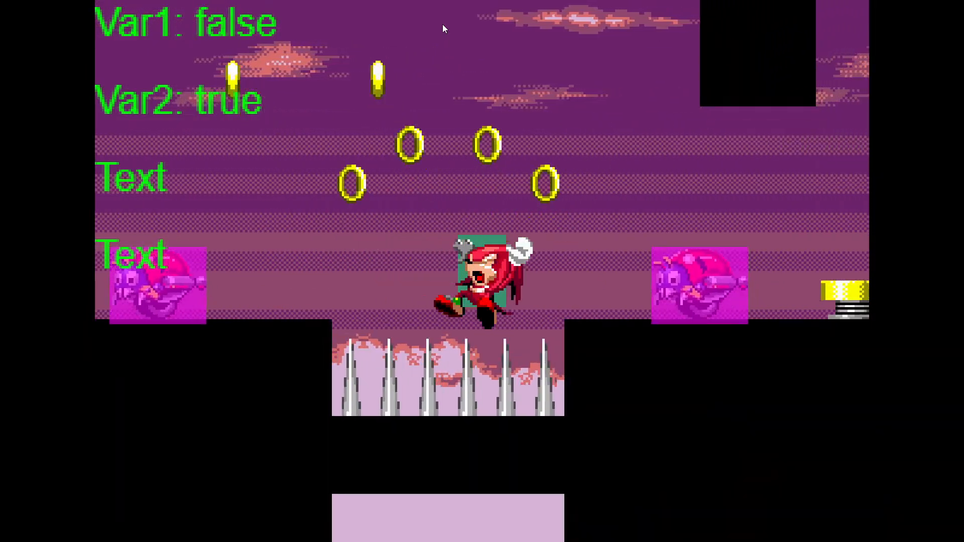
- Jump from the spikes towards the second Motobug while checking the debug variables, and close the preview
key("space")
key("Right")
key("space")
key("Right")
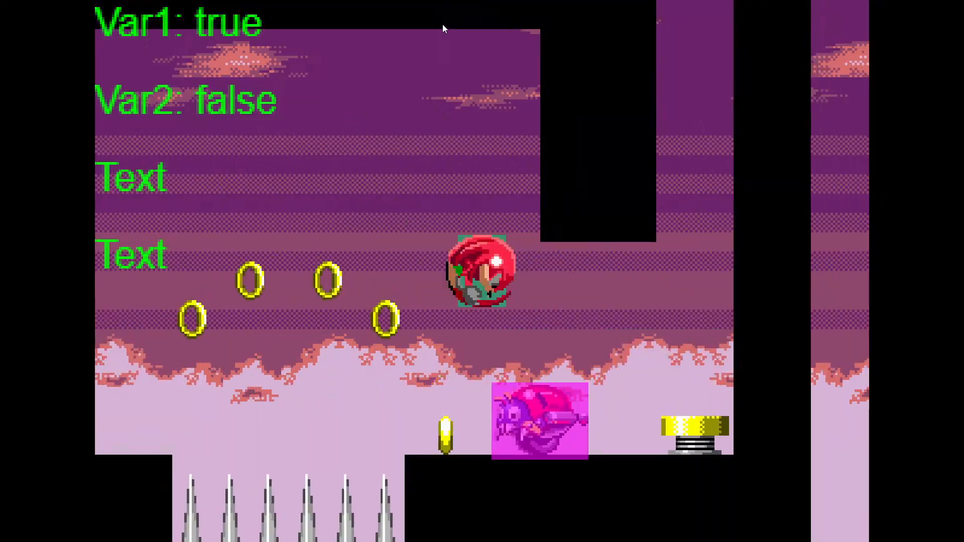
key("F11")
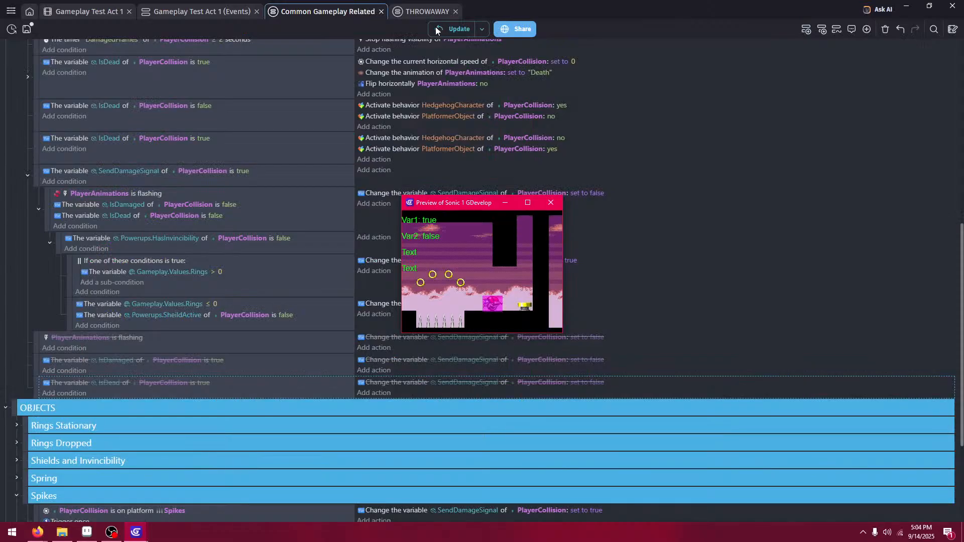
left_click(555, 203)
- Re-enable the PlayerAnimations flashing, IsDamaged true and IsDead true events, and collapse the SendDamageSignal true event
left_click(307, 348)
key("d")
left_click(304, 374)
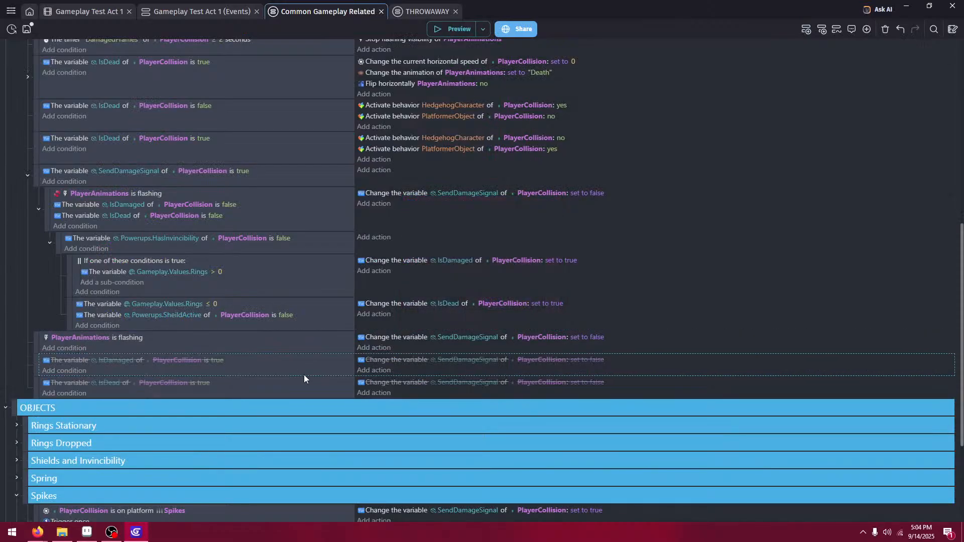
left_click(297, 390)
key("d")
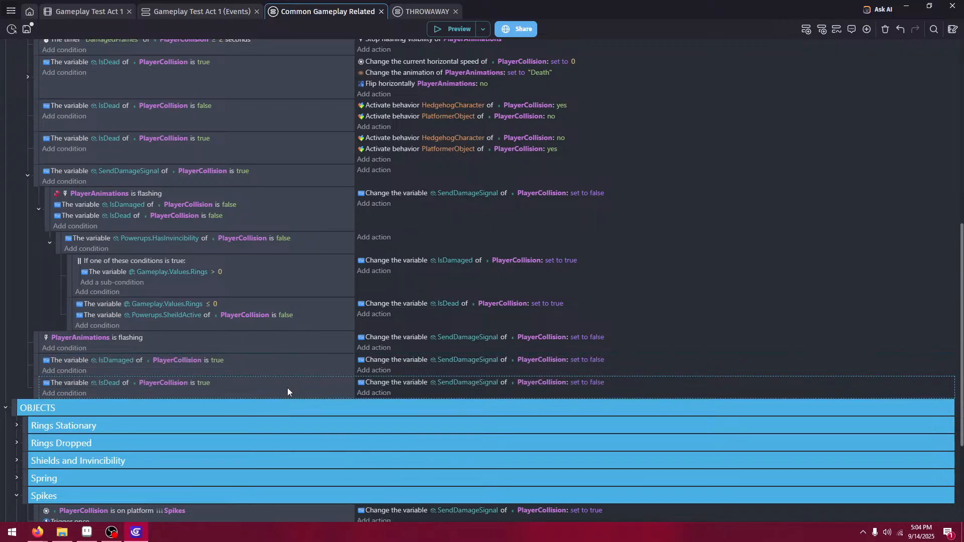
left_click(382, 192)
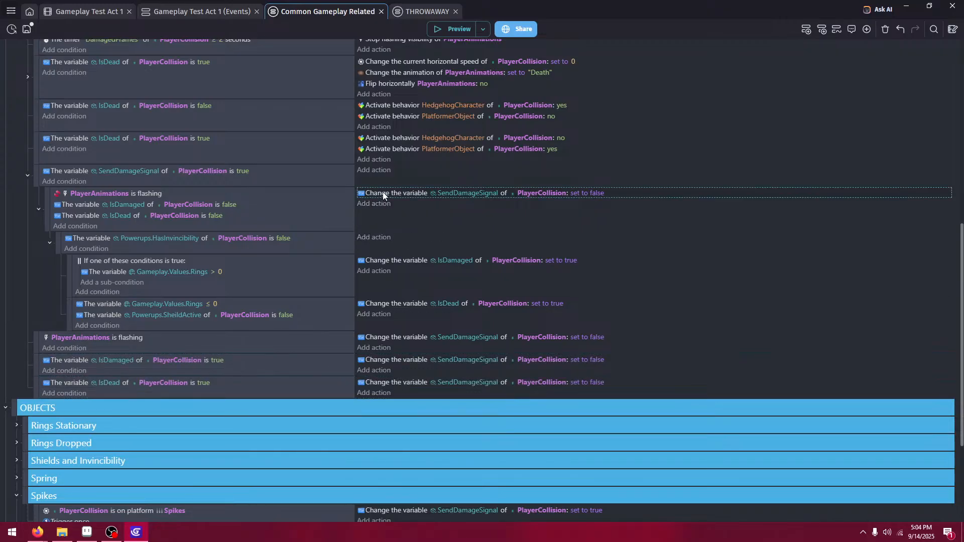
left_click(28, 175)
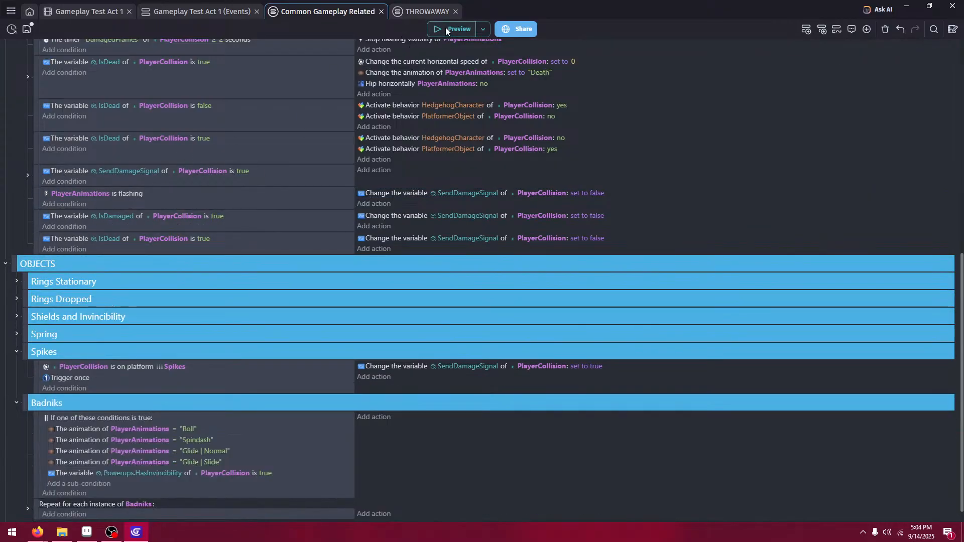
- Preview the game with the three reset events enabled and bring the player to the first Motobug to test damage
left_click(460, 27)
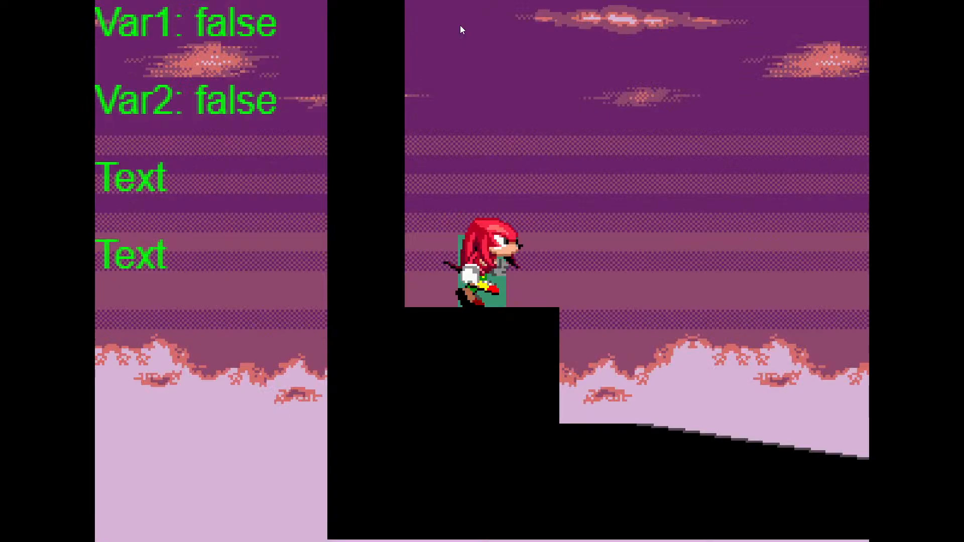
key("Right")
key("space")
key("space")
key("Left")
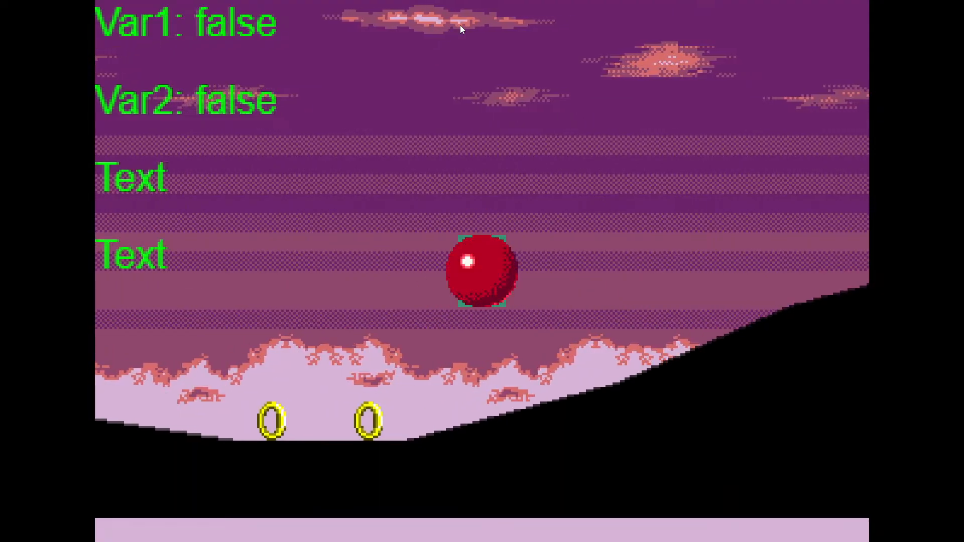
key("Right")
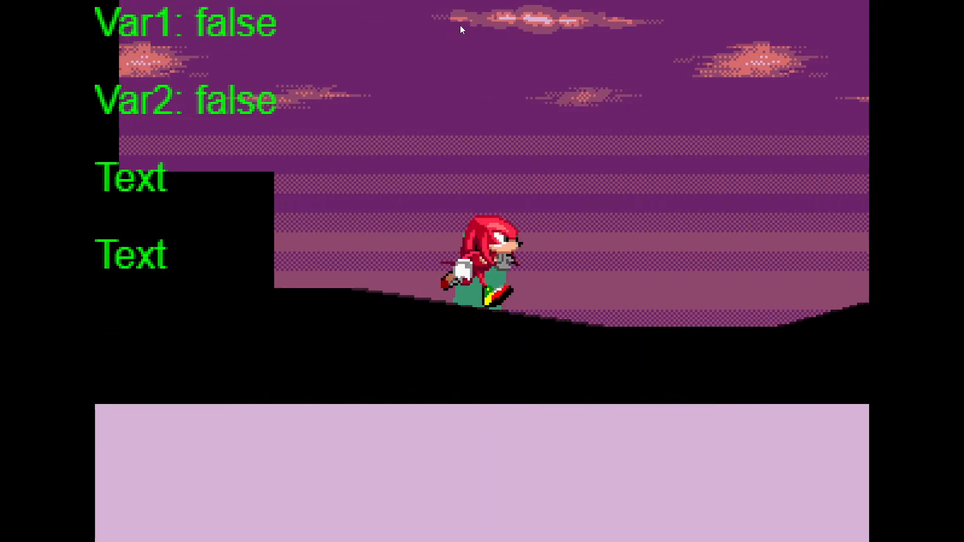
key("space")
key("space")
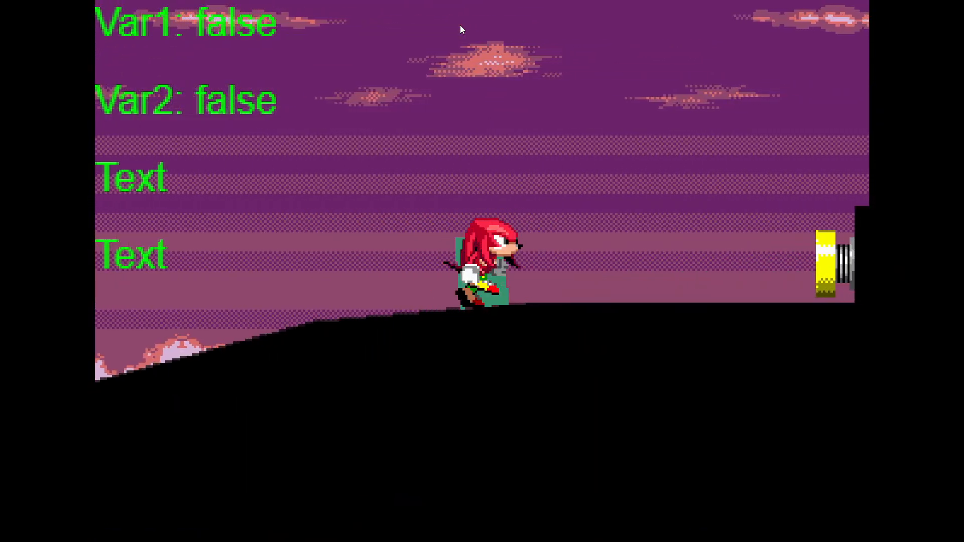
key("space")
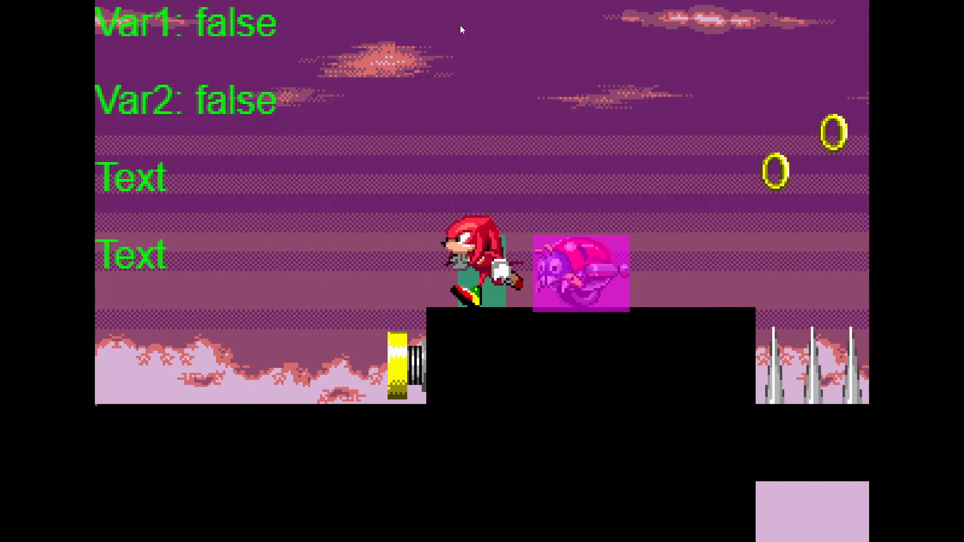
key("space")
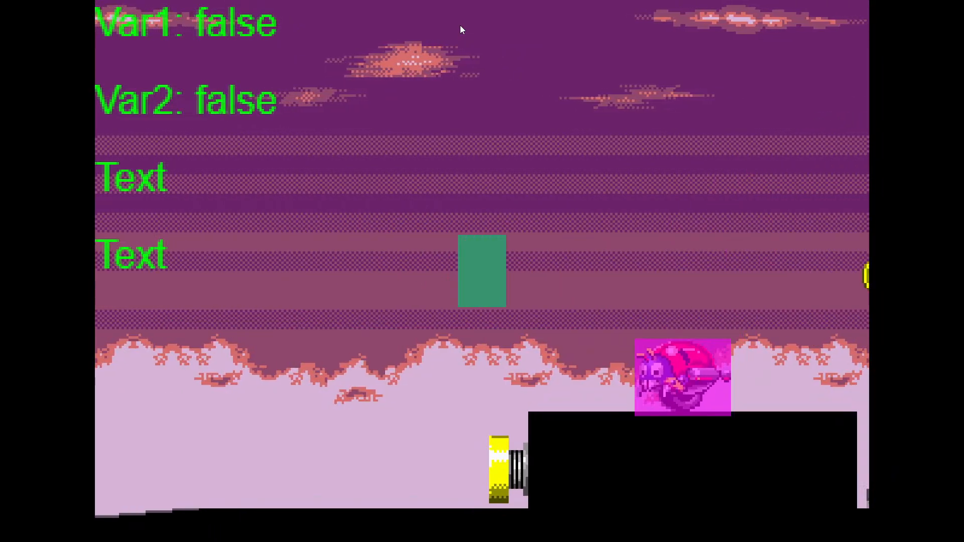
- Move the flashing player back and forth over the spikes to test damage during the invincibility frames
key("Left")
key("Right")
key("space")
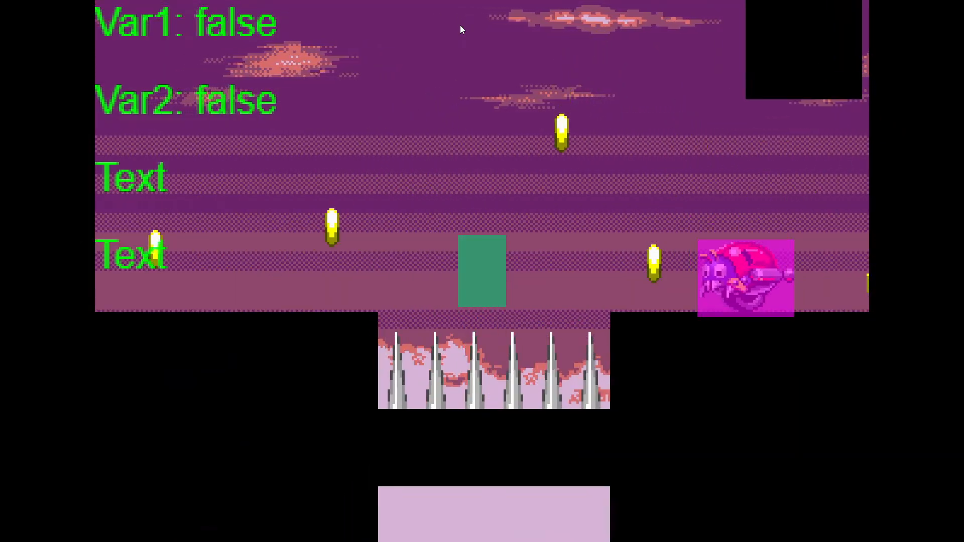
key("Left")
key("space")
key("Right")
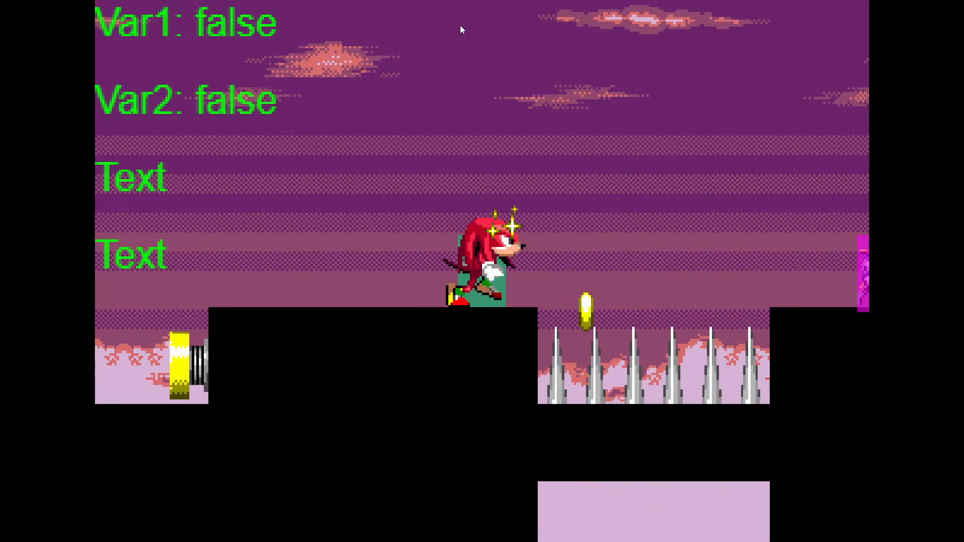
- Jump across the spikes to the second Motobug to test repeated damage, and close the preview
key("space")
key("Right")
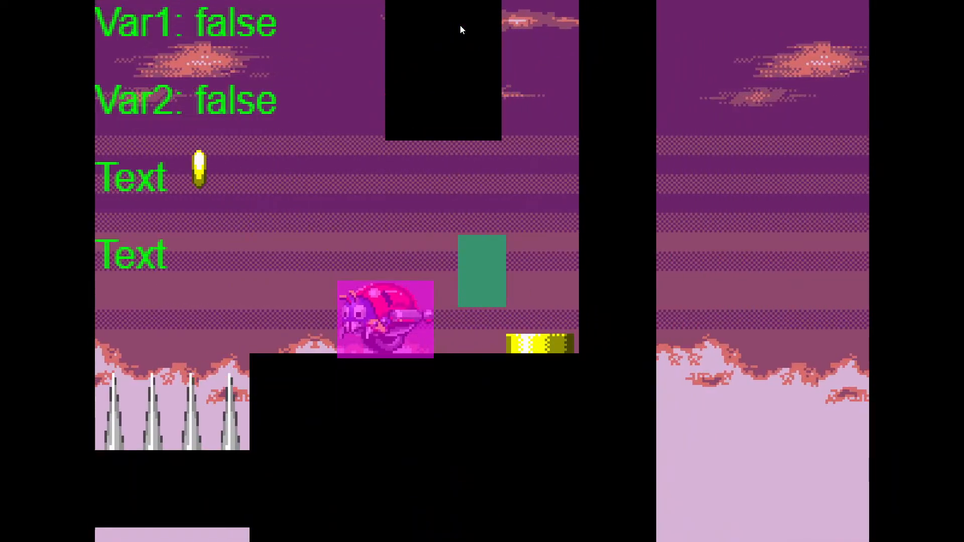
key("Left")
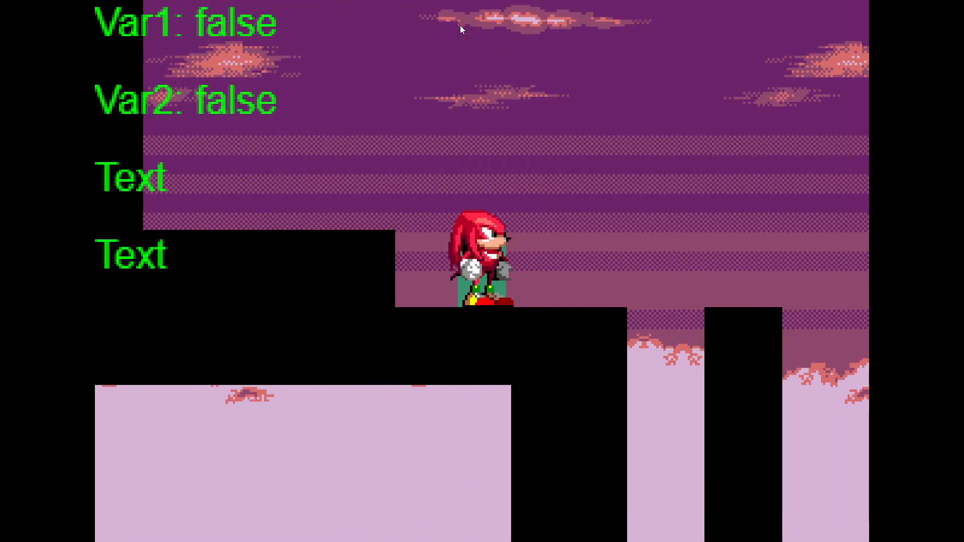
key("F11")
left_click(550, 201)
- Collapse the Damage and Death group, save the project, and select the Badniks group's Or event
scroll(75, 168, "up", 7)
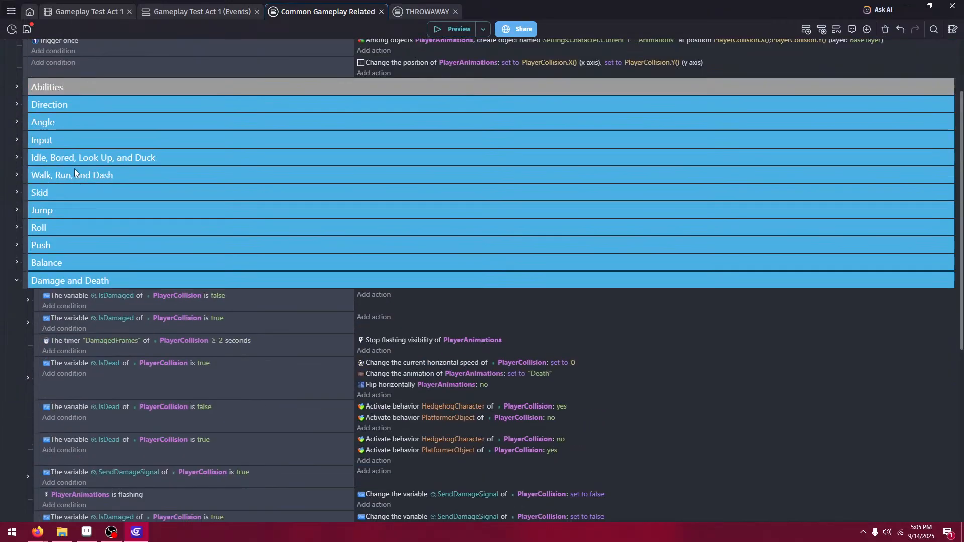
left_click(16, 331)
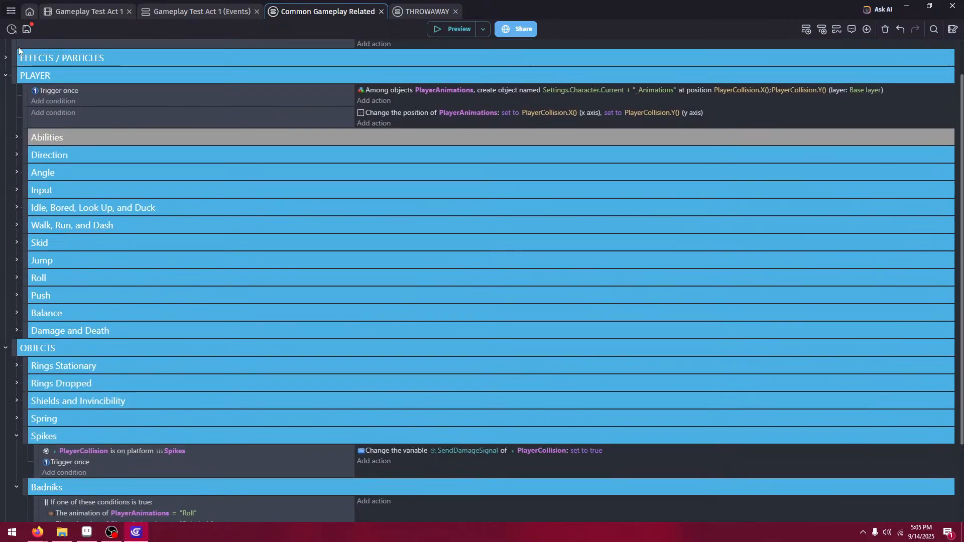
left_click(21, 33)
scroll(121, 285, "down", 2)
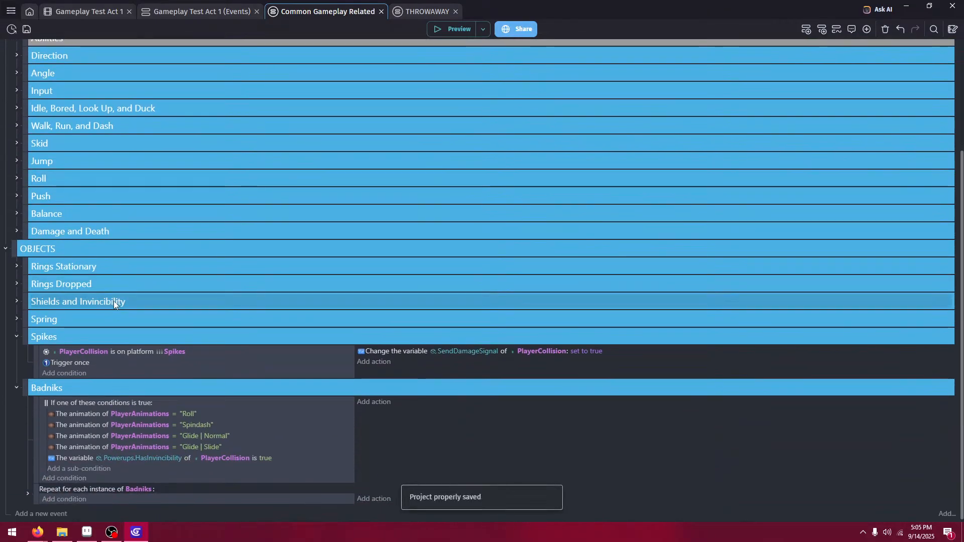
left_click(493, 444)
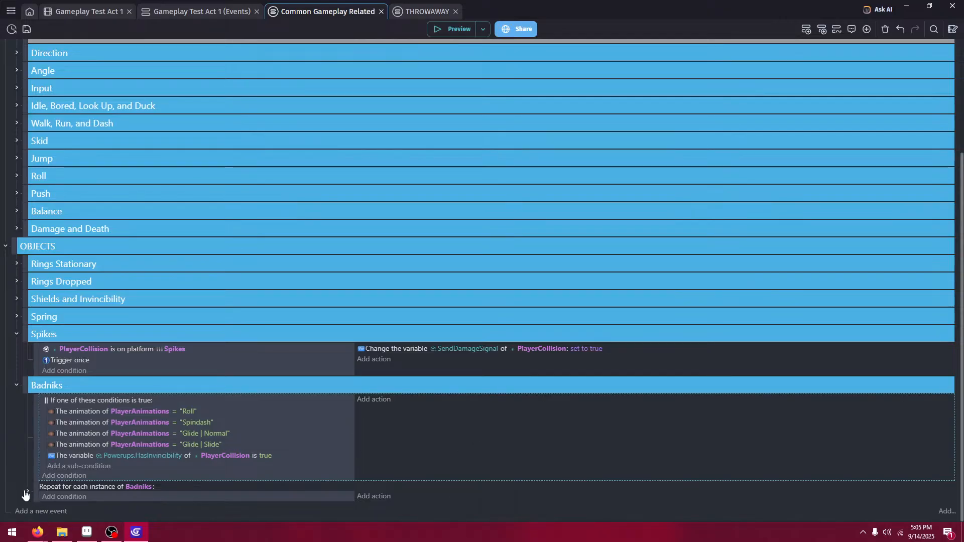
- Expand the Badniks repeat event and remove the action deactivating PlayerCollision's HedgehogCharacter behavior from its attack sub-event
left_click(26, 493)
scroll(44, 407, "down", 6)
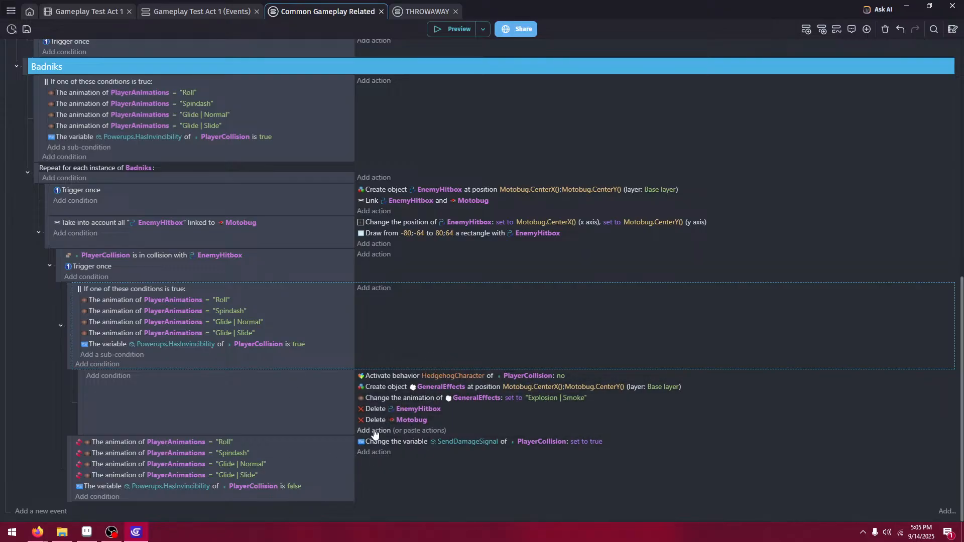
left_click(570, 380)
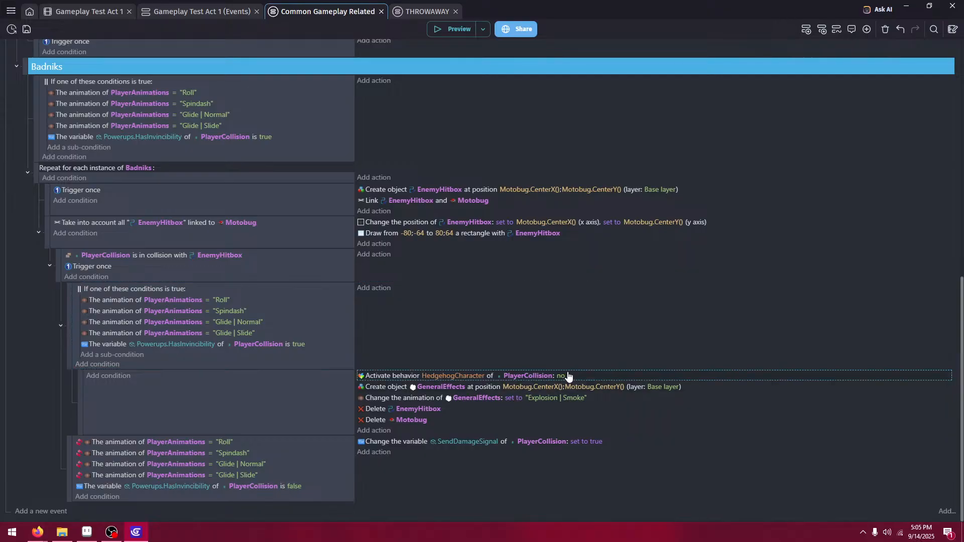
key("Delete")
- Add an action deleting the PlayerAnimations group to the sub-event that destroys the Motobug
left_click(386, 431)
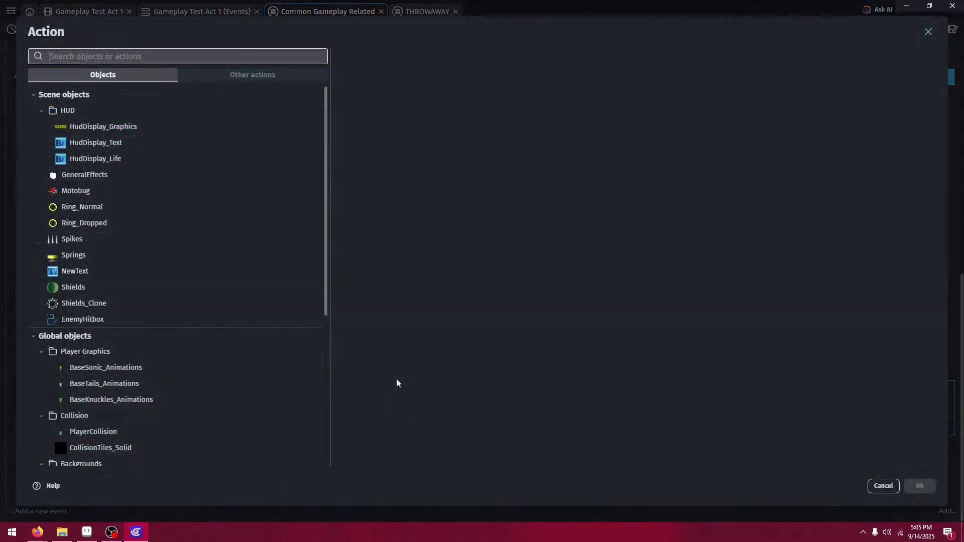
scroll(189, 323, "down", 1)
scroll(181, 319, "down", 4)
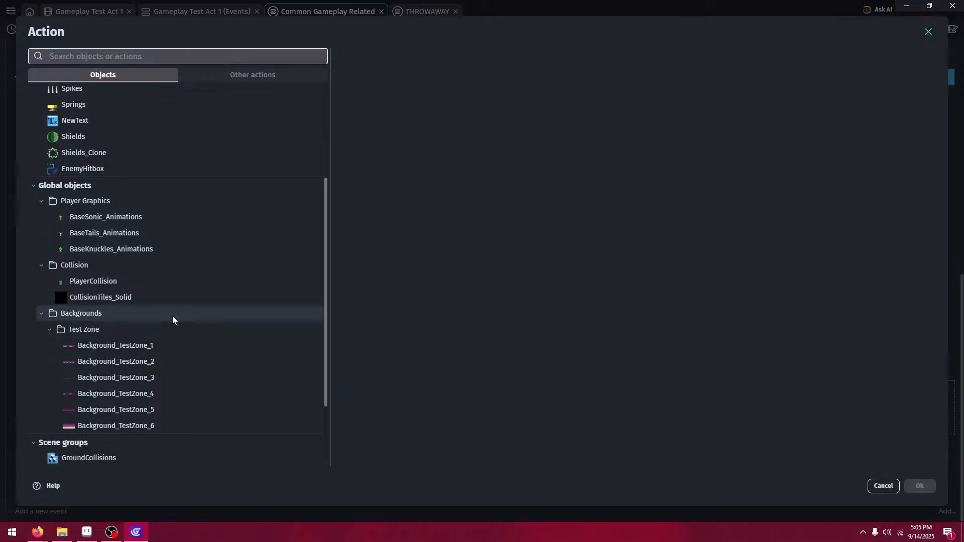
left_click(181, 442)
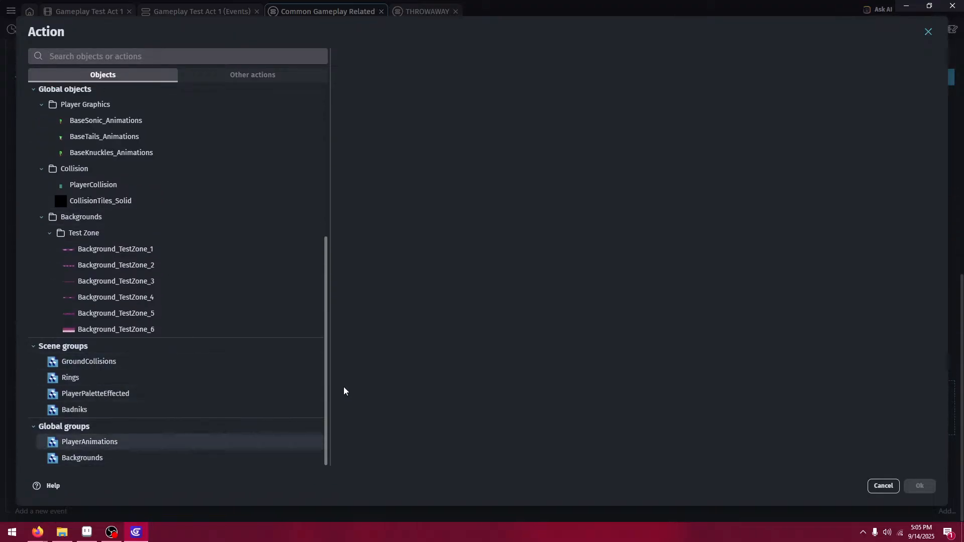
scroll(442, 301, "down", 10)
scroll(450, 314, "down", 3)
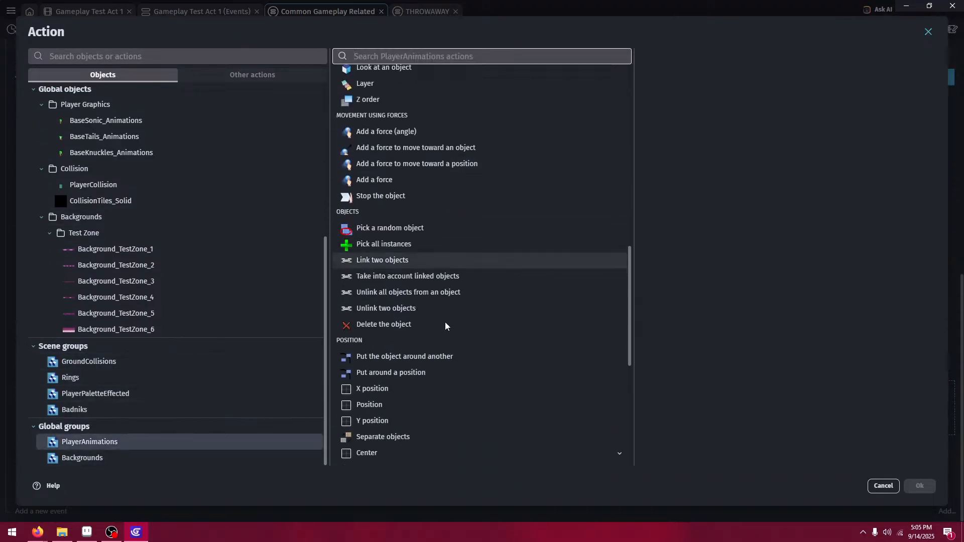
left_click(445, 324)
left_click(920, 486)
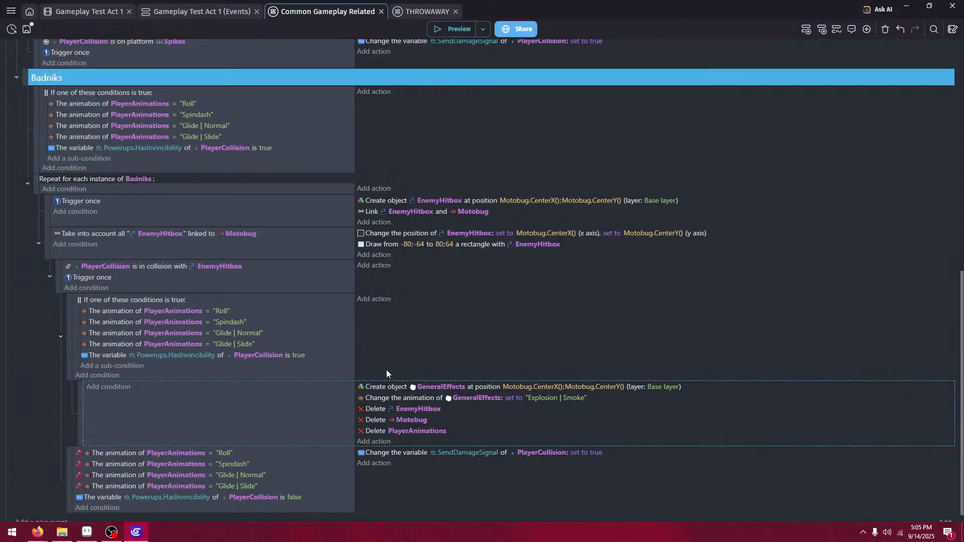
scroll(367, 333, "down", 1)
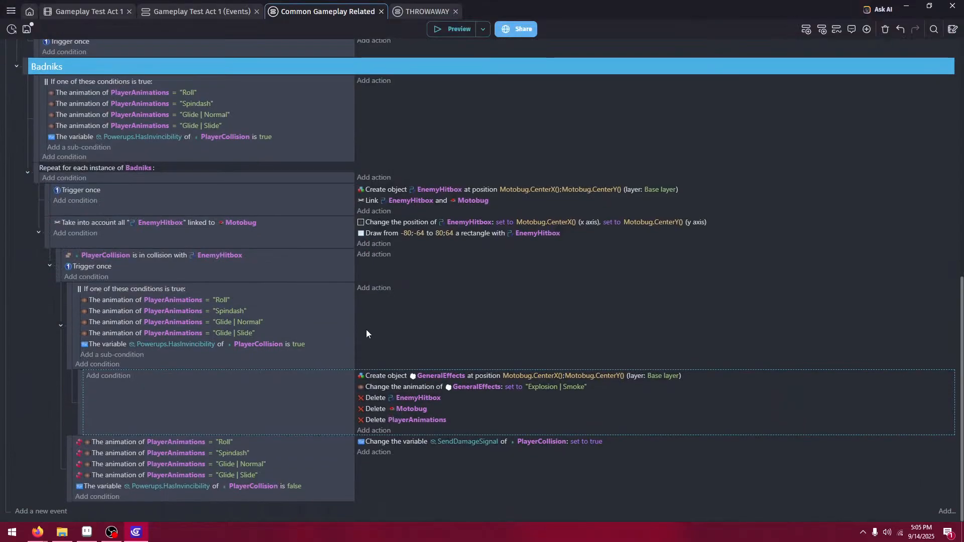
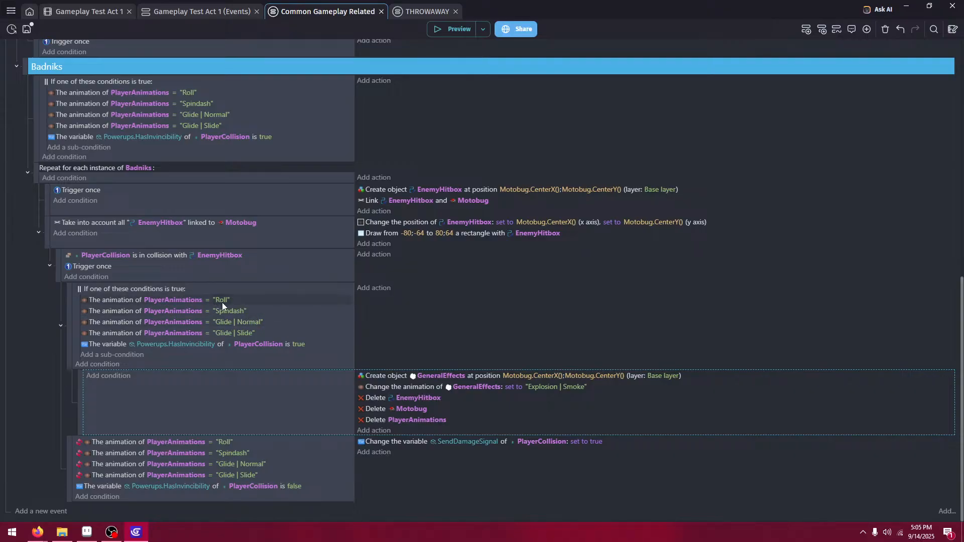
- Duplicate the PlayerCollision–EnemyHitbox collision event with its sub-events, and move the copy out of the repeat event, directly under the Badniks group
left_click(57, 252)
key("ctrl+v")
scroll(108, 311, "down", 5)
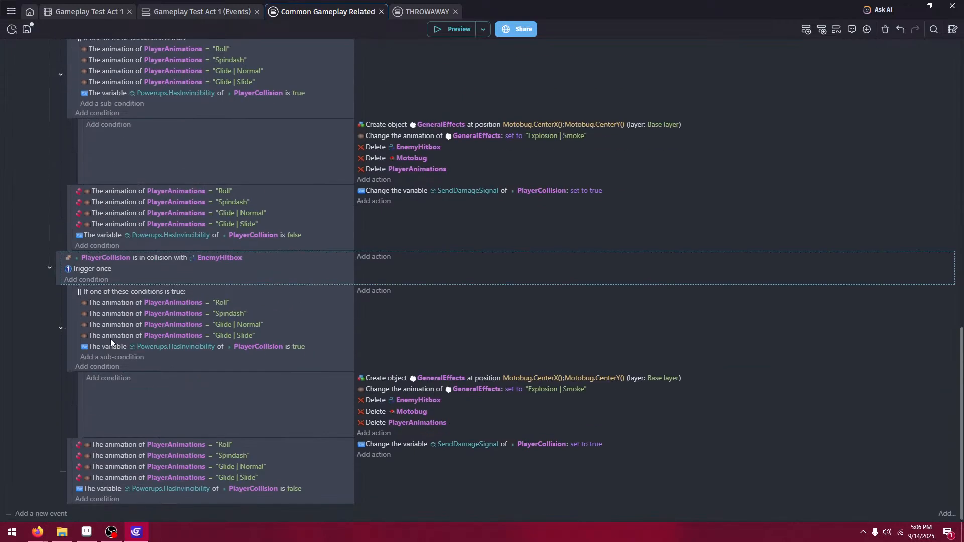
scroll(90, 312, "up", 4)
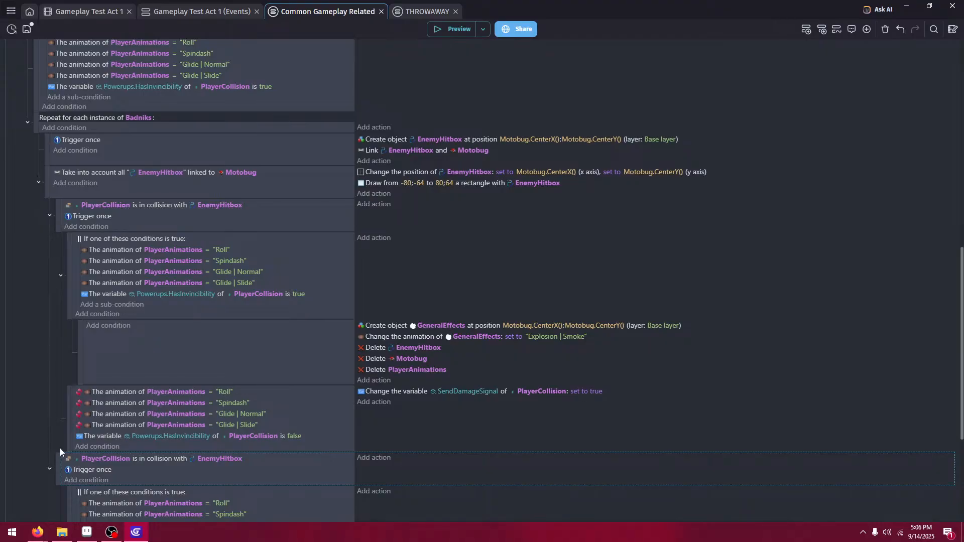
left_click_drag(59, 458, 48, 459)
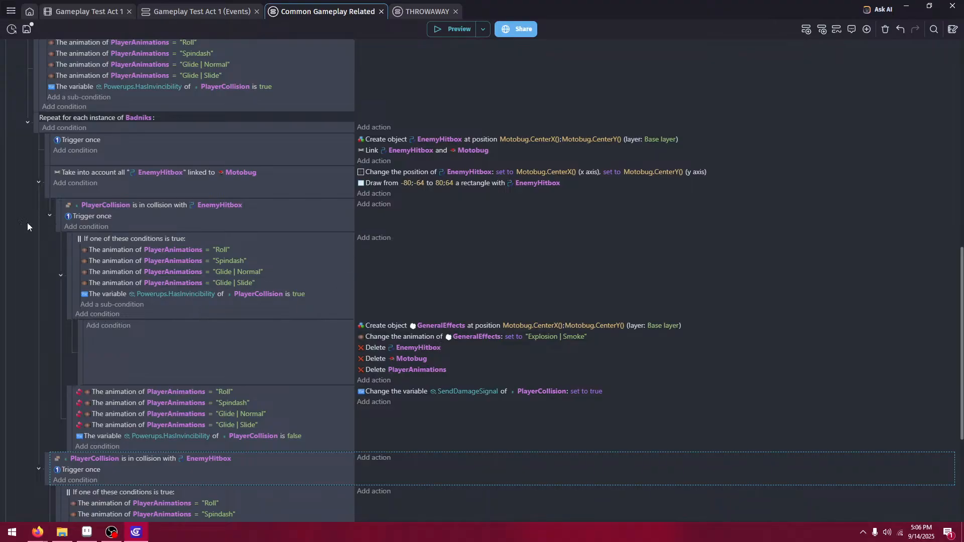
left_click(50, 217)
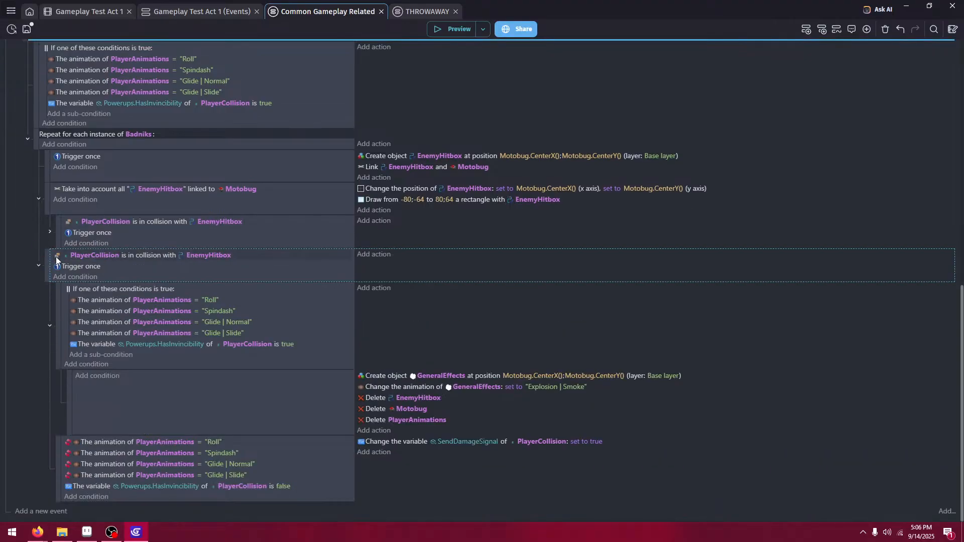
left_click_drag(47, 258, 35, 260)
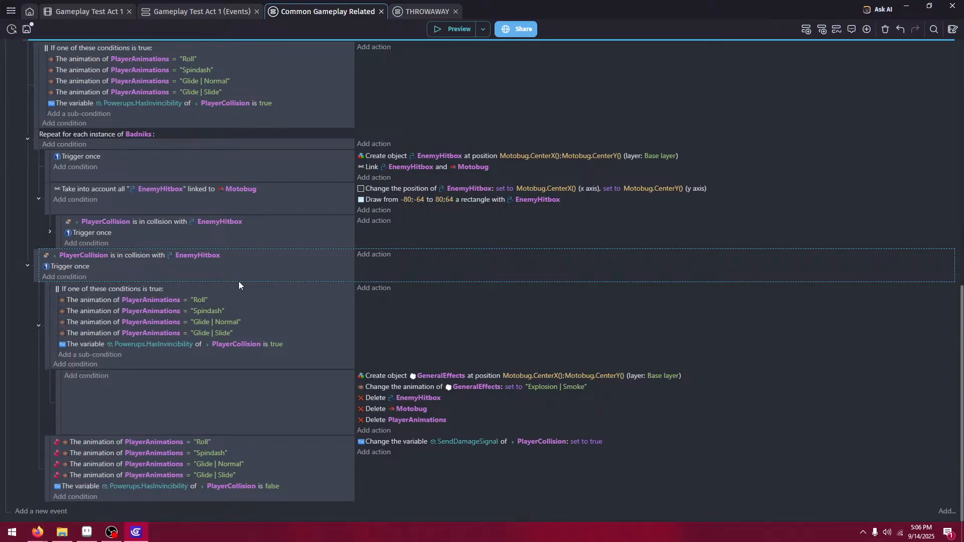
- In the copied collision event, remove the SendDamageSignal sub-event and the action deleting Motobug
left_click(292, 395)
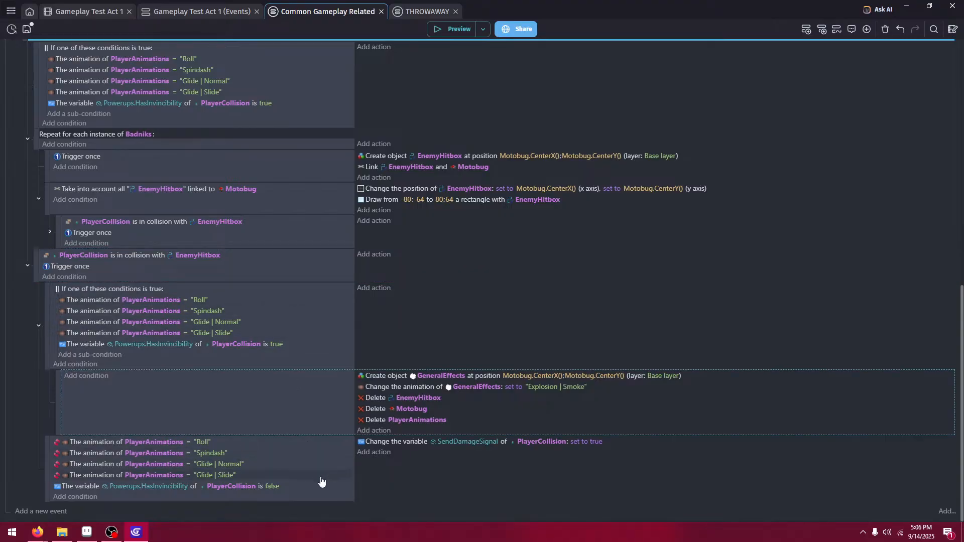
left_click(365, 485)
key("Delete")
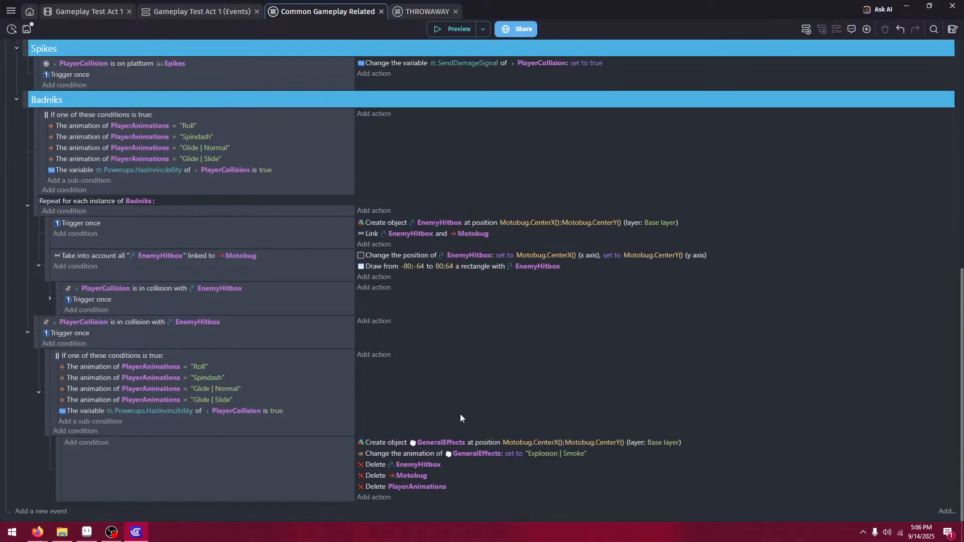
left_click(459, 478)
key("Delete")
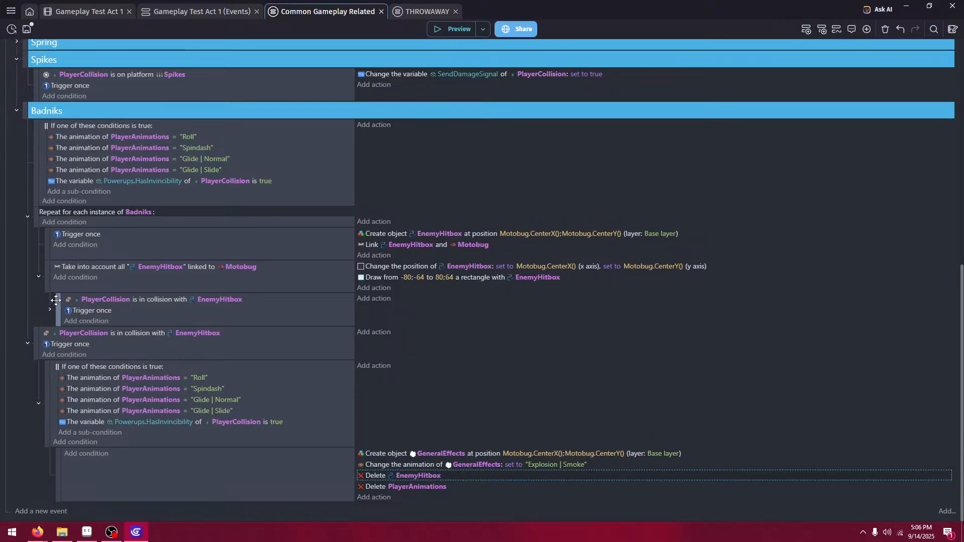
- Remove the action deleting PlayerAnimations from the original collision event inside the repeat loop, and collapse that event
left_click(50, 309)
key("Delete")
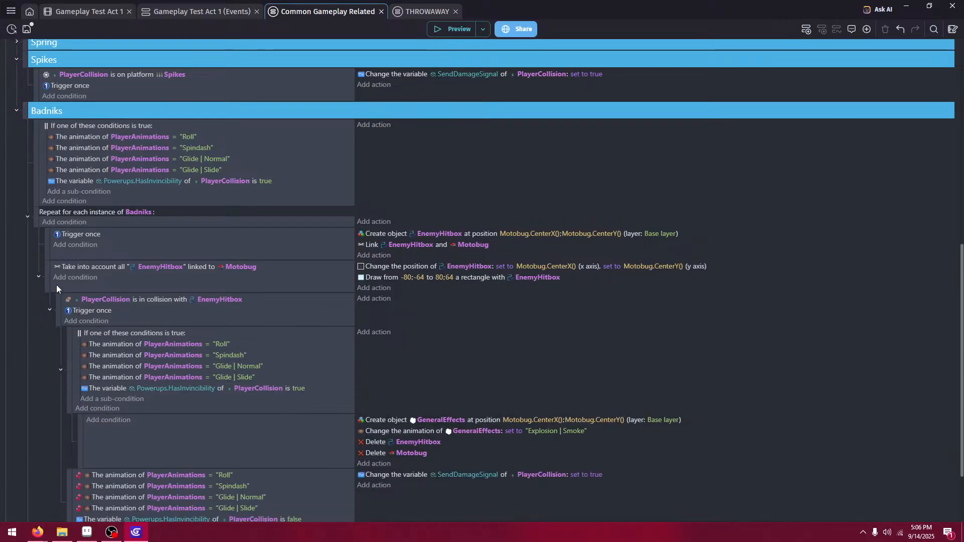
left_click(50, 309)
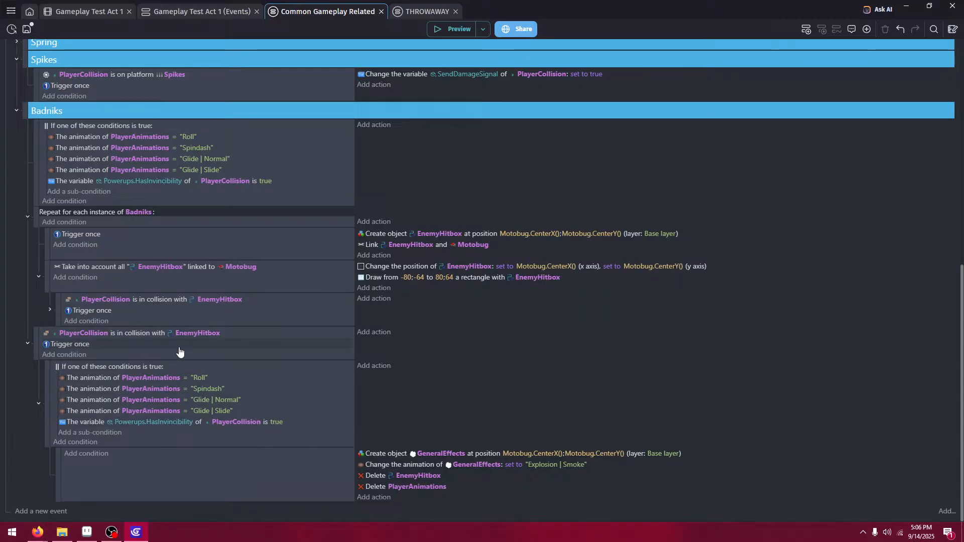
- Remove the GeneralEffects animation and object creation actions from the copied collision event
left_click(472, 494)
left_click(410, 467)
key("Delete")
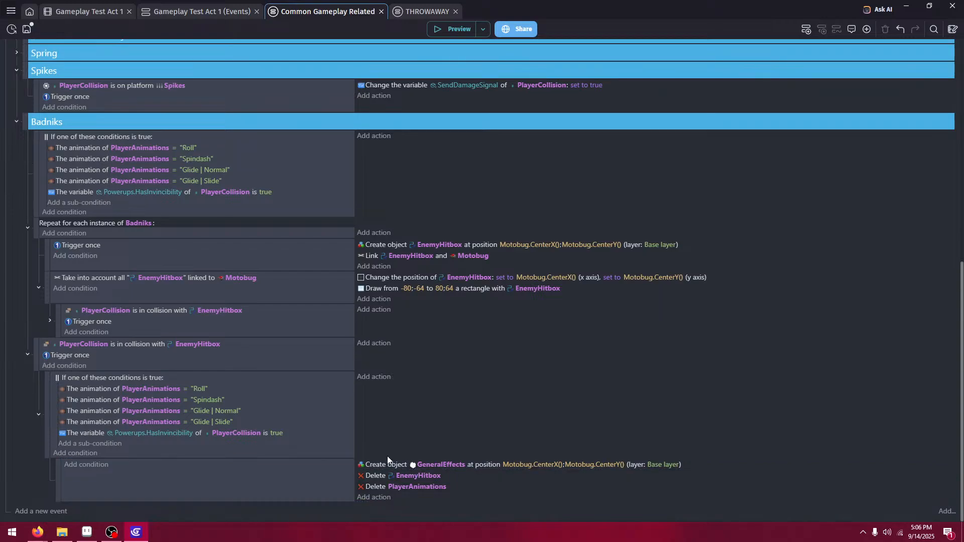
left_click(387, 456)
key("Delete")
- Retarget the copied event's EnemyHitbox Delete action to PlayerCollision, and remove the action deleting PlayerAnimations
left_click(405, 477)
key("BackSpace")
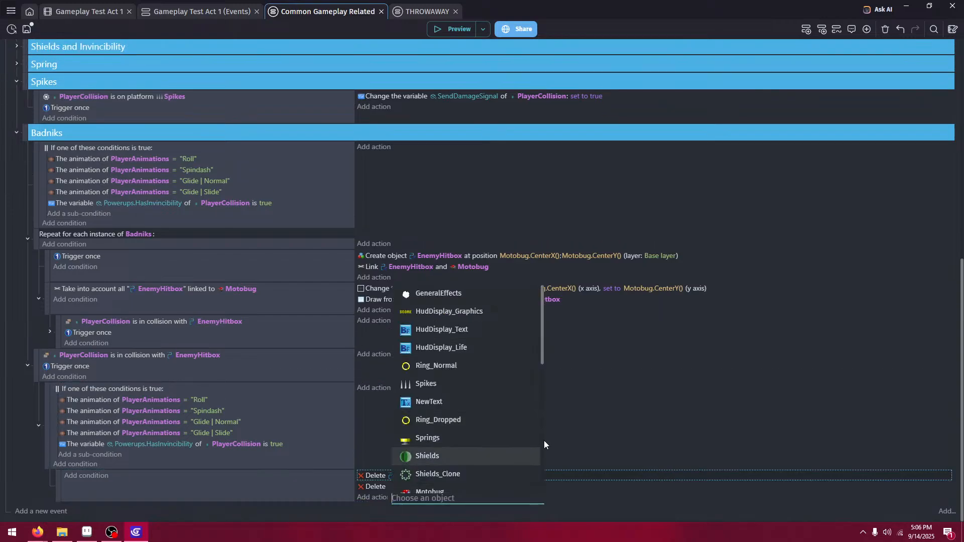
scroll(481, 387, "down", 3)
scroll(477, 432, "down", 5)
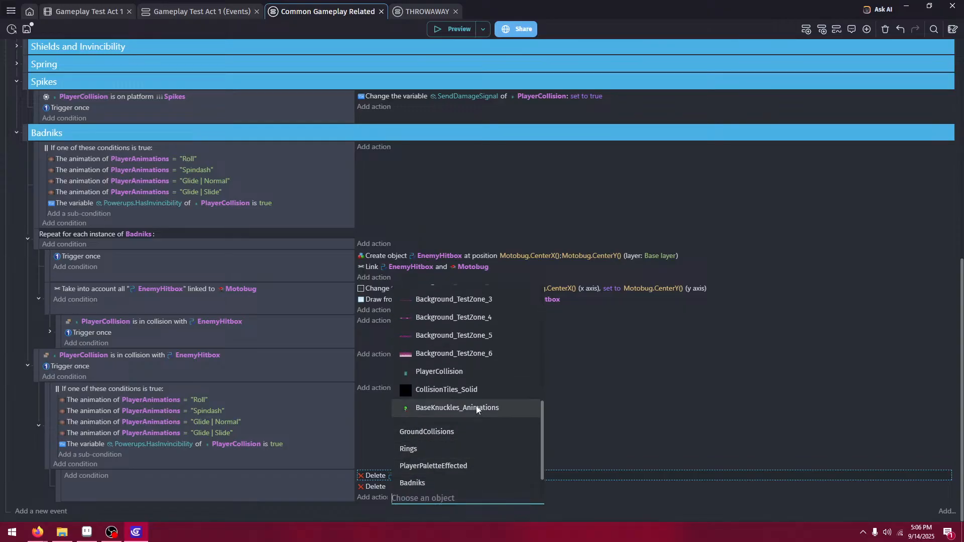
left_click(475, 372)
left_click(464, 487)
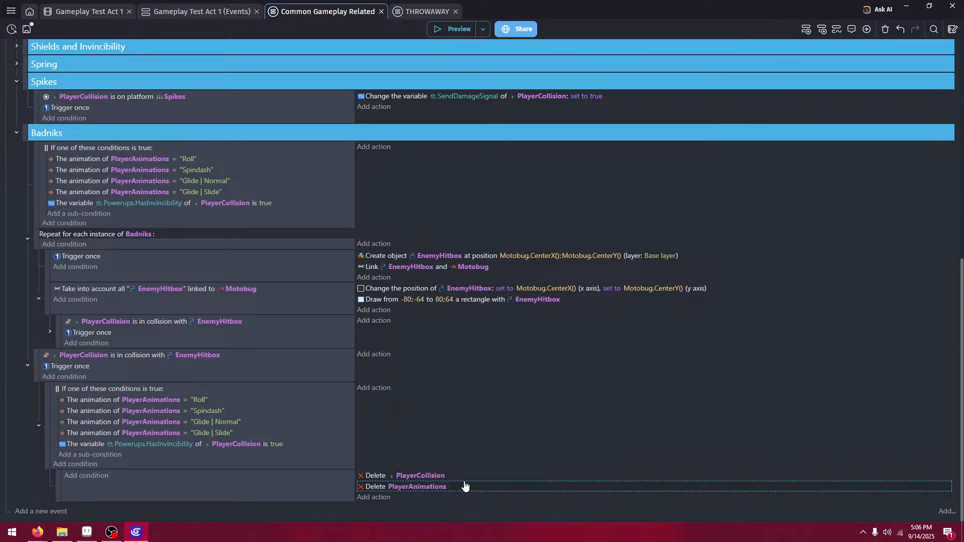
key("Delete")
- Preview the game, jump the player through the level into the Motobugs to test the copied collision event, and close the preview
left_click(447, 31)
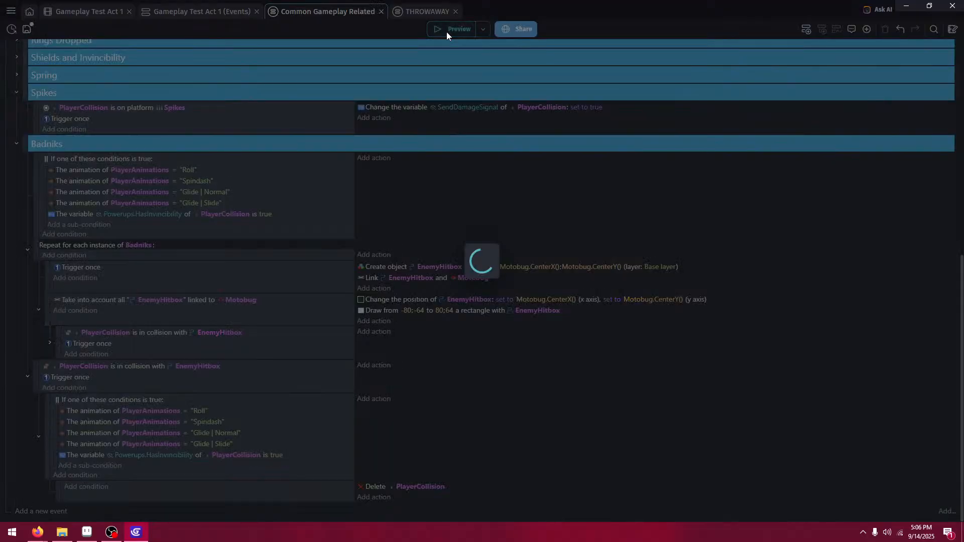
key("Right")
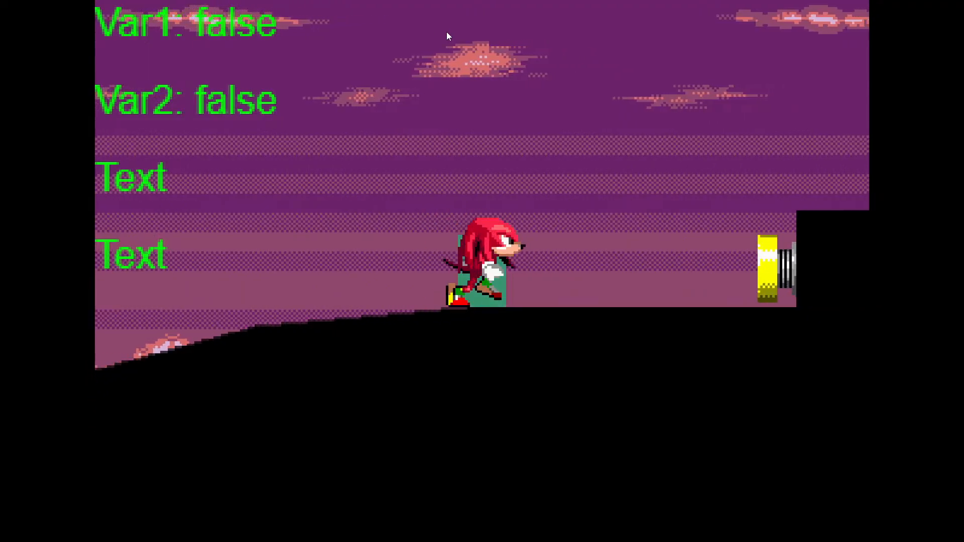
key("space")
key("space")
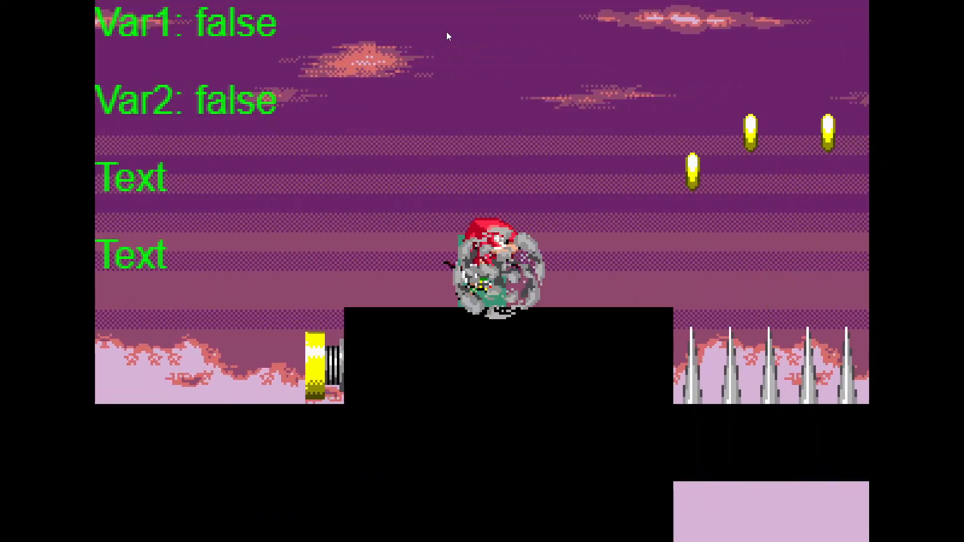
key("space")
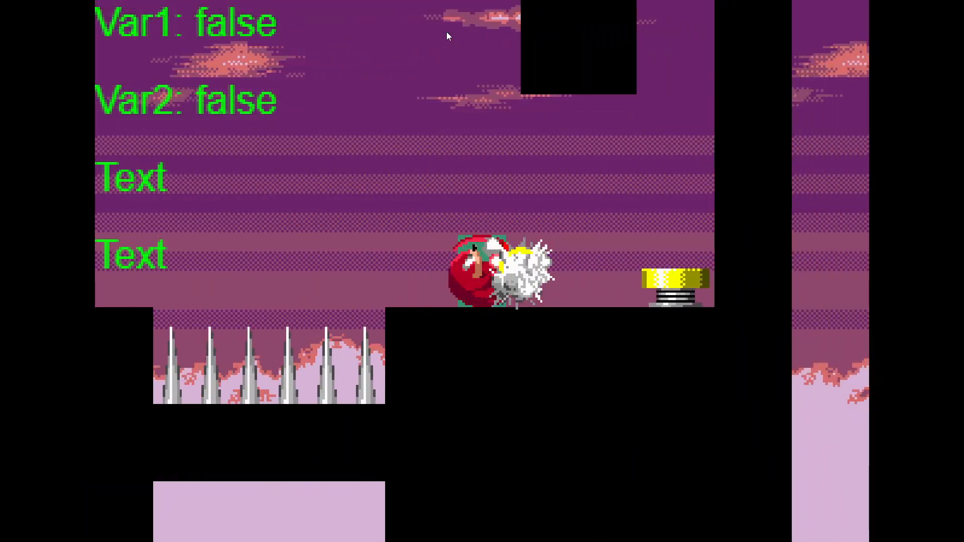
key("Left")
key("F11")
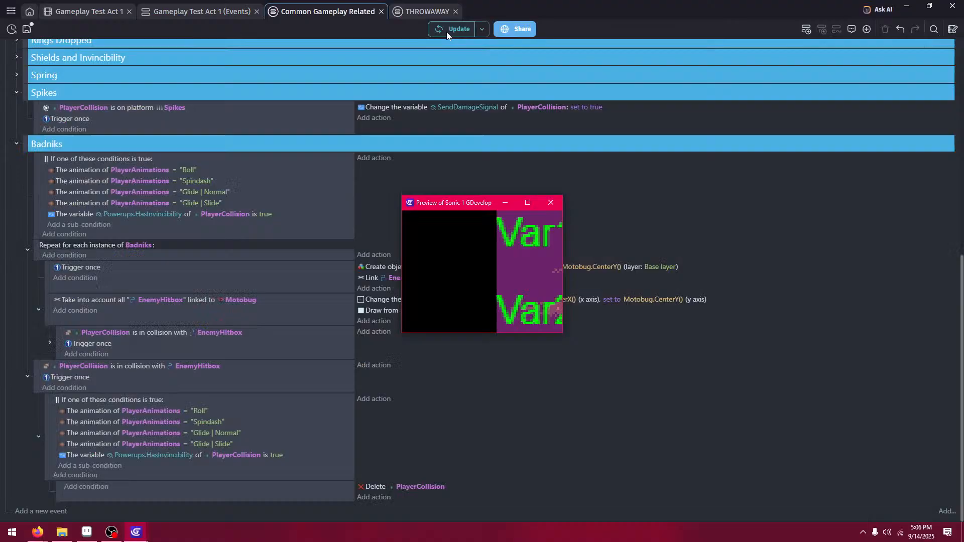
left_click(550, 203)
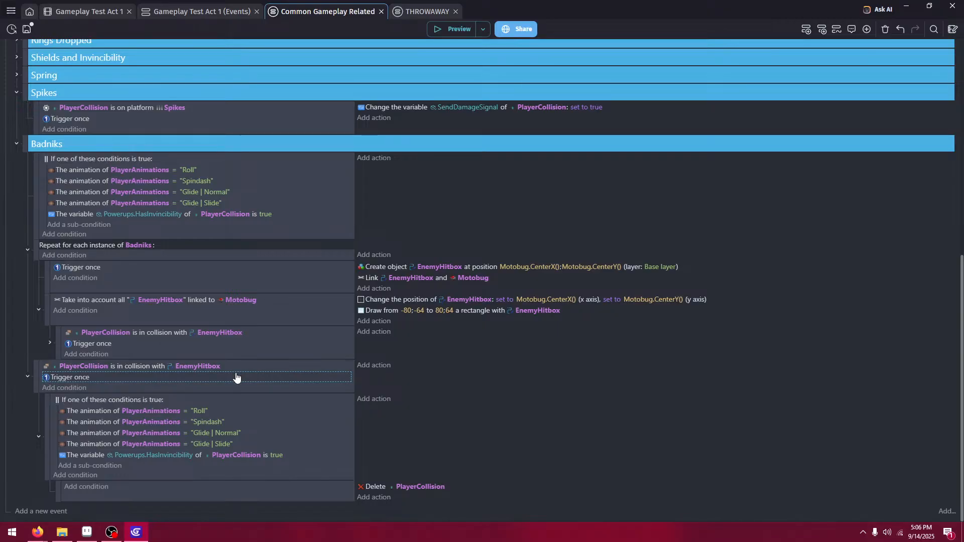
- Remove Trigger once from the copied collision event, preview the player jumping into the Motobugs again, and close the preview
key("Delete")
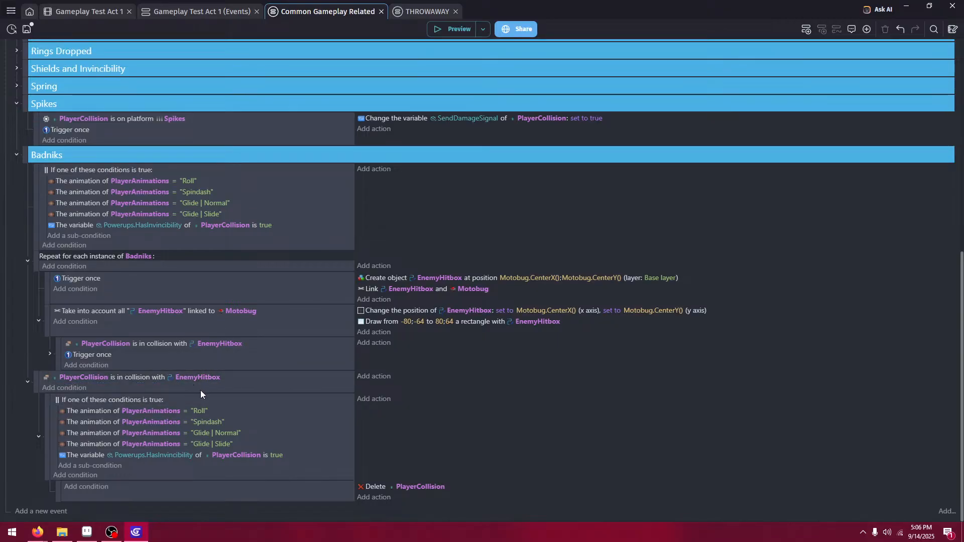
left_click(465, 35)
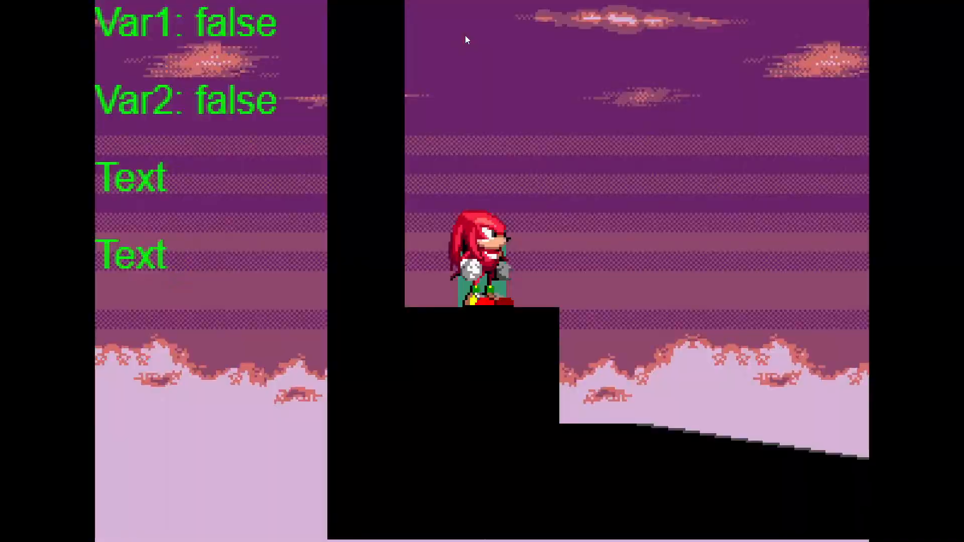
key("Right")
key("space")
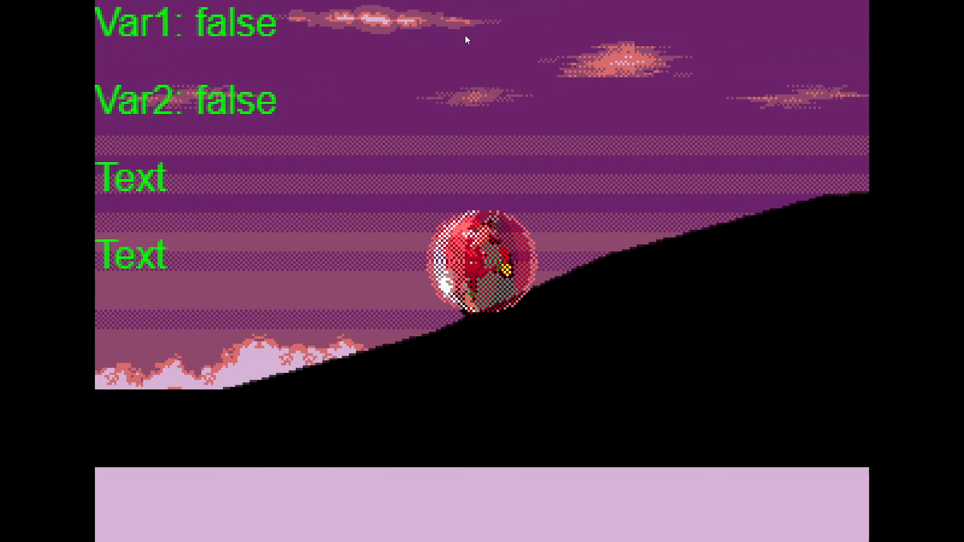
key("Right")
key("space")
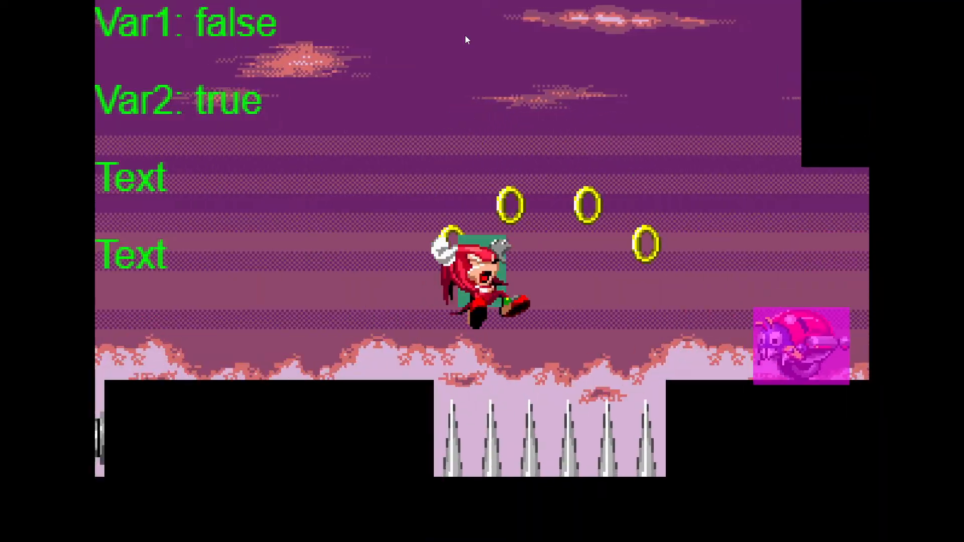
key("F11")
left_click(555, 207)
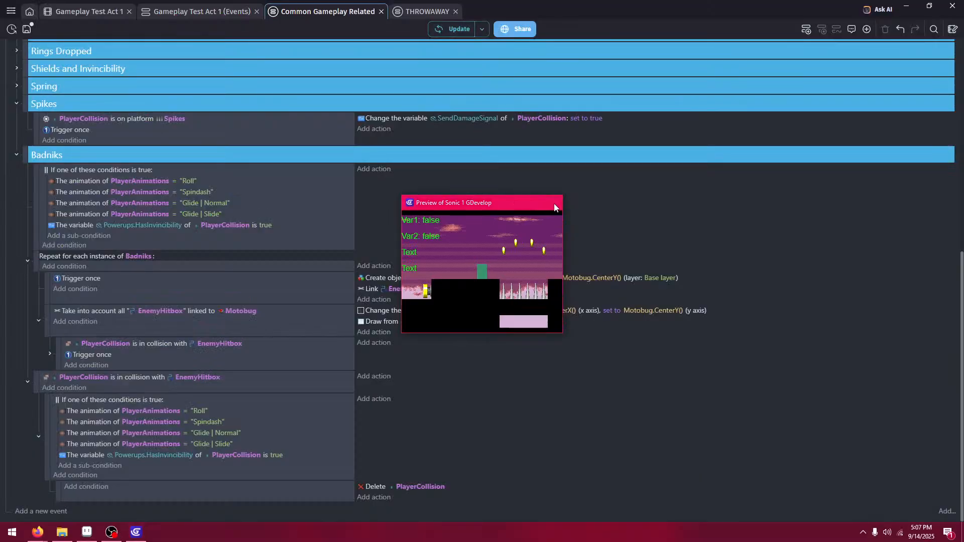
- Move the copied collision event to the start of the Badniks group, above the Or event
left_click_drag(33, 382, 38, 173)
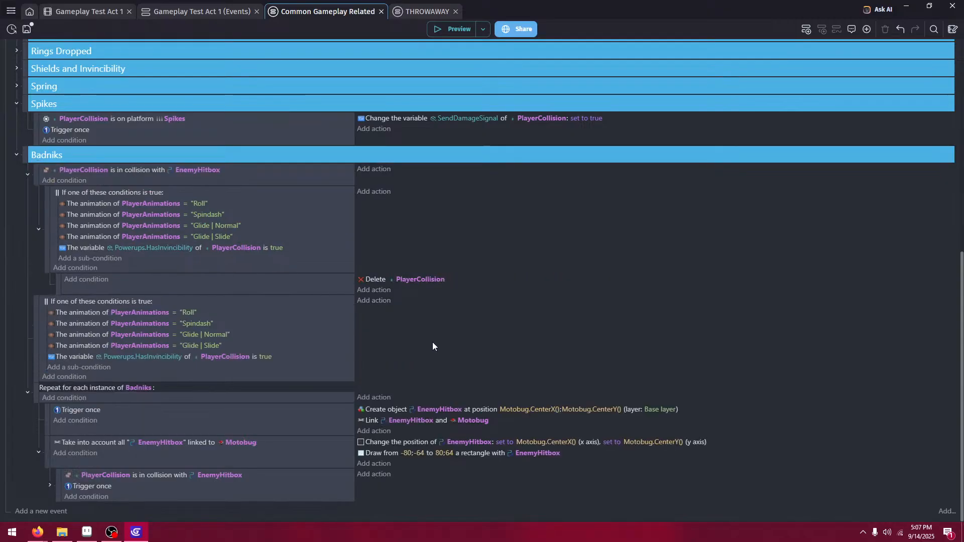
- Remove the leftover standalone Or event from the Badniks group, preview the player jumping into the Motobugs, and close the preview
scroll(442, 122, "up", 2)
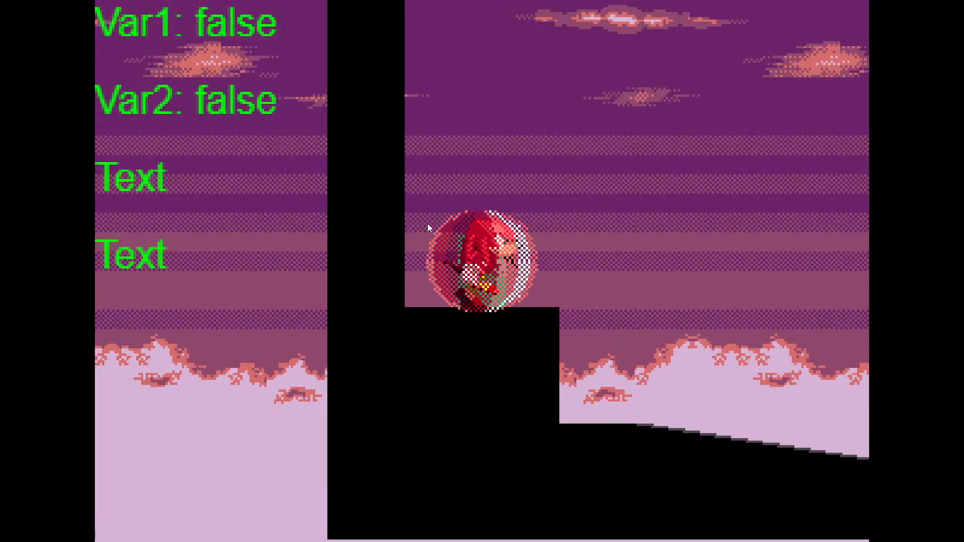
key("Right")
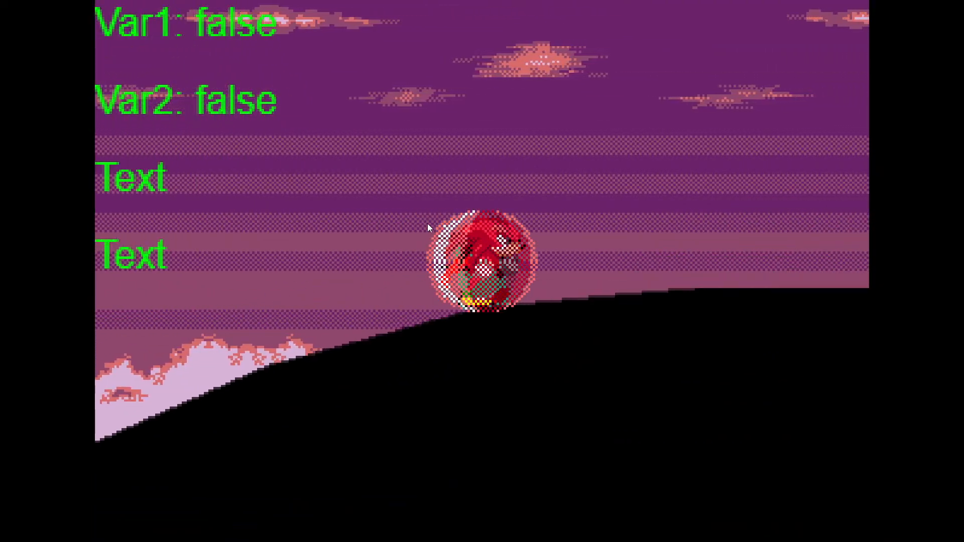
key("Right")
key("space")
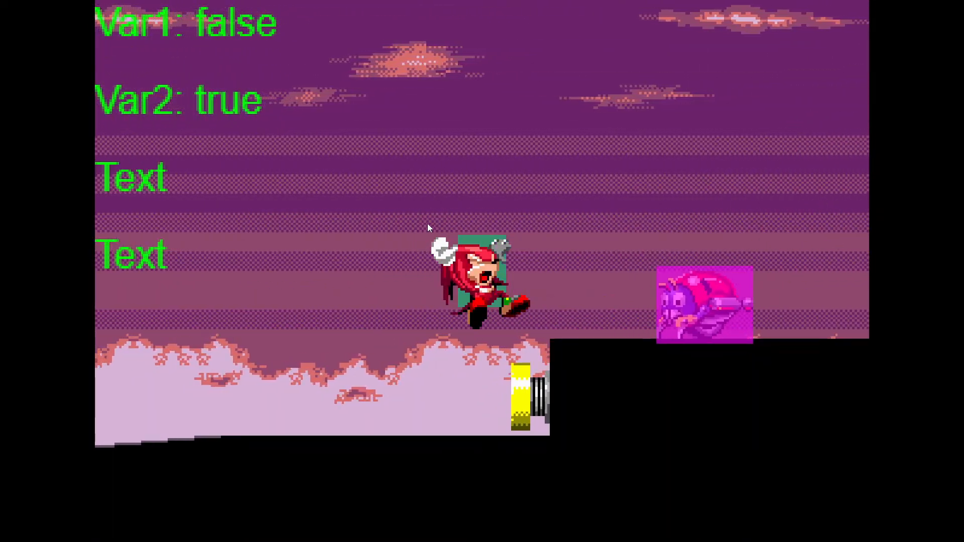
key("space")
key("Right")
key("space")
key("Right")
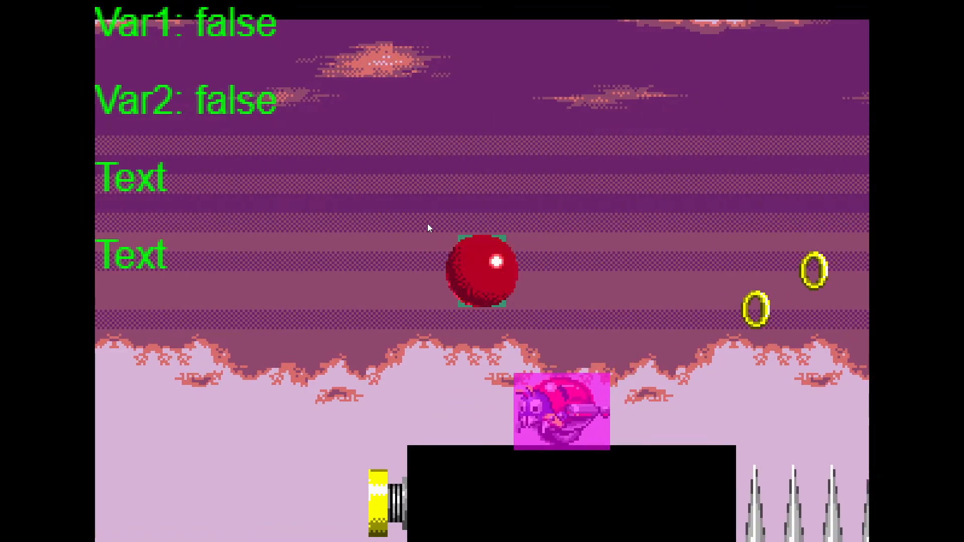
key("Right")
key("Left")
key("F11")
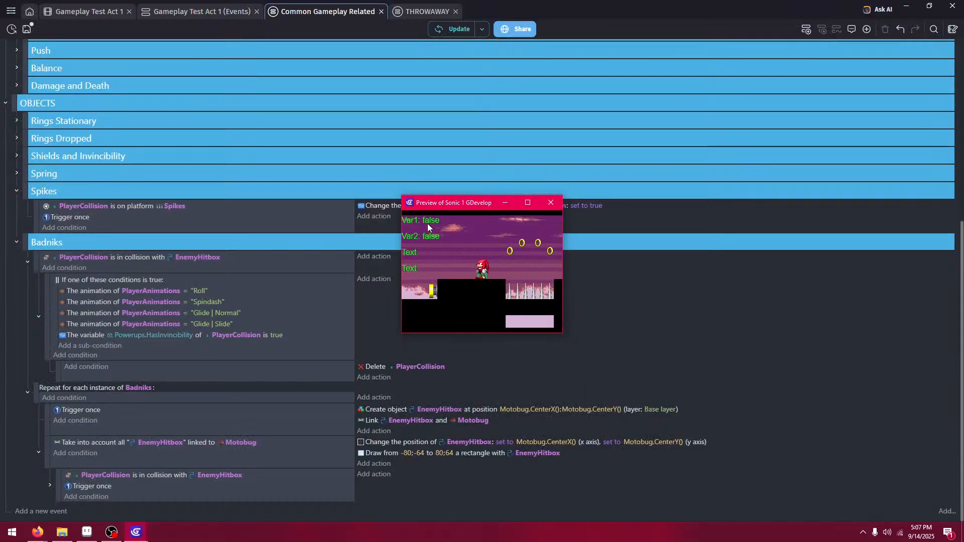
left_click(551, 203)
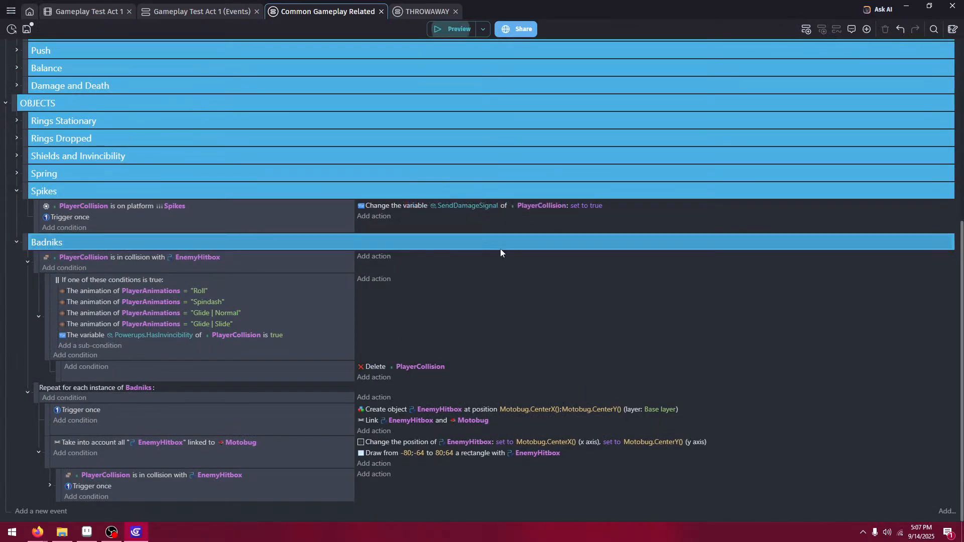
- Delete the copied collision event from the Badniks group, keeping the original nested one, and save the project
left_click(293, 268)
key("Delete")
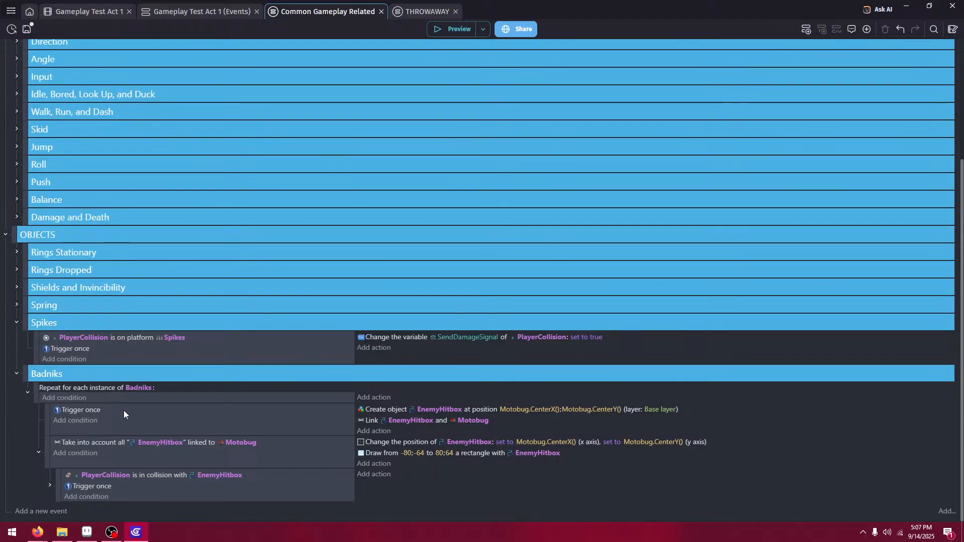
left_click(51, 486)
scroll(222, 336, "down", 4)
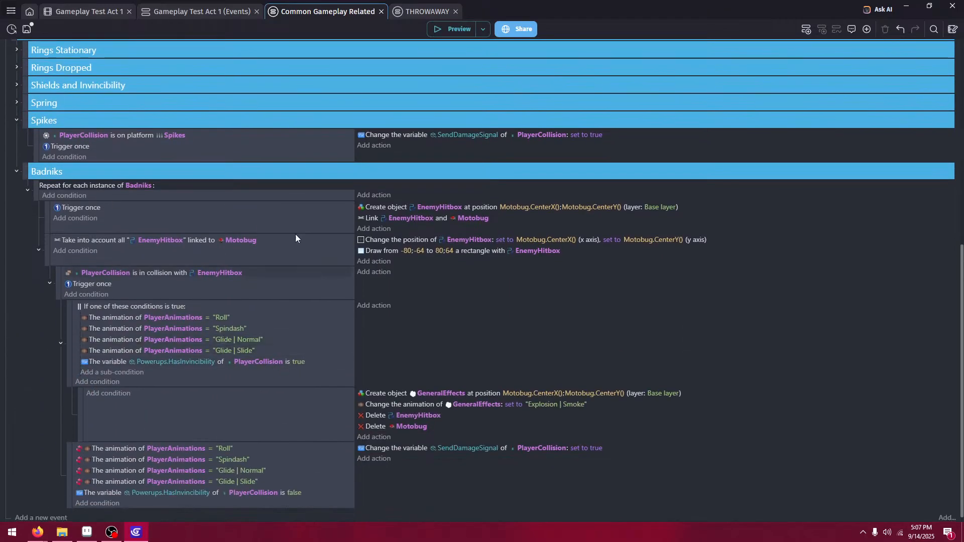
left_click(29, 29)
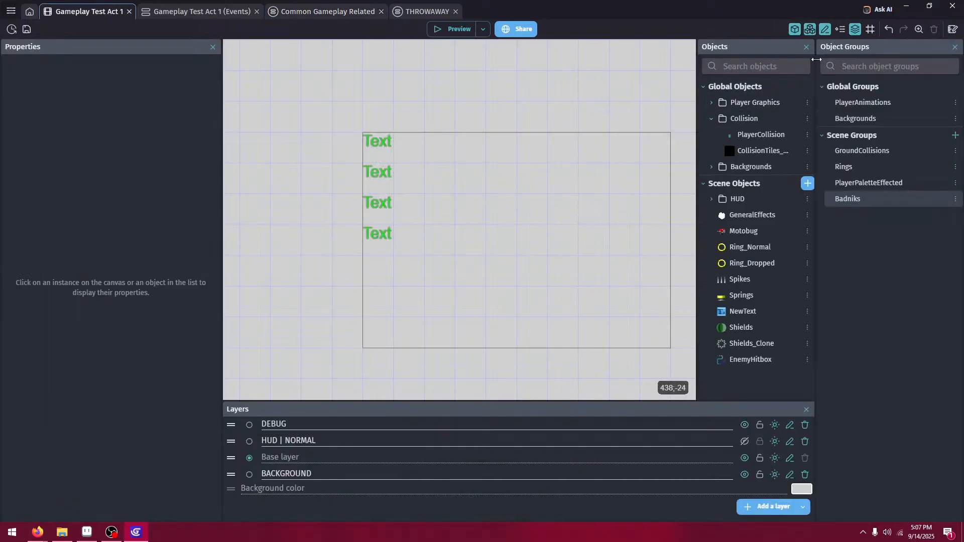
- Add a structure variable named Trigger to the PlayerCollision object's variables
left_click(768, 133)
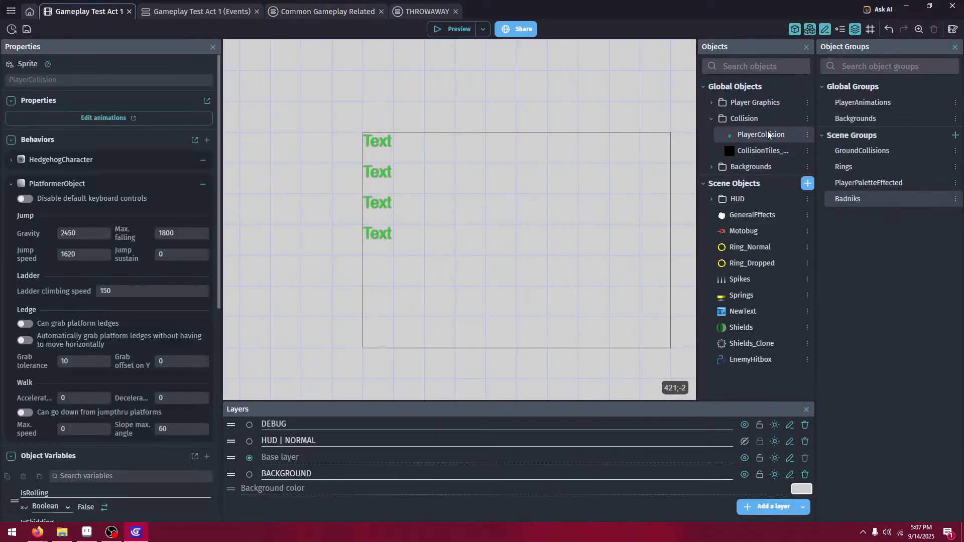
double_click(749, 129)
left_click(559, 54)
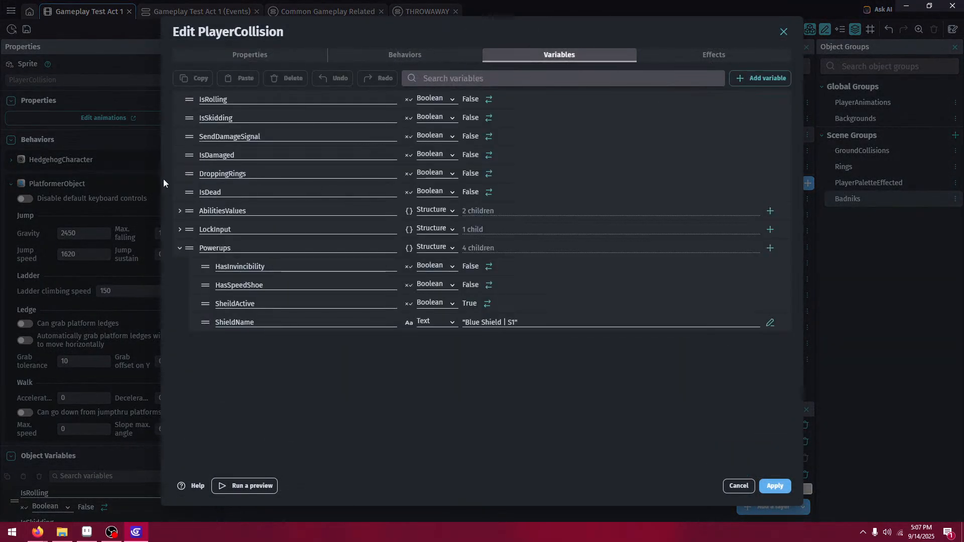
left_click(181, 249)
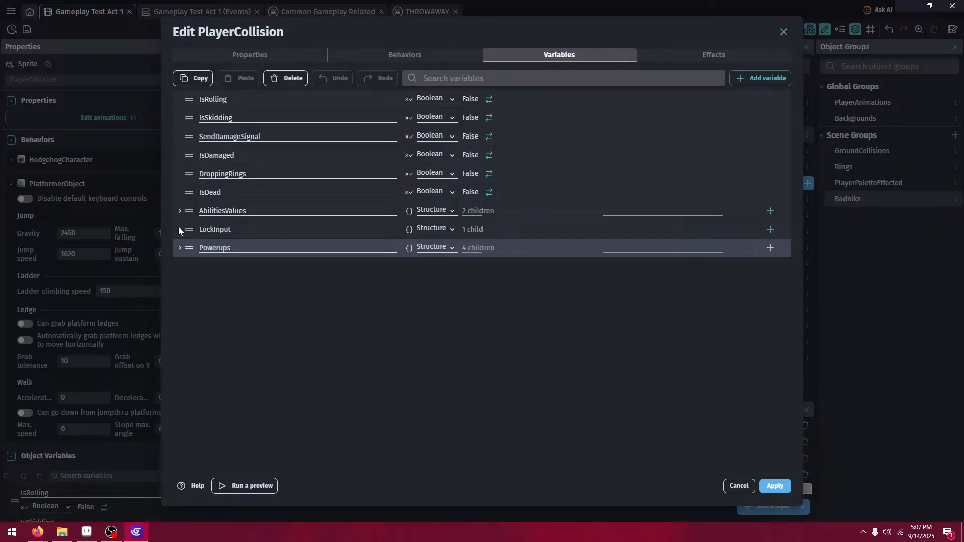
left_click(758, 78)
double_click(234, 270)
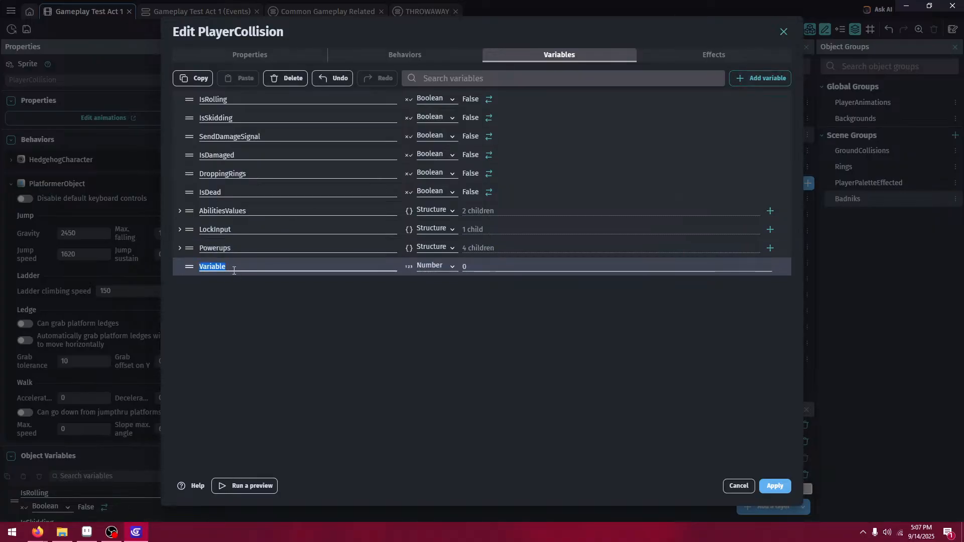
type("Triggwe")
key("BackSpace")
key("BackSpace")
type("er")
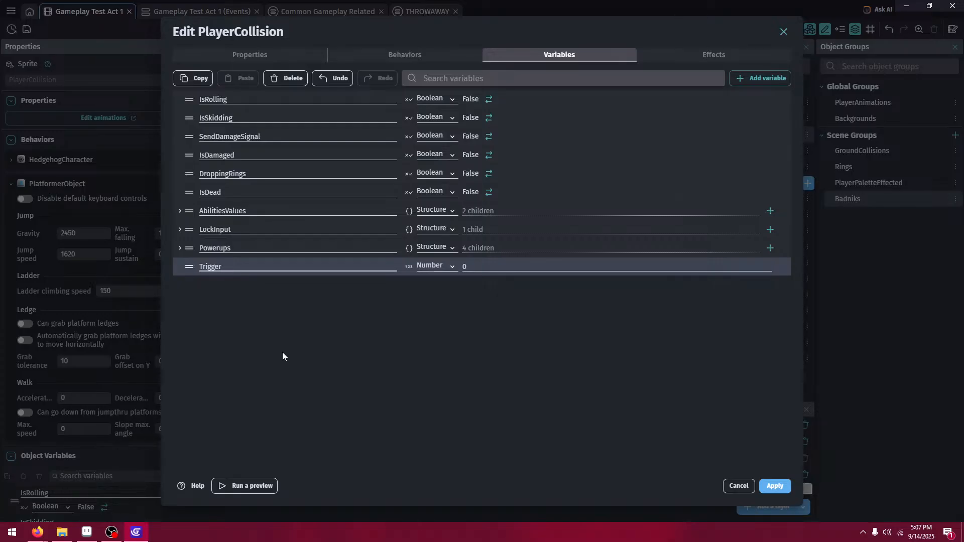
left_click(433, 267)
left_click(432, 312)
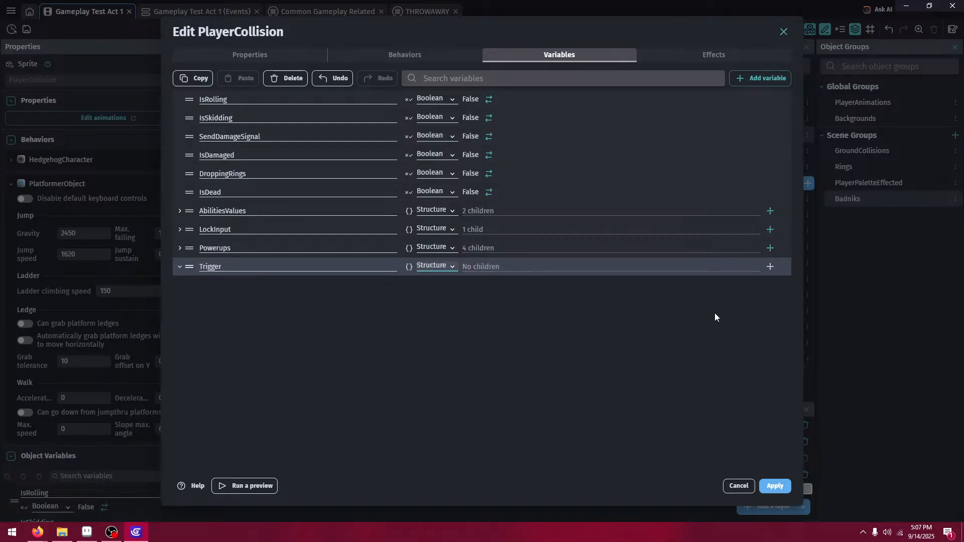
- Add a child variable named DamageSignal to the Trigger structure, reusing the SendDamageSignal name without its Send prefix
left_click(769, 267)
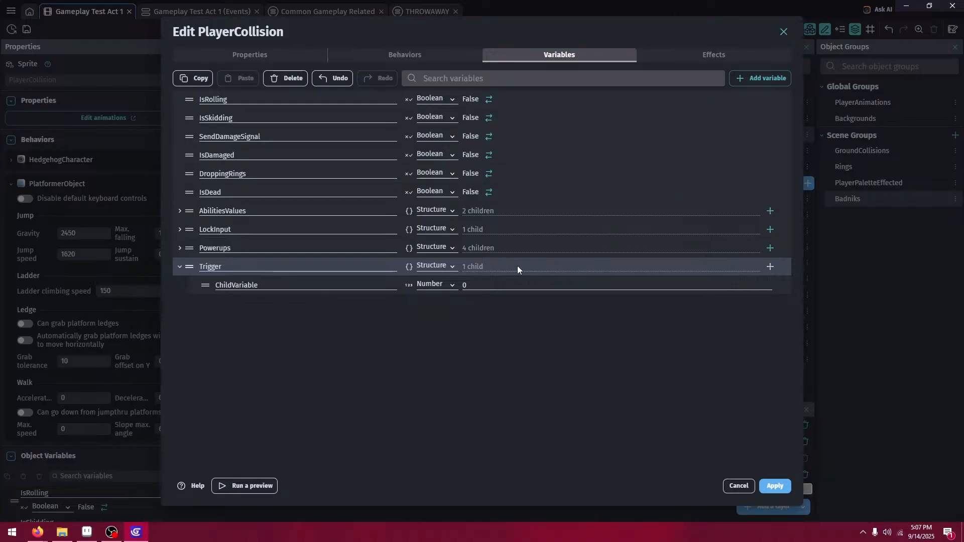
double_click(299, 137)
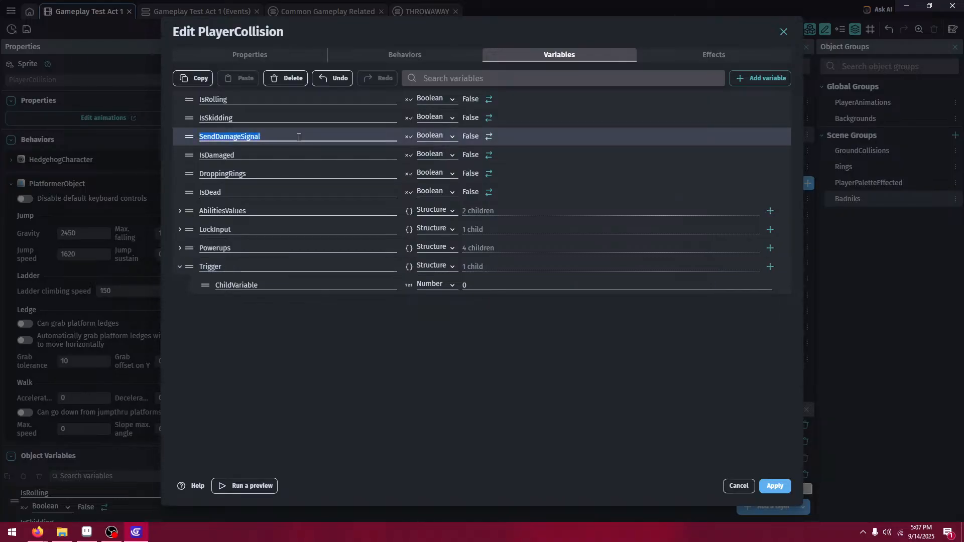
key("ctrl+c")
double_click(276, 284)
key("ctrl+v")
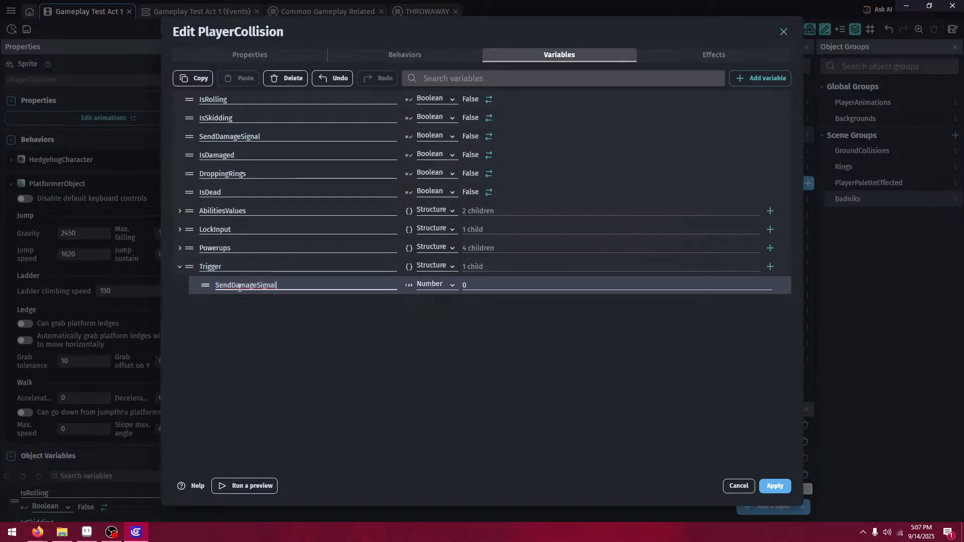
key("BackSpace")
key("BackSpace")
key("BackSpace")
key("BackSpace")
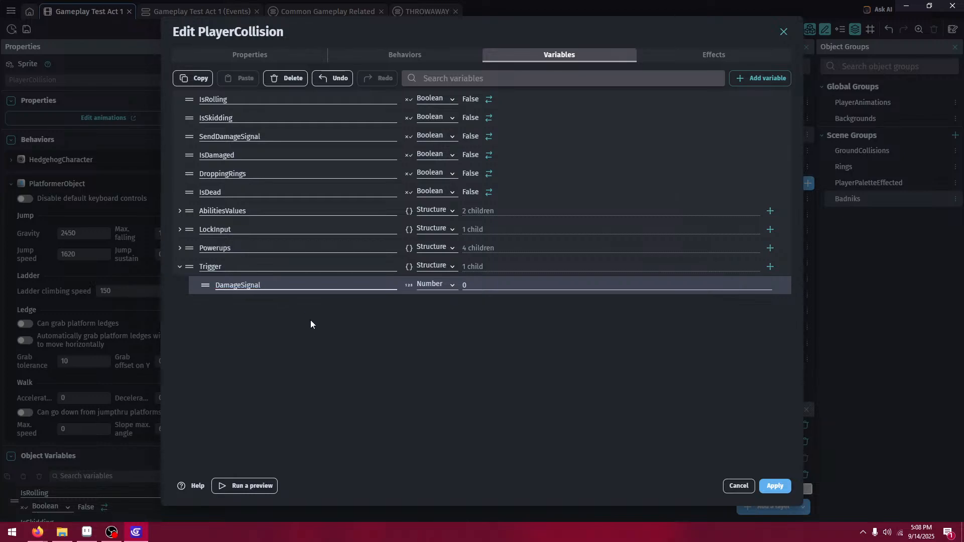
- Delete the SendDamageSignal variable from PlayerCollision and apply the variable changes
left_click(191, 135)
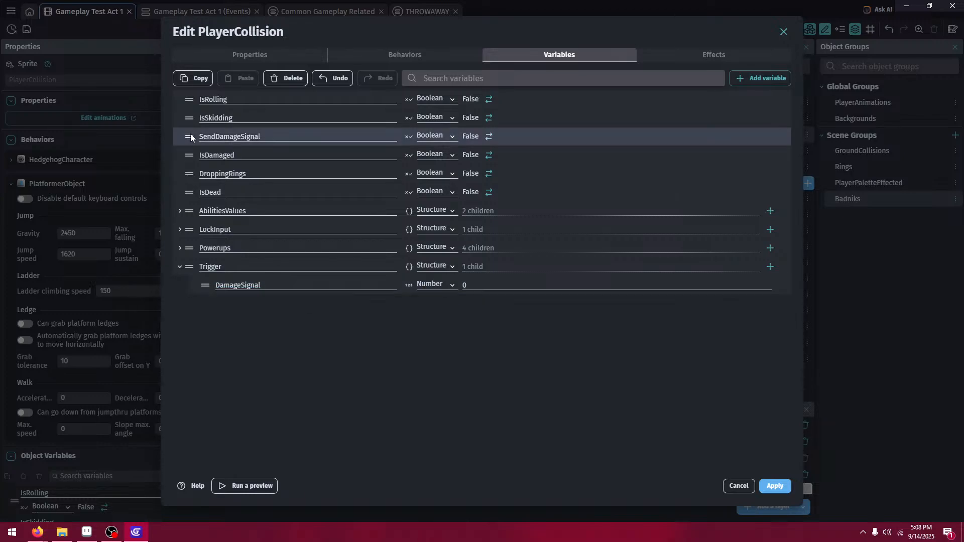
double_click(263, 136)
left_click(281, 78)
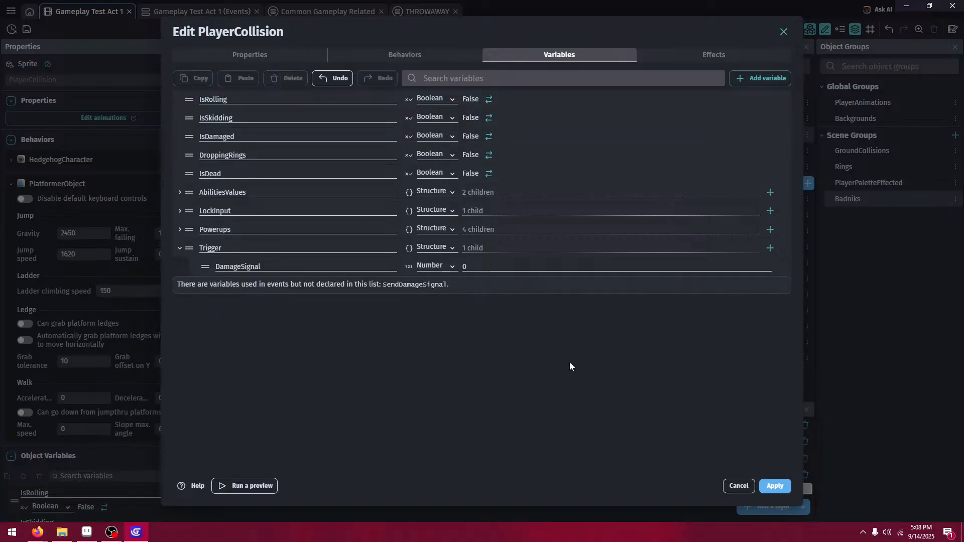
left_click(782, 491)
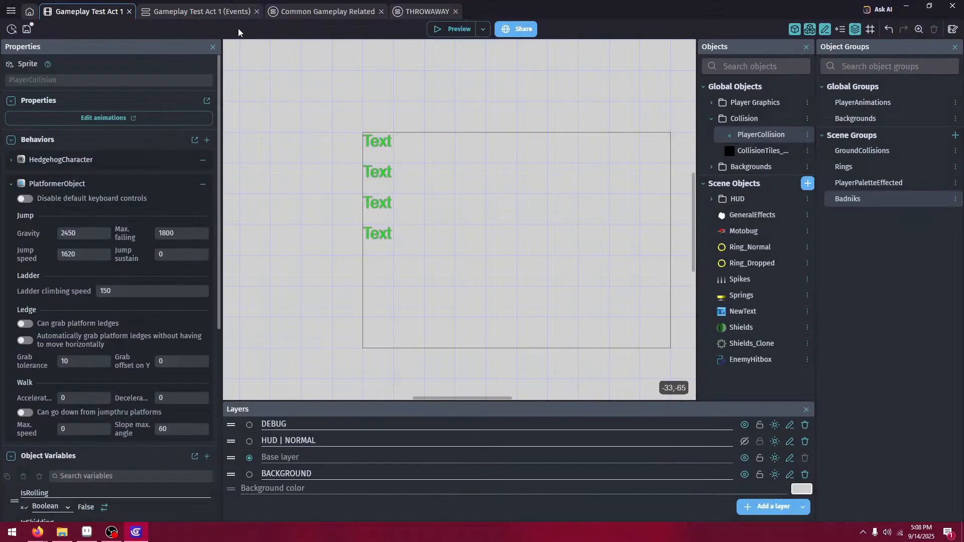
- Replace every SendDamageSignal parameter in the Common Gameplay Related events with Trigger.DamgeSignal
key("ctrl+Tab")
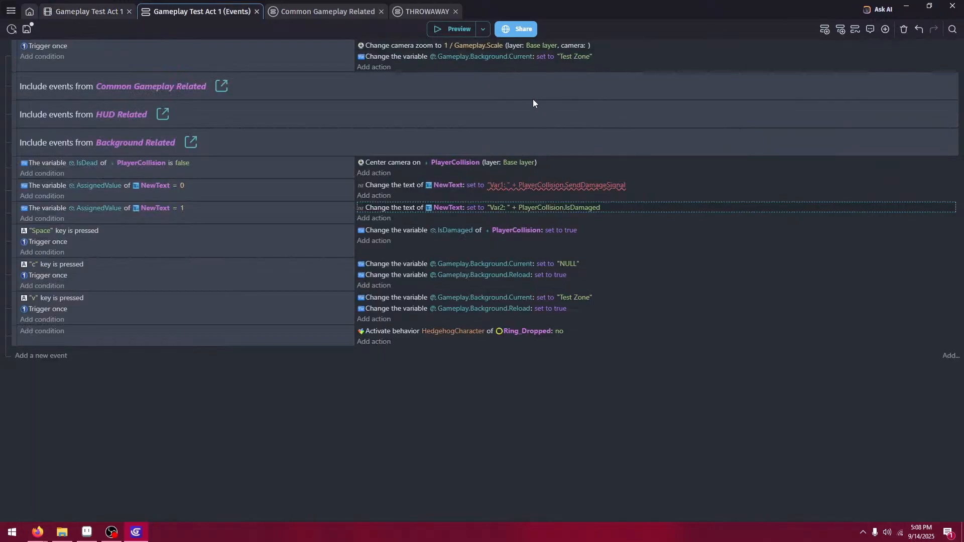
left_click(299, 11)
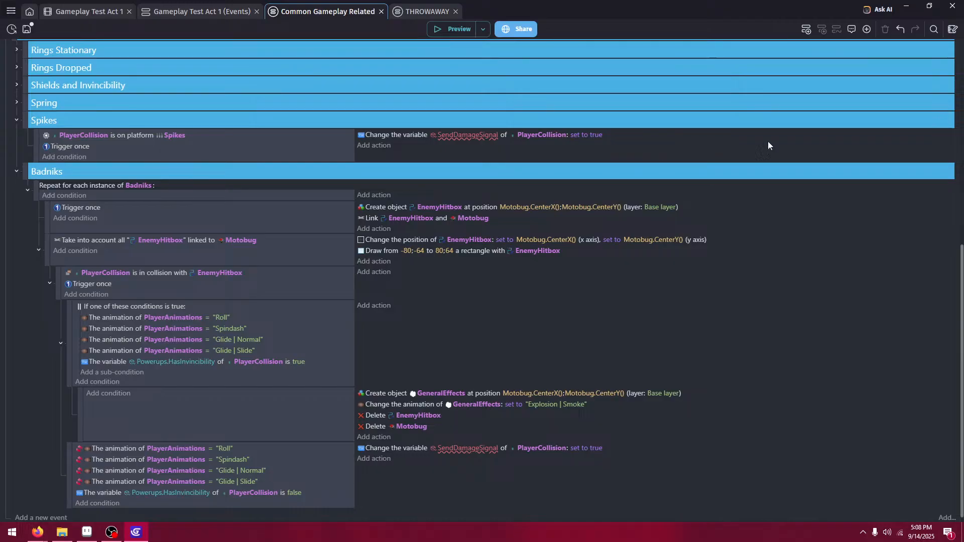
left_click(953, 28)
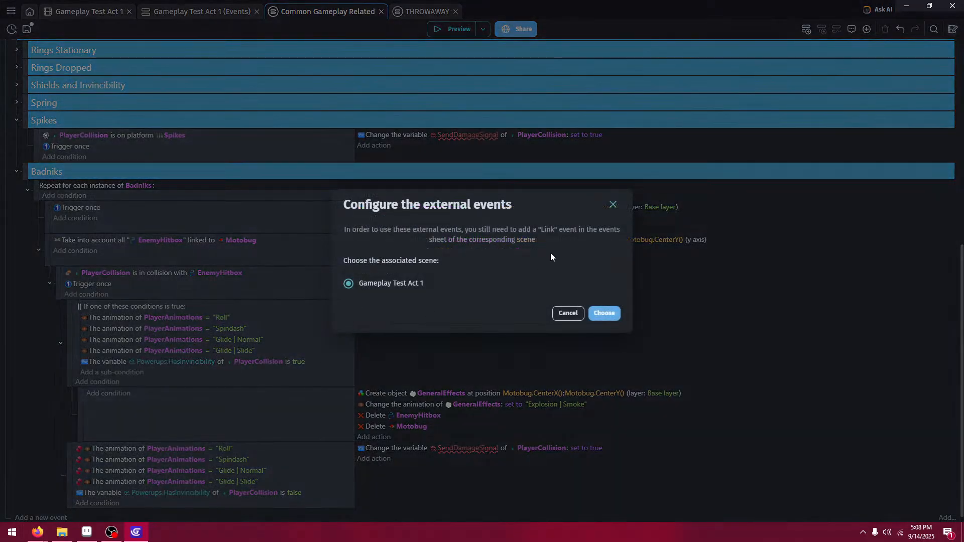
left_click(563, 315)
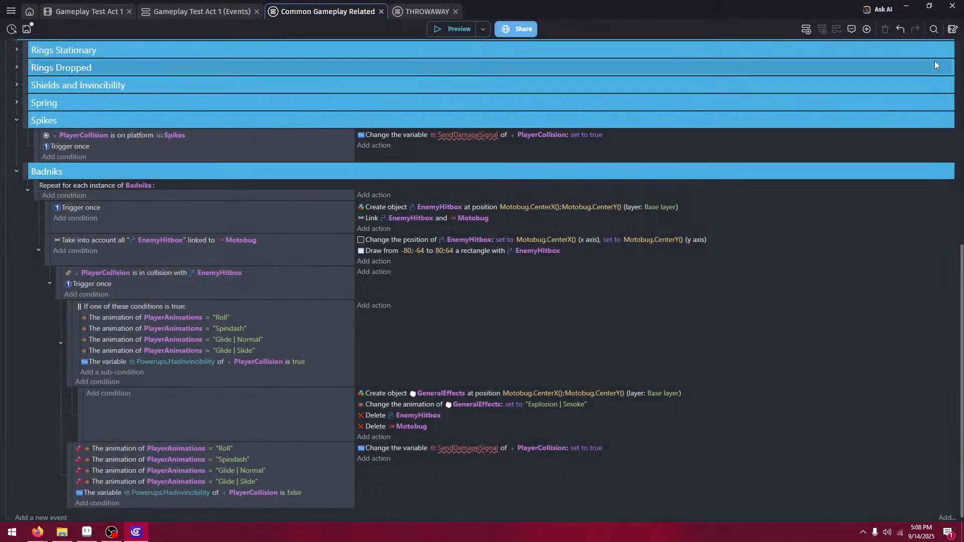
left_click(935, 30)
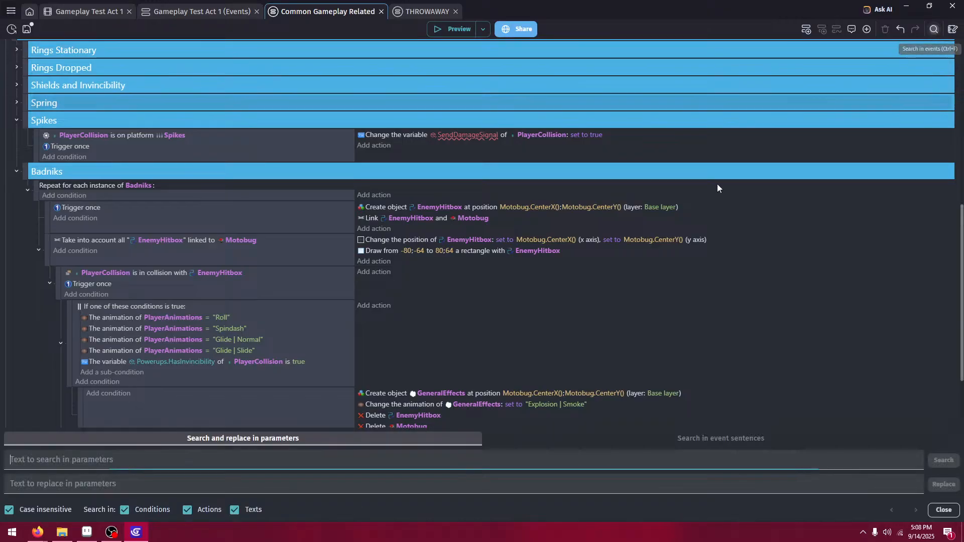
key("ctrl+v")
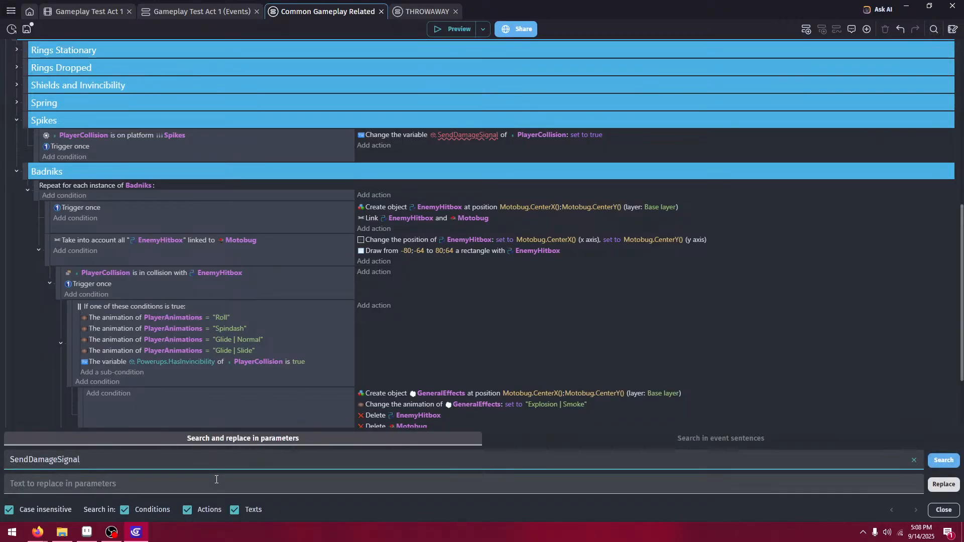
left_click(216, 482)
type("Trigger.DamgeSignal")
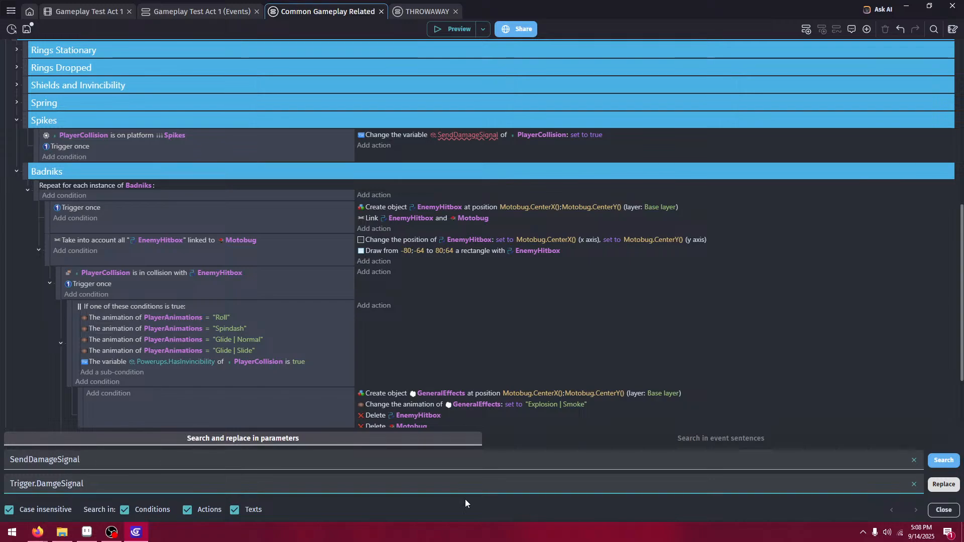
left_click(944, 484)
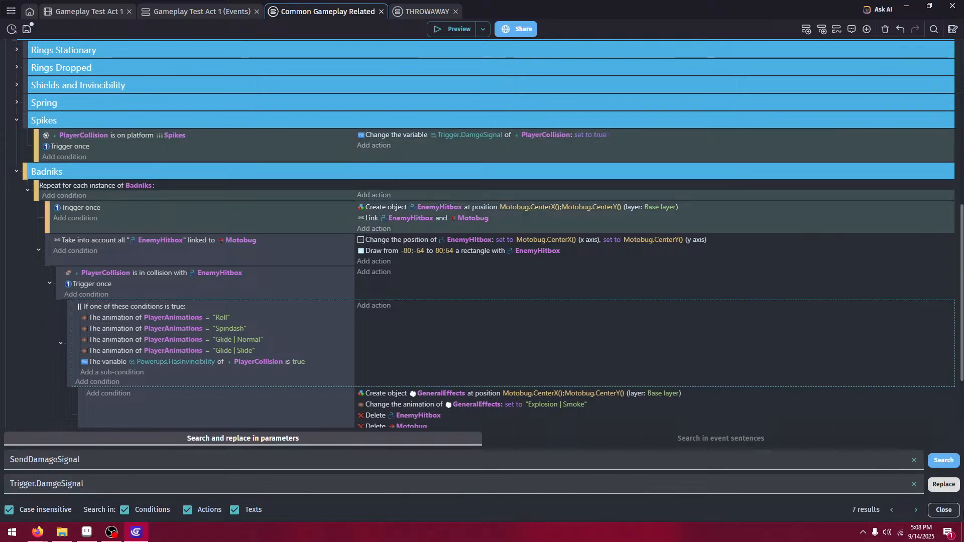
left_click(944, 510)
- In the Gameplay Test Act 1 events, change the Var1 debug text expression to use PlayerCollision.Trigger.DamageSignal
left_click(195, 9)
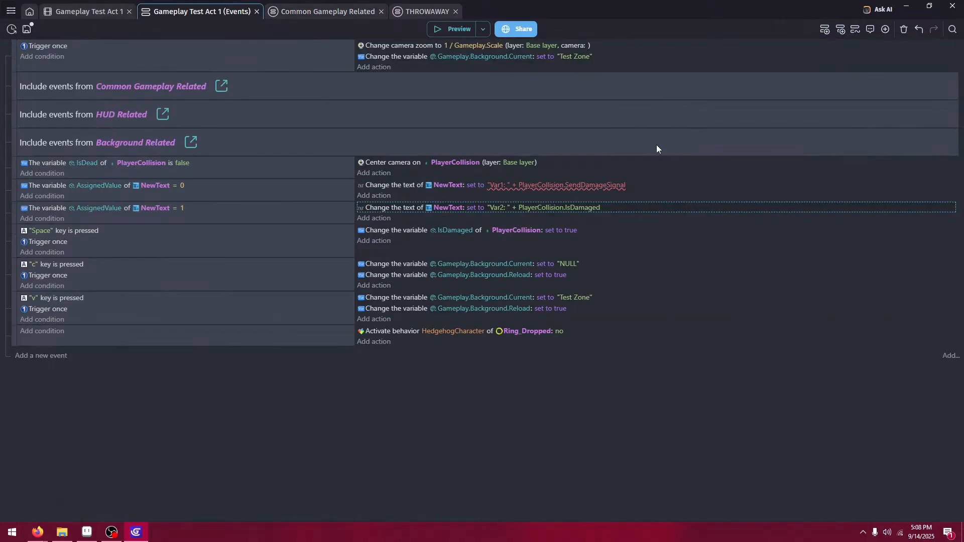
left_click(596, 186)
left_click(586, 235)
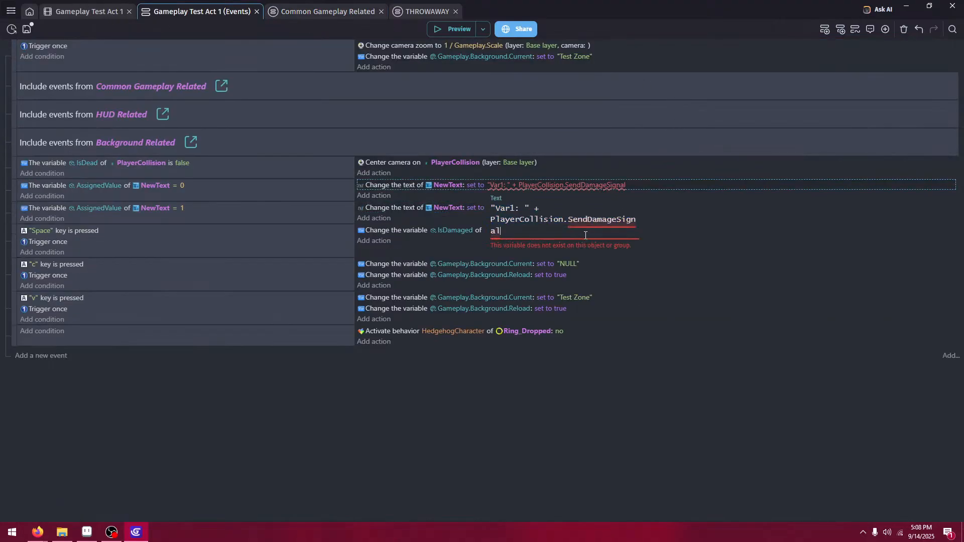
left_click_drag(586, 235, 568, 219)
key("BackSpace")
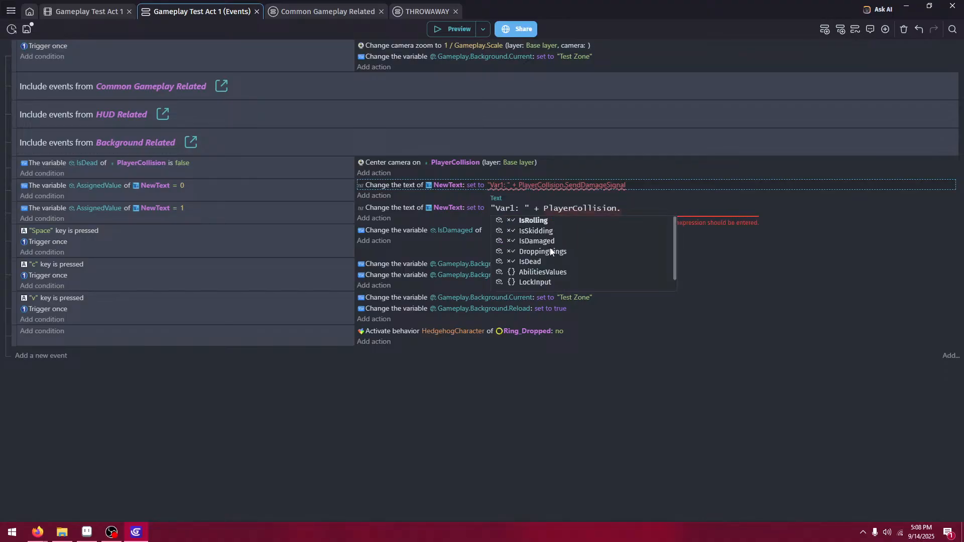
scroll(553, 236, "down", 3)
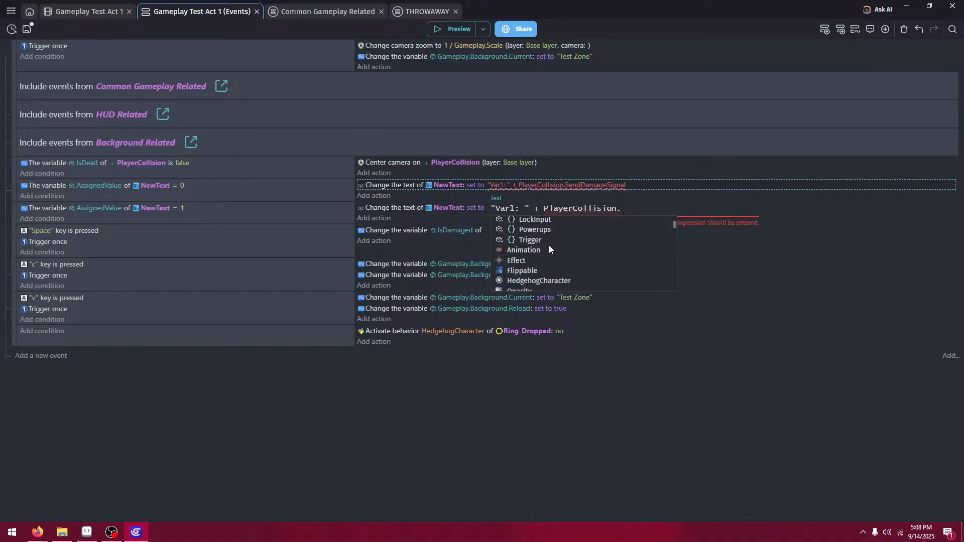
left_click(547, 240)
left_click(567, 243)
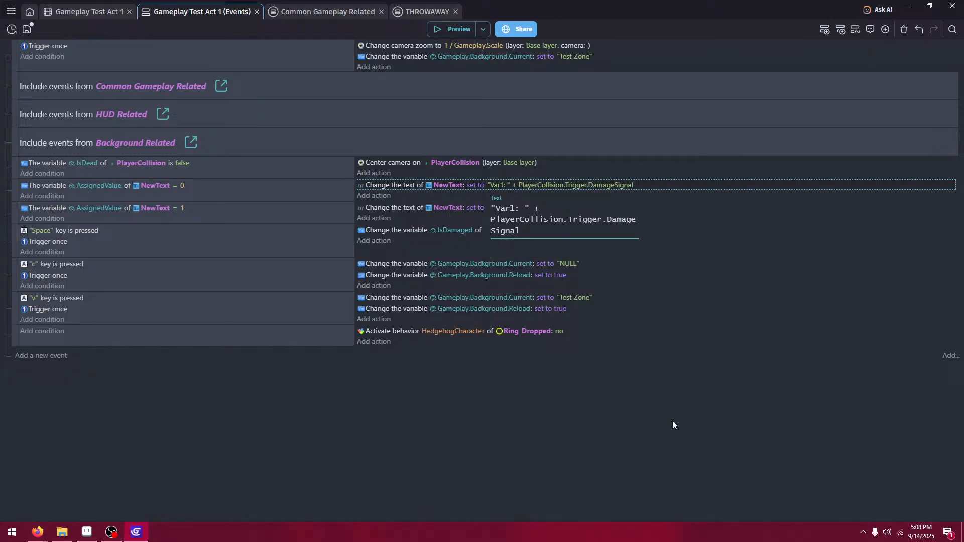
- Preview the game full screen, move and jump with the player to check the debug text, and close the preview
left_click(673, 420)
left_click(457, 25)
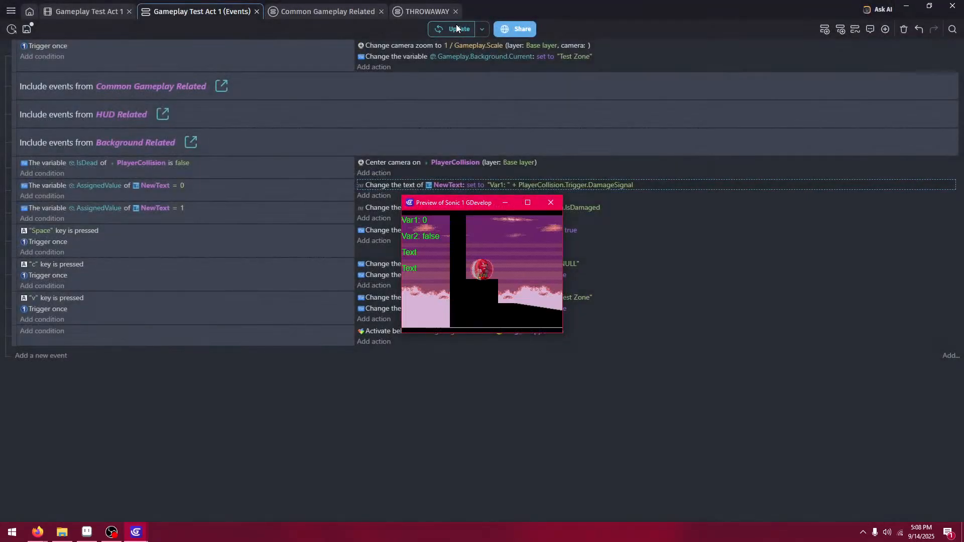
key("F11")
key("z")
key("Right")
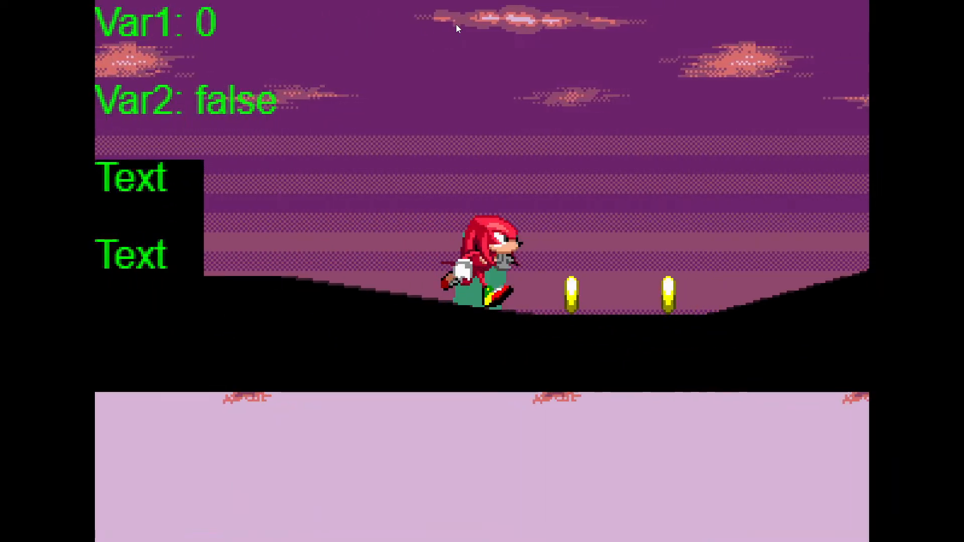
key("space")
key("Left")
key("F11")
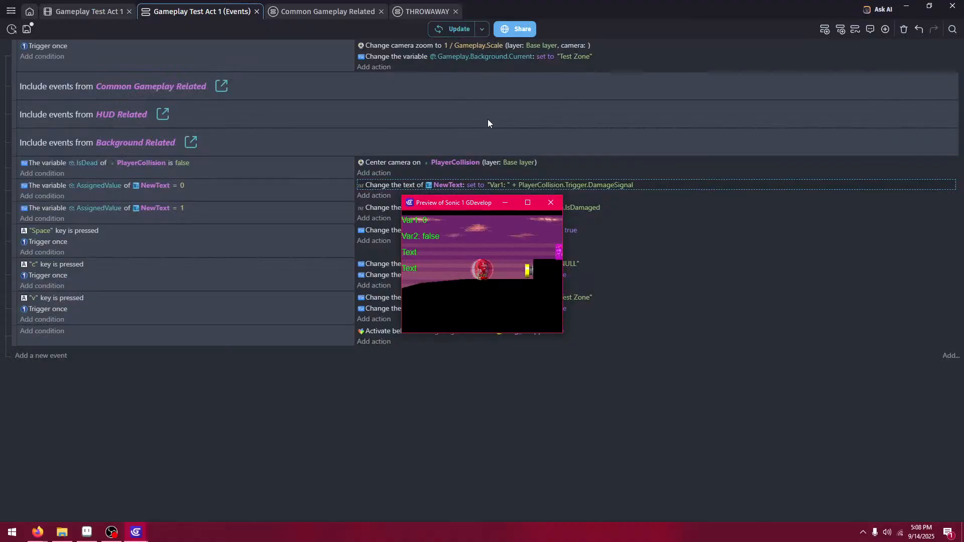
left_click(551, 203)
- Change the type of PlayerCollision's Trigger.DamageSignal variable to Boolean
left_click(115, 11)
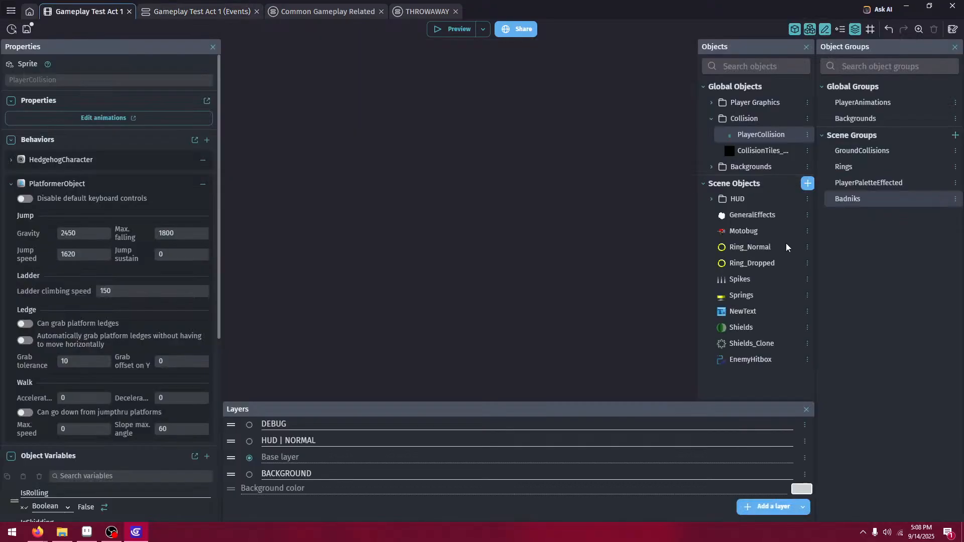
double_click(751, 135)
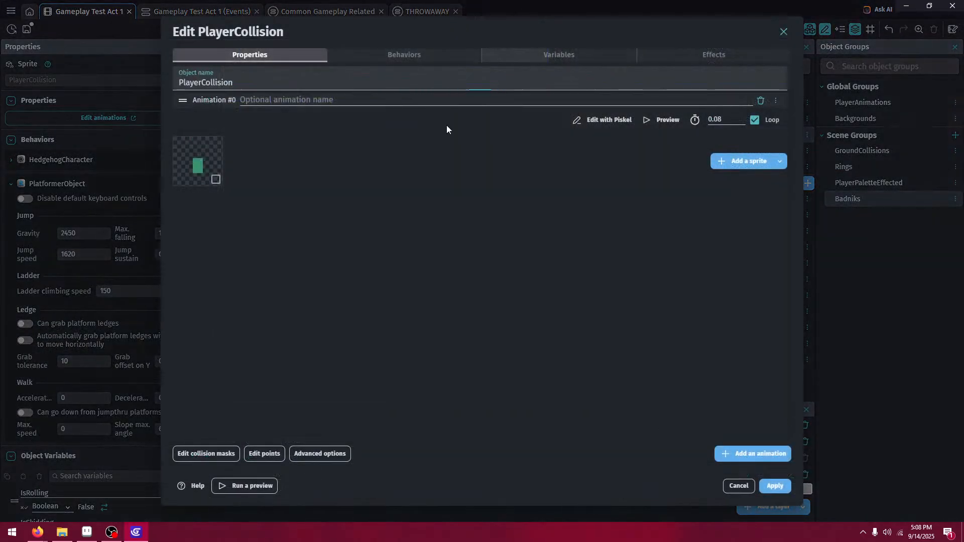
left_click(559, 54)
left_click(422, 262)
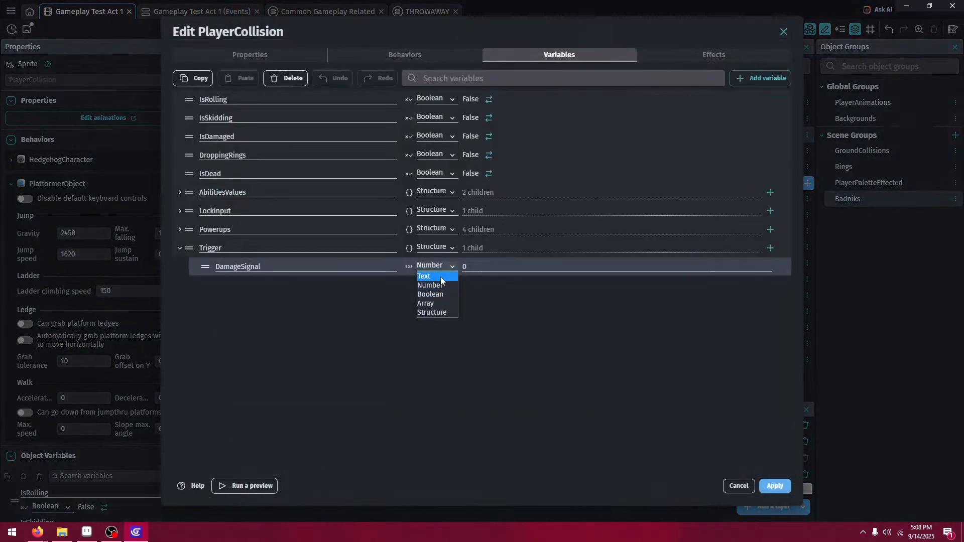
left_click(432, 295)
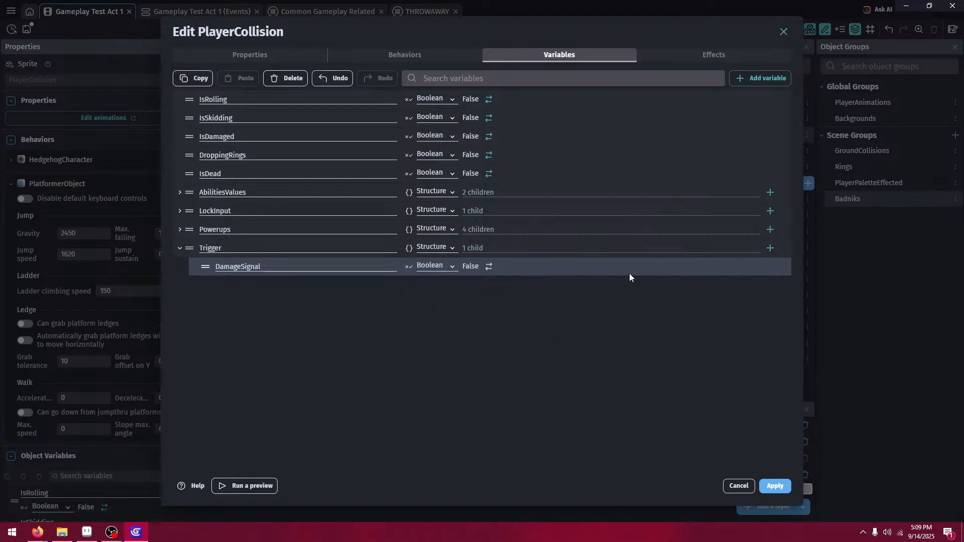
- Add a Boolean child variable named EnemyRoundAbove to PlayerCollision's Trigger structure and apply the variable changes
left_click(770, 248)
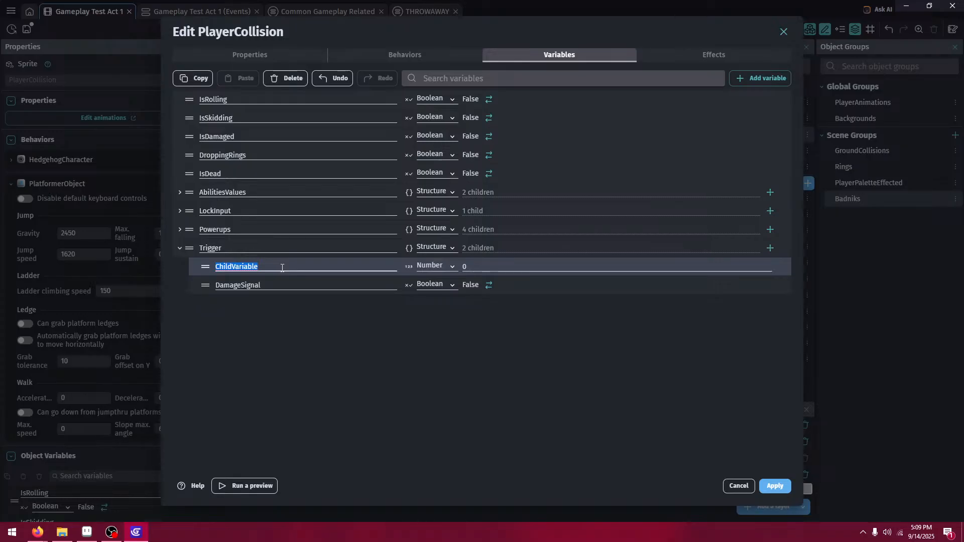
type("EnemyRb")
key("BackSpace")
type("oundAbove")
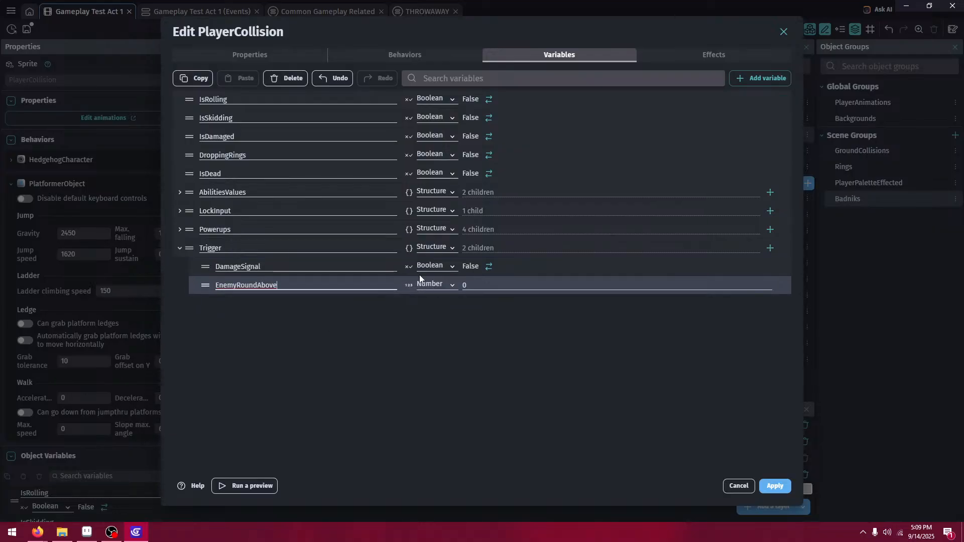
left_click(434, 284)
left_click(441, 312)
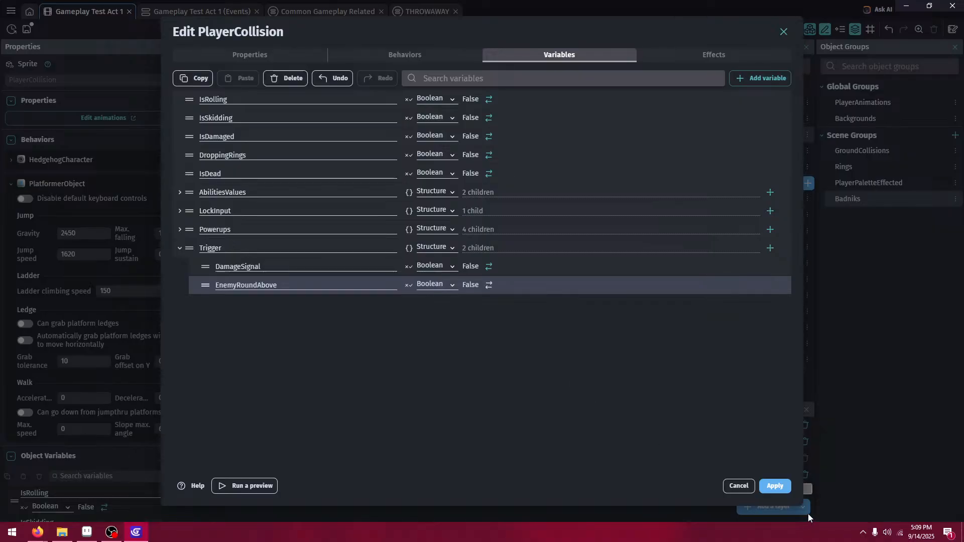
left_click(774, 485)
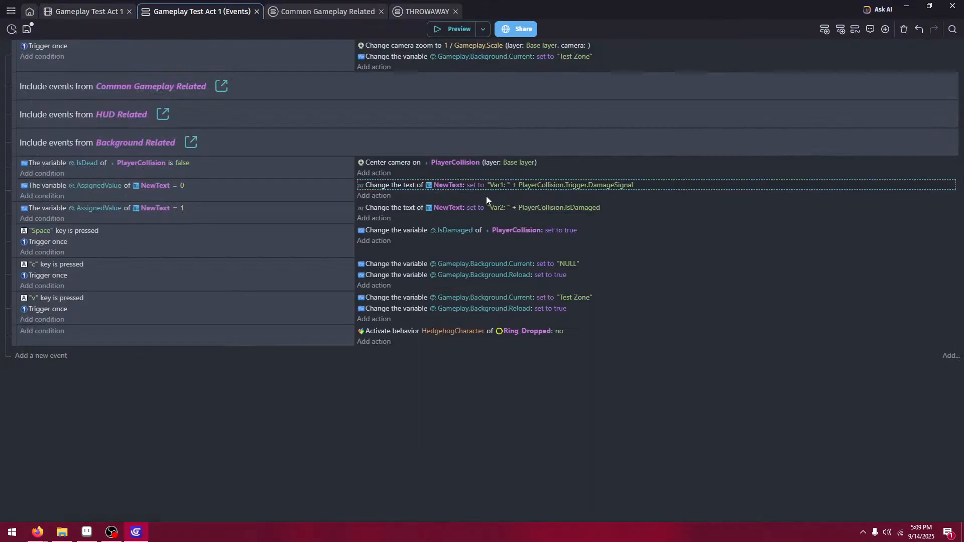
- Duplicate the Var2 debug text event in the Gameplay Test Act 1 events and set the copy's compared AssignedValue to 3
key("ctrl+Tab")
left_click(269, 215)
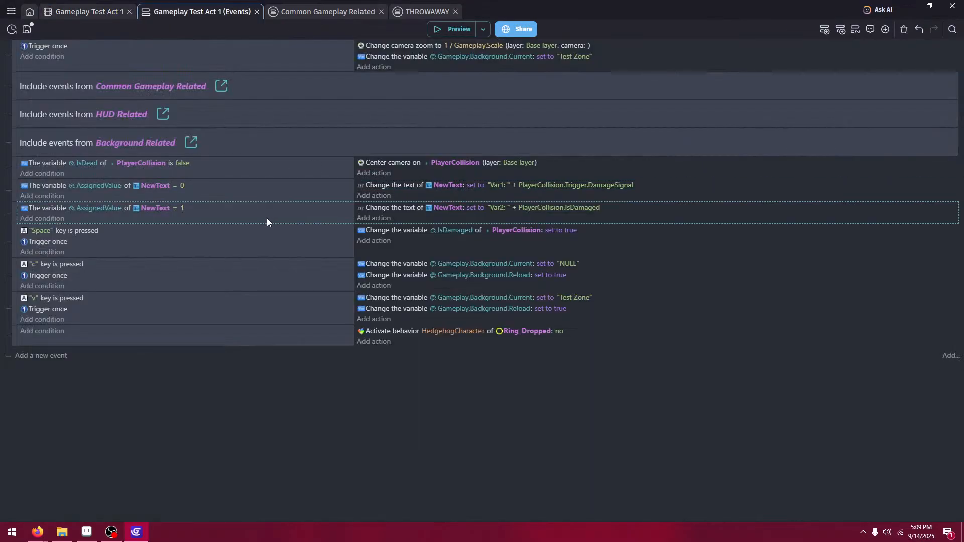
key("ctrl+c")
key("ctrl+v")
left_click(185, 231)
left_click(182, 231)
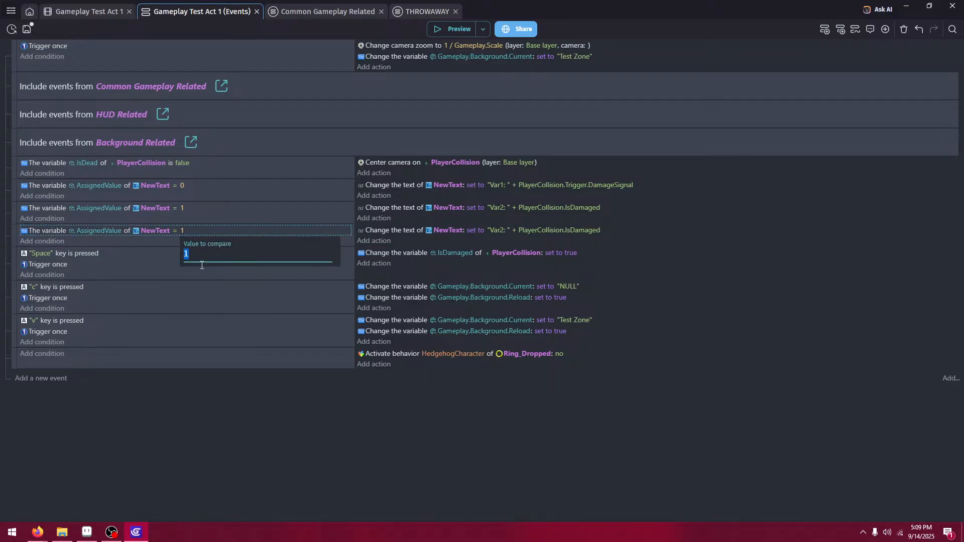
key("Return")
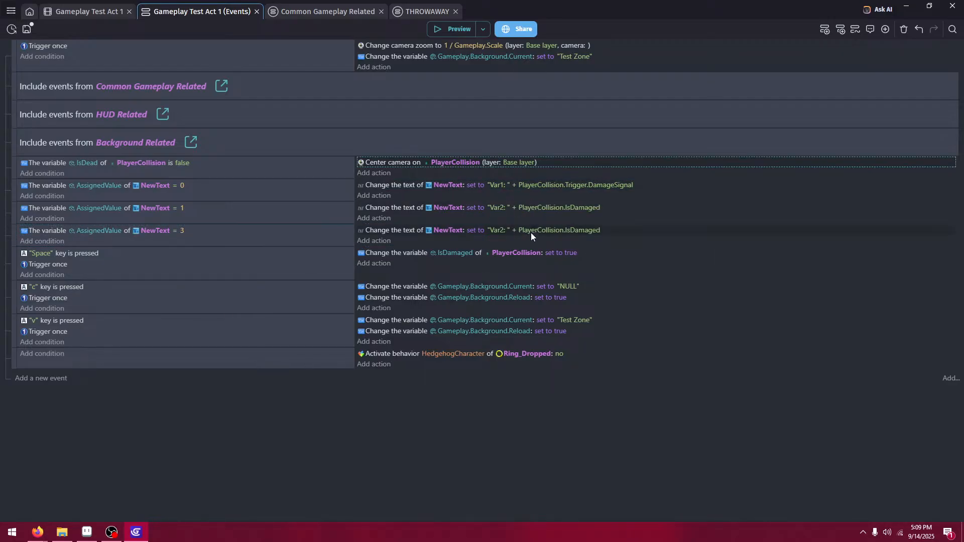
- Set the duplicated event's text expression to "Var3: " + PlayerCollision.Trigger.EnemyRoundAbove
left_click(526, 231)
key("ctrl+v")
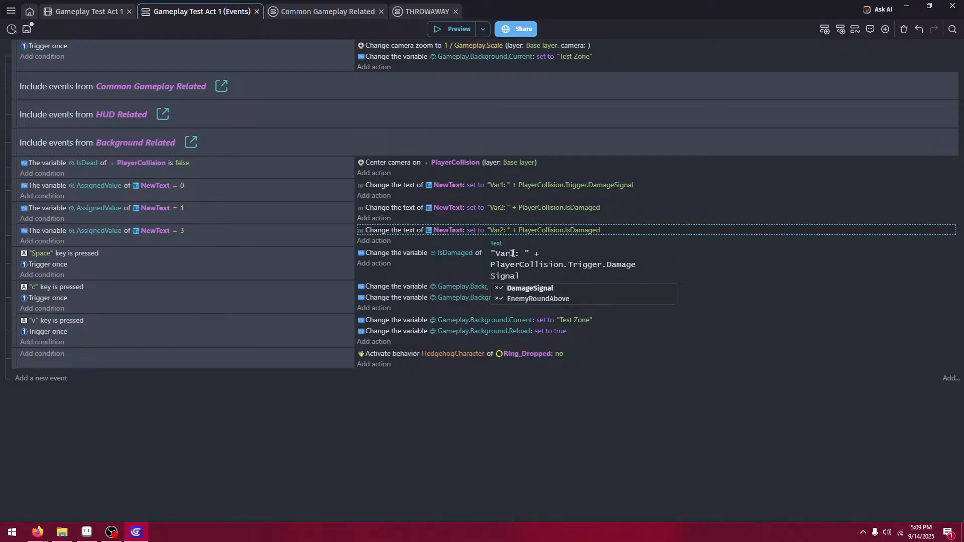
key("BackSpace")
type("3")
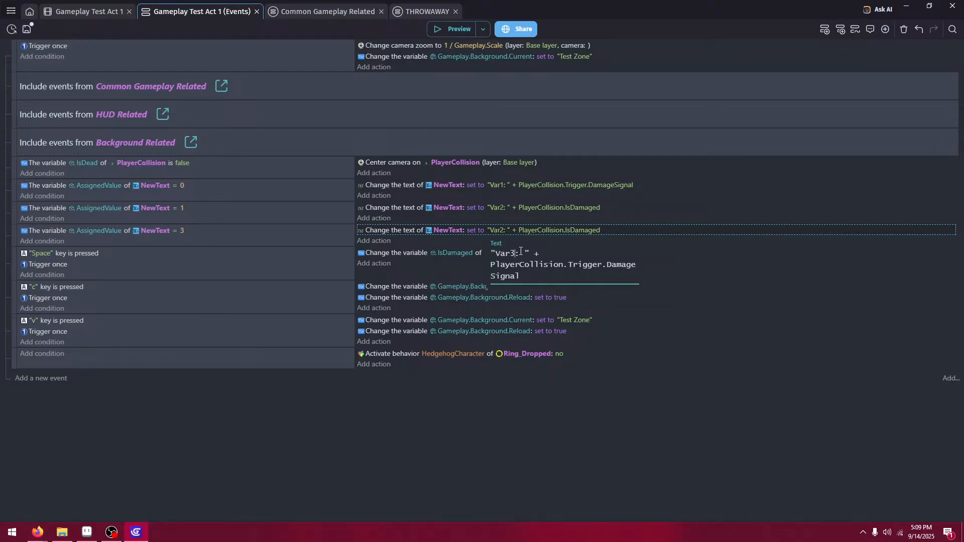
left_click(521, 278)
left_click(547, 298)
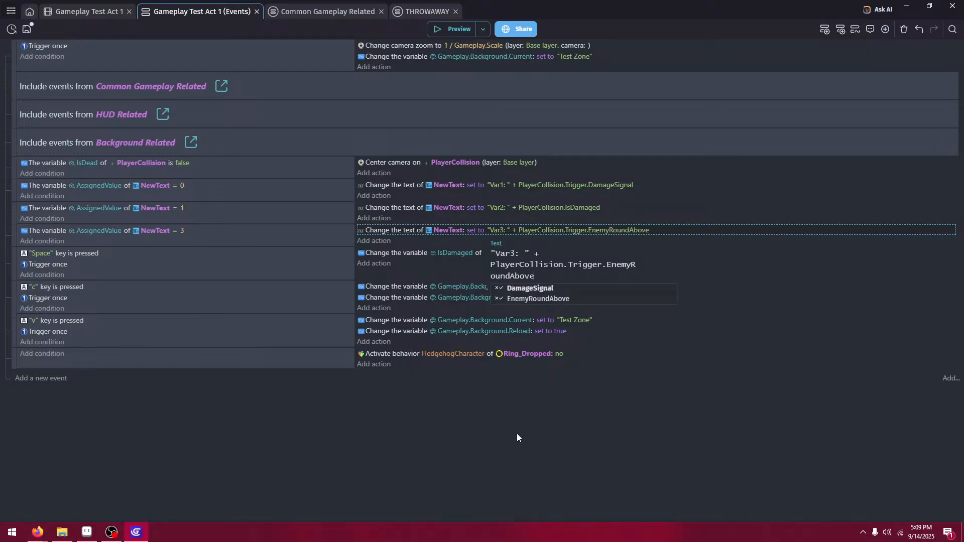
left_click(517, 433)
- Add an action setting PlayerCollision's Trigger.EnemyRoundAbove to true after the Motobug deletion in the Common Gameplay Related events, and save the project
left_click(347, 16)
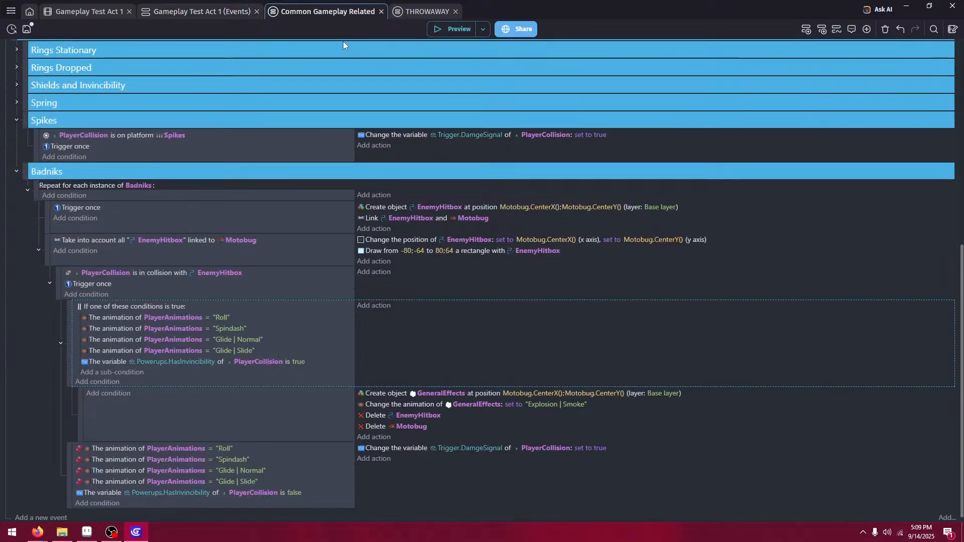
left_click(374, 437)
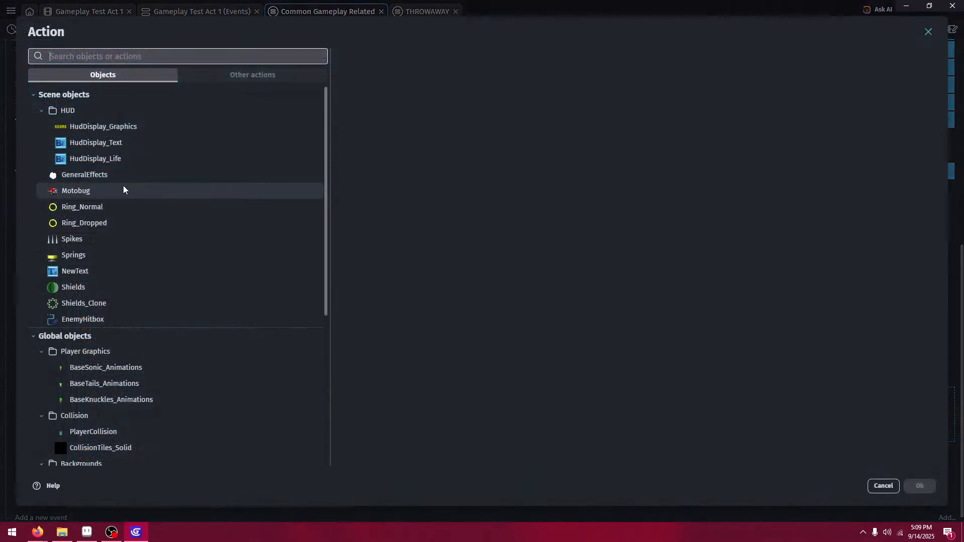
scroll(150, 381, "down", 3)
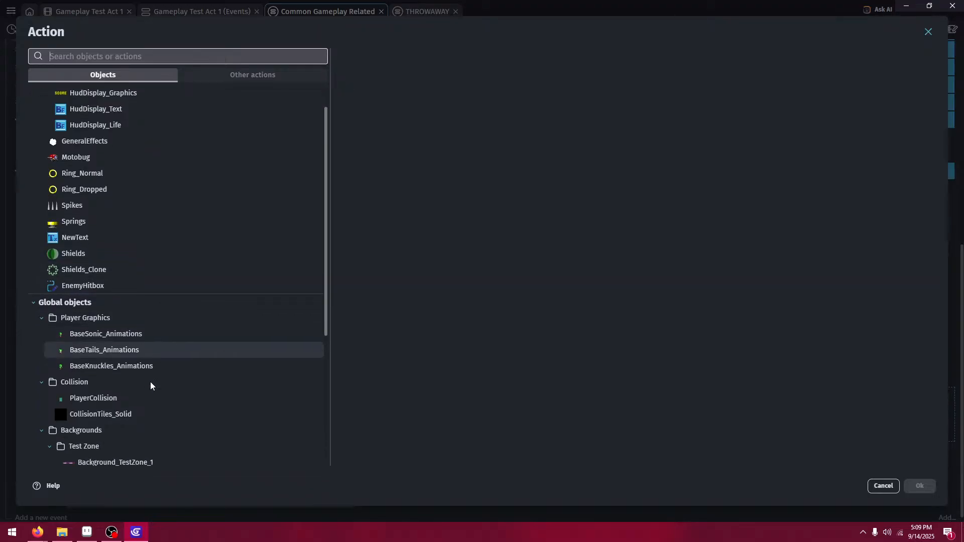
scroll(467, 171, "down", 5)
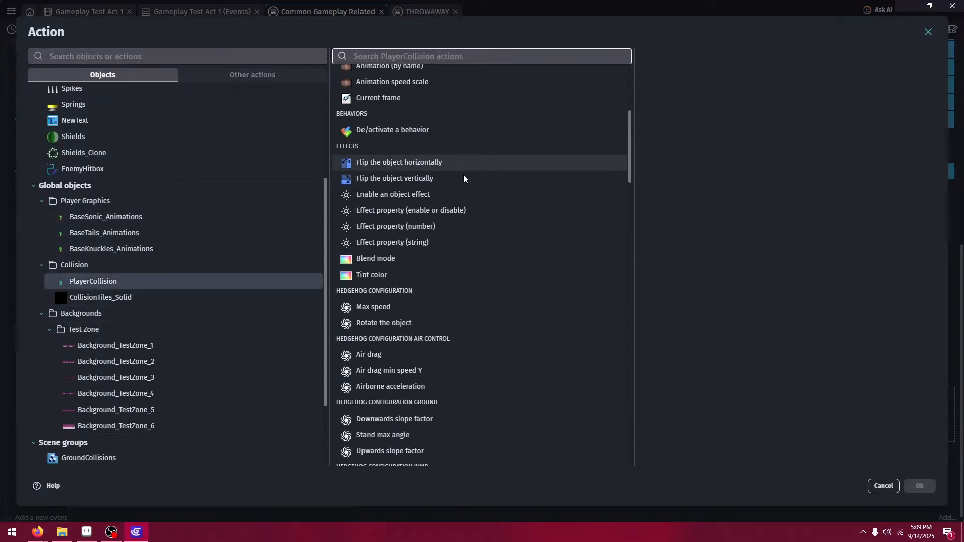
type("var")
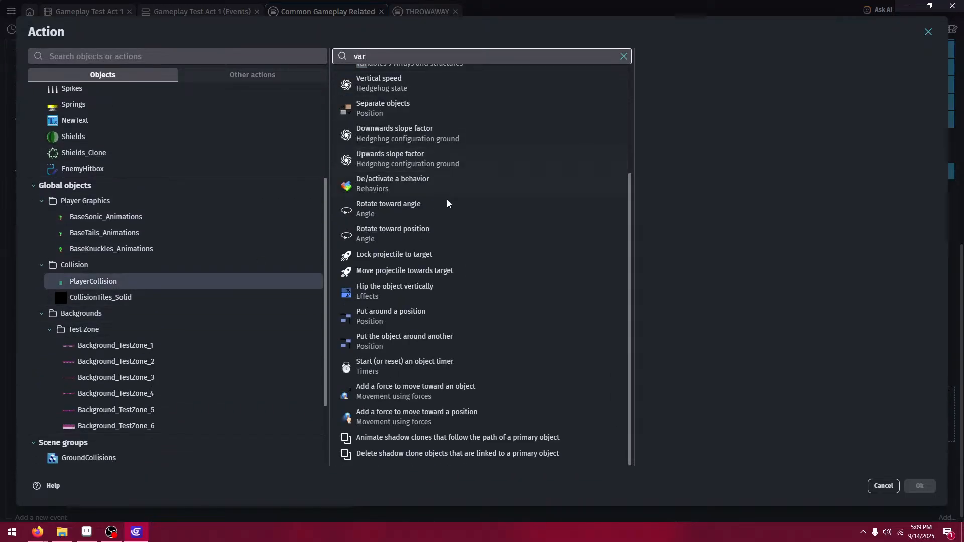
scroll(459, 222, "up", 3)
left_click(439, 89)
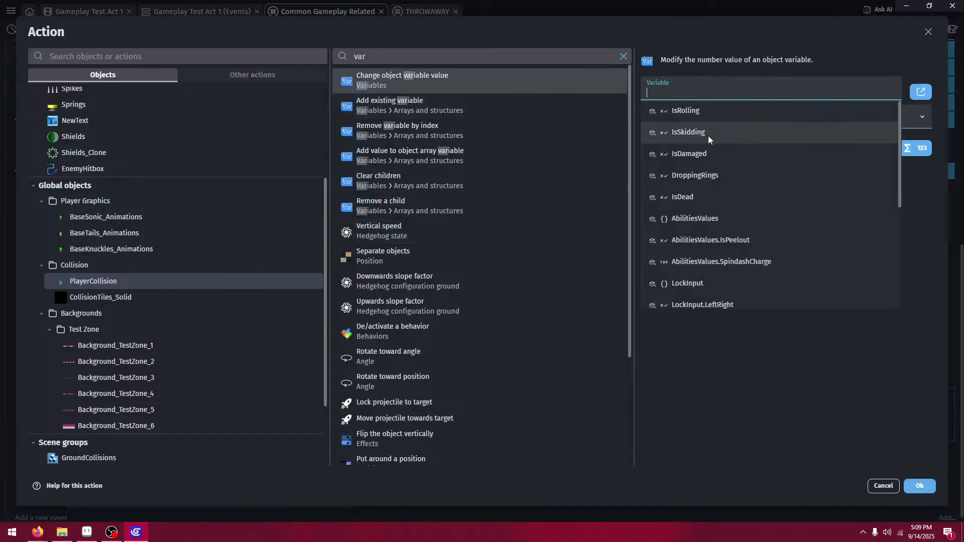
scroll(735, 283, "down", 2)
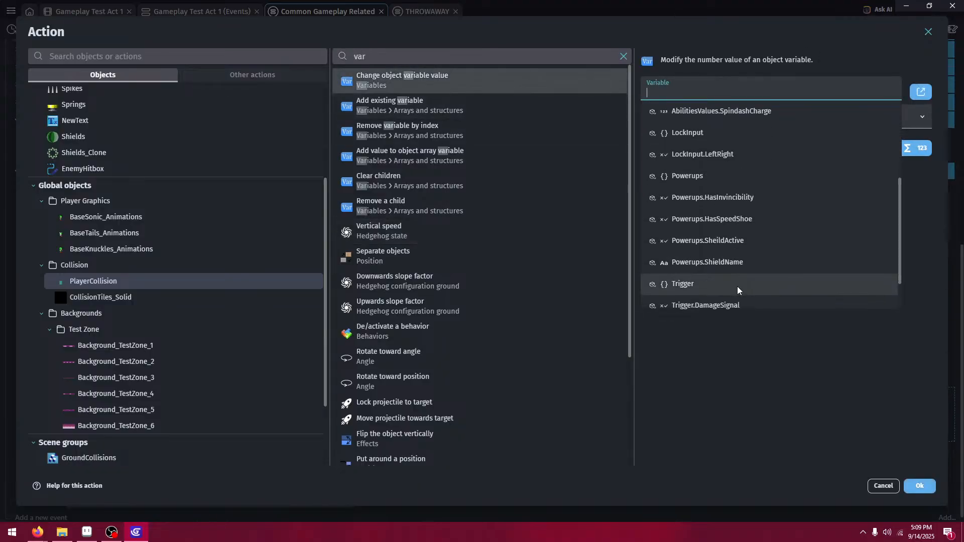
scroll(739, 288, "down", 1)
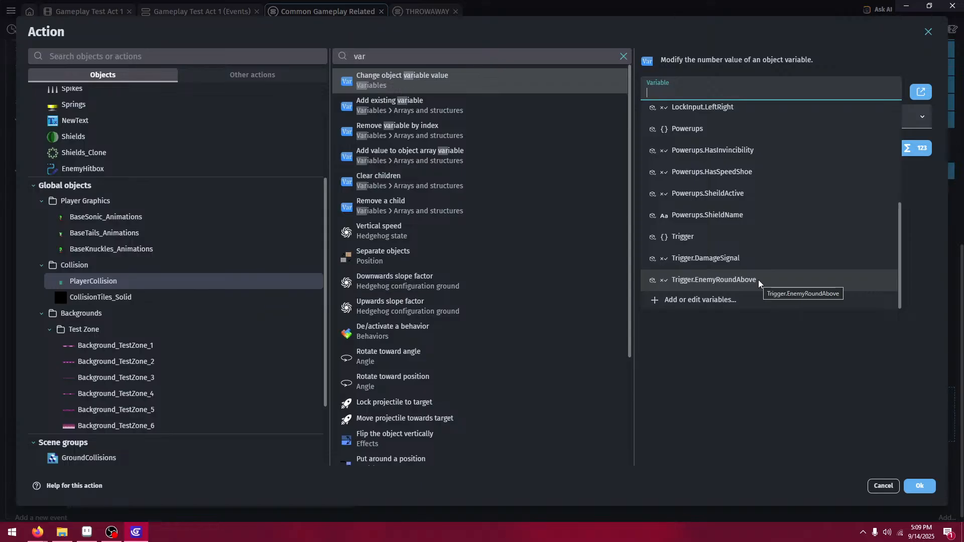
left_click(713, 280)
left_click(738, 174)
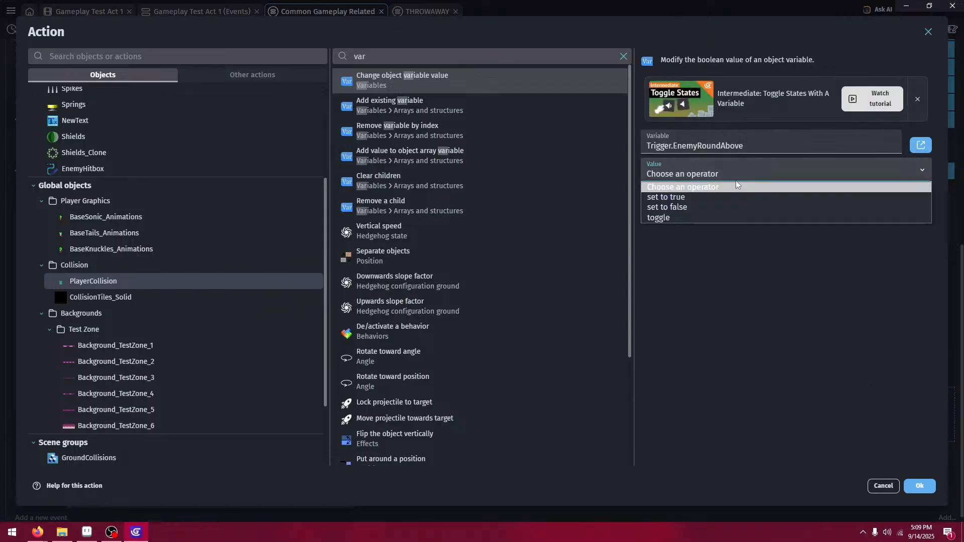
left_click(715, 200)
left_click(920, 485)
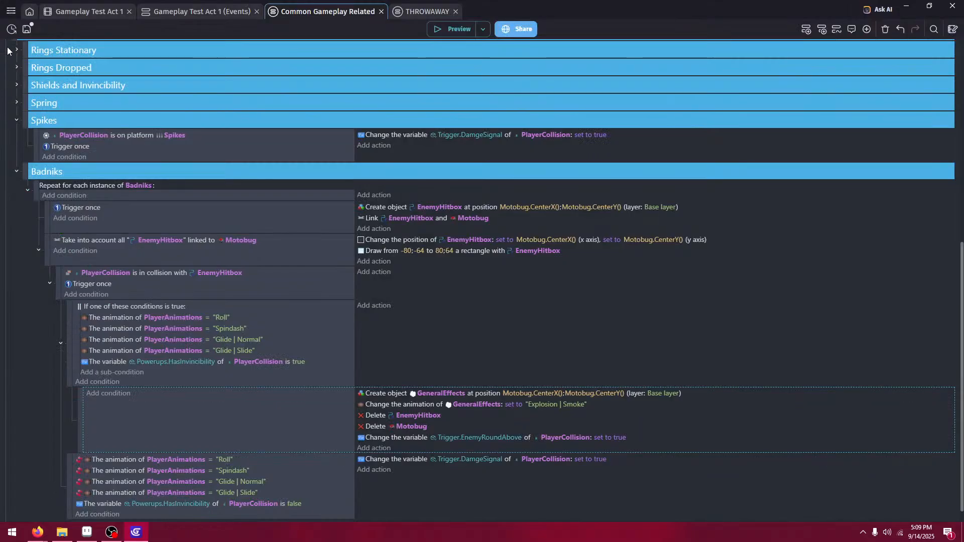
left_click(26, 30)
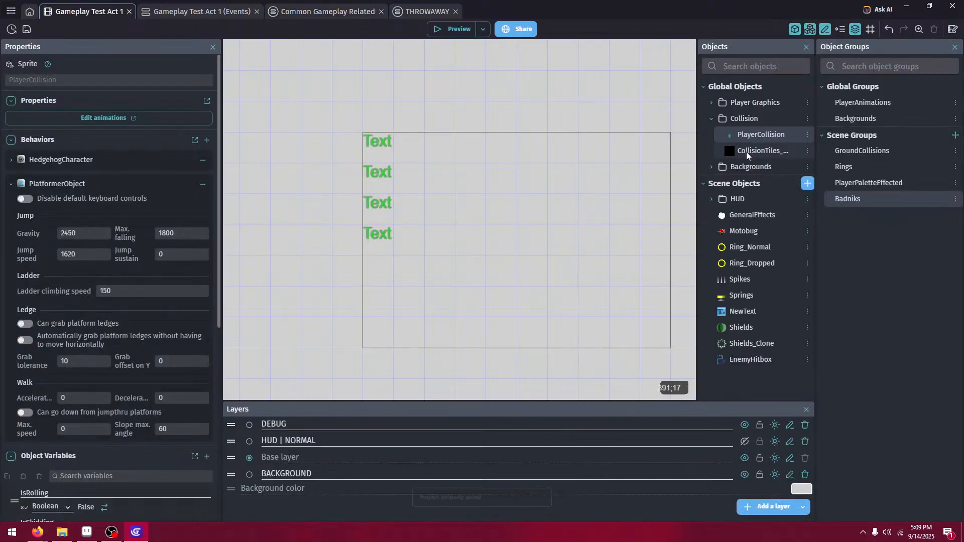
- Rename PlayerCollision's EnemyRoundAbove child variable to EnemyReboundAbove and apply the change
double_click(751, 140)
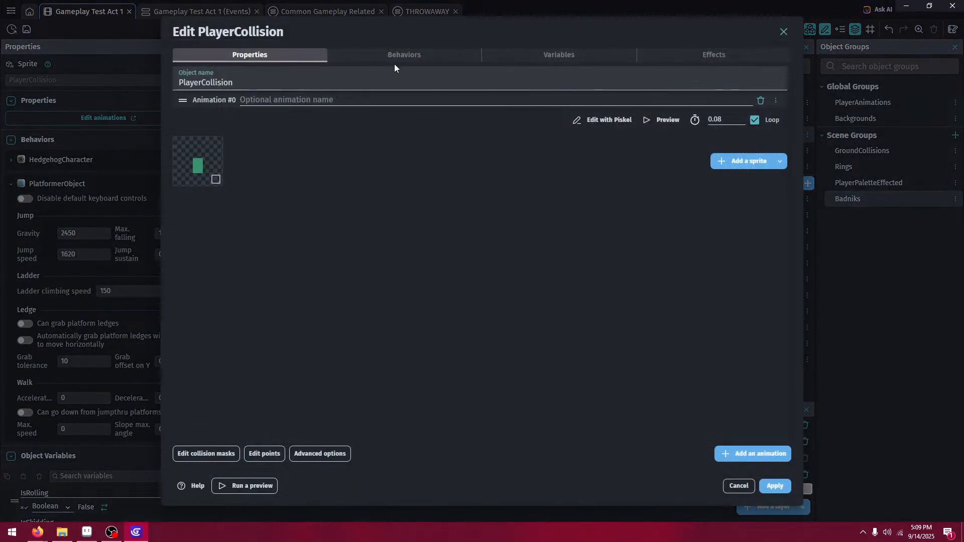
left_click(395, 56)
scroll(349, 259, "down", 3)
left_click(501, 57)
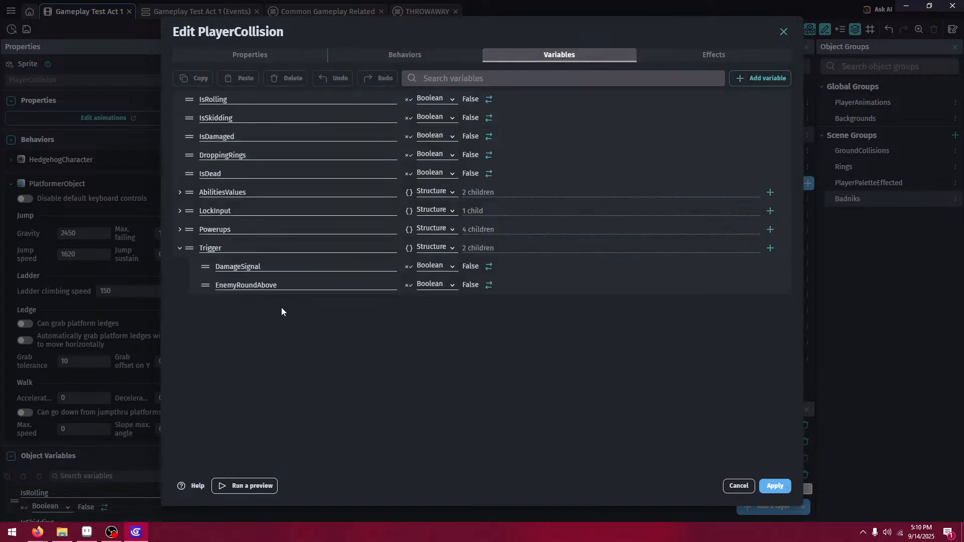
left_click(248, 285)
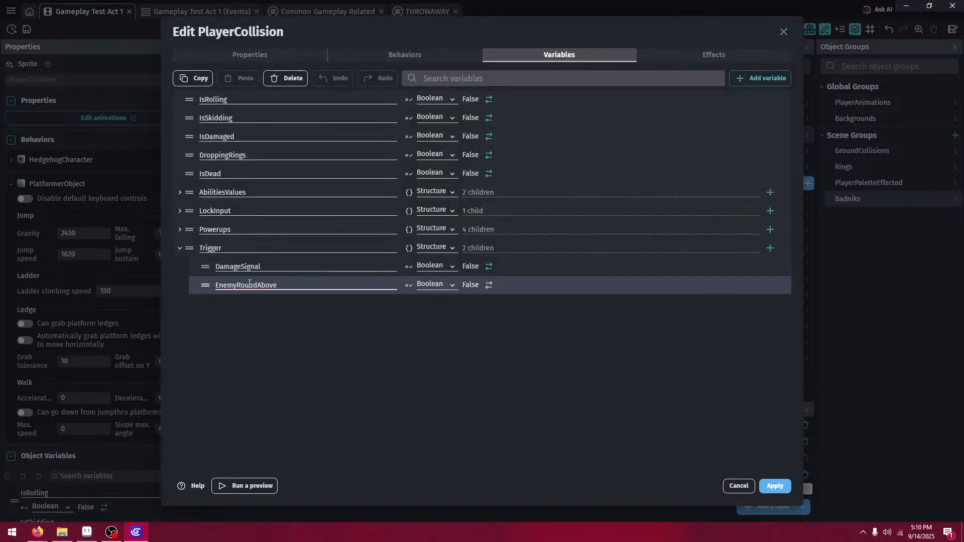
type("eb")
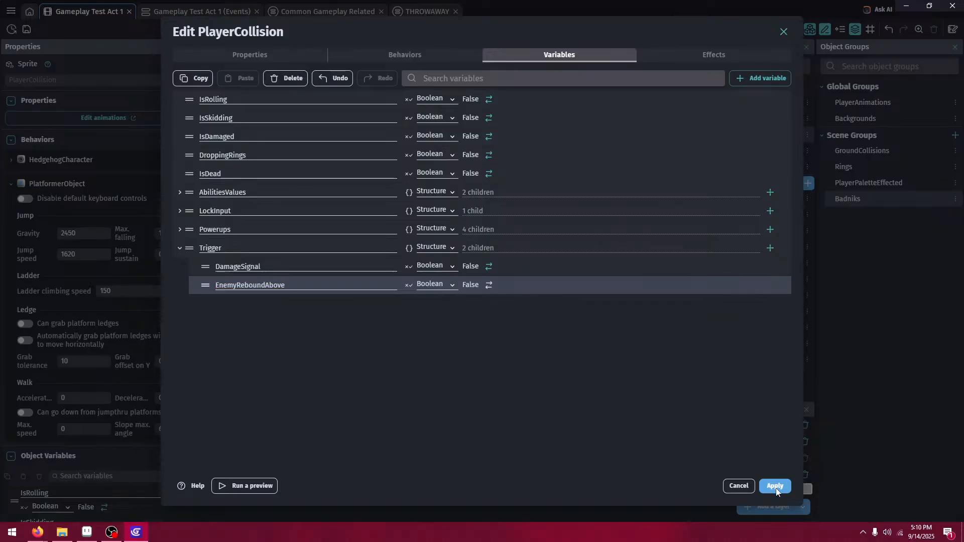
left_click(775, 486)
- Preview the game from the Gameplay Test Act 1 events, run the player to the right while watching the debug texts, and close the preview
left_click(328, 11)
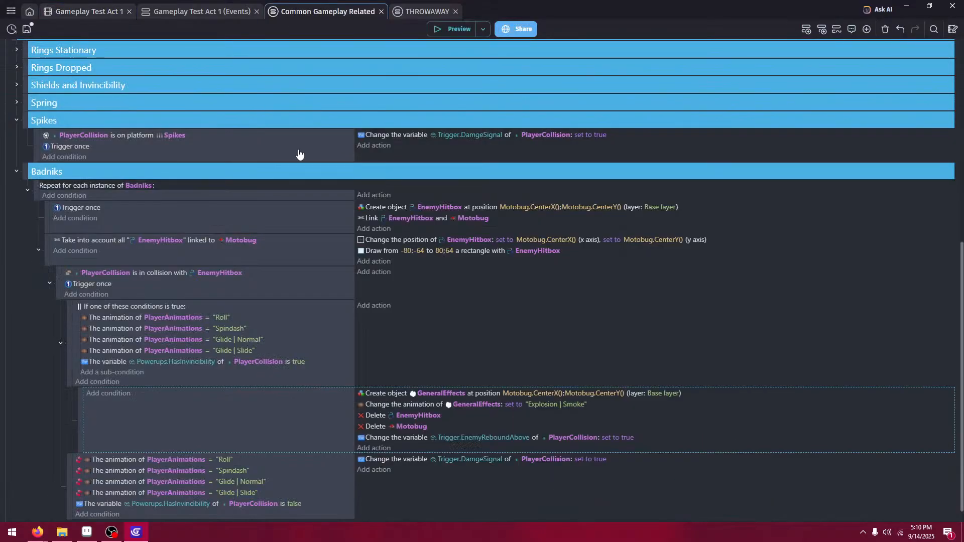
left_click(185, 13)
left_click(431, 31)
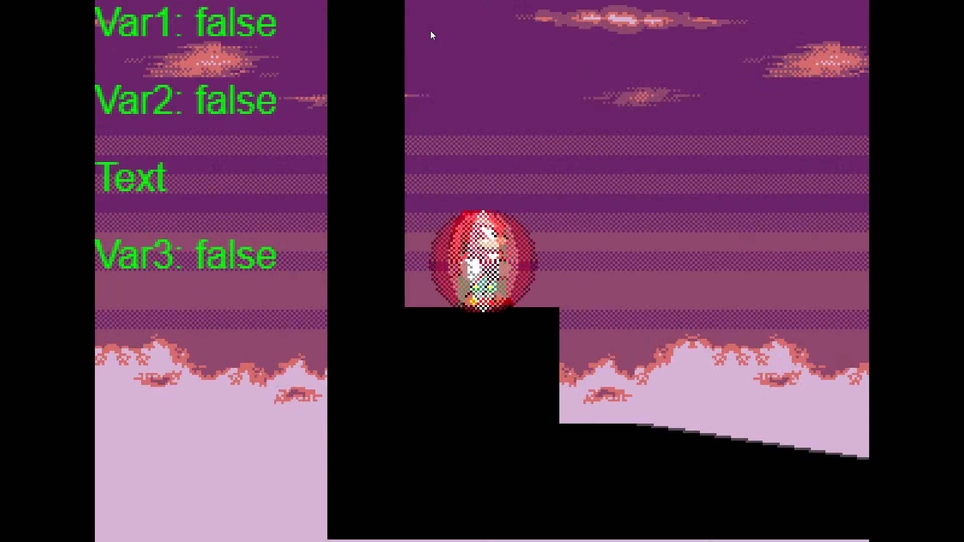
key("Right")
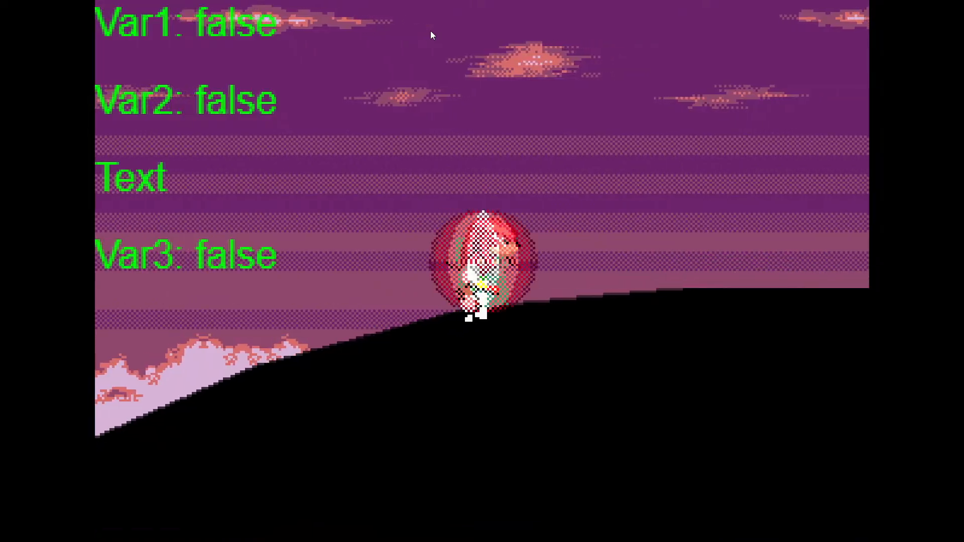
key("F11")
left_click(549, 201)
- Set the compared AssignedValue of the Var3 debug text event to 2
left_click(183, 231)
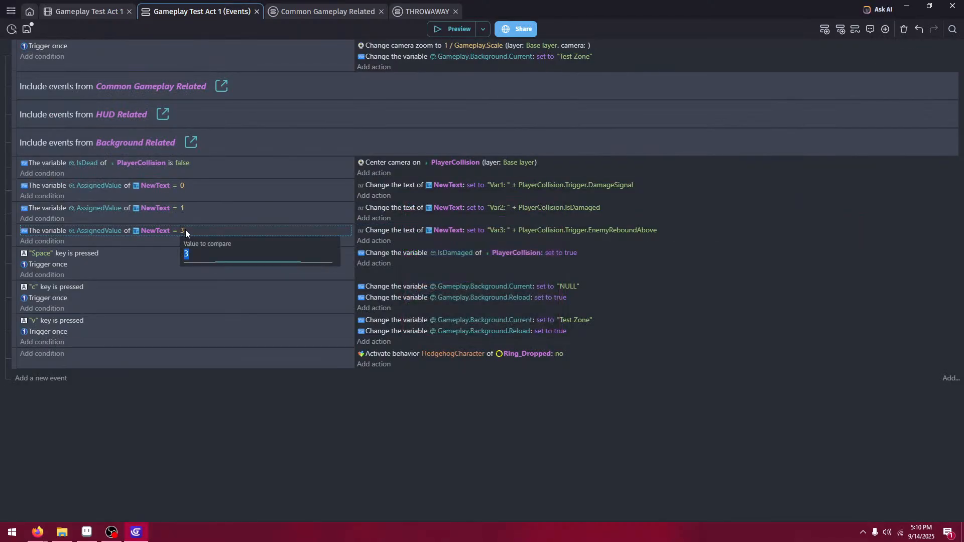
type("2")
key("Return")
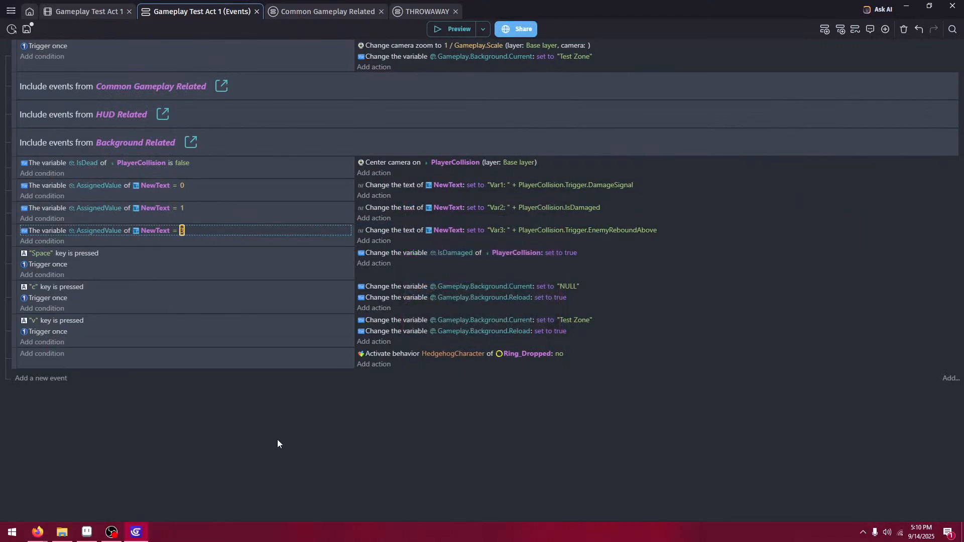
left_click(277, 440)
left_click(182, 231)
- Move the Trigger.EnemyReboundAbove action in the Common Gameplay Related Badniks events above the GeneralEffects creation action
left_click(276, 11)
scroll(533, 347, "down", 1)
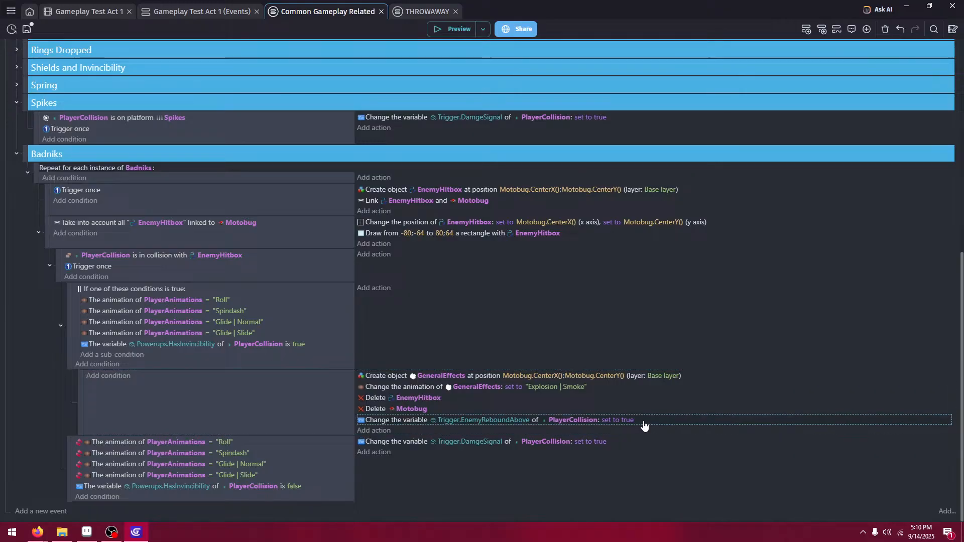
left_click_drag(640, 426, 653, 373)
- Preview the game to check the order of the debug texts while running to the right, and close the preview
left_click(458, 30)
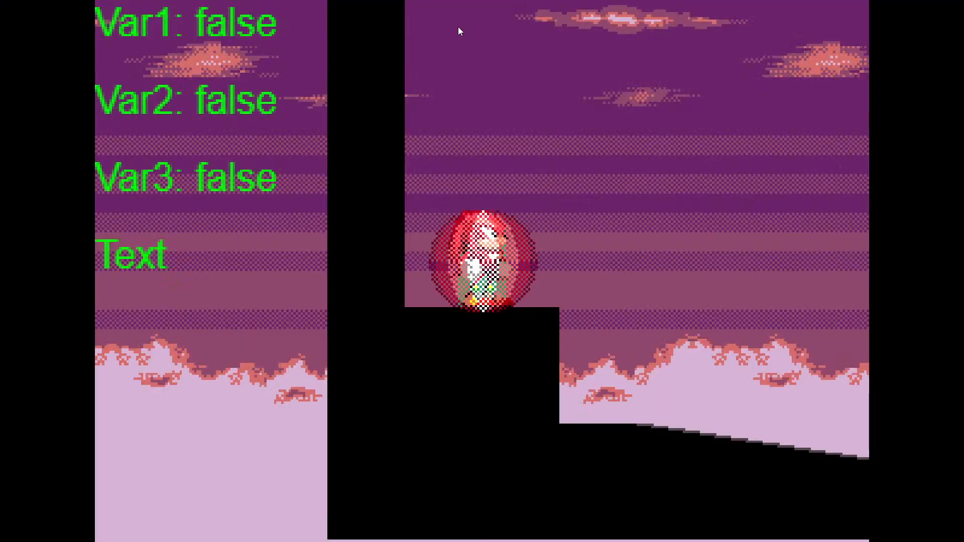
key("Right")
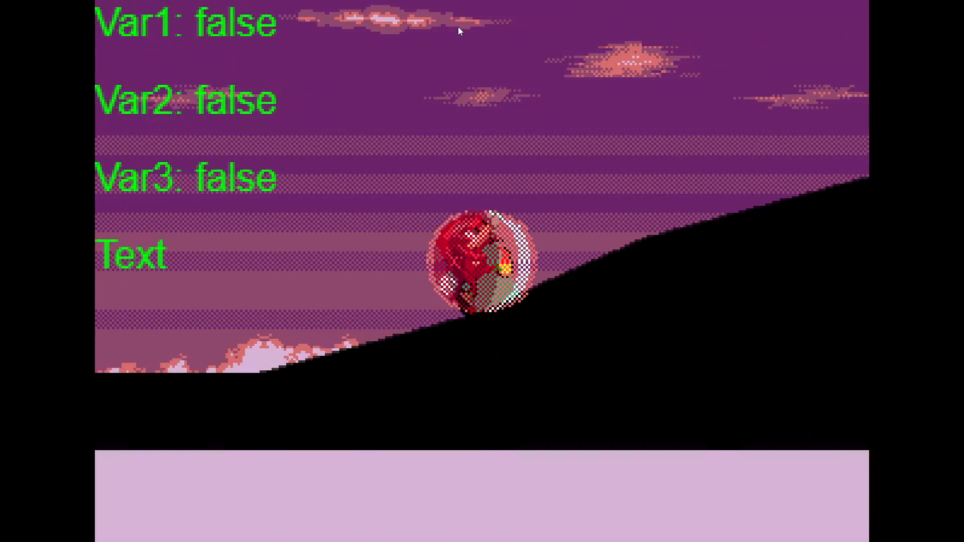
key("Escape")
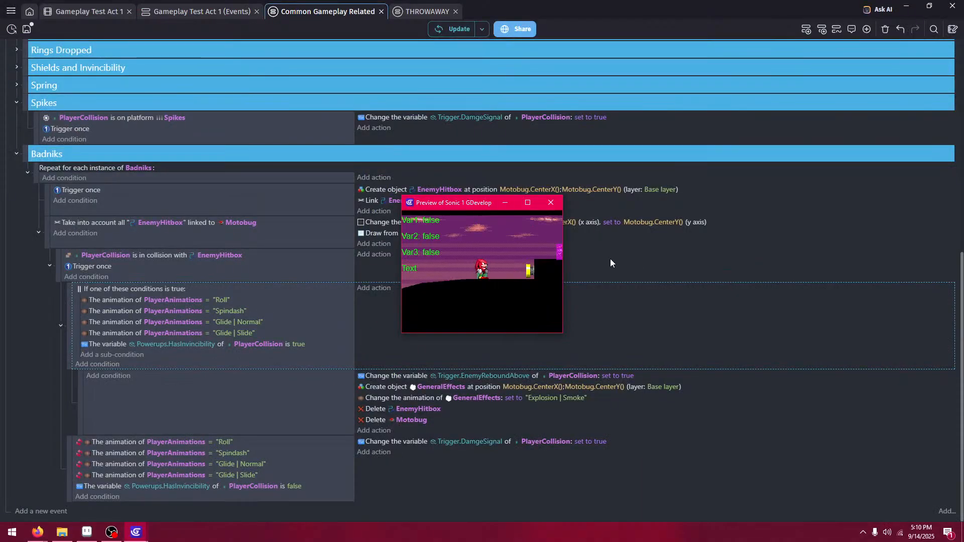
left_click(551, 202)
- Rename PlayerCollision's EnemyReboundAbove child variable under Trigger to ReboundAbove and apply the change
key("shift+v")
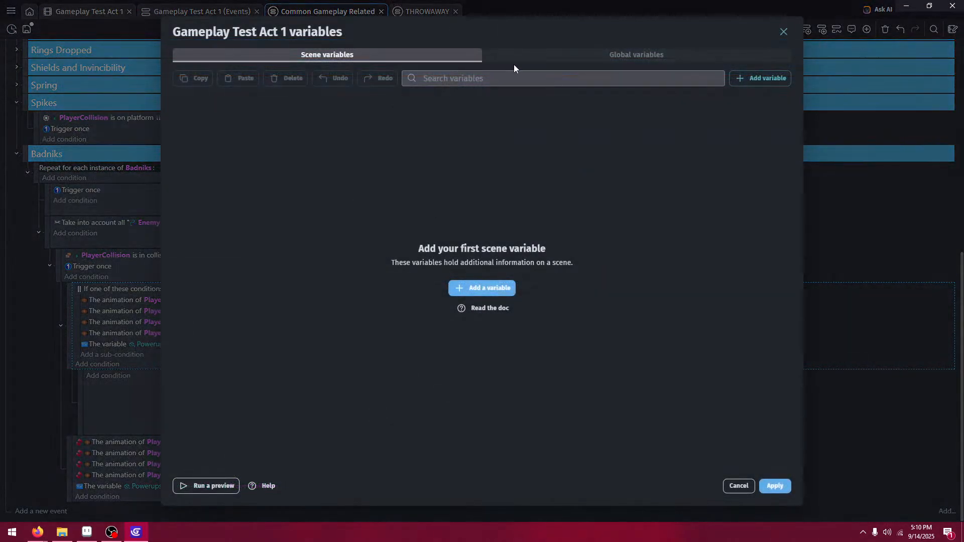
left_click(773, 482)
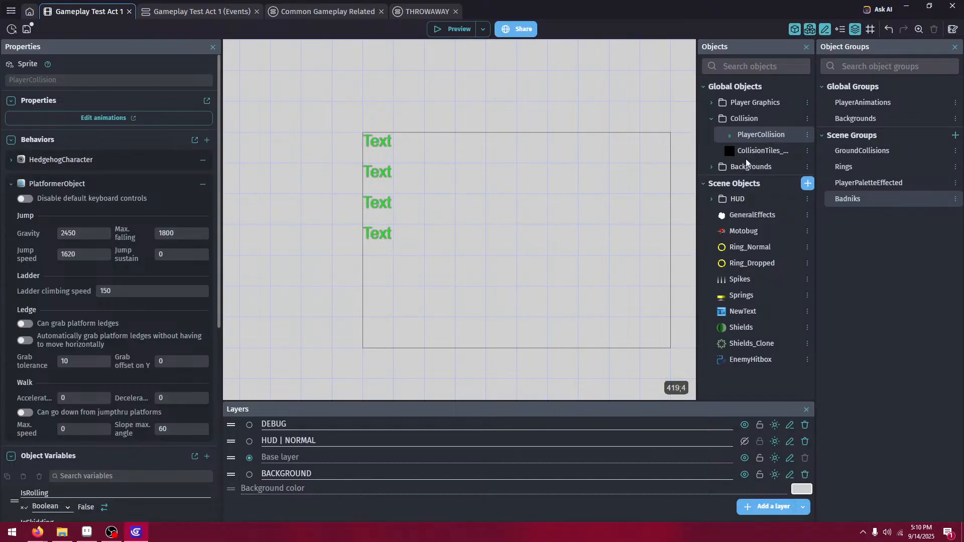
double_click(764, 134)
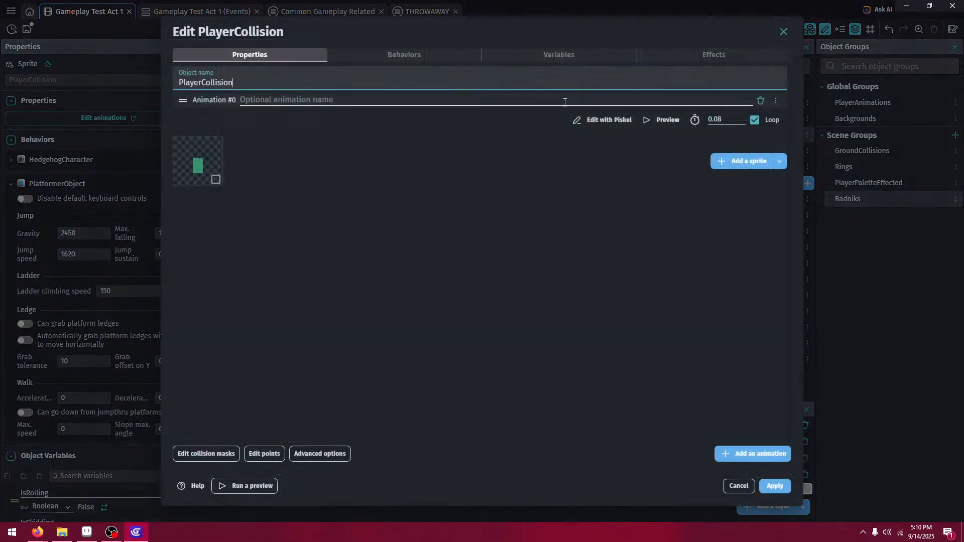
left_click(448, 56)
scroll(313, 297, "down", 1)
left_click(500, 57)
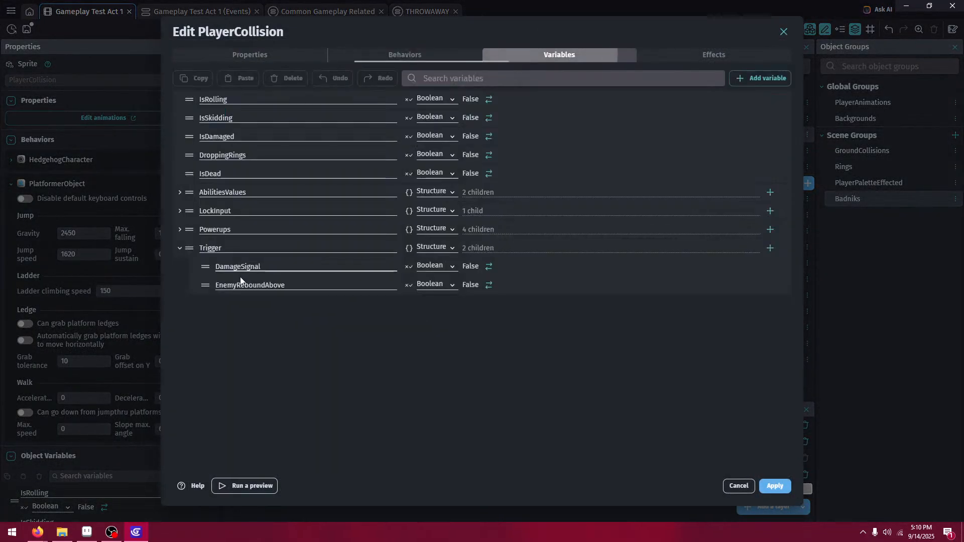
left_click_drag(237, 287, 216, 289)
key("BackSpace")
left_click(774, 486)
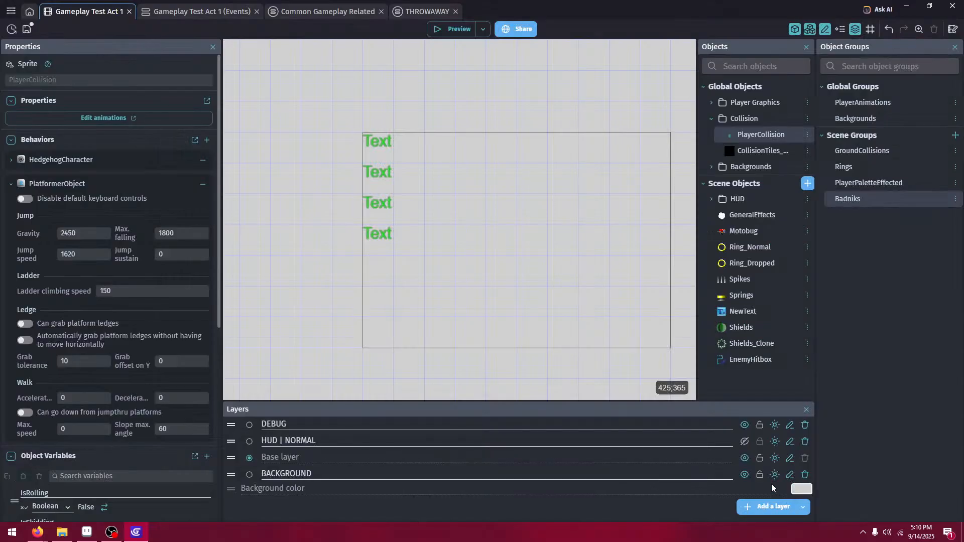
- Preview the game, jump and roll the player into the Motobugs past the spikes while watching Var3, and close the preview
left_click(453, 30)
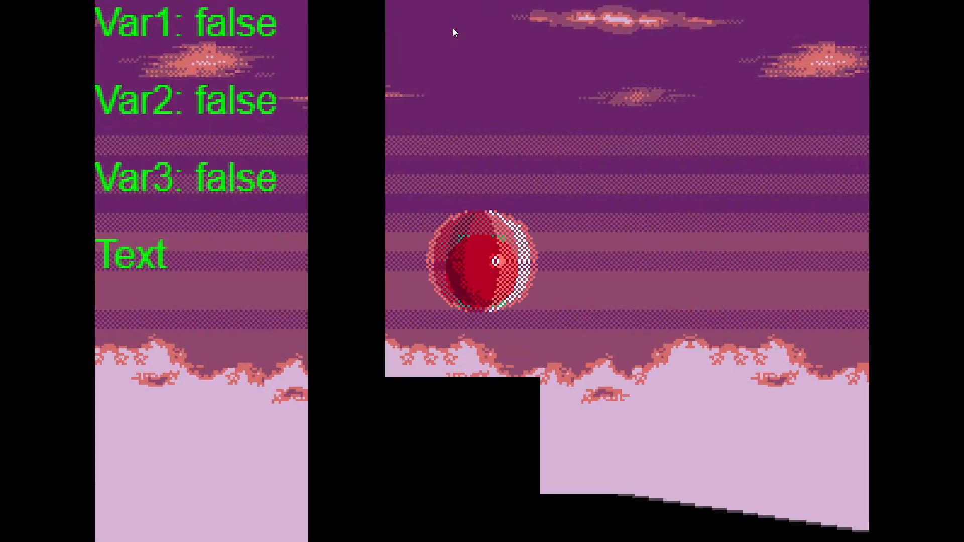
key("Right")
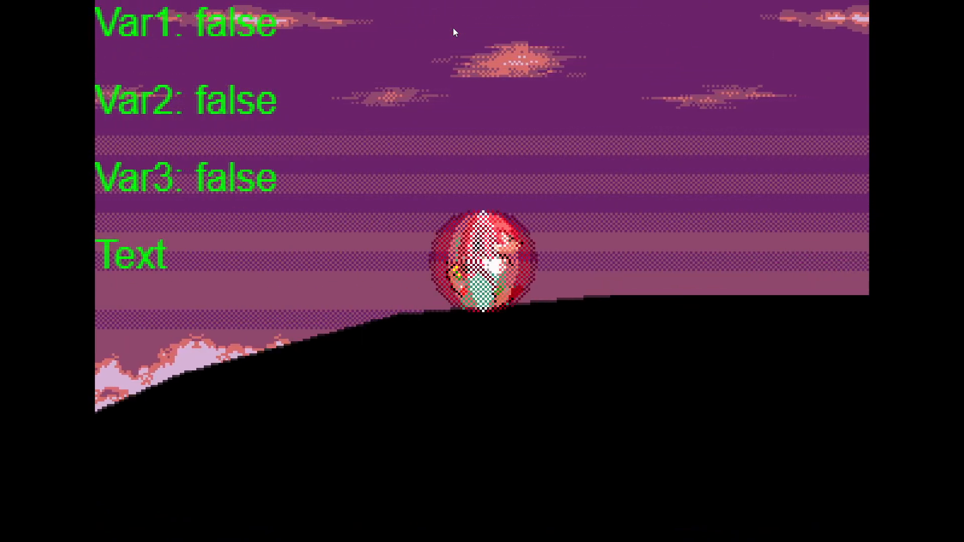
key("space")
key("Right")
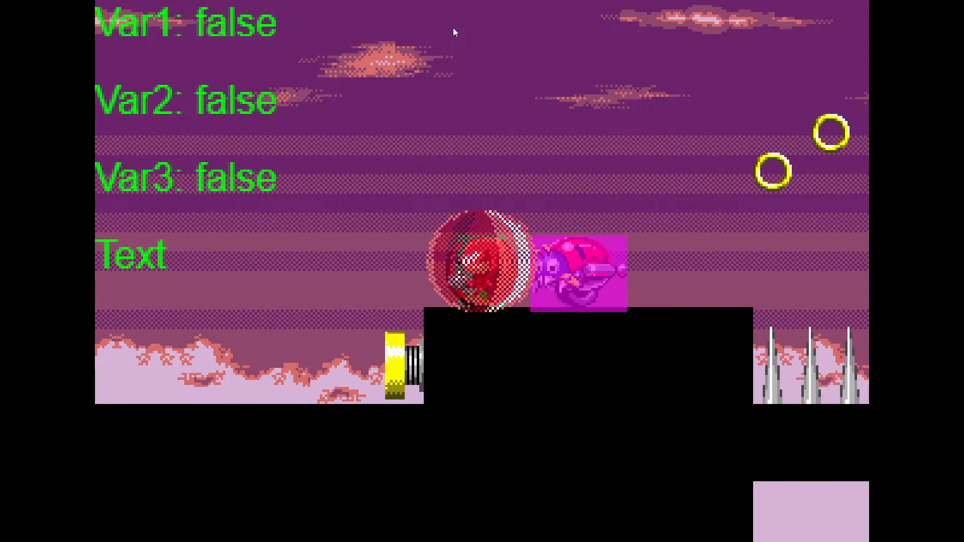
key("space")
key("Right")
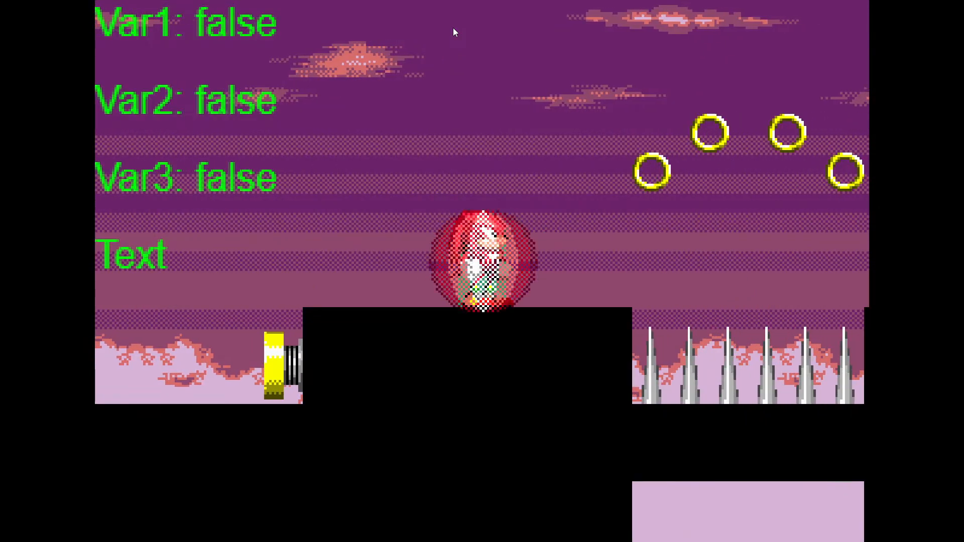
key("Right")
key("space")
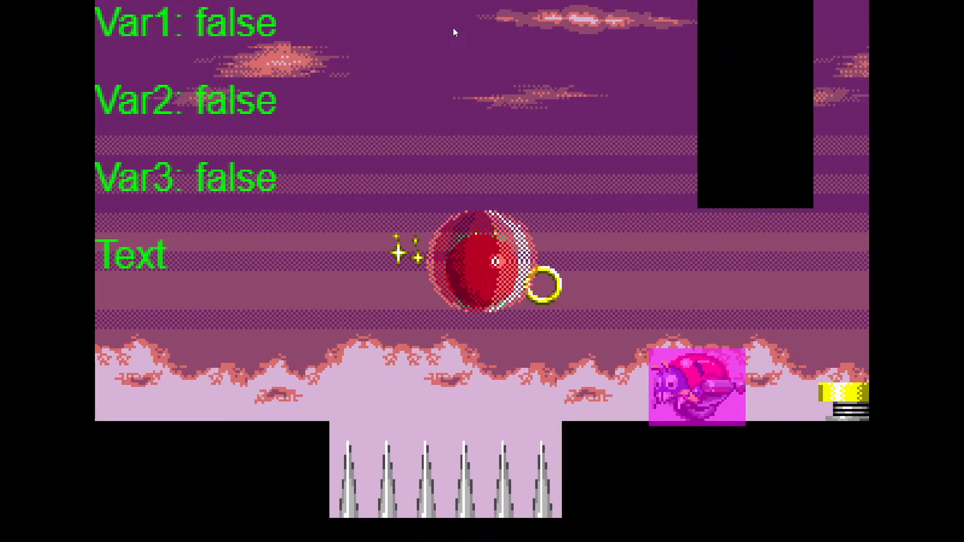
key("space")
key("Right")
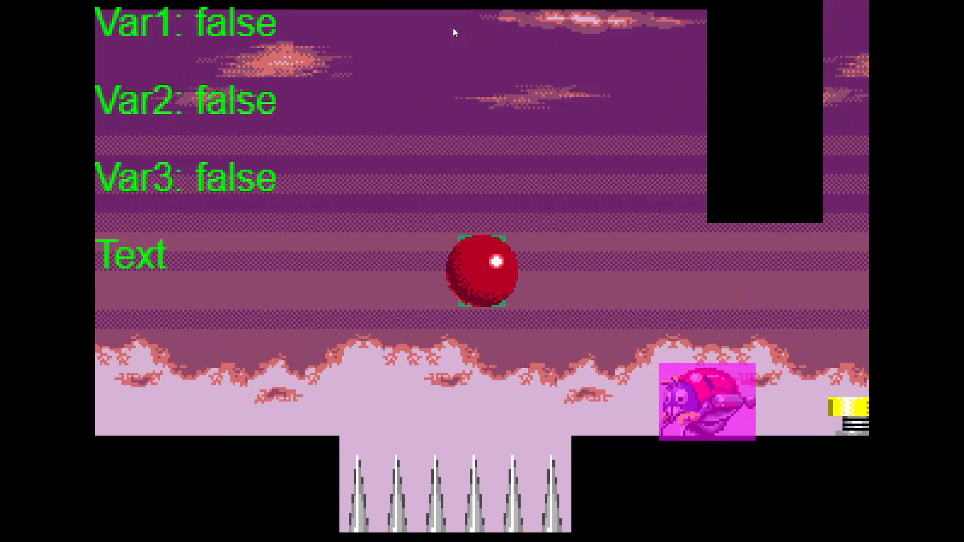
key("Left")
key("space")
key("Right")
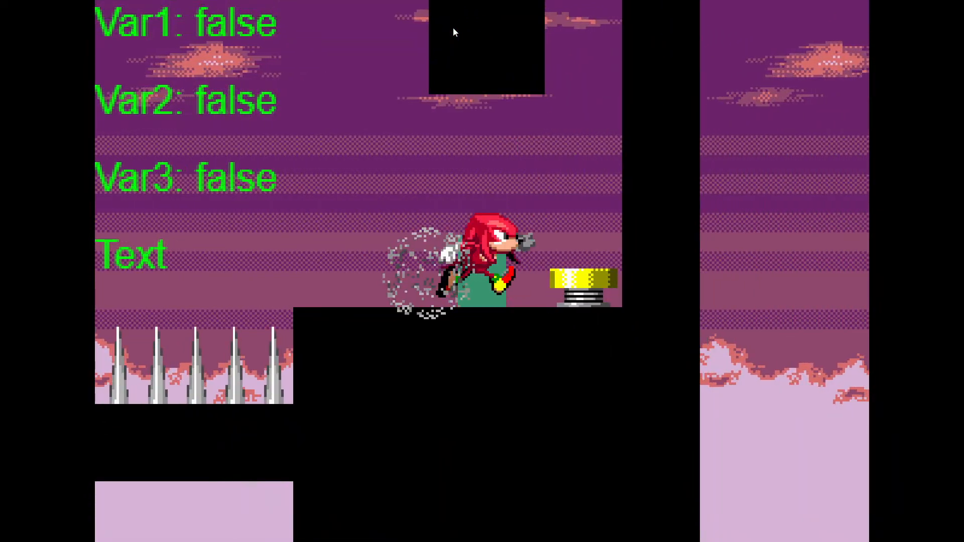
key("F11")
left_click(556, 202)
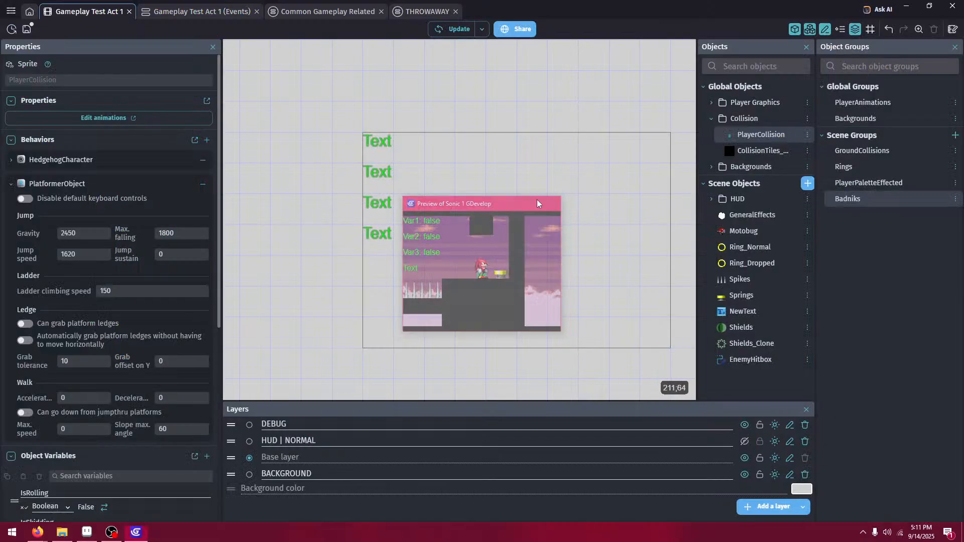
- Review the Trigger.ReboundAbove action in the Badniks section of the Common Gameplay Related events
left_click(203, 15)
left_click(320, 10)
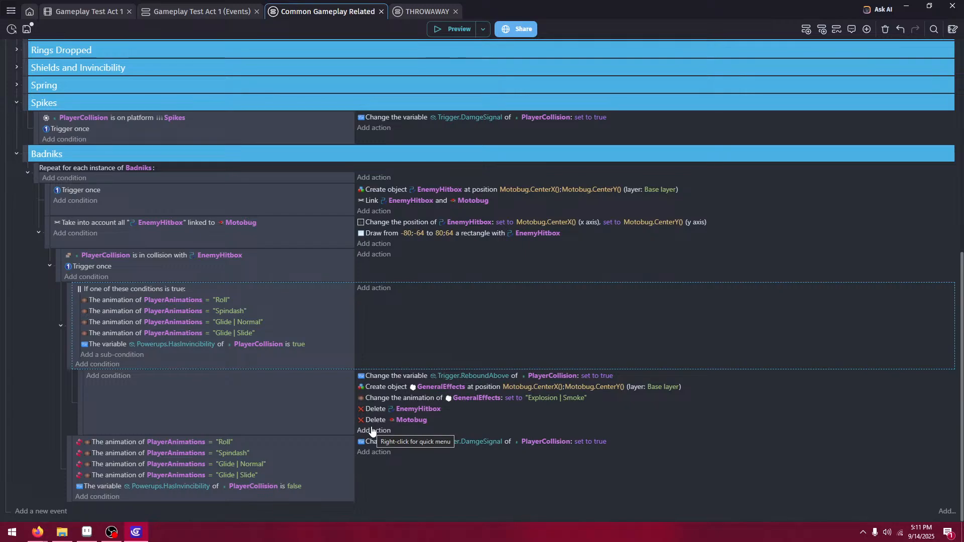
left_click(405, 375)
left_click(452, 376)
left_click(435, 437)
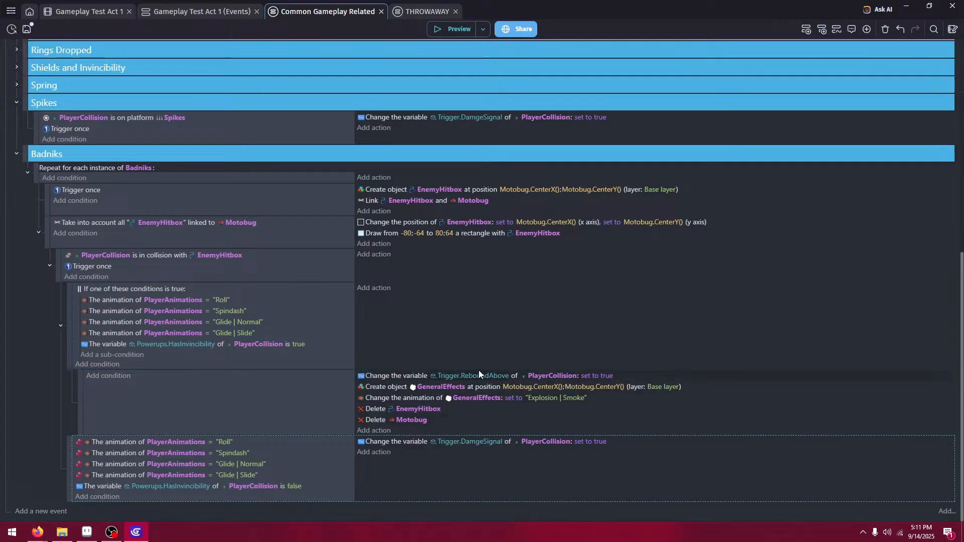
- Start a game preview with the debugger and try to start profiling
left_click(482, 28)
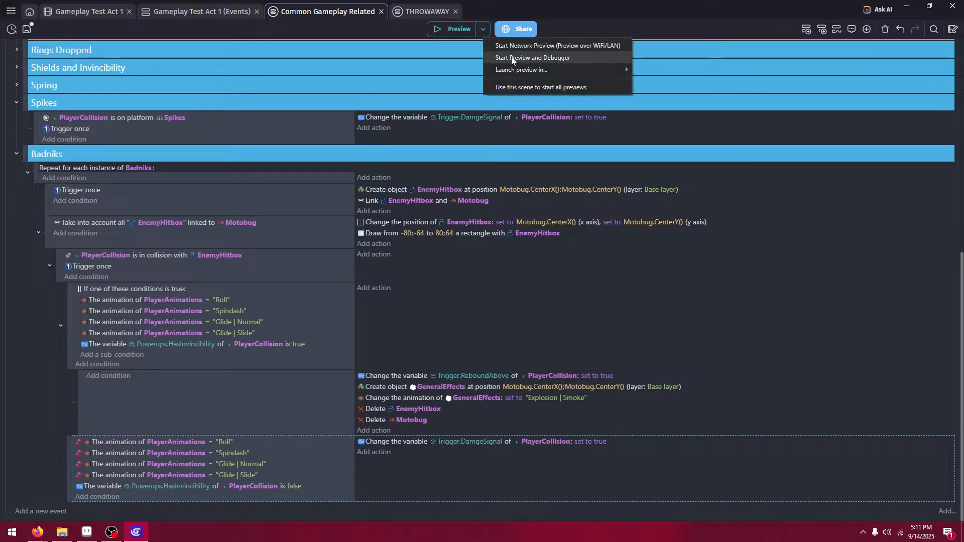
left_click(544, 59)
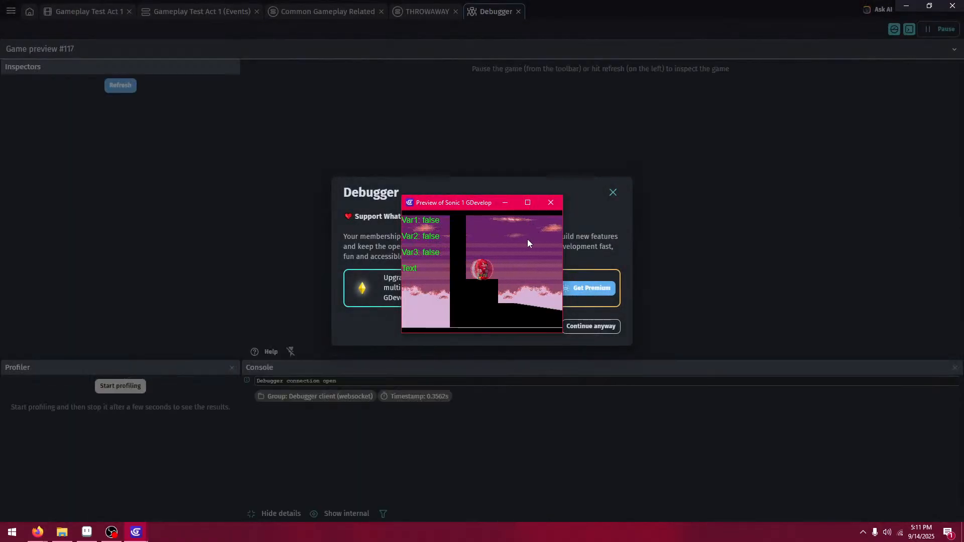
left_click(130, 393)
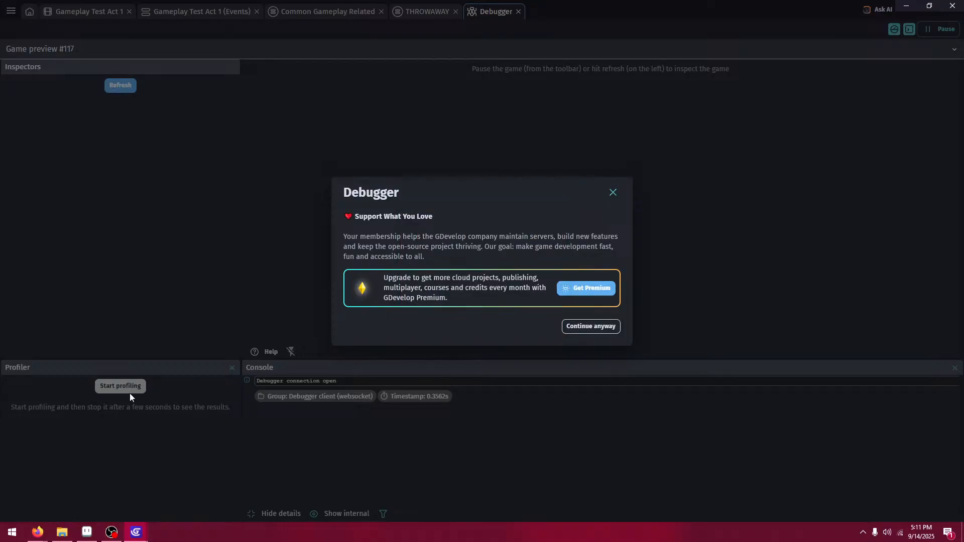
- Try to profile the running game preview, ending by closing the preview and its debugger
left_click(613, 193)
left_click(123, 386)
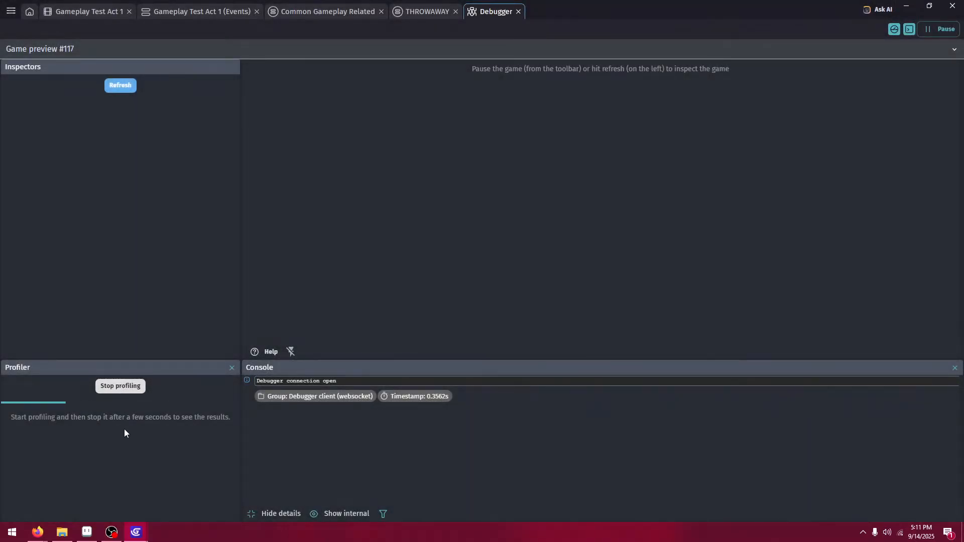
left_click(206, 484)
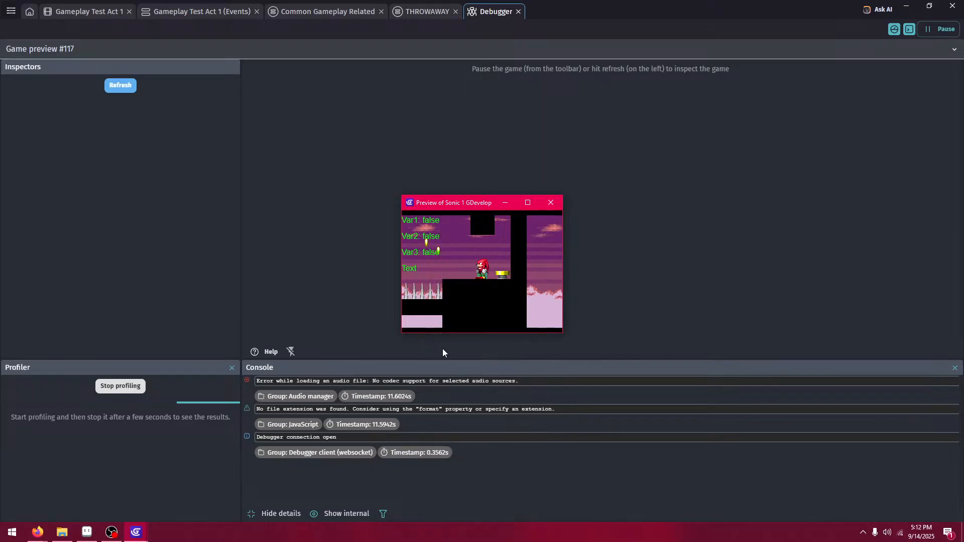
left_click(551, 203)
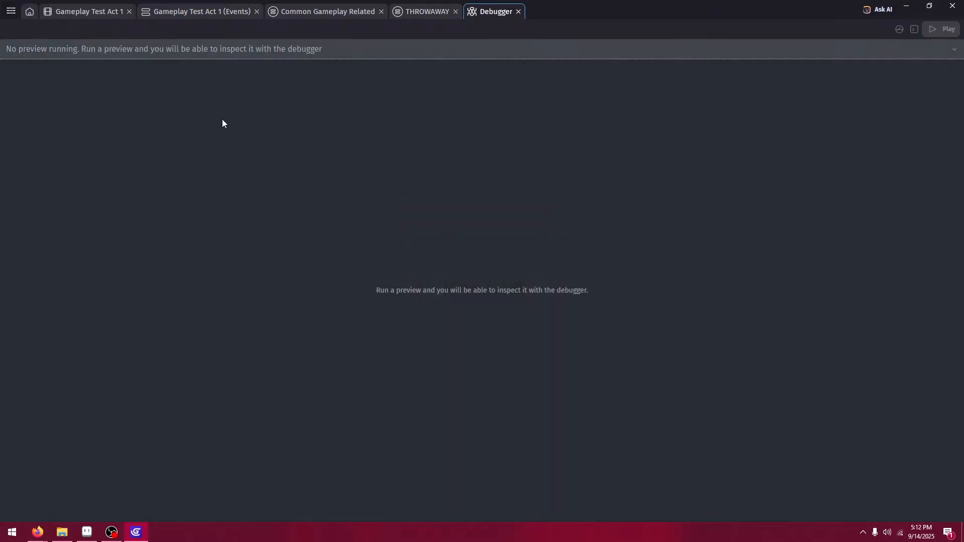
left_click(518, 11)
- Launch a new preview with the debugger from the Common Gameplay Related events and start profiling it
left_click(343, 11)
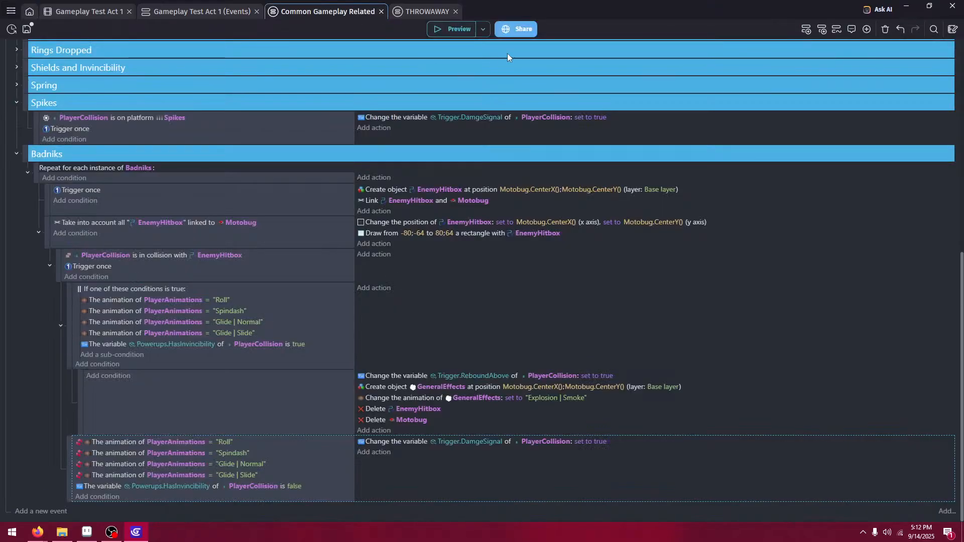
left_click(482, 28)
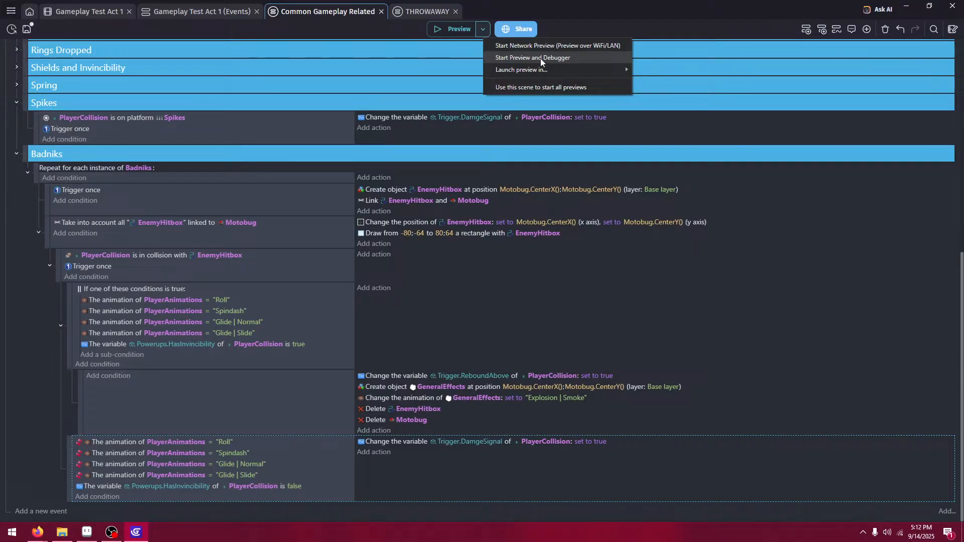
left_click(537, 57)
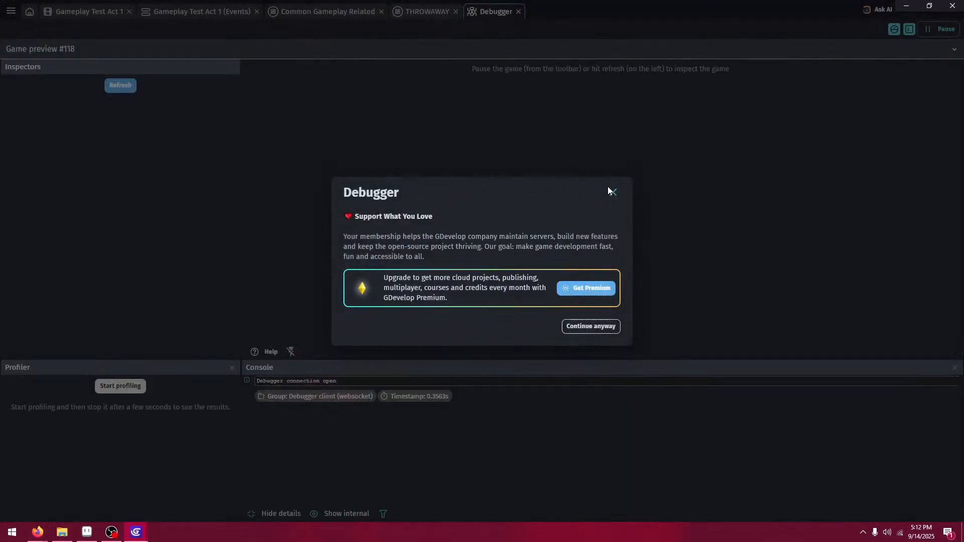
left_click(612, 192)
left_click(126, 386)
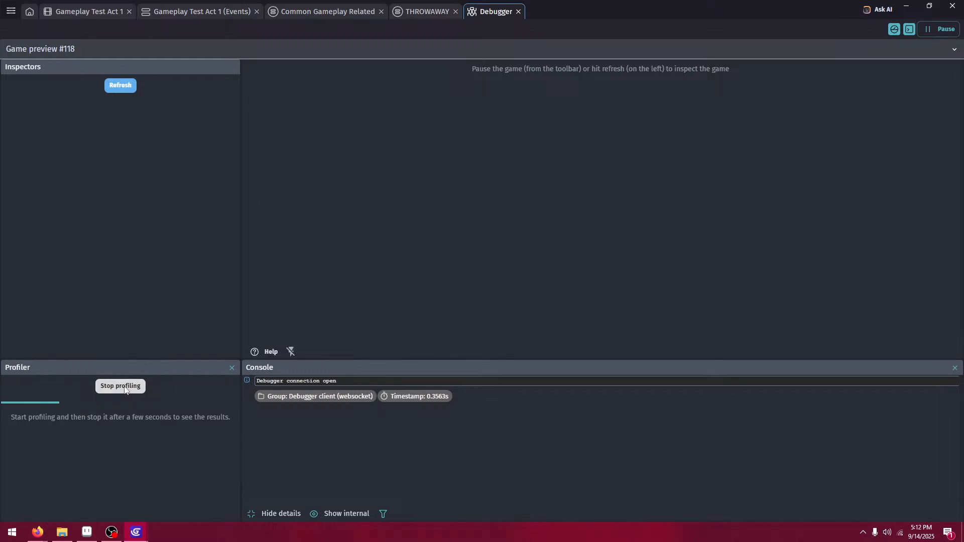
- Play through the level in the preview, running and jumping past the spikes towards the spring while the profiler records
mouse_move(147, 525)
left_click(194, 502)
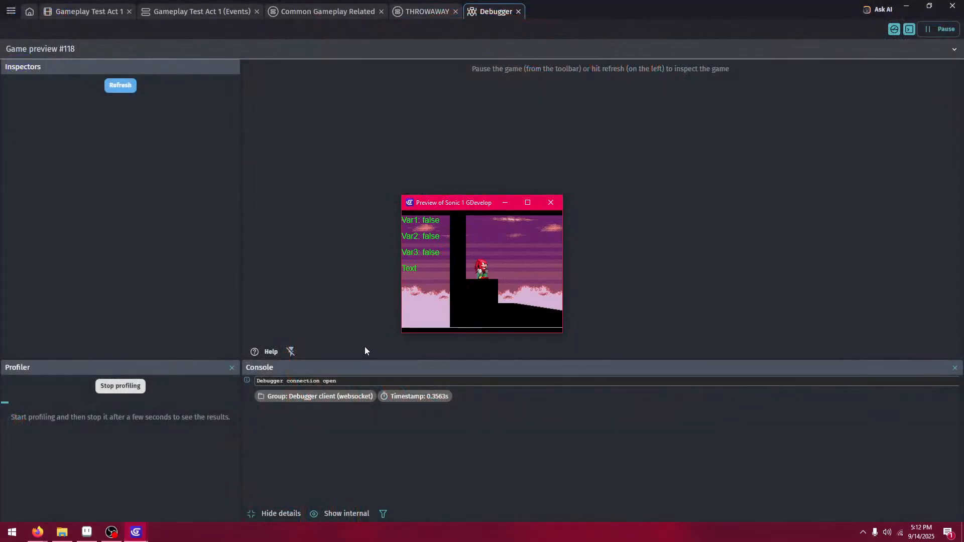
key("space")
key("Right")
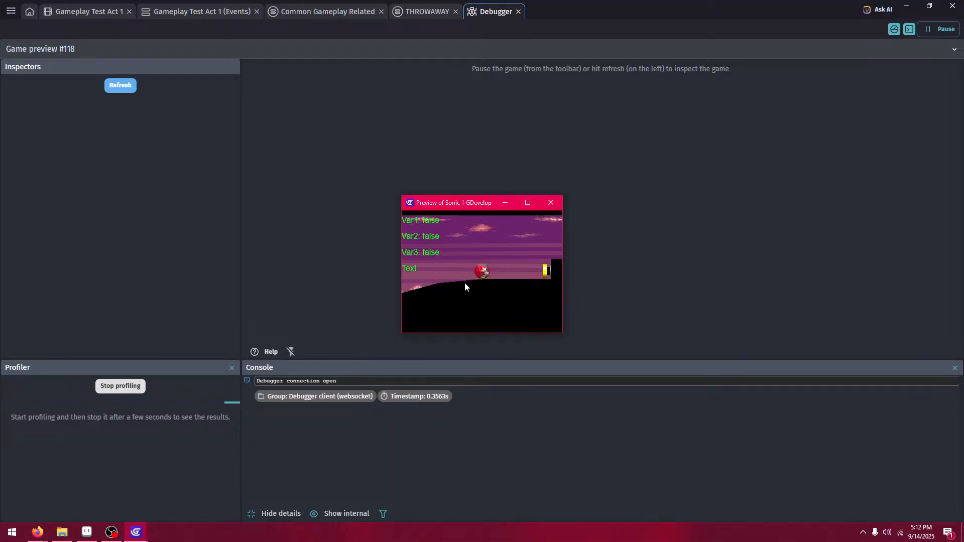
key("space")
key("Right")
key("space")
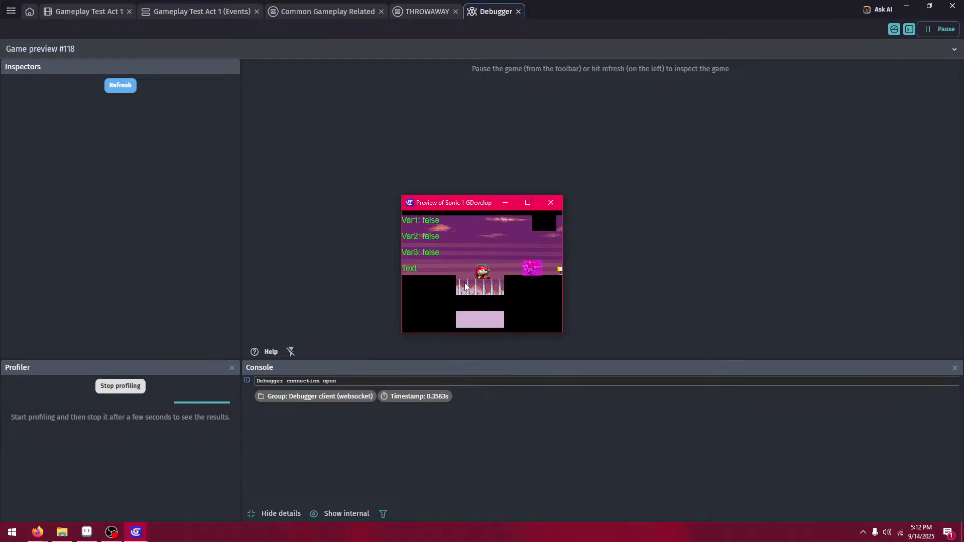
key("space")
key("Right")
key("Right")
key("space")
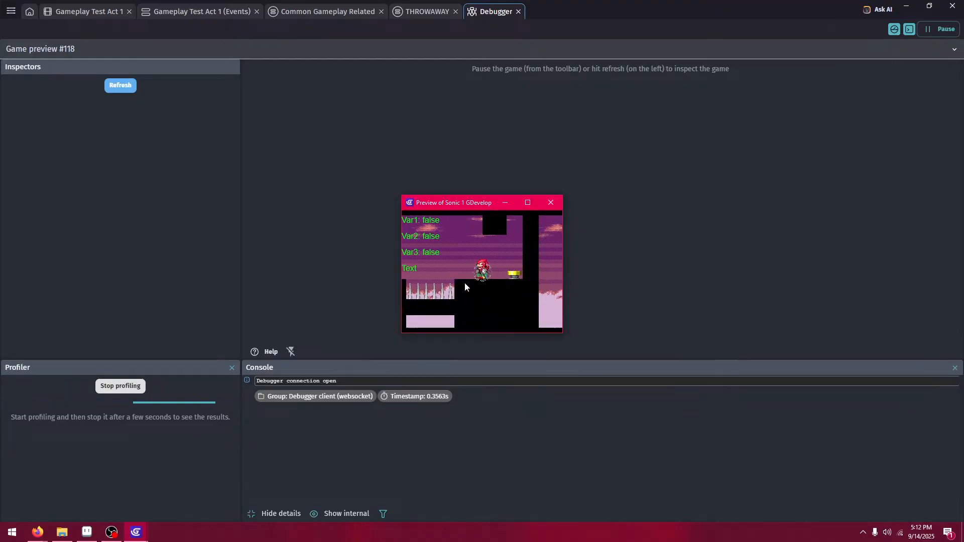
- Stop the profiling run and look over the collected section timings
left_click(406, 451)
left_click(120, 386)
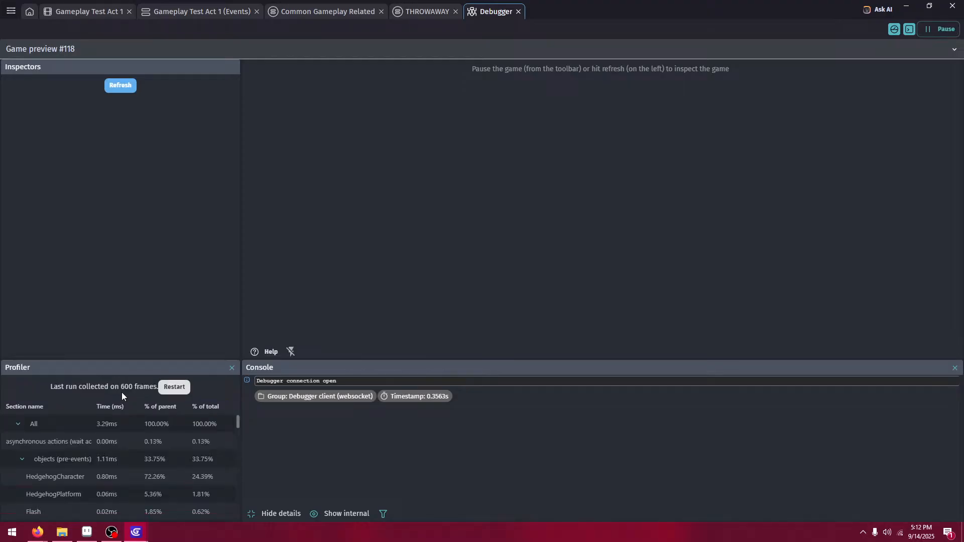
scroll(184, 422, "down", 1)
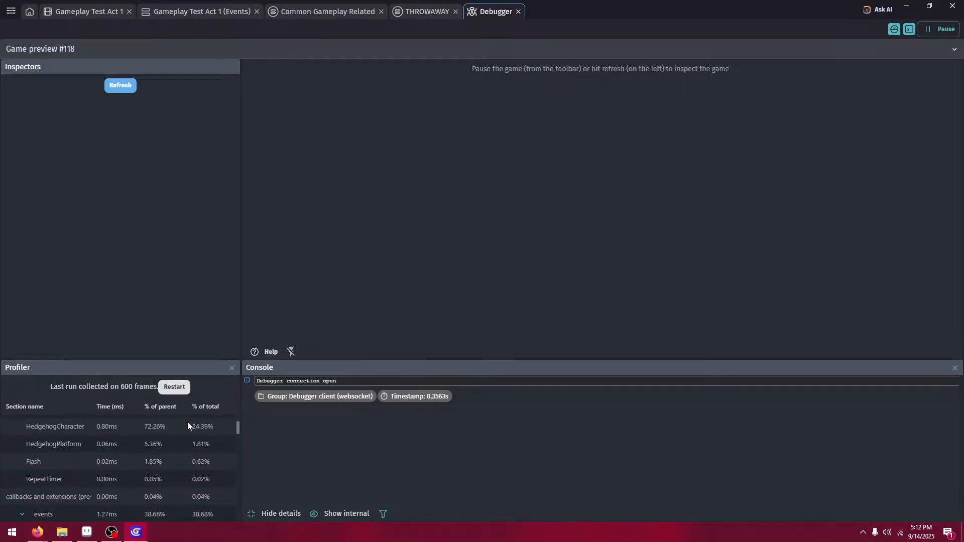
scroll(191, 427, "up", 2)
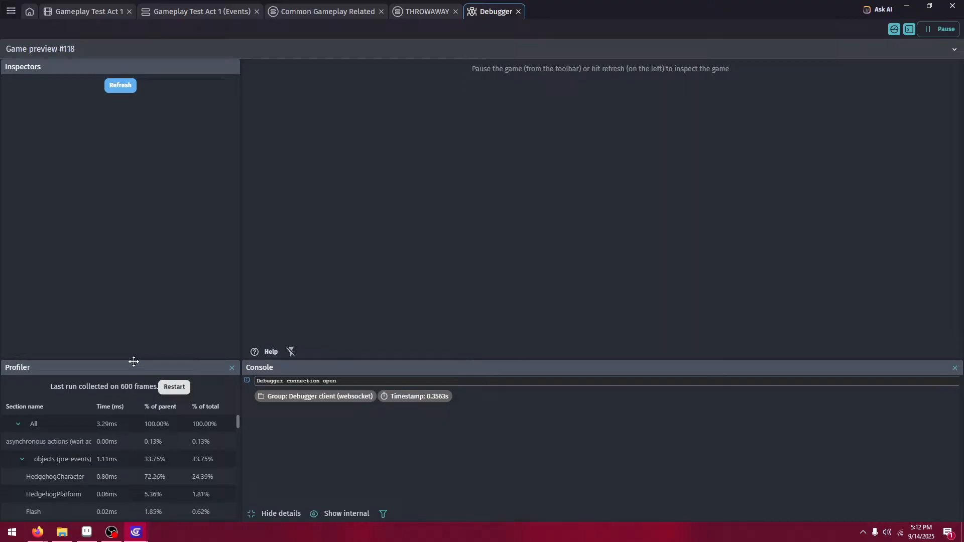
- Enlarge the profiler area and refresh the list of game elements to inspect
left_click_drag(134, 360, 149, 113)
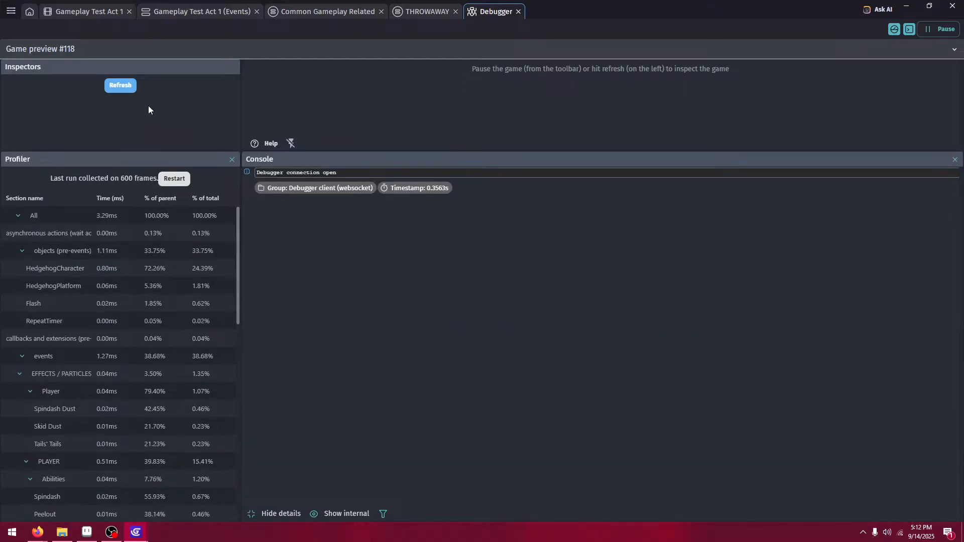
left_click(121, 88)
scroll(128, 112, "down", 3)
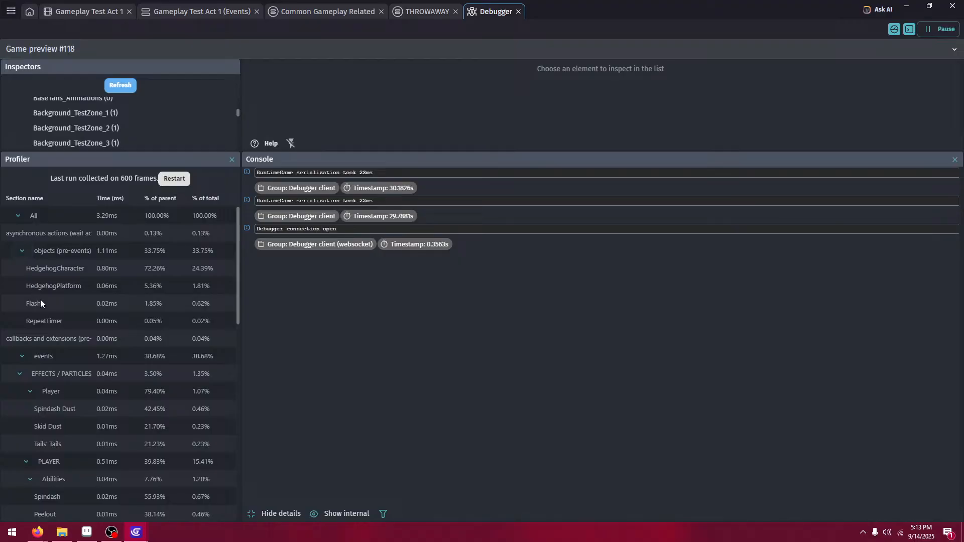
- Collapse the PLAYER, EFFECTS / PARTICLES, OBJECTS, score and objects (post-events) sections in the profiler results
scroll(42, 304, "down", 2)
left_click(26, 361)
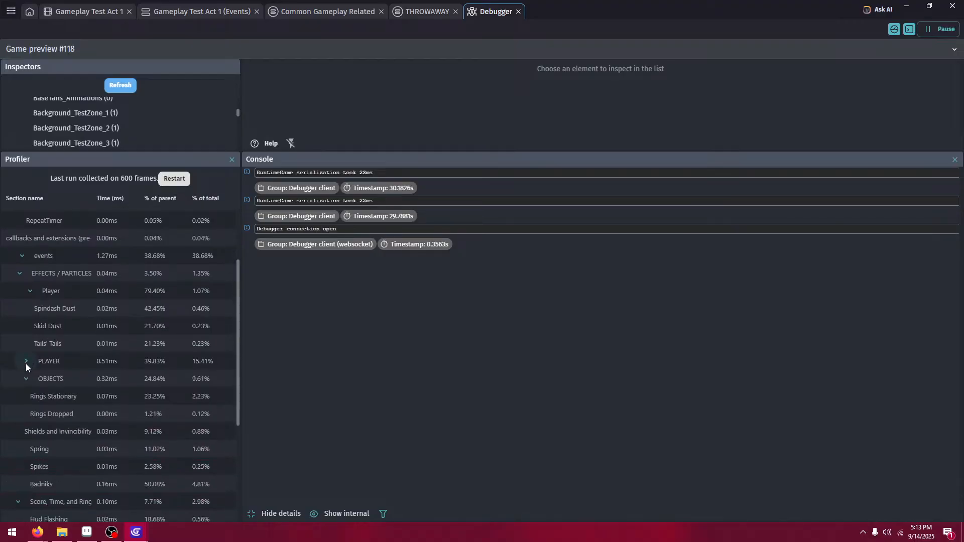
left_click(20, 274)
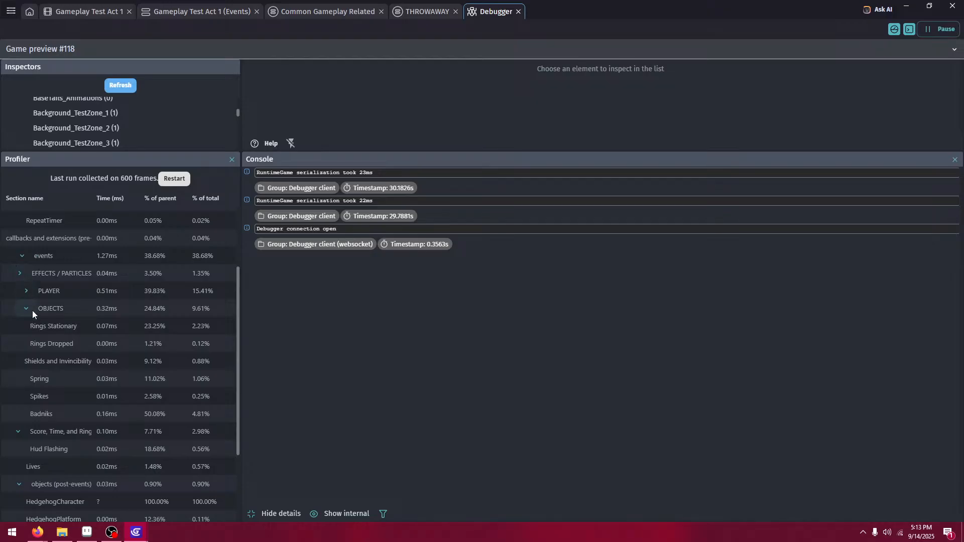
left_click(26, 309)
left_click(18, 326)
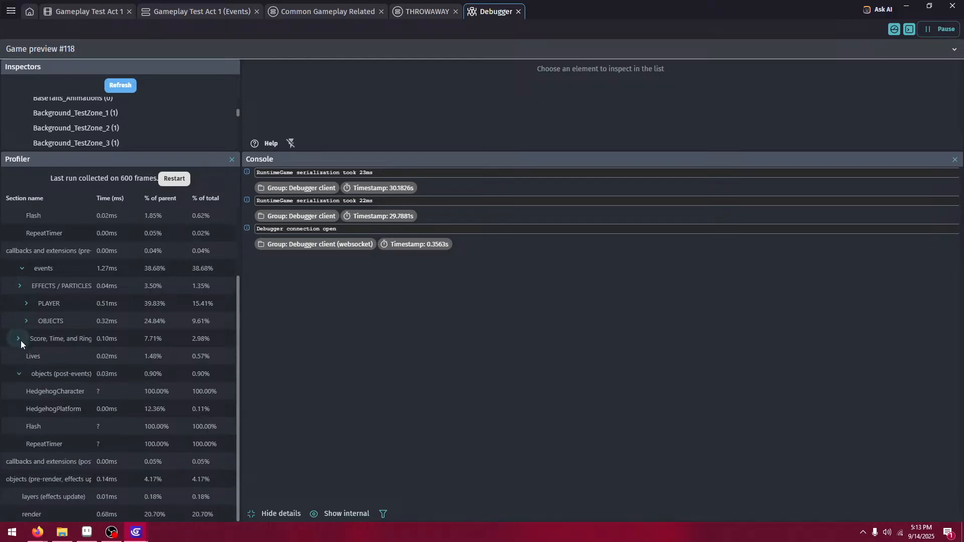
left_click(19, 376)
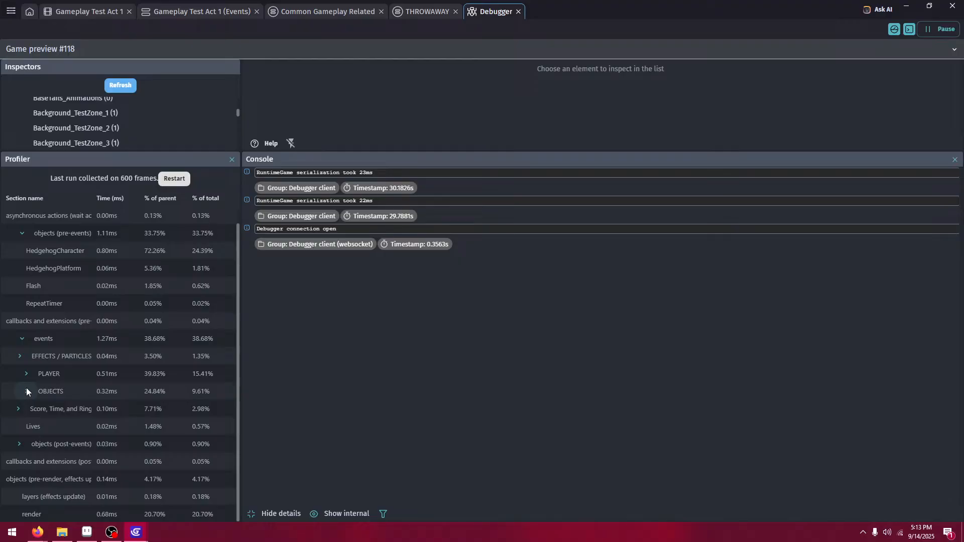
- Examine the timings inside the OBJECTS and EFFECTS / PARTICLES sections and compare them with the overall profile
left_click(26, 391)
scroll(47, 373, "down", 1)
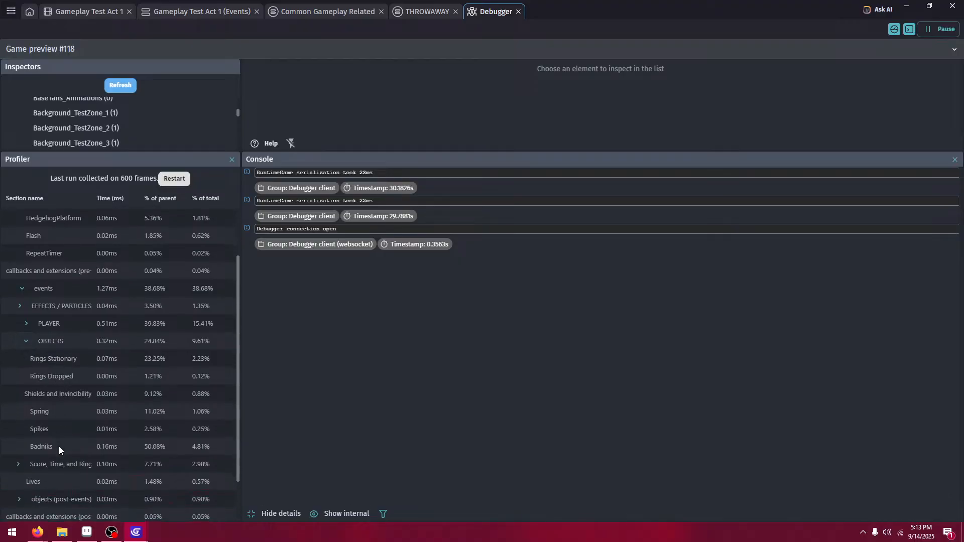
left_click(26, 342)
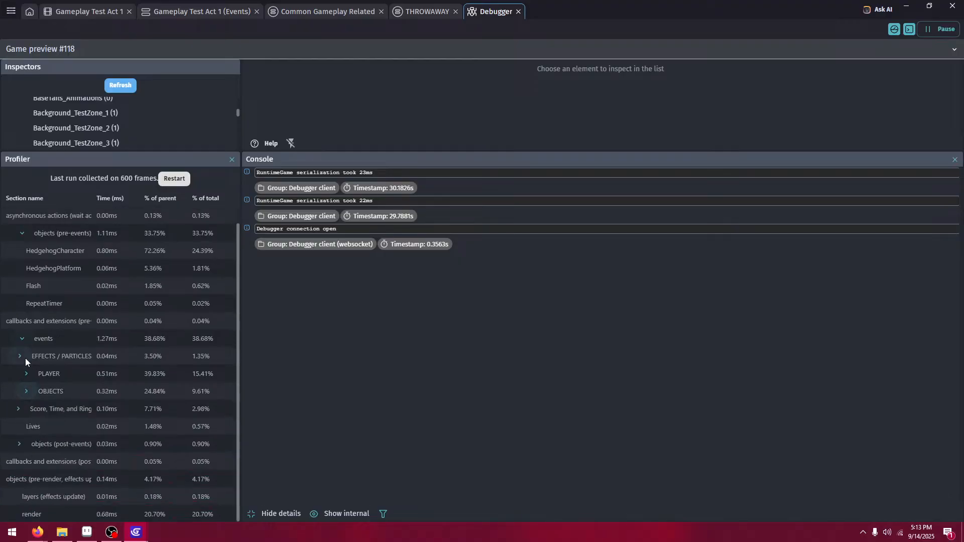
left_click(19, 357)
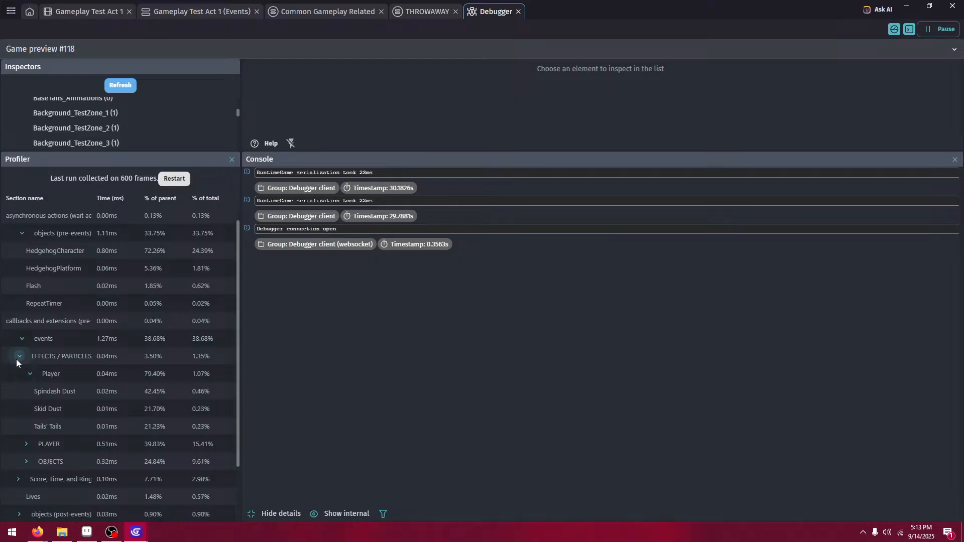
left_click(20, 357)
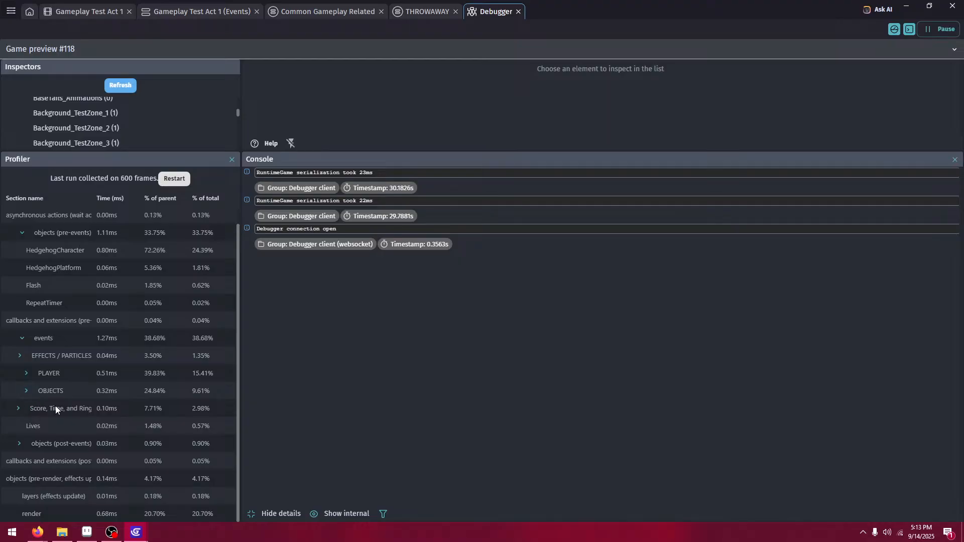
scroll(63, 422, "up", 1)
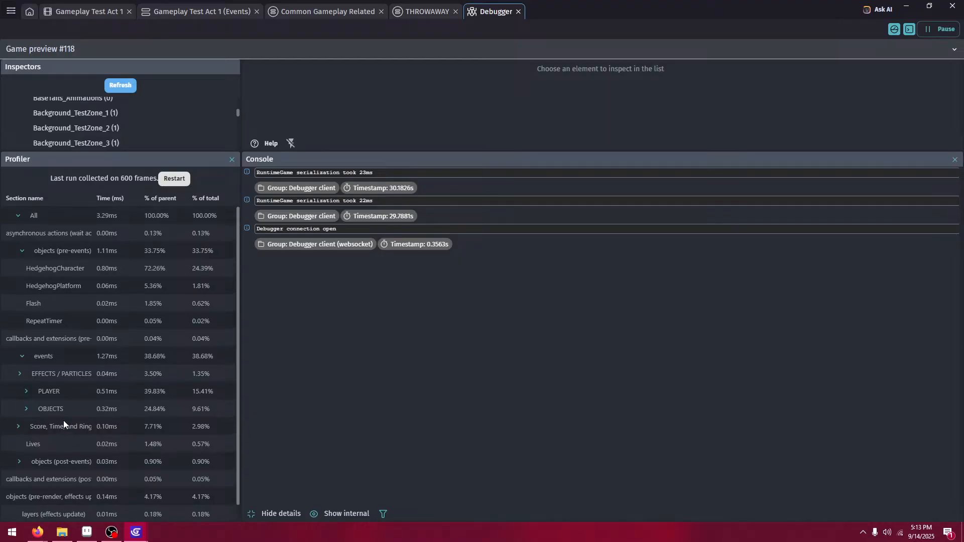
left_click(16, 217)
left_click(16, 216)
scroll(137, 225, "down", 1)
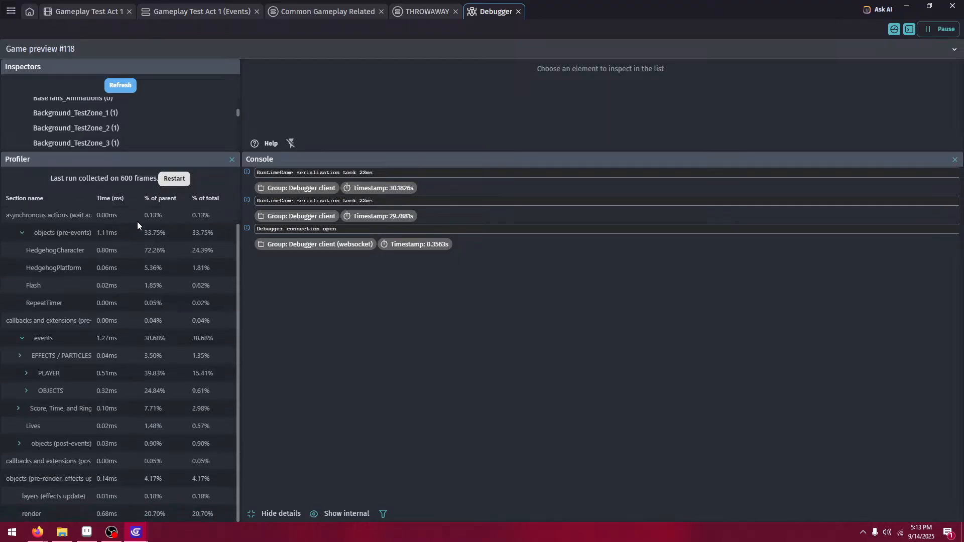
scroll(137, 225, "up", 1)
- Enlarge the inspectors area and inspect the layer data of the Gameplay Test Act 1 scene
scroll(119, 121, "up", 3)
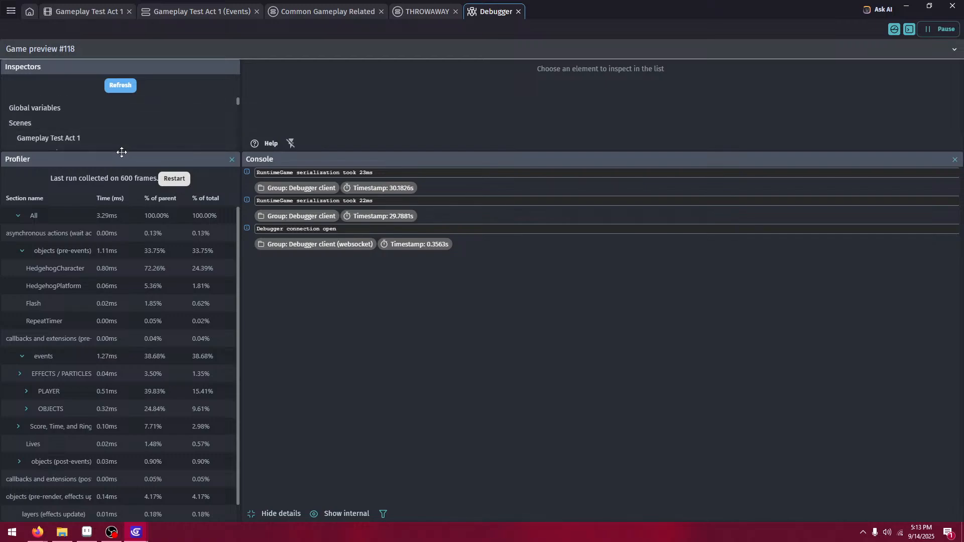
left_click_drag(121, 152, 121, 363)
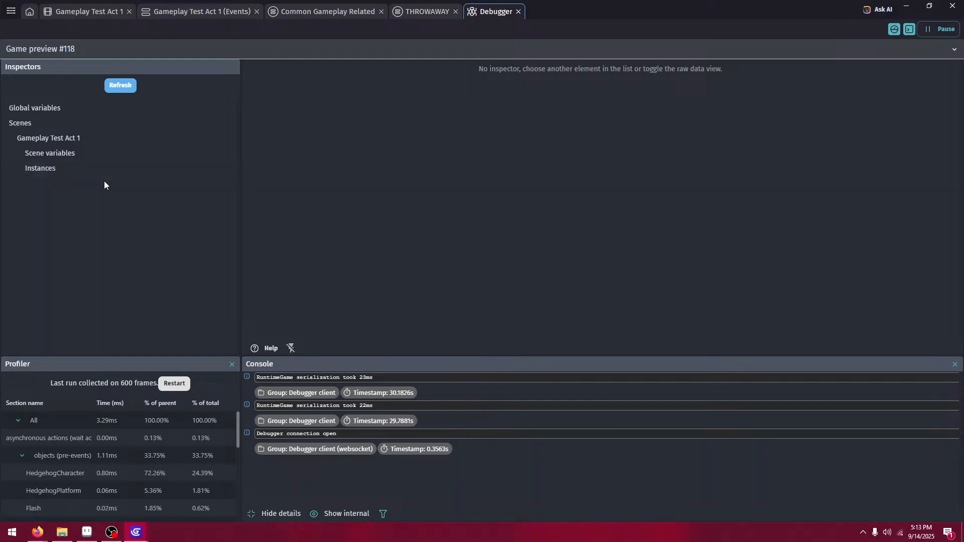
left_click(90, 143)
left_click(89, 143)
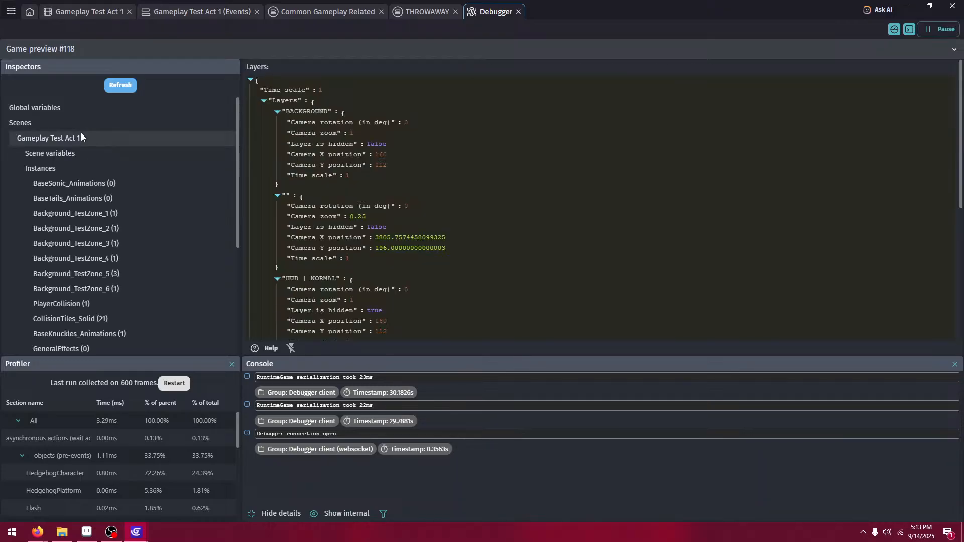
- Inspect the instances of Background_TestZone_1 and Background_TestZone_2, viewing the data of instance #52, and collapse them again
left_click(112, 198)
left_click(114, 215)
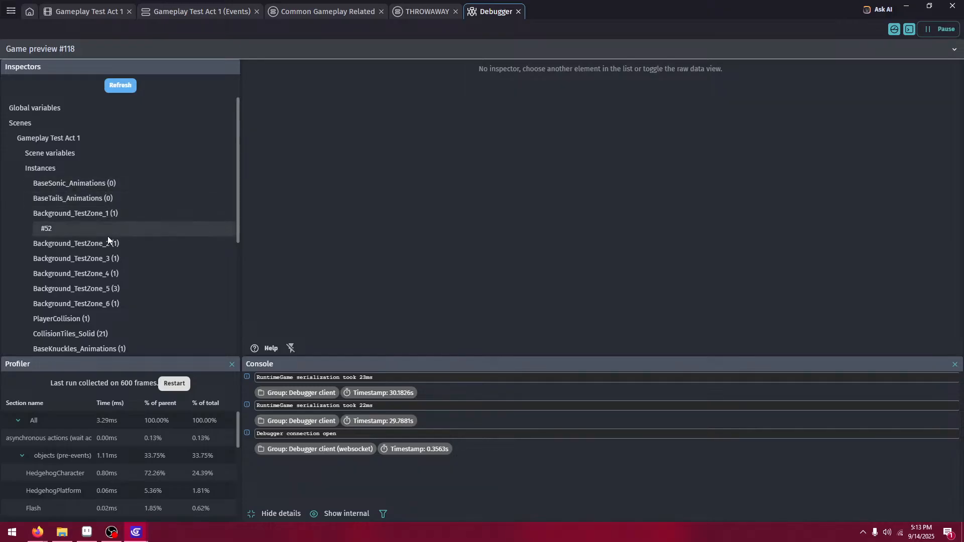
left_click(101, 263)
left_click(104, 263)
left_click(103, 248)
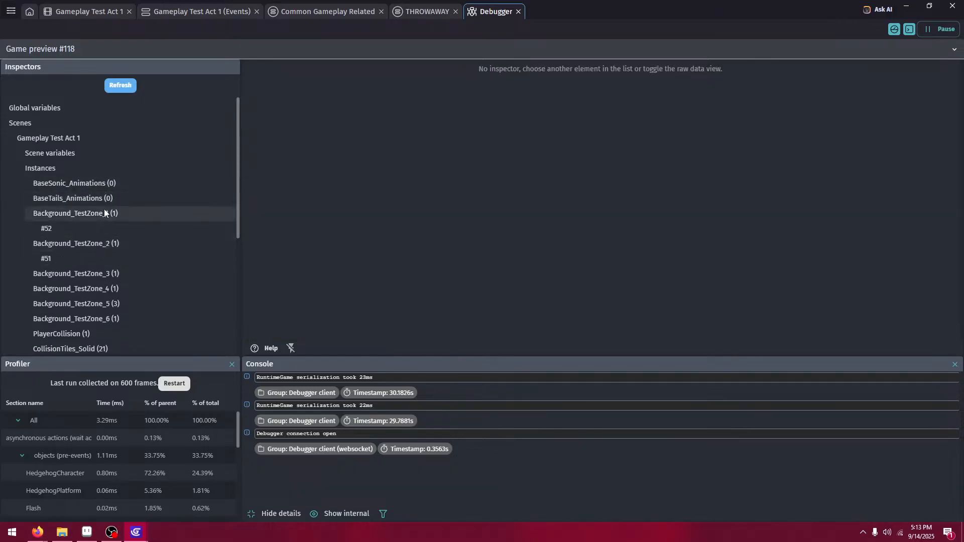
left_click(80, 230)
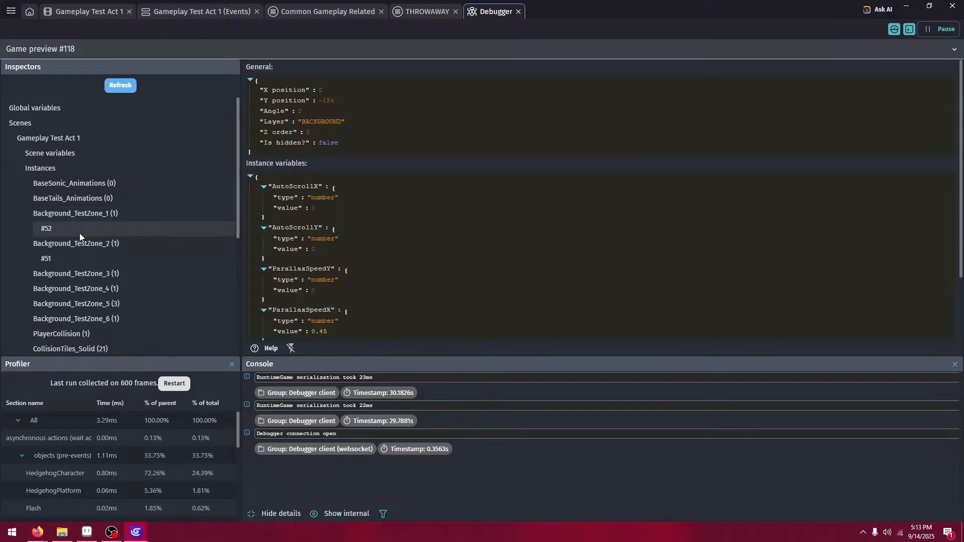
left_click(92, 243)
left_click(91, 229)
left_click(90, 215)
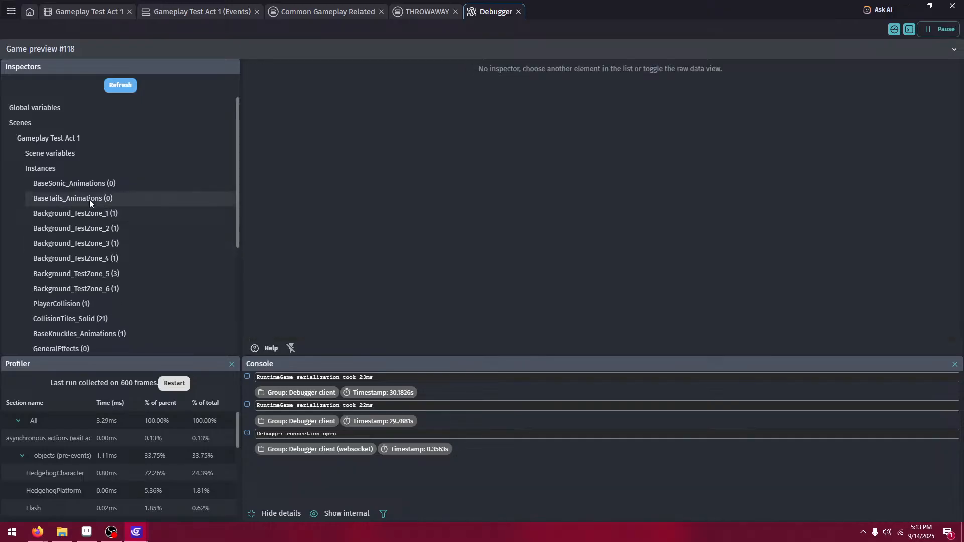
- Return to the events of the Gameplay Test Act 1 scene
left_click(63, 18)
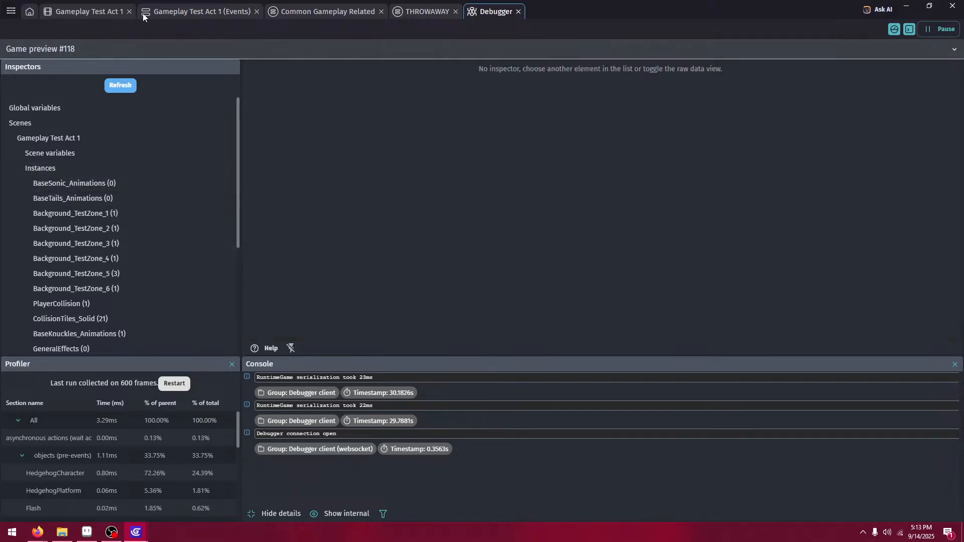
left_click(203, 17)
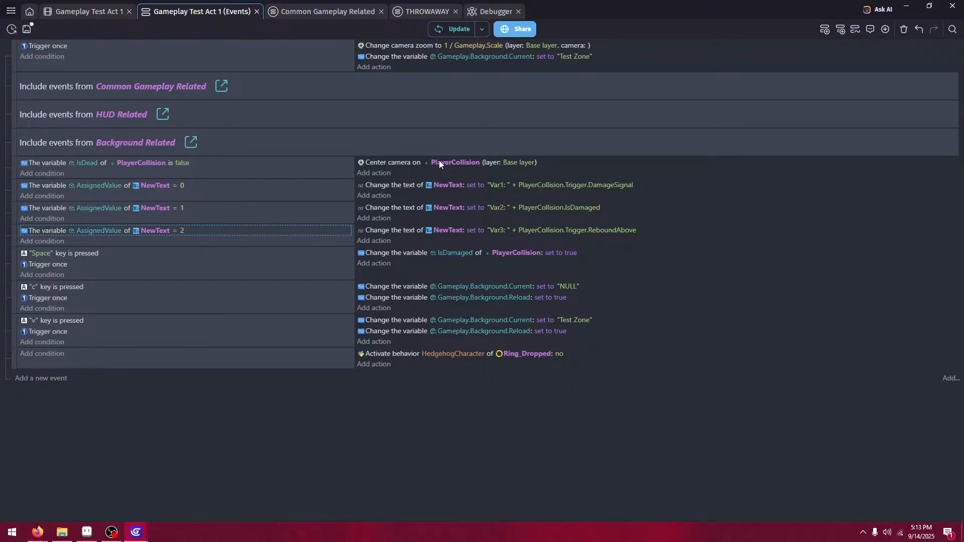
- In the Common Gameplay Related events, remove the Trigger once condition from the Badniks event where PlayerCollision collides with EnemyHitbox
left_click(296, 13)
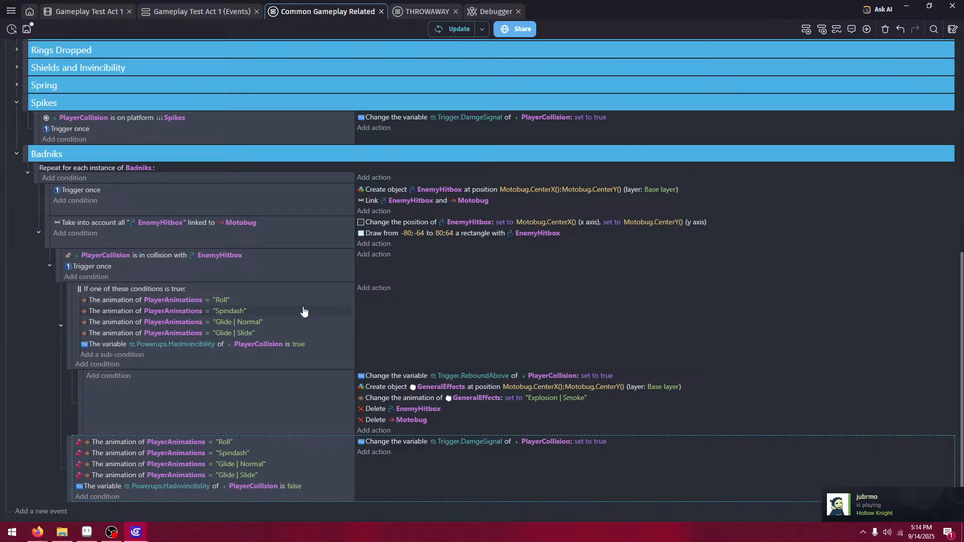
left_click(152, 268)
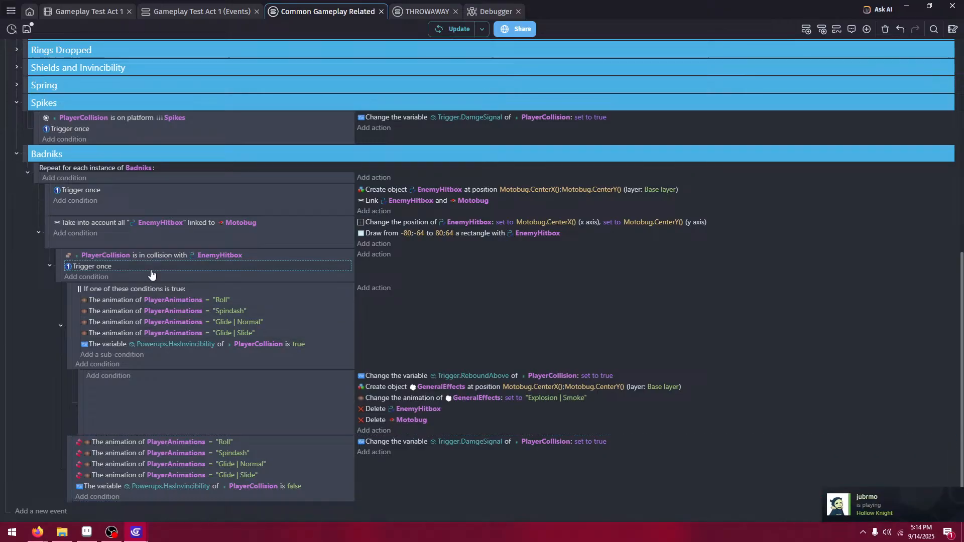
key("Delete")
- Dismiss the live preview upgrade offer and launch a fresh preview of the game
left_click(466, 29)
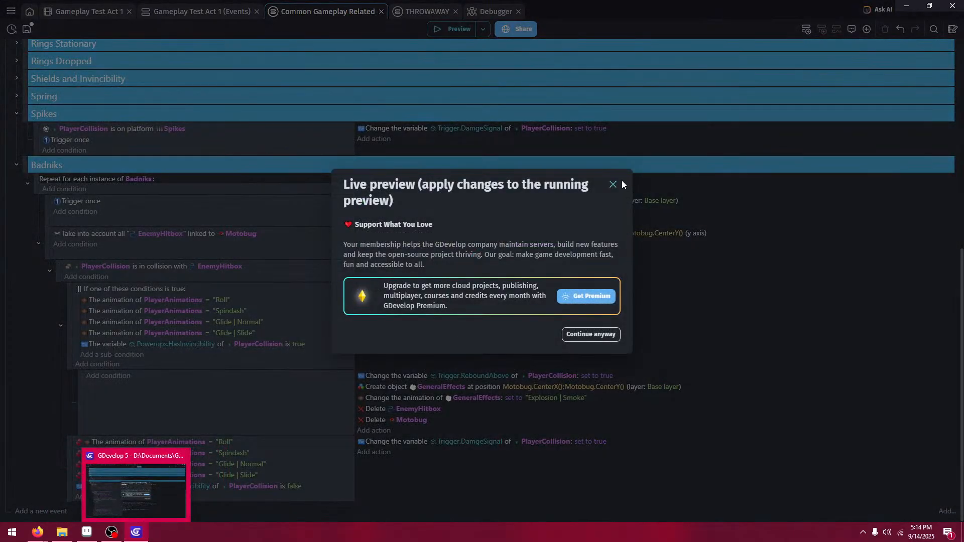
left_click(614, 186)
left_click(136, 532)
left_click(136, 532)
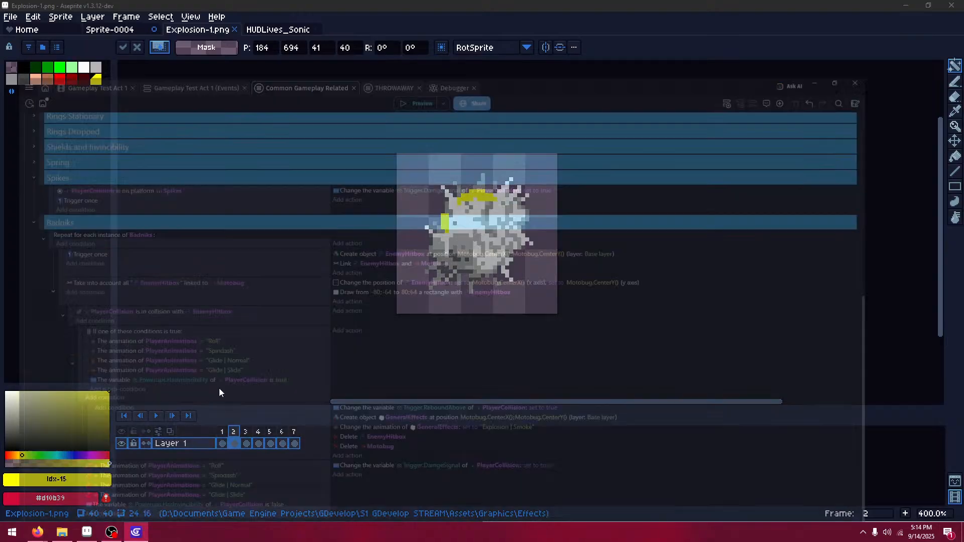
left_click(463, 32)
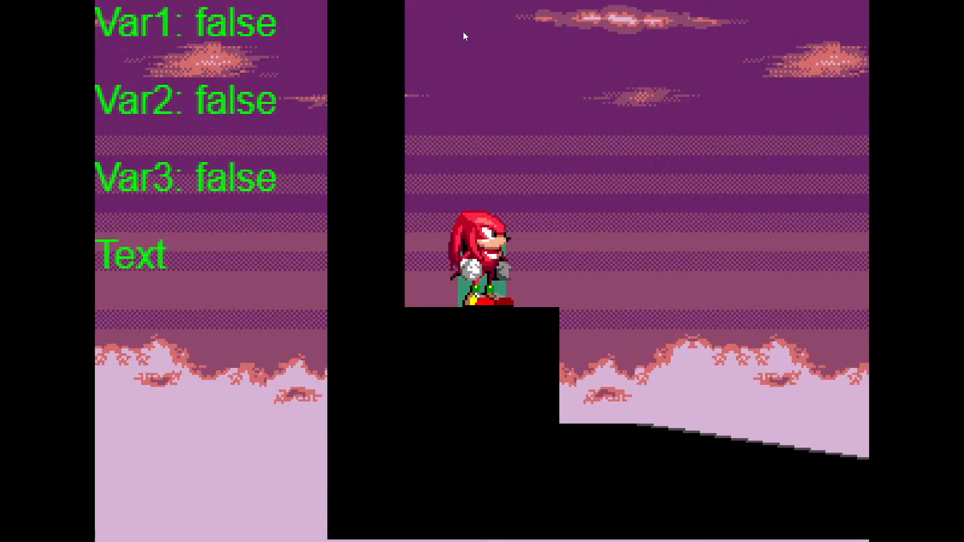
- Playtest Knuckles running and jumping into the Motobugs and onto the spikes, and close the preview
key("Right")
key("space")
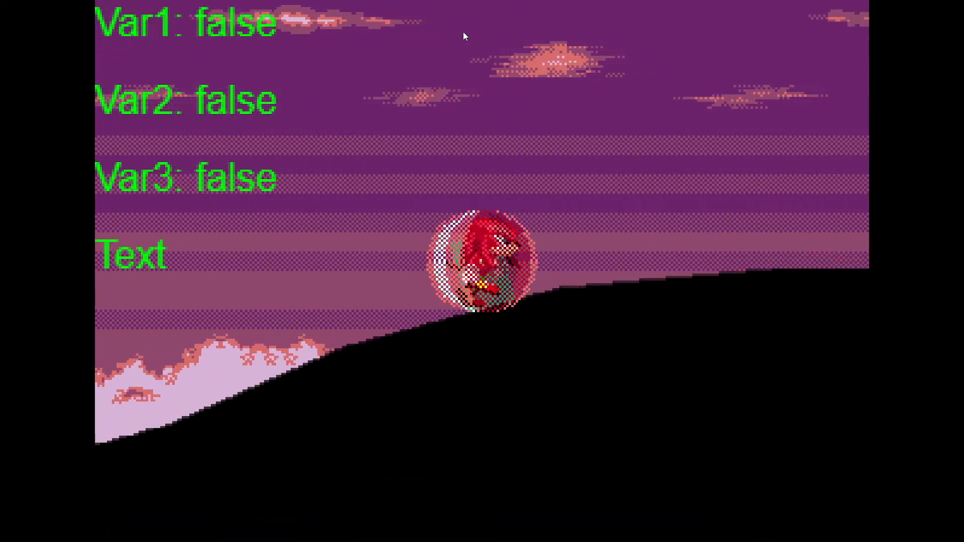
key("space")
key("space")
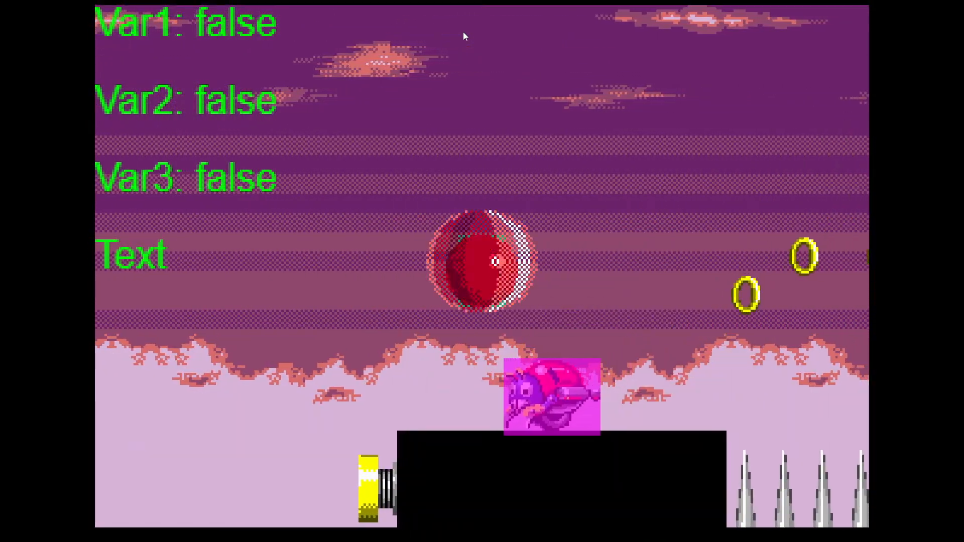
key("space")
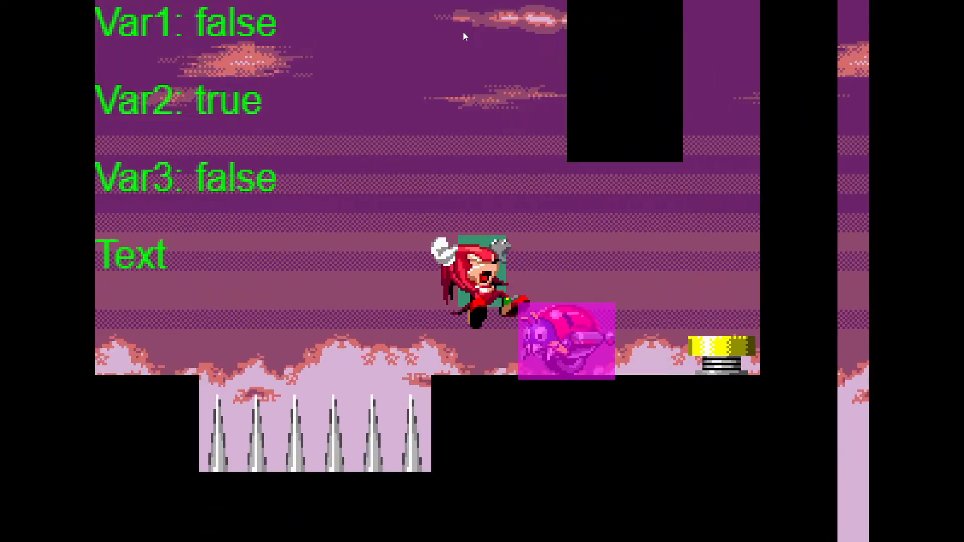
key("Down")
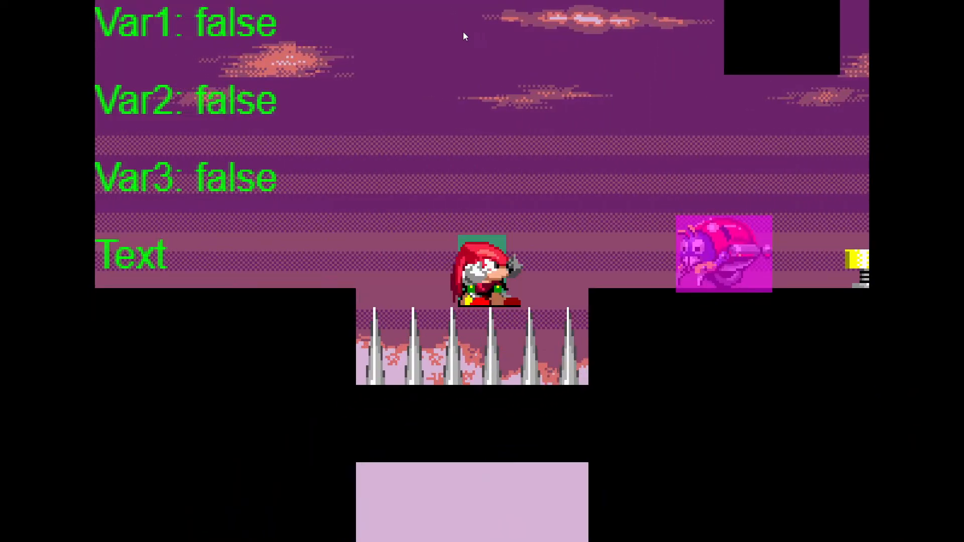
key("Down")
key("Right")
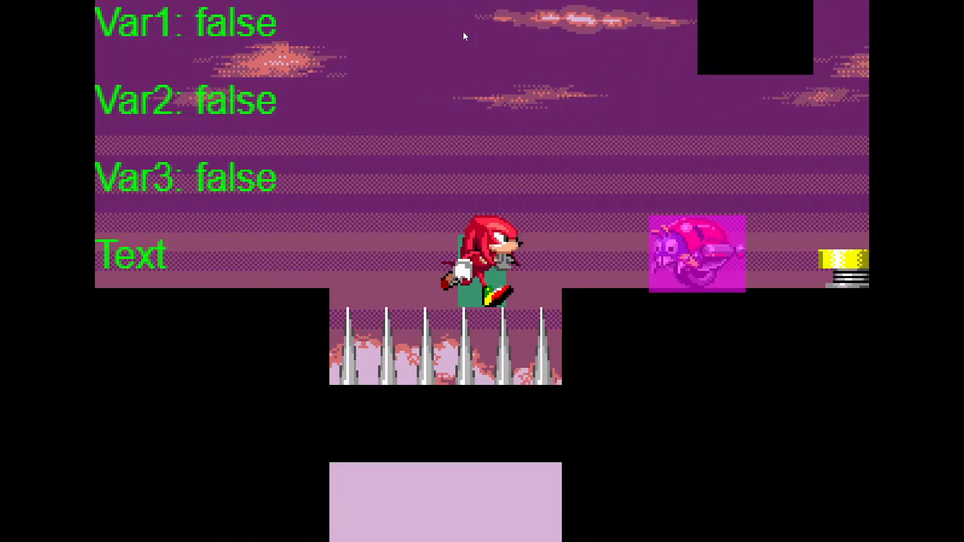
key("space")
key("Left")
key("F11")
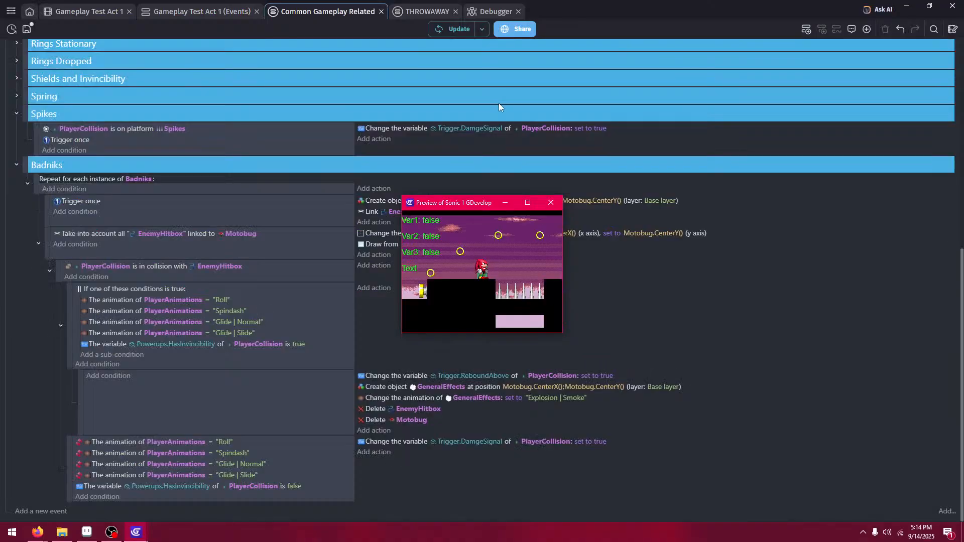
left_click(550, 203)
- Remove the Trigger once condition from the Spikes event and launch a new preview
left_click(174, 141)
key("Delete")
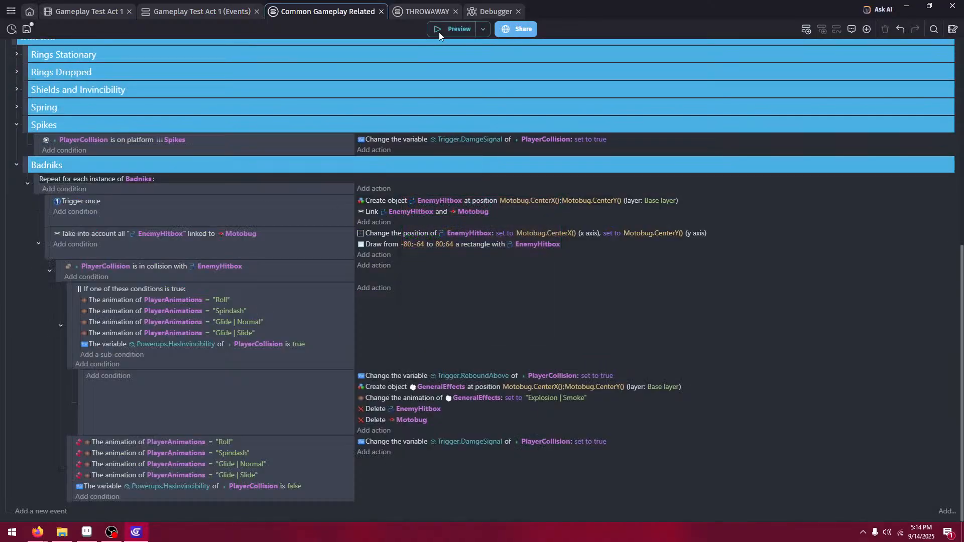
left_click(440, 32)
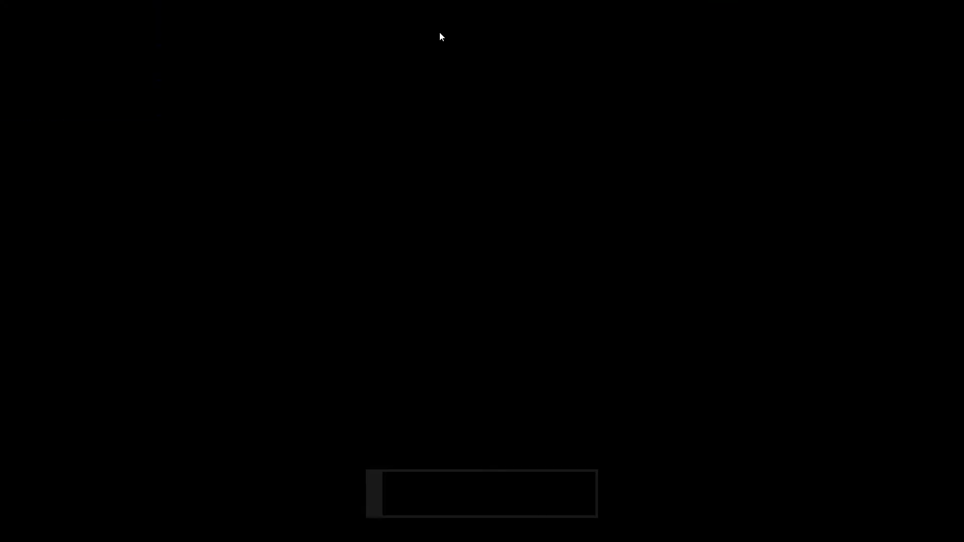
- Playtest jumping on the Motobugs and moving around the spikes and springs, and close the preview
key("Right")
key("Right")
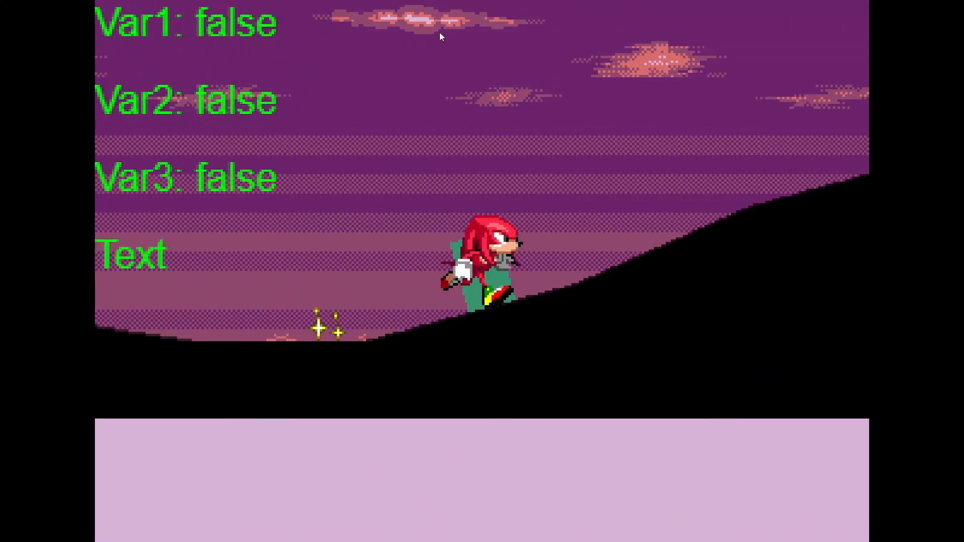
key("Right")
key("space")
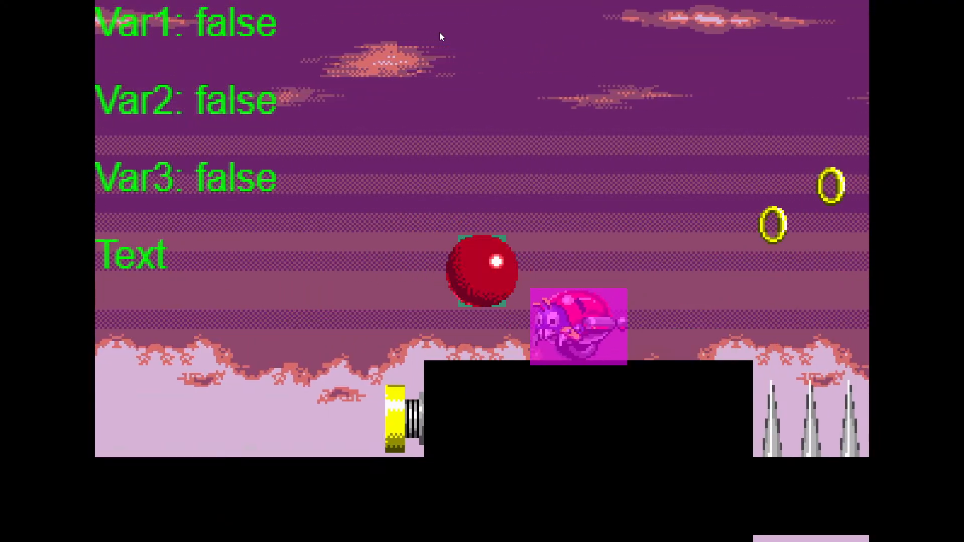
key("Right")
key("space")
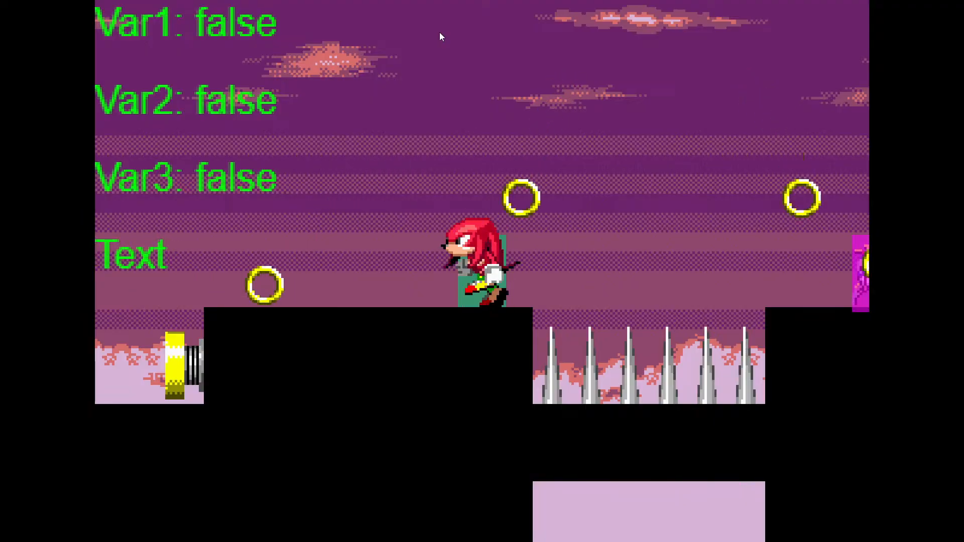
key("Left")
key("Right")
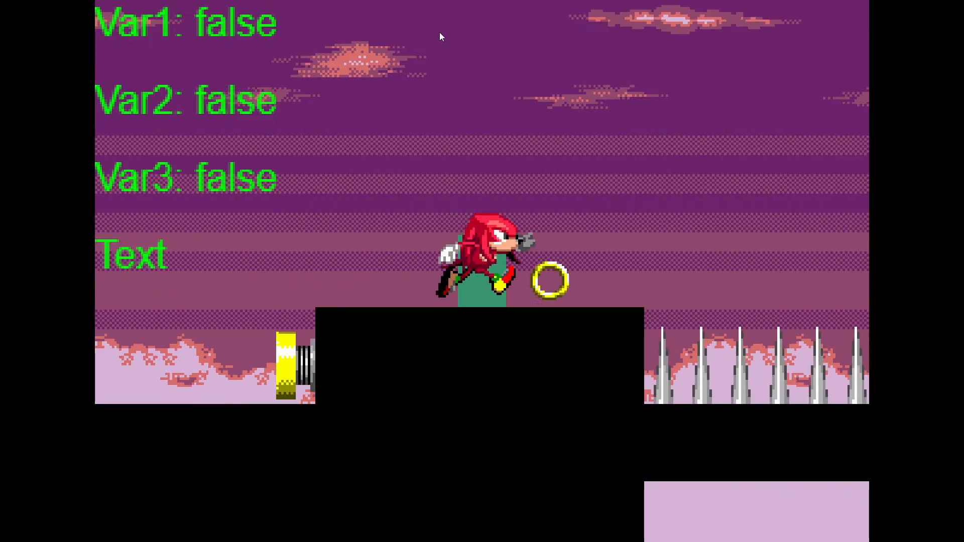
key("space")
key("Left")
key("space")
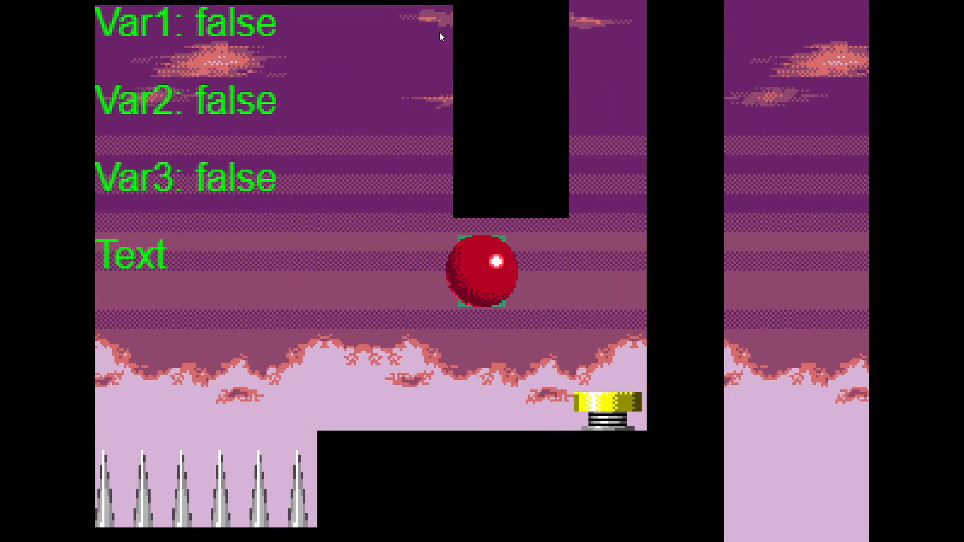
key("space")
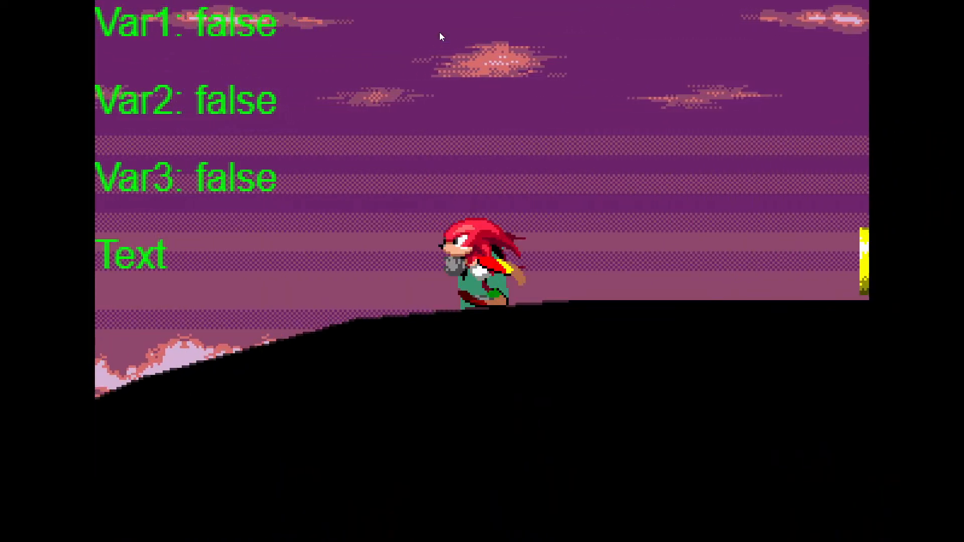
key("Right")
key("F11")
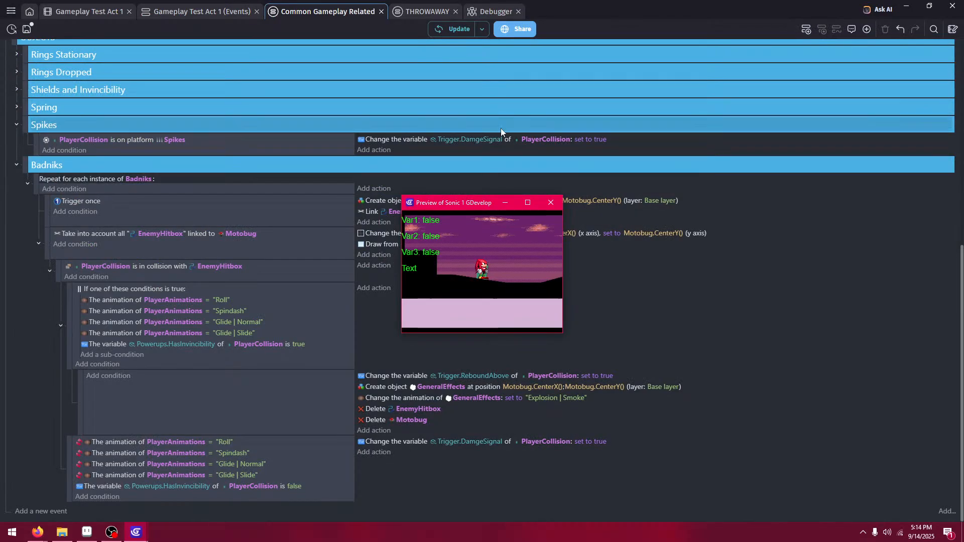
left_click(552, 205)
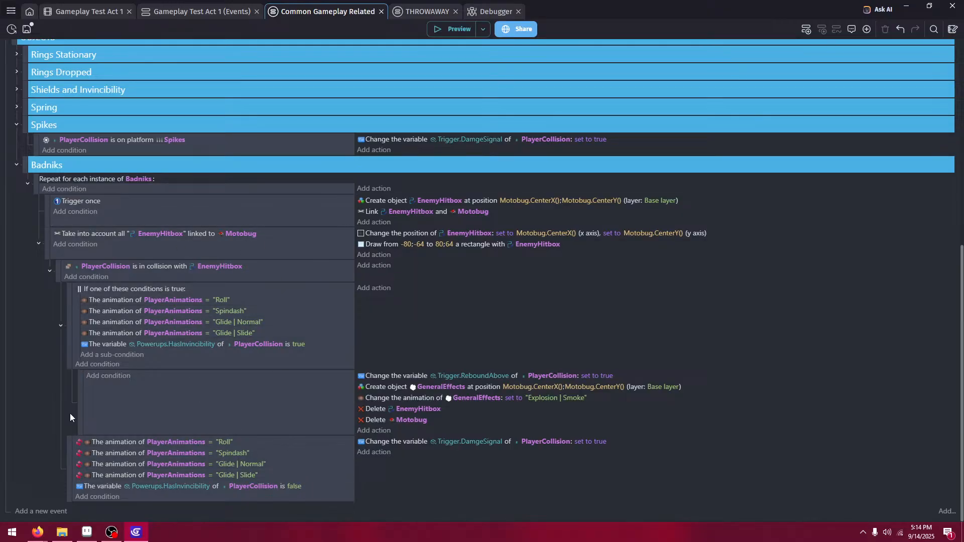
- Move the Badniks damage sub-event above the sub-event with the "one of these conditions" block, and launch a preview
left_click_drag(68, 442, 68, 292)
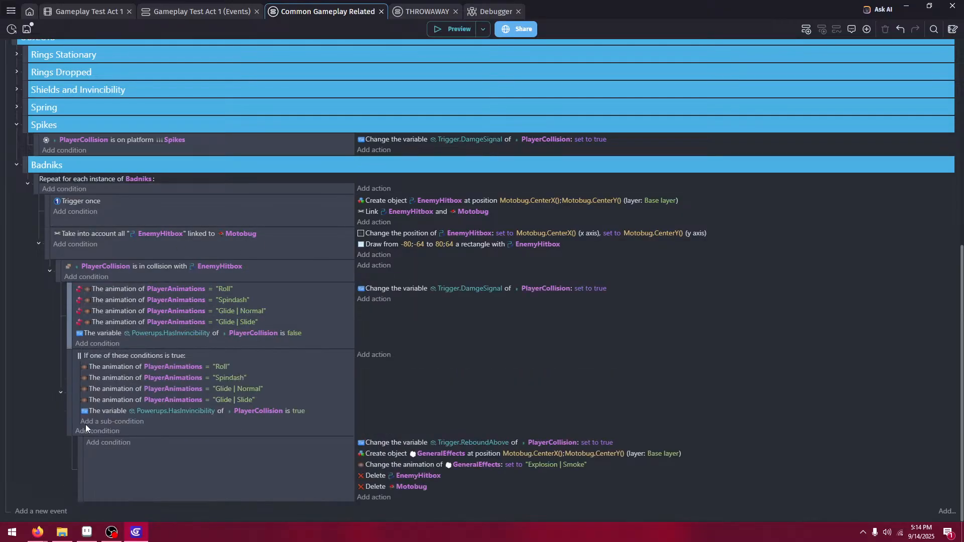
left_click(455, 29)
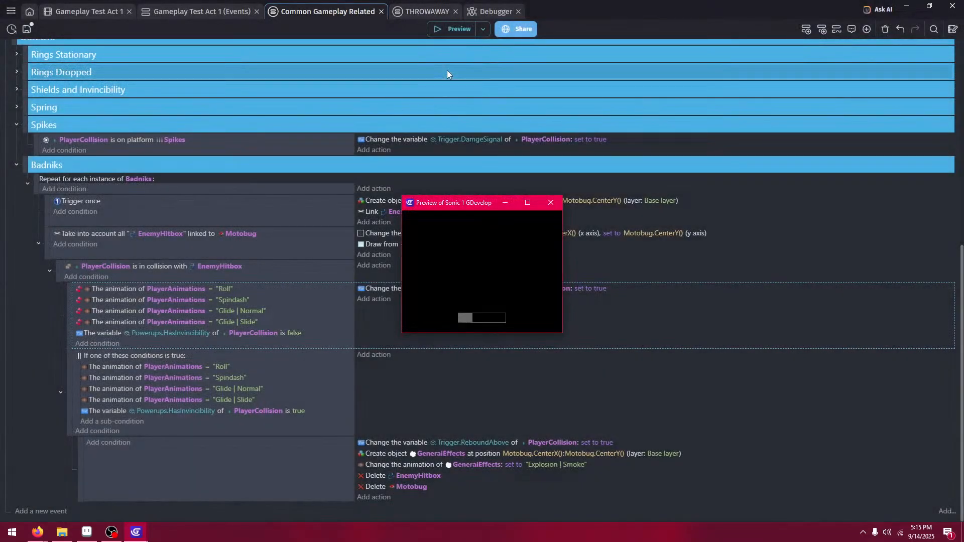
- Playtest bouncing on the Motobugs with the reordered sub-events, and close the preview
key("Right")
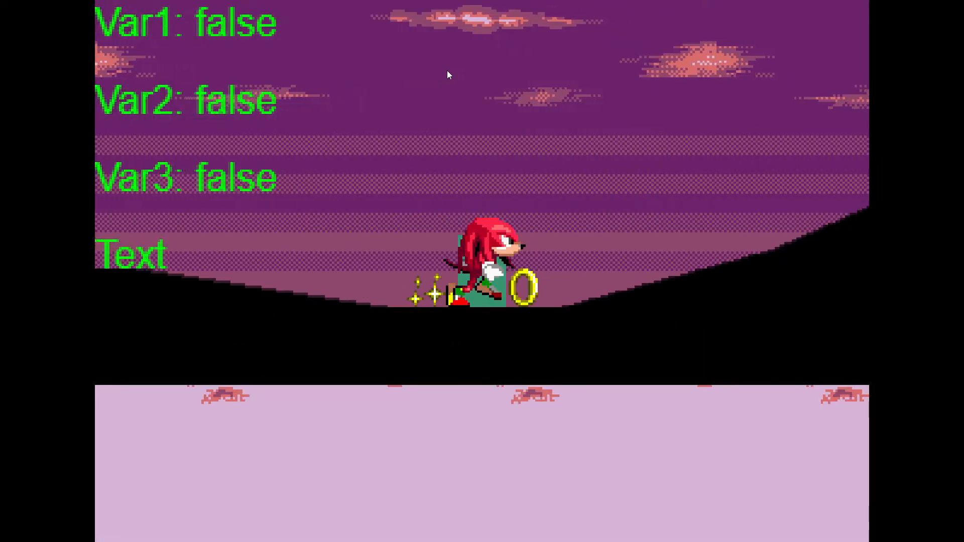
key("space")
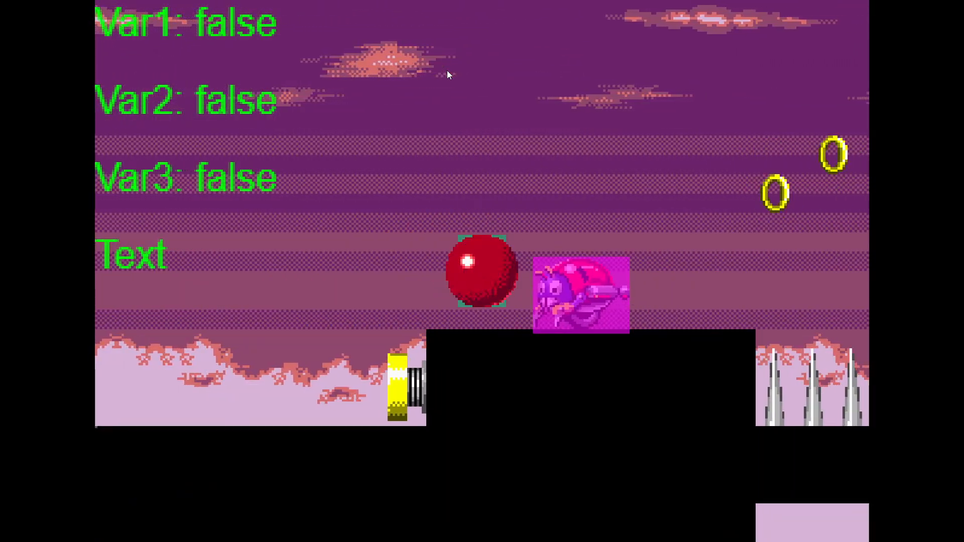
key("space")
key("Right")
key("Right")
key("space")
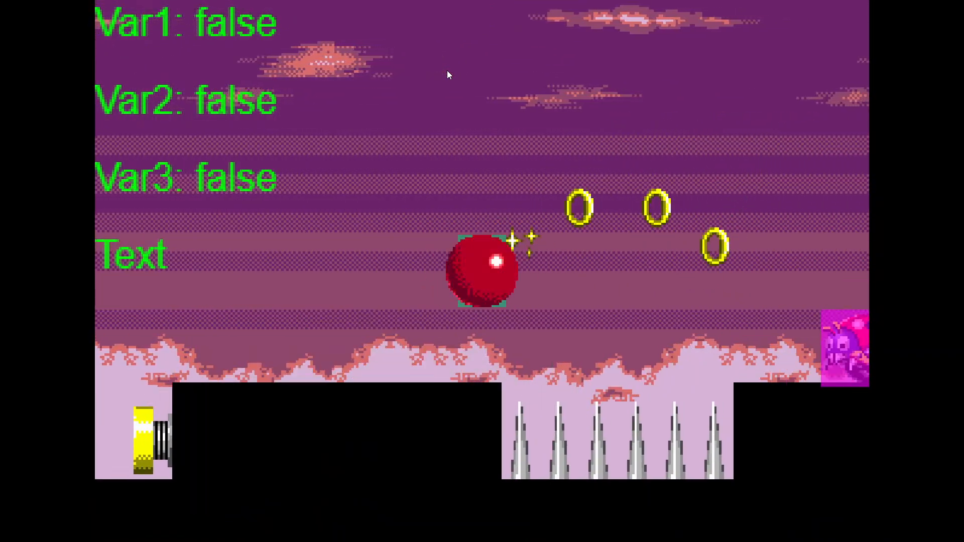
key("space")
key("Escape")
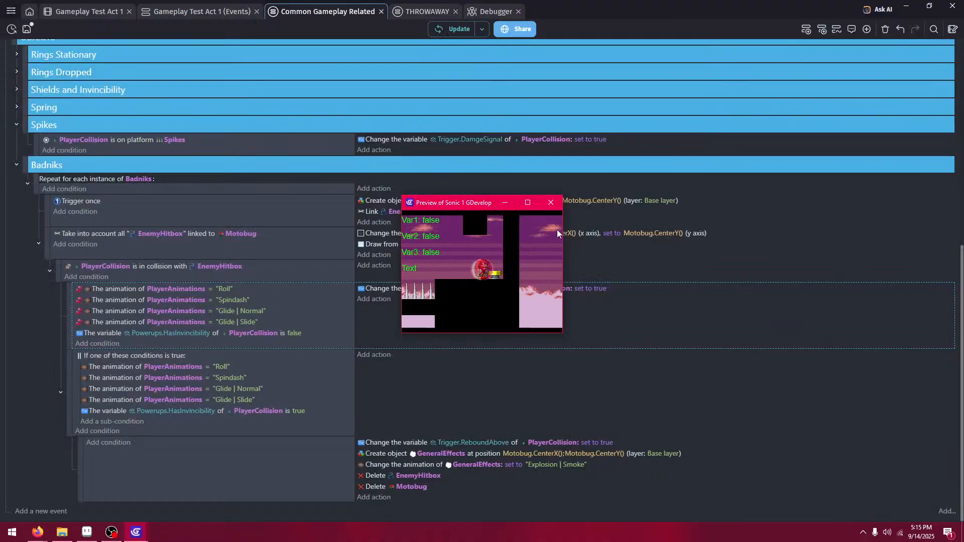
left_click(557, 199)
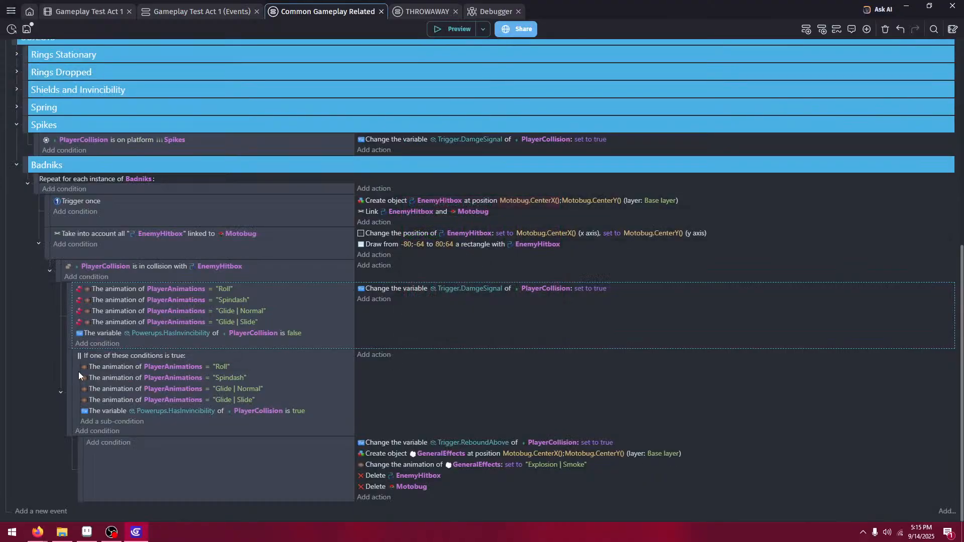
- Move the sub-event with the "one of these conditions" block back above the damage sub-event
left_click_drag(70, 366, 80, 348)
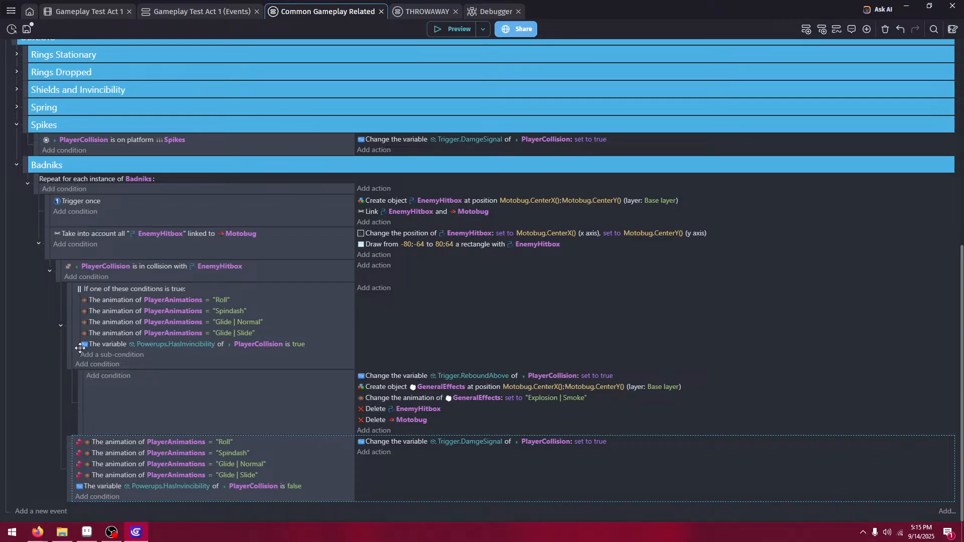
left_click(70, 329)
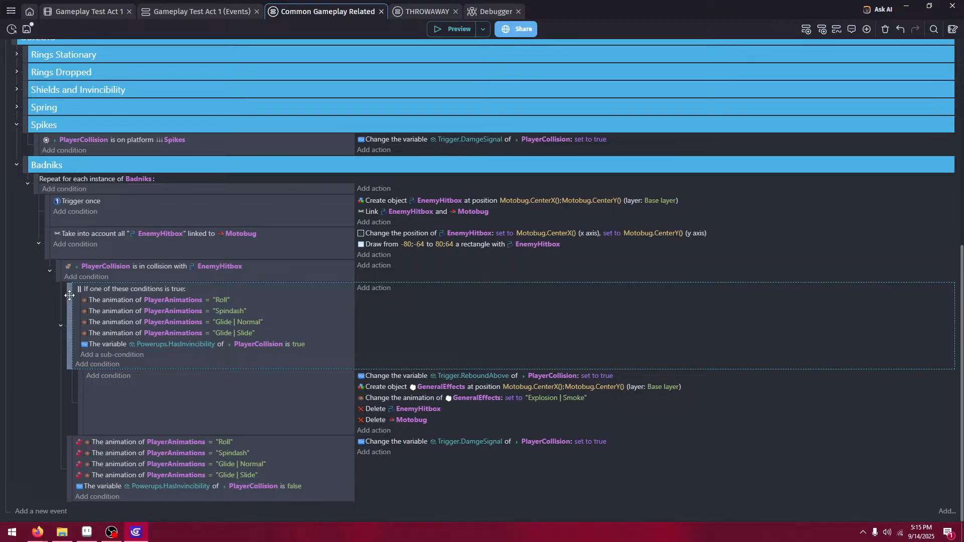
- Duplicate the PlayerCollision–EnemyHitbox collision event with its sub-events, place the copy at the root level below OBJECTS, and collapse the Badniks group
left_click(56, 276)
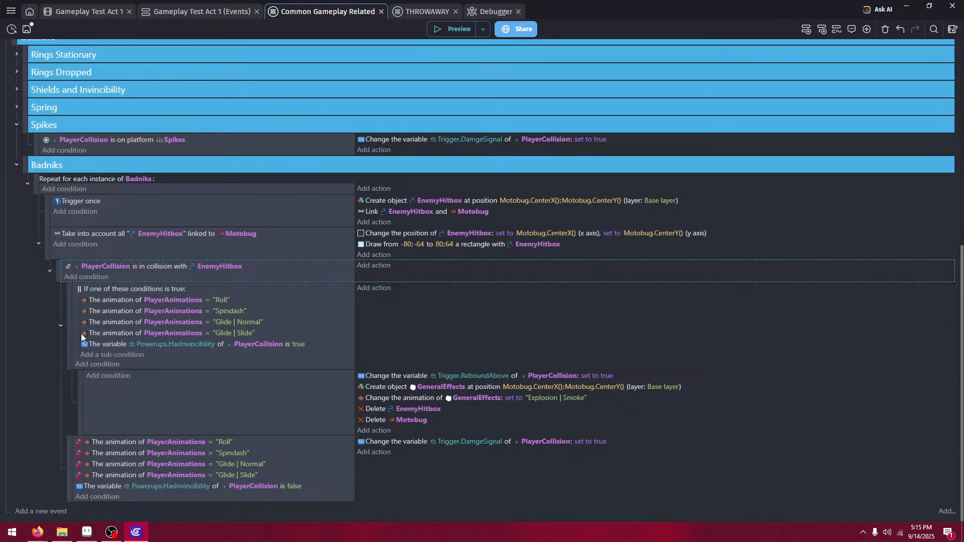
key("ctrl+d")
scroll(88, 345, "down", 4)
left_click_drag(34, 310, 20, 311)
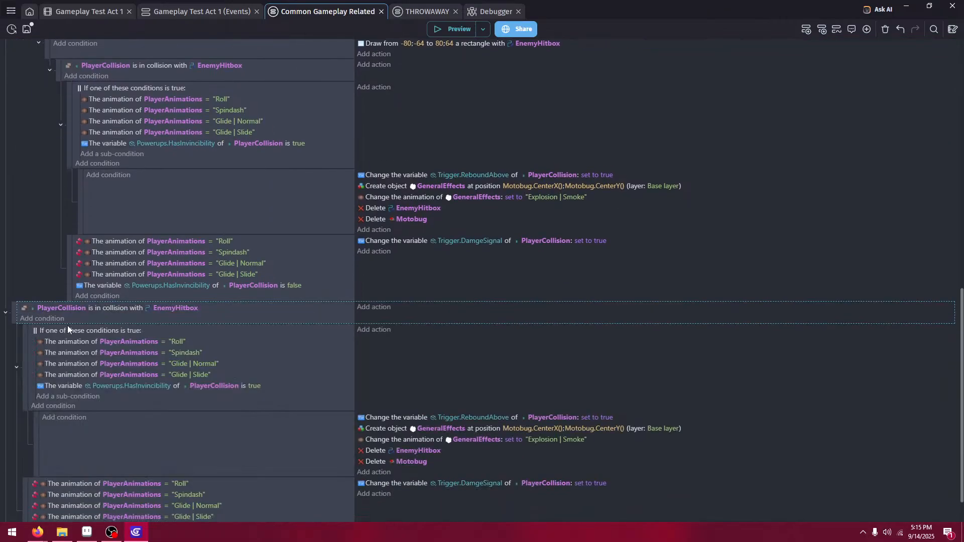
scroll(51, 293, "up", 3)
left_click(17, 116)
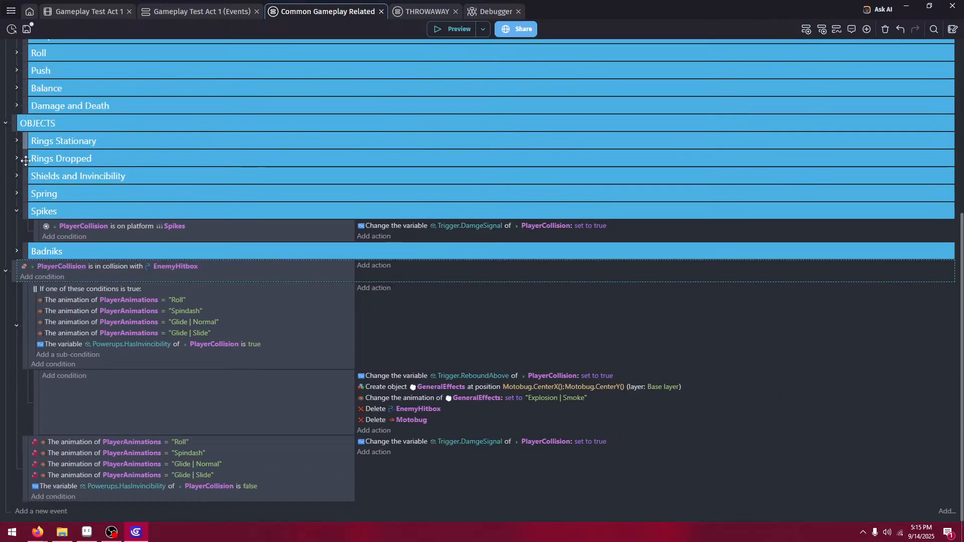
- In the copied collision event, delete the damage sub-event and every action except the one setting Trigger.ReboundAbove to true
left_click(351, 480)
key("Delete")
left_click(376, 464)
key("Delete")
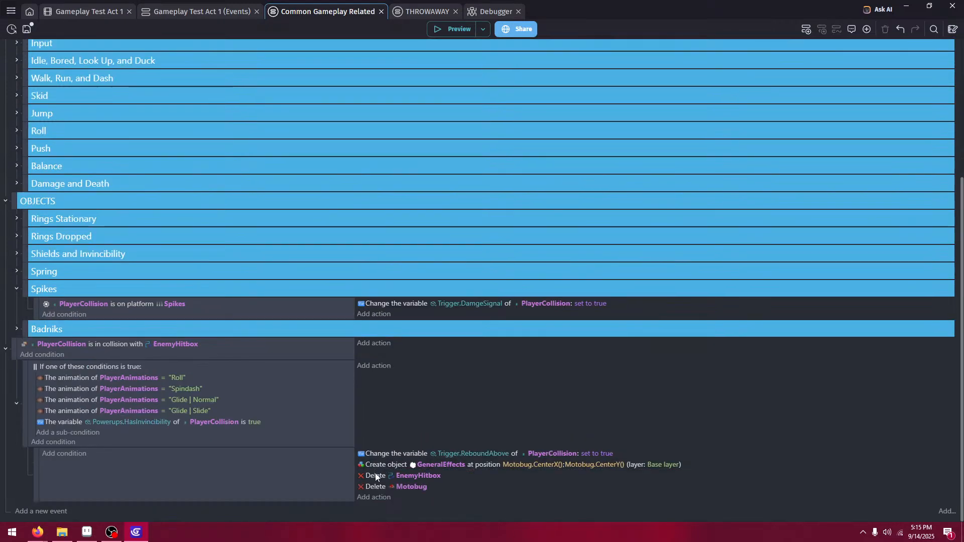
left_click(376, 476)
key("Delete")
key("Delete")
left_click(376, 488)
key("Delete")
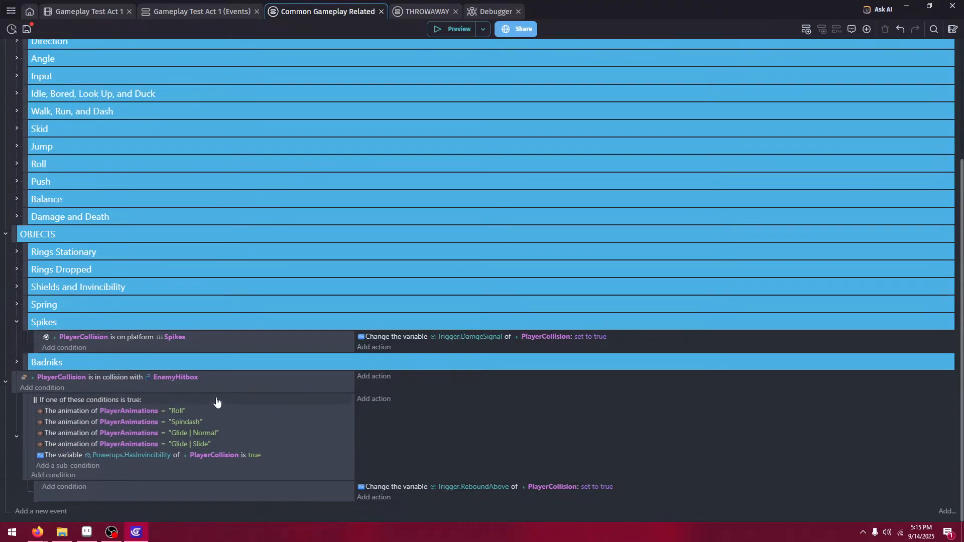
- Move the "one of these conditions" block and the Trigger.ReboundAbove action into the copied PlayerCollision–EnemyHitbox event, and delete its empty sub-events
left_click_drag(216, 430, 214, 437)
left_click_drag(394, 487, 390, 408)
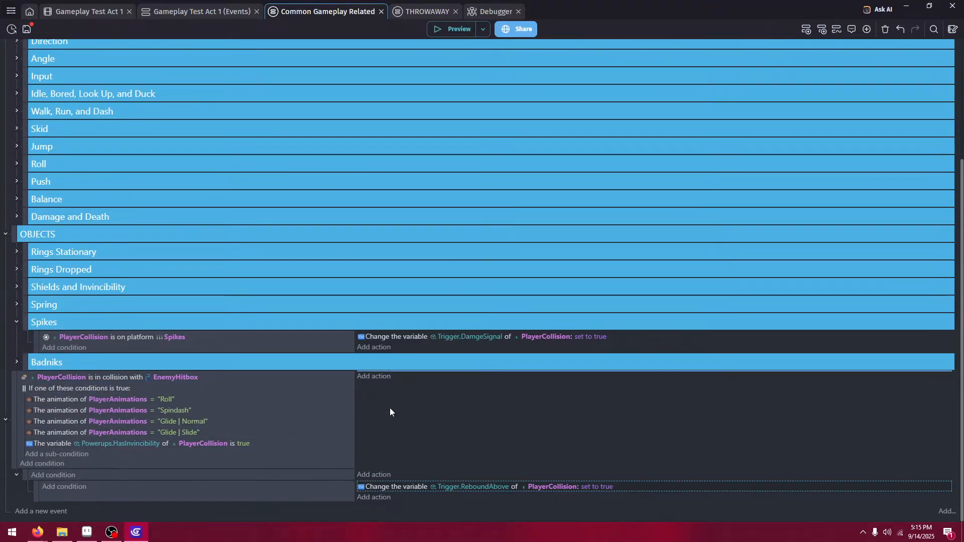
left_click(345, 490)
key("Delete")
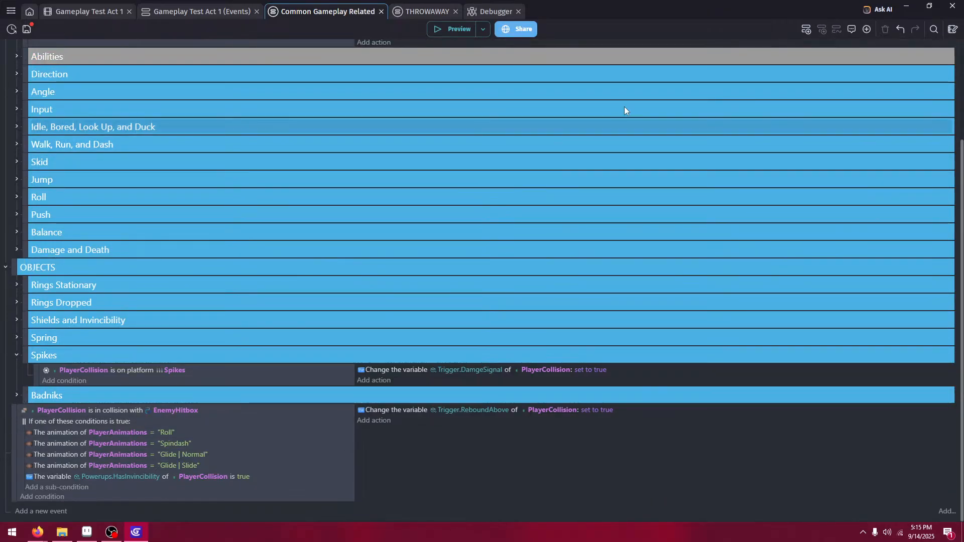
- Playtest jumping on the Motobug and crossing the spikes with the flattened root-level collision event, and close the preview
left_click(459, 28)
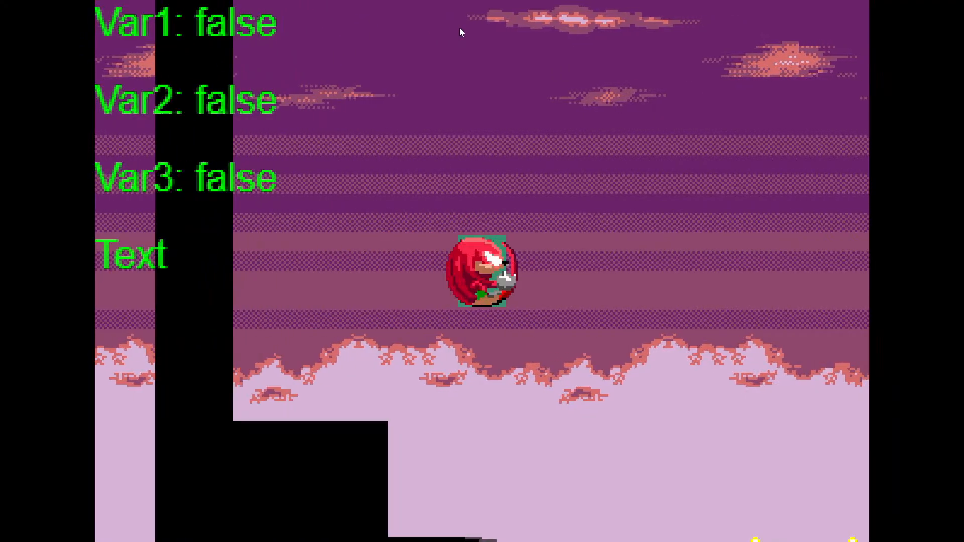
key("Right")
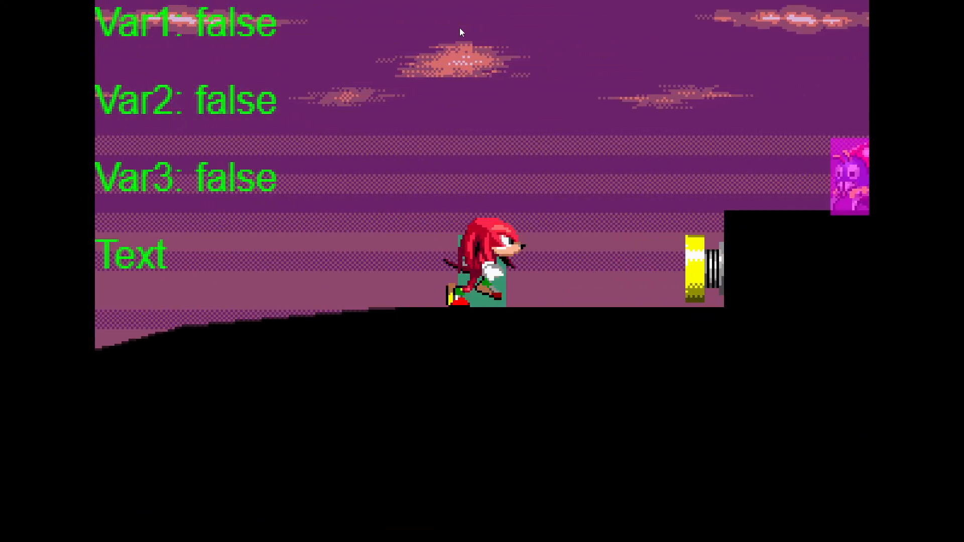
key("Down")
key("space")
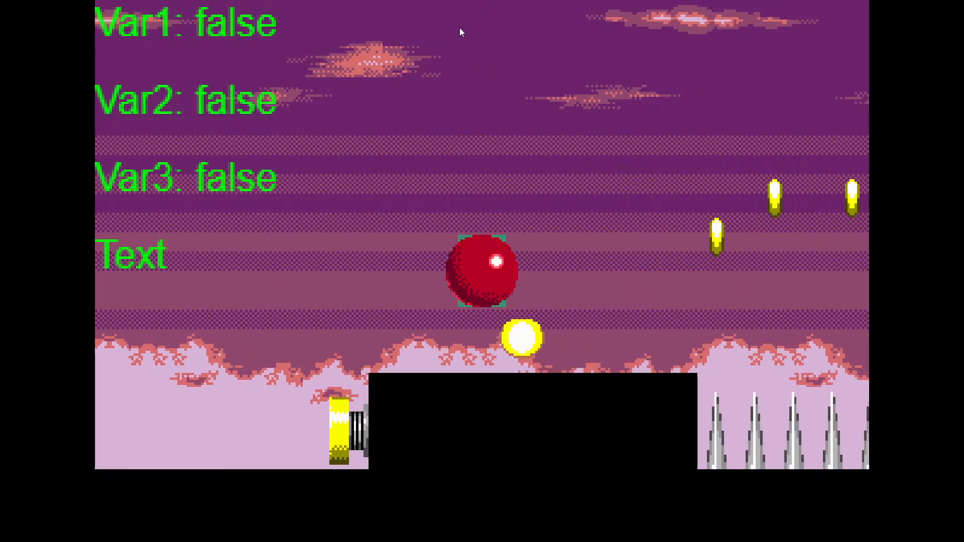
key("Right")
key("space")
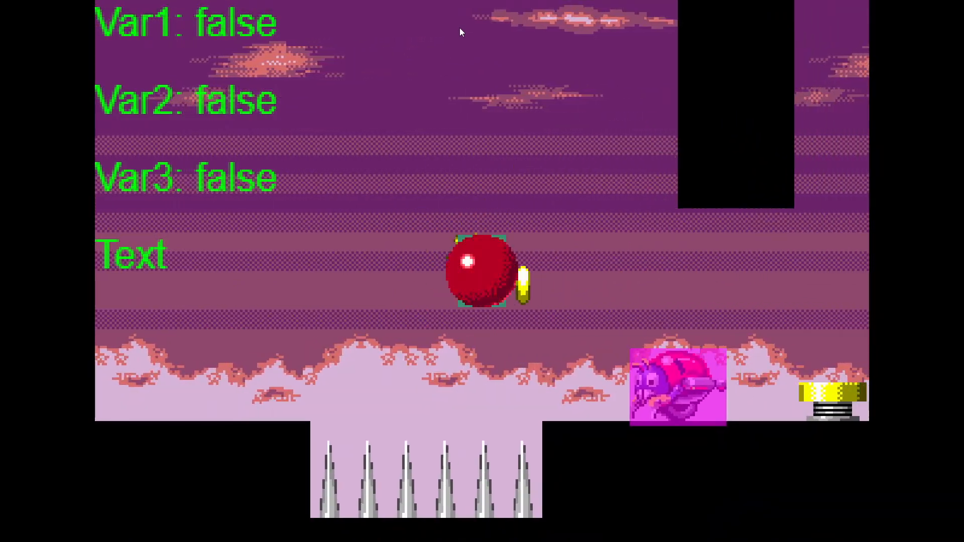
key("Right")
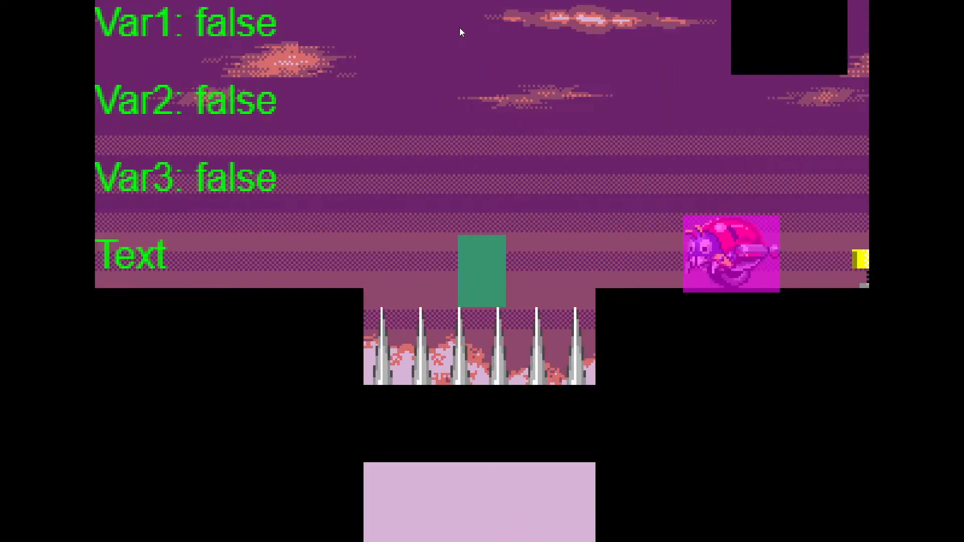
key("F11")
left_click(551, 202)
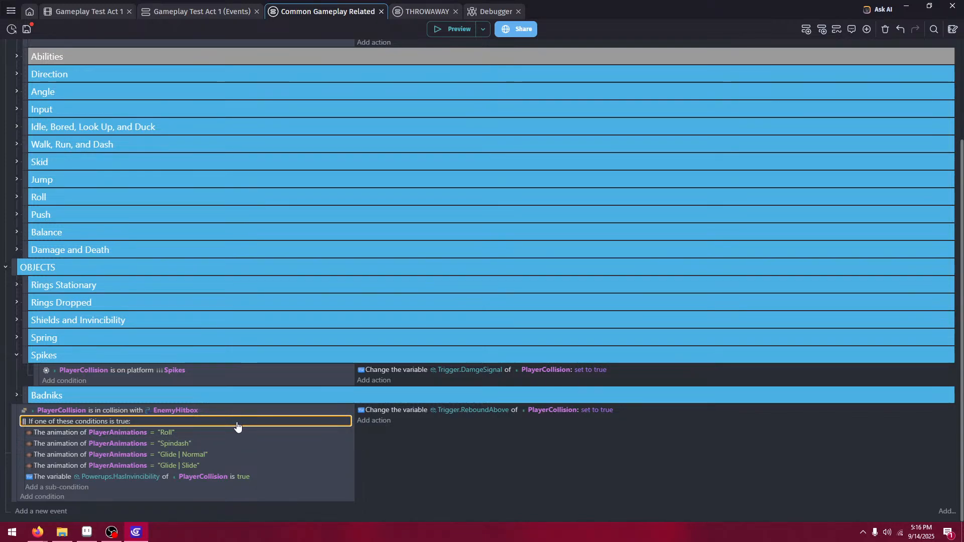
- Delete the "one of these conditions" block from the root-level collision event and playtest jumping on the first Motobug in a new preview
key("Delete")
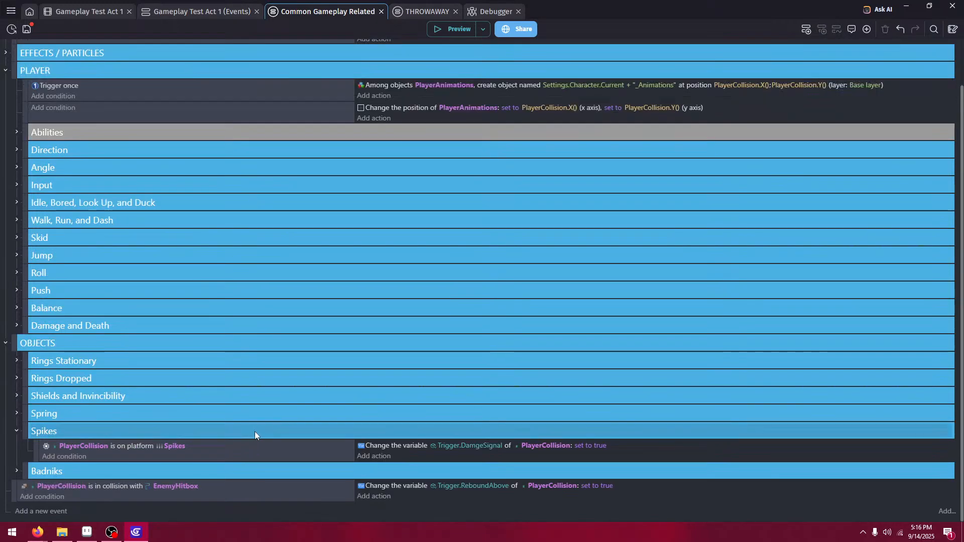
left_click(433, 30)
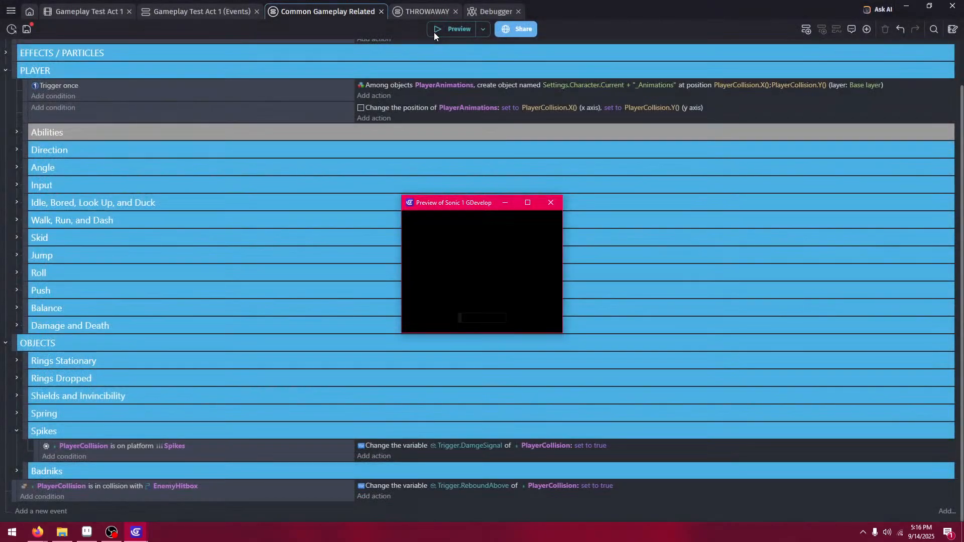
key("Right")
key("space")
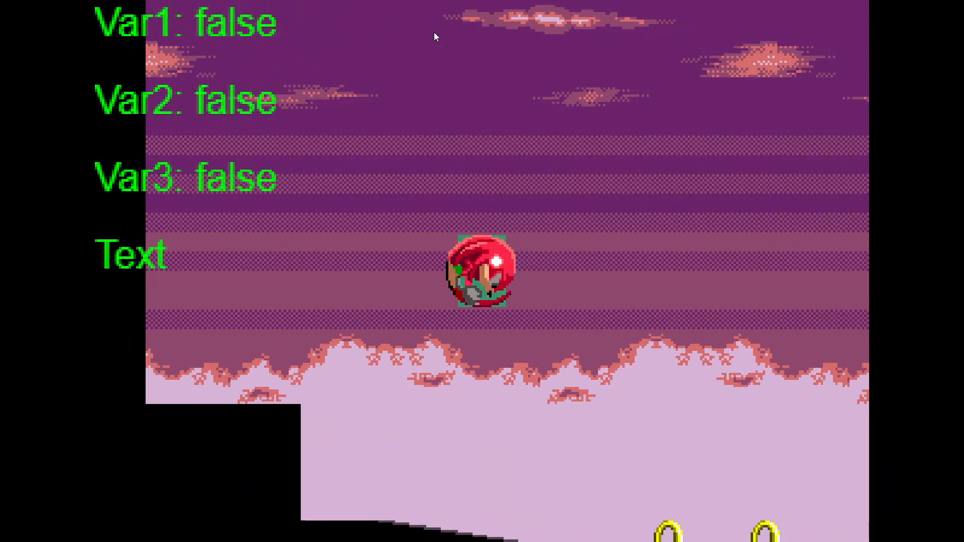
key("Right")
key("space")
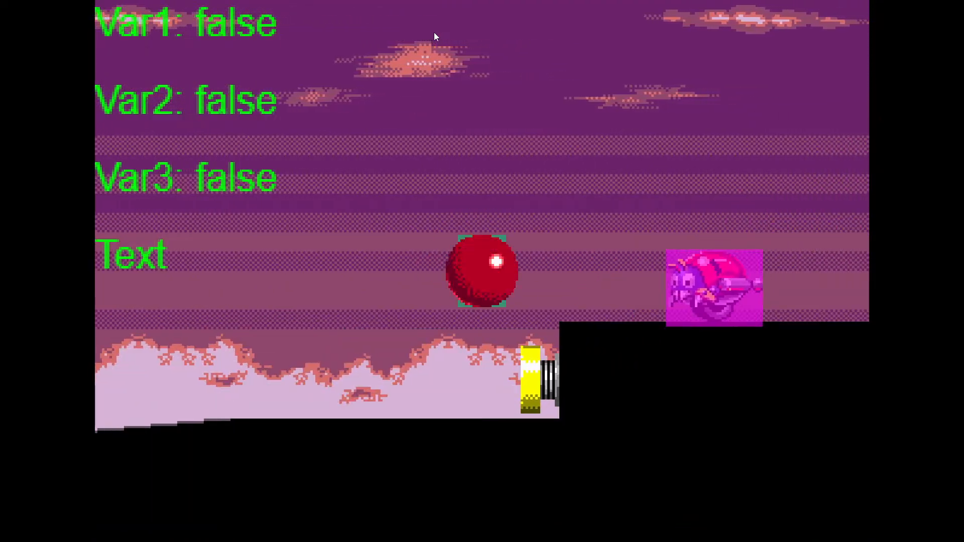
key("Left")
key("Right")
key("space")
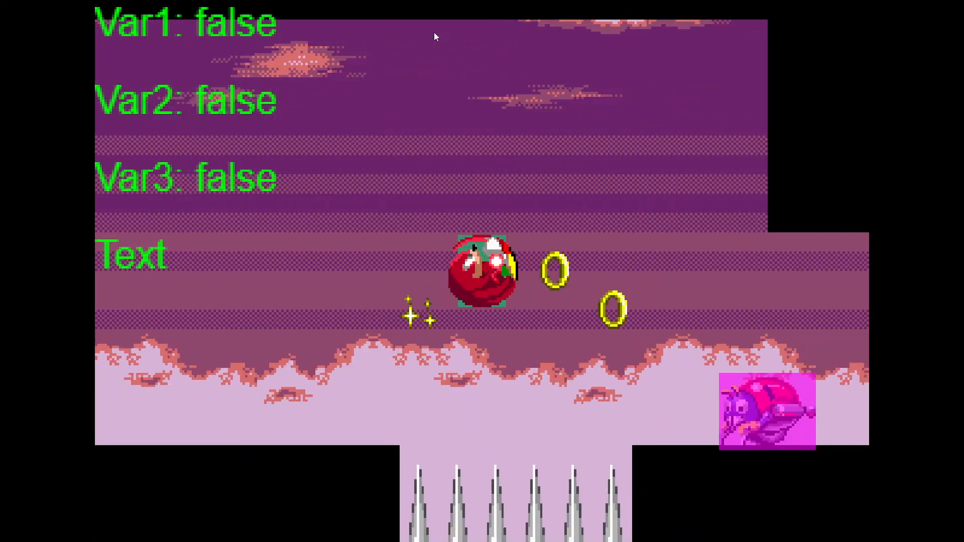
key("Left")
key("space")
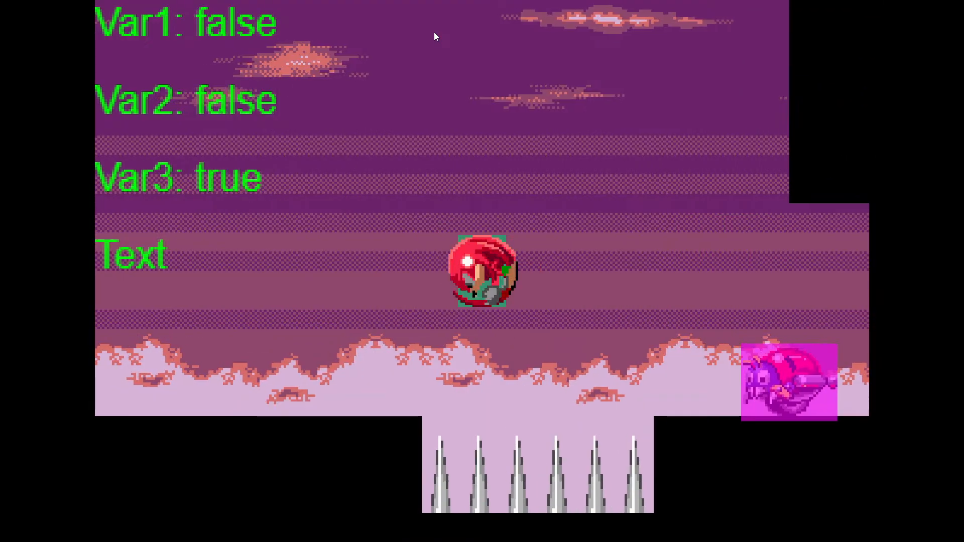
- Continue the playtest by jumping across the spikes towards the next Motobug, and close the preview
key("Right")
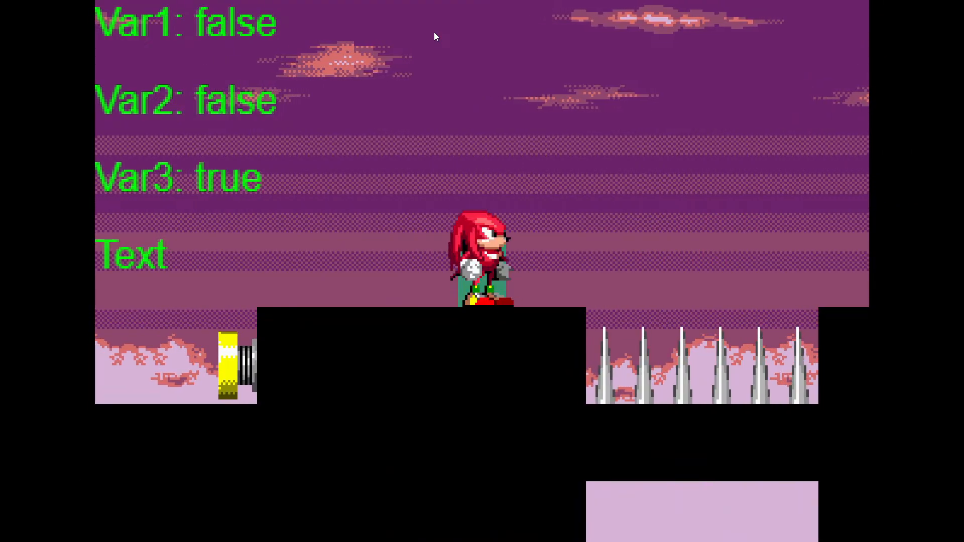
key("Right")
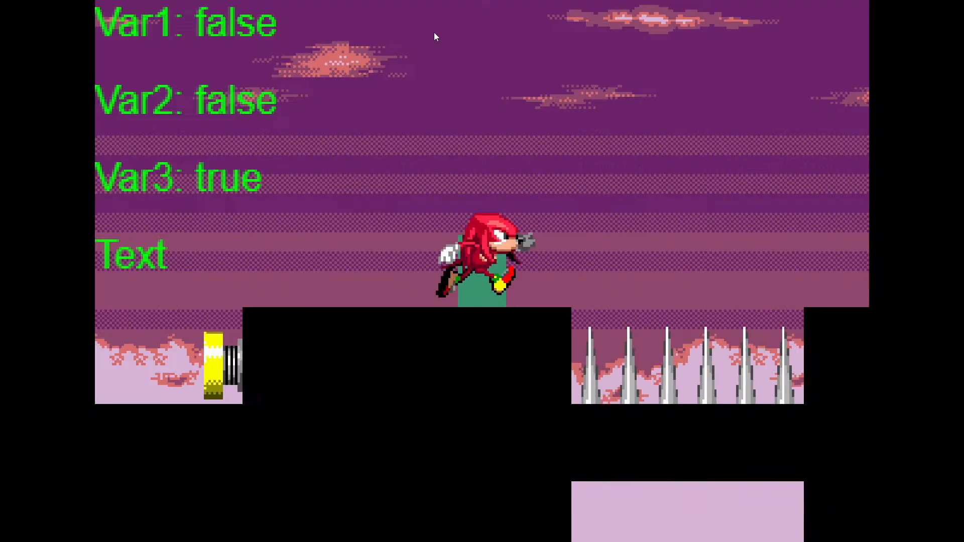
key("space")
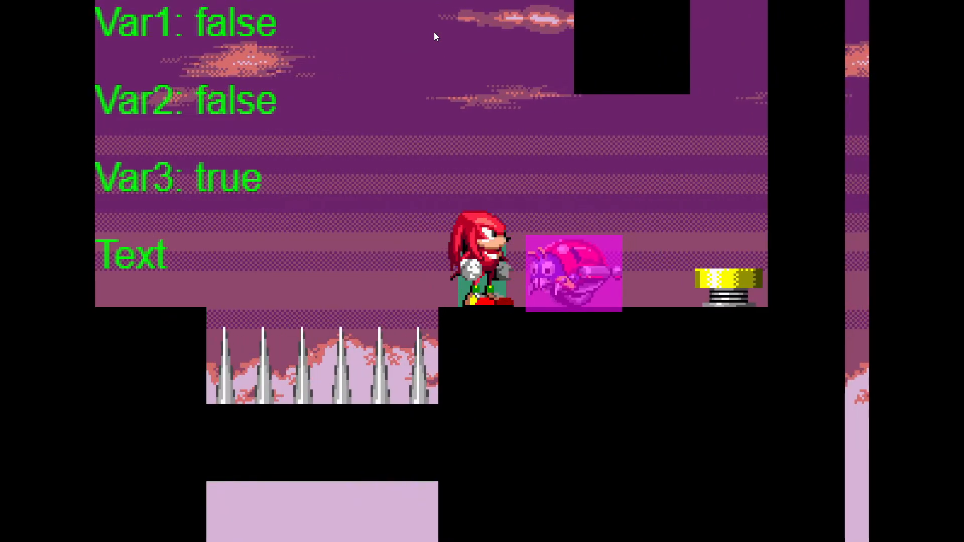
key("Right")
key("space")
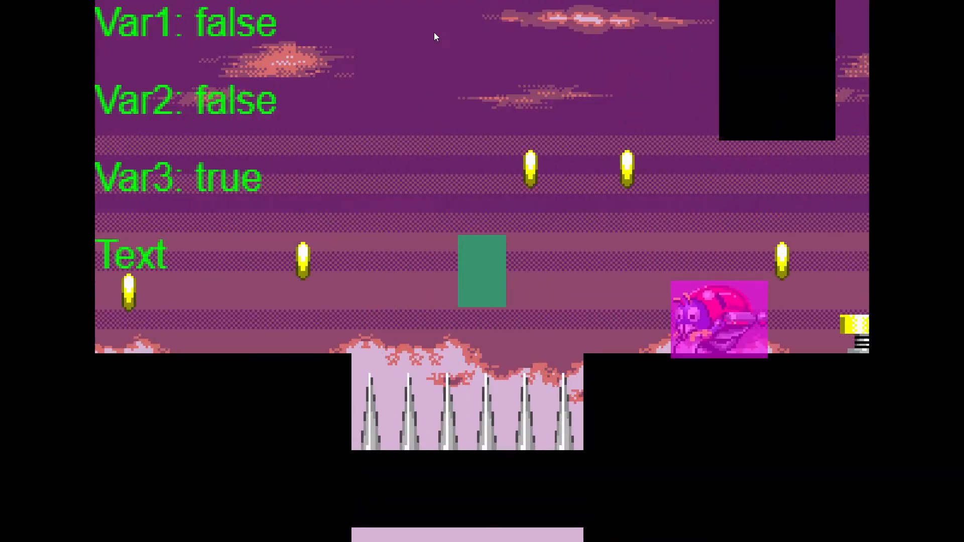
key("Right")
key("F11")
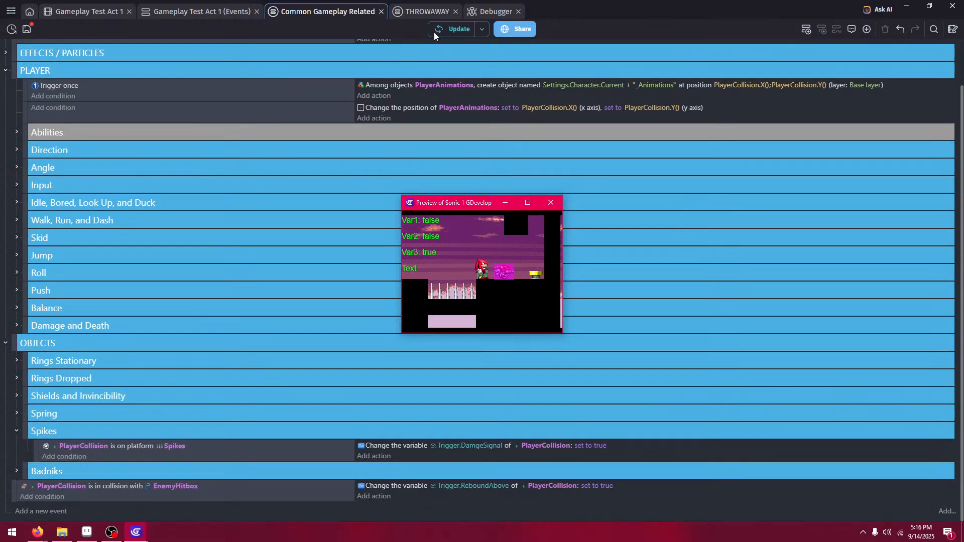
left_click(556, 203)
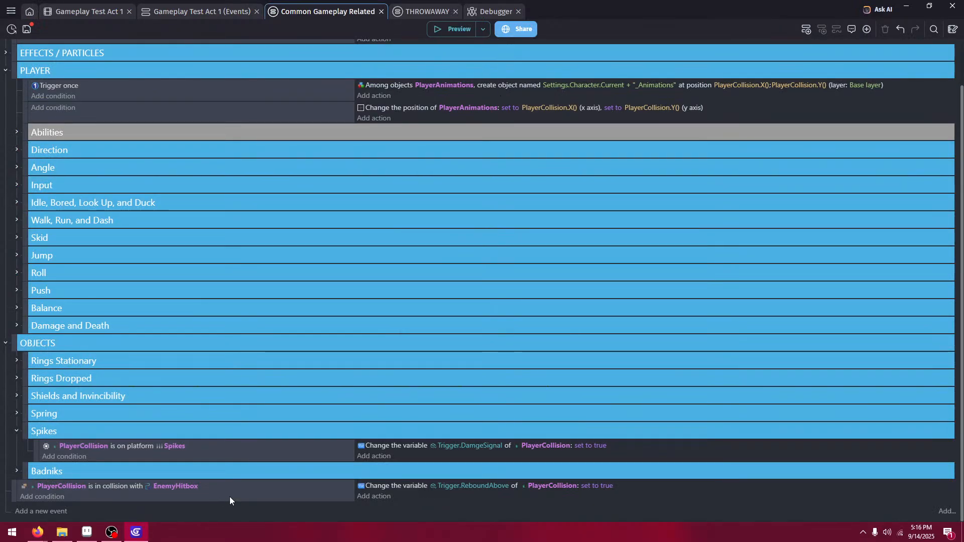
- Delete the root-level PlayerCollision–EnemyHitbox event below OBJECTS, and collapse the Spikes and PLAYER groups
left_click(232, 496)
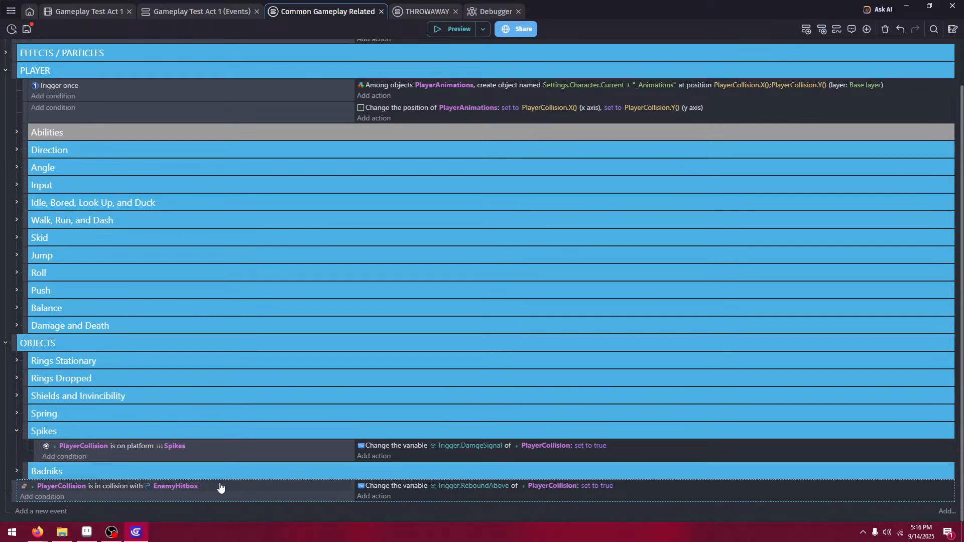
key("Delete")
left_click(15, 454)
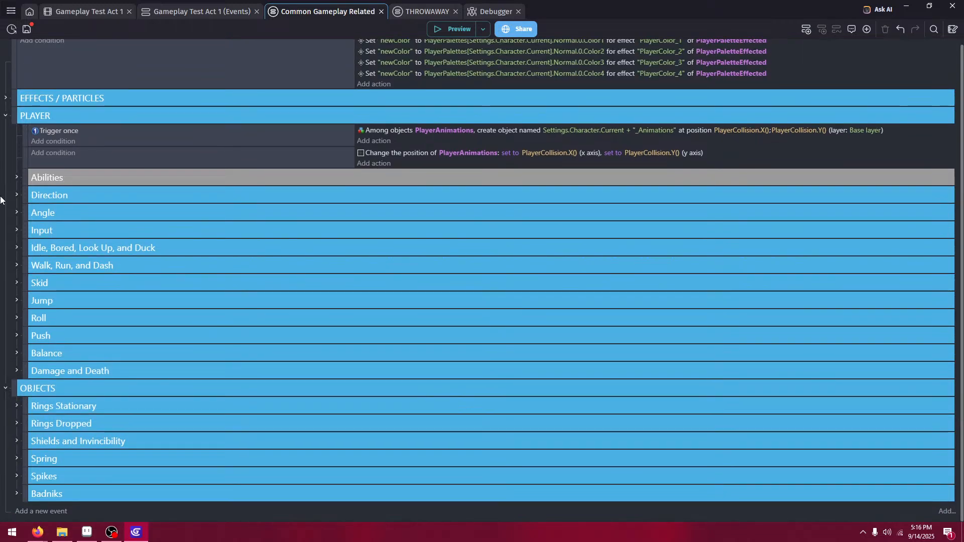
left_click(5, 117)
- Expand the Badniks group and remove the Delete EnemyHitbox action from the sub-event that sets Trigger.ReboundAbove
left_click(17, 245)
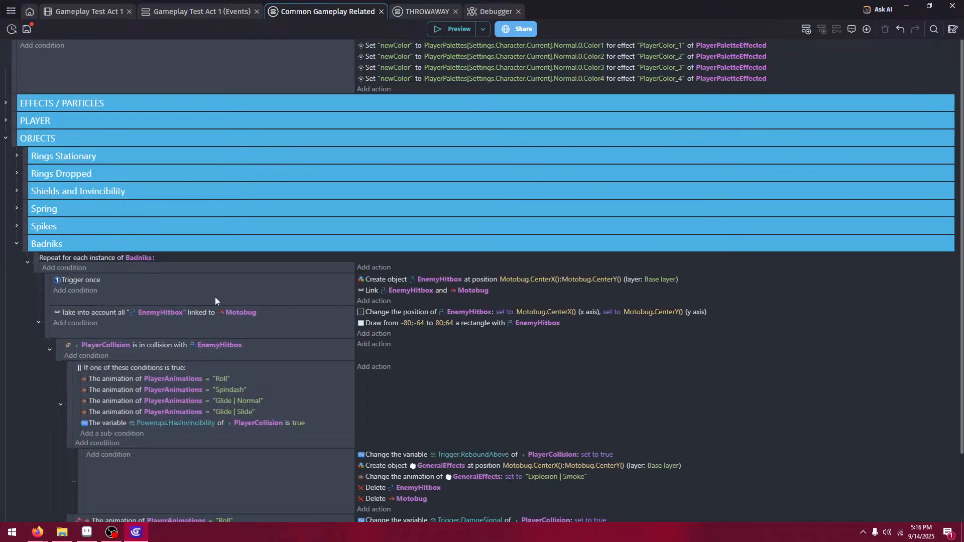
scroll(247, 294, "down", 3)
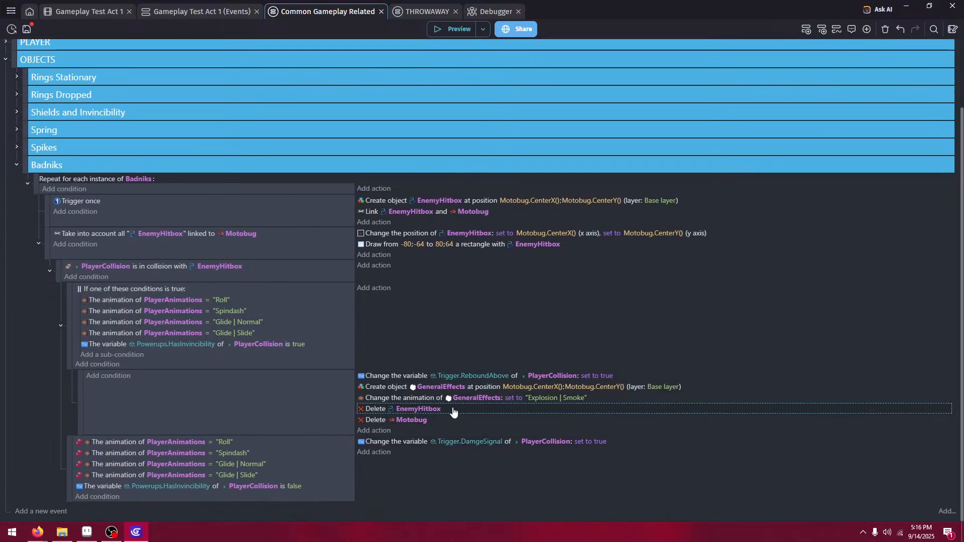
key("Delete")
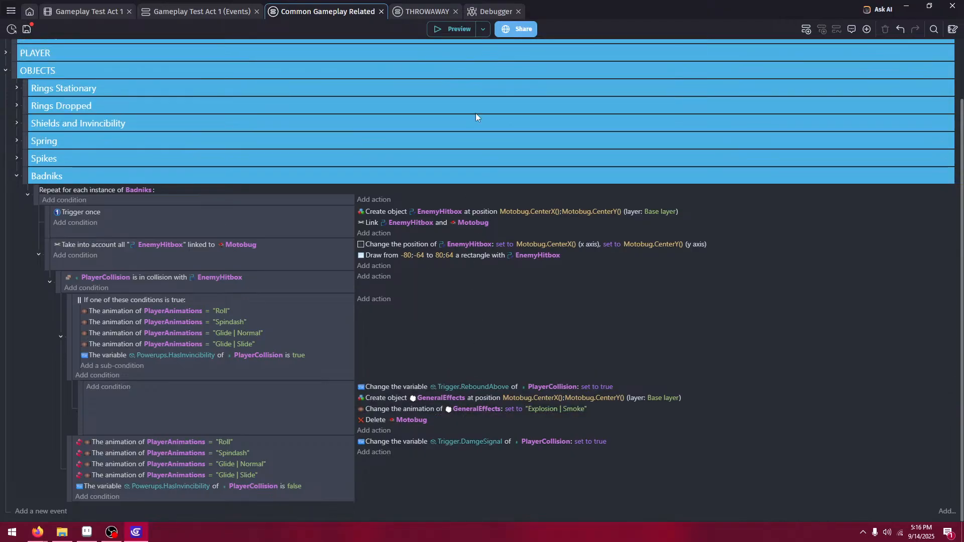
- Playtest bouncing on the first Motobug in a new preview without the EnemyHitbox deletion, continuing to the spikes
left_click(467, 30)
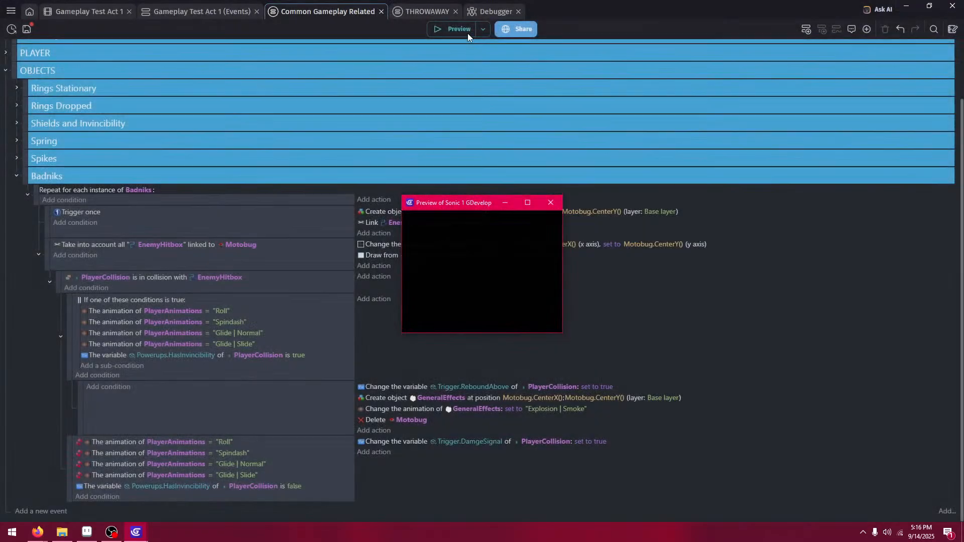
key("Right")
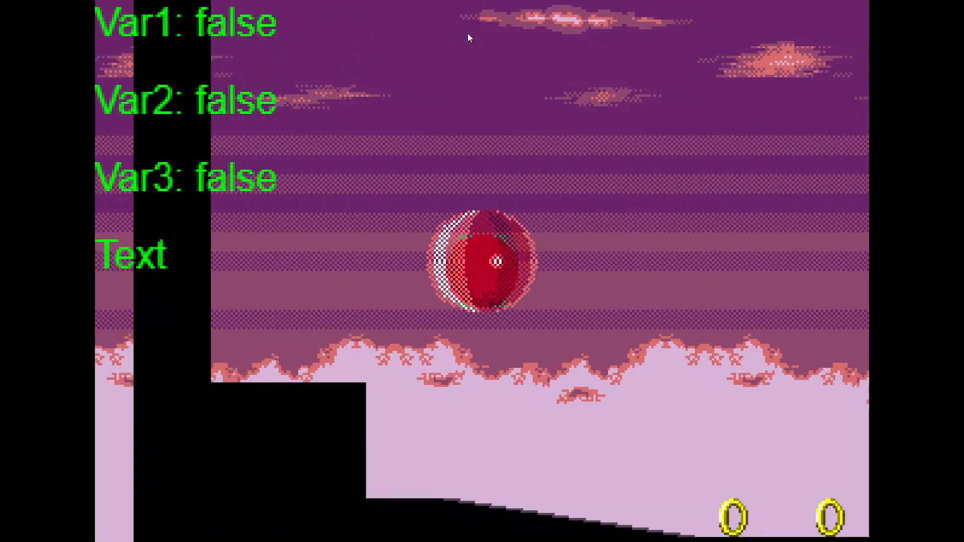
key("space")
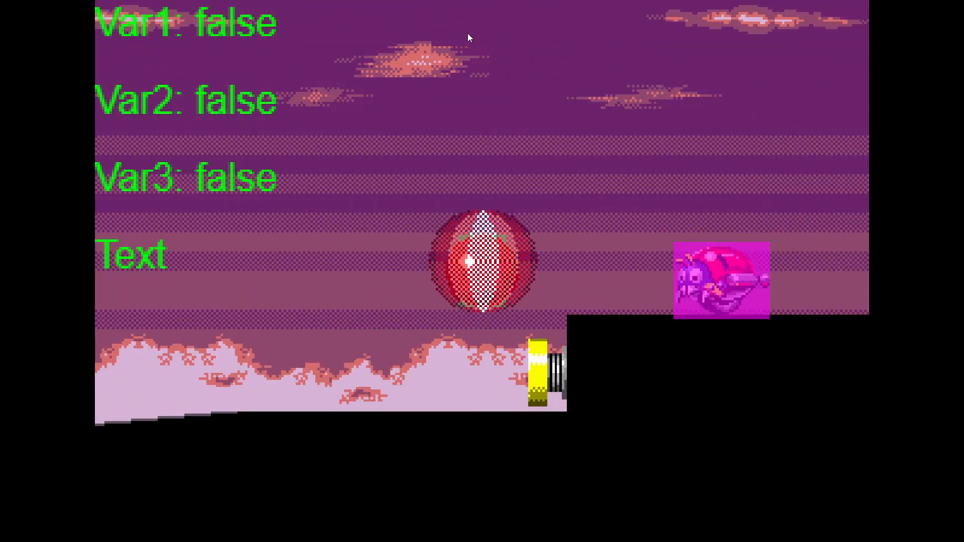
key("space")
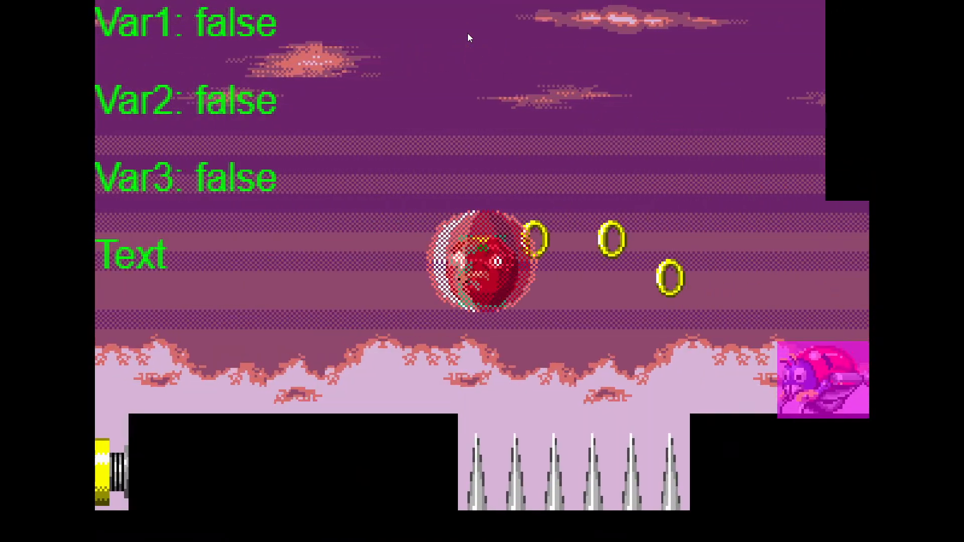
key("F11")
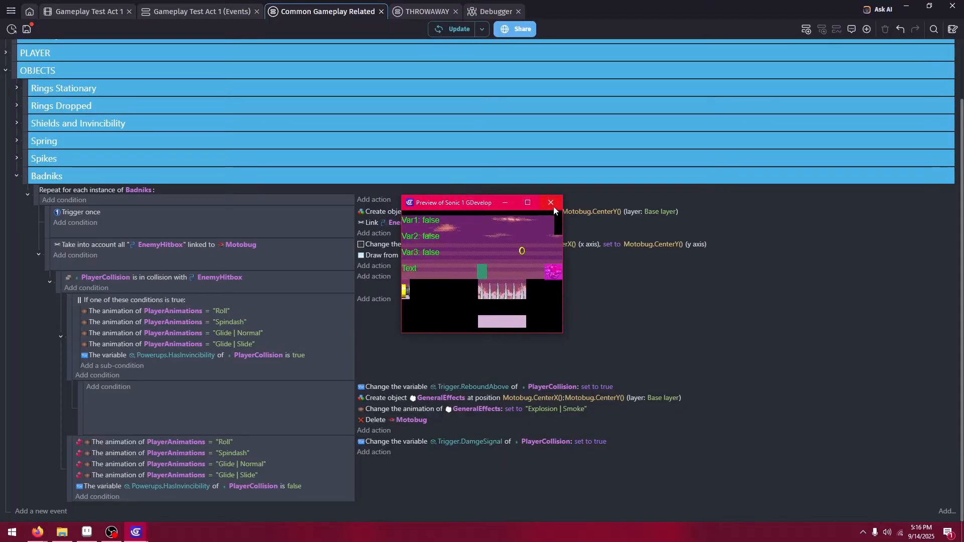
- Maximize the running preview and playtest jumping around the platform between the spring and the spikes
left_click(528, 203)
key("Left")
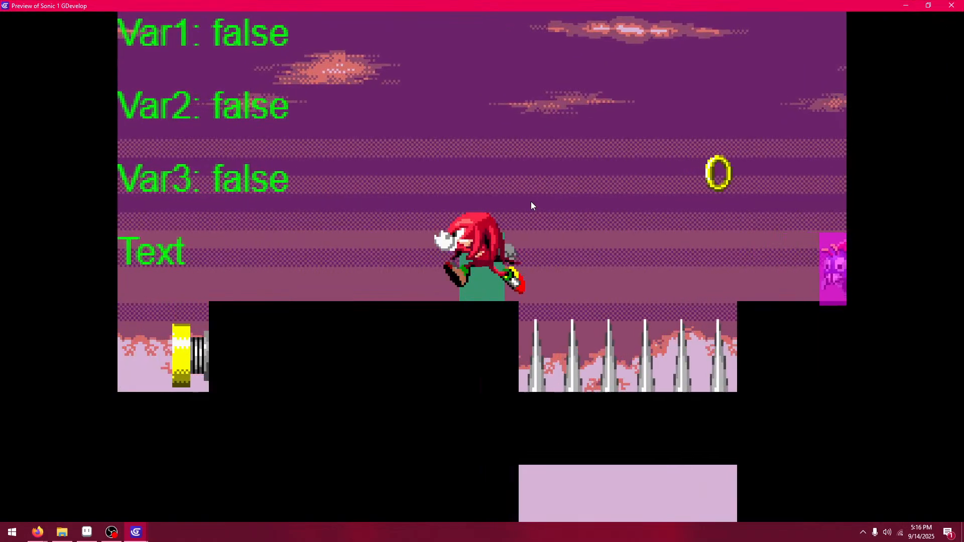
key("space")
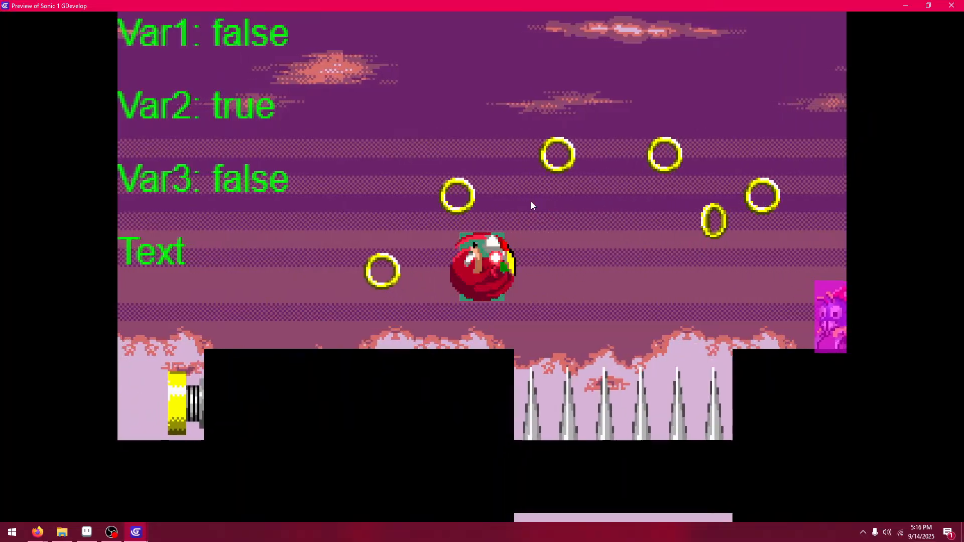
key("space")
key("Left")
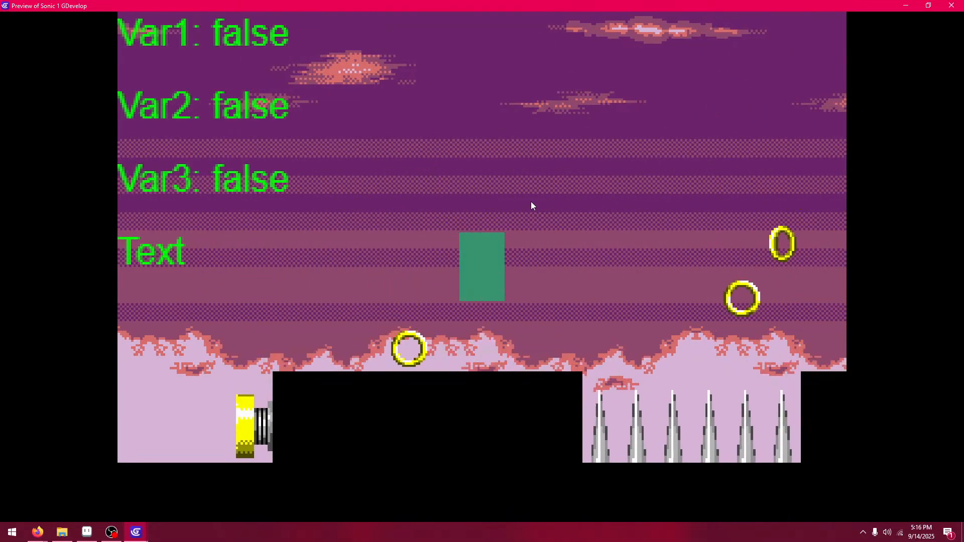
key("Right")
key("space")
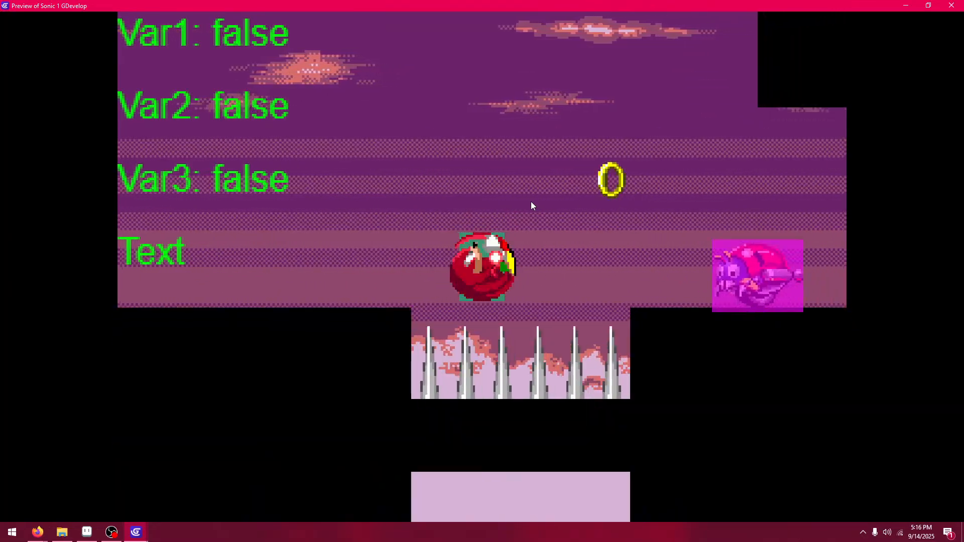
- Continue the playtest across the spikes to the far platform with the upward spring, and close the preview
key("Right")
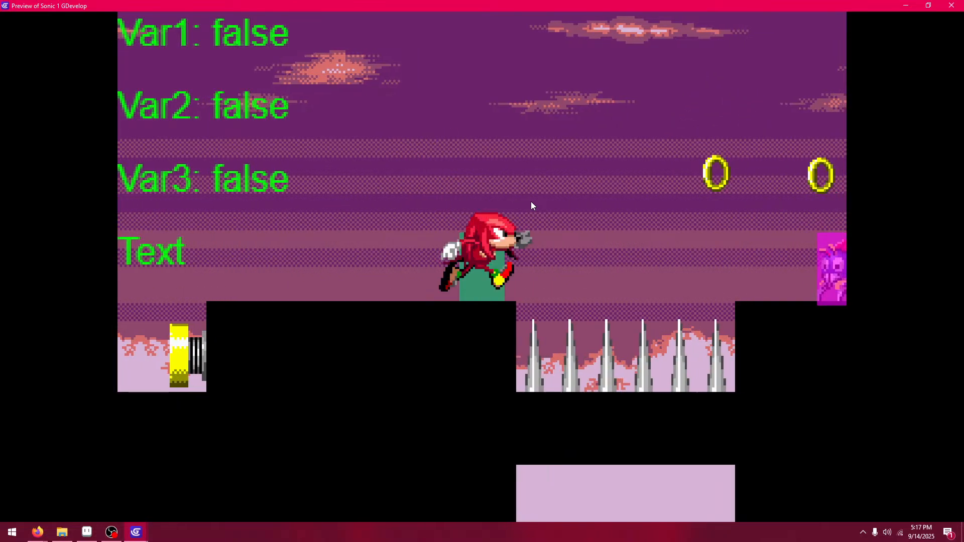
key("space")
key("Left")
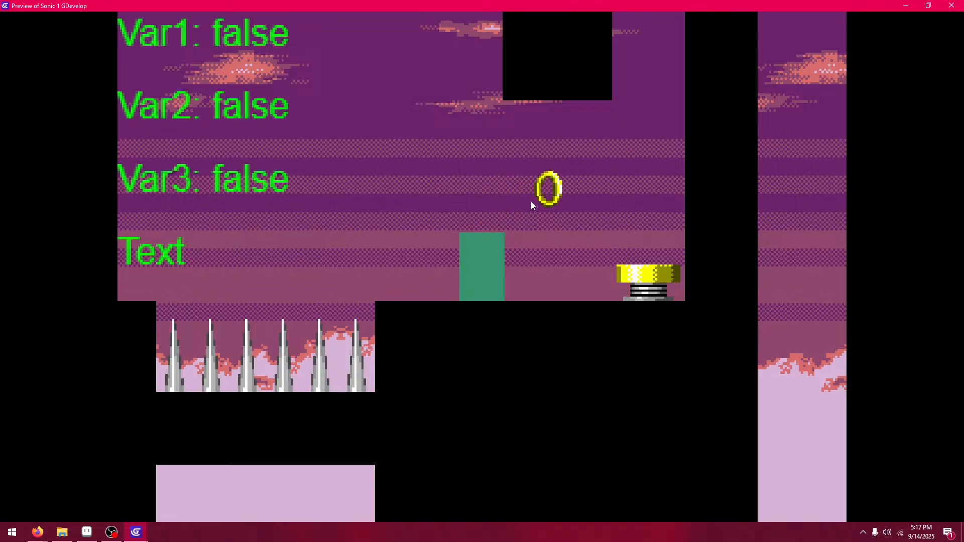
key("Right")
key("Left")
key("space")
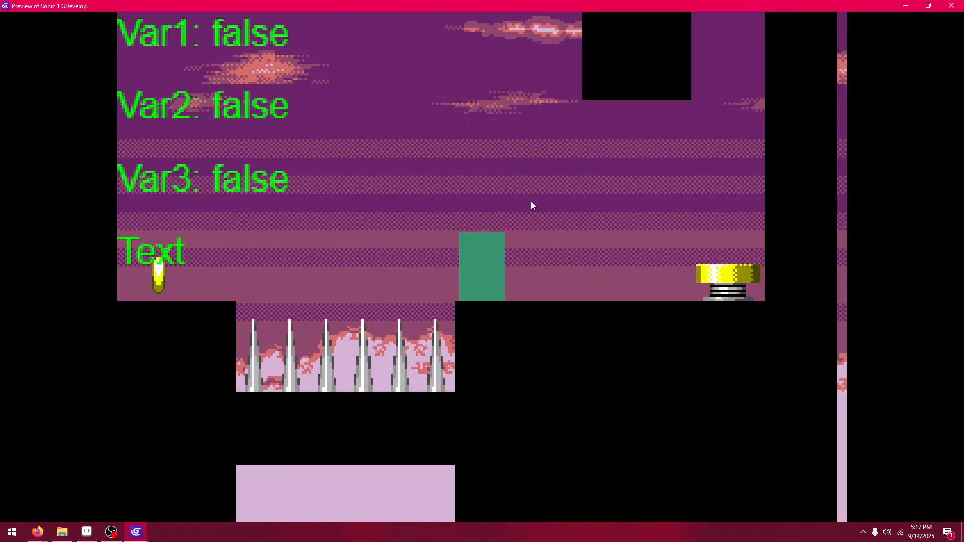
left_click(952, 5)
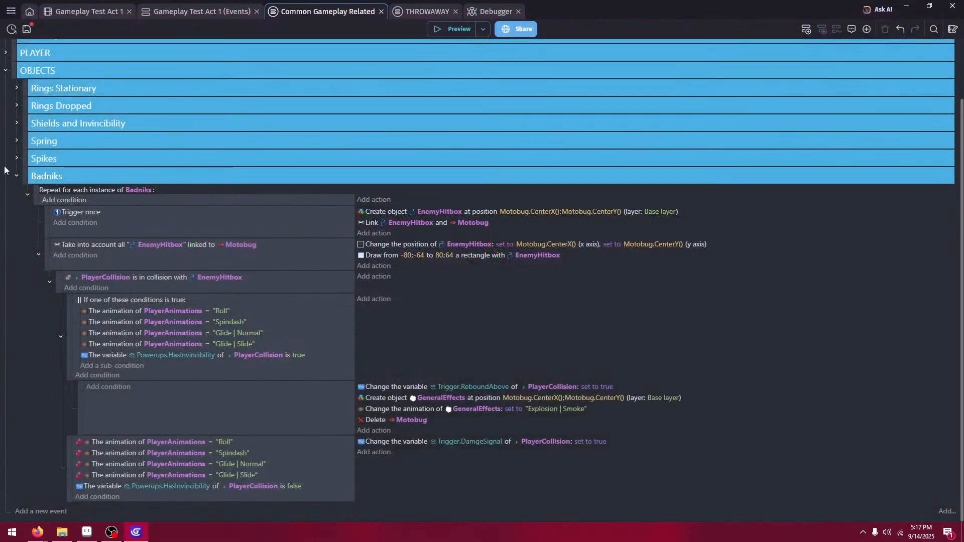
- Save the project and remove the Delete Motobug action from the sub-event that sets Trigger.ReboundAbove
left_click(29, 40)
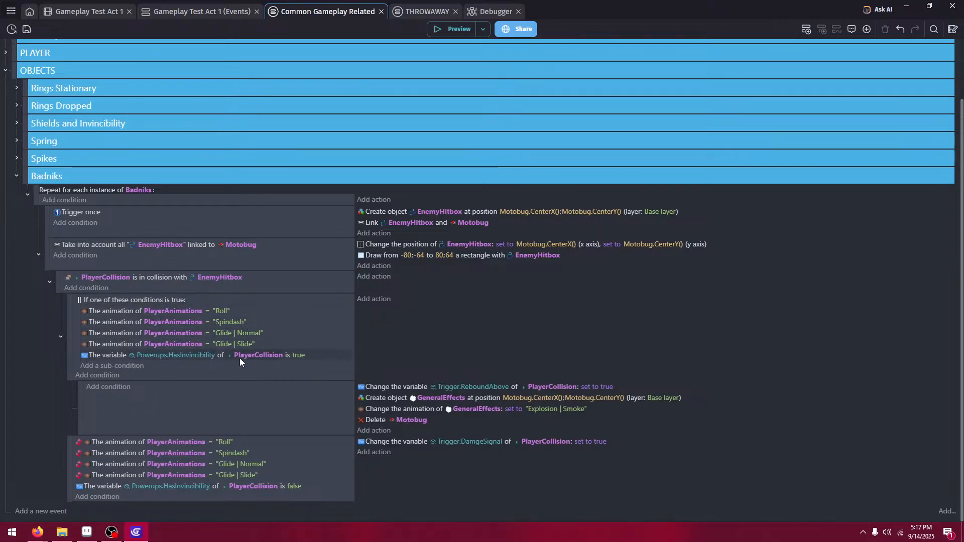
left_click(441, 425)
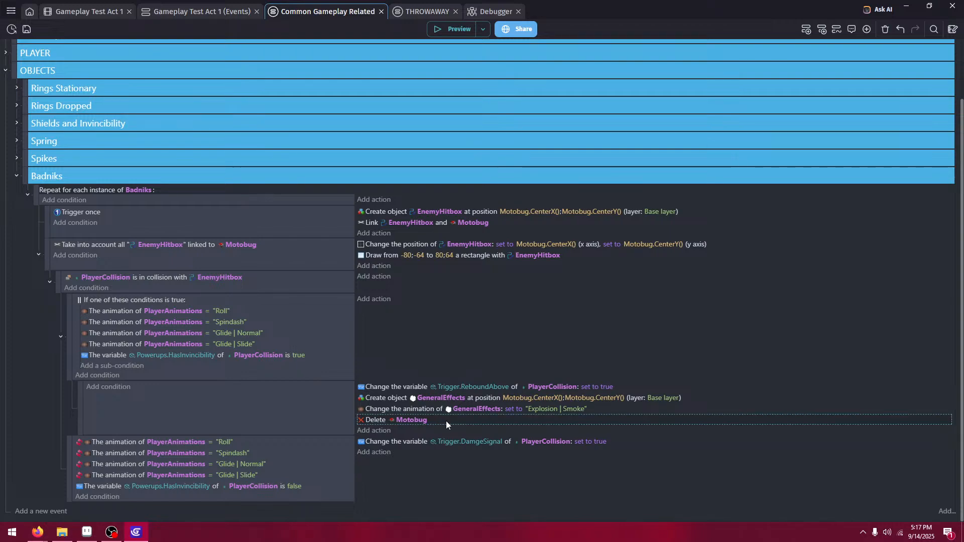
key("Delete")
- Playtest jumping towards the first Motobug in a new preview without the Motobug deletion, and close the preview
left_click(455, 30)
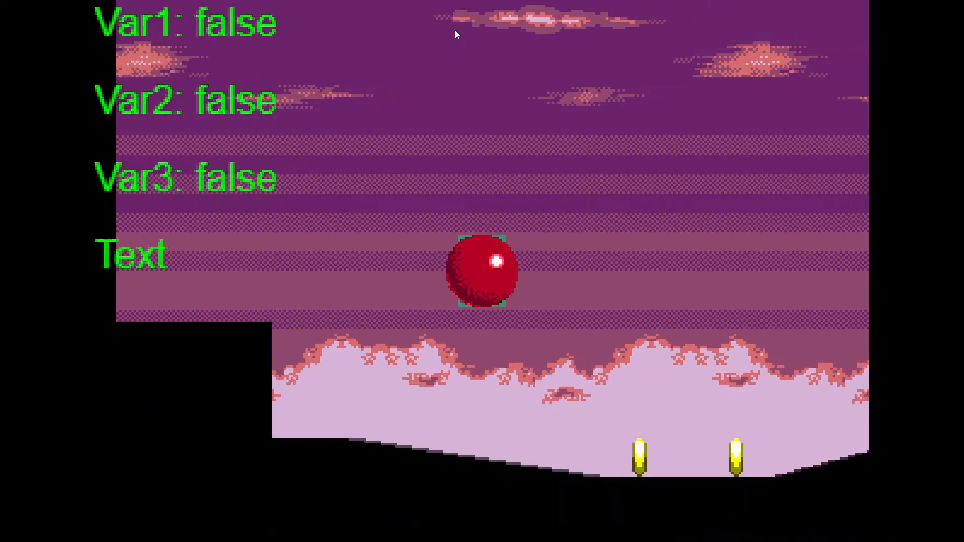
key("space")
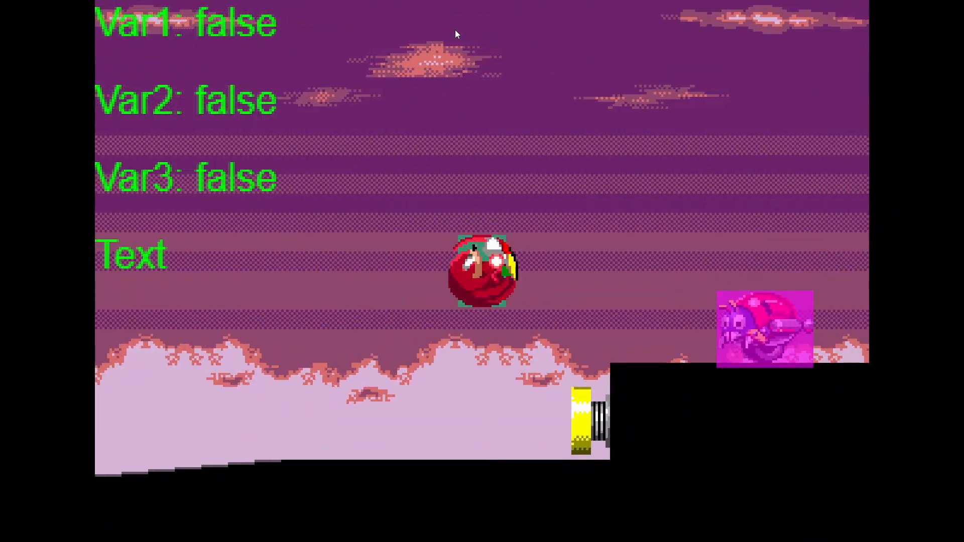
key("space")
key("space")
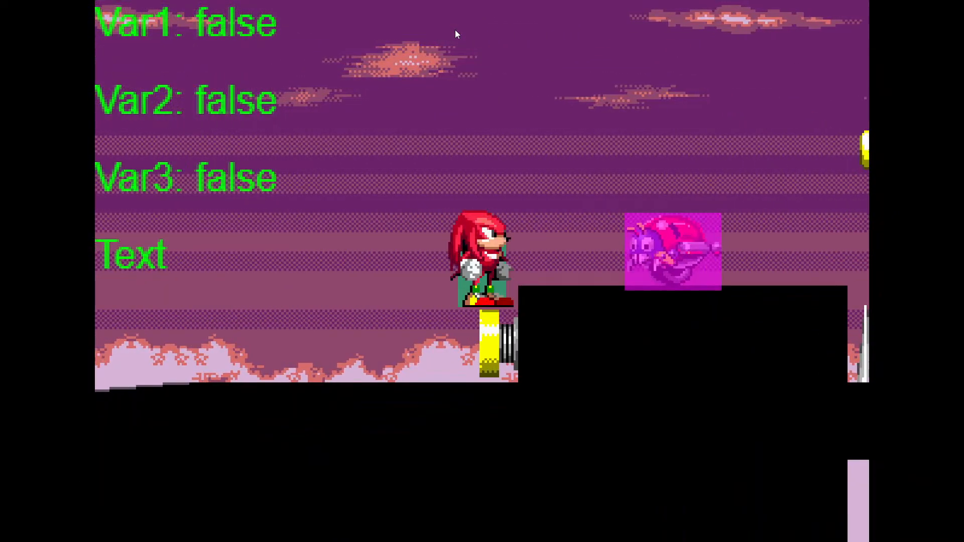
key("space")
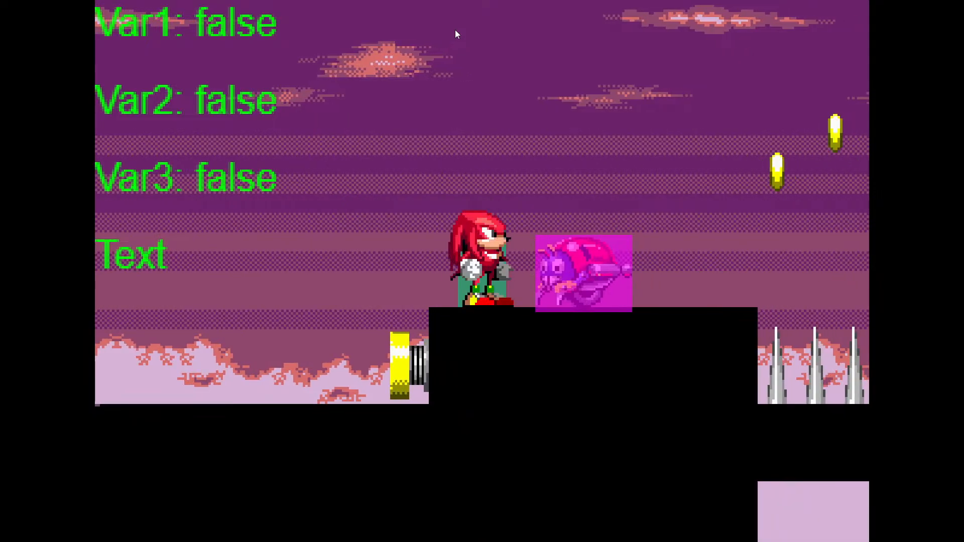
key("F11")
left_click(553, 203)
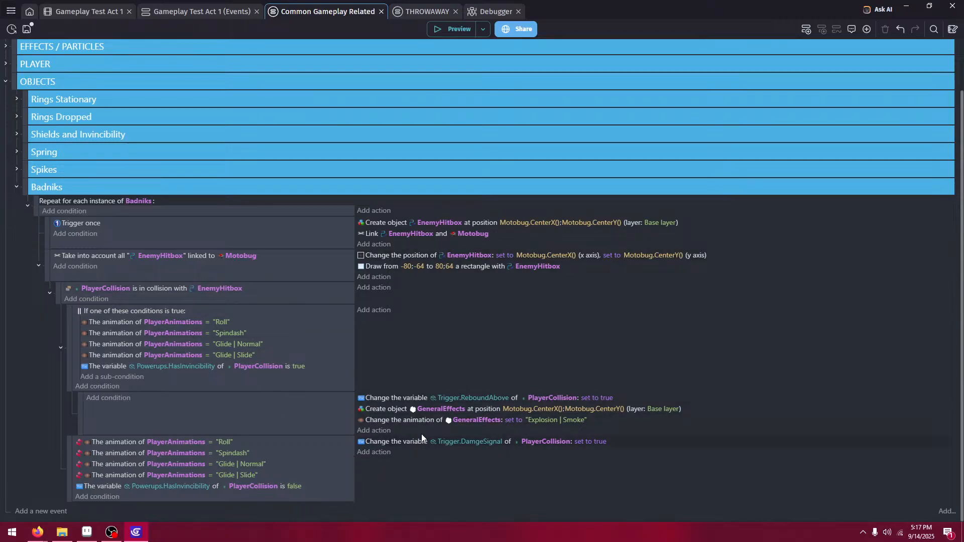
- Try moving the Trigger.ReboundAbove action below the explosion animation action in its sub-event, and undo the move
left_click(386, 399)
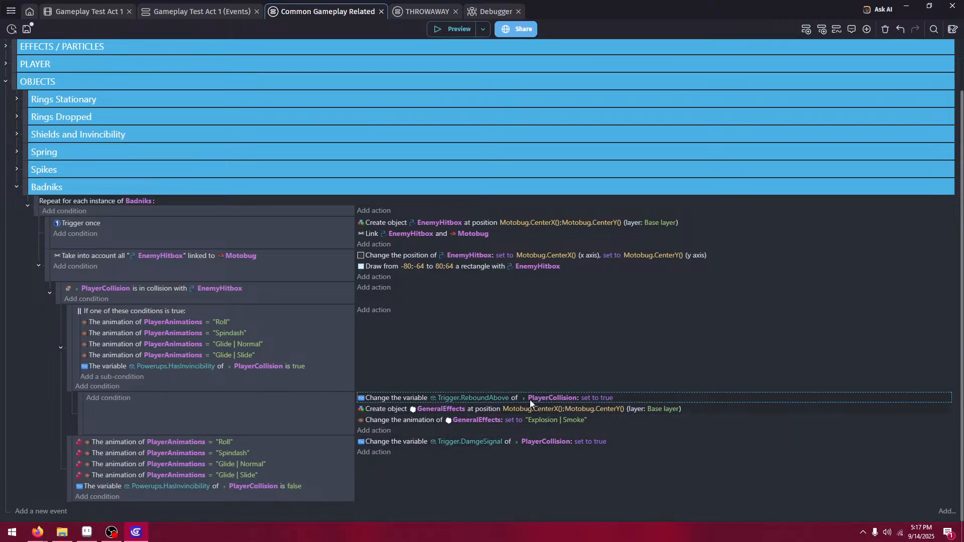
left_click_drag(412, 397, 409, 430)
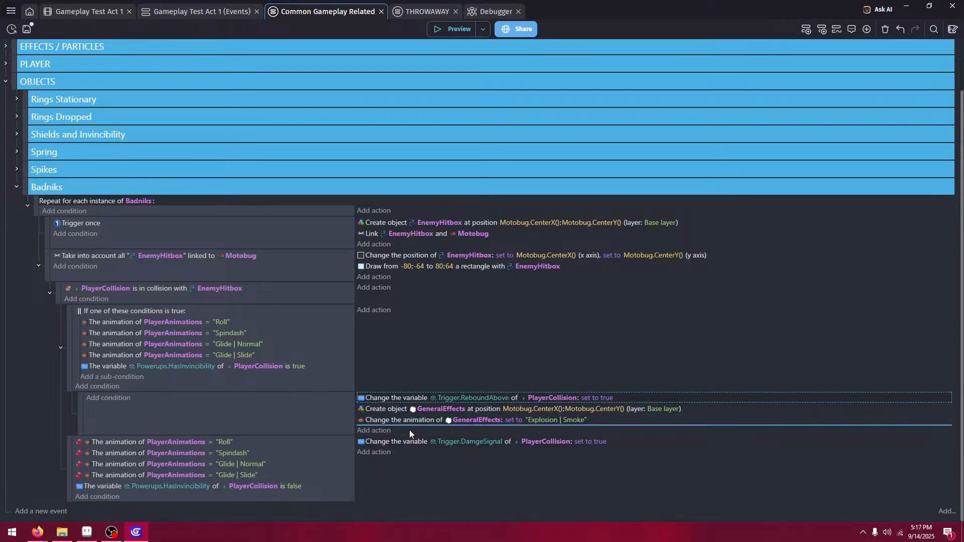
left_click(900, 32)
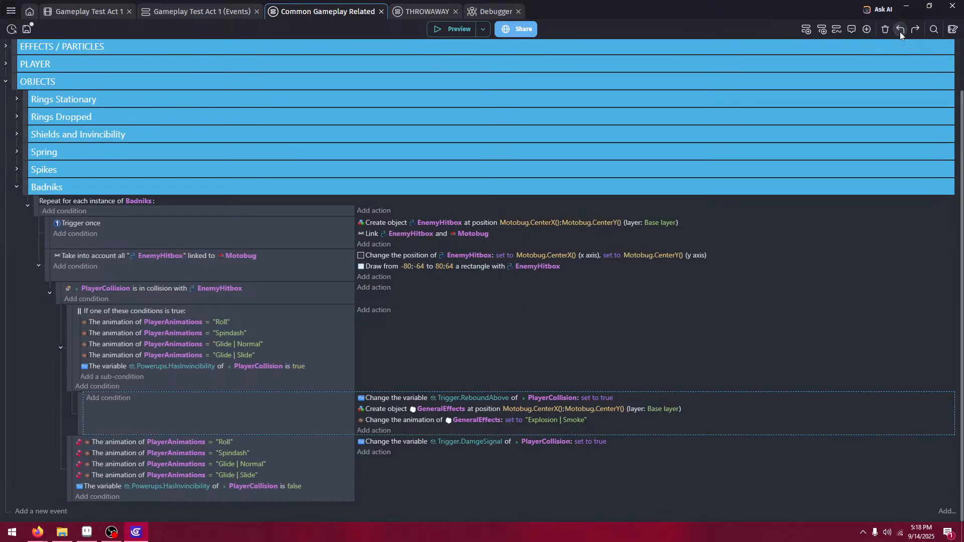
- Disable the Badnik sub-event that sets Trigger.DamgeSignal to true, and enable it again
left_click(539, 463)
key("d")
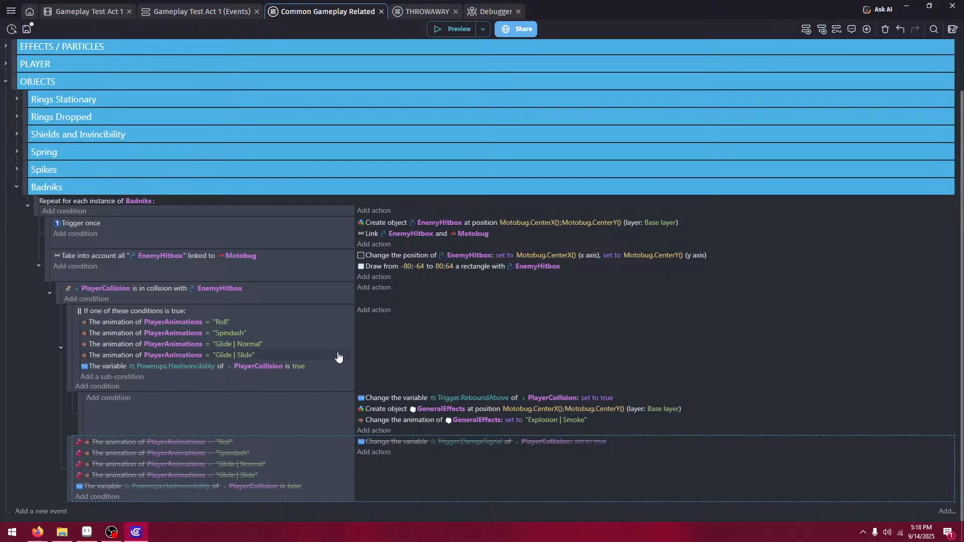
key("d")
- Add an empty event as the first sub-event of the PlayerCollision–EnemyHitbox collision, and move the Trigger.ReboundAbove action into it
left_click(389, 396)
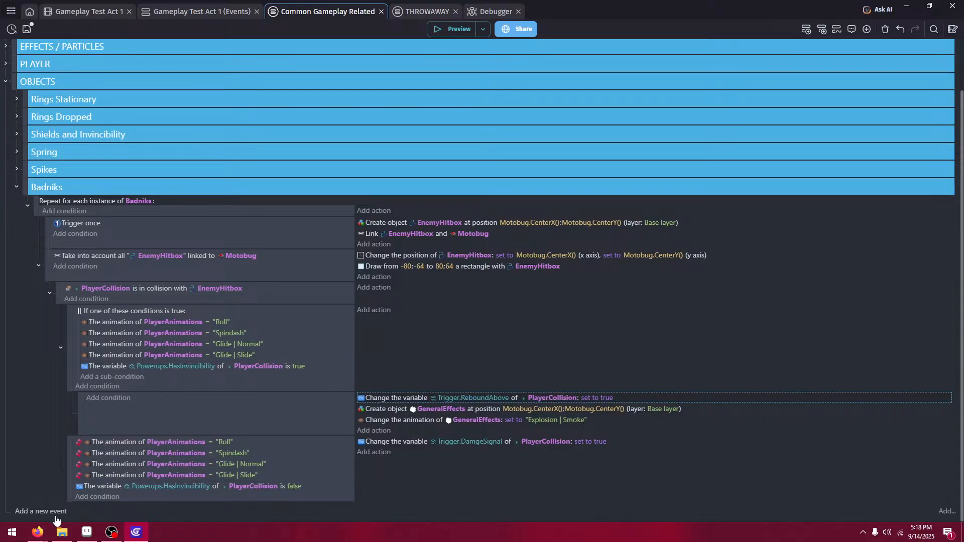
left_click(20, 511)
left_click_drag(14, 508, 80, 312)
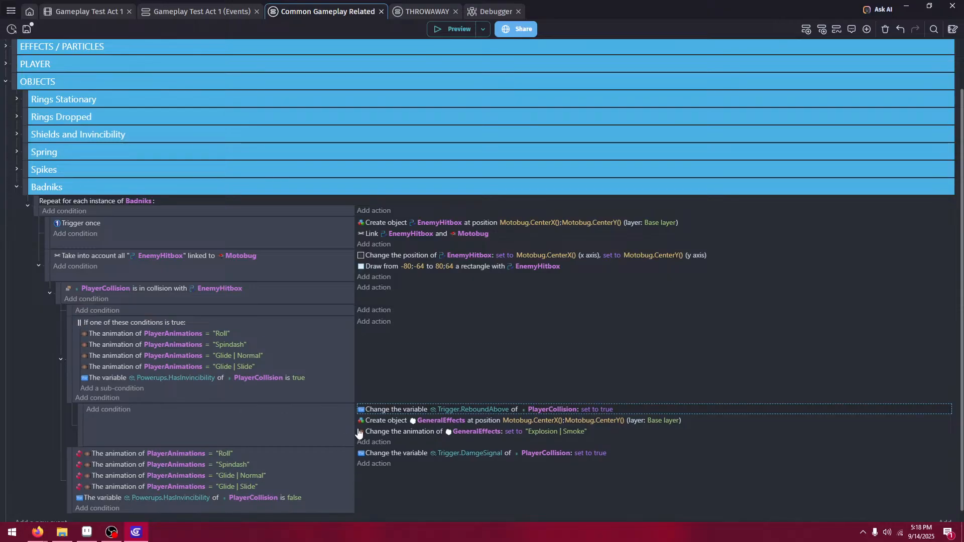
left_click_drag(380, 410, 381, 312)
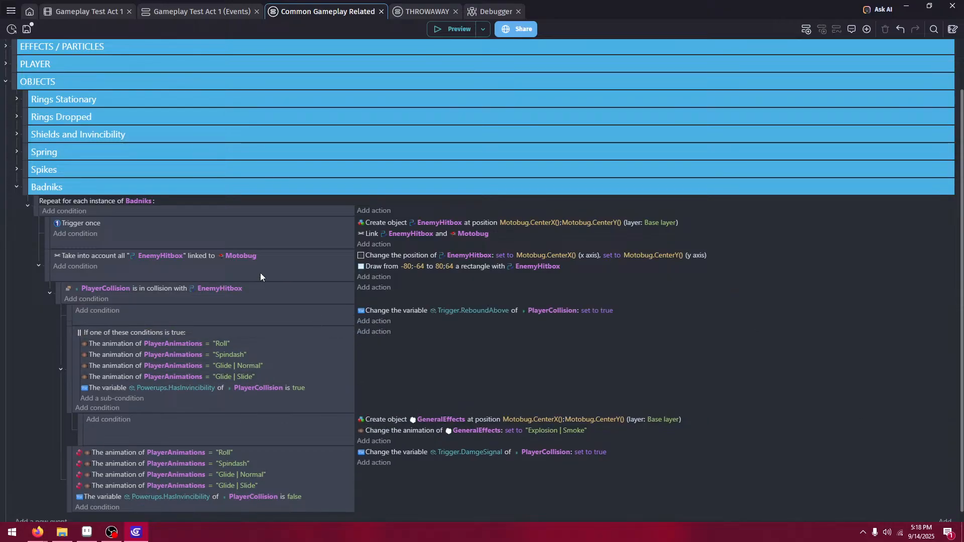
- Playtest jumping onto the first Motobug with the unconditional rebound in a new preview, and close the preview
left_click(443, 33)
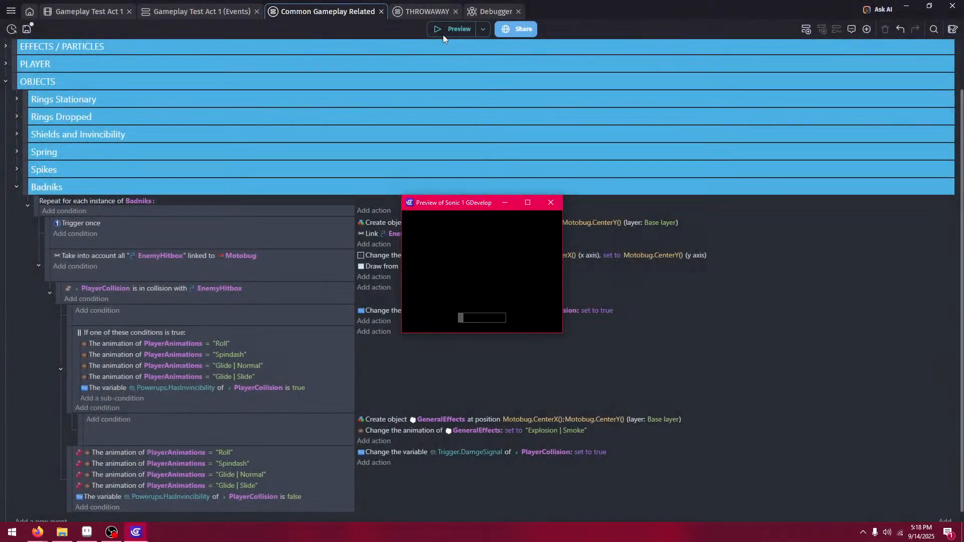
key("Right")
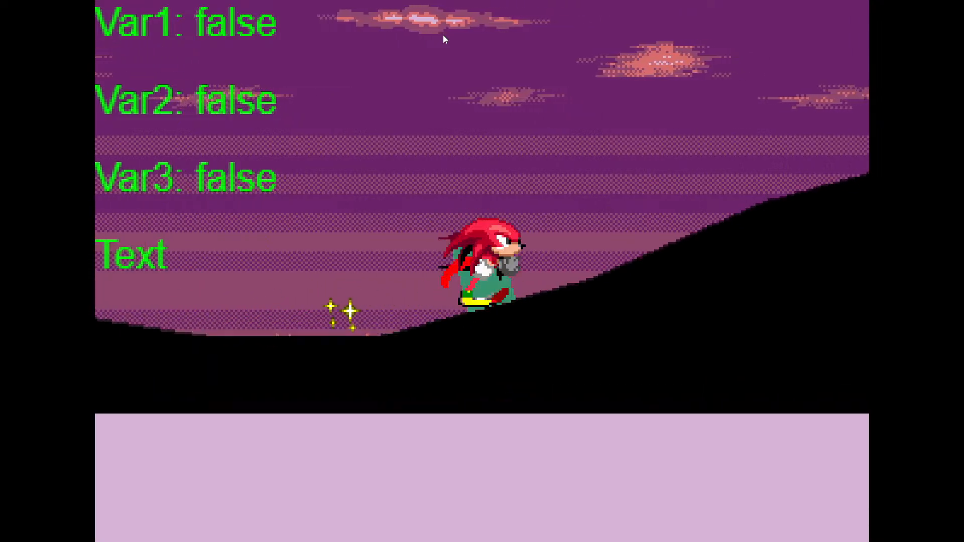
key("Right")
key("space")
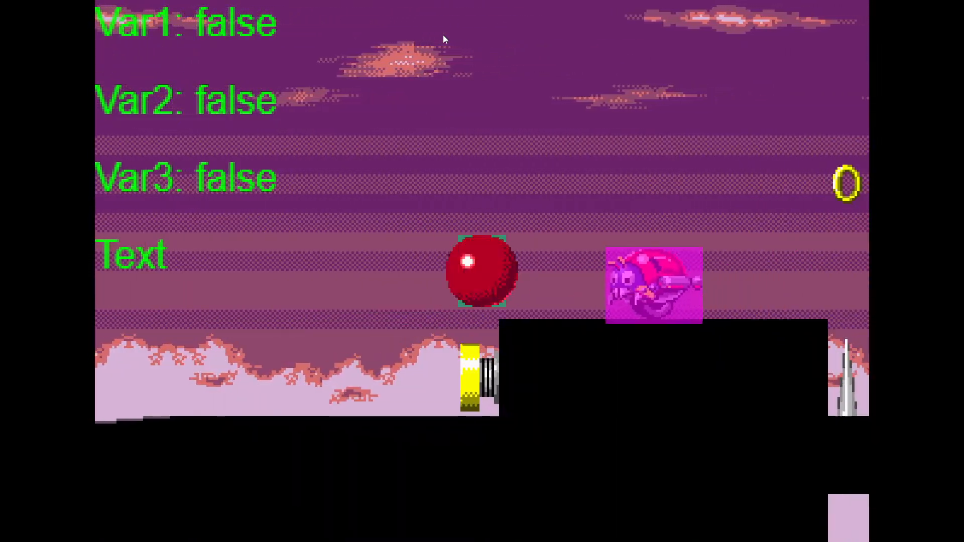
key("space")
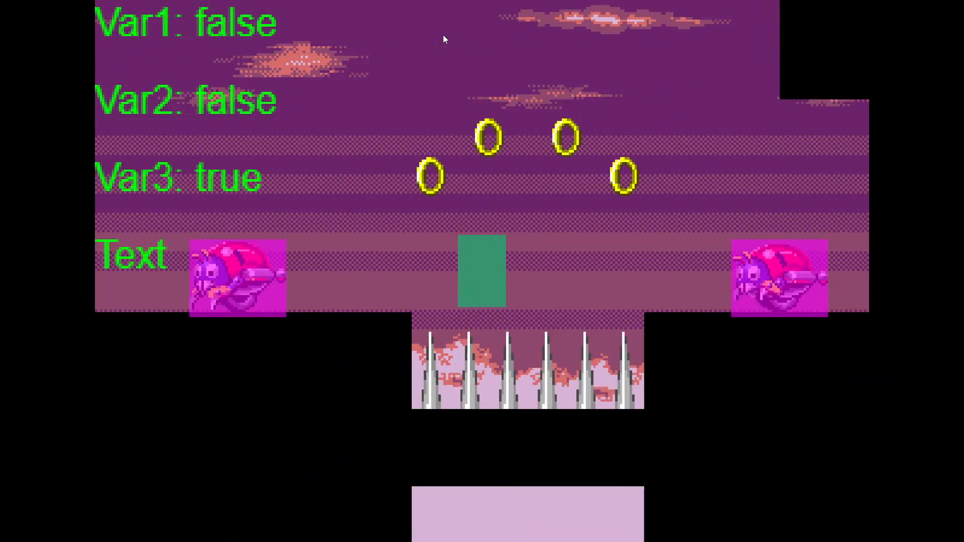
key("Left")
key("space")
key("F11")
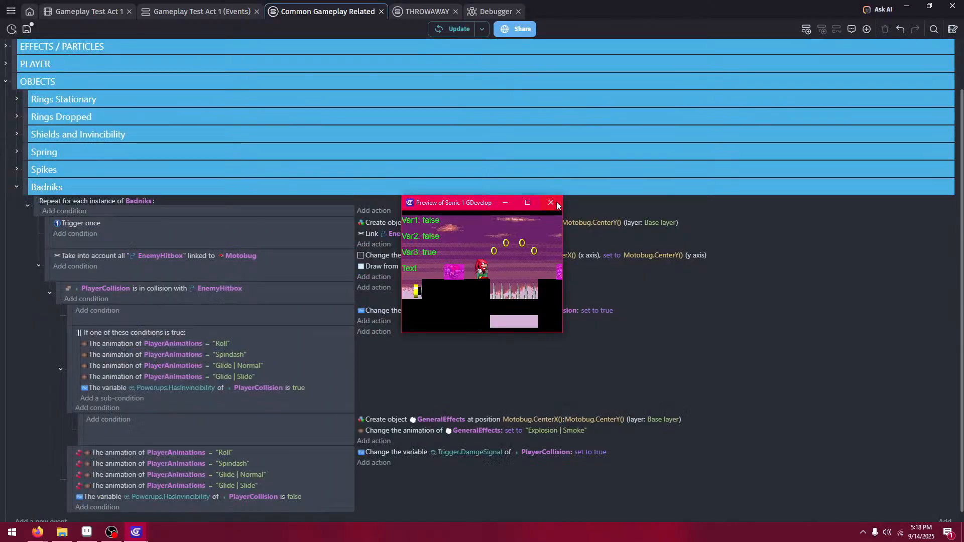
left_click(551, 202)
- Add a Delete the object action after the explosion smoke animation action, targeting the Badniks group
left_click(360, 444)
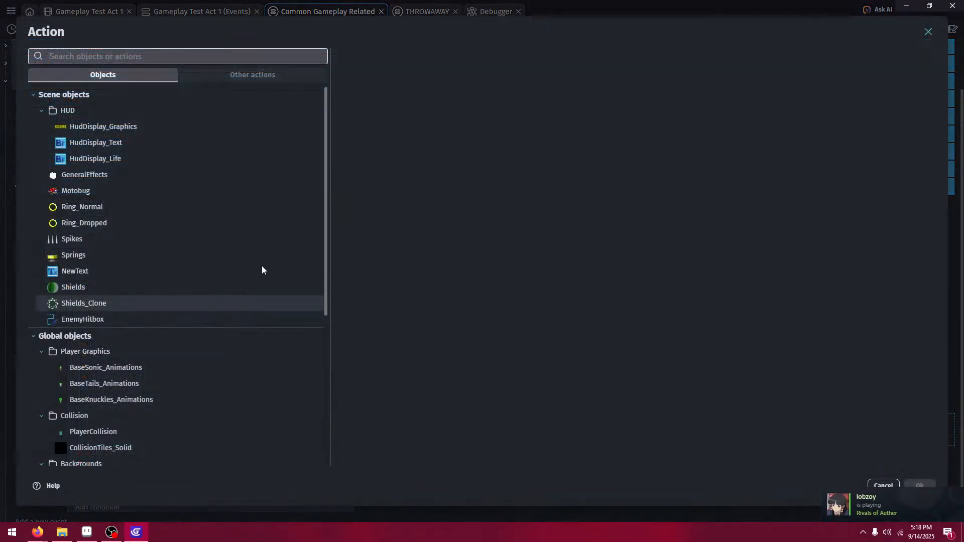
left_click(128, 195)
scroll(436, 344, "down", 9)
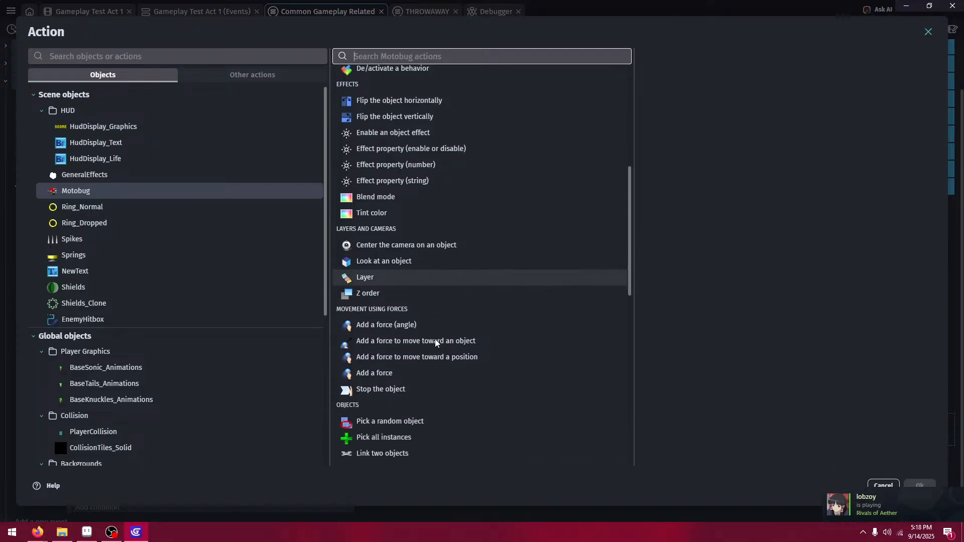
left_click(423, 378)
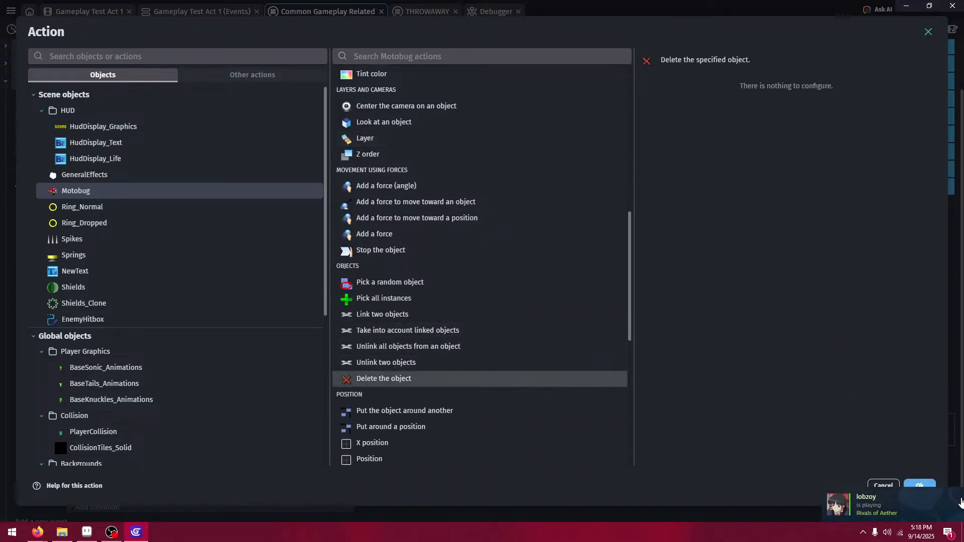
left_click(919, 486)
left_click(430, 442)
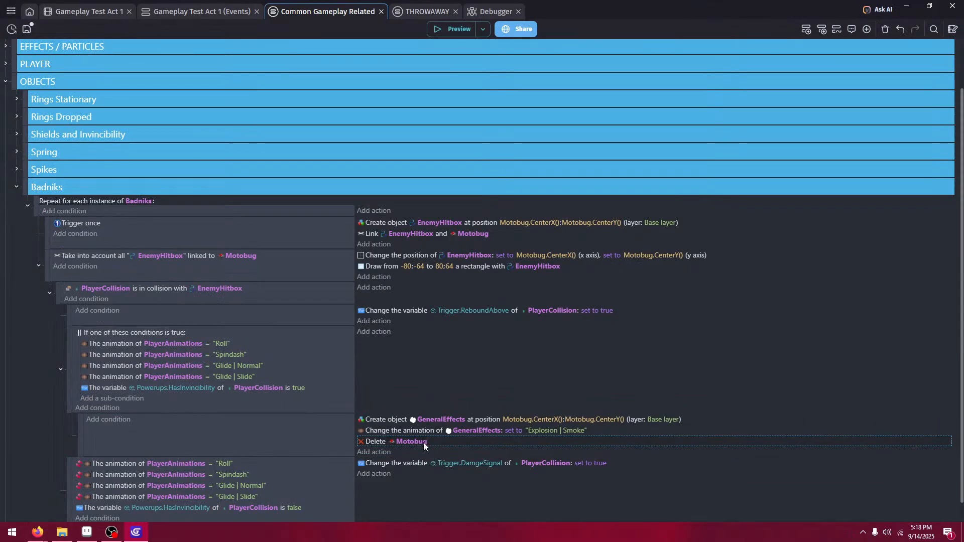
type("ba")
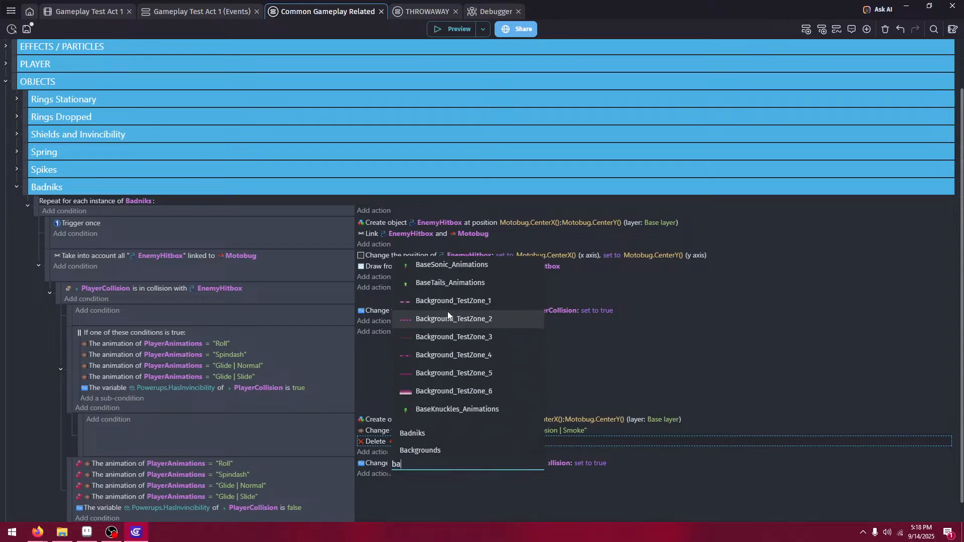
left_click(445, 436)
- Duplicate the Delete Badniks action and change the copy's object to EnemyHitbox
left_click(449, 442)
key("ctrl+c")
key("ctrl+v")
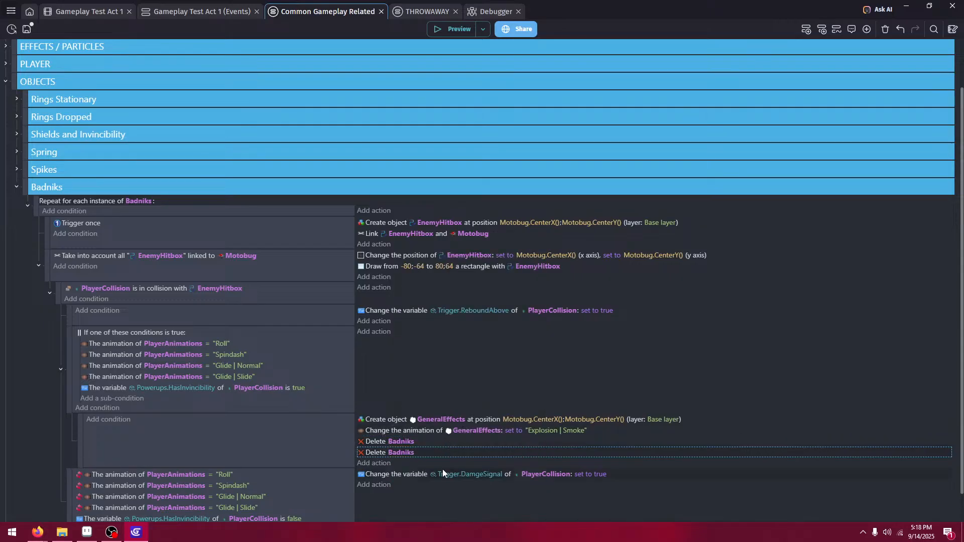
left_click(405, 454)
key("BackSpace")
scroll(445, 391, "down", 3)
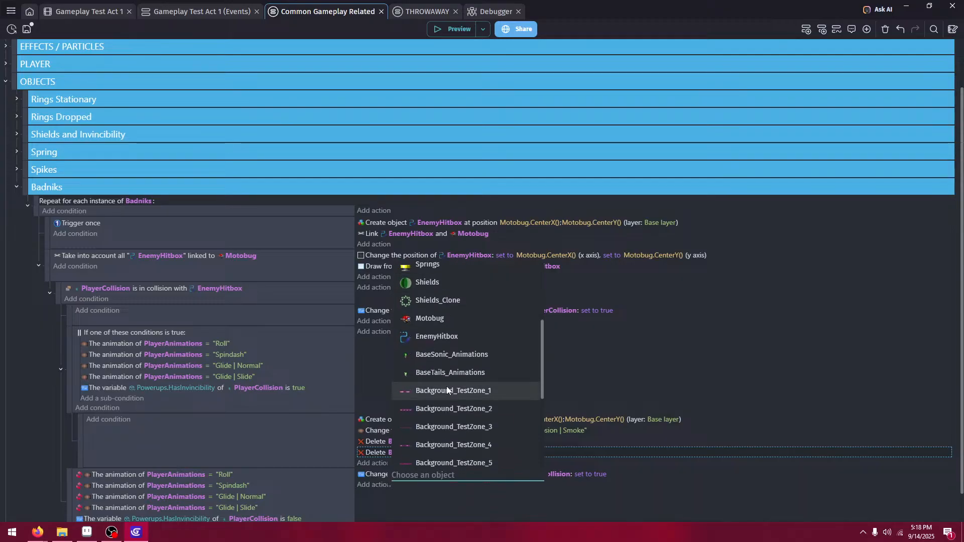
left_click(481, 337)
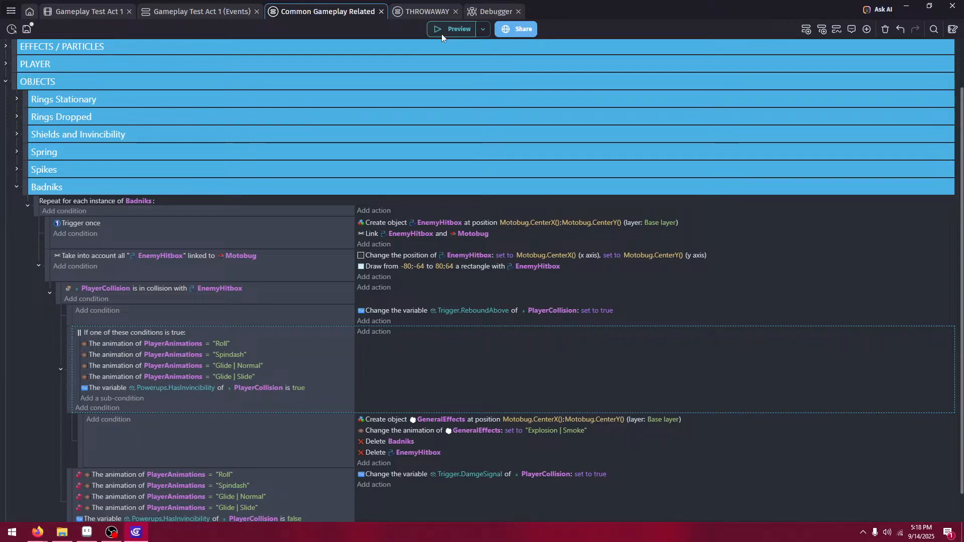
- Playtest jumping on the Motobugs with the Trigger.ReboundAbove action in the Or-condition event, and return the action to the empty sub-event
left_click_drag(369, 311, 372, 332)
left_click(463, 35)
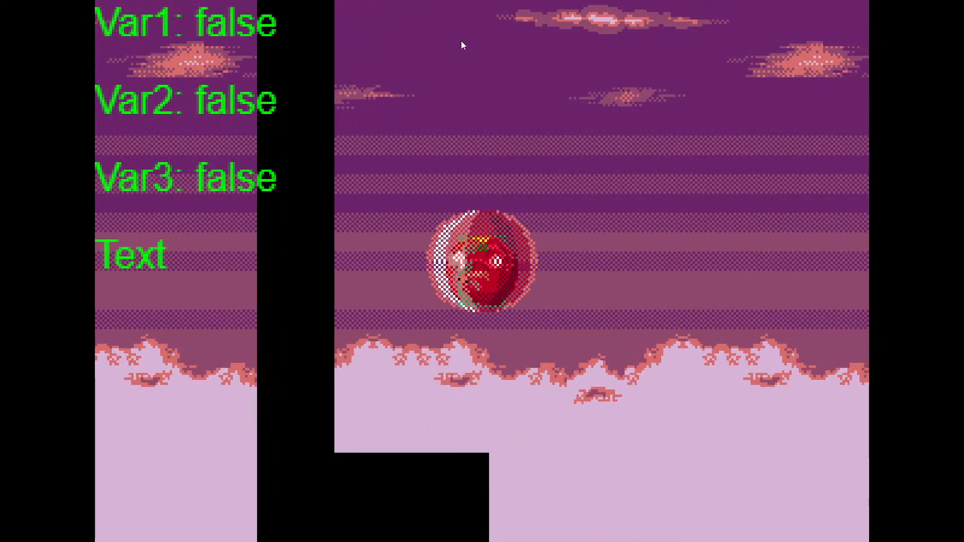
key("Right")
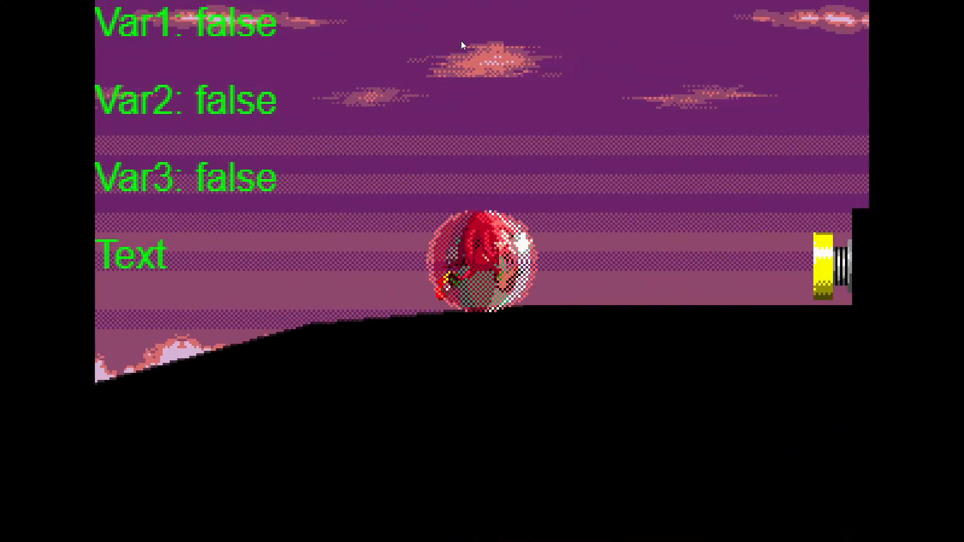
key("space")
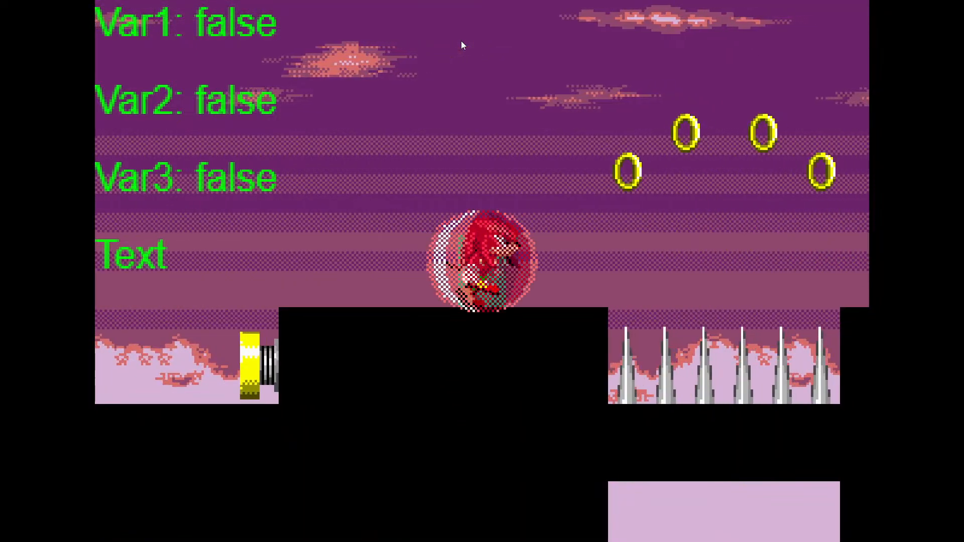
key("Right")
key("space")
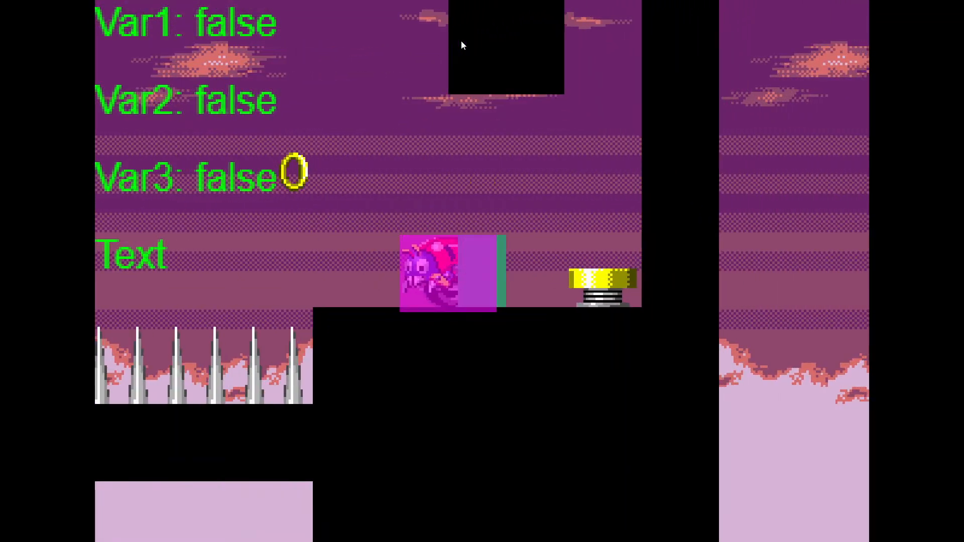
key("space")
key("Left")
key("space")
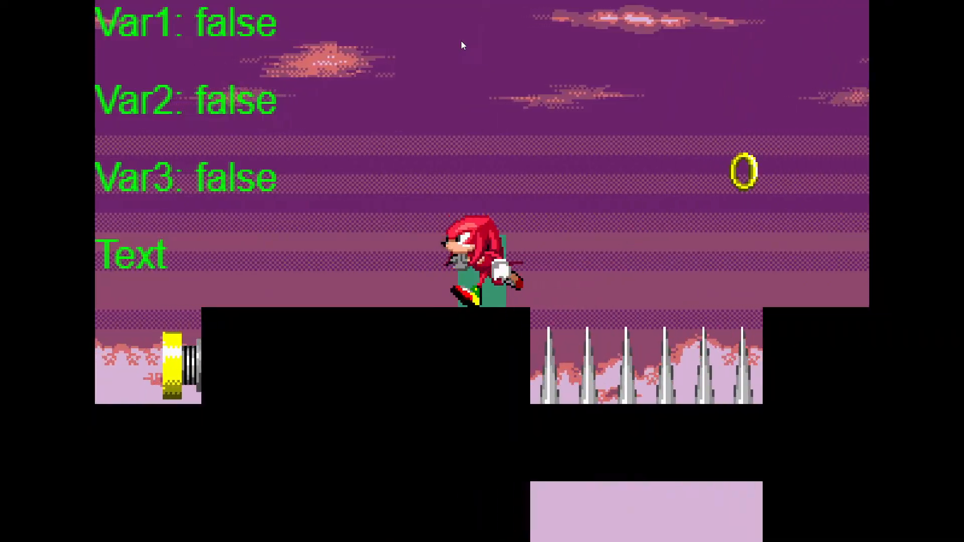
key("F11")
left_click(550, 203)
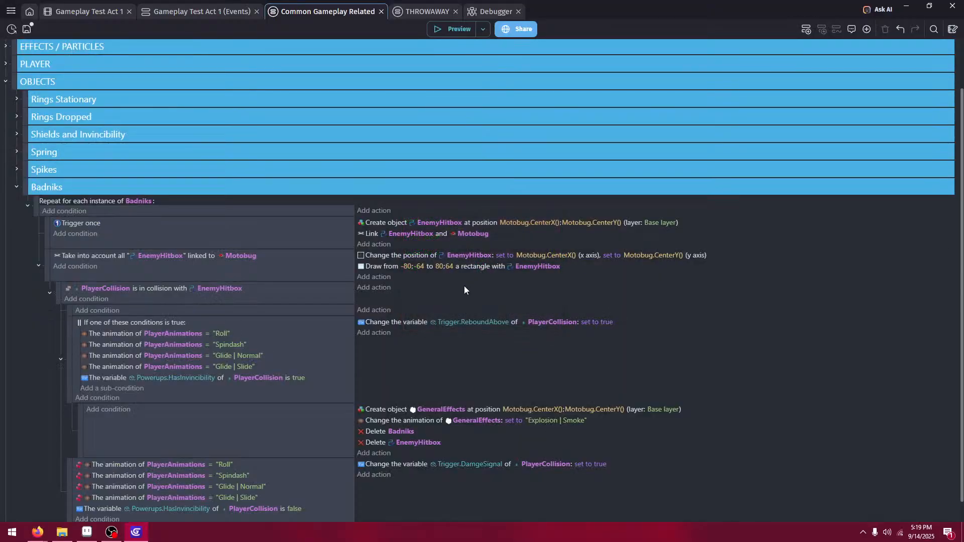
left_click_drag(410, 321, 406, 309)
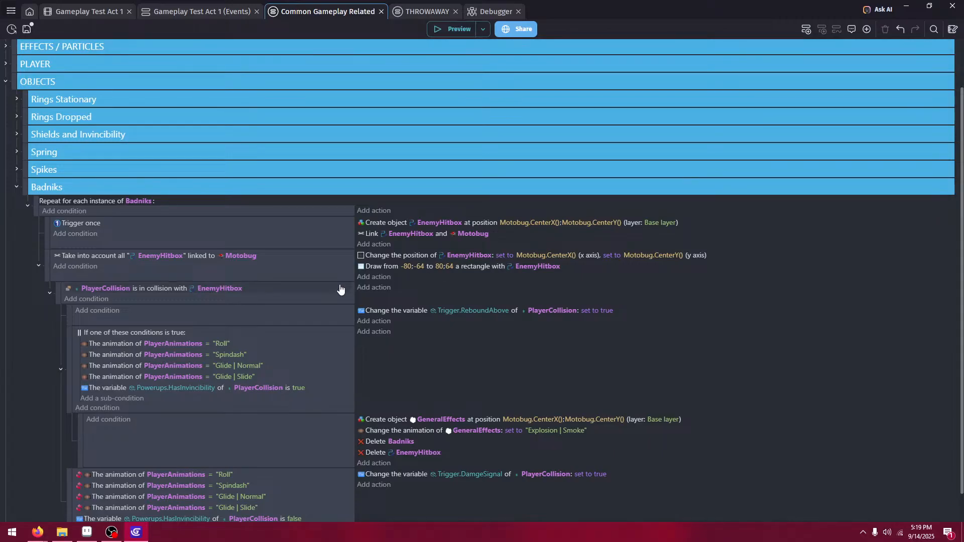
- Add a Trigger once condition to the empty event beneath the Badniks repeat loop
scroll(256, 379, "down", 1)
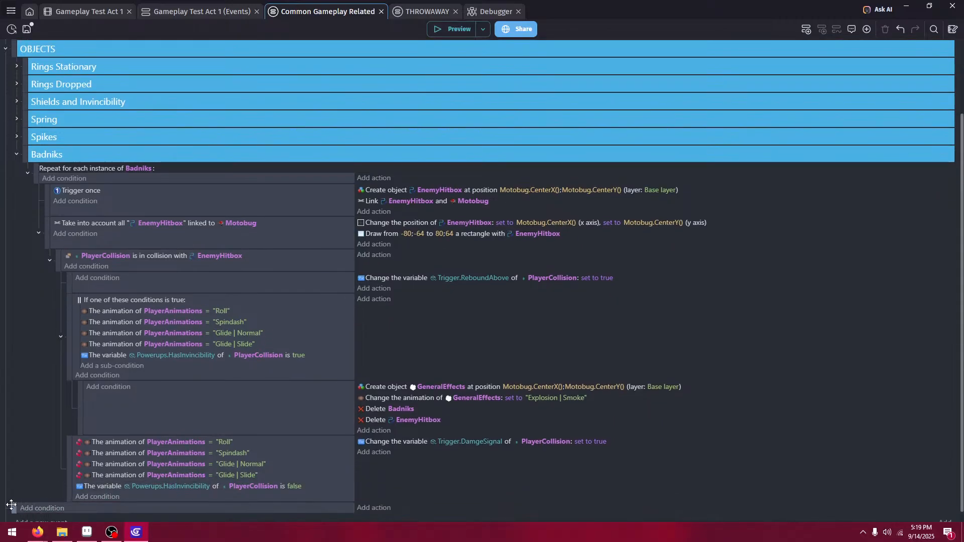
left_click(63, 508)
type("t")
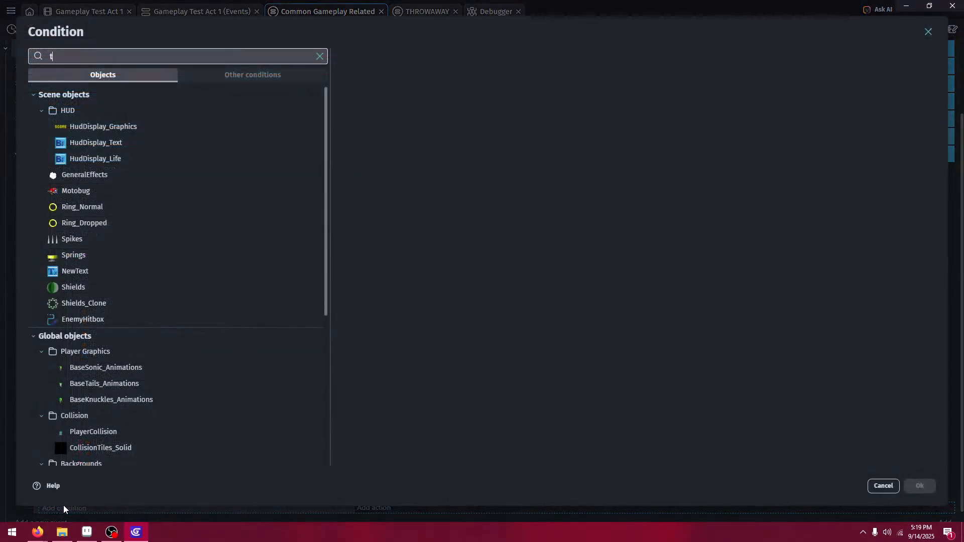
type("r")
left_click(102, 93)
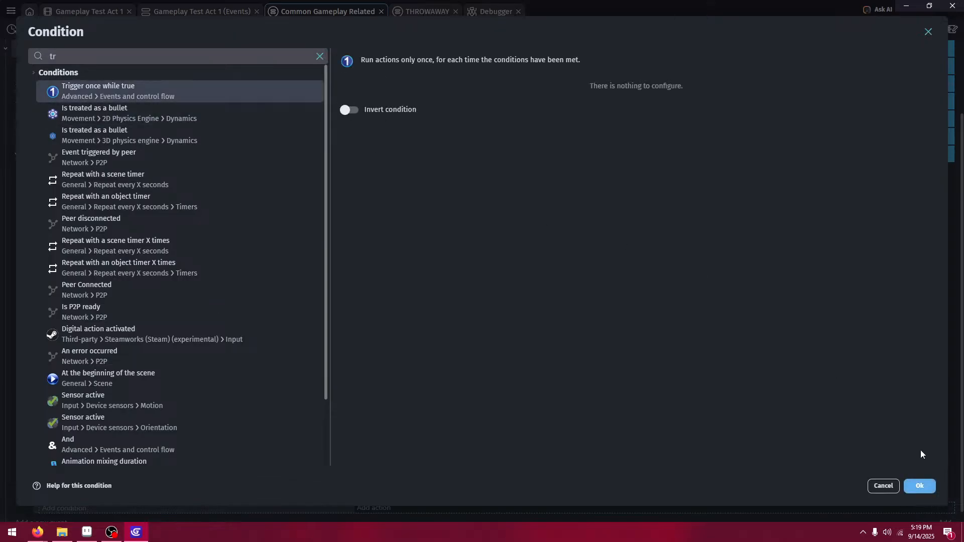
left_click(920, 485)
- Add a condition above Trigger once in the same event, checking that PlayerCollision's variable Trigger.ReboundAbove is true
scroll(321, 496, "down", 1)
left_click(59, 494)
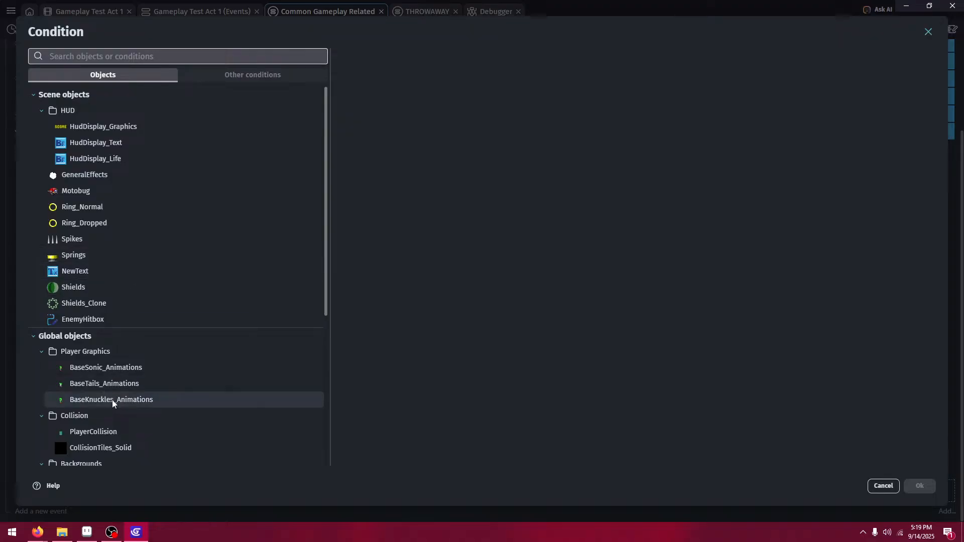
left_click(114, 431)
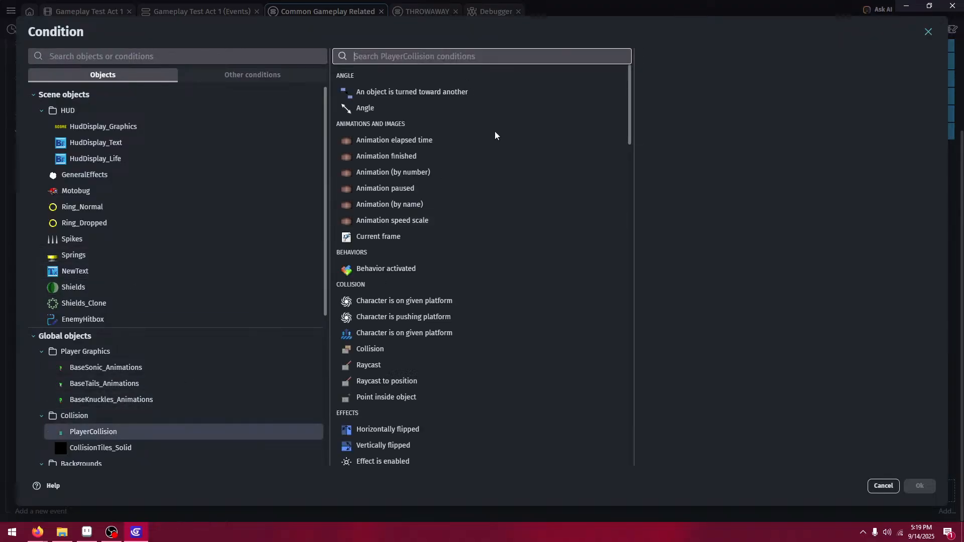
type("var")
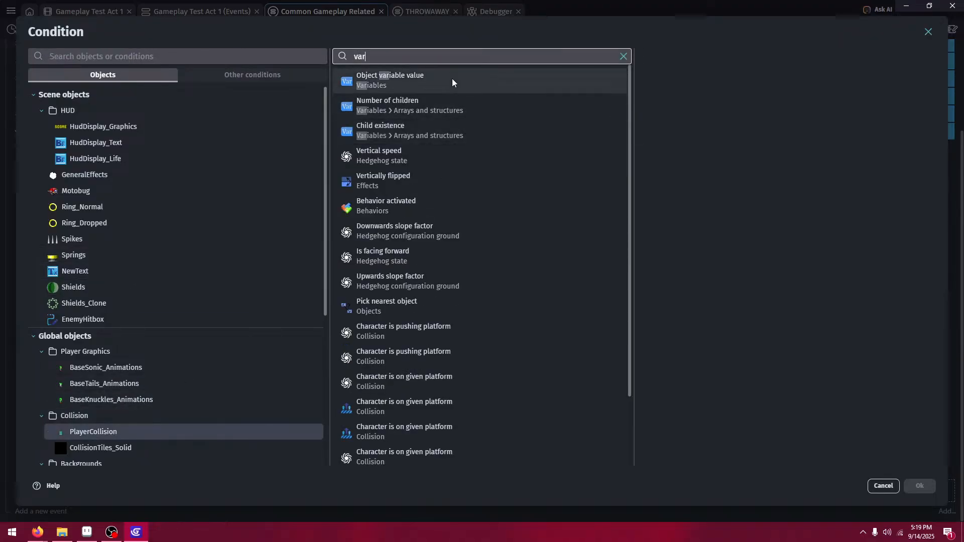
left_click(452, 79)
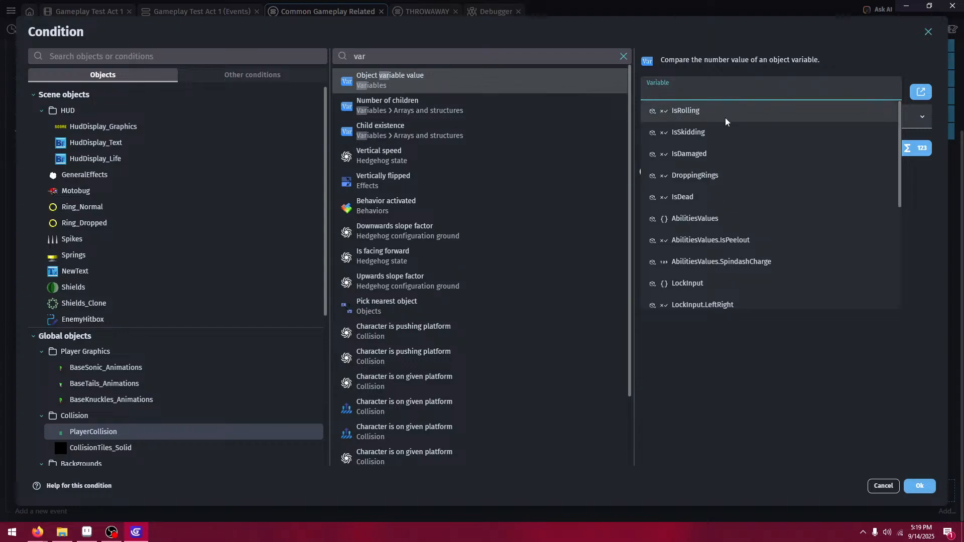
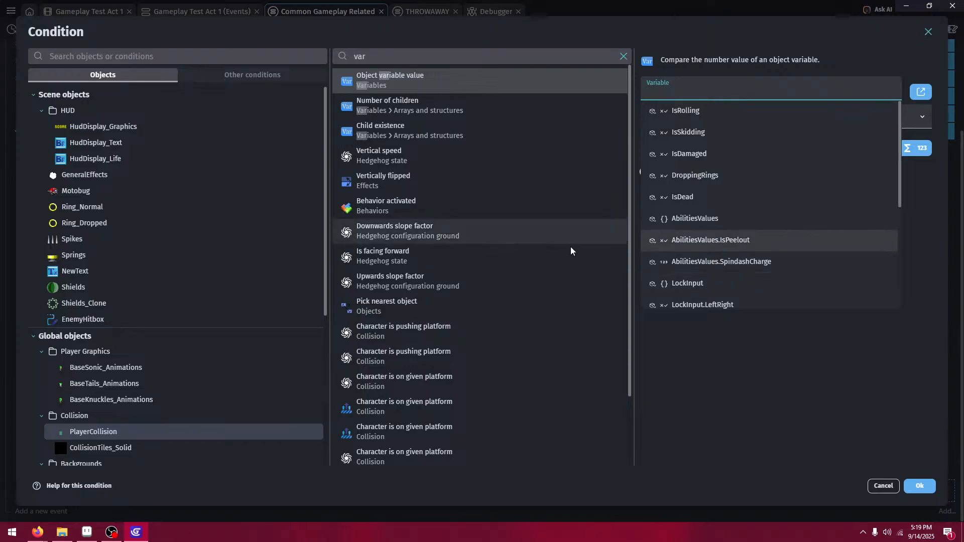
scroll(767, 237, "down", 5)
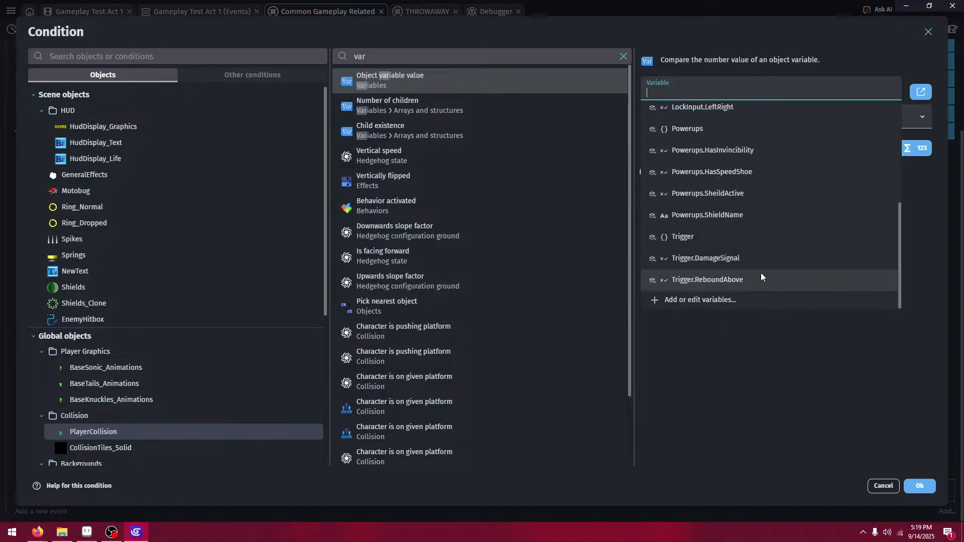
left_click(761, 275)
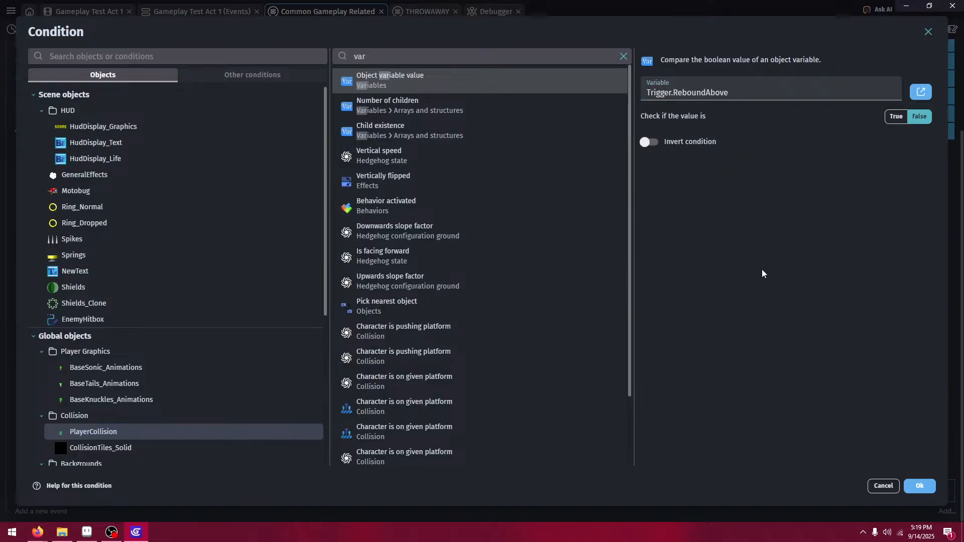
left_click(893, 117)
left_click(918, 486)
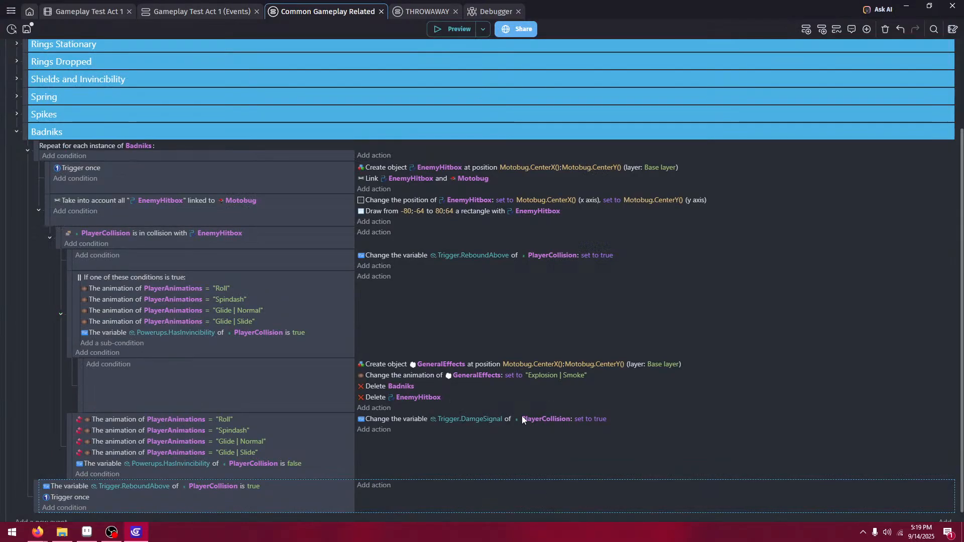
- Copy the Trigger.ReboundAbove action of PlayerCollision into the new rebound event and change its value to set to false
left_click(642, 256)
left_click(413, 486)
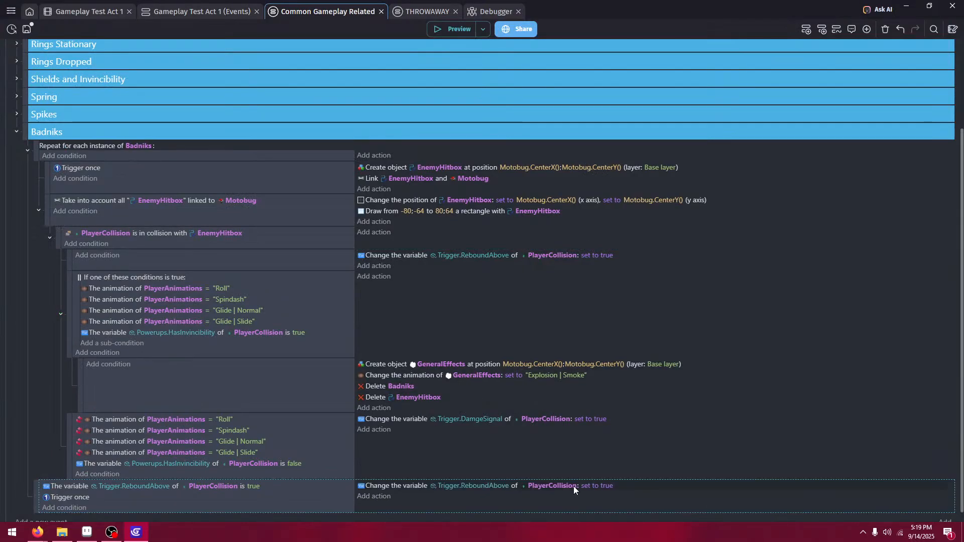
left_click(592, 487)
left_click(650, 462)
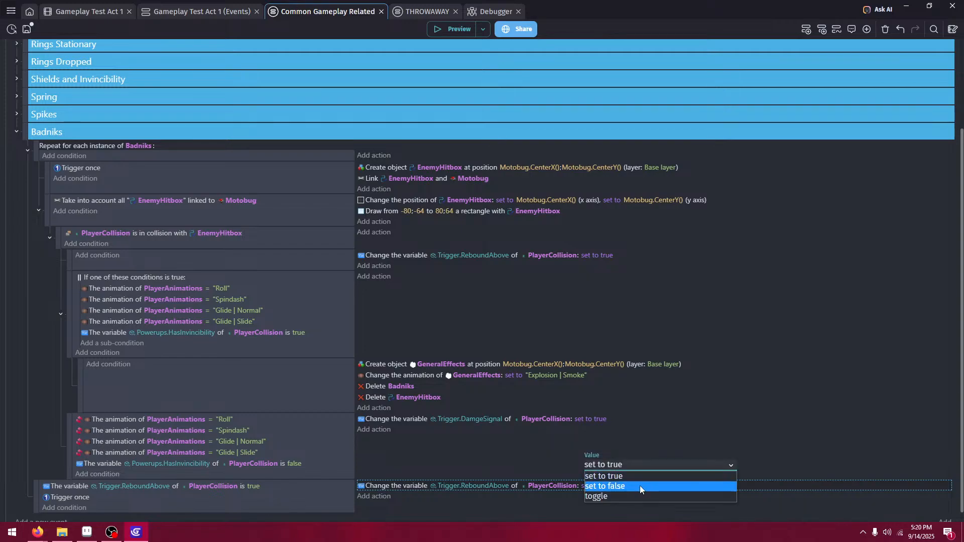
left_click(640, 485)
left_click(259, 425)
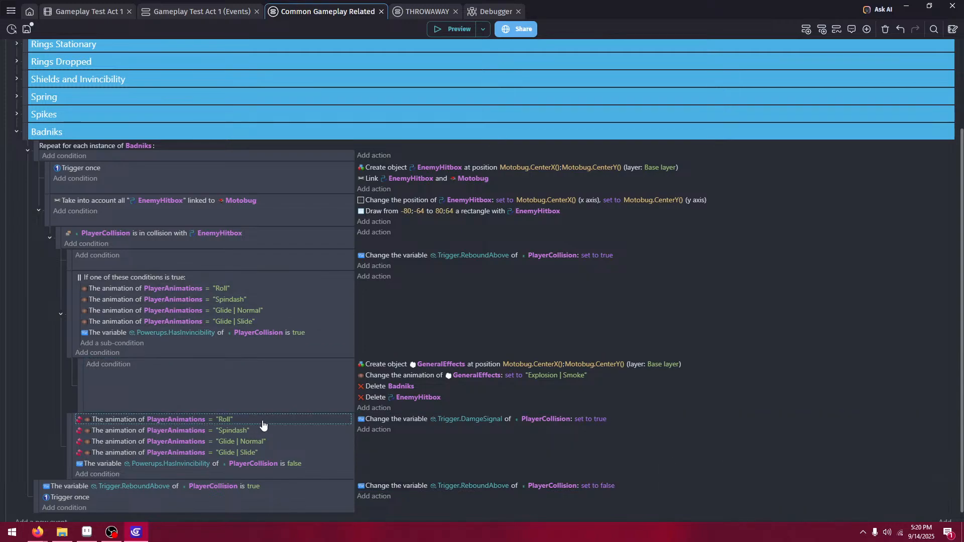
left_click_drag(282, 427, 206, 487)
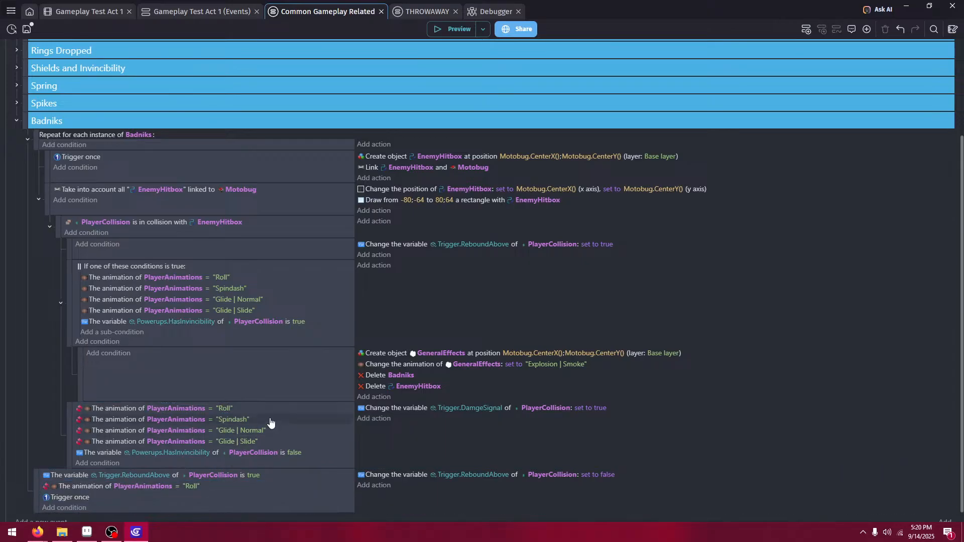
key("Delete")
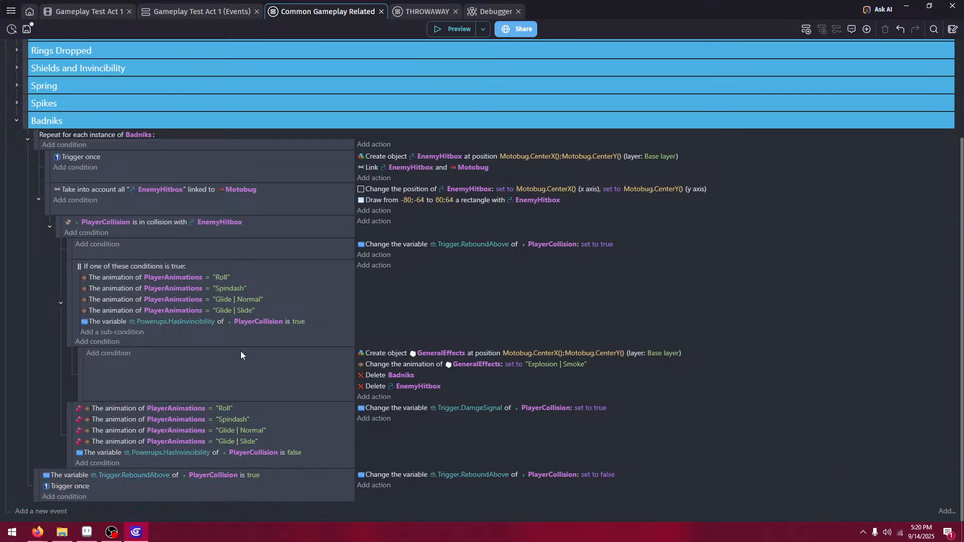
- Copy the Or condition block above Trigger once in the rebound event, and delete the copy's Powerups.HasInvincibility sub-condition
left_click(199, 272)
left_click(100, 496)
left_click_drag(86, 496, 93, 485)
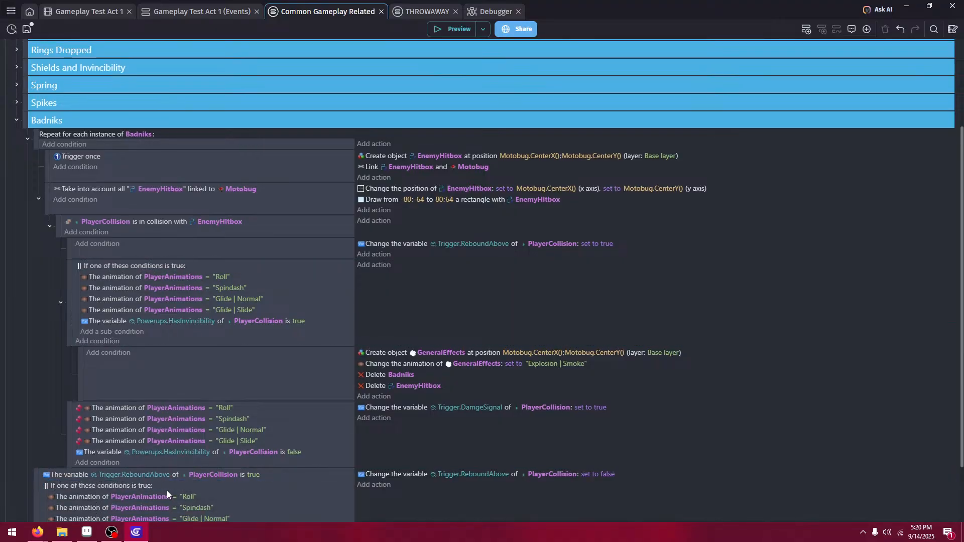
scroll(251, 476, "down", 3)
key("Delete")
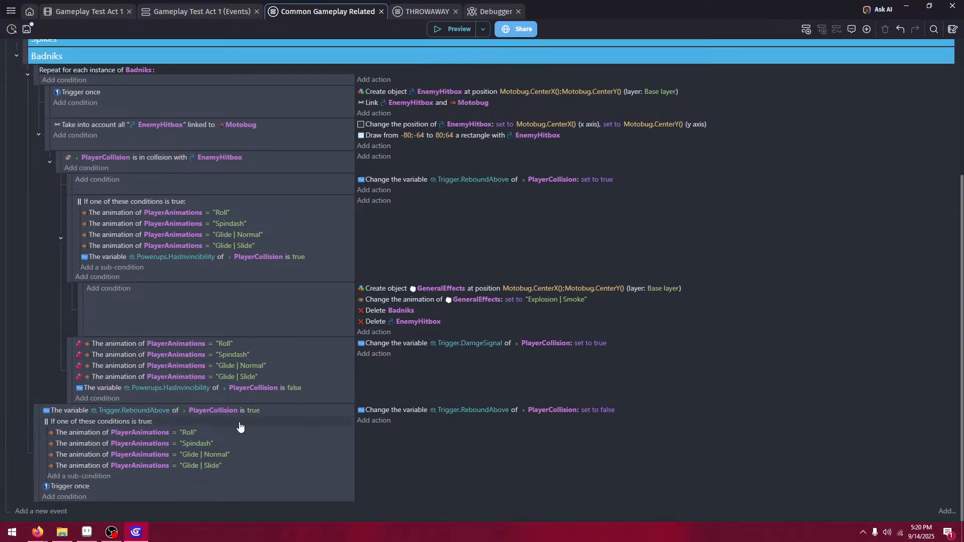
left_click(445, 35)
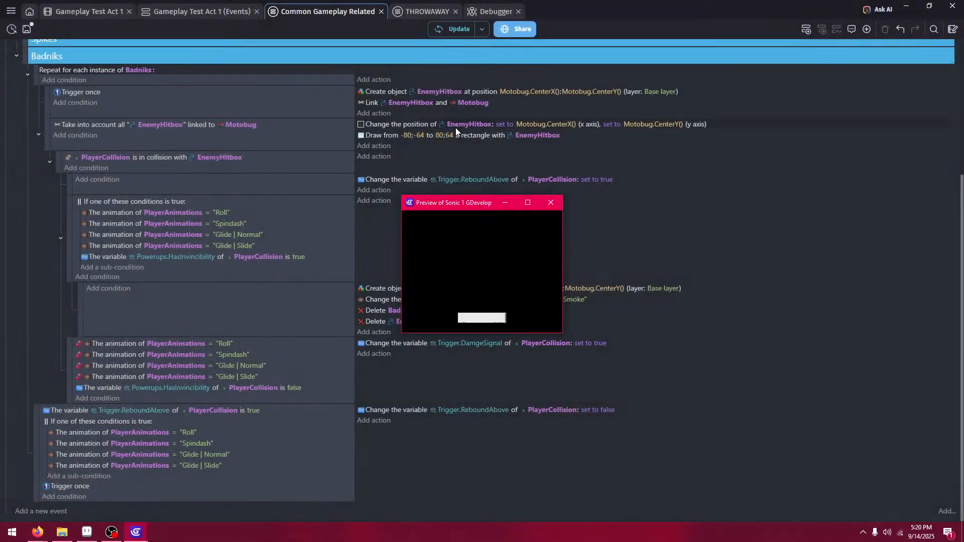
left_click(520, 202)
left_click(952, 6)
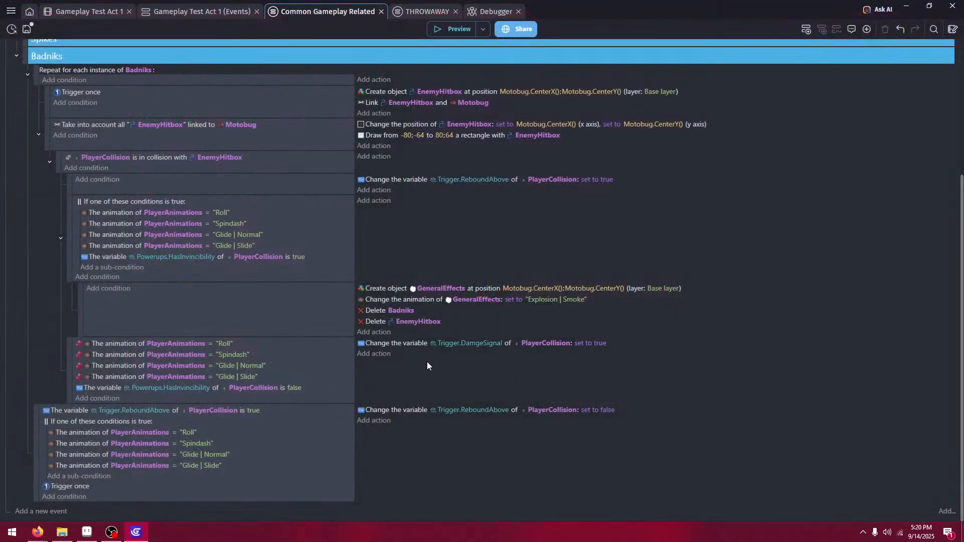
- Add a Delete the object action for PlayerCollision to the rebound event, placed above the Trigger.ReboundAbove action
left_click(400, 420)
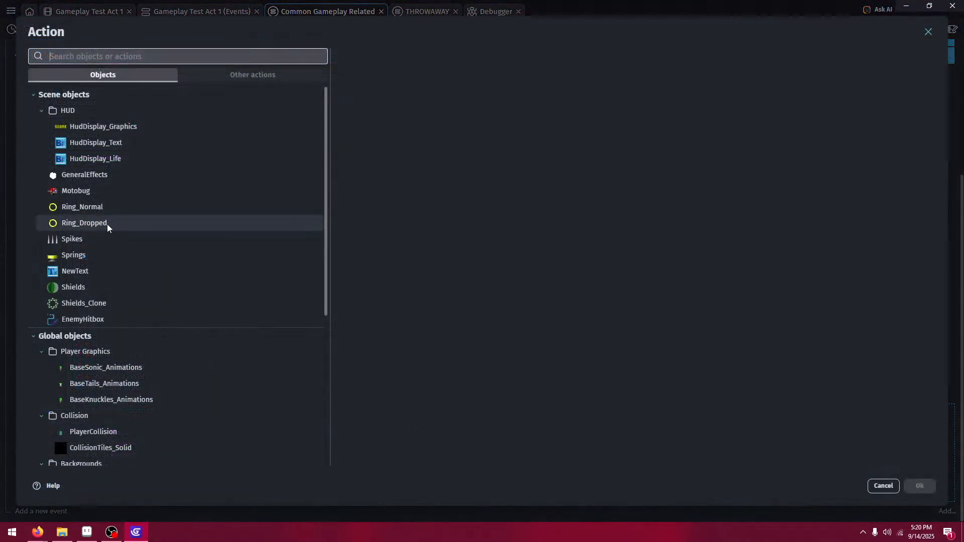
scroll(95, 387, "down", 1)
scroll(96, 384, "down", 4)
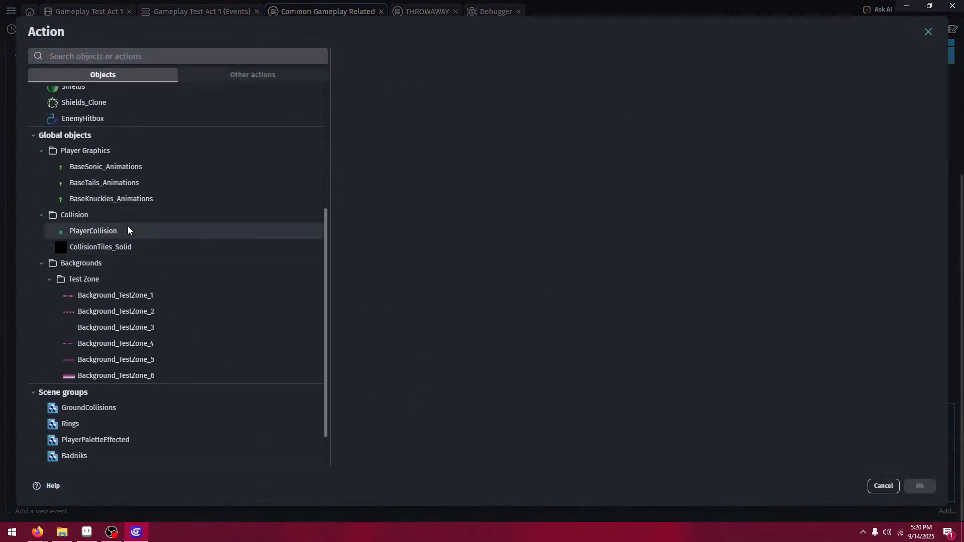
left_click(127, 226)
scroll(445, 216, "down", 15)
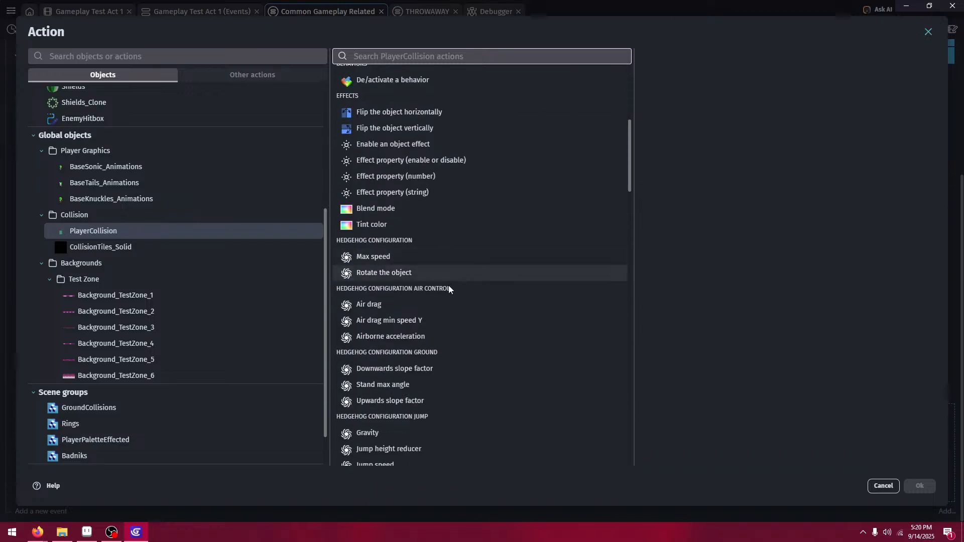
scroll(435, 324, "down", 5)
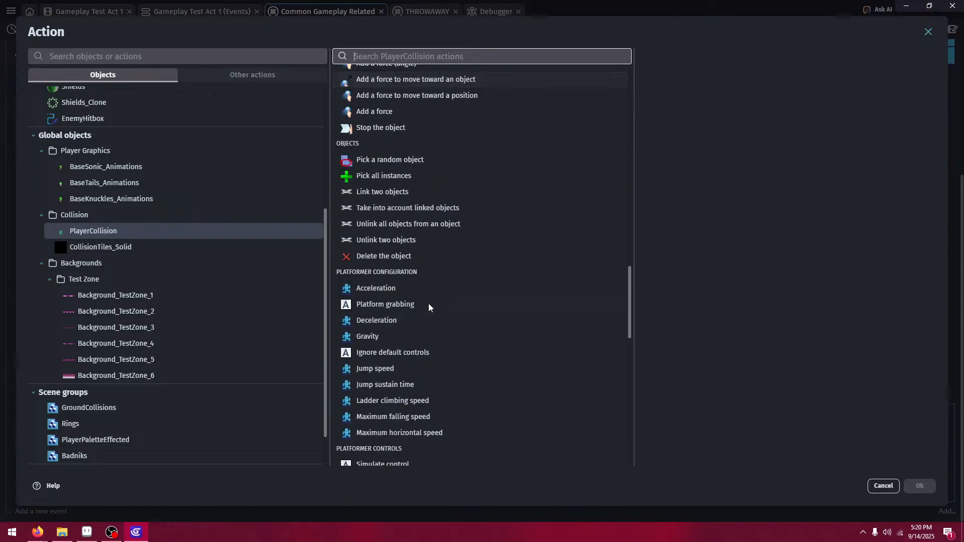
left_click(420, 258)
left_click(919, 486)
left_click_drag(454, 421, 457, 408)
- Playtest jumping onto the first Motobug in a new full-screen preview to check whether the rebound event deletes the player
left_click(462, 29)
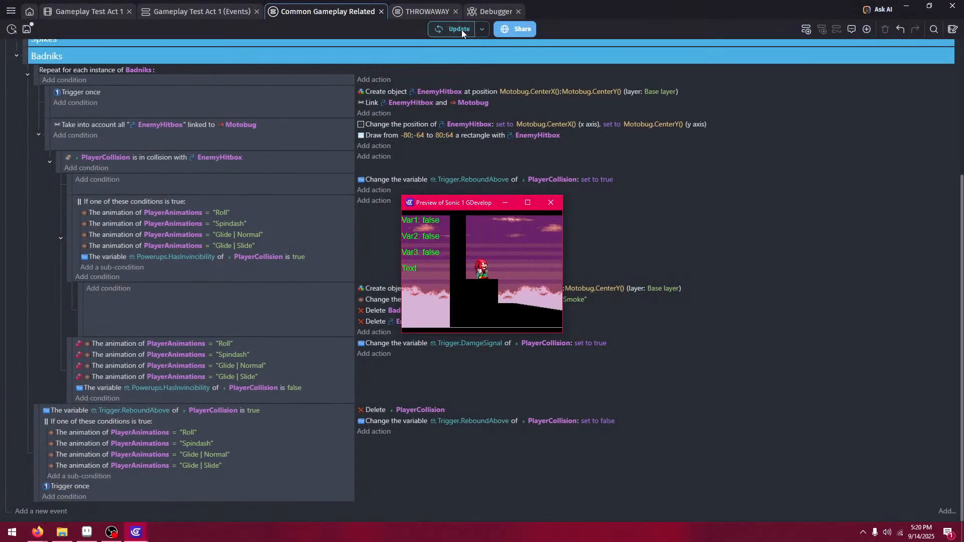
key("F11")
key("Right")
key("space")
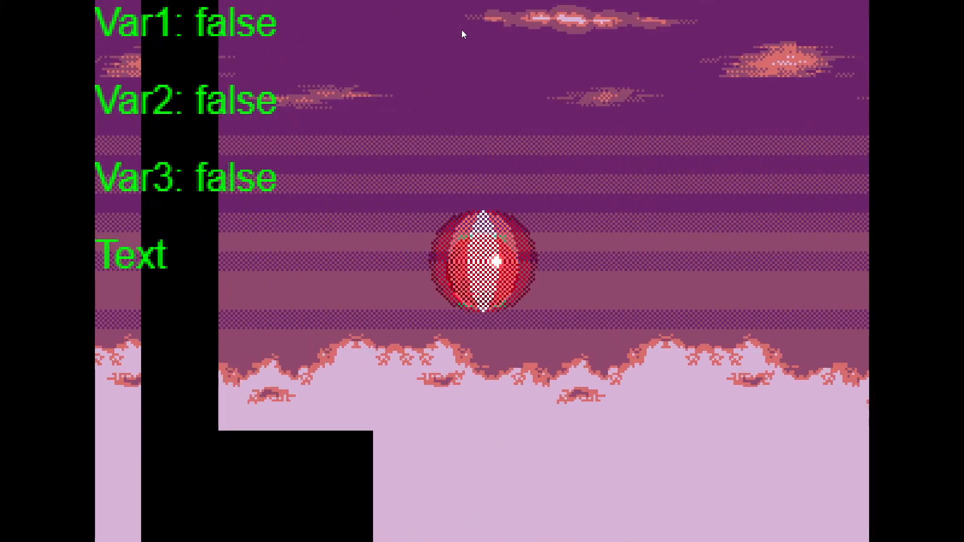
key("Right")
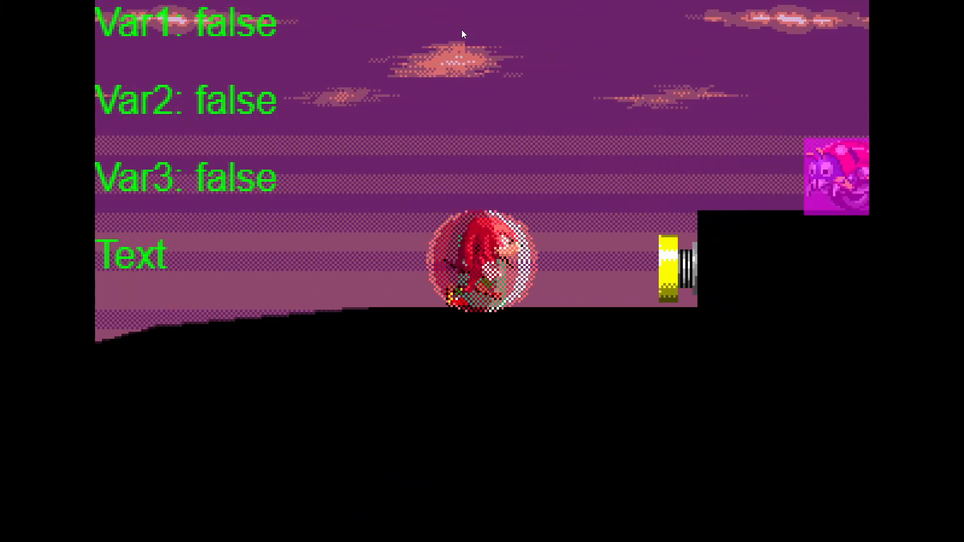
key("Right")
key("space")
key("space")
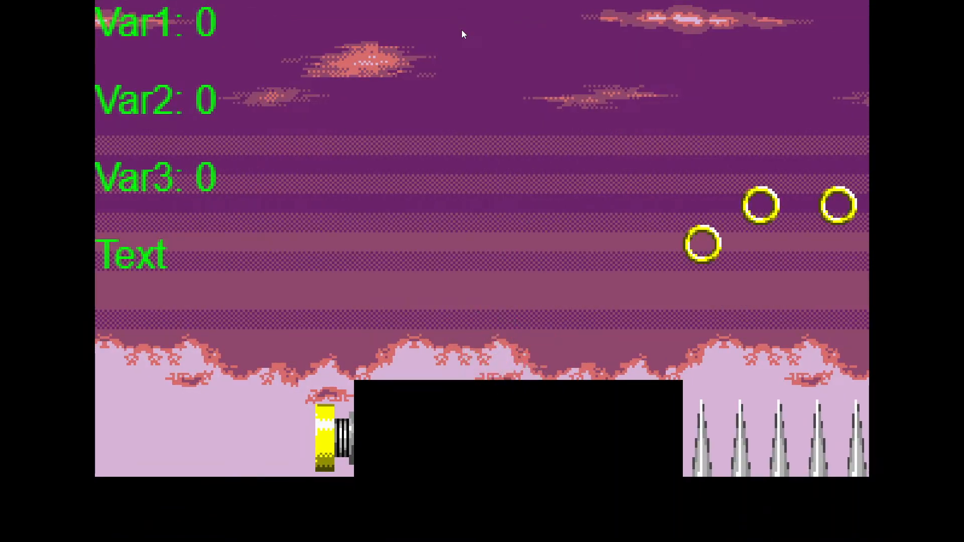
- Close the game preview and remove the Delete PlayerCollision action from the rebound event
key("F11")
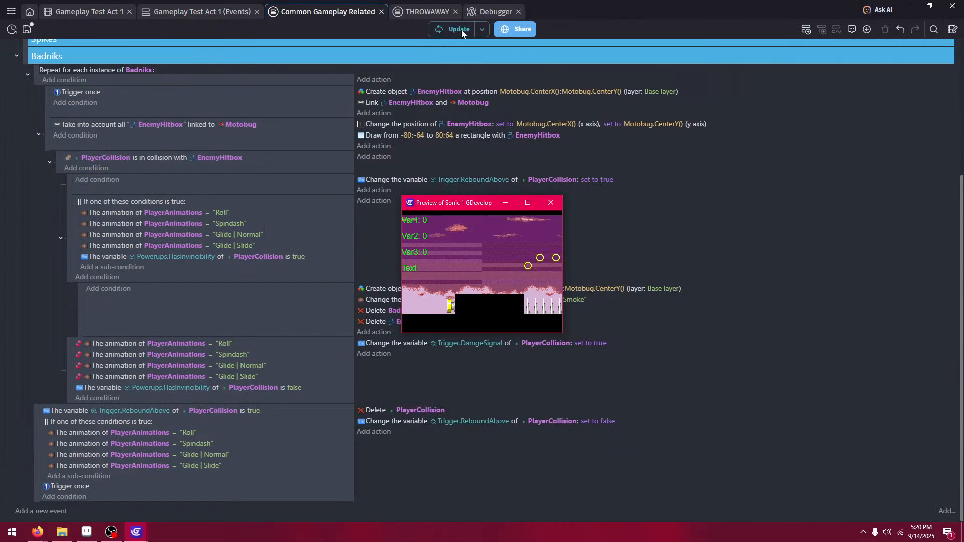
left_click(549, 205)
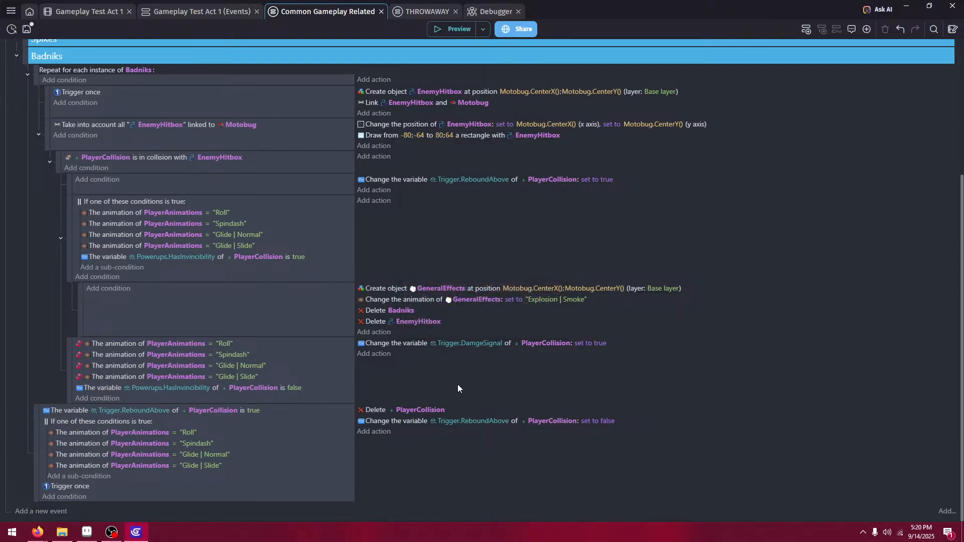
- Add a PlayerCollision vertical speed action, multiply by -1, to the rebound event and place it above the Trigger.ReboundAbove action
left_click(378, 432)
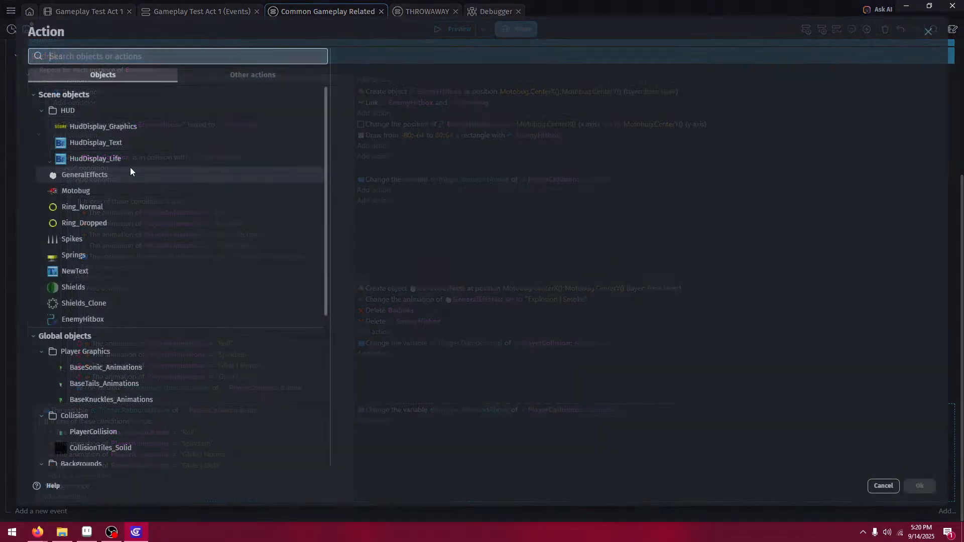
scroll(158, 351, "down", 2)
left_click(153, 378)
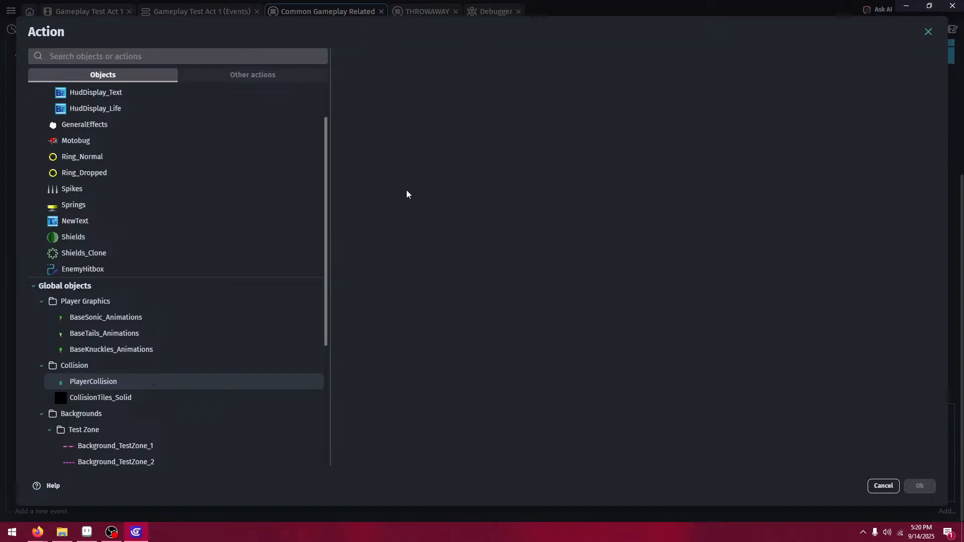
scroll(405, 281, "down", 5)
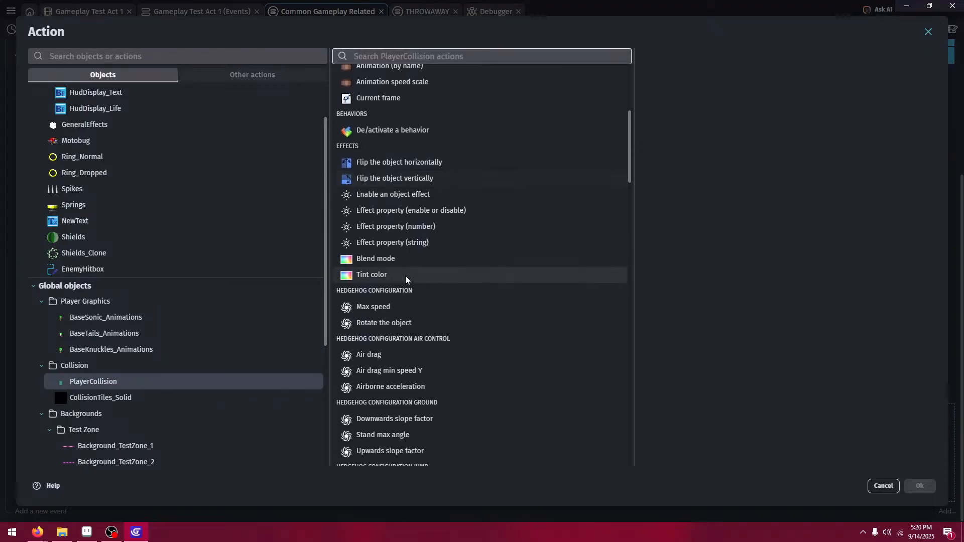
scroll(421, 292, "down", 10)
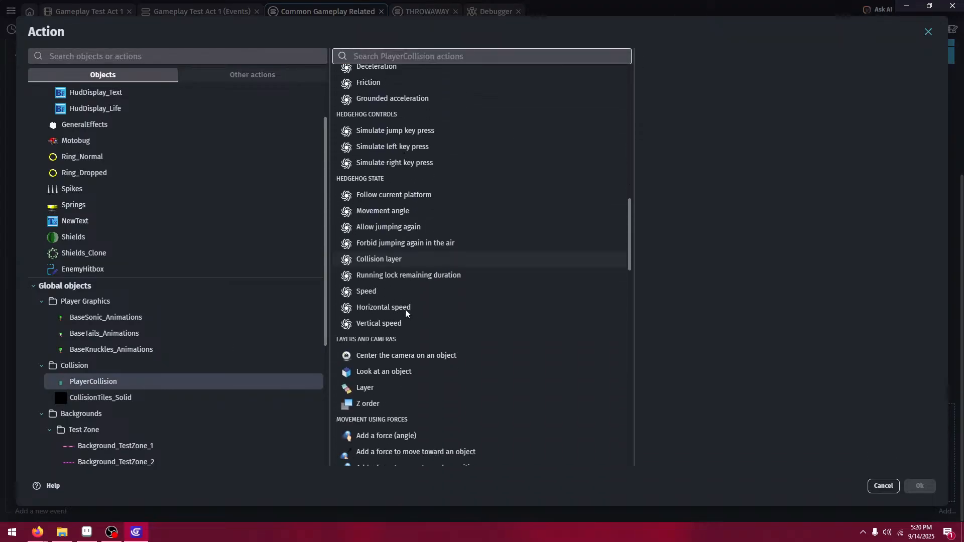
scroll(425, 321, "down", 9)
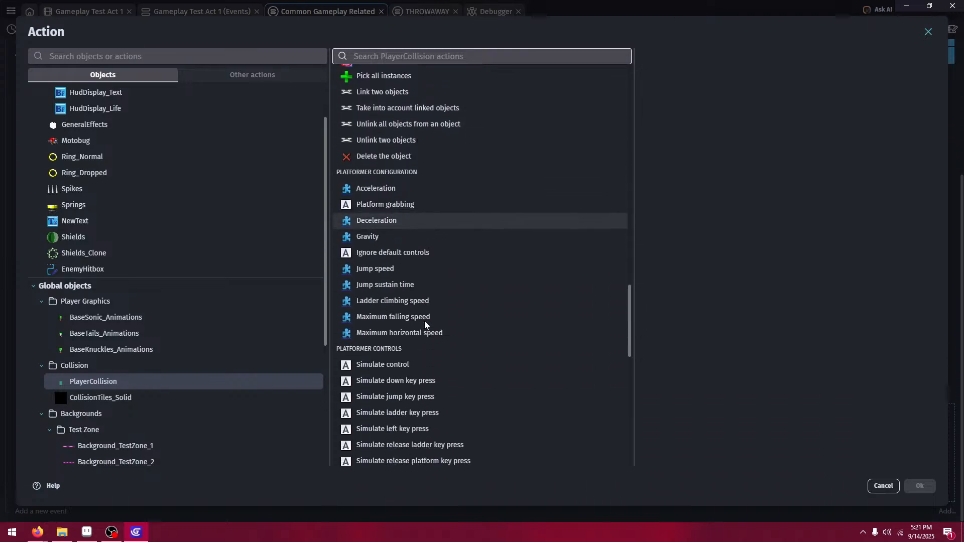
scroll(425, 322, "down", 4)
scroll(425, 318, "up", 20)
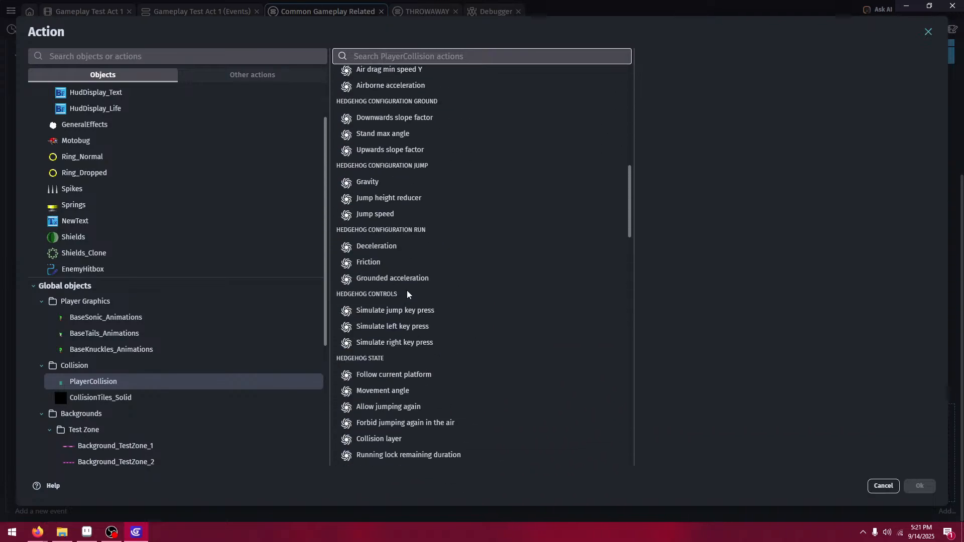
scroll(423, 306, "down", 5)
scroll(451, 414, "down", 5)
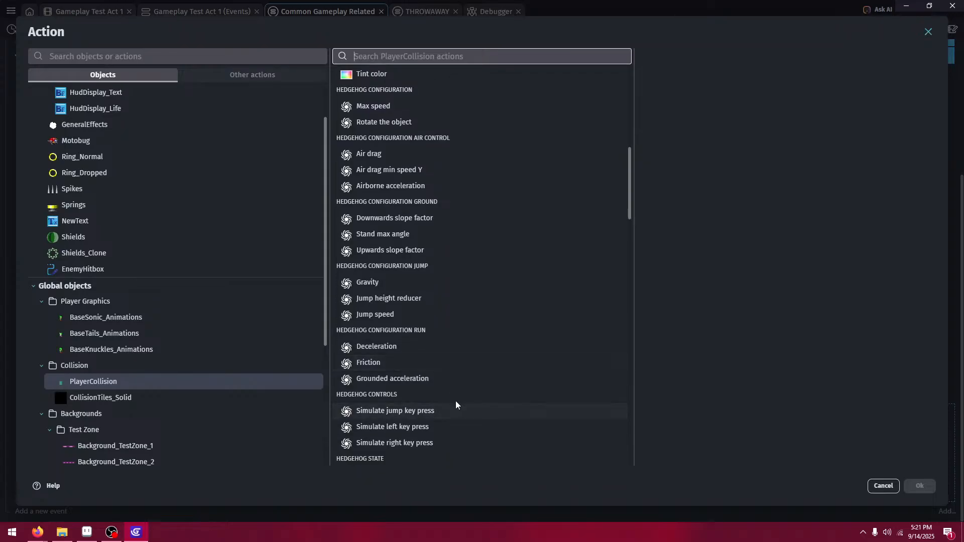
scroll(451, 400, "down", 3)
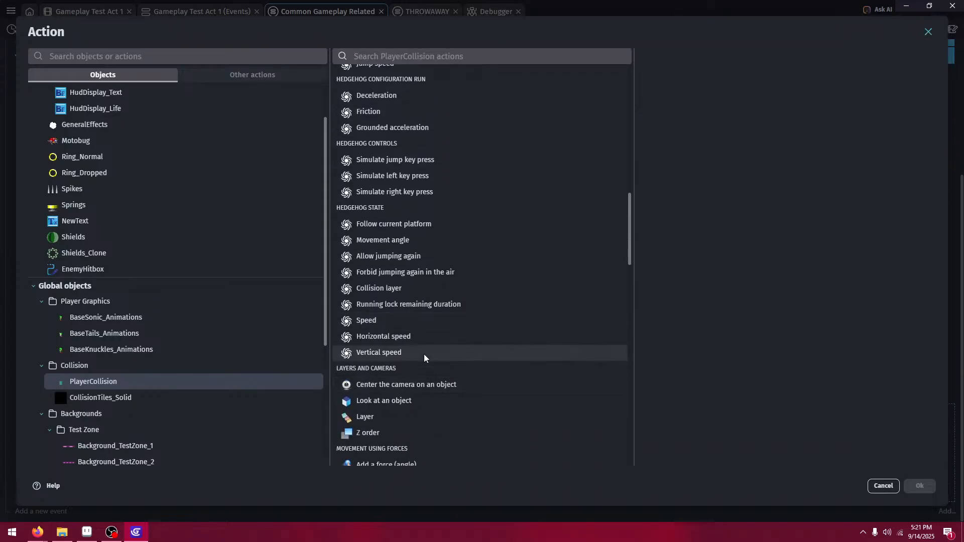
left_click(424, 353)
left_click(695, 122)
left_click(693, 165)
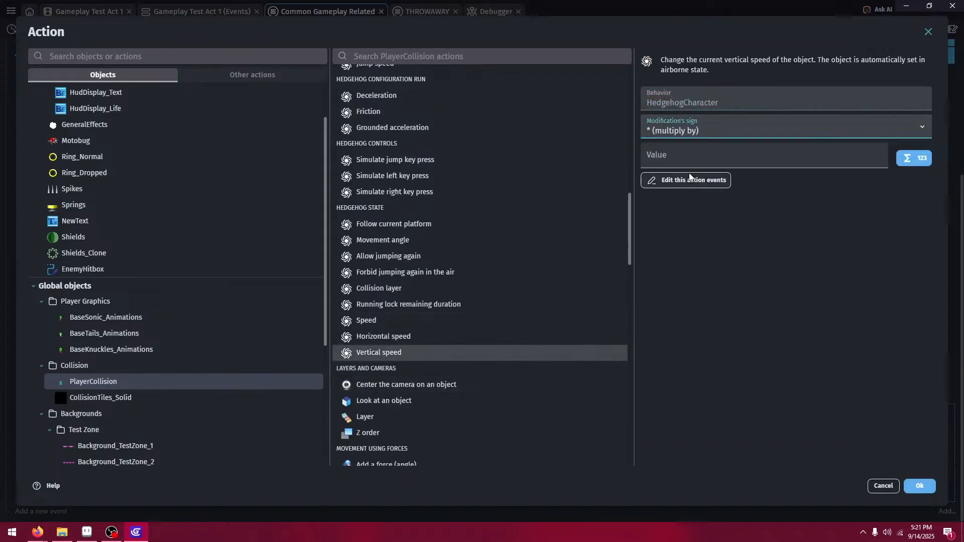
left_click(684, 164)
type("-1")
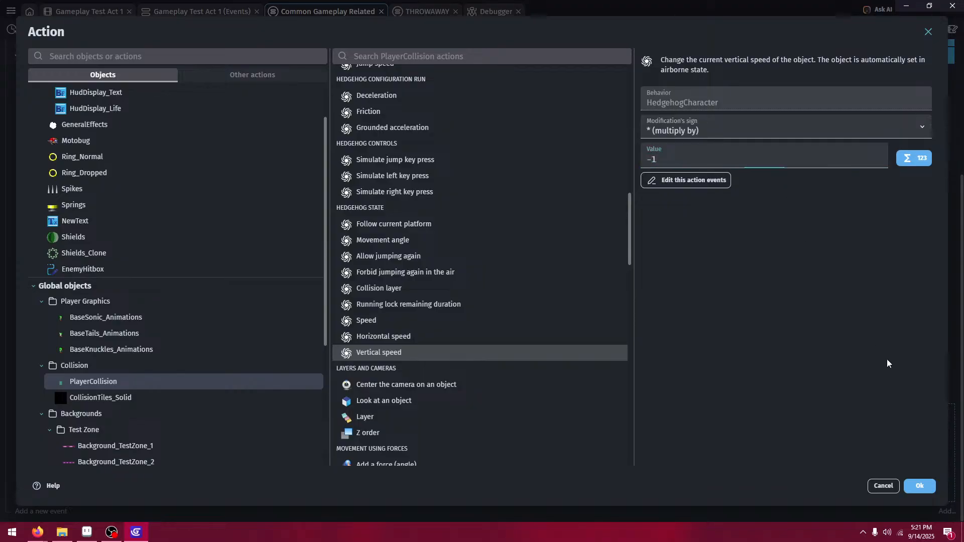
left_click(919, 487)
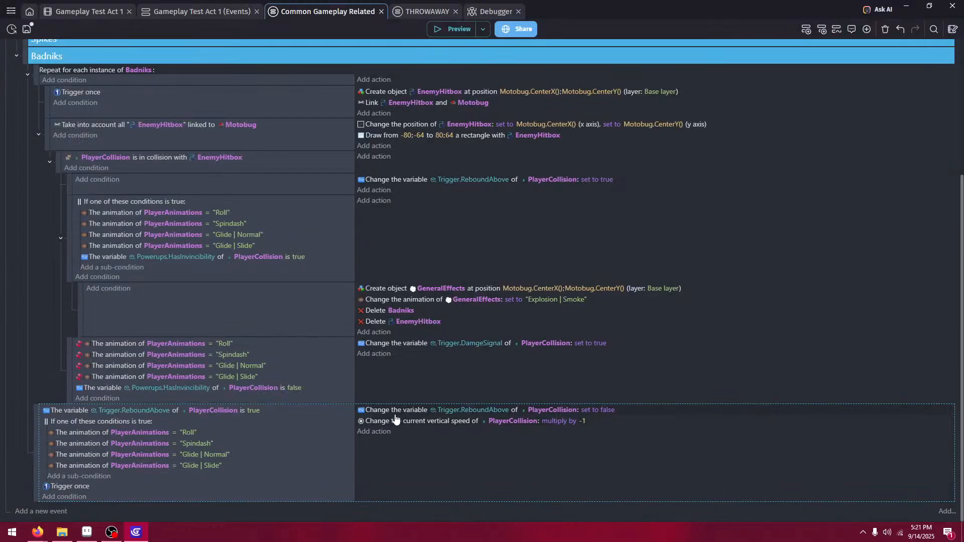
left_click_drag(396, 421, 397, 409)
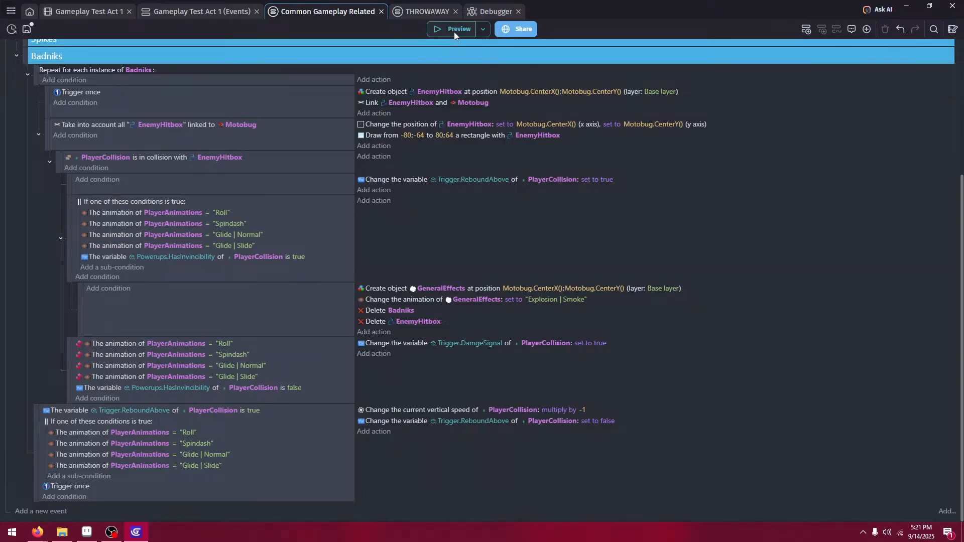
left_click(98, 182)
scroll(127, 344, "down", 4)
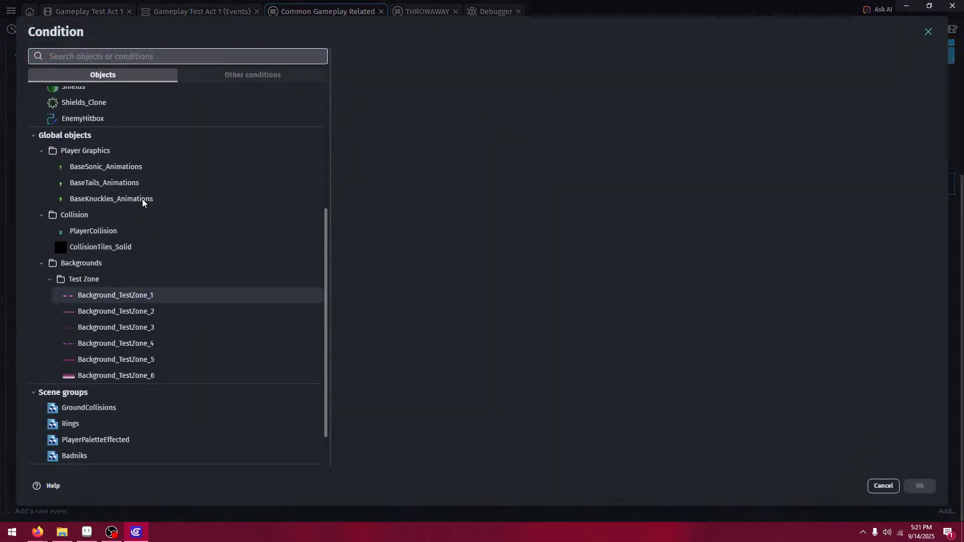
left_click(143, 227)
scroll(465, 285, "down", 5)
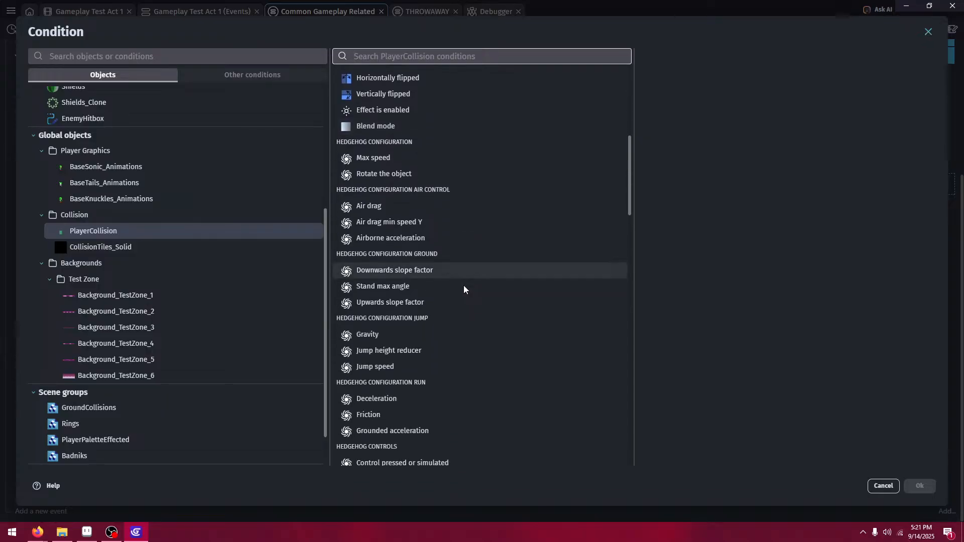
scroll(462, 291, "down", 7)
left_click(882, 486)
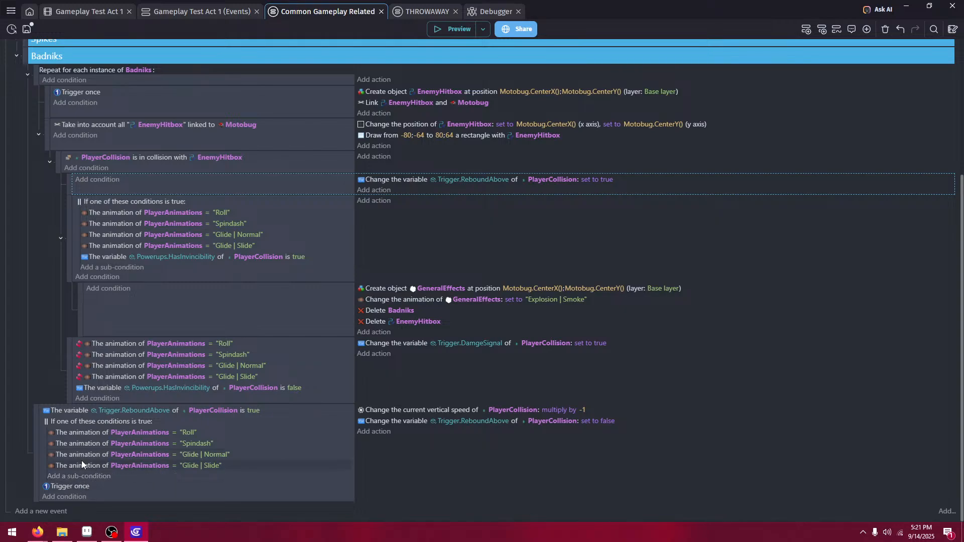
- Add a new empty event below the Badniks events and nest it as a sub-event of the rebound event
left_click(55, 511)
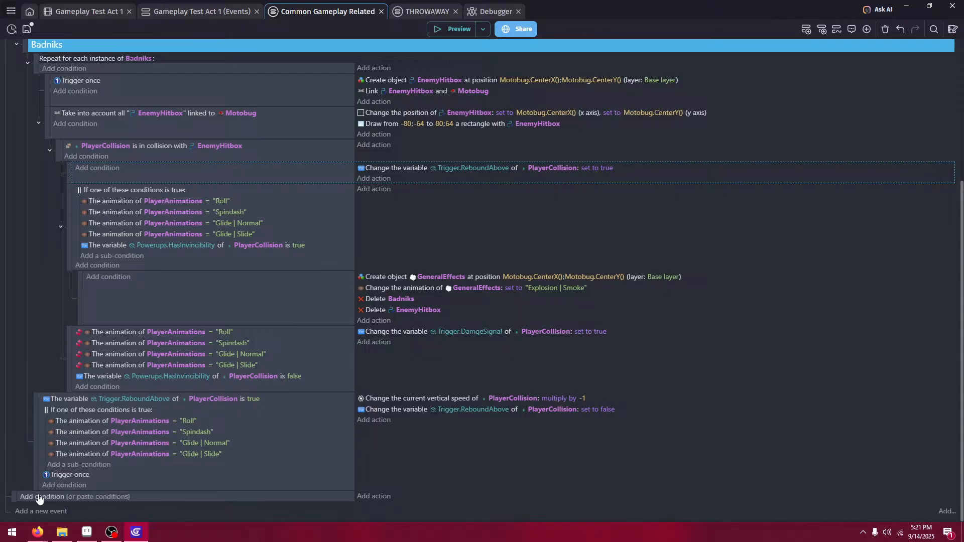
left_click_drag(4, 502, 105, 418)
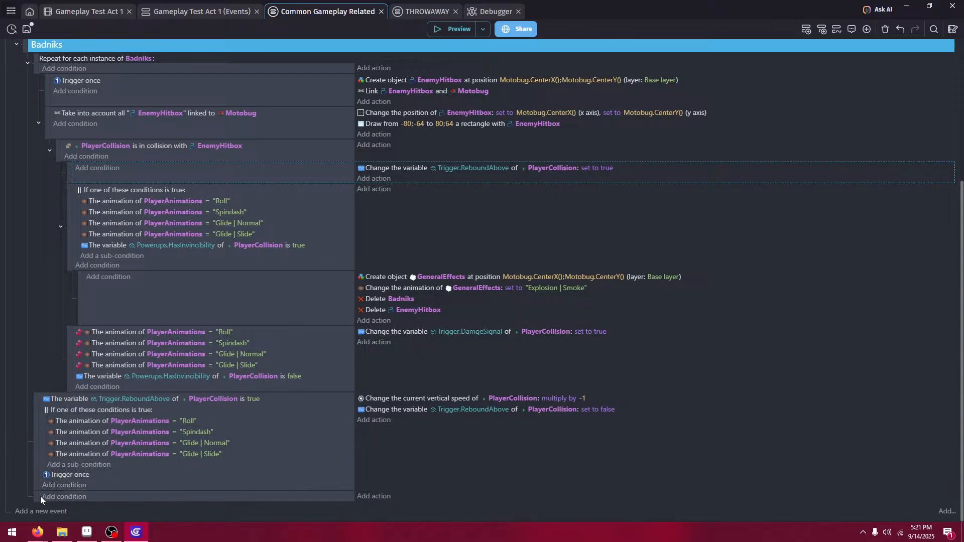
left_click_drag(34, 497, 56, 496)
- Add a condition to the rebound sub-event requiring PlayerCollision's HedgehogCharacter vertical speed to be greater than 0
left_click(75, 496)
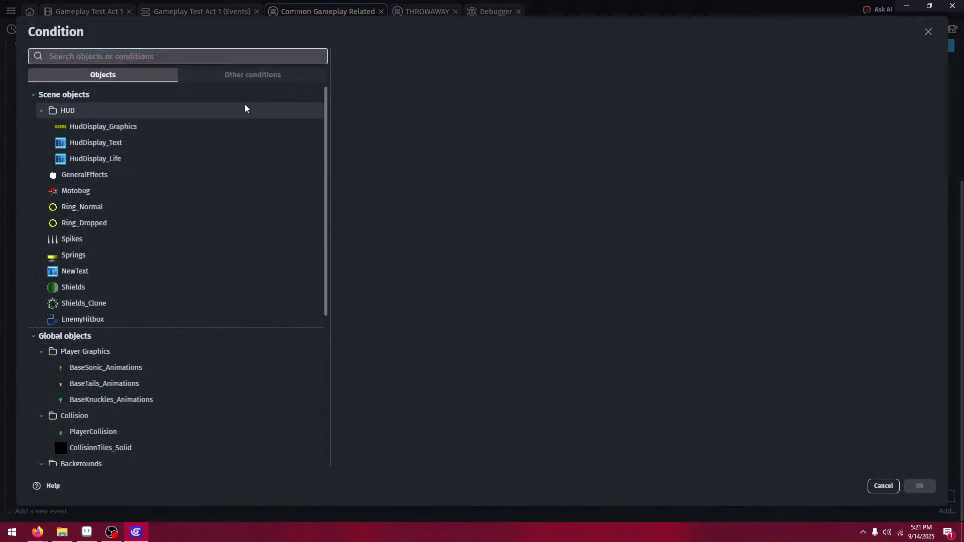
scroll(155, 309, "down", 2)
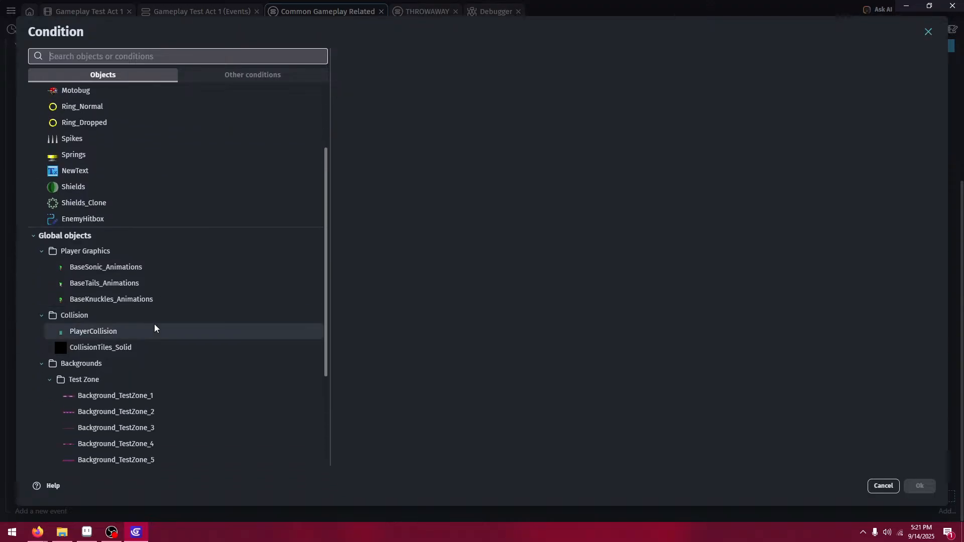
left_click(154, 329)
scroll(417, 201, "down", 5)
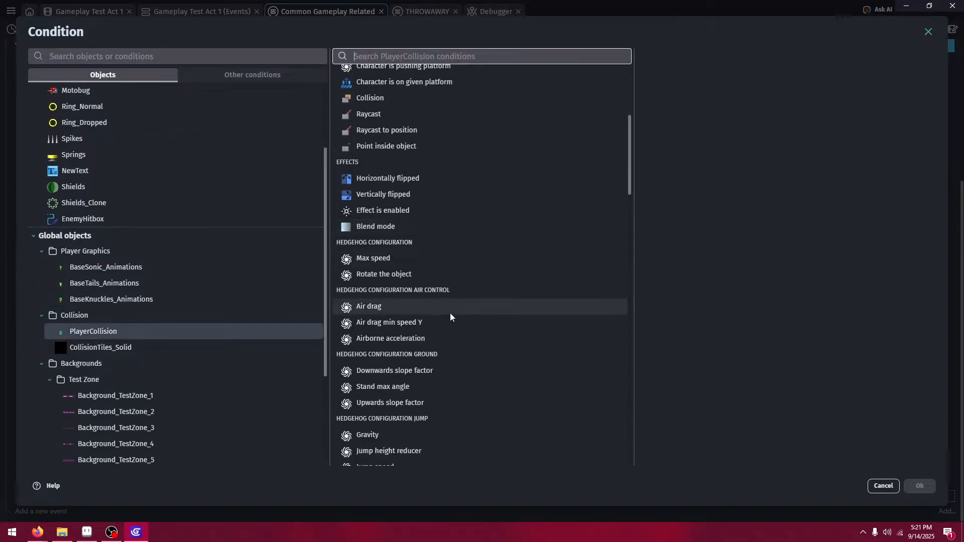
scroll(442, 312, "down", 3)
scroll(420, 372, "down", 3)
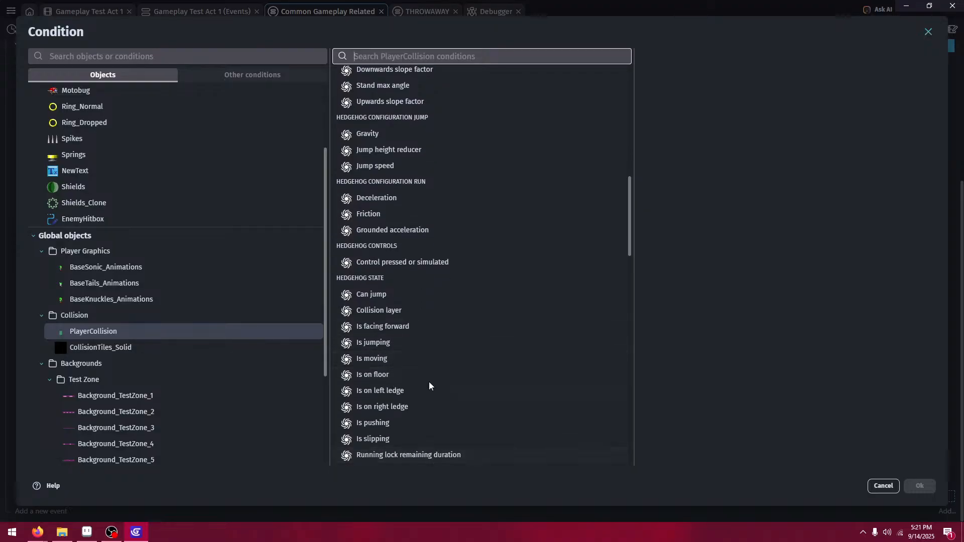
scroll(408, 354, "down", 2)
scroll(409, 354, "down", 2)
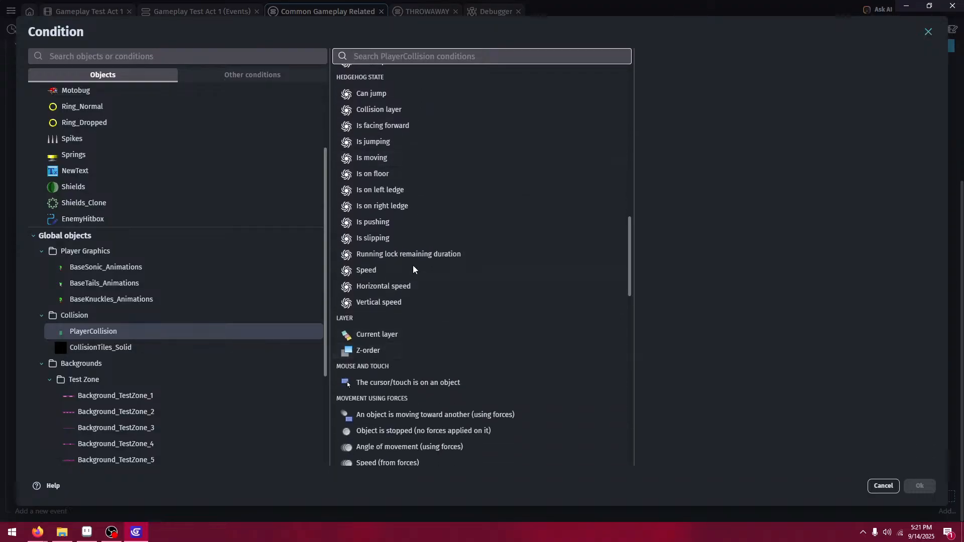
left_click(397, 302)
left_click(703, 131)
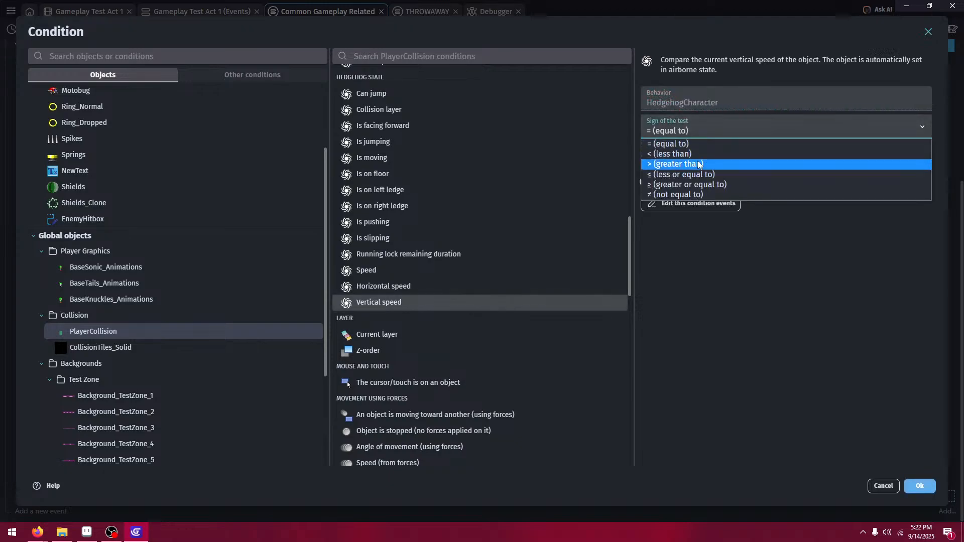
left_click(693, 157)
type("0")
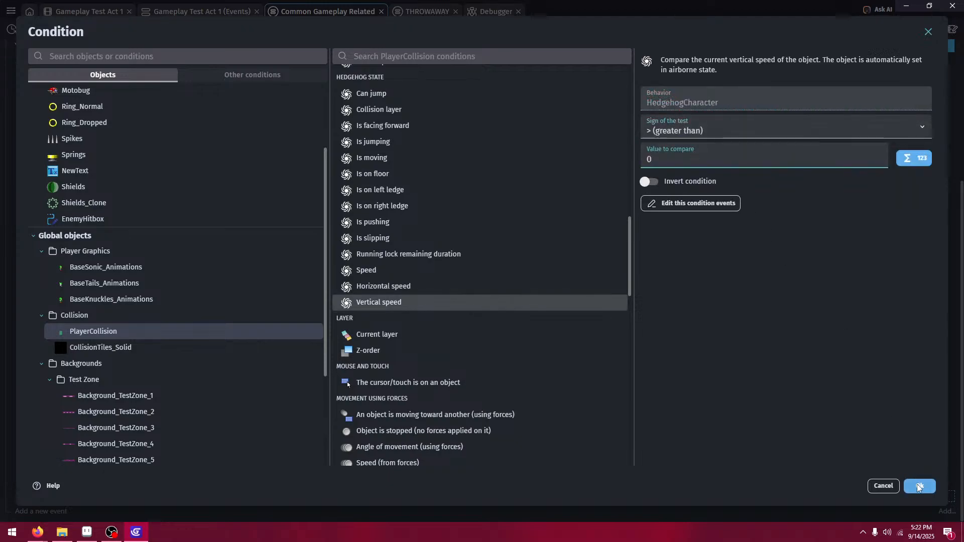
left_click(919, 485)
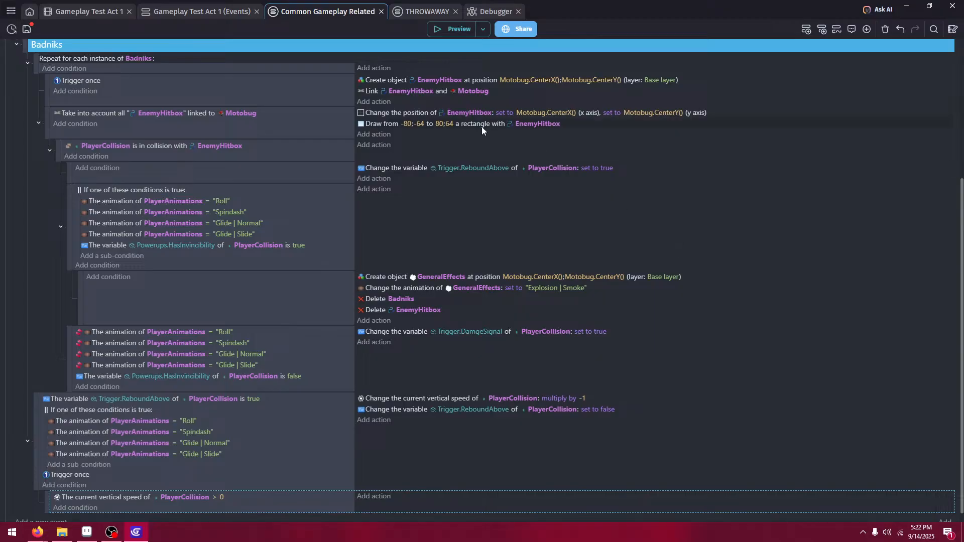
- Move the vertical speed and Trigger.ReboundAbove actions from the rebound event into its vertical speed sub-event
left_click_drag(401, 398, 403, 499)
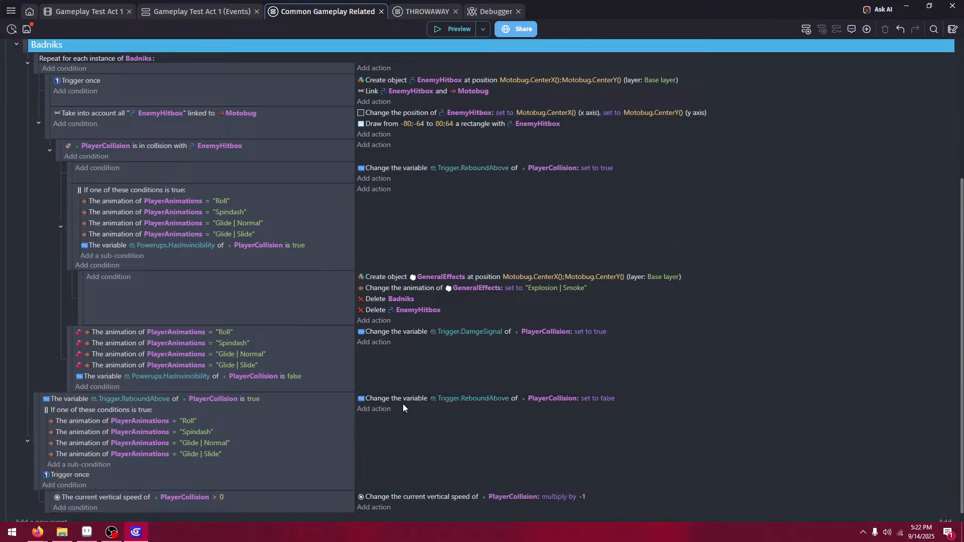
left_click_drag(403, 400, 418, 505)
- Playtest jumping onto the Motobug beyond the spring in a new preview to check the rebound, and close the preview
left_click(455, 29)
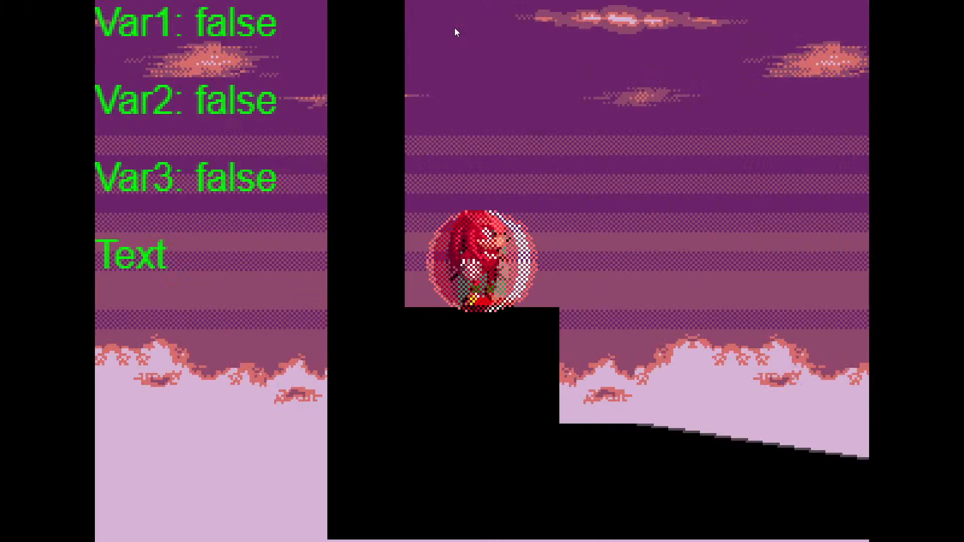
key("Right")
key("space")
key("Right")
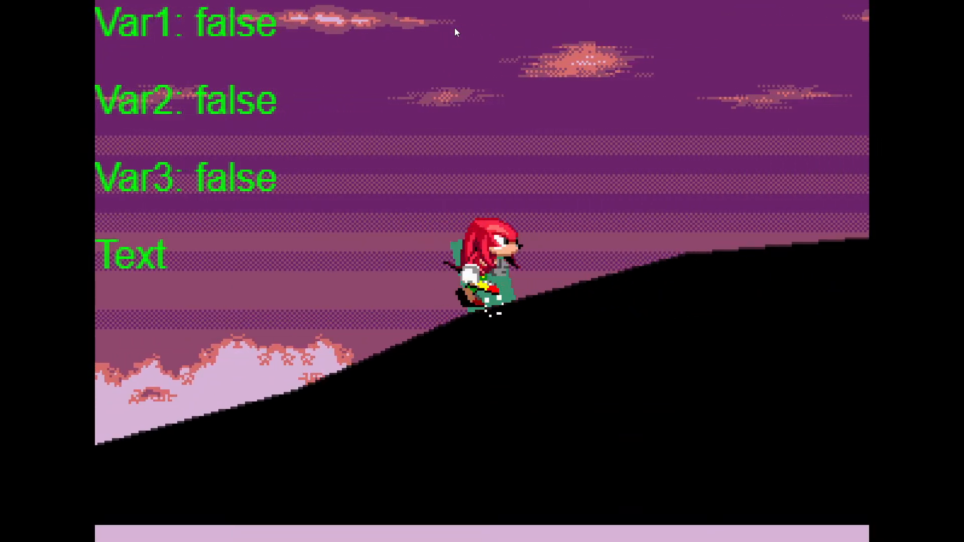
key("space")
key("Right")
key("space")
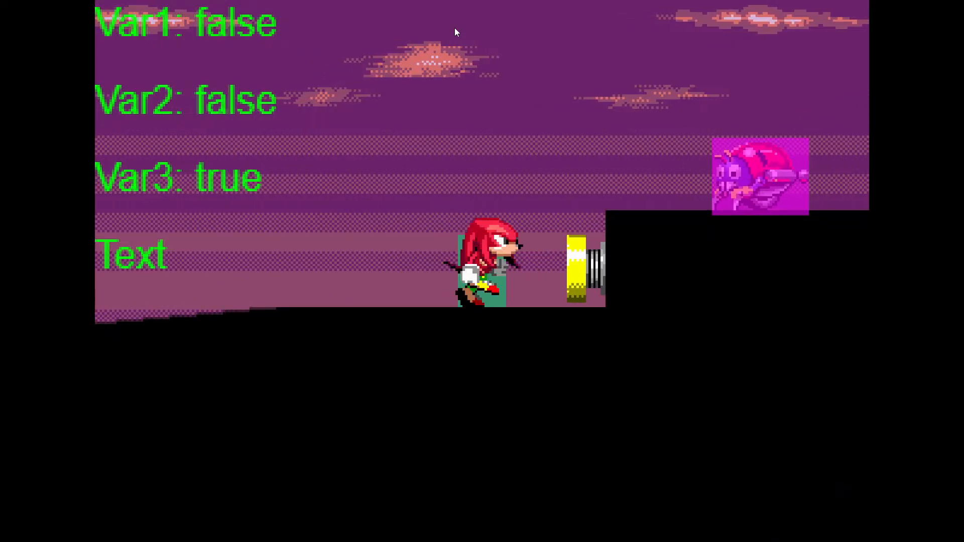
key("Right")
key("space")
key("space")
key("Right")
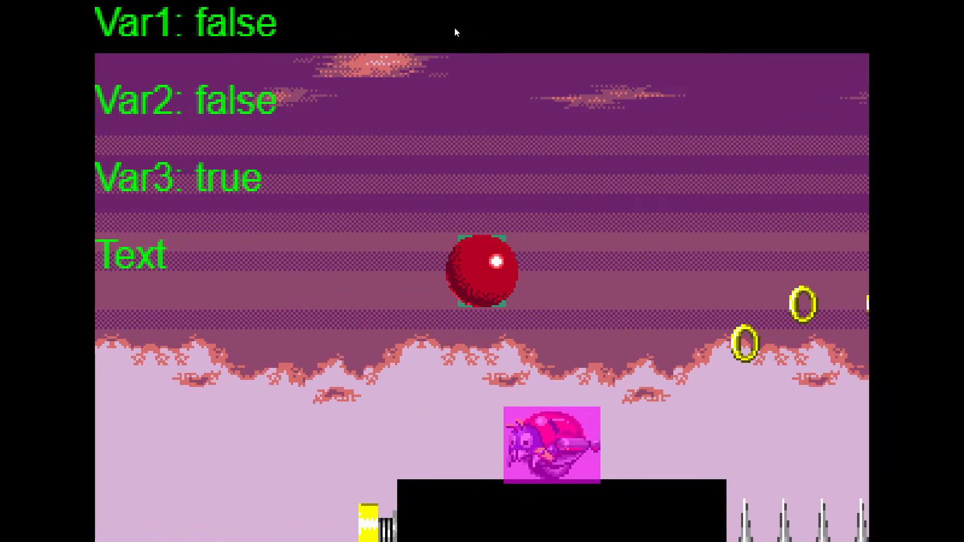
key("F11")
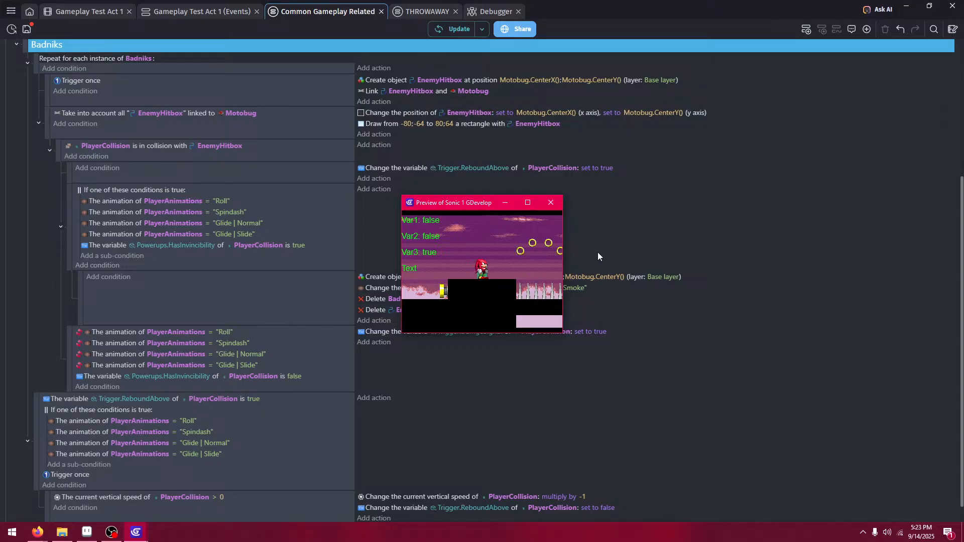
left_click(553, 203)
- Move the Trigger.ReboundAbove action back to the parent rebound event and launch a new preview
left_click_drag(401, 508, 411, 451)
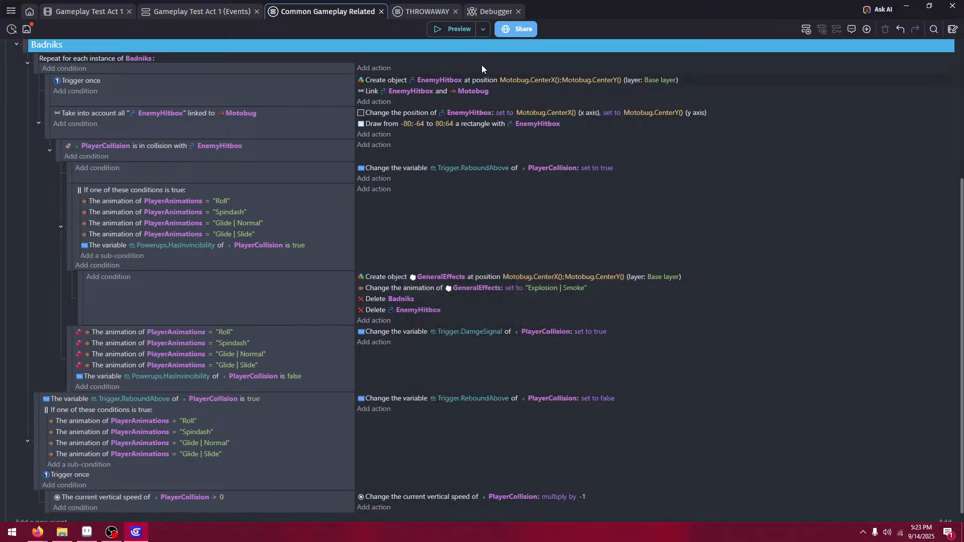
left_click(454, 31)
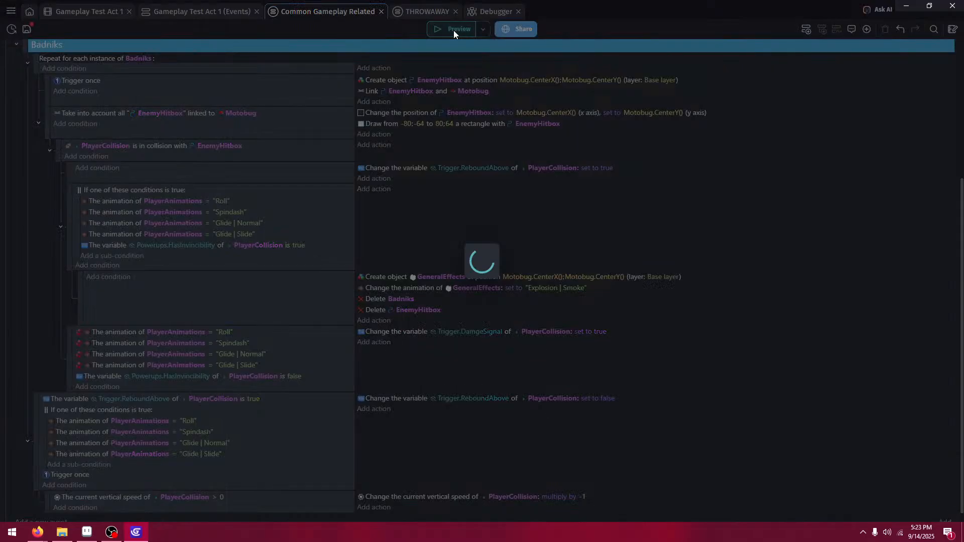
- Playtest bouncing off the Motobugs on both sides of the spike pit in the running preview, and close it
key("space")
key("Right")
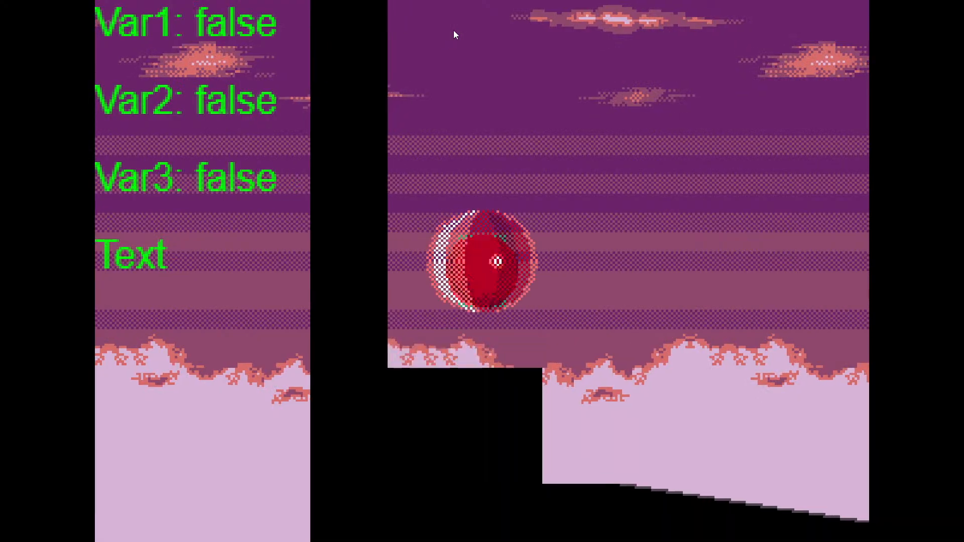
key("Right")
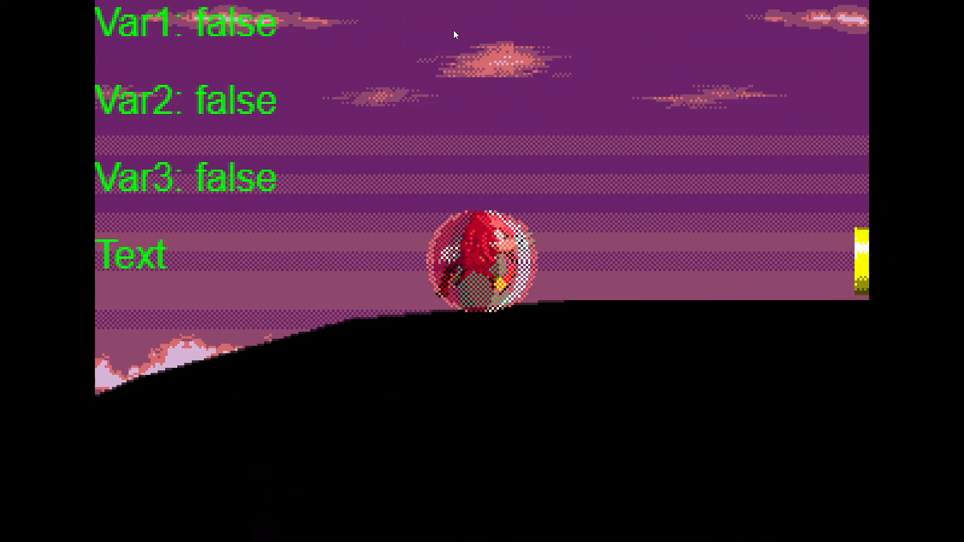
key("Right")
key("space")
key("space")
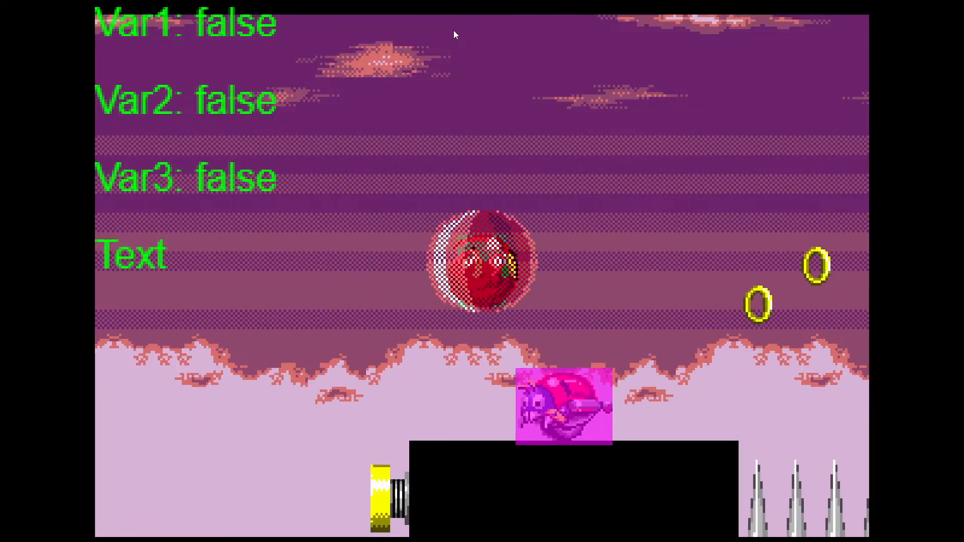
key("Right")
key("space")
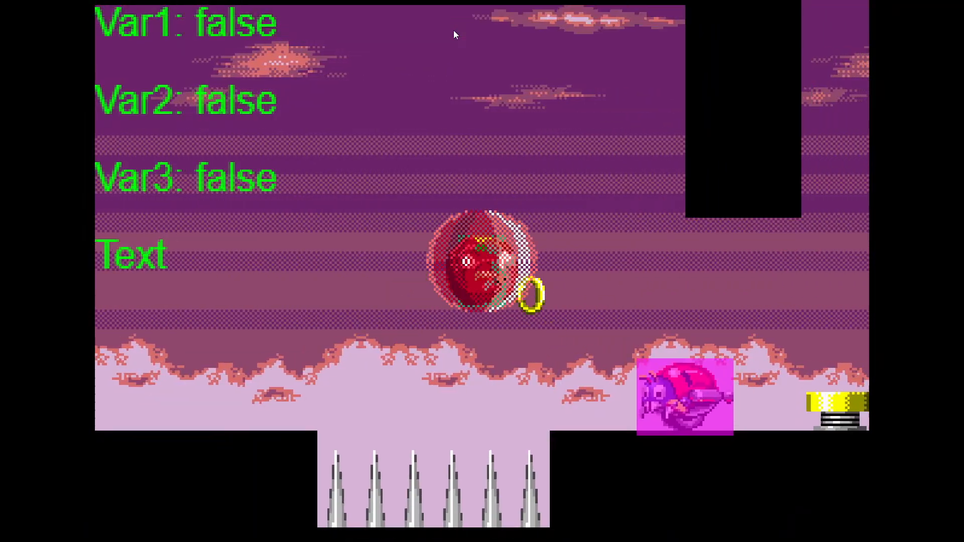
key("Right")
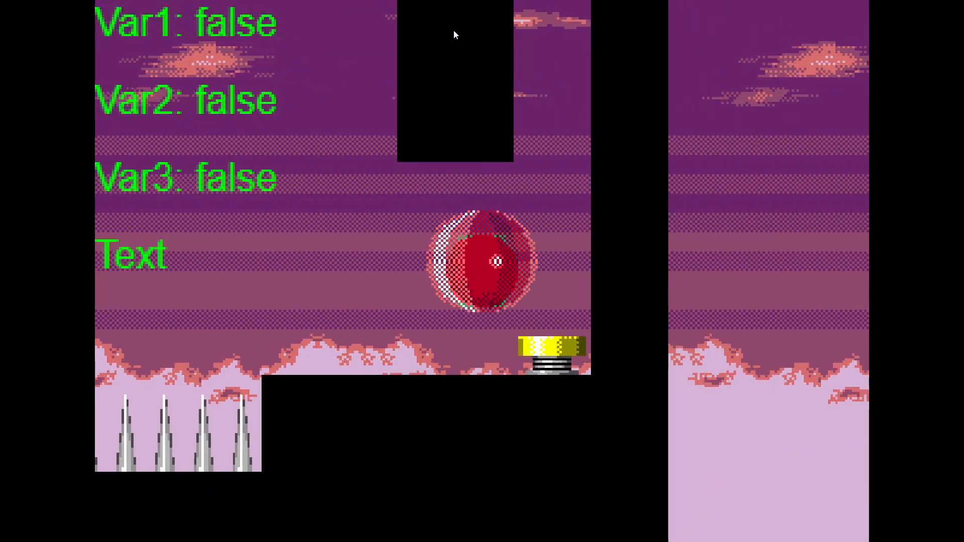
key("F11")
key("Right")
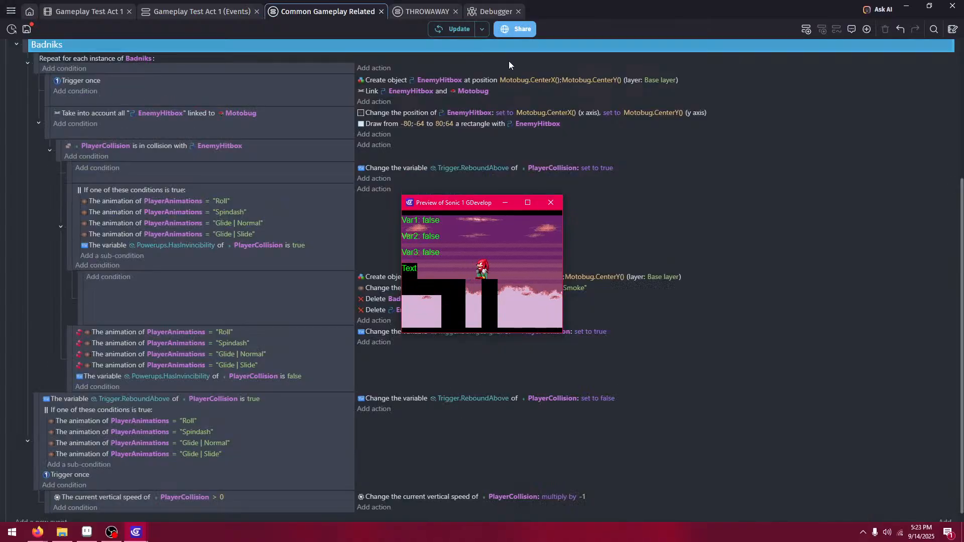
left_click(550, 202)
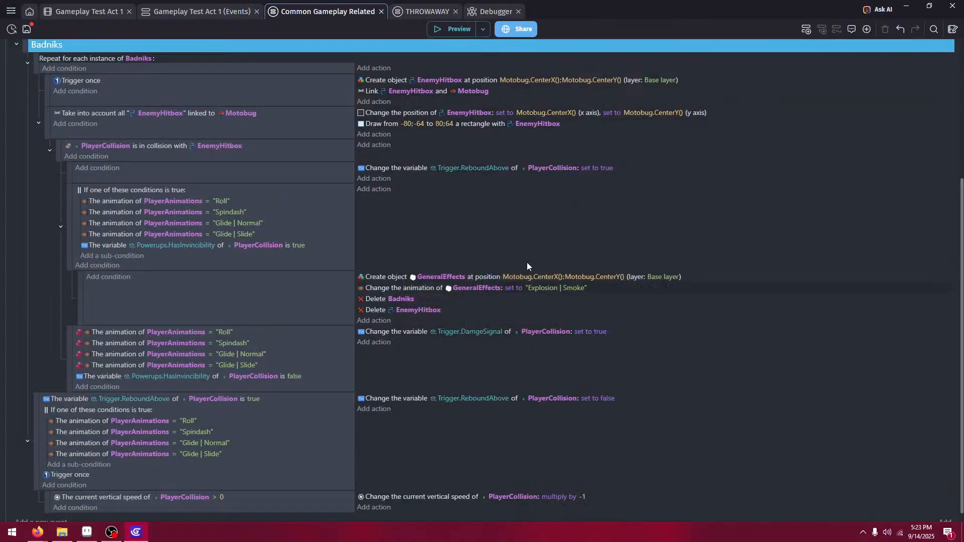
- Launch a new preview and playtest jumping onto the Motobug above the side spring and the one beyond the spikes
left_click(438, 34)
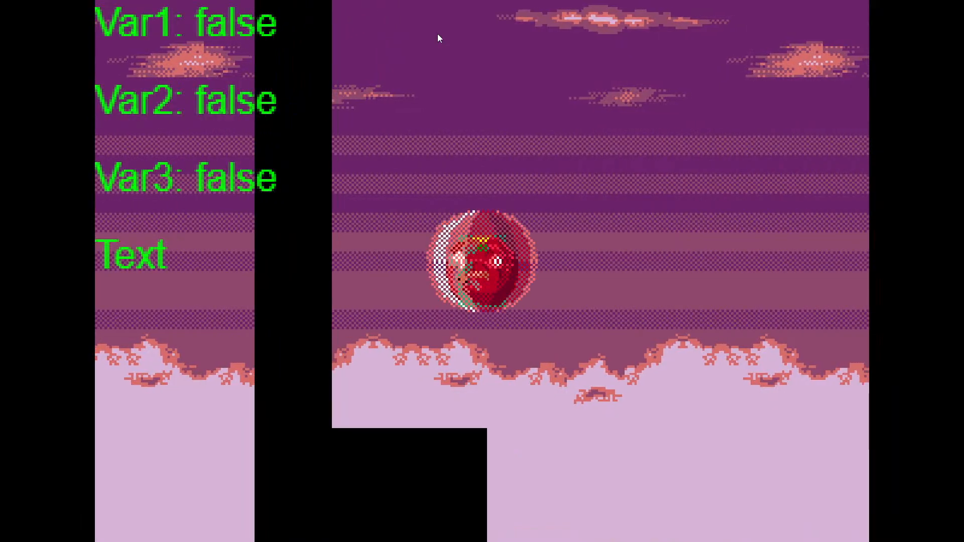
key("Right")
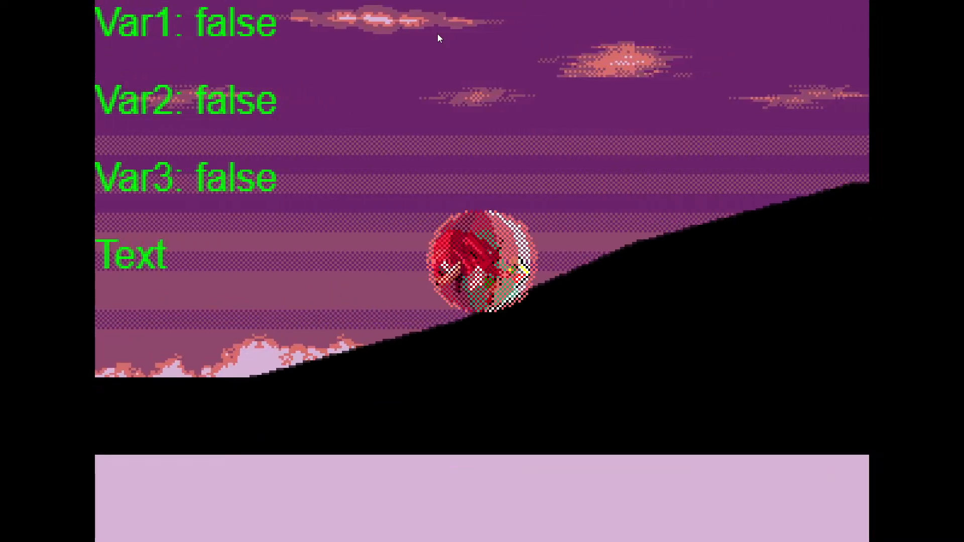
key("Left")
key("Right")
key("space")
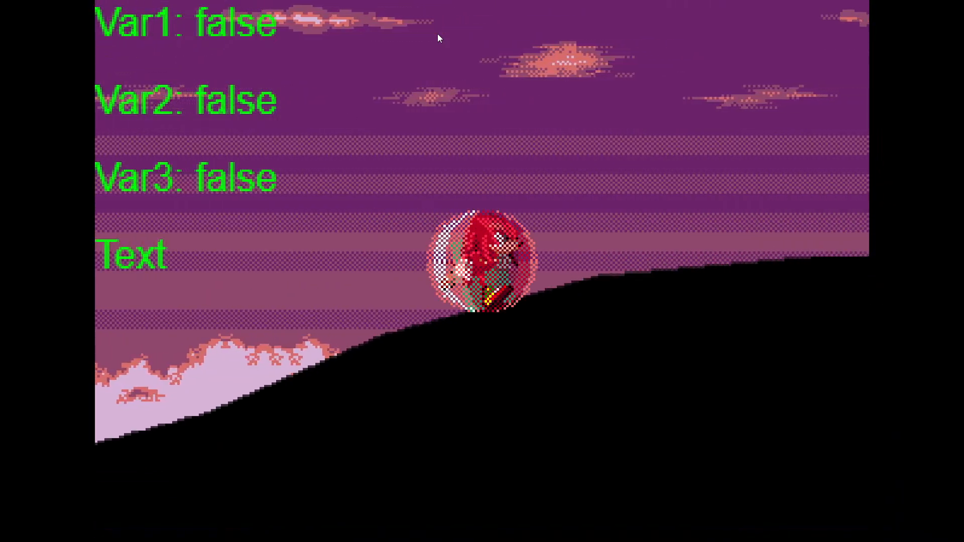
key("Right")
key("Right")
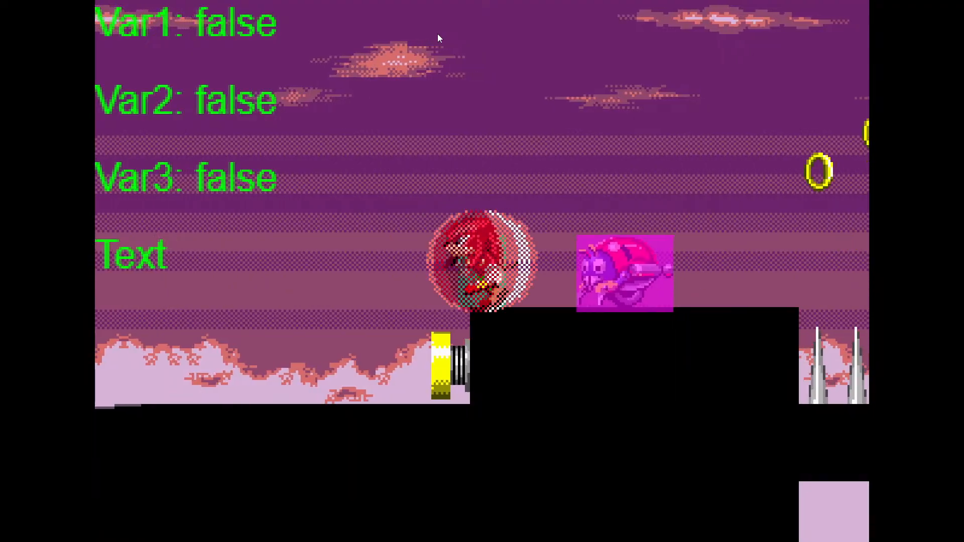
key("space")
key("Right")
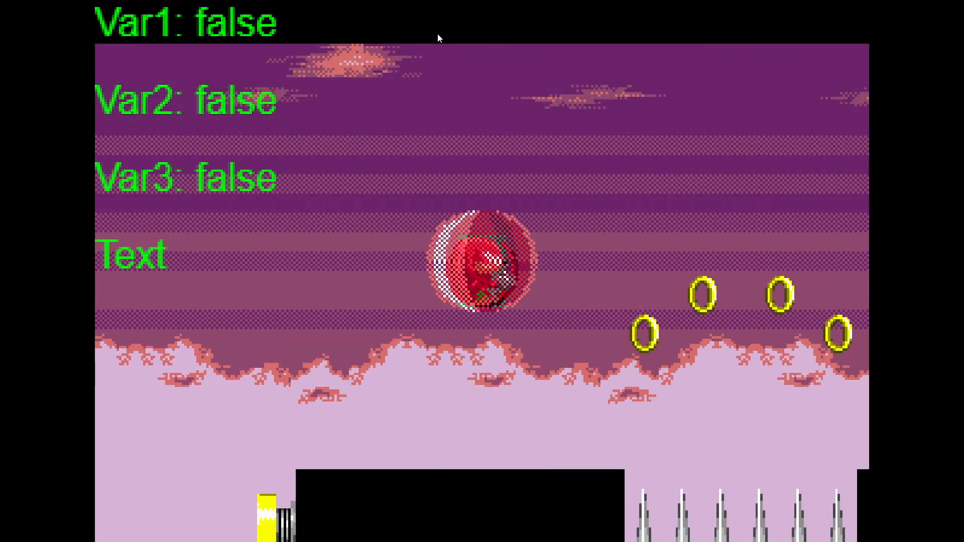
key("Right")
key("space")
key("Right")
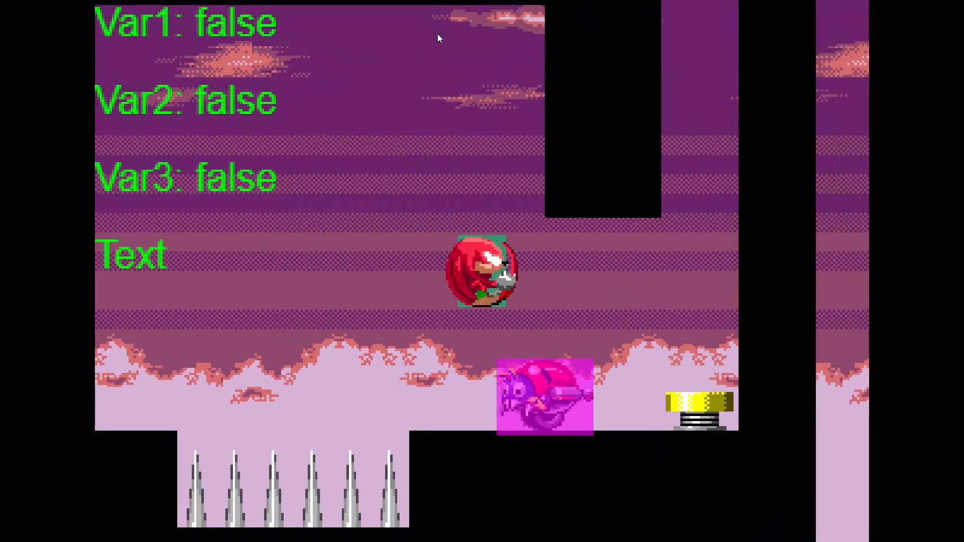
key("Right")
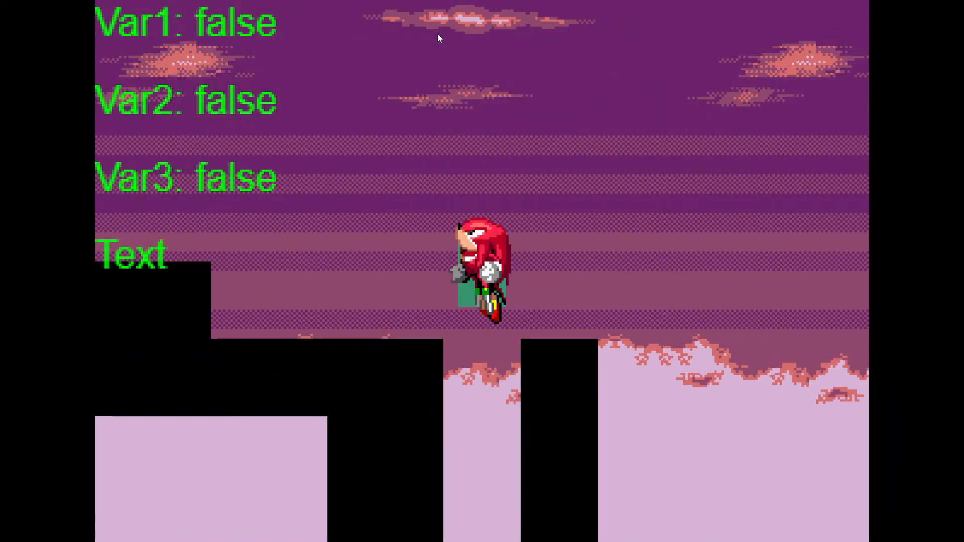
- Continue the playtest by gliding back through the level and crossing the spike pit without a shield, and close the preview
key("space")
key("Left")
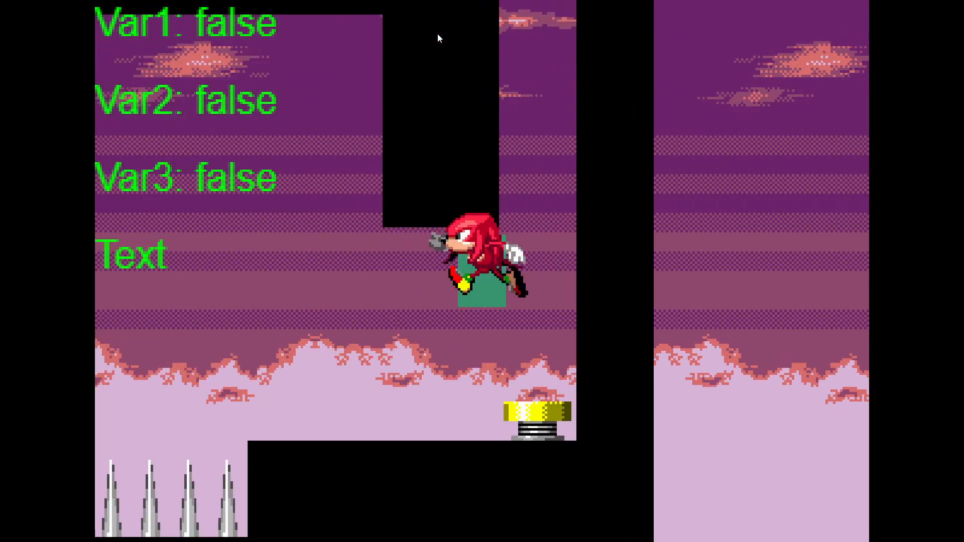
key("space")
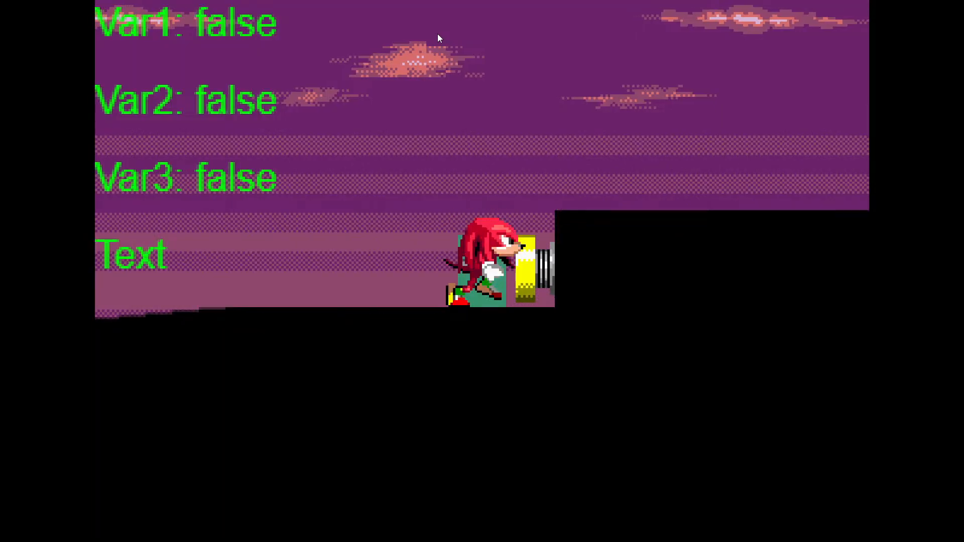
key("Right")
key("space")
key("Right")
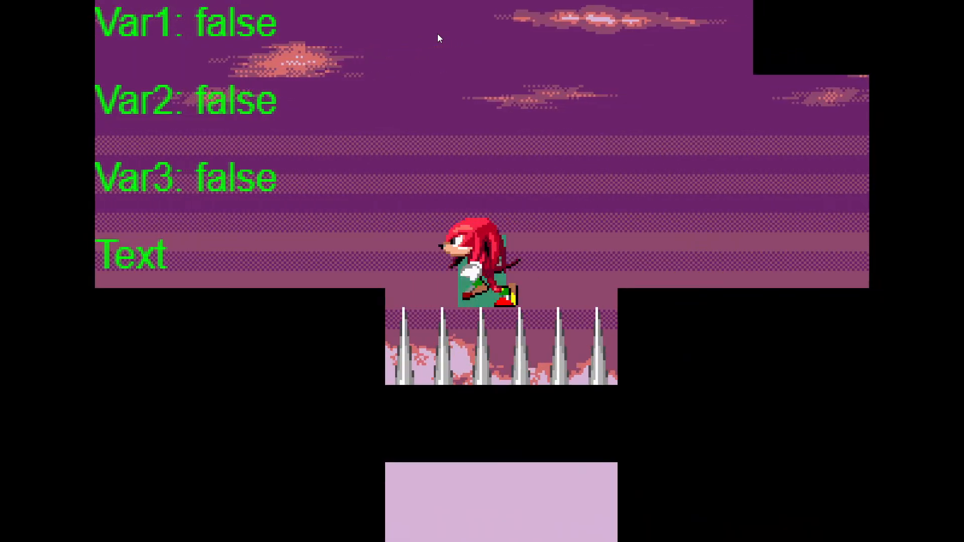
key("Left")
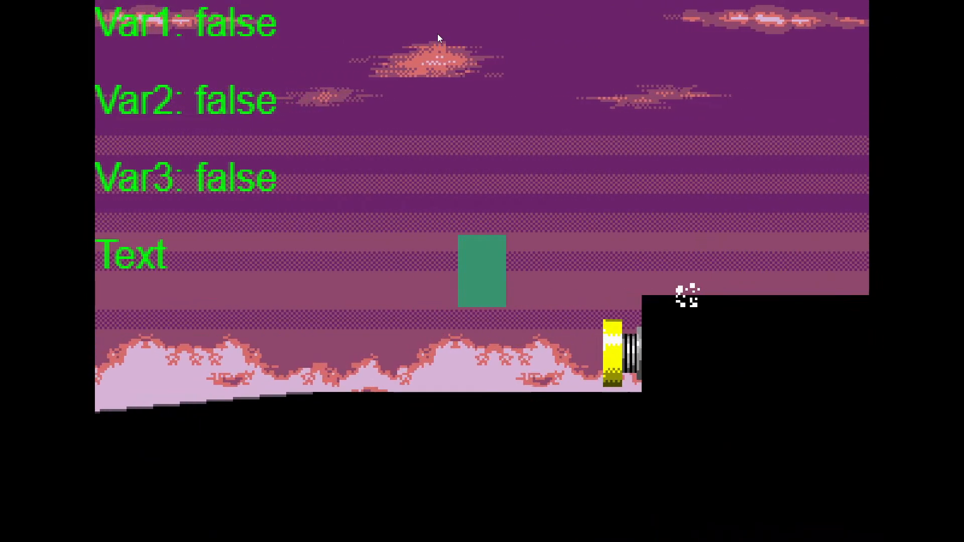
key("F11")
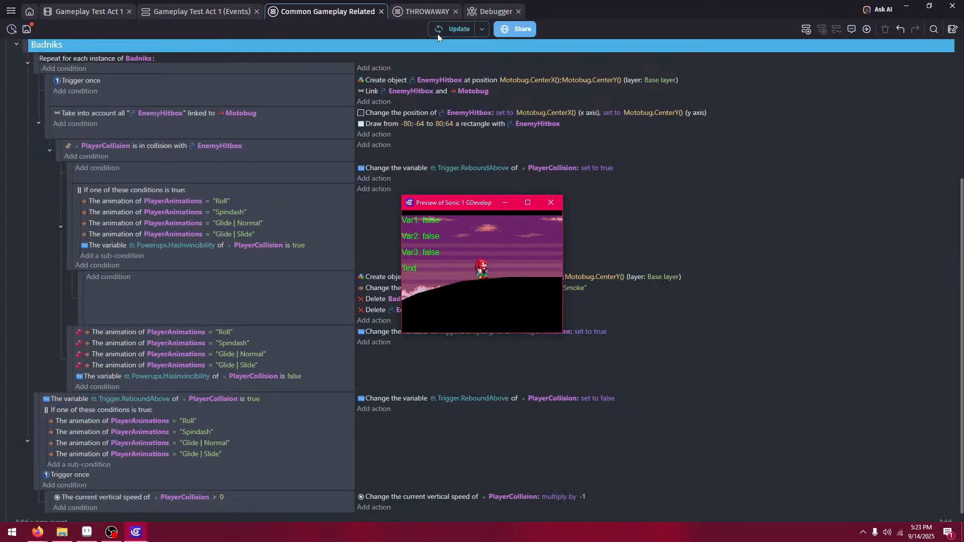
left_click(554, 204)
- Read the Badniks bouncing rules on the SPG:Rebound page of Sonic Retro in the browser, and return to GDevelop
scroll(235, 419, "down", 1)
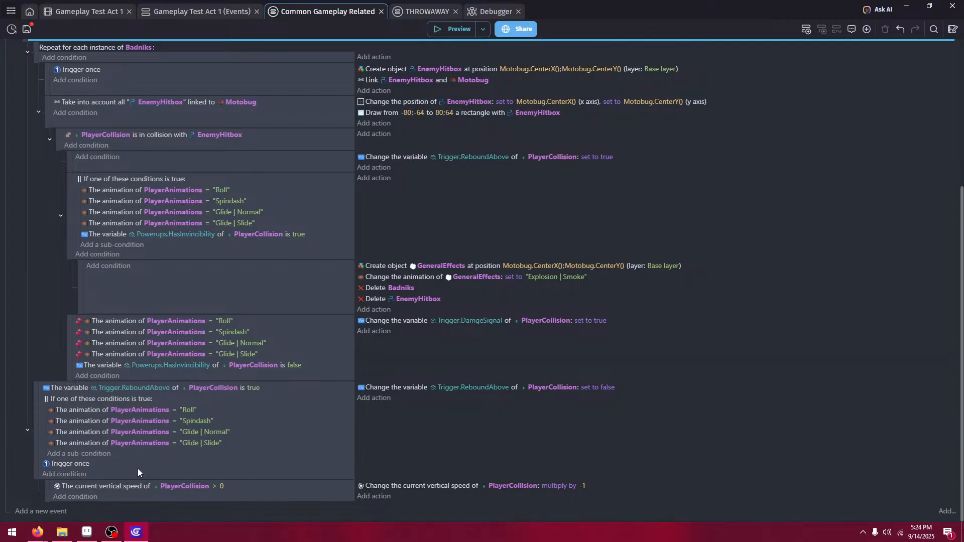
left_click(39, 530)
left_click(49, 501)
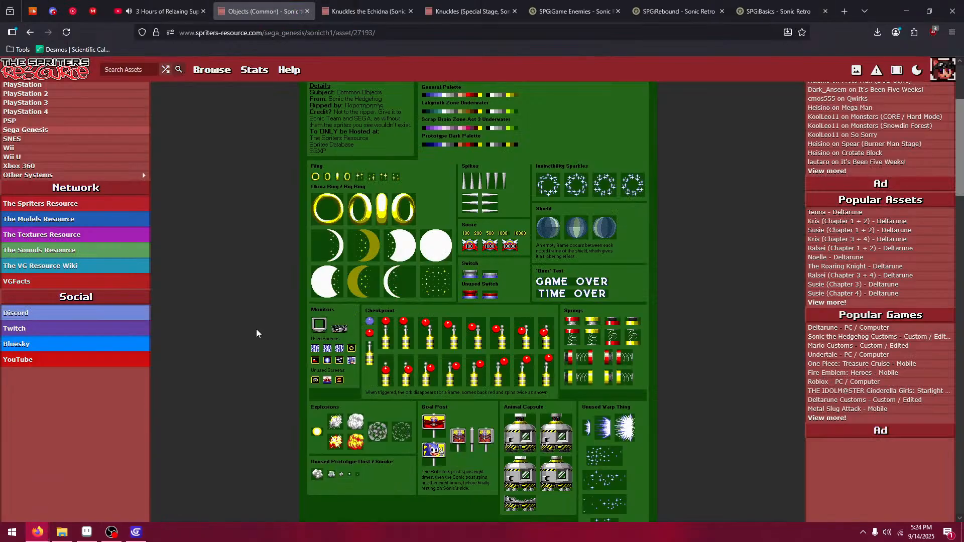
left_click(673, 11)
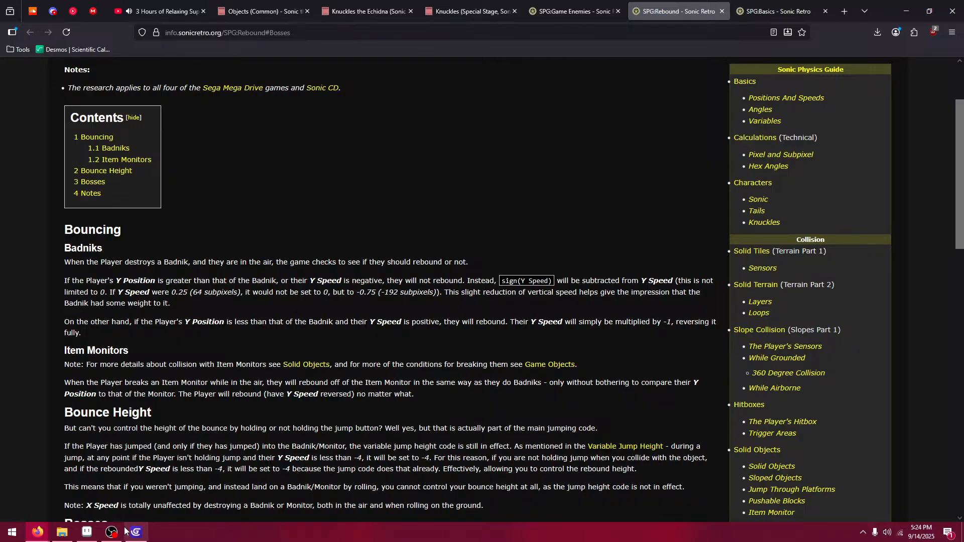
left_click(87, 532)
left_click(135, 534)
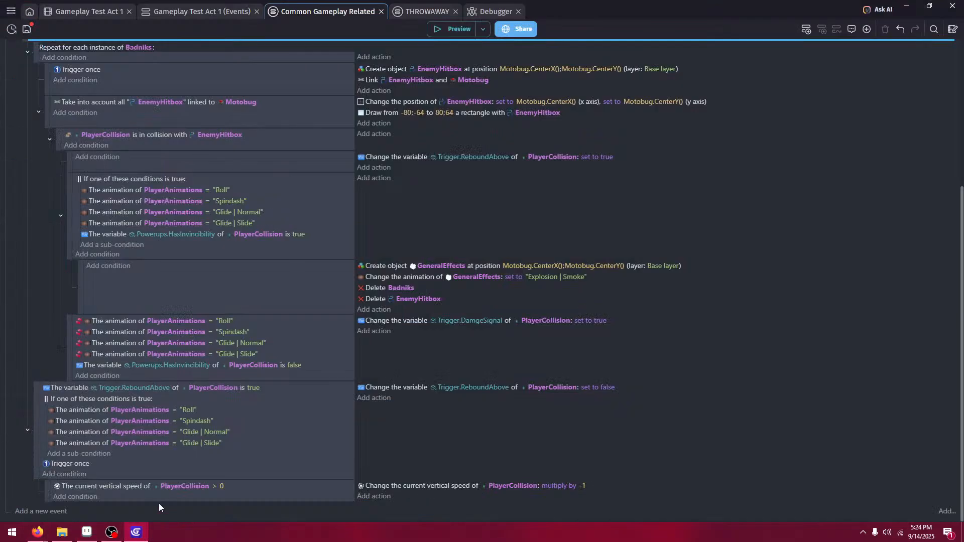
- Duplicate the vertical speed sub-event of the rebound event and set the copy's condition to less or equal to 0
left_click(176, 499)
key("ctrl+v")
left_click(224, 489)
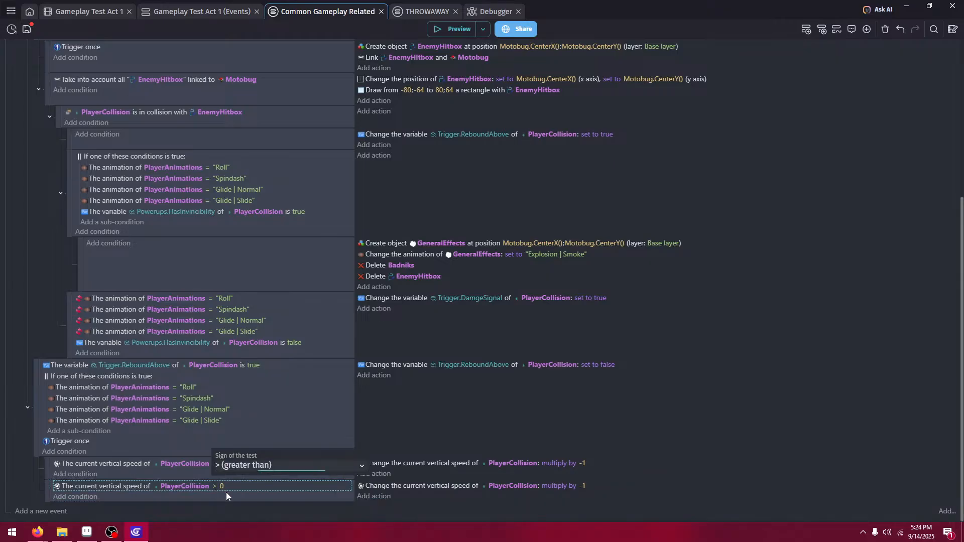
left_click(233, 467)
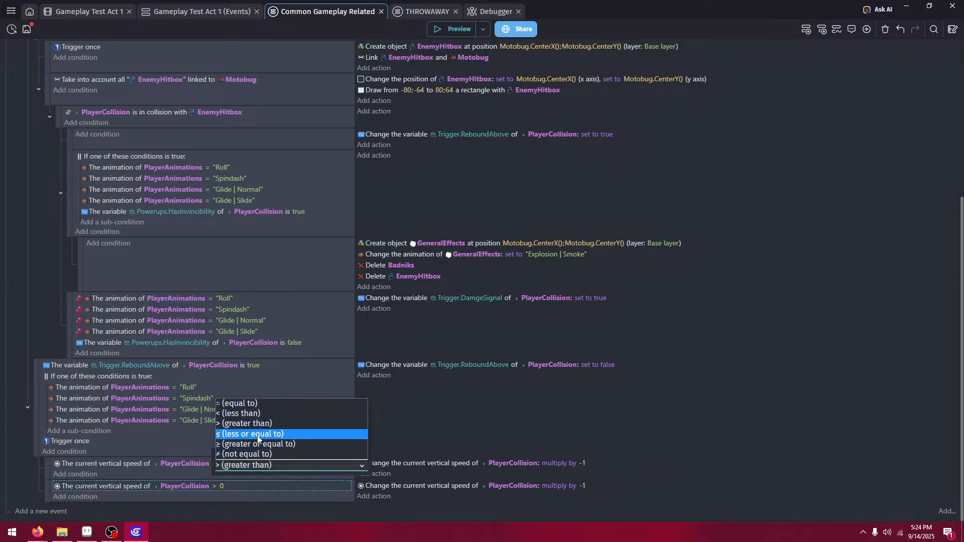
left_click(266, 441)
left_click(360, 410)
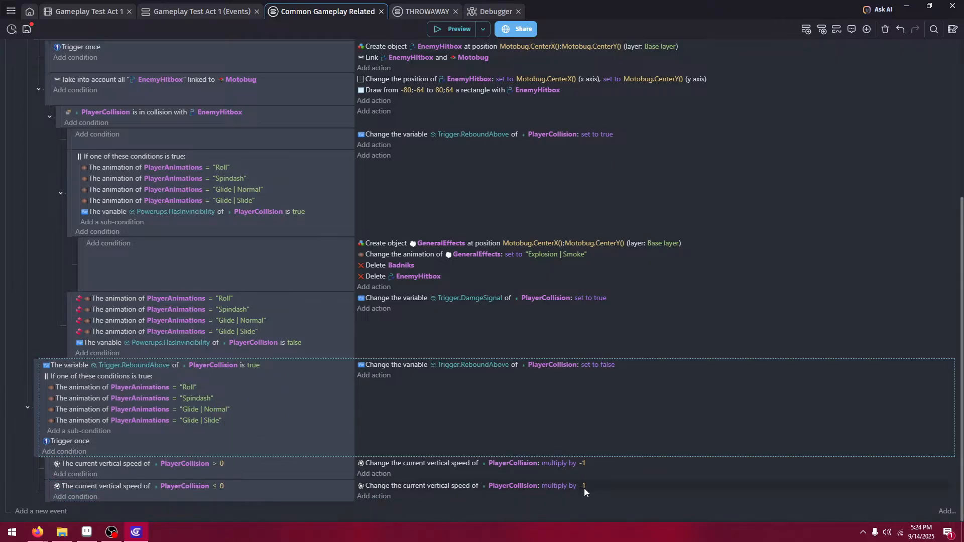
- Change the vertical speed action's operator to subtract in the ≤ 0 sub-event
left_click(580, 488)
left_click(564, 488)
left_click(563, 468)
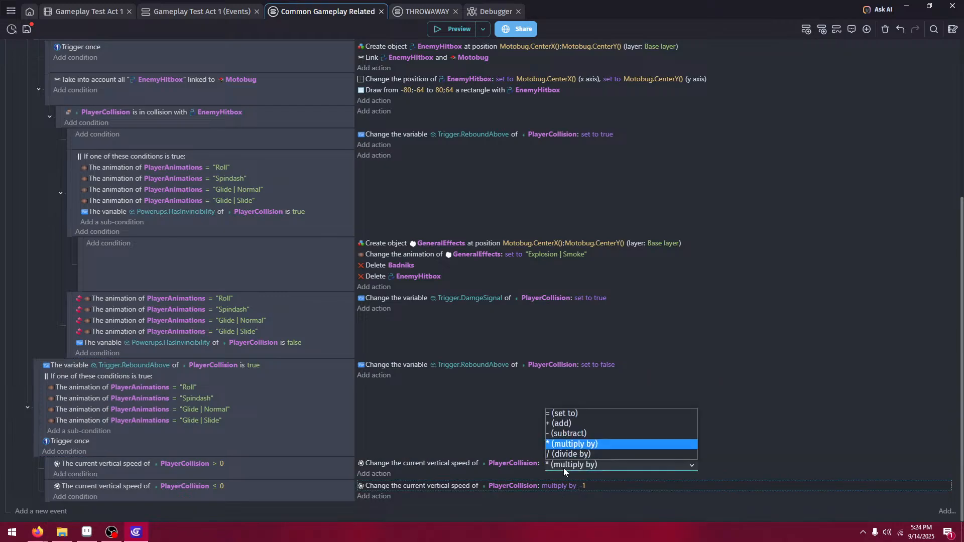
left_click(591, 433)
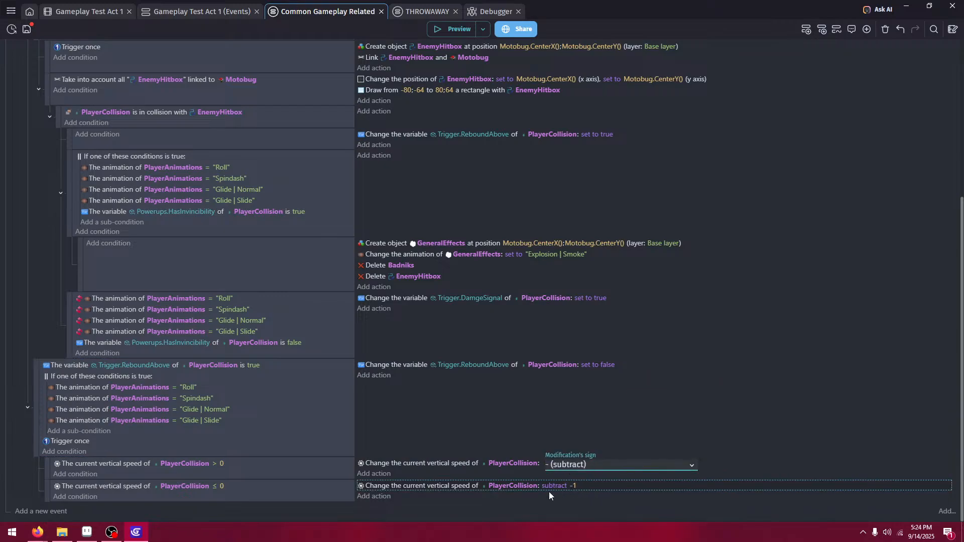
- Set the subtracted value in the ≤ 0 sub-event to PlayerCollision.HedgehogCharacter::SpeedY()
left_click(576, 487)
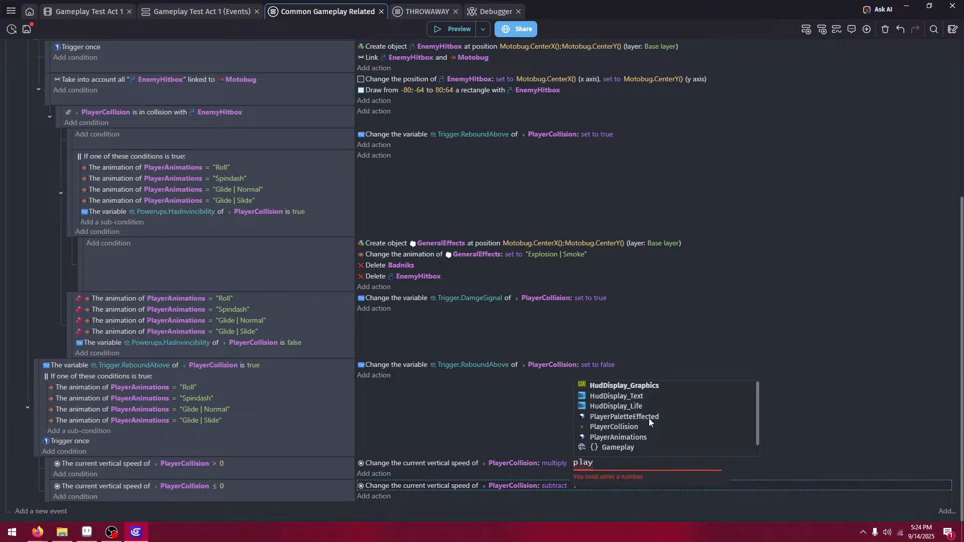
left_click(637, 427)
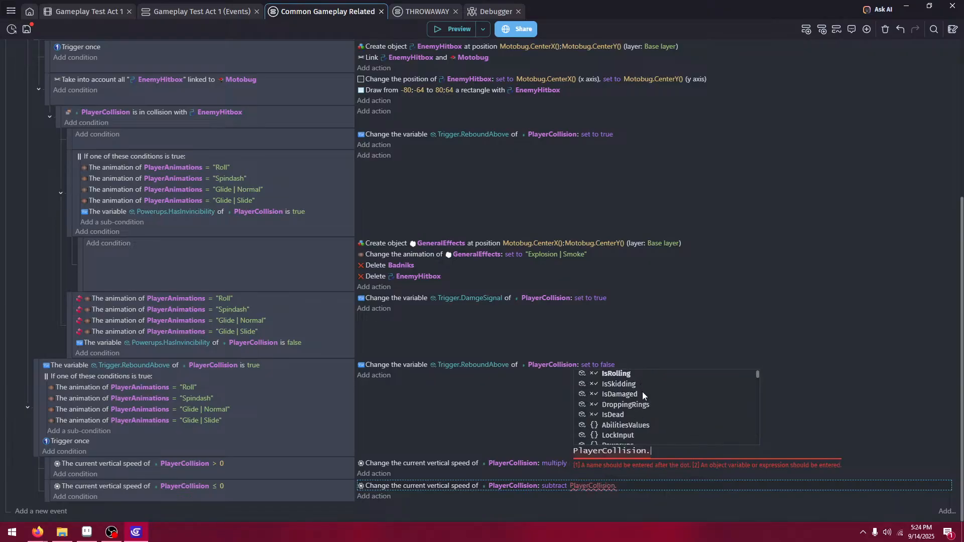
scroll(641, 391, "down", 5)
scroll(648, 402, "down", 3)
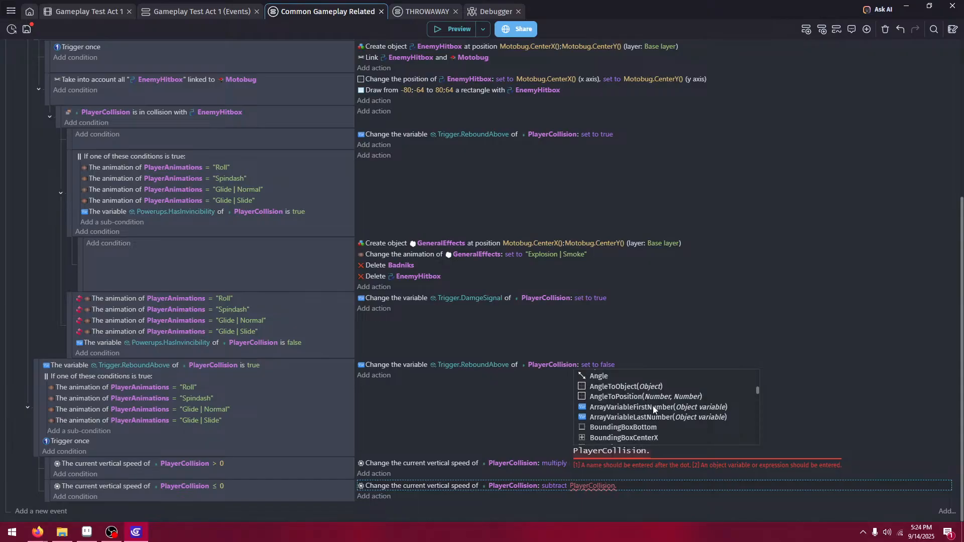
scroll(652, 410, "up", 5)
scroll(652, 415, "down", 5)
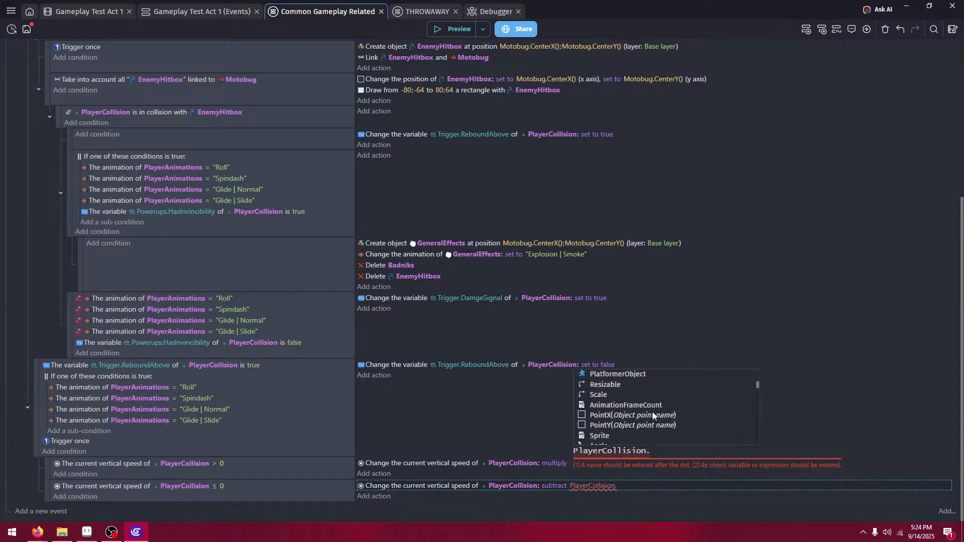
scroll(650, 417, "up", 5)
scroll(650, 414, "up", 3)
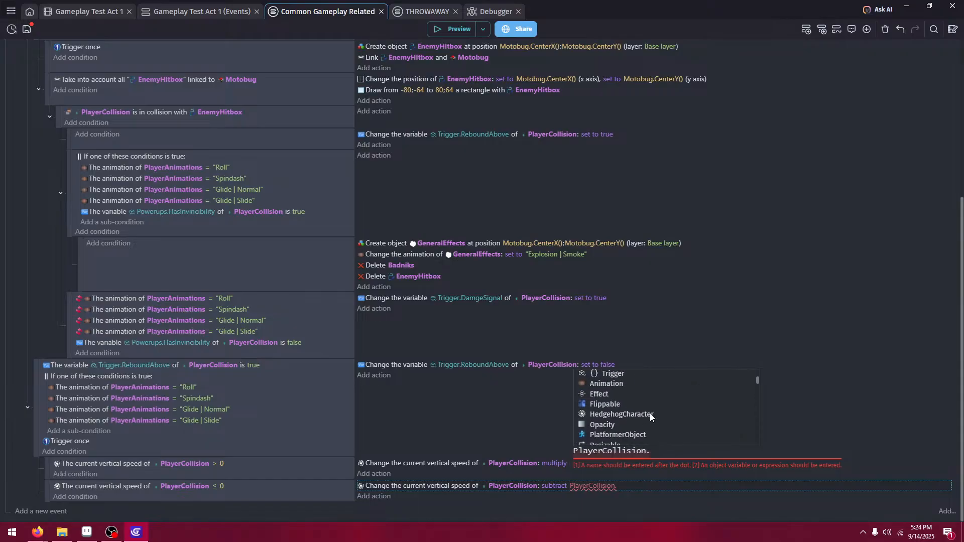
left_click(634, 436)
scroll(656, 399, "down", 3)
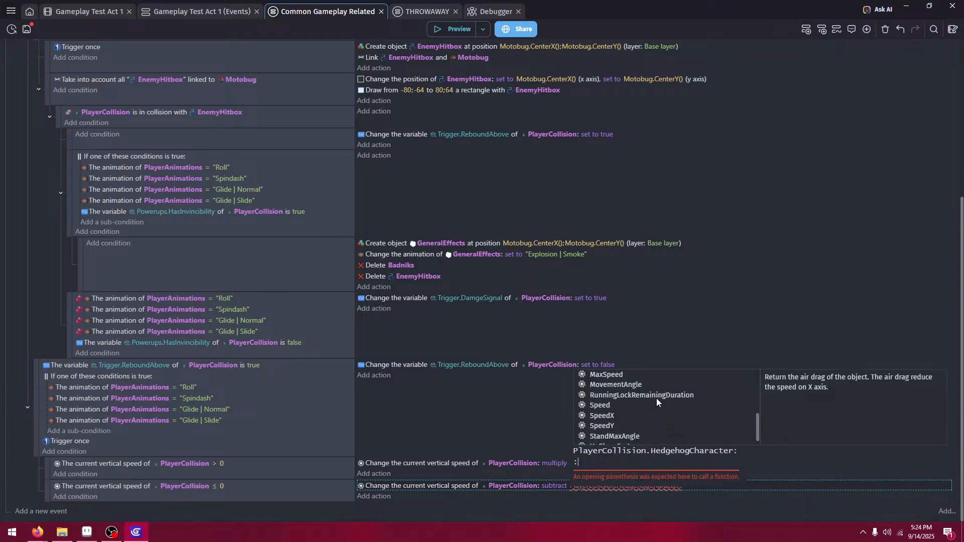
left_click(614, 409)
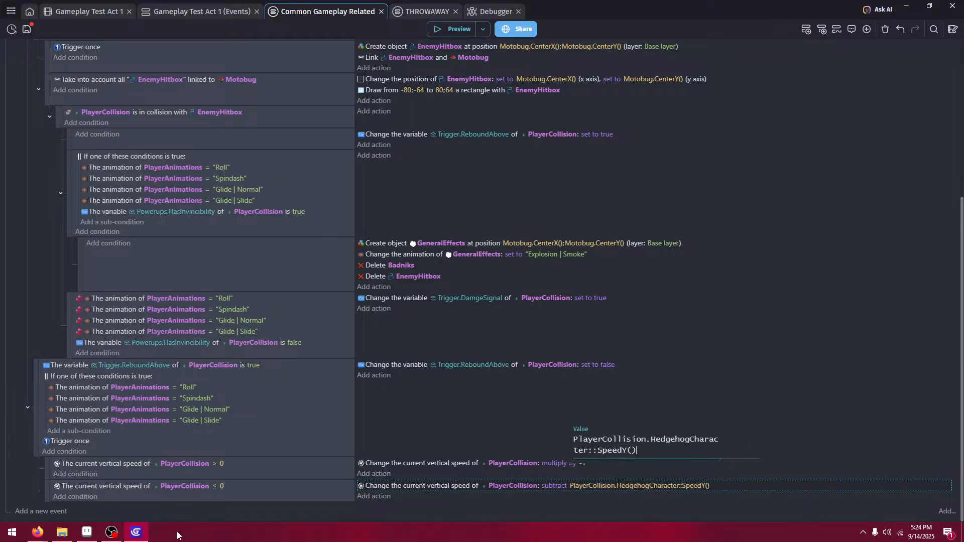
- Recheck the Badniks bouncing rule on the SPG:Rebound page and set the ≤ 0 sub-event's subtracted value to sign(PlayerCollision.HedgehogCharacter::SpeedY())
mouse_move(38, 532)
left_click(53, 498)
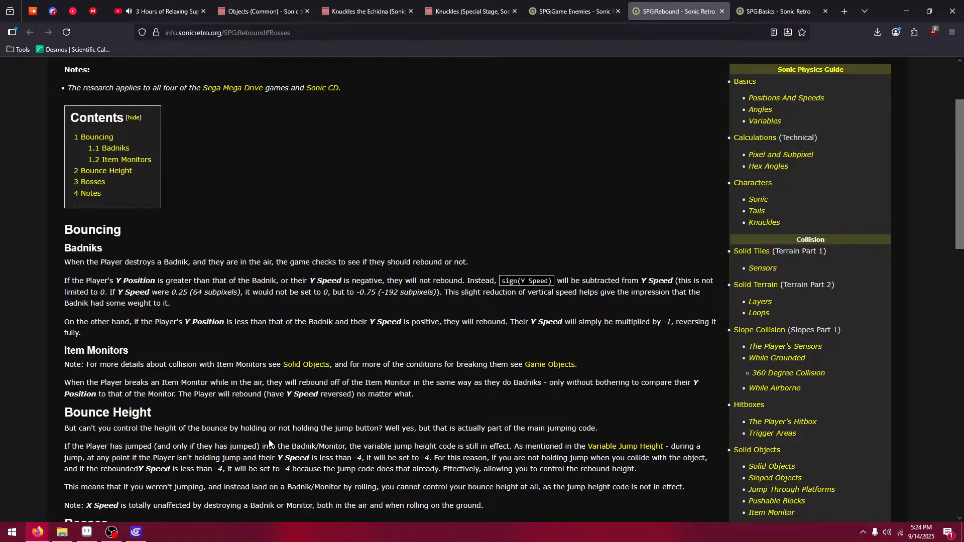
left_click(136, 532)
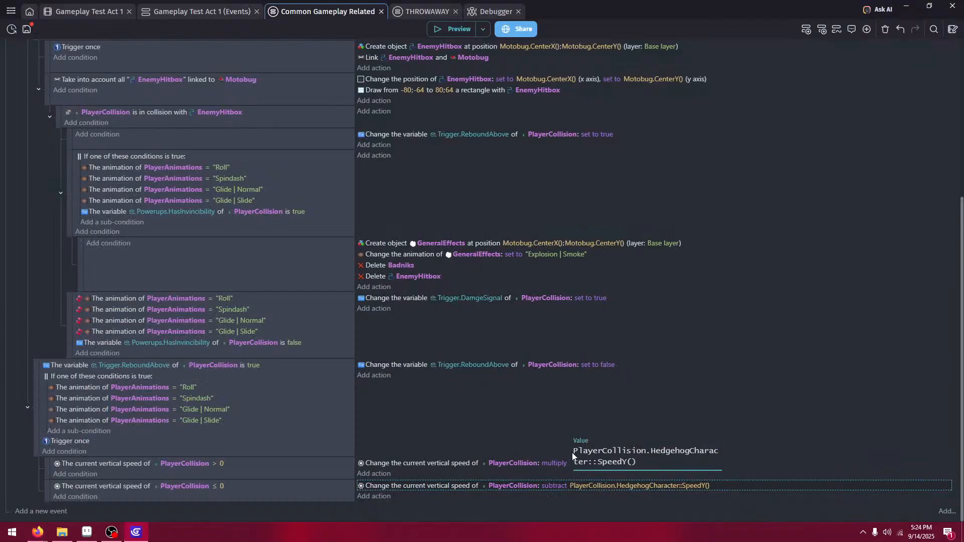
type("(")
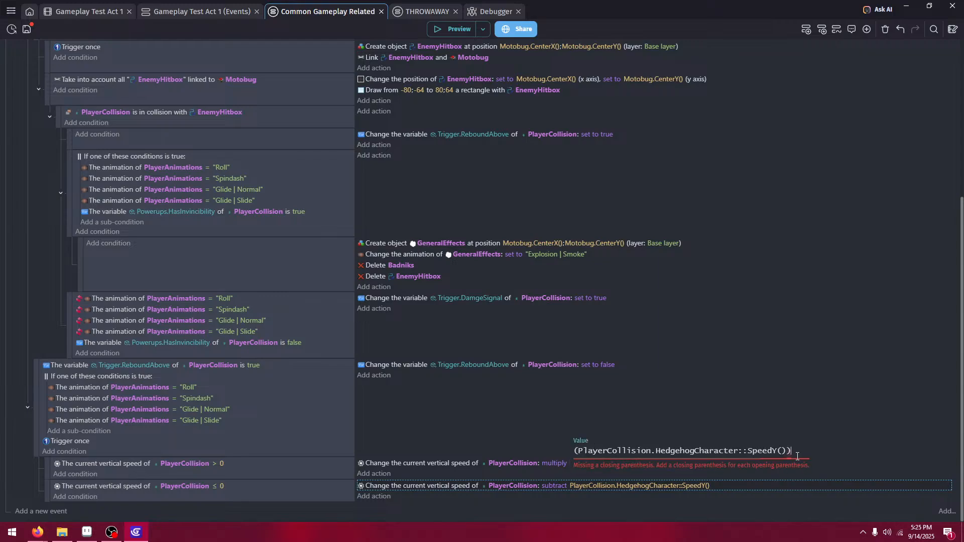
type("sin")
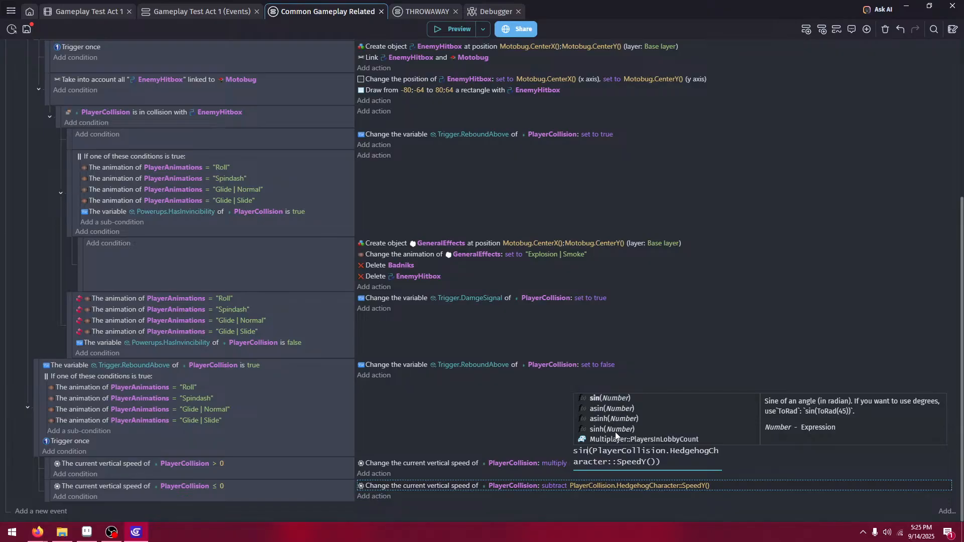
type("g")
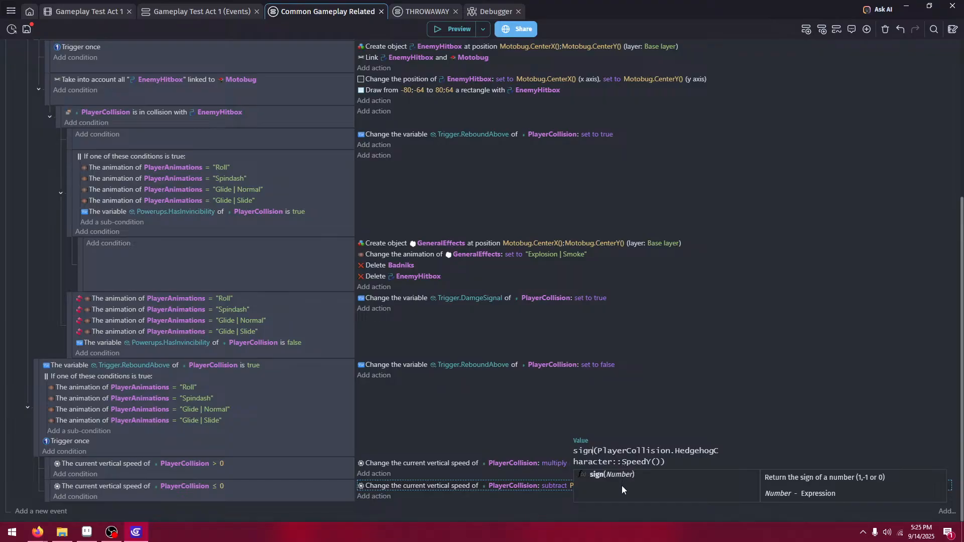
left_click(487, 411)
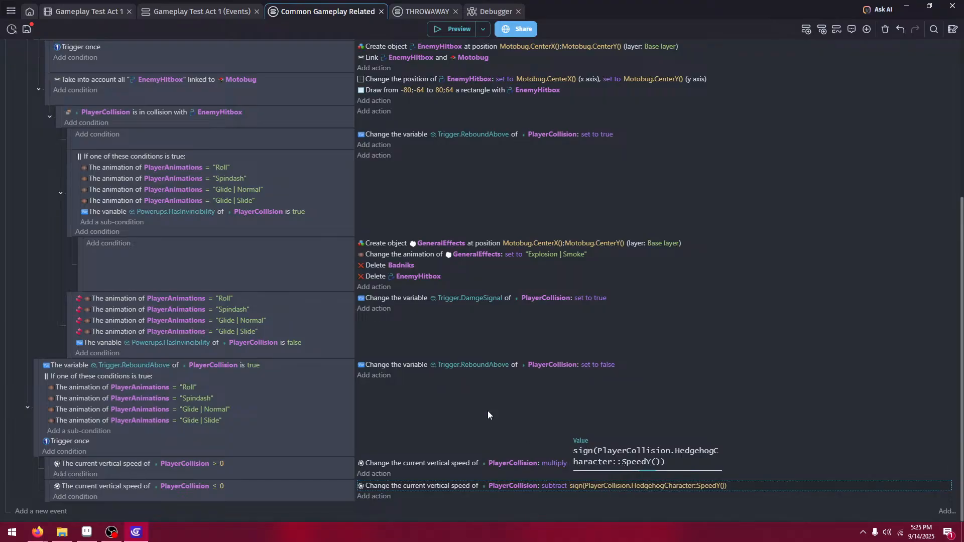
- Close the brief game preview and move the Motobug in the Gameplay Test Act 1 scene into mid-air above the two rings, at X 544
left_click(438, 28)
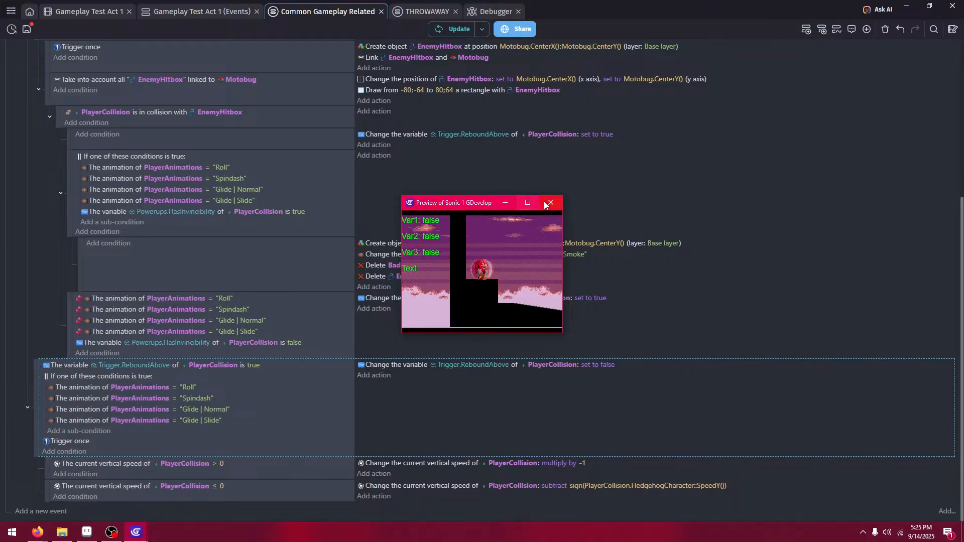
left_click(552, 203)
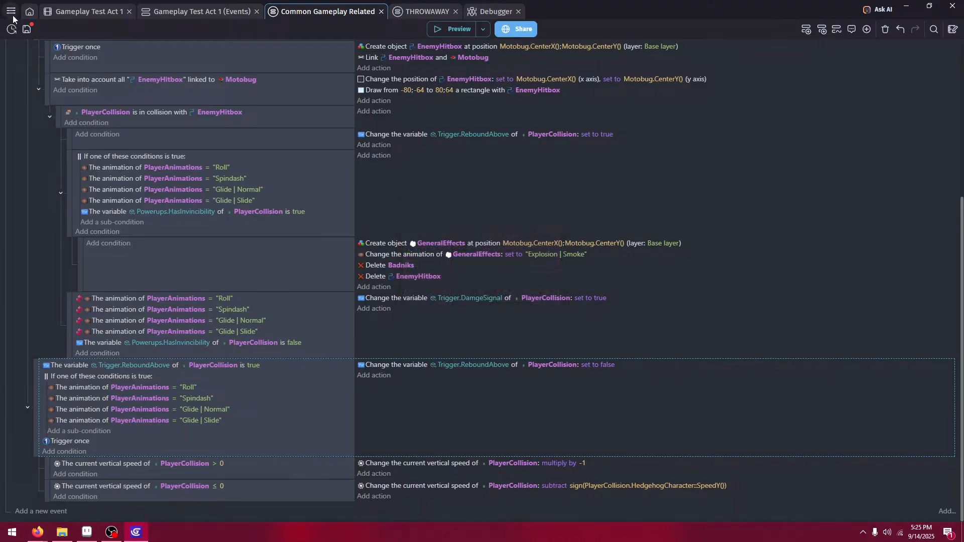
left_click(78, 14)
middle_click_drag(427, 205, 293, 105)
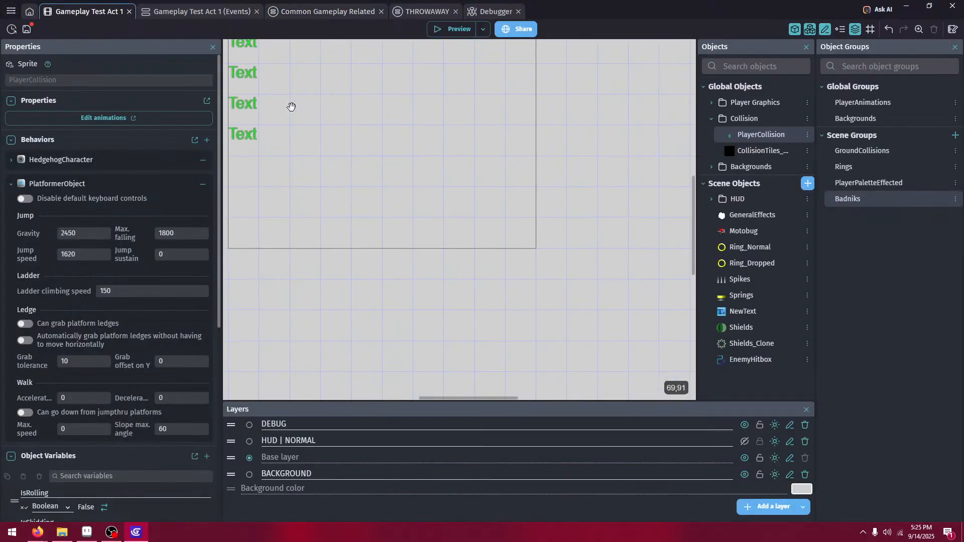
scroll(474, 249, "down", 7)
scroll(442, 236, "down", 5)
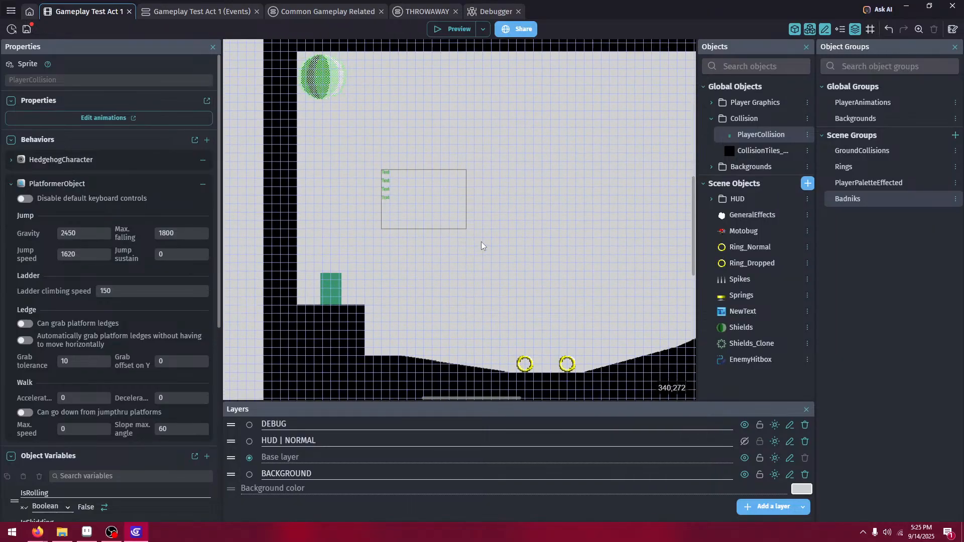
middle_click_drag(563, 248, 395, 260)
left_click(645, 250)
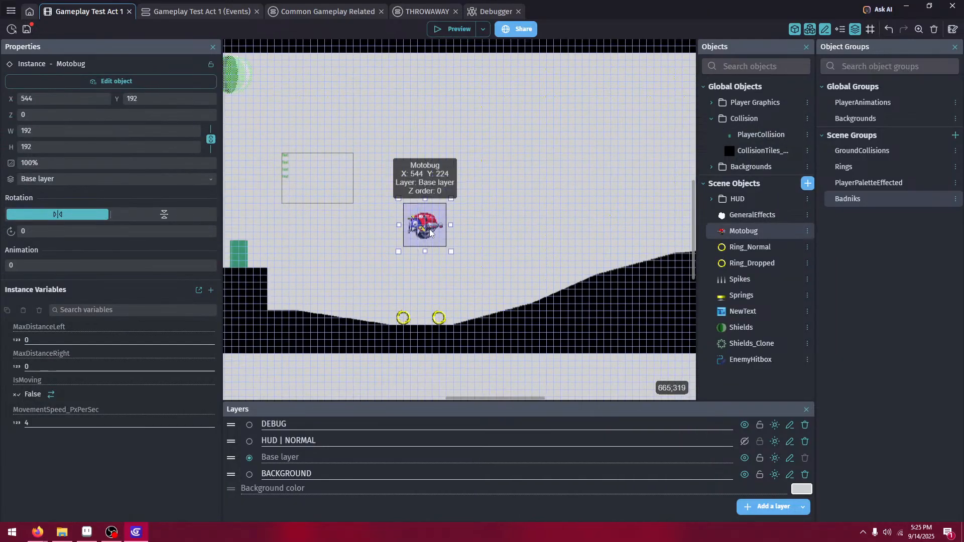
left_click(423, 89)
- Preview the game, jump into the Motobug from below to test the upward-speed rebound, and close the preview
left_click(457, 29)
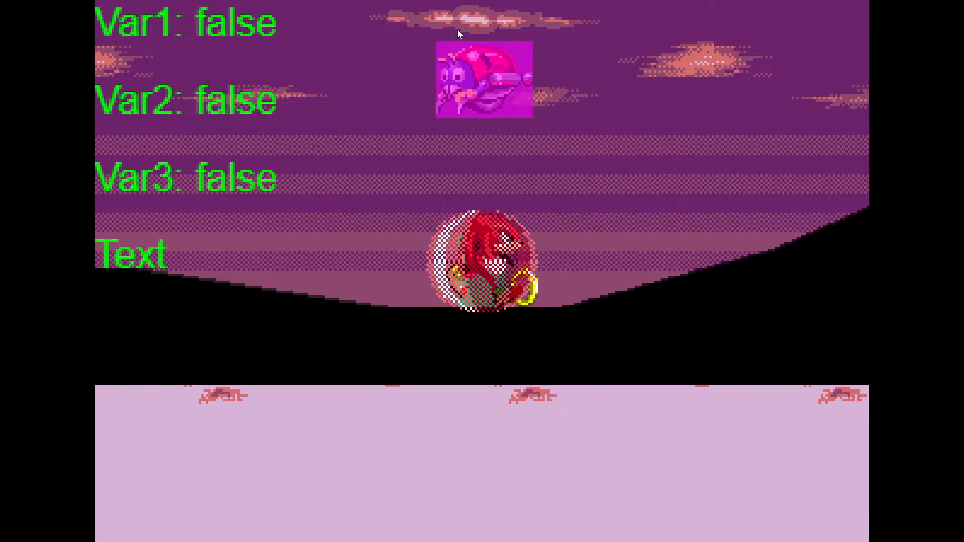
key("space")
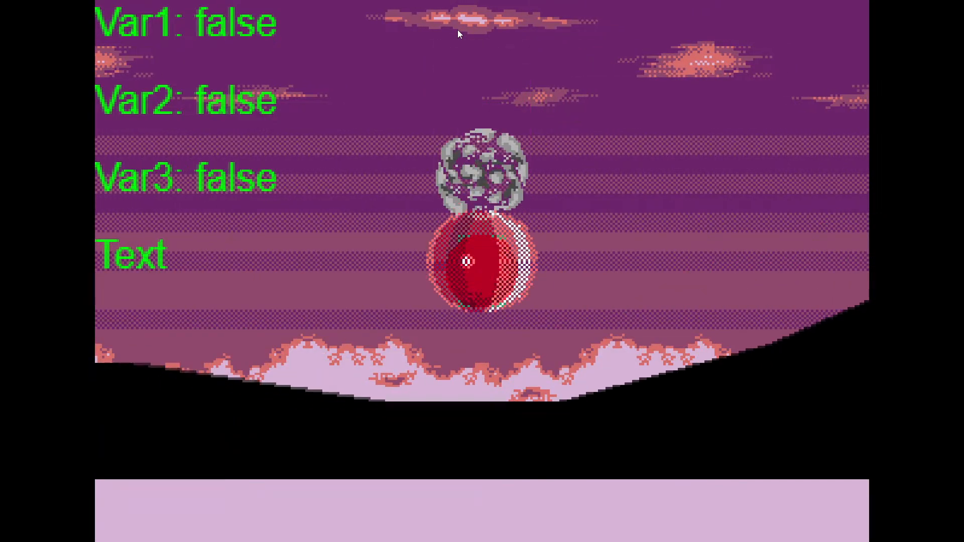
key("space")
key("space")
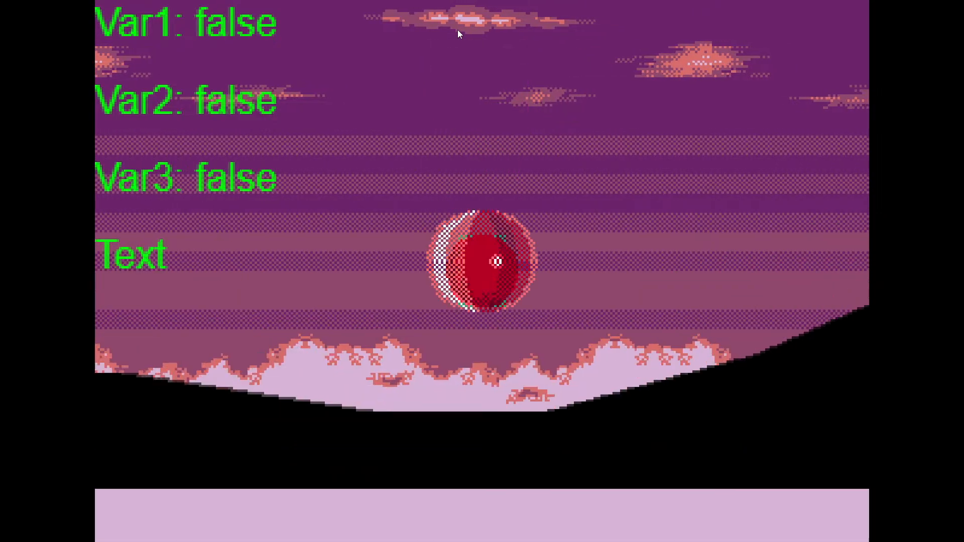
key("Right")
key("F11")
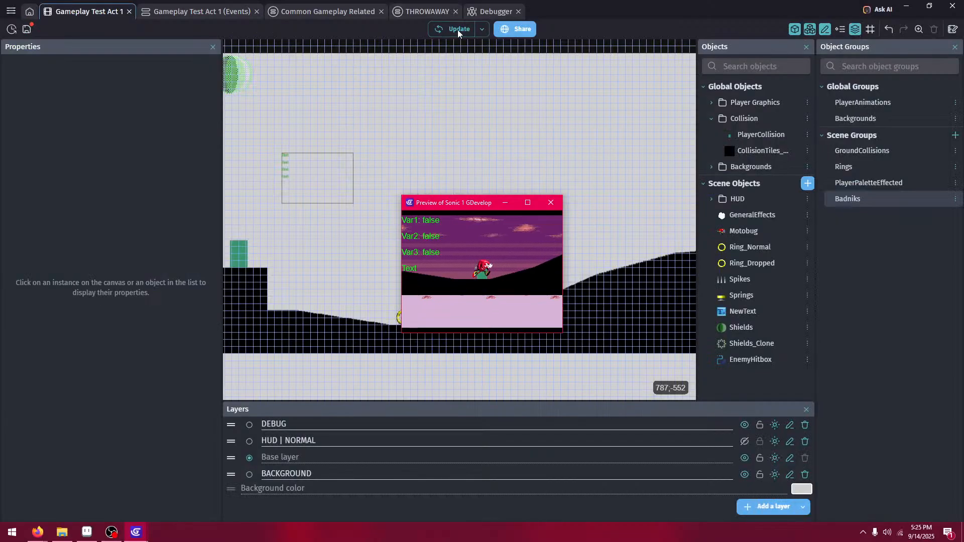
left_click(551, 202)
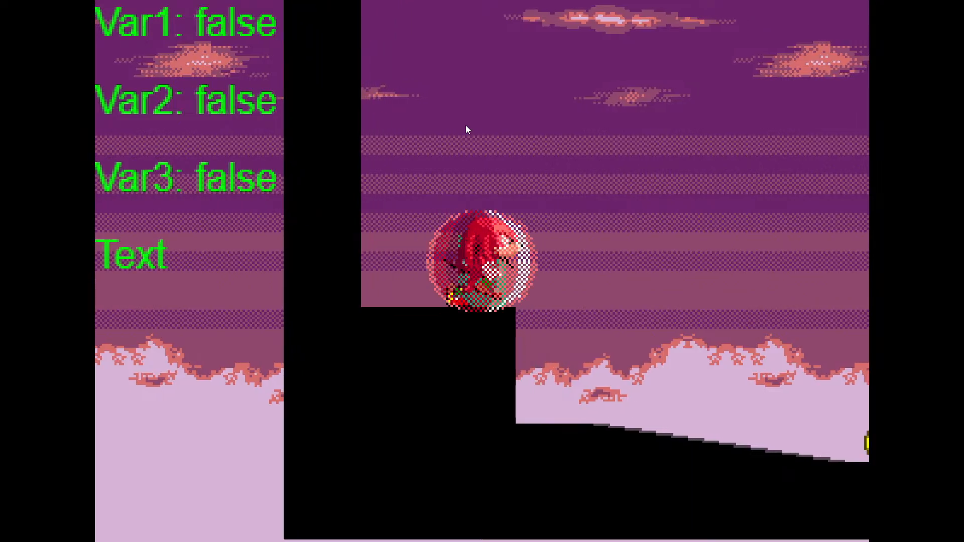
- Playtest Knuckles jumping, rolling, gliding and using springs across the level in a fresh preview, and close it
key("Right")
key("Left")
key("space")
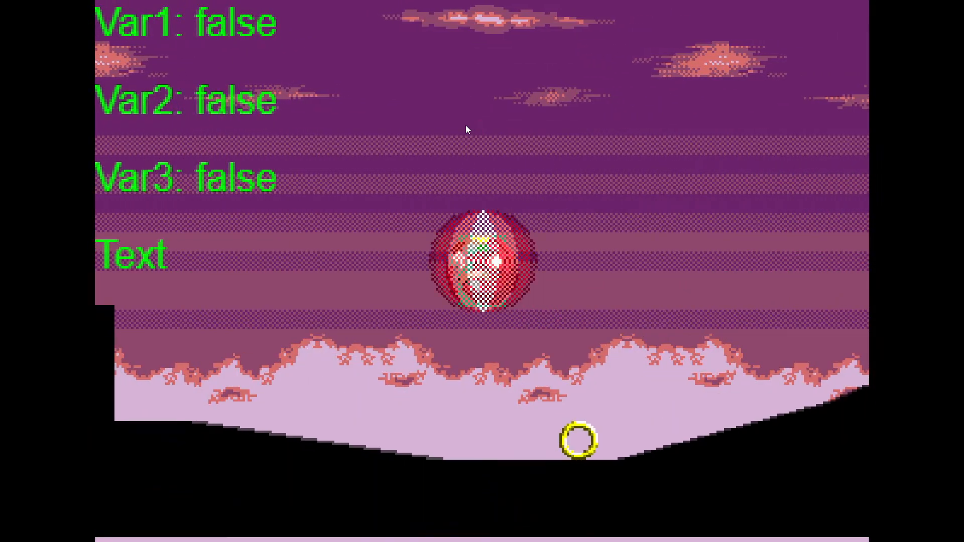
key("Right")
key("space")
key("Left")
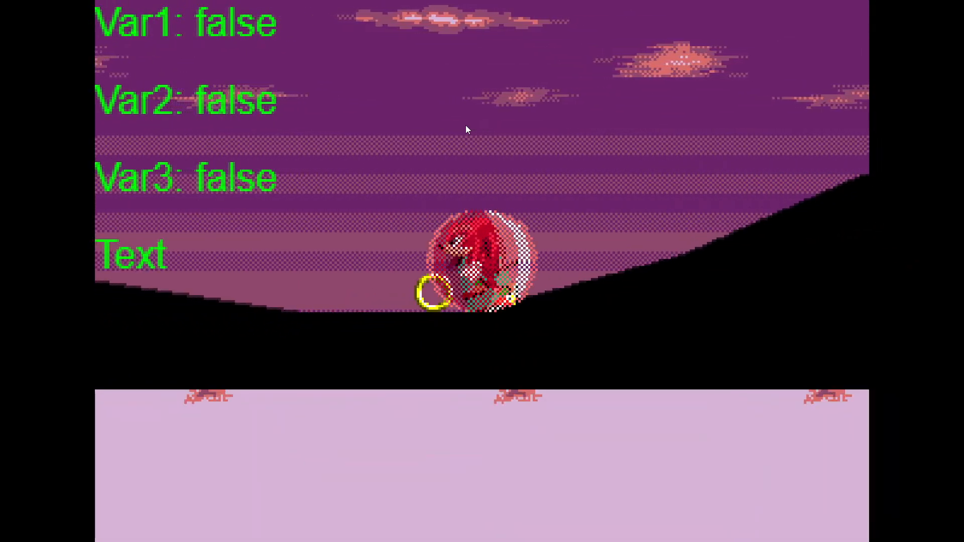
key("Right")
key("Down")
key("space")
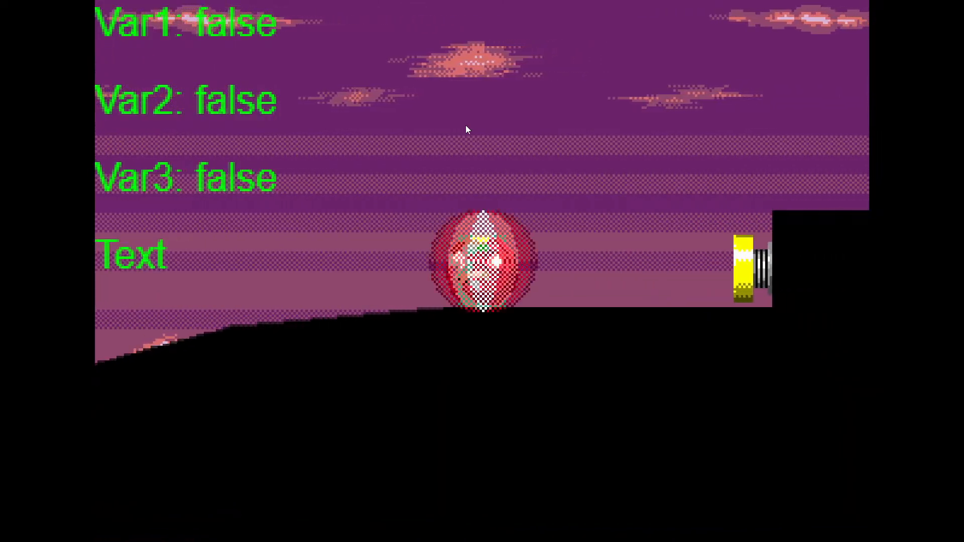
key("space")
key("Right")
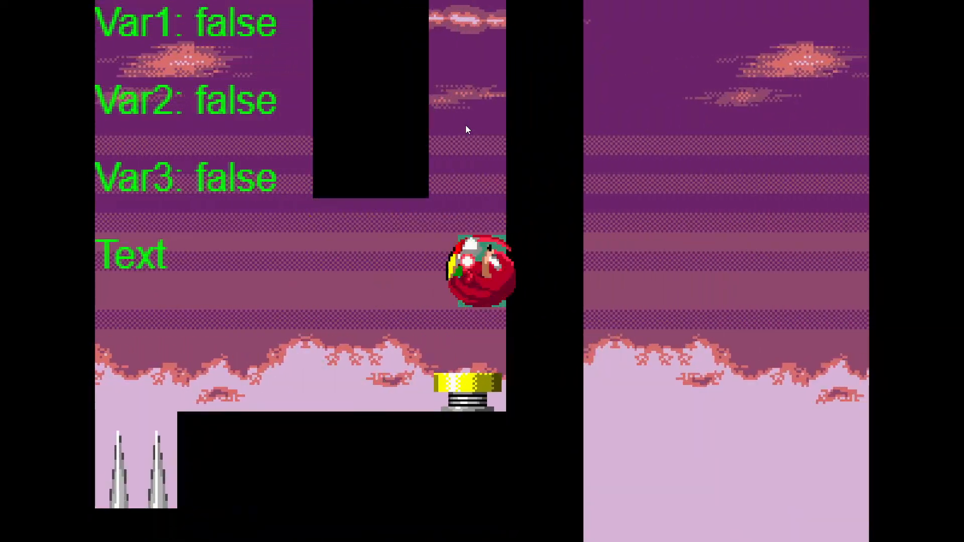
key("Left")
key("space")
key("Right")
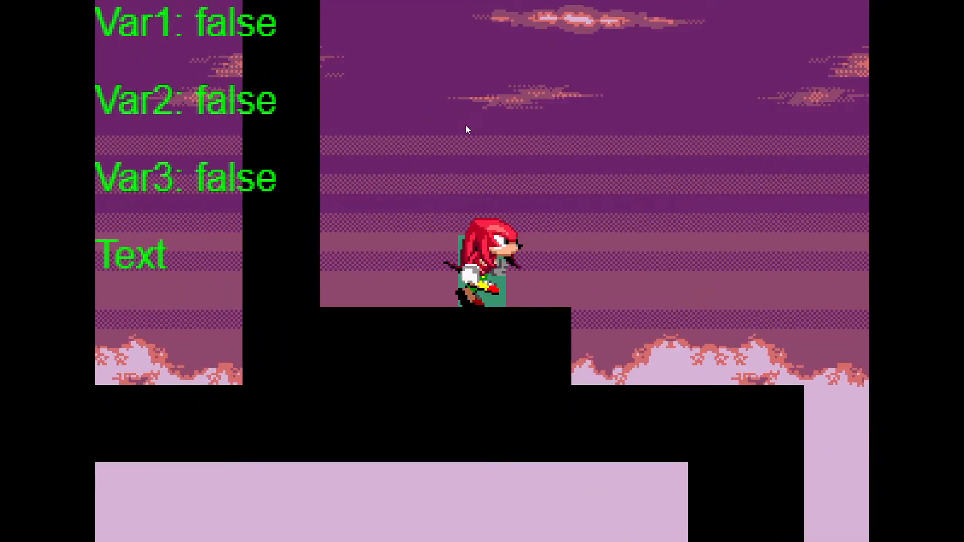
key("space")
key("Right")
key("space")
key("space")
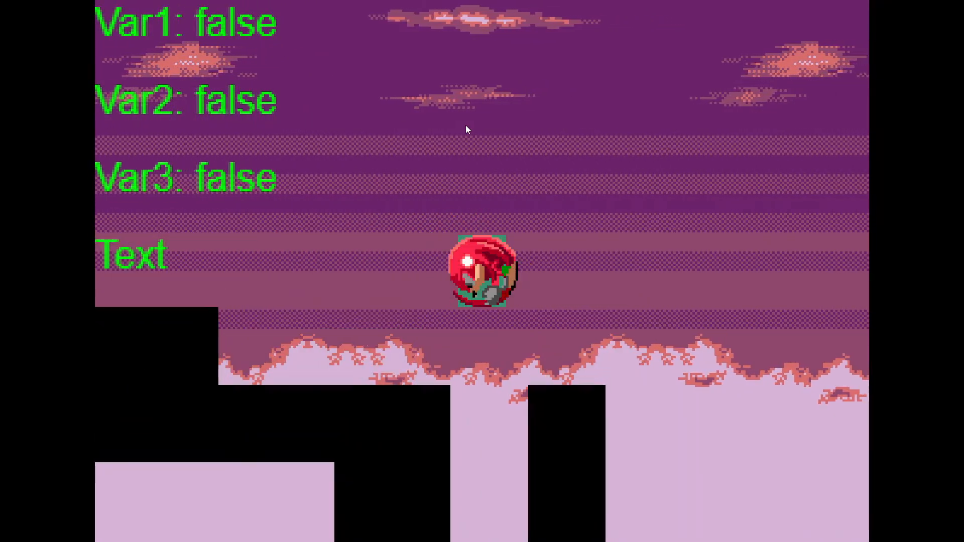
key("Right")
key("space")
key("Left")
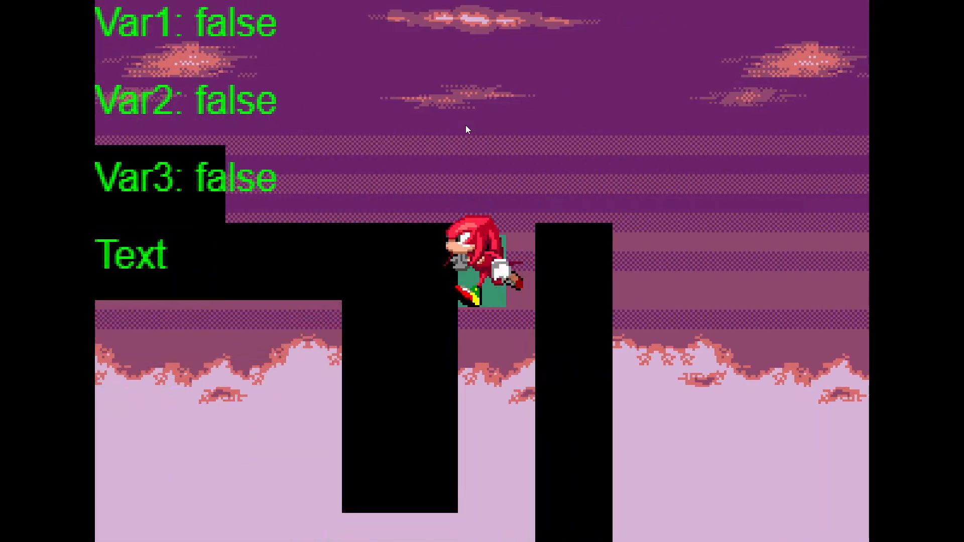
key("Left")
key("space")
key("space")
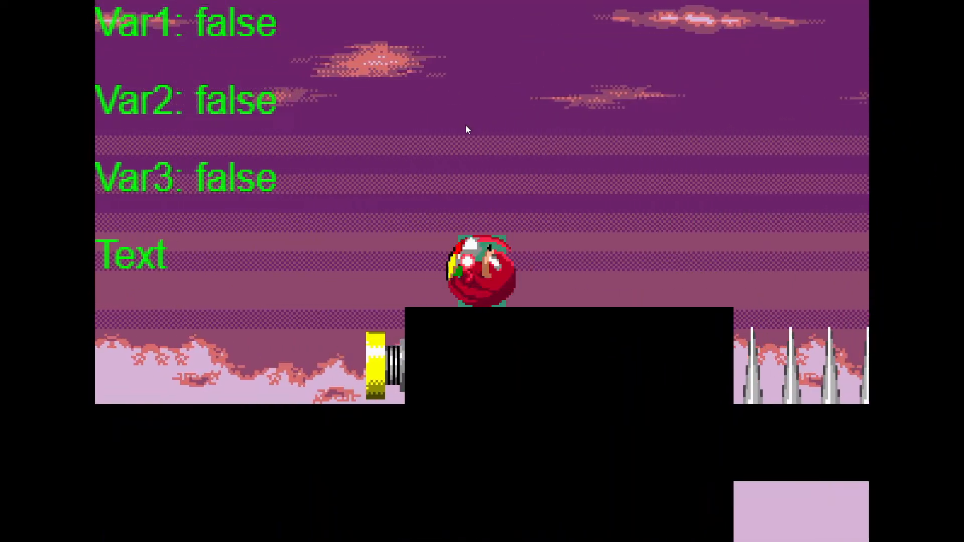
key("space")
key("Left")
key("space")
key("Right")
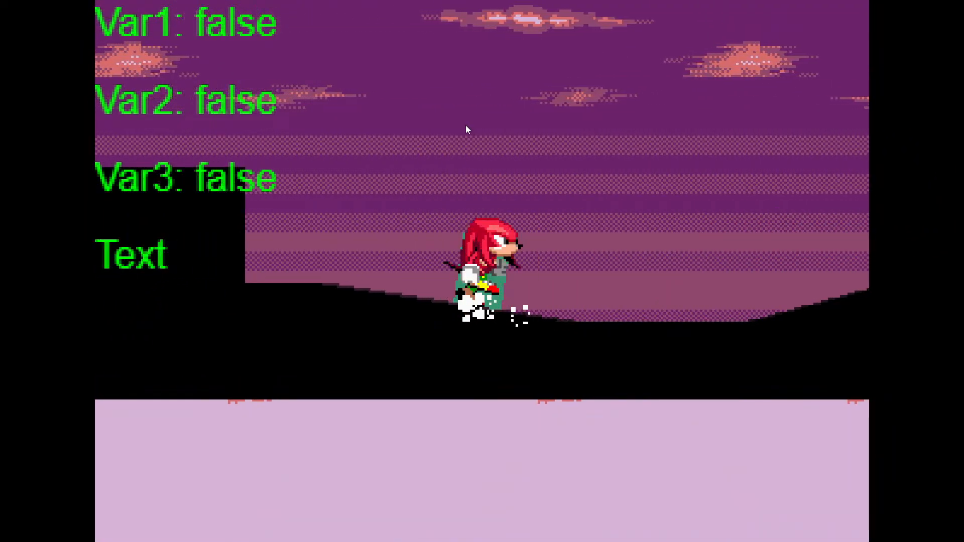
key("Down")
key("space")
key("space")
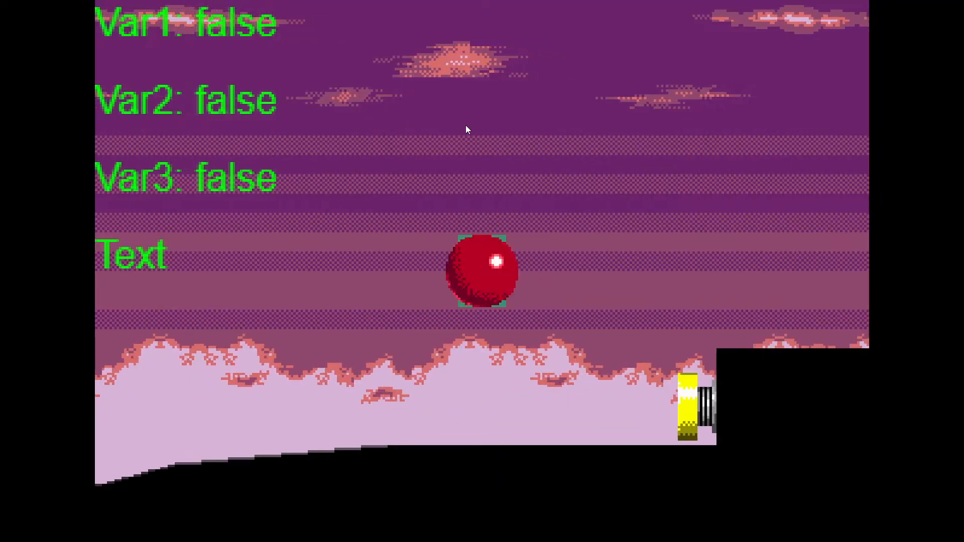
key("Right")
key("Down")
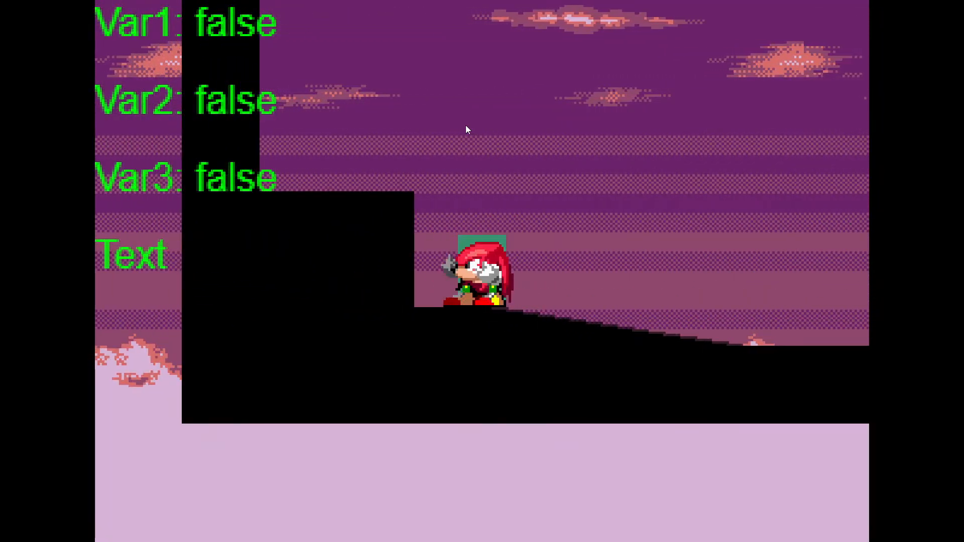
key("space")
key("space")
key("space")
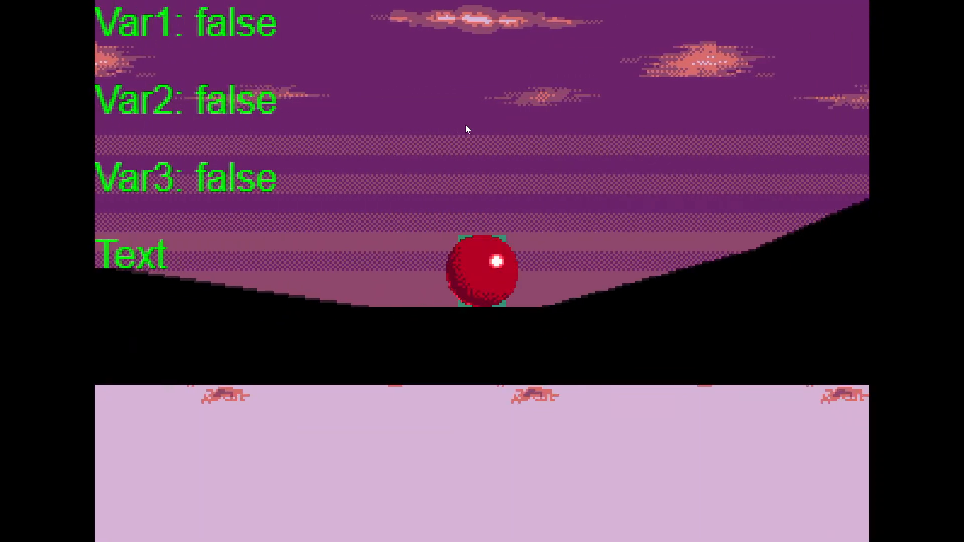
key("space")
key("Left")
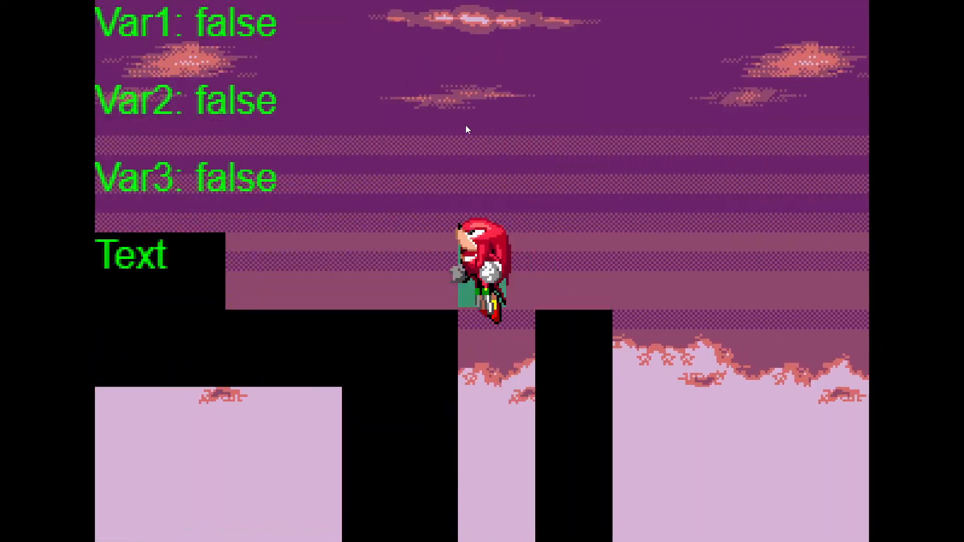
key("F11")
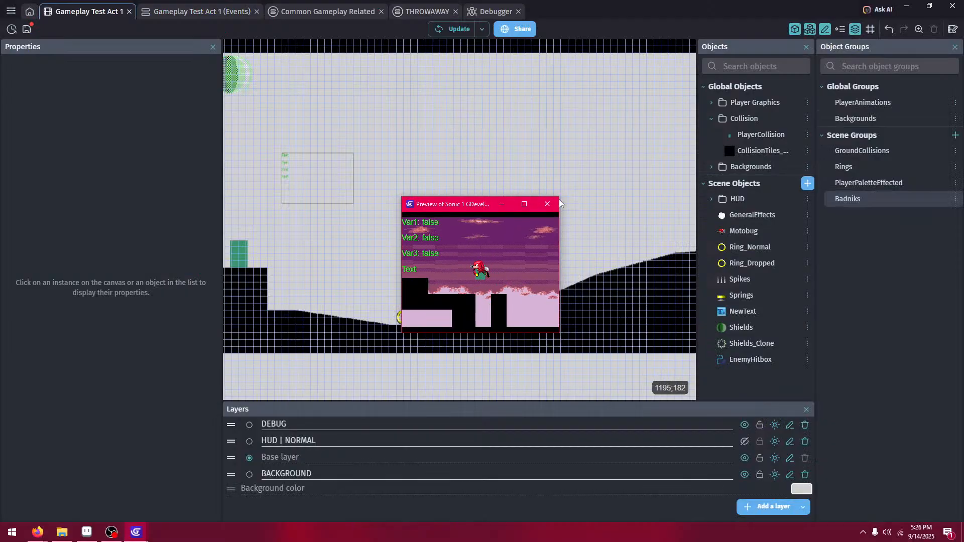
left_click(548, 204)
- Return to the Common Gameplay Related events and glance at the SPG:Rebound page again to compare the rebound sub-events
left_click(424, 11)
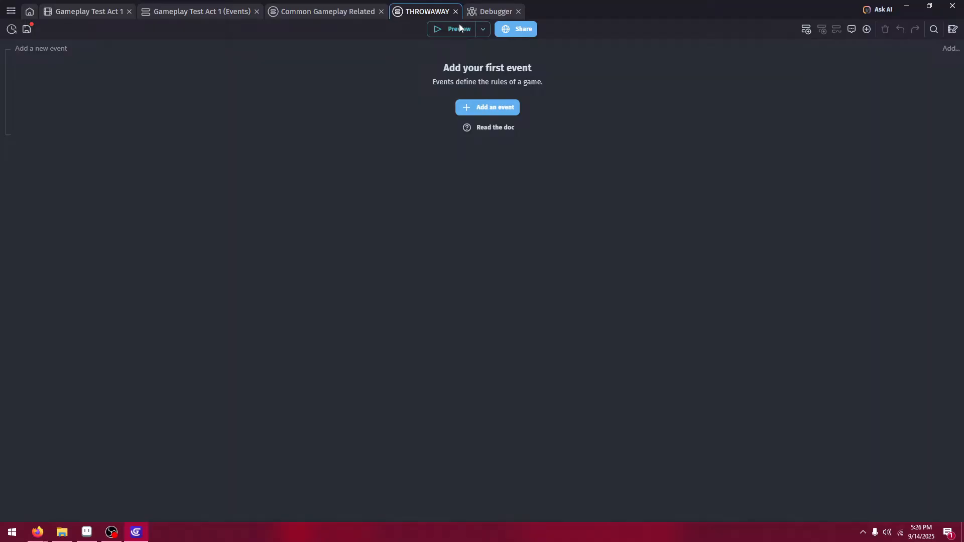
left_click(494, 11)
left_click(327, 11)
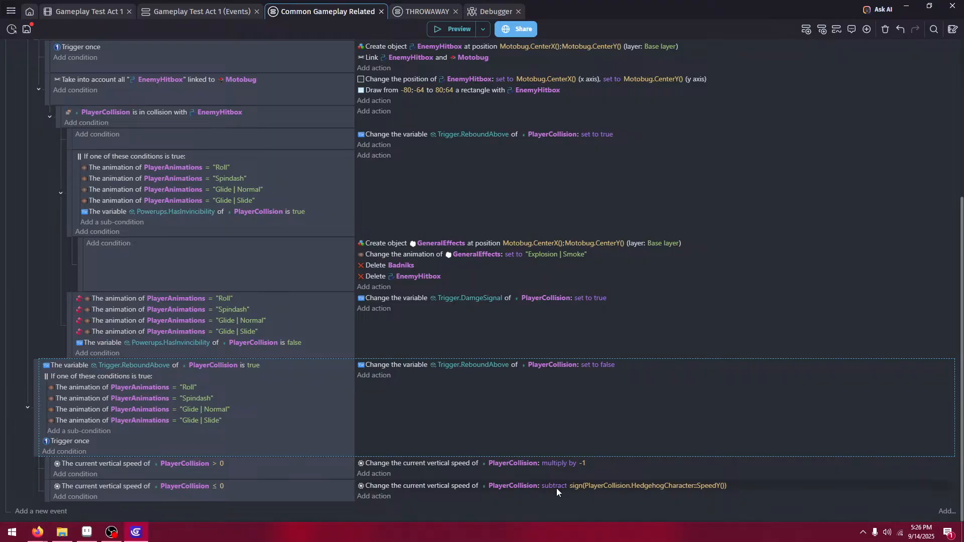
mouse_move(38, 532)
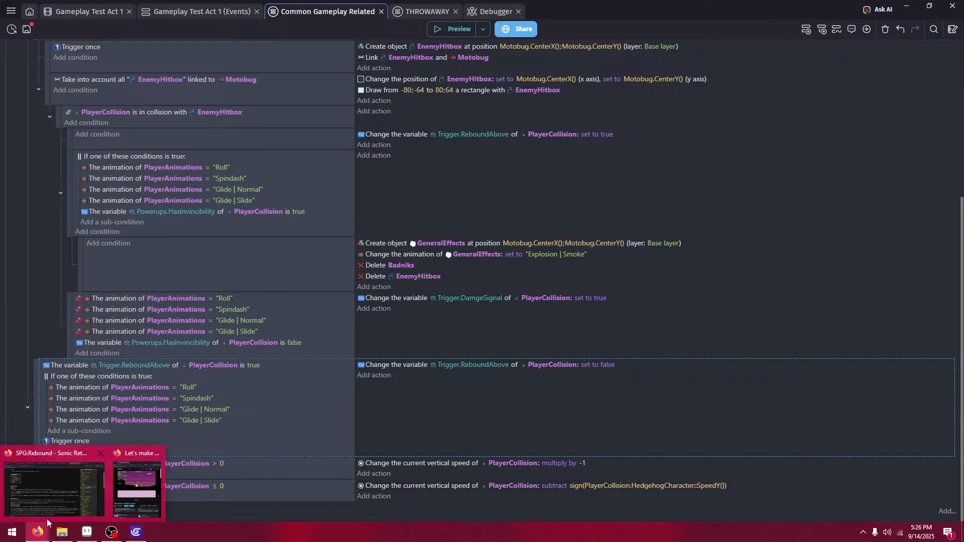
mouse_move(54, 508)
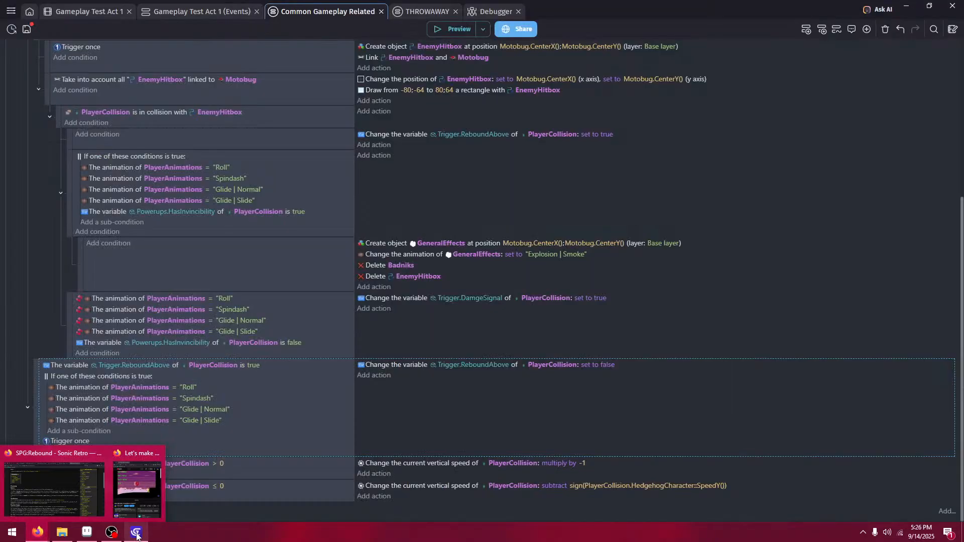
- Try 99999 as the value subtracted from PlayerCollision's vertical speed in the ≤ 0 sub-event, and undo the change
left_click(611, 487)
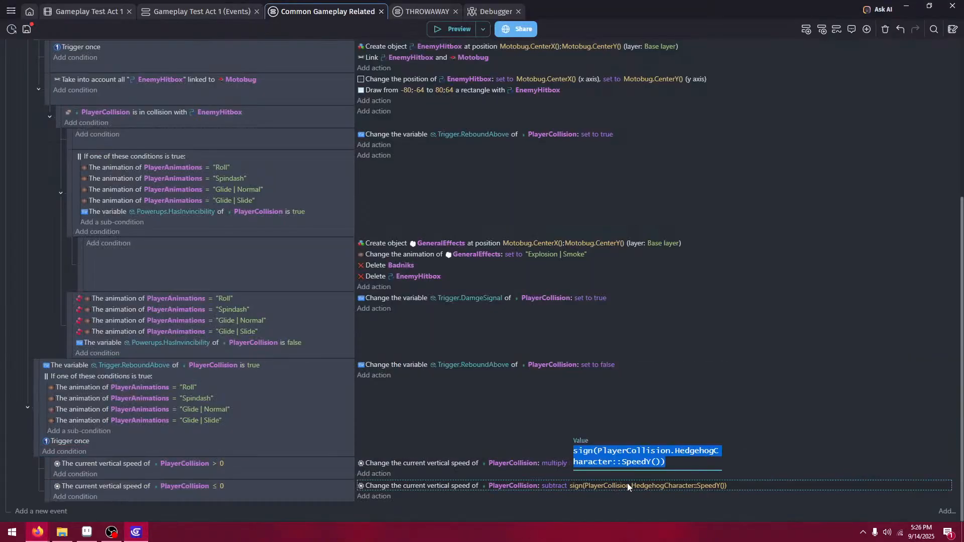
left_click(677, 463)
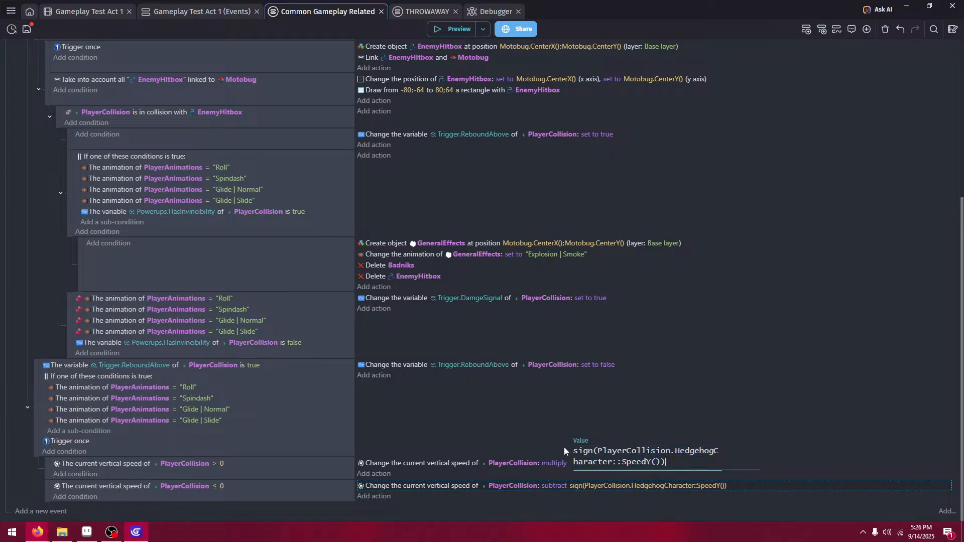
key("shift+Home")
key("shift+Up")
type("999")
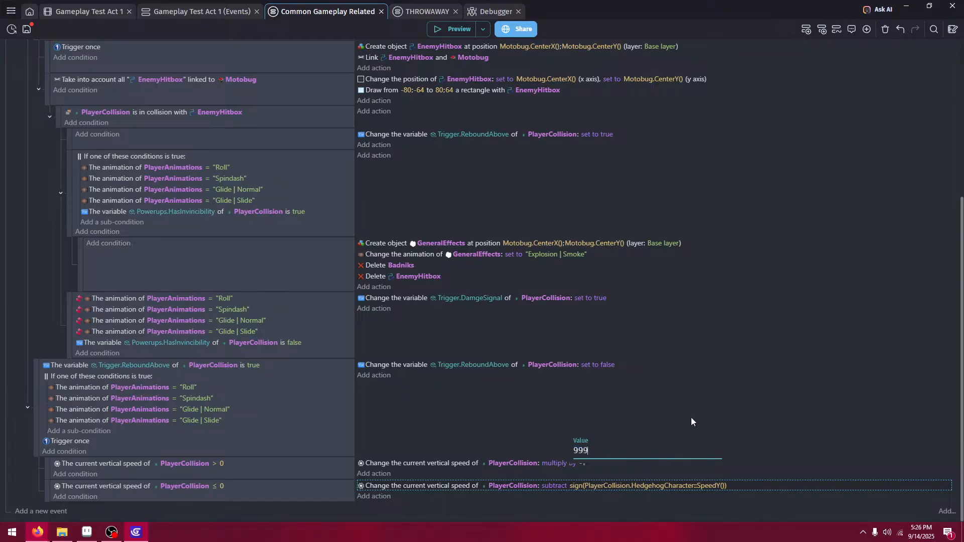
type("99")
left_click(691, 422)
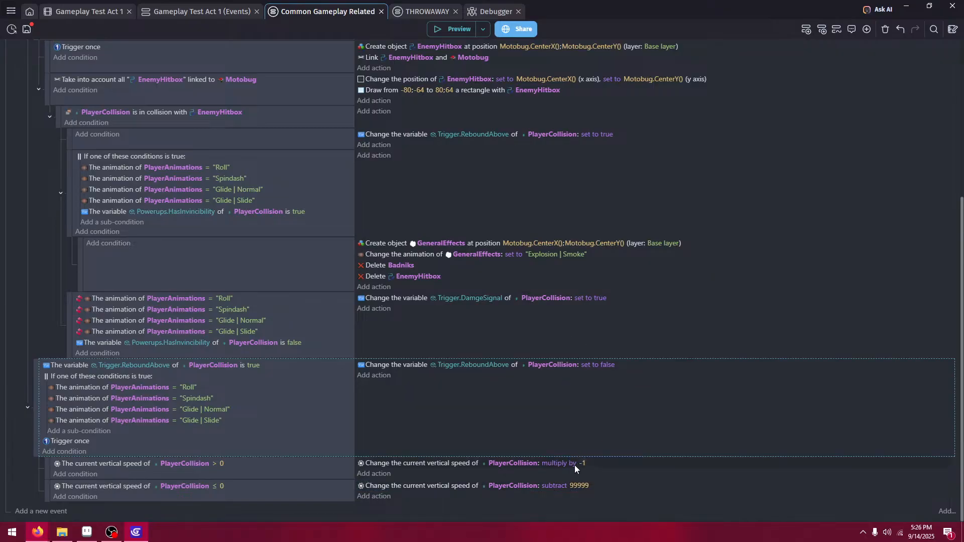
key("ctrl+z")
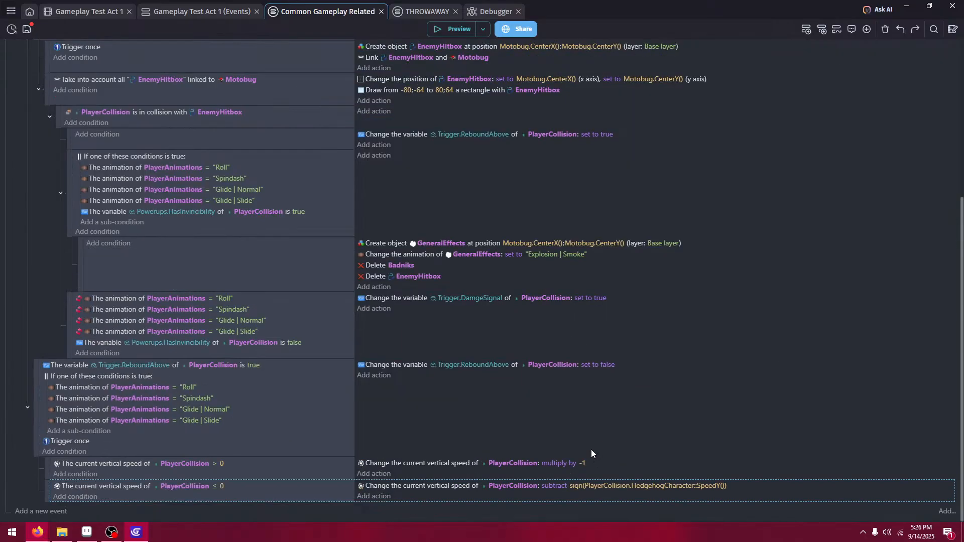
- Set the modification sign of the ≤ 0 sub-event's vertical speed action to + (add)
left_click(562, 484)
left_click(570, 468)
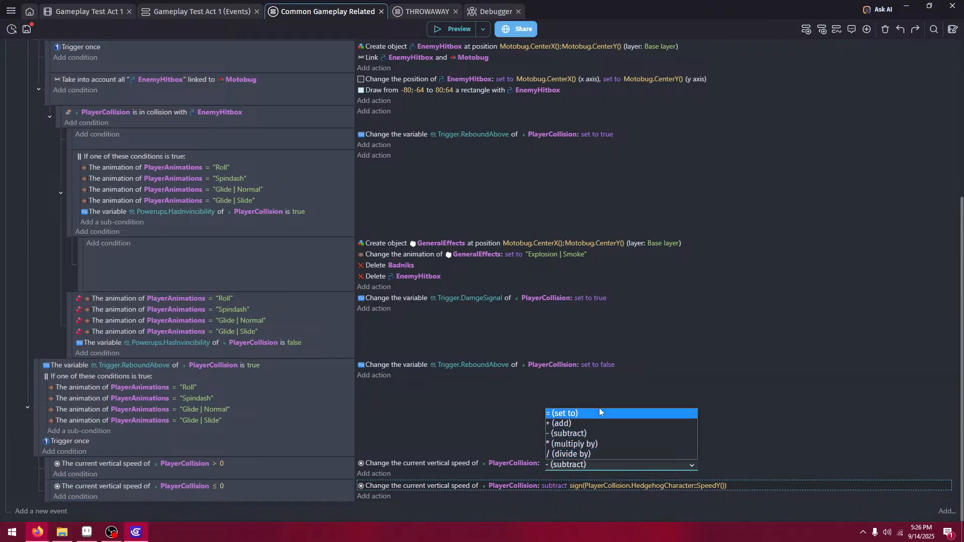
left_click(631, 408)
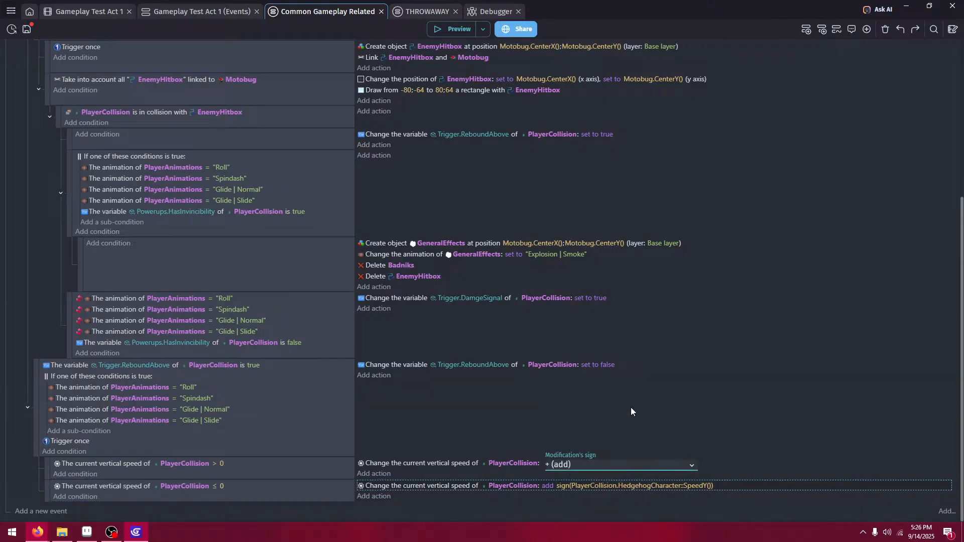
- Preview the game, jump around the mid-air Motobug to test the rebound, and close the preview
left_click(439, 29)
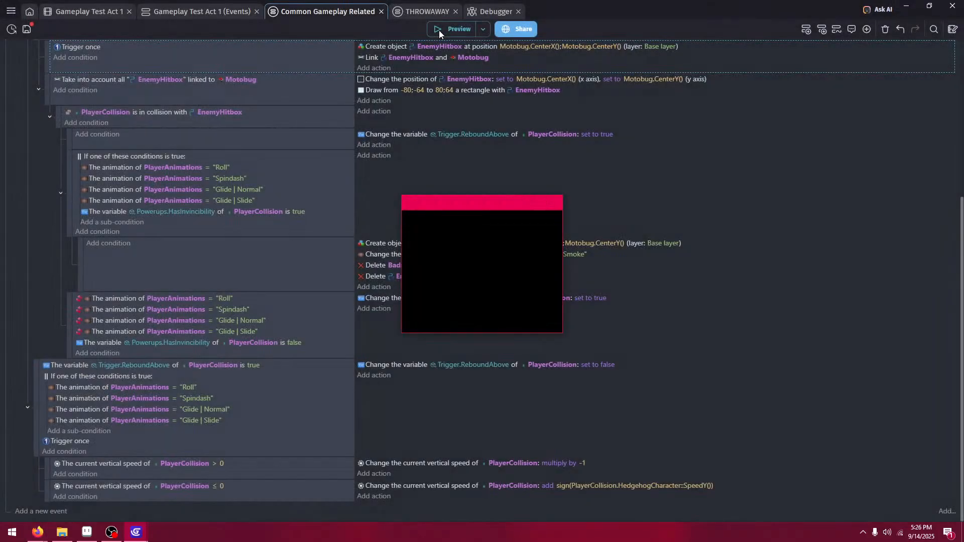
key("space")
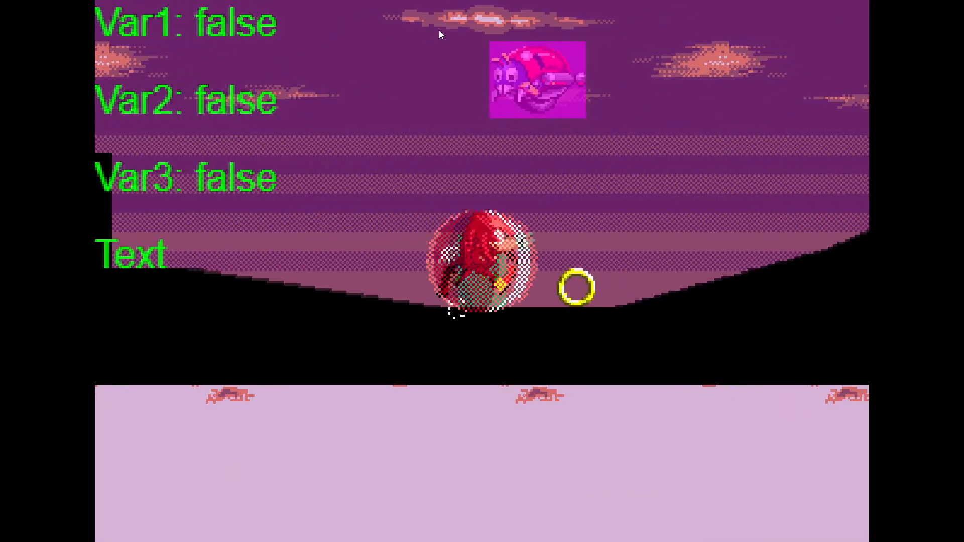
key("space")
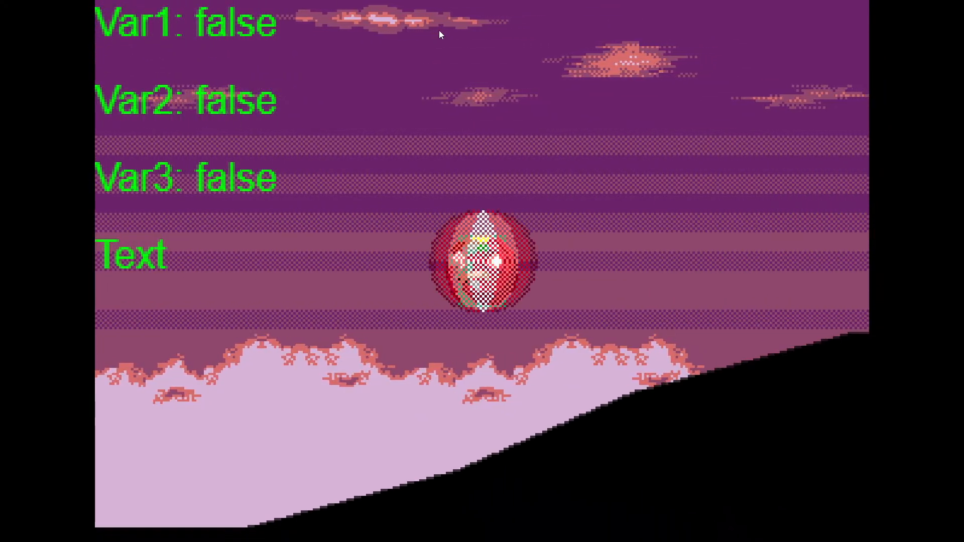
key("F11")
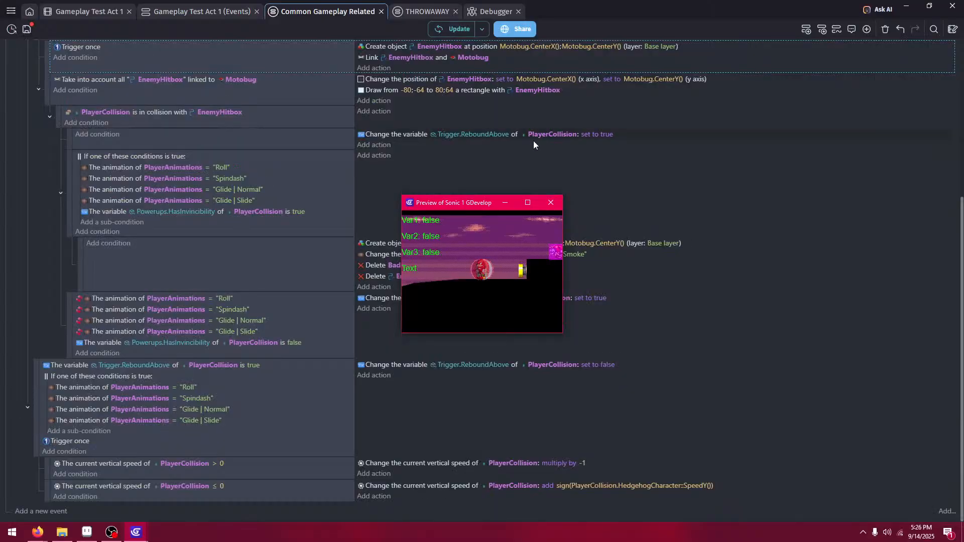
left_click(551, 202)
- Lower the mid-air Motobug in the Gameplay Test Act 1 scene to X 512, Y 384
left_click(119, 14)
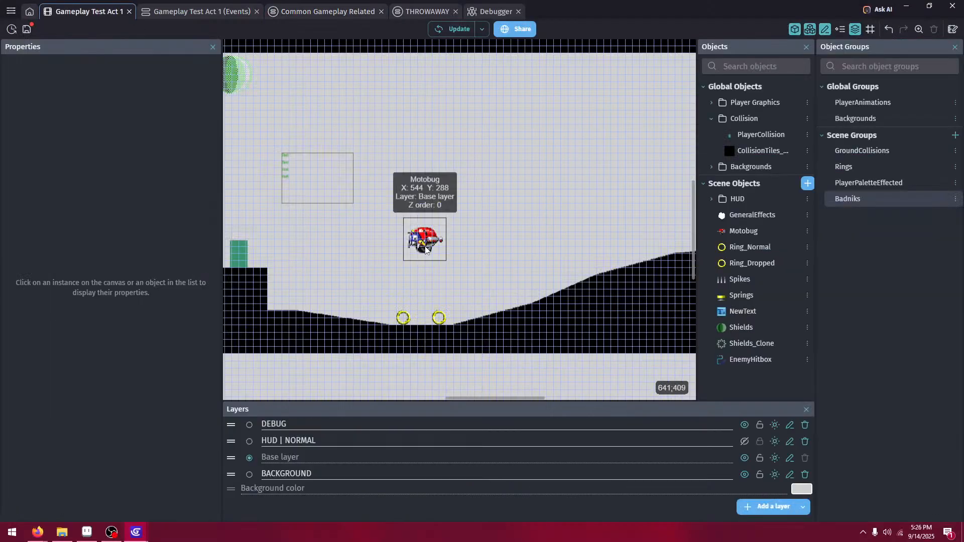
left_click(420, 266)
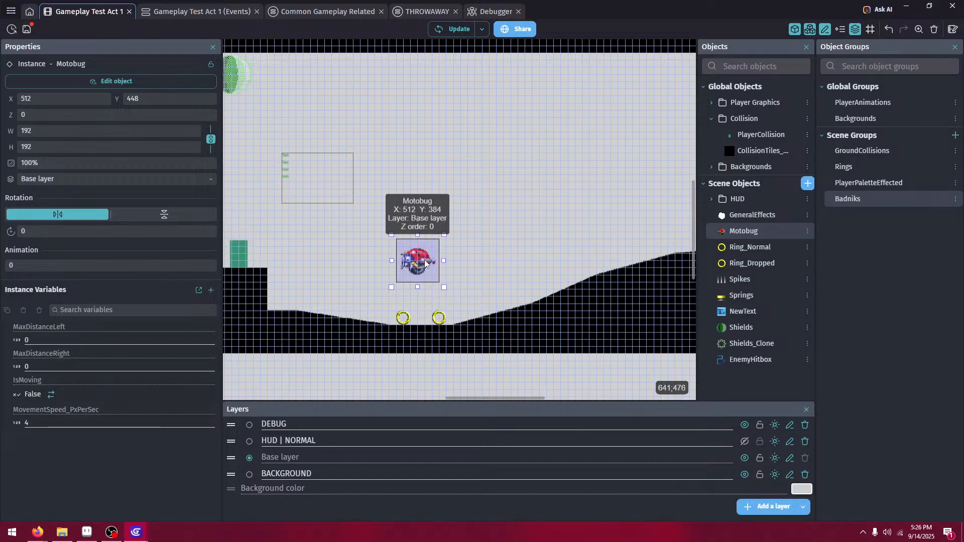
left_click(463, 205)
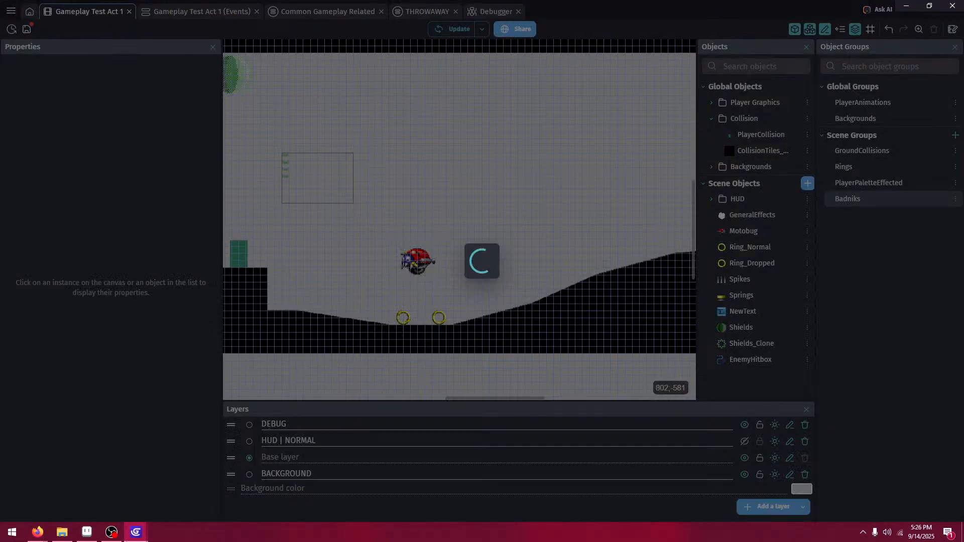
left_click(224, 453)
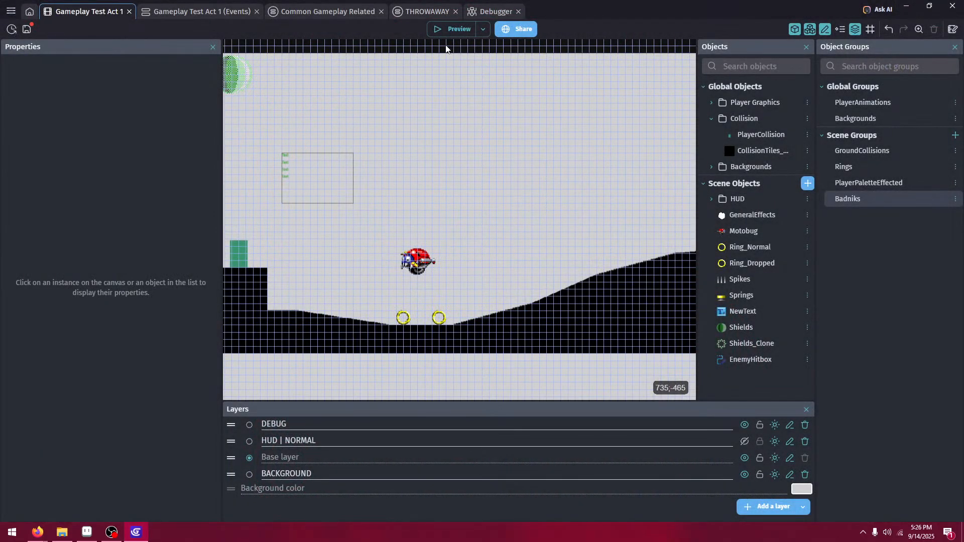
- Launch a fresh preview and jump Knuckles through the valley and onto the Motobug before the spike pit to test rebounds
left_click(446, 48)
left_click(444, 31)
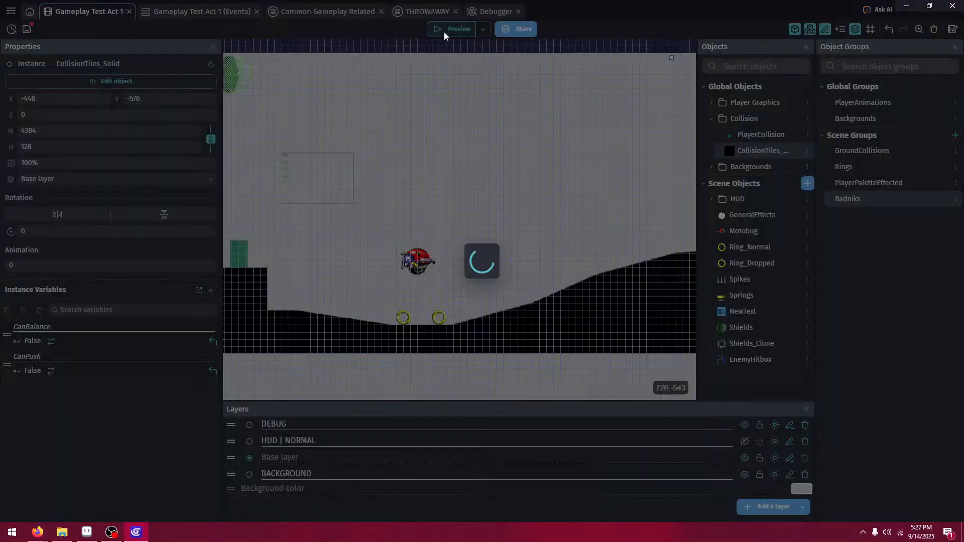
key("Right")
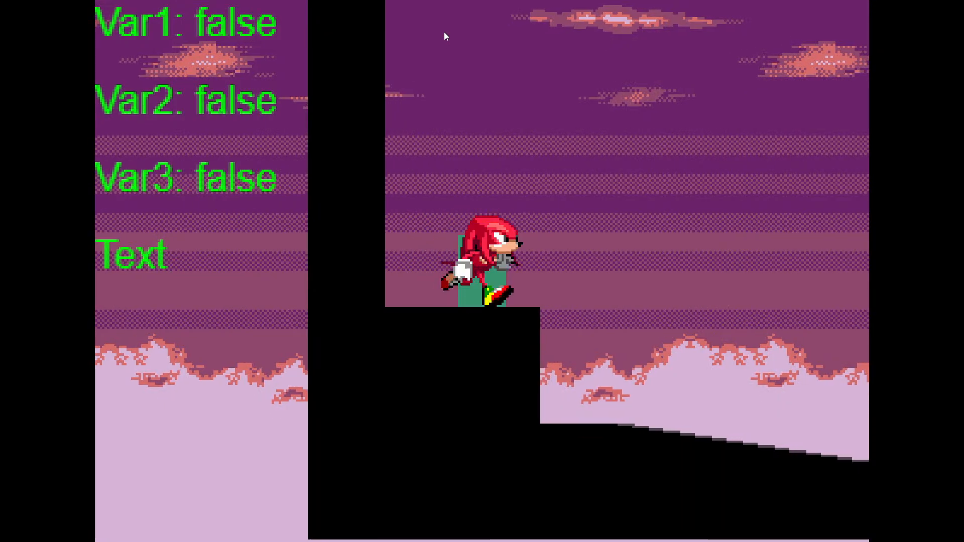
key("space")
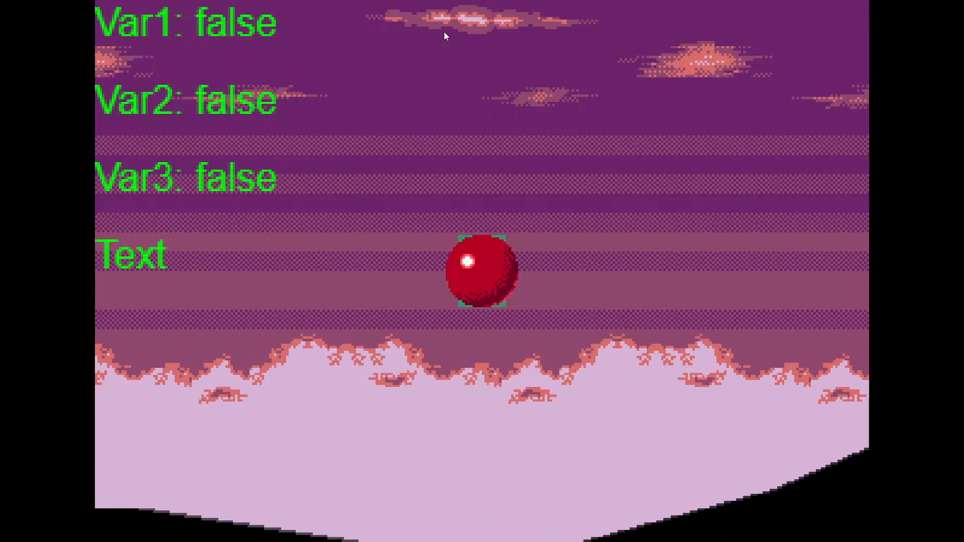
key("space")
key("Right")
key("space")
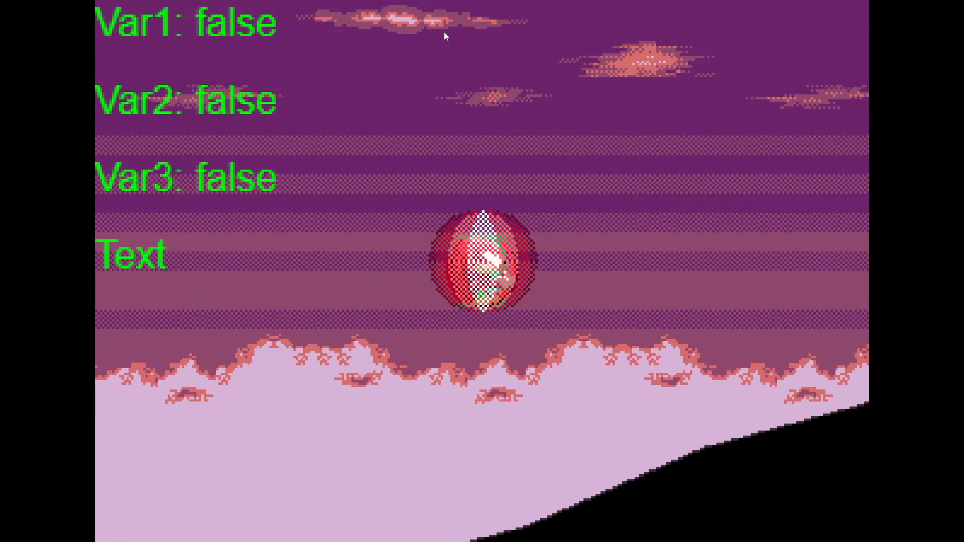
key("space")
key("Right")
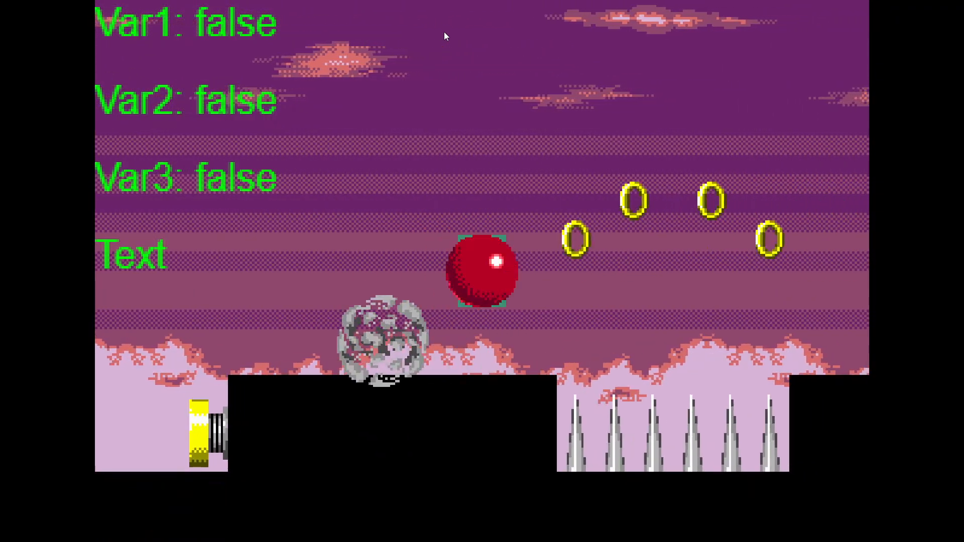
- Playtest jumping back and forth over the spike pit and passing the Motobug beside the yellow spring
key("space")
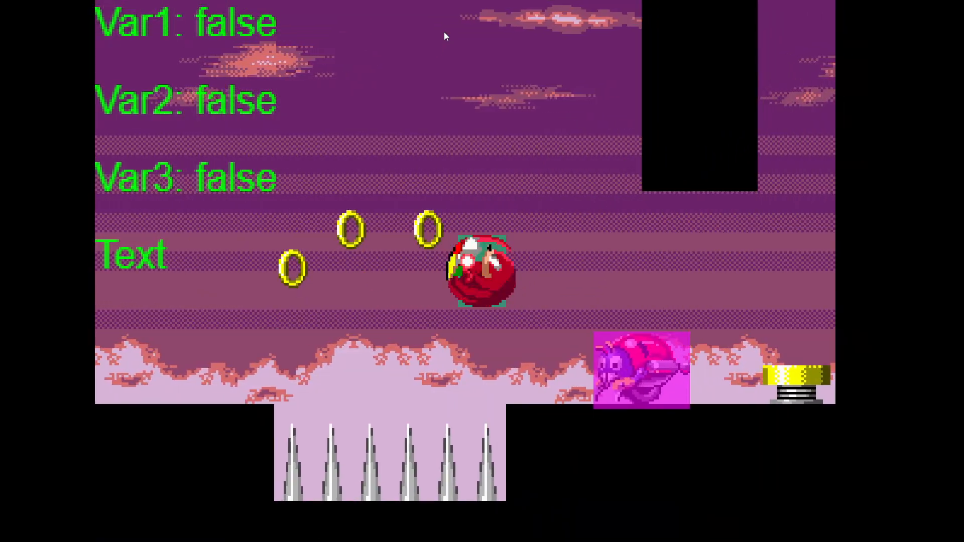
key("Left")
key("space")
key("Right")
key("space")
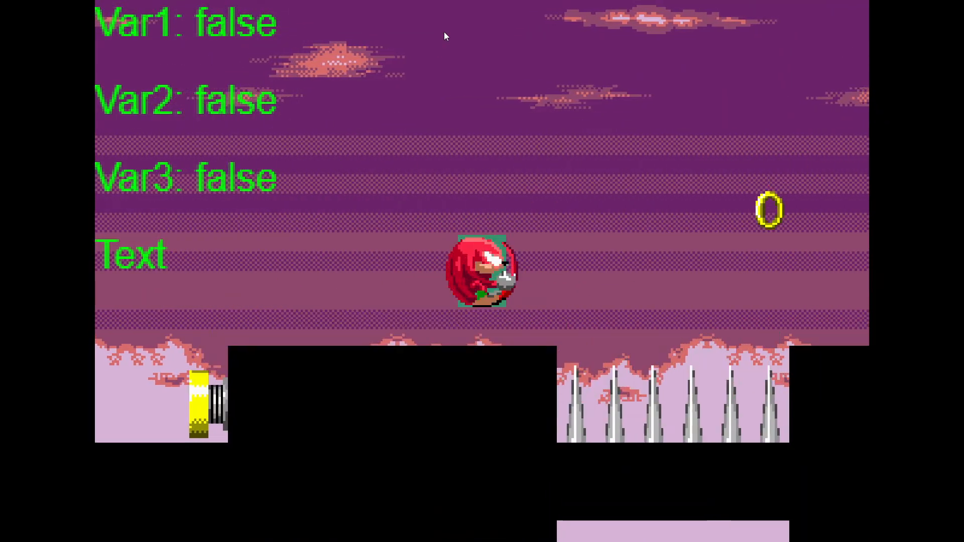
key("Right")
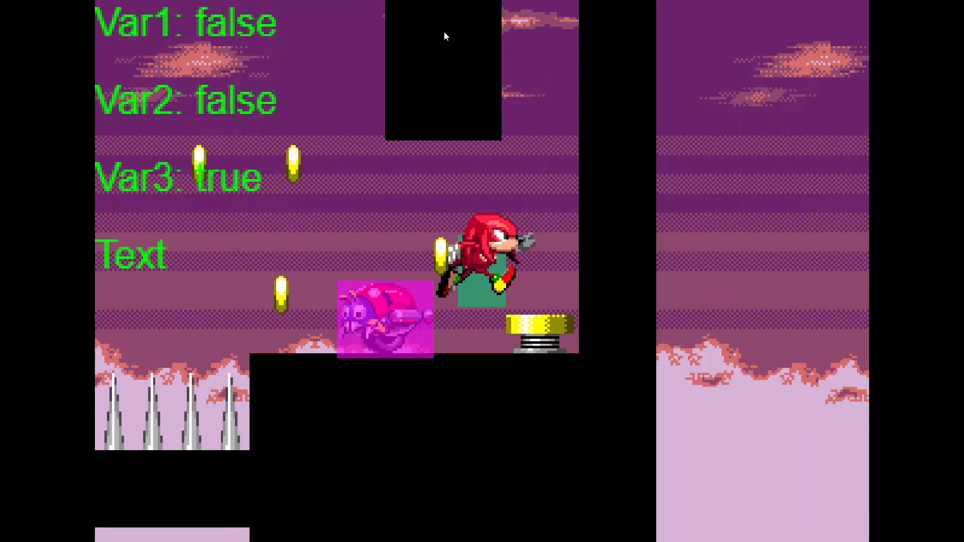
key("Left")
key("Right")
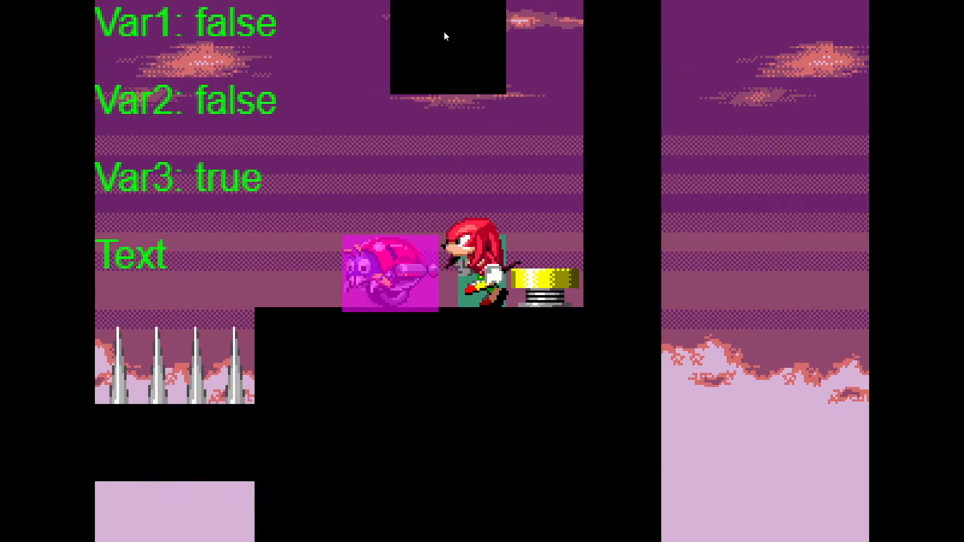
key("space")
key("Left")
key("space")
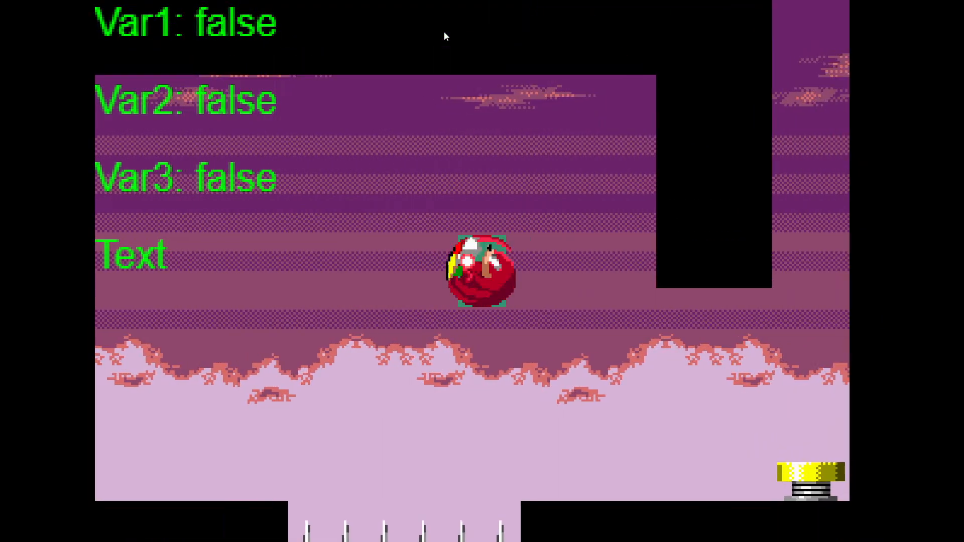
- Playtest spin dashing Knuckles from the ledge by the tall wall down through the valley
key("Down")
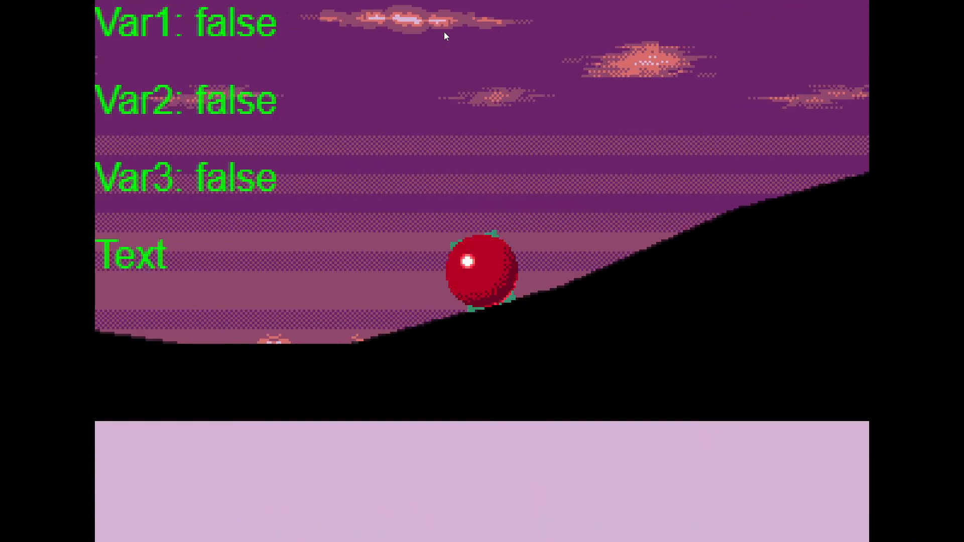
key("Right")
key("Down")
key("space")
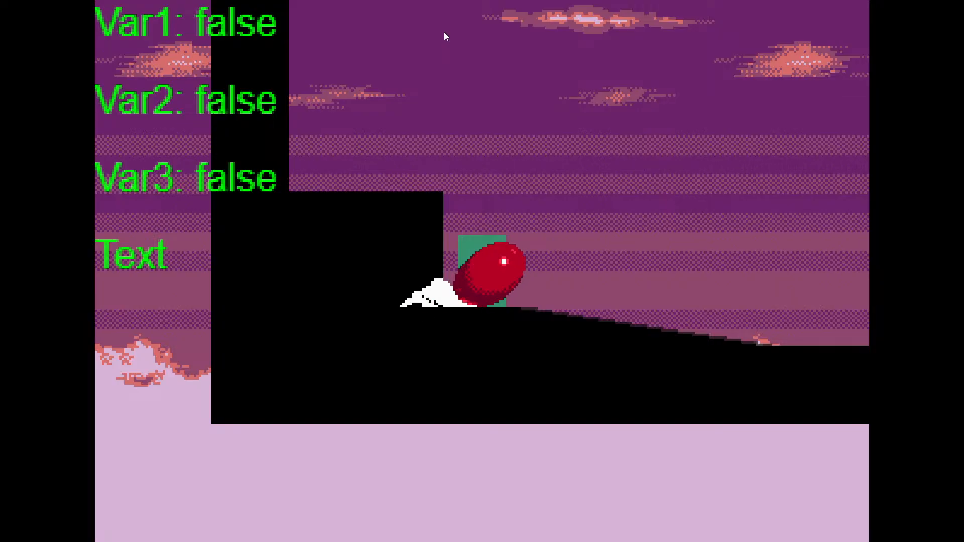
key("Right")
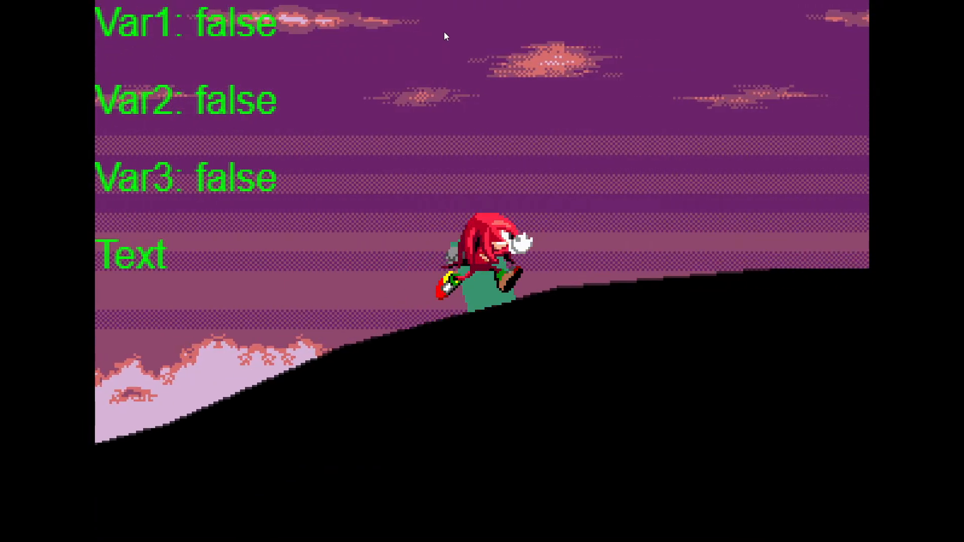
- Playtest Knuckles' spin dash in both directions across the valley, and jump off the slope
key("Left")
key("Down")
key("space")
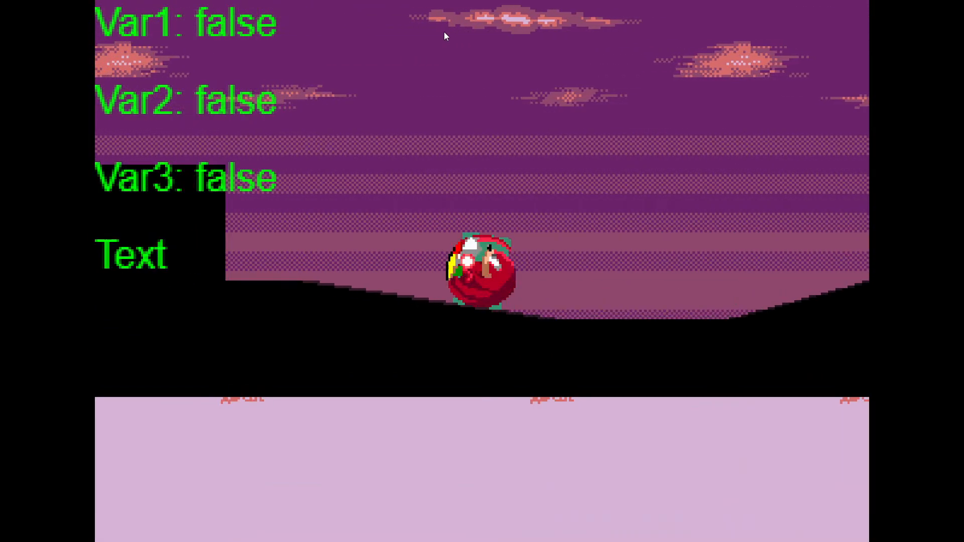
key("Right")
key("Down")
key("space")
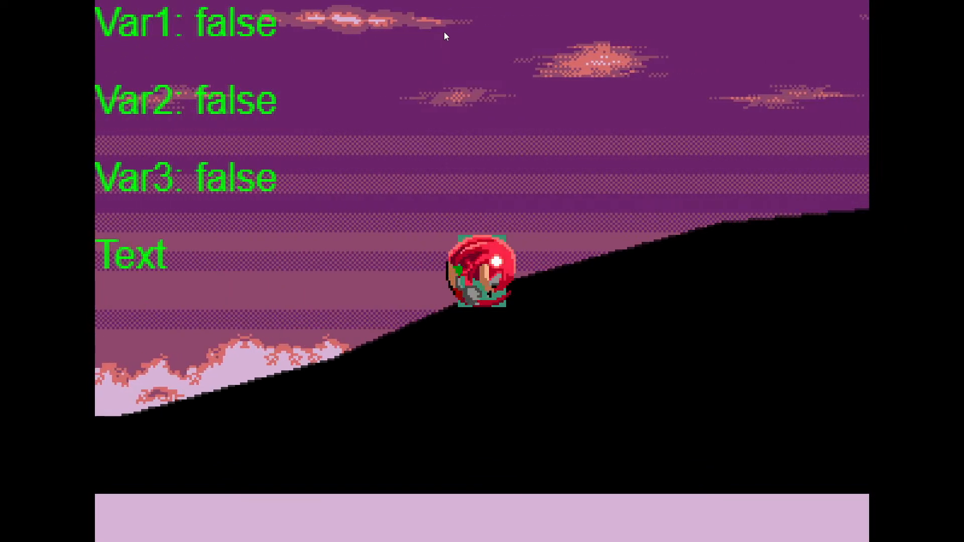
key("Right")
key("space")
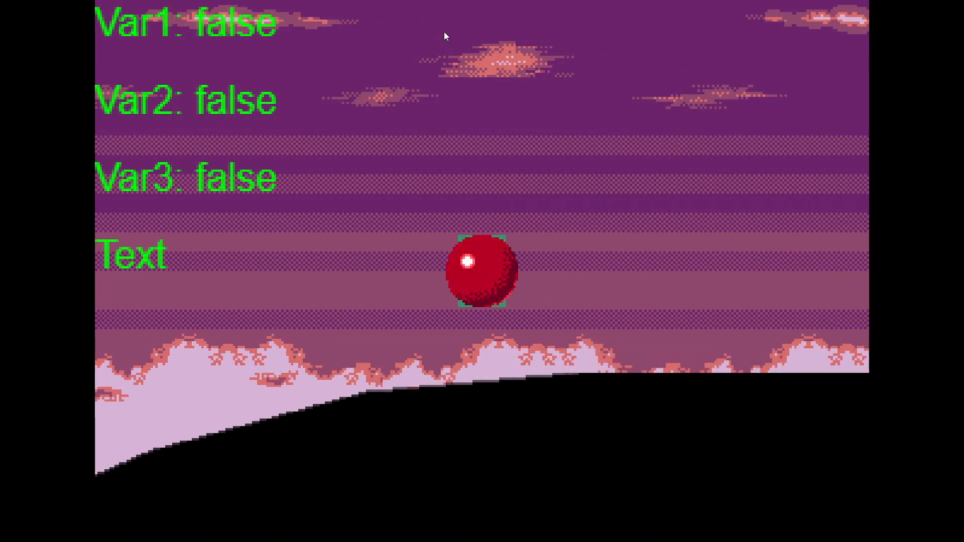
- Run Knuckles back and forth between the valley ledge and the uphill slope, testing turns and skids
key("Left")
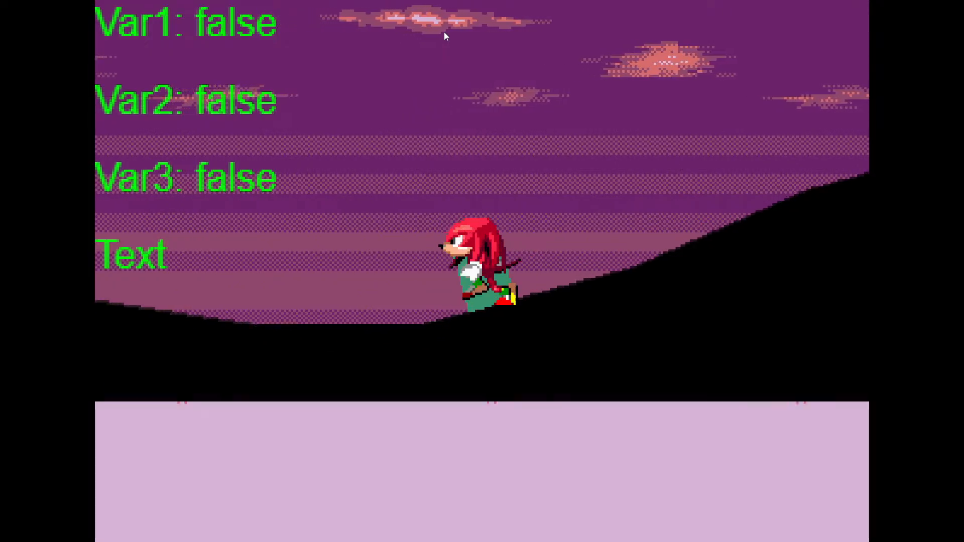
key("Right")
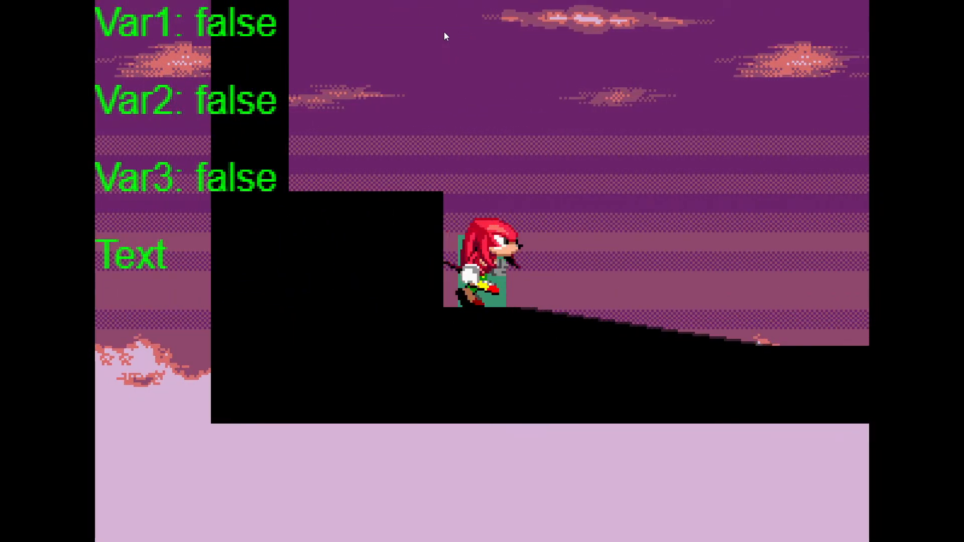
key("Right")
key("Left")
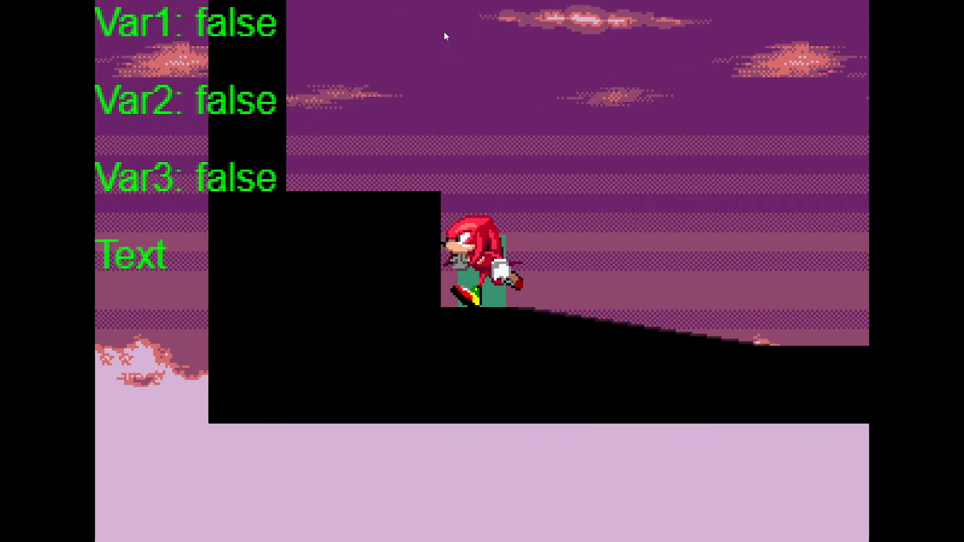
key("Right")
key("Right")
key("Left")
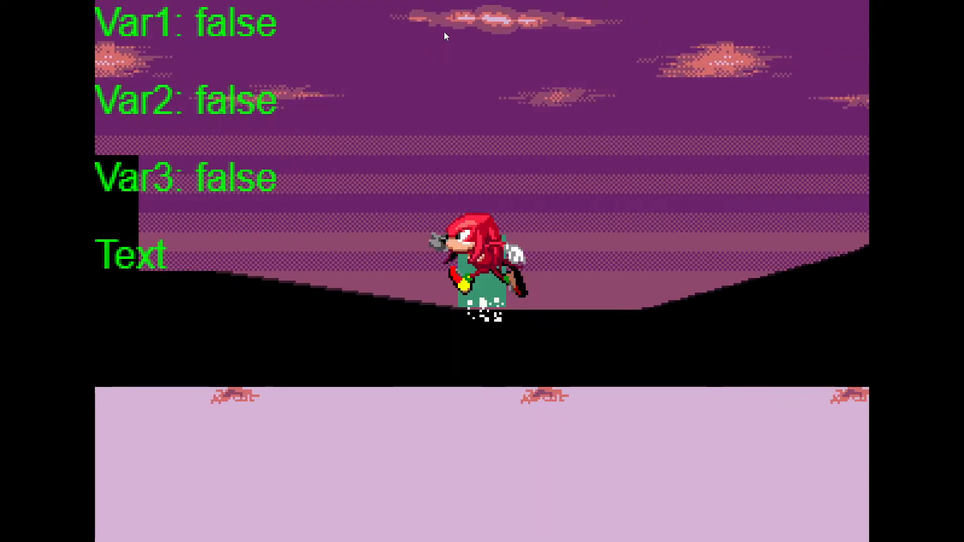
key("space")
key("Right")
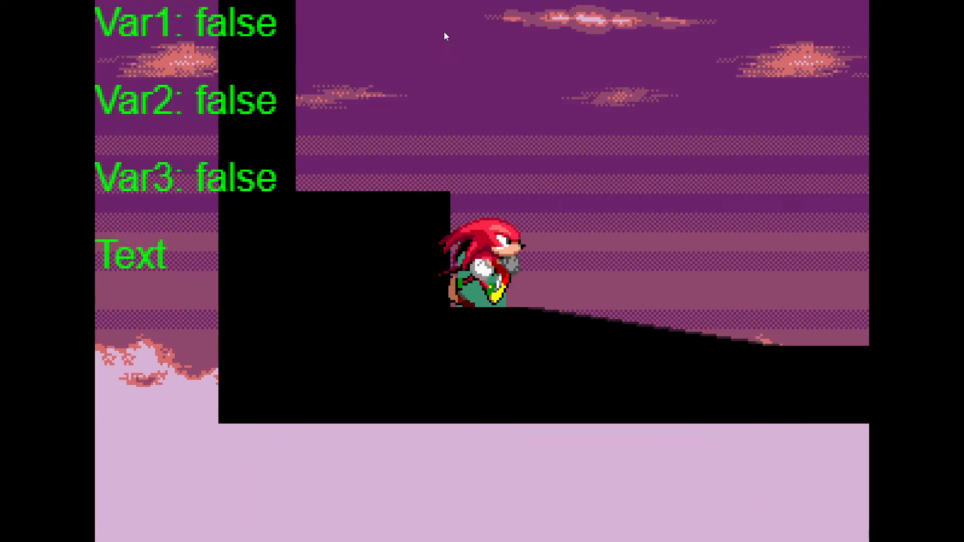
key("Right")
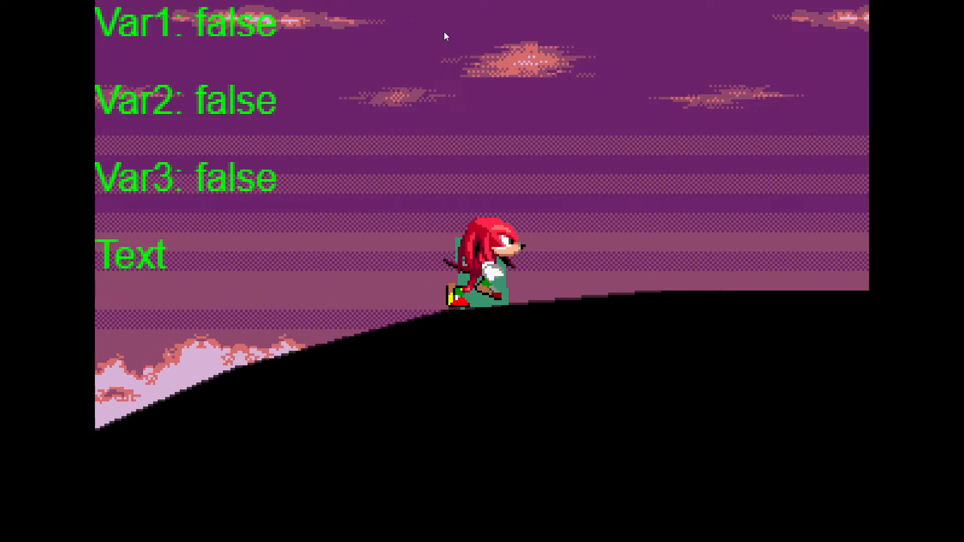
- Playtest repeated jumps over the valley slopes and onward past the spike pit to the upright yellow spring
key("space")
key("space")
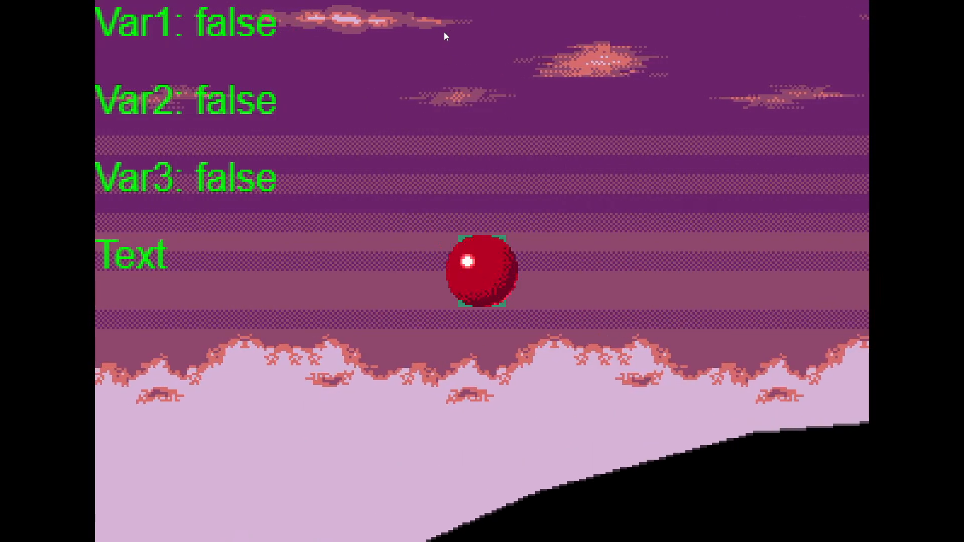
key("space")
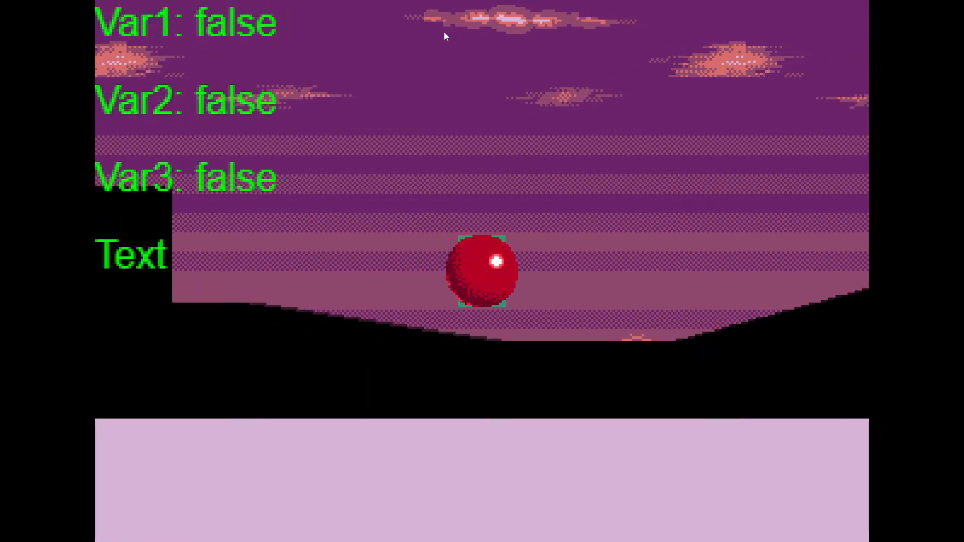
key("space")
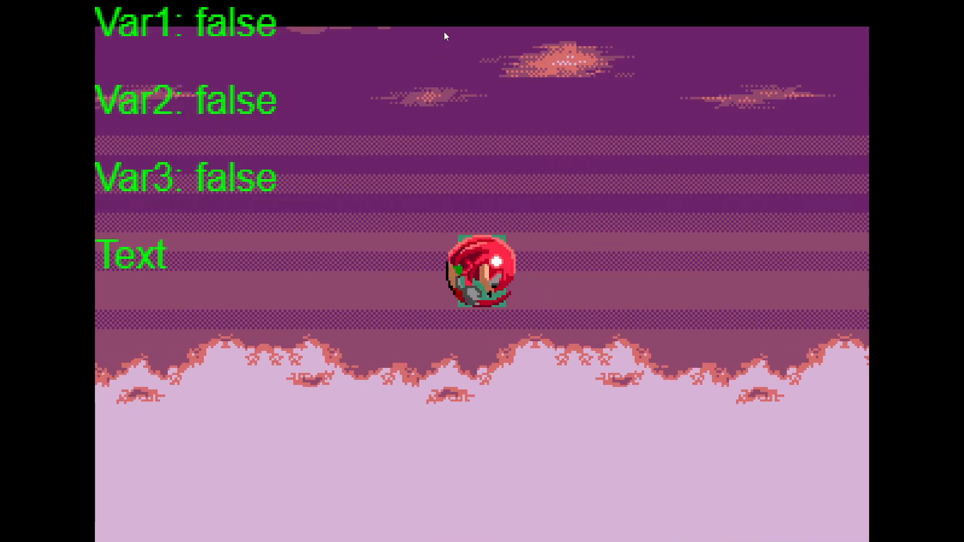
key("space")
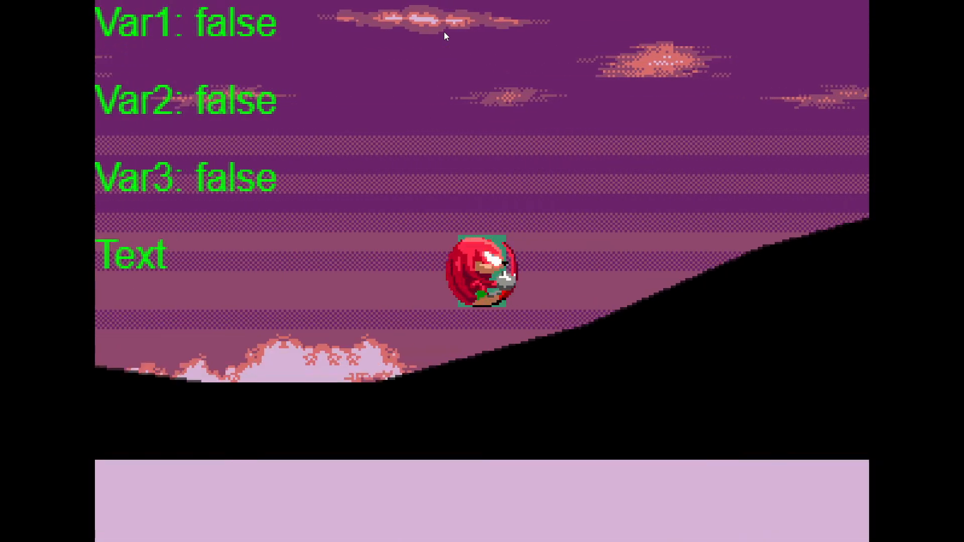
key("space")
key("space")
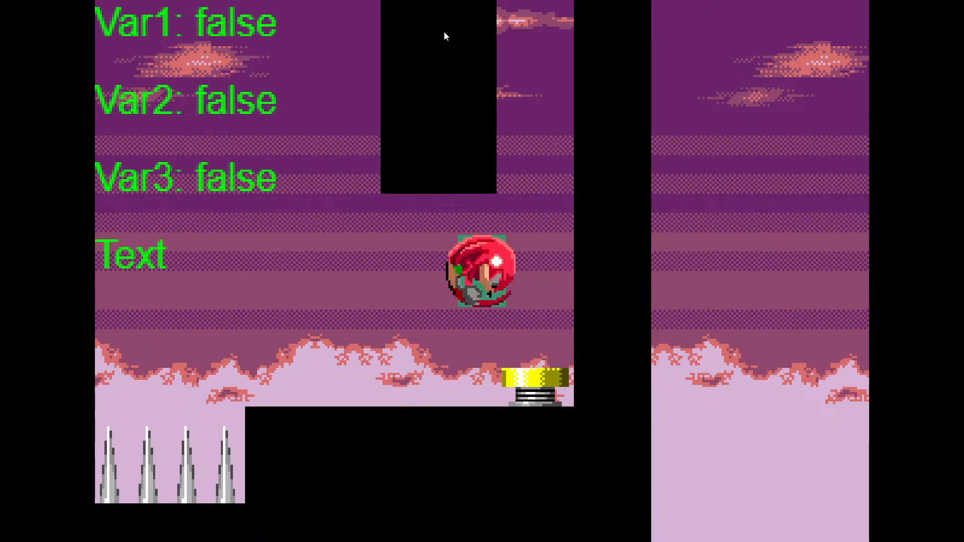
- Playtest bouncing Knuckles on the upright yellow spring in the narrow shaft, and jump back across the spike pit
key("Right")
key("Left")
key("Right")
key("Left")
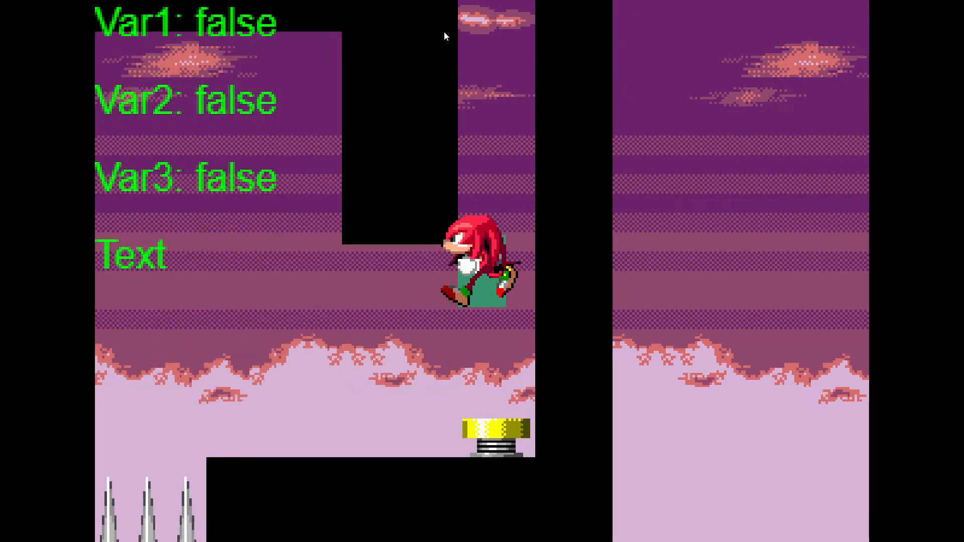
key("Right")
key("Left")
key("space")
key("Right")
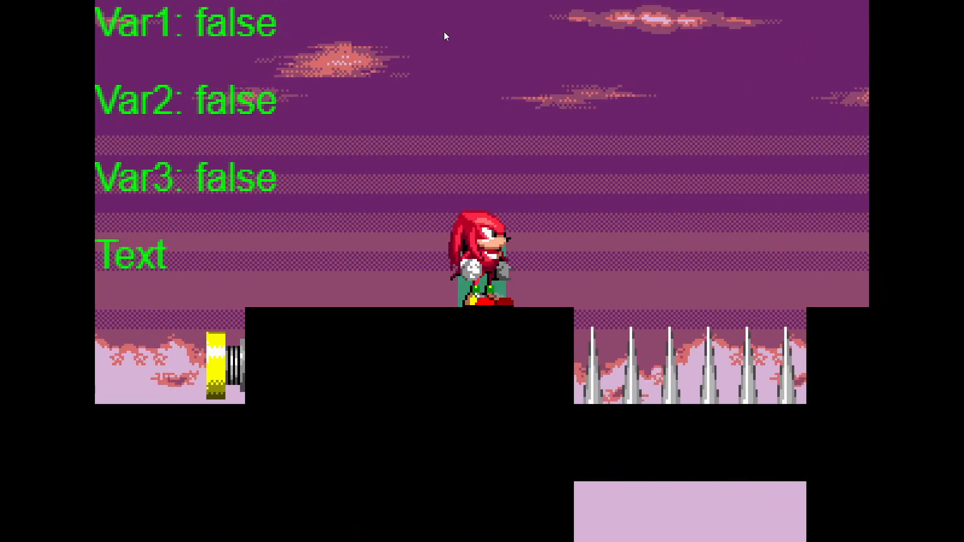
- Playtest spin dashing back into the valley and jumping over the sideways spring toward the spike pit
key("Left")
key("Down")
key("space")
key("Right")
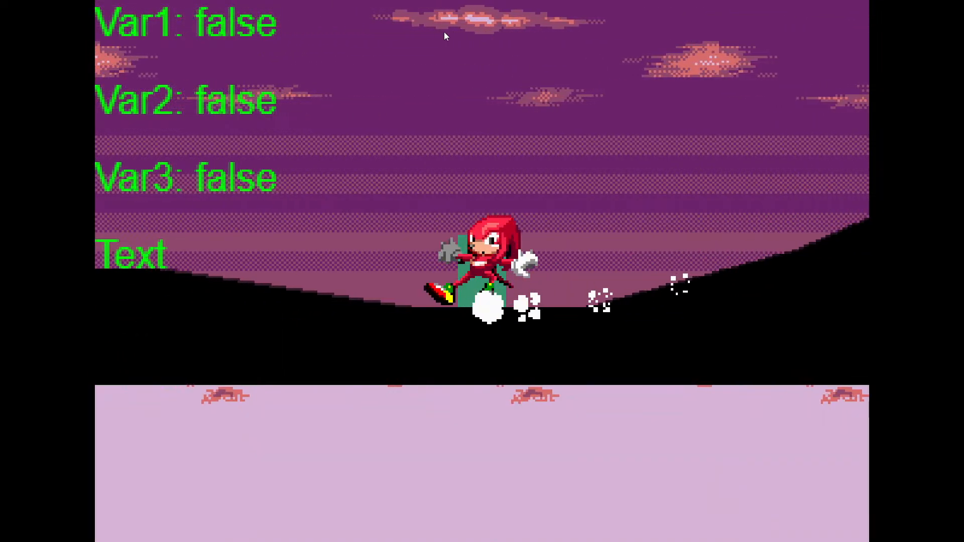
key("Down")
key("space")
key("space")
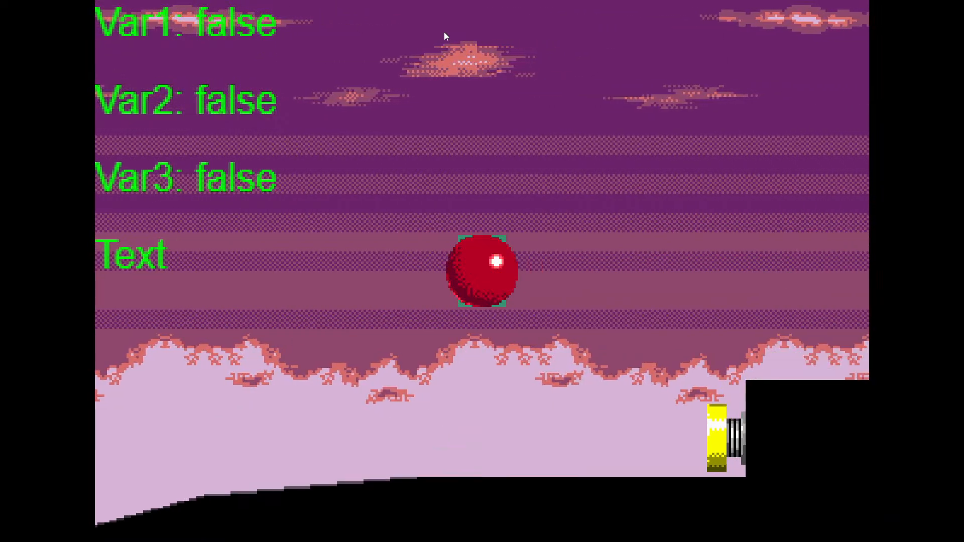
key("Right")
key("space")
key("Left")
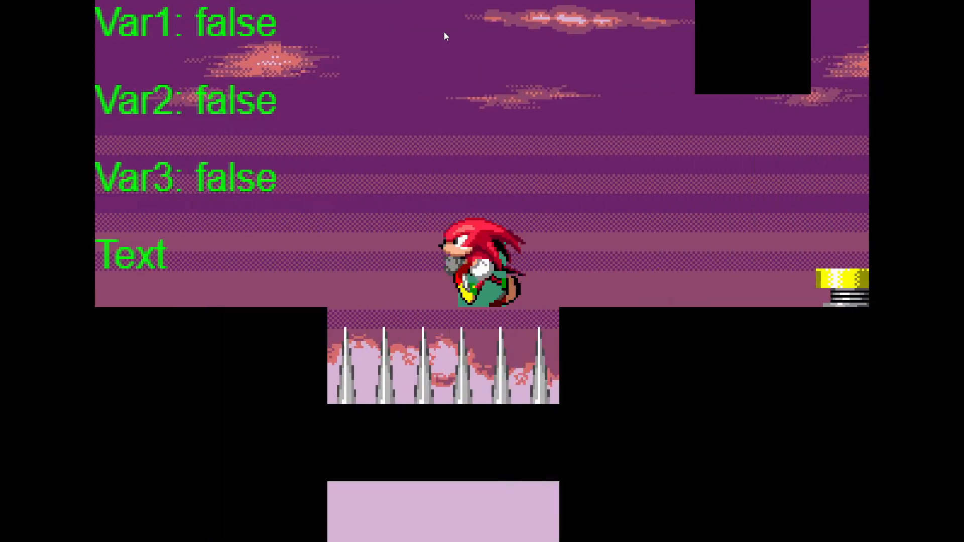
- Spin dash Knuckles from the valley ledge toward the spike pit, and close the preview
key("Right")
key("Down")
key("space")
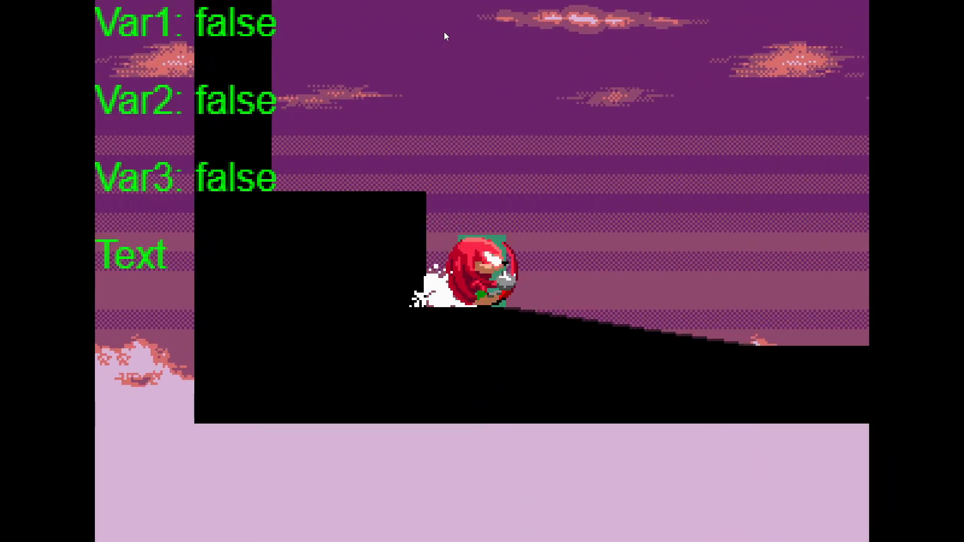
key("space")
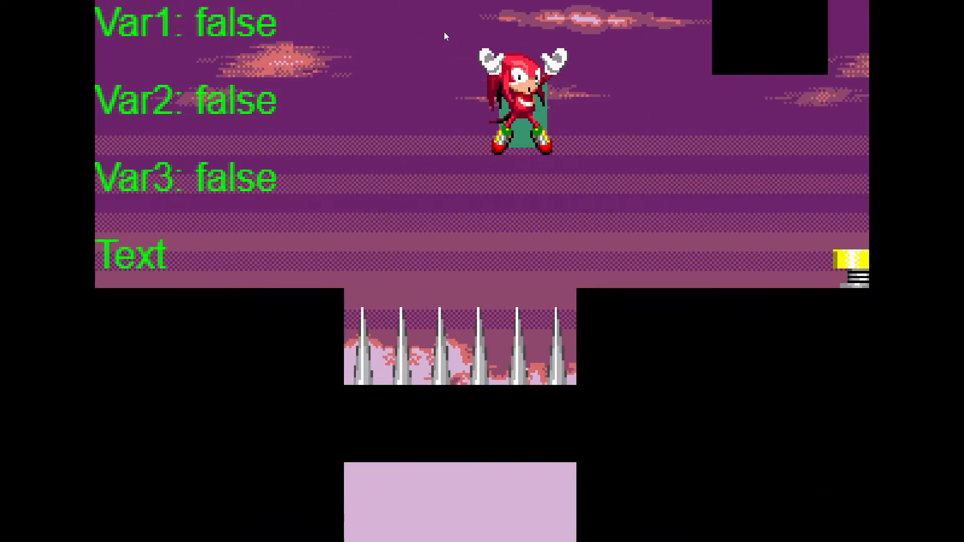
key("F11")
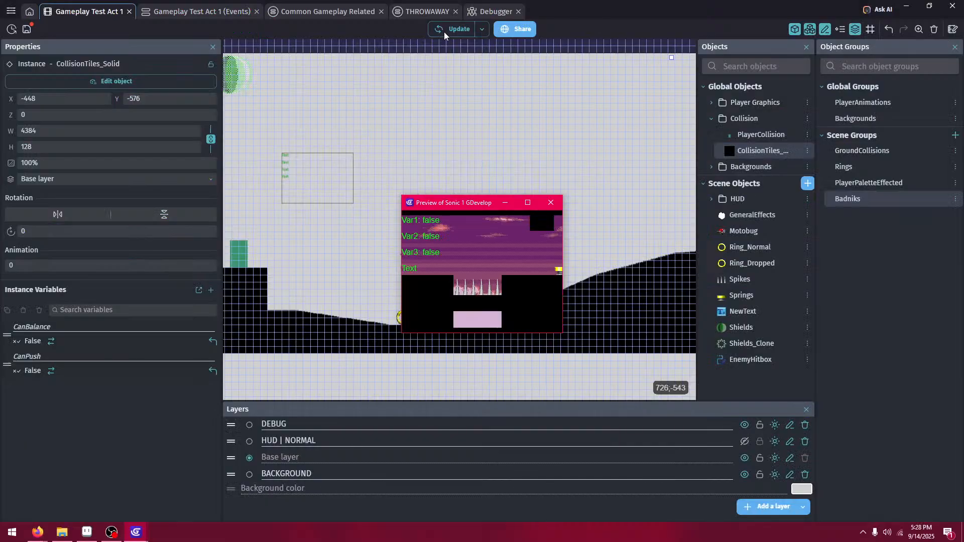
left_click(551, 204)
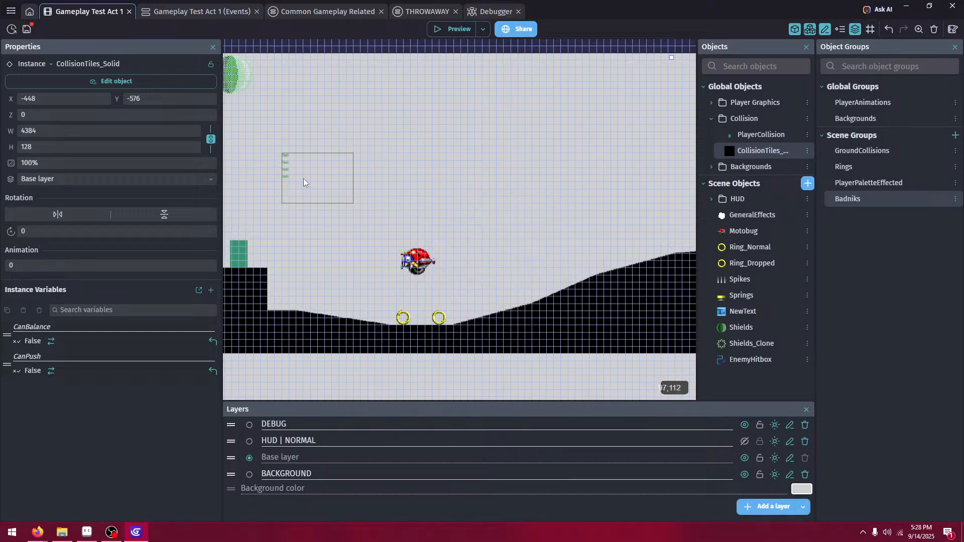
- Hide the DEBUG layer, show the HUD | NORMAL layer, and launch a new preview
left_click(496, 237)
left_click(461, 29)
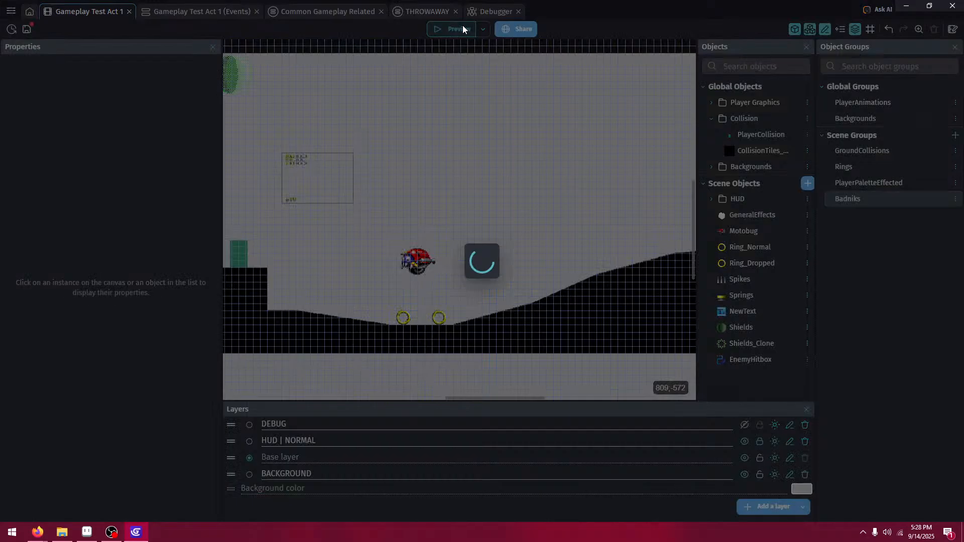
- Playtest jumping the shielded Knuckles across the valley, collecting rings and approaching the Motobug beside the upright yellow spring
key("Right")
key("space")
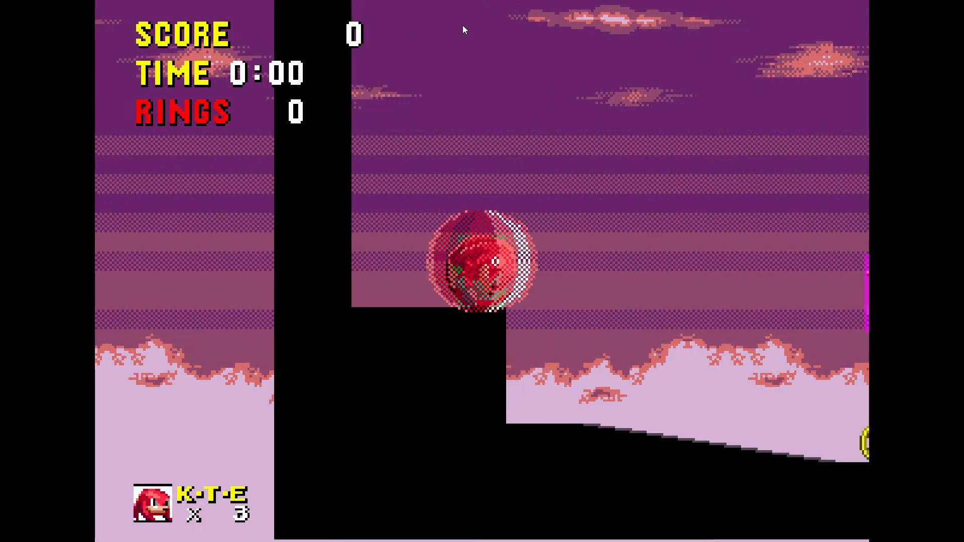
key("Left")
key("Right")
key("space")
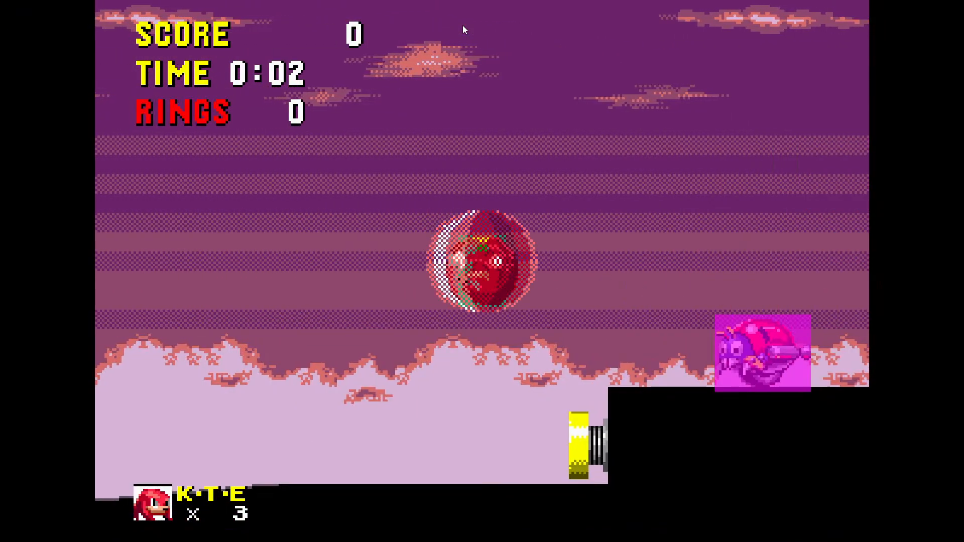
key("space")
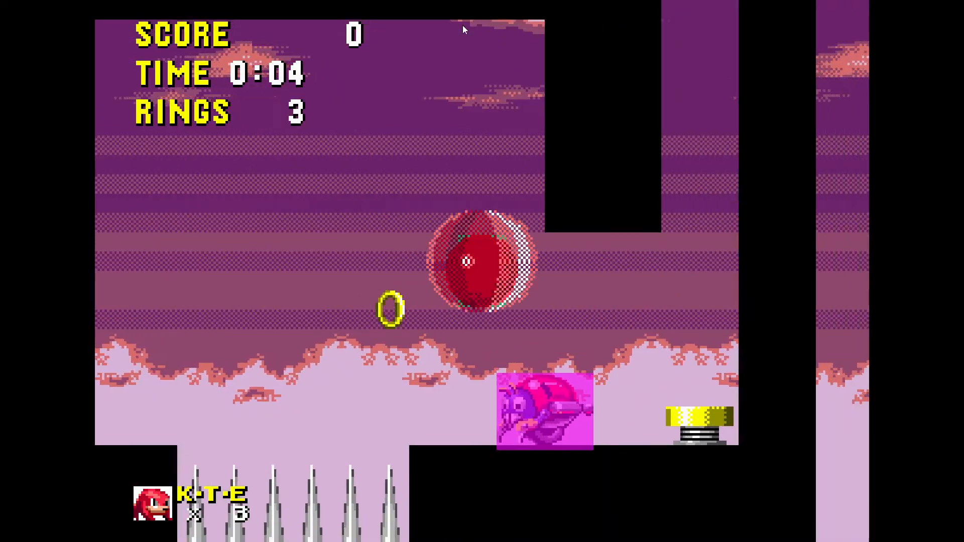
- Playtest bouncing the shielded Knuckles on the upright yellow spring up through the shaft and back down
key("Left")
key("Right")
key("space")
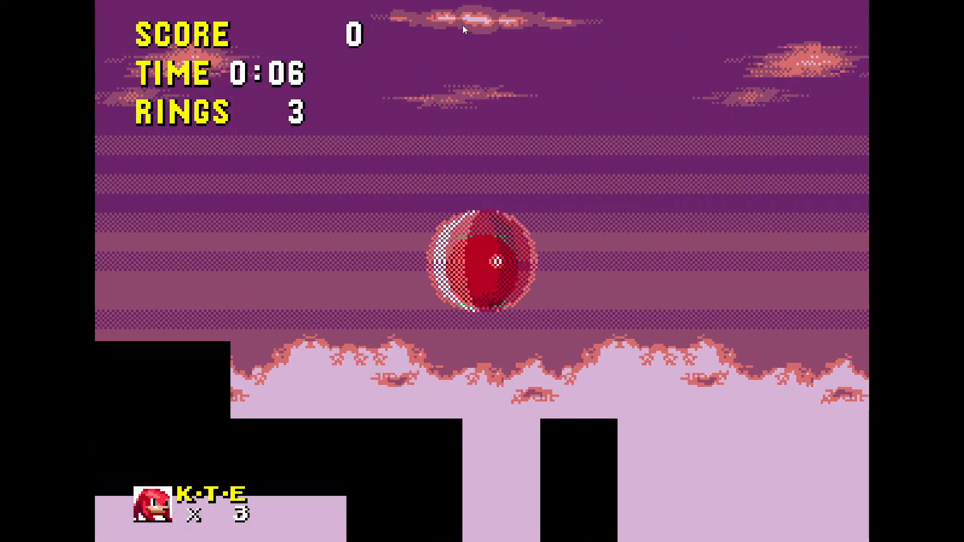
key("Left")
key("space")
key("Right")
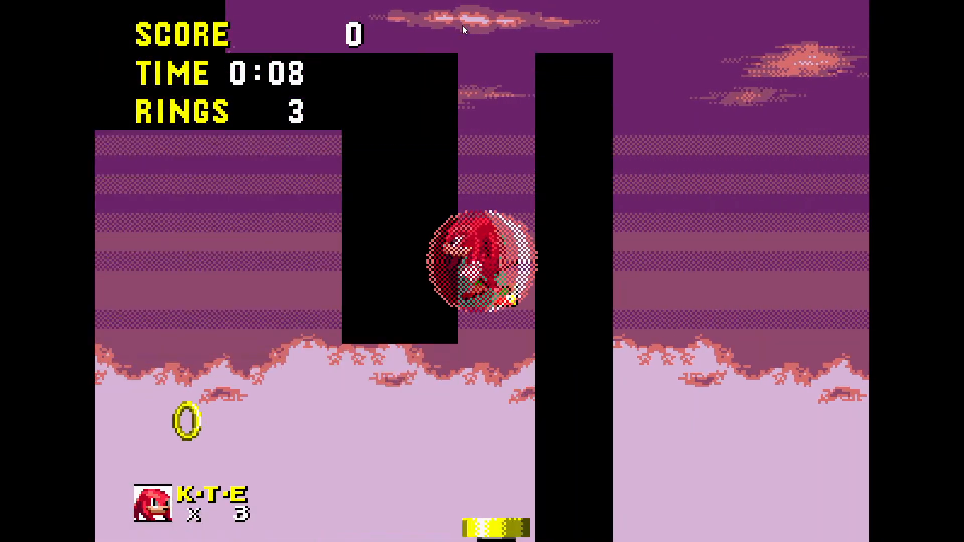
- Bring Knuckles back past the spike pit to the valley slope, and take the preview out of full screen
key("Left")
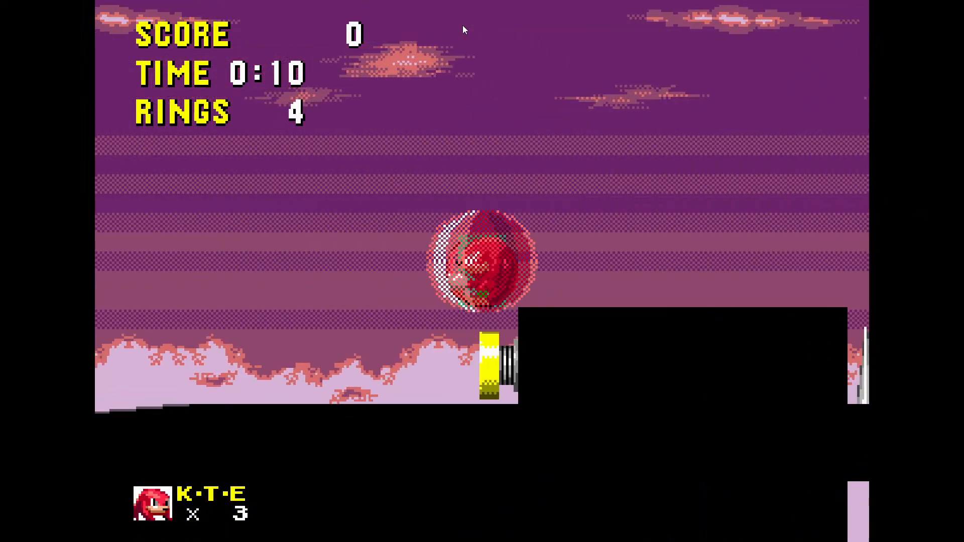
key("Right")
key("1")
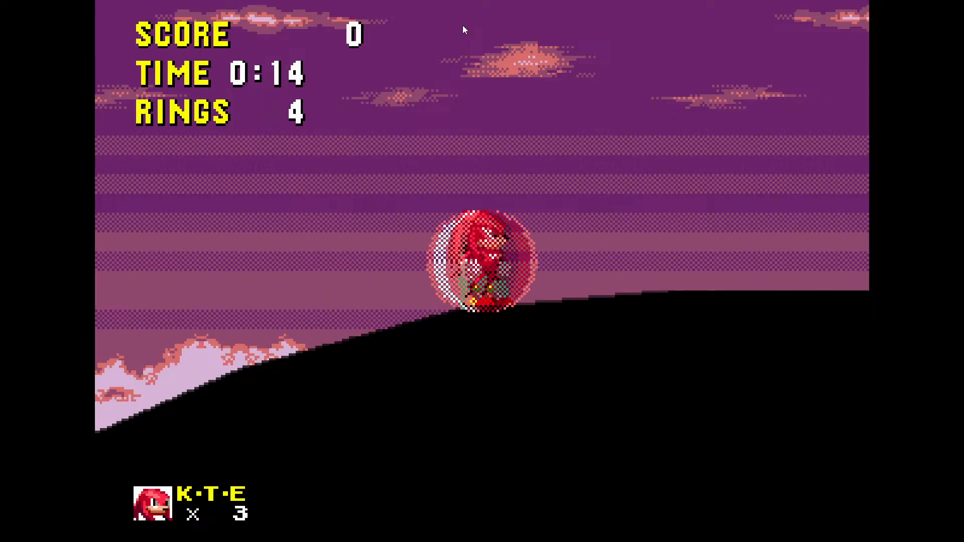
key("F11")
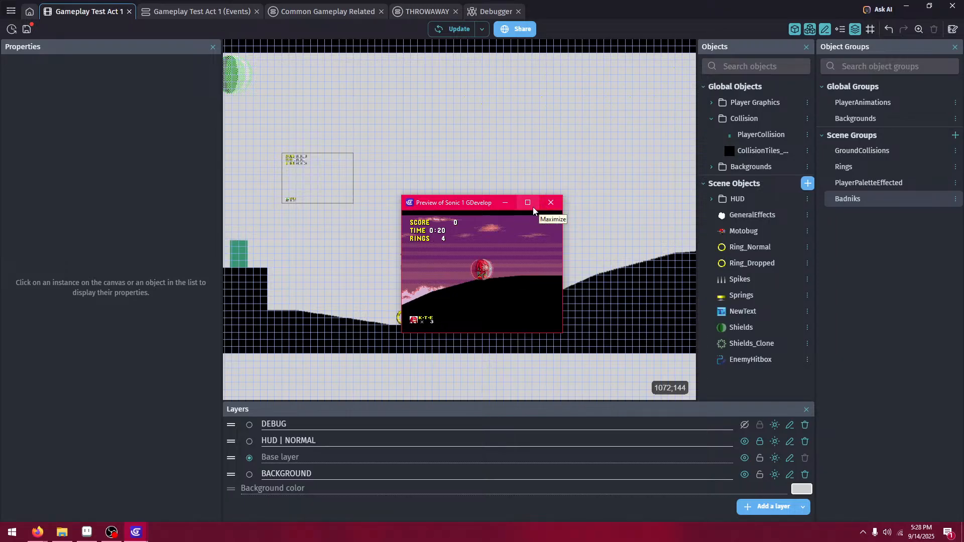
- Close the running preview and save the project
left_click(549, 204)
key("ctrl+alt+v")
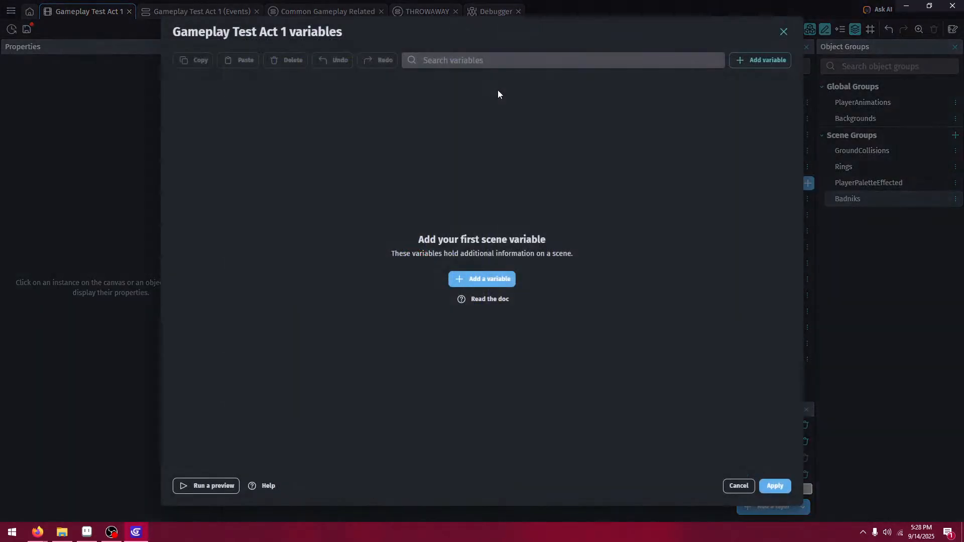
left_click(783, 489)
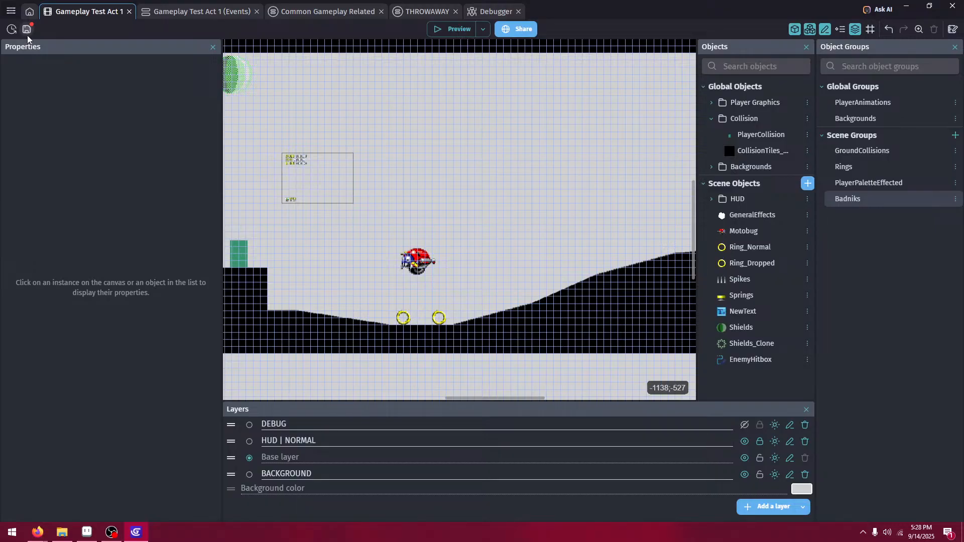
key("ctrl+alt+e")
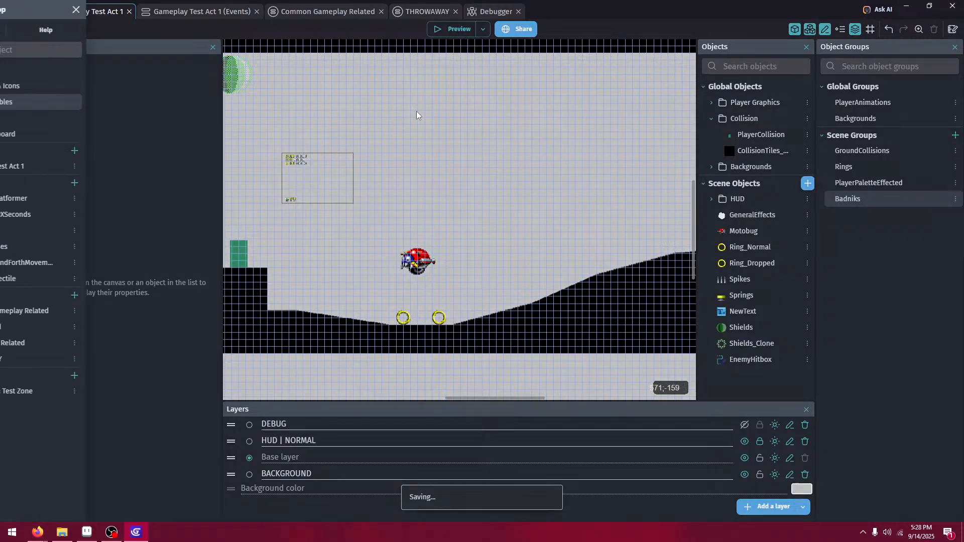
- Set the global Settings > Character > Current variable to the base Tails character and launch a new preview
left_click(61, 101)
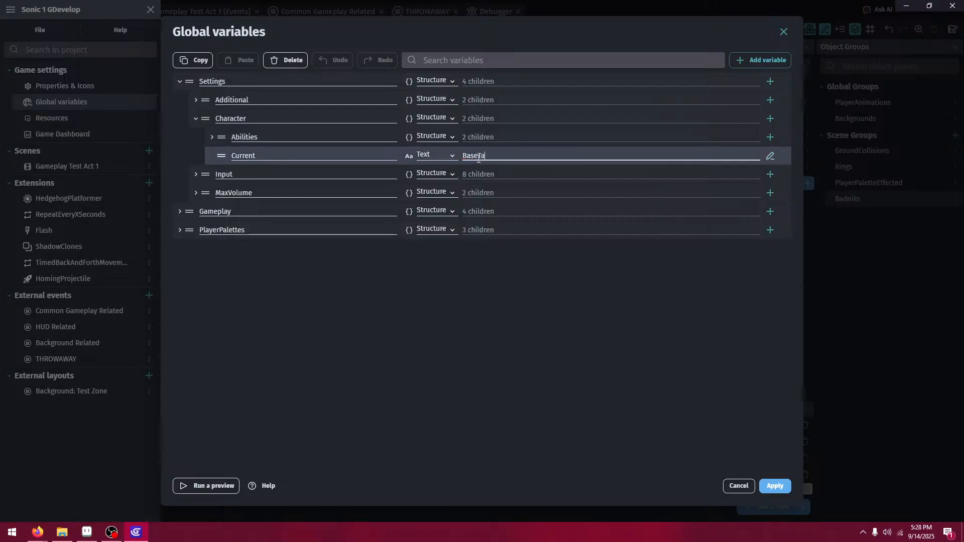
left_click(774, 486)
left_click(463, 65)
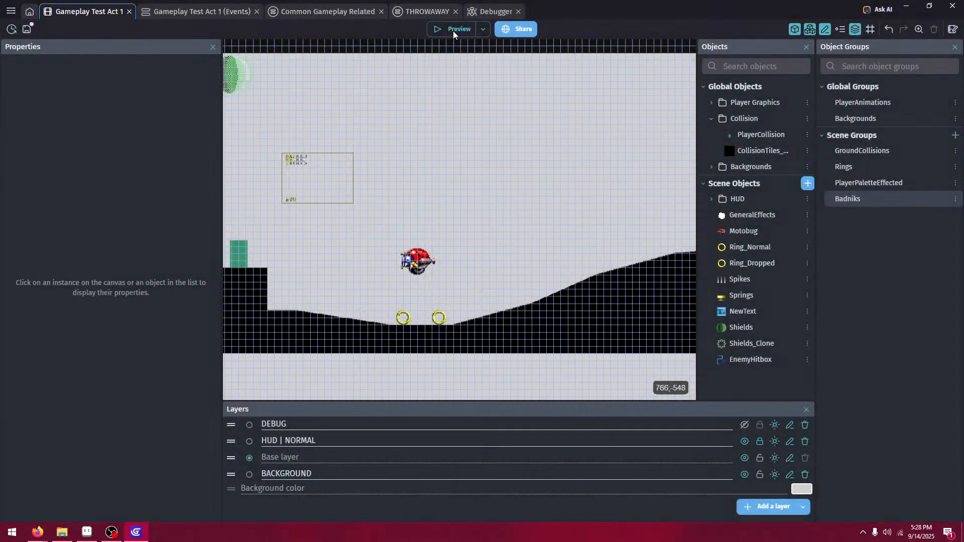
left_click(453, 31)
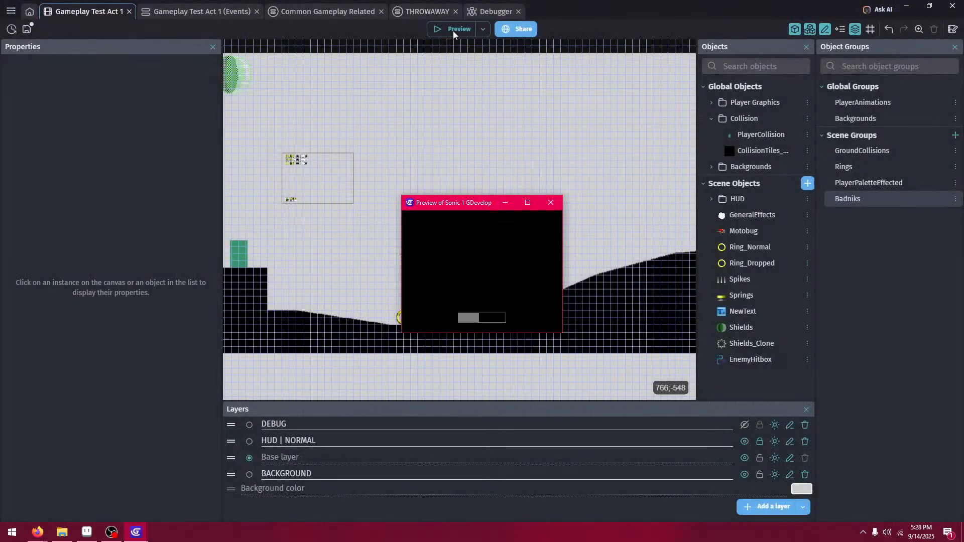
- Playtest jumping the shielded Tails off the starting ledge, over the first Motobug and onto the valley slope
key("Right")
key("space")
key("Right")
key("space")
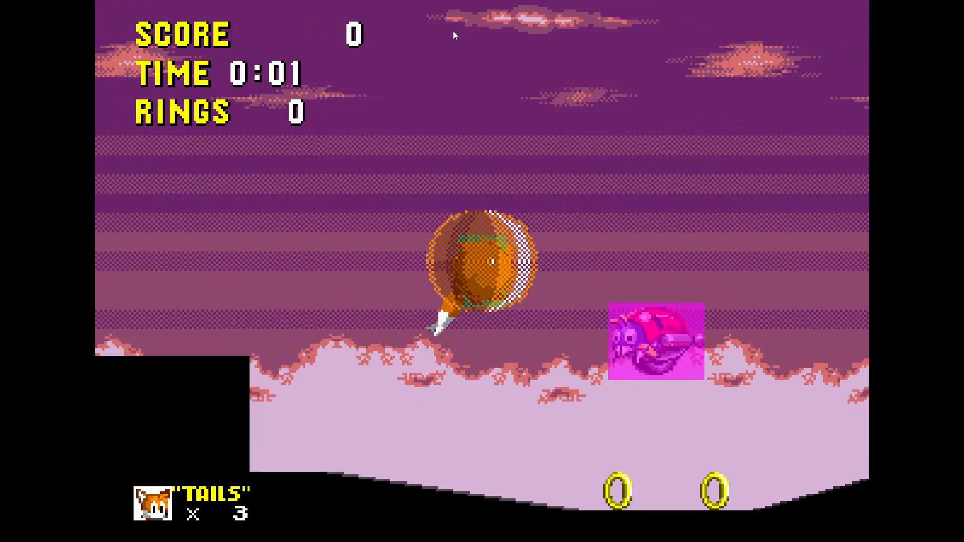
key("Left")
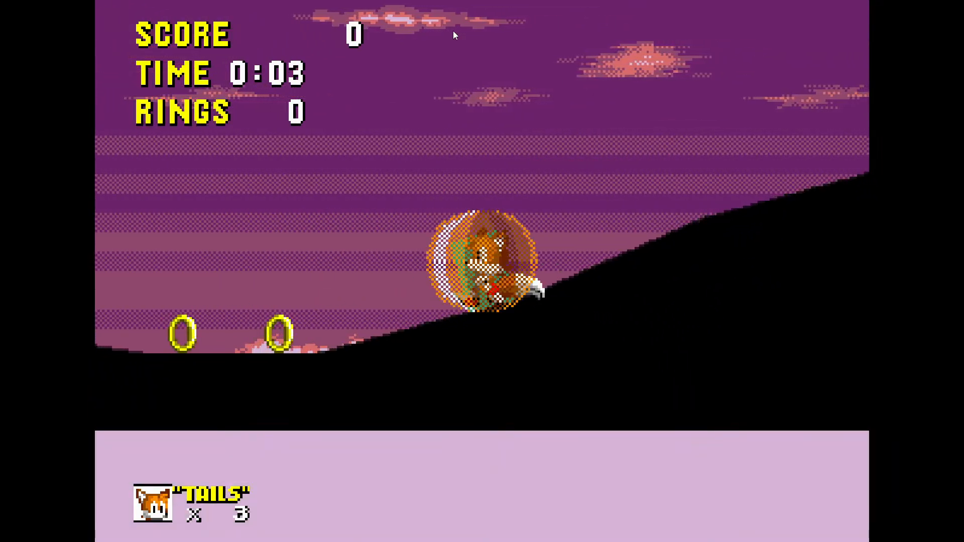
- Playtest taking the shielded Tails up the slope to jump at the Motobug above the sideways yellow spring
key("Right")
key("Down")
key("space")
key("space")
key("Left")
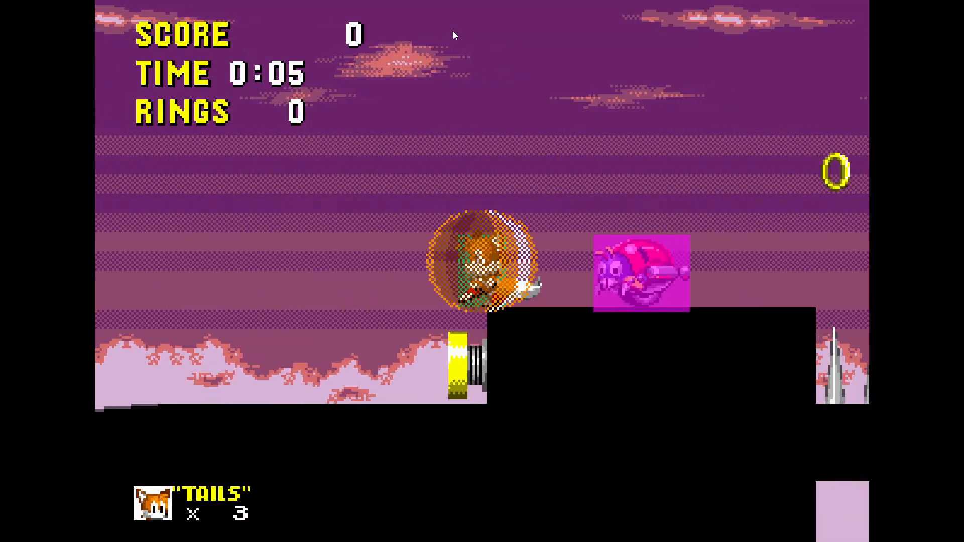
key("space")
key("Right")
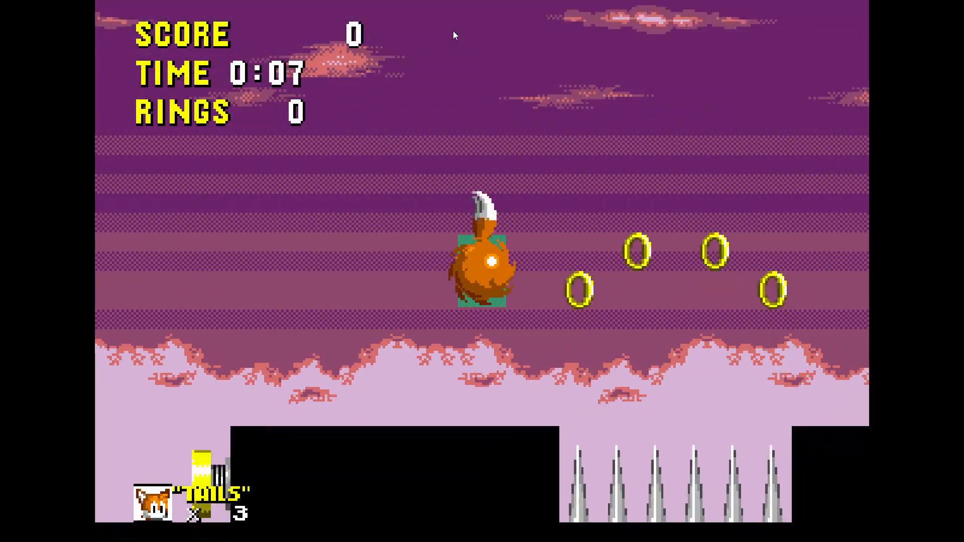
- Jump the shielded Tails across the spike pit through the rings and back, and take the preview out of full screen
key("Right")
key("space")
key("Left")
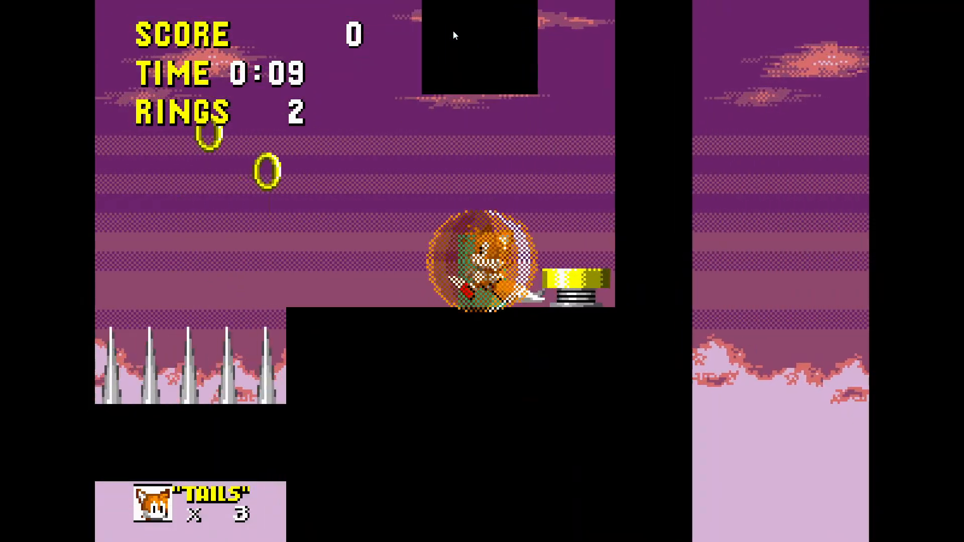
key("space")
key("Right")
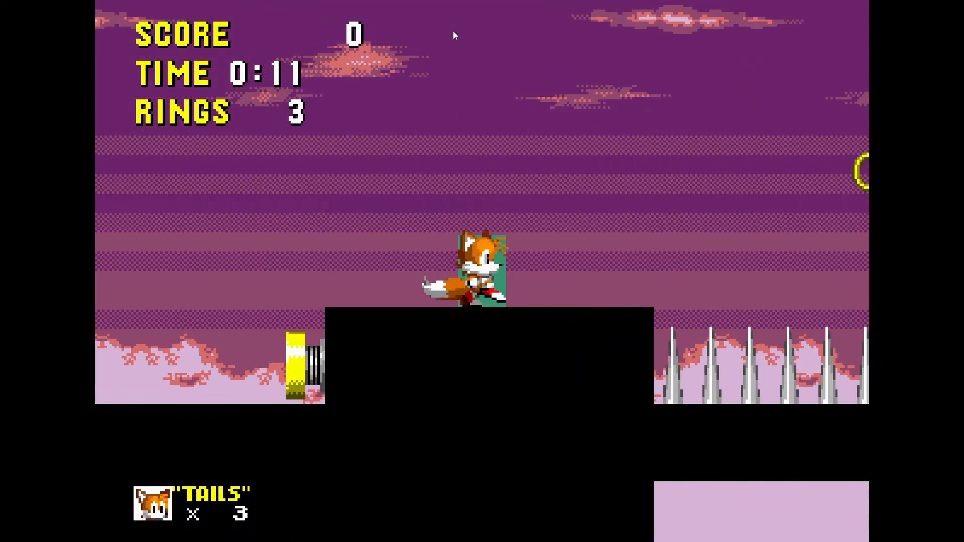
key("F11")
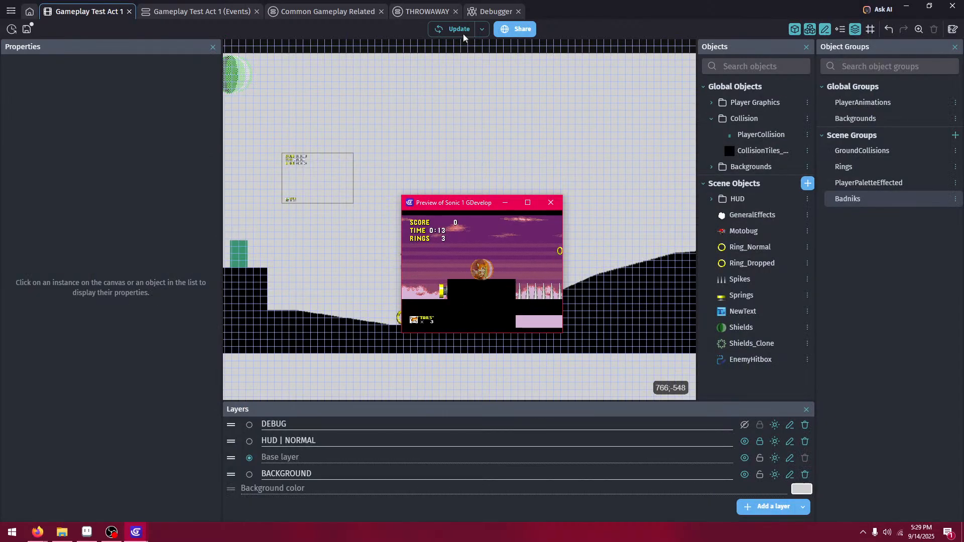
- Relaunch the preview and spin-dash the unshielded Tails across the valley to the Motobug above the sideways yellow spring
left_click(466, 28)
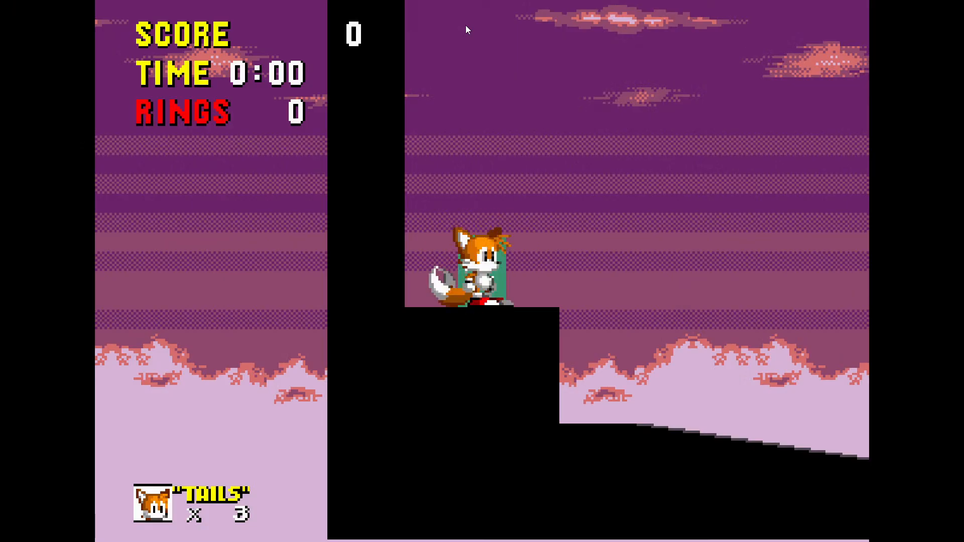
key("Down")
key("space")
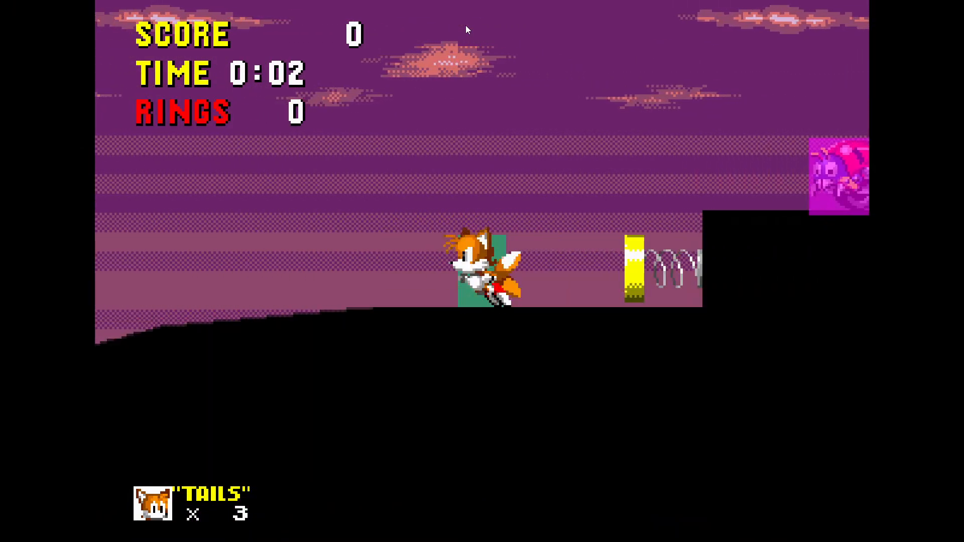
key("Right")
key("Down")
key("space")
key("space")
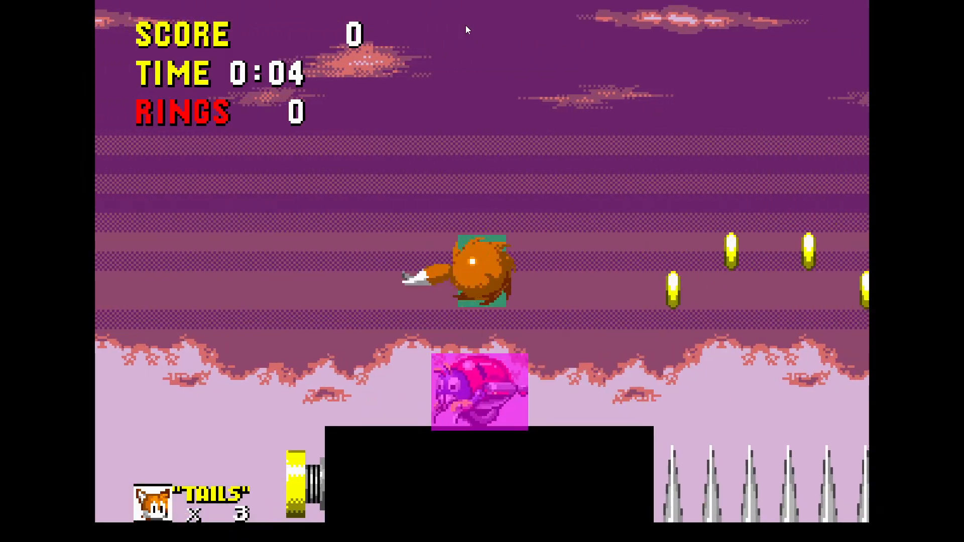
- Playtest running Tails at the ledge Motobug and spin-dashing over the spikes to the upright yellow spring
key("Left")
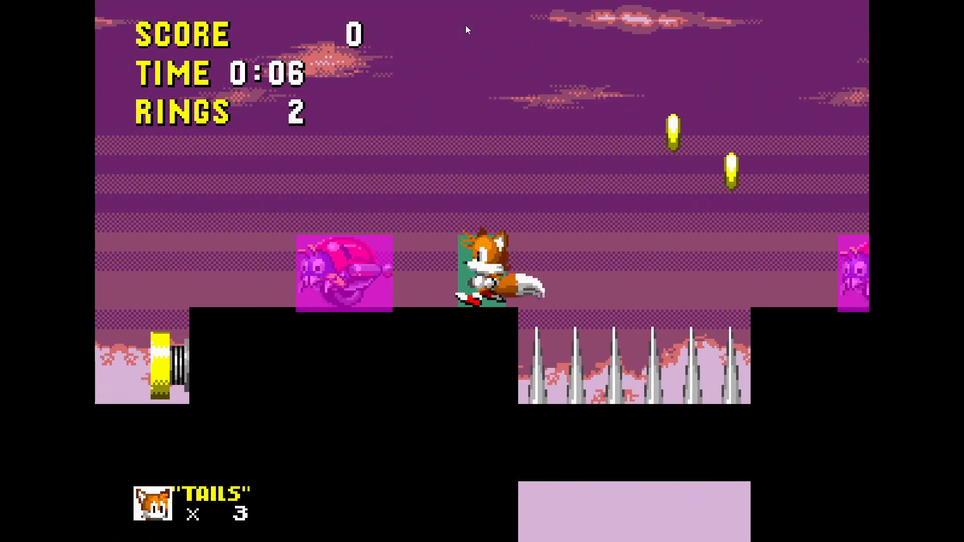
key("Down")
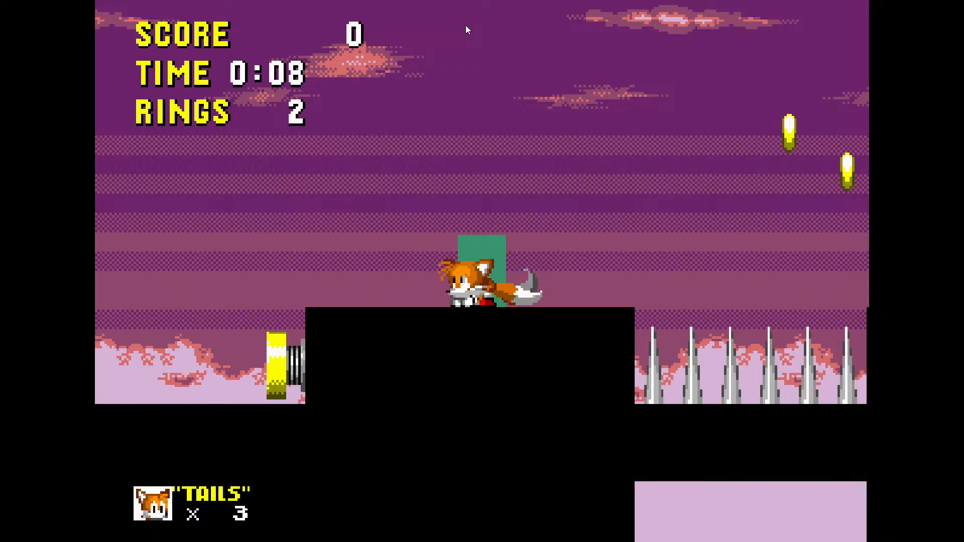
key("Right")
key("space")
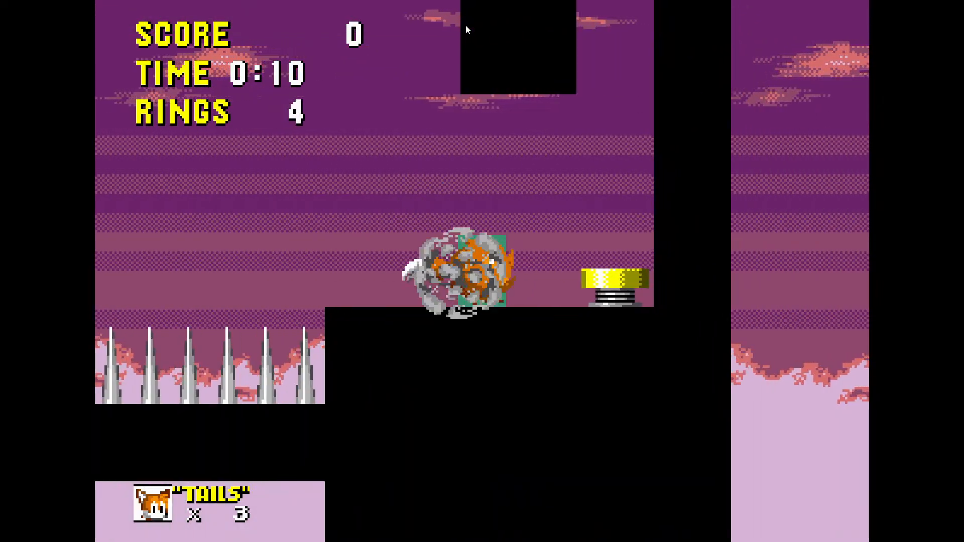
key("Right")
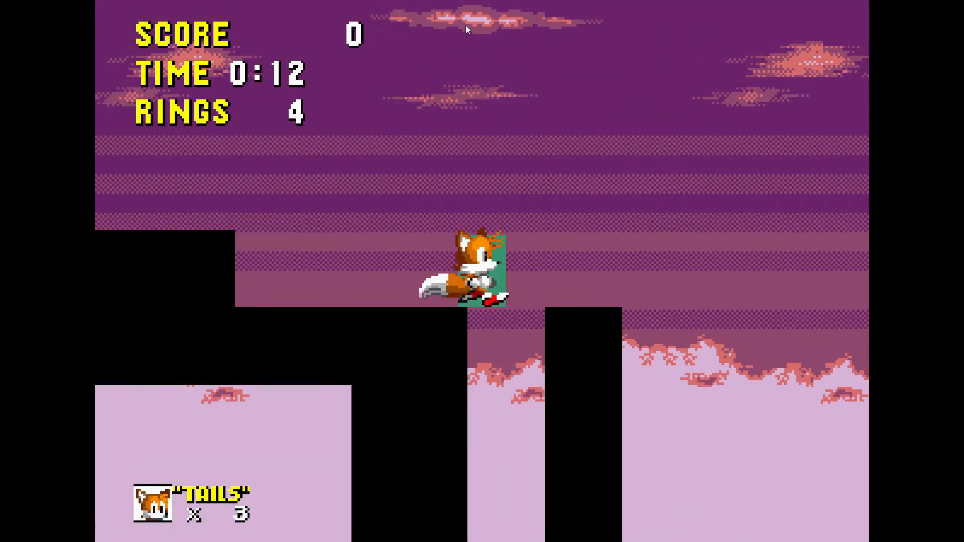
- Bring Tails down the shaft and back across the spike pit to the ledge
key("Right")
key("Left")
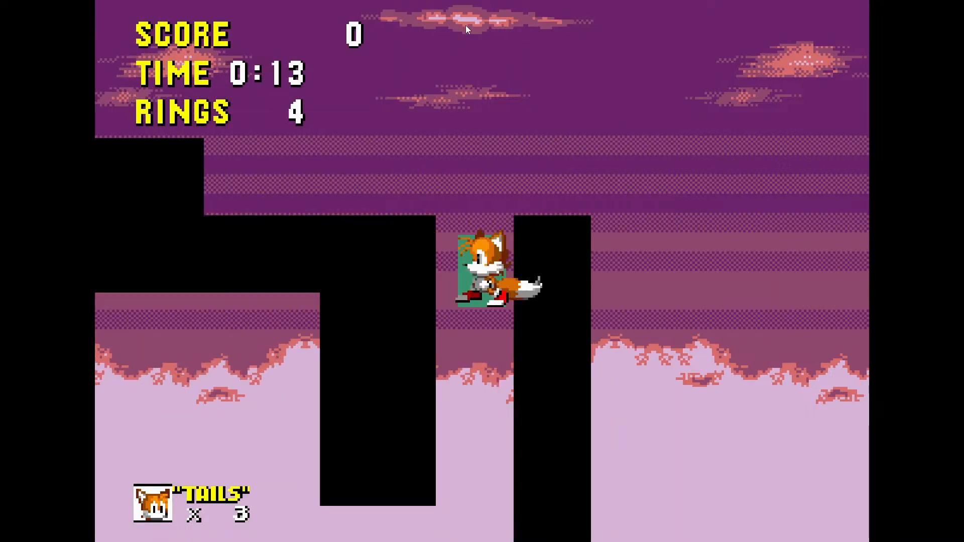
key("Left")
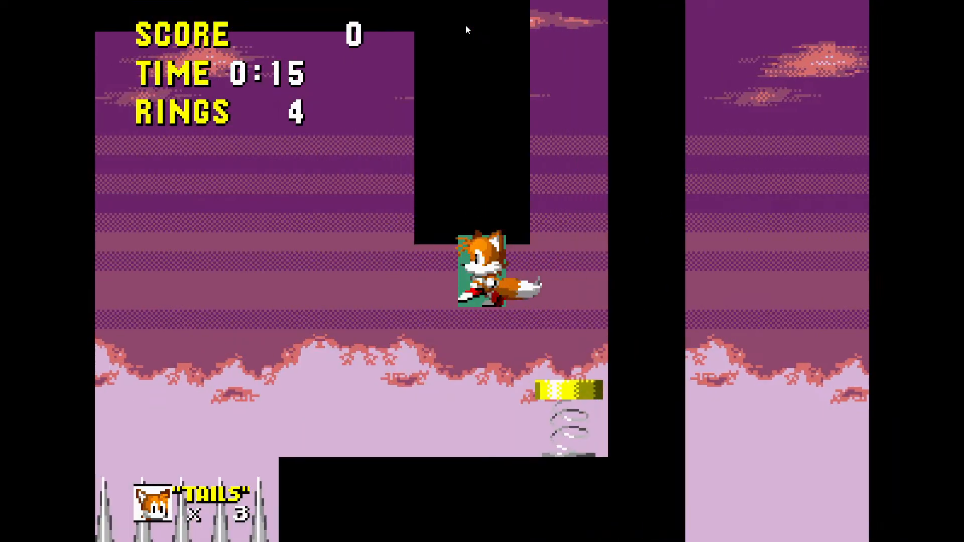
key("space")
key("Right")
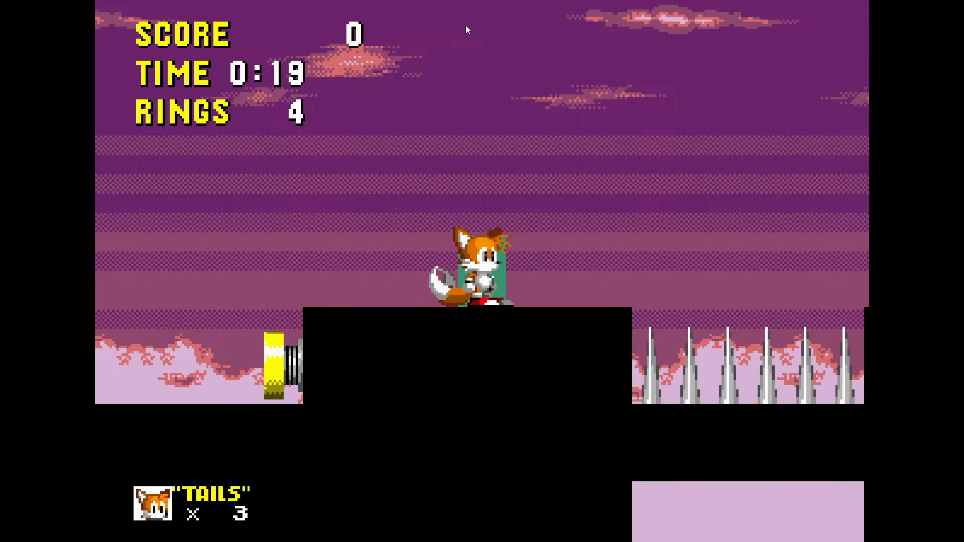
- Playtest spin-dashing Tails from the ledge over the spike pit and bouncing above the shaft on the upright spring
key("Right")
key("Left")
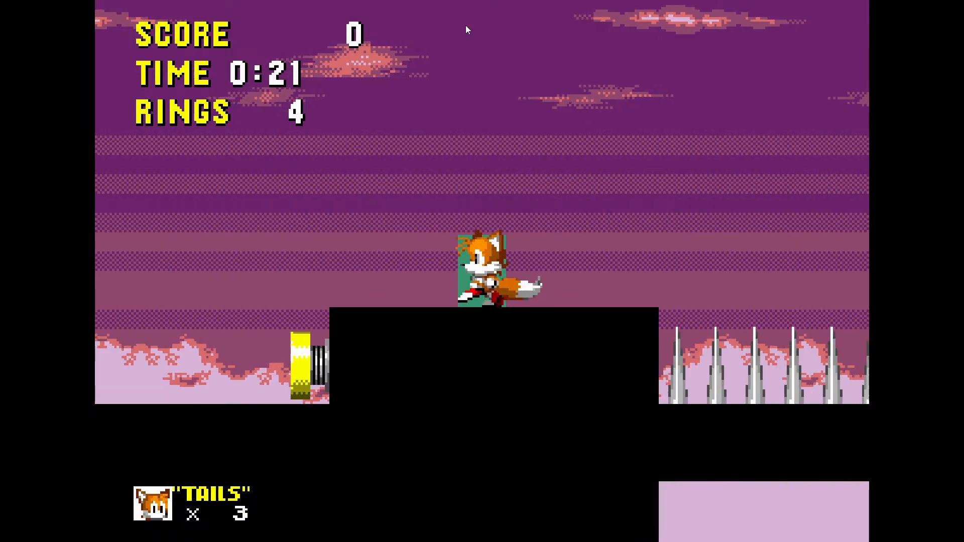
key("Right")
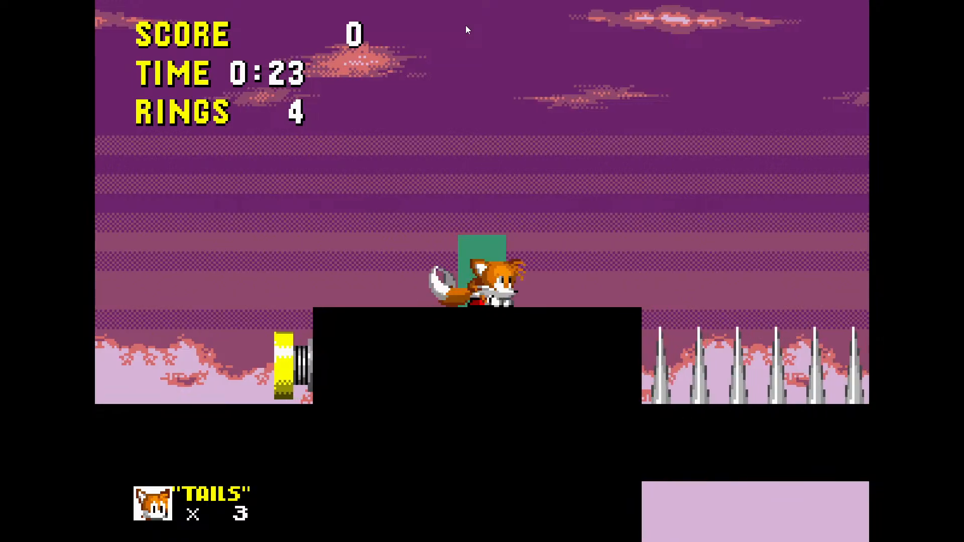
key("space")
key("space")
key("Right")
key("Left")
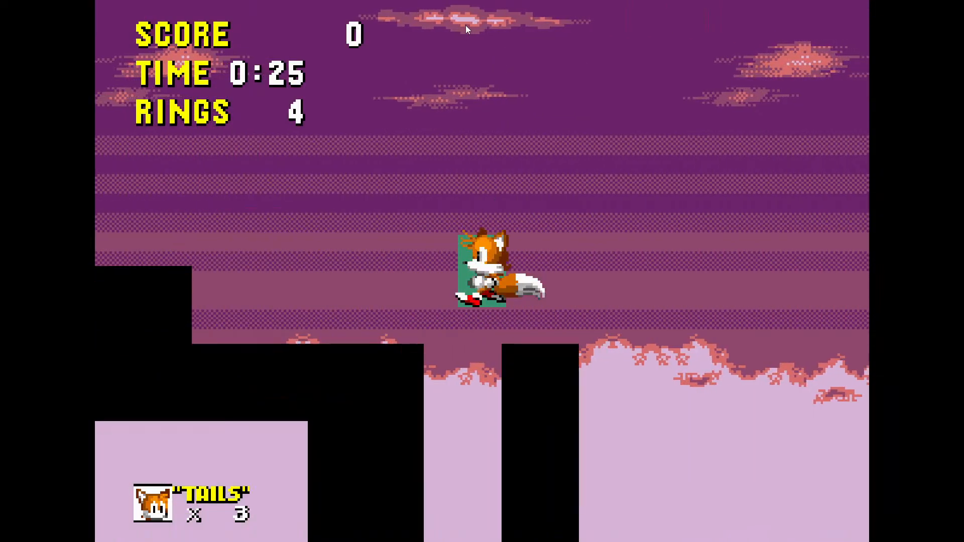
- Bring Tails back to the valley slope and collect the two rings at its foot
key("space")
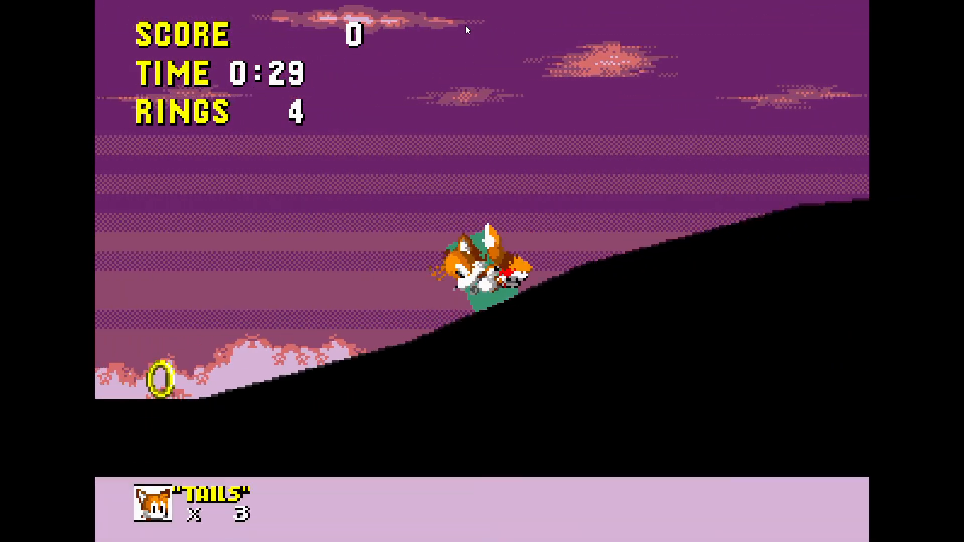
key("Right")
key("Down")
key("space")
key("Left")
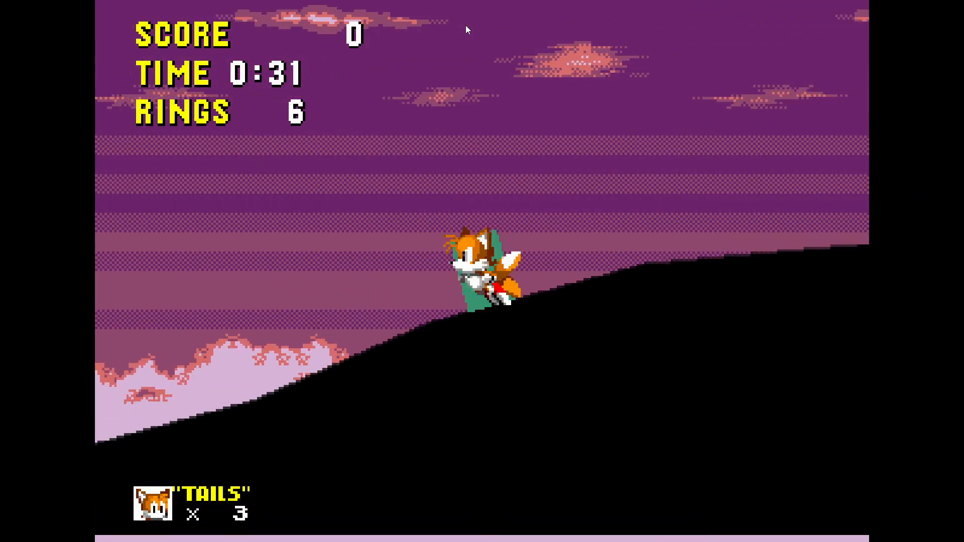
- Jump Tails over the spike pit into the shaft, return to the ledge, and take the preview out of full screen
key("space")
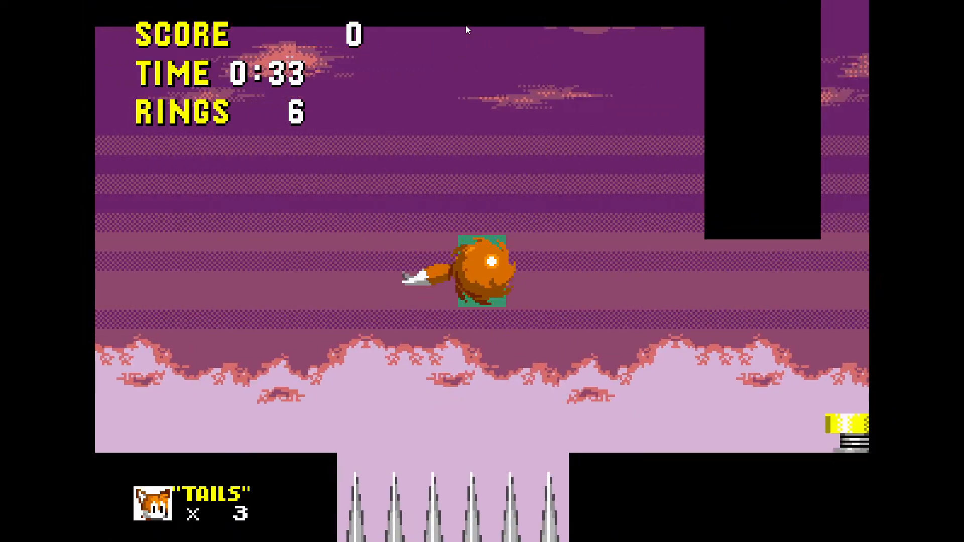
key("Left")
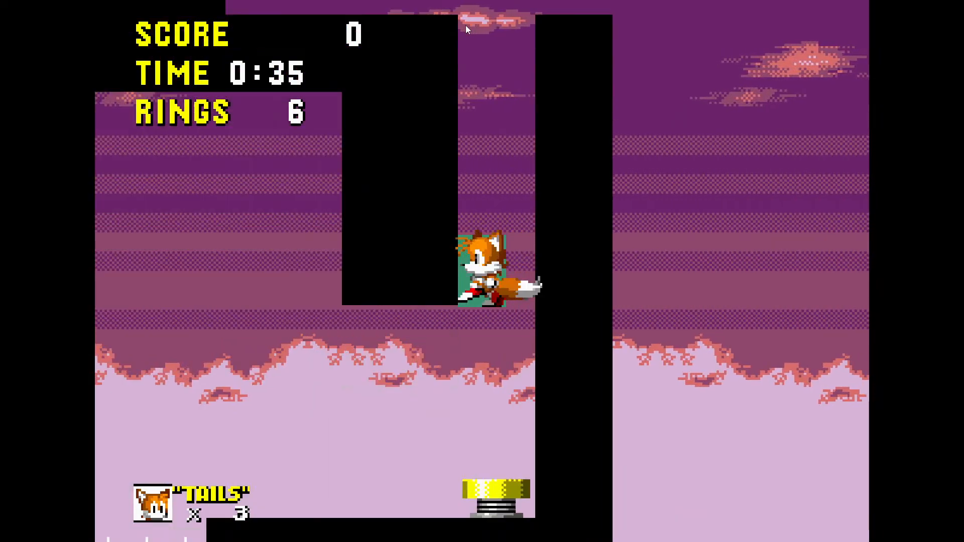
key("space")
key("Right")
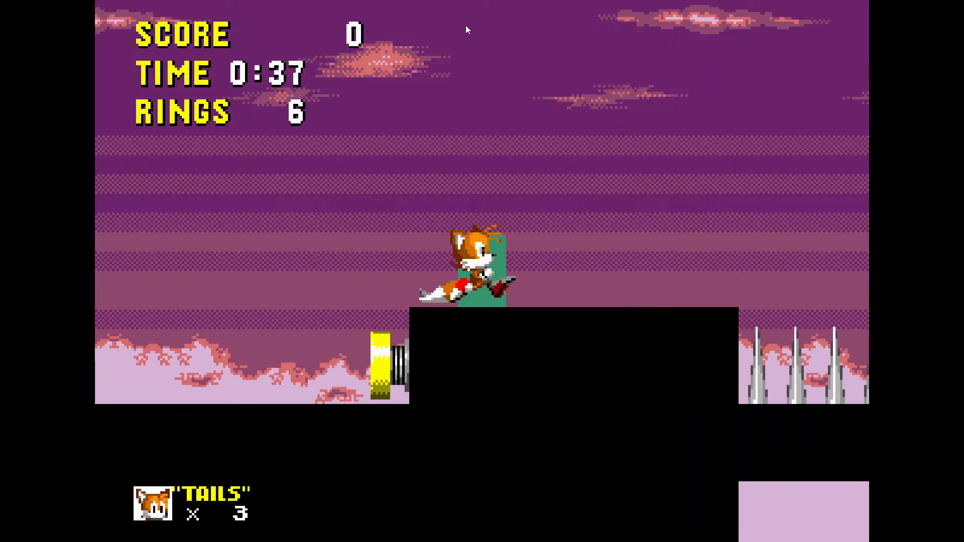
key("Left")
key("Left")
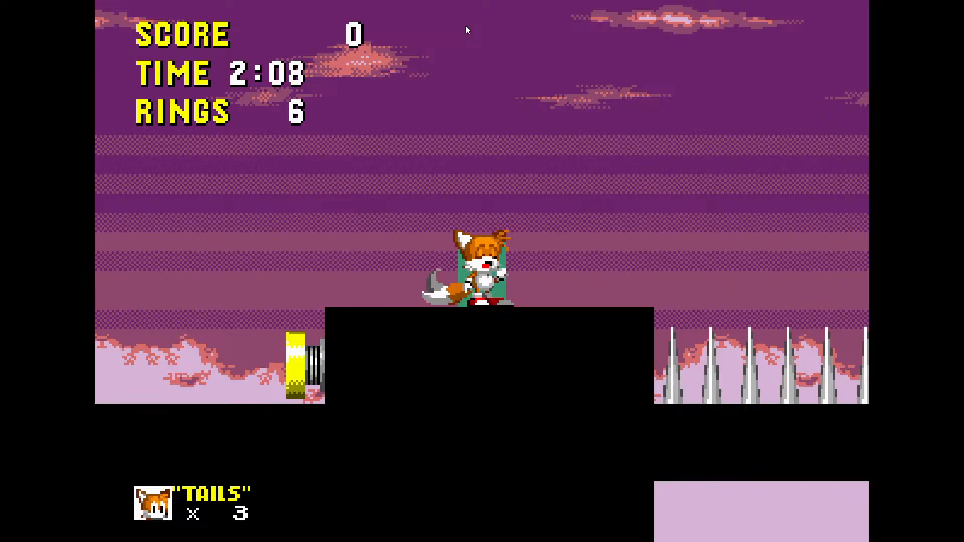
key("F11")
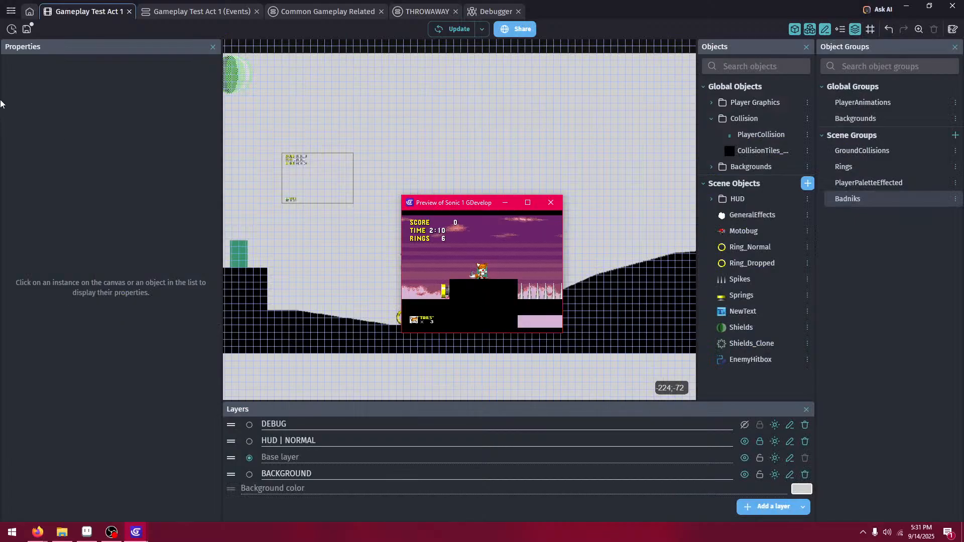
- Switch to Firefox and examine the Sonic the Hedgehog Objects (Common) sprite sheet on The Spriters Resource
left_click(42, 490)
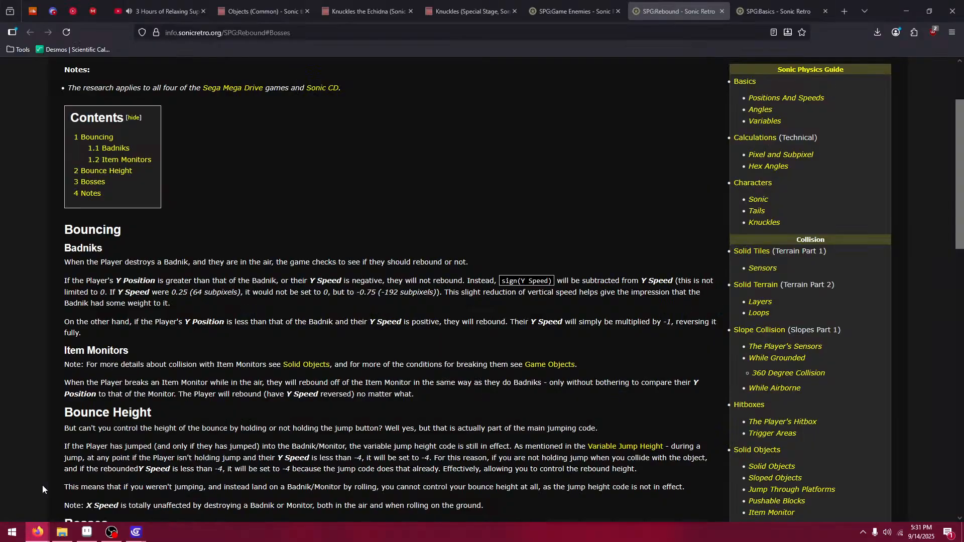
left_click(472, 11)
left_click(368, 11)
left_click(288, 6)
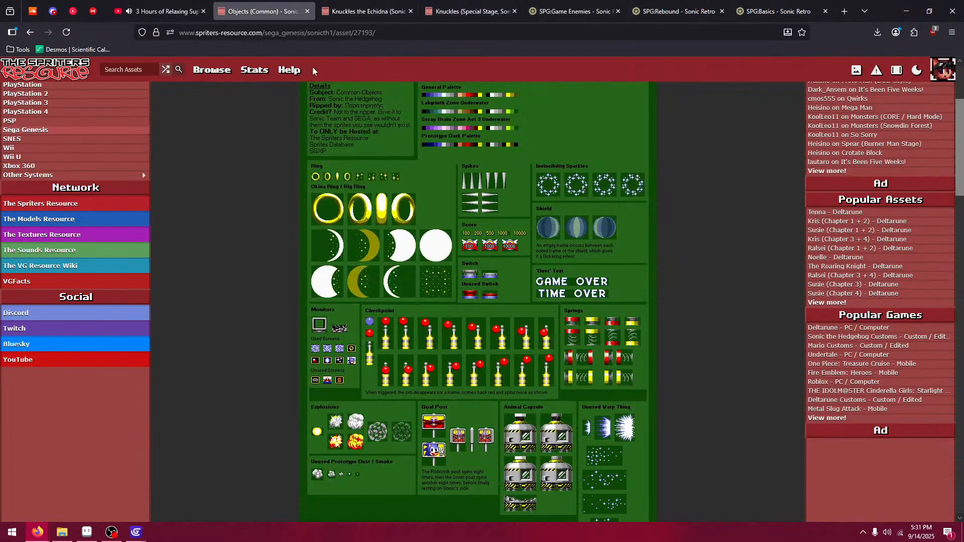
scroll(72, 65, "down", 2)
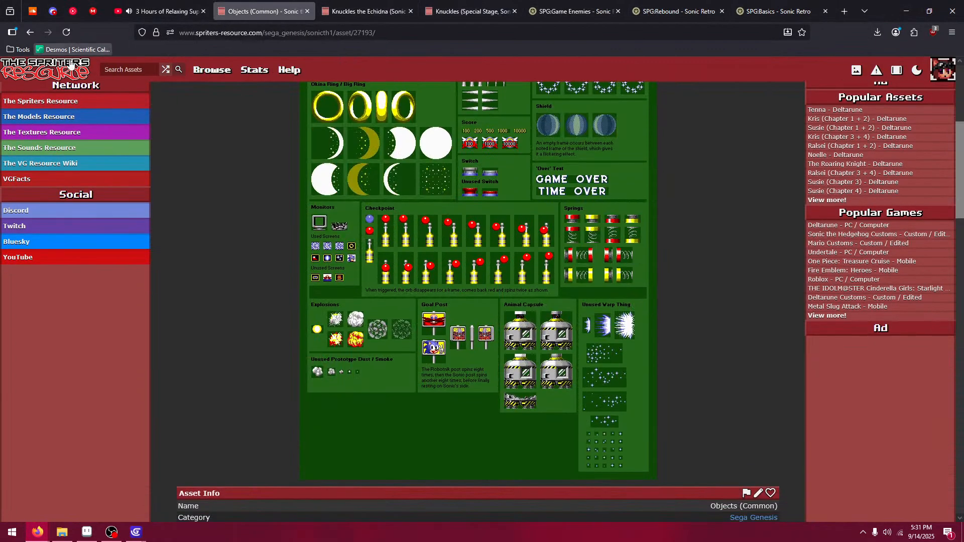
- Return to the Sonic the Hedgehog asset list and view the Animals sprite sheet
left_click(30, 31)
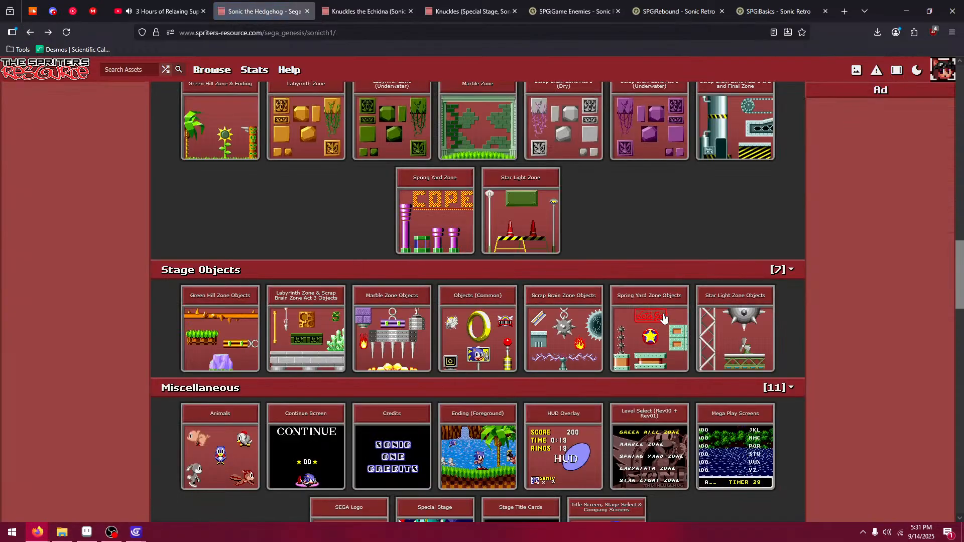
left_click(208, 457)
scroll(307, 292, "down", 1)
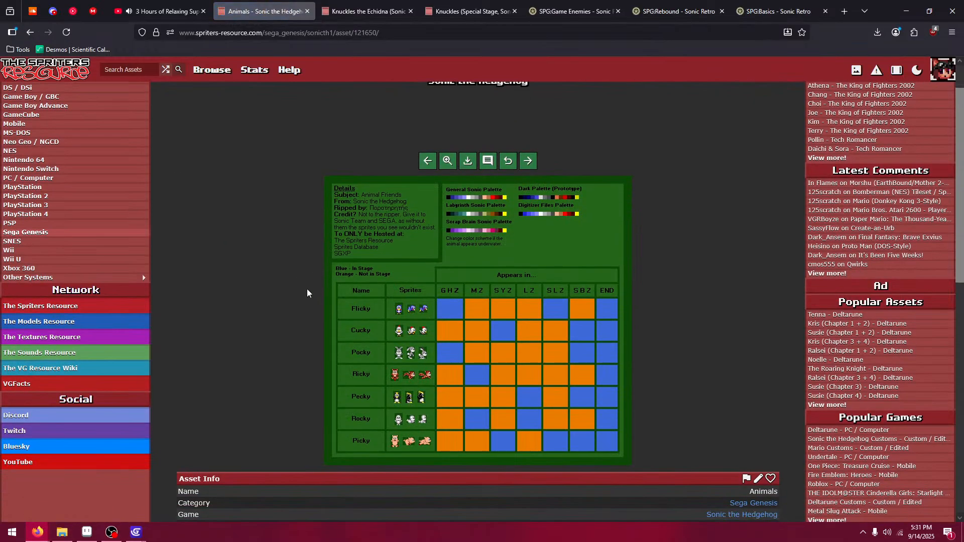